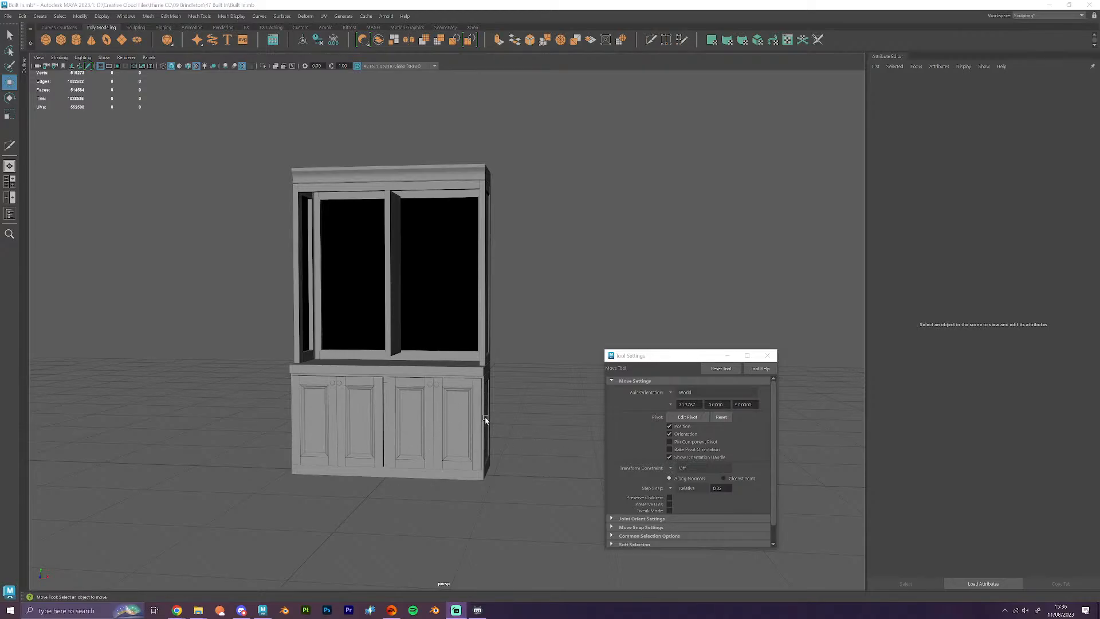
- Examine the built-in cabinet model from its front and side, including the door panels and upper frame
left_click_drag(486, 420, 238, 435, "alt")
scroll(427, 492, "up", 5)
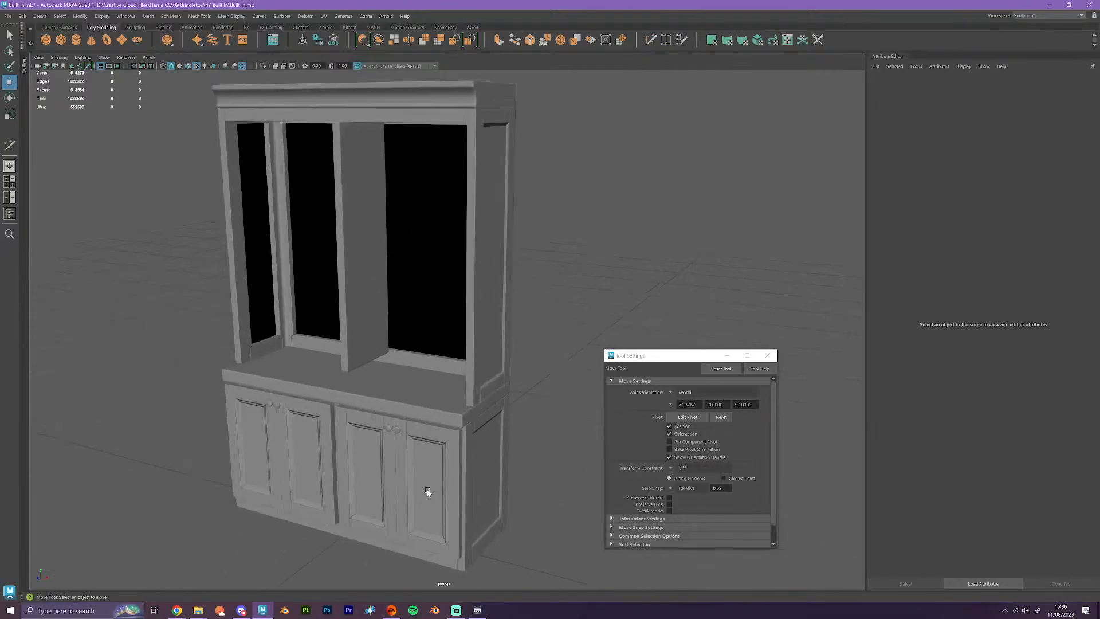
left_click_drag(428, 491, 434, 532, "alt")
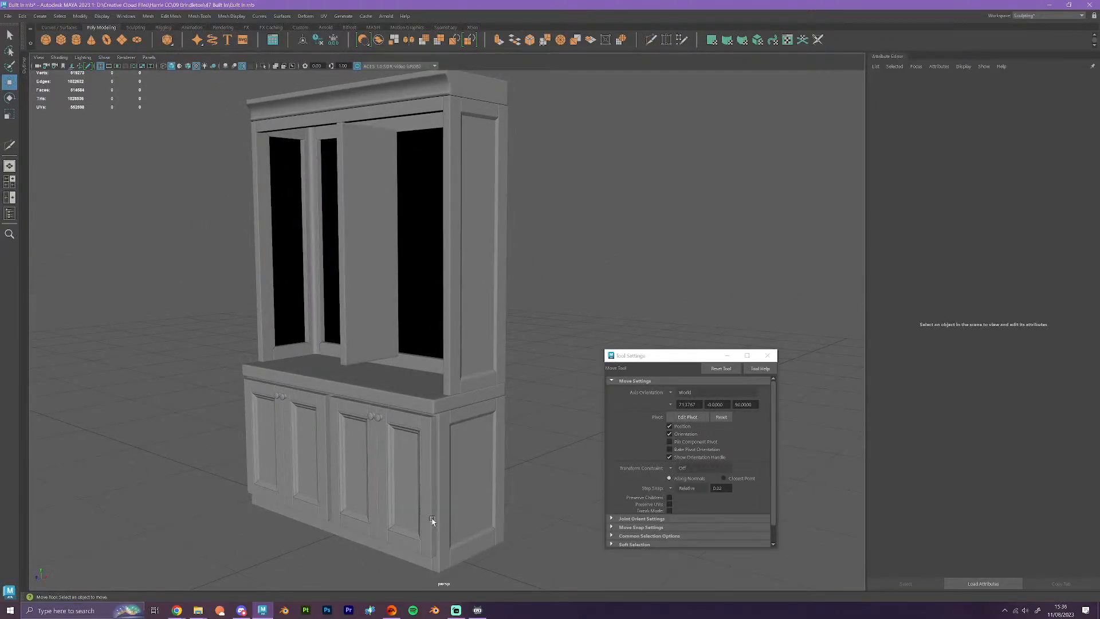
mouse_move(432, 519)
left_mouse_down("alt")
mouse_move(457, 511)
mouse_move(424, 519)
mouse_move(428, 505)
left_mouse_up("alt")
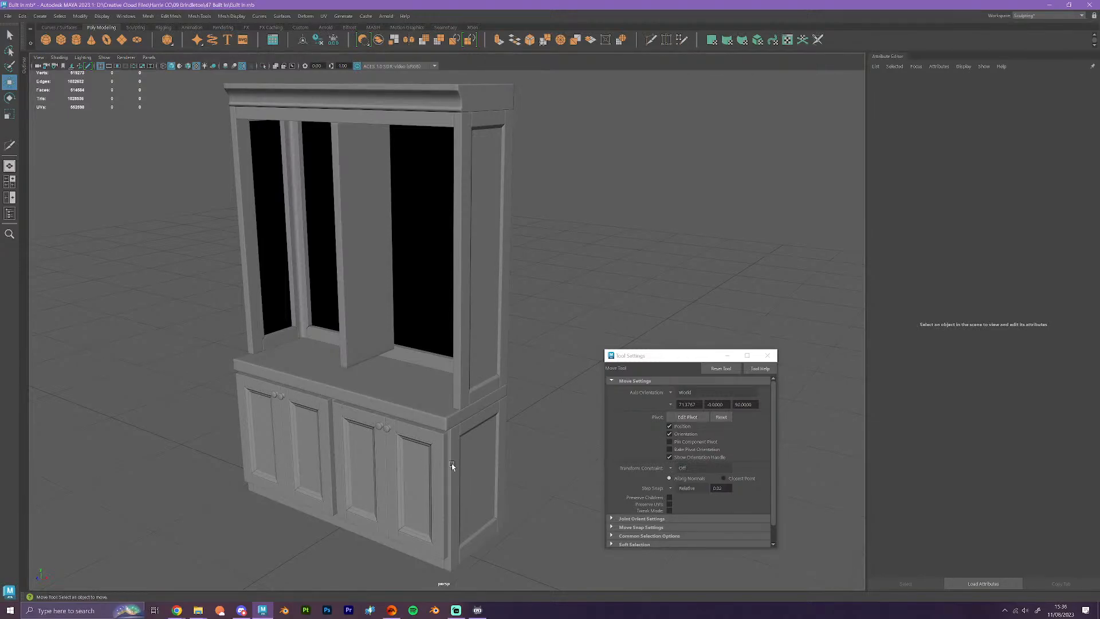
scroll(453, 463, "down", 2)
mouse_move(453, 464)
left_mouse_down("alt")
mouse_move(466, 476)
mouse_move(502, 472)
mouse_move(435, 471)
mouse_move(464, 468)
mouse_move(453, 483)
left_mouse_up("alt")
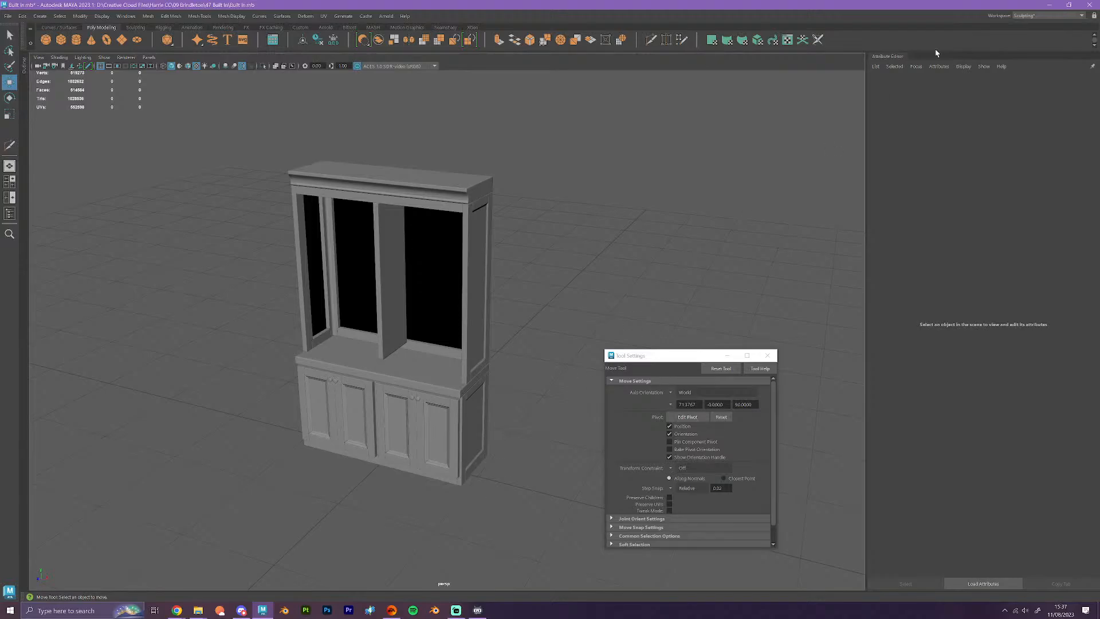
- Switch from Maya to the EA app, launch The Sims 4 and resume the last saved game
left_click(1046, 5)
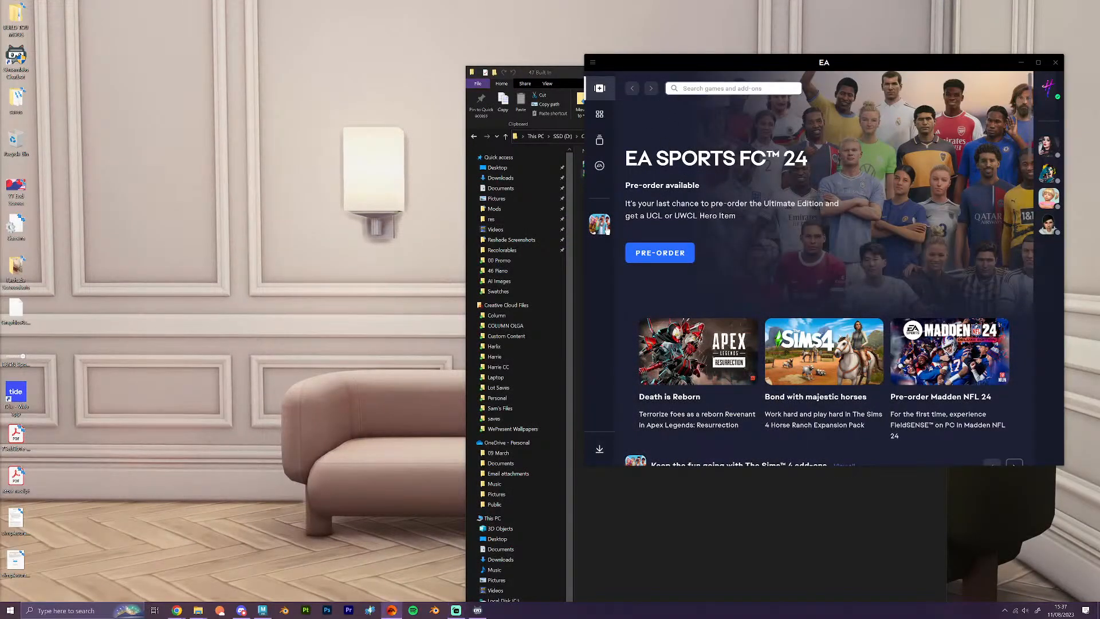
mouse_move(605, 229)
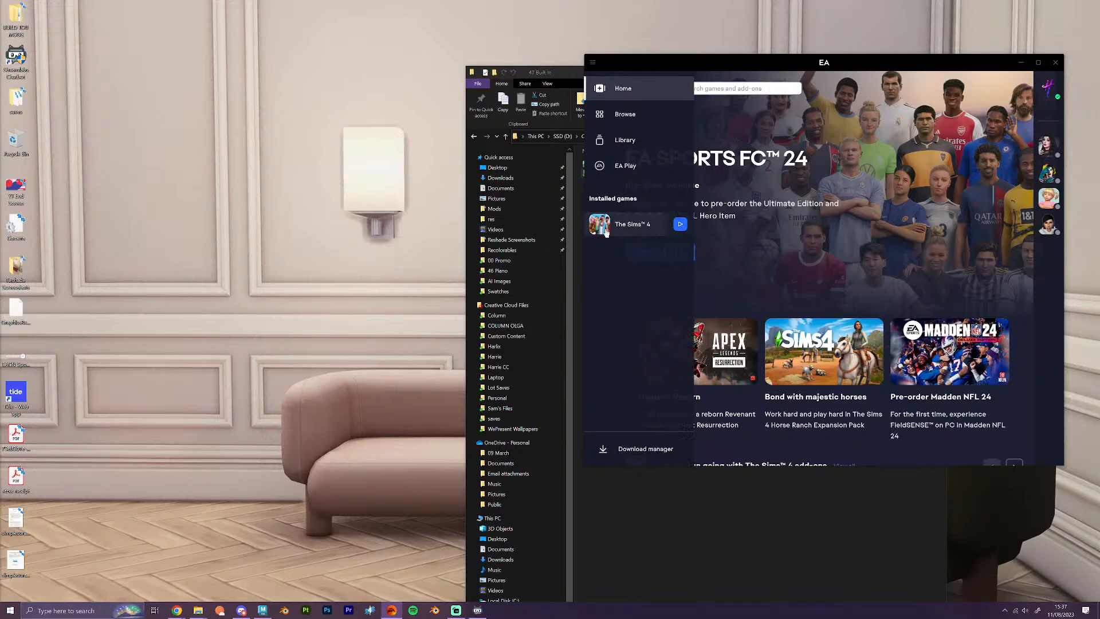
left_click(680, 225)
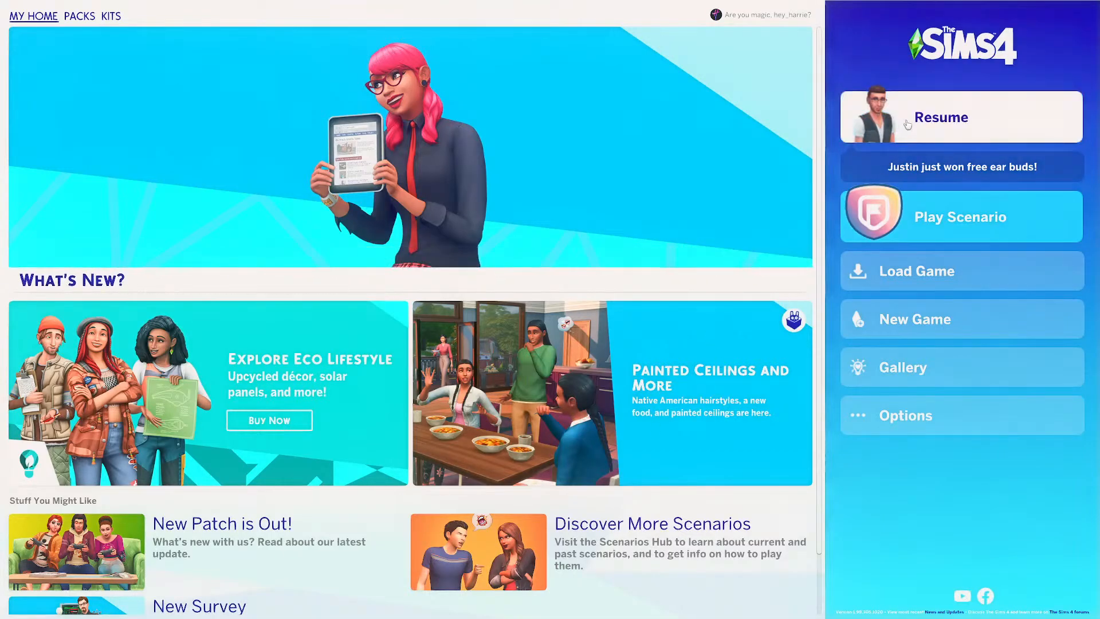
left_click(907, 123)
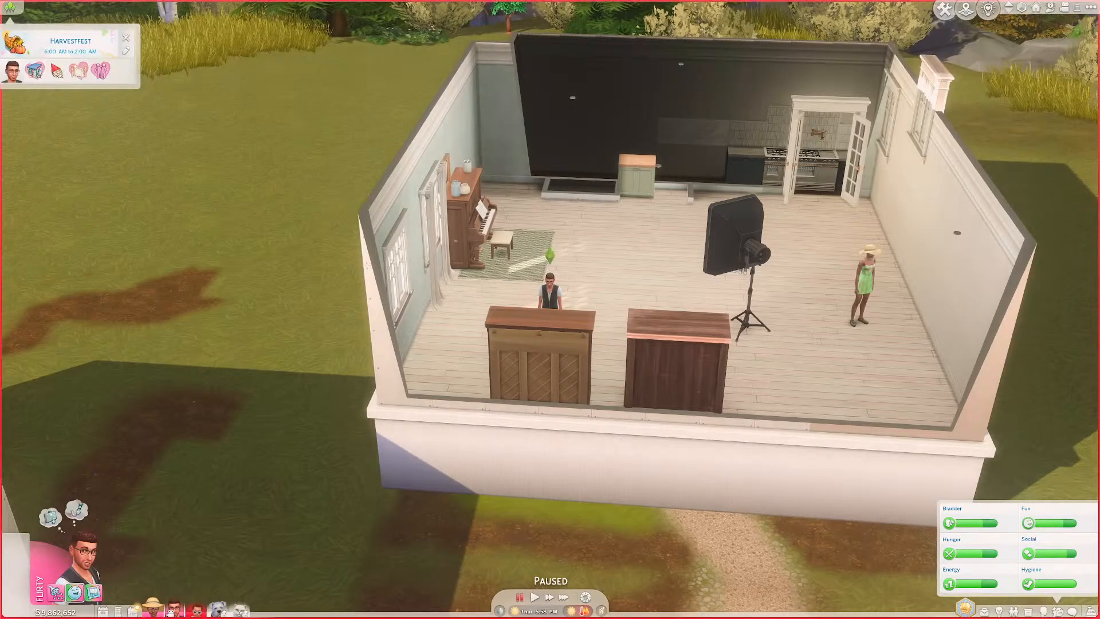
- Compare the two upright pianos standing side by side against the cream wall from the front, back and above
scroll(579, 434, "up", 5)
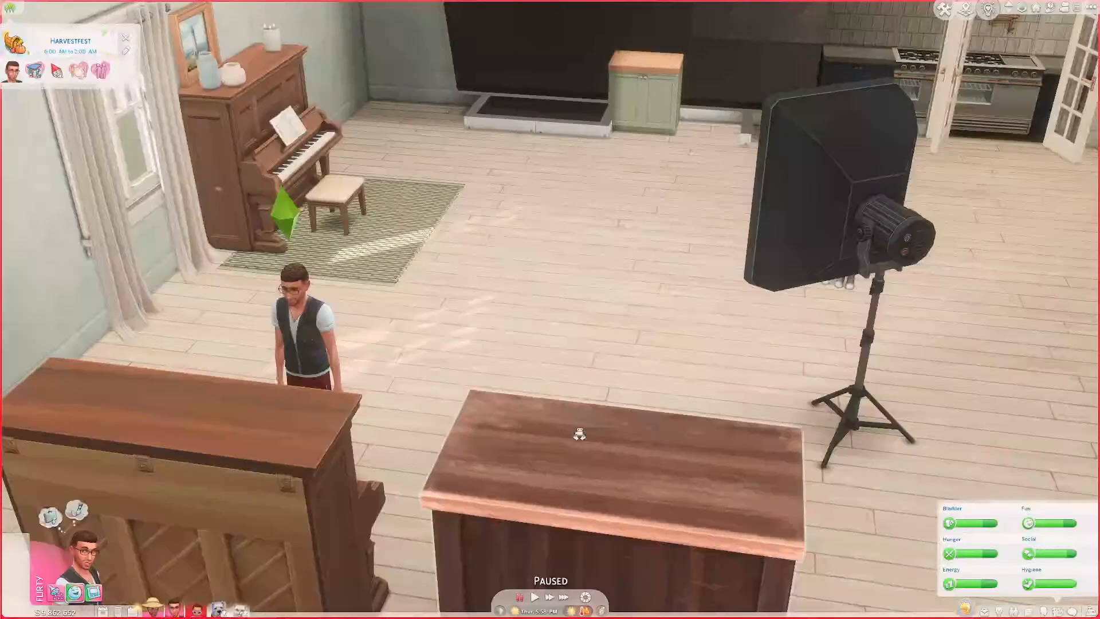
middle_click_drag(580, 434, 455, 435)
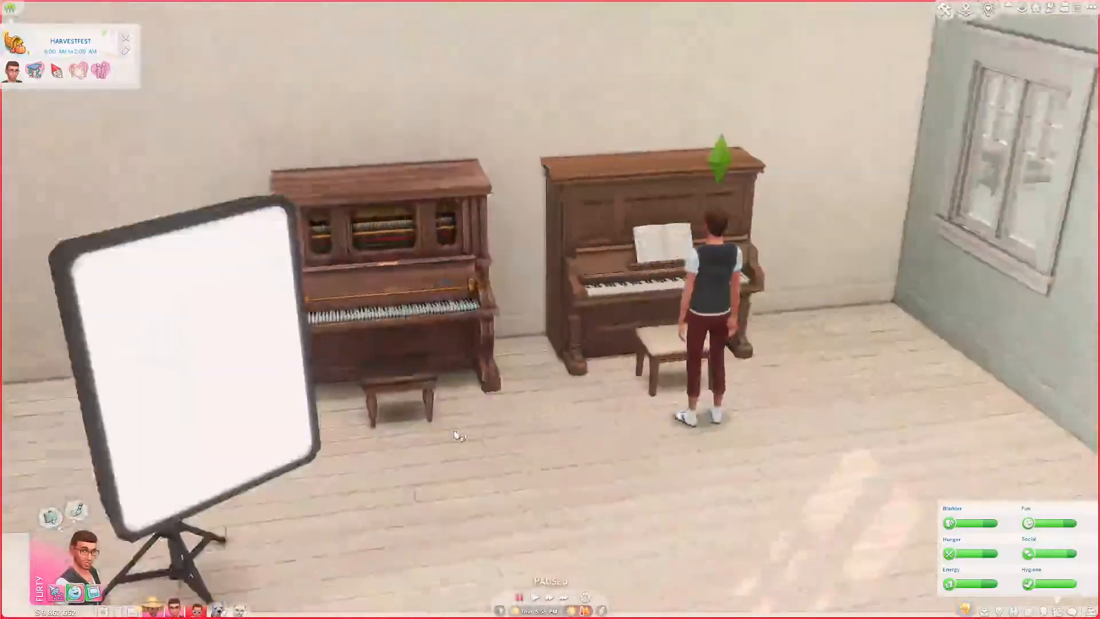
scroll(467, 472, "up", 5)
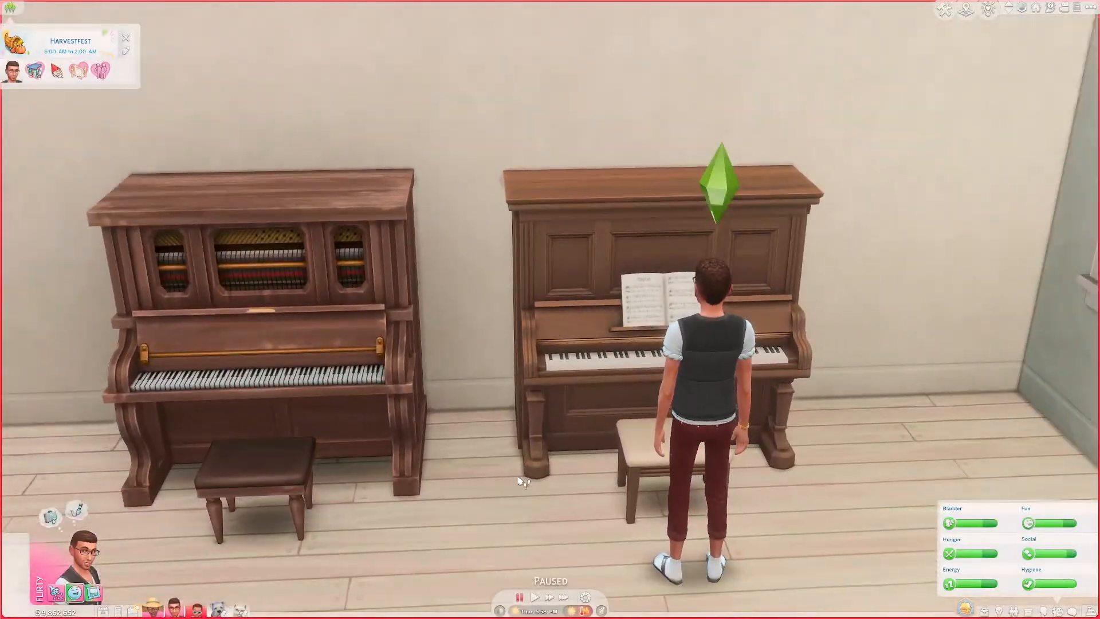
scroll(520, 481, "down", 4)
middle_click_drag(520, 482, 744, 349)
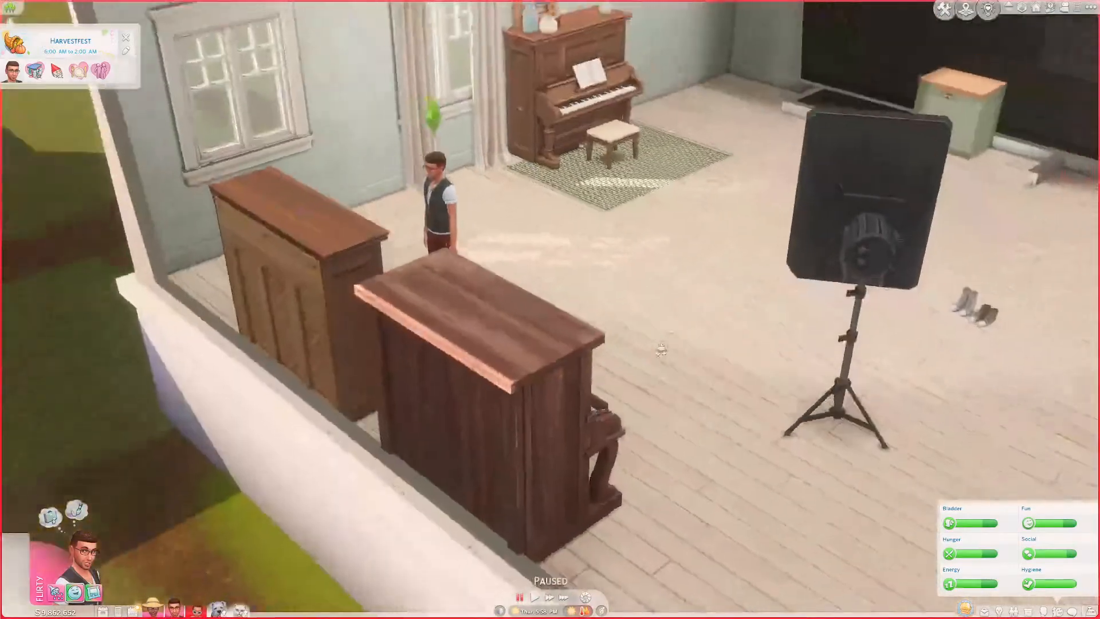
scroll(442, 584, "up", 2)
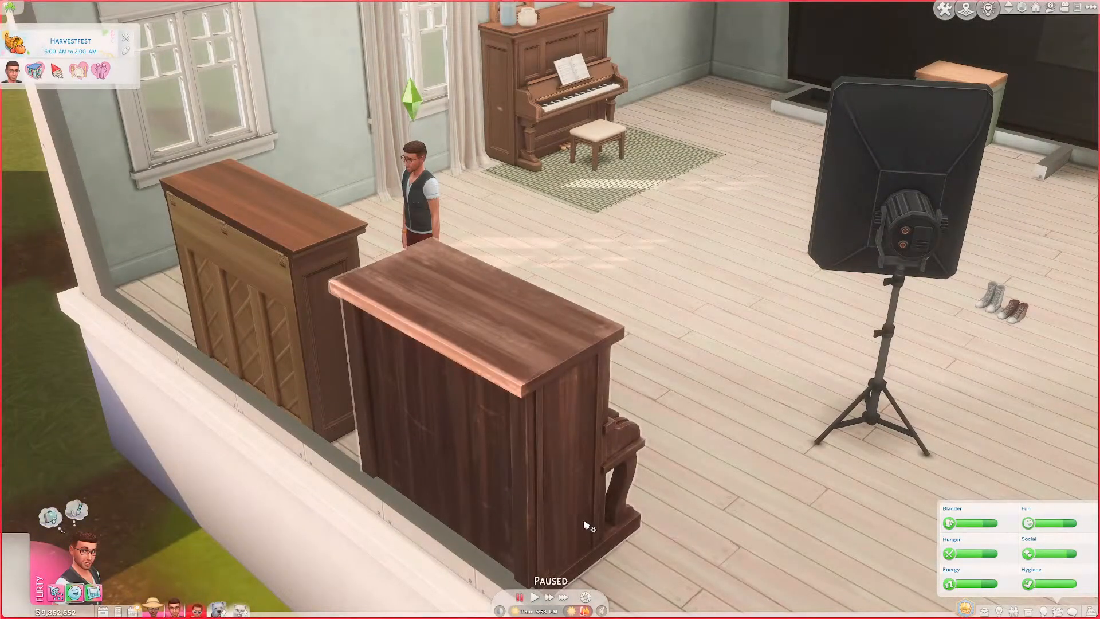
scroll(572, 539, "down", 2)
middle_click_drag(498, 385, 593, 401)
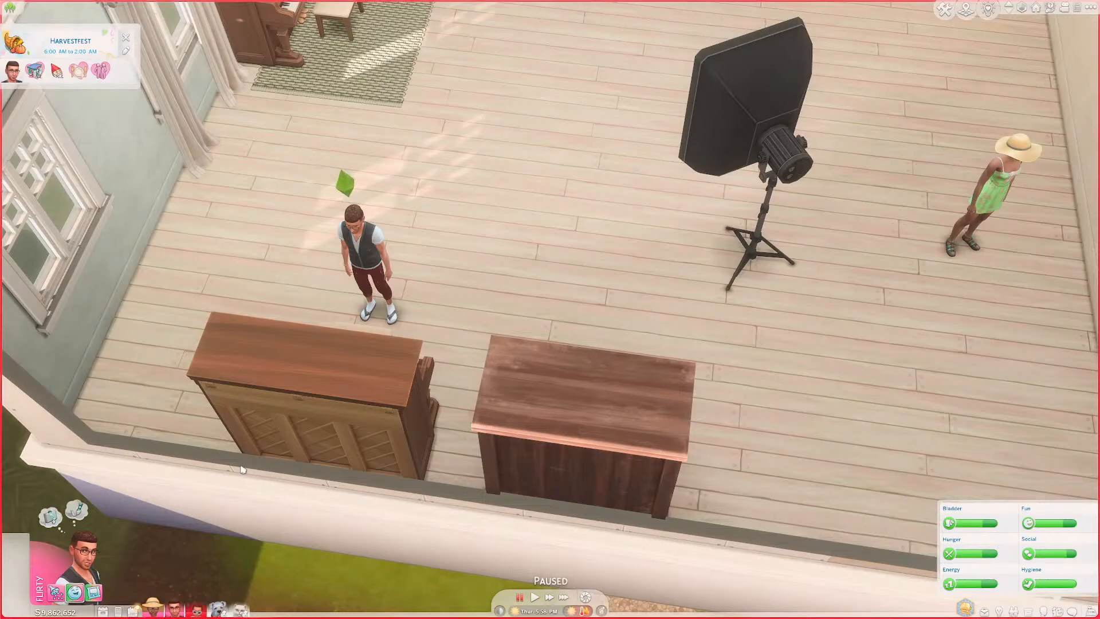
middle_click_drag(486, 506, 437, 518)
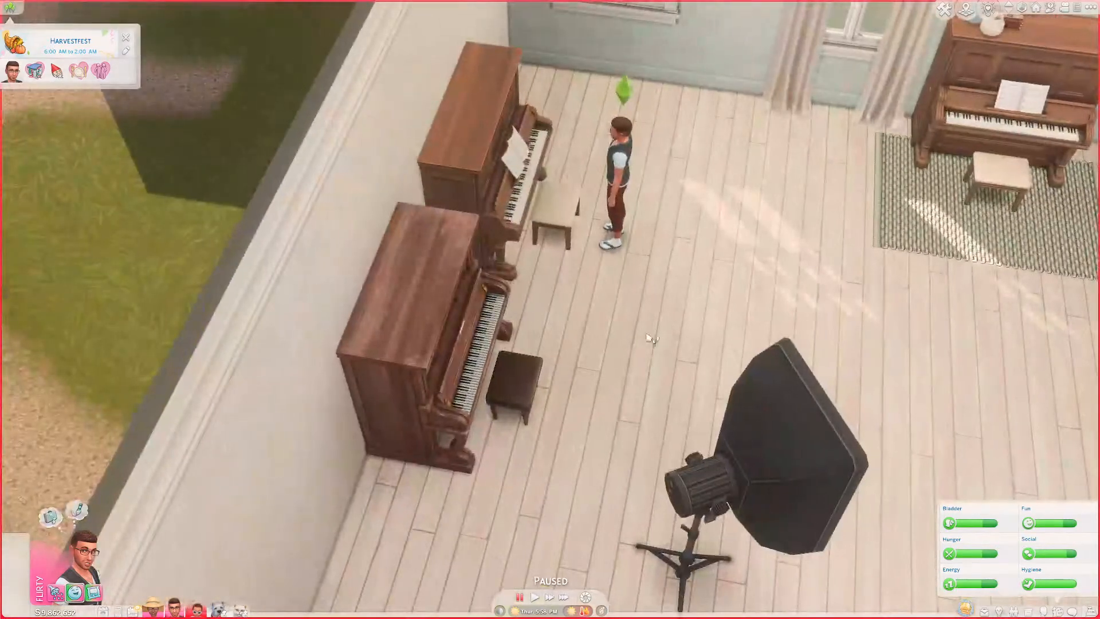
middle_click_drag(788, 251, 846, 253)
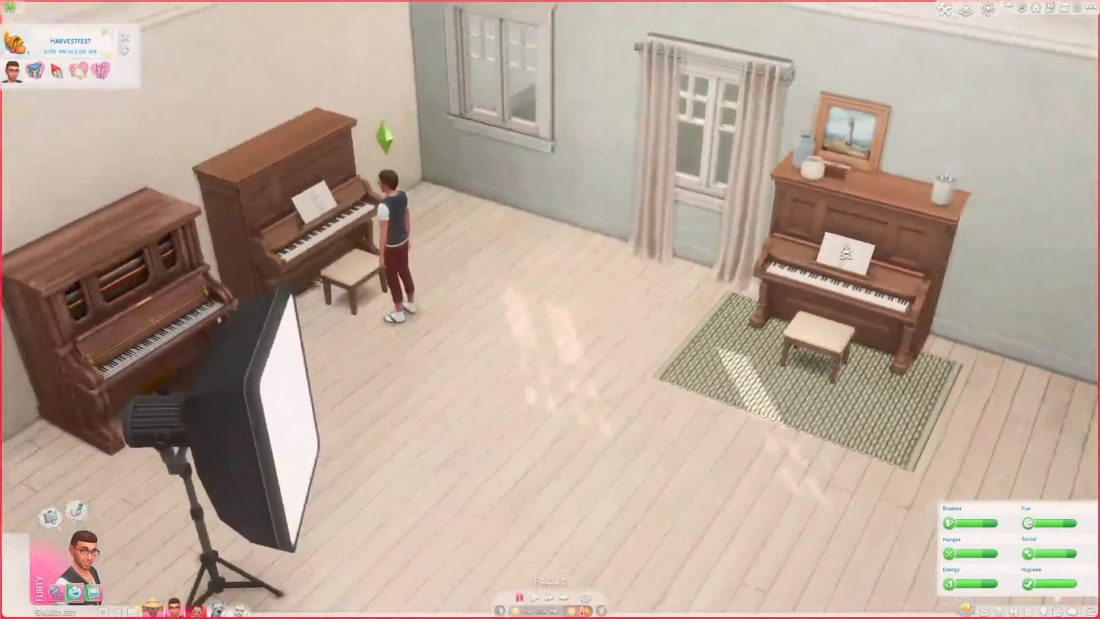
- Examine the decorated upright piano beside the curtained window, including its keyboard, sheet music, stool and side panels
key("d")
scroll(725, 402, "up", 2)
middle_click_drag(725, 402, 624, 297)
scroll(601, 301, "down", 2)
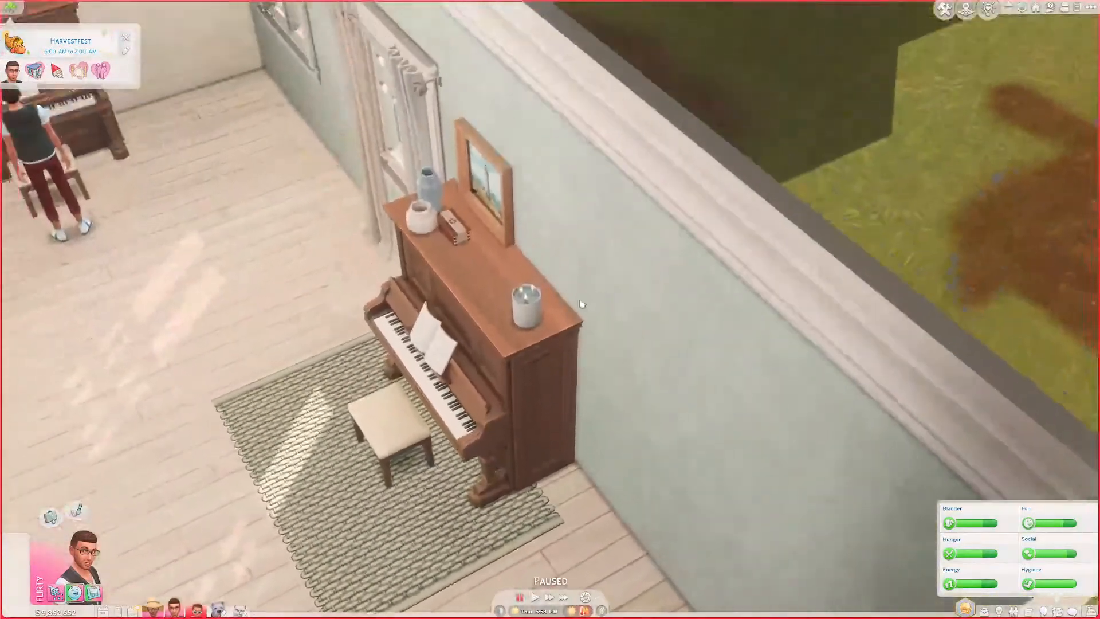
middle_click_drag(594, 431, 594, 424)
scroll(658, 398, "up", 6)
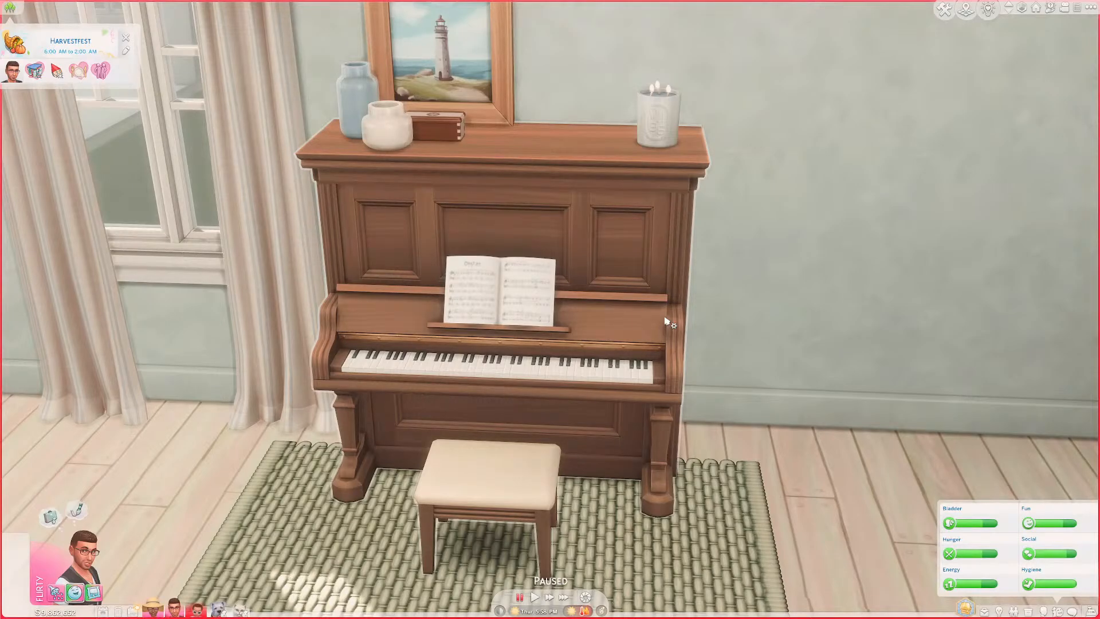
scroll(667, 322, "down", 5)
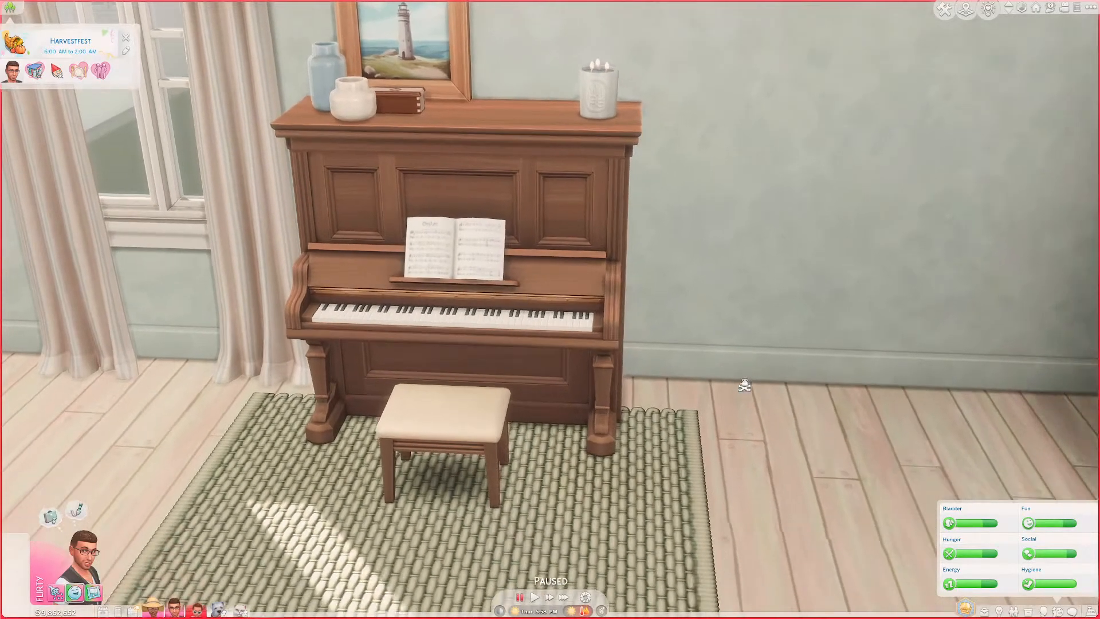
scroll(686, 417, "up", 3)
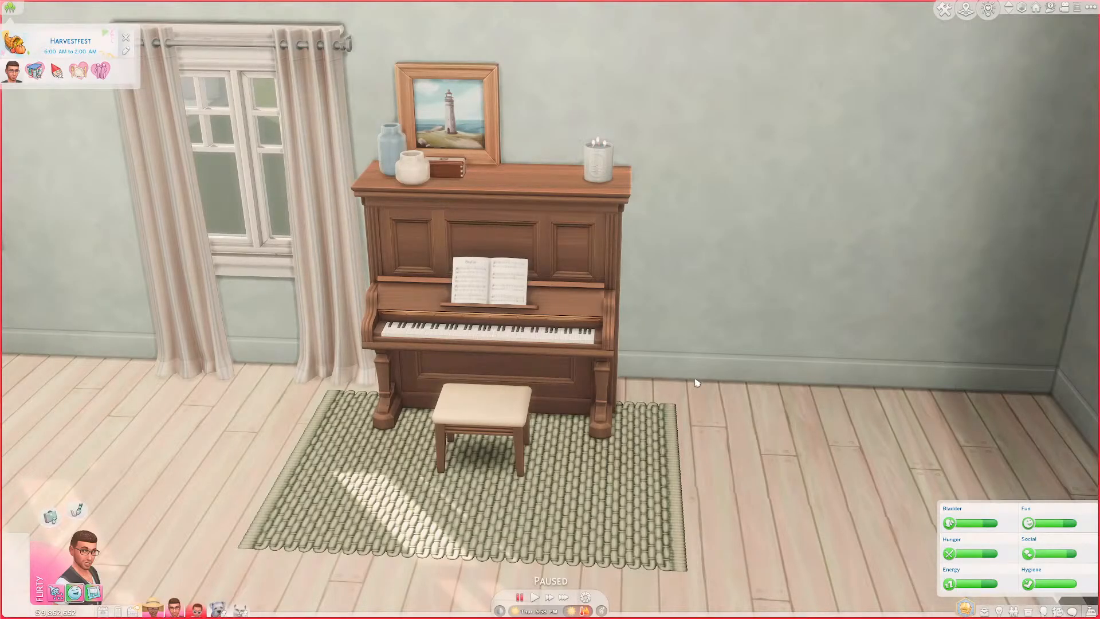
middle_click_drag(713, 401, 713, 400)
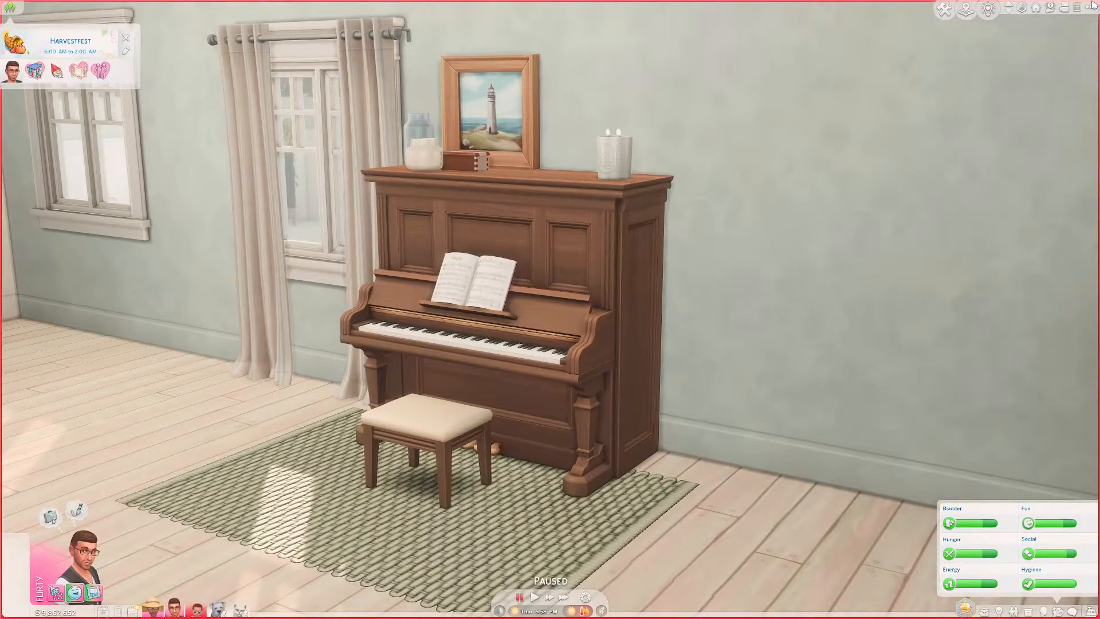
- Switch to Build mode and sell the dark upright piano with the exposed inner mechanism from the cream wall
left_click(942, 11)
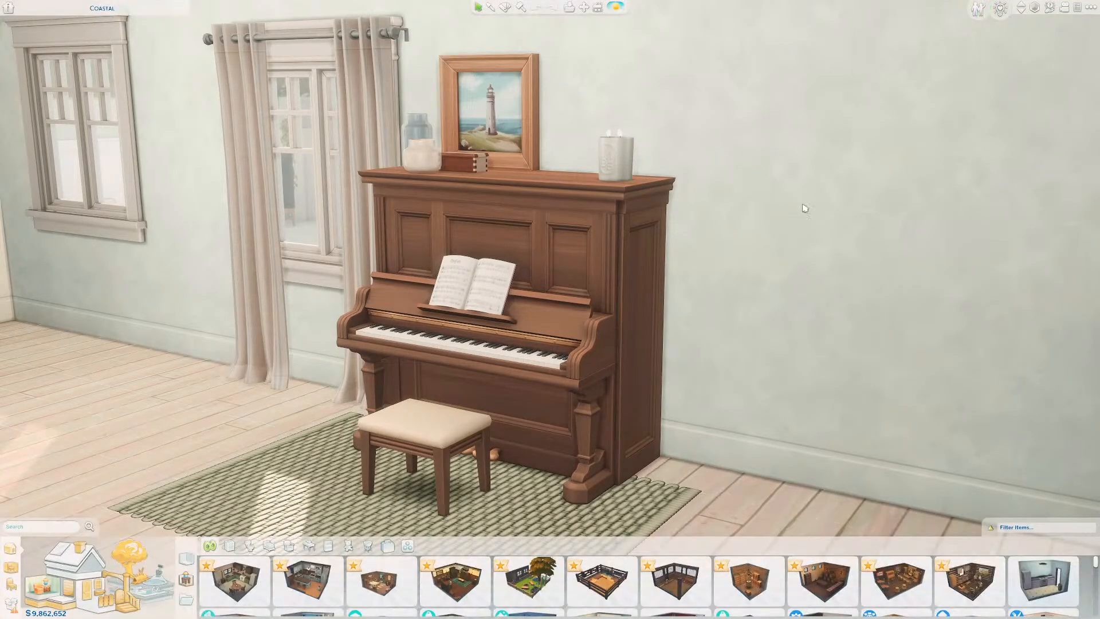
middle_click_drag(804, 208, 799, 177)
scroll(815, 251, "down", 2)
scroll(815, 250, "down", 4)
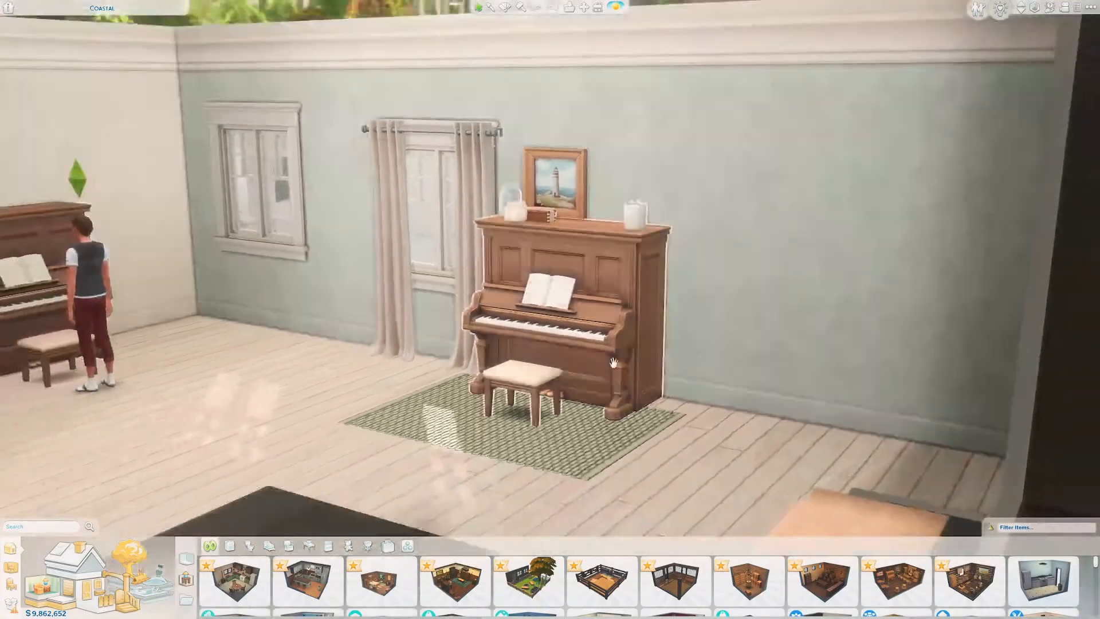
middle_click_drag(754, 424, 771, 379)
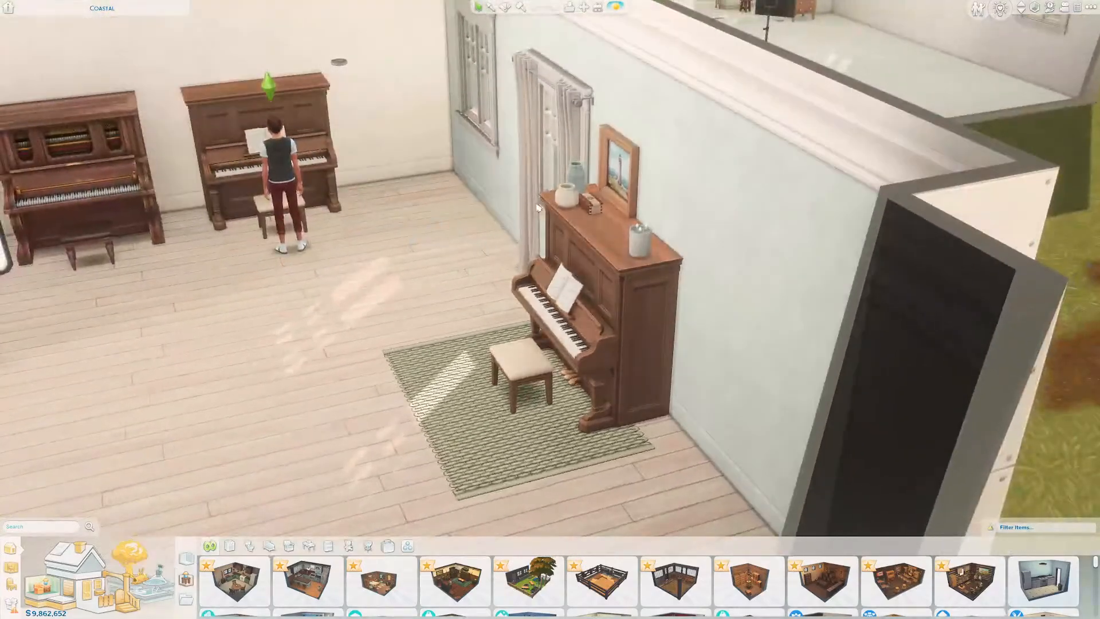
right_click_drag(448, 268, 344, 223)
left_click_drag(344, 183, 121, 594)
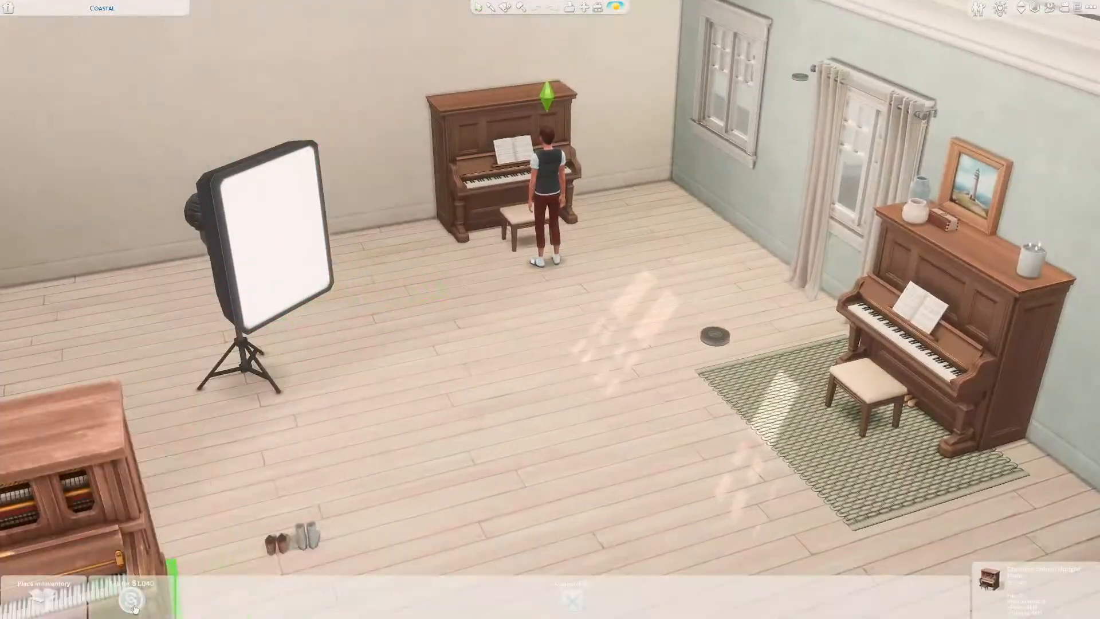
left_click(135, 609)
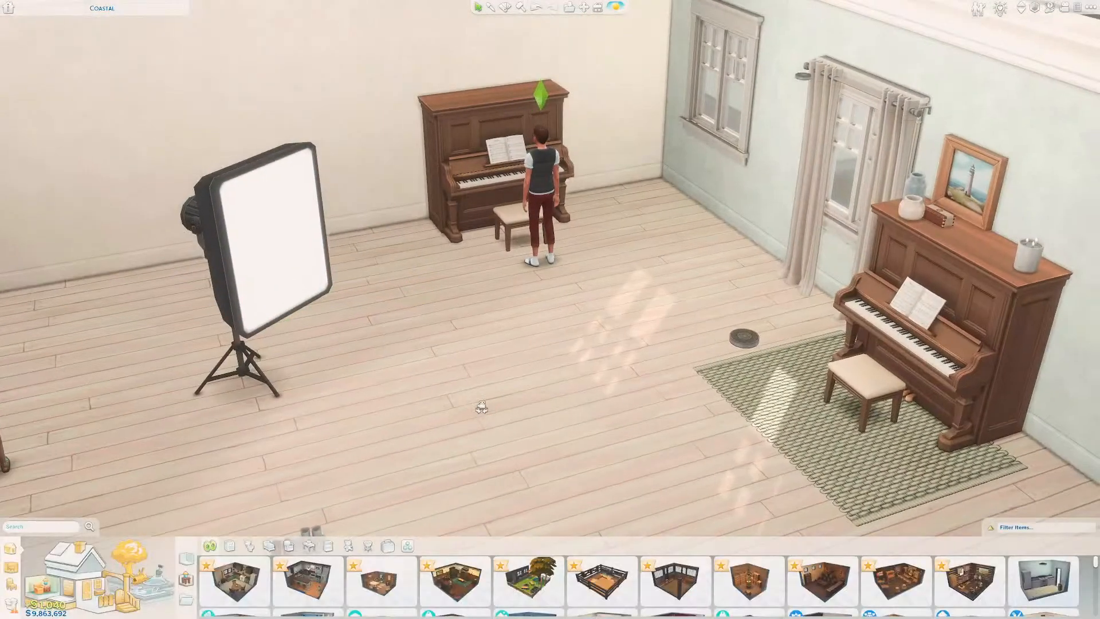
- Inspect the decorated piano's front details and its lattice-panelled back up close
middle_click_drag(481, 405, 475, 438)
scroll(474, 438, "up", 6)
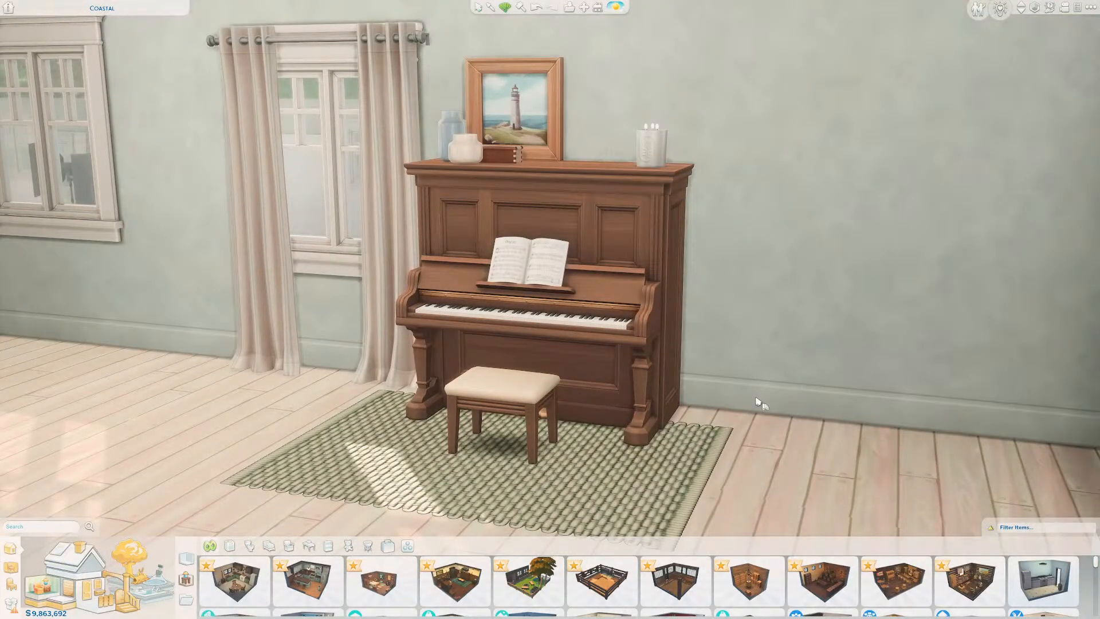
scroll(759, 403, "up", 5)
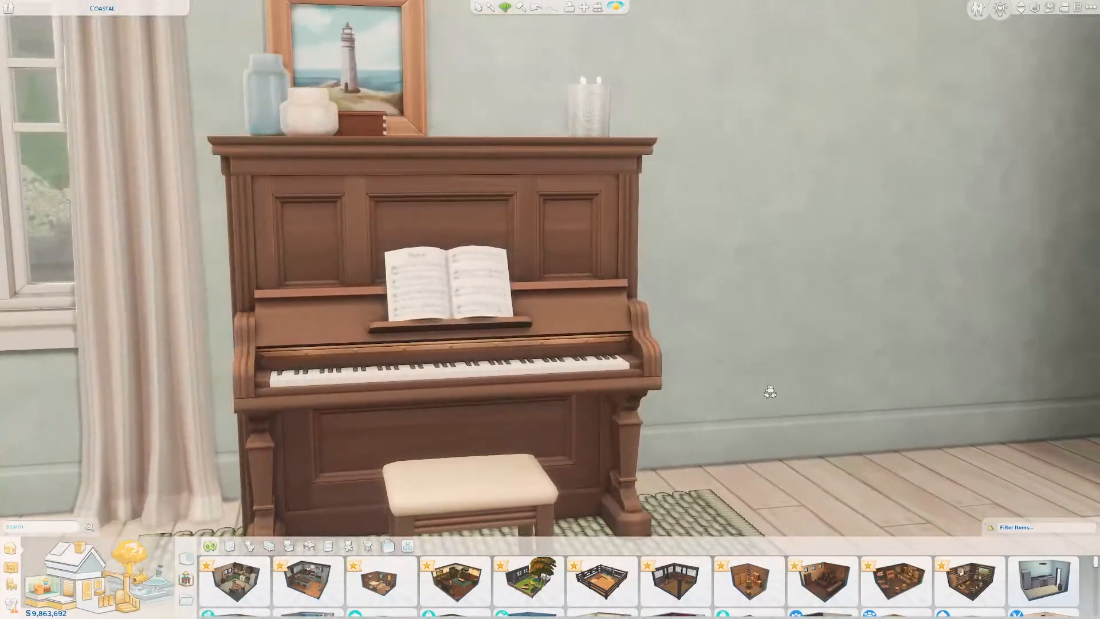
middle_click_drag(770, 391, 769, 368)
middle_click_drag(767, 423, 802, 412)
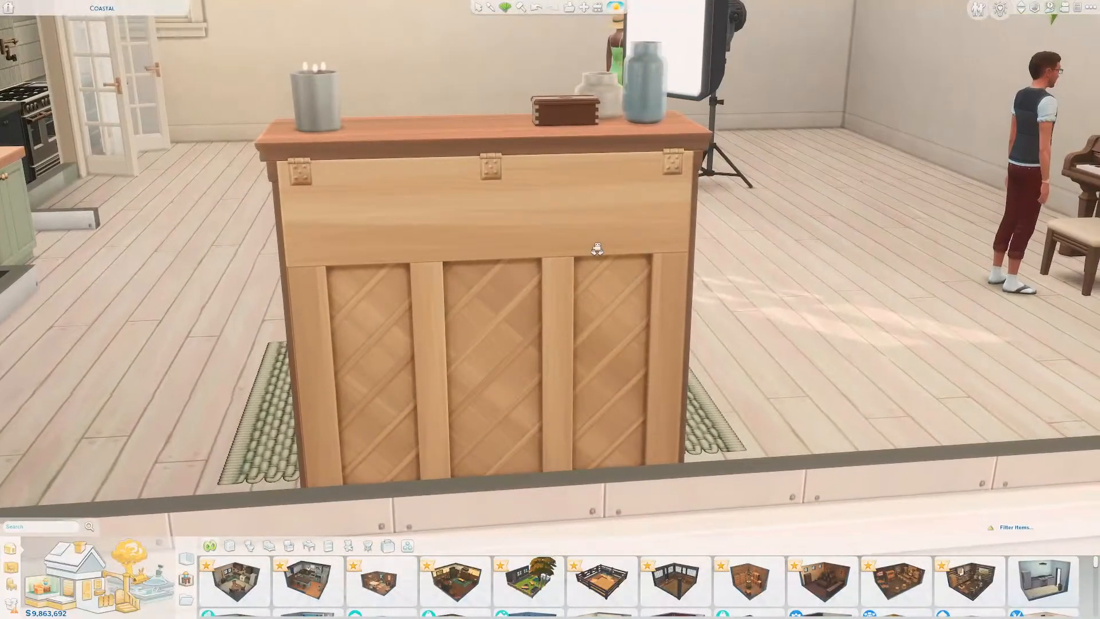
middle_click_drag(596, 246, 562, 248)
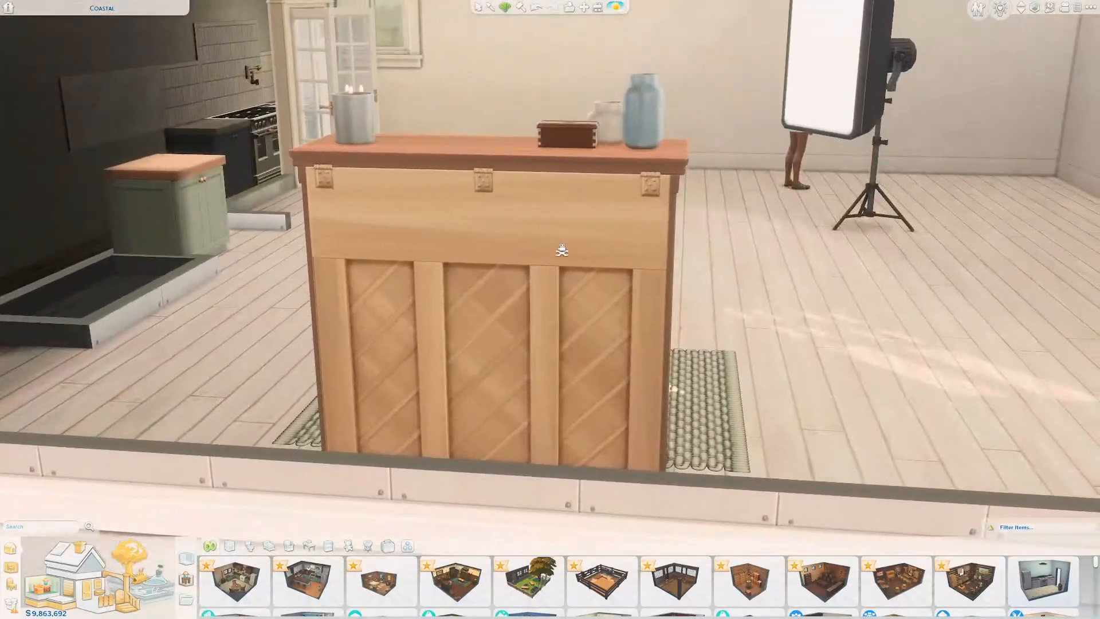
middle_click_drag(522, 454, 580, 452)
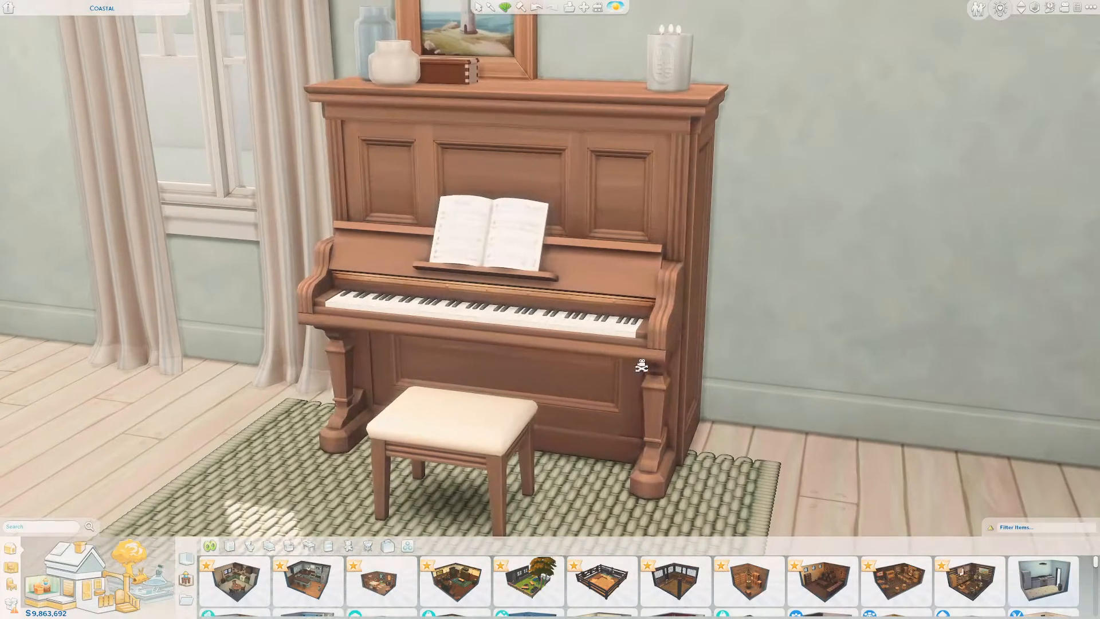
scroll(579, 252, "up", 3)
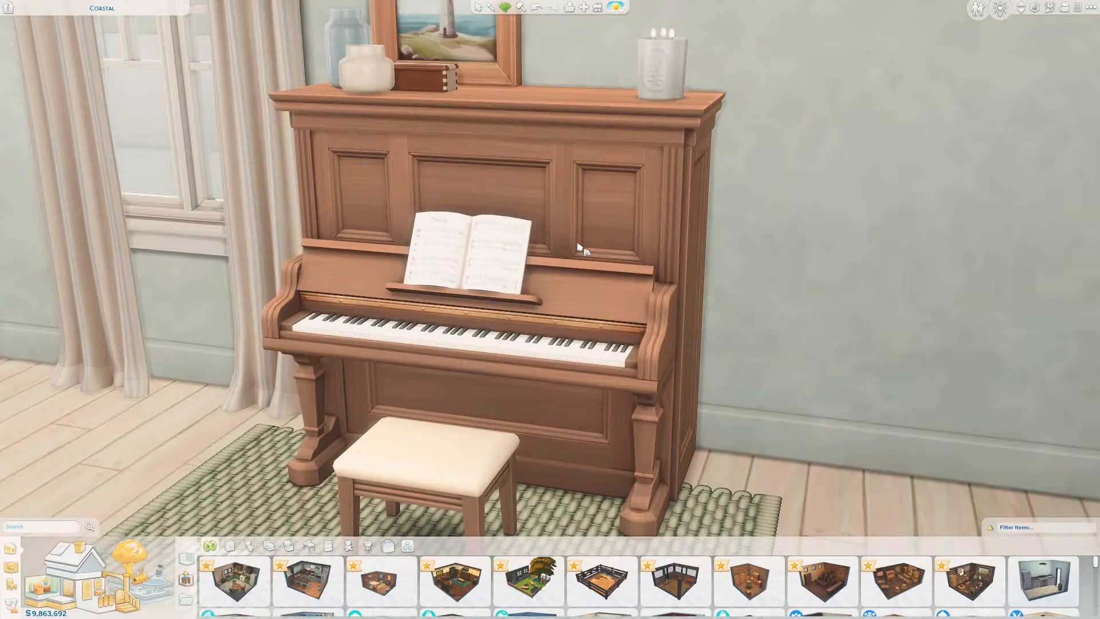
scroll(516, 255, "down", 2)
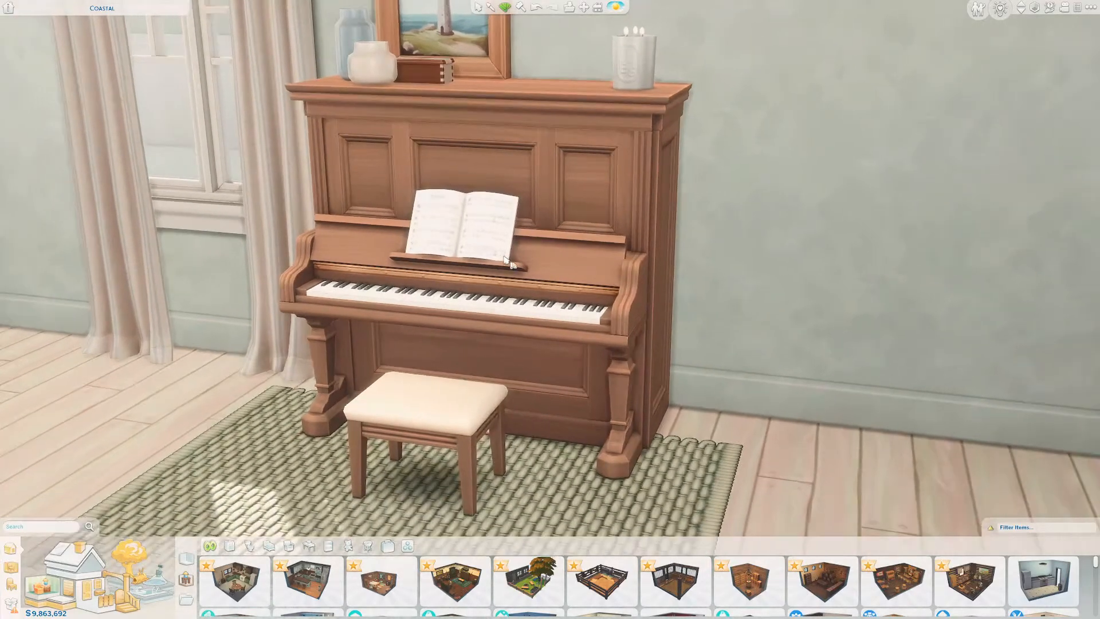
- Change the decorated piano's colour to the light orange wood swatch with the matching stool
scroll(573, 268, "down", 3)
scroll(596, 281, "up", 2)
left_click(527, 252)
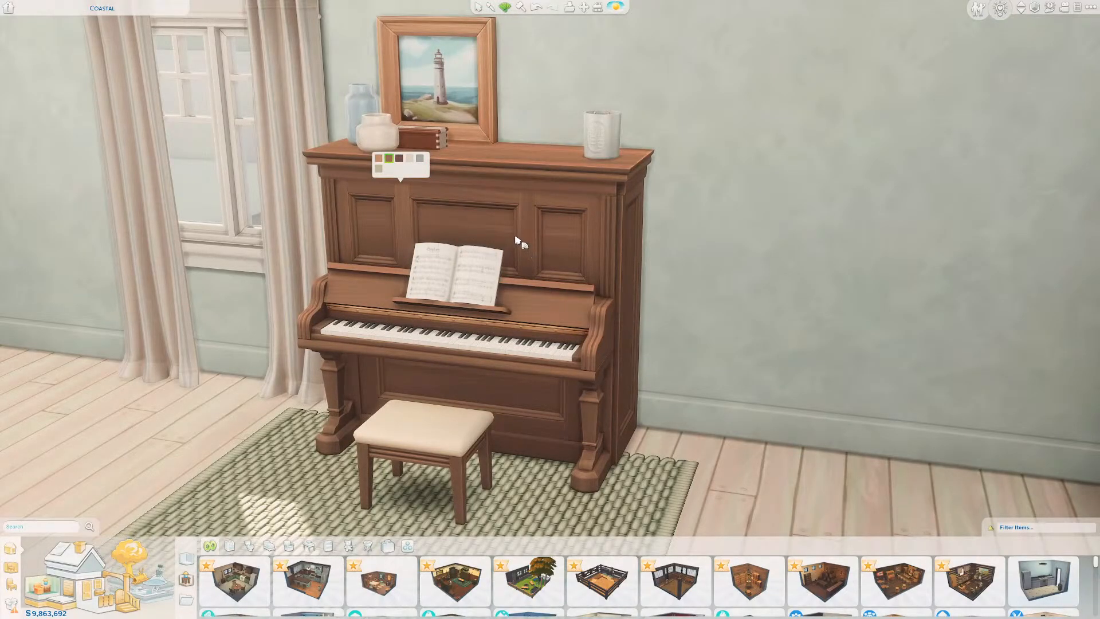
left_click(378, 158)
scroll(539, 347, "down", 4)
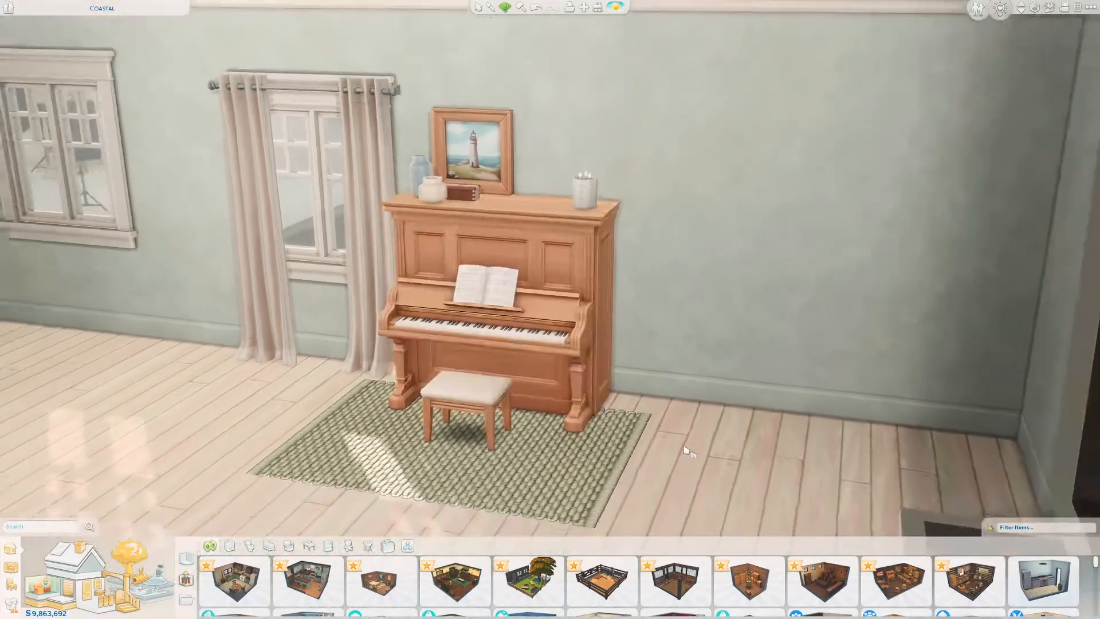
- Recolour the decorated piano to the medium brown wood swatch, and switch it to the dark brown swatch with the black-cushioned stool
middle_click_drag(681, 448, 709, 444)
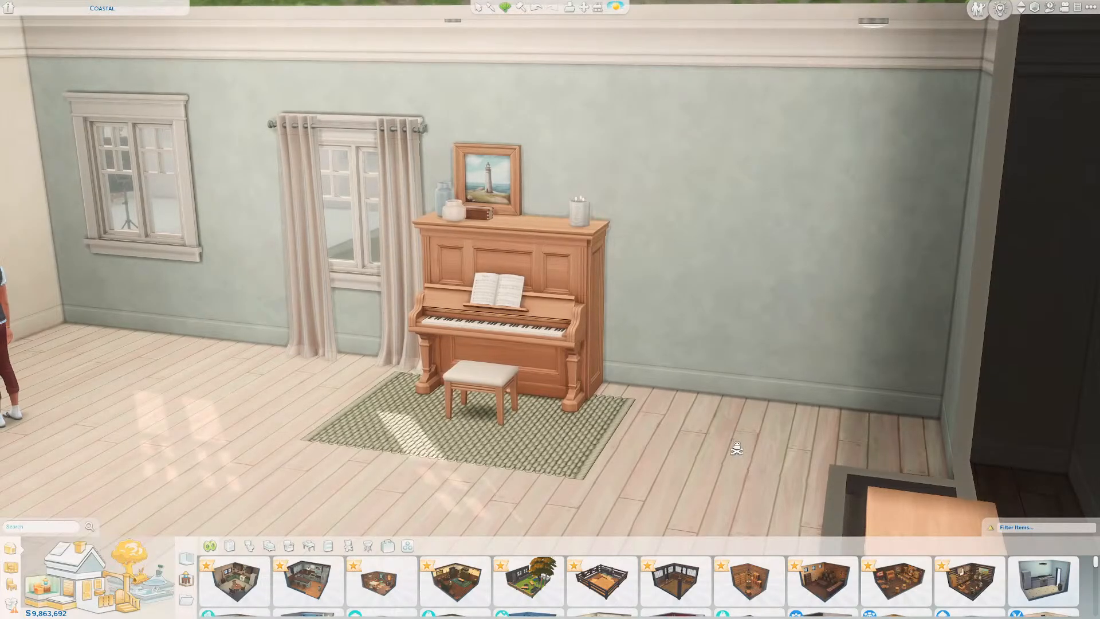
scroll(730, 424, "up", 2)
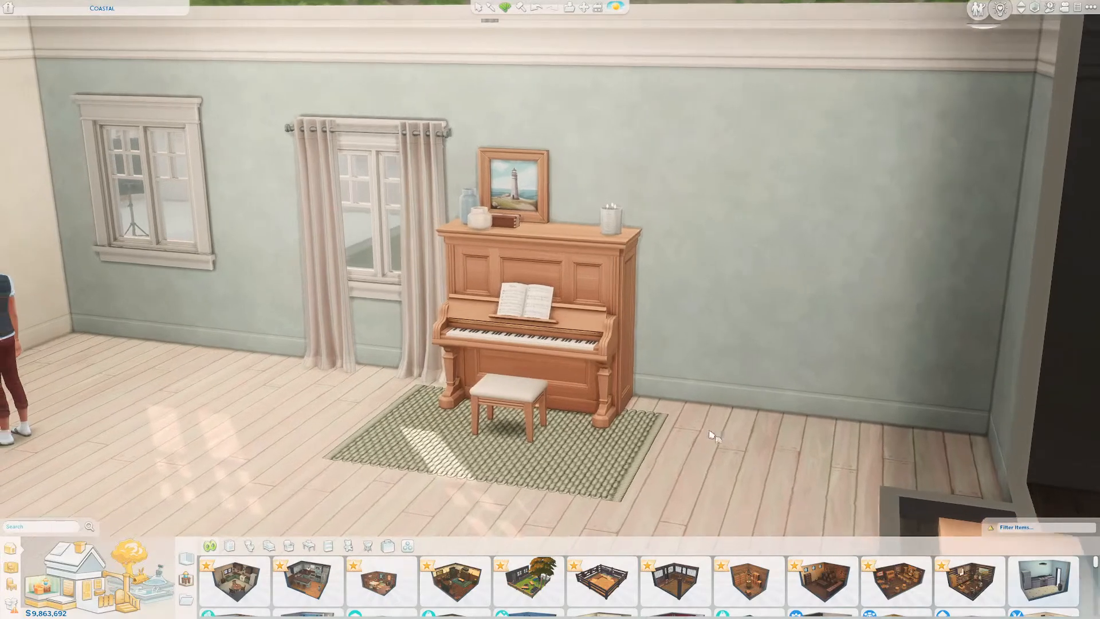
scroll(713, 435, "up", 2)
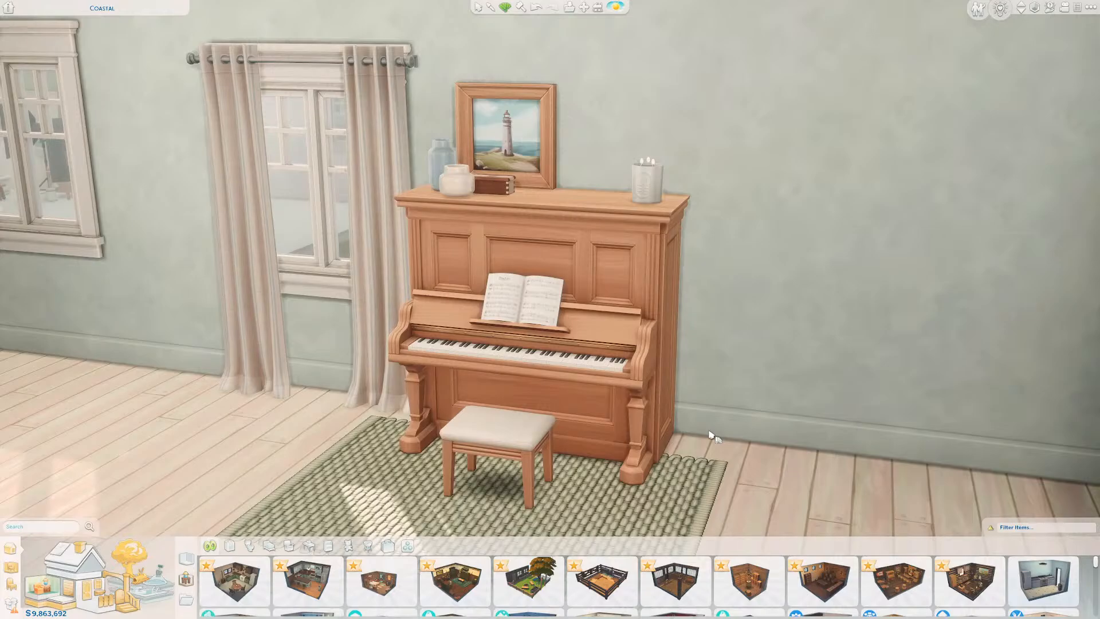
right_click_drag(628, 379, 646, 417)
left_click(515, 299)
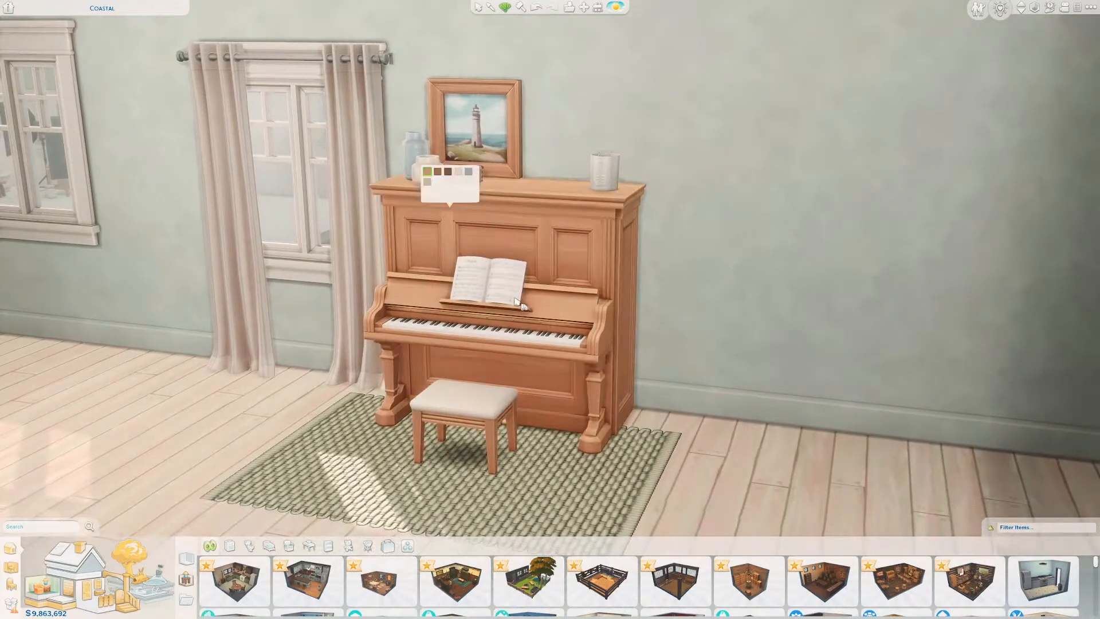
left_click(438, 171)
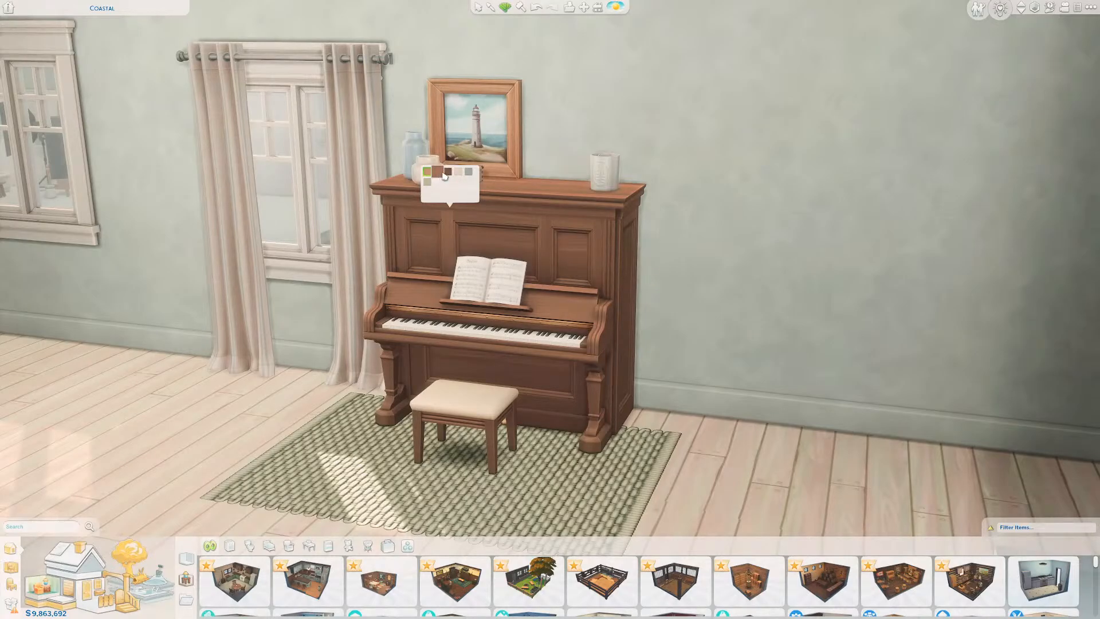
left_click(449, 173)
left_click(448, 174)
- Examine the dark brown piano from the front and at an angle, including its keyboard, panels, stool and side
middle_click_drag(616, 403, 616, 404)
scroll(490, 425, "up", 3)
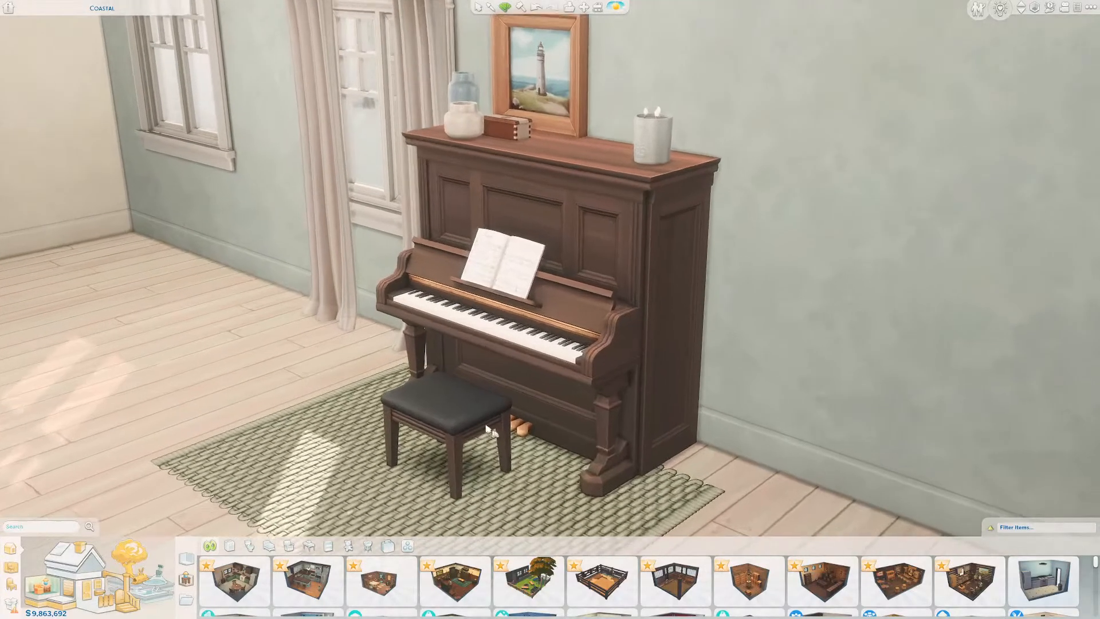
right_click_drag(547, 427, 516, 463)
middle_click_drag(515, 462, 587, 437)
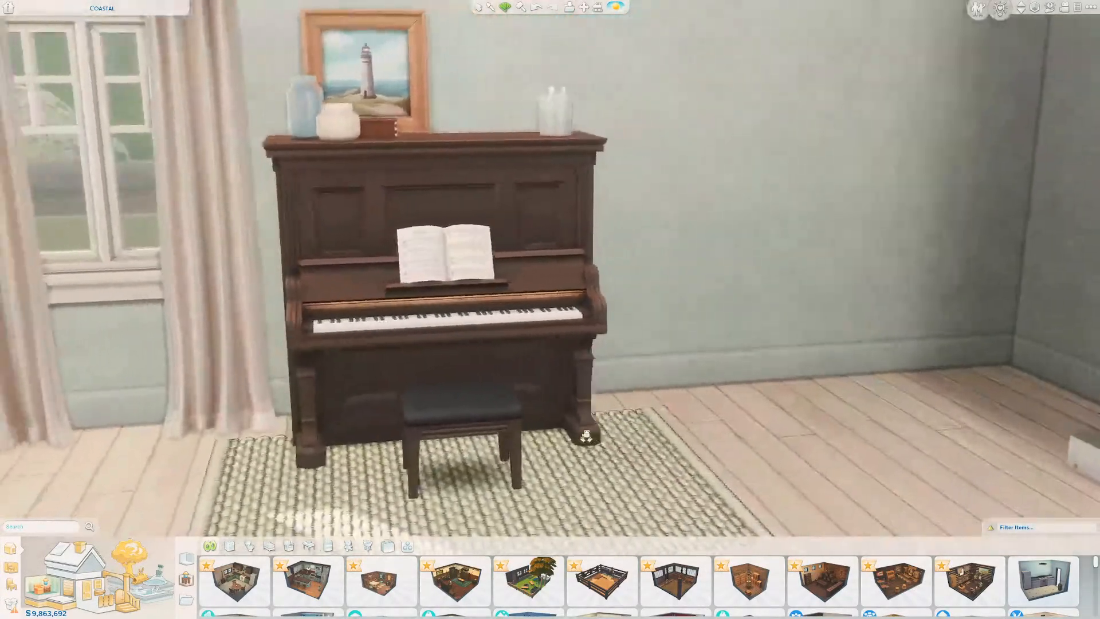
scroll(613, 436, "down", 2)
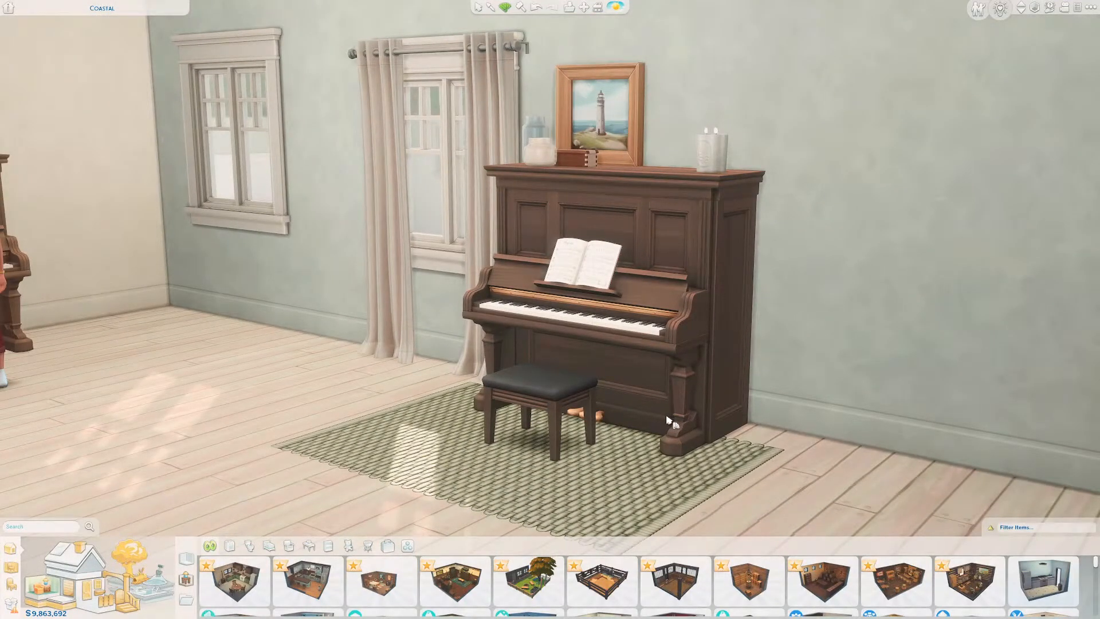
scroll(669, 422, "down", 1)
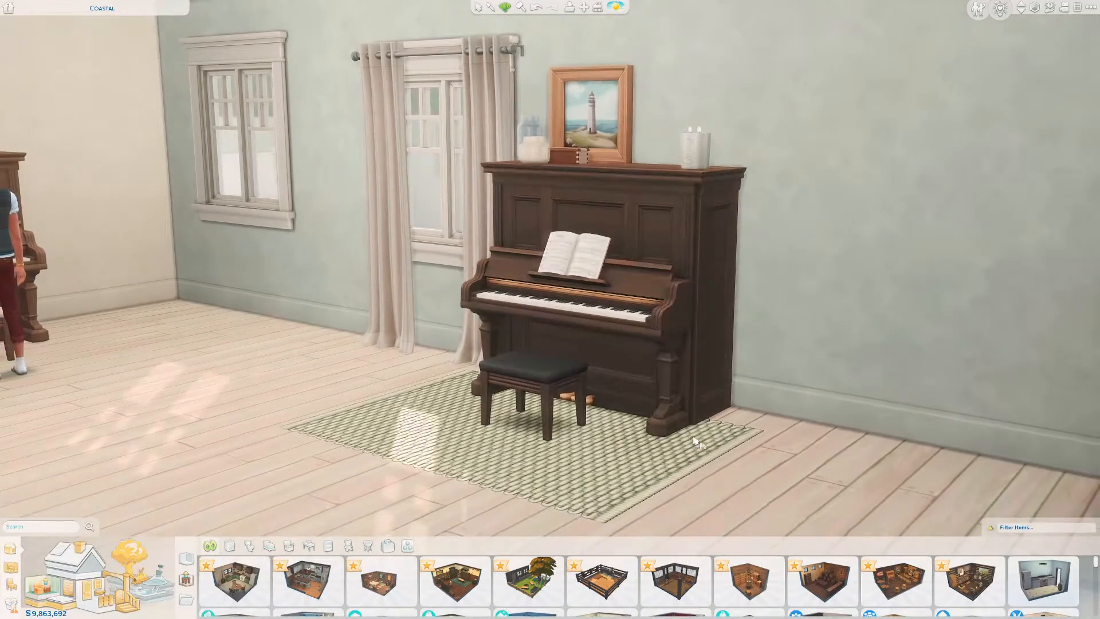
scroll(755, 455, "up", 2)
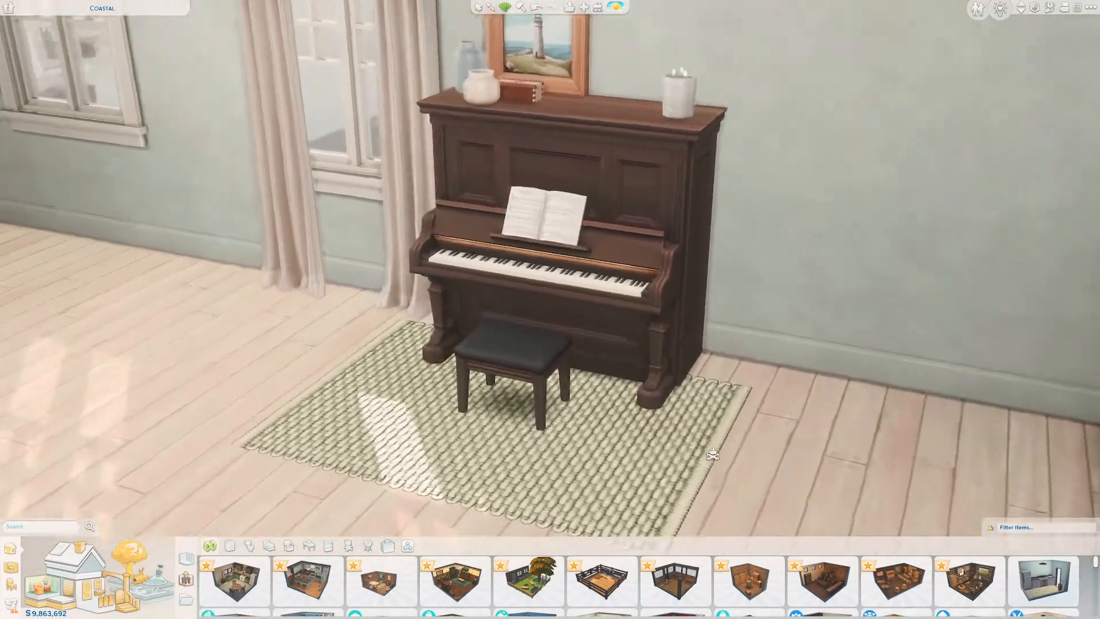
scroll(745, 456, "down", 1)
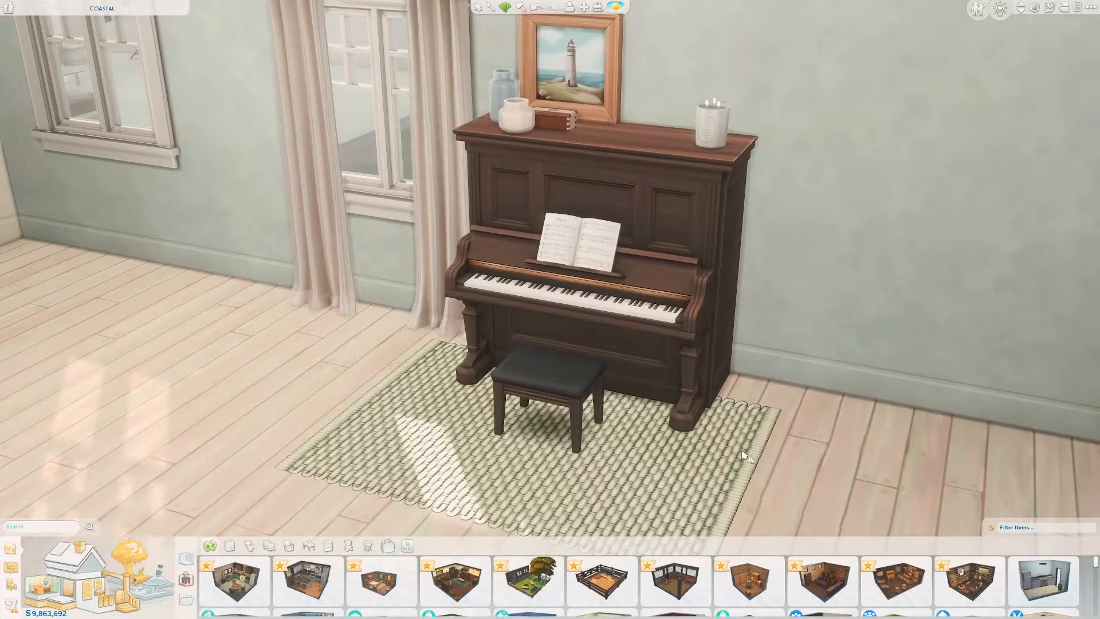
scroll(745, 455, "down", 1)
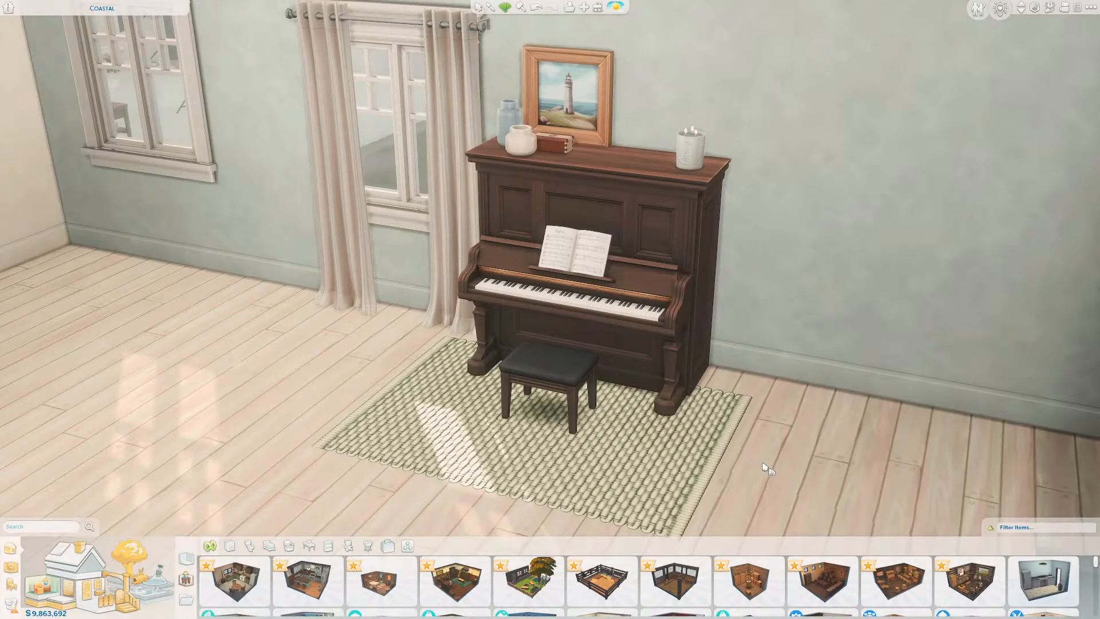
middle_click_drag(790, 502, 767, 456)
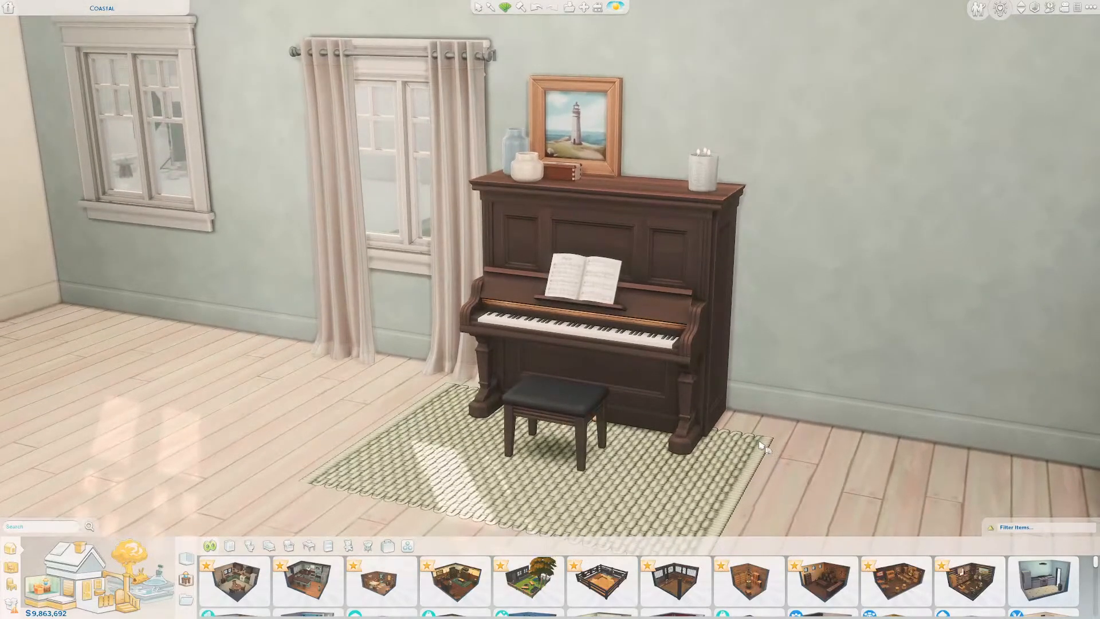
right_click_drag(730, 425, 738, 422)
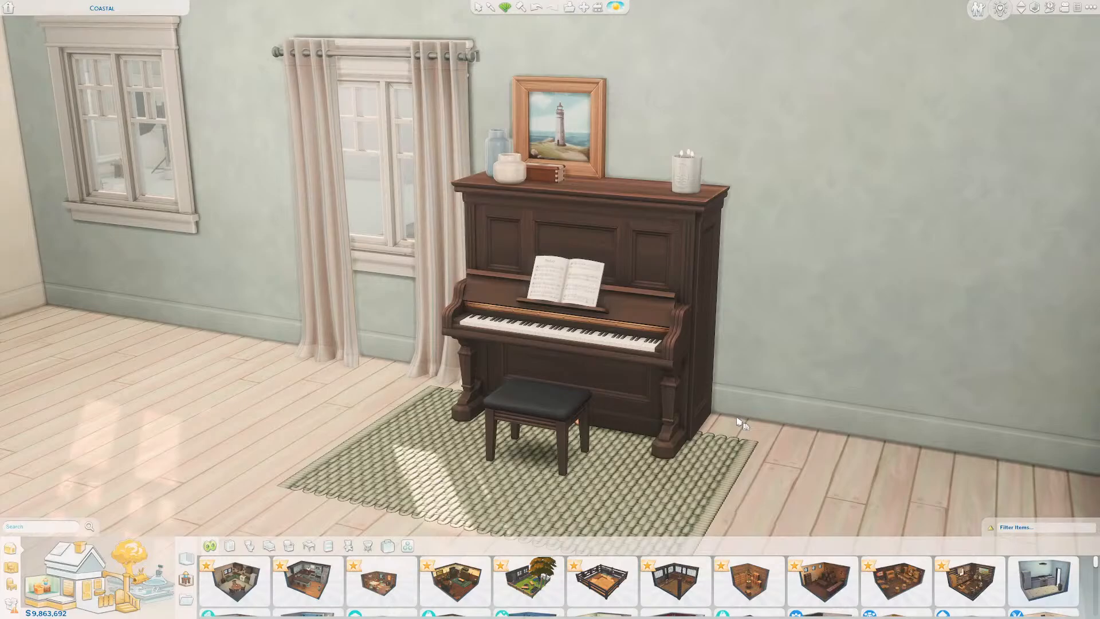
scroll(798, 400, "down", 2)
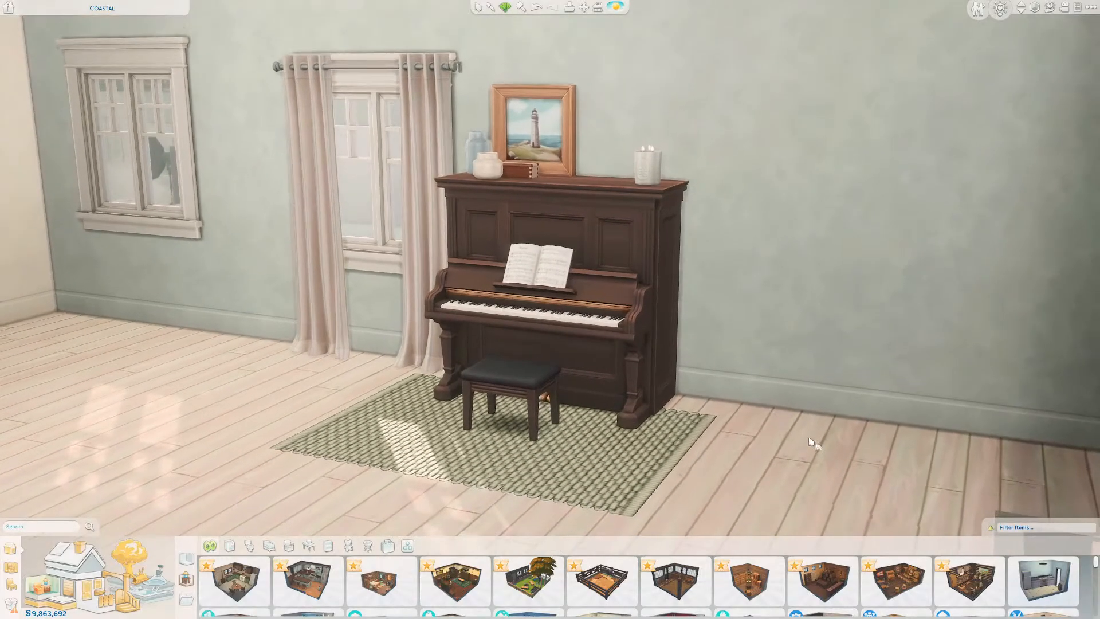
- Change the decorated piano's colour to the white swatch with painted floral panels and a beige-cushioned stool
middle_click_drag(802, 417, 803, 412)
left_click(559, 295)
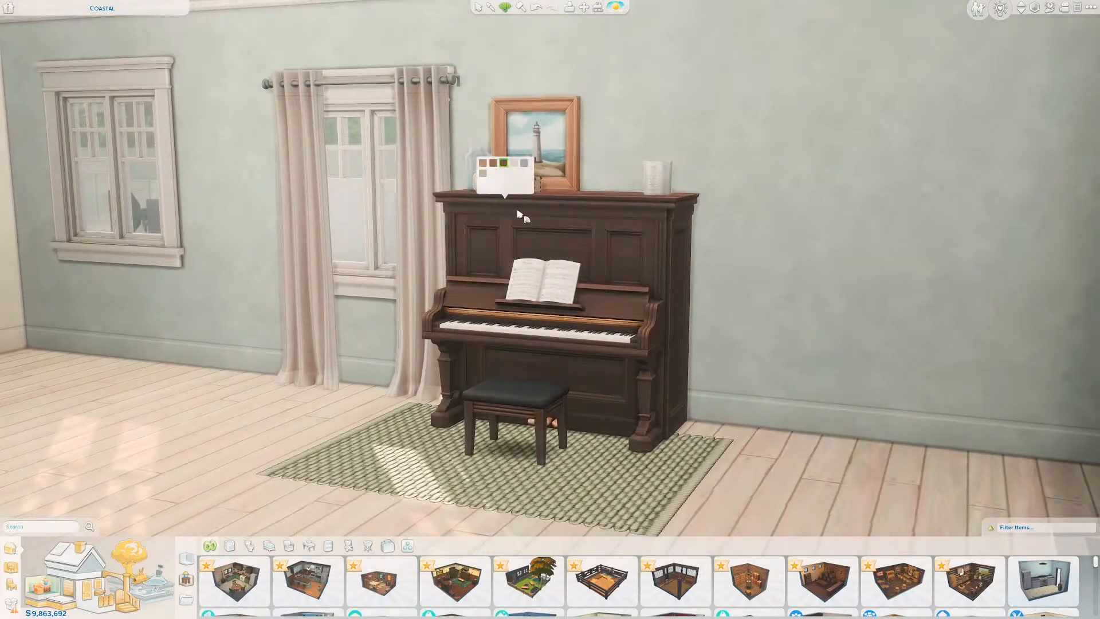
left_click(514, 163)
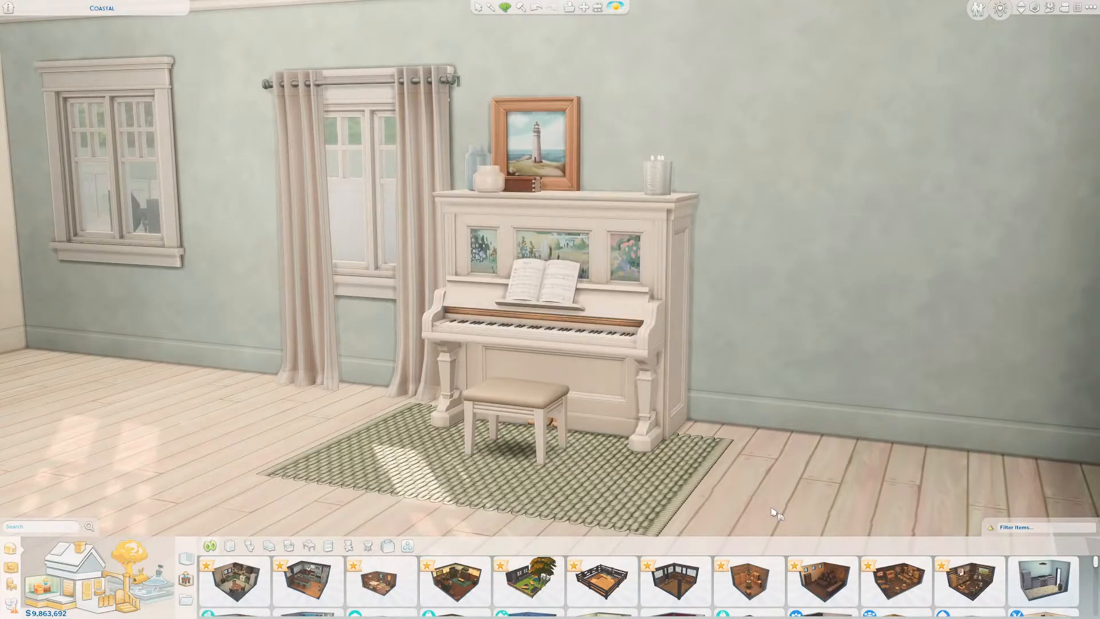
- Inspect the white piano's painted garden panels, sheet music and keyboard up close and from a distance
middle_click_drag(755, 509, 747, 508)
scroll(759, 499, "up", 2)
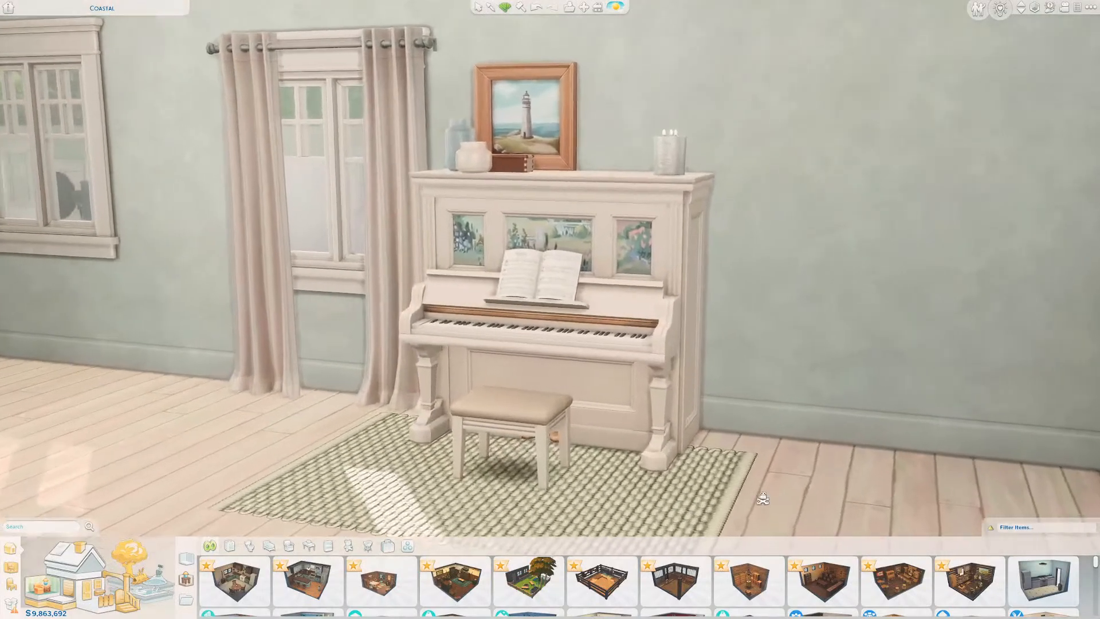
scroll(760, 498, "down", 1)
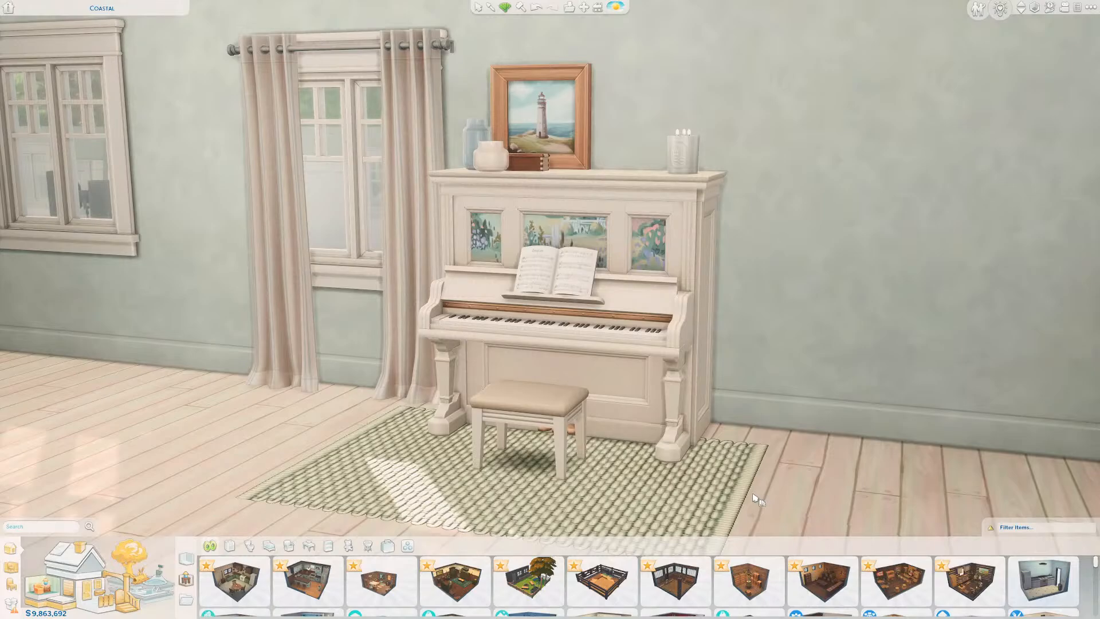
scroll(755, 500, "up", 5)
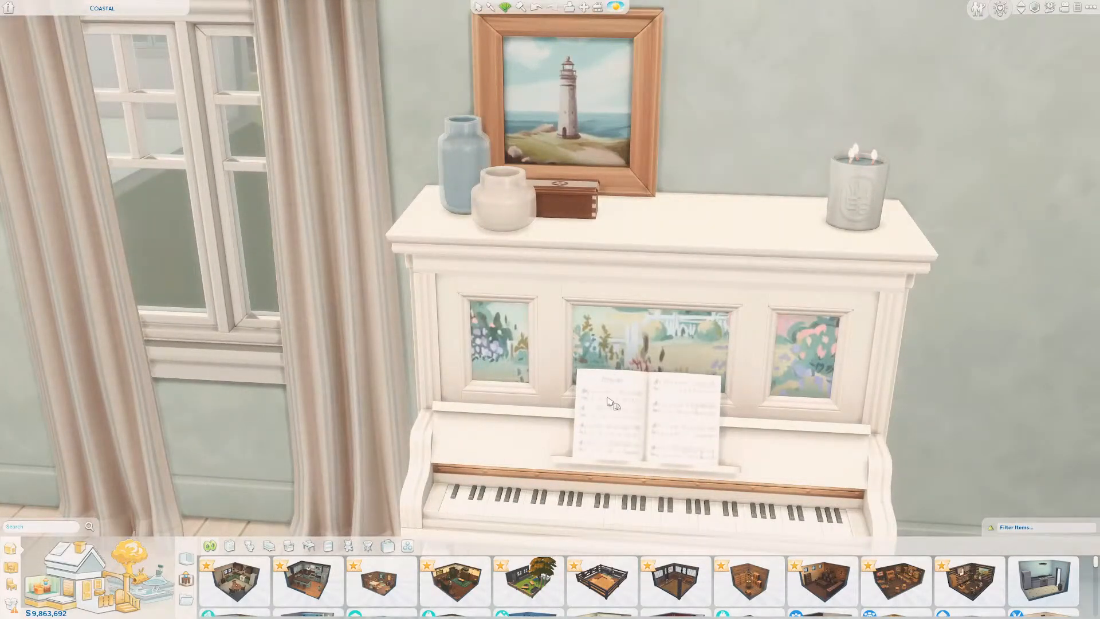
scroll(612, 403, "down", 4)
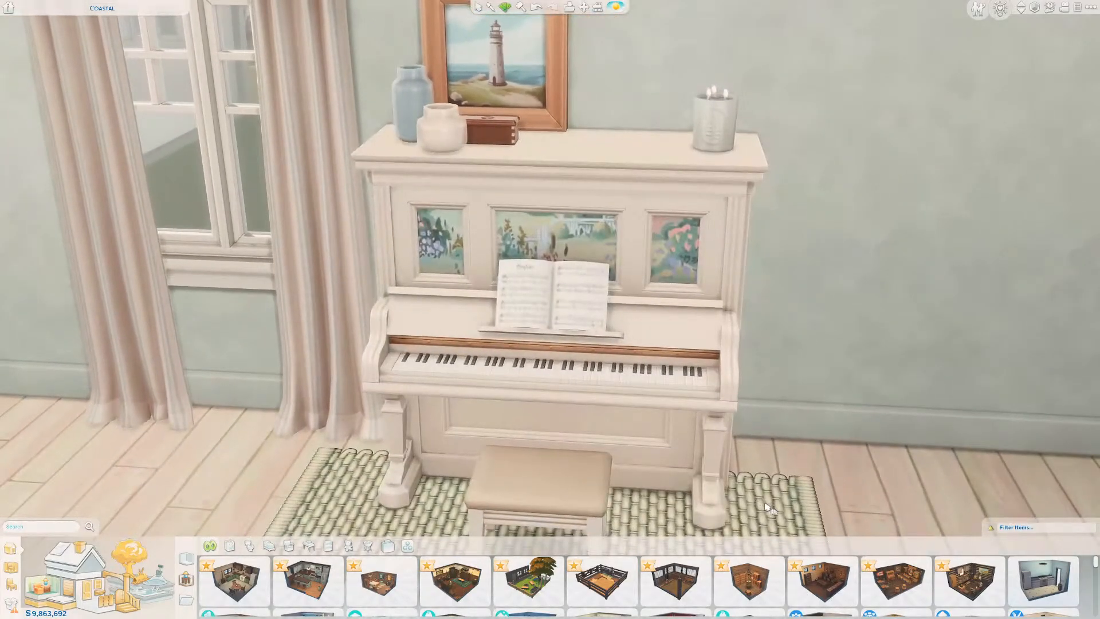
middle_click_drag(758, 481, 761, 487)
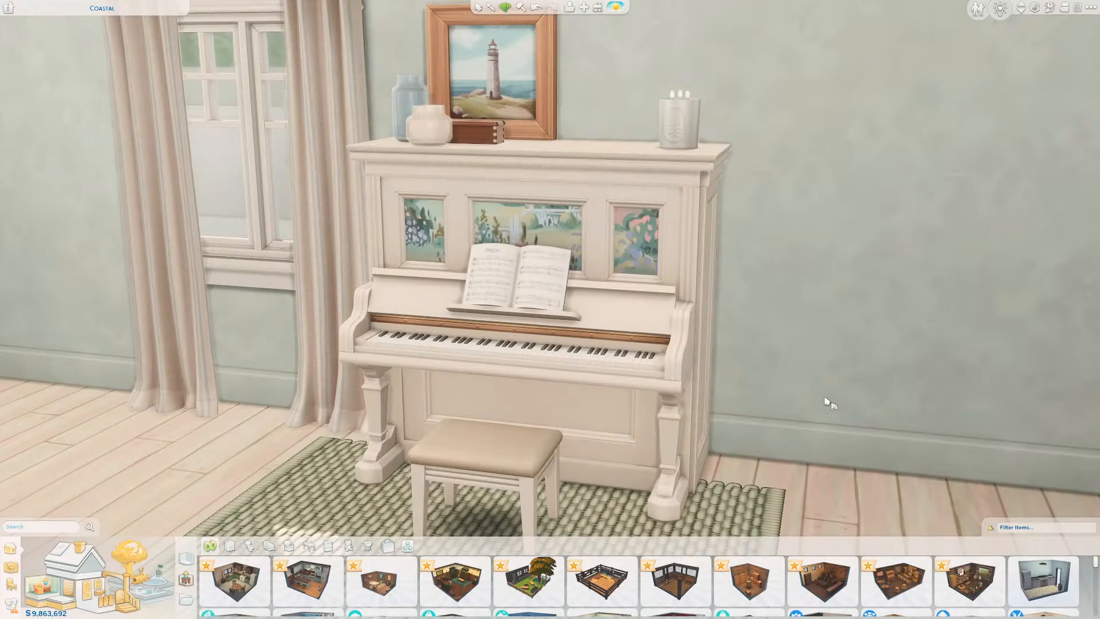
scroll(829, 403, "down", 2)
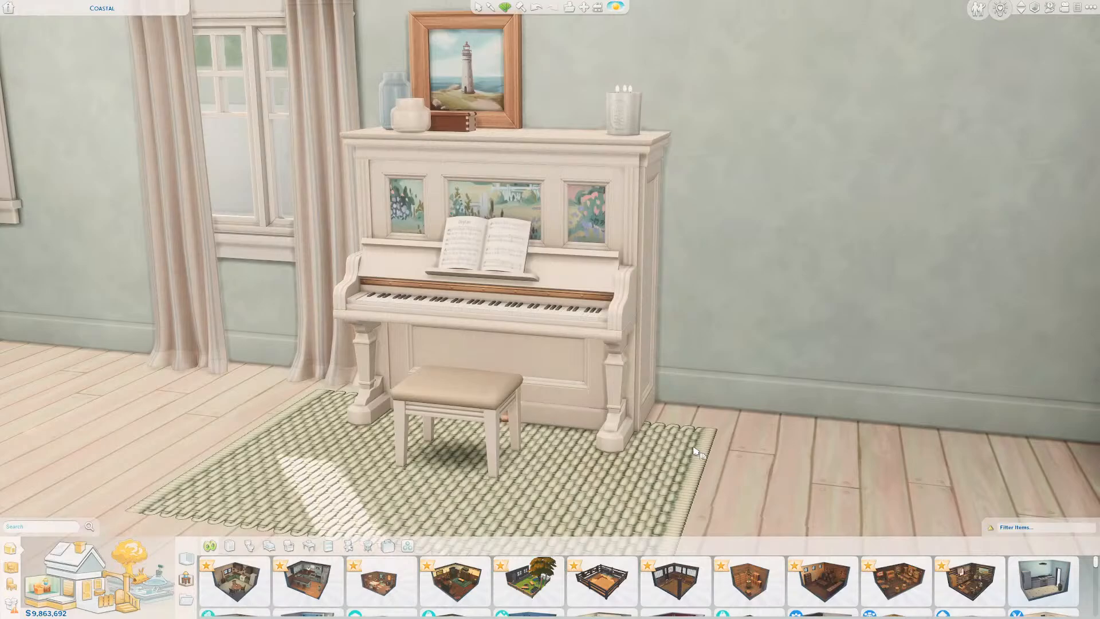
scroll(684, 444, "down", 2)
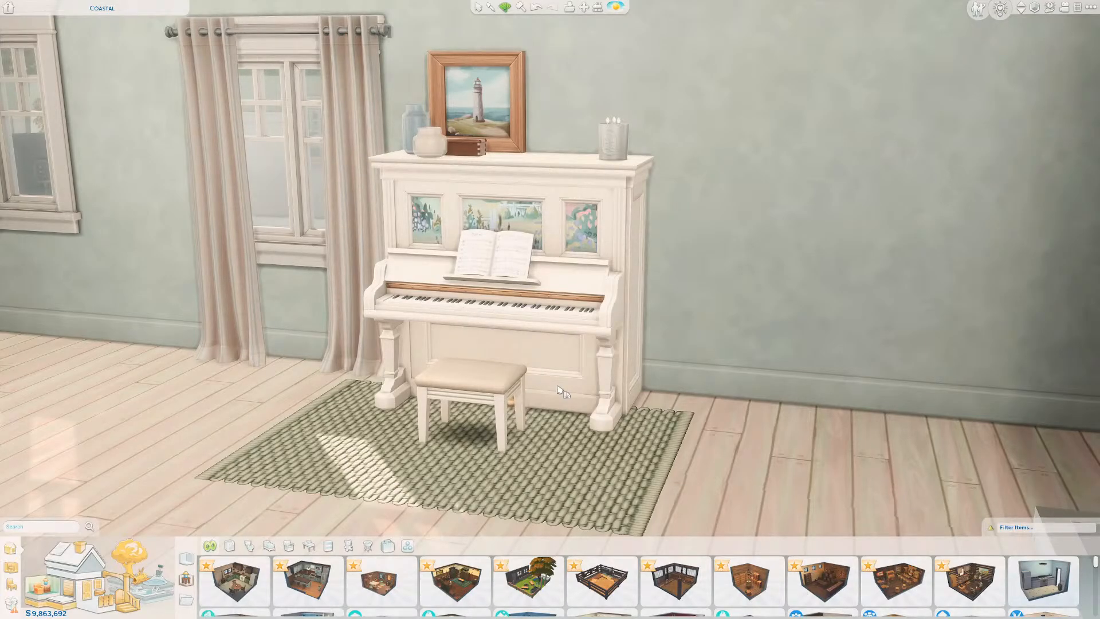
- Change the decorated piano's colour to the blue swatch with the painted coastal scene in its centre panel
middle_click_drag(619, 442, 742, 495)
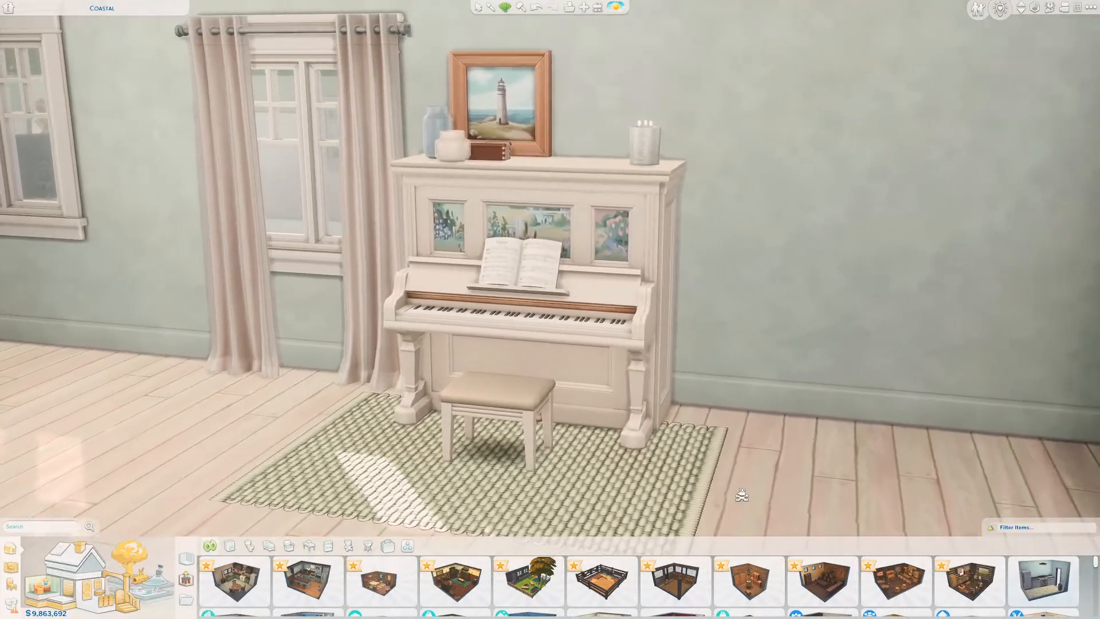
left_click(519, 280)
left_click(524, 149)
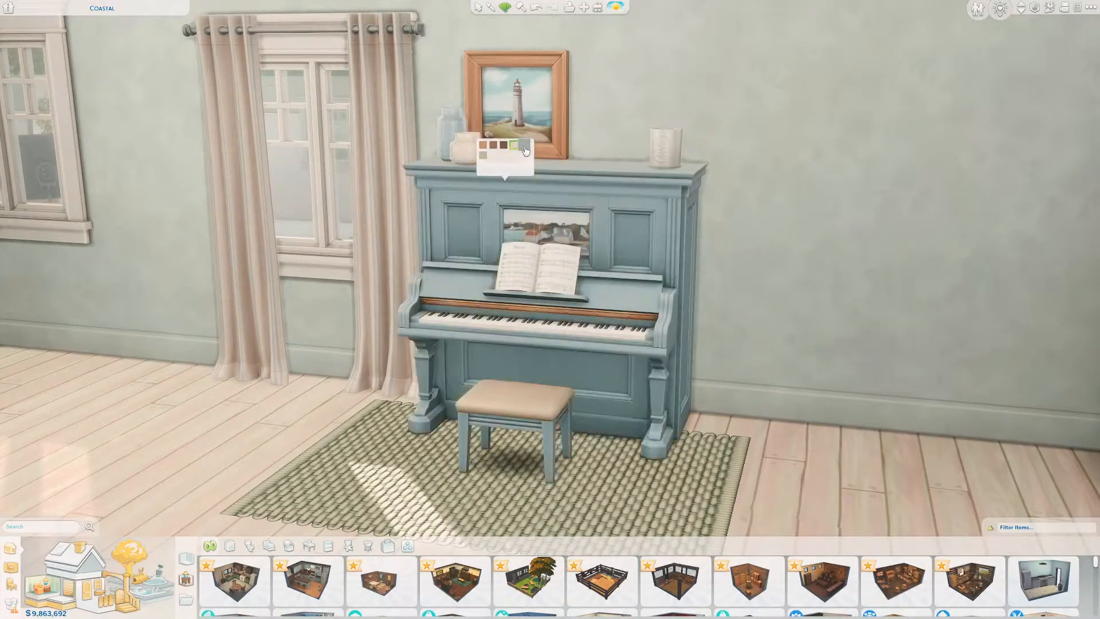
- Change the decorated piano's colour to the sage green swatch with the matching green stool
middle_click_drag(817, 363, 712, 368)
mouse_move(649, 322)
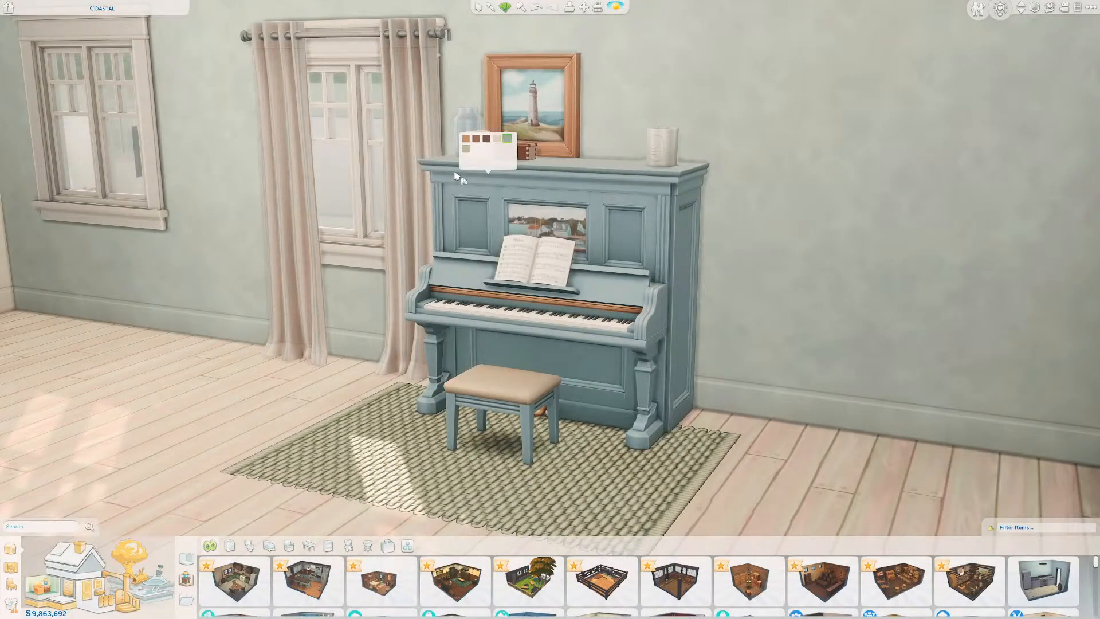
left_click(465, 149)
- View the green piano at an angle, try the white floral-panel swatch on it, and return it to sage green
middle_click_drag(862, 342, 819, 398)
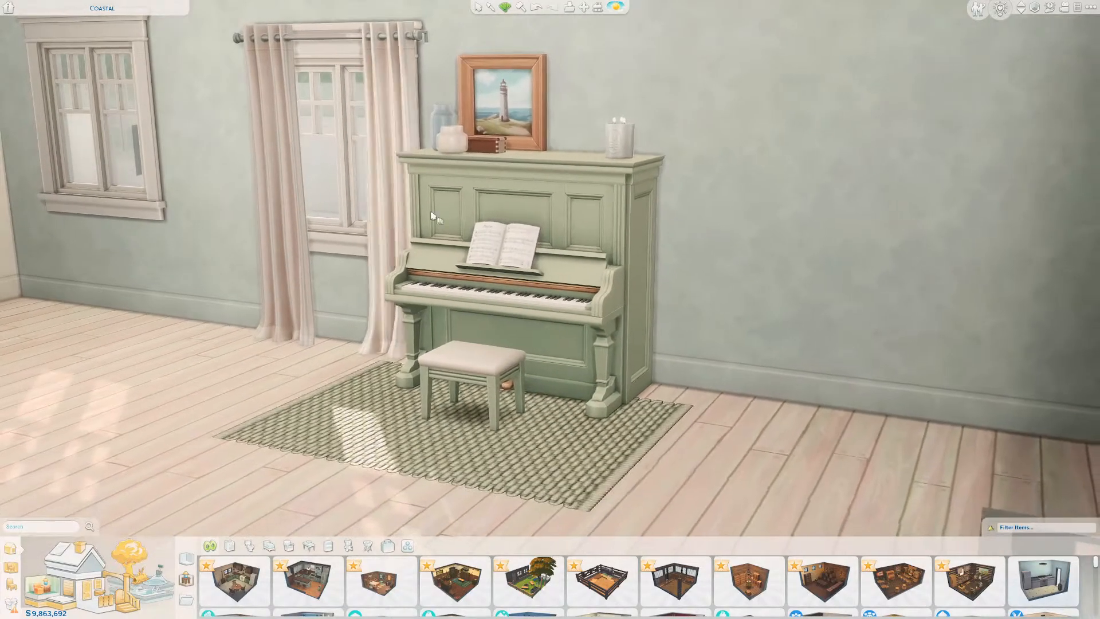
middle_click_drag(770, 440, 700, 381)
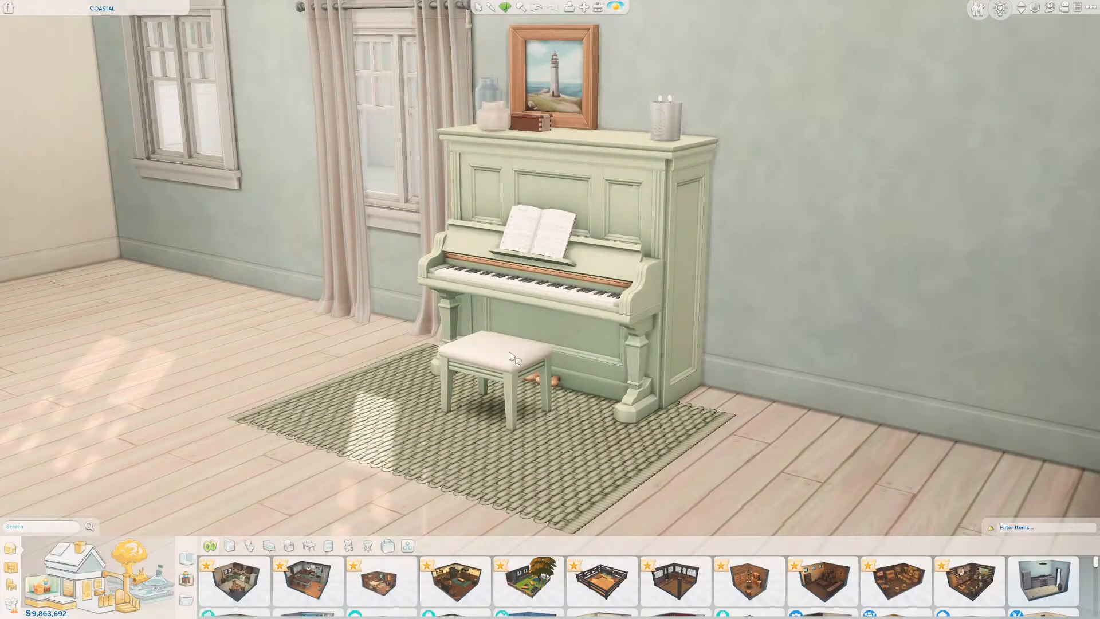
middle_click_drag(759, 418, 757, 420)
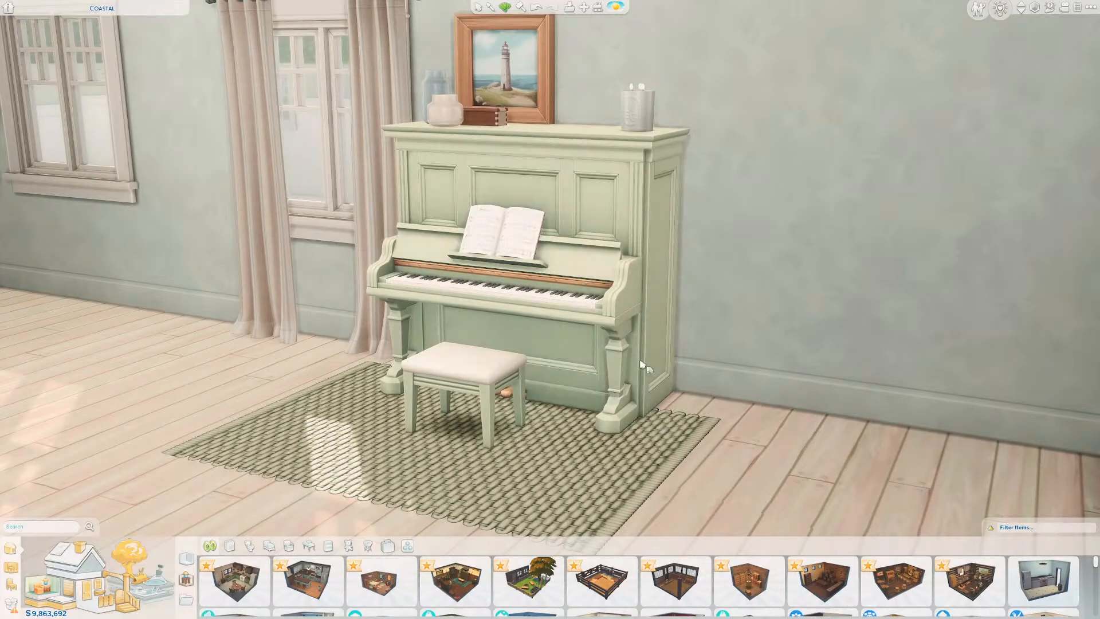
mouse_move(434, 163)
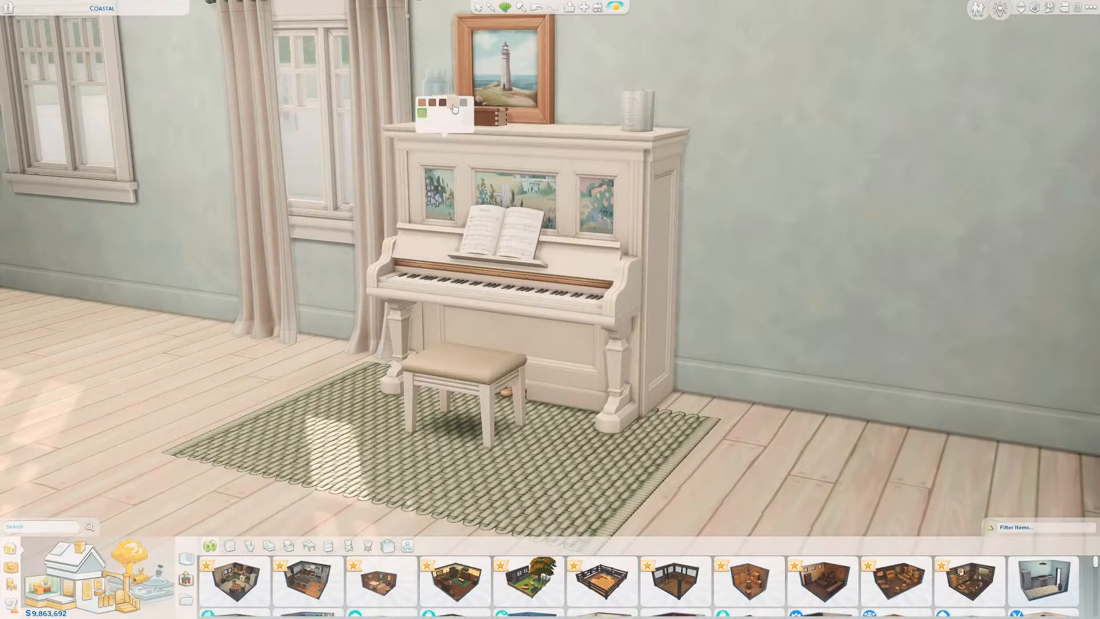
left_click(422, 113)
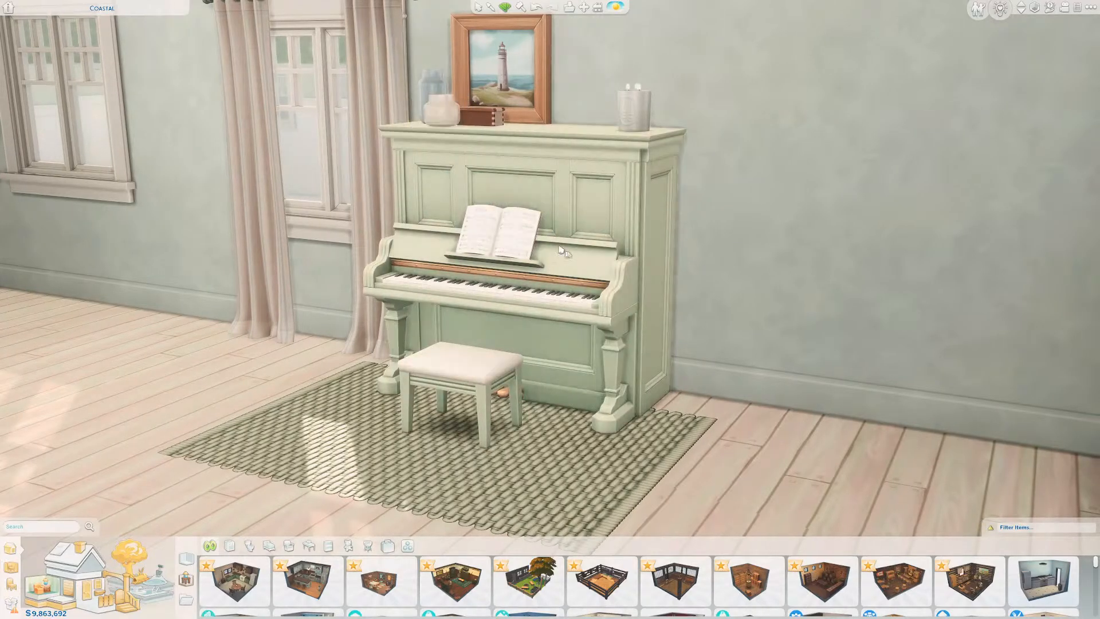
- Try the dark brown swatch on the decorated piano and settle on the medium brown wood one, viewing both pianos in the room
scroll(644, 295, "down", 5)
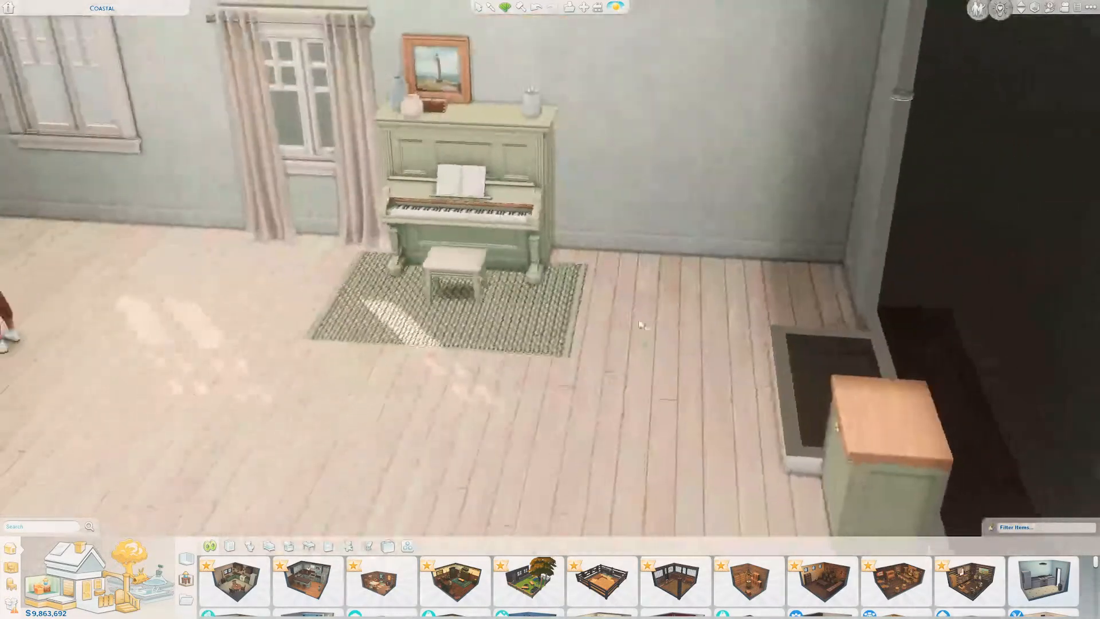
left_click(536, 248)
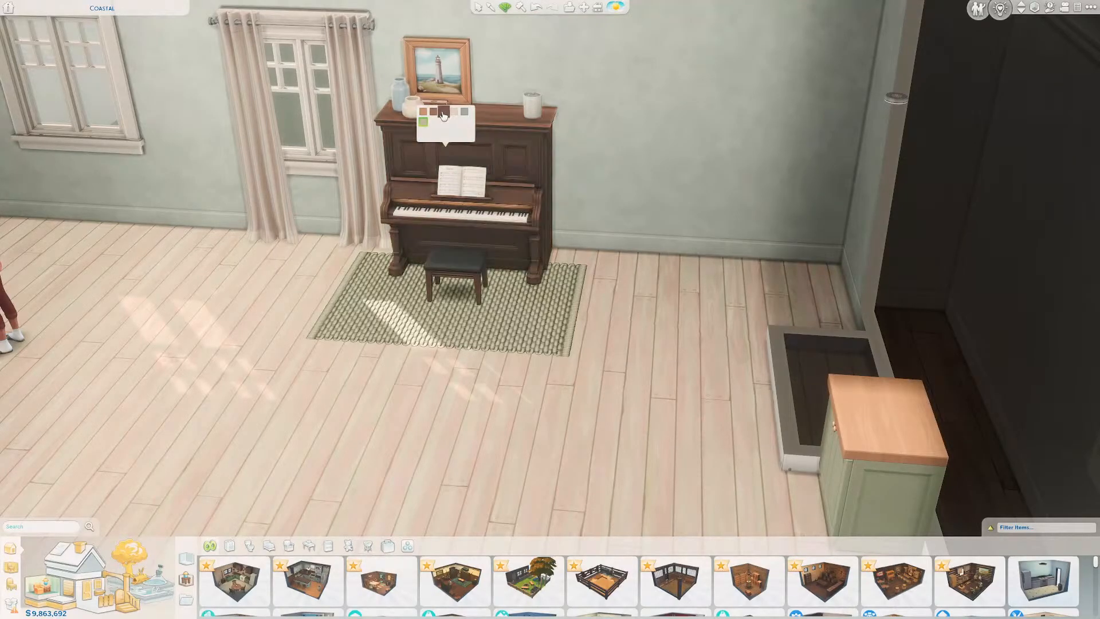
left_click(433, 113)
middle_click_drag(570, 192, 498, 295)
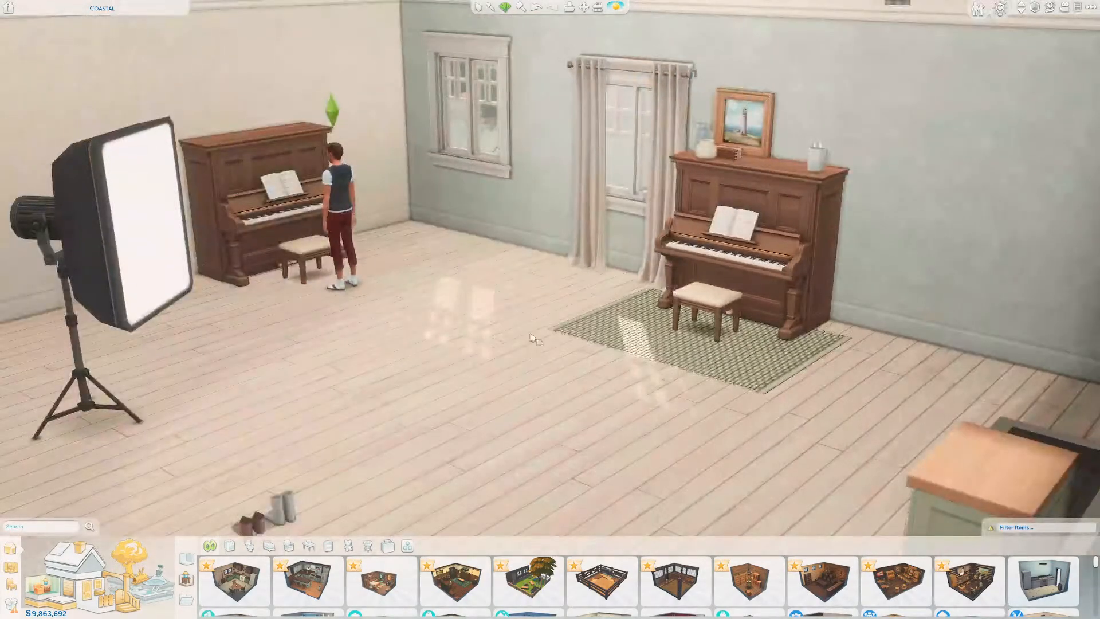
- View the blue wall cabinet and green counter beside the tall white panels across the room
key("Escape")
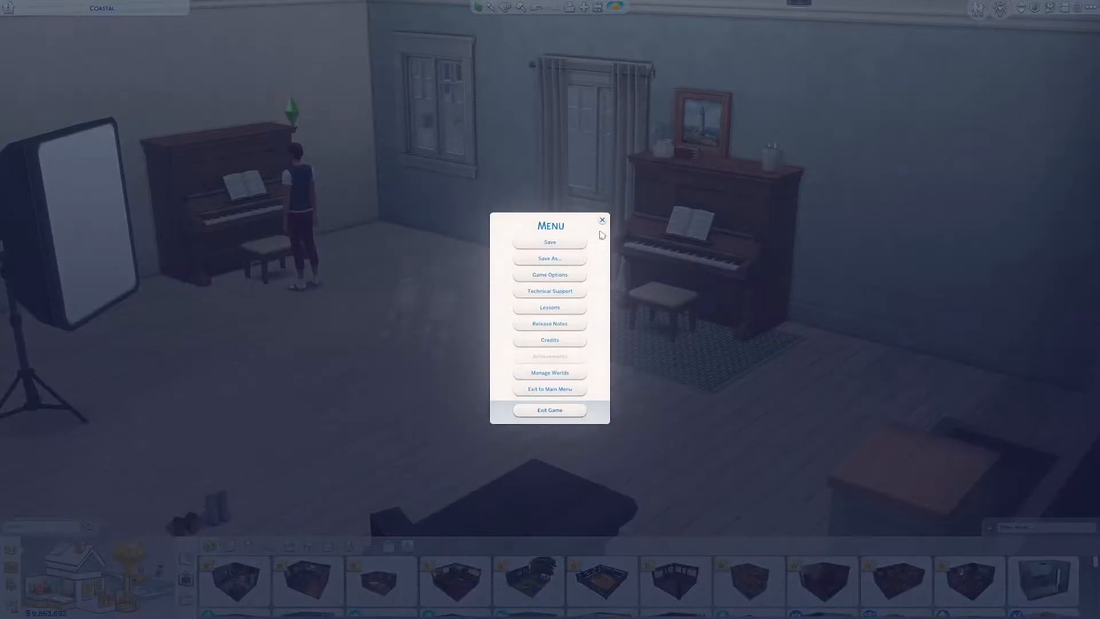
left_click(602, 220)
middle_click_drag(816, 322, 799, 276)
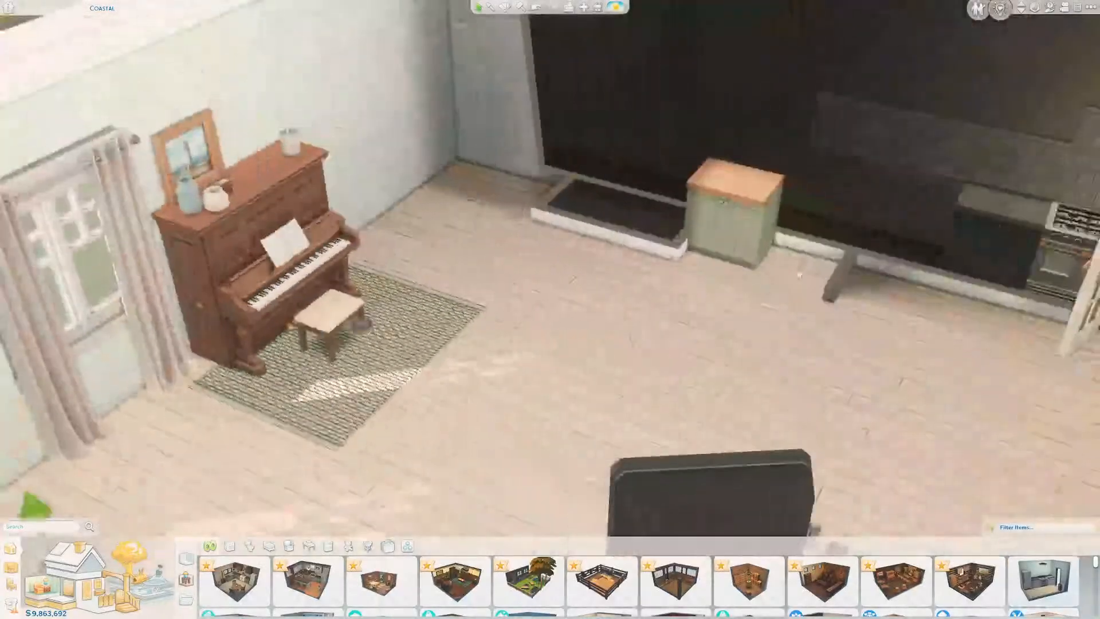
scroll(898, 243, "up", 3)
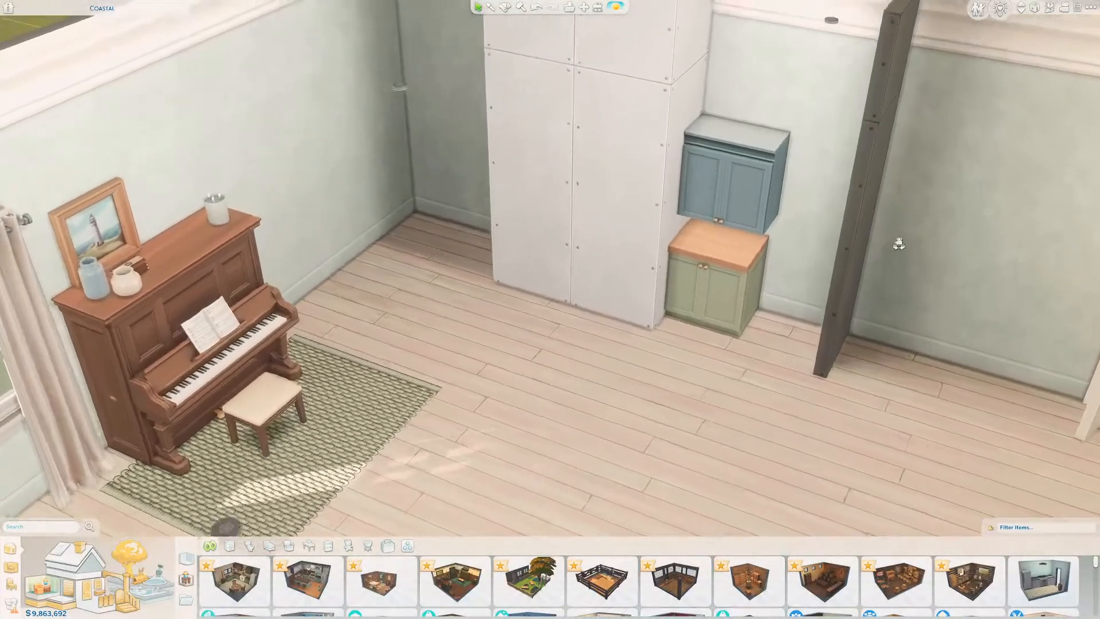
scroll(603, 378, "up", 3)
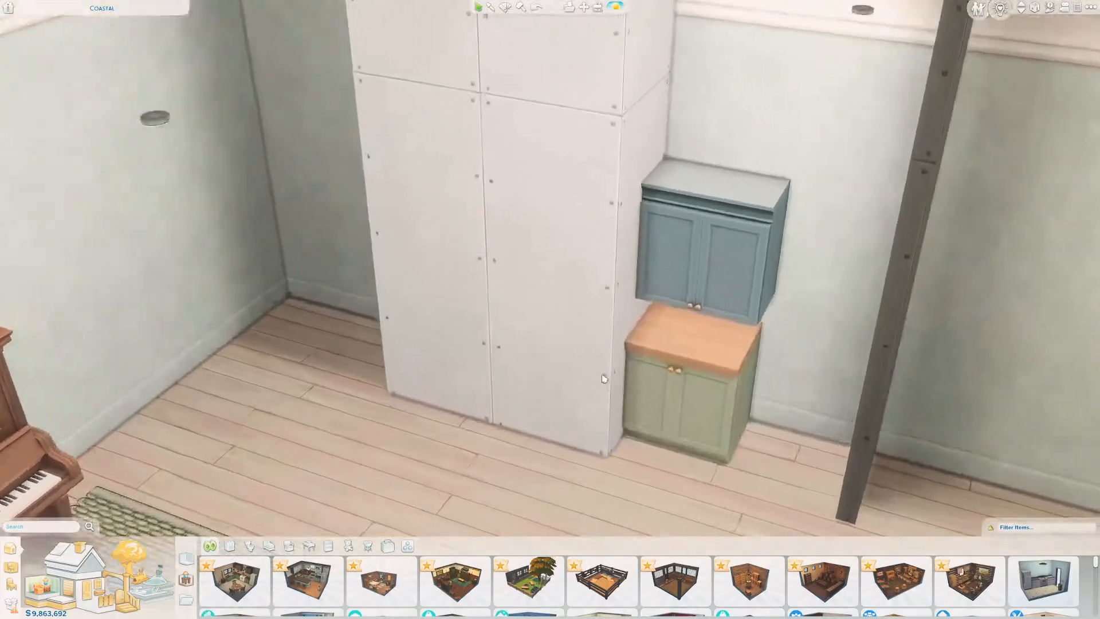
scroll(602, 378, "down", 3)
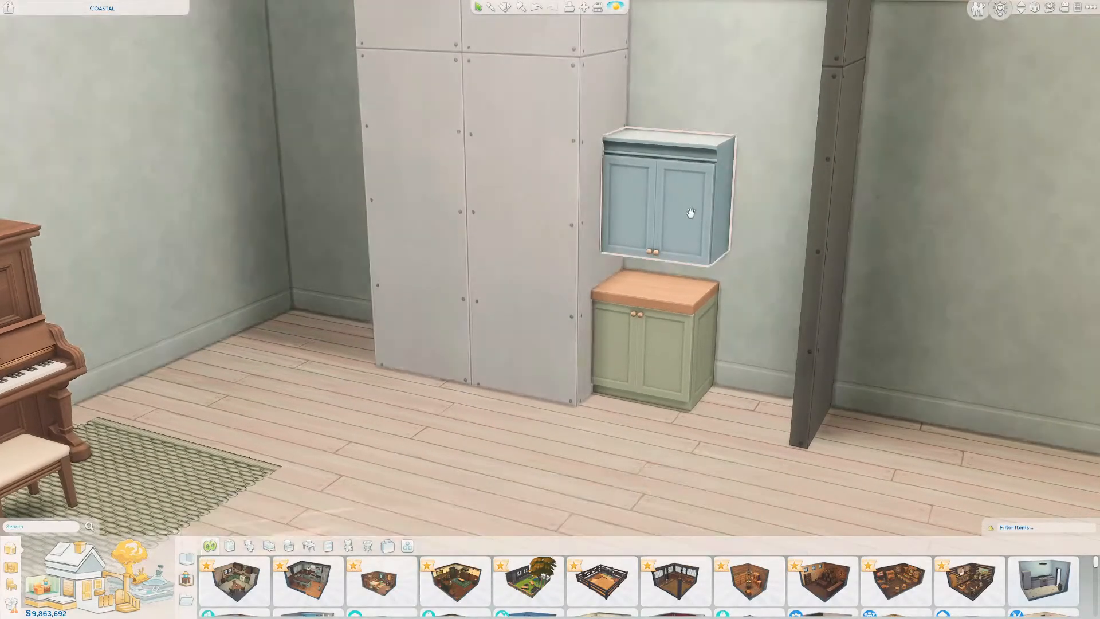
- Pick up the blue wall cabinet, set it back above the green counter, and view the arrangement from the front and at an angle
scroll(689, 213, "down", 3)
left_click(640, 213)
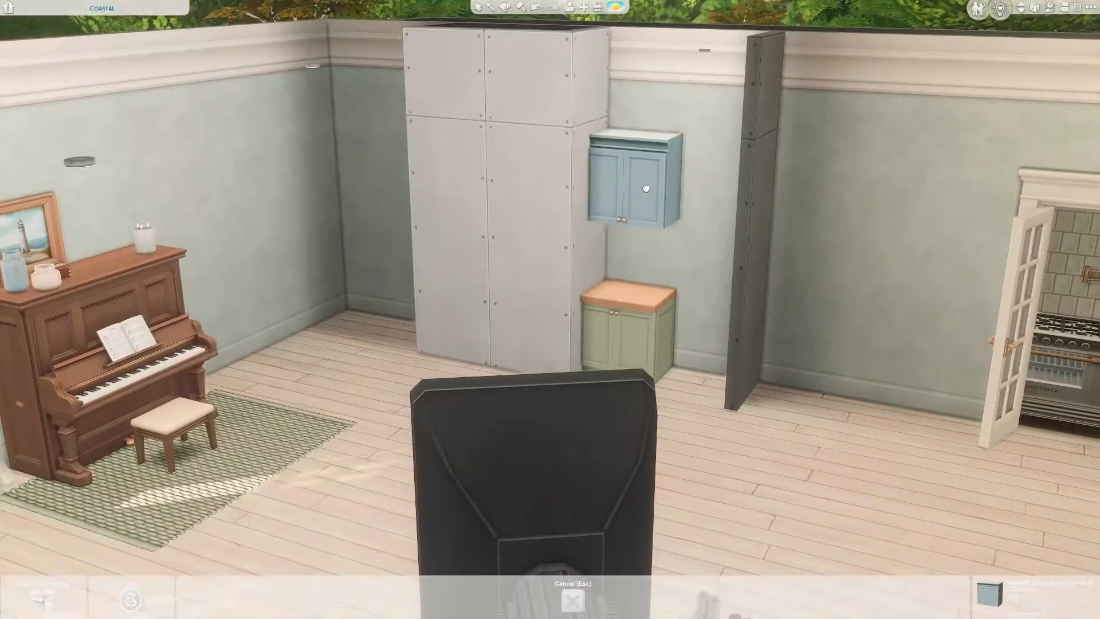
left_click(646, 189)
scroll(754, 184, "up", 4)
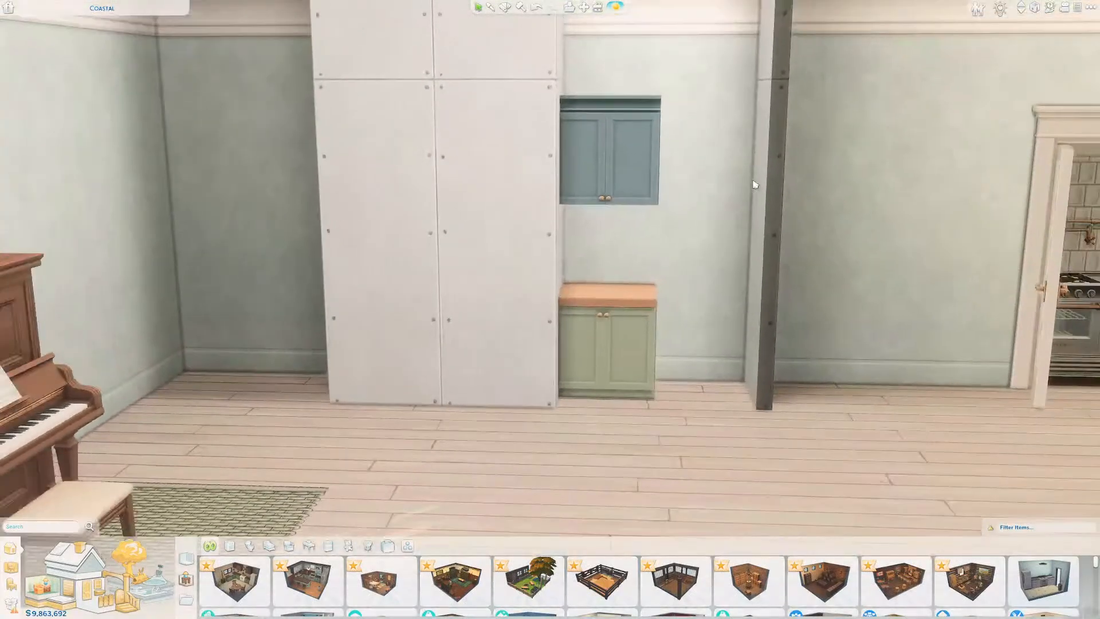
scroll(757, 184, "up", 3)
scroll(779, 120, "down", 5)
scroll(780, 144, "up", 2)
middle_click_drag(778, 155, 702, 202)
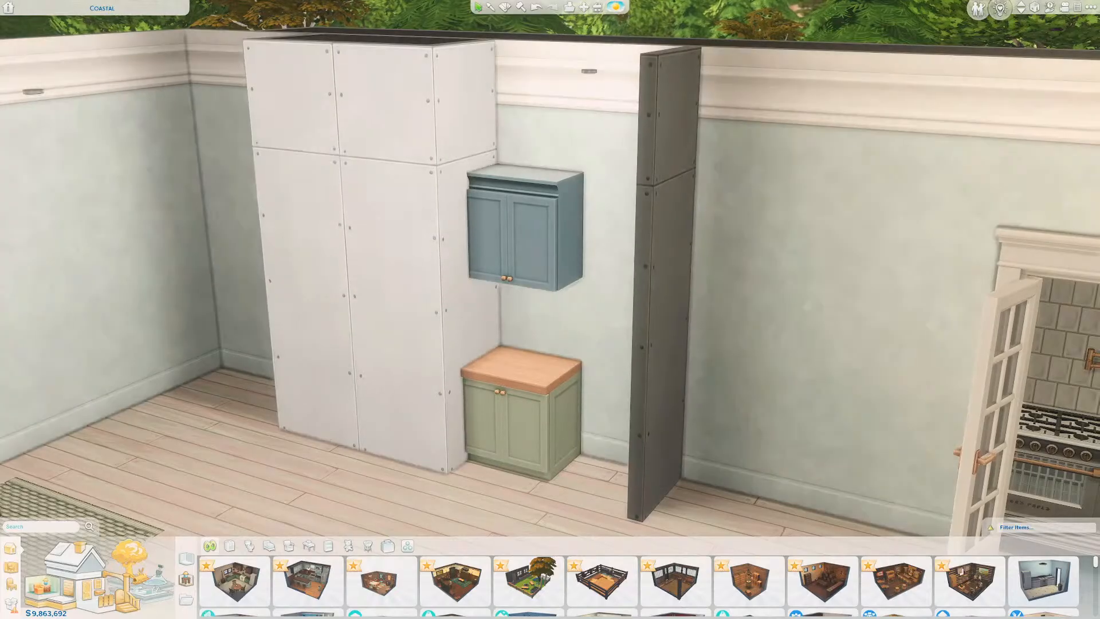
key("Escape")
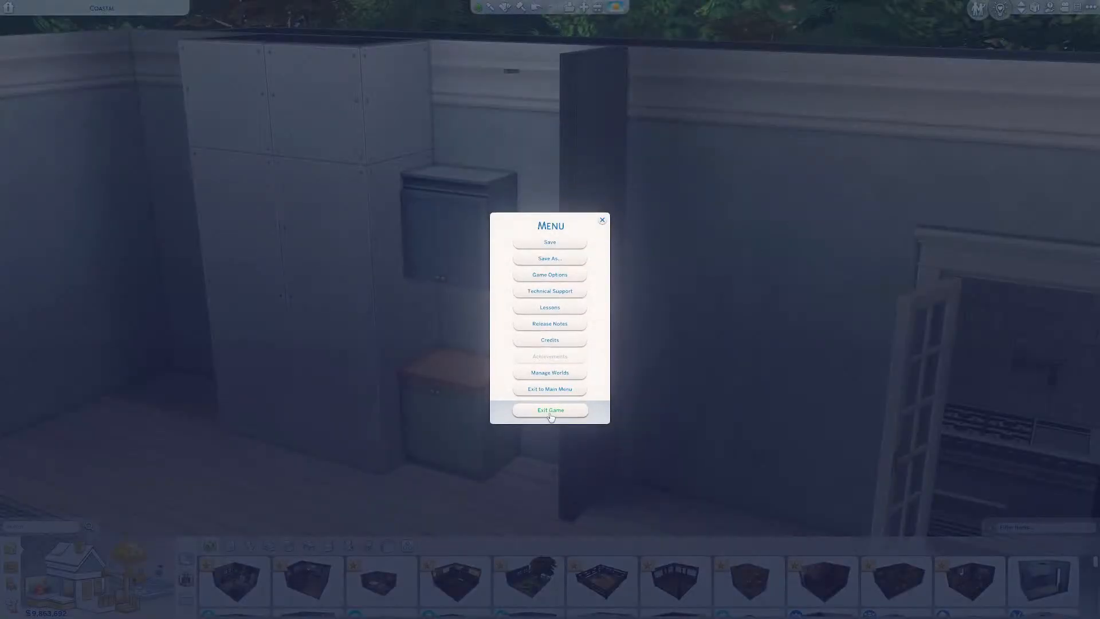
left_click(602, 220)
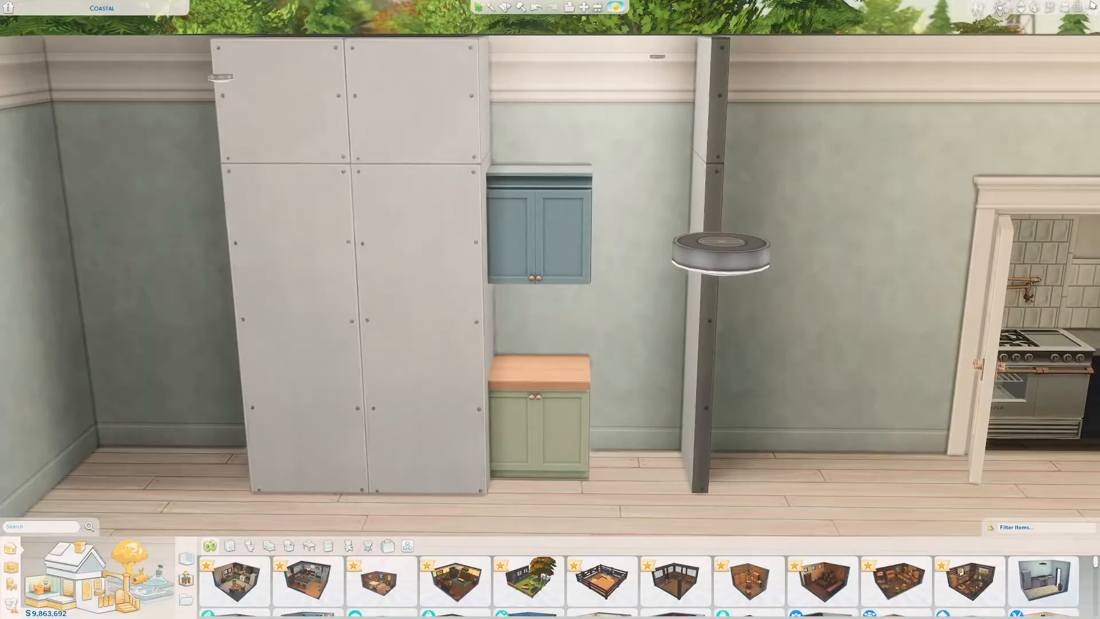
- Exit The Sims 4 and switch to the built-in cabinet model in Maya
left_click(1091, 7)
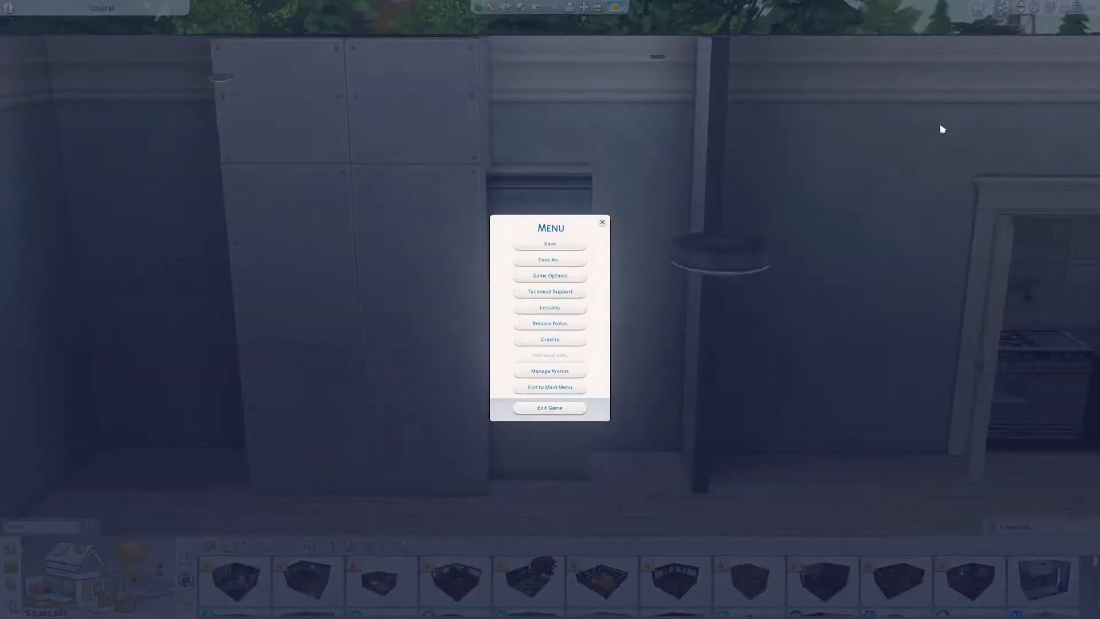
left_click(561, 412)
left_click(550, 315)
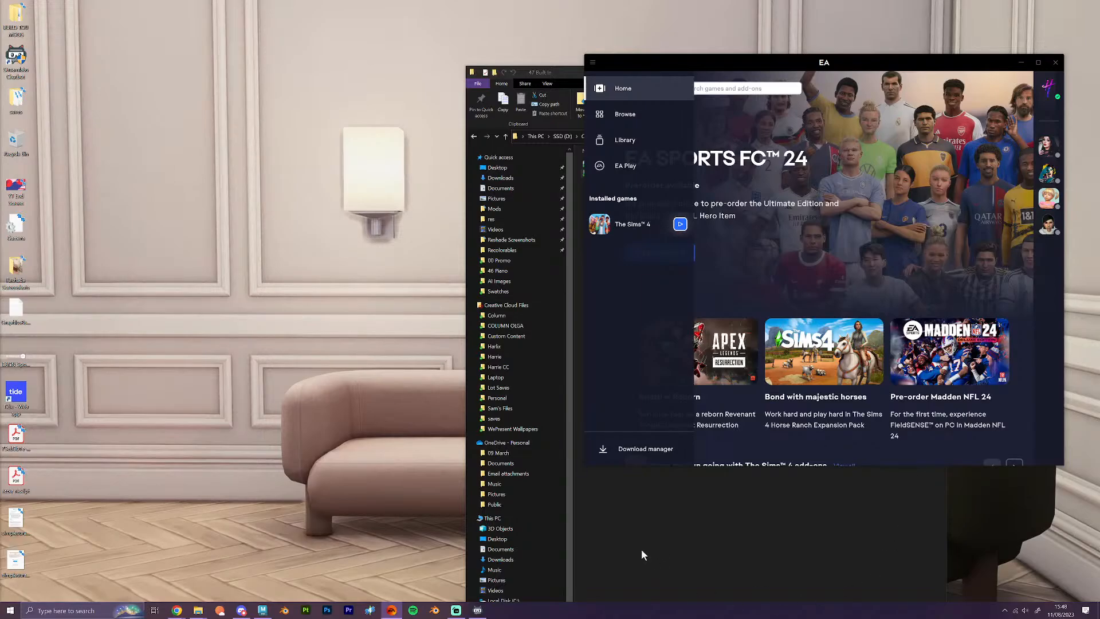
left_click(264, 611)
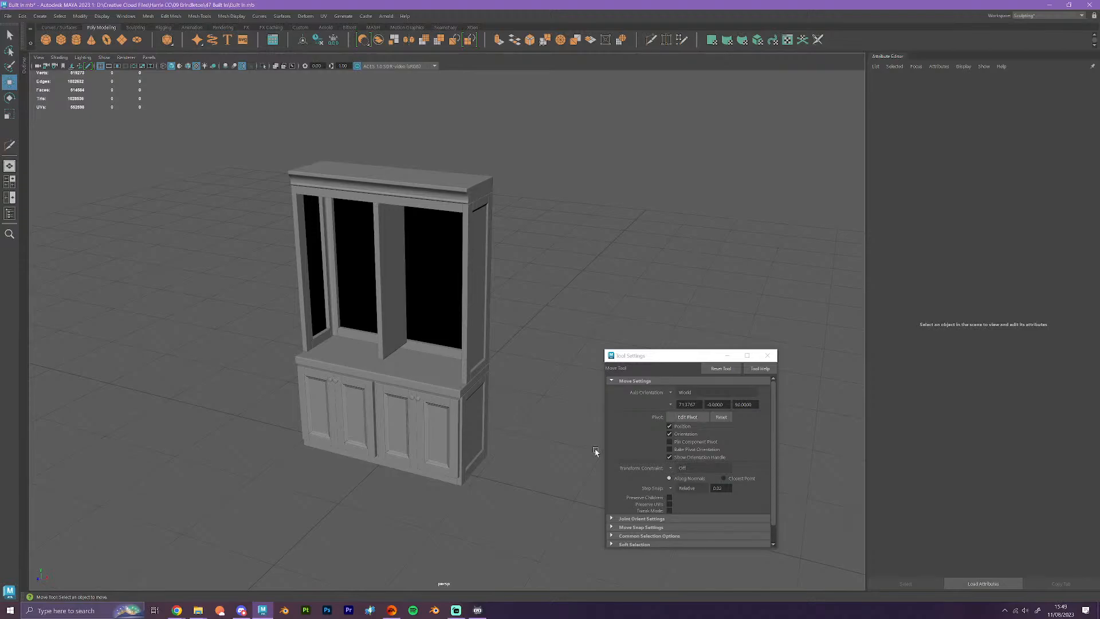
- Examine the built-in cabinet's side panel and its lower doors up close
scroll(593, 447, "up", 5)
left_click_drag(592, 446, 474, 486, "alt")
scroll(559, 456, "down", 2)
scroll(496, 496, "up", 3)
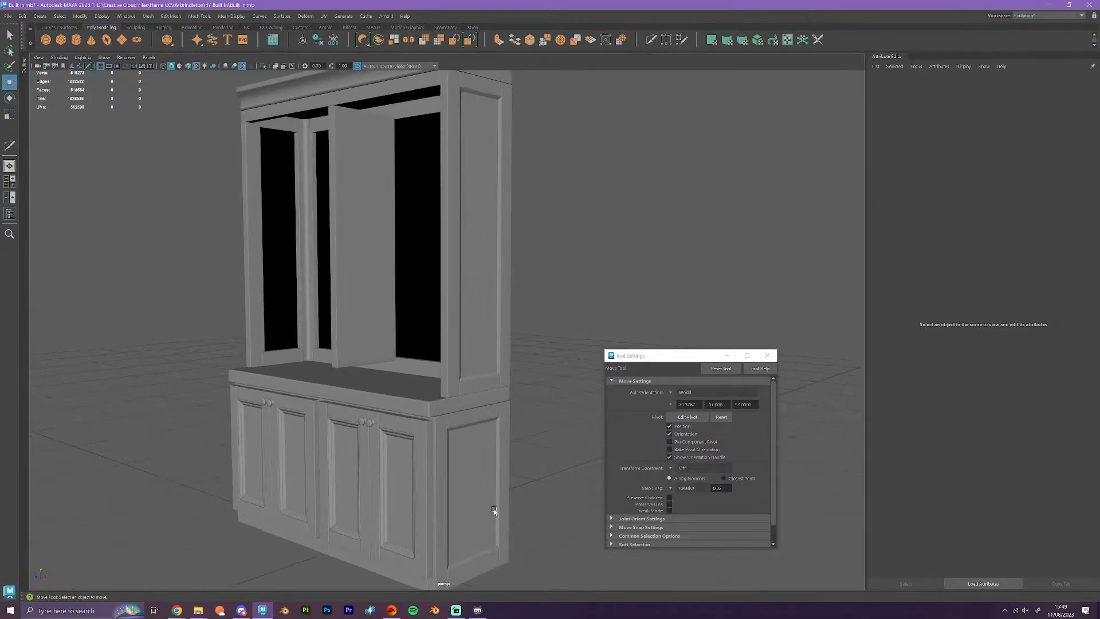
middle_click_drag(494, 512, 486, 448, "alt")
scroll(486, 449, "up", 3)
left_click_drag(460, 498, 487, 486, "alt")
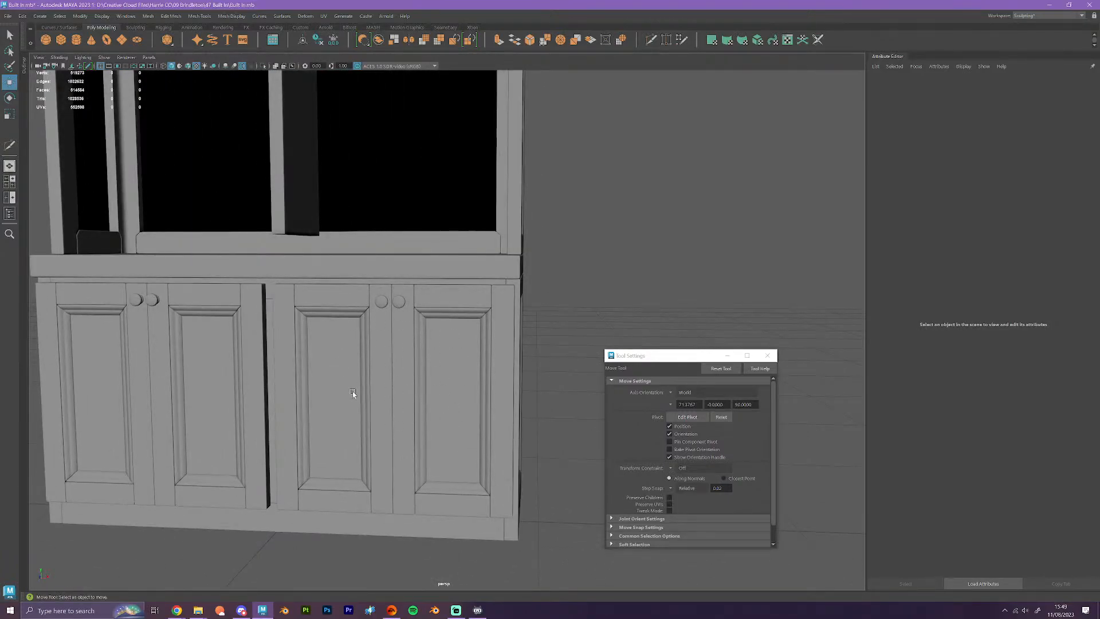
- Look over the upright piano models standing in a row away from the cabinet
scroll(386, 391, "down", 5)
left_click_drag(385, 391, 463, 370, "alt")
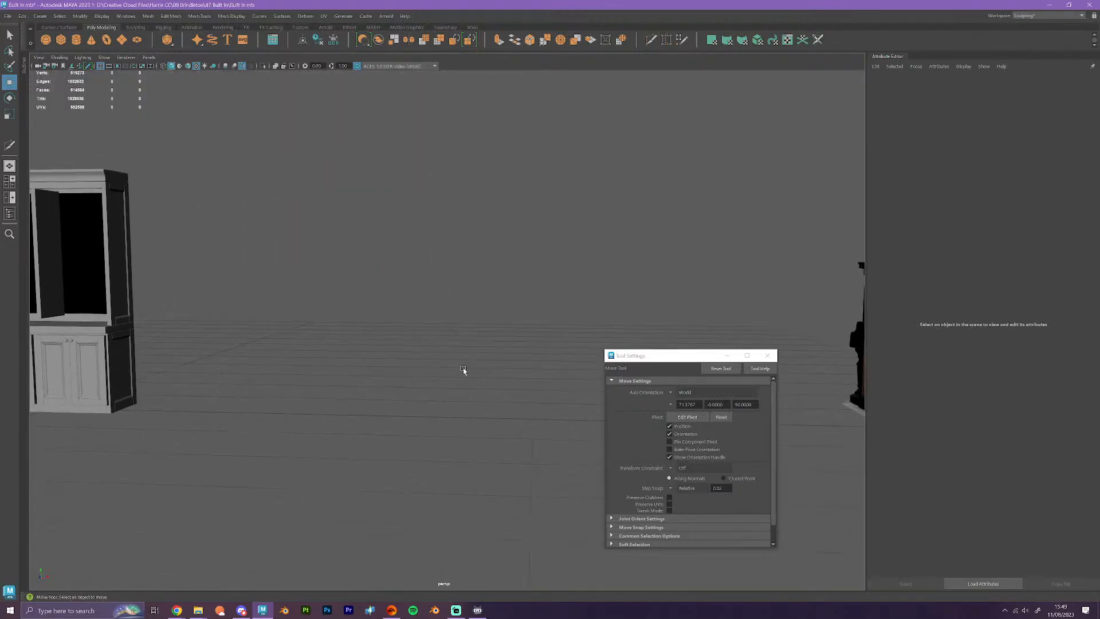
middle_click_drag(463, 370, 218, 382, "alt")
left_click_drag(403, 369, 248, 342, "alt")
scroll(296, 434, "down", 5)
left_click_drag(296, 433, 466, 520, "alt")
scroll(456, 496, "up", 5)
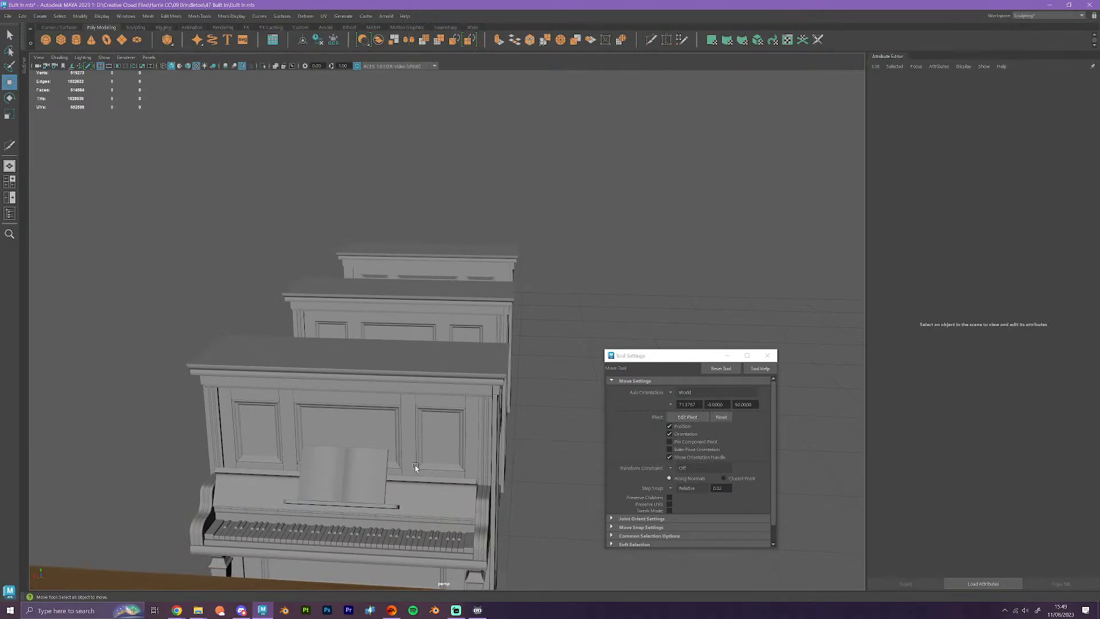
scroll(491, 482, "down", 4)
- Examine the whole built-in cabinet, including its open upper shelving section and top moulding
left_click_drag(491, 482, 452, 505, "alt")
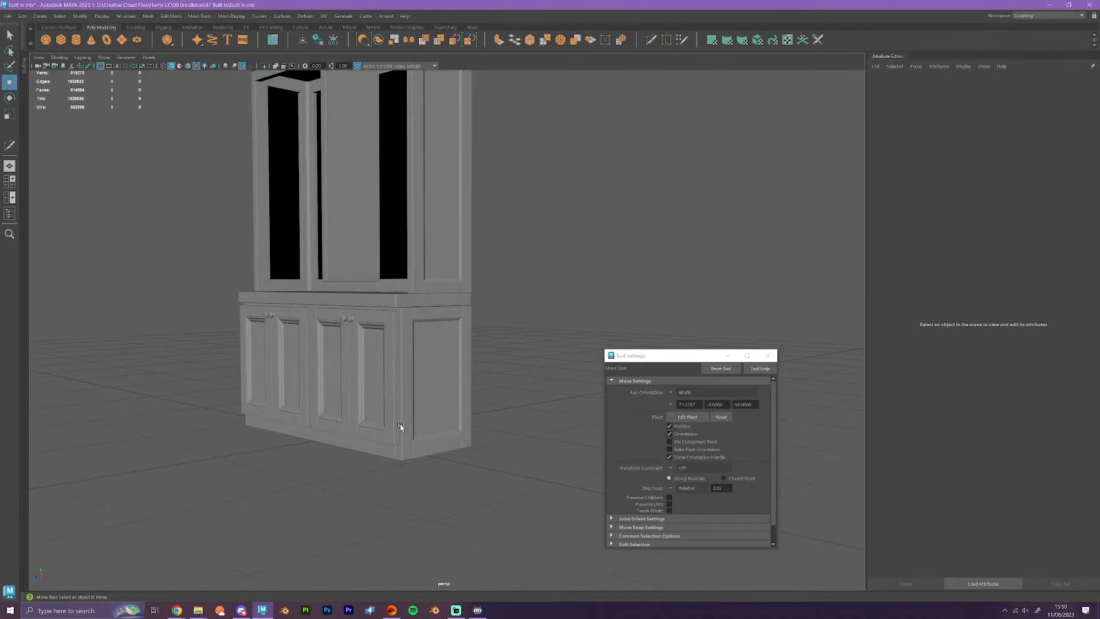
left_click_drag(421, 310, 431, 380, "alt")
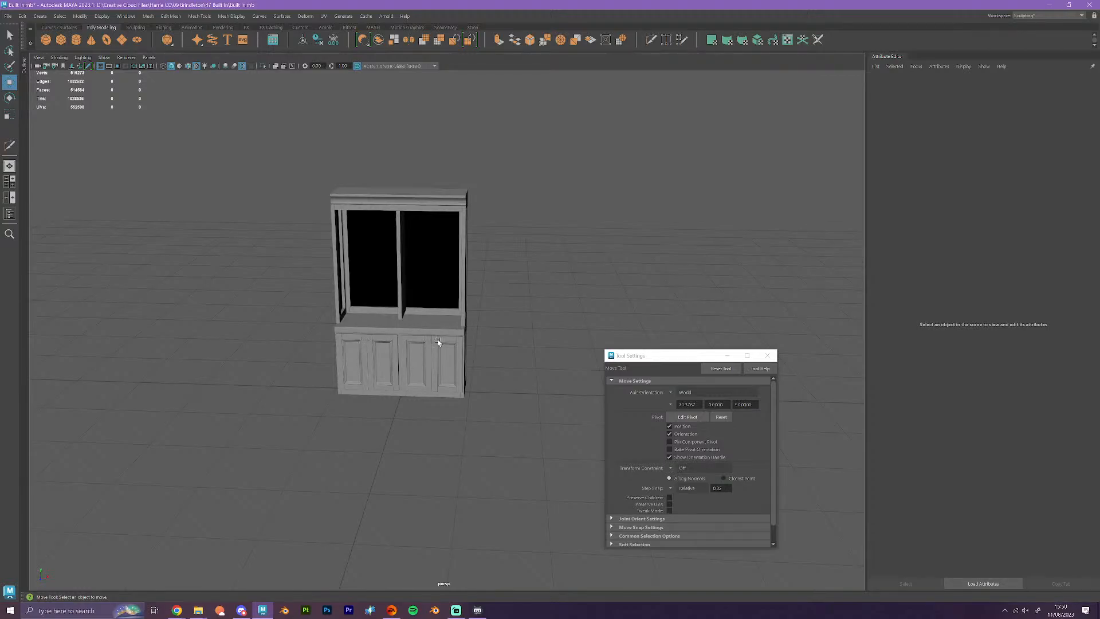
scroll(548, 407, "up", 2)
scroll(548, 405, "up", 2)
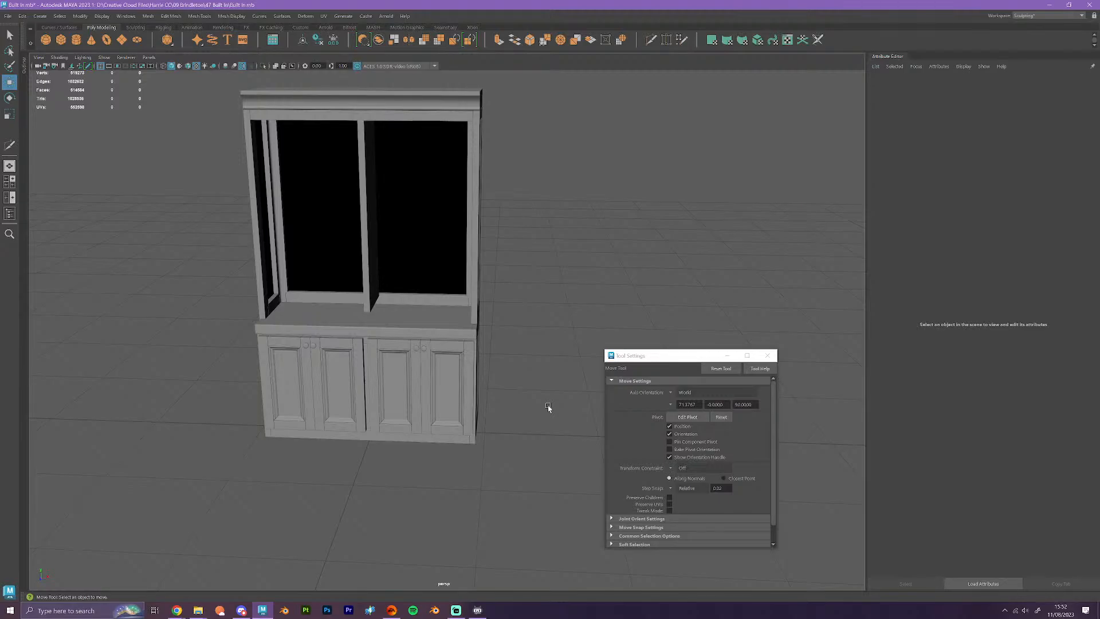
left_click_drag(491, 356, 469, 386, "alt")
middle_click_drag(470, 387, 483, 478, "alt")
scroll(481, 276, "up", 6)
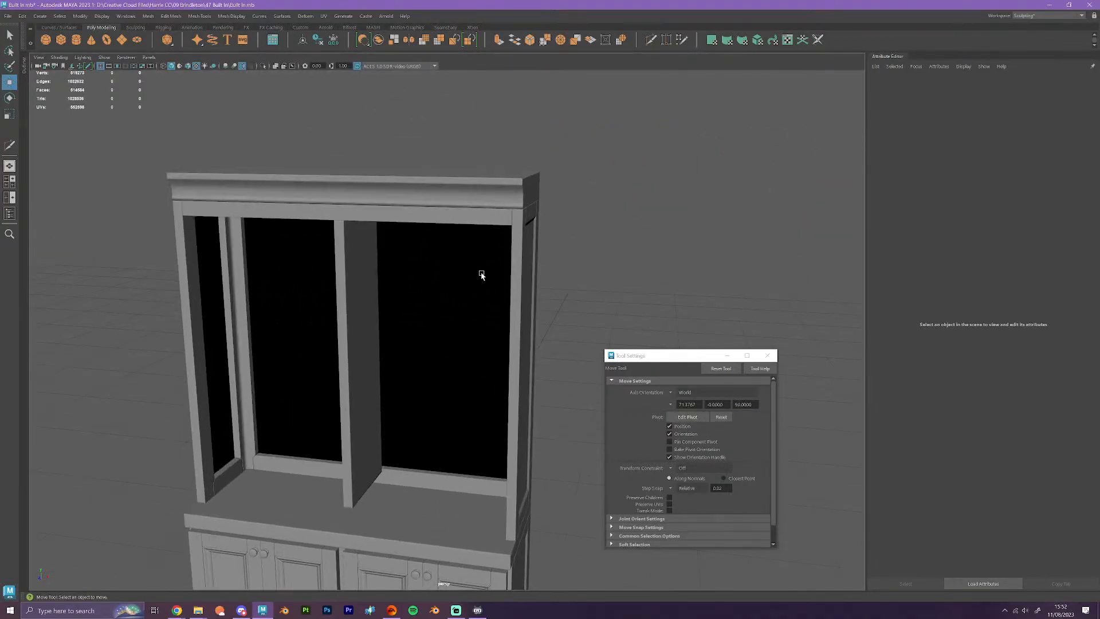
- Select the cabinet's upper shelving section to inspect its wireframe, and clear the selection
left_click(489, 197)
left_click_drag(509, 204, 453, 242, "alt")
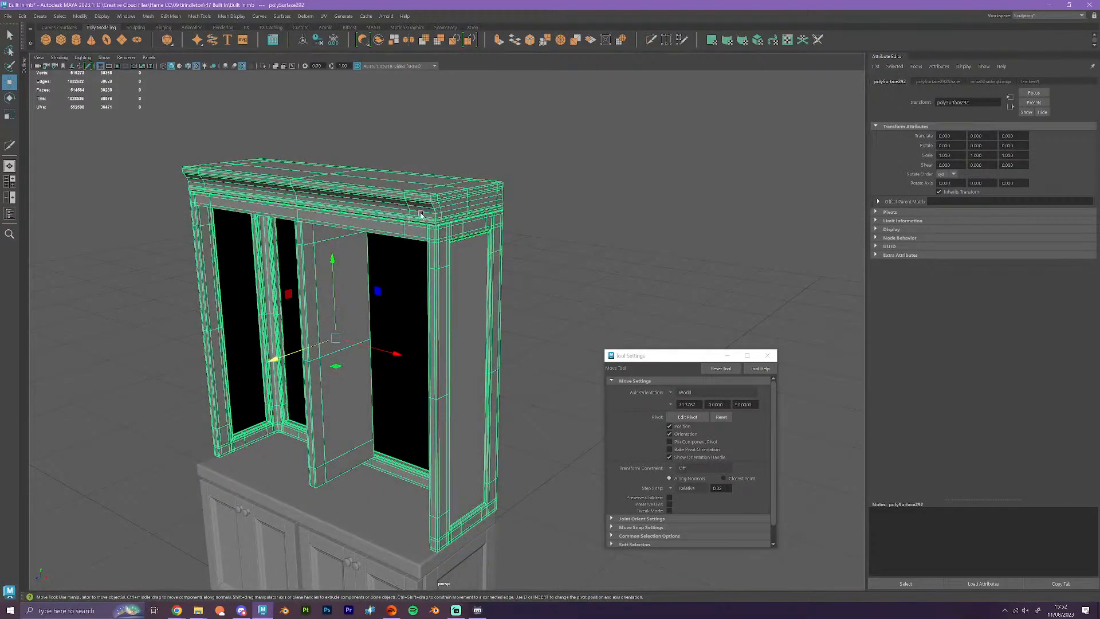
left_click(563, 291)
scroll(448, 198, "down", 2)
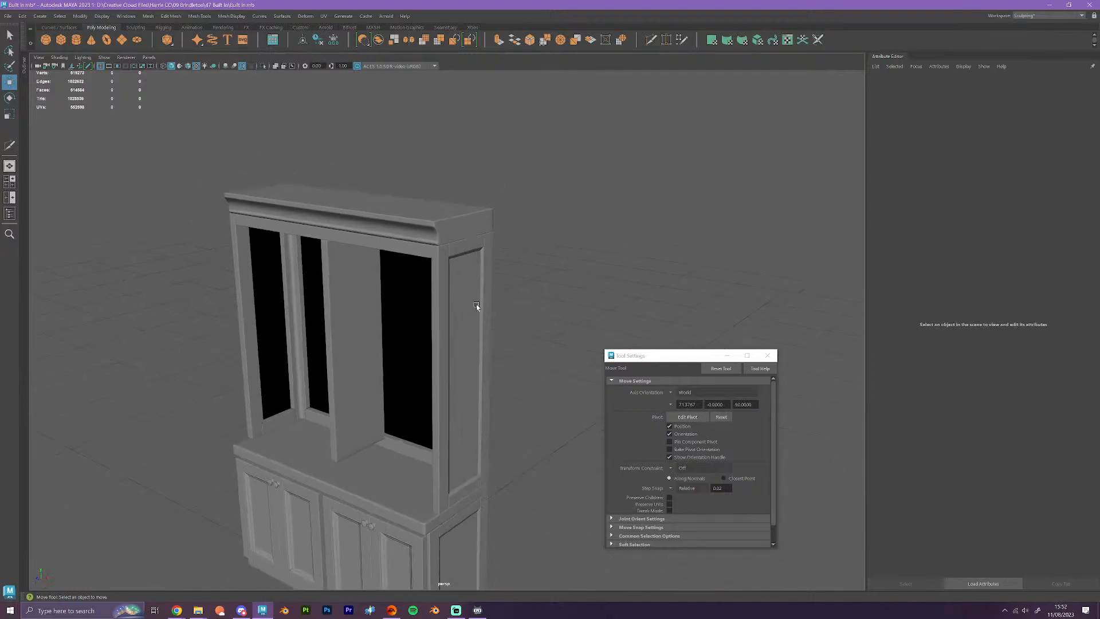
- Inspect the cabinet's side panels and the join between the upper section and base, clearing any selection
left_click_drag(476, 307, 486, 306, "alt")
mouse_move(471, 381)
left_mouse_down("alt")
mouse_move(412, 265)
mouse_move(411, 356)
mouse_move(401, 359)
mouse_move(412, 396)
mouse_move(478, 363)
left_mouse_up("alt")
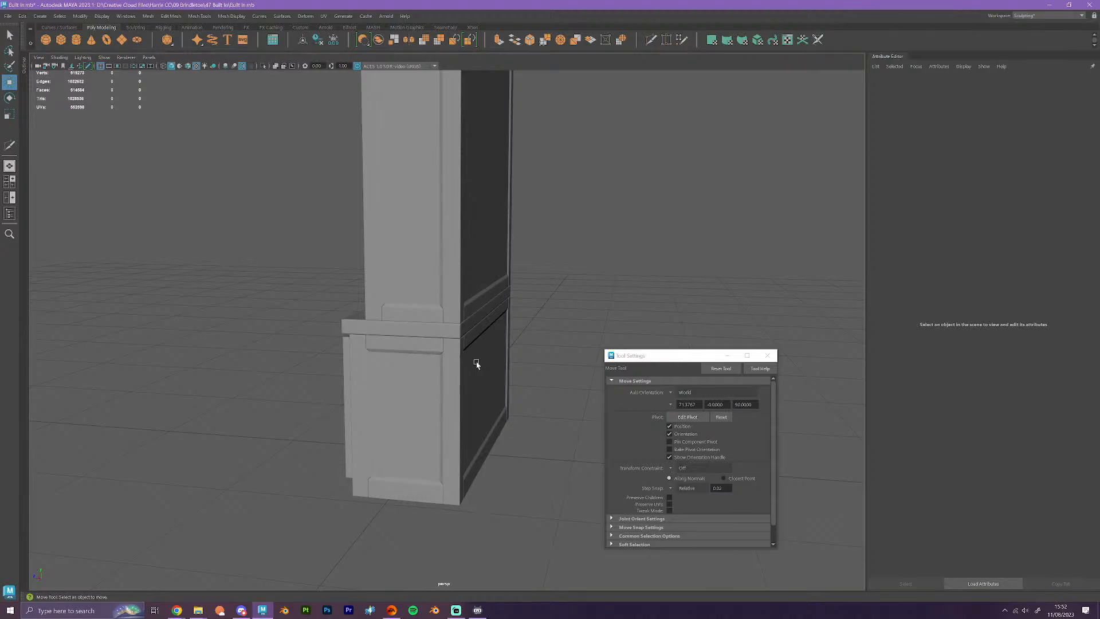
left_click(437, 386)
left_click(516, 438)
left_click_drag(433, 512, 513, 450, "alt")
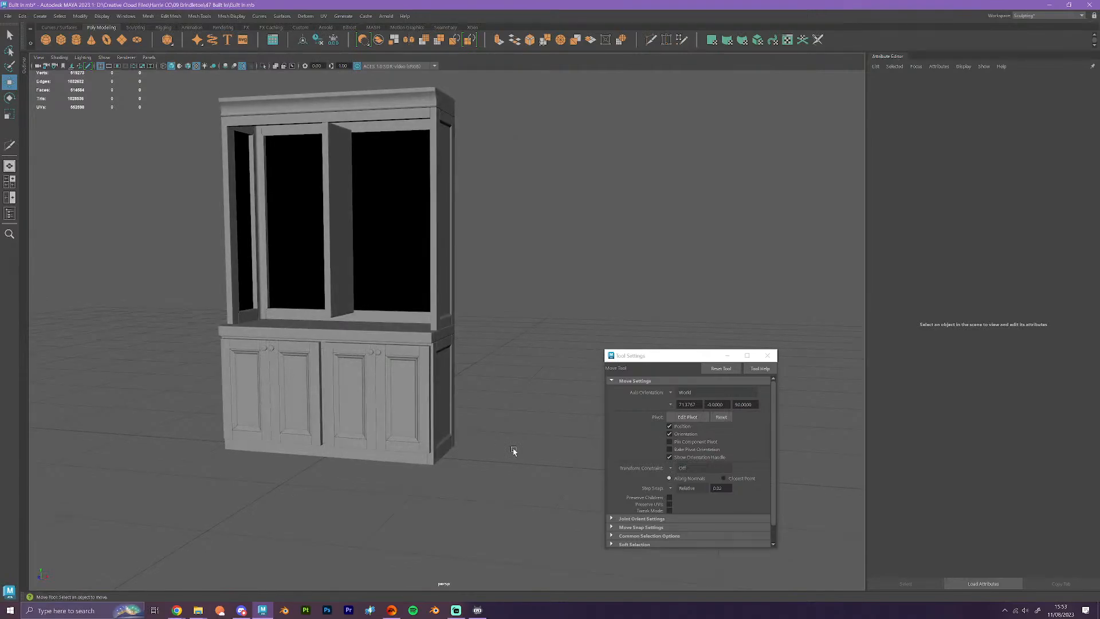
- Inspect the lower doors up close, the side profile, and the full cabinet from above
scroll(509, 462, "up", 8)
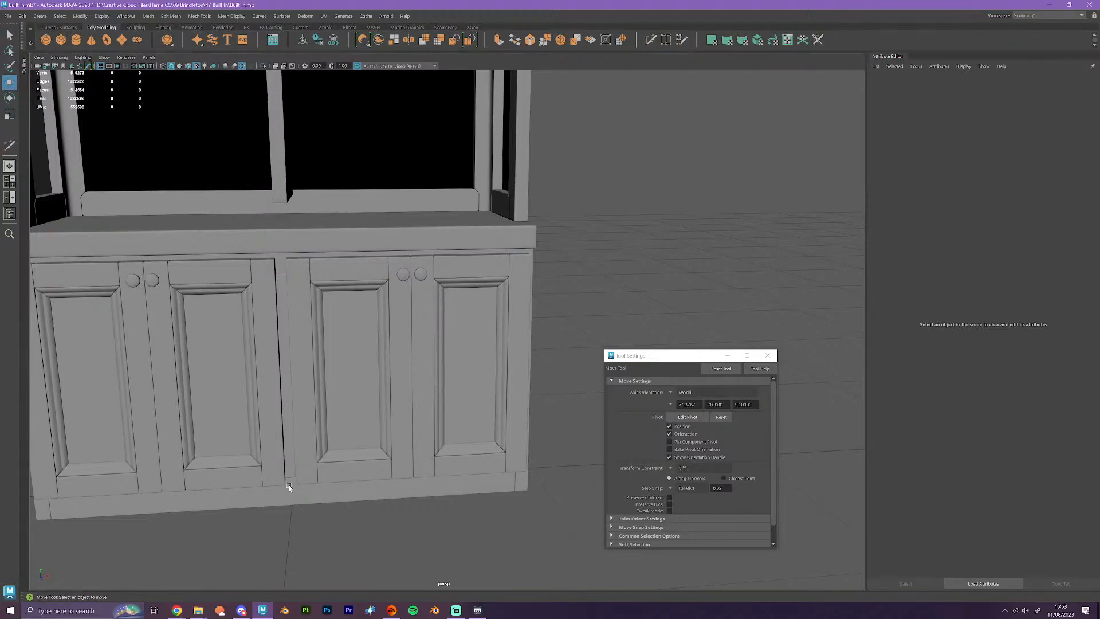
left_click_drag(385, 362, 430, 405, "alt")
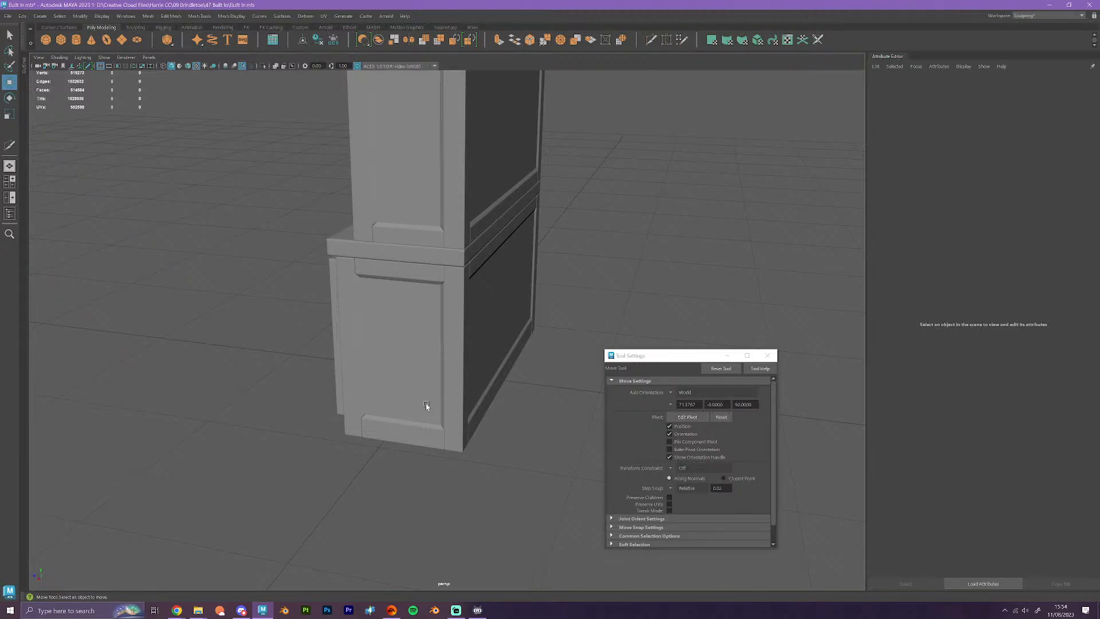
scroll(399, 392, "down", 5)
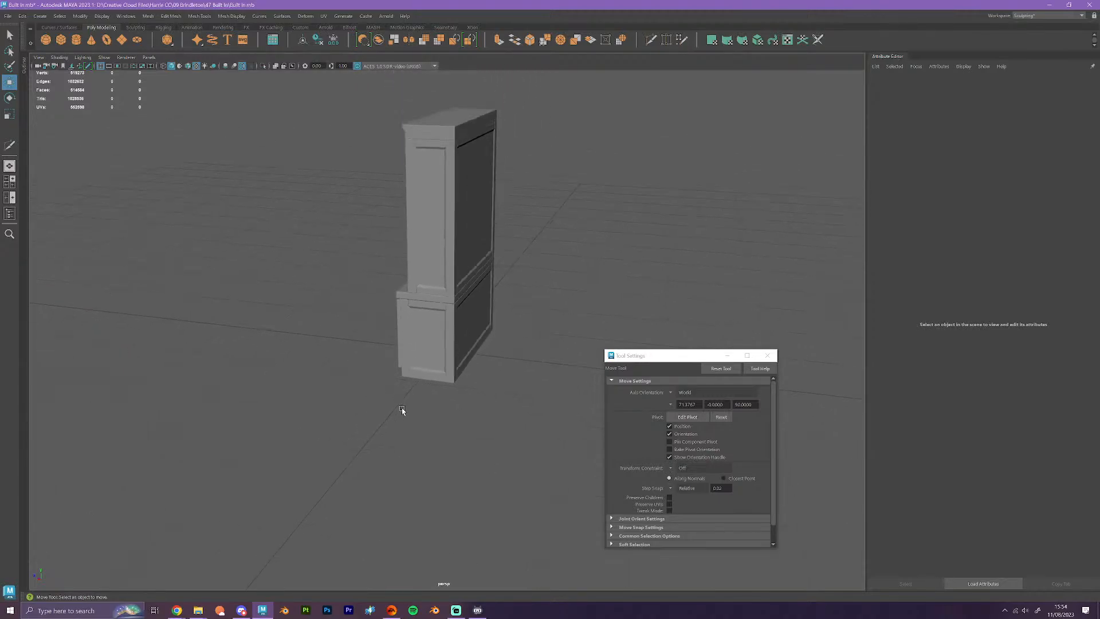
left_click_drag(402, 408, 473, 425, "alt")
scroll(476, 407, "up", 5)
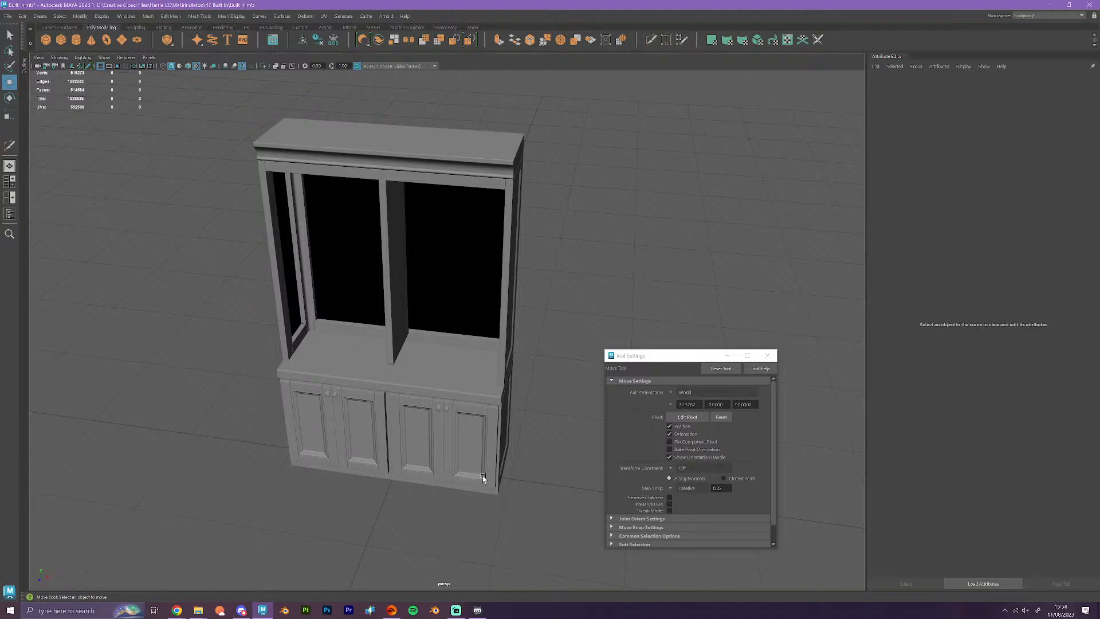
mouse_move(483, 477)
left_mouse_down("alt")
mouse_move(451, 466)
mouse_move(424, 479)
mouse_move(384, 472)
mouse_move(473, 484)
left_mouse_up("alt")
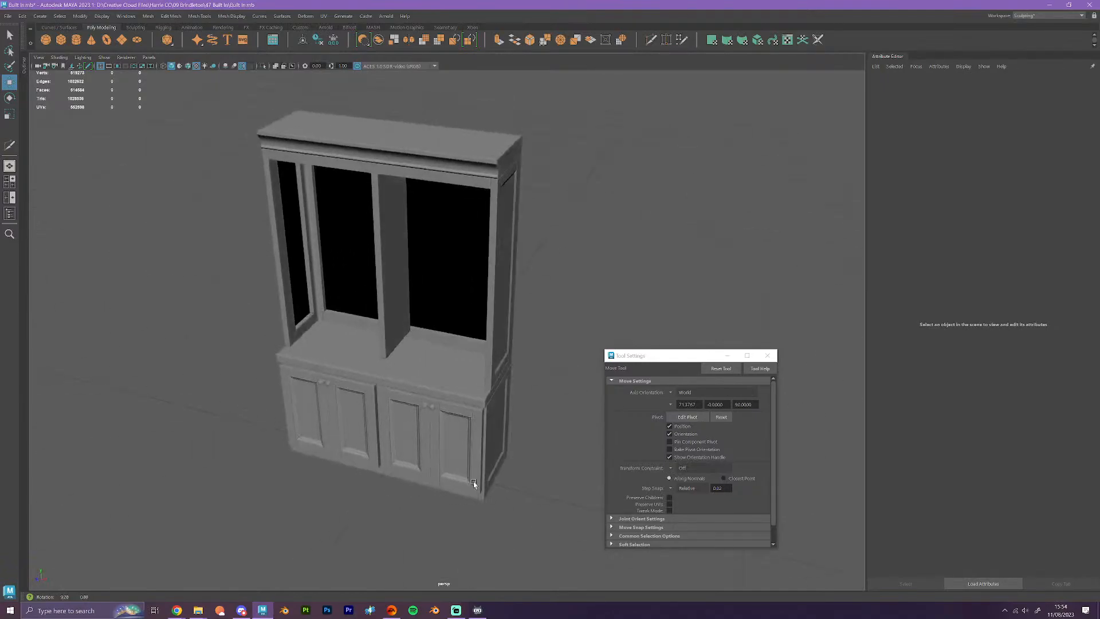
scroll(484, 473, "up", 8)
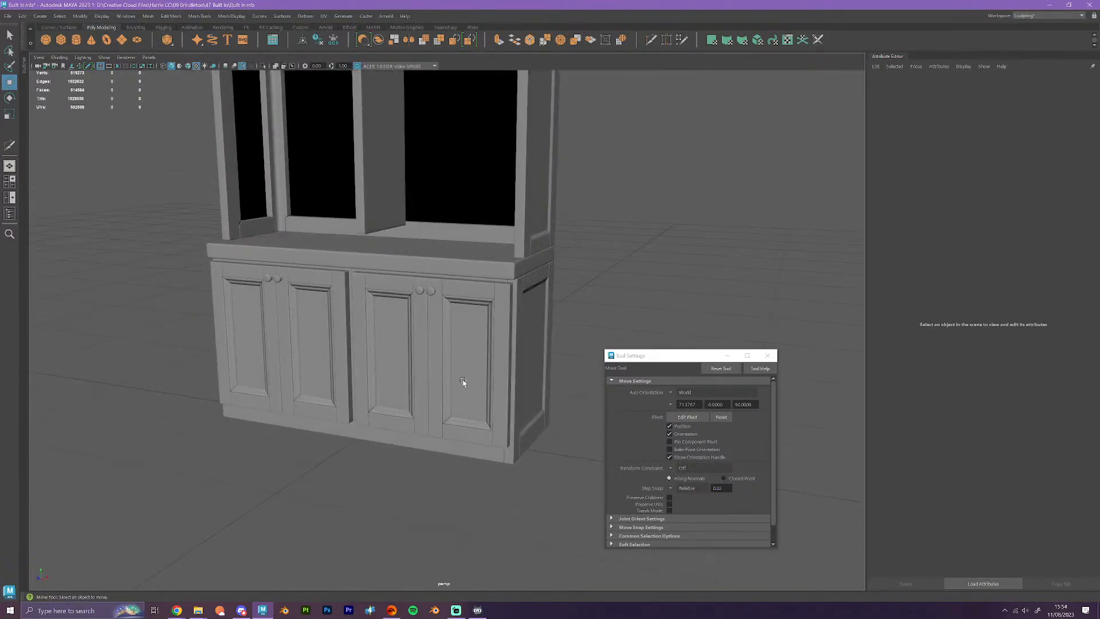
- Inspect the inner corner where the upper shelving meets the countertop, and select the upper section to show its wireframe
left_click_drag(463, 382, 504, 437, "alt")
scroll(472, 443, "up", 5)
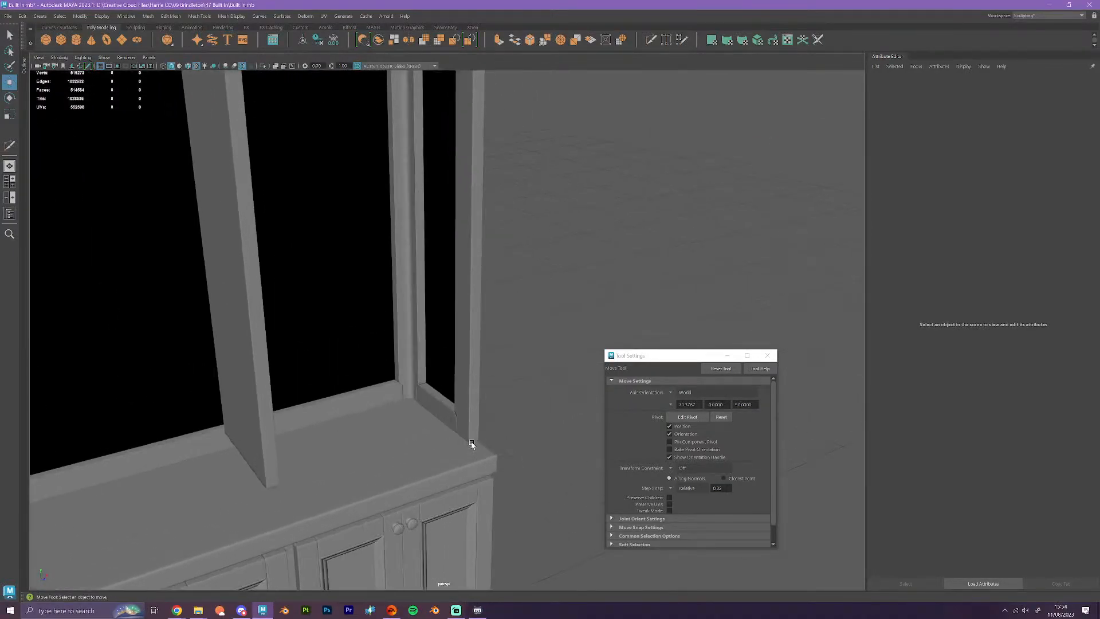
scroll(455, 229, "down", 5)
scroll(454, 338, "up", 6)
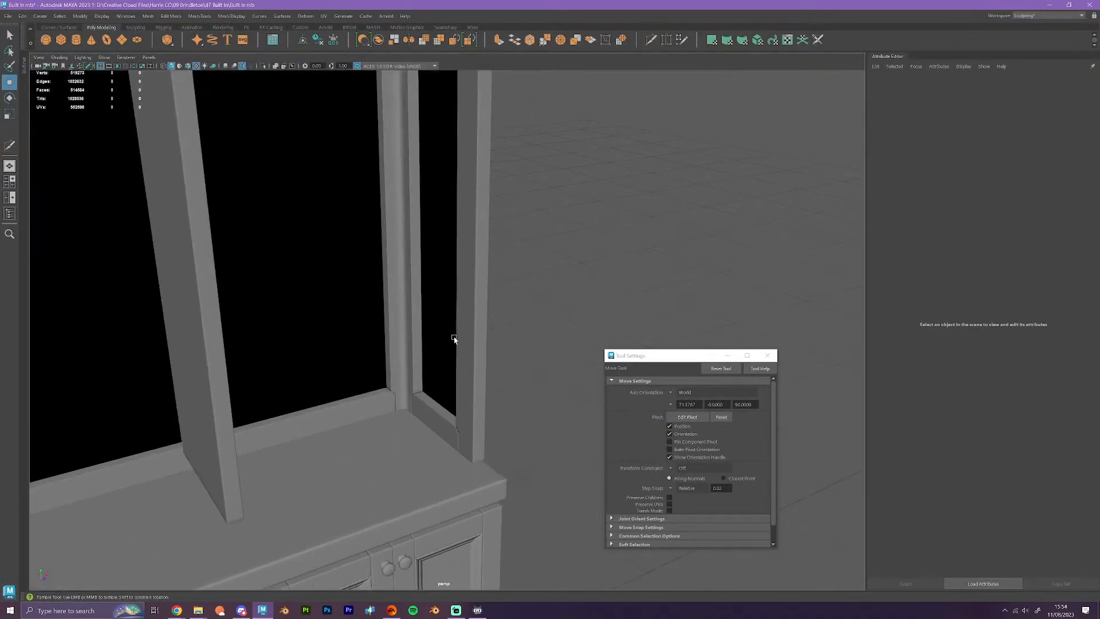
left_click_drag(454, 339, 449, 385, "alt")
left_click(396, 392)
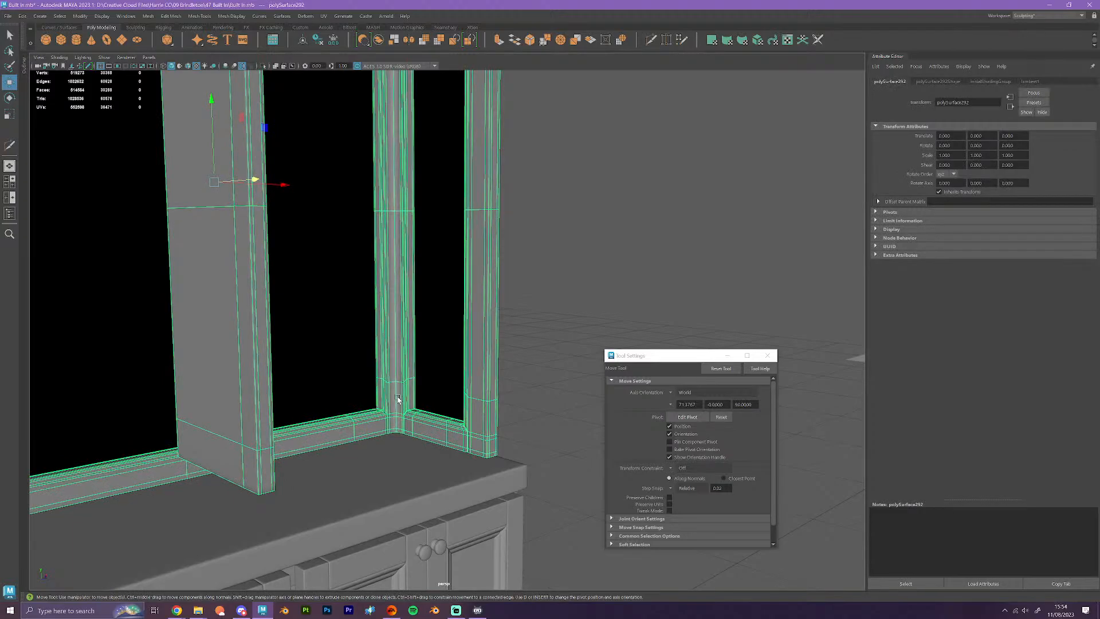
scroll(397, 399, "down", 5)
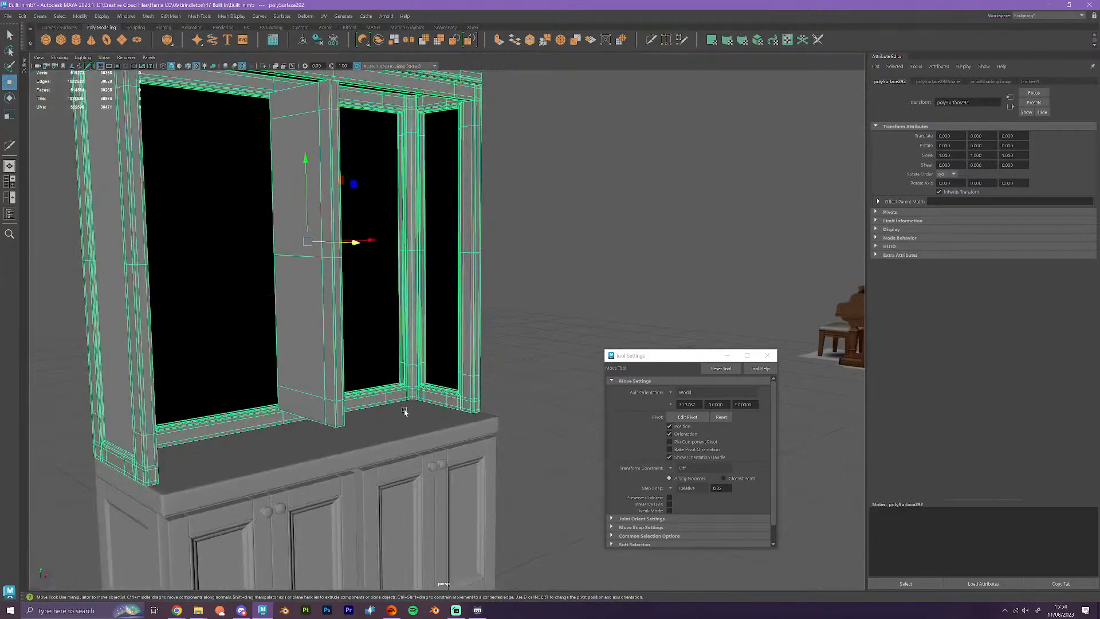
- Examine the cabinet's upper section from above and the whole unit from the front, and clear the selection
mouse_move(405, 413)
left_mouse_down("alt")
mouse_move(321, 426)
mouse_move(397, 420)
left_mouse_up("alt")
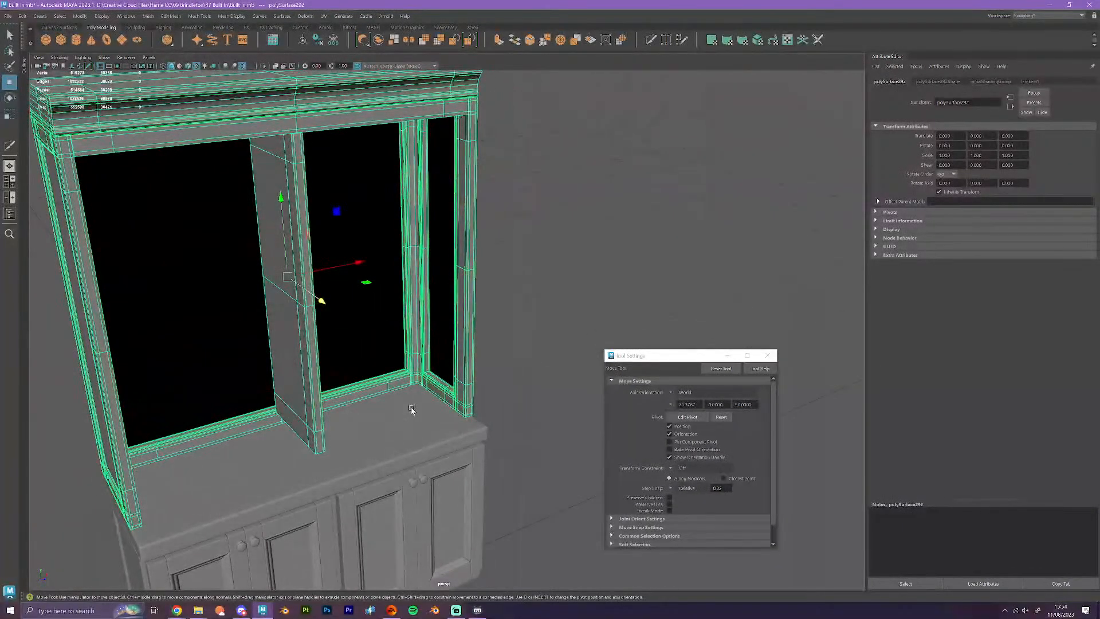
scroll(515, 445, "down", 4)
left_click_drag(515, 445, 498, 493, "alt")
left_click(518, 479)
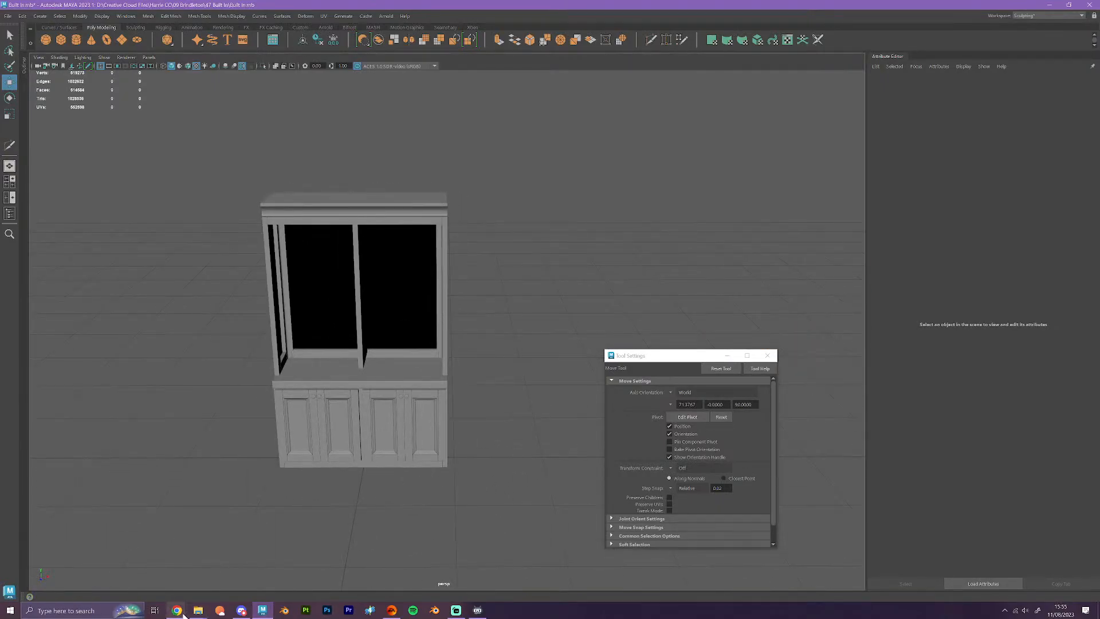
- Switch to Pinterest, check the Eileen Coffee Table pin on the Brindleton Collection Living board as a reference, and return to Maya
mouse_move(178, 611)
left_click(201, 569)
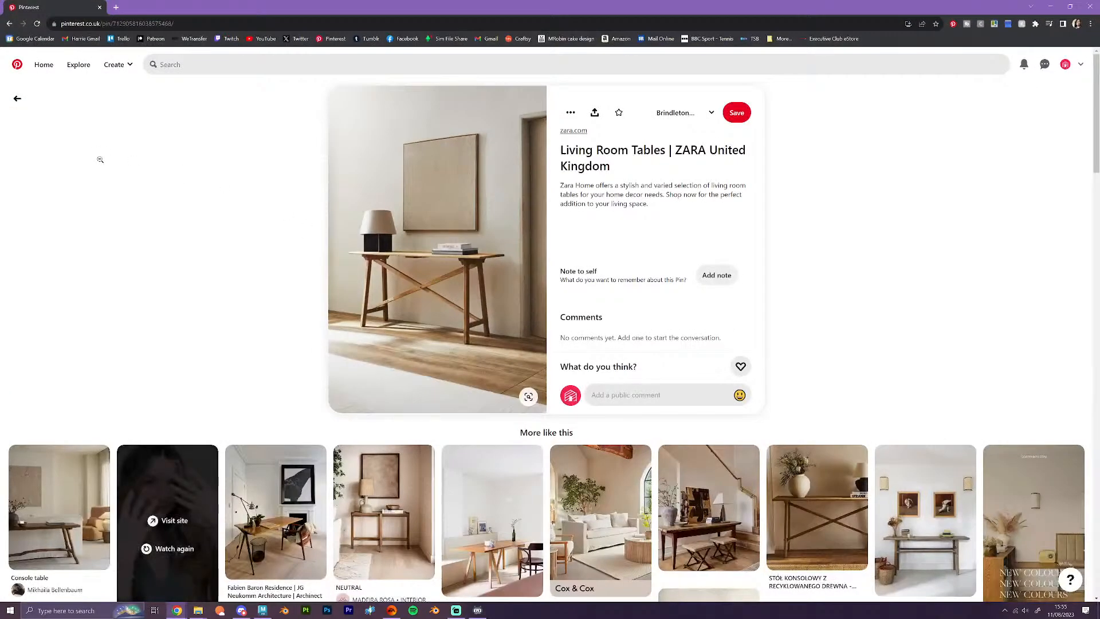
left_click(17, 98)
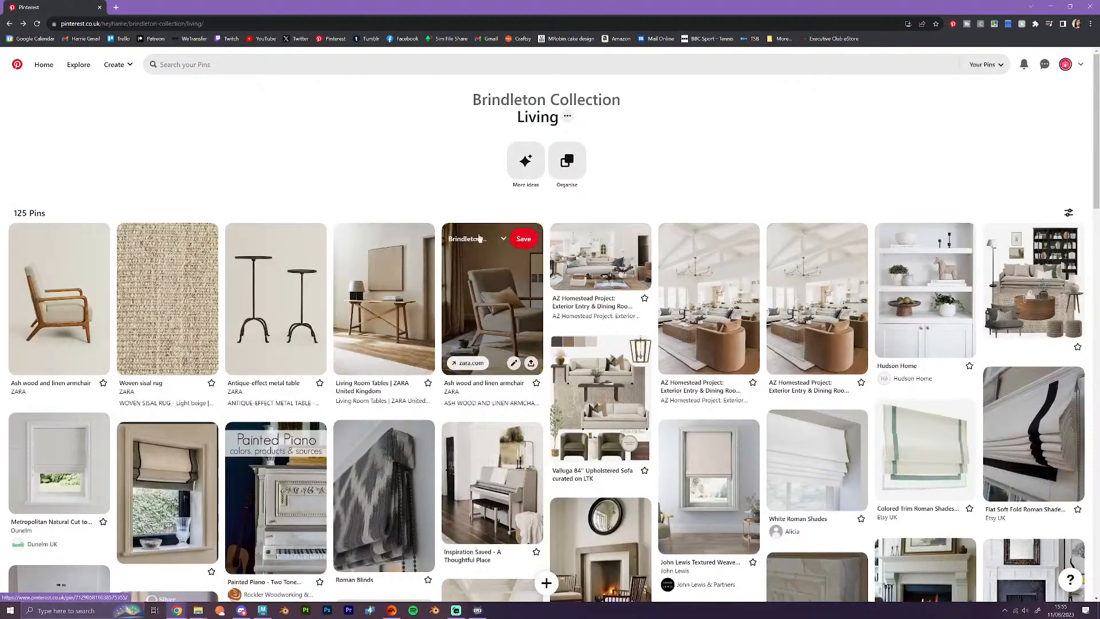
scroll(676, 223, "down", 2)
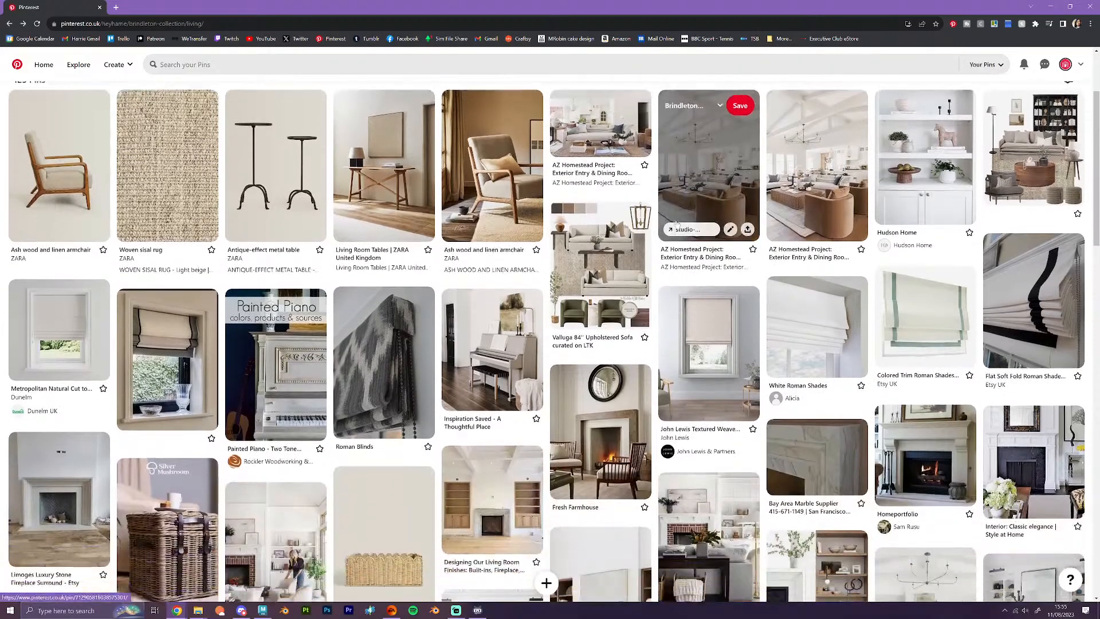
scroll(676, 224, "down", 1)
scroll(676, 219, "down", 3)
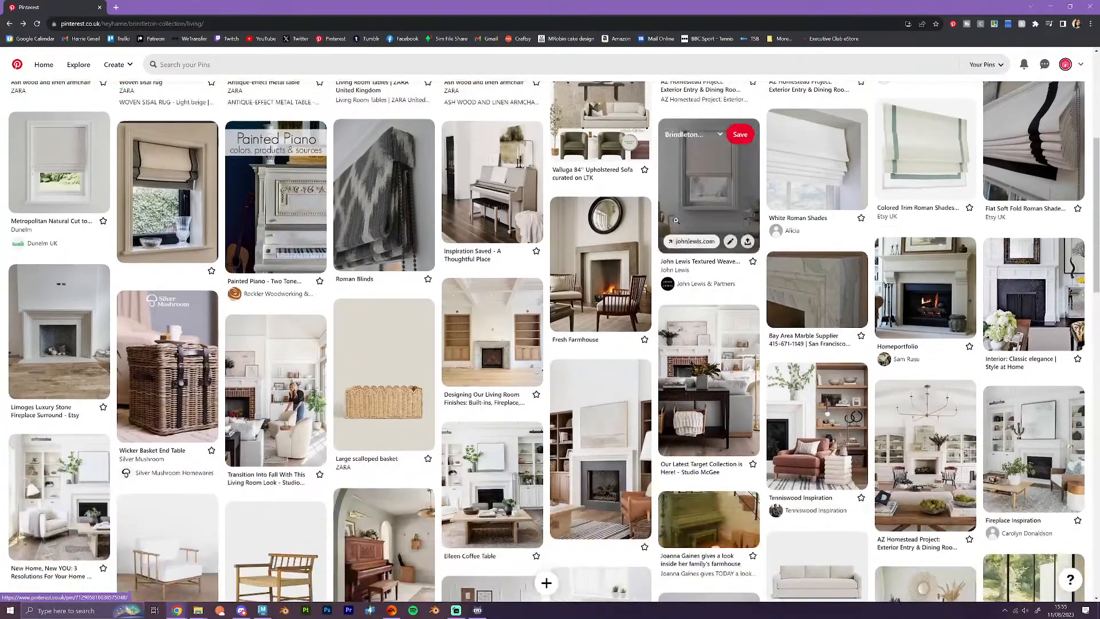
scroll(676, 221, "down", 1)
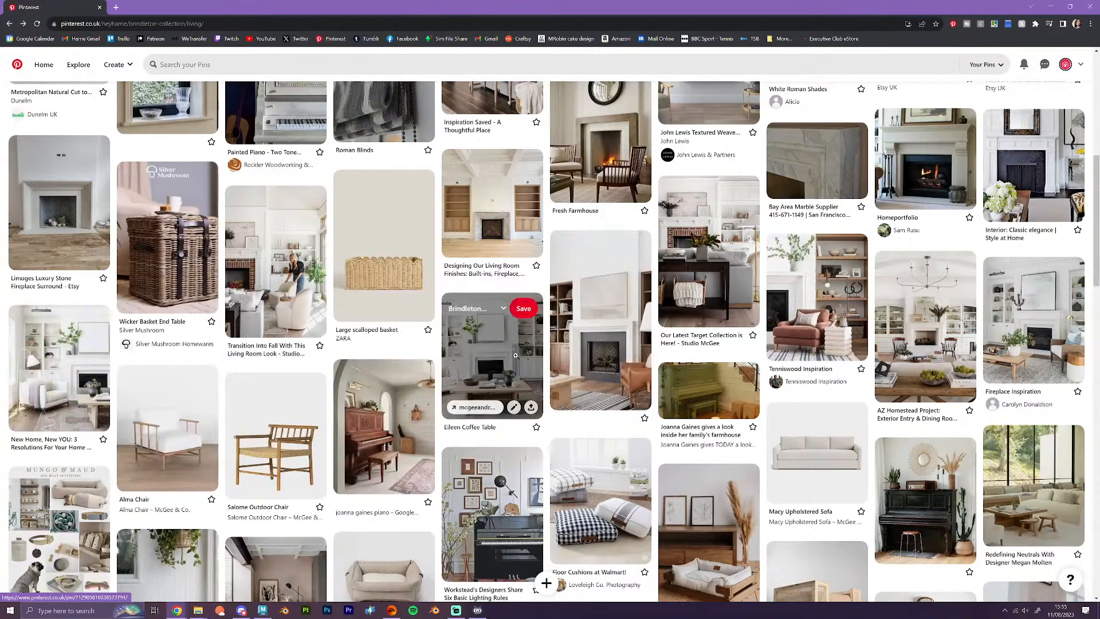
left_click(491, 355)
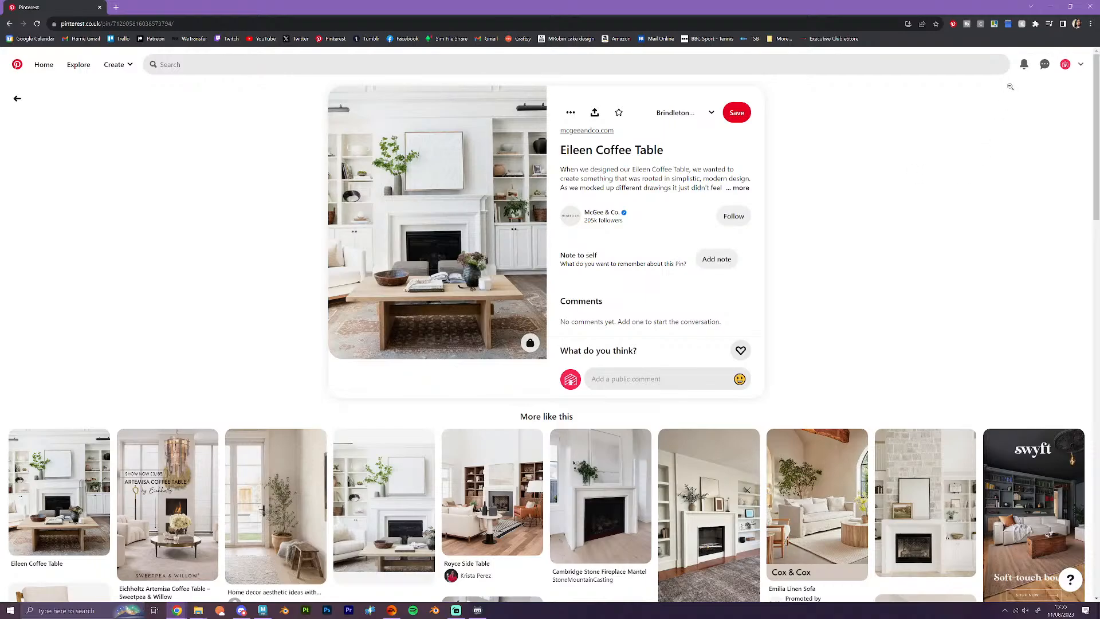
left_click(1051, 8)
- Try moving the central divider's faces sideways out of the cabinet's upper section
left_click_drag(491, 302, 523, 297, "alt")
left_click(425, 276)
right_click_drag(429, 271, 429, 296)
double_click(441, 298)
left_click_drag(503, 255, 233, 228)
- Return to object mode, clear the selection, and examine the cabinet without its central divider
left_click_drag(425, 351, 511, 243, "alt")
right_click(512, 244)
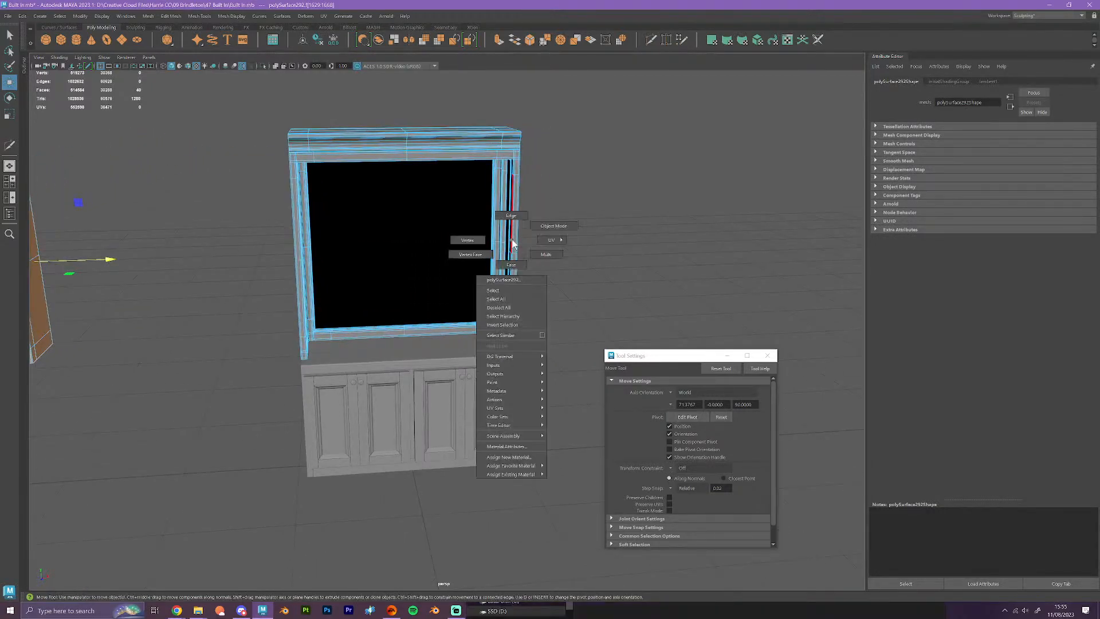
right_click_drag(511, 240, 553, 226)
left_click(601, 282)
scroll(593, 307, "down", 3)
left_click_drag(589, 312, 553, 314, "alt")
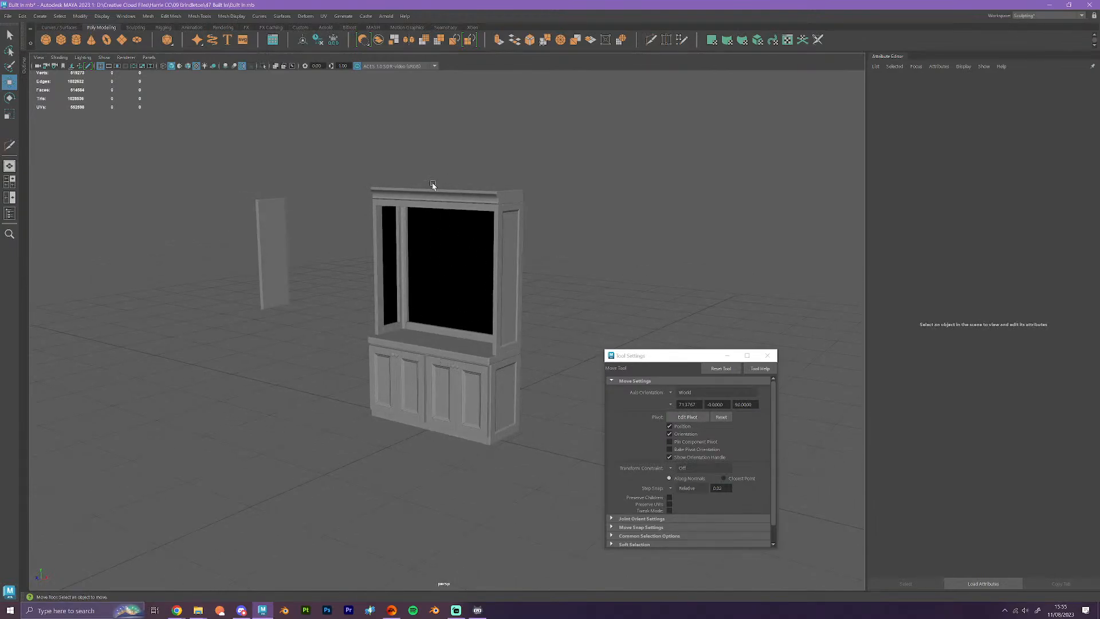
left_click_drag(406, 418, 422, 401, "alt")
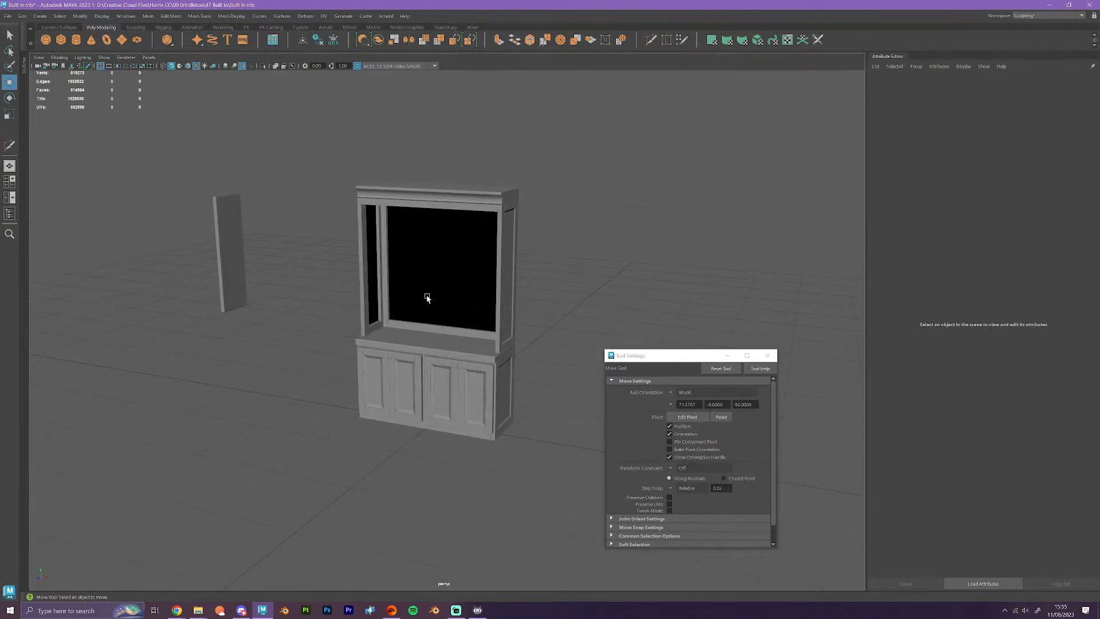
- Undo the divider's move and return to object mode with nothing selected
key("ctrl+z")
key("ctrl+z")
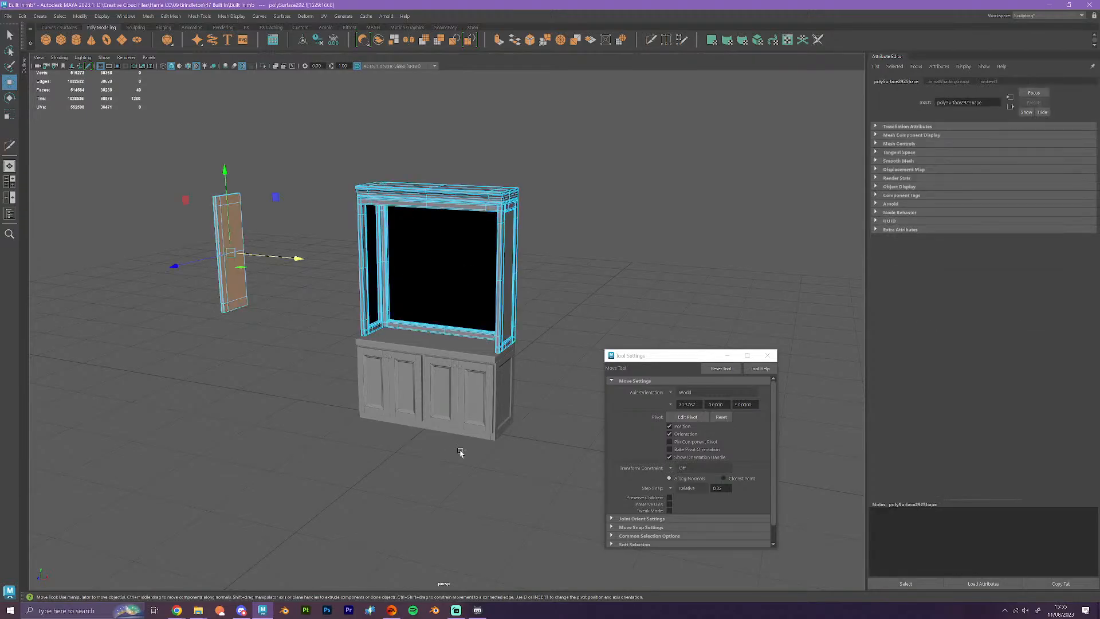
key("ctrl+z")
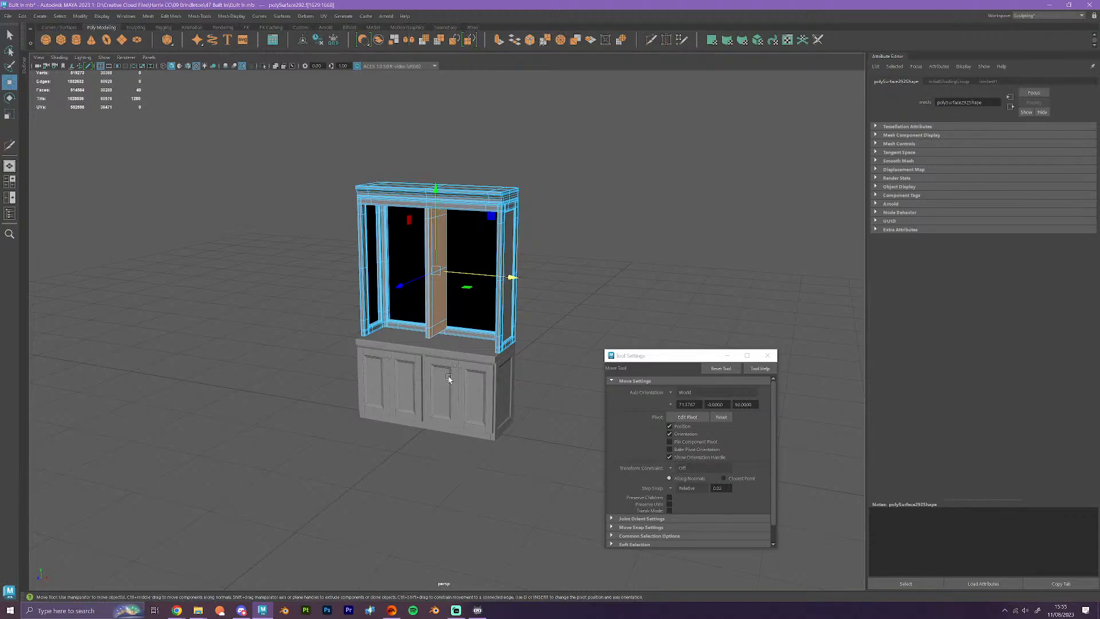
scroll(450, 307, "up", 3)
left_click_drag(449, 314, 473, 315, "alt")
right_click_drag(482, 286, 535, 271)
left_click(564, 299)
- Examine the cabinet with its central divider from the front, the side and above
left_click_drag(568, 312, 536, 362, "alt")
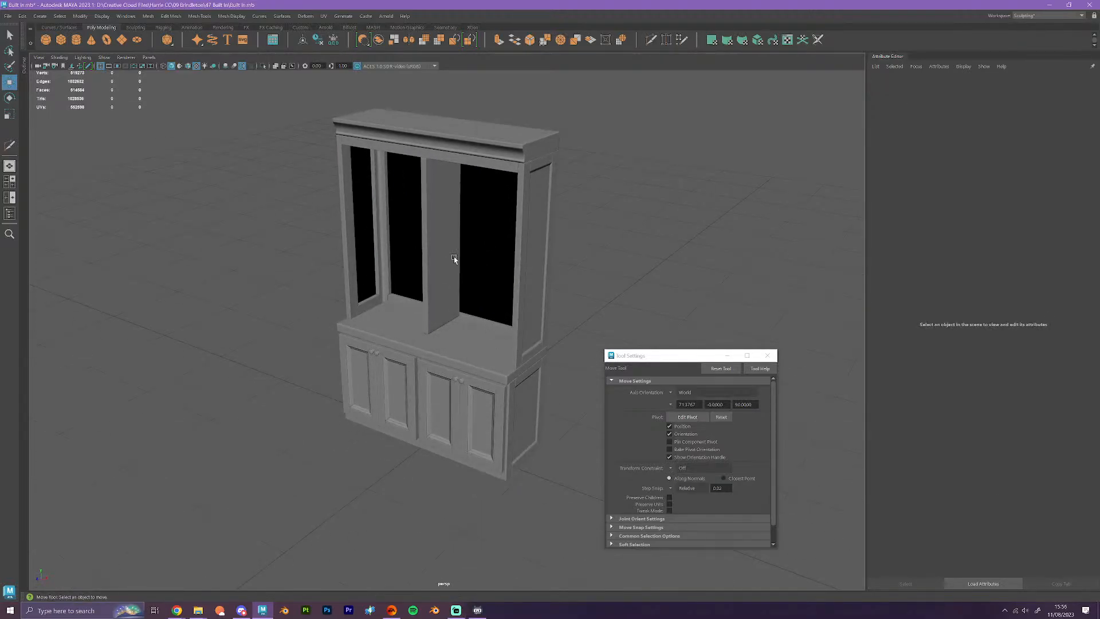
left_click_drag(454, 257, 535, 363, "alt")
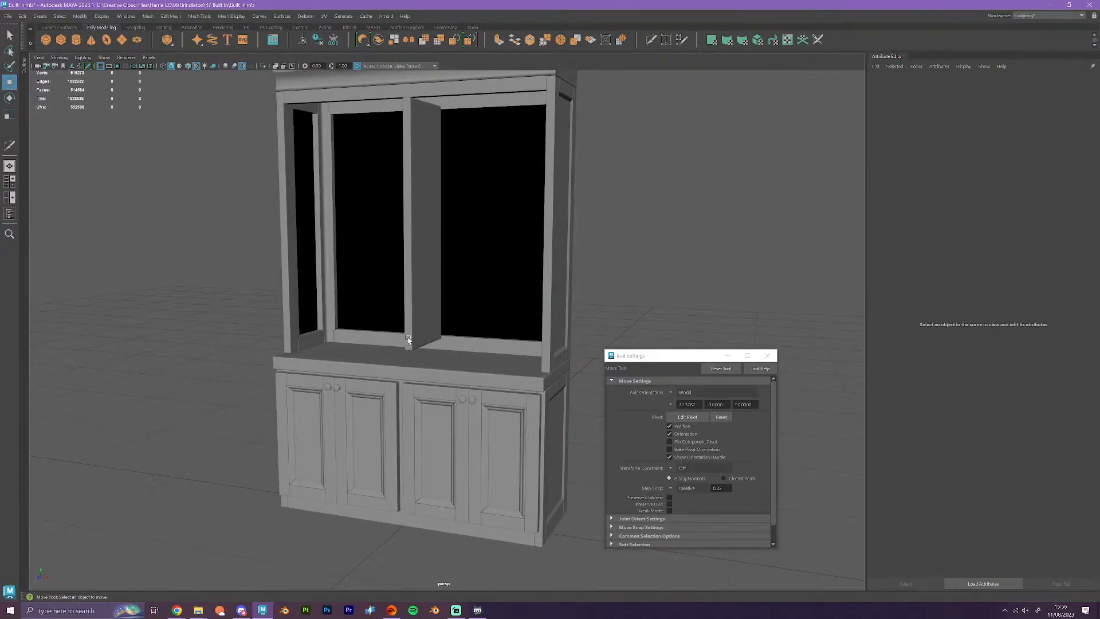
scroll(435, 320, "down", 3)
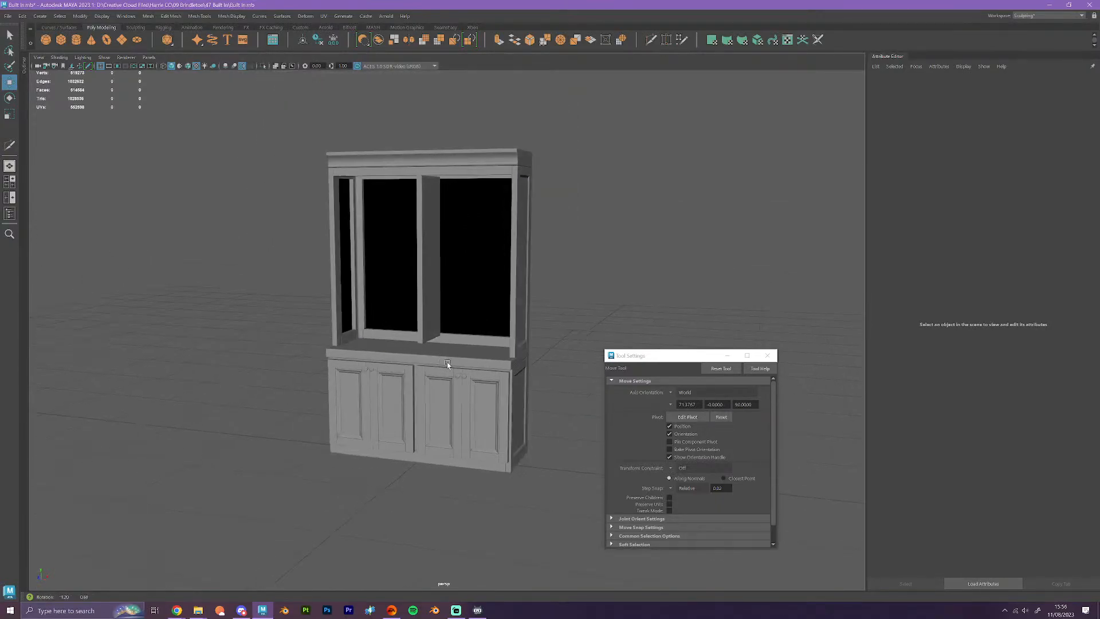
left_click_drag(434, 320, 463, 365, "alt")
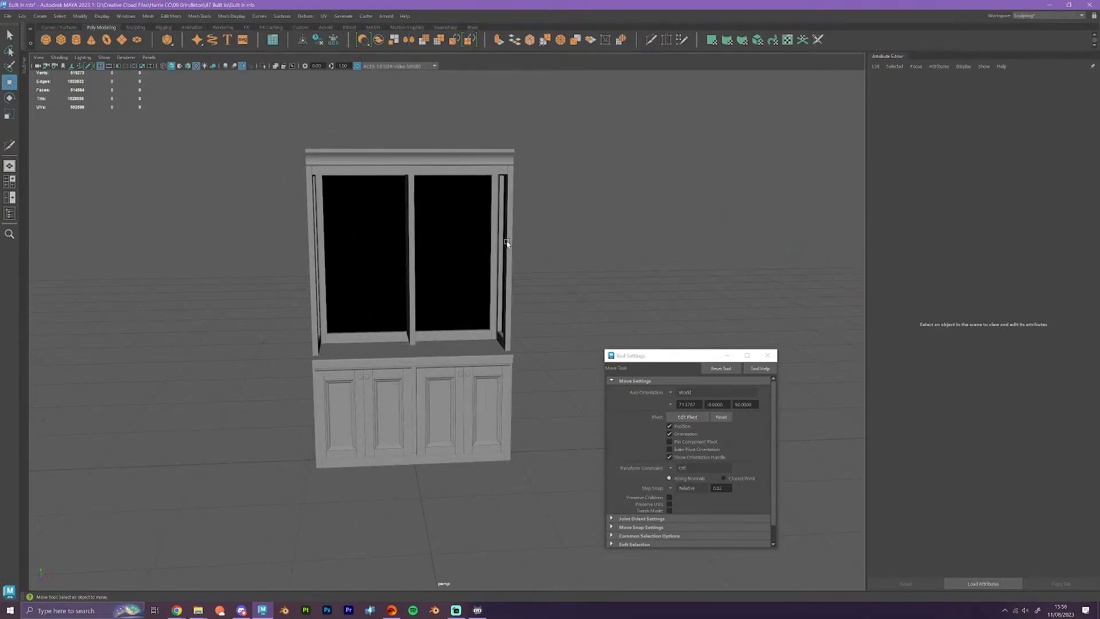
left_click_drag(523, 408, 497, 327, "alt")
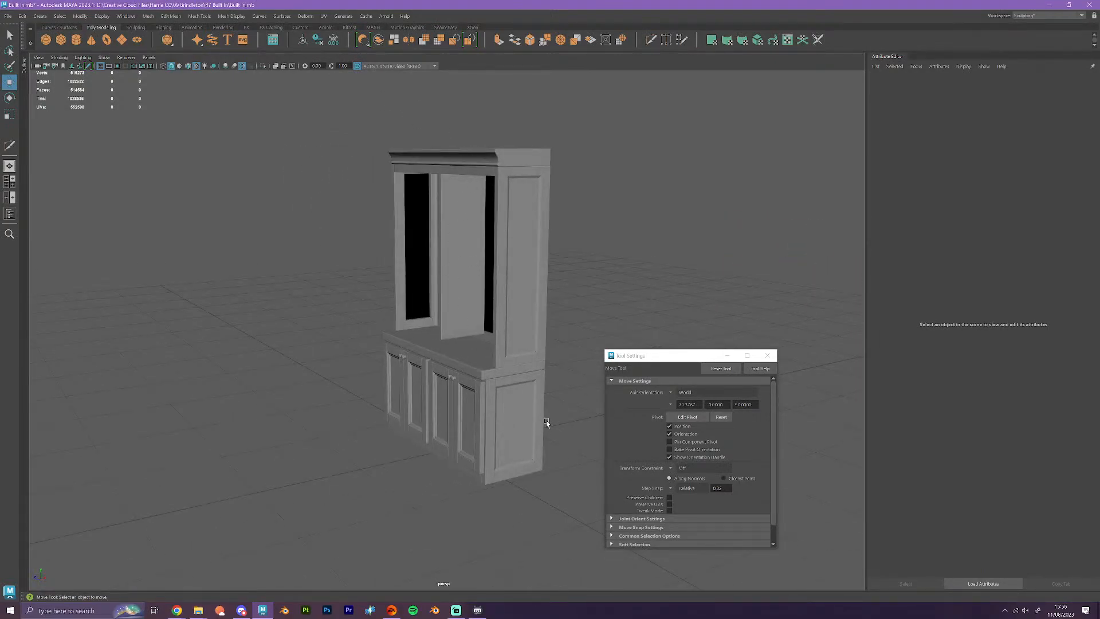
mouse_move(545, 423)
left_mouse_down("alt")
mouse_move(543, 460)
mouse_move(542, 439)
left_mouse_up("alt")
left_click_drag(528, 373, 565, 312, "alt")
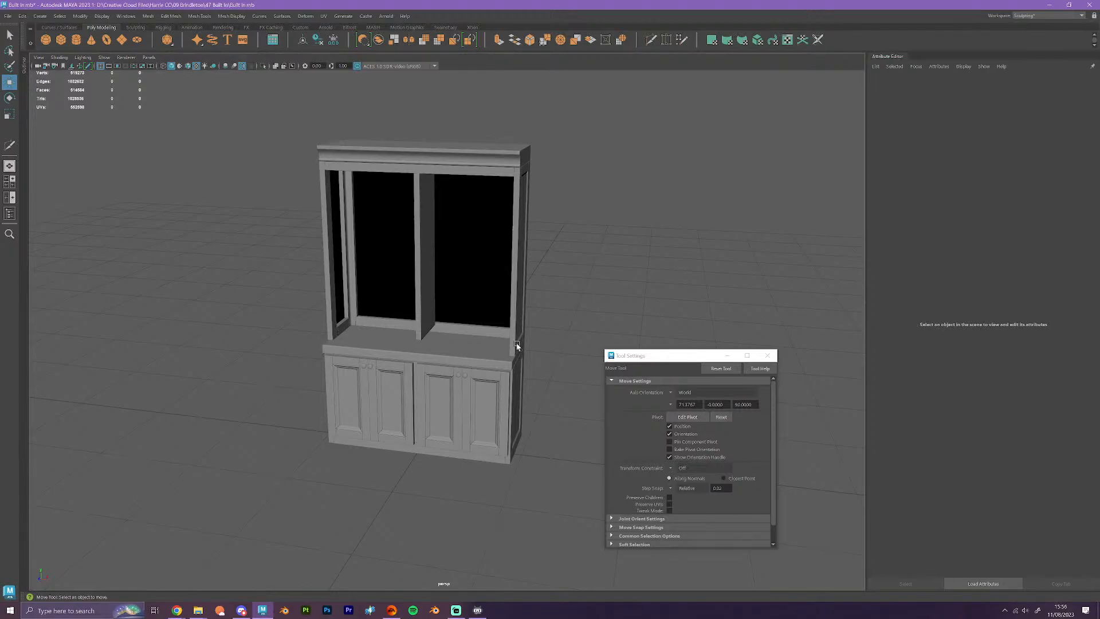
scroll(523, 347, "up", 2)
left_click_drag(517, 372, 531, 373, "alt")
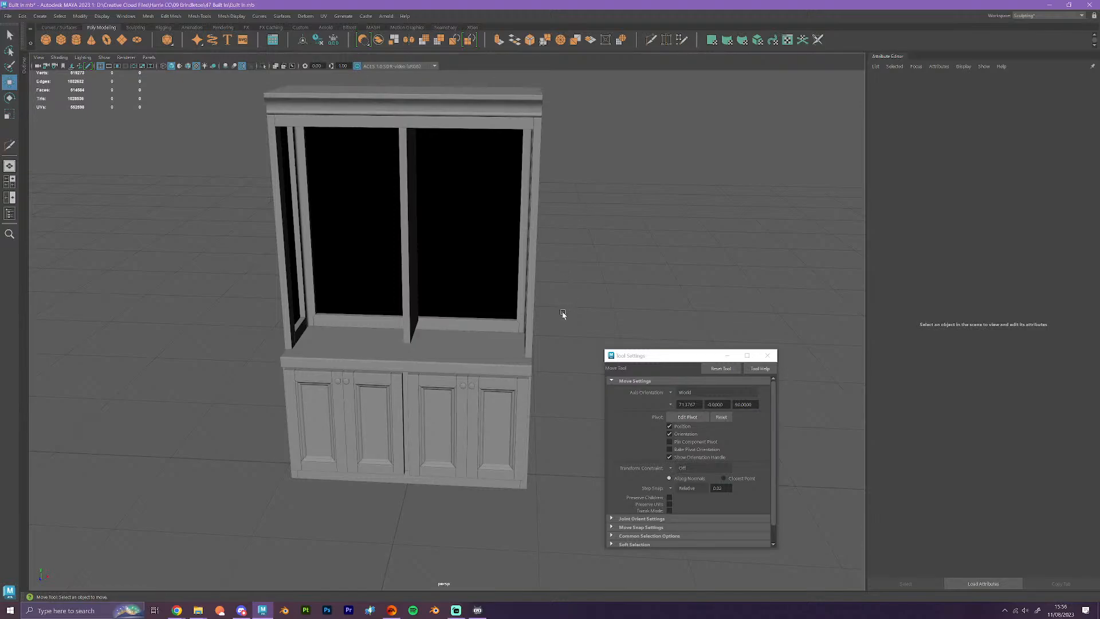
mouse_move(565, 314)
left_mouse_down("alt")
mouse_move(596, 309)
mouse_move(569, 312)
left_mouse_up("alt")
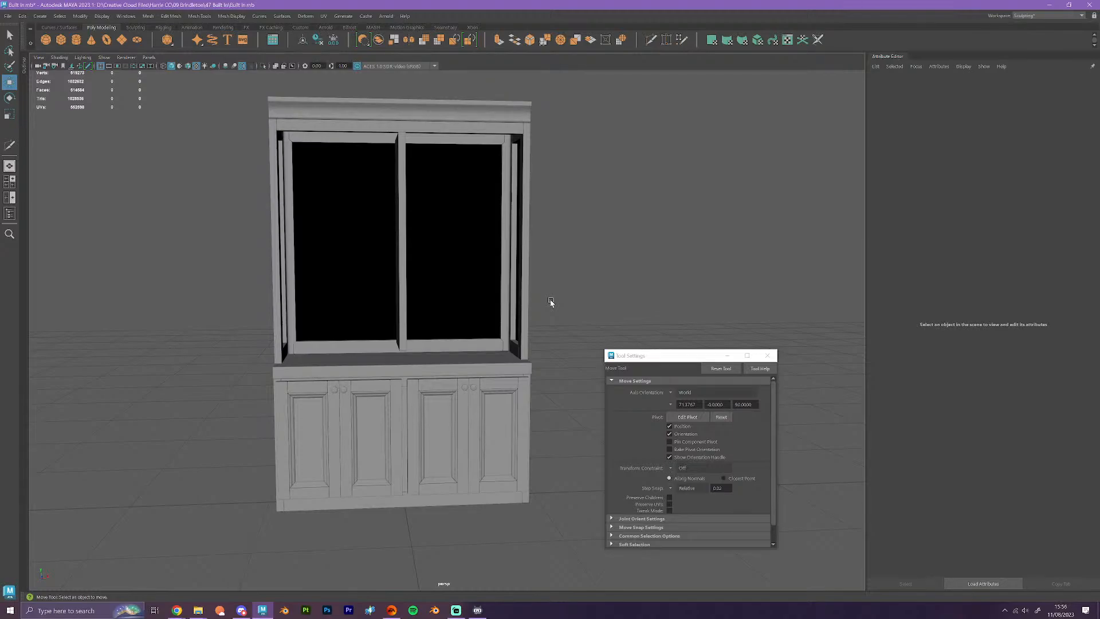
- Extract the central divider's faces from the upper section as a separate object, and select the divider in object mode
left_click_drag(555, 308, 596, 241, "alt")
left_click(519, 238)
right_click_drag(515, 240, 505, 246)
left_click(504, 242)
scroll(504, 243, "down", 2)
left_click_drag(504, 242, 407, 107, "alt")
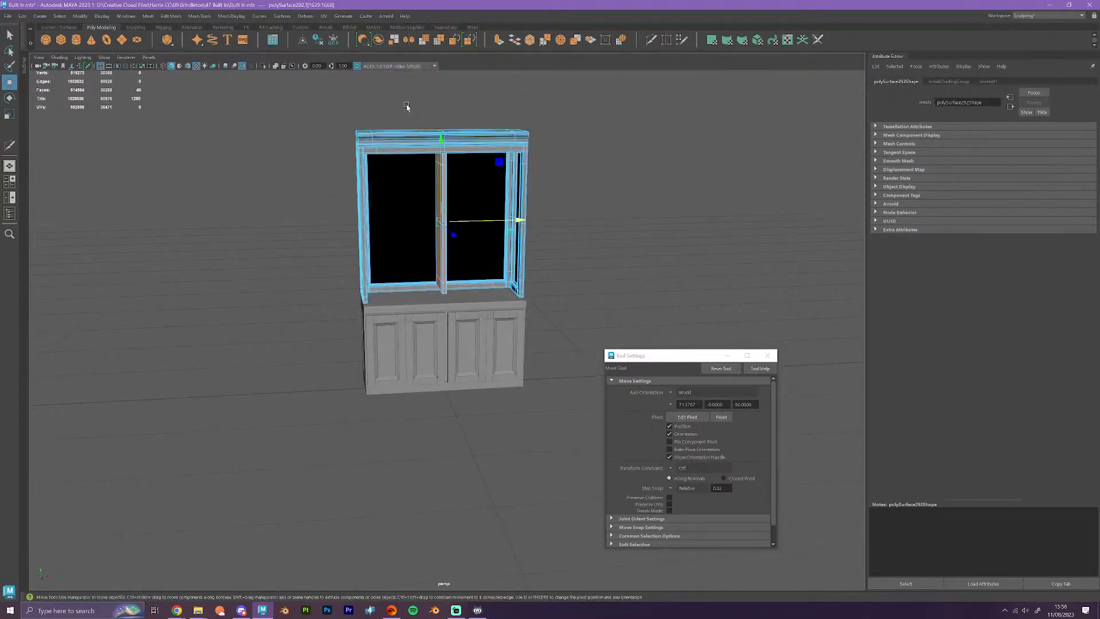
left_click(396, 43)
right_click_drag(450, 192, 471, 148)
left_click(470, 167)
- Lower the divider's bottom vertices to the countertop's height, with their pivot snapped to the divider's front bottom corner
scroll(469, 195, "up", 5)
right_click_drag(431, 232, 397, 229)
left_click_drag(404, 235, 474, 275)
scroll(474, 275, "up", 8)
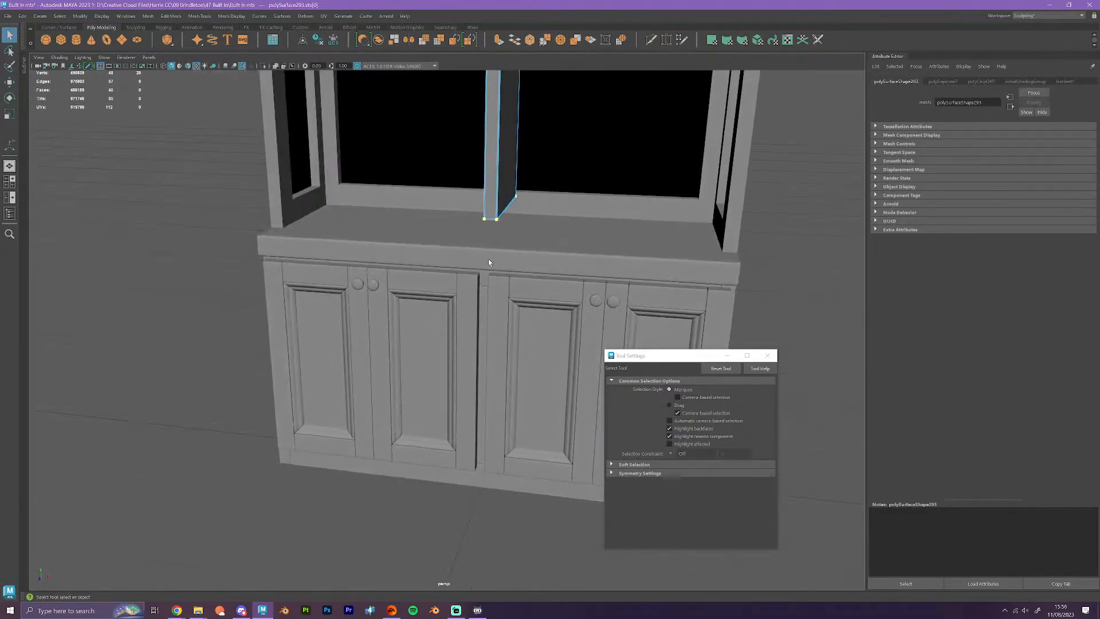
scroll(424, 394, "up", 4)
key("w")
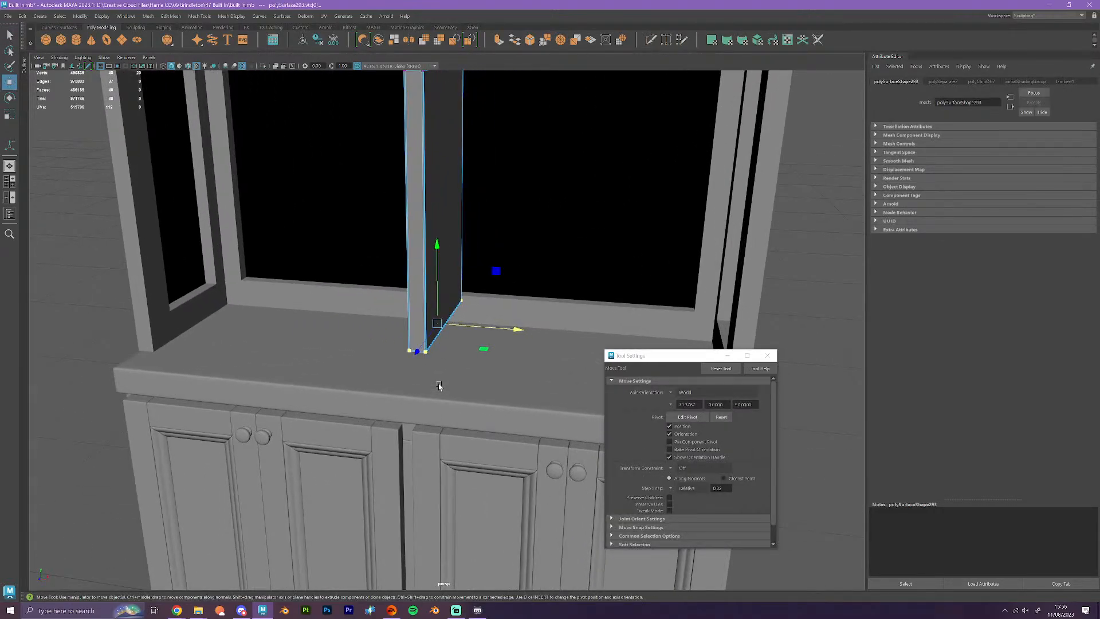
key("d")
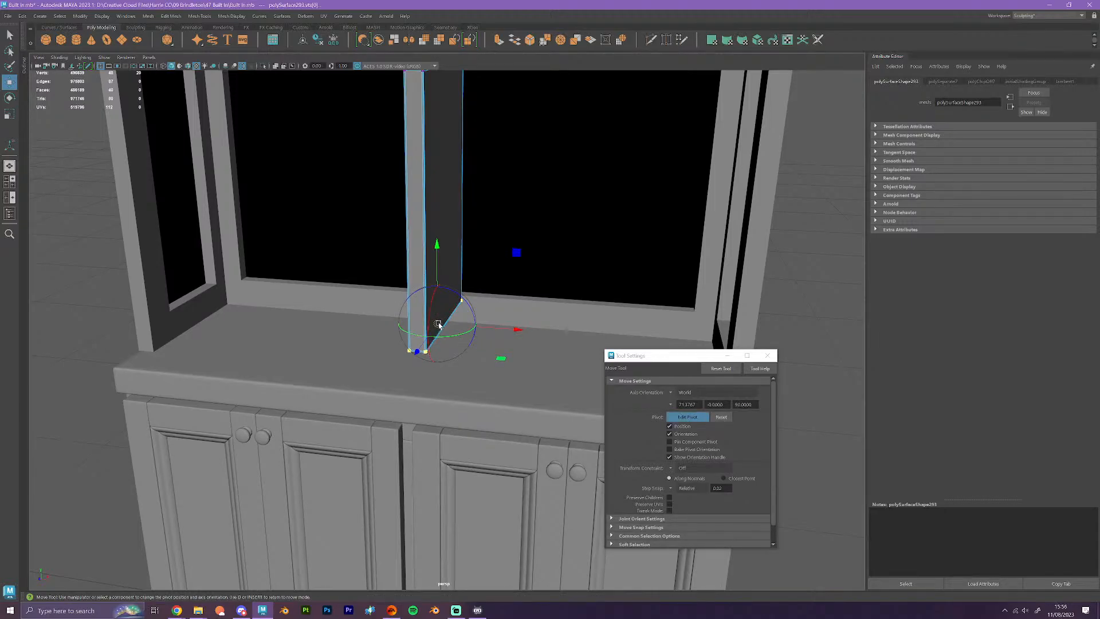
left_click_drag(432, 355, 422, 357)
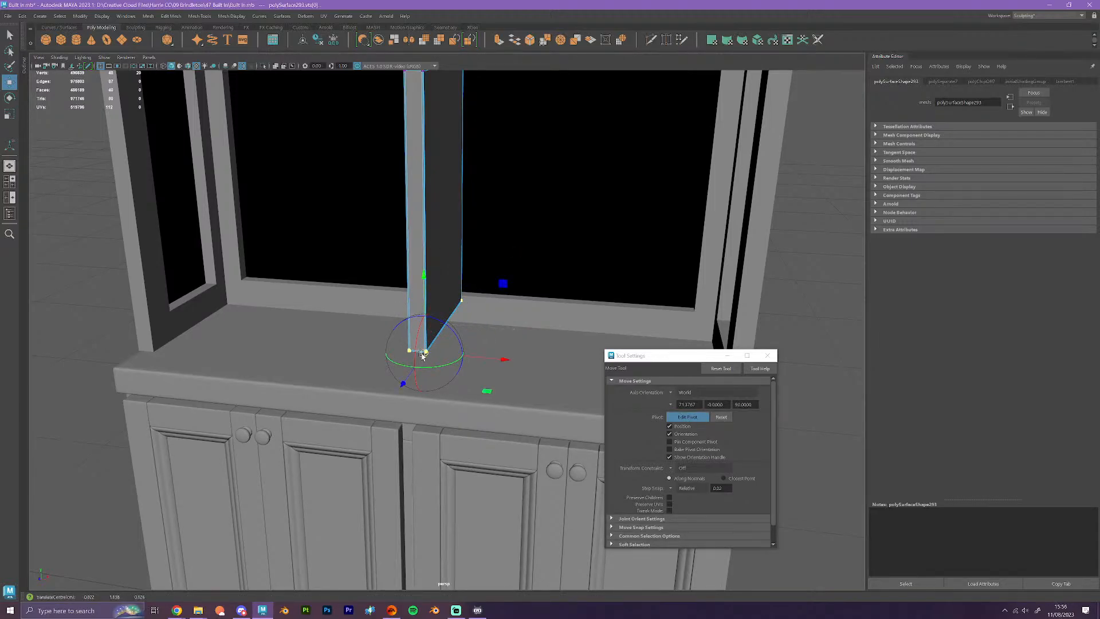
key("d")
left_click_drag(423, 277, 118, 368)
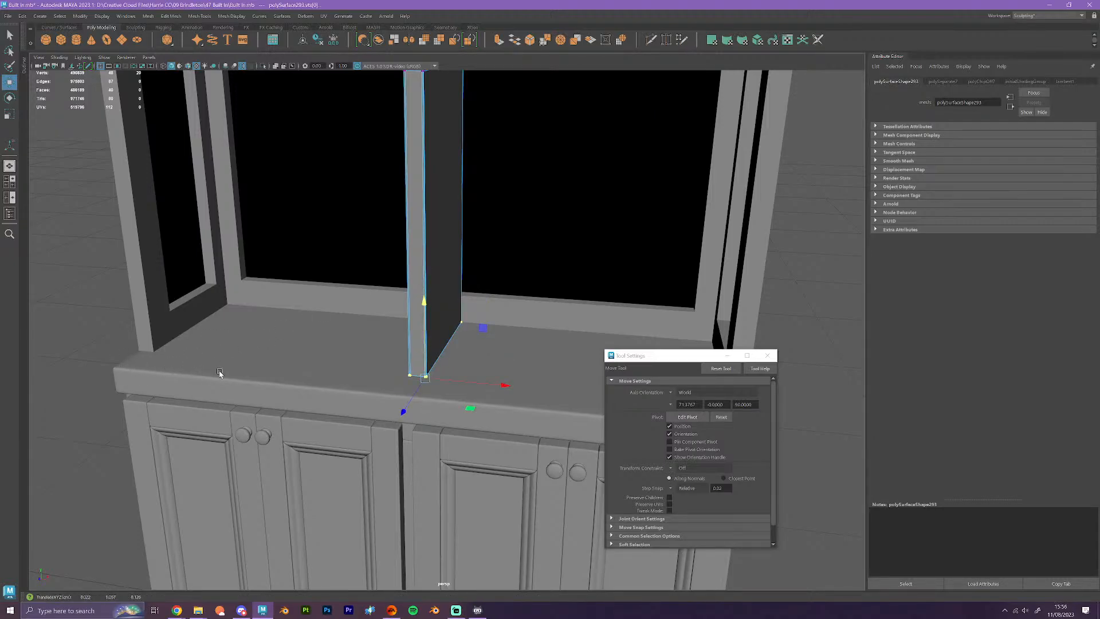
- Reselect the divider's bottom vertices and examine where they meet the countertop
left_click(272, 384)
left_click(429, 358)
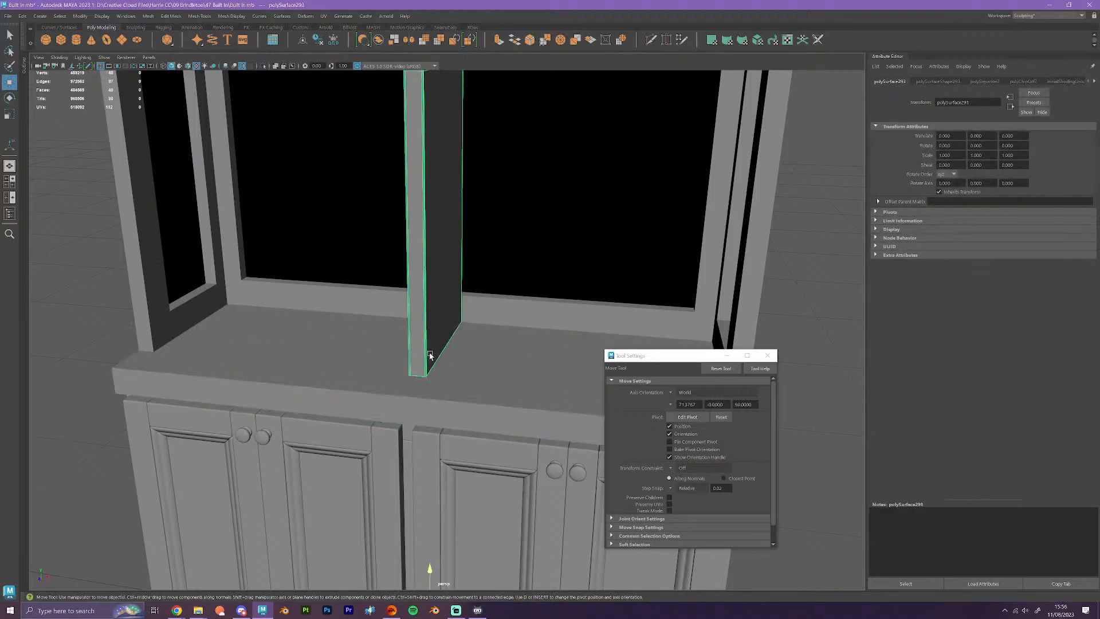
right_click_drag(429, 358, 417, 367)
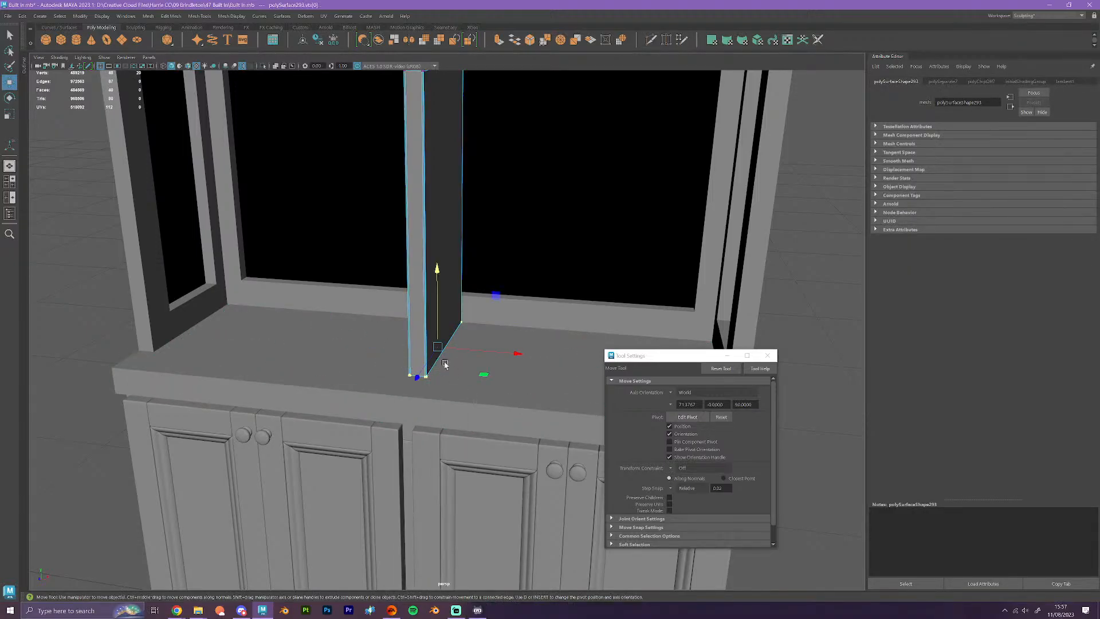
scroll(445, 365, "up", 4)
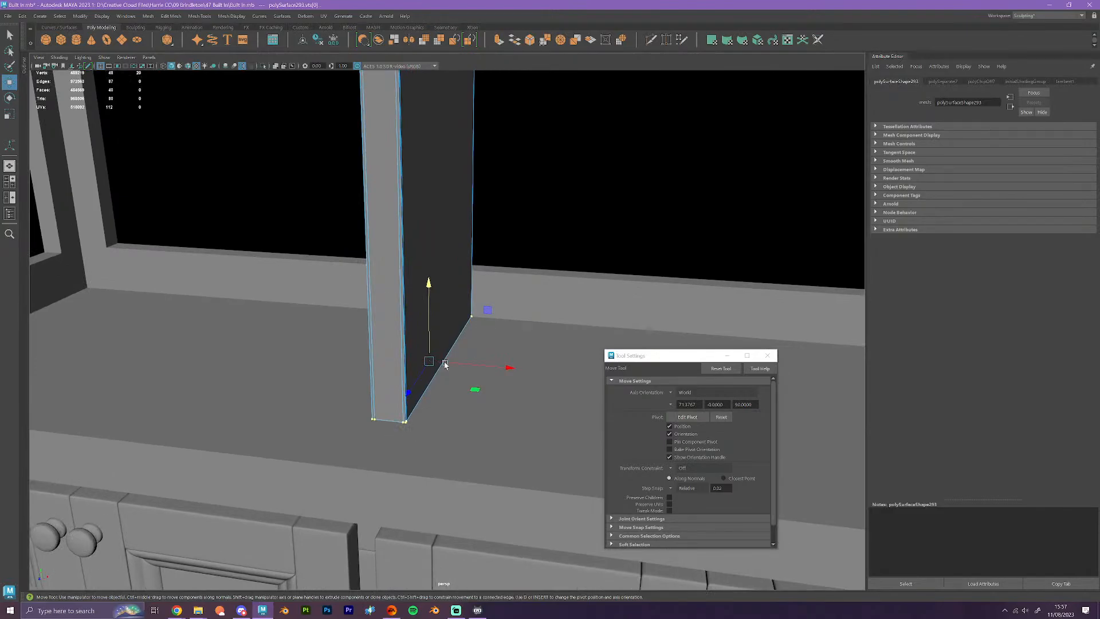
scroll(426, 435, "up", 5)
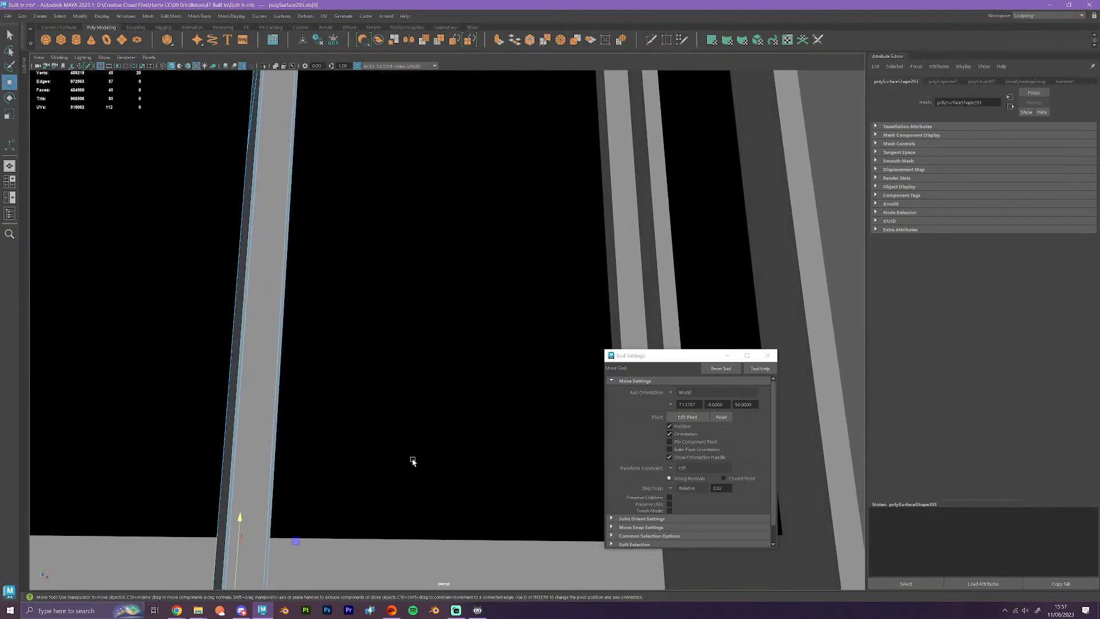
left_click_drag(242, 510, 417, 431)
- Snap the pivot of the divider's bottom vertices to its front corner, lower them onto the countertop and return to object mode
key("d")
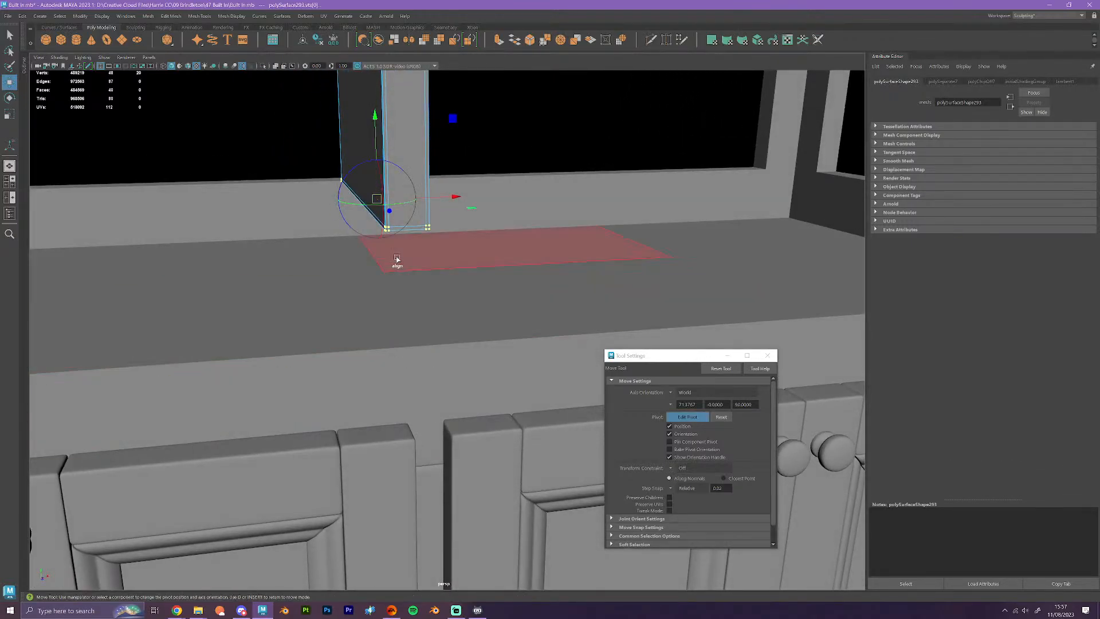
left_click(386, 225)
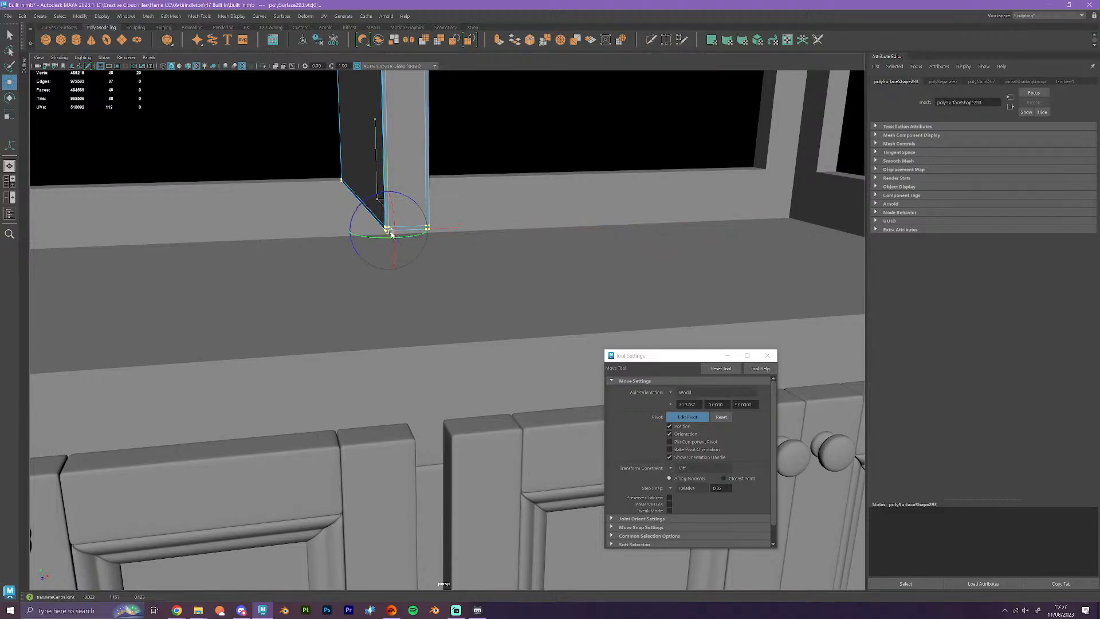
key("d")
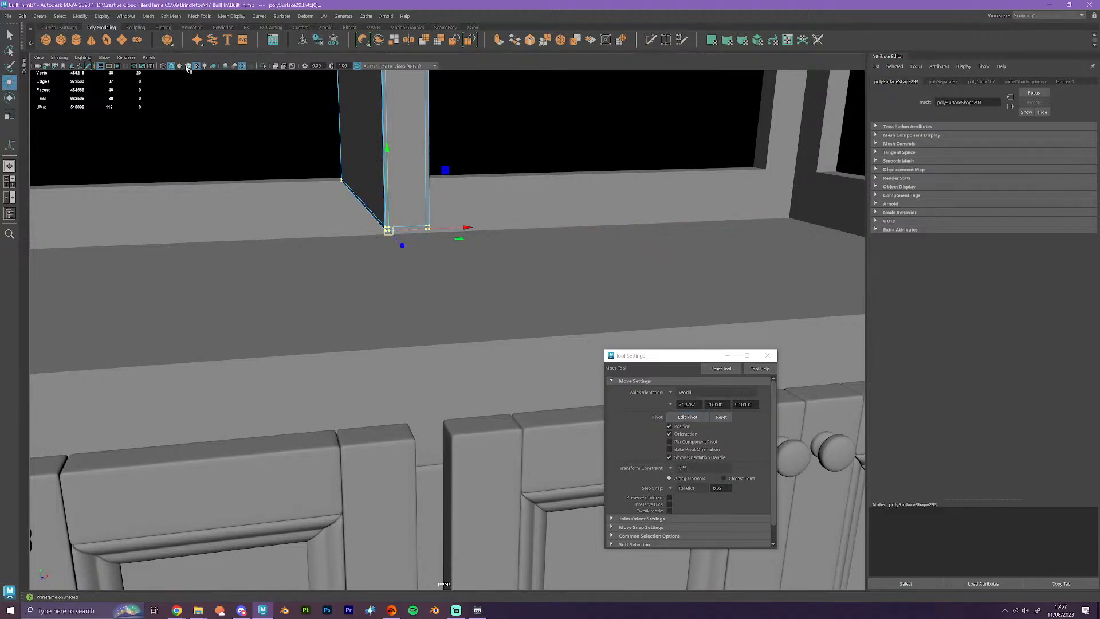
left_click(187, 66)
scroll(503, 324, "down", 5)
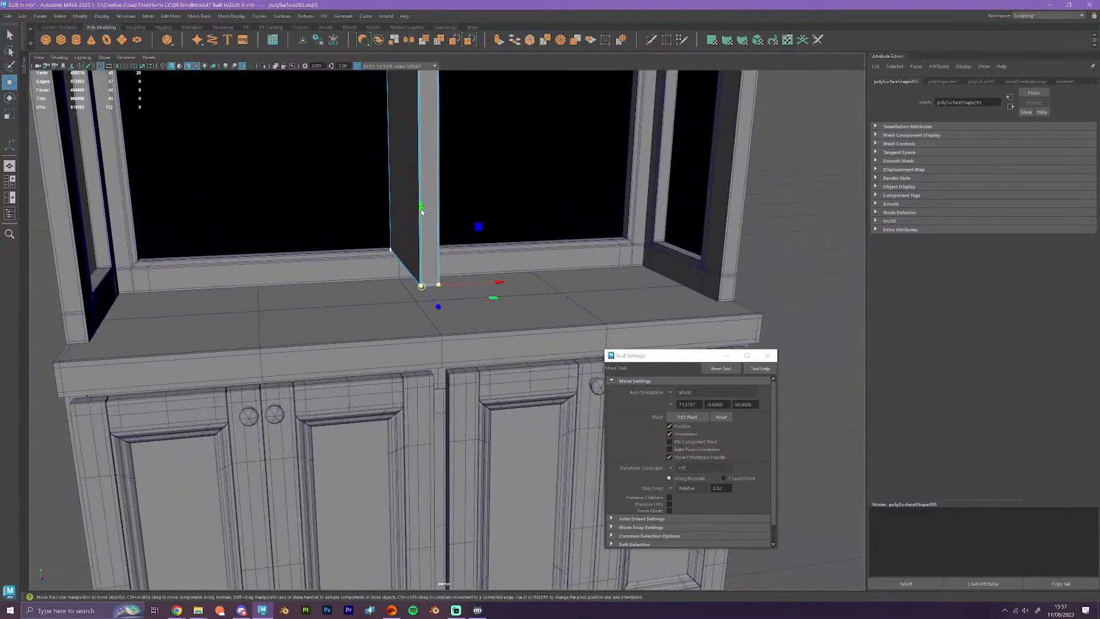
left_click_drag(421, 212, 455, 312)
right_click_drag(423, 250, 462, 233)
left_click(795, 280)
scroll(757, 316, "down", 4)
scroll(757, 314, "down", 3)
left_click_drag(757, 314, 457, 290, "alt")
left_click_drag(498, 377, 504, 420, "alt")
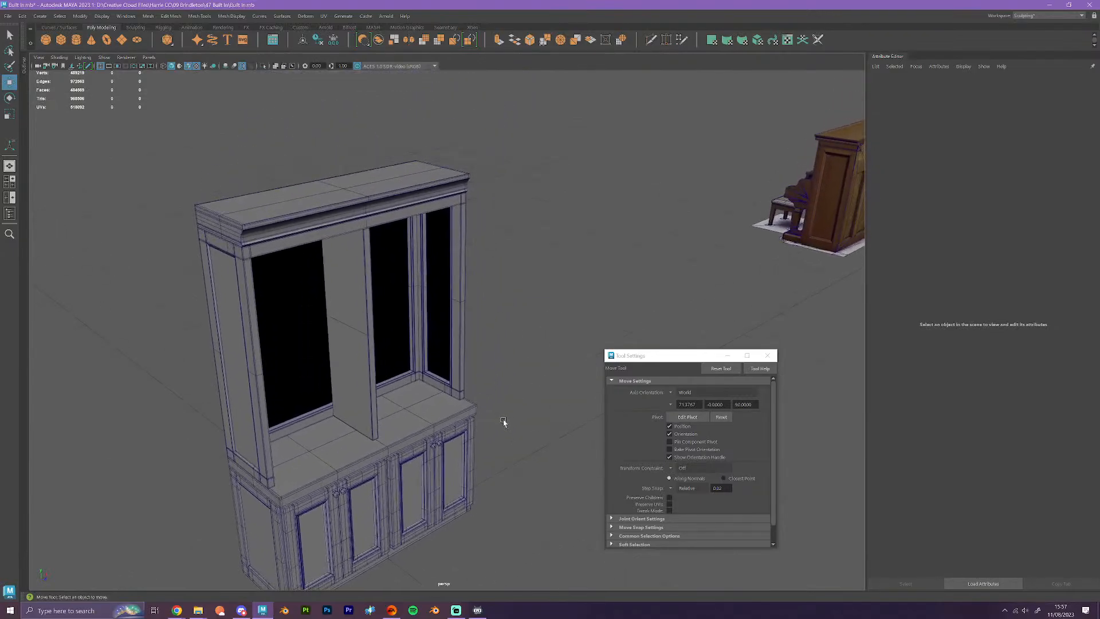
scroll(503, 420, "up", 6)
scroll(504, 421, "up", 2)
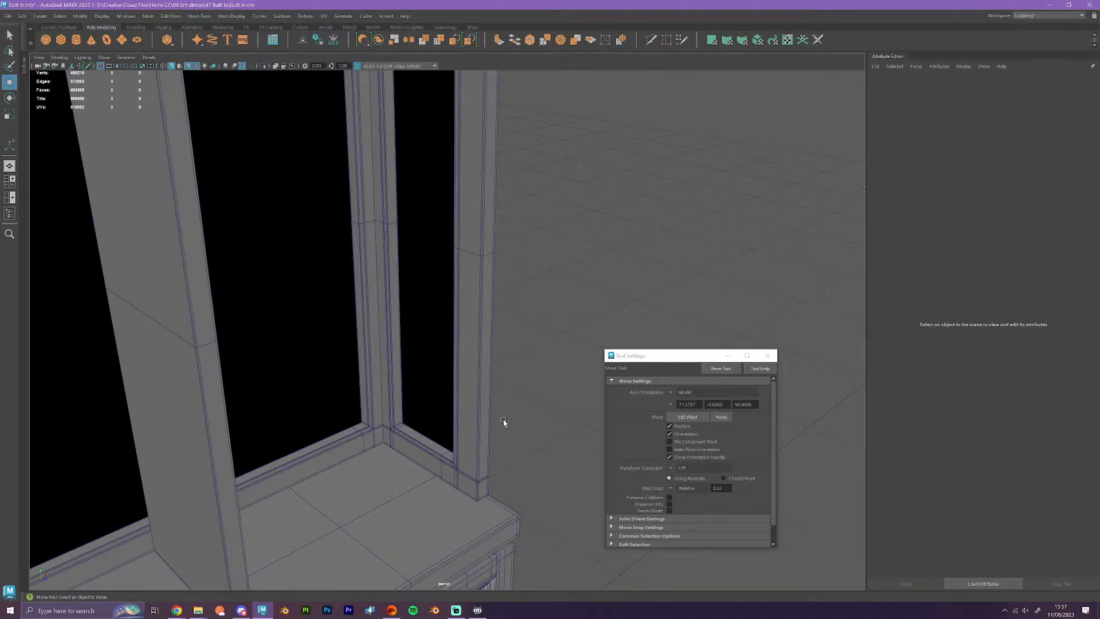
right_click_drag(471, 360, 478, 398)
double_click(472, 415)
middle_click_drag(499, 448, 499, 371, "alt")
scroll(510, 452, "up", 3)
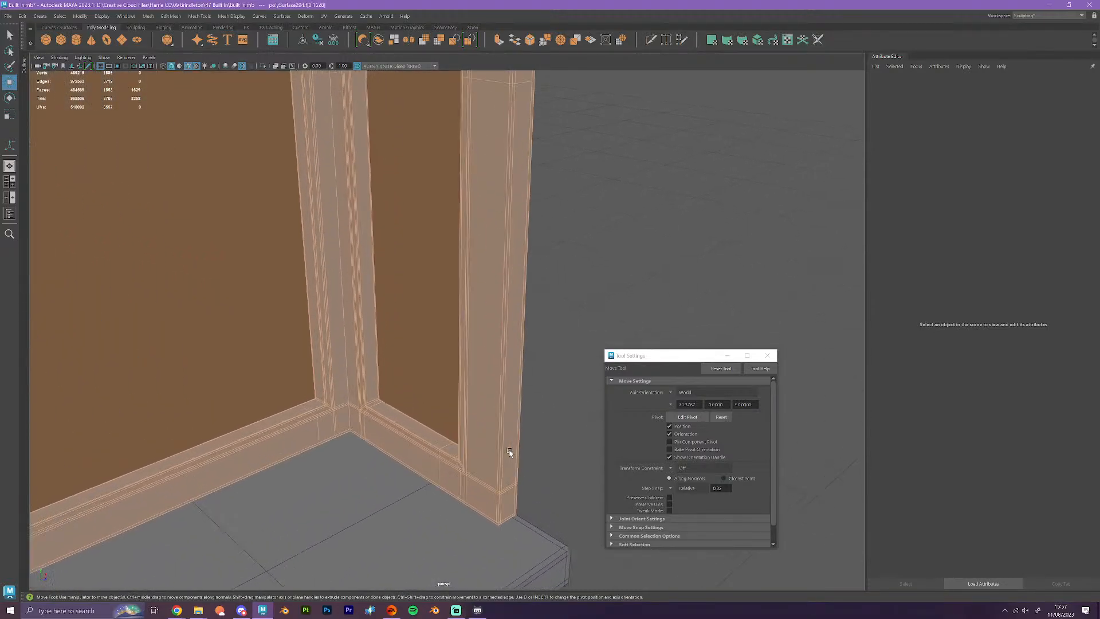
middle_click_drag(509, 452, 515, 364, "alt")
scroll(514, 356, "up", 3)
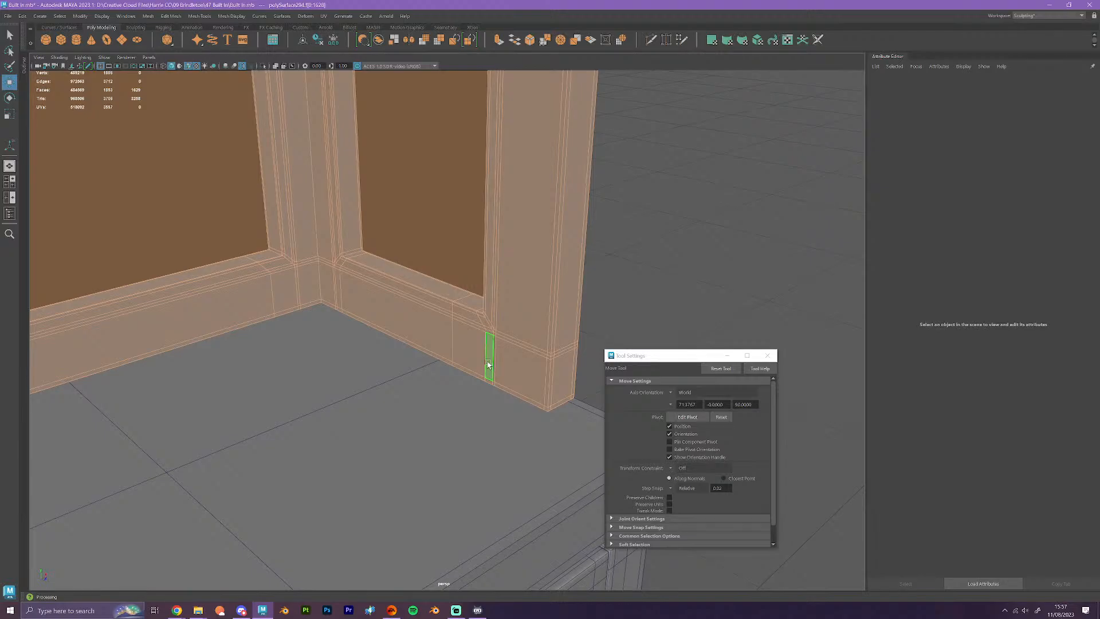
scroll(486, 365, "down", 8)
right_click_drag(468, 289, 509, 266)
left_click(541, 395)
- Select the narrow vertical face strip along the front inner edge of the upper section's right front post
left_click_drag(542, 395, 510, 383, "alt")
scroll(509, 392, "up", 5)
left_click_drag(462, 437, 484, 332, "alt")
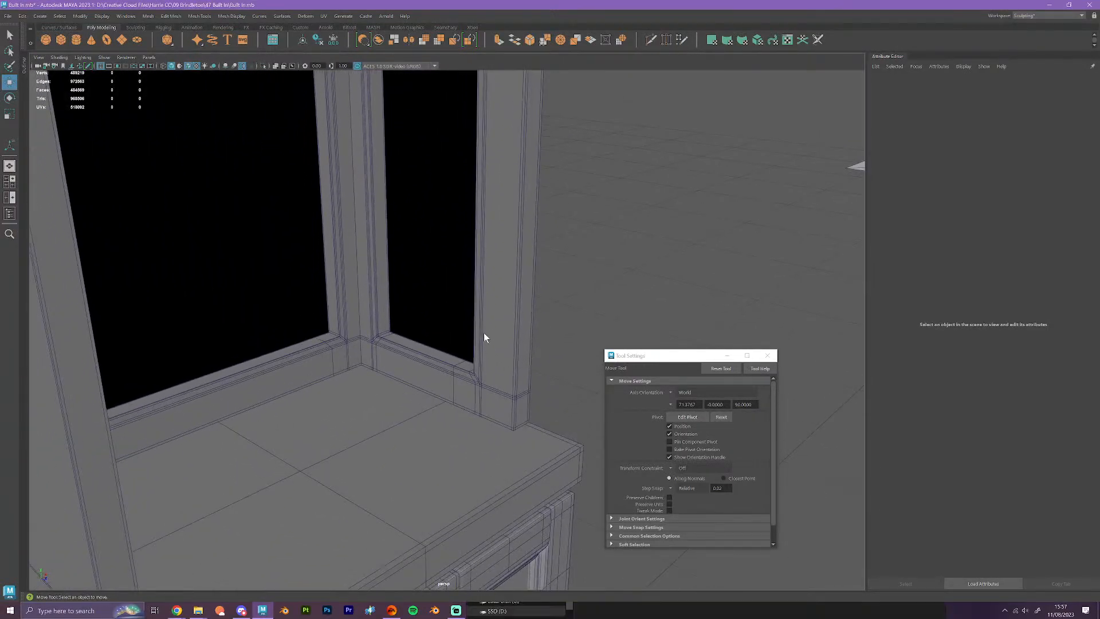
right_click_drag(483, 332, 486, 296)
scroll(524, 424, "up", 2)
right_click_drag(509, 361, 509, 395)
double_click(530, 435)
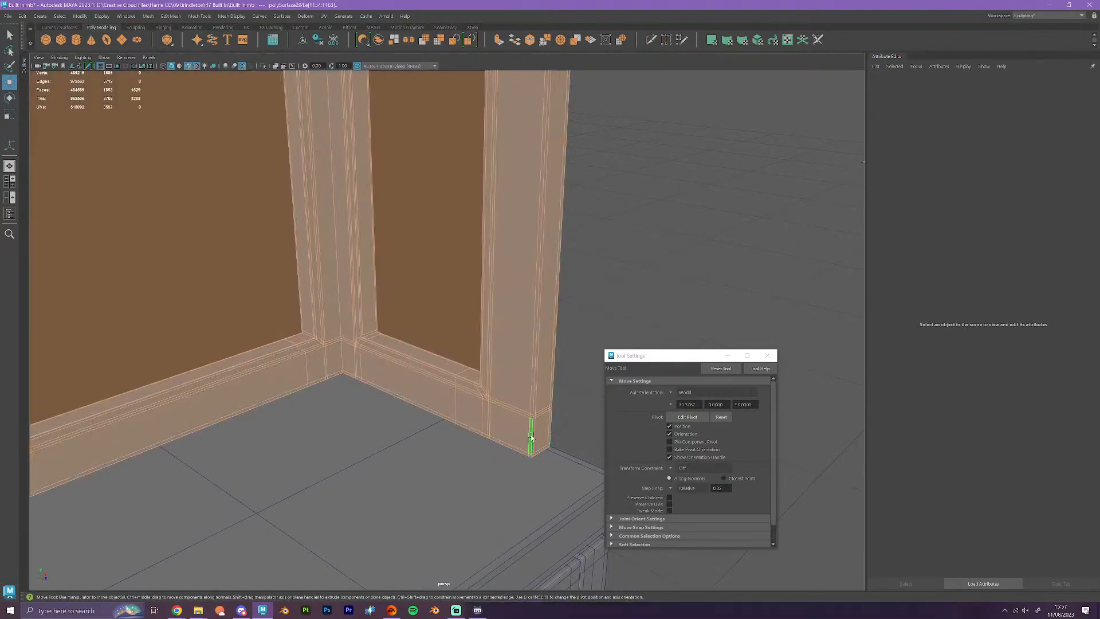
left_click(529, 455)
left_click_drag(529, 456, 478, 300, "alt")
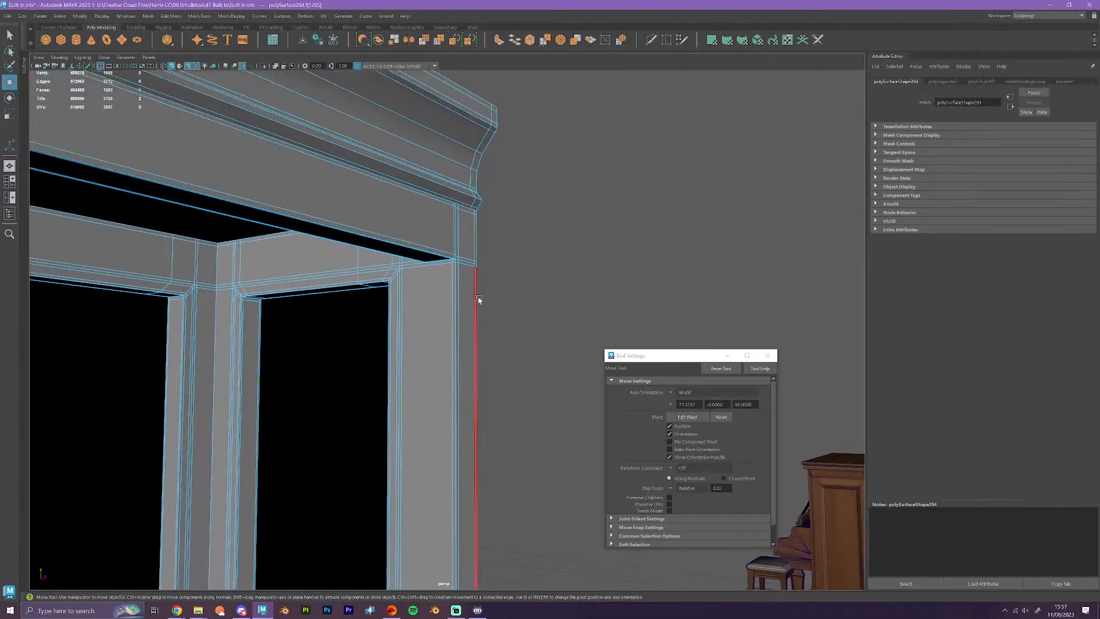
double_click(453, 262)
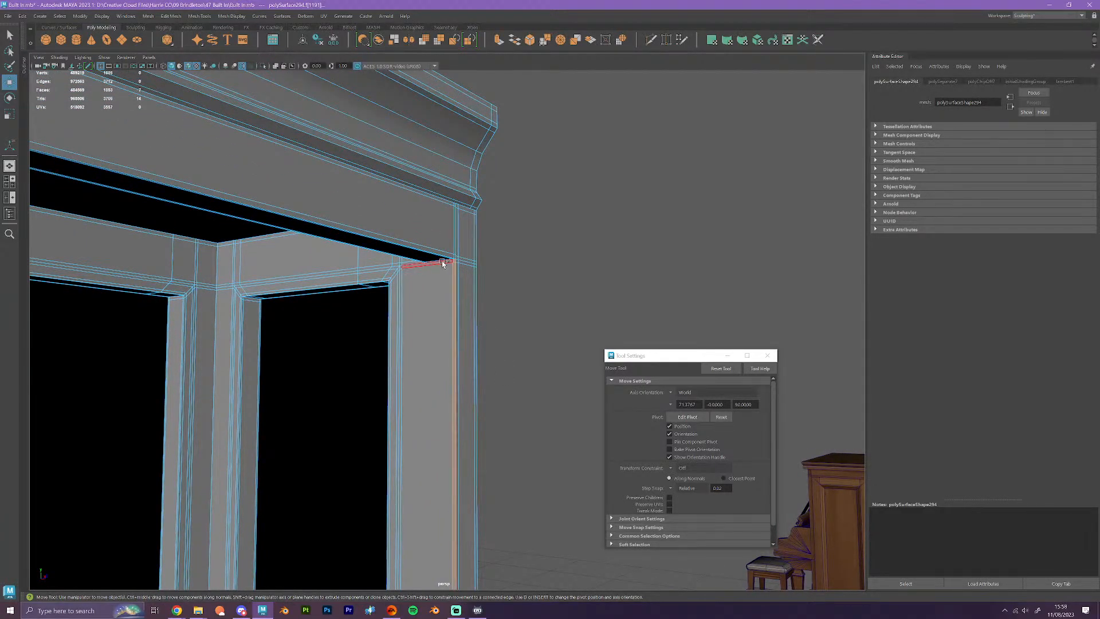
- Add the wide inner faces of the right front post to the selection, from the top down to the countertop
left_click(441, 261, "shift")
middle_click_drag(490, 469, 511, 297, "alt")
middle_click_drag(493, 510, 492, 246, "alt")
middle_click_drag(513, 540, 520, 309, "alt")
left_click_drag(520, 309, 541, 515, "alt")
middle_click_drag(542, 490, 533, 373, "alt")
double_click(471, 417, "shift")
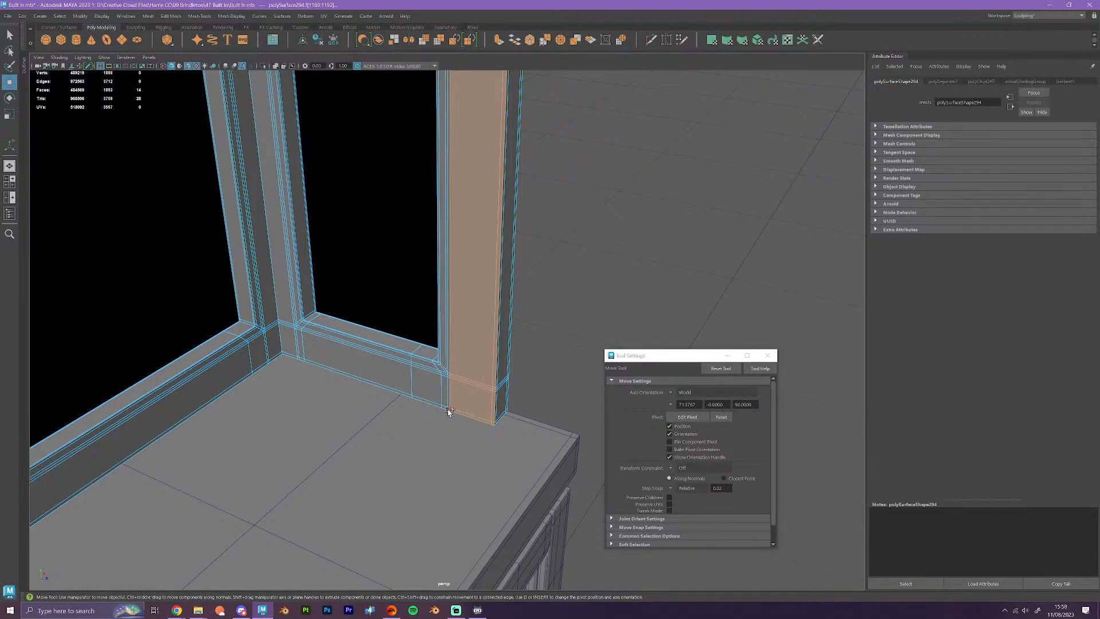
left_click(449, 403, "shift")
- Add the narrow face strip beside the side window to the right front post's face selection
scroll(453, 380, "down", 4)
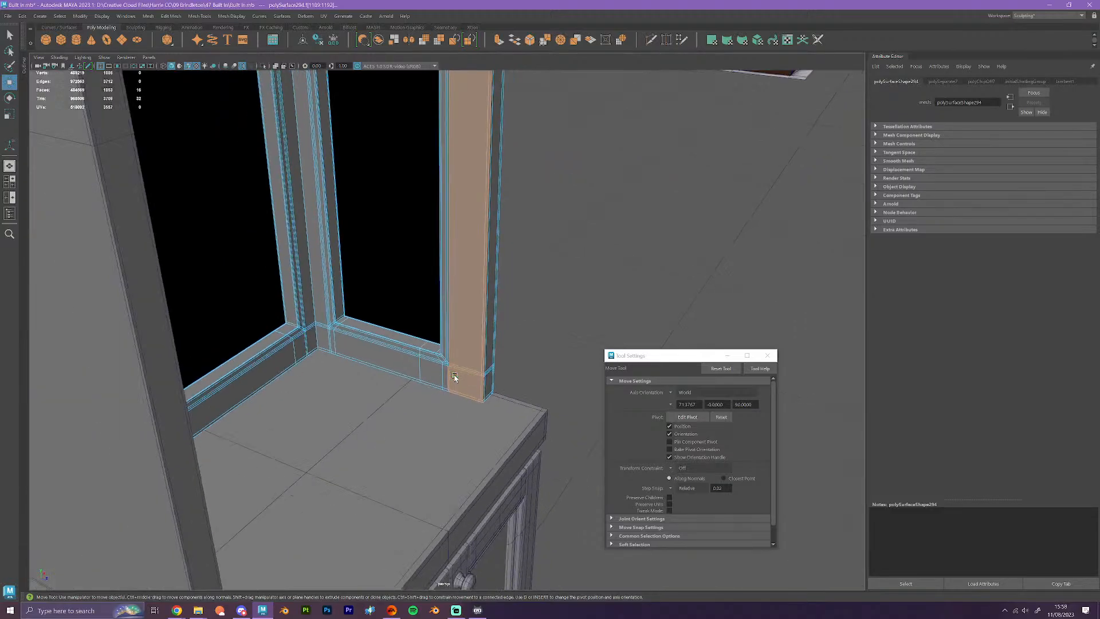
left_click_drag(479, 408, 500, 292, "alt")
middle_click_drag(500, 169, 482, 417, "alt")
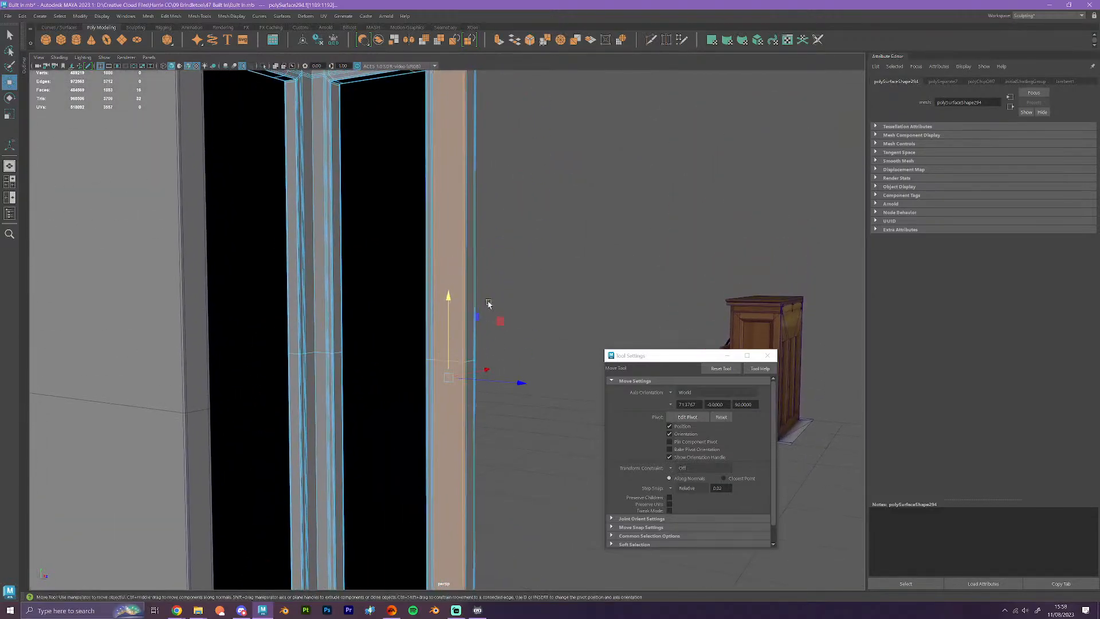
middle_click_drag(489, 305, 478, 456, "alt")
scroll(475, 365, "up", 3)
left_click_drag(450, 344, 468, 313, "alt")
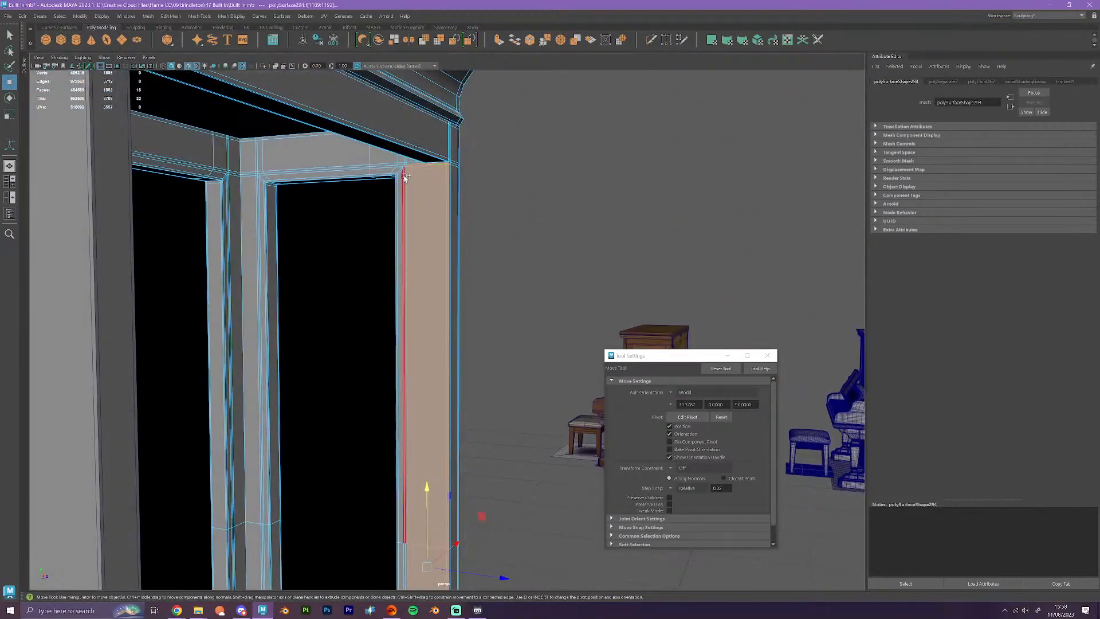
scroll(409, 166, "up", 3)
middle_click_drag(437, 162, 471, 257, "alt")
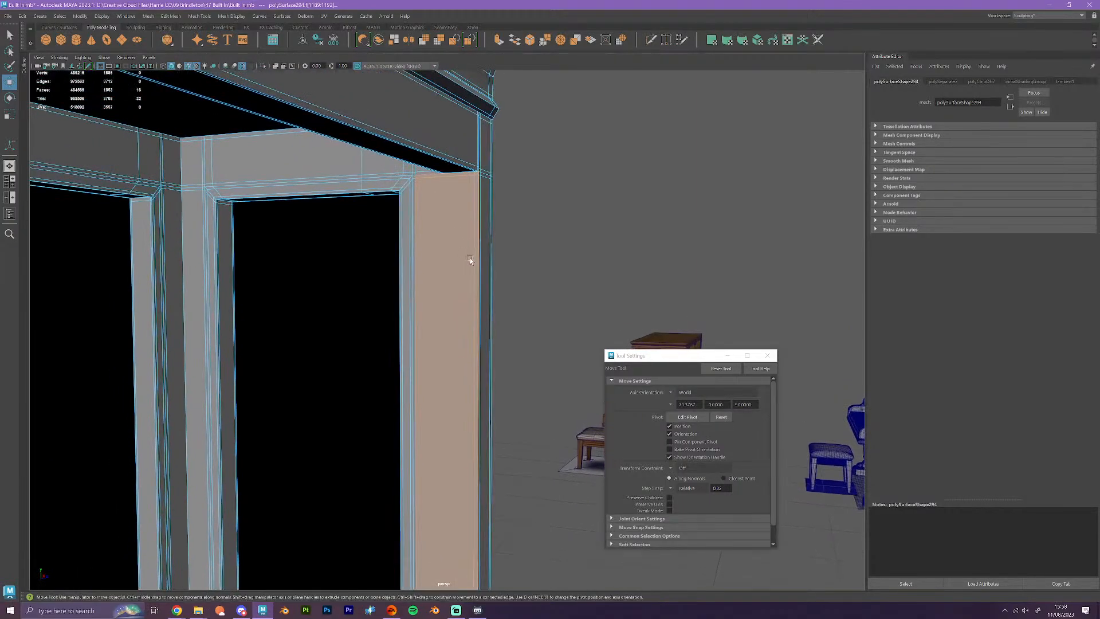
scroll(472, 258, "up", 3)
double_click(396, 102, "shift")
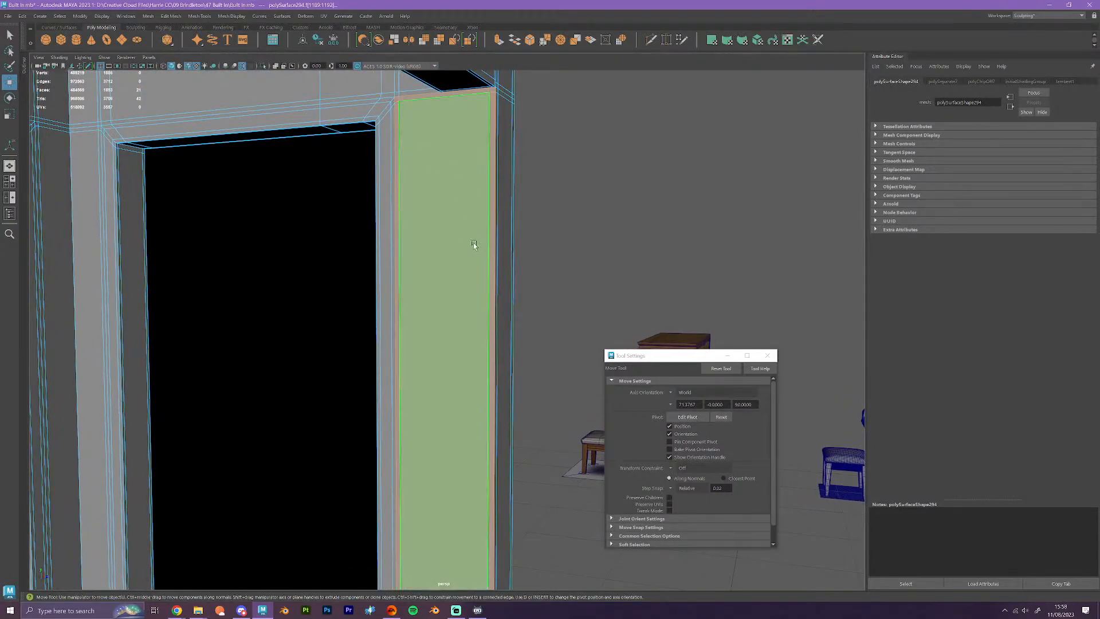
- Extrude the post's selected inner faces inward along X to thicken the right front post, and return to object mode
scroll(473, 242, "down", 5)
left_click_drag(474, 246, 504, 172, "alt")
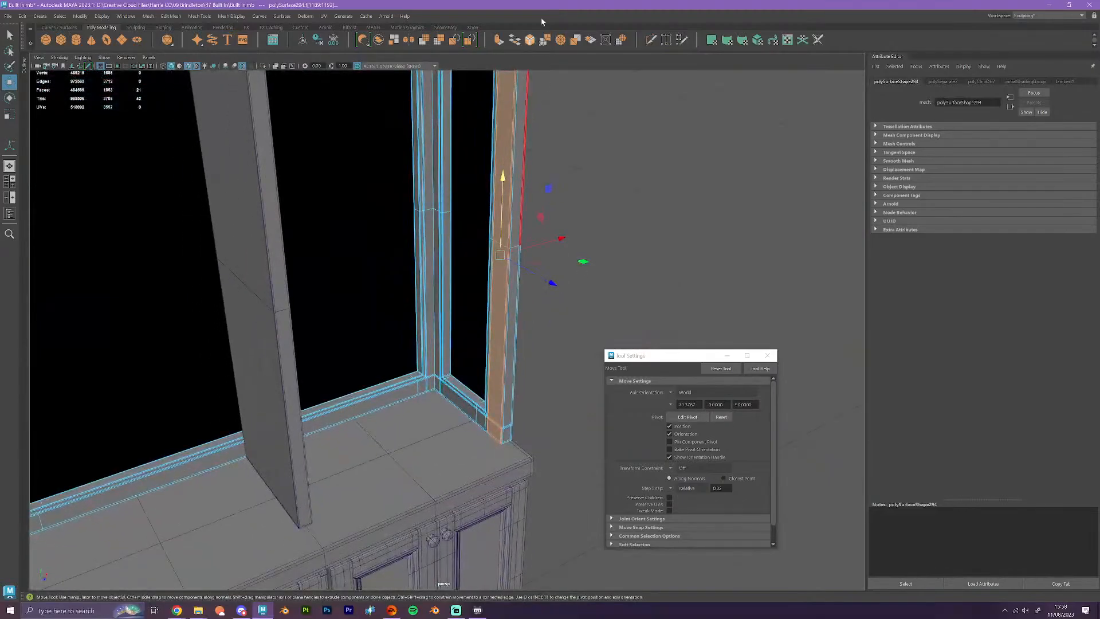
key("ctrl+e")
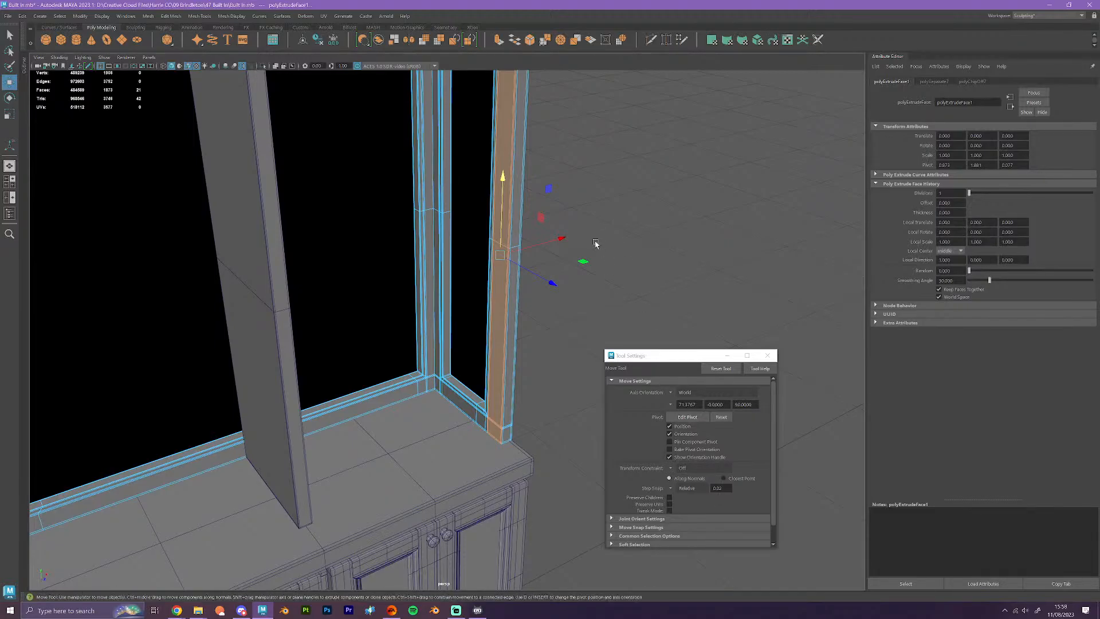
left_click_drag(562, 239, 525, 333)
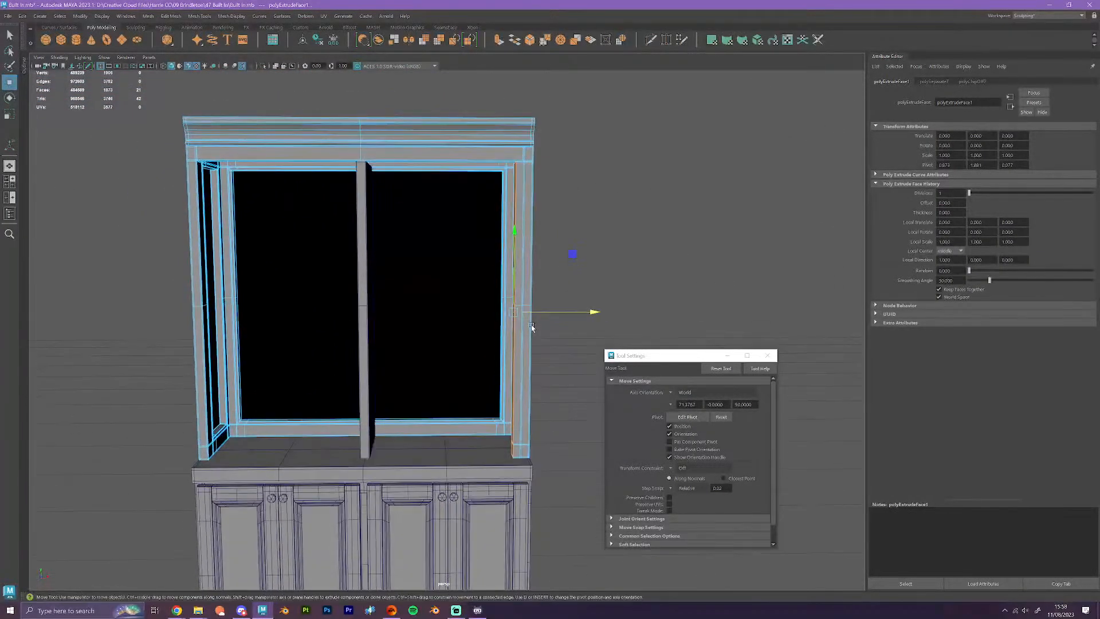
right_click_drag(525, 331, 566, 315)
left_click(620, 299)
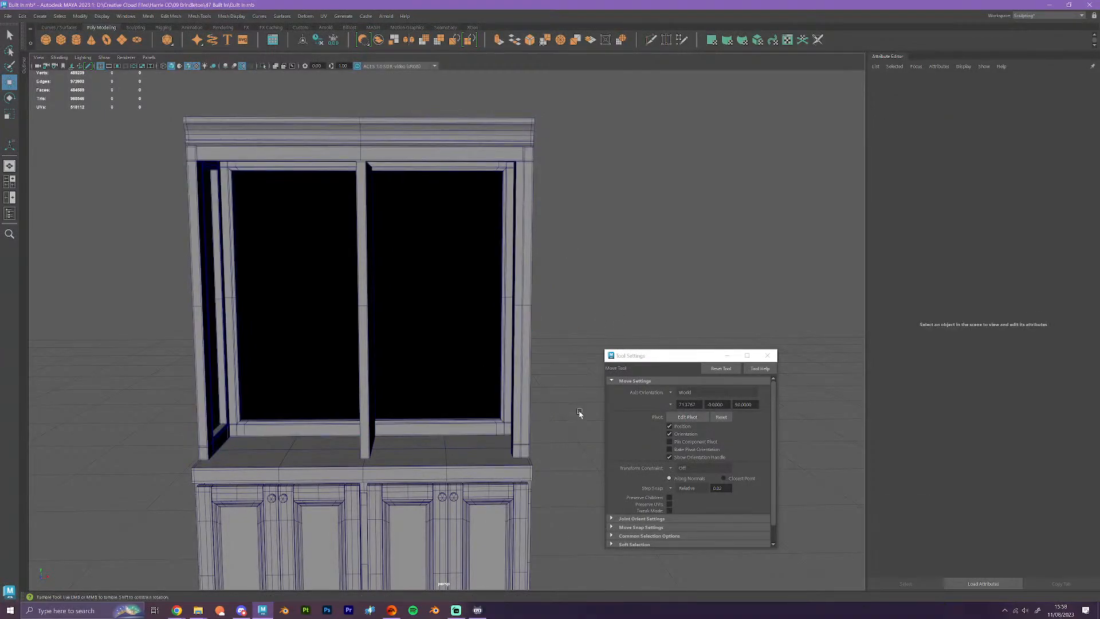
- Examine the thickened right front post and its extruded faces from the front, the side and close up
left_click_drag(579, 411, 610, 415, "alt")
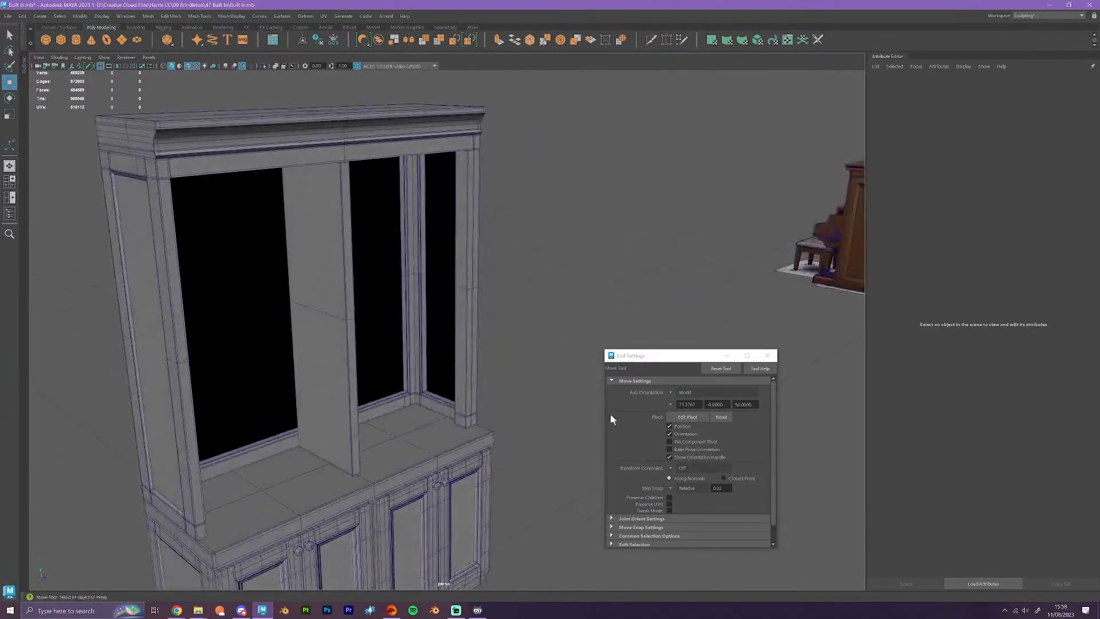
scroll(527, 344, "up", 5)
left_click_drag(526, 344, 513, 412, "alt")
middle_click_drag(431, 348, 481, 315, "alt")
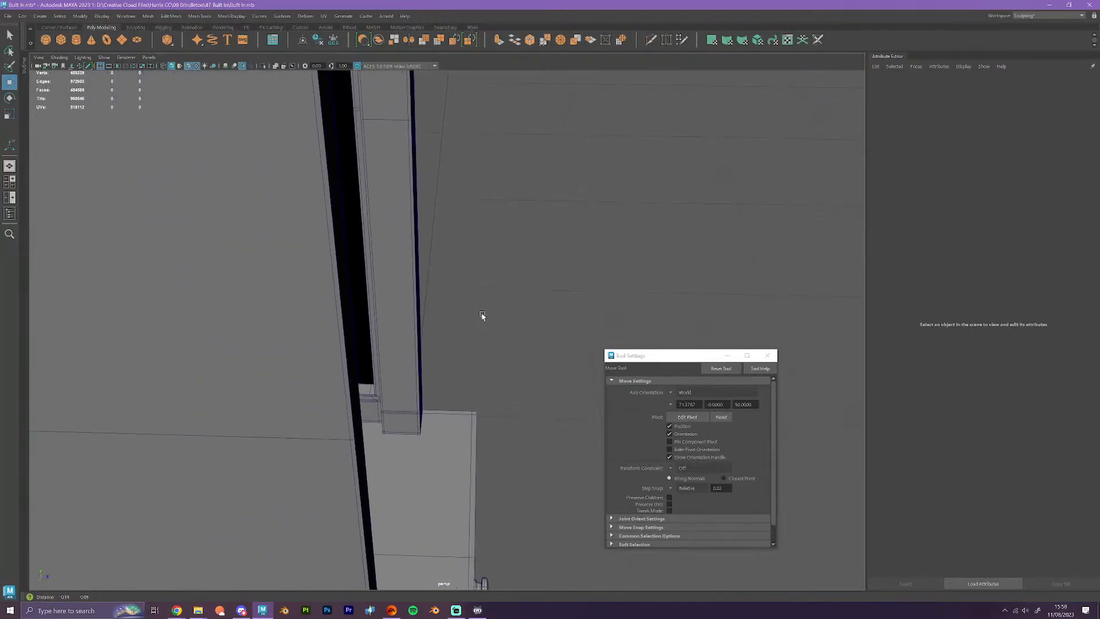
scroll(453, 335, "up", 3)
scroll(452, 334, "down", 2)
left_click_drag(437, 393, 487, 394, "alt")
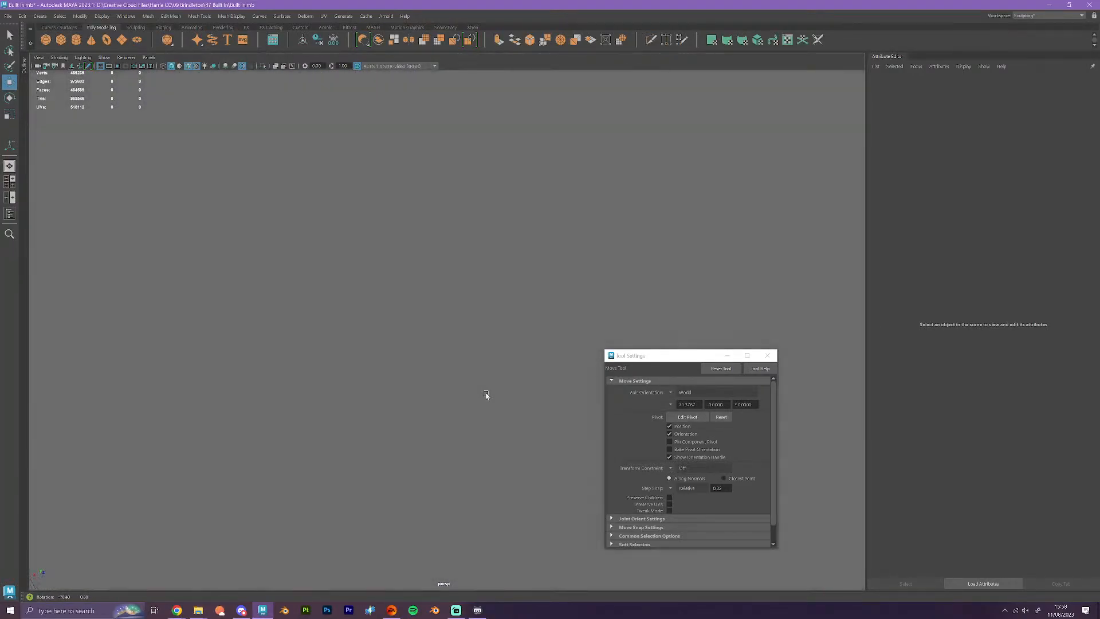
scroll(449, 389, "down", 2)
middle_click_drag(286, 380, 355, 321, "alt")
left_click_drag(333, 385, 326, 393, "alt")
- Select the vertical strip of faces on the rear side of the thickened right front post
mouse_move(229, 386)
right_mouse_down()
mouse_move(228, 366)
mouse_move(227, 392)
right_mouse_up()
left_click(224, 511)
left_click_drag(225, 511, 423, 367, "alt")
scroll(396, 384, "down", 4)
left_click_drag(333, 217, 395, 395, "alt")
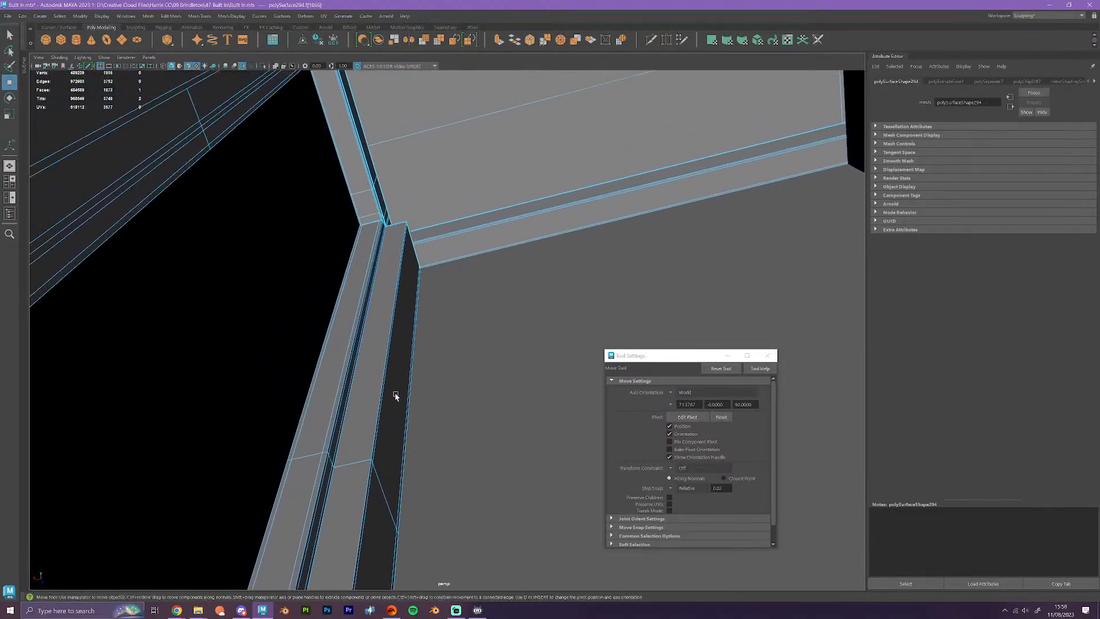
double_click(395, 227)
key("f")
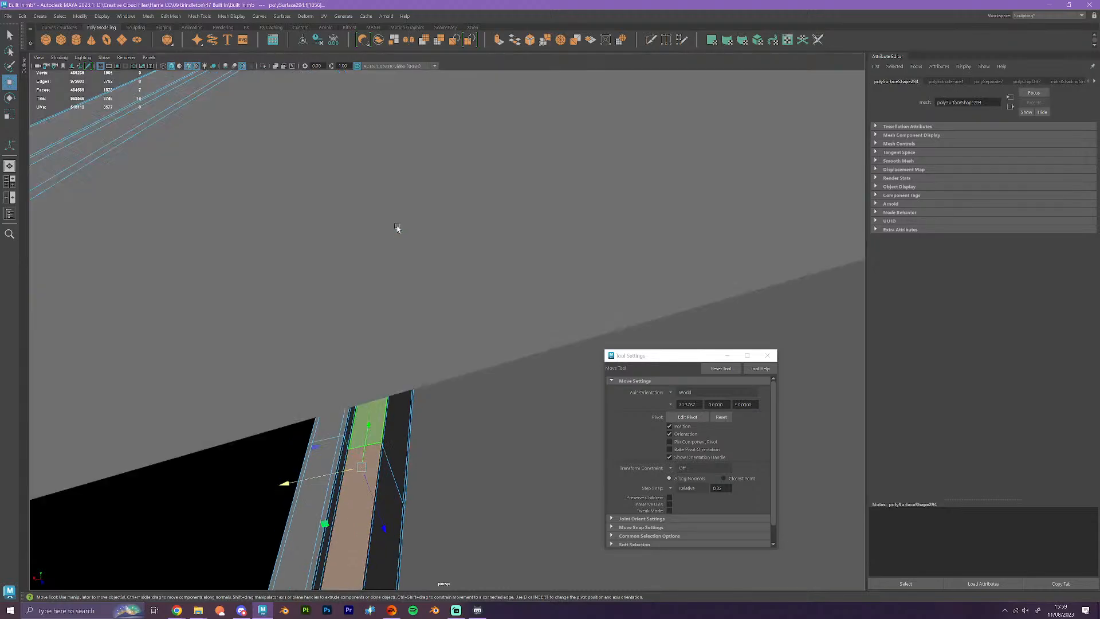
left_click_drag(397, 227, 446, 367, "alt")
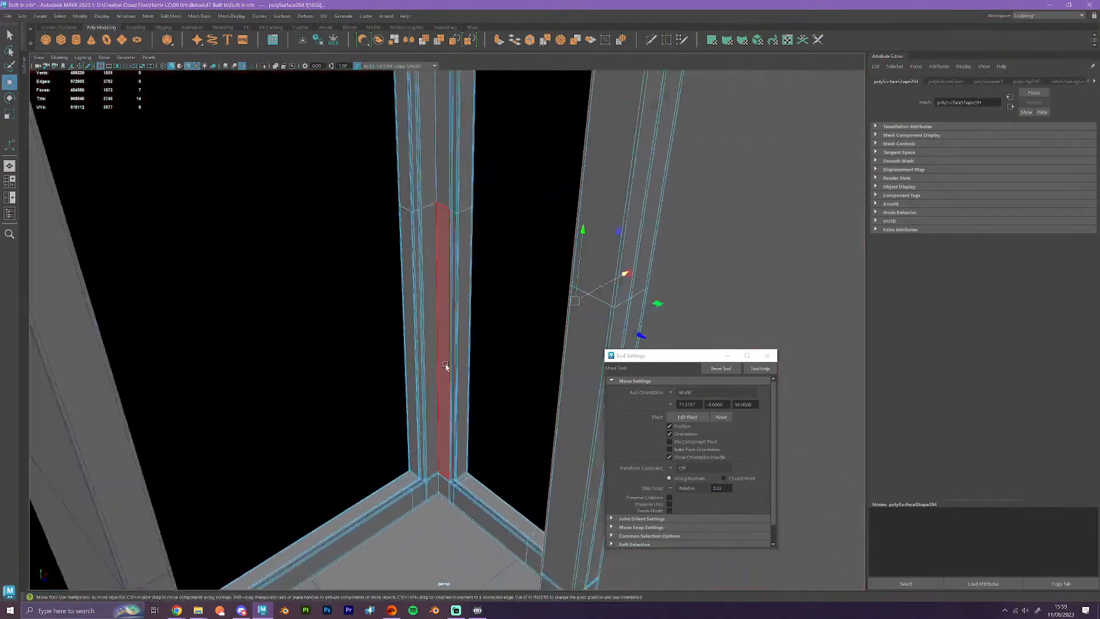
scroll(447, 367, "down", 5)
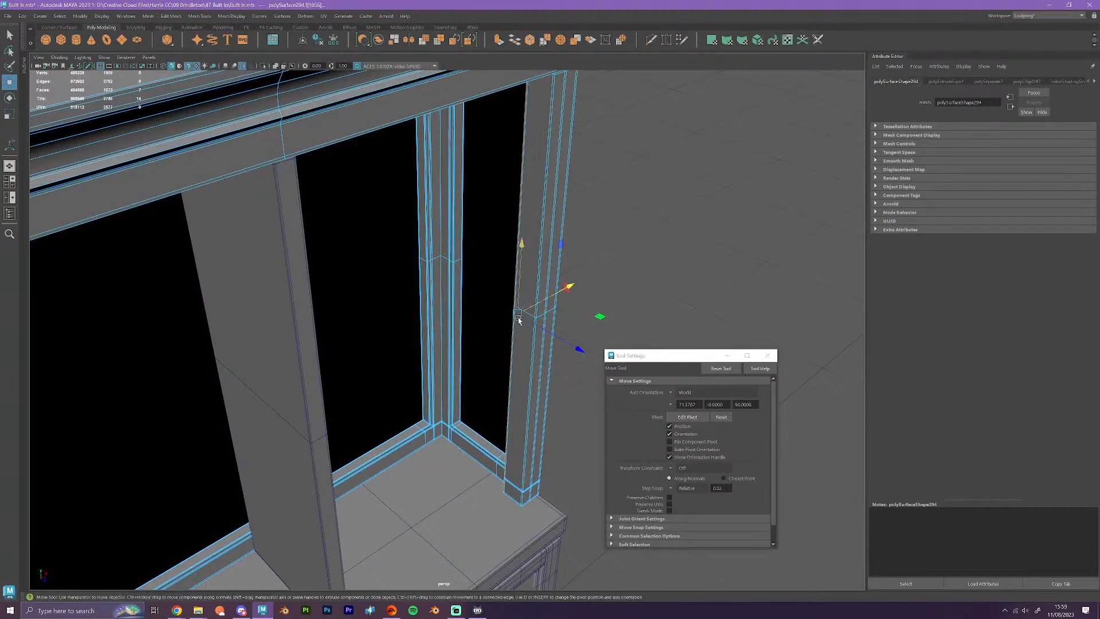
- Extrude the post's rear faces back along Z to the rear frame, covering the side window, and return to object mode
key("ctrl+e")
key("w")
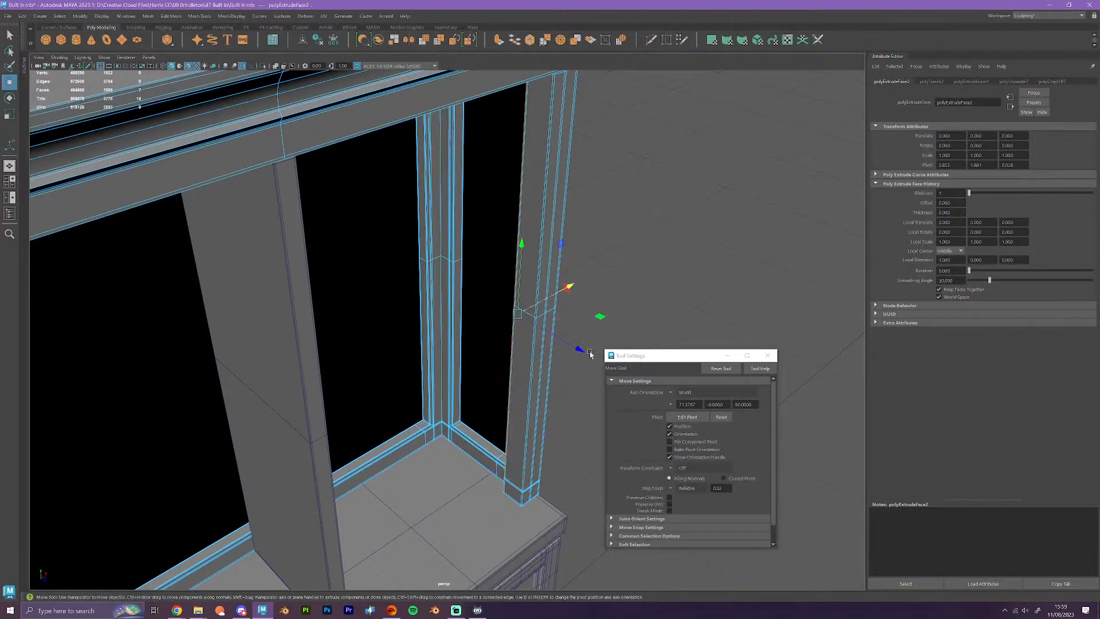
left_click_drag(575, 347, 487, 305)
right_click_drag(519, 302, 567, 288)
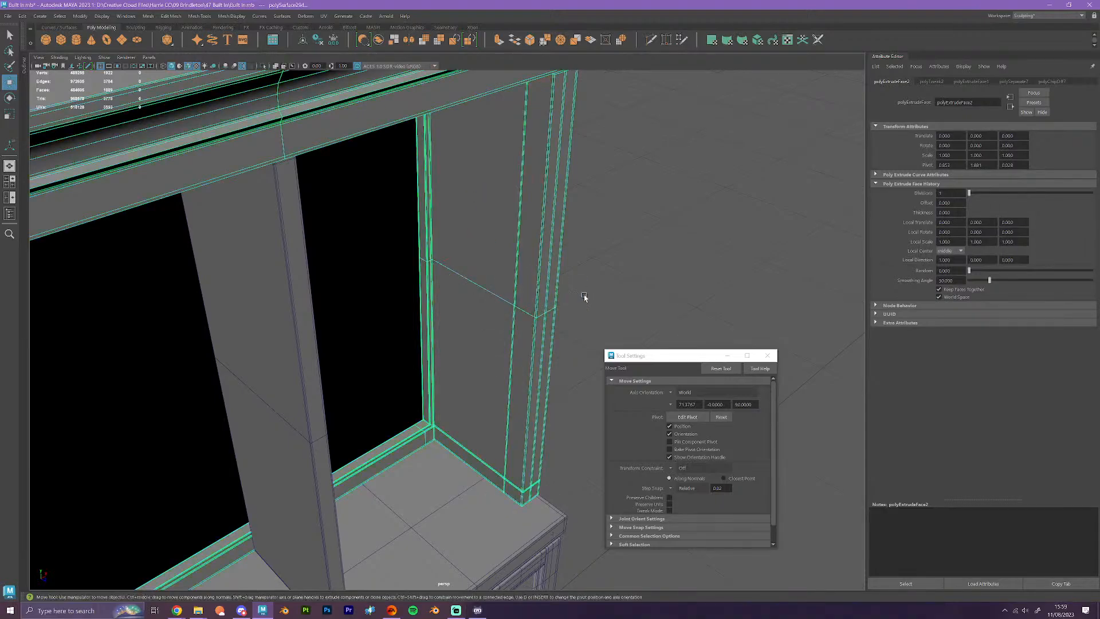
left_click(602, 310)
scroll(617, 319, "down", 3)
scroll(618, 319, "down", 4)
mouse_move(559, 351)
left_mouse_down("alt")
mouse_move(482, 347)
mouse_move(556, 352)
left_mouse_up("alt")
scroll(556, 353, "up", 5)
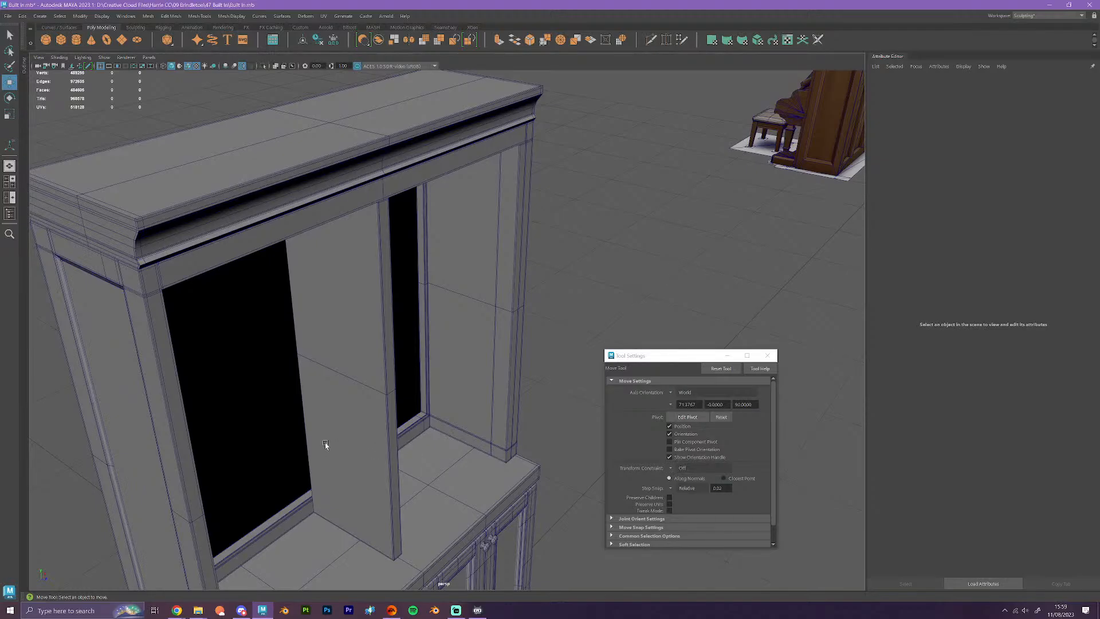
scroll(325, 443, "down", 10)
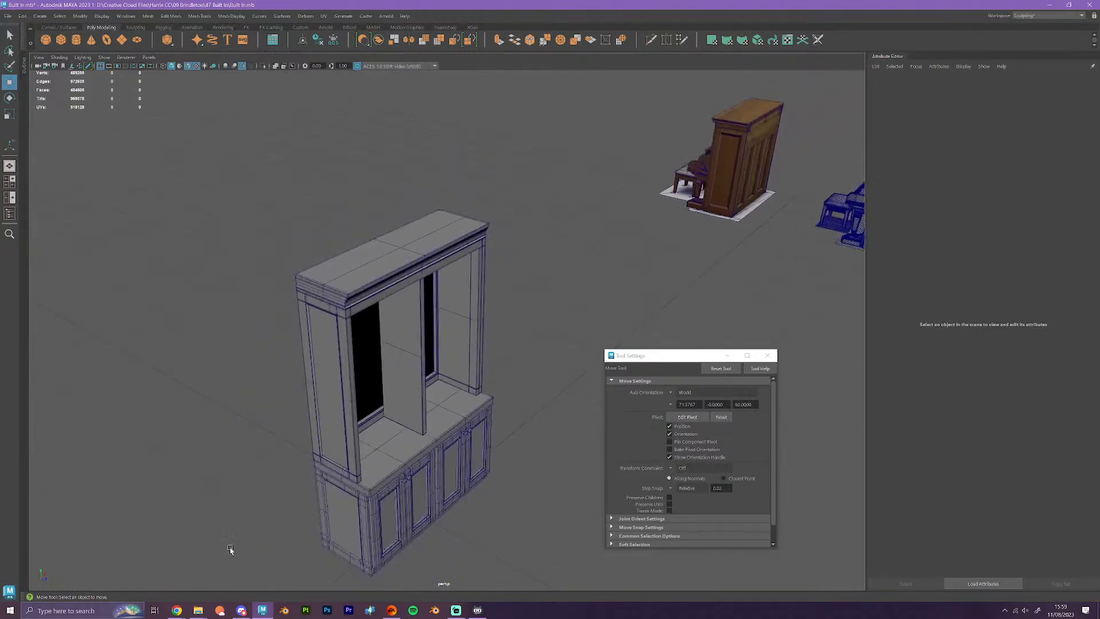
- Switch to Pinterest in Chrome and open the related pin of the white fireplace with built-in shelving
mouse_move(178, 608)
left_click(203, 570)
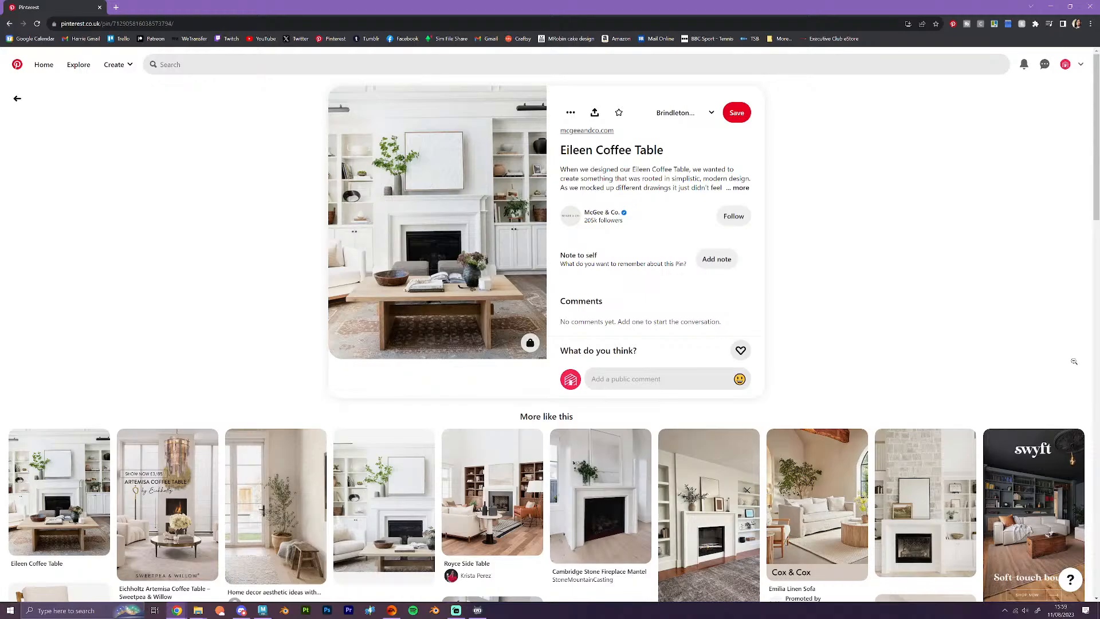
left_click(384, 499)
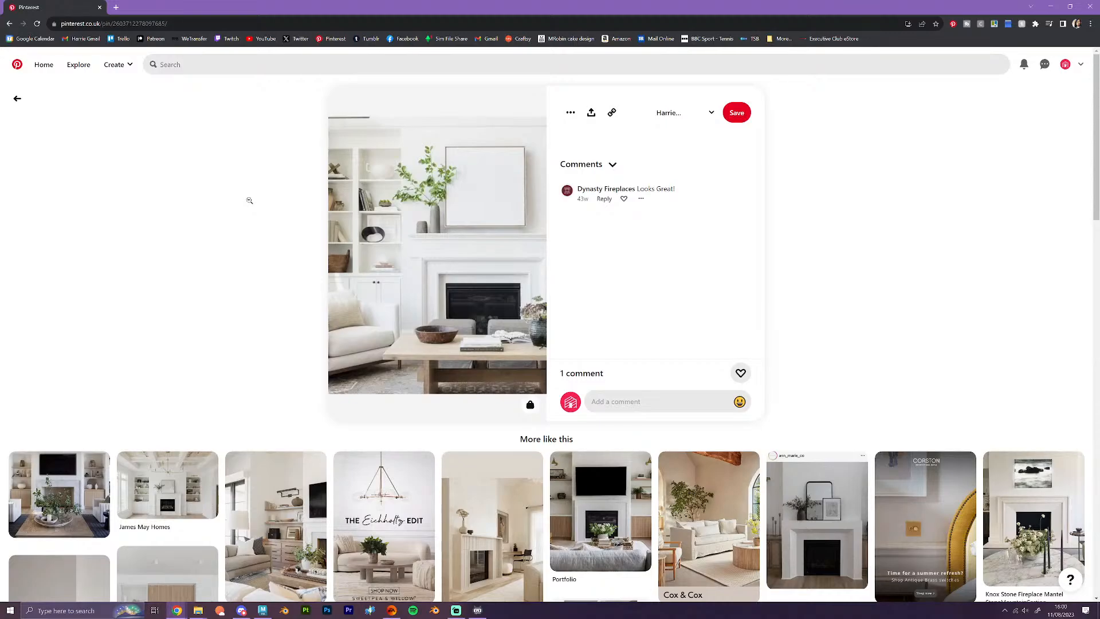
- Switch back to Maya and delete all faces of the upper cabinet's left side, including its post, frame and panel
left_click(1050, 7)
scroll(529, 342, "up", 5)
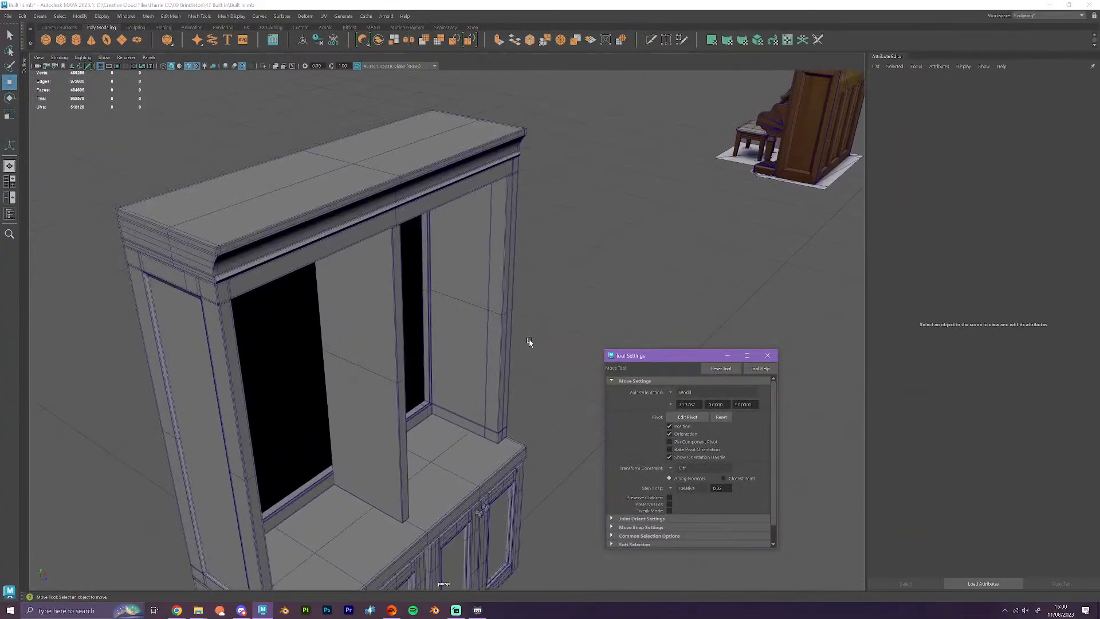
left_click_drag(529, 342, 378, 435, "alt")
middle_click_drag(378, 435, 337, 378, "alt")
right_click_drag(336, 363, 338, 397)
left_click(379, 453)
left_click(313, 435, "shift")
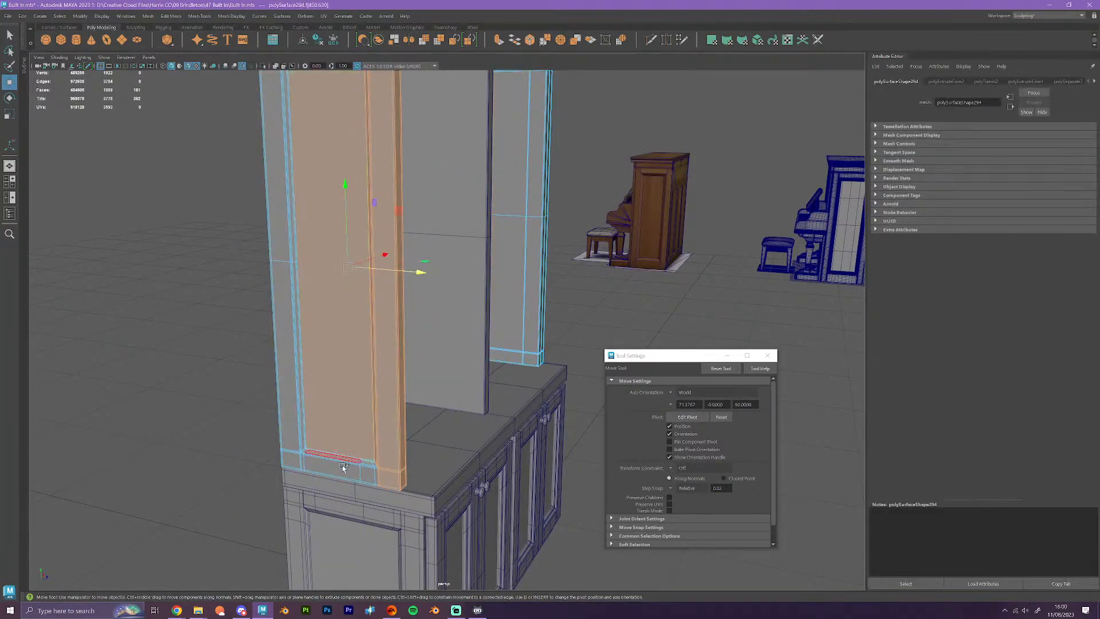
double_click(297, 432, "shift")
left_click_drag(298, 432, 453, 465, "alt")
double_click(450, 152, "shift")
left_click_drag(448, 298, 415, 307, "alt")
key("Delete")
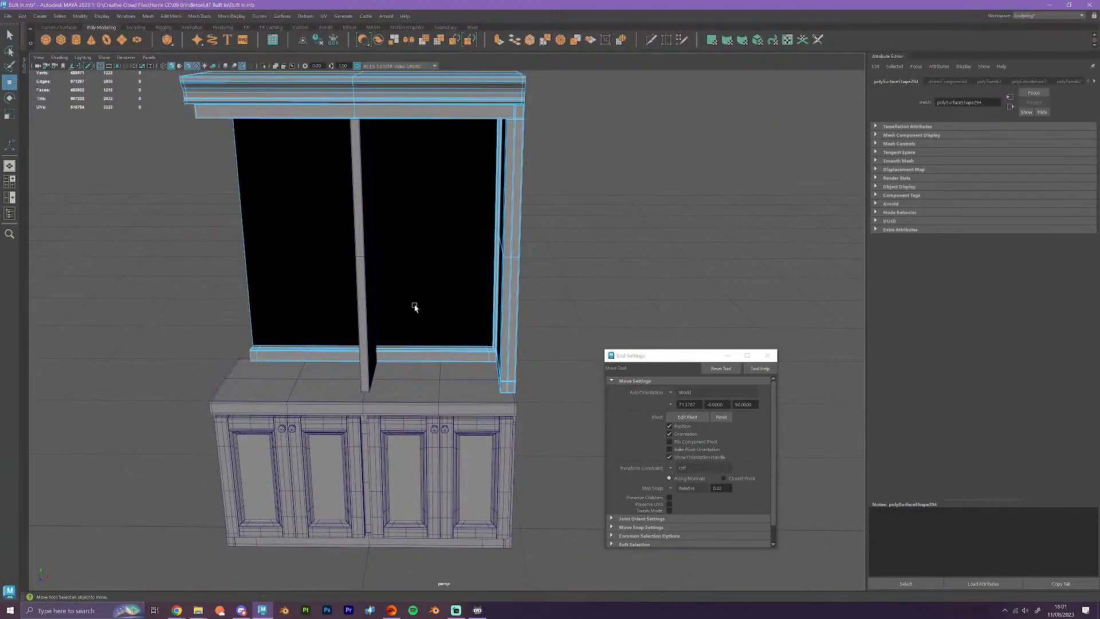
- Extract the faces of the upper cabinet's right side, including its post, frame and panel, and separate them into their own object
left_click_drag(519, 343, 561, 346, "alt")
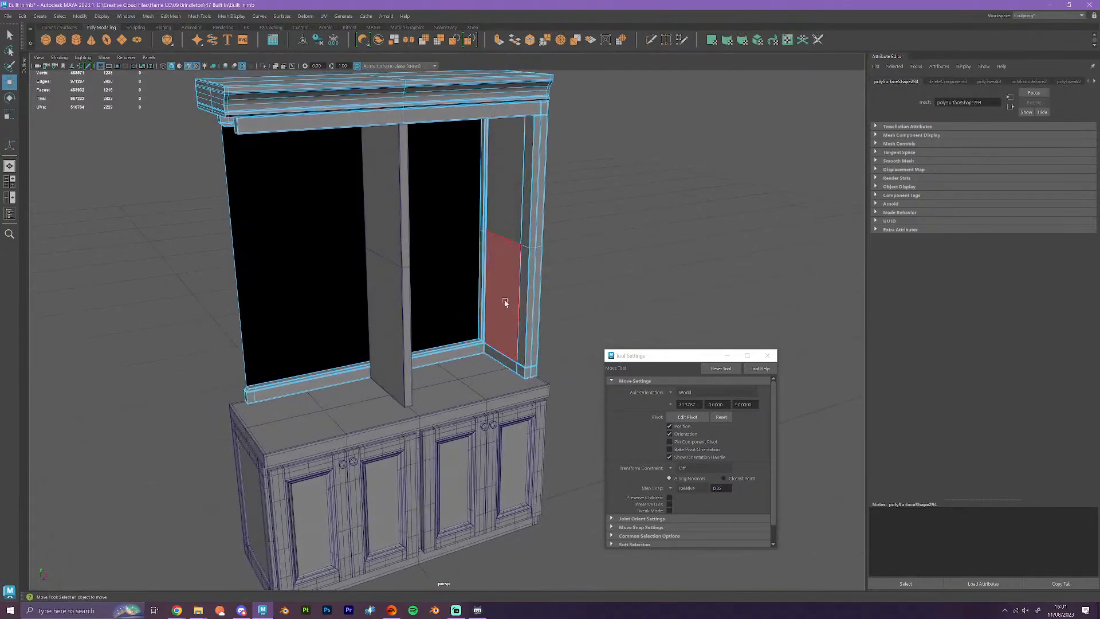
double_click(504, 299)
left_click_drag(505, 300, 456, 370, "alt")
left_click(444, 359, "shift")
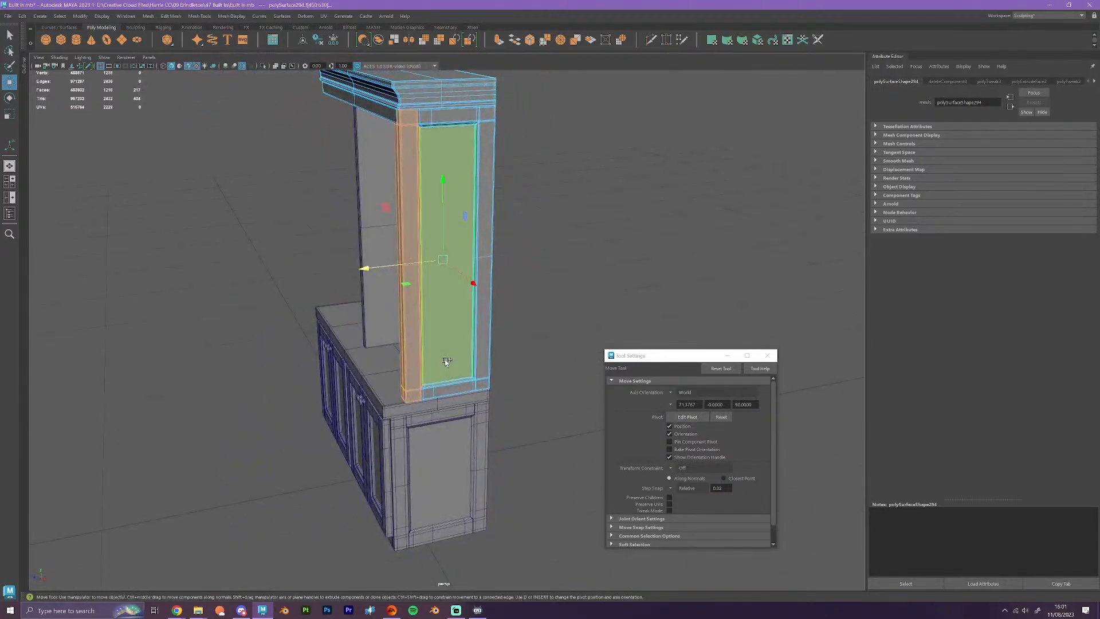
double_click(446, 388, "shift")
double_click(484, 359, "shift")
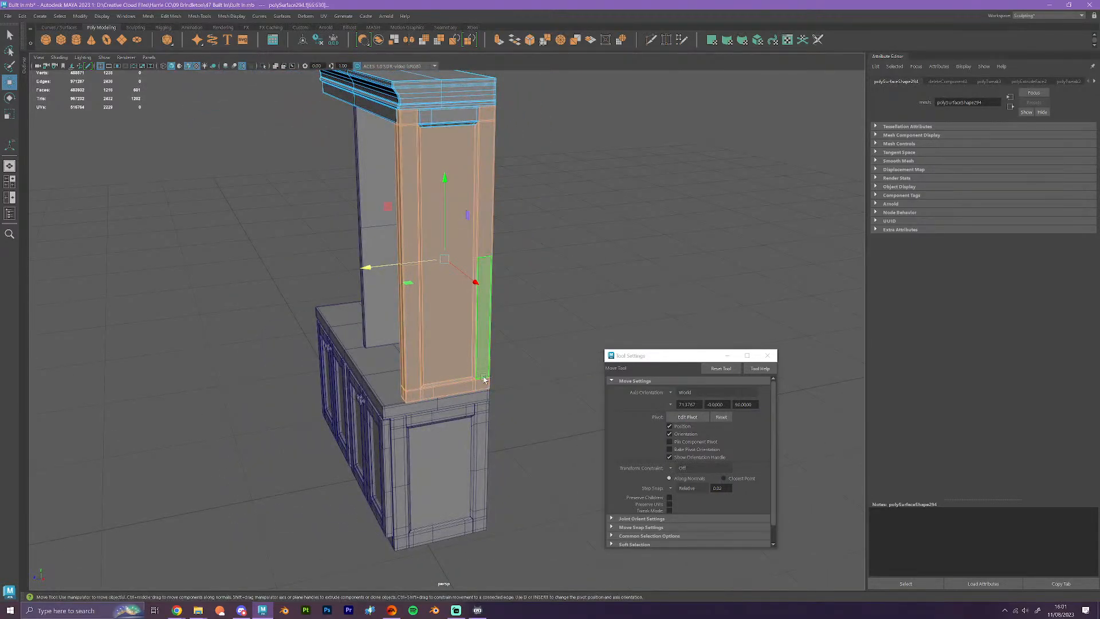
double_click(426, 118, "shift")
left_click_drag(466, 222, 425, 225, "alt")
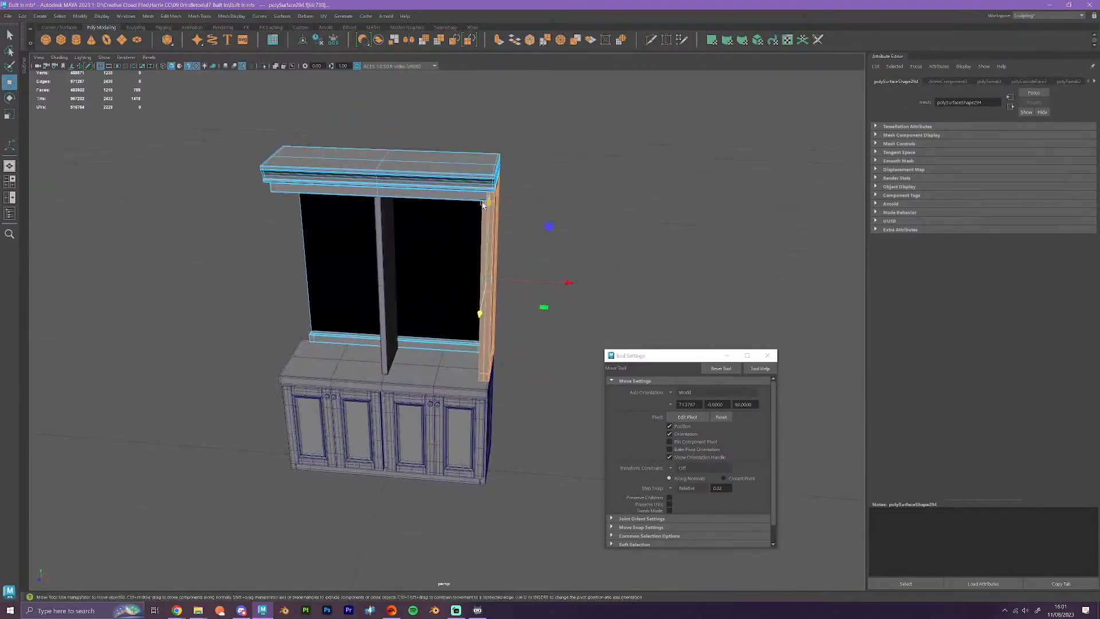
right_click_drag(425, 225, 457, 333, "shift")
left_click(447, 346)
left_click_drag(525, 430, 491, 445, "alt")
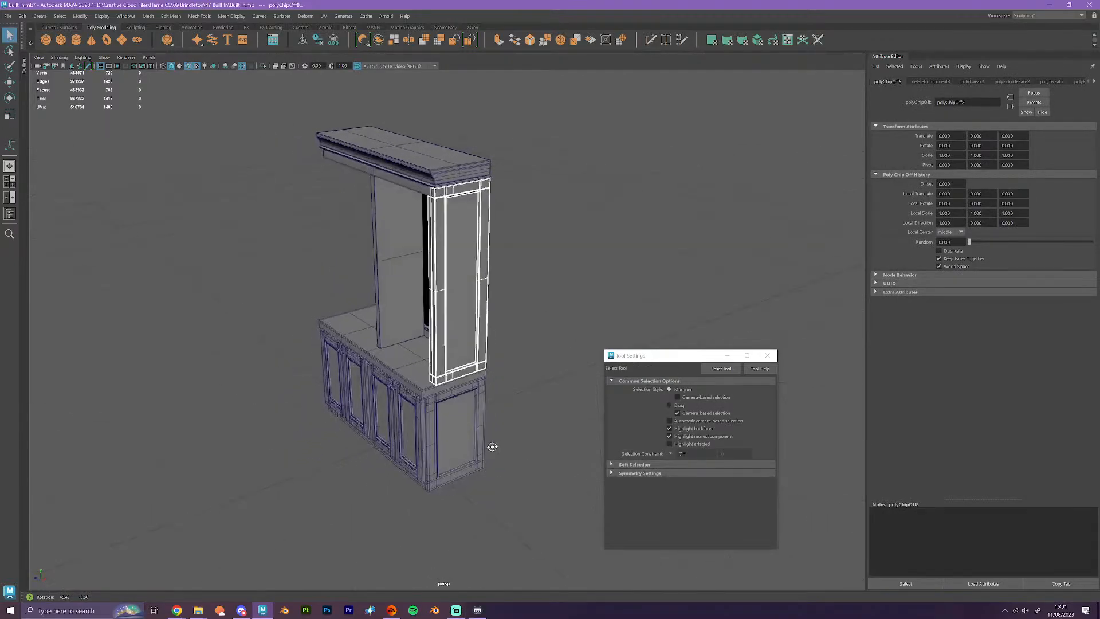
left_click(379, 41)
- Mirror the extracted side across world X with Cut Geometry off and border vertices not merged, and return to object mode
left_click(408, 40)
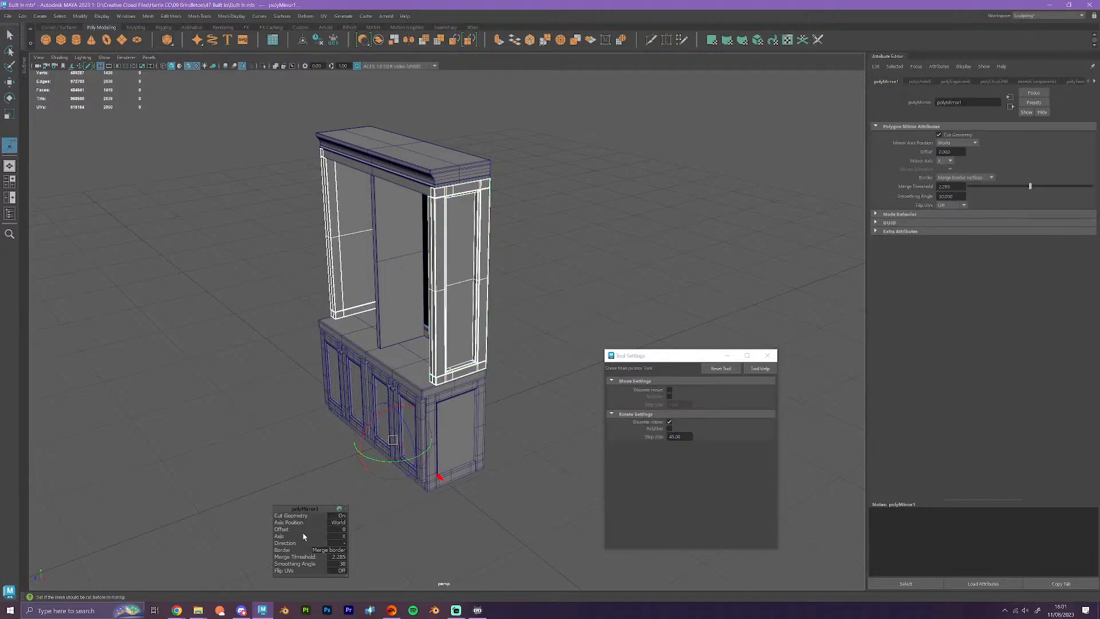
left_click_drag(418, 567, 487, 564, "alt")
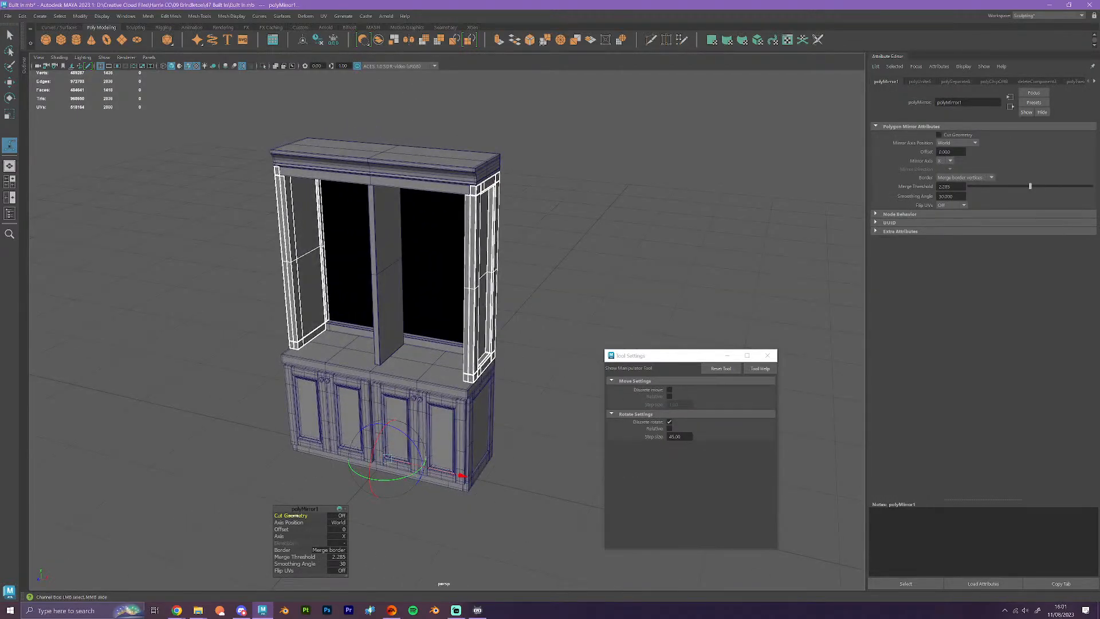
left_click(296, 516)
middle_click_drag(553, 466, 479, 465)
left_click(337, 551)
left_click(375, 574)
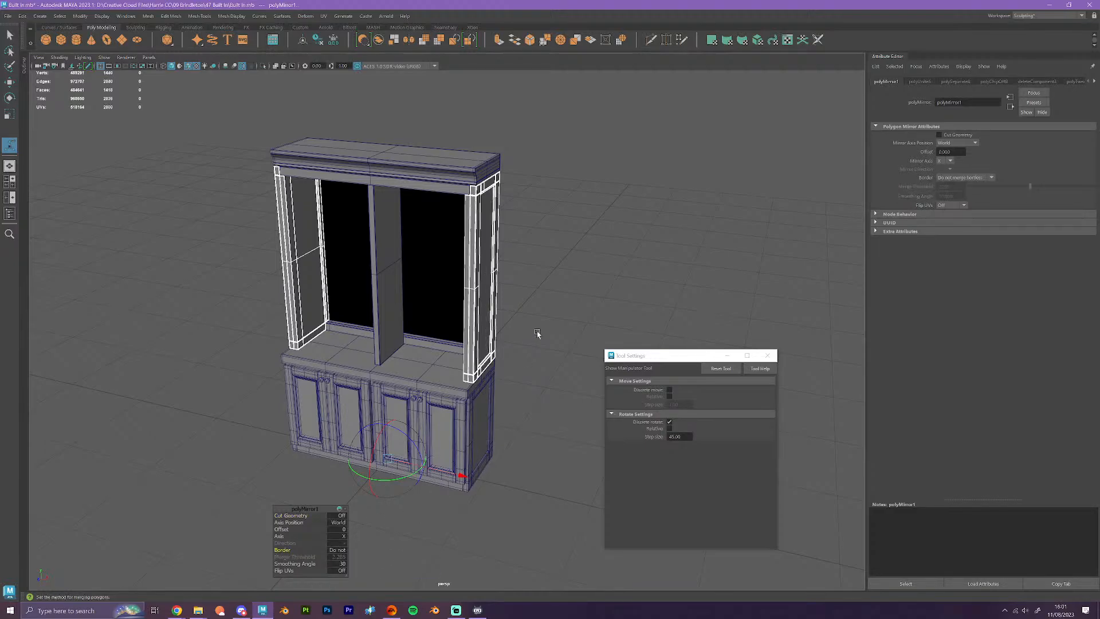
right_click_drag(495, 275, 537, 296)
key("w")
left_click(531, 449)
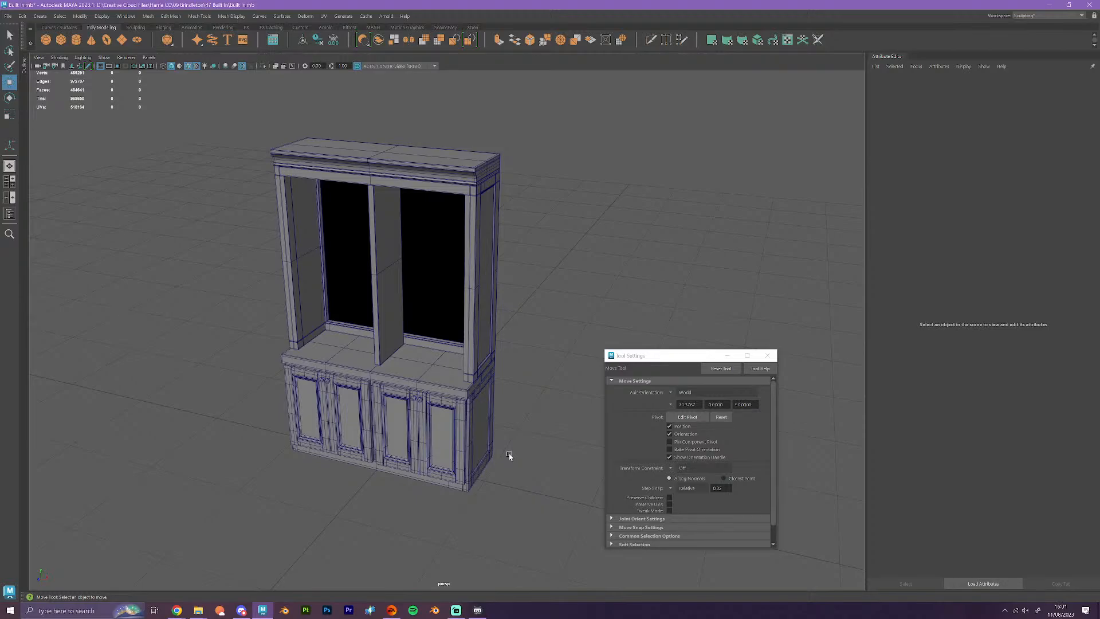
scroll(522, 478, "up", 2)
left_click_drag(527, 492, 540, 494, "alt")
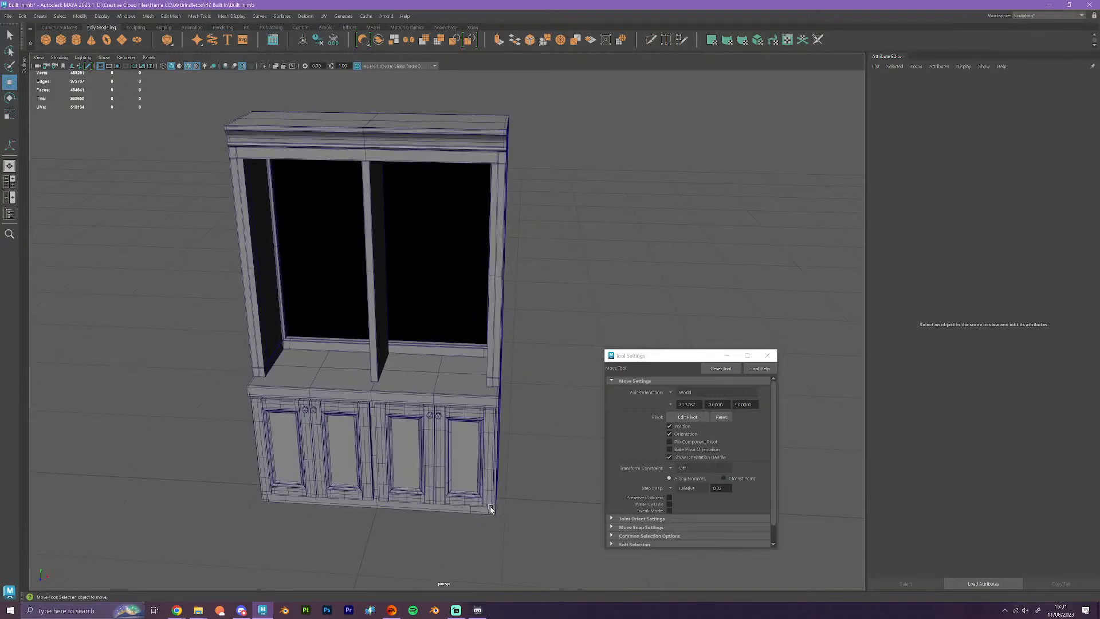
left_click_drag(497, 523, 518, 528, "alt")
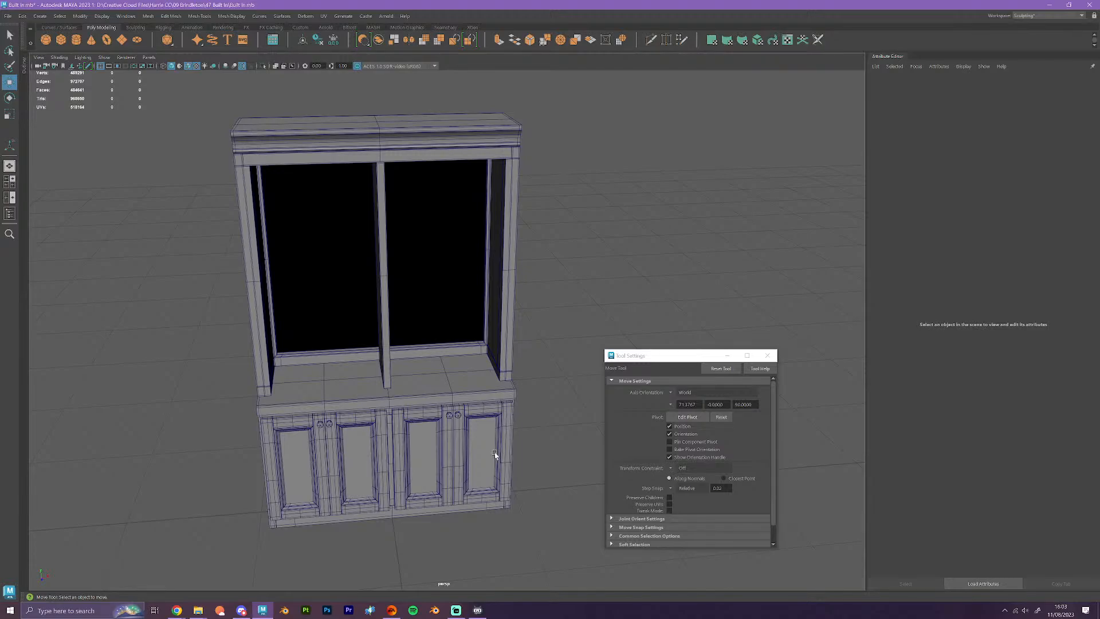
- Centre the pivot of the central divider panel and duplicate the panel
left_click_drag(525, 375, 510, 352, "alt")
scroll(507, 356, "up", 4)
left_click(520, 352)
mouse_move(510, 417)
left_mouse_down("alt")
mouse_move(538, 420)
mouse_move(504, 416)
left_mouse_up("alt")
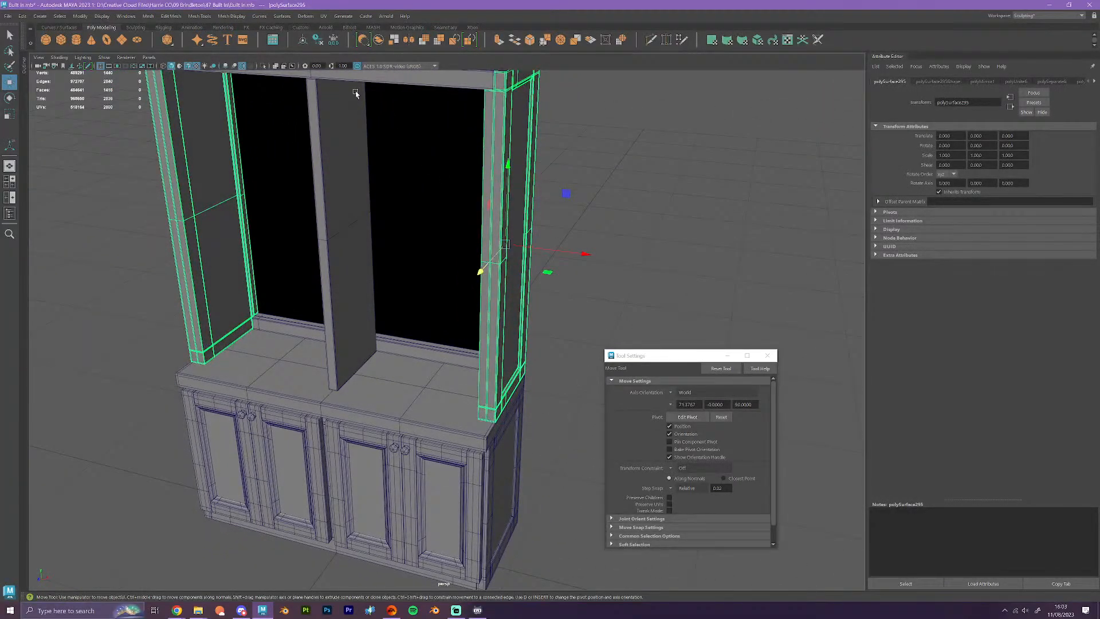
left_click(343, 227)
right_click_drag(344, 227, 340, 263)
double_click(342, 292)
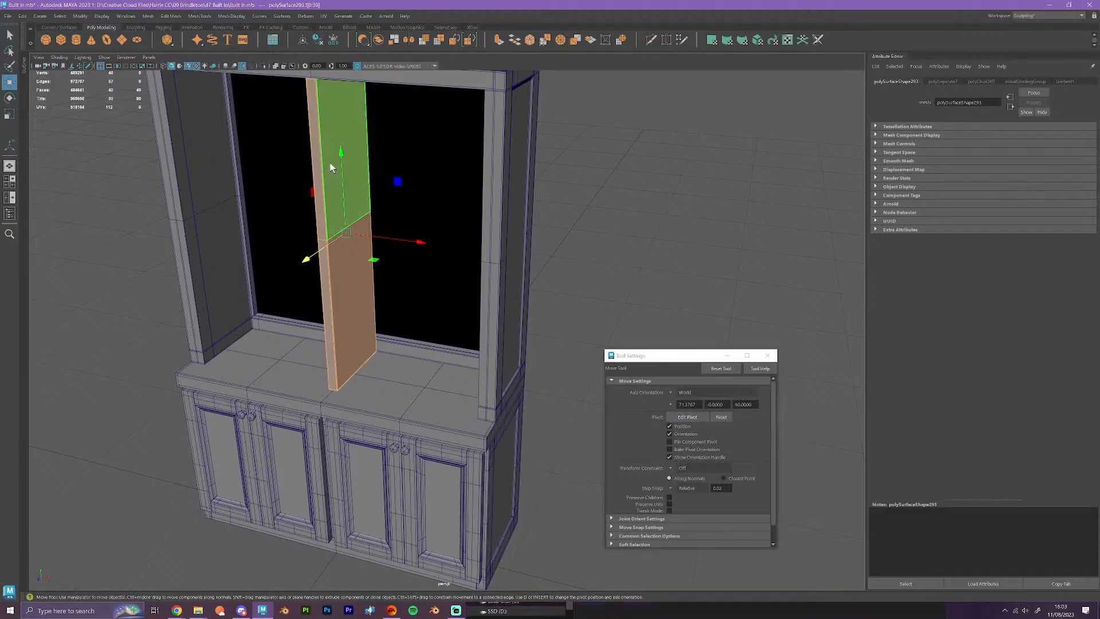
key("F8")
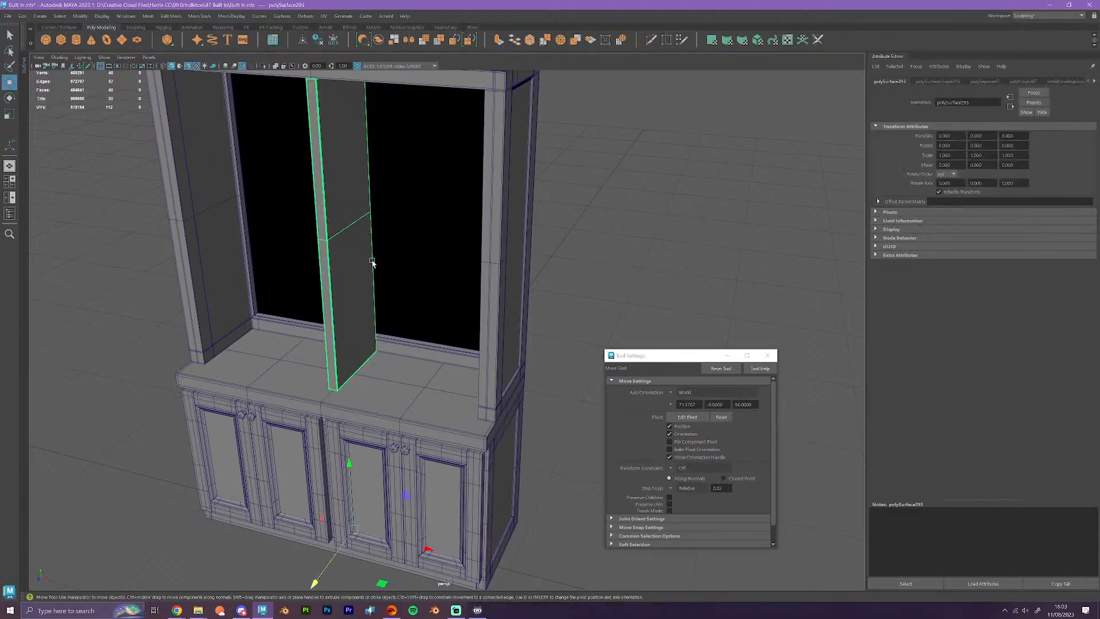
left_click(79, 15)
left_click(98, 81)
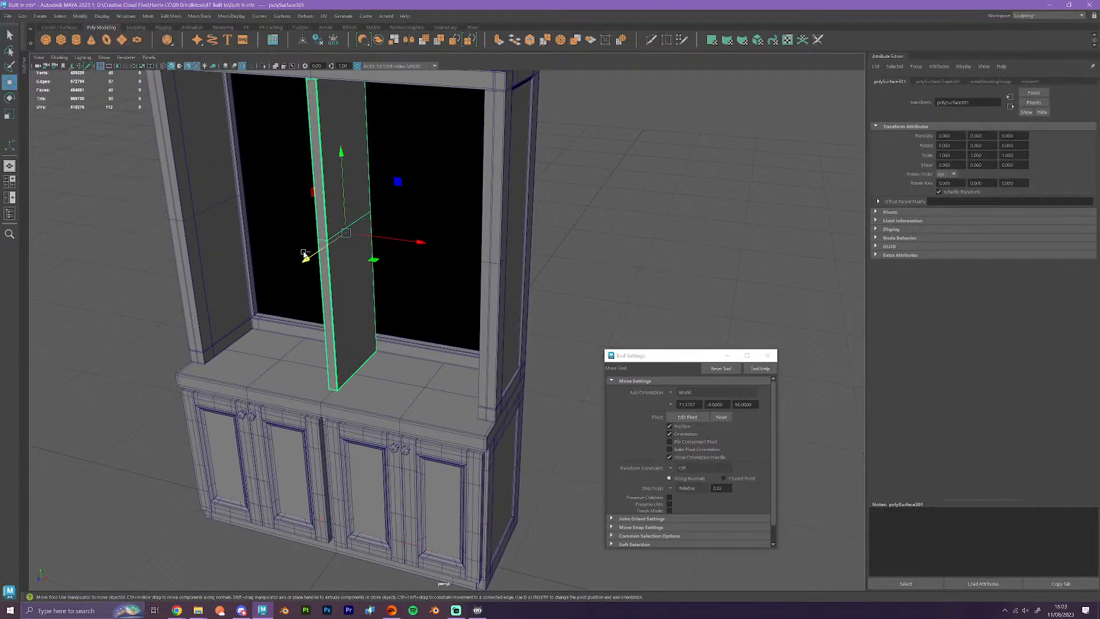
- Rotate the duplicated panel 90 degrees about Y and move its right-edge vertices in to the central divider
key("e")
left_click_drag(363, 255, 330, 268)
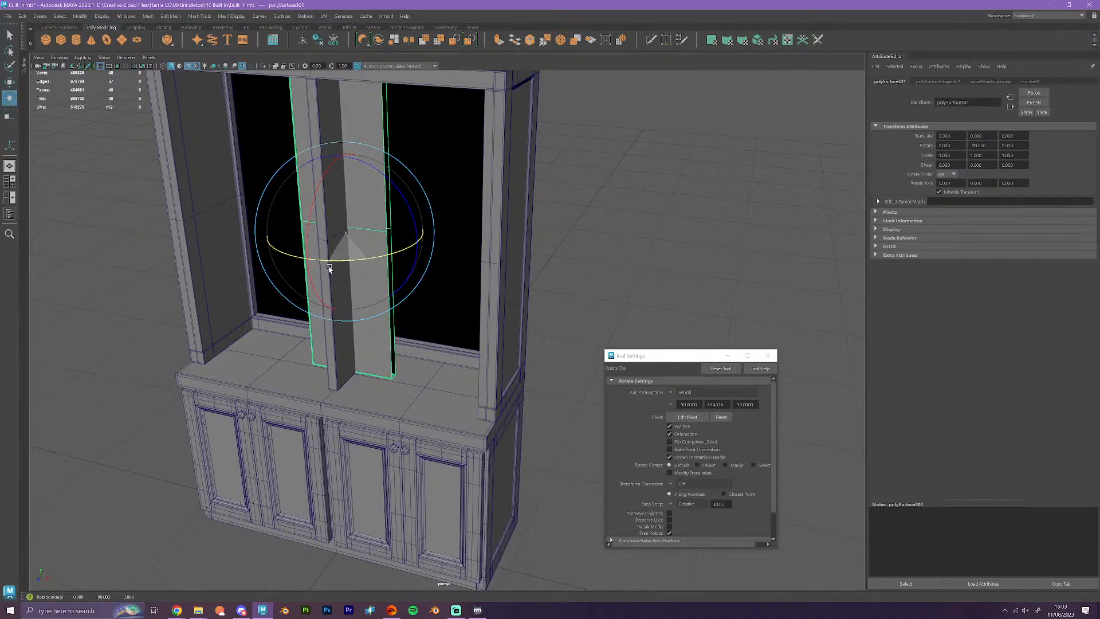
key("w")
right_click(378, 329)
right_click_drag(378, 328, 346, 329)
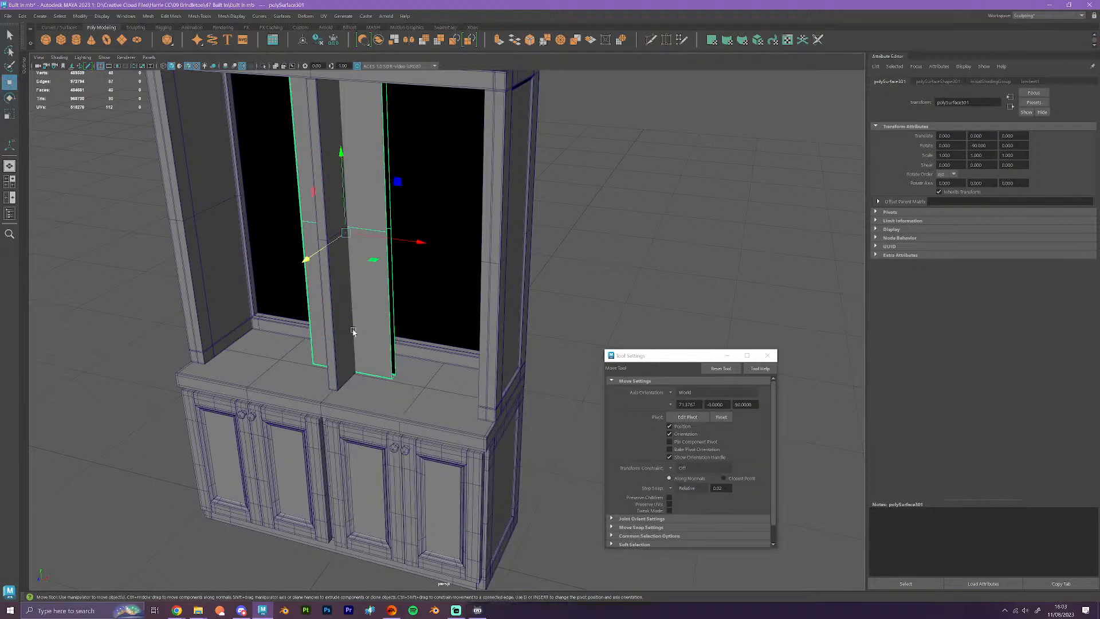
left_click_drag(353, 332, 405, 312, "alt")
left_click_drag(443, 407, 382, 3)
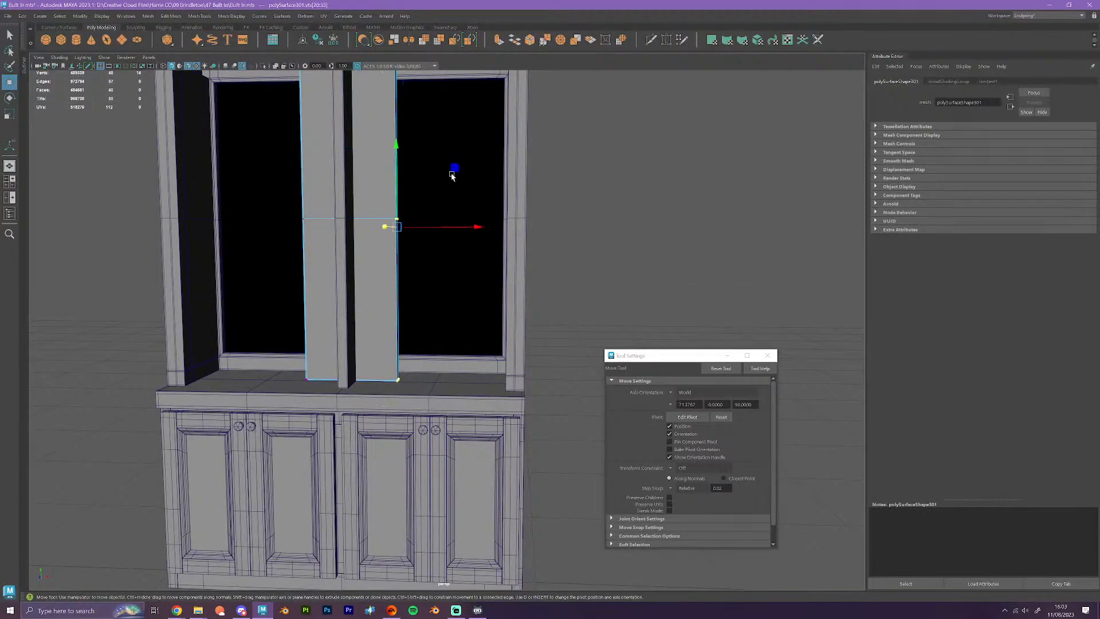
left_click_drag(452, 174, 408, 302, "alt")
left_click_drag(469, 253, 416, 253)
right_click(309, 233)
left_click(351, 219)
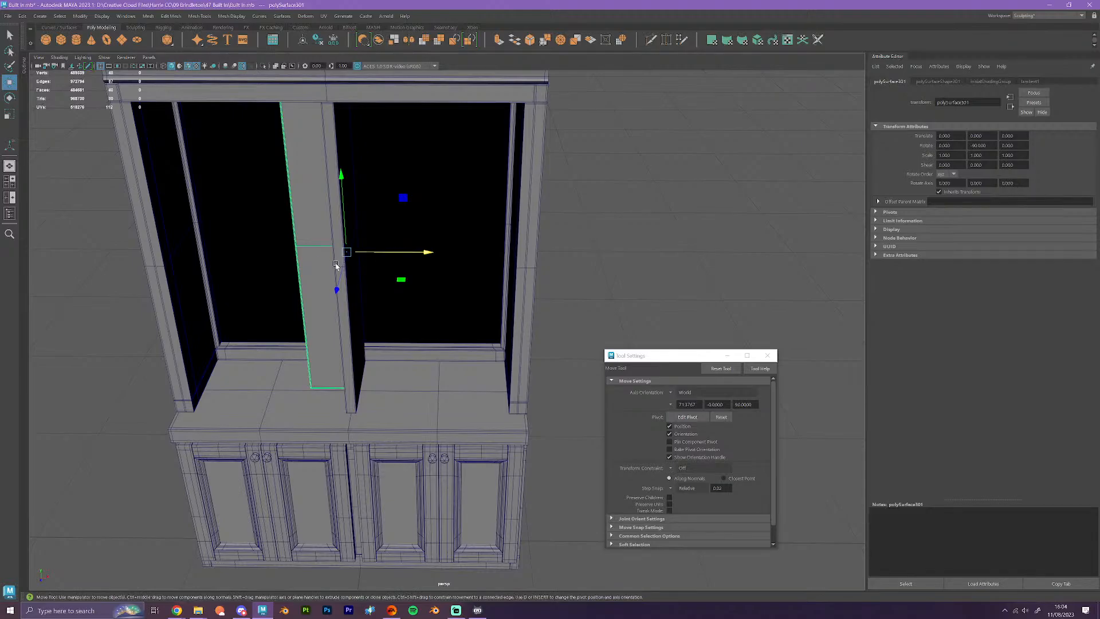
- Move the panel's left-edge vertices out to the cabinet's left side to fill that compartment, and return to object mode
right_click_drag(313, 261, 265, 259)
left_click_drag(295, 302, 302, 234, "alt")
scroll(304, 229, "down", 3)
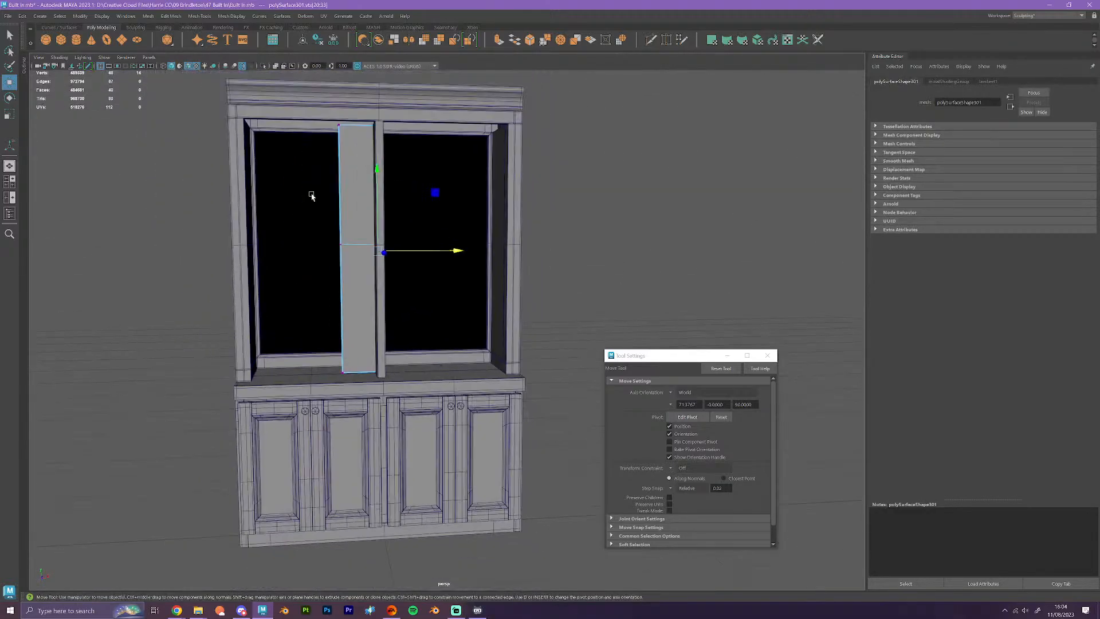
left_click_drag(319, 94, 359, 380)
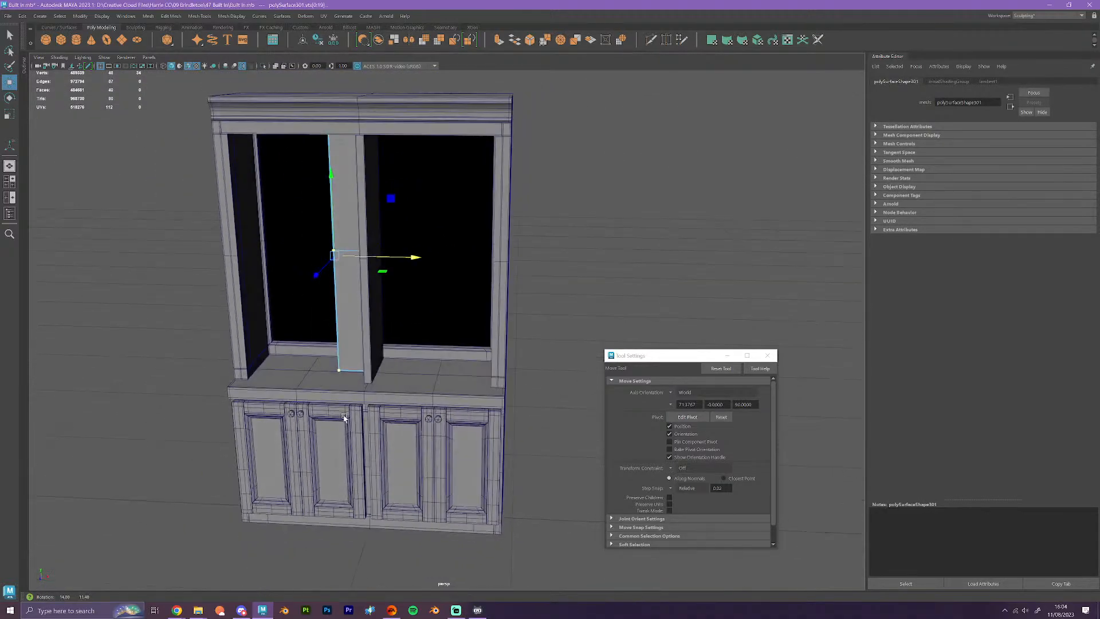
scroll(458, 349, "up", 5)
left_click_drag(543, 334, 427, 321)
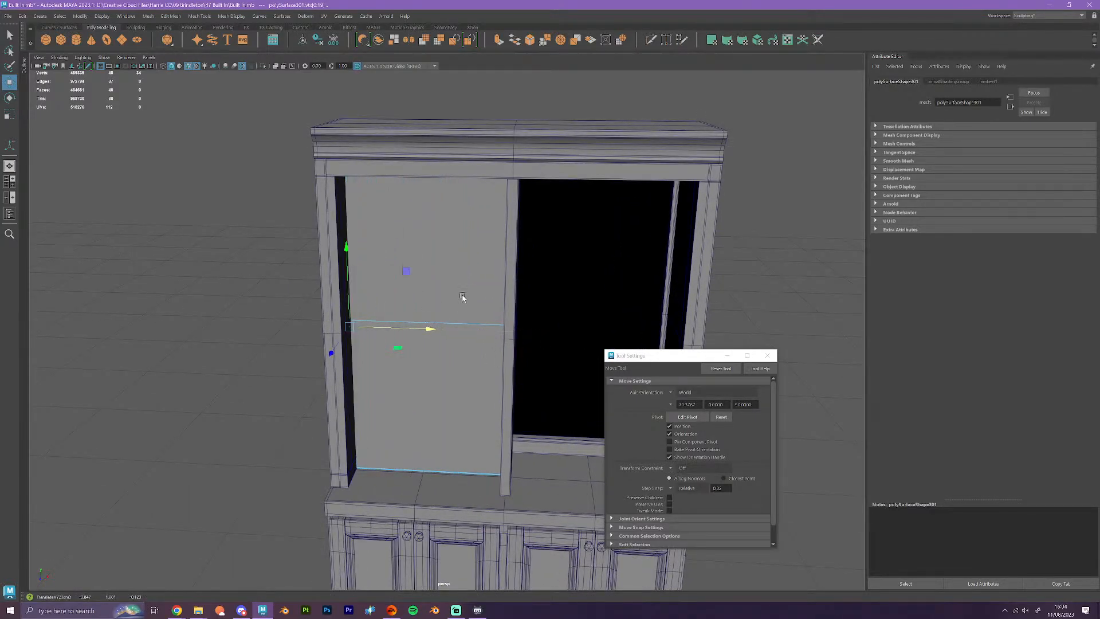
right_click_drag(468, 291, 480, 284)
- Mirror the panel across world X into the right compartment with Cut Geometry off
scroll(470, 294, "down", 4)
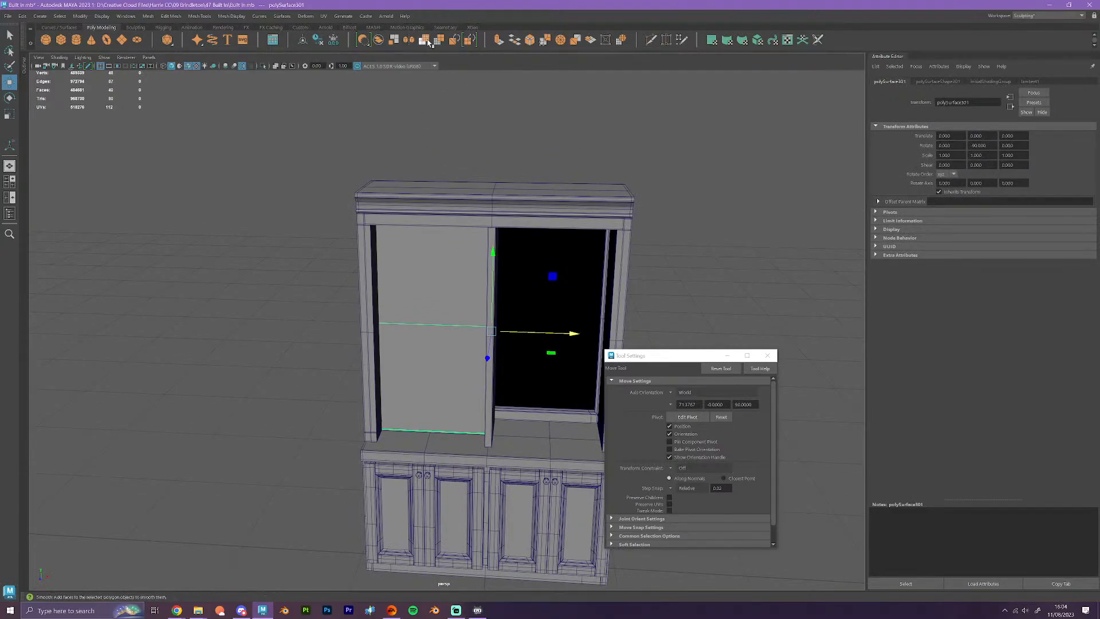
left_click(408, 40)
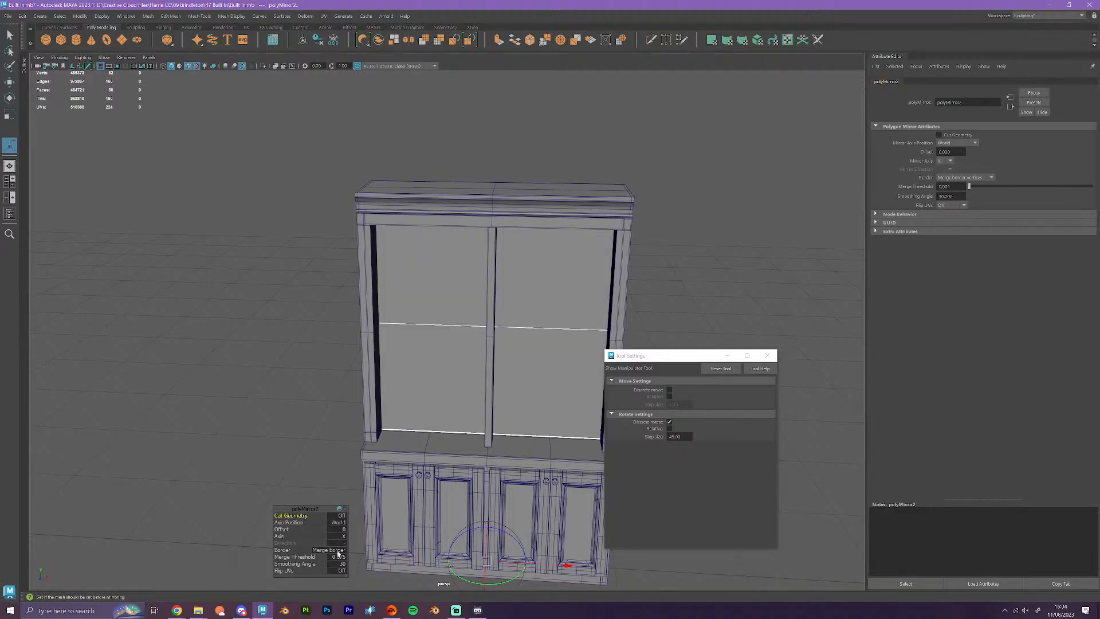
left_click_drag(509, 396, 564, 414, "alt")
right_click_drag(543, 329, 593, 318)
- Move the mirrored panels back along Z to the rear frame as the cabinet's back, and deselect them
left_click_drag(700, 309, 562, 287, "alt")
left_click(562, 287)
left_click(420, 395)
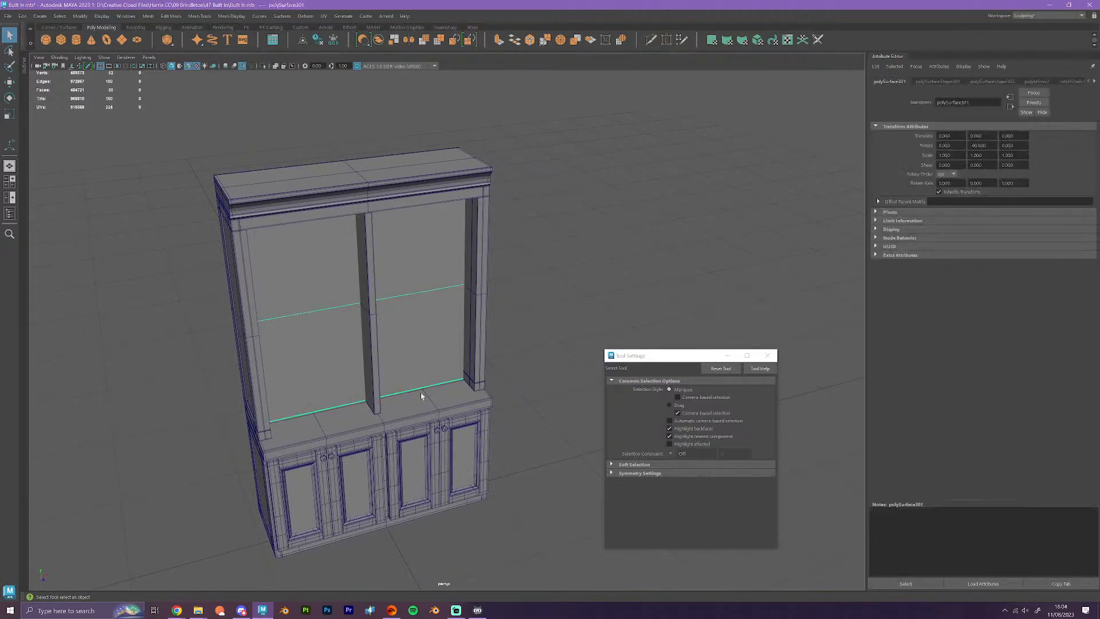
key("w")
left_click_drag(394, 340, 385, 330)
left_click(523, 406)
- Examine the cabinet from the front and from below, checking where the divider and sides meet the top
left_click_drag(523, 406, 498, 417, "alt")
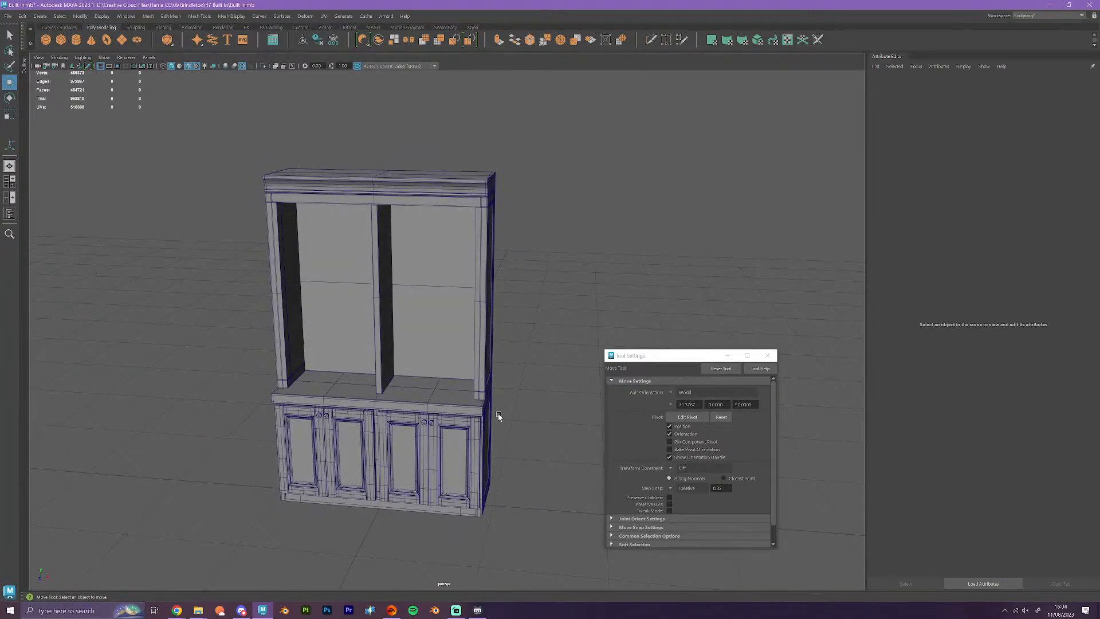
left_click_drag(497, 413, 474, 383, "alt")
middle_click_drag(474, 383, 568, 437, "alt")
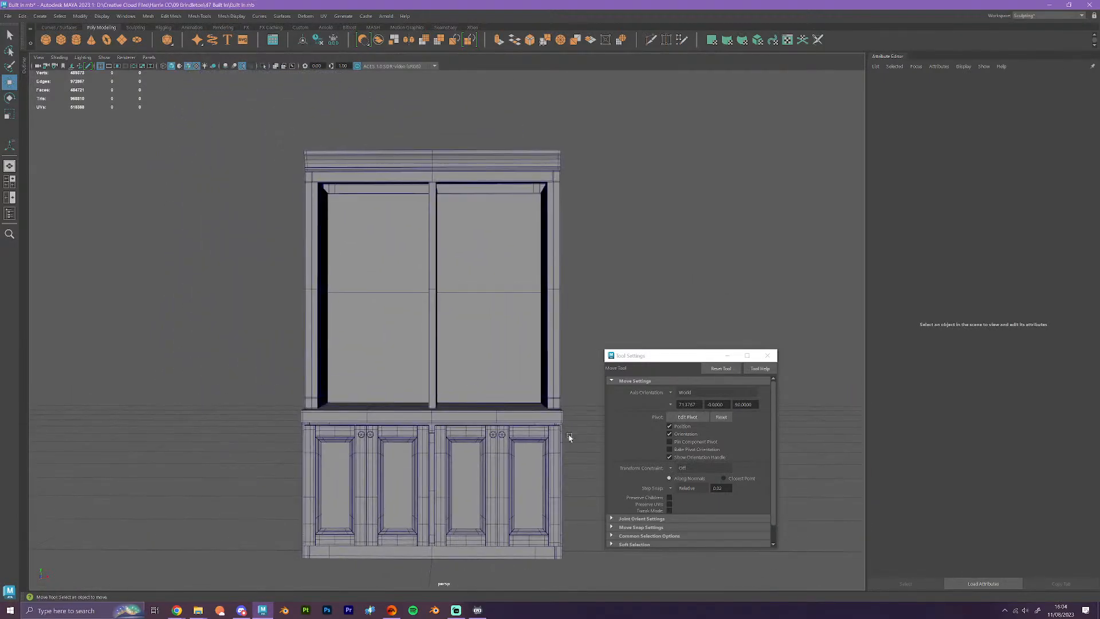
left_click_drag(569, 437, 534, 384, "alt")
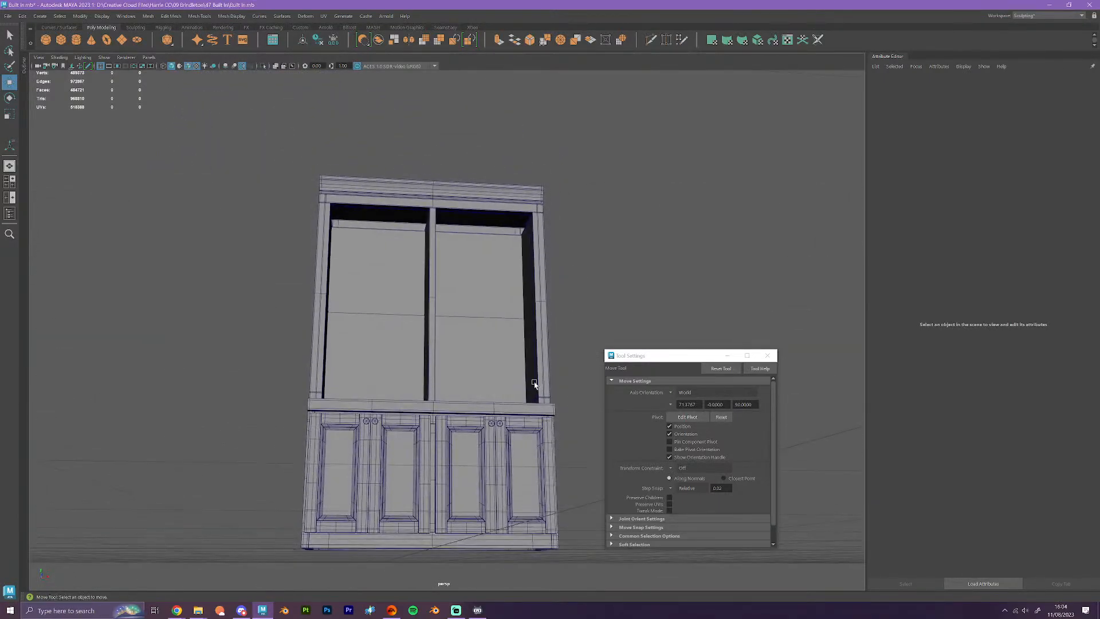
middle_click_drag(533, 384, 505, 420, "alt")
scroll(504, 416, "up", 8)
left_click_drag(503, 434, 536, 435, "alt")
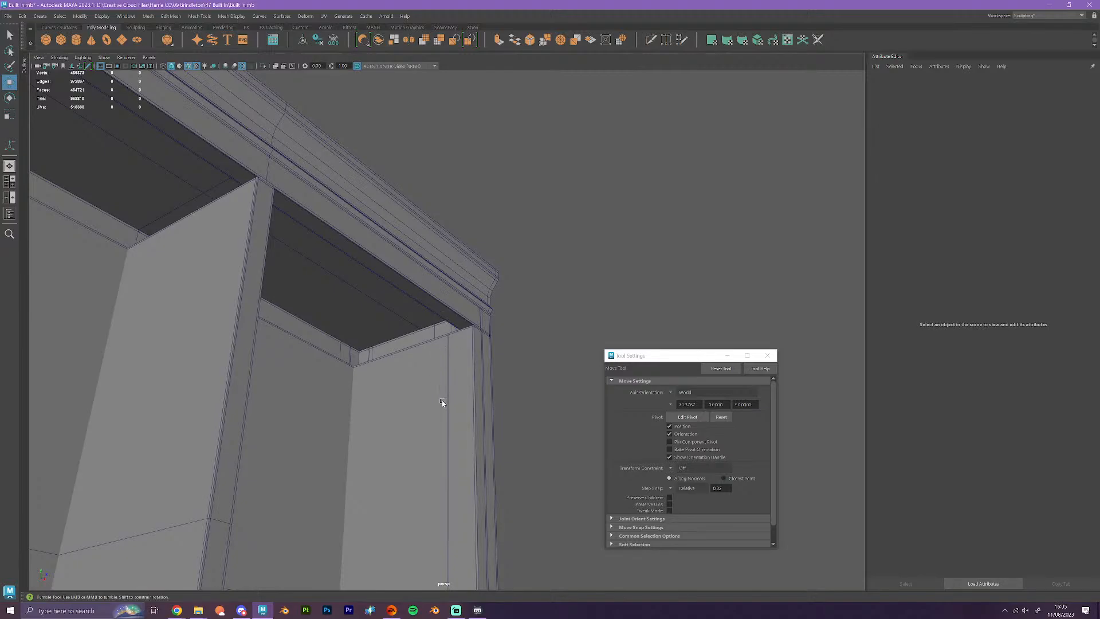
left_click_drag(442, 400, 467, 389, "alt")
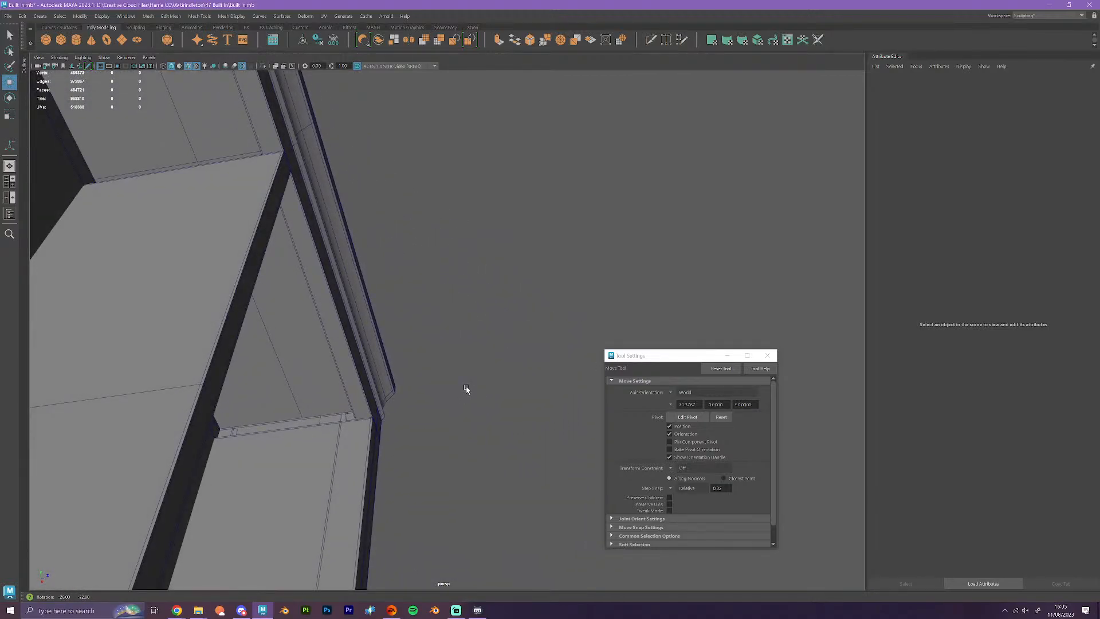
right_click_drag(466, 389, 511, 403, "alt")
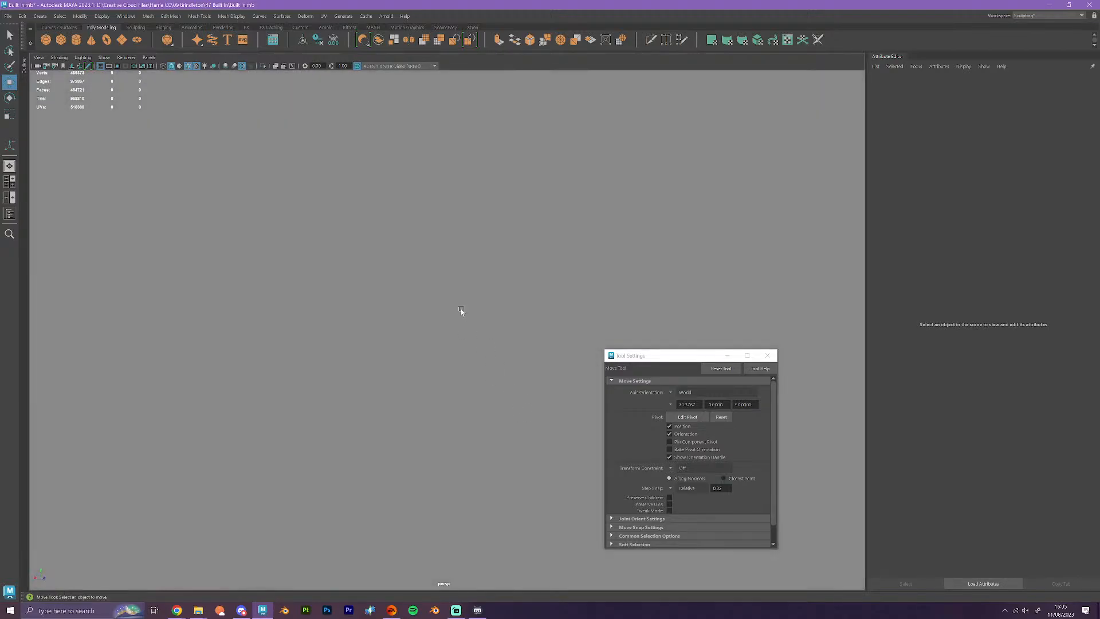
- Select the crown moulding piece at the top of the cabinet and focus on its underside
middle_click_drag(440, 325, 433, 417, "alt")
scroll(432, 417, "up", 5)
left_click_drag(433, 417, 366, 387, "alt")
left_click(308, 410)
key("f")
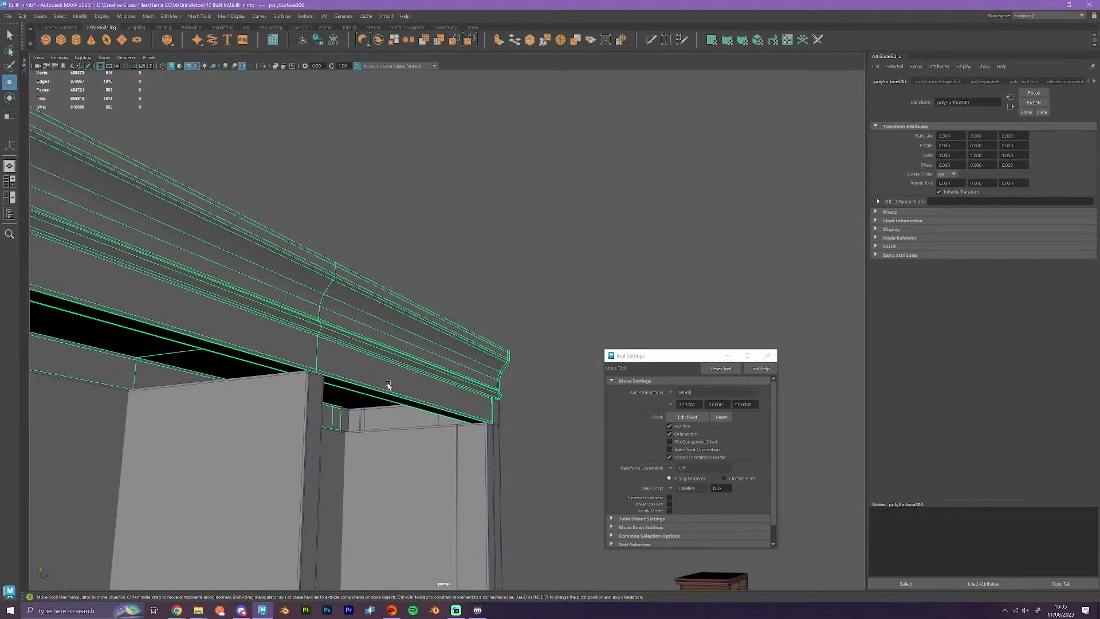
- Extract the flat fascia faces beneath the crown moulding into a separate piece and leave only that strip selected
left_click_drag(381, 390, 389, 375, "alt")
right_click_drag(389, 364, 390, 393)
double_click(389, 377)
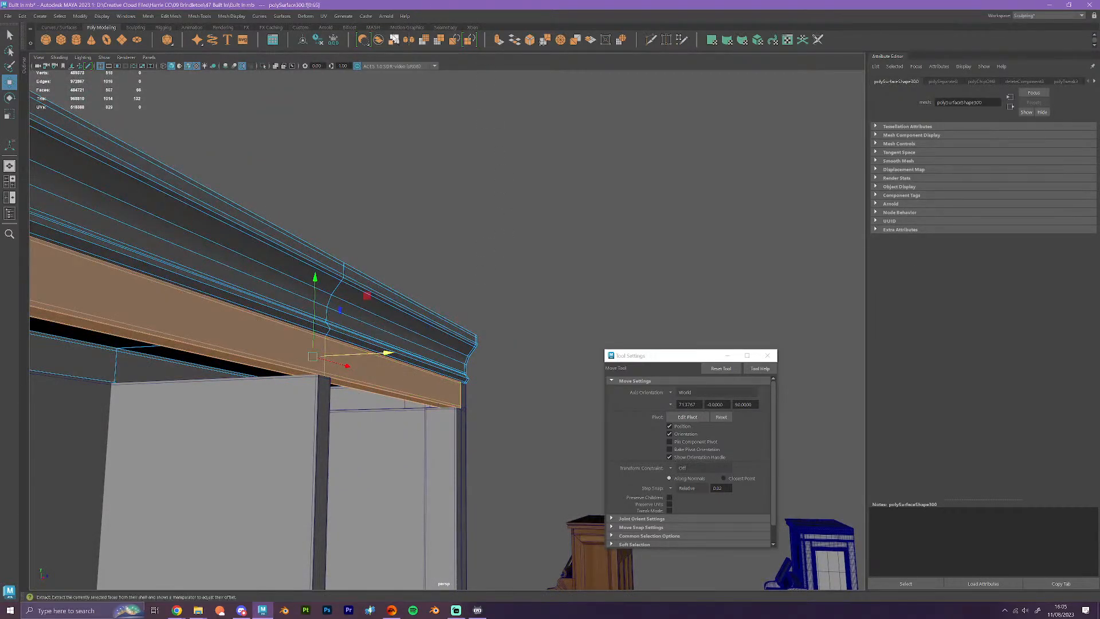
left_click(394, 40)
key("q")
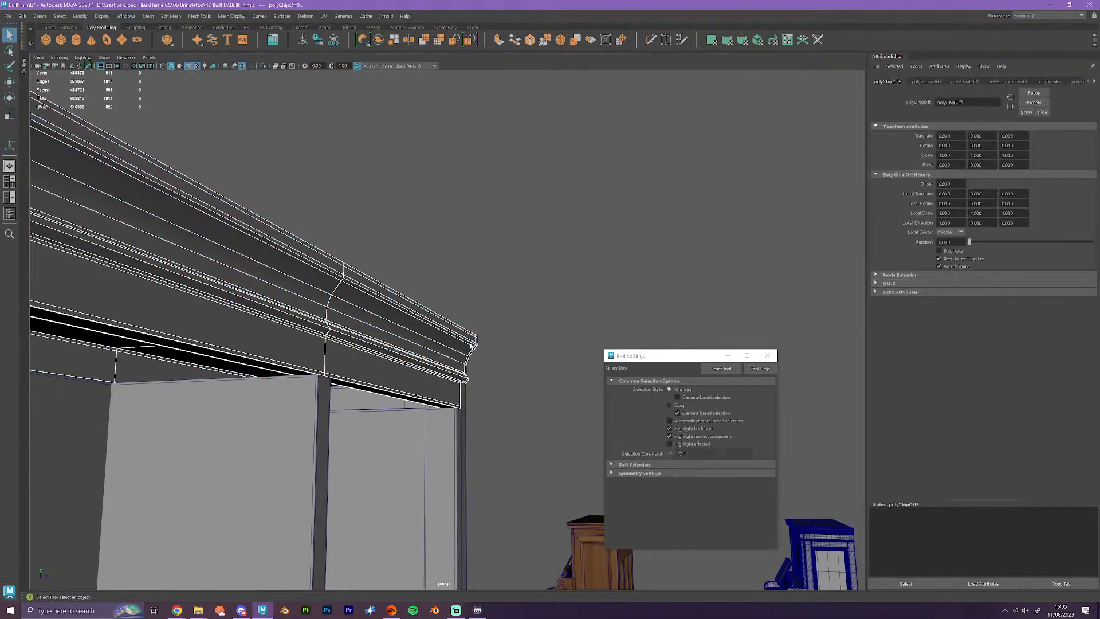
left_click(439, 351, "shift")
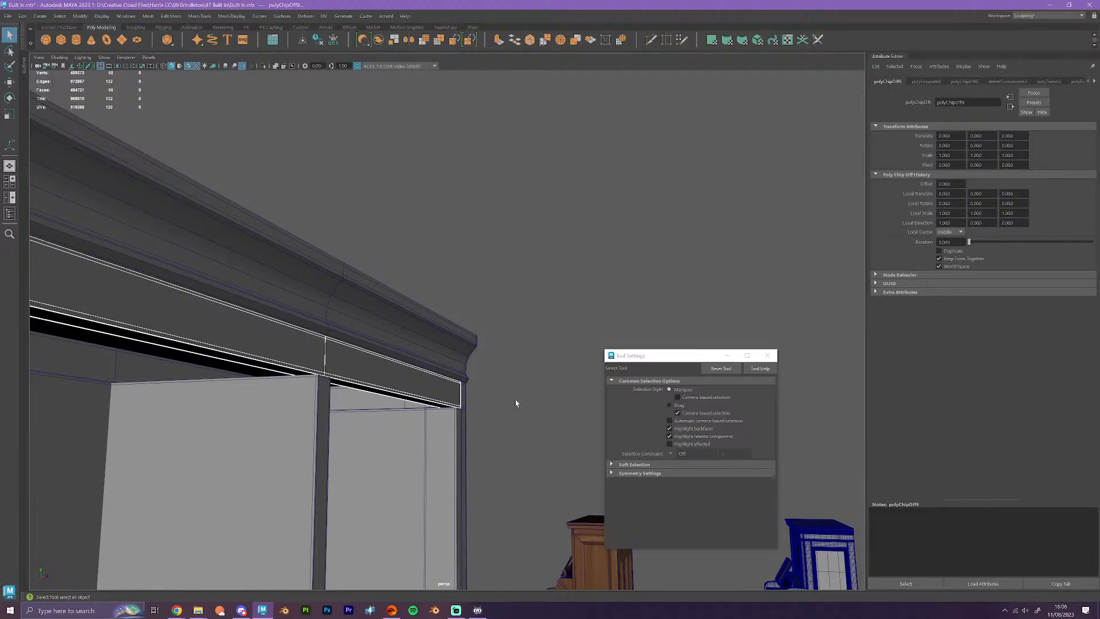
- Move the fascia strip's rear vertices back along Z to close the cabinet's underside at the top, and deselect the strip
left_click_drag(515, 403, 467, 388, "alt")
left_click_drag(439, 399, 392, 383, "alt")
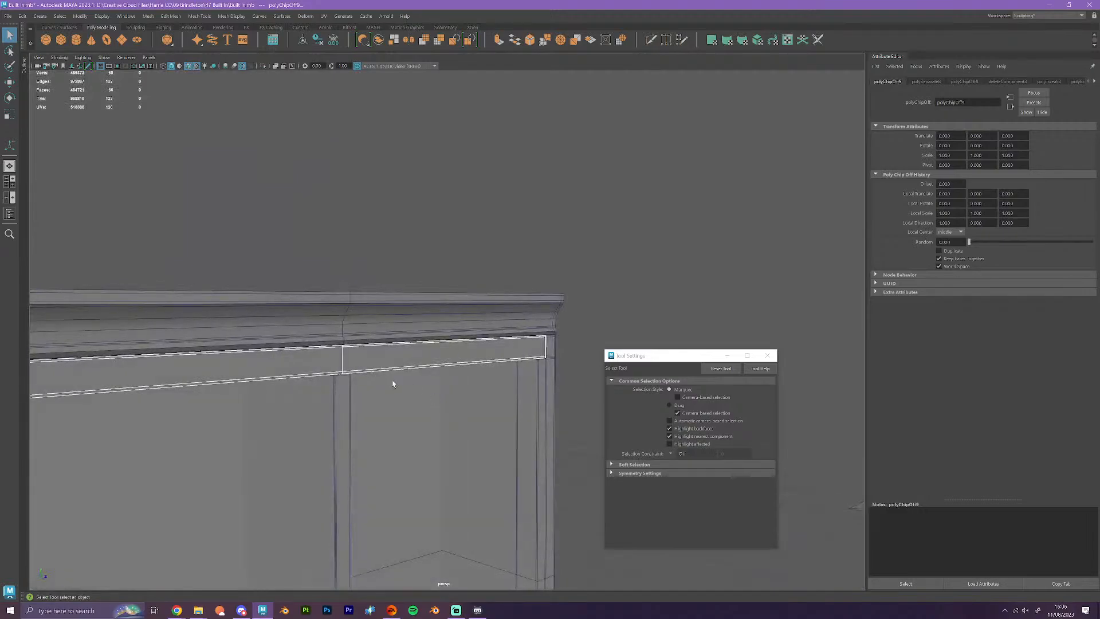
key("space")
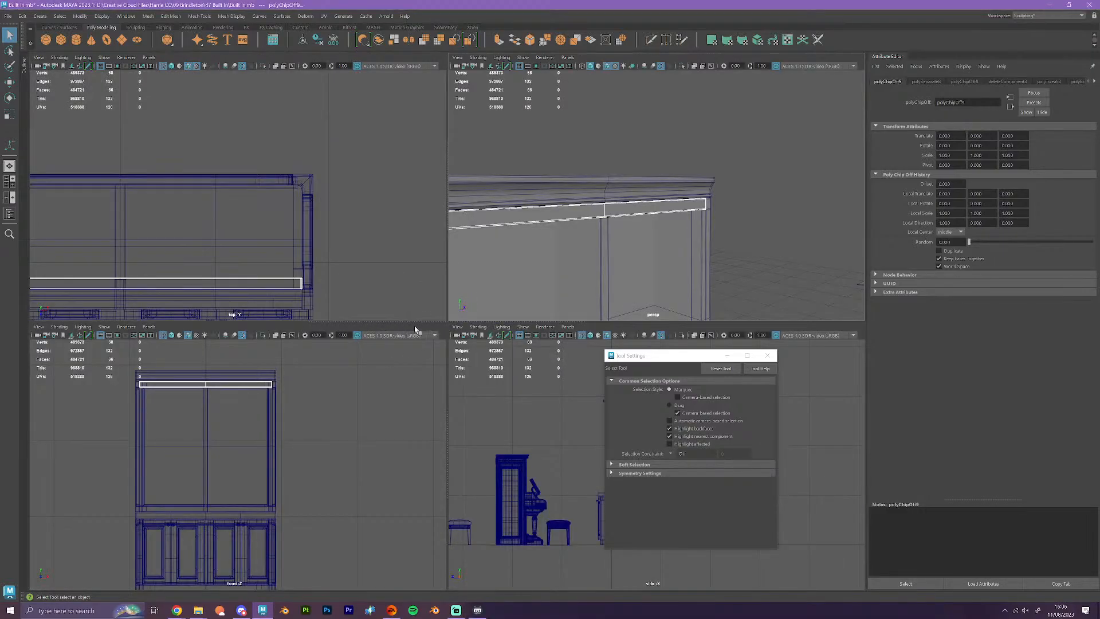
right_click_drag(575, 215, 547, 215)
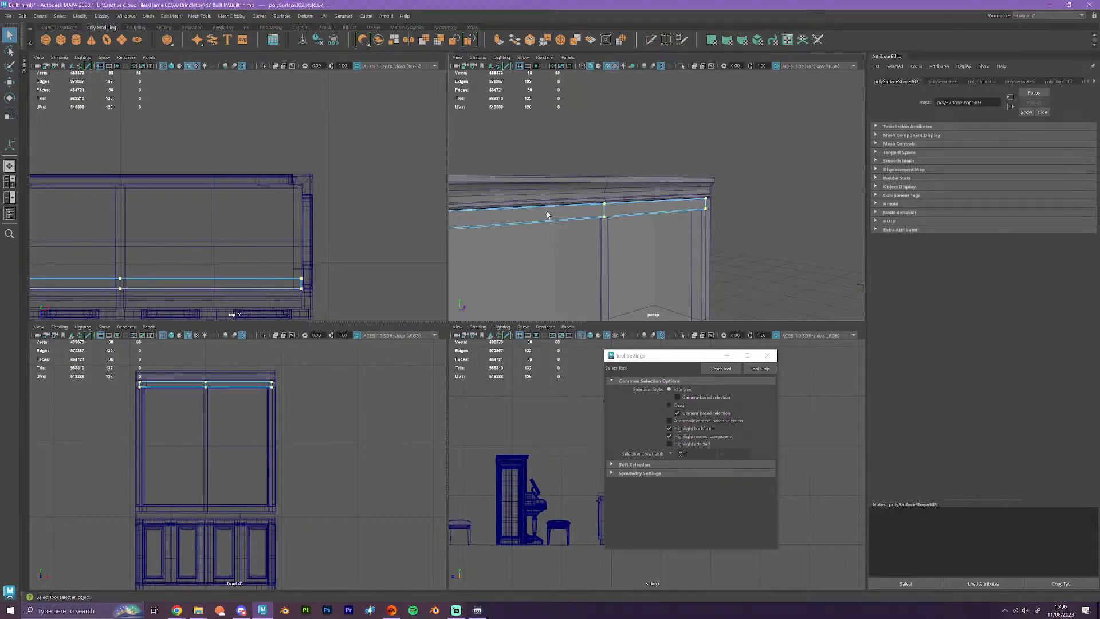
right_click_drag(326, 265, 268, 248, "alt")
left_click_drag(148, 201, 267, 221)
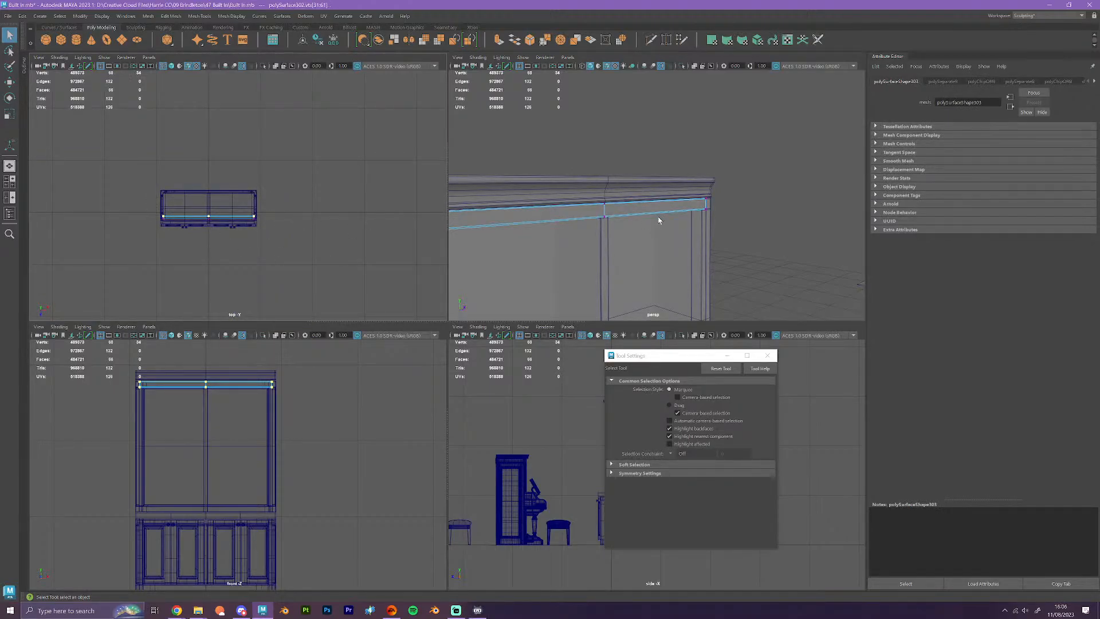
key("space")
scroll(545, 353, "up", 2)
left_click_drag(545, 353, 533, 360, "alt")
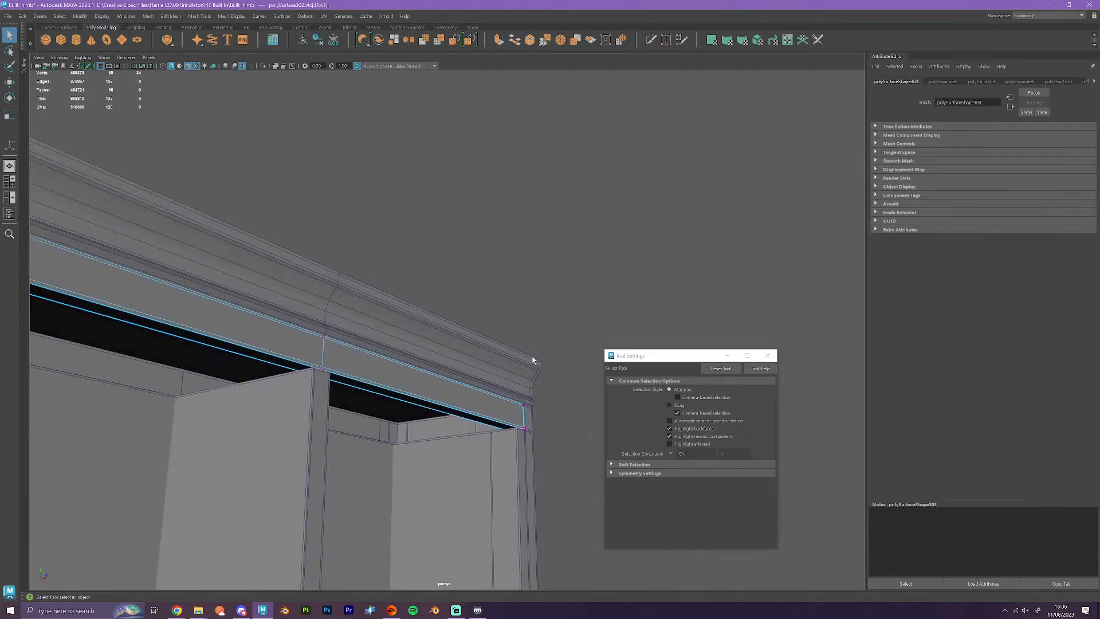
key("w")
left_click_drag(363, 345, 234, 382)
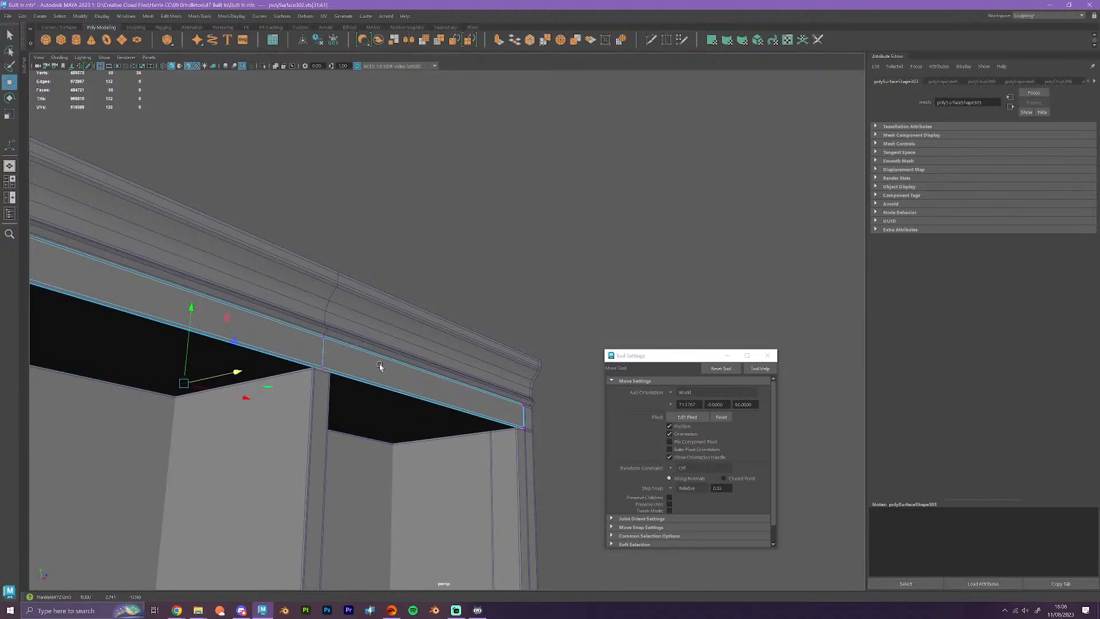
right_click_drag(428, 361, 531, 292)
left_click(531, 292)
- Examine the cabinet from the front and above, checking the top, divider and open compartments
left_click_drag(531, 292, 473, 403, "alt")
middle_click_drag(473, 403, 516, 355, "alt")
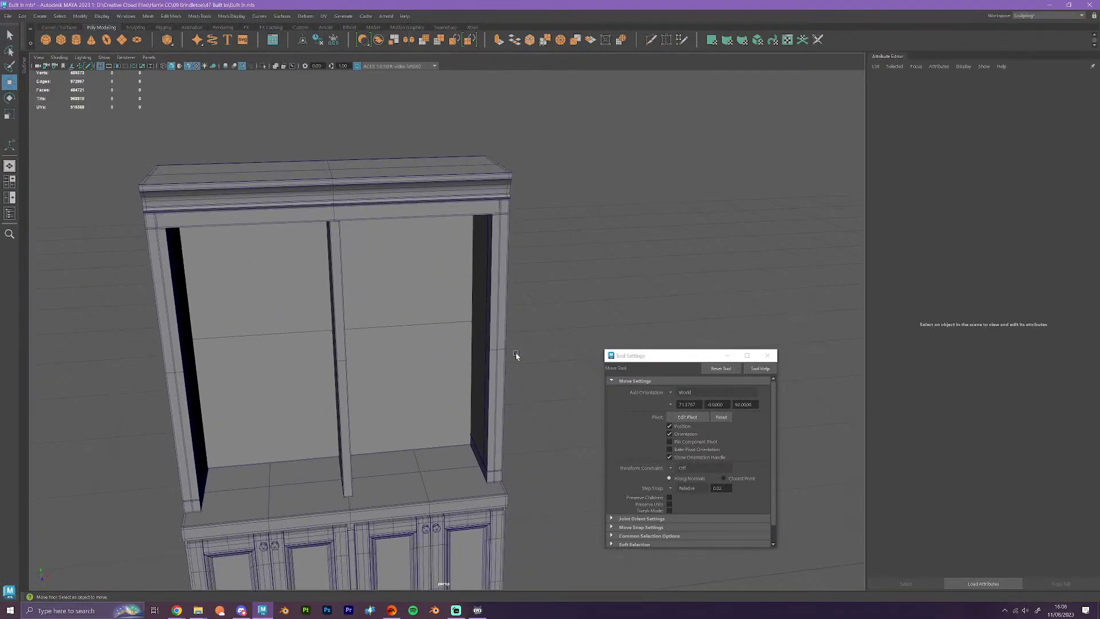
left_click_drag(538, 396, 523, 395, "alt")
middle_click_drag(464, 385, 445, 337, "alt")
scroll(488, 309, "up", 2)
scroll(477, 313, "down", 3)
left_click_drag(445, 331, 449, 338, "alt")
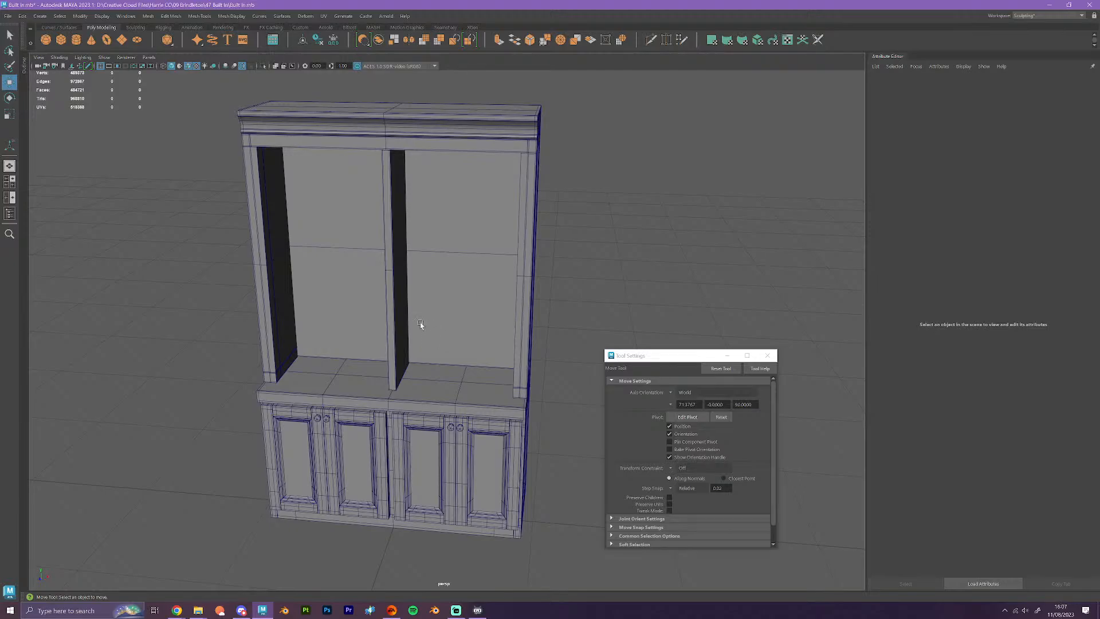
- Try to scale the central divider's vertical edges along X and check them in wireframe
left_click(401, 320)
scroll(398, 317, "up", 5)
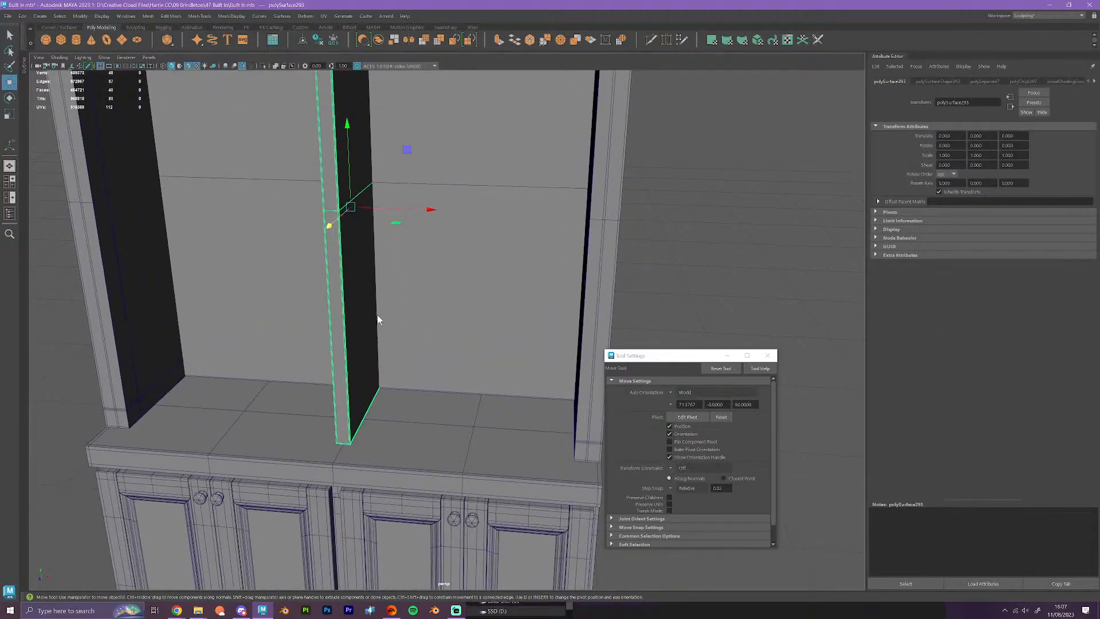
scroll(377, 315, "up", 2)
scroll(323, 365, "up", 4)
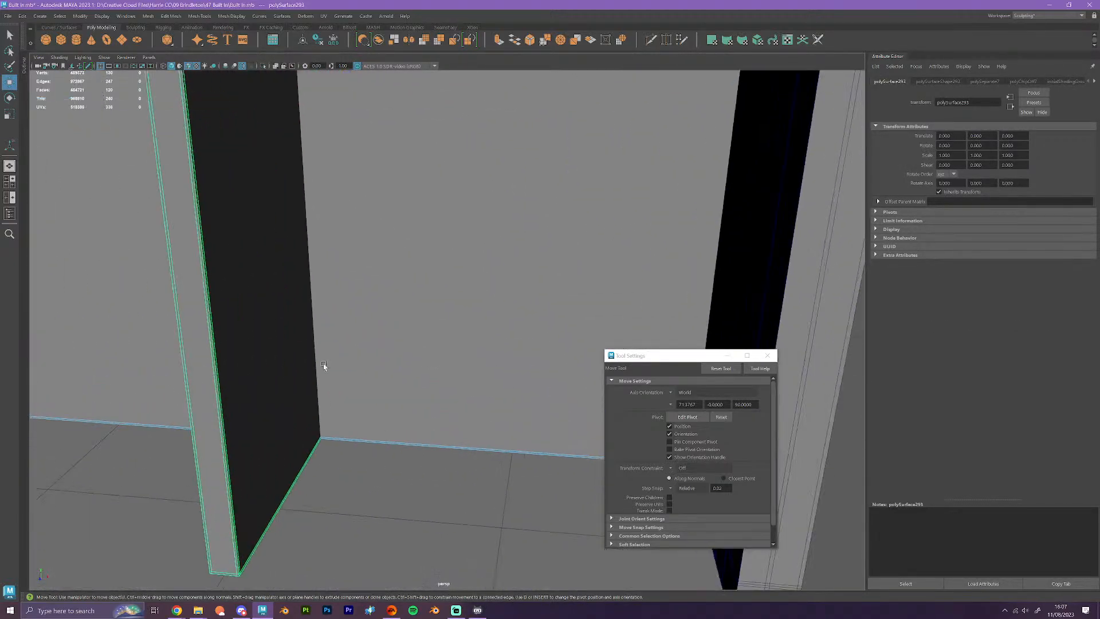
middle_click_drag(323, 365, 410, 270, "alt")
right_click_drag(374, 300, 381, 269)
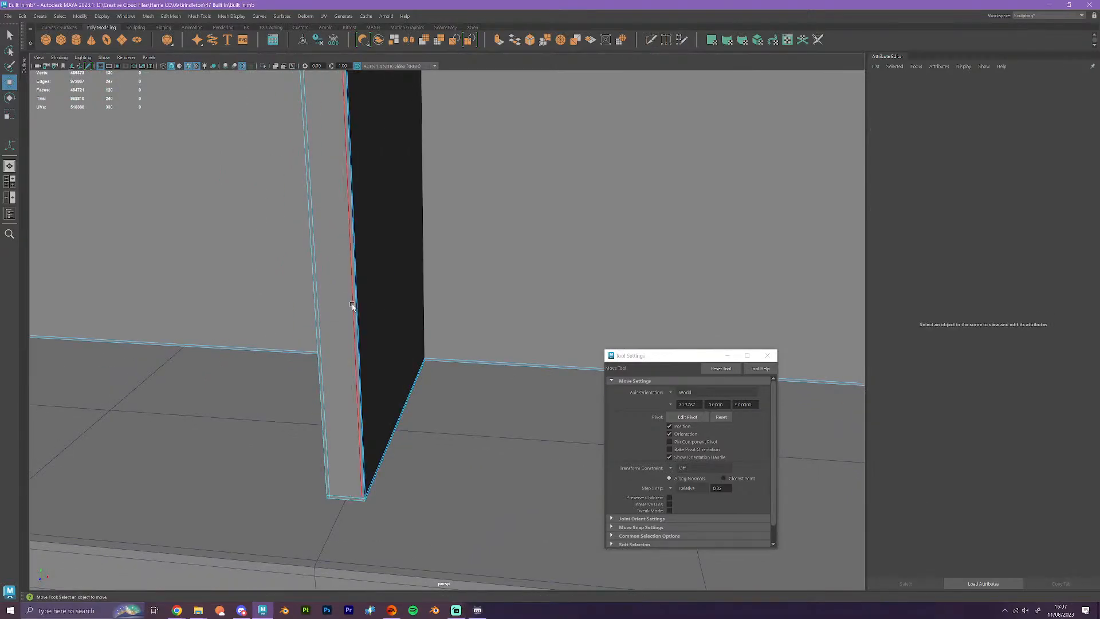
left_click(328, 314)
double_click(324, 310, "shift")
scroll(359, 319, "down", 5)
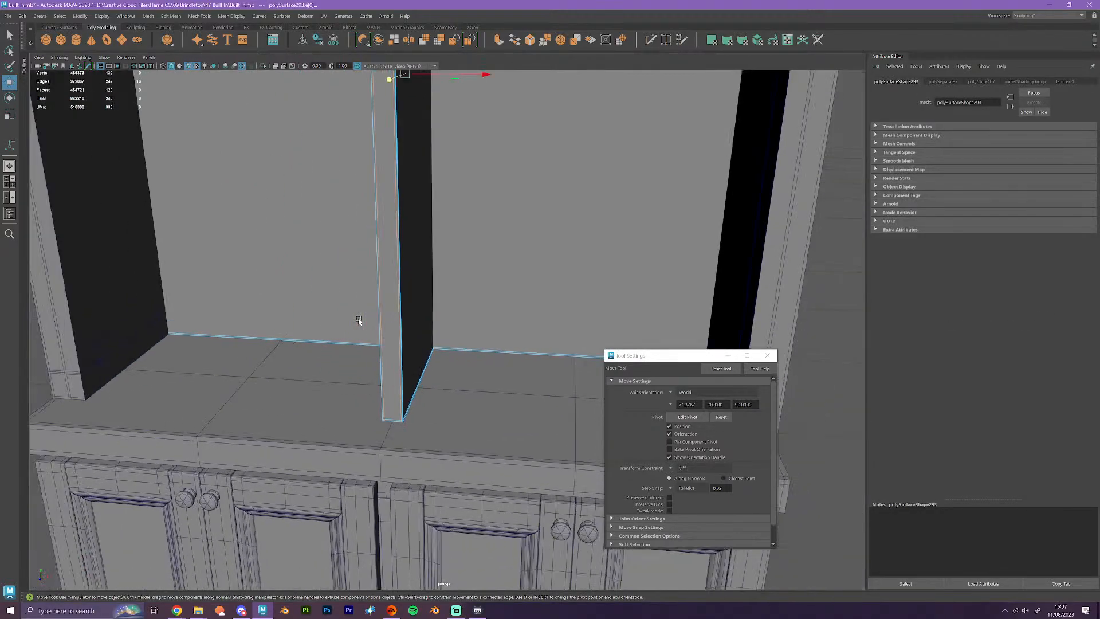
key("r")
left_click_drag(487, 90, 484, 87)
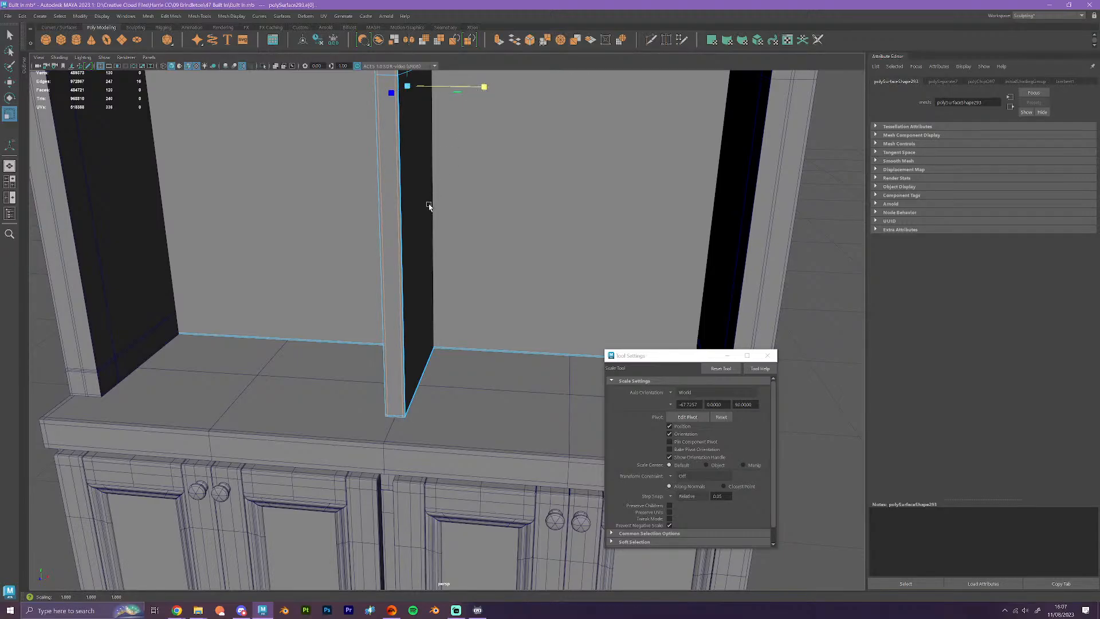
key("4")
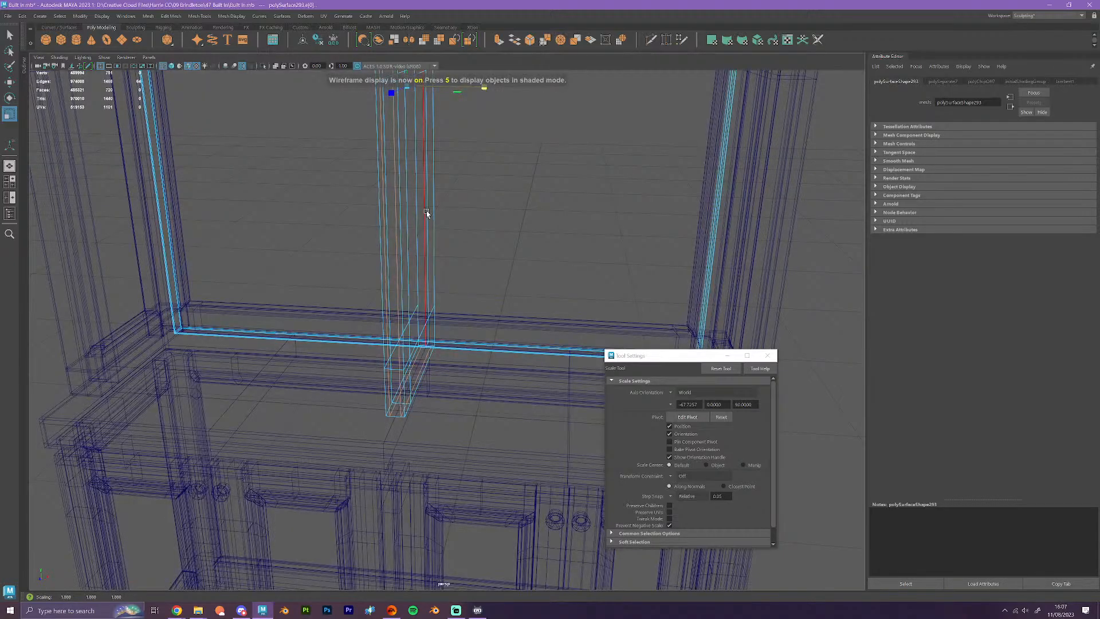
key("5")
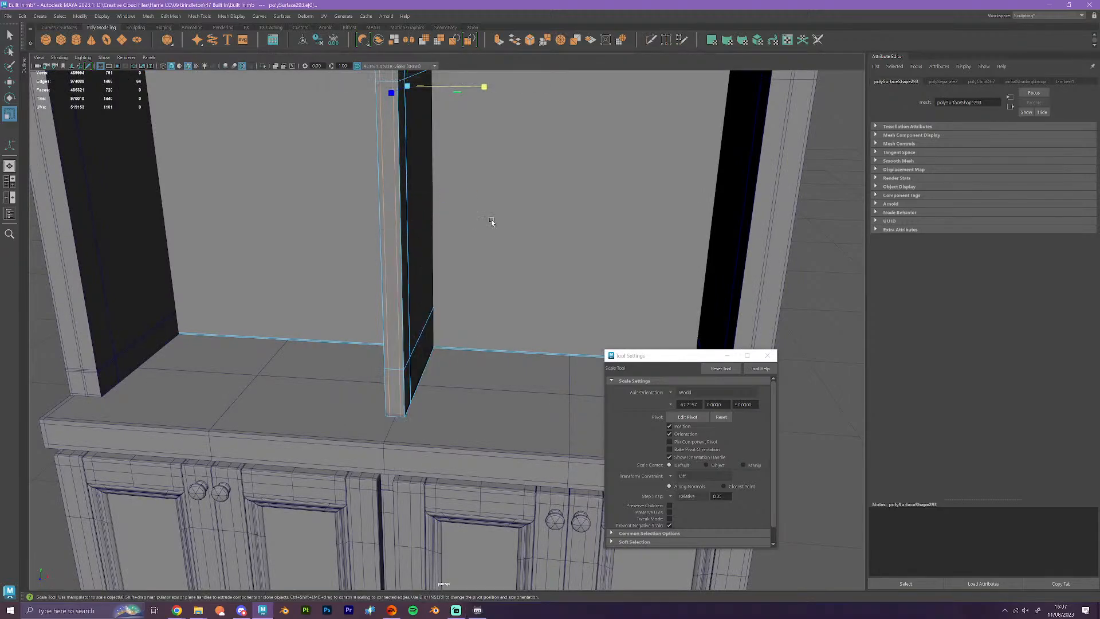
- Return to object selection and duplicate the central divider
scroll(572, 263, "down", 3)
left_click(738, 255)
scroll(737, 255, "down", 3)
mouse_move(624, 284)
left_mouse_down("alt")
mouse_move(643, 281)
mouse_move(623, 285)
left_mouse_up("alt")
left_click(429, 282)
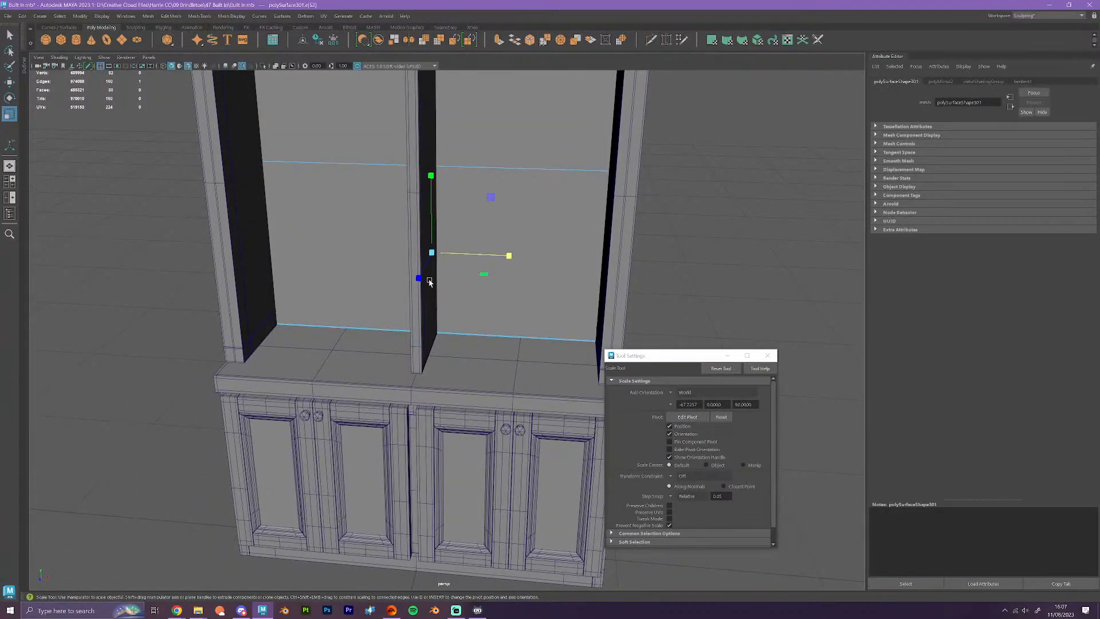
right_click(430, 282)
left_click(675, 290)
left_click(429, 284)
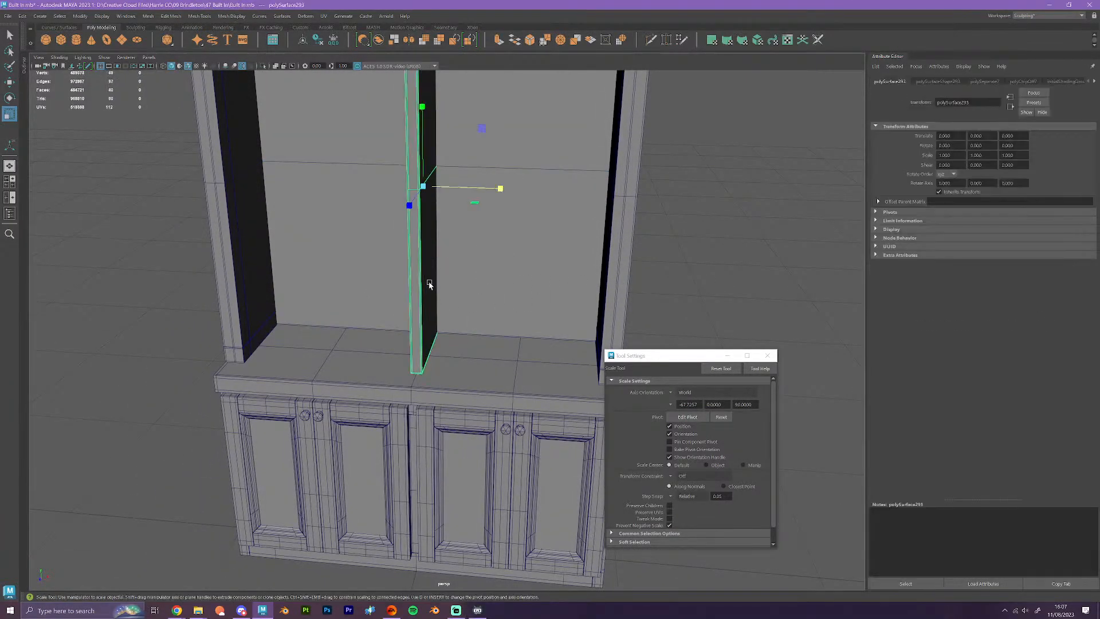
key("w")
scroll(506, 312, "down", 5)
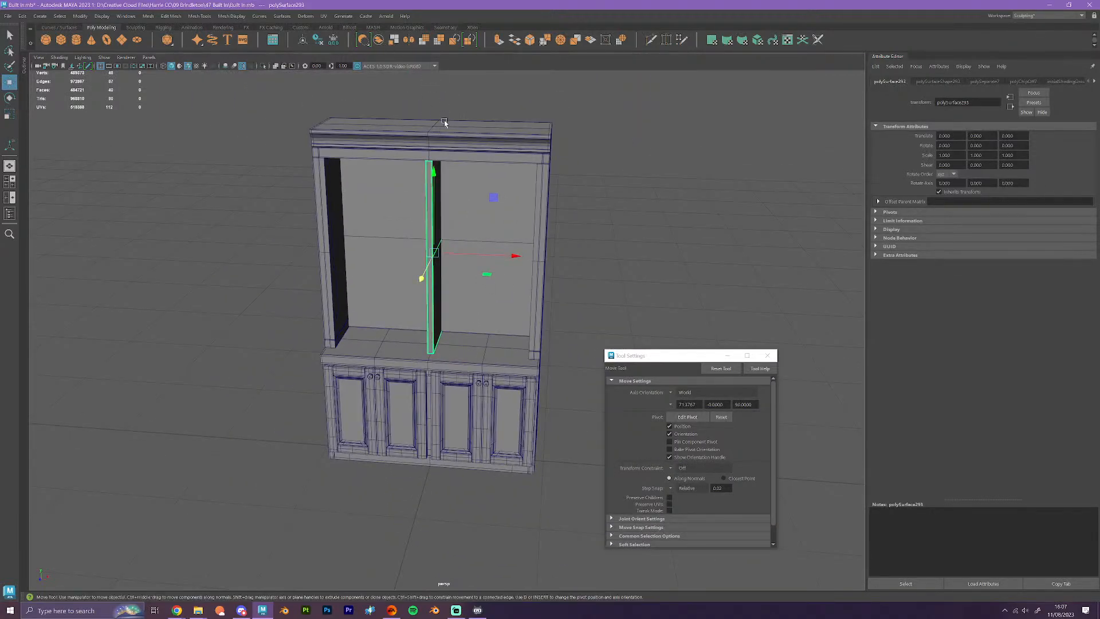
key("ctrl+d")
- Rotate the duplicated divider 90° about Z to form a horizontal shelf
key("e")
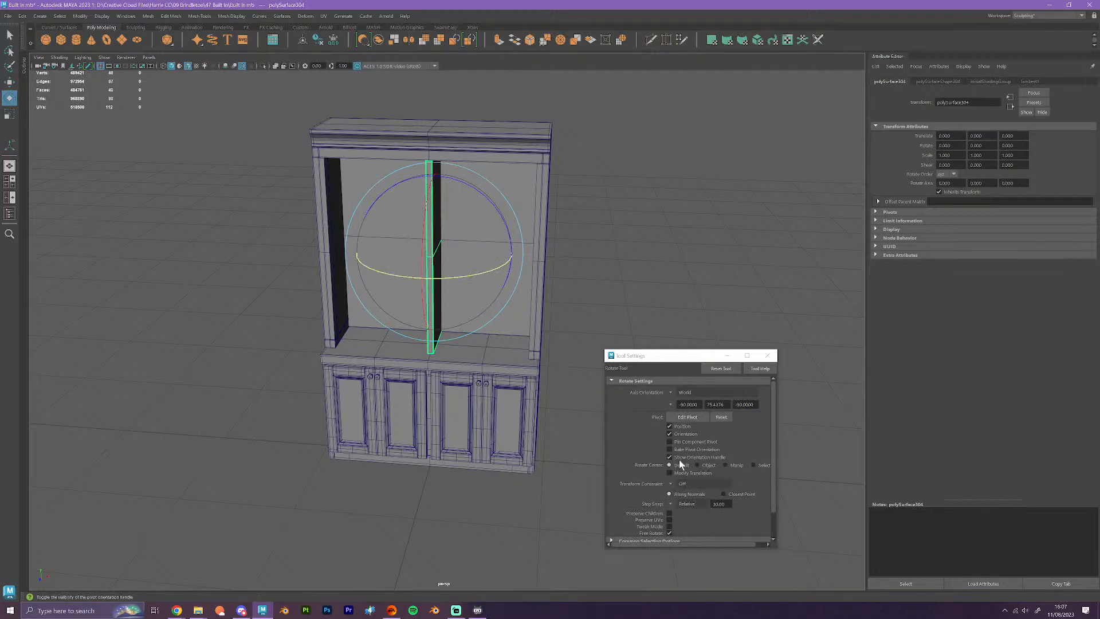
double_click(711, 504)
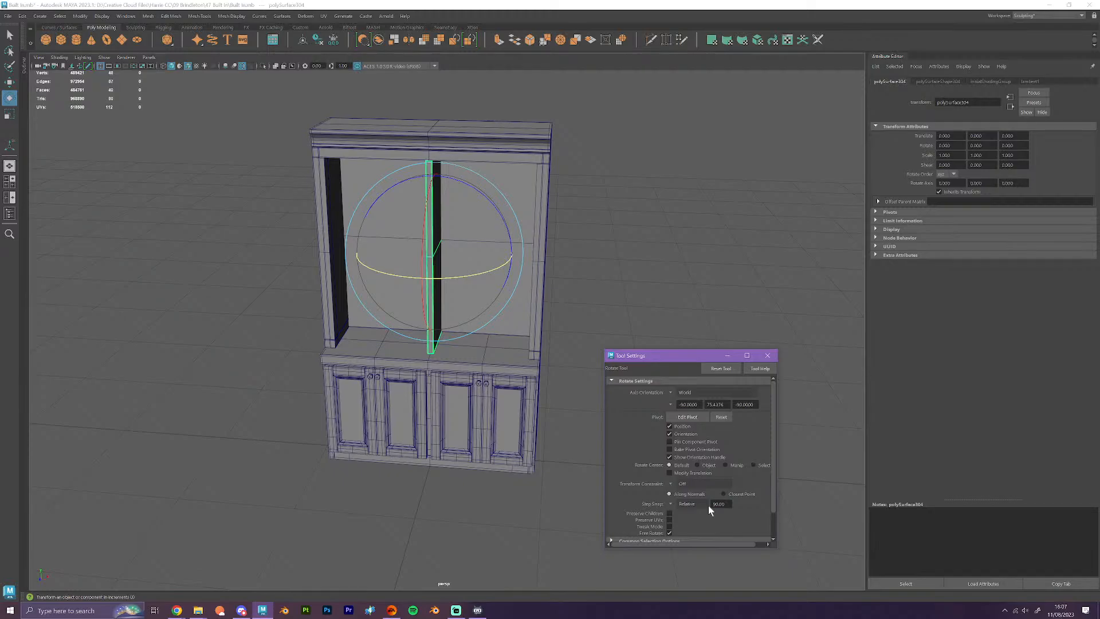
scroll(558, 442, "up", 2)
left_click_drag(557, 442, 523, 447, "alt")
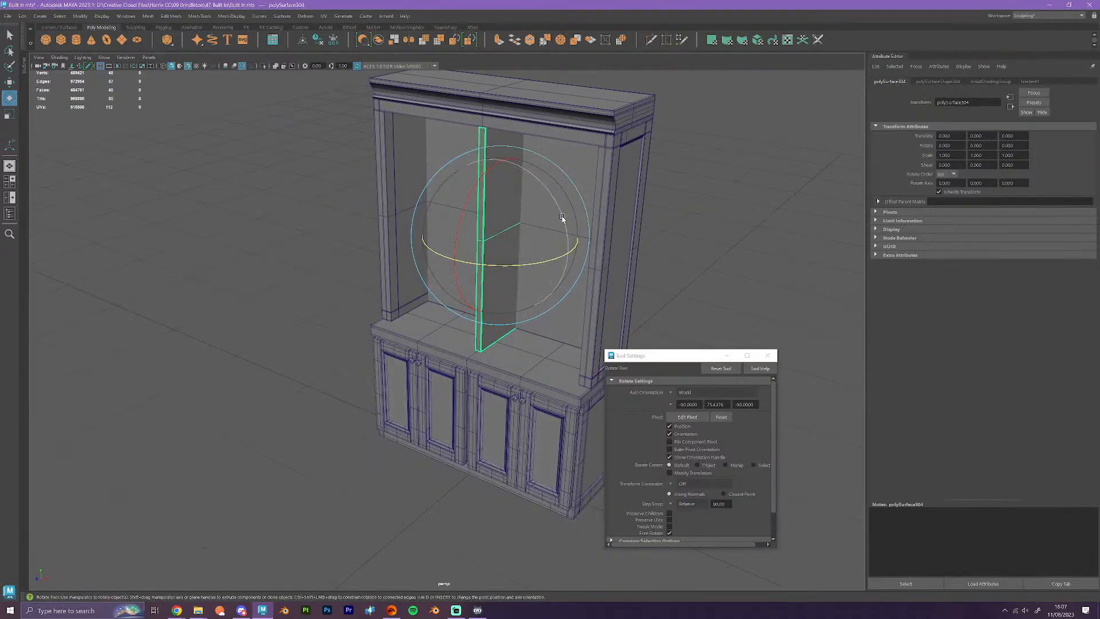
left_click_drag(562, 219, 544, 194)
left_click_drag(473, 353, 496, 374, "alt")
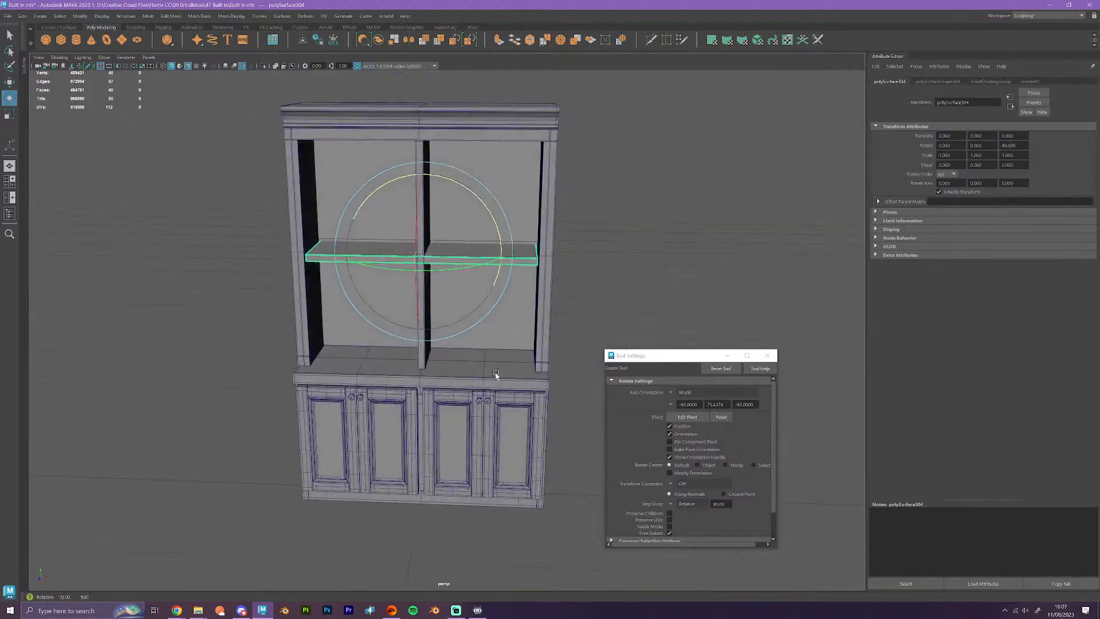
- Delete the edge loop that crosses the middle of the shelf
key("w")
scroll(493, 297, "up", 5)
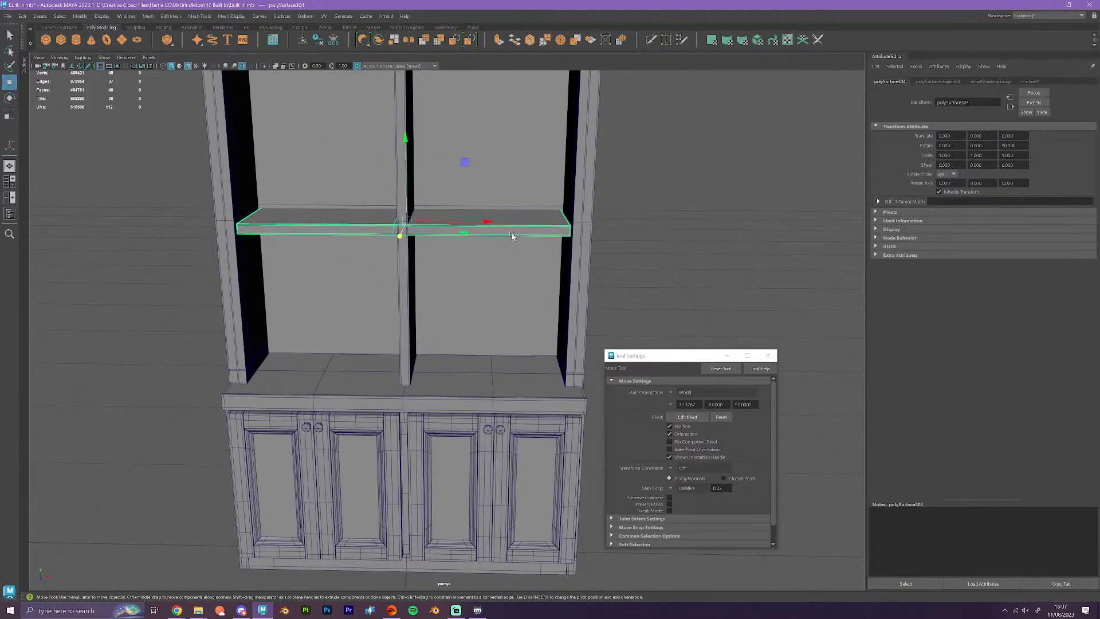
right_click_drag(512, 234, 513, 201)
left_click_drag(461, 250, 500, 259, "alt")
double_click(349, 213)
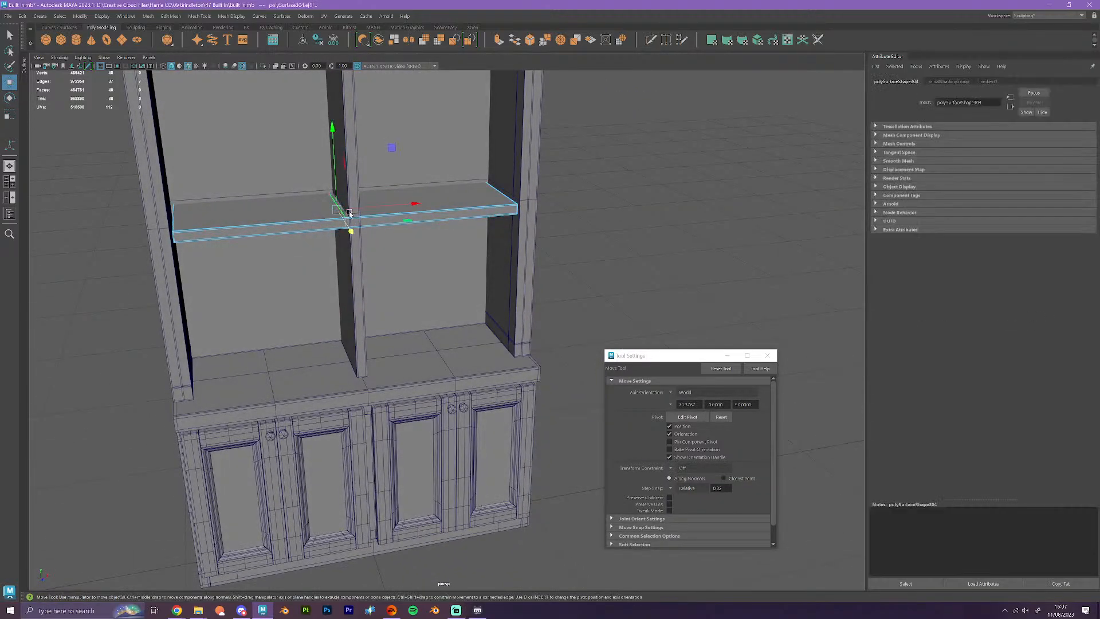
key("ctrl+Delete")
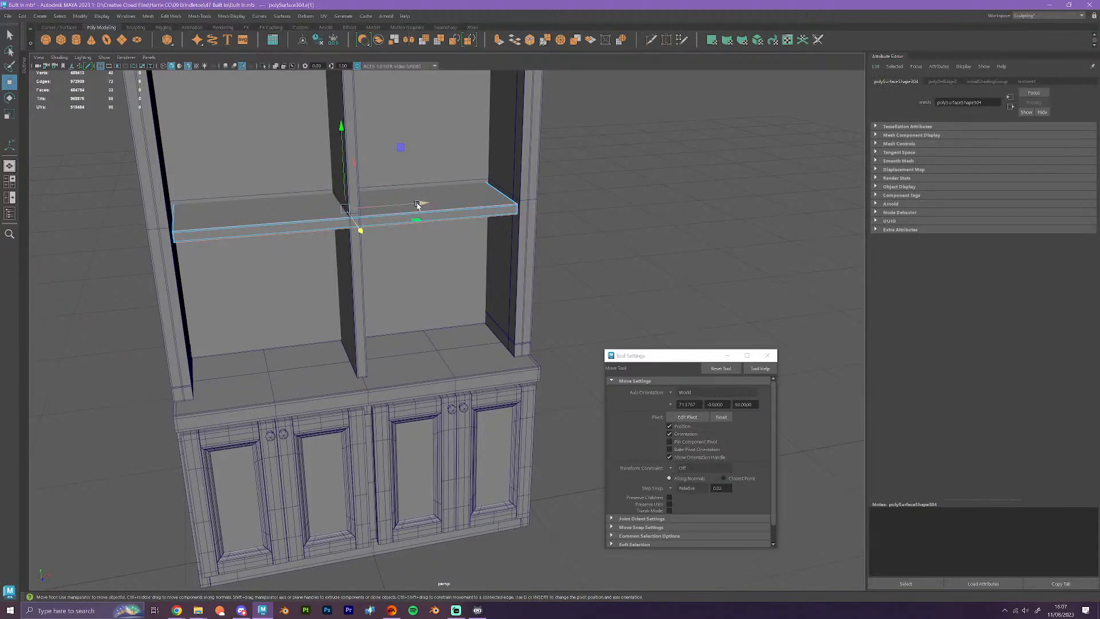
- Shorten the shelf to the left compartment by aligning its right-end vertices with the central divider along X
right_click_drag(419, 204, 368, 199)
mouse_move(523, 278)
left_mouse_down("alt")
mouse_move(502, 263)
mouse_move(530, 265)
left_mouse_up("alt")
left_click_drag(596, 270, 490, 314)
scroll(437, 351, "up", 5)
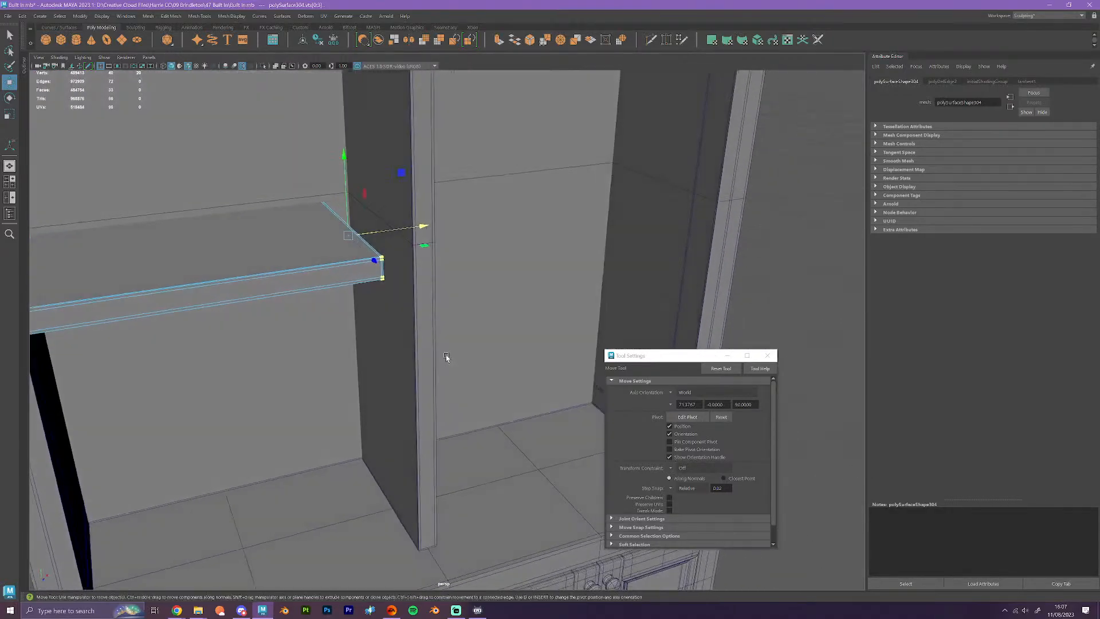
key("d")
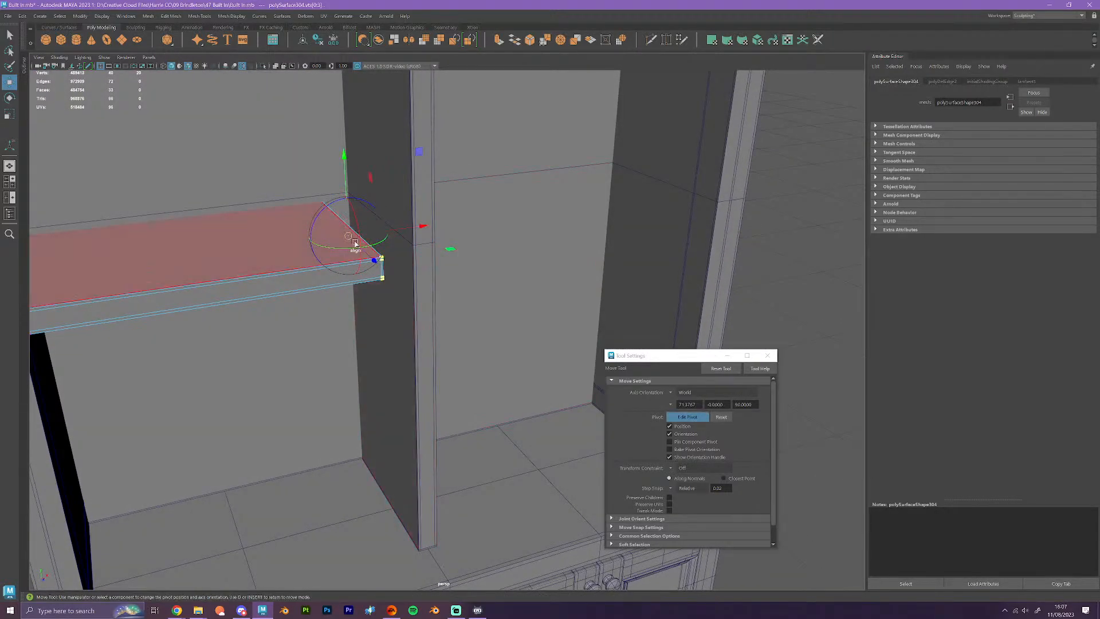
left_click_drag(378, 254, 409, 251)
key("d")
scroll(410, 248, "down", 8)
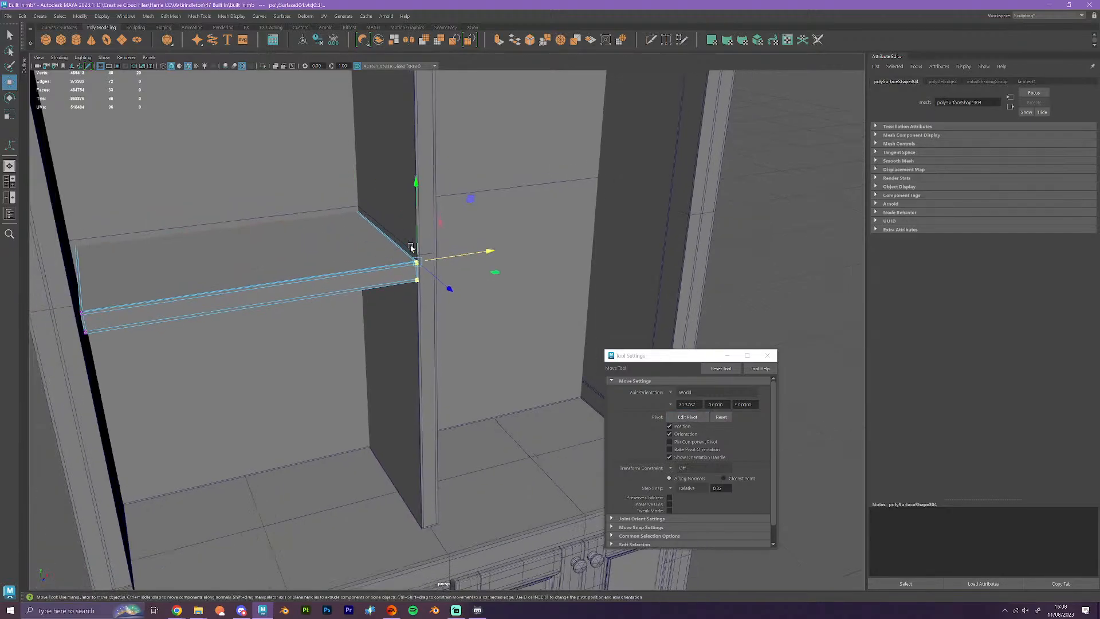
right_click(389, 309)
right_click_drag(389, 310, 428, 293)
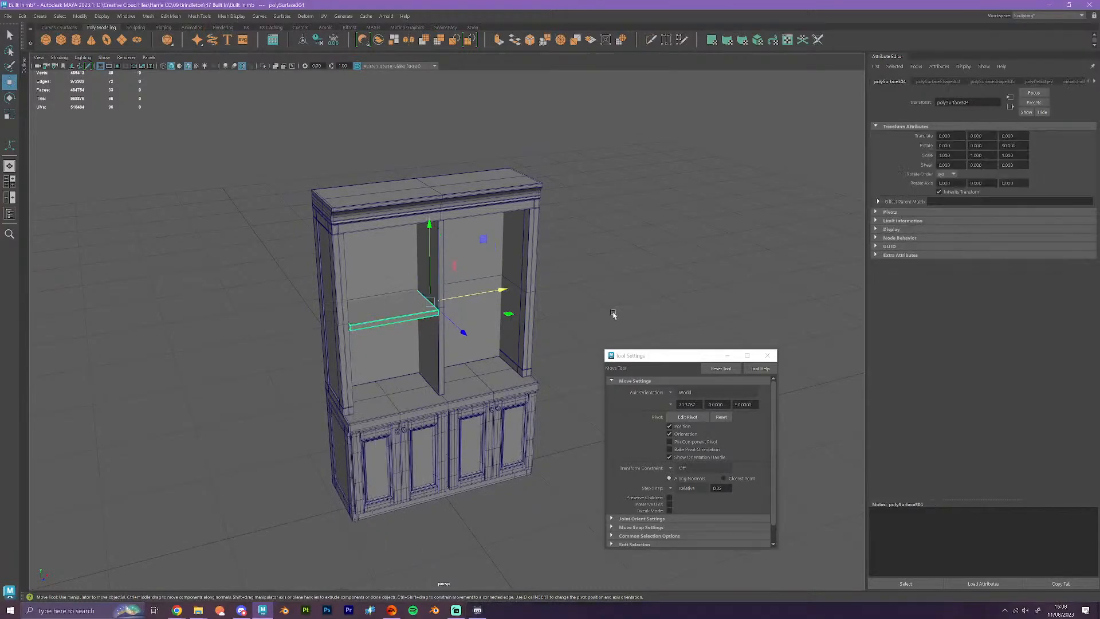
- Deselect the shelf and examine the whole cabinet, checking how the shelf sits in the left compartment
left_click(613, 314)
left_click_drag(602, 342, 566, 338, "alt")
middle_click_drag(566, 338, 308, 205, "alt")
scroll(308, 205, "up", 1)
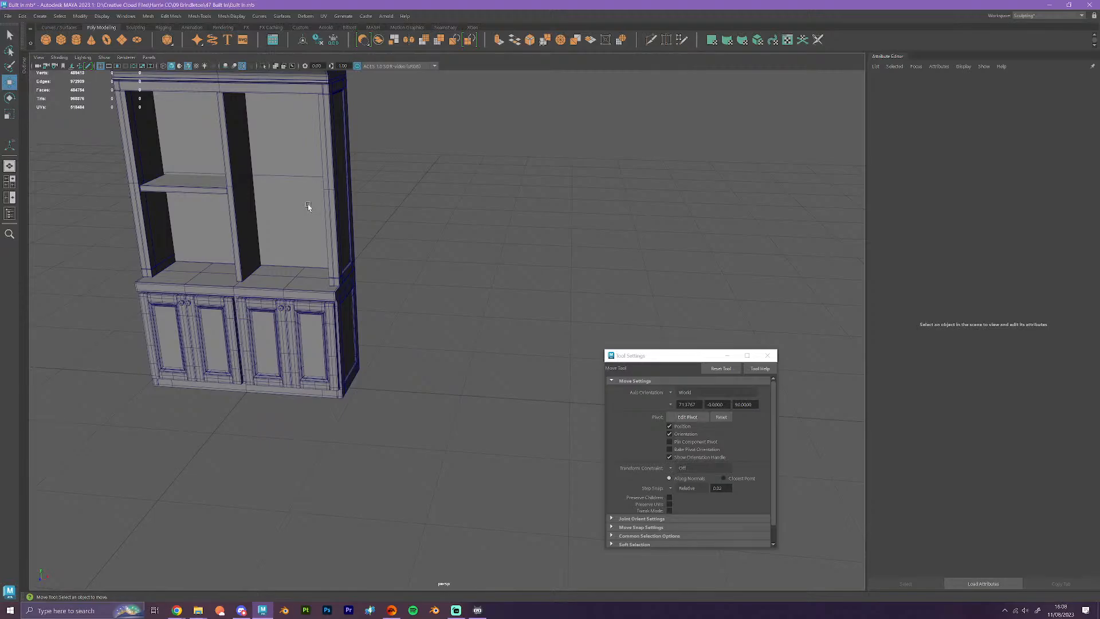
scroll(367, 358, "down", 2)
left_click_drag(358, 394, 370, 396, "alt")
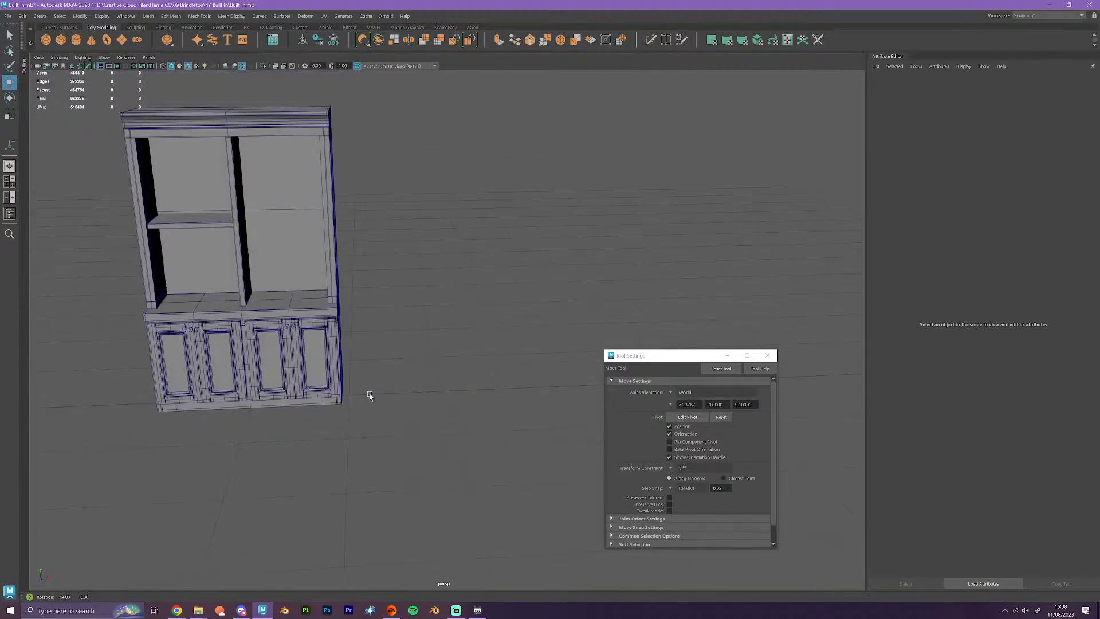
middle_click_drag(333, 350, 410, 347, "alt")
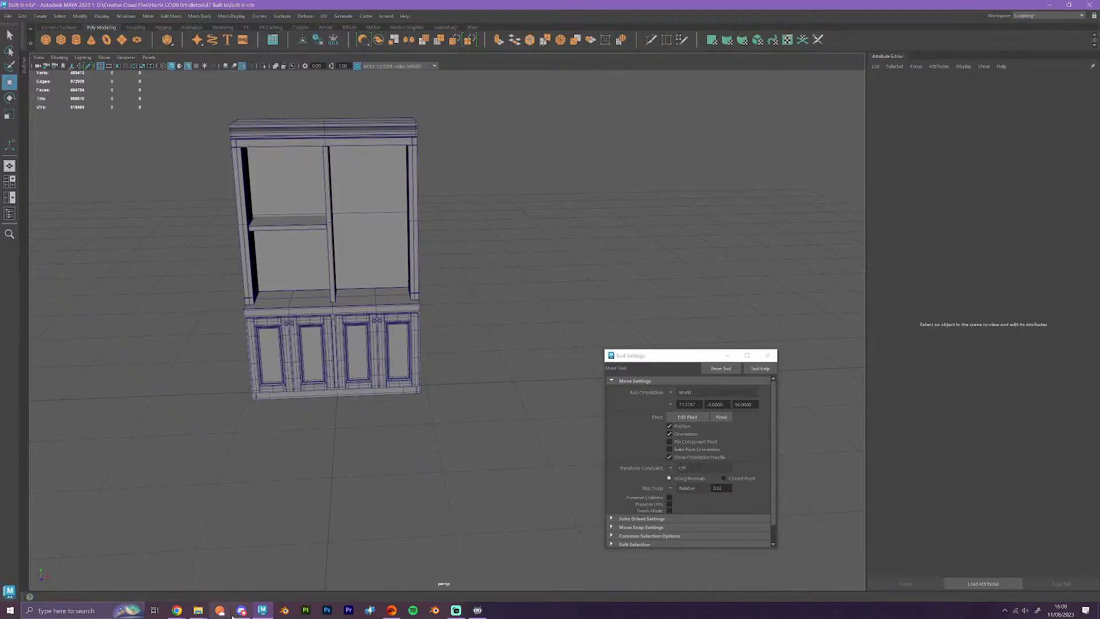
- Look at the fireplace built-in reference image on Pinterest and return to the cabinet model in Maya
mouse_move(177, 612)
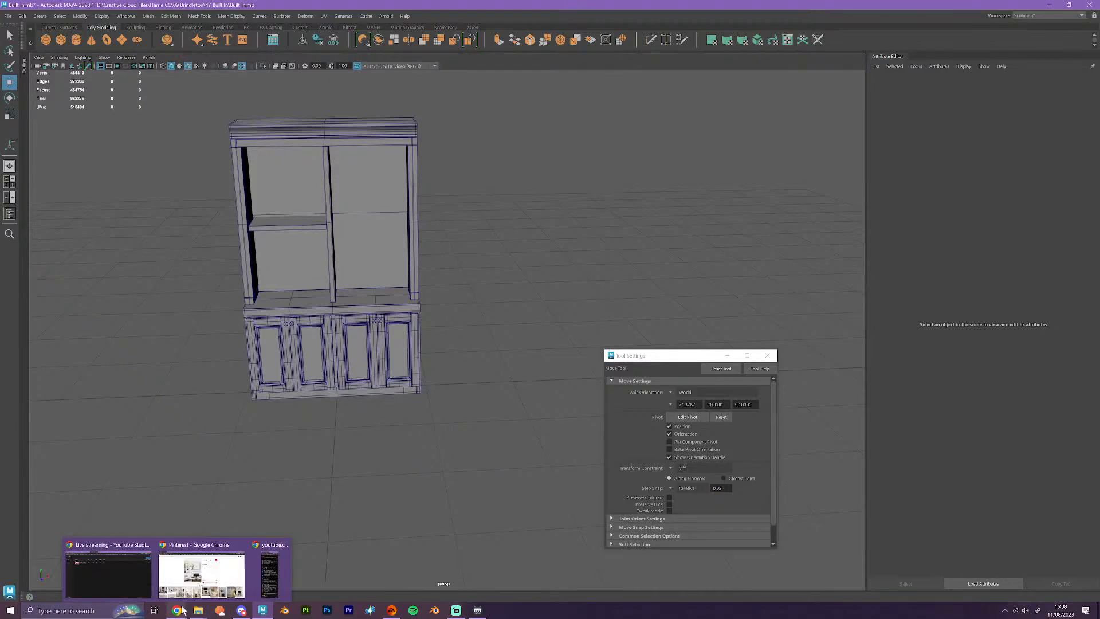
left_click(201, 573)
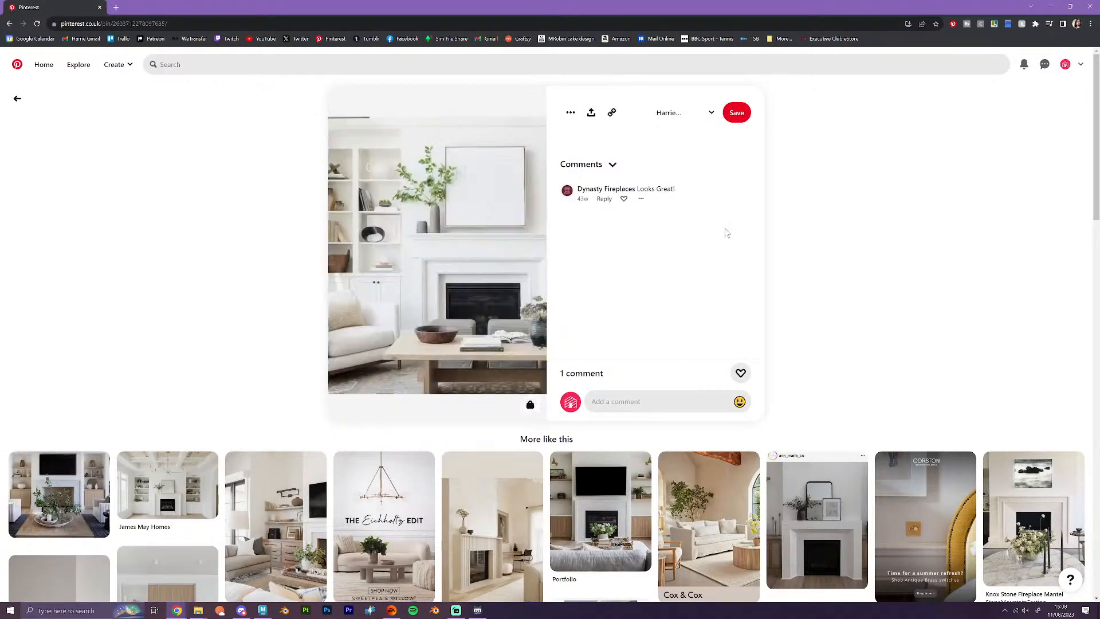
left_click(1050, 6)
- Examine the central divider and preview the upper cabinet's side frames in smoothed display
scroll(469, 361, "up", 3)
middle_click_drag(372, 281, 500, 414, "alt")
scroll(500, 415, "up", 3)
left_click_drag(500, 414, 515, 425, "alt")
left_click(409, 330)
right_click_drag(409, 330, 367, 331)
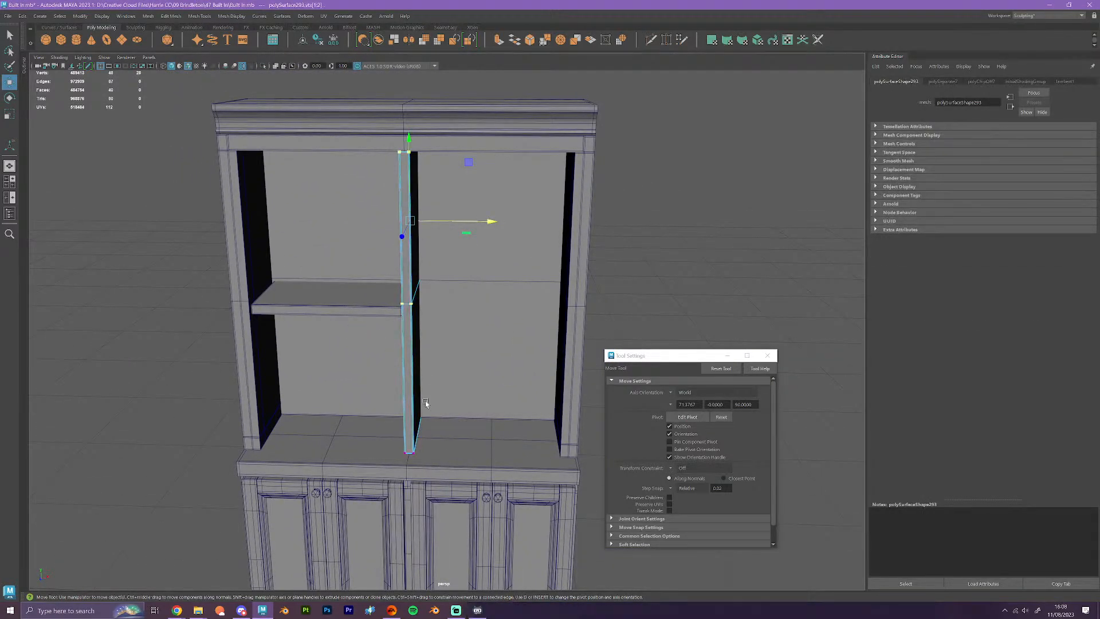
left_click_drag(425, 402, 425, 421, "alt")
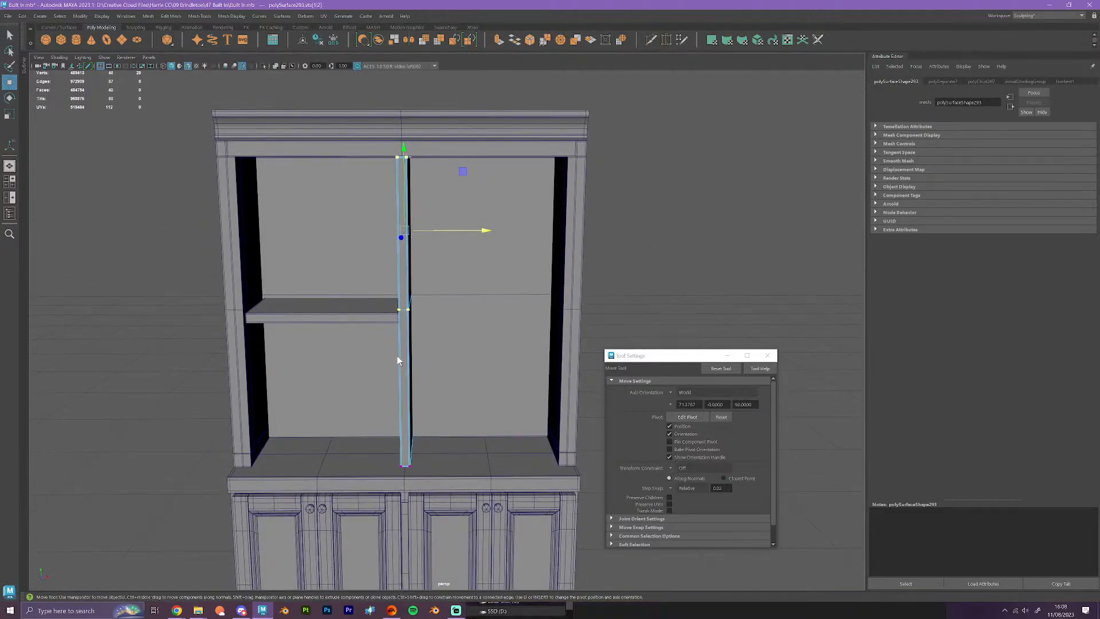
left_click(576, 298)
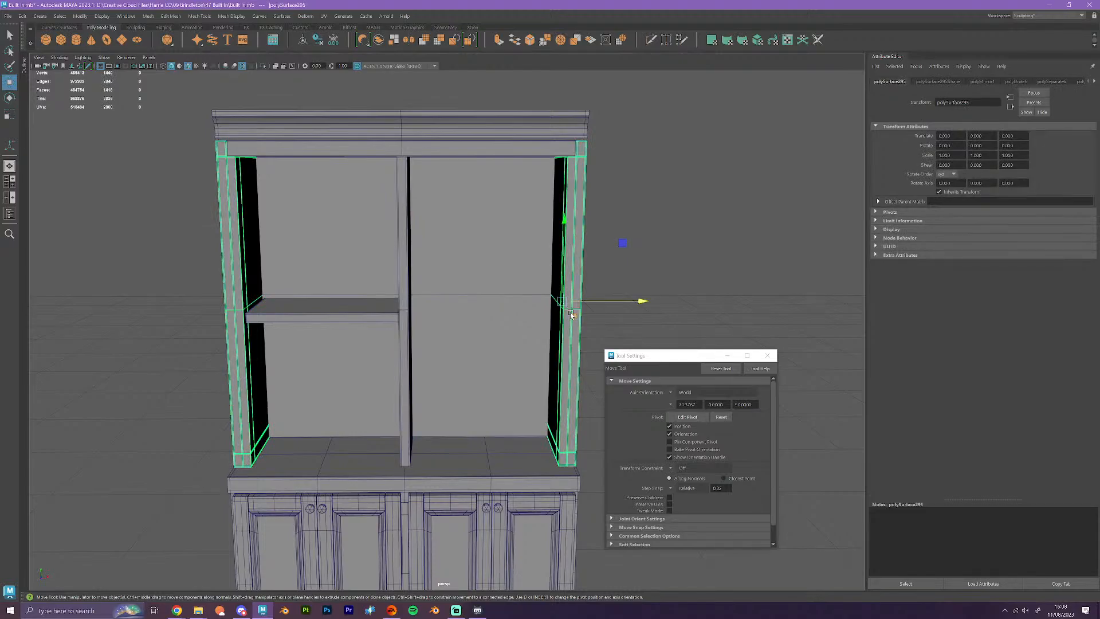
key("3")
left_click(654, 269)
scroll(655, 273, "up", 2)
mouse_move(655, 274)
left_mouse_down("alt")
mouse_move(666, 276)
mouse_move(657, 266)
left_mouse_up("alt")
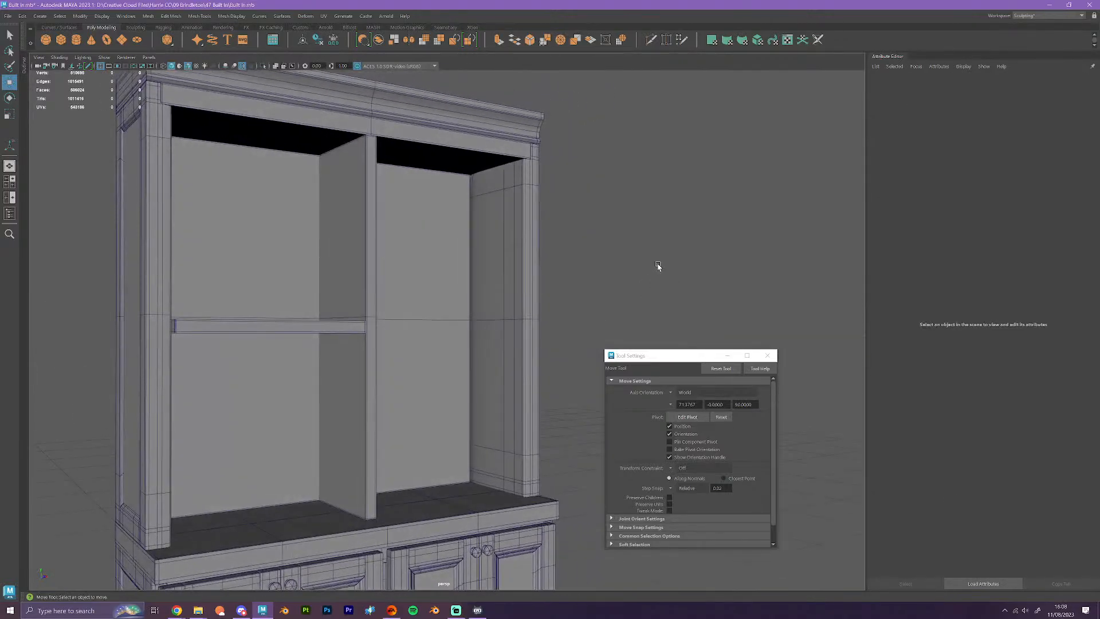
- Insert an edge loop near the top of the right side frame with Multi-Cut
left_click(515, 208)
scroll(526, 254, "up", 3)
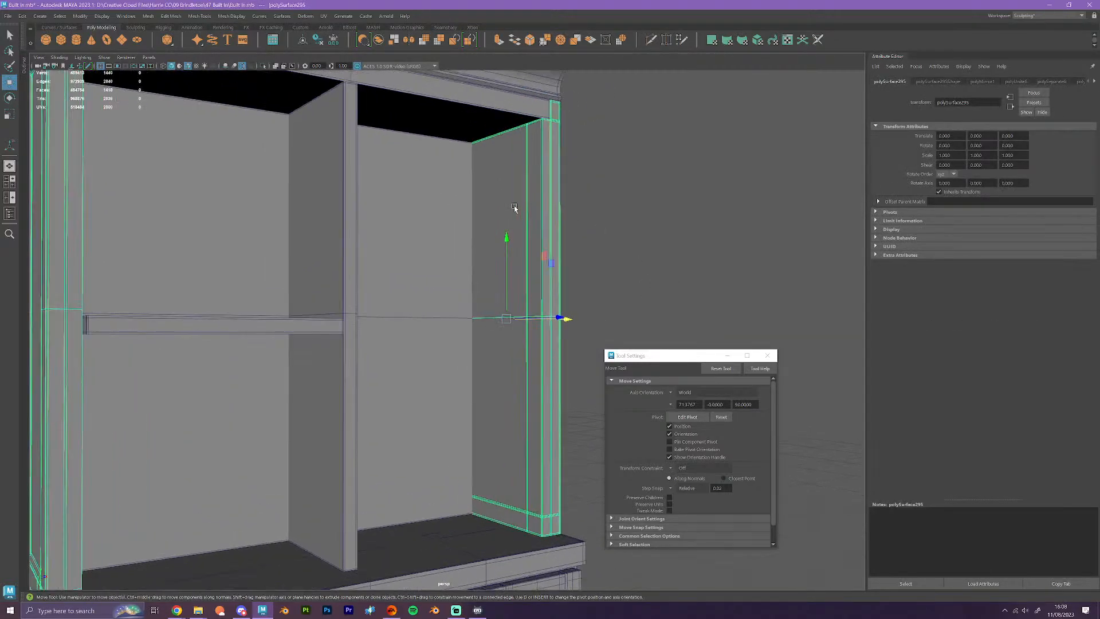
scroll(527, 255, "up", 2)
scroll(526, 254, "up", 2)
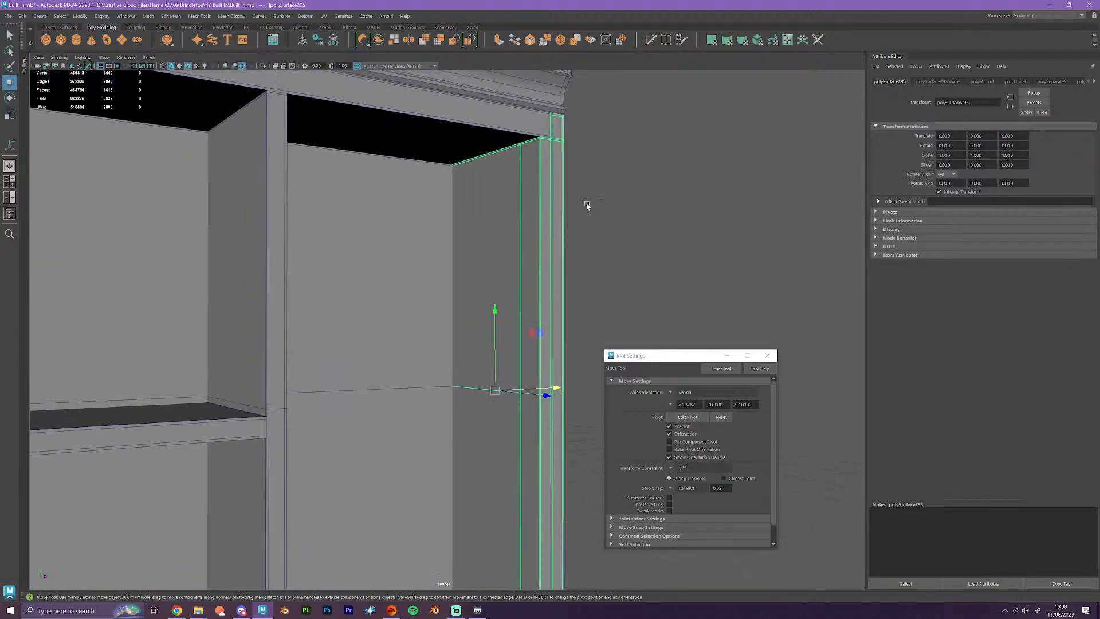
left_click(652, 41)
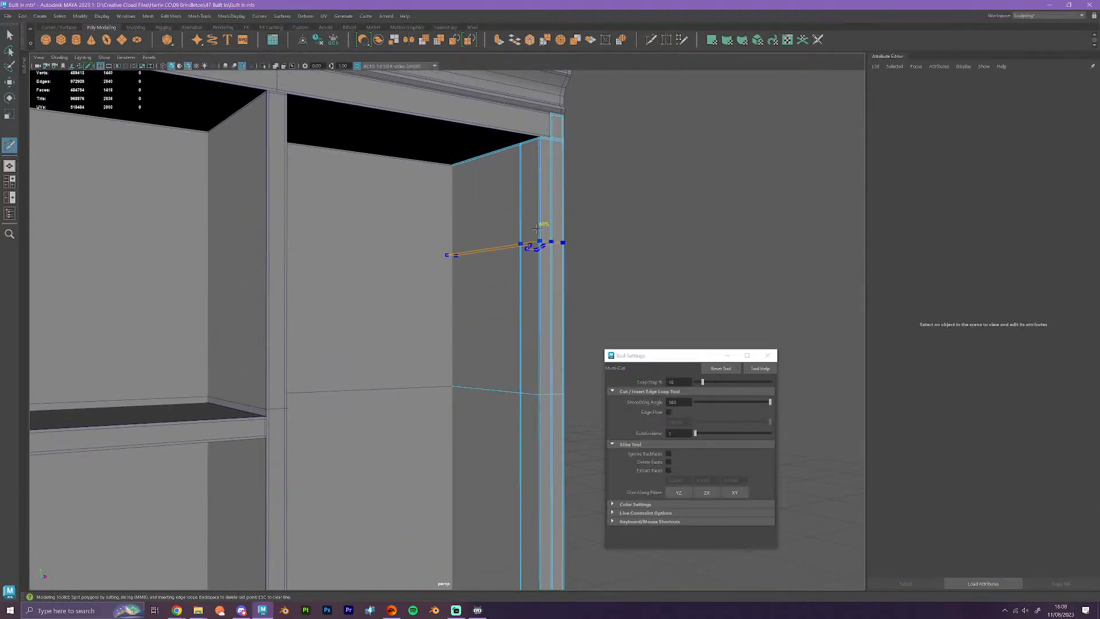
left_click(540, 164, "ctrl+shift")
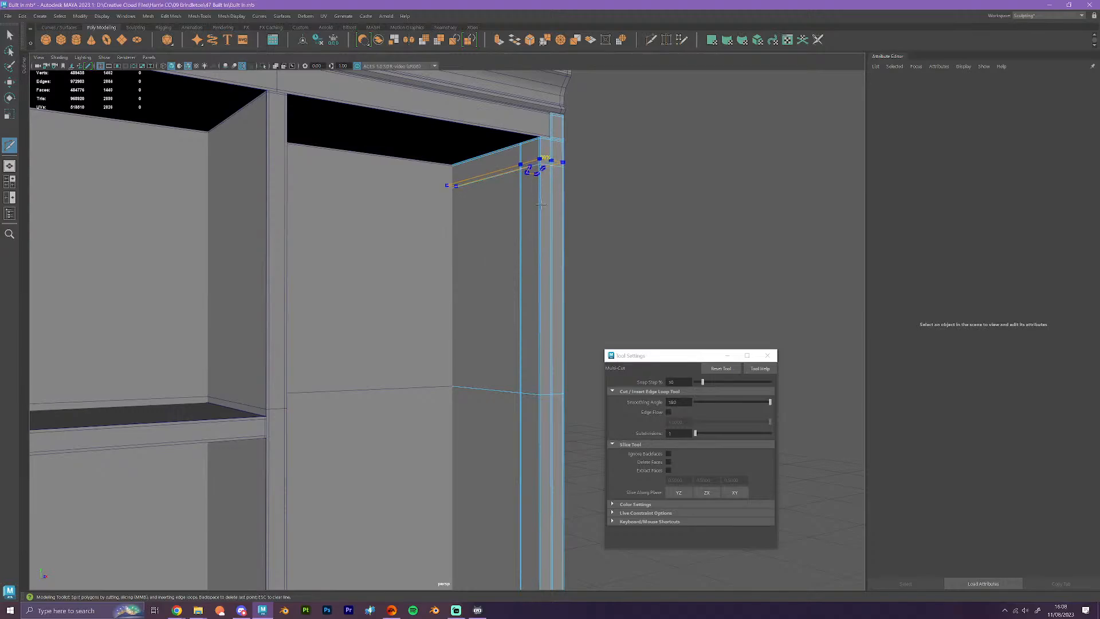
- Insert a matching edge loop near the top of the left side frame, and return to object selection
middle_click_drag(531, 368, 503, 233, "alt")
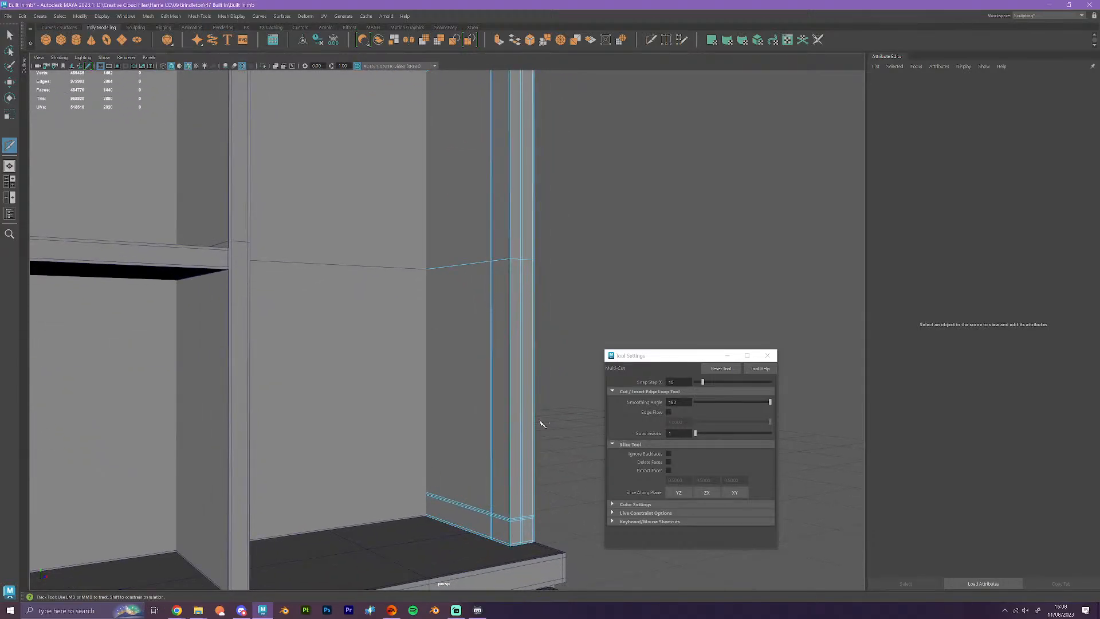
middle_click_drag(566, 193, 550, 305, "alt")
left_click_drag(531, 361, 500, 363, "alt")
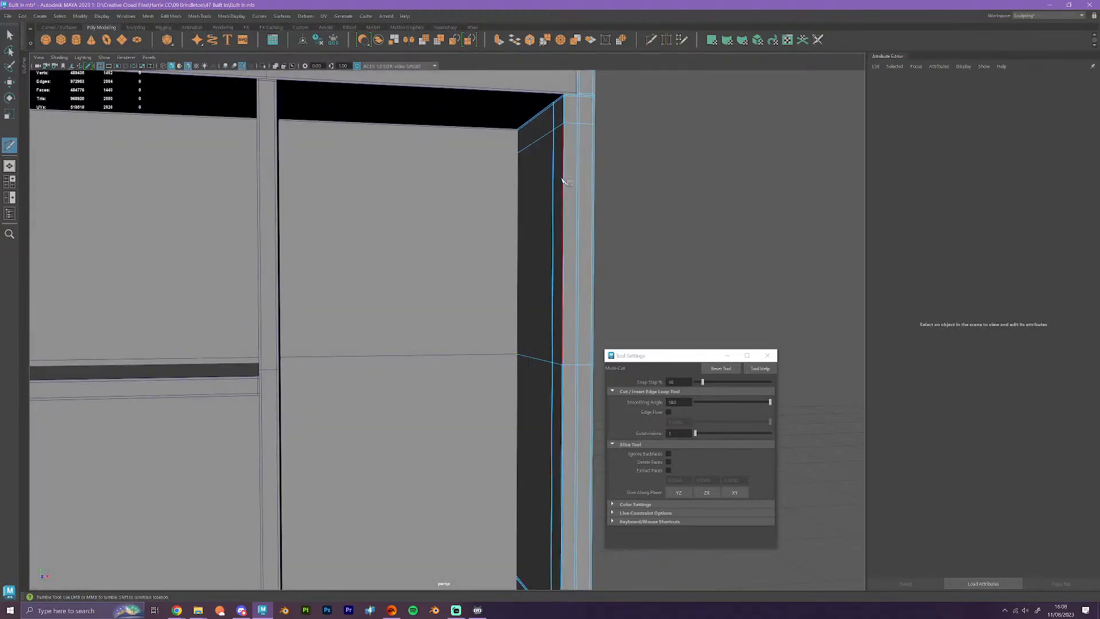
left_click_drag(550, 249, 424, 321, "alt")
middle_click_drag(360, 204, 455, 292, "alt")
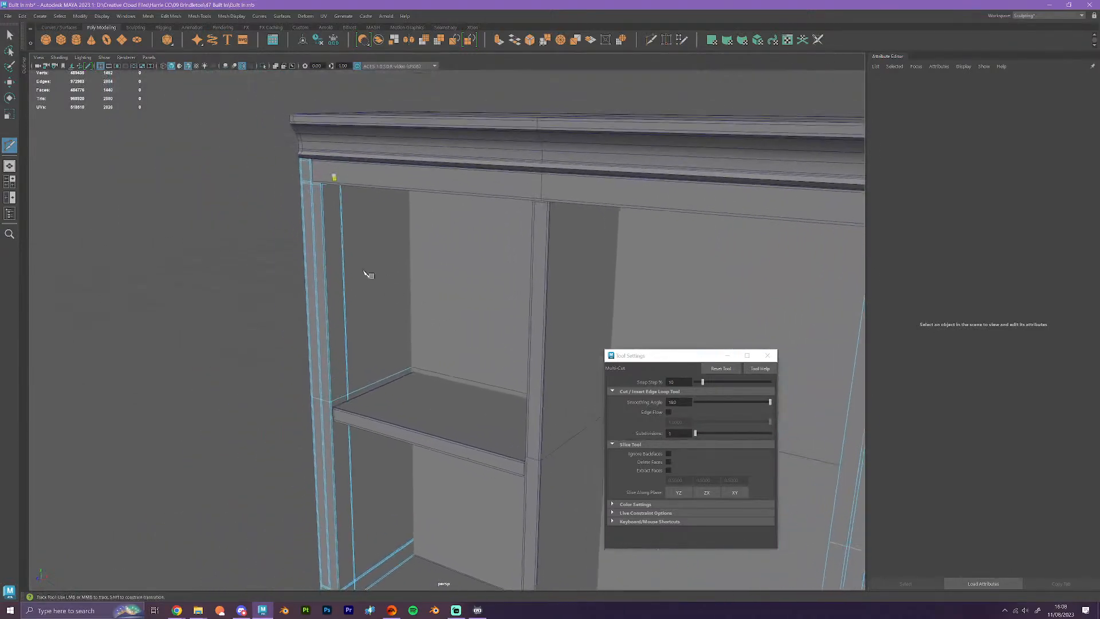
left_click(319, 221)
left_click_drag(319, 221, 434, 377, "alt")
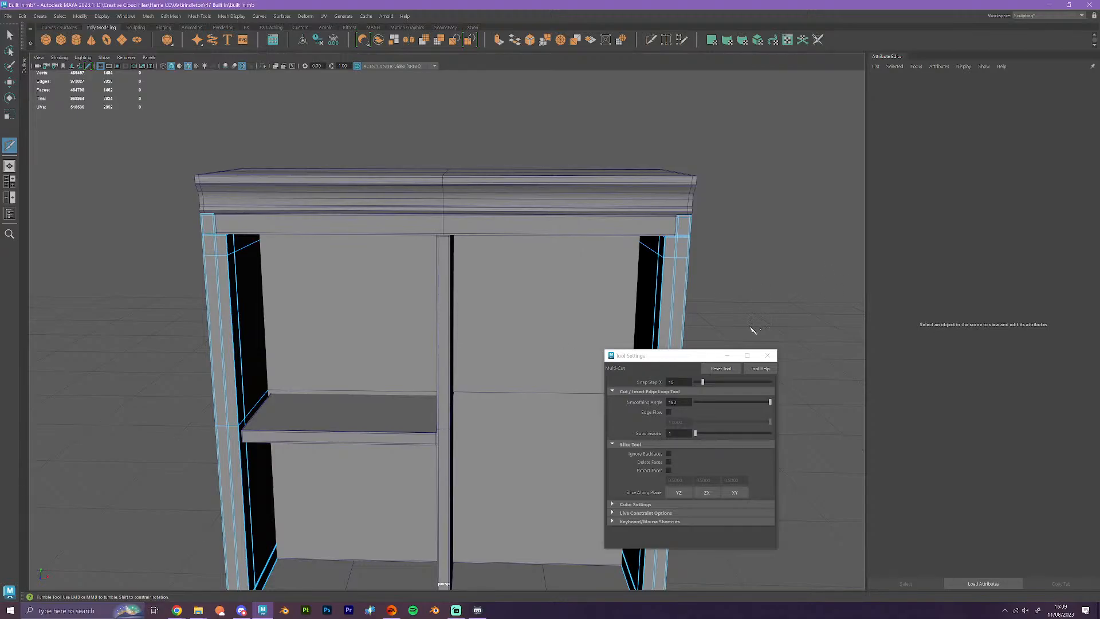
left_click_drag(708, 358, 869, 326)
key("w")
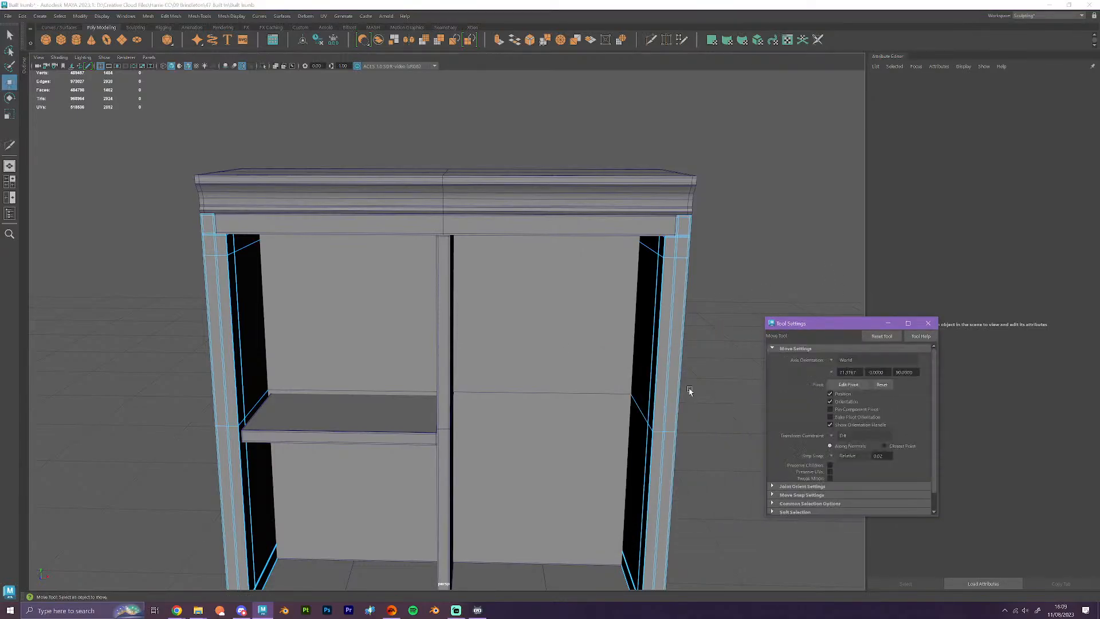
right_click_drag(675, 345, 712, 335)
left_click(712, 497)
- Turn off step snapping for the Scale tool and try to scale the shelf's top front edge along X
left_click_drag(712, 497, 682, 530, "alt")
middle_click_drag(681, 530, 656, 366, "alt")
scroll(624, 393, "down", 2)
left_click_drag(623, 393, 476, 355, "alt")
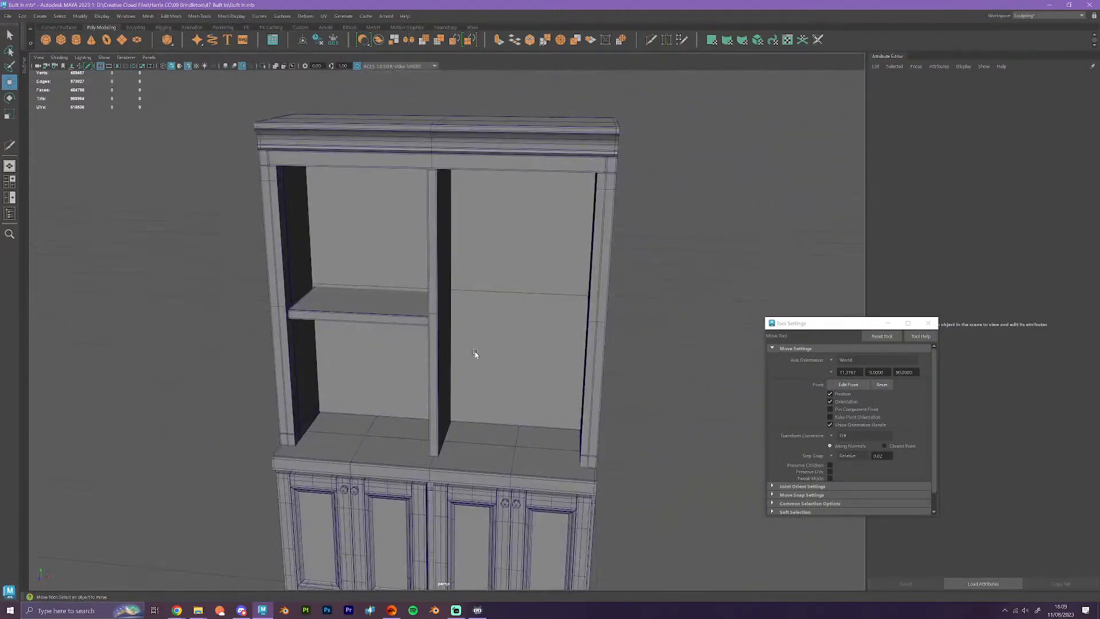
middle_click_drag(476, 356, 621, 322, "alt")
left_click(578, 305)
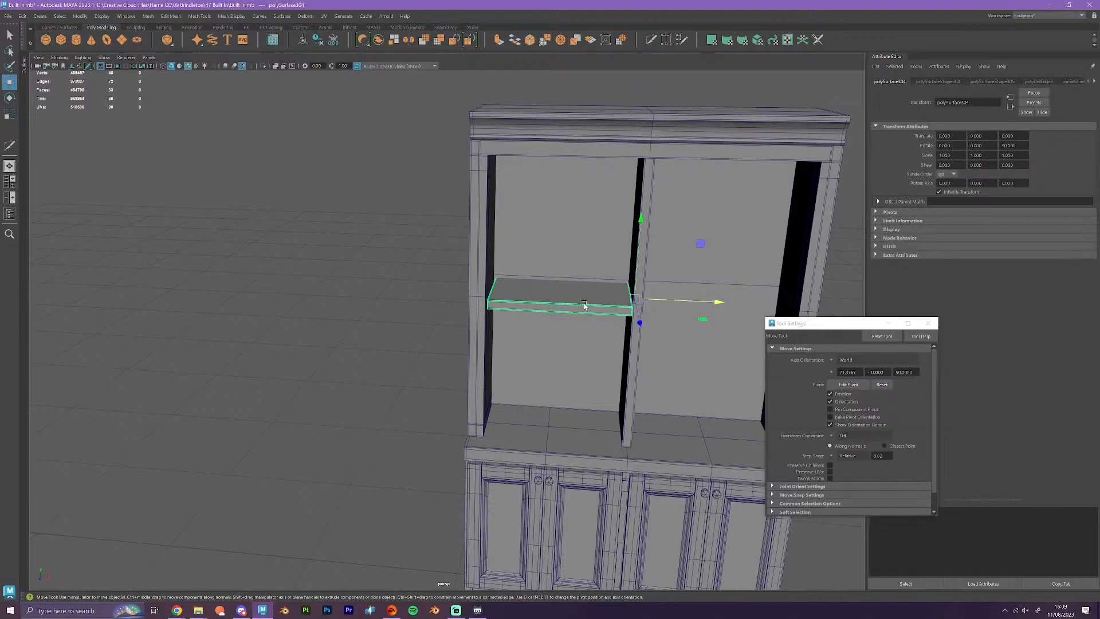
scroll(672, 285, "up", 5)
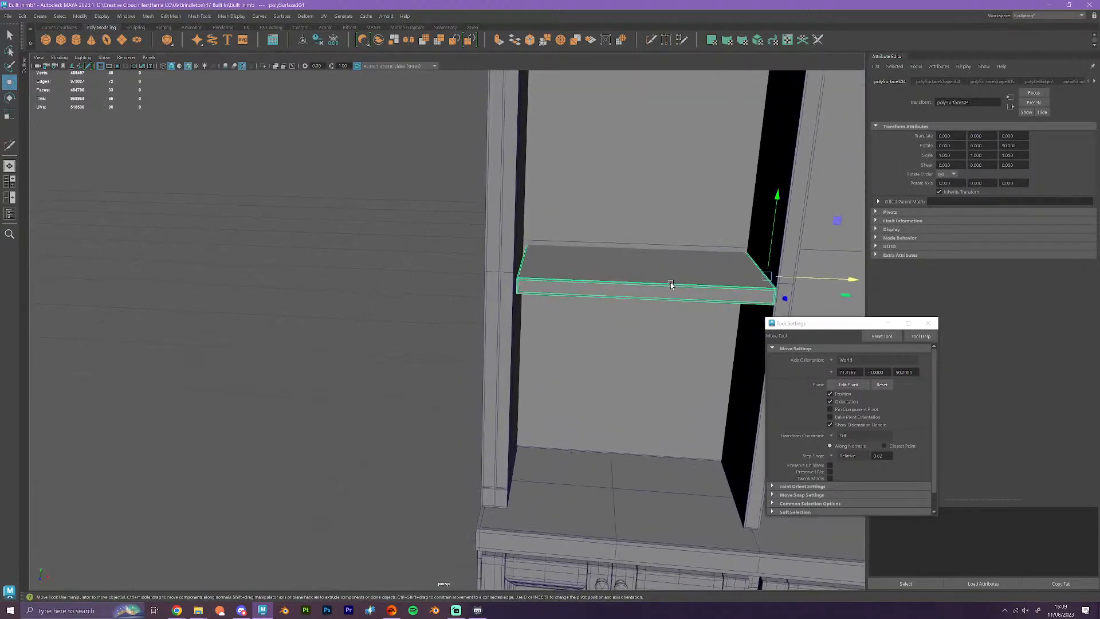
middle_click_drag(616, 293, 530, 322, "alt")
scroll(529, 321, "up", 2)
right_click_drag(511, 266, 467, 269)
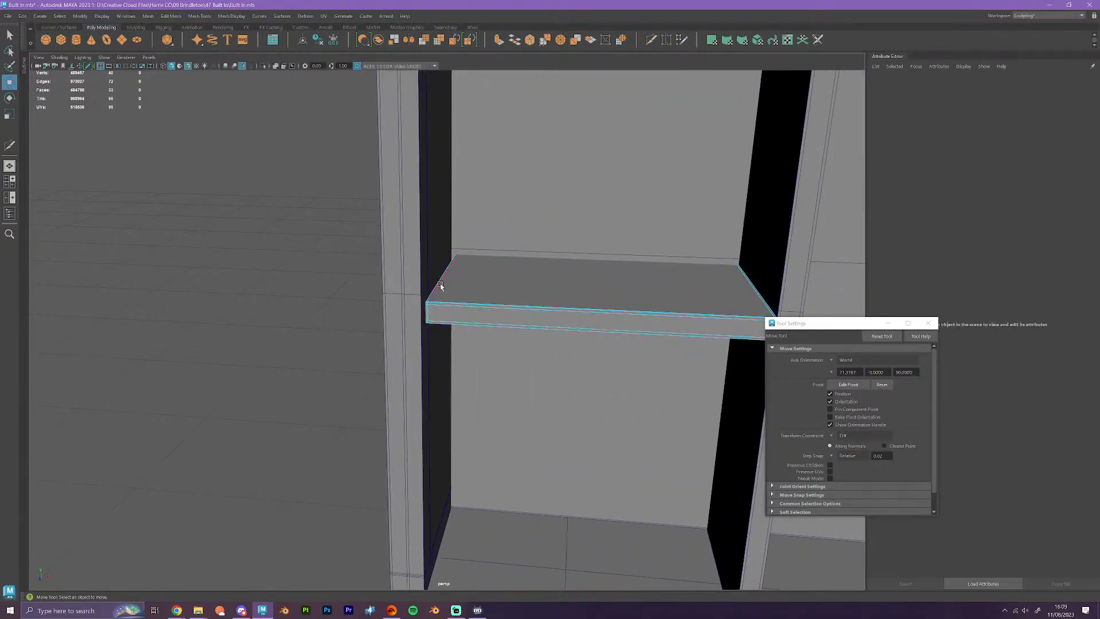
left_click(447, 286)
left_click(676, 313)
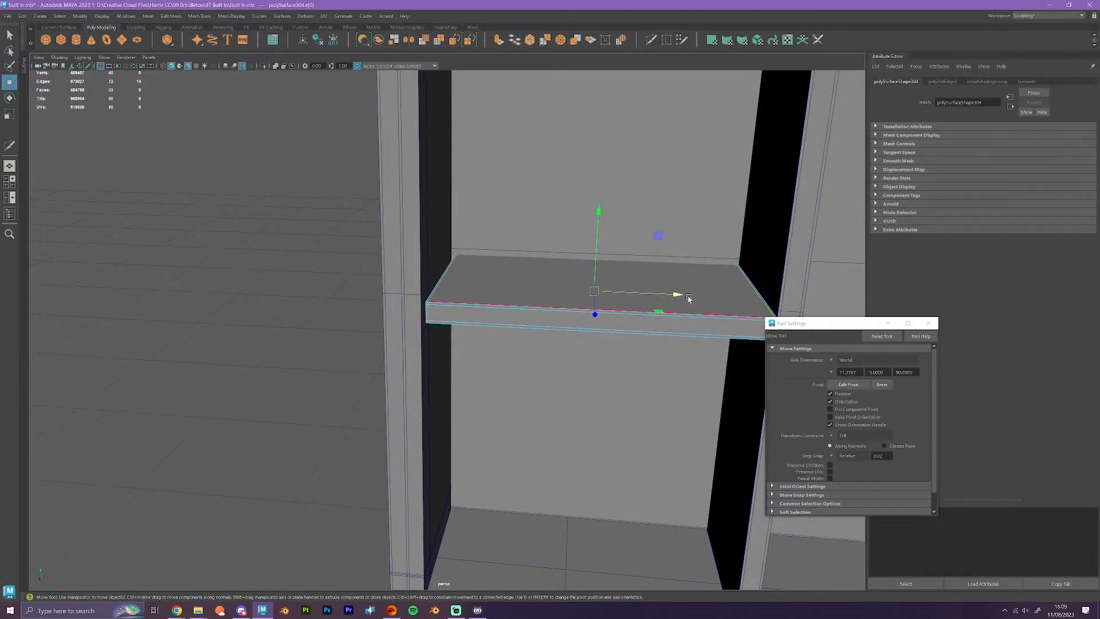
key("r")
left_click_drag(687, 295, 670, 294)
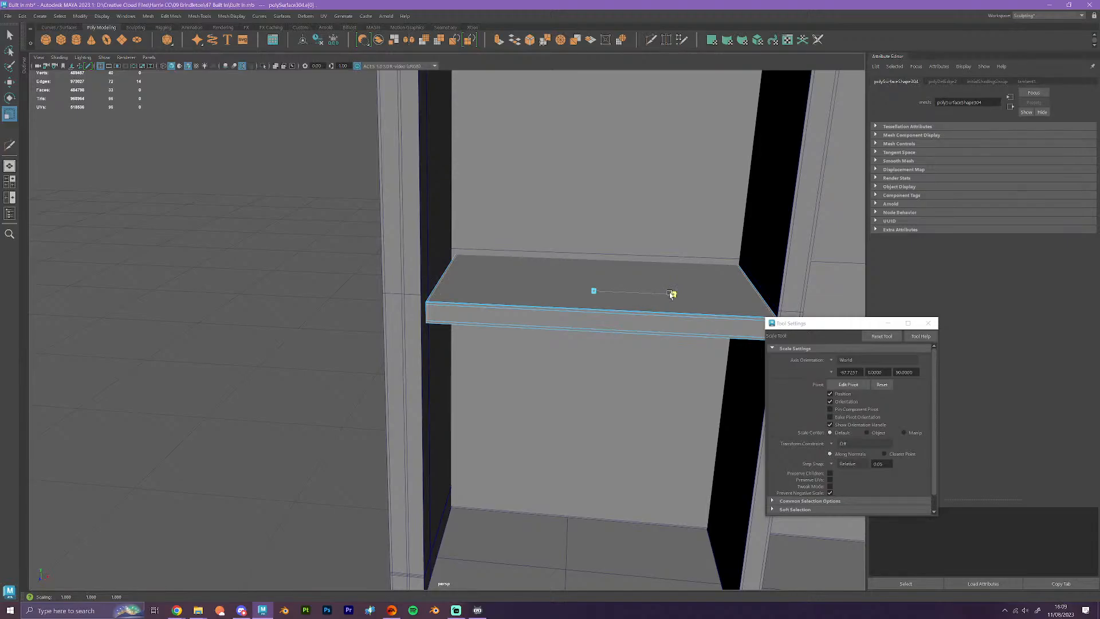
left_click(845, 463)
left_click(840, 462)
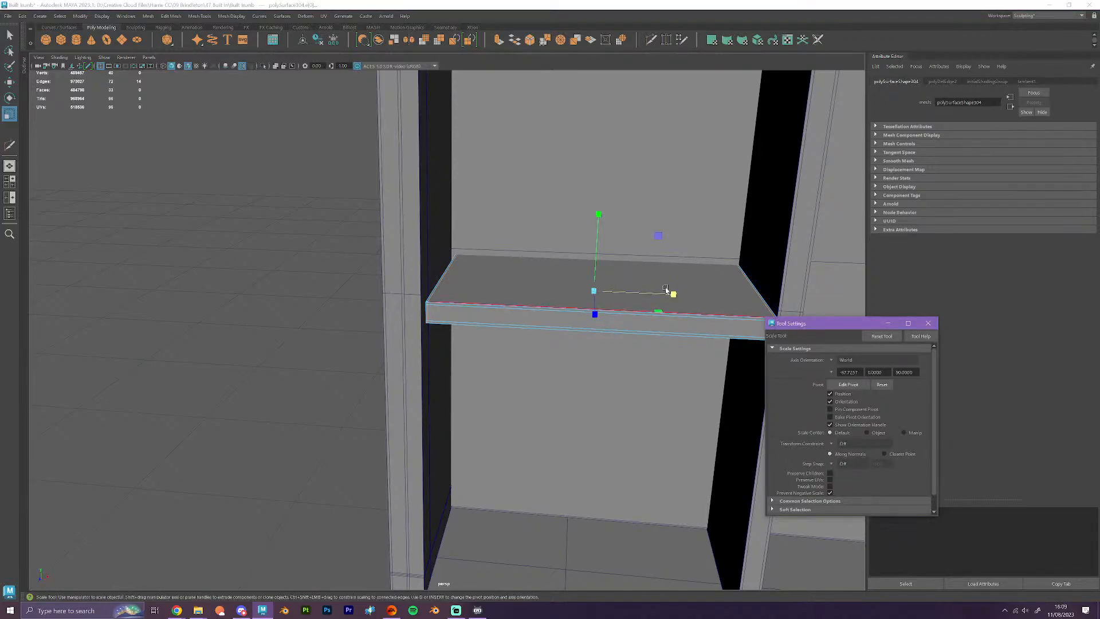
mouse_move(666, 289)
left_mouse_down()
mouse_move(673, 294)
mouse_move(659, 290)
left_mouse_up()
middle_click_drag(659, 290, 590, 294, "alt")
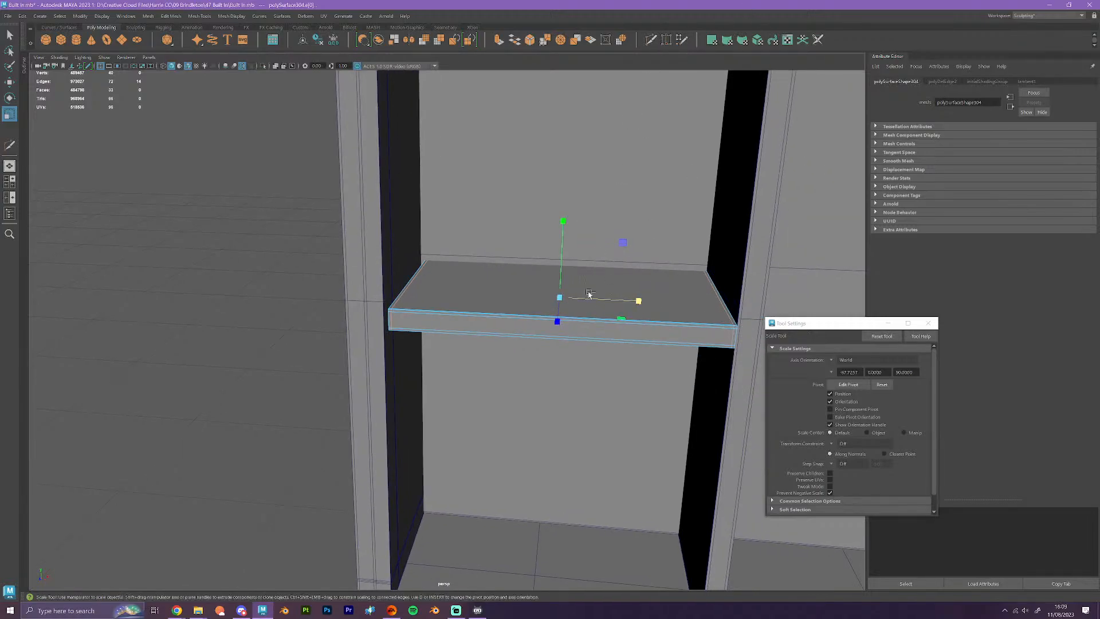
- Insert an edge loop across the middle of the shelf
key("ctrl+shift+x")
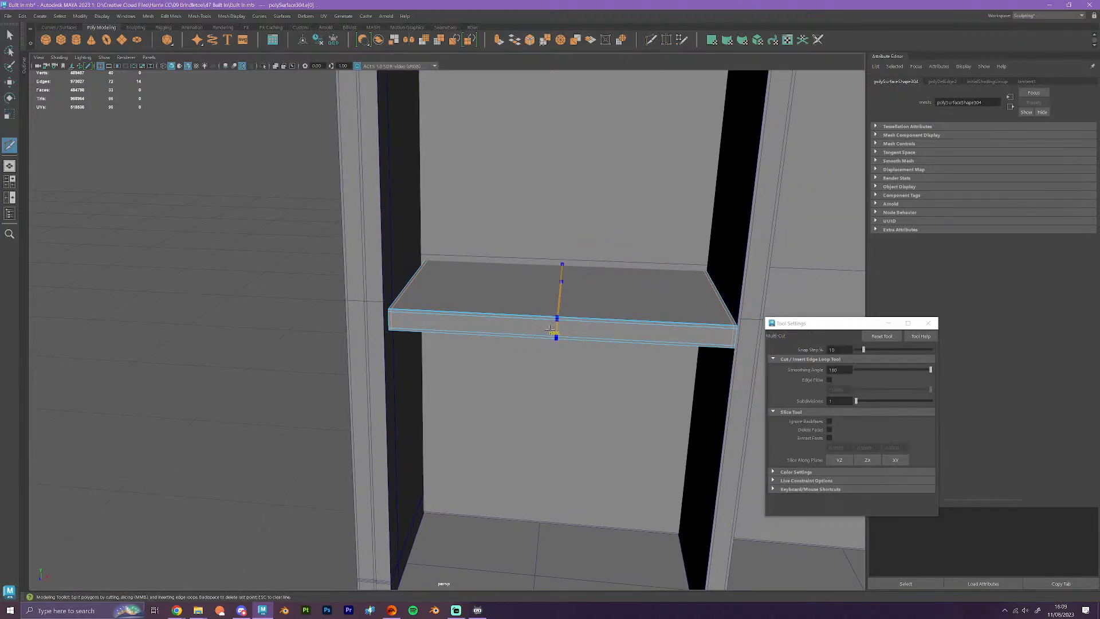
left_click(559, 332, "ctrl")
key("w")
- Select the vertices at the shelf's left end and snap their move pivot to the top front corner vertex
left_click_drag(687, 314, 682, 329, "alt")
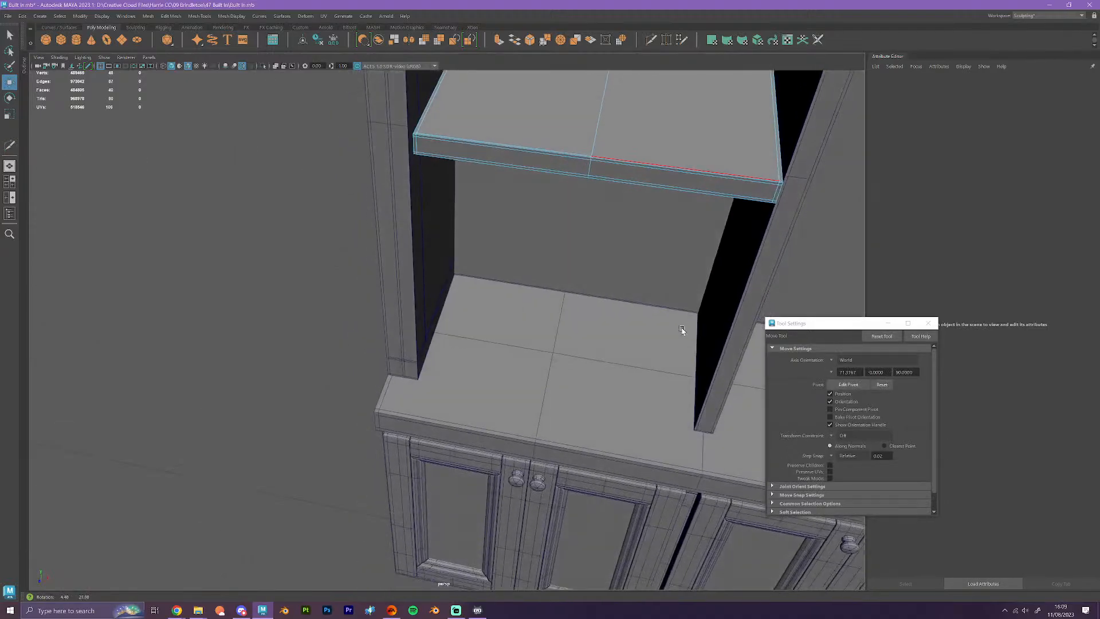
middle_click_drag(658, 223, 617, 478, "alt")
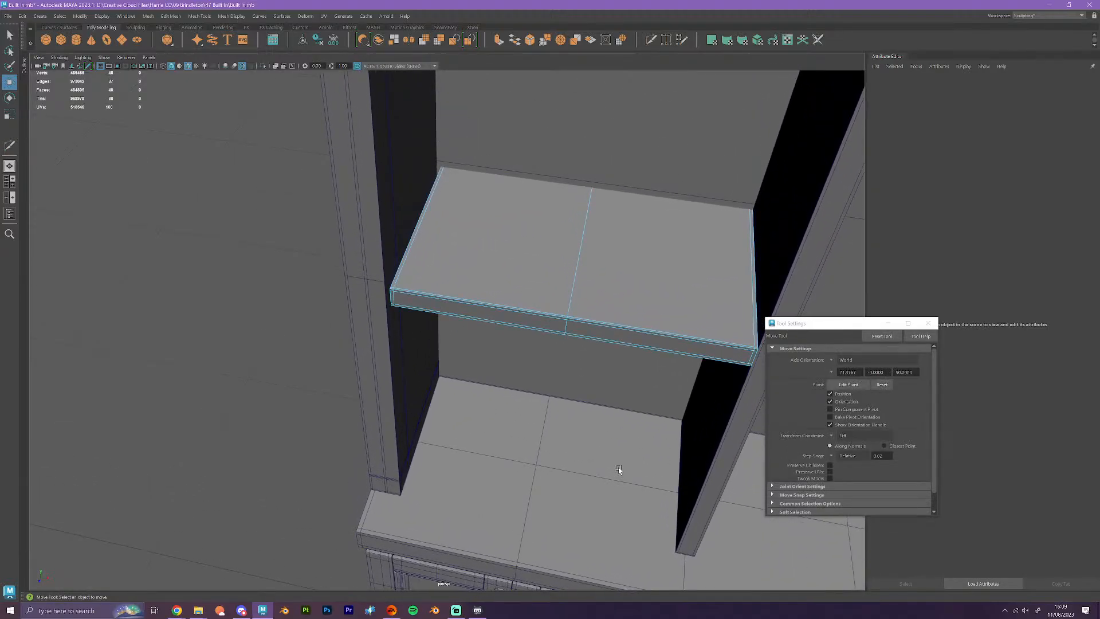
right_click_drag(480, 283, 451, 284)
left_click_drag(481, 366, 451, 359, "alt")
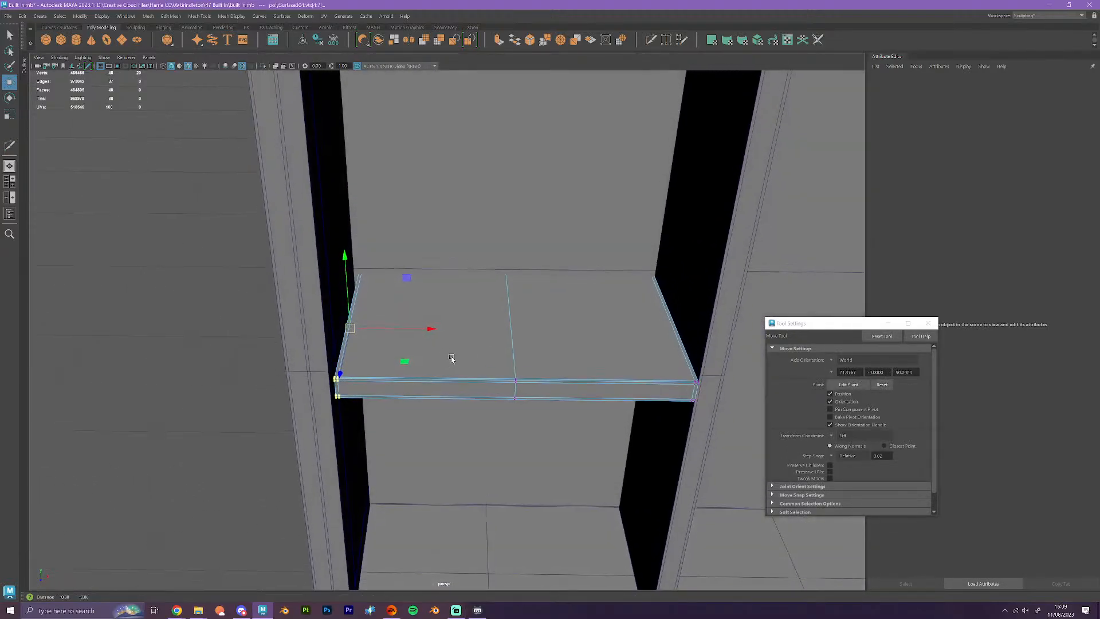
middle_click_drag(452, 359, 491, 310, "alt")
left_click_drag(461, 403, 354, 159)
left_click_drag(444, 350, 494, 297, "alt")
scroll(495, 296, "up", 5)
key("d")
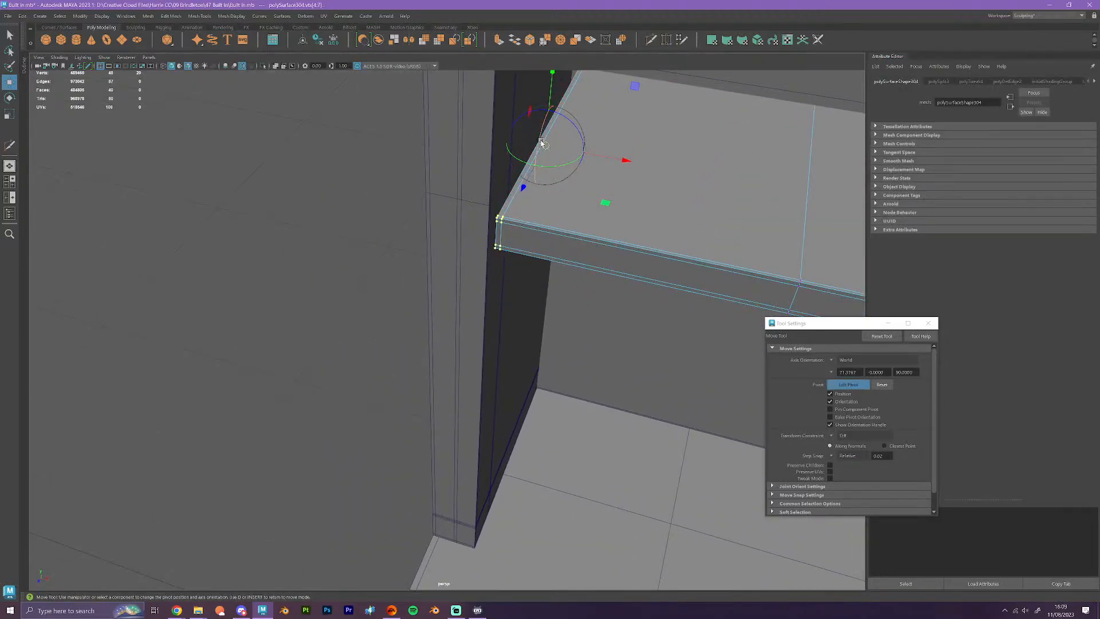
left_click(498, 220)
key("d")
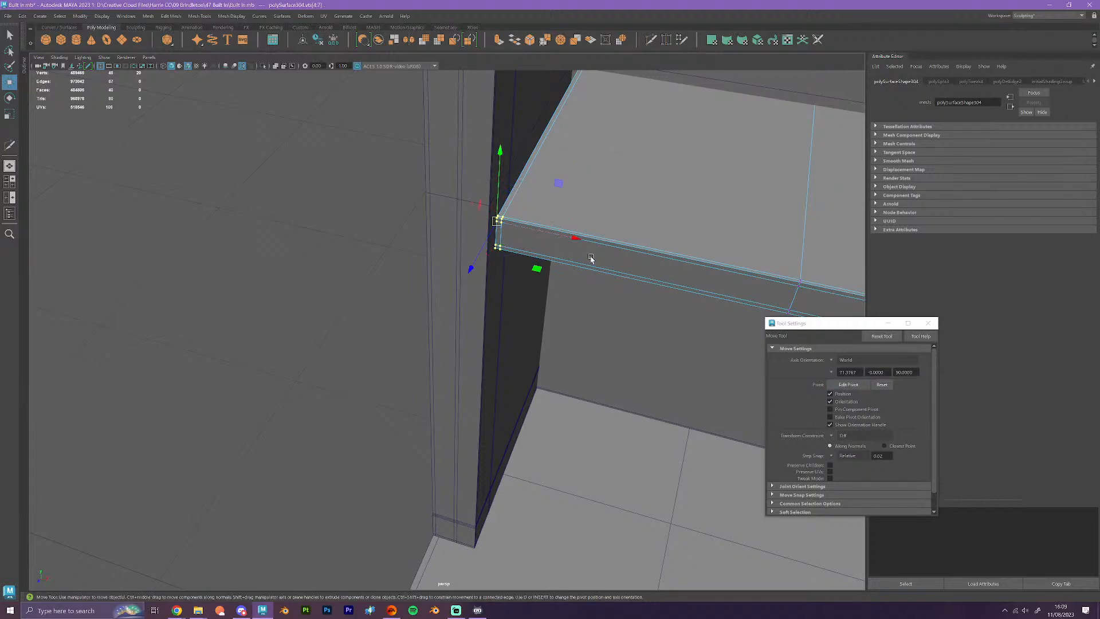
- Align the shelf's left-end vertices with the inner face of the left side frame along X
left_click_drag(577, 239, 475, 527, "ctrl+shift")
middle_click_drag(609, 401, 483, 361, "alt")
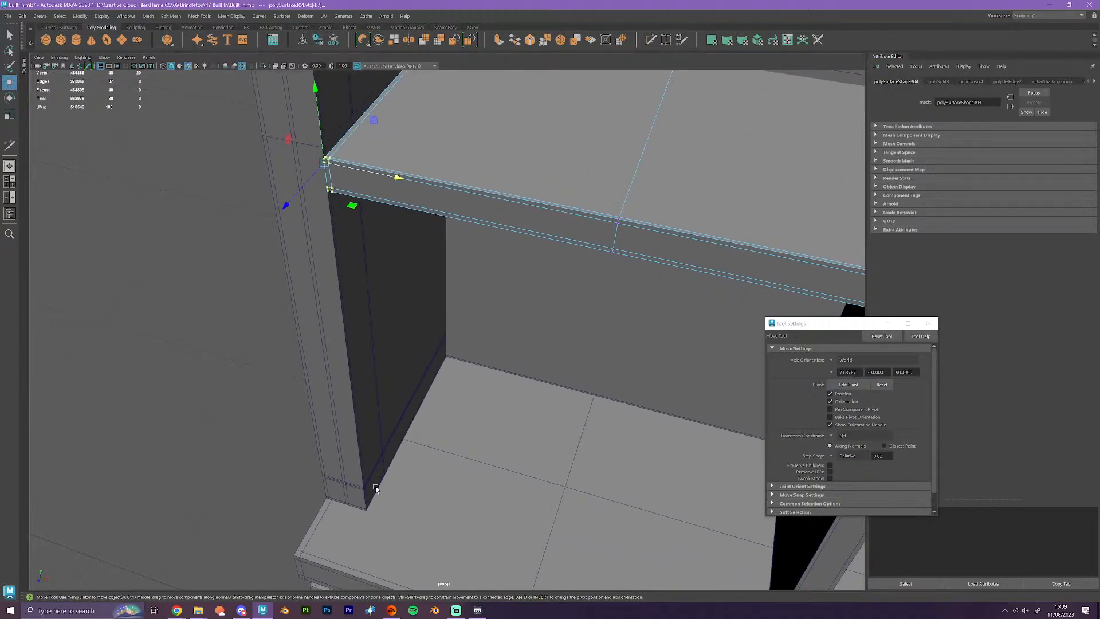
left_click_drag(466, 448, 433, 450, "alt")
middle_click_drag(550, 464, 450, 457, "alt")
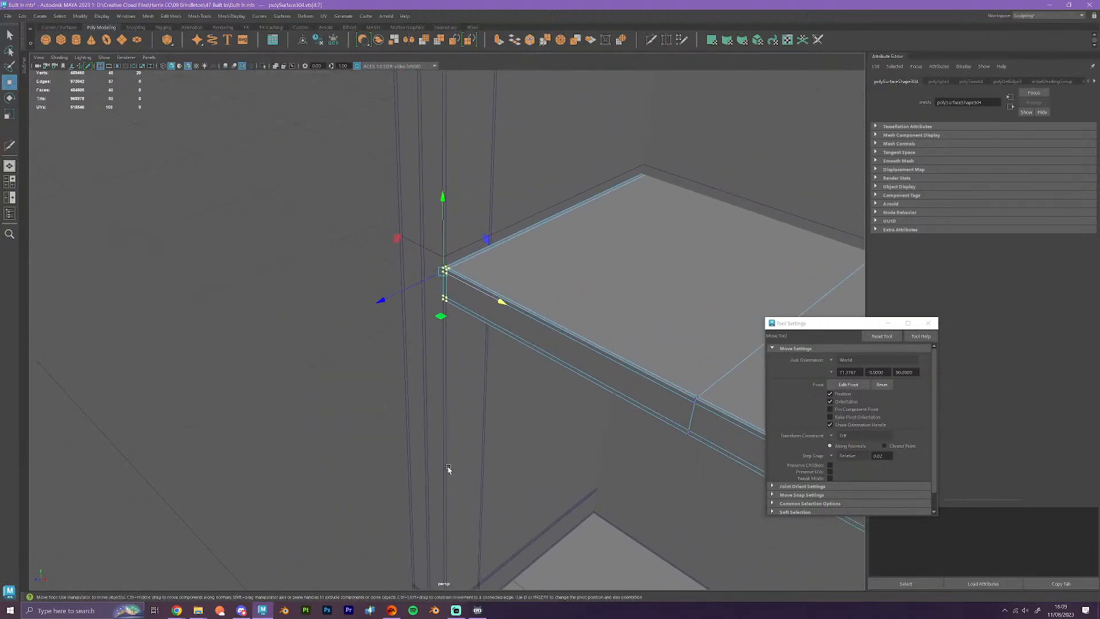
left_click_drag(449, 469, 376, 378, "alt")
middle_click_drag(376, 378, 585, 426, "alt")
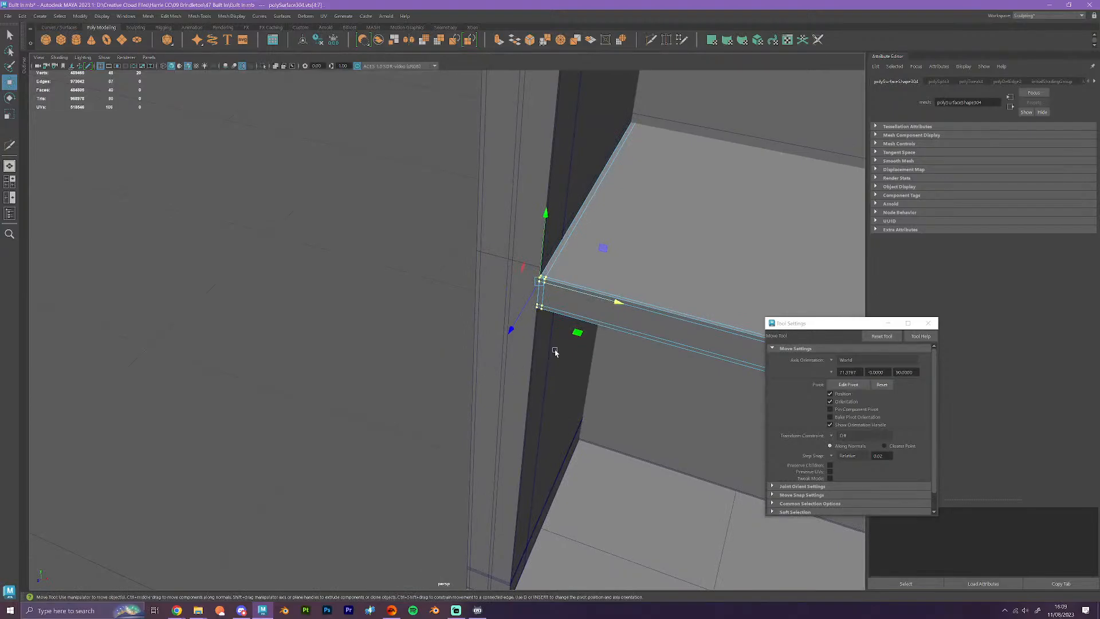
right_click_drag(595, 286, 638, 268)
- Select the vertices at the shelf's right end and snap their move pivot to the top front corner vertex
scroll(637, 299, "down", 3)
left_click_drag(636, 299, 678, 342, "alt")
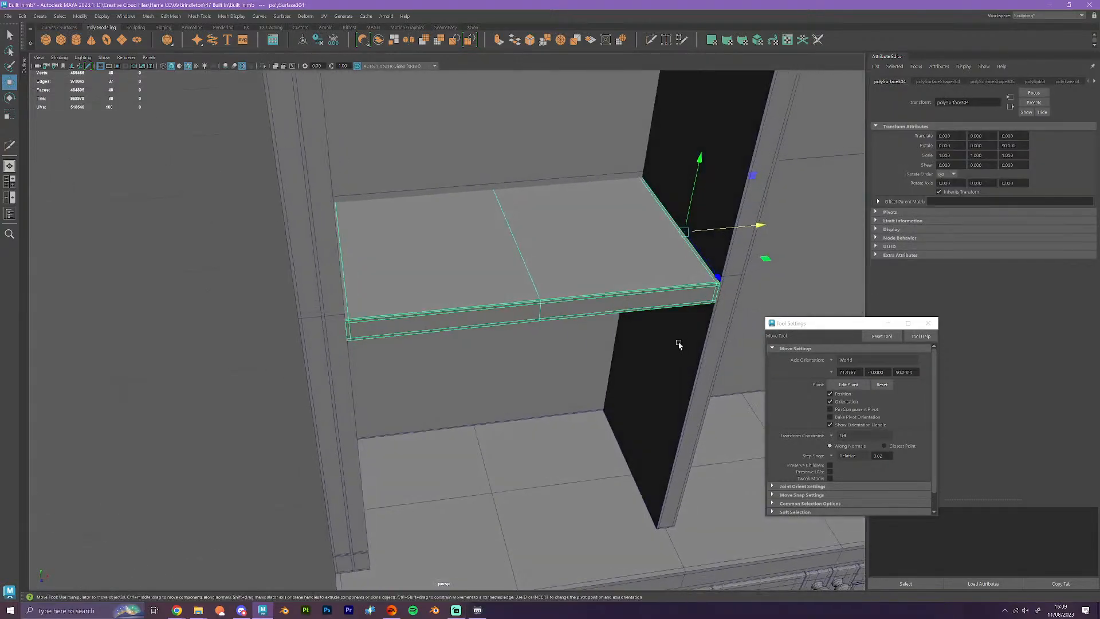
middle_click_drag(678, 343, 437, 376, "alt")
right_click_drag(385, 331, 341, 325)
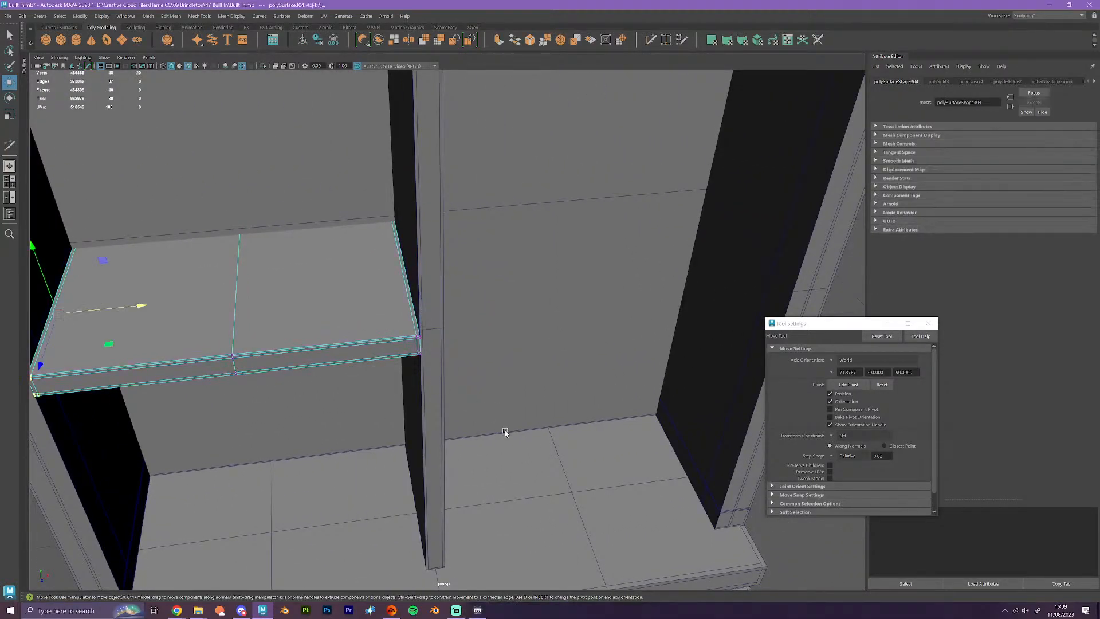
left_click_drag(507, 434, 337, 164)
left_click_drag(349, 218, 404, 267)
middle_click_drag(405, 267, 475, 294, "alt")
scroll(474, 295, "up", 4)
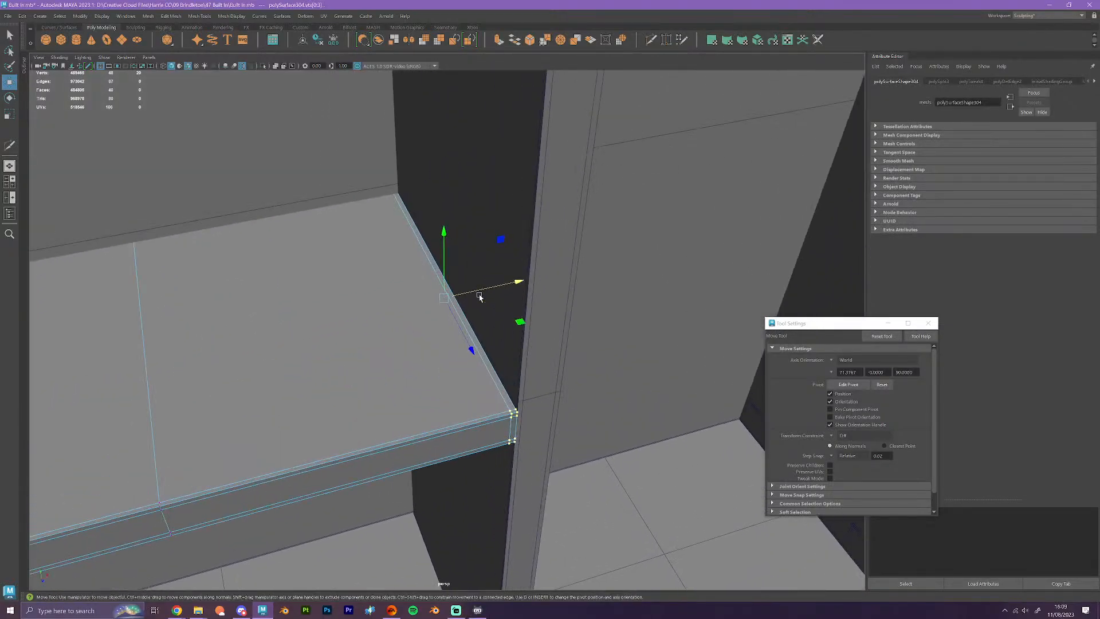
key("d")
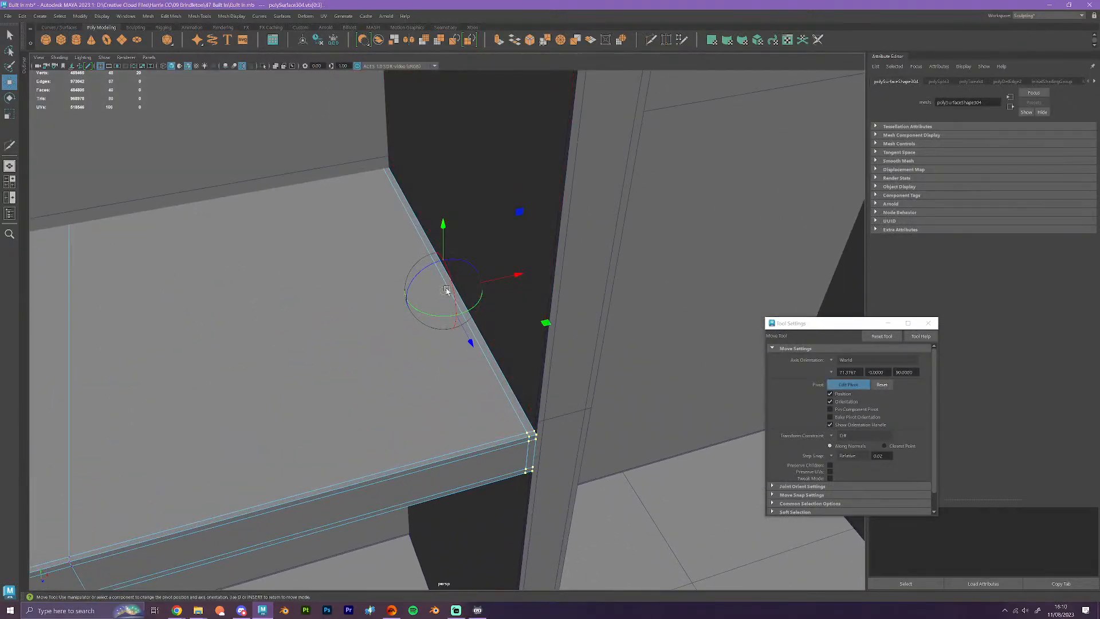
left_click_drag(444, 291, 536, 437)
key("d")
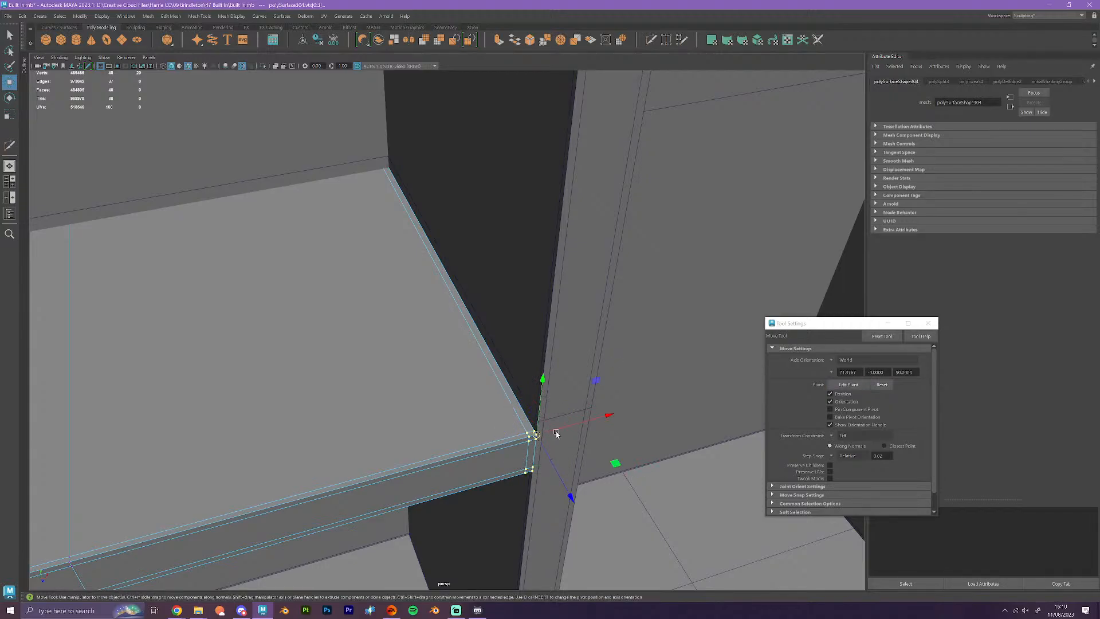
- Align the shelf's right-end vertices with the central divider along X, return to object mode and deselect the shelf
left_click(533, 434)
right_click_drag(441, 373, 483, 344)
scroll(478, 337, "down", 6)
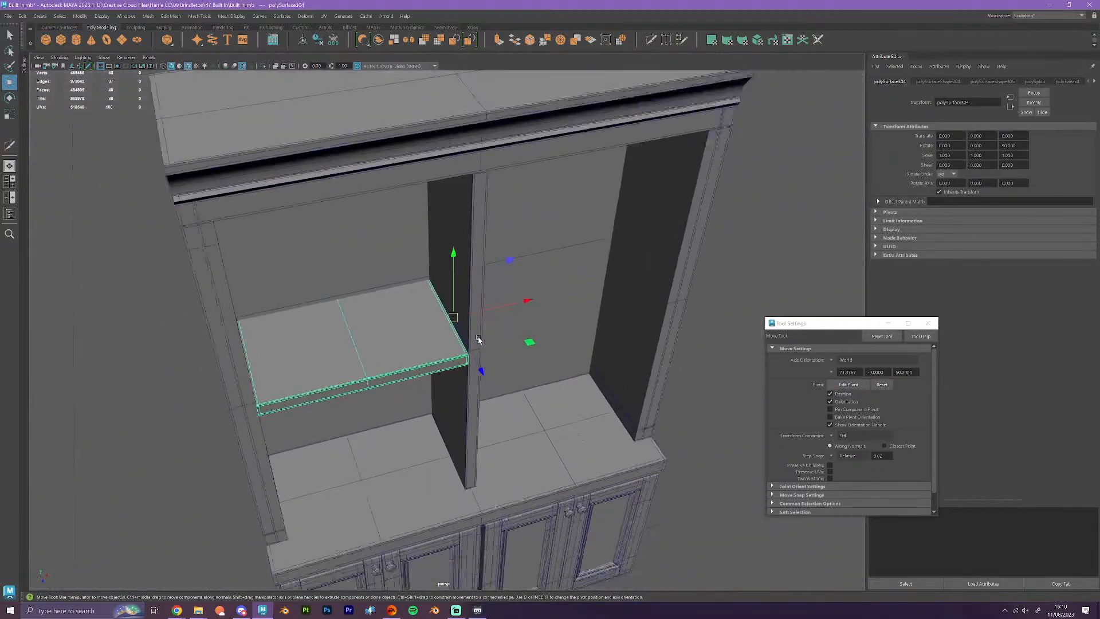
left_click_drag(477, 336, 522, 391, "alt")
scroll(621, 405, "down", 3)
left_click(650, 428)
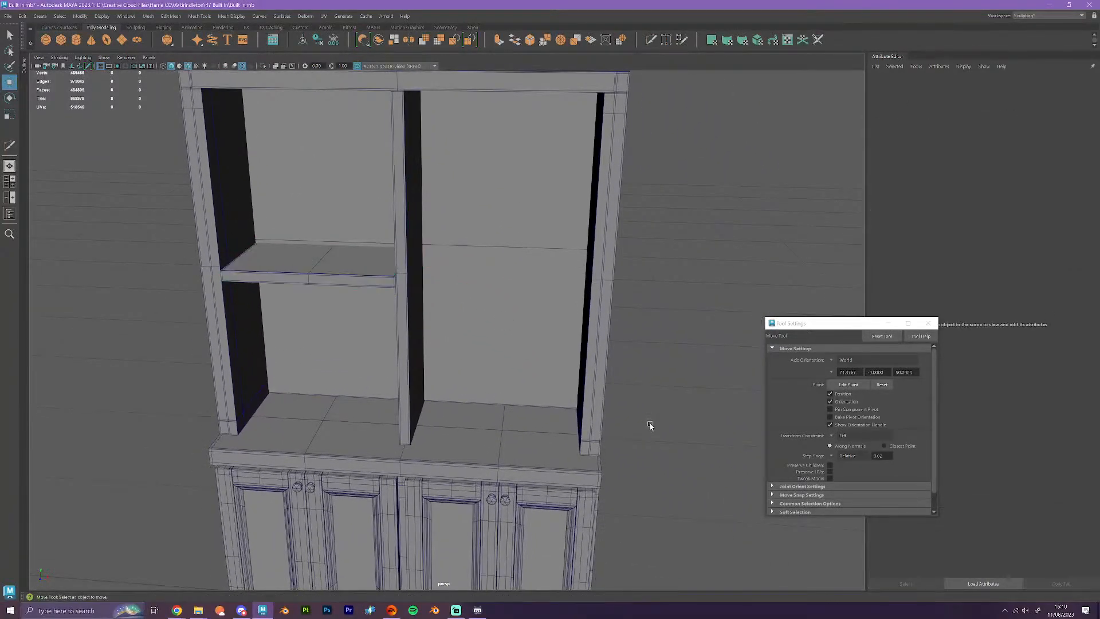
scroll(650, 425, "down", 3)
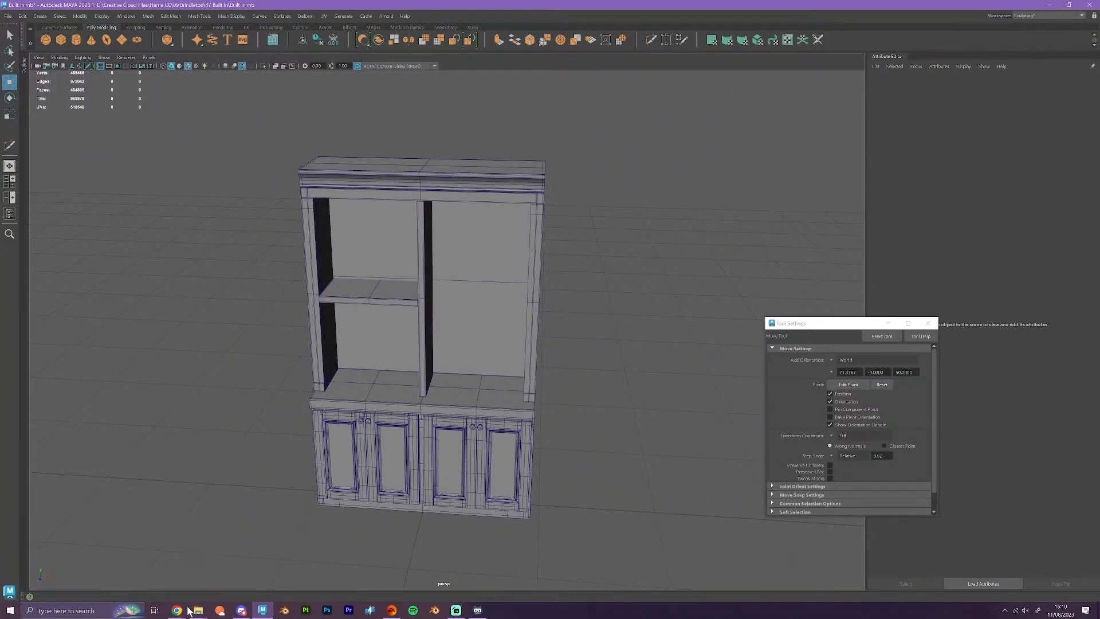
- Switch to Chrome to check the built-in shelving reference photo on Pinterest and return to Maya
mouse_move(201, 615)
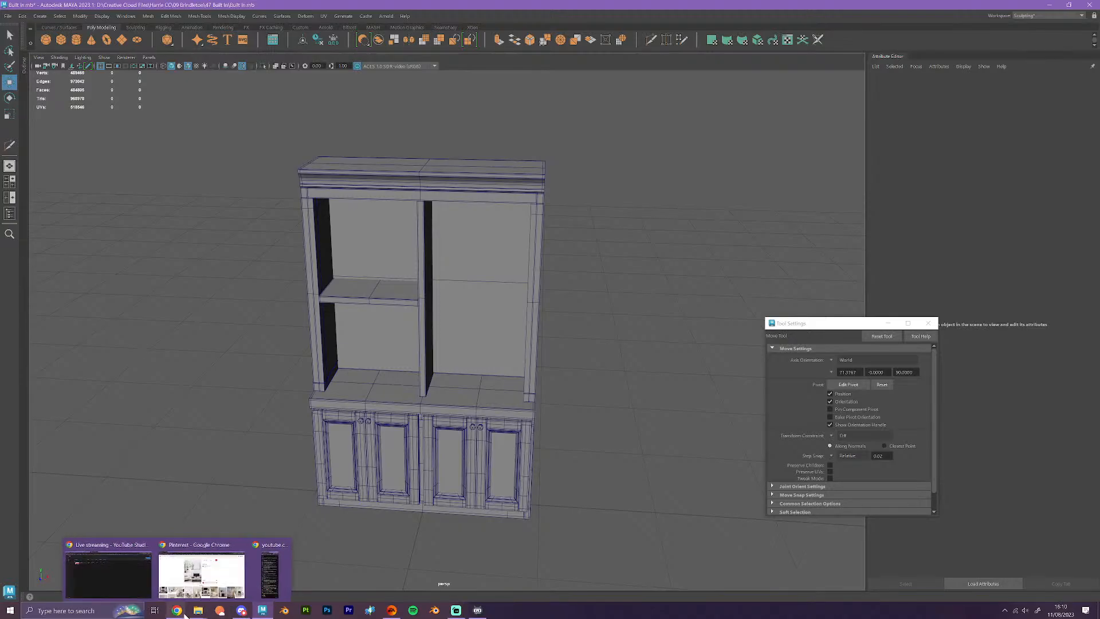
left_click(221, 573)
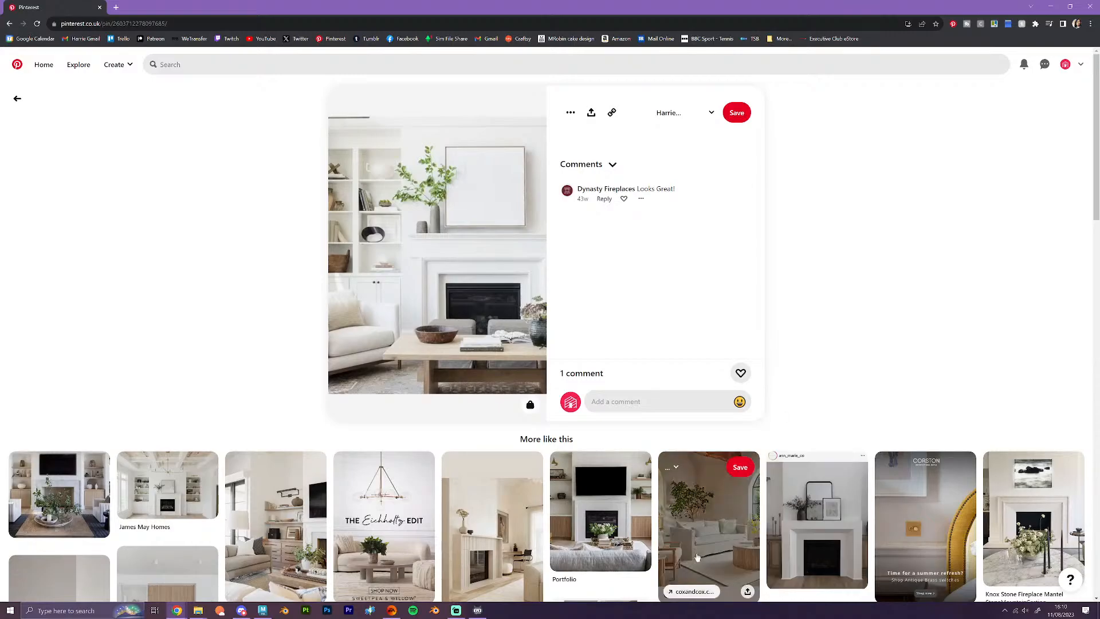
left_click(262, 612)
- Widen the central vertical divider in the front view by moving its left-side vertices outward along X
scroll(461, 338, "up", 5)
middle_click_drag(419, 304, 482, 292, "alt")
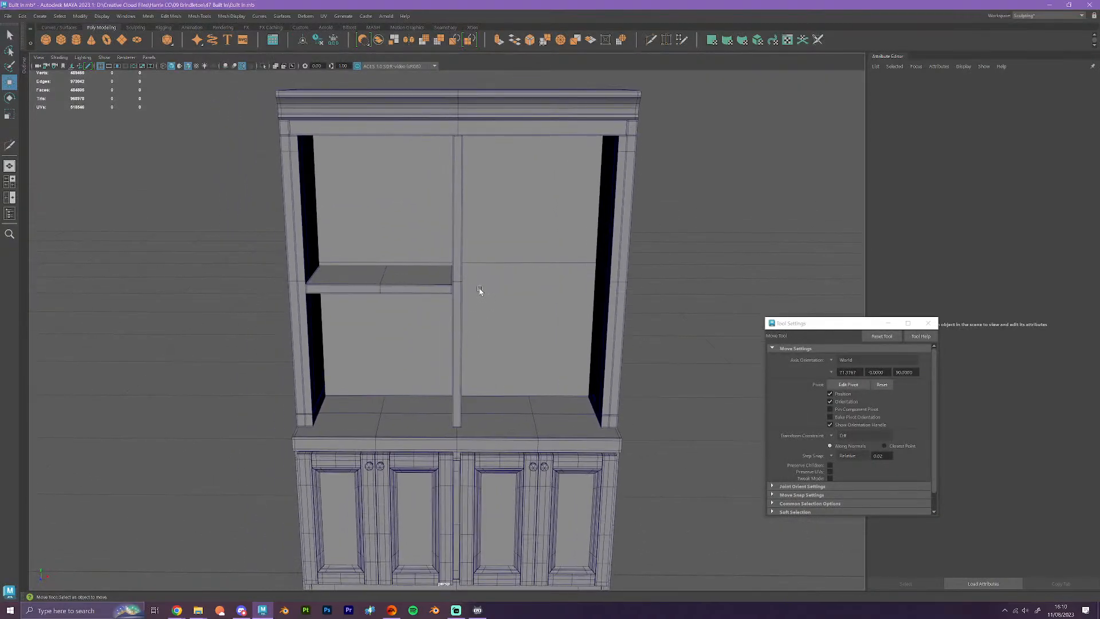
left_click(460, 247)
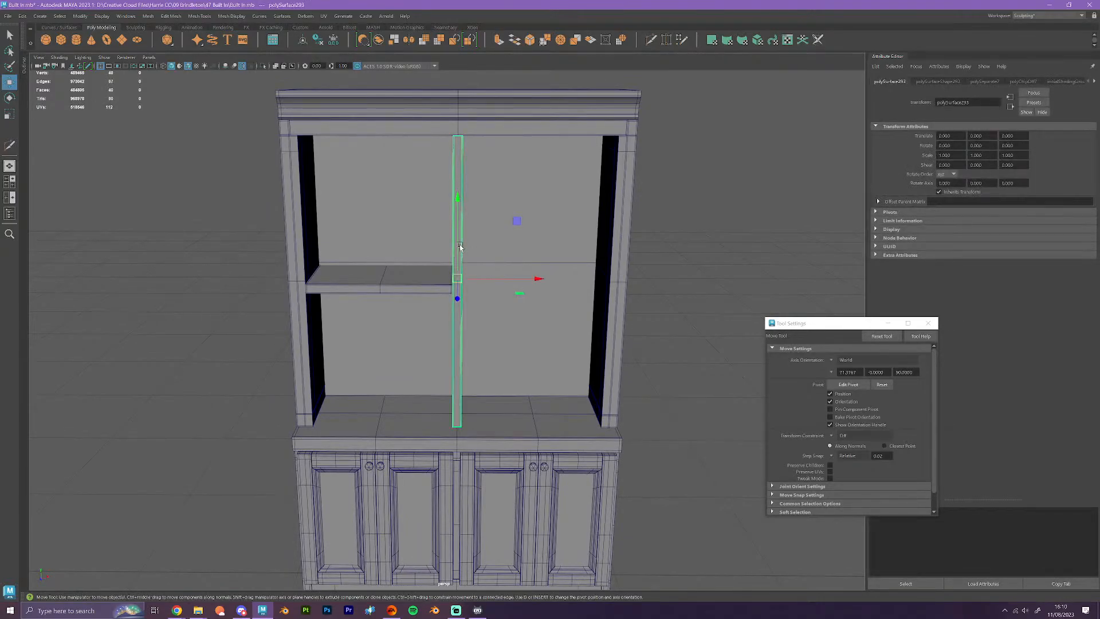
key("space")
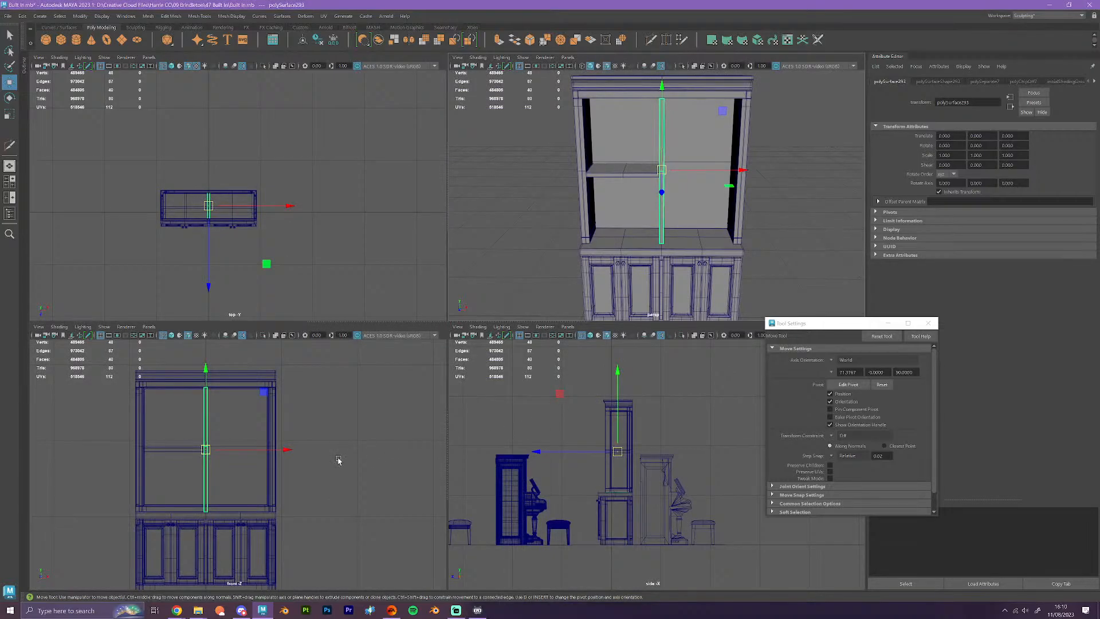
key("space")
scroll(364, 344, "up", 5)
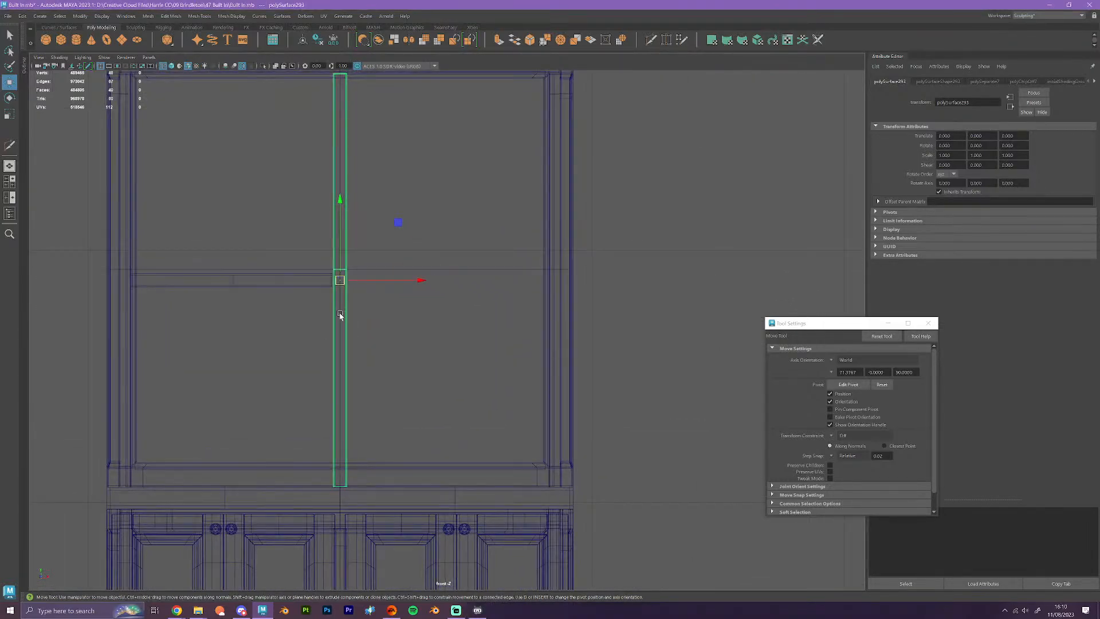
right_click_drag(340, 314, 309, 313)
middle_click_drag(394, 285, 410, 319, "alt")
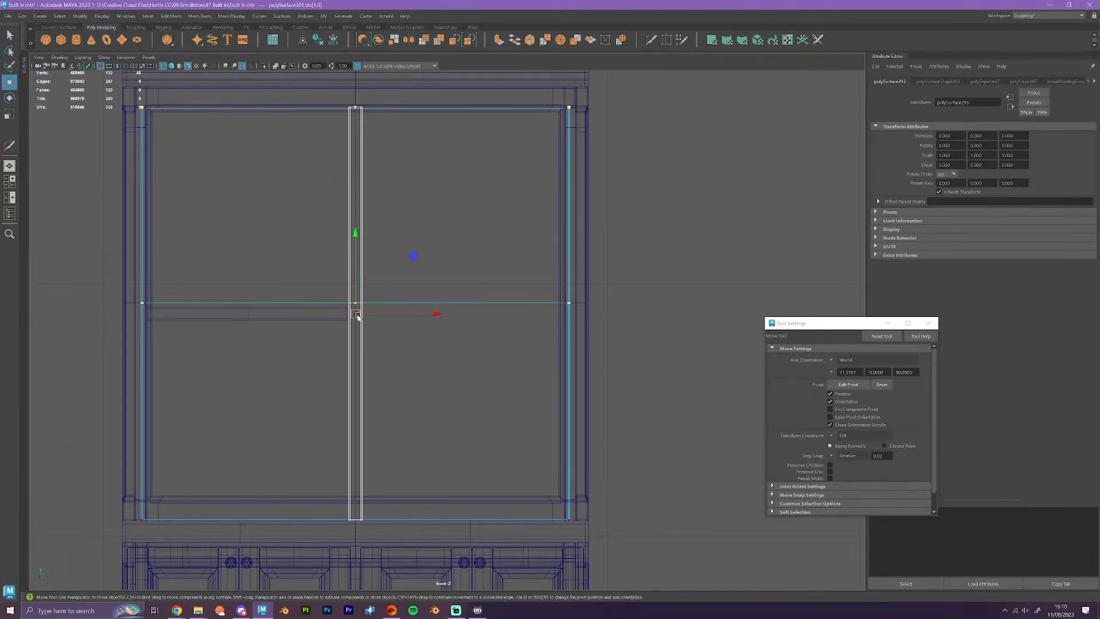
right_click_drag(357, 314, 320, 322)
left_click(592, 329)
left_click(361, 325)
left_click_drag(321, 96, 352, 537)
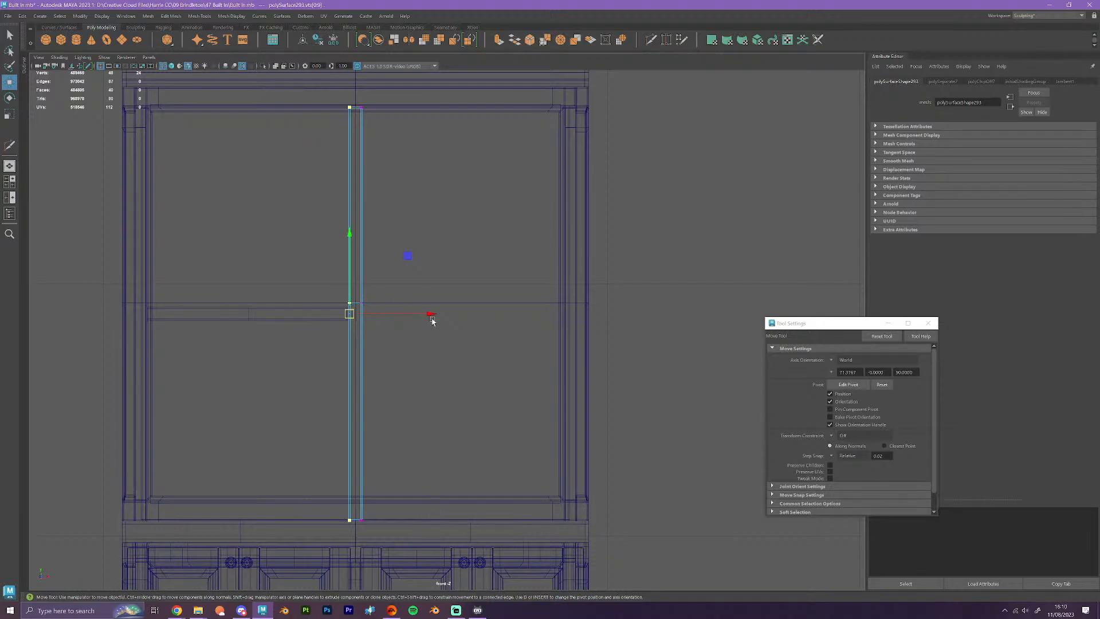
left_click_drag(431, 314, 431, 315)
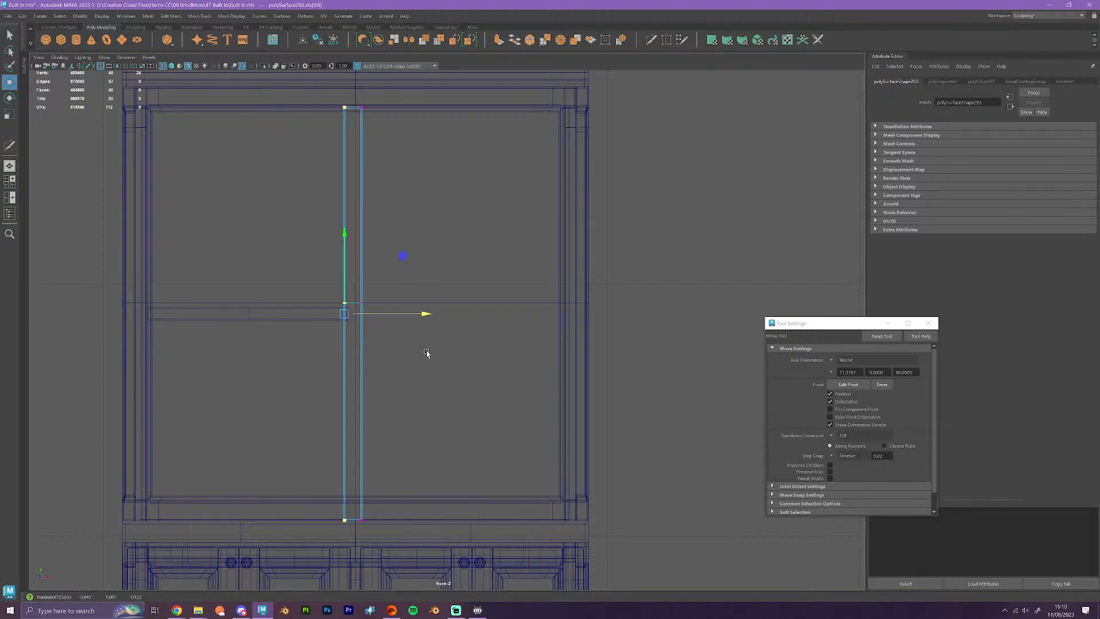
- Select all faces of the central divider in the perspective view and shift them right along X to recentre the divider
left_click_drag(416, 533, 354, 80)
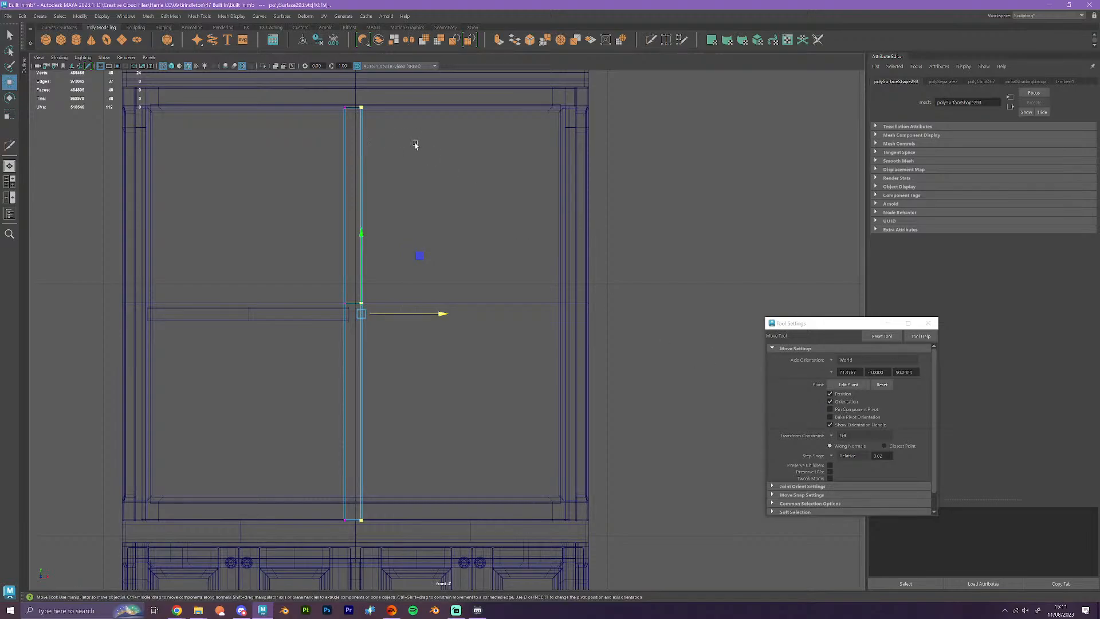
key("space")
key("space")
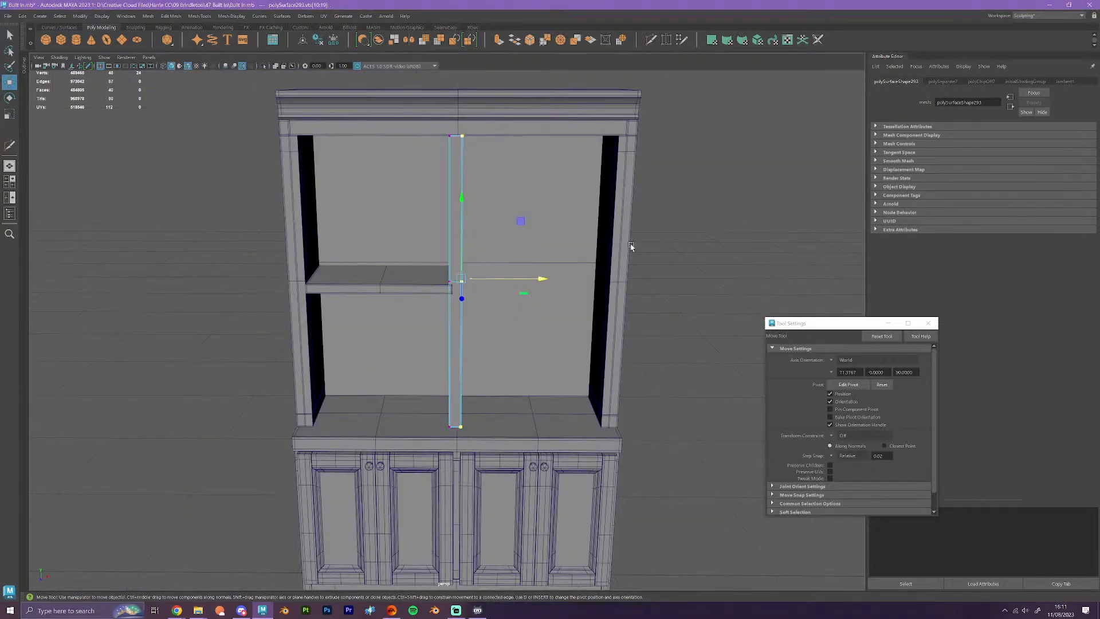
right_click_drag(457, 204, 457, 233)
double_click(456, 236)
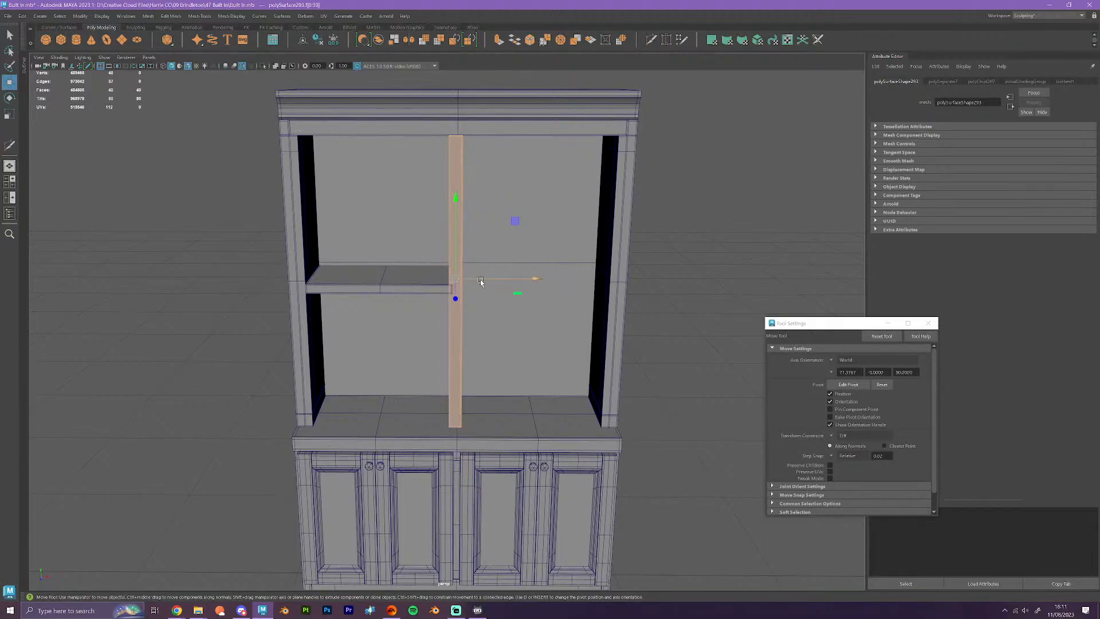
left_click_drag(481, 282, 490, 281)
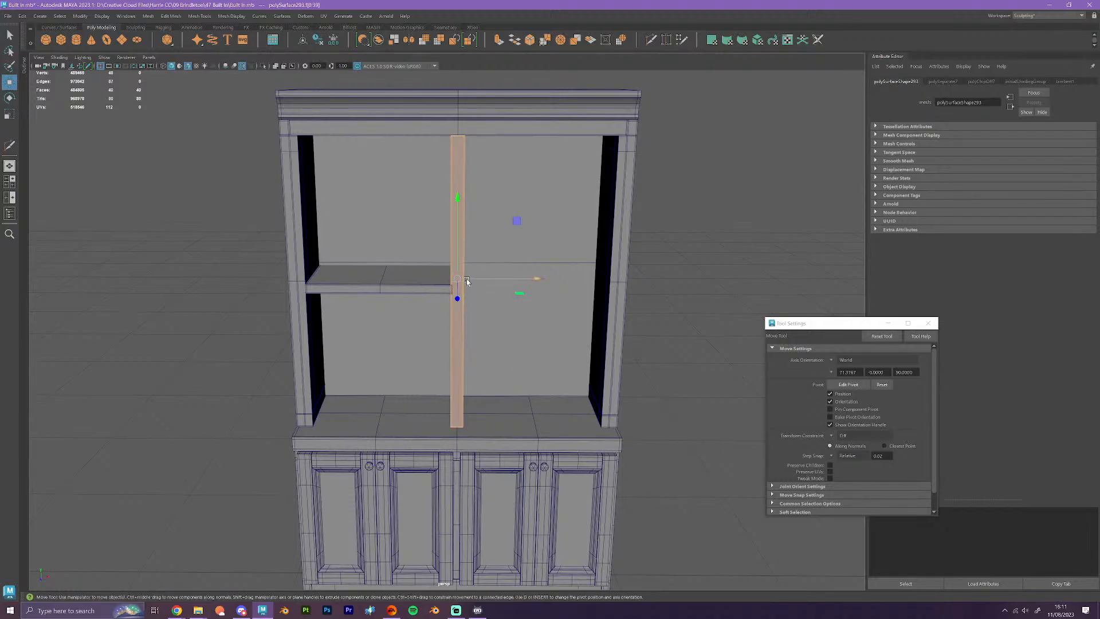
- Reselect the shelf's right-end vertices and snap their move pivot to the top front corner vertex
left_click(401, 278)
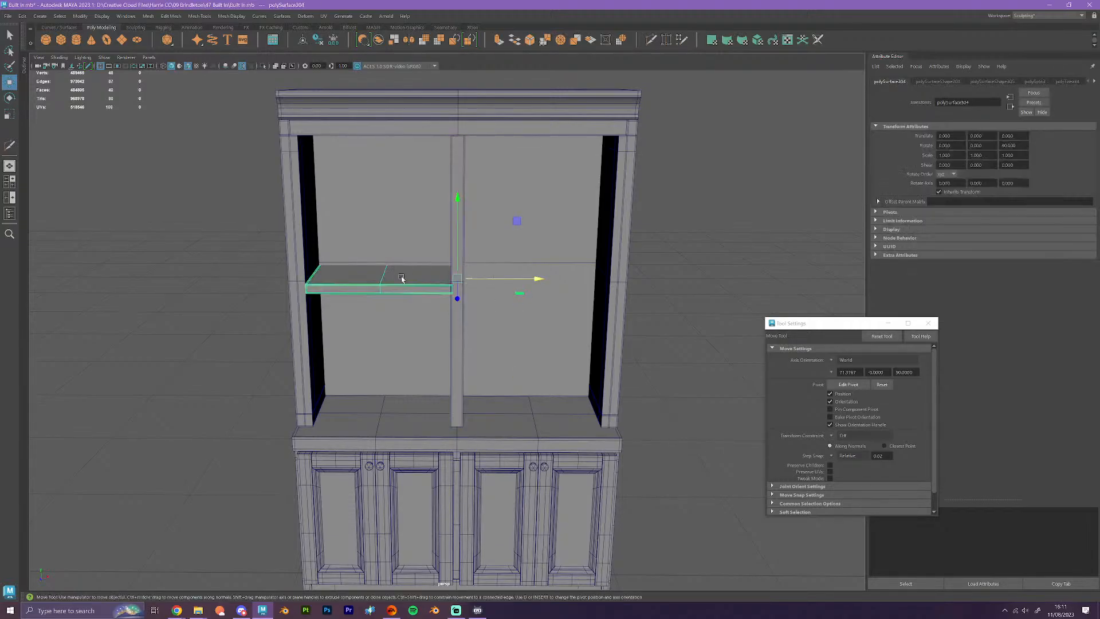
right_click_drag(401, 279, 356, 276)
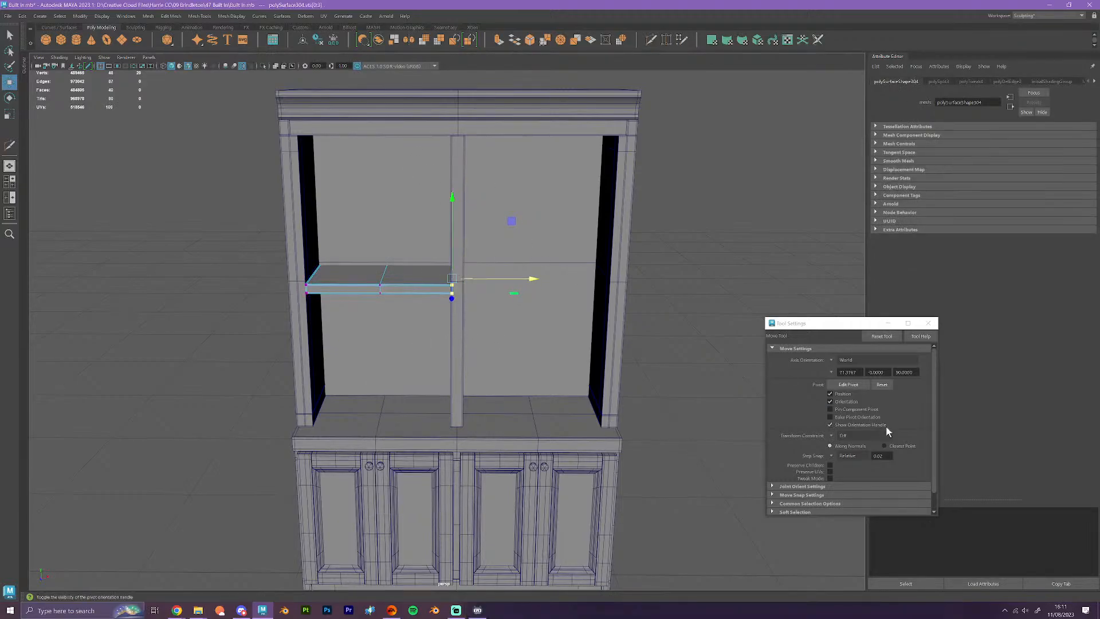
left_click(878, 455)
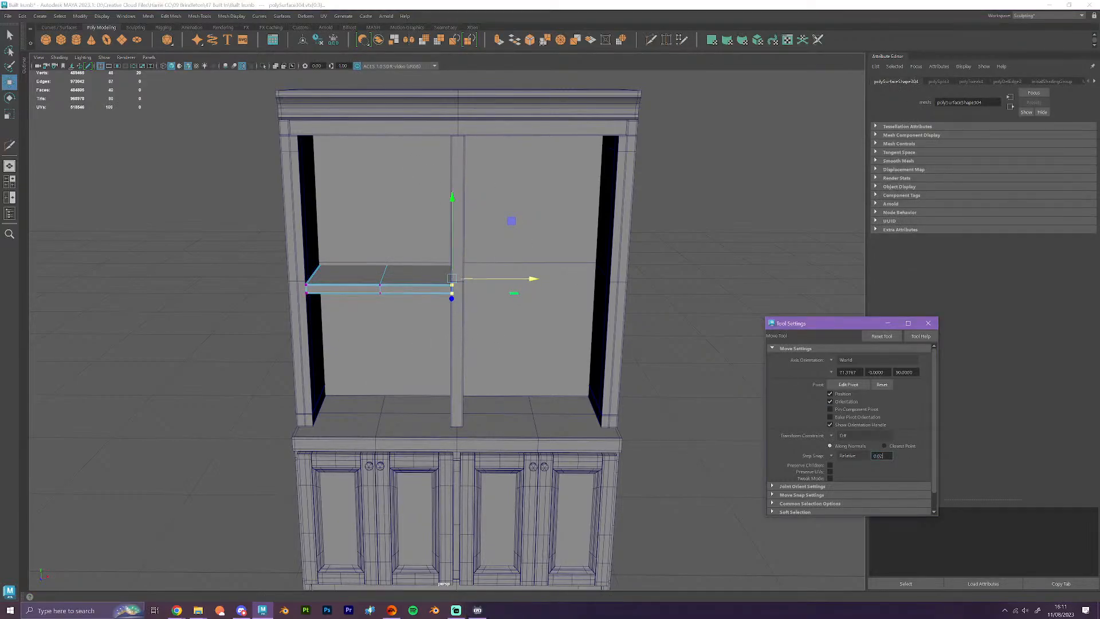
scroll(562, 302, "up", 6)
left_click_drag(562, 301, 454, 269, "alt")
middle_click_drag(455, 269, 479, 292, "alt")
scroll(479, 292, "up", 3)
key("d")
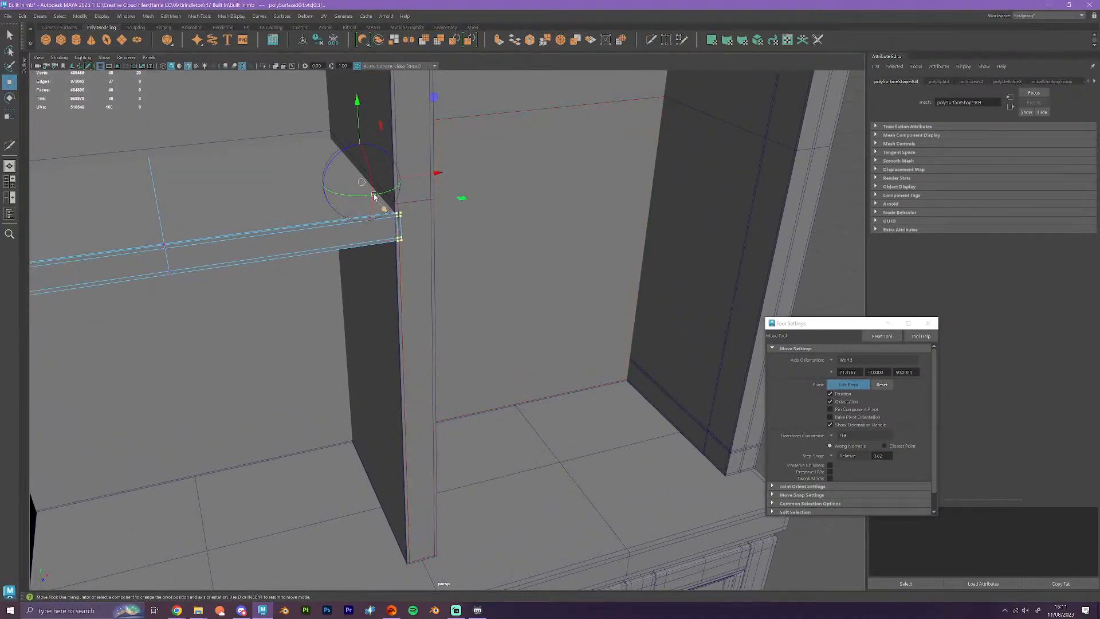
left_click_drag(363, 182, 394, 216)
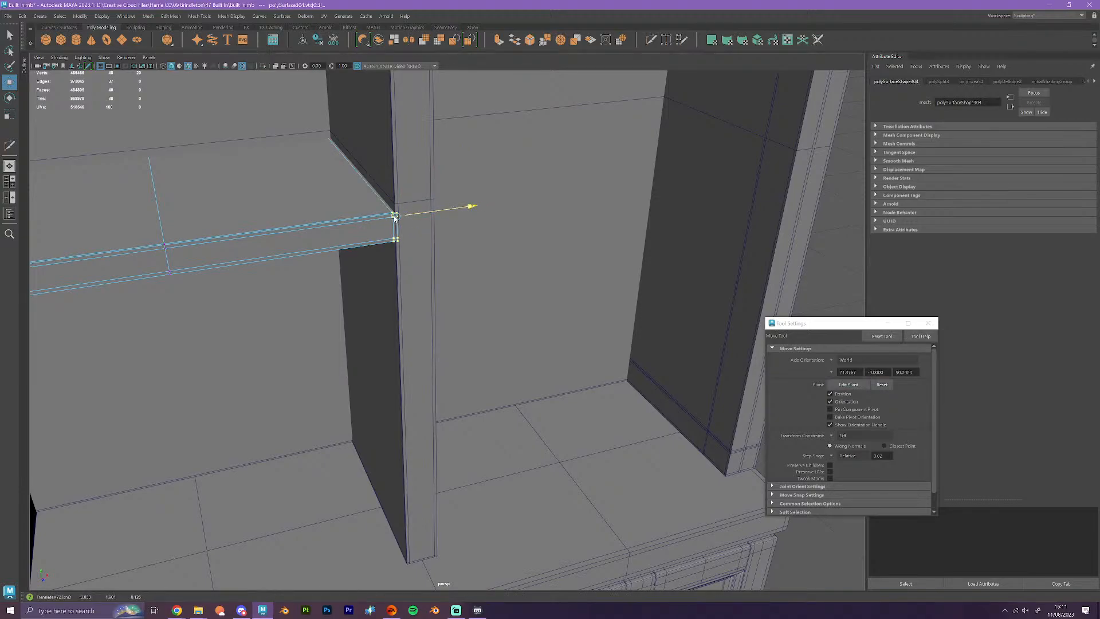
- Align the shelf's right-end vertices with the widened divider's left face along X and return to object mode
scroll(450, 229, "up", 3)
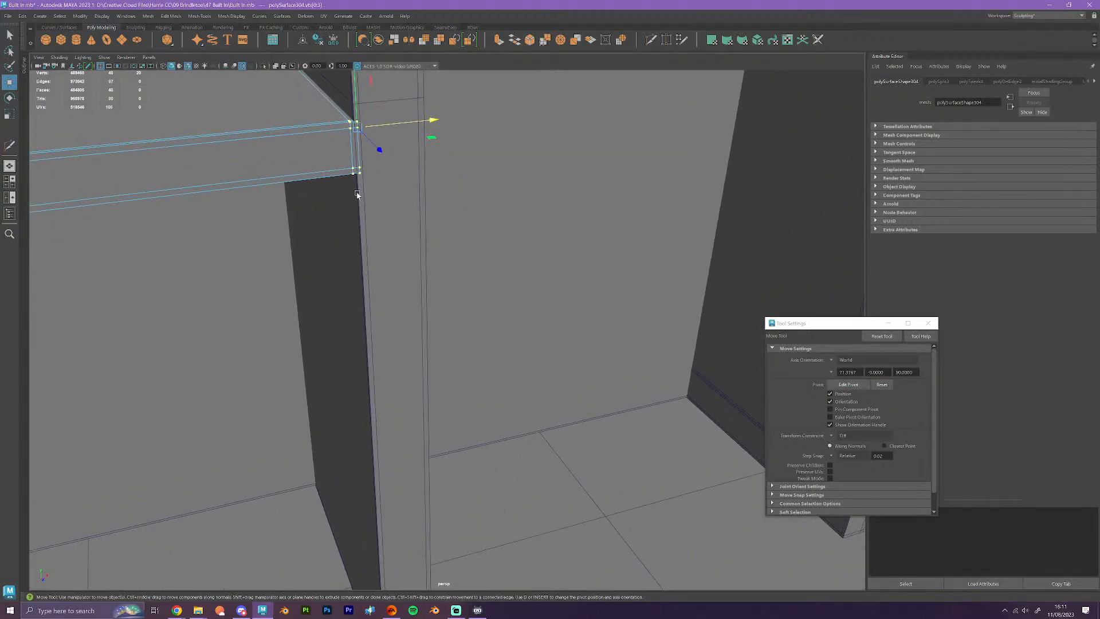
middle_click_drag(342, 177, 421, 266, "alt")
scroll(421, 266, "up", 4)
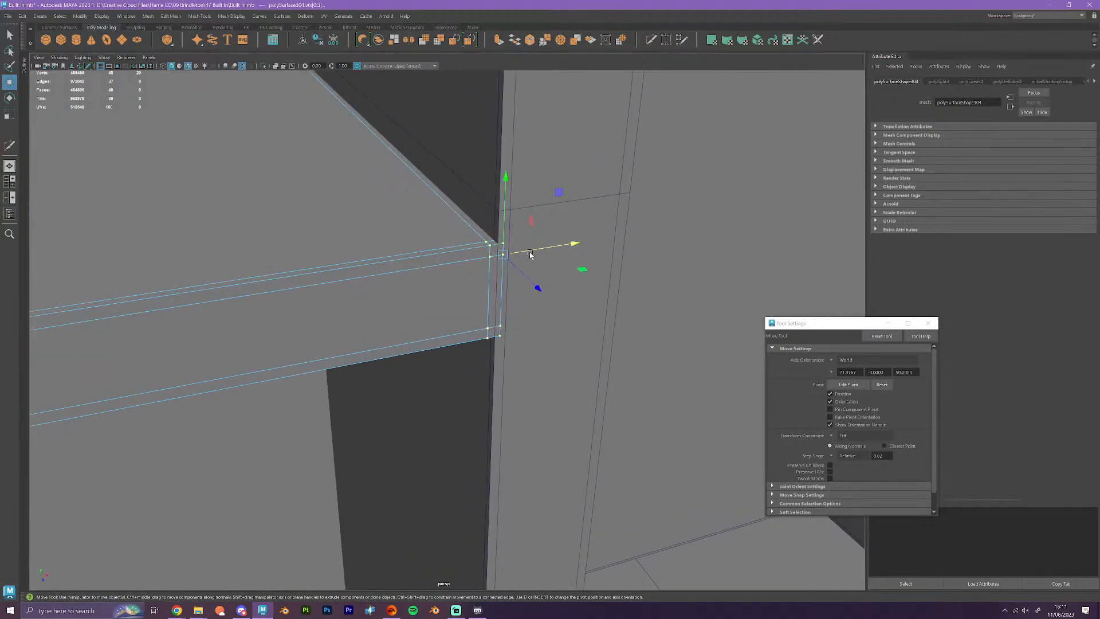
left_click_drag(567, 246, 535, 252)
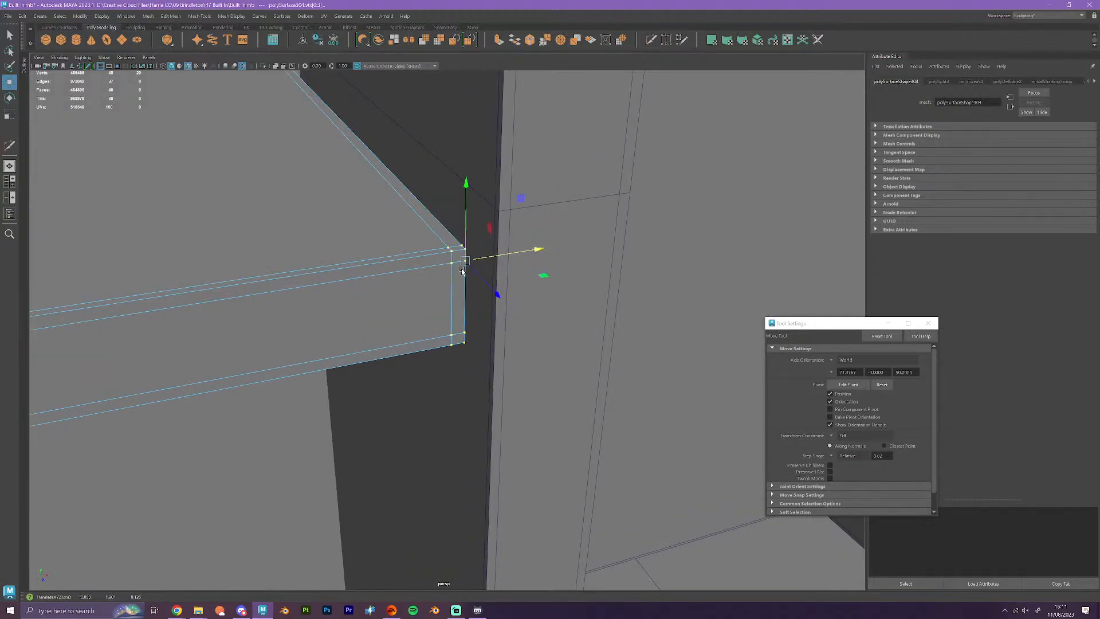
middle_click_drag(463, 270, 491, 238)
scroll(490, 238, "down", 7)
right_click_drag(363, 291, 395, 277)
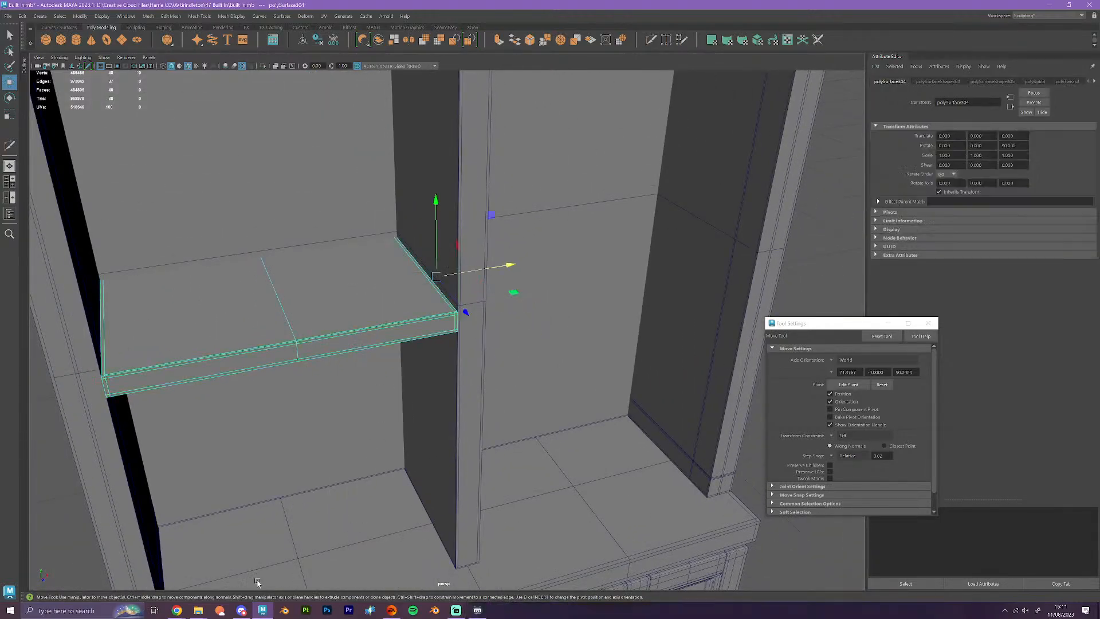
- Switch to Pinterest in Chrome and look through the fireplace built-in pin and its similar images for shelf references
left_click(199, 611)
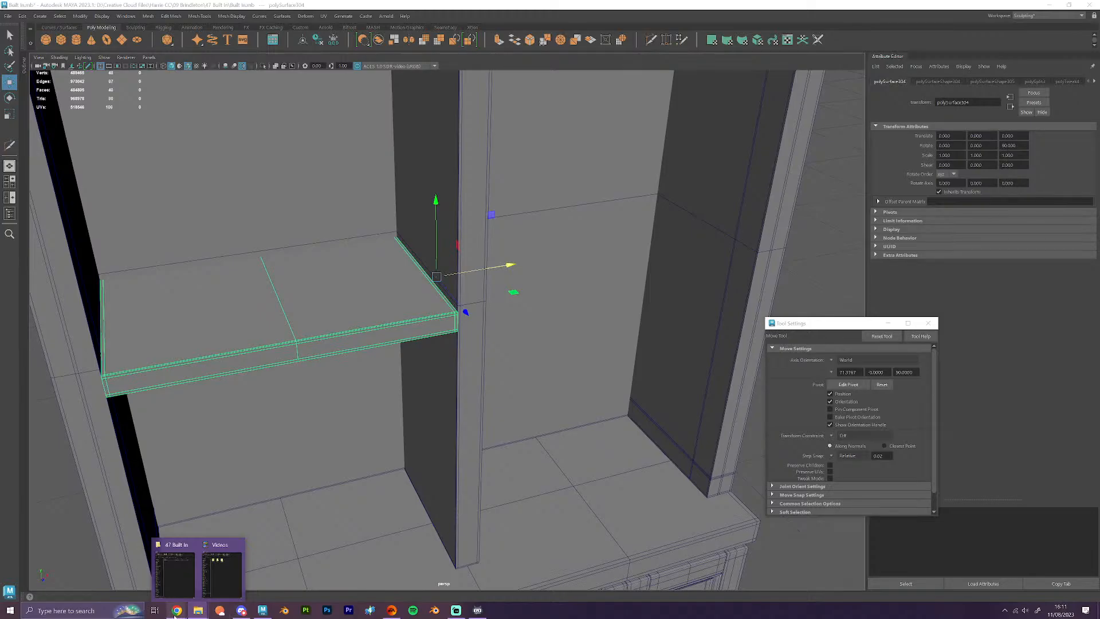
mouse_move(176, 610)
left_click(200, 584)
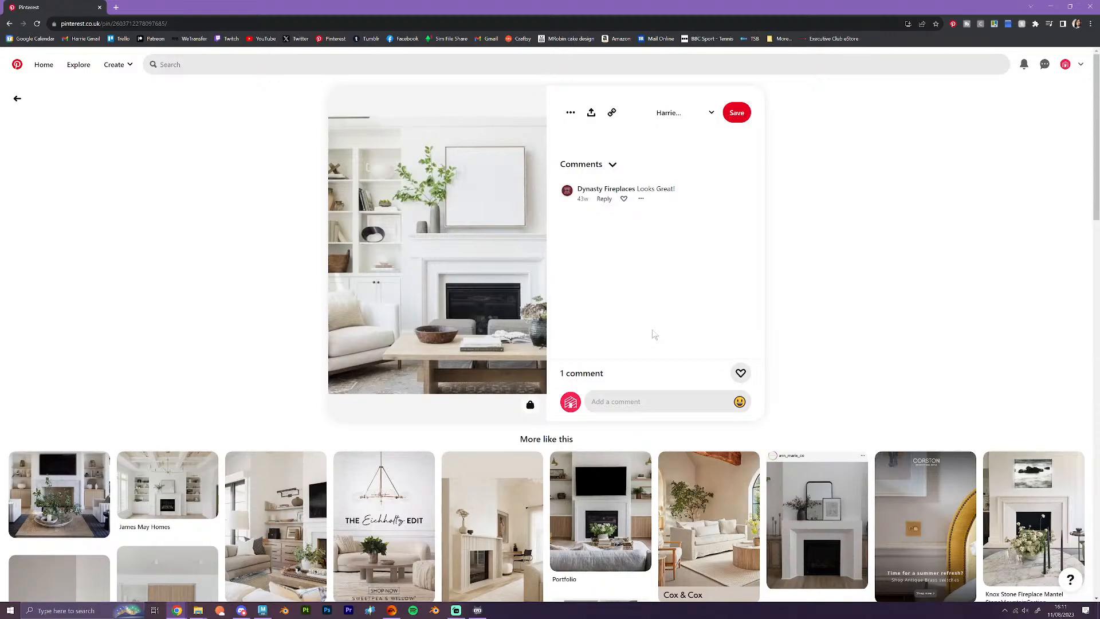
mouse_move(523, 269)
scroll(429, 239, "down", 3)
scroll(430, 243, "down", 2)
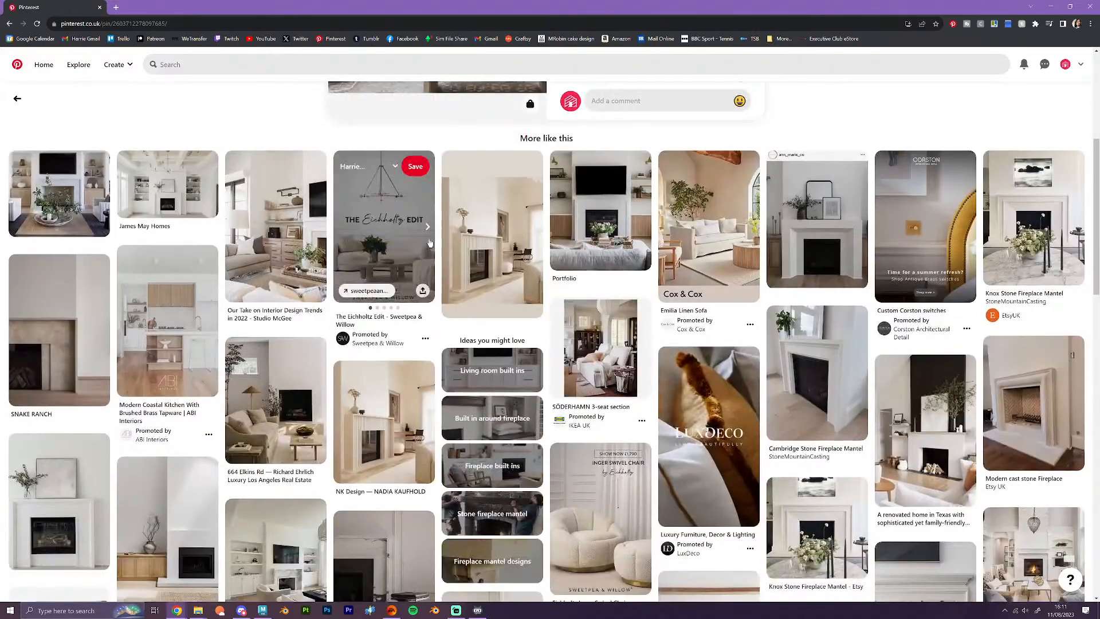
scroll(174, 180, "up", 5)
- Go back to the Eileen Coffee Table pin and open its photo in a new tab to examine the built-in shelves
left_click(17, 99)
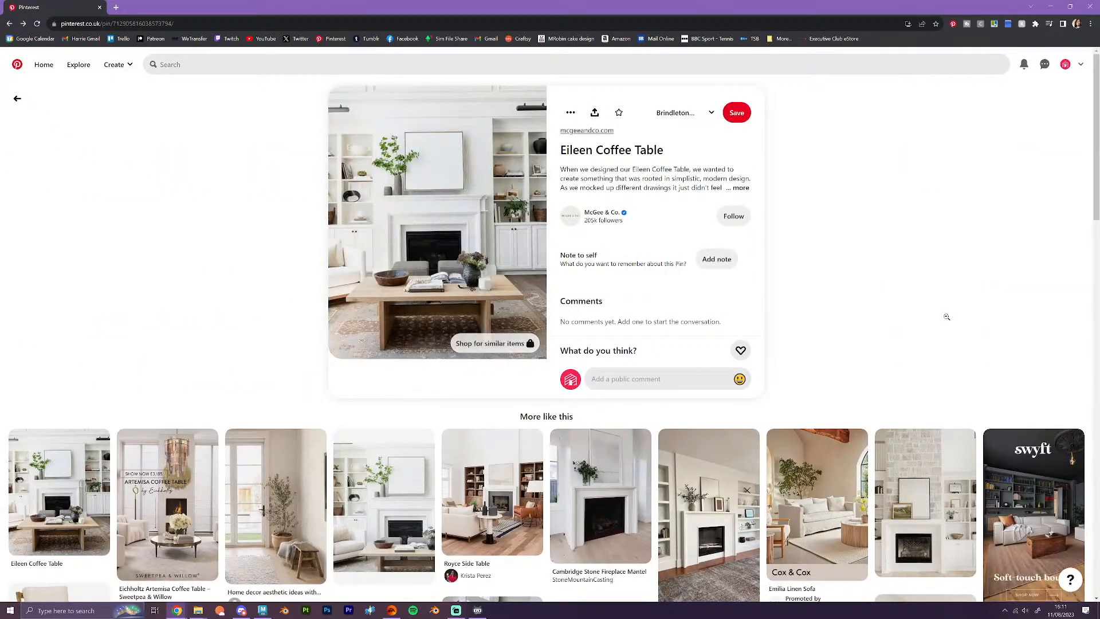
right_click(501, 186)
left_click(527, 190)
left_click(150, 8)
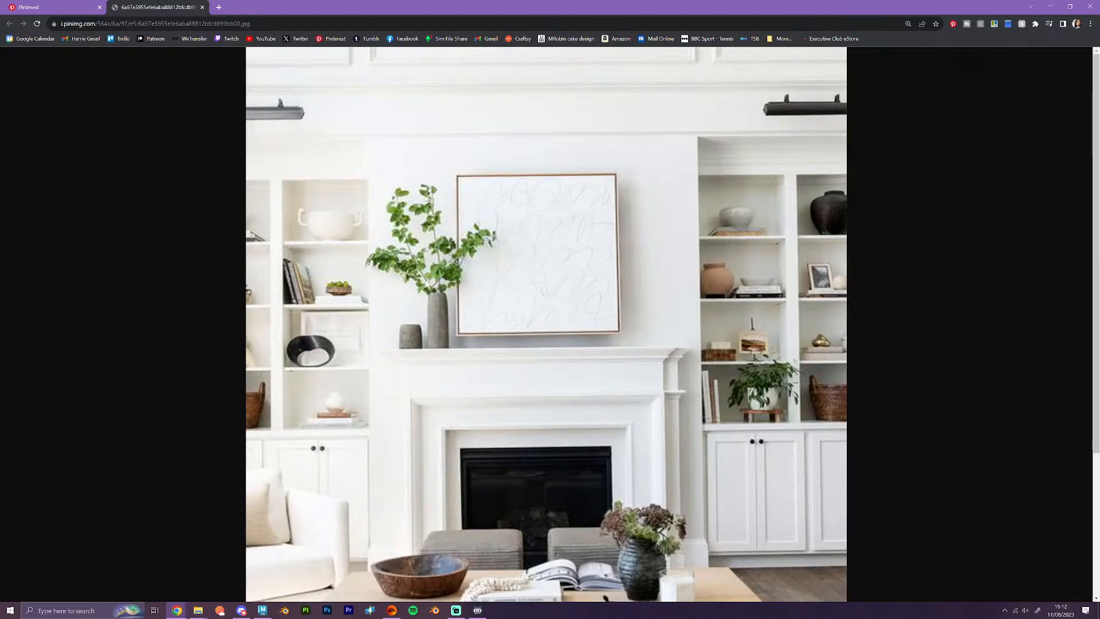
- Return to Maya and inspect how the shelf fits between the cabinet's left side and the divider
left_click(1052, 7)
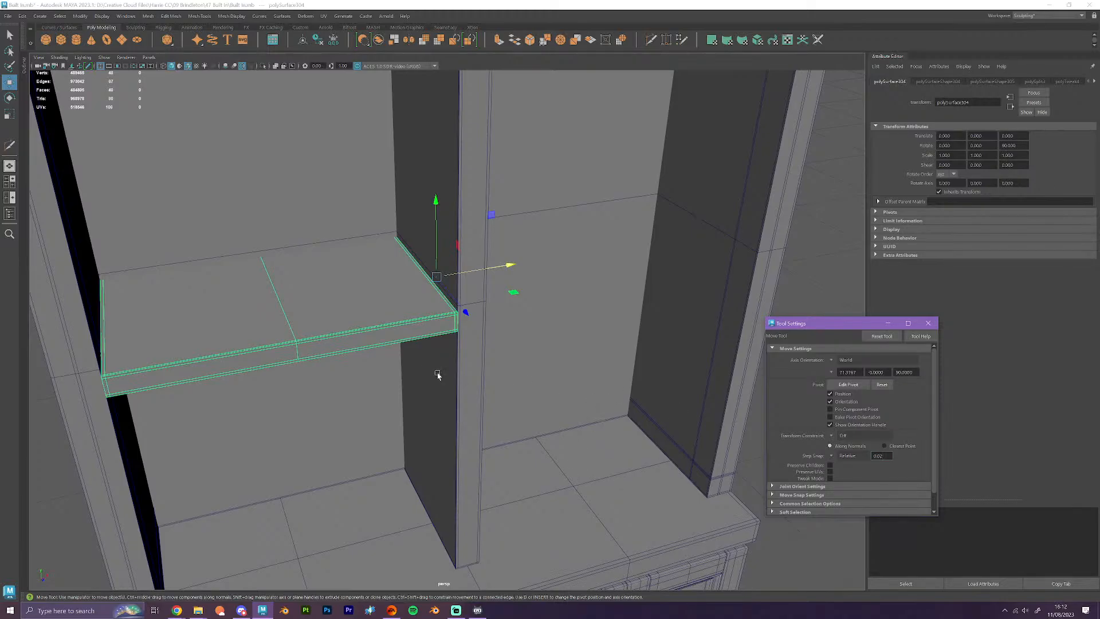
scroll(432, 361, "down", 5)
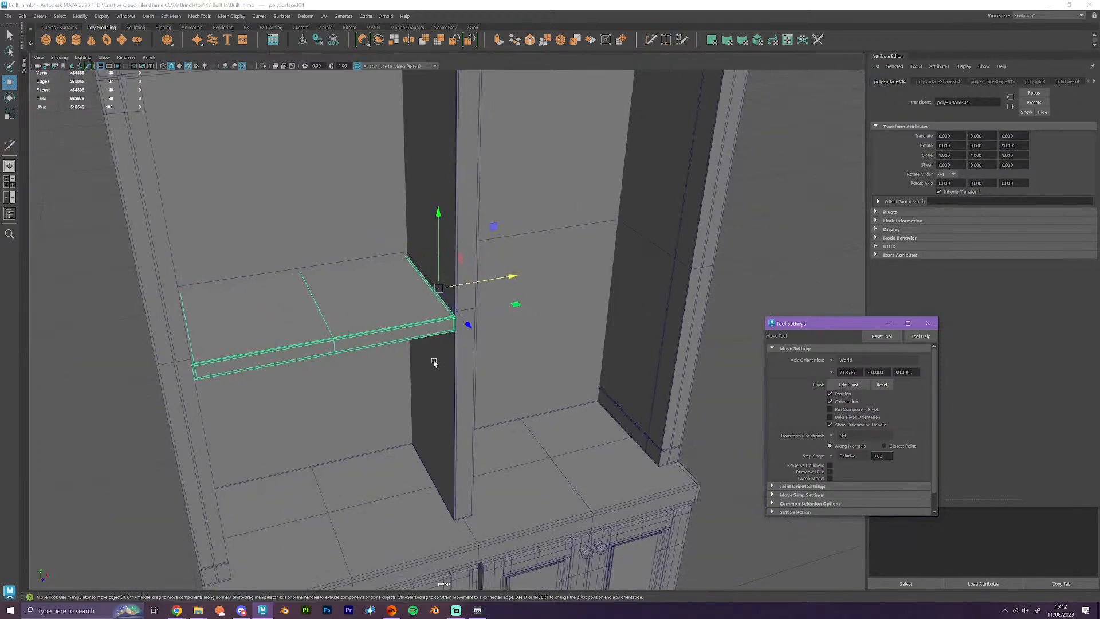
right_click_drag(426, 337, 464, 320)
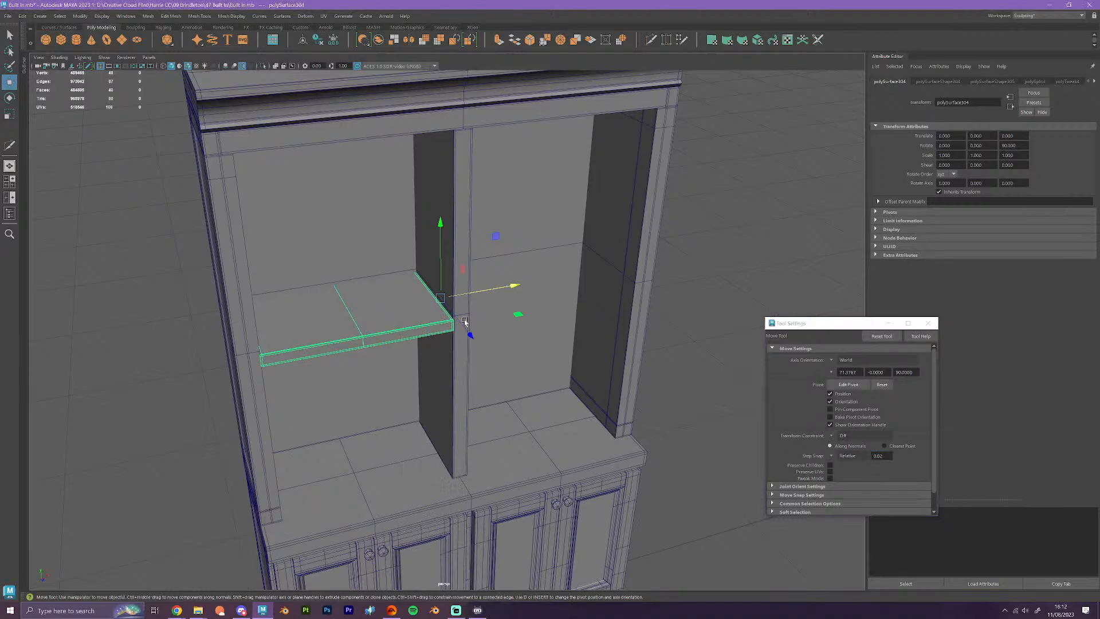
left_click(647, 427)
left_click_drag(662, 454, 634, 445, "alt")
right_click_drag(634, 445, 616, 368, "alt")
middle_click_drag(616, 368, 622, 363, "alt")
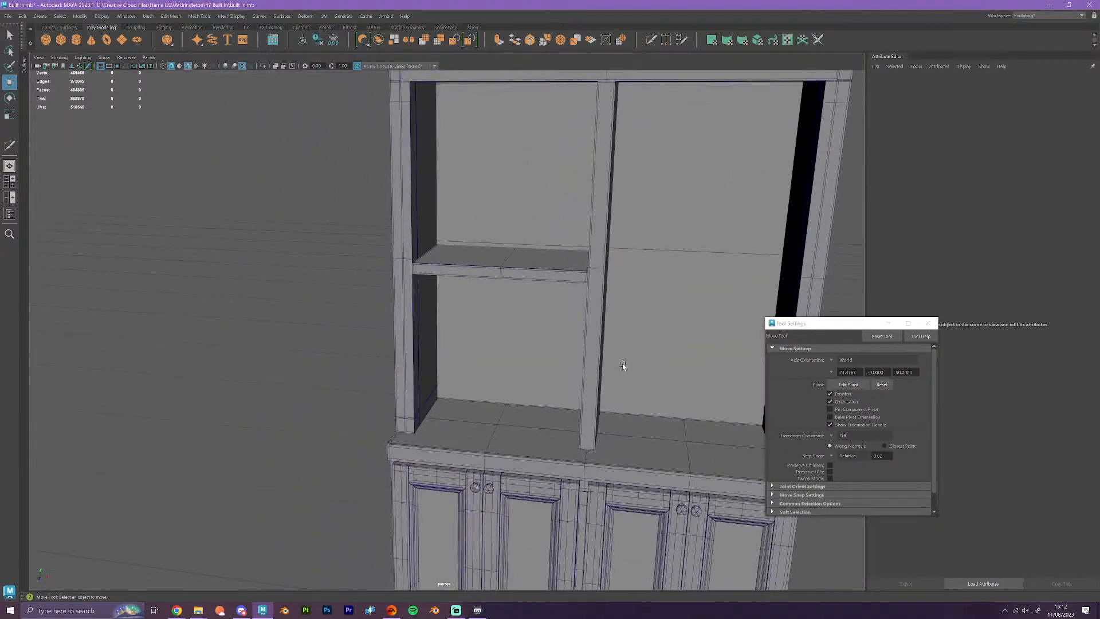
scroll(622, 363, "up", 3)
left_click_drag(503, 397, 527, 361, "alt")
scroll(514, 372, "down", 5)
left_click(502, 295)
scroll(502, 295, "up", 3)
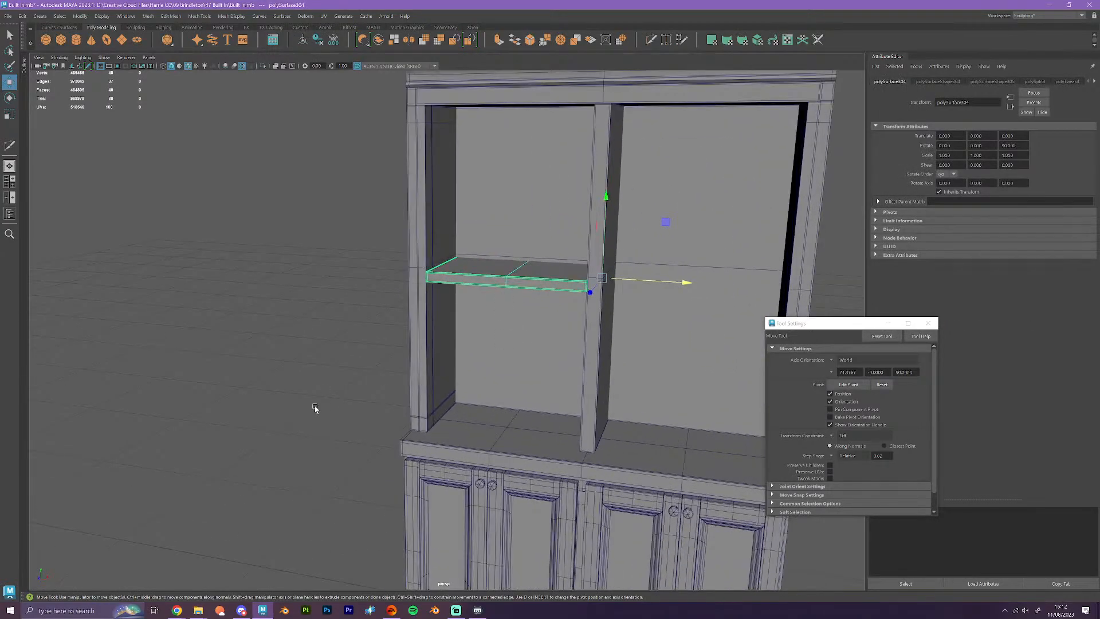
left_click(315, 406)
scroll(318, 411, "down", 7)
left_click_drag(319, 413, 354, 440, "alt")
scroll(441, 393, "up", 5)
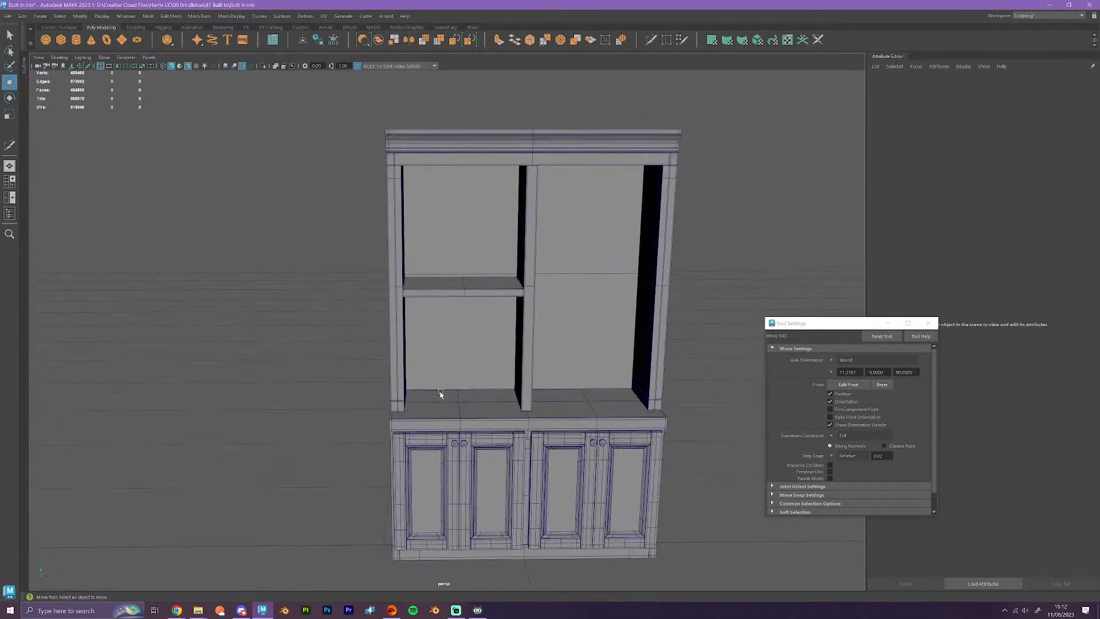
left_click_drag(459, 407, 483, 334, "alt")
- Move the shelf's front-edge vertices slightly back along Z to recess it behind the cabinet frame, then return to object mode
left_click(494, 216)
right_click_drag(494, 217, 458, 217)
left_click_drag(564, 235, 552, 283, "alt")
left_click_drag(628, 257, 360, 164)
left_click_drag(434, 291, 417, 262, "alt")
scroll(507, 293, "up", 3)
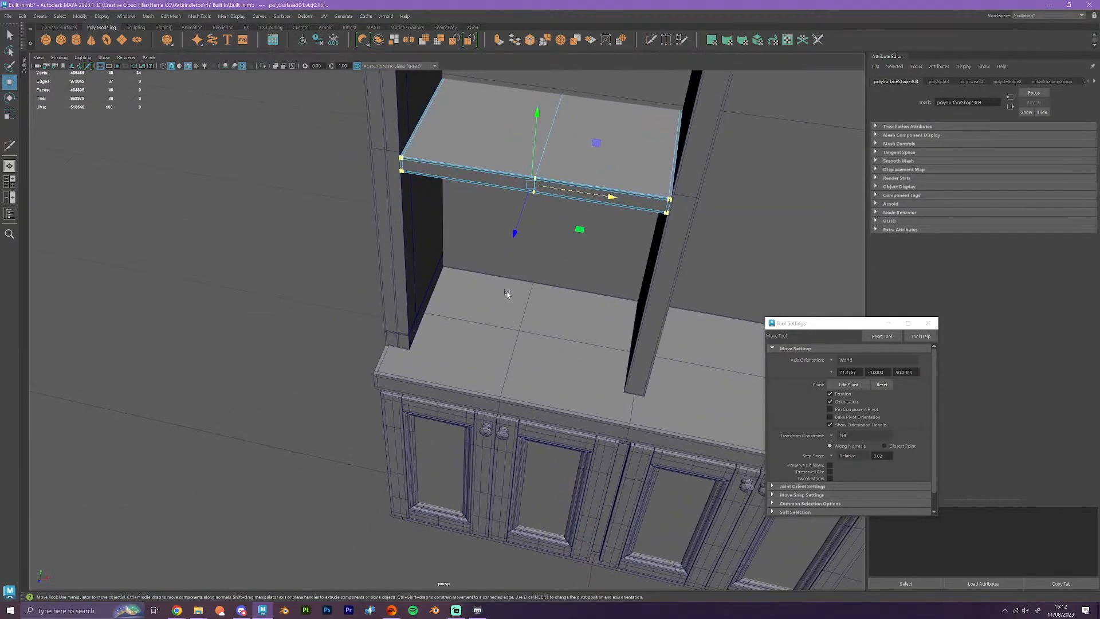
left_click_drag(523, 346, 520, 339, "alt")
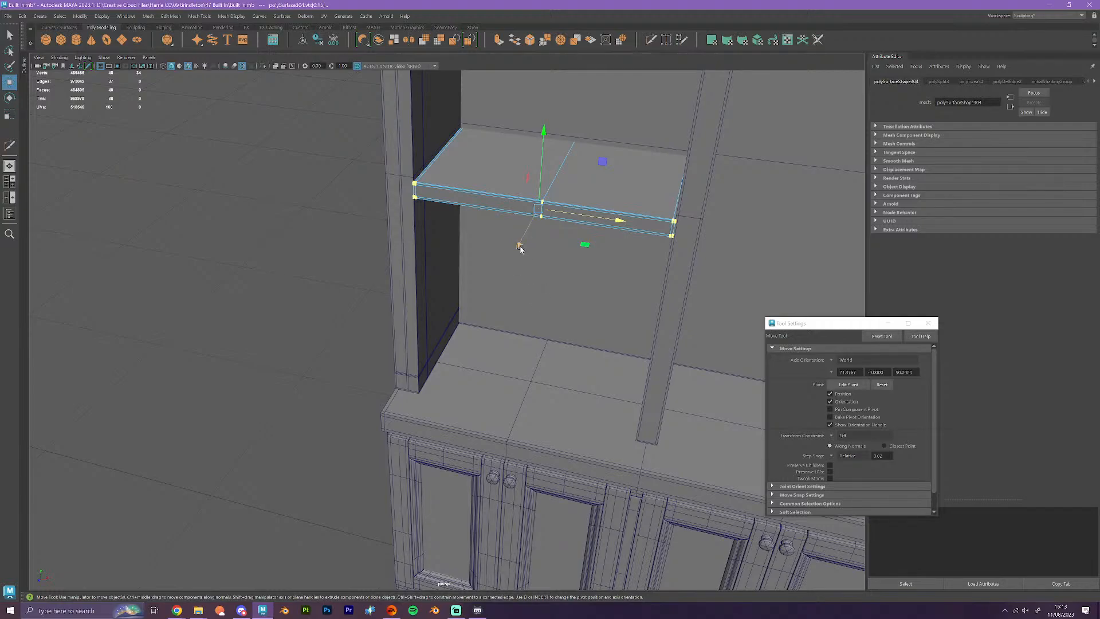
left_click_drag(519, 248, 527, 243)
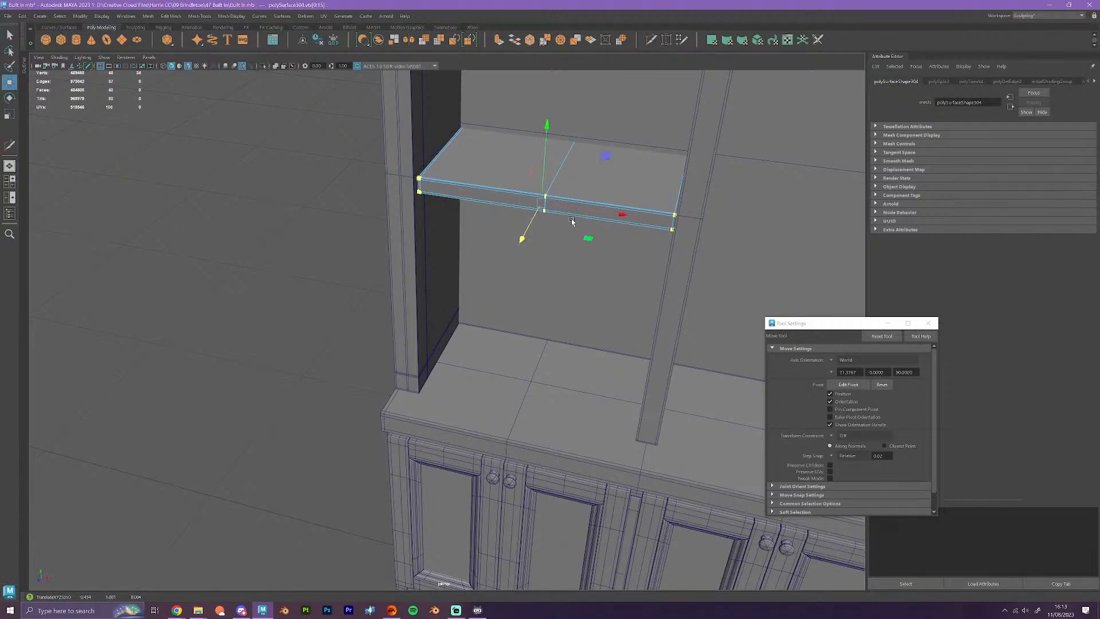
right_click_drag(610, 200, 642, 193)
left_click(260, 368)
- Center the pivot of the shelf in the cabinet's left bay
scroll(358, 388, "down", 5)
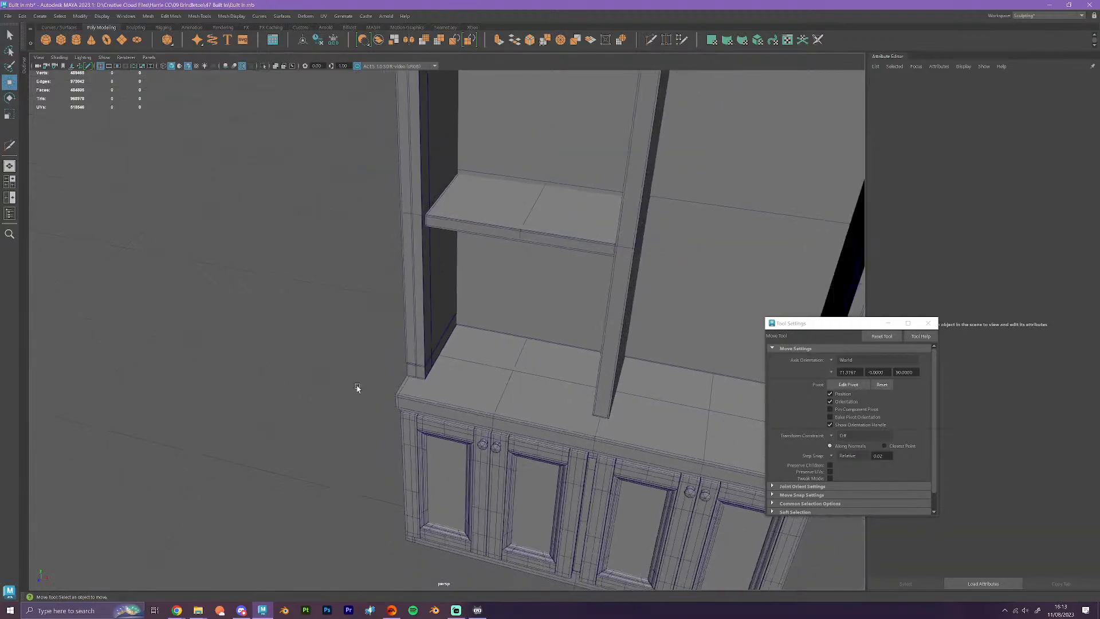
left_click_drag(456, 445, 544, 305, "alt")
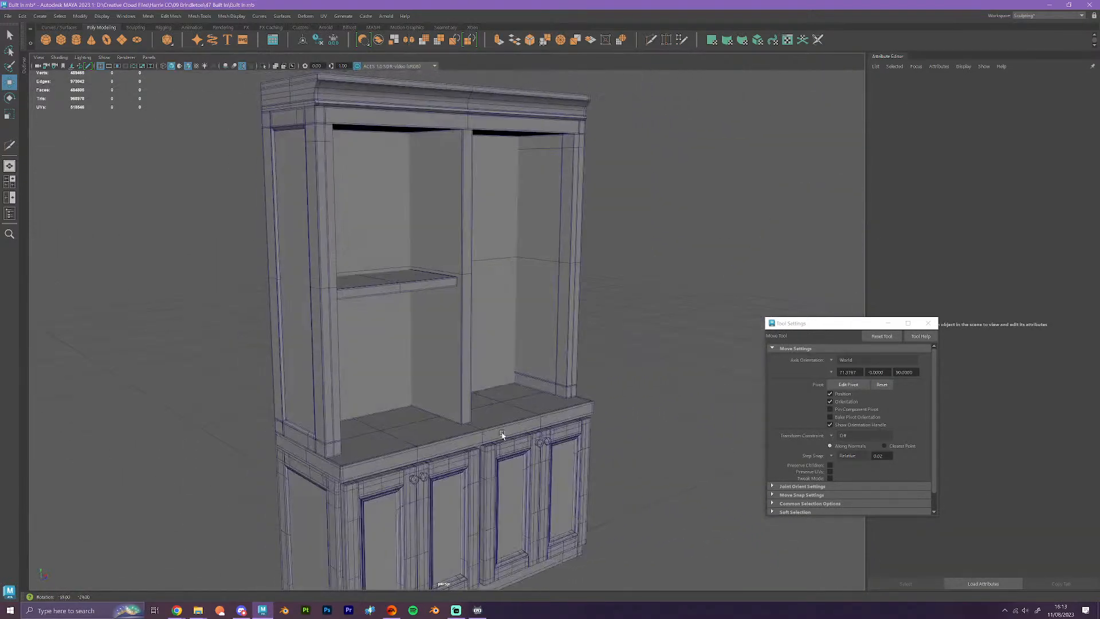
scroll(544, 305, "up", 8)
scroll(543, 304, "down", 3)
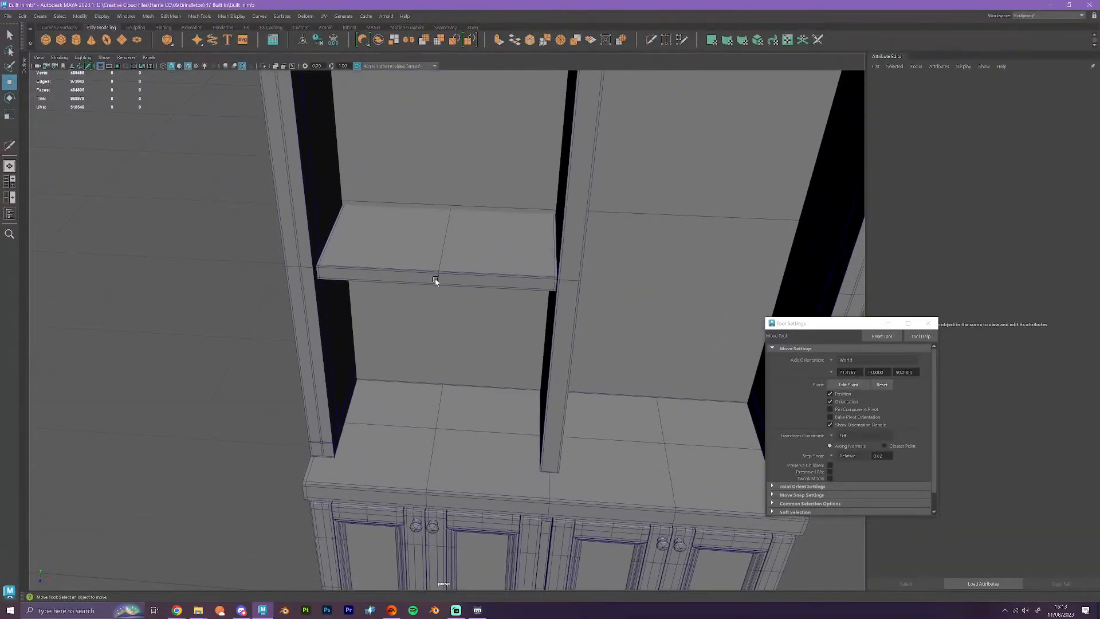
left_click(438, 284)
scroll(449, 315, "down", 6)
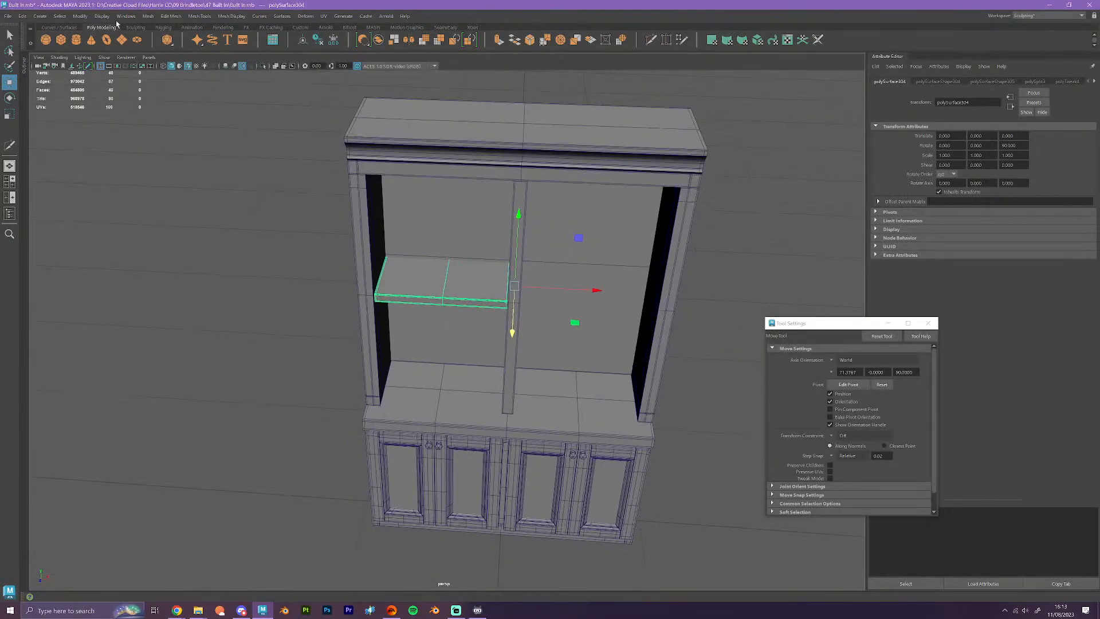
left_click(80, 16)
left_click(114, 89)
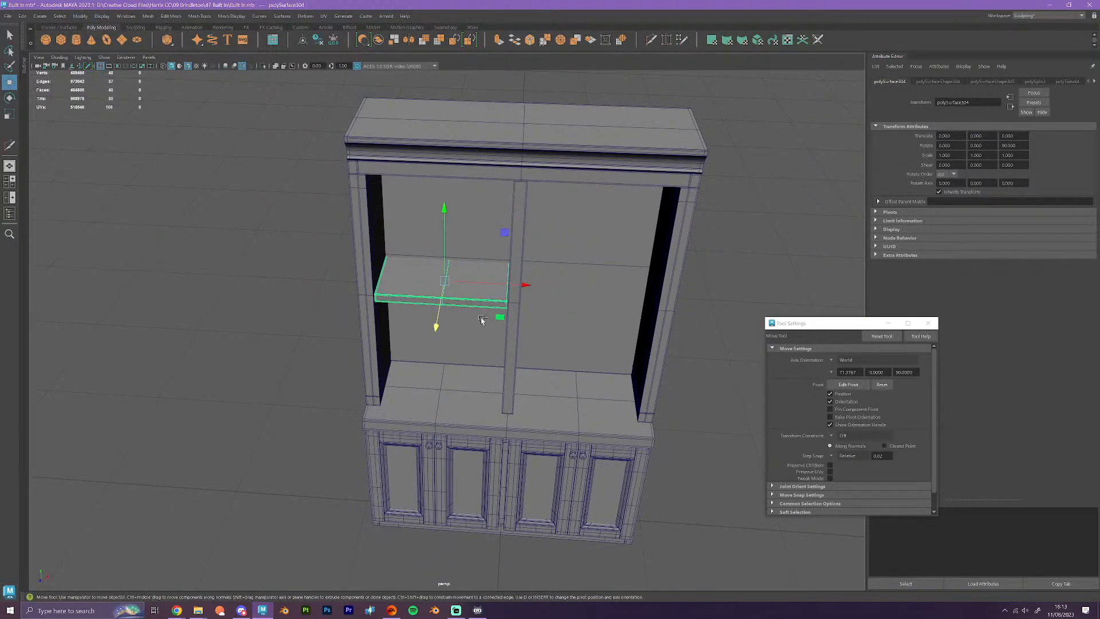
- Duplicate the shelf twice in the left bay, placing one copy above the original and the other below it
key("ctrl+d")
left_click_drag(443, 217, 442, 162)
key("ctrl+d")
left_click_drag(464, 326, 469, 325, "alt")
- Adjust the heights of the middle and upper shelves in the left bay to space the three shelves roughly evenly
left_click(467, 315)
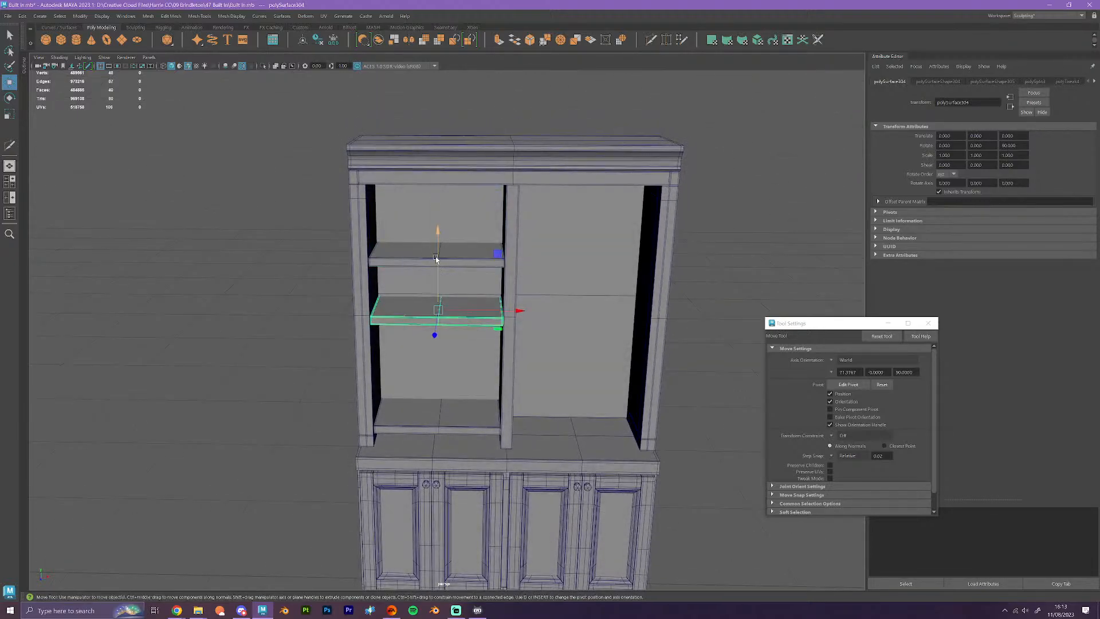
left_click_drag(437, 259, 435, 292)
left_click(454, 452)
left_click(440, 350)
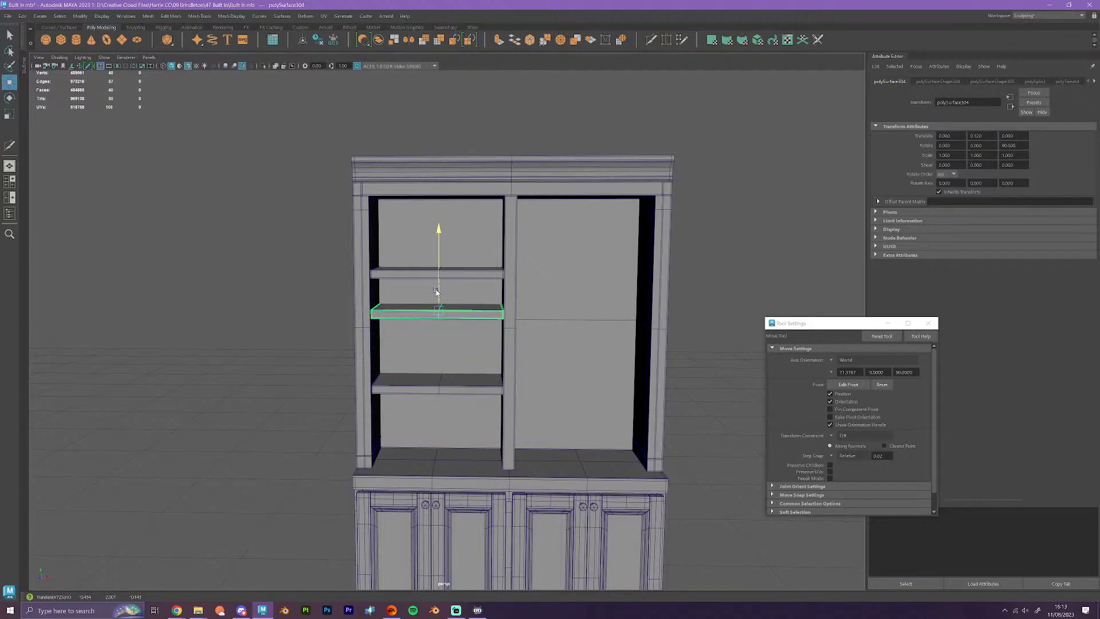
left_click(434, 273)
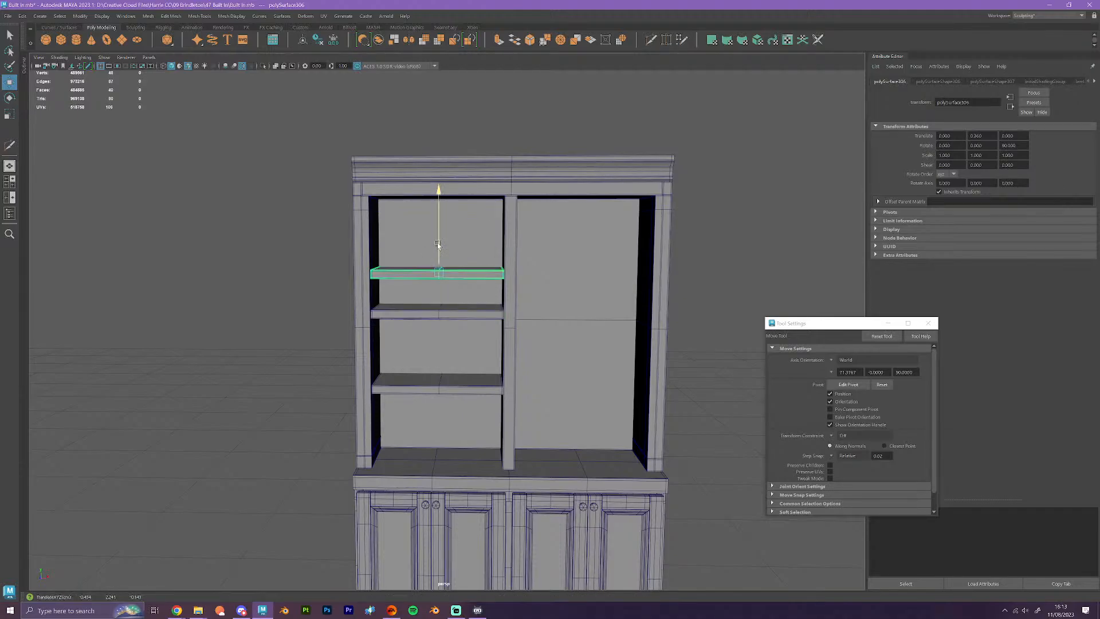
left_click_drag(437, 240, 440, 290)
left_click(453, 316)
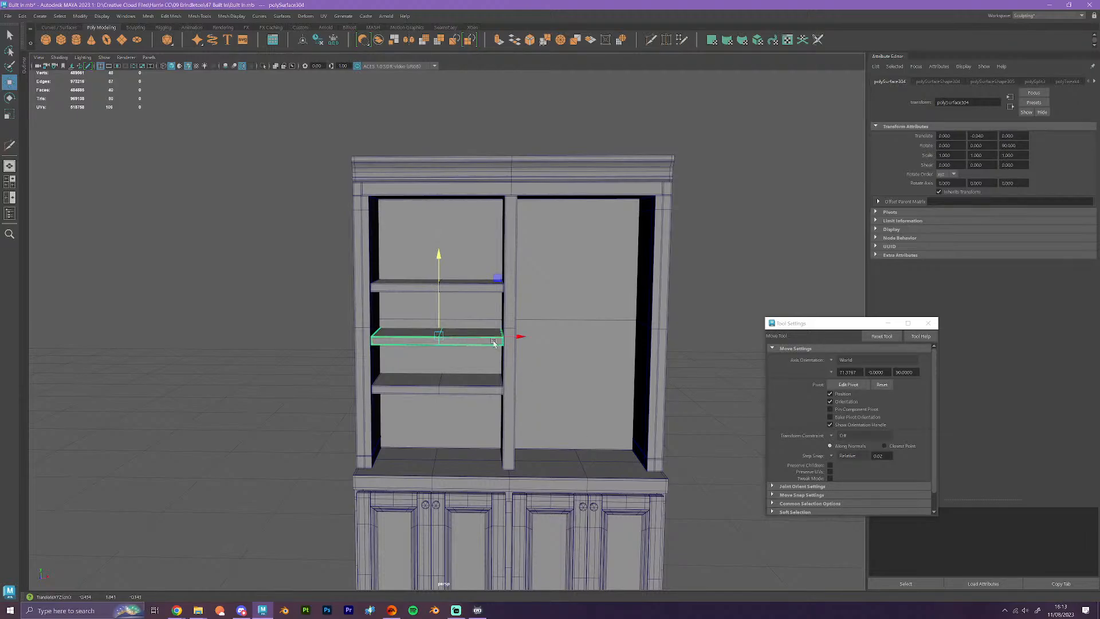
- Move the middle shelf along X out past the cabinet's left side, leaving two shelves in the bay
left_click_drag(534, 340, 327, 343)
left_click_drag(319, 459, 465, 509, "alt")
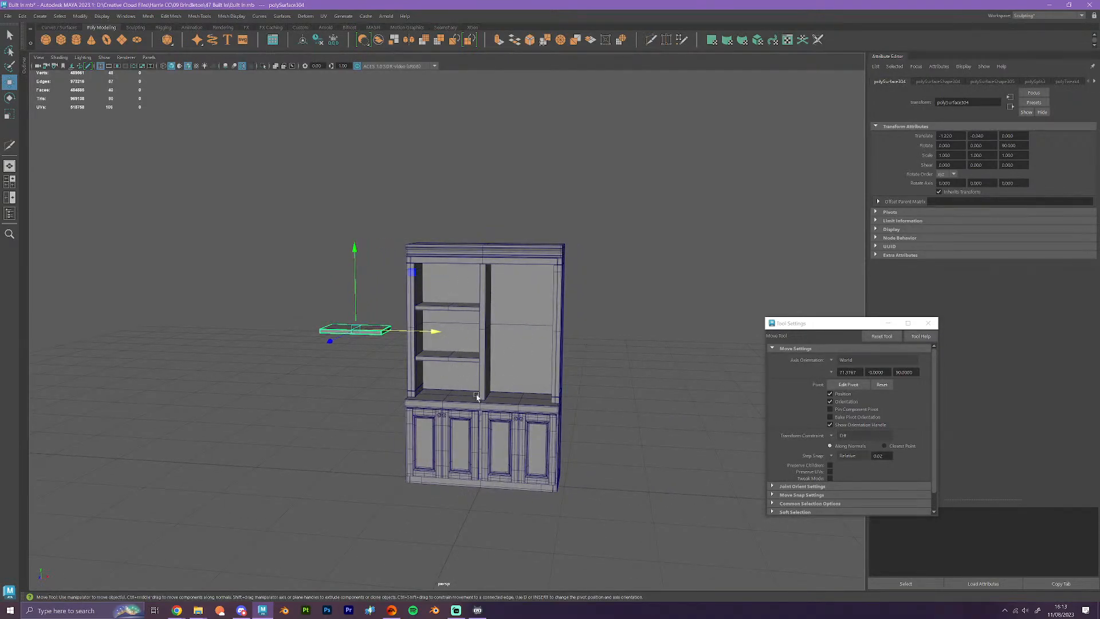
scroll(524, 370, "up", 5)
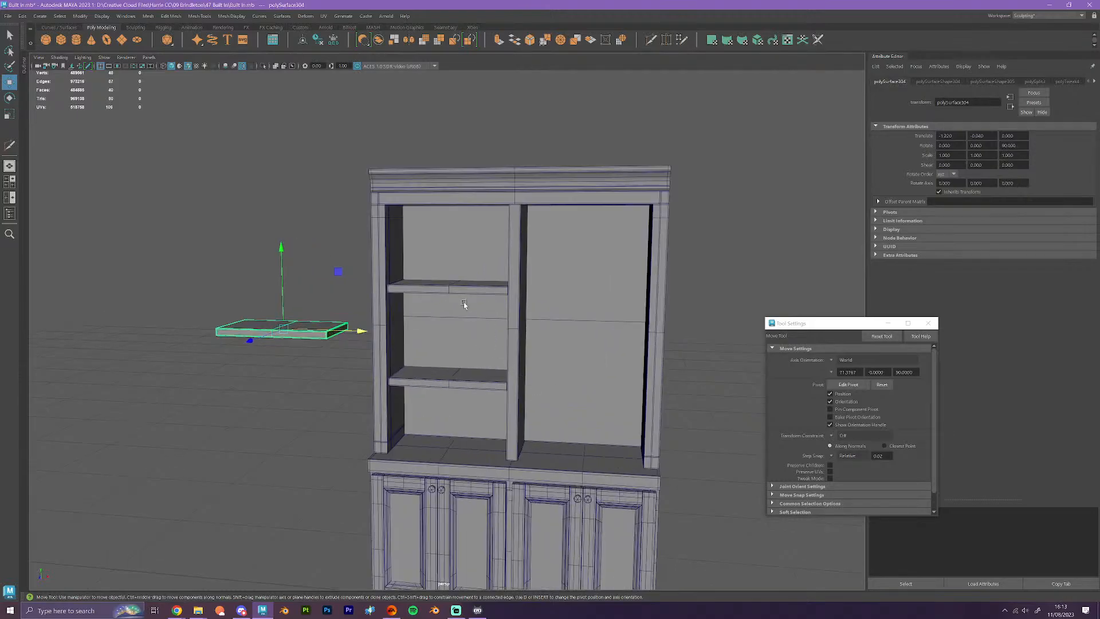
scroll(631, 343, "down", 3)
scroll(631, 343, "down", 2)
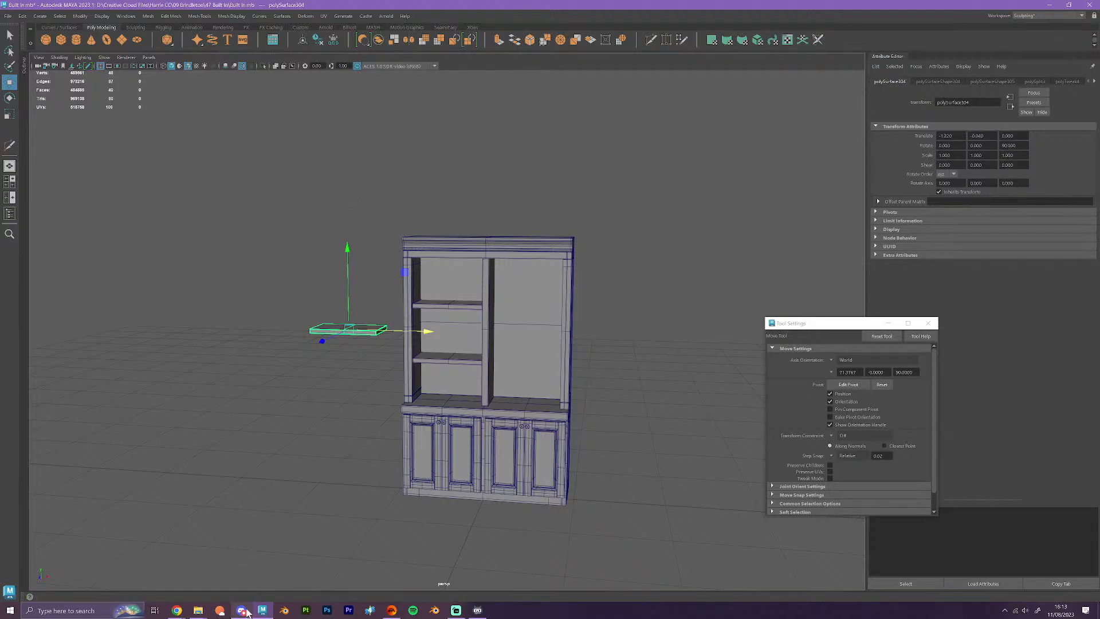
- Check the shelf layout in the reference photo in Chrome, then return to the cabinet in Maya
left_click(201, 567)
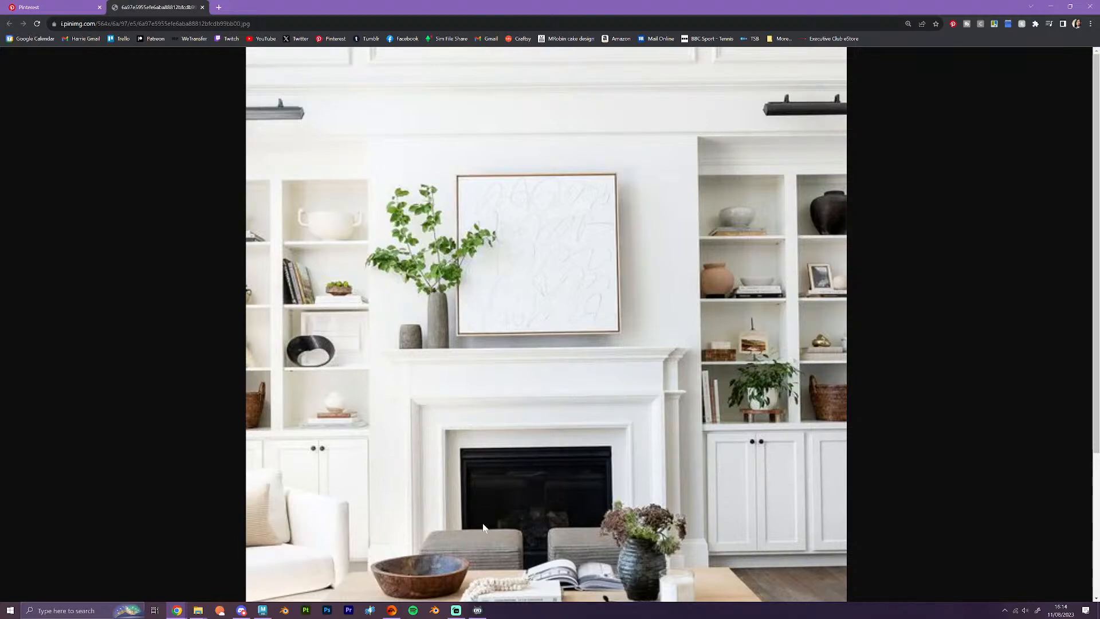
left_click(1051, 7)
scroll(446, 374, "up", 5)
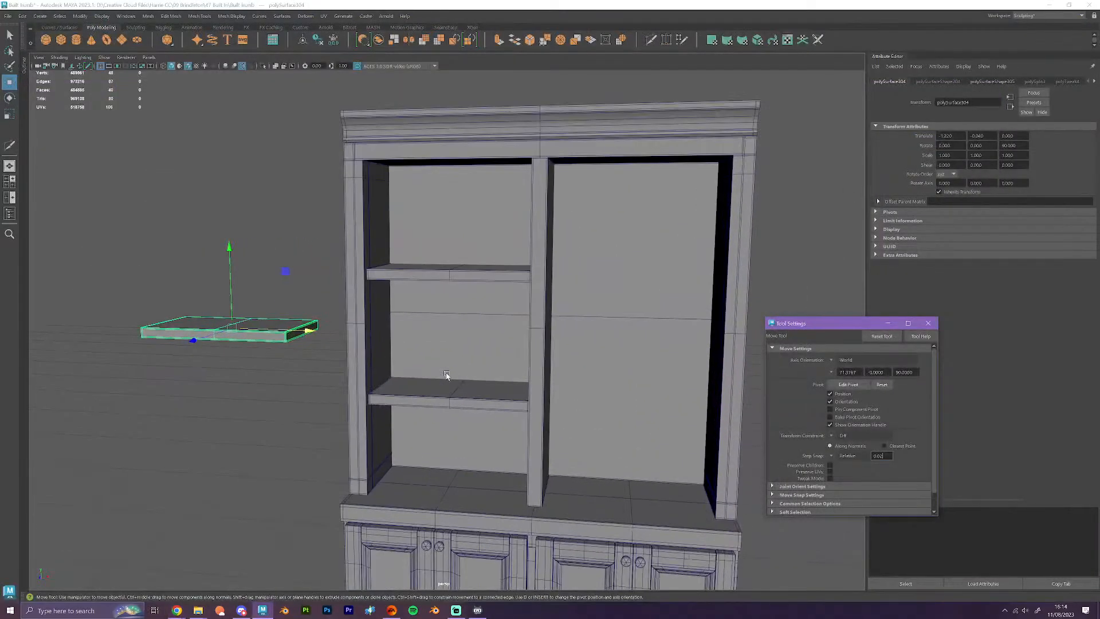
left_click_drag(446, 375, 398, 417, "alt")
middle_click_drag(383, 381, 386, 350, "alt")
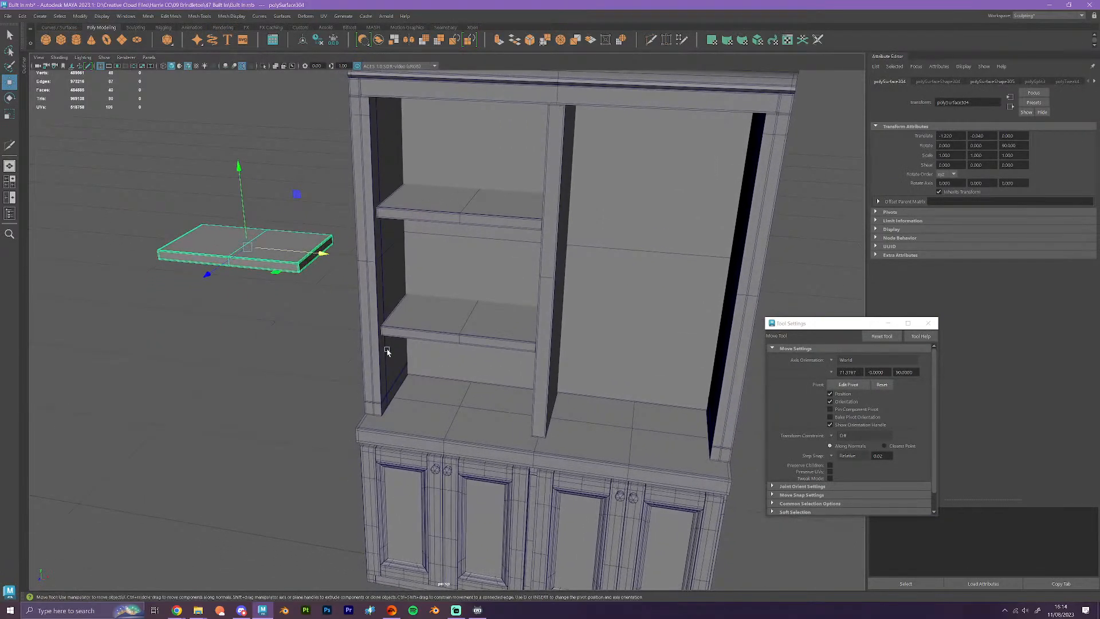
key("Delete")
key("ctrl+z")
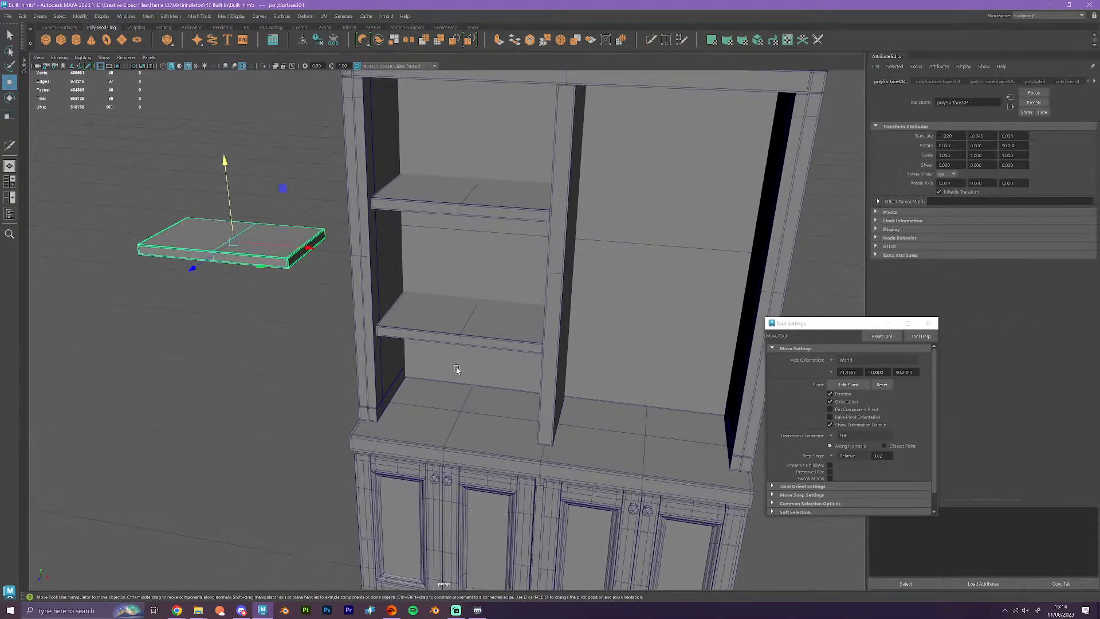
scroll(457, 373, "up", 2)
left_click(457, 344)
scroll(464, 367, "up", 2)
left_click(450, 442)
scroll(450, 442, "down", 4)
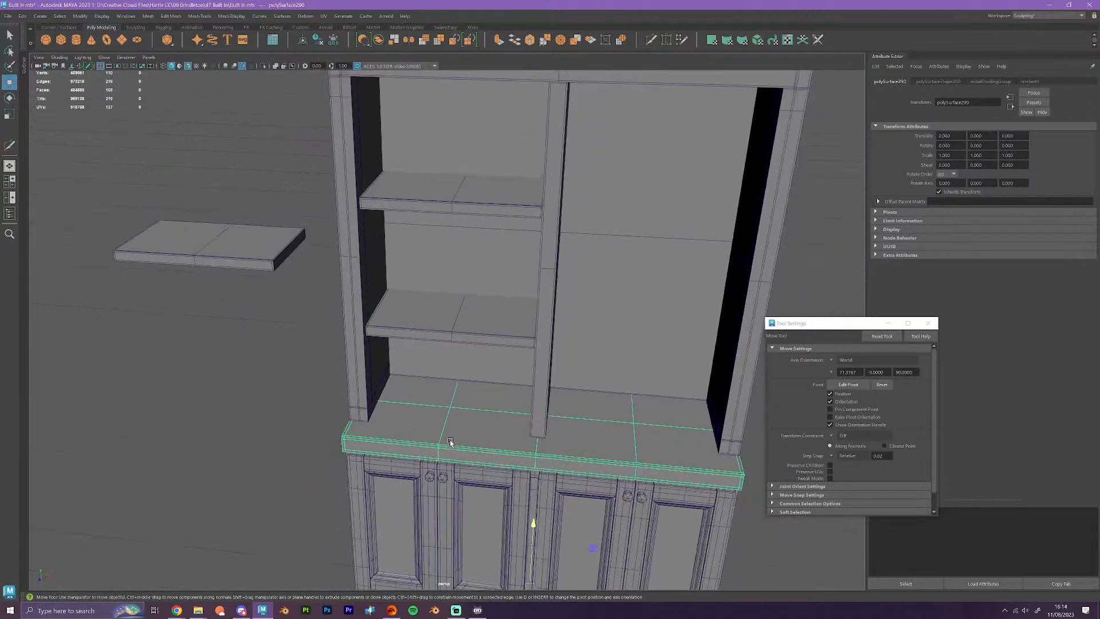
- Distribute the top rail, the two left-bay shelves and the countertop evenly using Align Objects in Dist mode along World Y
left_click(410, 117)
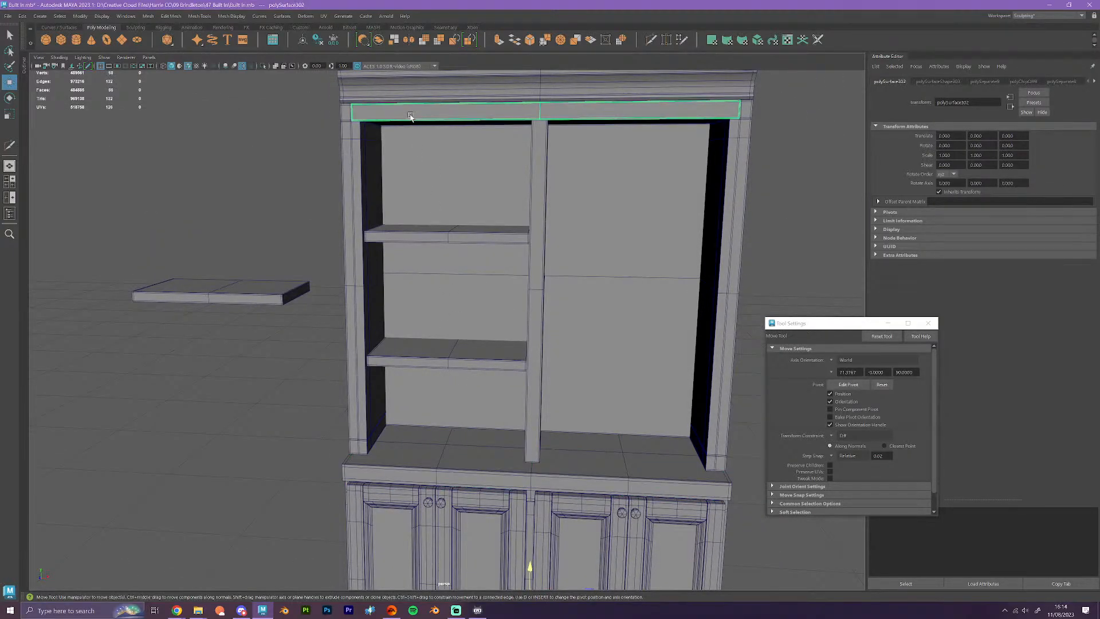
left_click(444, 241, "shift")
left_click(450, 362, "shift")
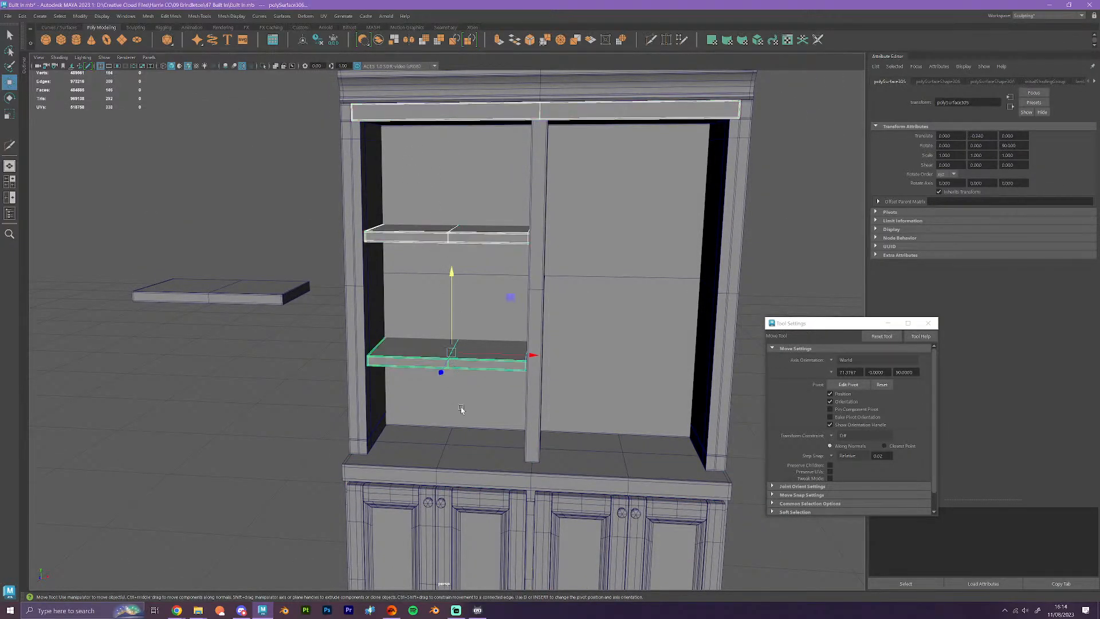
left_click(466, 464, "shift")
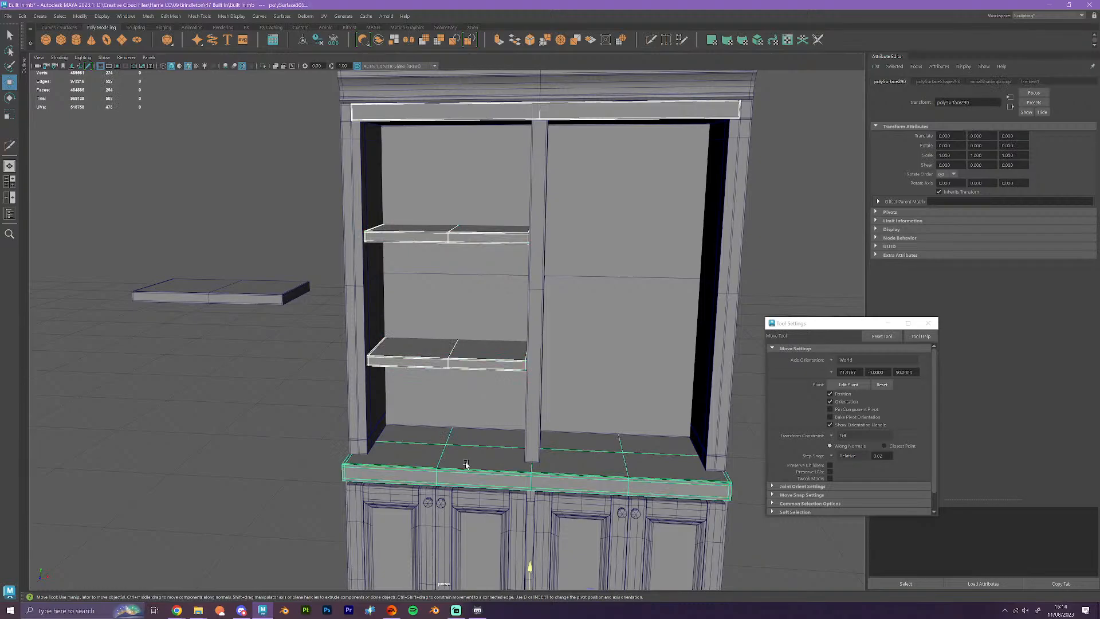
left_click(81, 16)
mouse_move(128, 104)
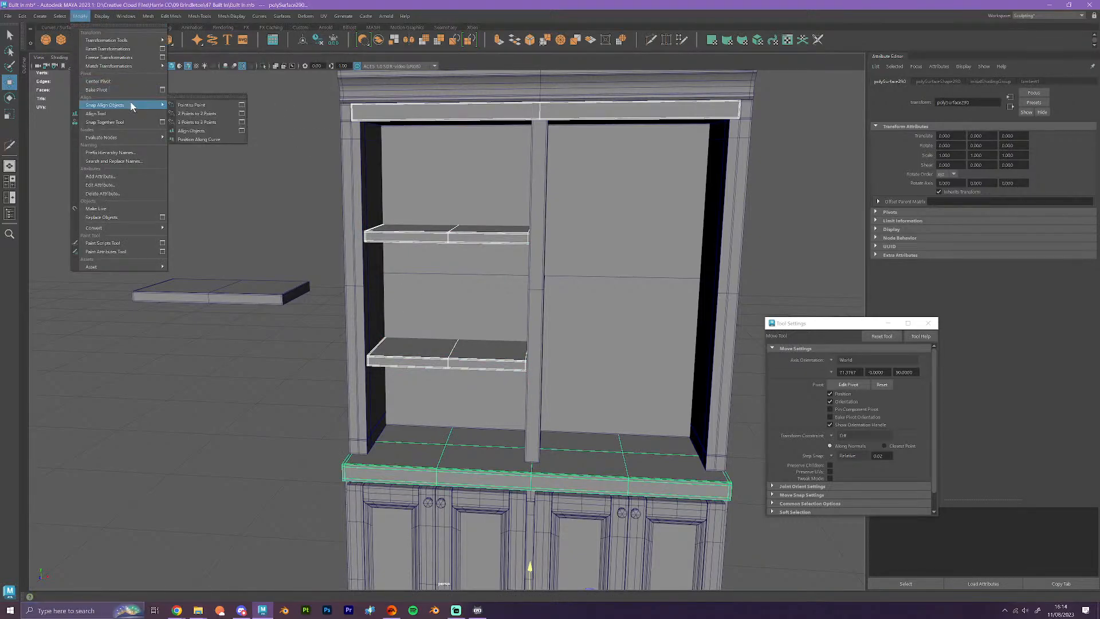
left_click(233, 132)
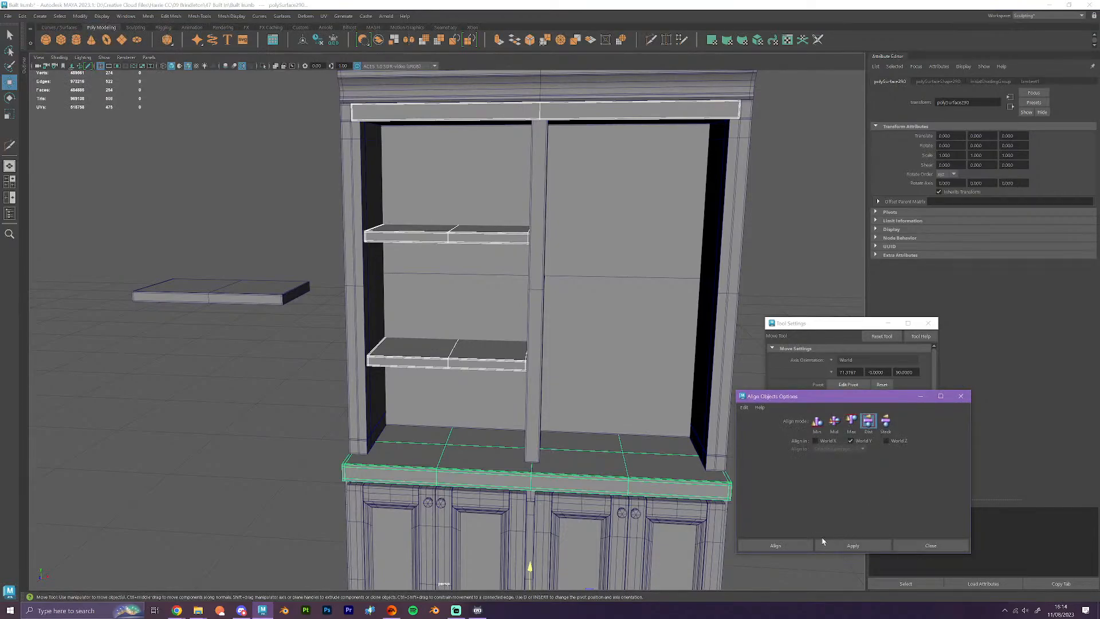
left_click(805, 545)
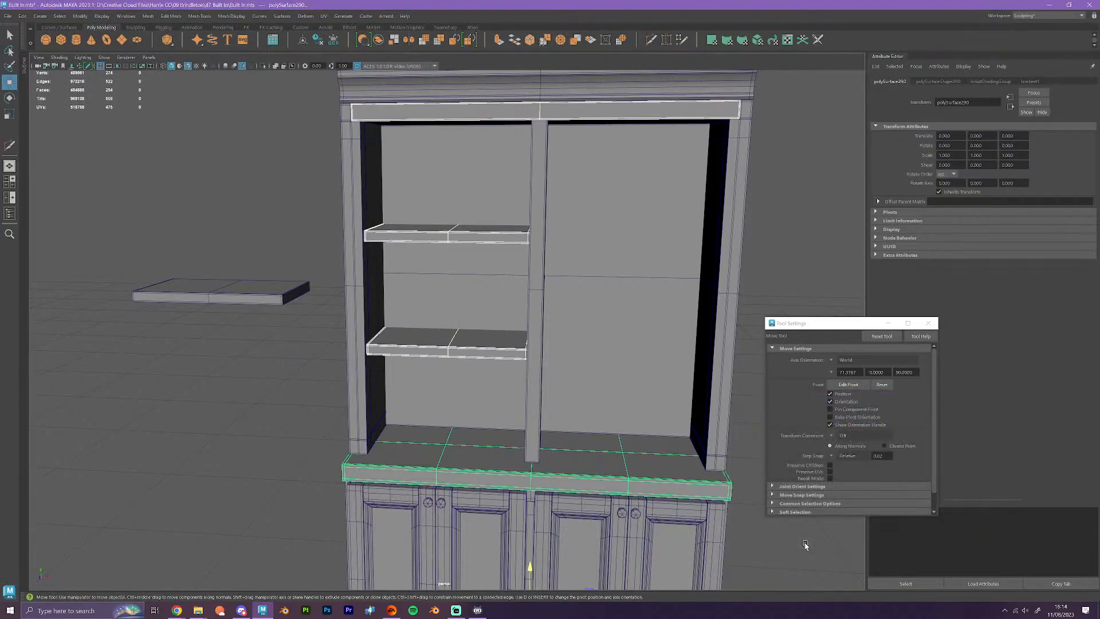
- Delete the spare shelf beside the cabinet
left_click(758, 240)
scroll(758, 241, "down", 4)
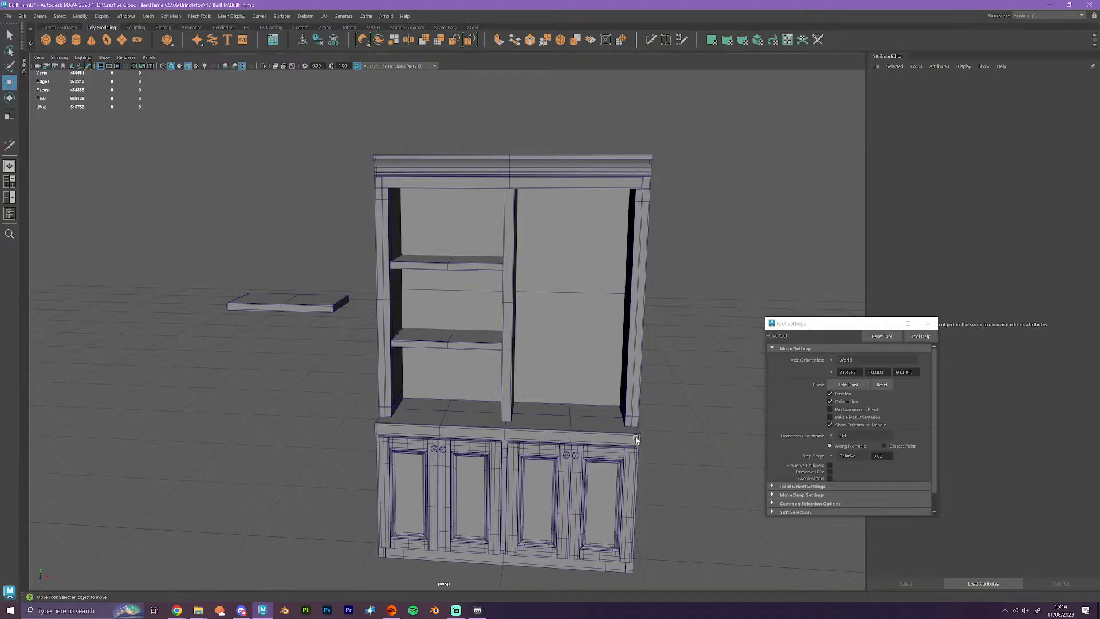
left_click_drag(636, 439, 505, 386, "alt")
left_click(304, 308)
key("Delete")
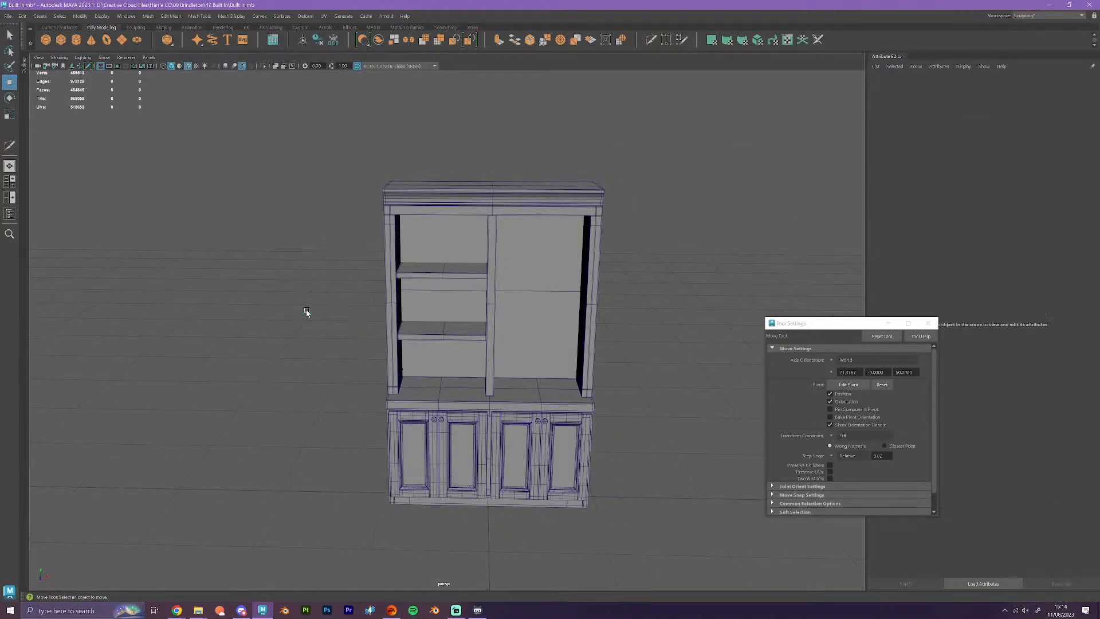
- Combine the two left-bay shelves into a single mesh
scroll(367, 306, "up", 5)
left_click(449, 326)
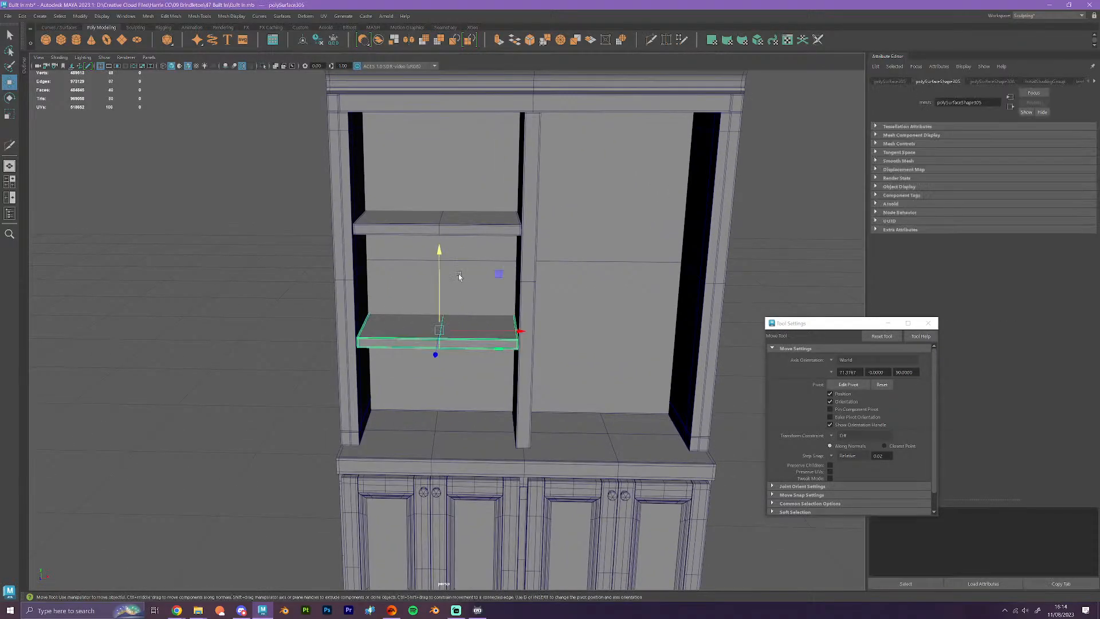
left_click(459, 229, "shift")
scroll(505, 291, "down", 4)
scroll(709, 456, "down", 2)
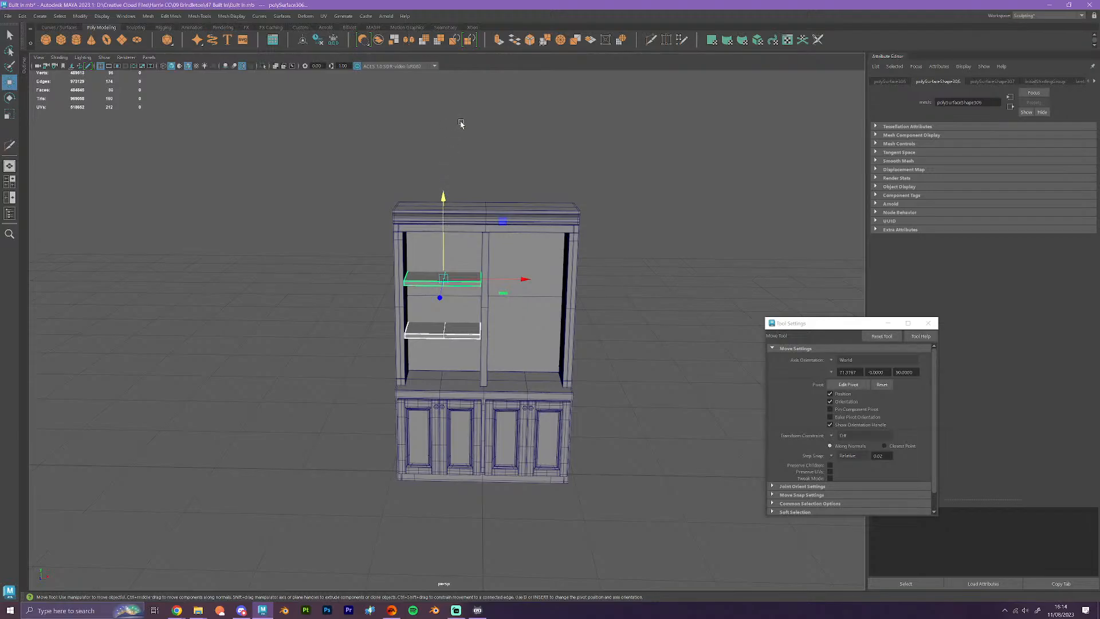
scroll(496, 233, "up", 3)
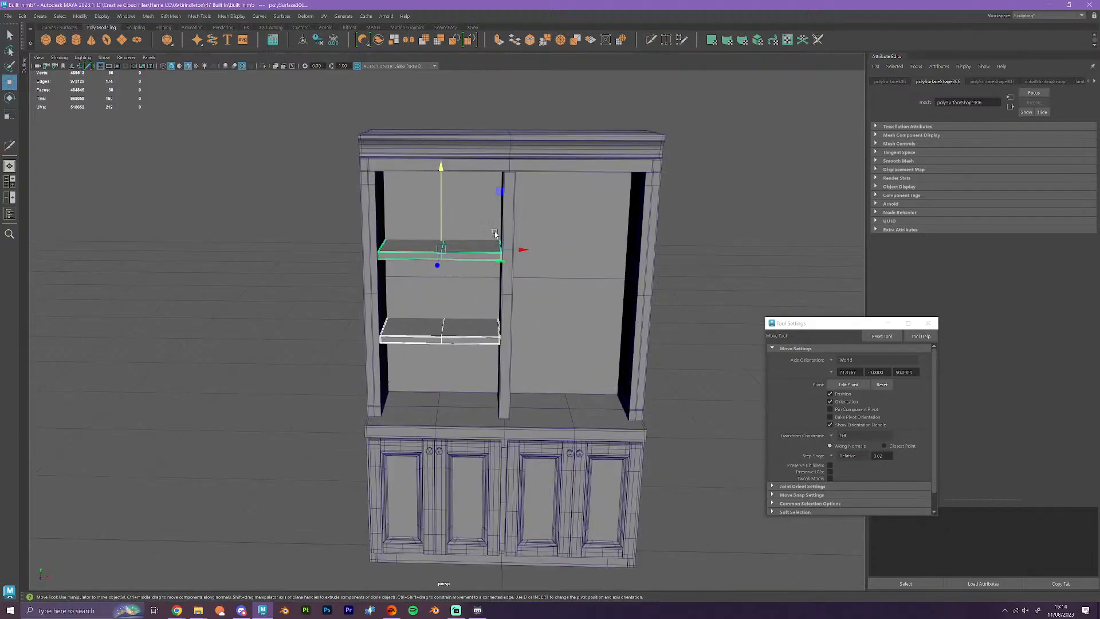
mouse_move(558, 336)
left_mouse_down("alt")
mouse_move(567, 346)
mouse_move(565, 329)
left_mouse_up("alt")
middle_click_drag(565, 329, 471, 342, "alt")
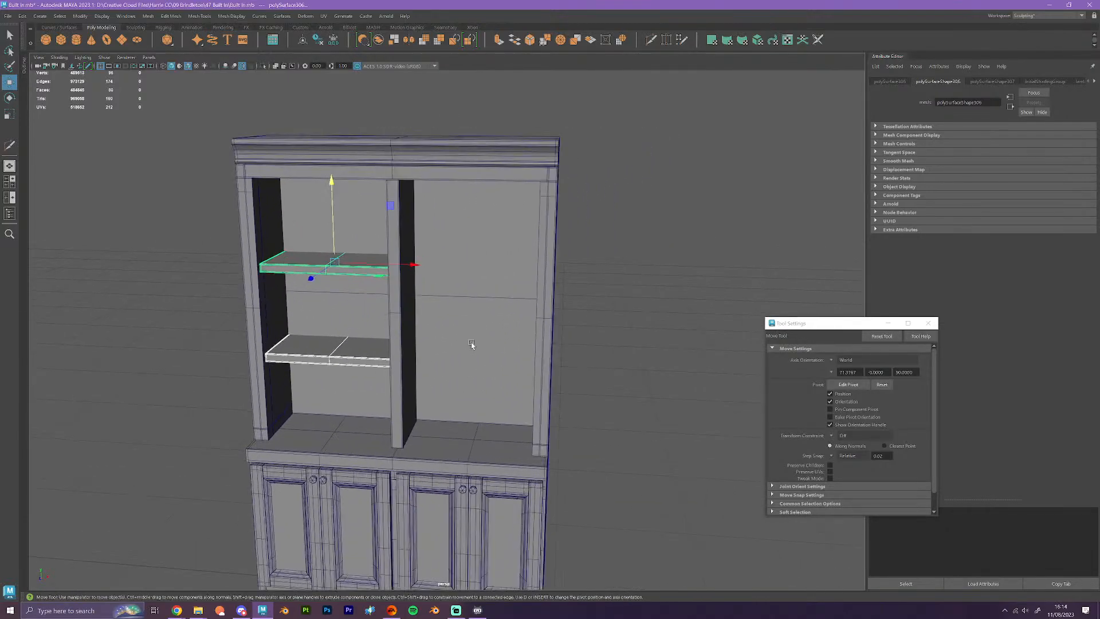
scroll(471, 342, "up", 3)
scroll(444, 376, "down", 4)
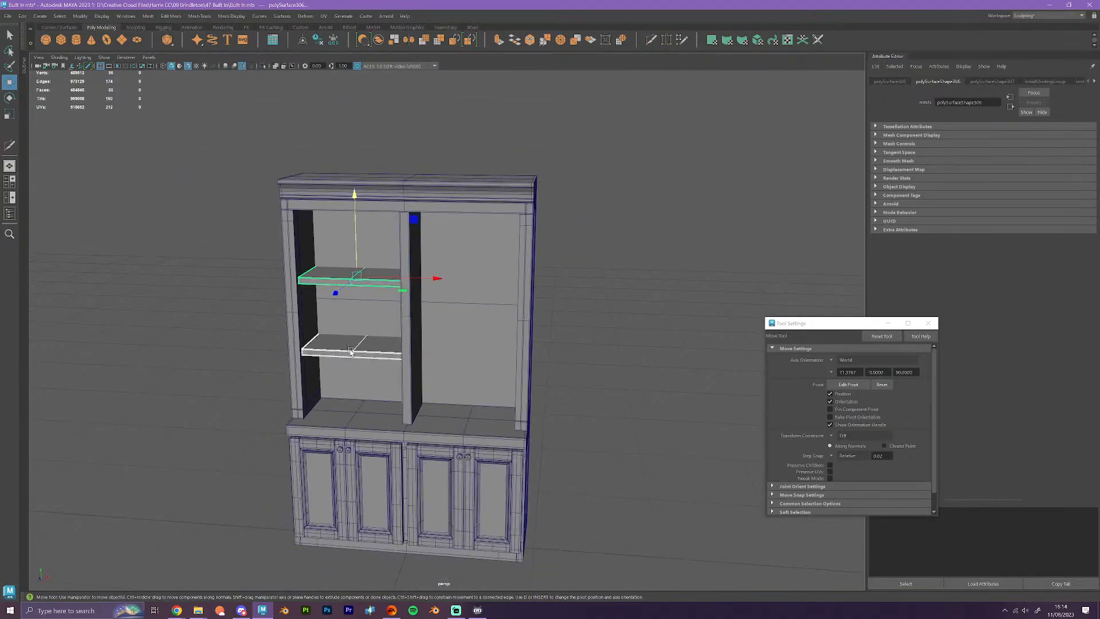
left_click(378, 353)
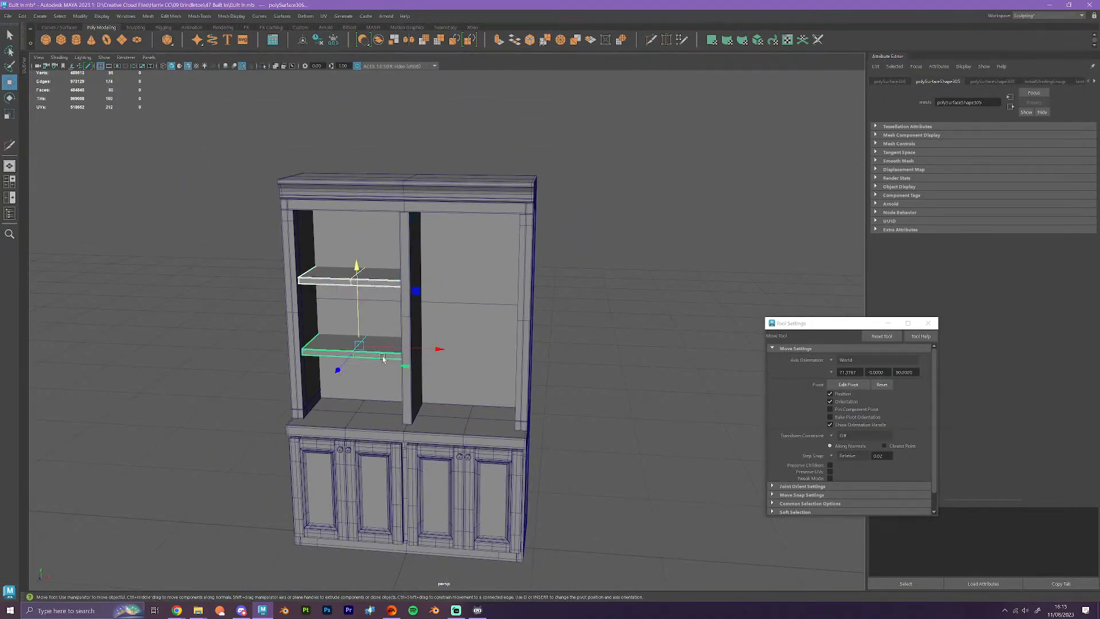
left_click_drag(445, 395, 456, 410, "alt")
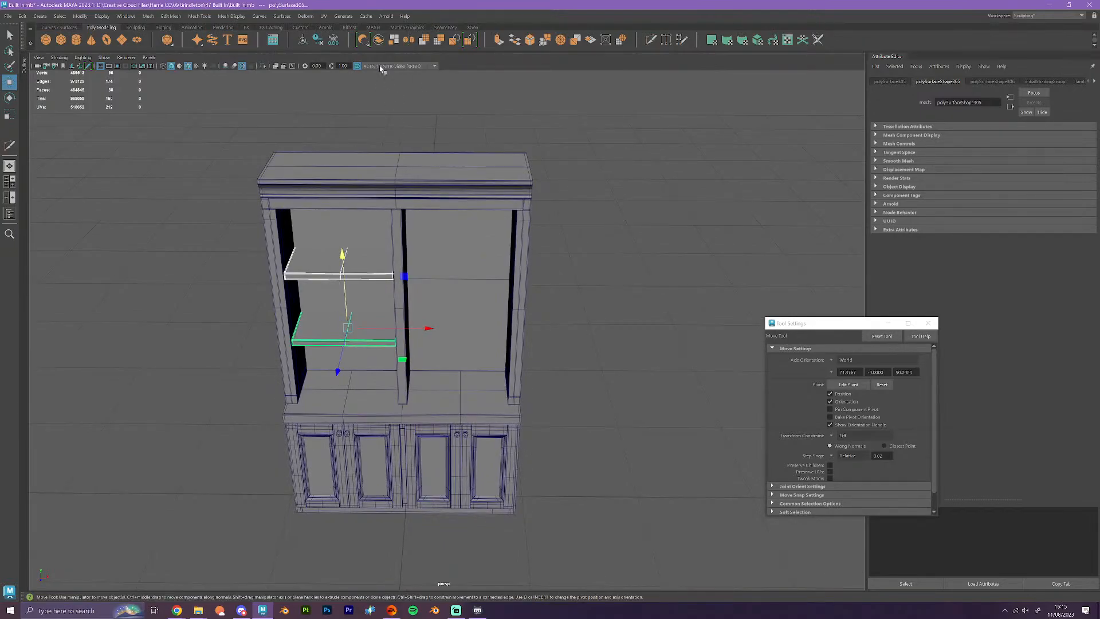
left_click(378, 44)
- Mirror the combined shelves across the World X axis into the right bay, with Cut Geometry off and borders not merged
left_click(409, 42)
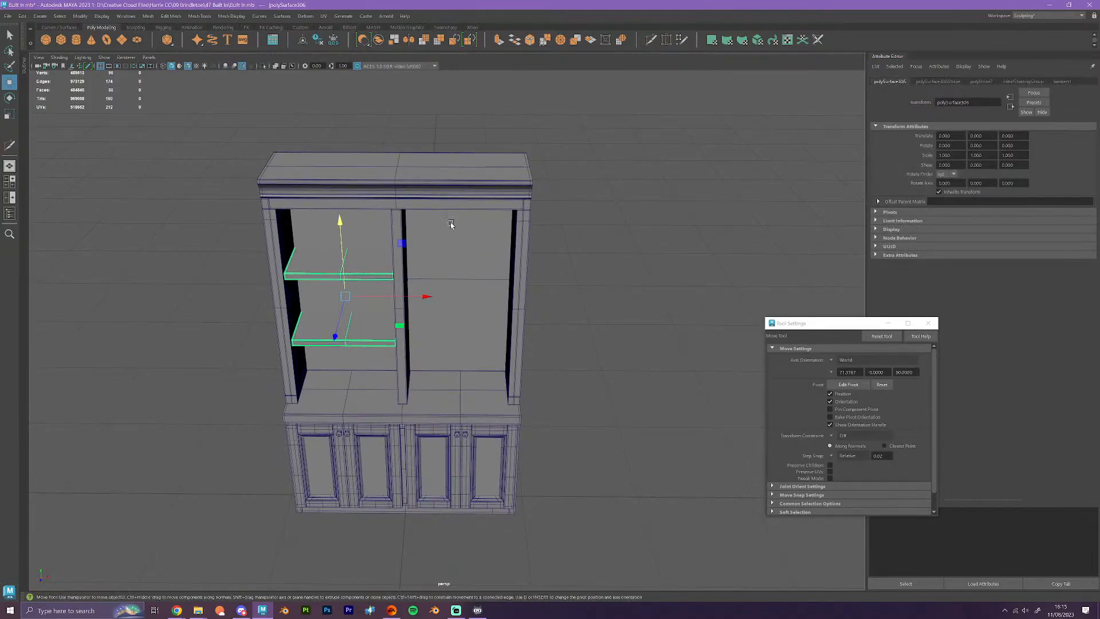
left_click(305, 515)
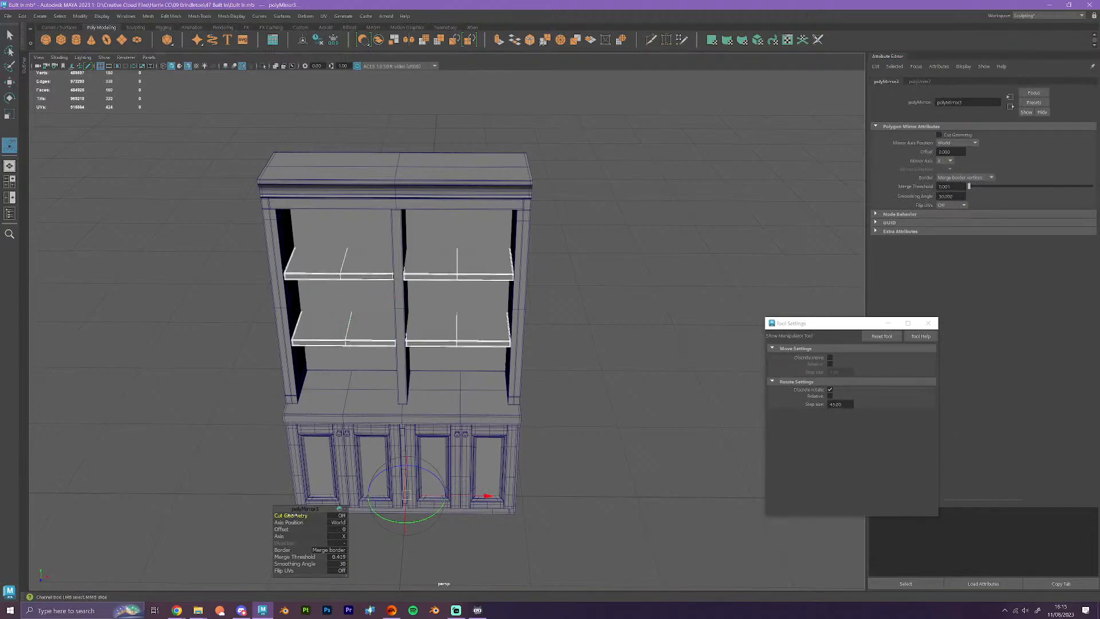
left_click(330, 549)
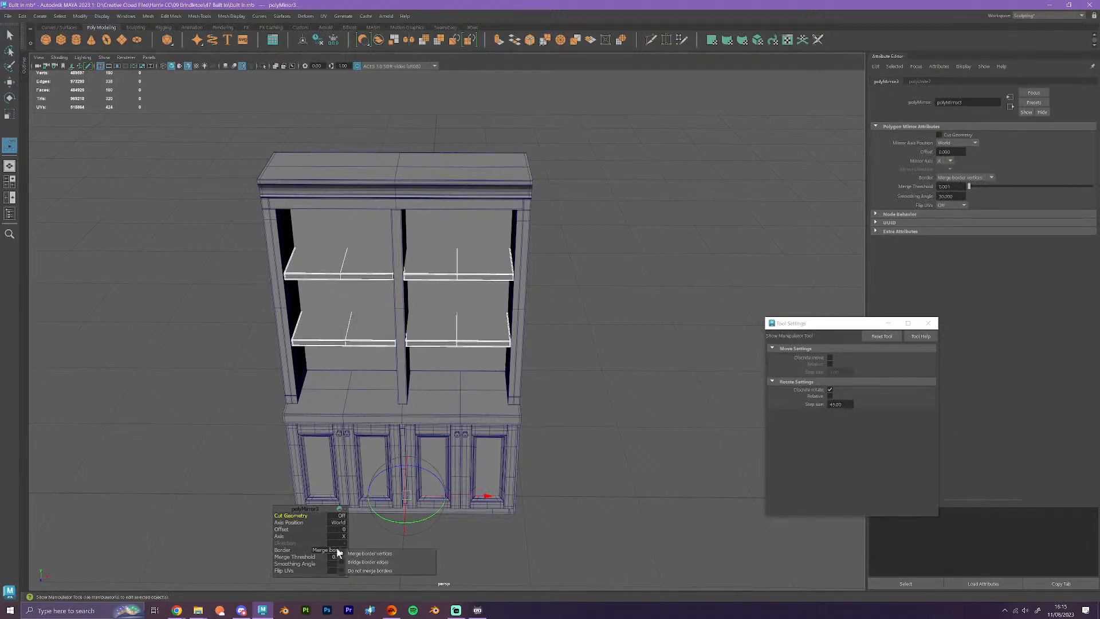
left_click(360, 568)
right_click_drag(451, 326, 493, 314)
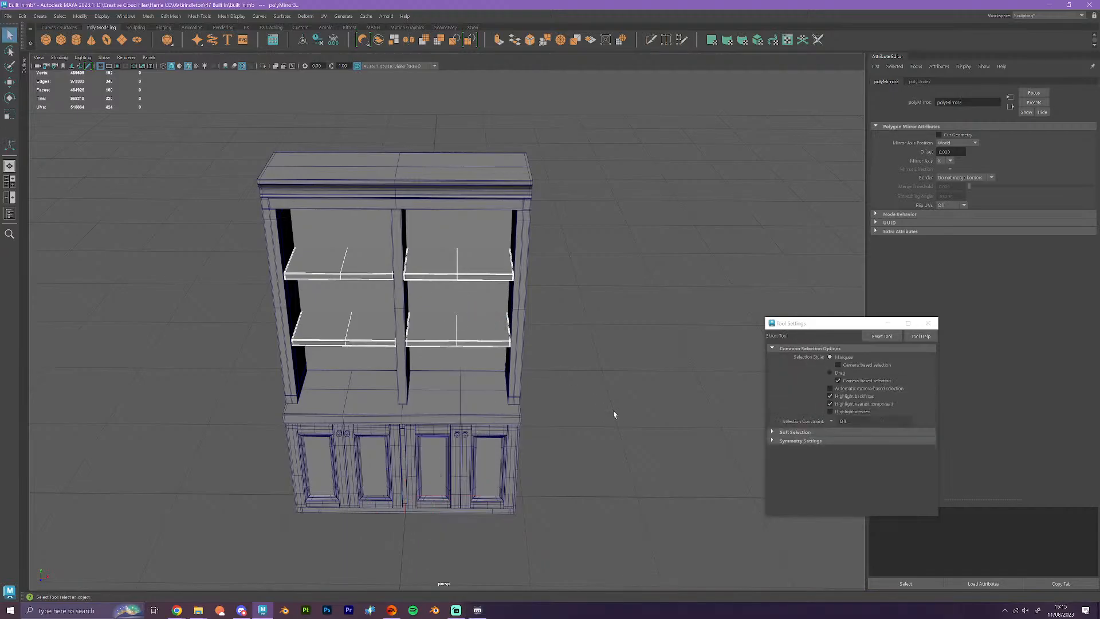
left_click(614, 415)
- Examine the cabinet's front and side profile, checking the depth of the upper side panels against the crown and countertop
scroll(593, 371, "up", 5)
left_click_drag(620, 417, 584, 385, "alt")
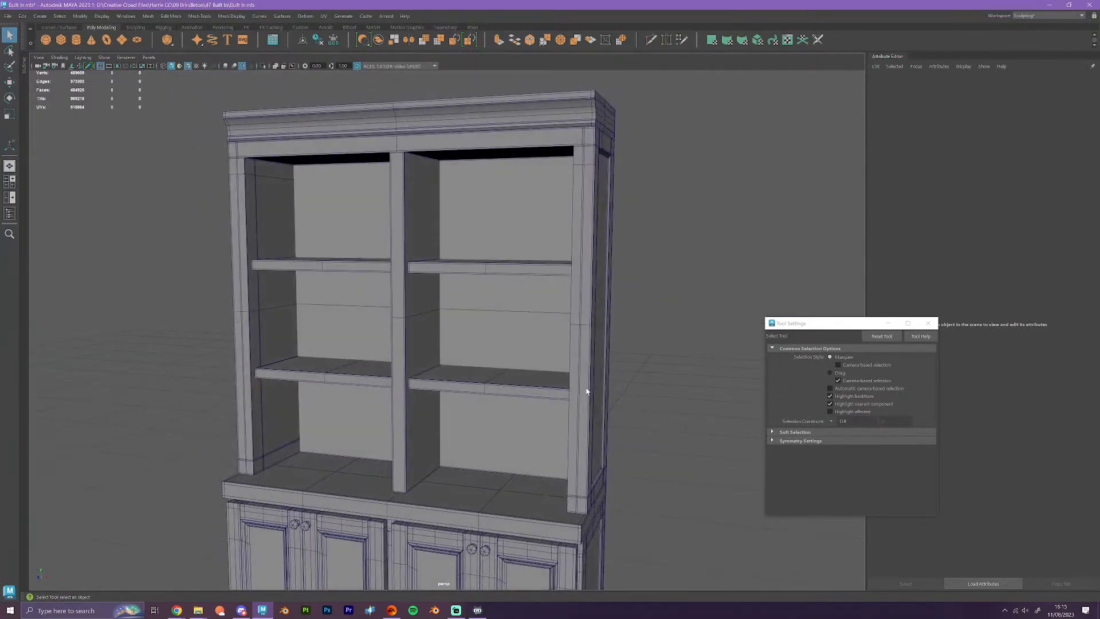
scroll(587, 388, "down", 6)
left_click_drag(578, 431, 514, 464, "alt")
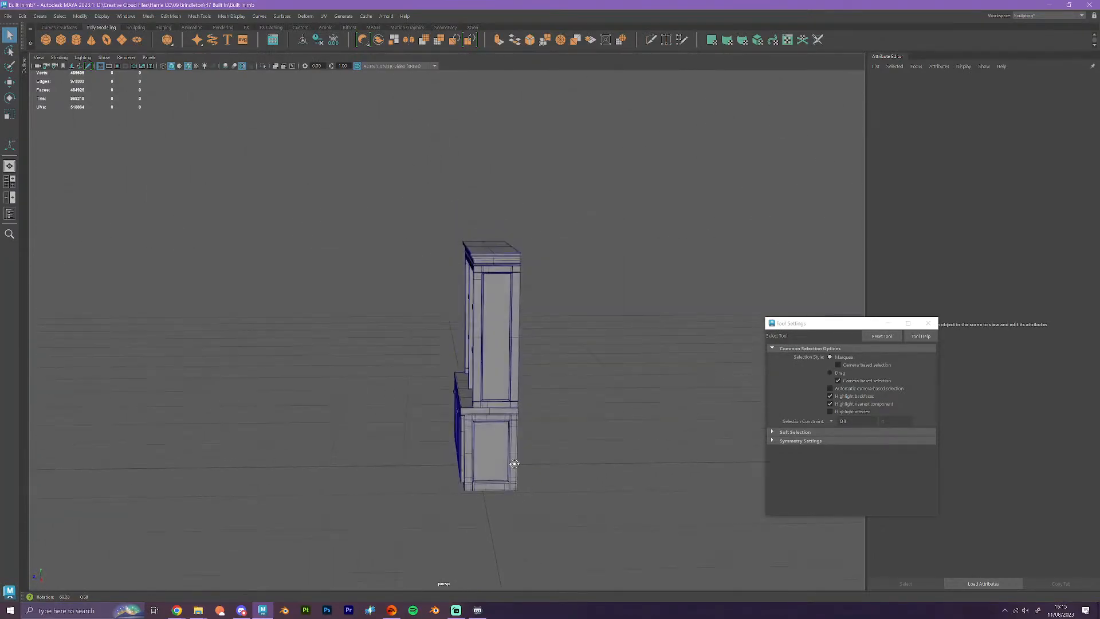
scroll(517, 435, "up", 5)
left_click(509, 383)
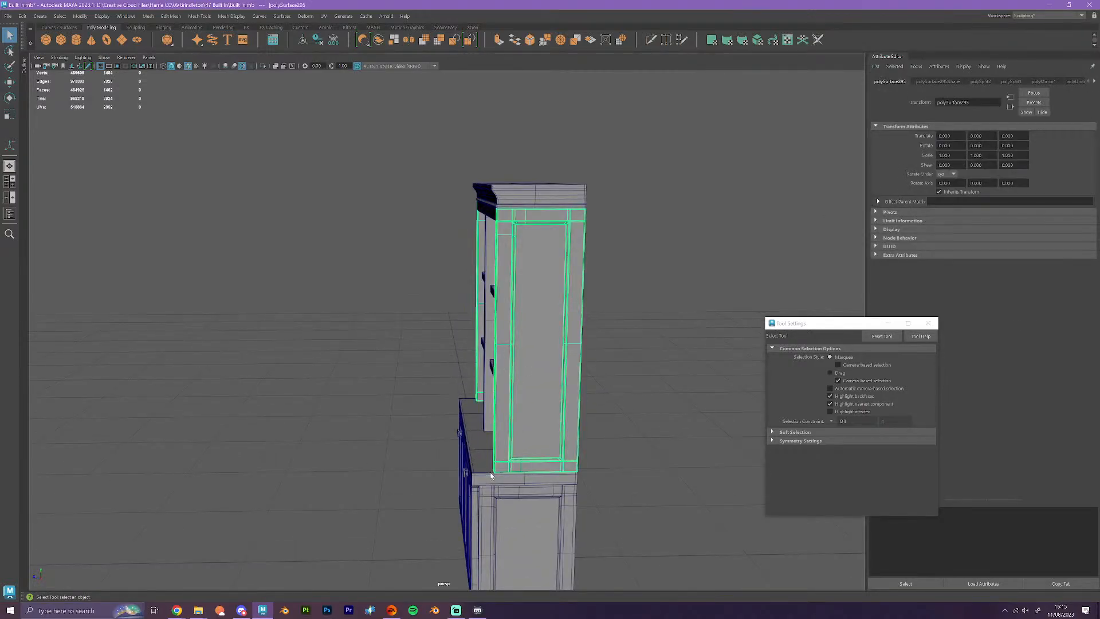
scroll(517, 464, "down", 3)
left_click_drag(543, 480, 503, 465, "alt")
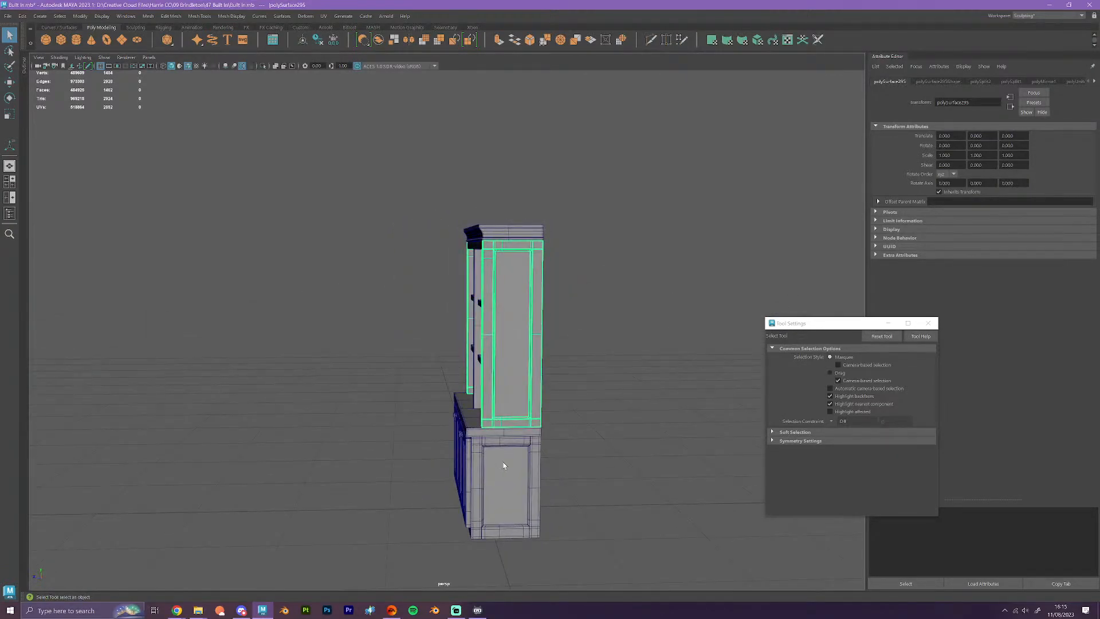
left_click(594, 464)
left_click_drag(594, 464, 576, 480, "alt")
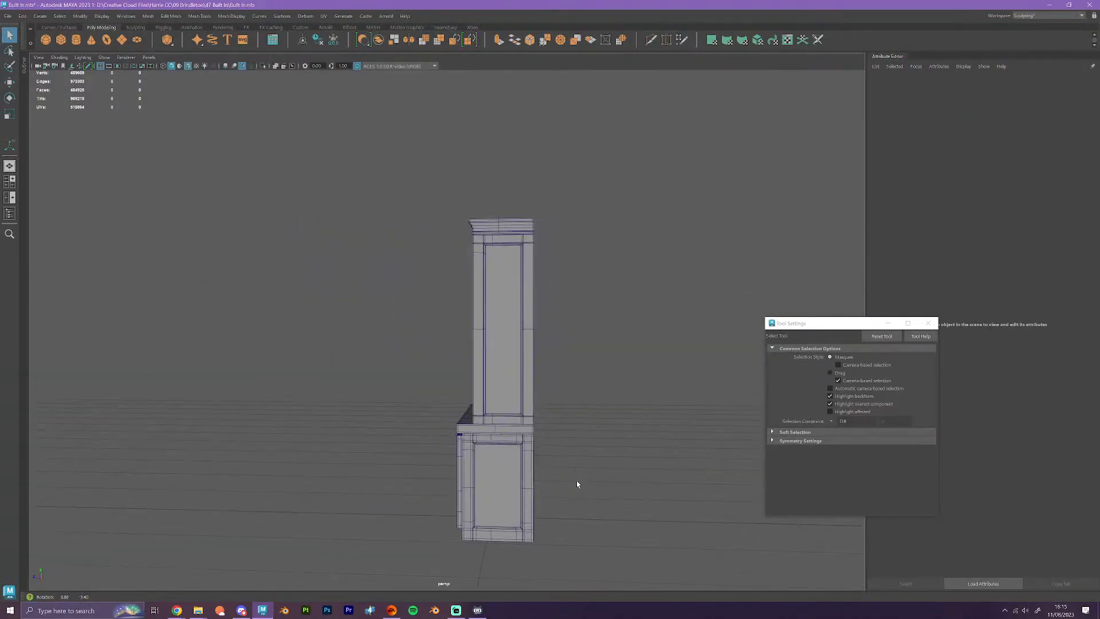
- Move the front vertices of the upper side panels forward along Z in the side view, in line with the crown's front edge
left_click(503, 385)
key("space")
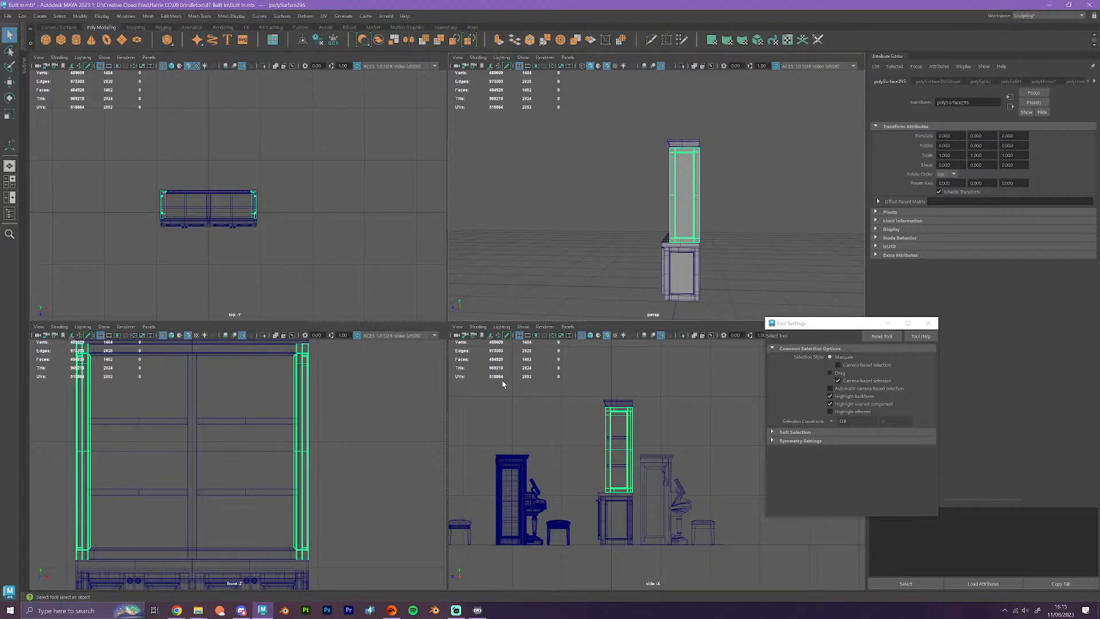
key("space")
scroll(422, 331, "up", 3)
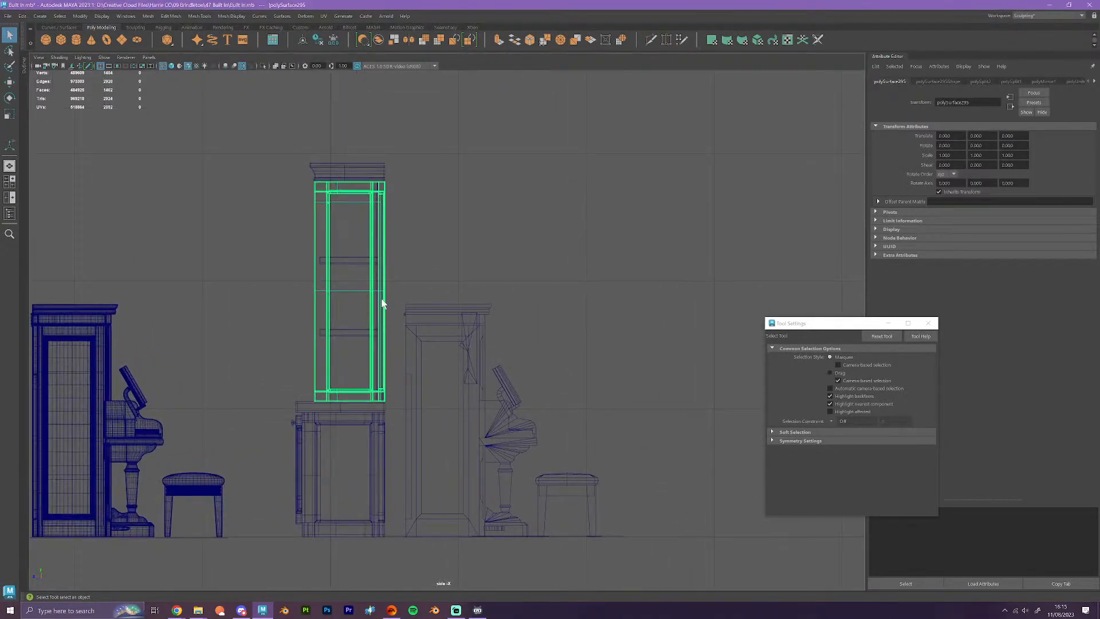
right_click_drag(382, 303, 344, 303)
left_click_drag(349, 384, 358, 424)
key("w")
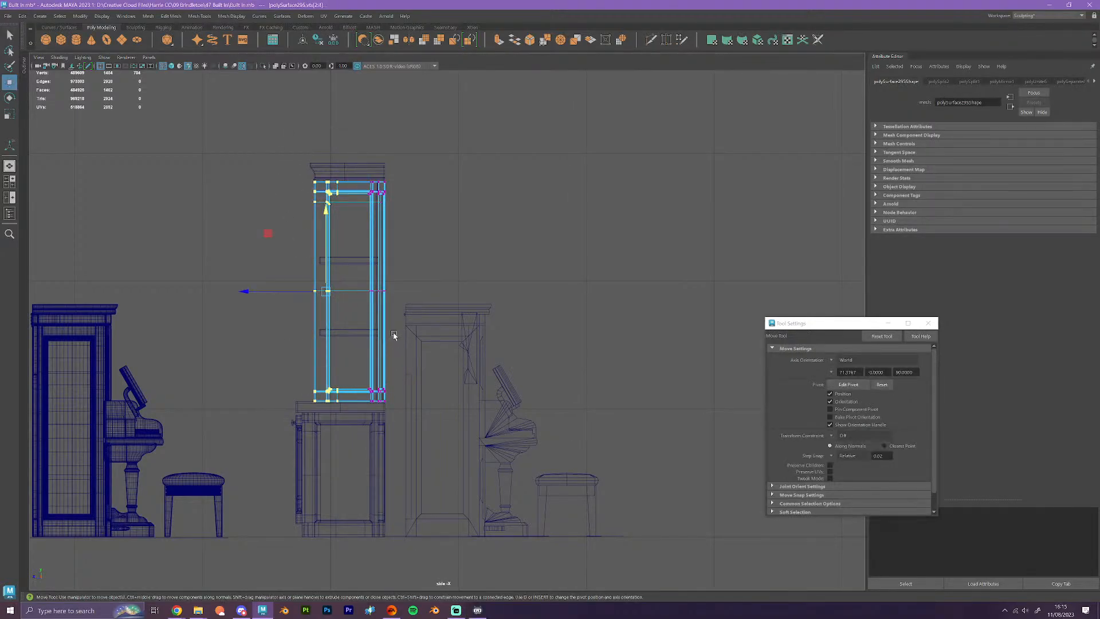
left_click(304, 294)
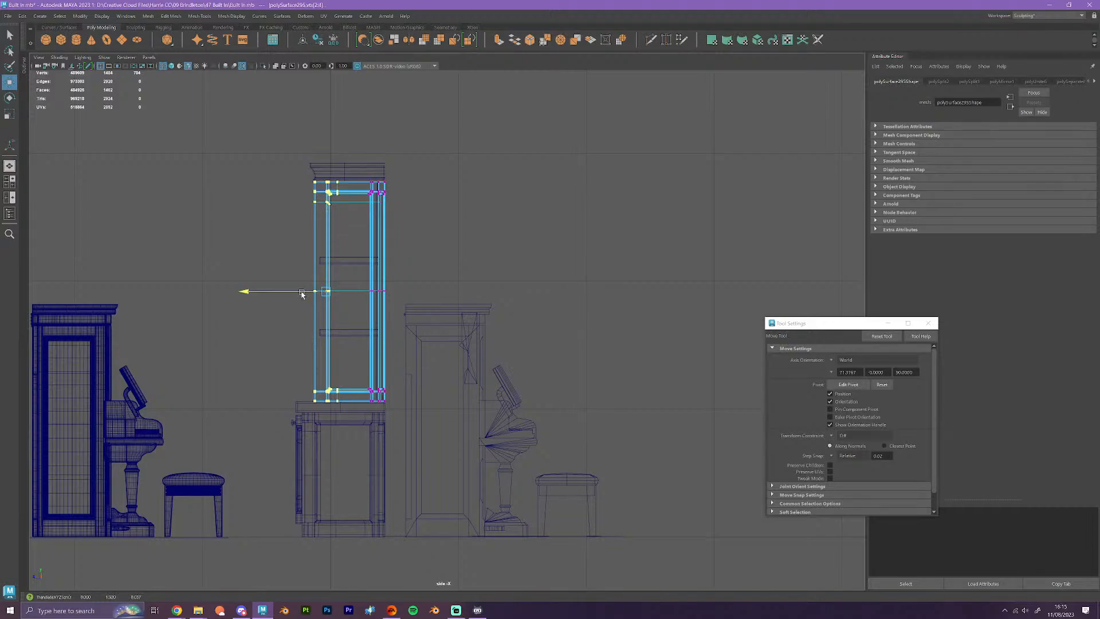
left_click_drag(302, 294, 298, 294)
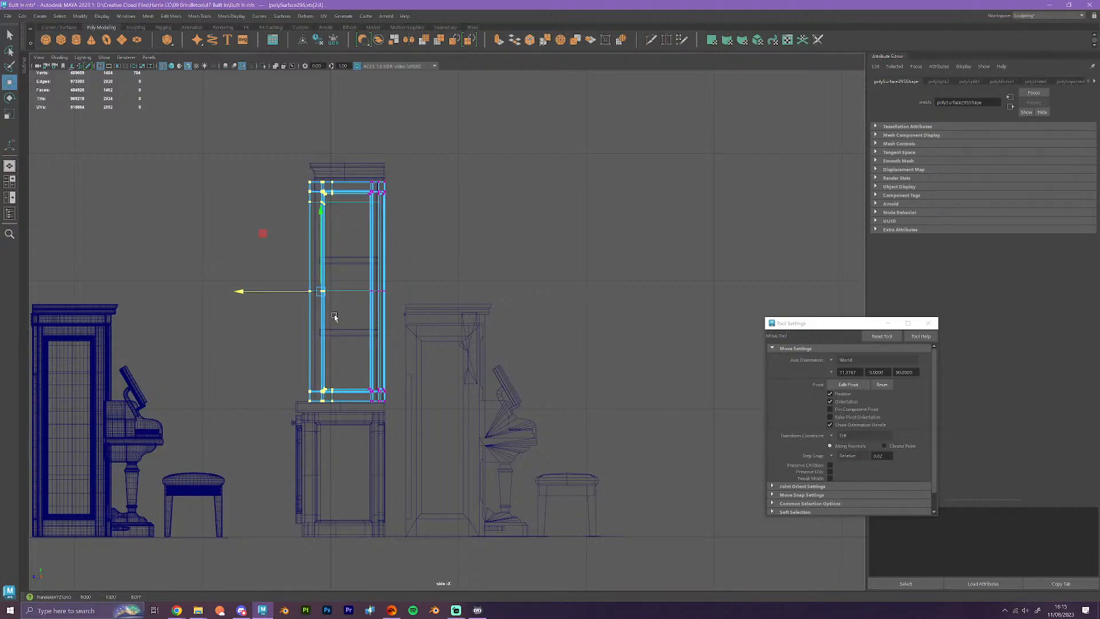
key("space")
key("space")
left_click_drag(717, 266, 611, 385, "alt")
right_click_drag(521, 336, 570, 324)
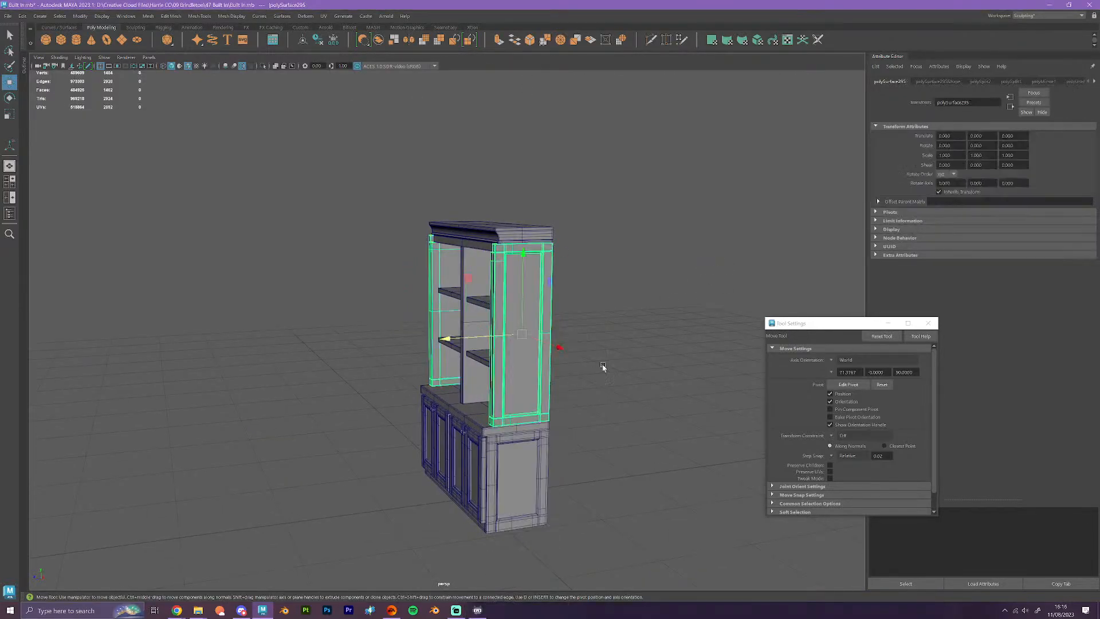
left_click(603, 366)
- Move the centre divider's front vertices forward along Z to meet the front edge of the side panels
left_click_drag(602, 366, 652, 403, "alt")
scroll(550, 404, "up", 4)
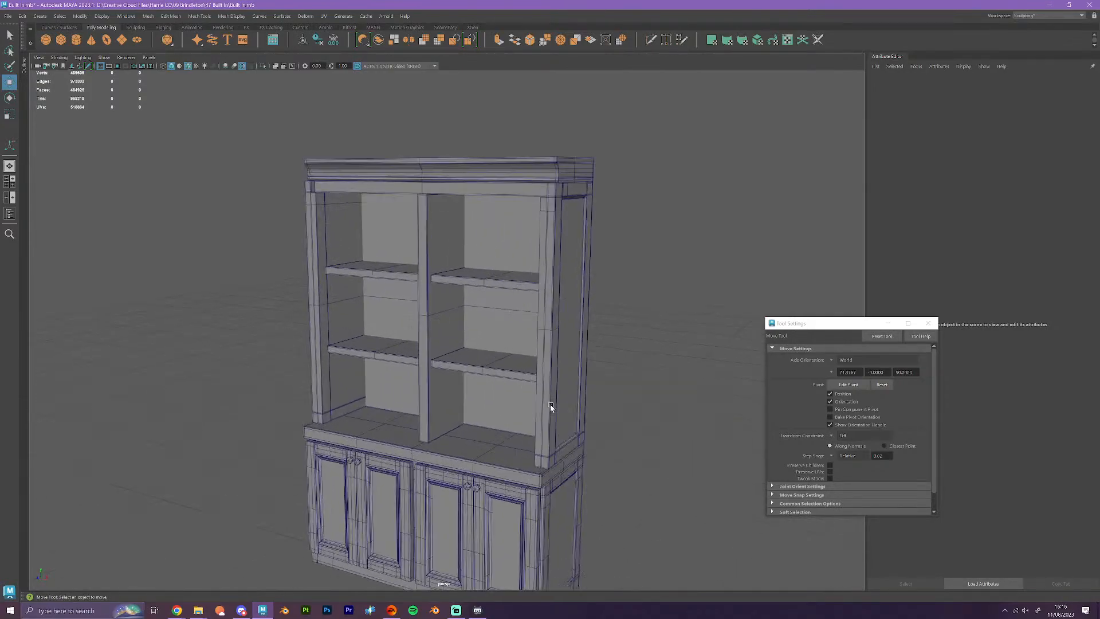
scroll(550, 404, "up", 3)
left_click(420, 366)
right_click(421, 358)
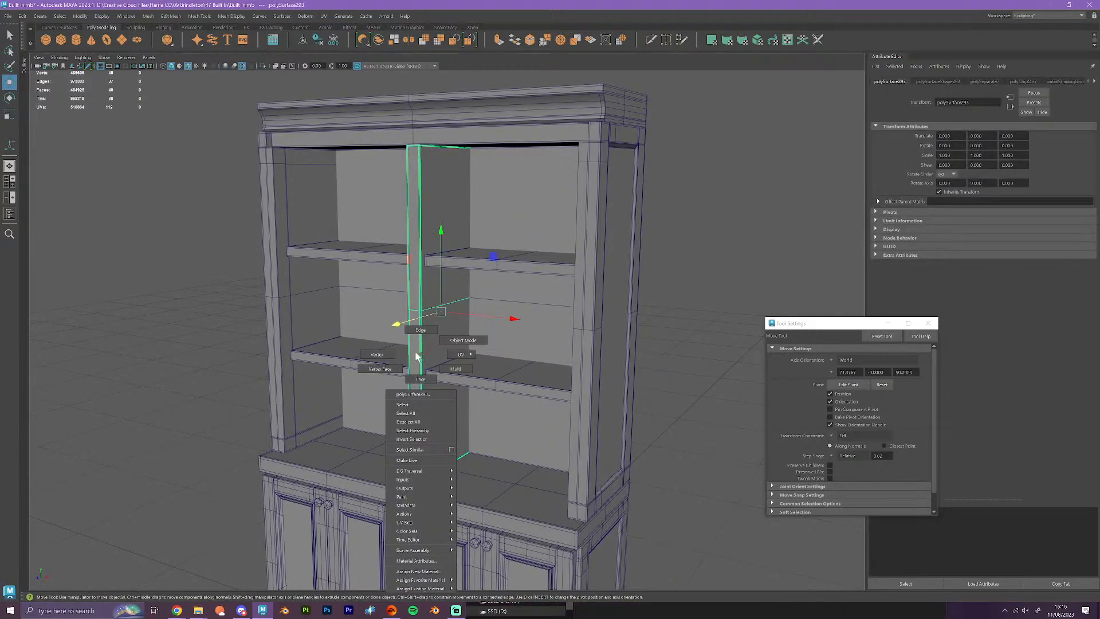
left_click(376, 354)
key("space")
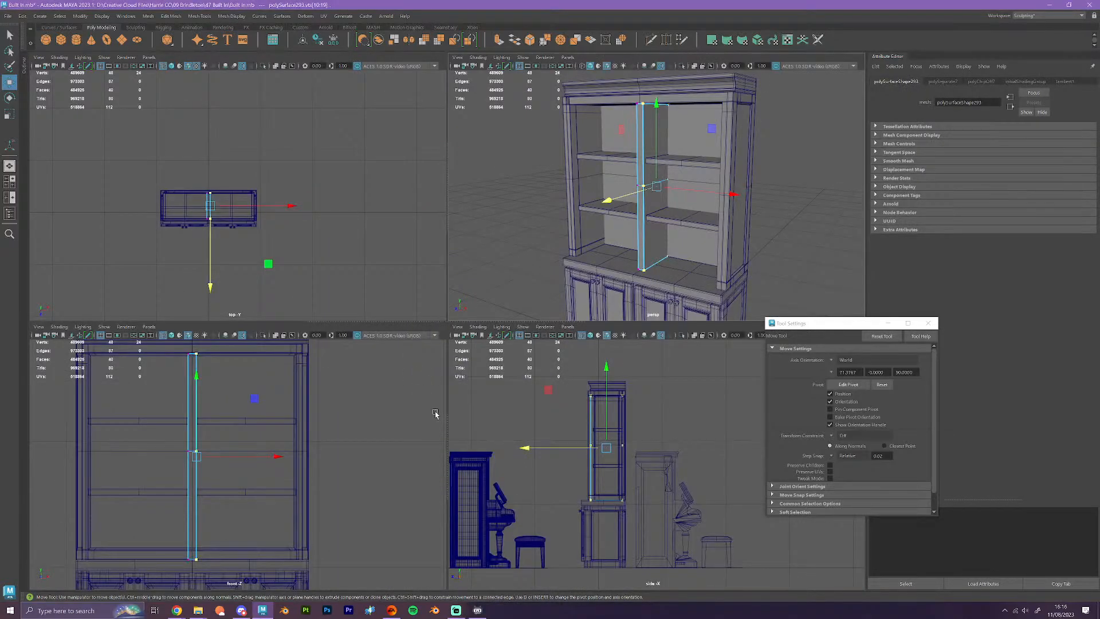
left_click_drag(573, 382, 606, 520)
left_click_drag(562, 449, 559, 449)
scroll(576, 458, "up", 3)
scroll(575, 458, "up", 2)
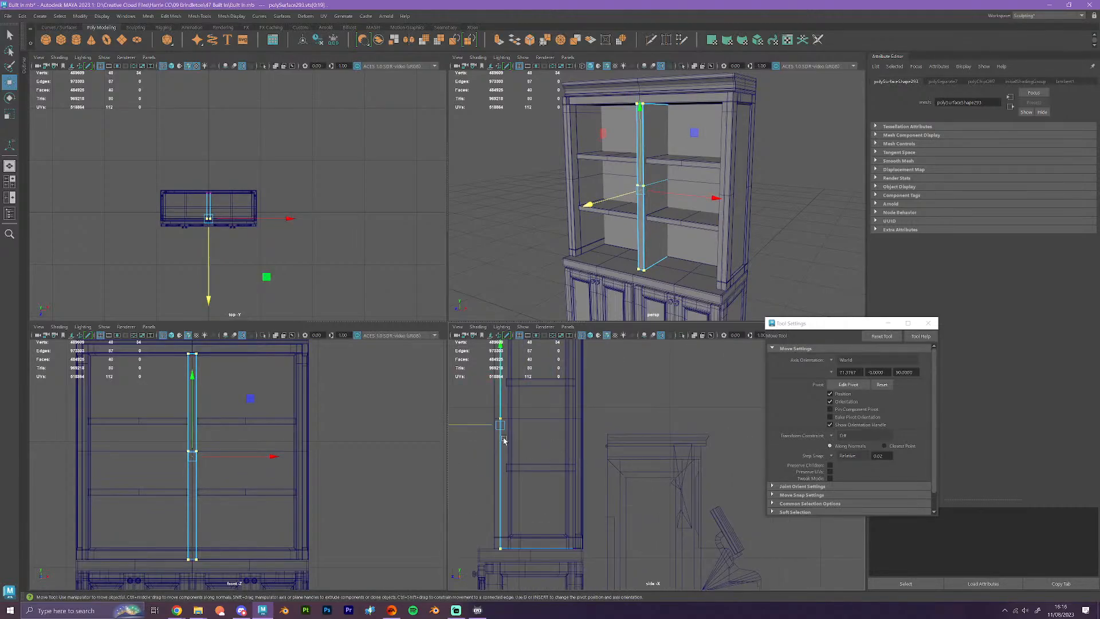
left_click_drag(485, 429, 481, 427)
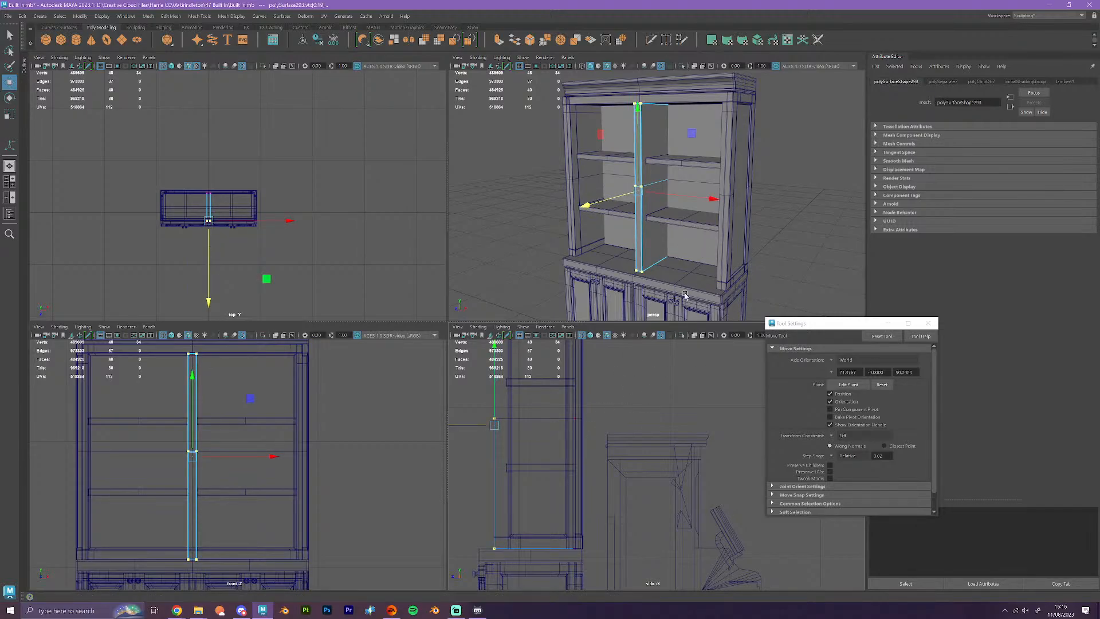
- Move the front vertices of all four shelves forward along Z, stopping slightly behind the divider's front edge
right_click_drag(705, 214, 654, 221)
left_click(685, 229)
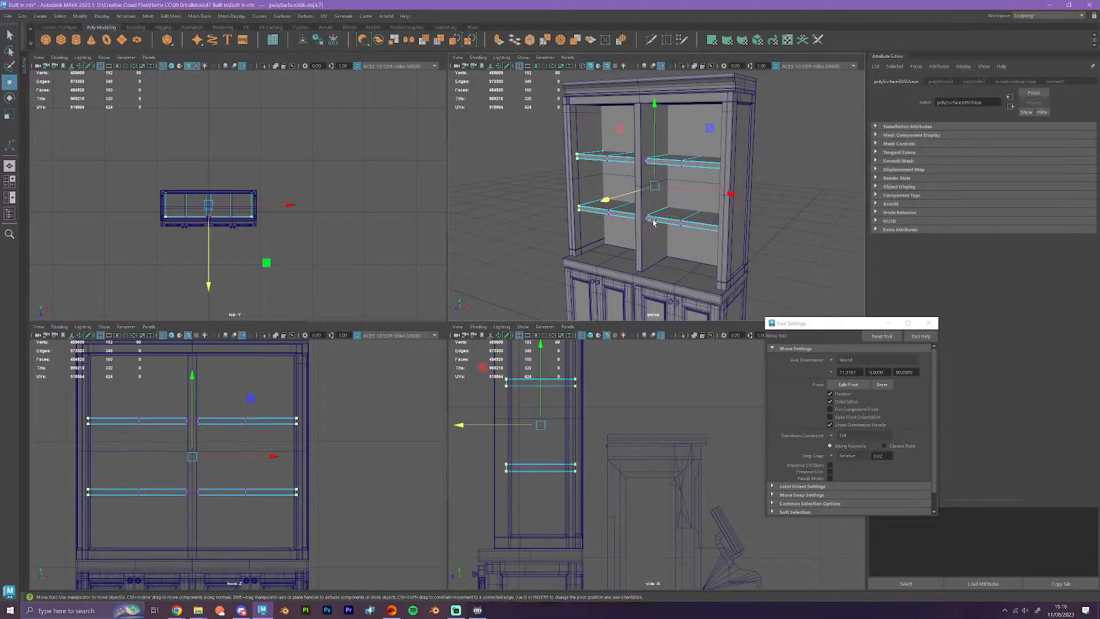
left_click_drag(528, 516, 475, 338)
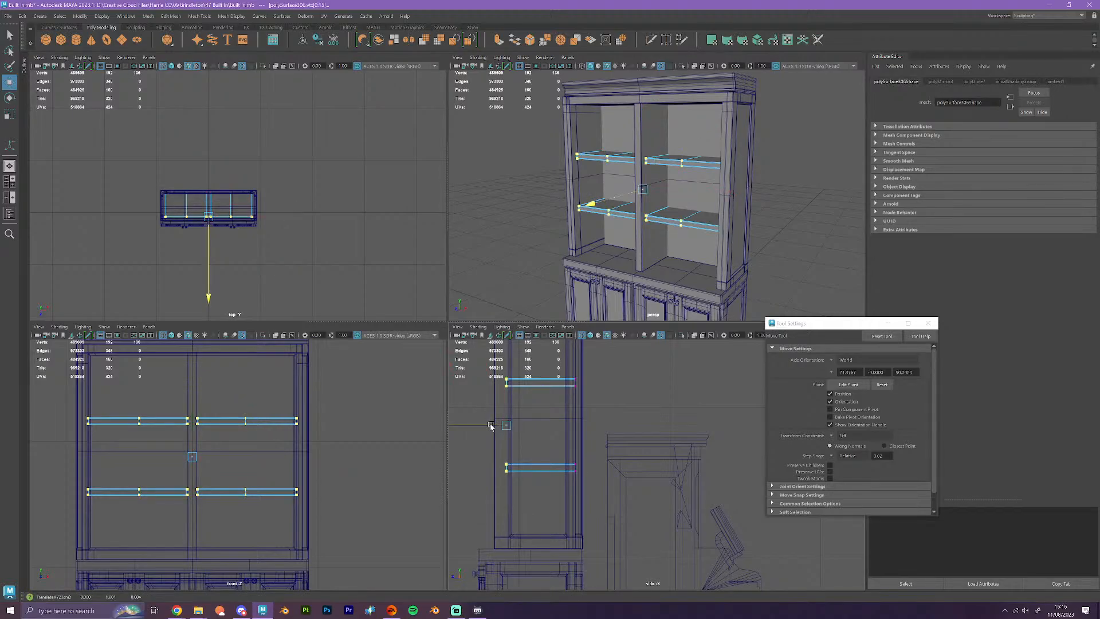
left_click_drag(491, 426, 489, 428)
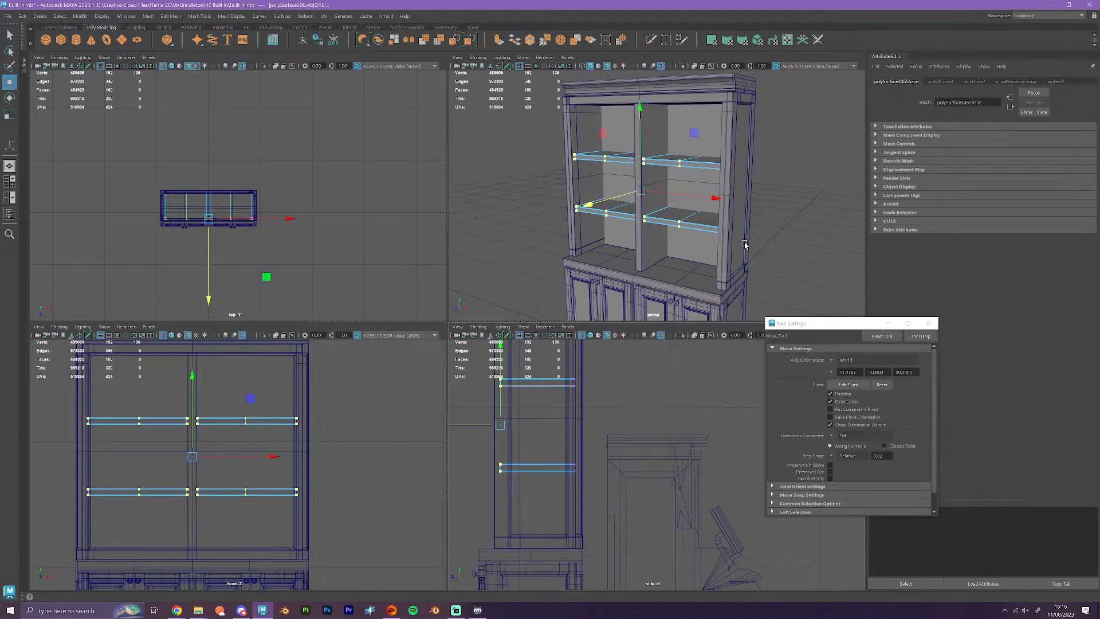
key("space")
right_click_drag(532, 220, 636, 244)
left_click(656, 251)
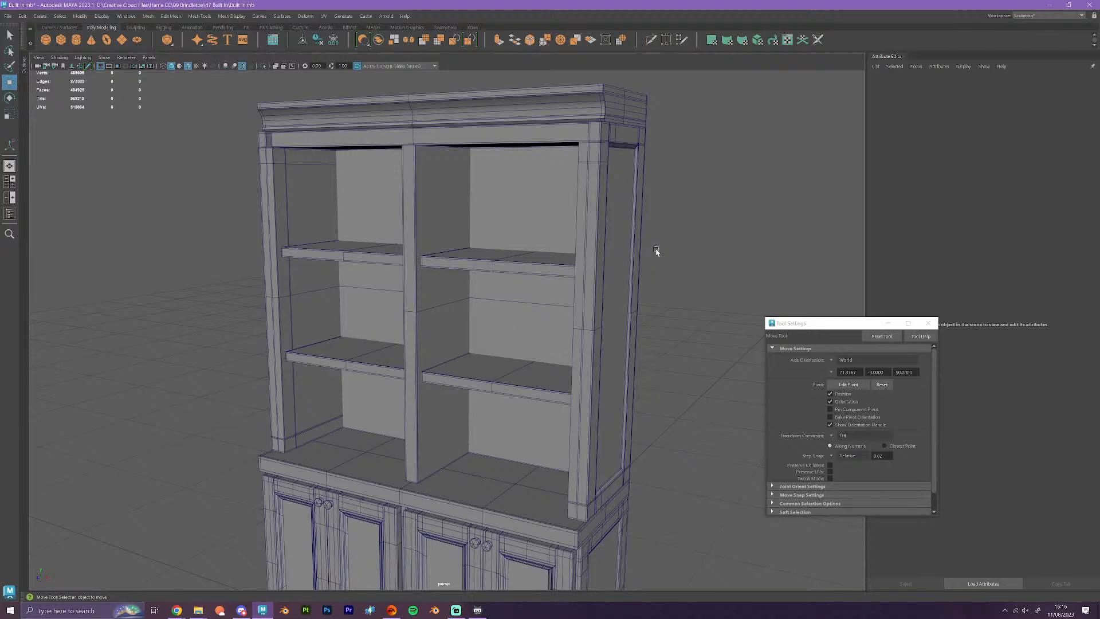
- Turn on the smooth mesh preview for all of the cabinet's parts
right_click_drag(629, 282, 698, 425)
scroll(665, 399, "down", 4)
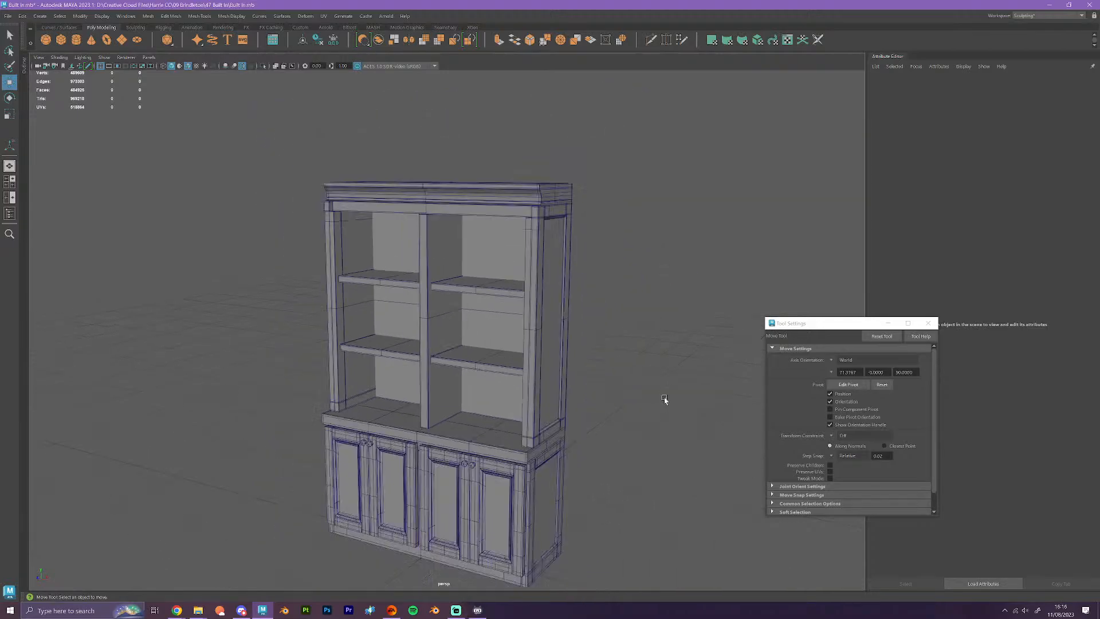
scroll(664, 399, "down", 3)
left_click_drag(525, 475, 275, 206, "alt")
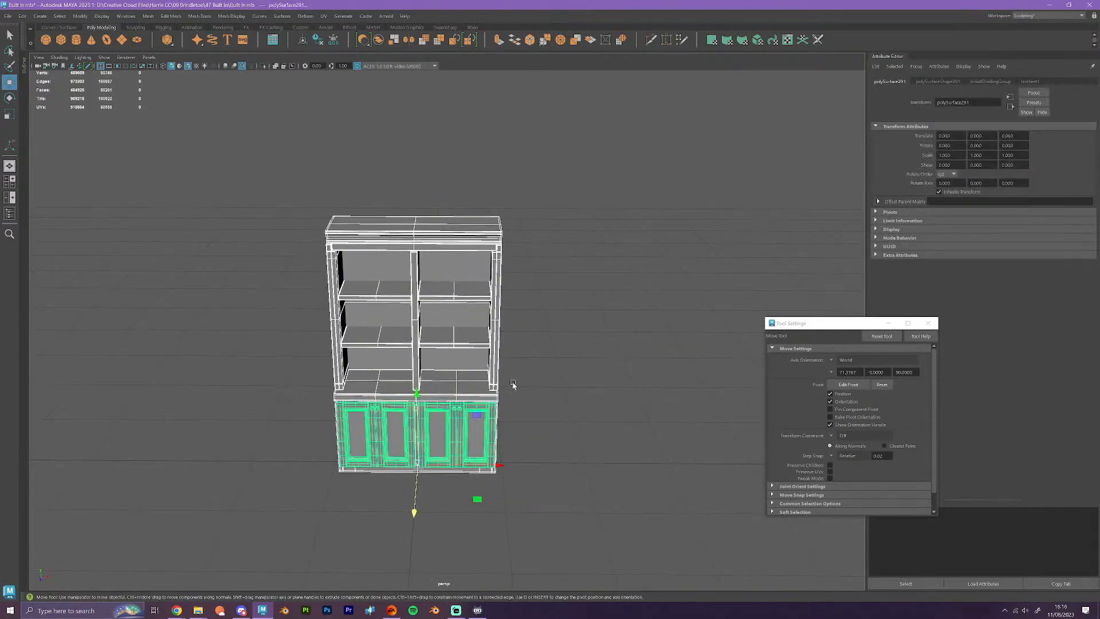
key("3")
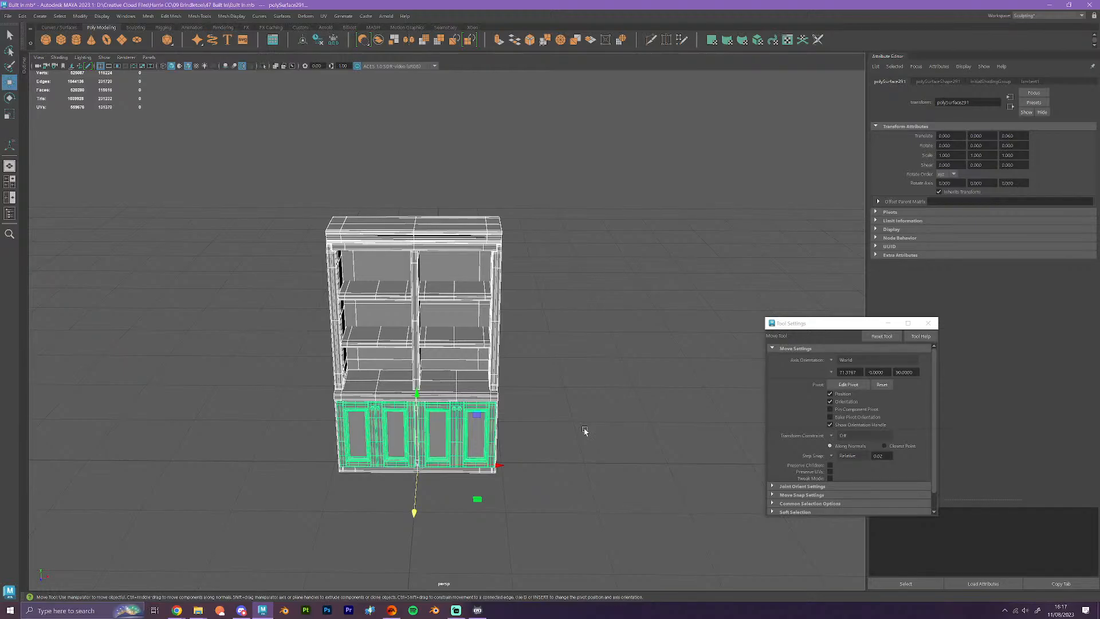
left_click(589, 440)
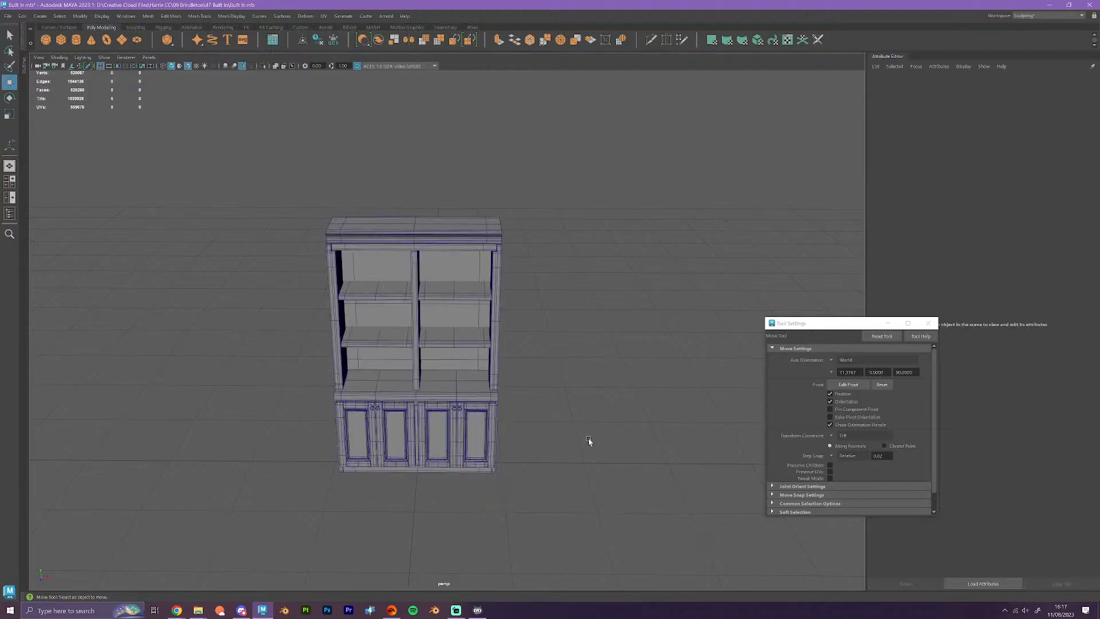
- Select the rail beneath the crown in vertex mode and frame it in the side view
scroll(588, 396, "up", 5)
mouse_move(595, 441)
left_mouse_down("alt")
mouse_move(565, 427)
mouse_move(574, 412)
mouse_move(611, 439)
left_mouse_up("alt")
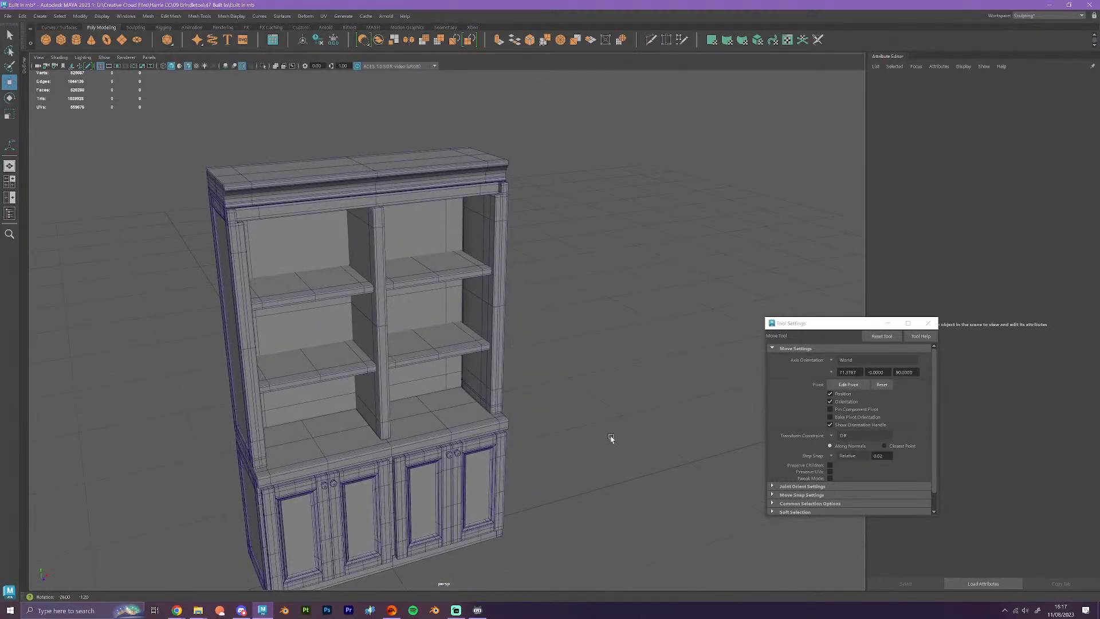
left_click(450, 198)
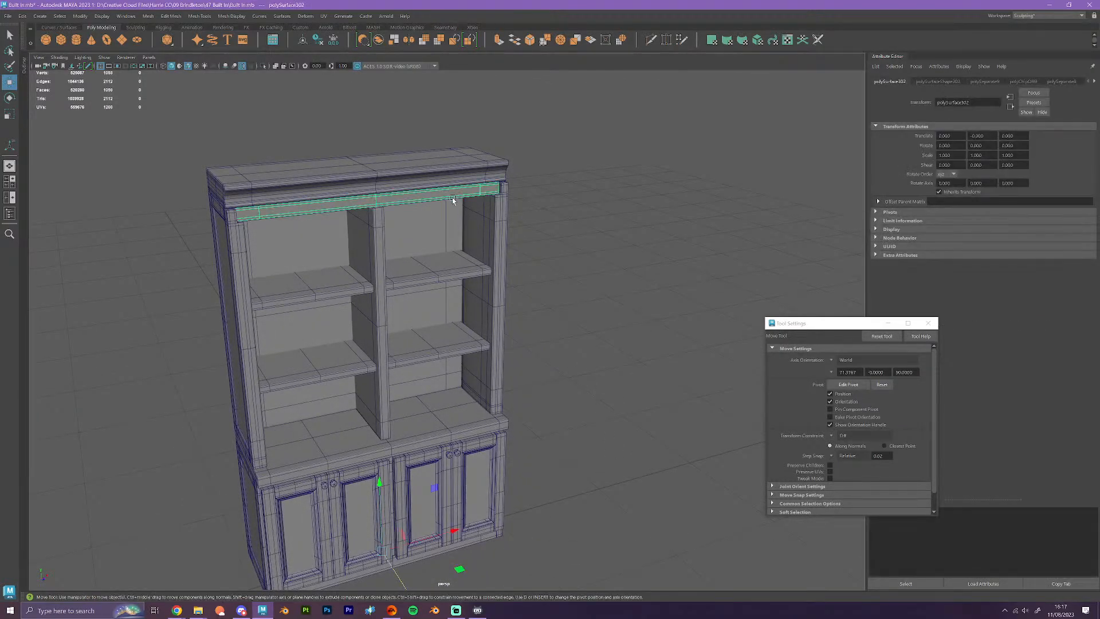
left_click_drag(606, 275, 511, 240, "alt")
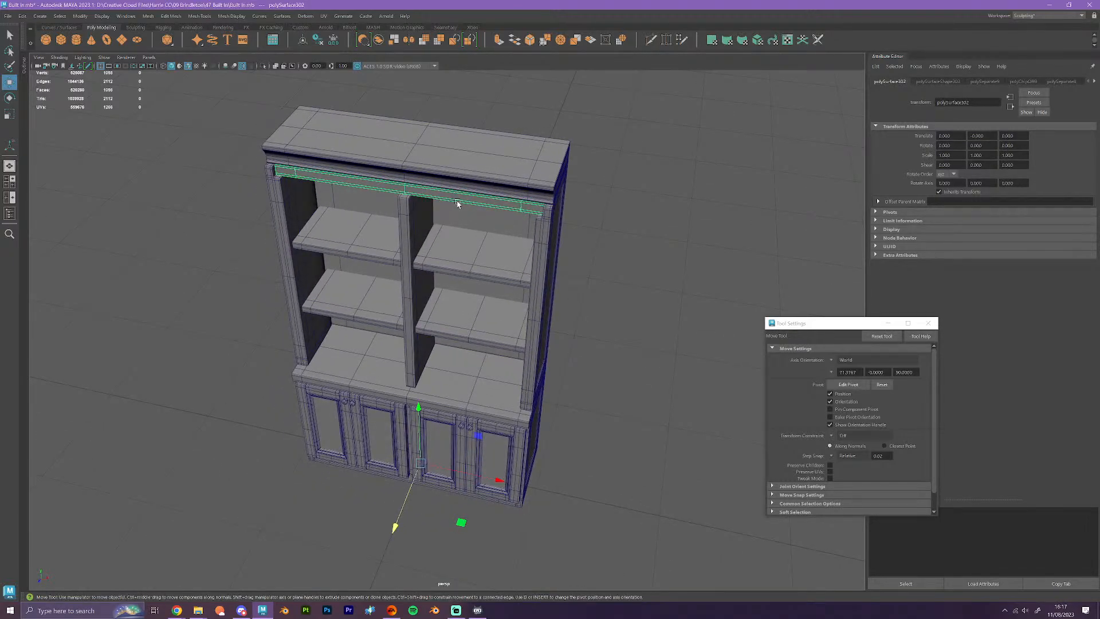
right_click_drag(458, 198, 410, 200)
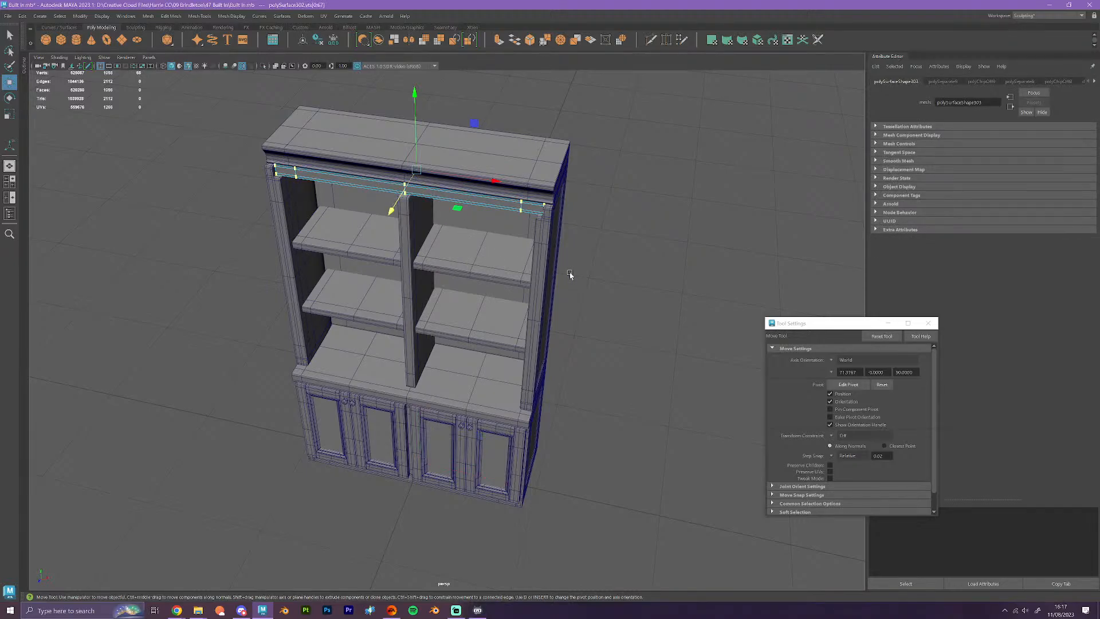
left_click_drag(570, 274, 571, 290, "alt")
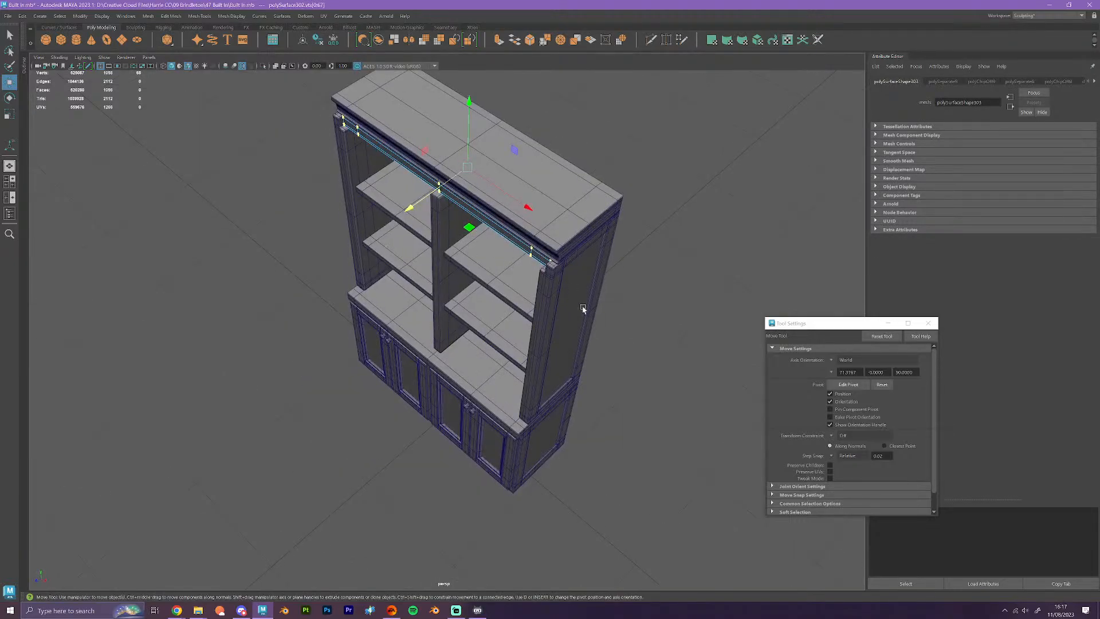
key("space")
key("space")
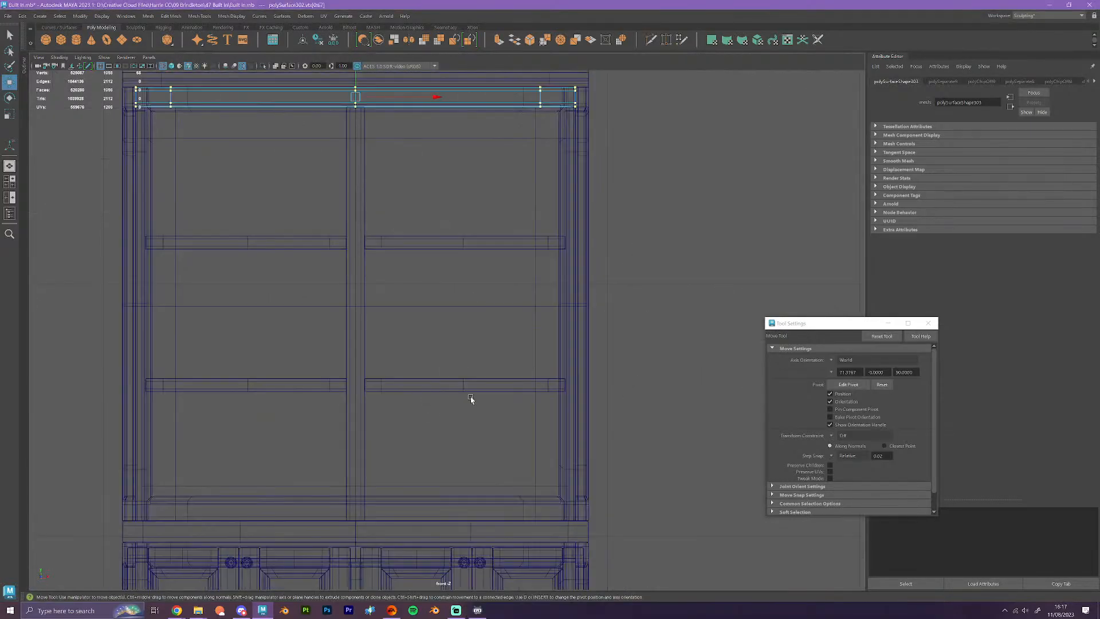
key("space")
key("space")
right_click_drag(636, 418, 471, 246, "alt")
scroll(497, 313, "up", 8)
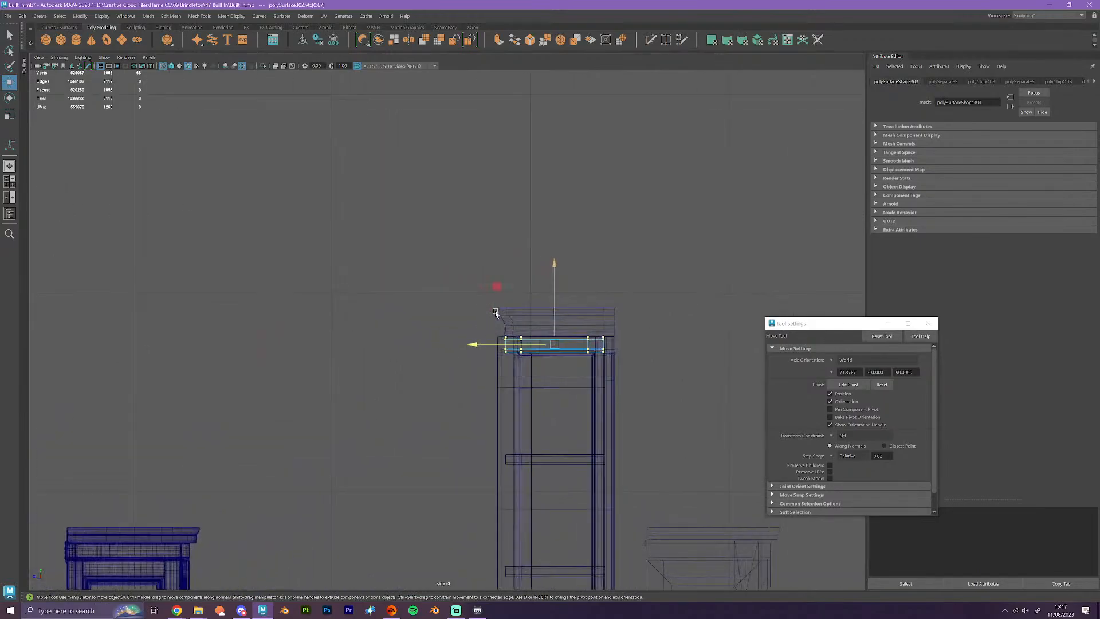
right_click_drag(527, 357, 584, 337)
left_click(628, 351)
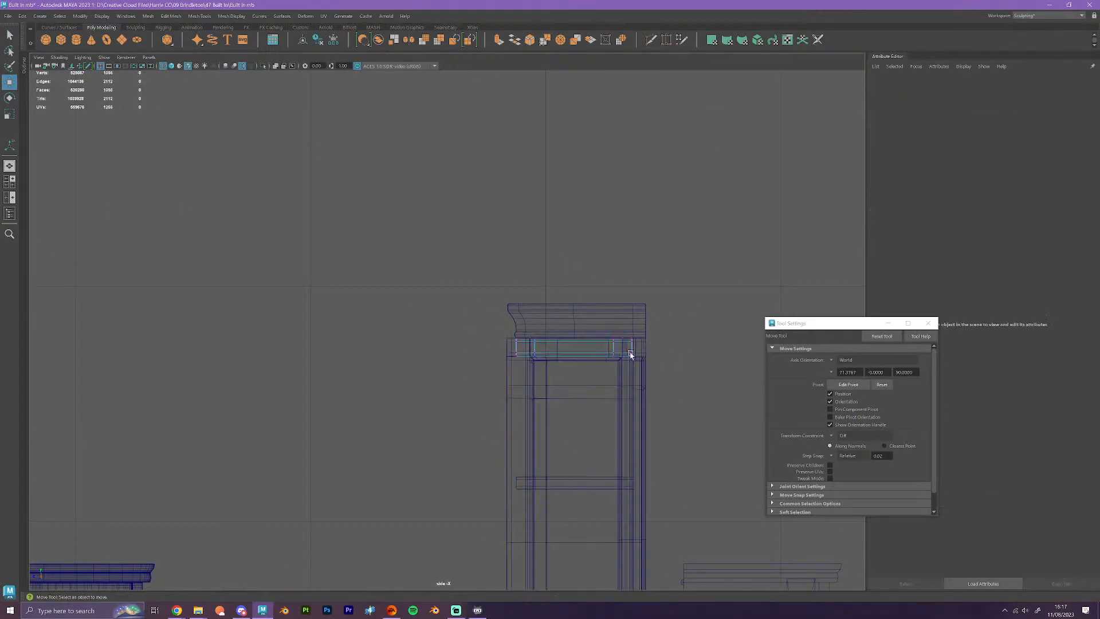
right_click(535, 347)
left_click(493, 345)
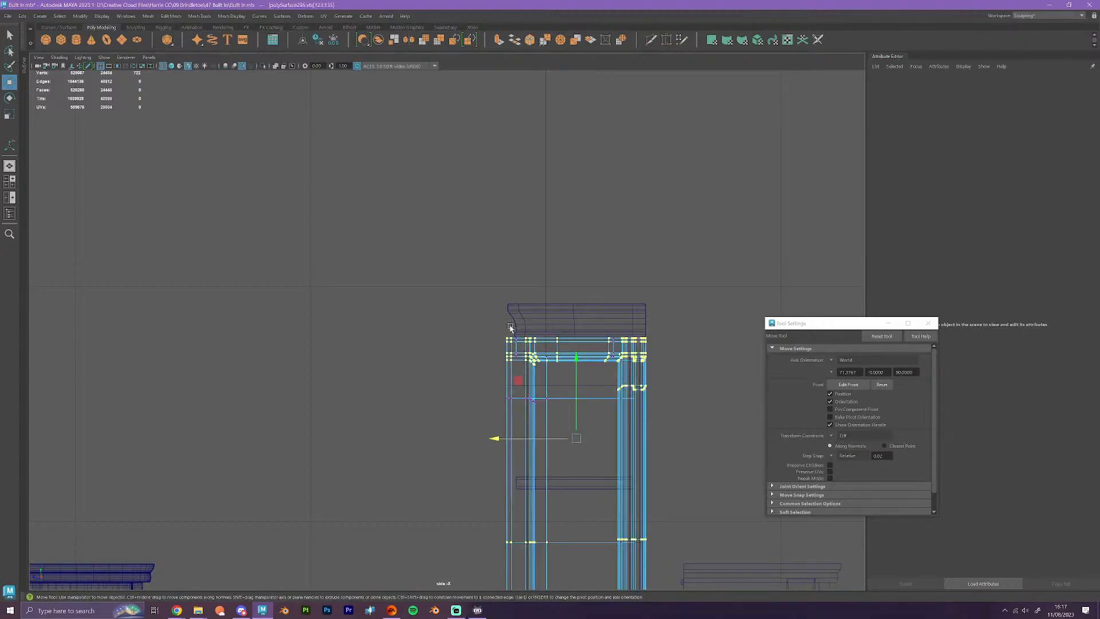
right_click_drag(535, 344, 584, 324)
left_click(669, 381)
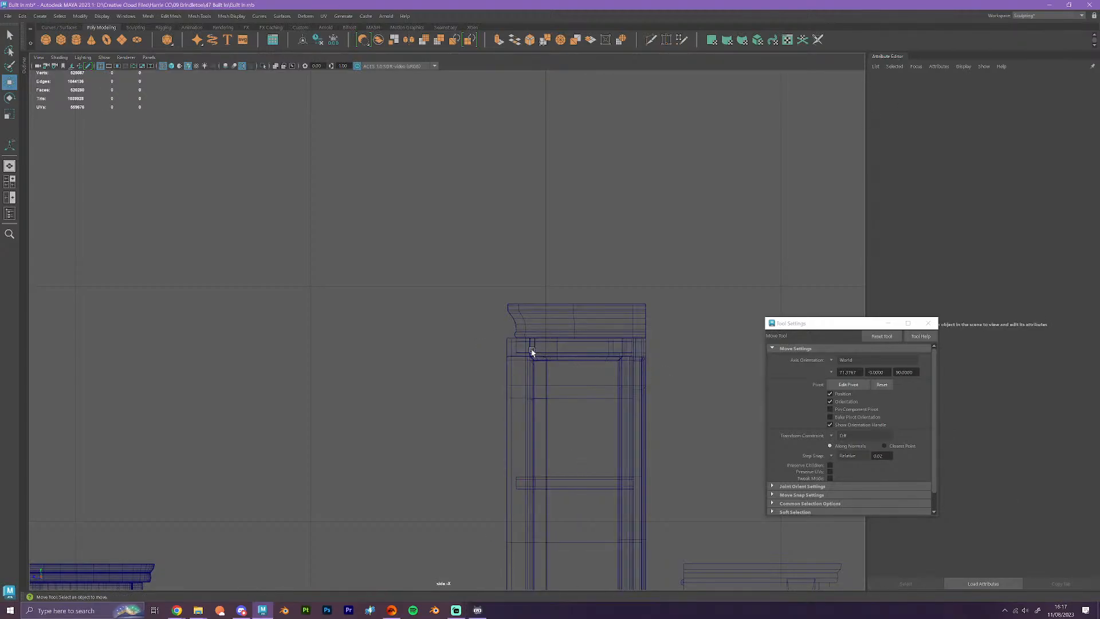
- Move the front vertices of the rail beneath the crown forward along Z to meet the side panels' front edge
left_click(518, 346)
right_click_drag(516, 345, 479, 343)
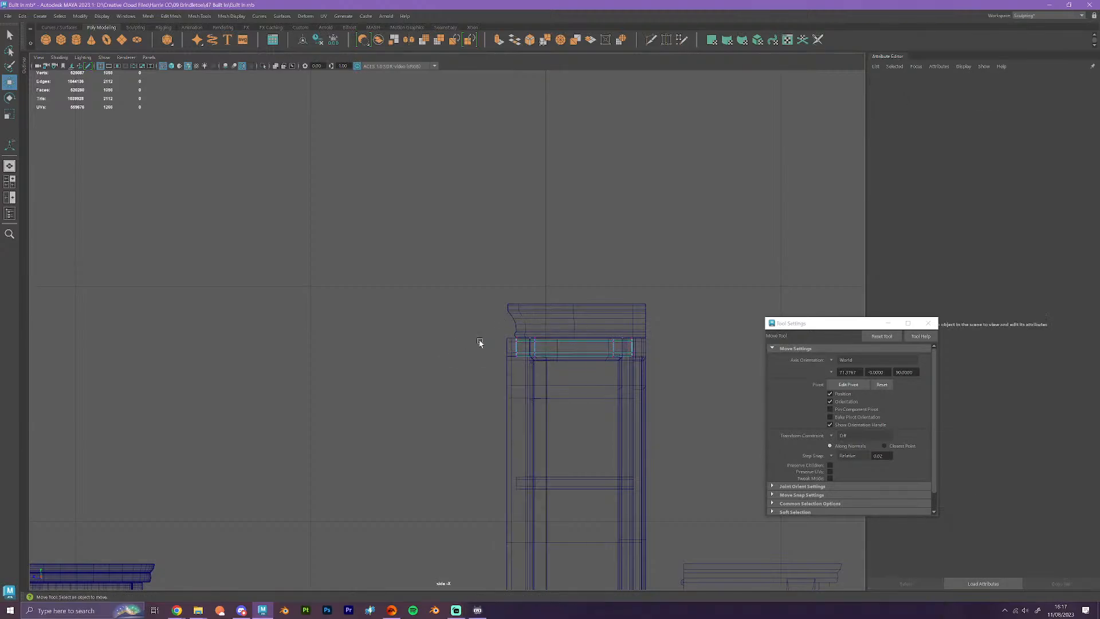
left_click_drag(458, 289, 573, 408)
left_click_drag(489, 349, 479, 347)
key("space")
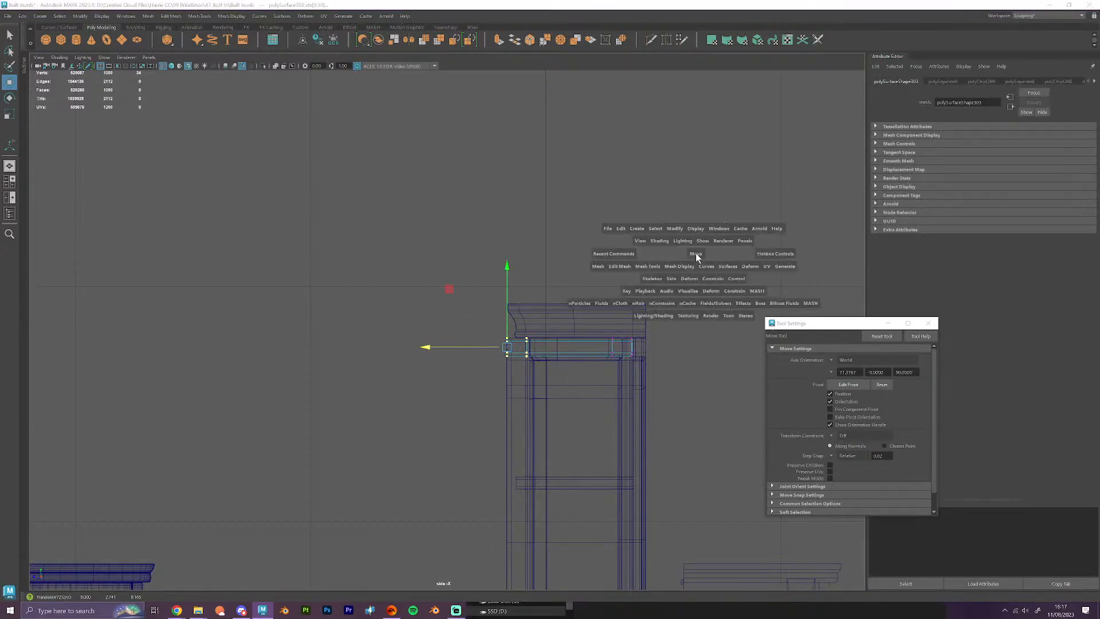
key("space")
left_click_drag(612, 325, 661, 315, "alt")
left_click(641, 321)
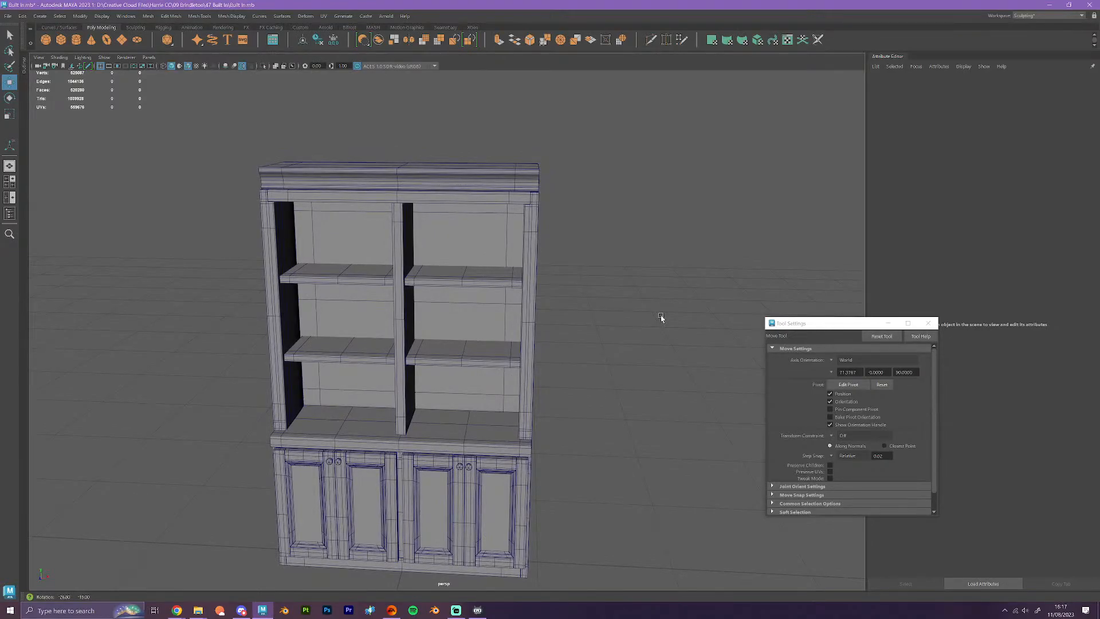
mouse_move(661, 315)
left_mouse_down("alt")
mouse_move(668, 305)
mouse_move(663, 316)
left_mouse_up("alt")
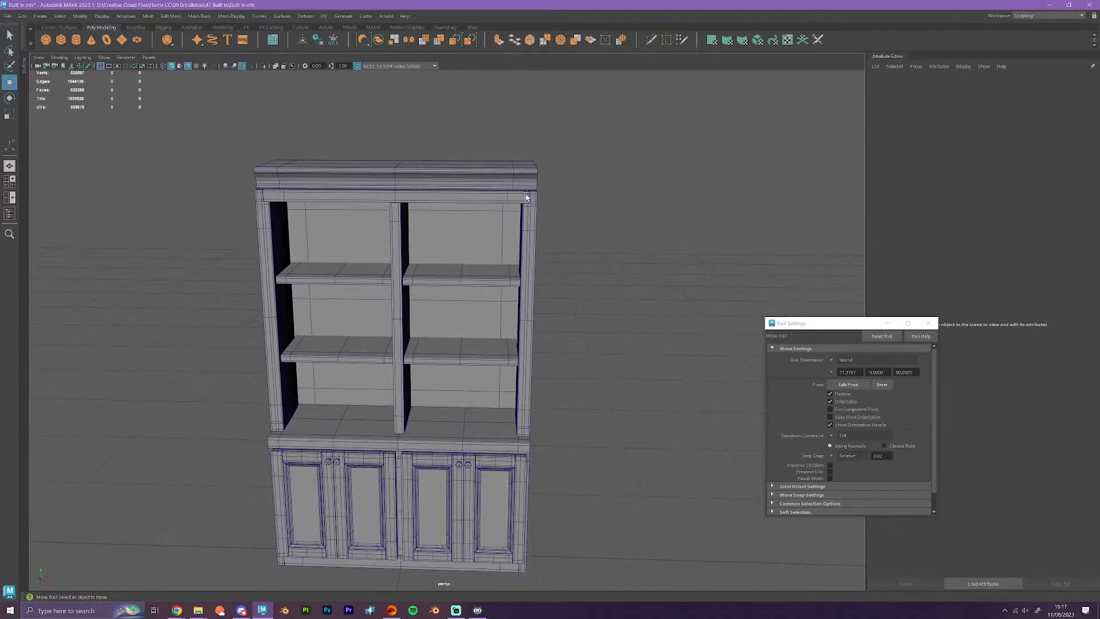
scroll(529, 305, "up", 4)
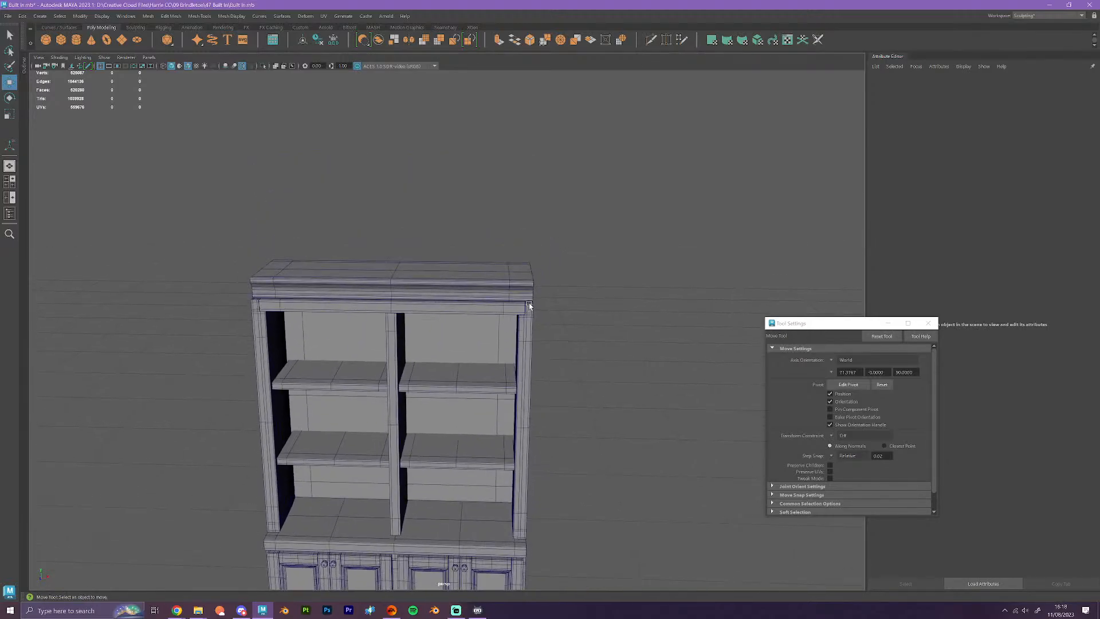
- Move the vertices at the right end of the rail below the cornice slightly inward along X
scroll(530, 305, "up", 1)
left_click(539, 297)
right_click_drag(504, 297, 455, 304)
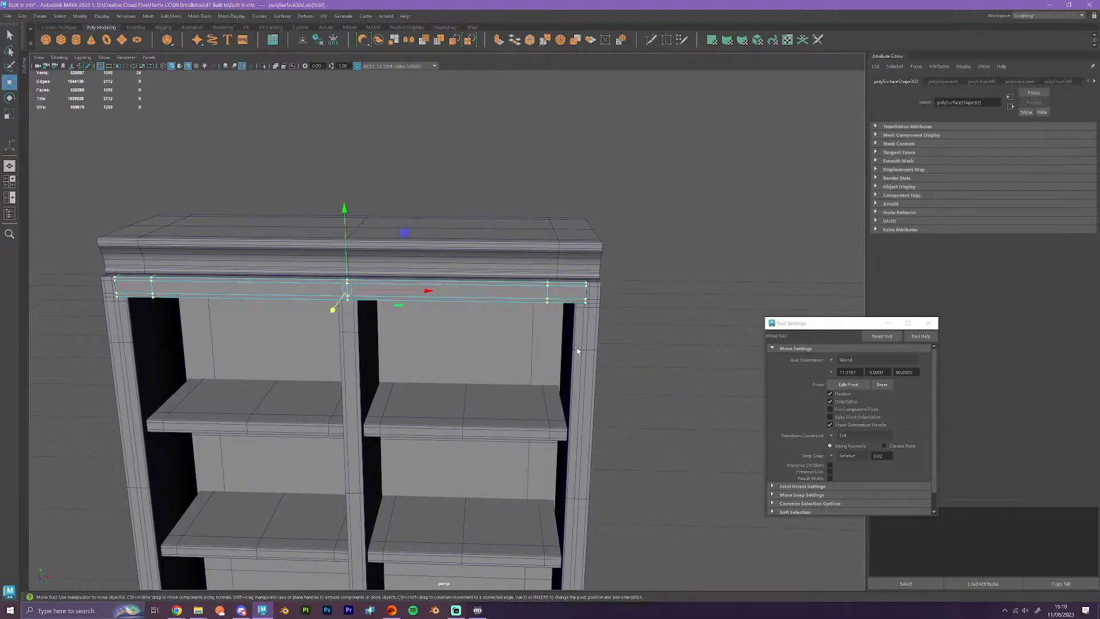
left_click_drag(579, 349, 574, 343, "alt")
left_click_drag(643, 368, 512, 157)
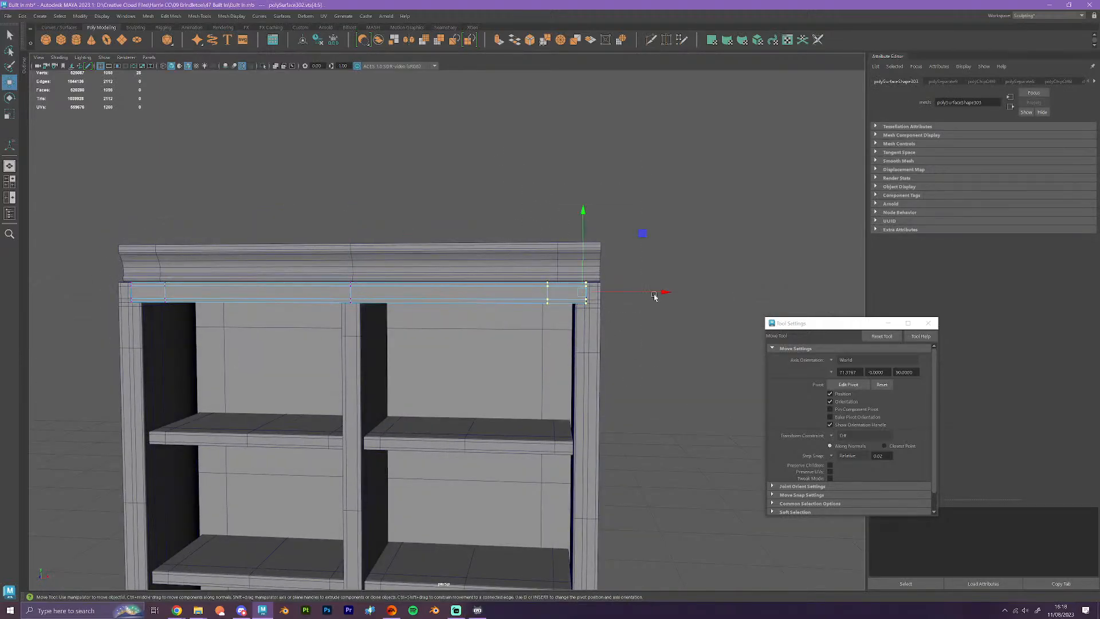
left_click_drag(663, 292, 653, 292)
- Shorten the rail below the cornice at its left end by moving those end vertices slightly inward
middle_click_drag(257, 287, 493, 265, "alt")
left_click_drag(484, 329, 334, 195)
left_click_drag(466, 268, 476, 272)
mouse_move(499, 340)
left_mouse_down("alt")
mouse_move(540, 348)
mouse_move(507, 345)
left_mouse_up("alt")
scroll(507, 344, "down", 8)
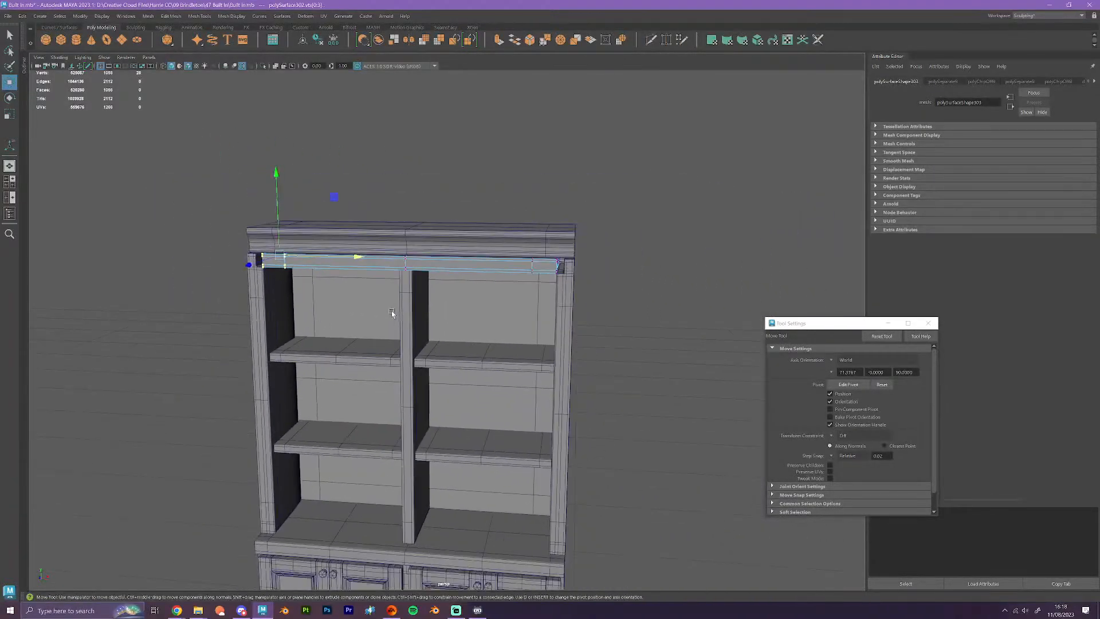
- Adjust the cornice's depth by moving its front vertices along Z, and clear the selection
left_click_drag(416, 350, 420, 349, "alt")
right_click_drag(420, 350, 544, 321, "alt")
left_click_drag(544, 320, 452, 343, "alt")
left_click(500, 277)
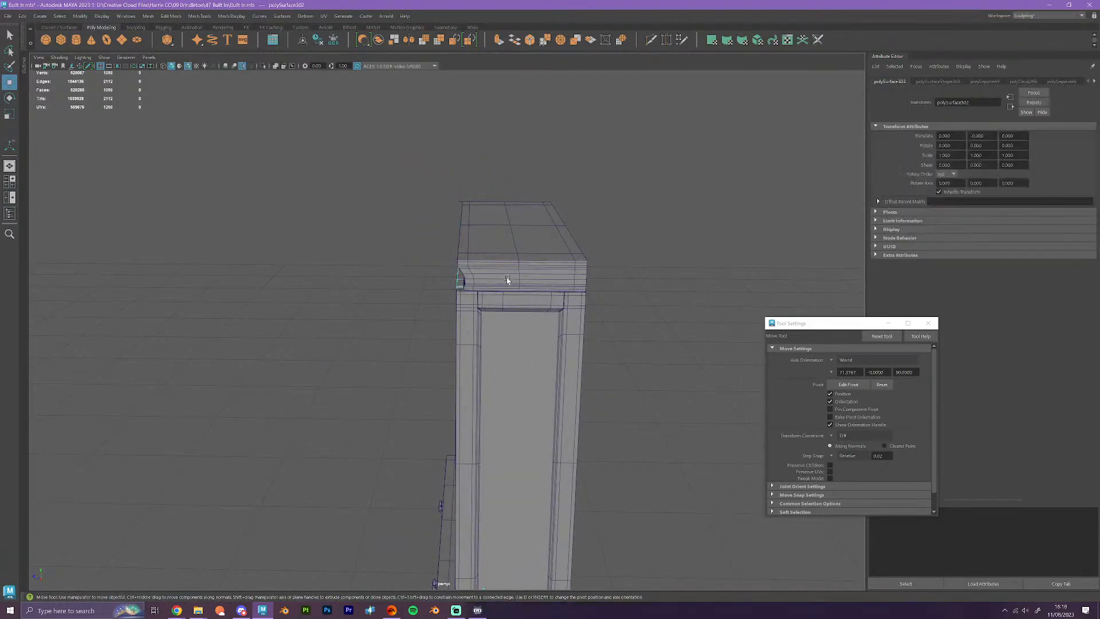
right_click_drag(501, 275, 451, 273)
left_click_drag(451, 273, 441, 220, "alt")
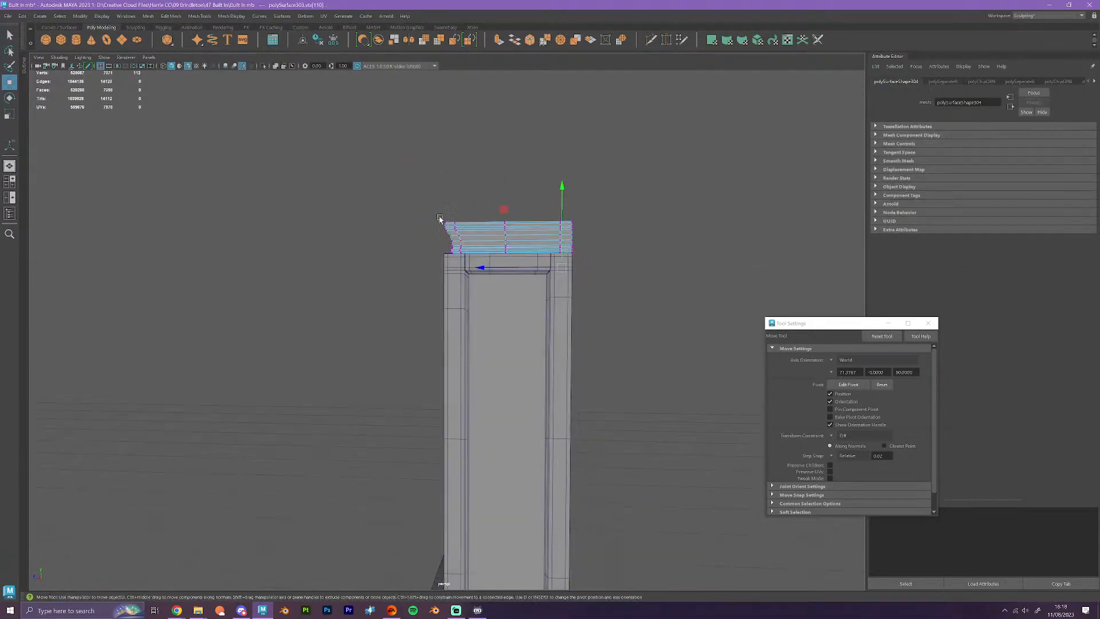
left_click_drag(374, 151, 475, 298)
left_click_drag(496, 356, 415, 238, "alt")
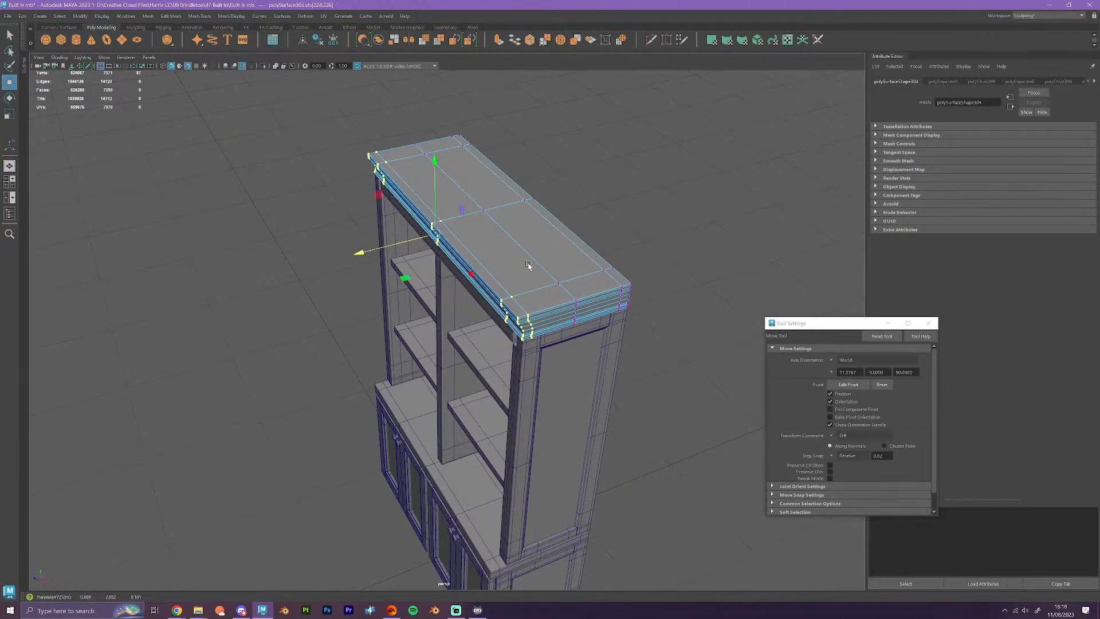
left_click(577, 236)
left_click_drag(577, 236, 594, 384, "alt")
middle_click_drag(594, 385, 636, 283, "alt")
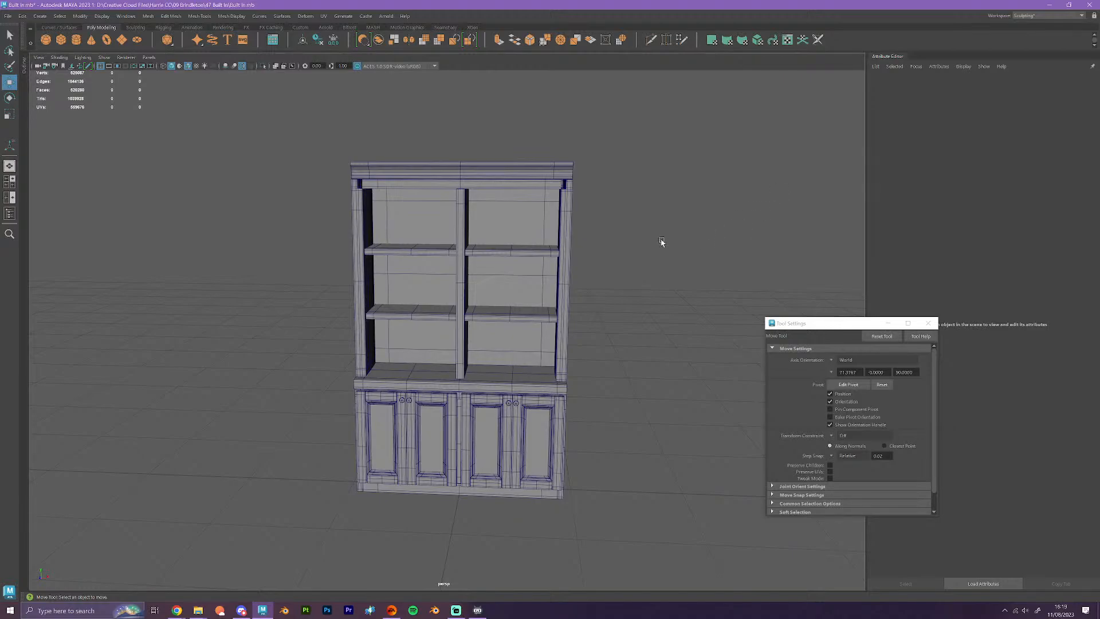
- Delete the construction history and save the scene over the existing Built In.mb file
mouse_move(630, 346)
left_mouse_down("alt")
mouse_move(560, 346)
mouse_move(632, 353)
left_mouse_up("alt")
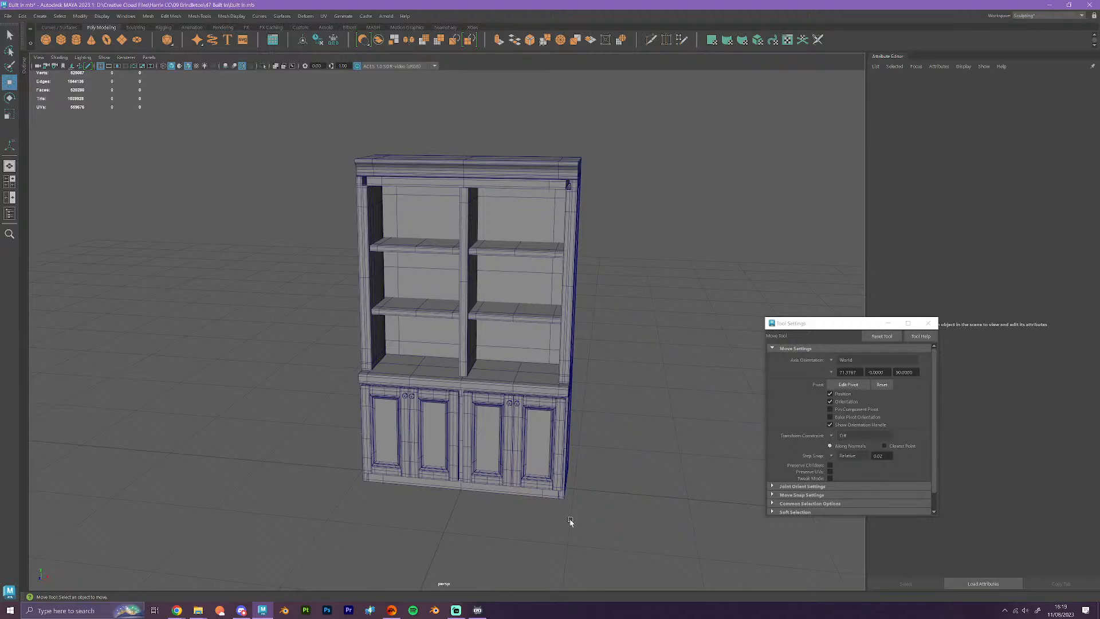
left_click(22, 15)
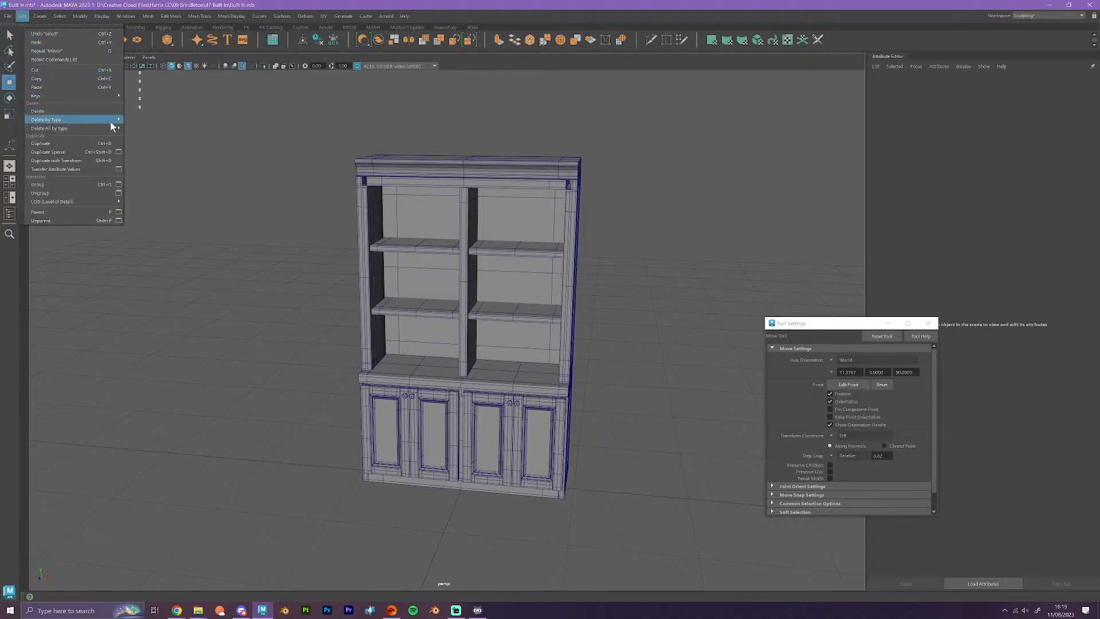
mouse_move(113, 120)
left_click(144, 129)
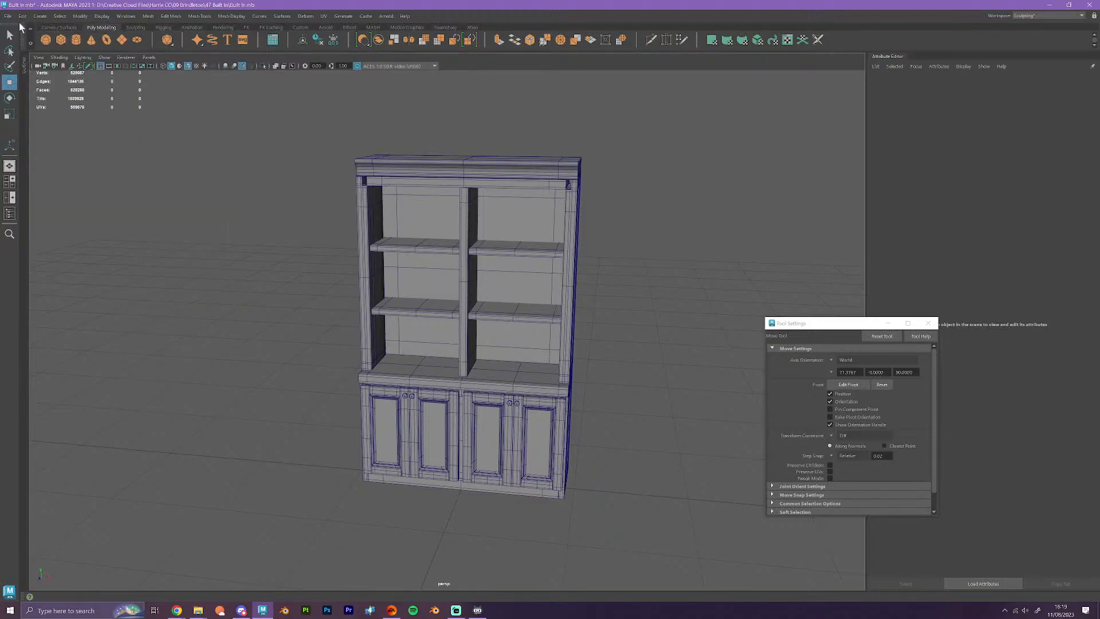
left_click(8, 15)
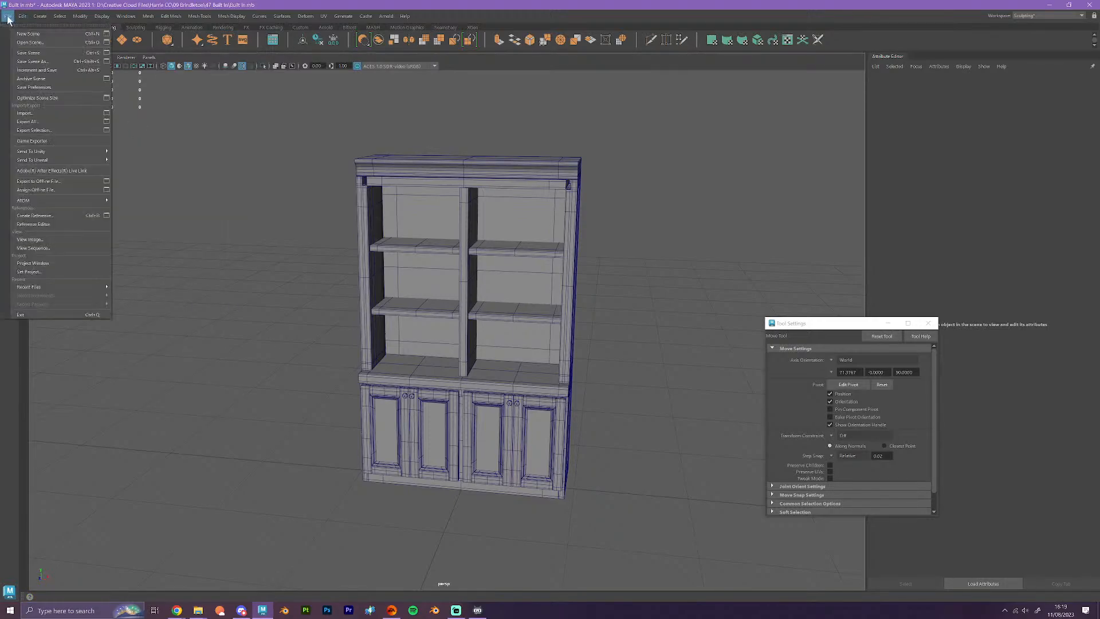
left_click(35, 61)
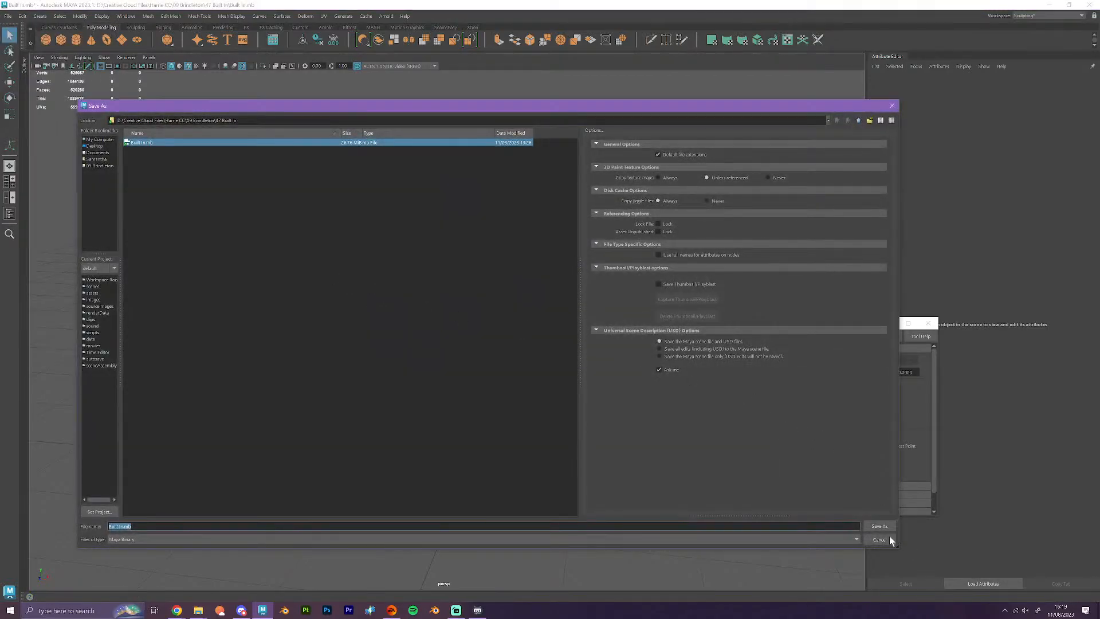
left_click(879, 526)
left_click(475, 342)
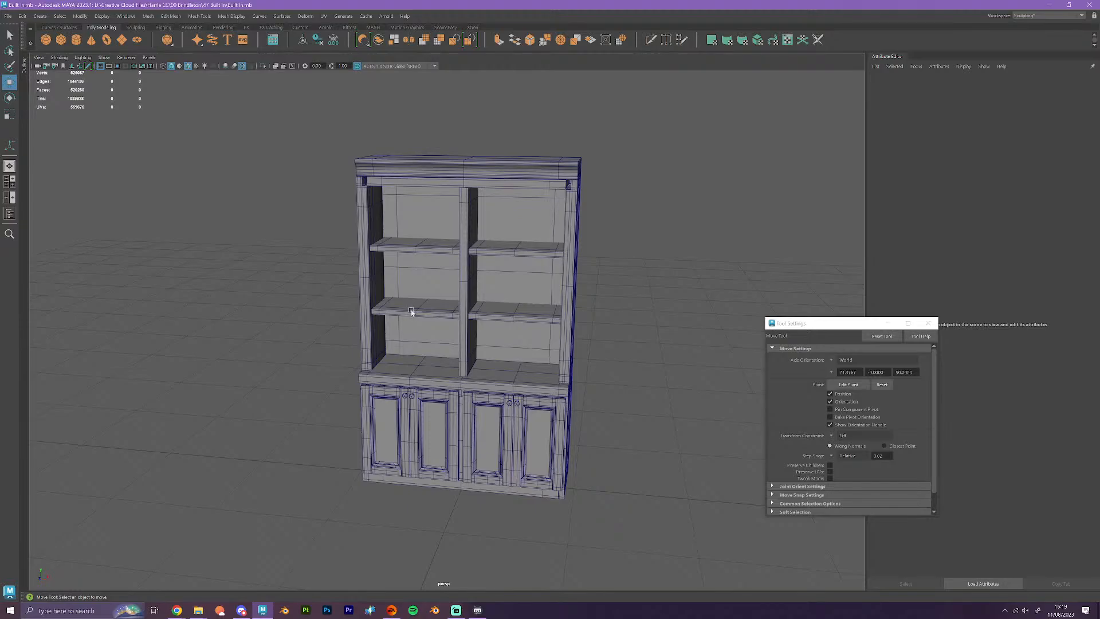
- Switch to Chrome, close the fireplace reference photo and return from the Living section to the Brindleton Collection board on Pinterest
right_click_drag(448, 243, 593, 338)
mouse_move(185, 614)
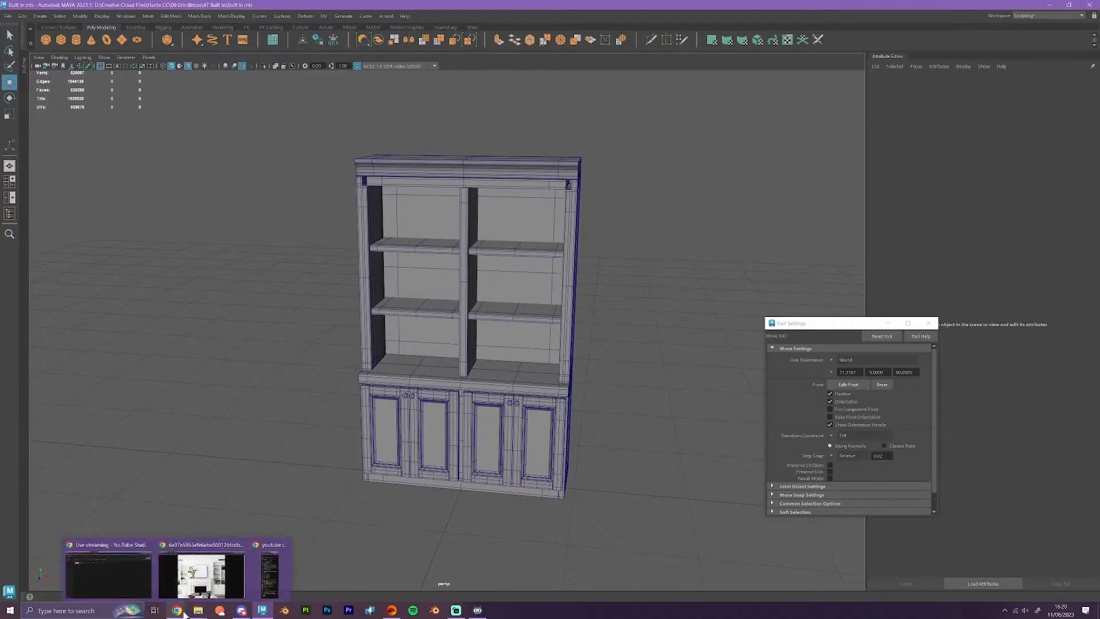
left_click(201, 575)
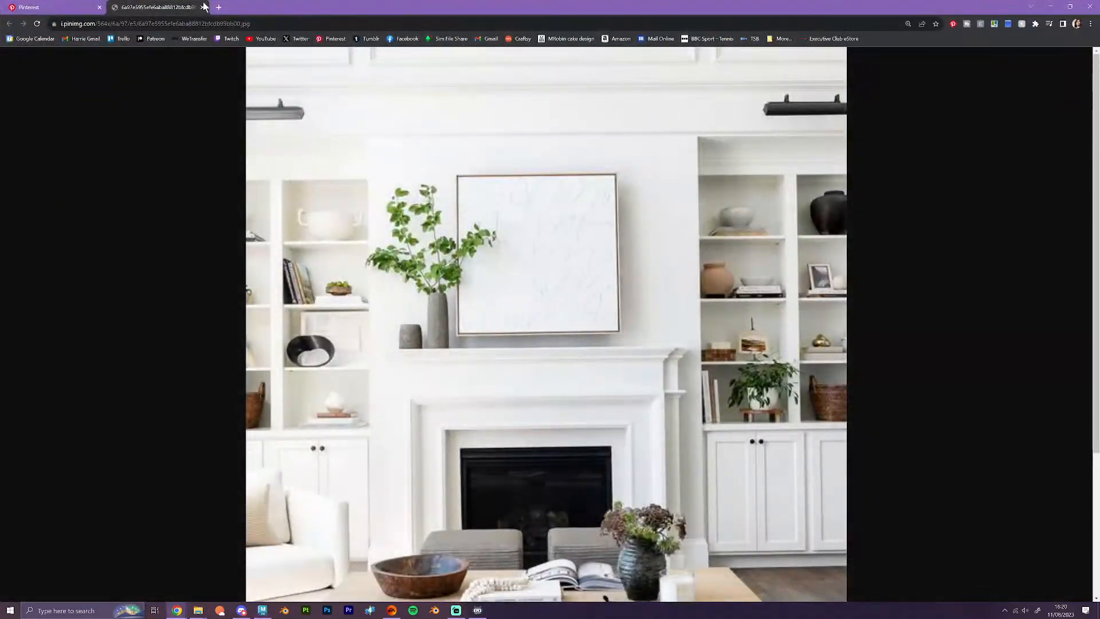
left_click(203, 8)
left_click(17, 98)
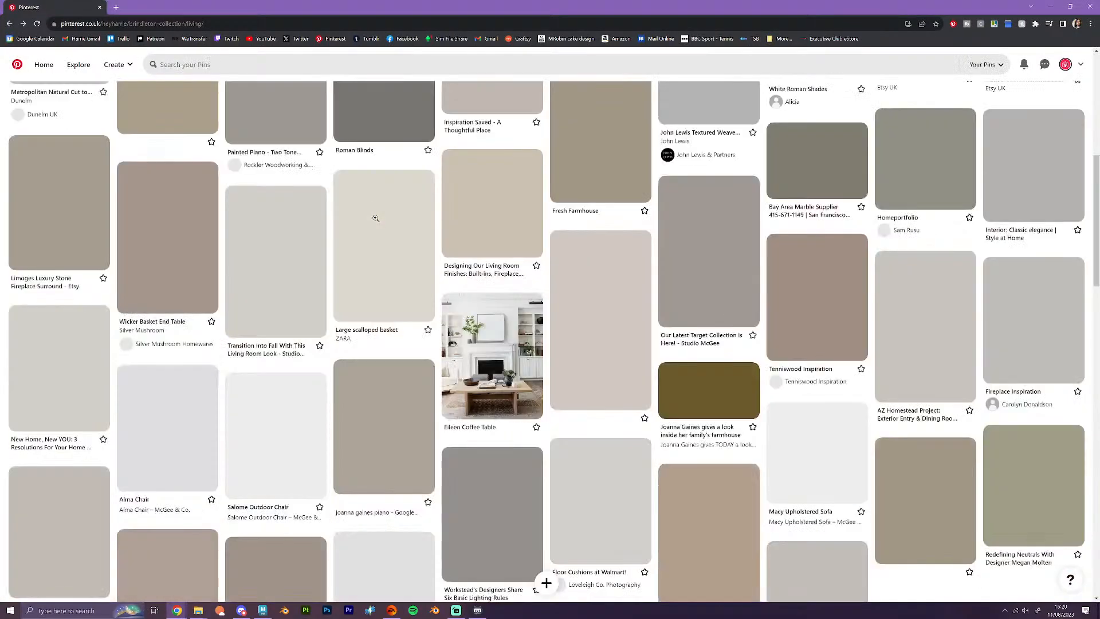
scroll(463, 214, "up", 8)
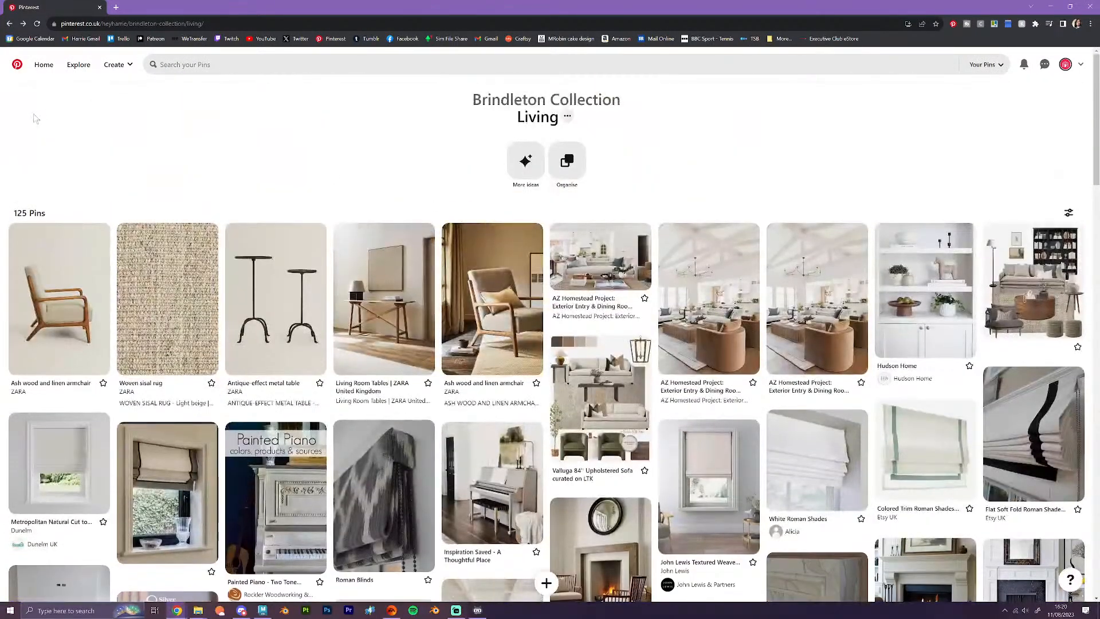
left_click(9, 23)
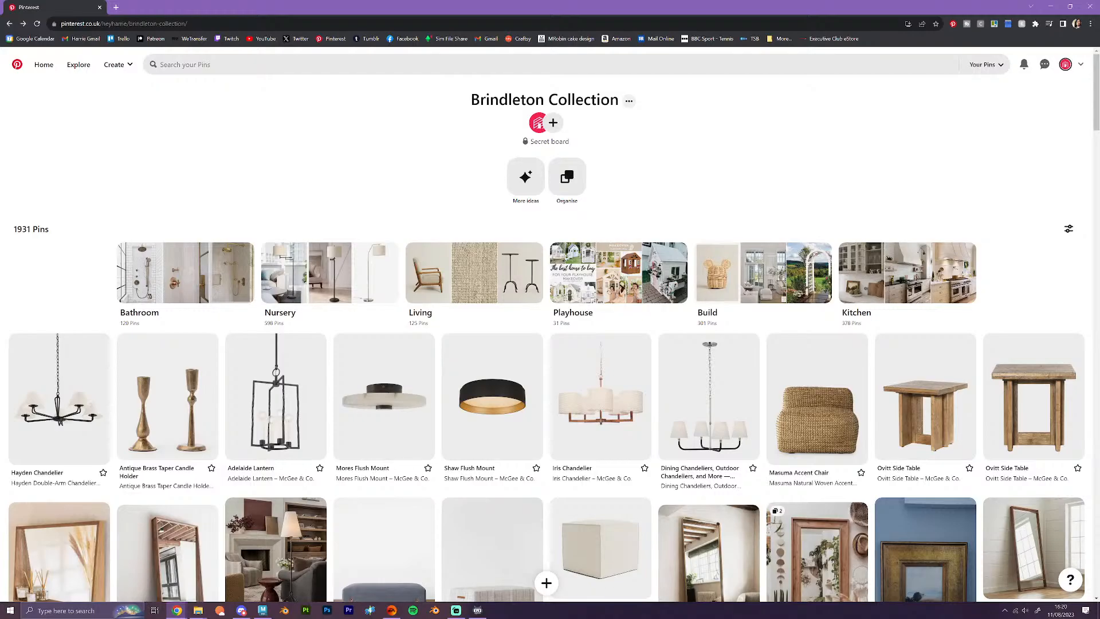
- Browse the Brindleton Collection board's pins for furniture and bedroom references
scroll(36, 243, "down", 3)
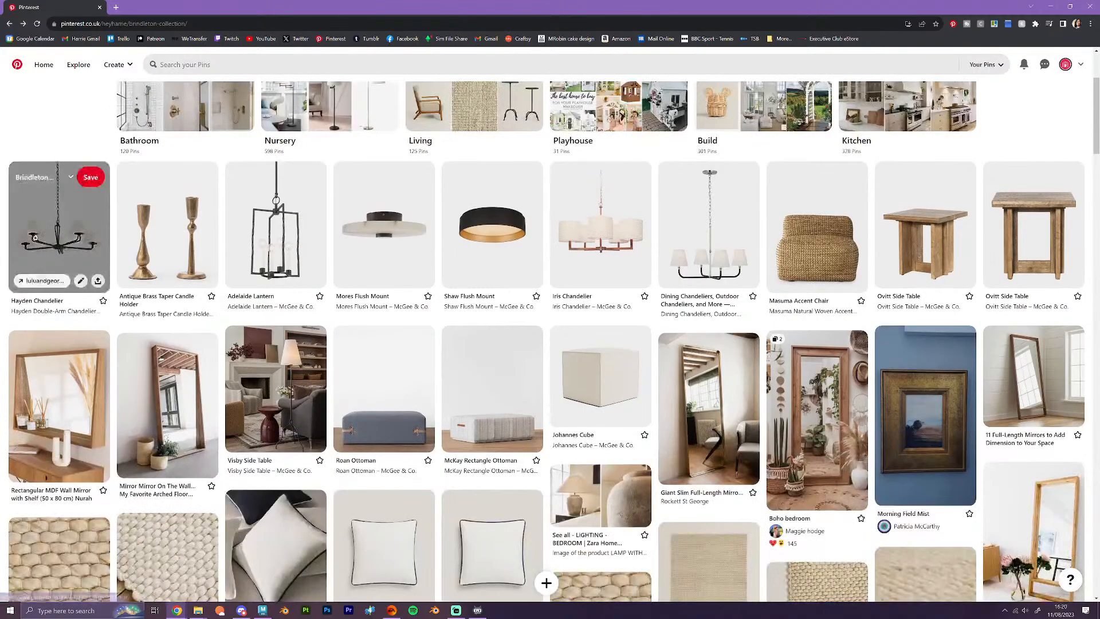
scroll(36, 241, "down", 3)
scroll(35, 238, "up", 4)
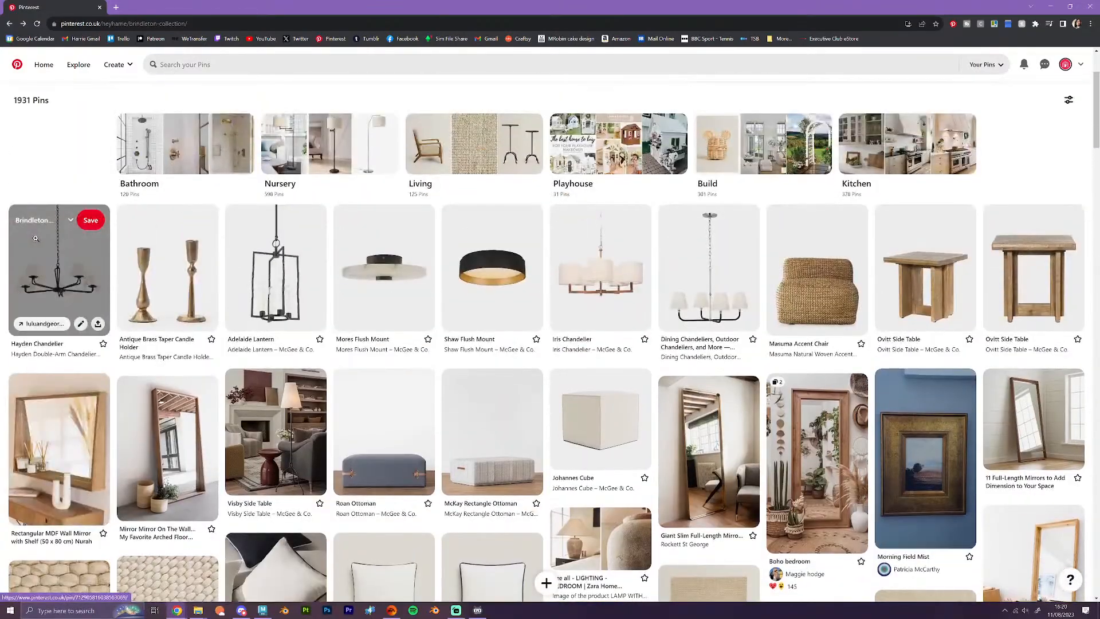
scroll(36, 238, "down", 7)
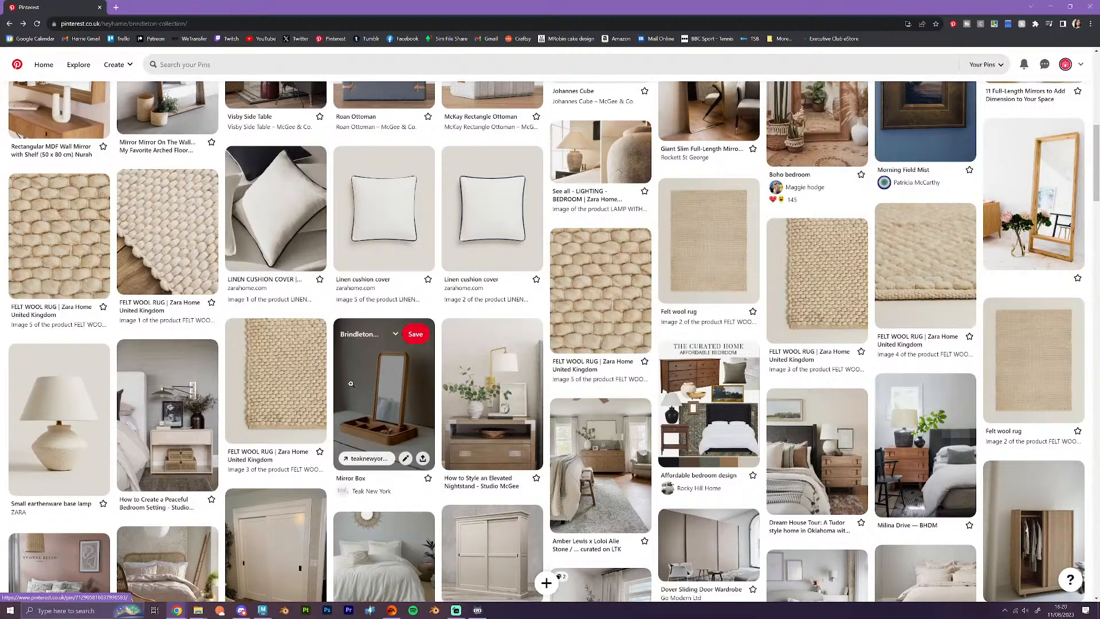
scroll(350, 383, "down", 2)
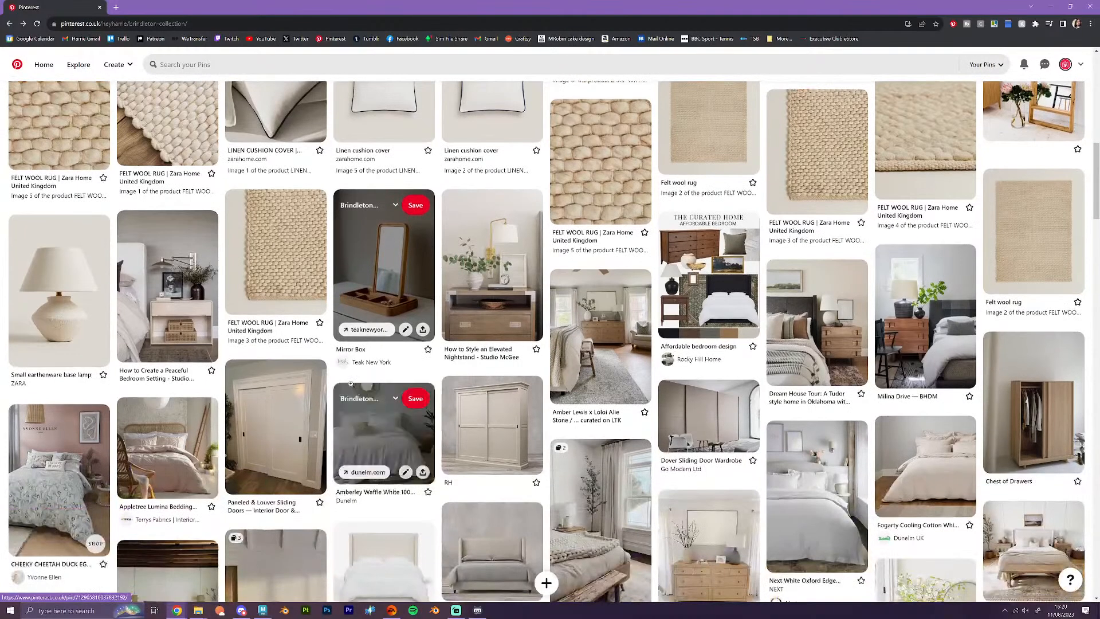
scroll(350, 383, "down", 2)
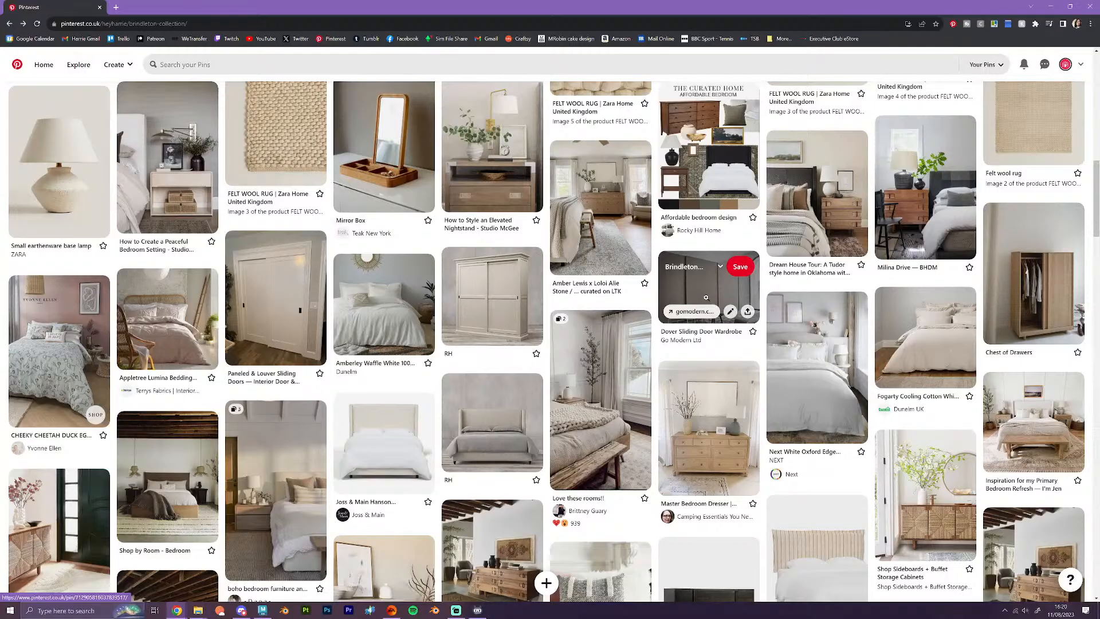
scroll(718, 330, "up", 20)
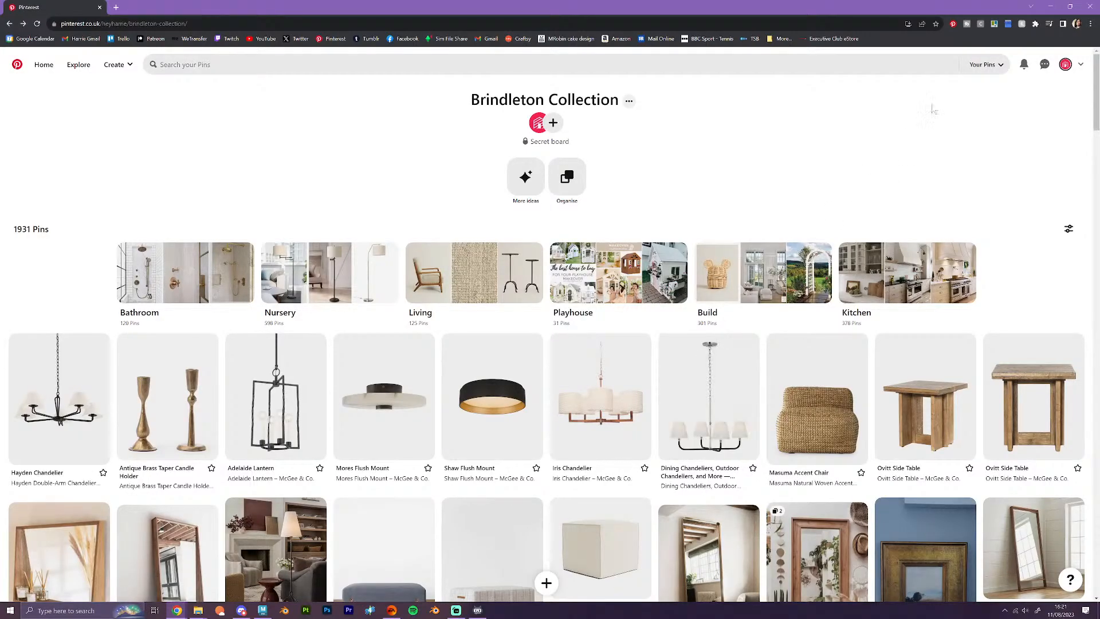
- Return to Maya and delete the front stile and inner side faces on the left of the upper cabinet
left_click(1049, 6)
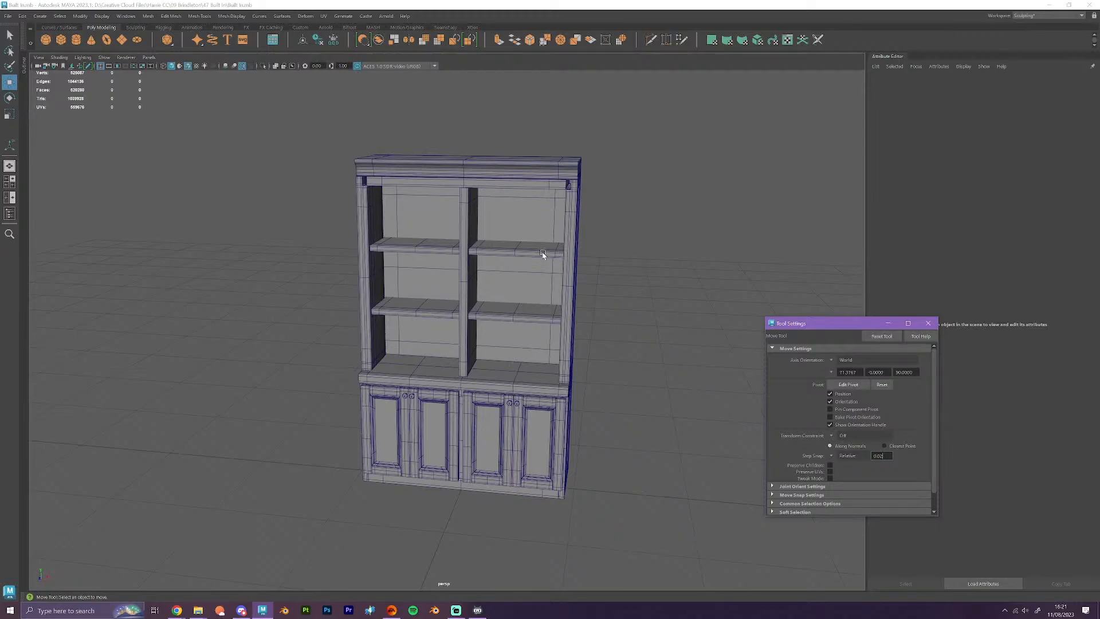
right_click_drag(543, 253, 586, 240)
scroll(631, 351, "up", 6)
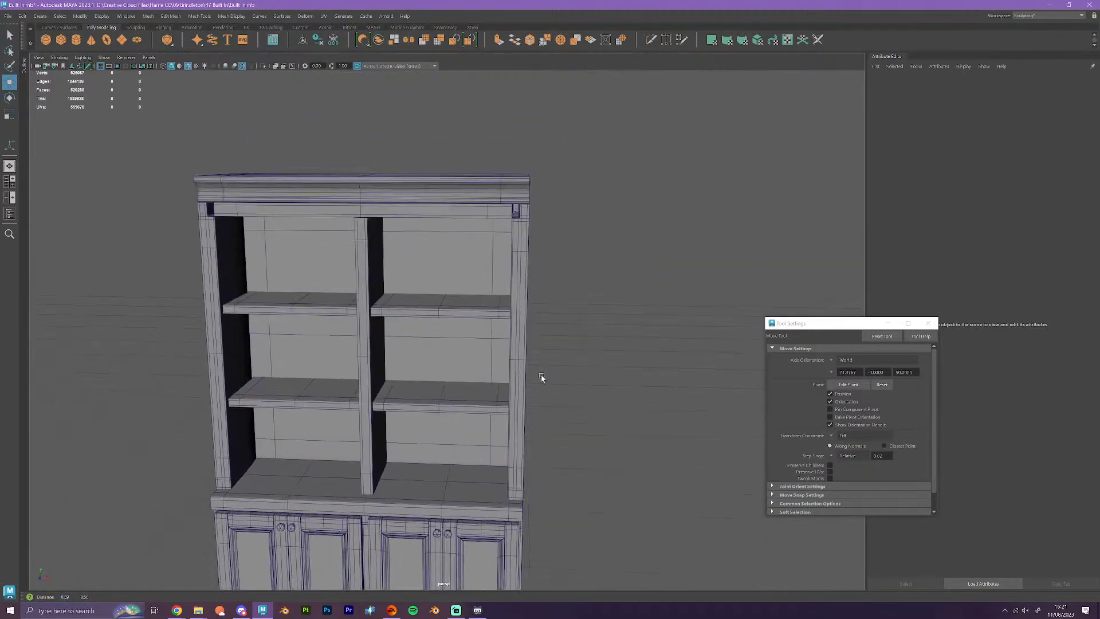
scroll(501, 314, "up", 2)
left_click(503, 266)
scroll(507, 309, "down", 4)
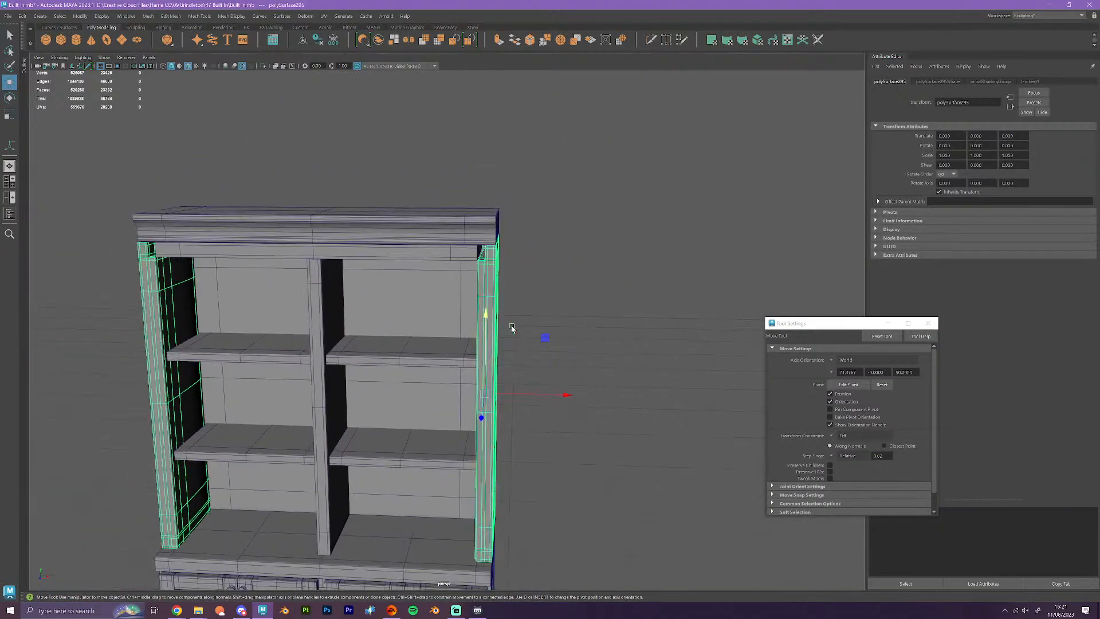
left_click_drag(473, 442, 475, 467, "alt")
right_click_drag(475, 425, 476, 386)
left_click(246, 375)
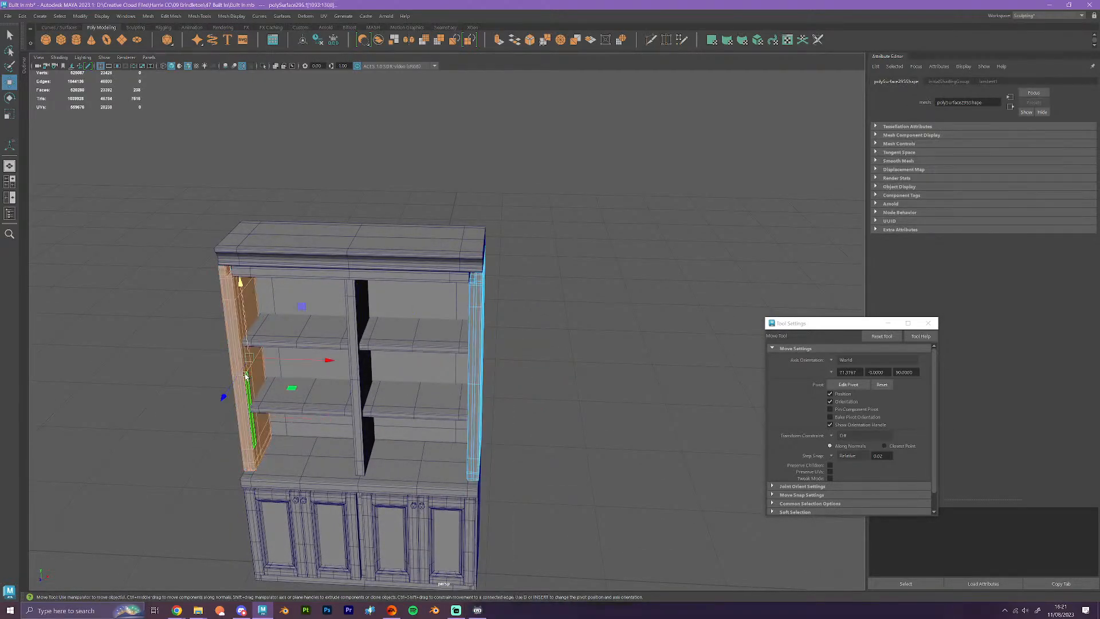
key("Delete")
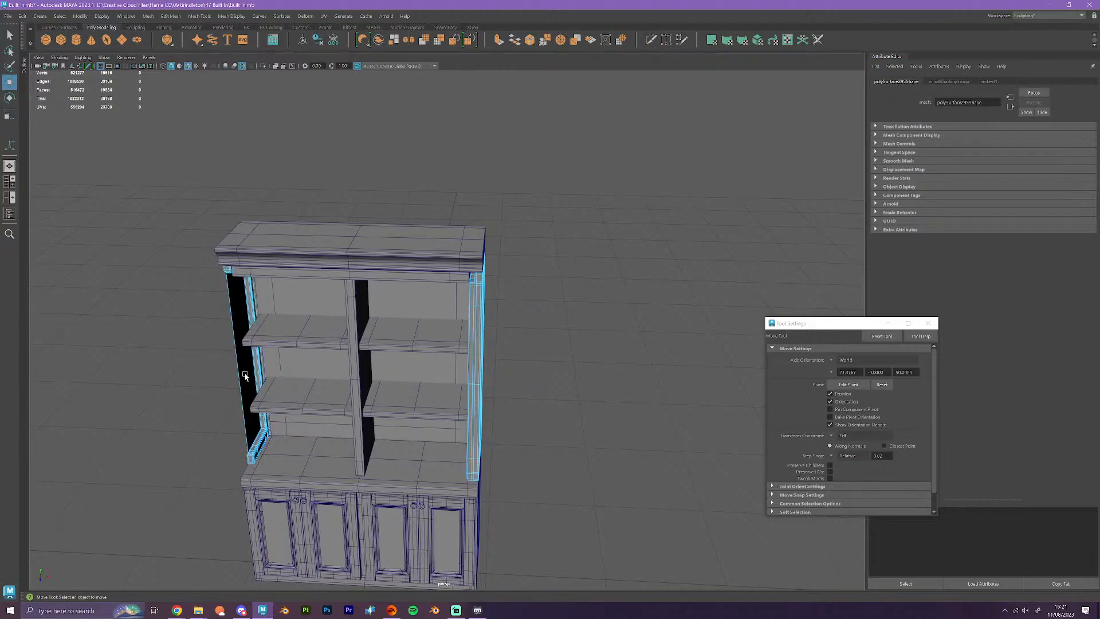
- Inspect the remaining faces on the left side of the upper cabinet, and clear the selection
left_click_drag(245, 376, 353, 454, "alt")
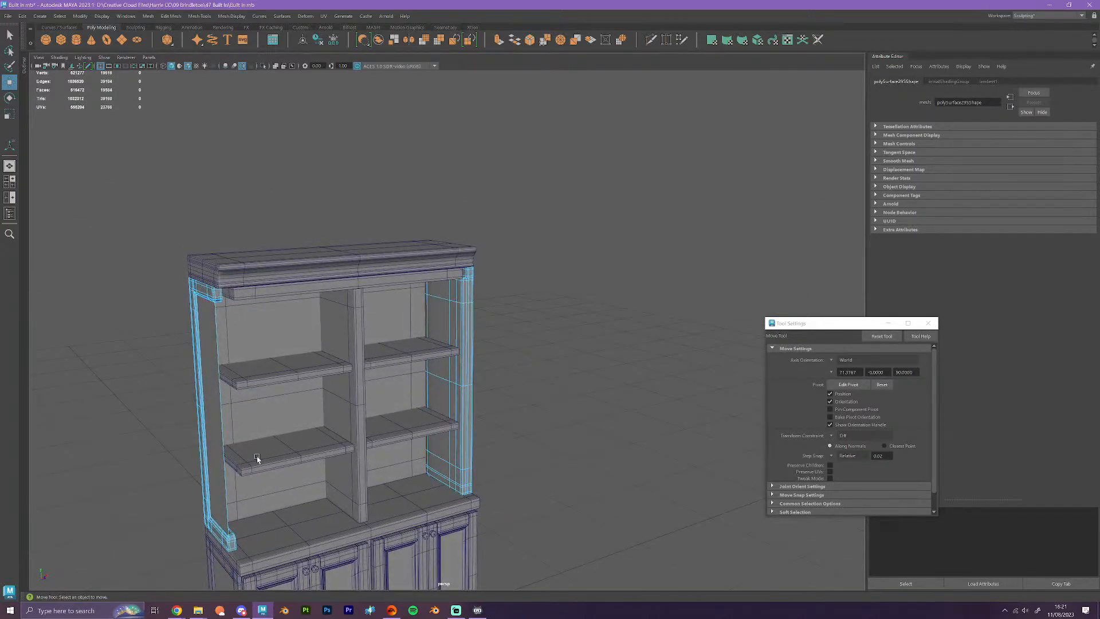
left_click(223, 458)
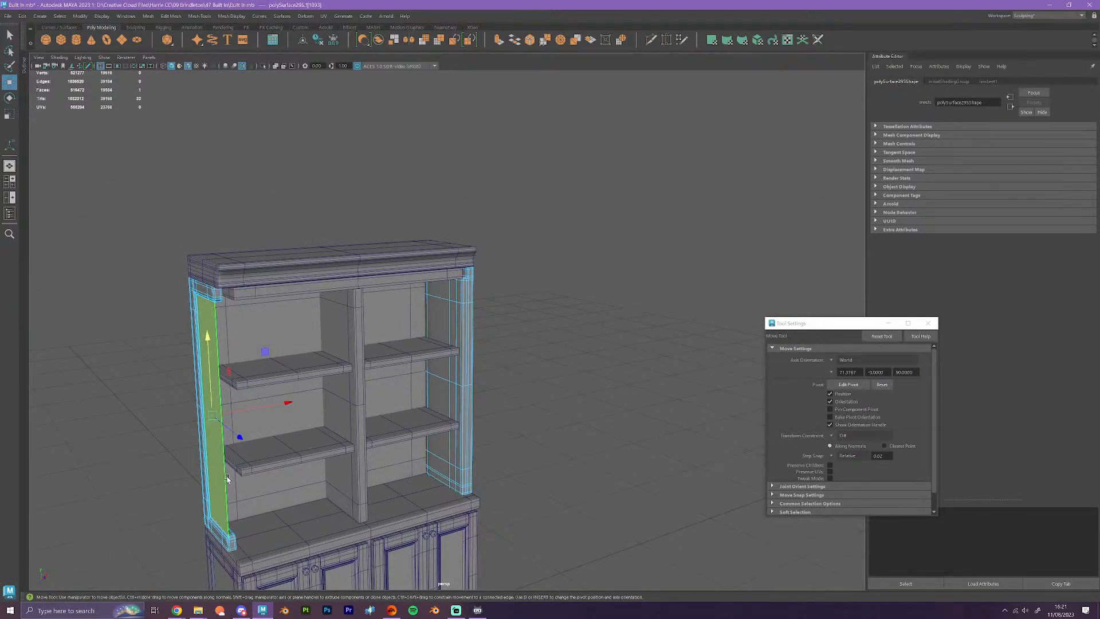
left_click_drag(286, 568, 139, 255)
left_click(266, 535)
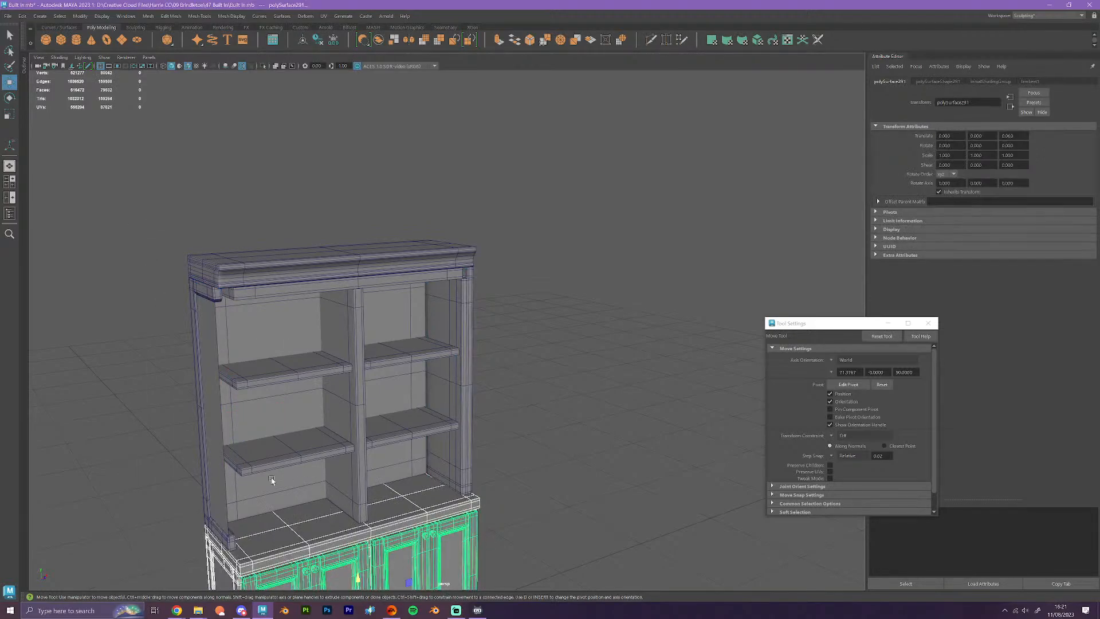
right_click_drag(201, 453, 236, 345)
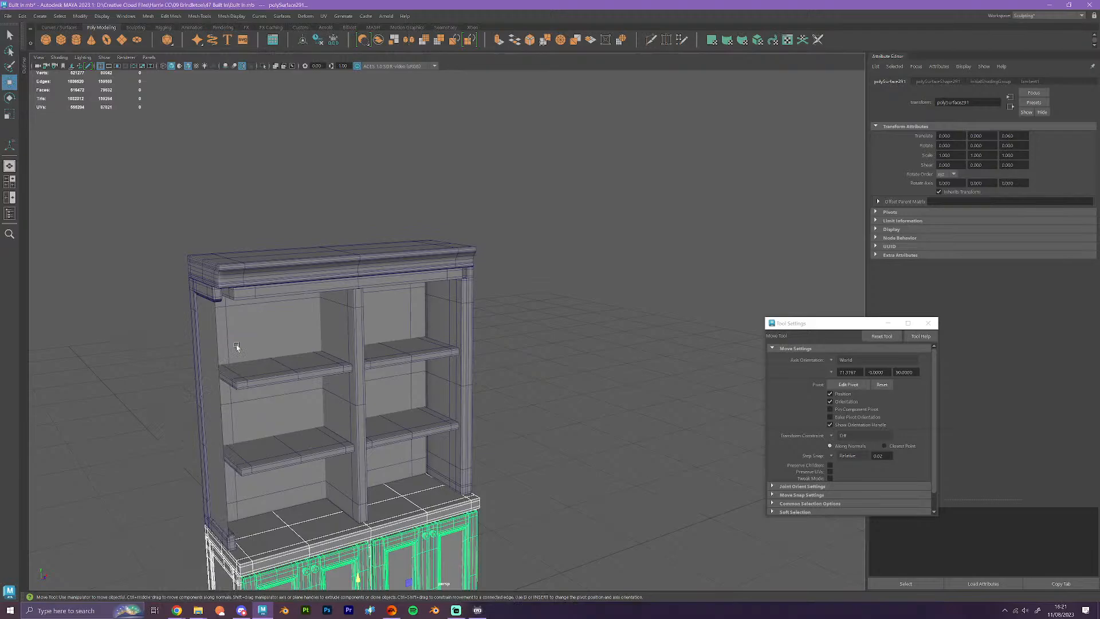
left_click(624, 541)
- Duplicate the faces of the front corner stile on the base cabinet's side and move the copy up above the countertop
left_click_drag(623, 533, 442, 374, "alt")
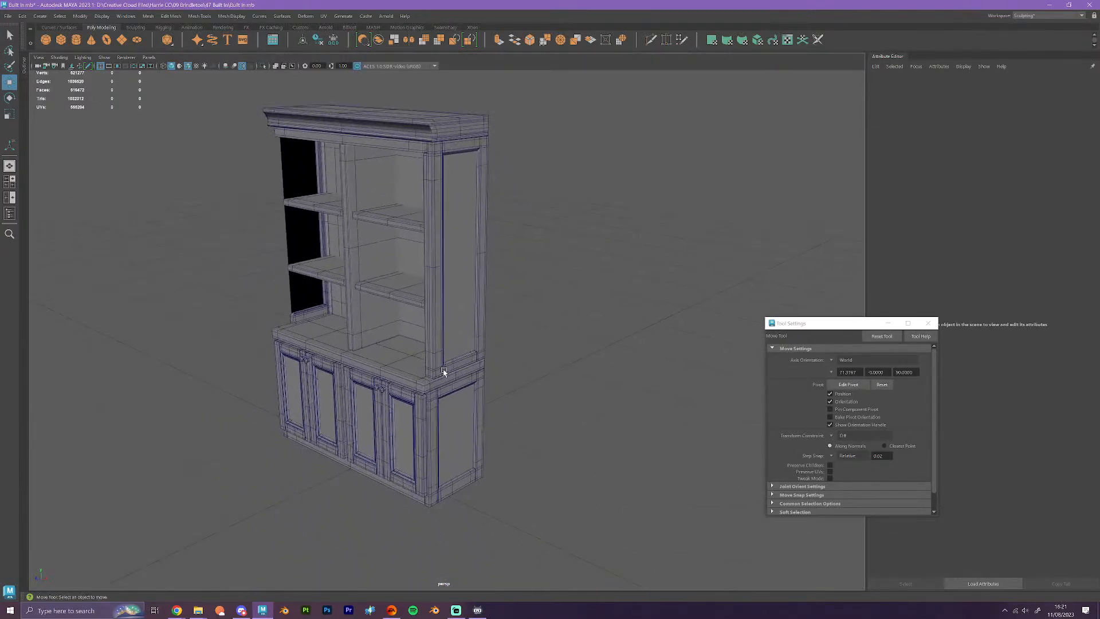
left_click(444, 372)
left_click(434, 442)
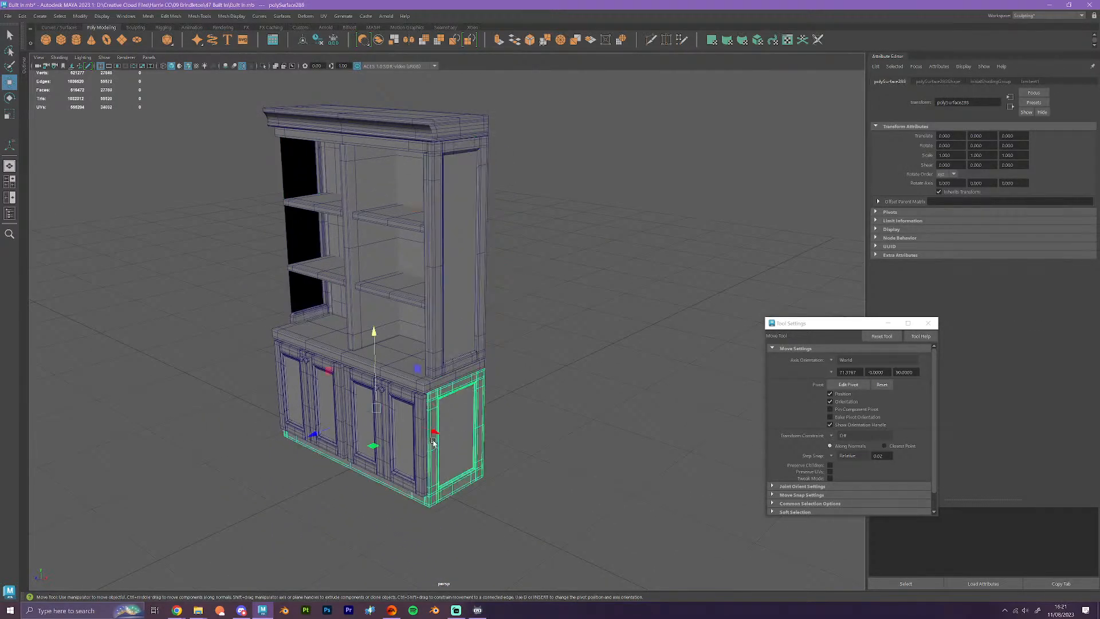
right_click_drag(433, 442, 434, 386)
scroll(442, 411, "up", 4)
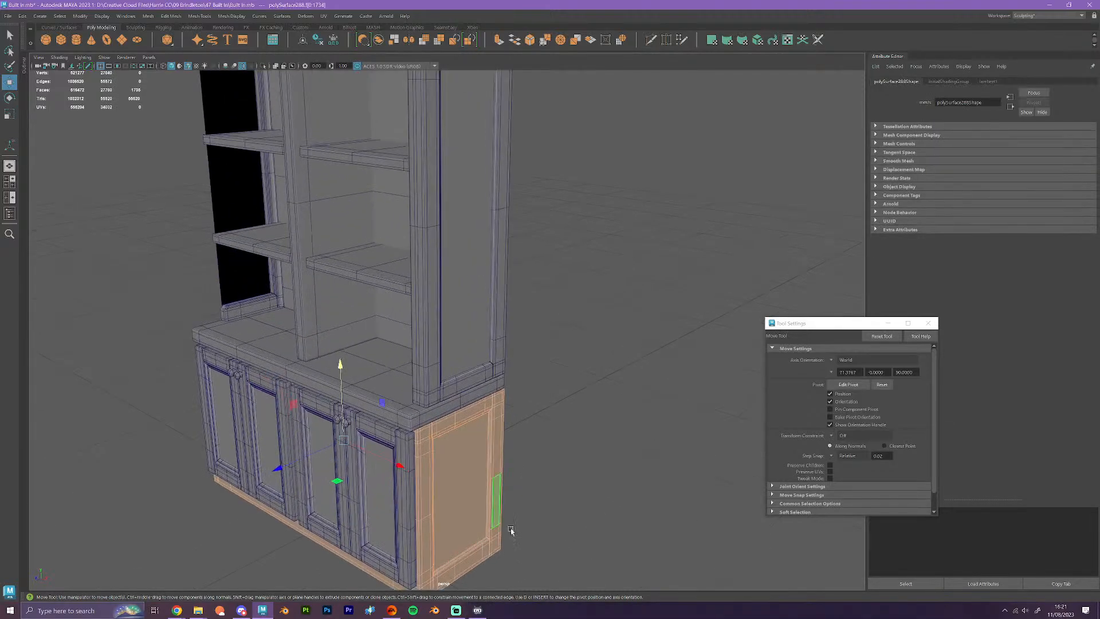
left_click_drag(512, 530, 474, 462, "alt")
double_click(447, 415)
middle_click_drag(479, 413, 488, 459, "alt")
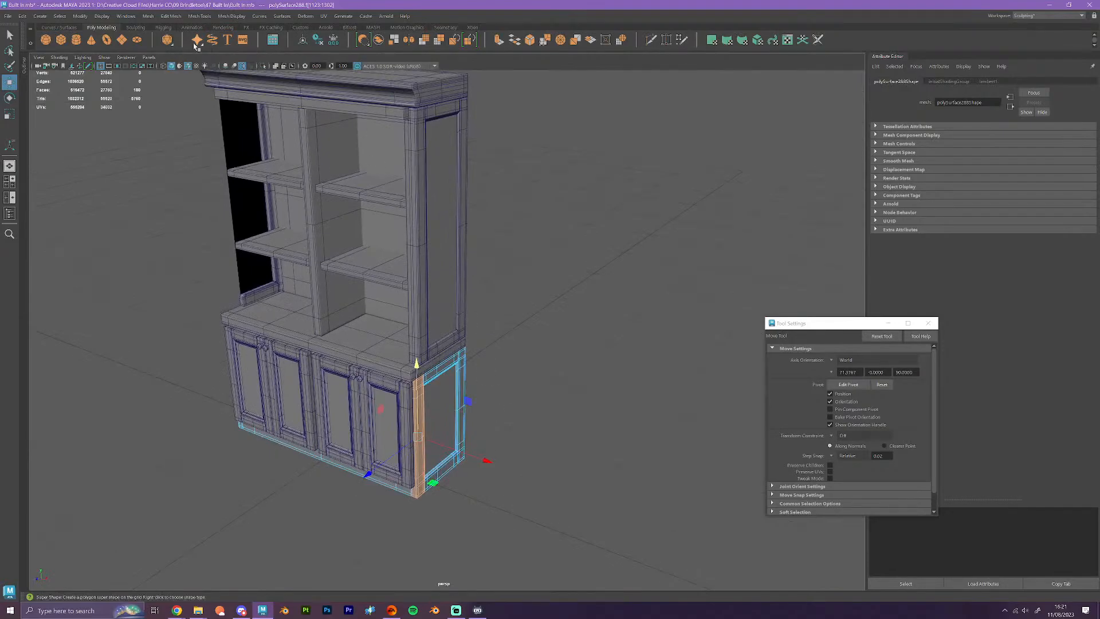
left_click(167, 17)
left_click(198, 251)
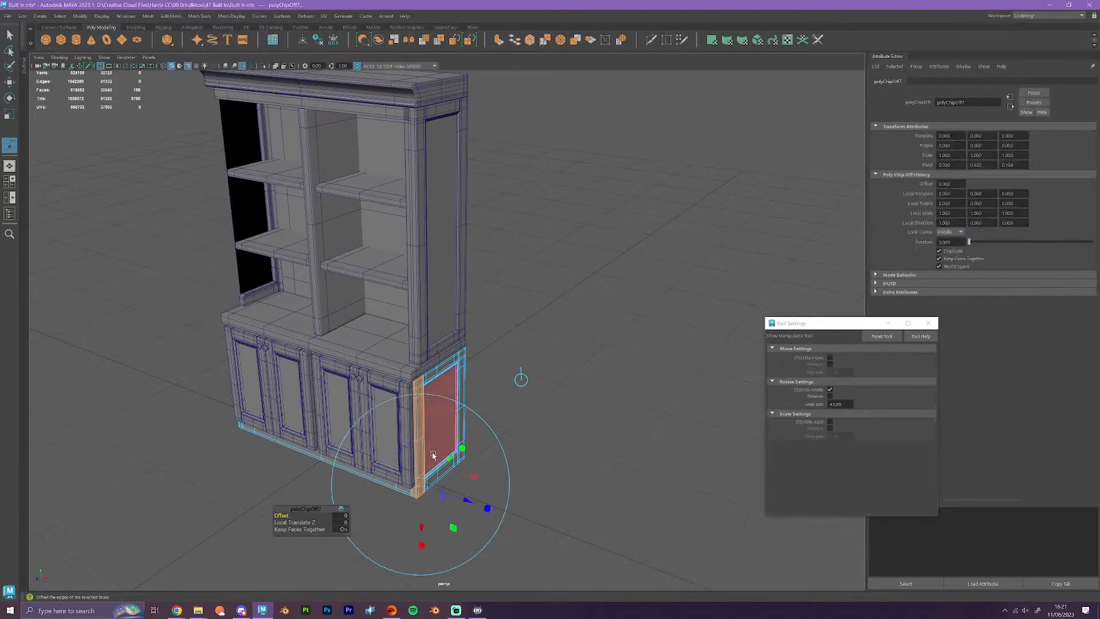
key("w")
left_click_drag(417, 411, 385, 268)
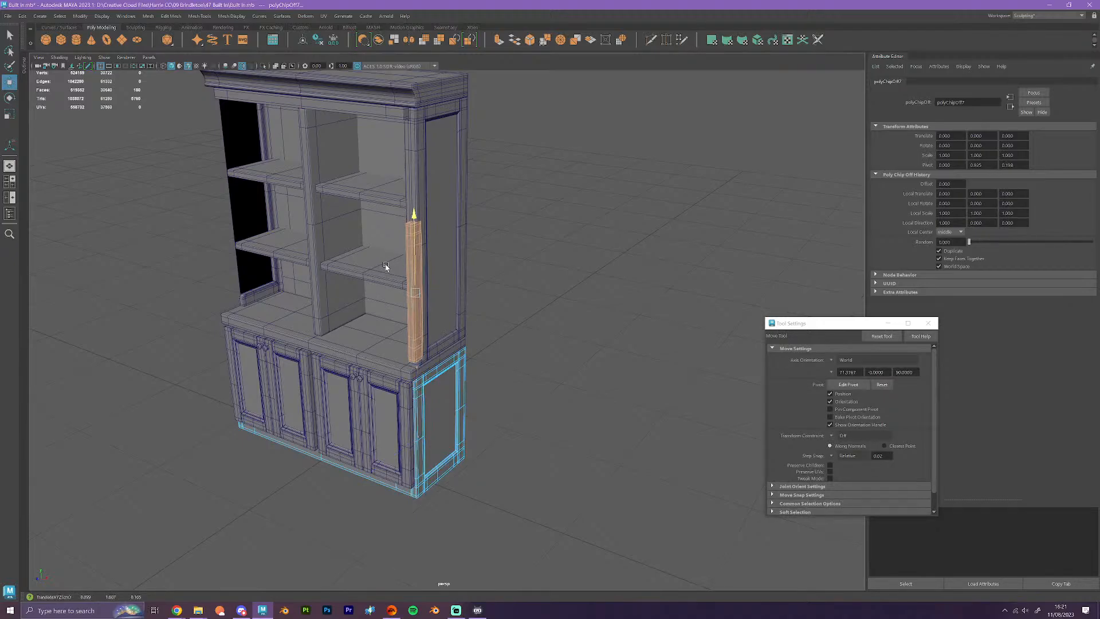
- Separate the duplicated stile from the base cabinet as its own object and clear the selection
middle_click_drag(440, 263, 444, 346, "alt")
scroll(445, 346, "up", 5)
left_click_drag(450, 376, 428, 381, "alt")
left_click(394, 40)
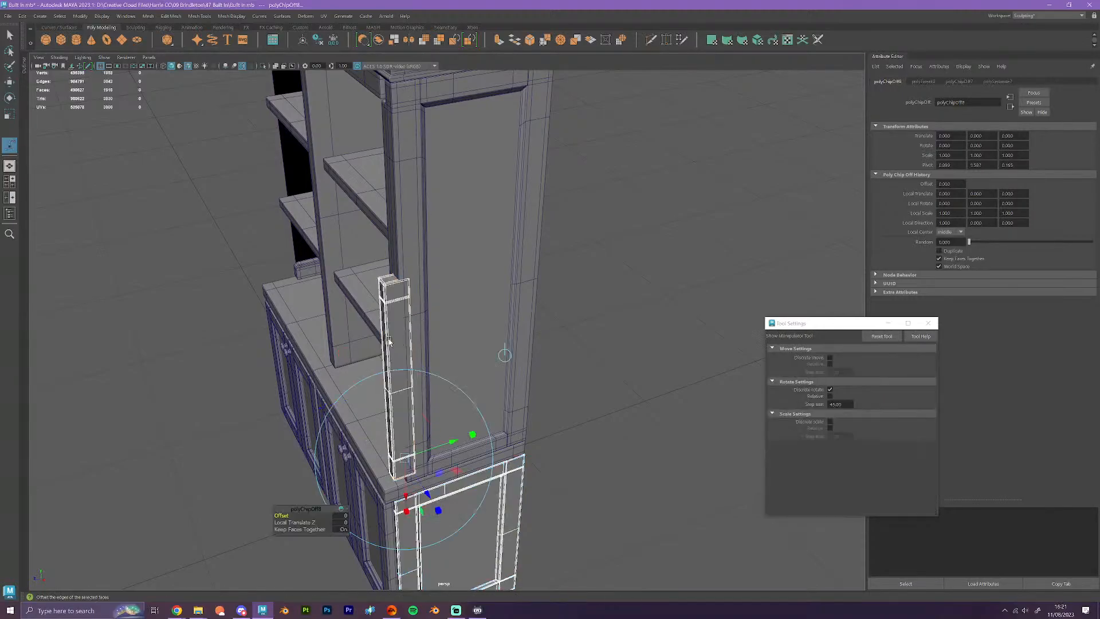
key("q")
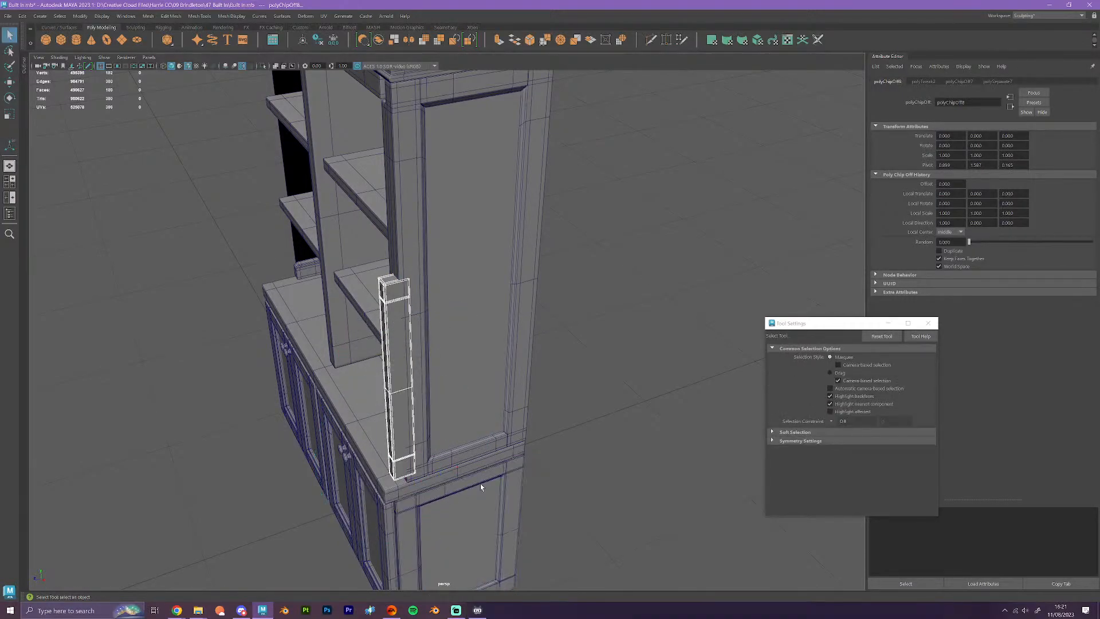
key("w")
left_click(567, 486)
- Snap the separated stile's pivot to the front edge of its lower band
left_click_drag(507, 494, 546, 401, "alt")
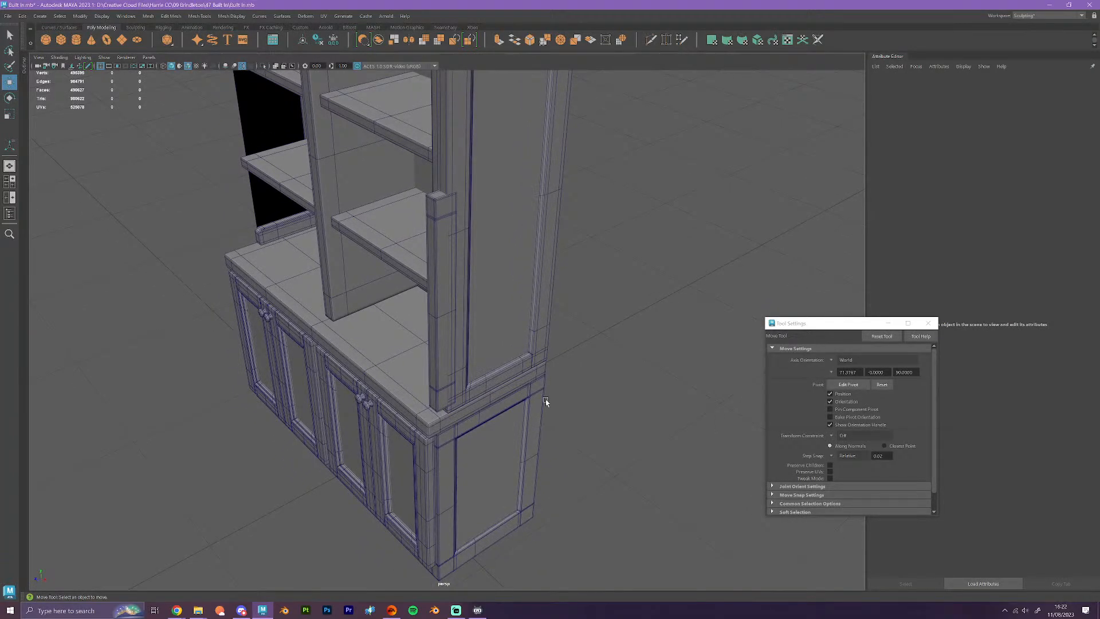
left_click(433, 332)
left_click_drag(474, 390, 456, 415, "alt")
key("d")
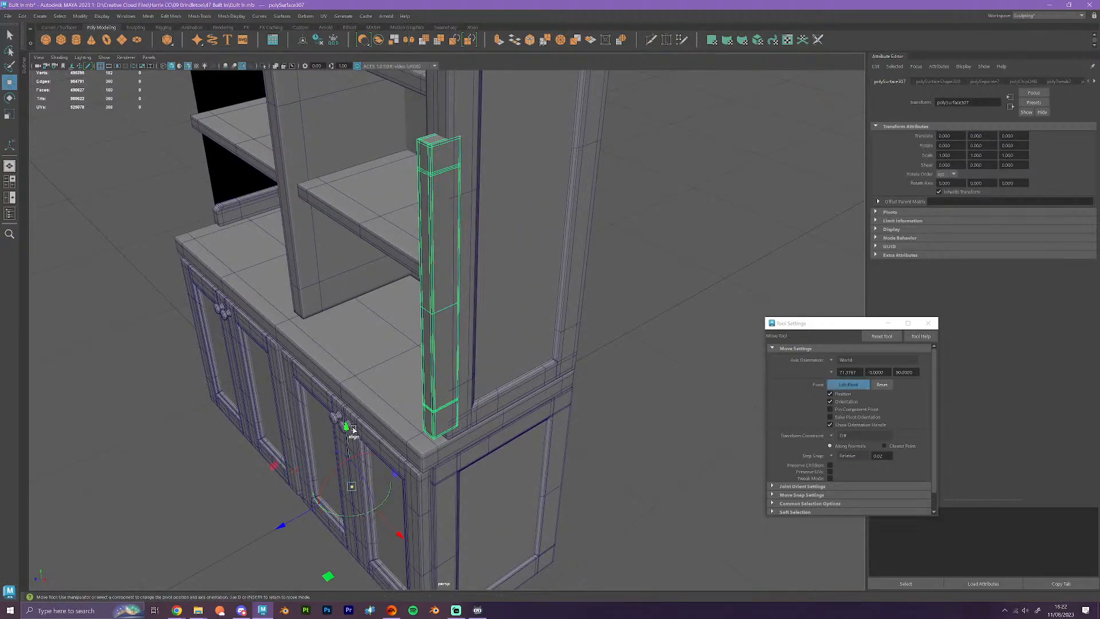
left_click_drag(351, 486, 425, 408)
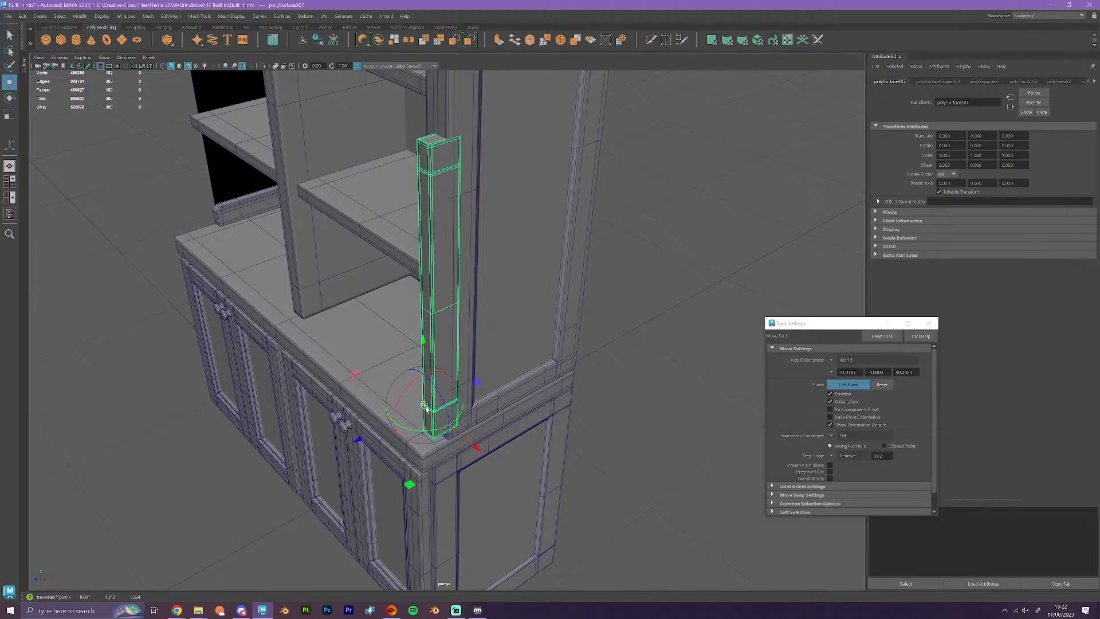
key("d")
scroll(468, 444, "up", 2)
left_click_drag(461, 467, 464, 465, "alt")
middle_click_drag(465, 465, 555, 356, "alt")
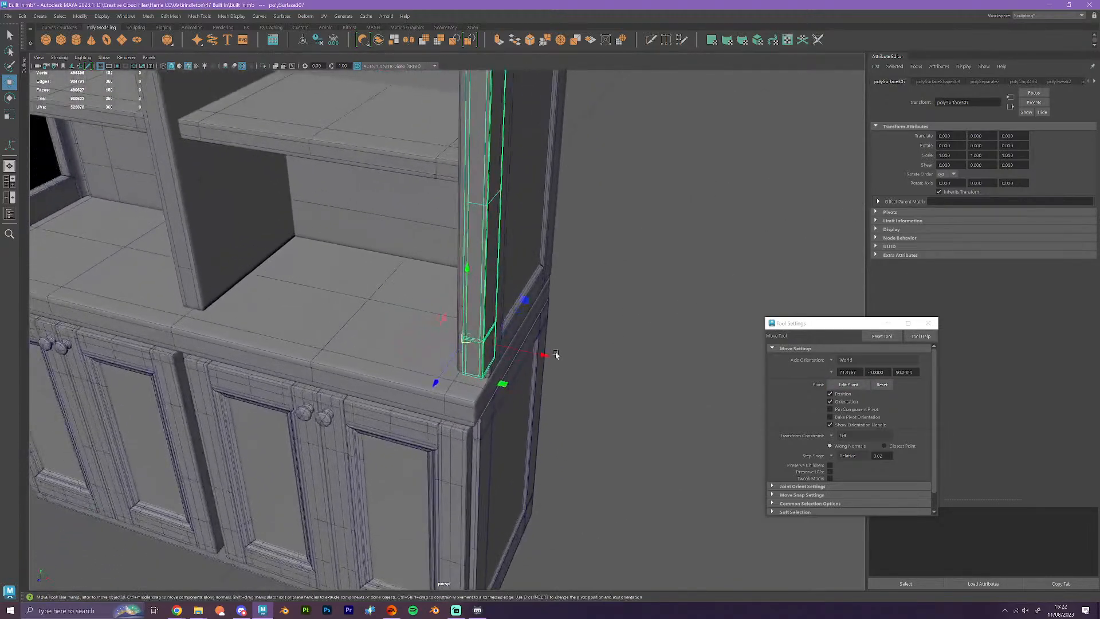
scroll(553, 358, "up", 3)
left_click(539, 322)
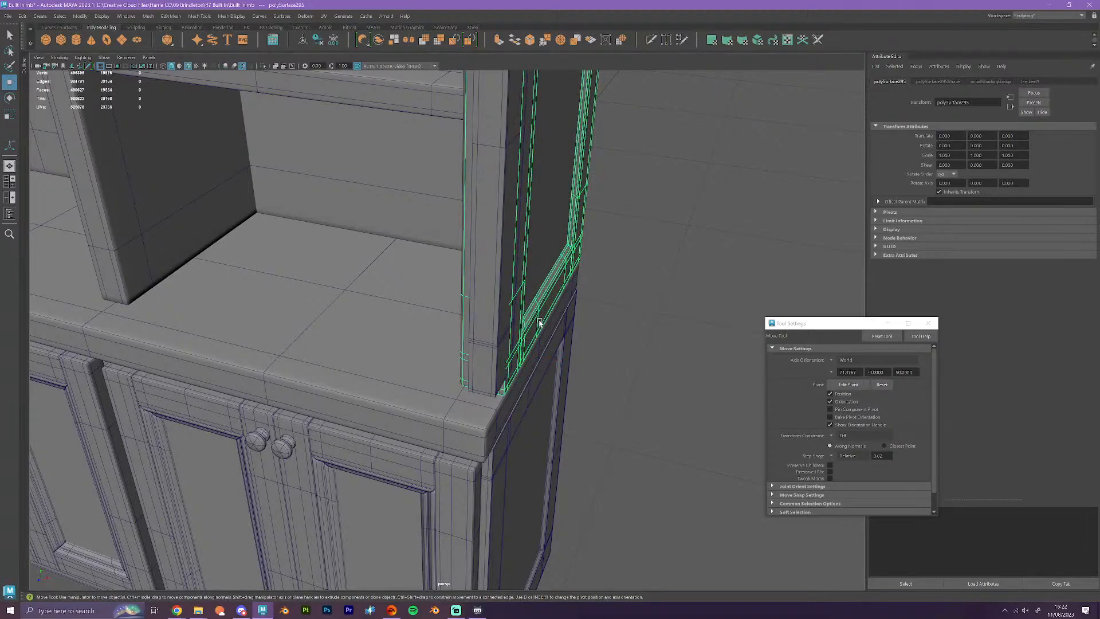
left_click(478, 382)
- Snap the stile's pivot to its bottom front corner and align the stile with the upper cabinet's front corner on the countertop
left_click_drag(478, 382, 484, 405, "alt")
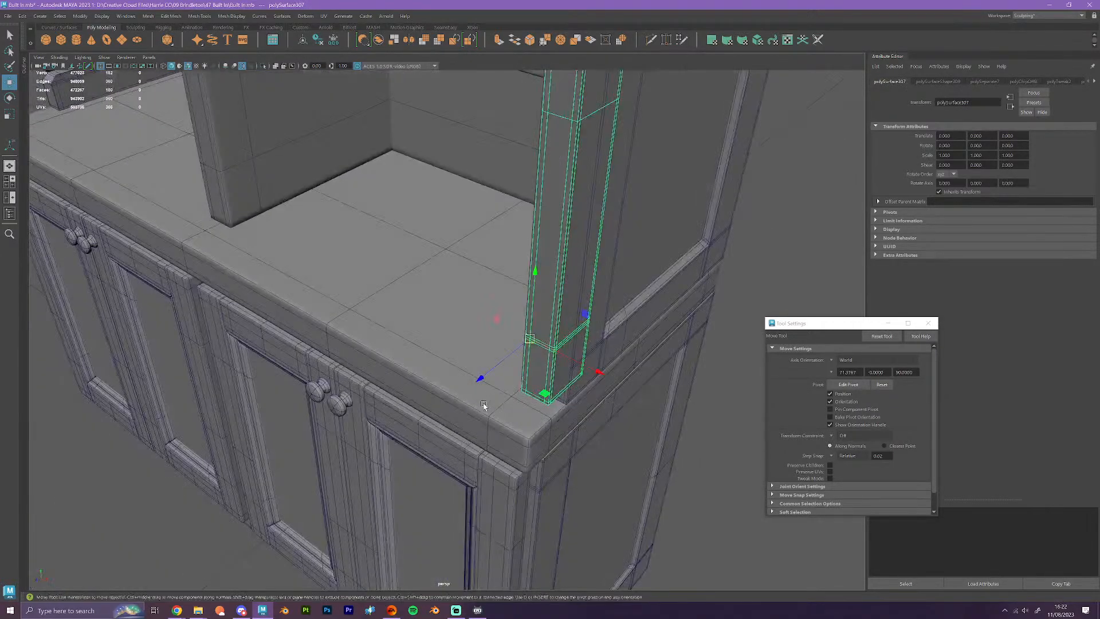
middle_click_drag(504, 404, 449, 391, "alt")
scroll(449, 391, "up", 3)
scroll(436, 351, "up", 1)
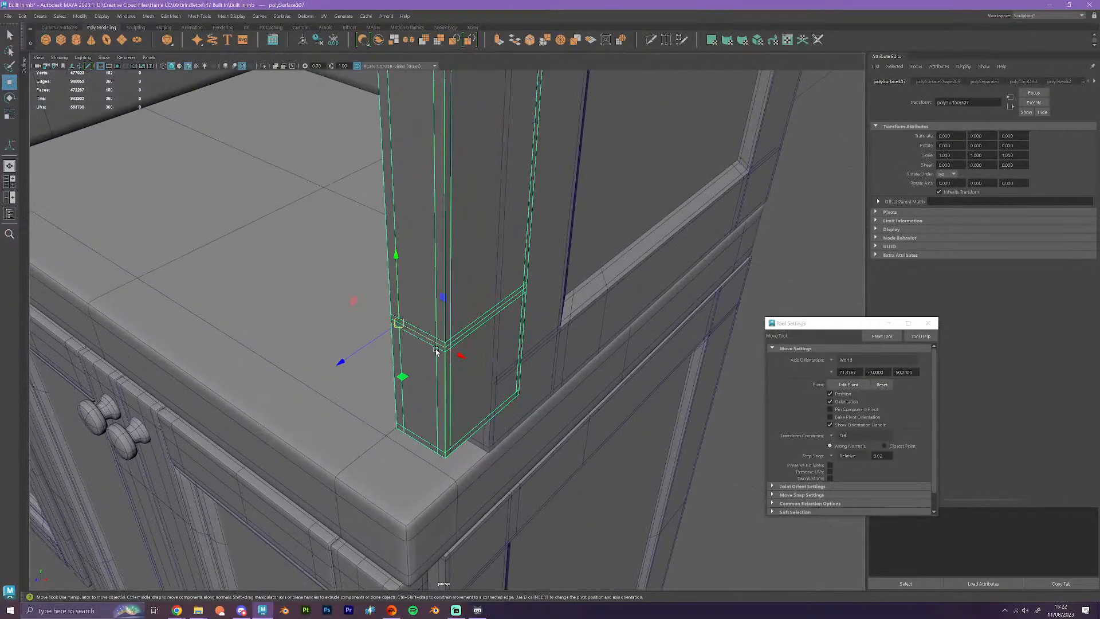
key("d")
left_click_drag(400, 324, 487, 453)
key("d")
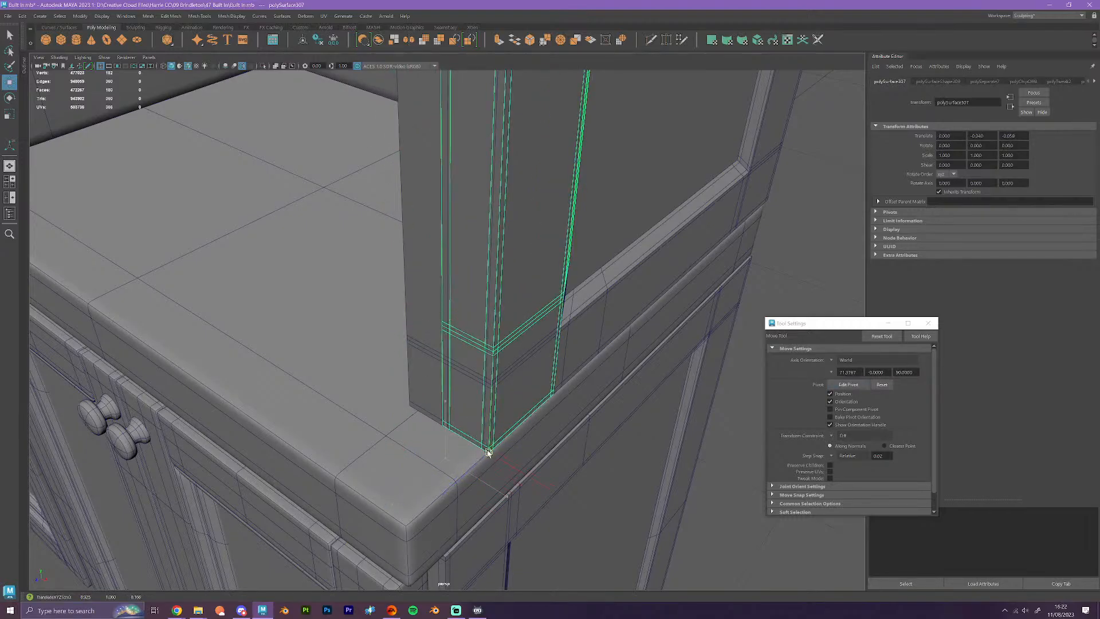
- Raise the stile's top and middle vertices to stretch it up towards the cornice
scroll(523, 454, "down", 5)
scroll(532, 455, "down", 3)
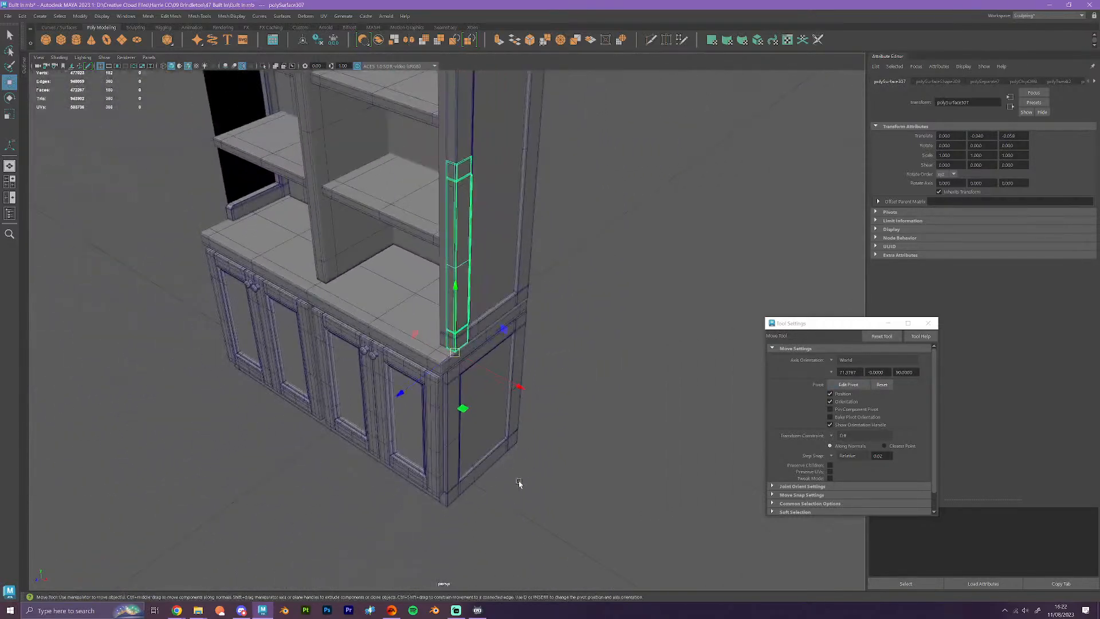
left_click_drag(559, 504, 499, 478, "alt")
middle_click_drag(504, 417, 444, 465, "alt")
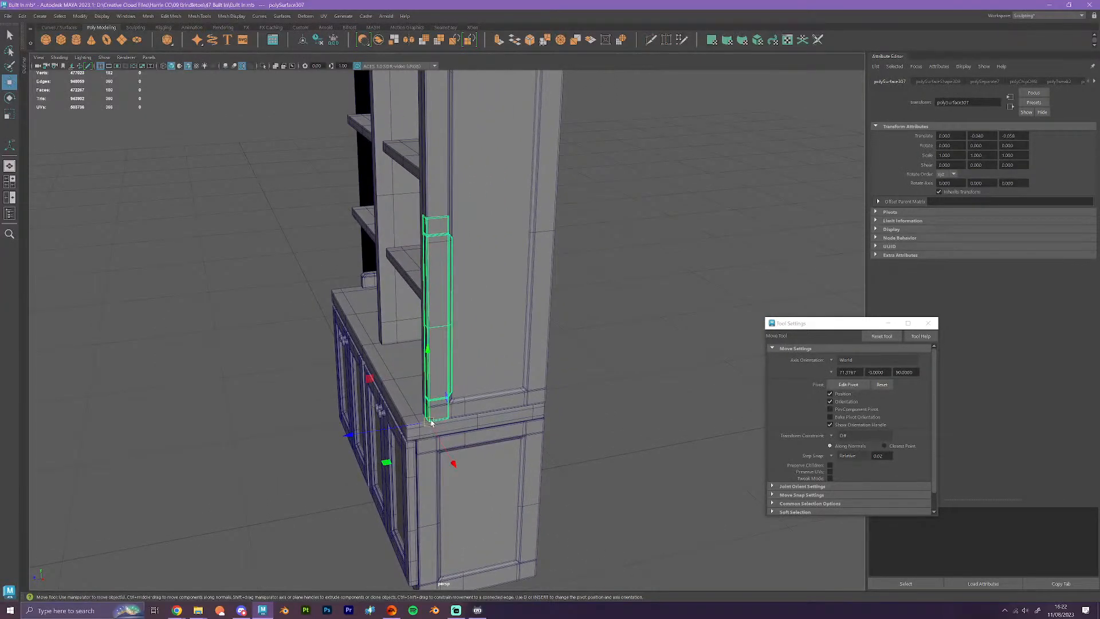
right_click_drag(430, 419, 389, 362)
left_click_drag(582, 459, 571, 454, "alt")
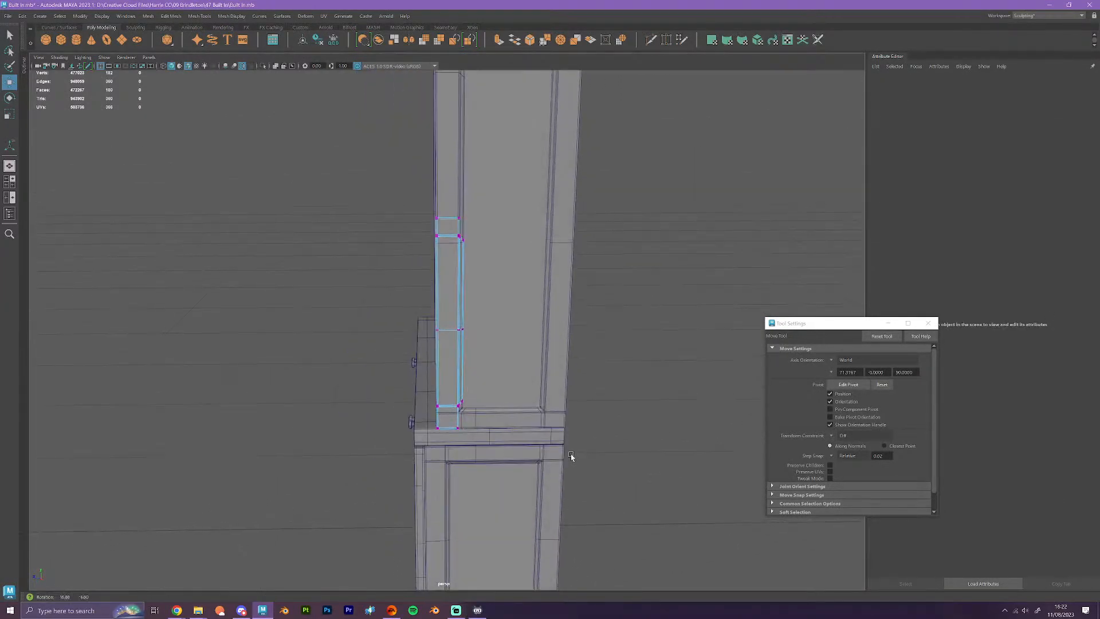
middle_click_drag(590, 372, 589, 484, "alt")
left_click_drag(394, 293, 508, 462)
left_click_drag(450, 330, 442, 179)
- Place the pivot on the stile's top front corner and snap the upper vertices to the underside of the cornice
left_click_drag(469, 288, 502, 367, "alt")
right_click_drag(503, 367, 500, 399, "alt")
key("d")
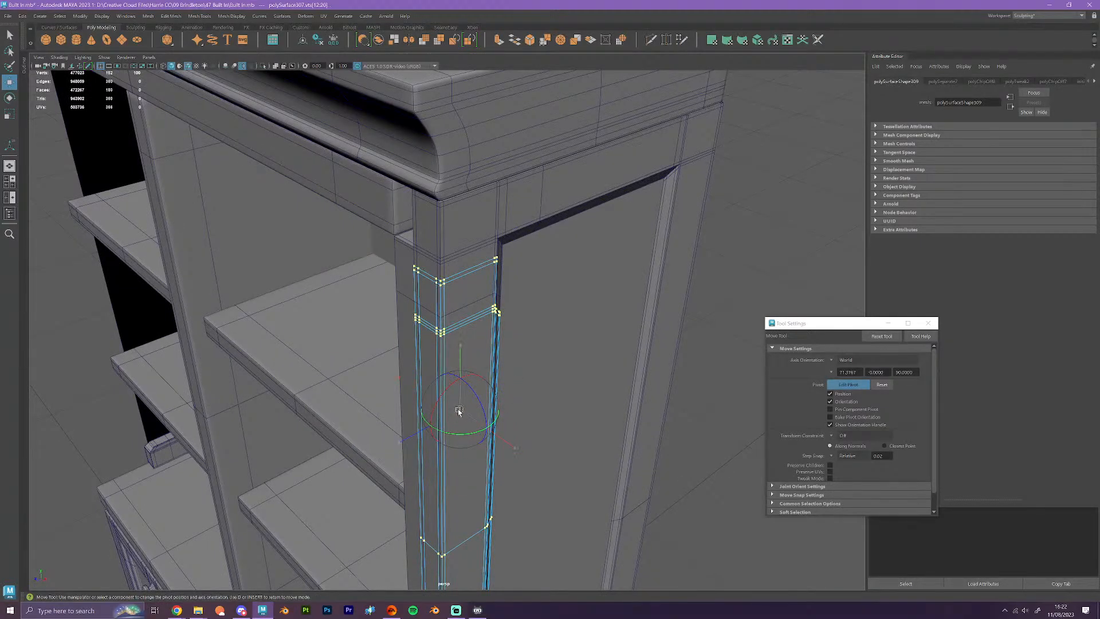
left_click_drag(460, 410, 440, 282)
key("d")
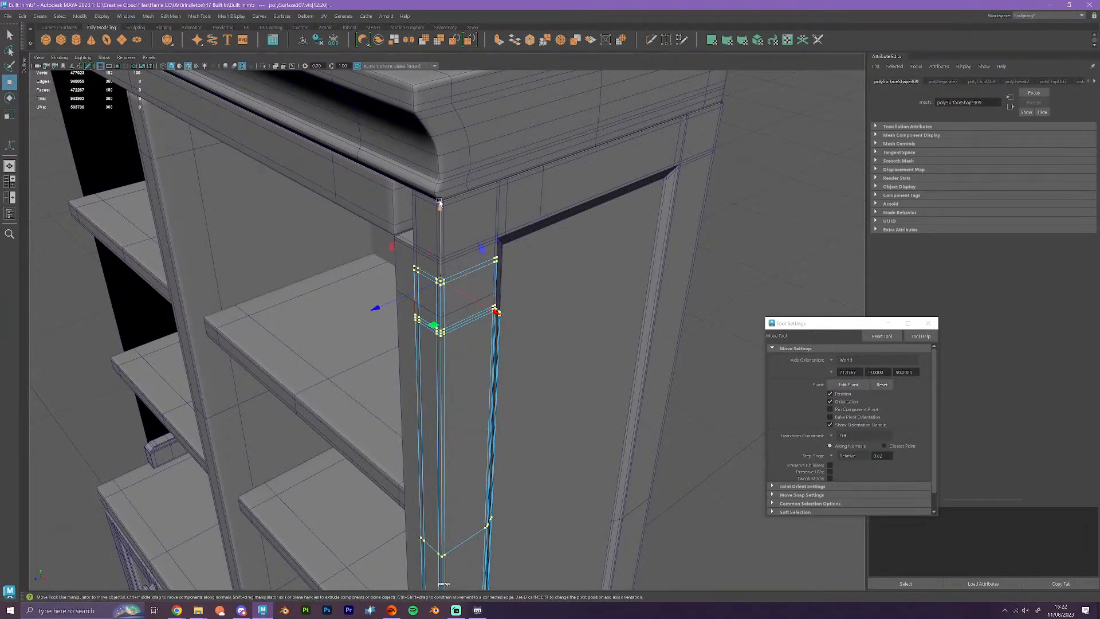
middle_click(440, 206)
scroll(452, 252, "down", 3)
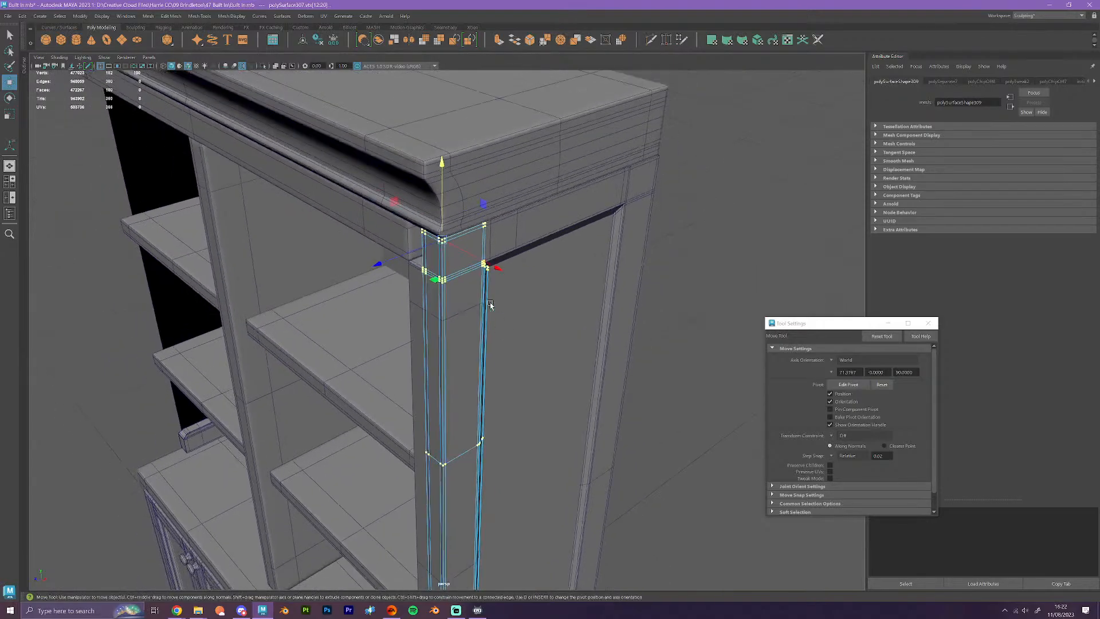
left_click_drag(499, 400, 476, 400, "alt")
middle_click_drag(421, 456, 429, 114, "alt")
left_click_drag(430, 131, 431, 218, "alt")
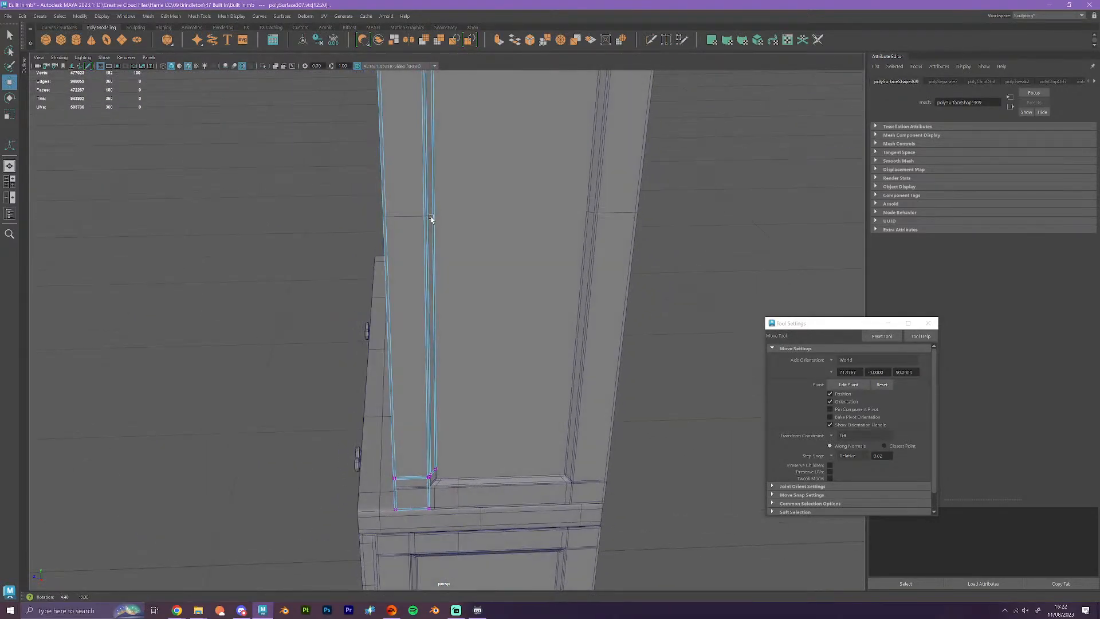
left_click_drag(350, 157, 462, 229)
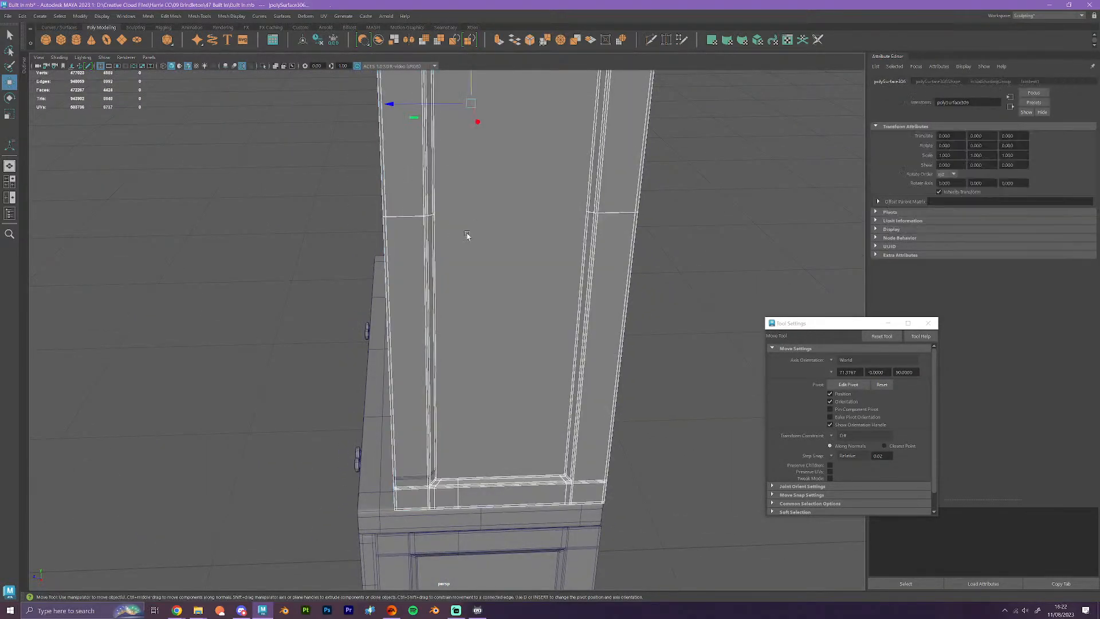
scroll(466, 240, "down", 2)
right_click_drag(452, 291, 496, 274)
left_click(702, 439)
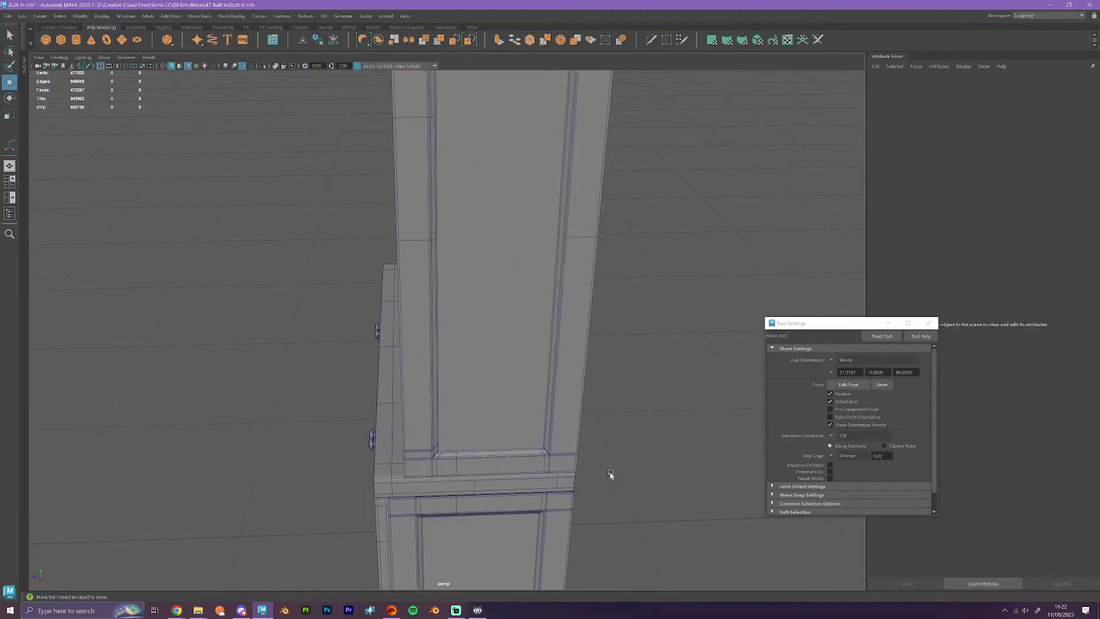
- Lower the stile's bottom band vertices, pivoting on the band corner, to line up with the top of the side panel's bottom rail
left_click(432, 456)
left_click(431, 453)
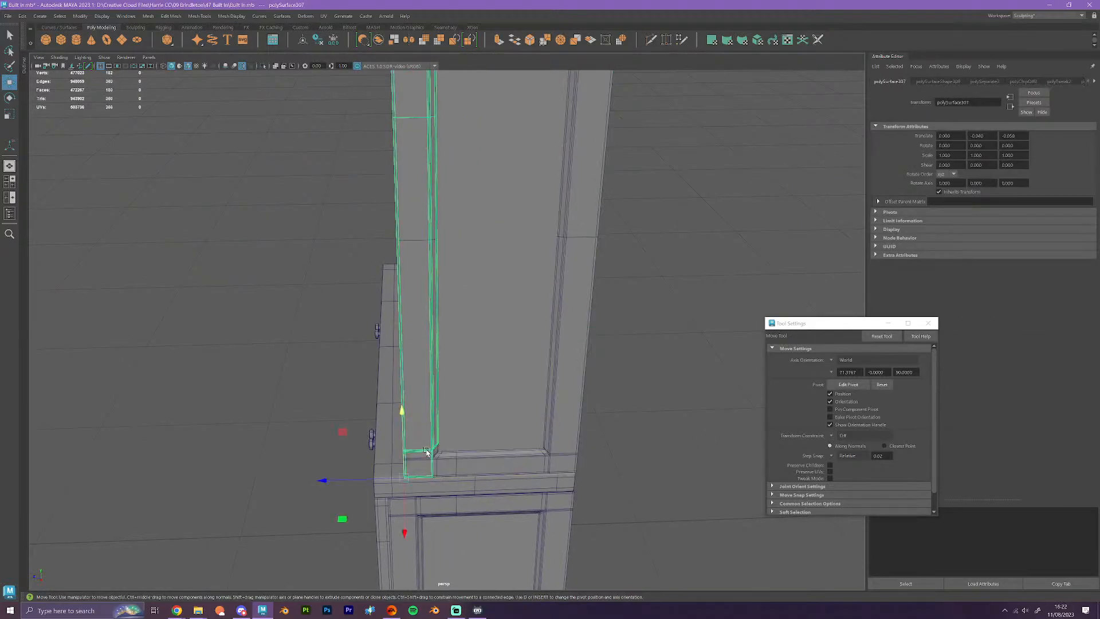
right_click_drag(427, 450, 383, 360)
scroll(407, 404, "down", 1)
middle_click_drag(451, 451, 449, 330, "alt")
scroll(450, 330, "up", 5)
left_click_drag(333, 205, 481, 307)
scroll(412, 251, "up", 2)
key("f")
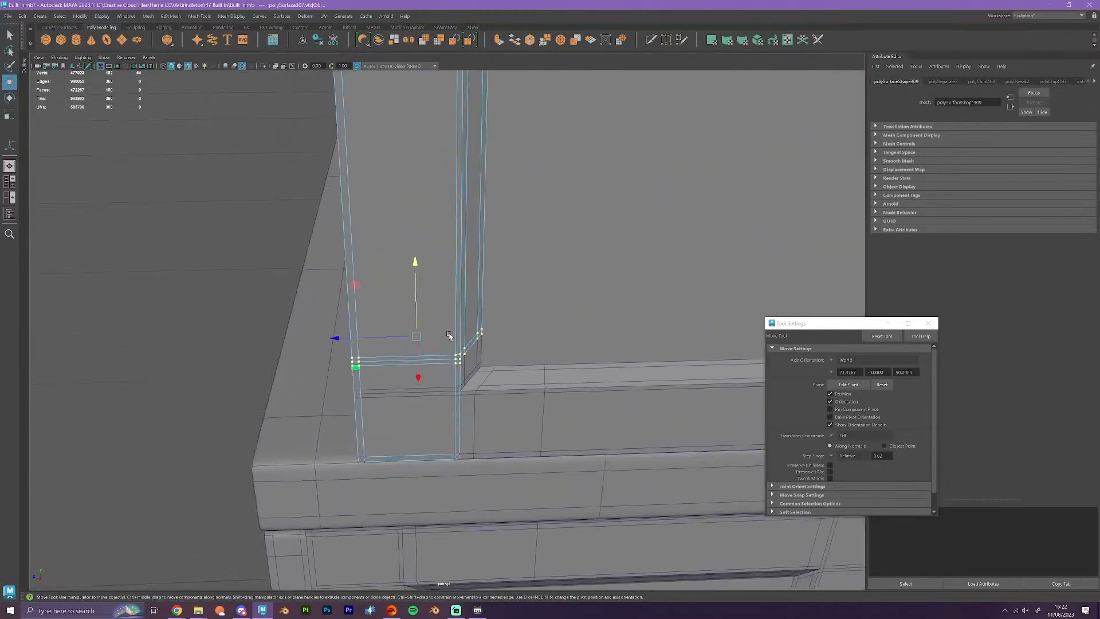
key("d")
left_click_drag(350, 349, 491, 427)
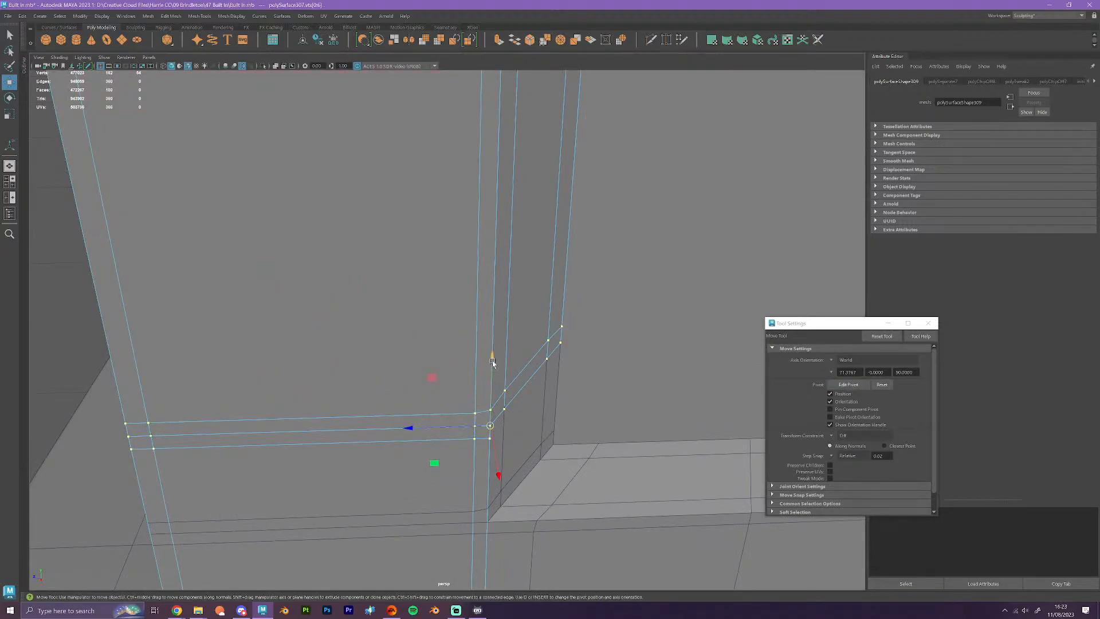
key("d")
left_click_drag(492, 360, 488, 456)
scroll(497, 525, "down", 10)
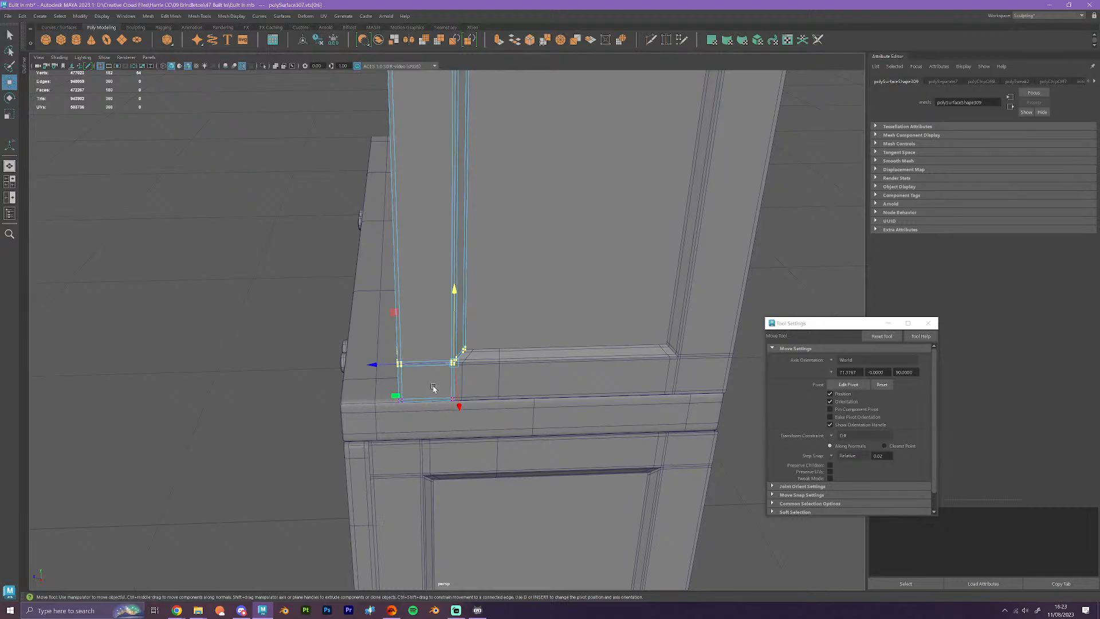
right_click_drag(450, 363, 494, 345)
scroll(566, 497, "down", 5)
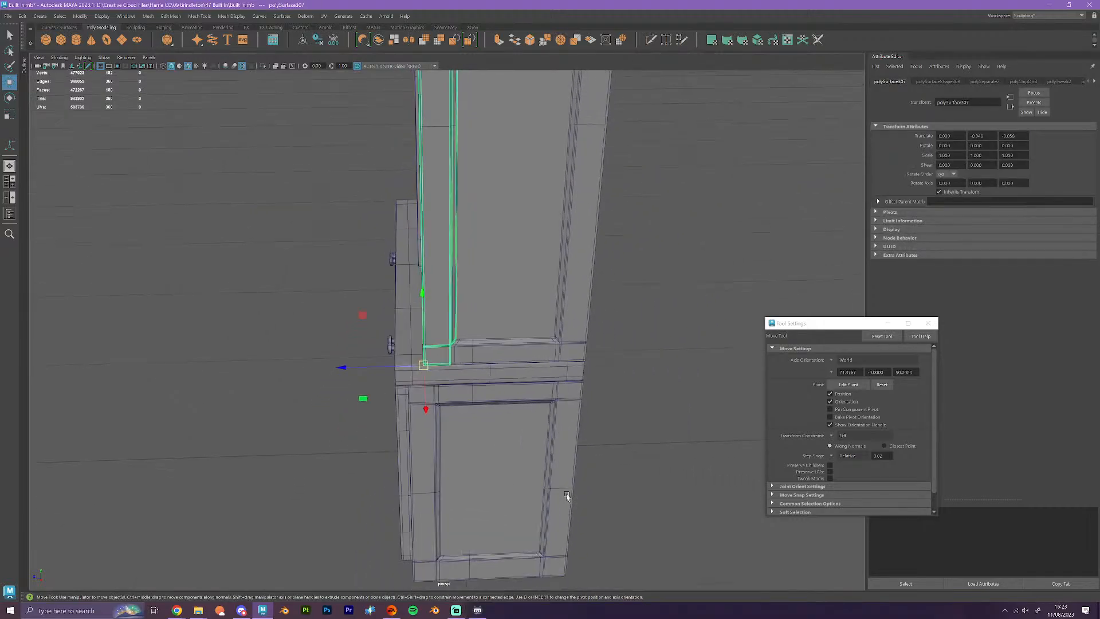
left_click_drag(499, 510, 554, 516, "alt")
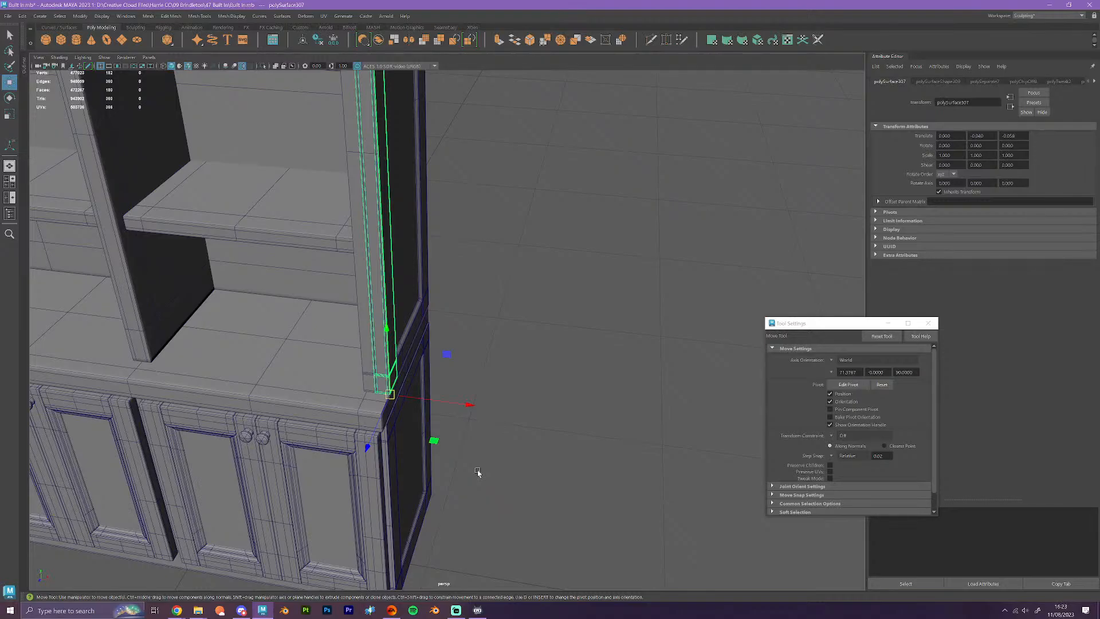
scroll(479, 469, "down", 5)
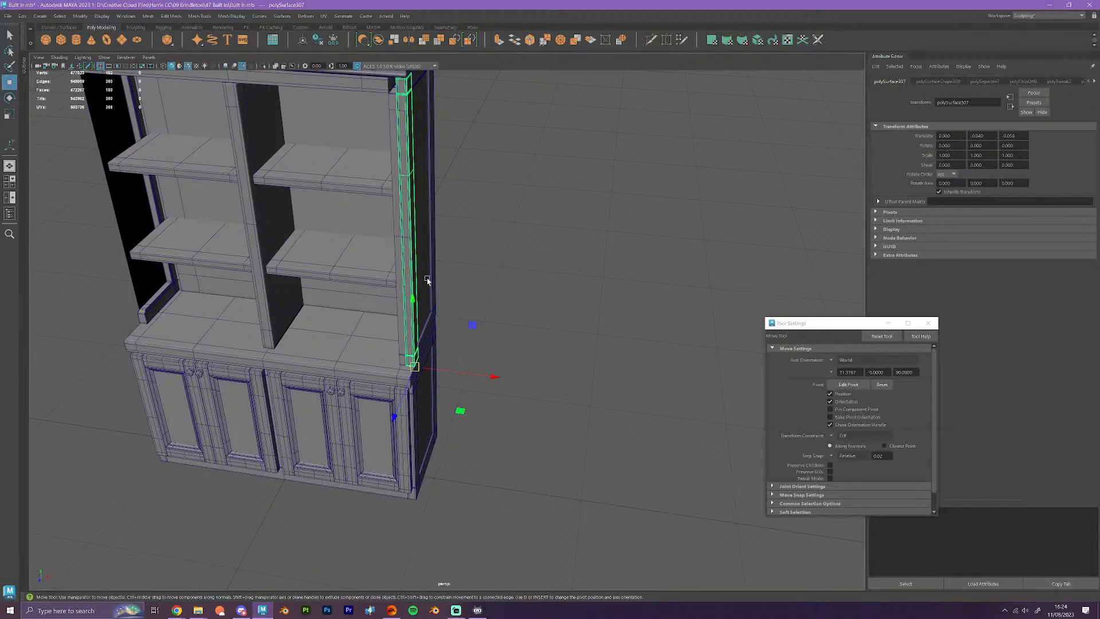
scroll(516, 381, "down", 5)
left_click_drag(520, 400, 498, 436, "alt")
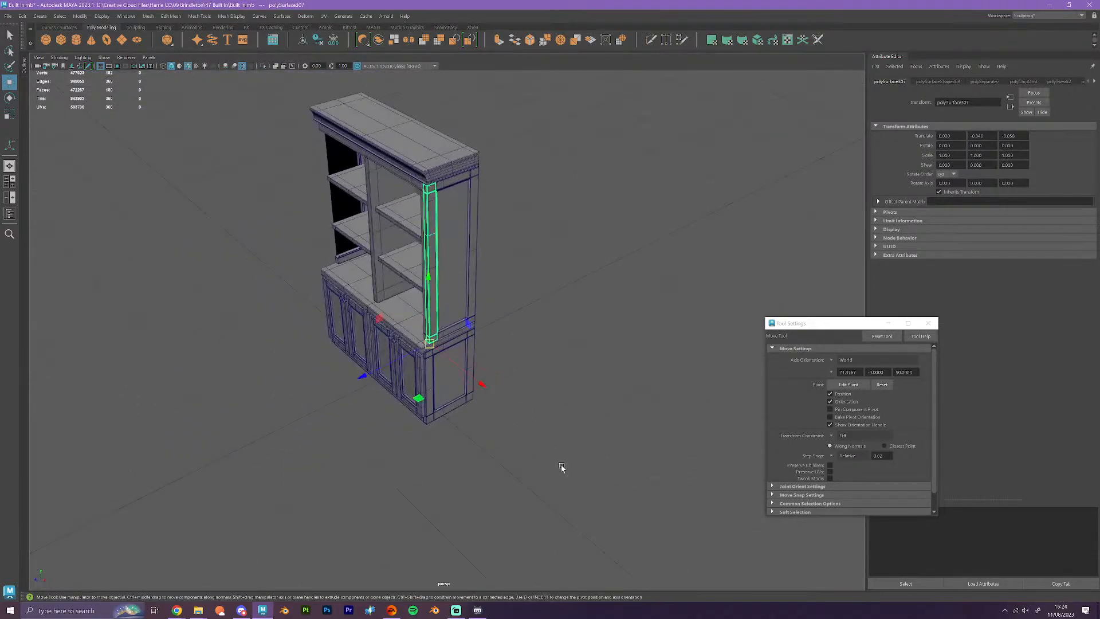
scroll(562, 469, "up", 2)
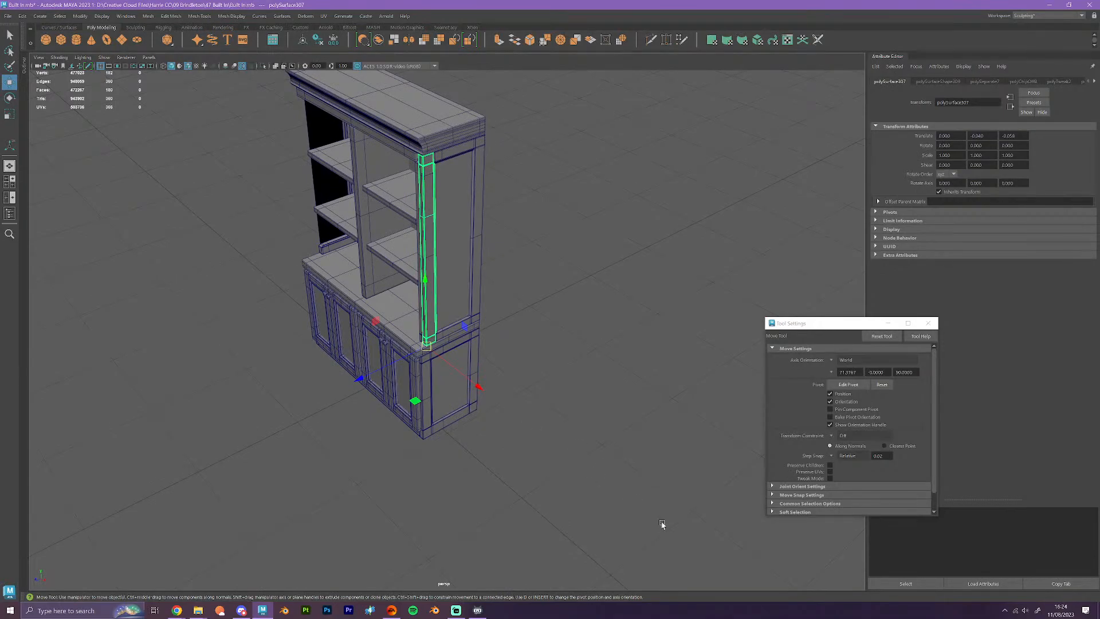
scroll(595, 468, "up", 2)
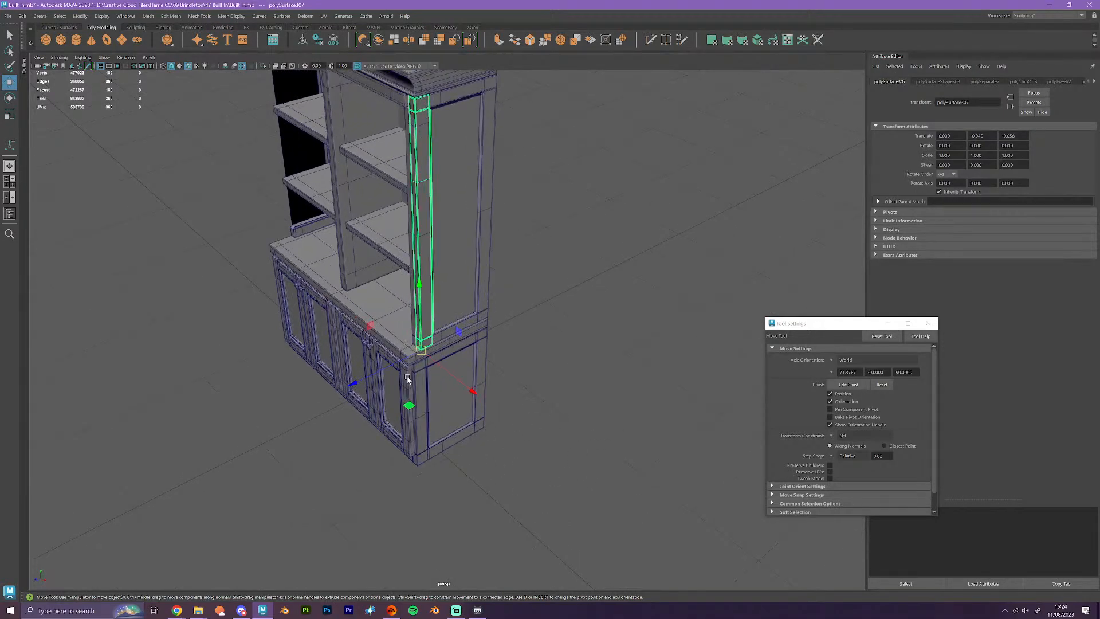
- Delete the old front stile faces from the upper cabinet's existing side frame, next to the new corner stile
left_click_drag(511, 454, 564, 459, "alt")
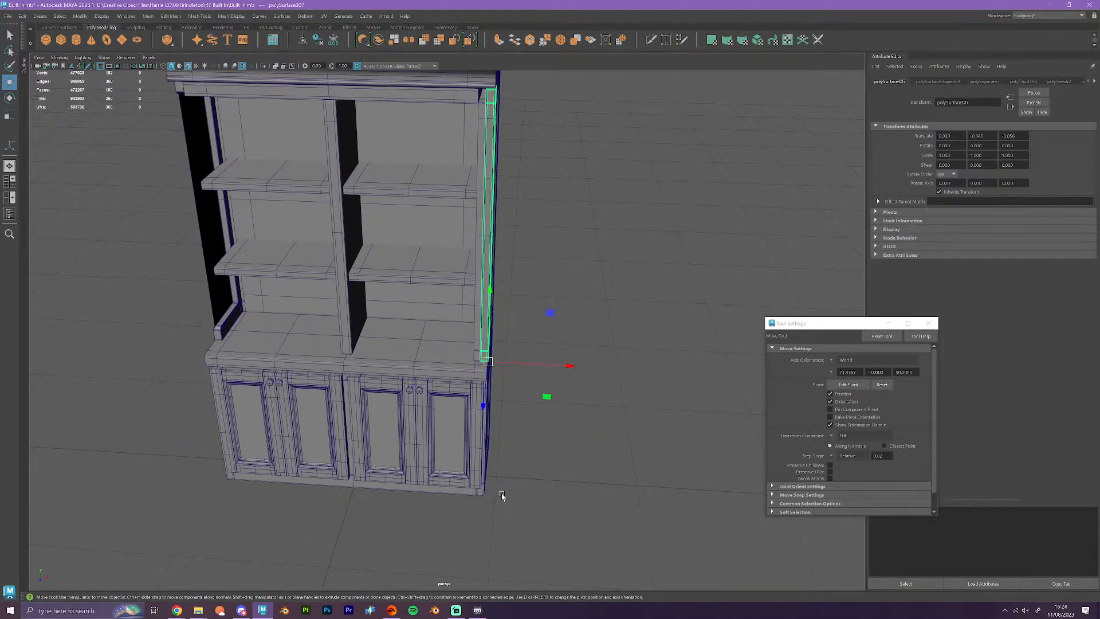
scroll(501, 495, "up", 5)
left_click_drag(500, 495, 670, 545, "alt")
right_click_drag(493, 361, 518, 346)
scroll(507, 364, "down", 2)
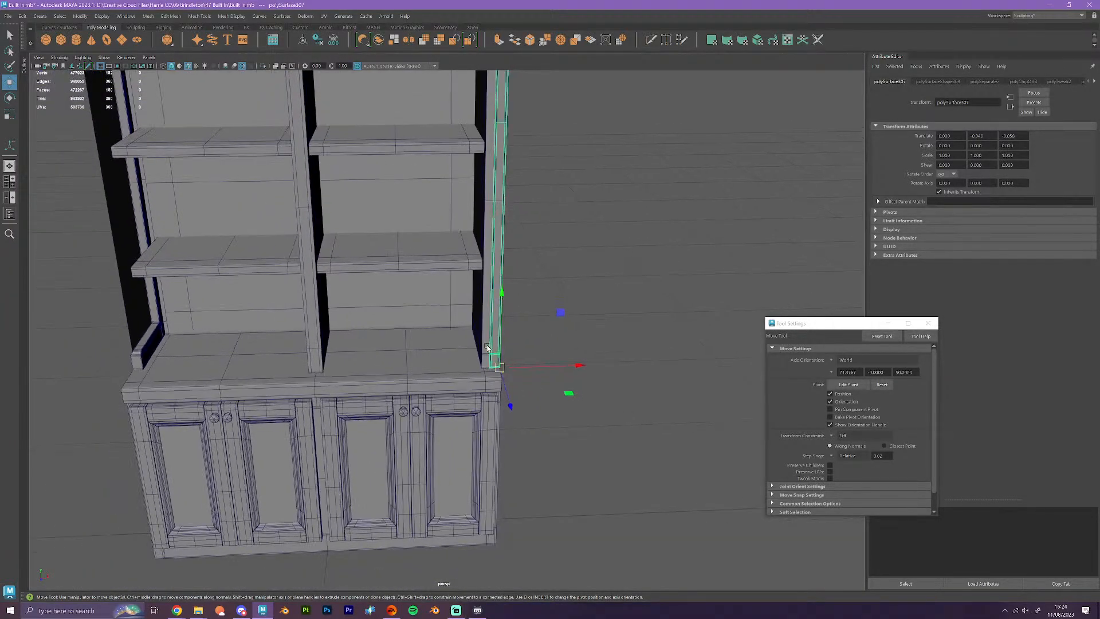
left_click(486, 347)
scroll(562, 417, "down", 4)
mouse_move(567, 422)
left_mouse_down("alt")
mouse_move(567, 481)
mouse_move(554, 480)
mouse_move(558, 424)
left_mouse_up("alt")
scroll(518, 389, "up", 2)
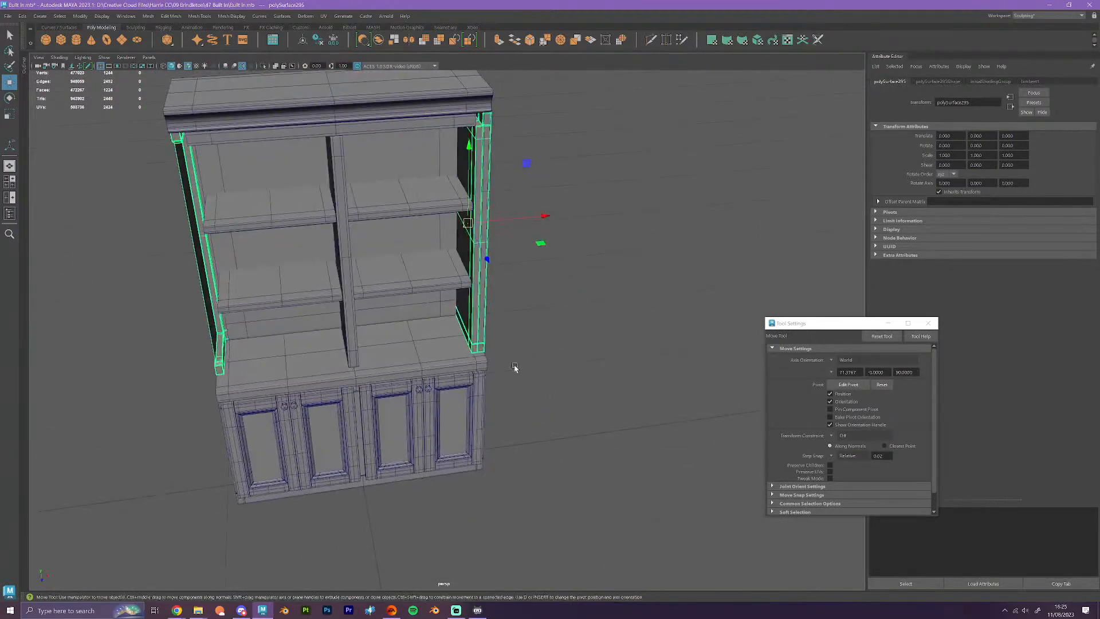
right_click_drag(476, 324, 476, 350)
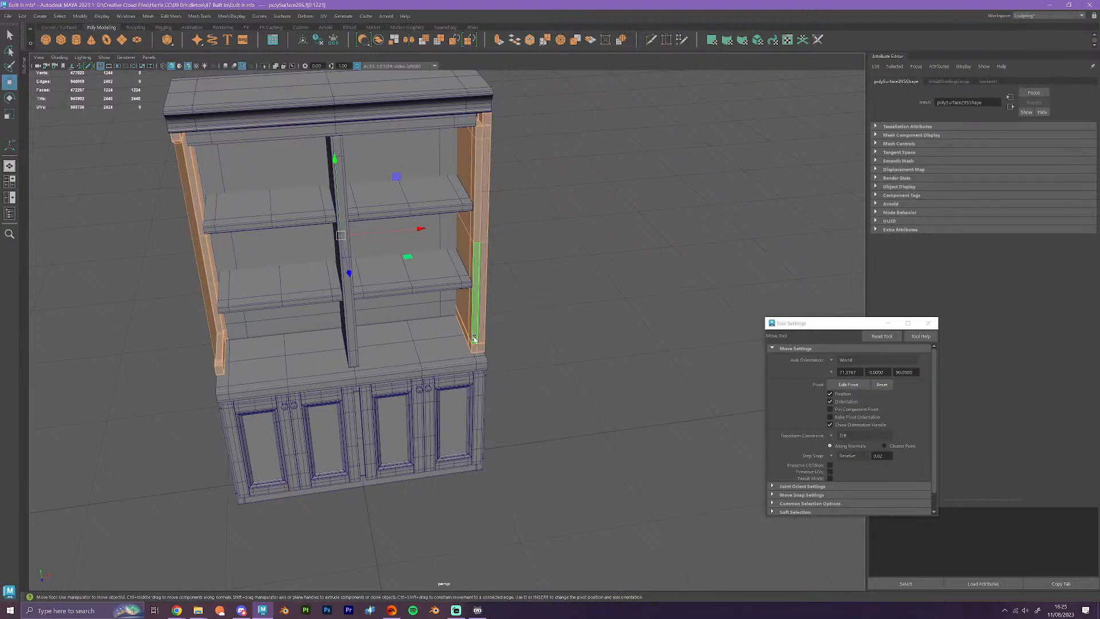
left_click(474, 339)
left_click_drag(570, 308, 515, 394, "alt")
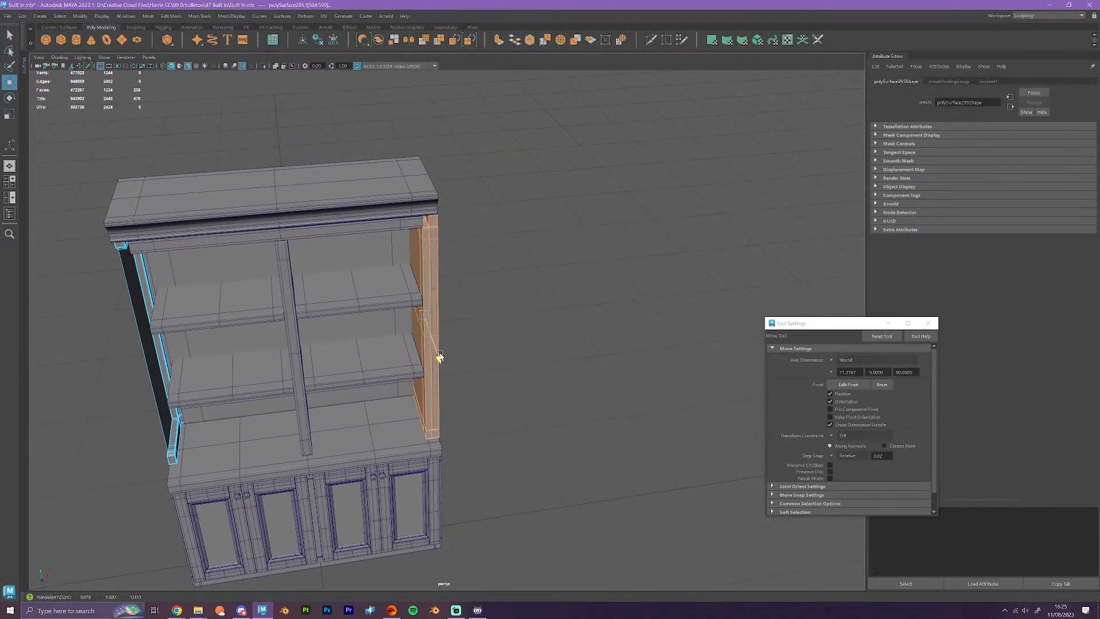
middle_click_drag(439, 357, 508, 530)
left_click_drag(550, 501, 507, 544, "alt")
key("Delete")
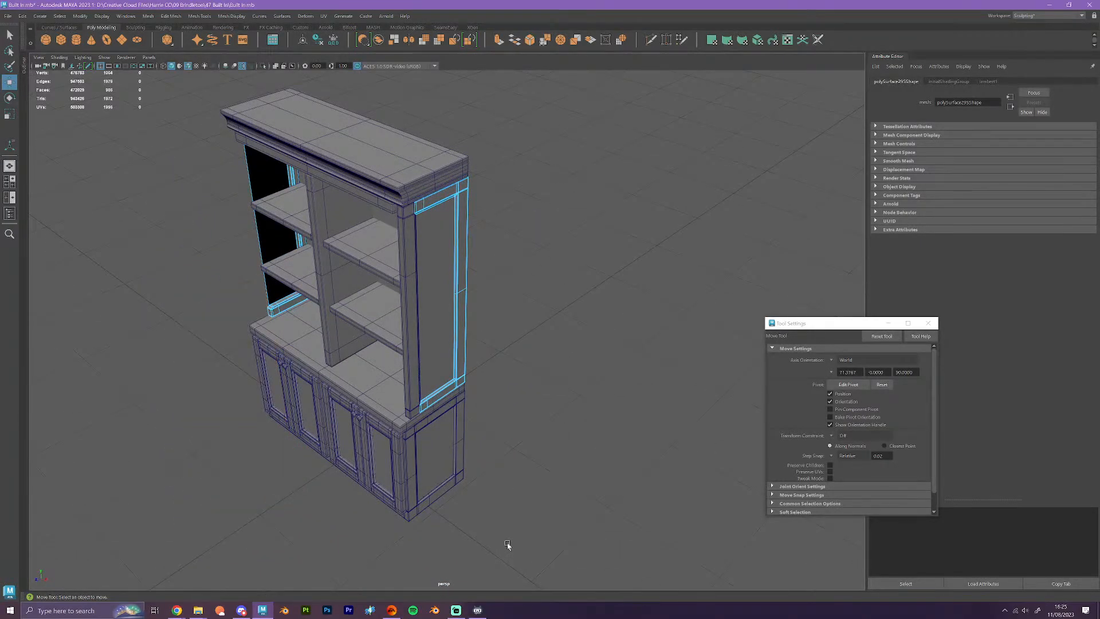
- Select the new front corner stile and switch to editing its faces
scroll(527, 475, "up", 5)
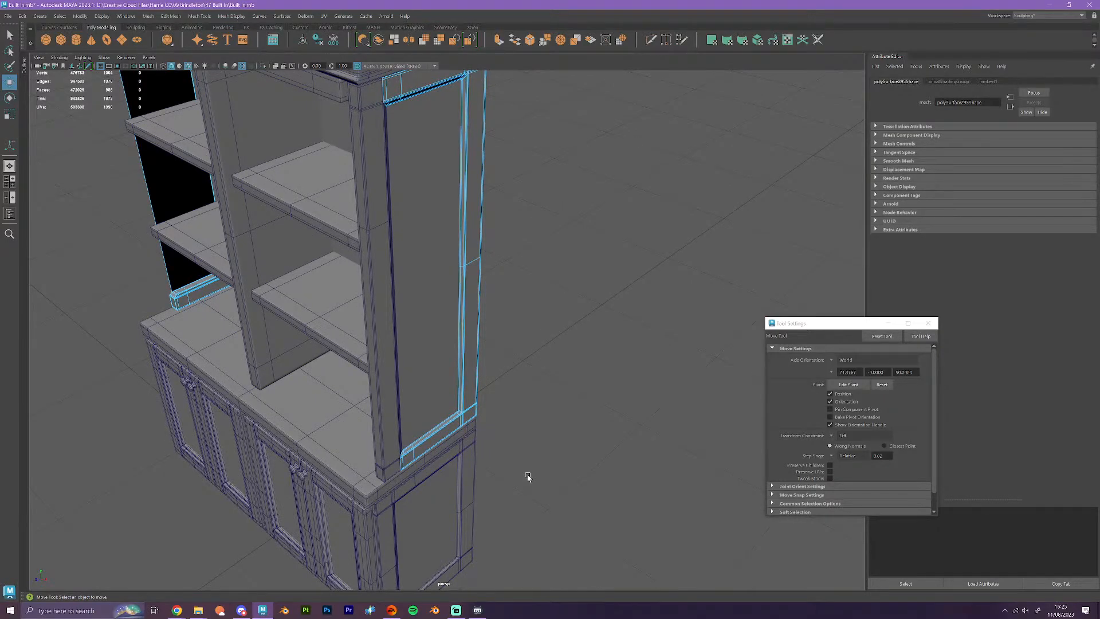
scroll(527, 477, "down", 5)
left_click_drag(530, 504, 574, 506, "alt")
scroll(575, 506, "up", 4)
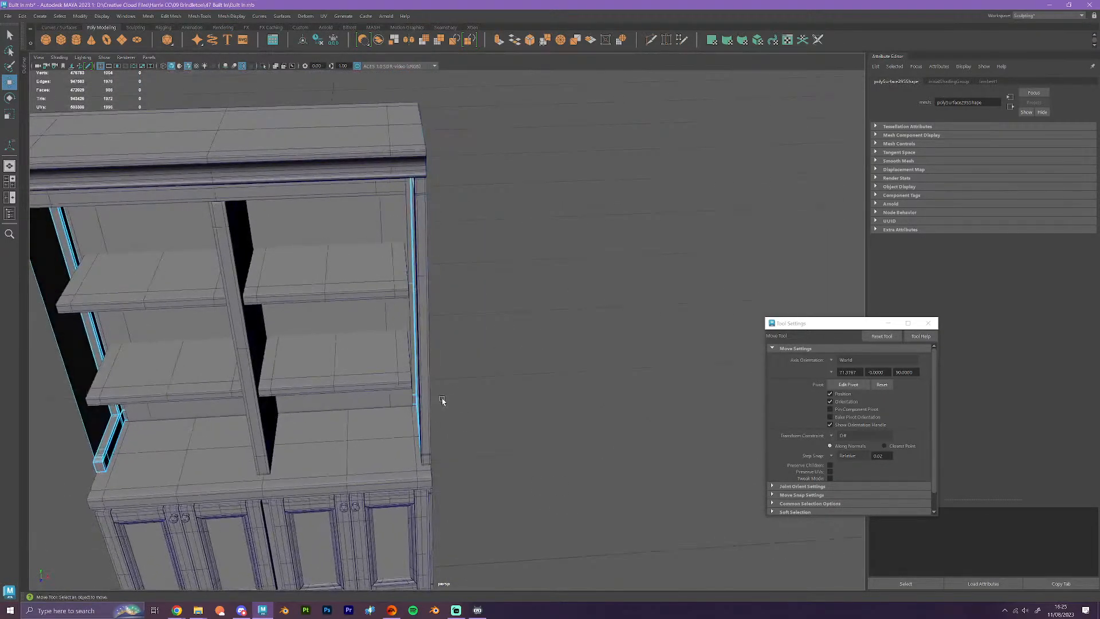
right_click_drag(490, 376, 532, 358)
left_click_drag(569, 449, 521, 451, "alt")
left_click(404, 390)
left_click_drag(420, 437, 504, 437, "alt")
scroll(449, 440, "up", 4)
scroll(482, 164, "up", 3)
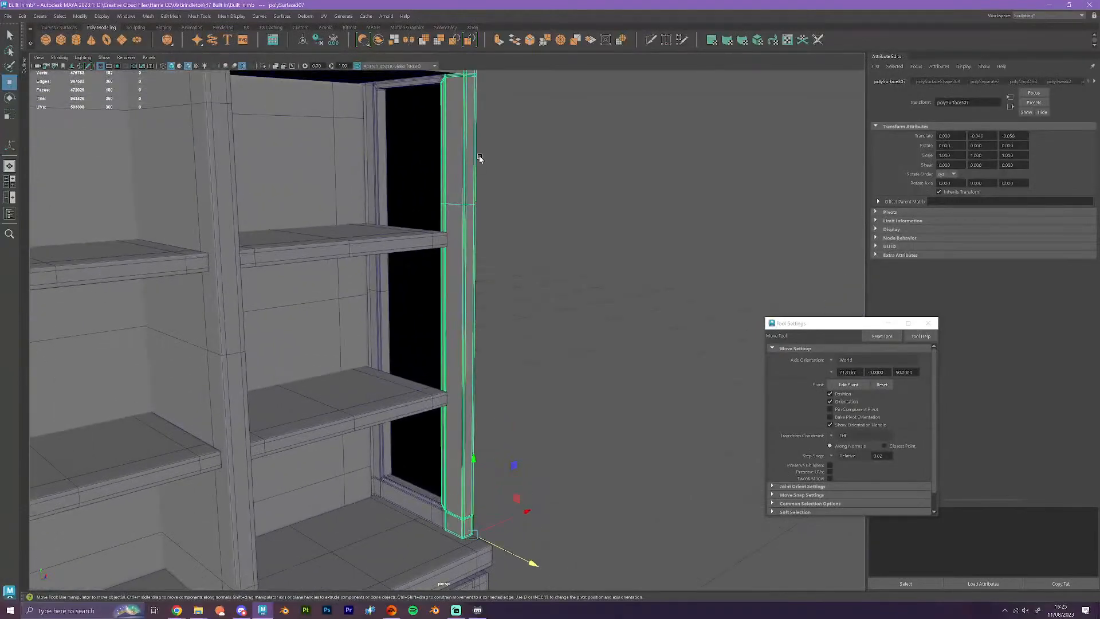
middle_click_drag(481, 160, 431, 336, "alt")
scroll(431, 337, "up", 2)
scroll(432, 337, "up", 4)
left_click_drag(421, 340, 431, 342, "alt")
right_click_drag(397, 286, 398, 309)
double_click(400, 288)
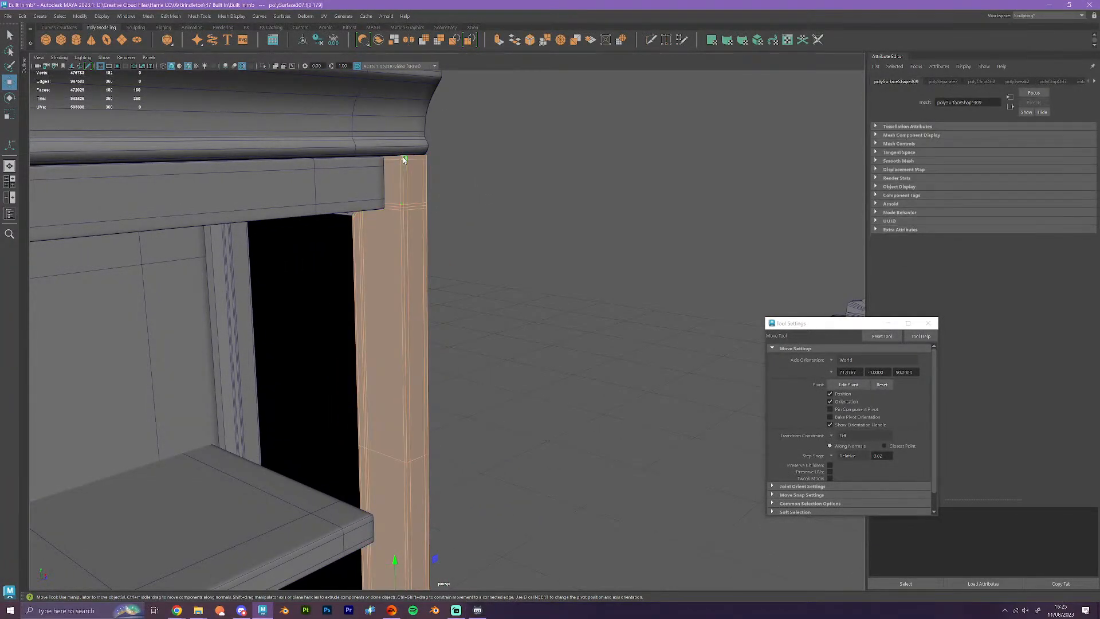
left_click_drag(404, 246, 457, 238, "alt")
scroll(459, 211, "up", 3)
scroll(473, 110, "down", 2)
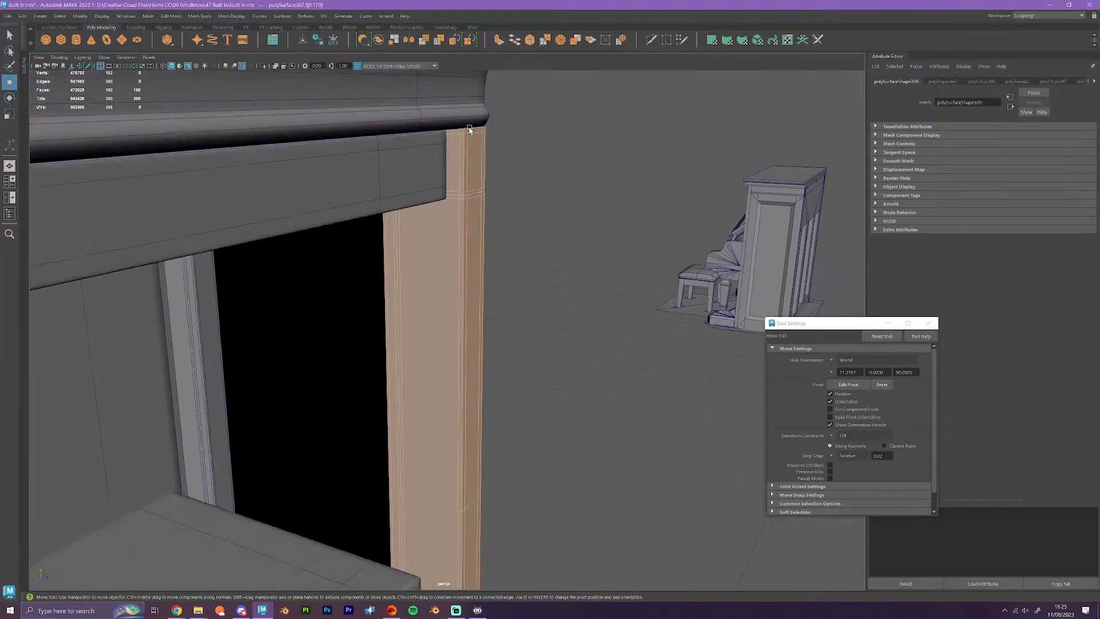
- Extrude the full-height strip of faces on the stile's inner side inward, towards the shelves
left_click(464, 136)
left_click_drag(486, 127, 480, 102, "alt")
scroll(467, 275, "up", 1)
left_click(445, 340)
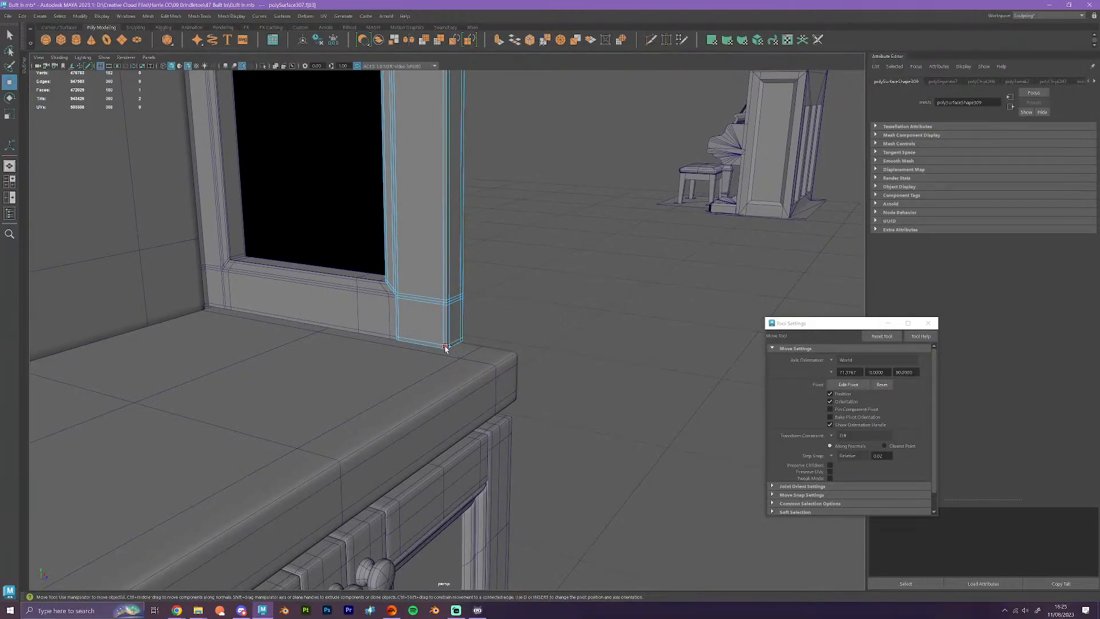
double_click(446, 347, "shift")
left_click(433, 346, "shift")
left_click_drag(504, 305, 506, 466, "alt")
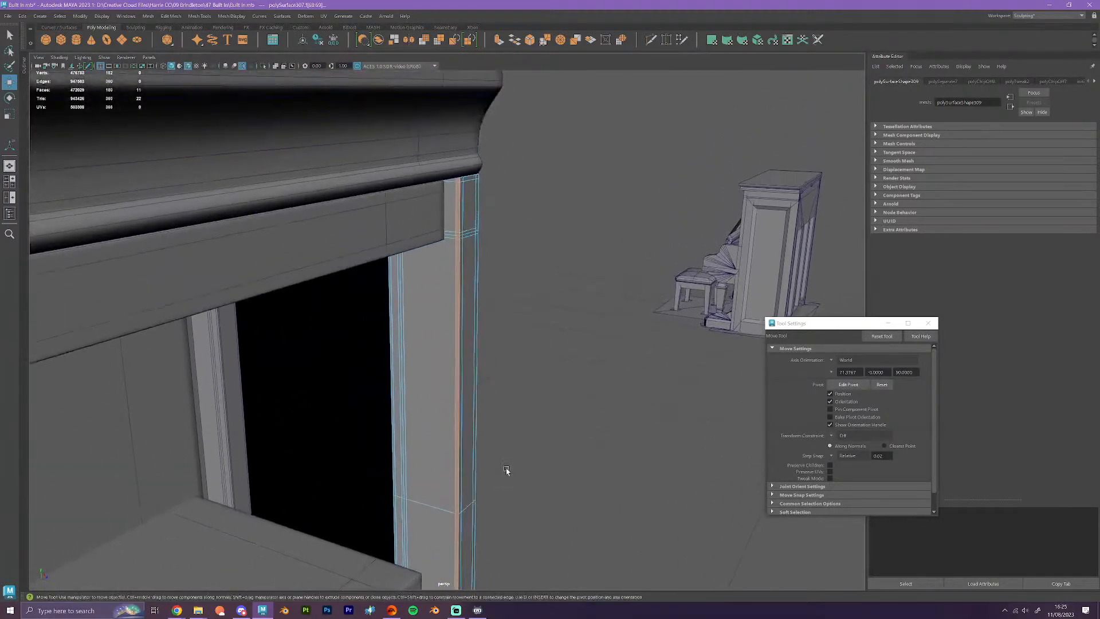
double_click(454, 181, "shift")
left_click_drag(455, 181, 479, 311, "alt")
middle_click_drag(478, 310, 553, 134, "alt")
left_click_drag(569, 266, 534, 290, "alt")
middle_click_drag(567, 256, 554, 357, "alt")
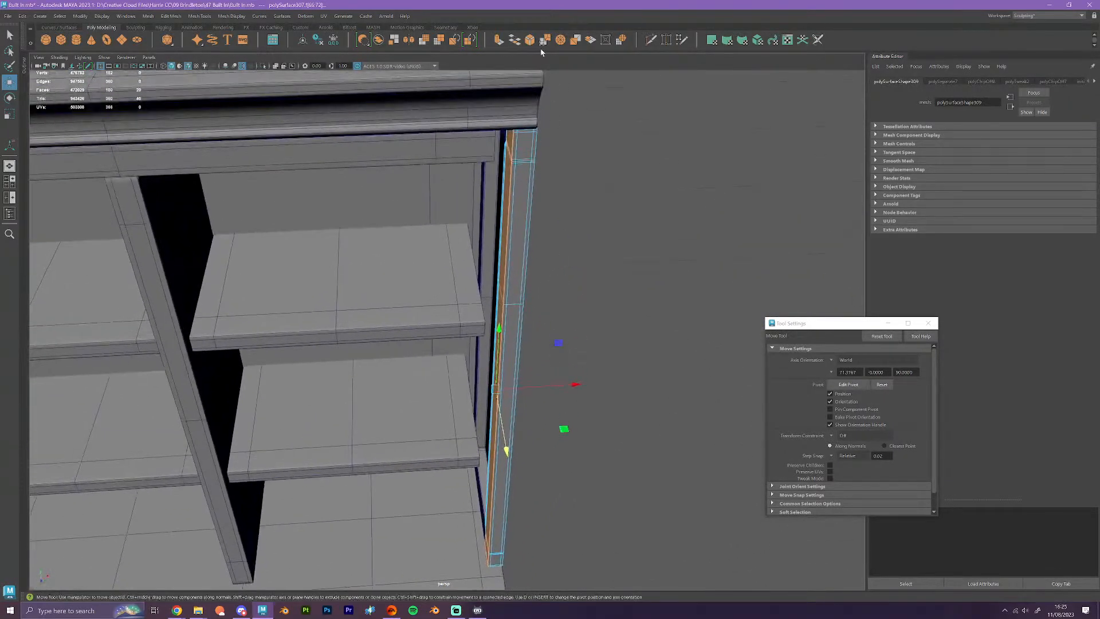
left_click(498, 40)
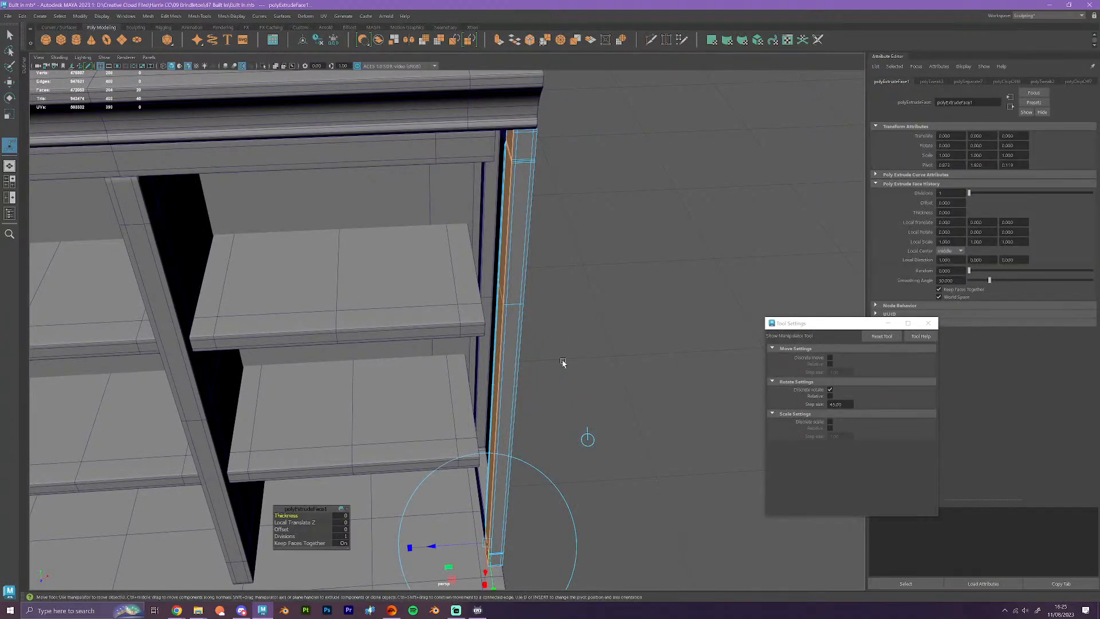
key("w")
left_click_drag(572, 385, 606, 436)
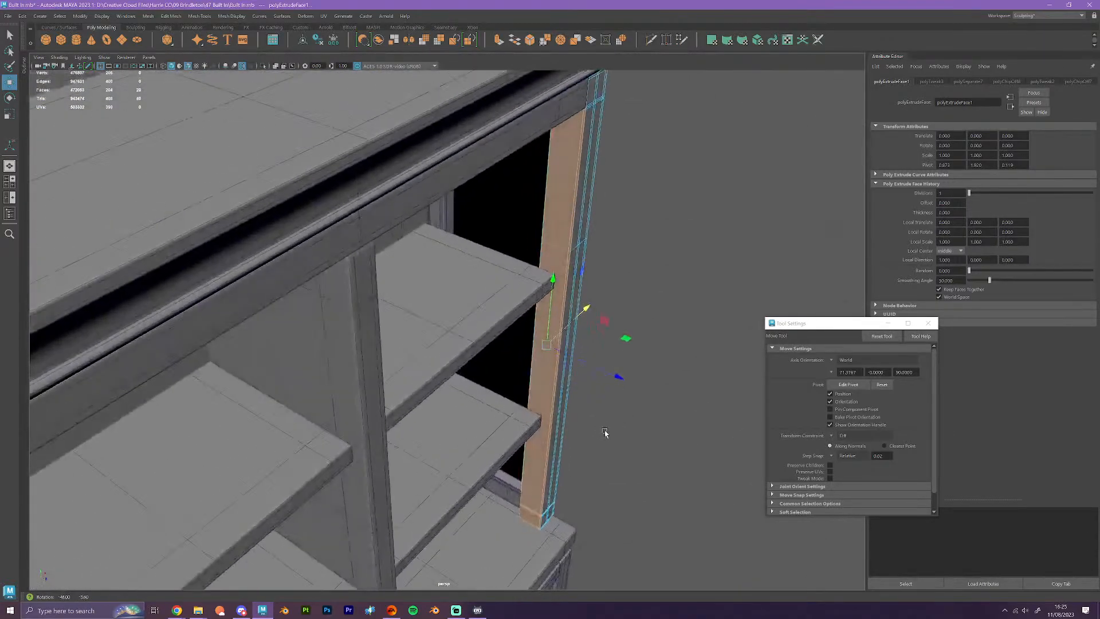
- Examine the extruded stile's back and top faces where they meet the underside of the cornice
middle_click_drag(608, 412, 574, 434, "alt")
scroll(574, 435, "up", 3)
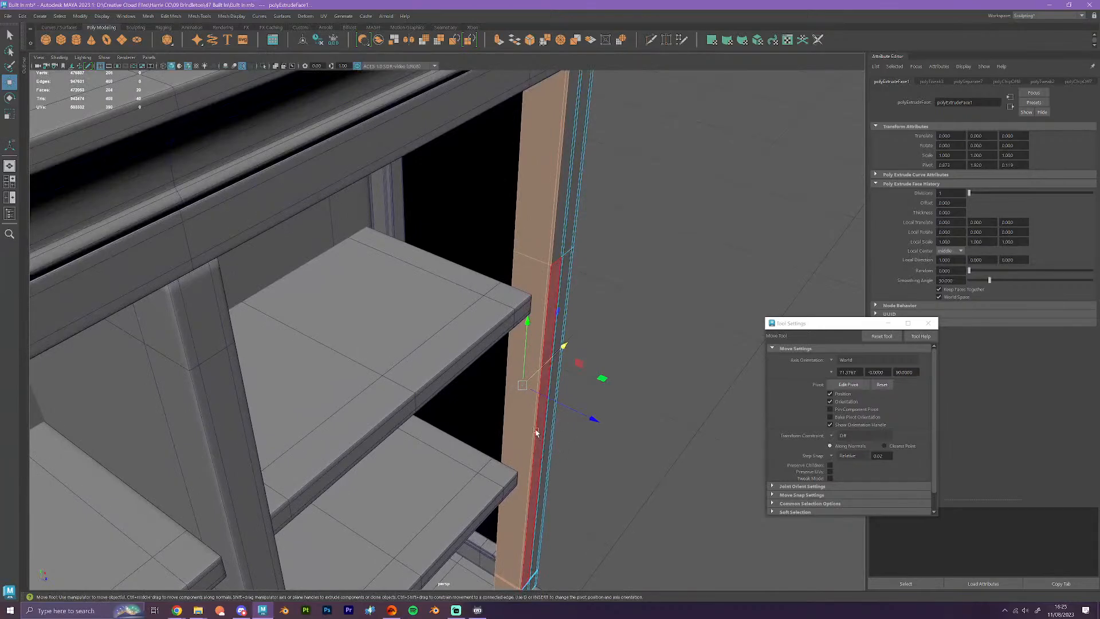
left_click_drag(525, 439, 578, 406, "alt")
middle_click_drag(716, 304, 631, 442, "alt")
middle_click_drag(596, 287, 581, 381, "alt")
left_click_drag(570, 440, 572, 389, "alt")
middle_click_drag(573, 330, 554, 446, "alt")
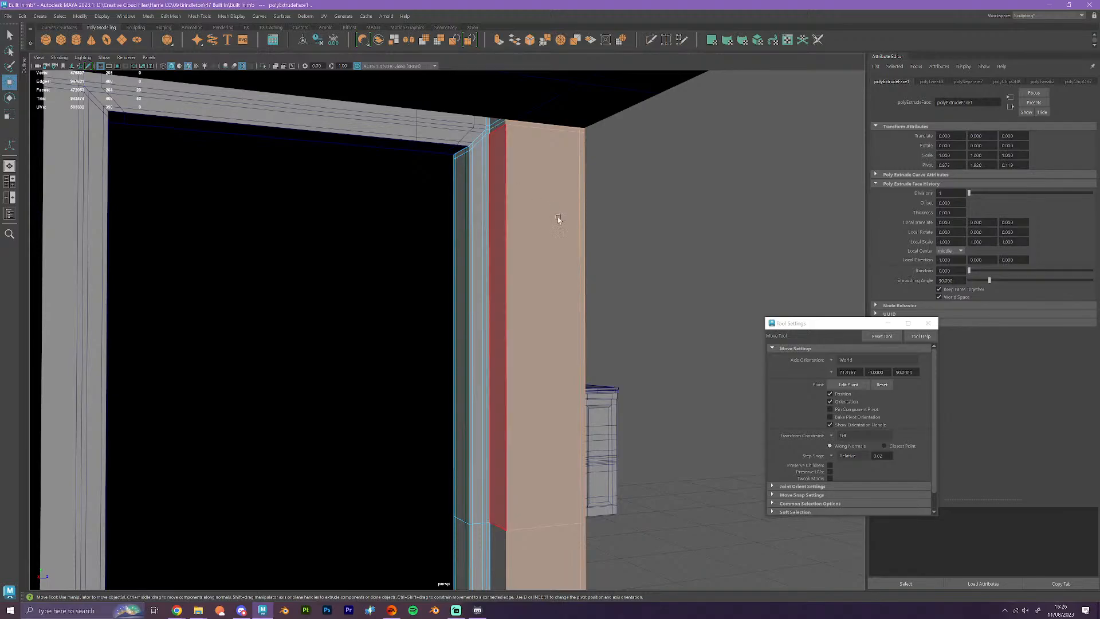
left_click_drag(560, 221, 606, 342, "alt")
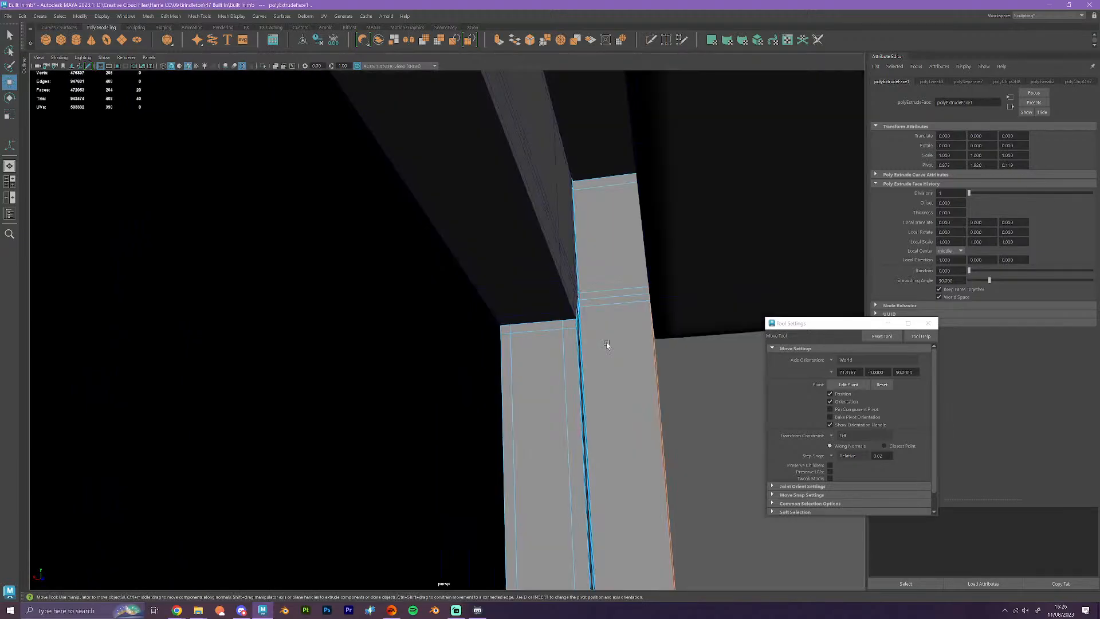
left_click(610, 174)
left_click_drag(610, 174, 632, 293, "alt")
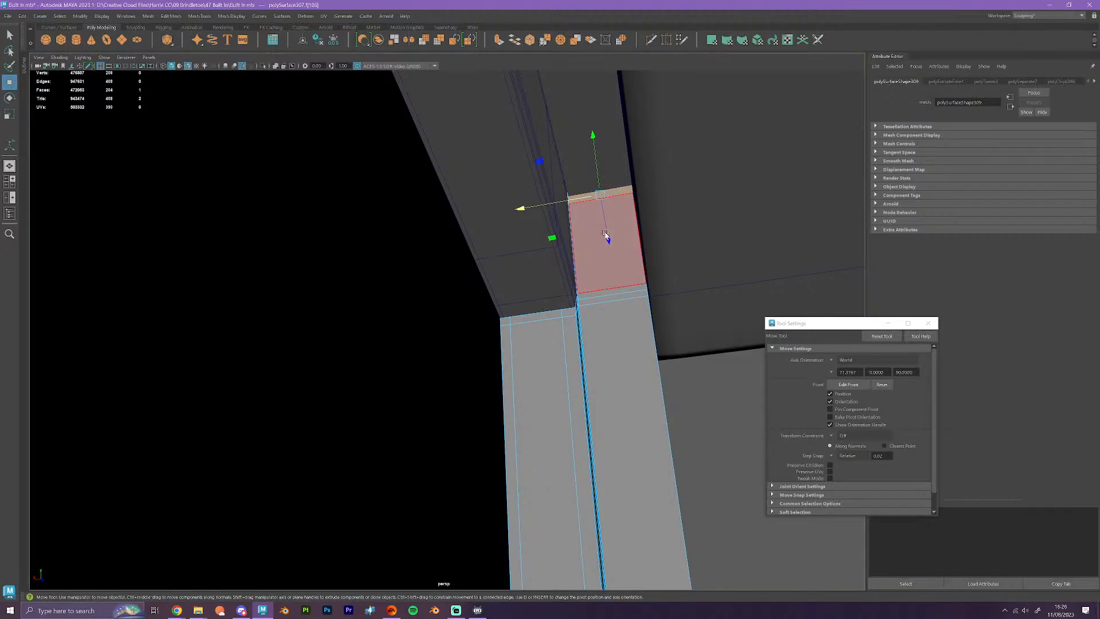
left_click(582, 188)
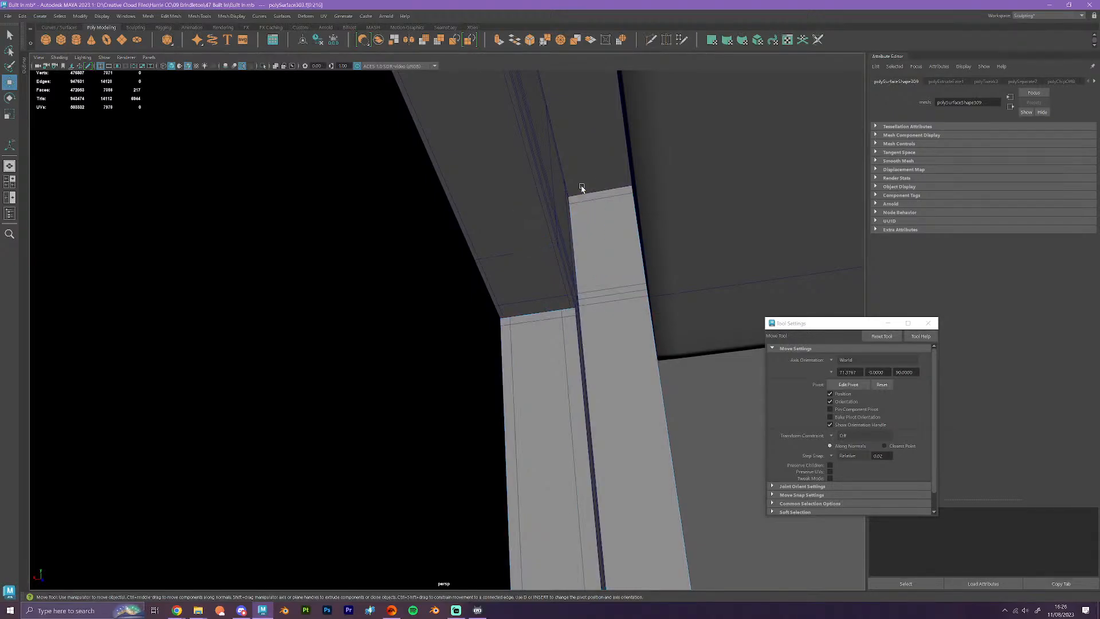
left_click(588, 207)
- Isolate the whole corner stile in the viewport and leave pivot editing
right_click_drag(587, 173, 628, 151)
left_click(613, 285)
key("f")
left_click_drag(613, 285, 560, 437, "alt")
scroll(553, 424, "down", 10)
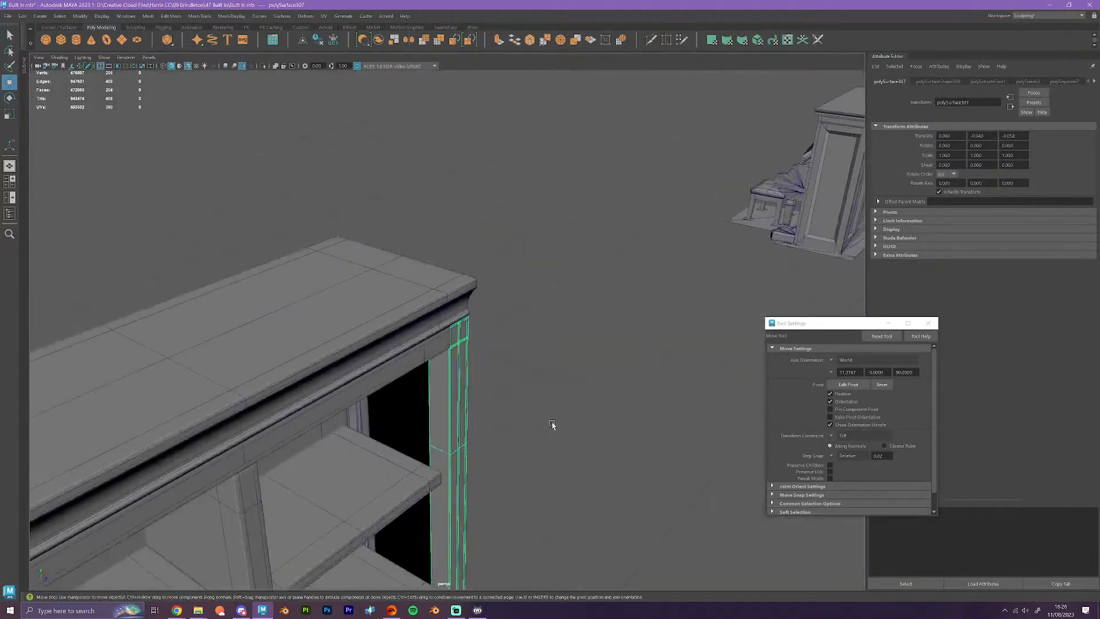
left_click_drag(514, 513, 479, 520, "alt")
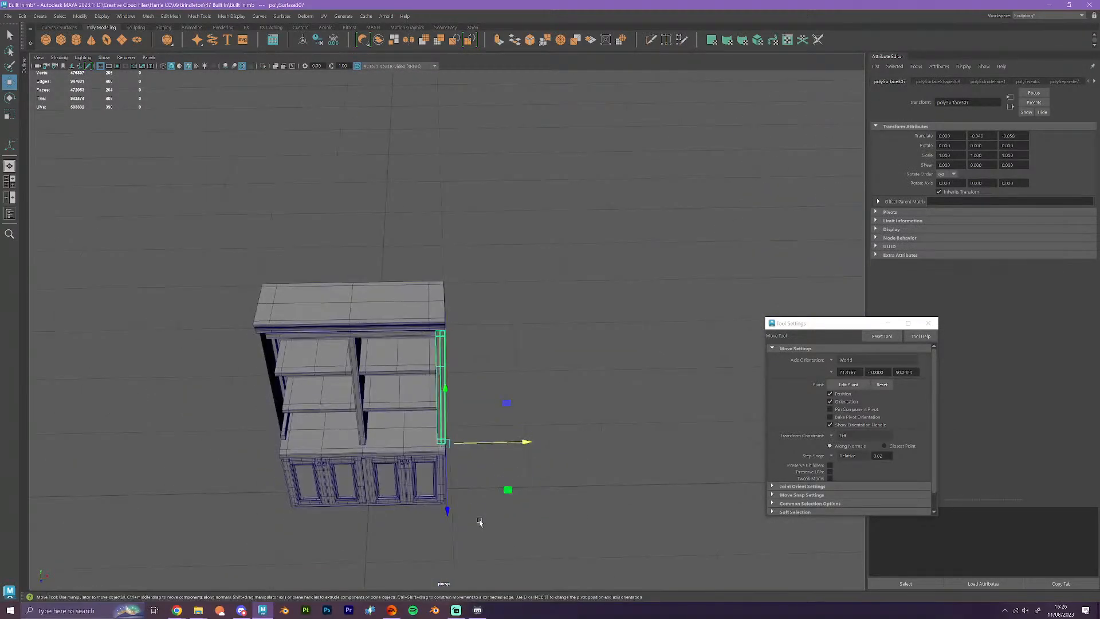
key("d")
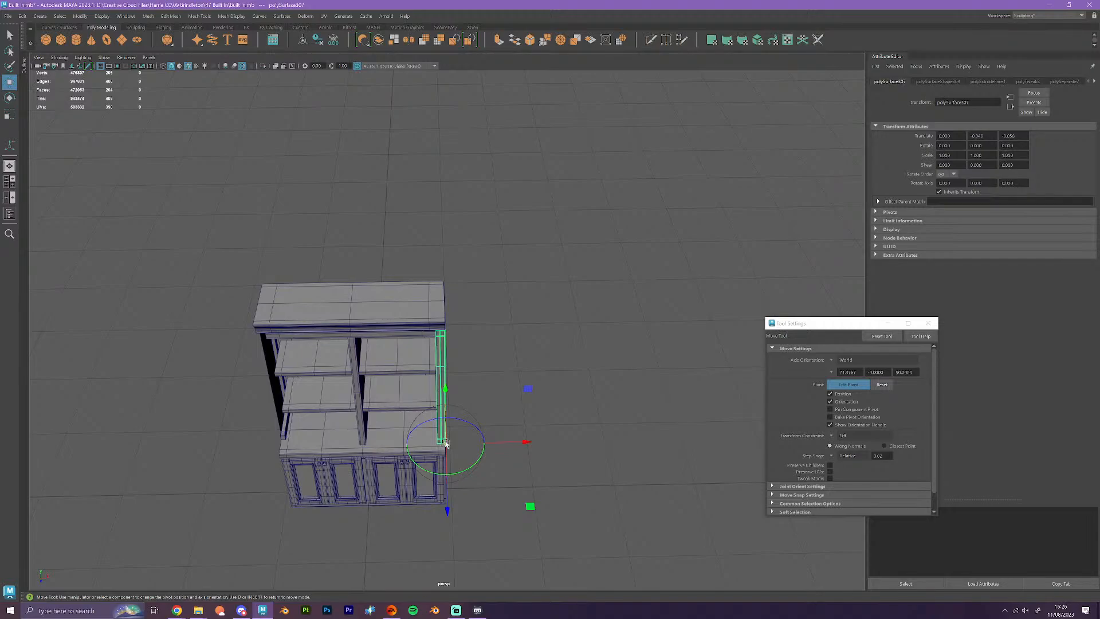
key("ctrl+1")
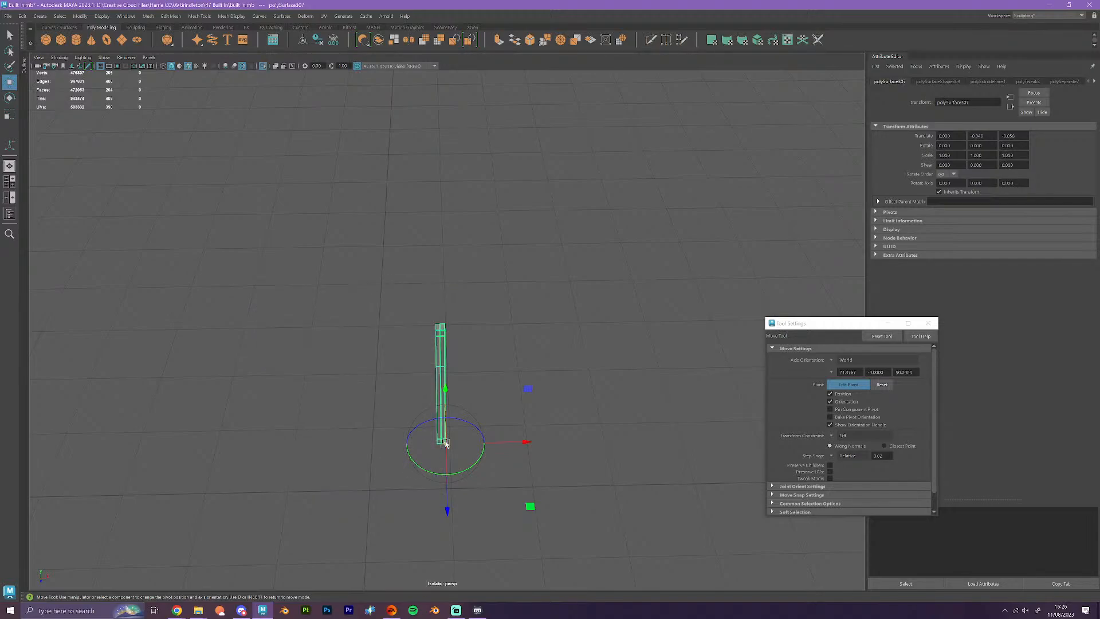
scroll(446, 443, "up", 3)
left_click_drag(471, 429, 566, 409, "alt")
scroll(471, 376, "up", 2)
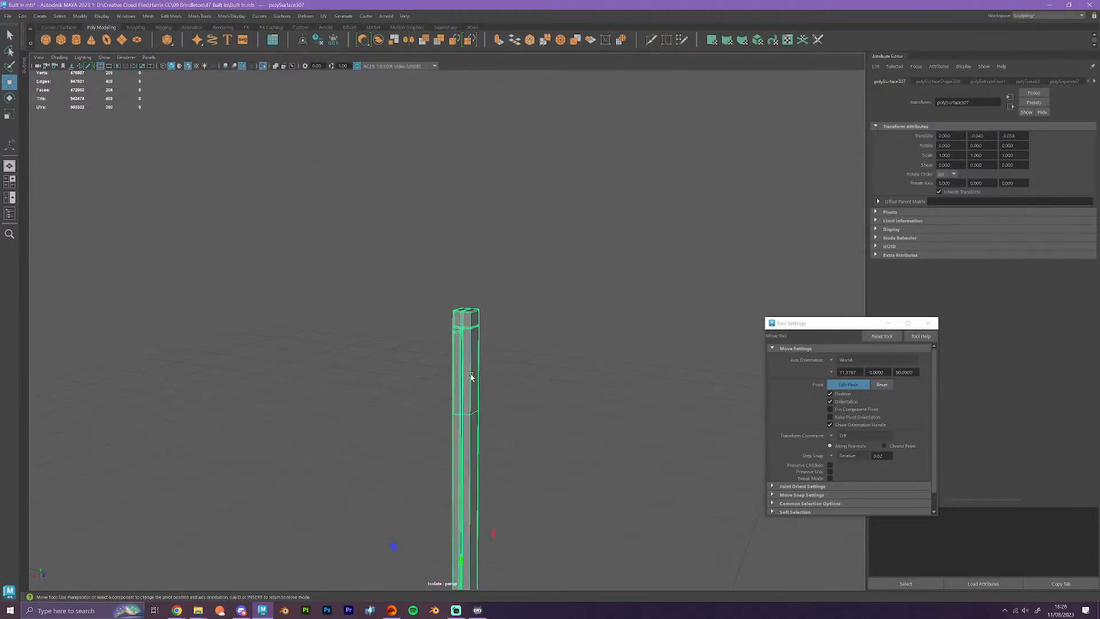
scroll(471, 376, "up", 2)
right_click(471, 376)
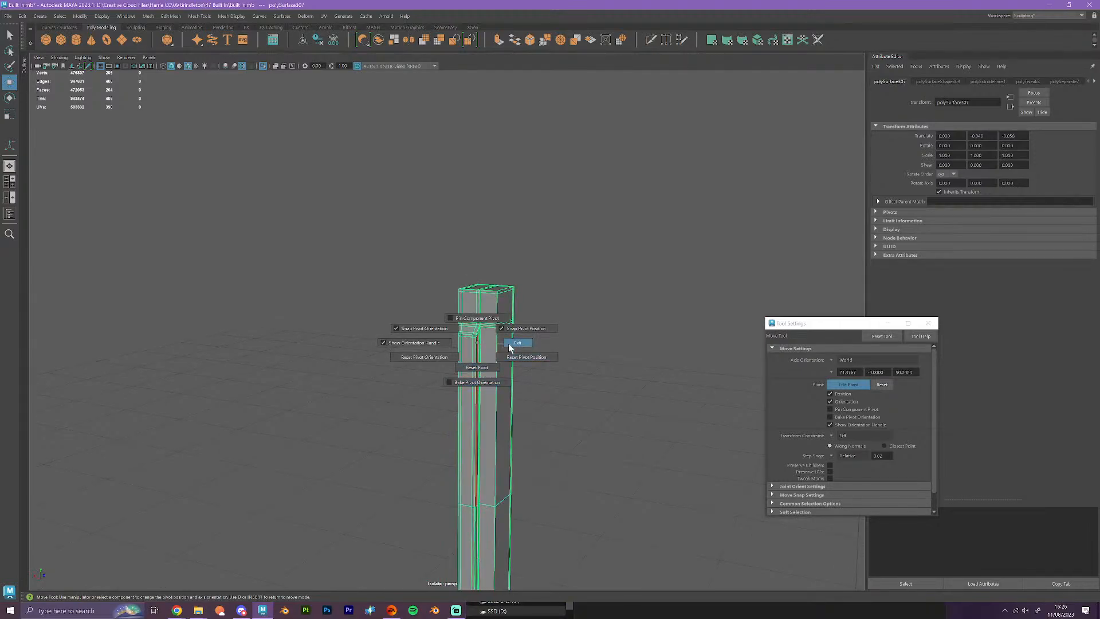
left_click(518, 342)
- Extrude the full-height strip of faces on the stile's back towards and beyond the cabinet's rear, forming a deep side panel
right_click_drag(485, 362, 476, 383)
double_click(487, 376)
scroll(487, 375, "up", 2)
left_click(522, 296)
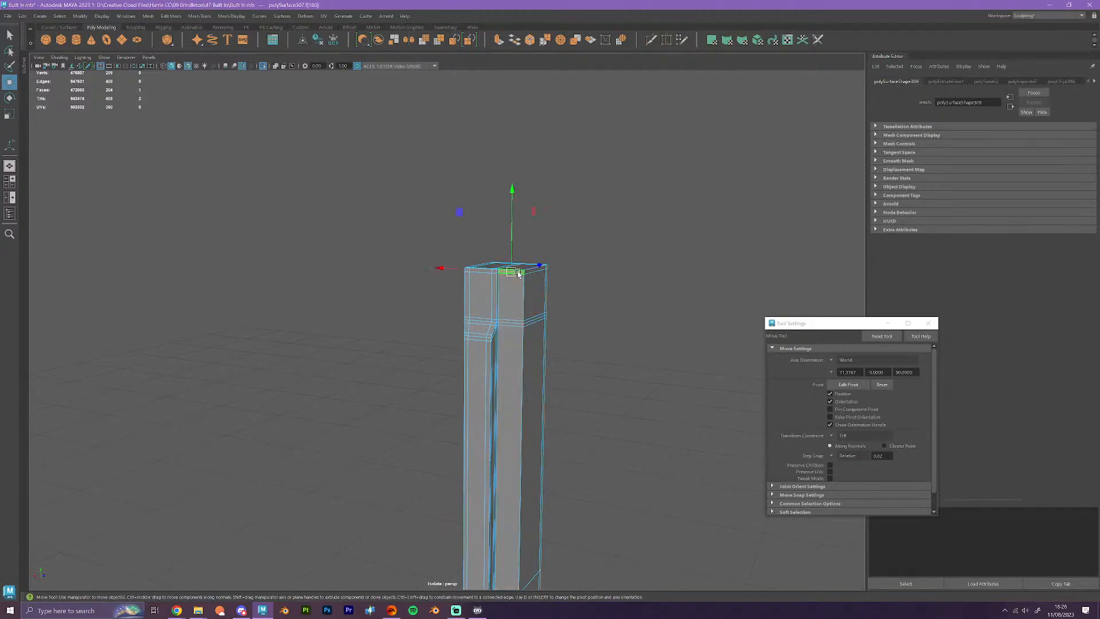
scroll(567, 288, "up", 4)
middle_click_drag(559, 498, 575, 265, "alt")
double_click(519, 455)
scroll(535, 434, "down", 5)
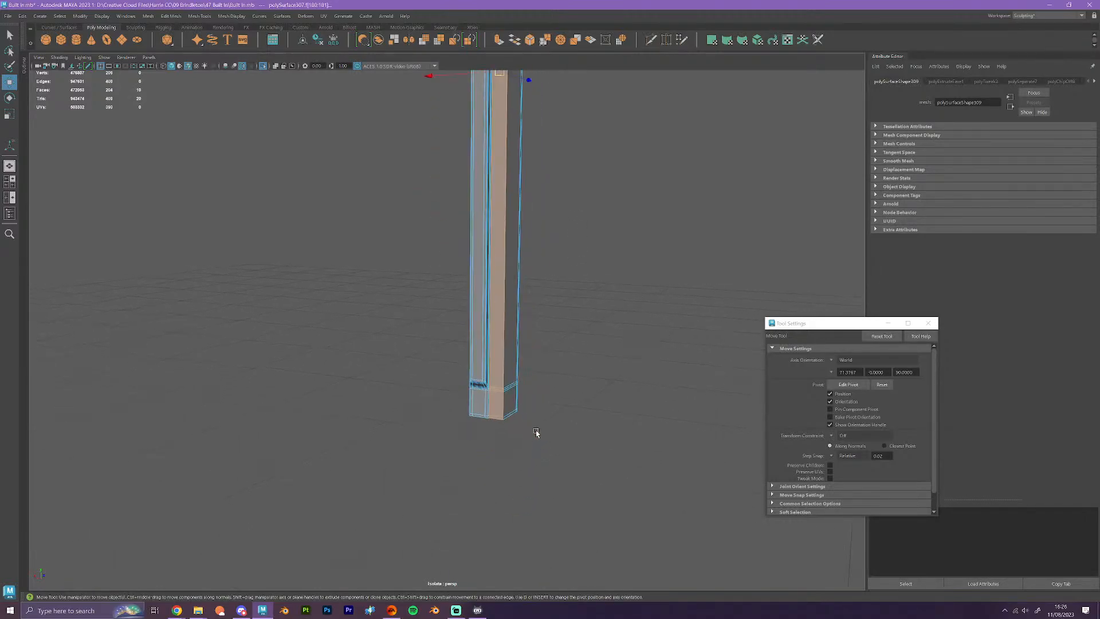
left_click_drag(576, 445, 538, 439, "alt")
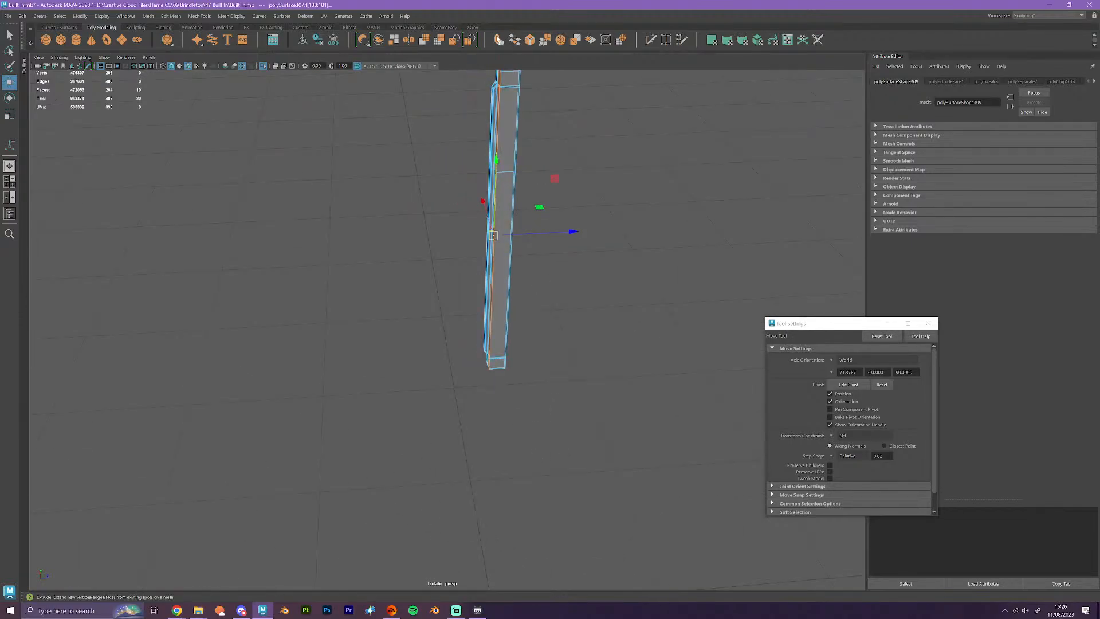
key("ctrl+e")
key("w")
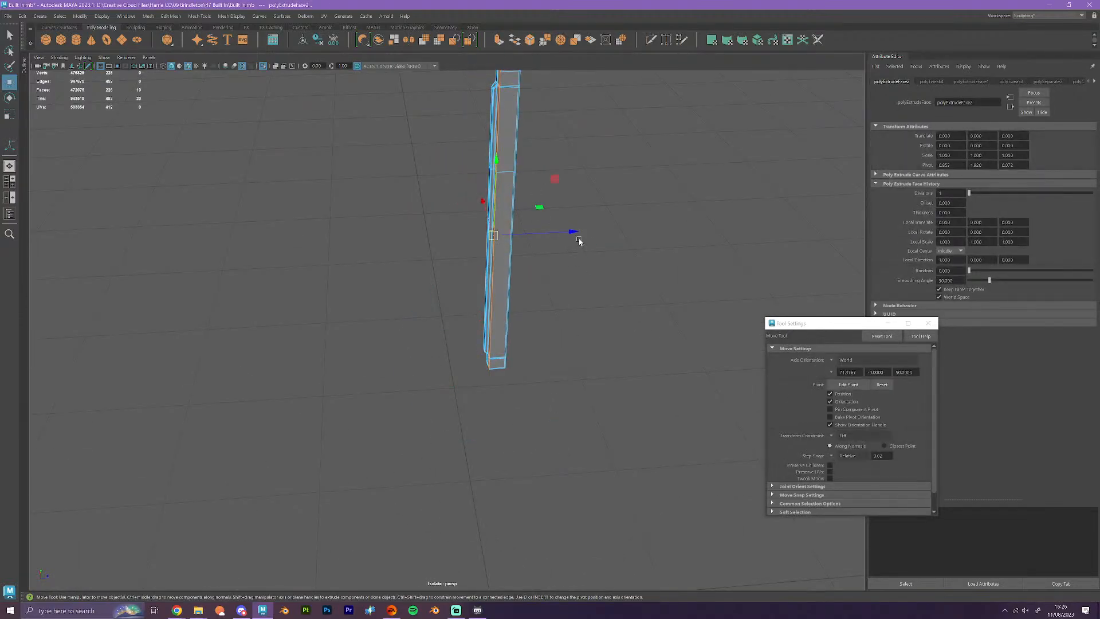
left_click_drag(572, 232, 287, 258)
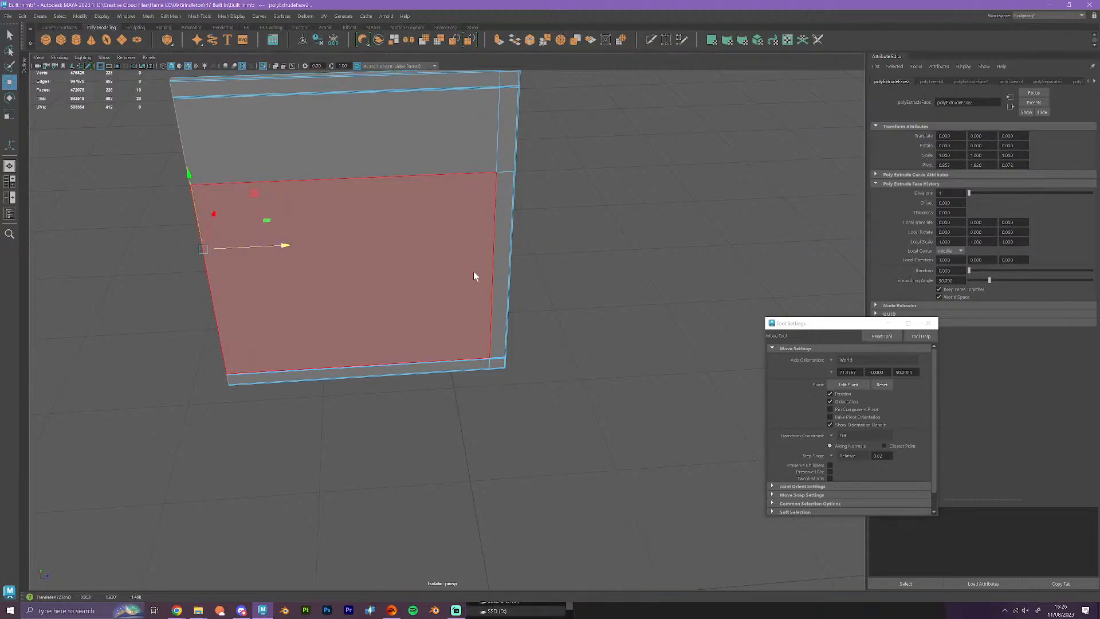
- Return to object selection, deselect the extended stile and show the rest of the bookcase again
right_click_drag(474, 272, 545, 246)
scroll(544, 259, "down", 2)
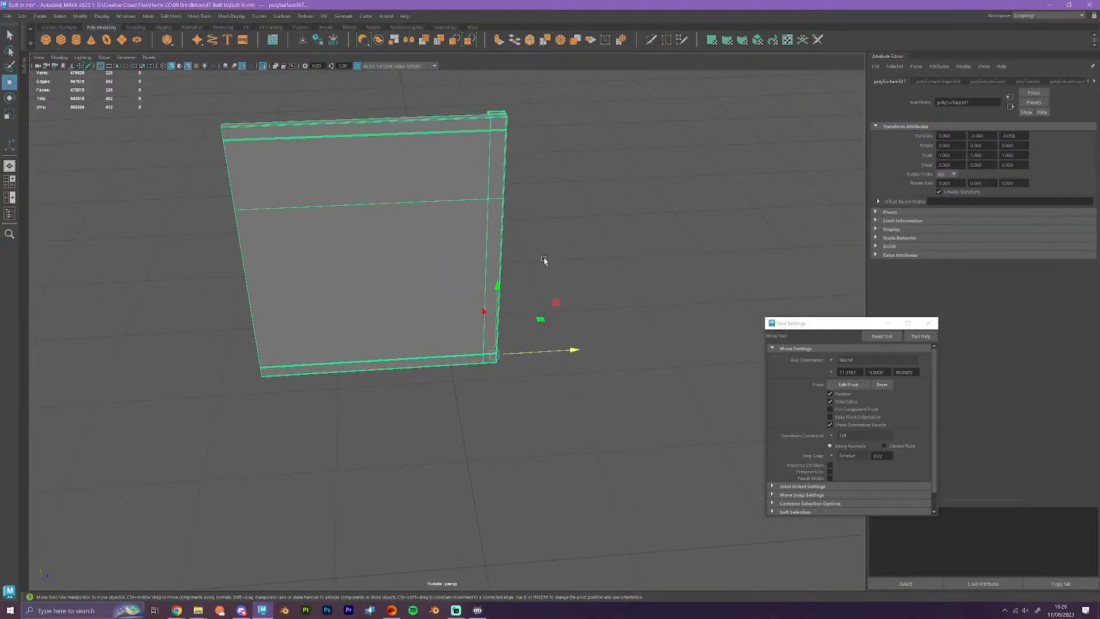
left_click(544, 260)
key("ctrl+1")
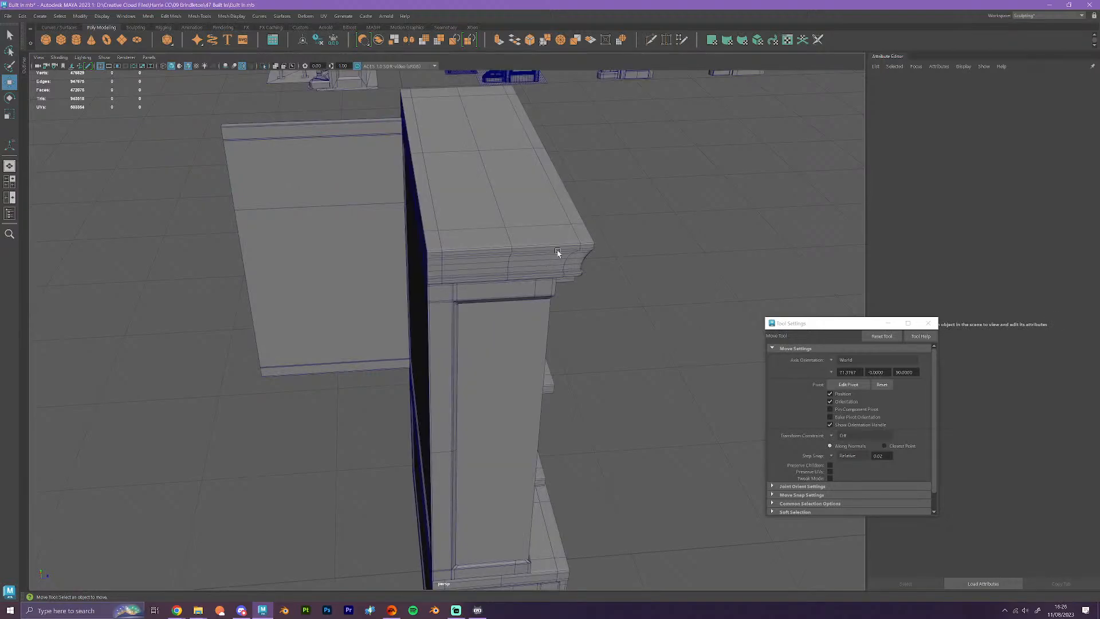
scroll(554, 256, "up", 1)
mouse_move(554, 282)
left_mouse_down("alt")
mouse_move(538, 275)
mouse_move(571, 280)
left_mouse_up("alt")
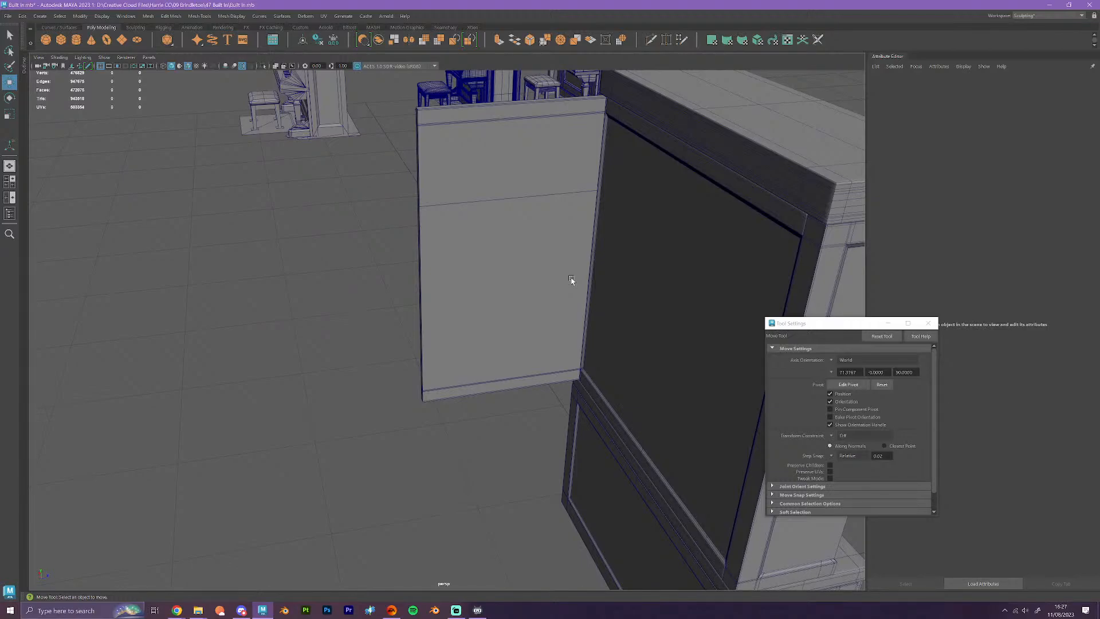
- Shorten the extended side panel by moving its rear vertices forward to the inside of the cabinet's back, then return to object selection
left_click(527, 206)
right_click_drag(503, 269, 459, 275)
left_click_drag(469, 280, 518, 319, "alt")
left_click_drag(364, 86, 497, 416)
left_click_drag(512, 328, 445, 277, "alt")
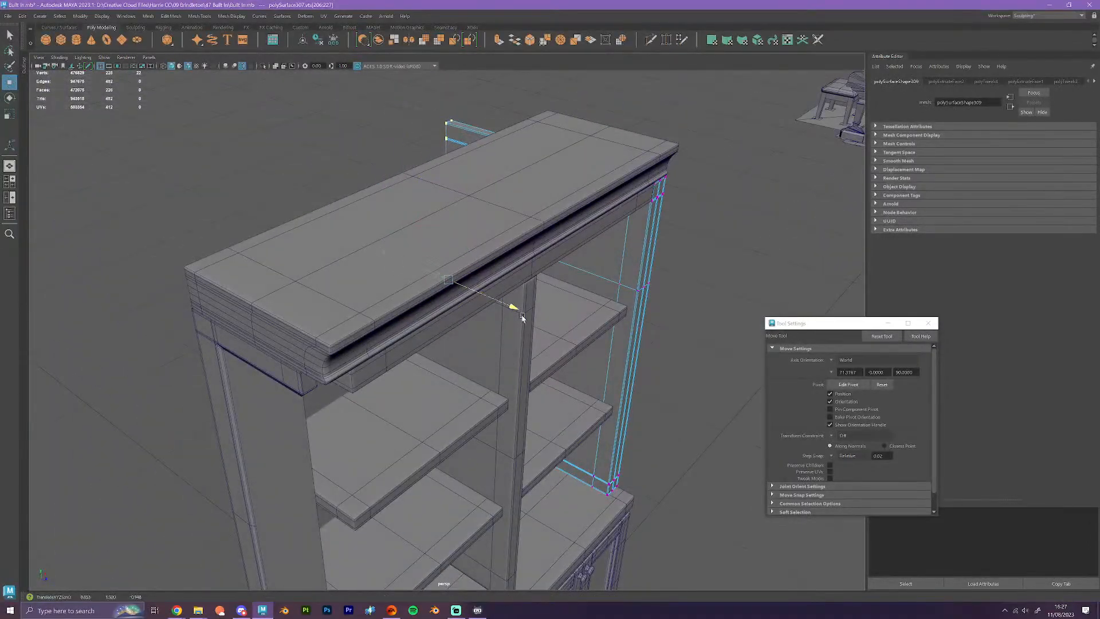
left_click_drag(522, 316, 550, 327)
scroll(601, 354, "up", 4)
left_click_drag(606, 382, 556, 281, "alt")
middle_click_drag(557, 280, 553, 385, "alt")
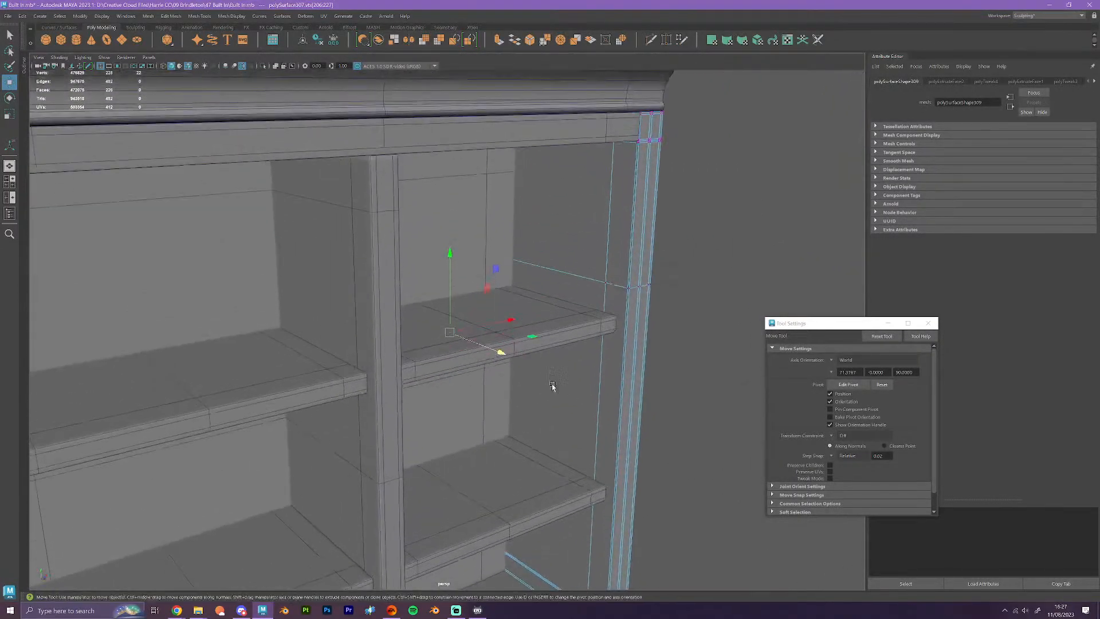
left_click_drag(499, 351, 568, 402)
scroll(569, 402, "down", 2)
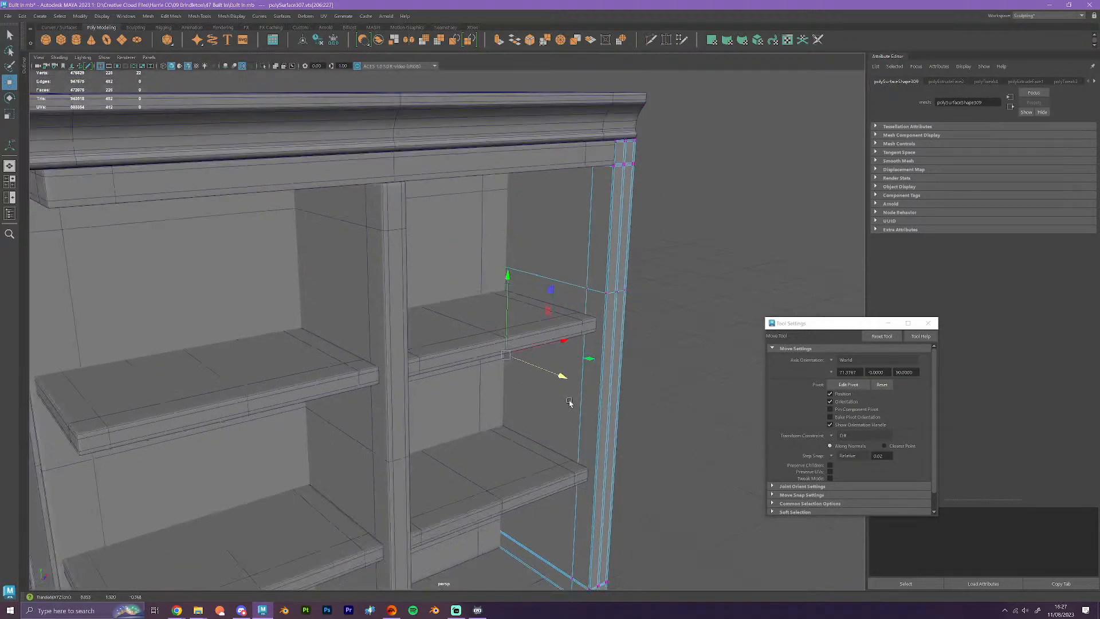
scroll(568, 401, "down", 3)
right_click_drag(530, 259, 572, 229)
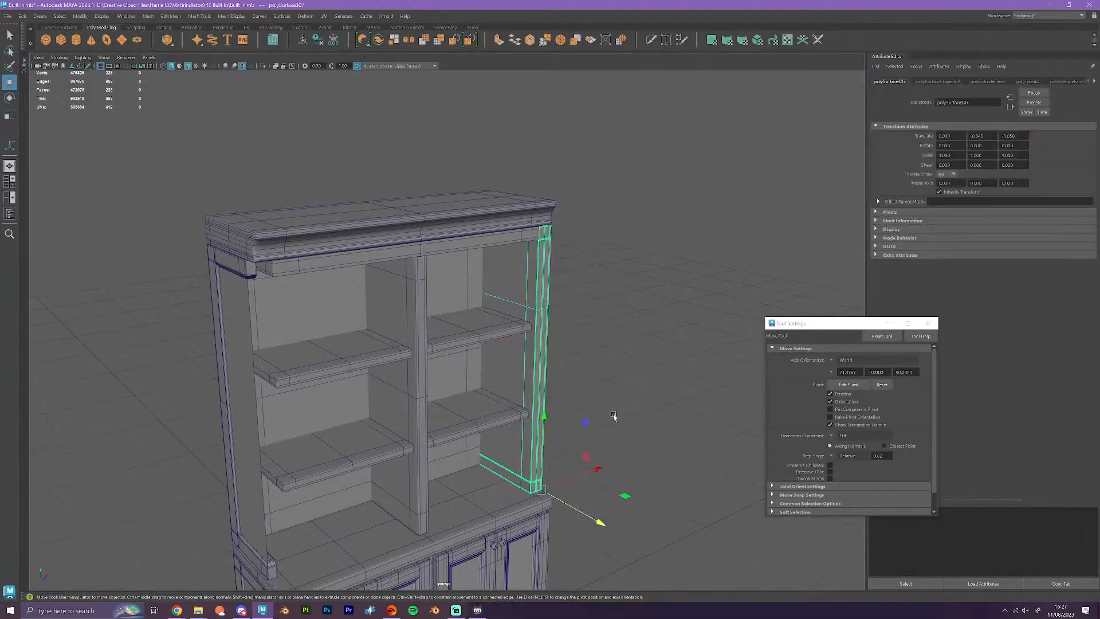
left_click(615, 419)
- Examine the inside face and lower end of the side panel where it meets the countertop and shelves
scroll(641, 435, "up", 6)
left_click_drag(646, 477, 661, 491, "alt")
middle_click_drag(661, 491, 539, 342, "alt")
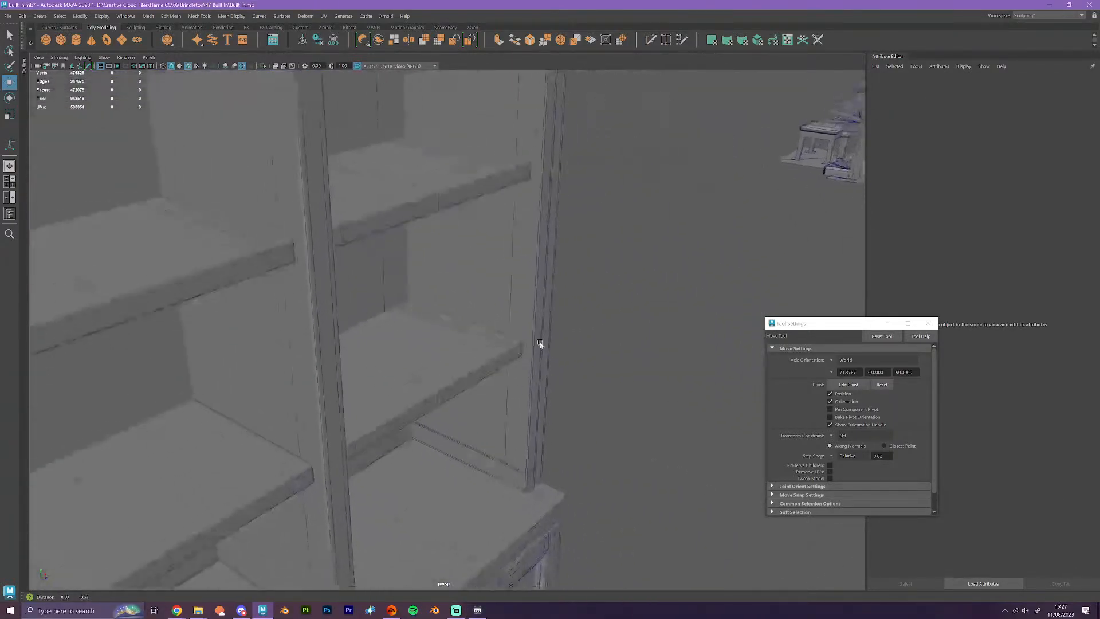
left_click(513, 421)
scroll(515, 425, "down", 2)
scroll(493, 456, "down", 3)
left_click_drag(493, 457, 513, 437, "alt")
scroll(520, 436, "up", 3)
scroll(522, 436, "up", 1)
mouse_move(567, 413)
middle_mouse_down("alt")
mouse_move(572, 346)
mouse_move(587, 379)
mouse_move(584, 409)
middle_mouse_up("alt")
scroll(573, 353, "up", 3)
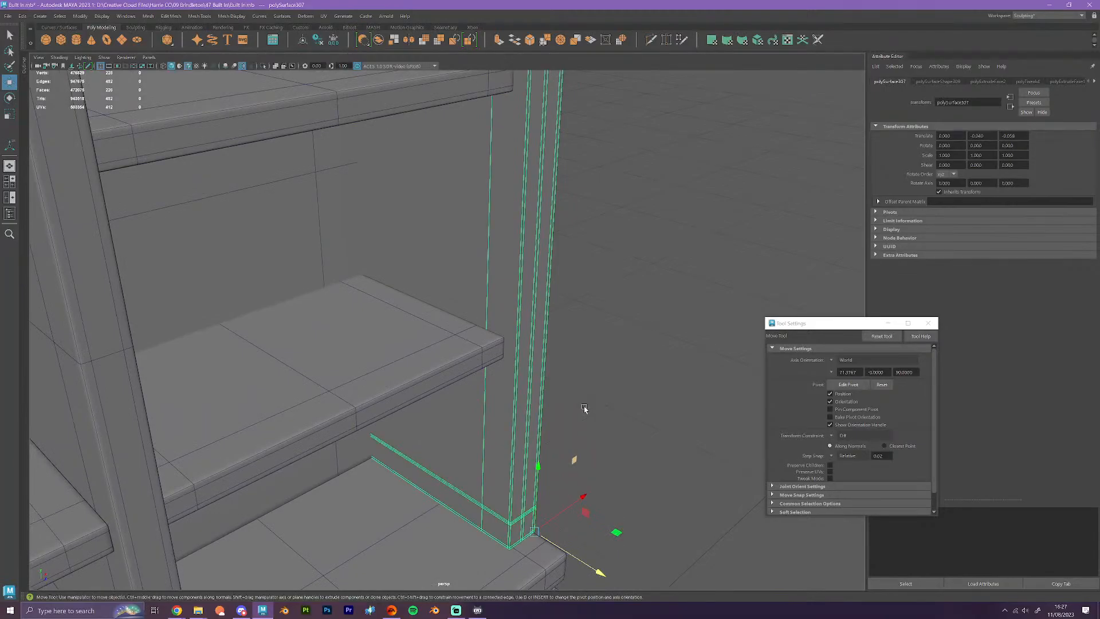
scroll(584, 408, "down", 1)
left_click_drag(569, 440, 581, 416, "alt")
scroll(580, 415, "up", 3)
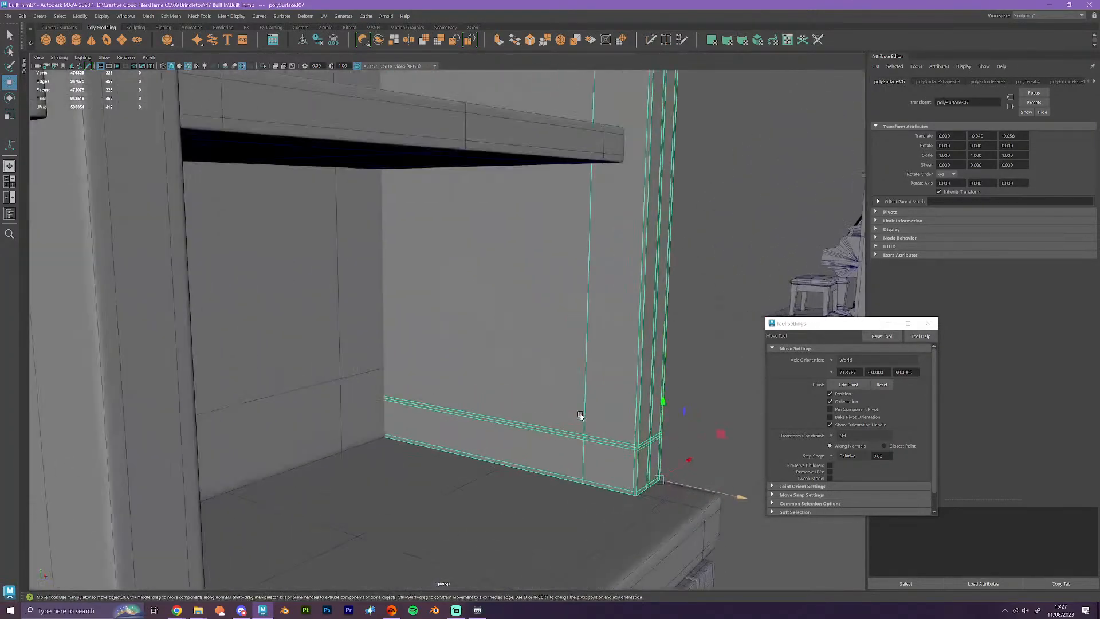
scroll(581, 415, "down", 1)
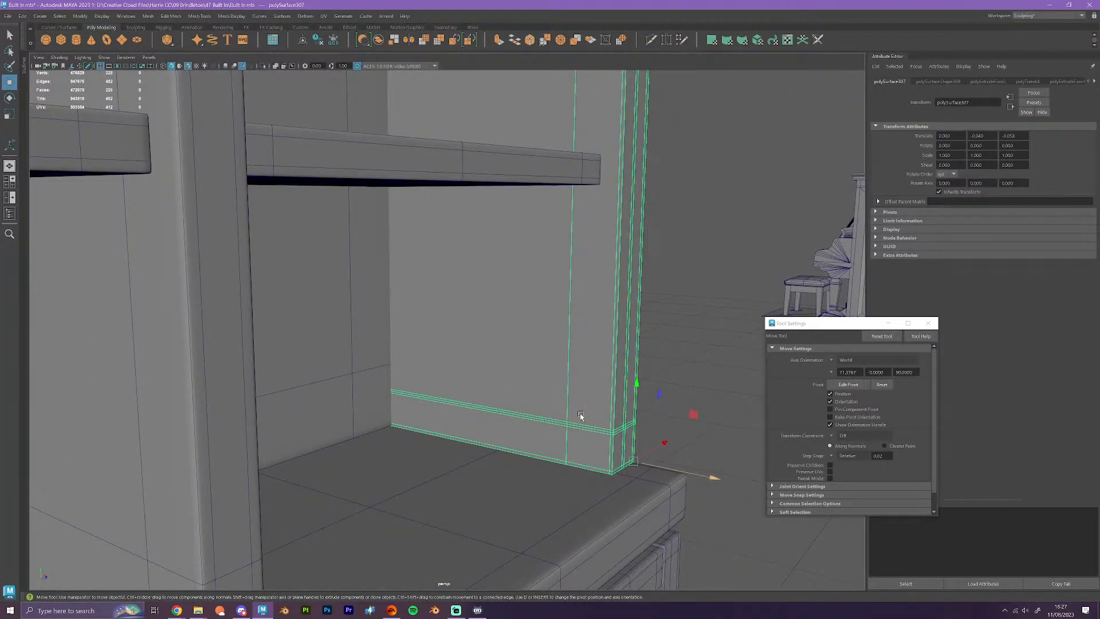
- Mirror the side panel to the cabinet's opposite side across the world X axis without merging borders, and deselect it
scroll(580, 415, "down", 3)
left_click_drag(576, 424, 648, 324, "alt")
scroll(624, 349, "down", 5)
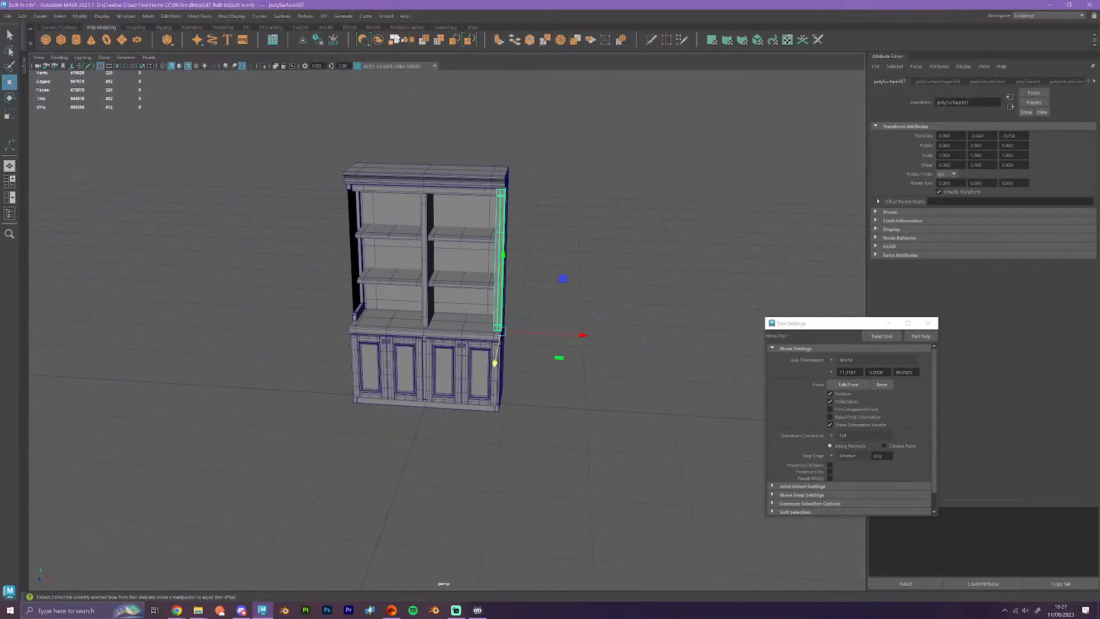
left_click(396, 39)
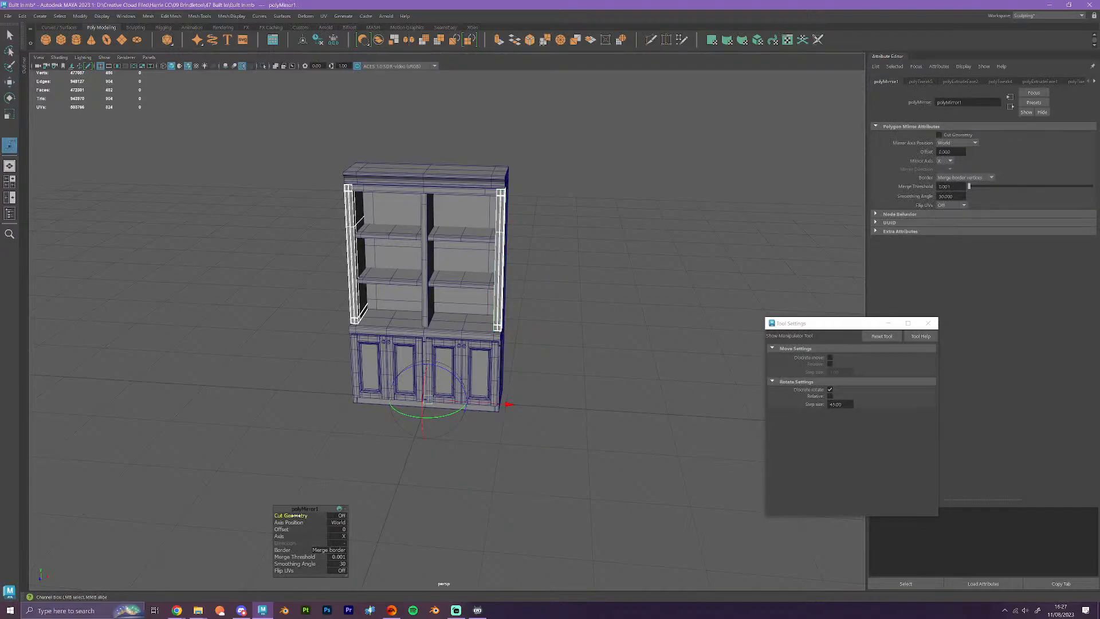
left_click(338, 550)
left_click(378, 571)
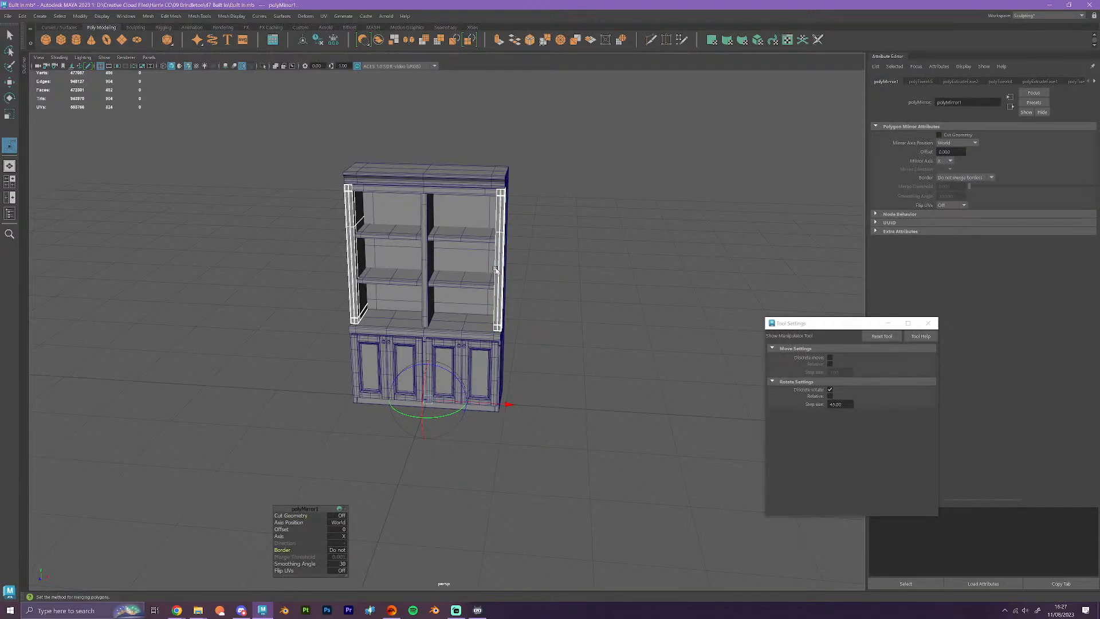
right_click_drag(496, 270, 541, 247)
key("q")
left_click(606, 346)
- Combine the upper cabinet's side pieces, cornice and back panel into one mesh
scroll(578, 335, "up", 3)
mouse_move(572, 332)
left_mouse_down("alt")
mouse_move(559, 327)
mouse_move(589, 327)
mouse_move(585, 317)
mouse_move(557, 327)
mouse_move(565, 336)
left_mouse_up("alt")
middle_click_drag(564, 337, 591, 354, "alt")
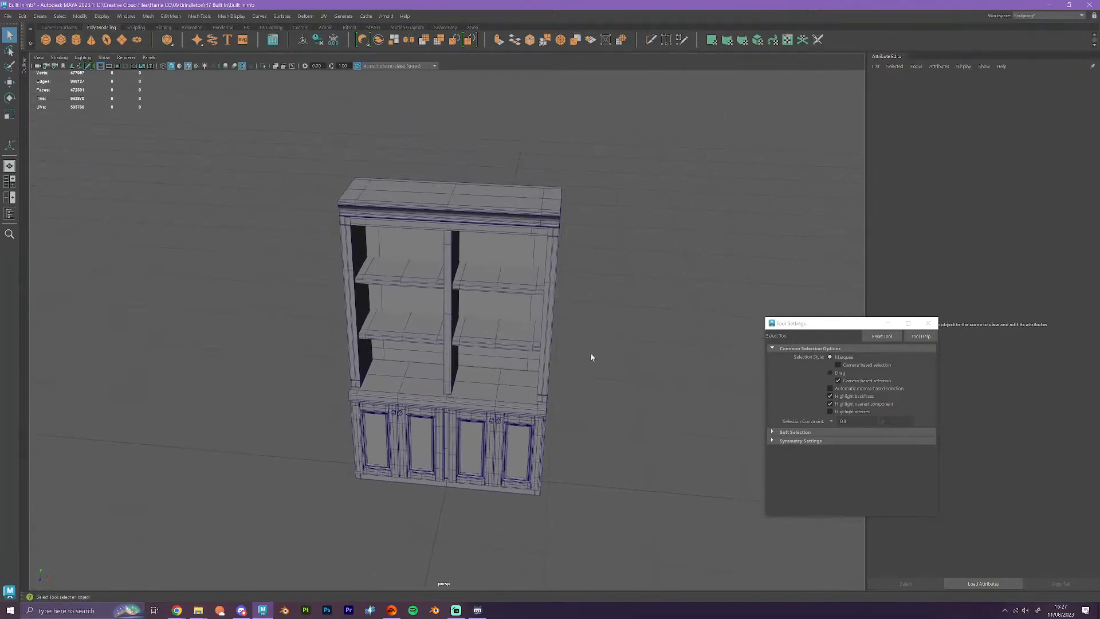
left_click_drag(618, 377, 510, 422, "alt")
left_click(501, 319)
left_click(479, 313)
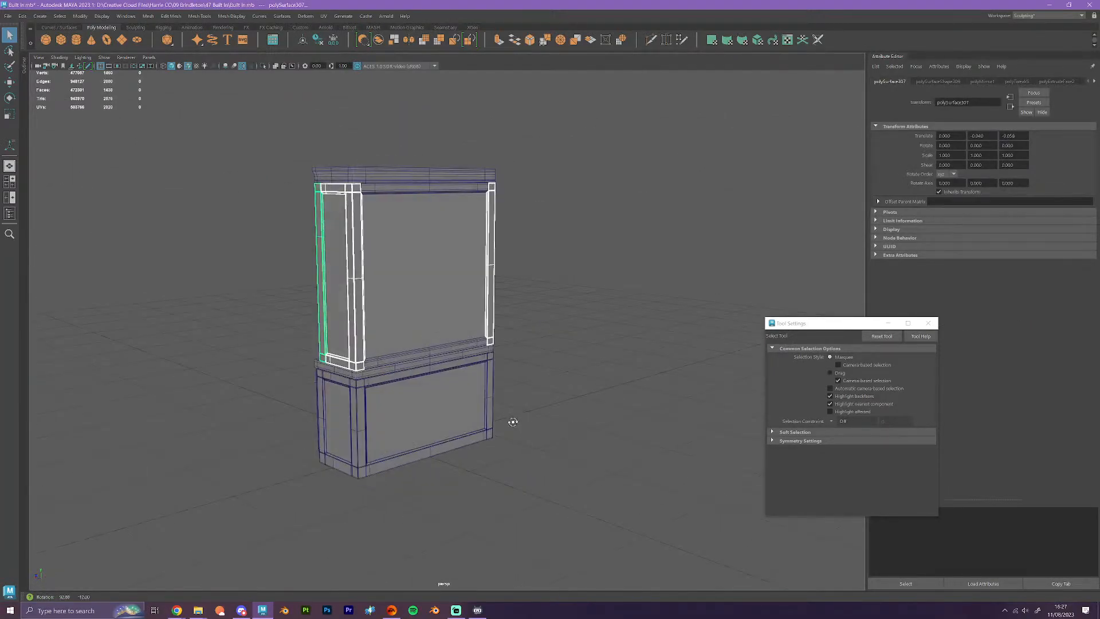
left_click(423, 355)
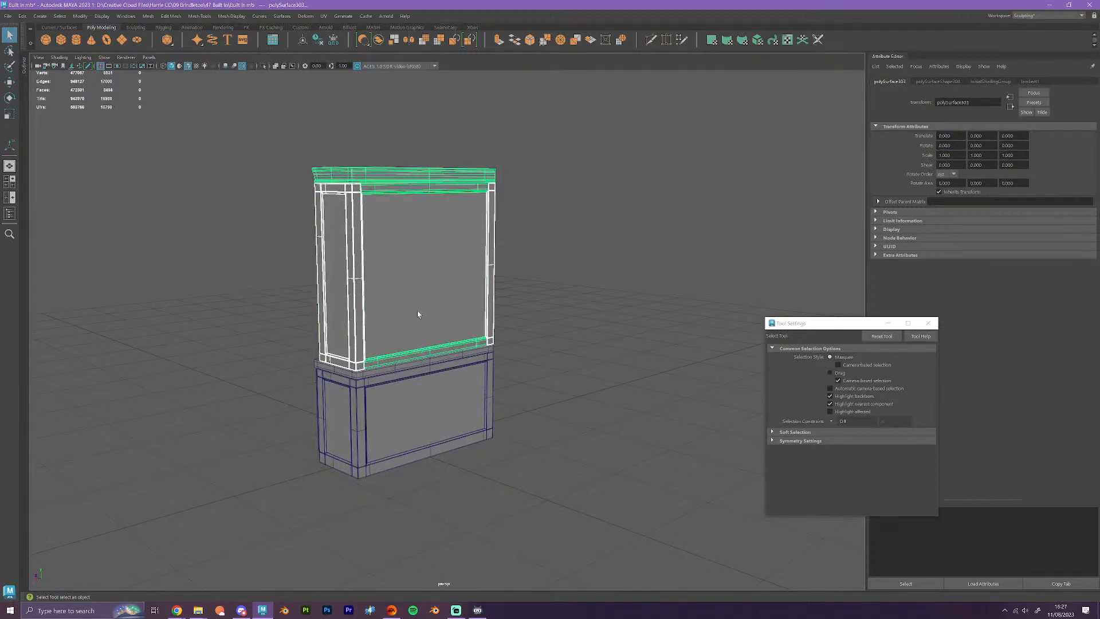
left_click(417, 314)
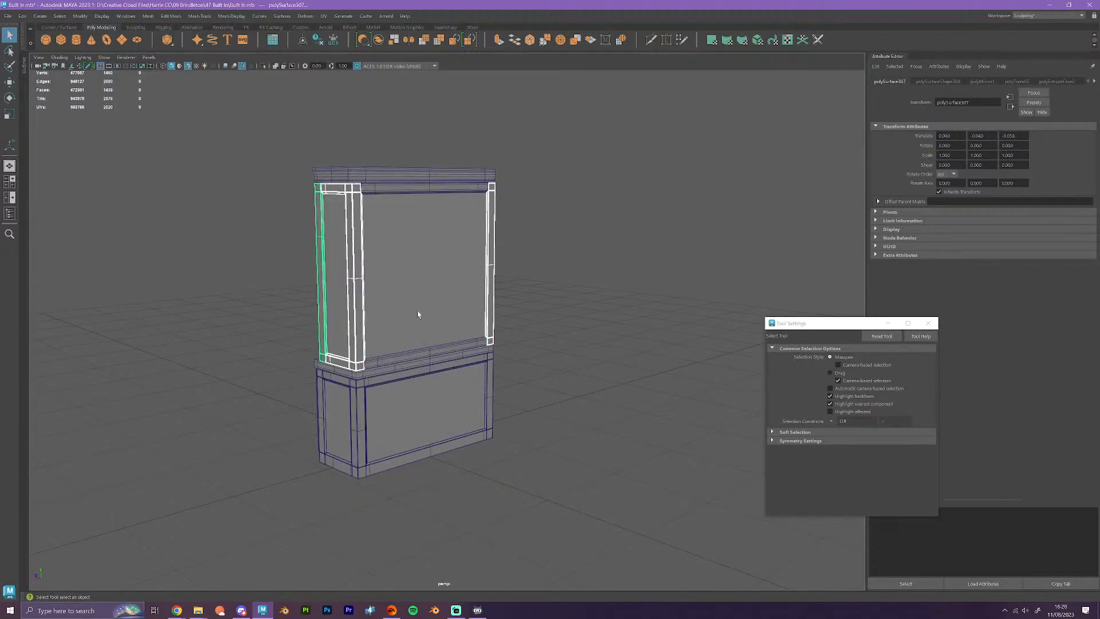
left_click(406, 193)
left_click_drag(525, 498, 582, 466, "alt")
left_click(501, 356)
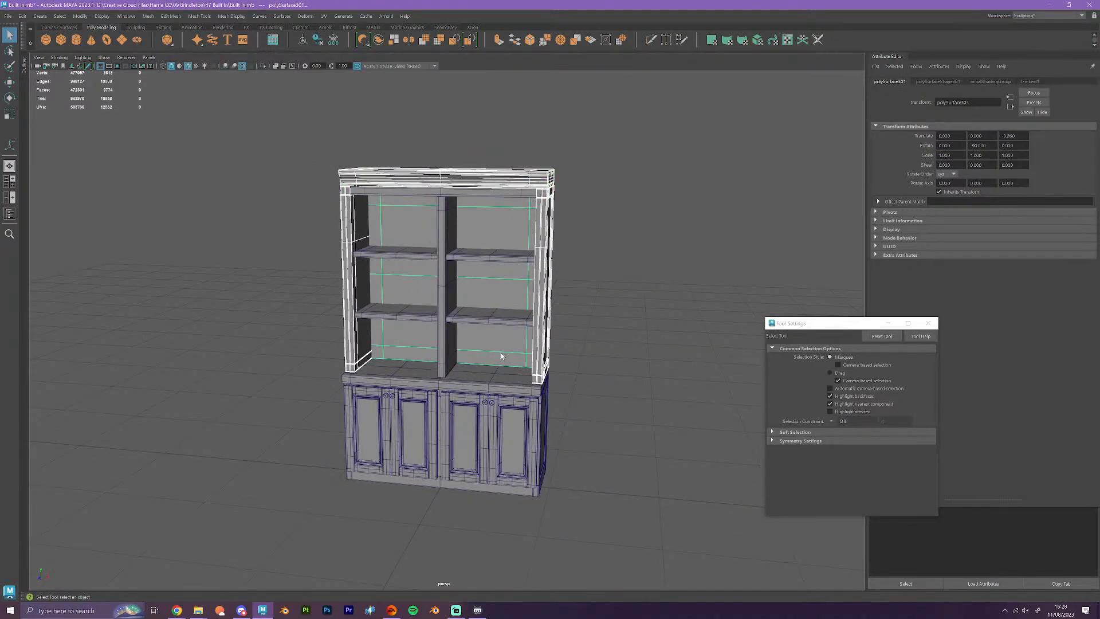
left_click_drag(625, 491, 649, 486, "alt")
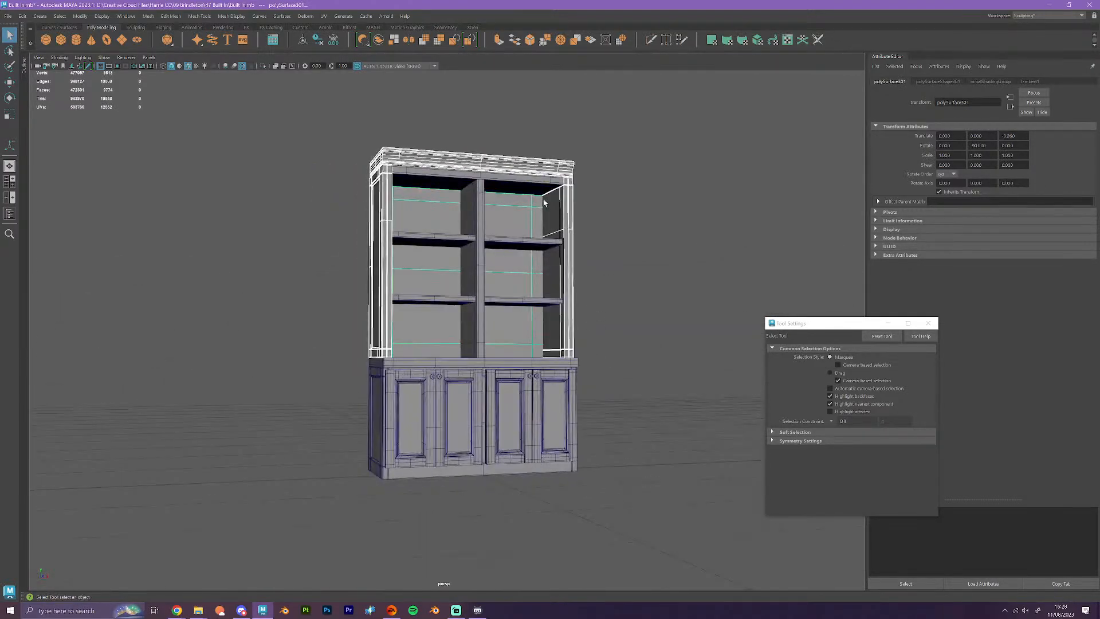
left_click(545, 203)
left_click(379, 40)
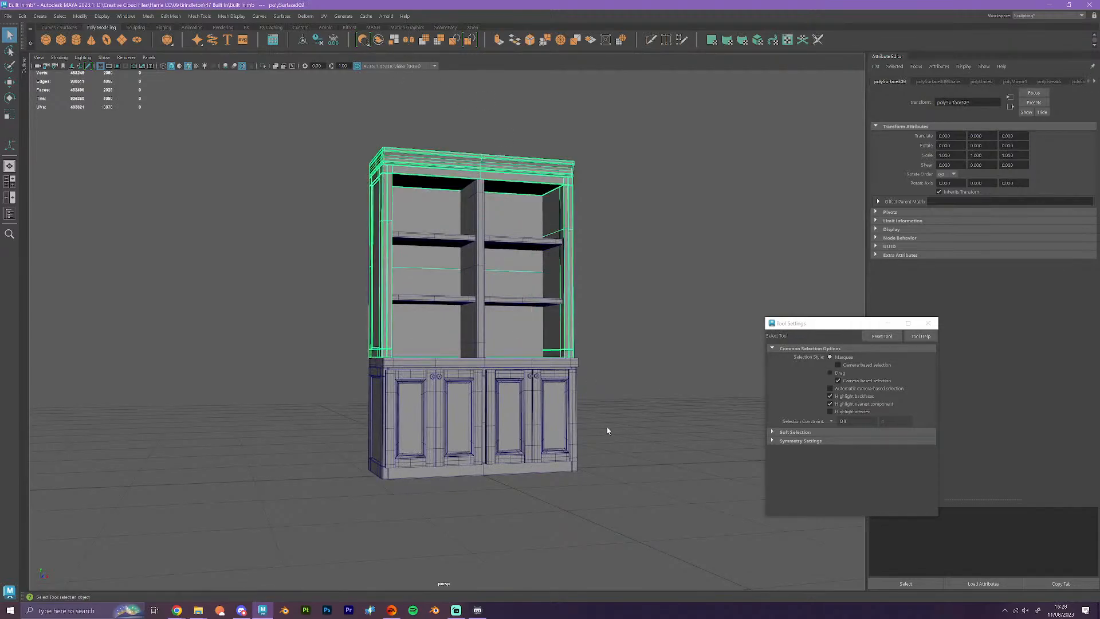
- Move the combined upper cabinet's pivot down to the centre of the bookcase's base
left_click_drag(619, 436, 596, 506, "alt")
key("w")
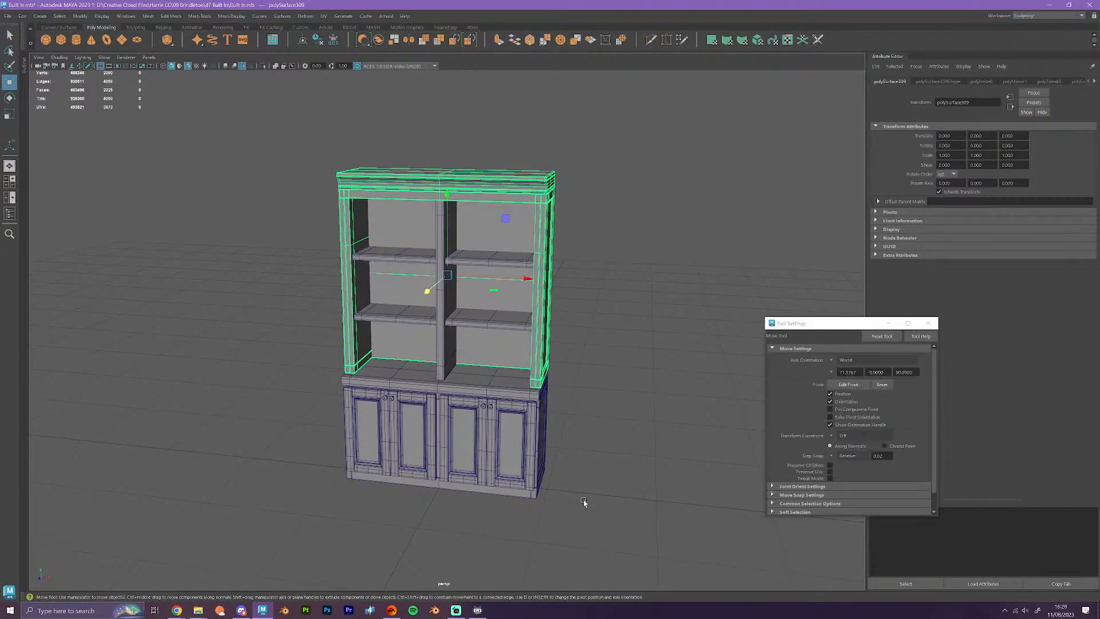
key("d")
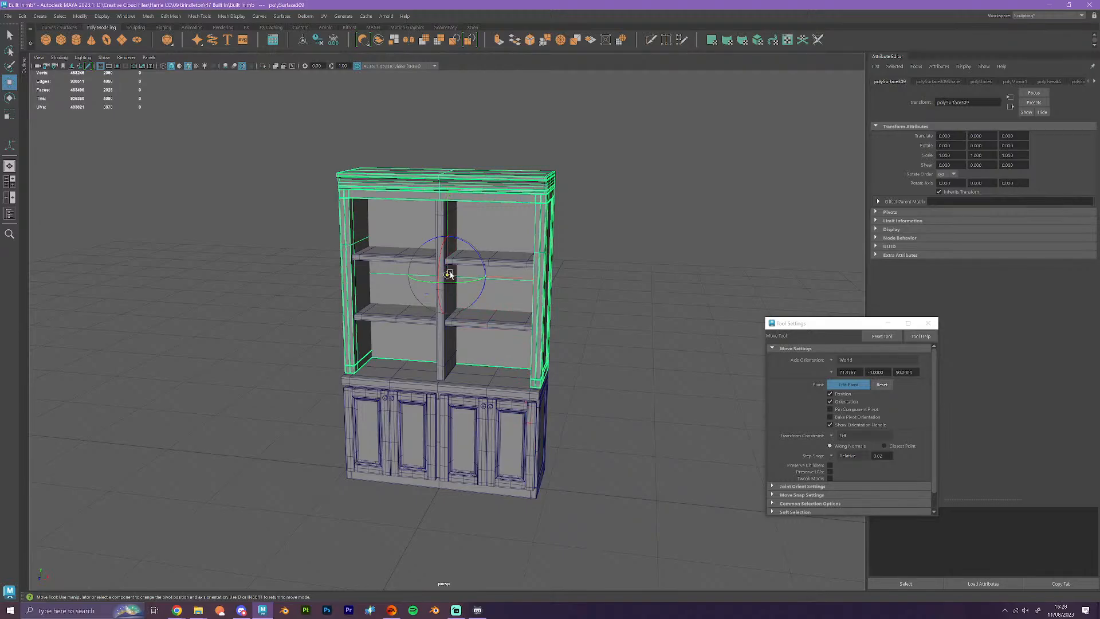
left_click(434, 473)
key("d")
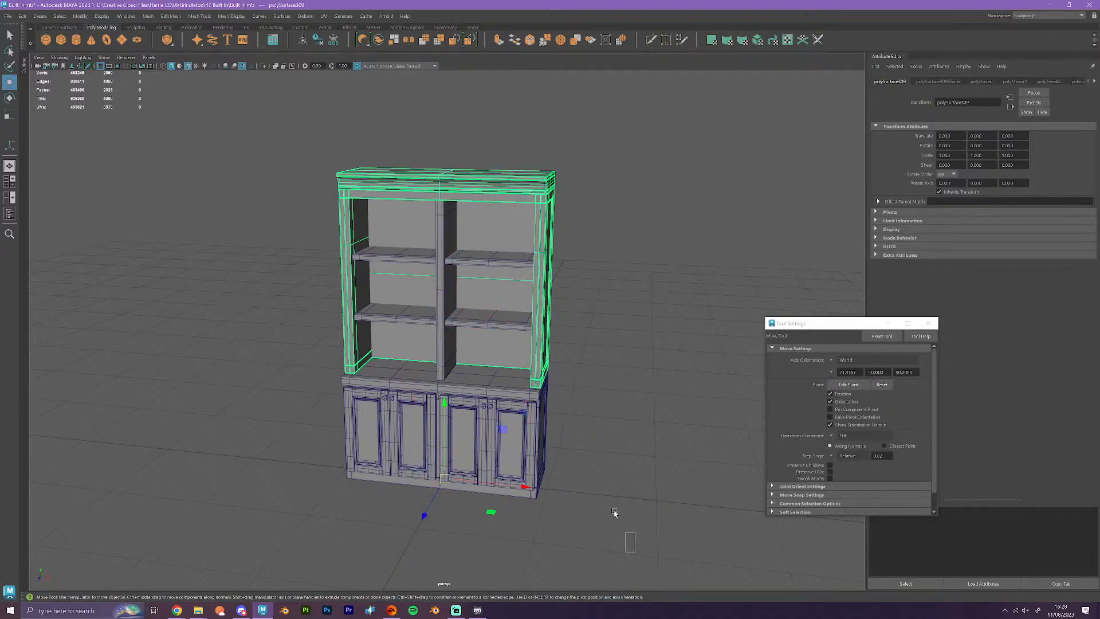
- Show all bookcase parts in smooth preview, hide the wireframe on shaded surfaces and clear the selection
left_click_drag(632, 551, 299, 111)
key("3")
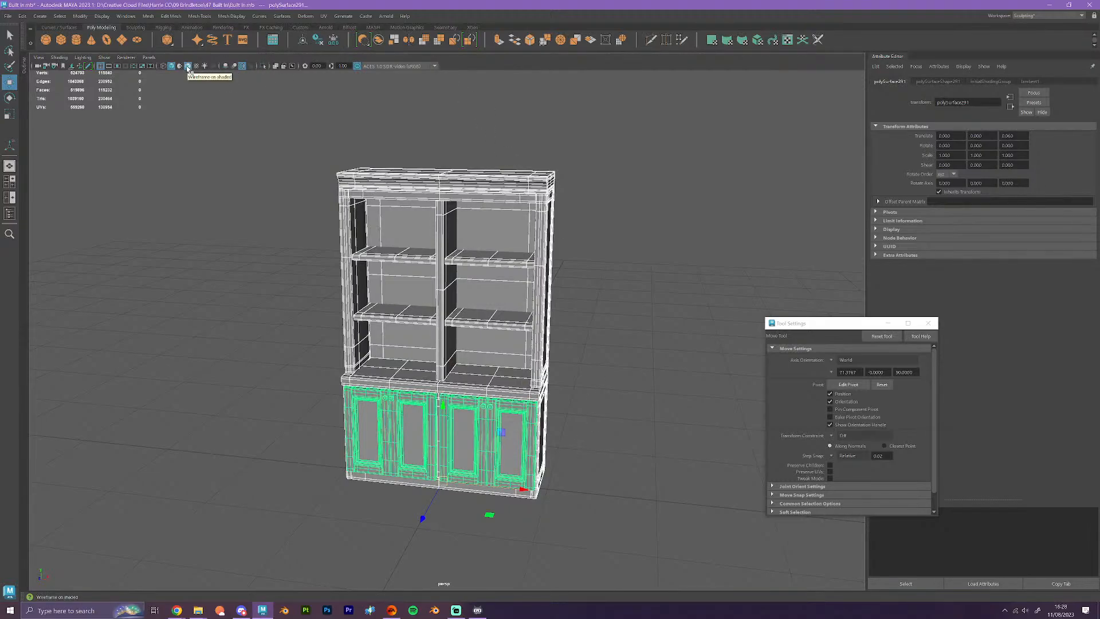
left_click(606, 419)
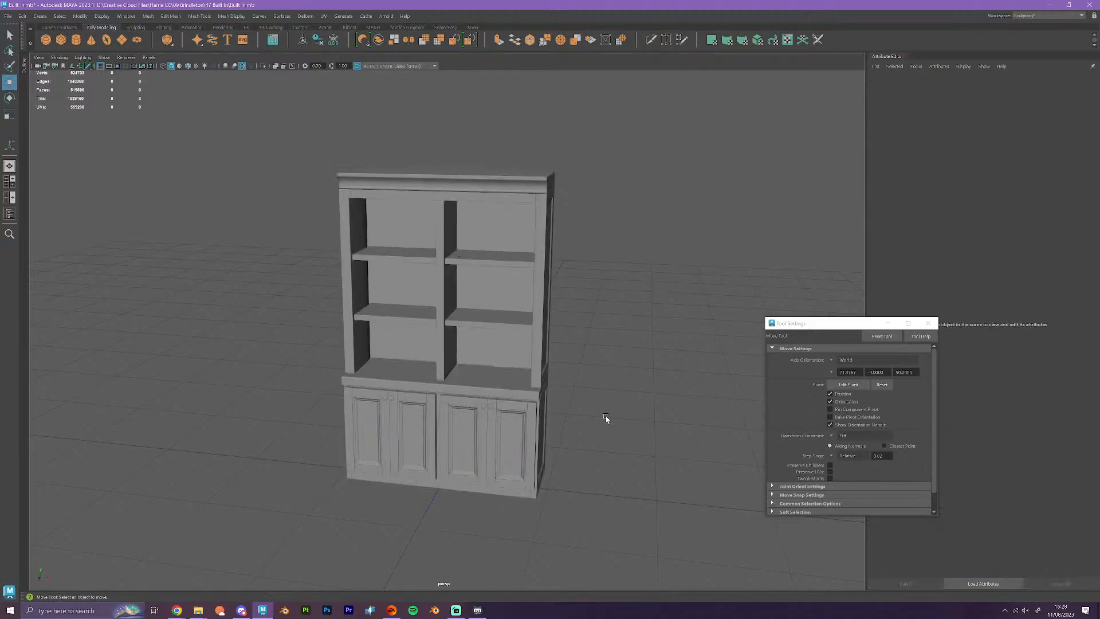
- Review the smoothed bookcase from the front and both sides, and inspect the upper cabinet in the front orthographic view
left_click_drag(614, 449, 647, 449, "alt")
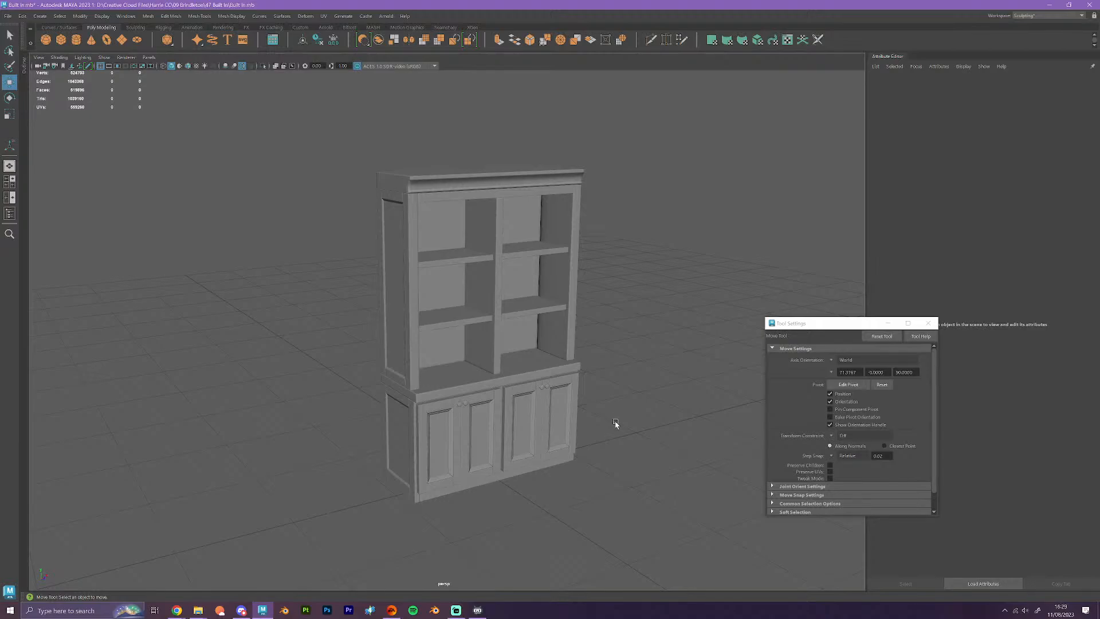
right_click_drag(613, 422, 636, 453, "alt")
left_click_drag(643, 484, 602, 499, "alt")
scroll(623, 488, "down", 5)
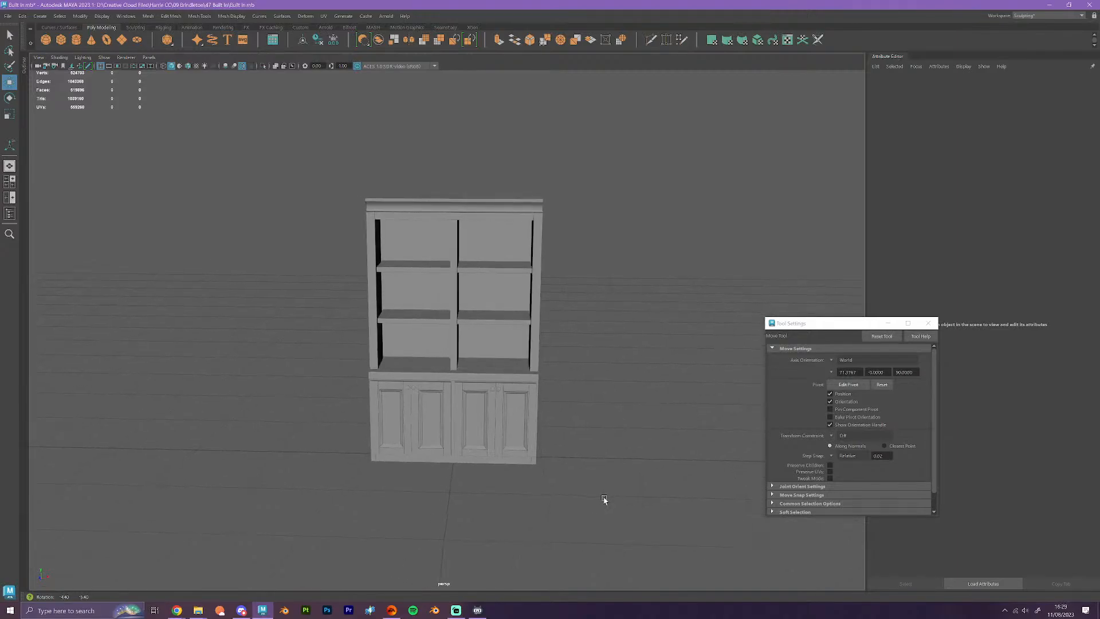
mouse_move(579, 440)
left_mouse_down("alt")
mouse_move(579, 454)
mouse_move(567, 449)
mouse_move(584, 444)
mouse_move(566, 450)
left_mouse_up("alt")
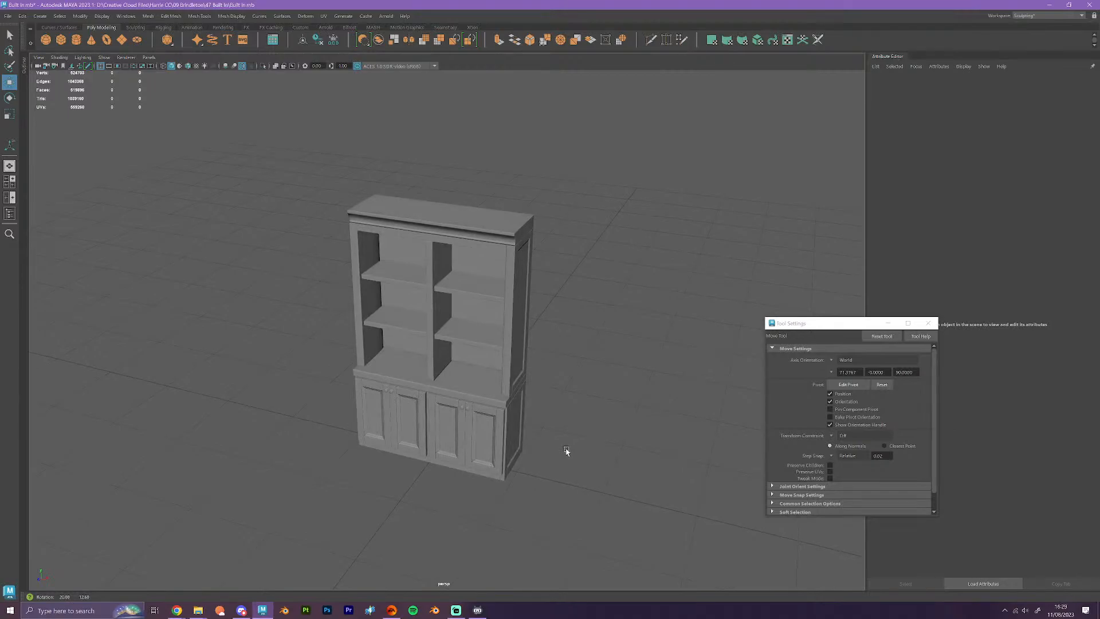
left_click(511, 366)
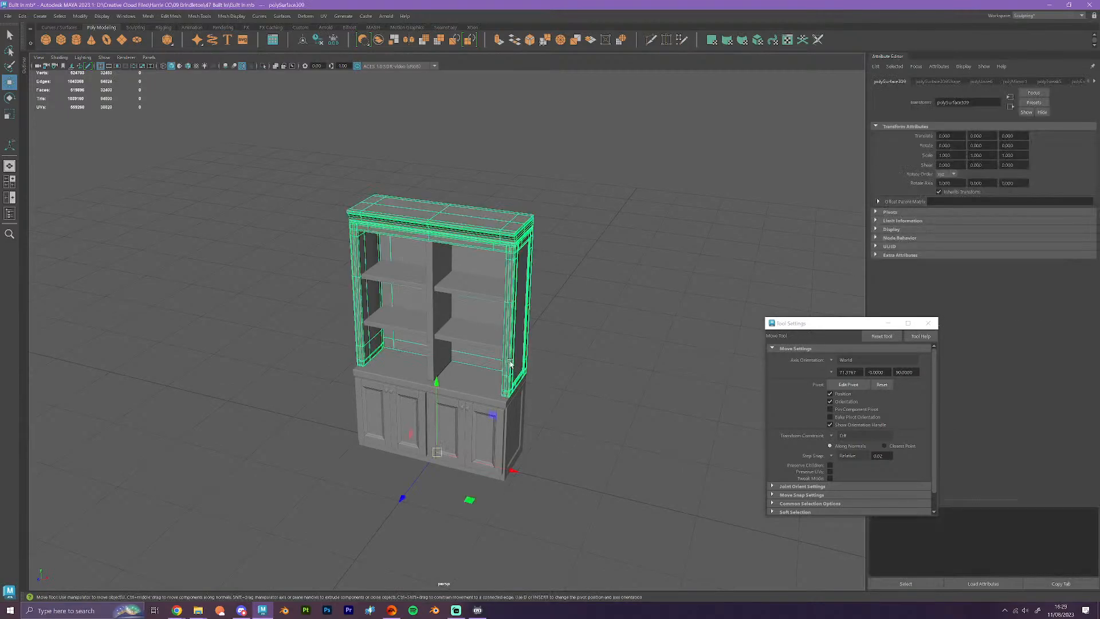
key("space")
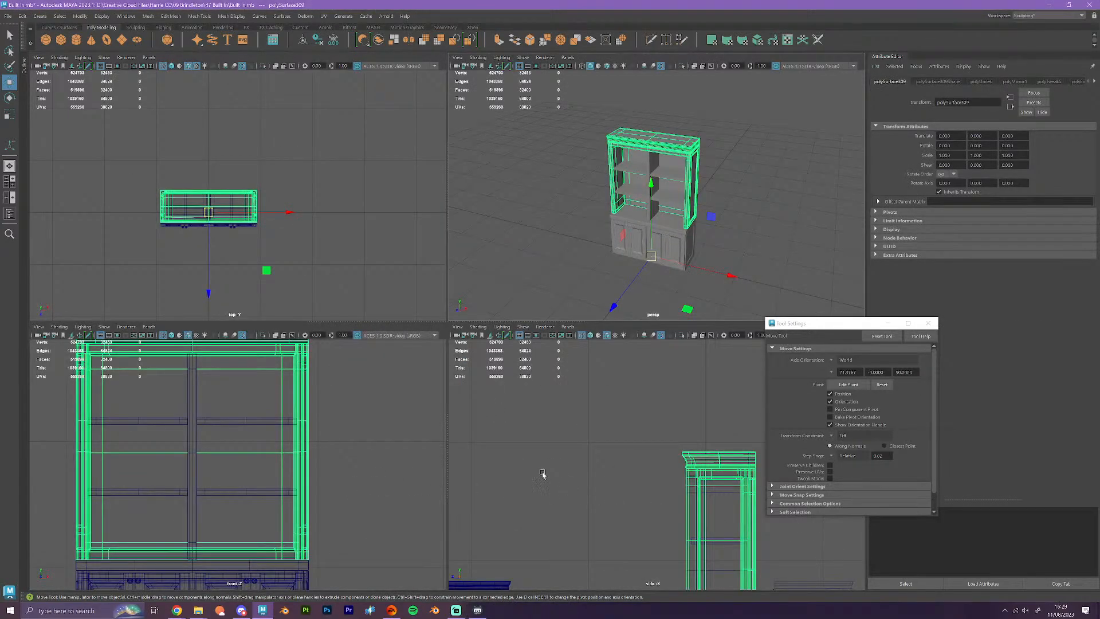
key("space")
scroll(550, 389, "up", 5)
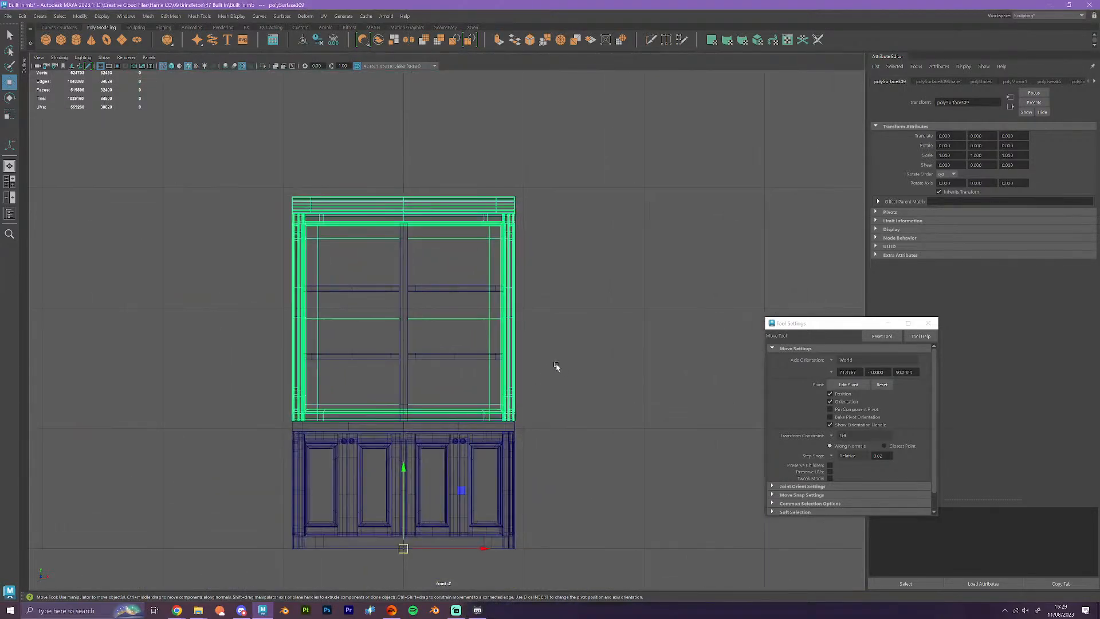
key("space")
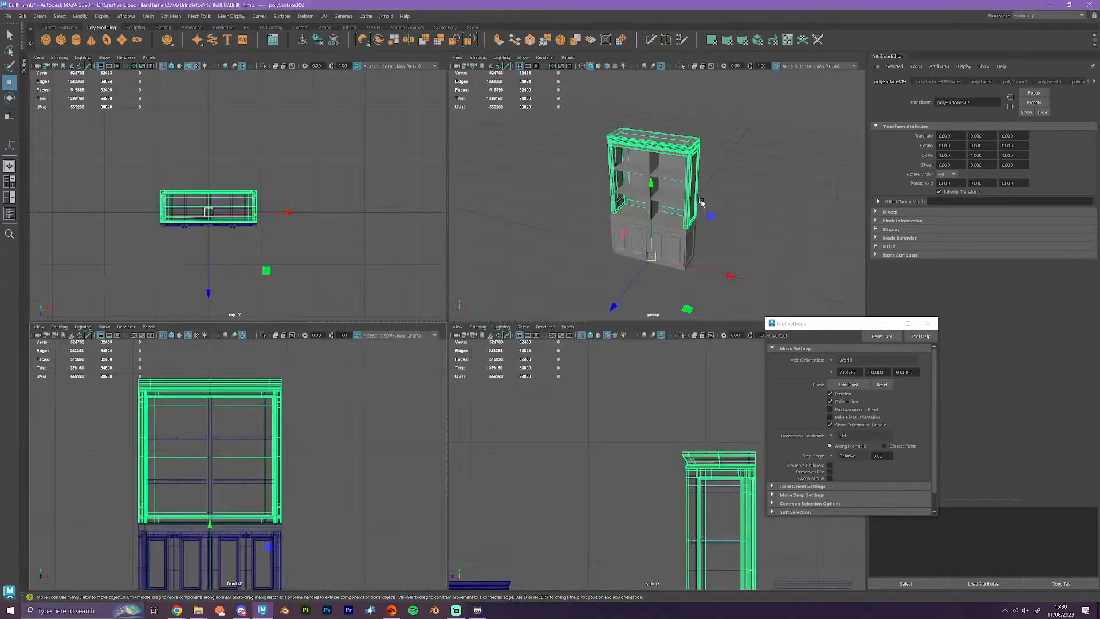
key("space")
- Extract both front stiles with their side panels from the upper cabinet mesh and combine the two into their own object
right_click_drag(553, 247, 550, 275)
double_click(549, 274)
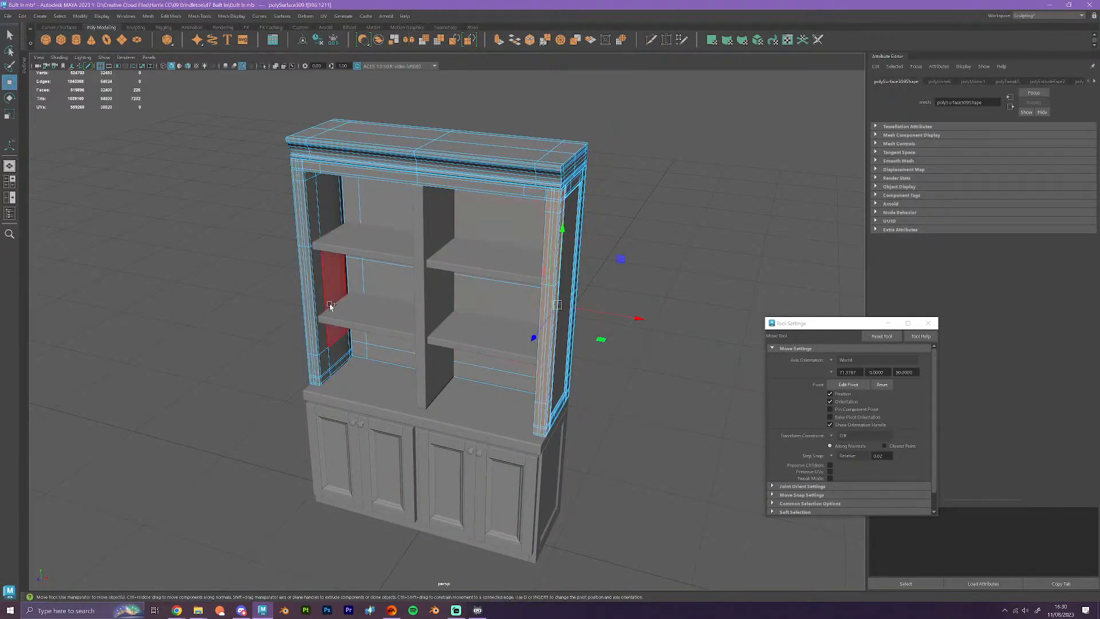
double_click(313, 287, "shift")
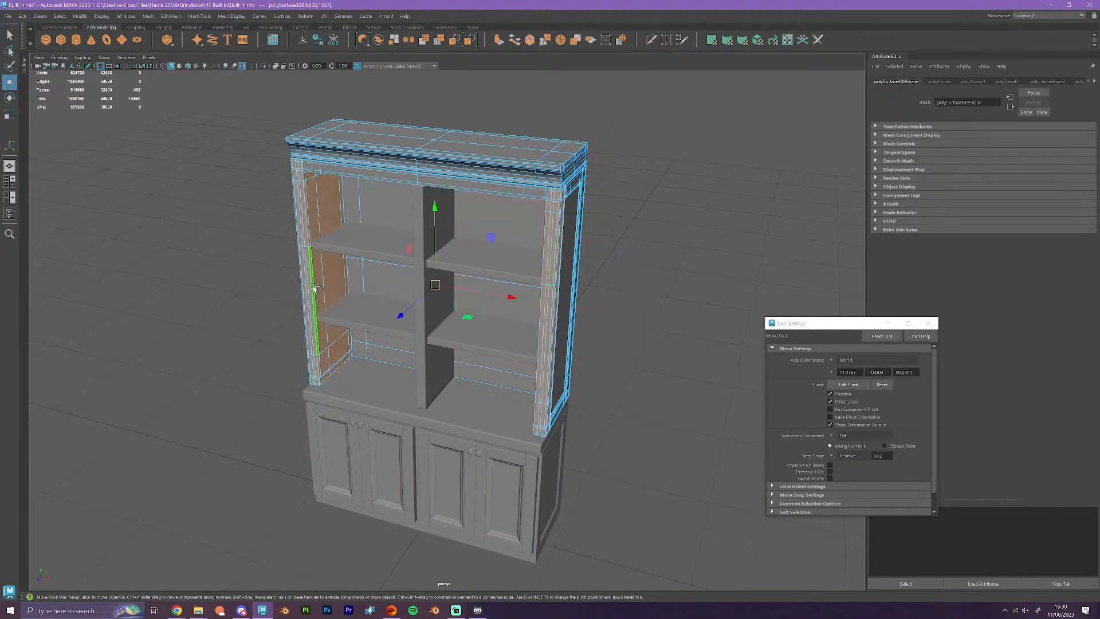
left_click(394, 40)
right_click_drag(474, 192, 574, 243)
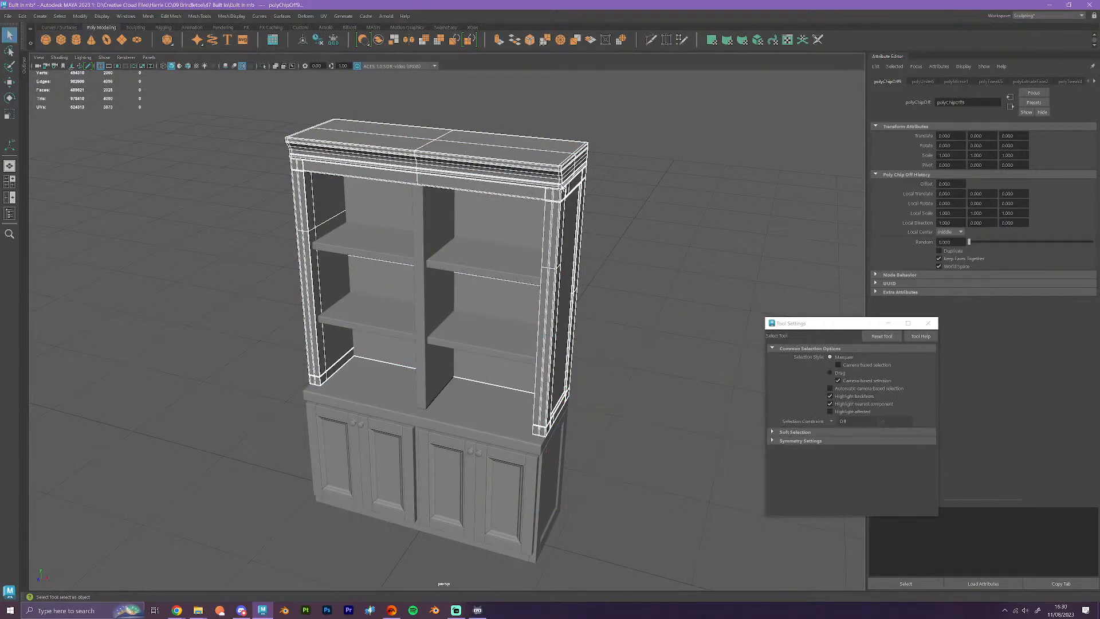
key("ctrl+z")
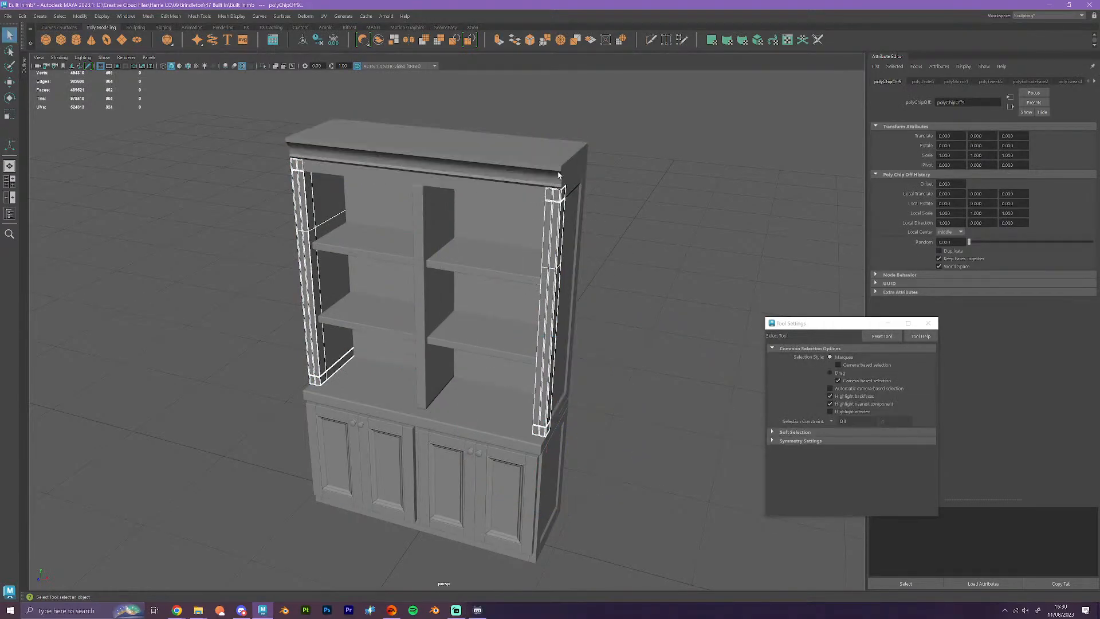
left_click(393, 40)
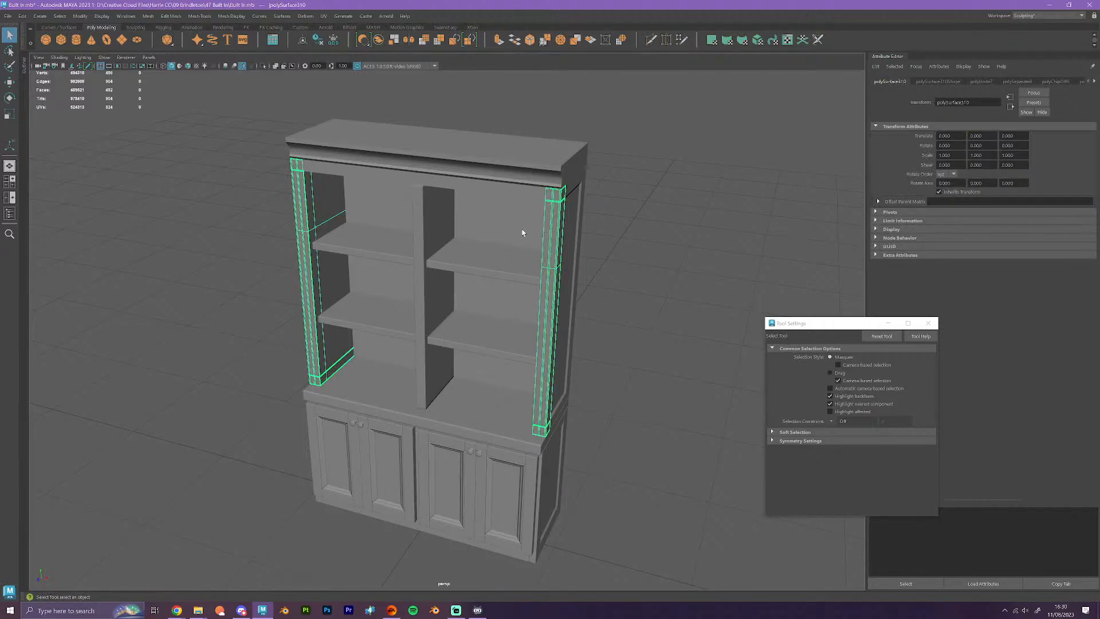
- Isolate the combined stile and side-panel object, frame it and switch it to face selection
key("ctrl+1")
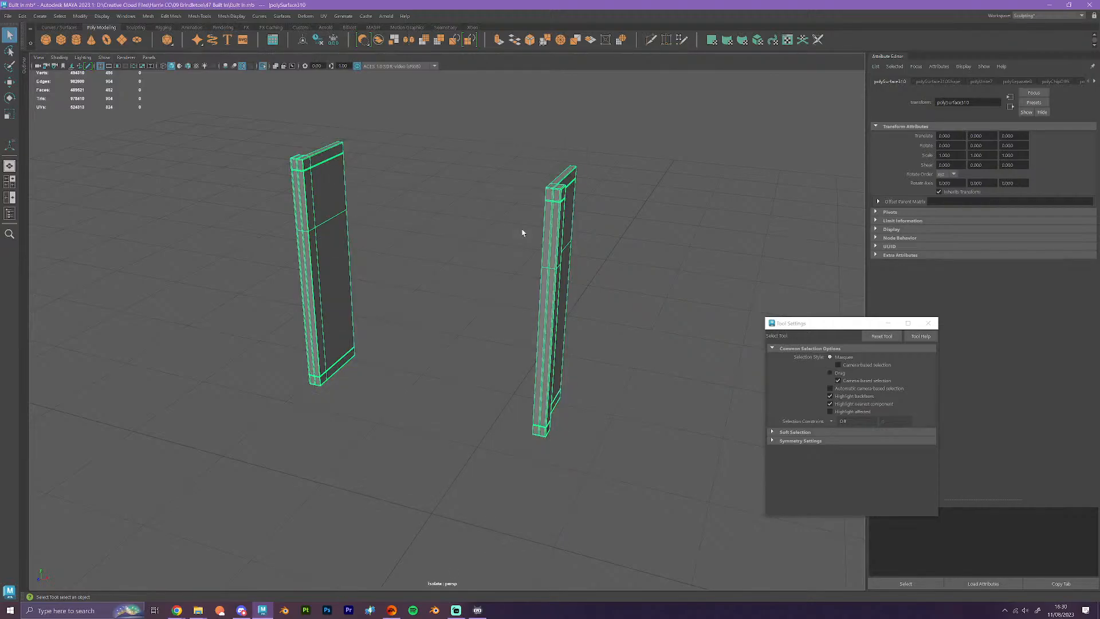
key("f")
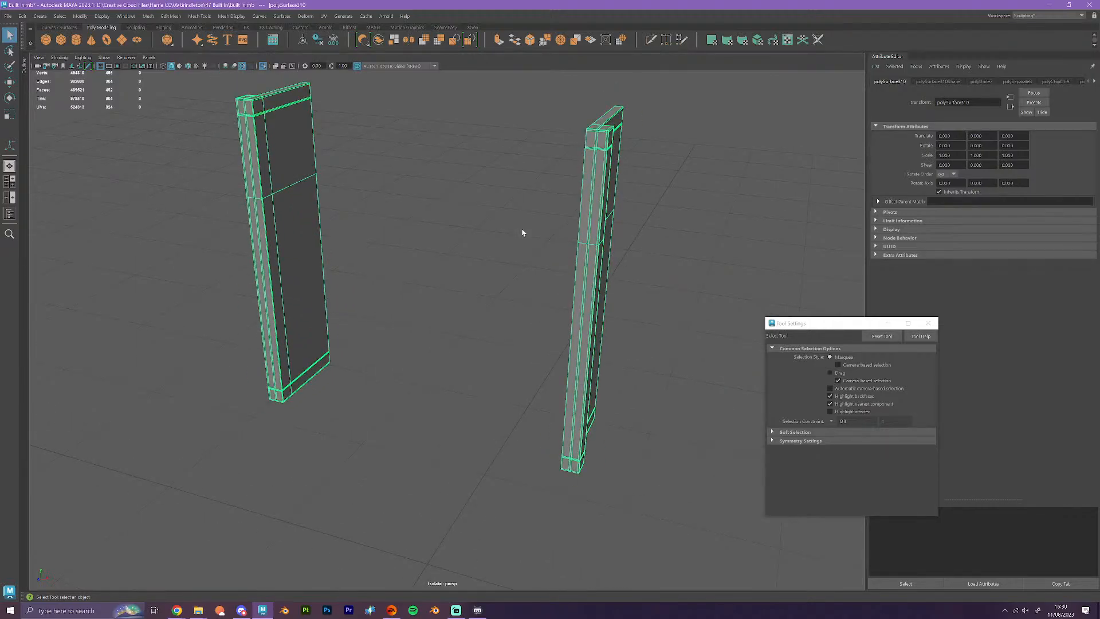
left_click_drag(592, 300, 473, 275, "alt")
right_click_drag(474, 275, 473, 307)
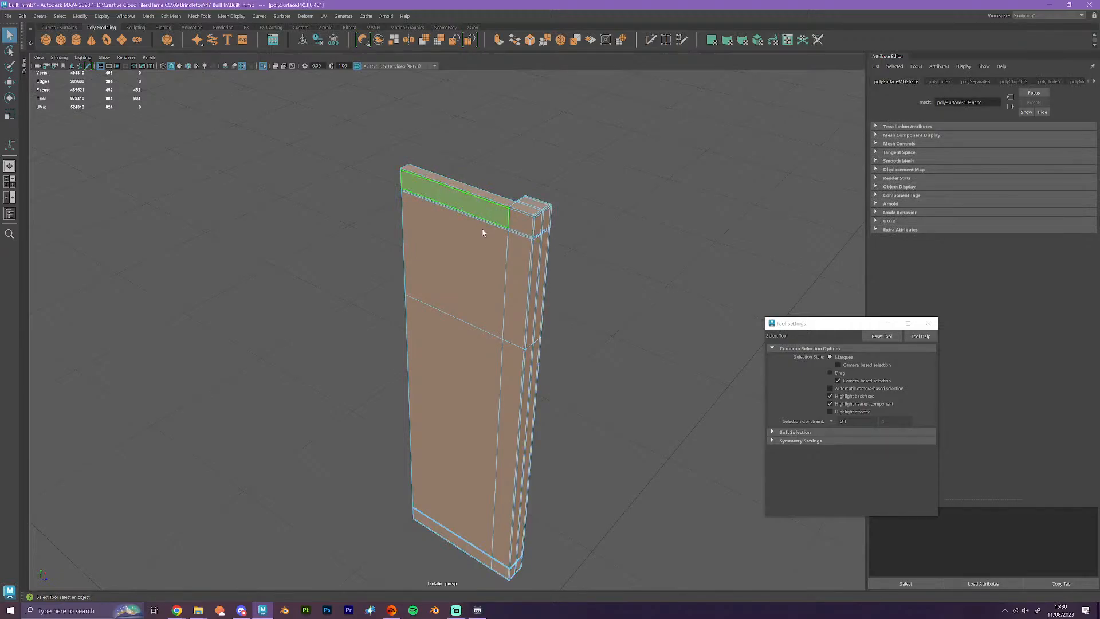
- Move the inner vertices of the right stile and side panel slightly outward along X, using a relative step snap of 0.01
key("space")
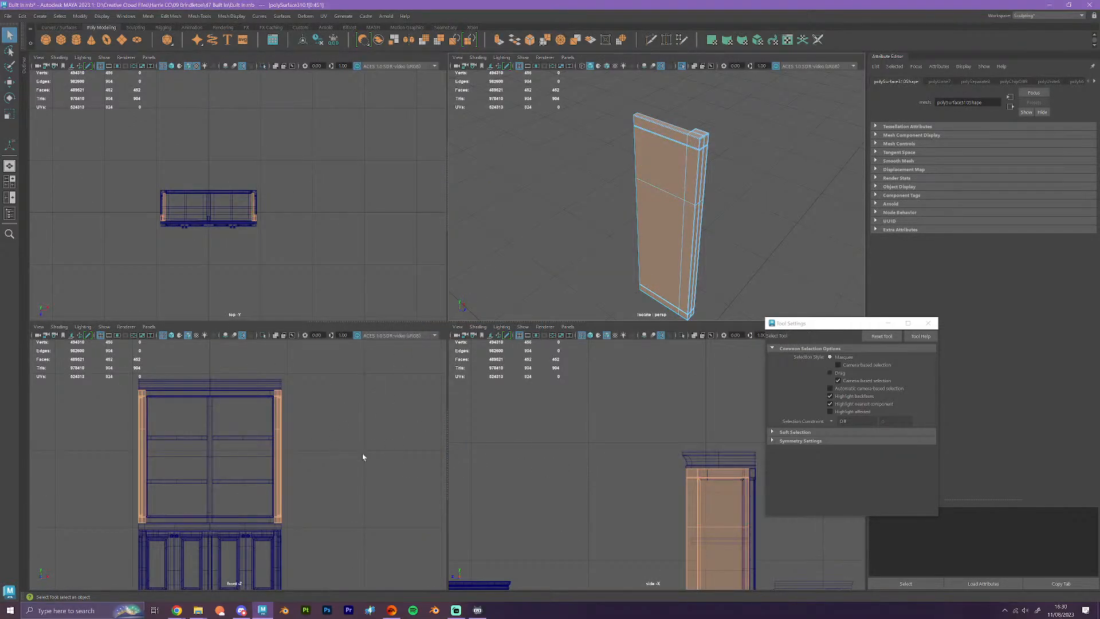
right_click_drag(276, 421, 242, 363)
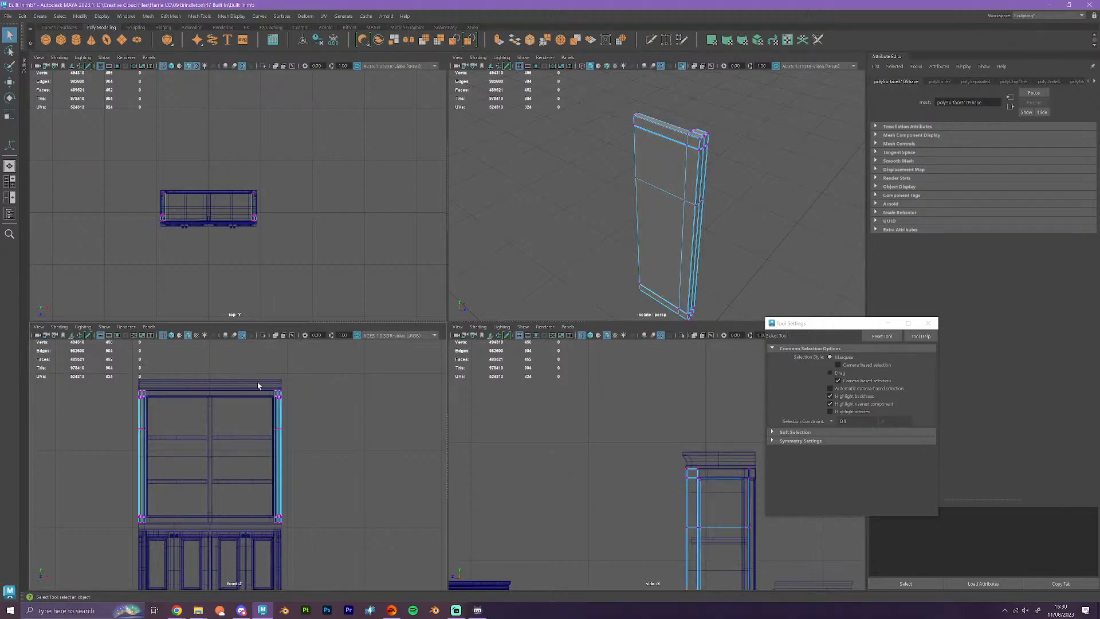
scroll(297, 422, "up", 3)
scroll(273, 413, "down", 6)
scroll(274, 414, "up", 5)
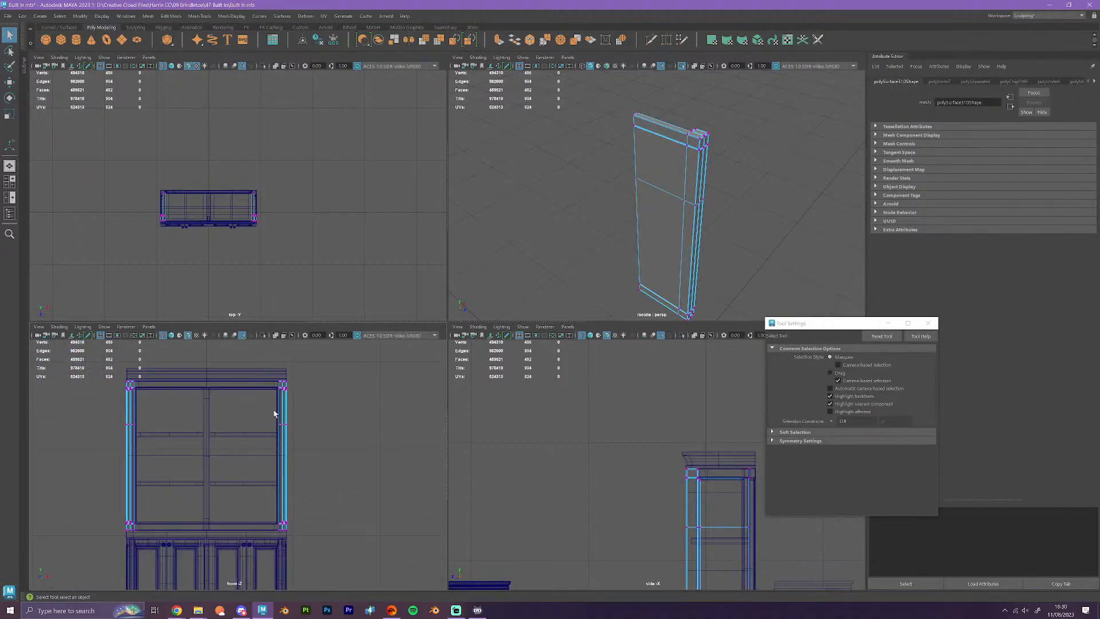
scroll(274, 413, "up", 1)
left_click_drag(272, 362, 285, 557)
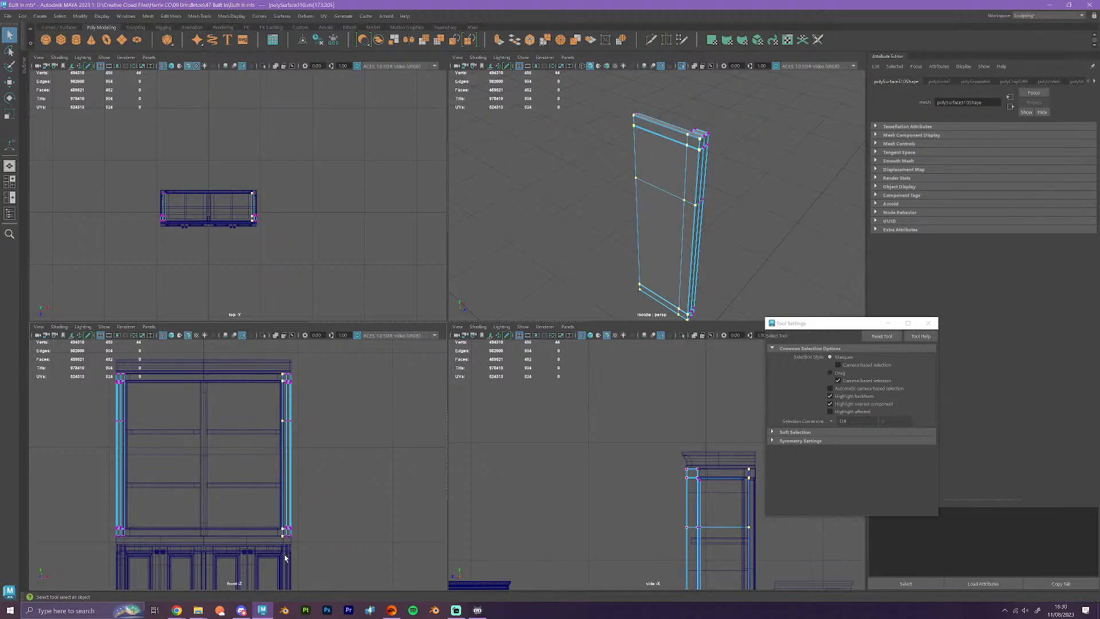
key("space")
left_click_drag(597, 352, 516, 311, "alt")
key("w")
left_click(880, 456)
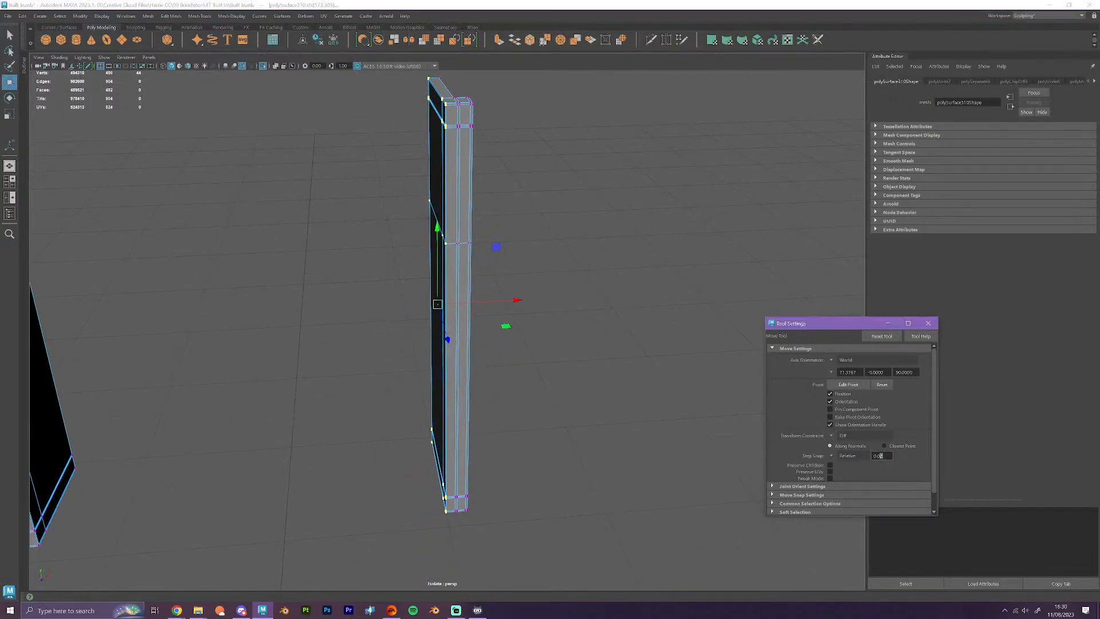
key("Return")
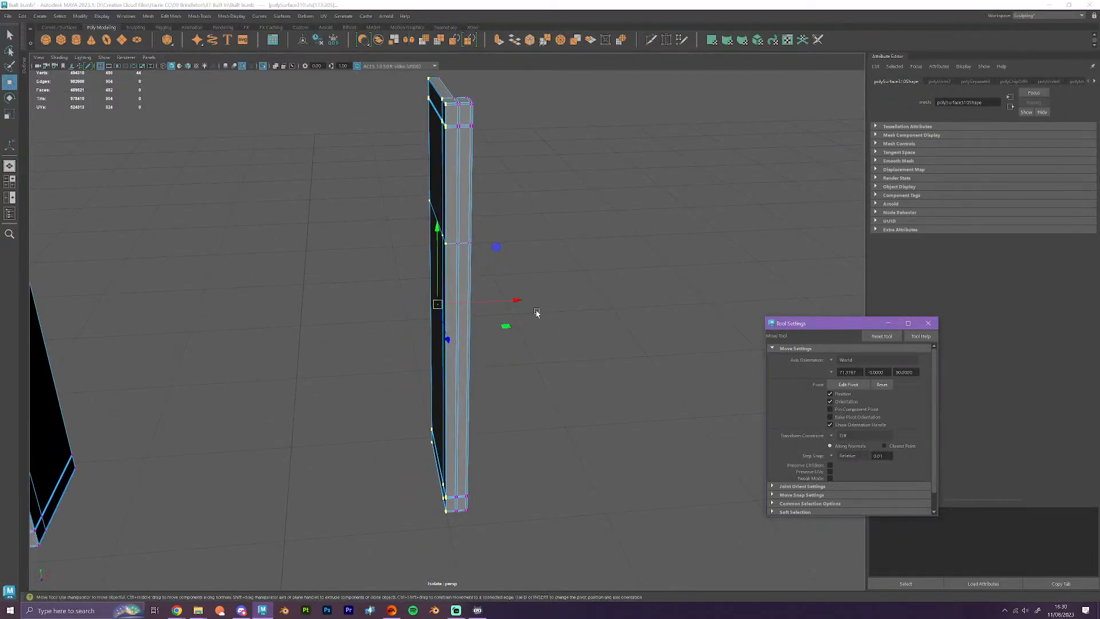
left_click_drag(520, 301, 523, 300)
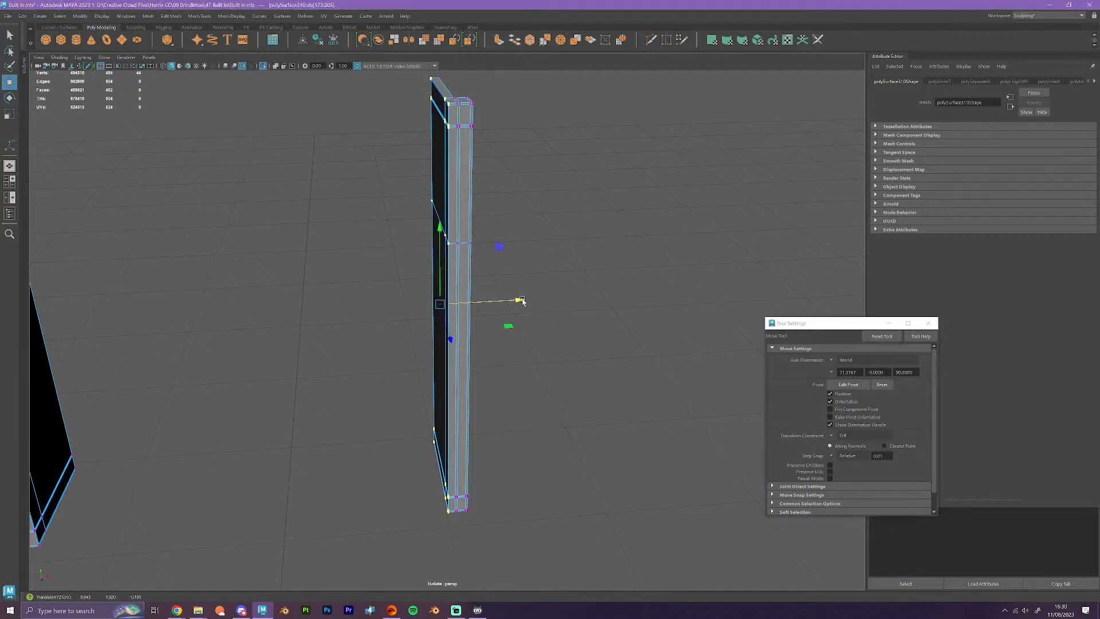
- Move the inner vertices of the left stile and side panel slightly outward along X, and show the whole bookcase again
scroll(540, 377, "down", 3)
left_click_drag(541, 412, 535, 388, "alt")
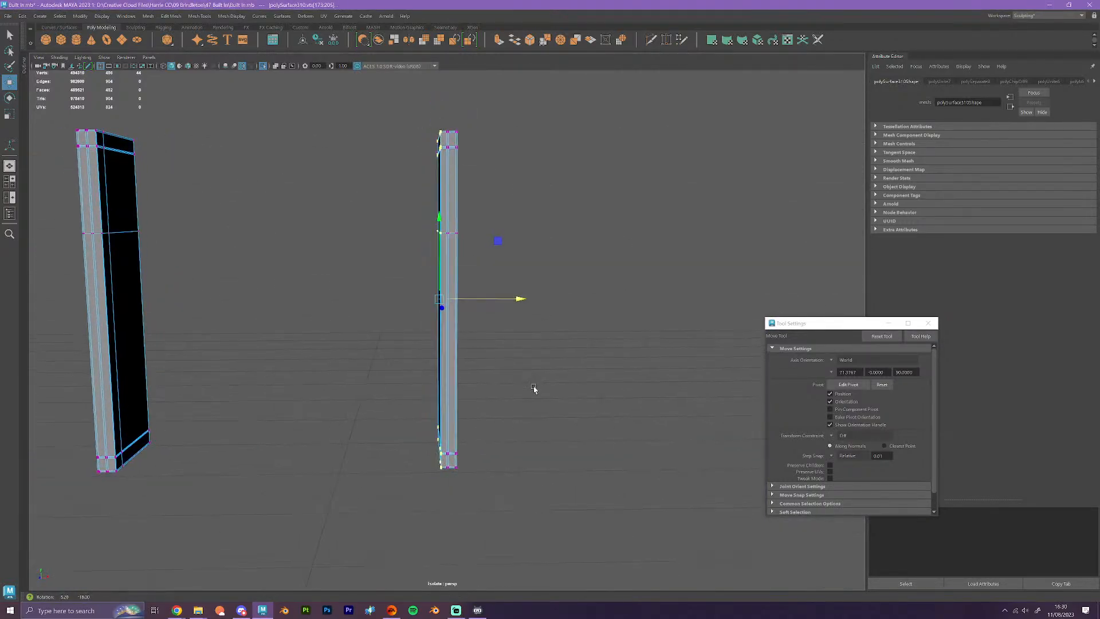
middle_click_drag(210, 307, 398, 291, "alt")
key("space")
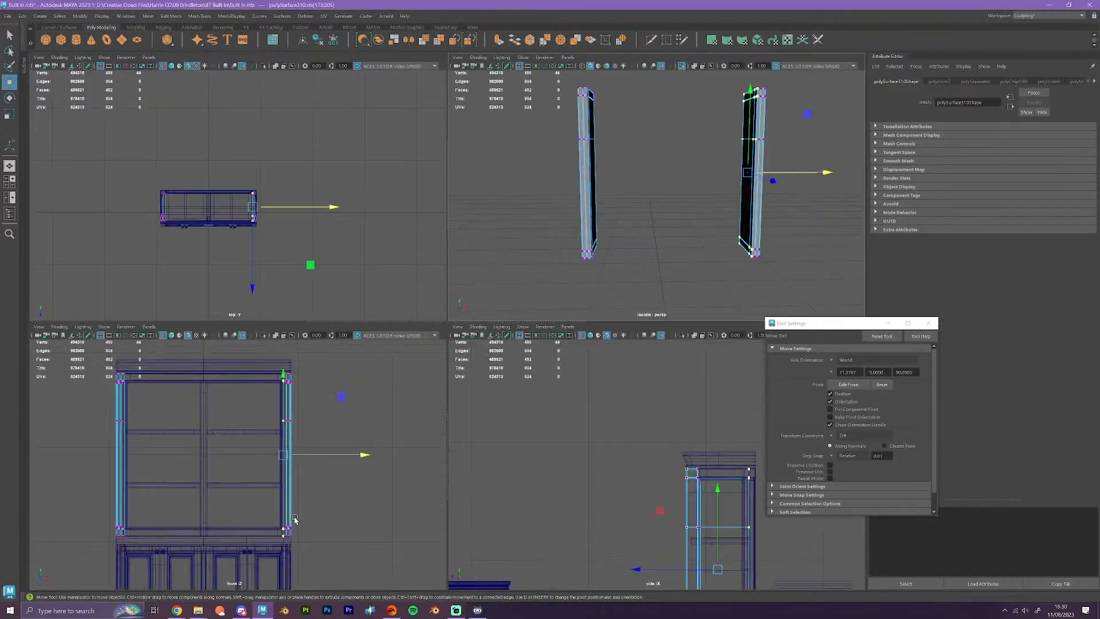
left_click_drag(152, 534, 124, 360)
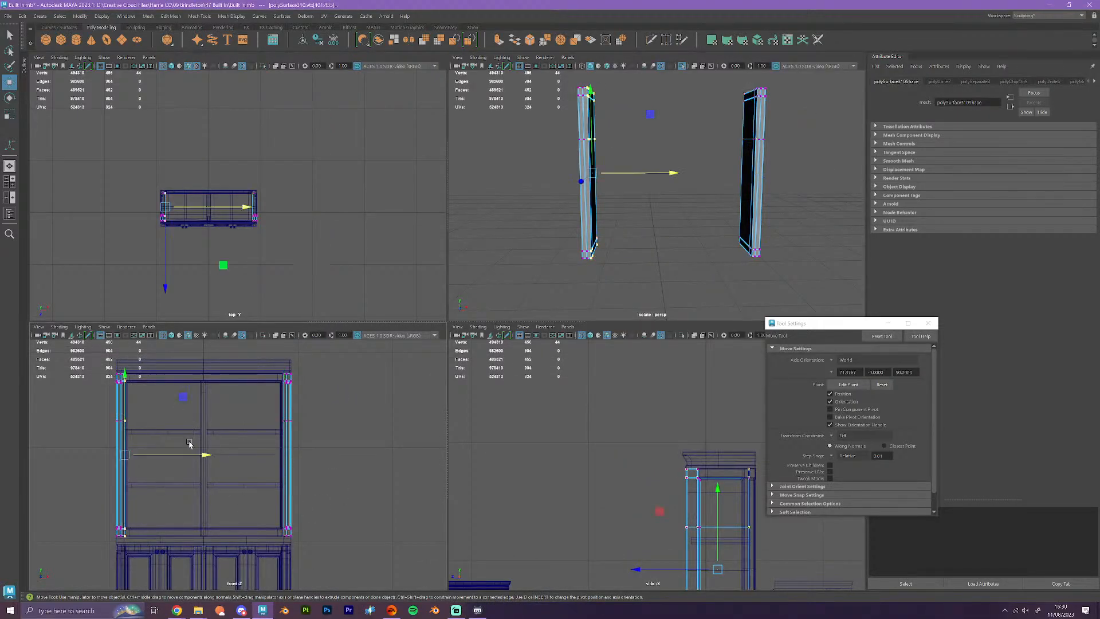
left_click_drag(207, 456, 209, 457)
left_click_drag(673, 175, 675, 176)
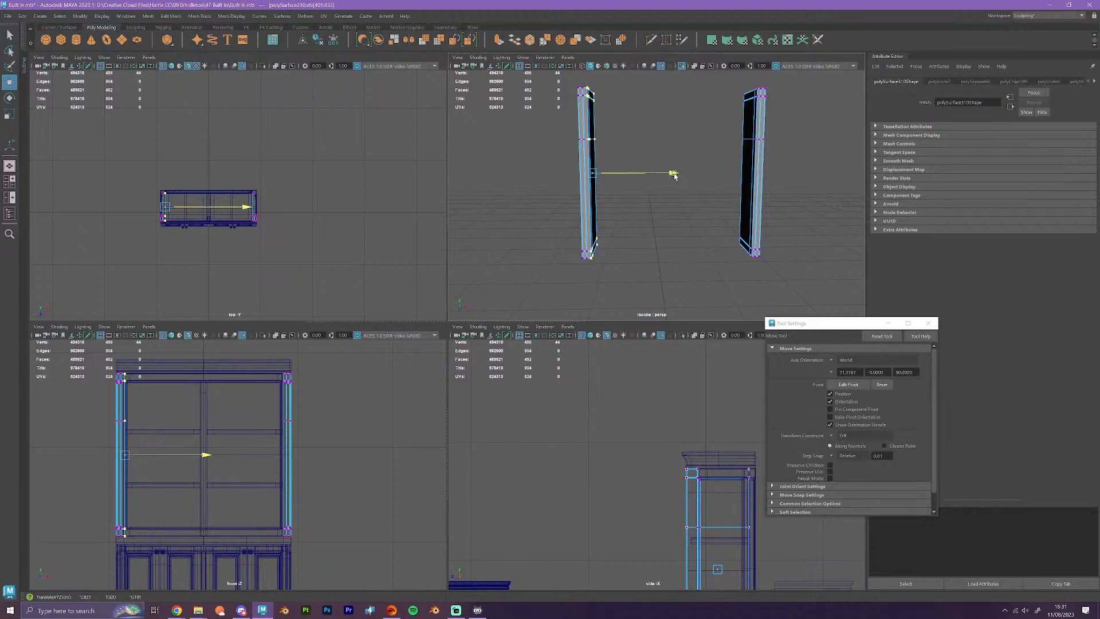
left_click_drag(675, 176, 674, 177)
key("space")
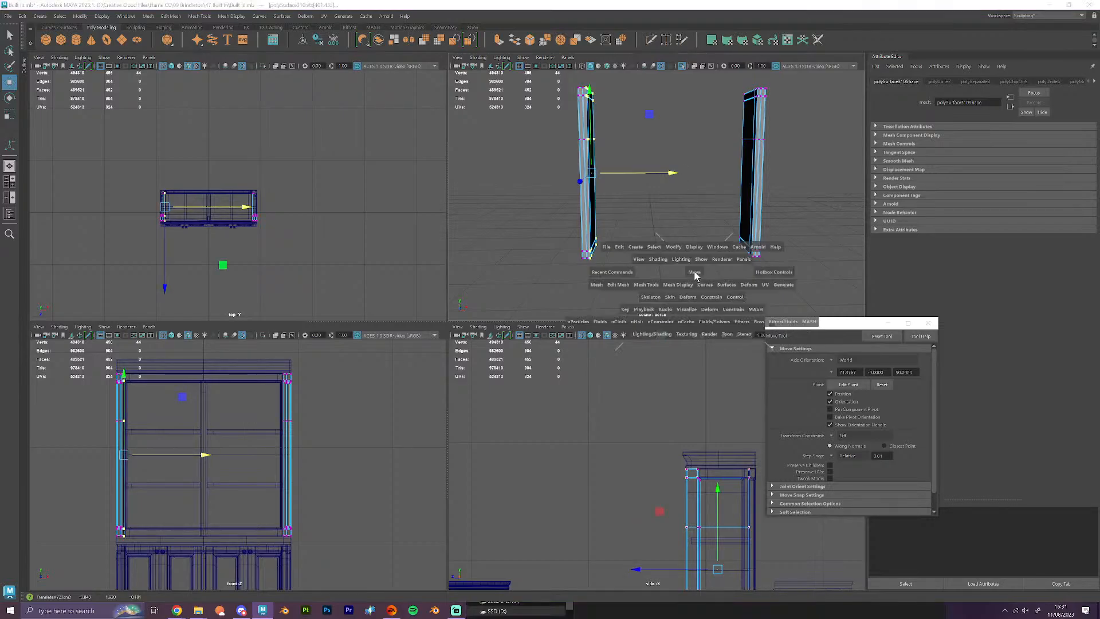
right_click_drag(694, 217, 736, 203)
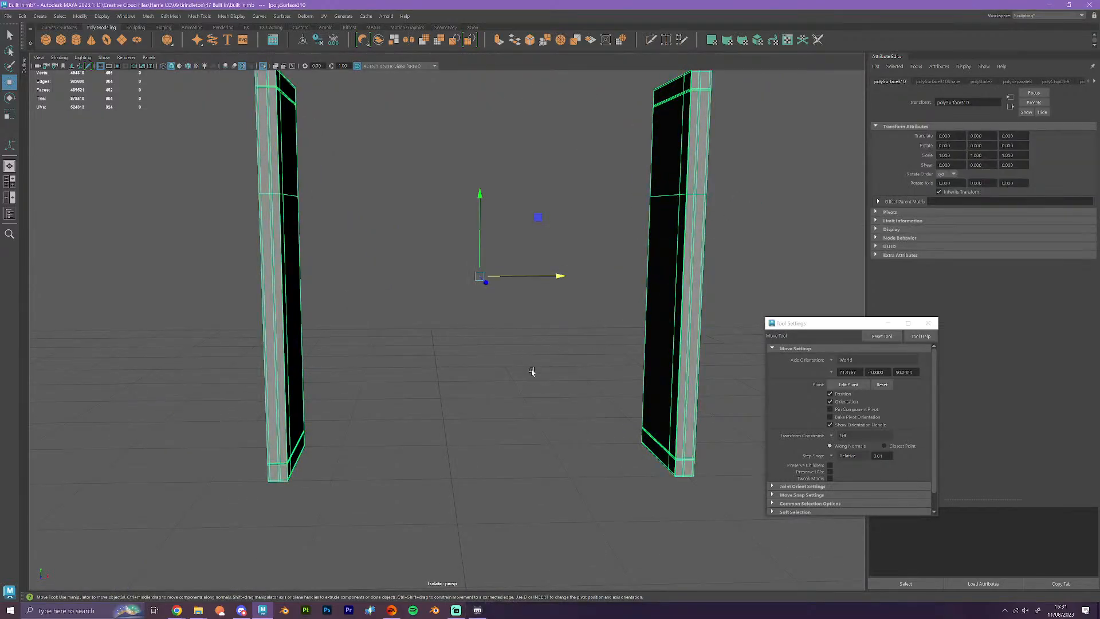
left_click(531, 370)
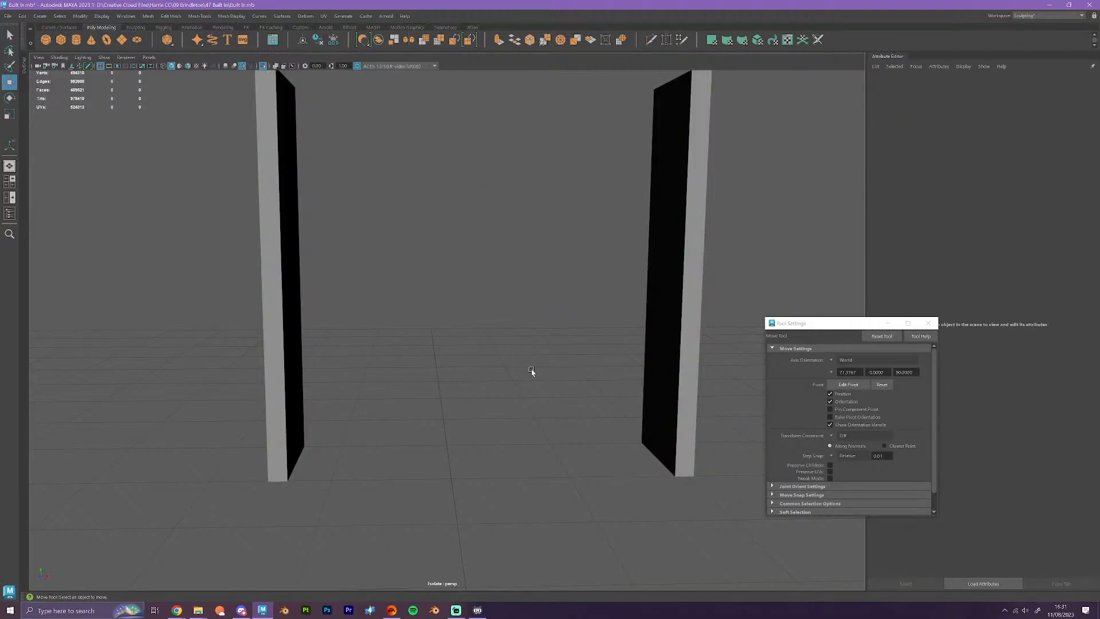
key("ctrl+1")
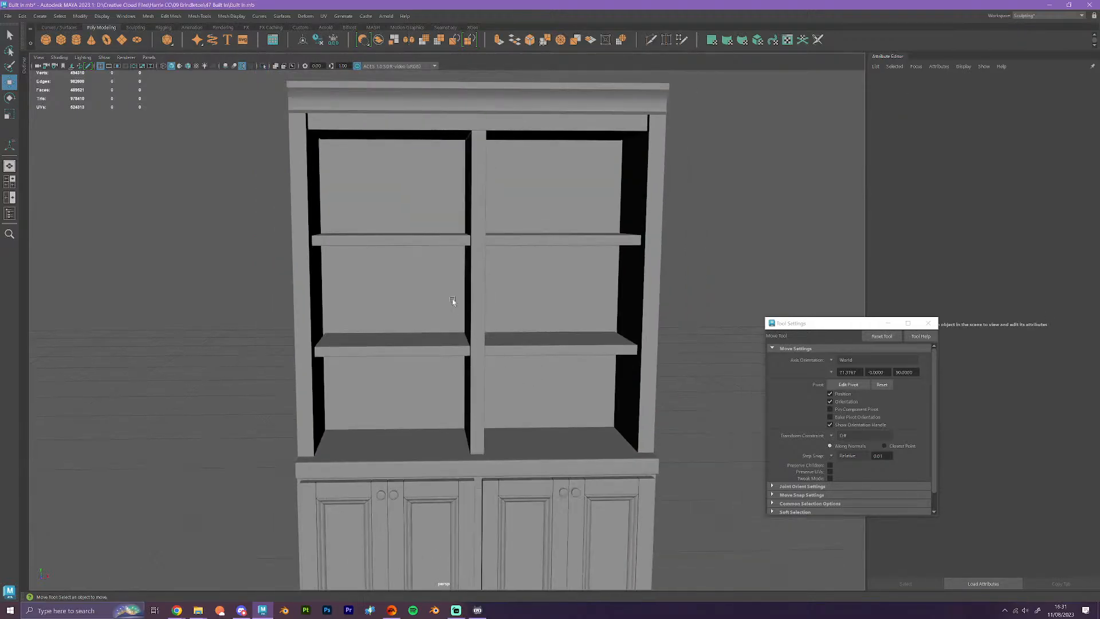
- Extend the upper cabinet's shelves by moving their outer end vertices slightly outward toward both side panels
left_click(401, 240)
key("space")
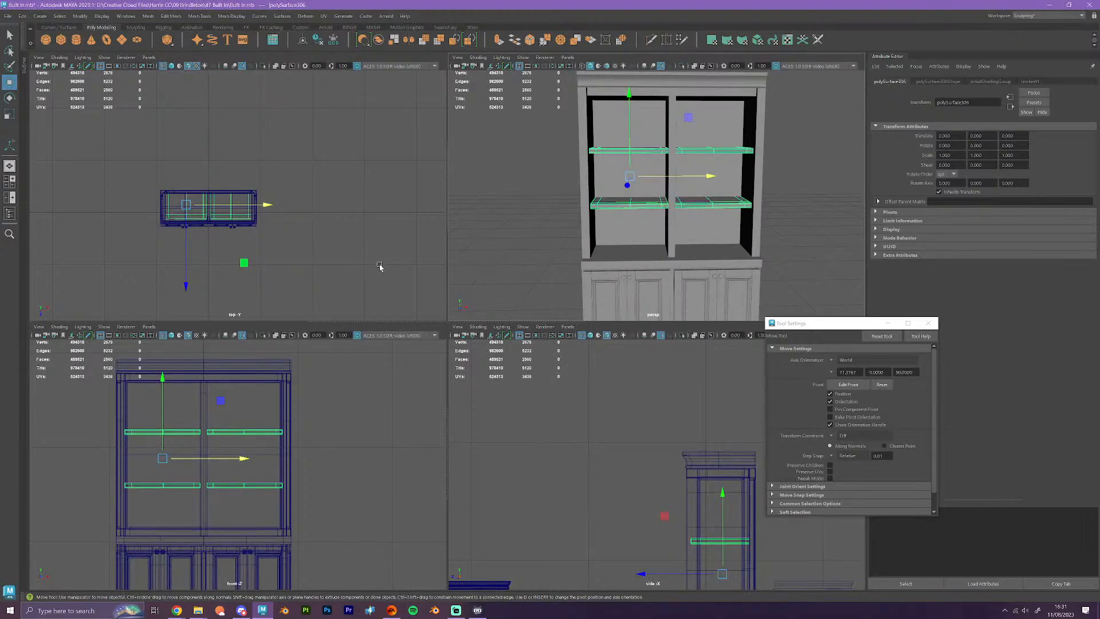
right_click_drag(231, 435, 199, 374)
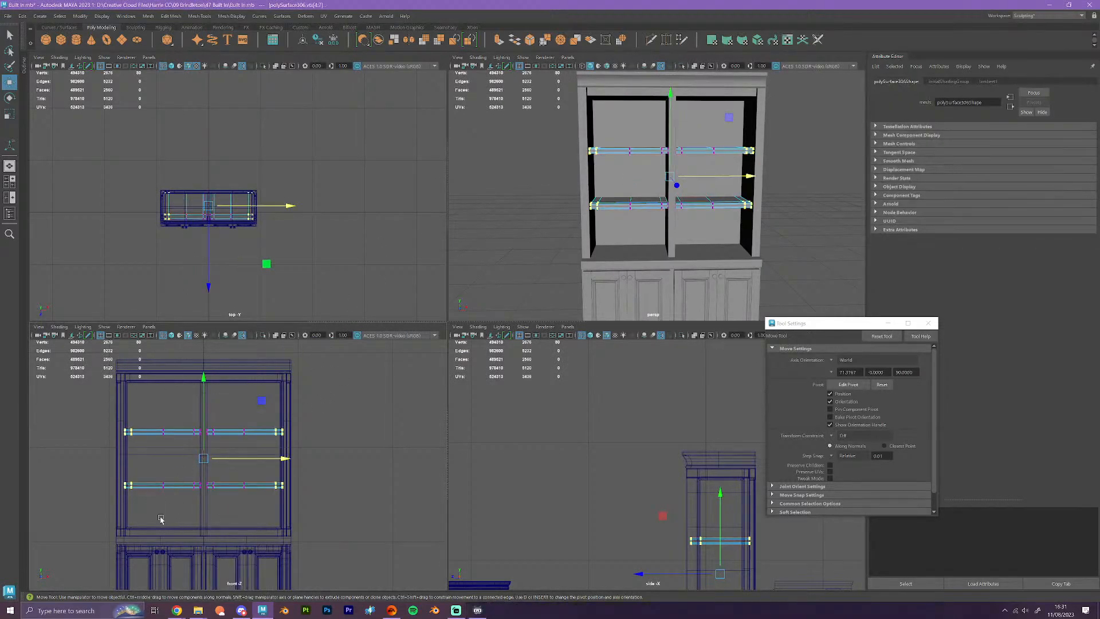
left_click_drag(160, 517, 95, 390)
left_click_drag(161, 464, 161, 459)
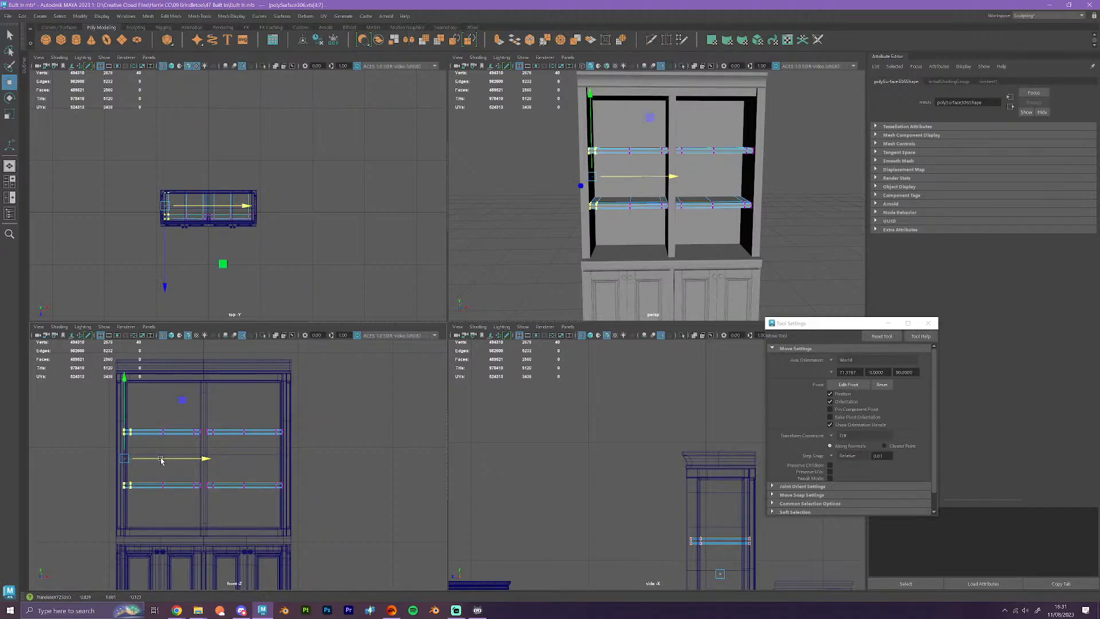
left_click_drag(256, 414, 295, 461)
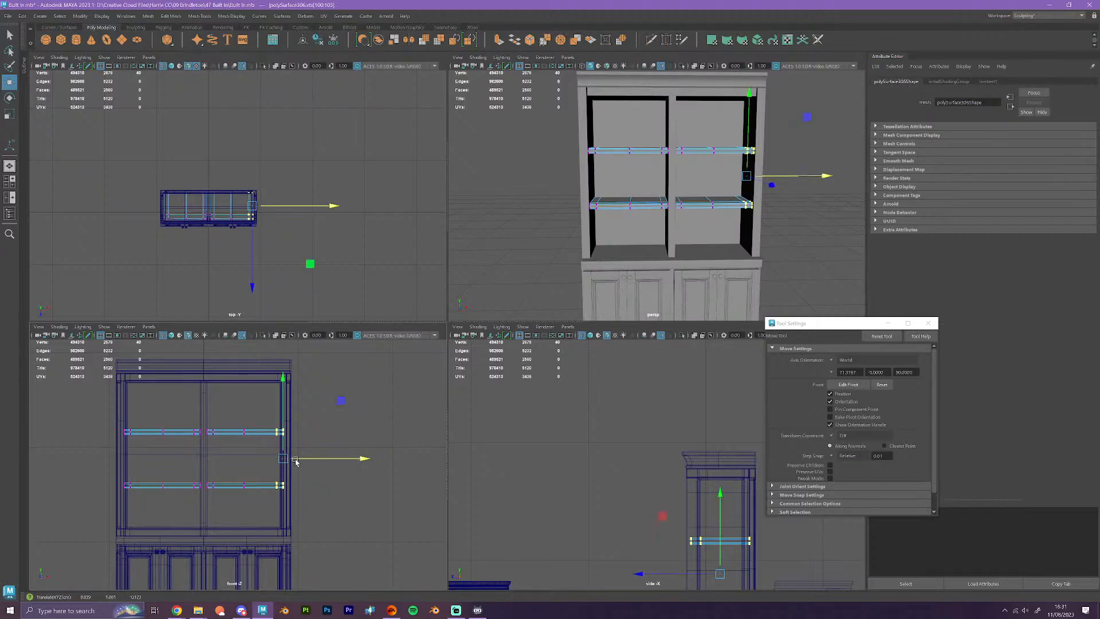
key("space")
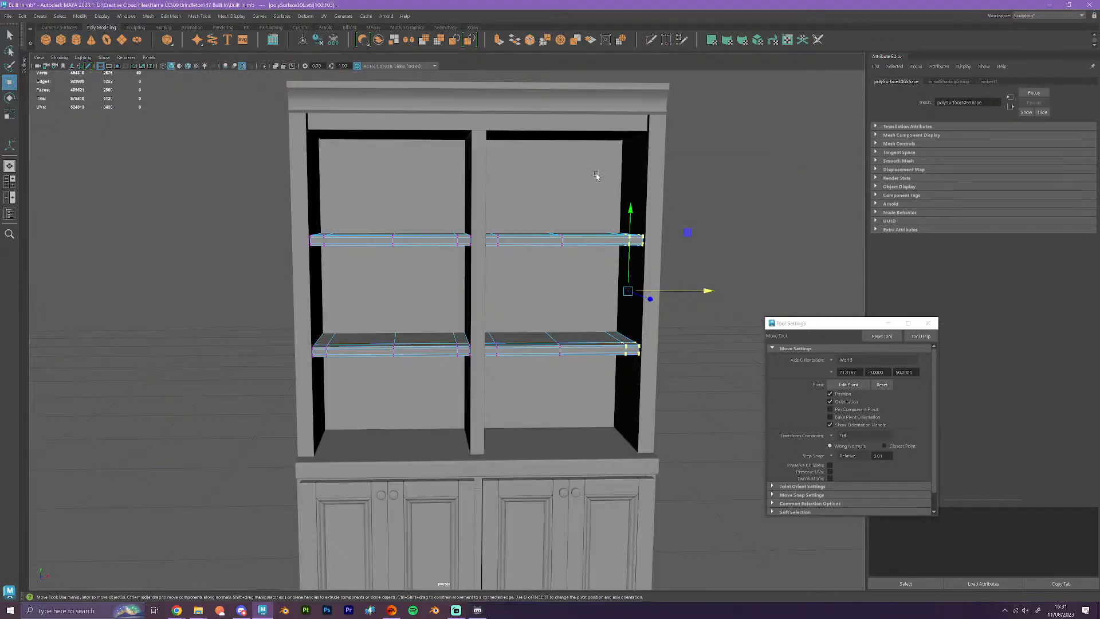
- Extract the rail faces beneath the cornice from the upper cabinet mesh as a separate piece
left_click(565, 129)
right_click_drag(538, 127, 538, 152)
left_click(542, 128)
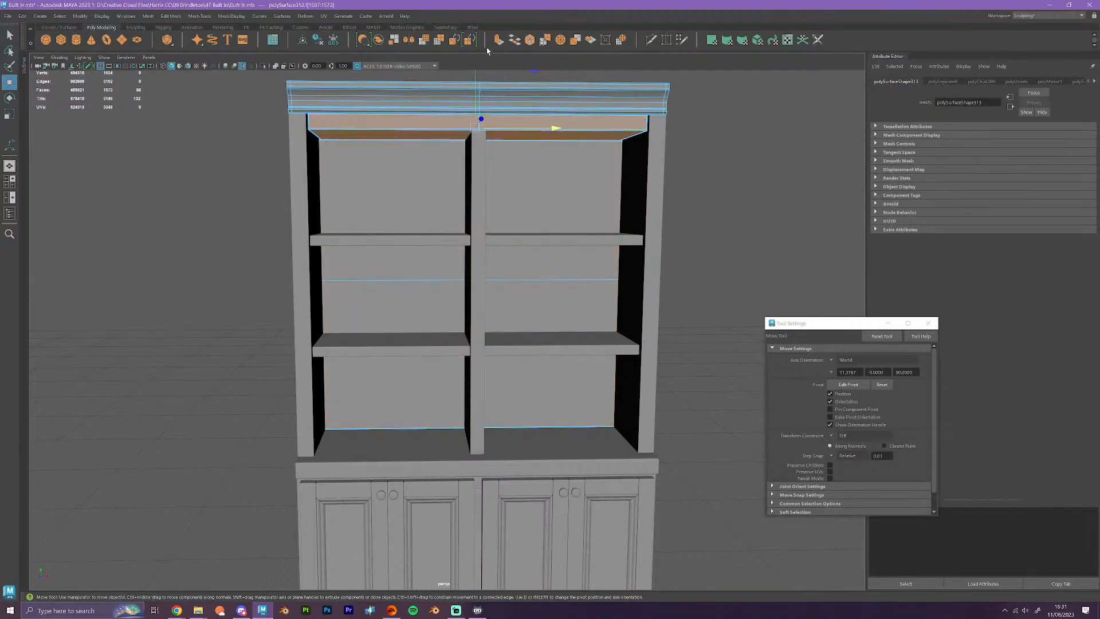
left_click(393, 39)
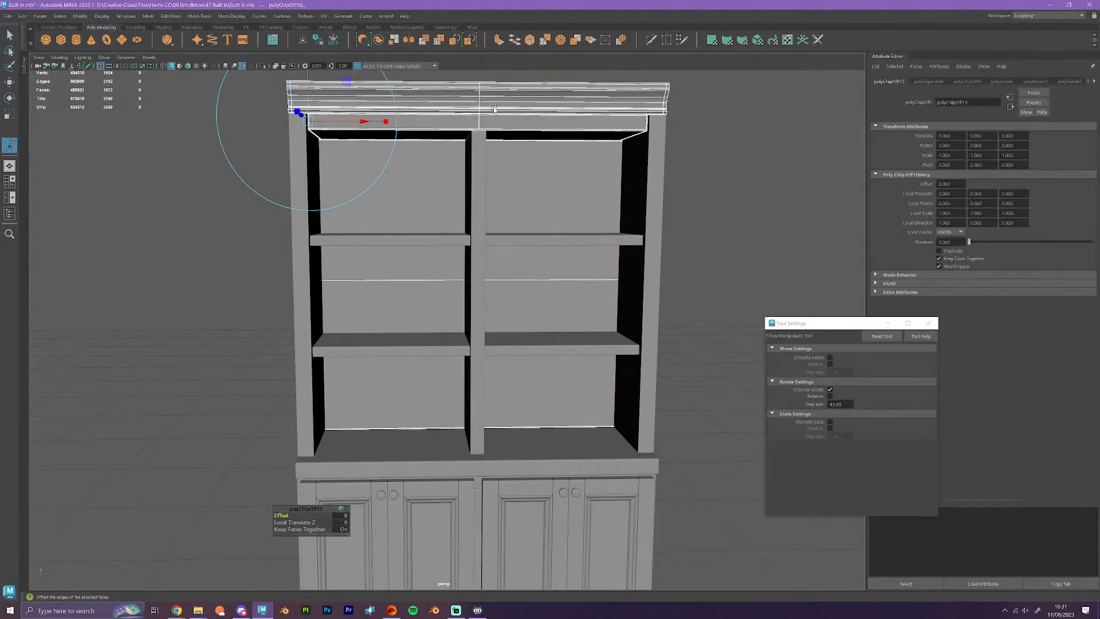
right_click_drag(505, 104, 544, 97)
key("q")
- Widen the extracted rail by moving its left and right end vertices slightly outward into the stiles, and clear the selection
key("space")
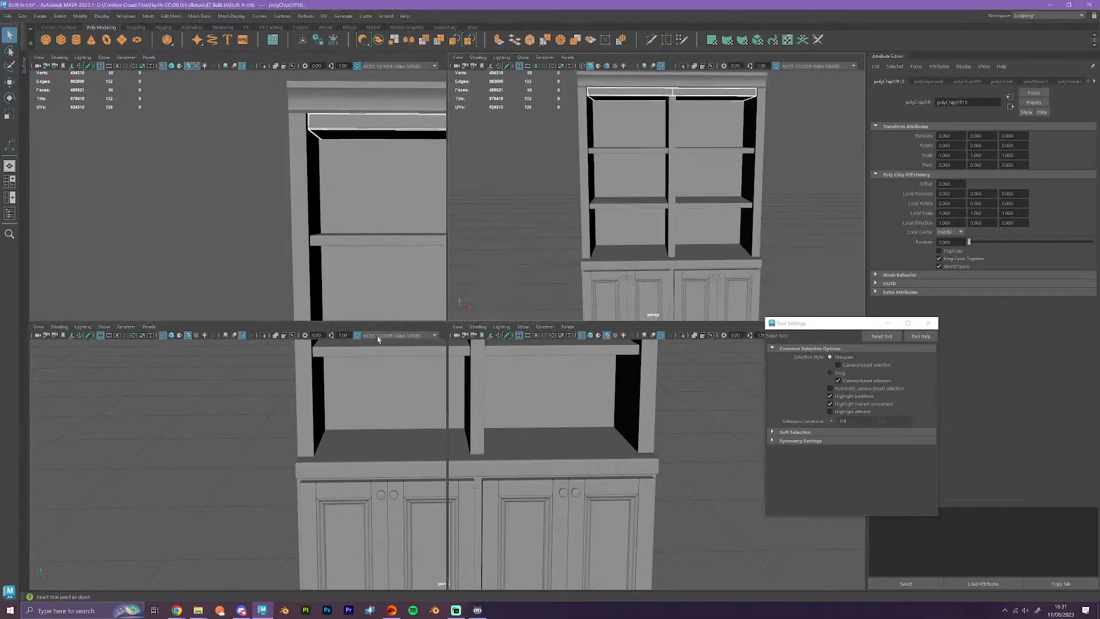
right_click_drag(643, 102, 617, 96)
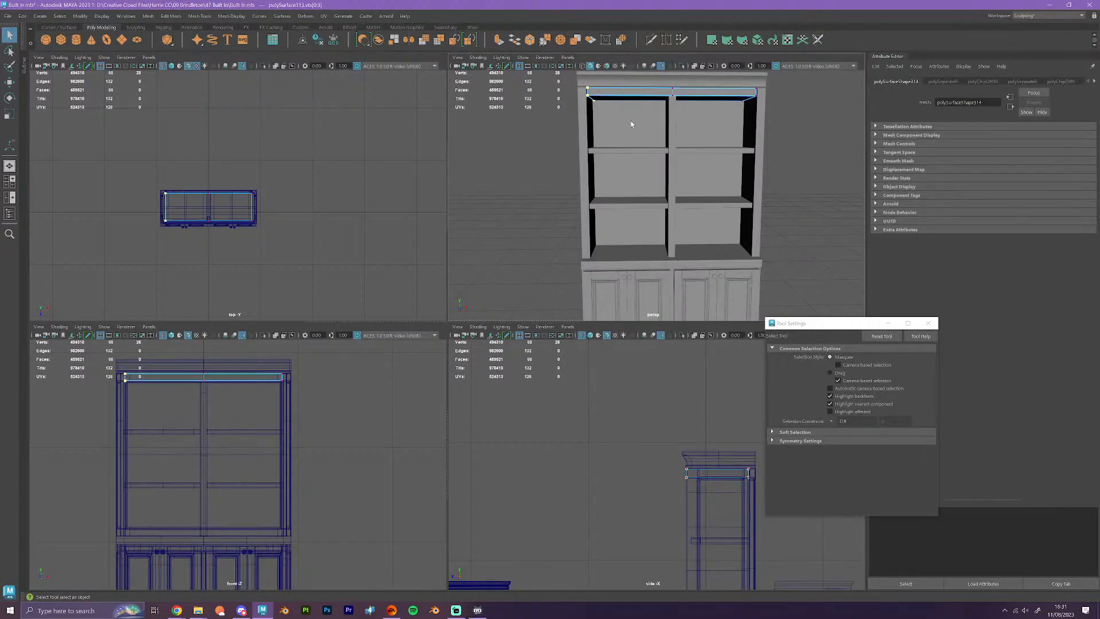
key("w")
key("space")
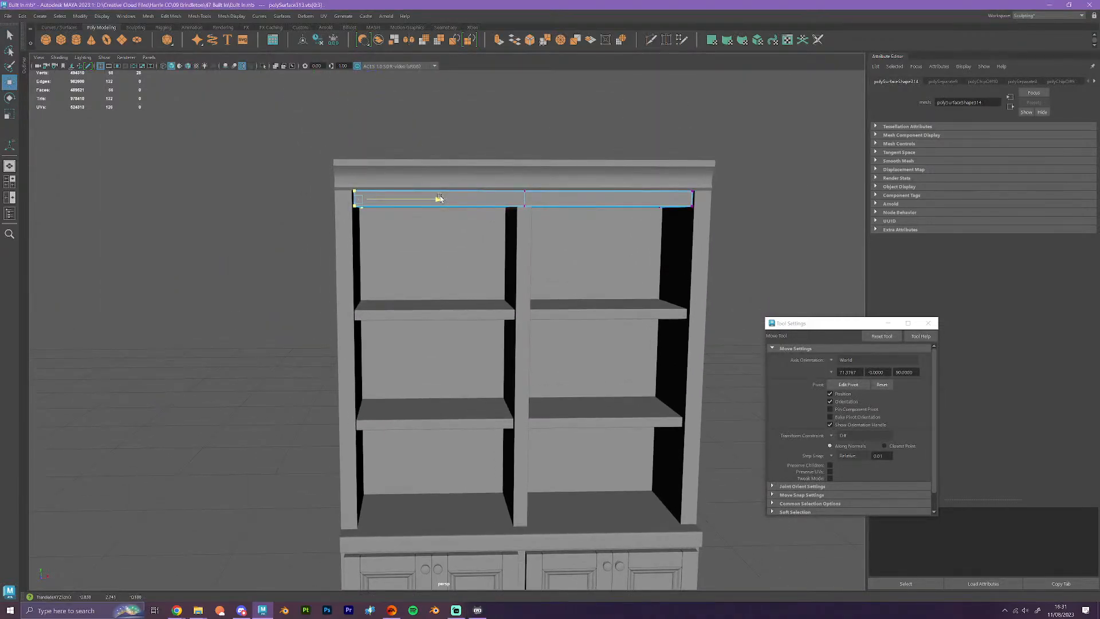
left_click_drag(718, 265, 646, 106)
left_click_drag(712, 198, 716, 198)
right_click_drag(626, 199, 664, 171)
left_click(754, 178)
- Show all bookcase parts in smooth preview again and clear the selection
scroll(754, 182, "down", 6)
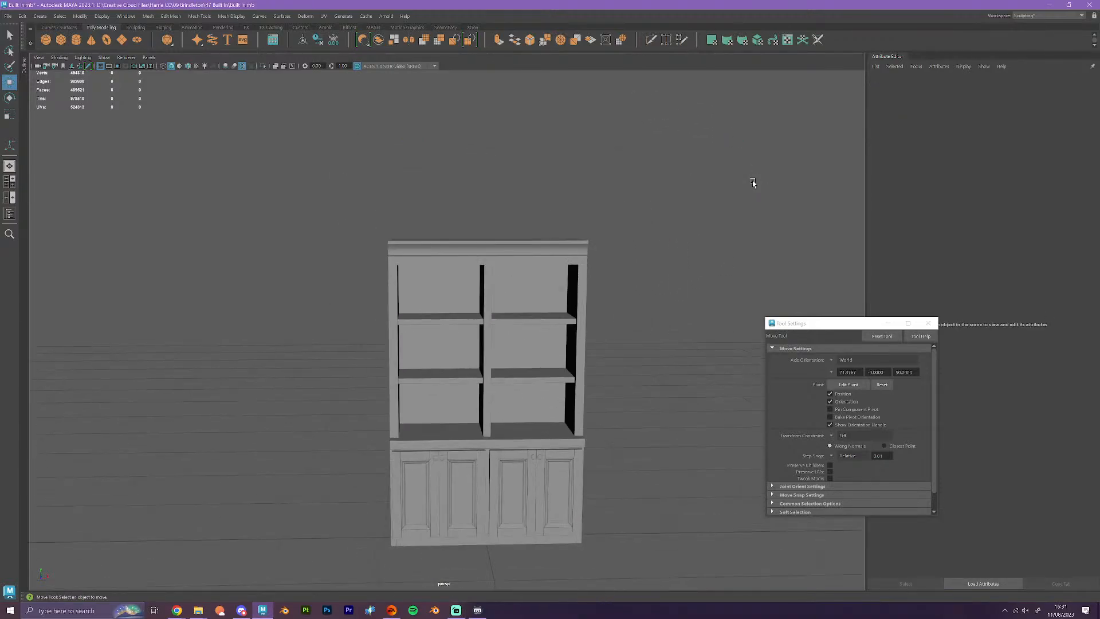
left_click_drag(627, 537, 488, 275)
key("3")
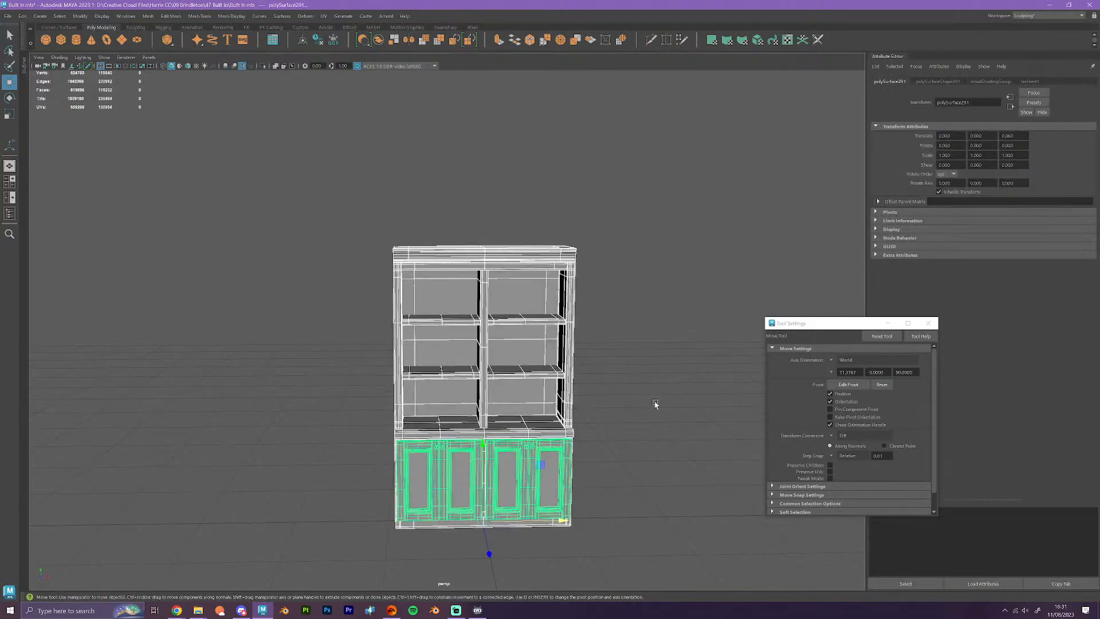
left_click(654, 390)
scroll(650, 346, "up", 4)
left_click_drag(652, 348, 663, 374, "alt")
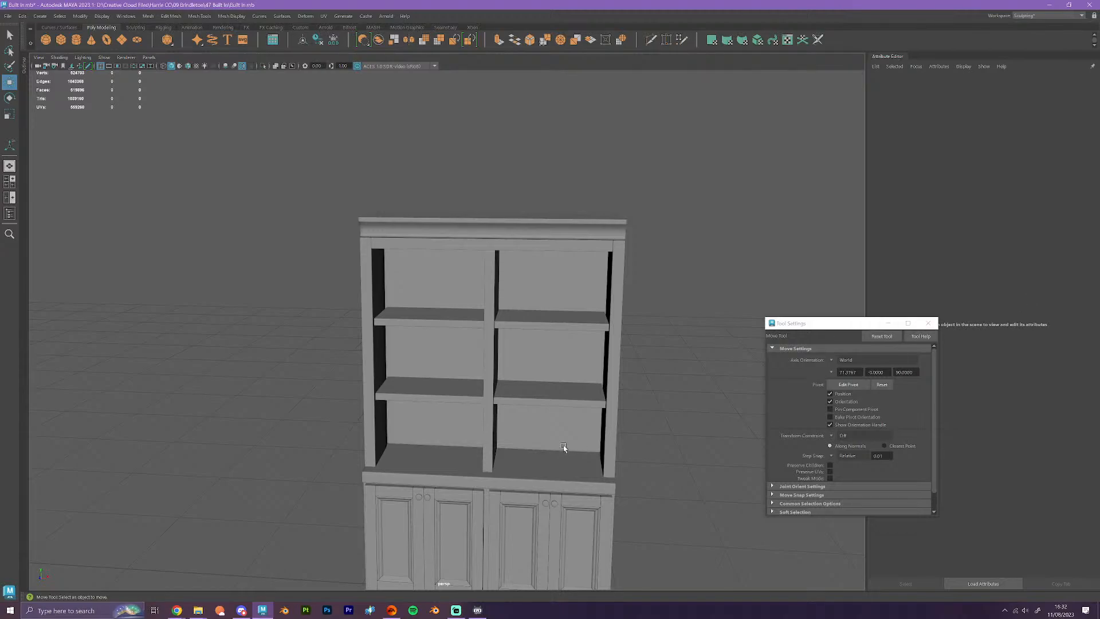
left_click(619, 297)
left_click(647, 480)
scroll(643, 453, "down", 5)
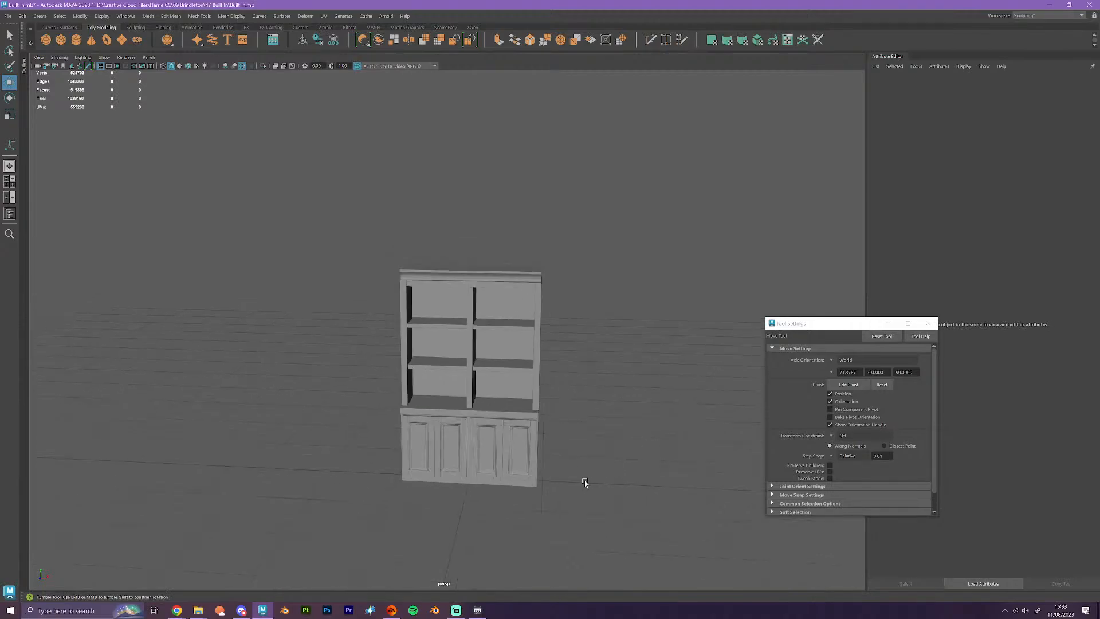
left_click_drag(585, 483, 592, 477, "alt")
left_click_drag(160, 126, 270, 250, "alt")
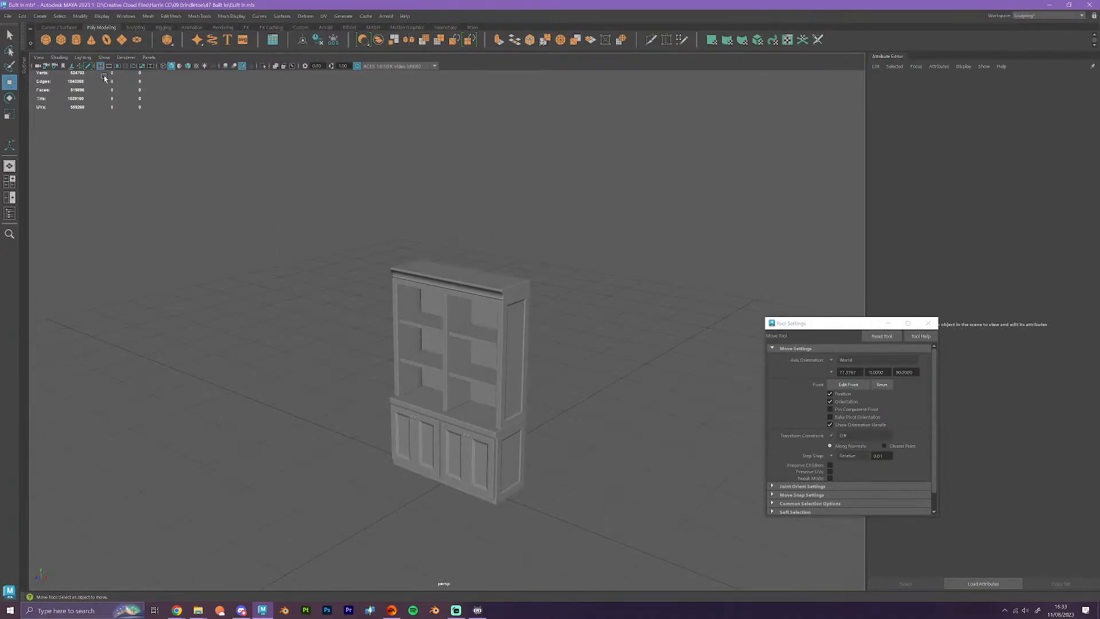
- Delete the construction history of all objects in the scene
left_click(28, 18)
mouse_move(98, 128)
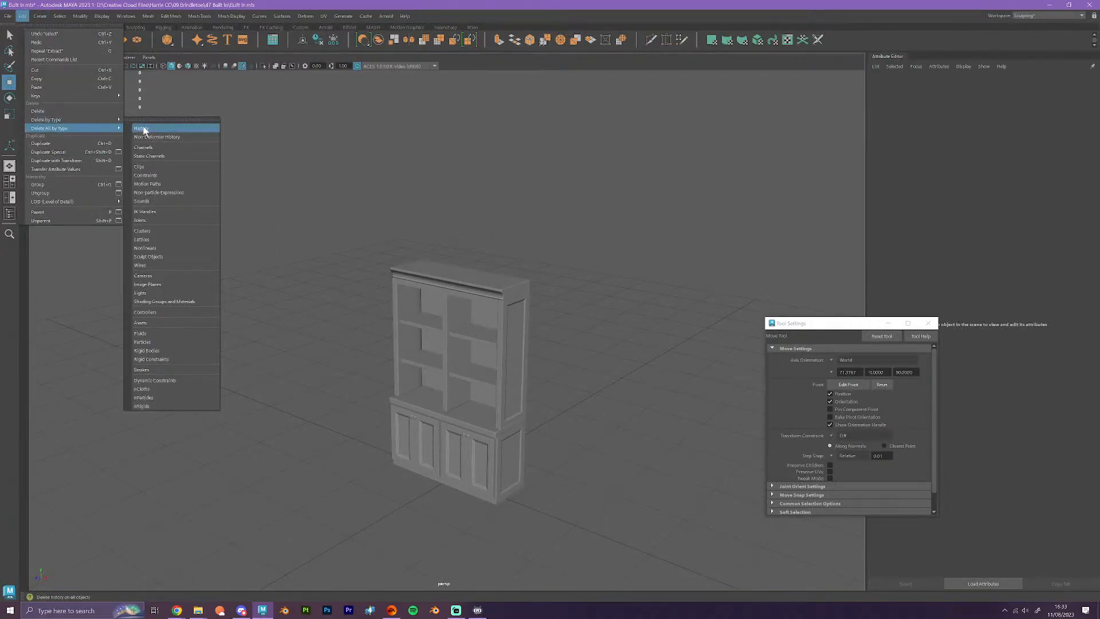
left_click(140, 129)
- Save the scene over the existing Maya binary file Built In in the 47 Built In folder
left_click(9, 15)
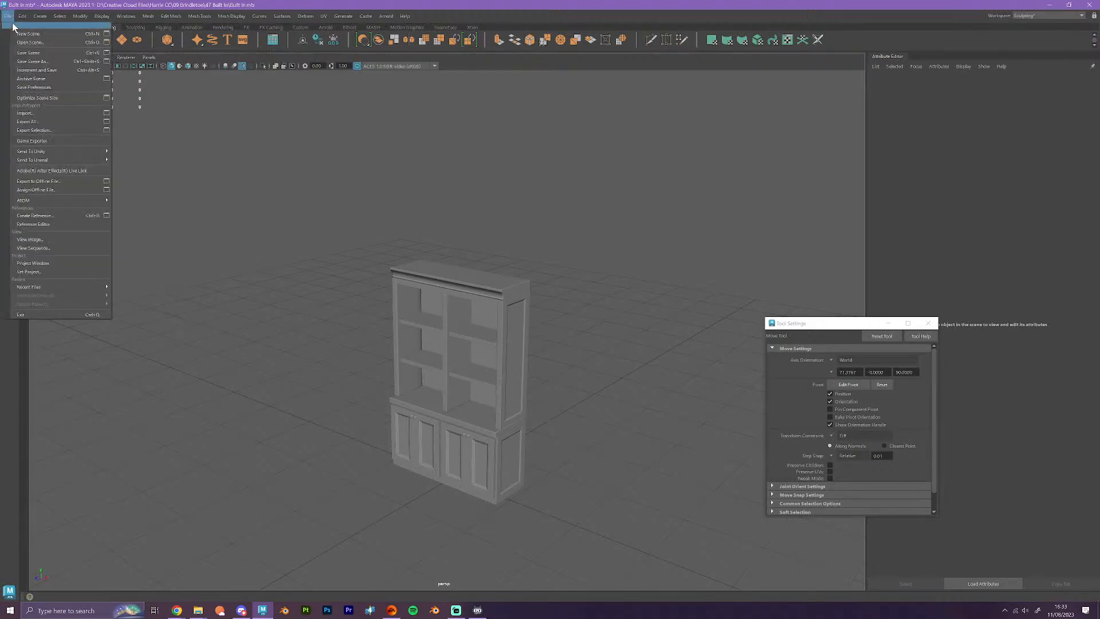
left_click(32, 66)
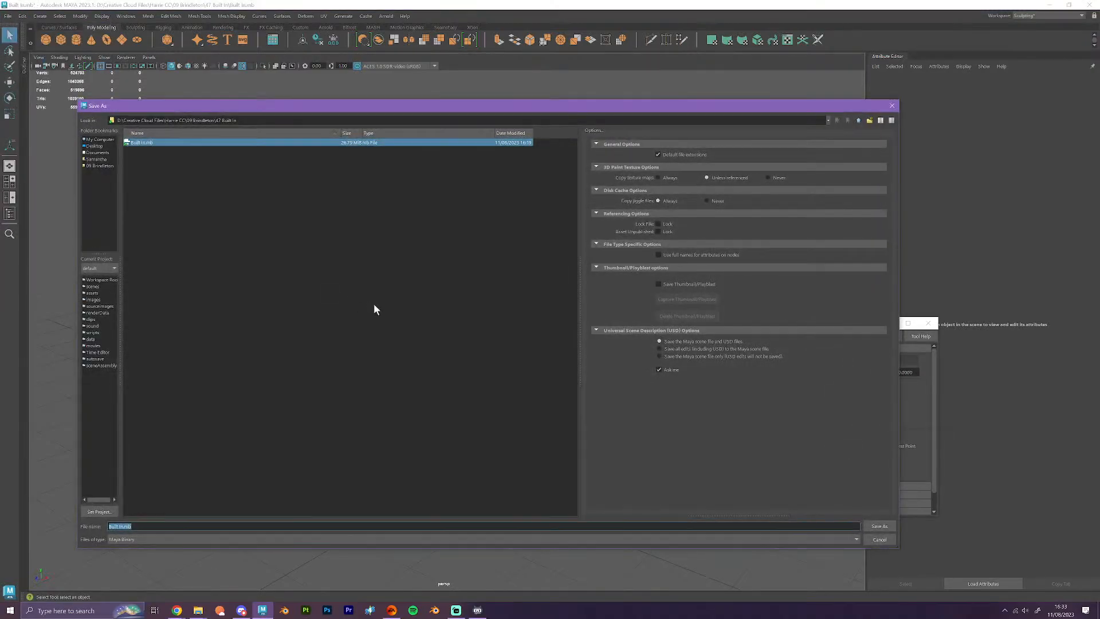
left_click(870, 524)
left_click_drag(560, 410, 585, 437, "alt")
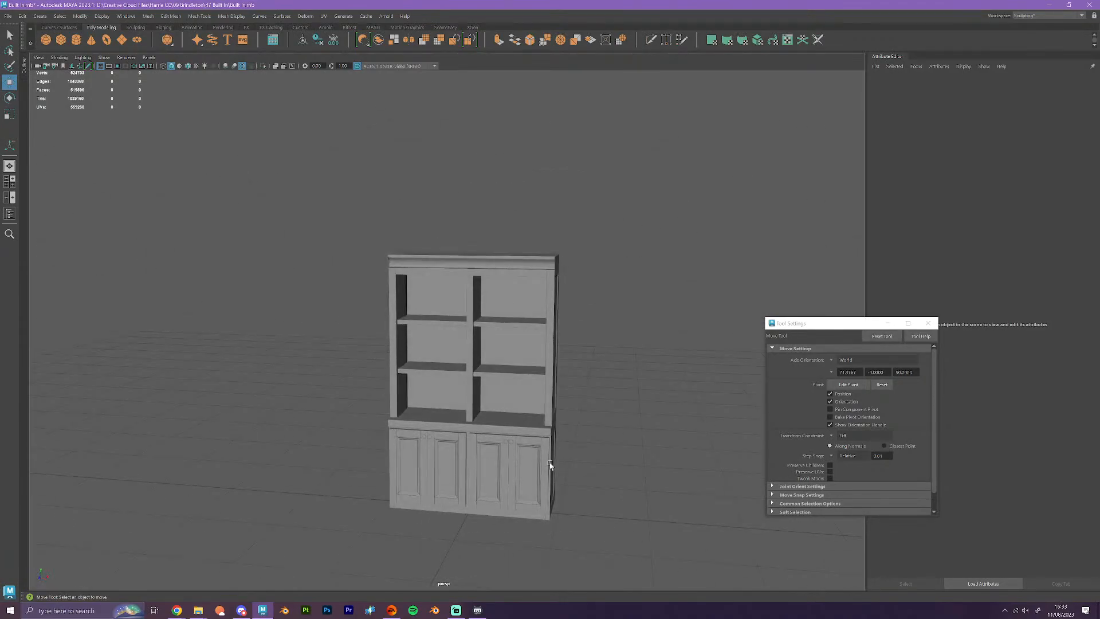
- Minimise Maya to get to the EA app and launch The Sims 4
left_click(1050, 5)
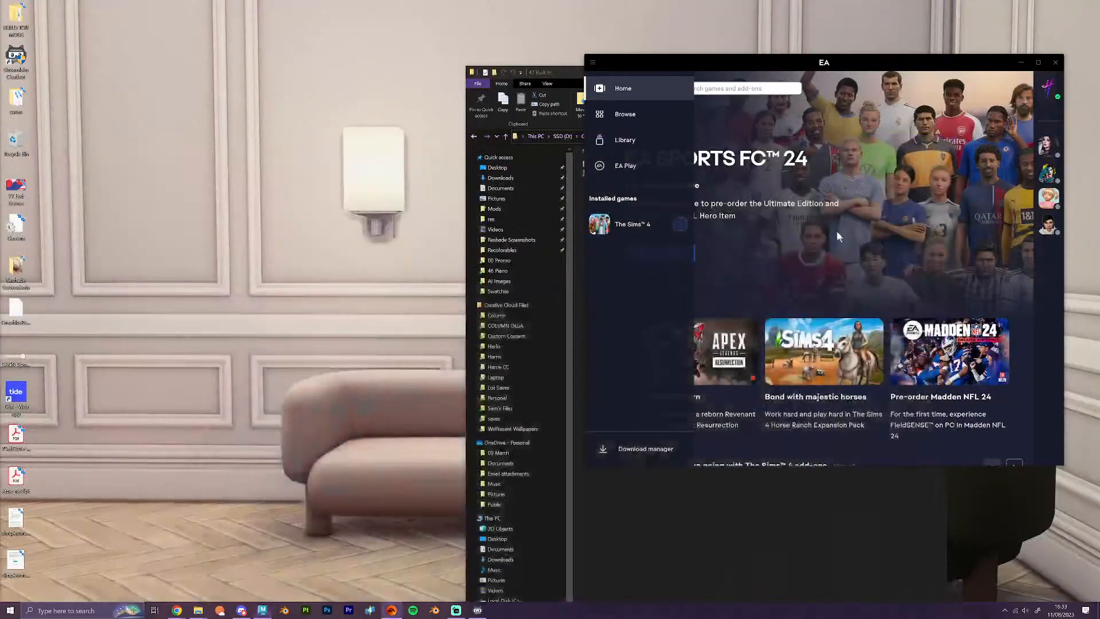
left_click(680, 224)
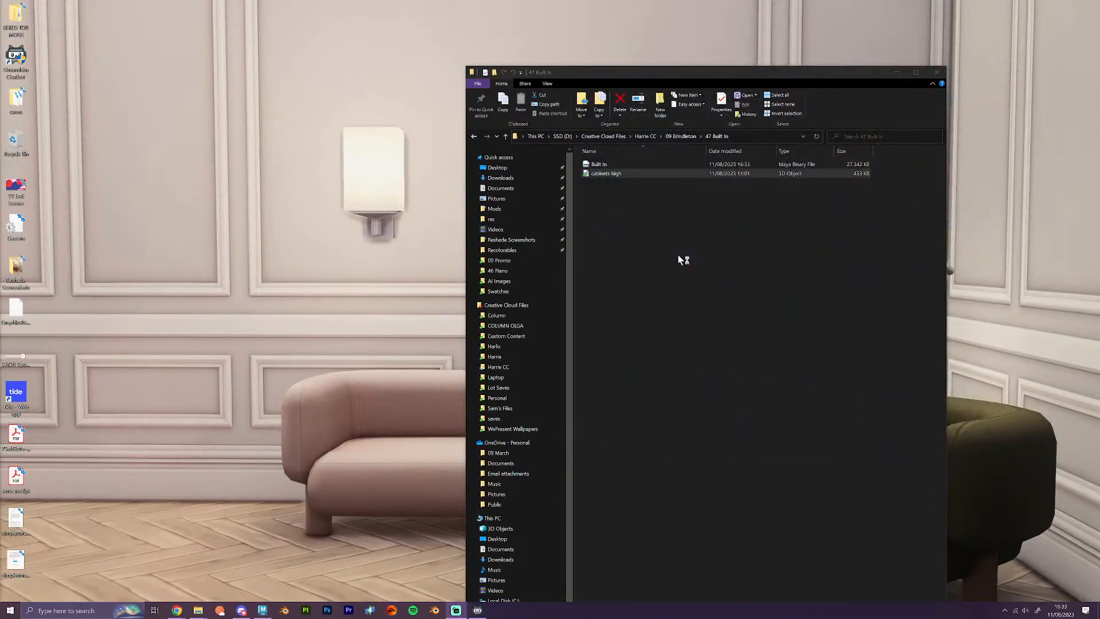
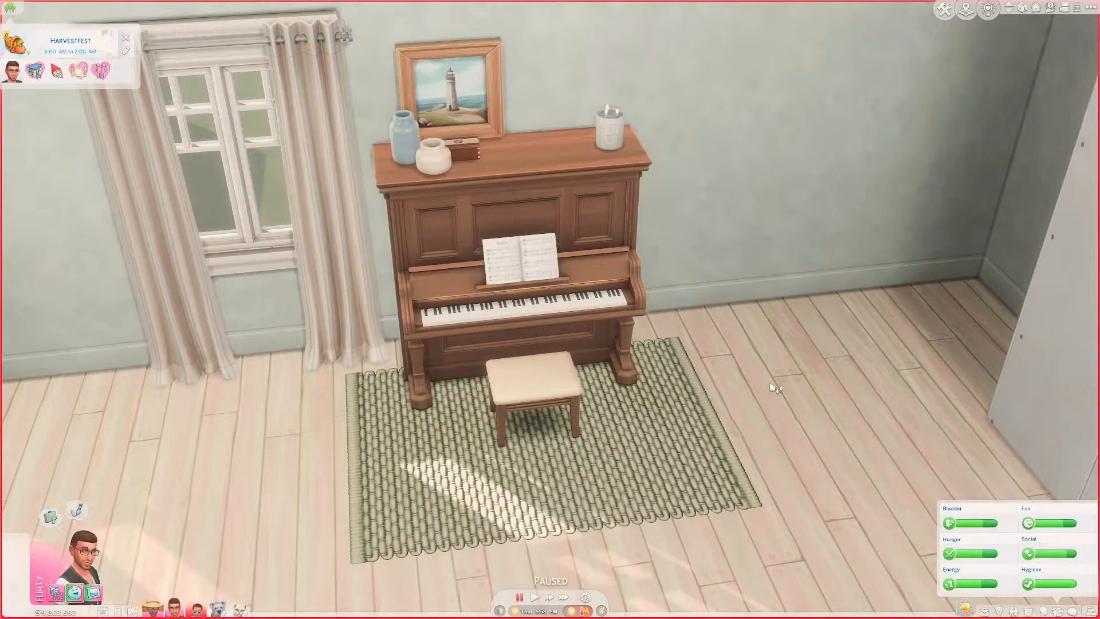
- Enter Build mode, hide the floor grid and recolour the upright piano in the light orange wood swatch using the Design tool
scroll(744, 375, "up", 4)
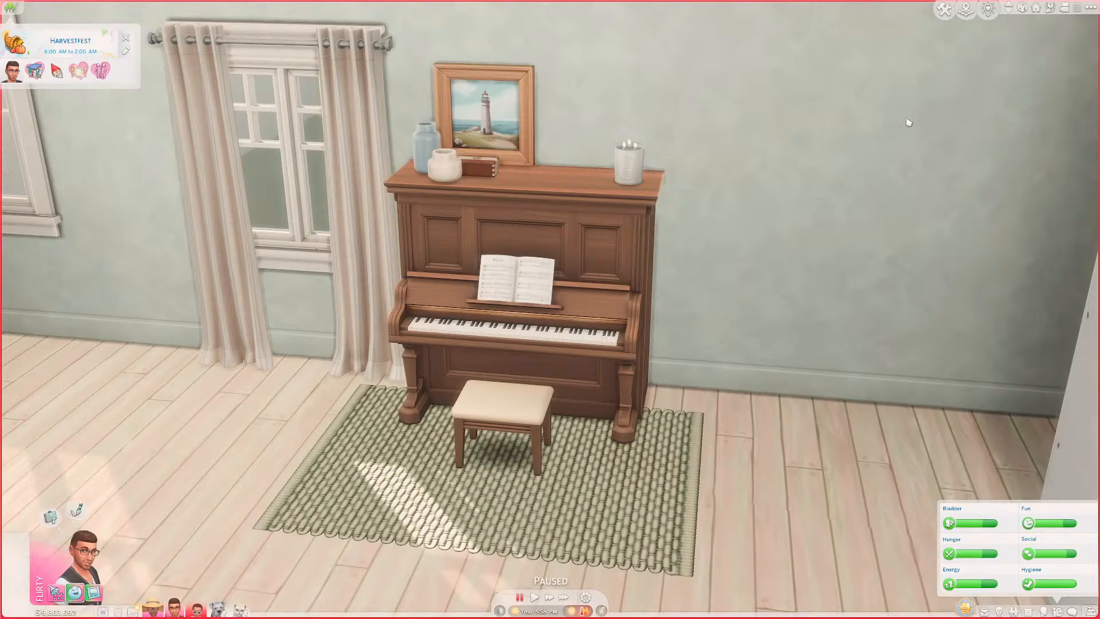
left_click(945, 10)
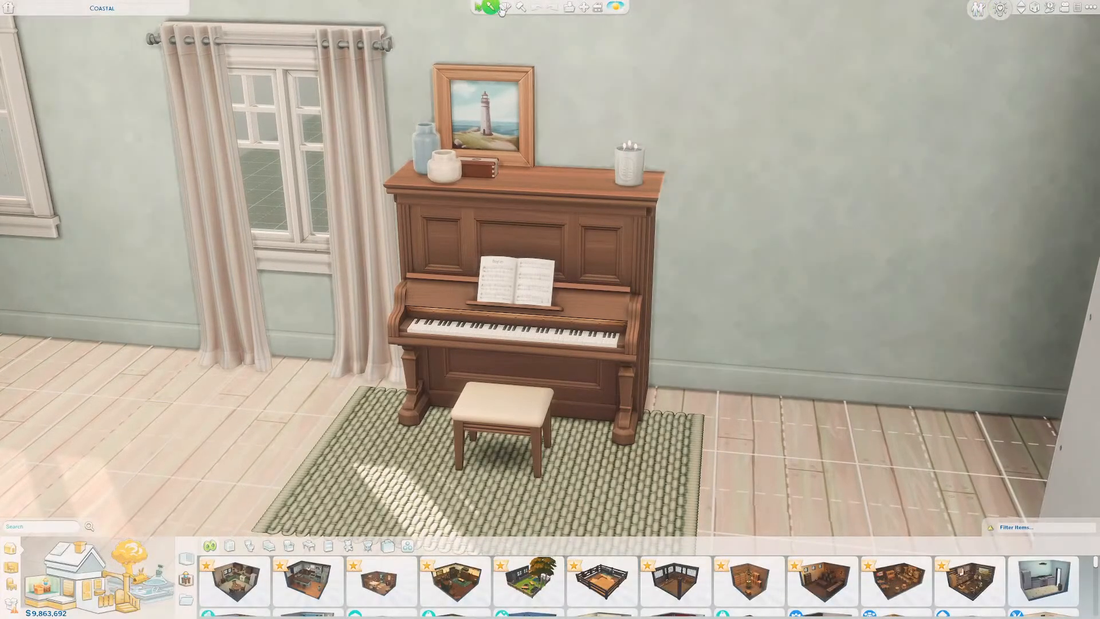
left_click(504, 8)
scroll(781, 396, "down", 1)
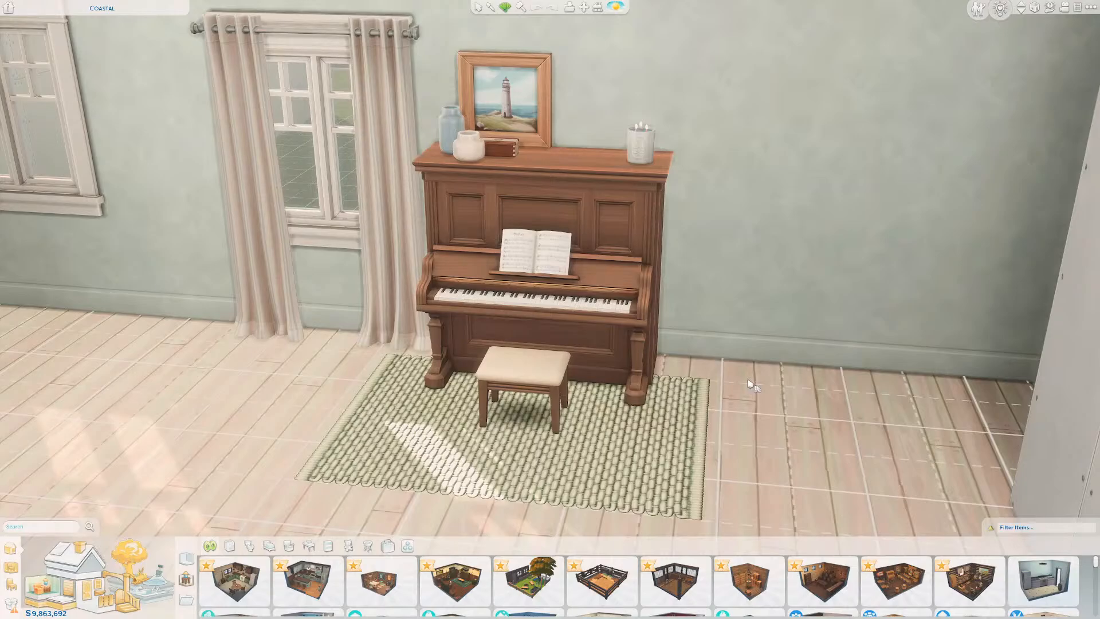
scroll(682, 332, "up", 1)
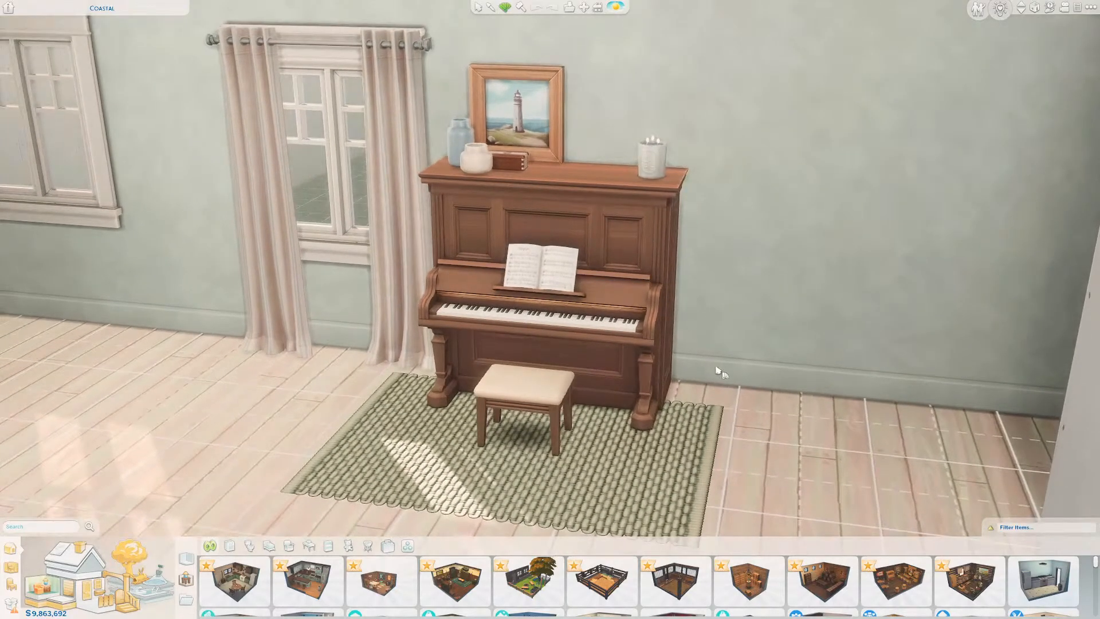
key("g")
left_click(606, 228)
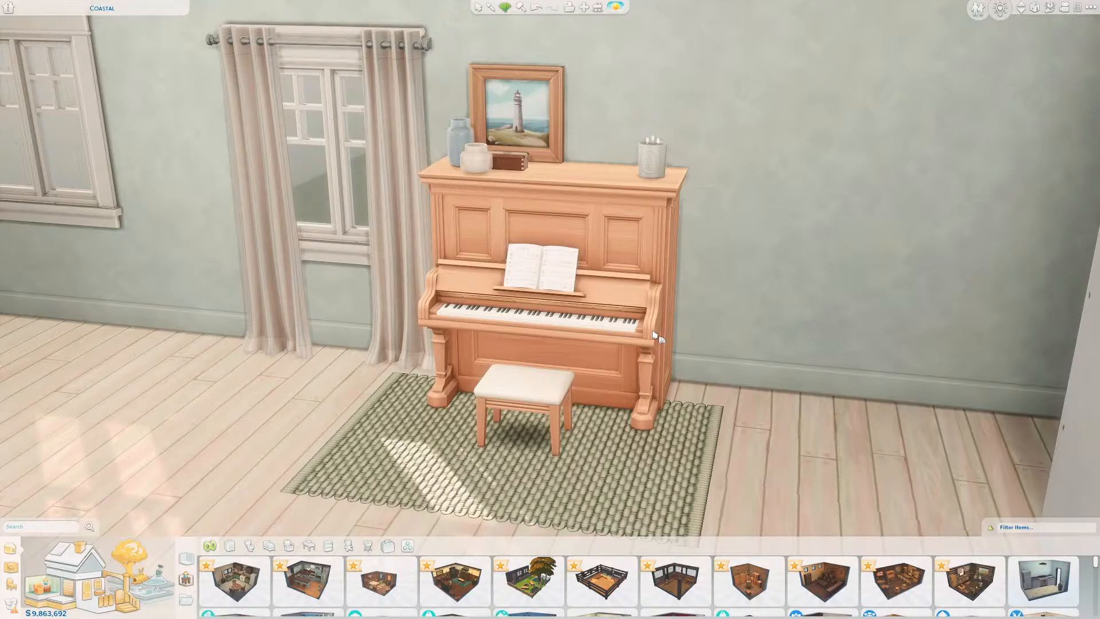
- Examine the light wood piano's panels, keyboard, legs and stool up close and from slightly different angles
scroll(654, 336, "down", 2)
scroll(687, 399, "up", 2)
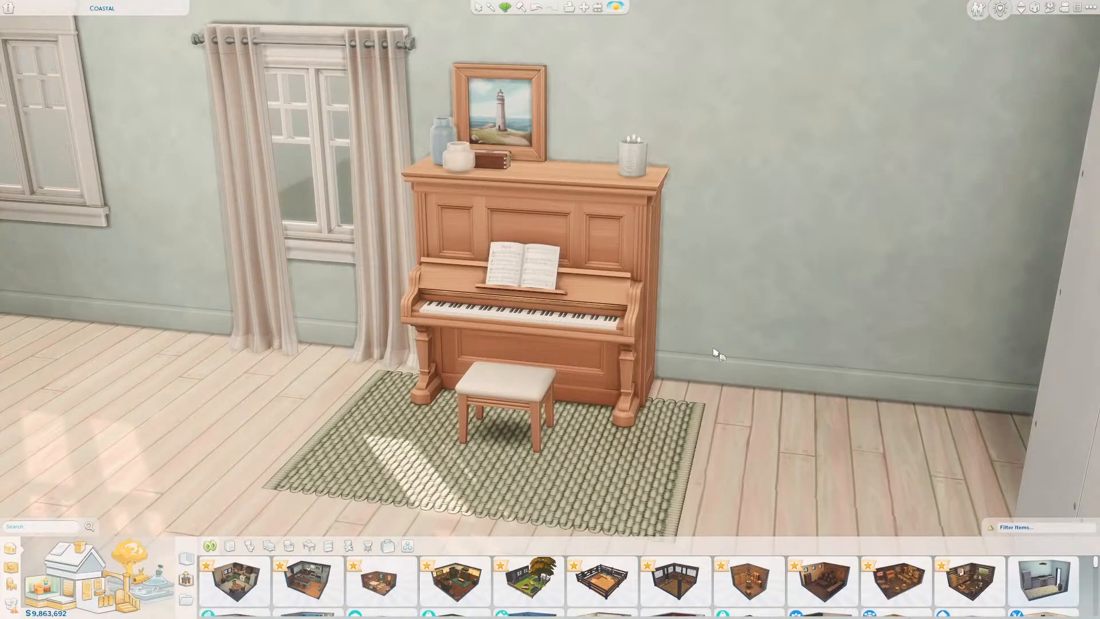
scroll(756, 361, "up", 2)
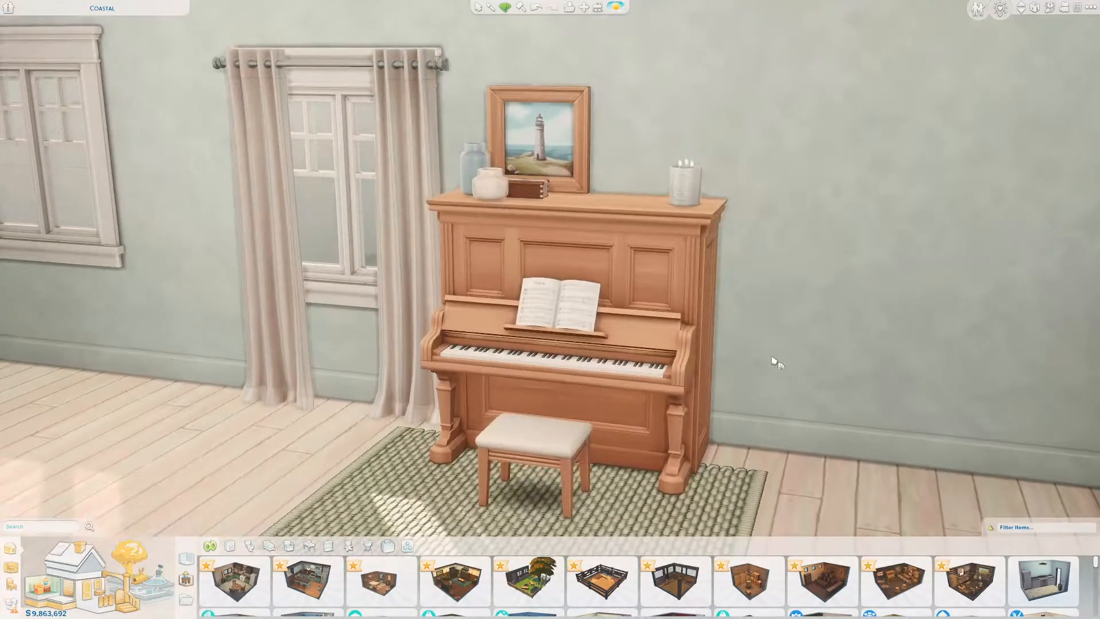
scroll(774, 361, "down", 1)
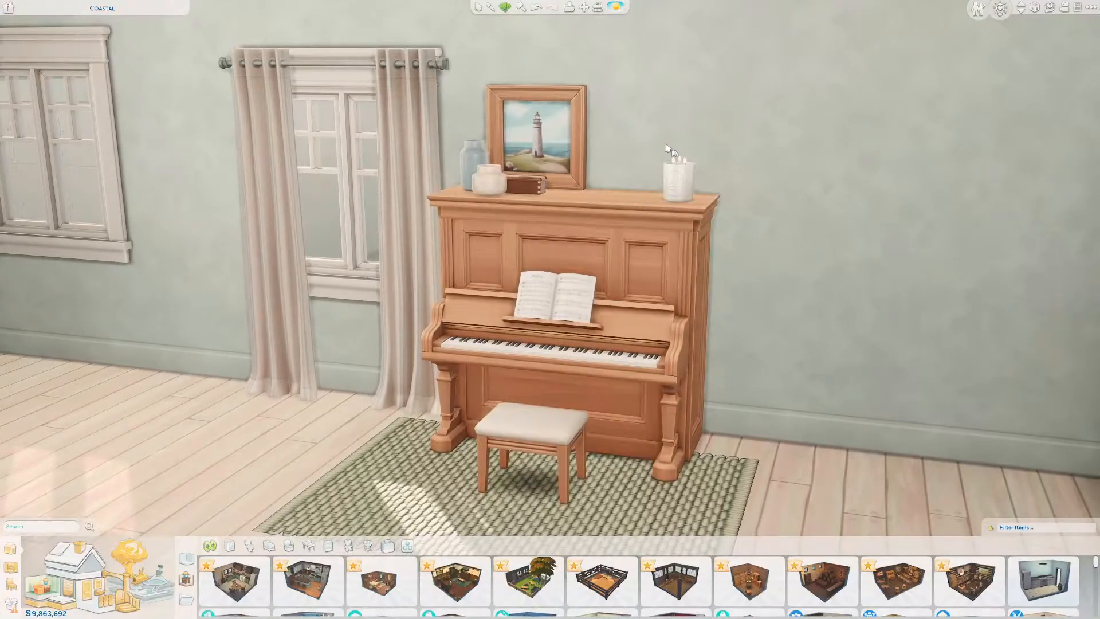
mouse_move(837, 366)
middle_mouse_down()
mouse_move(885, 381)
mouse_move(841, 379)
middle_mouse_up()
scroll(840, 379, "up", 2)
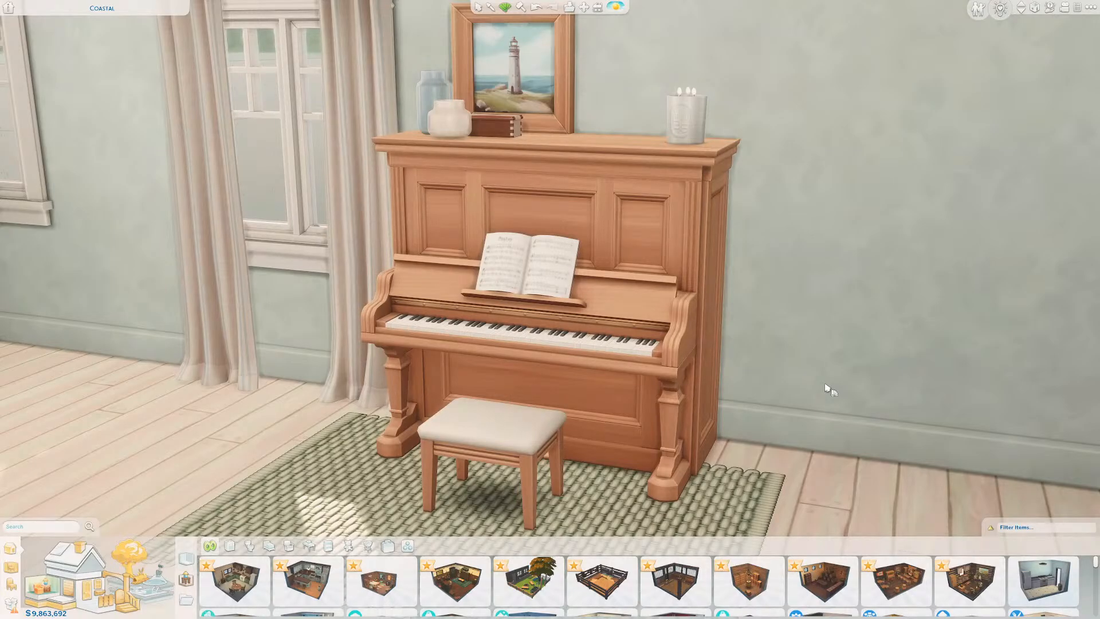
scroll(819, 392, "down", 2)
mouse_move(810, 398)
right_mouse_down()
mouse_move(791, 409)
mouse_move(793, 399)
right_mouse_up()
scroll(811, 445, "down", 1)
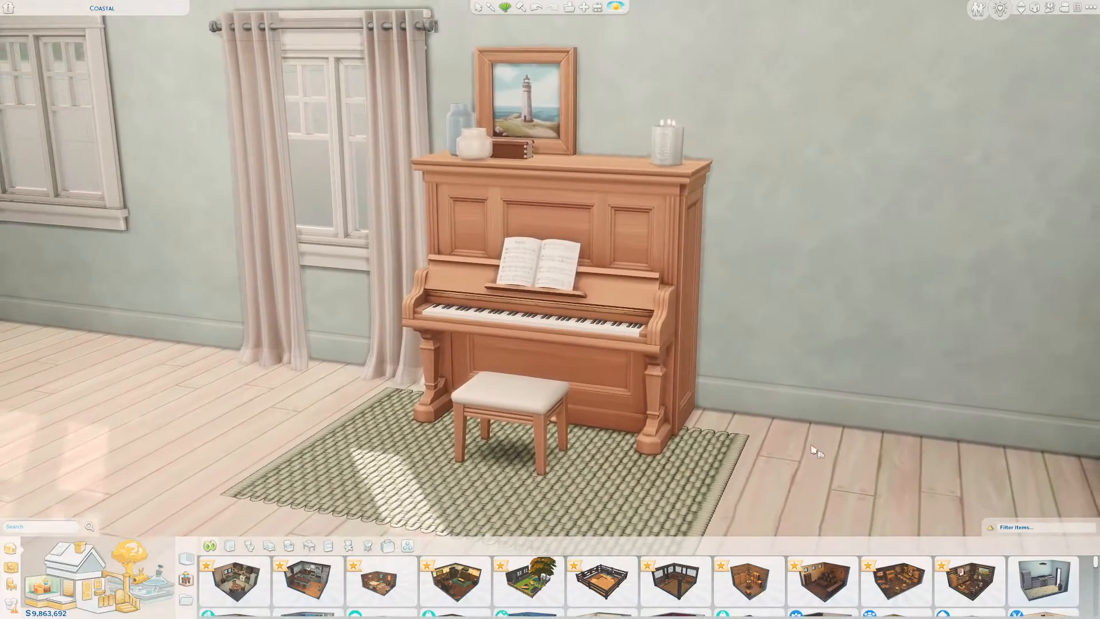
scroll(816, 444, "up", 1)
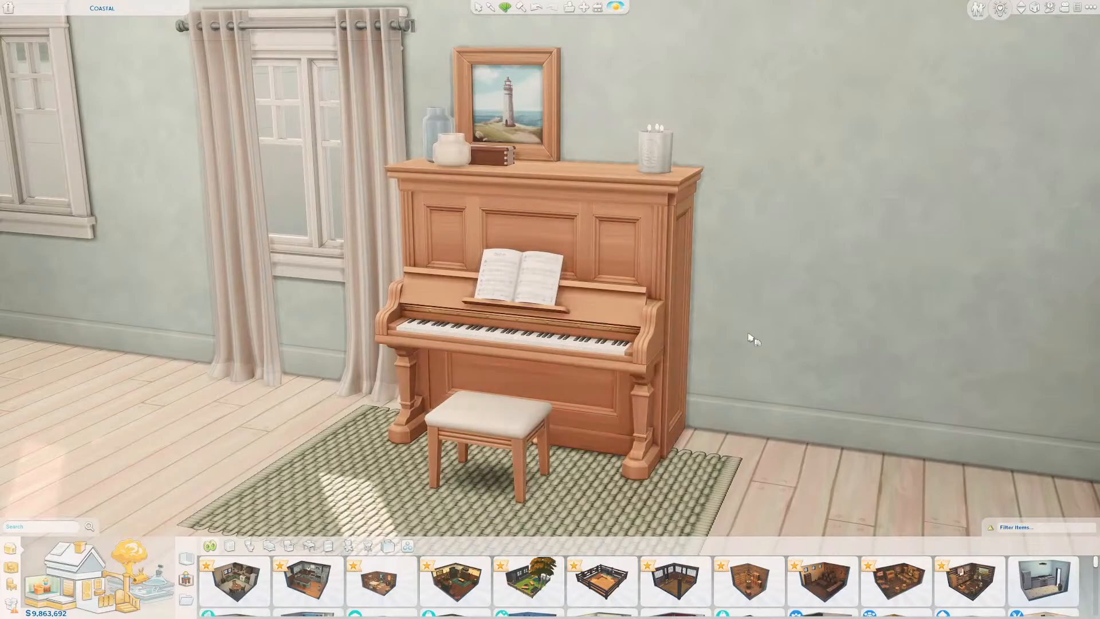
right_click_drag(747, 347, 738, 363)
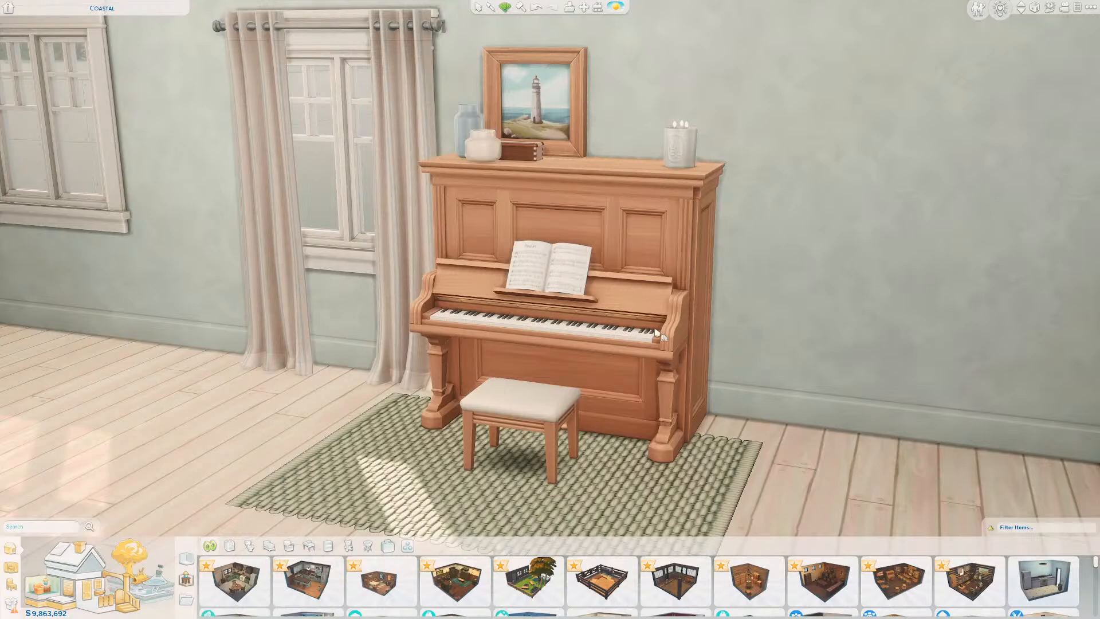
- Recolour the piano in the cream swatch with painted landscape panels
left_click(592, 334)
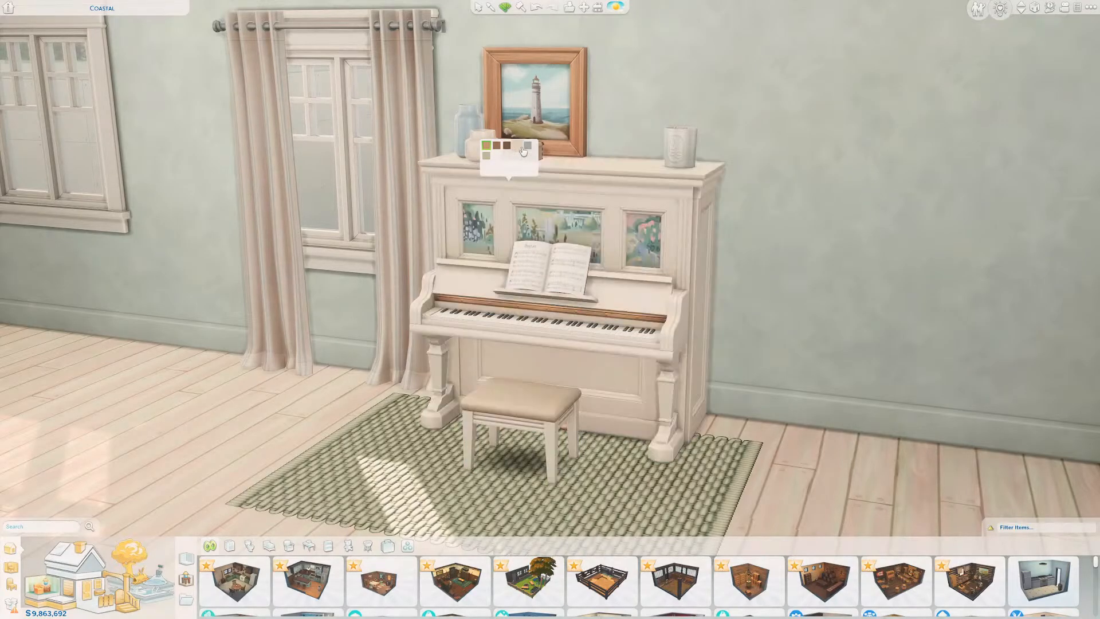
left_click(521, 149)
right_click_drag(756, 285, 575, 328)
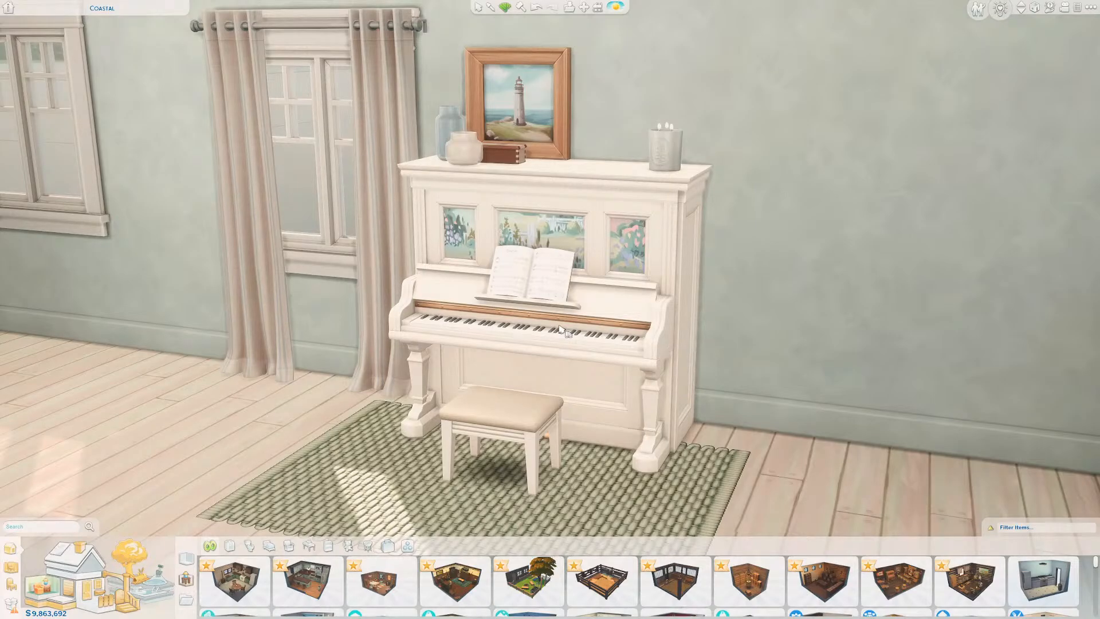
- Recolour the piano in the blue swatch with the seaside painting on its centre panel and inspect it up close
left_click(626, 342)
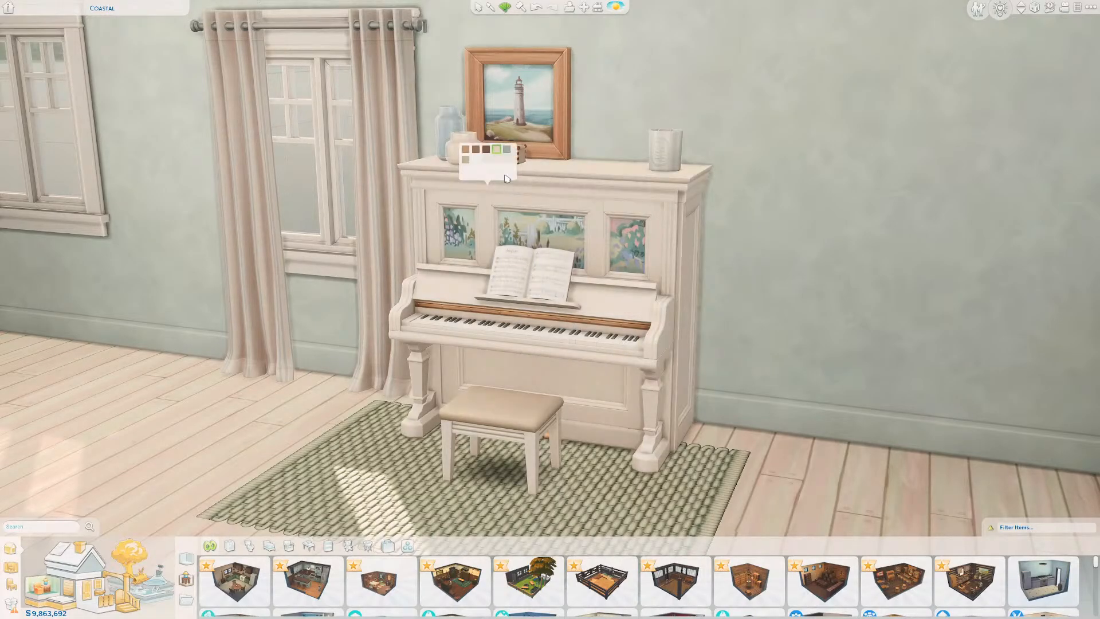
left_click(507, 151)
left_click(507, 154)
scroll(769, 263, "down", 2)
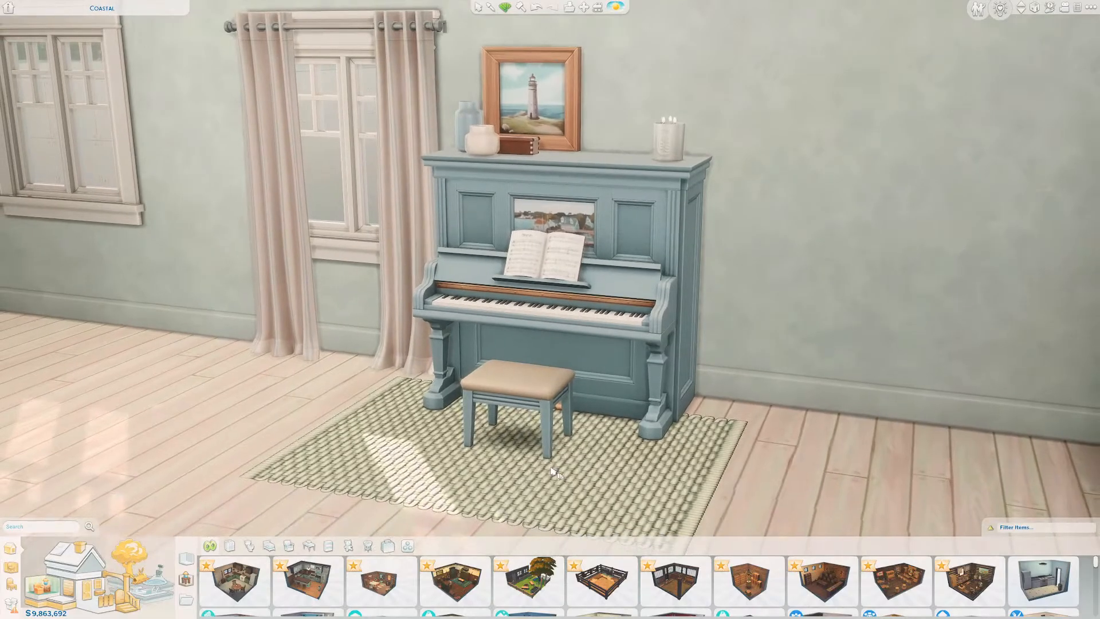
scroll(790, 418, "up", 2)
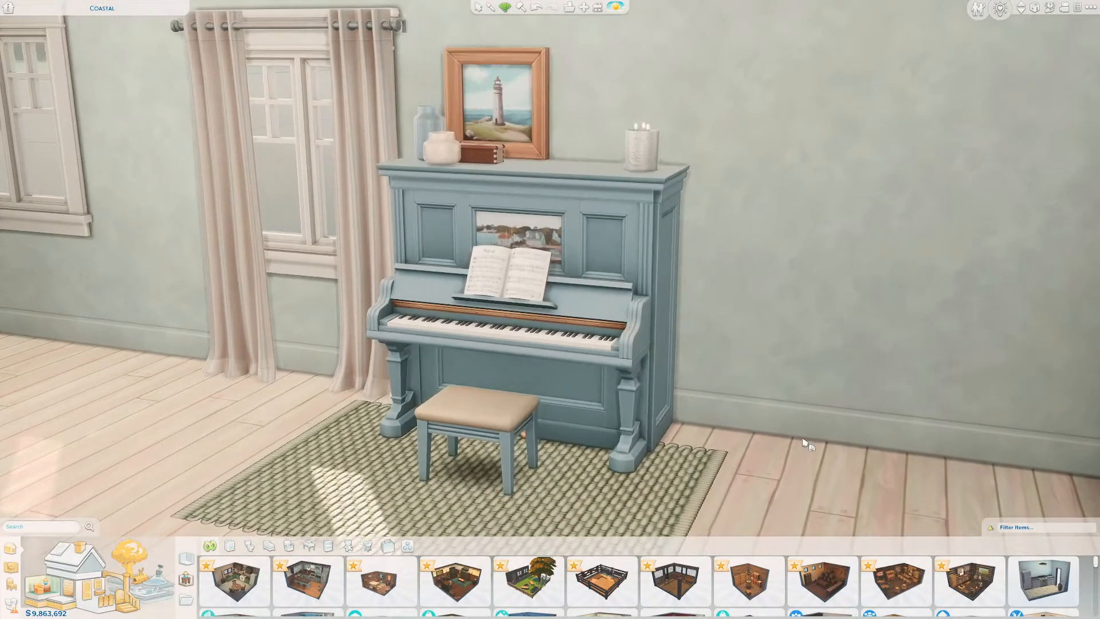
middle_click_drag(794, 378, 793, 379)
scroll(769, 340, "up", 2)
- Recolour the piano by the window in the sage green swatch
mouse_move(539, 267)
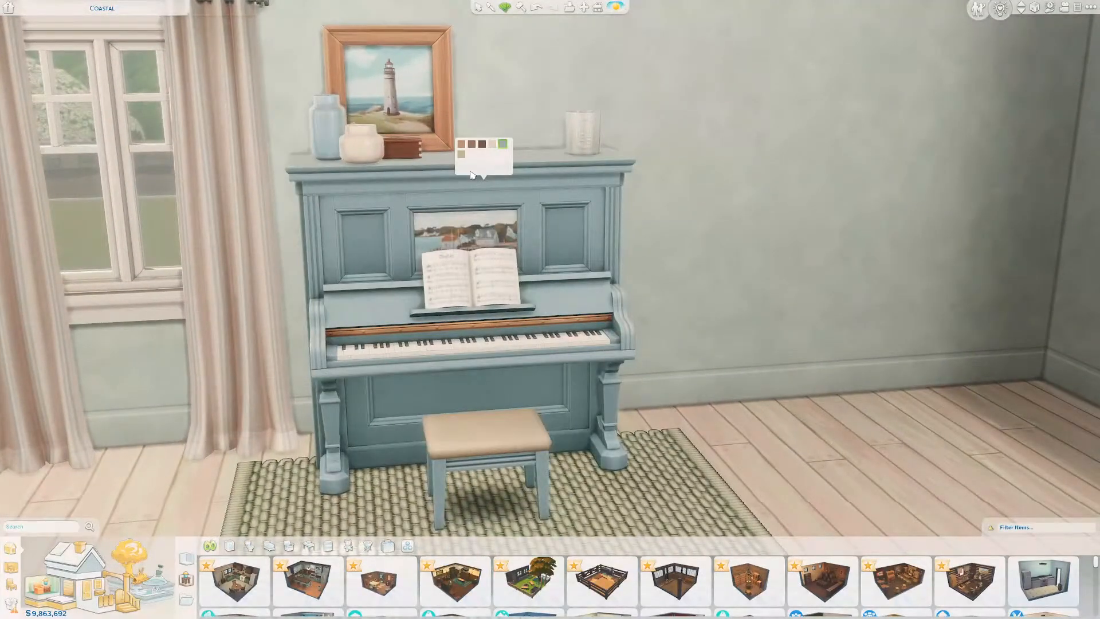
left_click(502, 143)
scroll(677, 243, "down", 2)
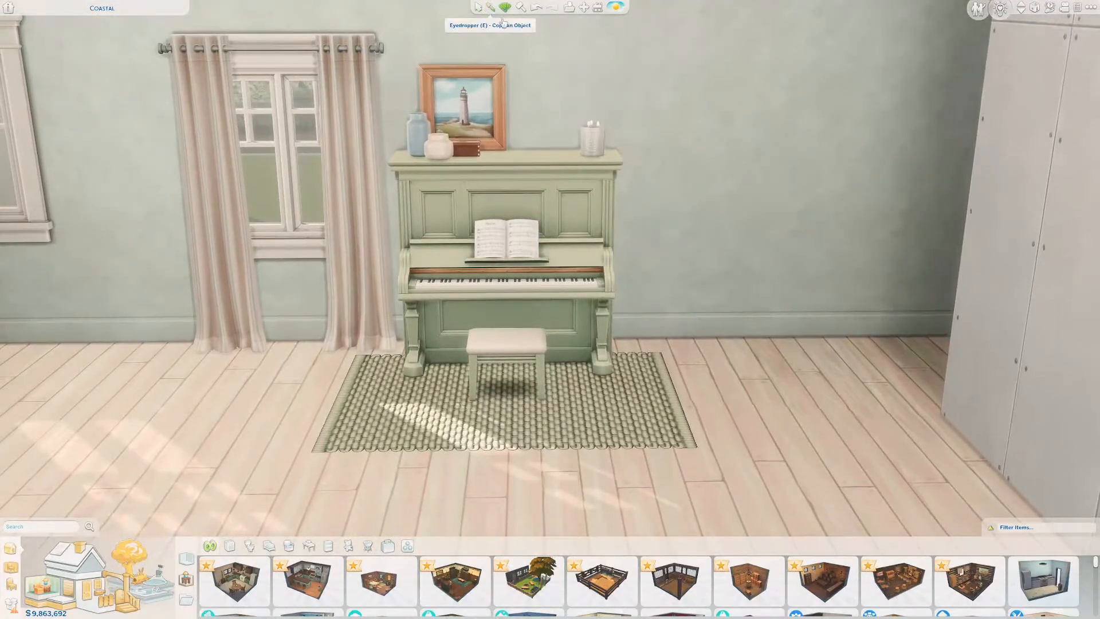
- Copy the green upright piano with the Eyedropper and place the duplicate in the open floor area of the room
left_click(490, 8)
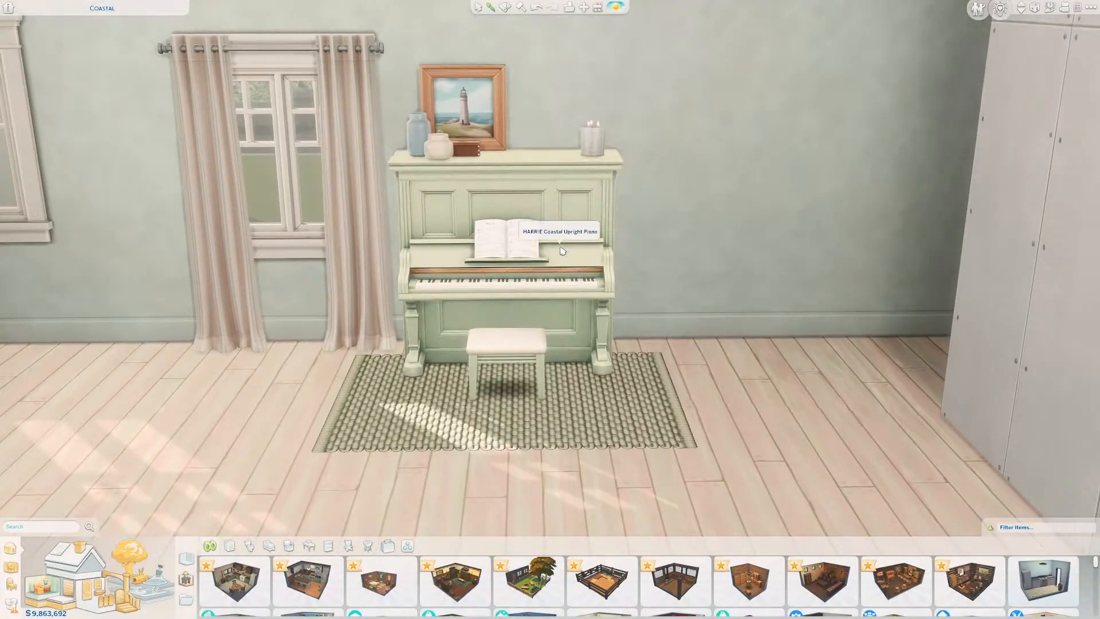
left_click(561, 250)
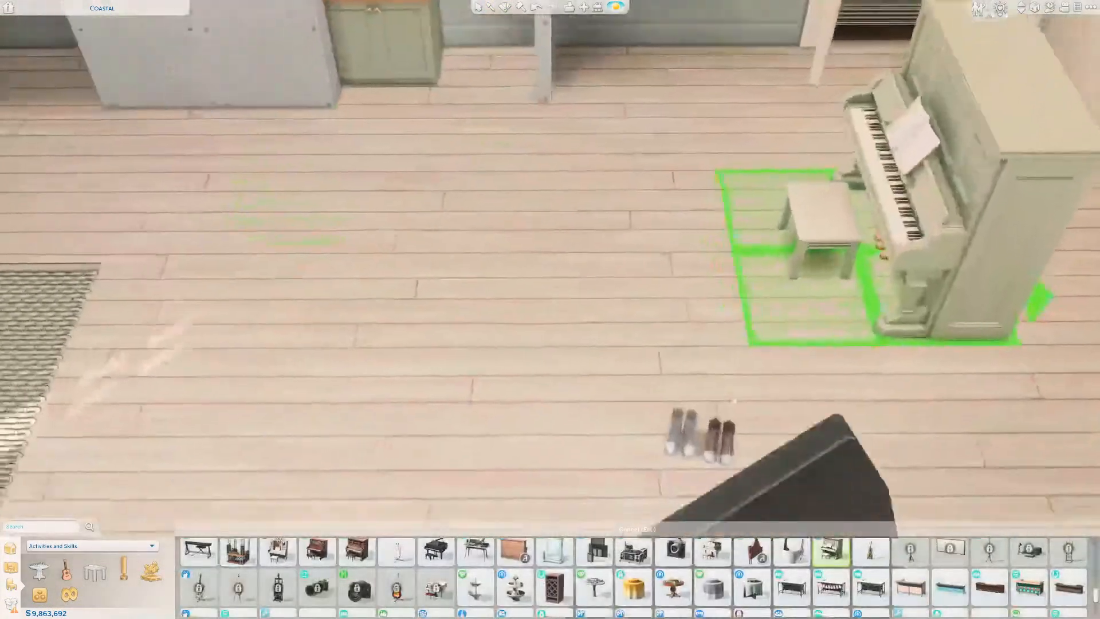
left_click(455, 246)
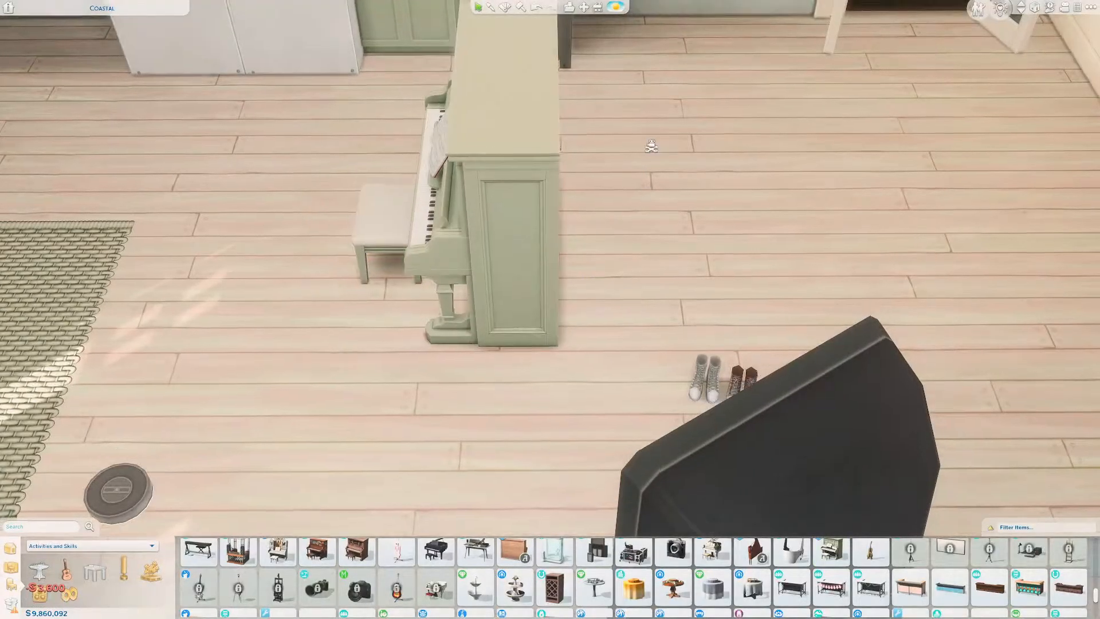
- Examine the duplicated piano from behind and from the front, including its wooden back panel with diagonal slats
middle_click_drag(652, 146, 688, 163)
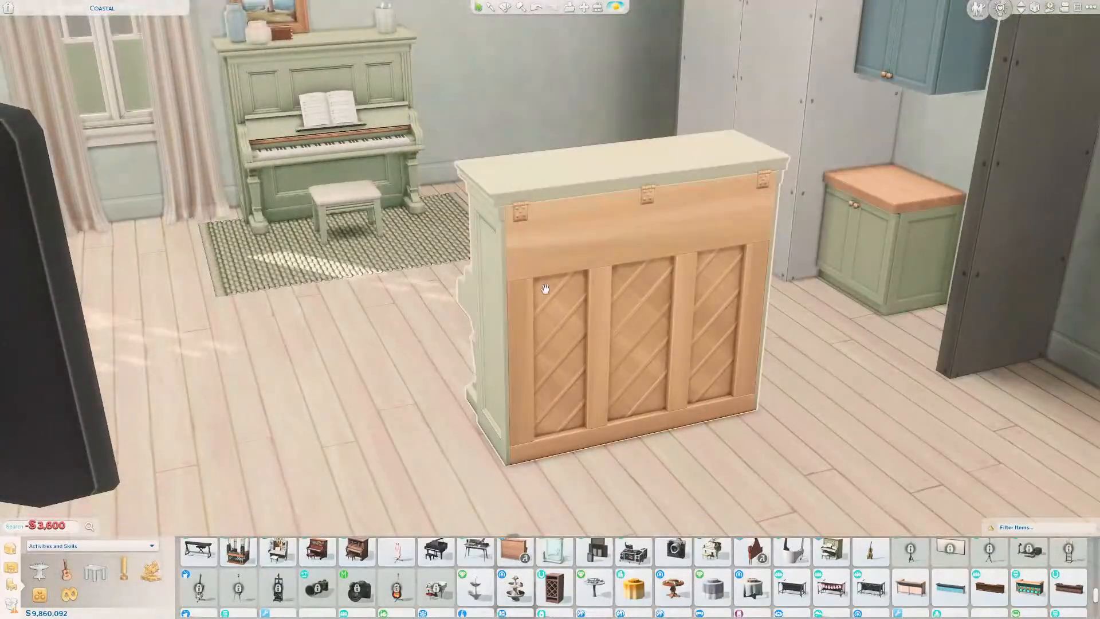
scroll(553, 307, "down", 2)
scroll(612, 235, "up", 8)
scroll(611, 235, "down", 7)
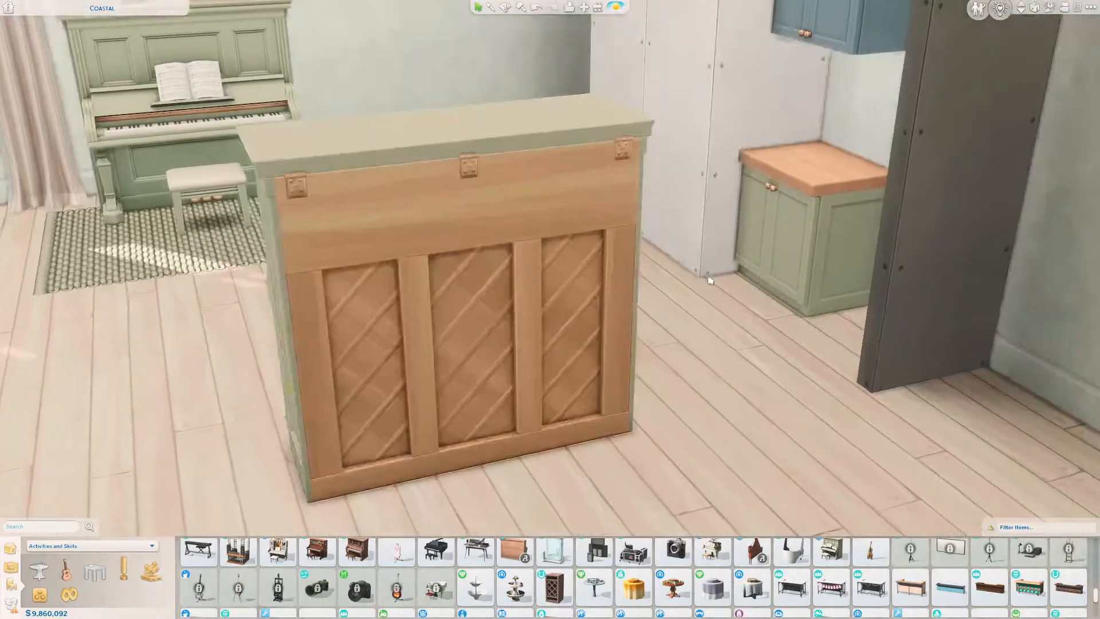
scroll(406, 226, "up", 2)
middle_click_drag(821, 251, 871, 251)
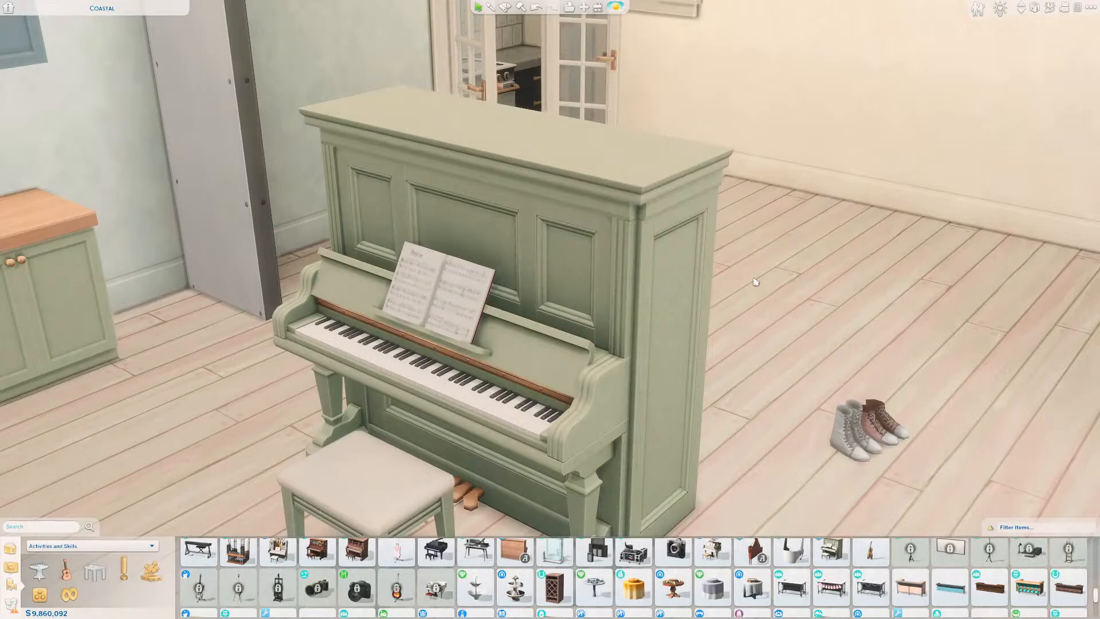
scroll(756, 282, "down", 2)
scroll(756, 281, "down", 3)
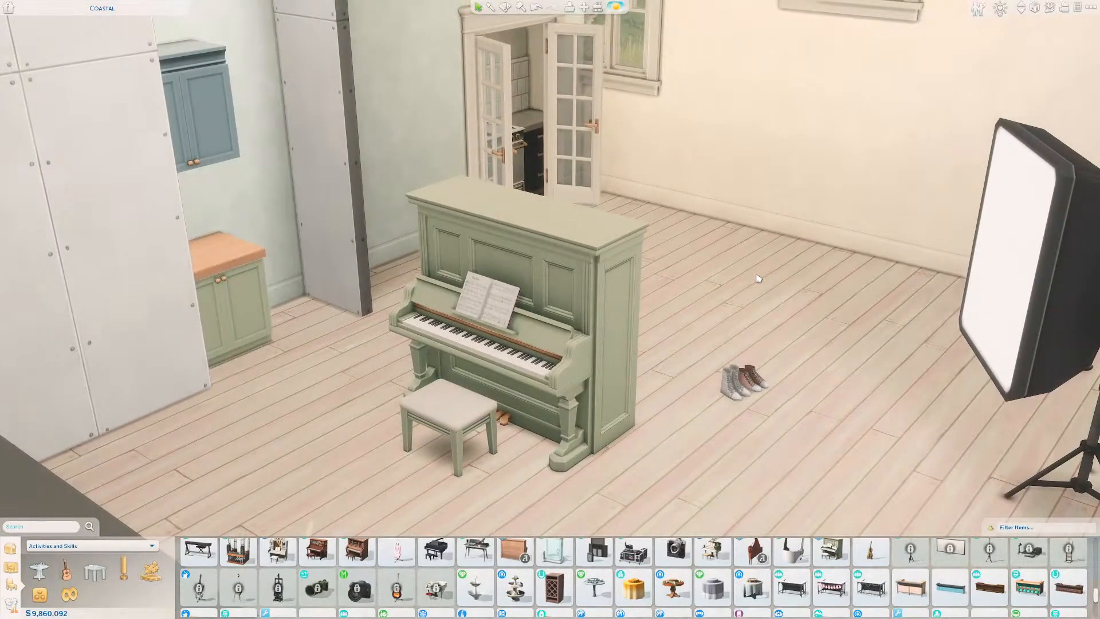
- Recolour the duplicated piano in the cream swatch with painted landscape panels using the Design tool
scroll(757, 278, "up", 3)
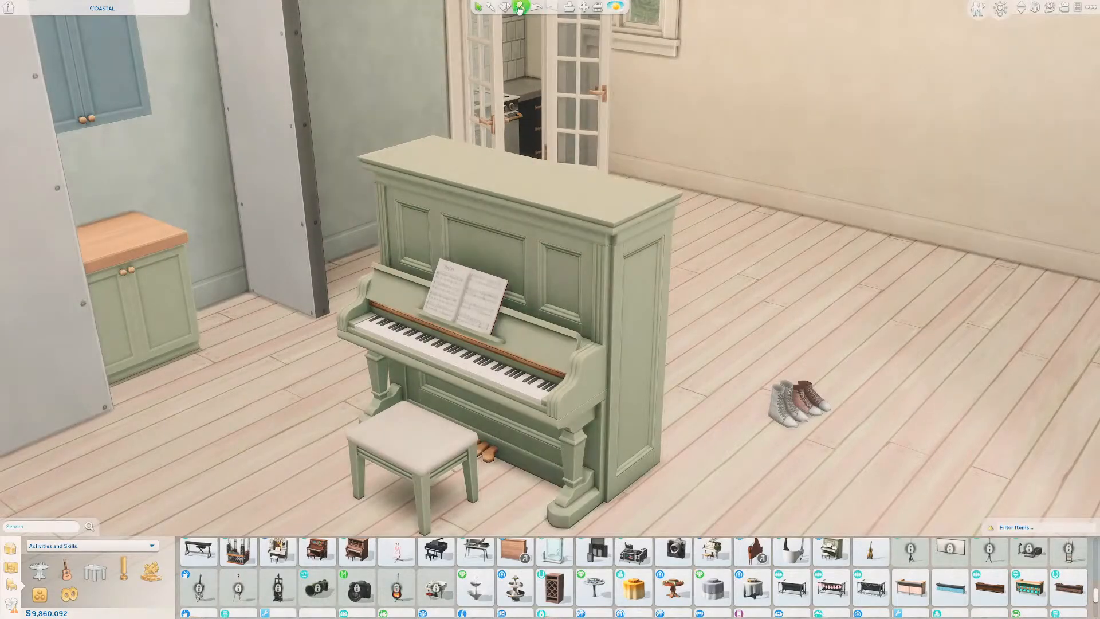
left_click(504, 7)
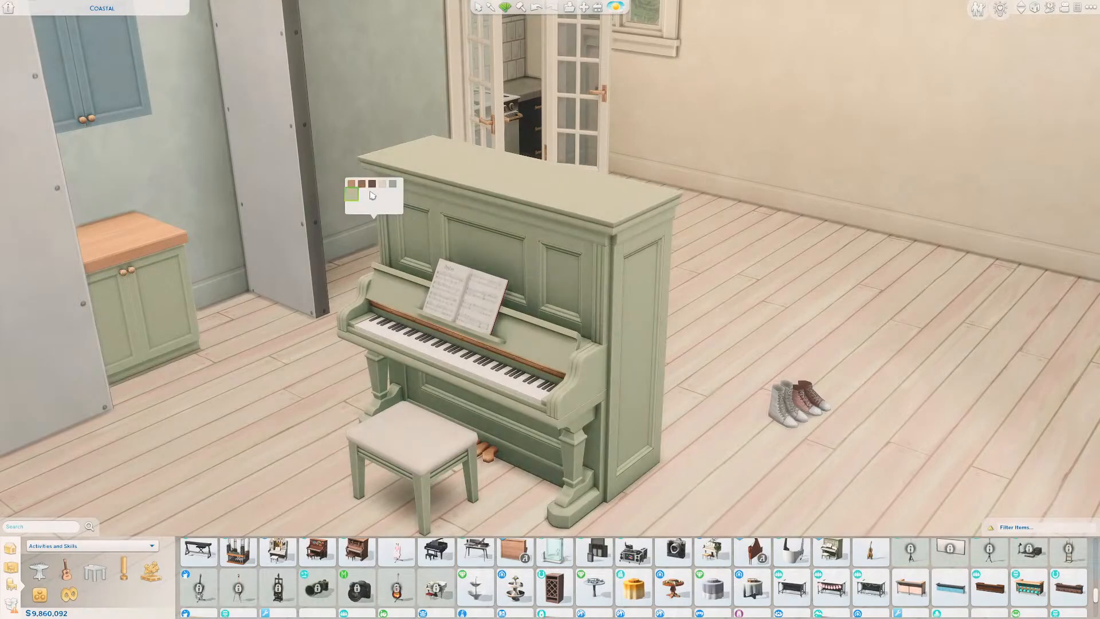
left_click(382, 184)
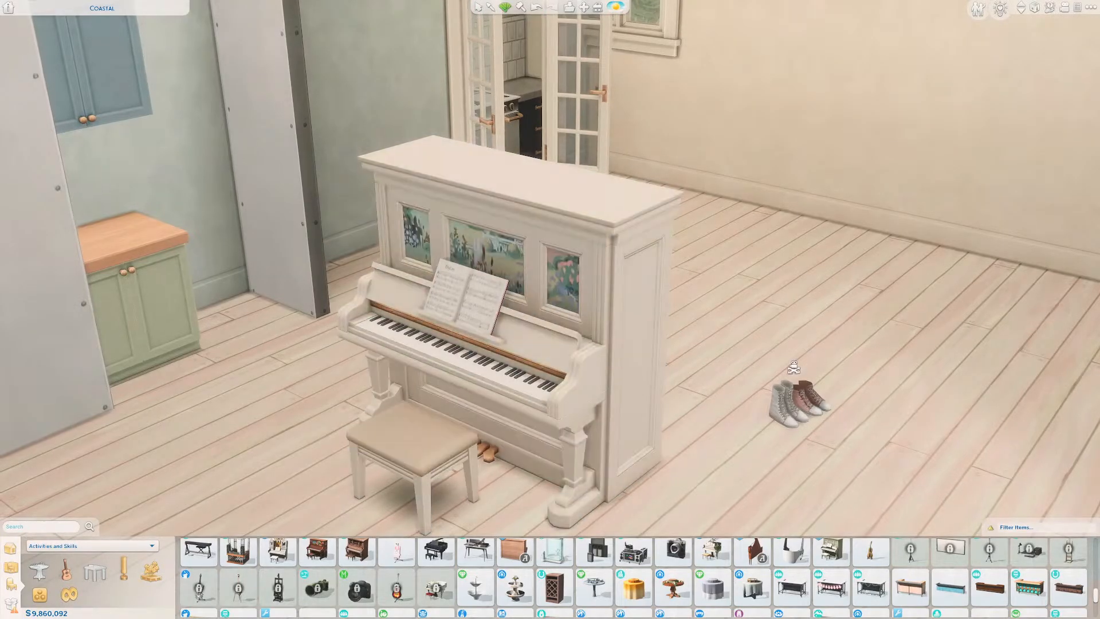
- Examine the cream piano's painted panels and keyboard up close, and its side and back
scroll(586, 284, "up", 5)
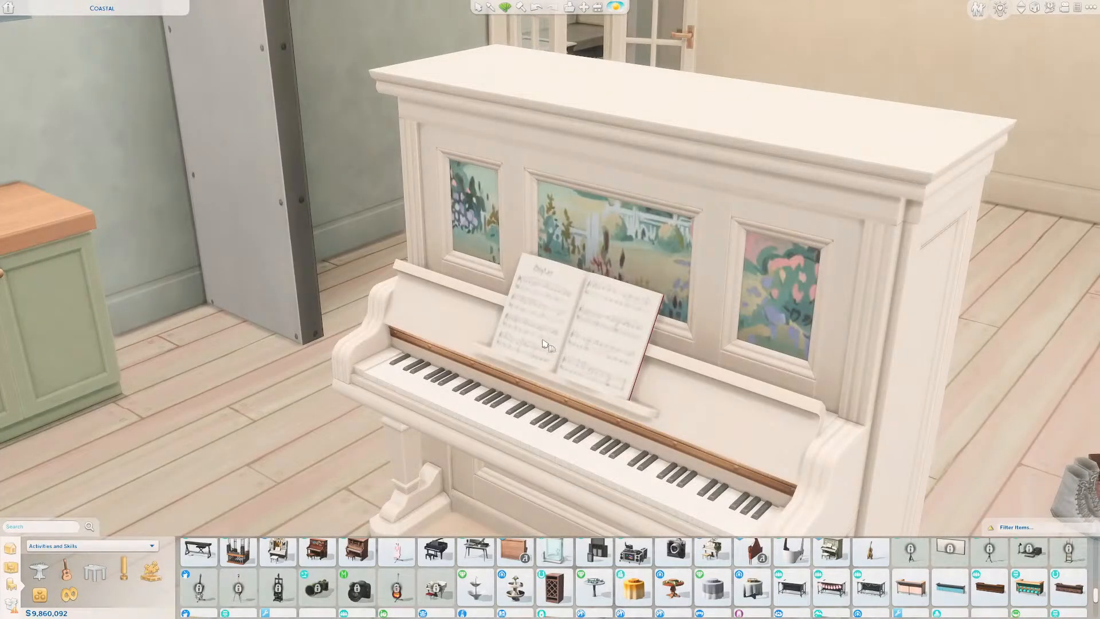
scroll(624, 327, "down", 5)
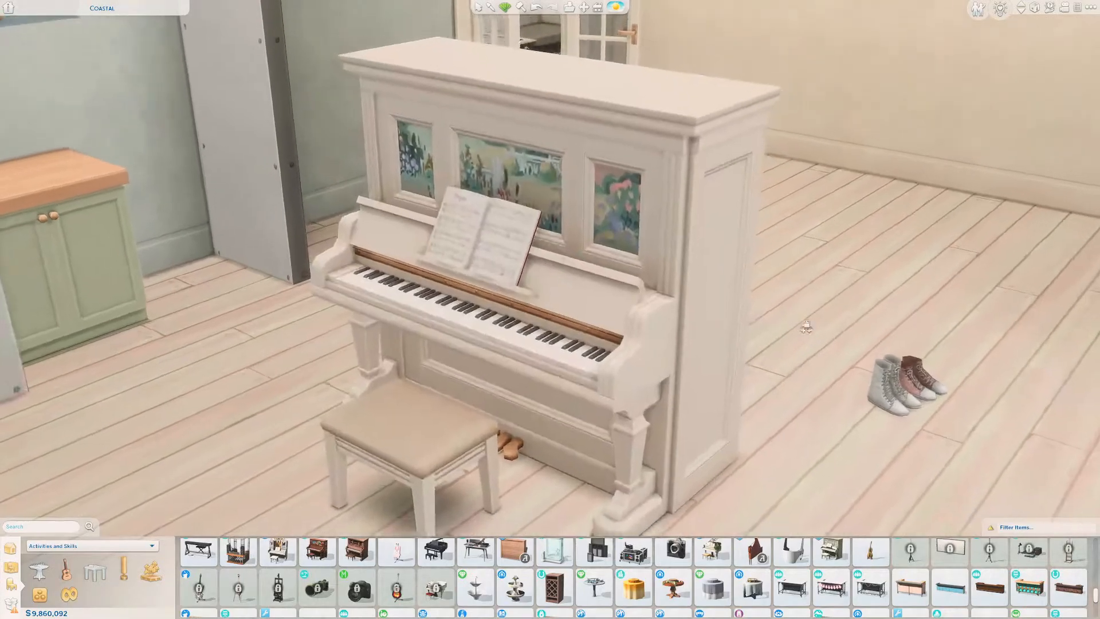
middle_click_drag(808, 325, 738, 399)
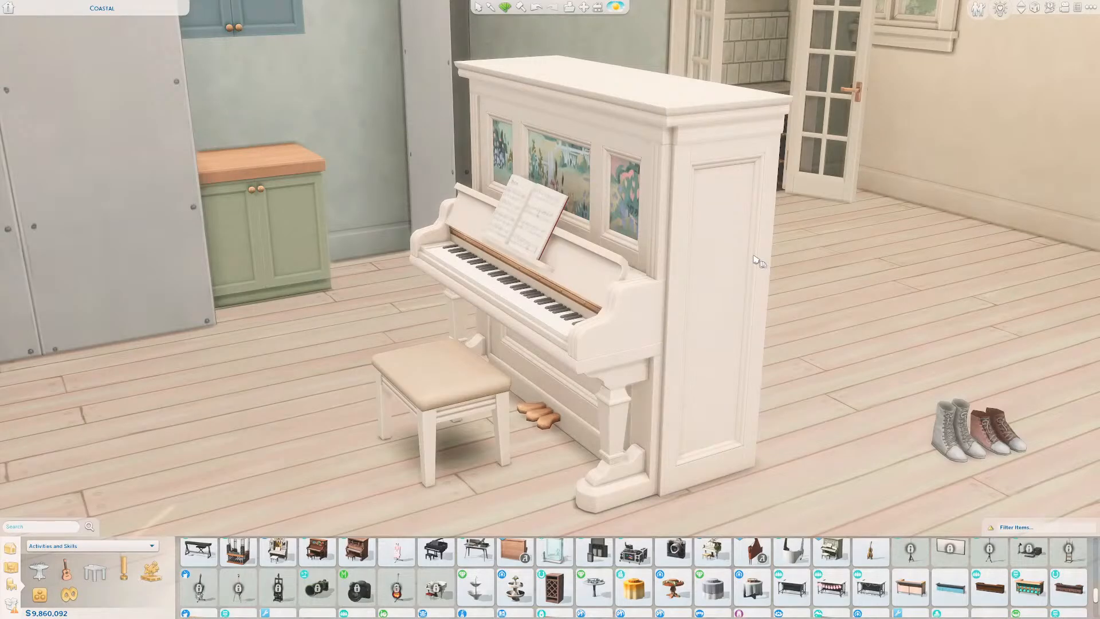
scroll(755, 260, "down", 5)
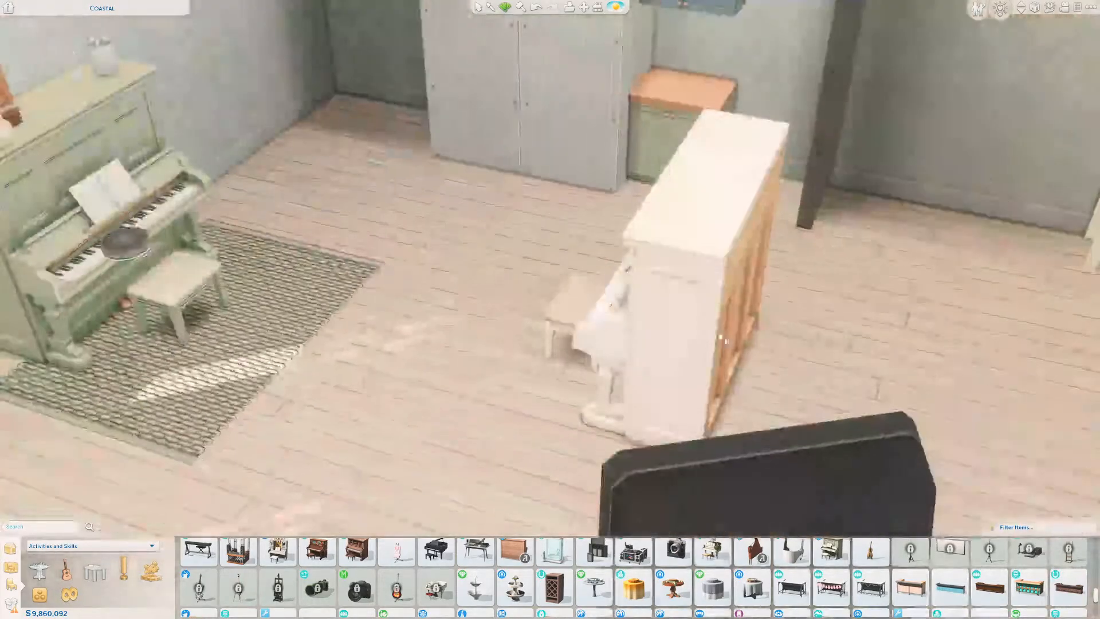
scroll(825, 339, "up", 3)
scroll(825, 340, "down", 6)
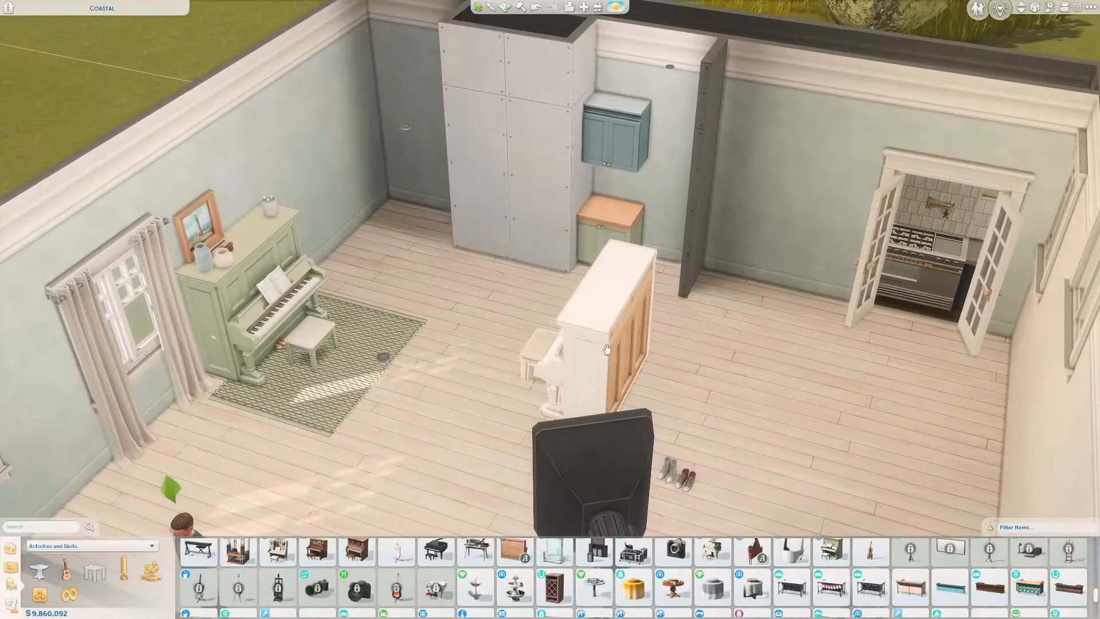
- Move the cream piano from the open floor to the wall directly beside the green piano, facing the room
left_click(606, 349)
left_click_drag(566, 338, 567, 384)
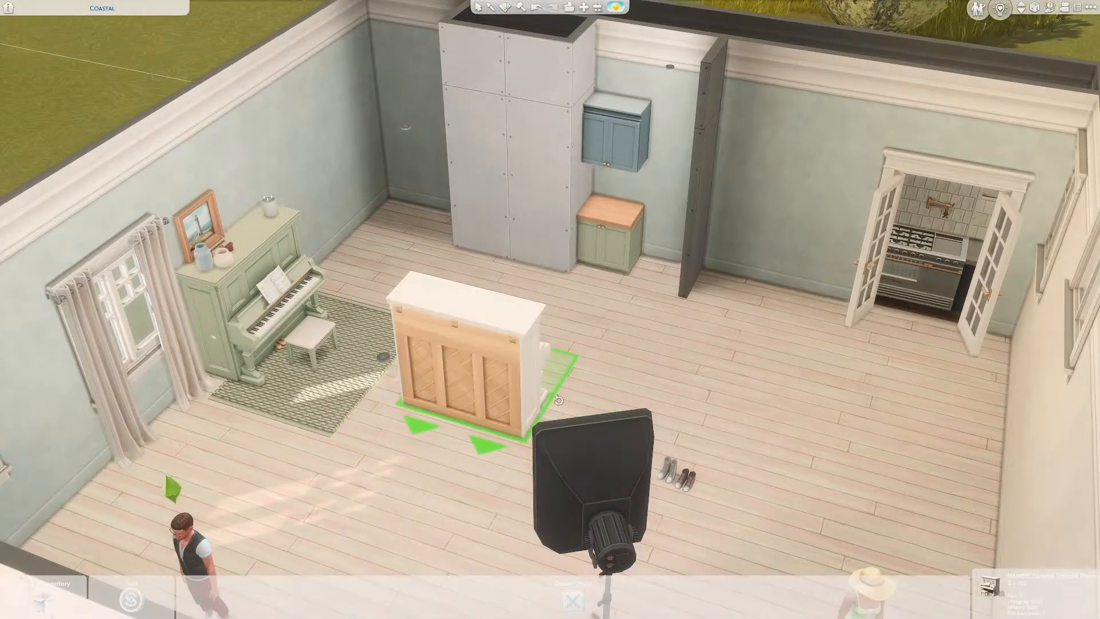
left_click_drag(472, 419, 356, 310)
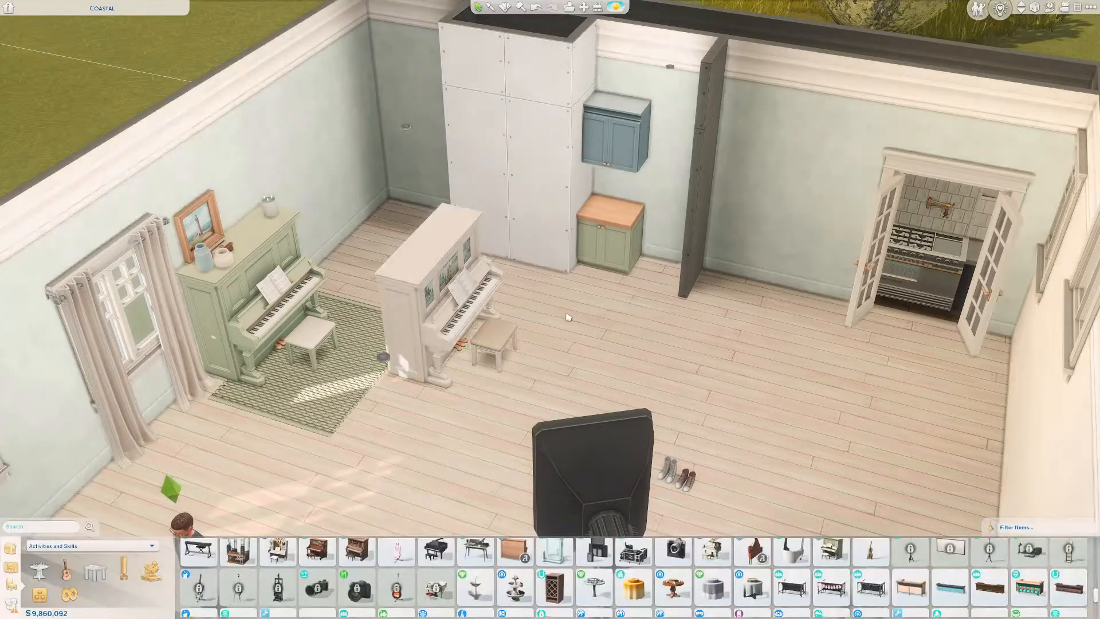
middle_click_drag(567, 315, 578, 317)
scroll(578, 317, "down", 2)
left_click(544, 276)
key("w")
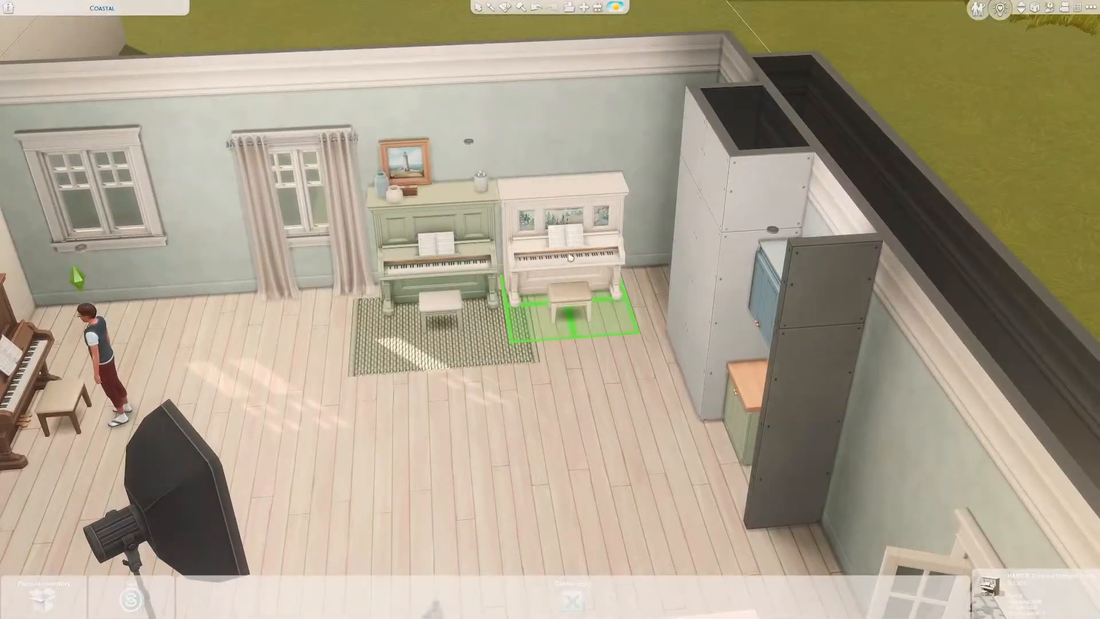
left_click(570, 257)
- Recolour the green piano by the window in the cream swatch with painted landscape panels using the Design tool
scroll(572, 263, "up", 5)
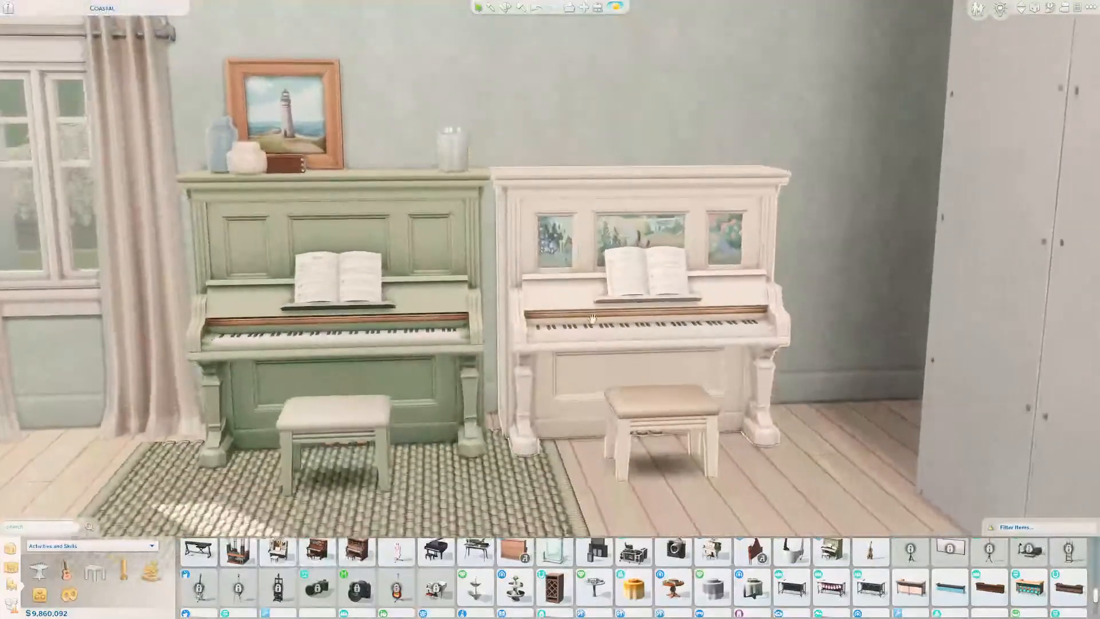
scroll(592, 319, "down", 2)
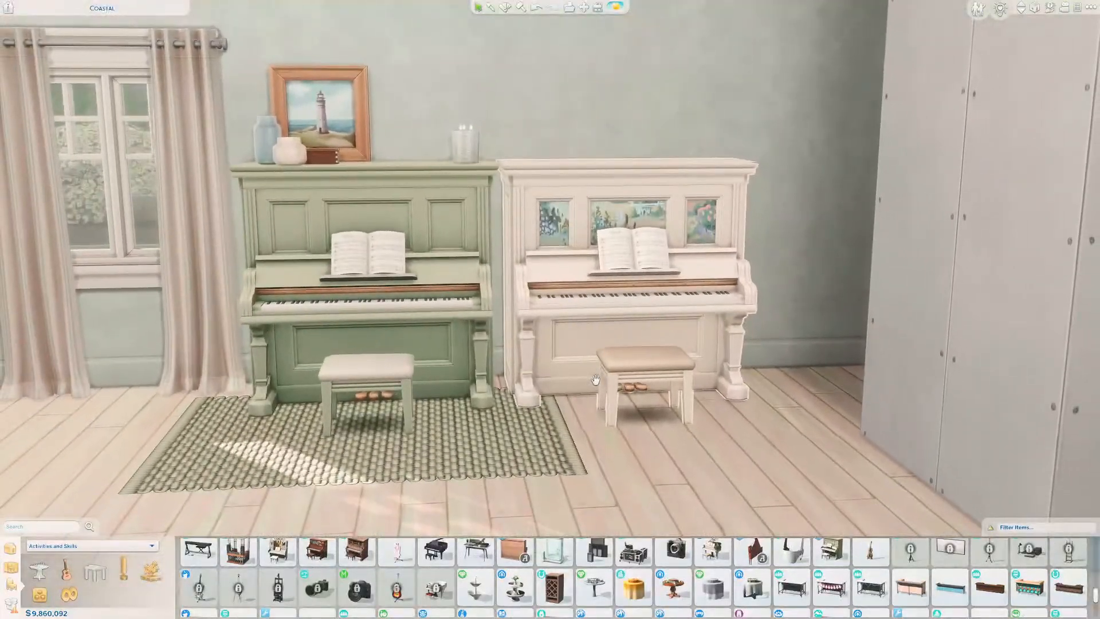
key("r")
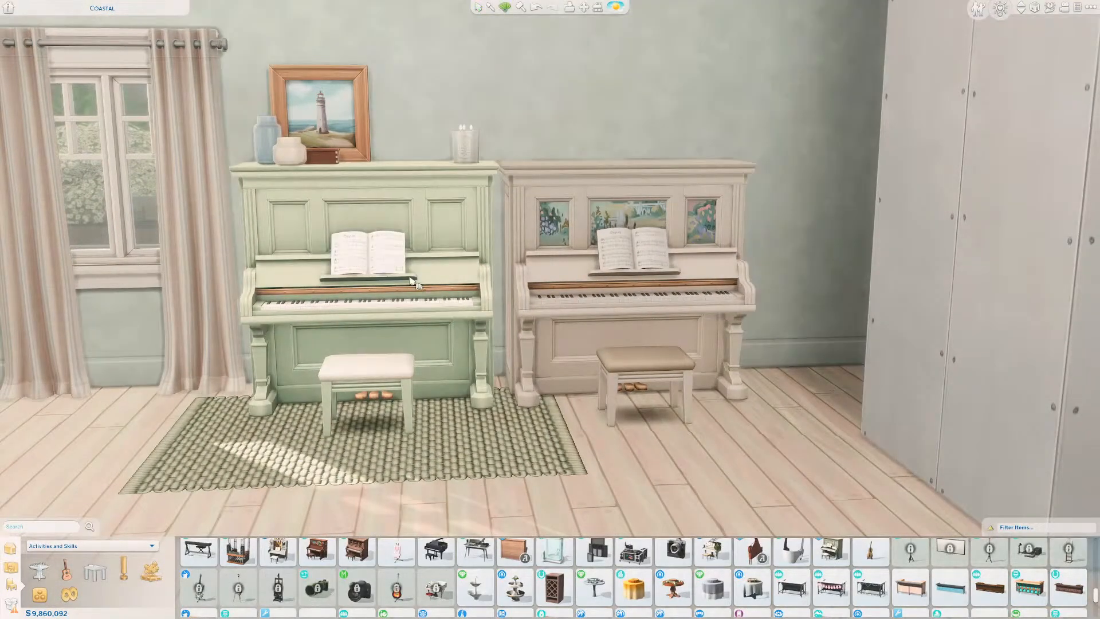
left_click(358, 178)
left_click(366, 136)
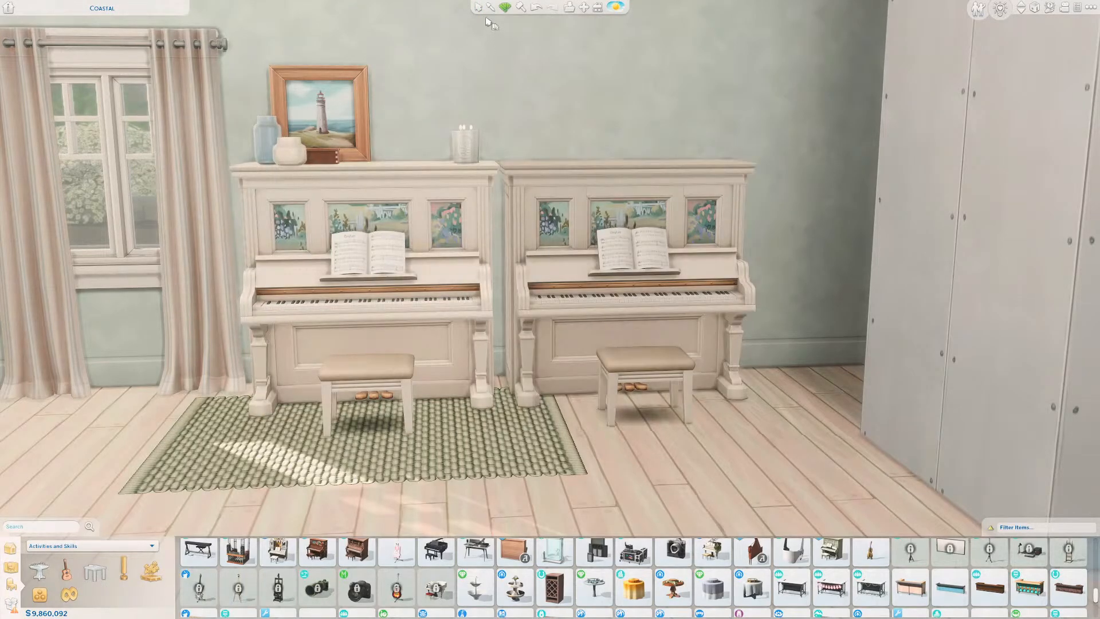
- Delete the duplicate cream piano from the wall and return to the Select tool
left_click(521, 8)
left_click(619, 237)
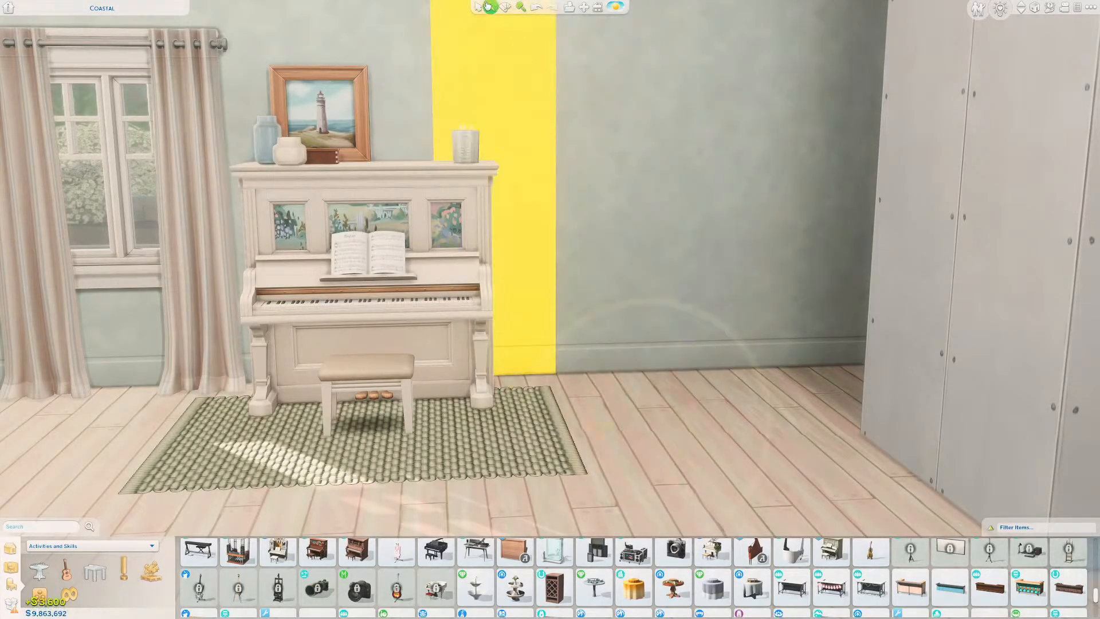
left_click(478, 8)
- Switch to Live Mode, have the Sim Practice on the brown upright piano, and run the game at normal speed
key("a")
middle_click_drag(815, 331, 737, 334)
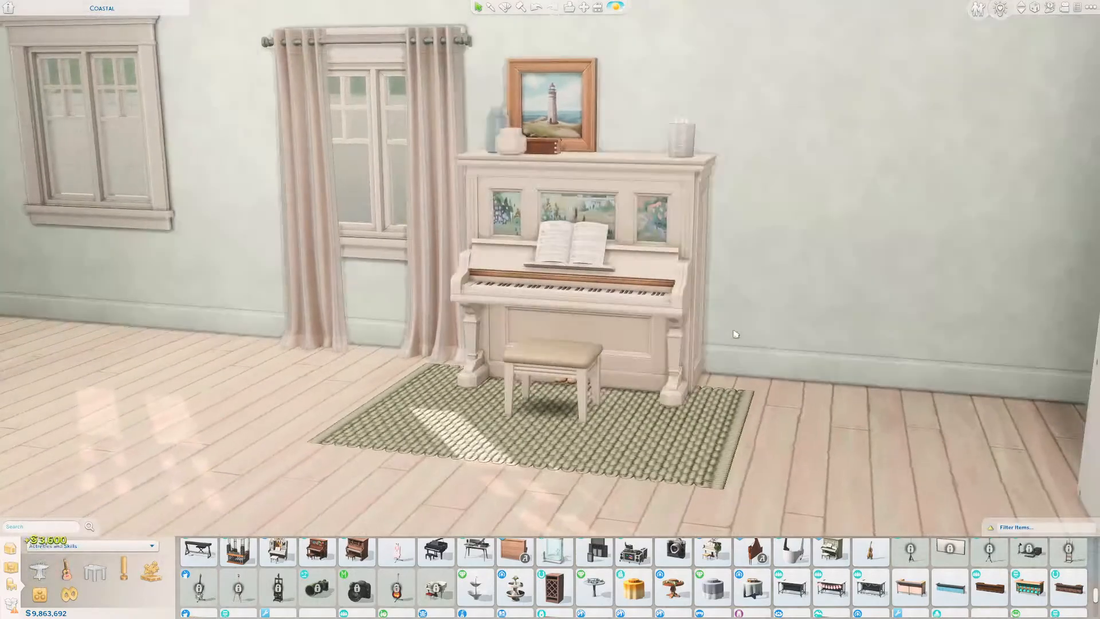
scroll(624, 373, "down", 3)
middle_click_drag(624, 373, 641, 332)
scroll(524, 371, "up", 4)
scroll(640, 332, "up", 3)
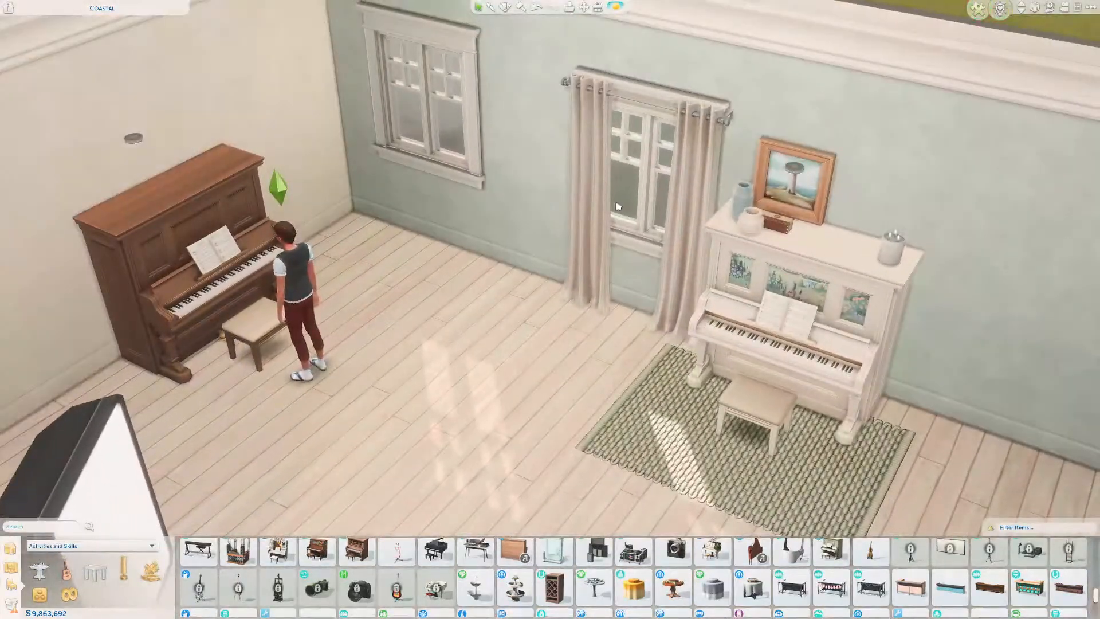
key("F1")
left_click(263, 328)
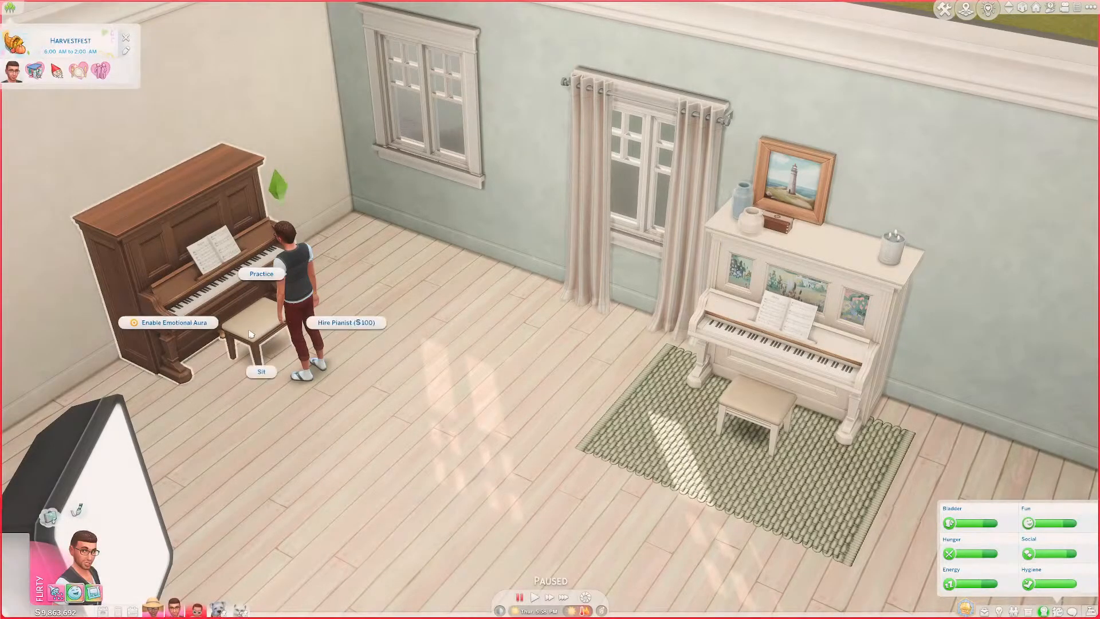
left_click(261, 273)
scroll(550, 309, "down", 1)
left_click(533, 598)
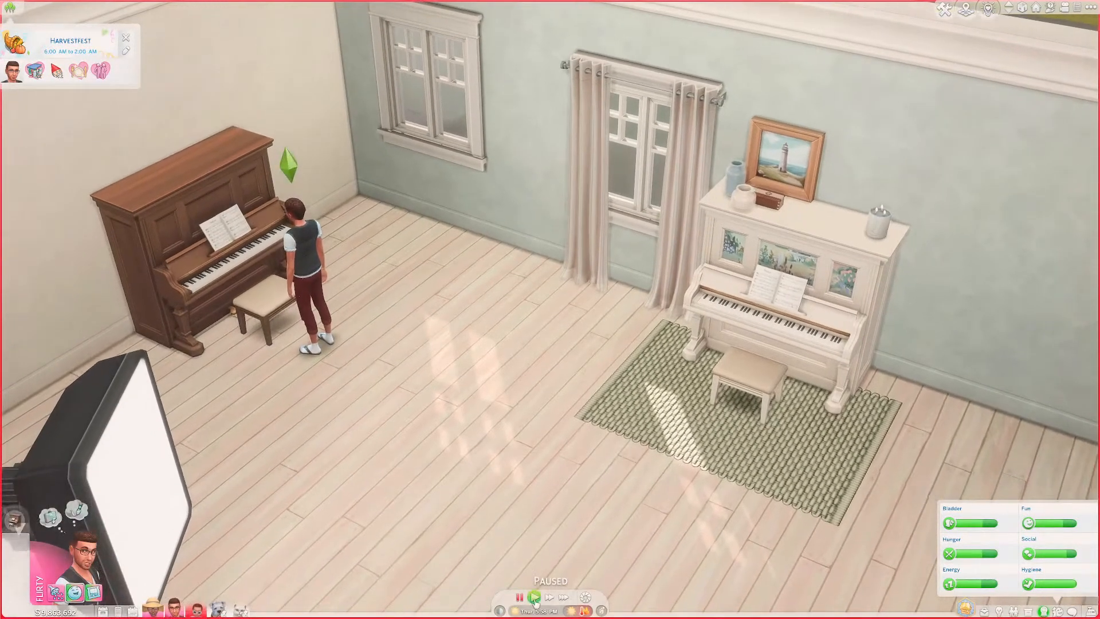
- Watch the Sim sit down and play the brown piano, viewing the hands, bench and keyboard from several angles and distances
right_click_drag(565, 442, 529, 493)
scroll(524, 470, "up", 2)
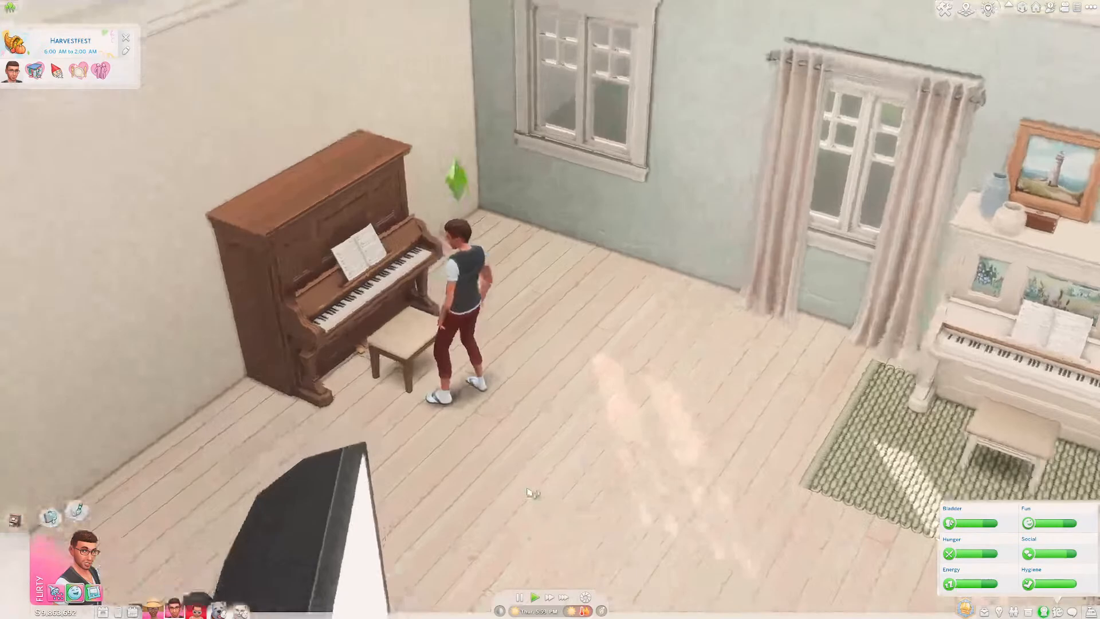
scroll(525, 487, "up", 1)
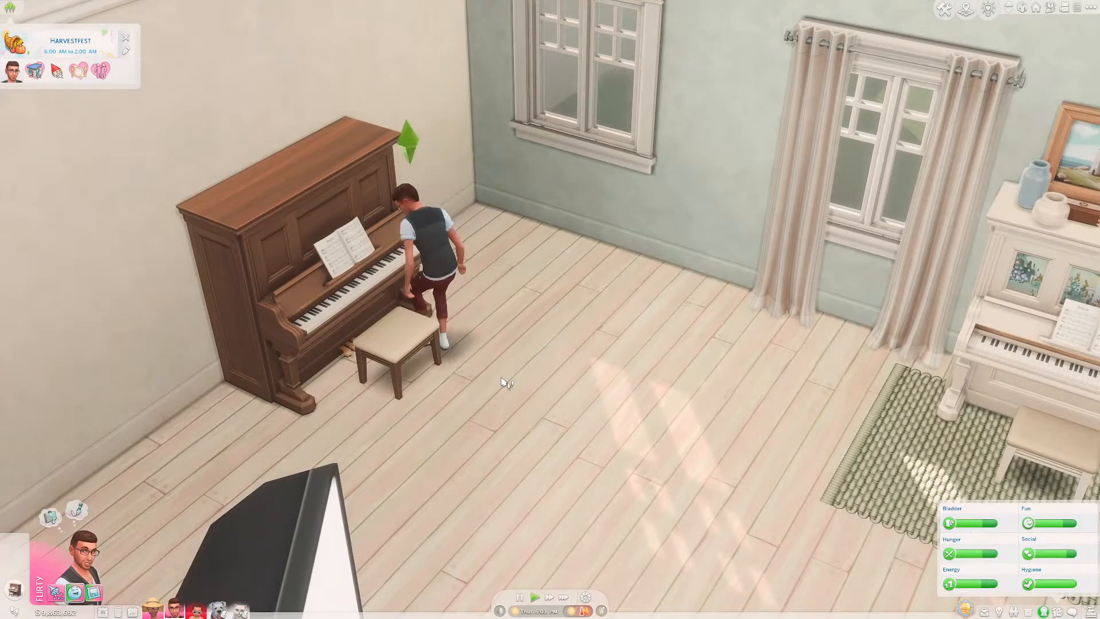
scroll(551, 434, "up", 3)
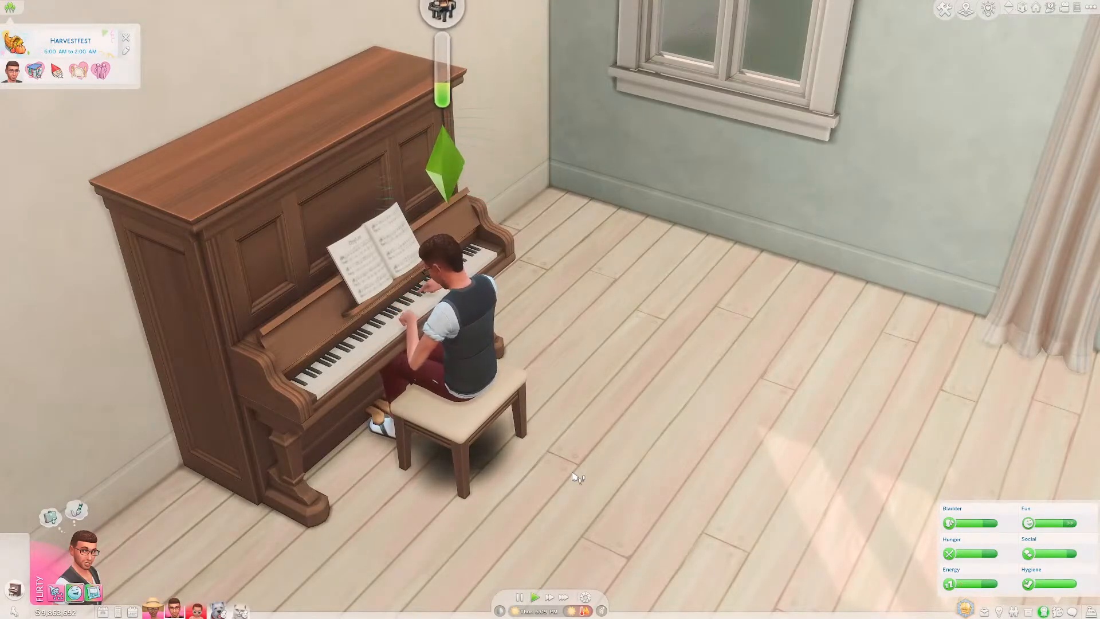
middle_click_drag(685, 435, 664, 465)
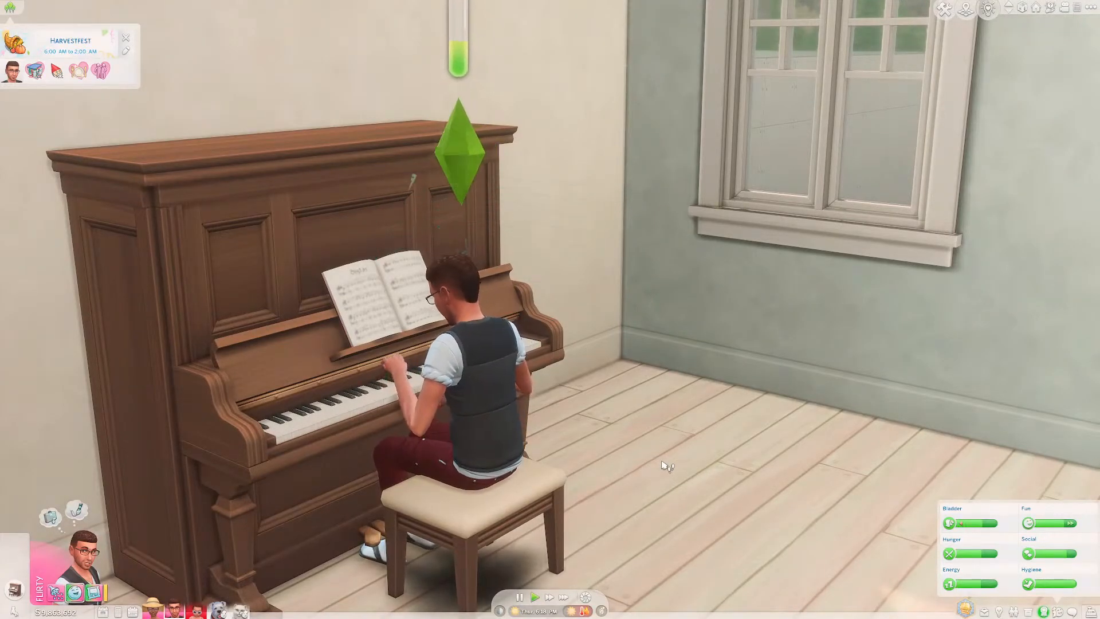
right_click_drag(663, 464, 484, 436)
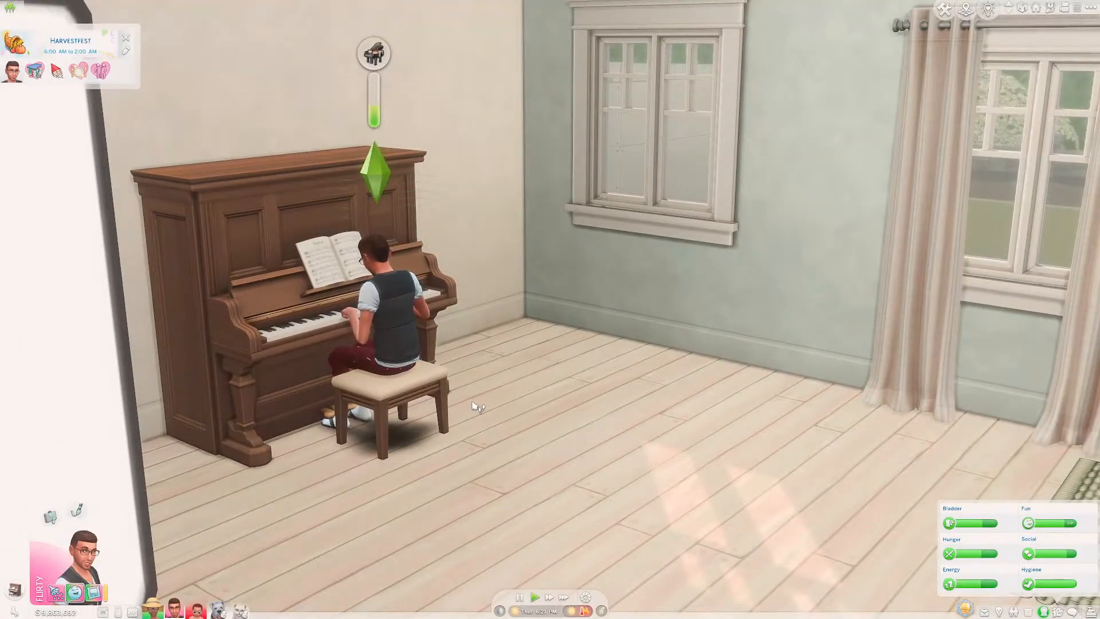
middle_click_drag(477, 407, 417, 488)
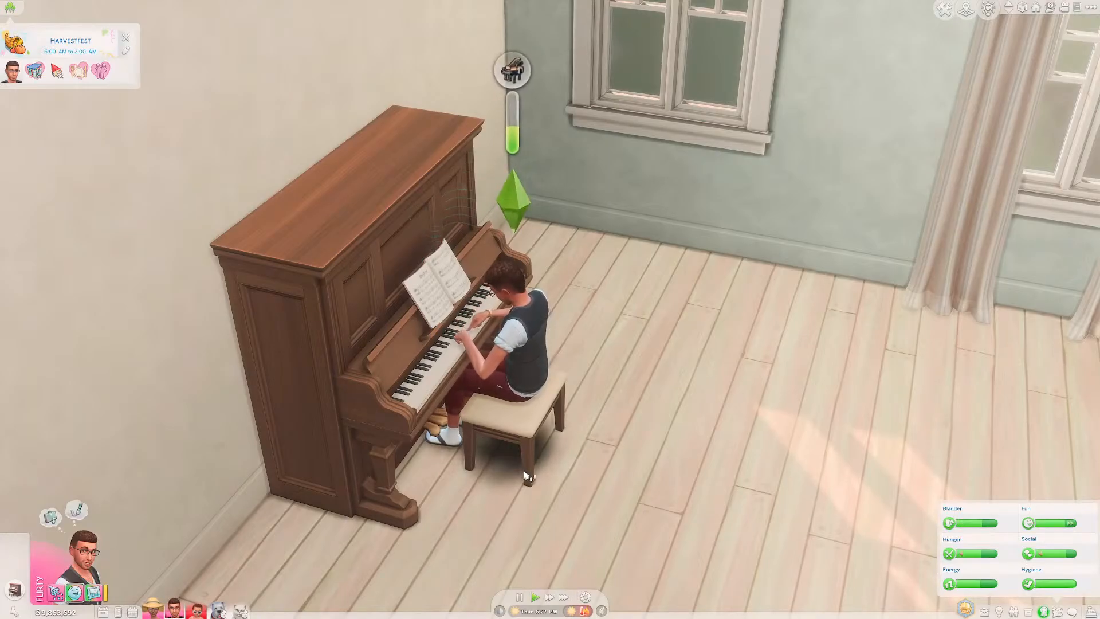
right_click_drag(526, 475, 437, 418)
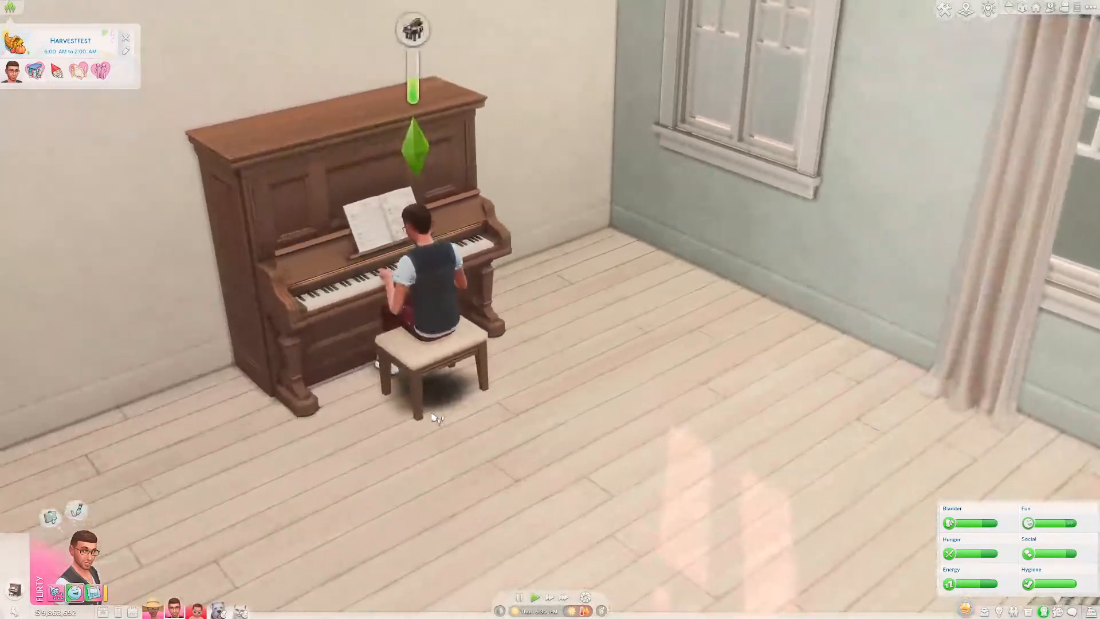
scroll(423, 441, "down", 3)
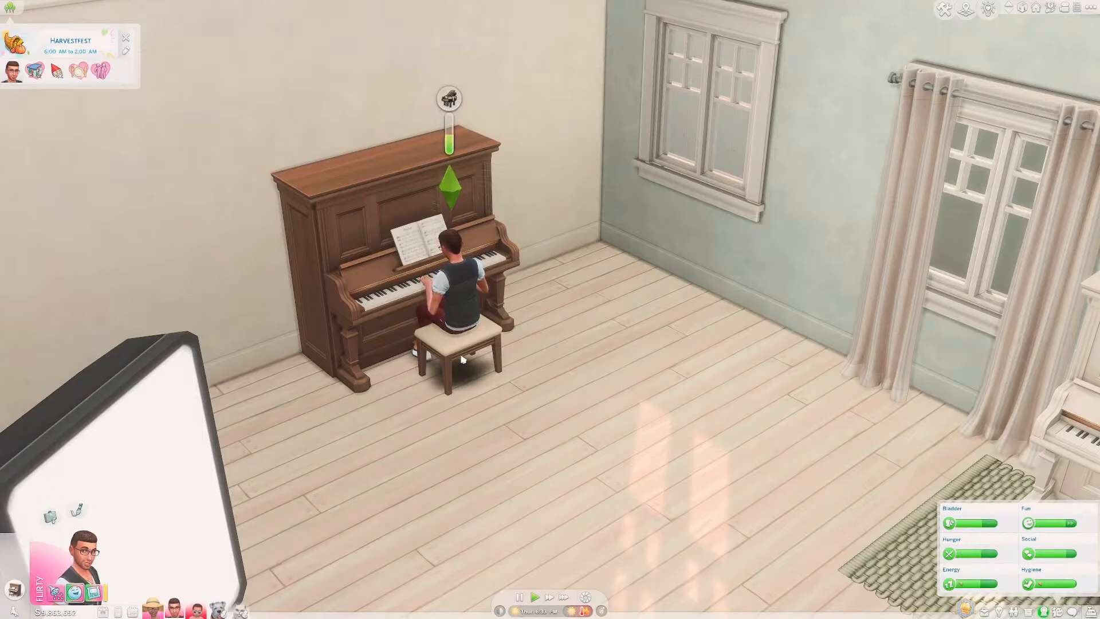
scroll(574, 449, "up", 2)
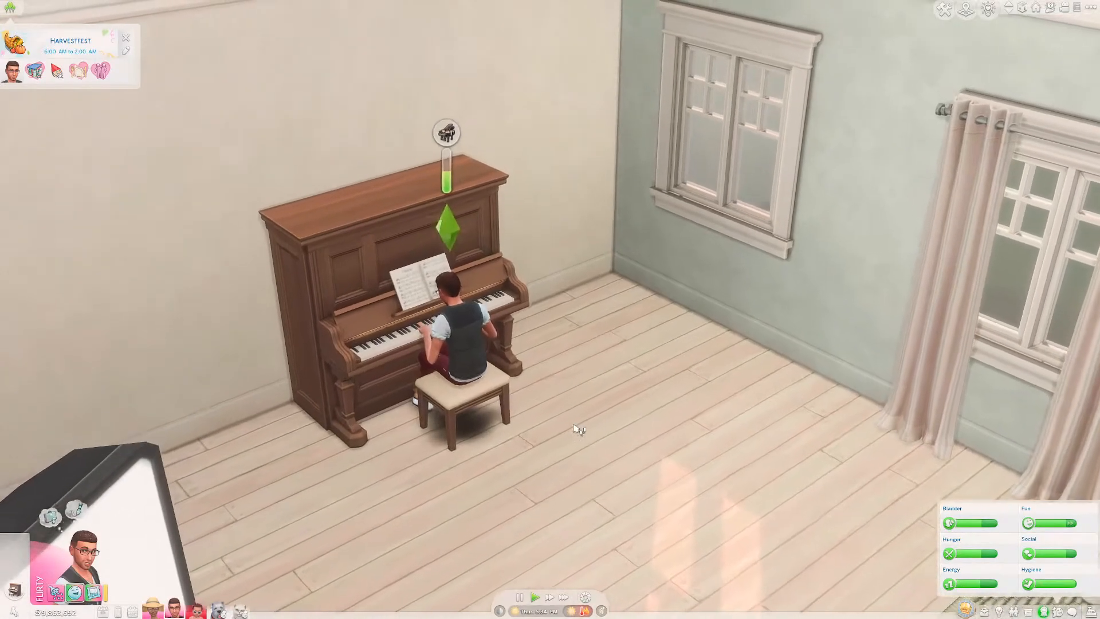
- Look through the seated Sim's interaction menu and bring up the aspiration summary
scroll(582, 439, "up", 3)
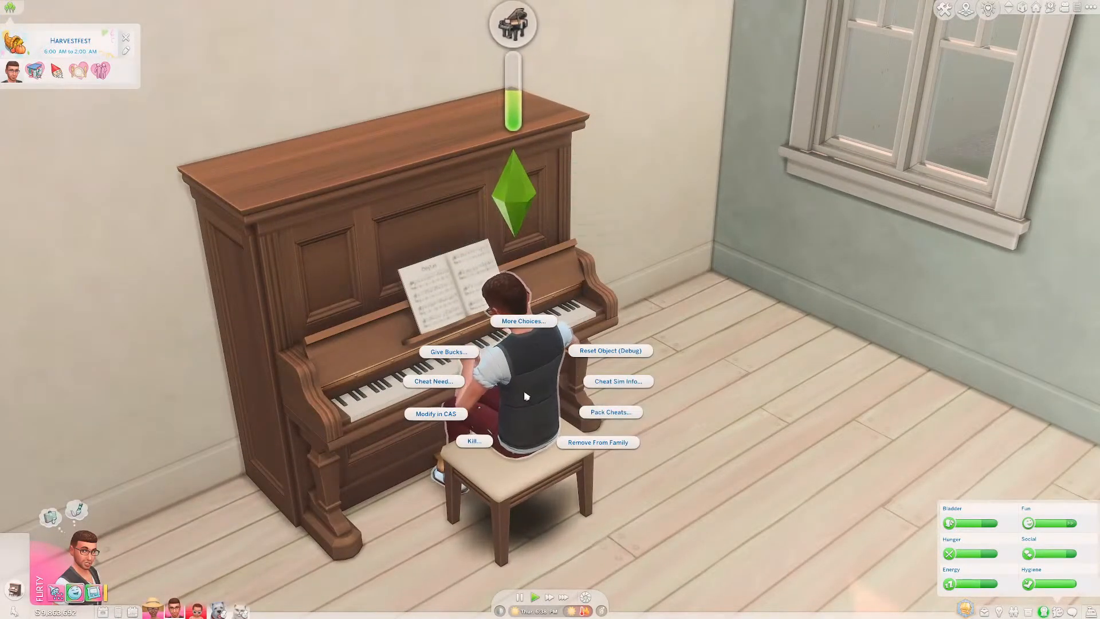
left_click(530, 326)
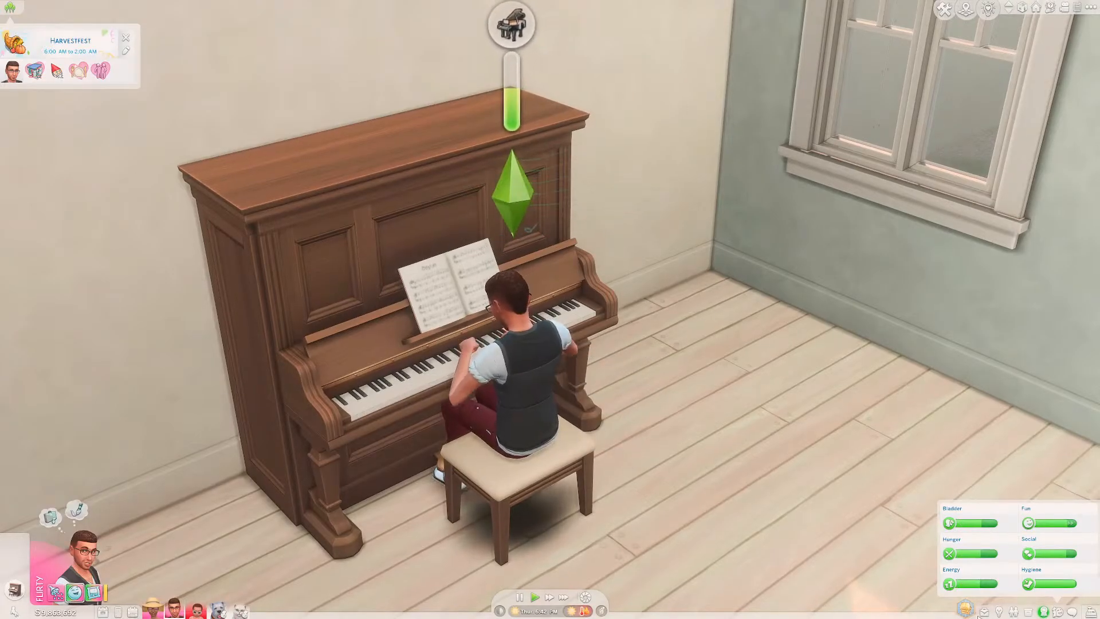
mouse_move(967, 611)
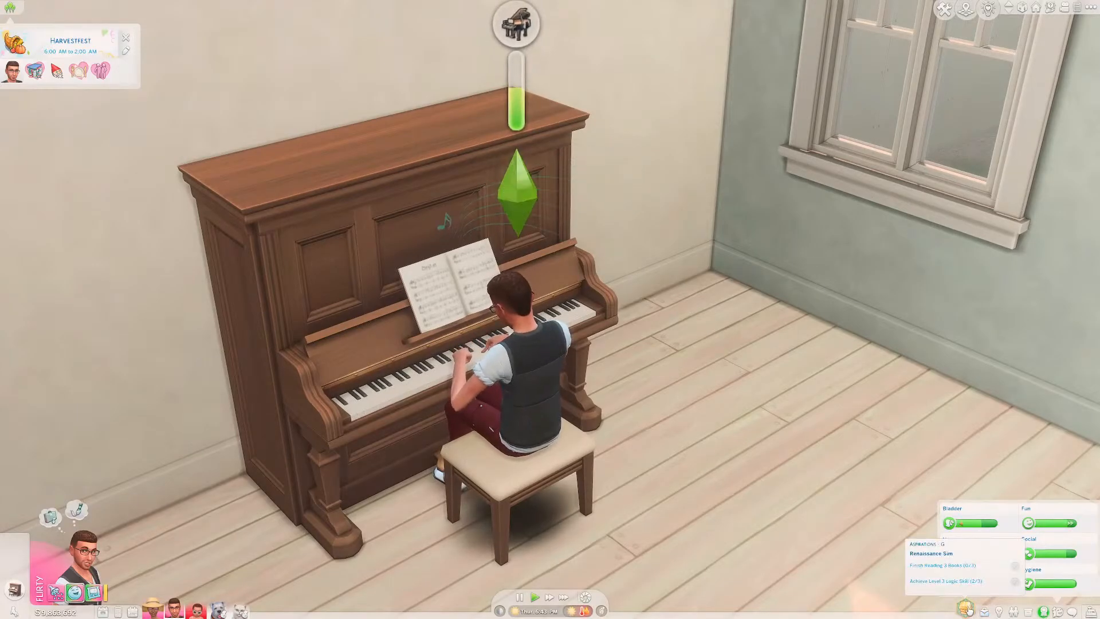
- View the whole room with both pianos, and the playing Sim from directly behind and close up
scroll(773, 458, "down", 5)
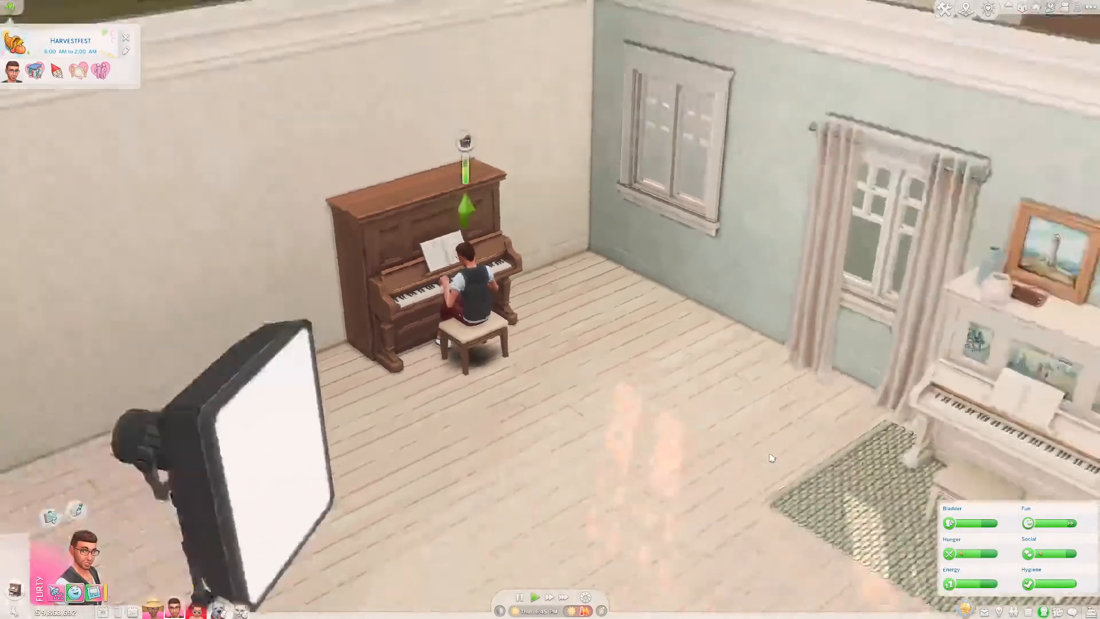
scroll(772, 458, "down", 5)
middle_click_drag(802, 445, 811, 539)
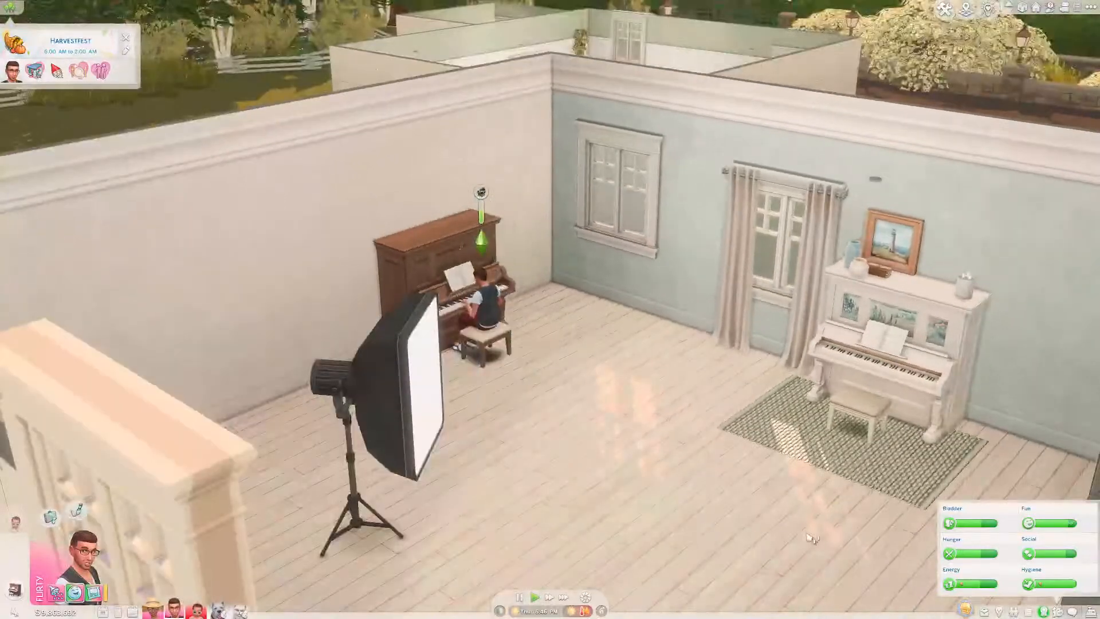
right_click_drag(811, 538, 738, 495)
scroll(716, 480, "up", 5)
middle_click_drag(714, 481, 641, 480)
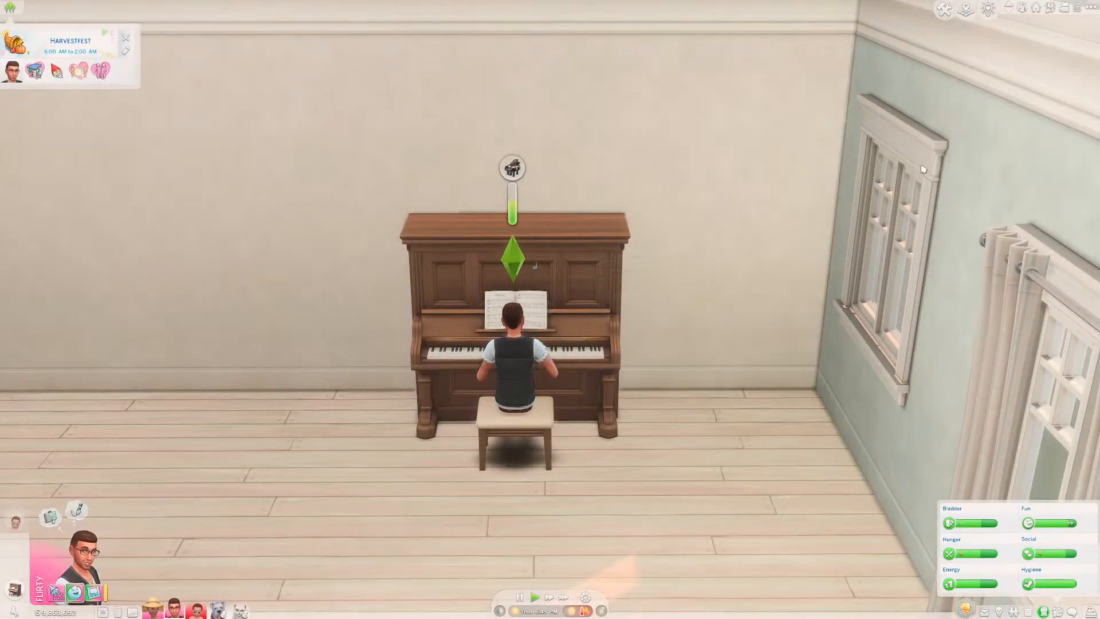
middle_click_drag(678, 435, 676, 436)
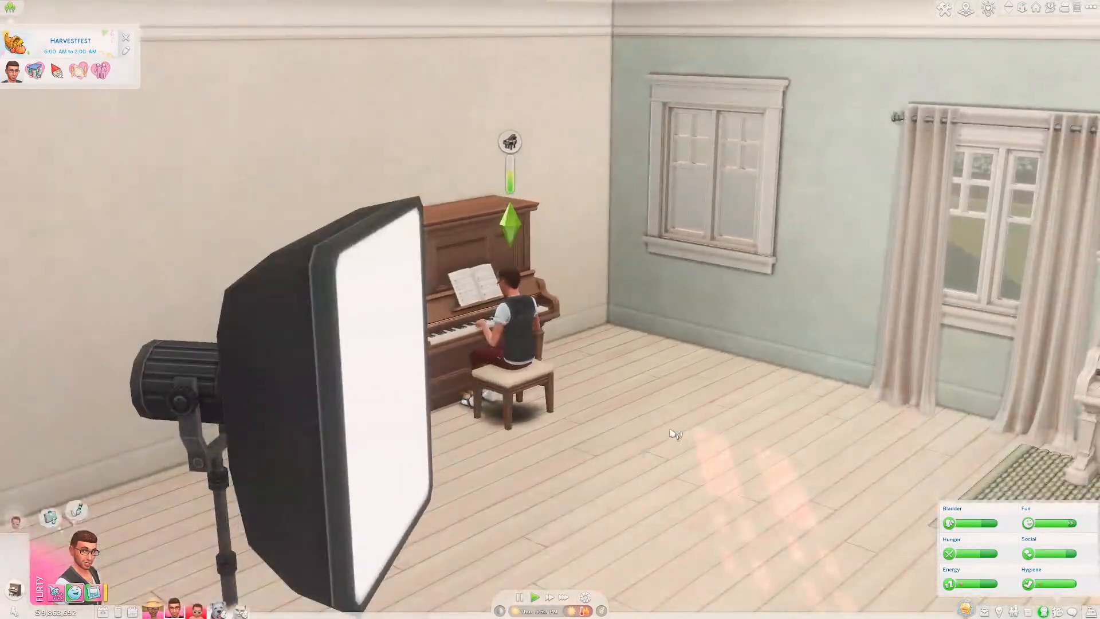
right_click_drag(676, 435, 748, 386)
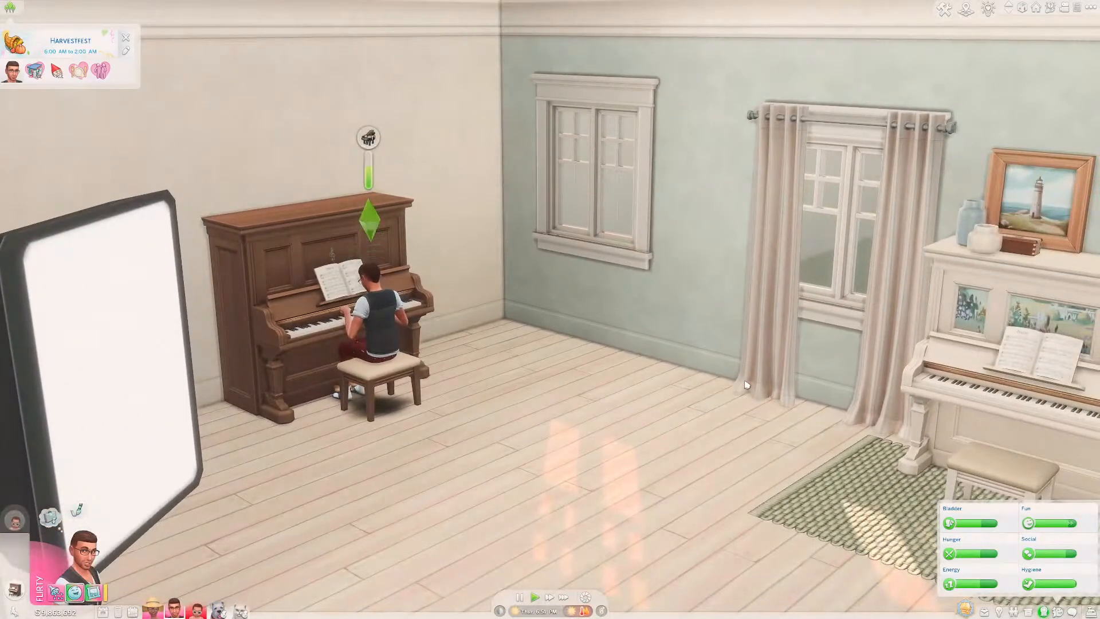
scroll(746, 385, "up", 5)
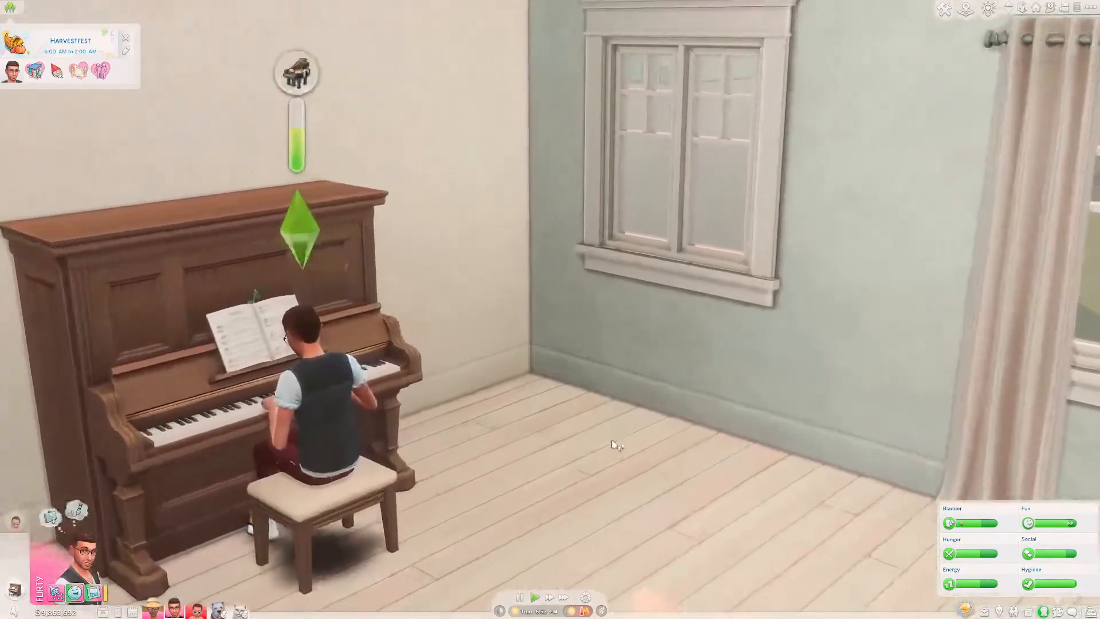
- Switch to Build Mode and place the sticker-covered brown upright piano from Activities and Skills against the wall beside the Coastal upright piano
right_click_drag(583, 450, 569, 461)
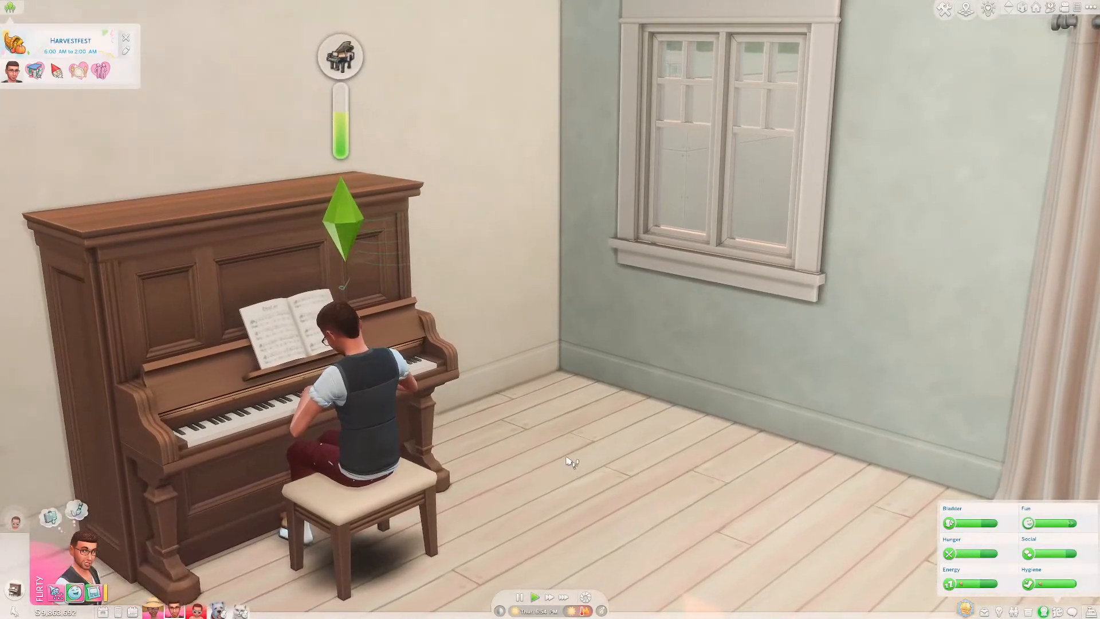
middle_click_drag(567, 461, 642, 461)
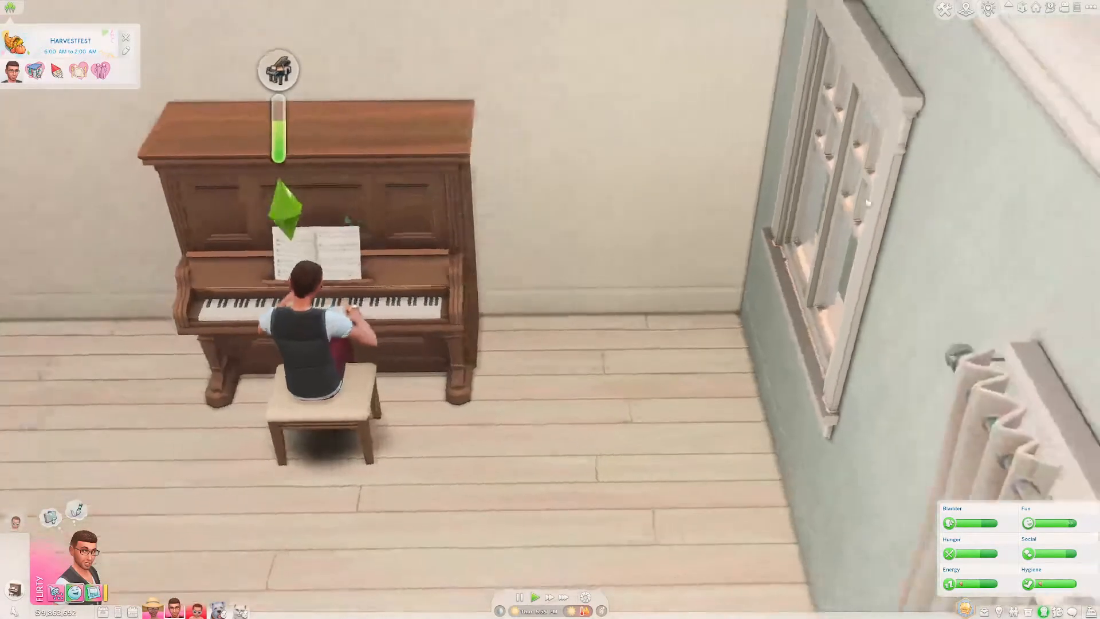
left_click(943, 9)
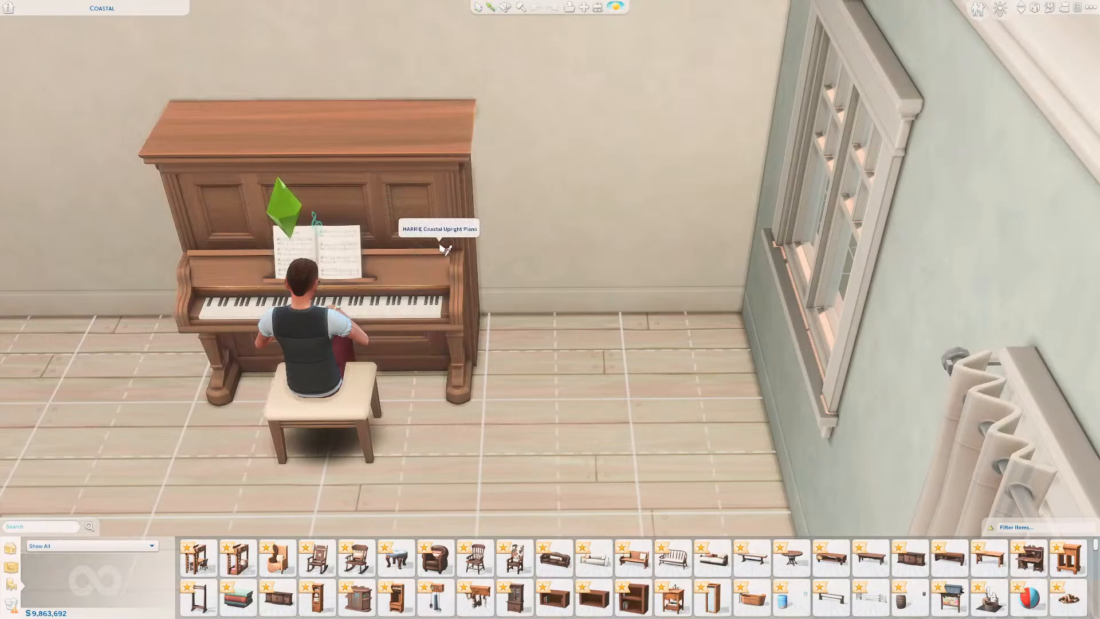
left_click(444, 248)
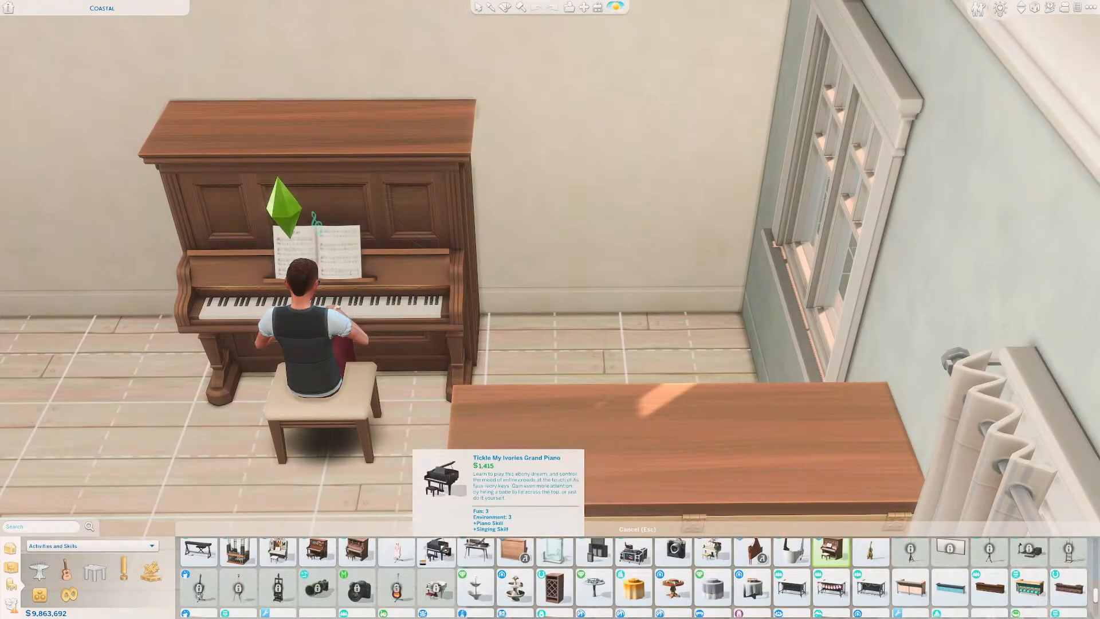
left_click(317, 552)
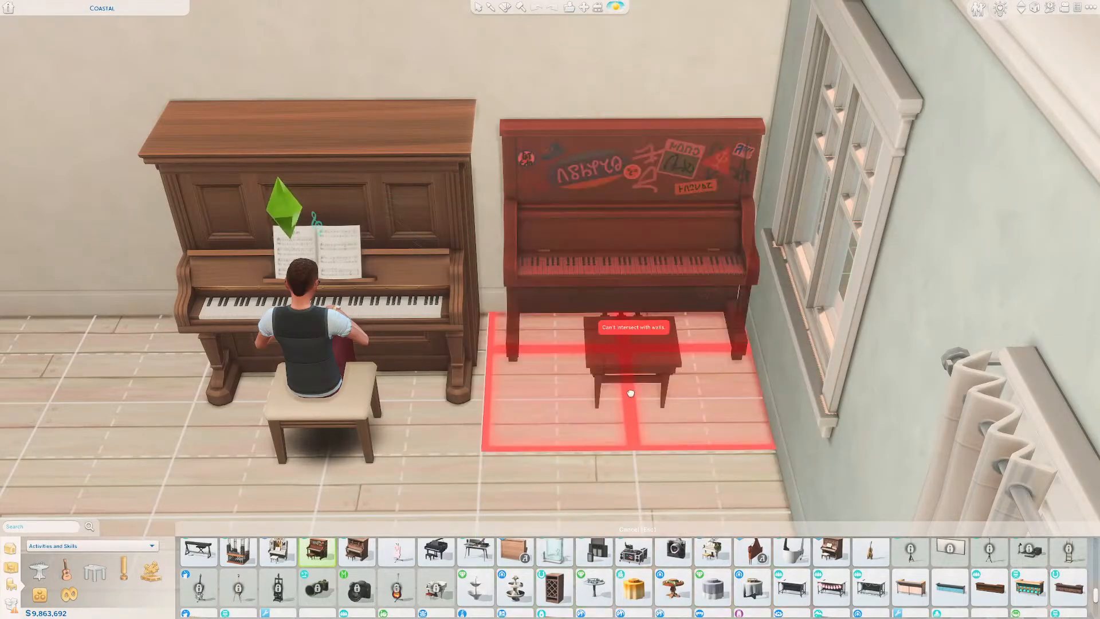
right_click_drag(642, 454, 487, 459)
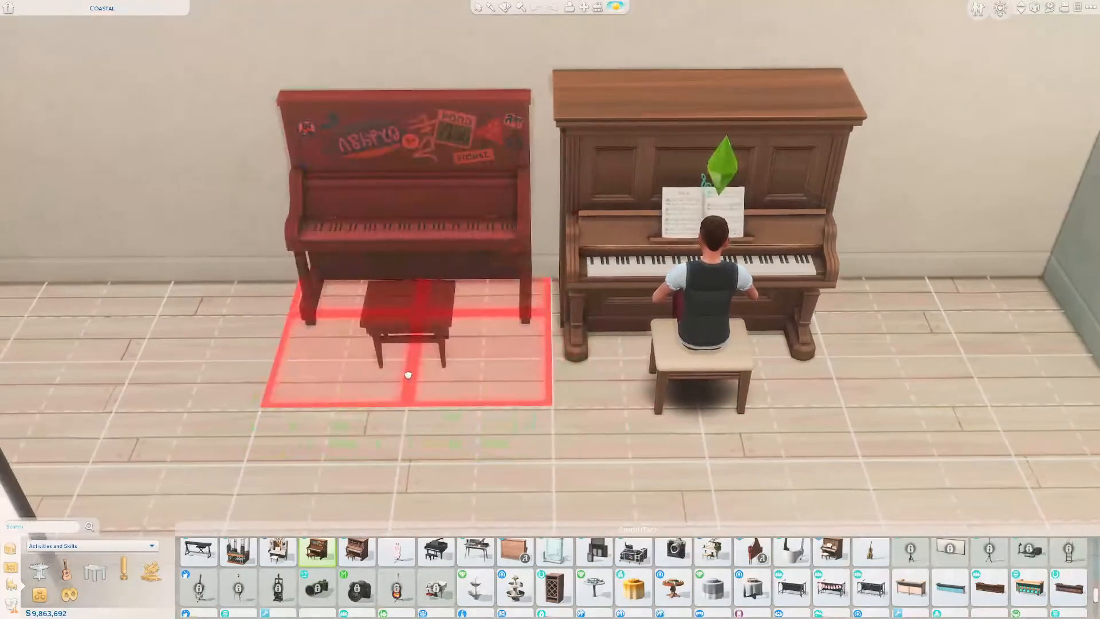
left_click(404, 372)
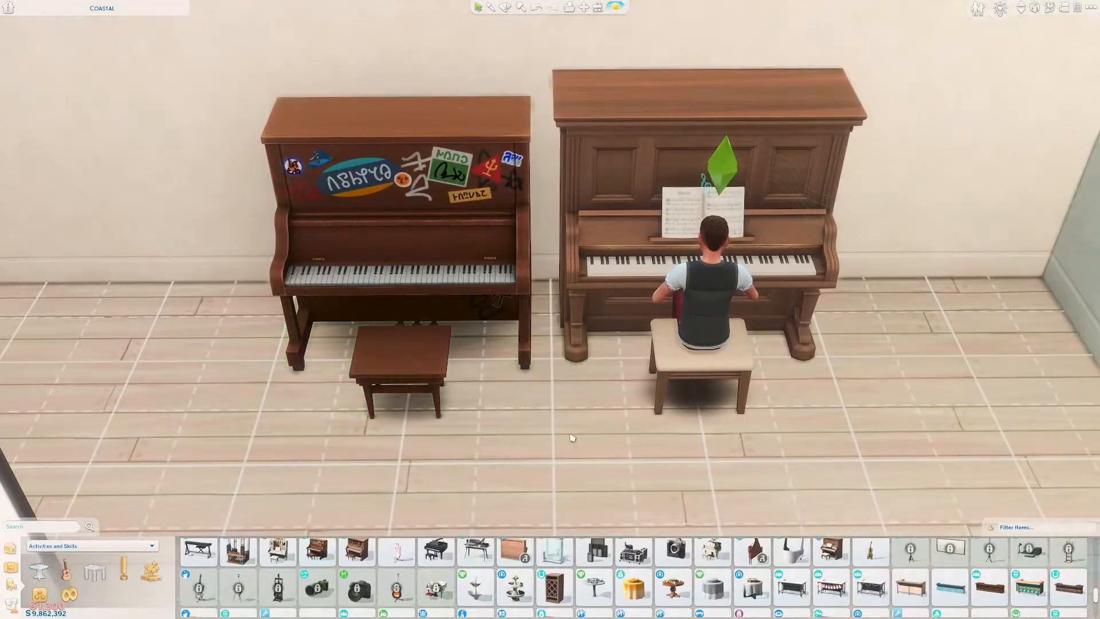
- Place the black Tickle My Ivories Grand Piano on the open floor near the two upright pianos
scroll(599, 449, "up", 3)
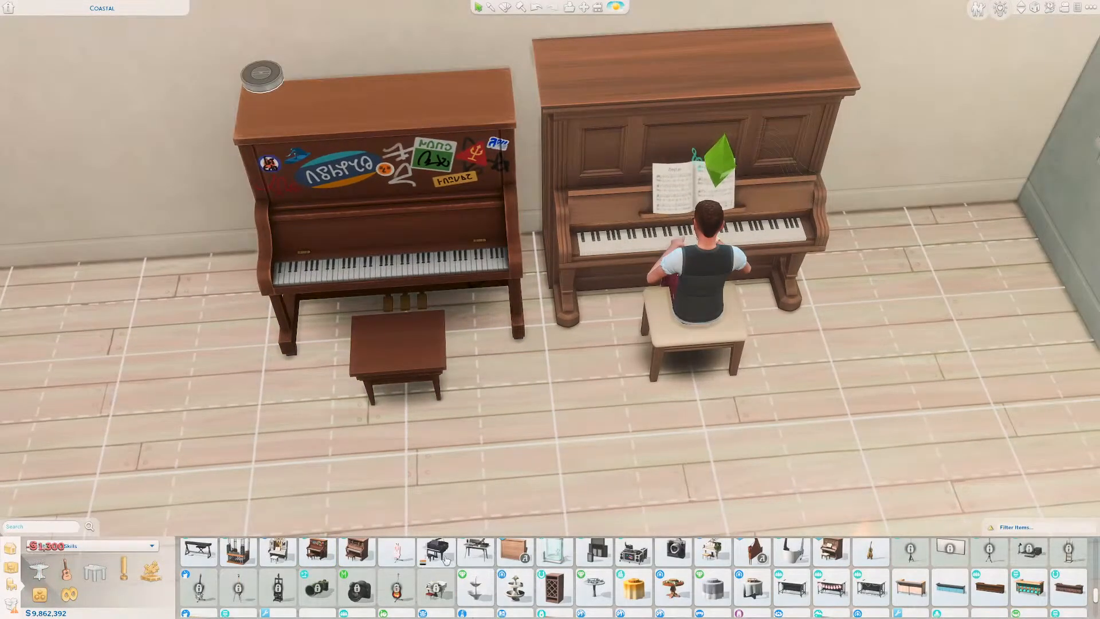
left_click(436, 550)
left_click_drag(854, 432, 954, 395)
scroll(926, 468, "down", 2)
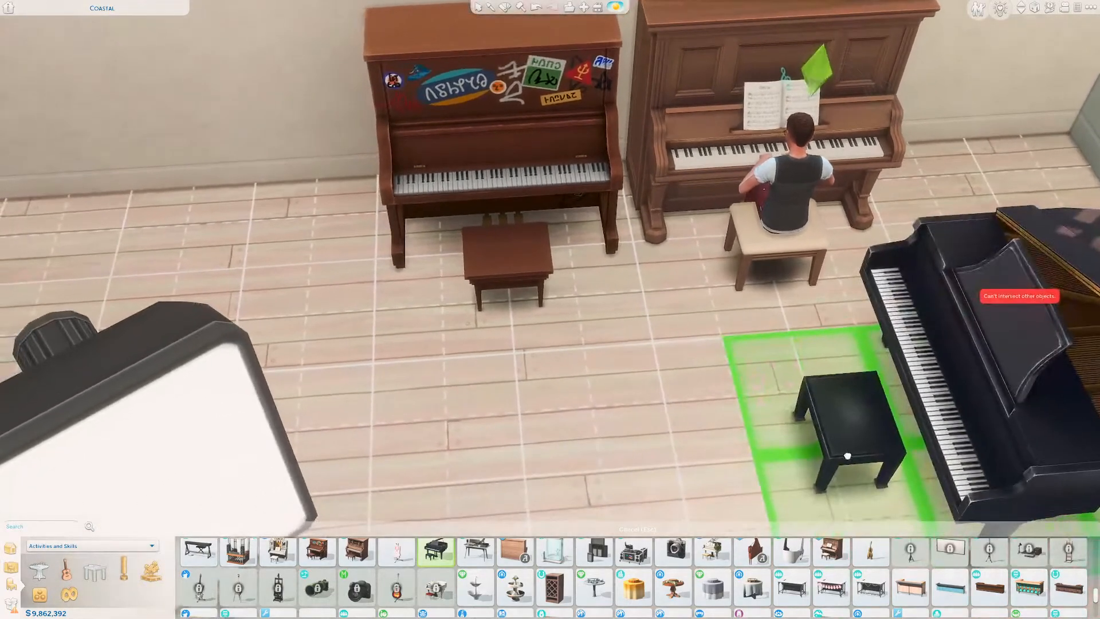
left_click(847, 454)
- Compare the Coastal upright's wood, keyboard and bench with the sticker-covered upright and the black grand piano from several angles and distances
middle_click_drag(847, 456, 1097, 244)
right_click_drag(848, 453, 829, 354)
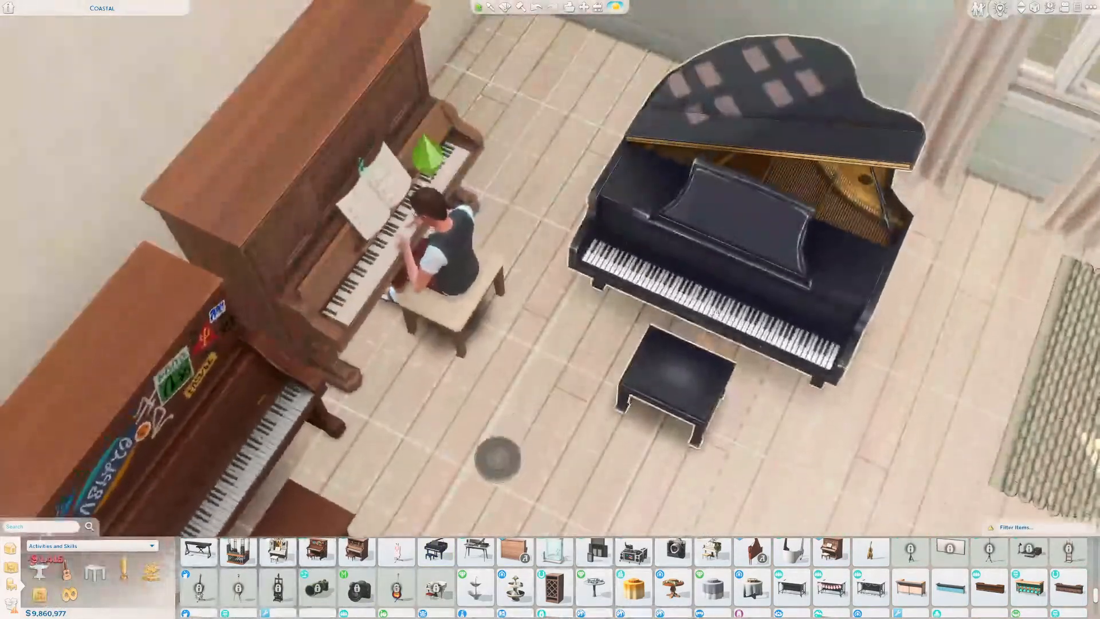
middle_click_drag(621, 301, 739, 364)
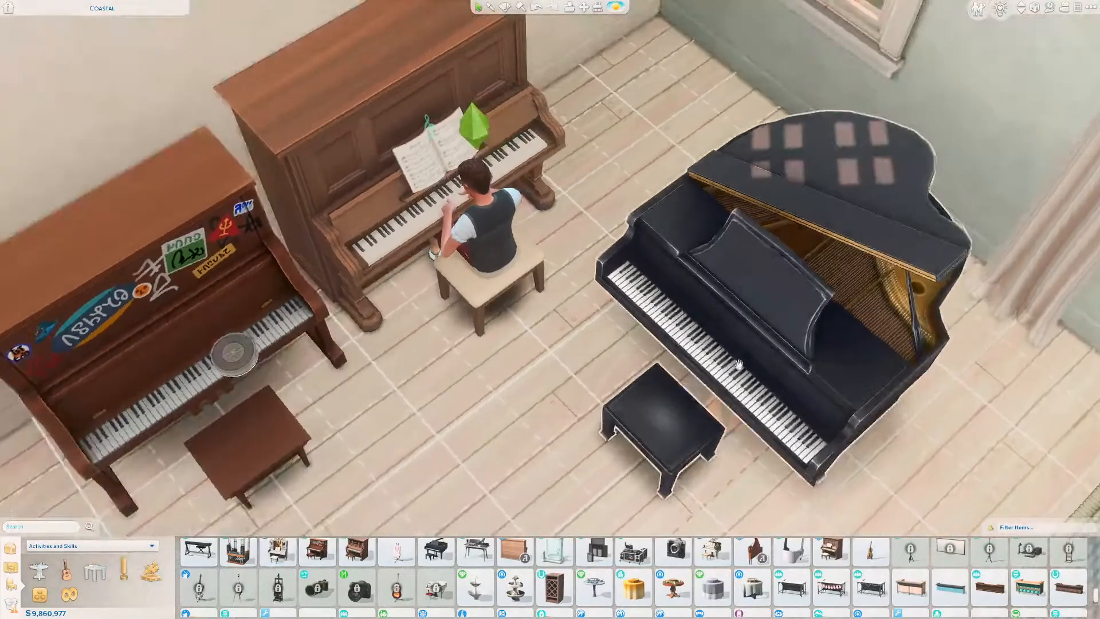
middle_click_drag(640, 399, 633, 404)
right_click_drag(633, 404, 594, 412)
scroll(594, 412, "up", 4)
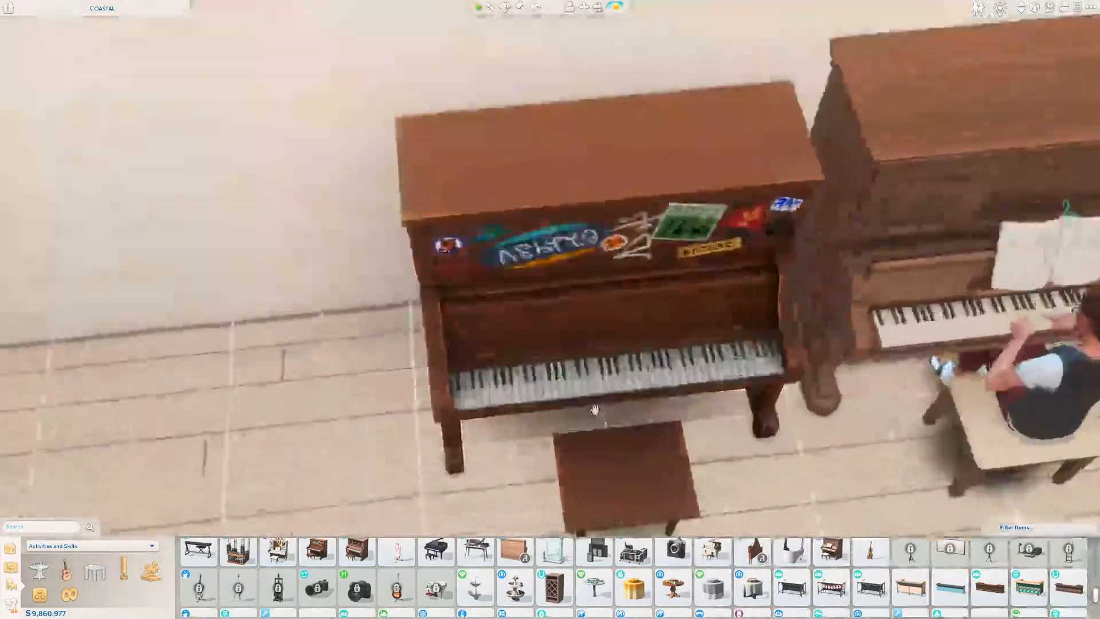
right_click_drag(756, 495, 819, 509)
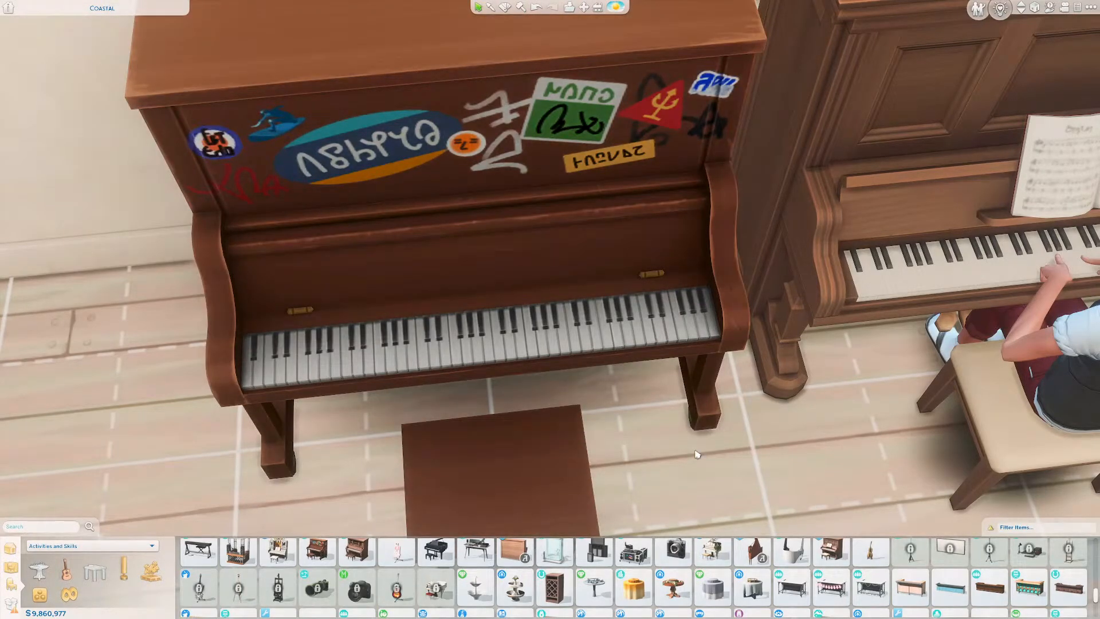
scroll(696, 454, "down", 4)
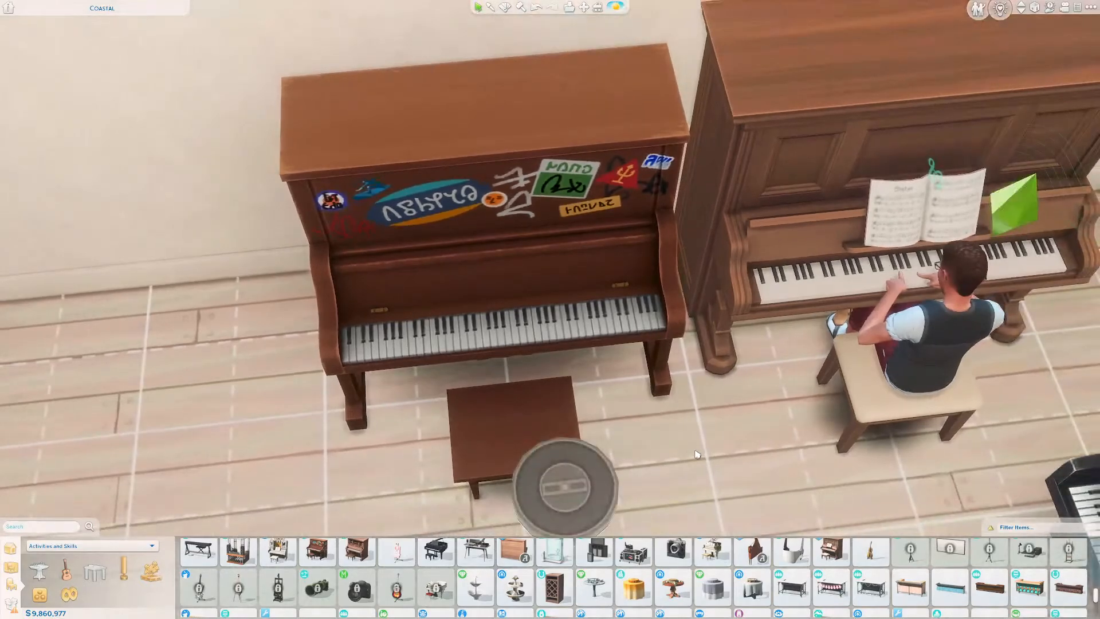
scroll(710, 441, "down", 2)
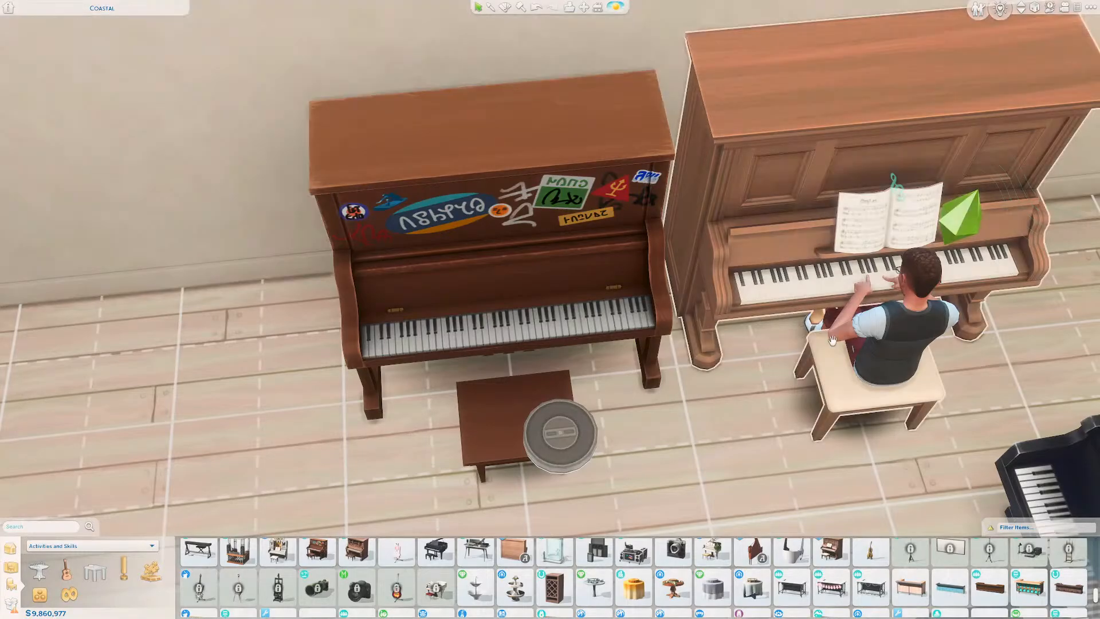
middle_click_drag(819, 367, 831, 340)
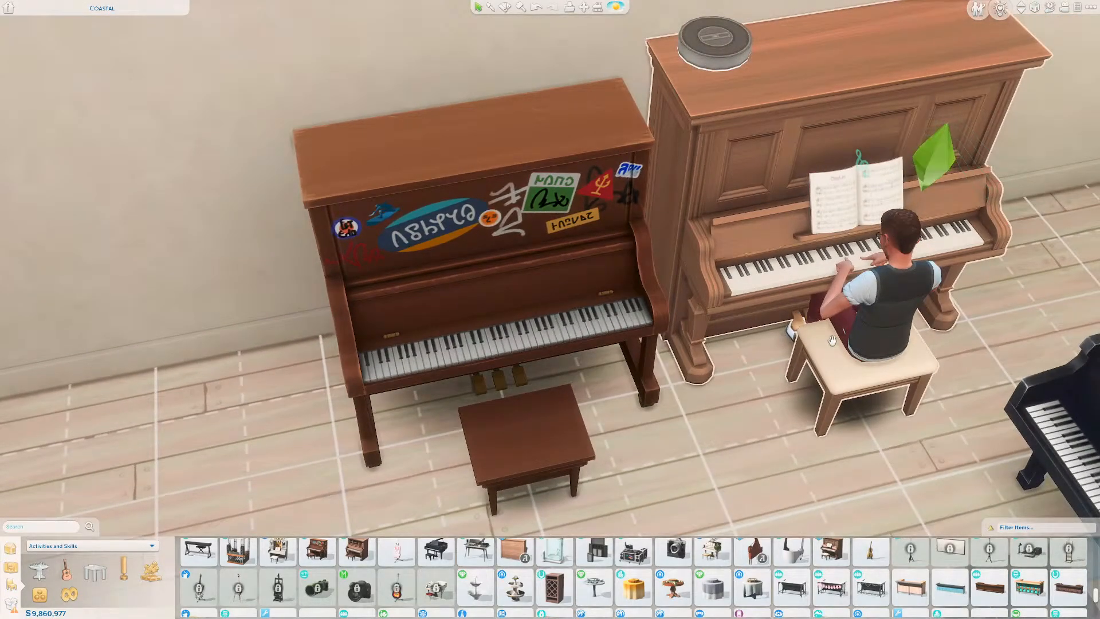
scroll(832, 341, "down", 3)
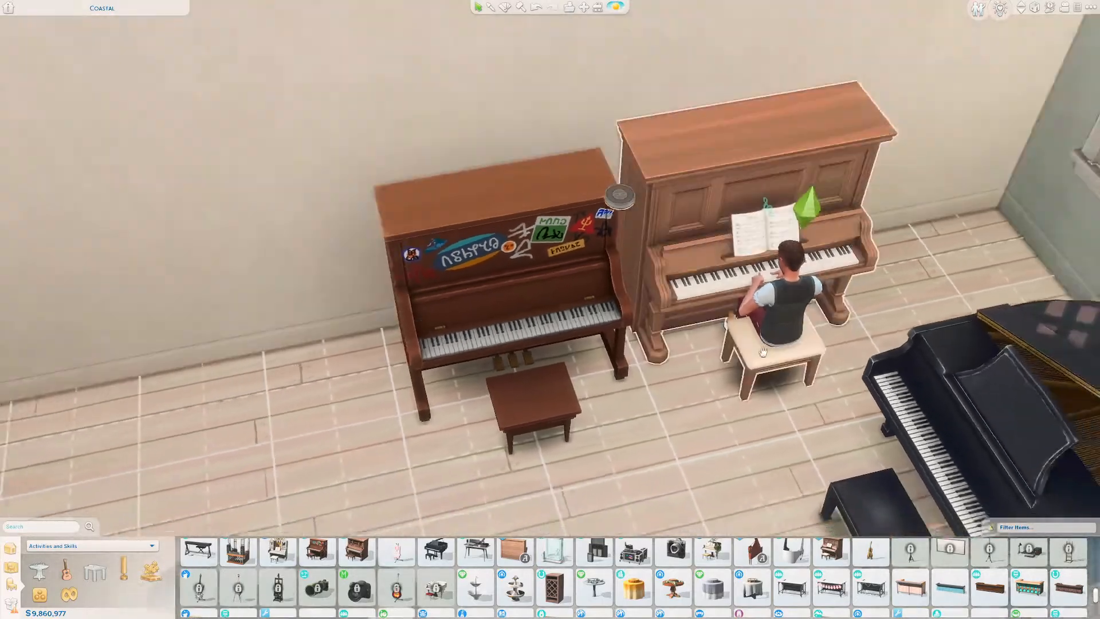
- Check the pianos briefly in Live Mode, return to Build Mode and recolour the Sim's Coastal upright to the white swatch with painted garden panels
left_click(978, 9)
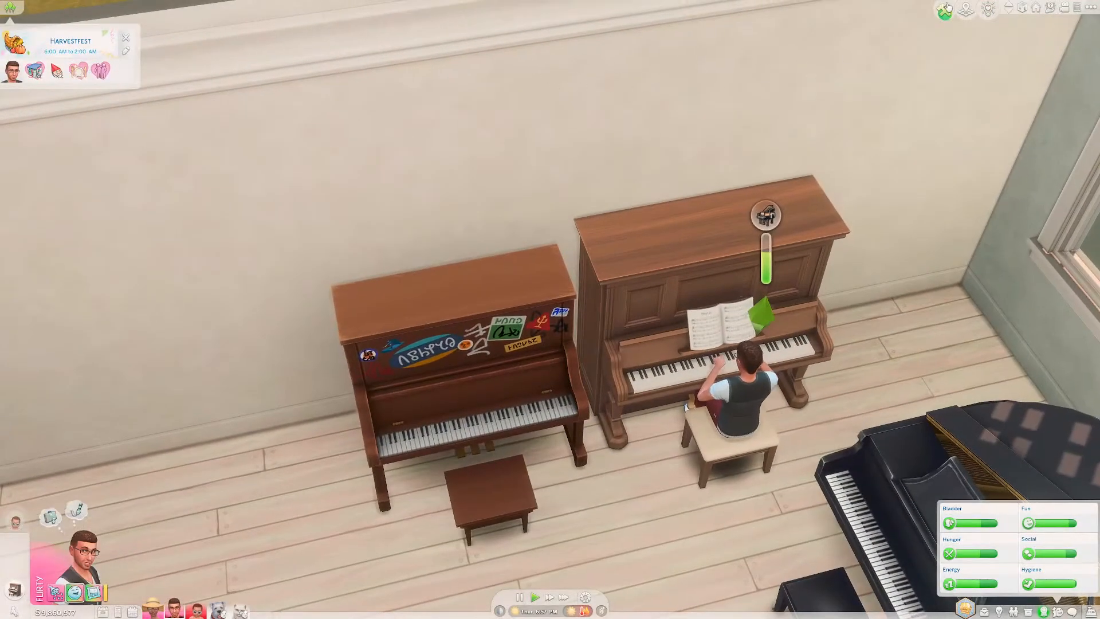
left_click(945, 9)
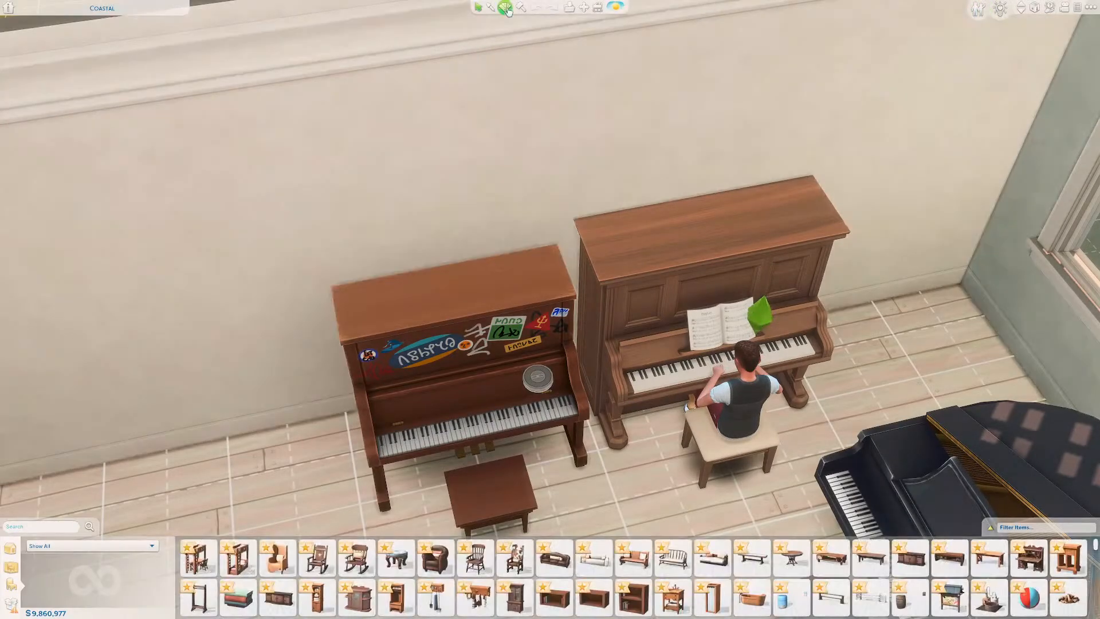
left_click(769, 305)
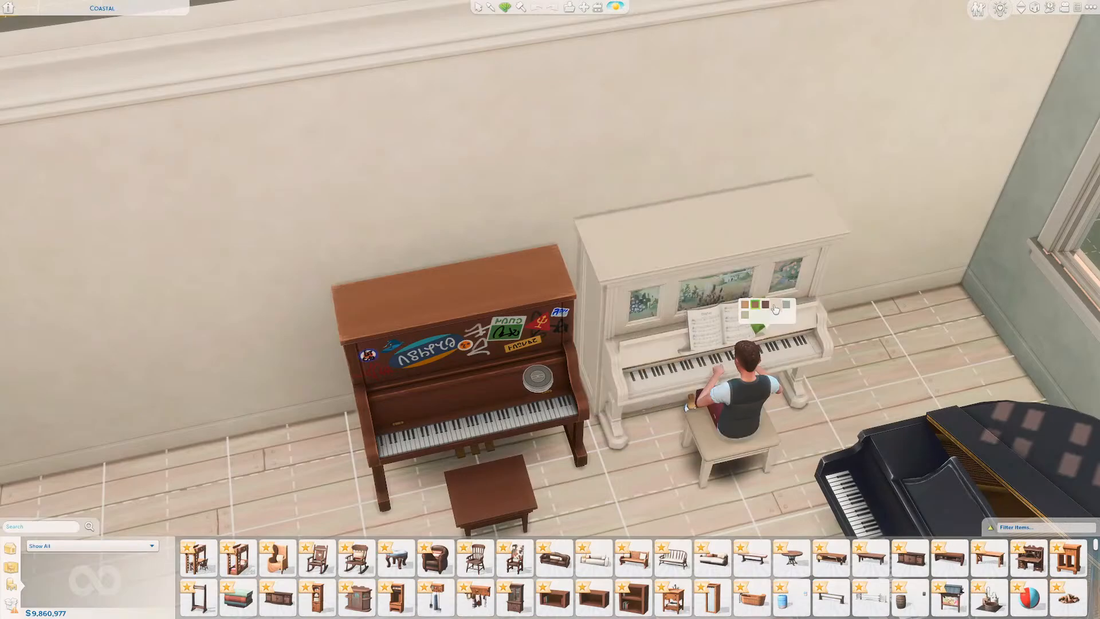
left_click(777, 306)
- Remove the sticker-covered upright piano and the black grand piano with the Sledgehammer tool
right_click_drag(719, 153, 613, 37)
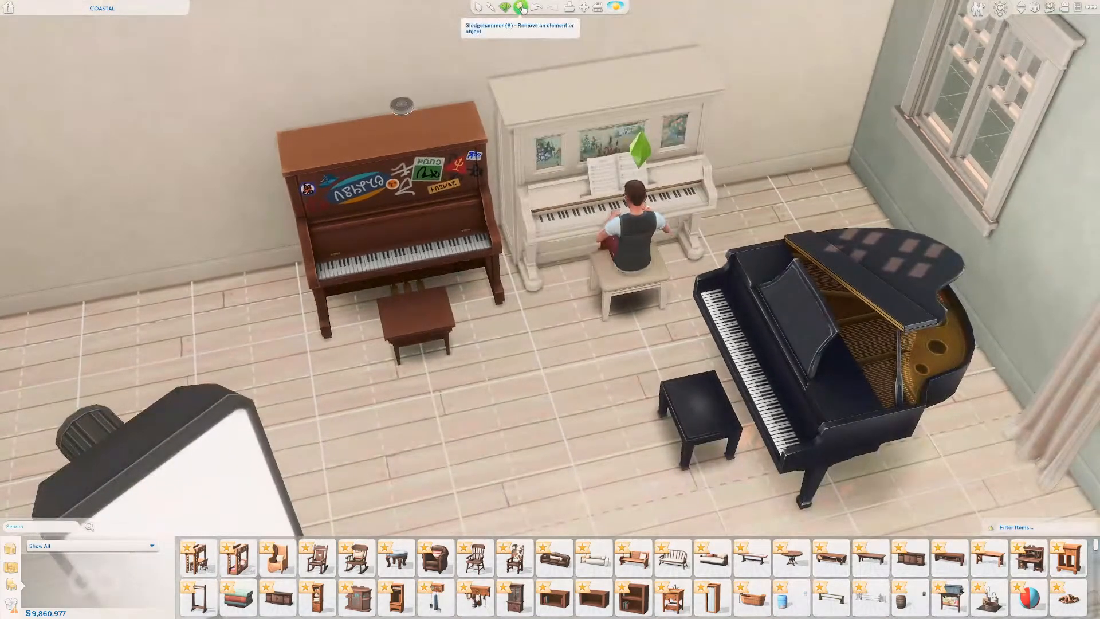
left_click(521, 8)
middle_click_drag(579, 236, 583, 238)
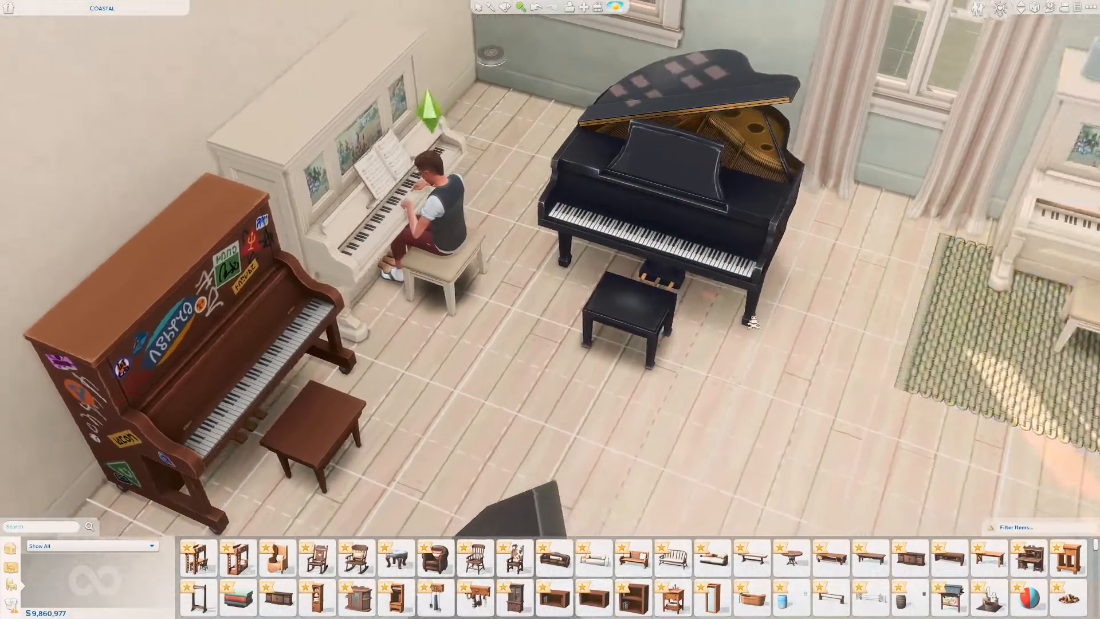
middle_click_drag(754, 319, 457, 454)
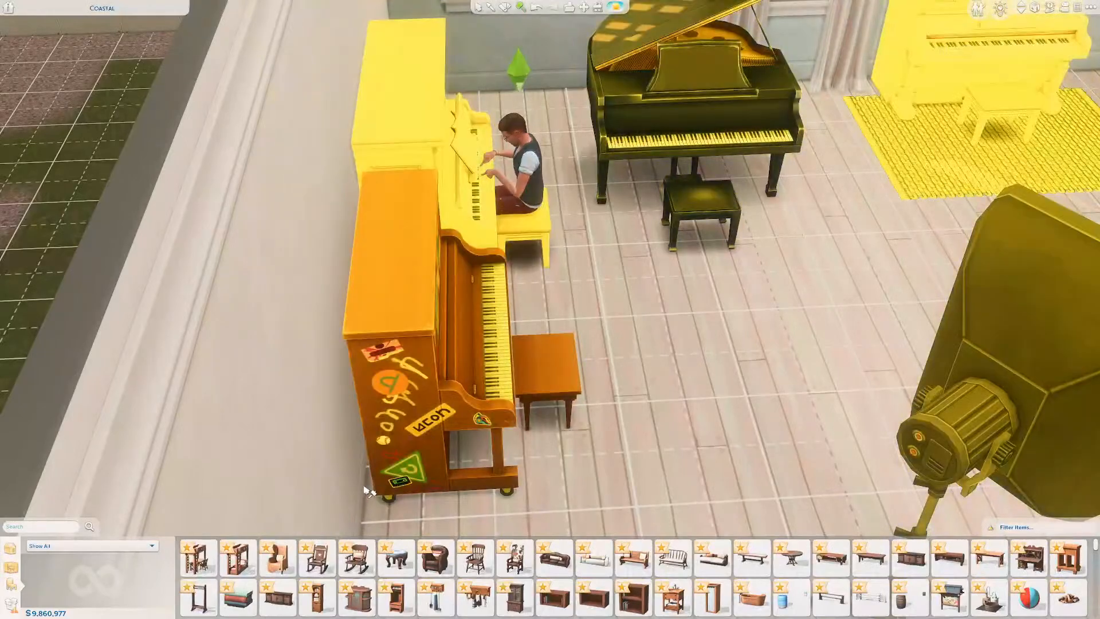
middle_click_drag(671, 319, 568, 434)
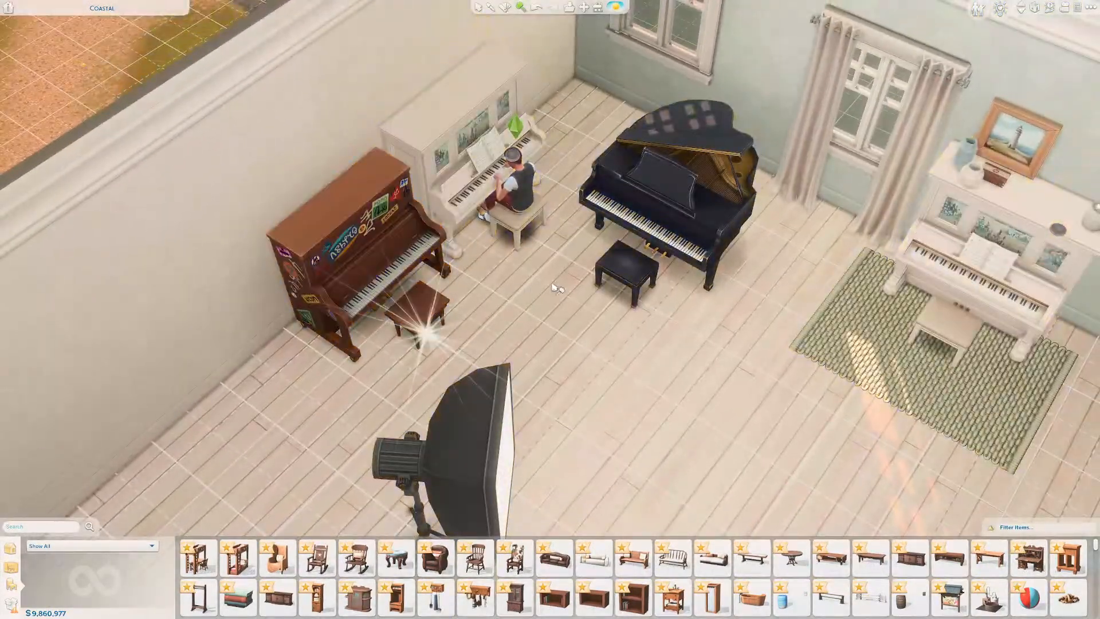
left_click(401, 269)
left_click(664, 278)
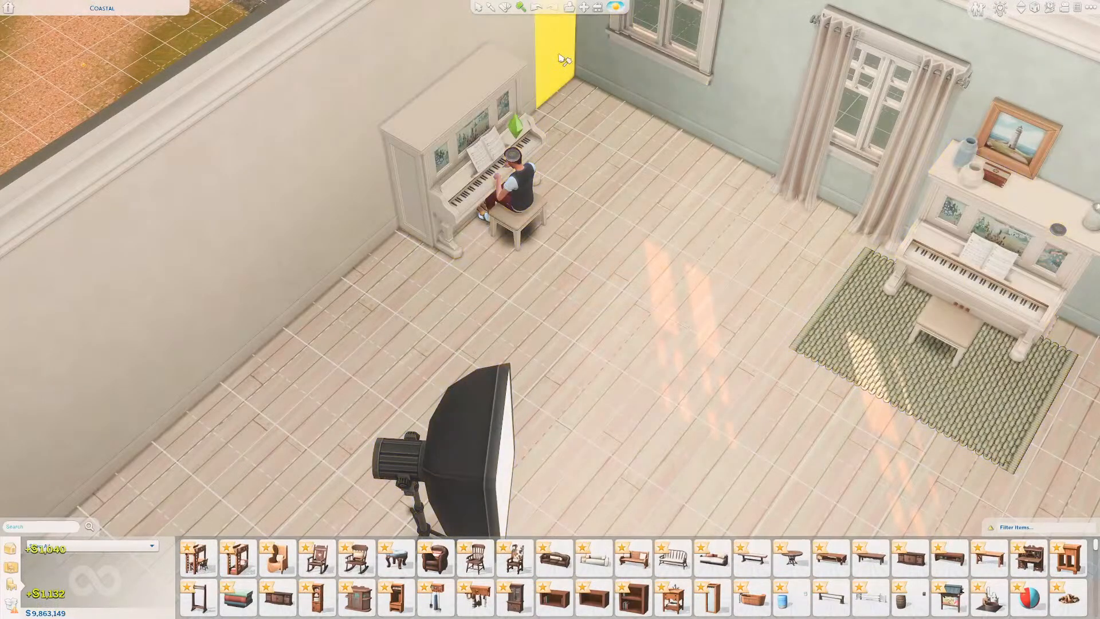
key("Escape")
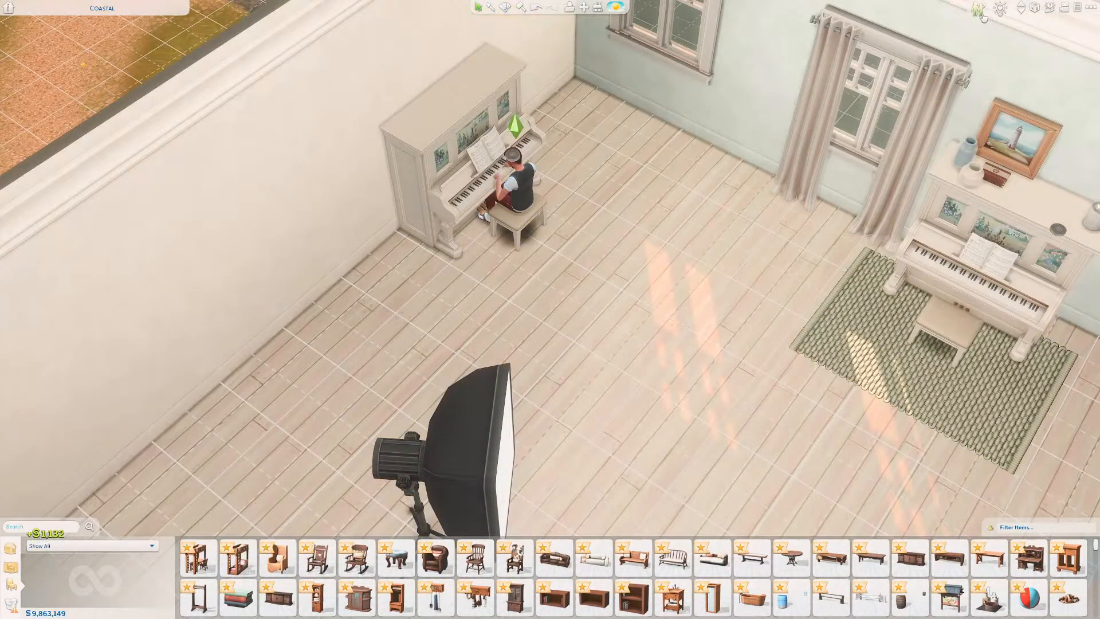
- Return to Live Mode and watch the Sim play the white Coastal piano from behind, close up and from both sides
left_click(979, 10)
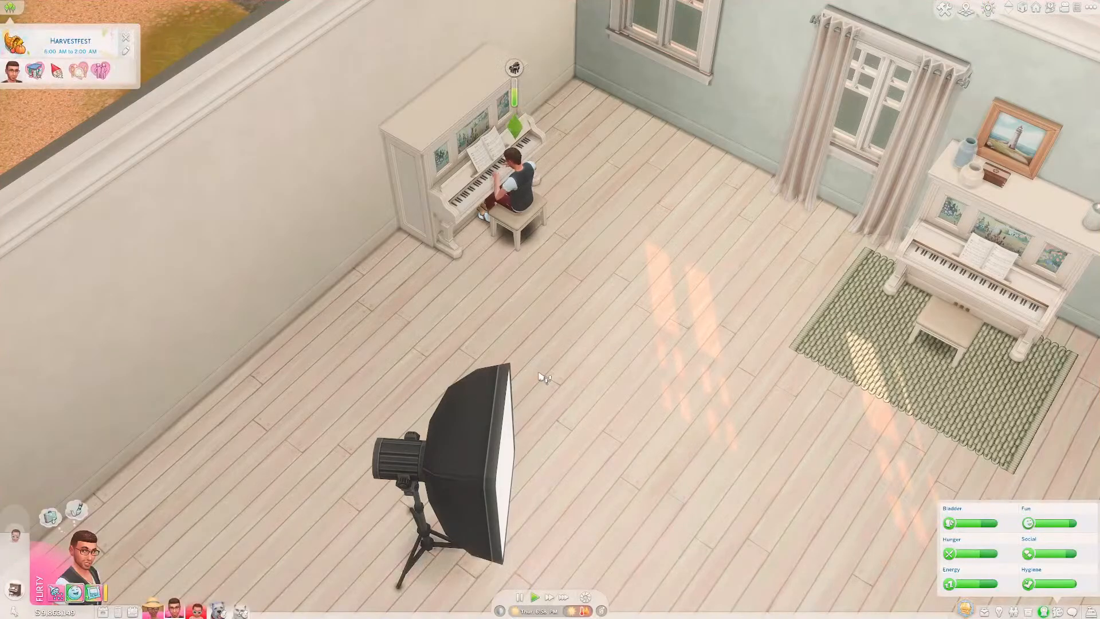
scroll(560, 458, "up", 4)
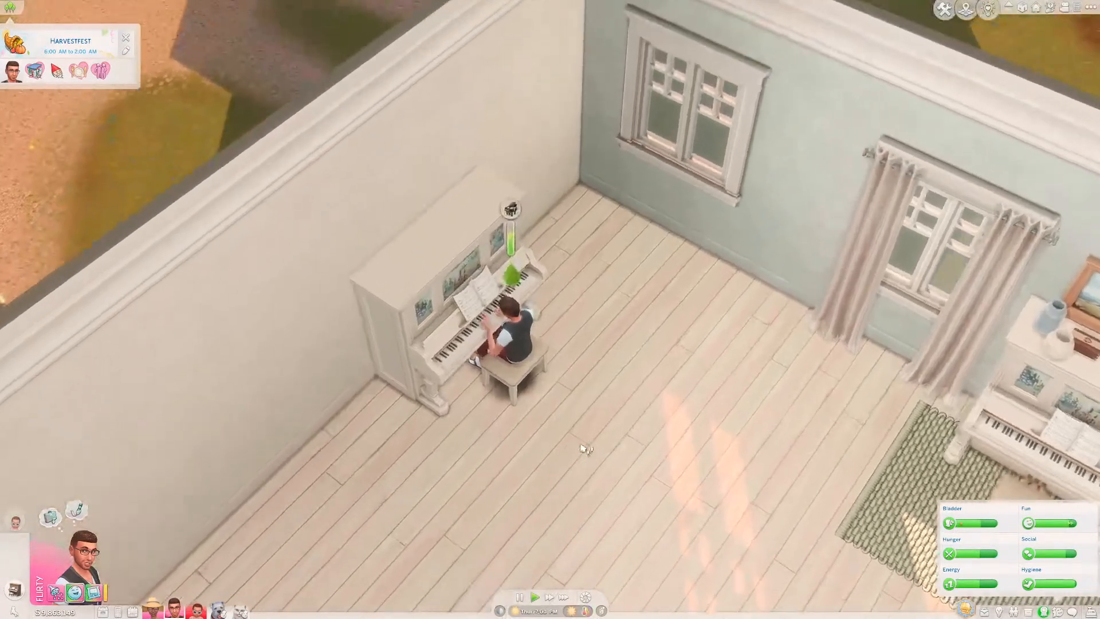
scroll(584, 449, "up", 5)
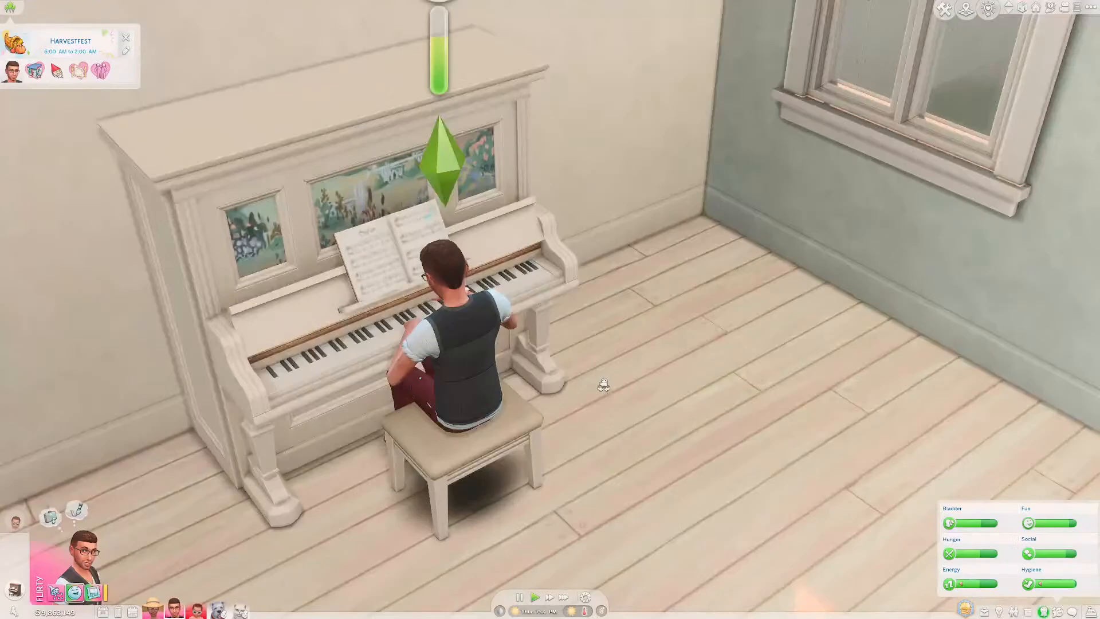
middle_click_drag(604, 385, 616, 367)
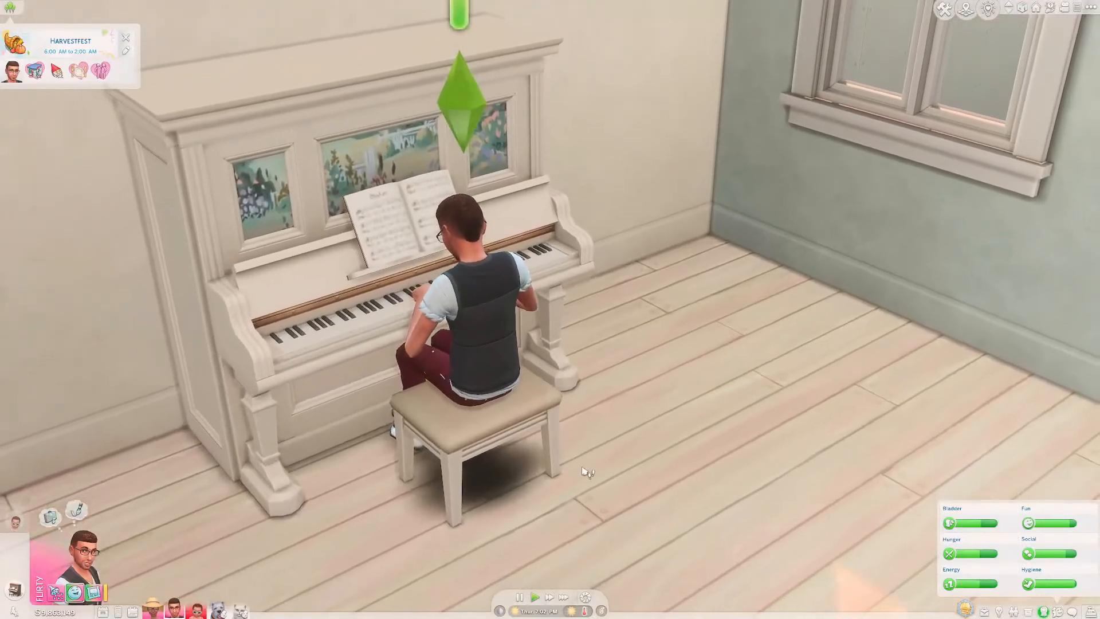
middle_click_drag(671, 390, 666, 368)
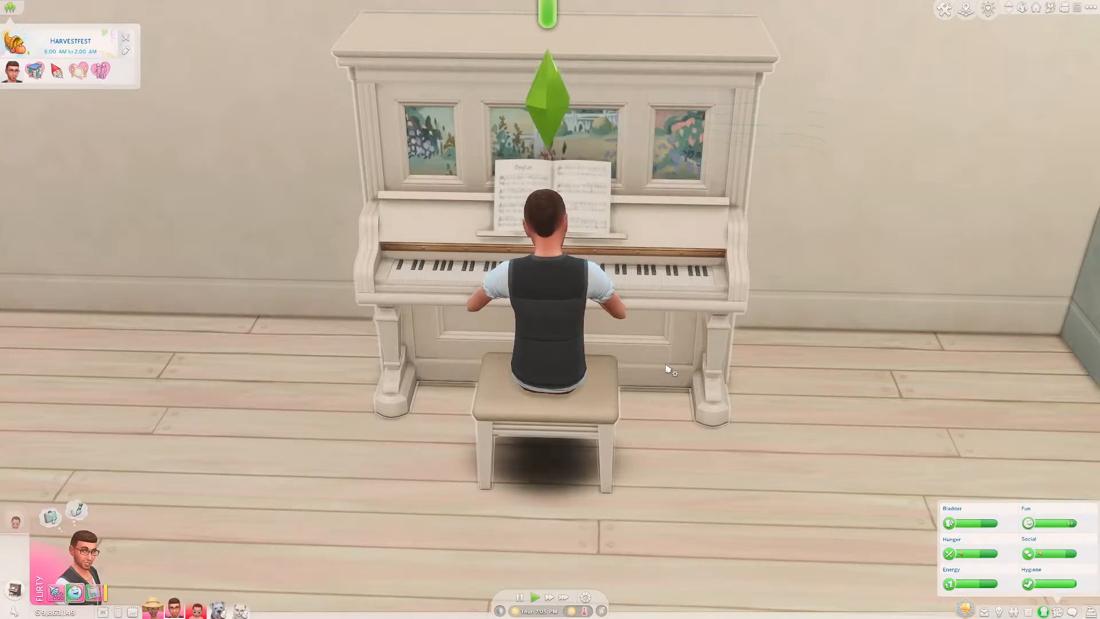
middle_click_drag(668, 371, 628, 389)
scroll(732, 436, "up", 3)
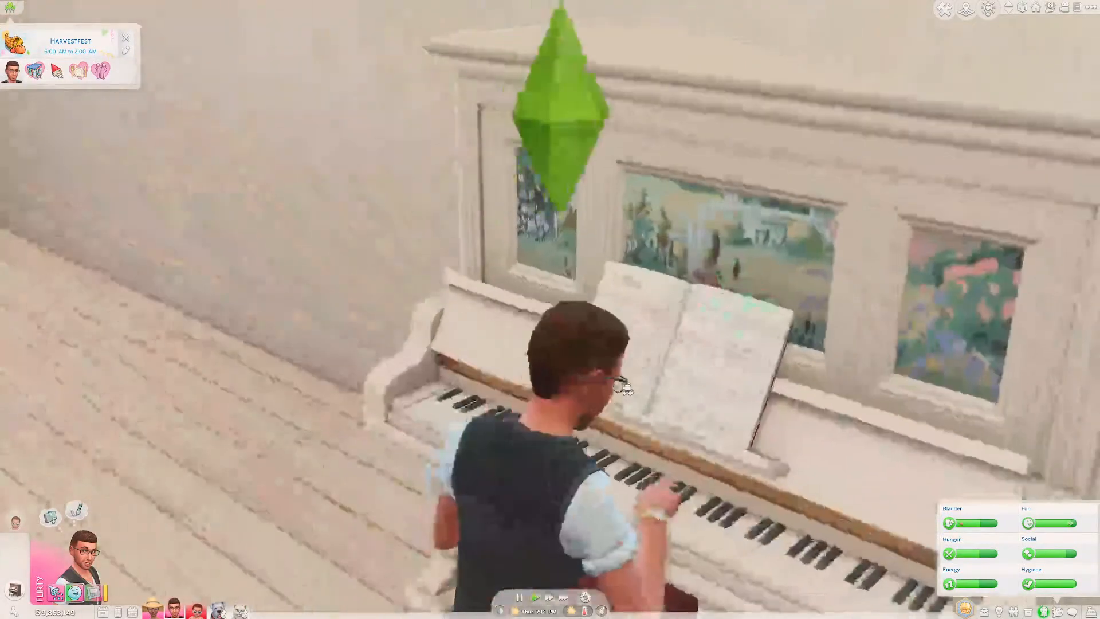
scroll(627, 388, "down", 5)
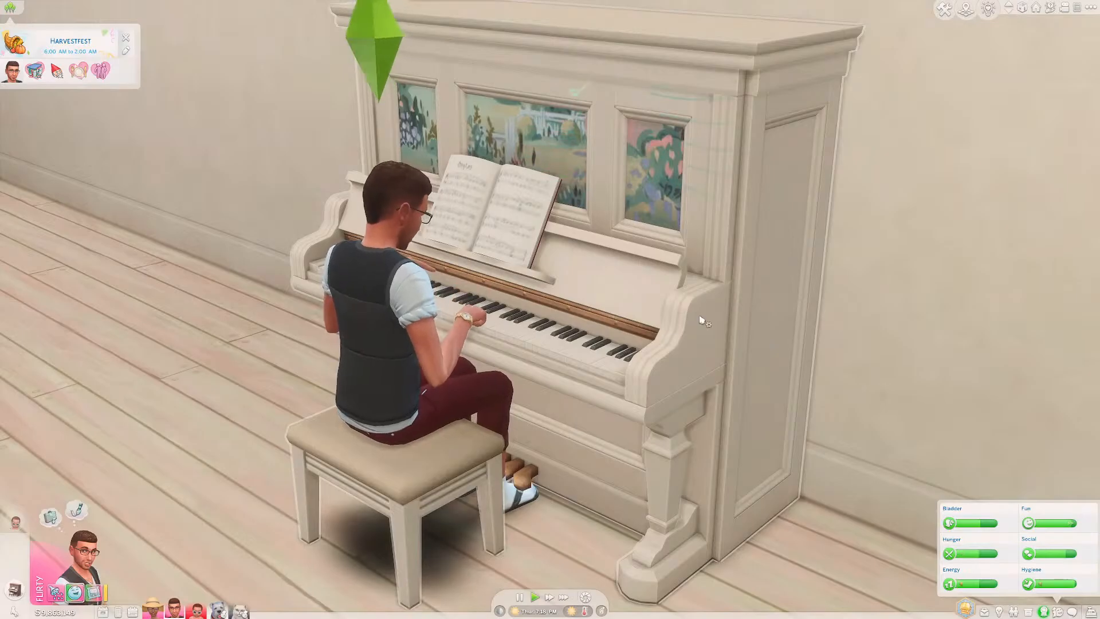
middle_click_drag(705, 321, 706, 321)
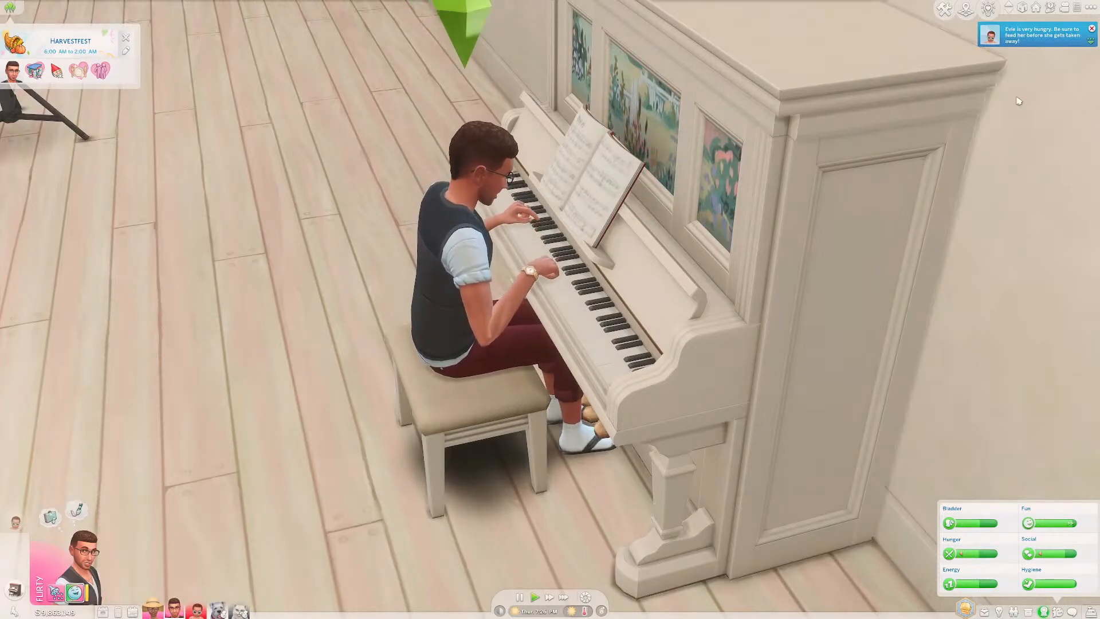
middle_click_drag(704, 382, 494, 472)
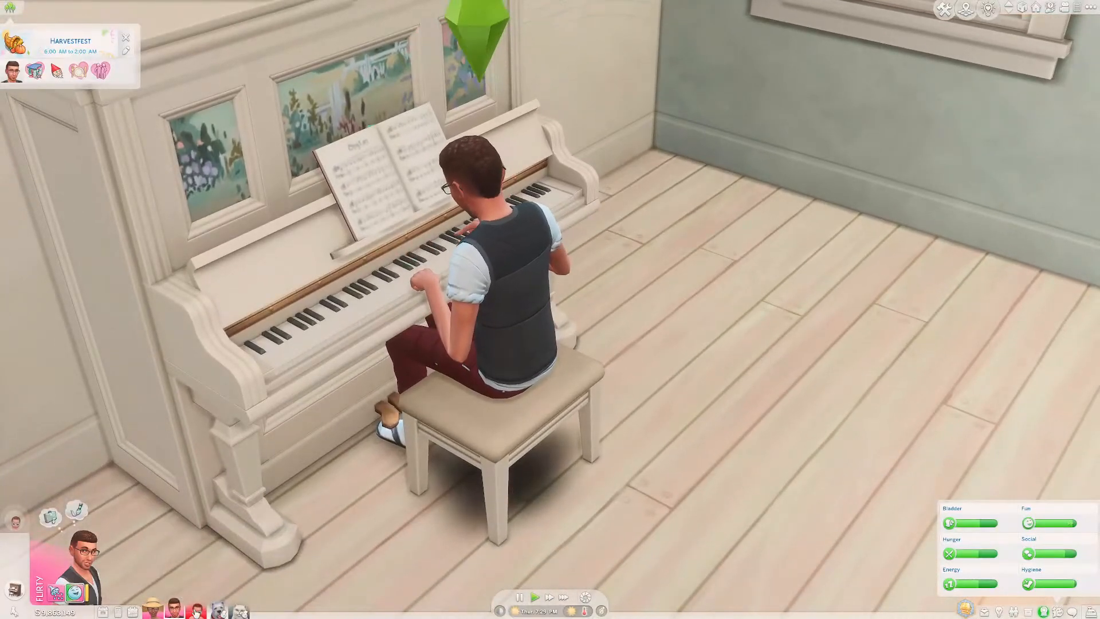
- Switch control to the toddler household member and watch the Sim play the white Coastal piano close up and from farther back
left_click(197, 610)
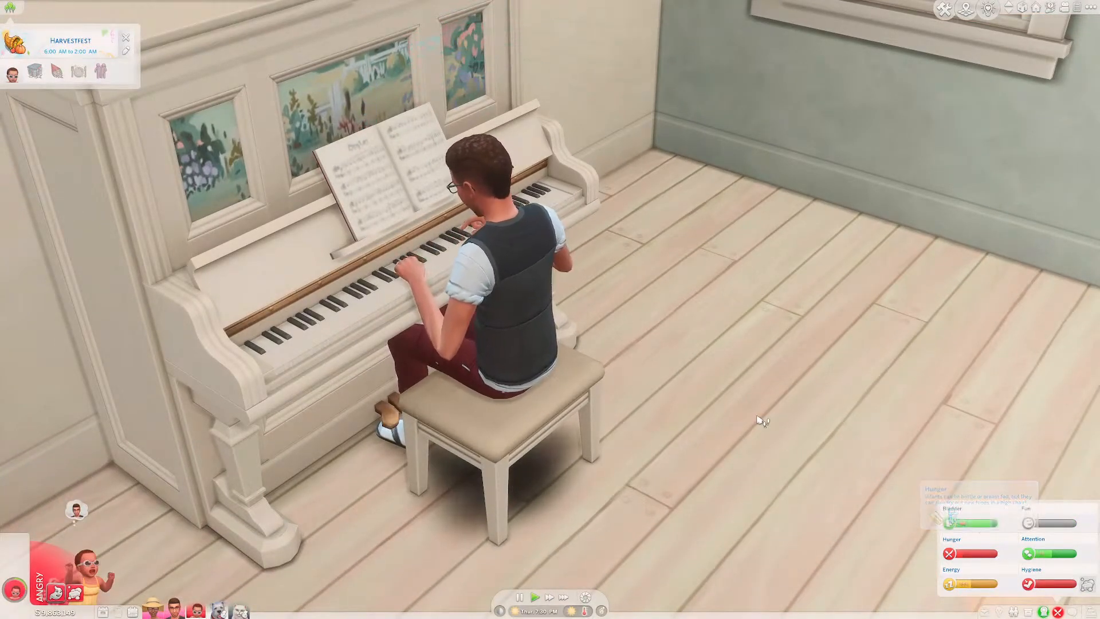
scroll(756, 389, "up", 3)
middle_click_drag(755, 362, 754, 362)
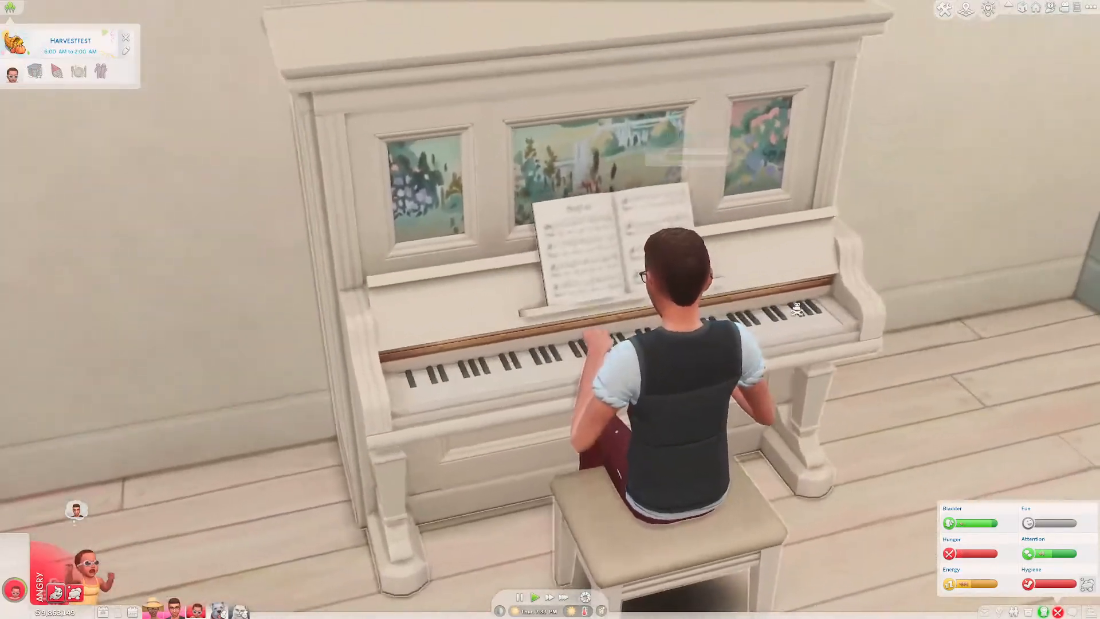
right_click_drag(796, 310, 809, 381)
scroll(809, 380, "down", 2)
scroll(808, 379, "down", 3)
middle_click_drag(809, 379, 761, 386)
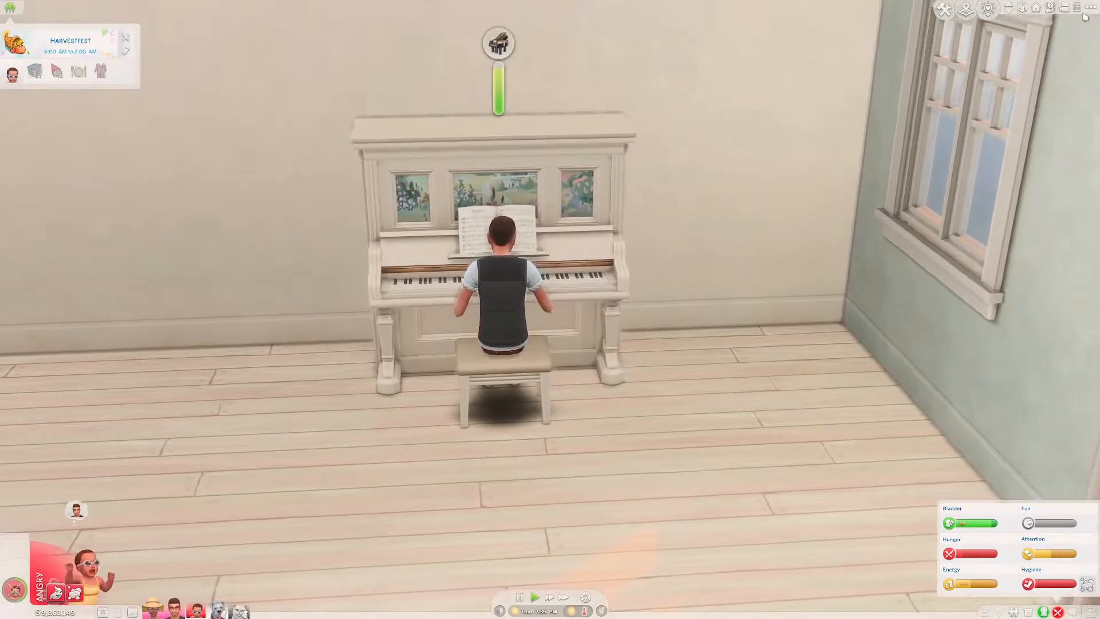
- Exit The Sims 4 and return to the desktop
left_click(1090, 8)
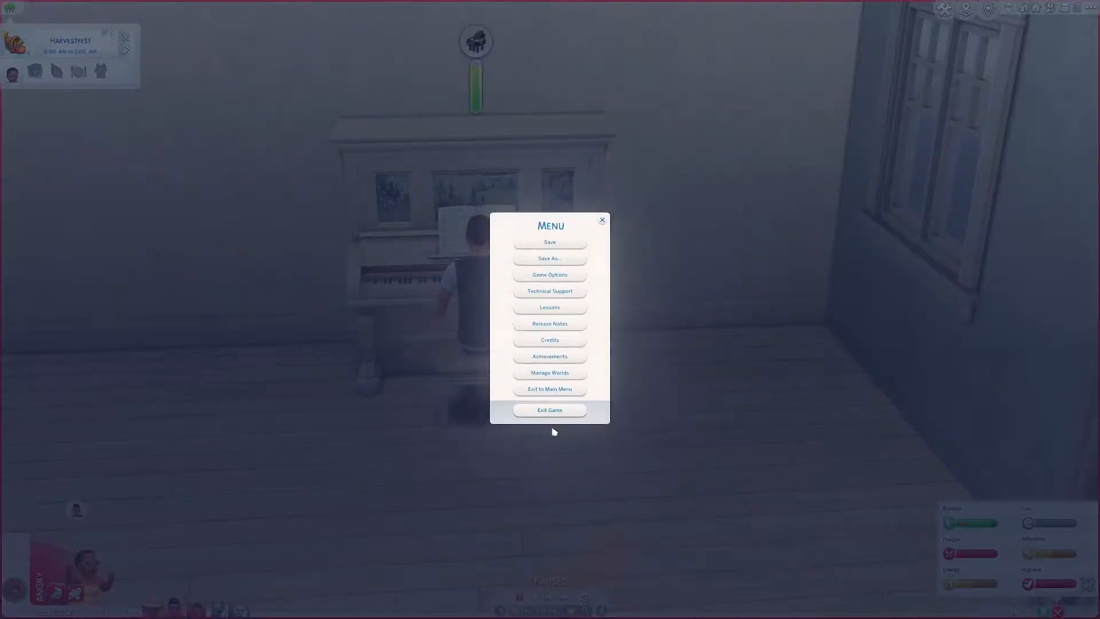
left_click(550, 410)
left_click(569, 348)
key("Escape")
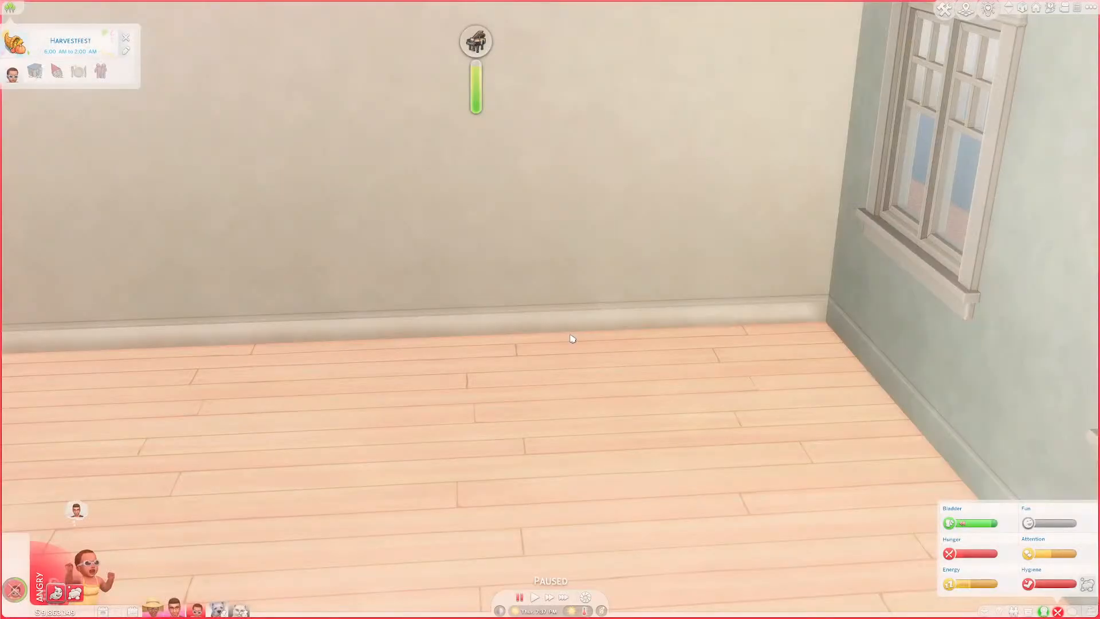
key("alt+Tab")
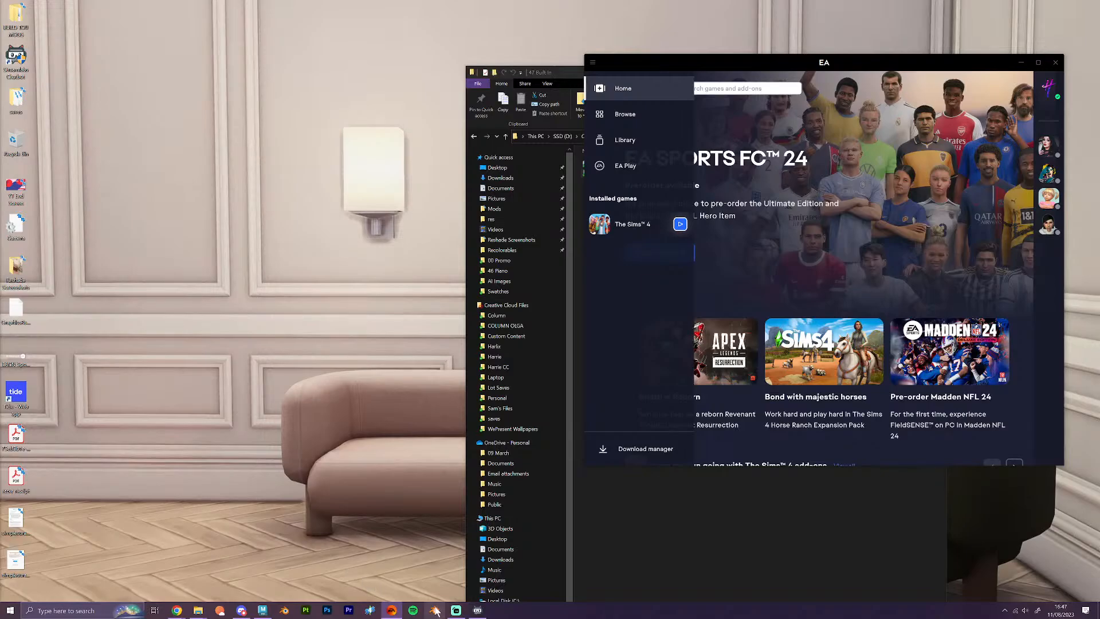
- Switch to Sims 4 Studio, open HARRIE_Coastal_Upright_Piano.package and enlarge the window to show the whole piano preview
left_click(371, 610)
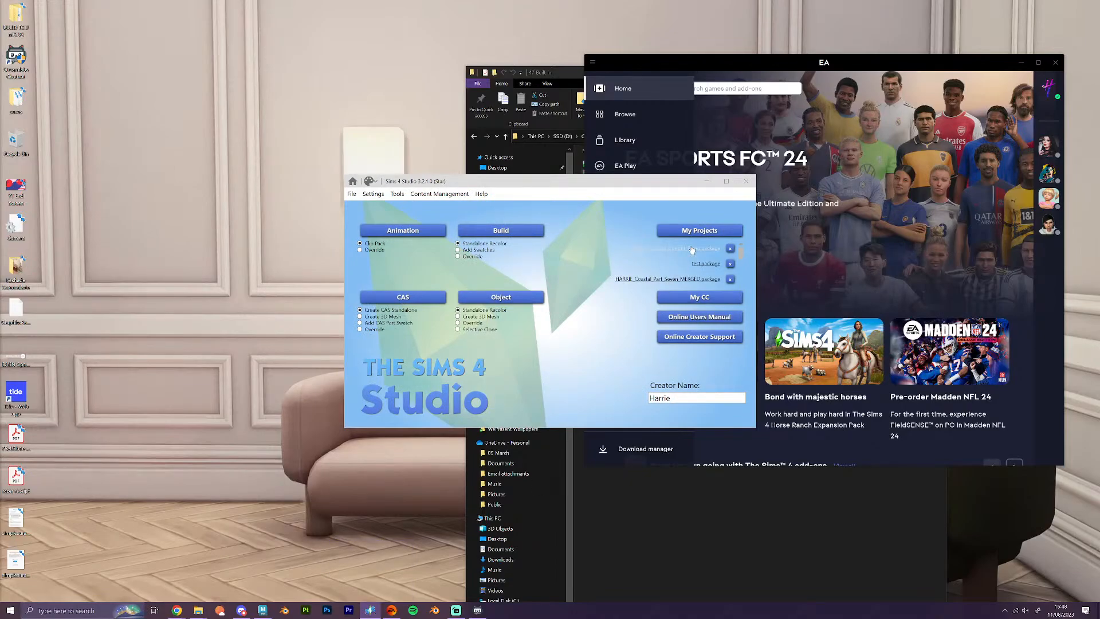
left_click(692, 249)
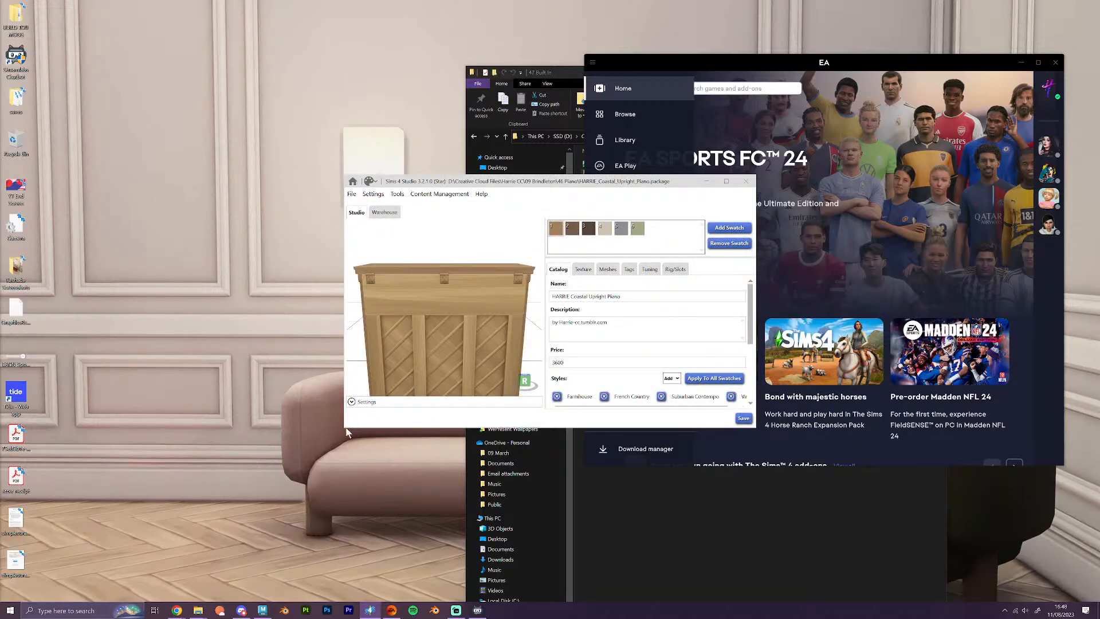
left_click_drag(342, 425, 179, 565)
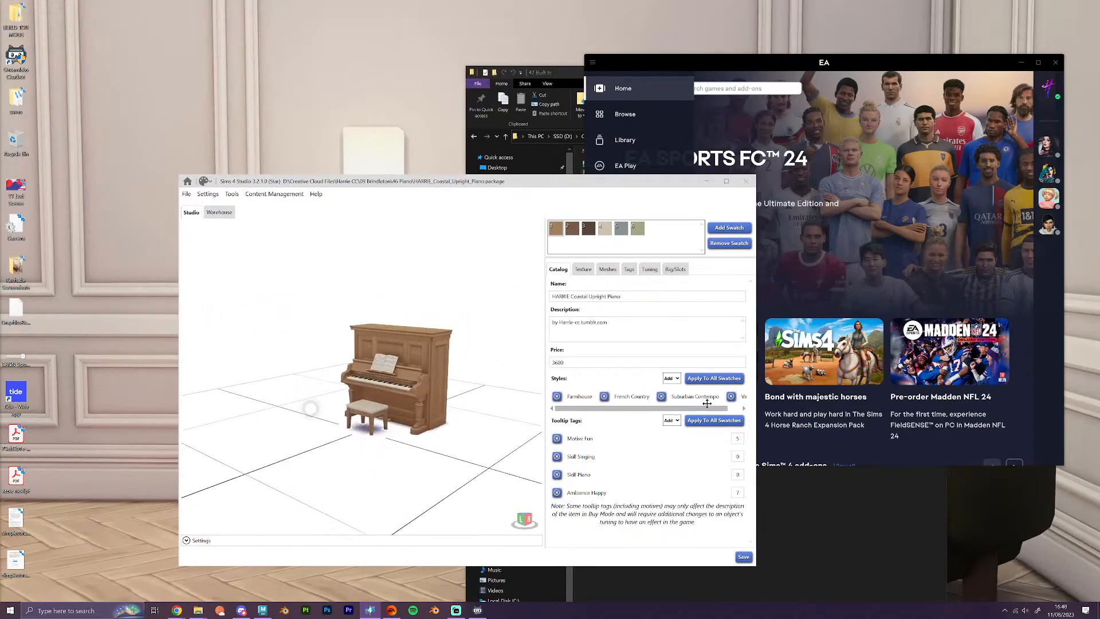
scroll(476, 440, "up", 4)
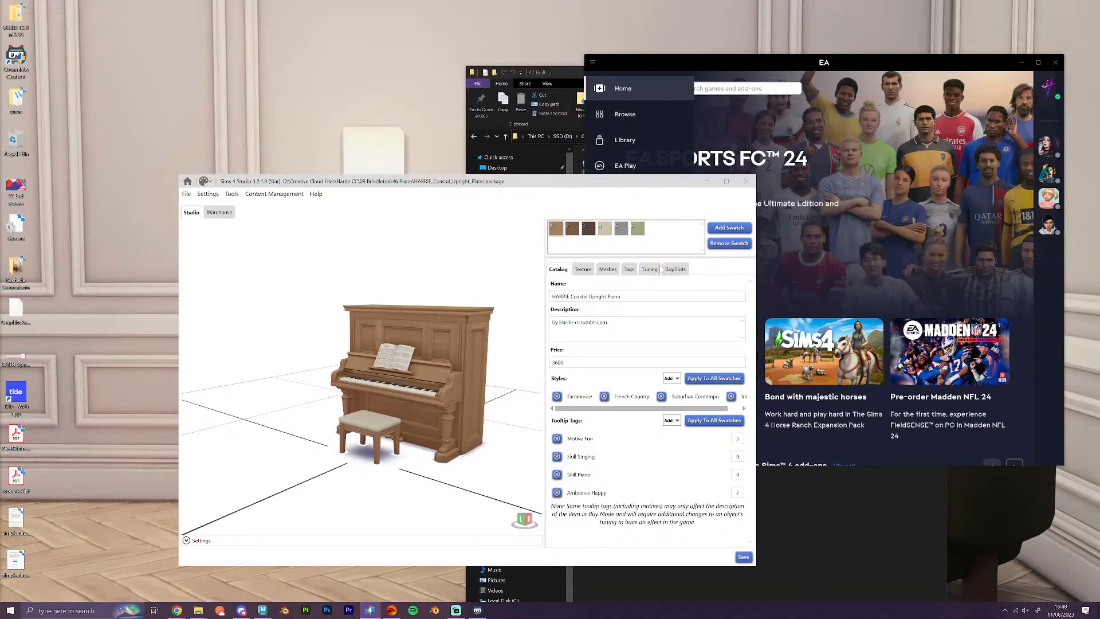
- Examine the _bind_pedalLeft and _bind_pedalRight bones in the piano's rig against the pedals in the preview
left_click(677, 269)
right_click_drag(481, 373, 568, 466)
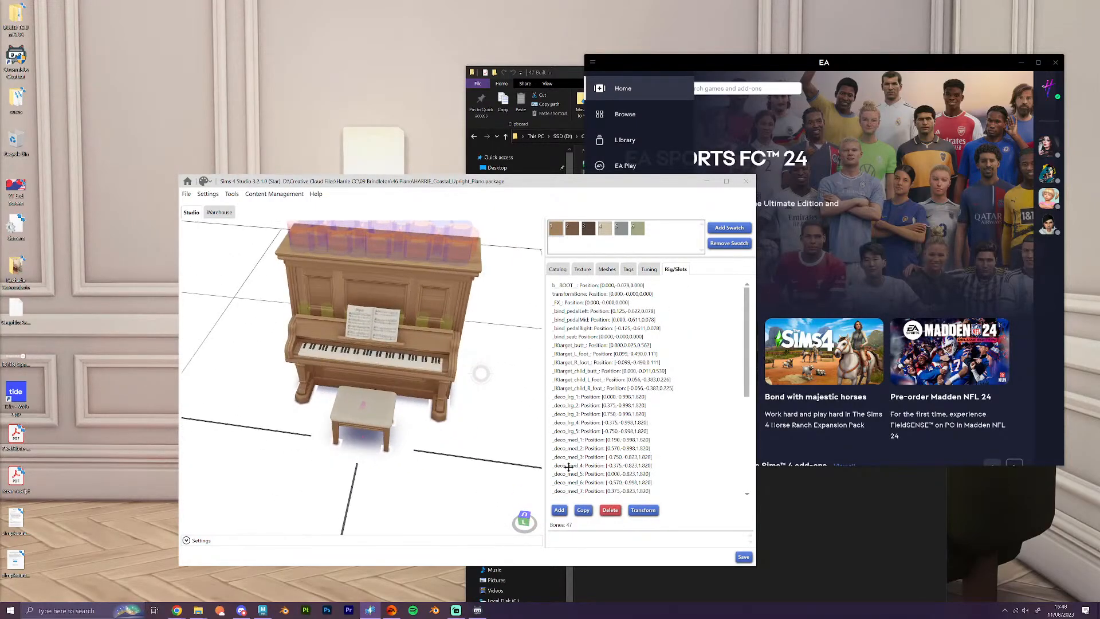
left_click(580, 319)
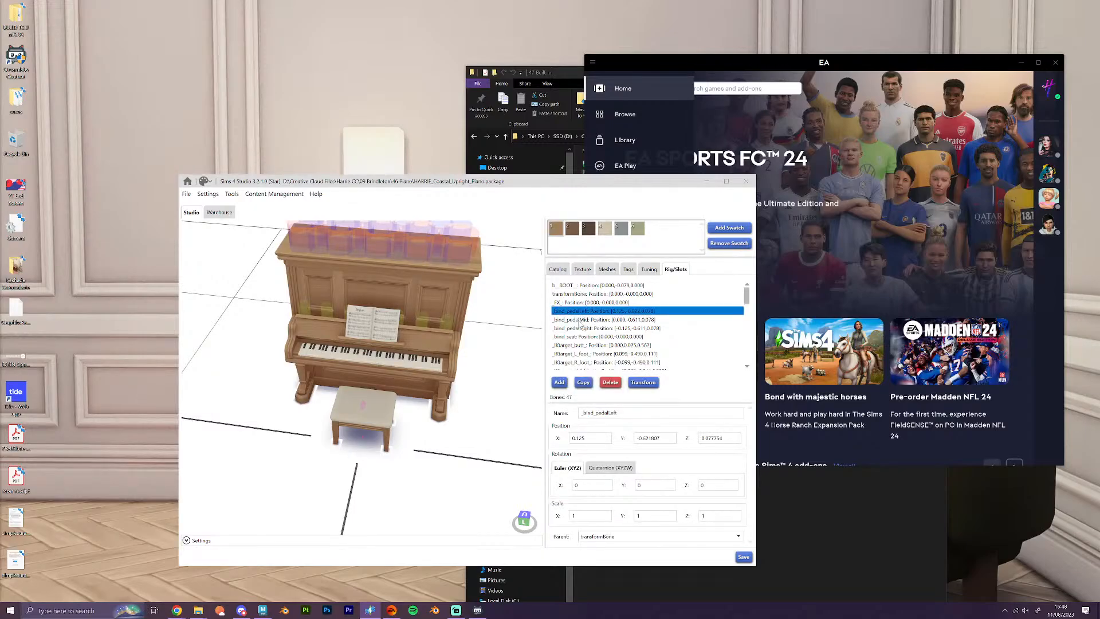
left_click(581, 328)
right_click_drag(450, 446, 465, 369)
scroll(445, 378, "up", 5)
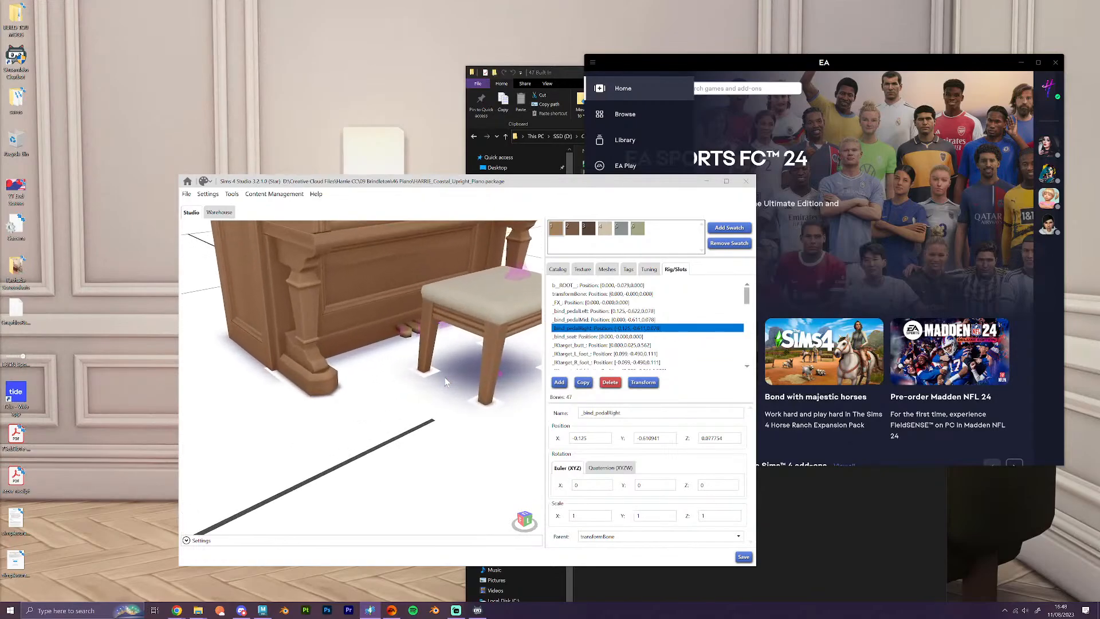
right_click_drag(444, 377, 417, 424)
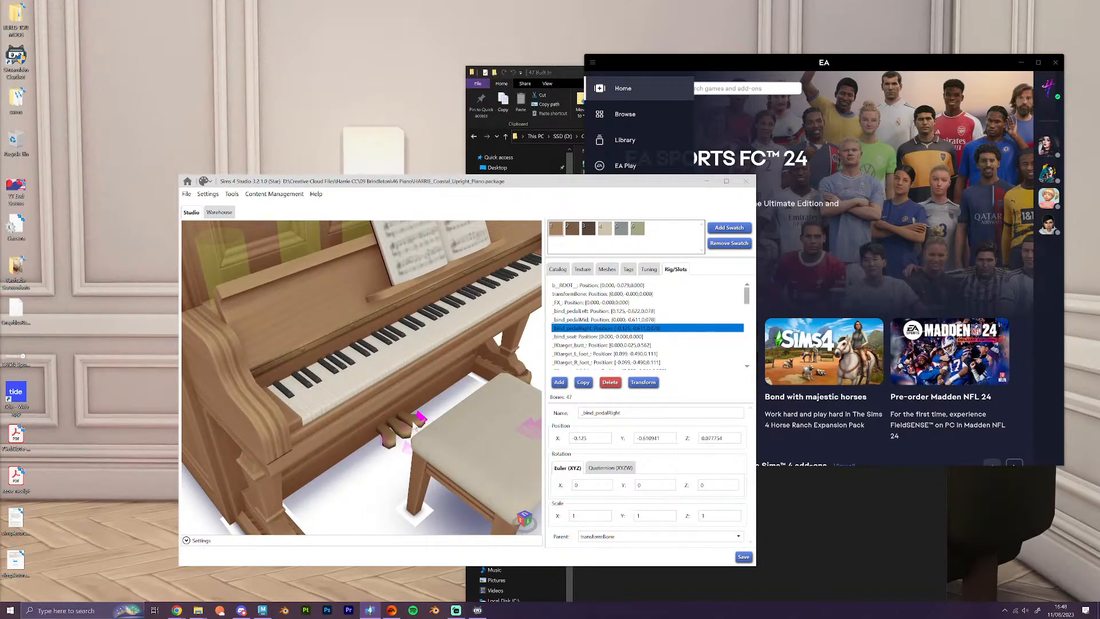
scroll(402, 424, "down", 2)
scroll(402, 422, "down", 5)
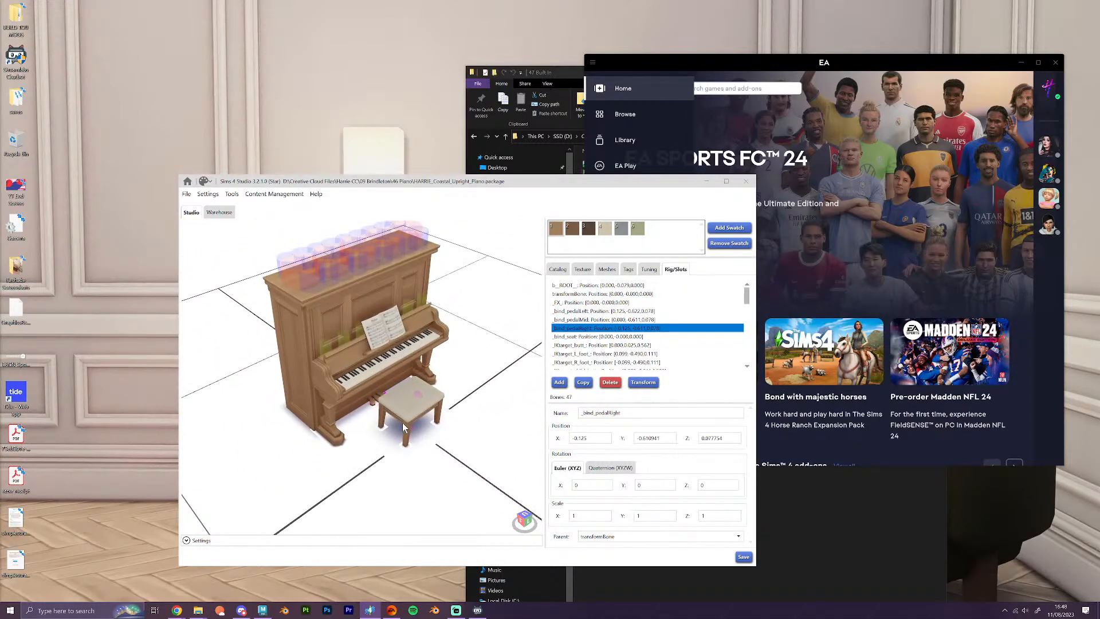
left_click_drag(403, 425, 234, 396)
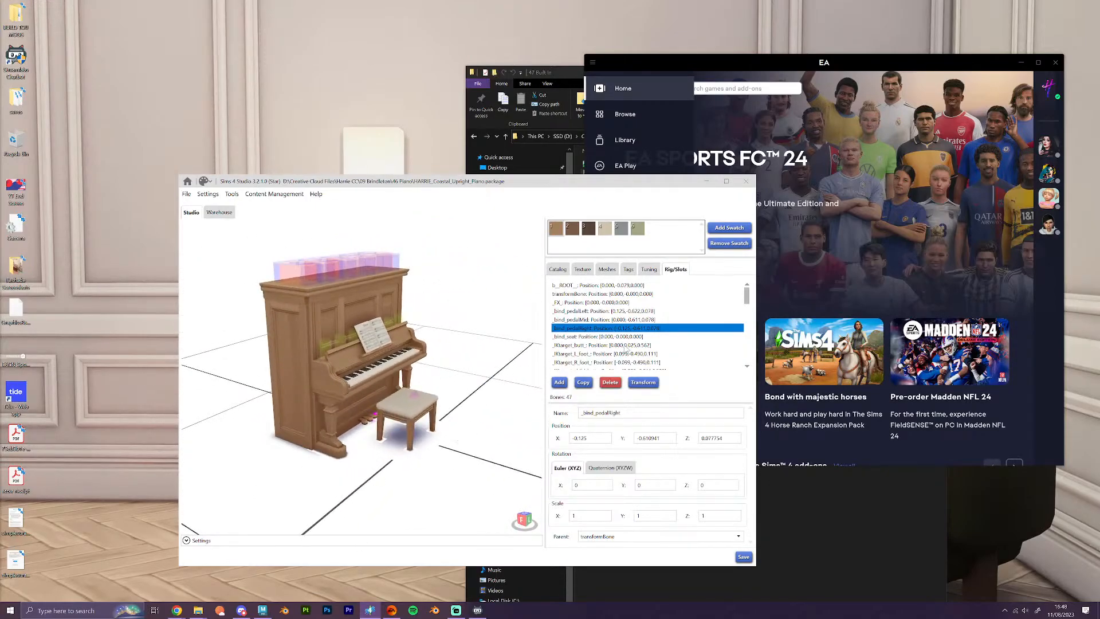
- Examine the _bind_seat bone in the rig, along with the bench and the decoration slots on the piano
left_click(586, 337)
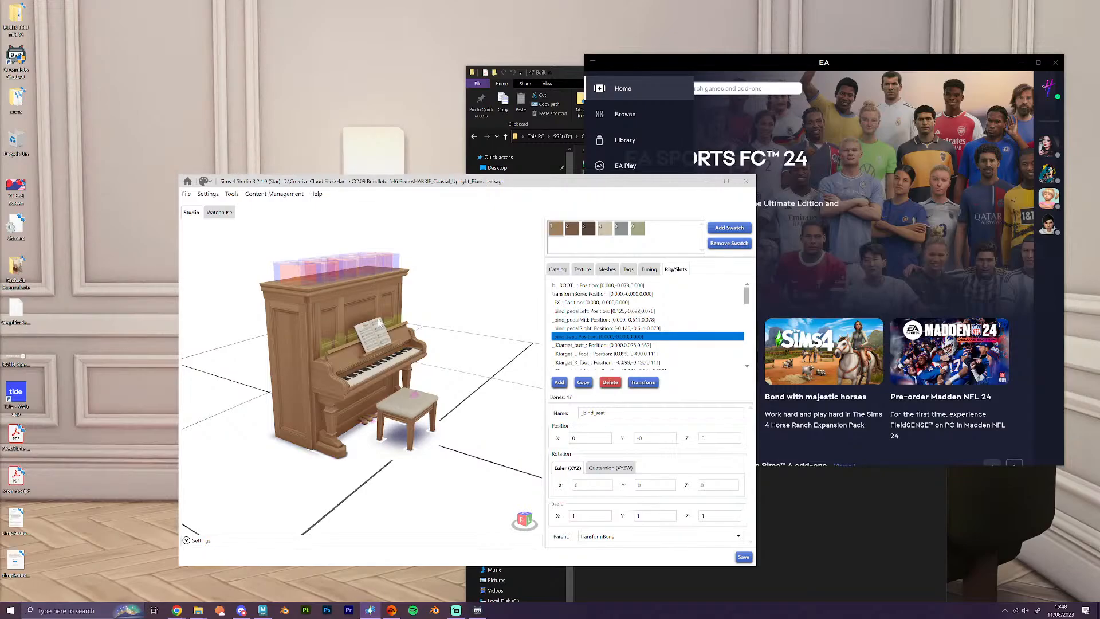
scroll(379, 323, "up", 3)
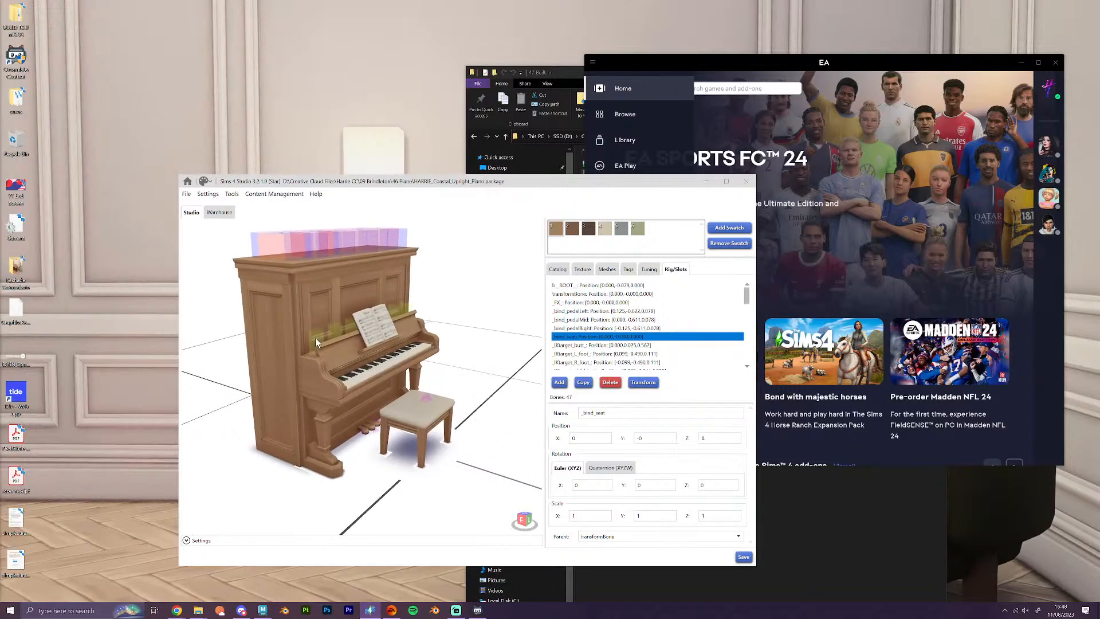
right_click_drag(441, 374, 215, 418)
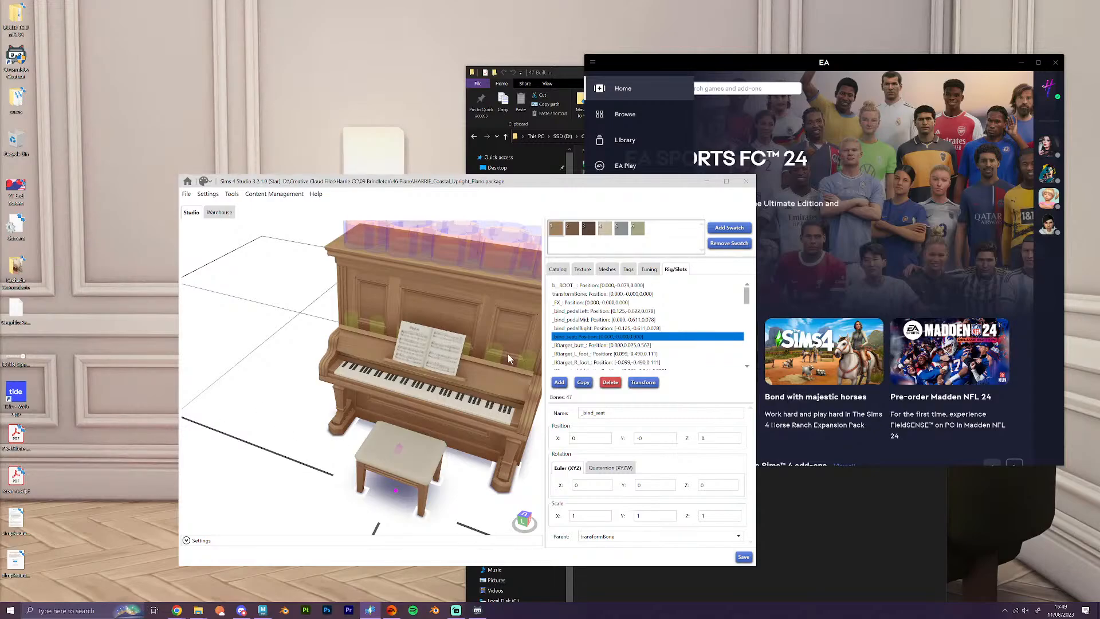
left_click_drag(465, 344, 461, 383)
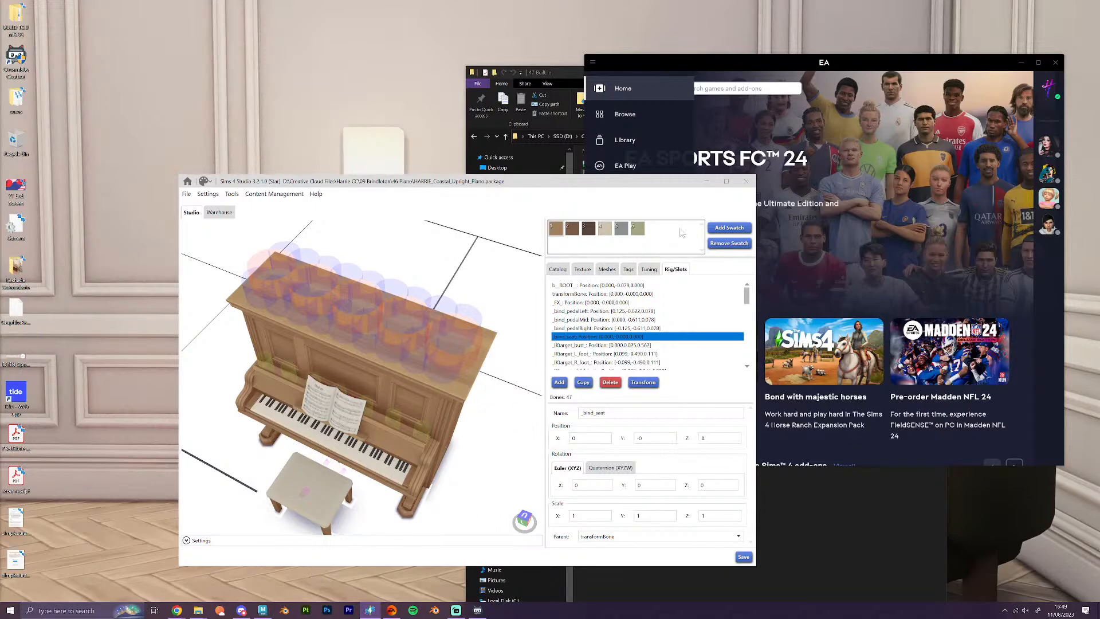
- Minimise Sims 4 Studio, switch to Maya, and isolate the whole built-in bookcase in the viewport without smooth preview
left_click(707, 181)
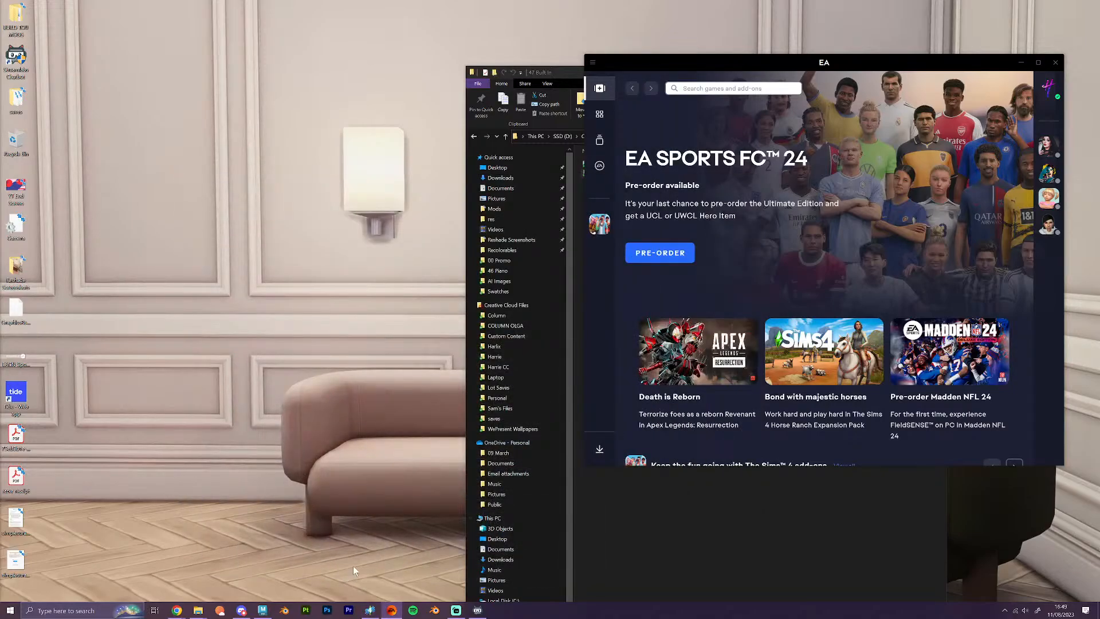
left_click(261, 608)
left_click_drag(592, 390, 580, 490, "alt")
middle_click_drag(579, 491, 542, 378, "alt")
scroll(523, 347, "up", 6)
left_click(510, 330)
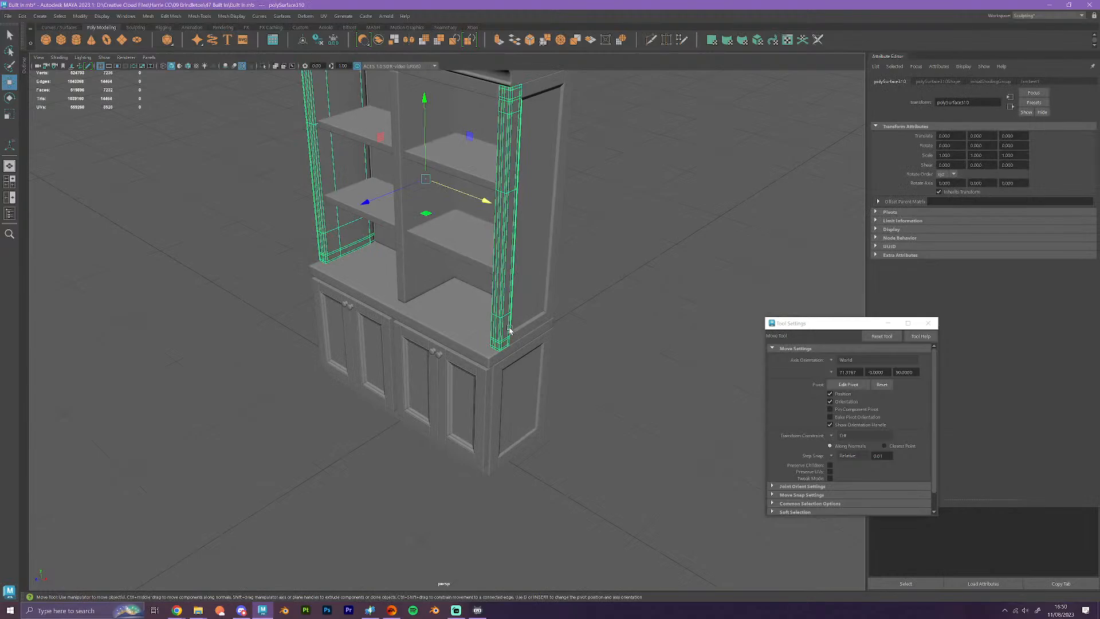
left_click(584, 449)
left_click_drag(584, 449, 589, 491, "alt")
scroll(630, 461, "down", 5)
left_click_drag(587, 485, 473, 335)
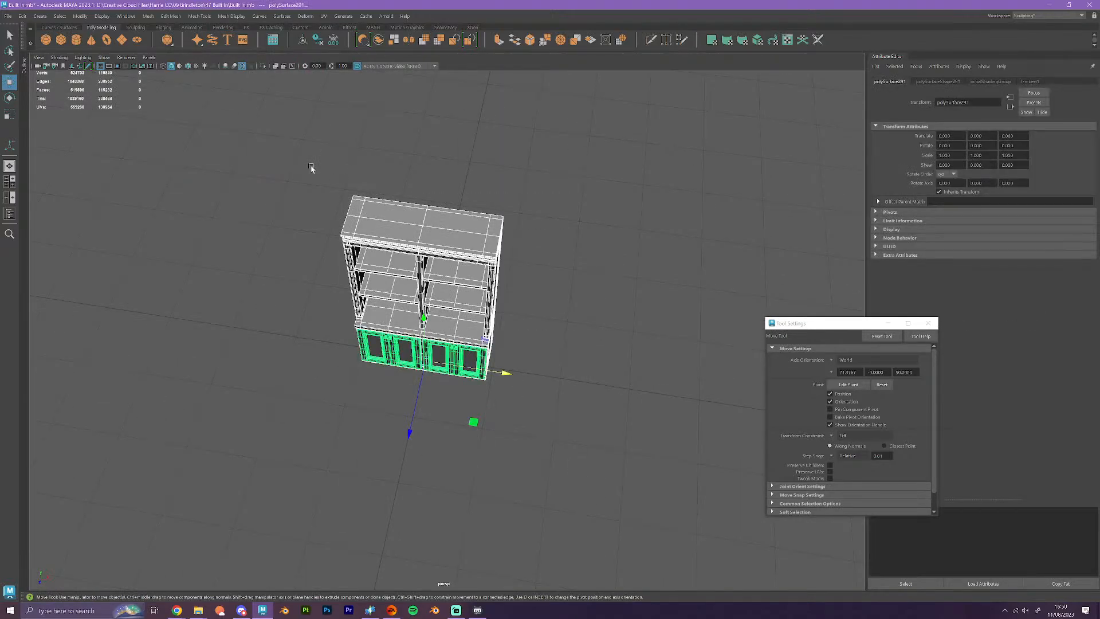
key("ctrl+1")
key("1")
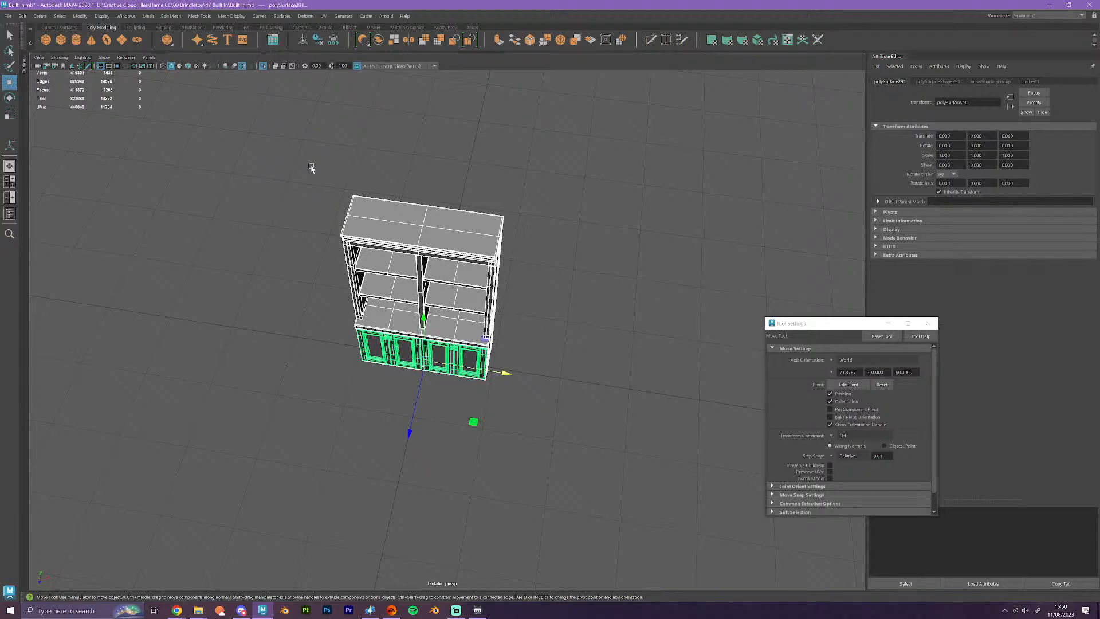
- Inspect the isolated bookcase's side, checking the lower cabinet carcass and its recessed side panels
left_click(626, 389)
scroll(570, 302, "up", 3)
left_click_drag(570, 302, 547, 328, "alt")
scroll(573, 361, "up", 4)
left_click_drag(609, 400, 582, 388, "alt")
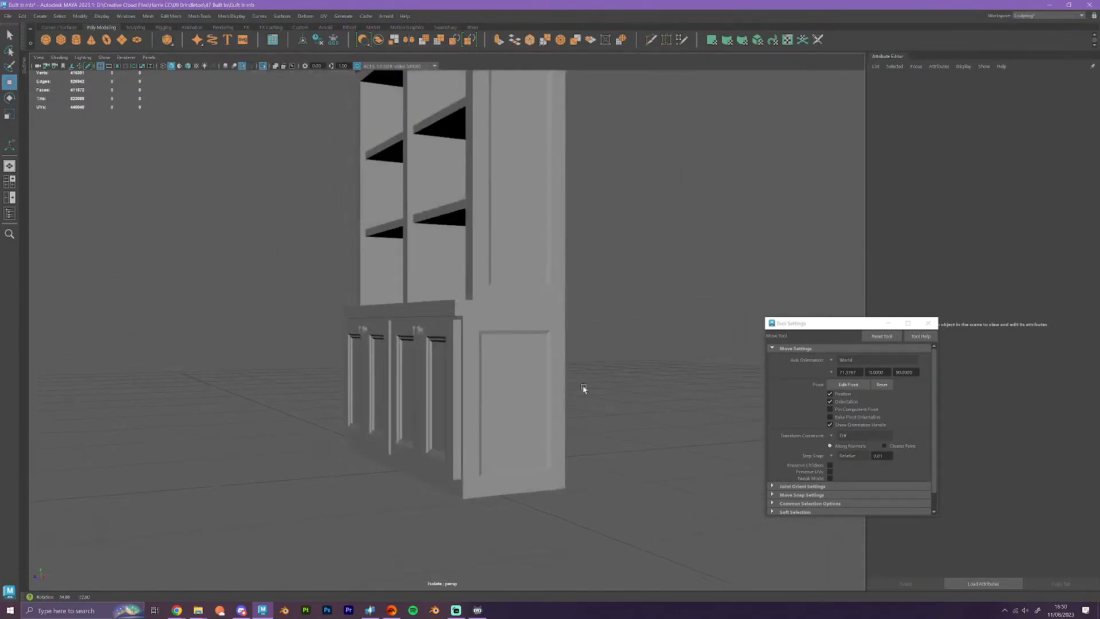
left_click(518, 318)
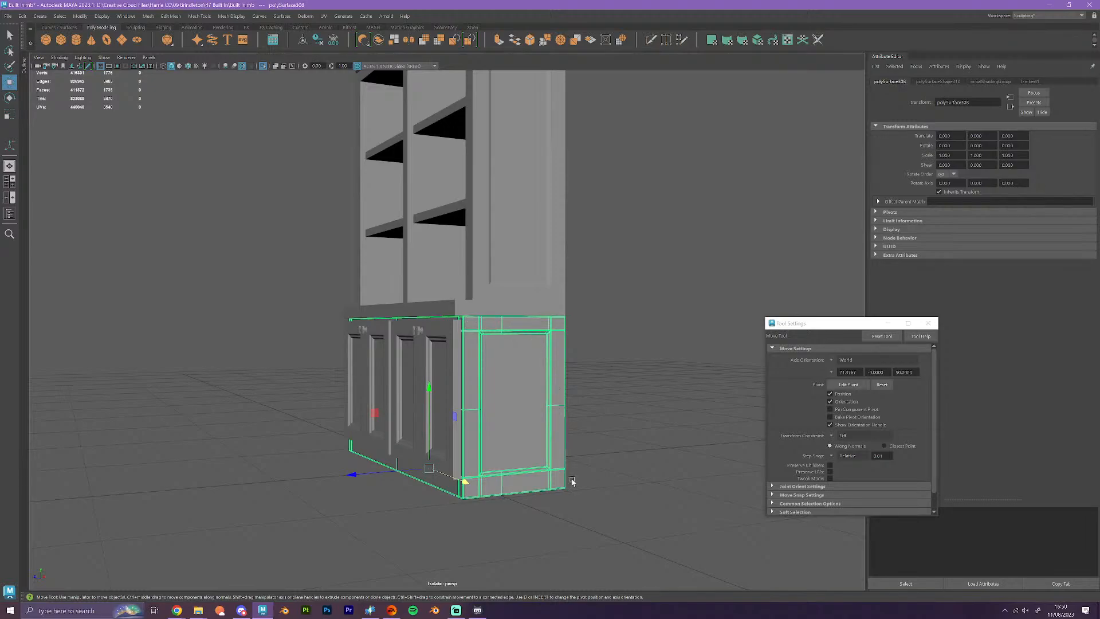
left_click_drag(660, 400, 541, 493, "alt")
left_click(604, 478)
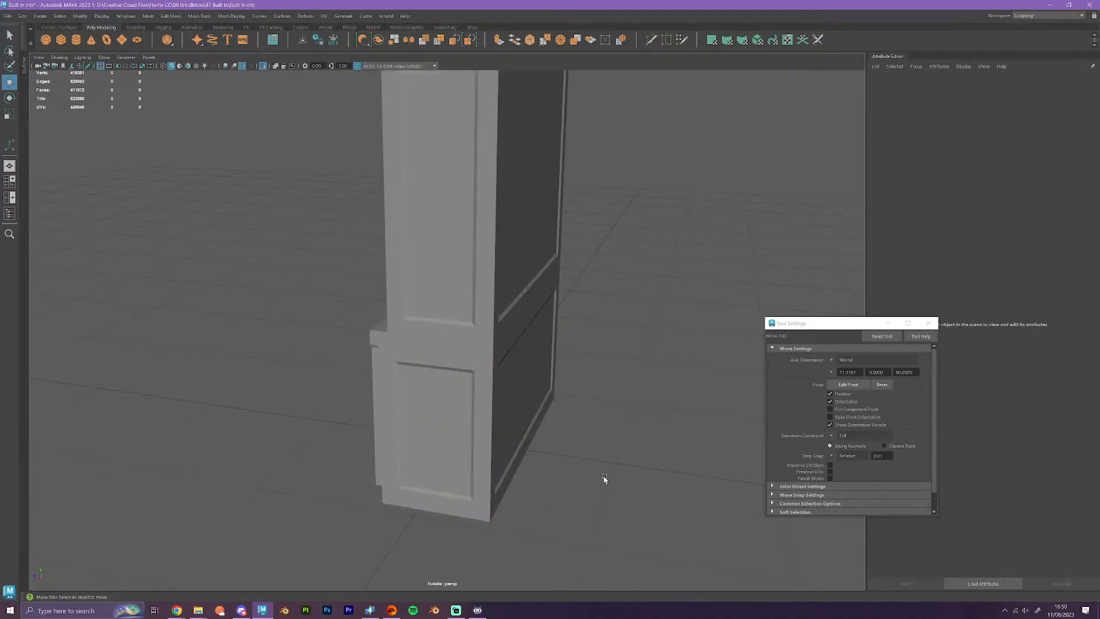
- Inspect the bookcase's back and front, selecting the cupboard doors to check them from the front and side
left_click_drag(599, 457, 554, 472, "alt")
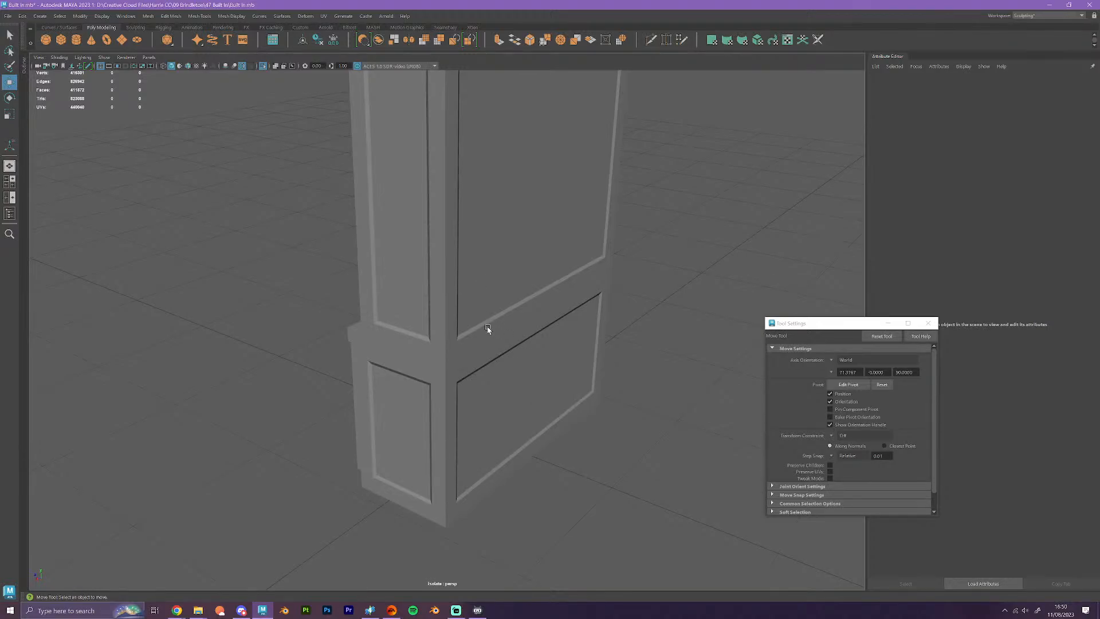
scroll(486, 329, "down", 3)
left_click_drag(456, 385, 560, 361, "alt")
scroll(523, 454, "up", 5)
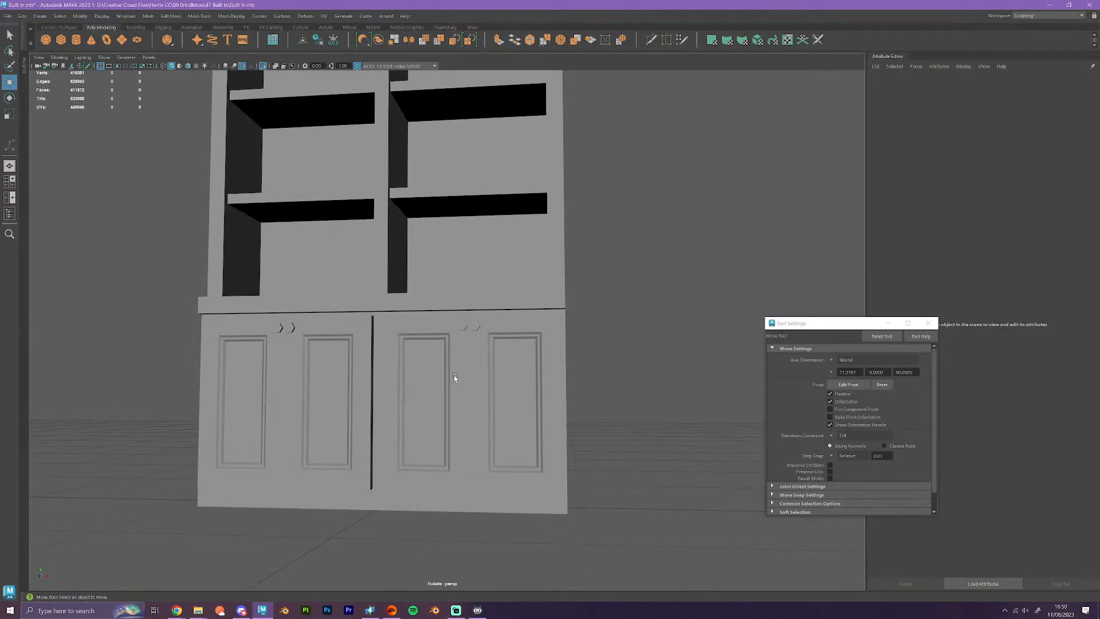
left_click(455, 377)
left_click_drag(620, 454, 465, 358, "alt")
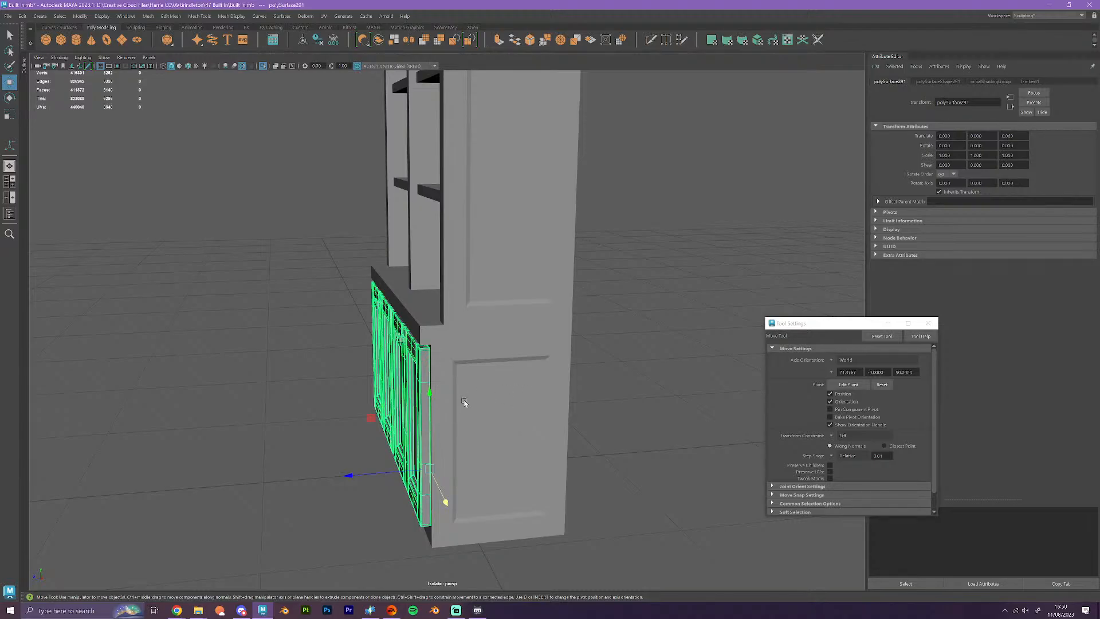
left_click_drag(464, 402, 484, 454, "alt")
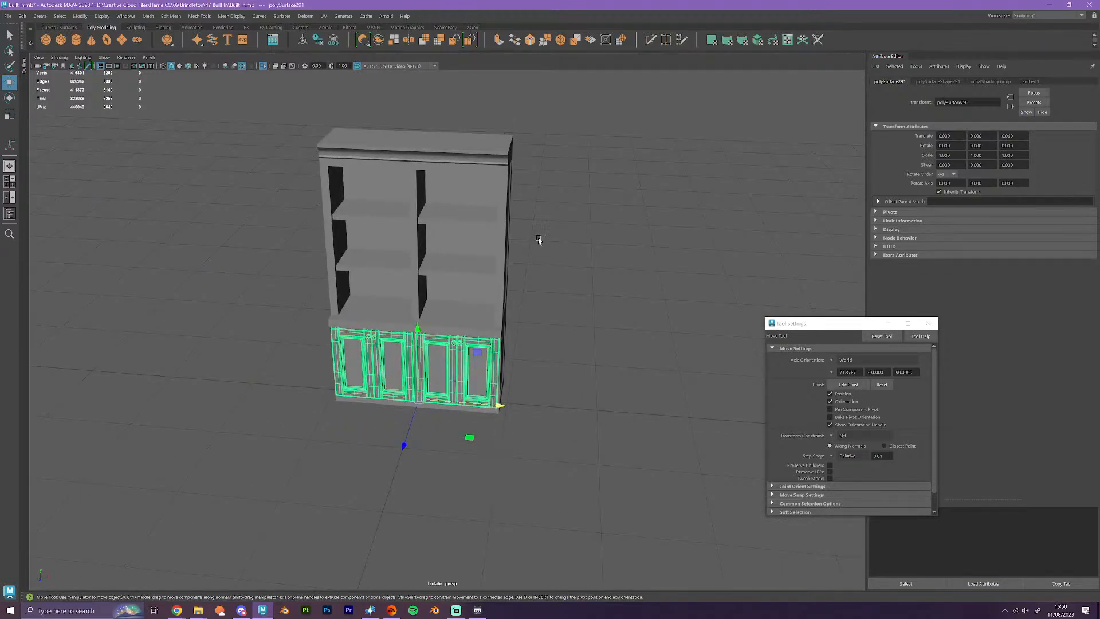
- Display wireframe on shaded for the bookcase and clear the selection to view its topology
left_click(188, 66)
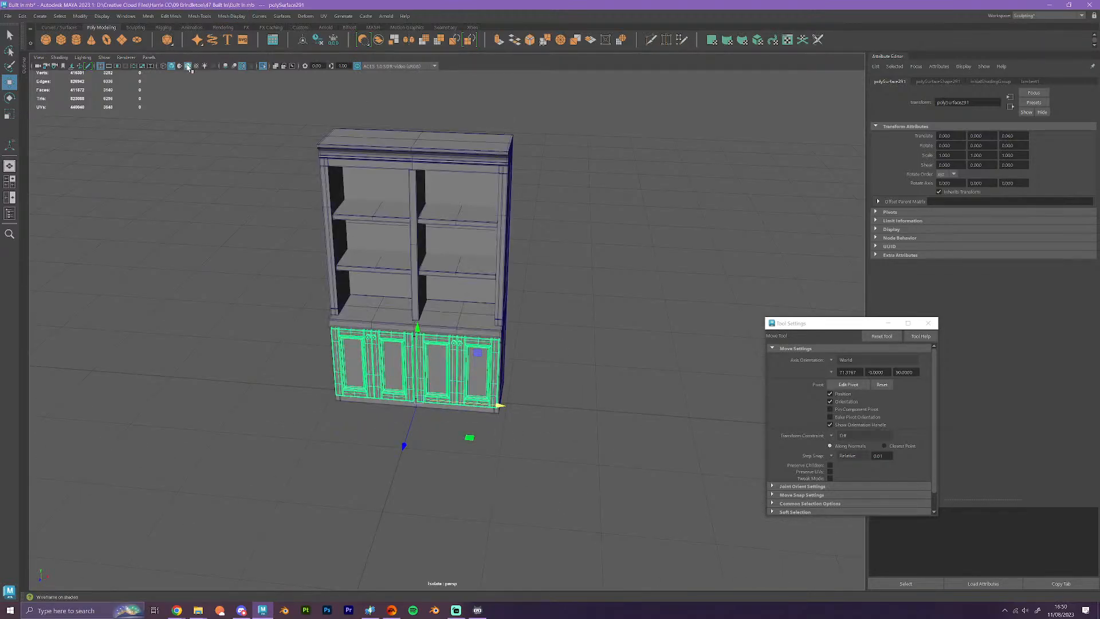
left_click(603, 385)
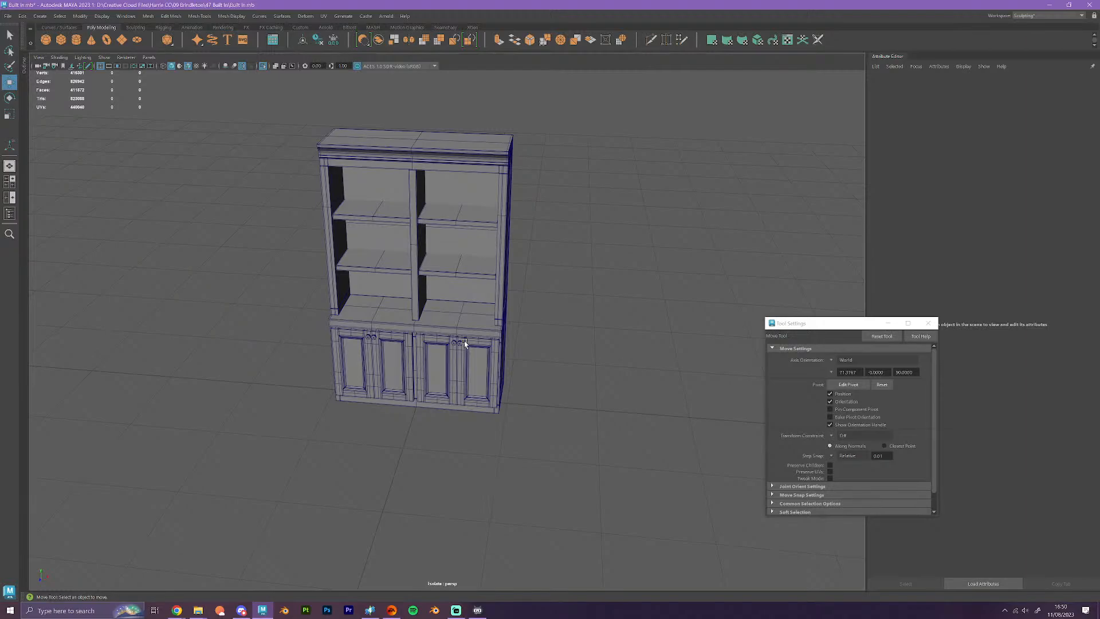
scroll(465, 343, "up", 2)
left_click_drag(503, 439, 481, 438, "alt")
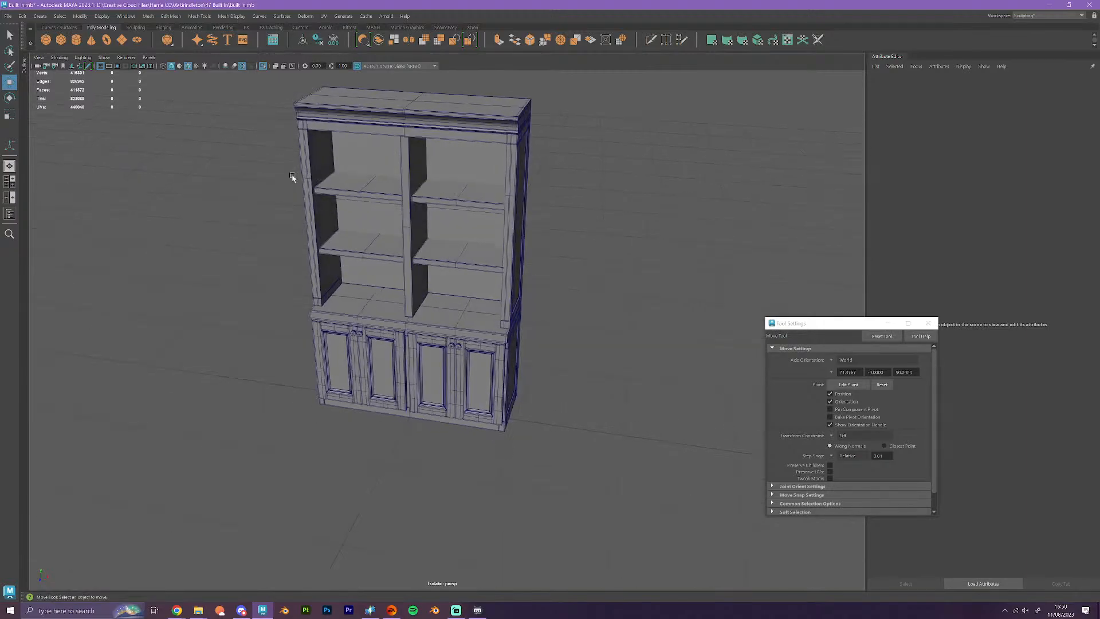
- Create a polygon cube and raise its top face to the top of the bookcase
left_click(61, 41)
left_click_drag(502, 376, 496, 376, "alt")
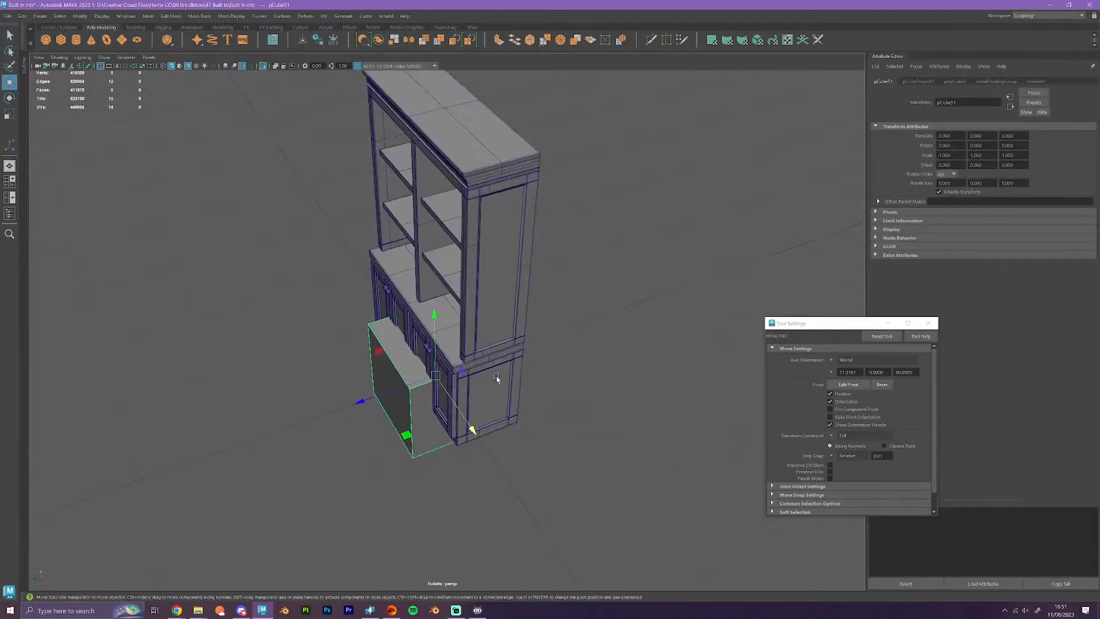
middle_click_drag(496, 375, 483, 338, "alt")
right_click_drag(402, 361, 407, 378)
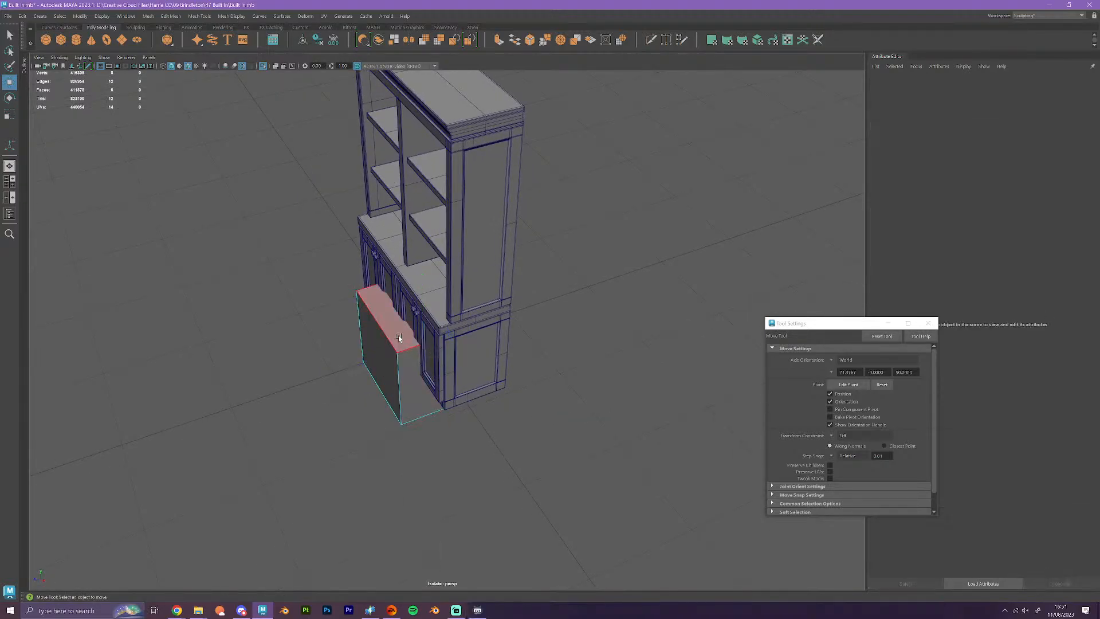
left_click(399, 338)
left_click_drag(403, 342, 504, 248, "alt")
left_click(503, 248)
left_click_drag(425, 287, 445, 363)
- Align the cube's bottom face with the base of the bookcase
scroll(454, 361, "down", 2)
left_click_drag(421, 458, 445, 481, "alt")
left_click(387, 467)
middle_click_drag(441, 472, 417, 344, "alt")
scroll(417, 341, "up", 4)
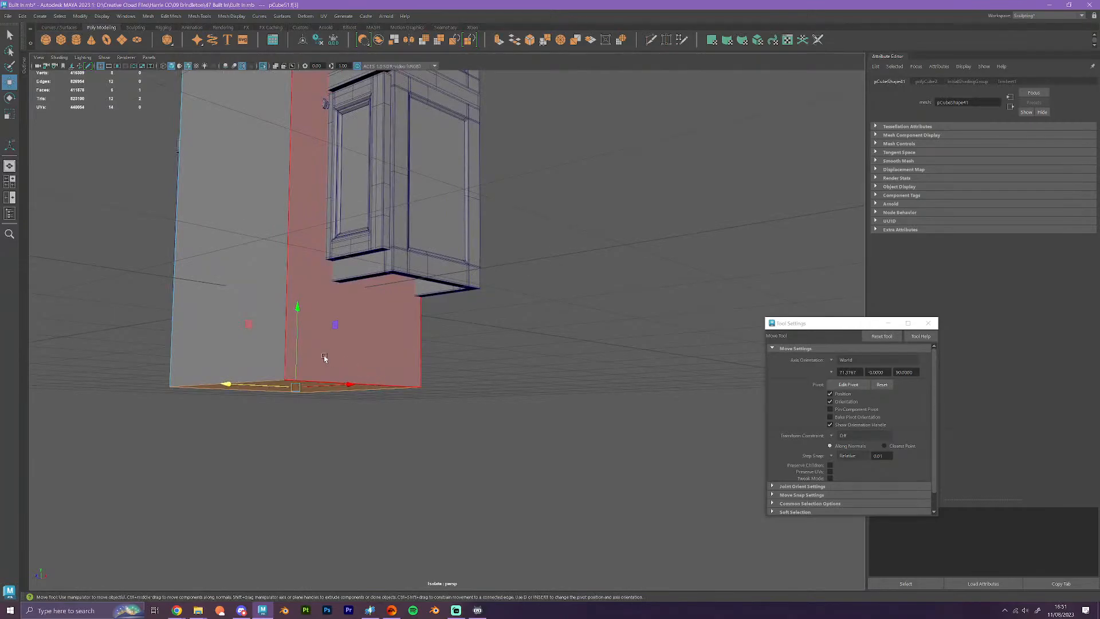
left_click_drag(297, 326, 299, 312)
- Move the cube's side face outward until it is flush with the nearest side of the bookcase
scroll(367, 372, "down", 3)
left_click_drag(369, 376, 371, 423, "alt")
middle_click_drag(370, 355, 362, 442, "alt")
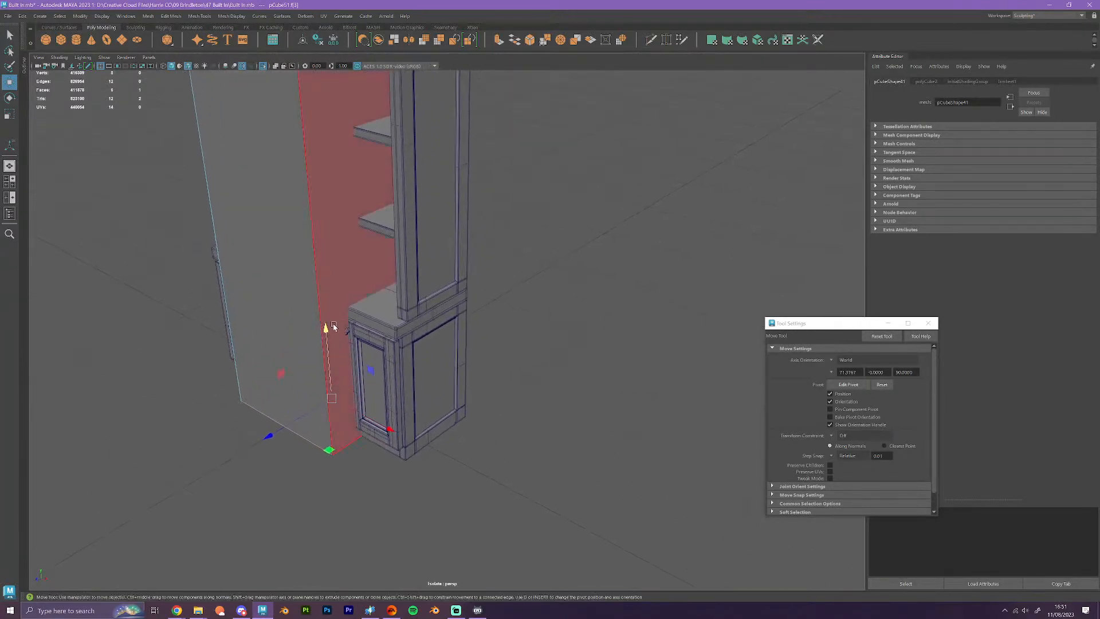
left_click(331, 299)
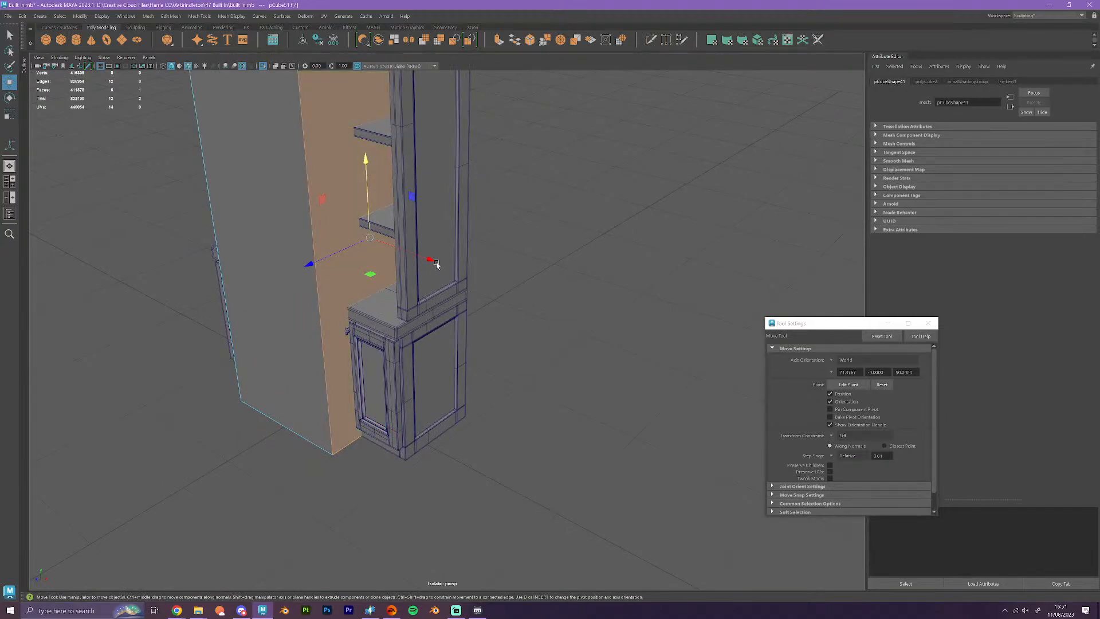
left_click_drag(437, 264, 464, 280)
scroll(441, 320, "down", 3)
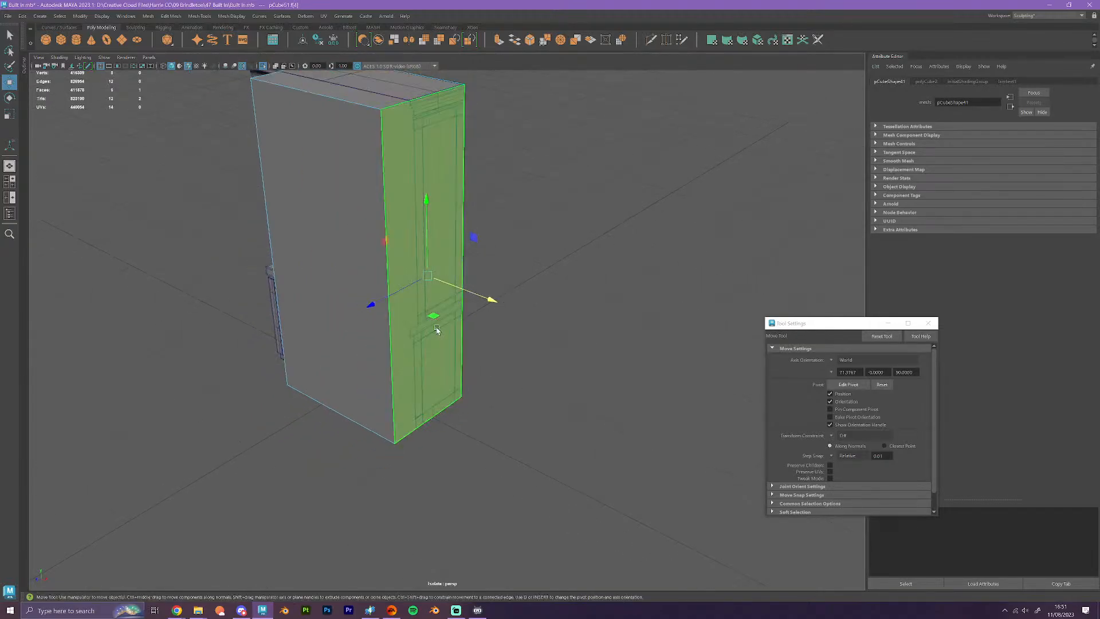
- Move the cube's opposite side face out flush with the other side of the bookcase
left_click_drag(438, 330, 503, 352, "alt")
middle_click_drag(505, 319, 500, 356, "alt")
scroll(501, 356, "up", 1)
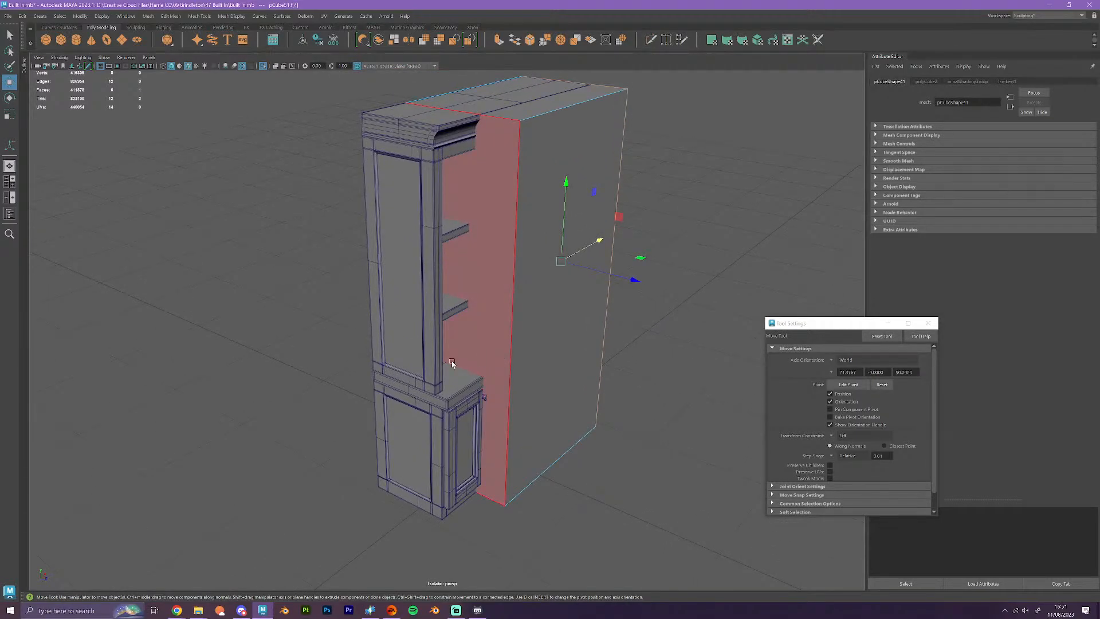
left_click(473, 303)
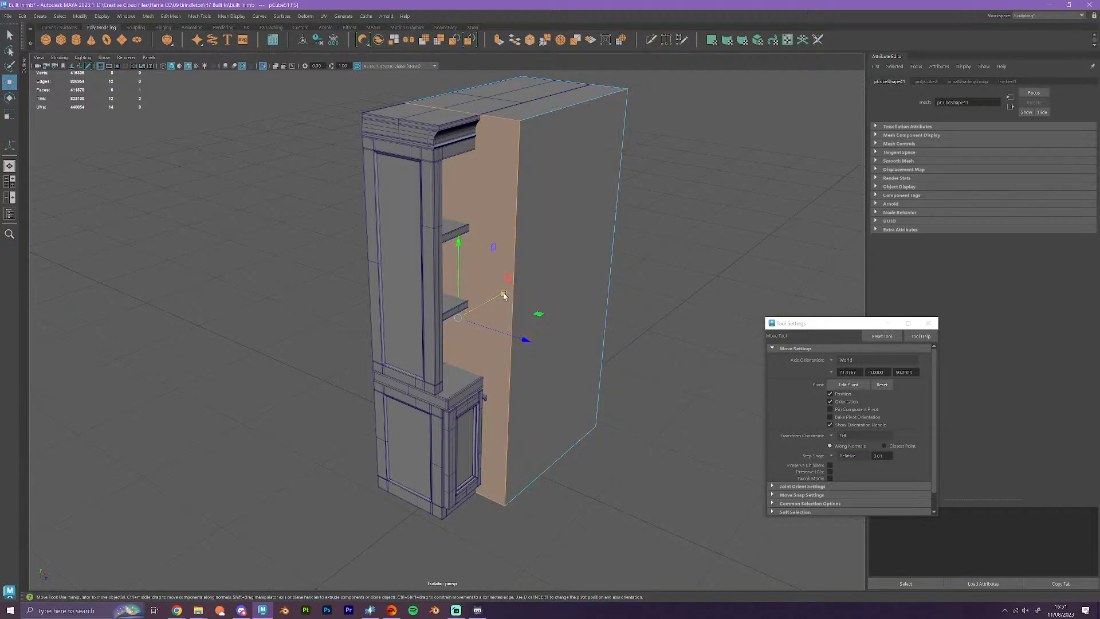
left_click_drag(504, 293, 376, 392)
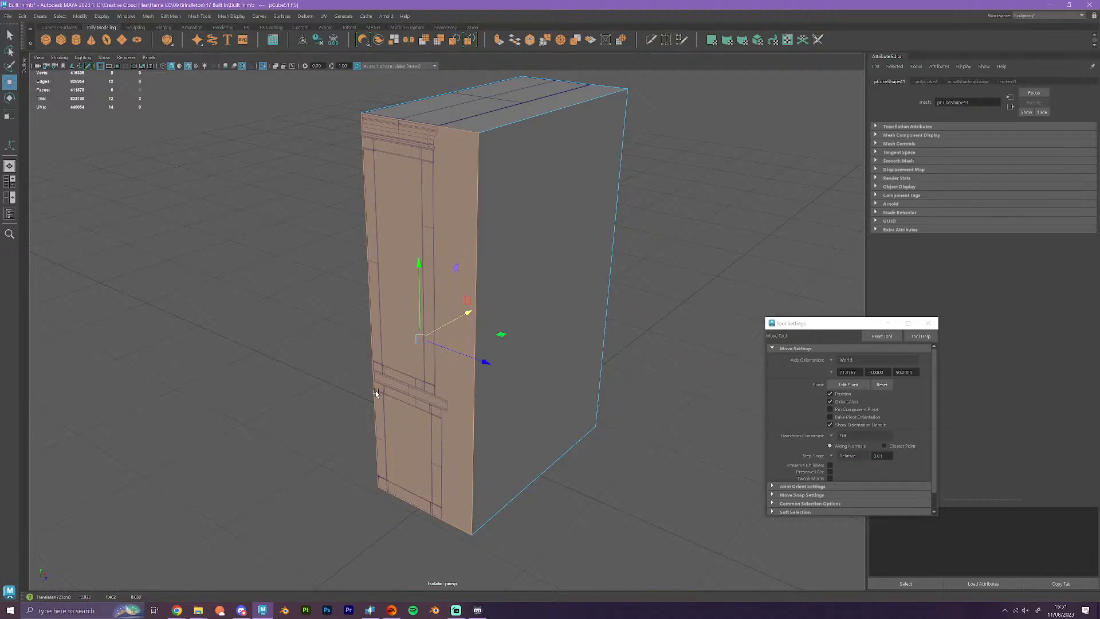
- Move the cube's front face back flush with the front frame of the upper shelves
left_click_drag(376, 392, 459, 347, "alt")
left_click(551, 338)
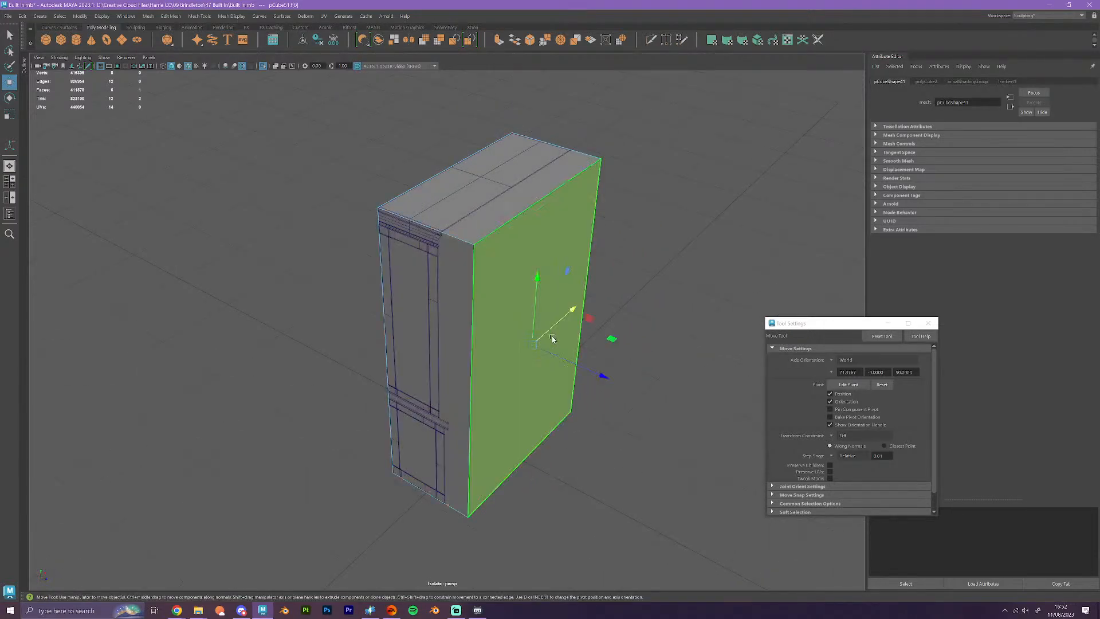
middle_click_drag(552, 339, 441, 307, "alt")
scroll(443, 307, "up", 4)
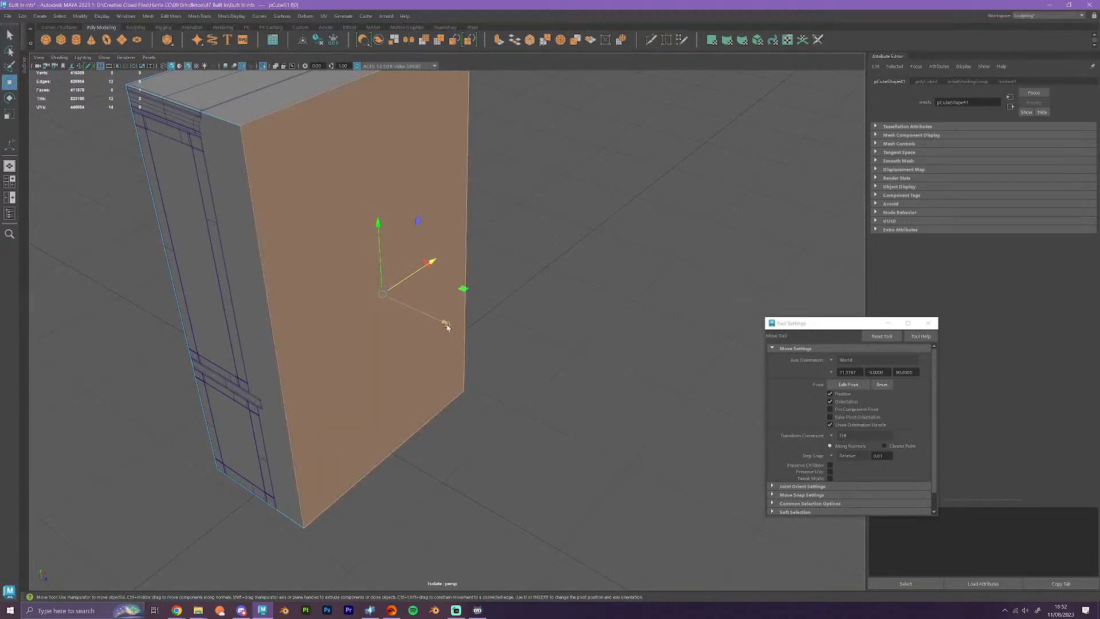
left_click_drag(445, 323, 386, 328)
middle_click_drag(277, 380, 261, 385)
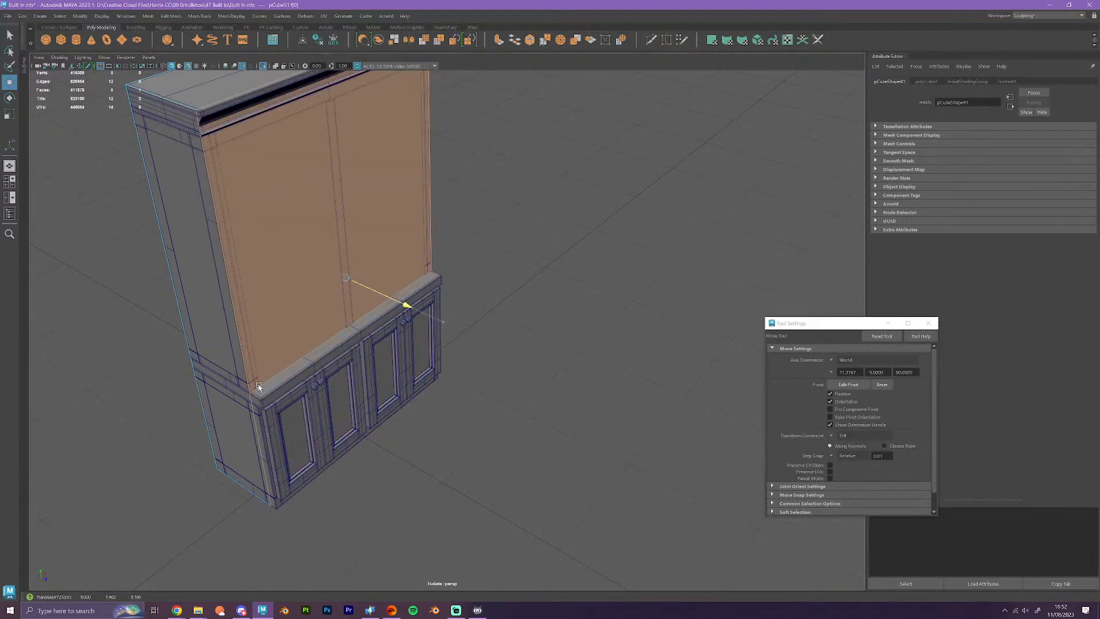
- Insert a horizontal edge loop around the box and align it with the top of the bookcase's countertop ledge
left_click_drag(258, 387, 407, 393, "alt")
middle_click_drag(528, 339, 535, 315, "alt")
scroll(531, 382, "up", 3)
scroll(531, 382, "up", 2)
left_click(659, 43)
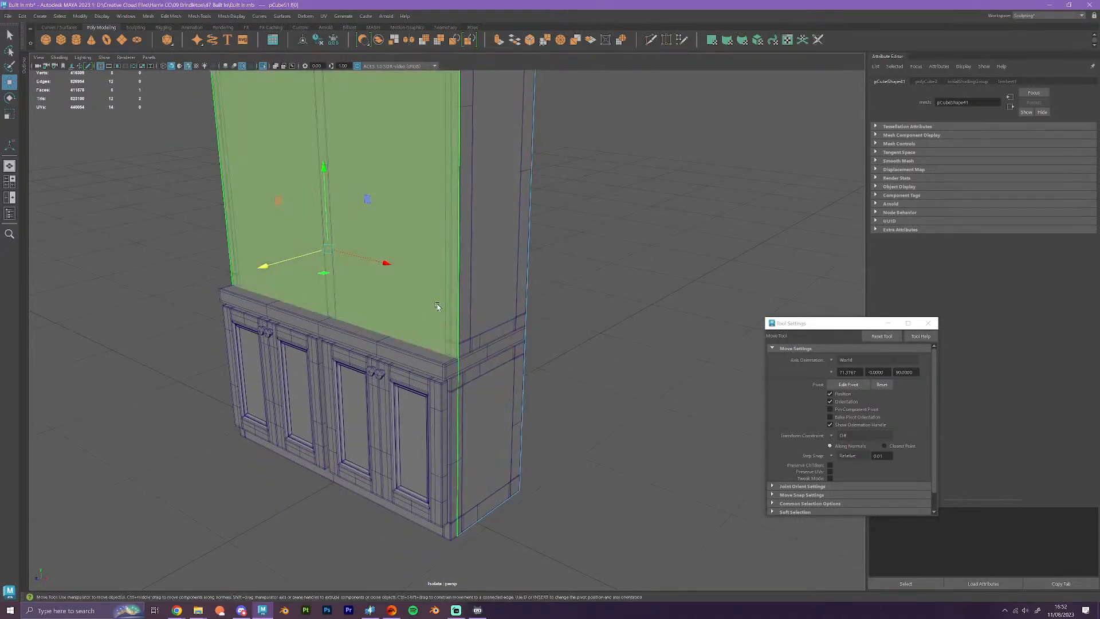
left_click(457, 354, "ctrl")
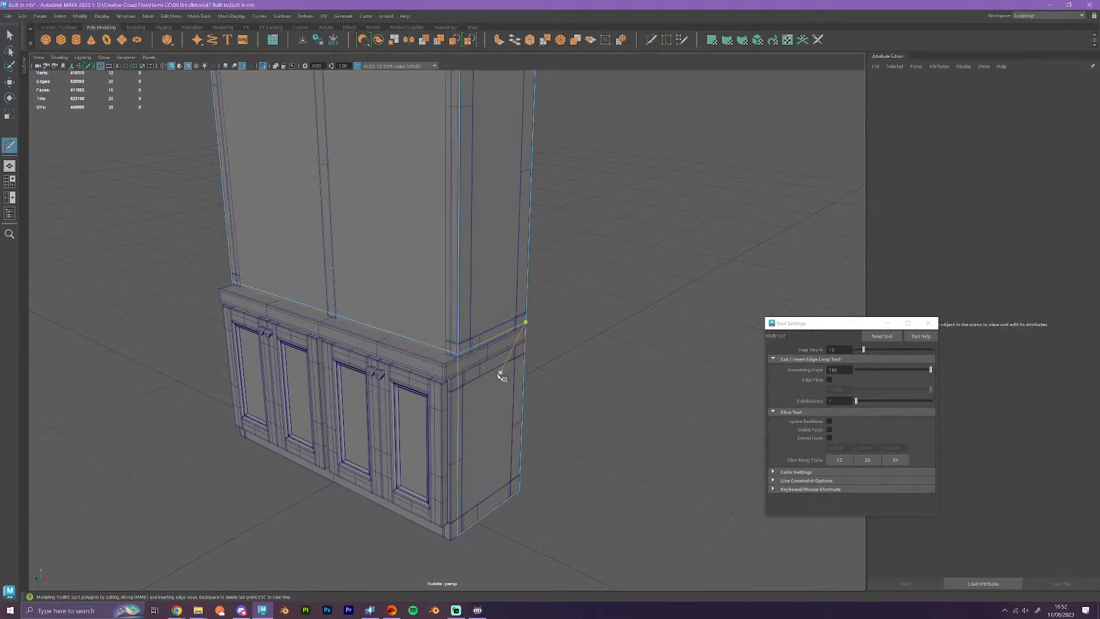
key("w")
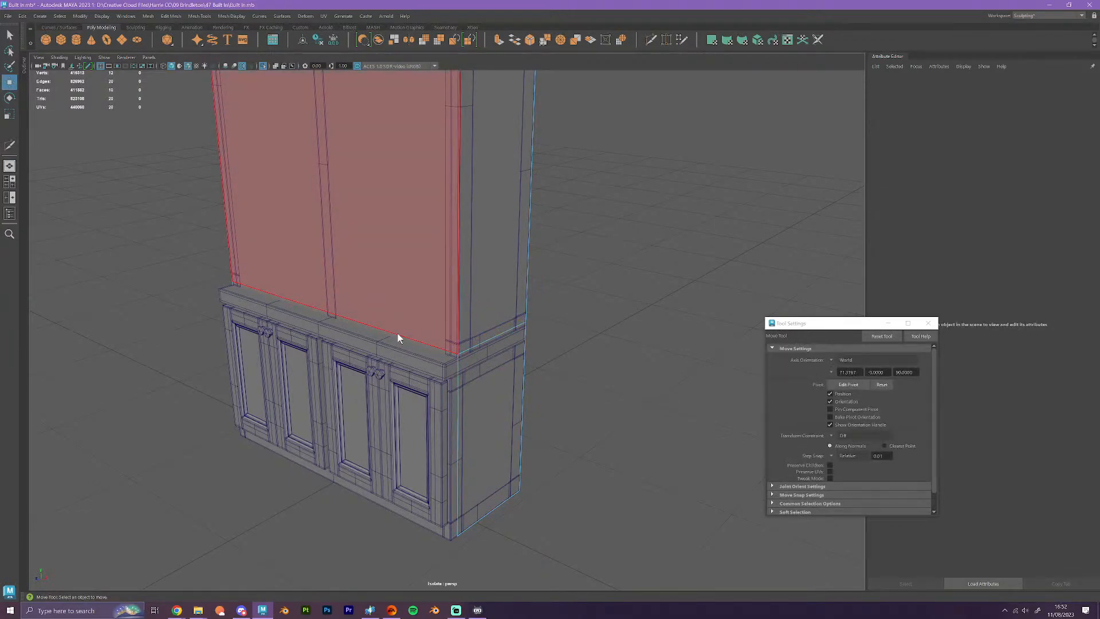
right_click_drag(397, 335, 395, 300)
left_click(395, 335)
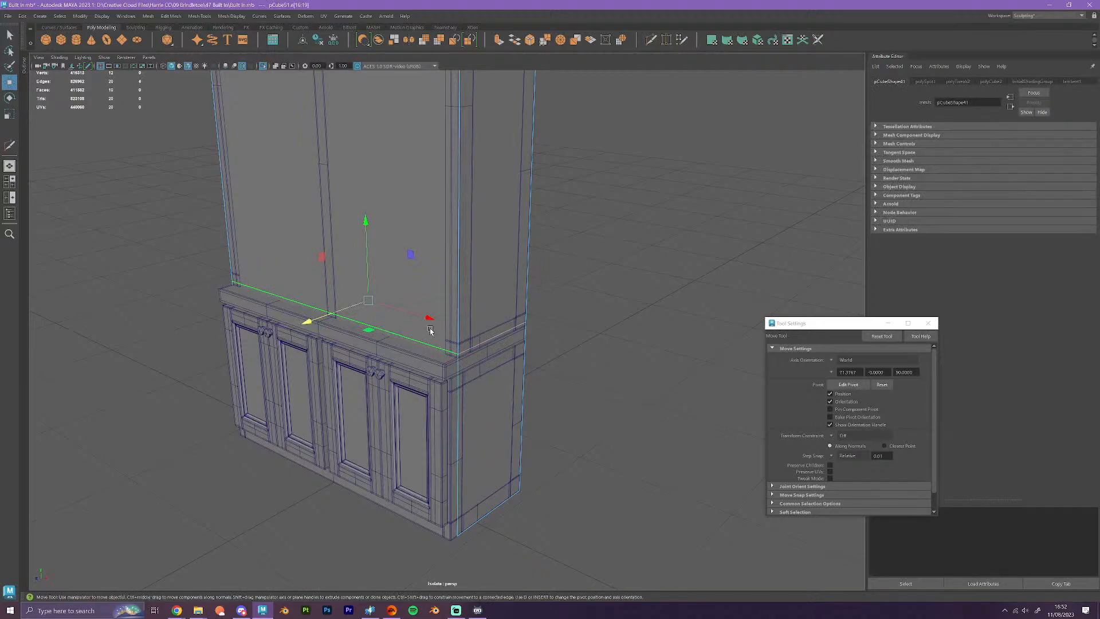
left_click_drag(365, 223, 452, 359)
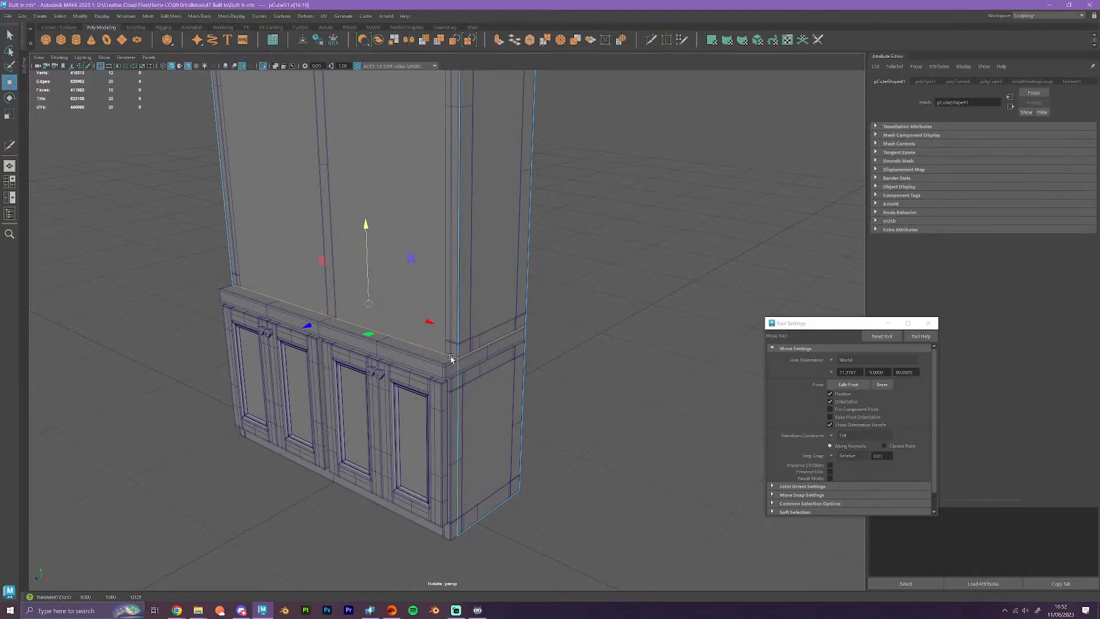
- Extrude the box's lower front face and move it forward to the front of the lower cabinet frame
scroll(451, 359, "up", 2)
mouse_move(444, 397)
left_mouse_down("alt")
mouse_move(487, 402)
mouse_move(450, 390)
left_mouse_up("alt")
middle_click_drag(370, 355, 390, 264, "alt")
left_click_drag(515, 382, 498, 380, "alt")
right_click_drag(498, 370, 491, 373)
left_click(470, 316)
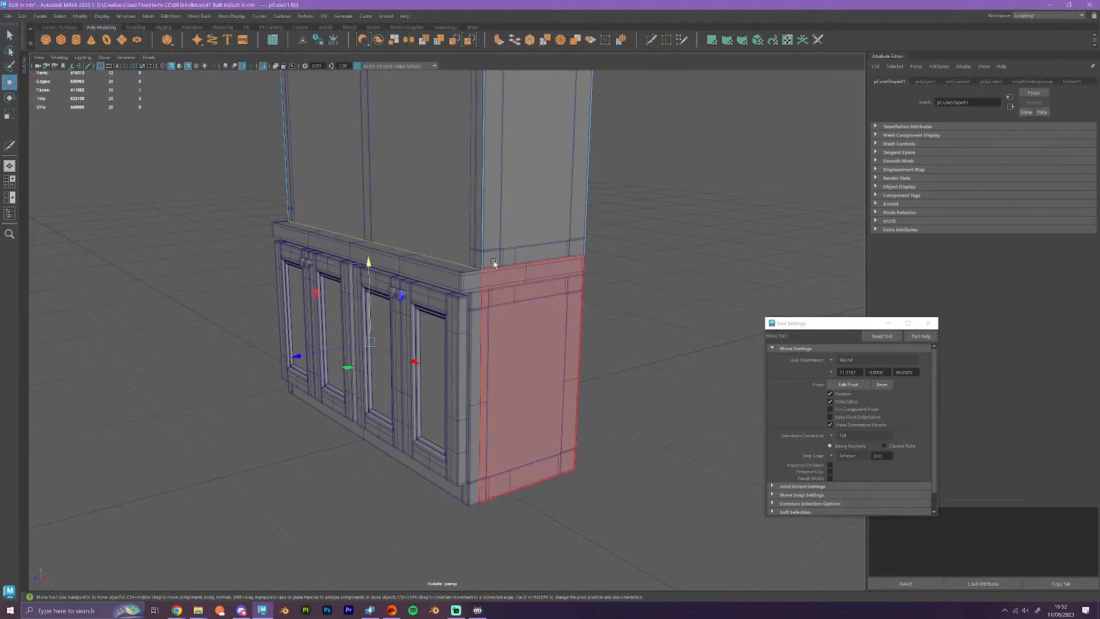
key("ctrl+e")
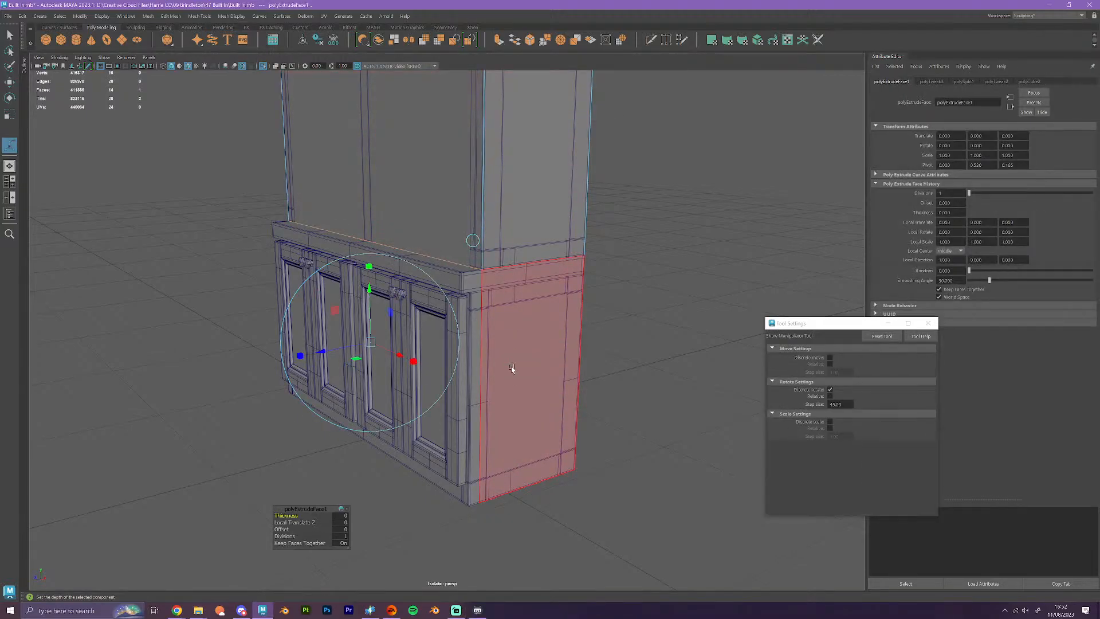
key("w")
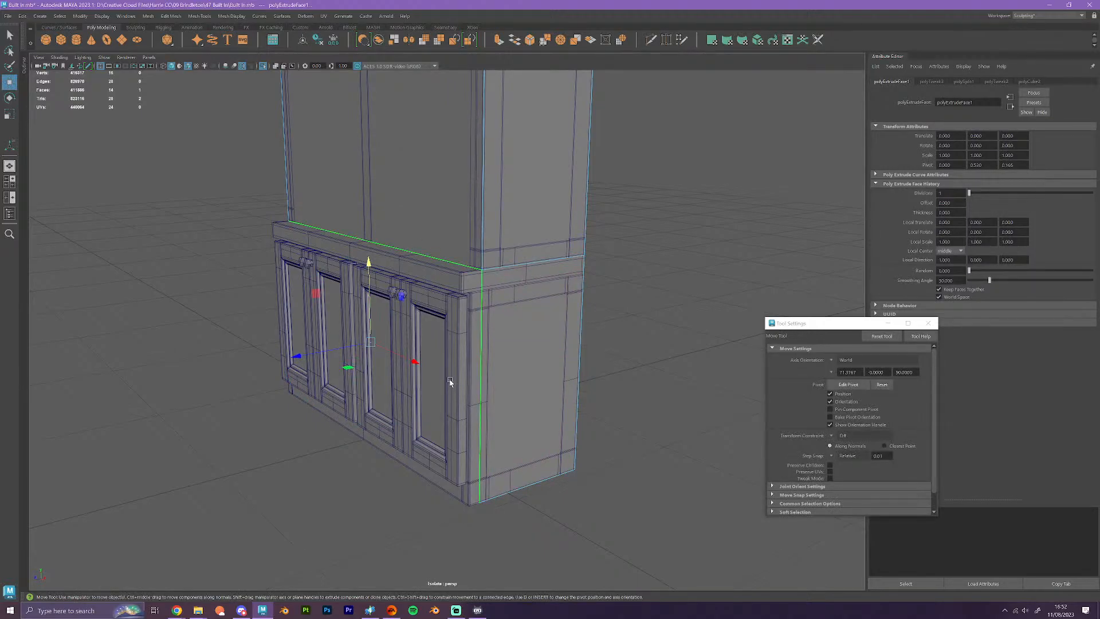
left_click_drag(328, 350, 468, 491)
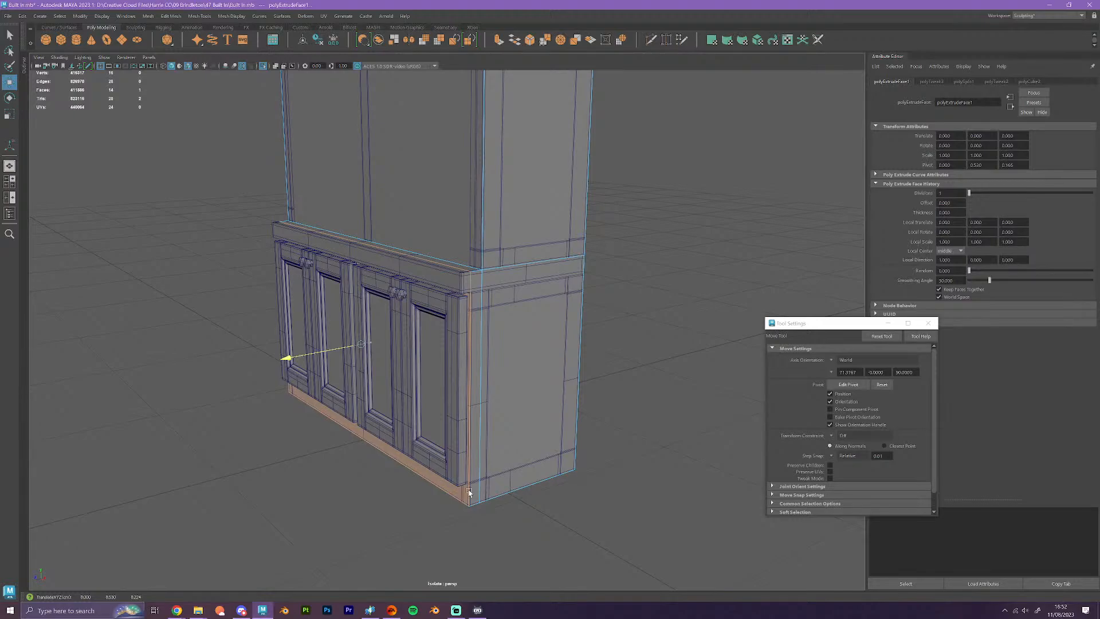
- Insert a second horizontal edge loop around the box and align it with the underside of the countertop ledge
scroll(473, 487, "up", 2)
left_click_drag(454, 517, 480, 509, "alt")
left_click(651, 39)
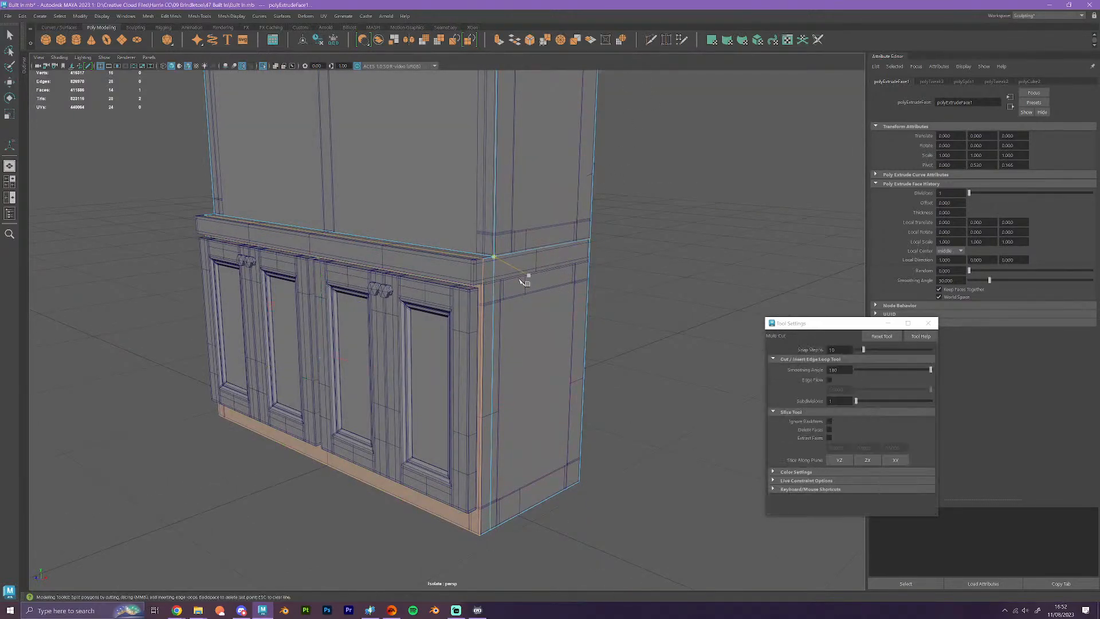
left_click(483, 283, "ctrl")
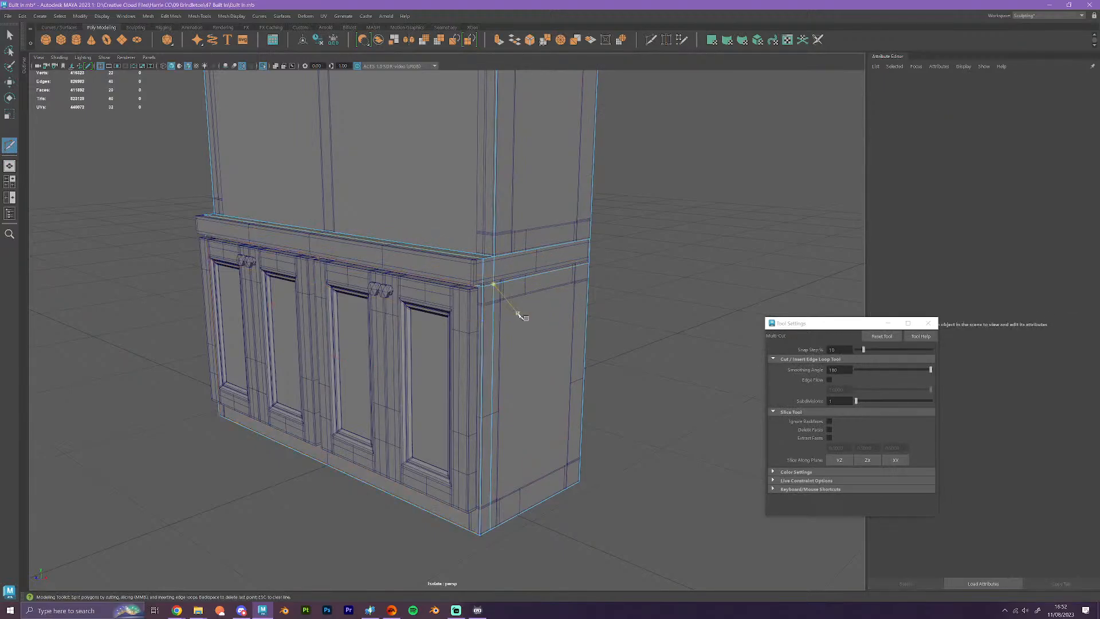
key("w")
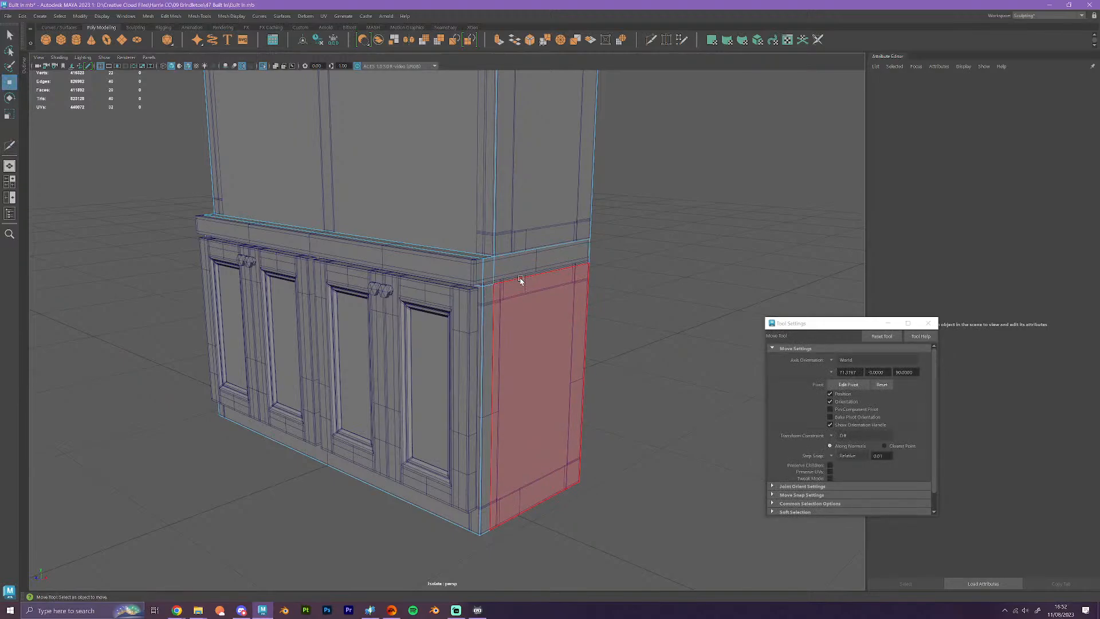
double_click(521, 278)
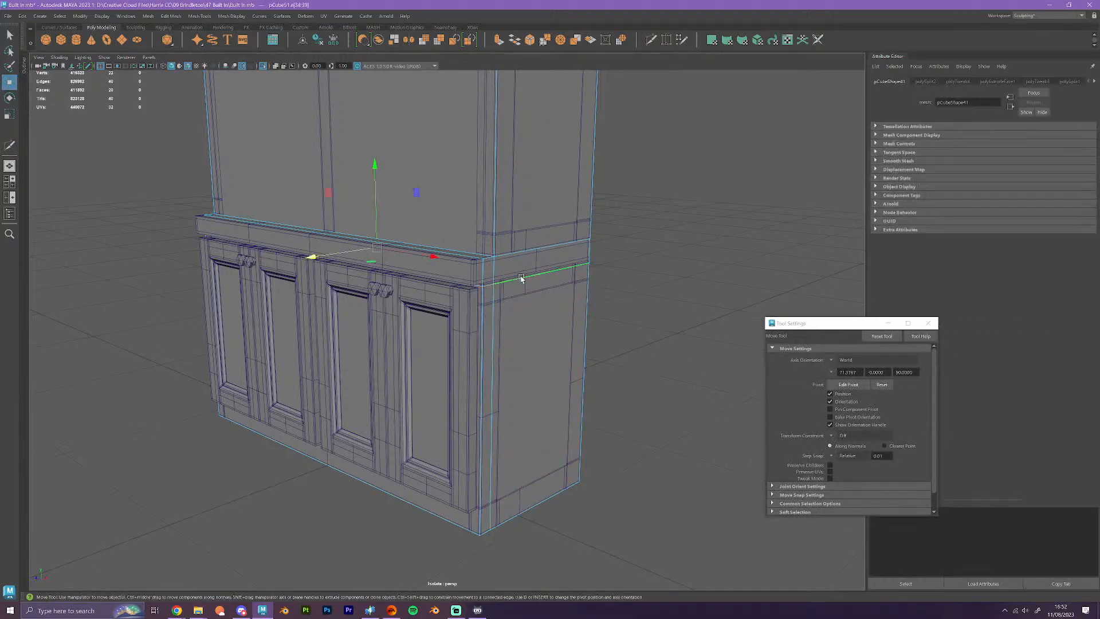
left_click_drag(376, 164, 530, 273)
- Extrude the narrow front face at countertop height and move it forward to the ledge's front edge
right_click_drag(530, 272, 529, 295)
left_click(479, 271)
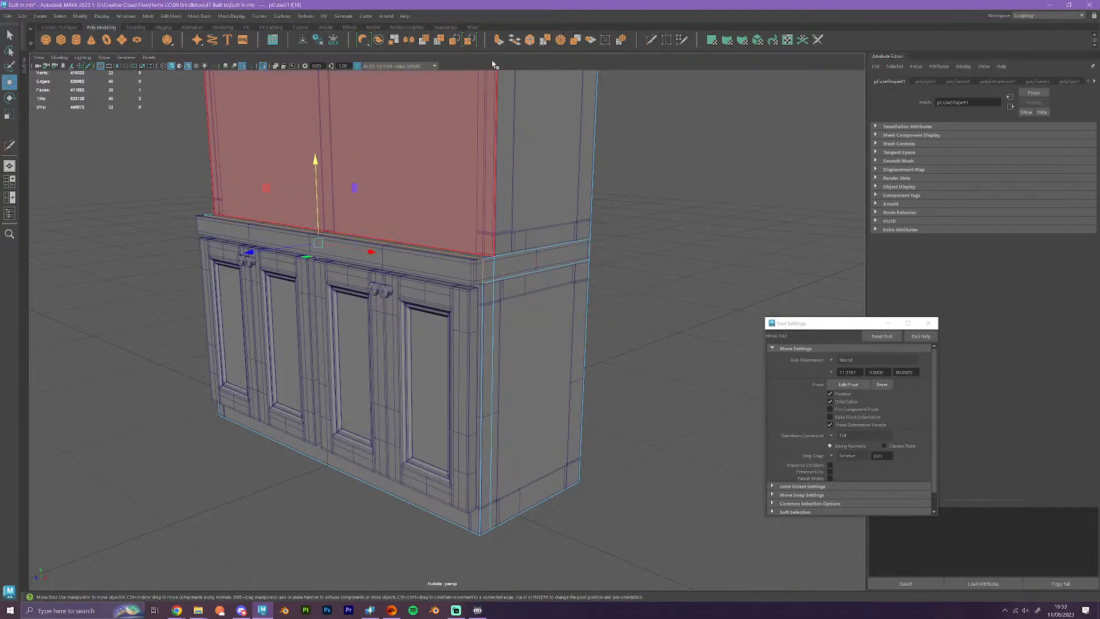
left_click(498, 39)
key("w")
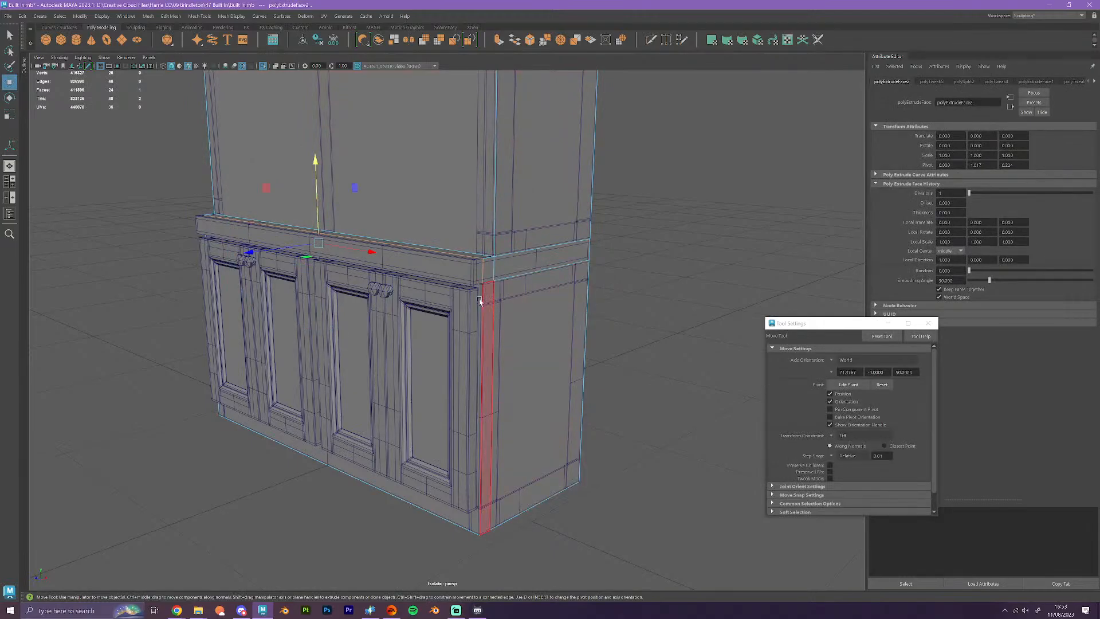
left_click_drag(288, 248, 312, 247)
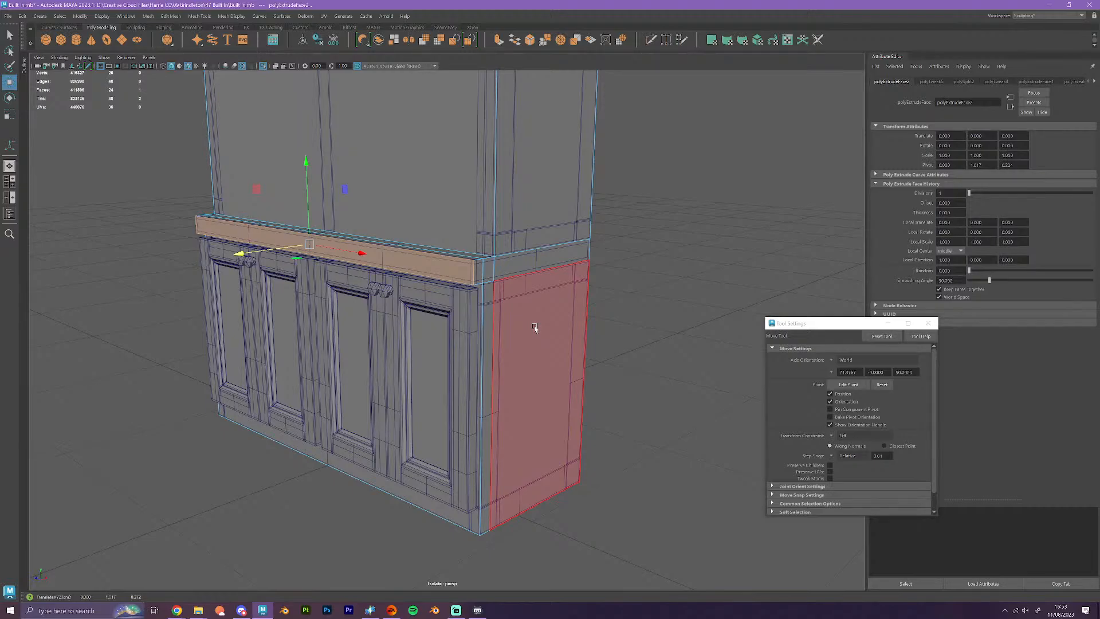
- Insert a horizontal edge loop around the lower part of the box near the cabinet's plinth
left_click_drag(534, 325, 623, 413, "alt")
middle_click_drag(623, 412, 630, 400, "alt")
scroll(593, 410, "up", 1)
scroll(521, 440, "down", 3)
left_click_drag(553, 434, 523, 449, "alt")
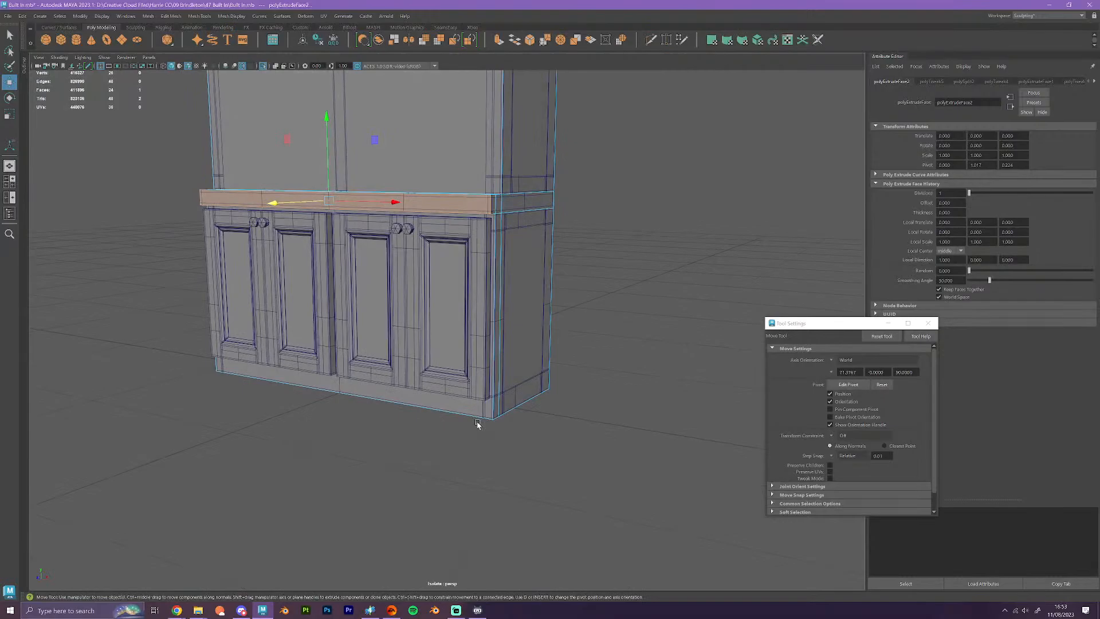
right_click_drag(477, 407, 518, 348)
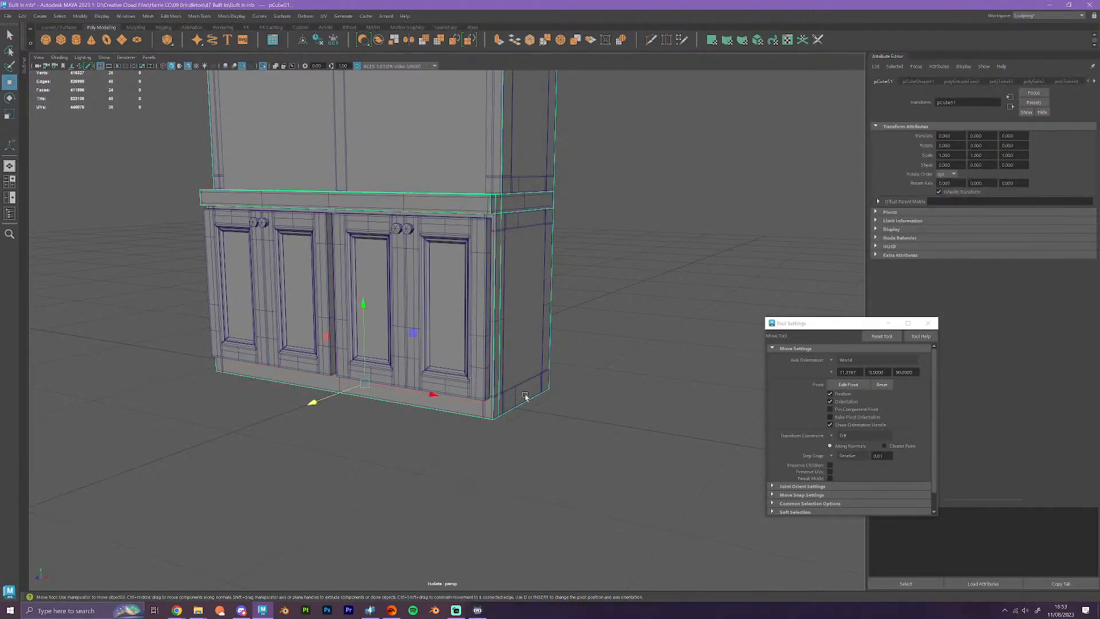
scroll(539, 467, "up", 3)
left_click_drag(541, 476, 545, 449, "alt")
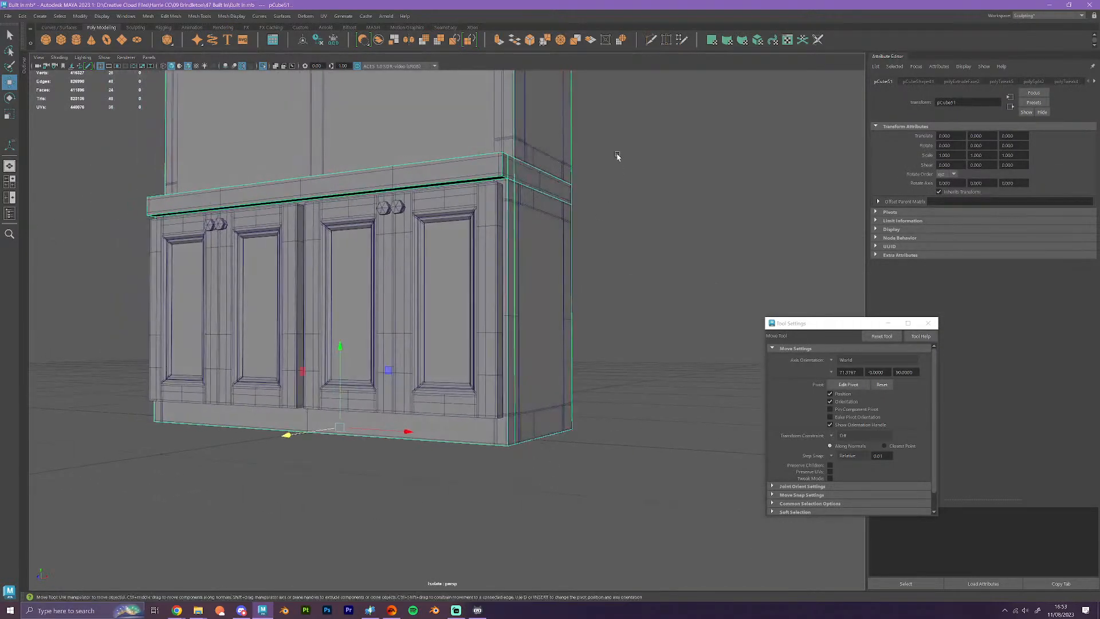
left_click(651, 39)
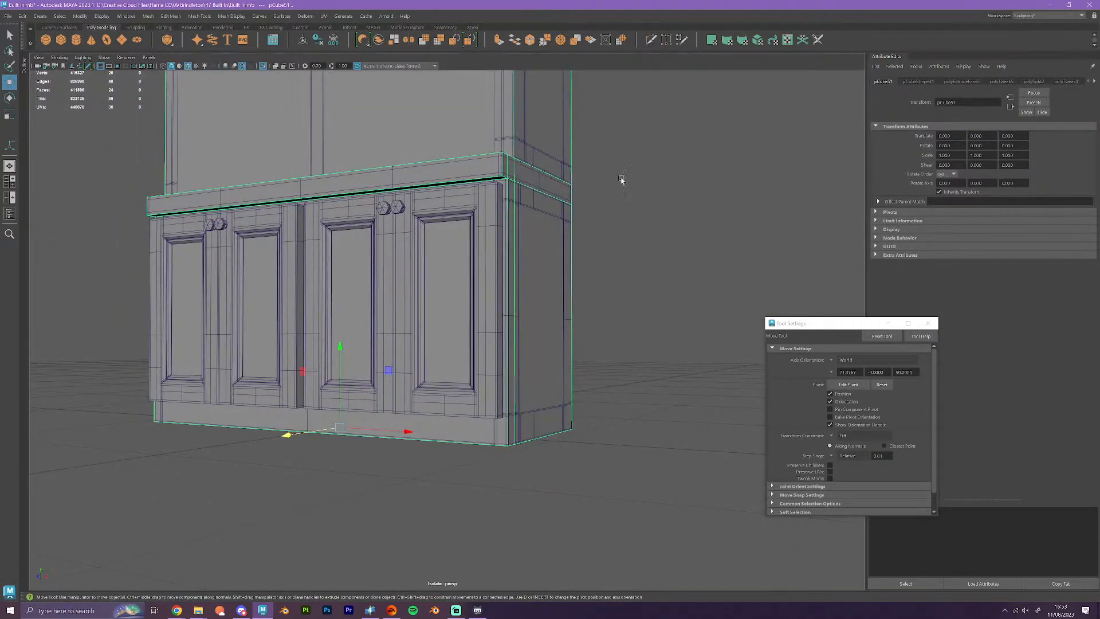
left_click(505, 420)
- Select the lower edge loop and align it vertically with the bottom of the cabinet doors
left_click_drag(505, 420, 441, 378, "alt")
key("w")
double_click(551, 454)
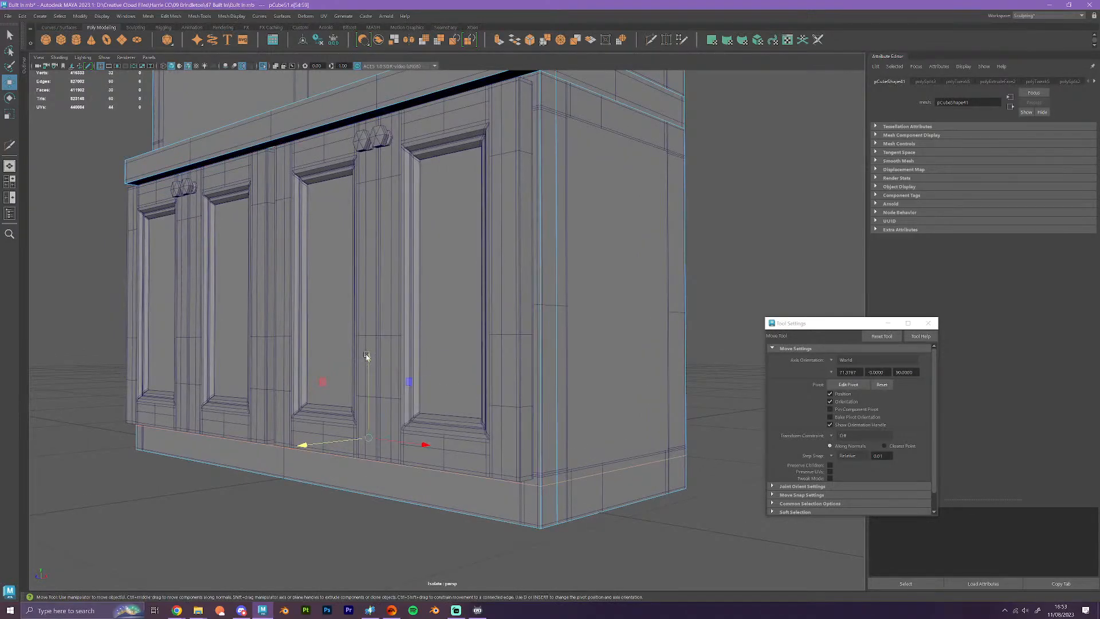
left_click_drag(367, 355, 533, 479)
- Insert a vertical edge loop through the box's front near the outer edge of the end cupboard door
scroll(615, 466, "down", 2)
left_click_drag(632, 524, 654, 528, "alt")
left_click(652, 41)
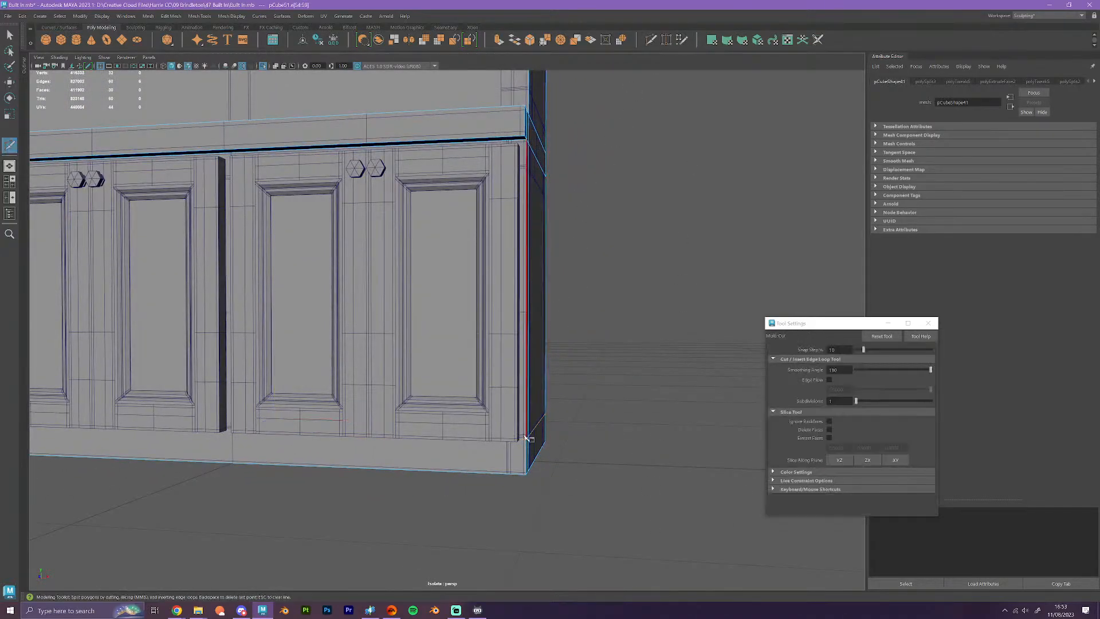
left_click(518, 473, "ctrl")
scroll(594, 458, "down", 1)
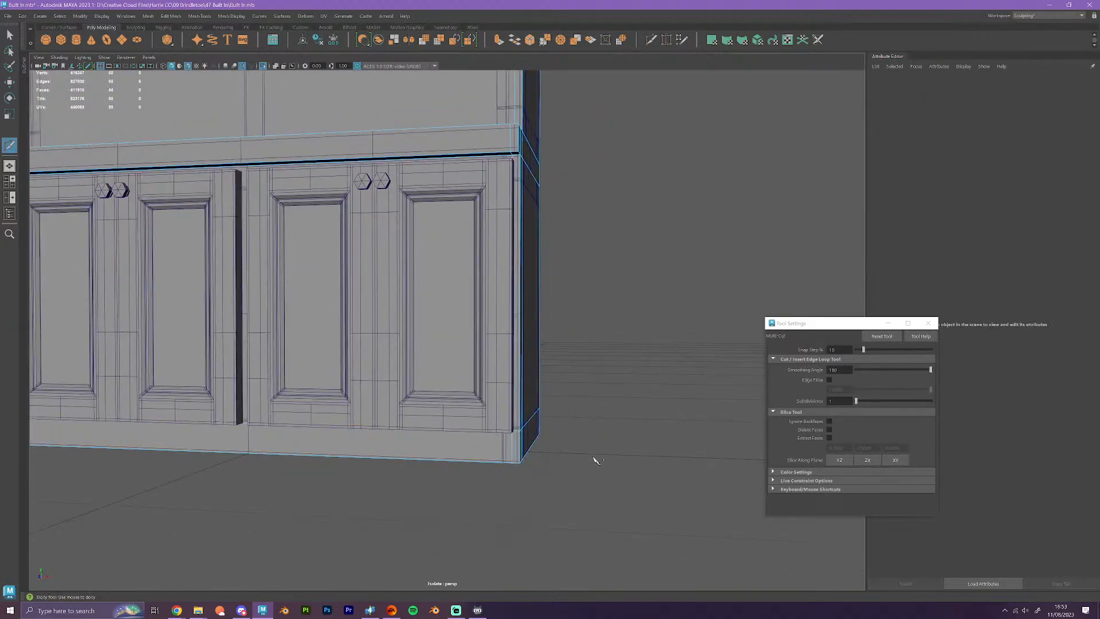
- Insert a vertical edge loop through the box's front near the outer edge of the opposite end door
scroll(596, 460, "down", 1)
left_click_drag(404, 469, 476, 480, "alt")
middle_click_drag(241, 395, 664, 421, "alt")
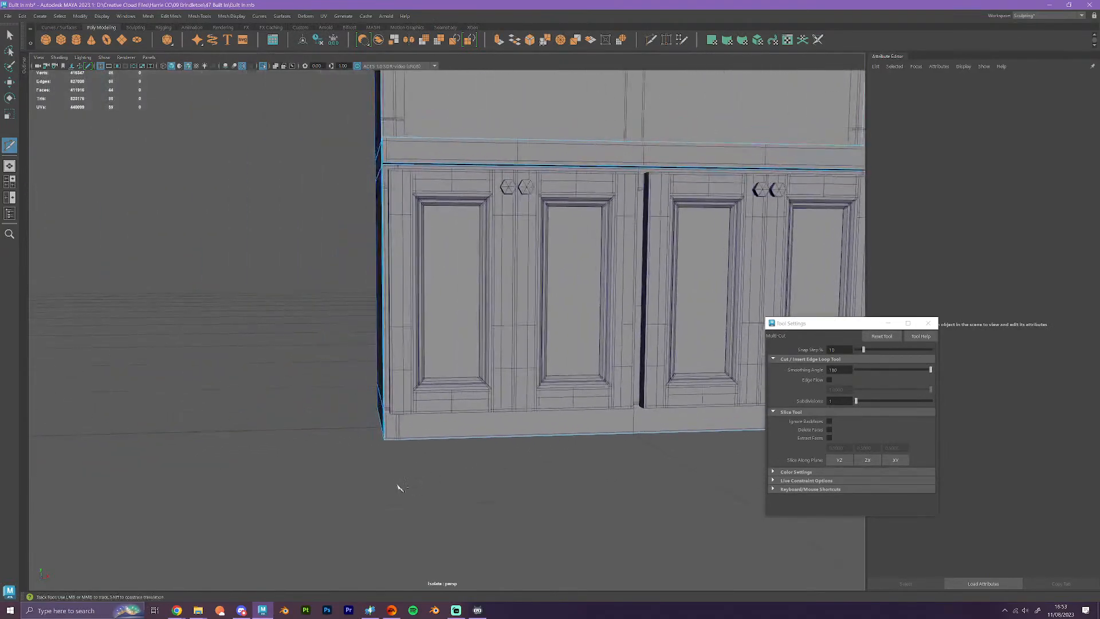
left_click(390, 438, "ctrl")
key("w")
scroll(399, 513, "up", 2)
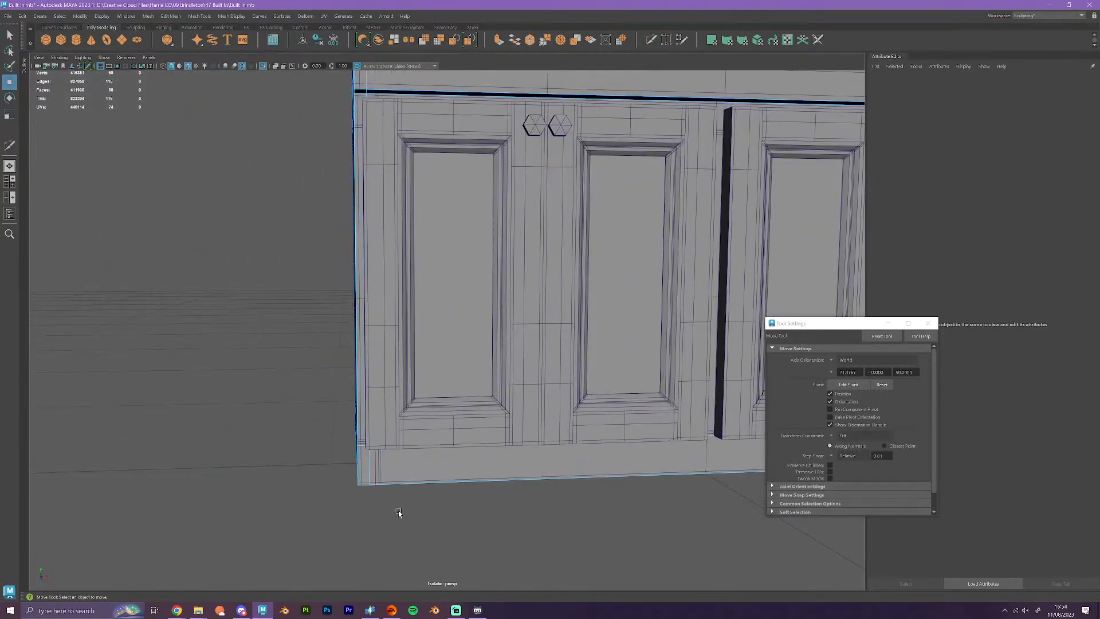
- Select the new vertical edge loop and align it sideways with the outer edge of the adjacent end door
left_click_drag(399, 513, 405, 523, "alt")
double_click(386, 468)
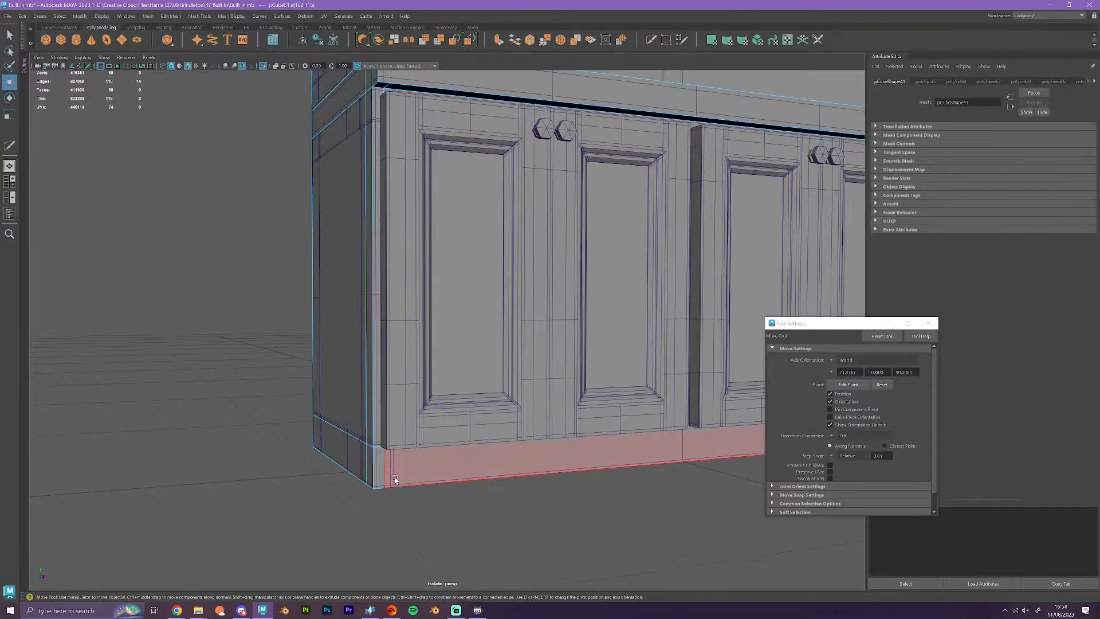
middle_click_drag(421, 436, 429, 495, "alt")
scroll(428, 459, "down", 2)
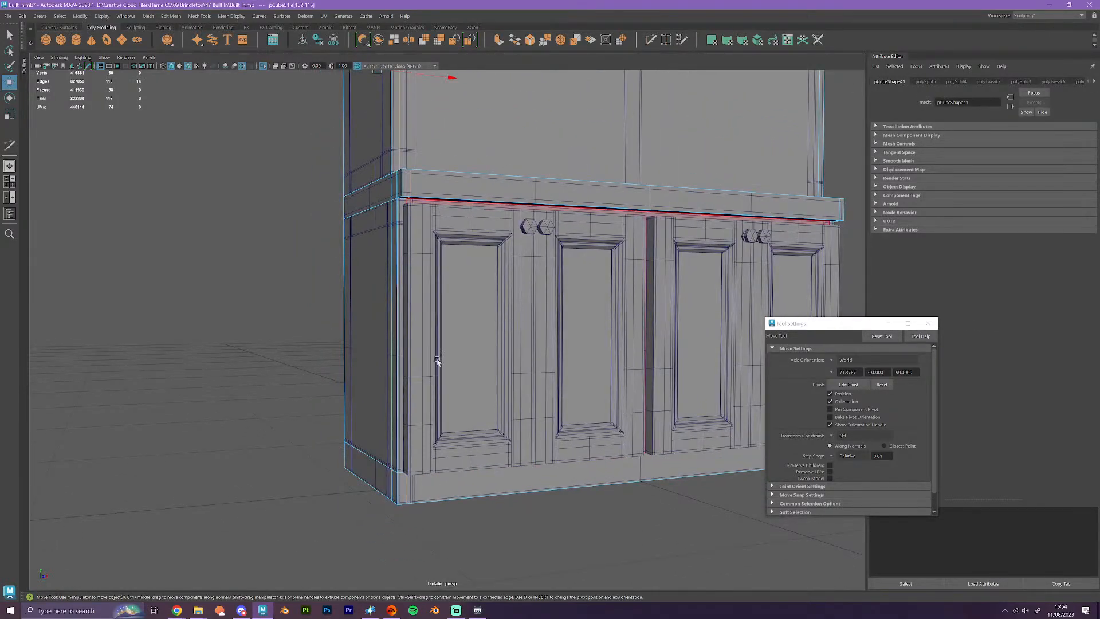
left_click_drag(466, 277, 429, 272, "alt")
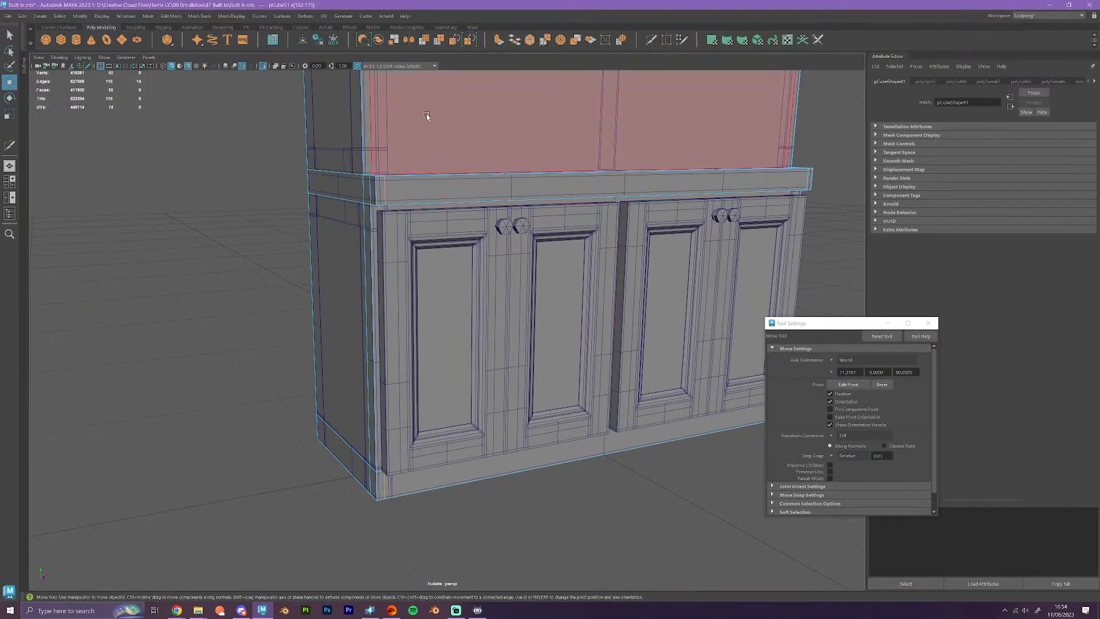
scroll(432, 125, "down", 3)
mouse_move(499, 238)
left_mouse_down("alt")
mouse_move(506, 204)
mouse_move(504, 221)
left_mouse_up("alt")
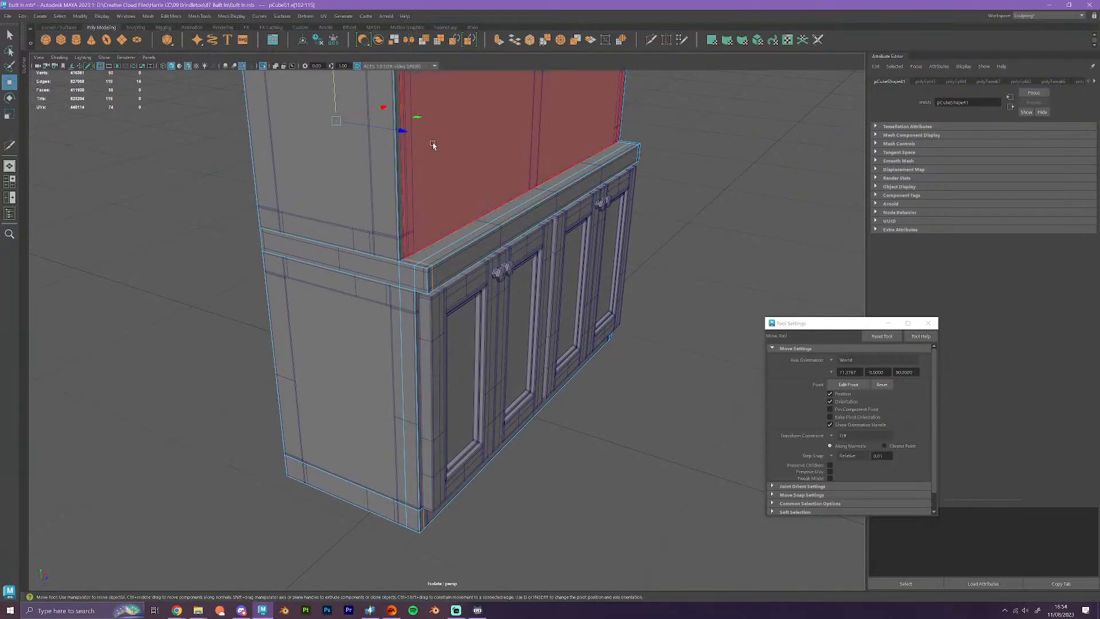
left_click_drag(385, 107, 628, 398)
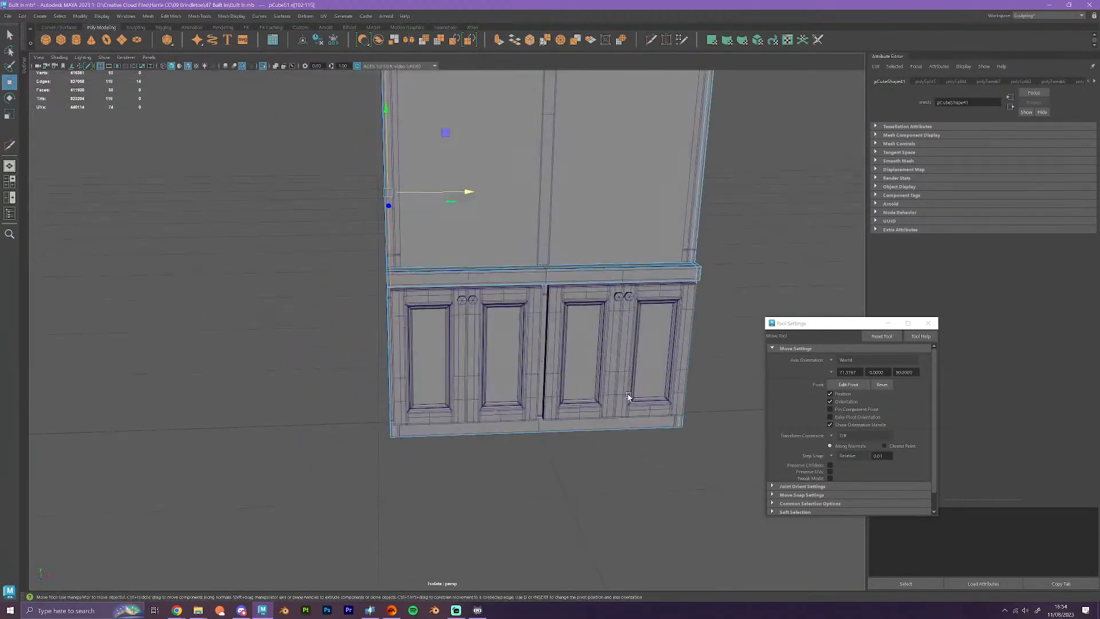
- Select the vertical edge loop at the other end of the box and align it with that door's outer edge
middle_click_drag(628, 398, 379, 453, "alt")
left_click(426, 308)
double_click(427, 307)
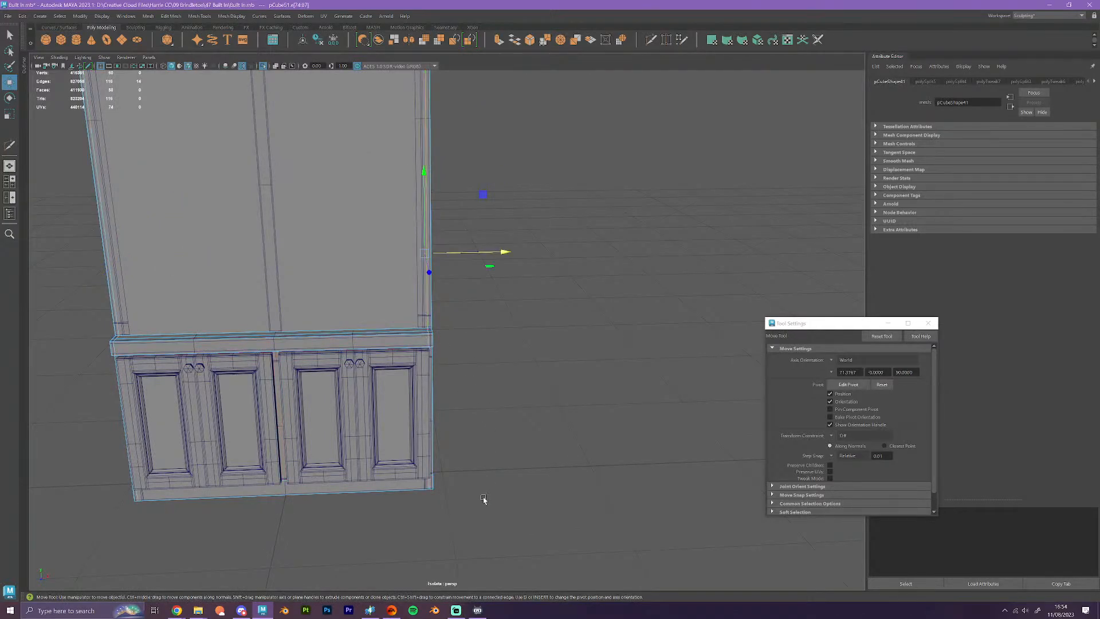
left_click_drag(483, 498, 459, 493, "alt")
scroll(458, 493, "up", 3)
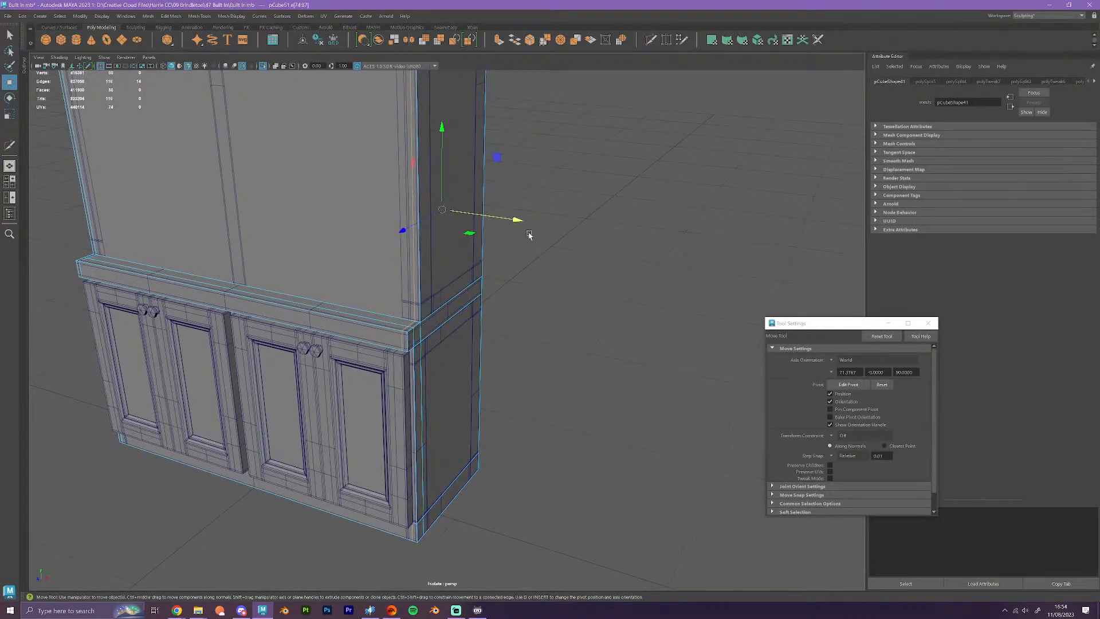
left_click(516, 220)
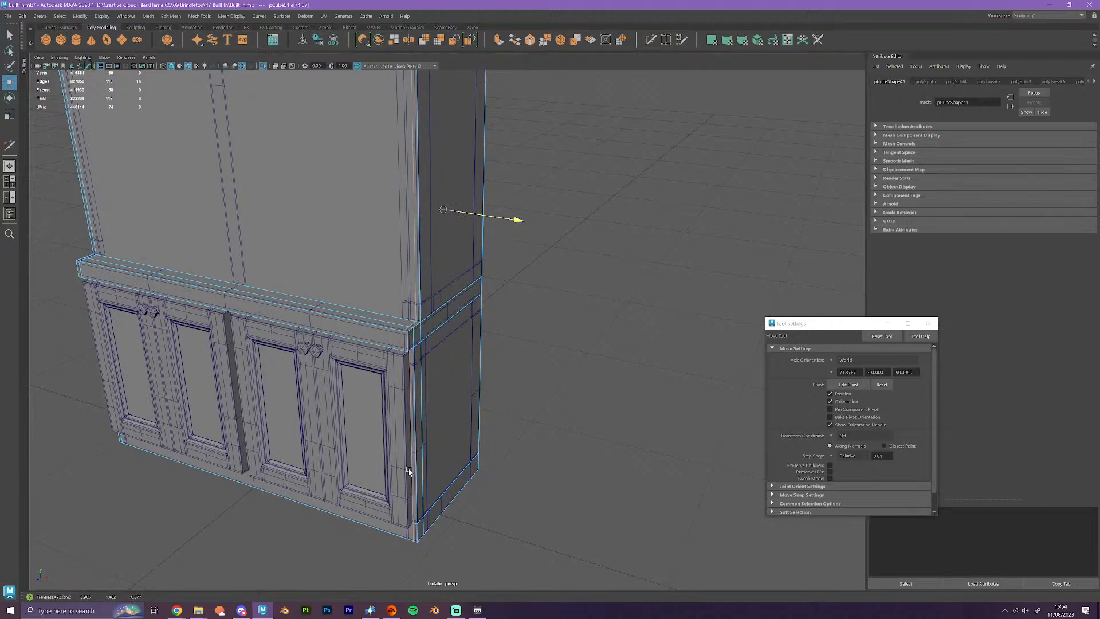
left_click_drag(409, 471, 409, 471)
scroll(452, 471, "down", 3)
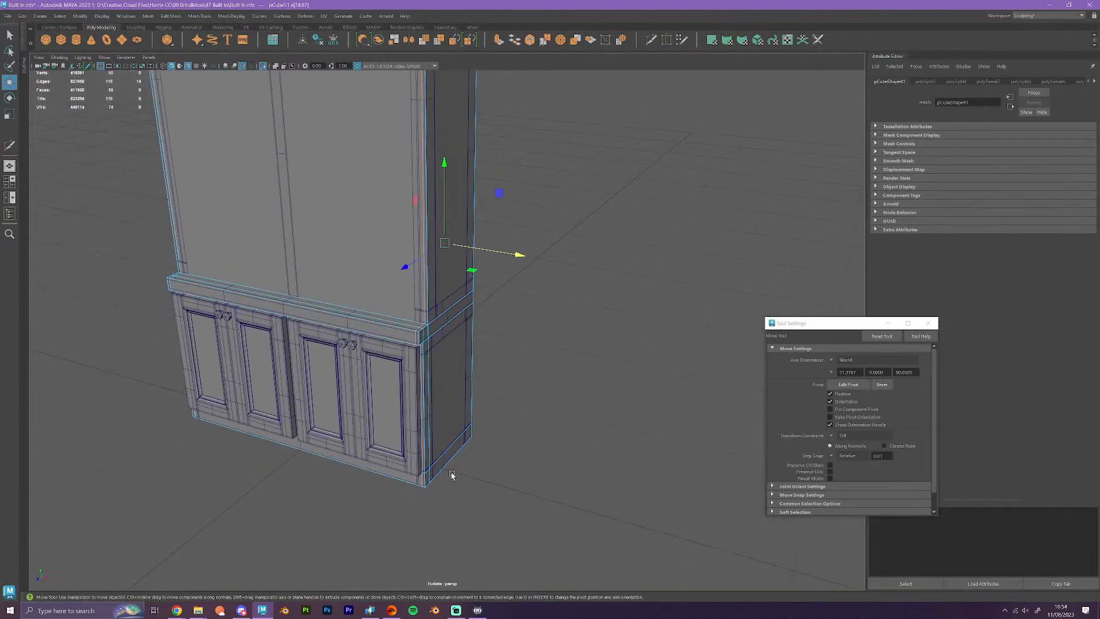
- Insert two vertical edge loops through the middle of the box, one on each side of the gap between the door pairs
right_click_drag(381, 278, 420, 271)
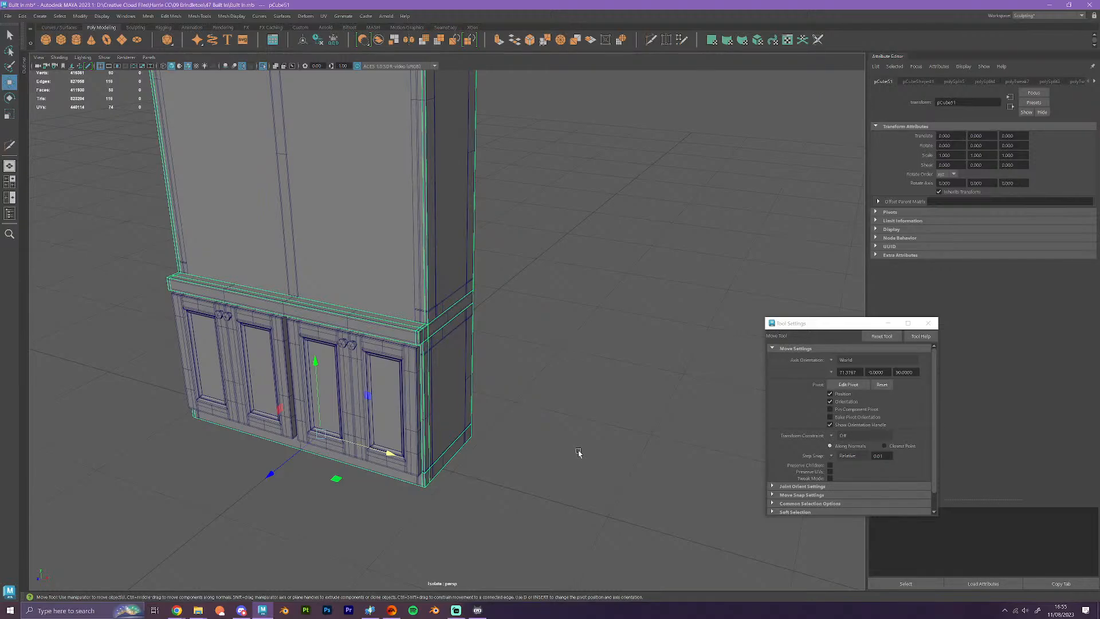
left_click_drag(573, 491, 609, 440, "alt")
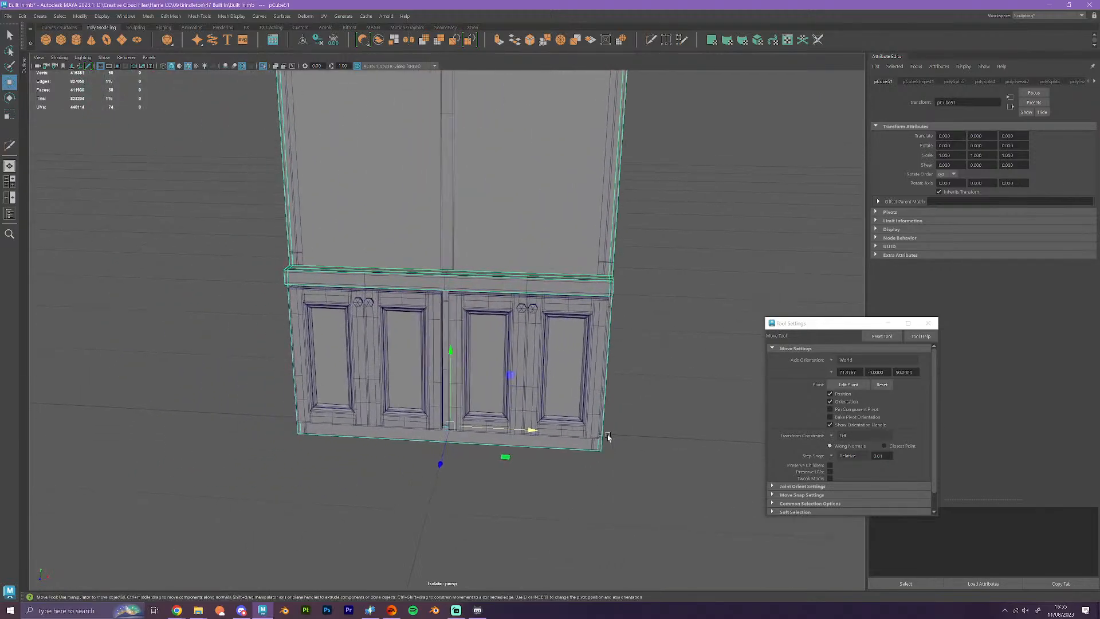
scroll(618, 127, "up", 3)
left_click(659, 39)
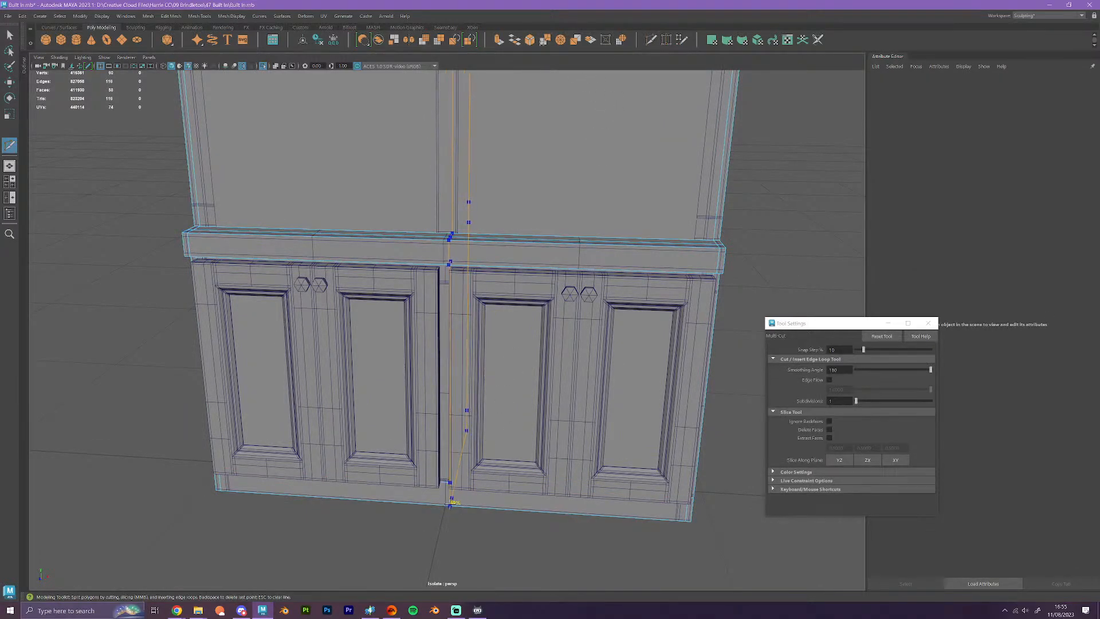
left_click(449, 504, "ctrl")
left_click(437, 504, "ctrl")
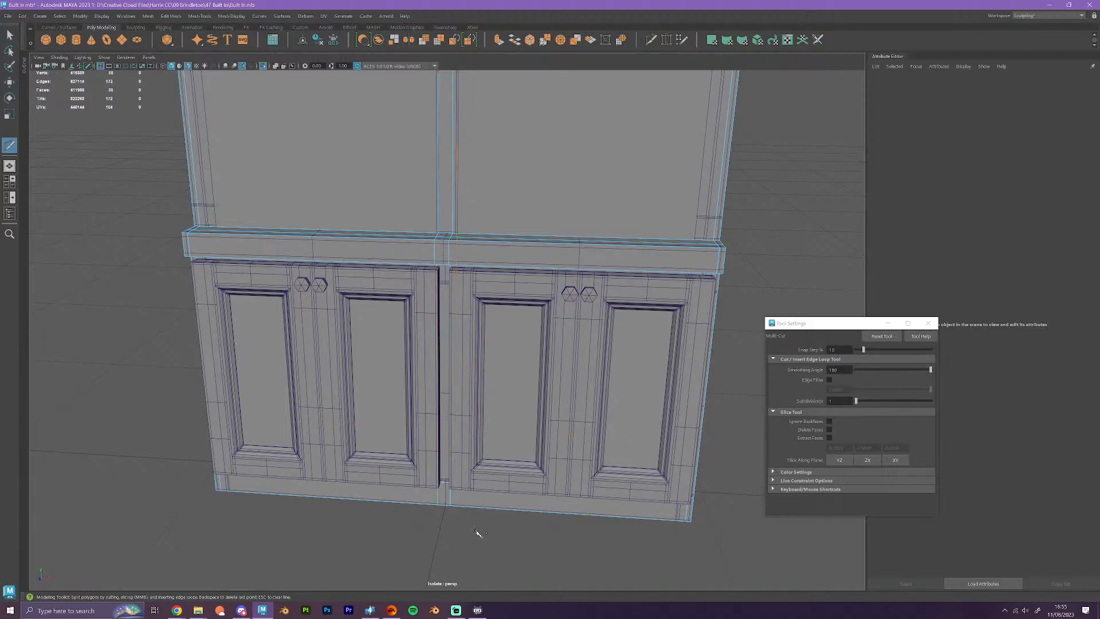
- Select one central edge loop and align it with the inner edge of the neighbouring door pair
key("w")
double_click(437, 496)
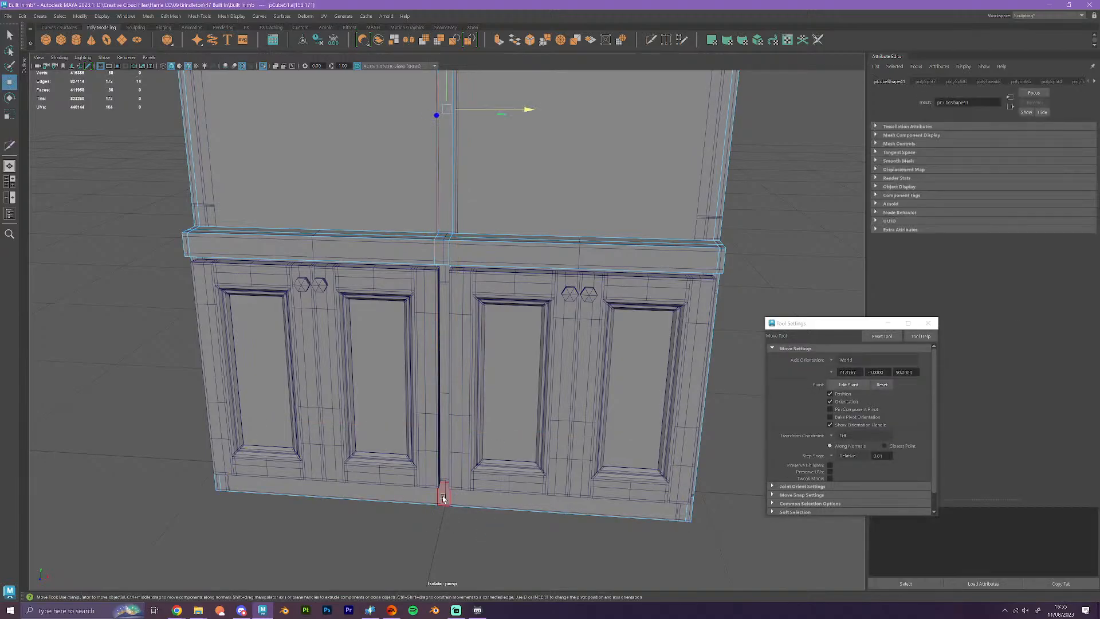
left_click_drag(456, 495, 471, 492, "alt")
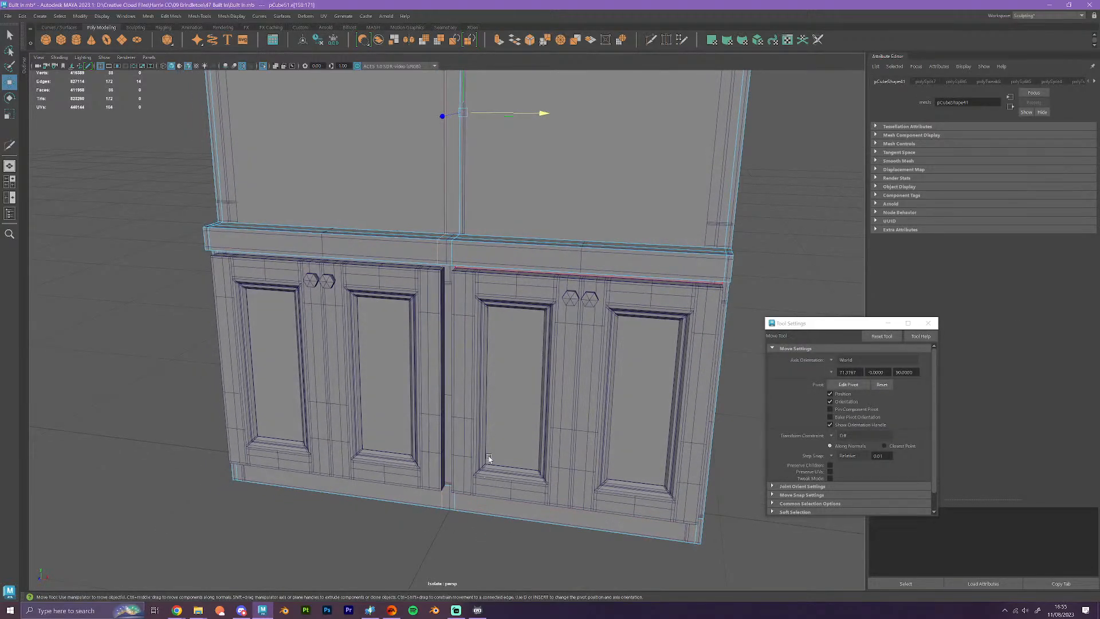
left_click_drag(541, 114, 539, 326)
- Select the other central edge loop and align it with the inner edge of the second door pair
double_click(445, 313)
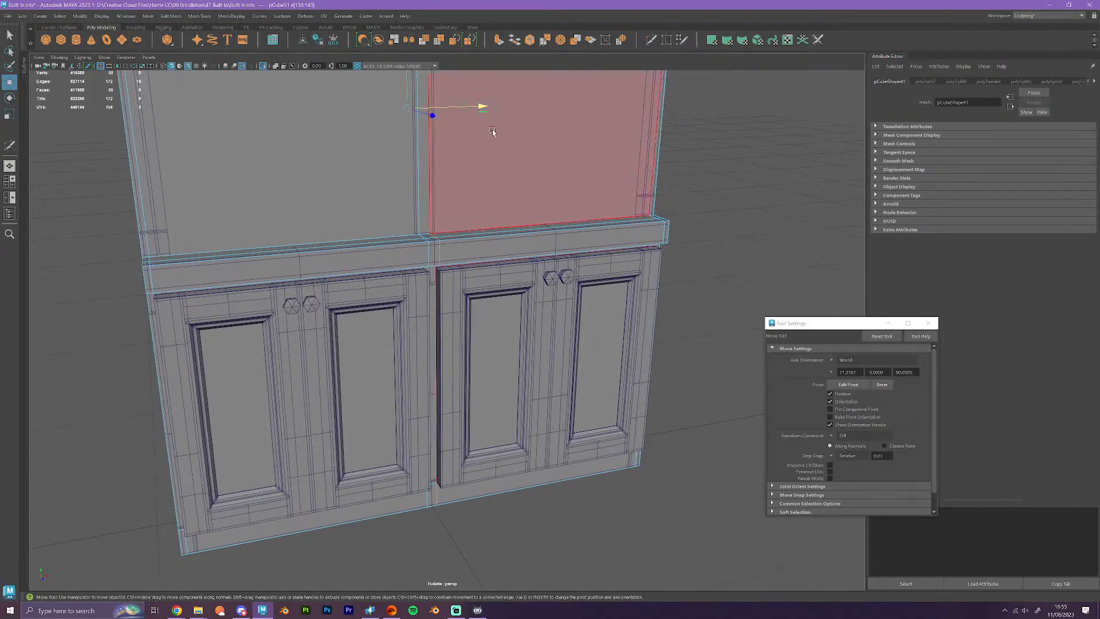
left_click_drag(486, 106, 438, 311)
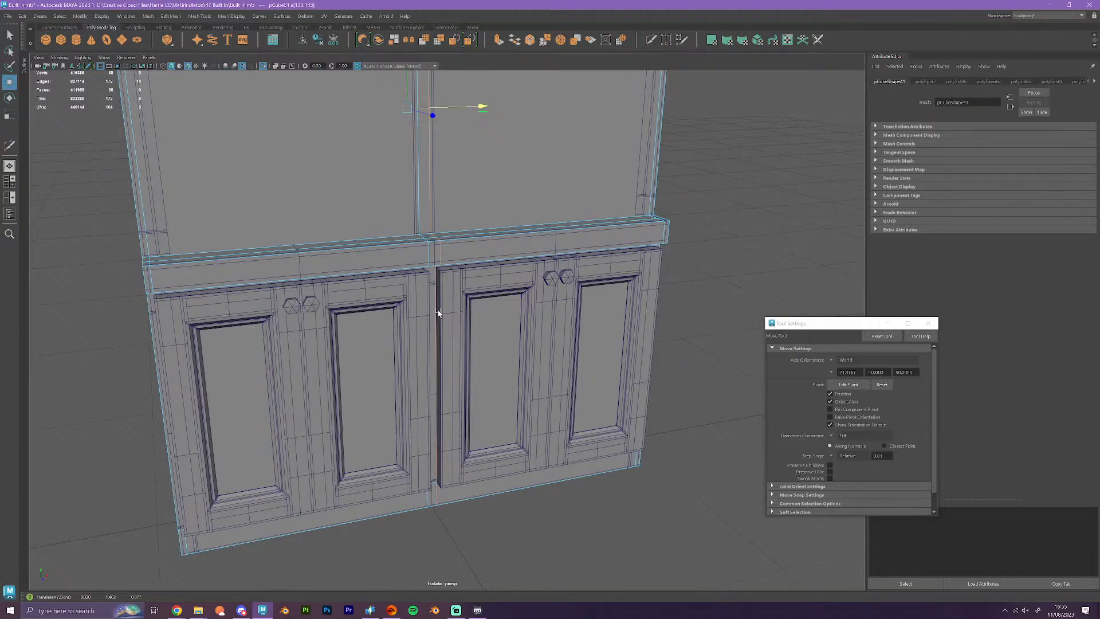
left_click_drag(438, 312, 439, 312)
- Select the detailed cupboard doors as an object and move them sideways, clear of the low-poly box
right_click_drag(439, 313, 430, 286)
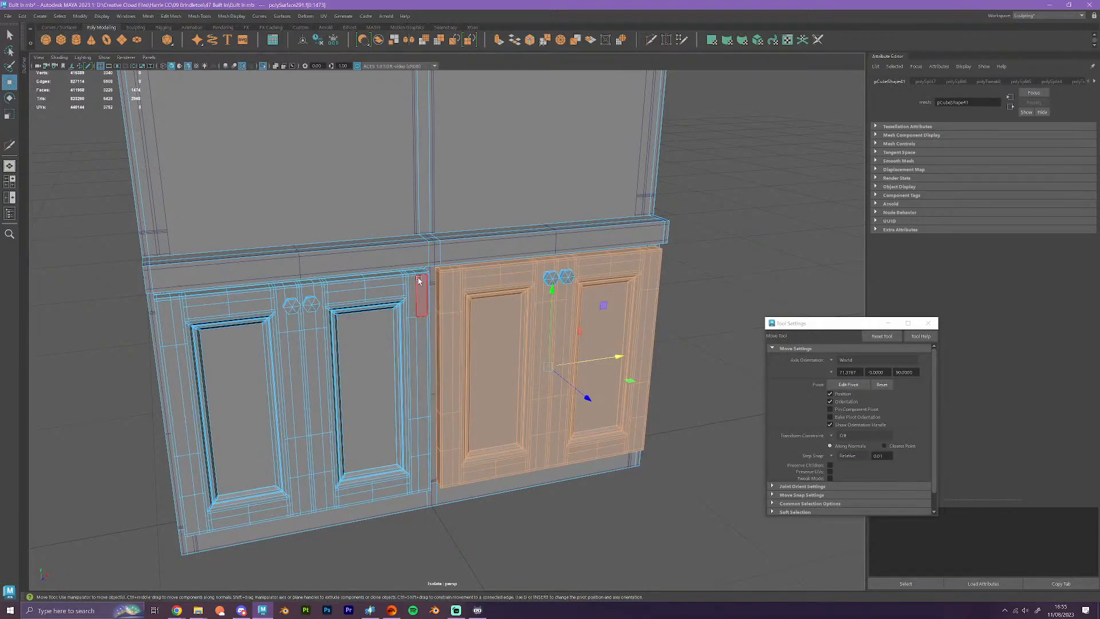
right_click_drag(442, 265, 480, 236)
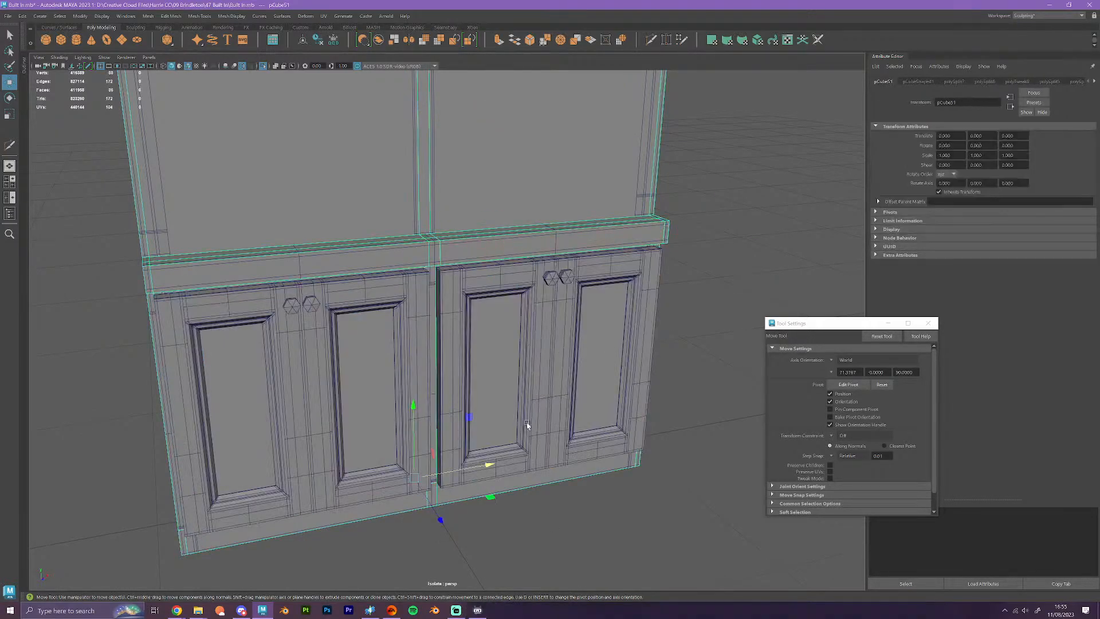
right_click_drag(446, 502, 453, 401)
left_click(397, 455)
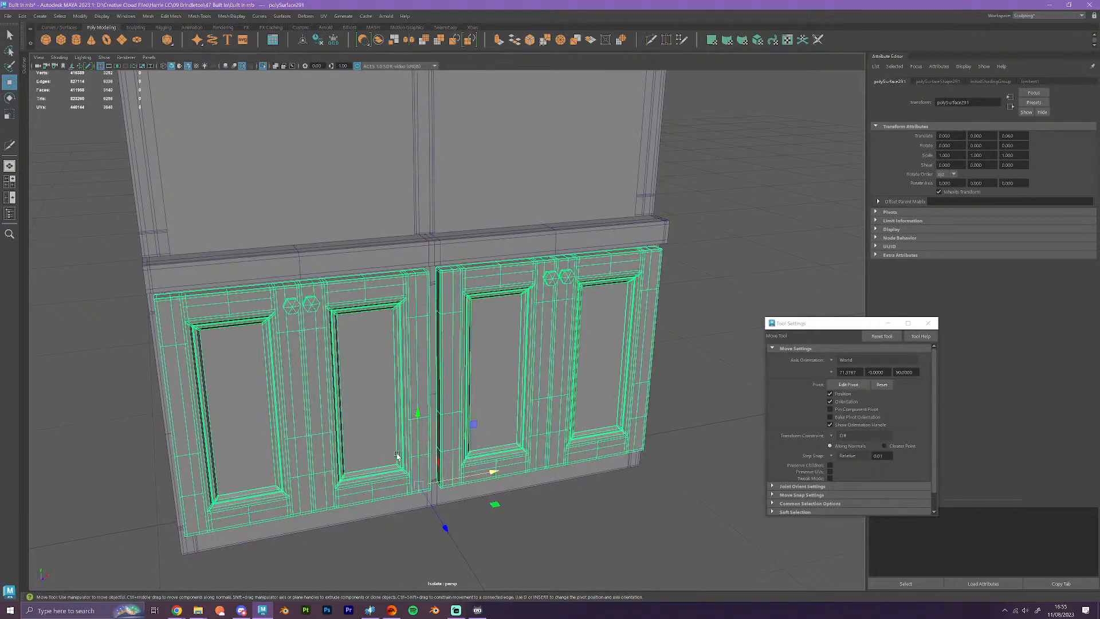
left_click_drag(410, 449, 663, 386, "alt")
- Try extruding the two large lower front faces of the box forward, snapped to the depth of the detailed doors
left_click(507, 381)
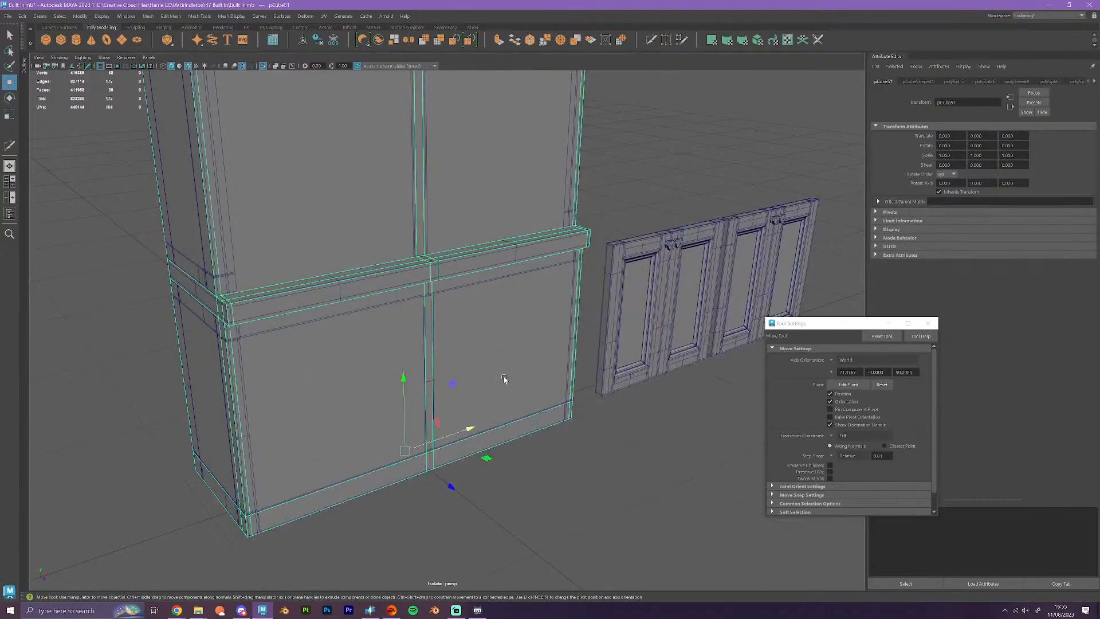
right_click_drag(504, 381, 503, 366)
left_click(502, 367)
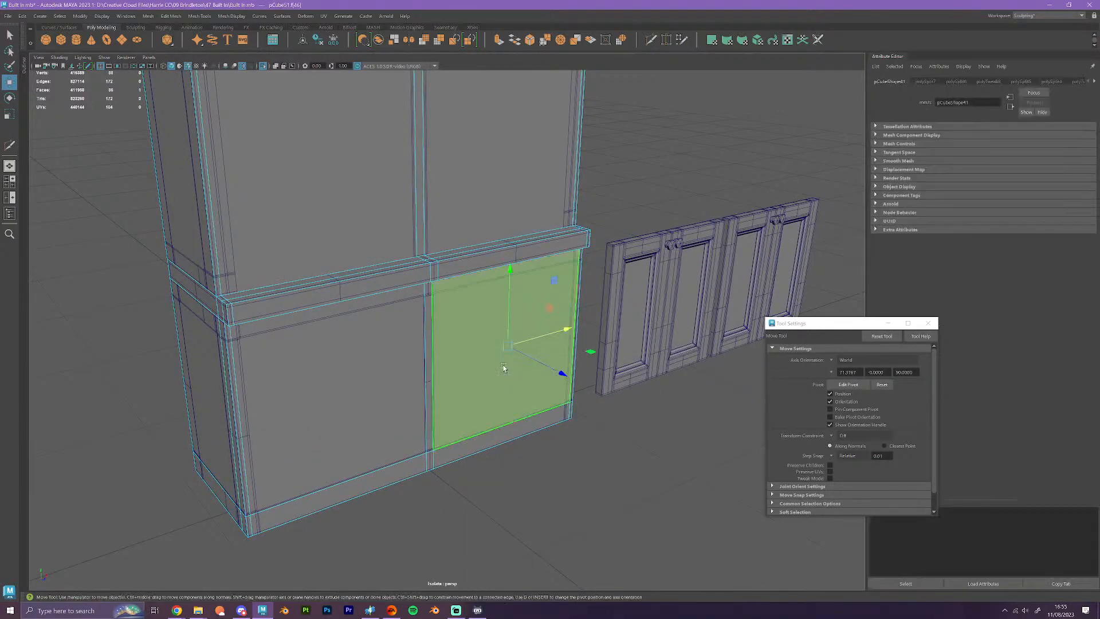
left_click(331, 403, "shift")
left_click_drag(472, 490, 444, 511, "alt")
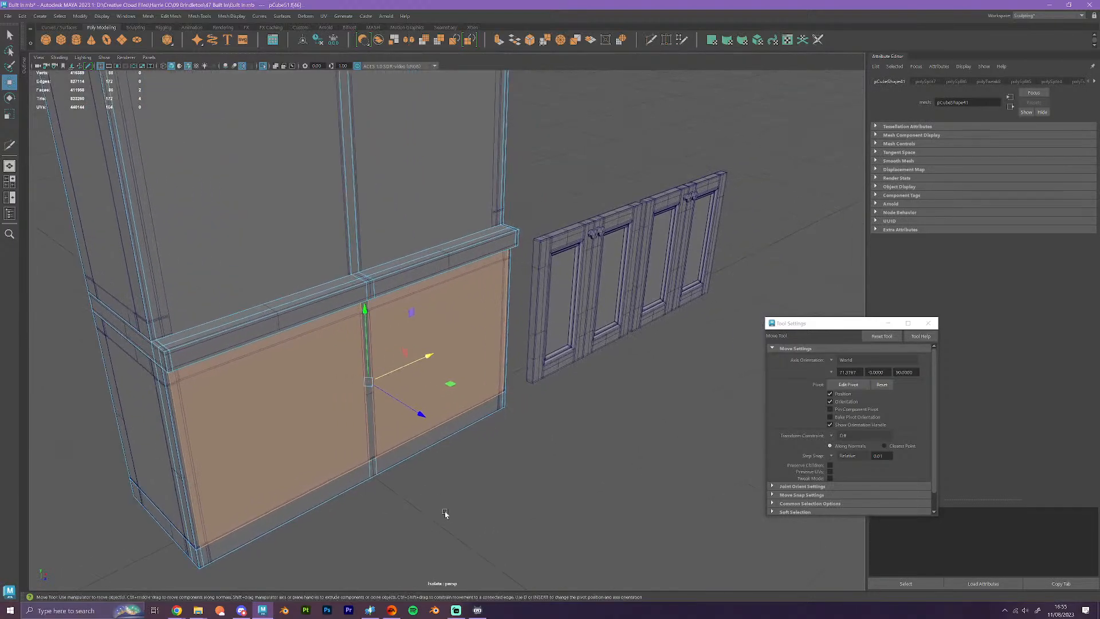
left_click(500, 42)
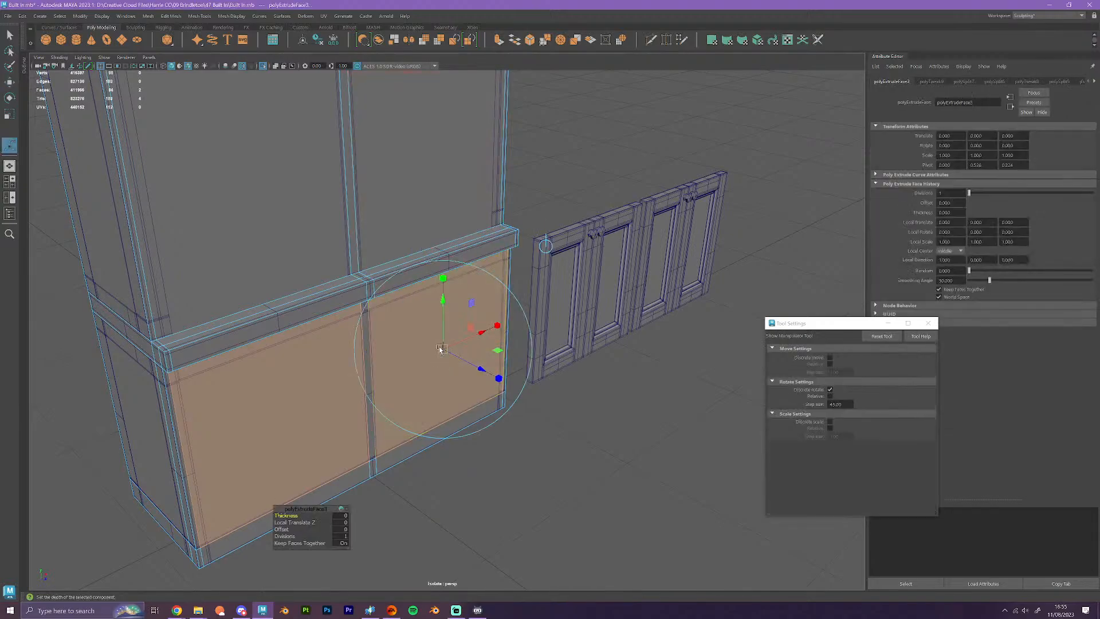
key("w")
key("v")
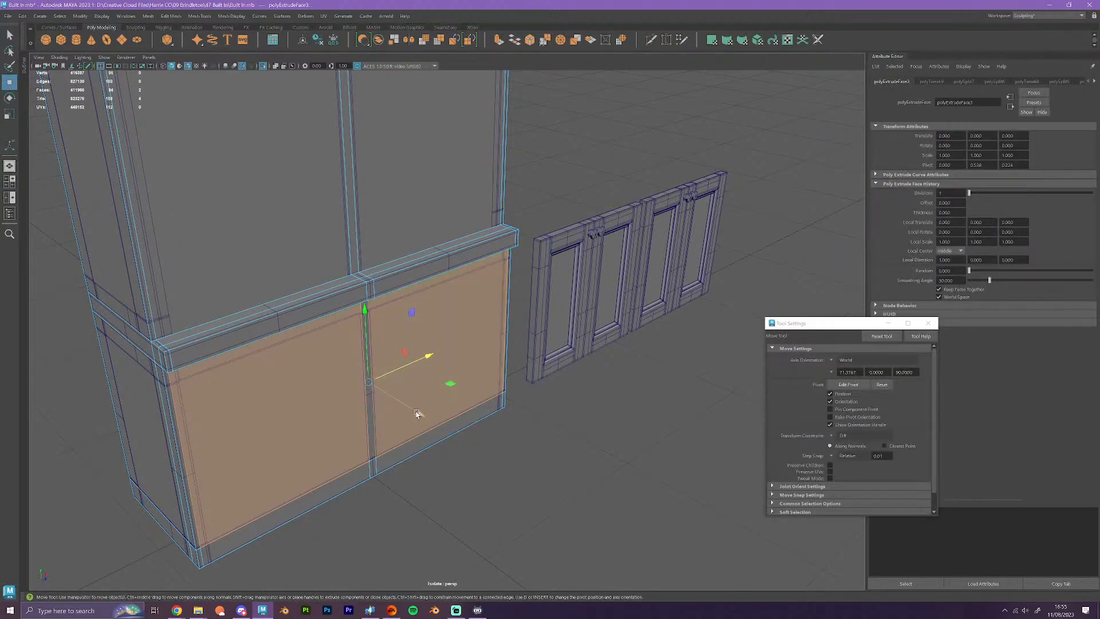
left_click_drag(419, 414, 542, 375)
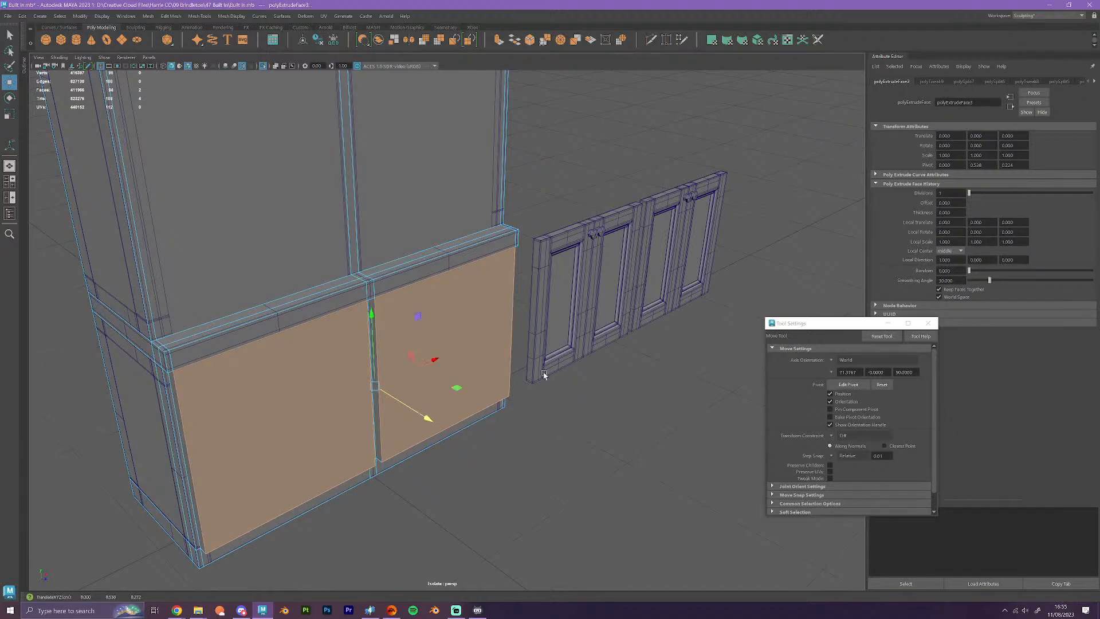
- Undo the extrusion of the two lower front faces
left_click_drag(594, 459, 613, 446, "alt")
key("ctrl+z")
key("ctrl+z")
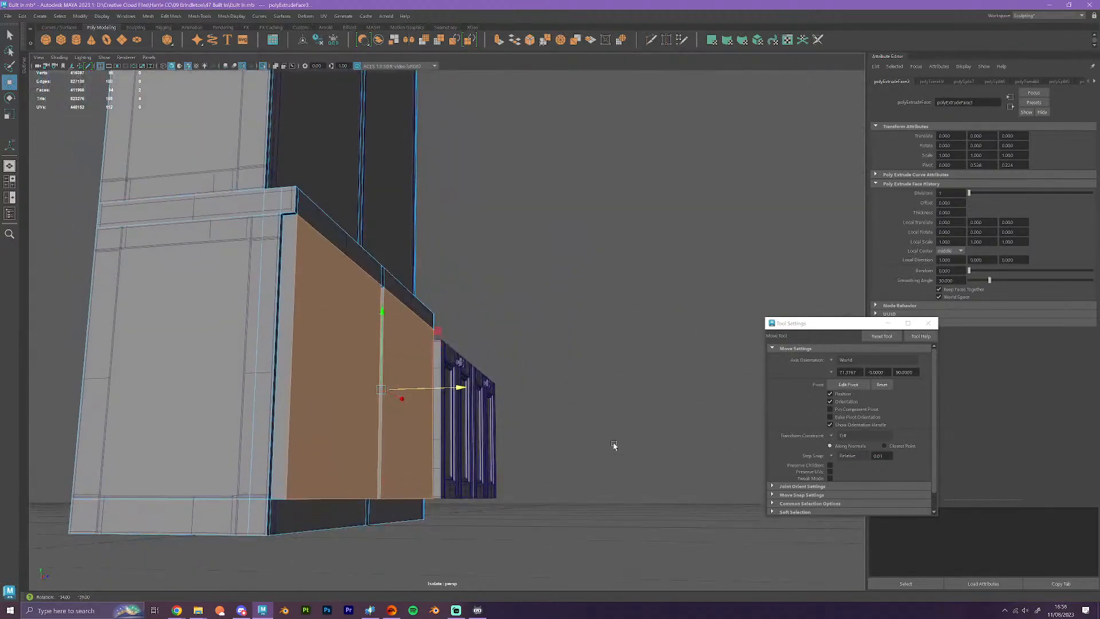
key("ctrl+z")
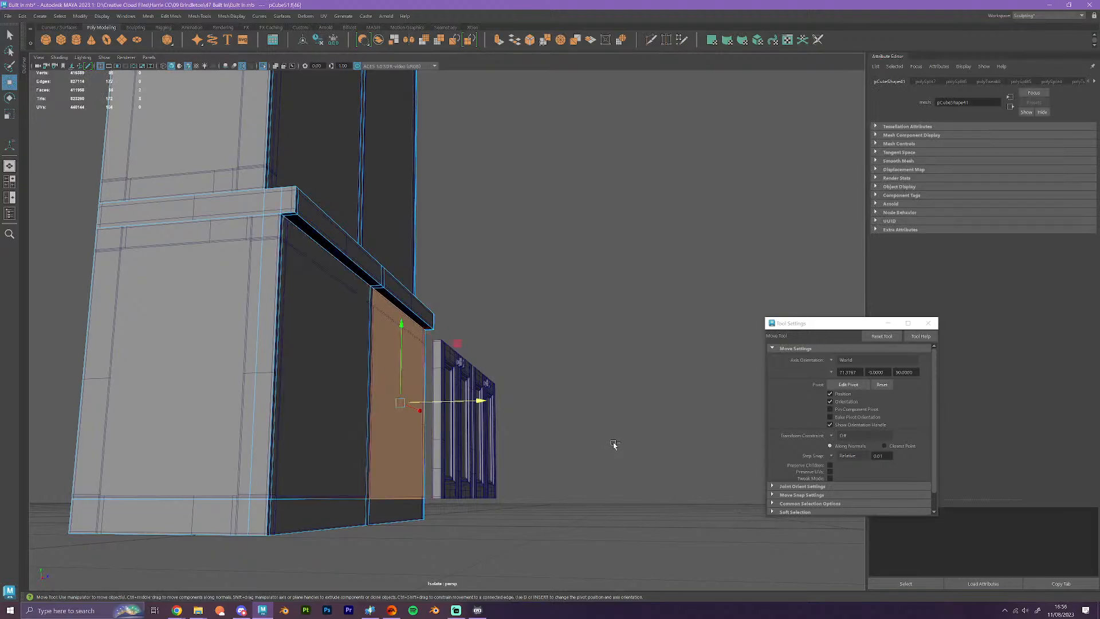
- Insert a horizontal edge loop around the box just below the countertop ledge with the Multi-Cut tool
left_click_drag(528, 498, 474, 504, "alt")
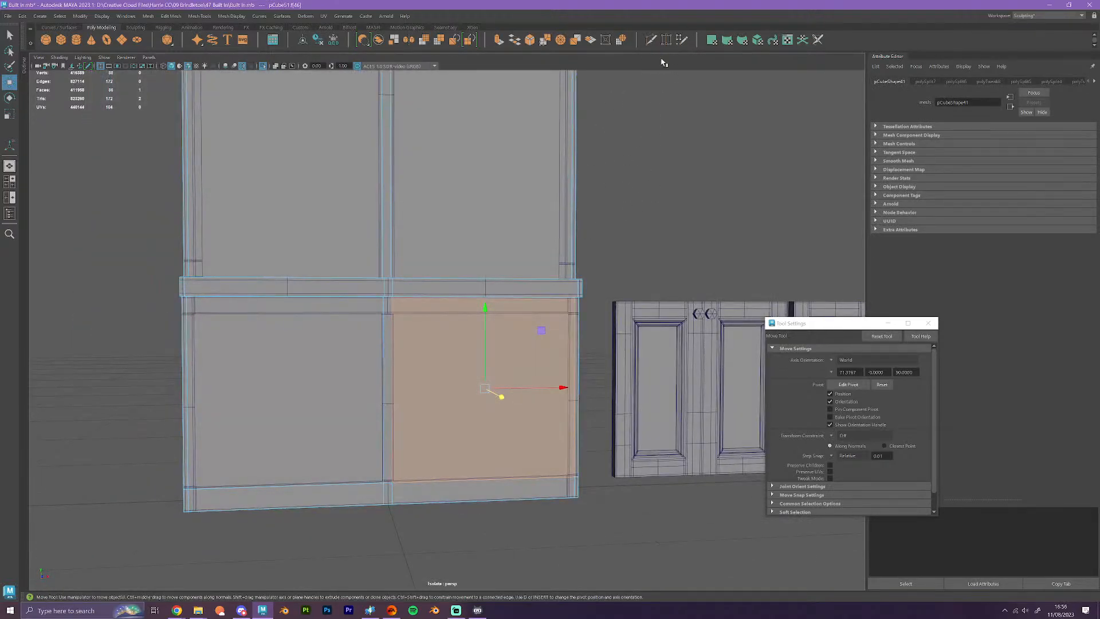
left_click(650, 39)
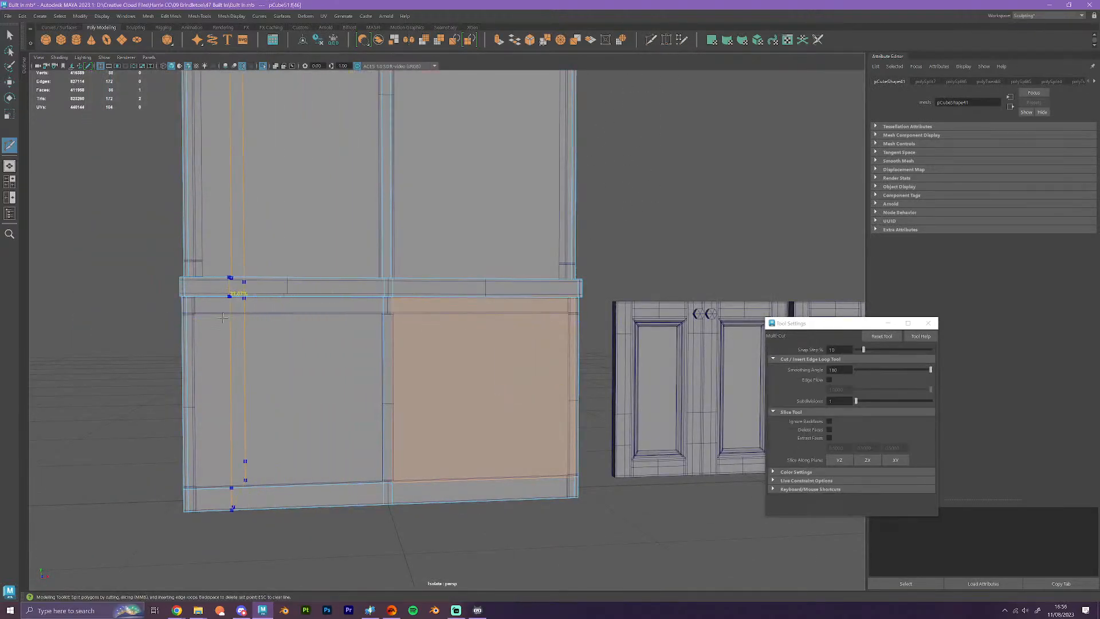
left_click(201, 304, "ctrl")
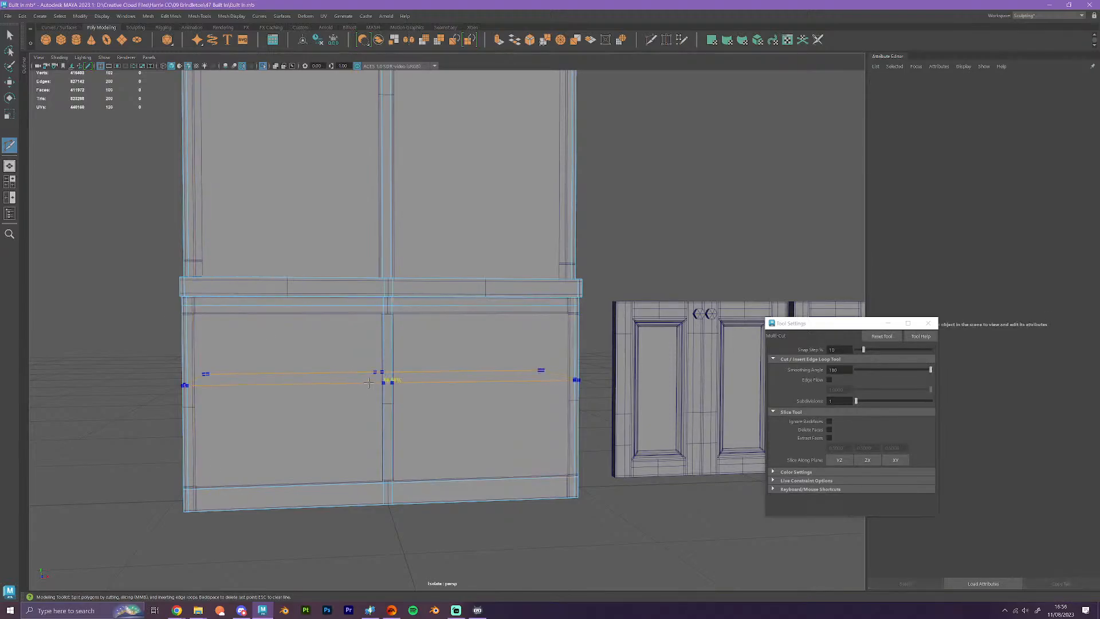
- Select the new edge loop below the countertop ledge and move it vertically, snapped to the top of the detailed cupboard doors
key("w")
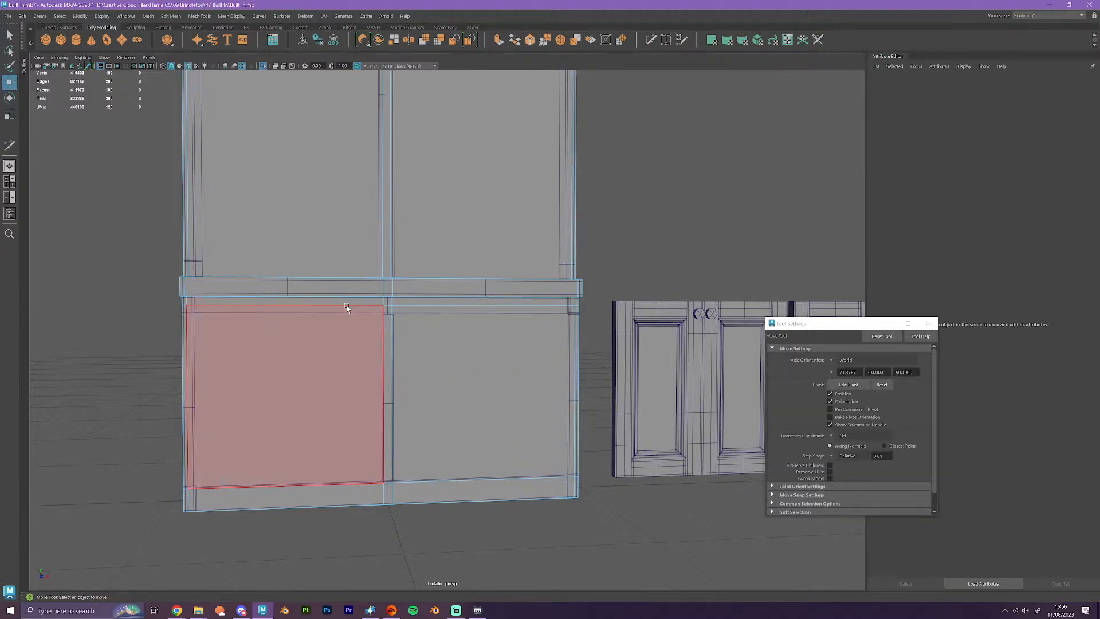
mouse_move(346, 310)
right_mouse_down()
mouse_move(336, 323)
mouse_move(339, 303)
right_mouse_up()
double_click(339, 304)
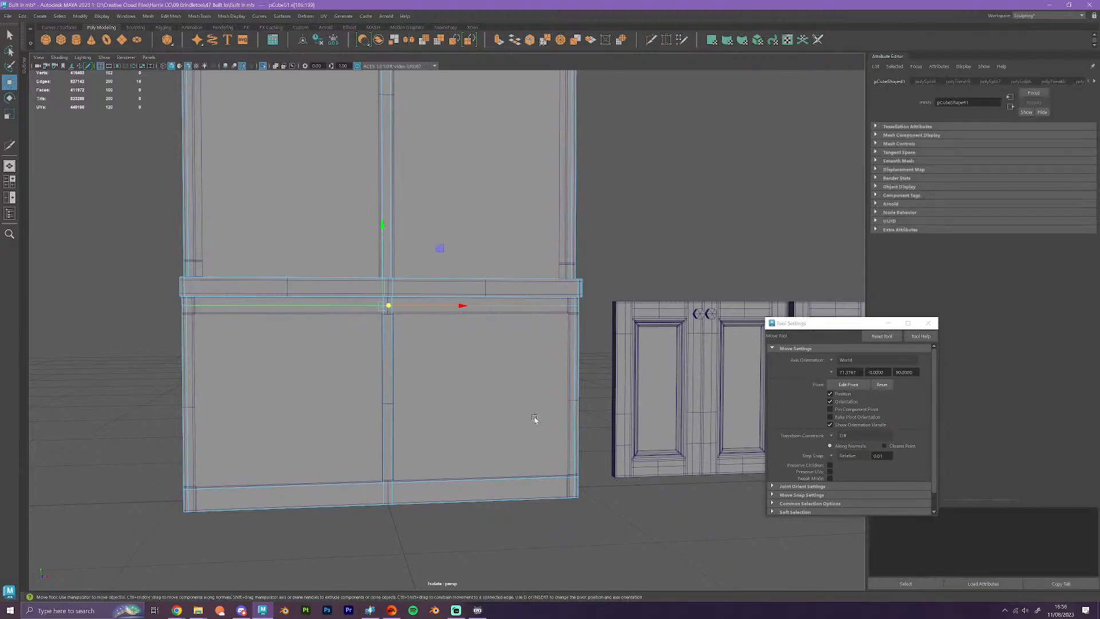
left_click_drag(536, 418, 573, 422, "alt")
middle_click_drag(573, 421, 380, 445, "alt")
scroll(375, 435, "up", 3)
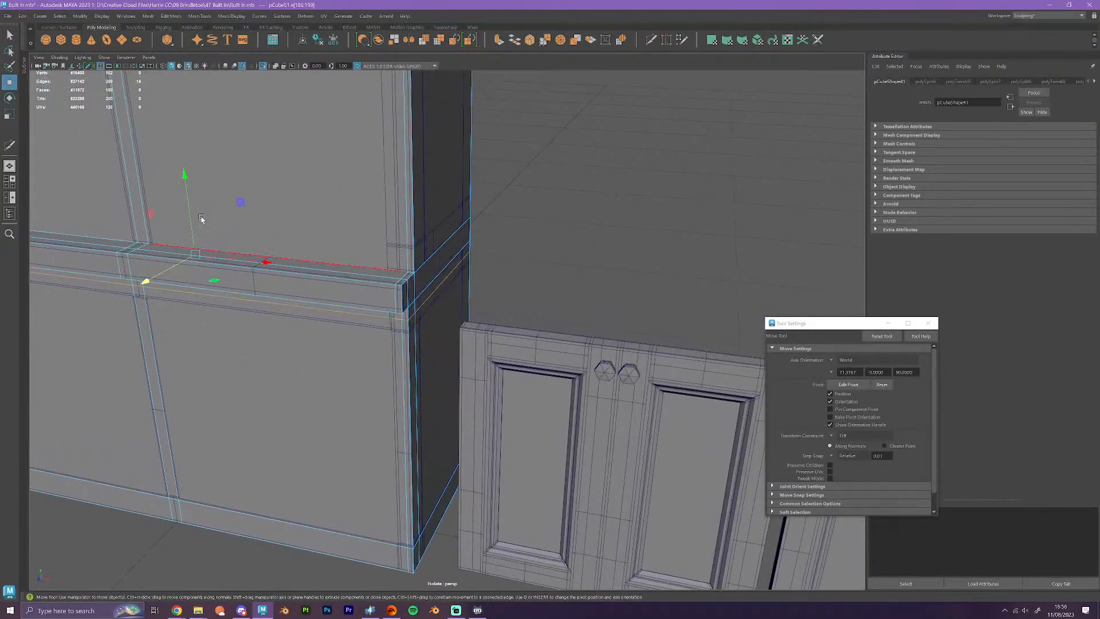
key("v")
left_click_drag(185, 178, 492, 328)
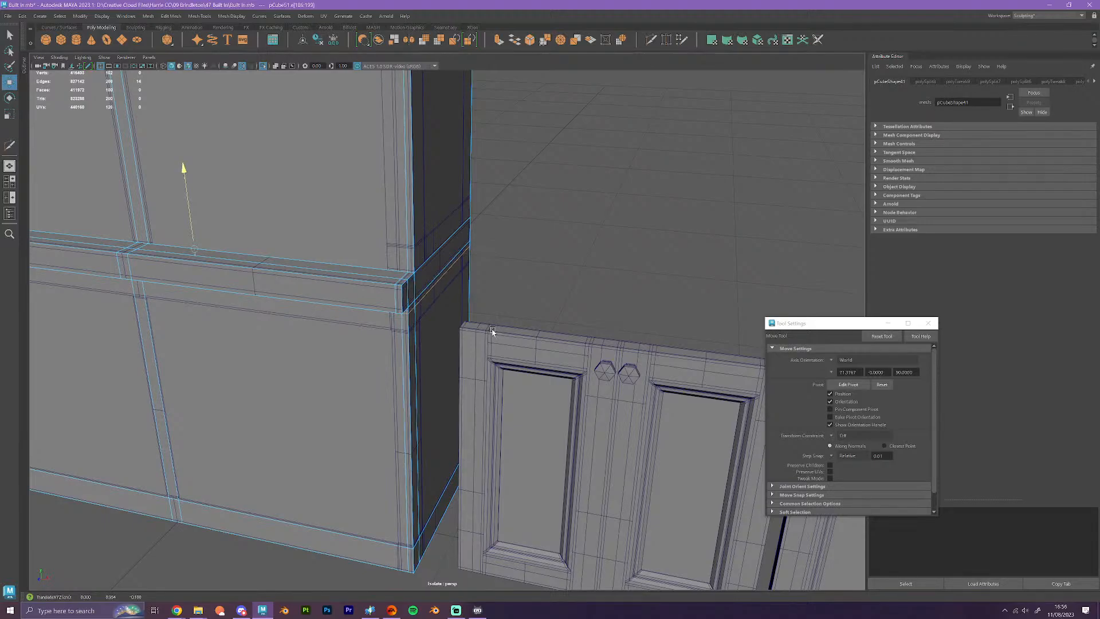
left_click_drag(582, 401, 573, 427, "alt")
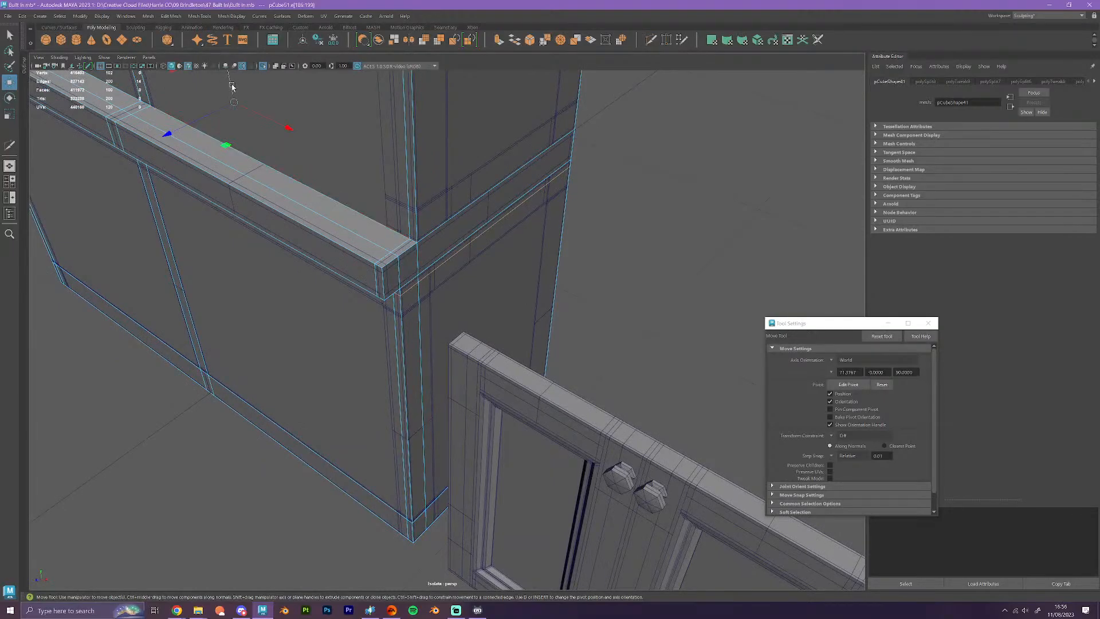
key("v")
left_click_drag(232, 85, 542, 396)
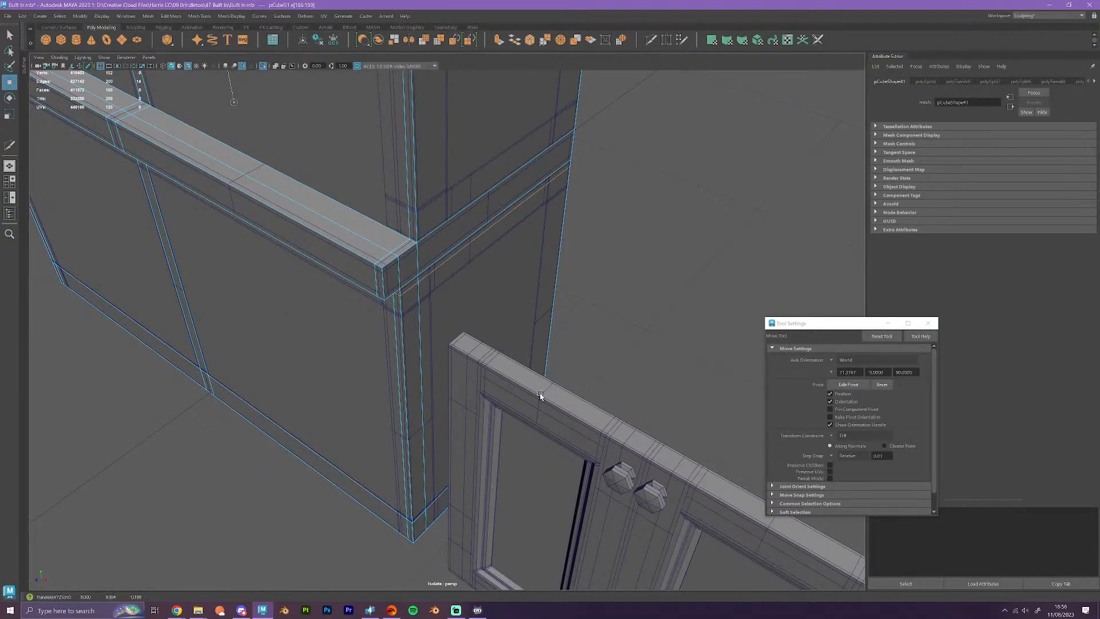
- Extrude the two large lower front faces of the low-poly box forward, snapped to the front depth of the detailed doors
scroll(540, 395, "down", 4)
left_click_drag(341, 447, 378, 437, "alt")
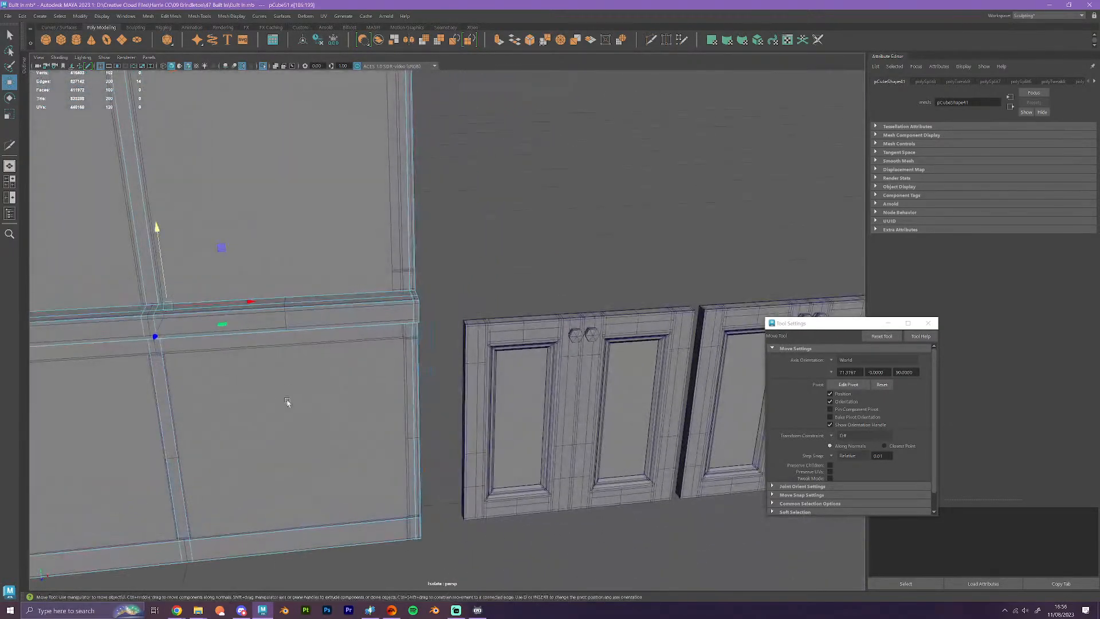
middle_click_drag(287, 401, 511, 268, "alt")
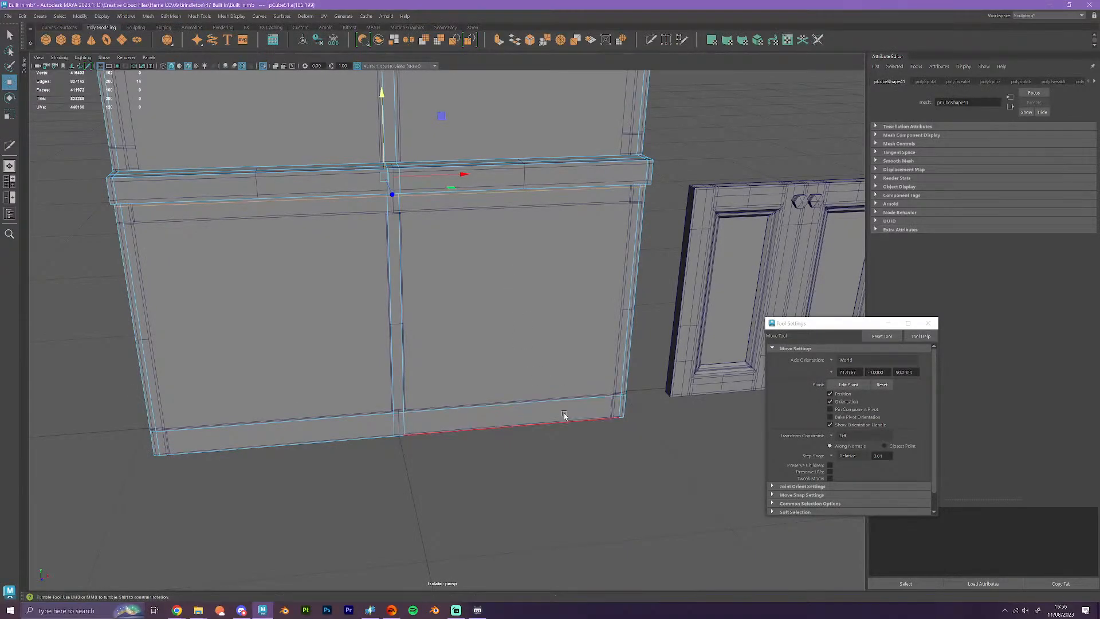
left_click_drag(563, 418, 563, 408, "alt")
right_click(552, 292)
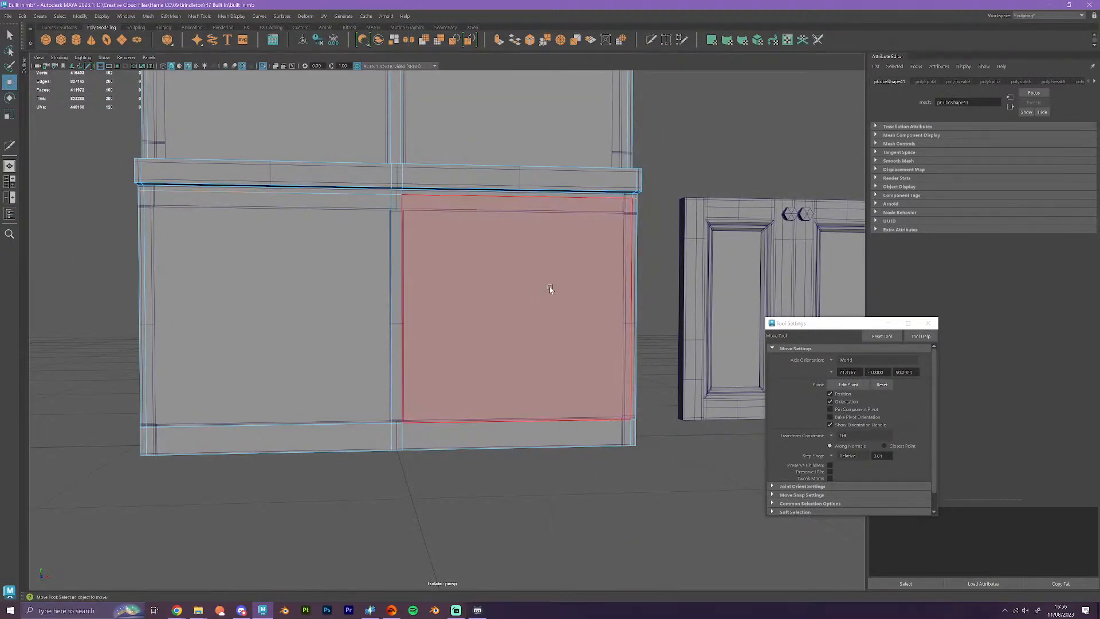
left_click(550, 290)
left_click(307, 319, "shift")
left_click_drag(473, 454, 493, 466, "alt")
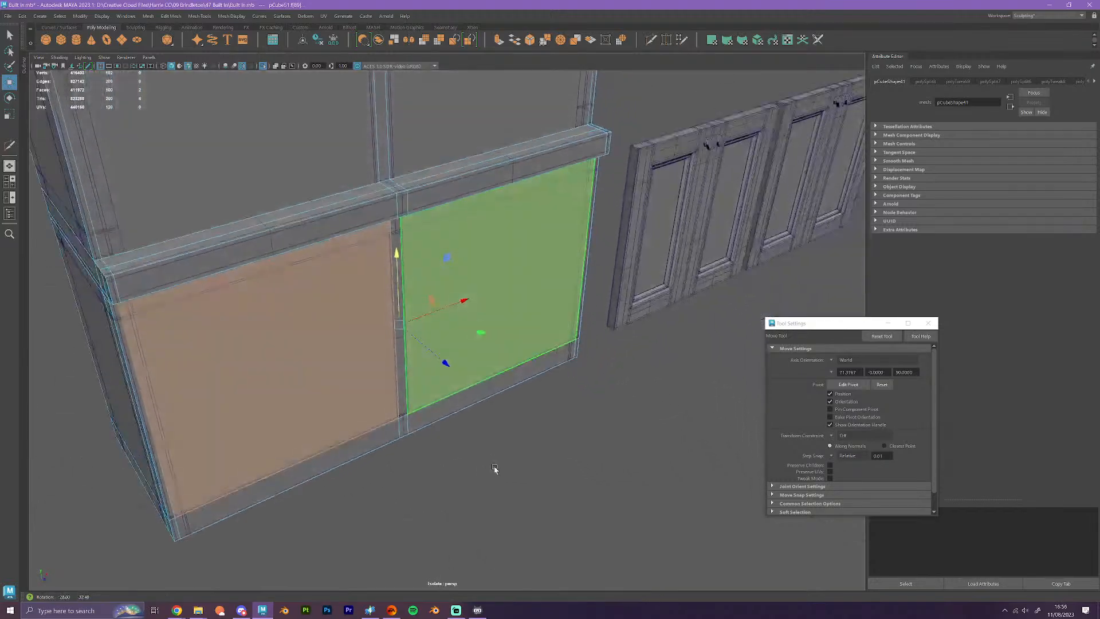
left_click(515, 40)
key("w")
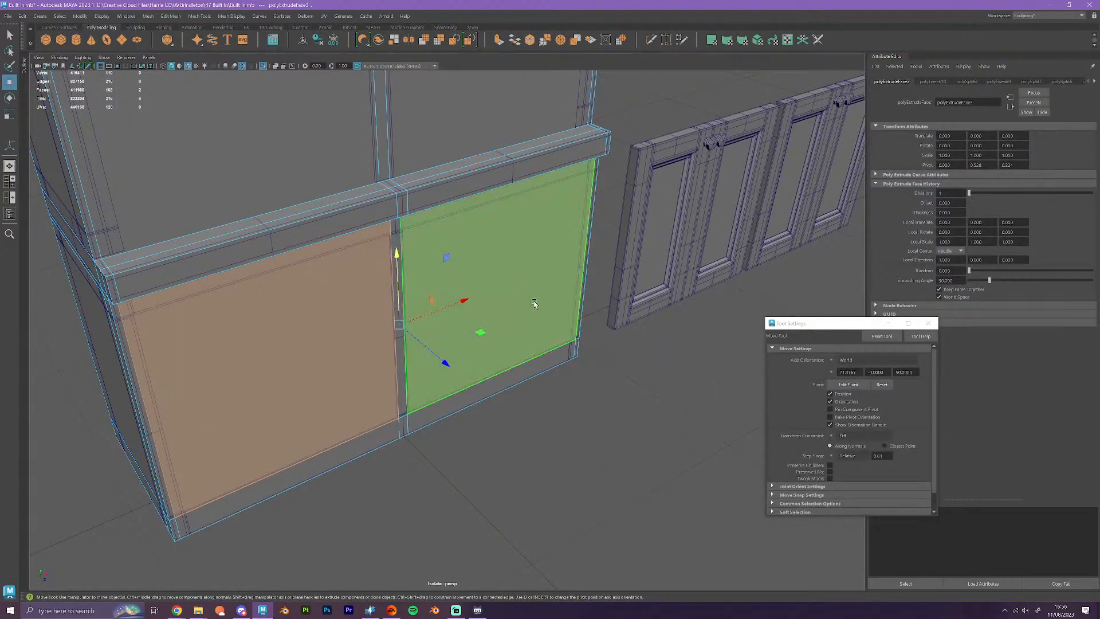
left_click_drag(452, 366, 632, 319)
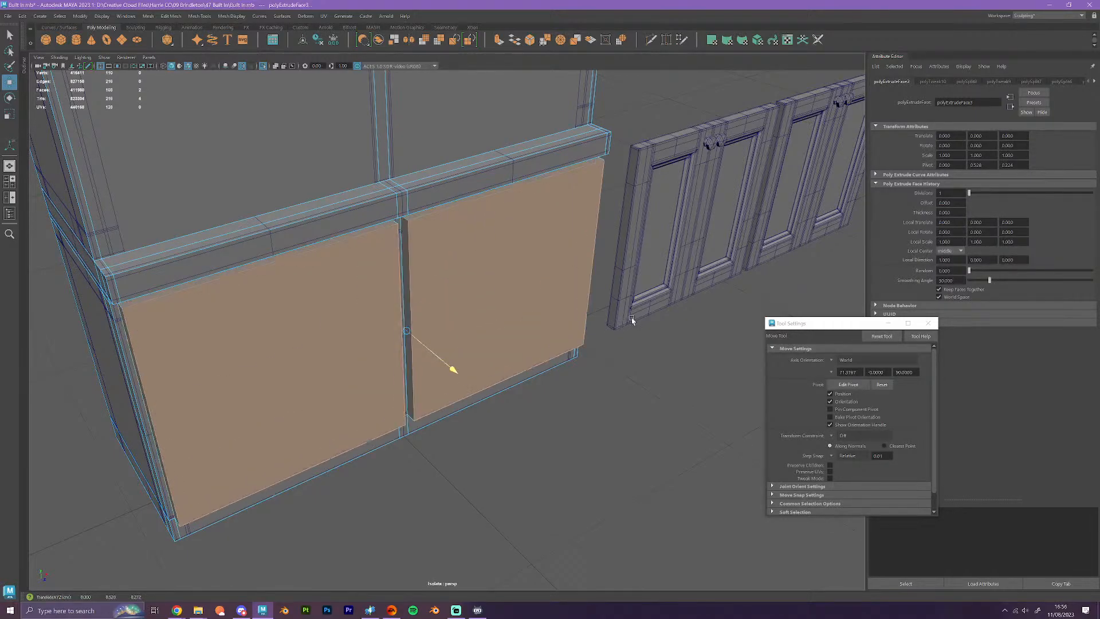
- Return the low-poly box to object mode and clear the selection to inspect the extruded door fronts
right_click_drag(502, 247, 558, 231)
scroll(594, 391, "down", 4)
left_click(644, 458)
left_click_drag(650, 464, 611, 454, "alt")
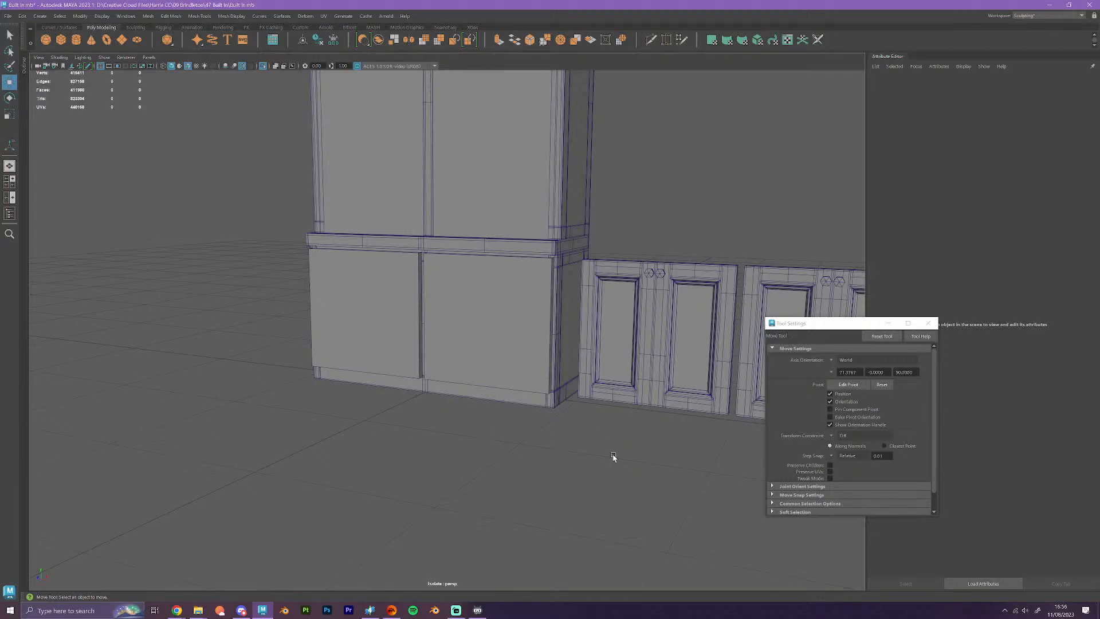
scroll(558, 326, "up", 5)
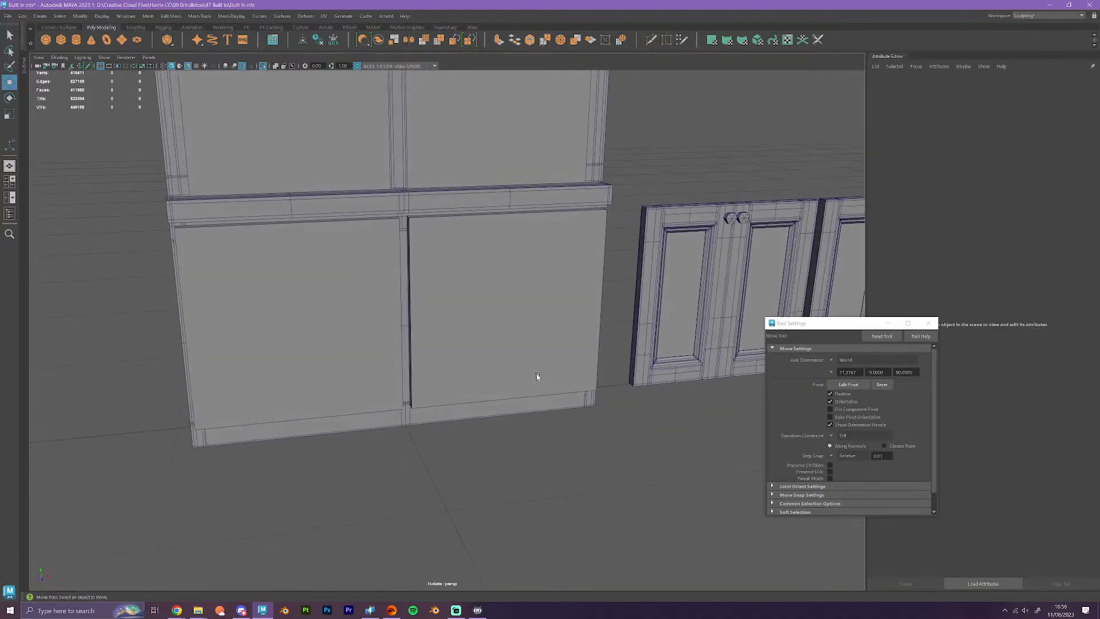
- Move both pairs of panelled doors sideways along X so they sit over the base cabinet's front openings
left_click_drag(536, 374, 465, 381, "alt")
middle_click_drag(465, 380, 529, 401, "alt")
scroll(530, 401, "down", 5)
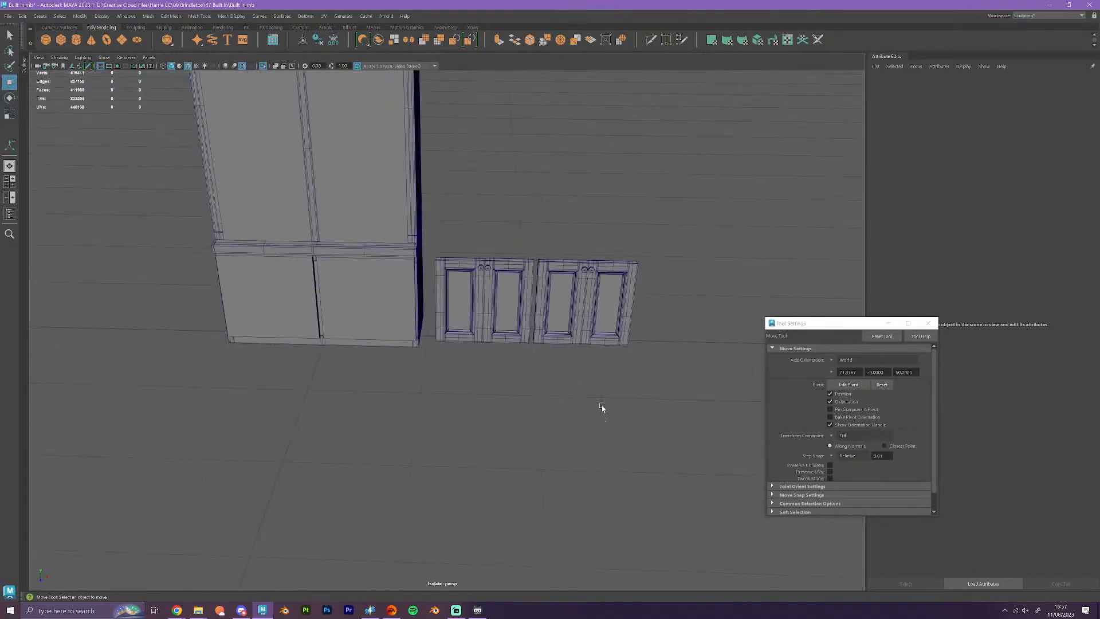
left_click_drag(634, 416, 461, 232)
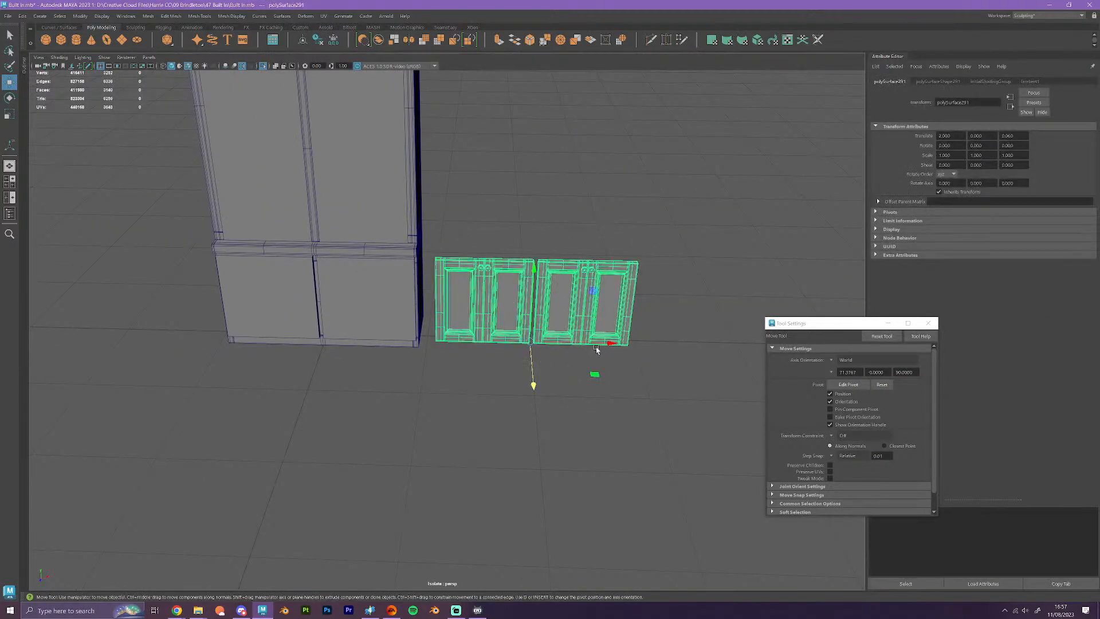
left_click_drag(597, 346, 351, 334)
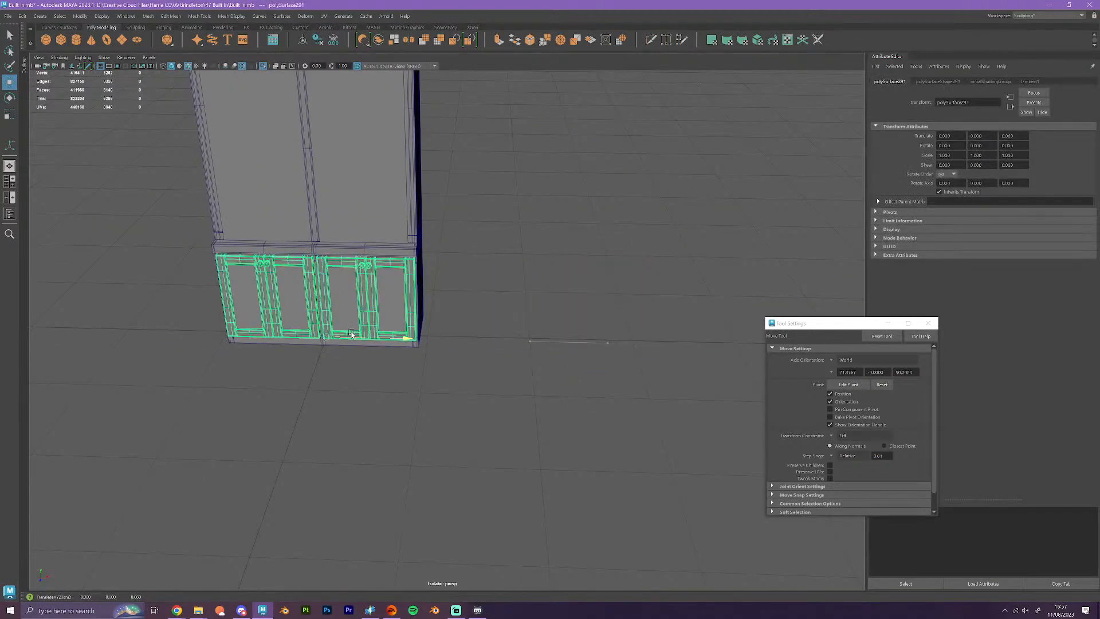
scroll(453, 358, "up", 8)
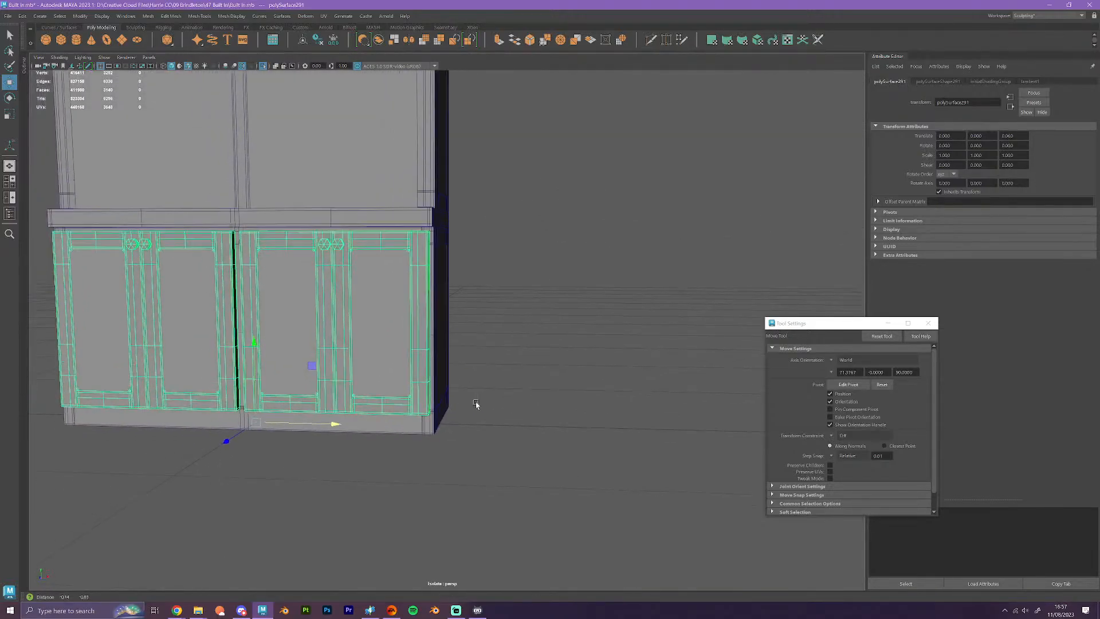
middle_click_drag(476, 405, 478, 380, "alt")
- Insert a vertical edge loop through the right half of the cabinet body, near the meeting line of the two doors
left_click(486, 345)
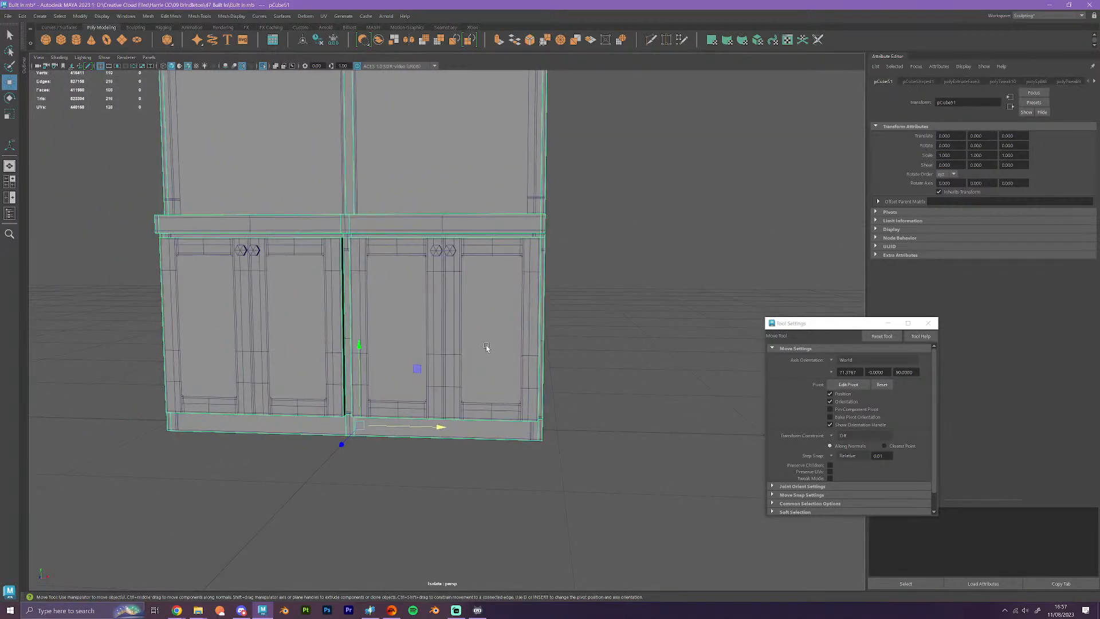
scroll(497, 293, "up", 5)
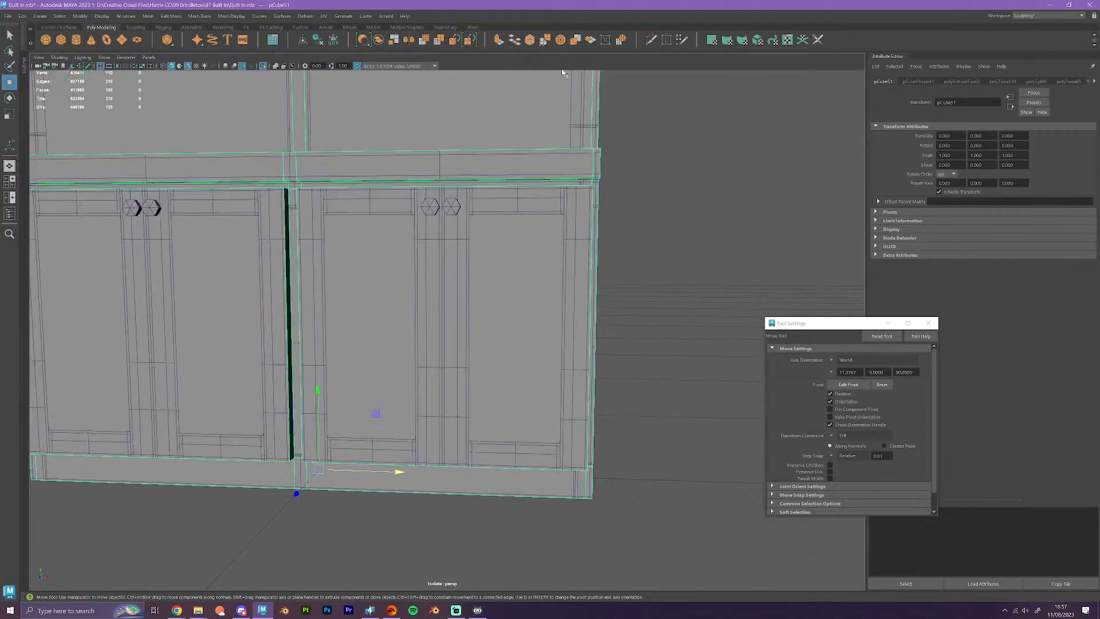
left_click(650, 40)
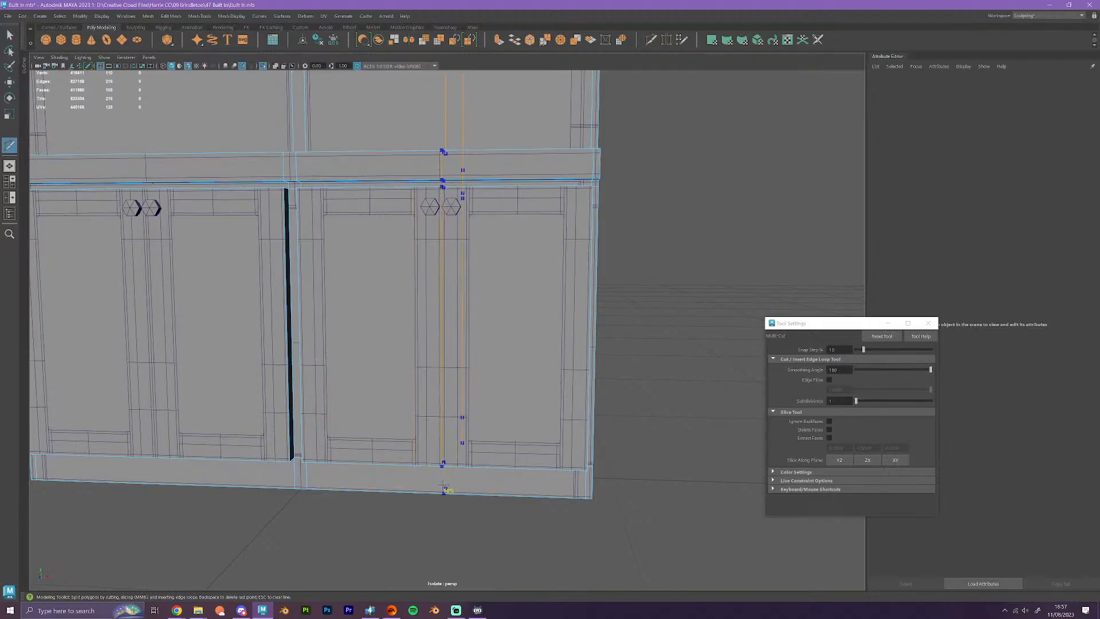
left_click(444, 488, "ctrl")
- Shift the new vertical edge loop along X so it lines up with the gap between the right pair of doors
key("w")
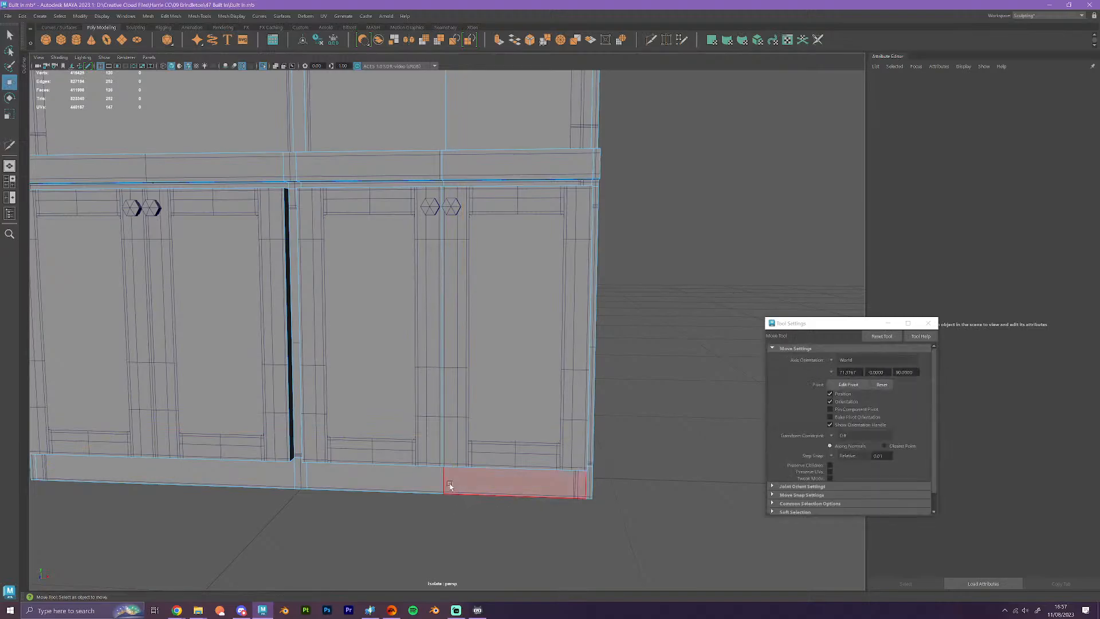
double_click(442, 480)
left_click_drag(444, 488, 459, 517, "alt")
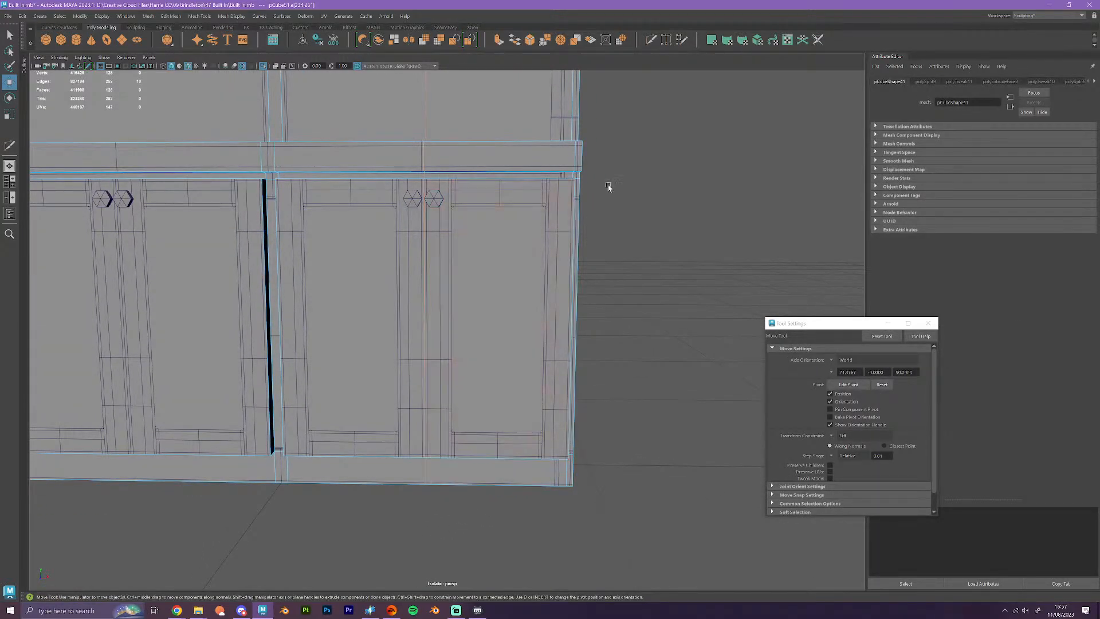
scroll(537, 188, "down", 2)
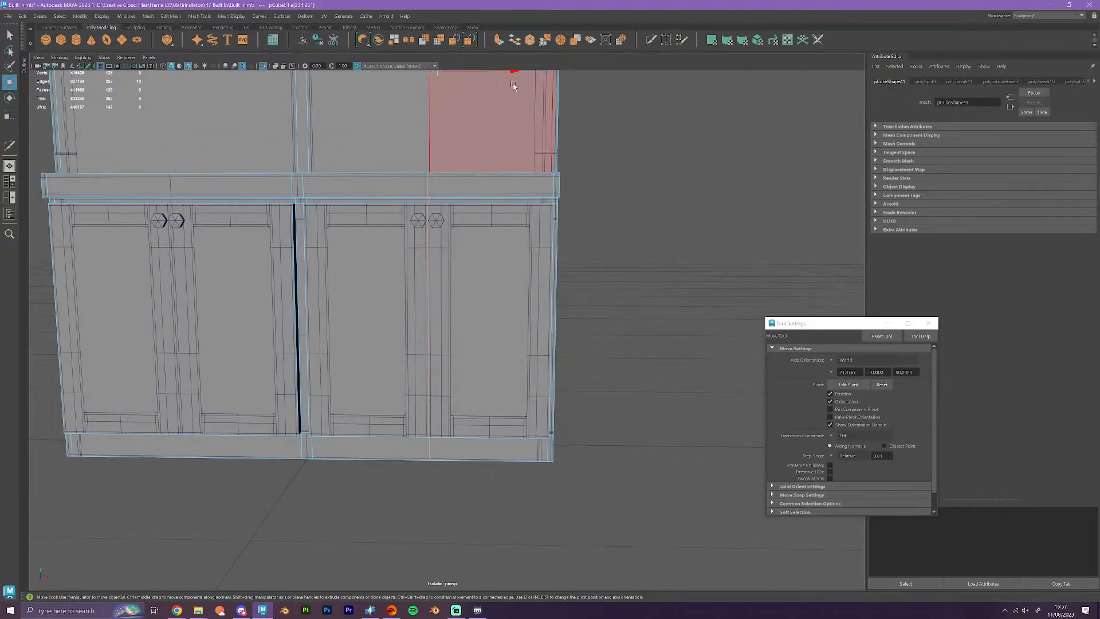
middle_click_drag(611, 187, 619, 232, "alt")
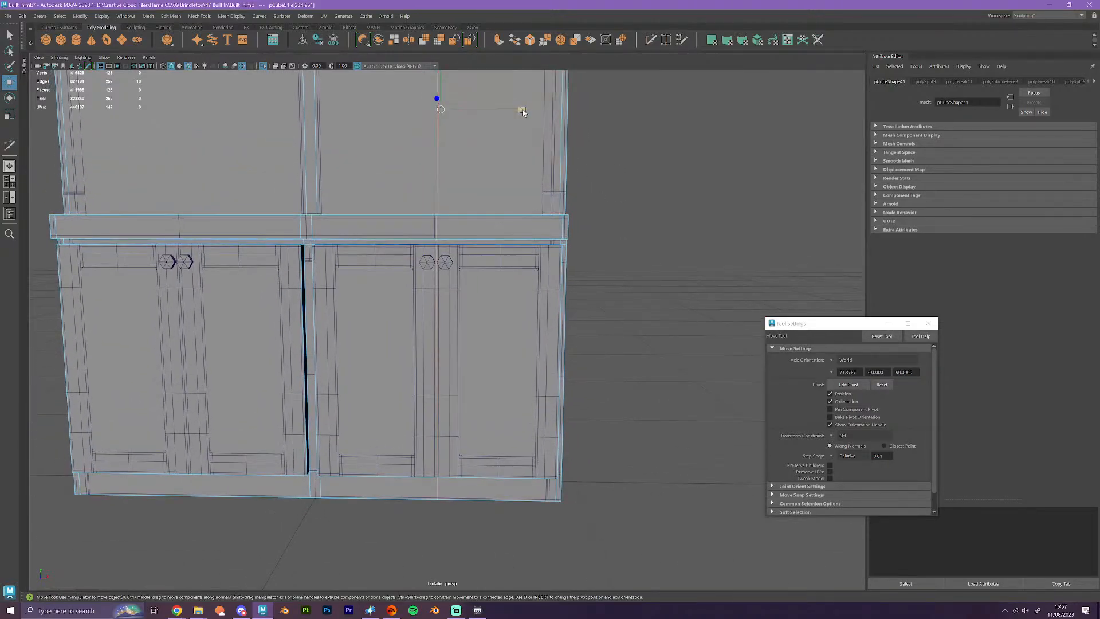
left_click_drag(522, 109, 434, 291)
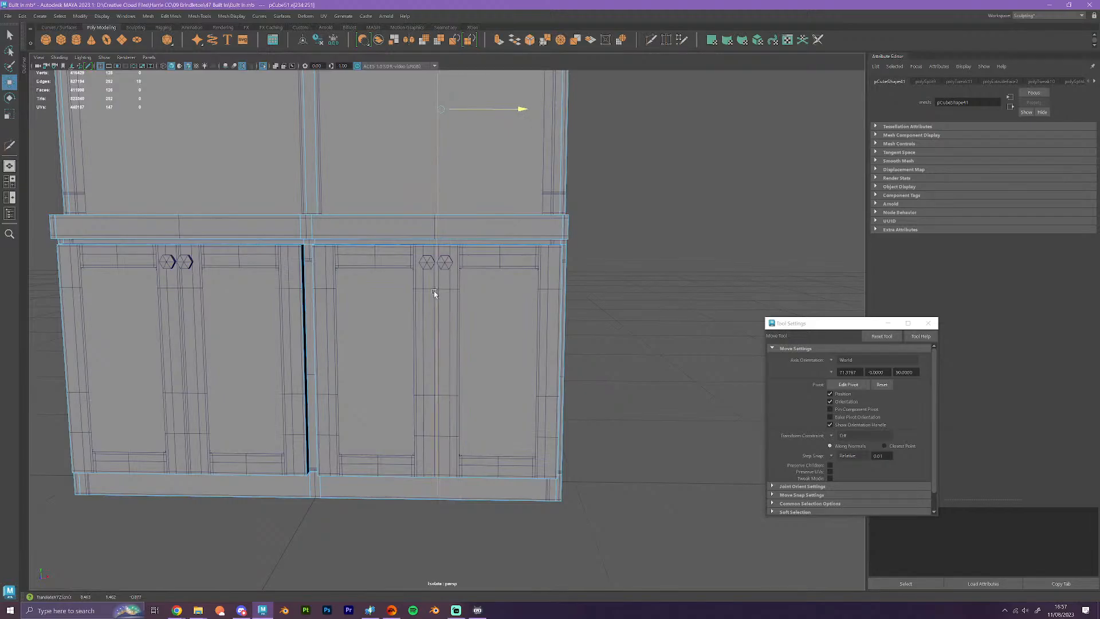
- Try to extrude both cabinet faces behind the right pair of doors together with an offset of 0.1
right_click_drag(480, 319, 493, 351)
left_click(499, 359)
left_click(369, 374, "shift")
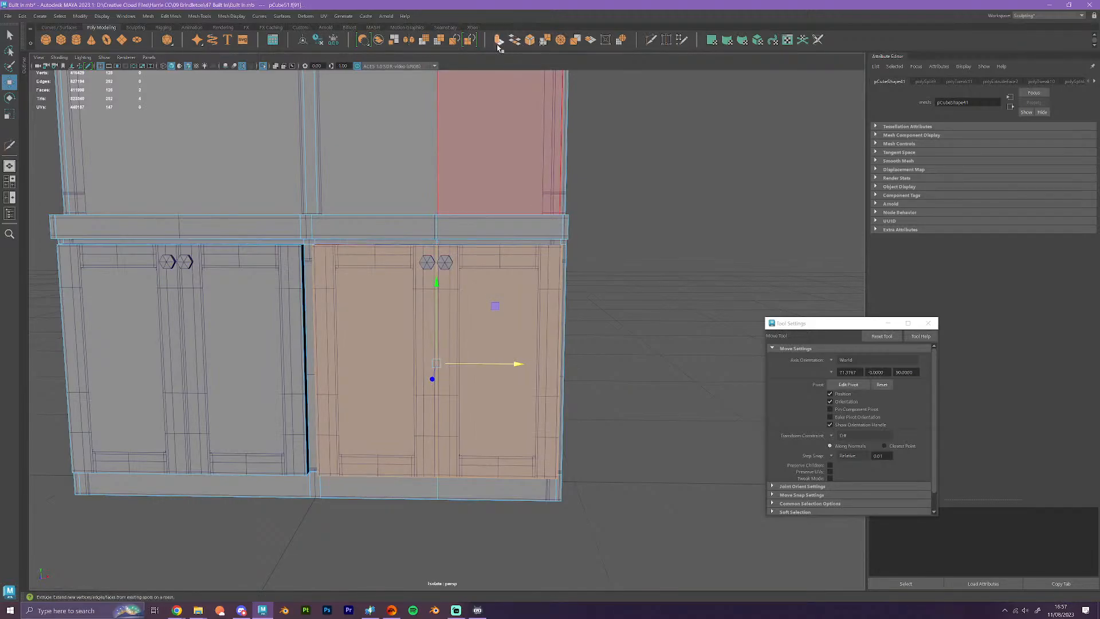
key("ctrl+e")
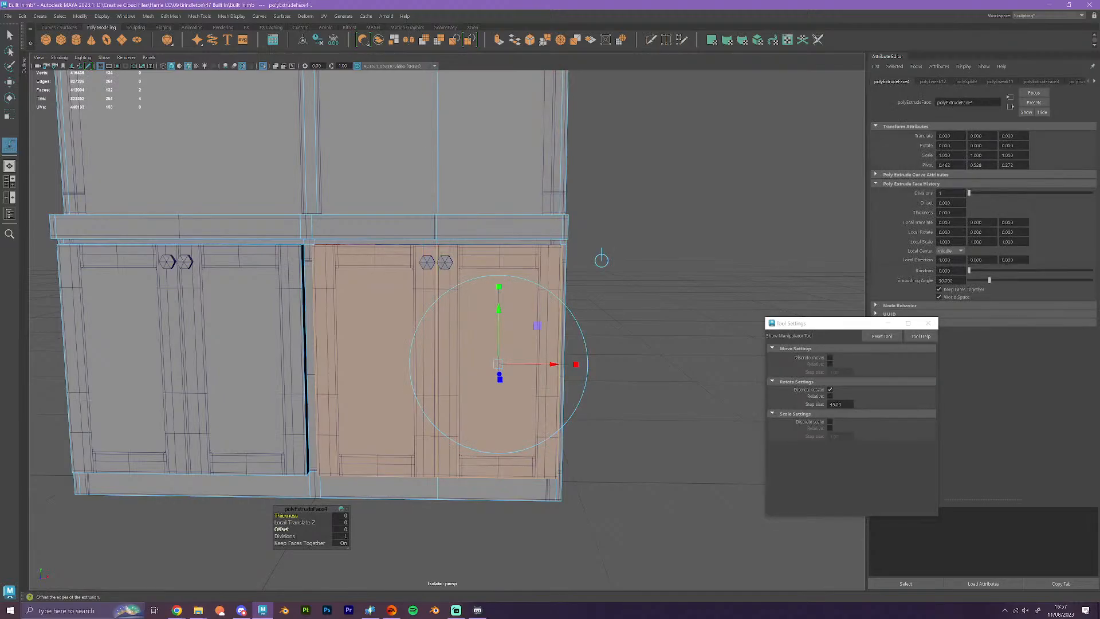
left_click_drag(280, 529, 282, 529)
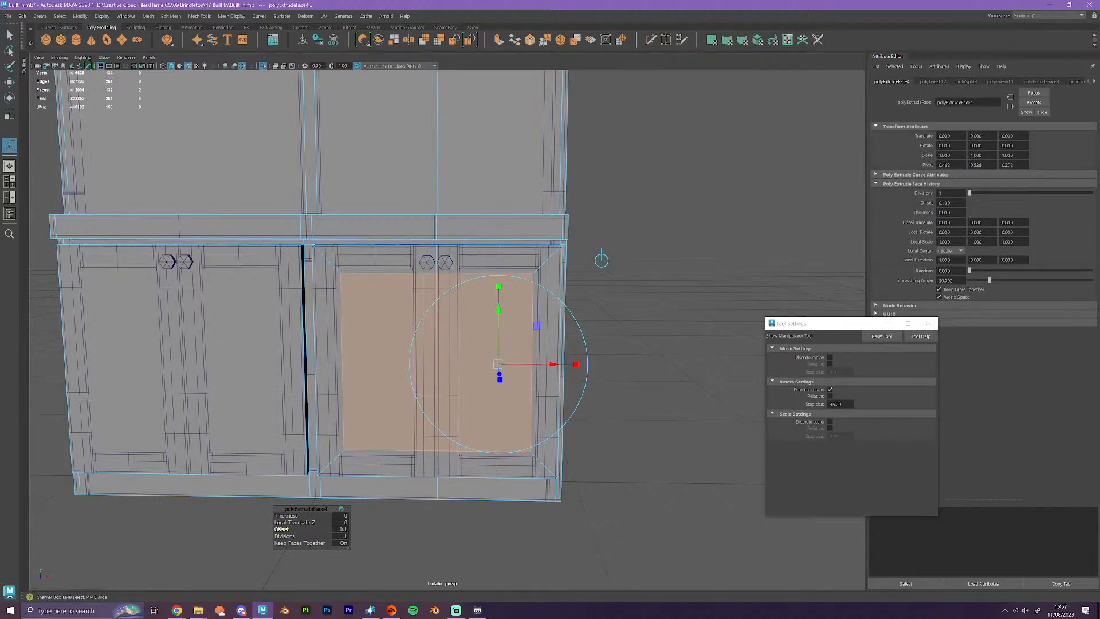
key("ctrl+z")
- Extrude the two cabinet faces behind the right pair of doors separately, each with an offset of 0.1, and return to object selection
left_click(507, 401)
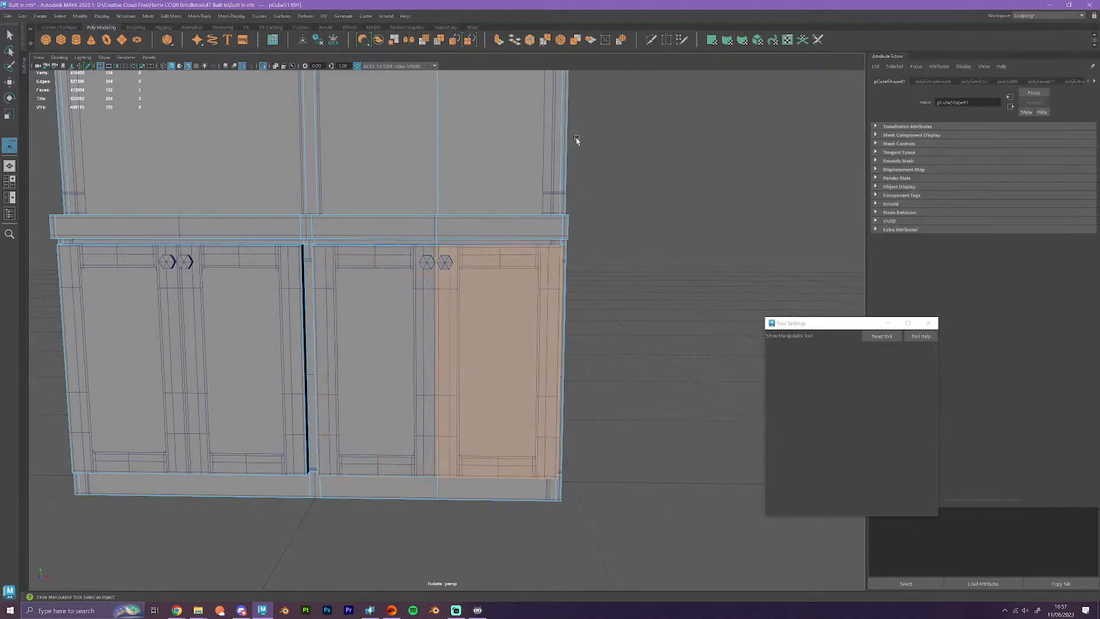
left_click(499, 42)
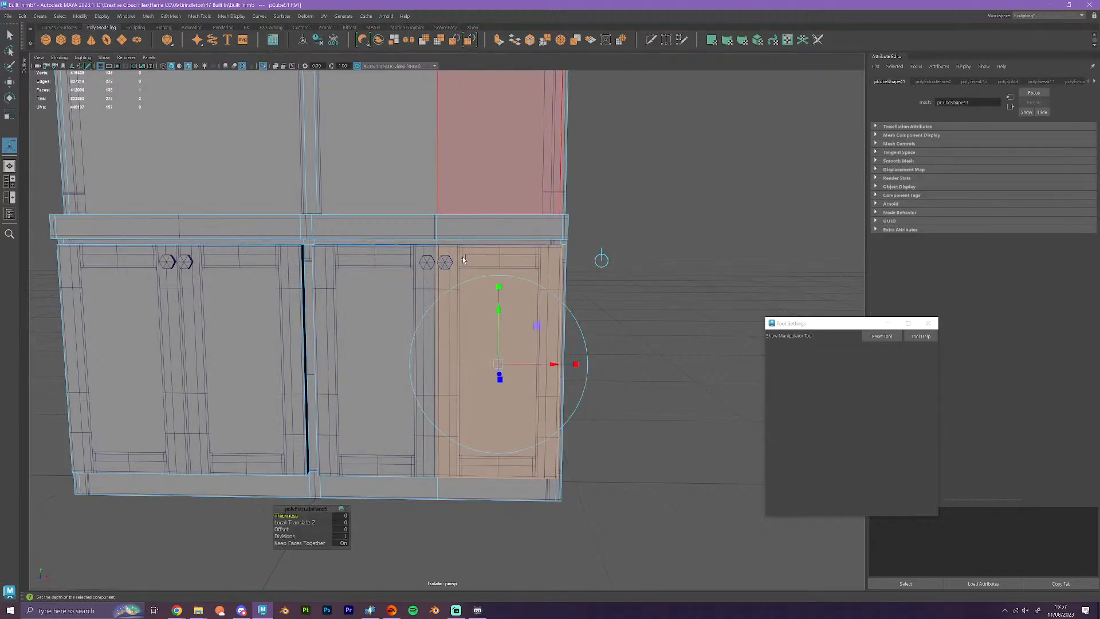
left_click_drag(281, 529, 282, 528)
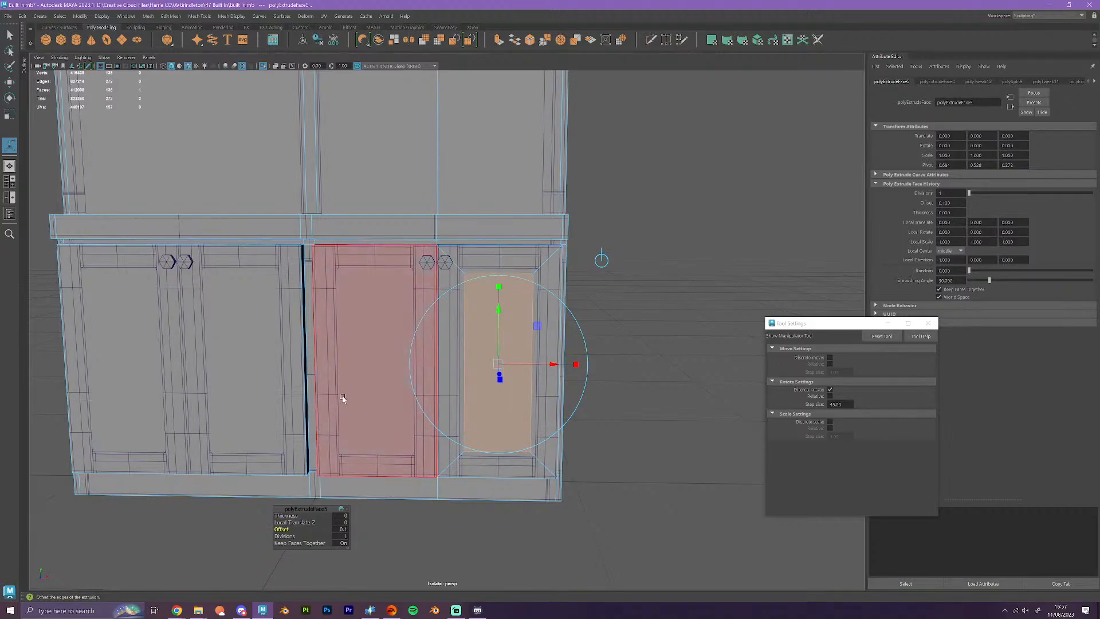
left_click(401, 344)
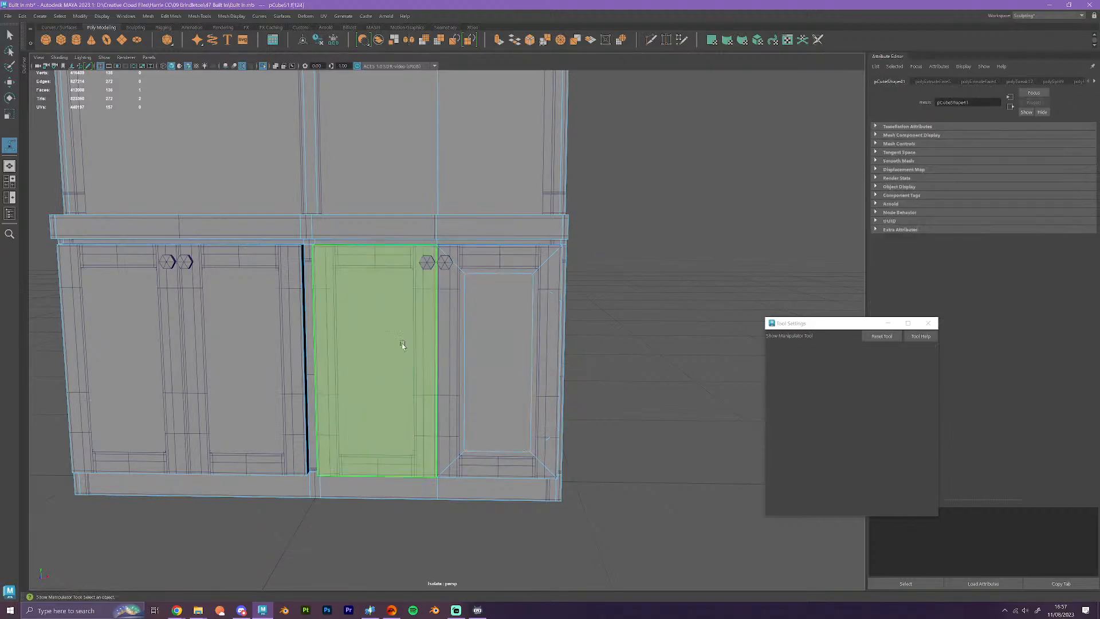
left_click(499, 41)
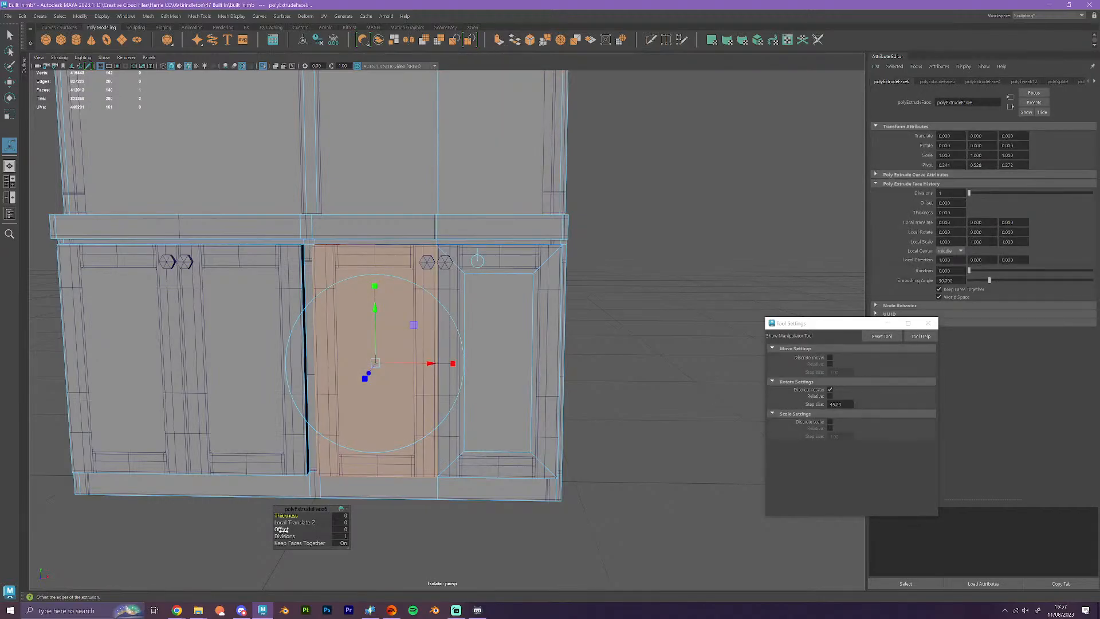
left_click_drag(284, 529, 281, 530)
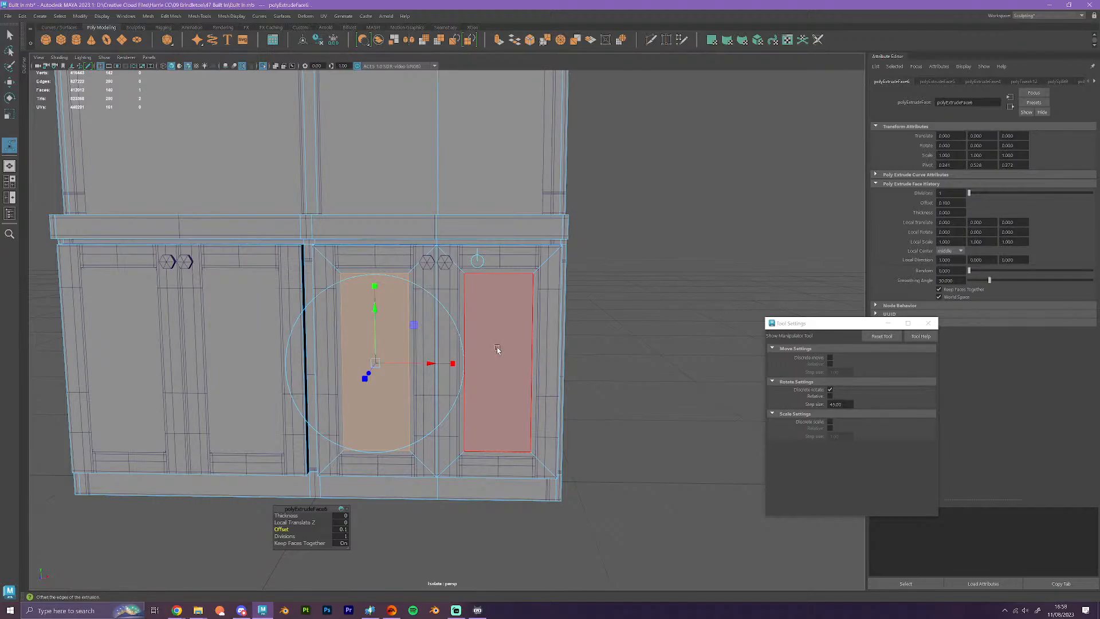
right_click_drag(525, 338, 586, 316)
left_click(602, 446)
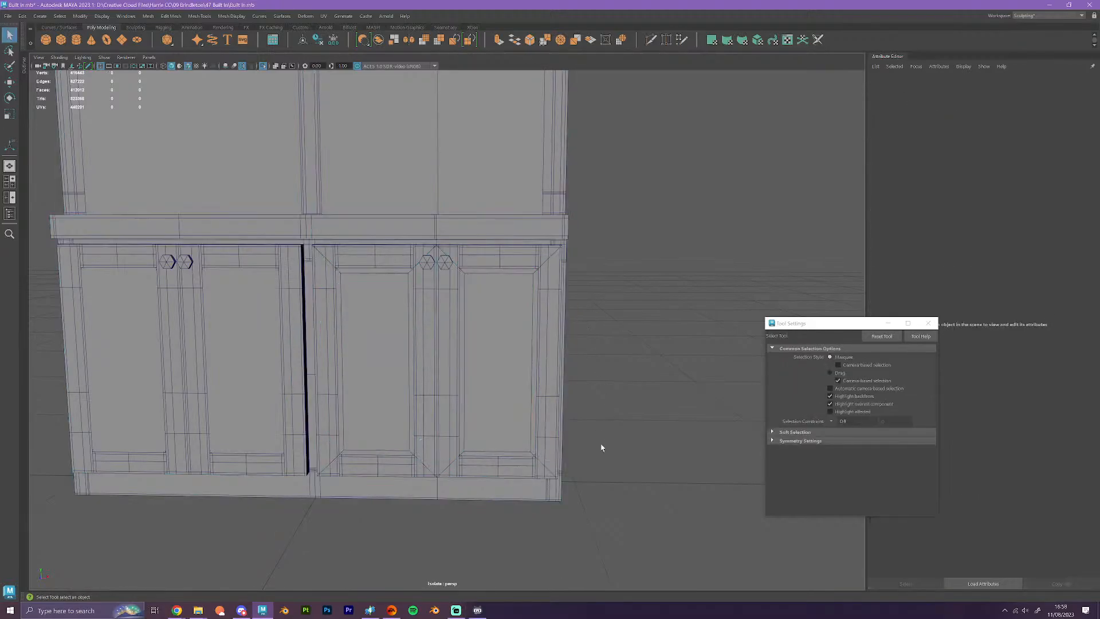
- Raise the top edges of both inset faces to line up with the upper rails of the overlaid doors
left_click_drag(602, 447, 665, 392, "alt")
scroll(554, 246, "up", 2)
left_click(553, 245)
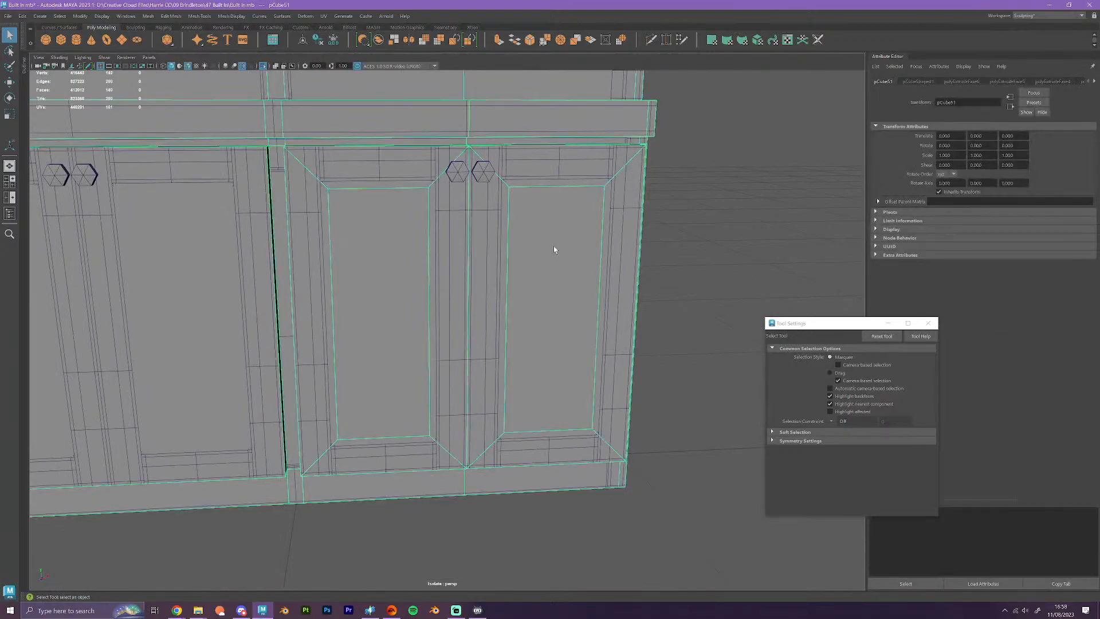
right_click_drag(553, 246, 553, 213)
left_click_drag(553, 213, 525, 181, "alt")
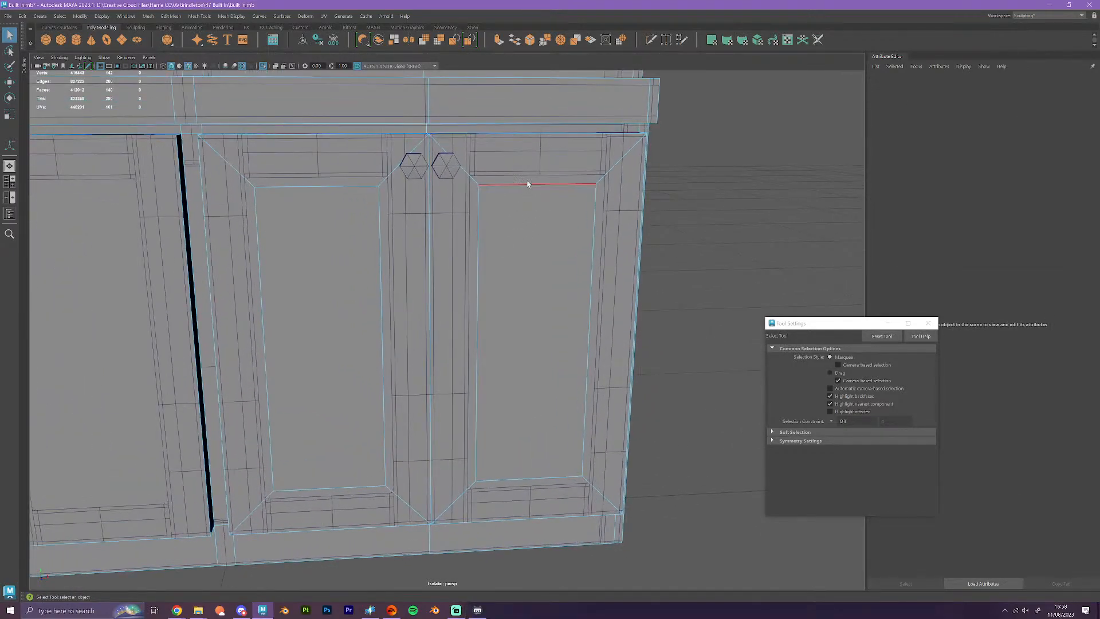
left_click(527, 184)
key("w")
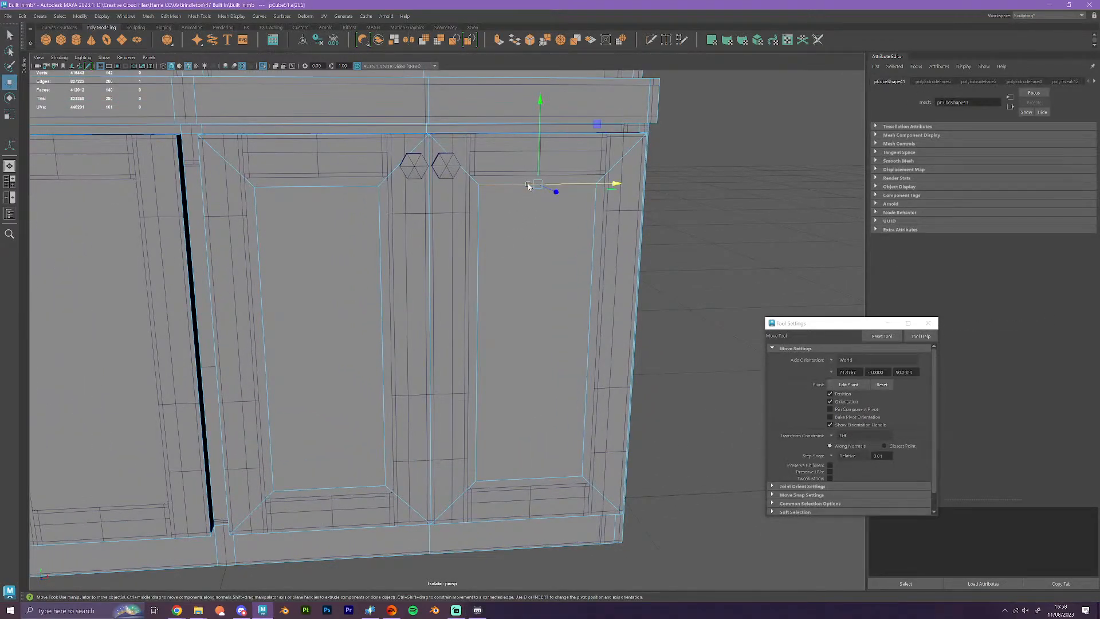
left_click(321, 187, "shift")
left_click_drag(429, 102, 319, 177)
- Move the vertical side edges of both inset faces along X to match the inner stiles of the overlaid doors
left_click(265, 229)
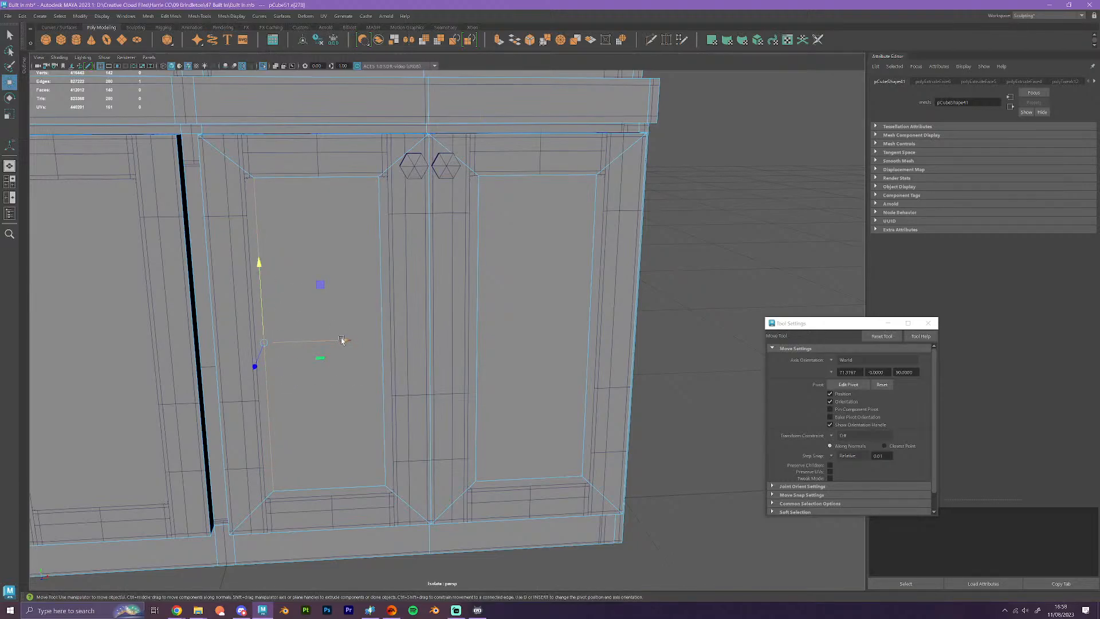
left_click_drag(344, 341, 388, 398)
left_click(374, 381)
left_click(478, 372)
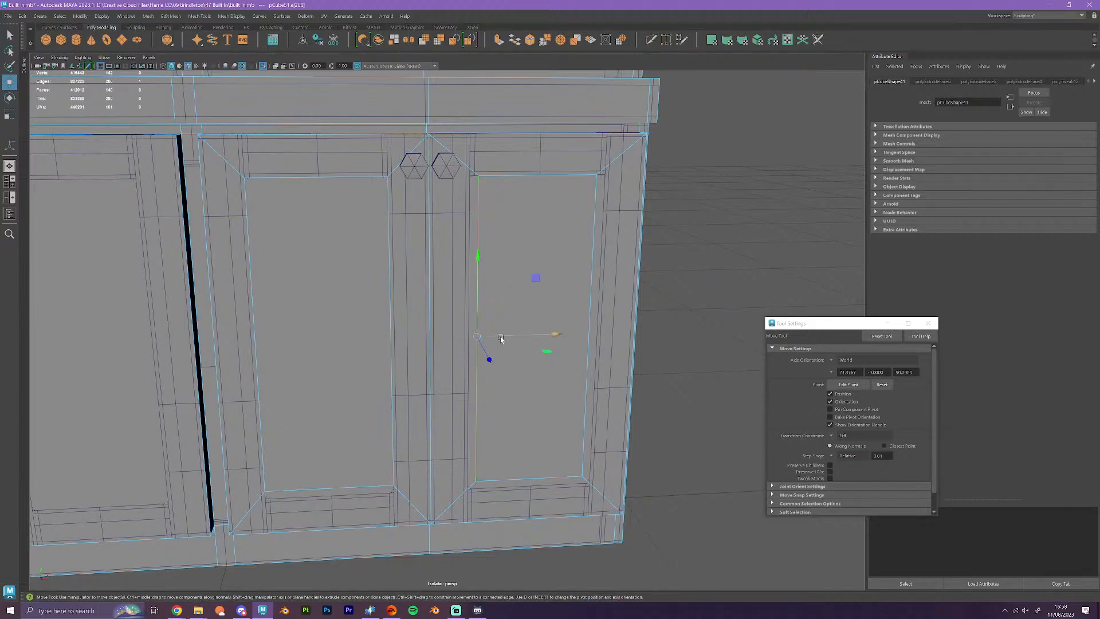
left_click_drag(499, 337, 473, 388)
left_click(581, 363)
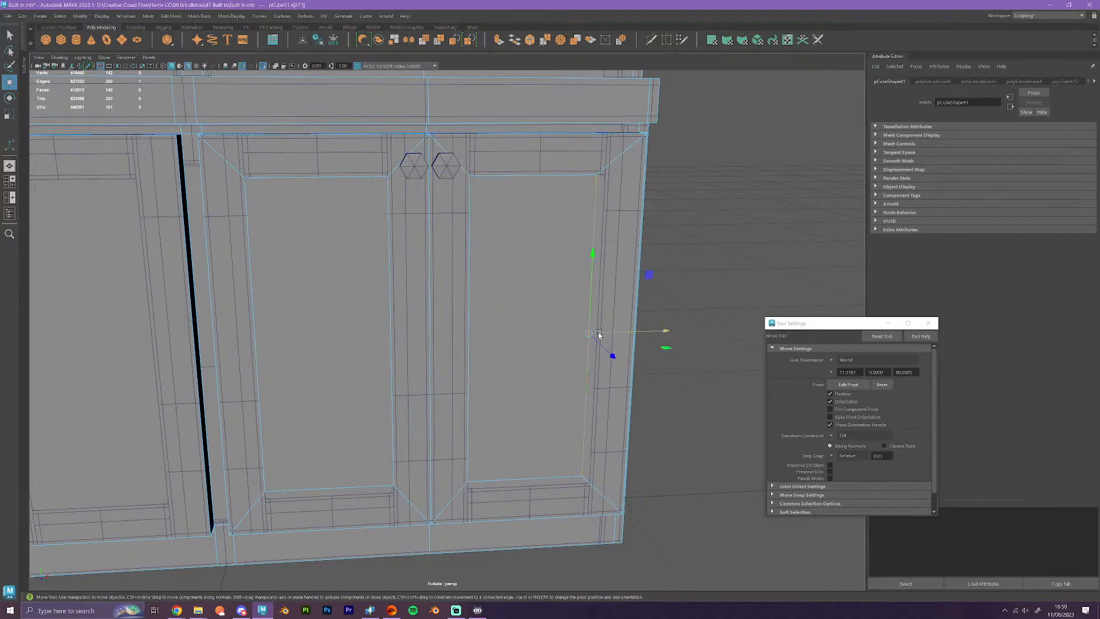
left_click_drag(601, 334, 592, 389)
- Lower the bottom edges of both inset faces to line up with the lower rails of the overlaid doors
left_click(533, 480)
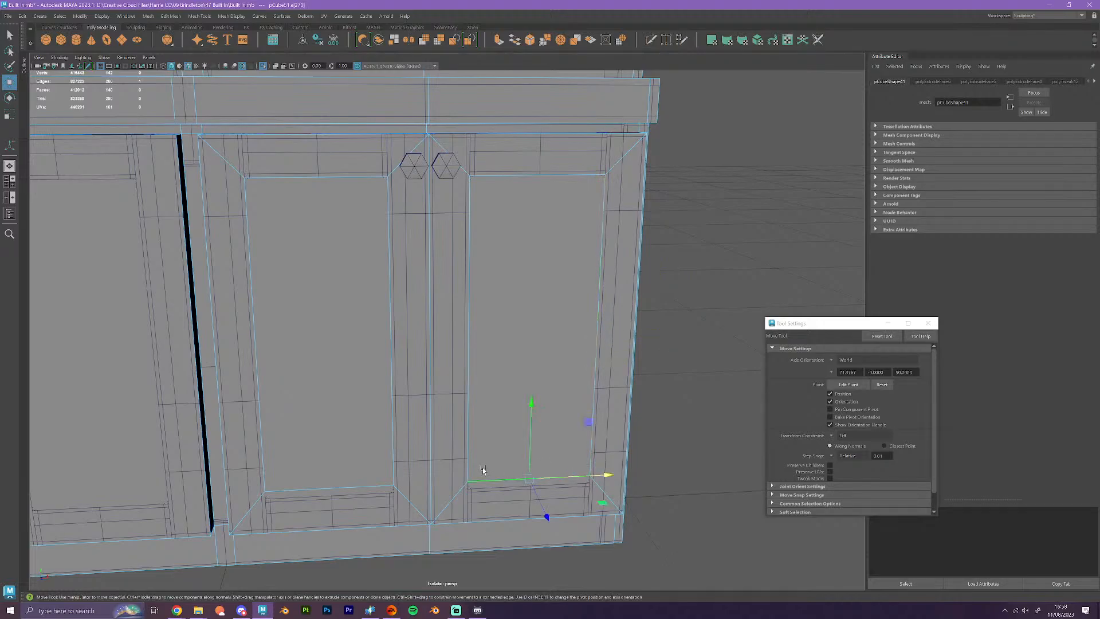
left_click(468, 464)
left_click_drag(429, 409, 473, 489)
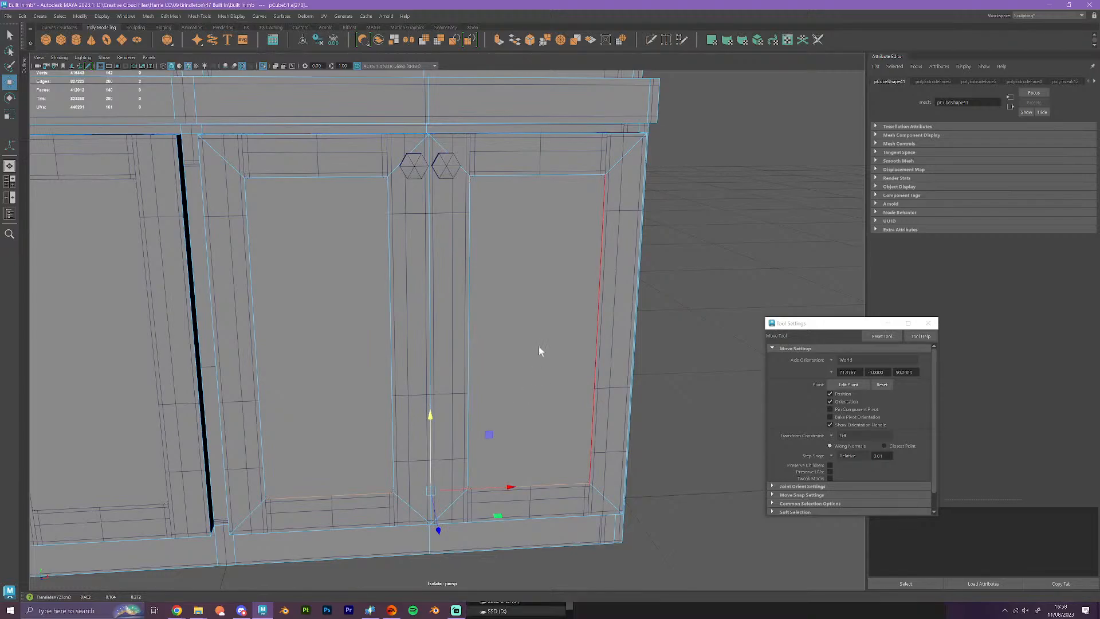
- Extrude the two inner panel faces separately, each with an offset of 0.1
right_click_drag(538, 347, 545, 393)
left_click(545, 393)
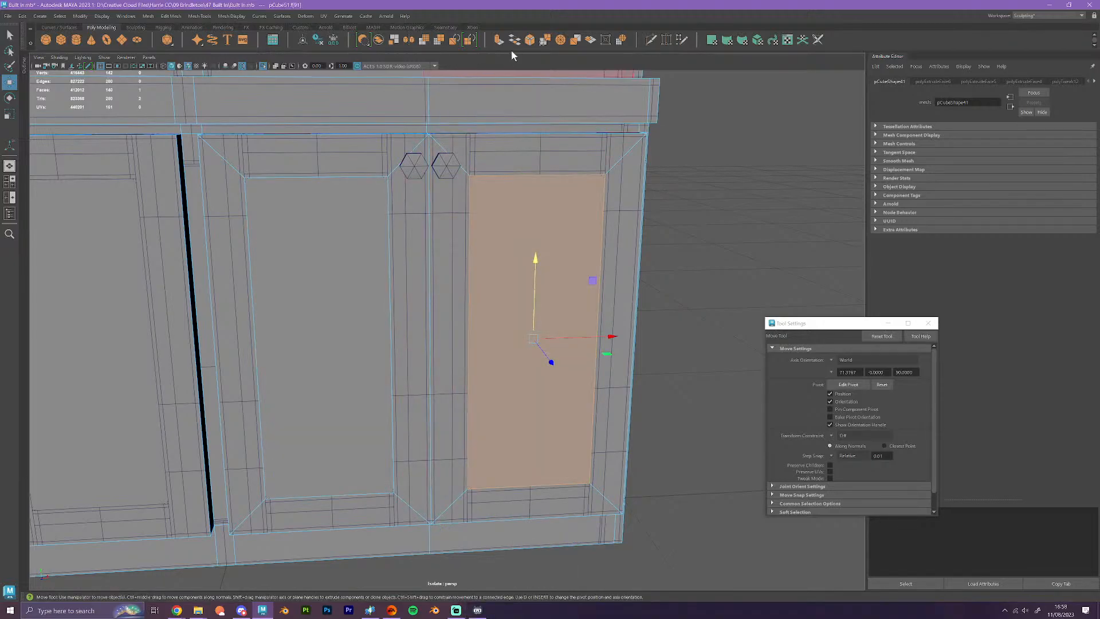
left_click(500, 41)
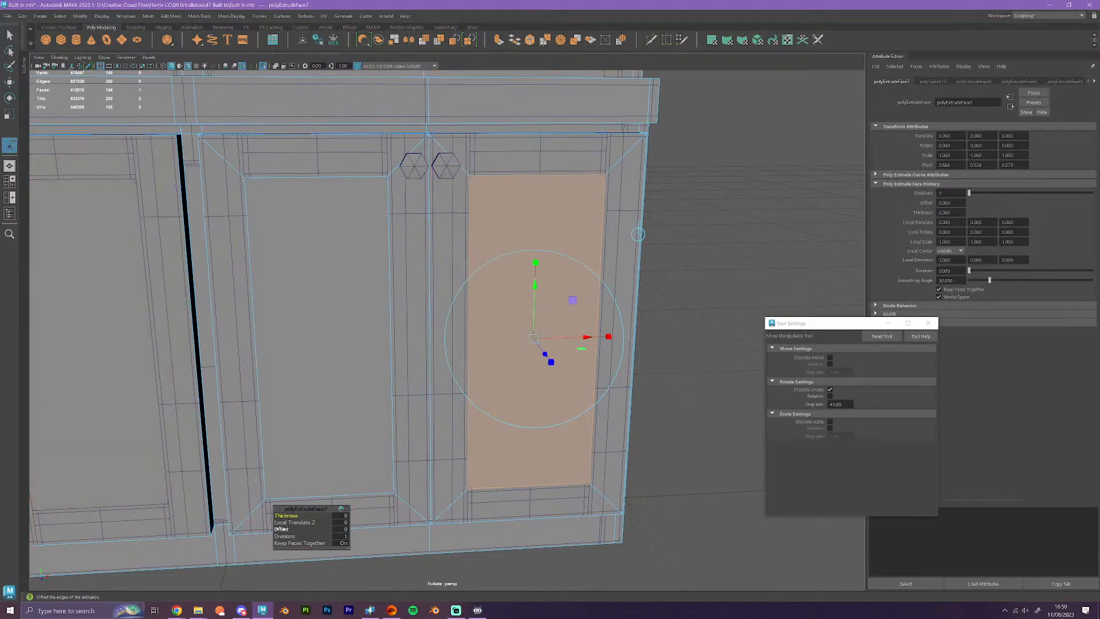
middle_click_drag(638, 234, 647, 234)
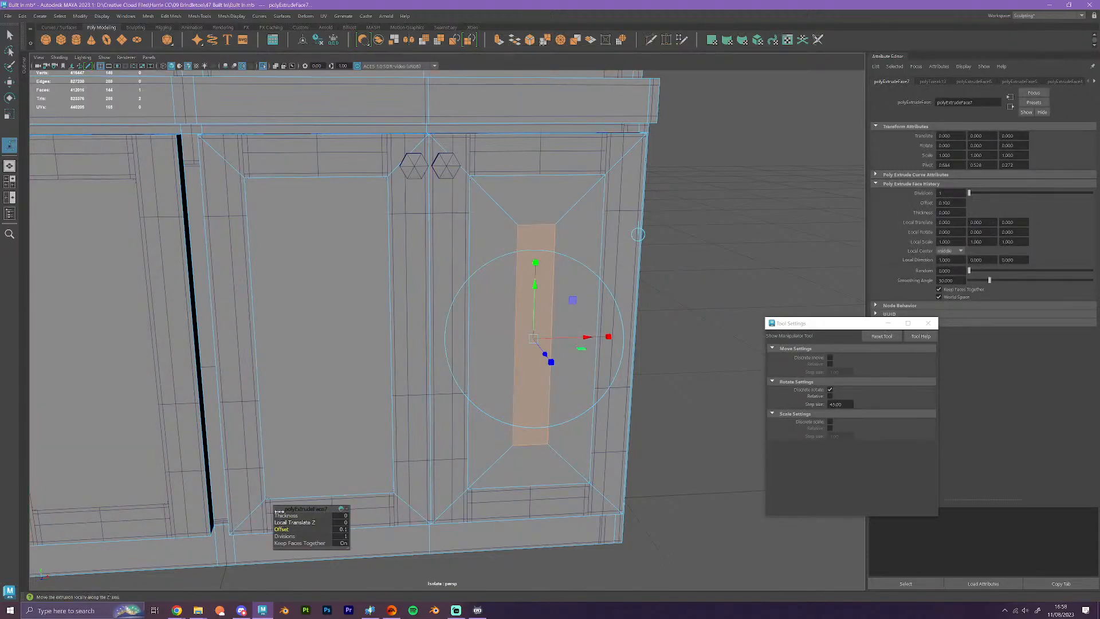
left_click(319, 458)
left_click(499, 41)
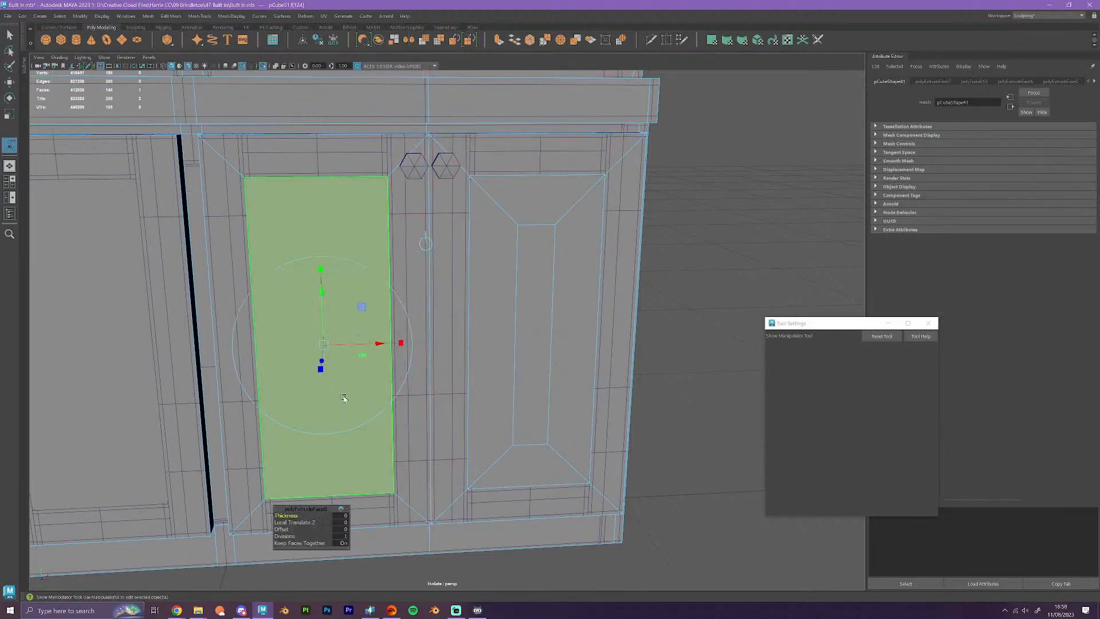
middle_click_drag(283, 527, 286, 528)
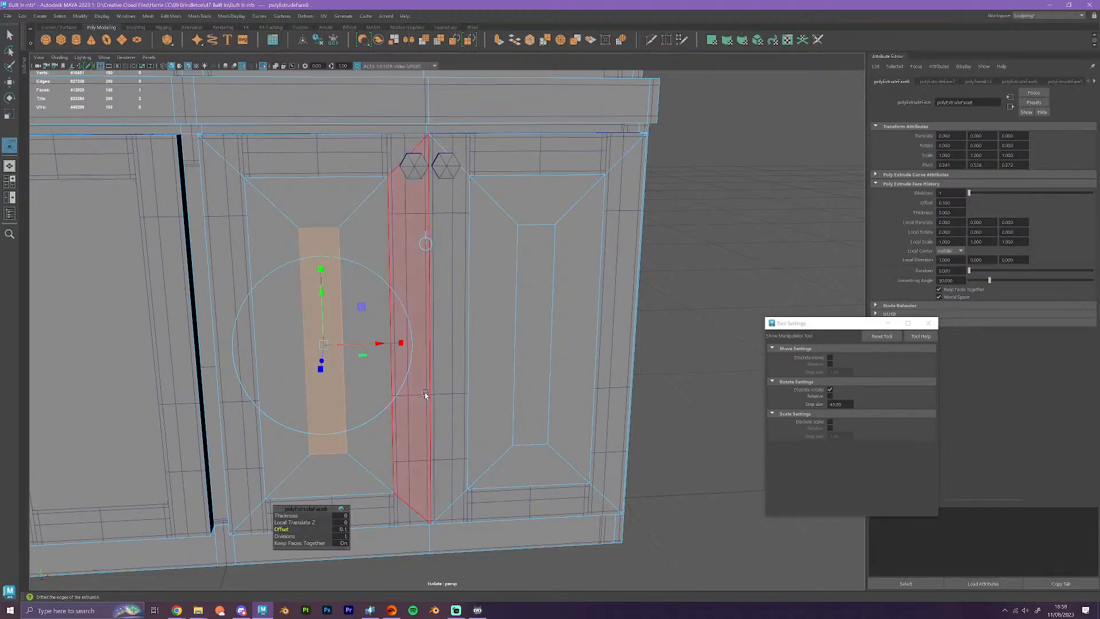
- Select the inner panel faces of both doors and move them back along Z to recess the panels
key("w")
left_click(526, 352, "shift")
left_click_drag(526, 351, 434, 433, "alt")
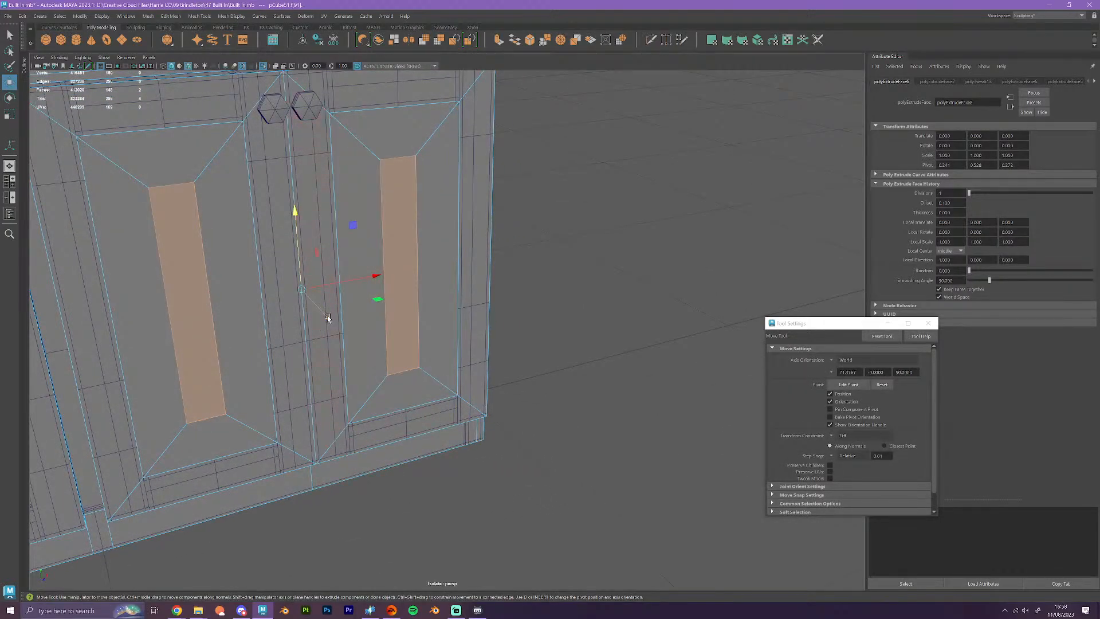
left_click_drag(327, 319, 362, 394)
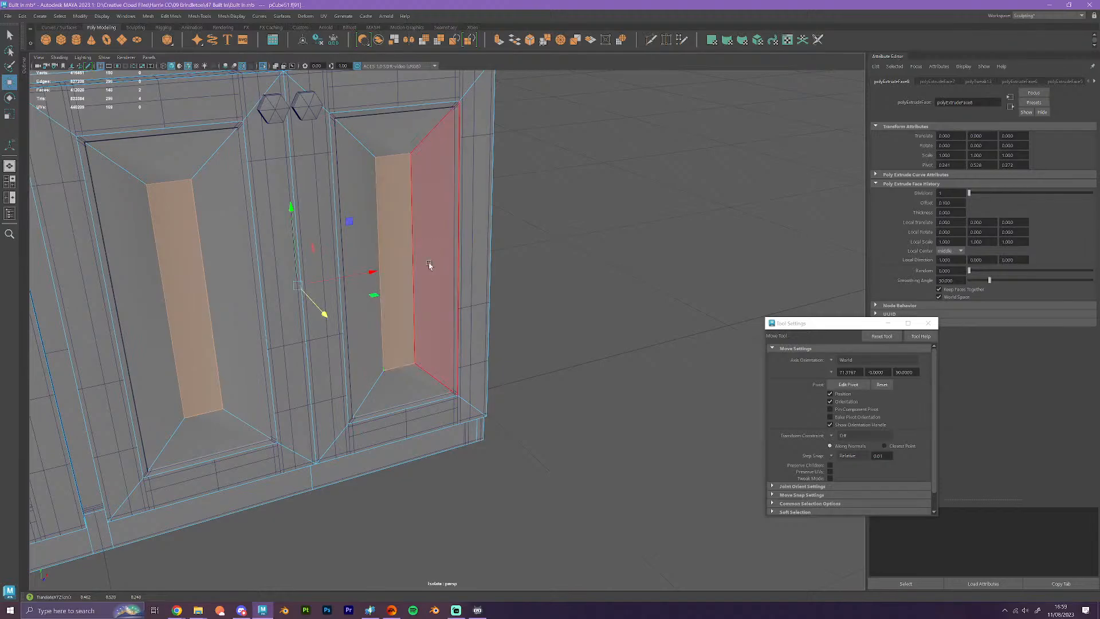
- Move the outer vertical edge of the right door's inner panel along X to meet the reference door's inner moulding
right_click_drag(400, 266, 401, 236)
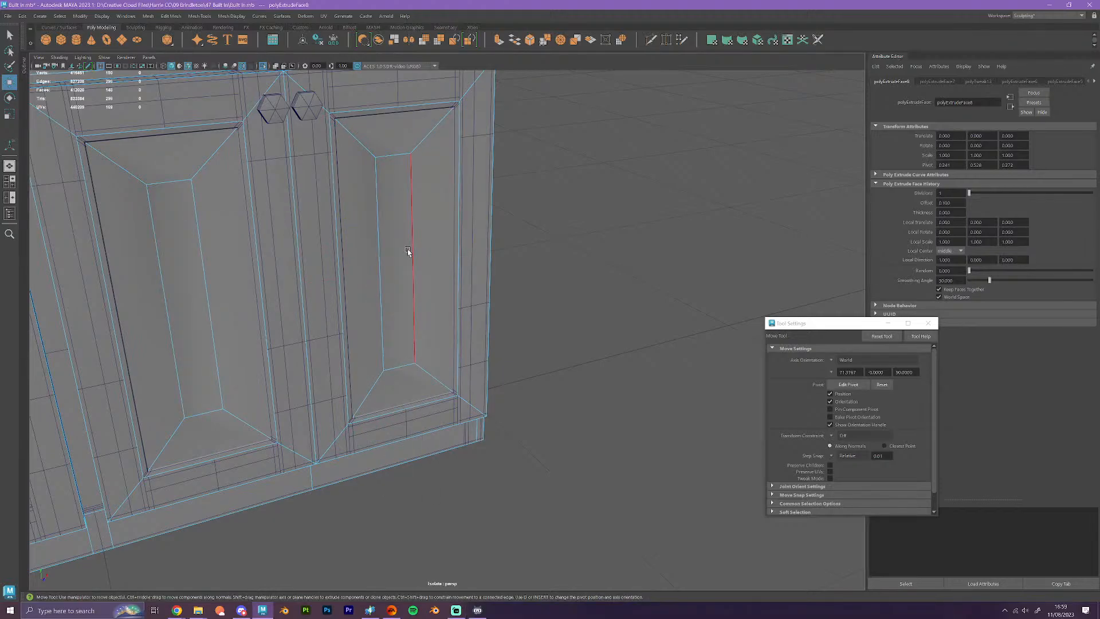
left_click(408, 251)
scroll(408, 251, "up", 3)
middle_click_drag(409, 251, 434, 277, "alt")
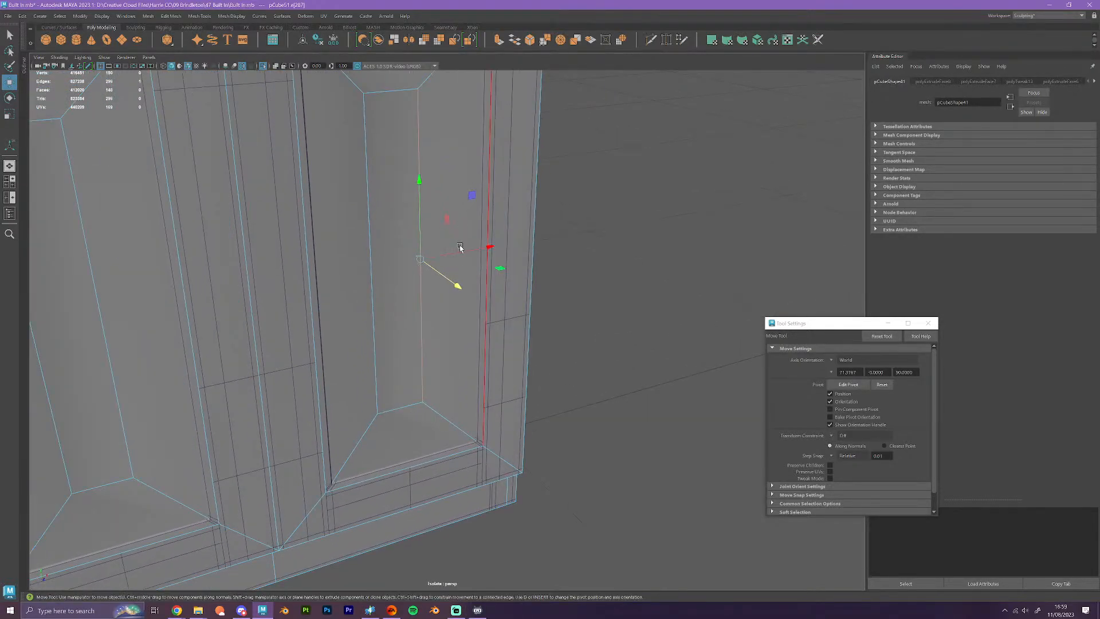
left_click_drag(458, 284, 468, 257)
middle_click_drag(457, 315, 456, 94)
scroll(479, 206, "up", 2)
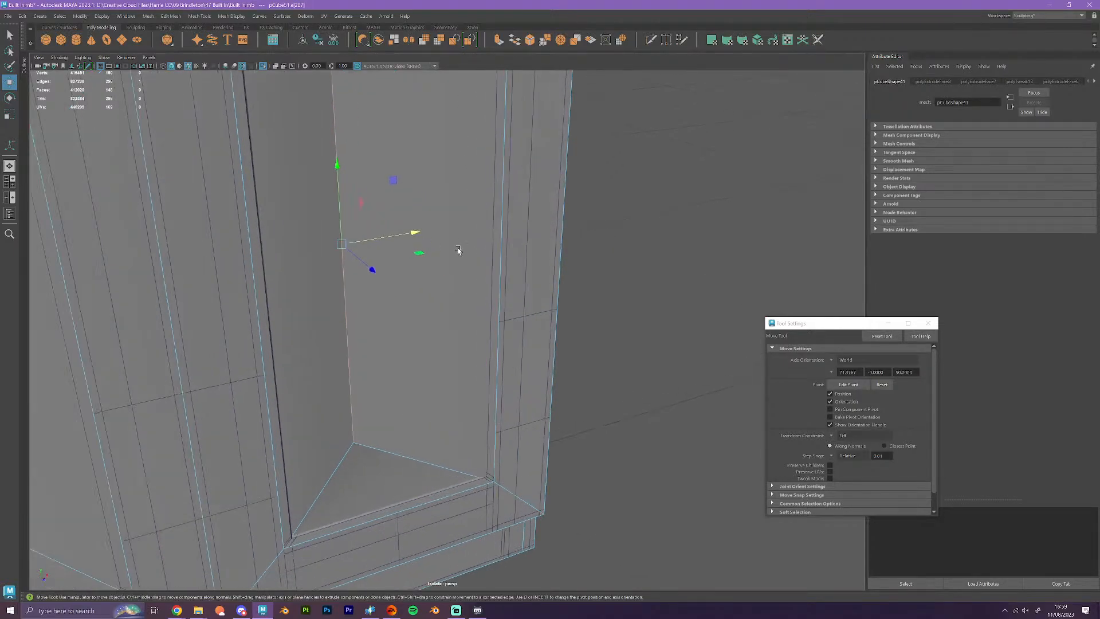
left_click_drag(459, 251, 461, 233, "alt")
middle_click_drag(461, 233, 469, 292, "alt")
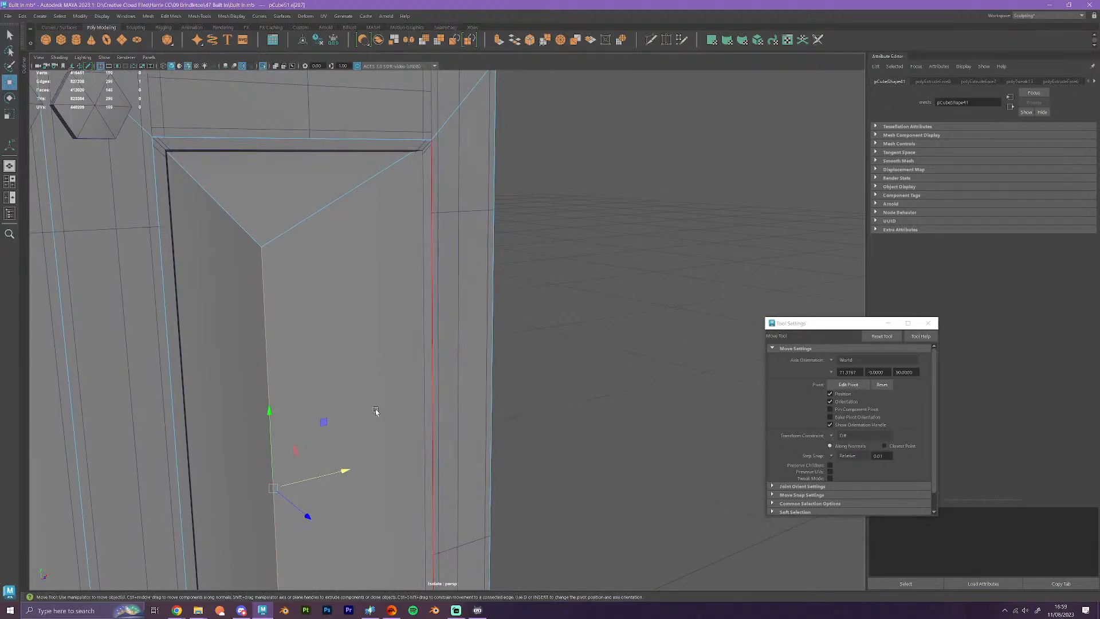
middle_click_drag(344, 461, 386, 281)
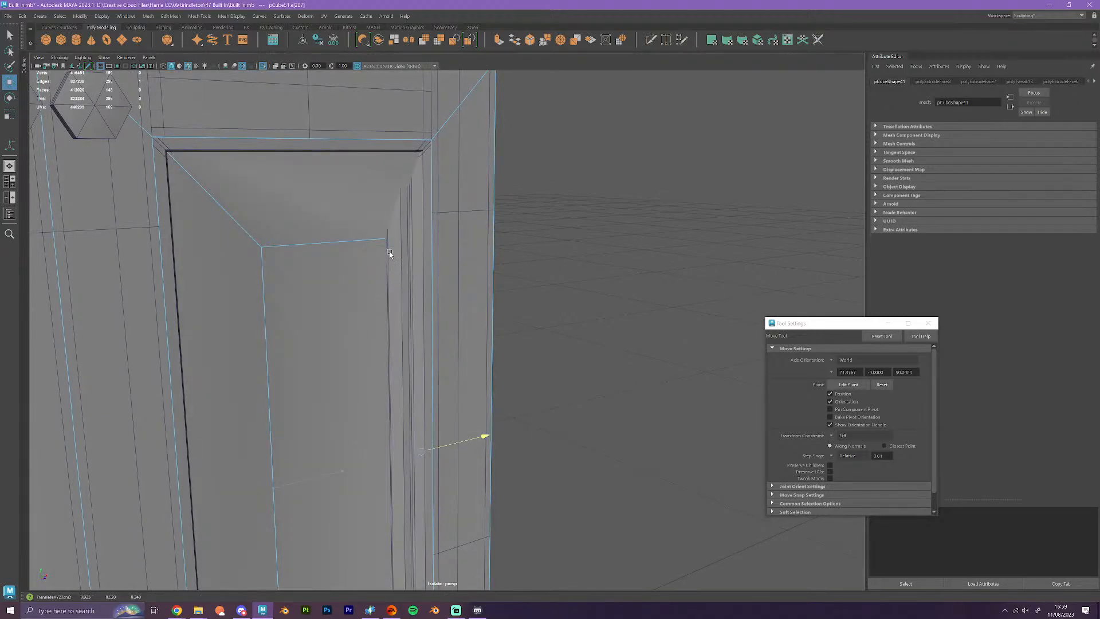
key("ctrl+z")
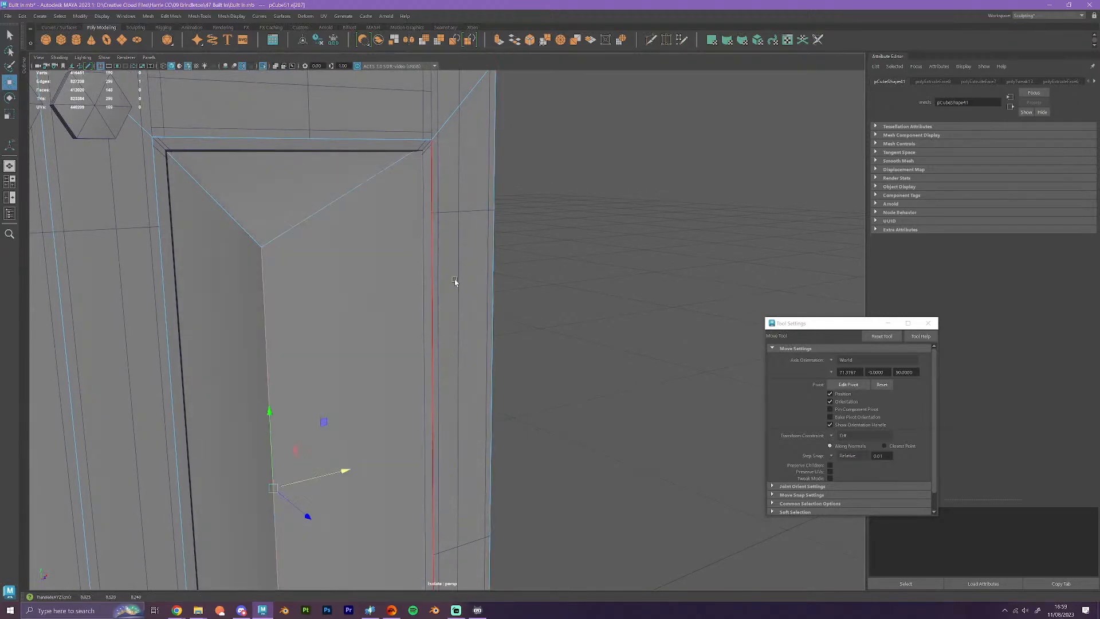
left_click_drag(355, 468, 451, 448)
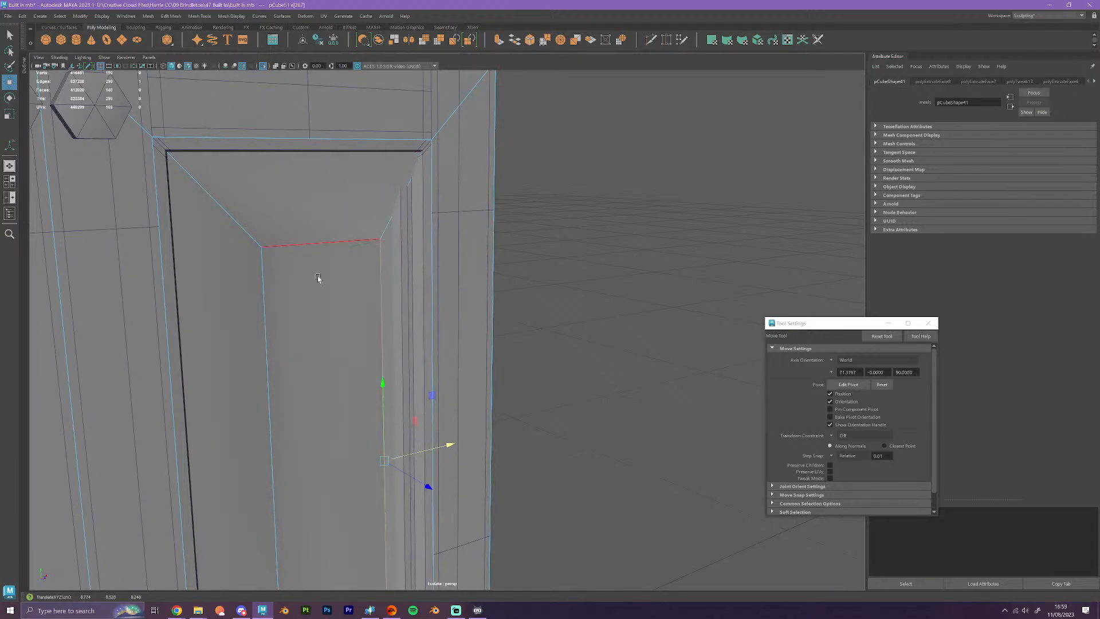
- Raise the top edge of the right door's inner panel along Y to the reference moulding's inner top corner
left_click(324, 241)
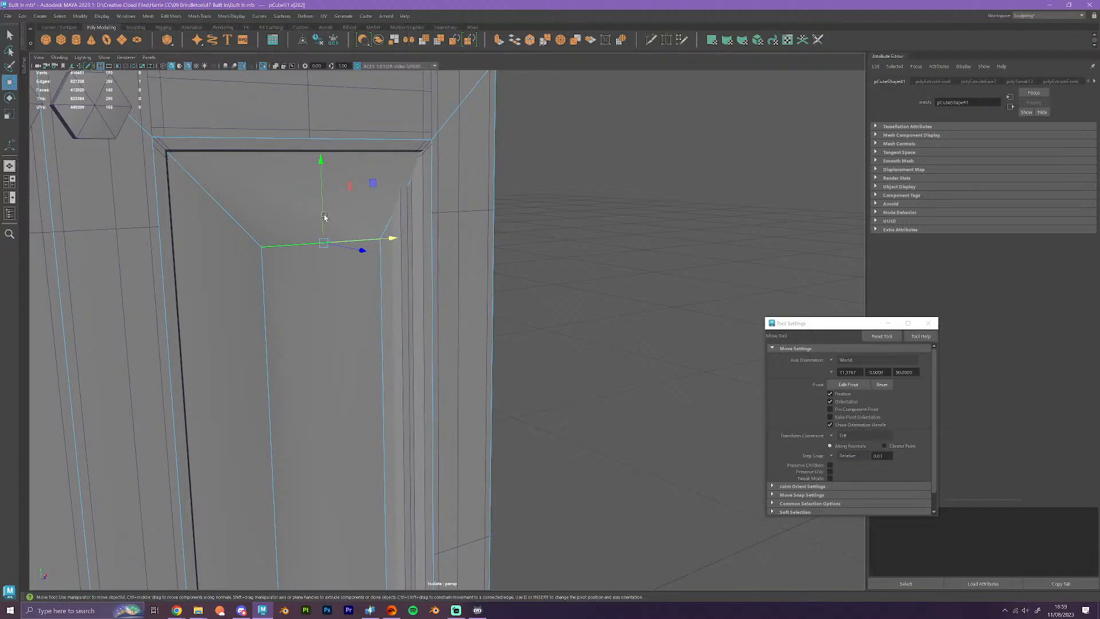
left_click_drag(322, 215, 352, 191)
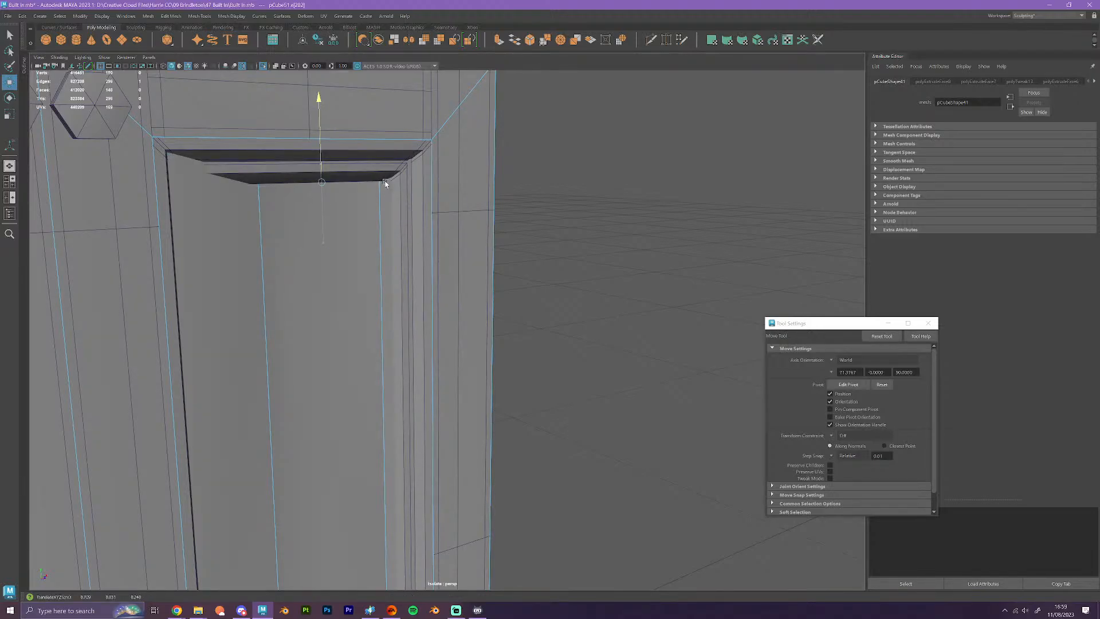
middle_click_drag(381, 185, 383, 187)
left_click_drag(413, 369, 408, 260, "alt")
scroll(398, 280, "up", 3)
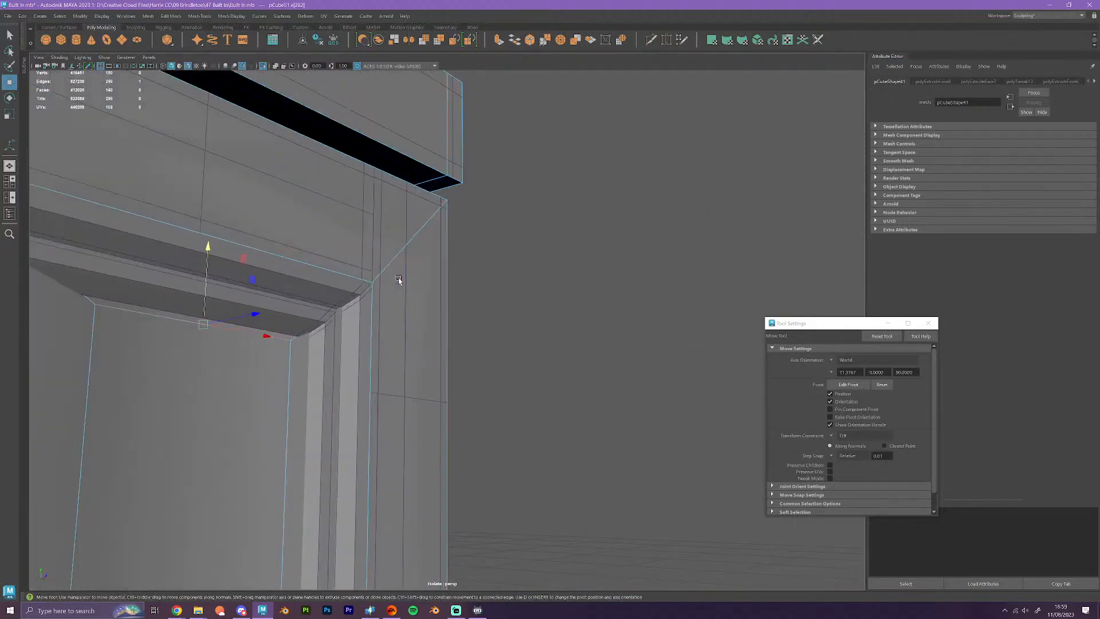
scroll(398, 279, "up", 4)
left_click_drag(240, 334, 287, 327, "alt")
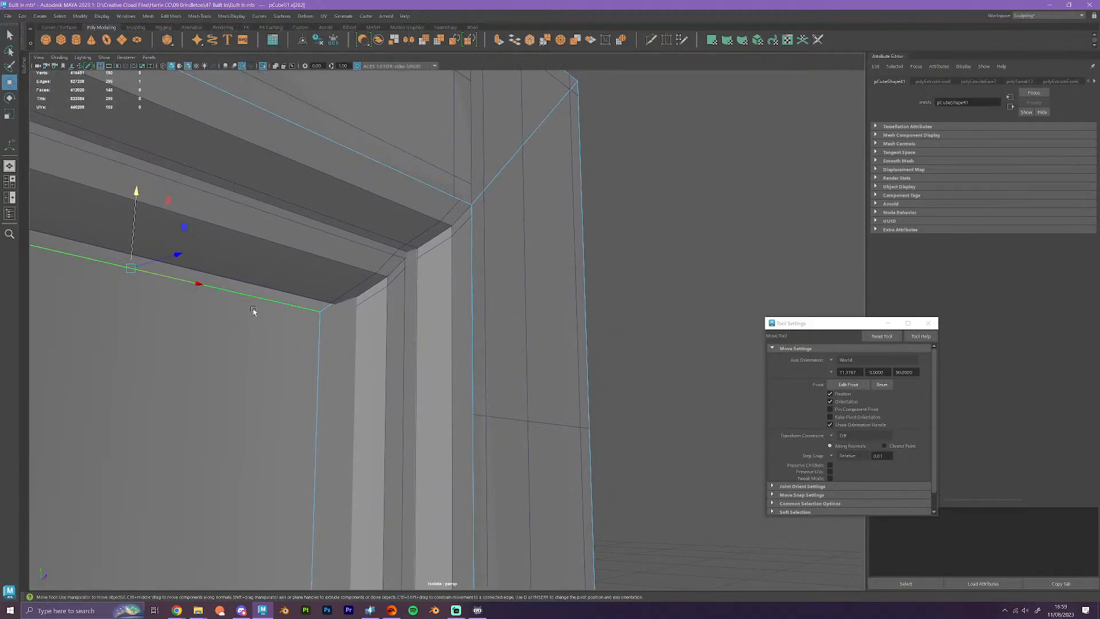
left_click_drag(136, 244, 330, 303)
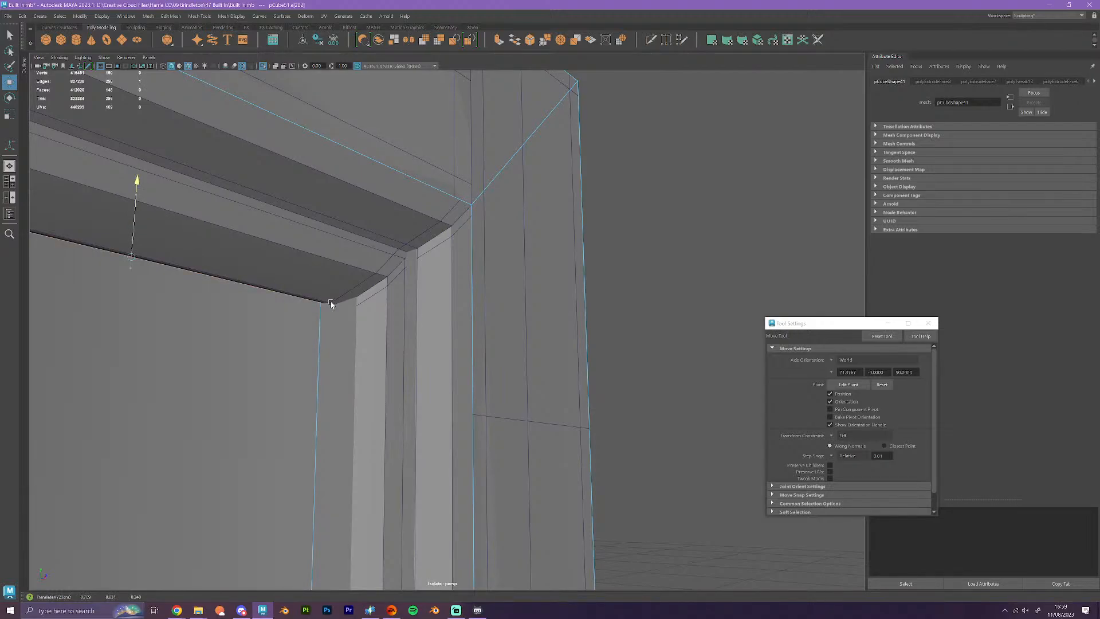
- Set the Move tool's Step Snap to Off and align the right panel's outer vertical edge along X with the reference moulding
scroll(331, 304, "down", 2)
left_click_drag(356, 341, 331, 487, "alt")
left_click(315, 372)
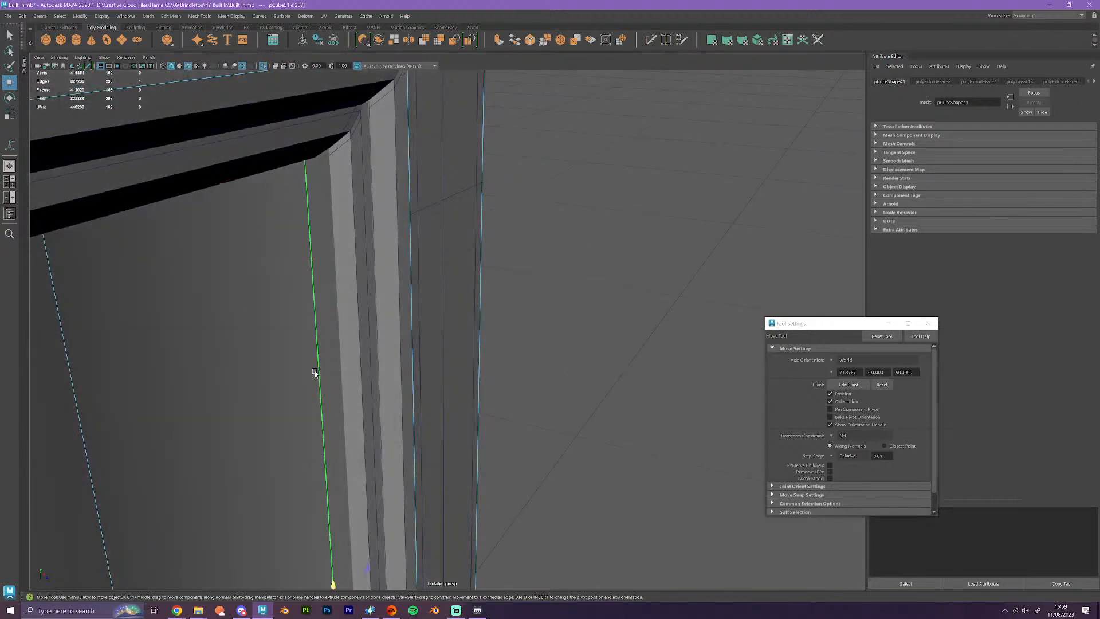
left_click_drag(314, 372, 333, 396, "alt")
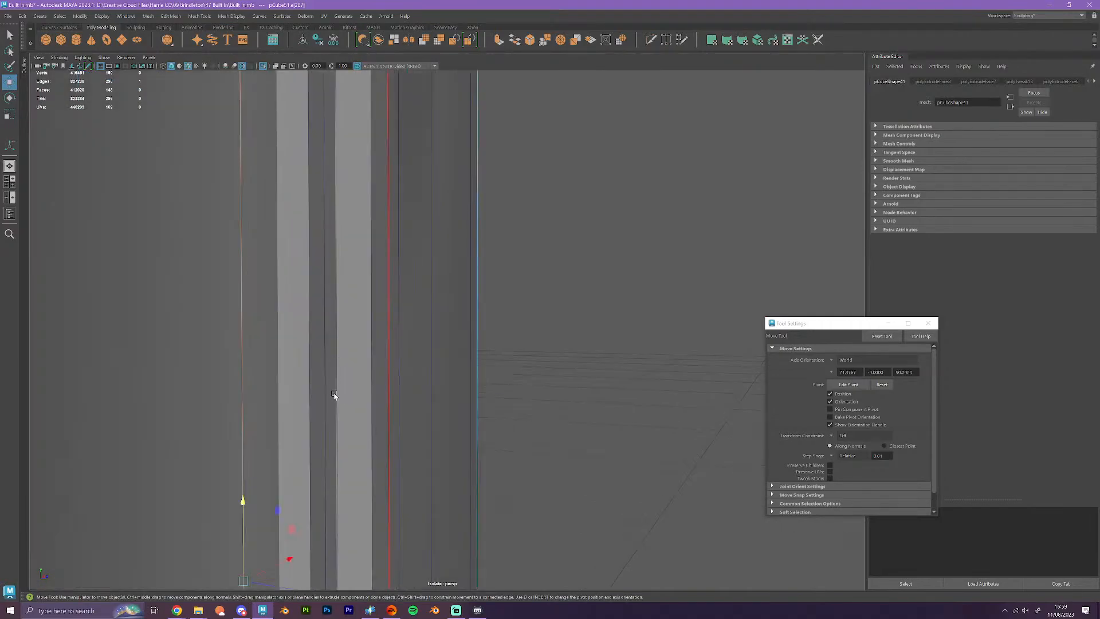
left_click_drag(319, 486, 373, 321, "alt")
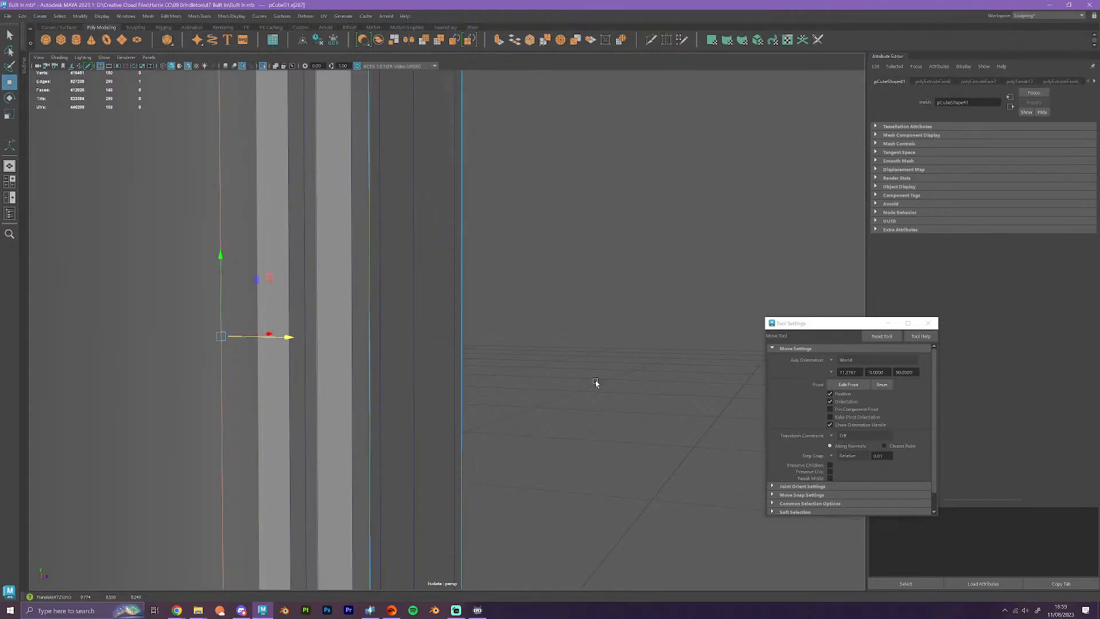
left_click(833, 456)
left_click(844, 461)
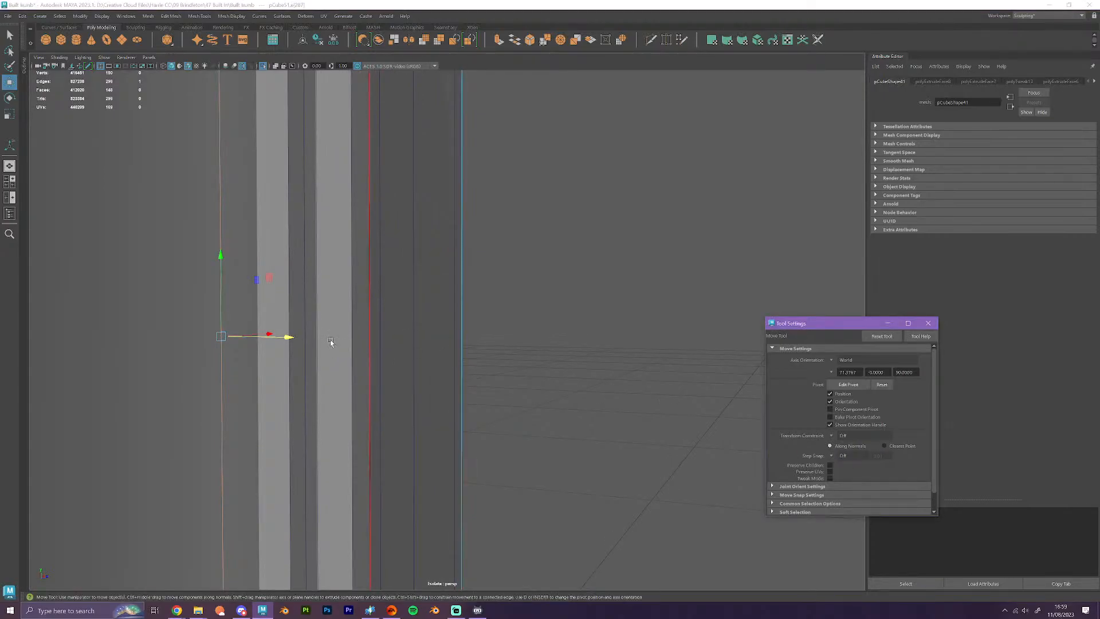
left_click_drag(297, 342, 328, 365, "alt")
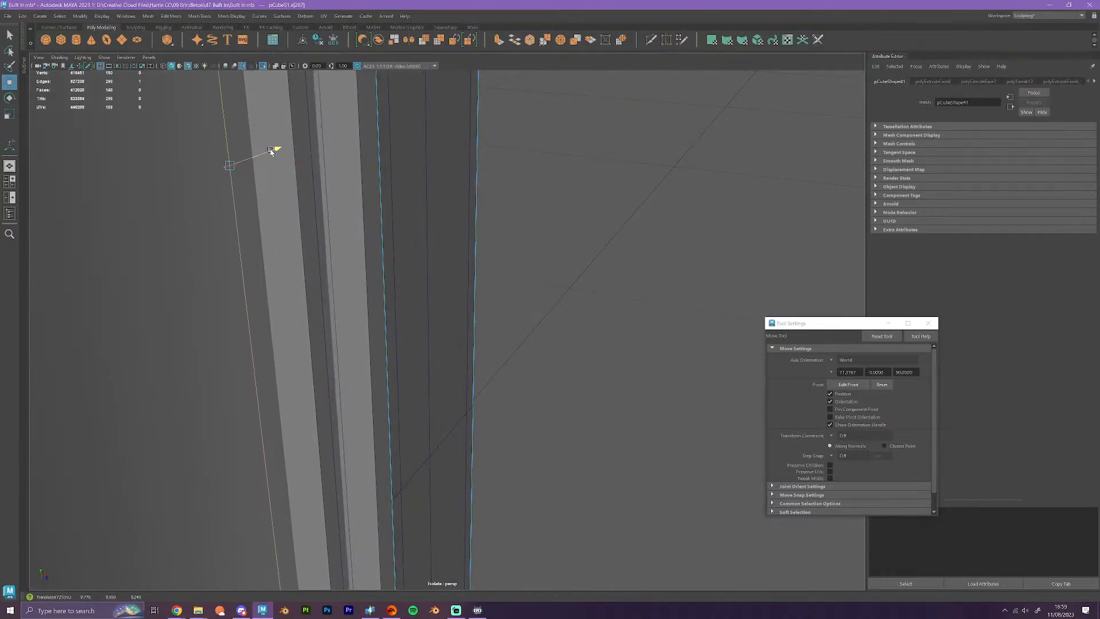
left_click_drag(271, 151, 283, 148)
left_click_drag(313, 183, 334, 207, "alt")
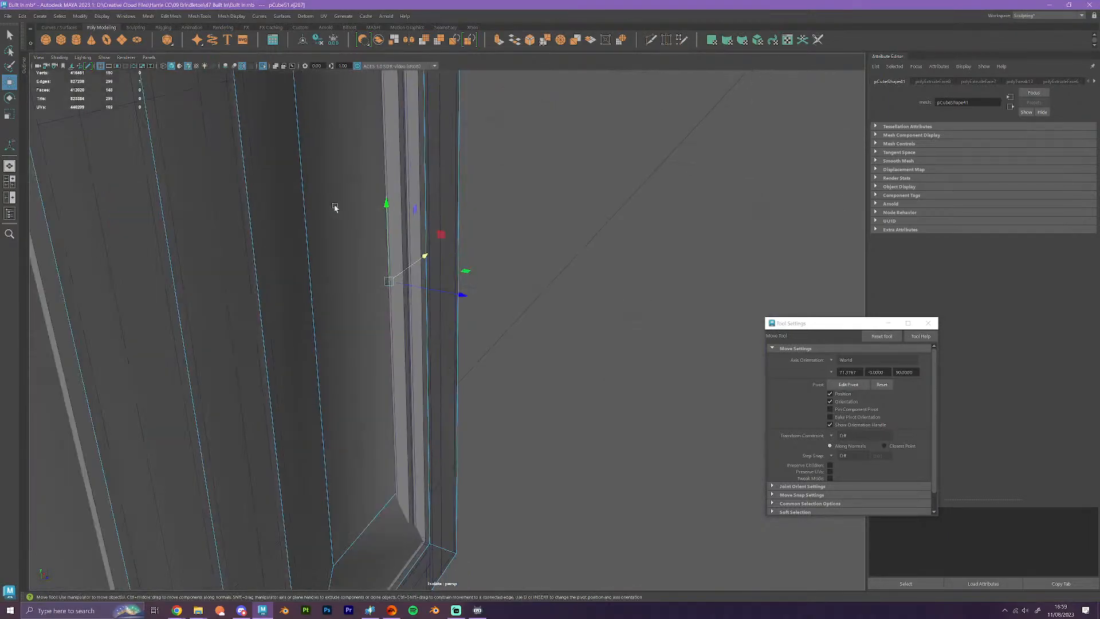
left_click_drag(422, 252, 449, 388, "alt")
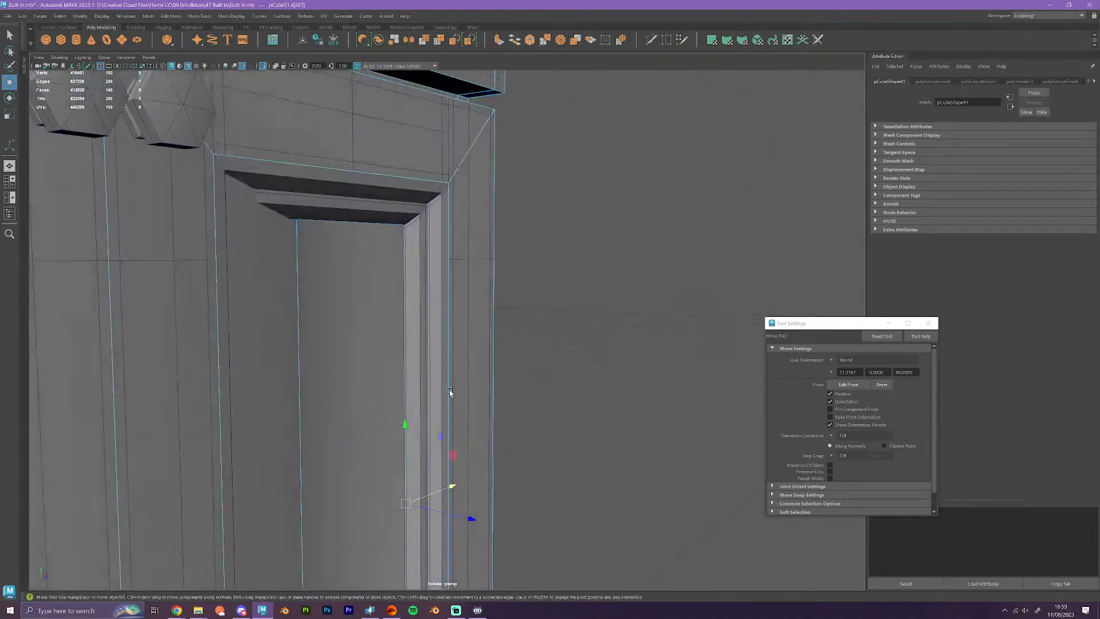
left_click_drag(452, 487, 405, 236)
- Move the inner vertical edge of the right door's panel along X to line up with the reference moulding beside the knobs
left_click_drag(449, 282, 499, 299, "alt")
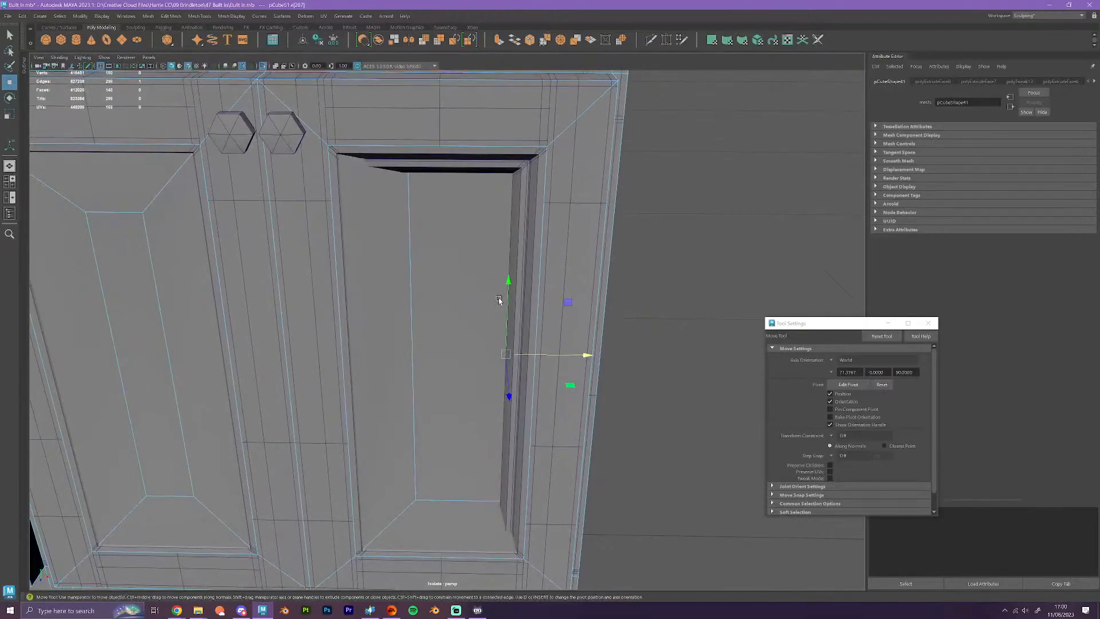
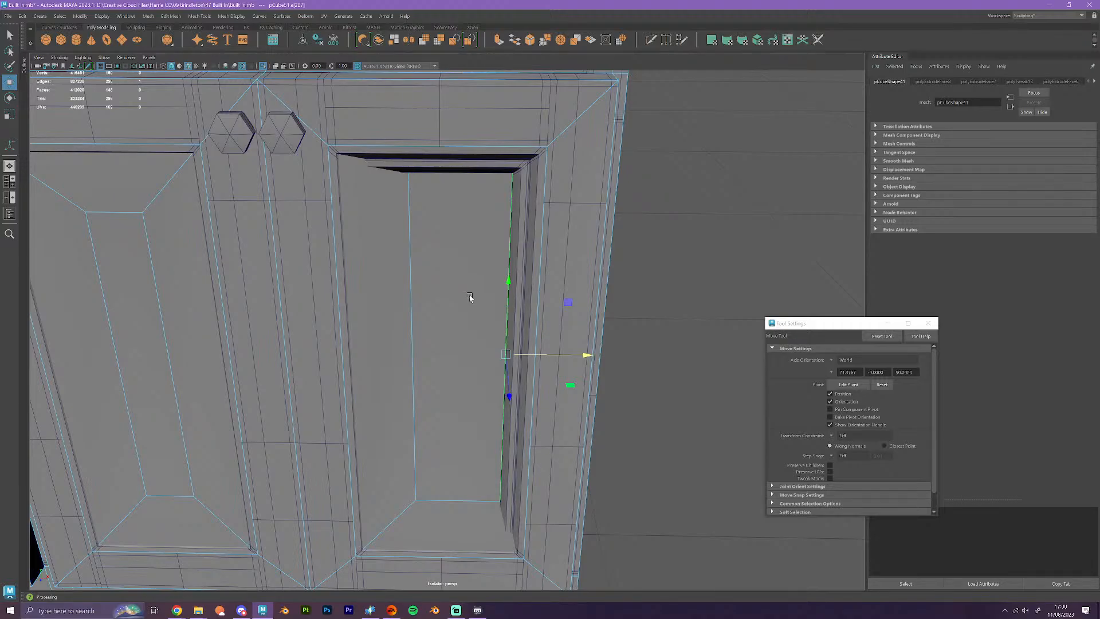
left_click(403, 297)
left_click_drag(407, 297, 461, 260, "alt")
scroll(483, 312, "up", 5)
middle_click_drag(461, 260, 456, 356, "alt")
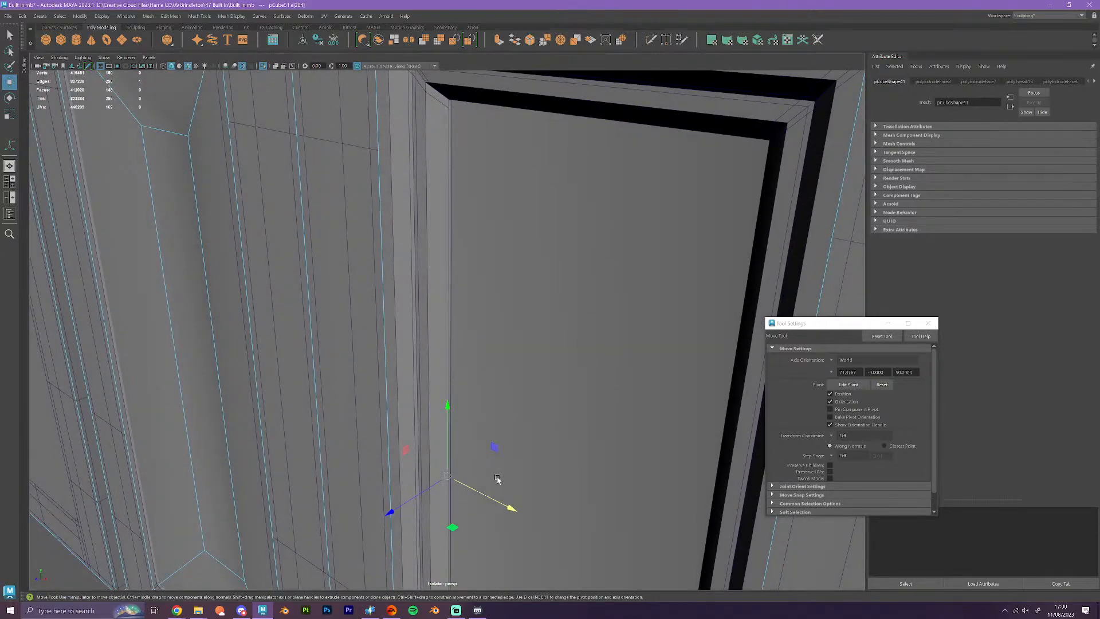
left_click_drag(509, 512, 452, 110)
- Lower the bottom edge of the right door's inner panel along Y to the reference moulding's lower inner corner
scroll(495, 216, "down", 5)
left_click_drag(524, 407, 501, 425, "alt")
middle_click_drag(500, 425, 496, 301, "alt")
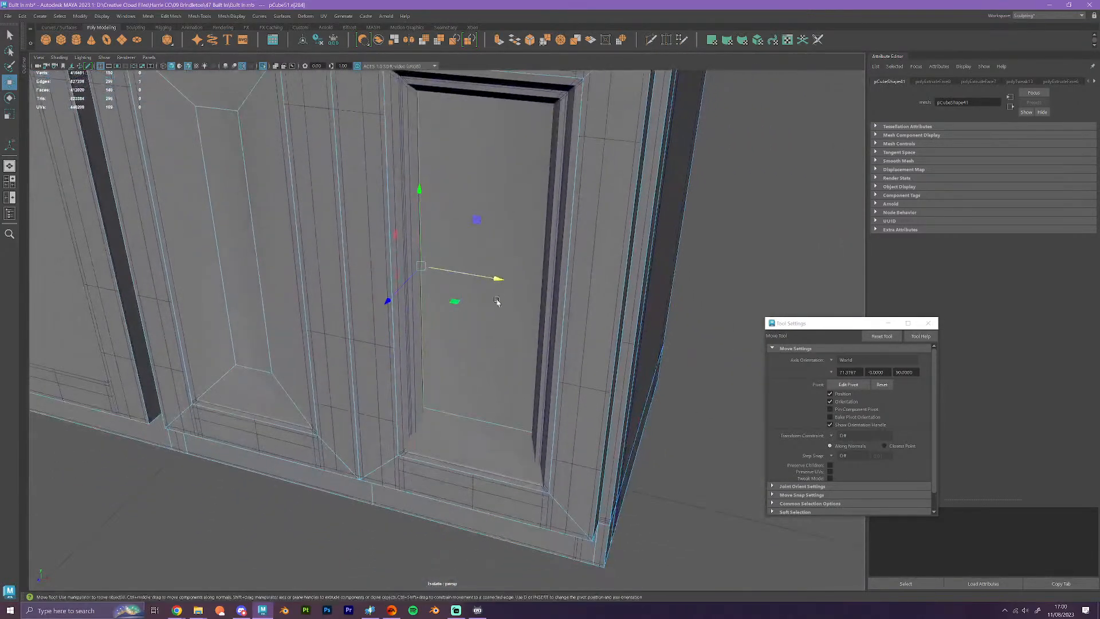
left_click(483, 406)
scroll(484, 399, "up", 5)
scroll(483, 398, "down", 2)
middle_click_drag(483, 398, 480, 266, "alt")
scroll(478, 232, "up", 4)
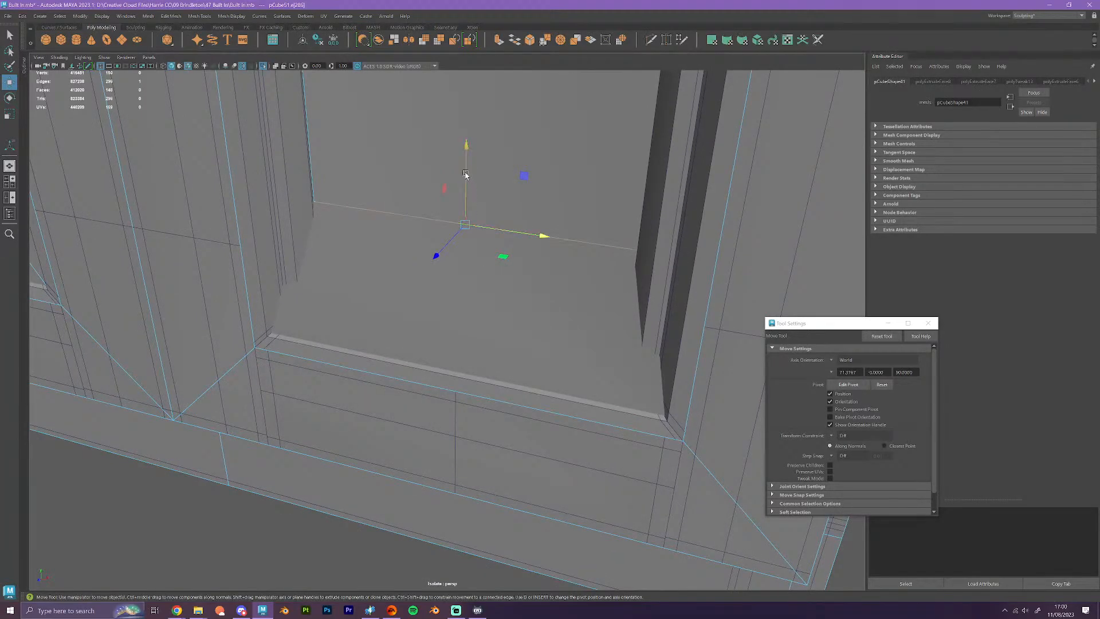
left_click_drag(466, 180, 459, 273)
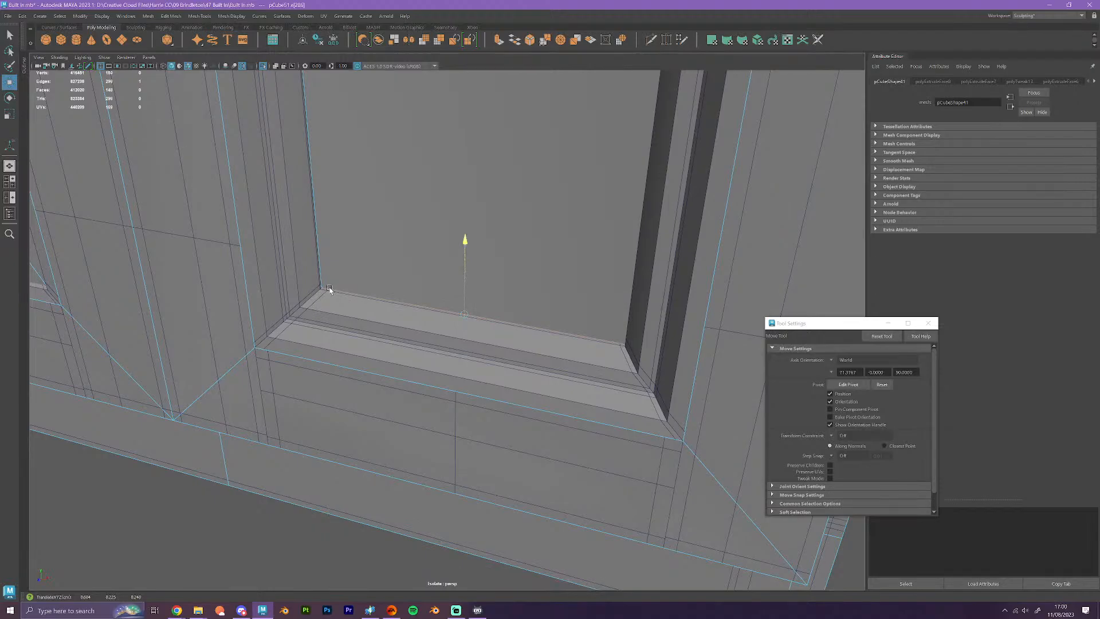
- Select the right door's inner panel face and move it along Z to match the depth of the reference moulding's inner edge
right_click_drag(414, 224, 440, 228)
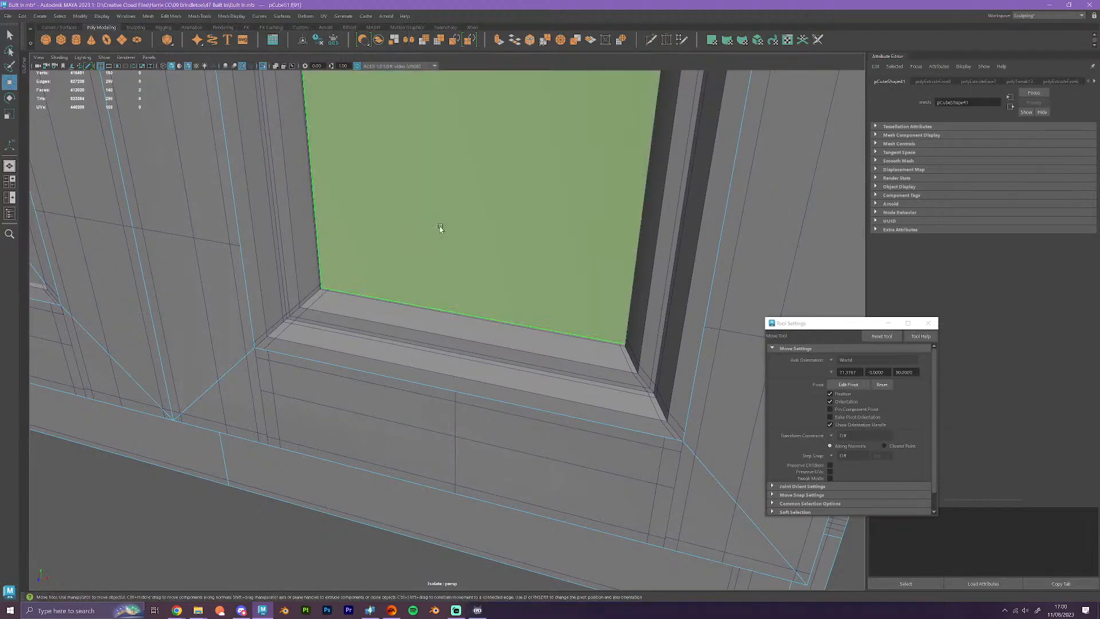
left_click_drag(461, 230, 399, 235, "alt")
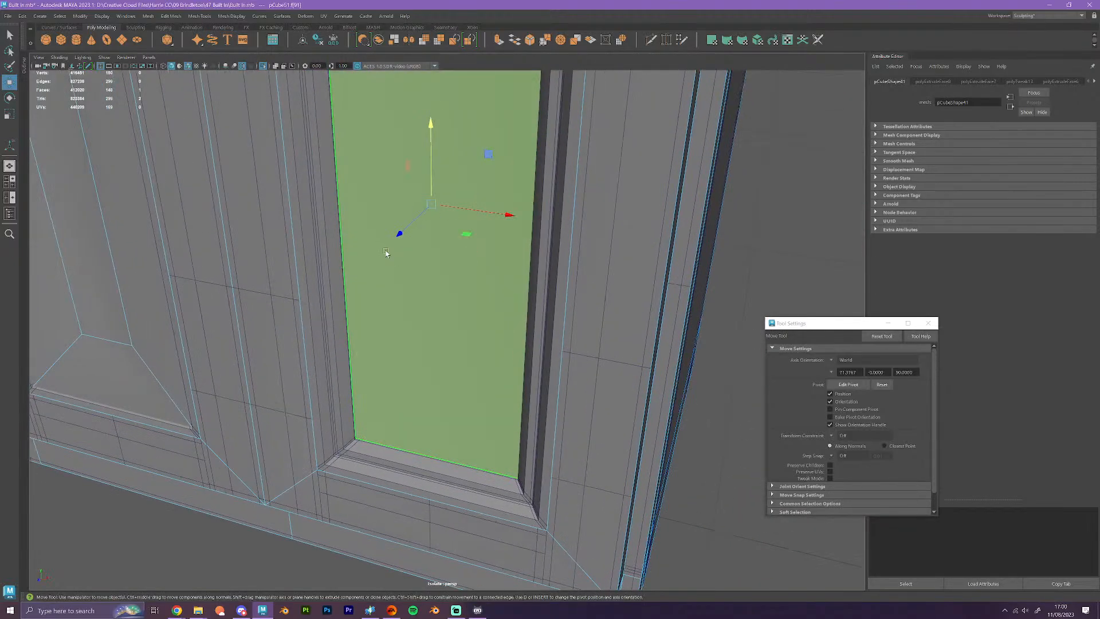
middle_click_drag(399, 235, 401, 234)
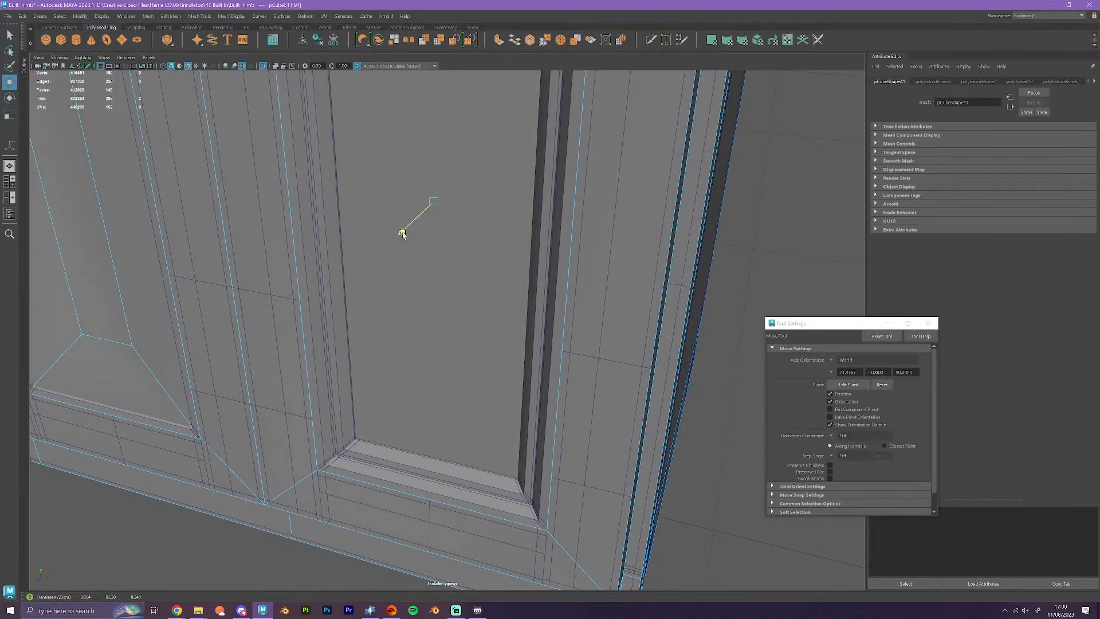
left_click_drag(402, 234, 394, 285, "alt")
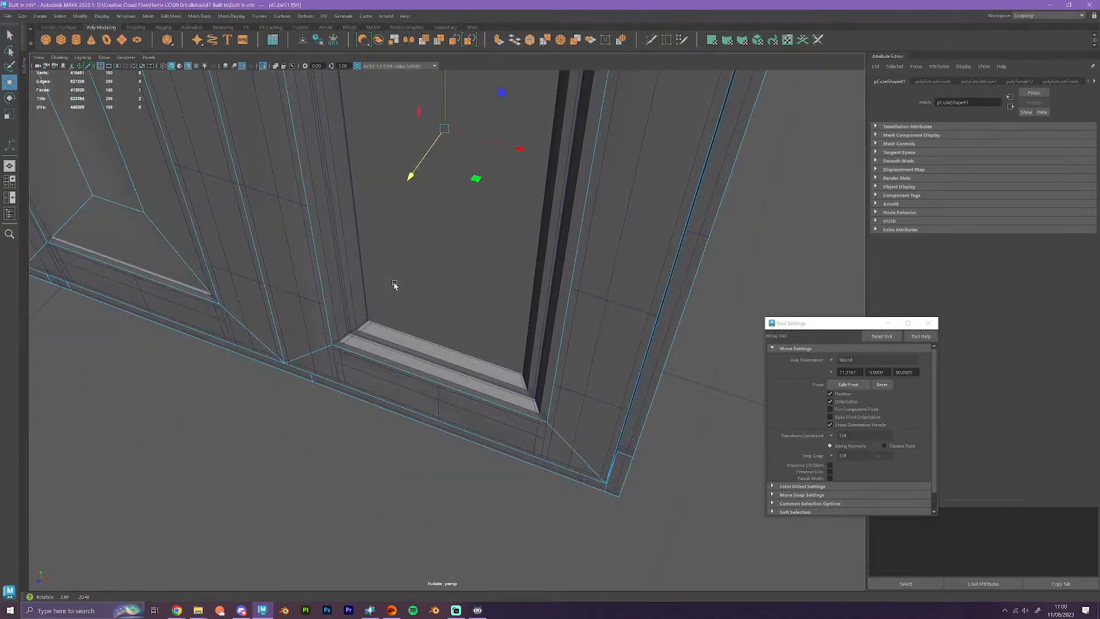
scroll(405, 290, "up", 5)
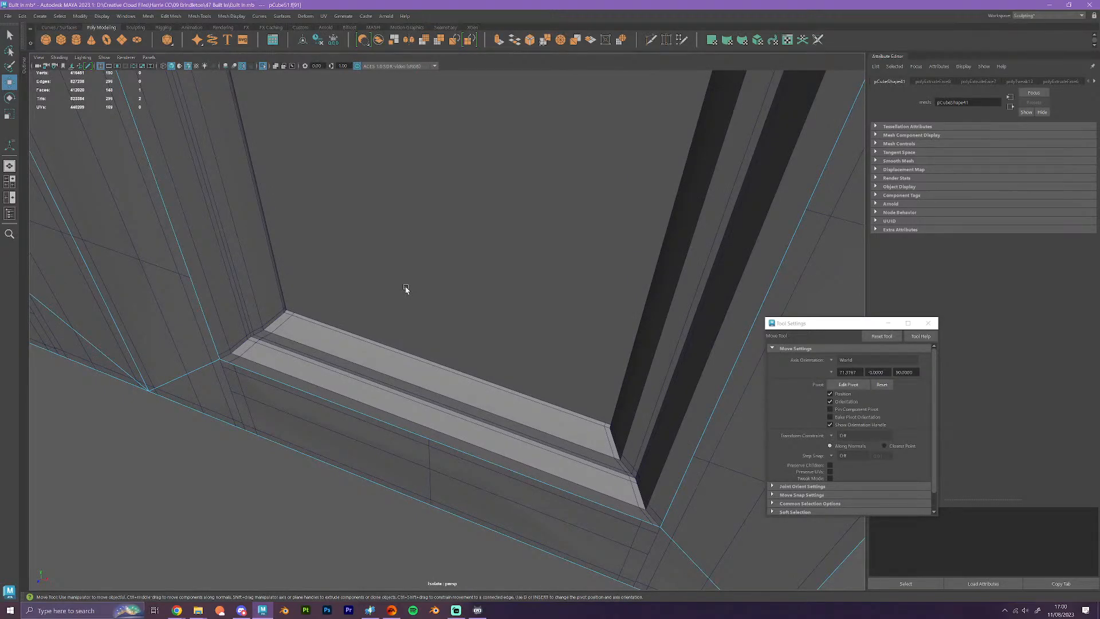
scroll(406, 288, "down", 3)
middle_click_drag(408, 274, 398, 335, "alt")
scroll(397, 335, "up", 3)
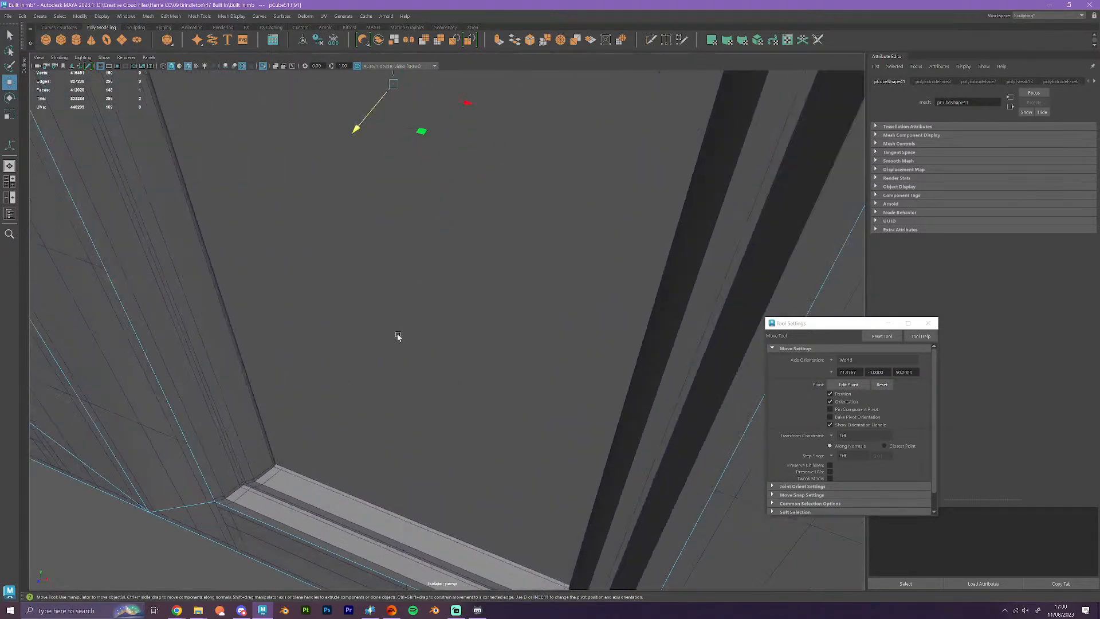
scroll(388, 297, "down", 2)
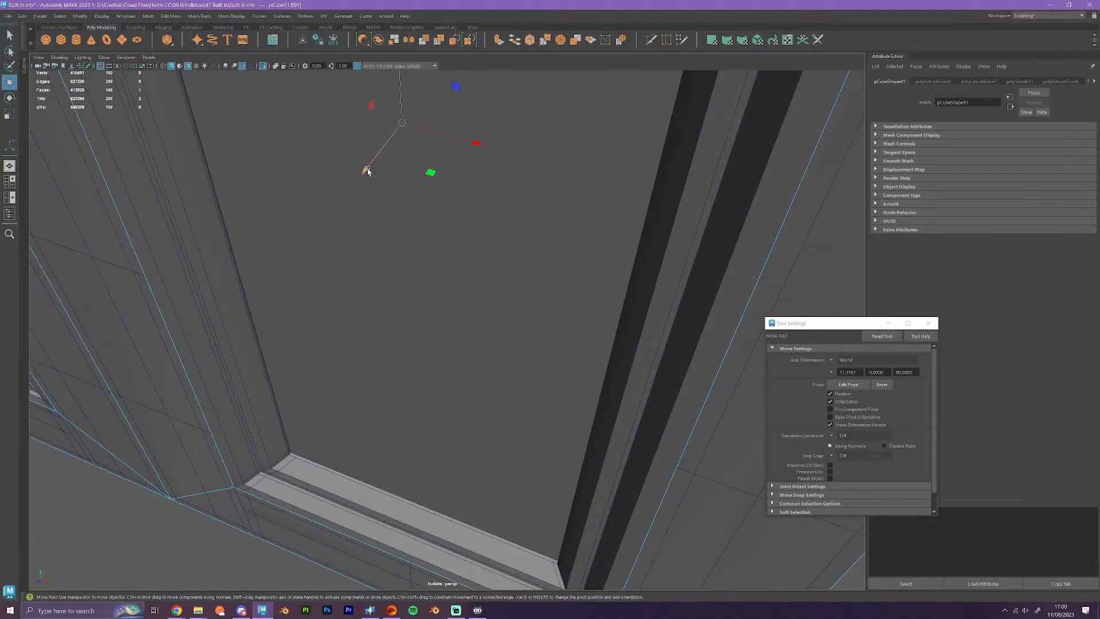
left_click_drag(367, 172, 298, 452)
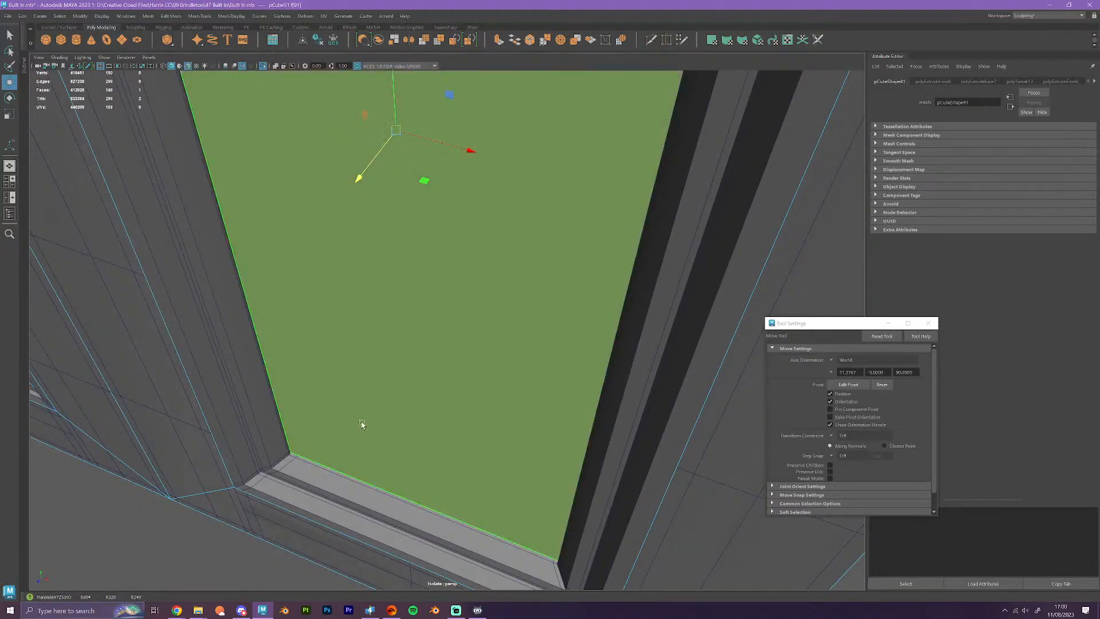
- Select the left door's inner panel face and move it along Z to match the depth of the right door's panel corner
scroll(362, 419, "down", 4)
left_click_drag(363, 404, 370, 461, "alt")
left_click(141, 329)
middle_click_drag(210, 309, 226, 322, "alt")
left_click_drag(102, 314, 368, 443)
scroll(384, 423, "up", 2)
middle_click_drag(368, 443, 419, 366, "alt")
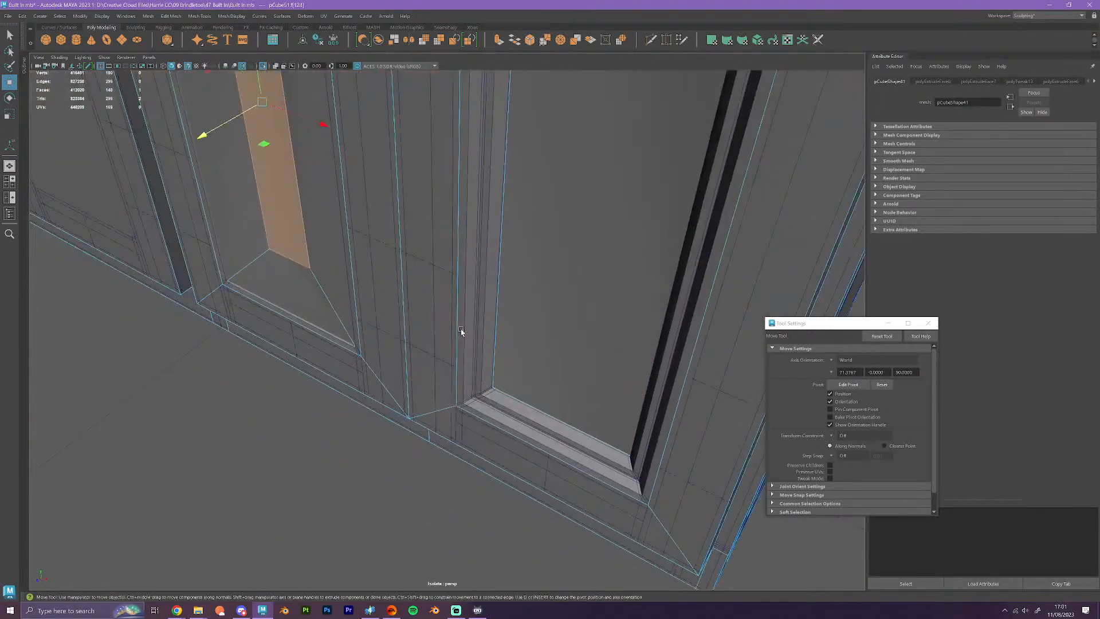
middle_click_drag(461, 331, 423, 346, "alt")
scroll(443, 384, "up", 2)
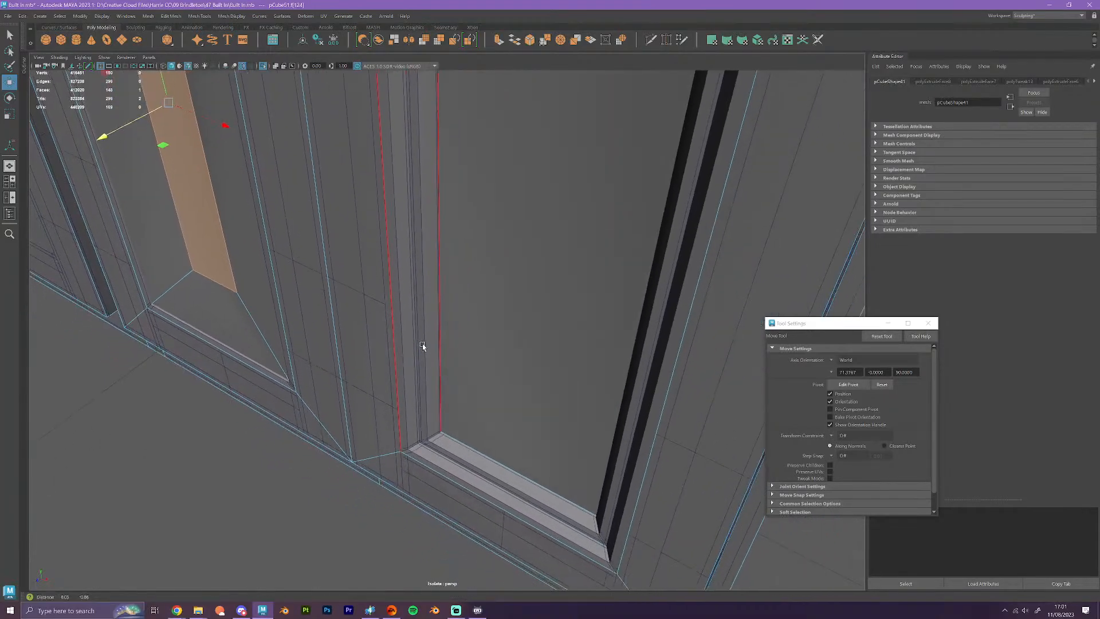
left_click_drag(107, 139, 442, 433)
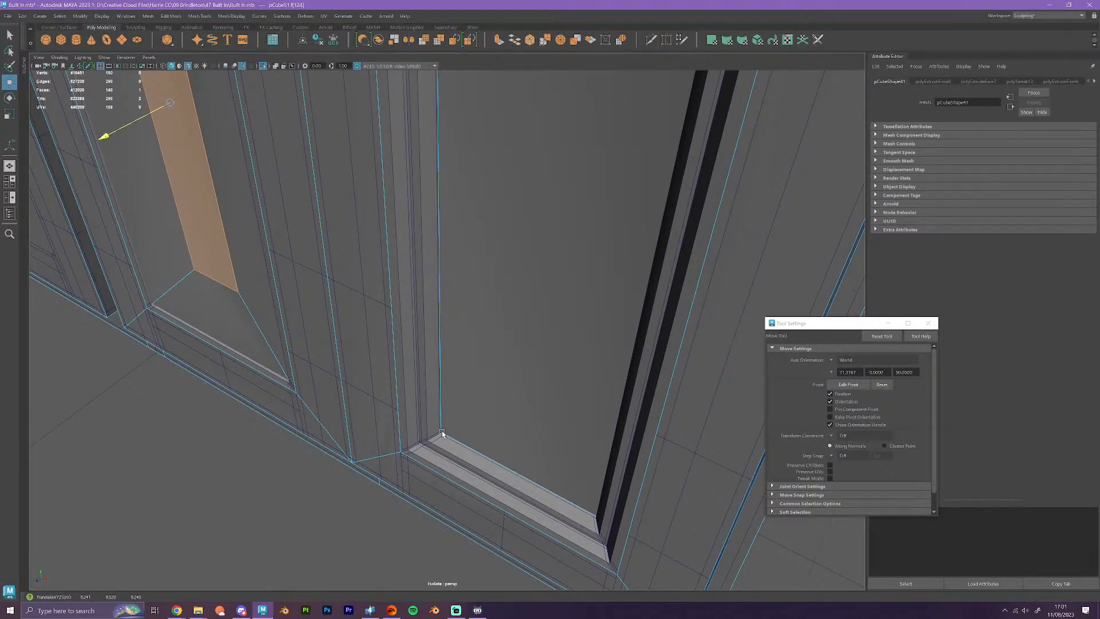
scroll(442, 433, "down", 3)
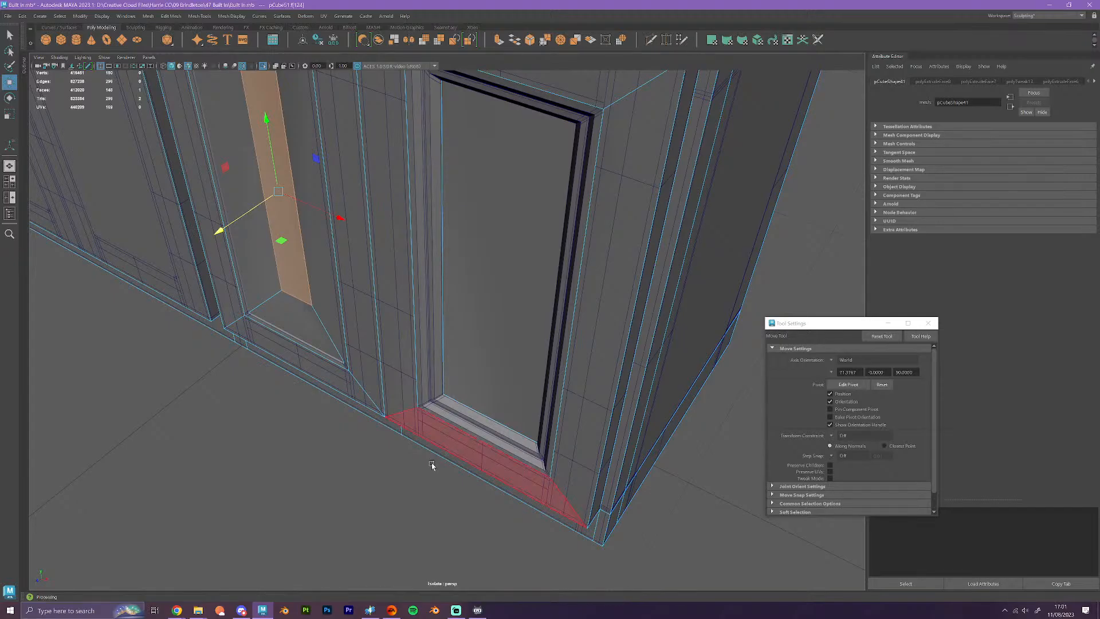
- Raise the top edge of the left door's inner panel along Y to line up with the reference moulding
scroll(403, 404, "down", 5)
left_click_drag(382, 431, 405, 424, "alt")
middle_click_drag(342, 362, 567, 379, "alt")
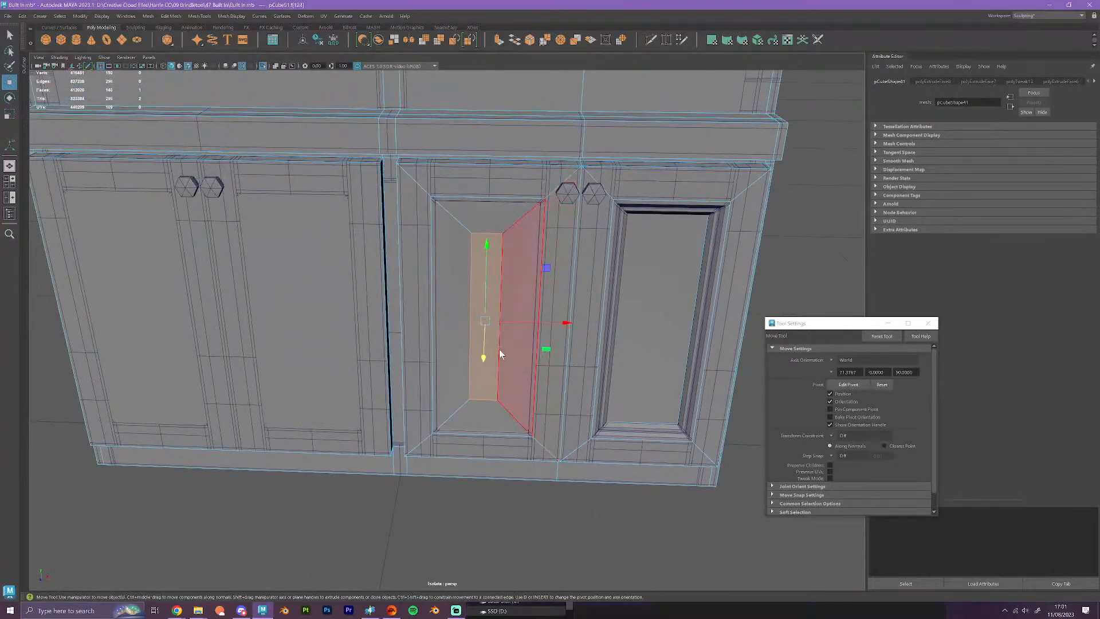
right_click_drag(500, 349, 500, 291)
left_click(492, 234)
middle_click_drag(513, 249, 458, 315, "alt")
scroll(458, 315, "up", 8)
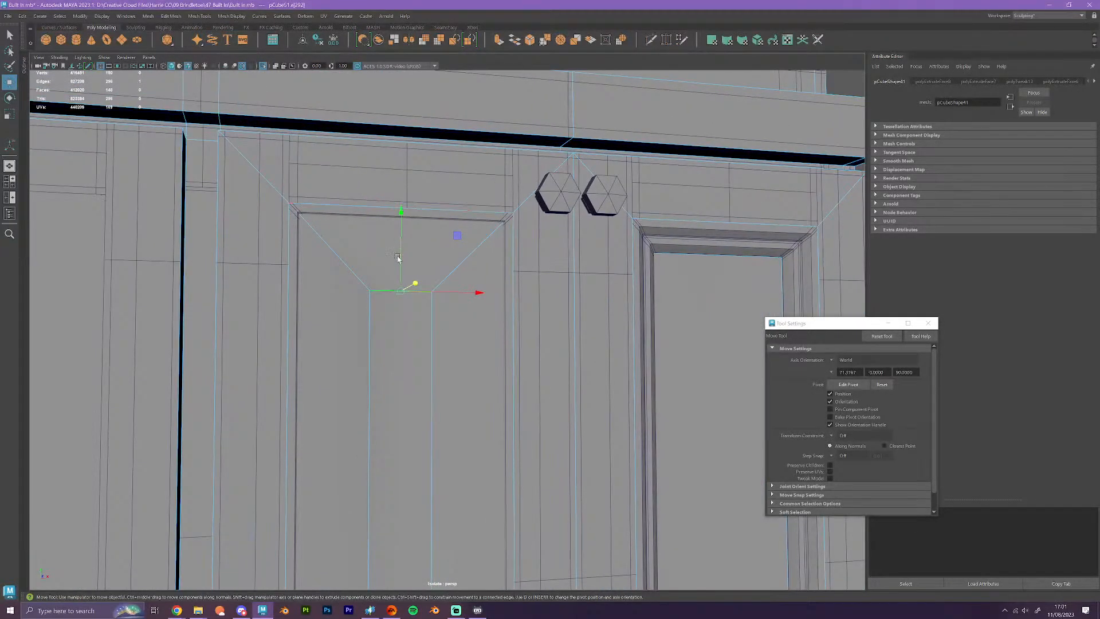
left_click_drag(402, 263, 401, 214)
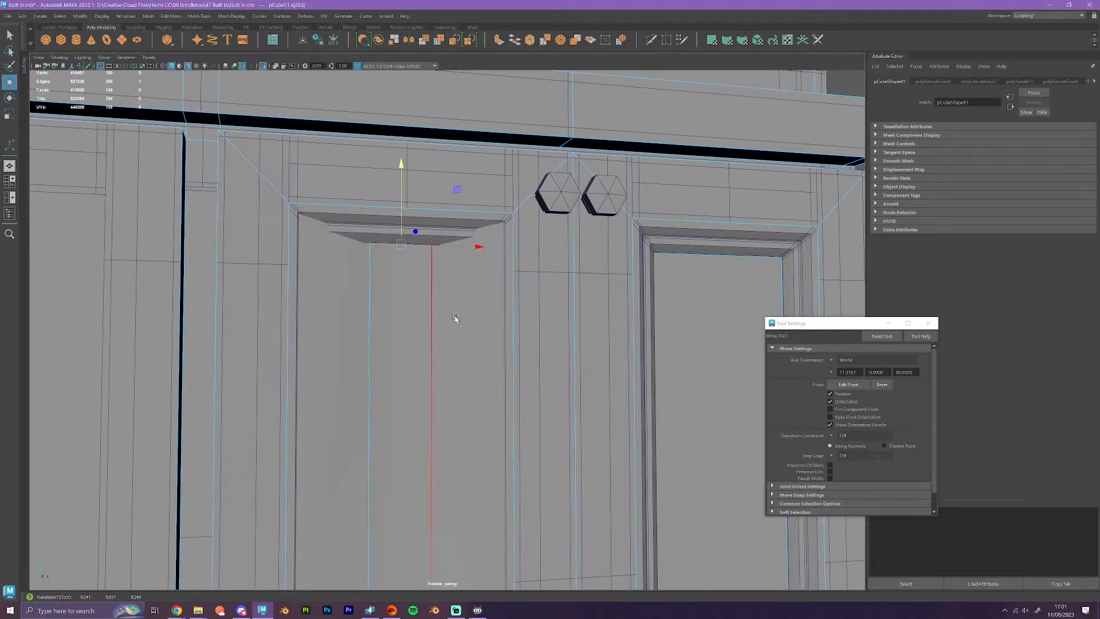
- Move the left door panel's vertical edge nearest the knobs along X to the reference moulding's inner corner
left_click(434, 328)
left_click_drag(425, 454, 452, 474, "alt")
middle_click_drag(452, 474, 441, 297, "alt")
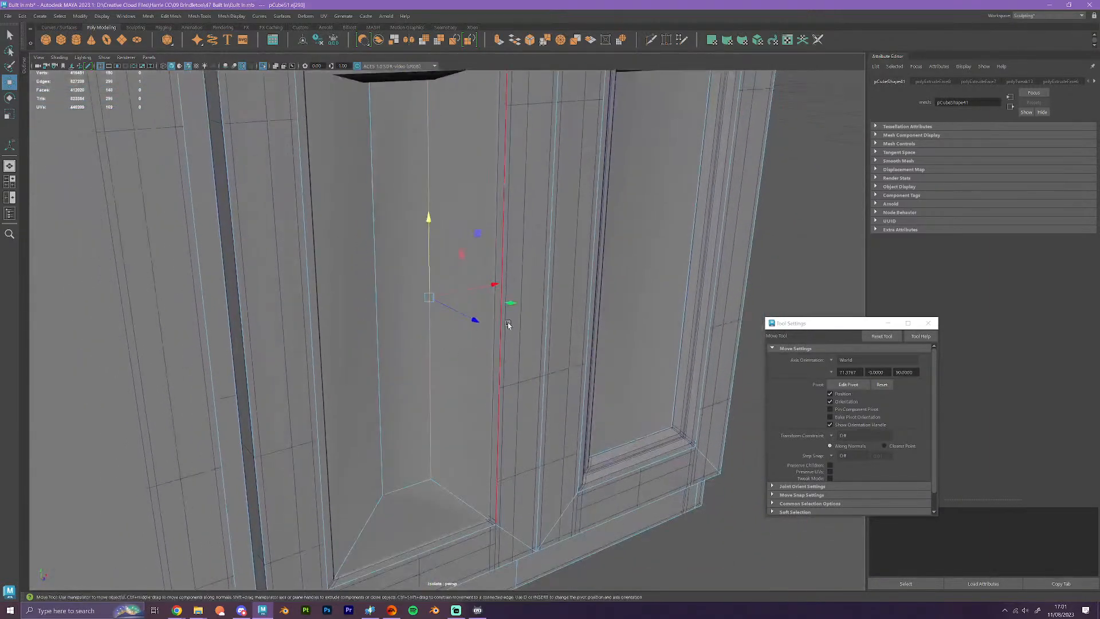
scroll(496, 289, "up", 1)
left_click_drag(495, 279, 466, 184)
scroll(487, 258, "down", 3)
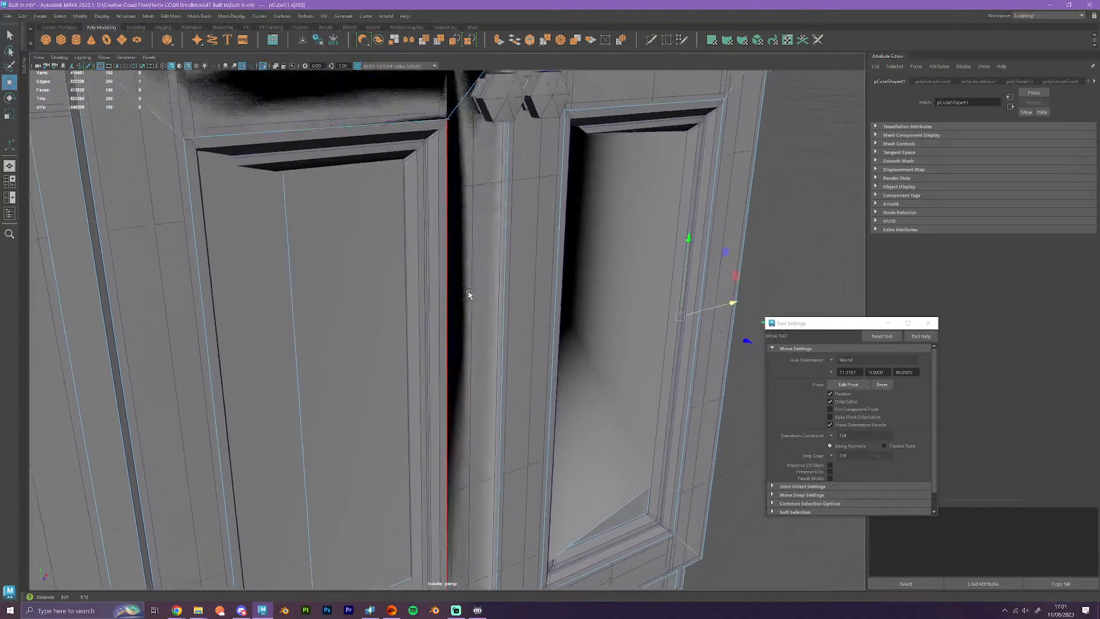
scroll(458, 337, "down", 2)
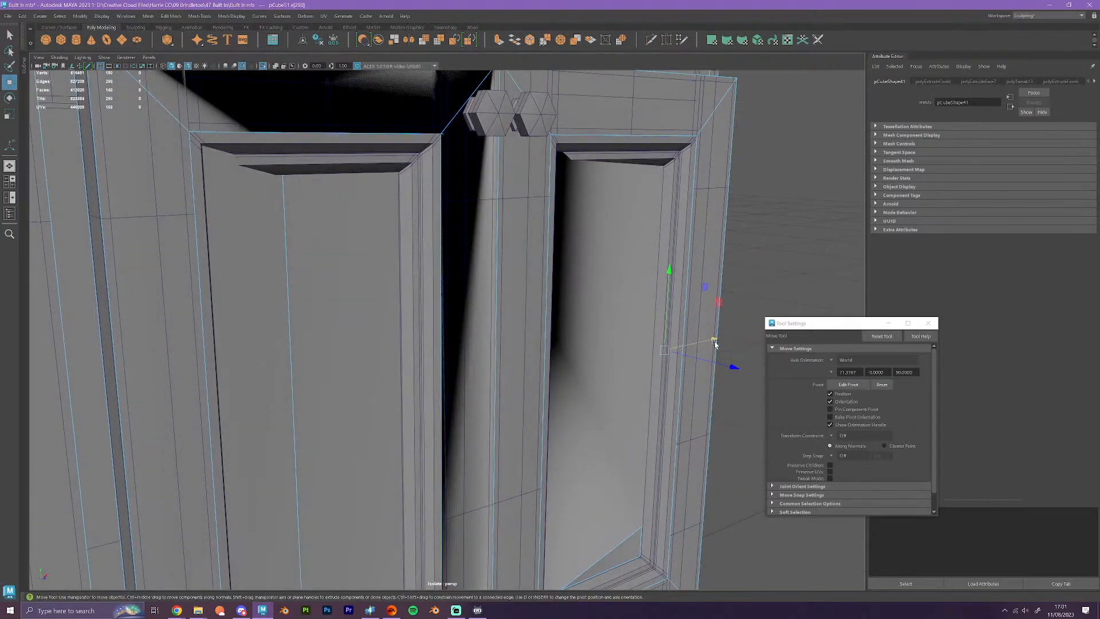
left_click(405, 181)
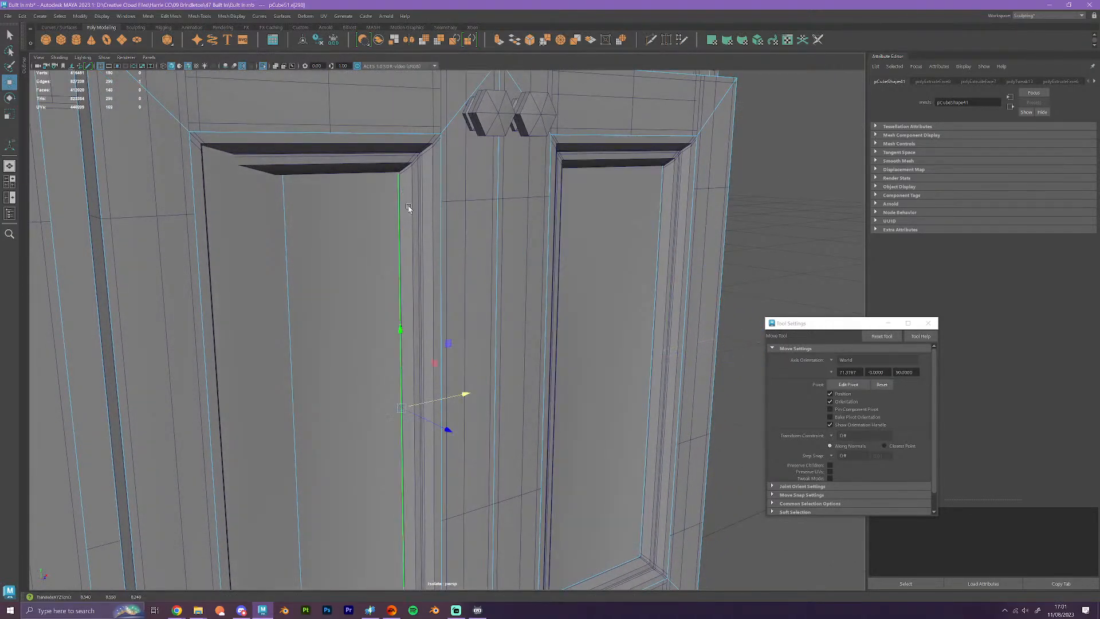
- Move the outer vertical edge of the left door's inner panel along X to line up with the reference moulding
scroll(407, 206, "down", 3)
left_click(335, 329)
left_click_drag(338, 343, 291, 369, "alt")
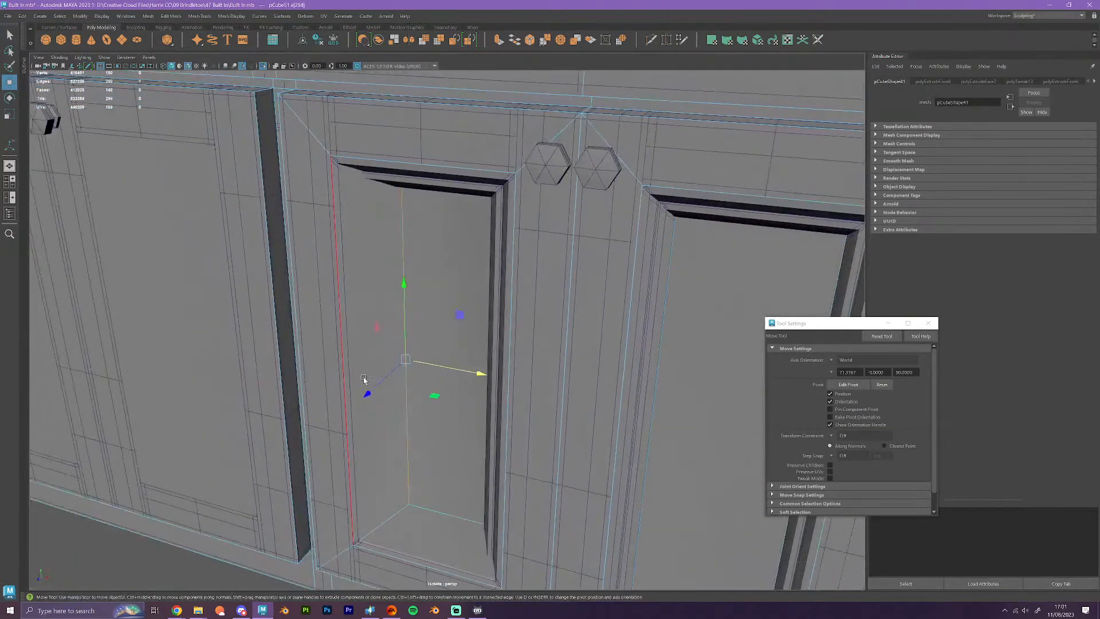
scroll(363, 377, "up", 2)
left_click_drag(471, 379, 379, 207)
scroll(397, 325, "down", 3)
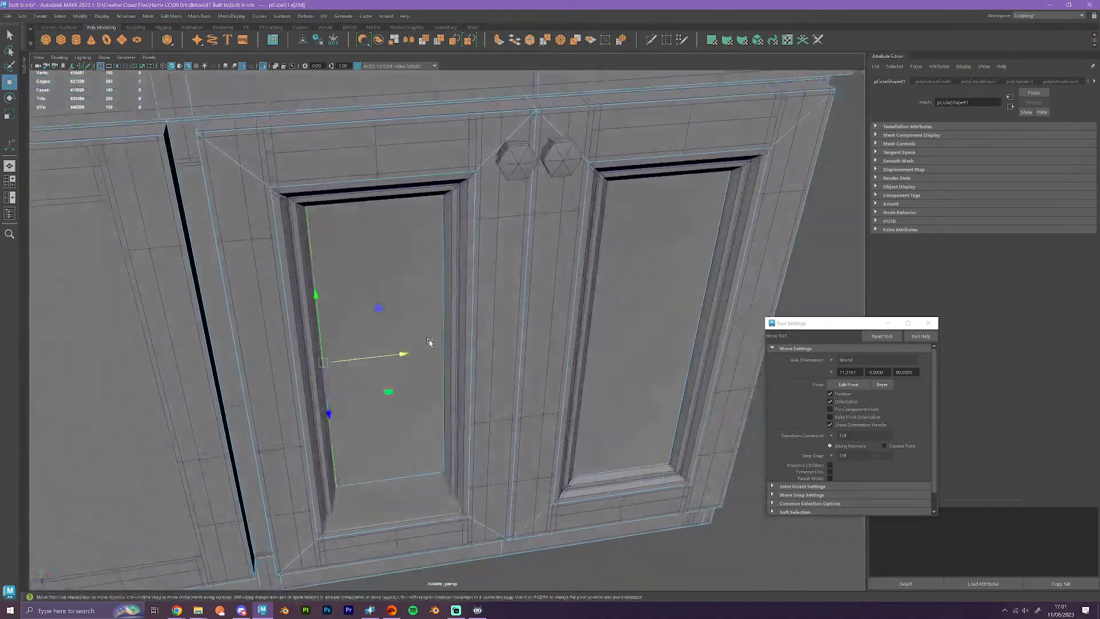
- Lower the bottom edge of the left door's inner panel along Y, vertex-snapping it to the reference moulding's lower inner corner
scroll(436, 355, "up", 4)
left_click(455, 395)
scroll(437, 427, "up", 3)
scroll(436, 426, "up", 5)
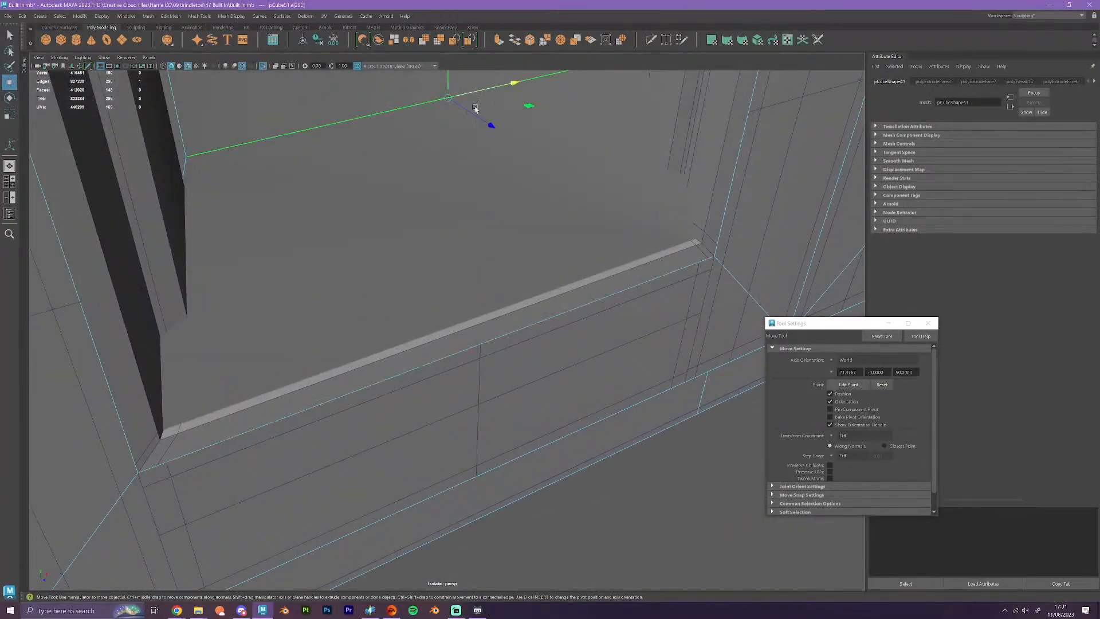
key("v")
left_click_drag(448, 84, 597, 353)
scroll(623, 190, "down", 3)
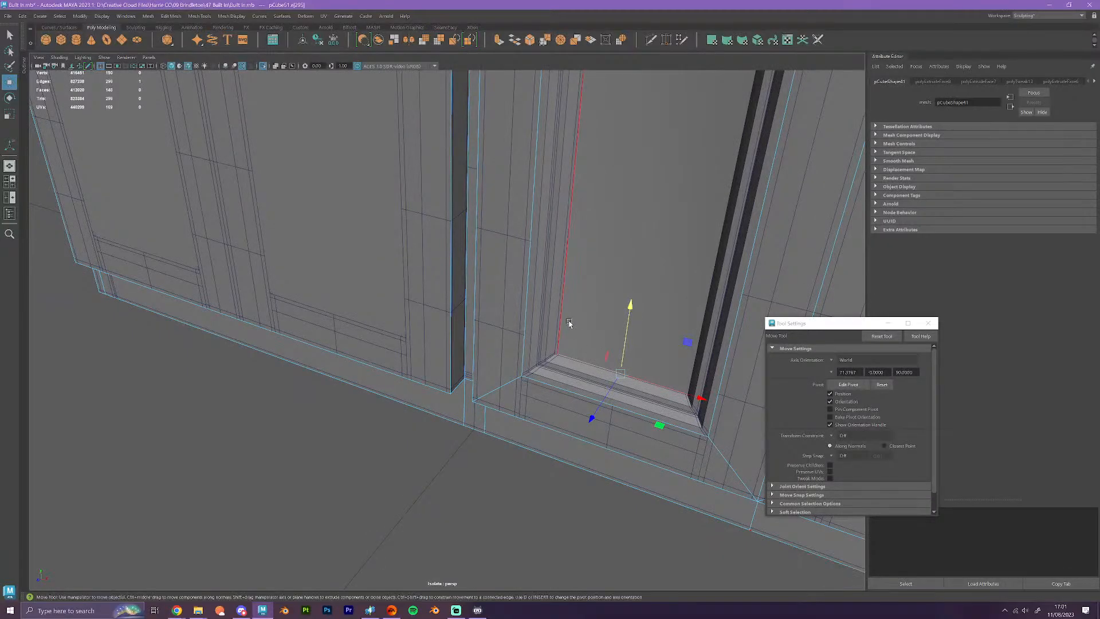
- Refine the left panel's outer vertical edge along X so it meets the moulding's lower inner corner exactly
scroll(626, 361, "up", 3)
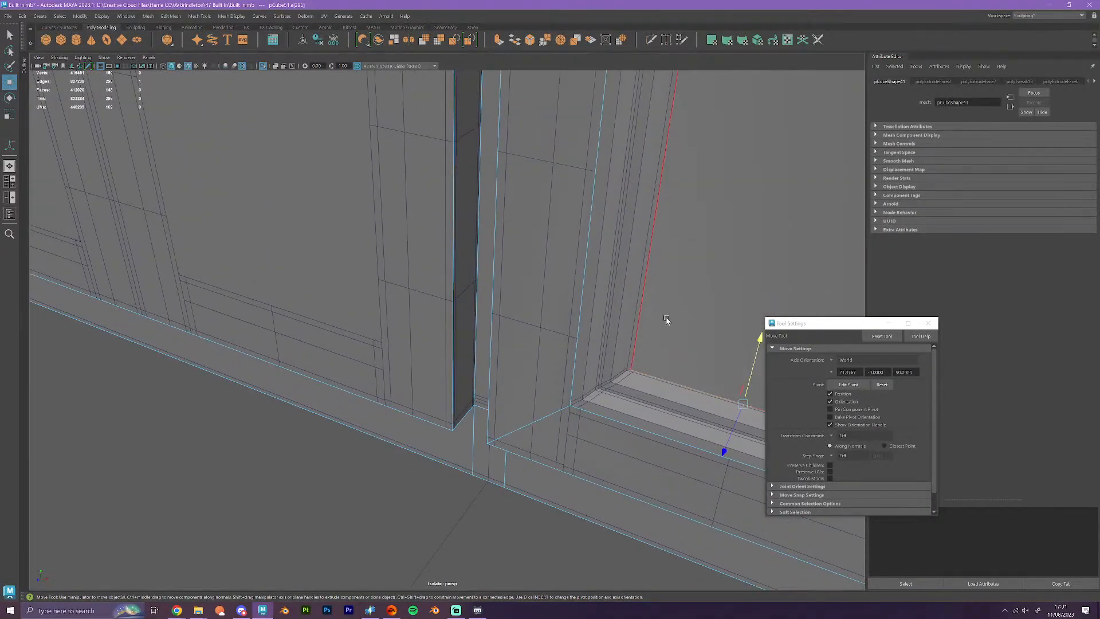
left_click_drag(666, 320, 540, 327, "alt")
scroll(538, 331, "up", 5)
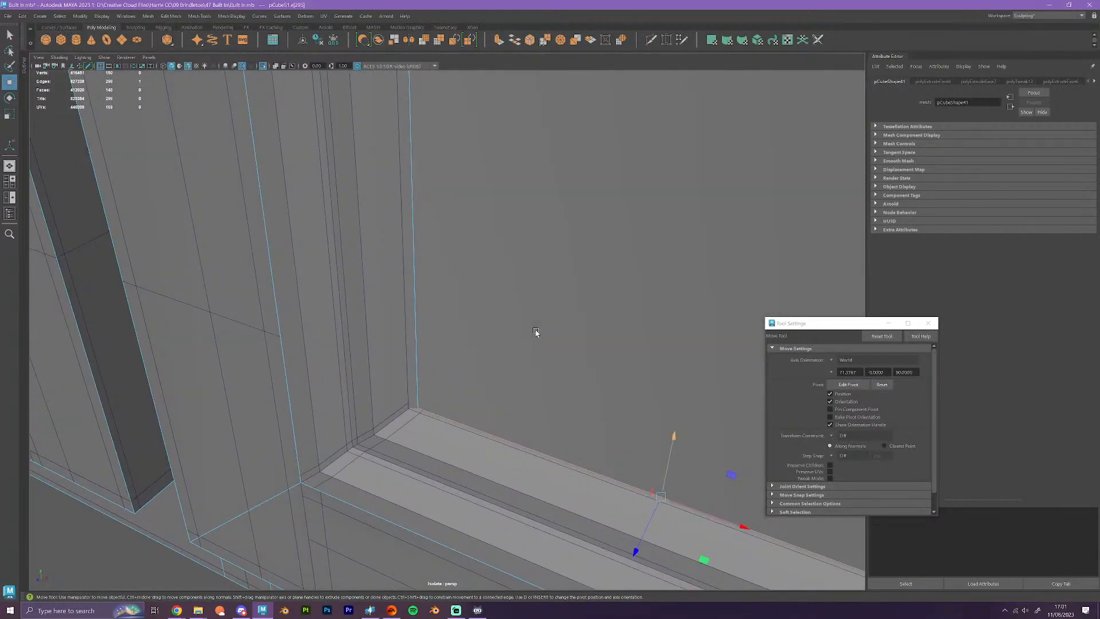
scroll(536, 332, "down", 2)
left_click(431, 298)
scroll(547, 223, "down", 3)
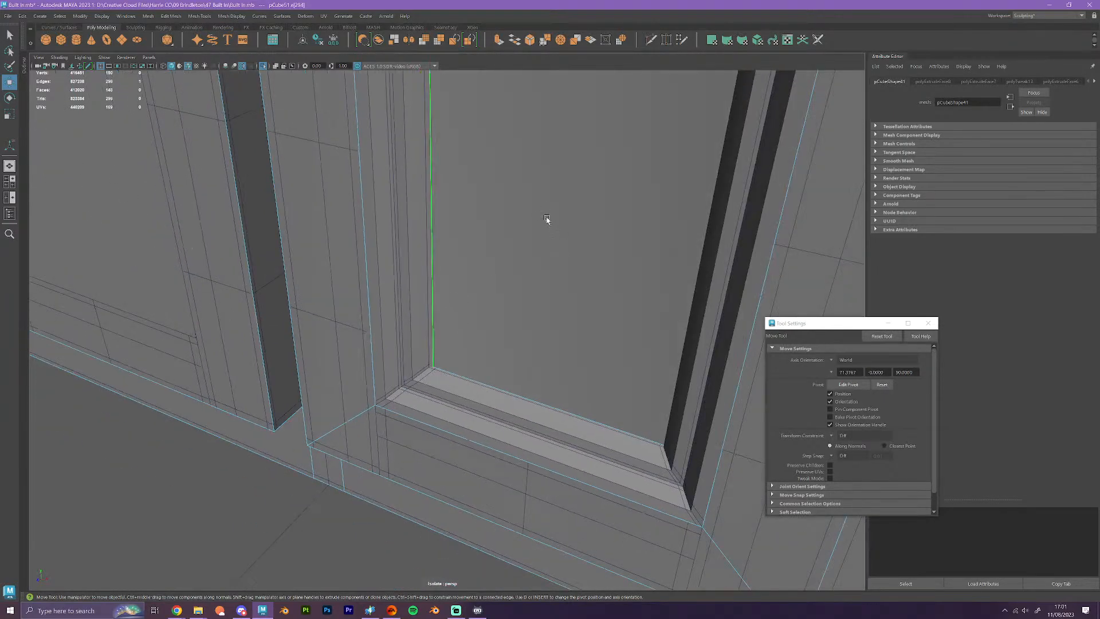
middle_click_drag(546, 219, 520, 278, "alt")
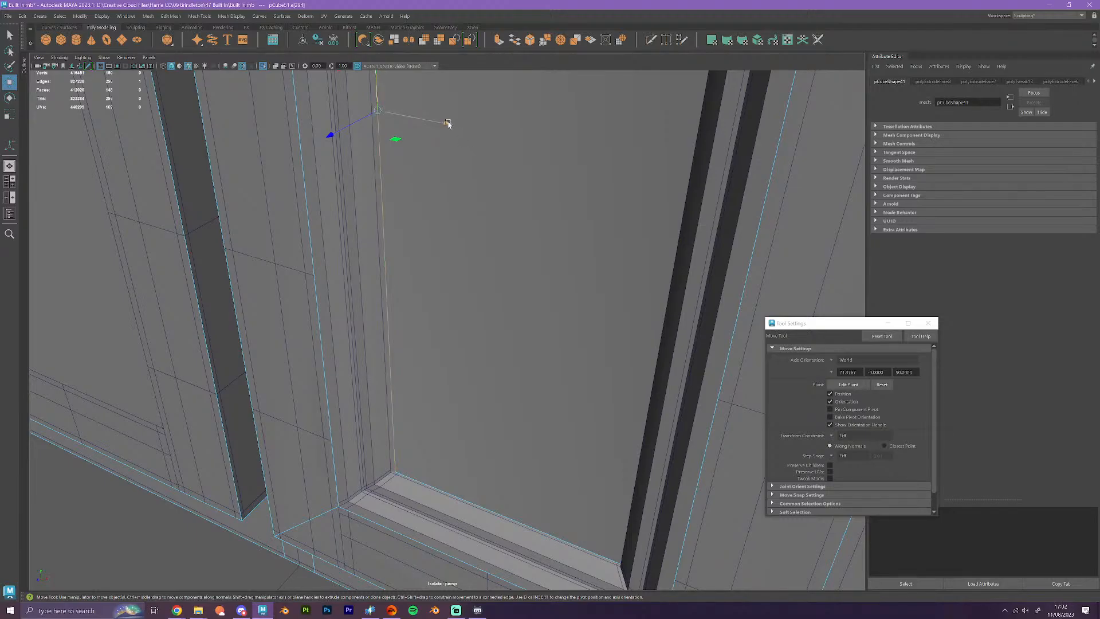
left_click_drag(447, 124, 392, 471)
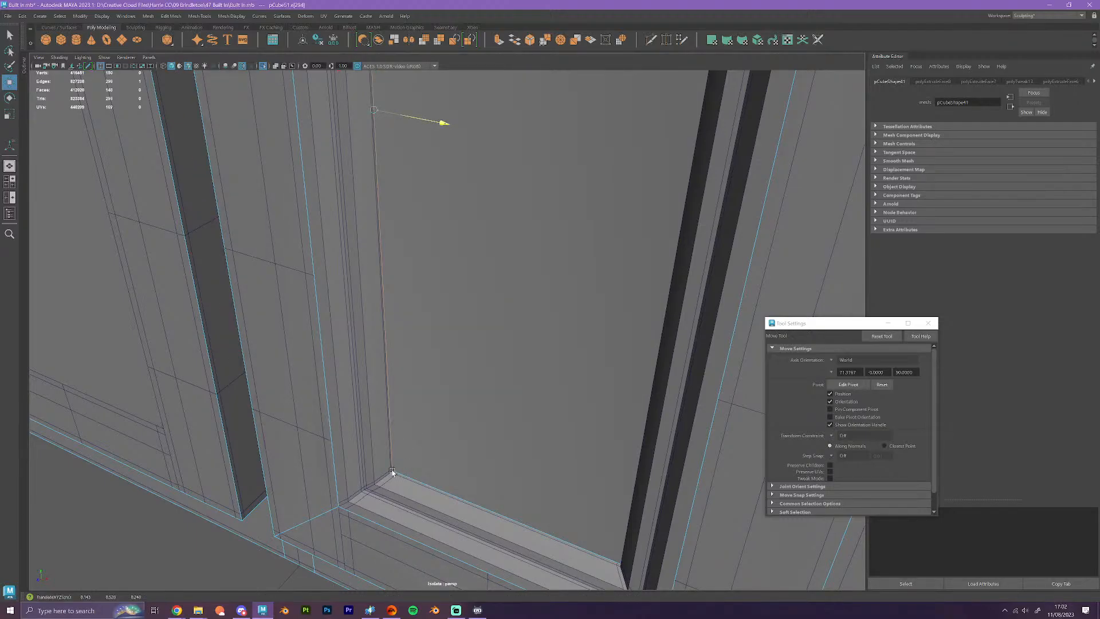
scroll(466, 424, "down", 4)
- Select the left door's inner panel face and snap it along Z to the depth of the reference moulding's lower corner
left_click_drag(451, 450, 498, 433, "alt")
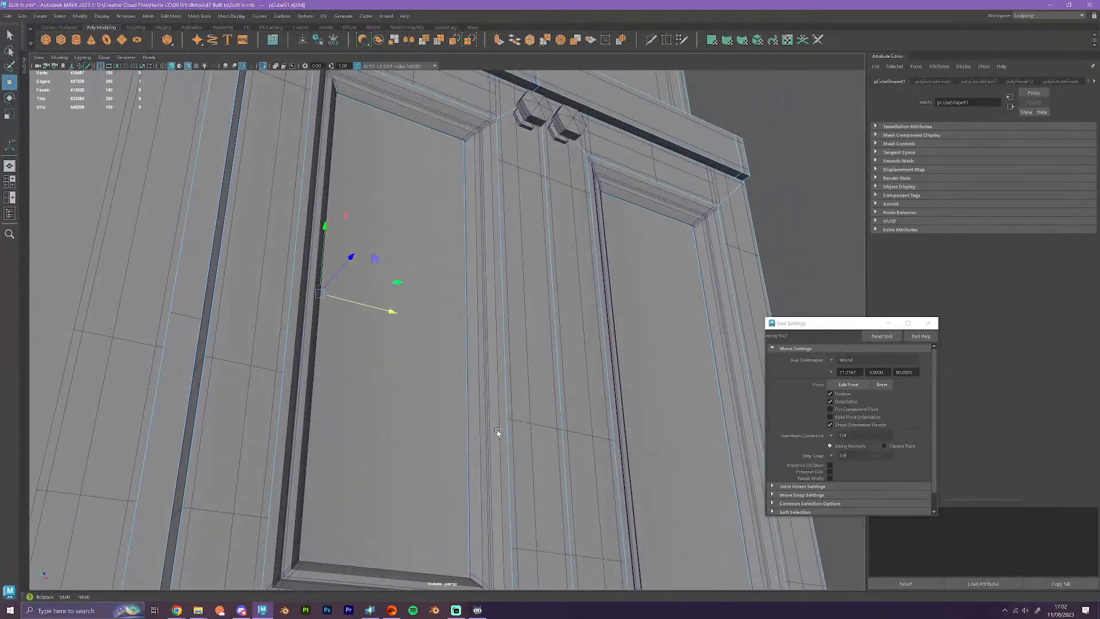
right_click_drag(431, 383, 430, 395)
left_click(429, 397)
left_click_drag(435, 428, 496, 427, "alt")
scroll(517, 382, "up", 4)
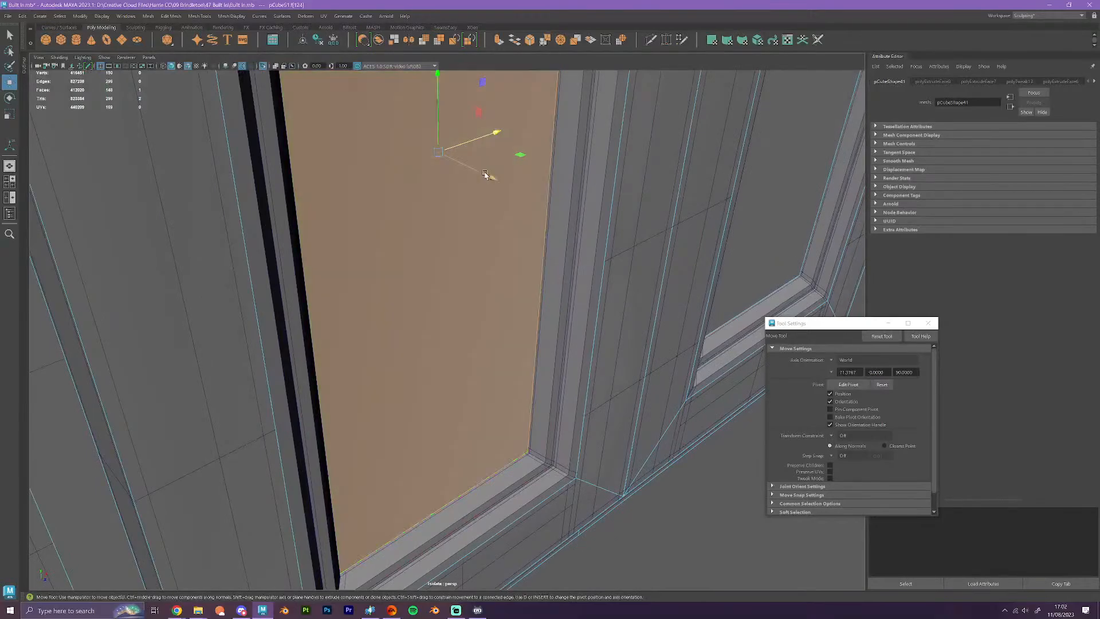
left_click_drag(486, 174, 527, 453)
key("v")
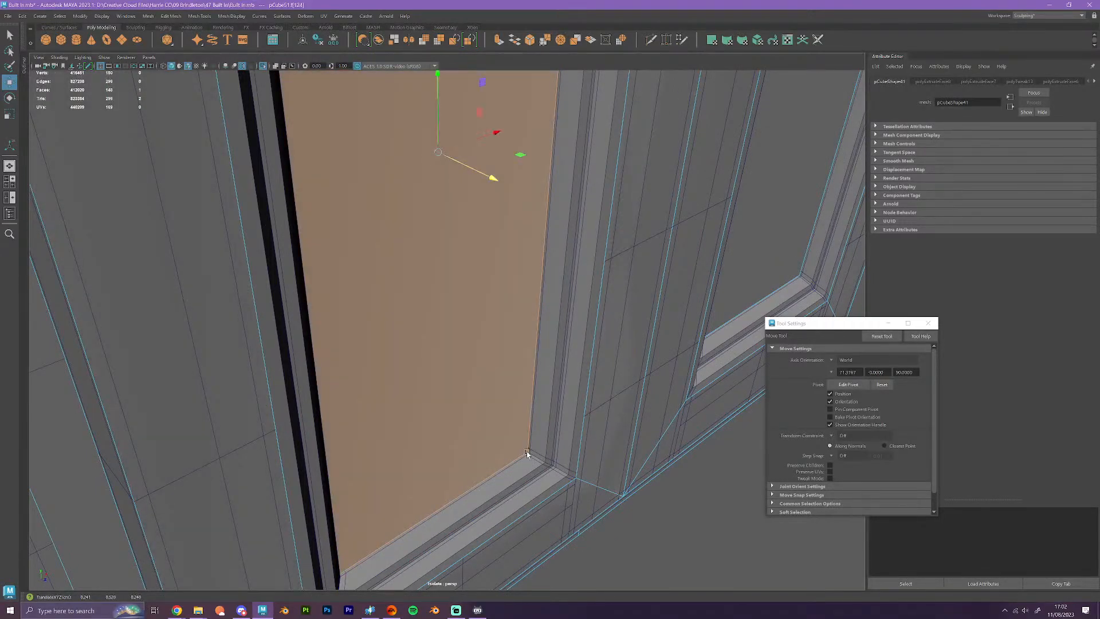
scroll(535, 376, "down", 4)
- Return to object mode, select the simplified cabinet mesh and apply Harden Edge to it
right_click_drag(469, 343, 503, 331)
left_click(651, 521)
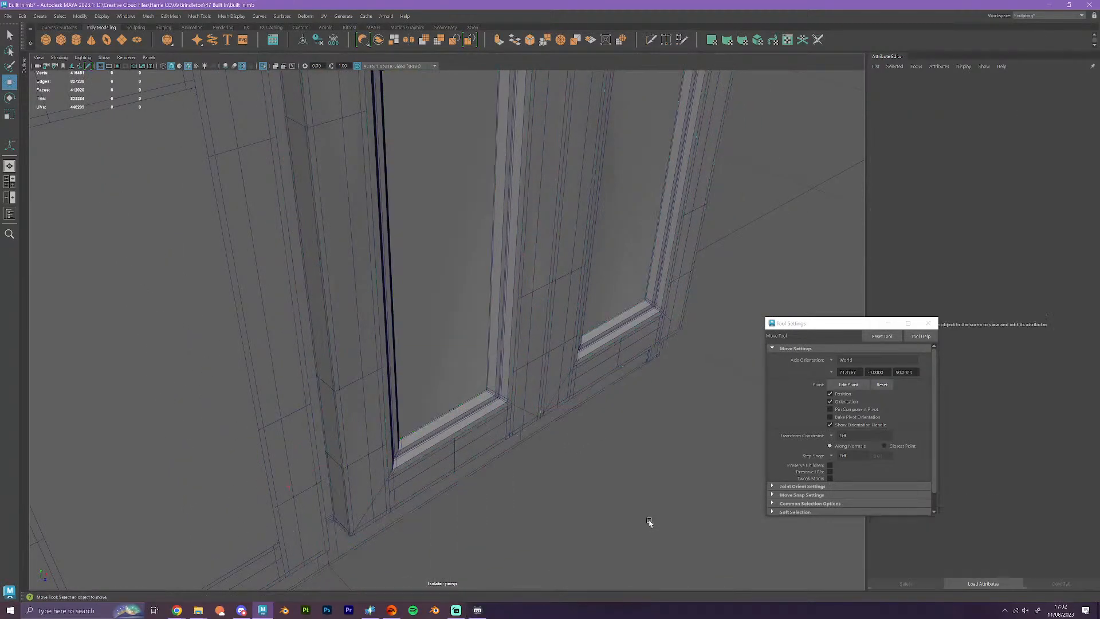
scroll(611, 465, "down", 8)
left_click_drag(611, 467, 608, 389, "alt")
scroll(478, 284, "down", 4)
left_click(486, 184)
scroll(488, 275, "down", 5)
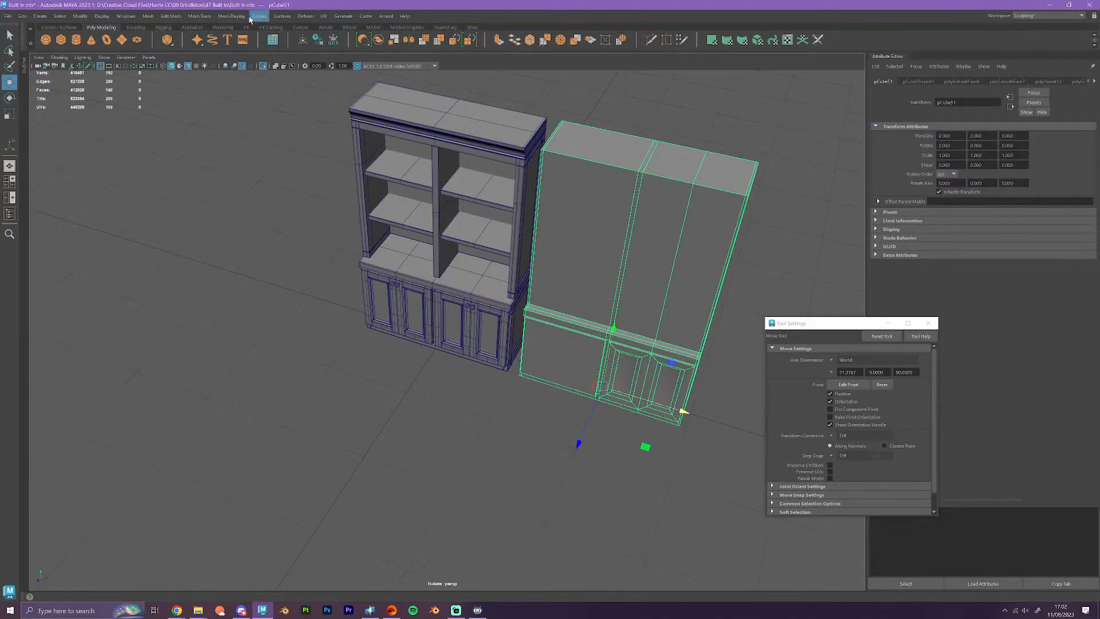
left_click(231, 16)
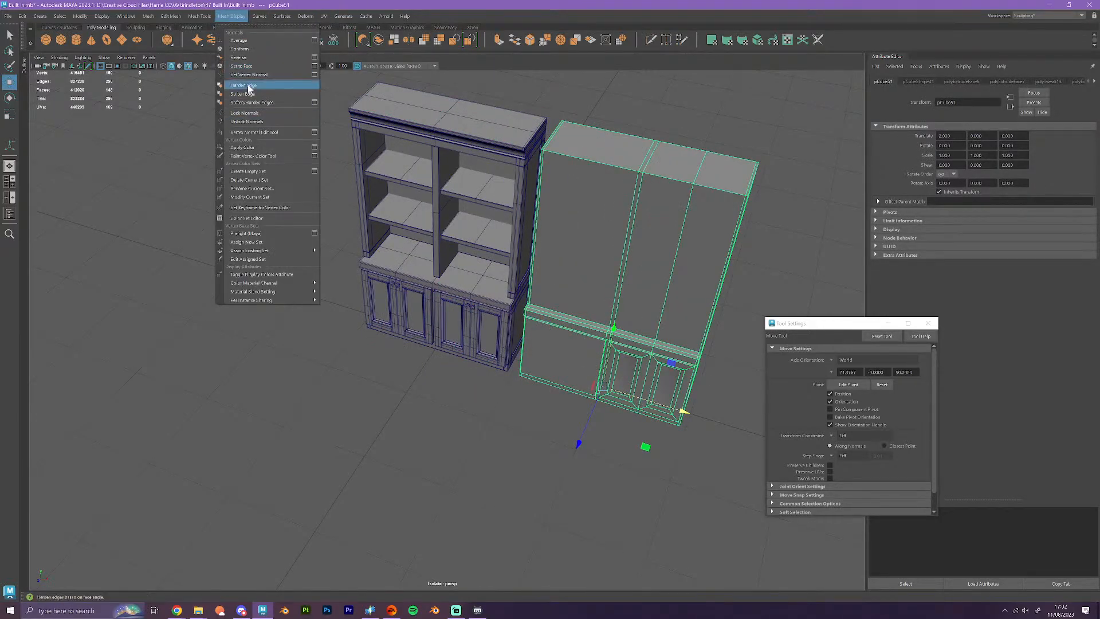
left_click(246, 85)
- Switch the hardened cabinet mesh back to object mode and clear the selection
left_click_drag(423, 369, 570, 375, "alt")
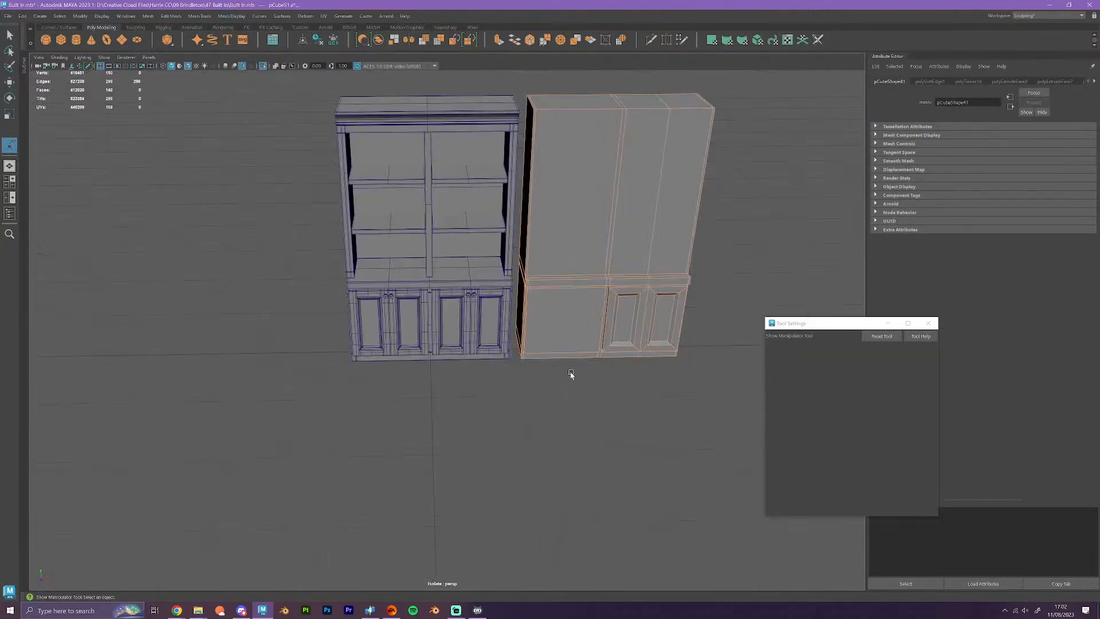
middle_click_drag(708, 335, 583, 338, "alt")
right_click_drag(503, 258, 545, 244)
key("q")
left_click(606, 334)
left_click_drag(621, 373, 553, 378, "alt")
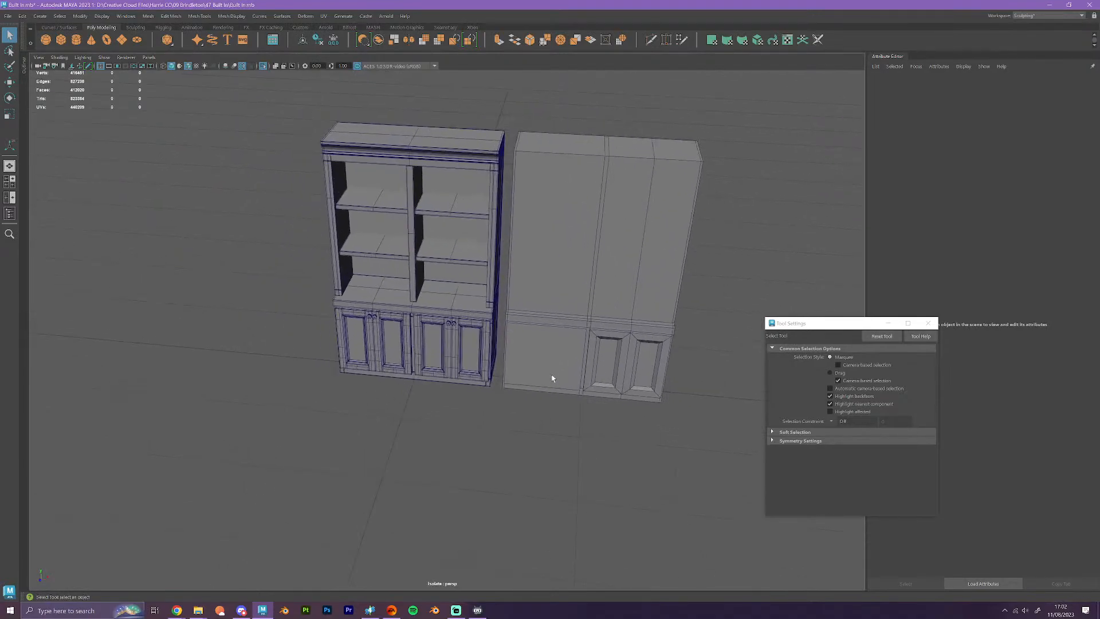
- Insert a vertical edge loop through the narrow central divider strip of the simplified cabinet with Multi-Cut, working in edge mode
left_click(617, 377)
key("w")
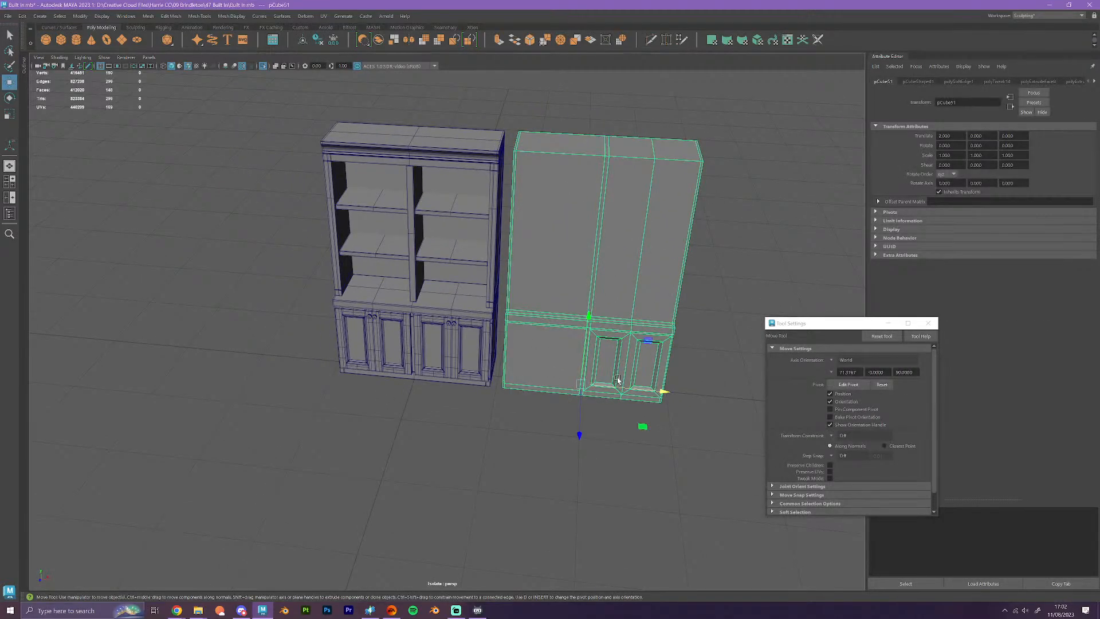
right_click_drag(585, 252, 602, 217)
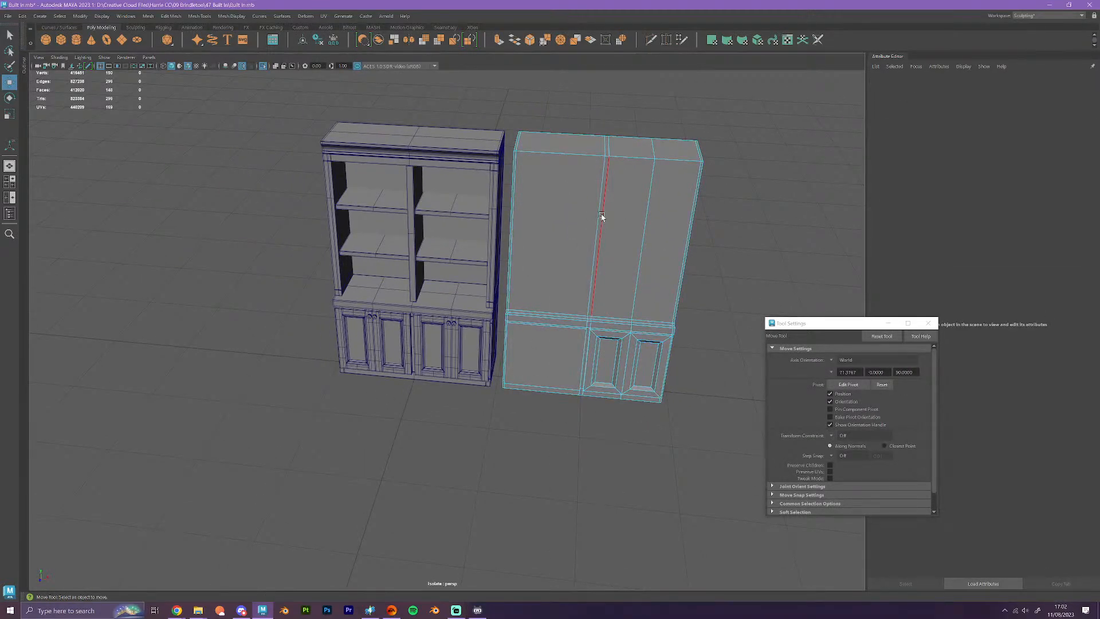
middle_click_drag(618, 226, 491, 243, "alt")
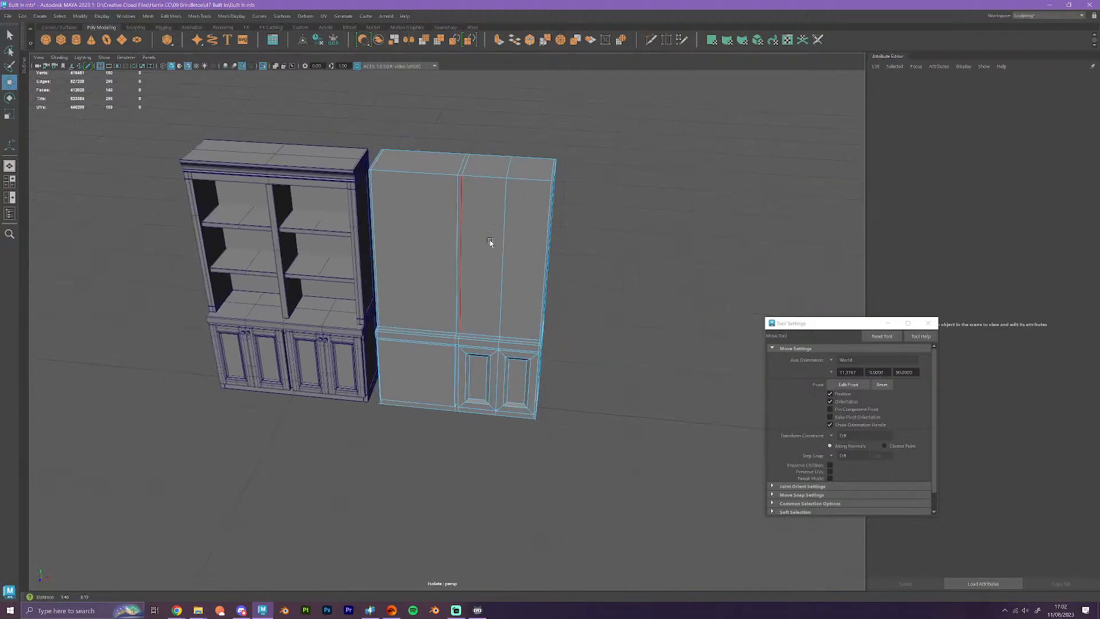
right_click_drag(491, 243, 565, 314, "alt")
left_click_drag(533, 324, 534, 328, "alt")
right_click_drag(534, 327, 516, 387, "alt")
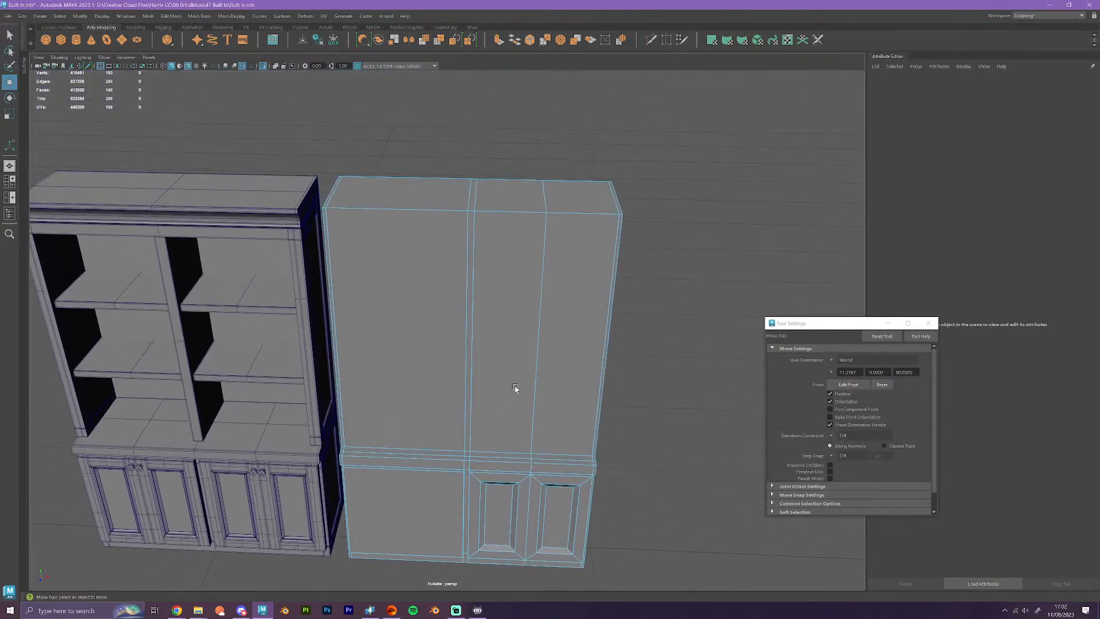
left_click(651, 39)
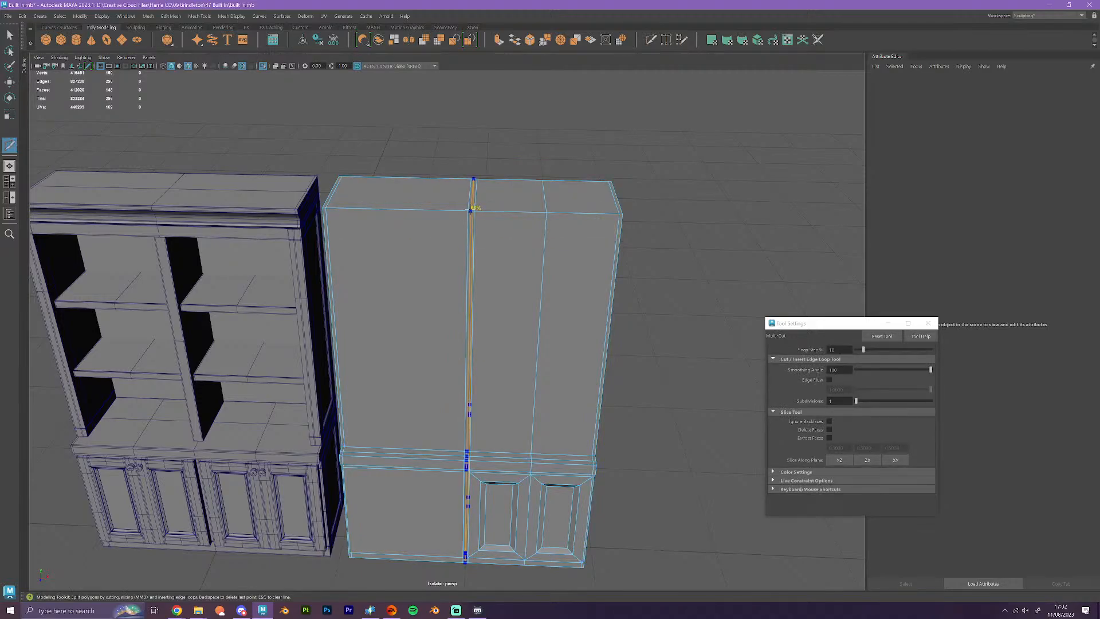
left_click(470, 210, "ctrl")
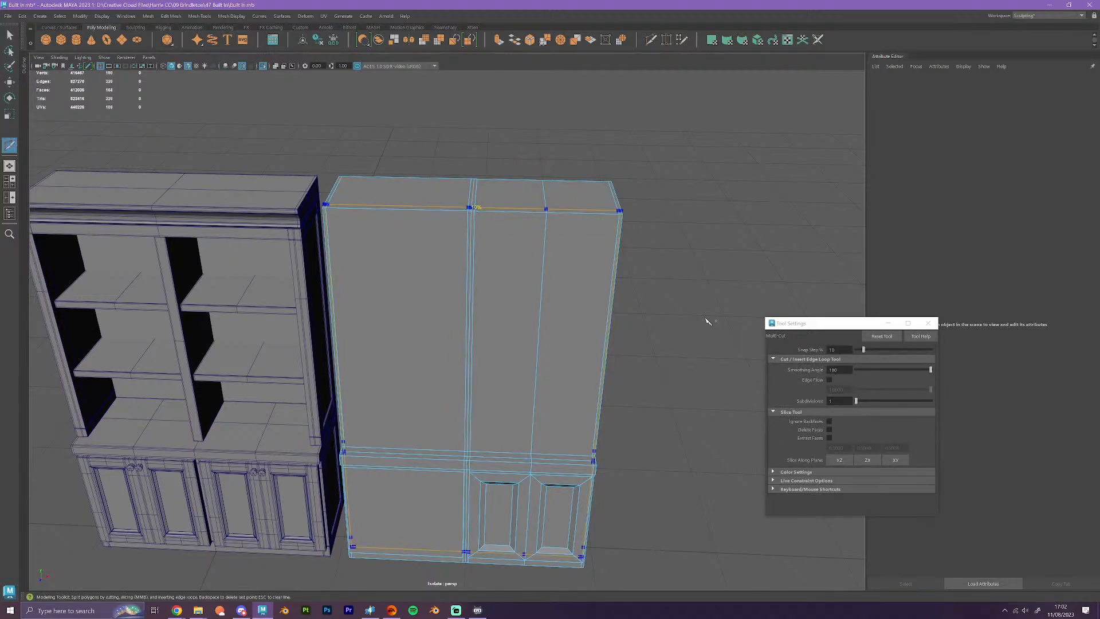
right_click_drag(706, 319, 571, 322, "alt")
key("w")
scroll(519, 307, "up", 5)
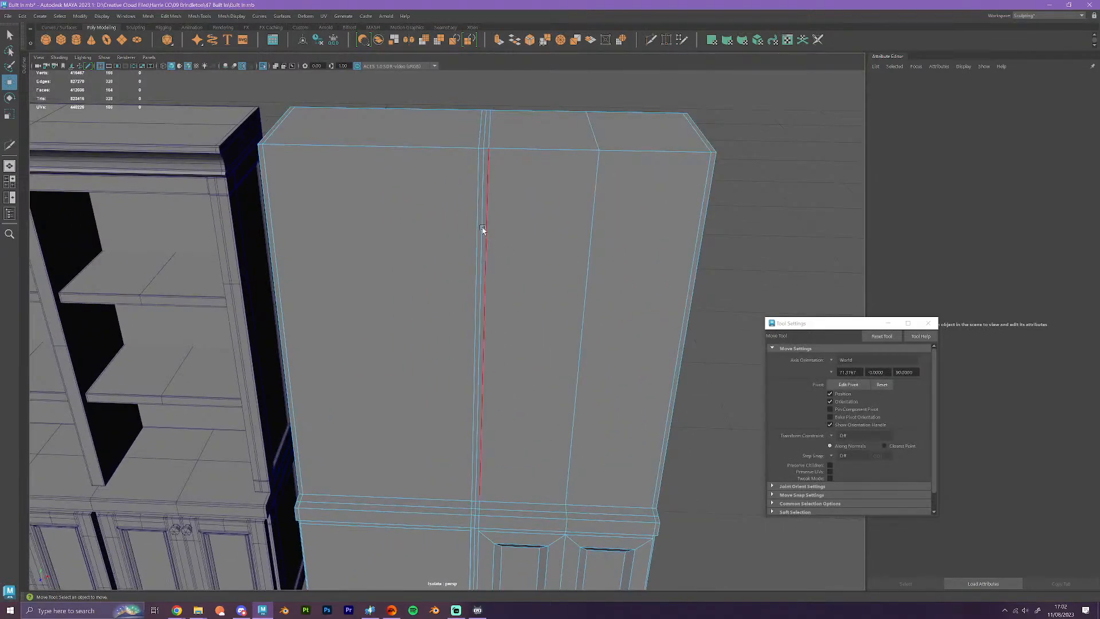
- Detach the mesh along the middle vertical edge loop of the central divider, delete the left half and return to object mode
double_click(481, 230)
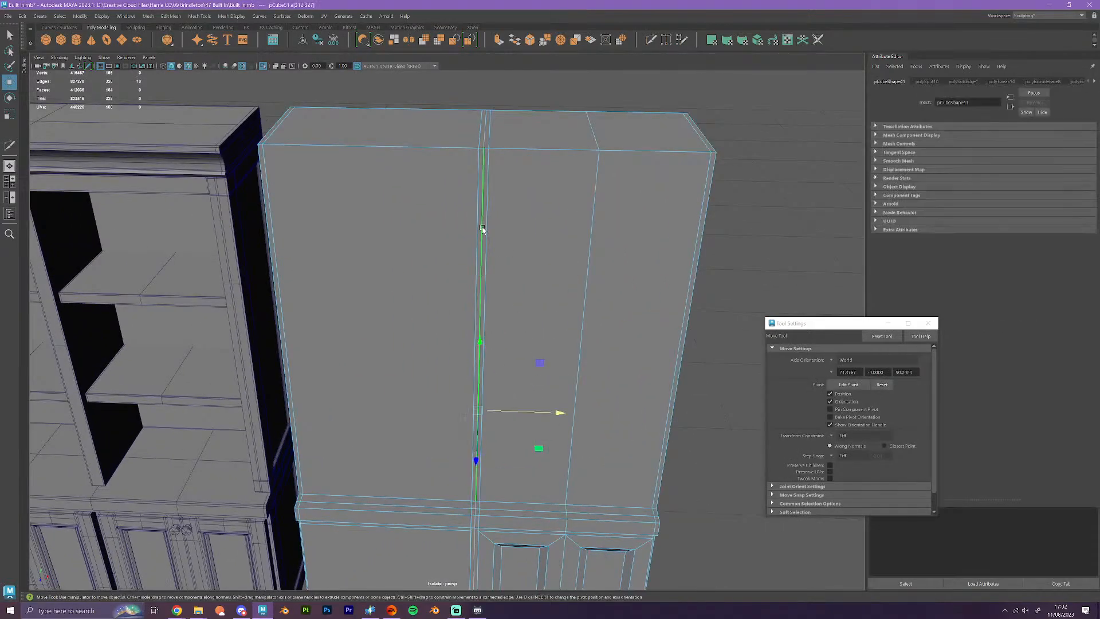
left_click(169, 17)
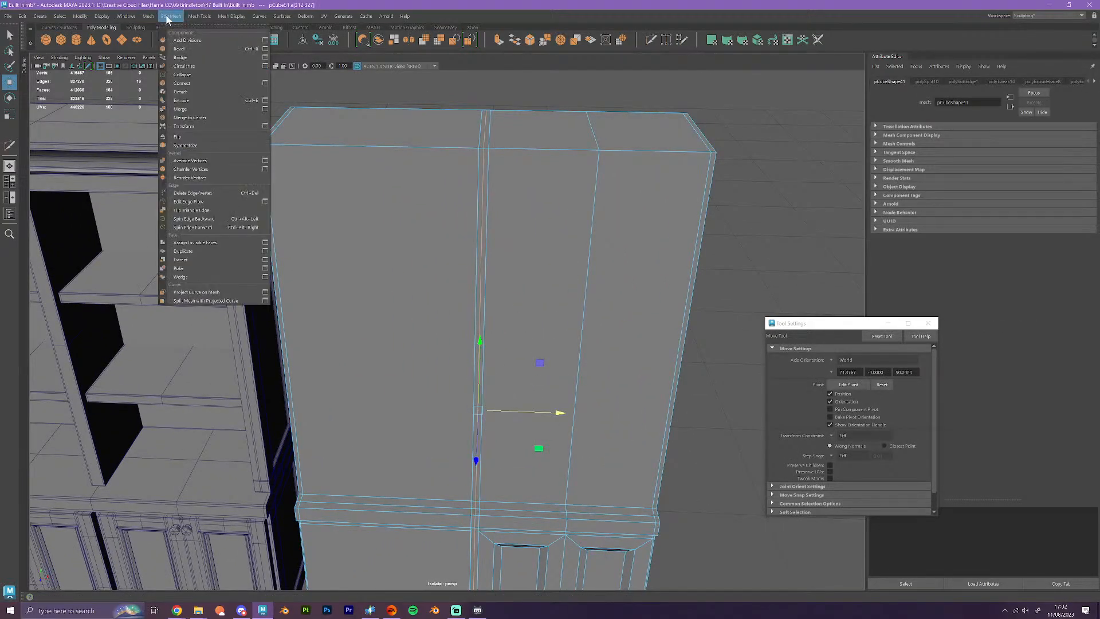
left_click(181, 91)
left_click(389, 255)
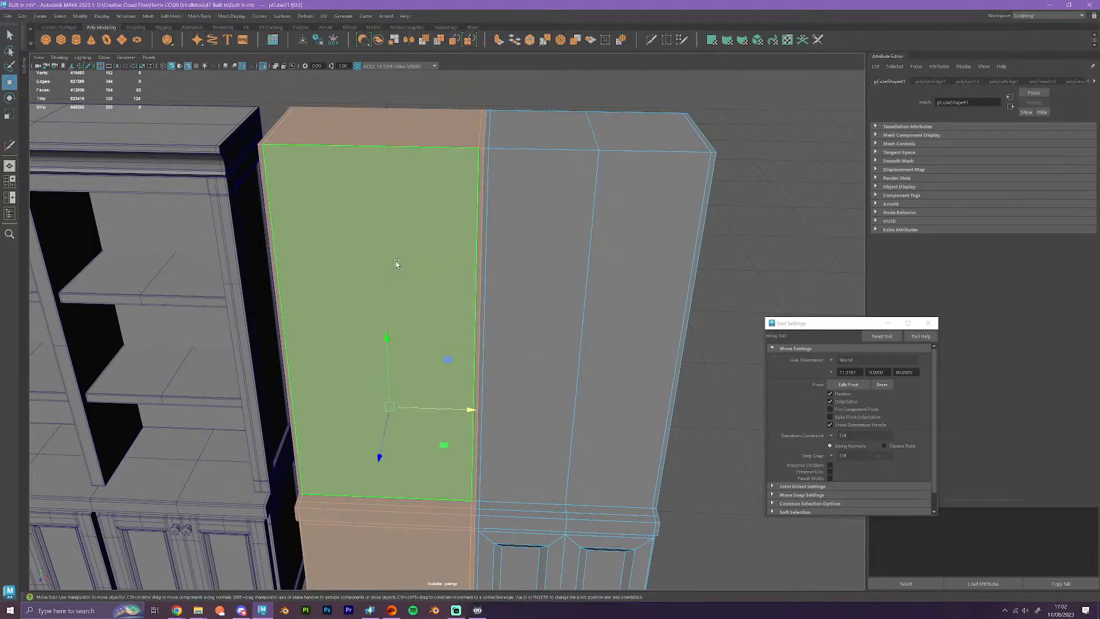
key("Delete")
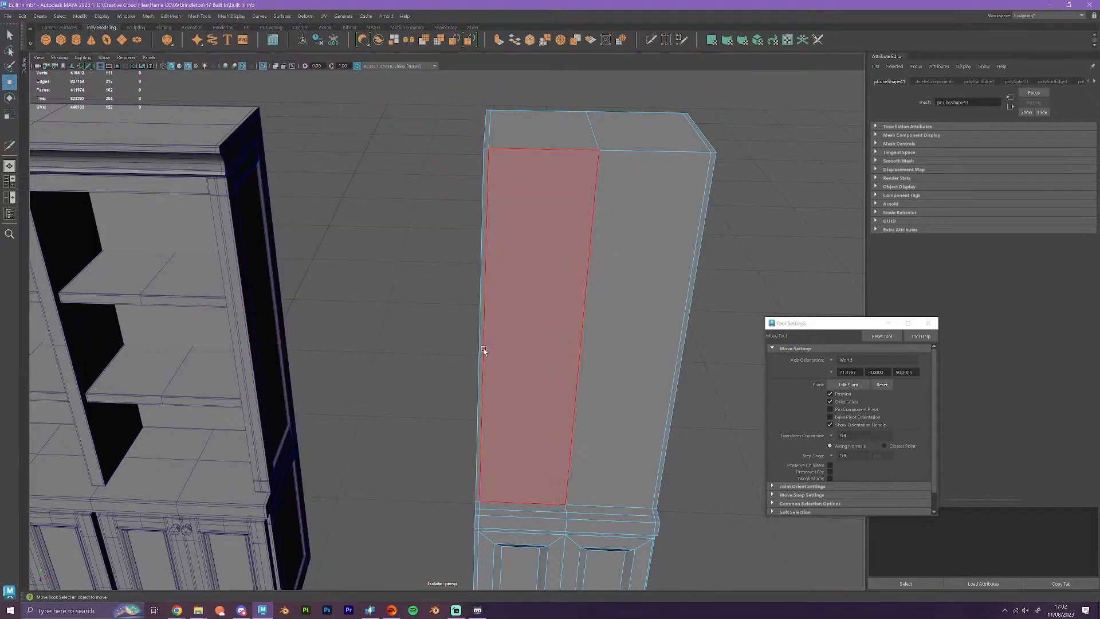
scroll(484, 351, "down", 6)
right_click_drag(488, 331, 542, 307)
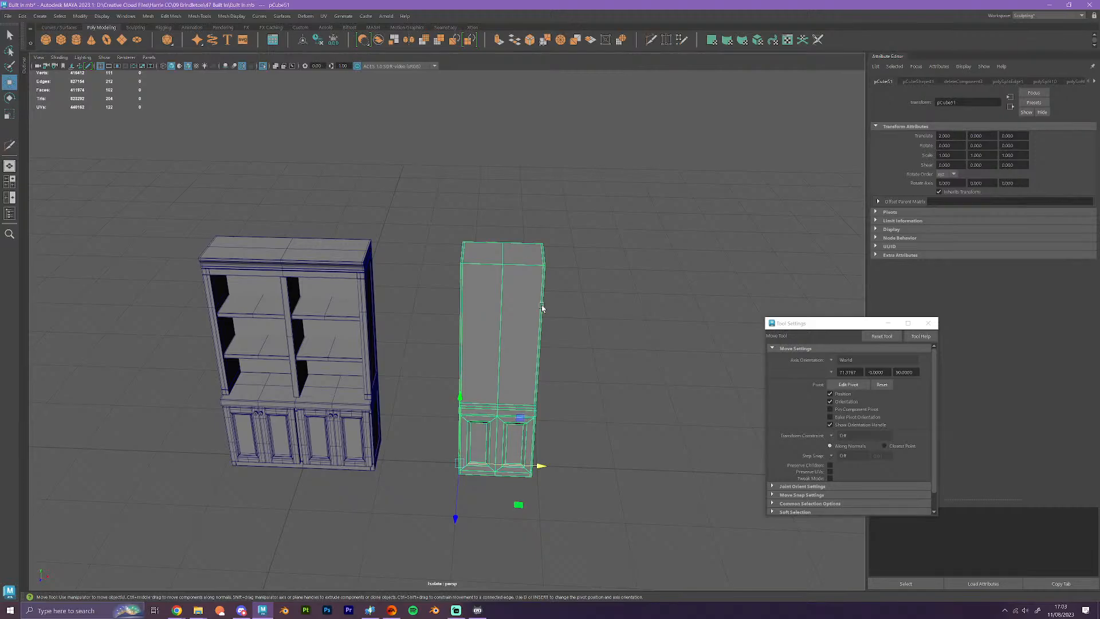
- Clear the selection in object mode and save the scene
scroll(586, 328, "up", 5)
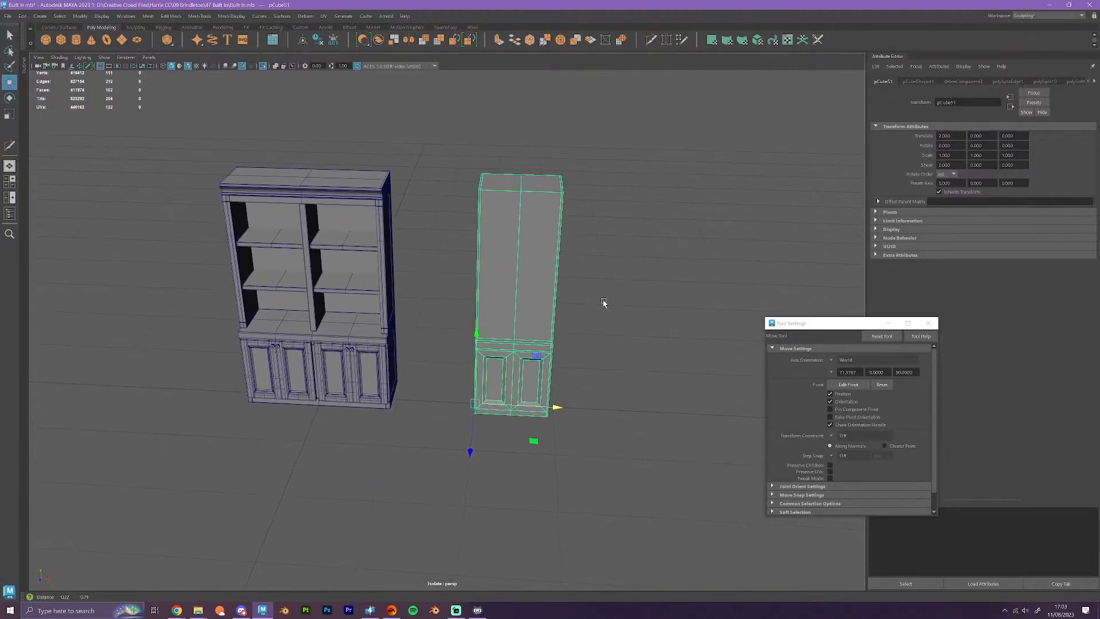
scroll(603, 302, "up", 2)
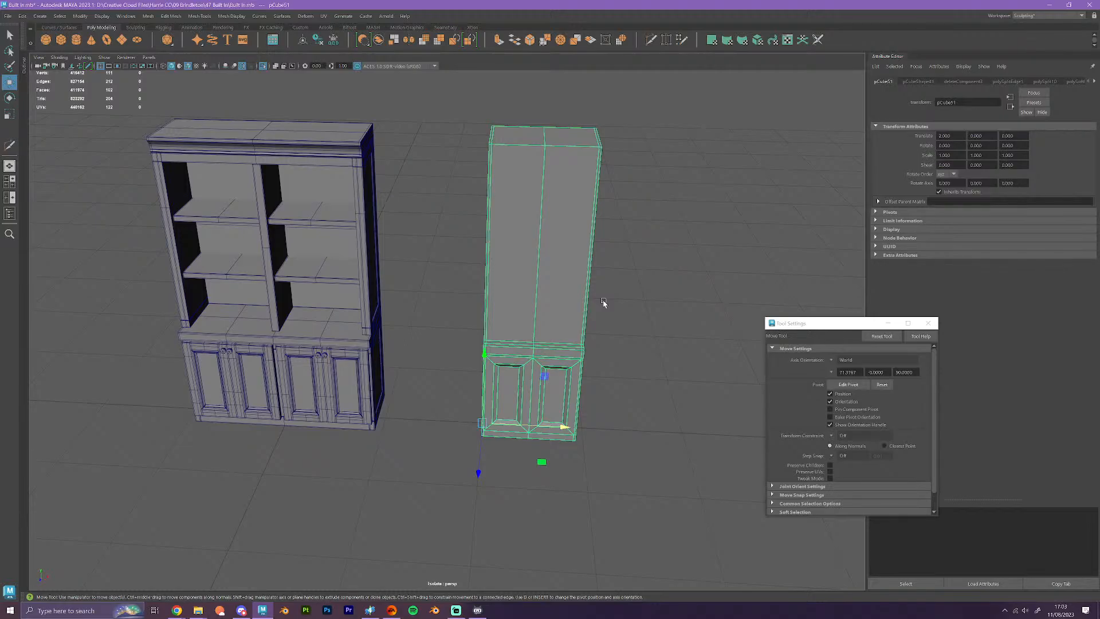
right_click_drag(520, 245, 566, 223)
left_click(724, 395)
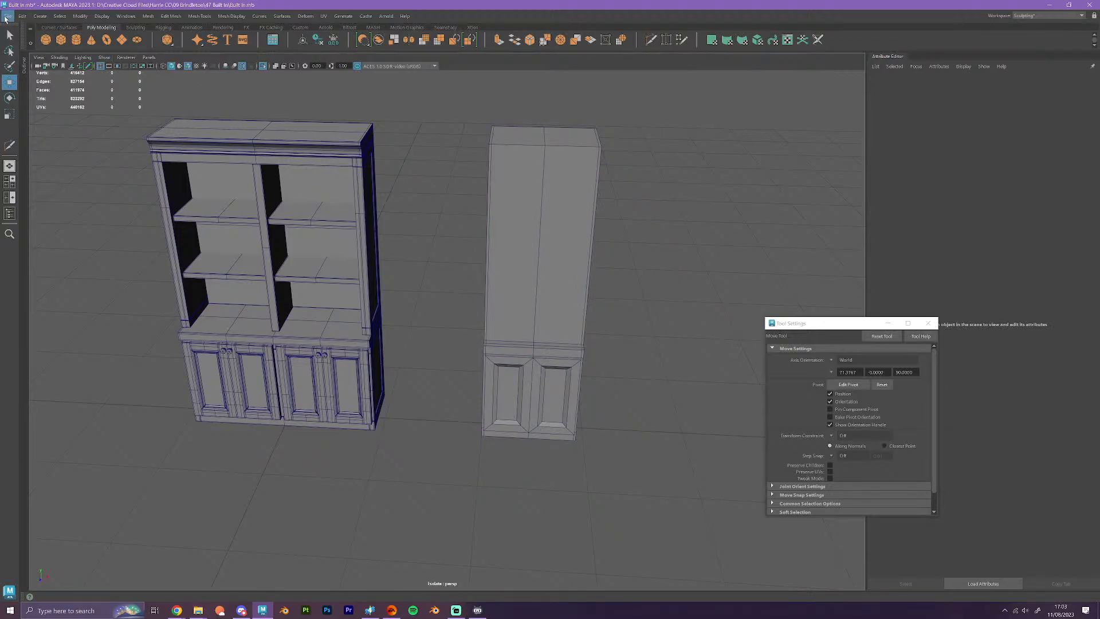
left_click(8, 17)
left_click(13, 53)
- Mirror the remaining cabinet half across the world X axis with an offset of 2, cut geometry off and border vertices merged
key("w")
left_click(541, 380)
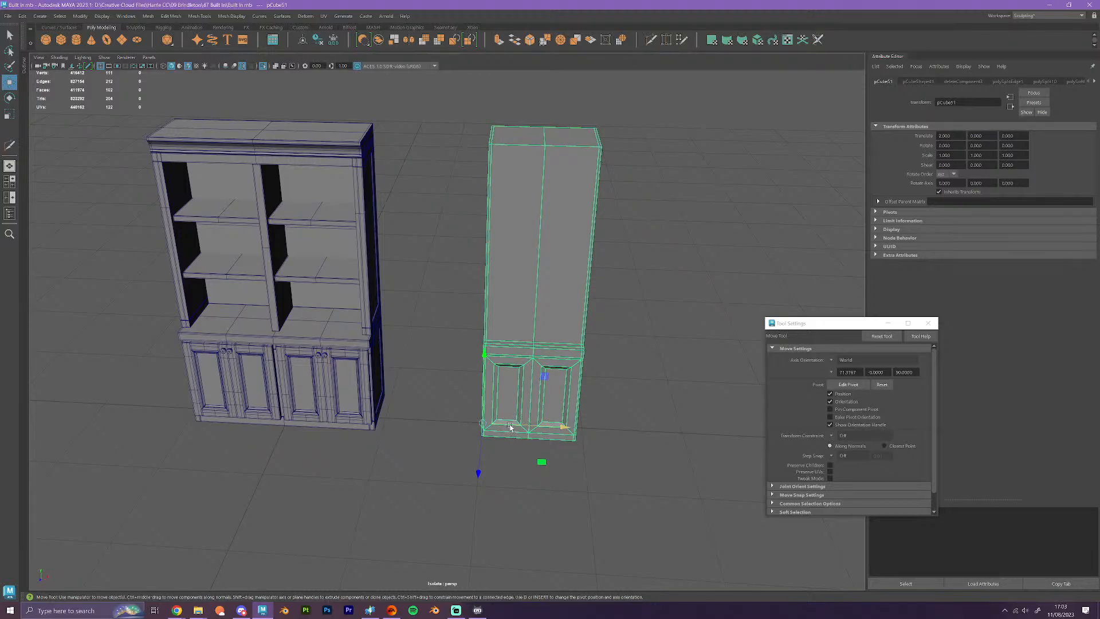
left_click(394, 39)
left_click(293, 514)
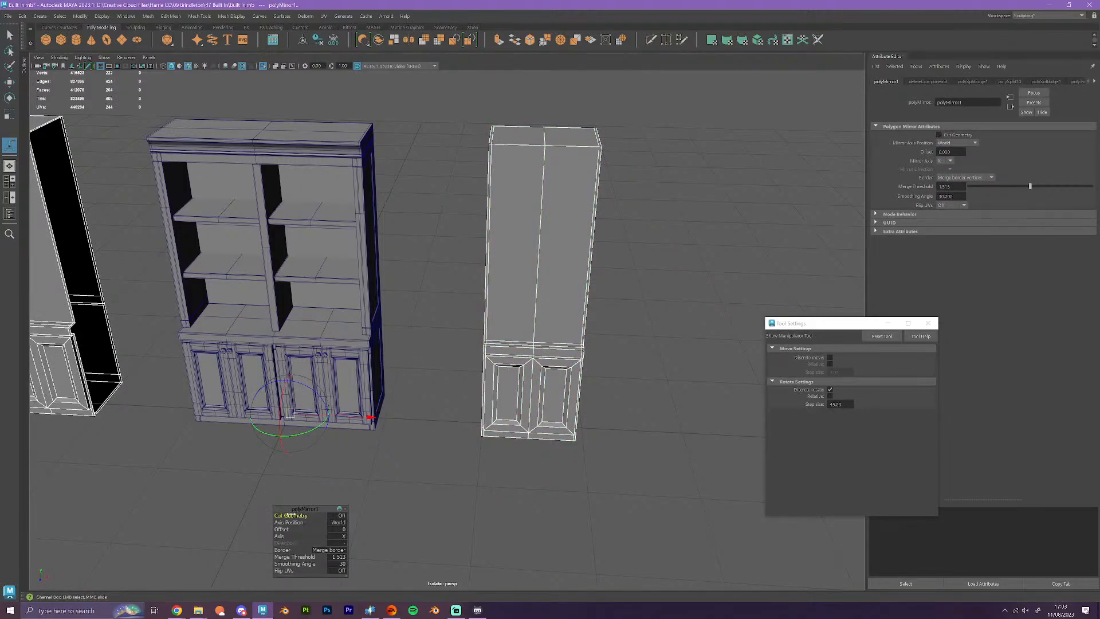
left_click_drag(354, 418, 449, 432)
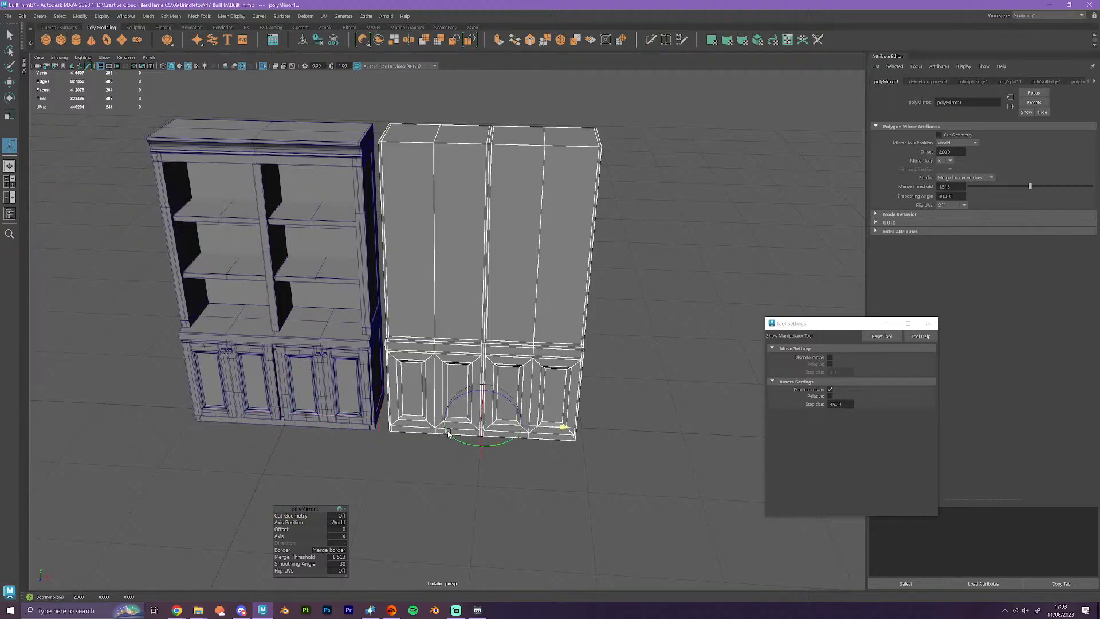
- Delete the seam edge loop down the middle of the central divider and return to object mode with nothing selected
scroll(449, 436, "up", 5)
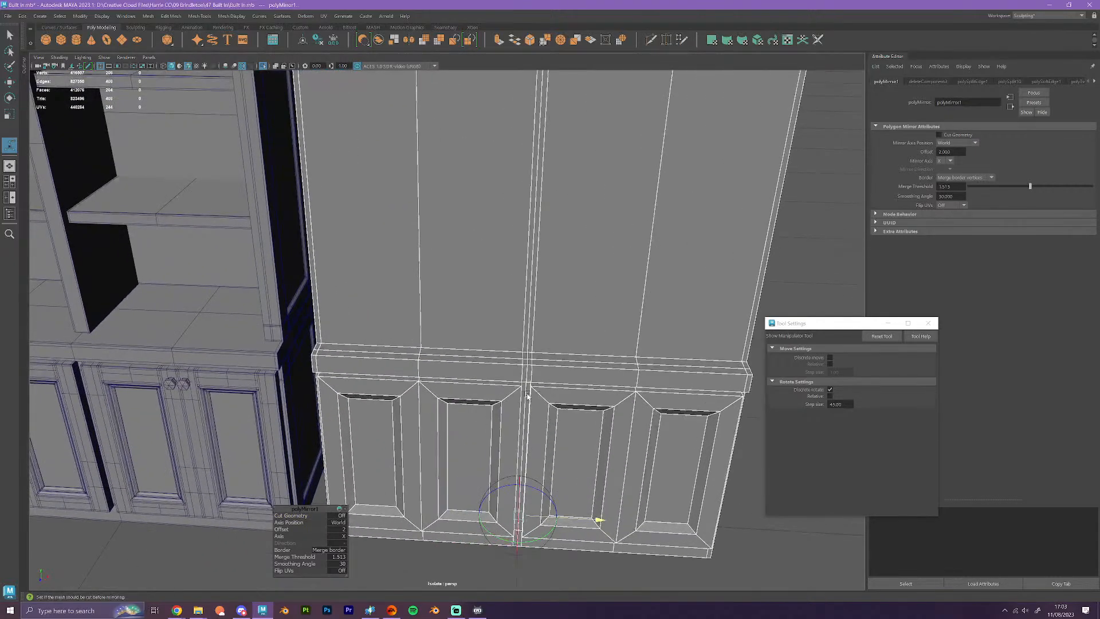
right_click_drag(535, 290, 534, 261)
scroll(507, 313, "down", 3)
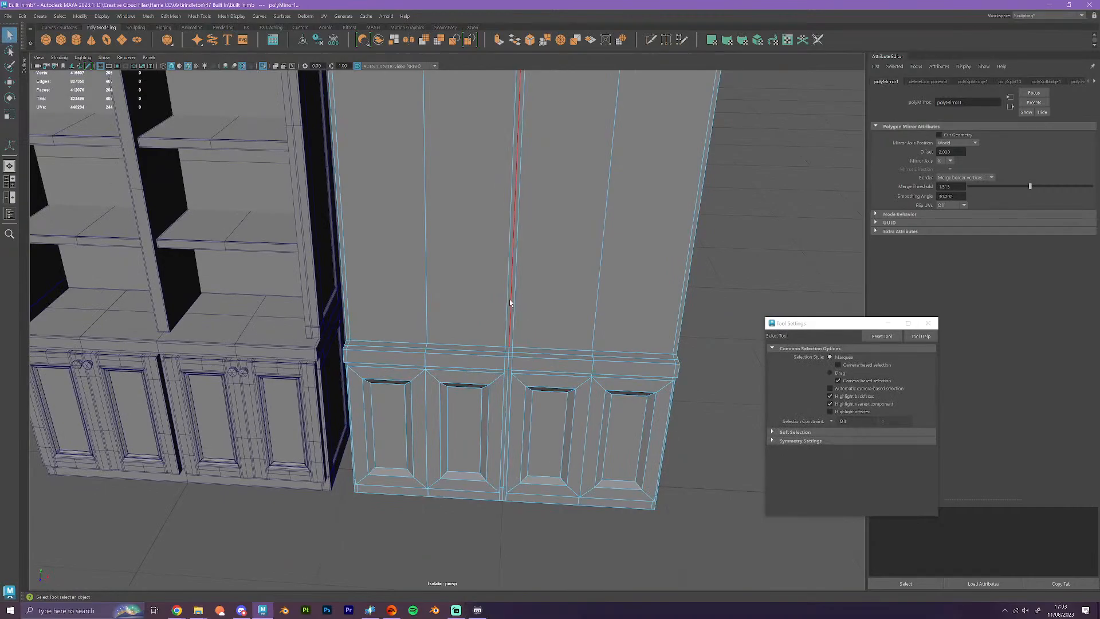
double_click(510, 299)
key("Delete")
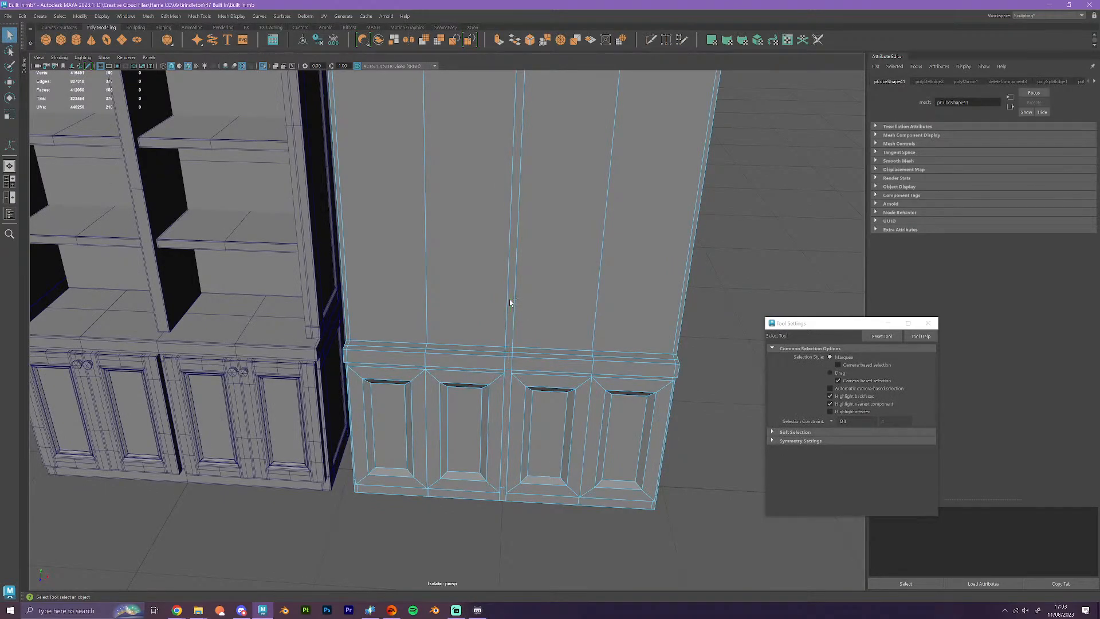
scroll(510, 299, "down", 4)
right_click_drag(511, 284, 562, 259)
left_click(638, 387)
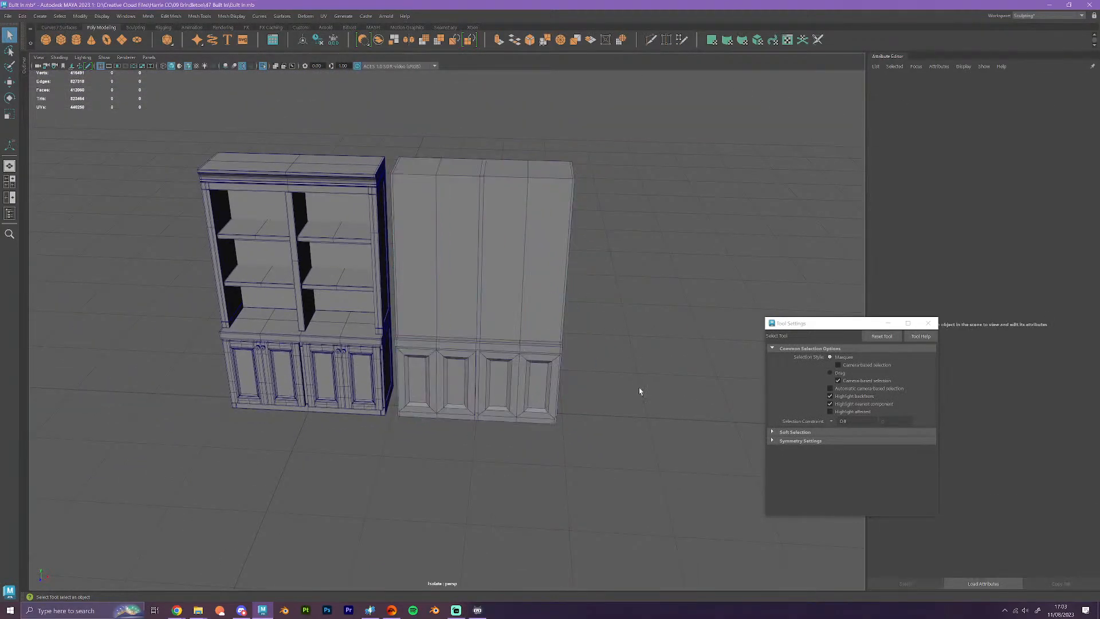
- Examine the lower doors and countertop of the simplified cabinet against the detailed reference cabinet beside it
mouse_move(638, 387)
left_mouse_down("alt")
mouse_move(581, 396)
mouse_move(638, 400)
mouse_move(645, 388)
mouse_move(638, 393)
left_mouse_up("alt")
middle_click_drag(625, 392, 633, 353, "alt")
scroll(633, 353, "up", 6)
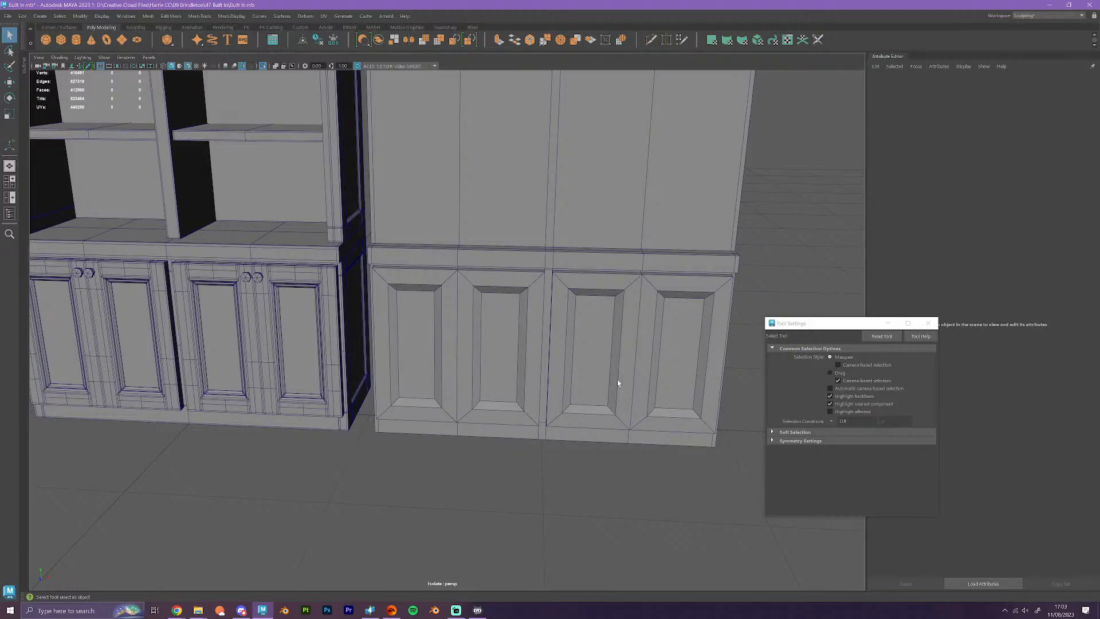
scroll(503, 445, "up", 2)
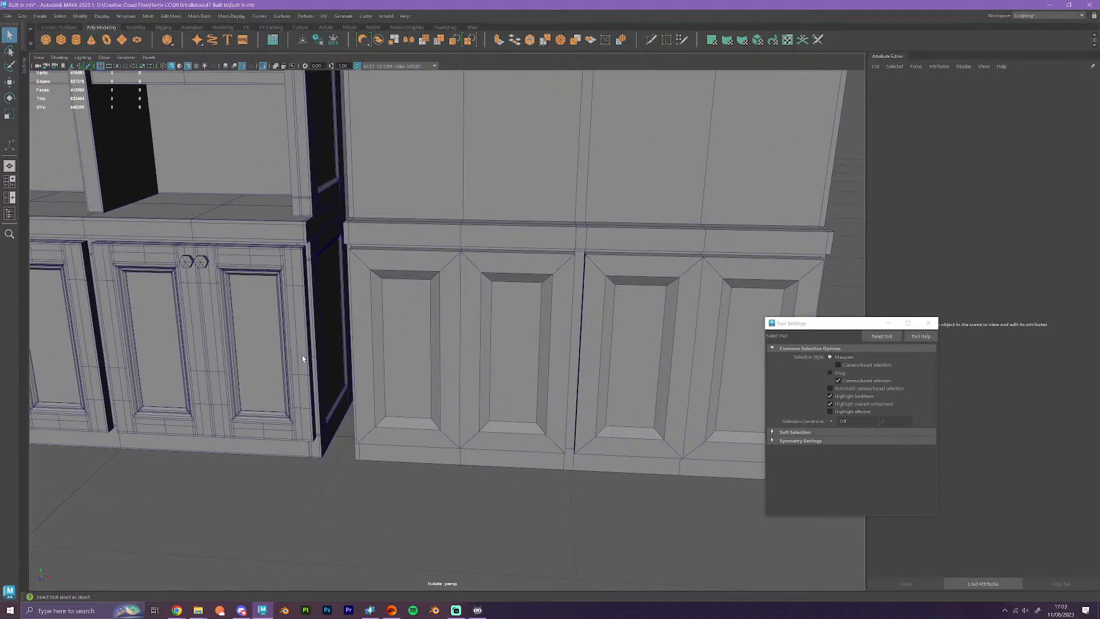
scroll(401, 356, "down", 3)
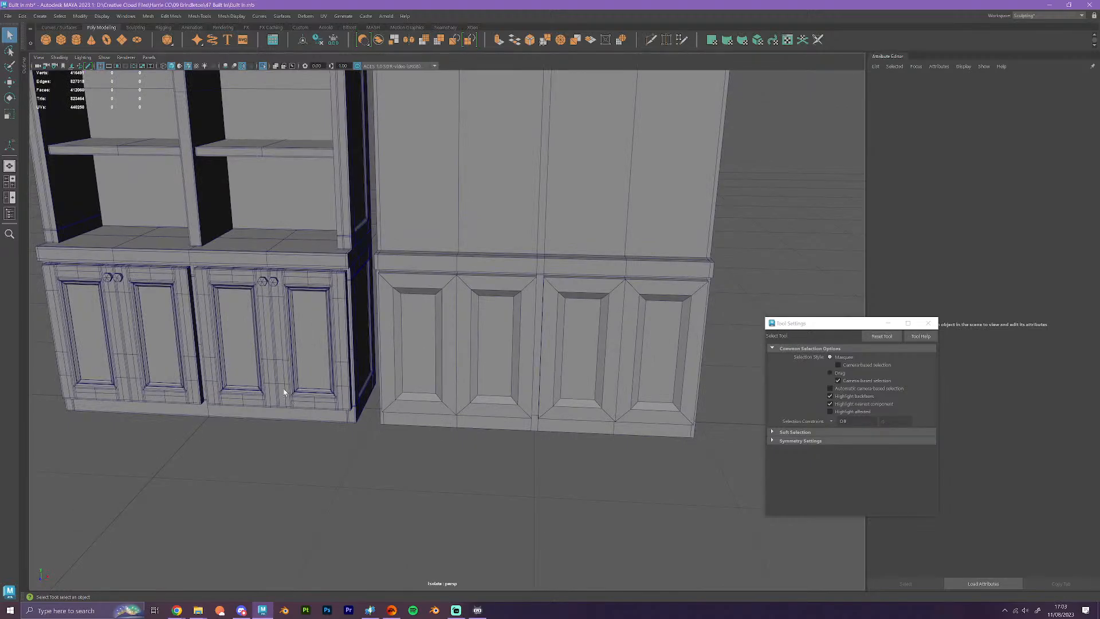
scroll(510, 427, "up", 2)
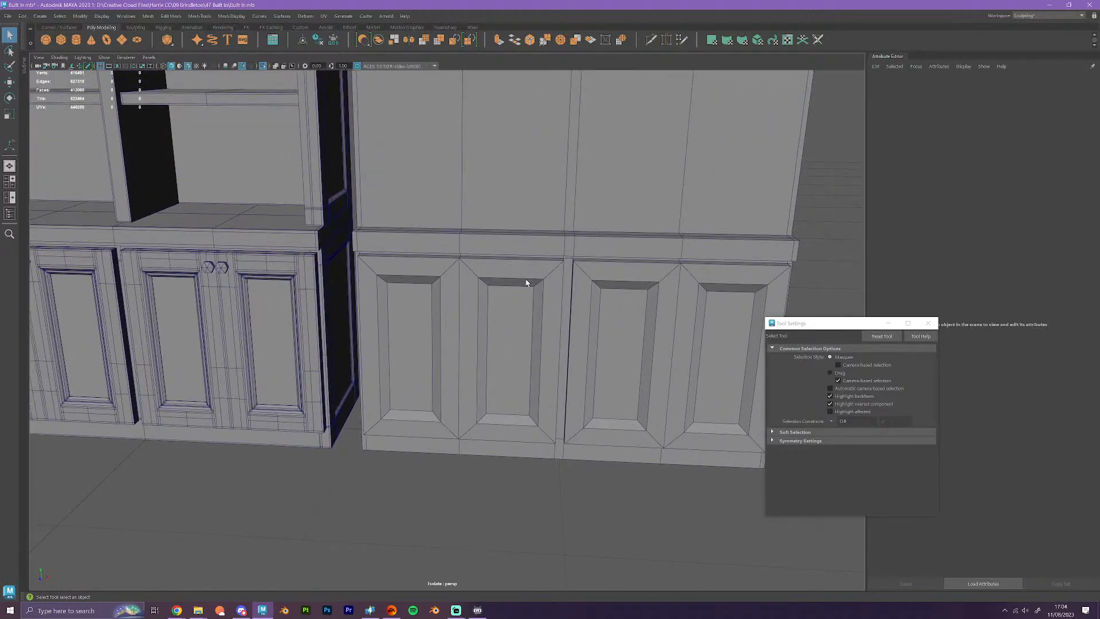
scroll(526, 281, "down", 4)
left_click_drag(584, 429, 596, 467, "alt")
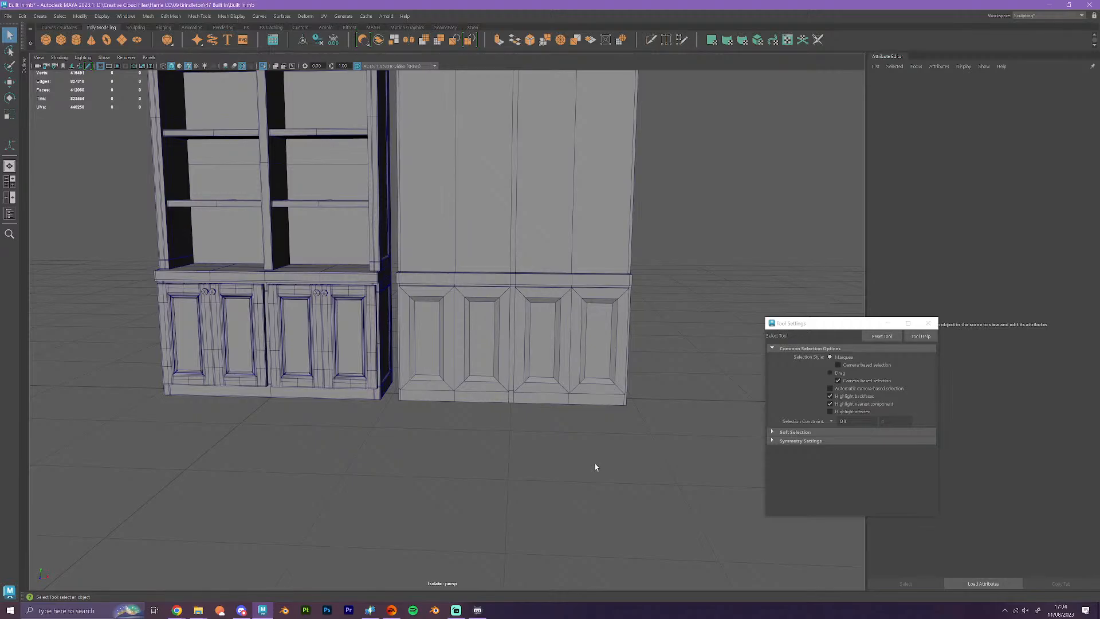
left_click_drag(503, 300, 508, 358, "alt")
- Move the simplified cabinet along X to a translation of 0, so it overlaps the detailed reference cabinet
right_click_drag(520, 310, 552, 295)
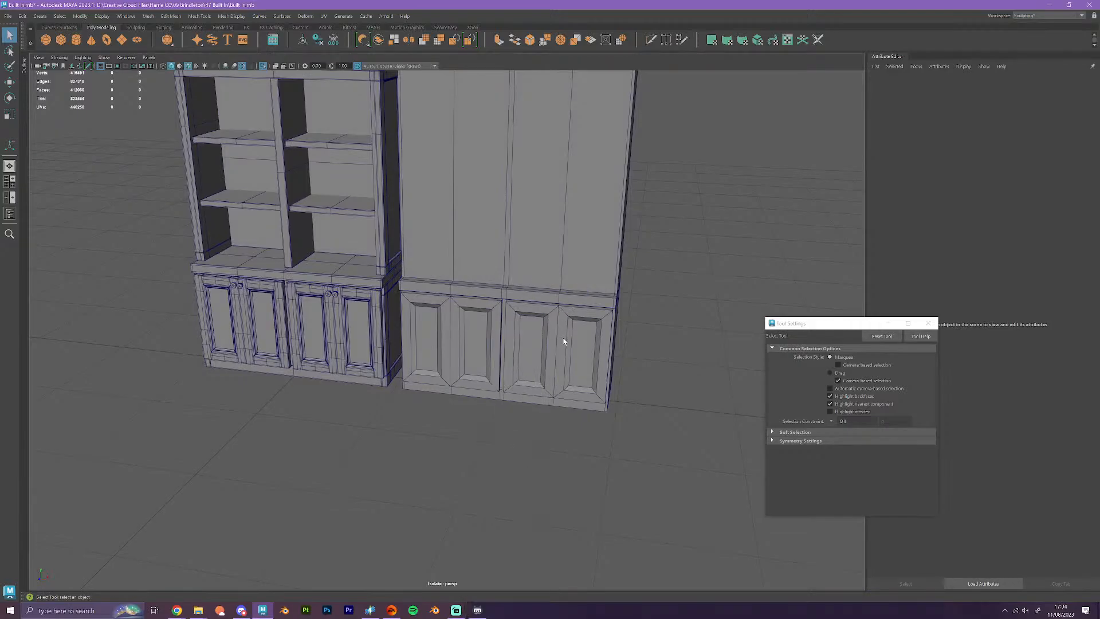
key("w")
left_click_drag(579, 335, 506, 283, "alt")
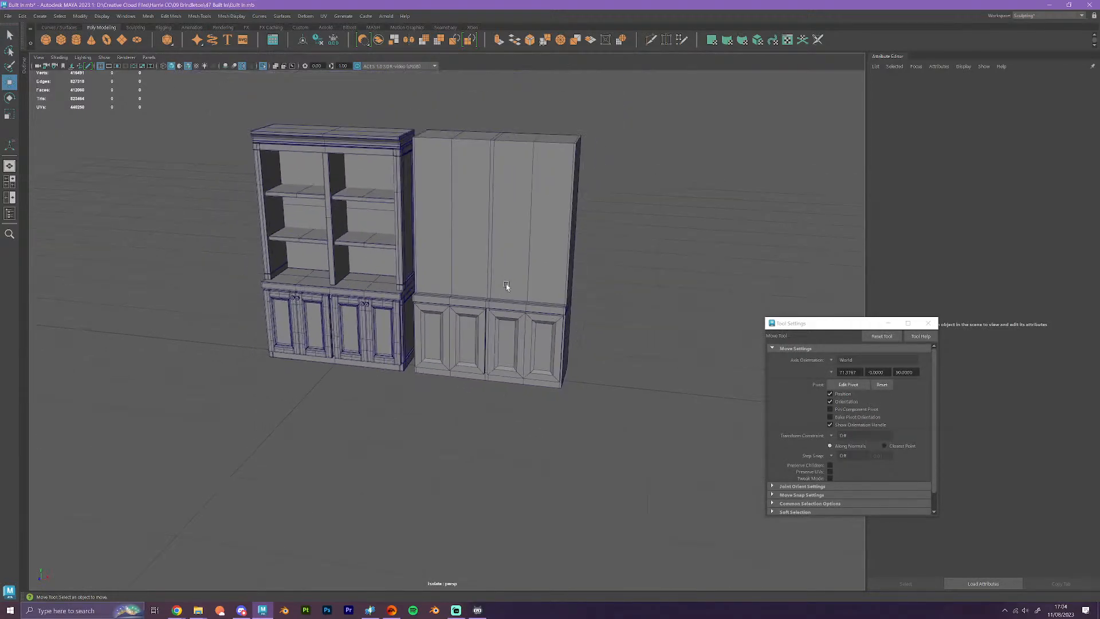
left_click(507, 283)
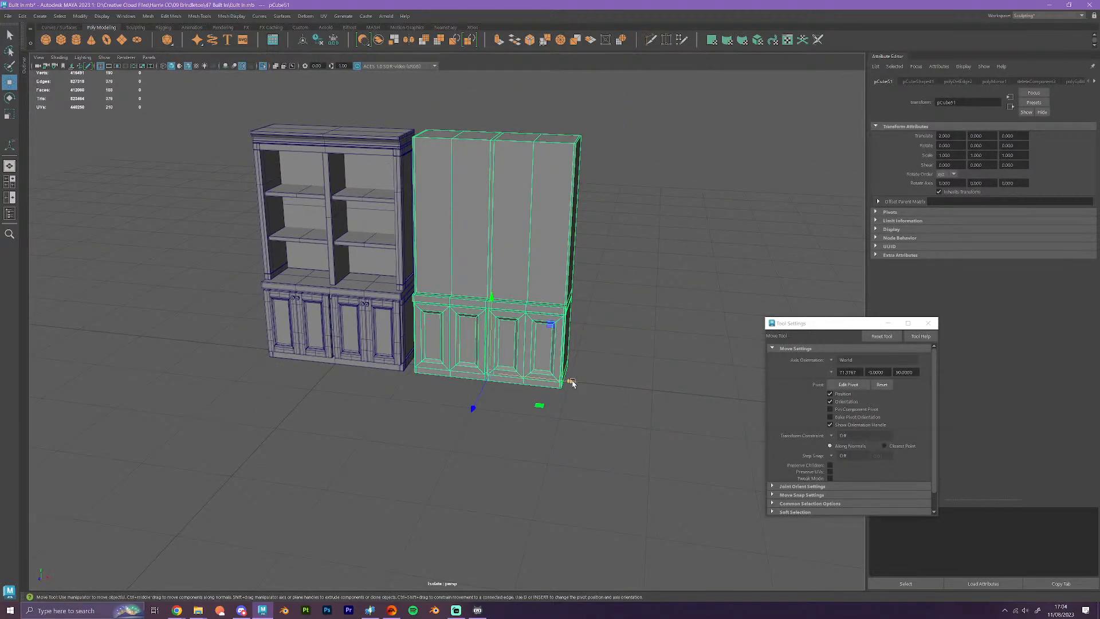
left_click_drag(573, 381, 360, 361)
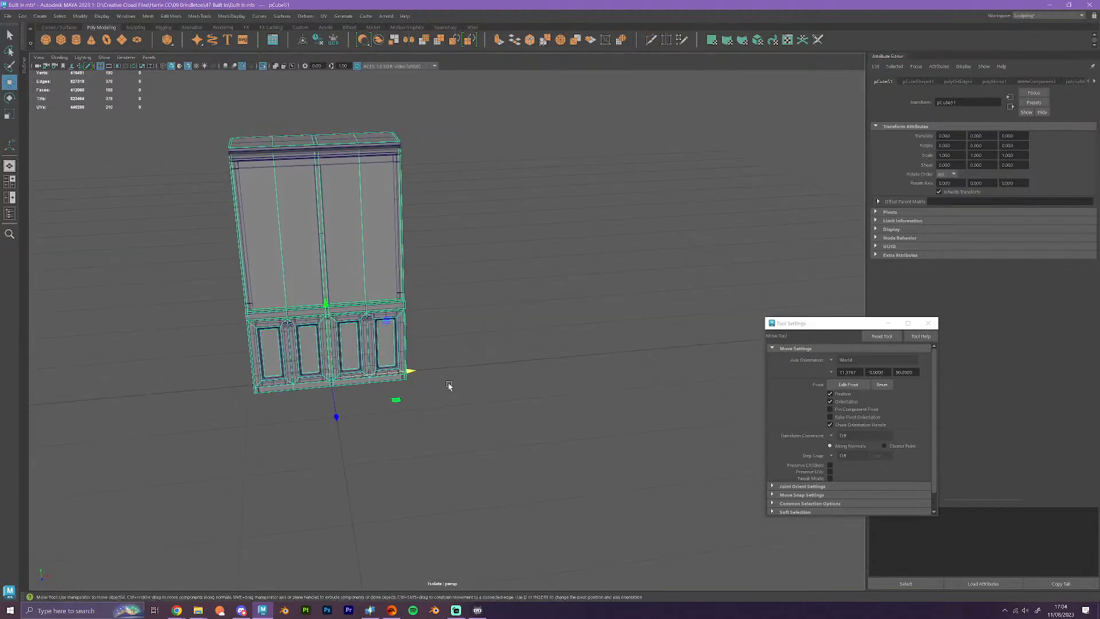
- Insert a horizontal edge loop with Multi-Cut around the upper section, near the lower edge of the reference rail below the cornice
key("f")
middle_click_drag(640, 395, 554, 430, "alt")
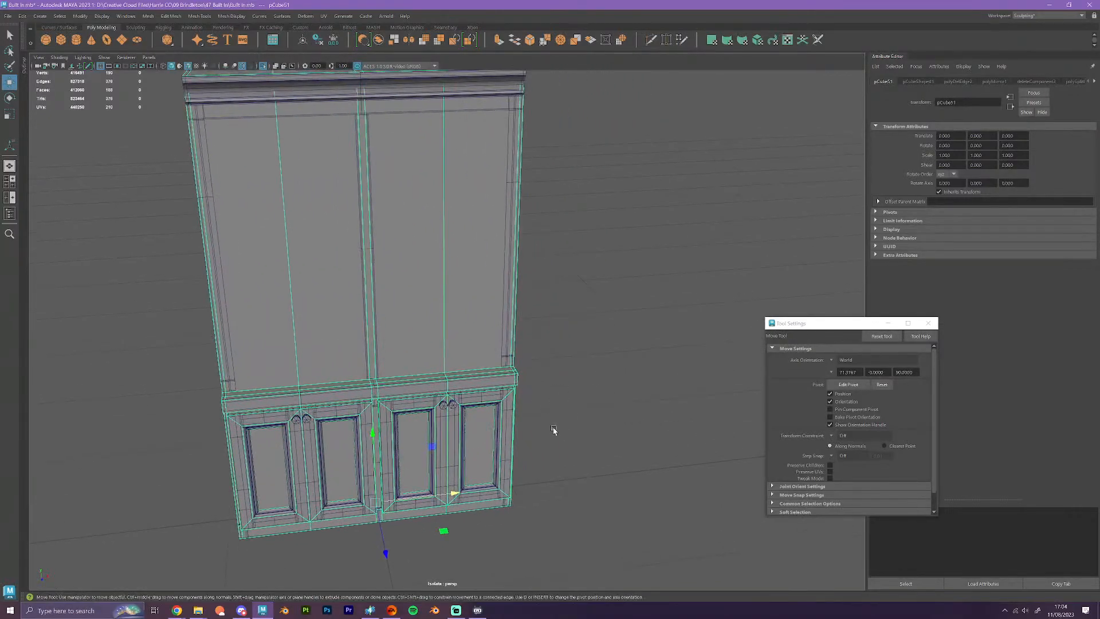
left_click_drag(554, 429, 545, 419, "alt")
middle_click_drag(563, 315, 565, 326, "alt")
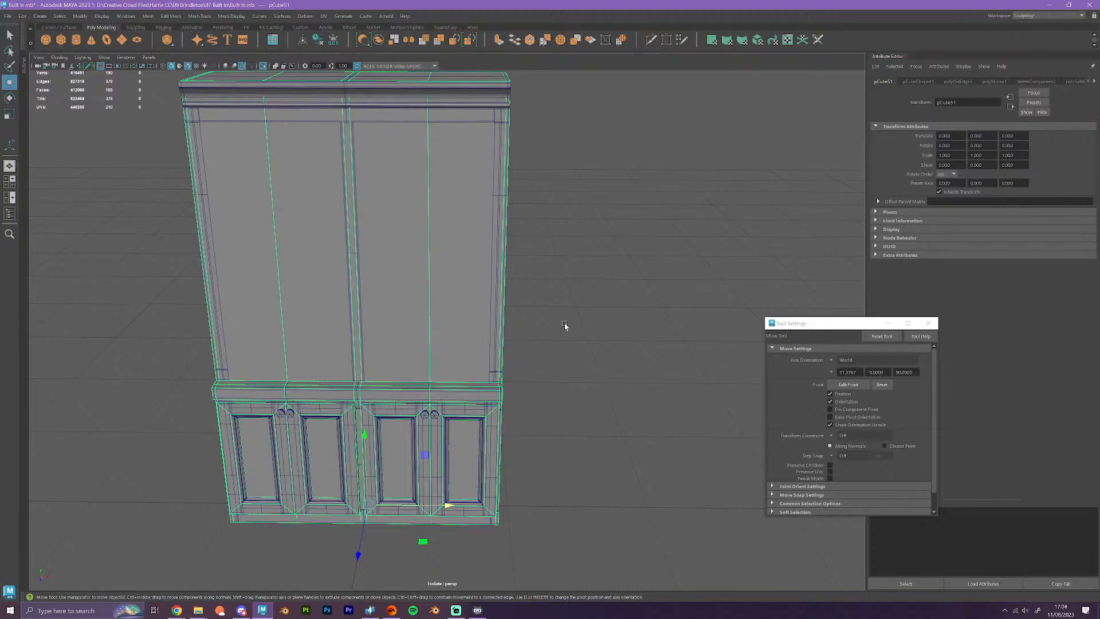
left_click_drag(565, 323, 601, 327, "alt")
scroll(601, 327, "up", 4)
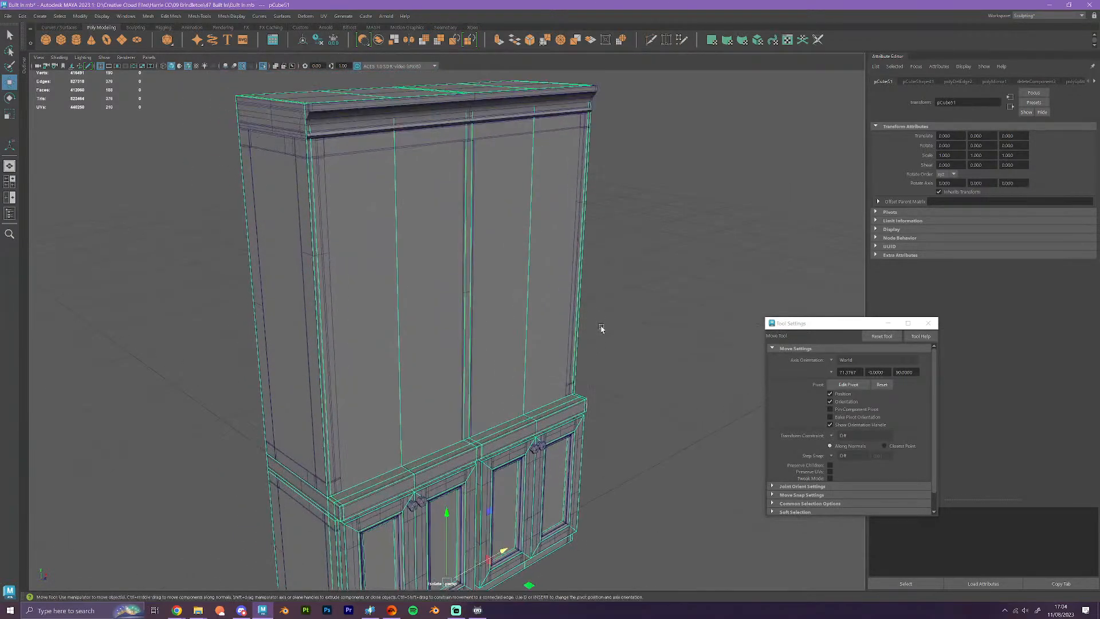
left_click(651, 40)
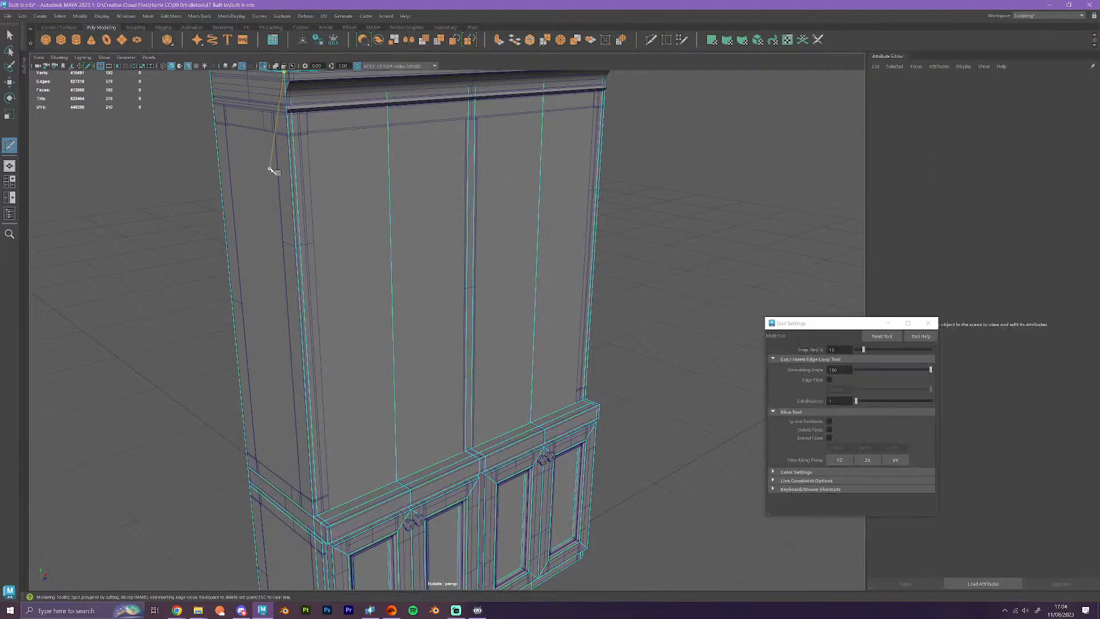
left_click(293, 136, "ctrl")
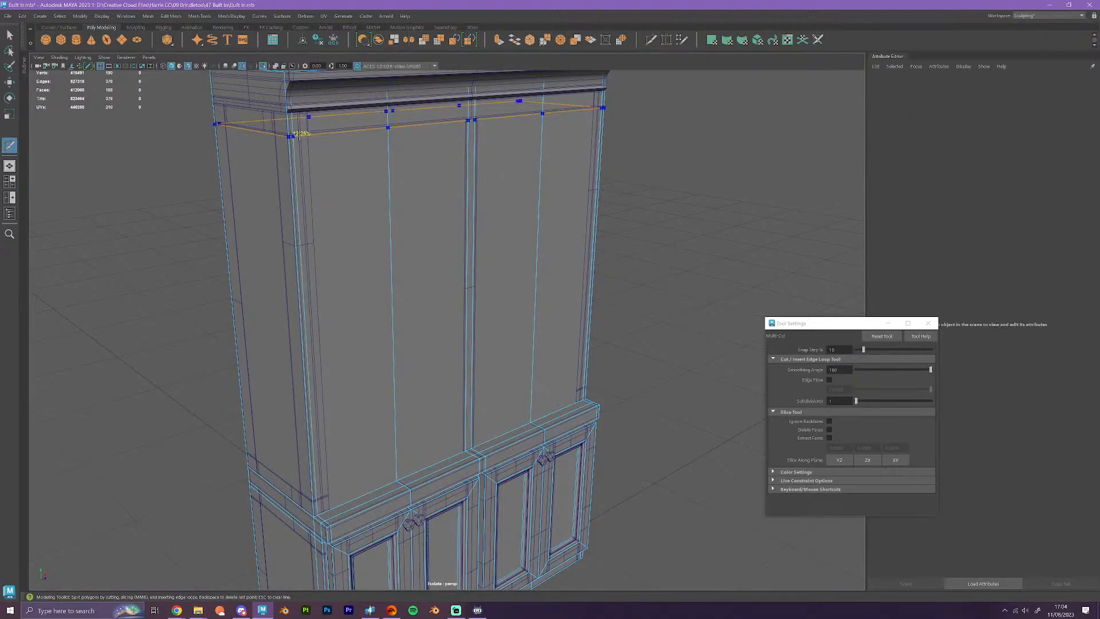
left_click(388, 127)
key("w")
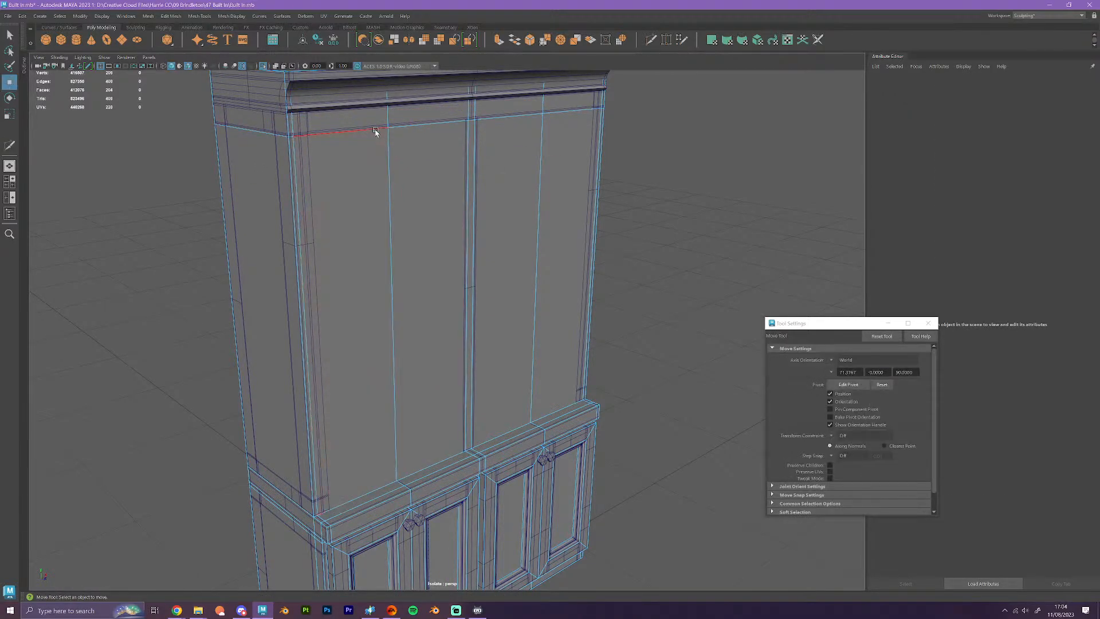
- Raise the new horizontal edge loop slightly so it lines up with the lower edge of the reference rail below the cornice
double_click(375, 129)
left_click_drag(378, 133, 381, 184, "alt")
middle_click_drag(380, 184, 403, 279, "alt")
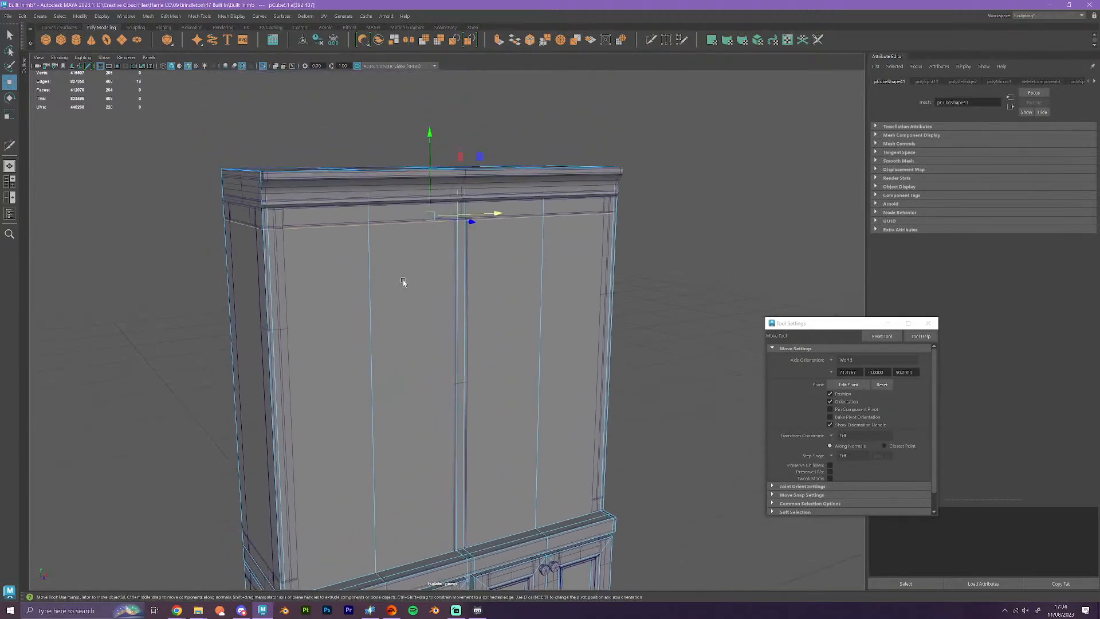
scroll(404, 279, "up", 1)
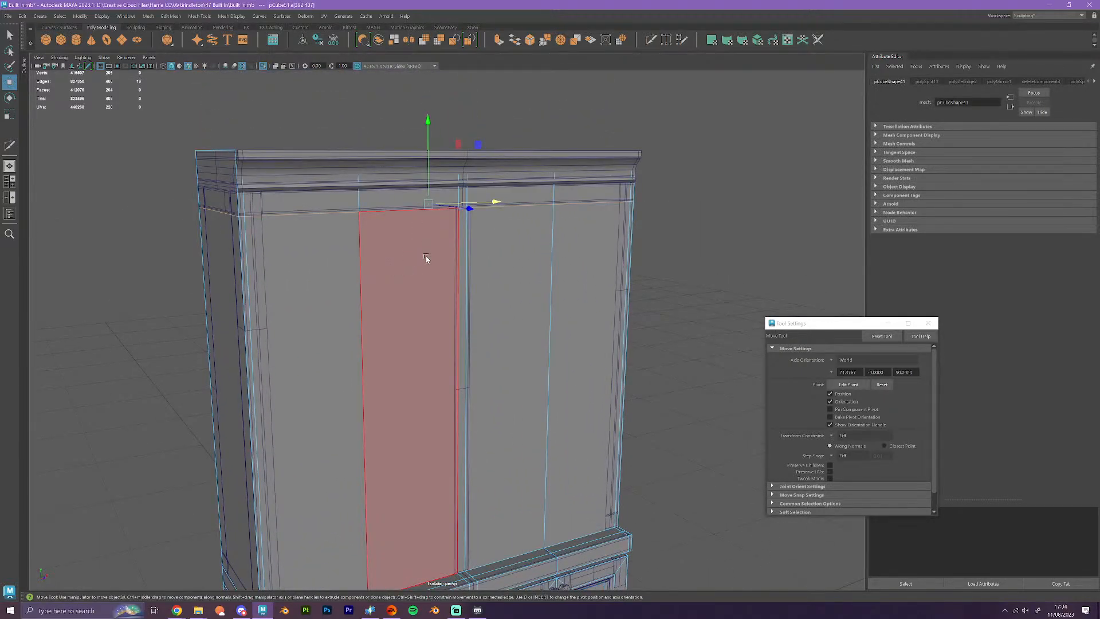
left_click_drag(427, 260, 430, 253, "alt")
middle_click_drag(430, 252, 444, 300, "alt")
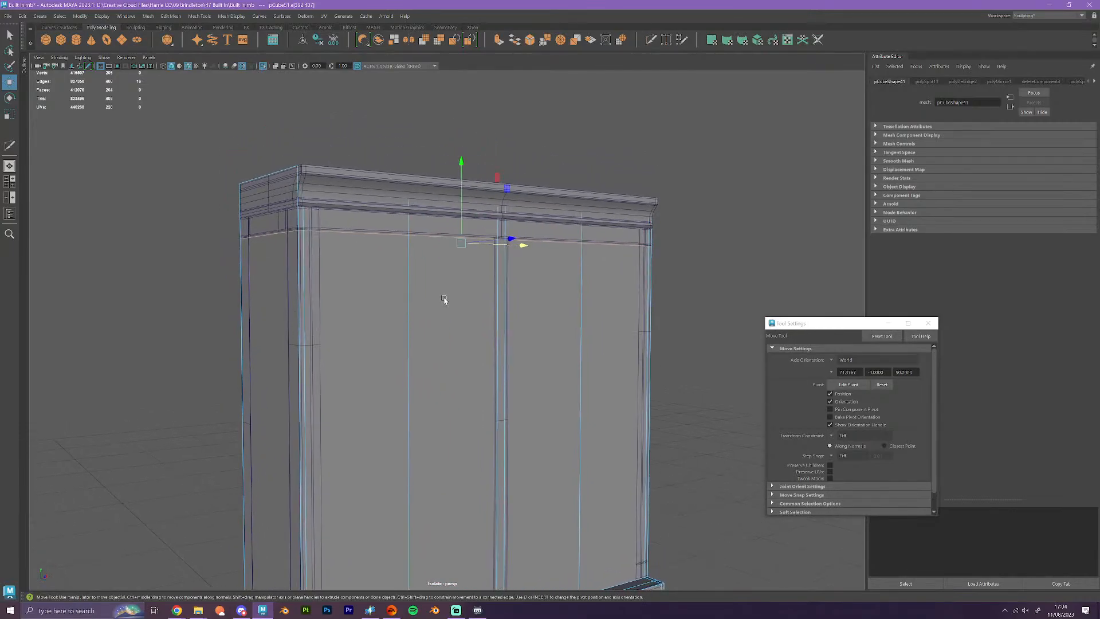
scroll(444, 299, "up", 1)
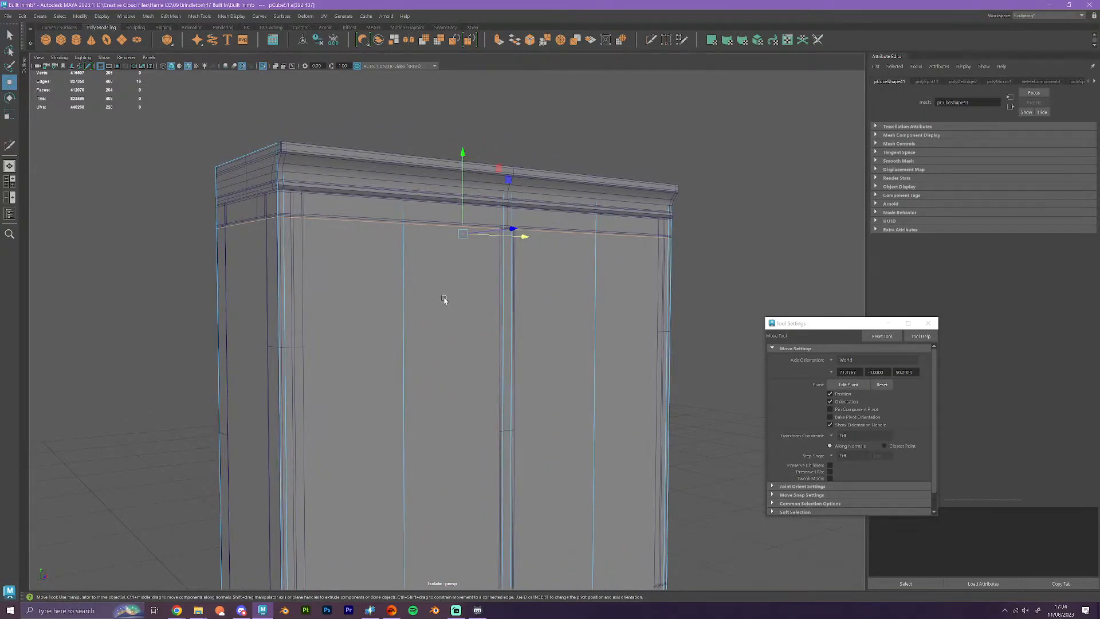
scroll(445, 306, "up", 1)
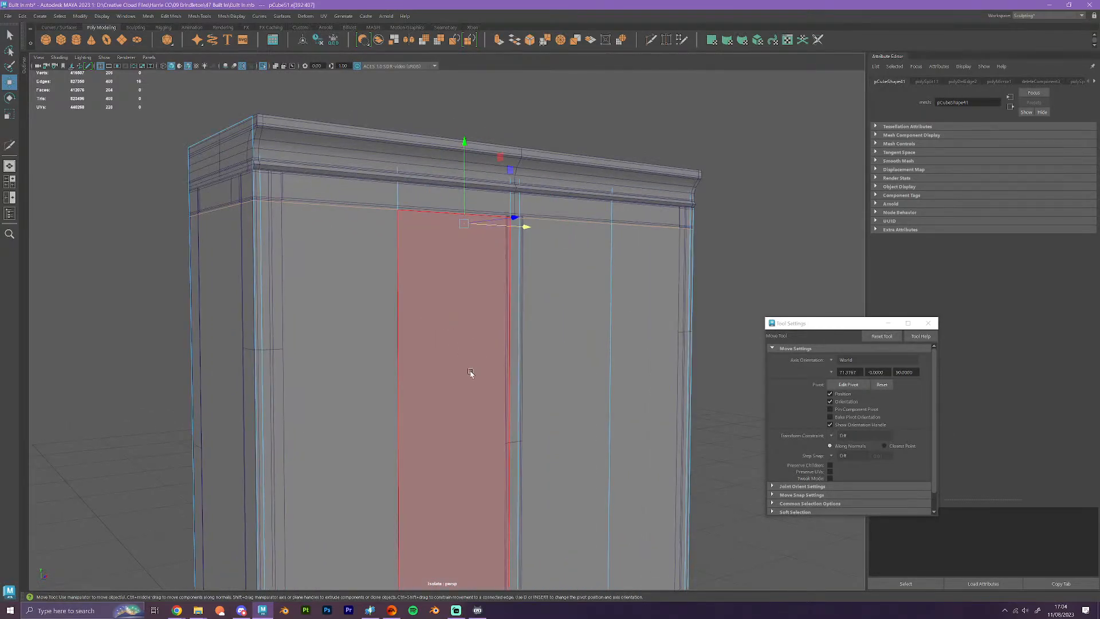
left_click_drag(466, 178, 493, 214)
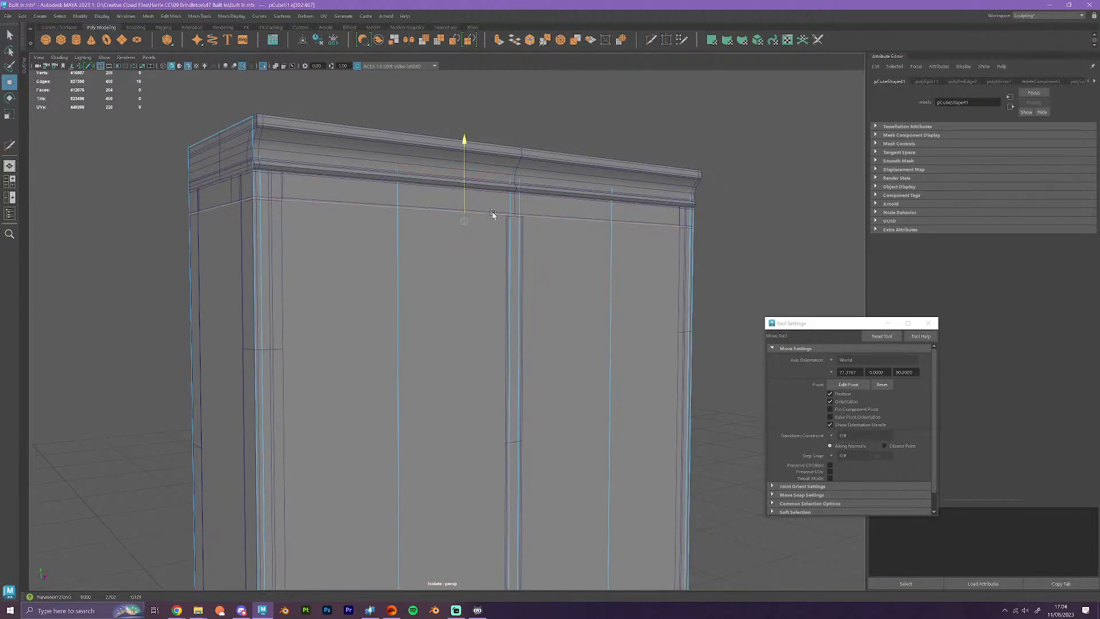
scroll(526, 272, "down", 4)
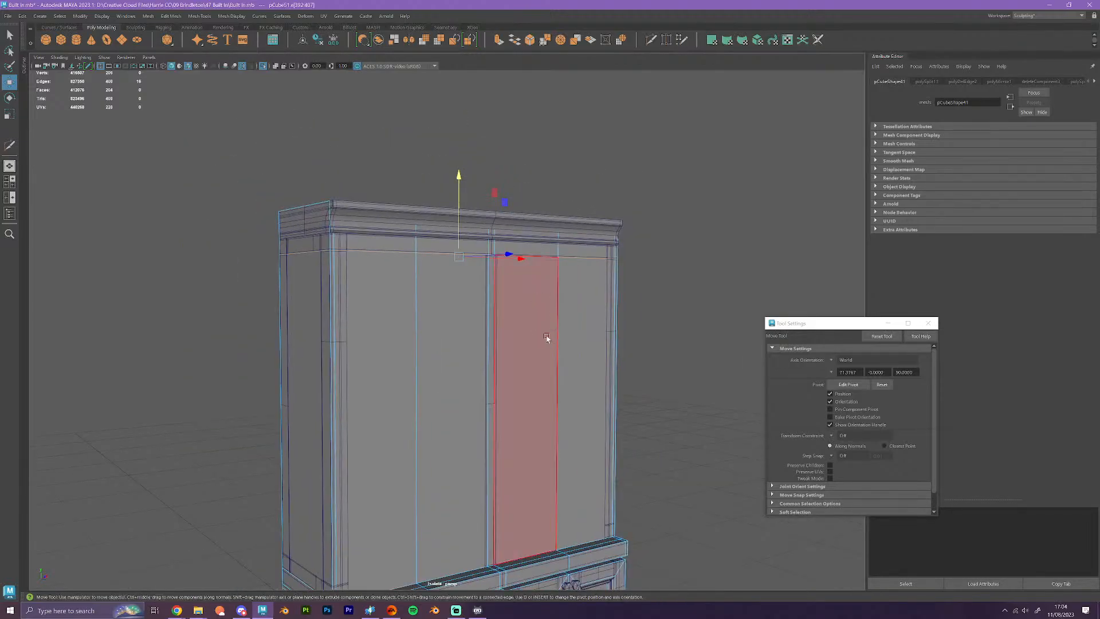
left_click_drag(547, 337, 514, 351, "alt")
middle_click_drag(515, 369, 517, 250, "alt")
scroll(535, 287, "up", 3)
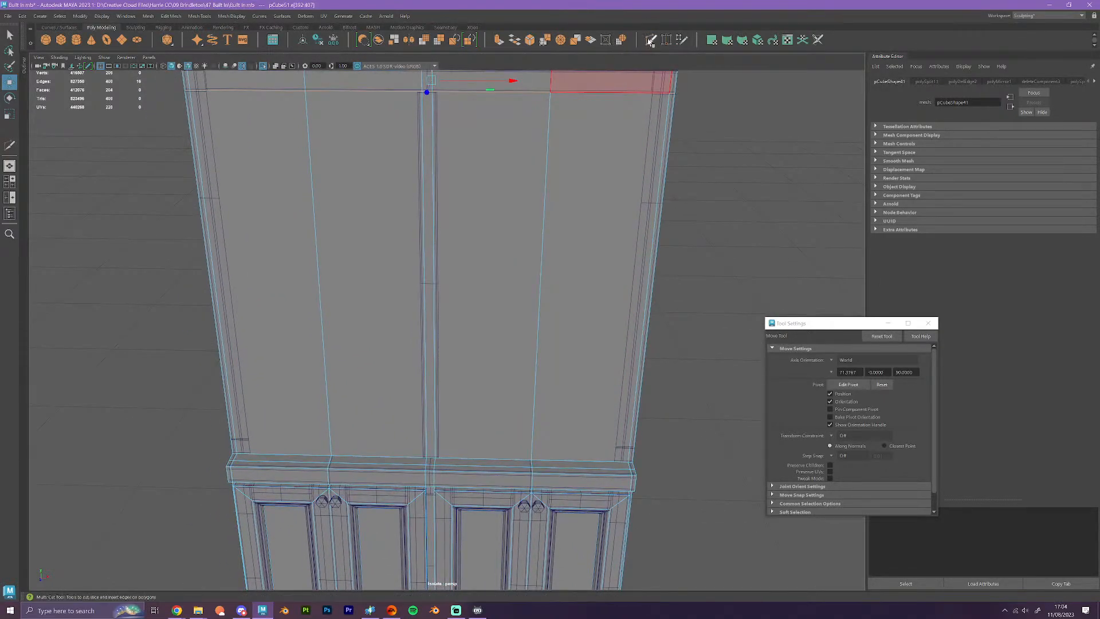
left_click(649, 42)
middle_click_drag(481, 116, 499, 159, "alt")
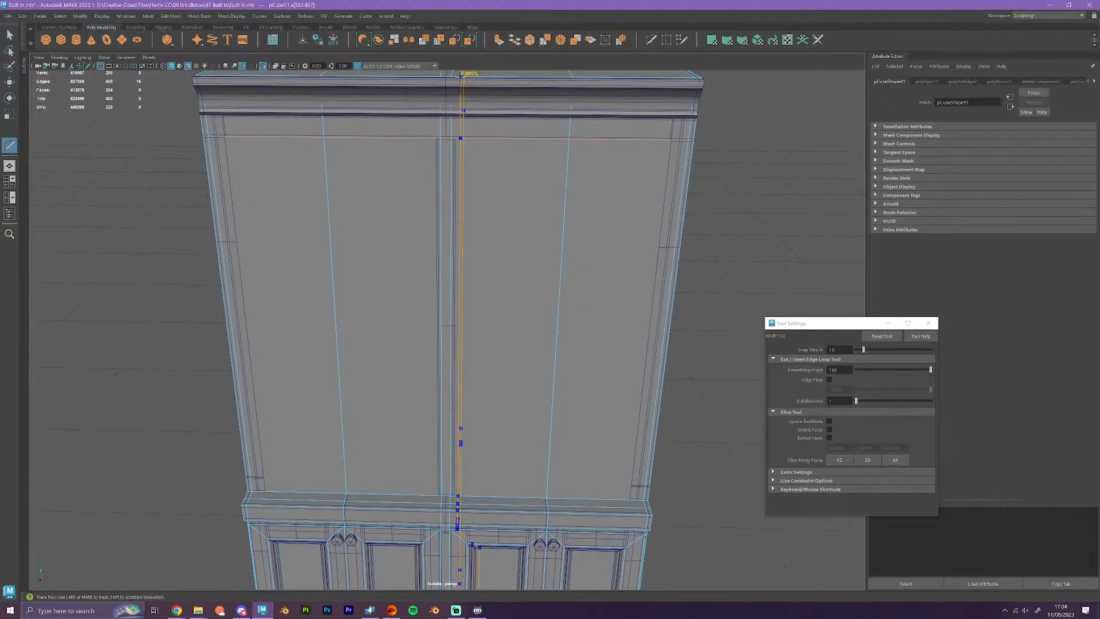
left_click(459, 75, "ctrl")
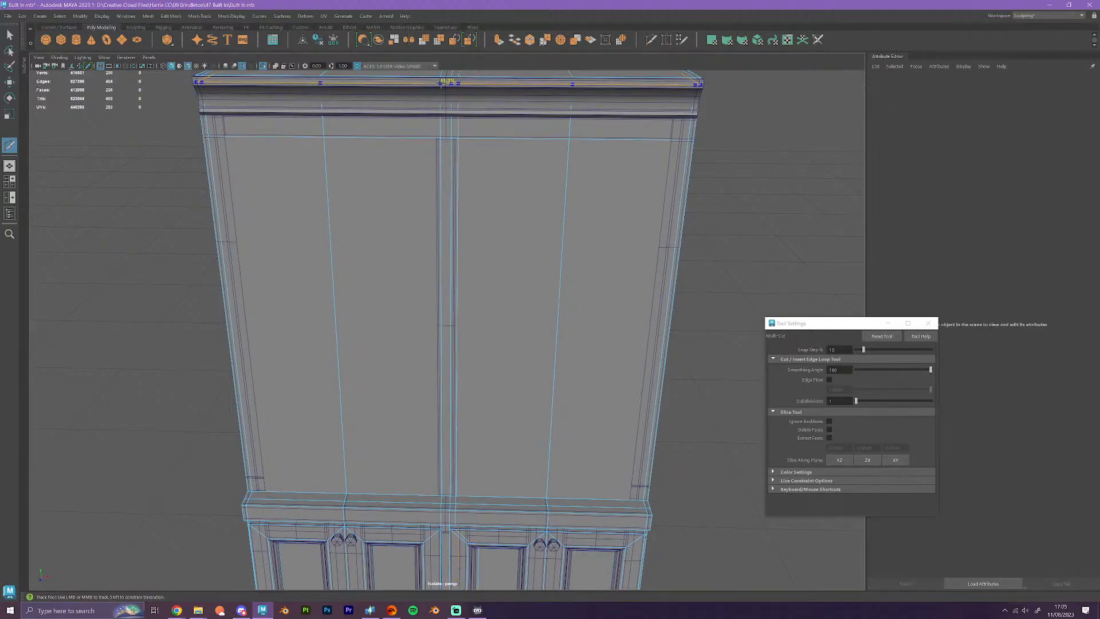
left_click(458, 138)
left_click(559, 283, "ctrl")
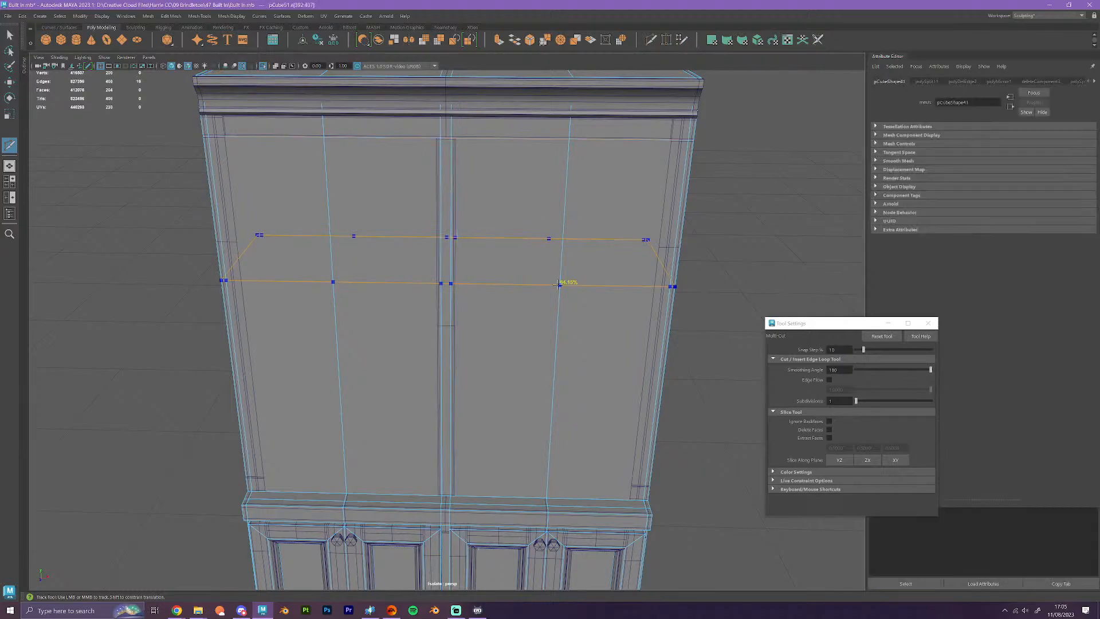
scroll(559, 287, "down", 5)
left_click_drag(644, 380, 678, 378, "alt")
middle_click_drag(653, 373, 600, 305, "alt")
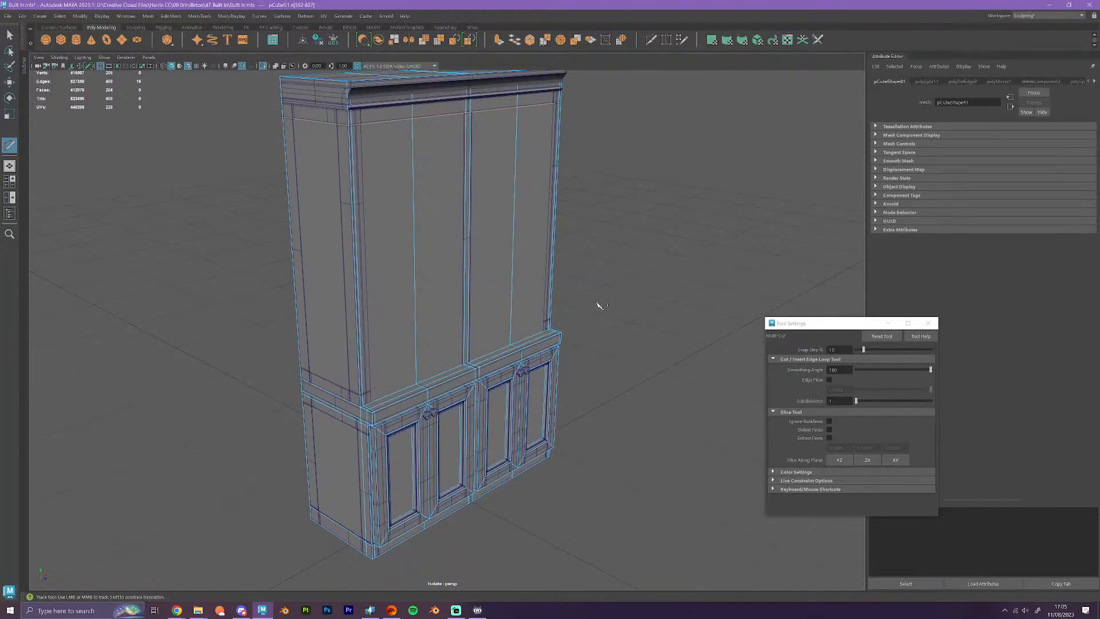
left_click(510, 345)
- Select all faces of the simplified cabinet's upper section, extract them as a separate mesh and return to object mode
key("w")
right_click_drag(496, 277, 498, 300)
left_click_drag(593, 343, 531, 351, "alt")
scroll(560, 346, "down", 3)
left_click_drag(578, 377, 587, 381, "alt")
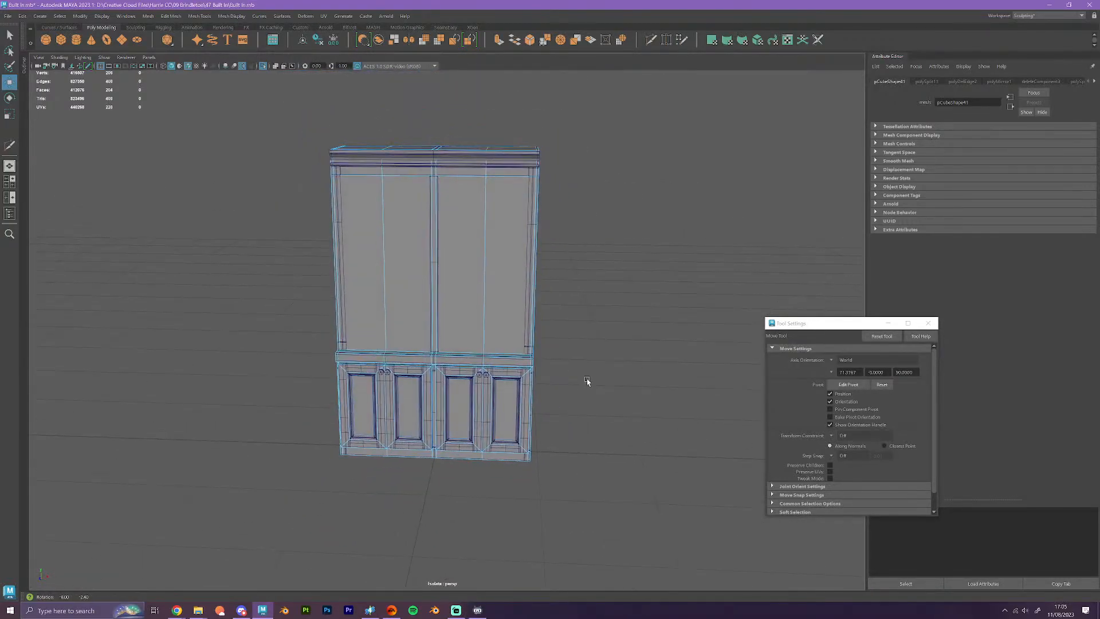
left_click_drag(306, 118, 635, 315)
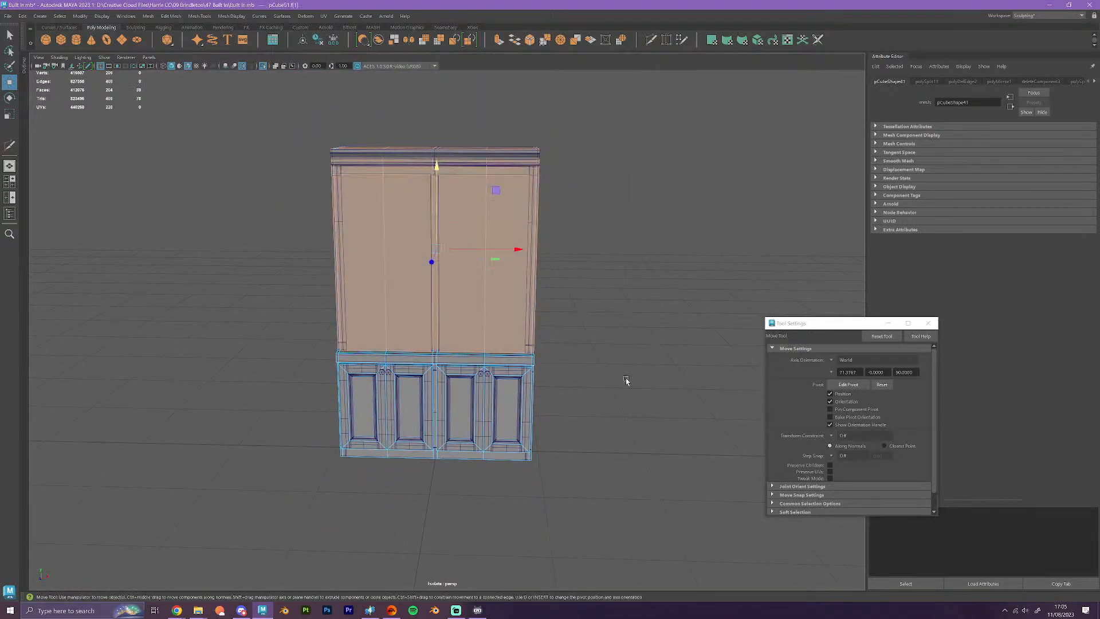
mouse_move(626, 380)
left_mouse_down("alt")
mouse_move(543, 385)
mouse_move(619, 386)
left_mouse_up("alt")
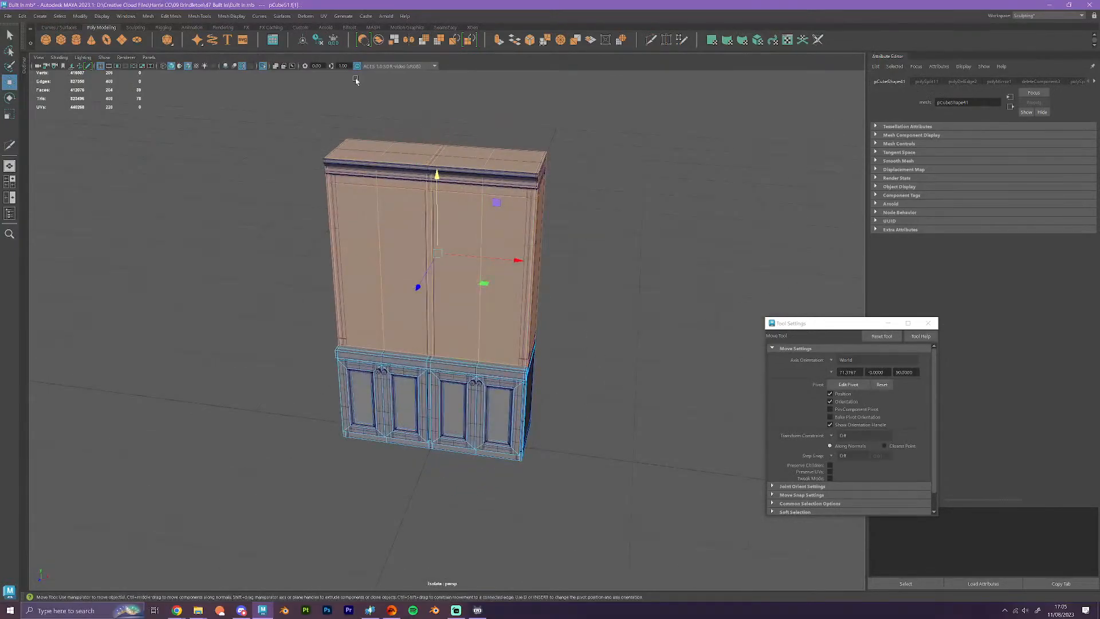
left_click(394, 39)
right_click_drag(471, 314, 512, 293)
- Move the extracted upper section along X to a translation of 3, clear of the reference cabinet
left_click(479, 373)
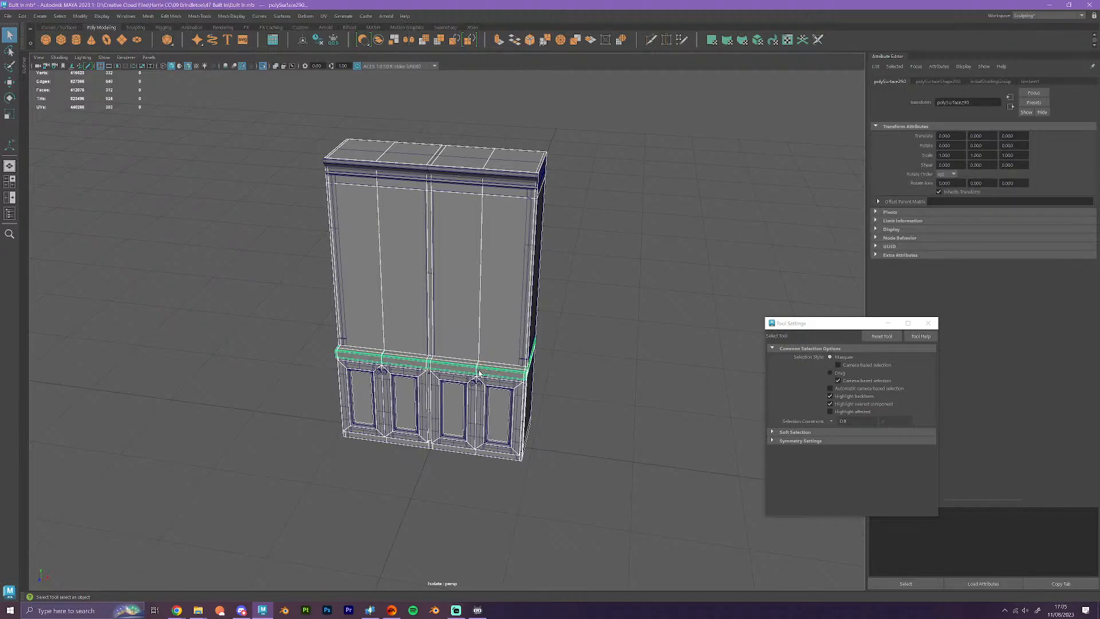
left_click(480, 367)
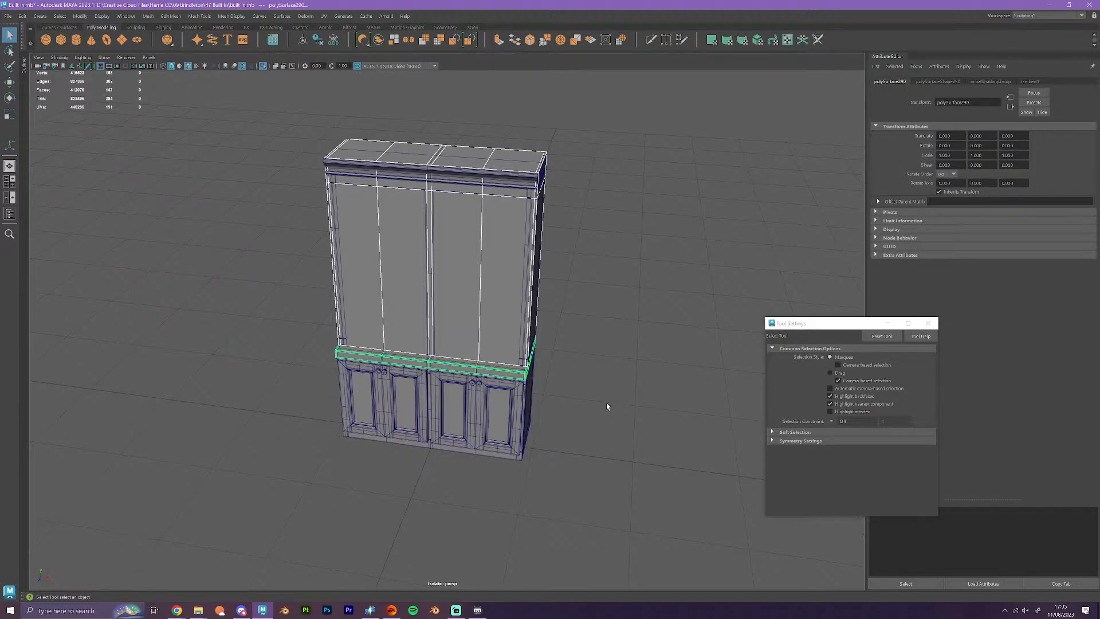
left_click(490, 304)
key("w")
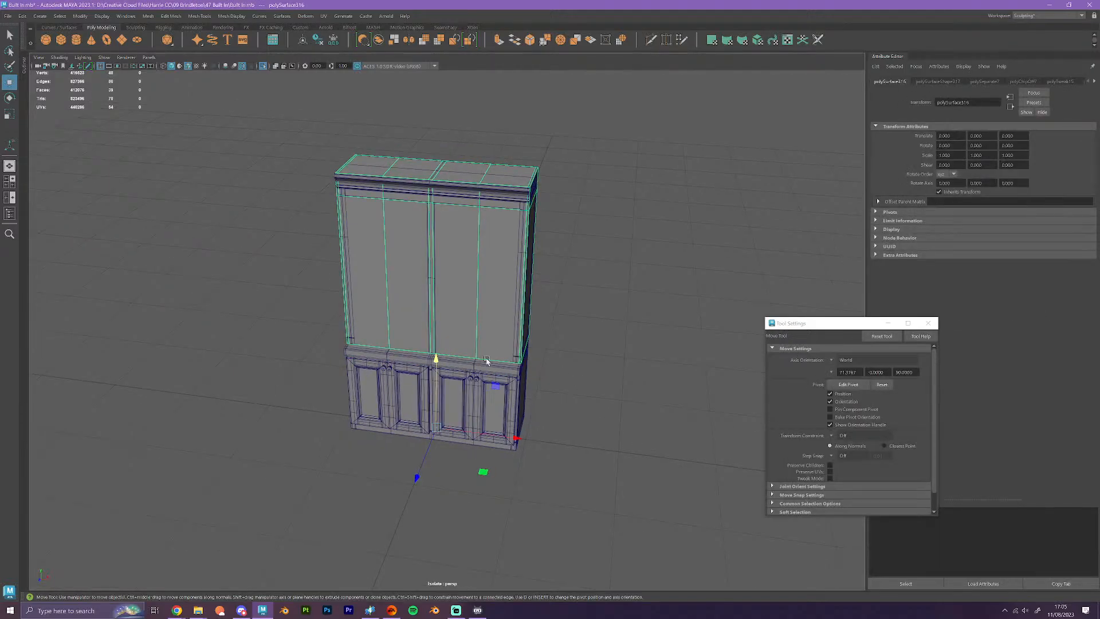
left_click_drag(507, 431, 662, 461)
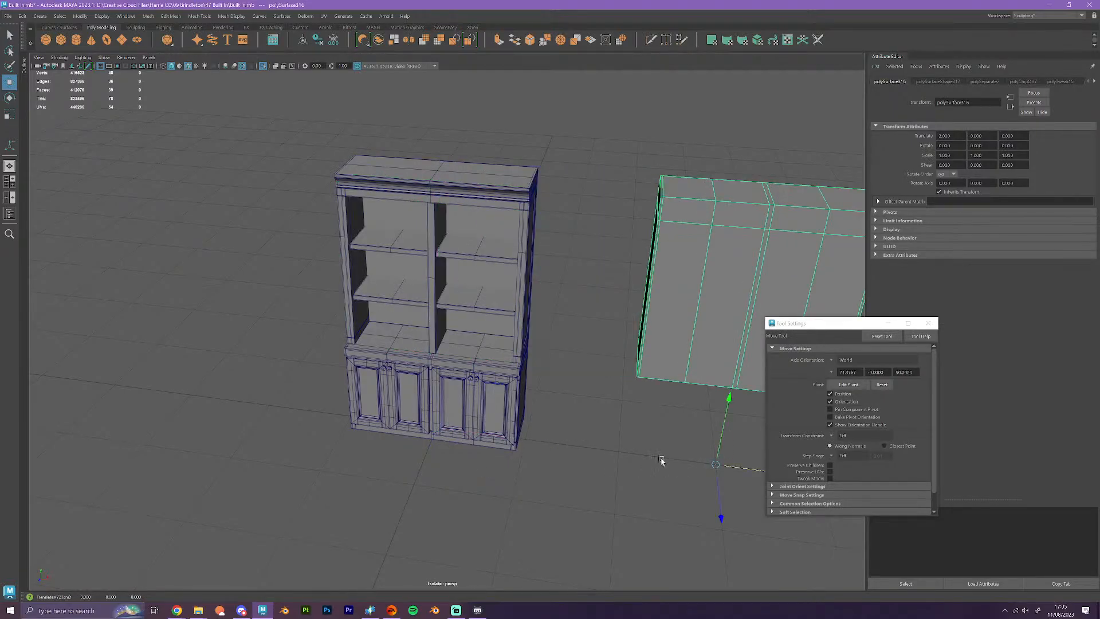
- Move the simplified lower section along X to a translation of -2, placing it beside the detailed reference cabinet
scroll(554, 421, "up", 3)
left_click(539, 407)
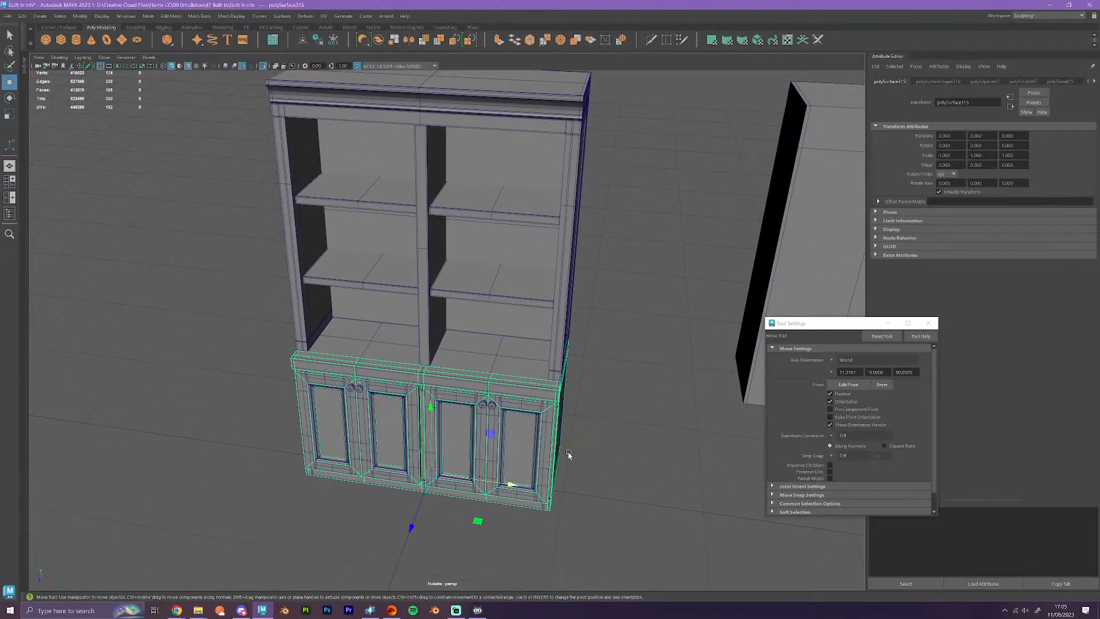
left_click_drag(569, 454, 594, 459, "alt")
middle_click_drag(594, 459, 611, 384, "alt")
scroll(478, 334, "up", 4)
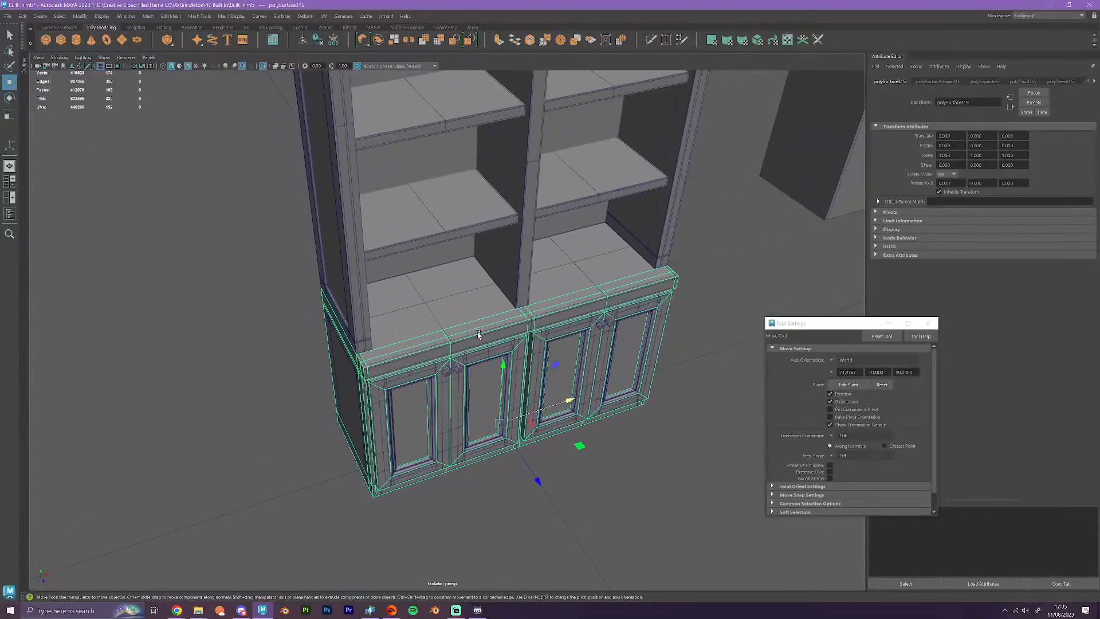
mouse_move(491, 431)
left_mouse_down("alt")
mouse_move(550, 418)
mouse_move(497, 438)
left_mouse_up("alt")
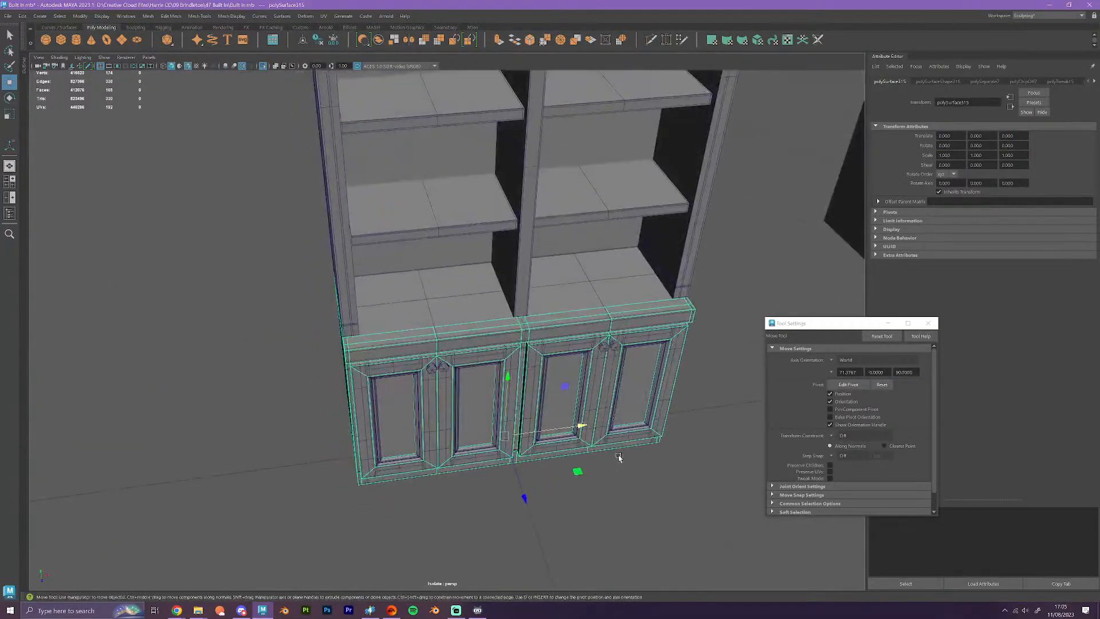
left_click_drag(580, 428, 380, 373)
- Close the open top of the lower section by selecting its long front and back edges and bridging them
scroll(249, 430, "up", 2)
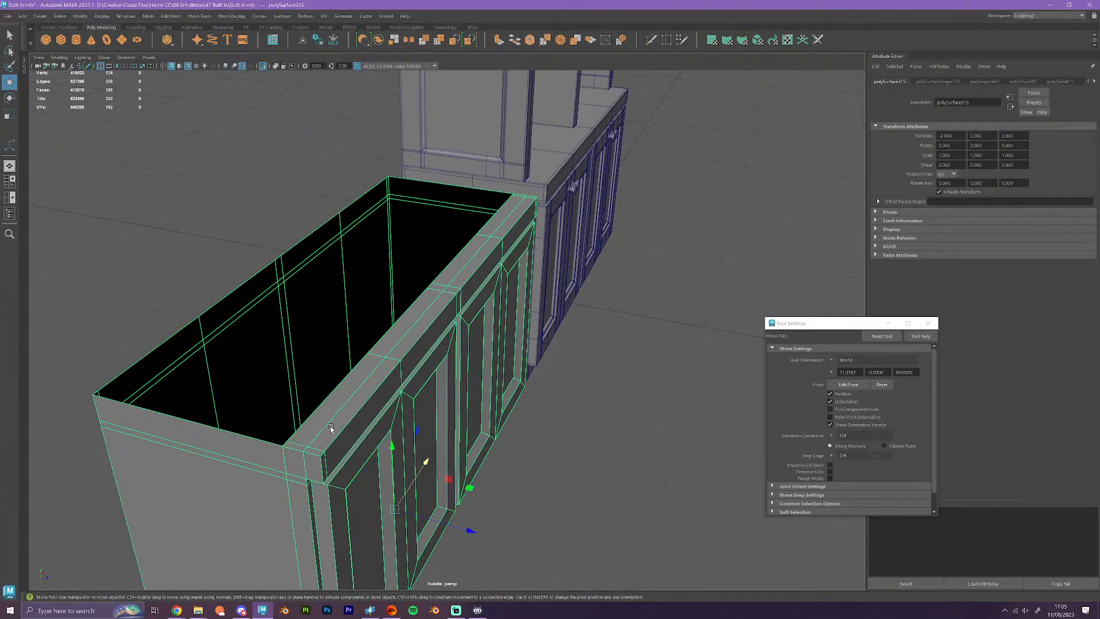
right_click_drag(324, 425, 325, 344)
left_click_drag(324, 406, 375, 459, "alt")
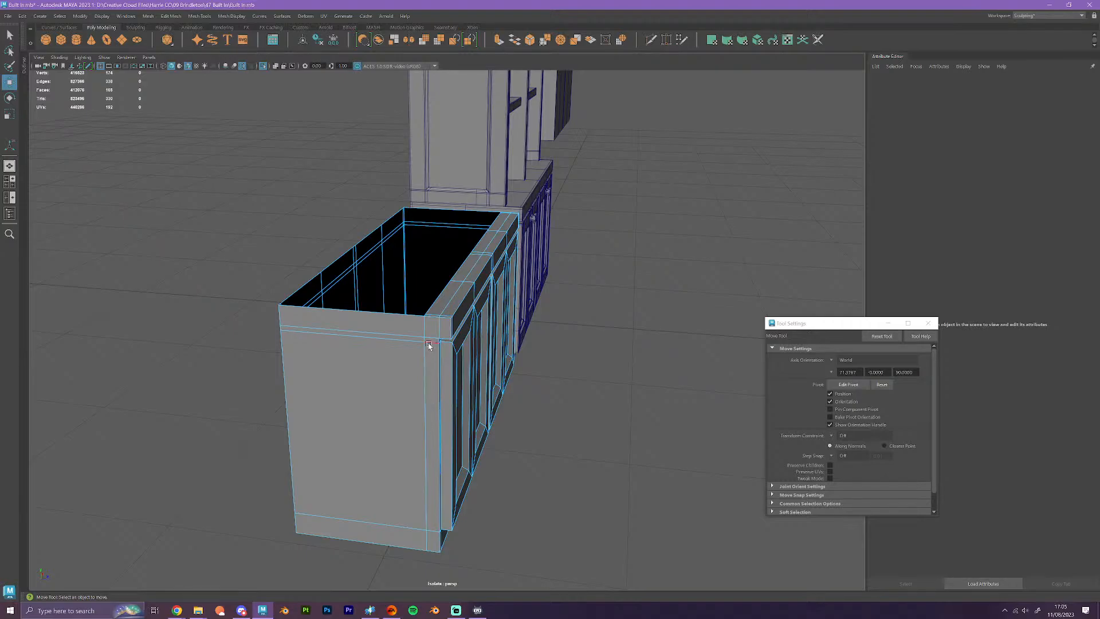
left_click_drag(429, 396, 473, 437, "alt")
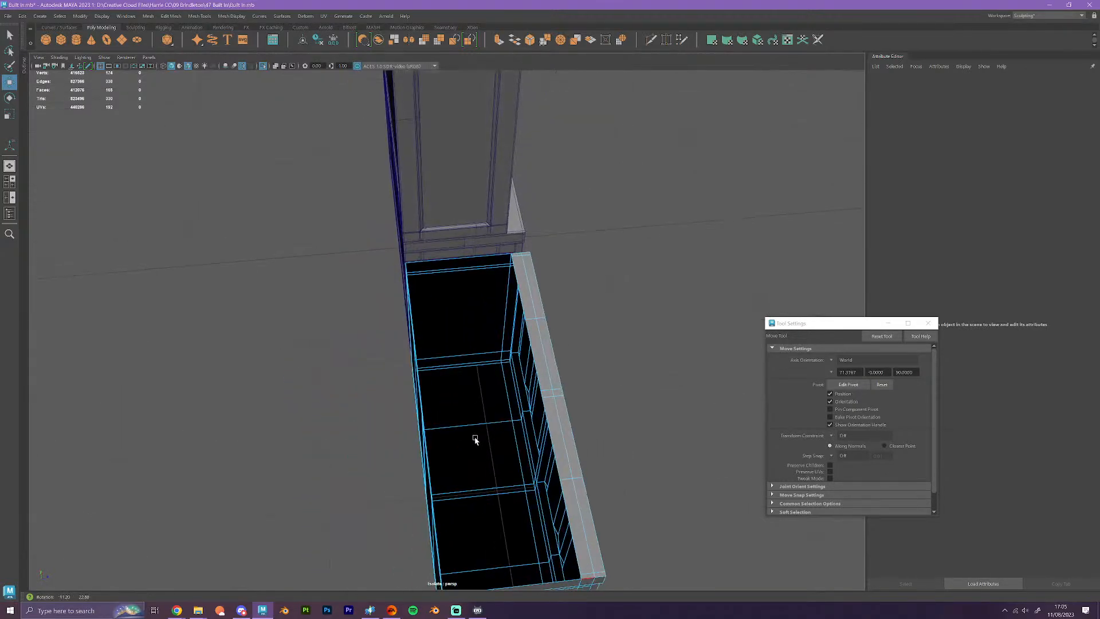
left_click(512, 256)
left_click_drag(498, 196, 546, 389, "alt")
double_click(504, 427)
double_click(315, 179, "shift")
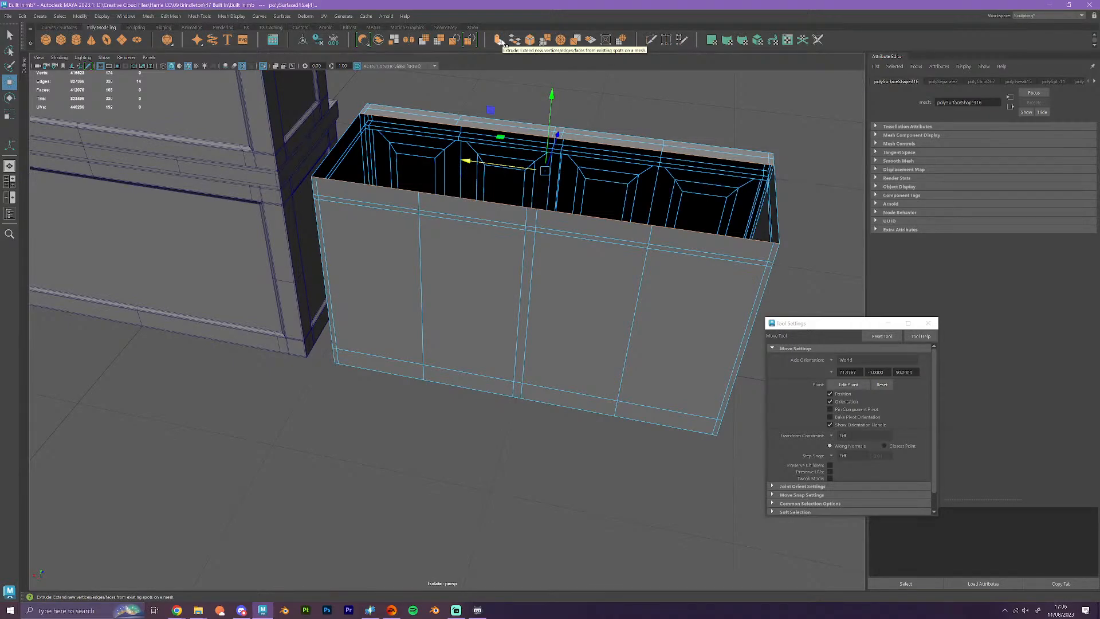
left_click(514, 40)
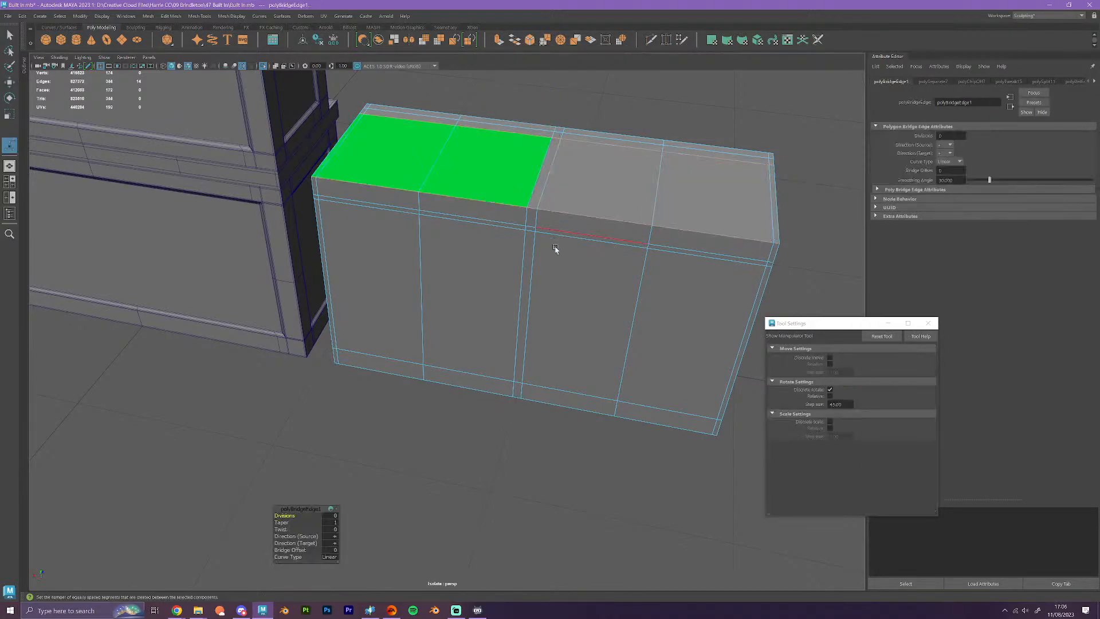
- Delete the redundant edge loop running across the lower section's side and top near the front, and return to object mode with nothing selected
left_click_drag(555, 246, 450, 302, "alt")
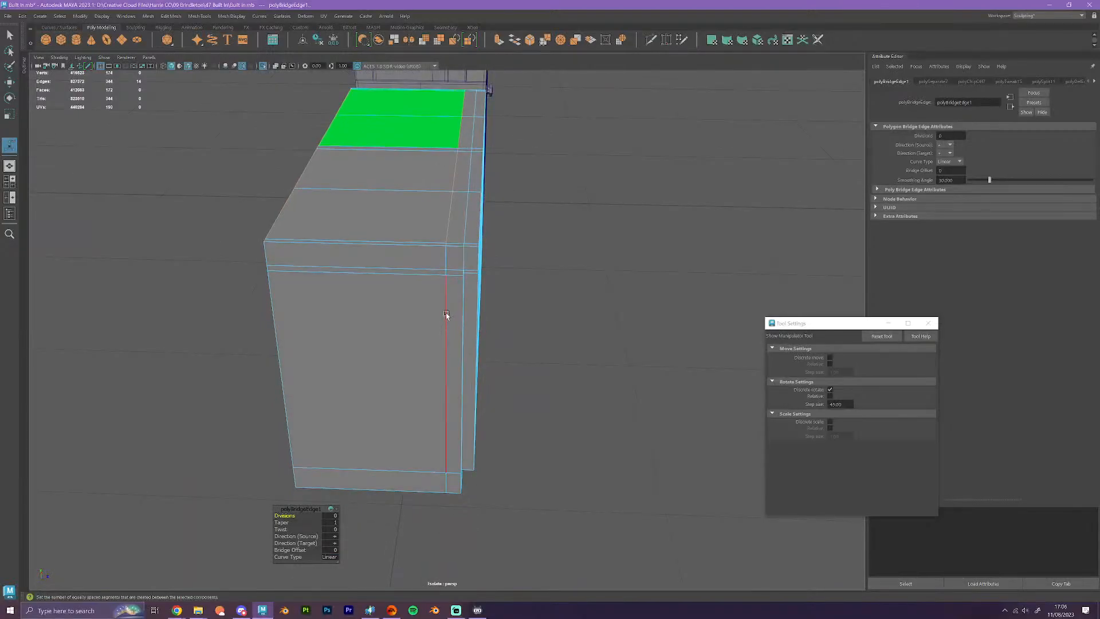
left_click(450, 302)
key("Delete")
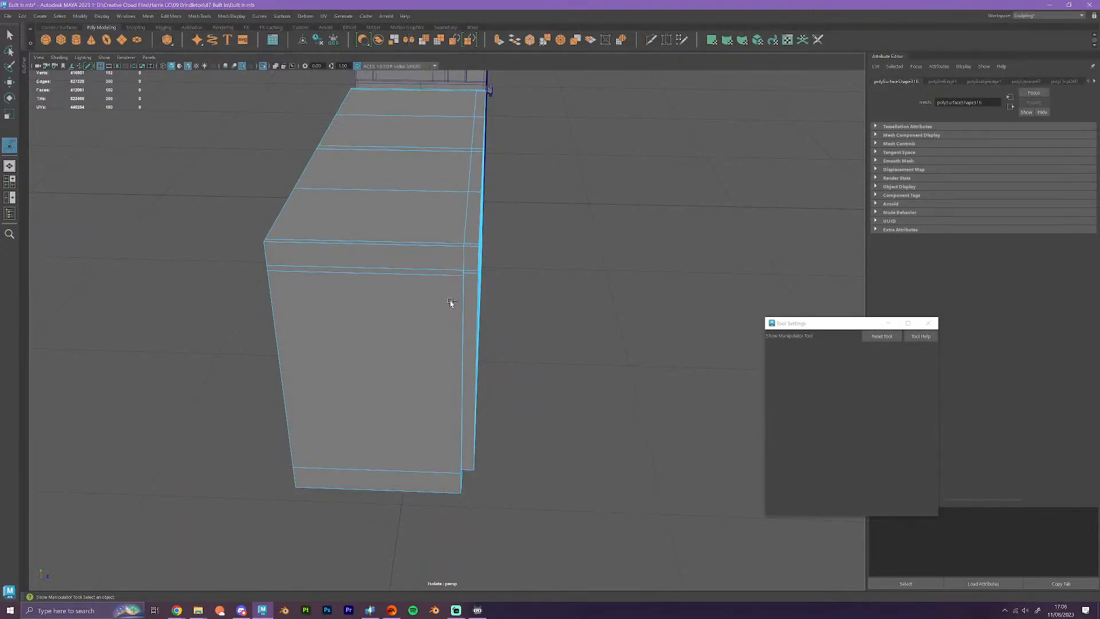
left_click_drag(450, 302, 422, 272, "alt")
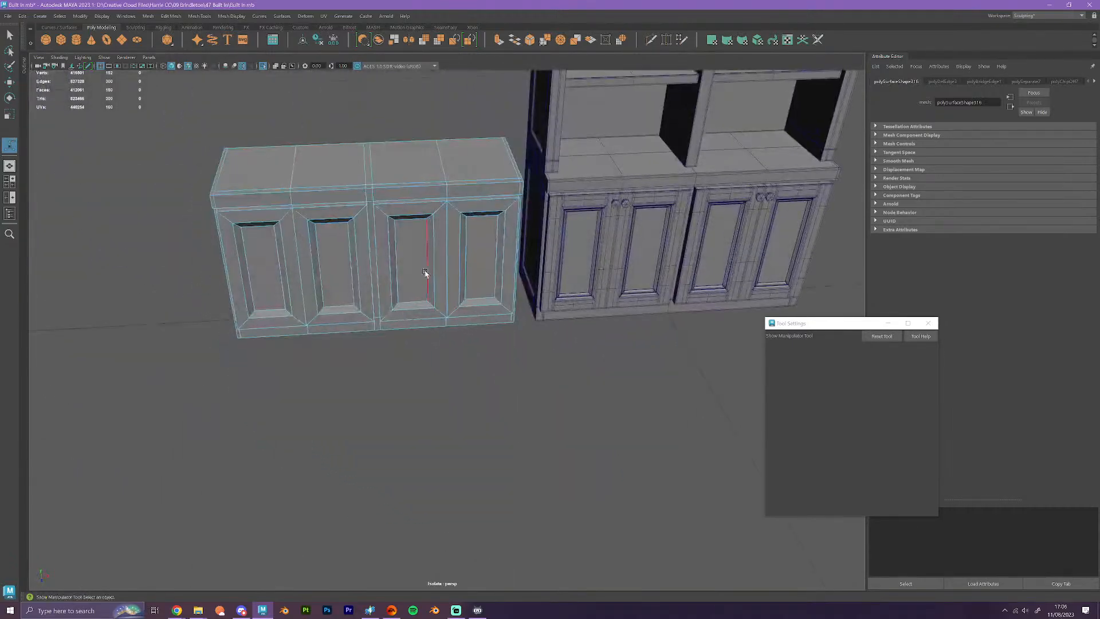
right_click_drag(426, 217, 453, 205)
key("q")
left_click(506, 422)
- Move the upper section back along X to a translation of 0, overlapping the detailed reference cabinet
left_click_drag(506, 422, 554, 409, "alt")
middle_click_drag(555, 409, 387, 467, "alt")
scroll(390, 465, "down", 3)
left_click(735, 244)
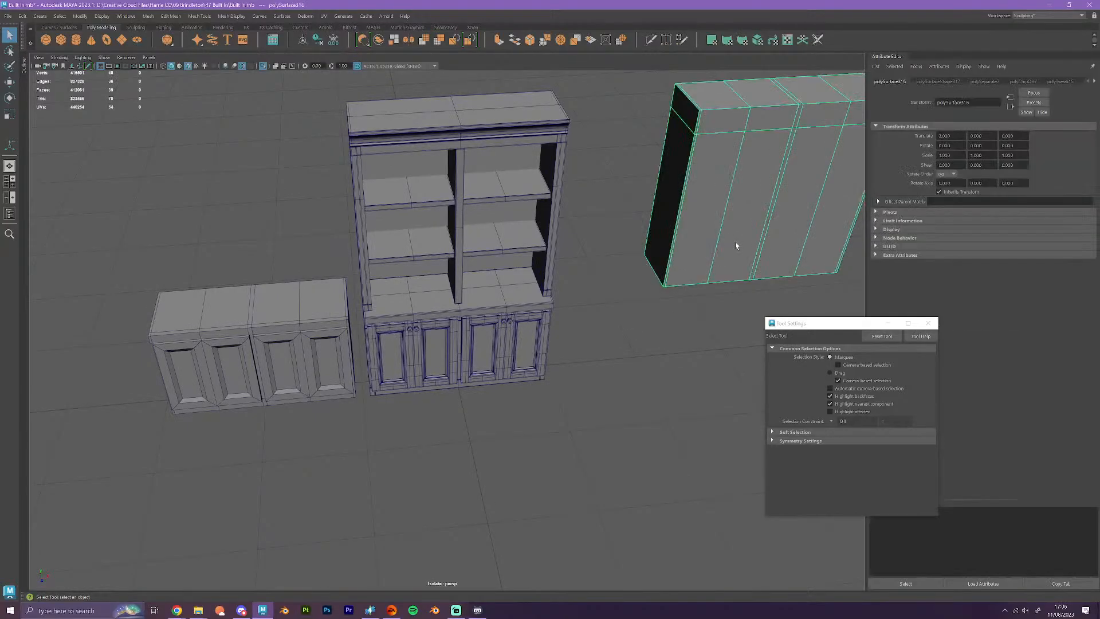
scroll(734, 246, "down", 4)
key("w")
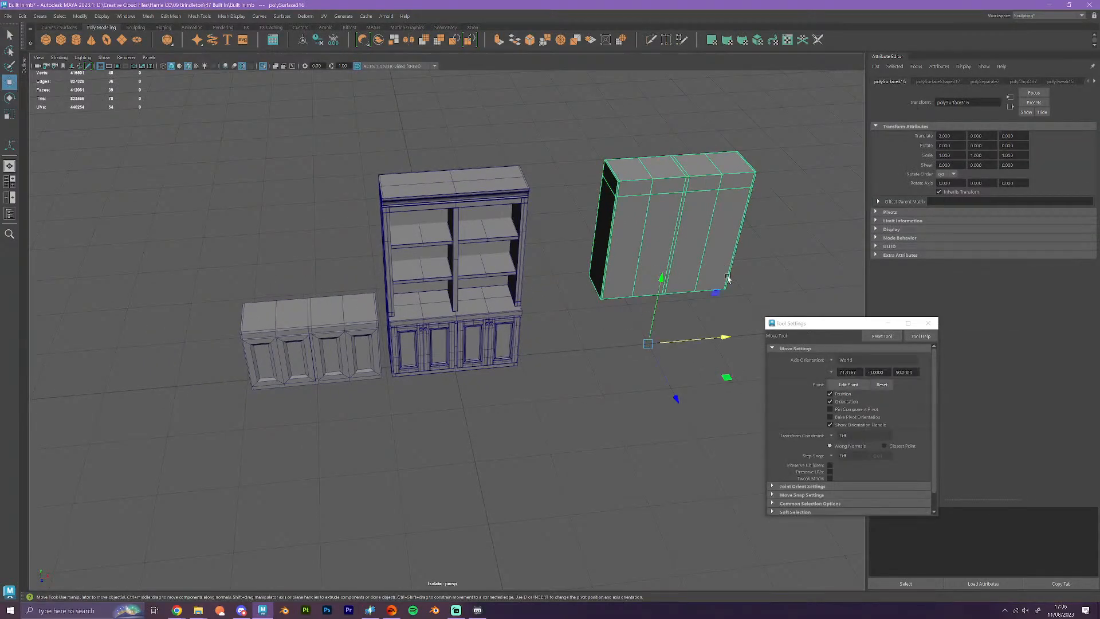
left_click_drag(724, 344, 466, 369)
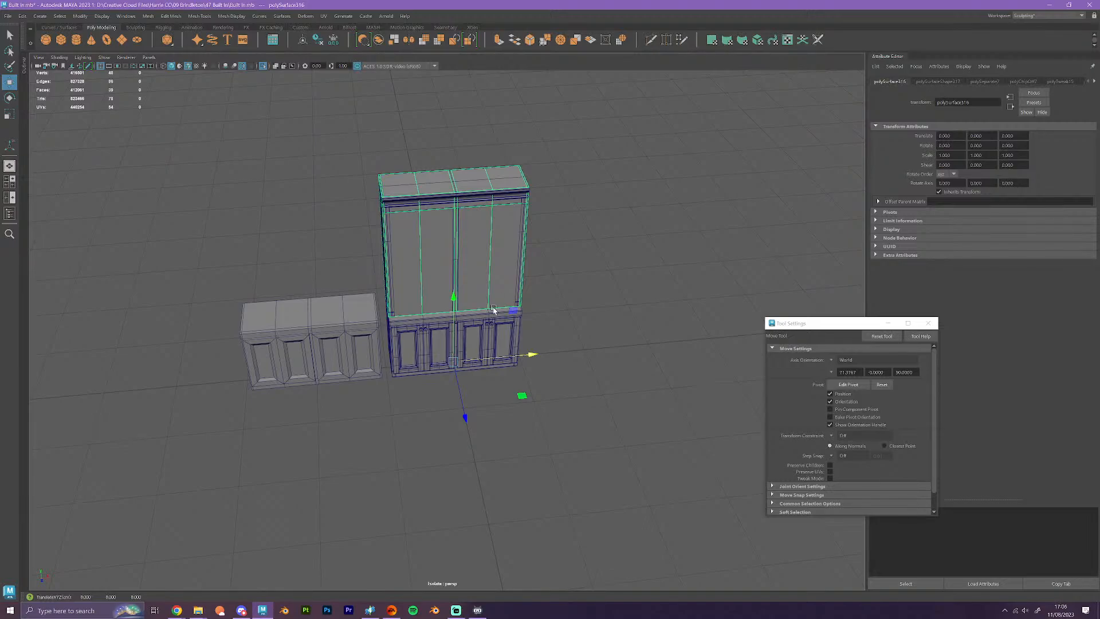
- Move the upper section's left inner vertical edge along X to line up with the inner edge of the detailed cabinet's left stile
scroll(555, 297, "up", 4)
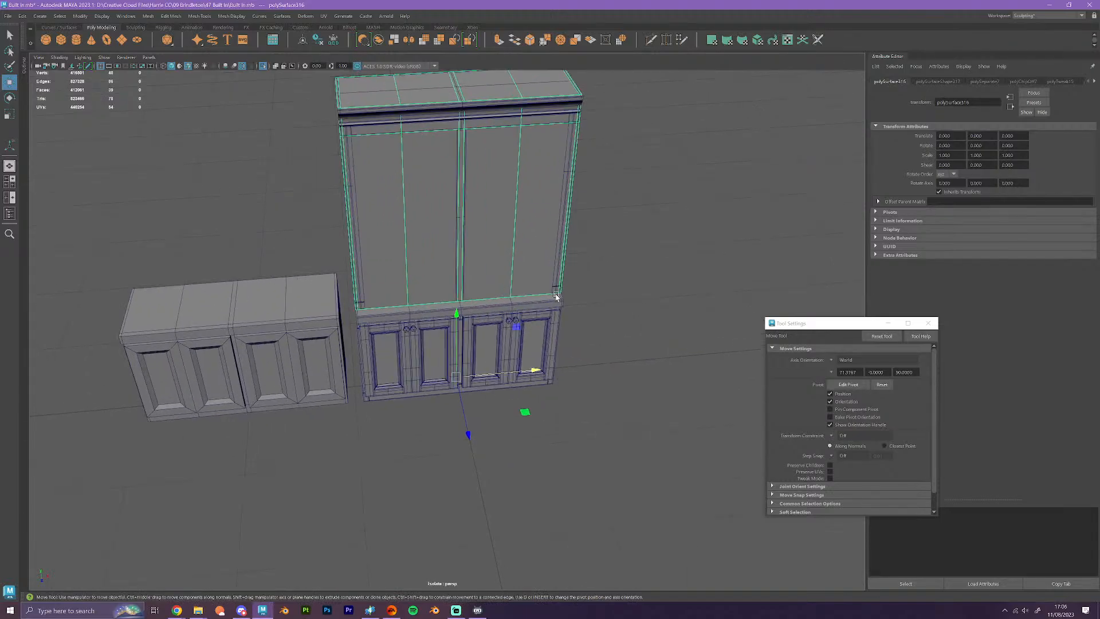
right_click_drag(419, 153, 418, 139)
left_click_drag(418, 140, 425, 184, "alt")
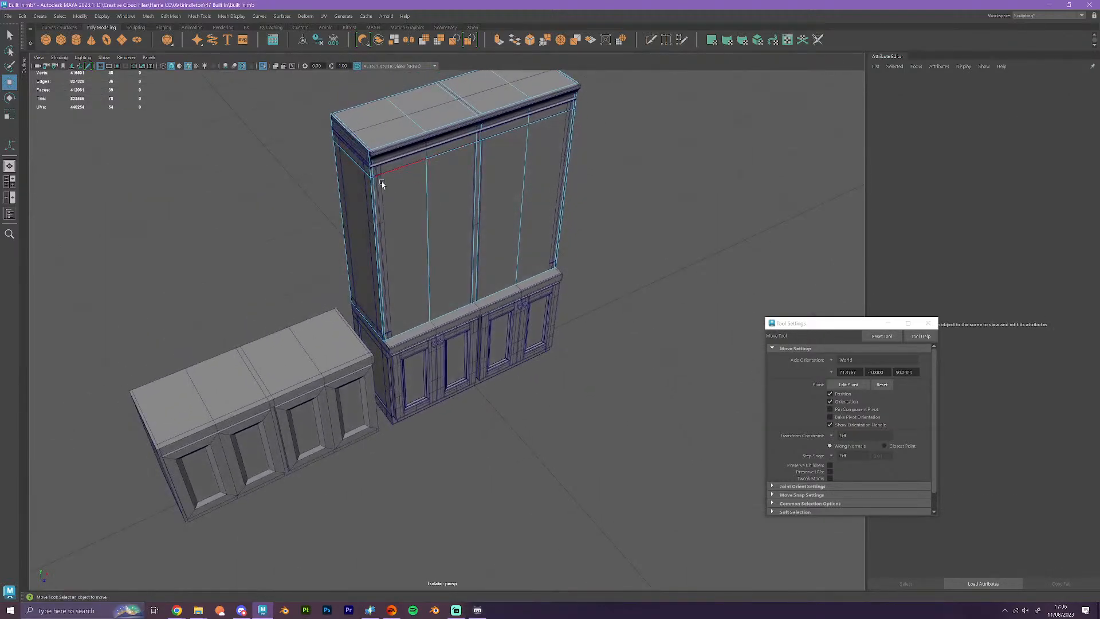
left_click(382, 184)
left_click_drag(421, 252, 450, 232, "alt")
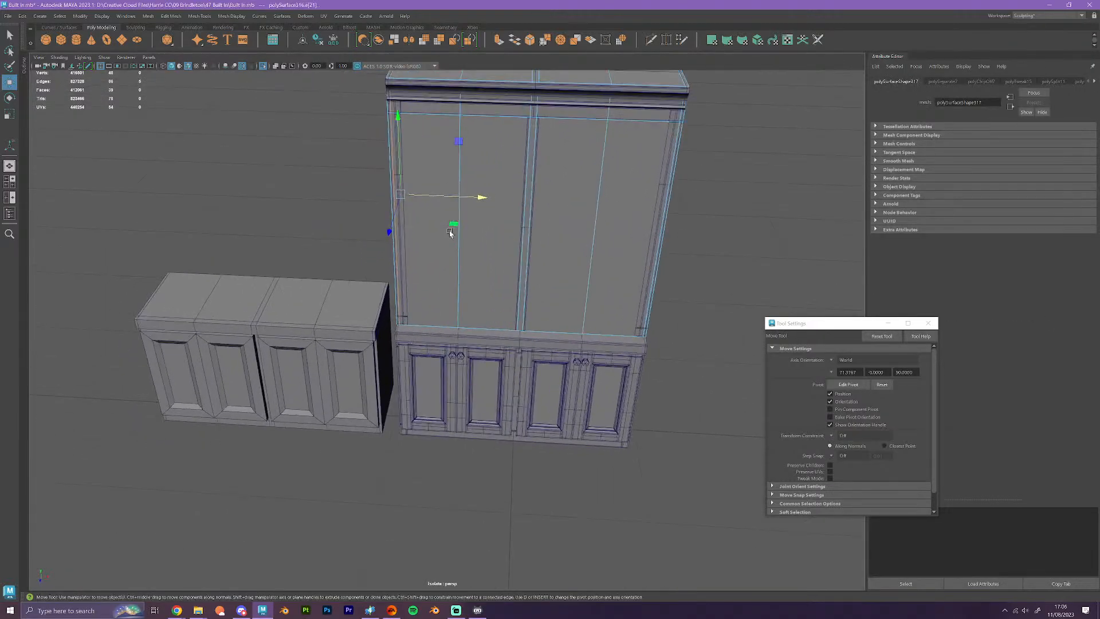
scroll(450, 232, "up", 3)
scroll(475, 189, "up", 2)
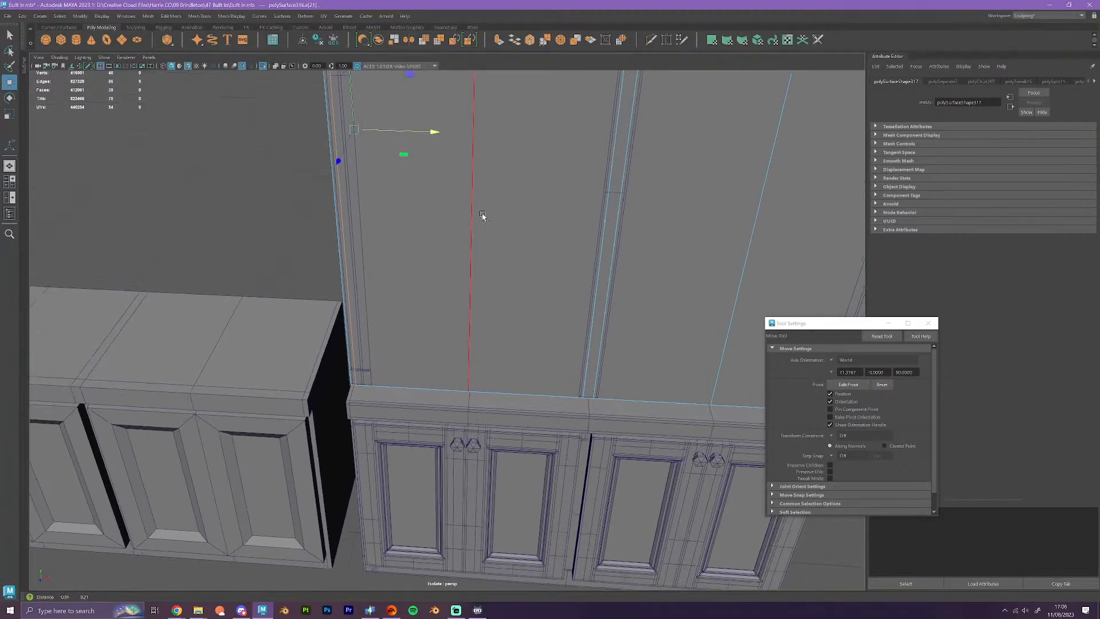
middle_click_drag(483, 216, 477, 281, "alt")
scroll(447, 224, "up", 1)
left_click_drag(425, 188, 364, 450)
- Align the two central vertical edges of the upper section with the left and right sides of the reference's centre divider
scroll(559, 380, "down", 2)
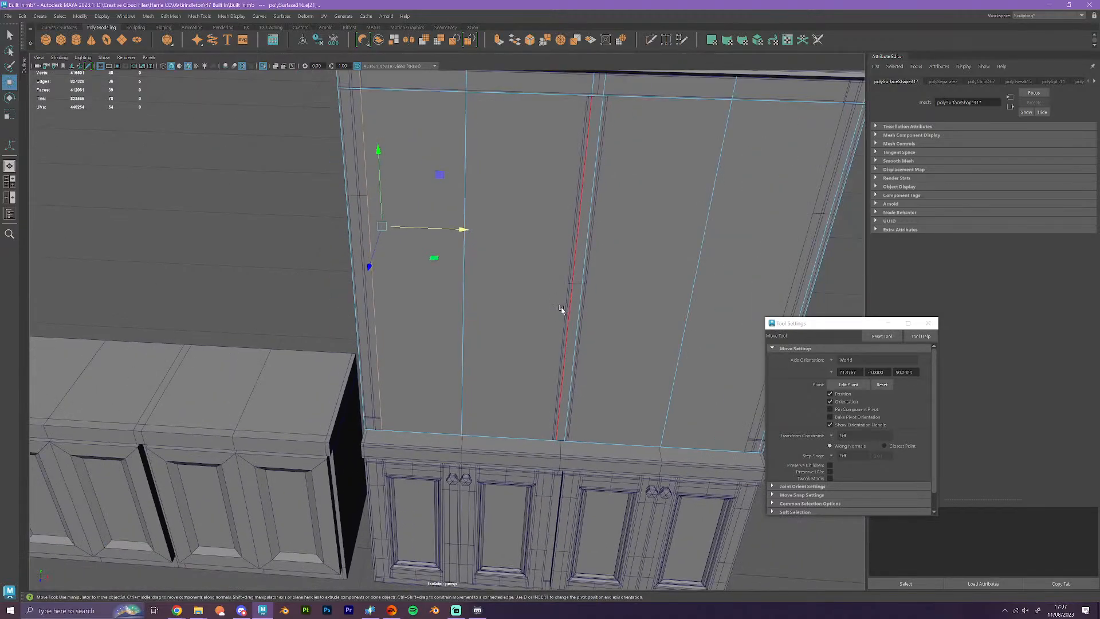
left_click(567, 291)
left_click_drag(659, 238, 568, 285)
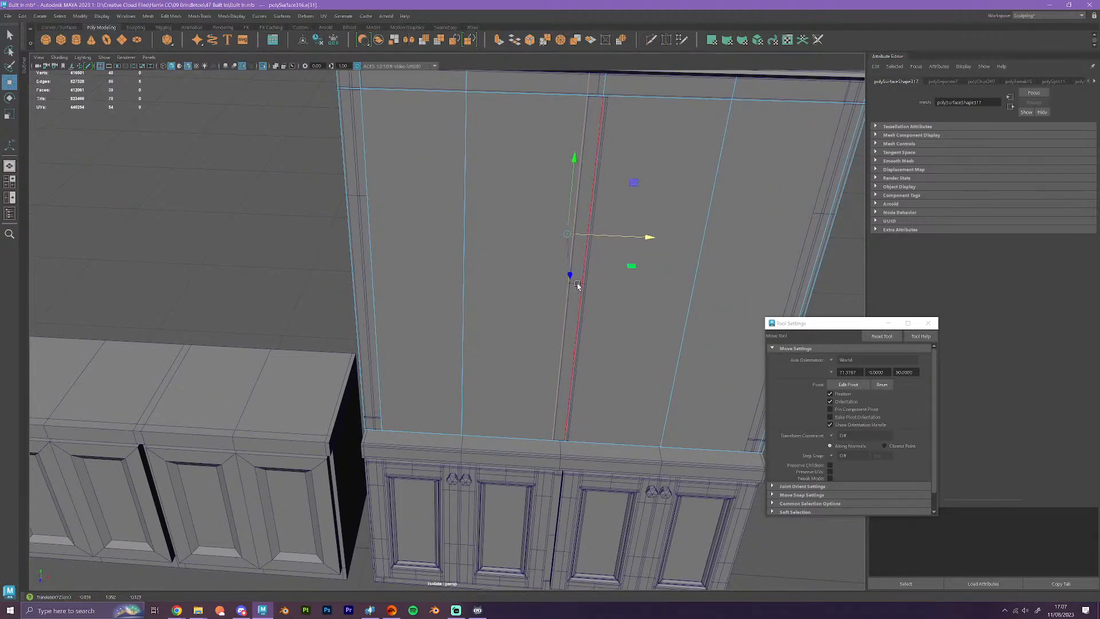
left_click(578, 285)
double_click(578, 285)
left_click_drag(597, 235, 591, 284)
- Delete the two vertical edge loops running through the middle of the upper section's left and right front panels
middle_click_drag(705, 245, 520, 267, "alt")
scroll(518, 263, "up", 1)
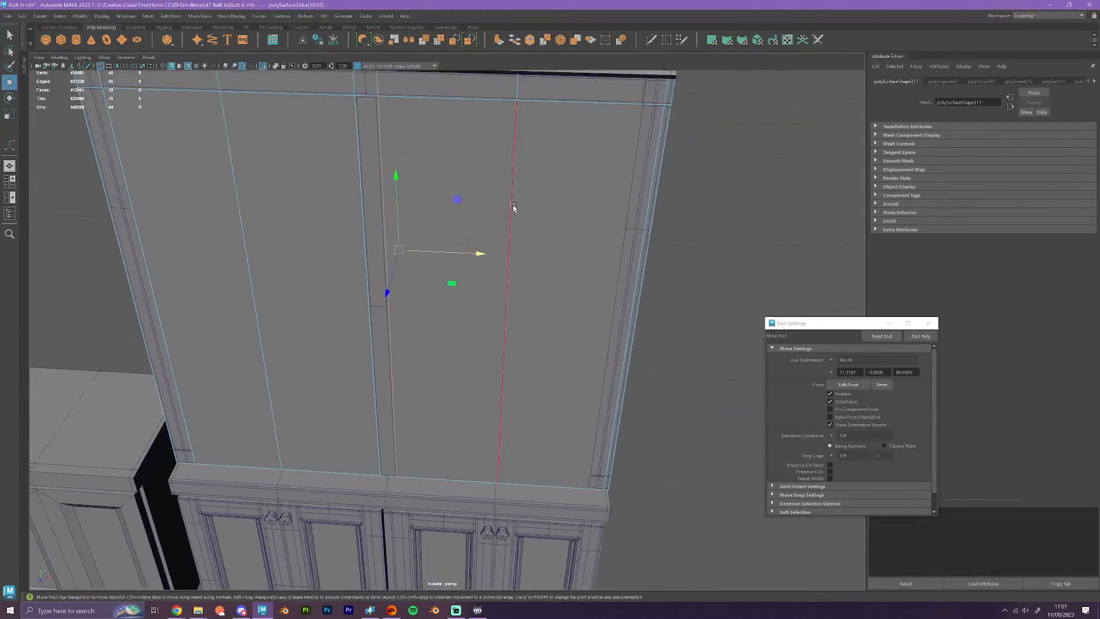
double_click(510, 198)
double_click(265, 275, "shift")
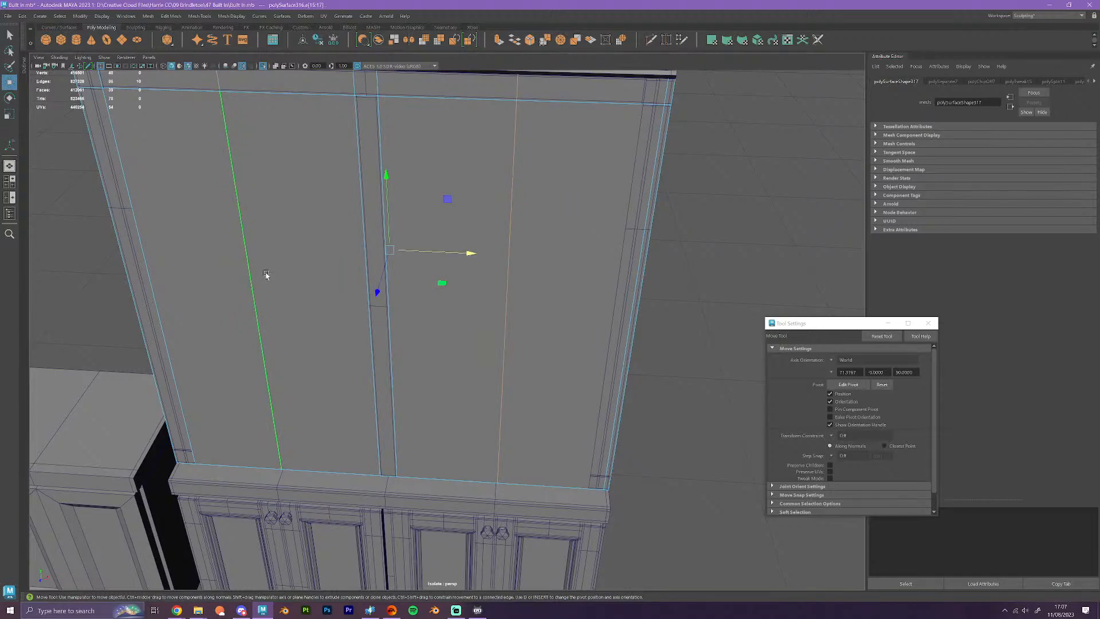
key("ctrl+Delete")
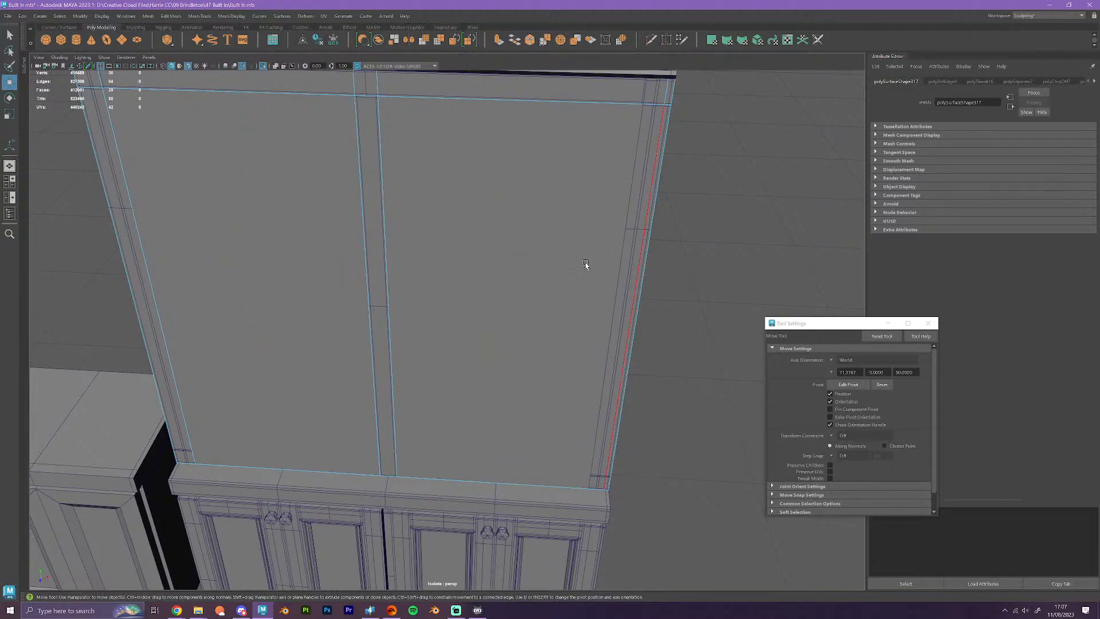
- Move the upper section's right inner vertical edge along X onto the inner edge of the reference's right stile
left_click(626, 245)
left_click_drag(707, 262, 588, 479)
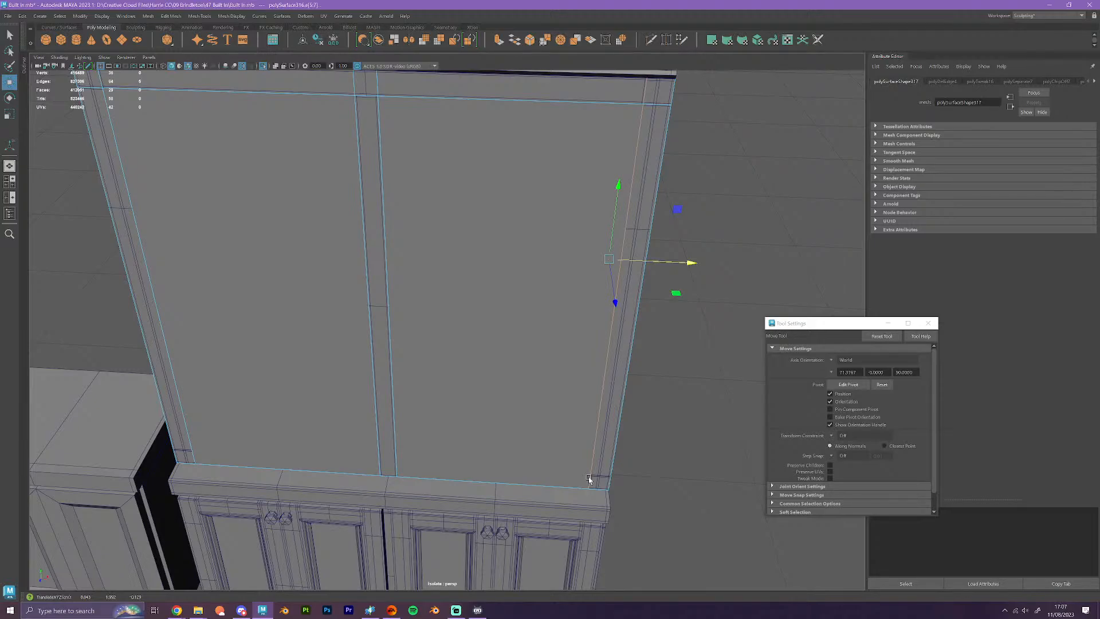
scroll(589, 476, "down", 10)
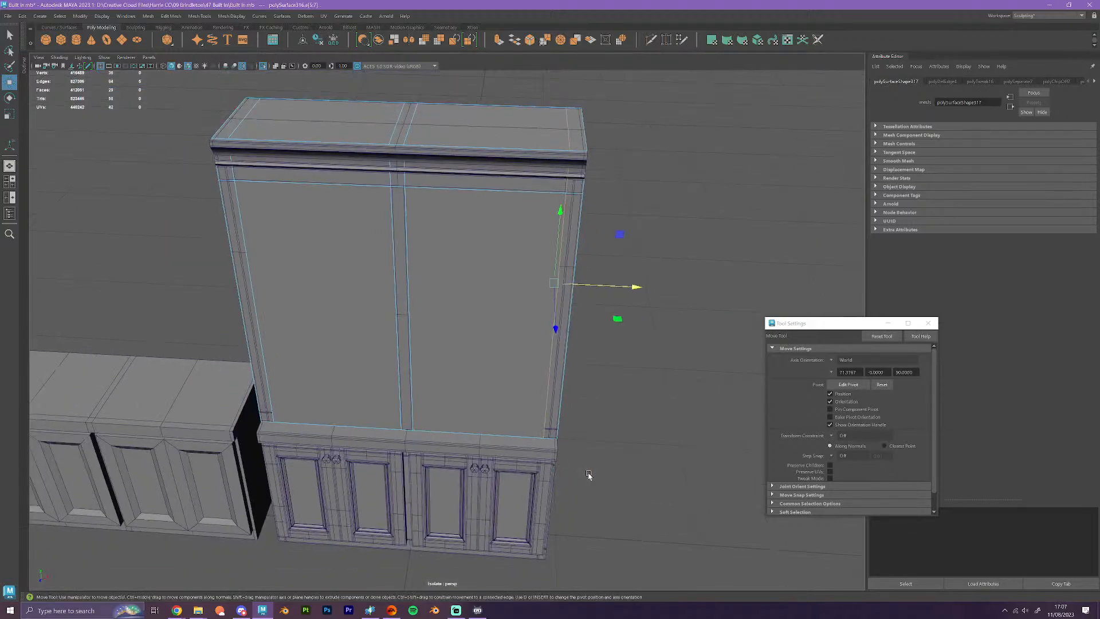
- Insert a horizontal edge loop around the upper section just below the cornice with Multi-Cut
mouse_move(619, 439)
left_mouse_down("alt")
mouse_move(574, 439)
mouse_move(602, 426)
left_mouse_up("alt")
middle_click_drag(571, 319, 551, 444, "alt")
scroll(555, 400, "up", 4)
scroll(555, 399, "up", 5)
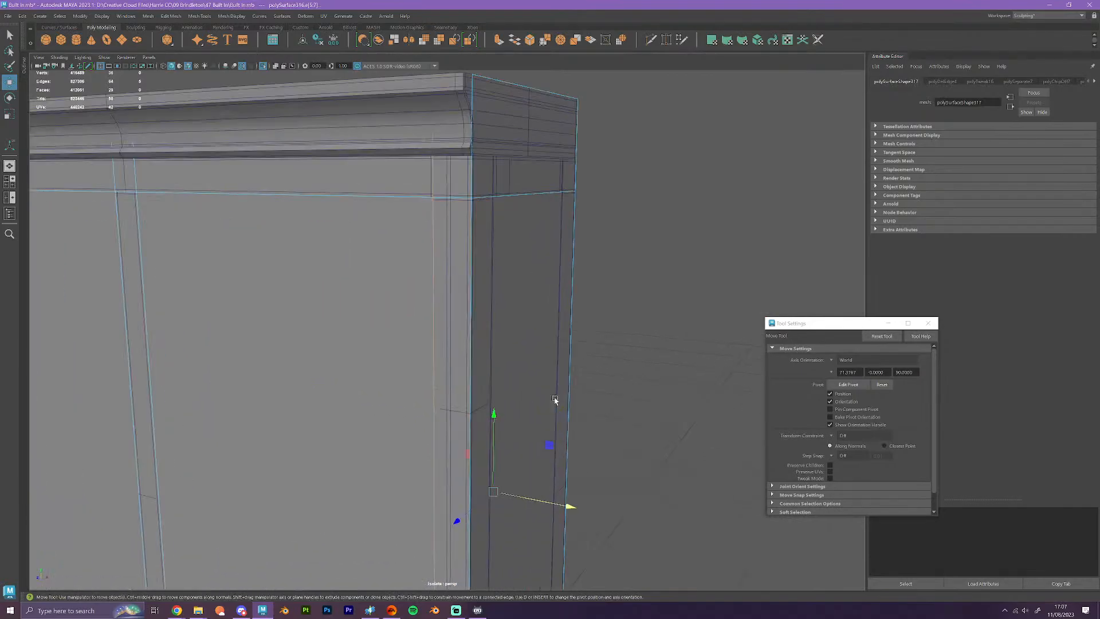
scroll(555, 400, "down", 1)
left_click_drag(598, 429, 557, 366, "alt")
middle_click_drag(555, 349, 592, 432, "alt")
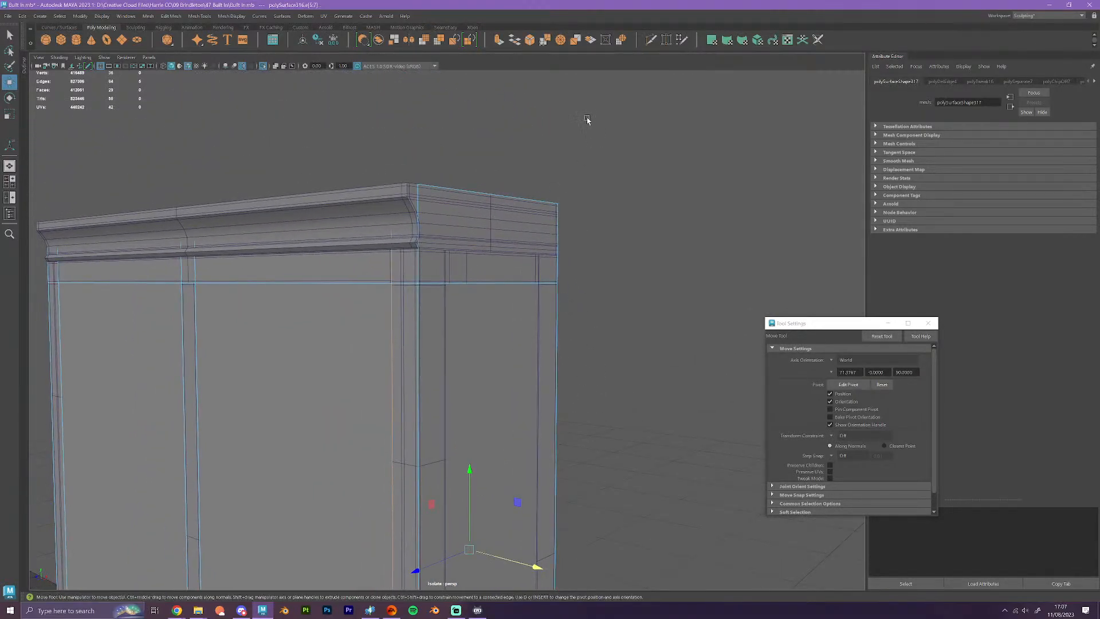
left_click(650, 39)
left_click(480, 231, "ctrl")
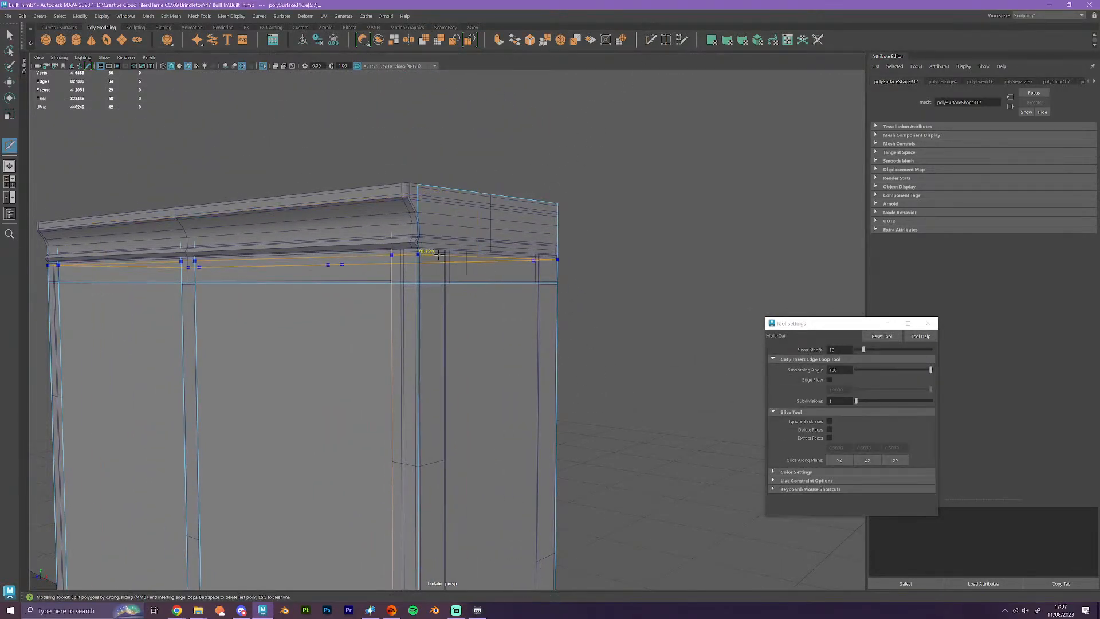
left_click(418, 283)
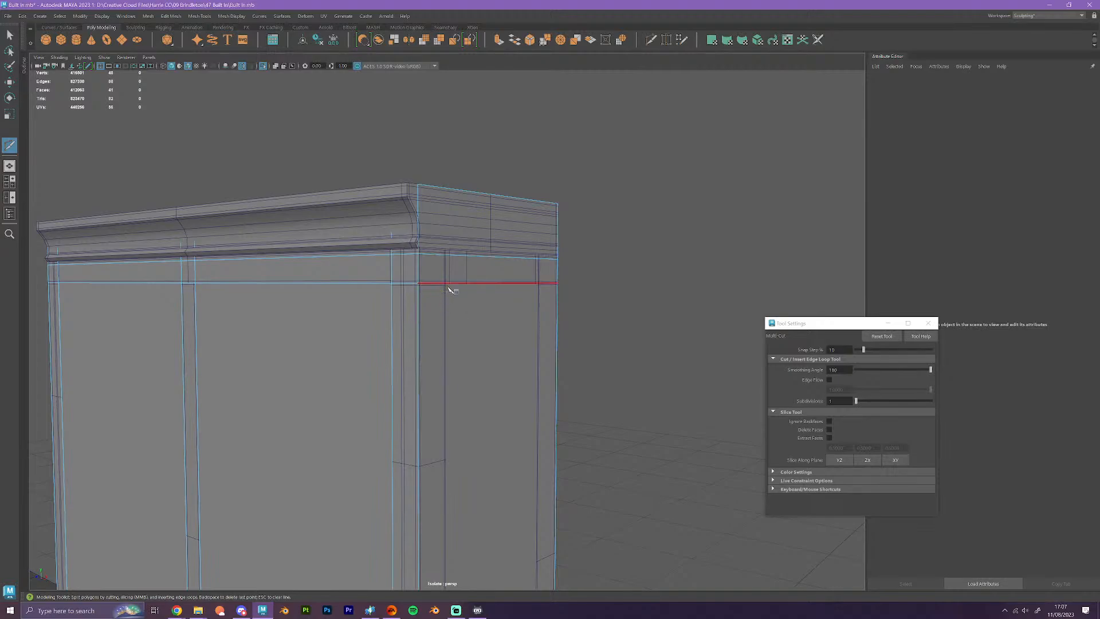
- Raise the new horizontal edge loop slightly along Y to meet the underside of the reference's cornice
key("w")
double_click(476, 260)
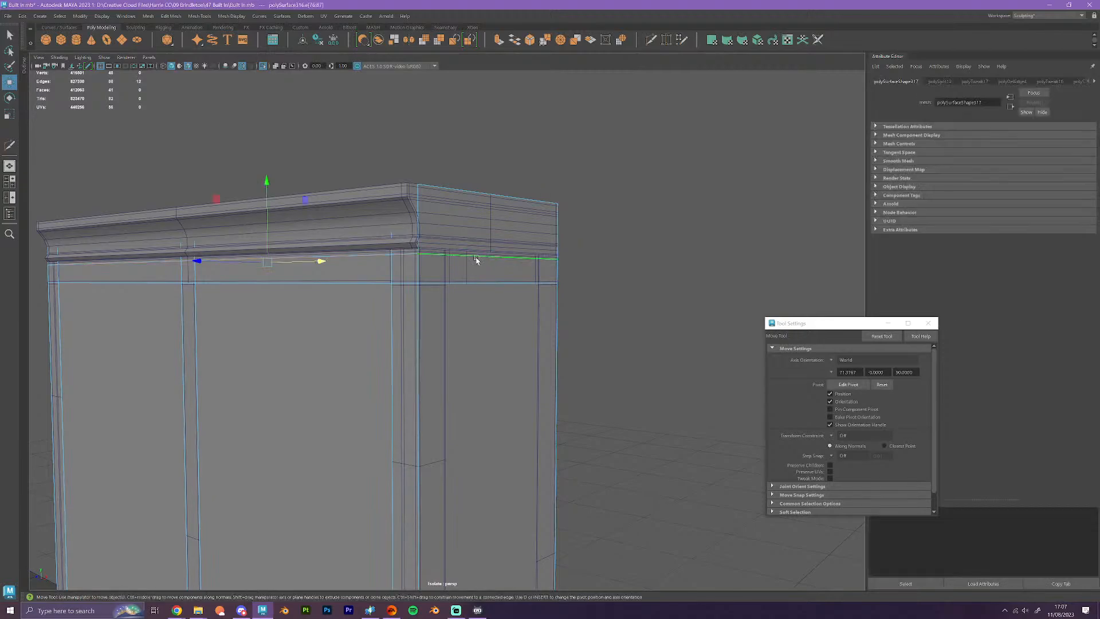
left_click_drag(267, 181, 494, 255)
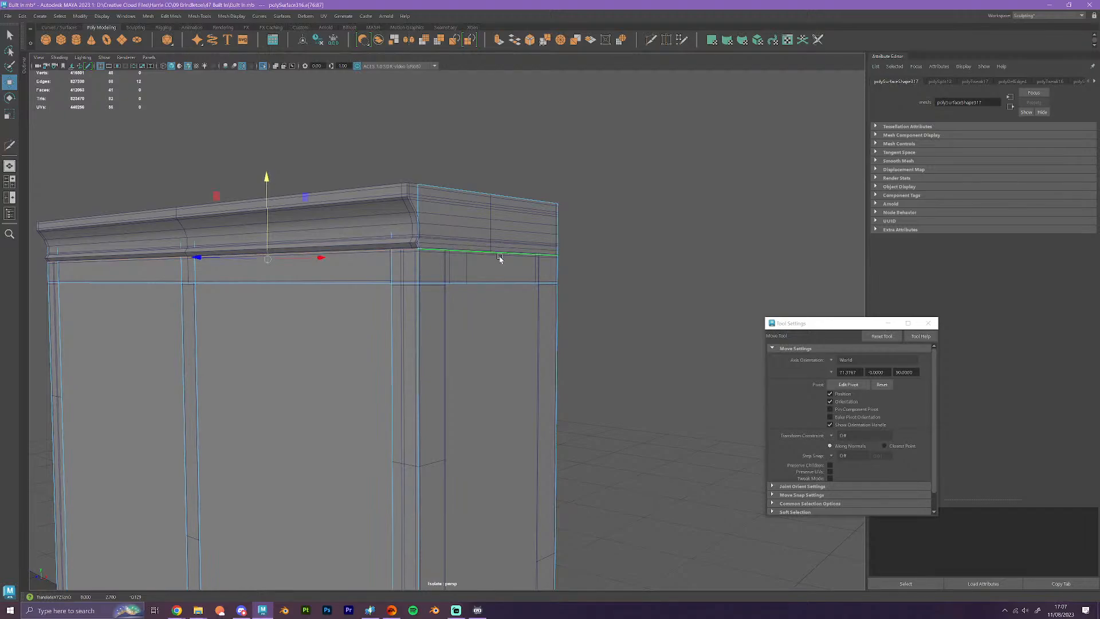
scroll(500, 259, "down", 5)
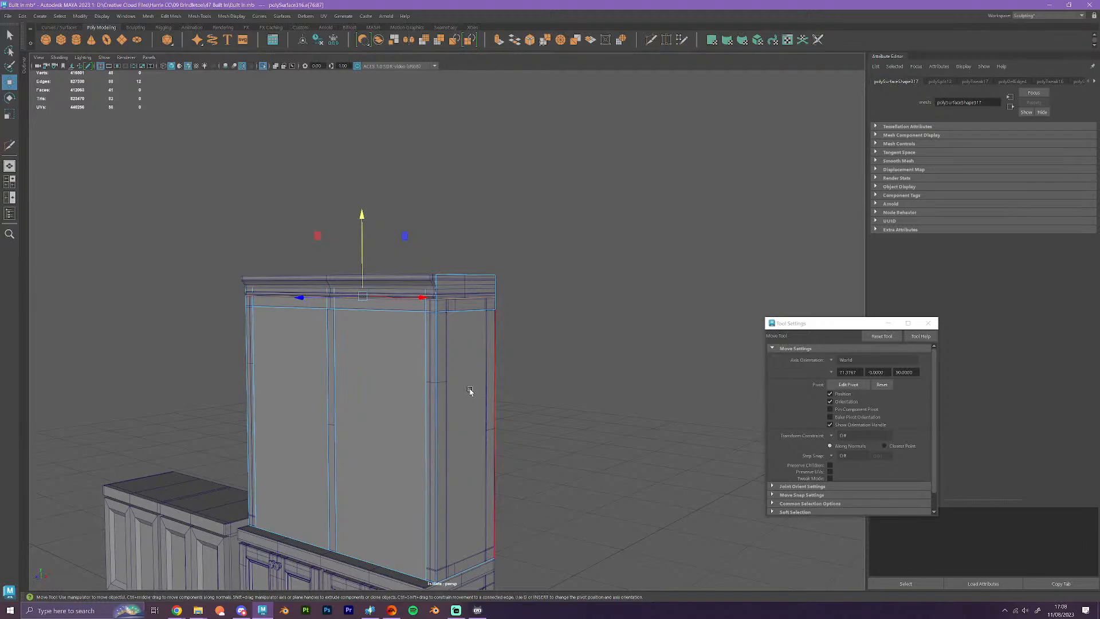
- Delete the two large front panel faces of the upper section to open up the left and right shelf bays
right_click_drag(376, 383, 418, 347)
left_click_drag(582, 462, 619, 499, "alt")
middle_click_drag(619, 499, 591, 328, "alt")
scroll(592, 329, "up", 3)
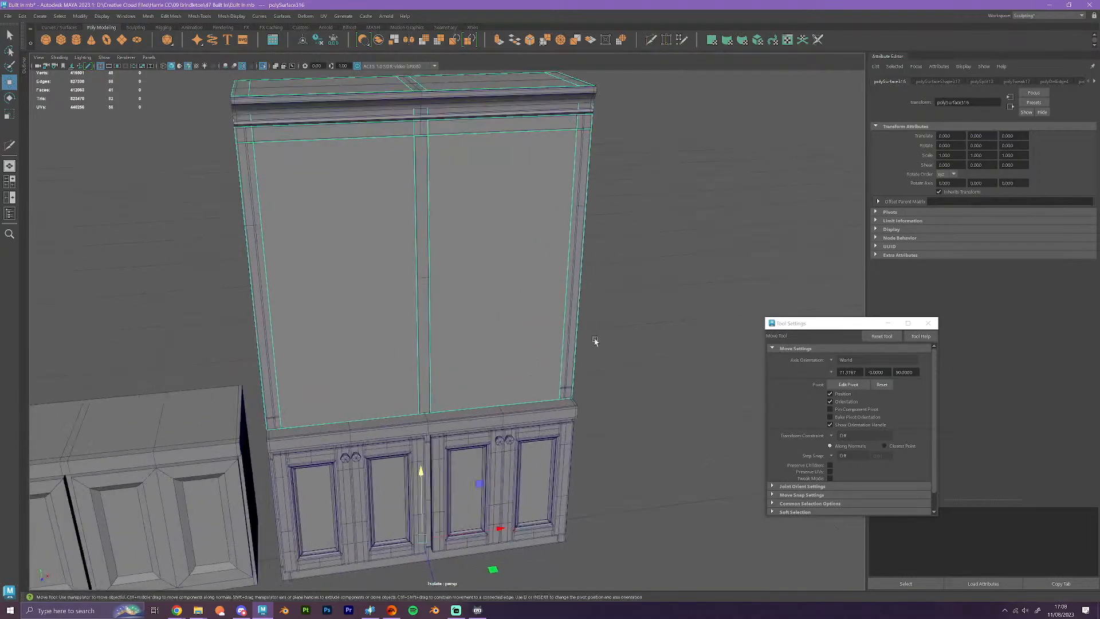
left_click_drag(594, 341, 603, 388, "alt")
right_click_drag(509, 359, 504, 372)
left_click(496, 380)
left_click(330, 365, "shift")
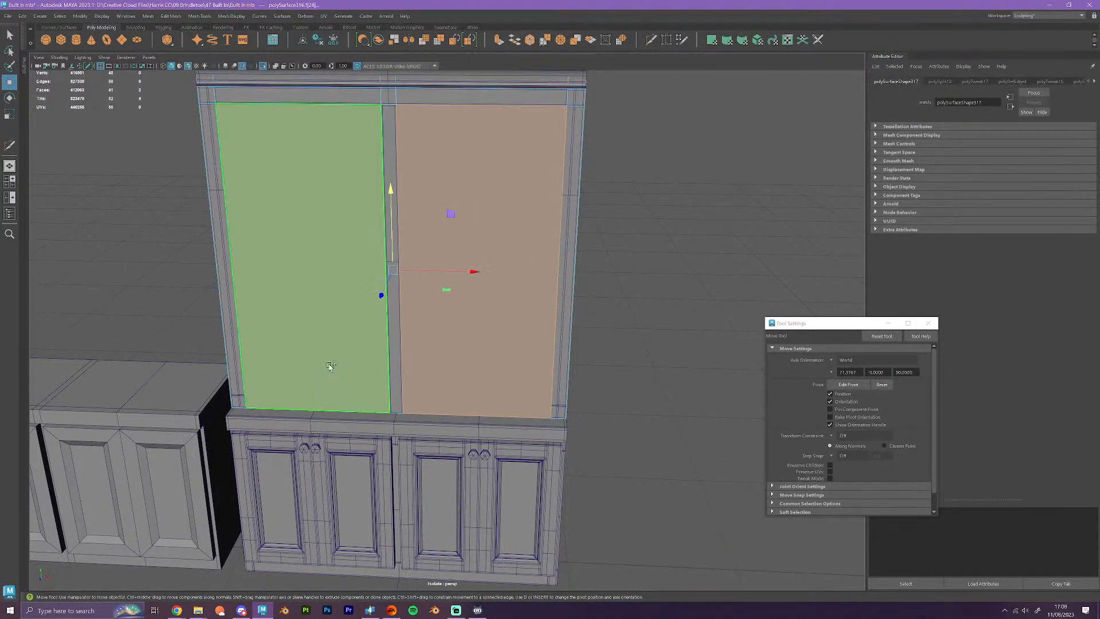
key("Delete")
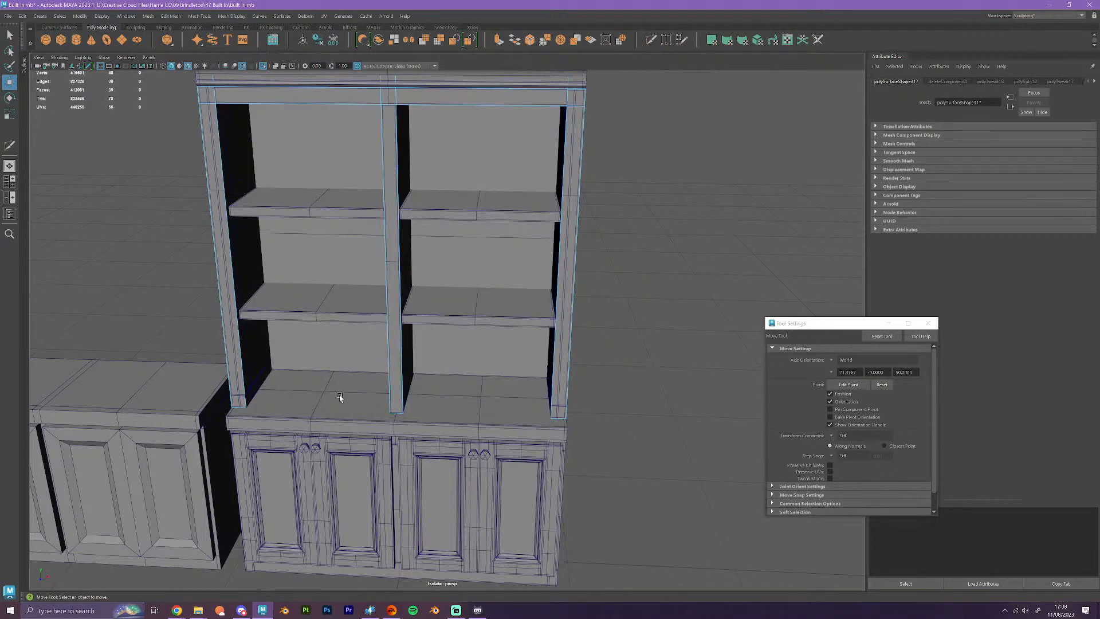
- Select the side and top edges bordering both shelf openings of the upper section
left_click_drag(339, 393, 368, 399, "alt")
right_click_drag(453, 288, 451, 241)
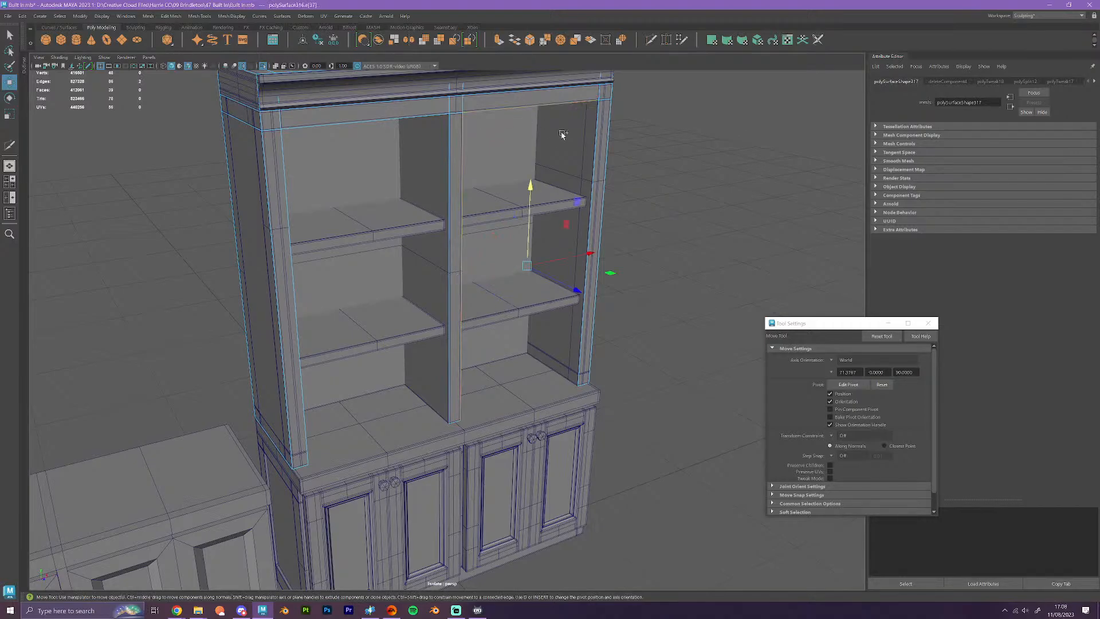
left_click(593, 142)
left_click_drag(592, 142, 389, 354, "alt")
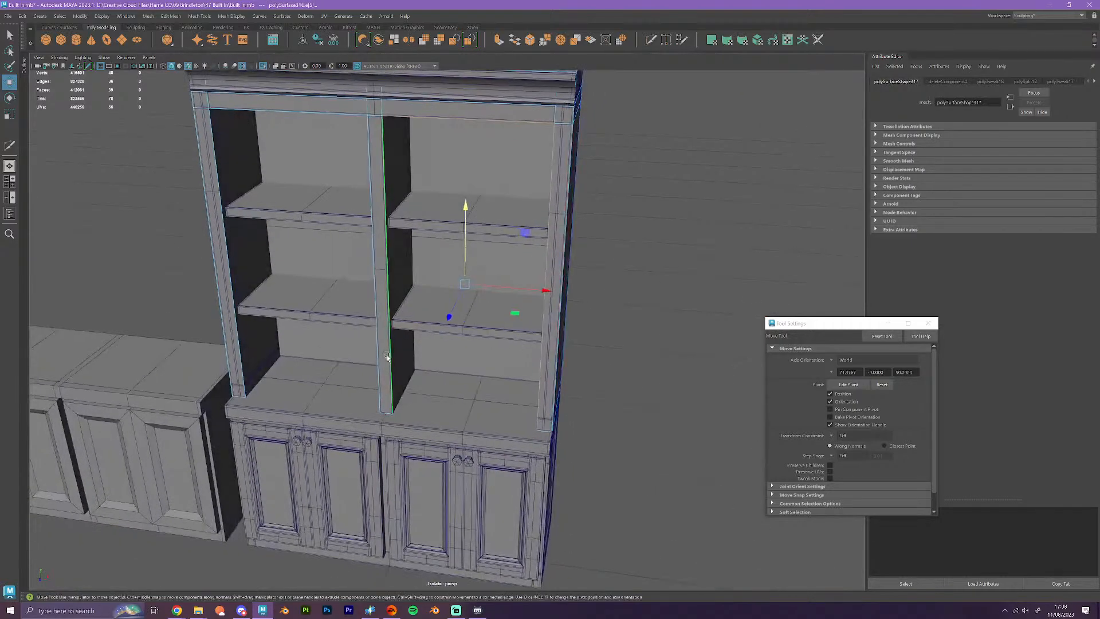
left_click(379, 335, "shift")
left_click(324, 115, "shift")
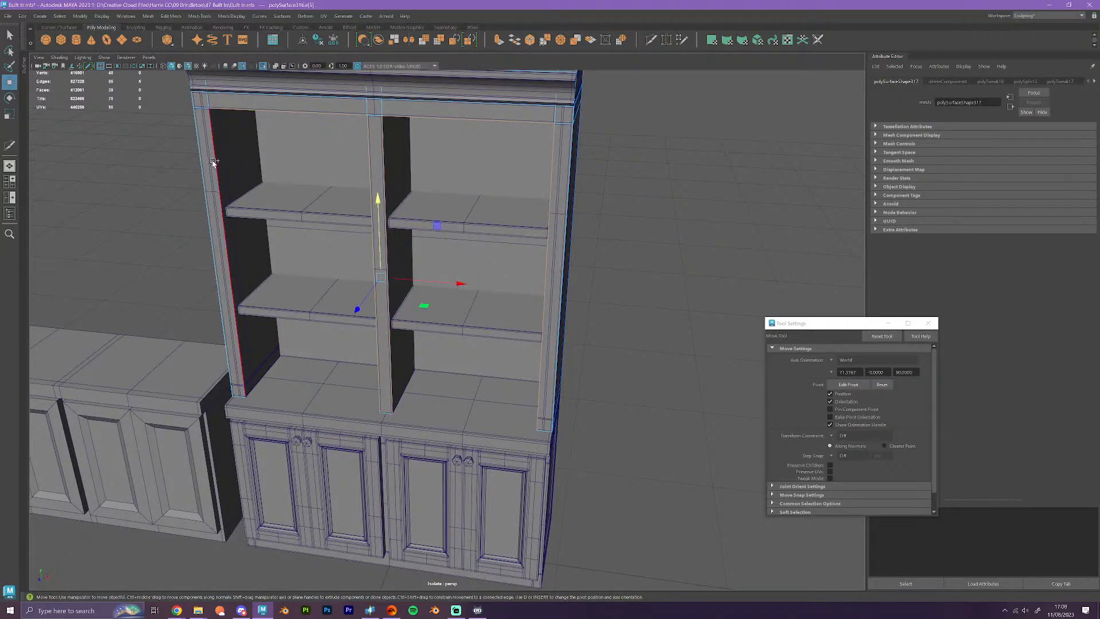
left_click(212, 162, "shift")
left_click_drag(464, 415, 502, 413, "alt")
scroll(480, 345, "up", 3)
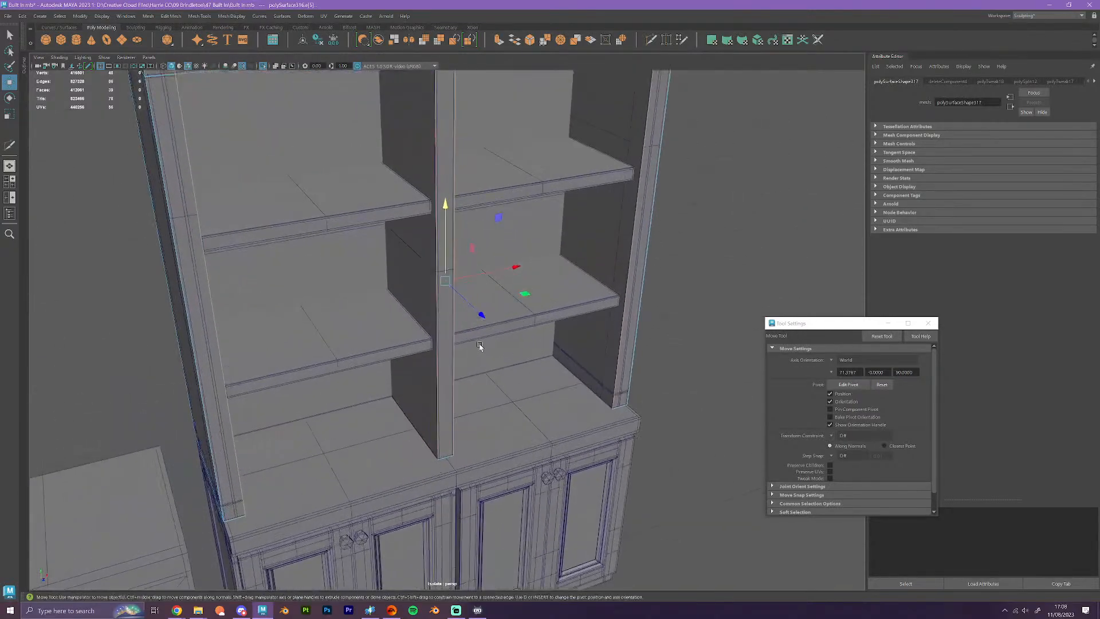
mouse_move(490, 373)
left_mouse_down("alt")
mouse_move(469, 366)
mouse_move(491, 372)
left_mouse_up("alt")
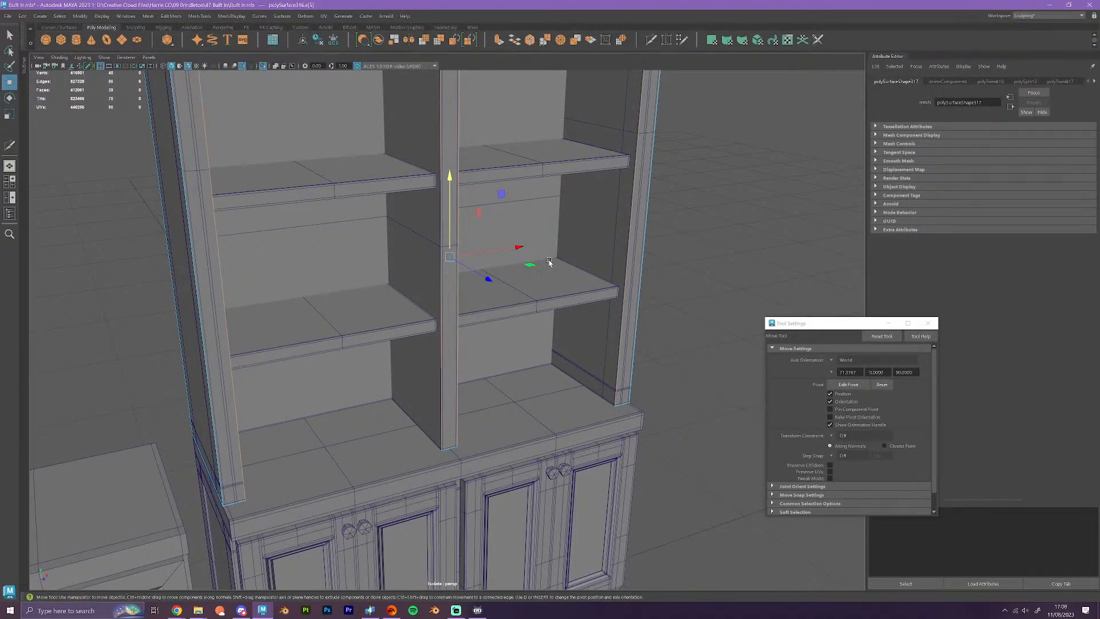
- Insert a vertical edge loop down the reference cabinet's back panel in the right bay with Multi-Cut, and return to object mode with nothing selected
right_click_drag(549, 261, 575, 218)
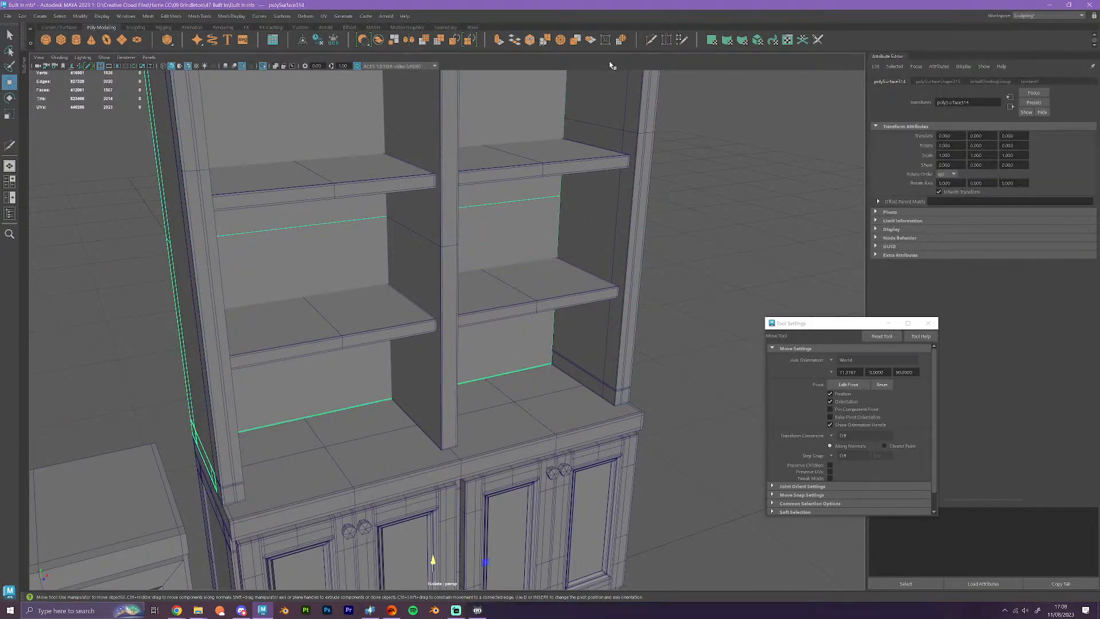
left_click(651, 40)
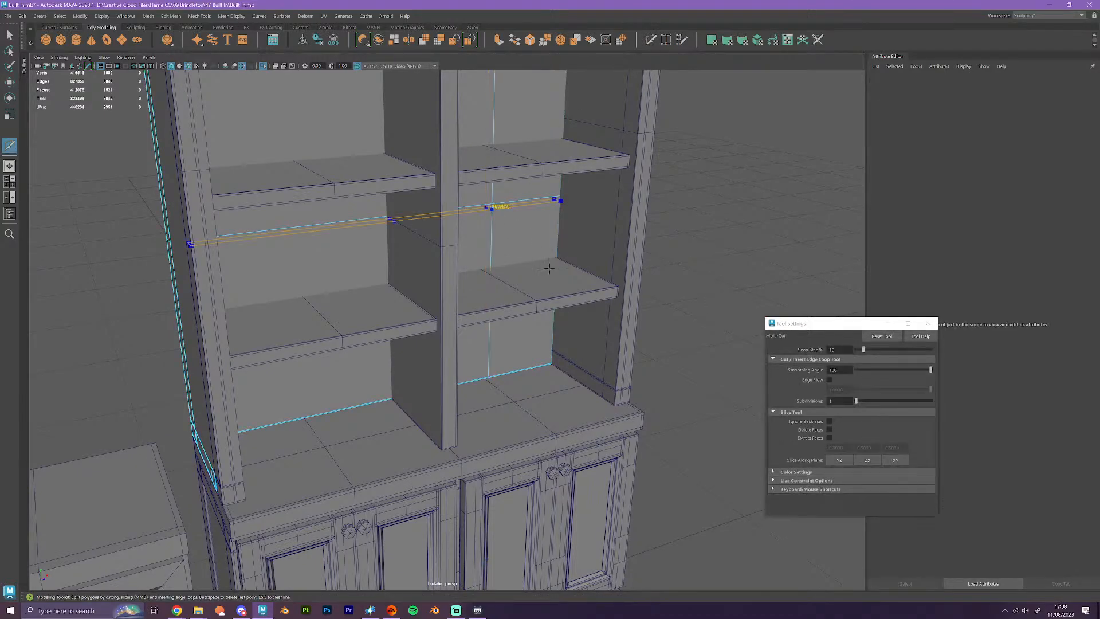
left_click(470, 309, "ctrl")
key("w")
right_click_drag(681, 310, 711, 297)
left_click(707, 363)
- Select the simplified upper section again and return to edge mode with its opening edges selected
left_click(448, 258)
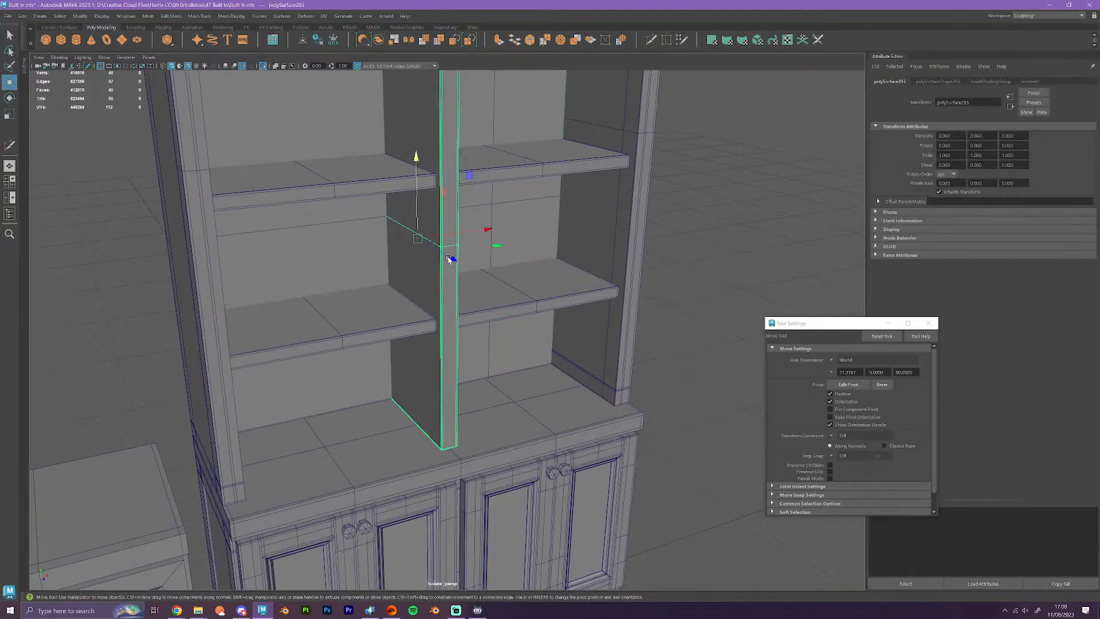
scroll(493, 211, "down", 4)
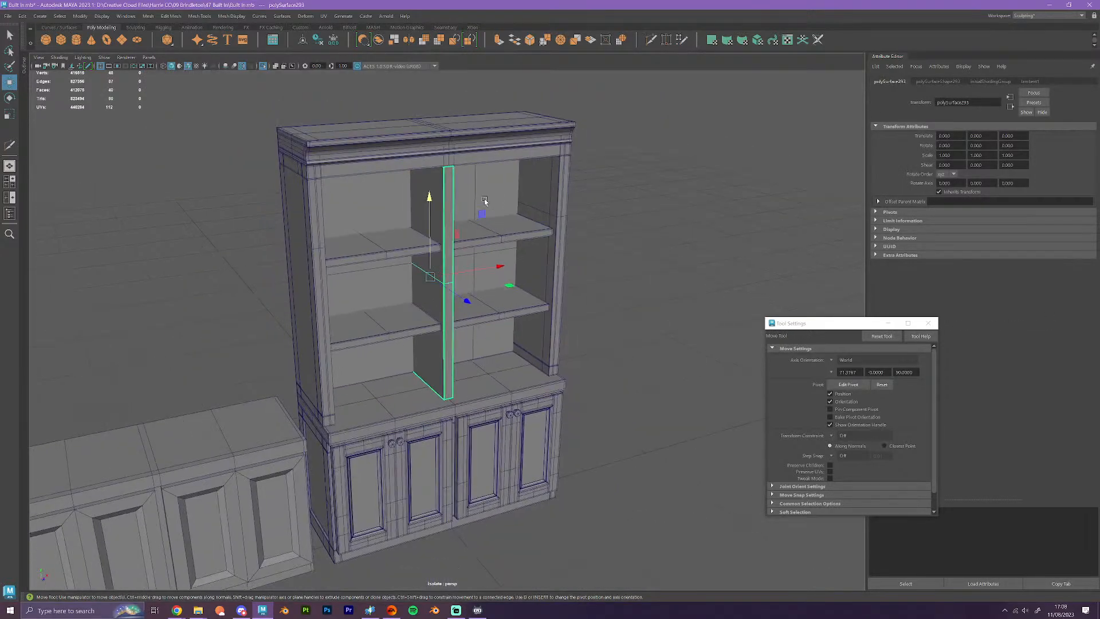
left_click(351, 170)
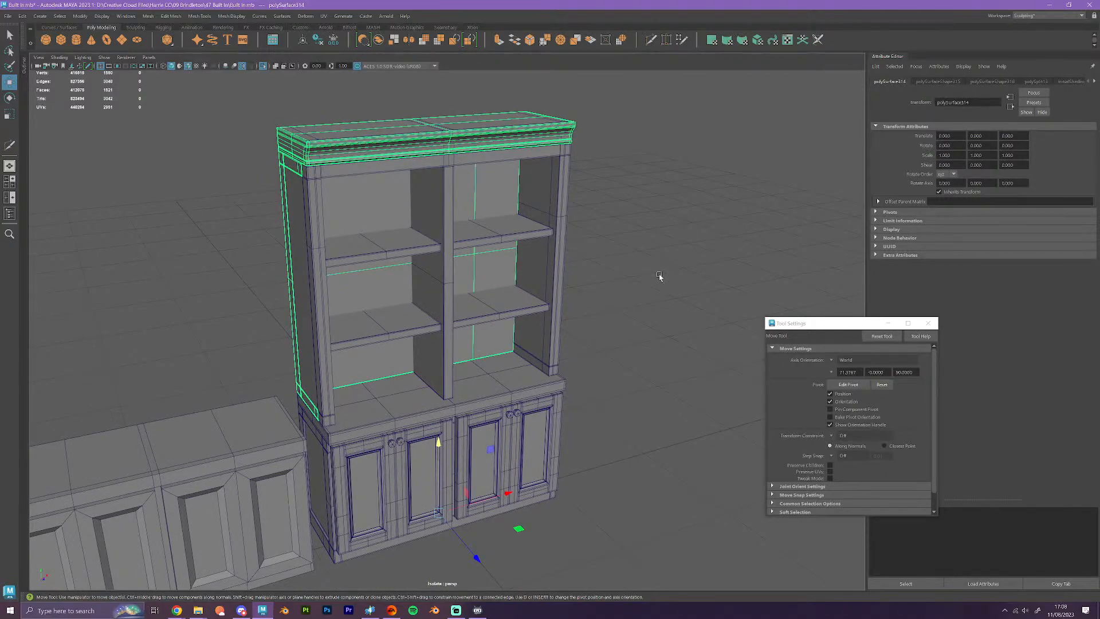
left_click_drag(659, 277, 496, 206, "alt")
left_click(446, 162)
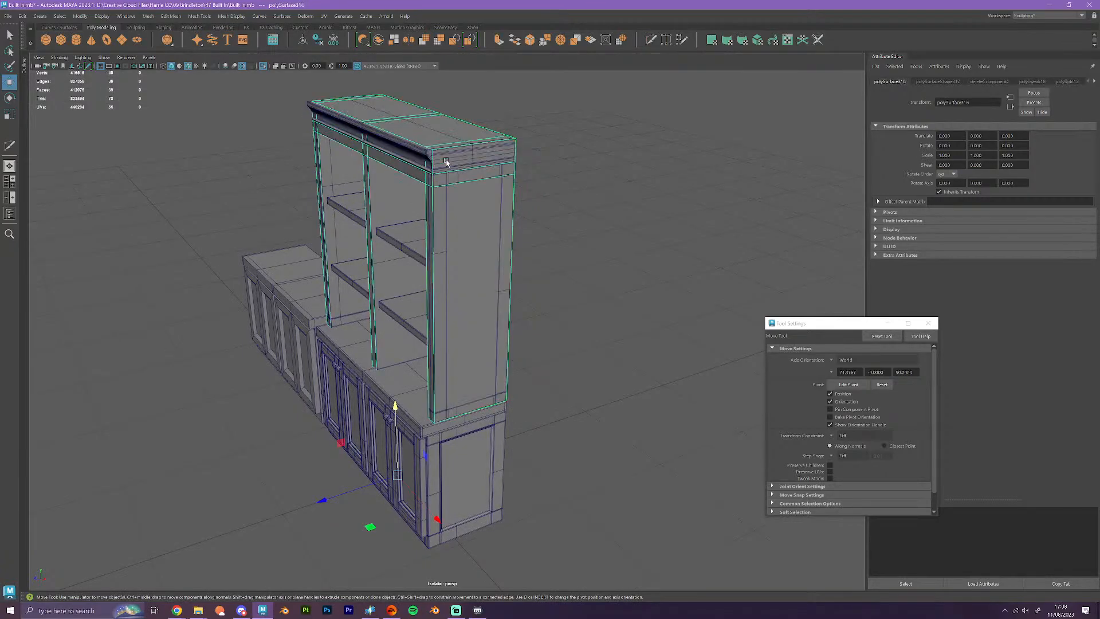
right_click_drag(446, 165, 442, 157)
right_click_drag(460, 209, 544, 193)
left_click(592, 286)
left_click(458, 196)
left_click(480, 253)
right_click(480, 253)
right_click_drag(480, 232, 479, 230)
- Extrude the selected opening edges and move them back along Z toward the reference's back panel to form the bays' inner walls
left_click_drag(459, 351, 551, 381, "alt")
scroll(538, 361, "up", 3)
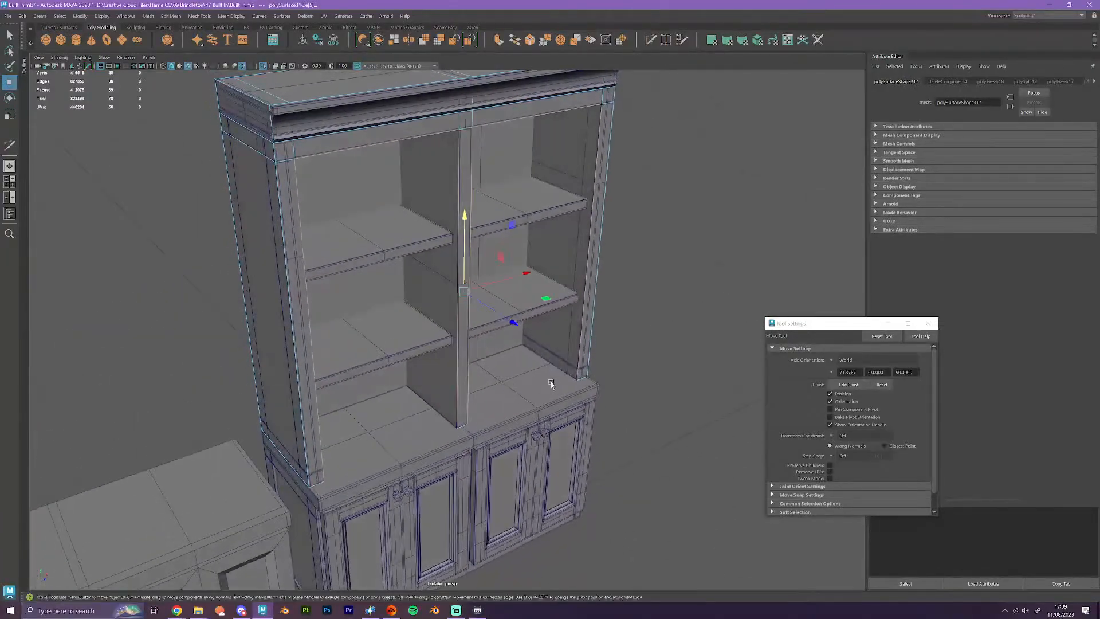
left_click(498, 41)
key("w")
scroll(497, 333, "up", 5)
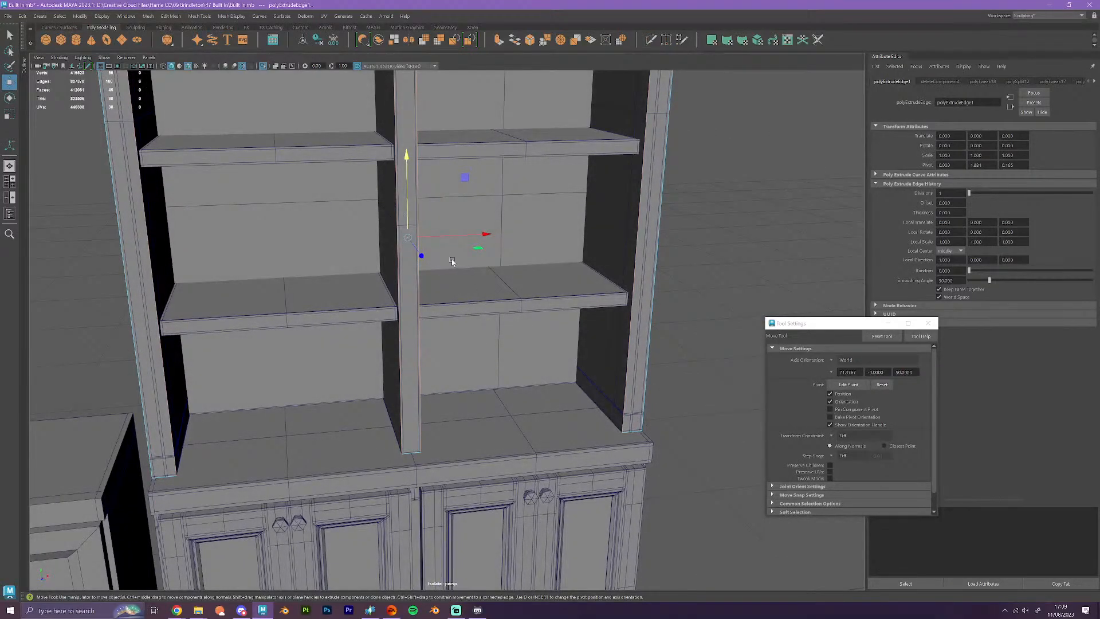
left_click_drag(420, 256, 515, 200)
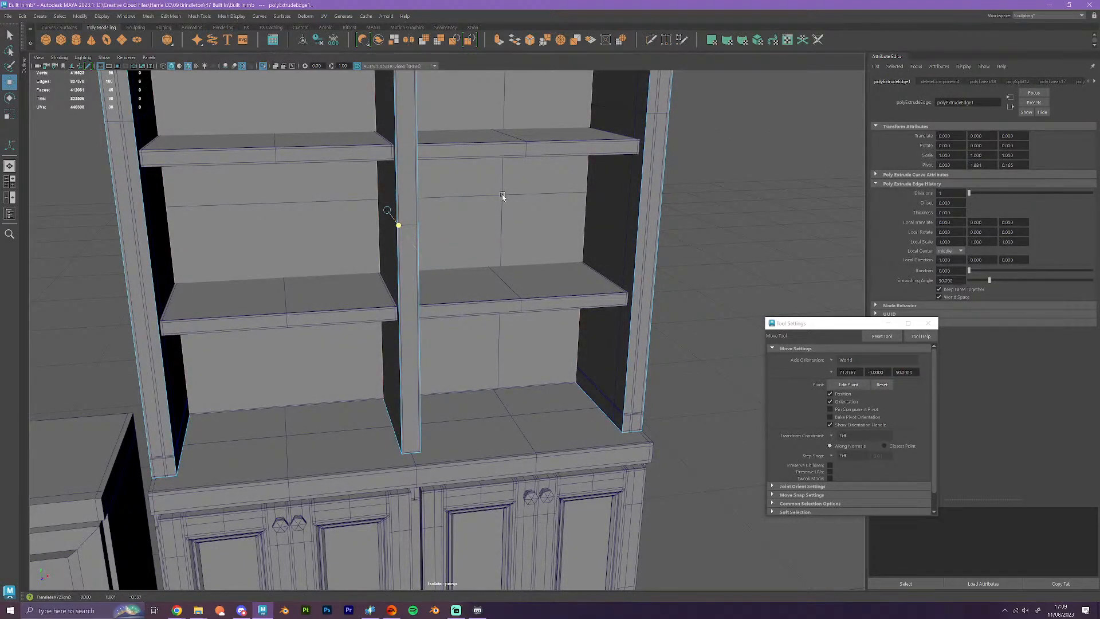
- Return to object mode and move the simplified upper section along X to Translate X 2, beside the reference cabinet
scroll(569, 285, "down", 6)
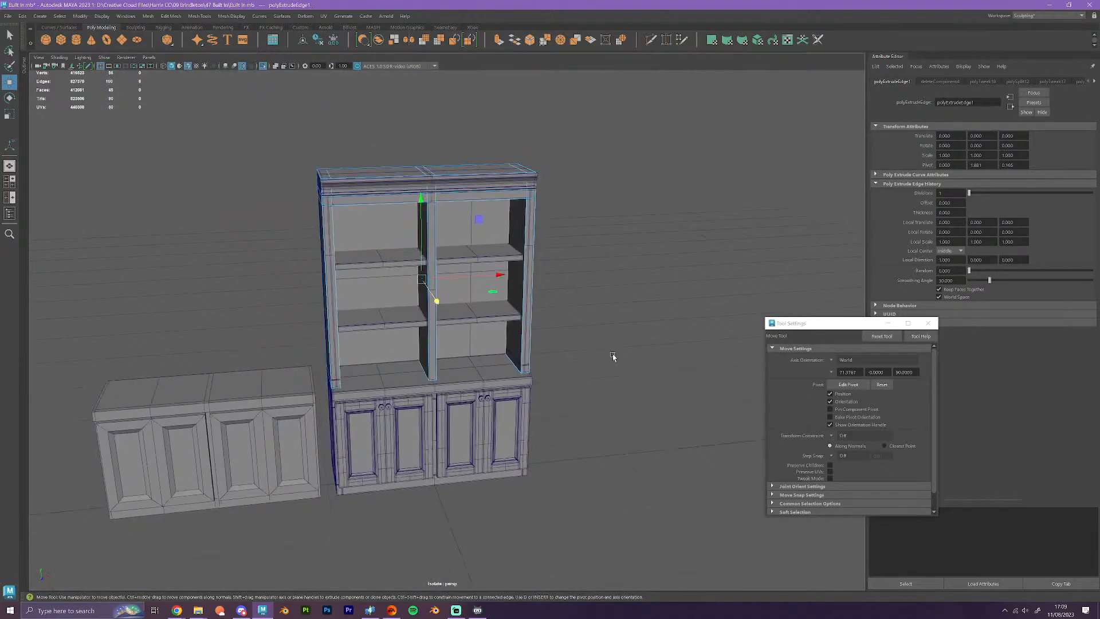
left_click_drag(613, 356, 599, 360, "alt")
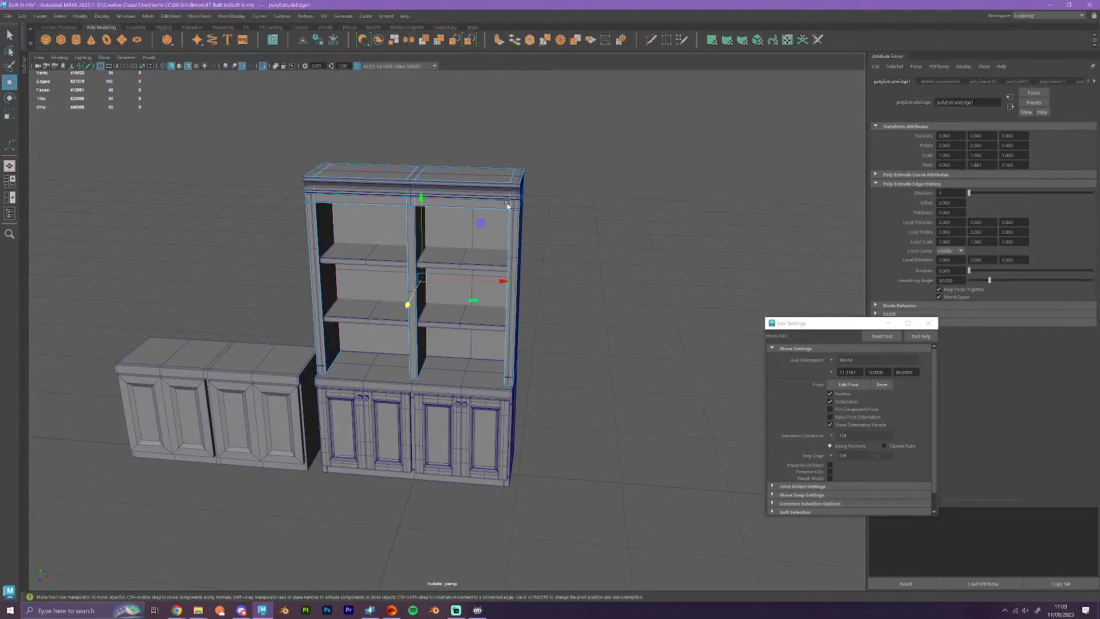
right_click_drag(507, 205, 550, 191)
scroll(570, 266, "down", 3)
left_click_drag(512, 433, 659, 446)
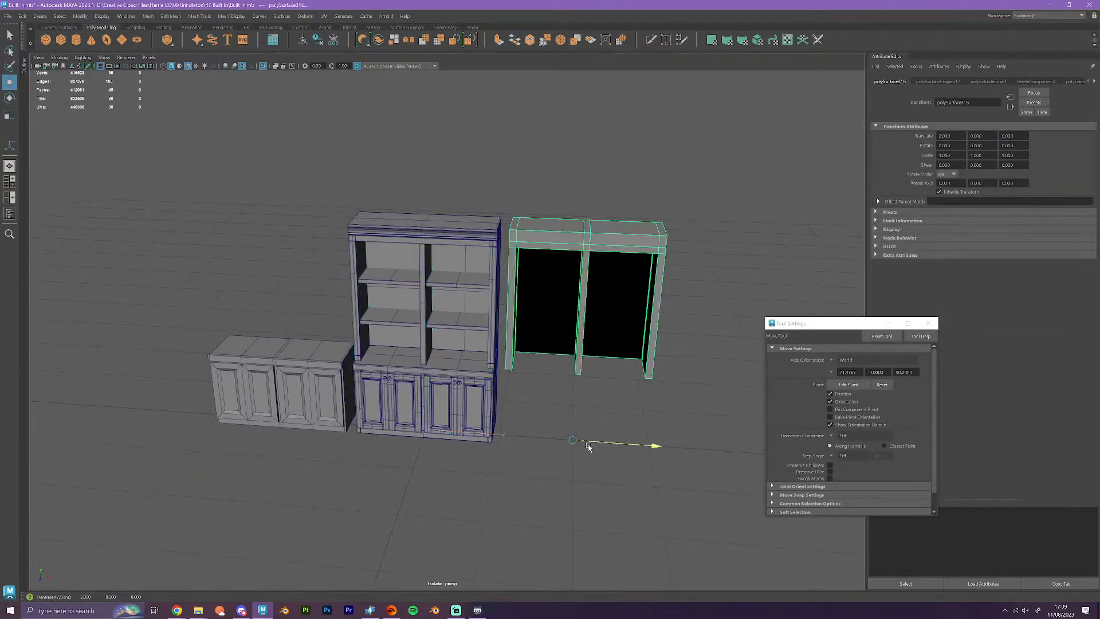
- Bridge the two vertical back edges of the upper section's left bay to close it with a back panel
scroll(633, 395, "up", 3)
scroll(473, 371, "up", 3)
scroll(475, 378, "up", 4)
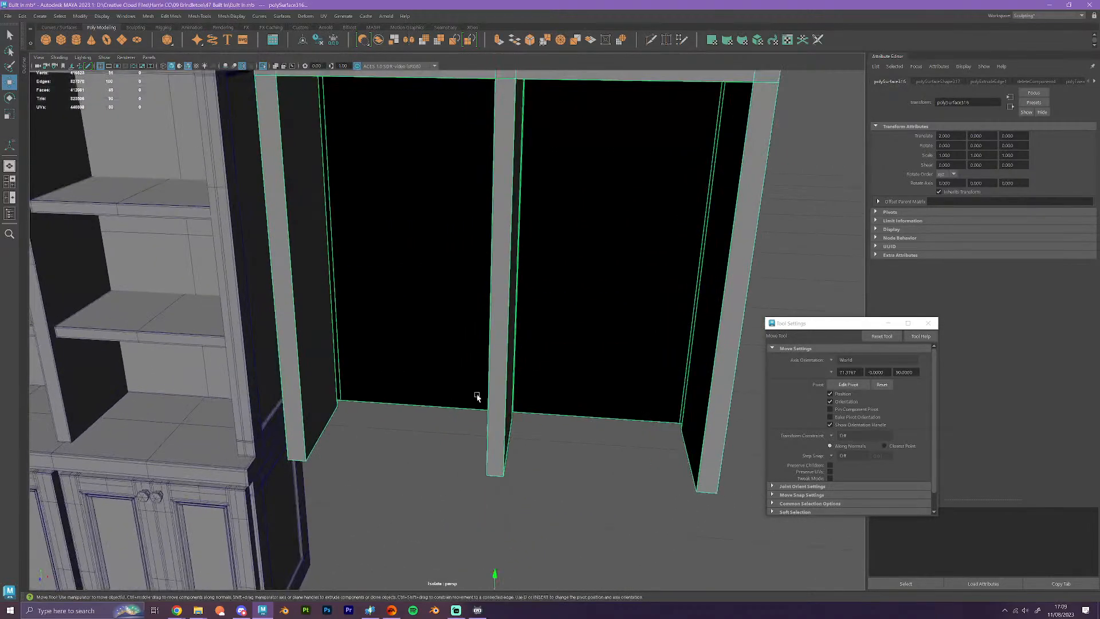
left_click_drag(421, 427, 518, 372, "alt")
right_click(562, 360)
left_click(561, 337)
left_click(520, 333)
left_click(335, 305)
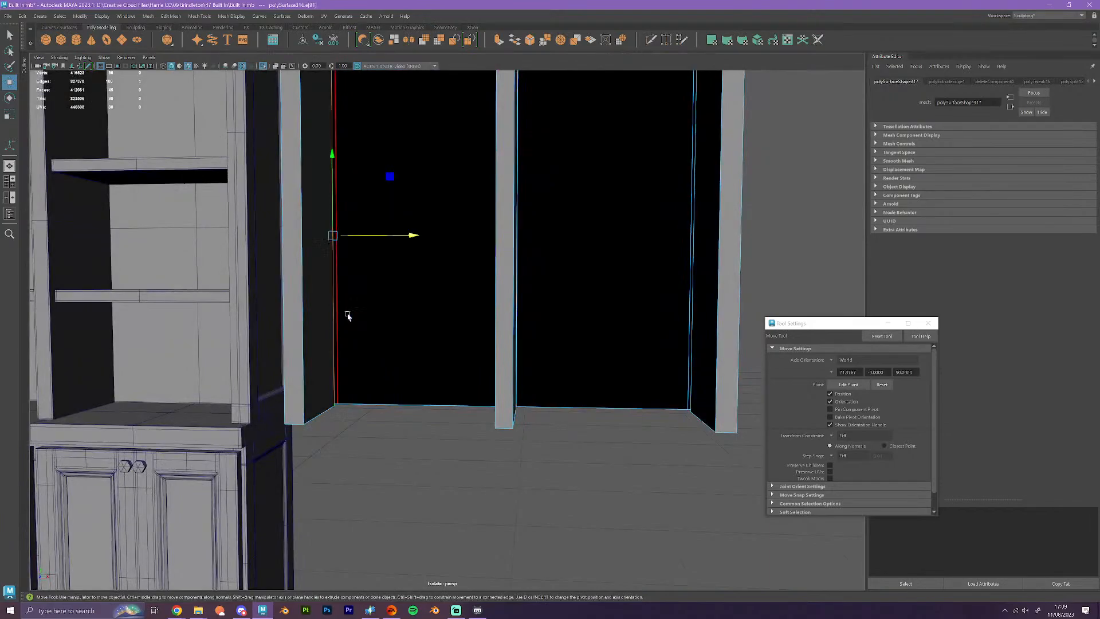
left_click_drag(347, 314, 472, 419, "alt")
left_click(517, 363, "shift")
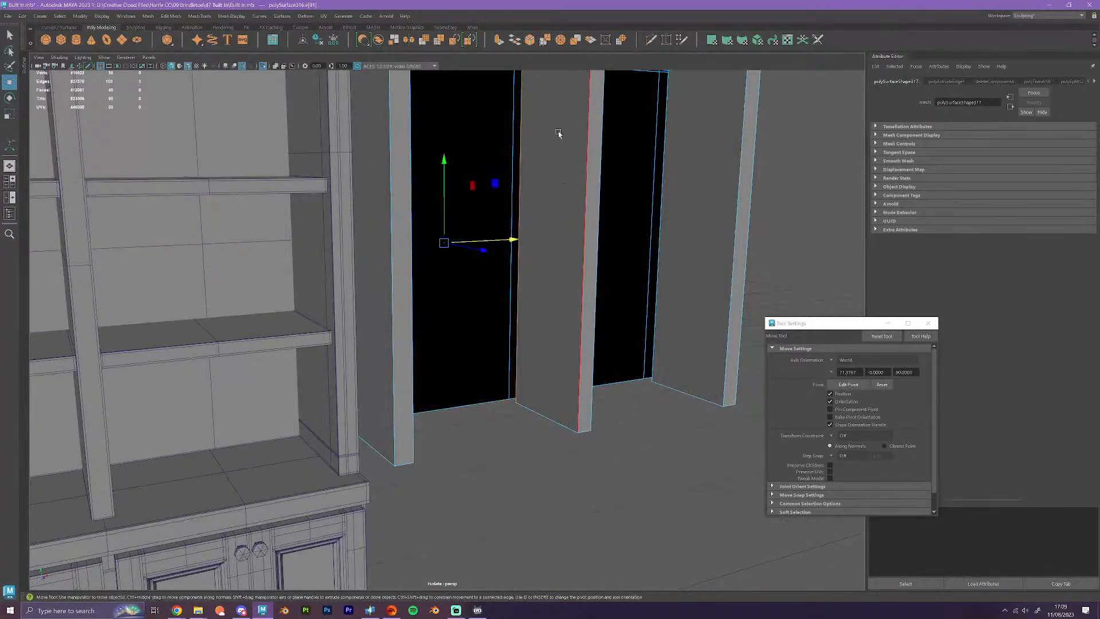
left_click(515, 40)
- Bridge the two vertical back edges of the right bay to close it with a back panel
left_click_drag(653, 364, 634, 413, "alt")
left_click(691, 370)
left_click(475, 369, "shift")
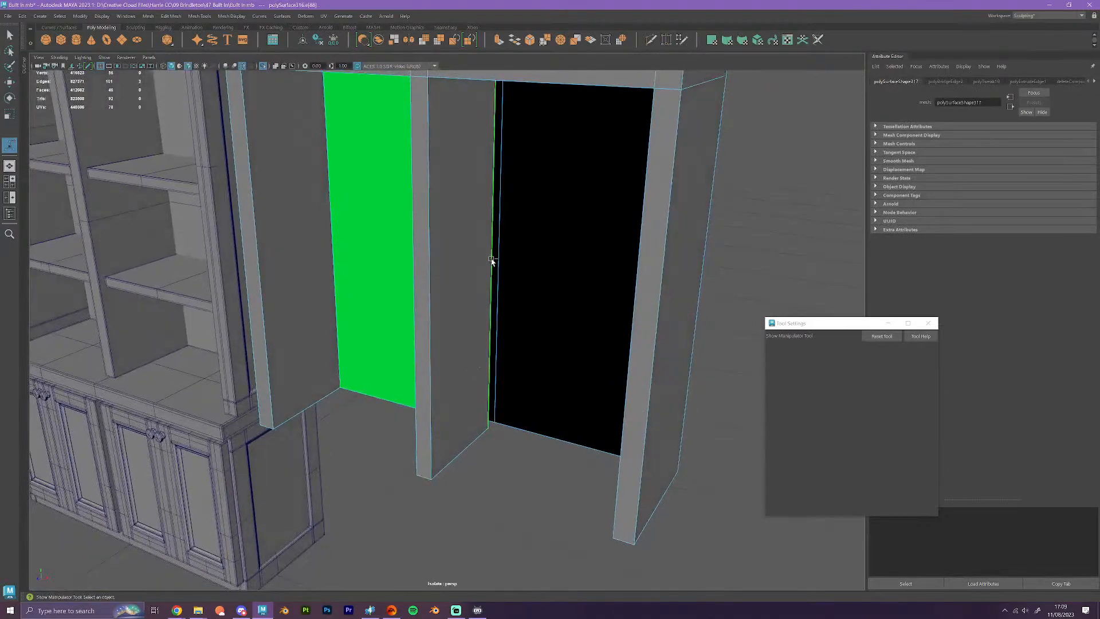
left_click(513, 41)
left_click_drag(516, 253, 551, 284, "alt")
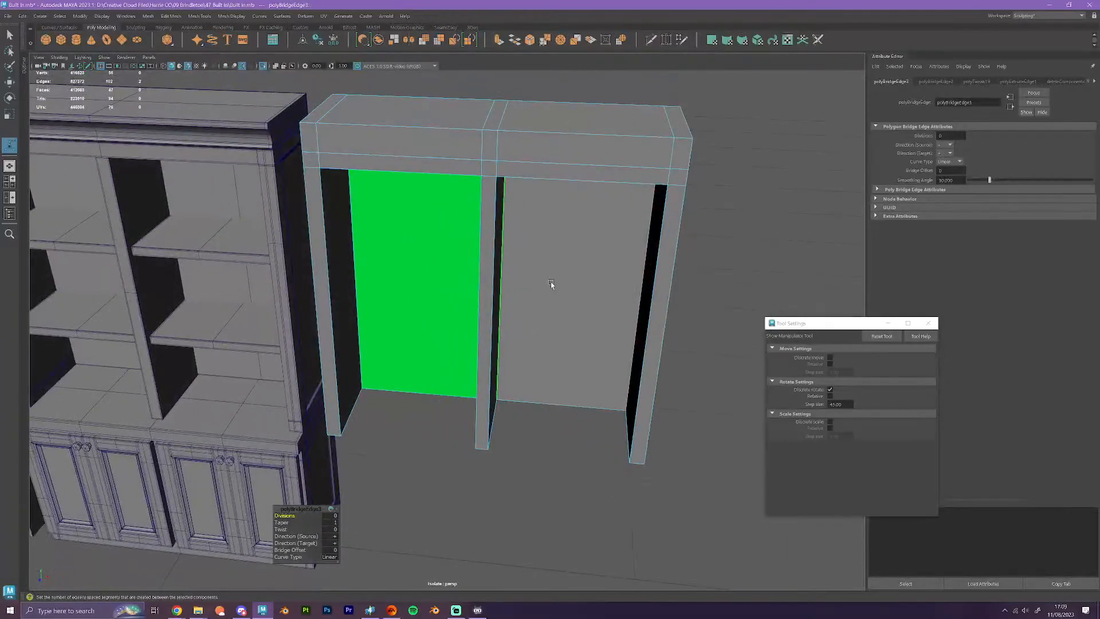
- Return to object mode and assign the grey material to the whole upper section, replacing the green on the bridged panel
right_click(551, 284)
left_click(596, 516)
key("q")
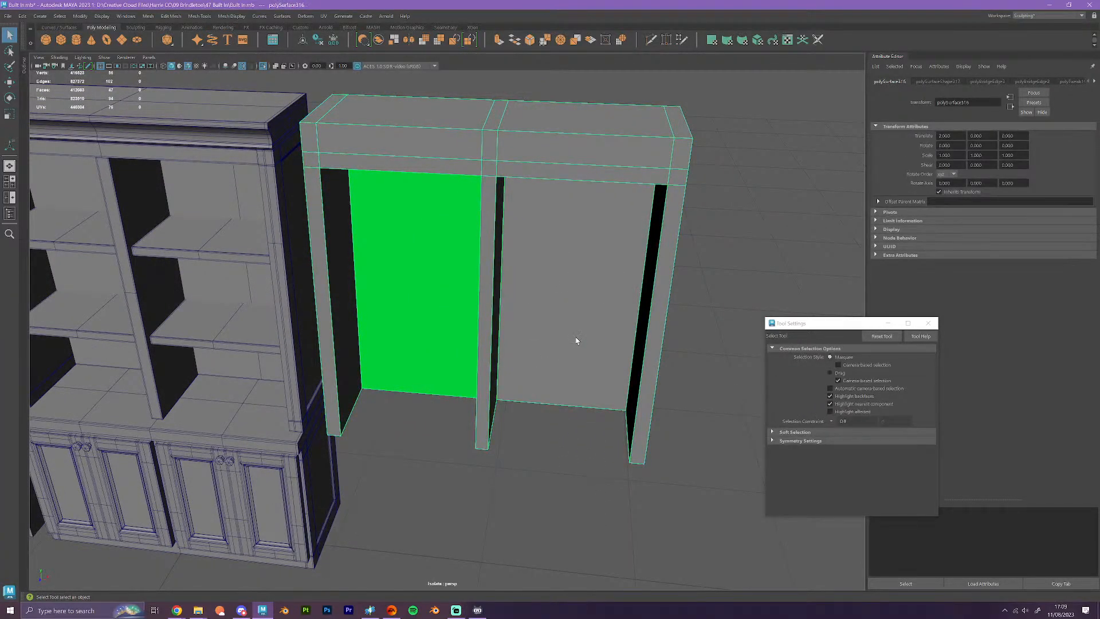
right_click(576, 341)
mouse_move(587, 562)
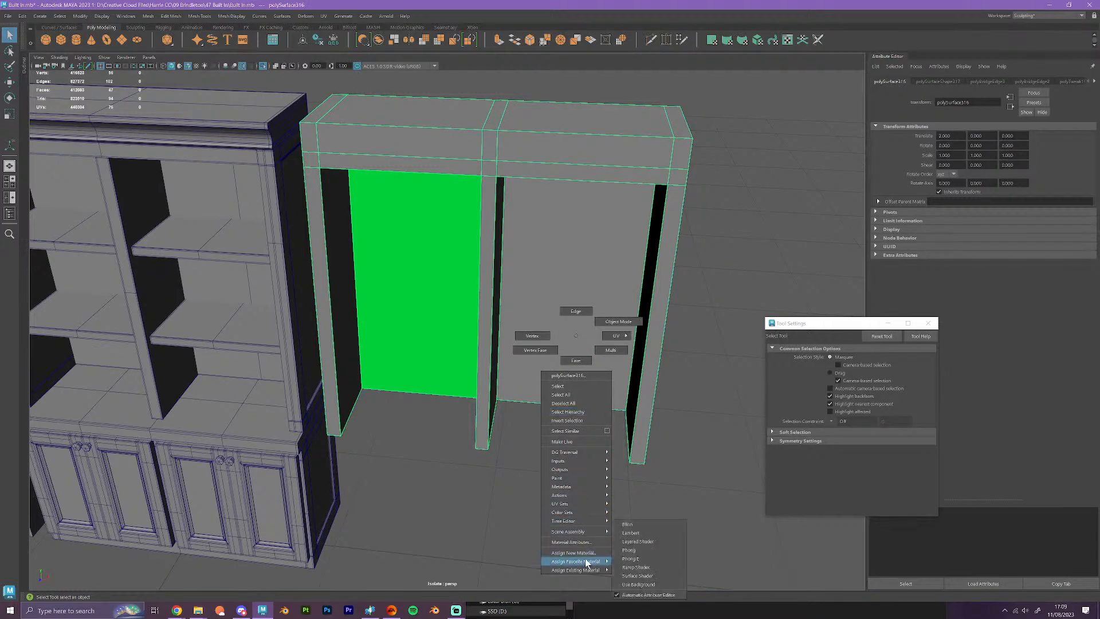
left_click(641, 551)
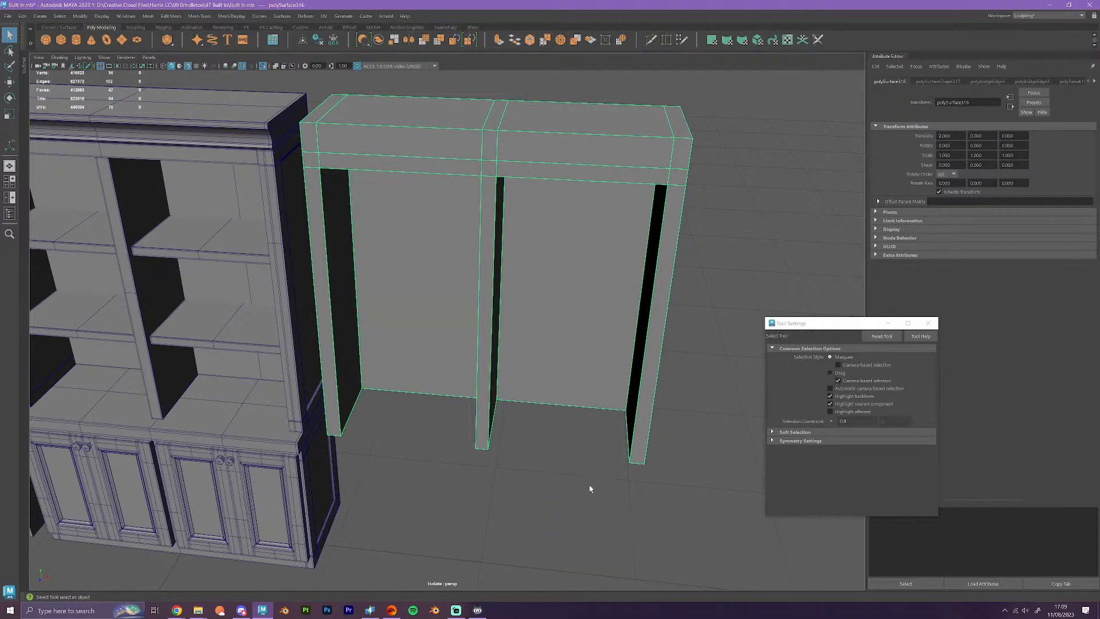
- Grid-snap the upper section back along X to Translate X 0, over the reference cabinet
left_click(589, 485)
scroll(522, 489, "down", 2)
scroll(522, 492, "down", 5)
left_click_drag(522, 492, 504, 462, "alt")
scroll(504, 462, "up", 3)
middle_click_drag(503, 461, 455, 458, "alt")
left_click(525, 321)
key("w")
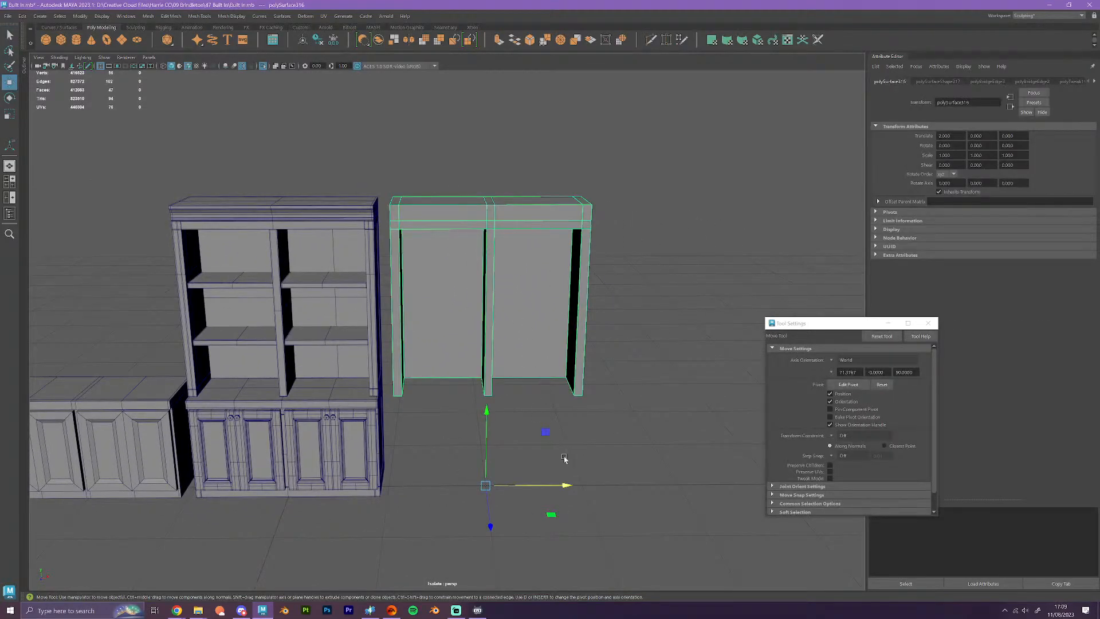
left_click_drag(593, 510, 585, 517, "alt")
middle_click_drag(420, 509, 481, 484, "alt")
scroll(482, 484, "up", 2)
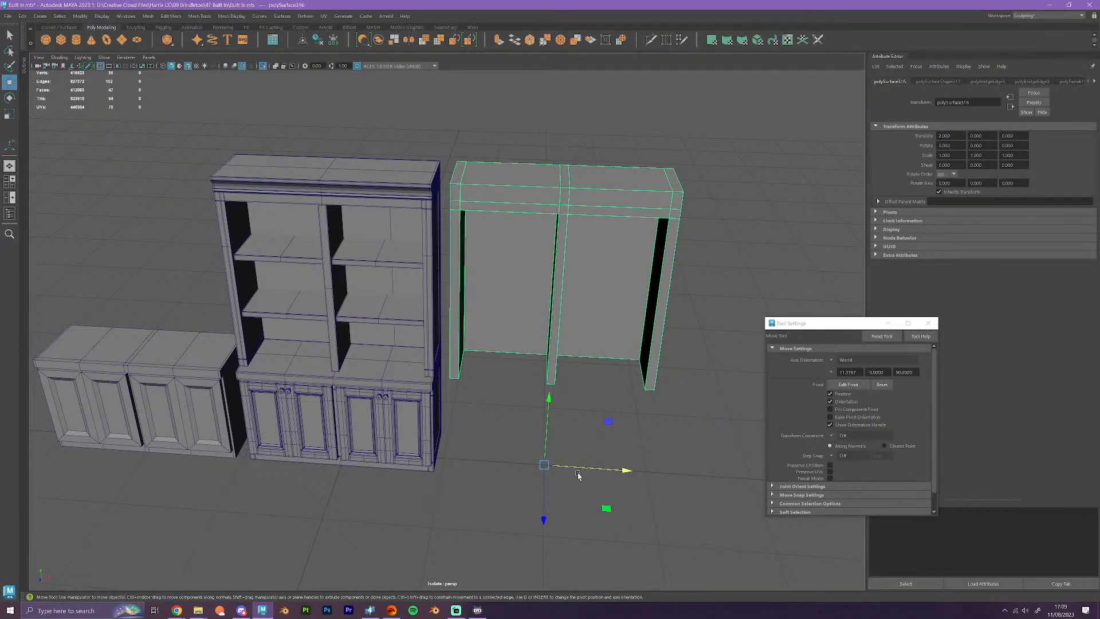
key("x")
left_click_drag(616, 471, 390, 463)
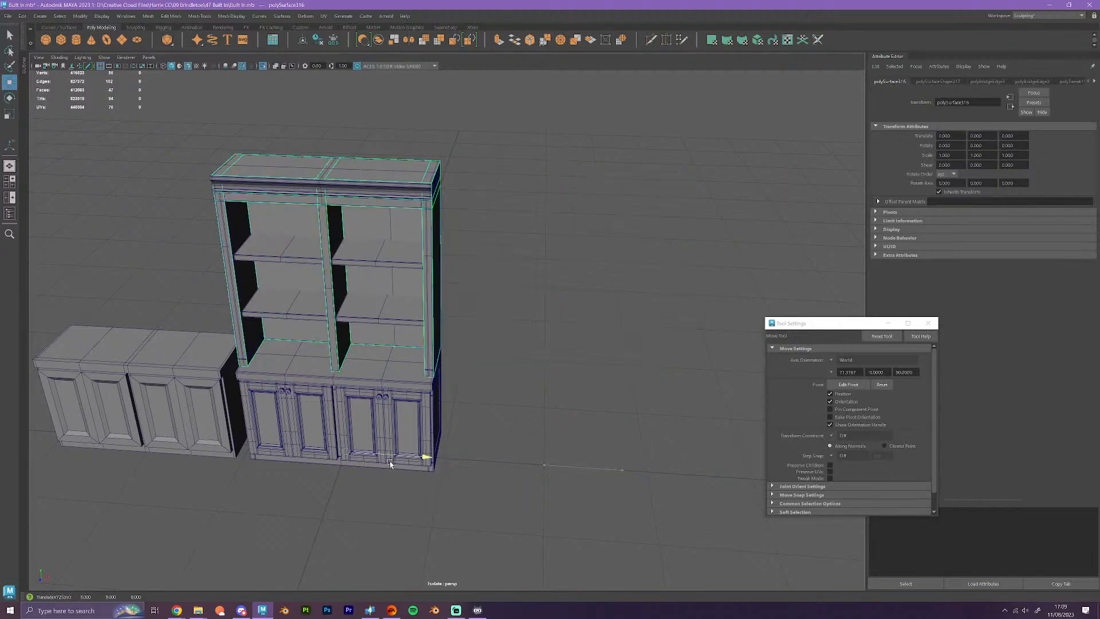
- Insert two horizontal edge loops around the upper section with Multi-Cut, matching the lower and upper bands of the reference's crown moulding
right_click_drag(391, 492, 467, 427, "alt")
left_click_drag(534, 471, 471, 479, "alt")
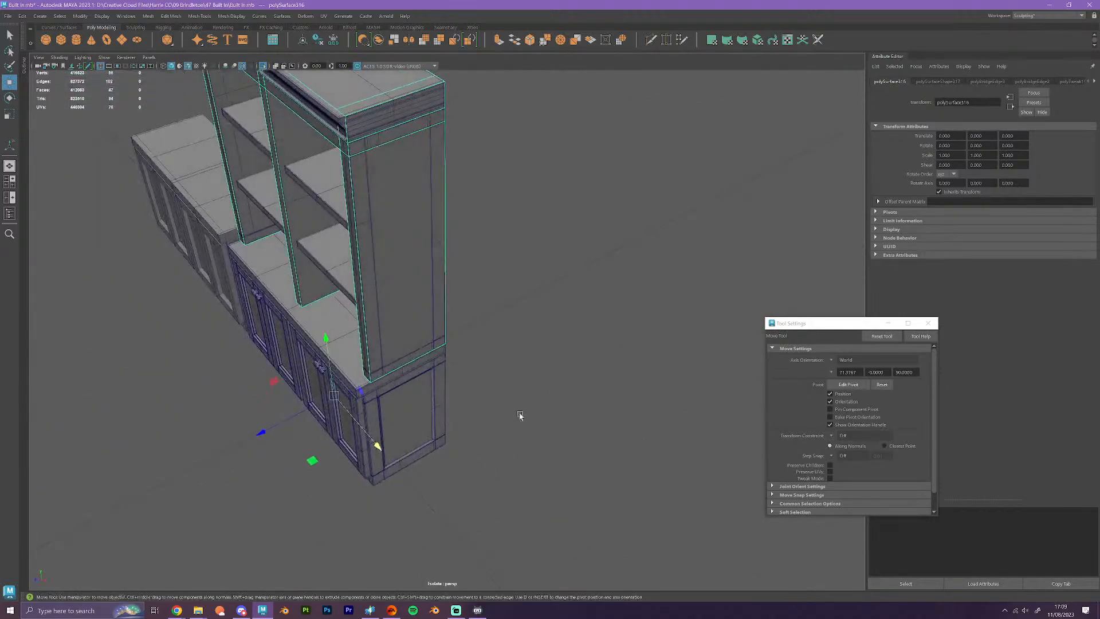
middle_click_drag(521, 416, 610, 512, "alt")
scroll(609, 512, "up", 3)
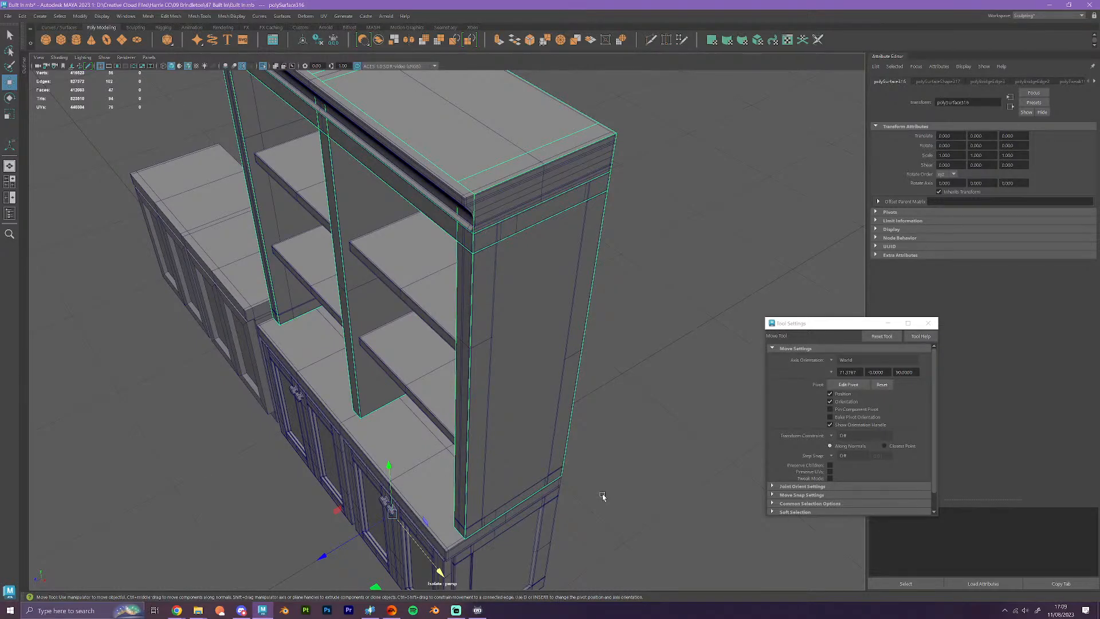
scroll(603, 496, "down", 3)
left_click_drag(609, 498, 677, 545, "alt")
scroll(627, 544, "up", 4)
left_click_drag(670, 377, 668, 428, "alt")
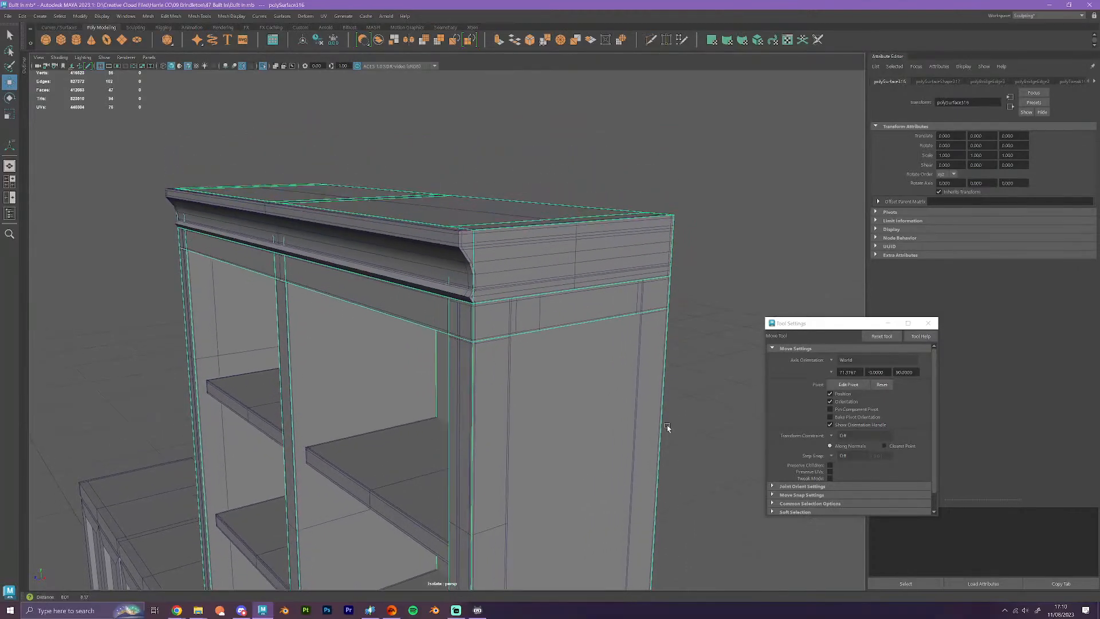
scroll(651, 335, "up", 3)
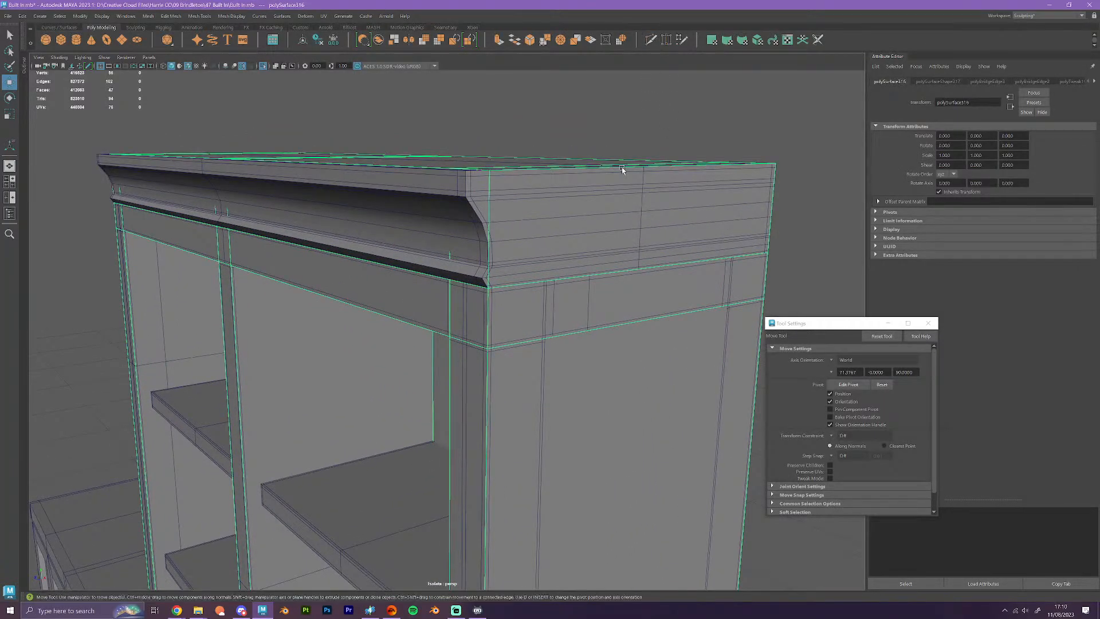
left_click(651, 39)
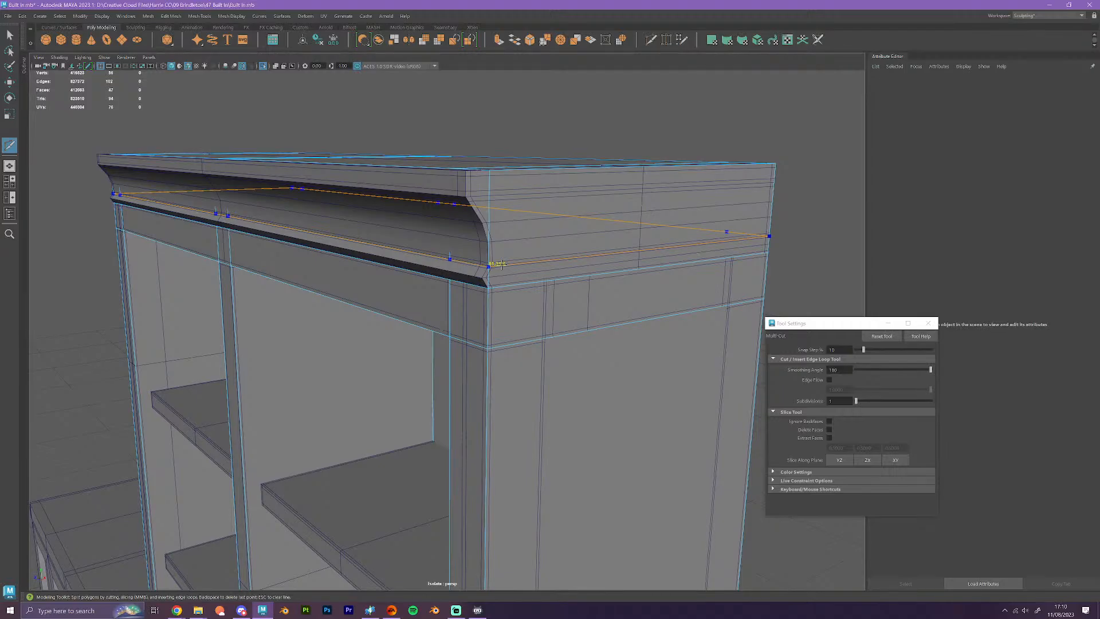
left_click(502, 264, "ctrl")
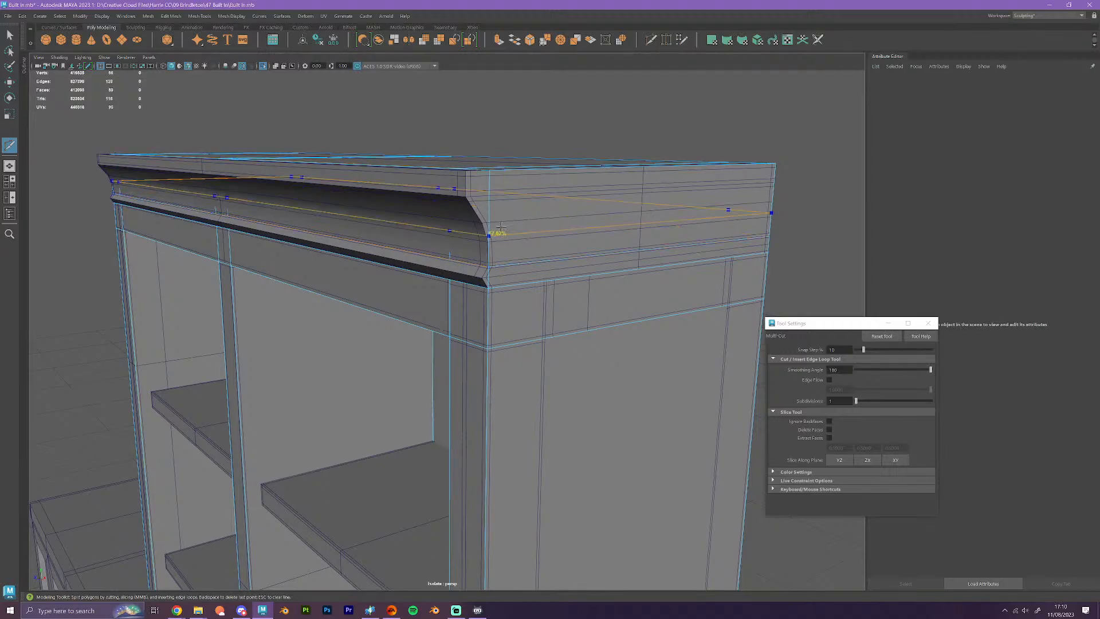
left_click(500, 196, "ctrl")
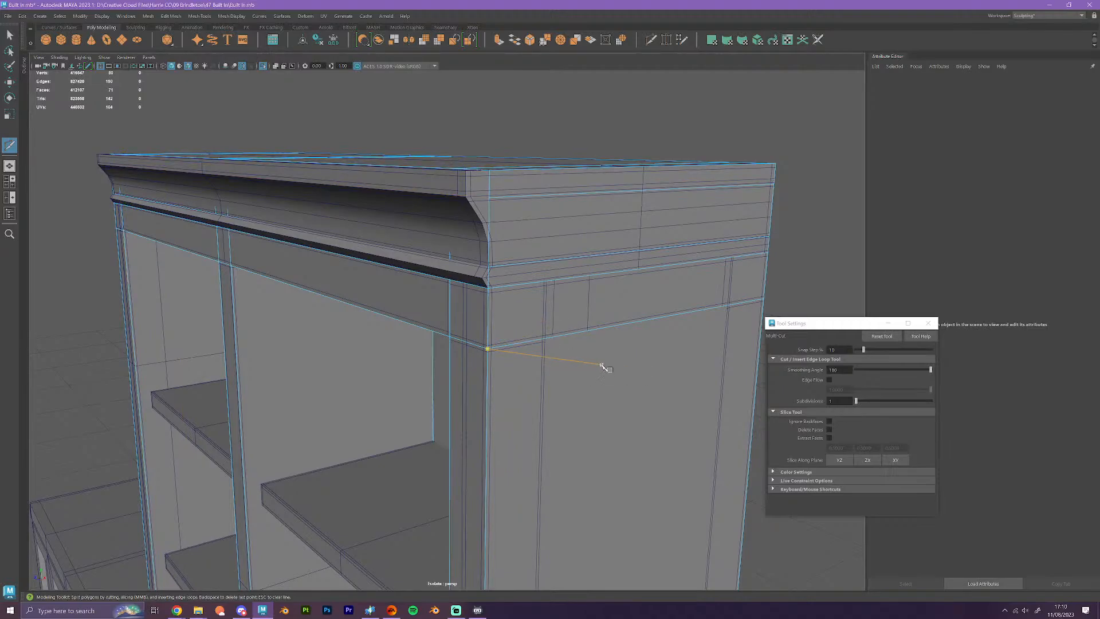
- Switch to Chrome, examine the built-in cabinets in the Eileen Coffee Table pin from Brindleton Collection's Living section, and return to Maya
mouse_move(177, 610)
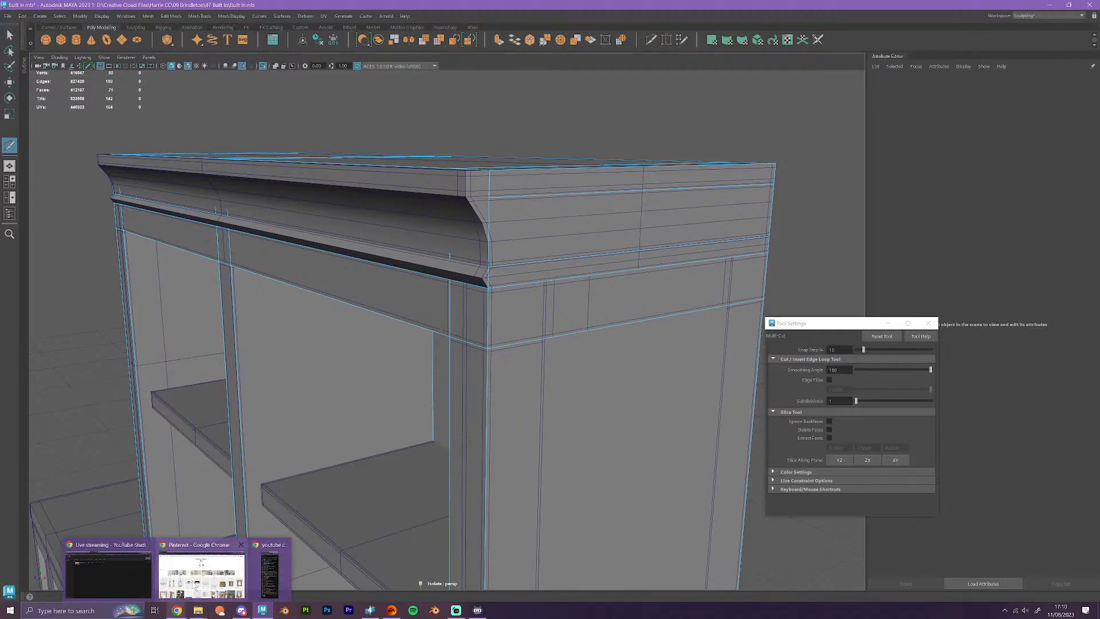
left_click(195, 585)
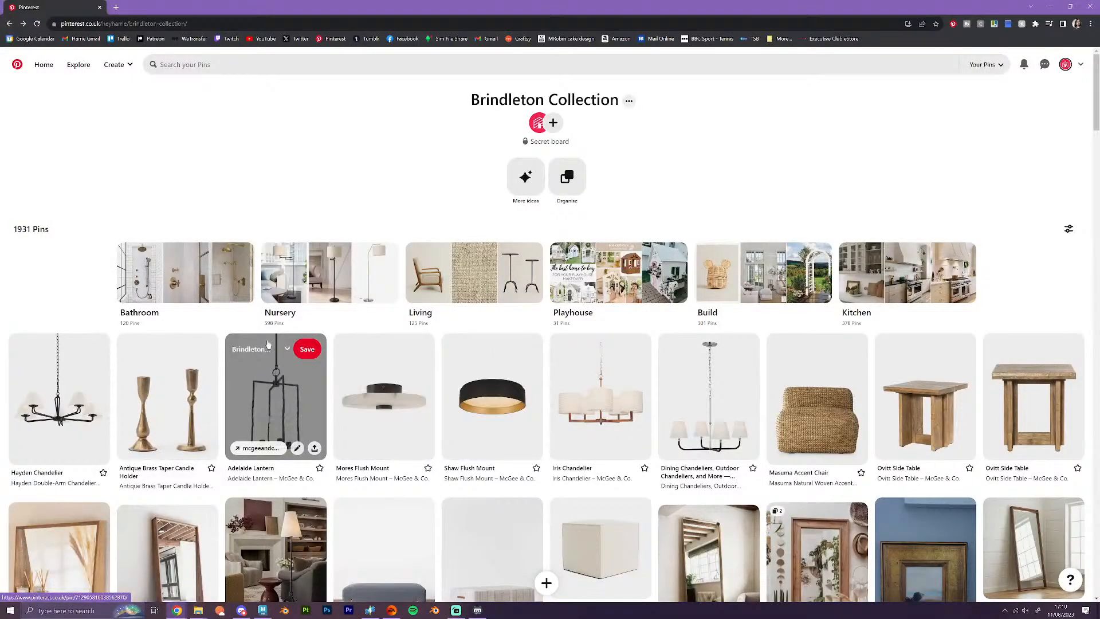
left_click(455, 301)
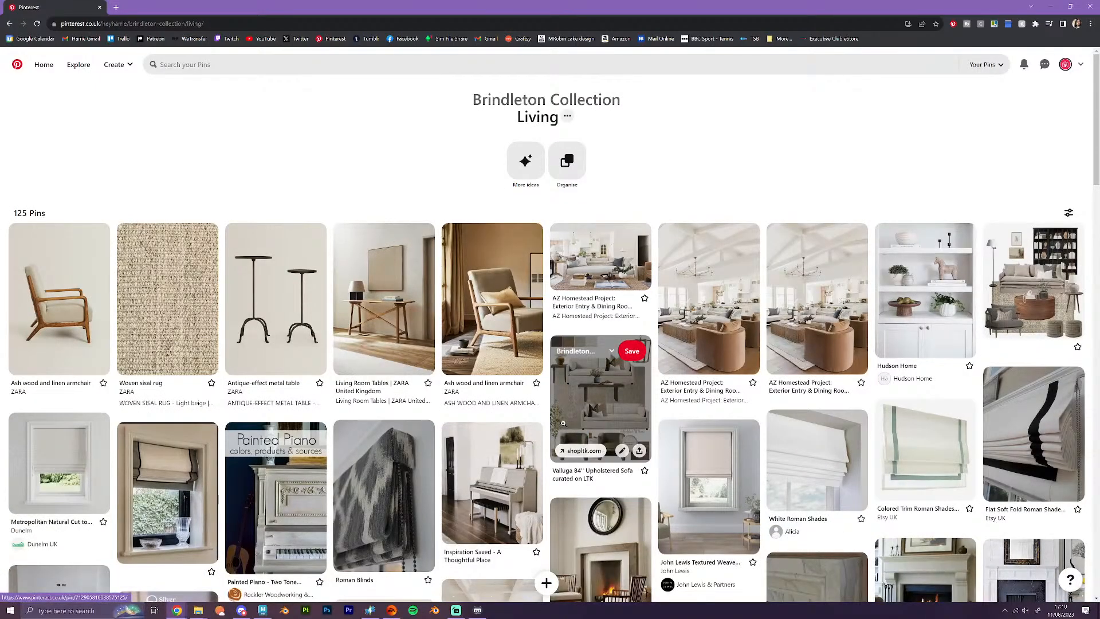
scroll(563, 422, "down", 3)
scroll(563, 423, "down", 4)
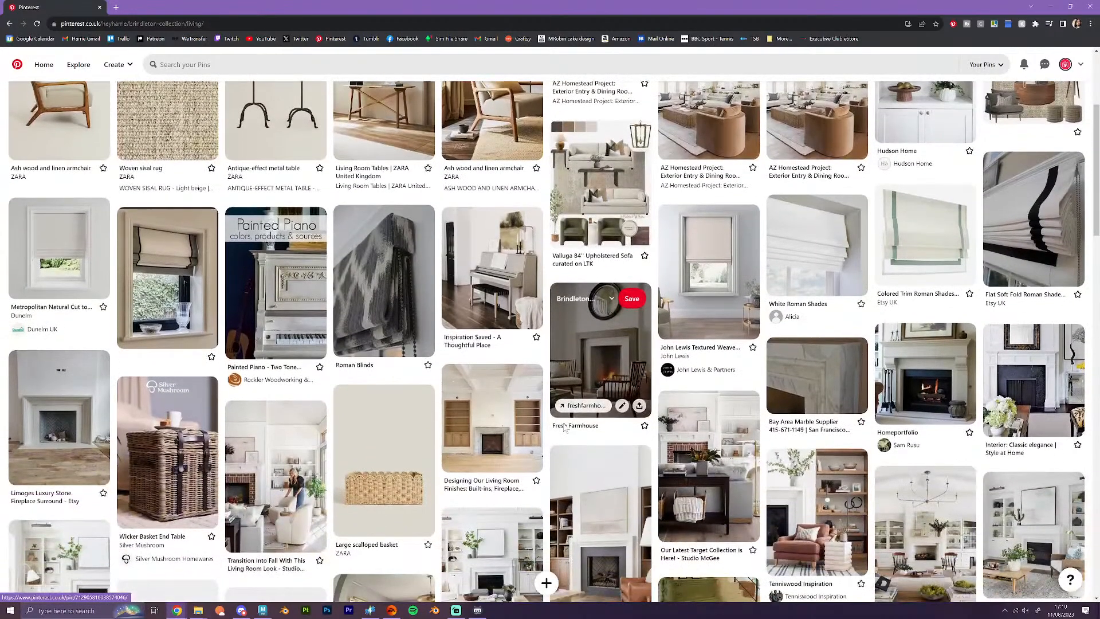
scroll(563, 423, "down", 2)
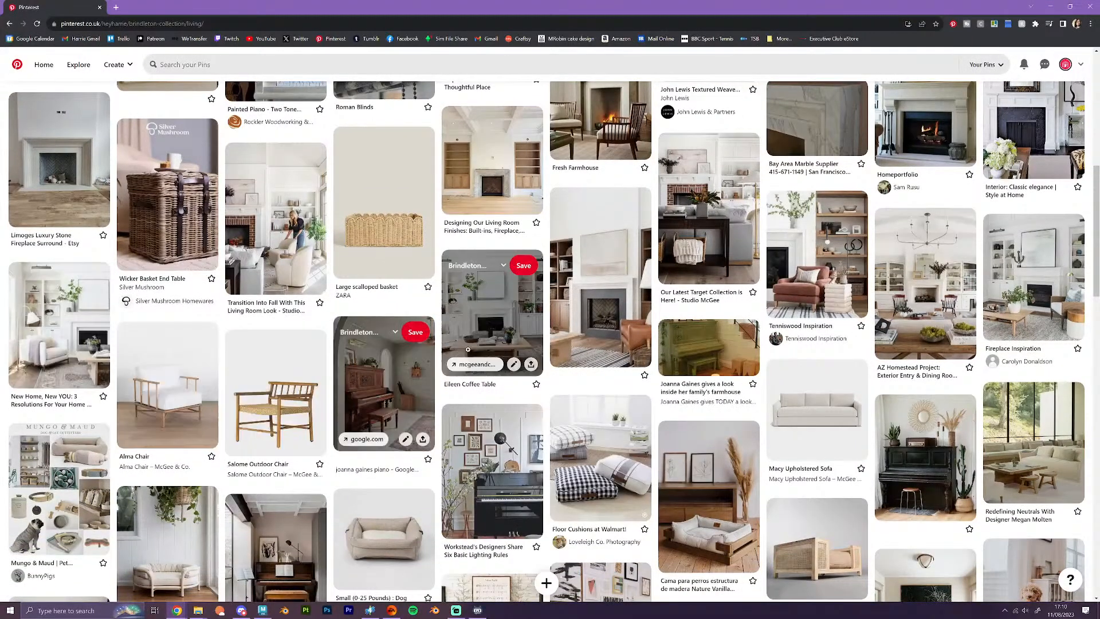
left_click(491, 312)
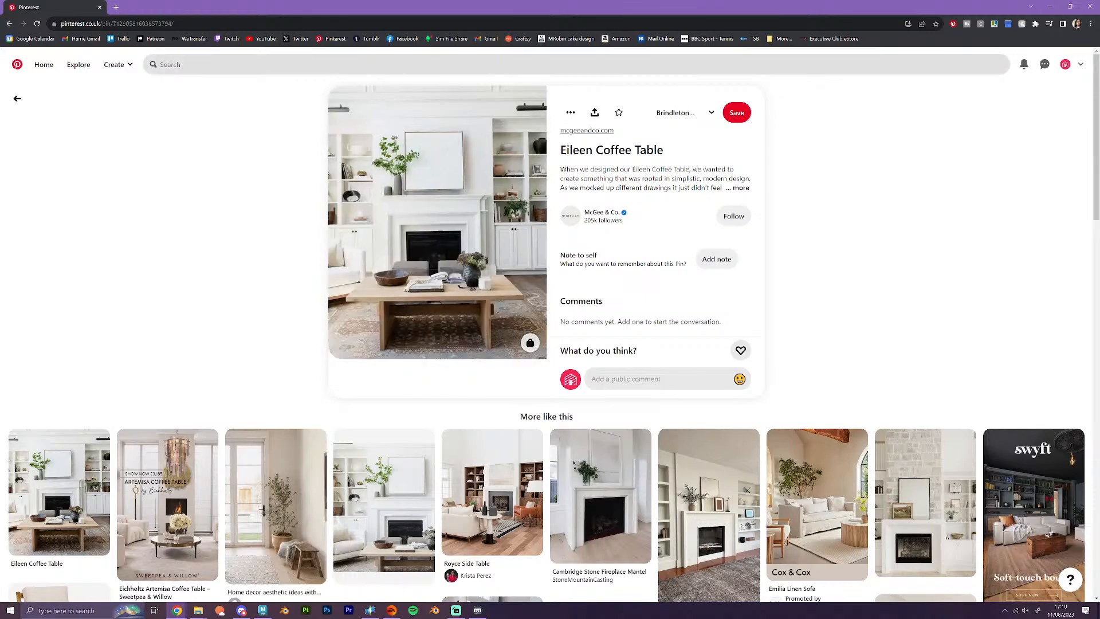
left_click(1053, 8)
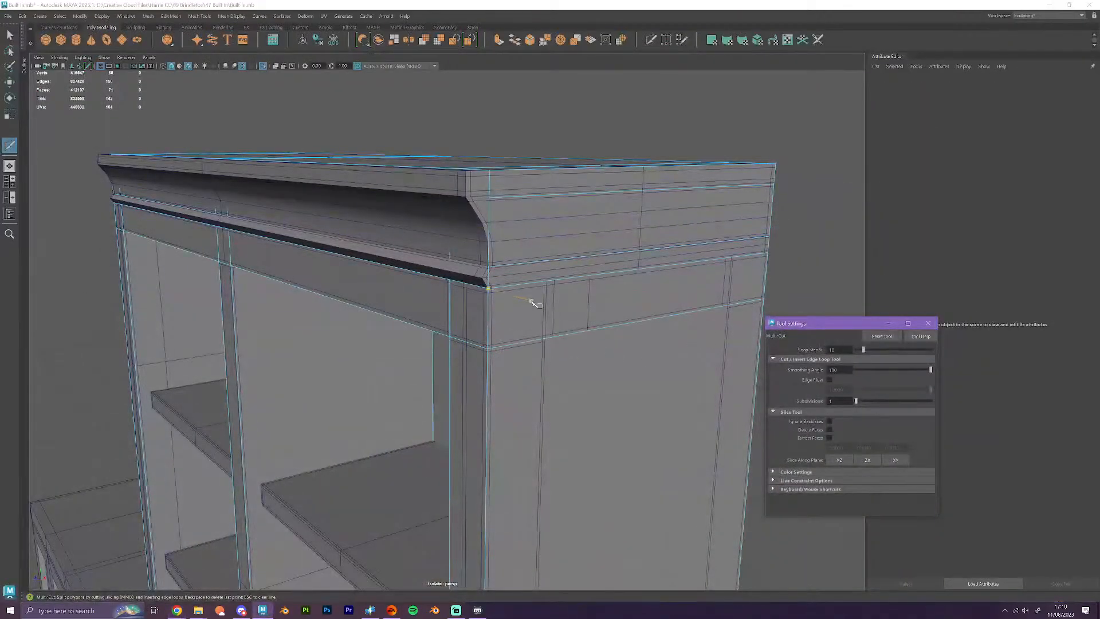
- Select the front edges of the upper section's top band and move them forward along Z to the reference crown's front lip
scroll(533, 304, "down", 2)
key("w")
scroll(580, 346, "down", 2)
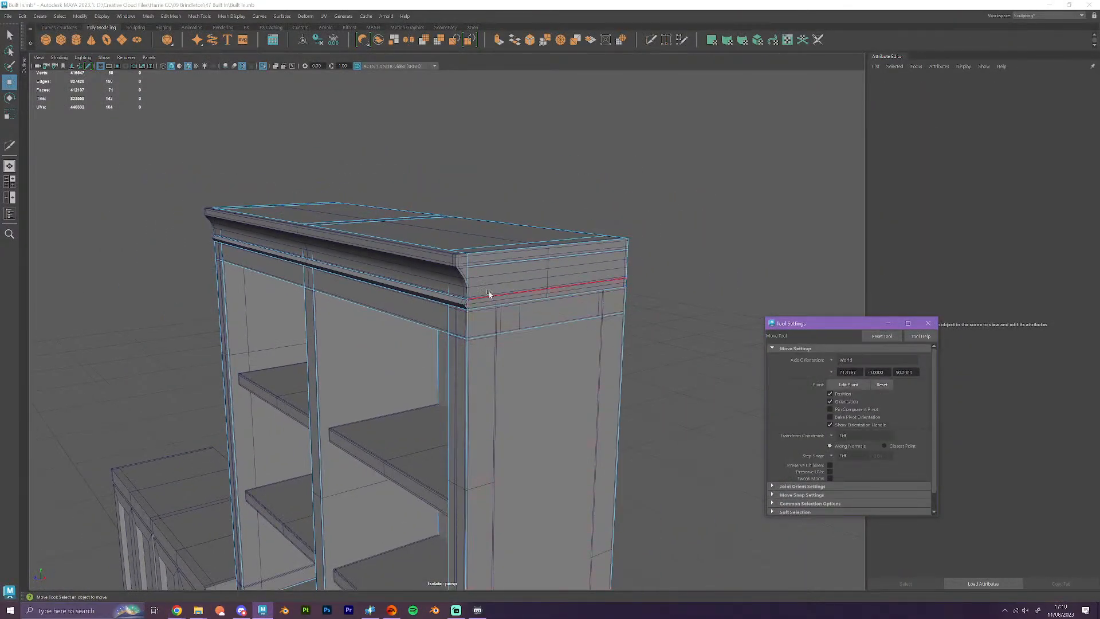
left_click(465, 220)
left_click_drag(404, 265, 478, 279, "alt")
double_click(294, 308, "shift")
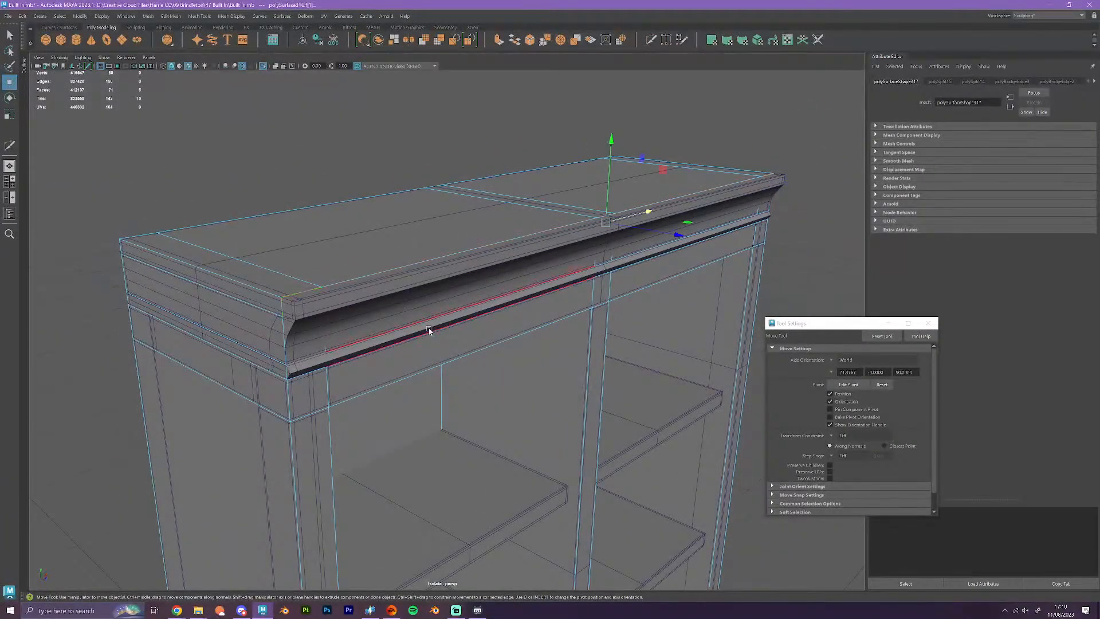
left_click_drag(521, 364, 565, 367, "alt")
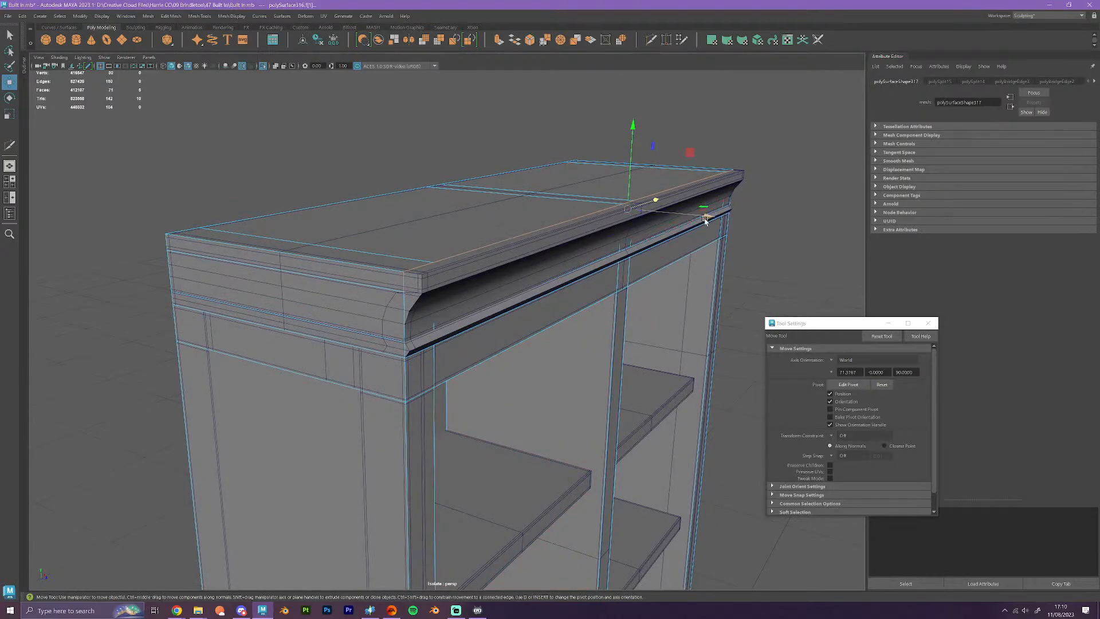
left_click_drag(709, 218, 426, 289)
scroll(462, 316, "down", 1)
scroll(458, 328, "up", 1)
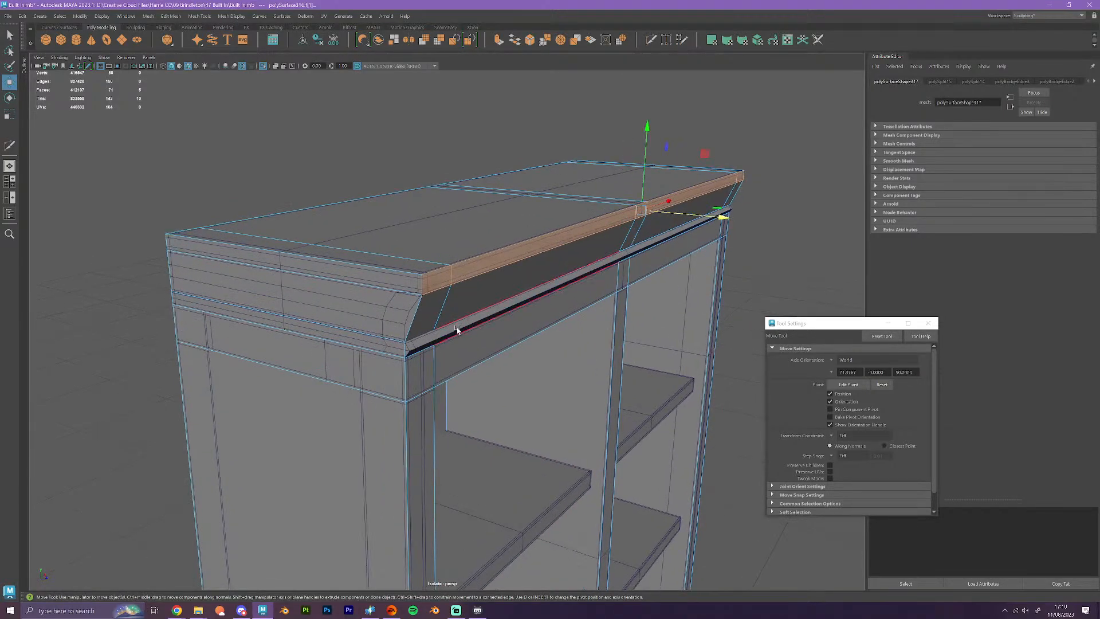
- Insert an edge loop through the crown's narrow lower band with Multi-Cut and pull its front edges forward along Z into a pointed bead
left_click(651, 40)
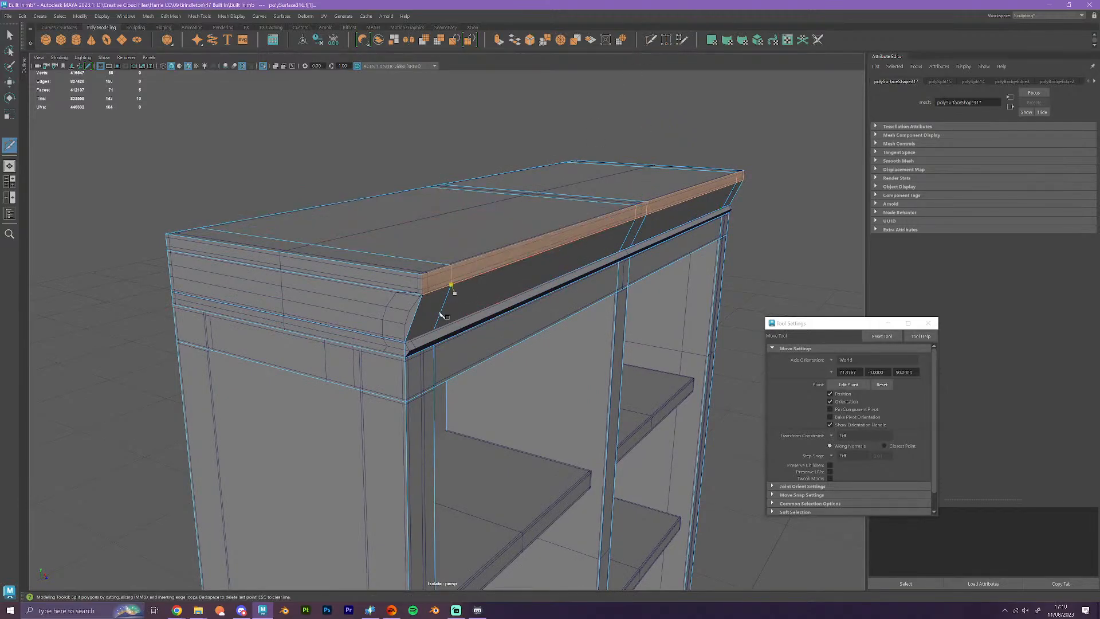
left_click(400, 346, "ctrl")
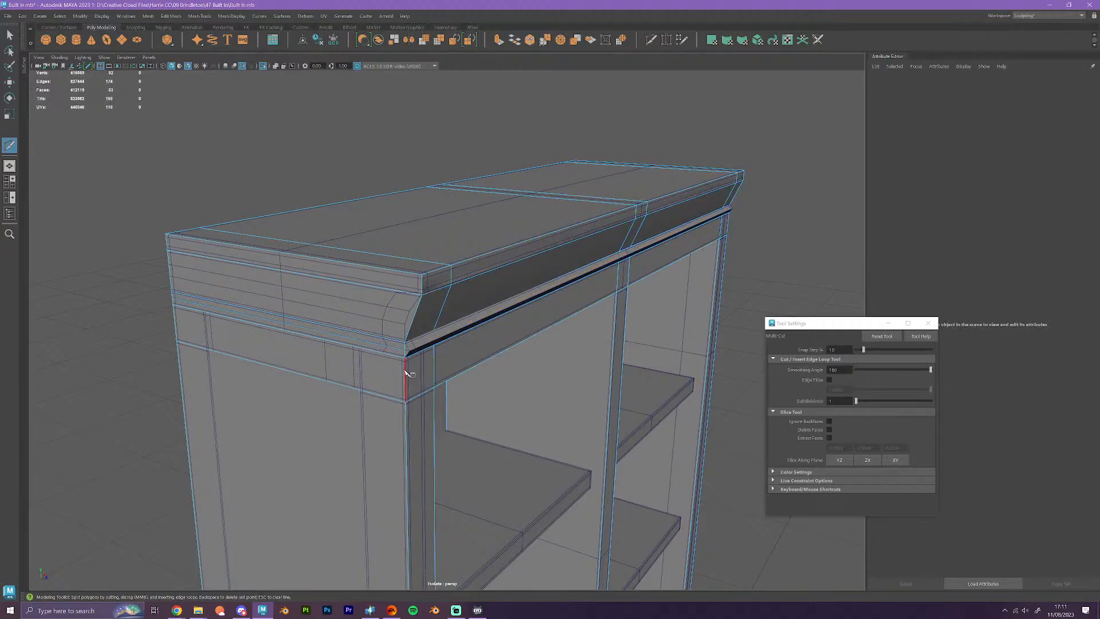
key("w")
left_click(412, 347)
left_click_drag(413, 346, 562, 407, "alt")
double_click(634, 317, "shift")
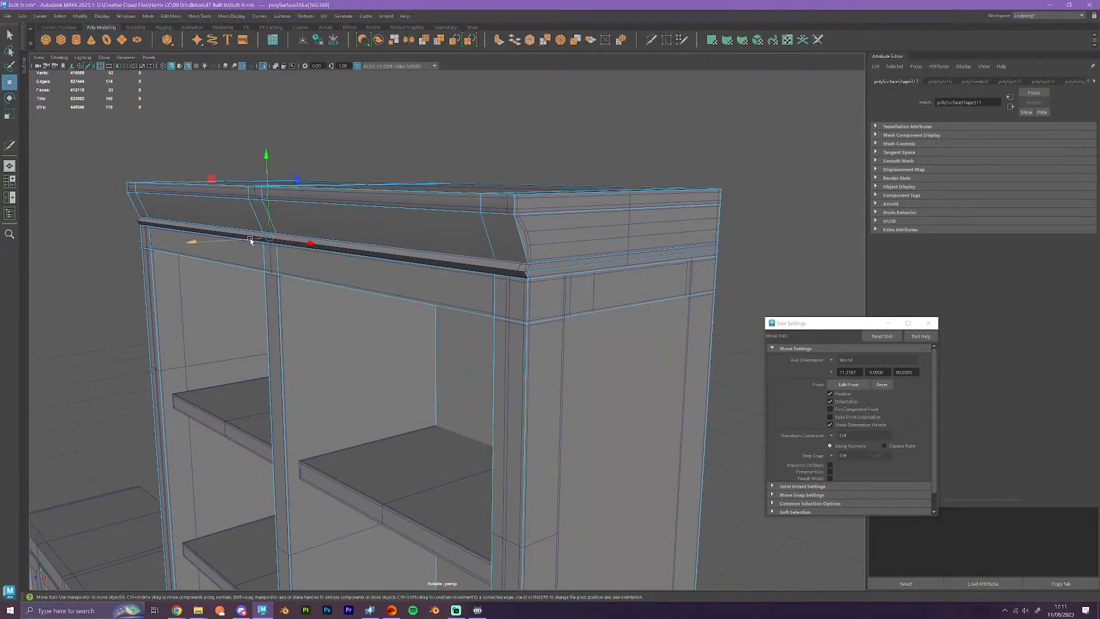
middle_click_drag(330, 254, 516, 269)
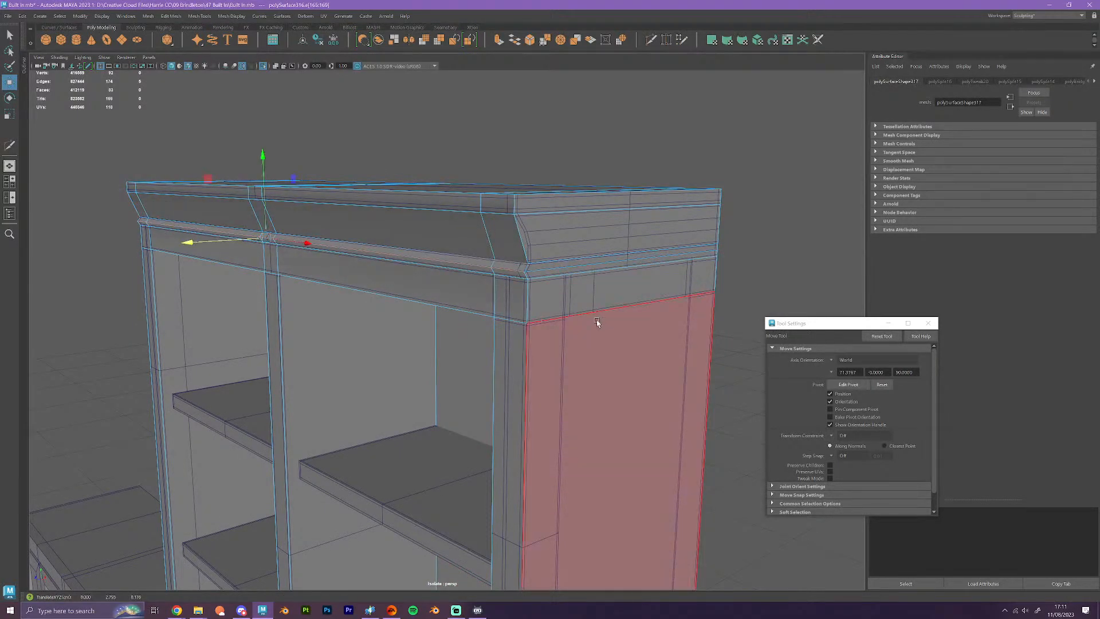
- Insert two horizontal edge loops across the crown's sloped middle band with Multi-Cut
scroll(598, 321, "down", 1)
left_click_drag(526, 308, 504, 318, "alt")
middle_click_drag(510, 303, 510, 310, "alt")
scroll(510, 313, "up", 1)
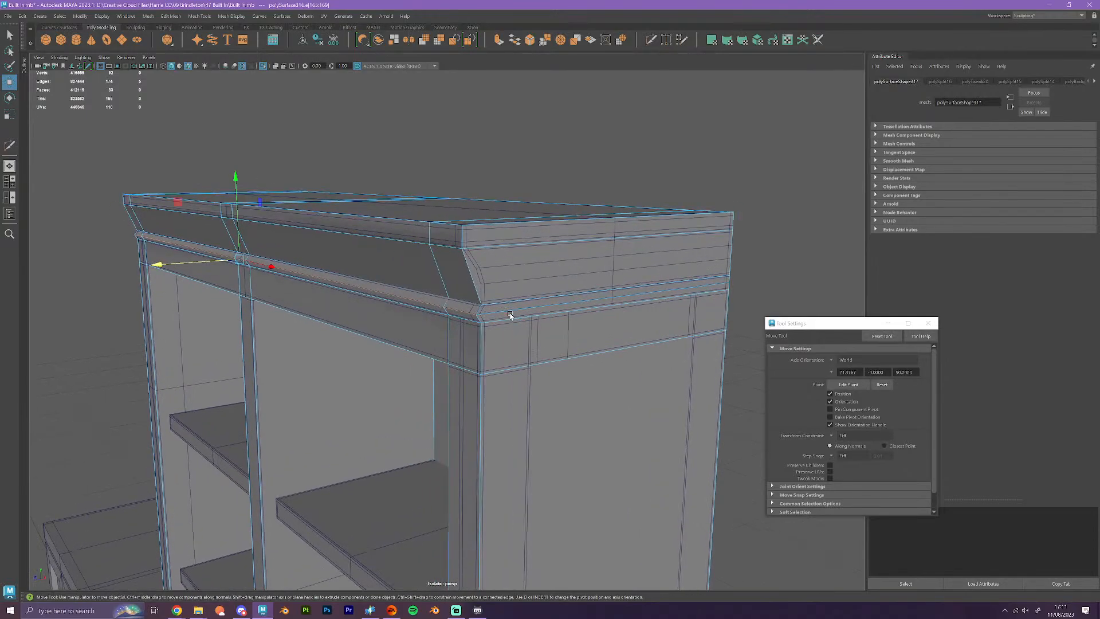
left_click(650, 39)
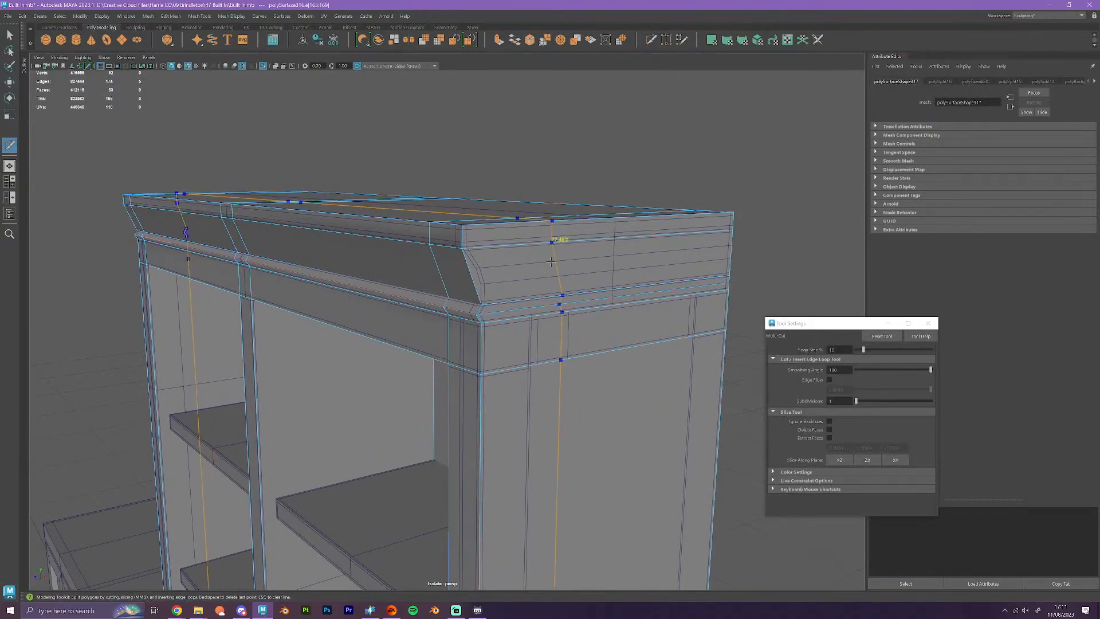
left_click(471, 266, "ctrl")
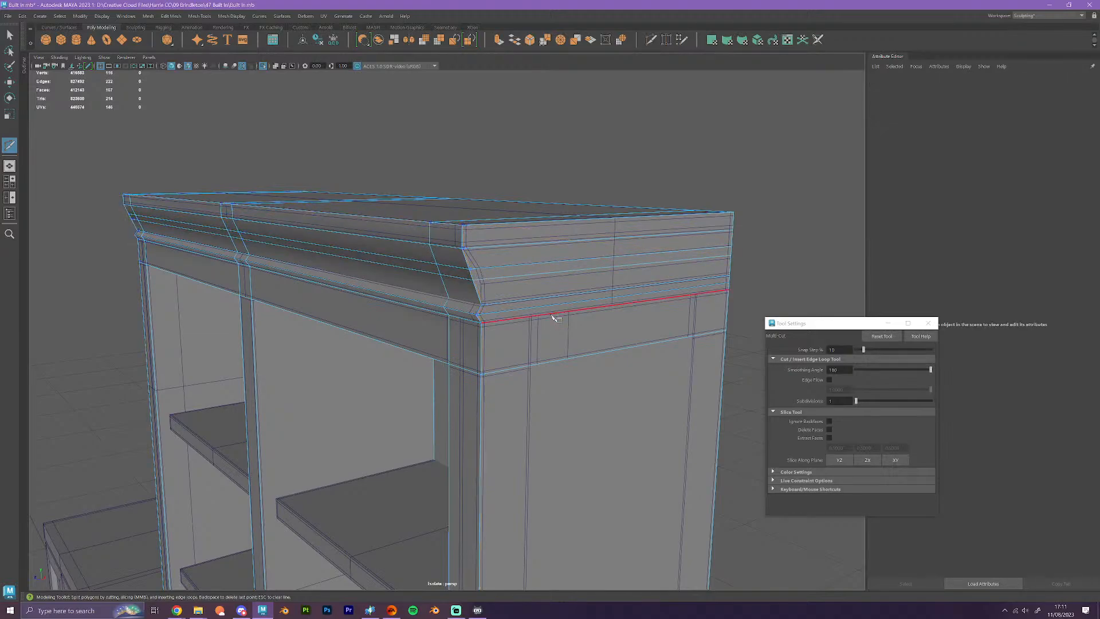
- Adjust the heights of the crown's two middle edge loops along Y to match the reference's cove profile
key("w")
double_click(531, 263)
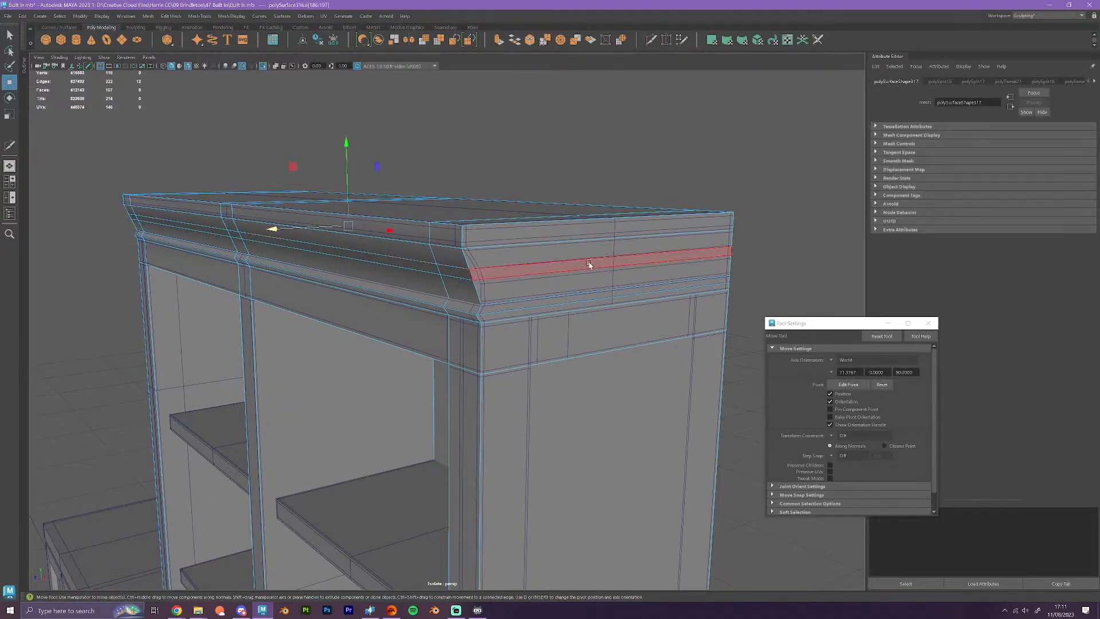
left_click_drag(348, 144, 617, 254)
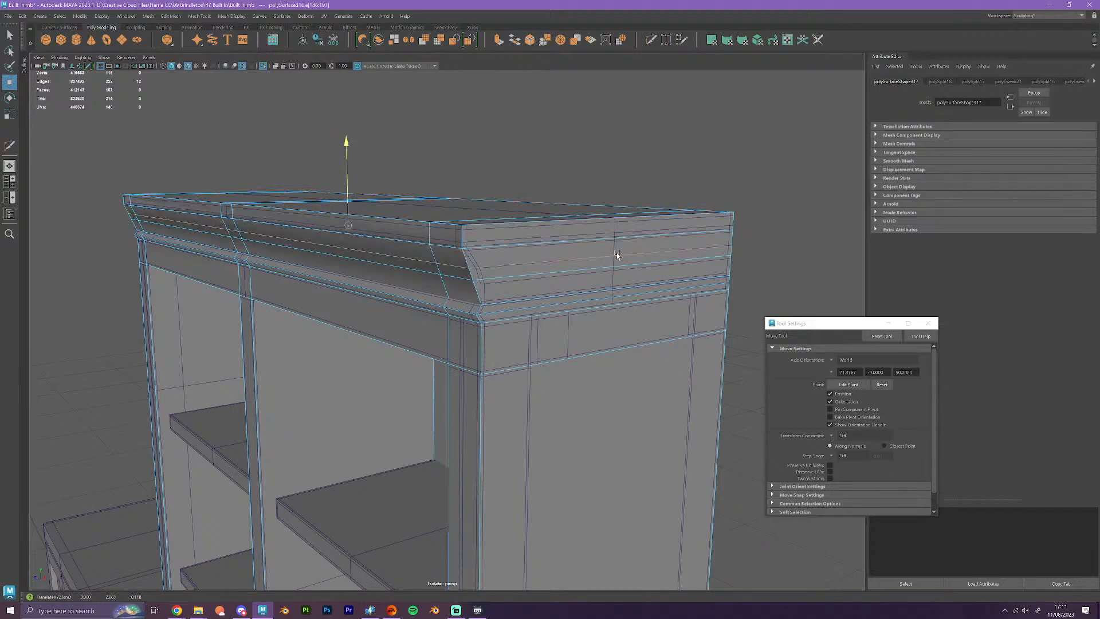
double_click(565, 270)
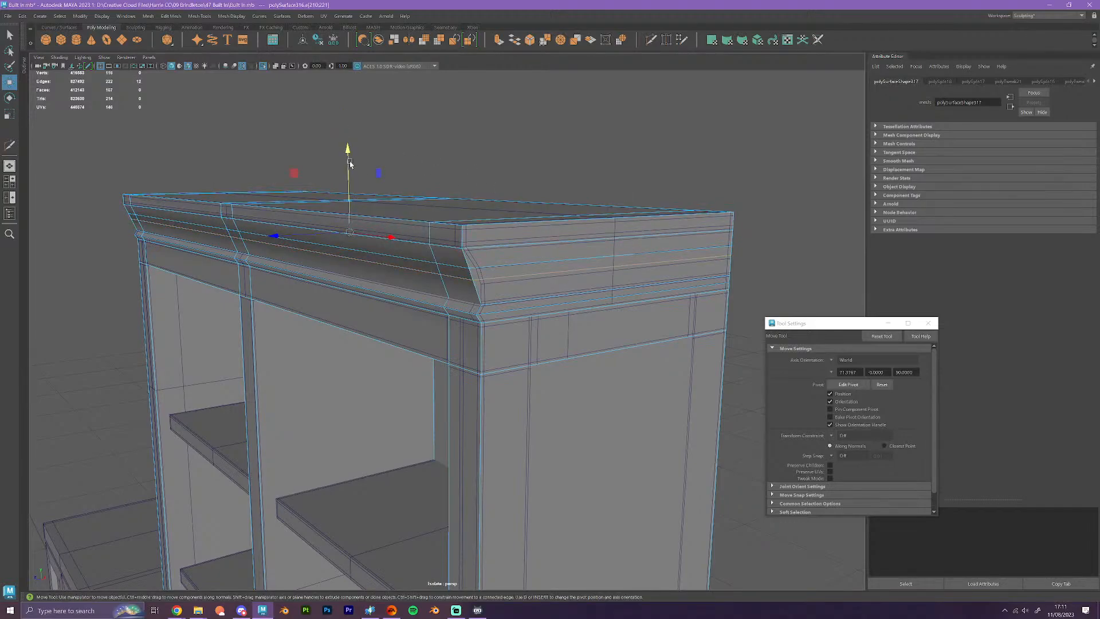
left_click_drag(350, 164, 626, 277)
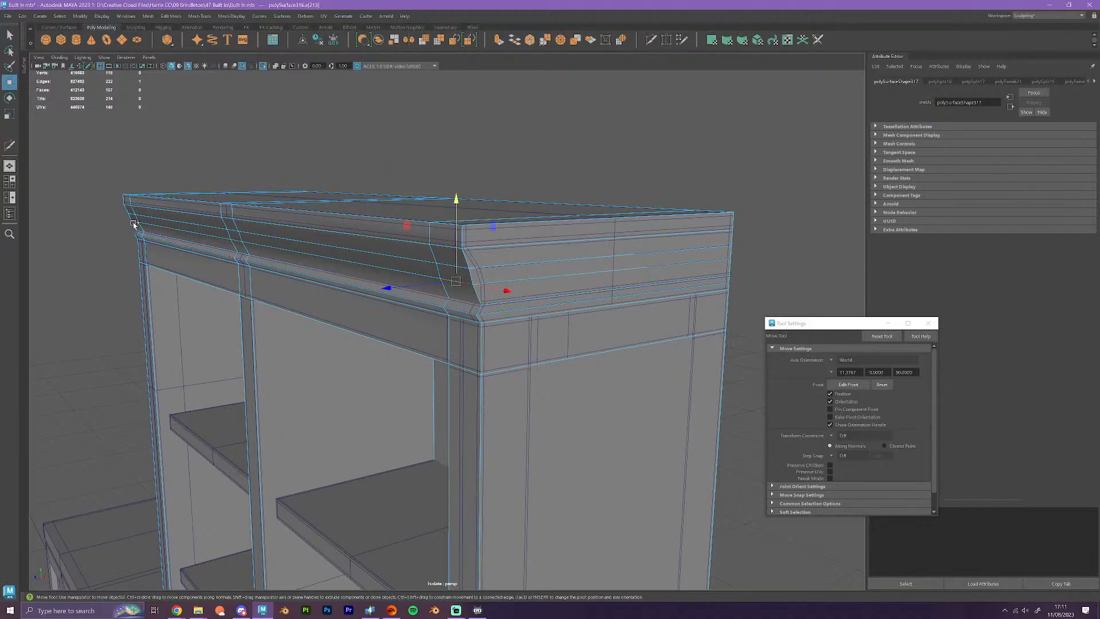
- Move the front edges of the crown's lower and upper middle loops back along Z to form a concave cove
left_click(240, 272)
left_click(458, 282)
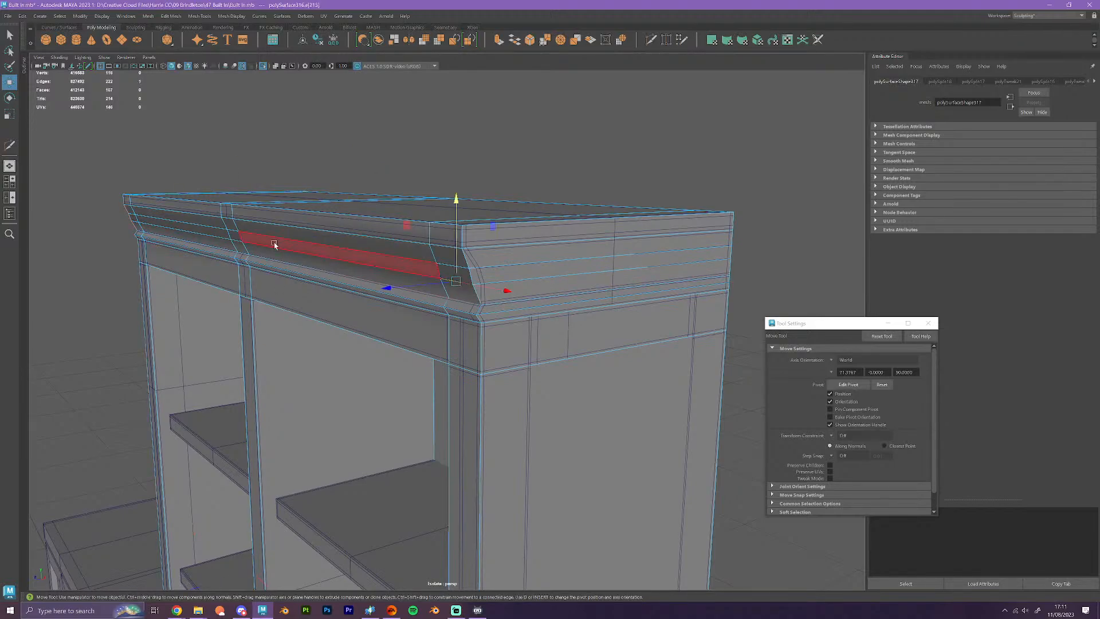
double_click(136, 222, "shift")
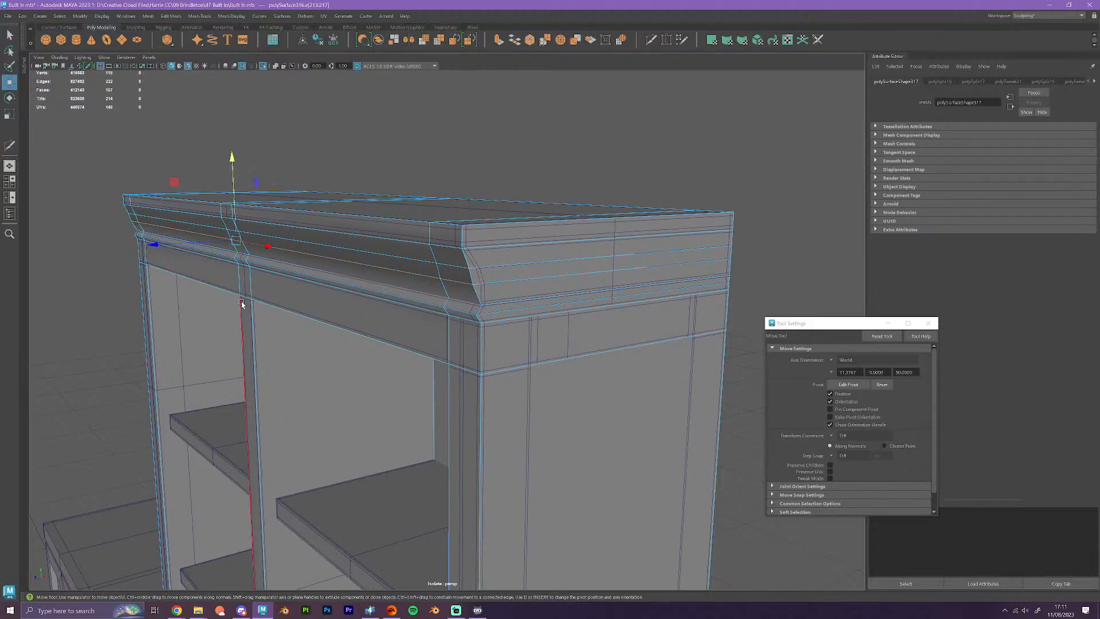
mouse_move(202, 245)
left_mouse_down()
mouse_move(393, 282)
mouse_move(465, 283)
left_mouse_up()
left_click(427, 265)
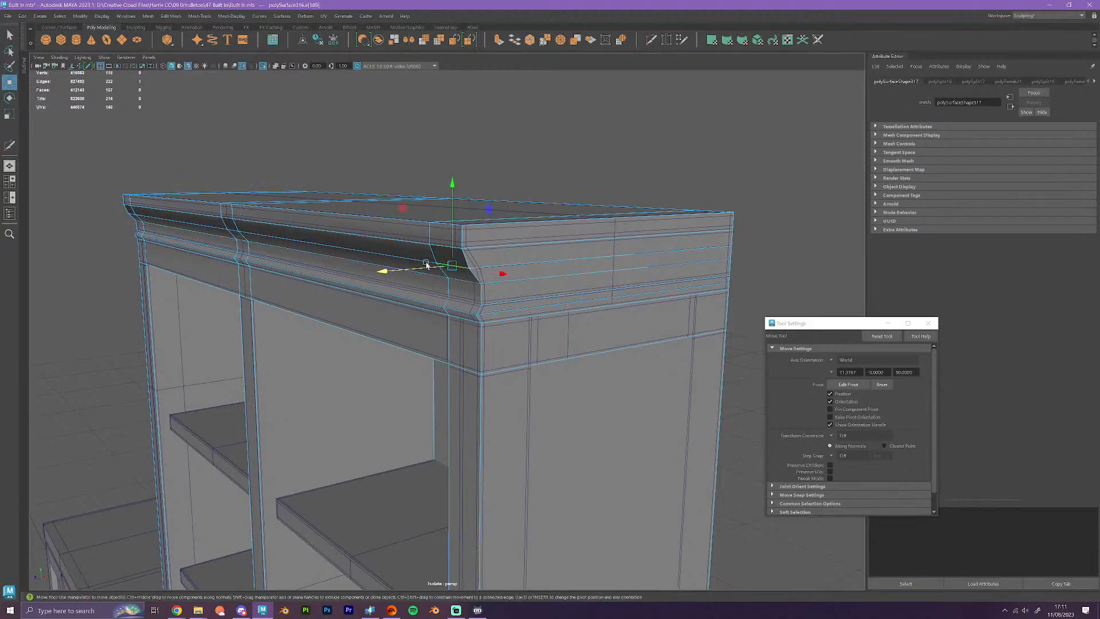
double_click(134, 216, "shift")
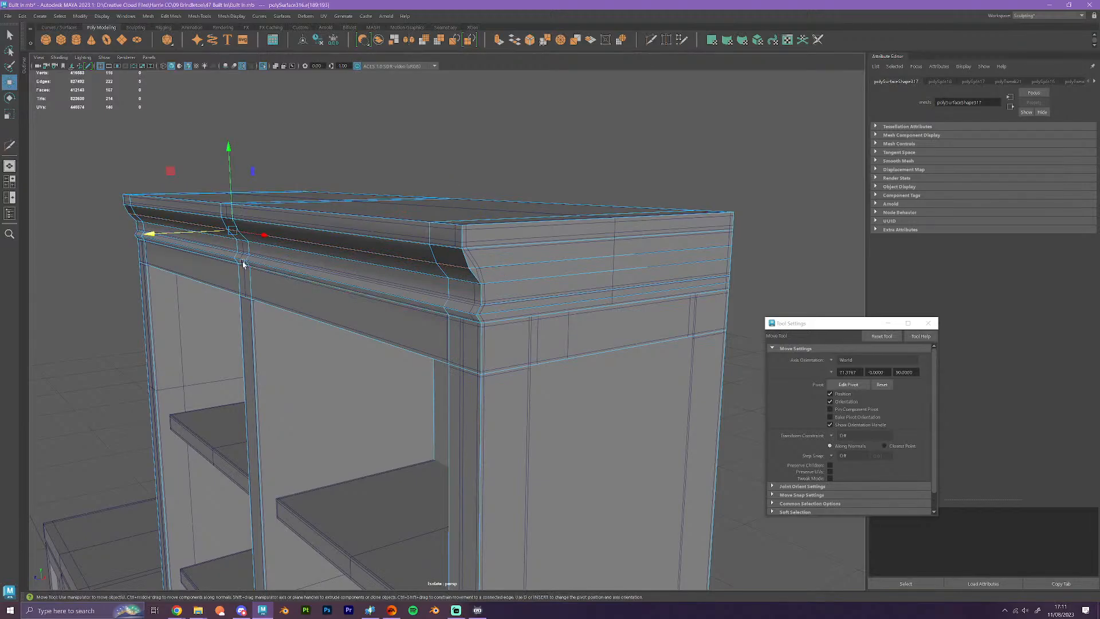
mouse_move(174, 234)
left_mouse_down()
mouse_move(427, 277)
mouse_move(471, 272)
left_mouse_up()
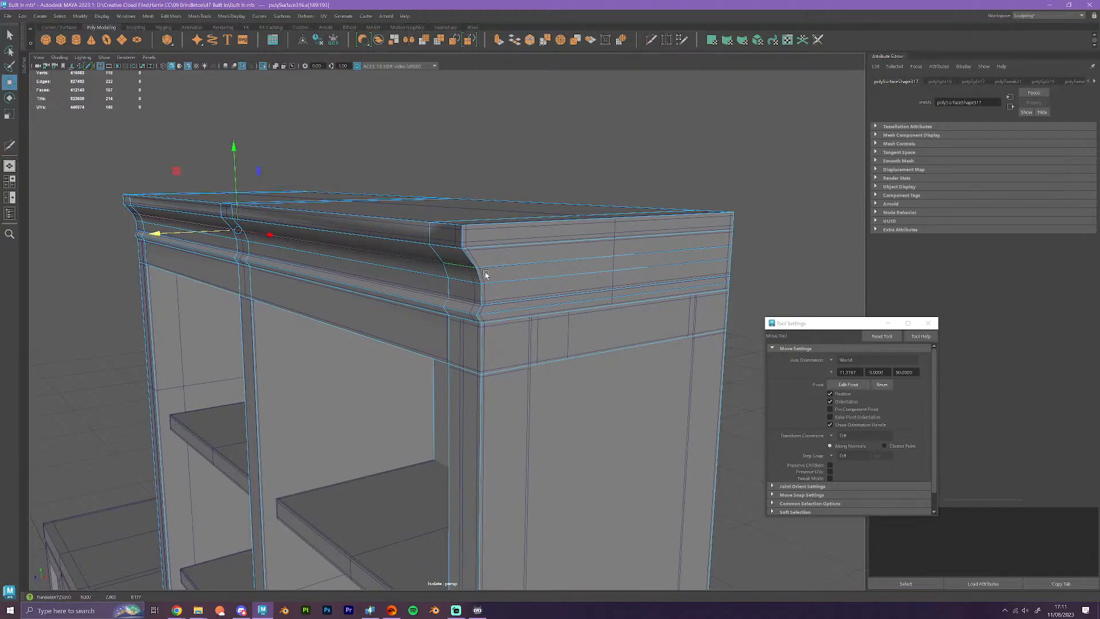
- Adjust the height of the edge loop beneath the crown's top band along Y to match the reference
scroll(500, 278, "up", 4)
left_click_drag(509, 295, 441, 288, "alt")
double_click(456, 266)
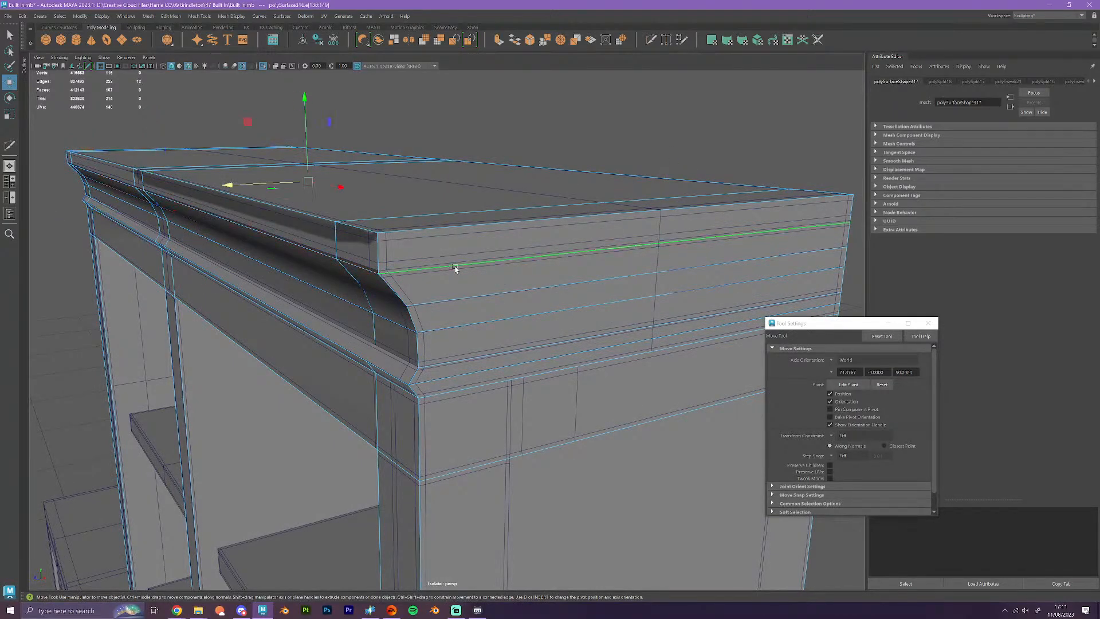
left_click_drag(304, 100, 456, 352)
scroll(457, 351, "down", 6)
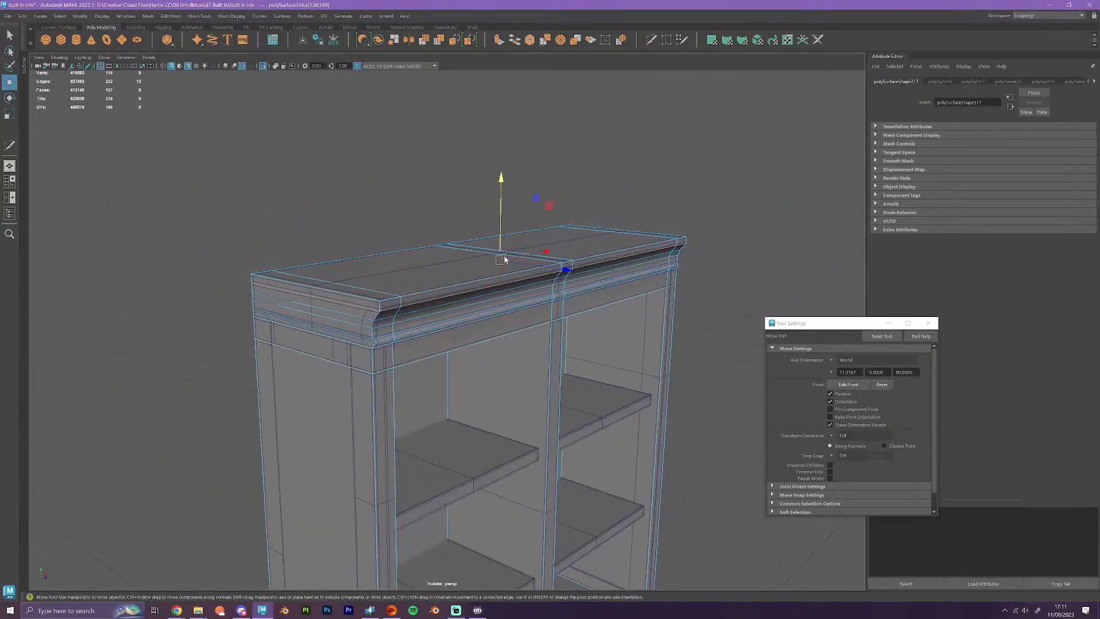
- Return to object mode and move the upper section along X to Translate X -2, onto the simplified base cabinet
key("F8")
scroll(590, 347, "down", 10)
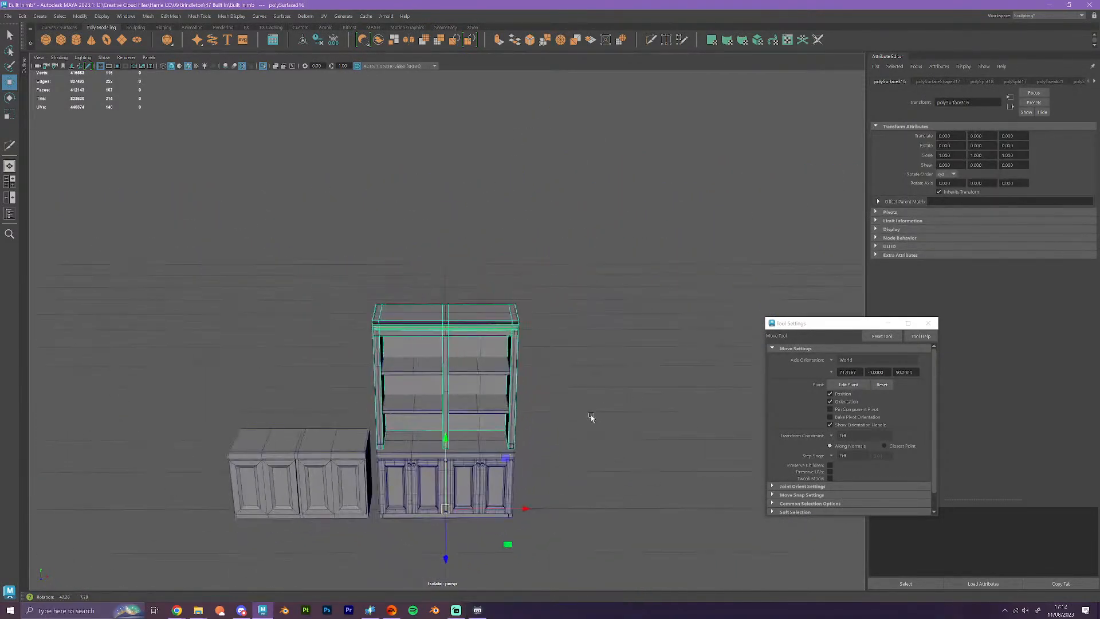
left_click_drag(422, 454, 267, 454, "shift")
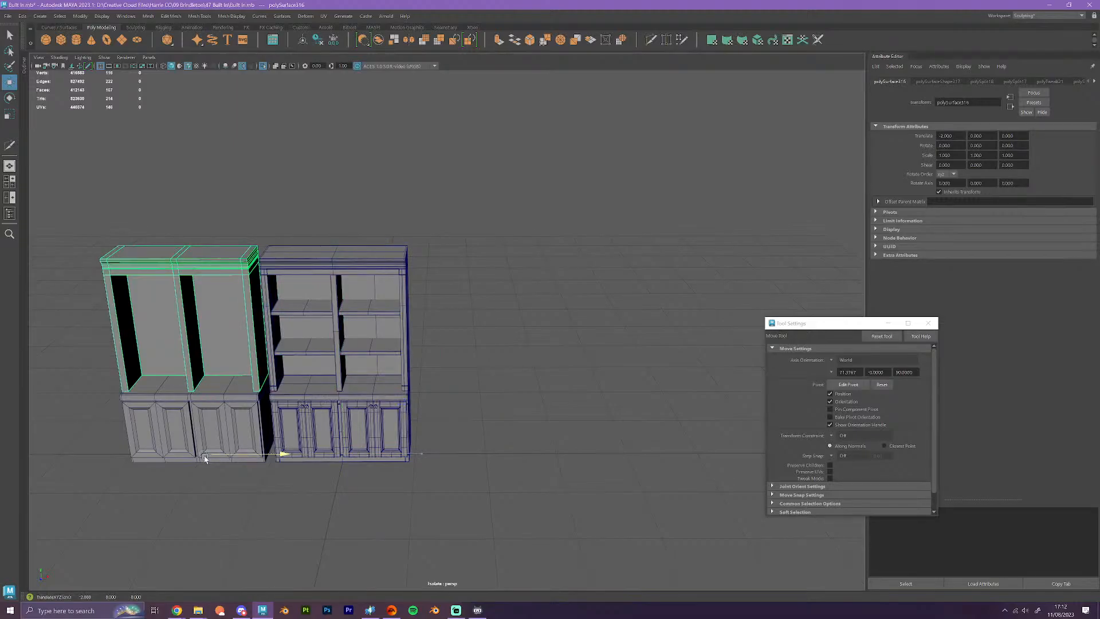
- Examine the rebuilt cabinet's front, side and back beside the detailed reference
left_click(387, 502)
left_click_drag(387, 502, 324, 533, "alt")
middle_click_drag(308, 461, 327, 452, "alt")
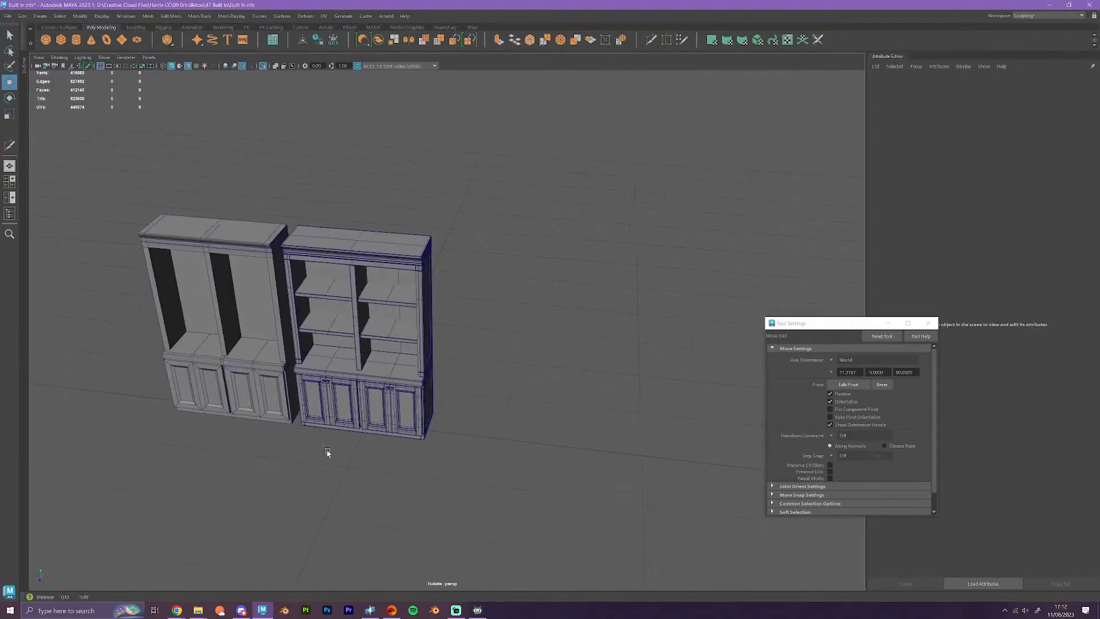
right_click_drag(327, 452, 503, 358, "alt")
left_click(488, 300)
left_click_drag(486, 444, 541, 438, "alt")
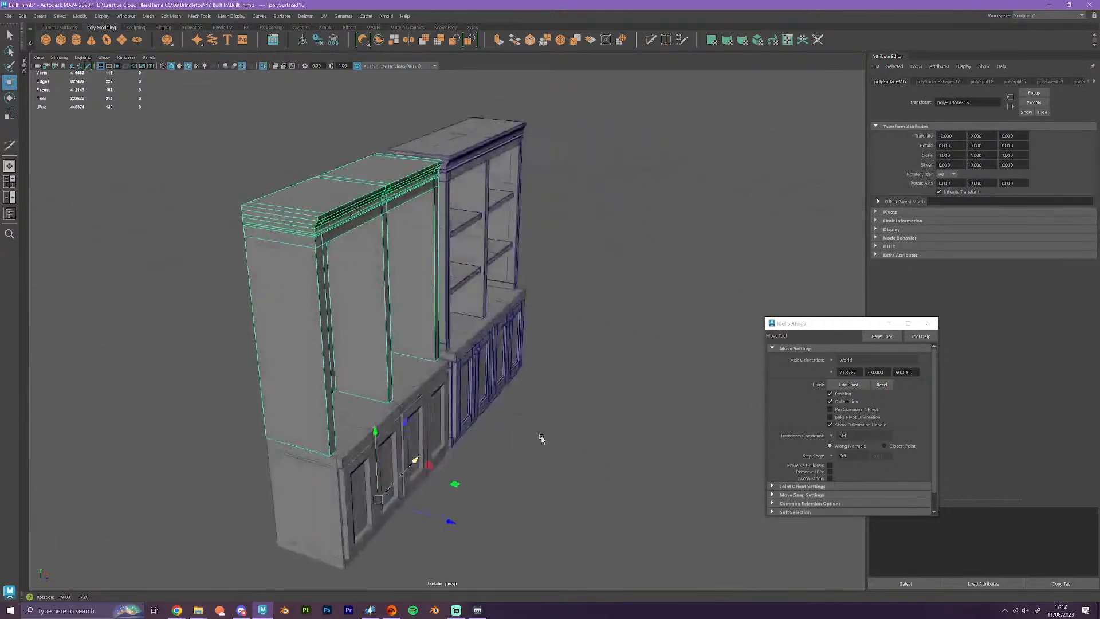
left_click_drag(317, 430, 372, 429, "alt")
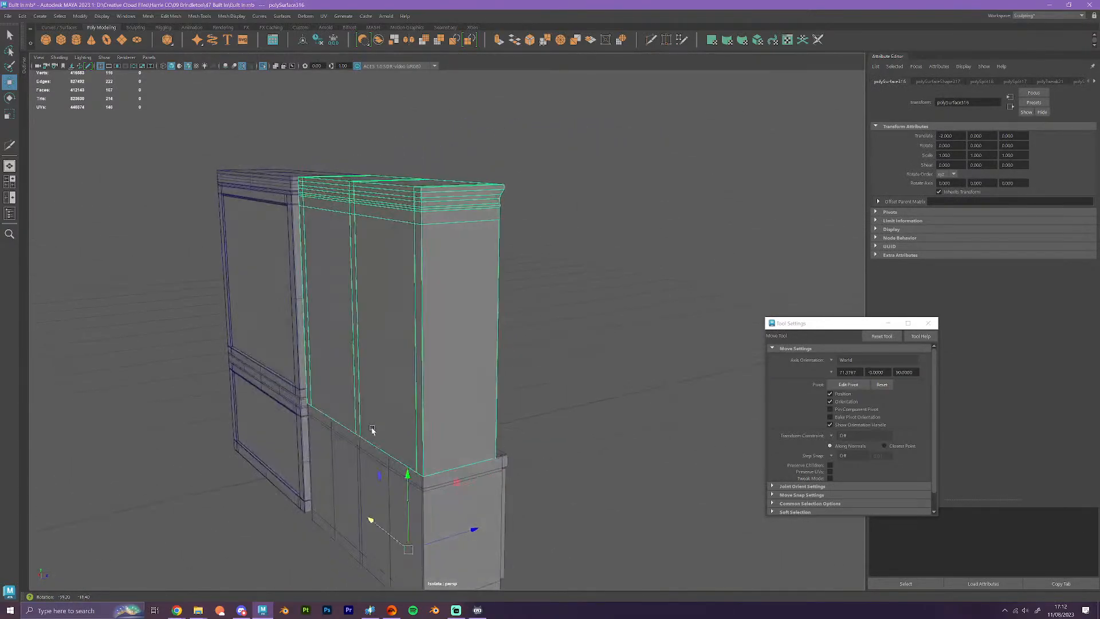
left_click_drag(393, 519, 295, 518, "alt")
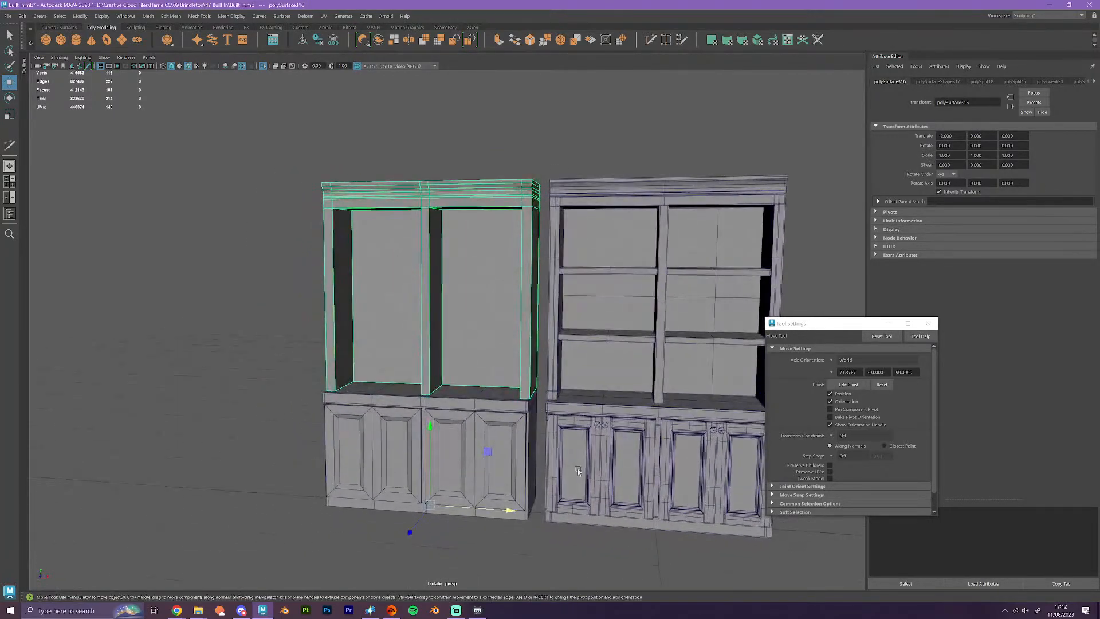
- Duplicate the reference cabinet's door mesh and move the copy along X to Translate X -2, onto the simplified base
middle_click_drag(590, 474, 418, 431, "alt")
scroll(417, 432, "up", 3)
left_click_drag(614, 533, 645, 496, "alt")
middle_click_drag(507, 449, 454, 372, "alt")
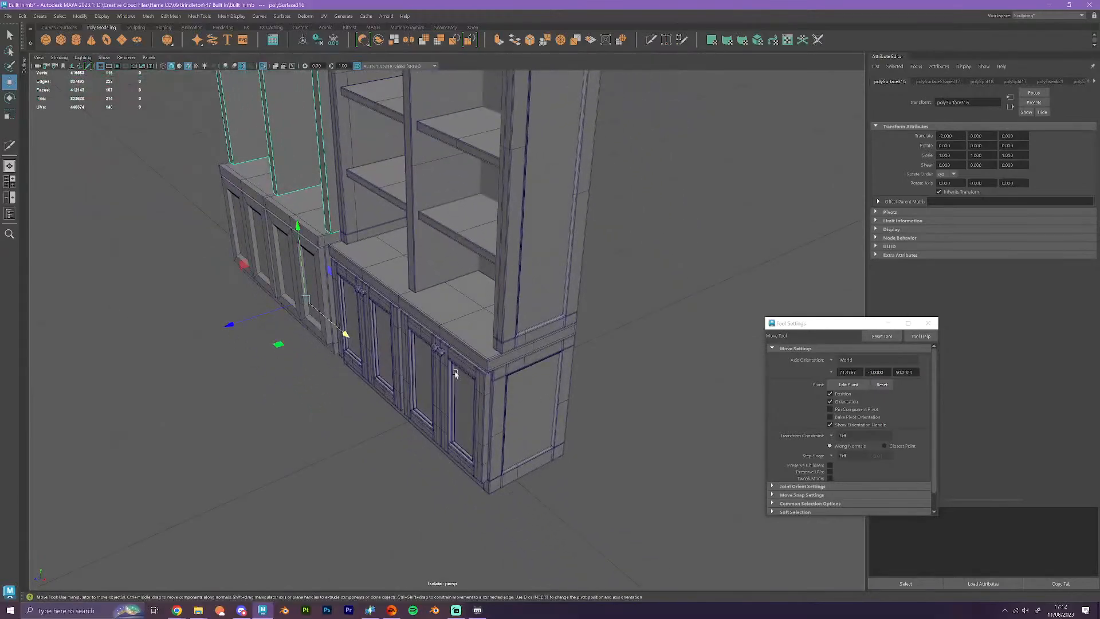
left_click(438, 351)
left_click_drag(653, 525, 679, 519, "alt")
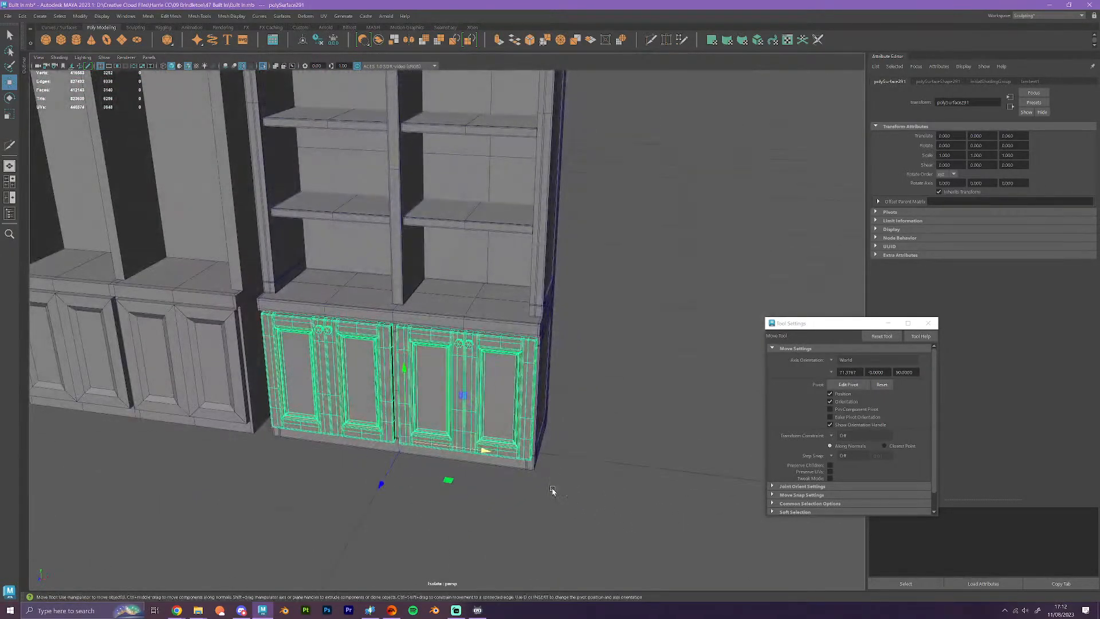
scroll(493, 478, "down", 1)
middle_click_drag(491, 478, 584, 455, "alt")
scroll(593, 456, "up", 2)
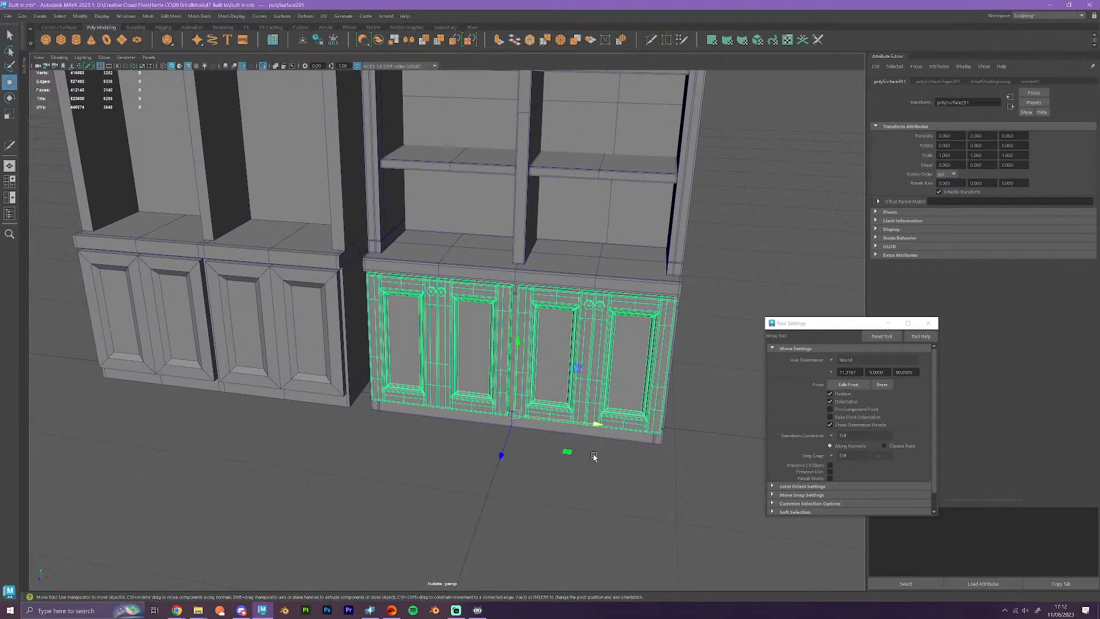
scroll(593, 456, "up", 2)
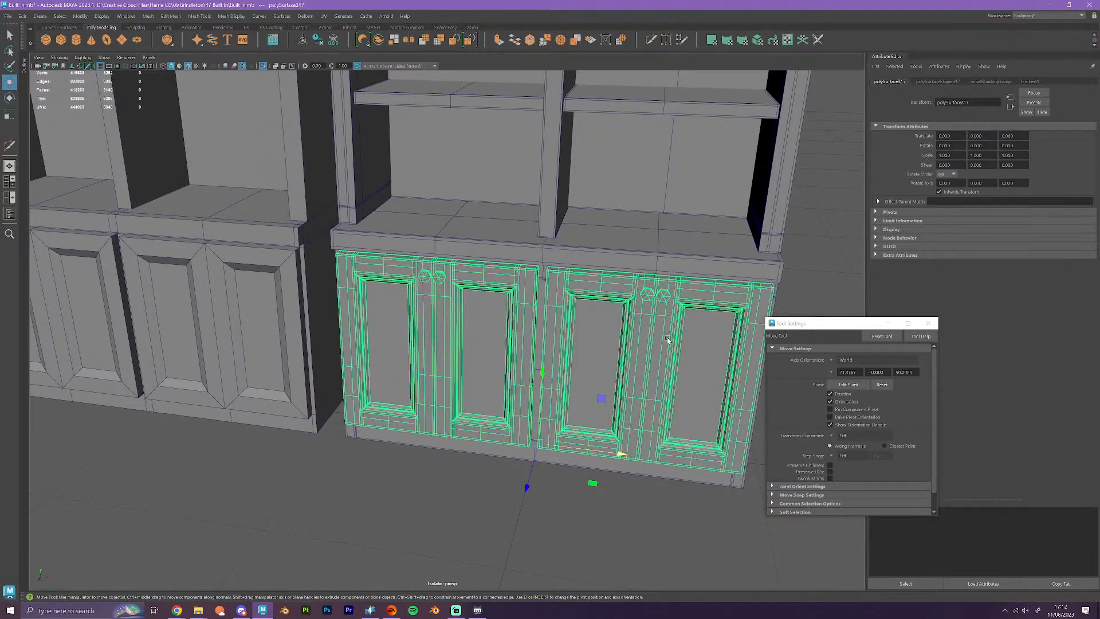
scroll(667, 340, "down", 3)
left_click_drag(584, 413, 282, 395)
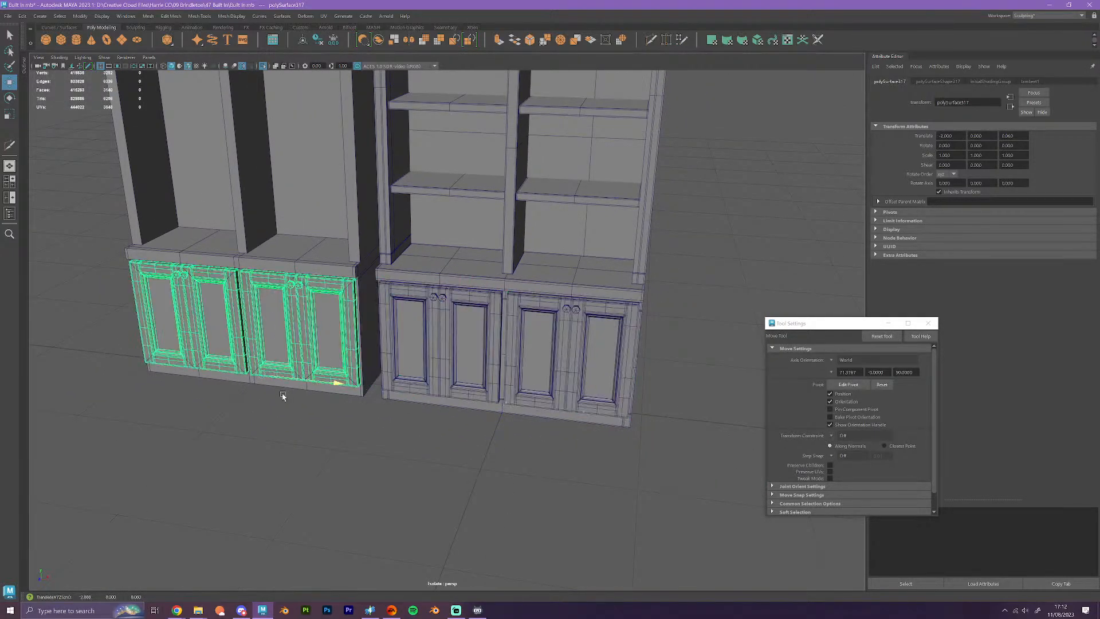
scroll(304, 394, "up", 3)
middle_click_drag(304, 401, 406, 431, "alt")
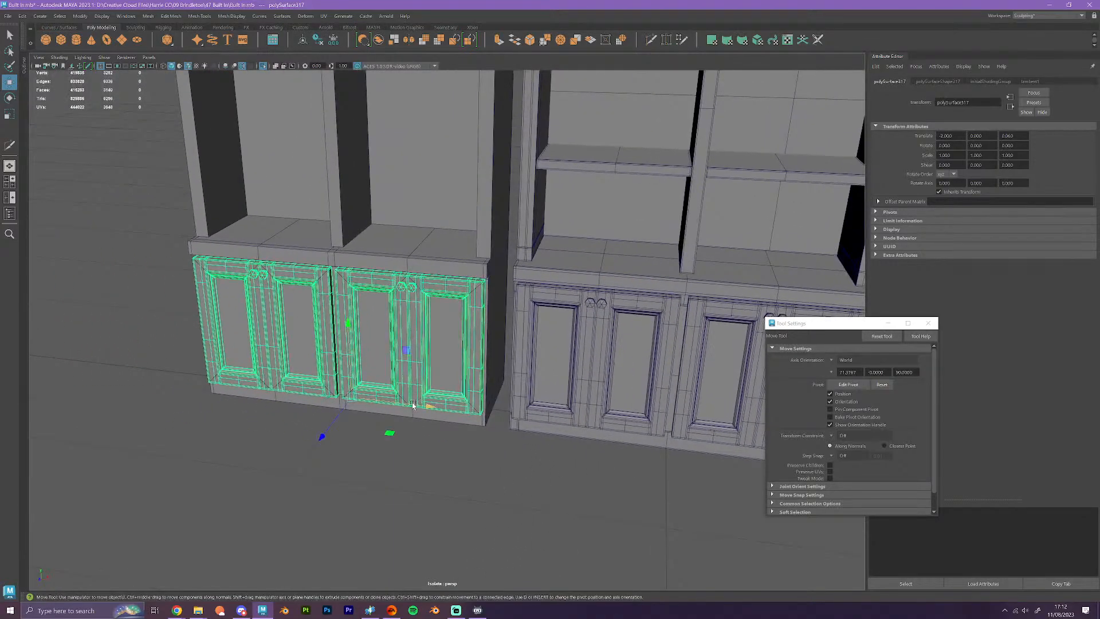
right_click_drag(416, 404, 418, 387)
scroll(420, 358, "up", 2)
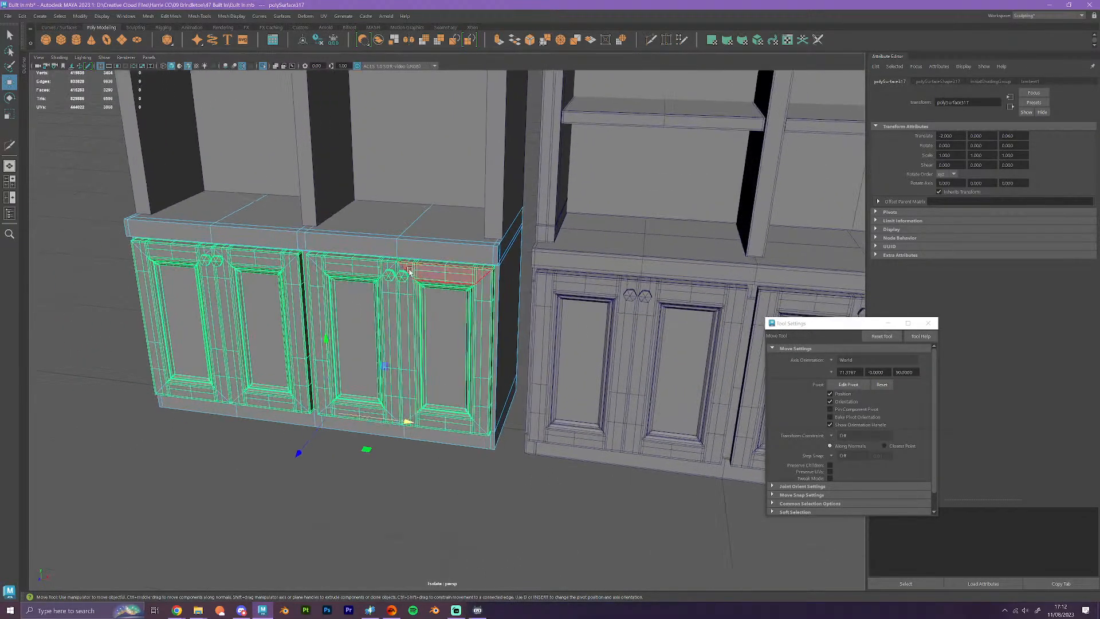
double_click(405, 279)
right_click_drag(415, 273, 451, 257)
left_click(418, 478)
left_click(411, 276)
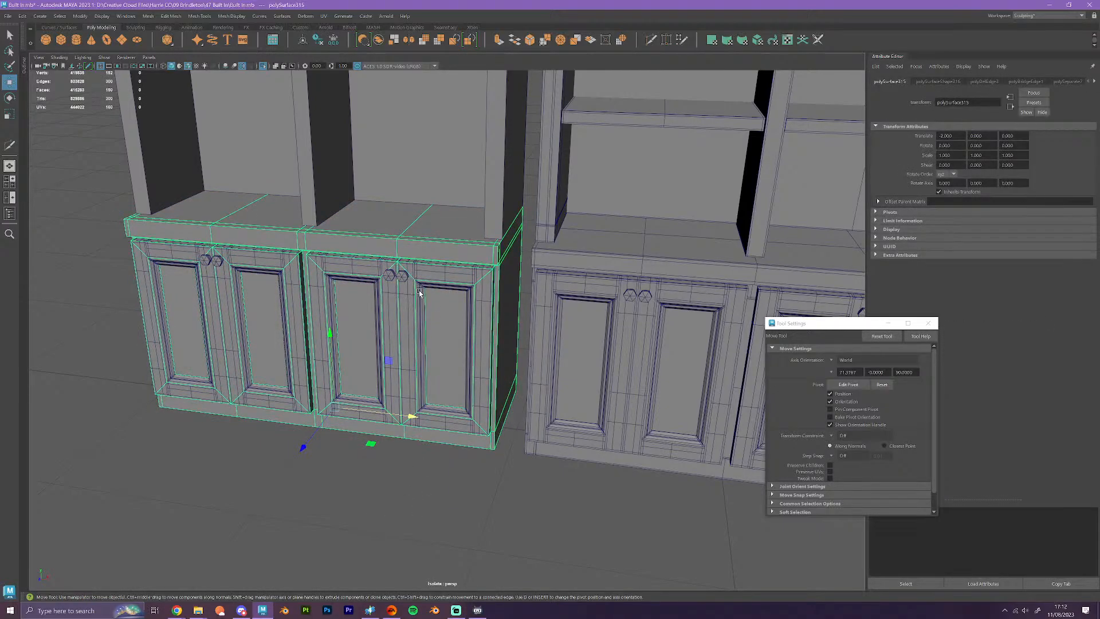
- Select all faces of the two knobs on the copied mesh's right-hand door pair and extract them
left_click(419, 292)
right_click_drag(418, 292, 419, 316)
double_click(415, 302)
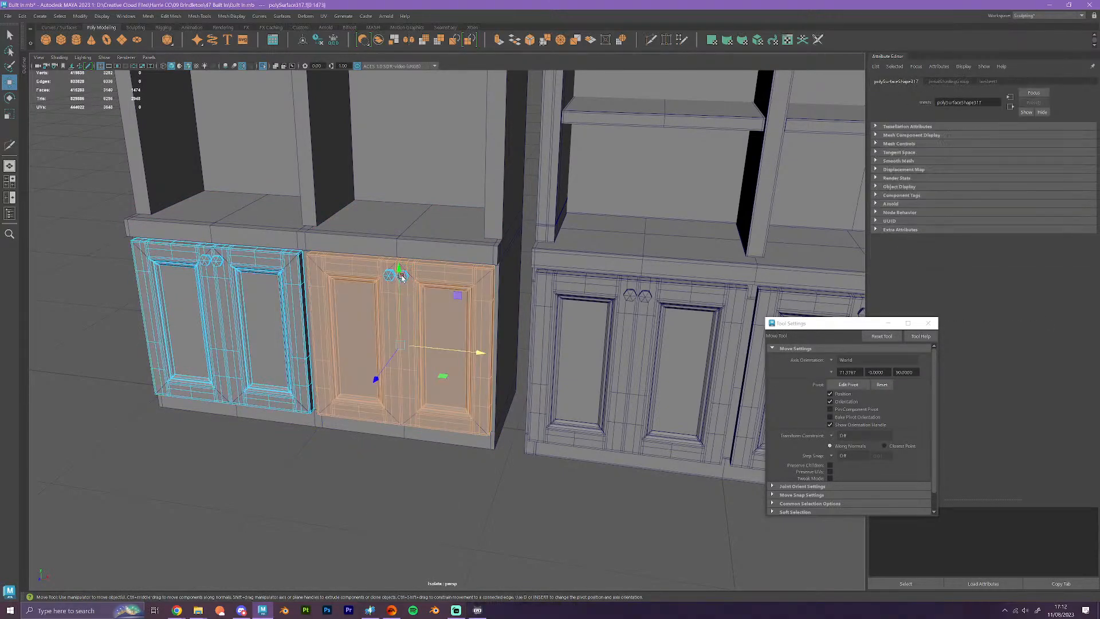
double_click(402, 277)
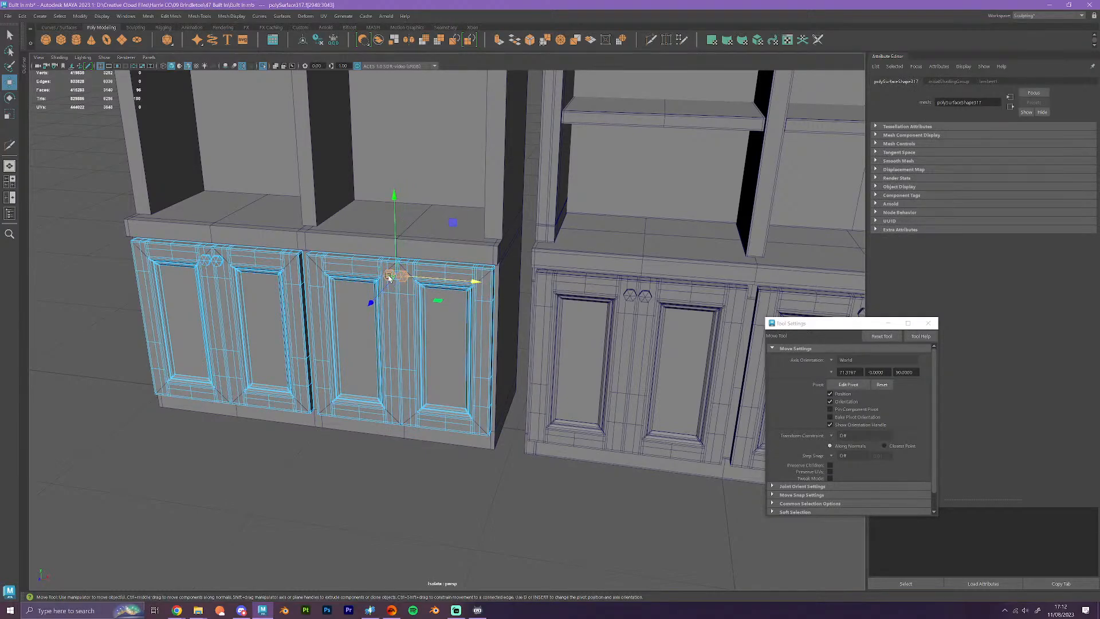
left_click(395, 42)
right_click_drag(410, 310, 451, 302)
left_click(435, 283, "shift")
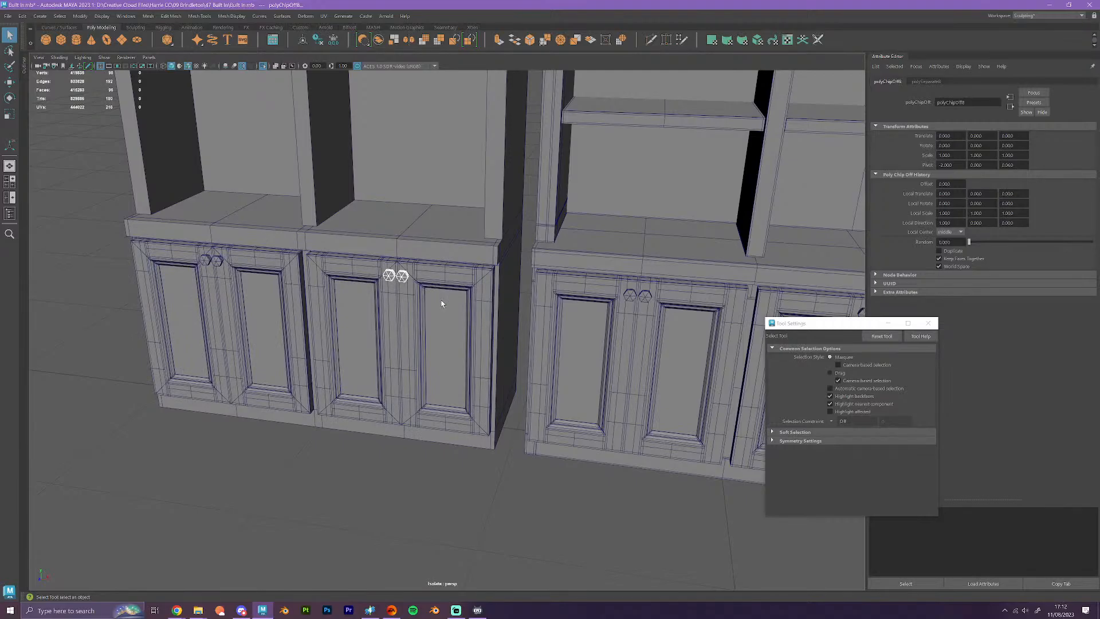
- Combine the two extracted knobs into one mesh and delete the leftover copied door mesh
left_click(380, 41)
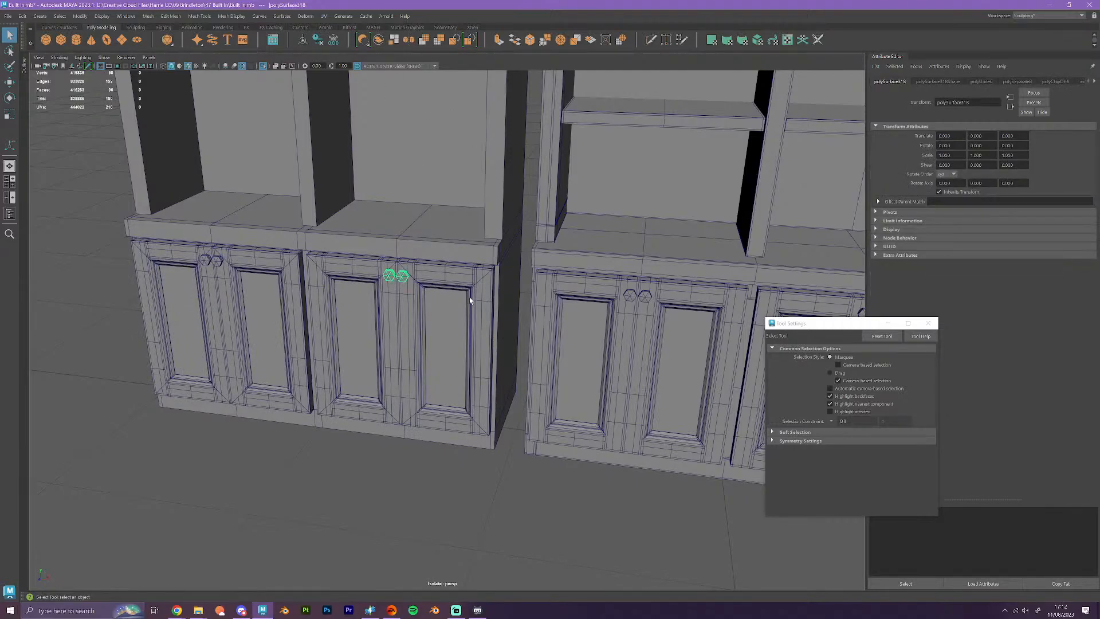
left_click(470, 298)
key("Delete")
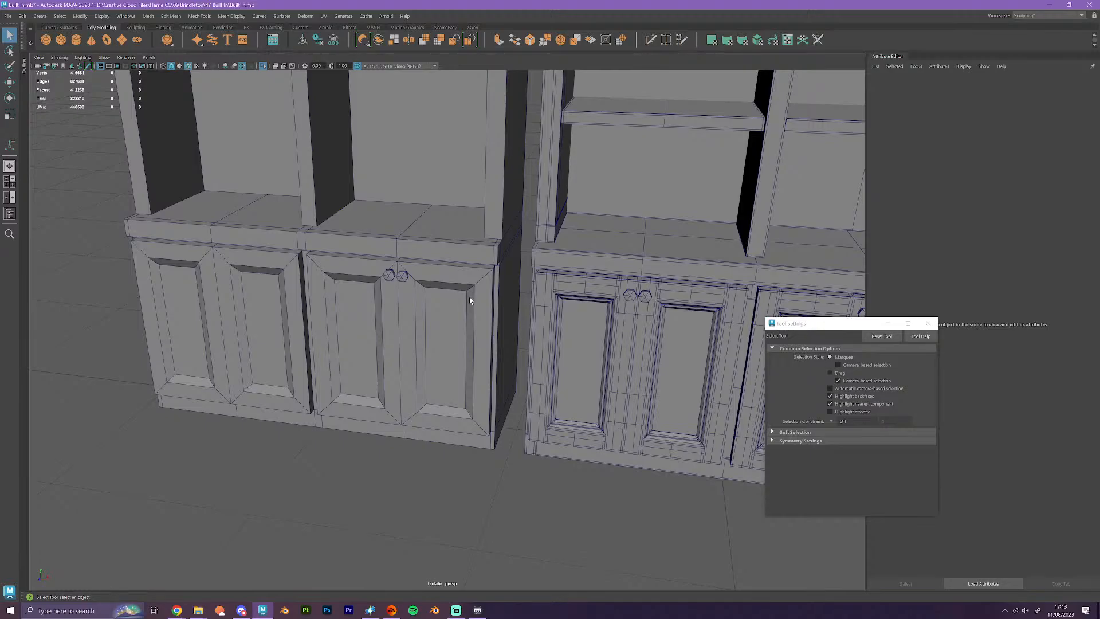
- Delete the faces of the left-hand knob on the right door pair, keep the other knob and return to object mode
scroll(465, 301, "up", 2)
left_click_drag(424, 378, 504, 379, "alt")
left_click_drag(362, 380, 429, 325, "alt")
left_click(429, 294)
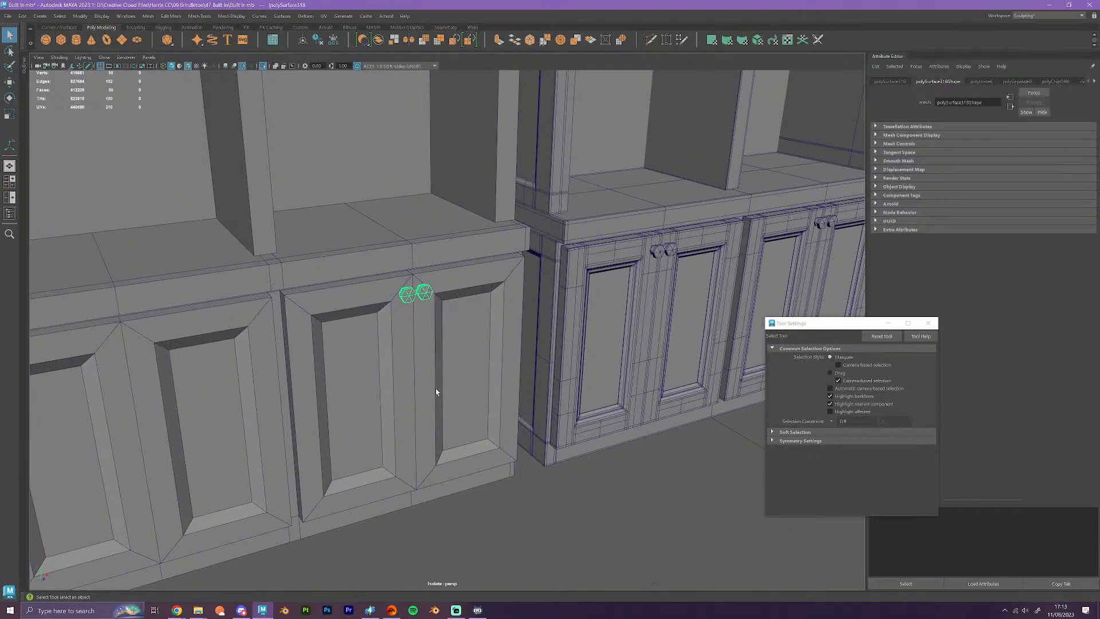
key("w")
left_click_drag(435, 387, 470, 418, "alt")
scroll(511, 465, "up", 2)
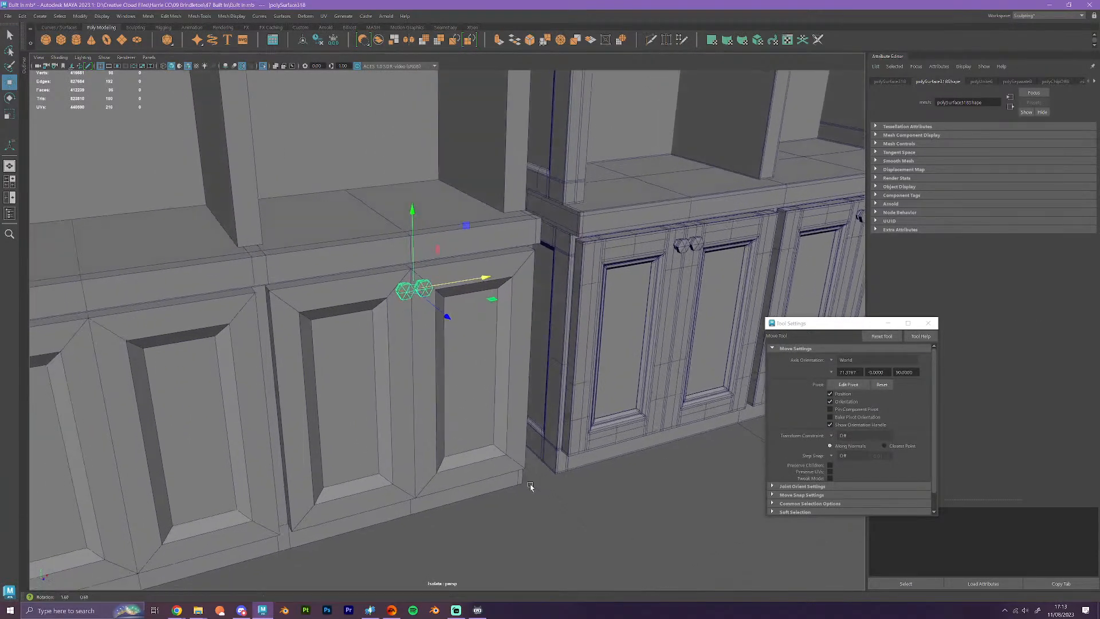
left_click_drag(530, 486, 517, 458, "alt")
scroll(511, 501, "up", 3)
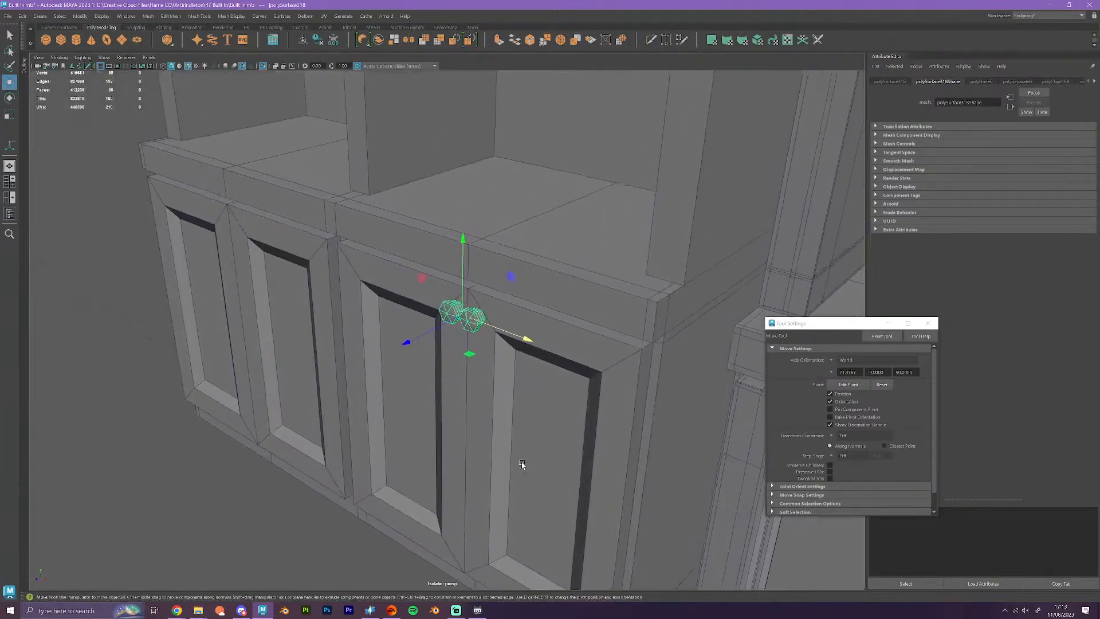
scroll(503, 388, "up", 1)
scroll(473, 356, "up", 3)
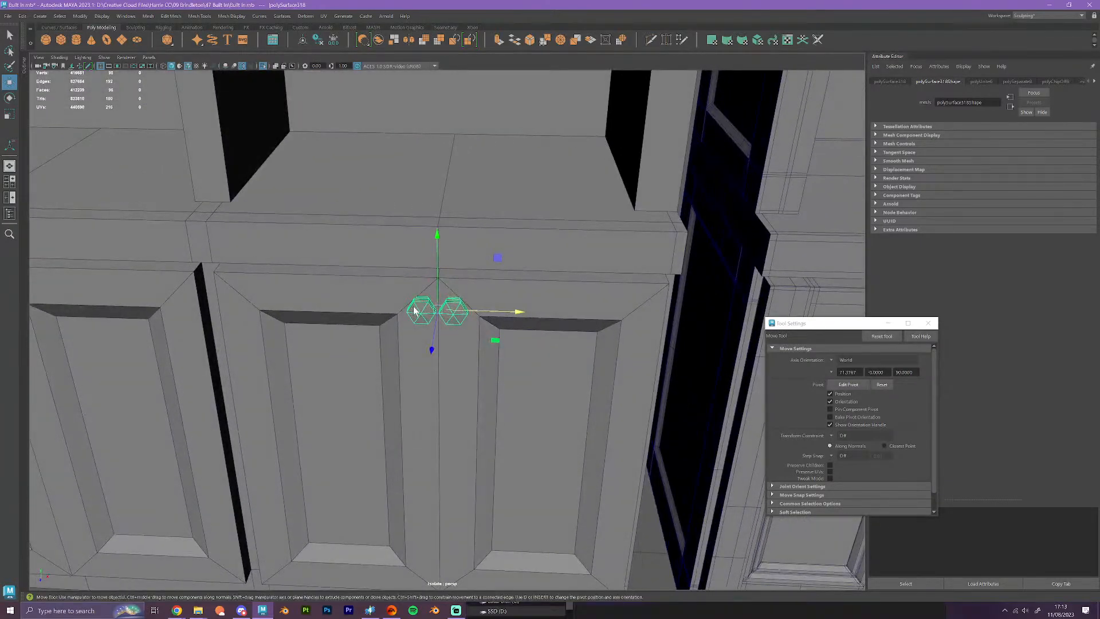
right_click_drag(414, 309, 414, 330)
double_click(421, 319)
key("Delete")
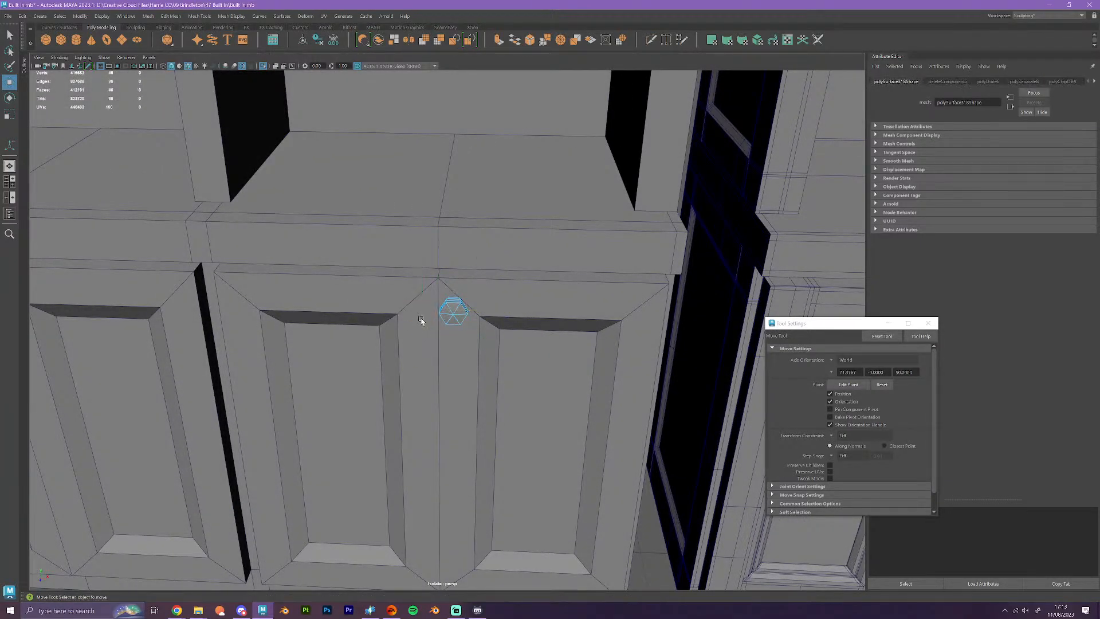
right_click_drag(447, 319, 486, 300)
- Smooth the remaining door knob with one division
left_click_drag(474, 325, 499, 344, "alt")
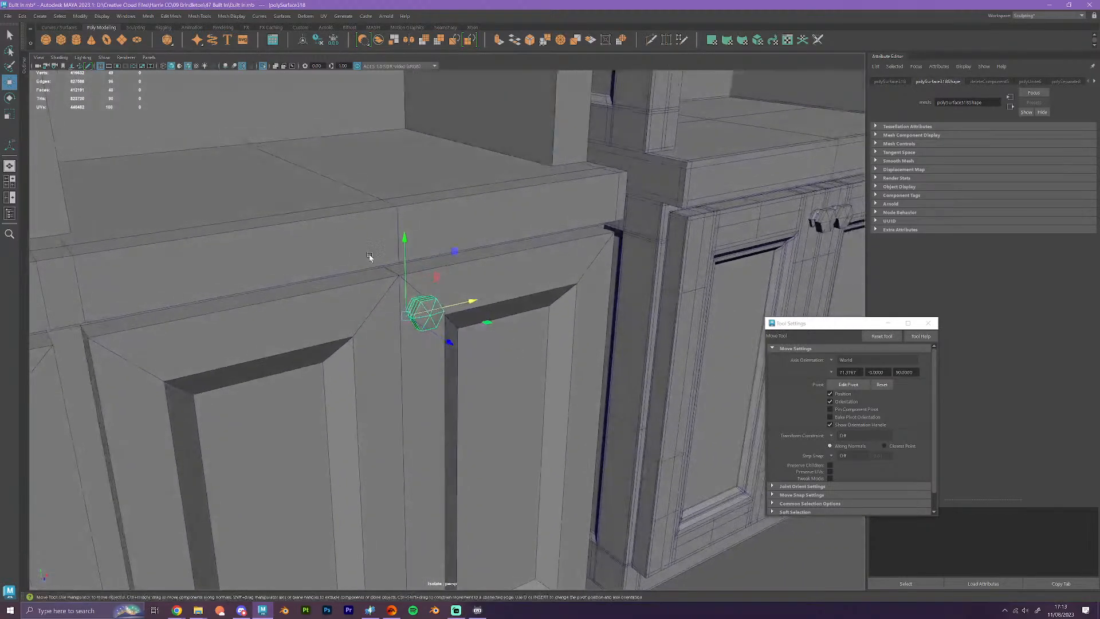
left_click(148, 15)
left_click(175, 116)
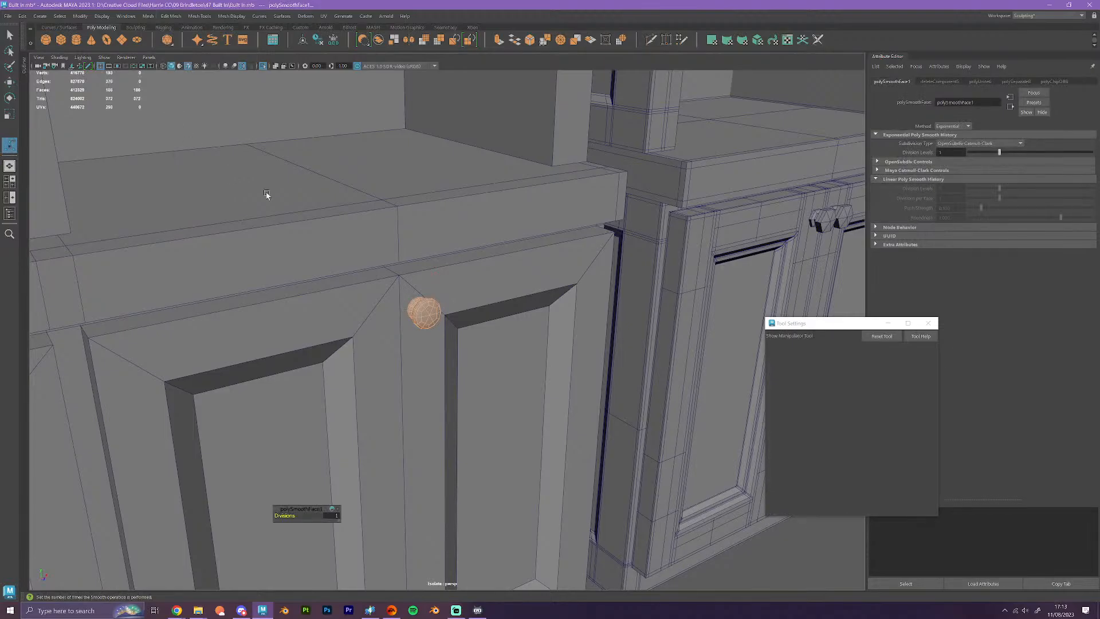
- Cut edges with Multi-Cut from the inner ring of the knob's front face to its centre vertex
scroll(449, 272, "up", 2)
left_click_drag(448, 272, 481, 372, "alt")
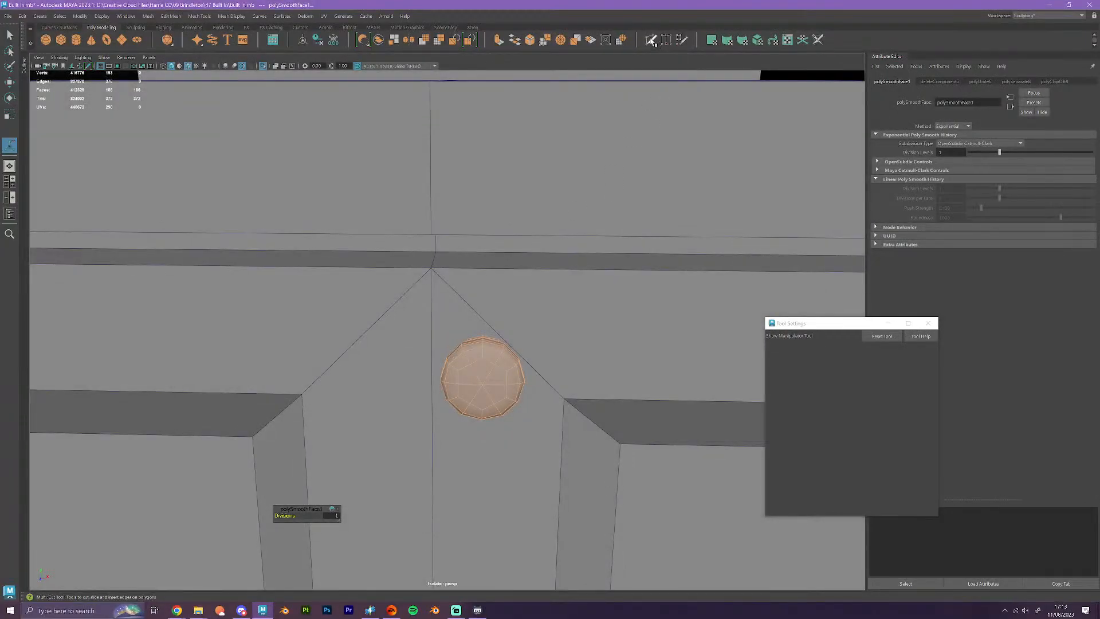
left_click(651, 39)
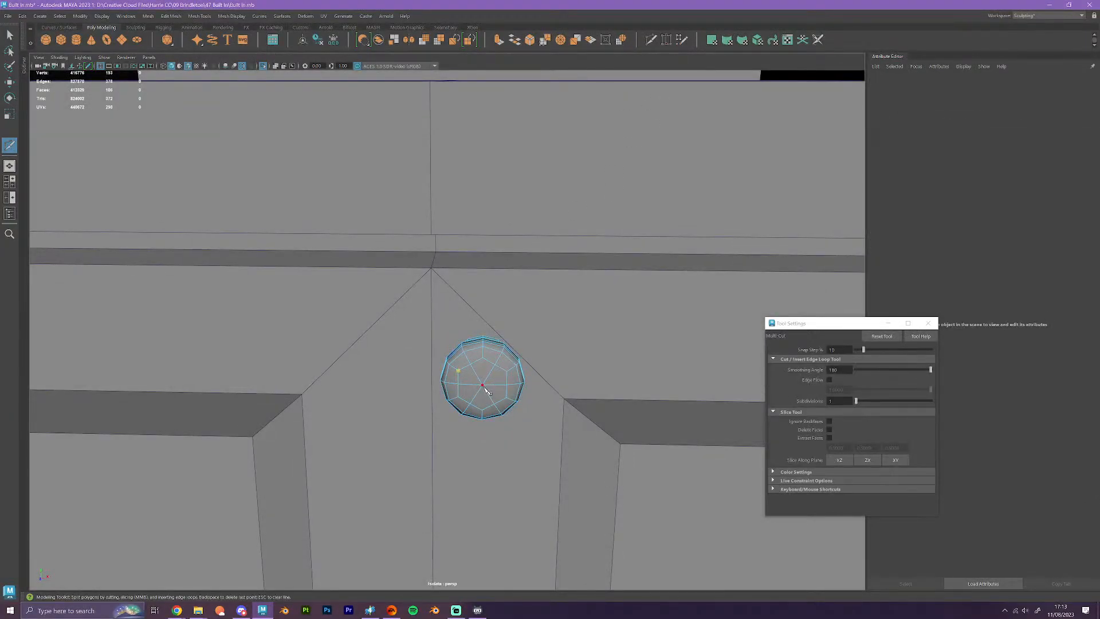
left_click(485, 389)
key("Return")
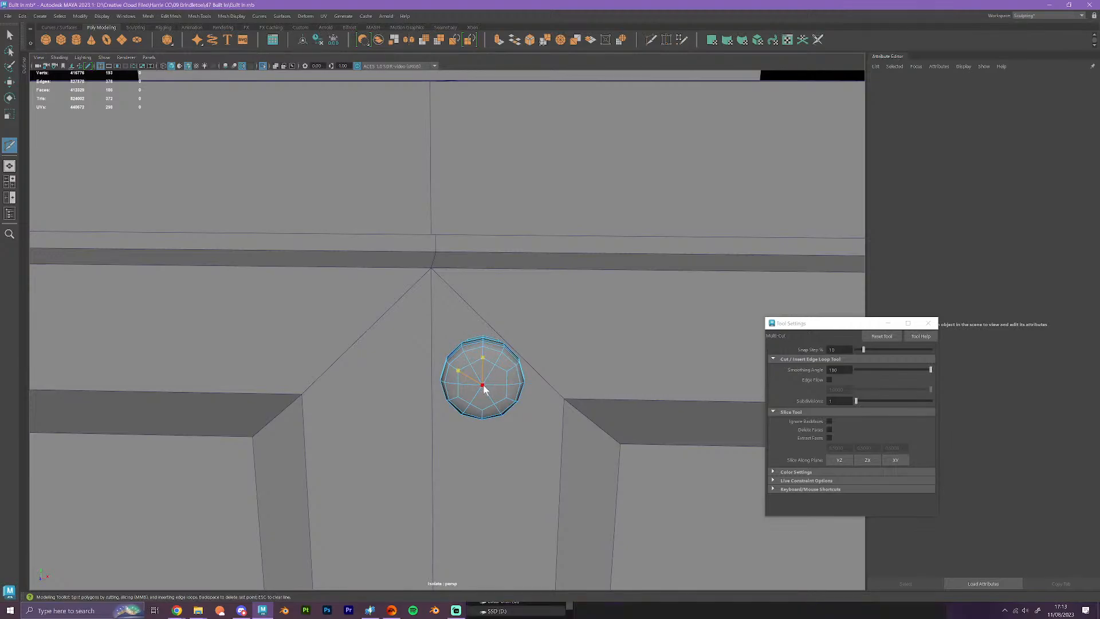
left_click(508, 372)
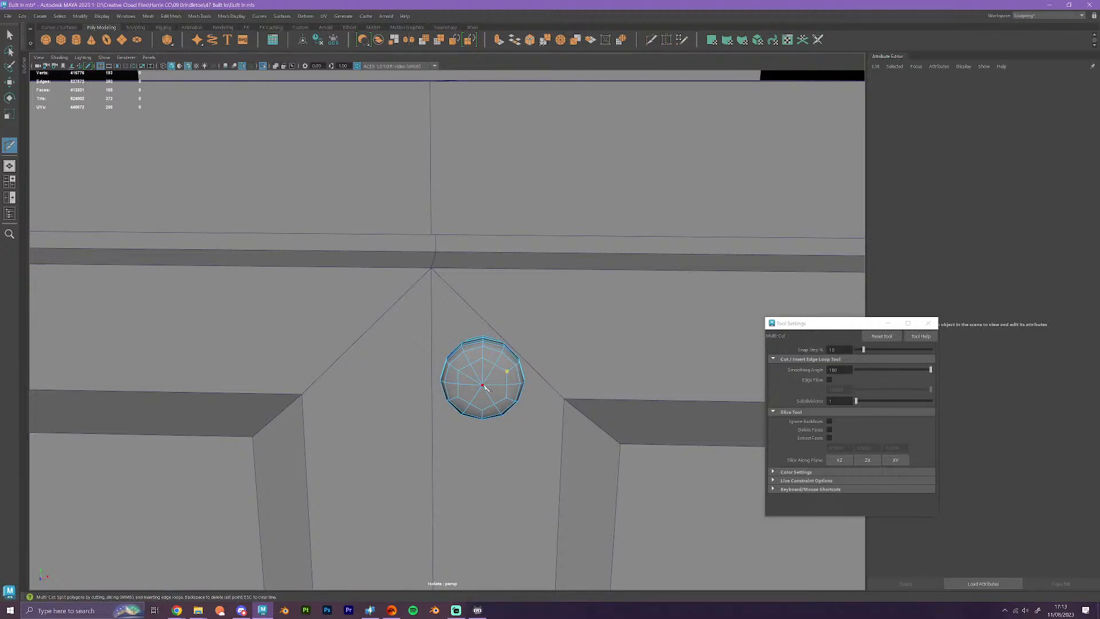
key("Return")
- Delete surplus edge loops on the knob's front face and around its flared base
left_click_drag(528, 393, 565, 467, "alt")
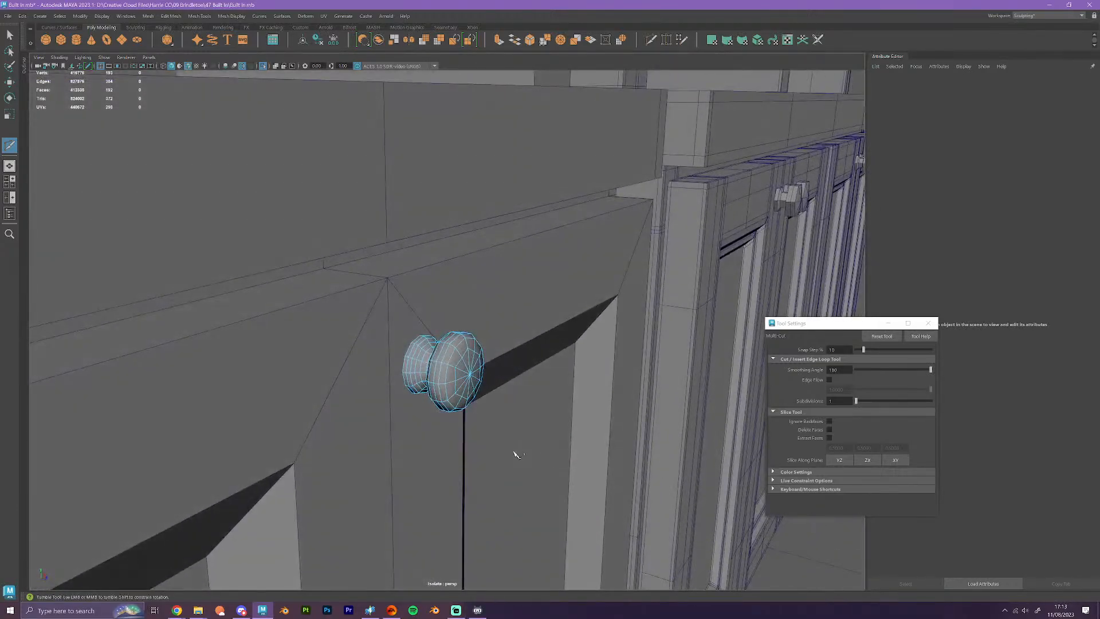
key("w")
left_click(459, 372)
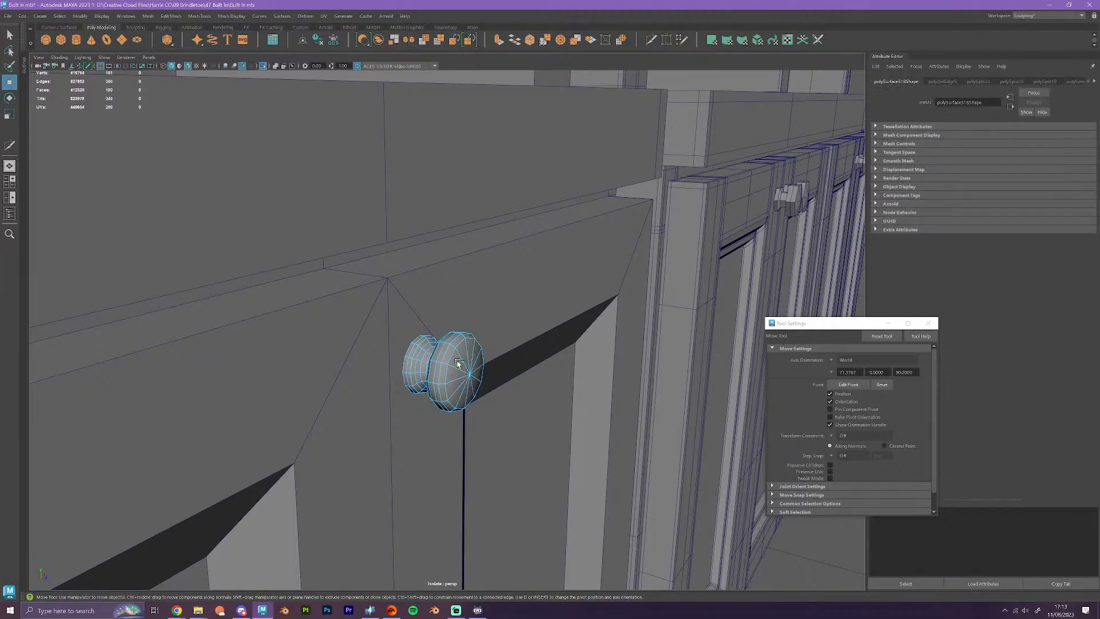
left_click_drag(458, 363, 511, 444, "alt")
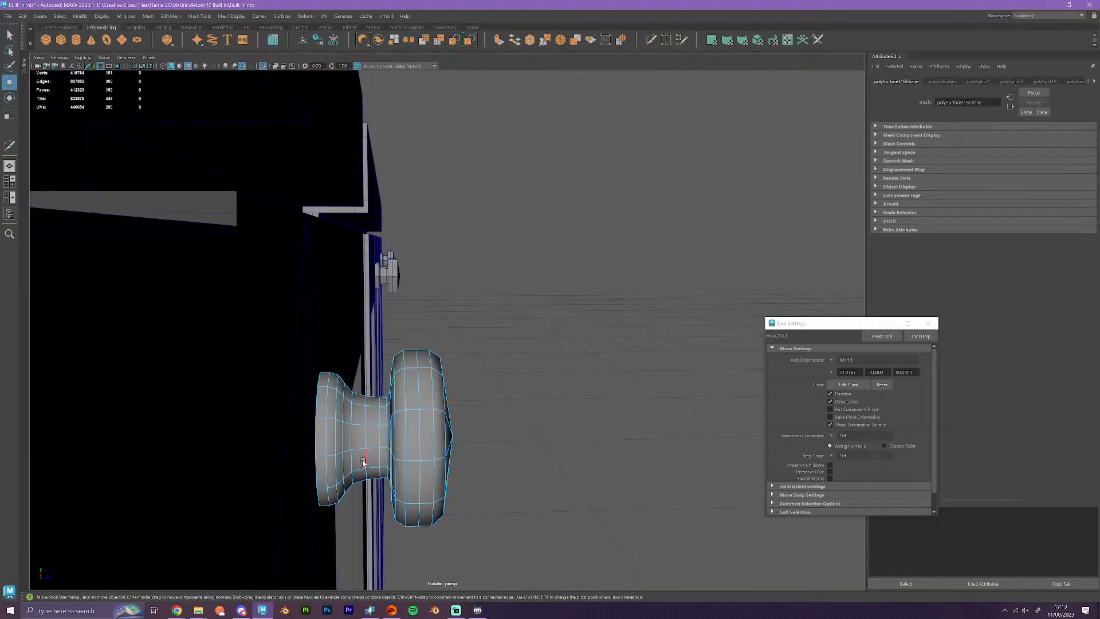
left_click_drag(362, 461, 357, 453, "alt")
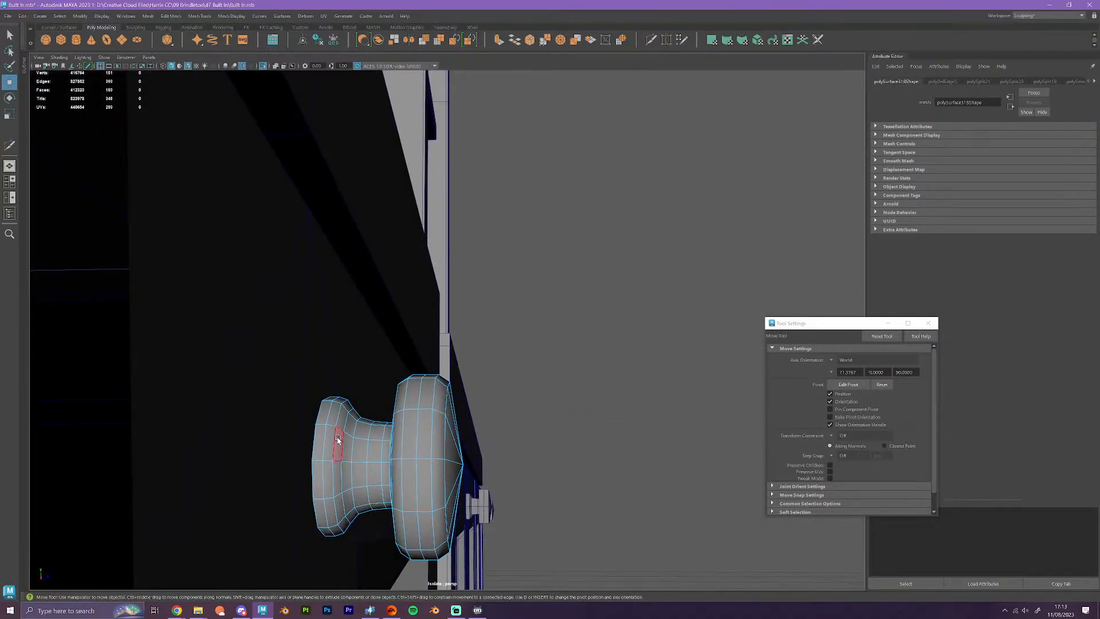
right_click_drag(336, 364, 335, 344)
left_click(327, 449)
key("Delete")
left_click(347, 446)
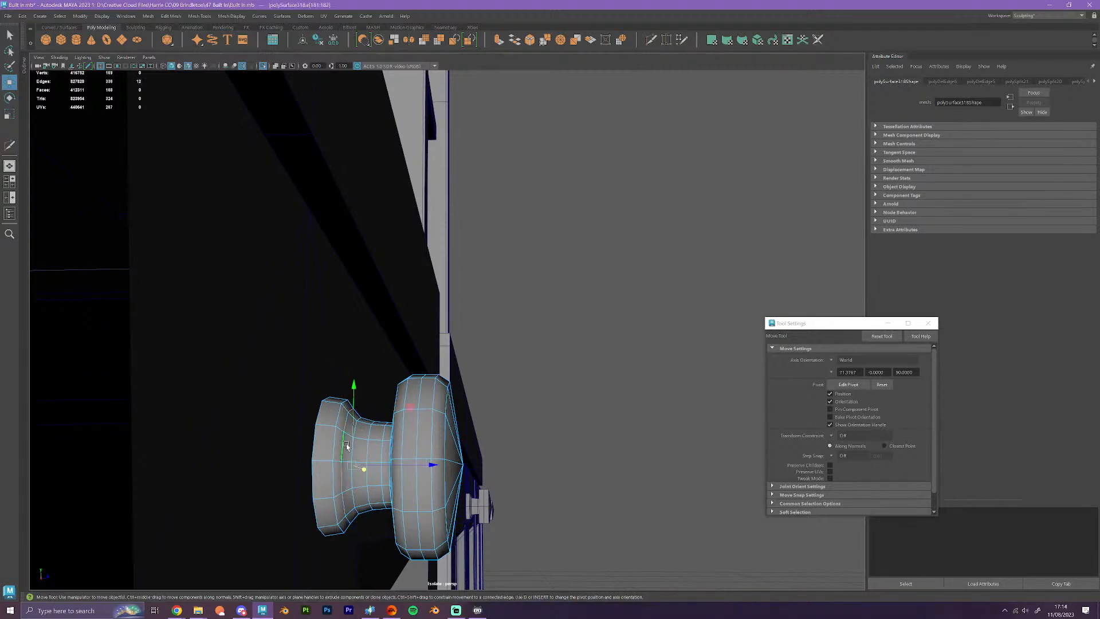
key("Delete")
- Delete two surplus edge loops around the knob's neck
left_click_drag(346, 443, 373, 464, "alt")
left_click(375, 453)
left_click(377, 452, "shift")
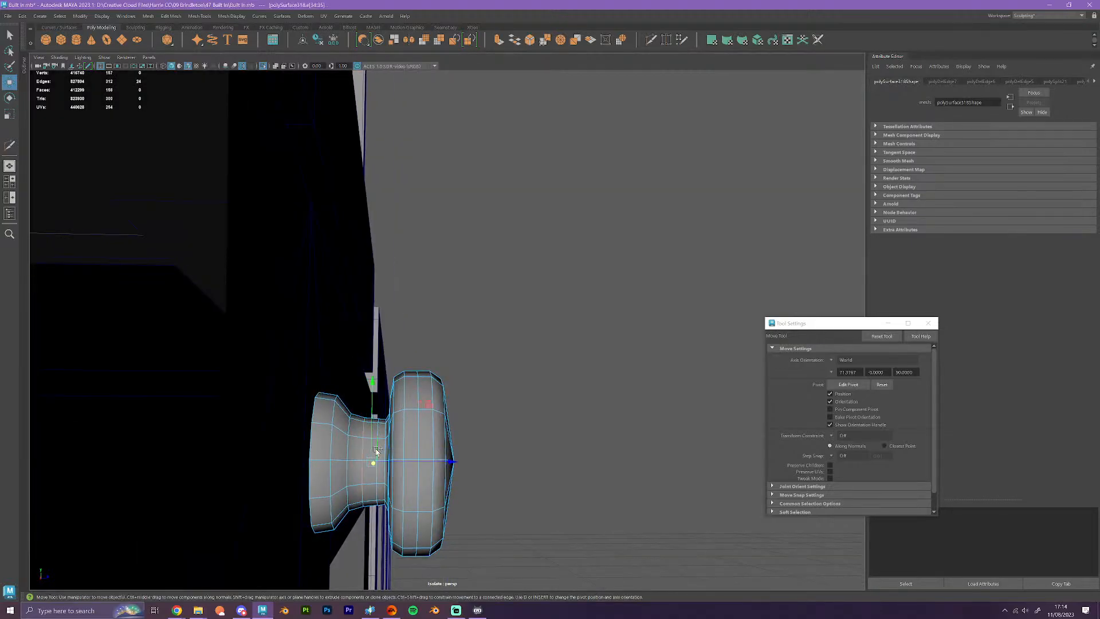
key("Delete")
- Shift the front neck edge loop along Z towards the knob's head and delete the surplus loops where neck and head meet
left_click_drag(375, 450, 378, 449, "alt")
double_click(378, 449)
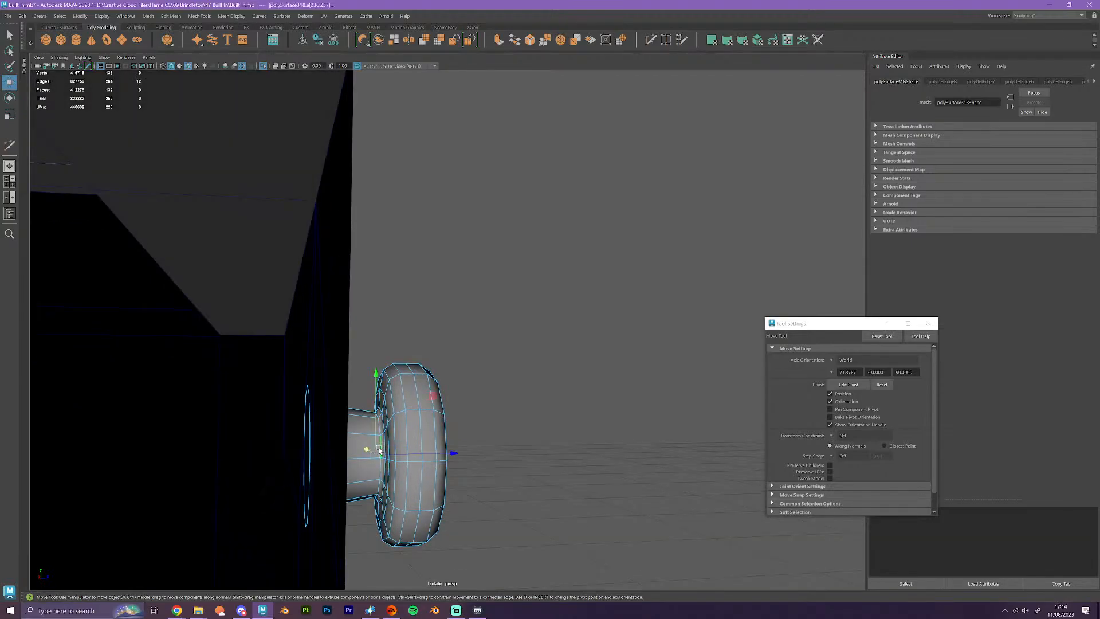
left_click_drag(385, 453, 388, 467)
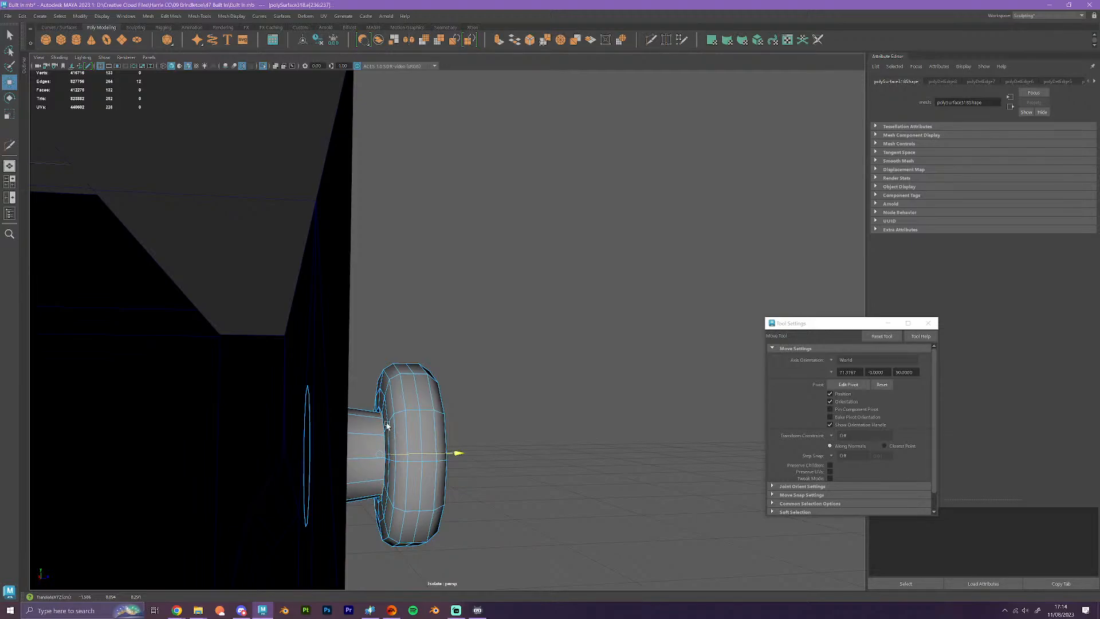
left_click(385, 481)
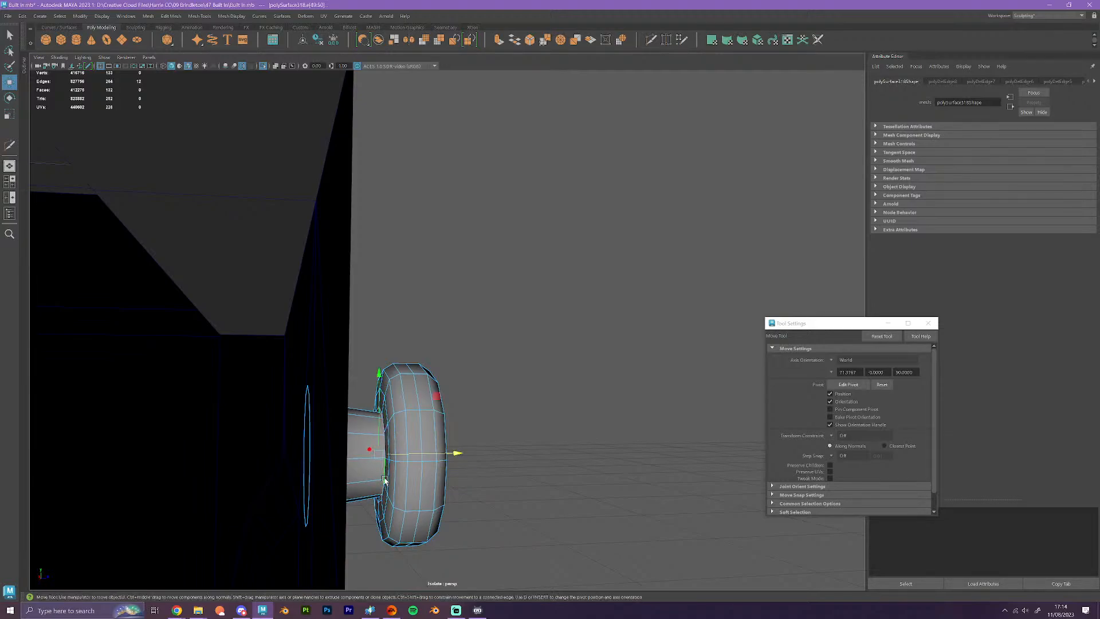
double_click(388, 481, "shift")
key("Delete")
- Delete the surplus edge loop around the rim of the knob's head and return to object mode
left_click_drag(412, 477, 474, 510, "alt")
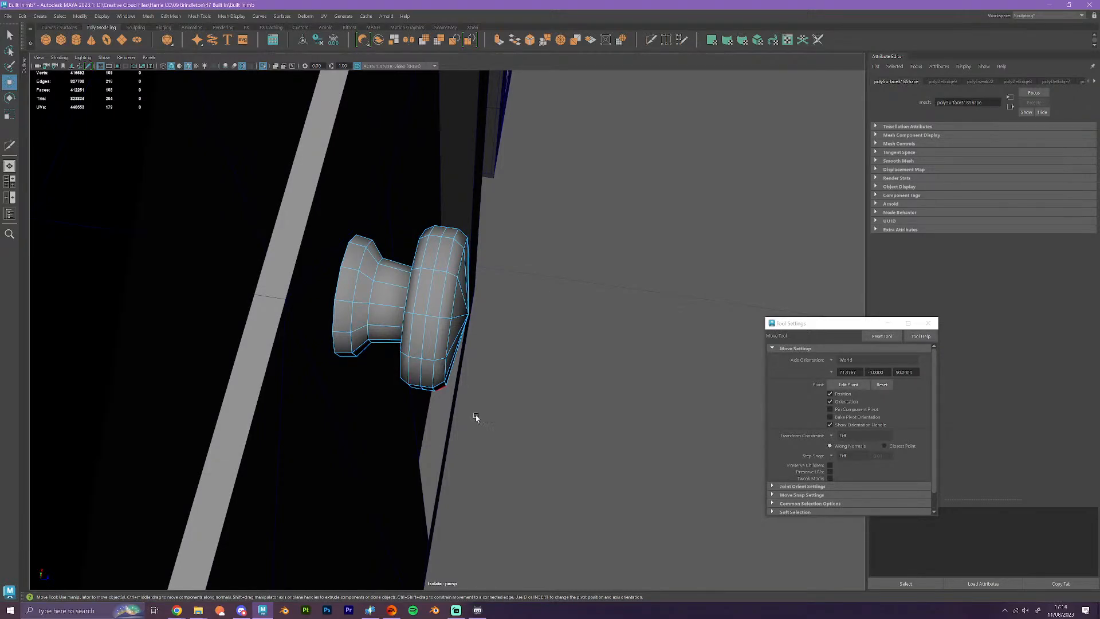
left_click_drag(476, 418, 419, 434, "alt")
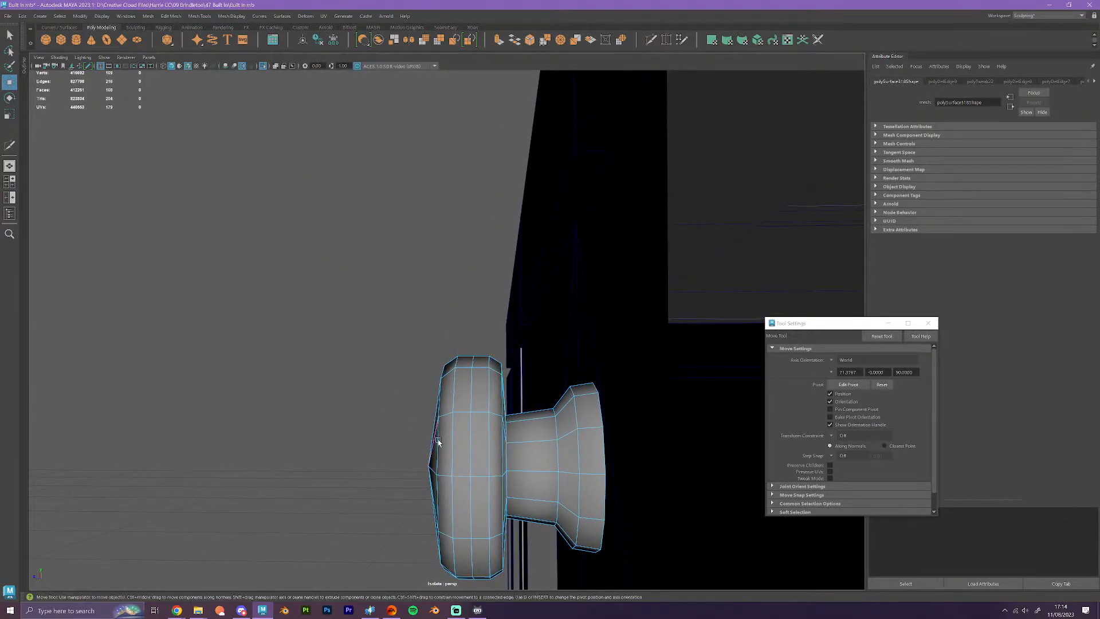
left_click(468, 446)
key("ctrl+Delete")
left_click_drag(474, 441, 462, 381, "alt")
left_click(463, 360)
scroll(491, 388, "up", 5)
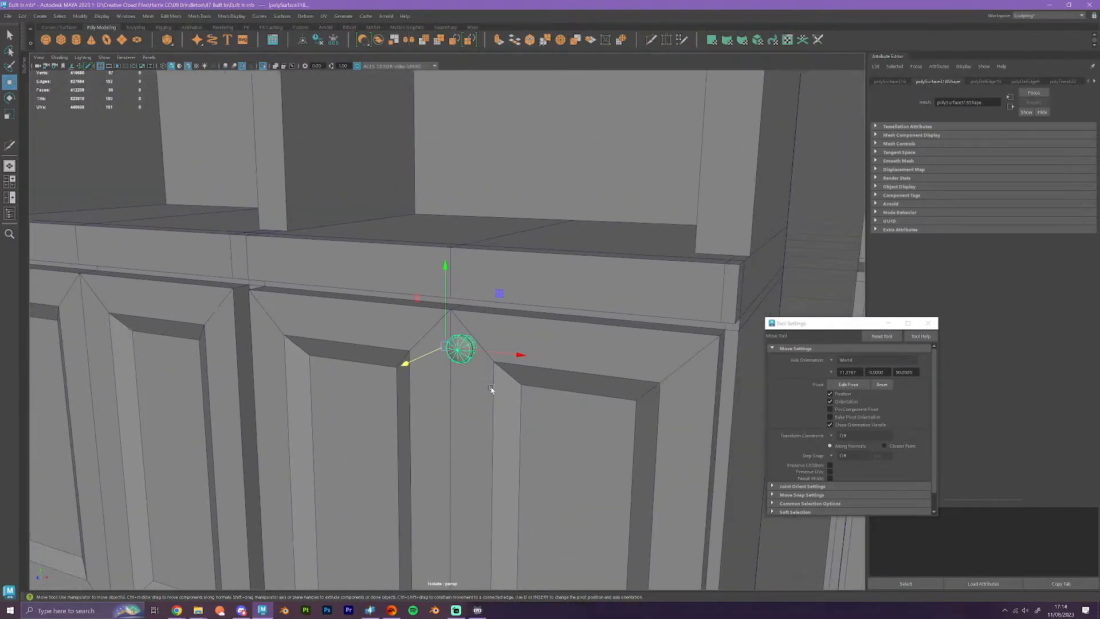
- Examine the simplified knob up close and its placement on the cabinet doors beside the detailed reference
scroll(541, 477, "down", 5)
mouse_move(545, 481)
left_mouse_down("alt")
mouse_move(602, 480)
mouse_move(538, 480)
left_mouse_up("alt")
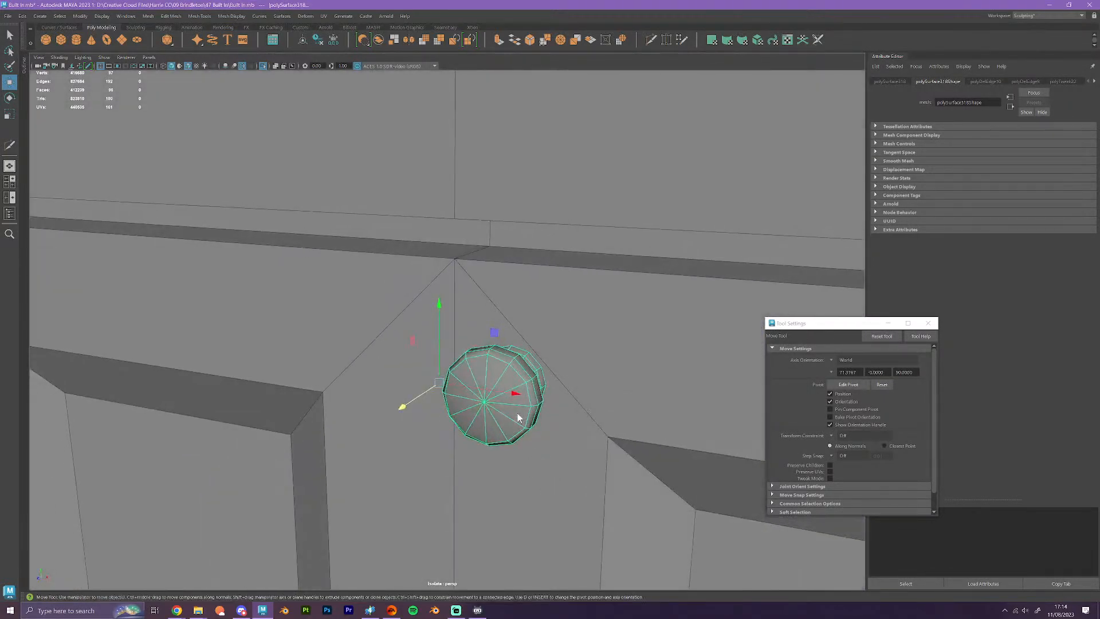
right_click_drag(518, 413, 558, 348)
scroll(499, 493, "down", 10)
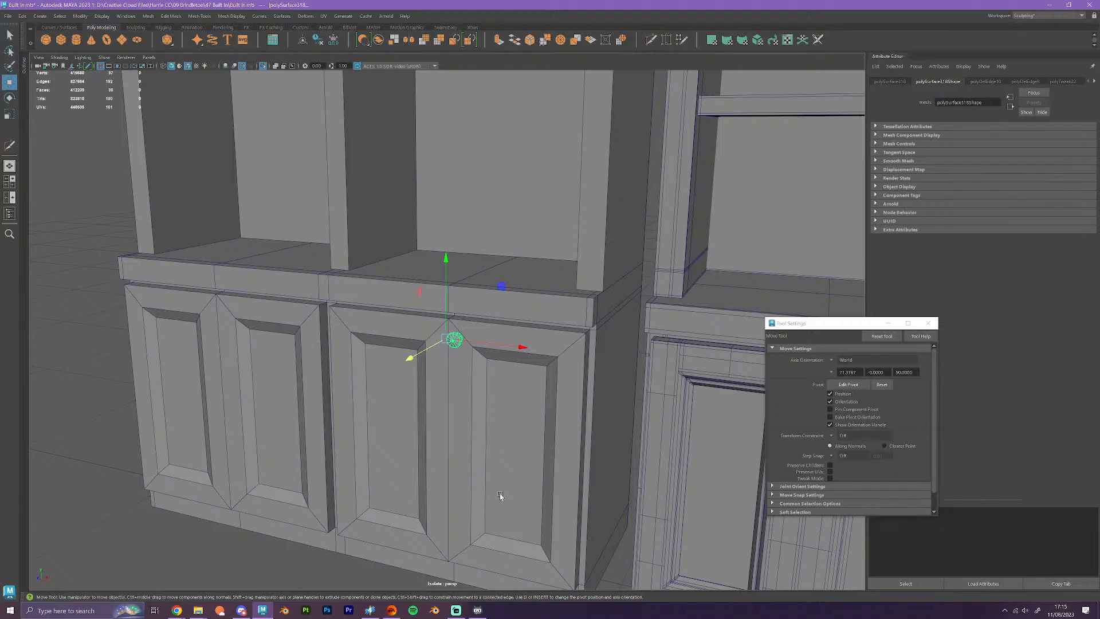
left_click_drag(493, 518, 537, 534, "alt")
left_click(559, 538)
scroll(559, 538, "down", 2)
middle_click_drag(537, 533, 411, 452, "alt")
left_click(316, 250)
scroll(368, 319, "down", 6)
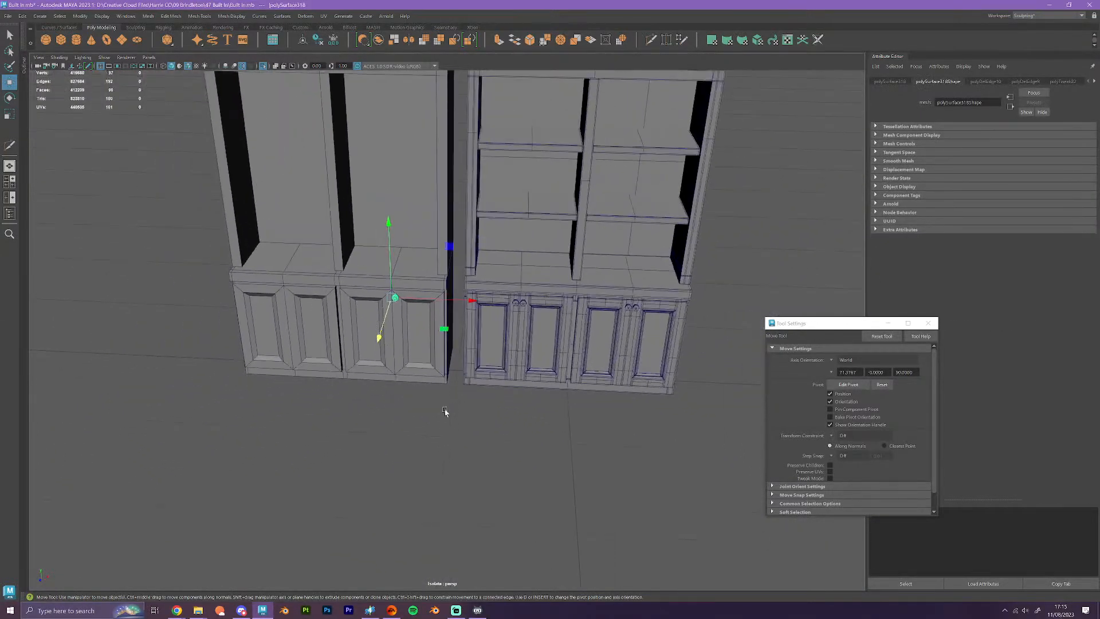
- Move the knob's pivot to the bottom centre of the simplified cabinet, between the two door pairs
scroll(445, 411, "up", 3)
key("d")
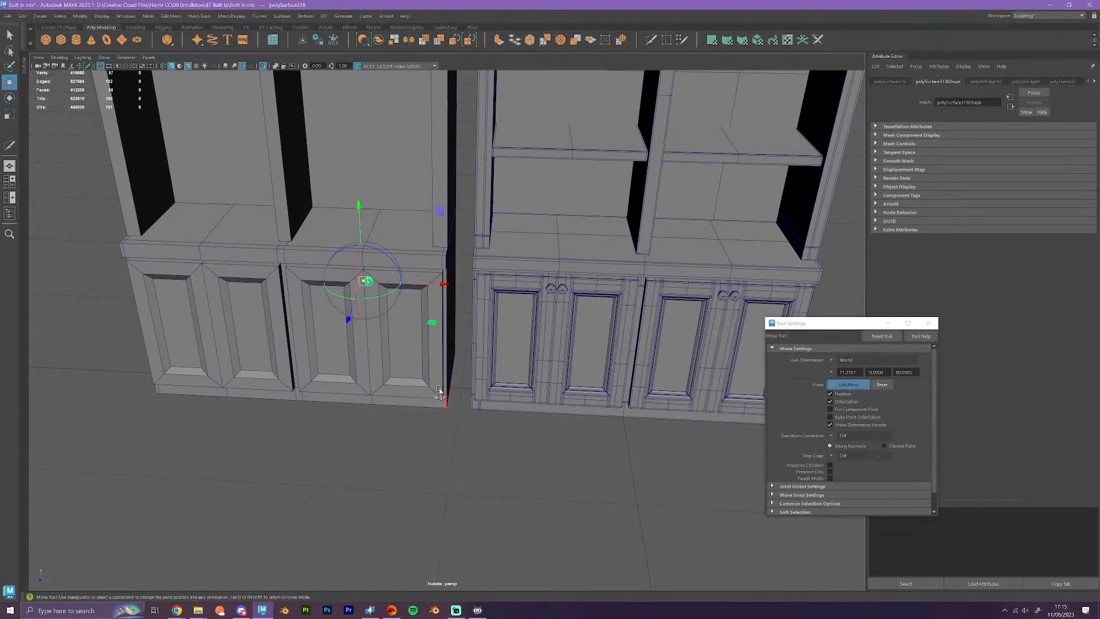
left_click_drag(366, 283, 317, 407)
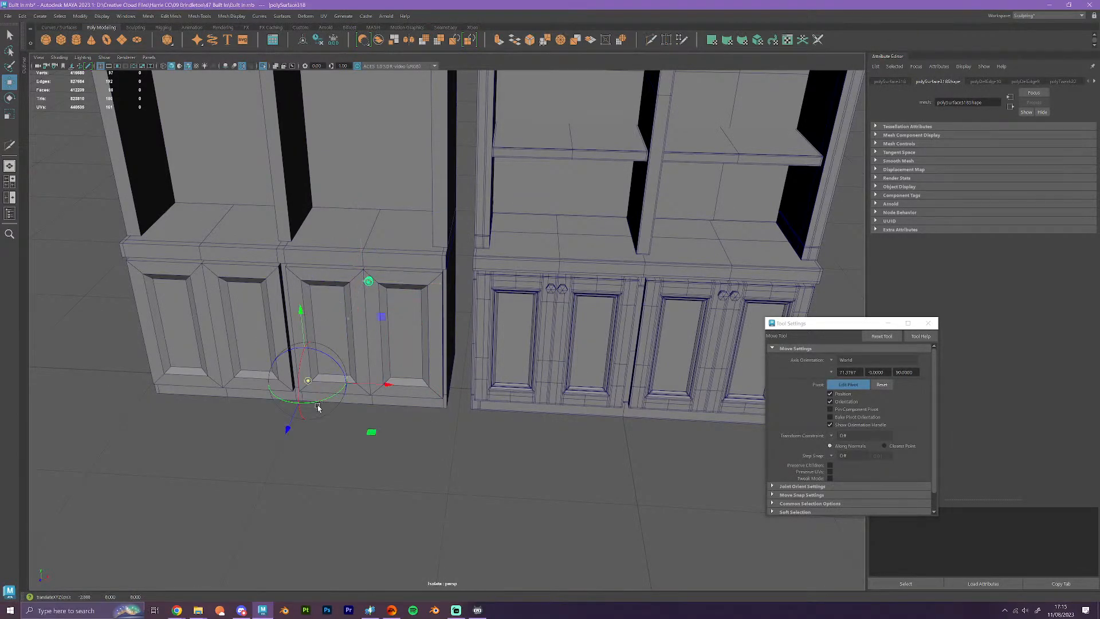
left_click(460, 473)
- Combine all parts of the simplified cabinet into one mesh and move its pivot to the bottom centre of the base
scroll(460, 475, "down", 3)
scroll(460, 475, "down", 5)
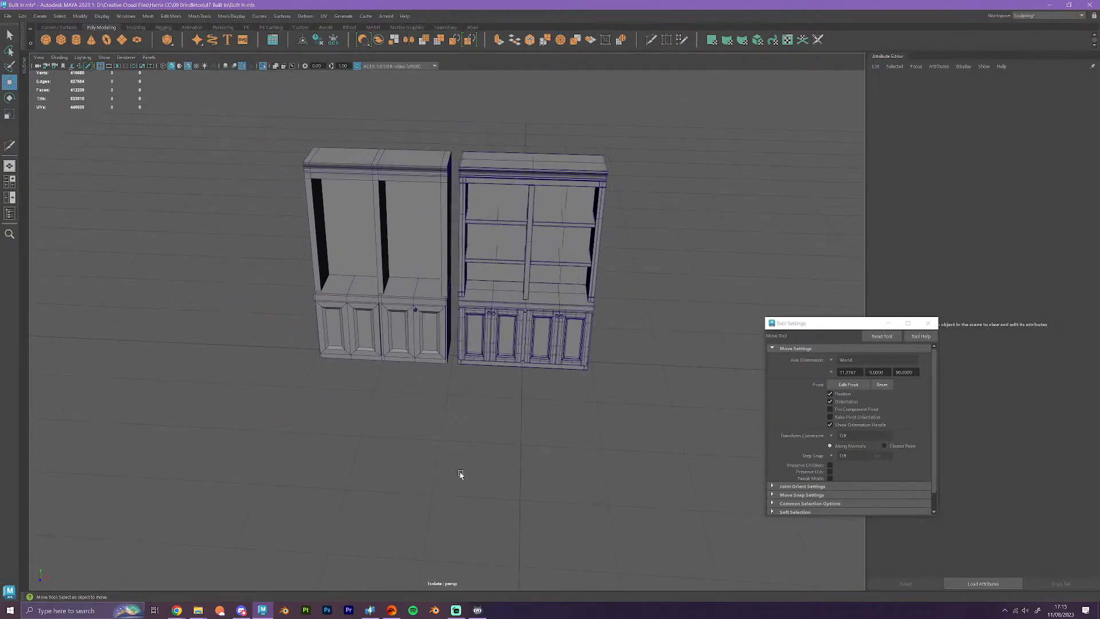
left_click_drag(287, 145, 431, 392)
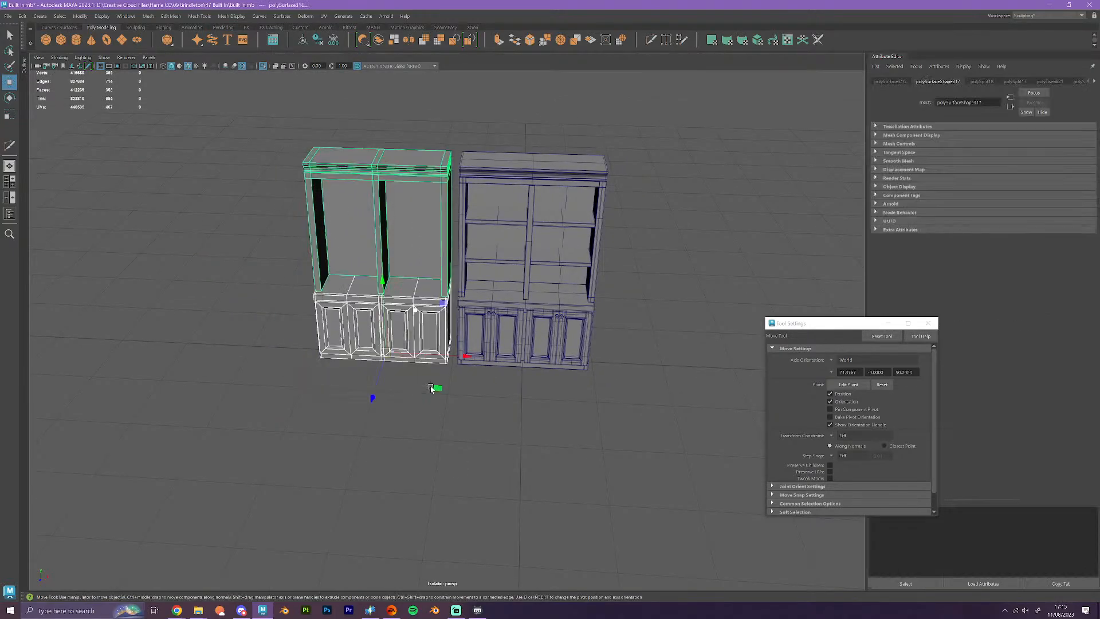
left_click(379, 41)
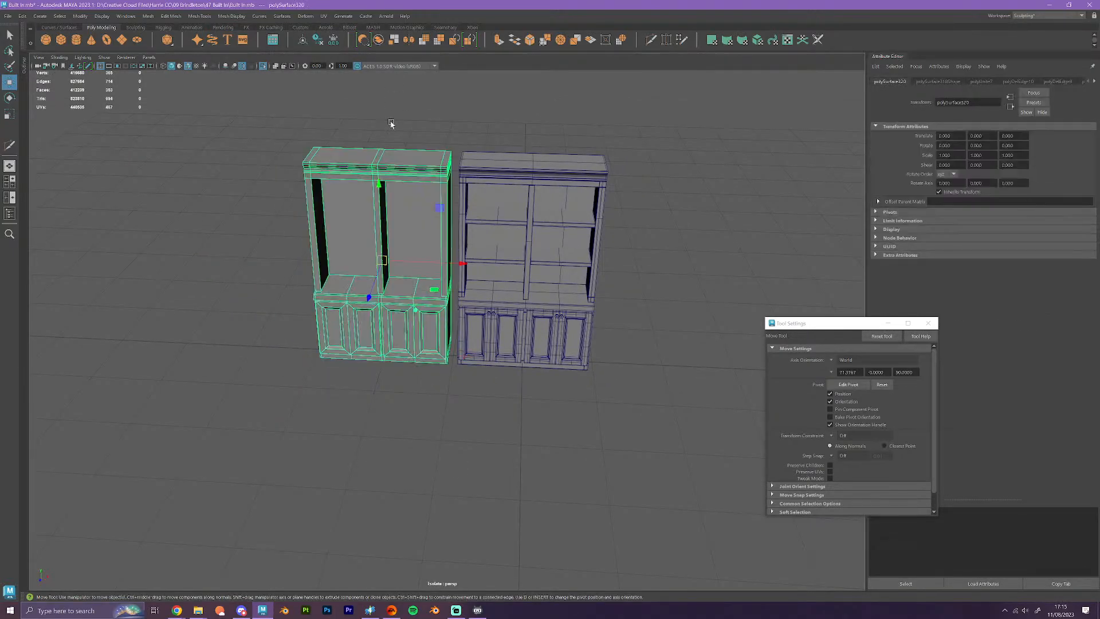
key("d")
left_click_drag(382, 261, 385, 352)
key("d")
left_click(508, 468)
left_click_drag(466, 503, 605, 492, "alt")
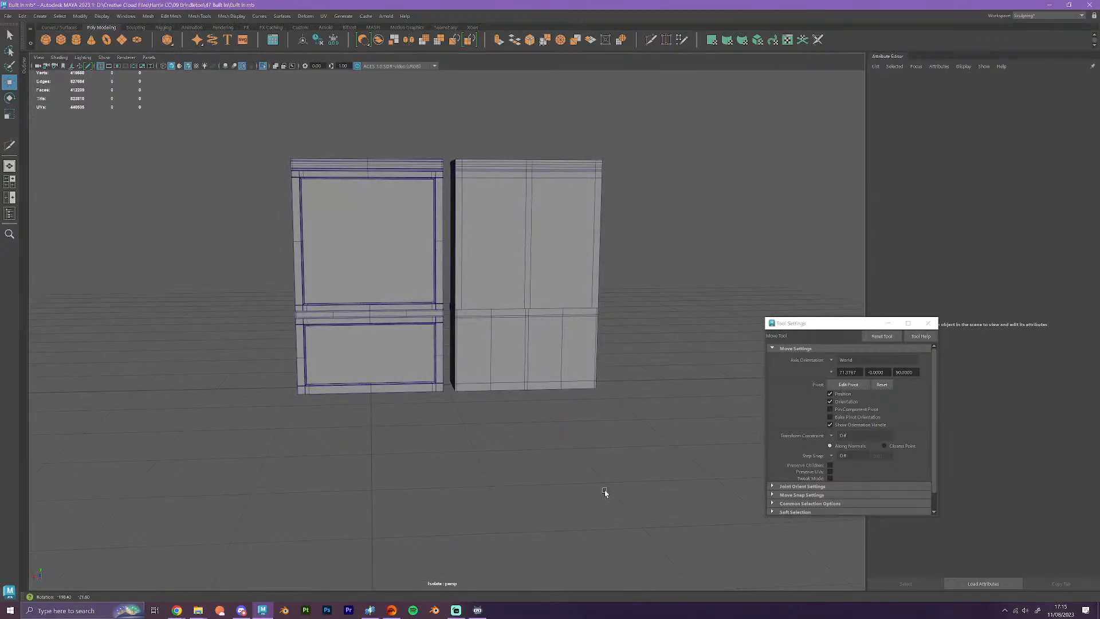
left_click_drag(604, 490, 467, 500, "alt")
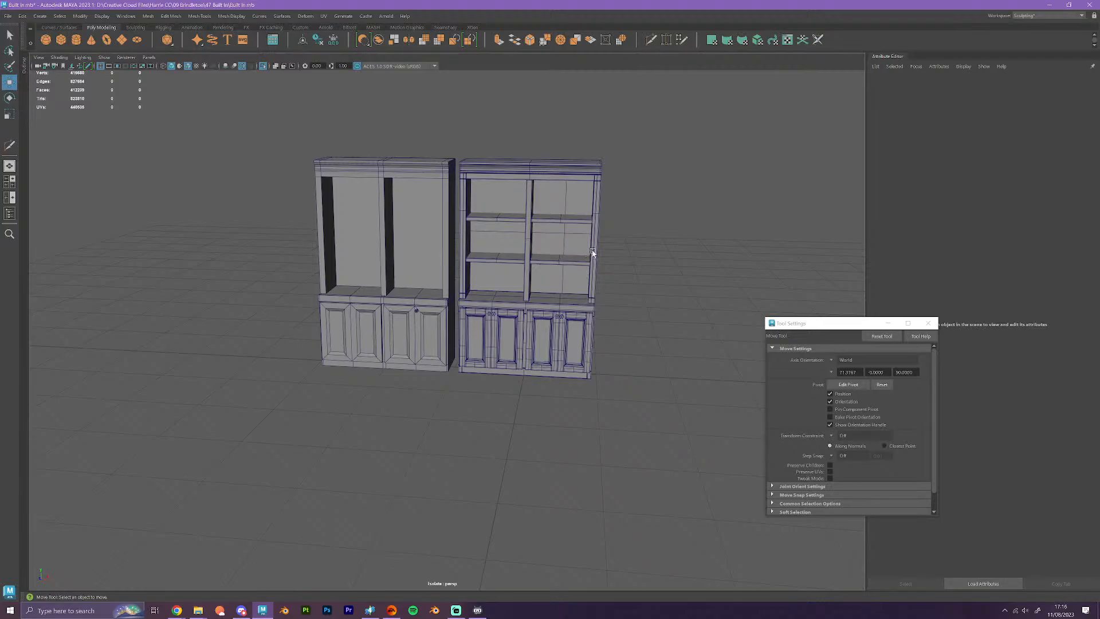
right_click_drag(595, 252, 640, 366)
left_click_drag(621, 393, 621, 412, "alt")
left_click(403, 318)
scroll(404, 318, "down", 3)
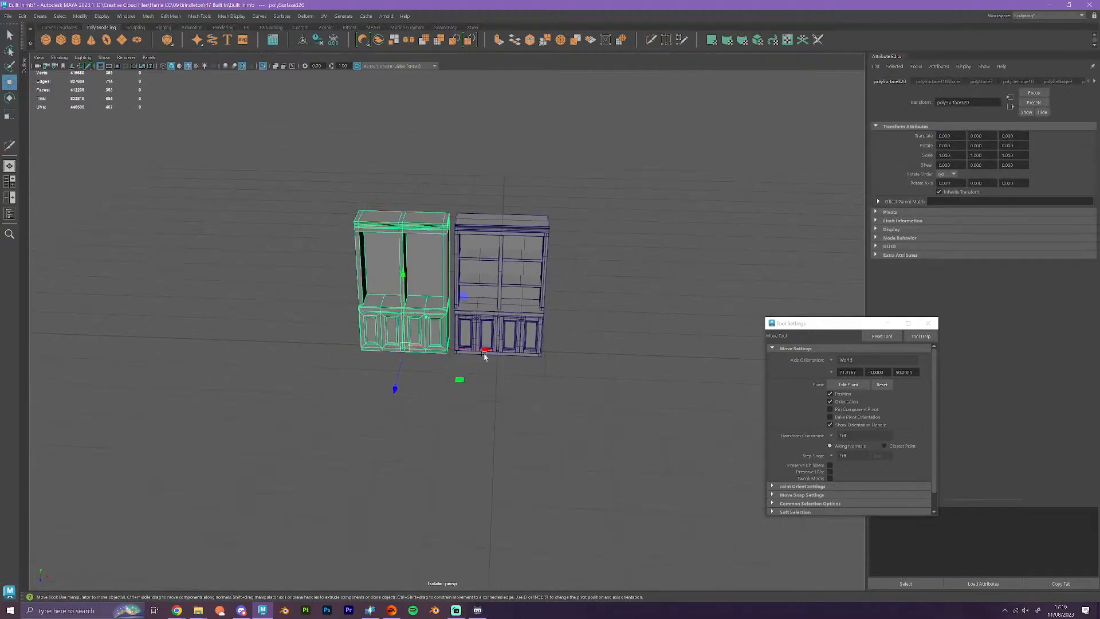
left_click(482, 212)
left_click_drag(551, 341, 601, 361, "alt")
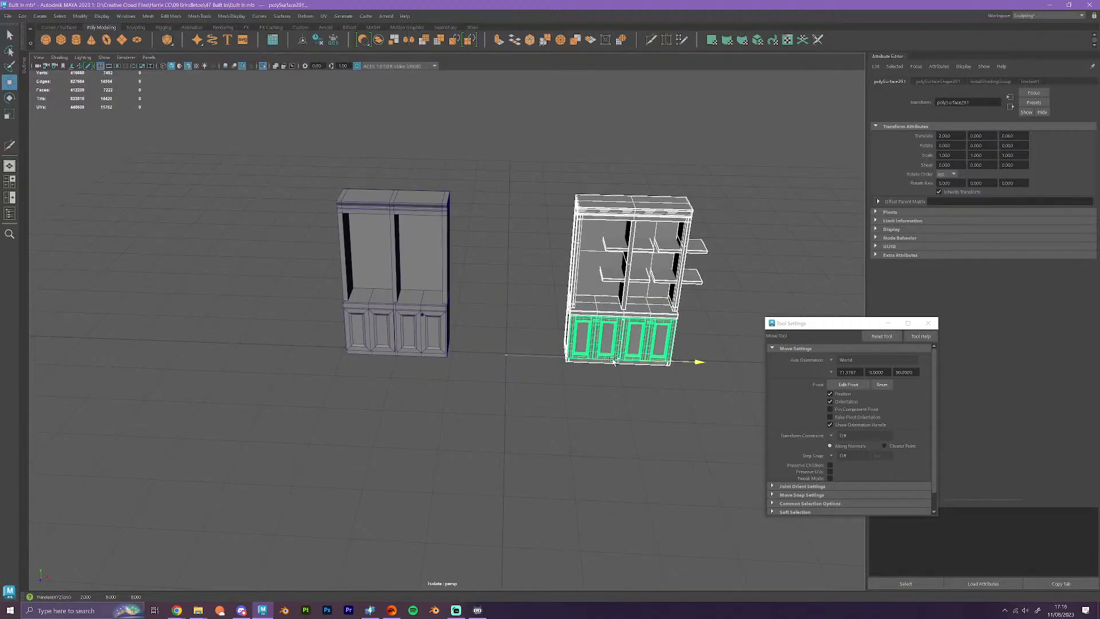
key("ctrl+z")
left_click(678, 383)
- Create a polygon cube and raise its top face to the height of the reference's upper shelves
scroll(670, 385, "up", 8)
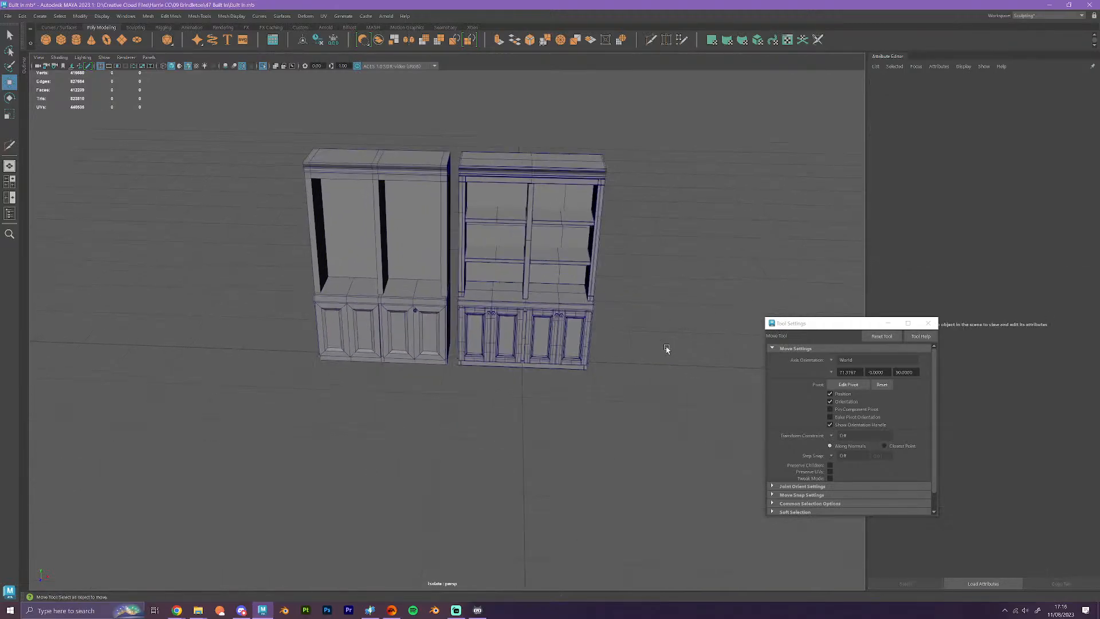
scroll(650, 445, "up", 3)
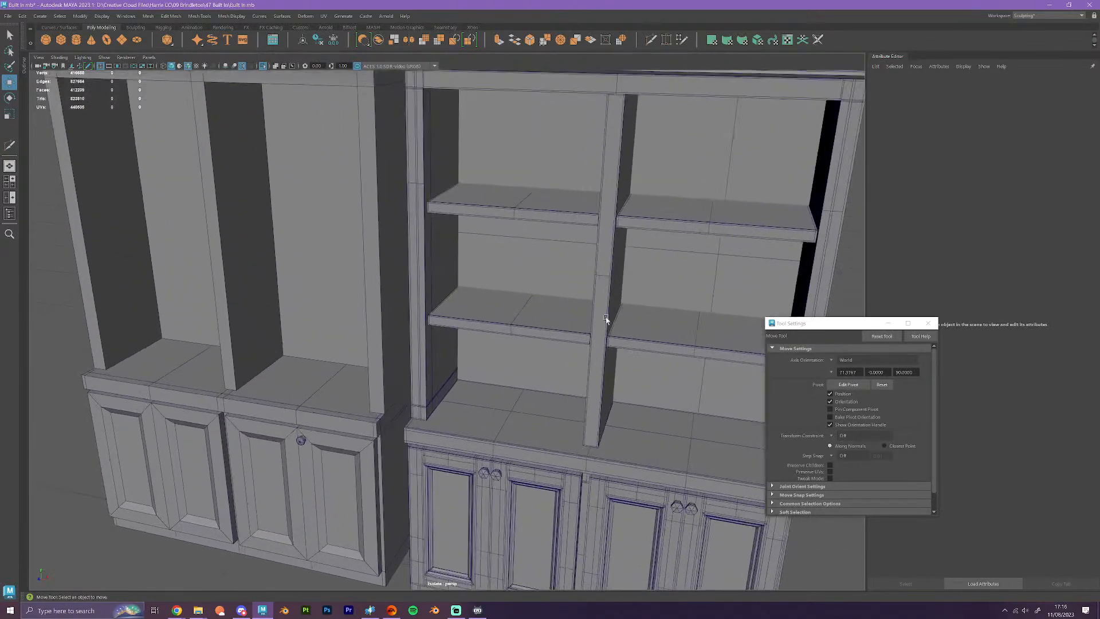
left_click(555, 216)
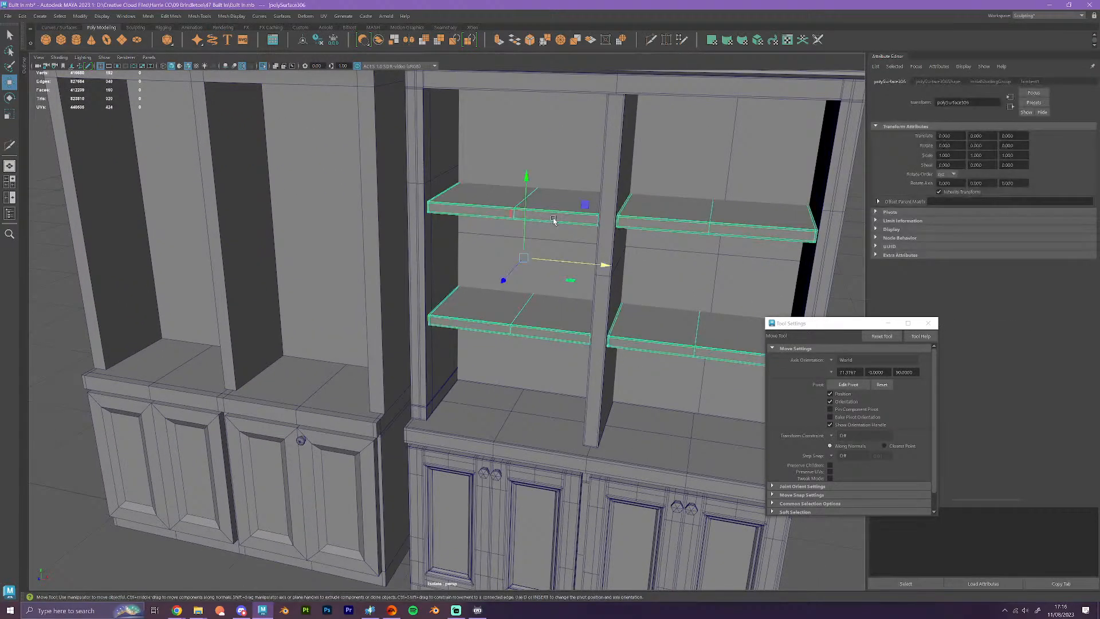
left_click(62, 42)
scroll(356, 375, "down", 4)
scroll(356, 376, "down", 2)
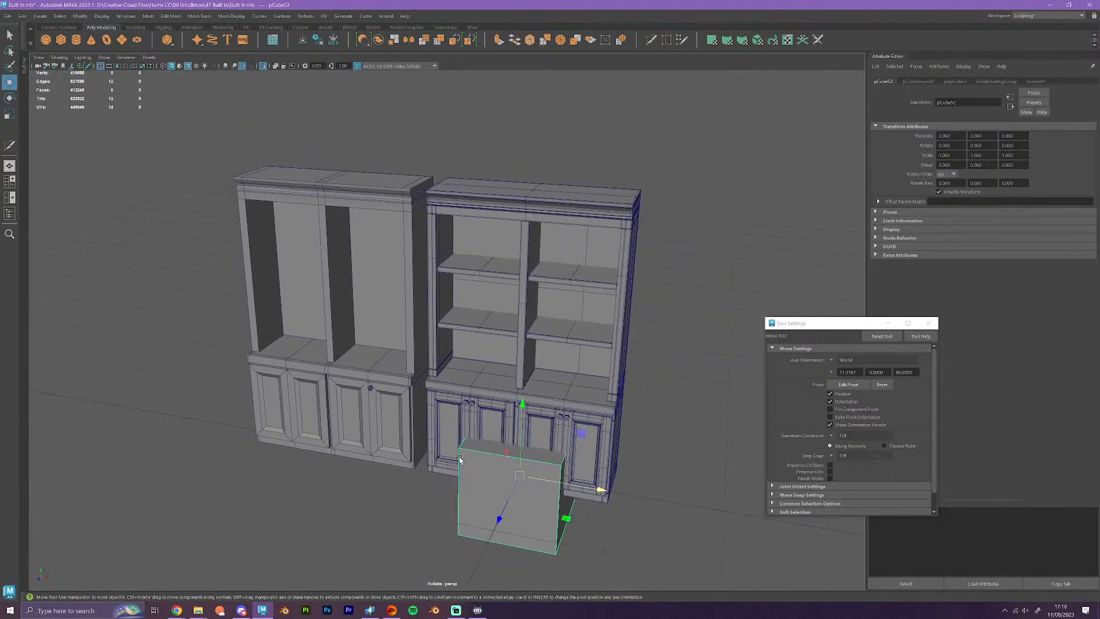
right_click_drag(498, 465, 500, 387)
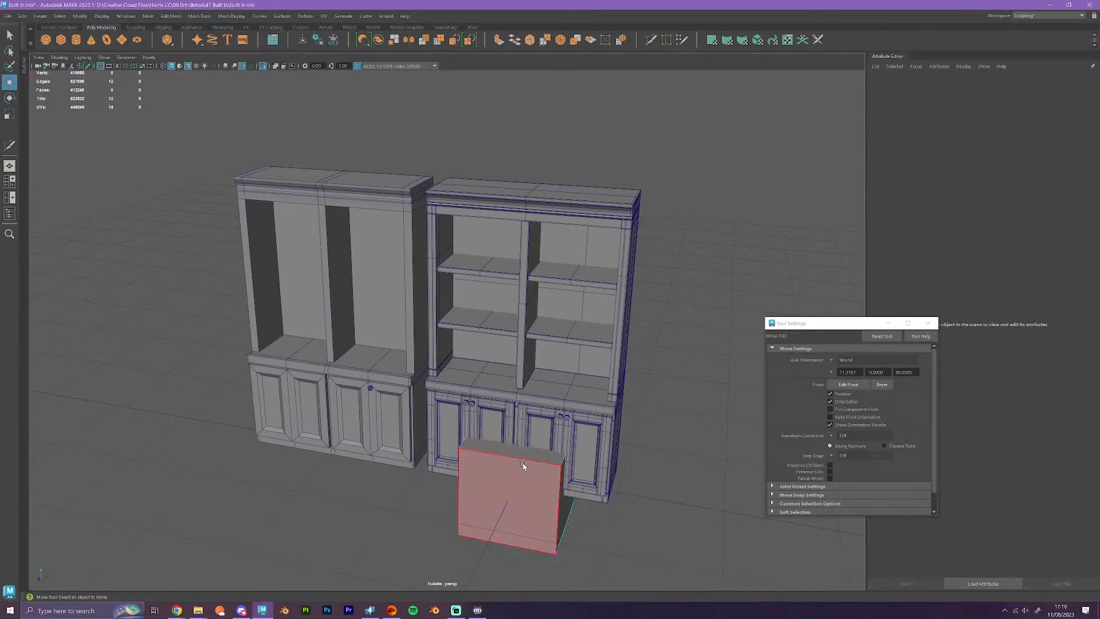
left_click(526, 459)
left_click_drag(527, 463, 541, 484, "alt")
middle_click_drag(540, 483, 462, 414, "alt")
scroll(463, 414, "up", 5)
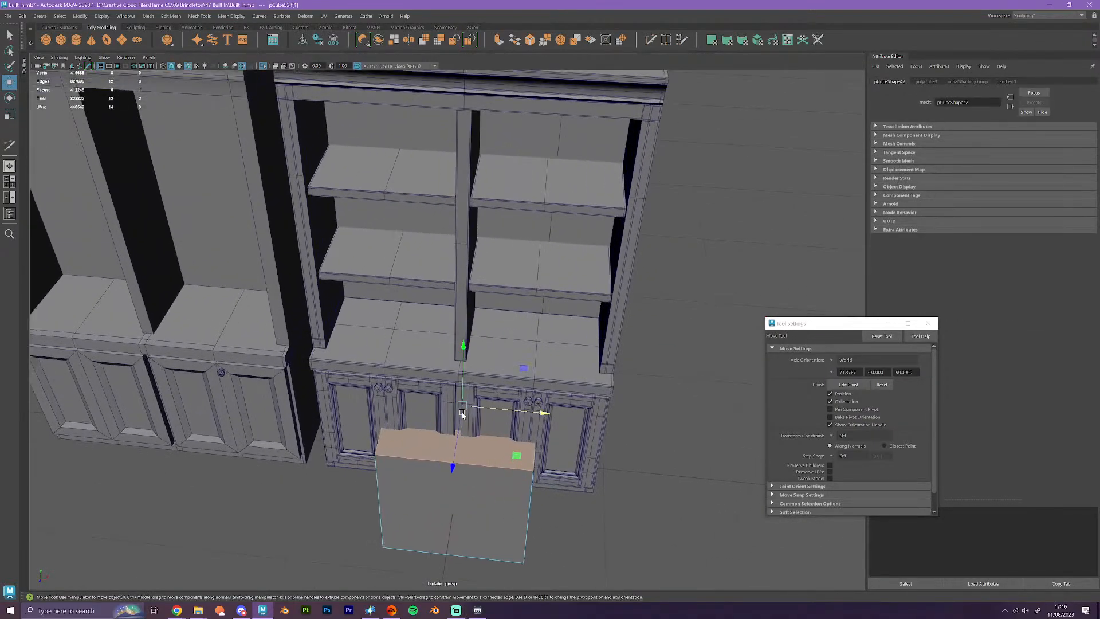
left_click_drag(469, 375, 461, 322)
- Raise the cube's bottom face to the upper shelf's underside and align its front face with the shelf's front edge
left_click(519, 504)
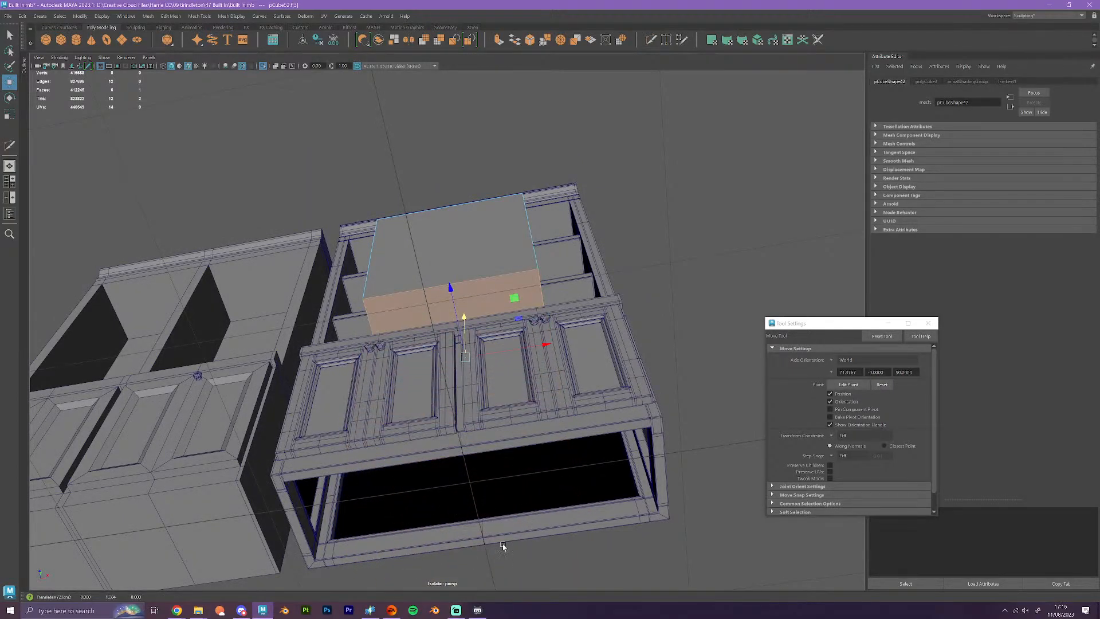
left_click_drag(604, 476, 459, 466, "alt")
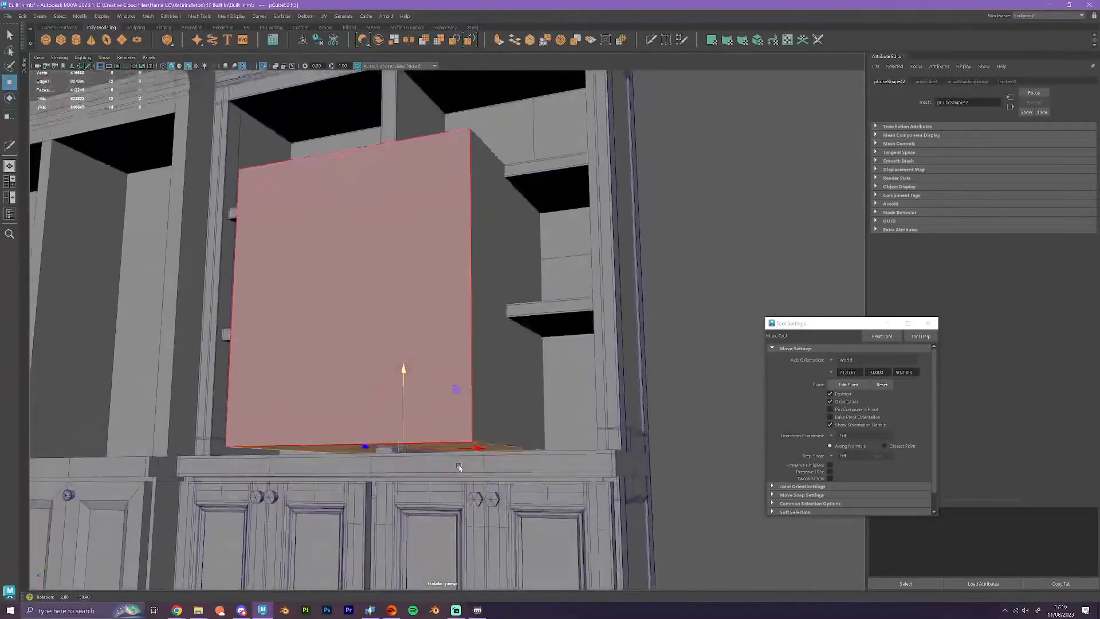
left_click_drag(401, 388, 409, 172)
left_click_drag(437, 234, 441, 211, "alt")
middle_click_drag(442, 212, 439, 346, "alt")
scroll(439, 347, "up", 4)
scroll(440, 346, "up", 1)
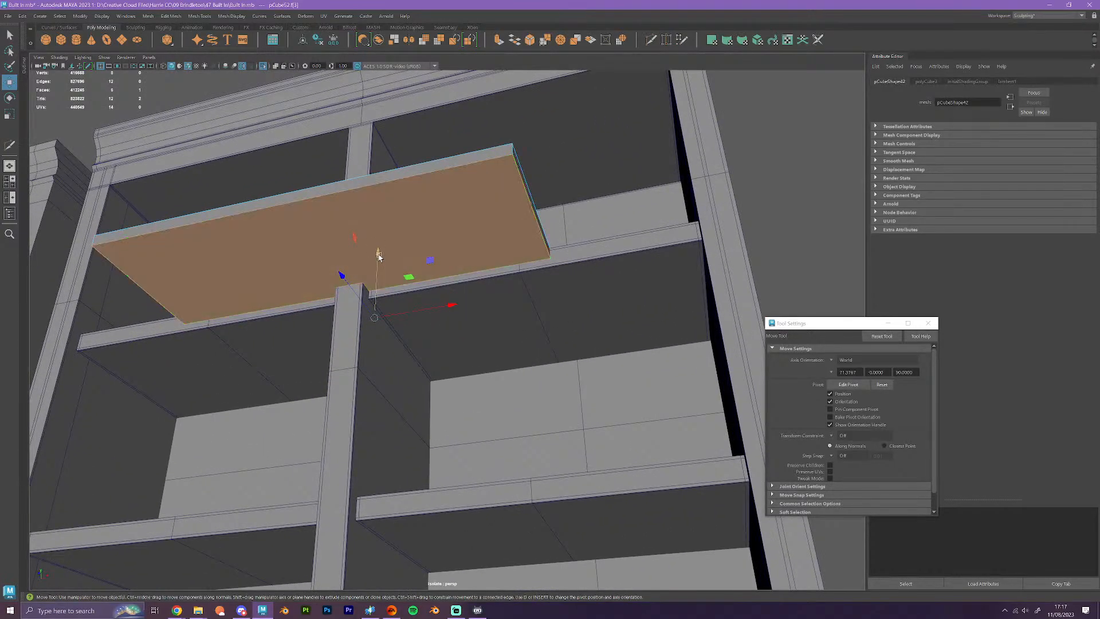
left_click_drag(379, 257, 493, 382)
left_click(399, 179)
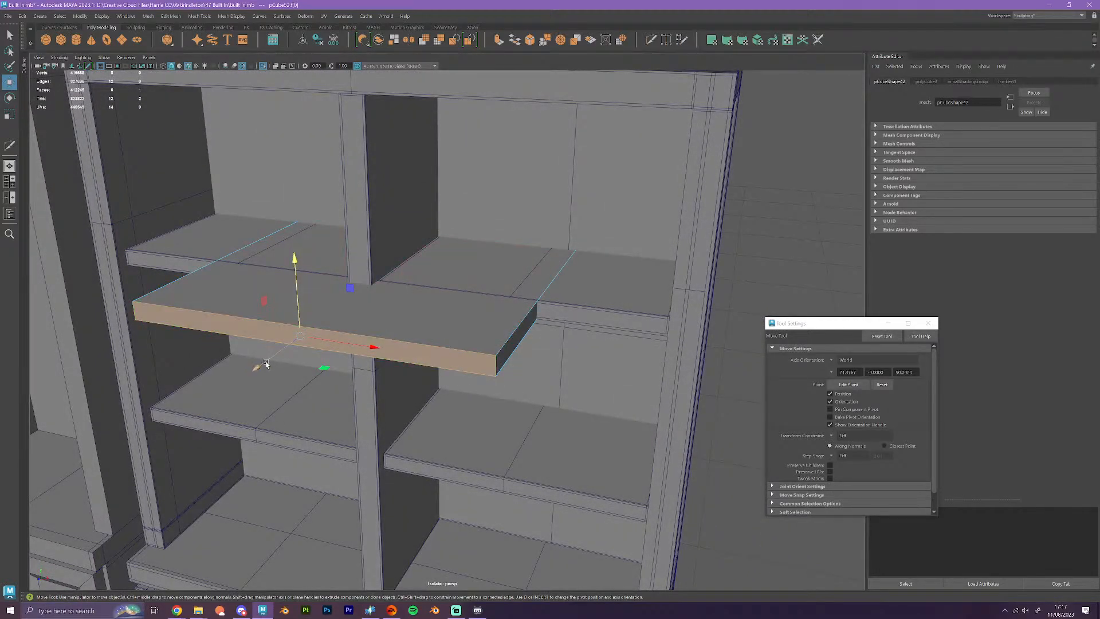
left_click_drag(256, 367, 509, 305)
- Delete the side and back faces of the new shelf, keeping its top, front and bottom
left_click_drag(402, 338, 447, 320, "alt")
left_click(328, 335)
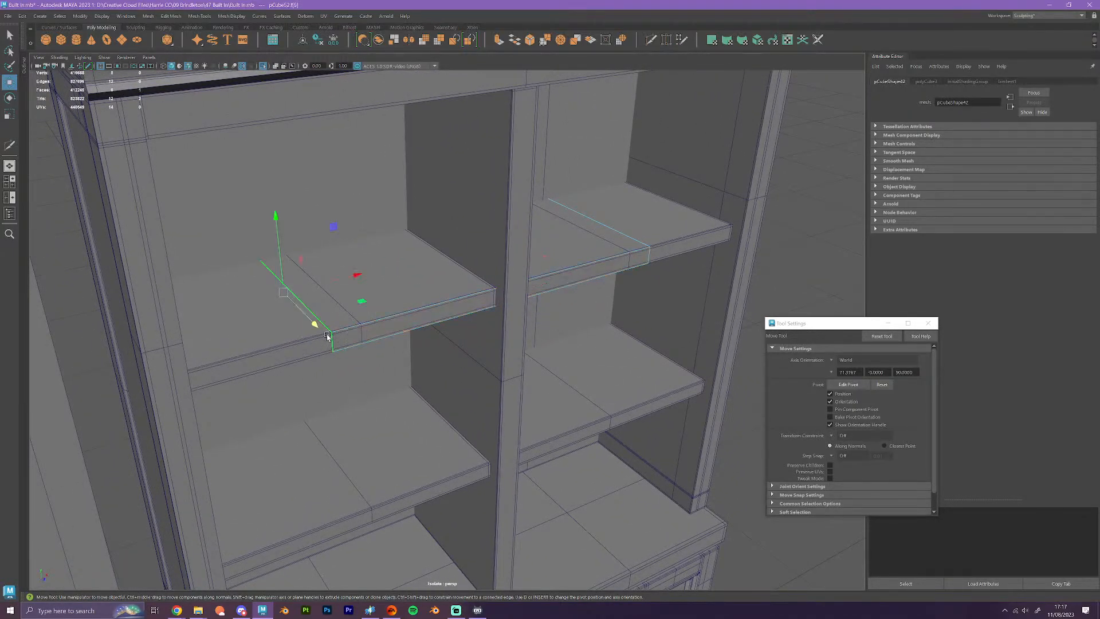
double_click(346, 341, "shift")
key("Delete")
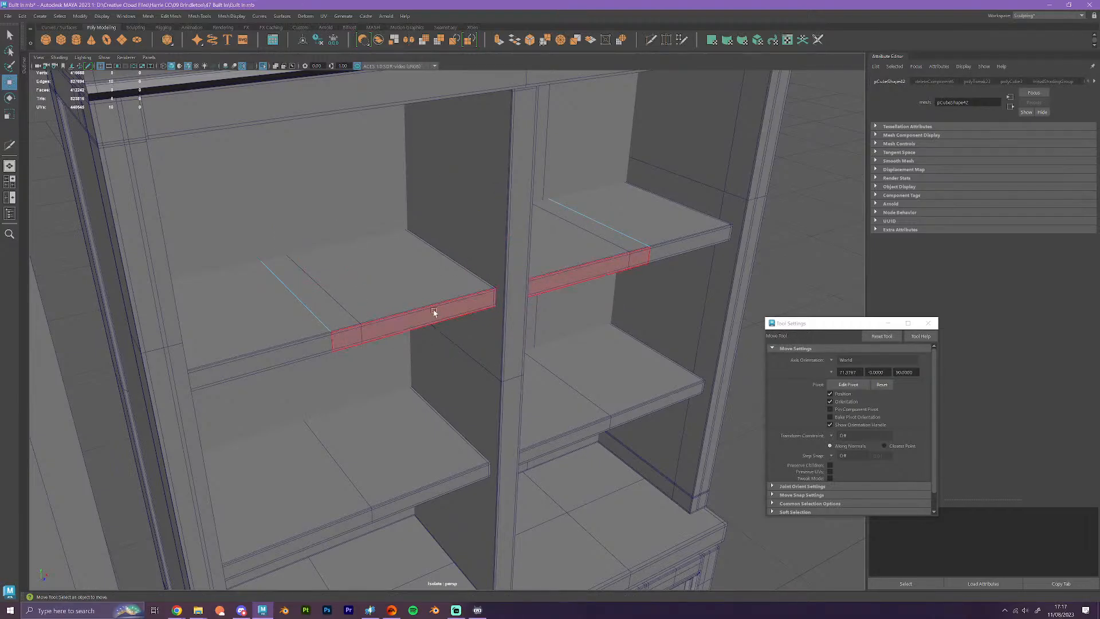
- Fit the new shelf's end vertices to both ends of the upper shelf in the reference's left bay
right_click_drag(411, 314, 379, 310)
left_click_drag(453, 377, 238, 156, "alt")
left_click_drag(264, 304, 437, 407, "alt")
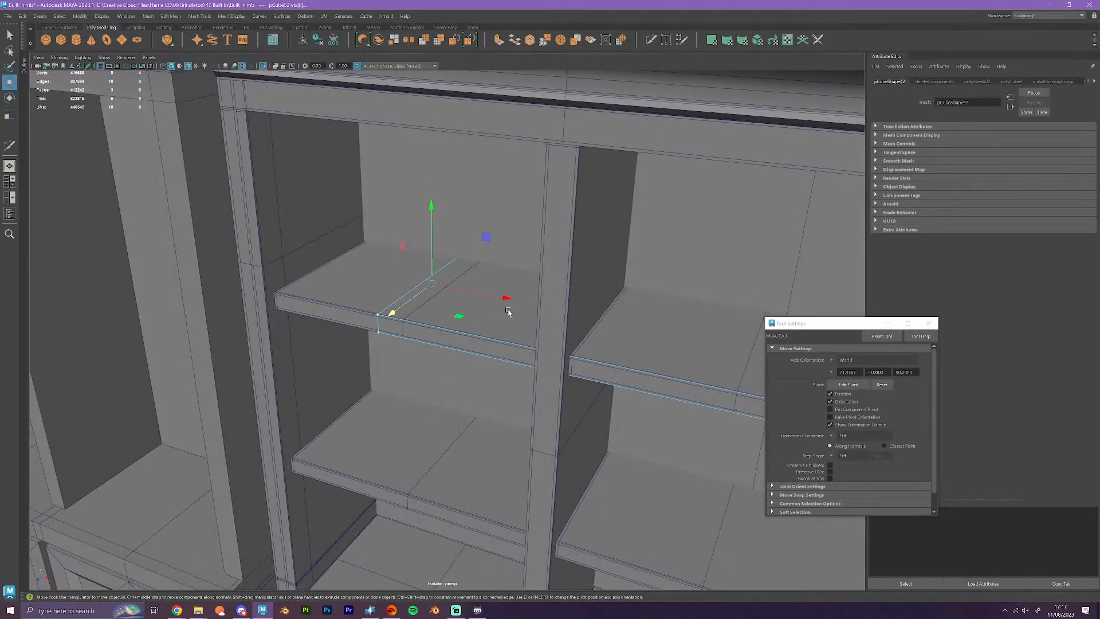
left_click_drag(504, 299, 282, 252)
scroll(332, 301, "down", 3)
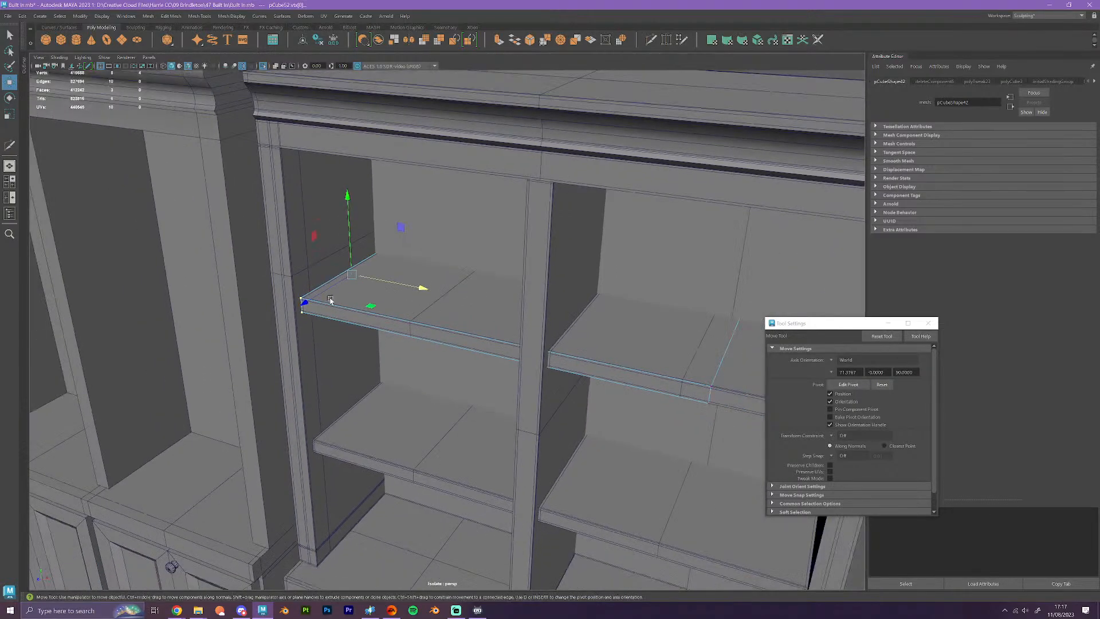
left_click_drag(435, 431, 501, 421, "alt")
left_click_drag(721, 367, 582, 129)
left_click_drag(638, 243, 658, 359, "alt")
left_click_drag(676, 242, 560, 370)
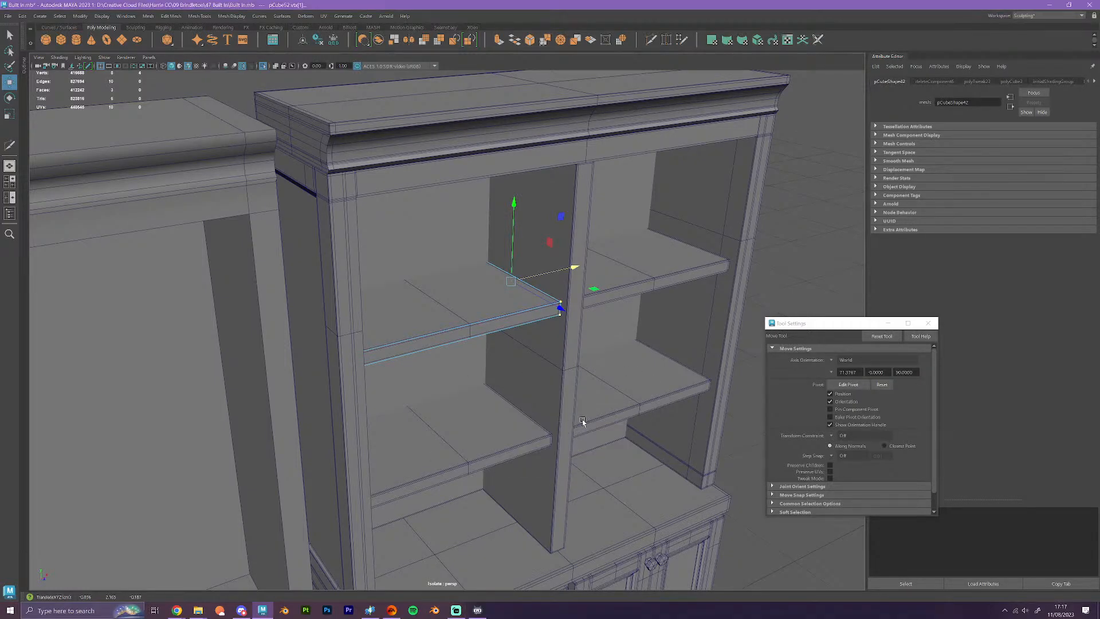
- Select the new shelf's back vertices, align them with the reference shelf's back edge, and return to object mode
key("space")
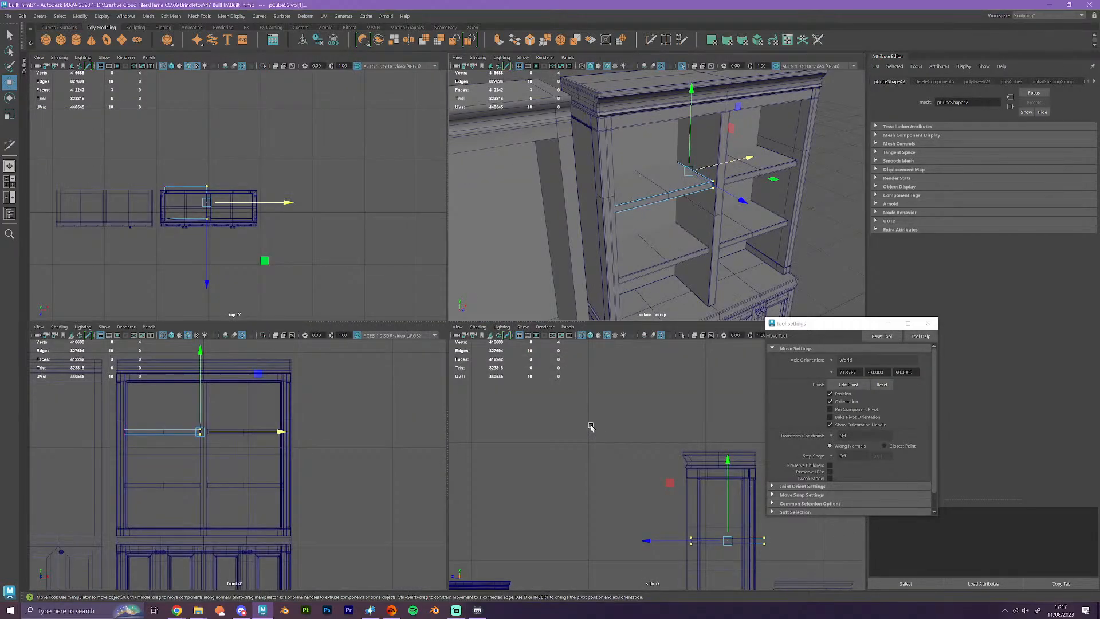
left_click_drag(776, 553, 759, 518)
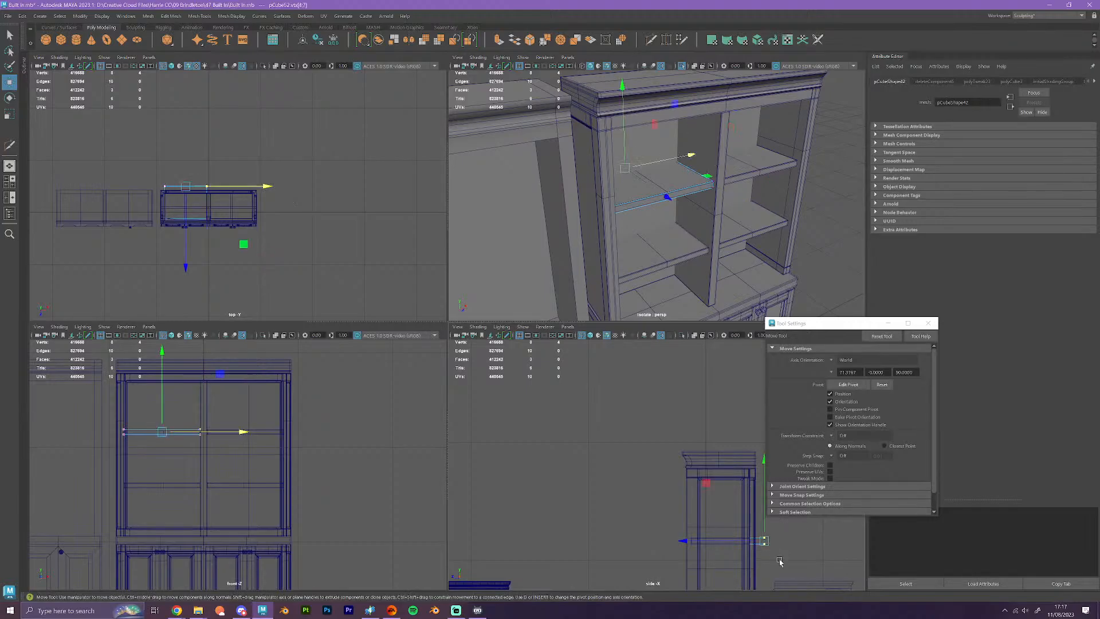
key("space")
left_click_drag(734, 196, 319, 390, "alt")
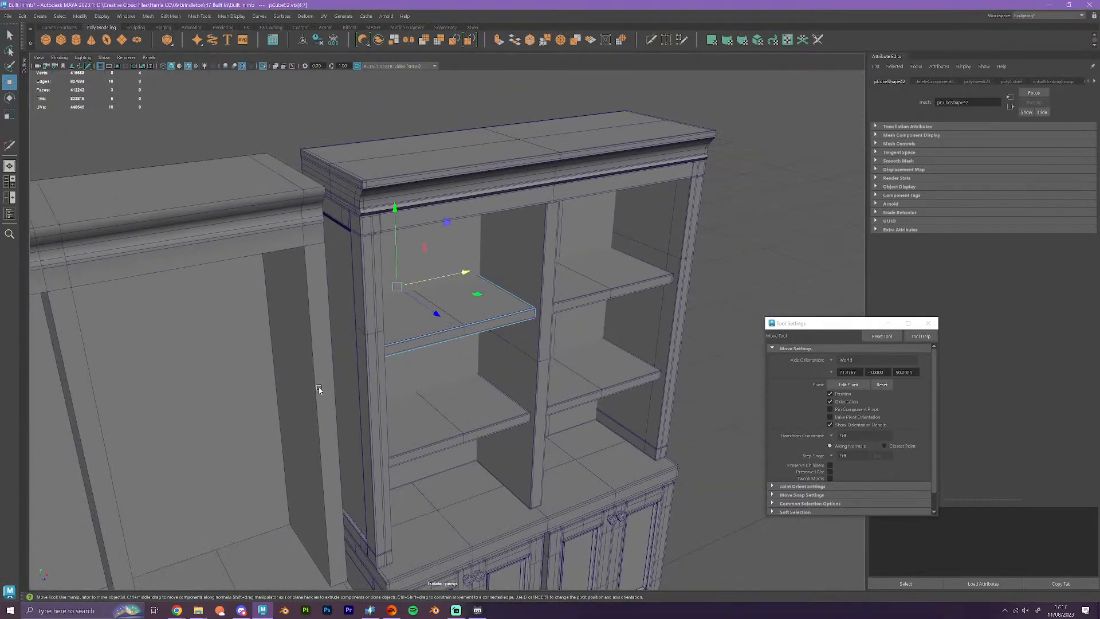
middle_click_drag(319, 389, 380, 309, "alt")
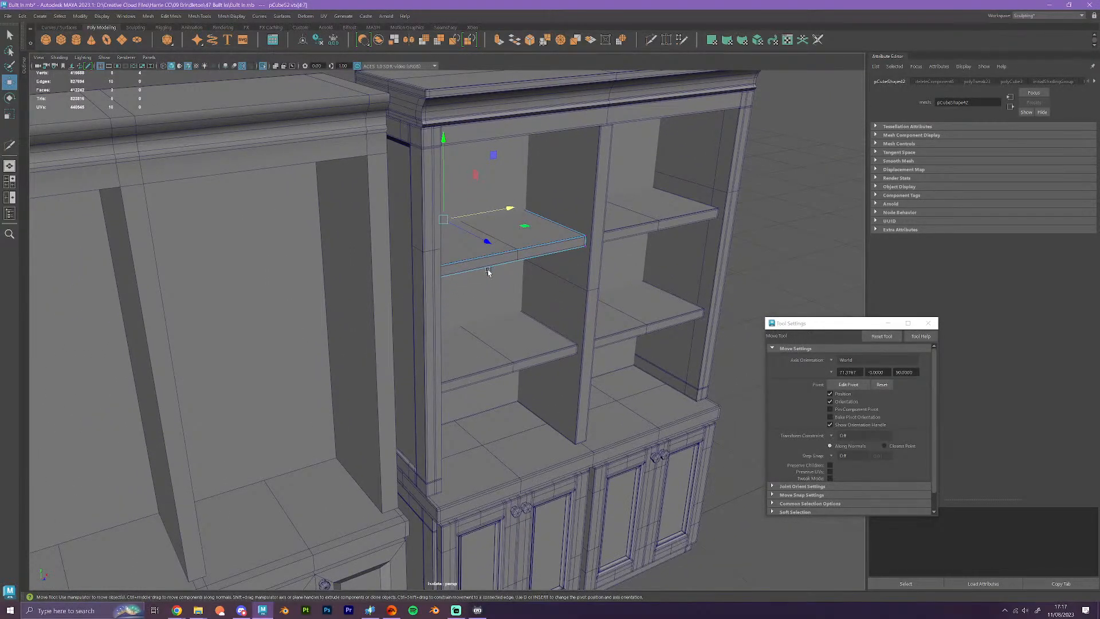
left_click_drag(487, 241, 336, 457)
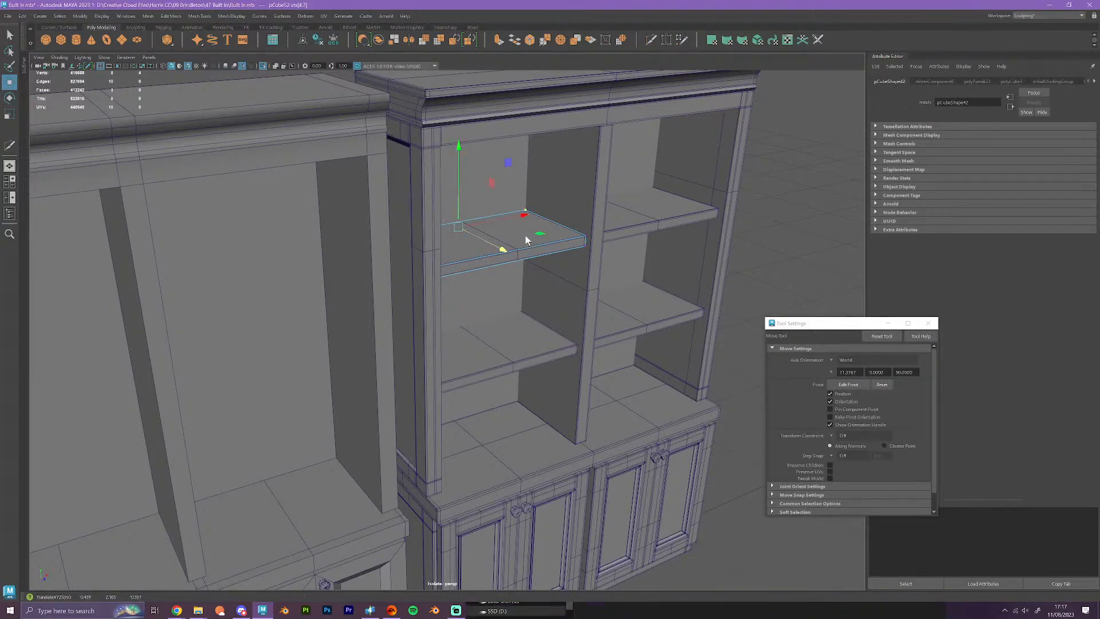
right_click_drag(525, 235, 527, 219)
- Mirror the new shelf across the world X axis into the right bay with Cut Geometry off and borders not merged
left_click_drag(751, 319, 585, 286, "alt")
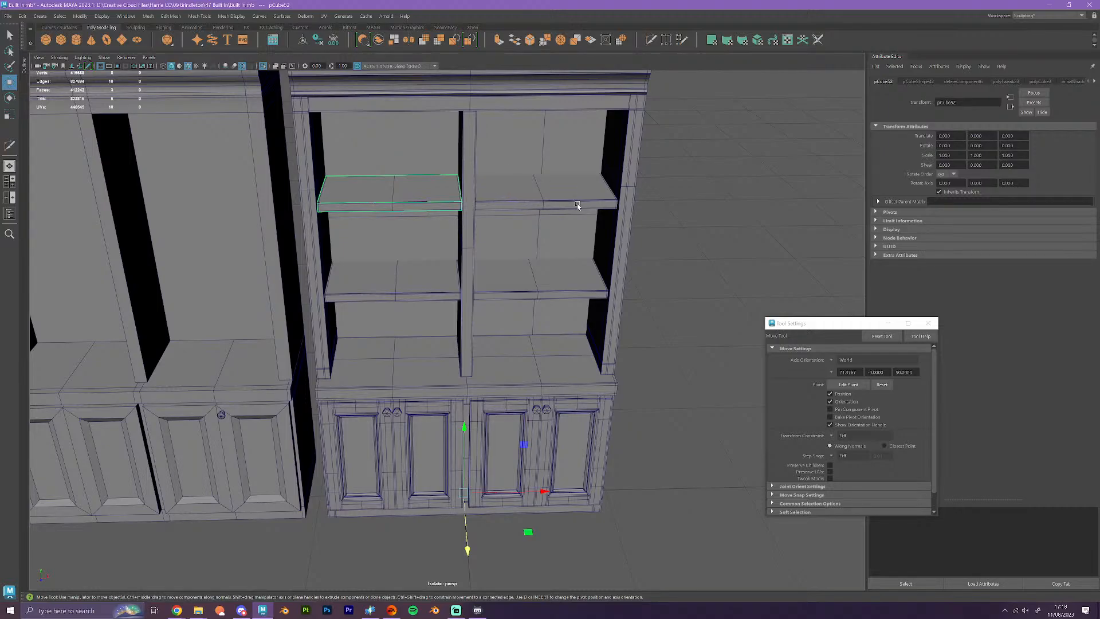
scroll(621, 400, "down", 2)
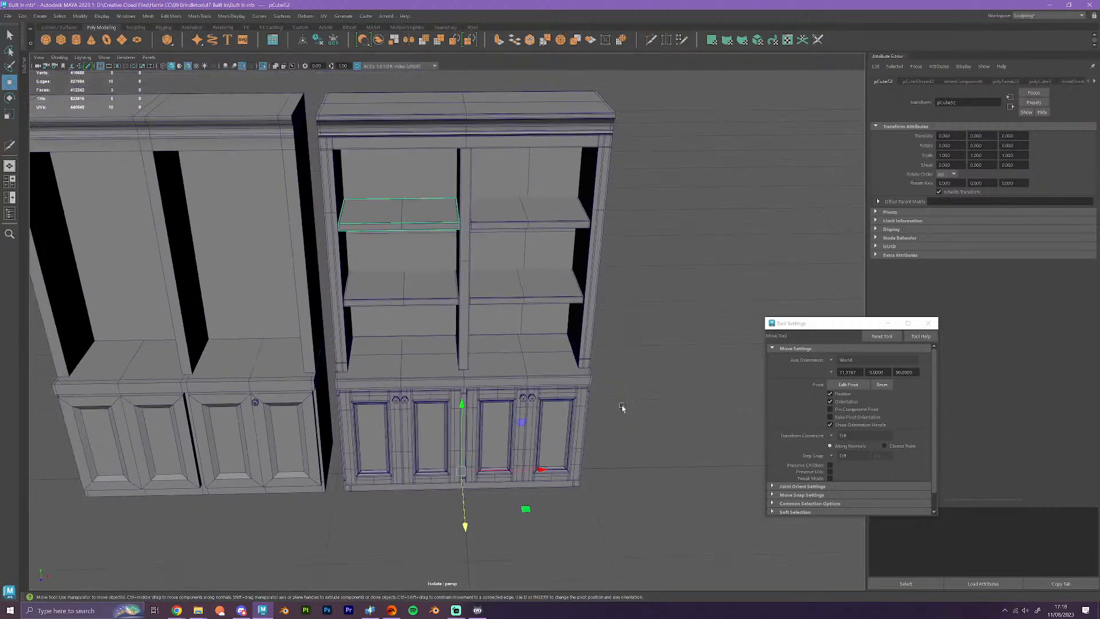
left_click_drag(619, 471, 615, 478, "alt")
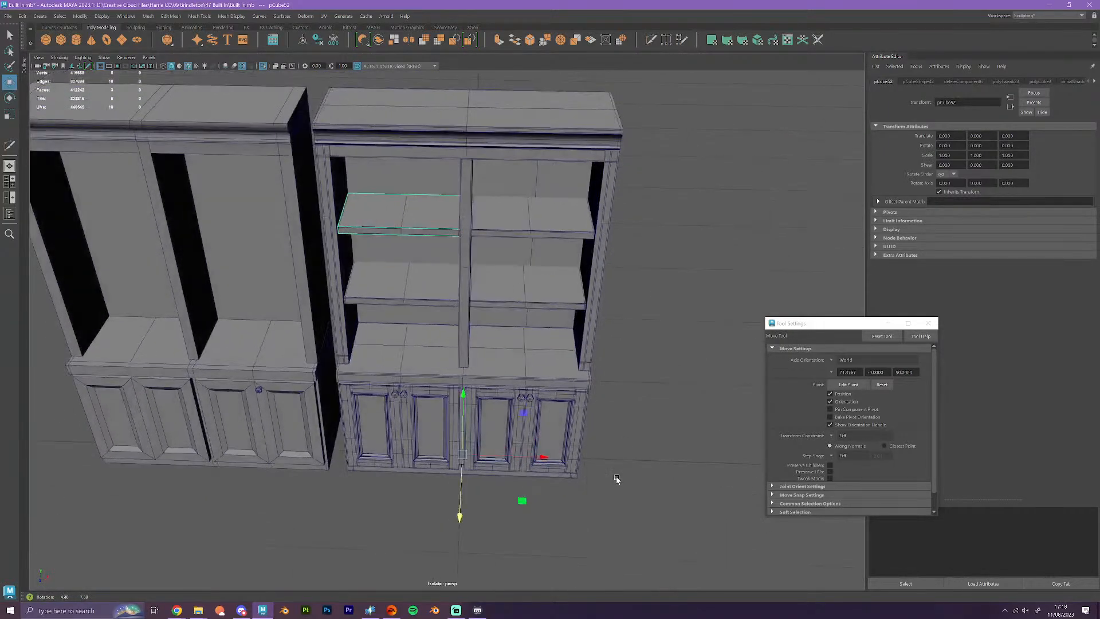
left_click(409, 40)
left_click(299, 515)
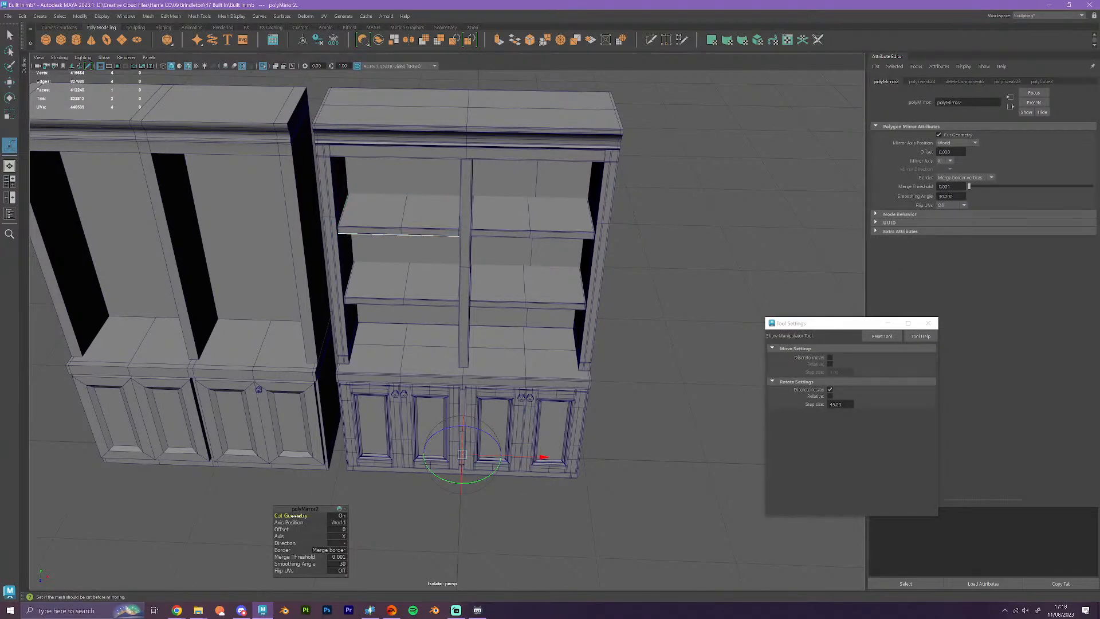
left_click(338, 550)
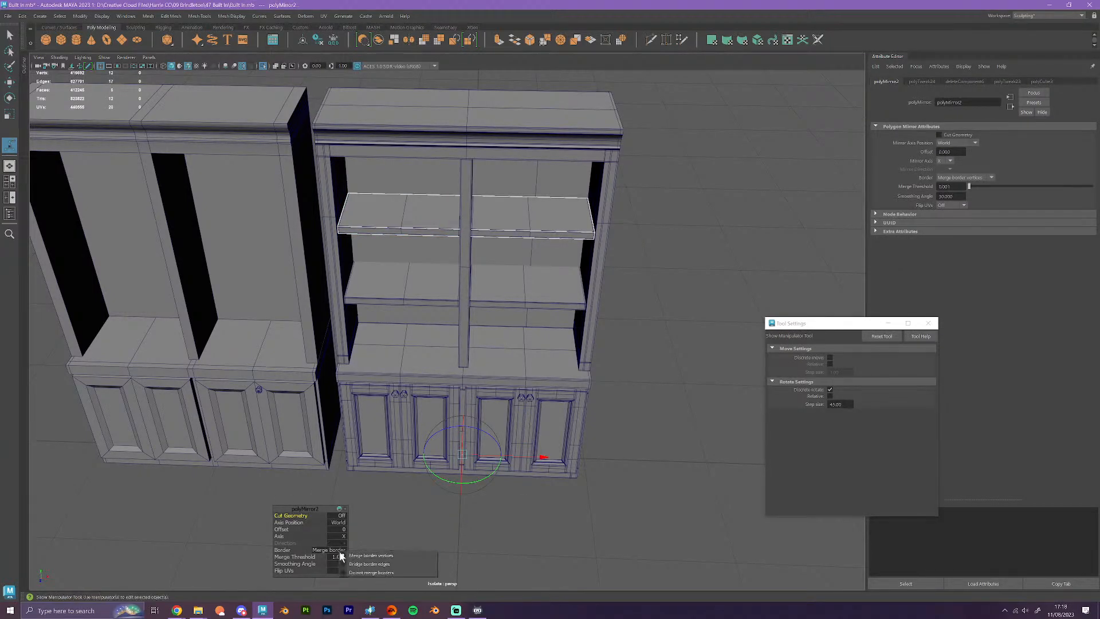
left_click(359, 570)
right_click_drag(535, 227, 572, 212)
scroll(616, 421, "up", 1)
key("w")
scroll(616, 421, "down", 2)
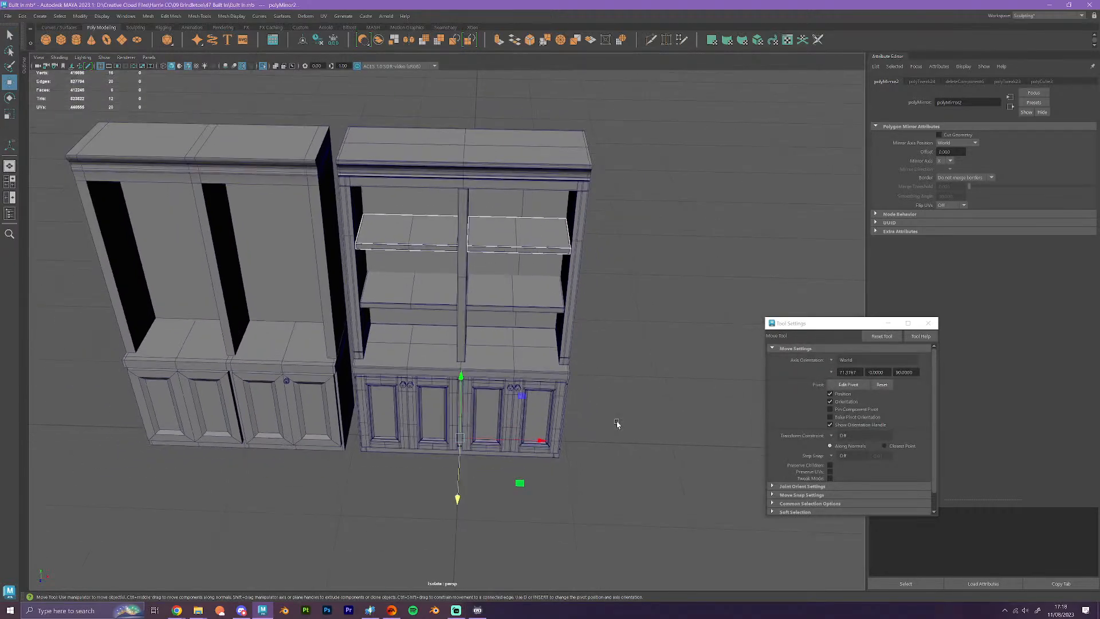
- Duplicate the faces of both new upper shelves and lower the copies toward the reference's lower shelves
right_click_drag(514, 248, 514, 265)
left_click(515, 239)
left_click(427, 240, "shift")
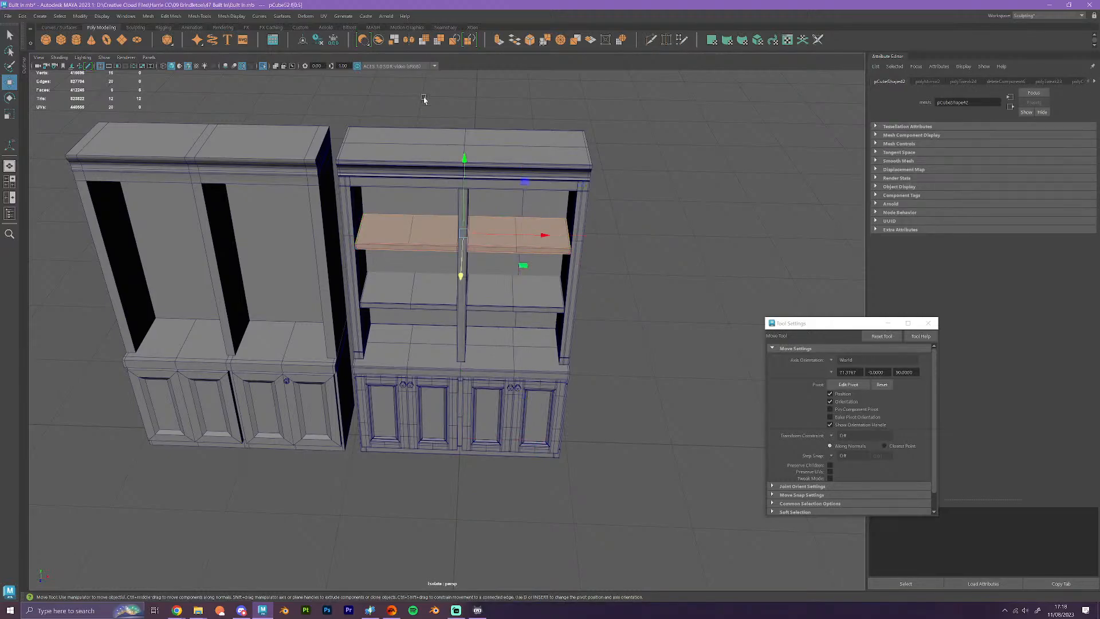
left_click(170, 16)
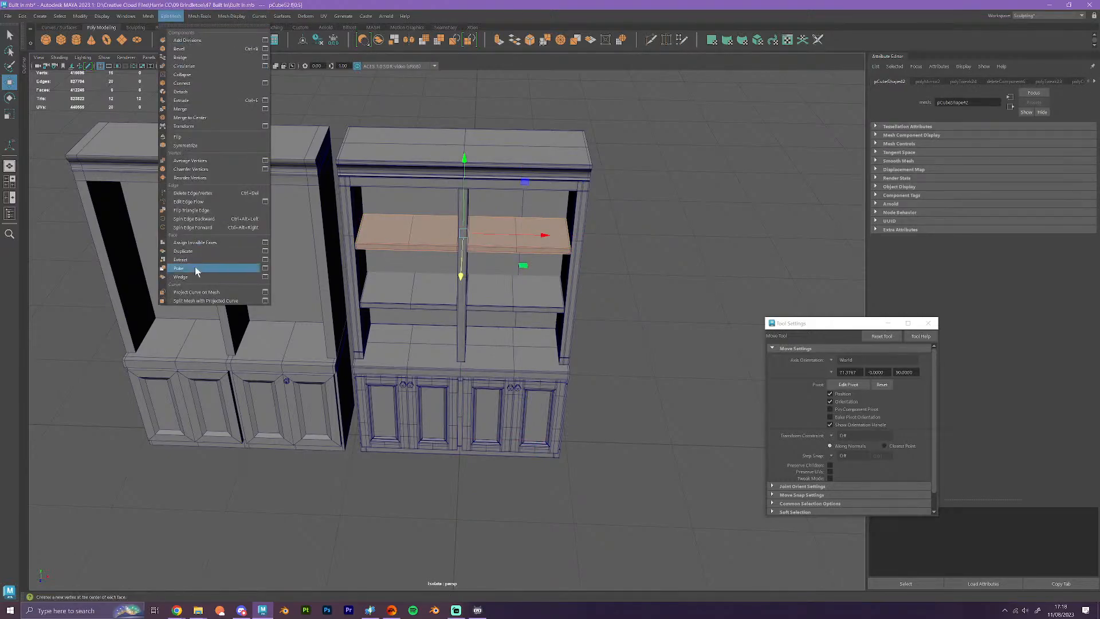
left_click(183, 251)
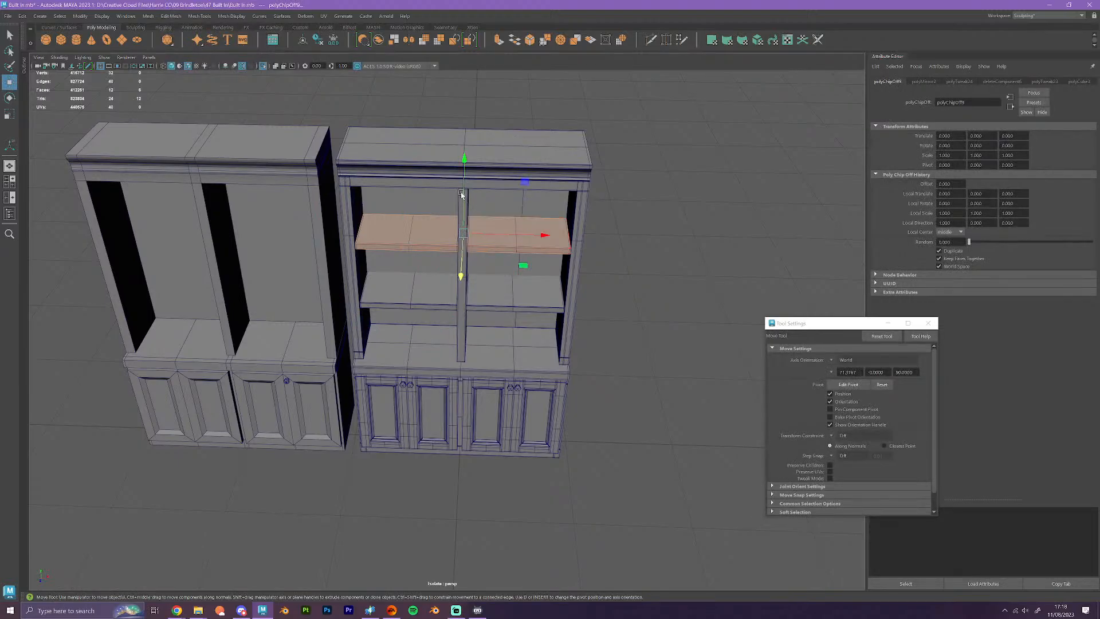
left_click_drag(463, 195, 461, 228)
- Place the pivot on the shelves' front corner and snap the duplicated faces onto the reference's lower shelves
scroll(481, 238, "up", 4)
scroll(481, 238, "up", 3)
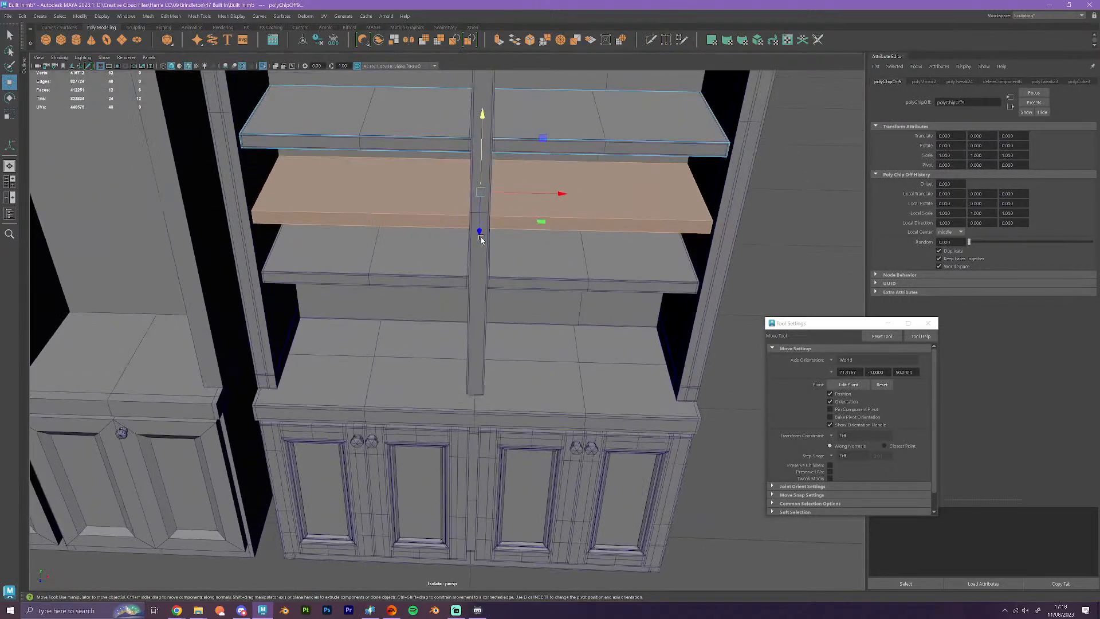
key("d")
left_click_drag(480, 192, 710, 222)
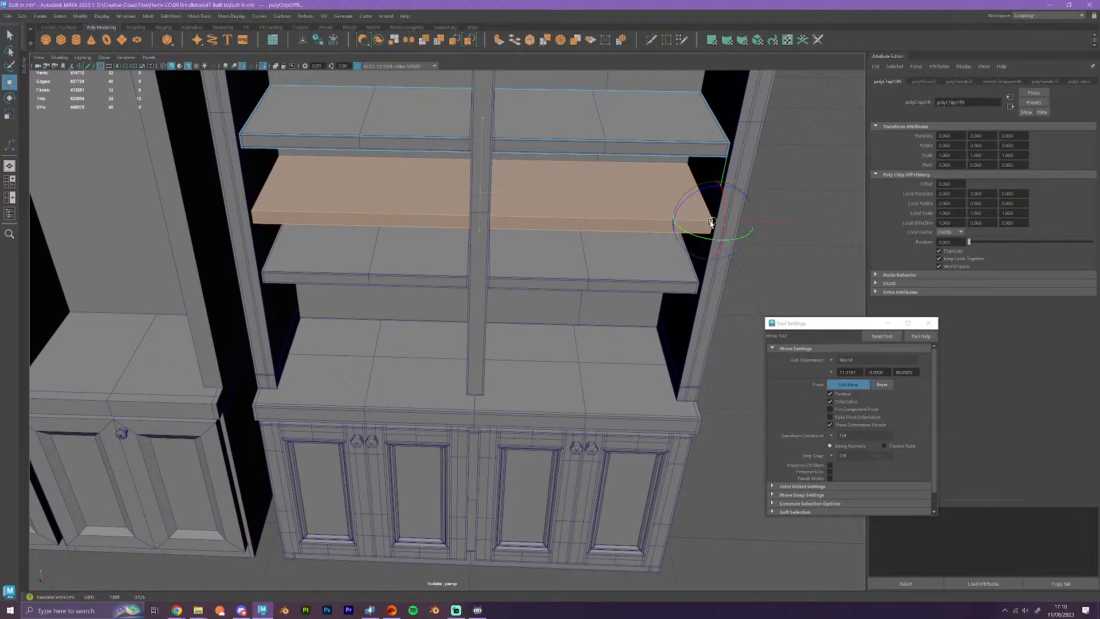
left_click(731, 141)
left_click_drag(727, 142, 700, 282)
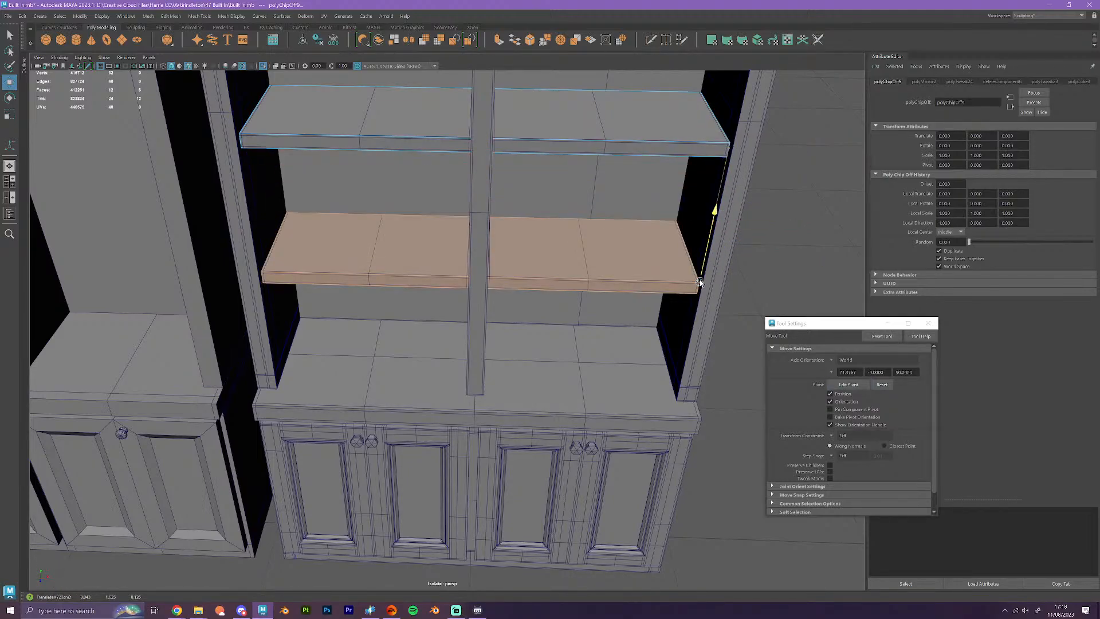
scroll(638, 201, "down", 3)
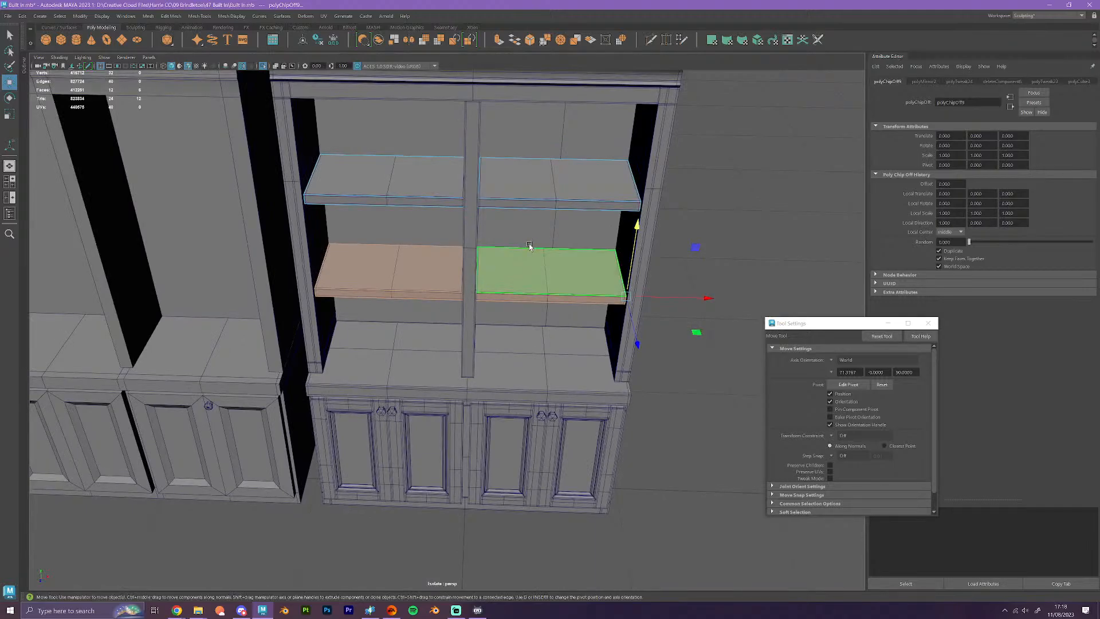
- Return to object mode and move the four new shelves along X into the simplified cabinet's upper bays
right_click_drag(542, 205, 586, 194)
scroll(553, 360, "down", 5)
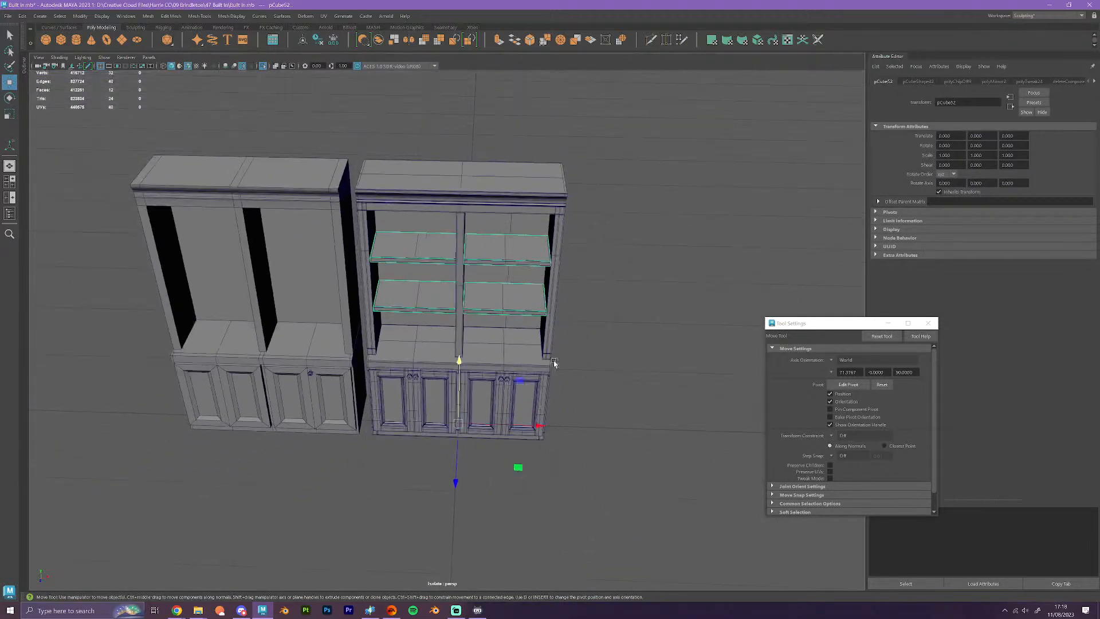
left_click_drag(533, 406, 310, 416)
left_click(418, 458)
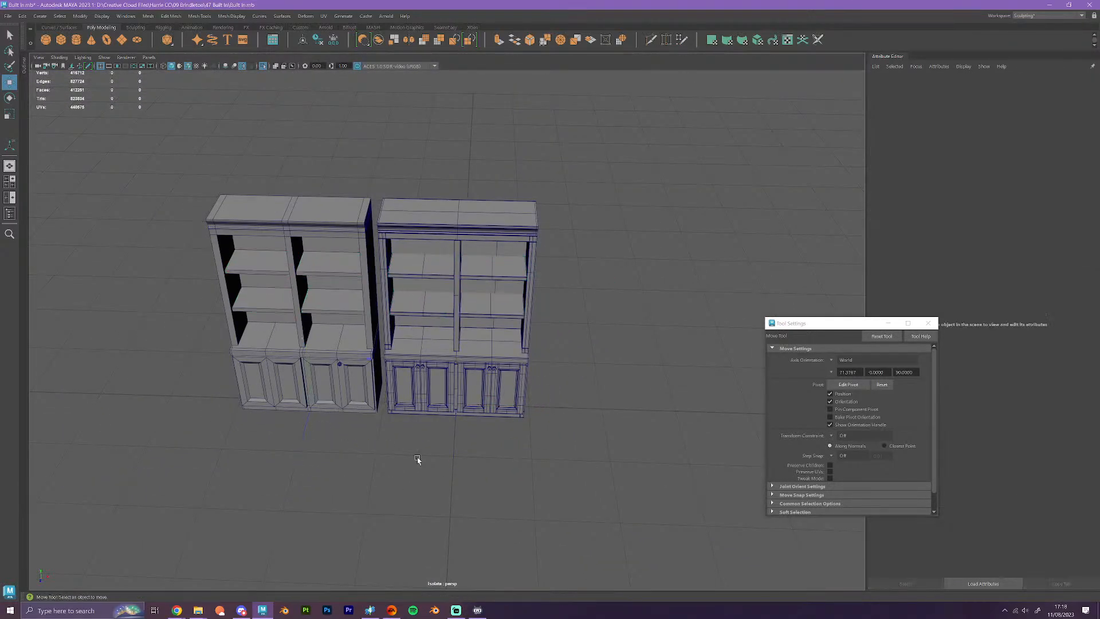
scroll(320, 408, "up", 5)
scroll(319, 408, "down", 5)
- Combine the simplified cabinet with its shelves into one mesh and place its pivot at the base centre
left_click(361, 204)
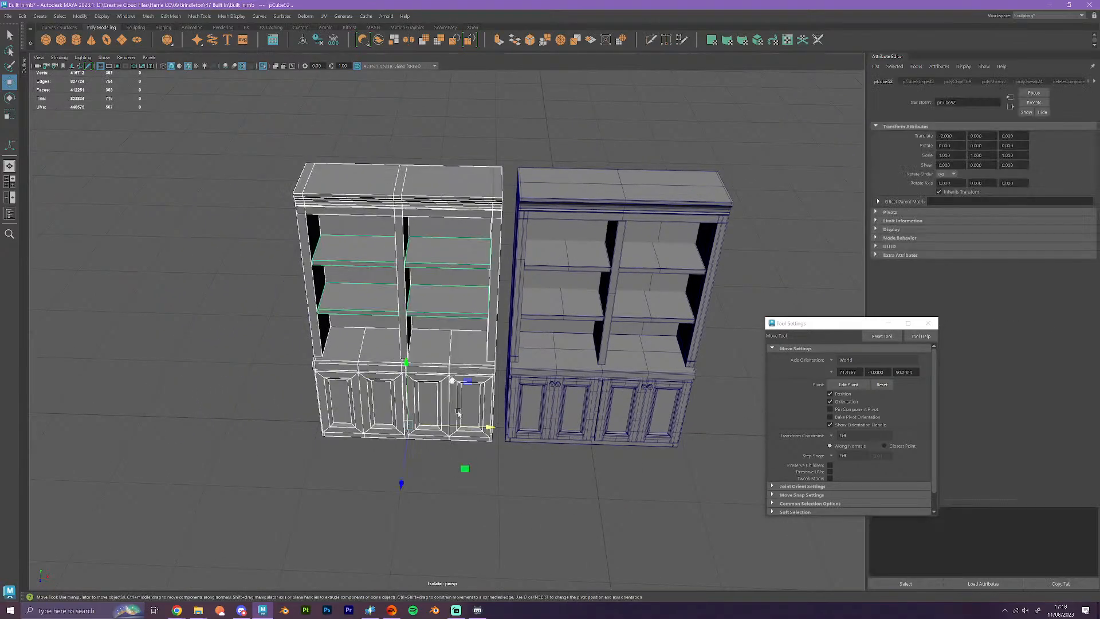
left_click(273, 41)
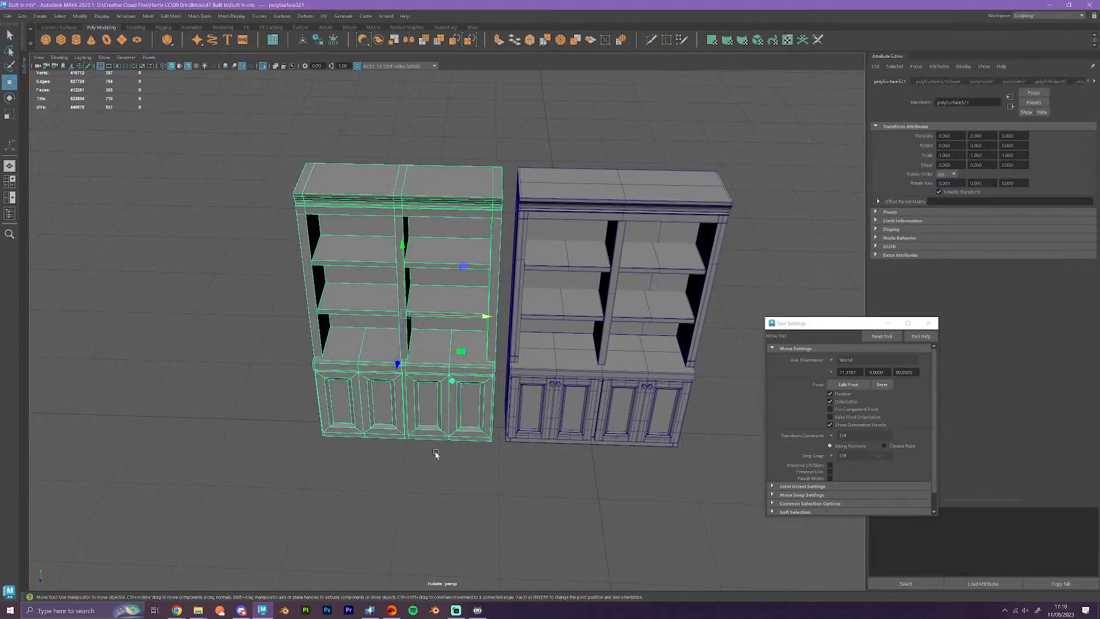
key("d")
left_click_drag(406, 315, 400, 427)
key("d")
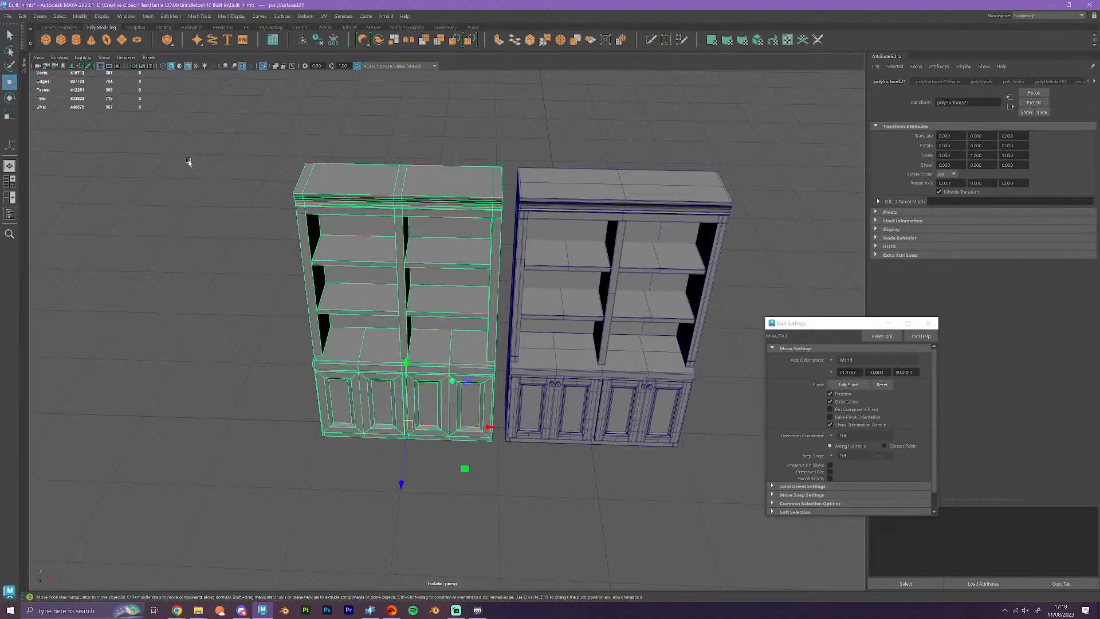
- Delete all construction history in the scene and save it over the existing Built In.mb file
left_click(23, 16)
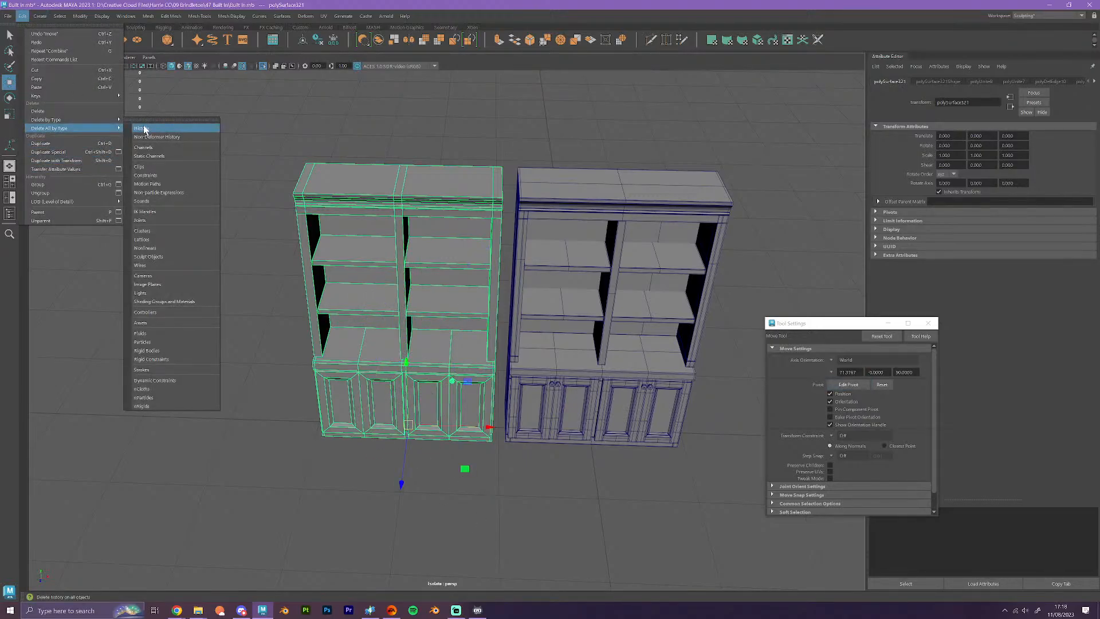
left_click(144, 128)
left_click(8, 15)
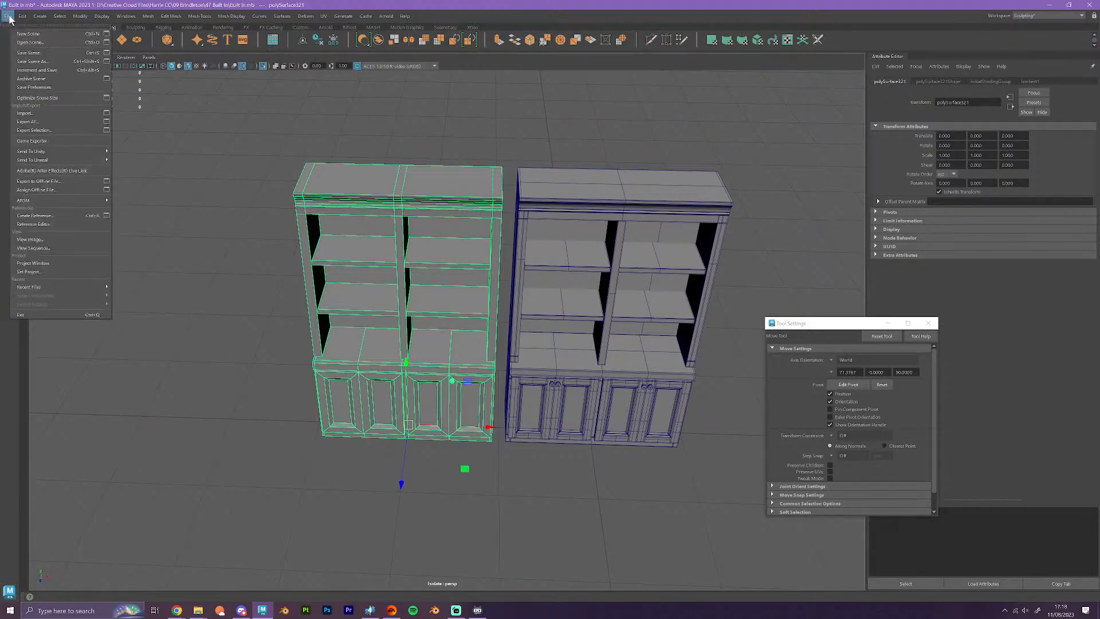
left_click(40, 62)
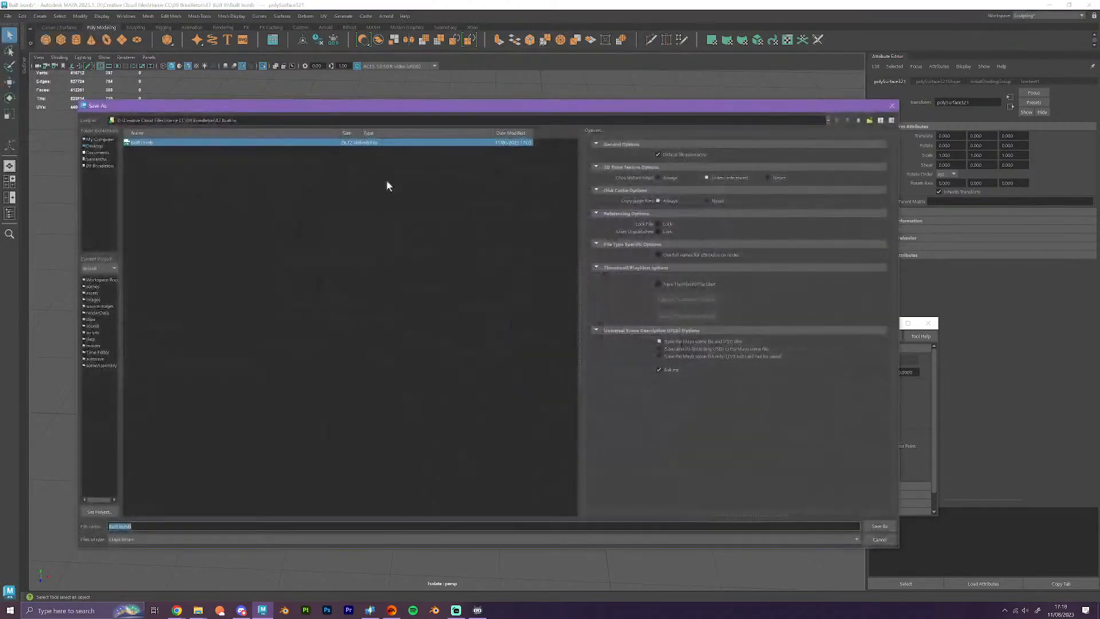
left_click(879, 525)
left_click(477, 337)
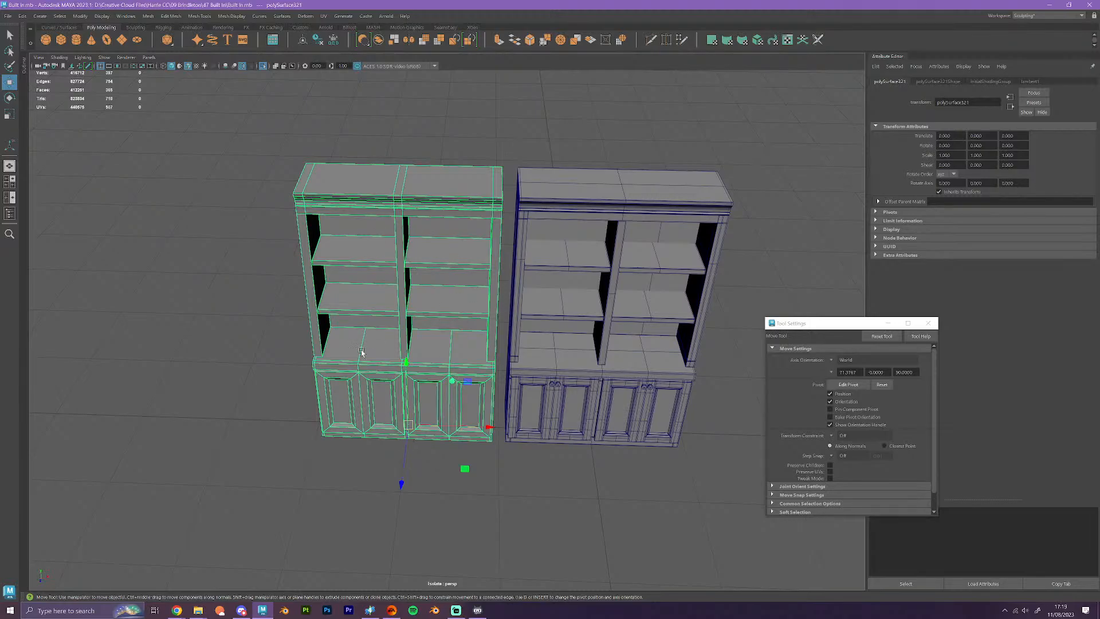
- Compare the detailed reference cabinet with the simplified cabinet by selecting each and viewing them from the front and side
left_click(450, 469)
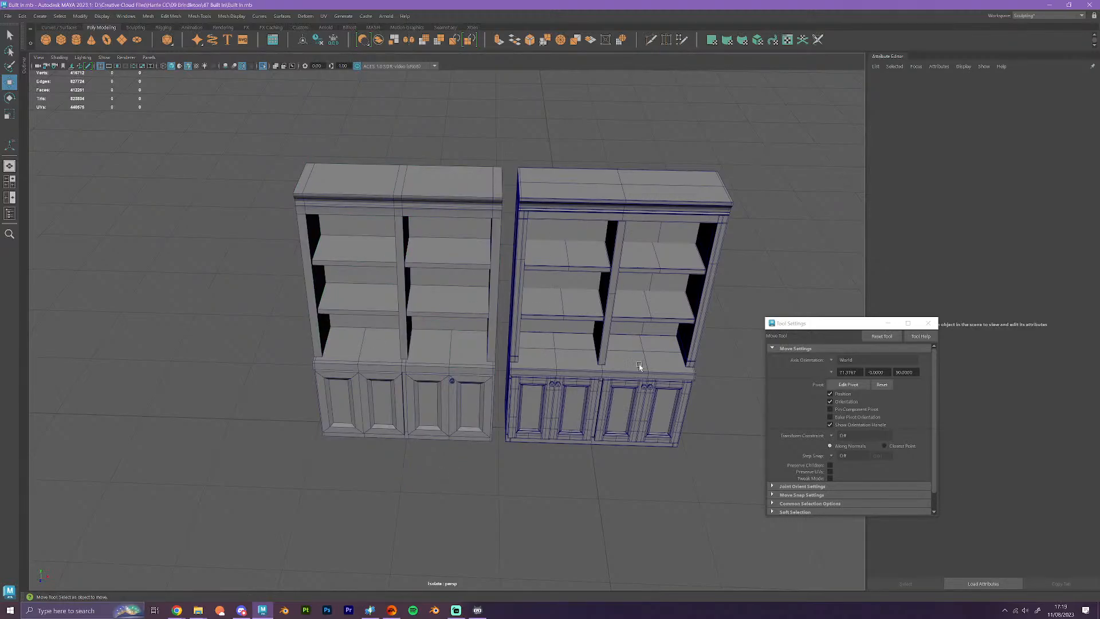
scroll(601, 349, "down", 2)
left_click_drag(677, 490, 531, 222)
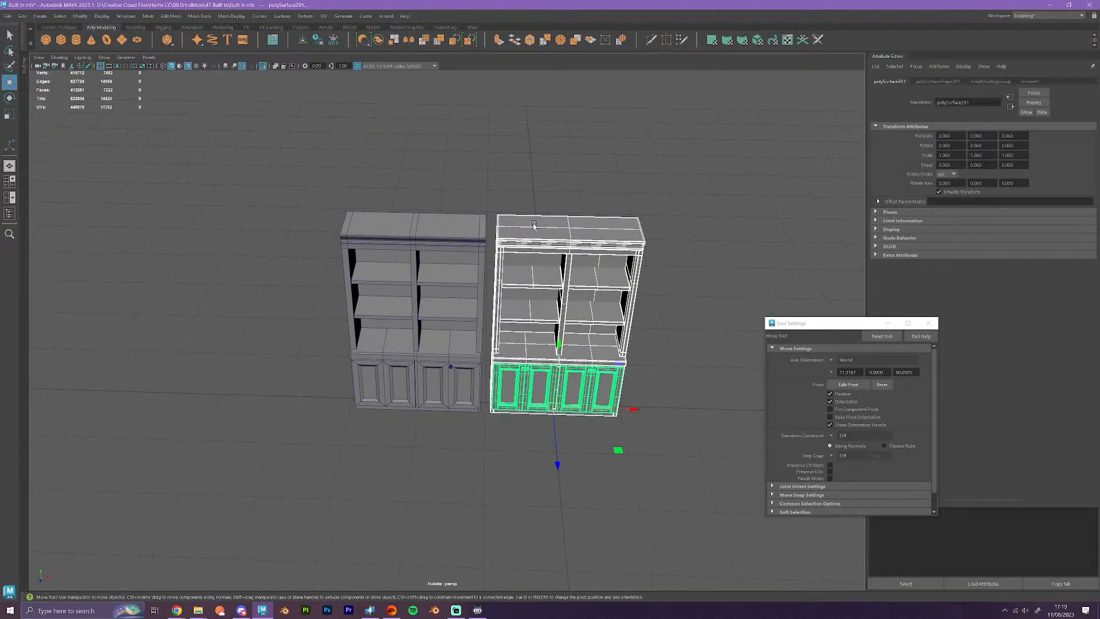
key("3")
left_click(702, 547)
left_click_drag(300, 207, 468, 439)
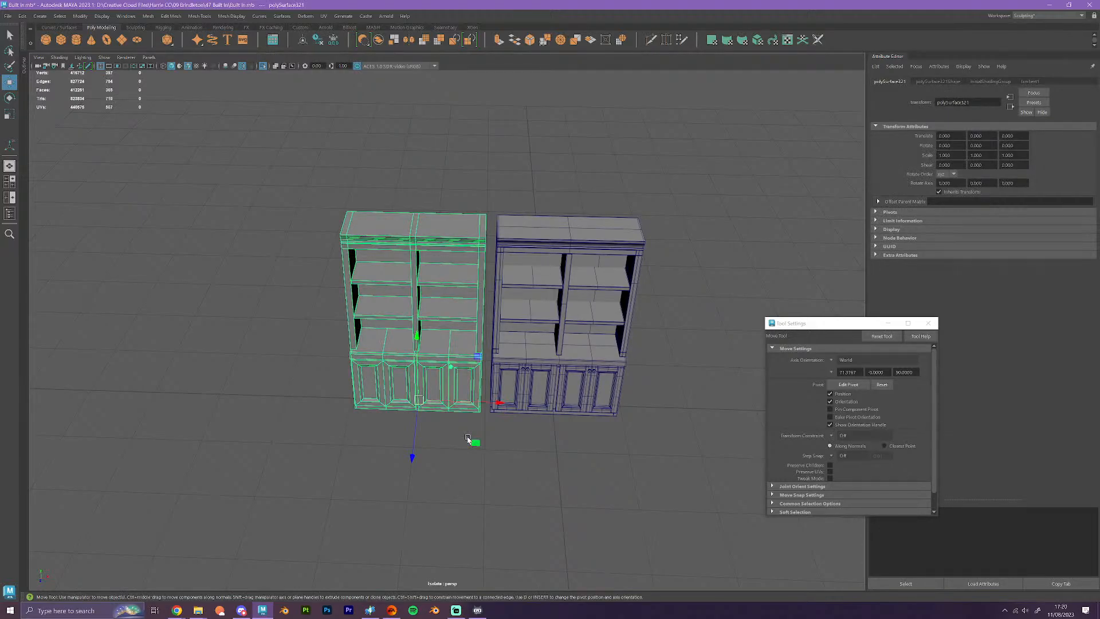
scroll(535, 458, "up", 5)
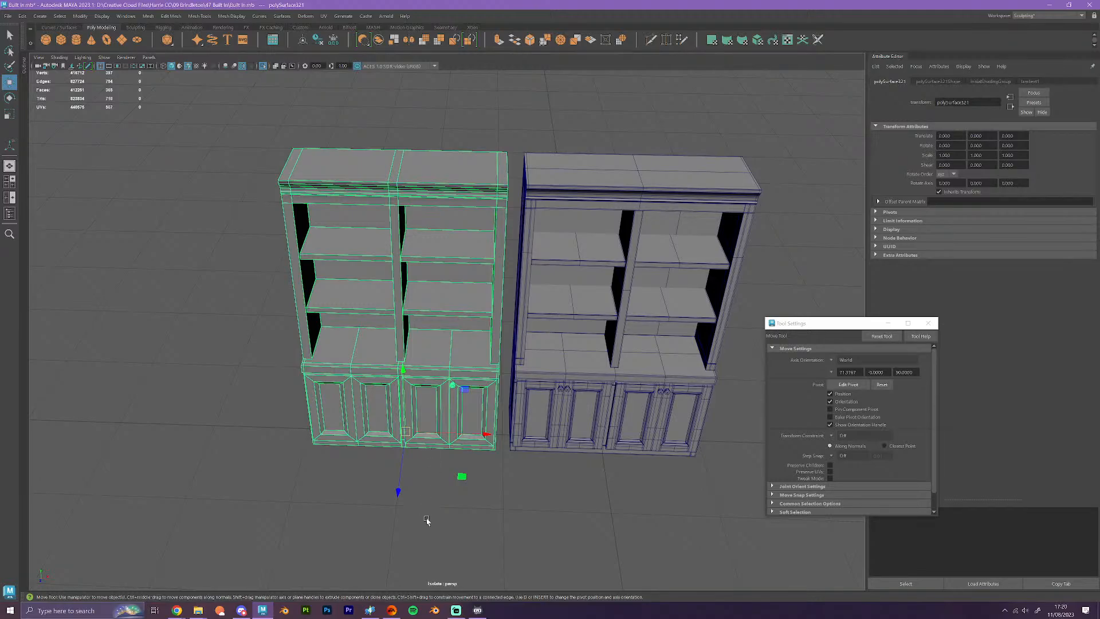
left_click_drag(449, 531, 540, 500, "alt")
left_click(565, 524)
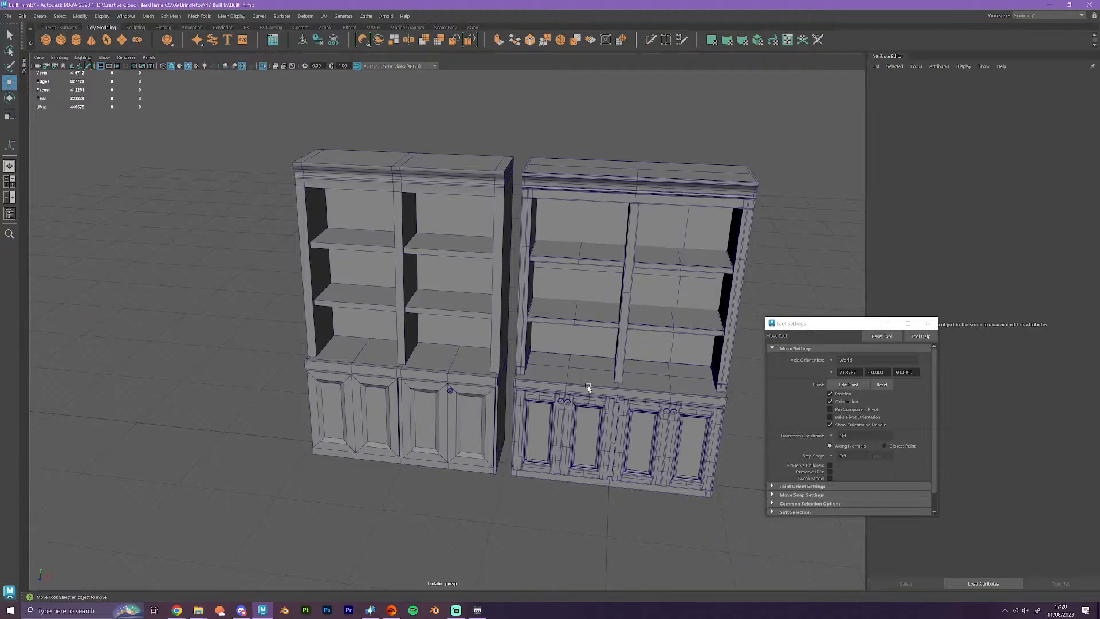
scroll(485, 422, "down", 4)
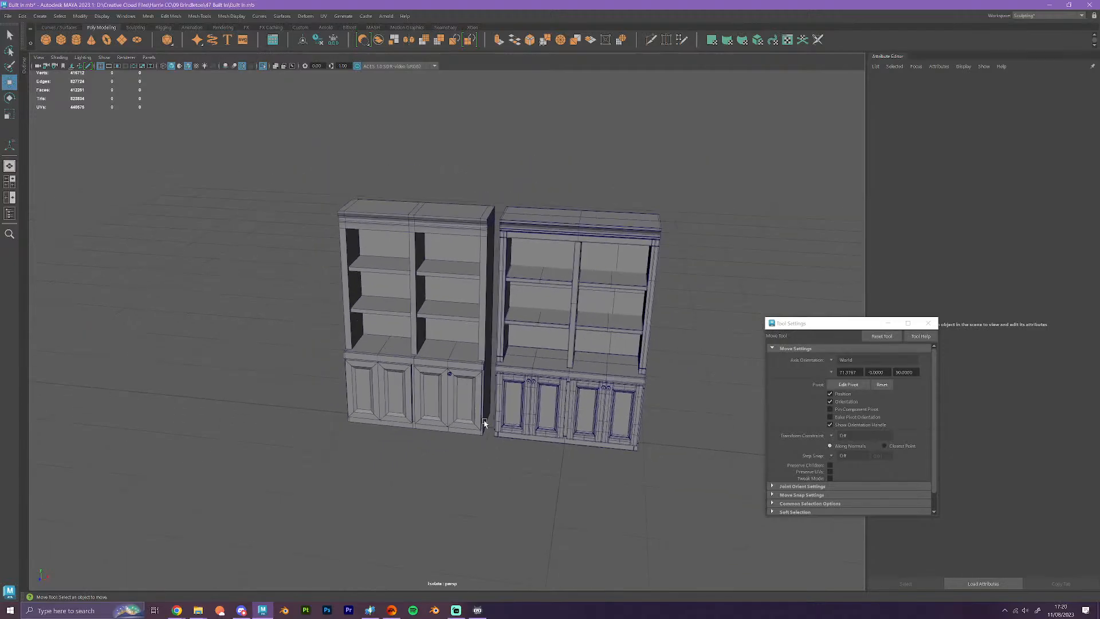
- Select all parts of the detailed reference cabinet and move them along X, well clear of the simplified cabinet
left_click_drag(485, 422, 504, 472, "alt")
middle_click_drag(593, 468, 495, 463, "alt")
left_click_drag(494, 463, 400, 199)
key("d")
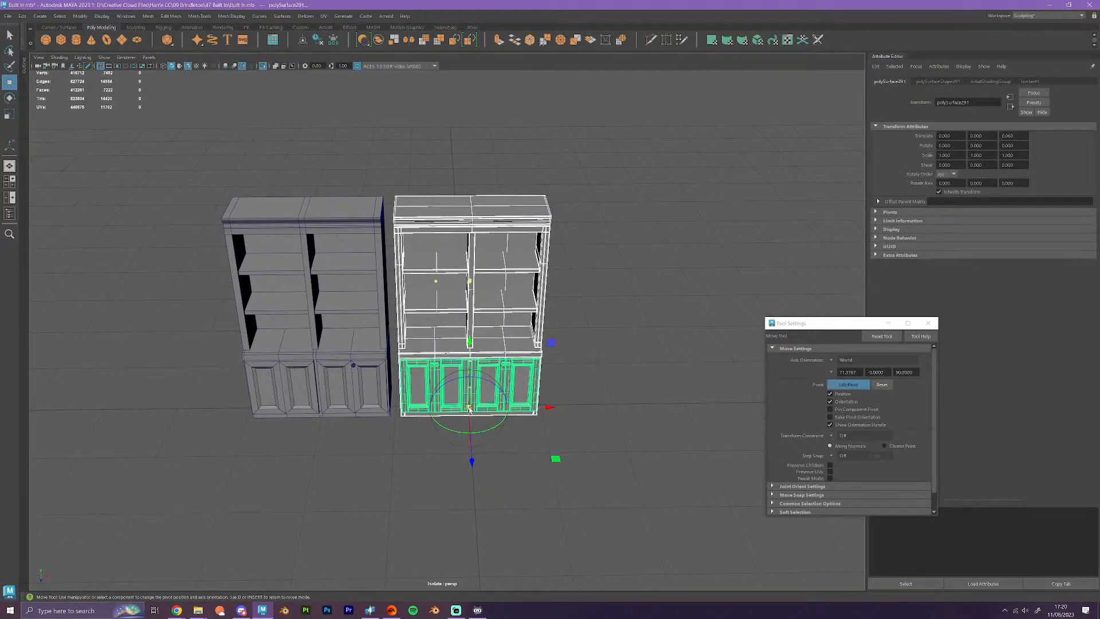
key("d")
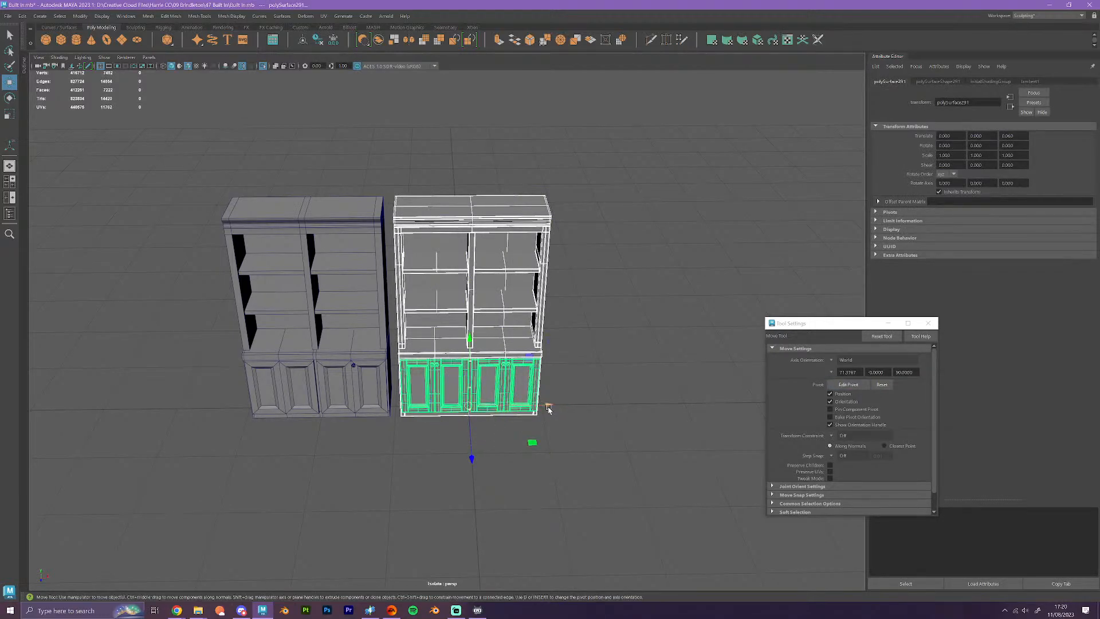
left_click_drag(547, 406, 769, 410)
- Move the simplified cabinet along X into the reference's former place and leave it selected
left_click_drag(423, 463, 227, 213)
left_click_drag(333, 407, 445, 417)
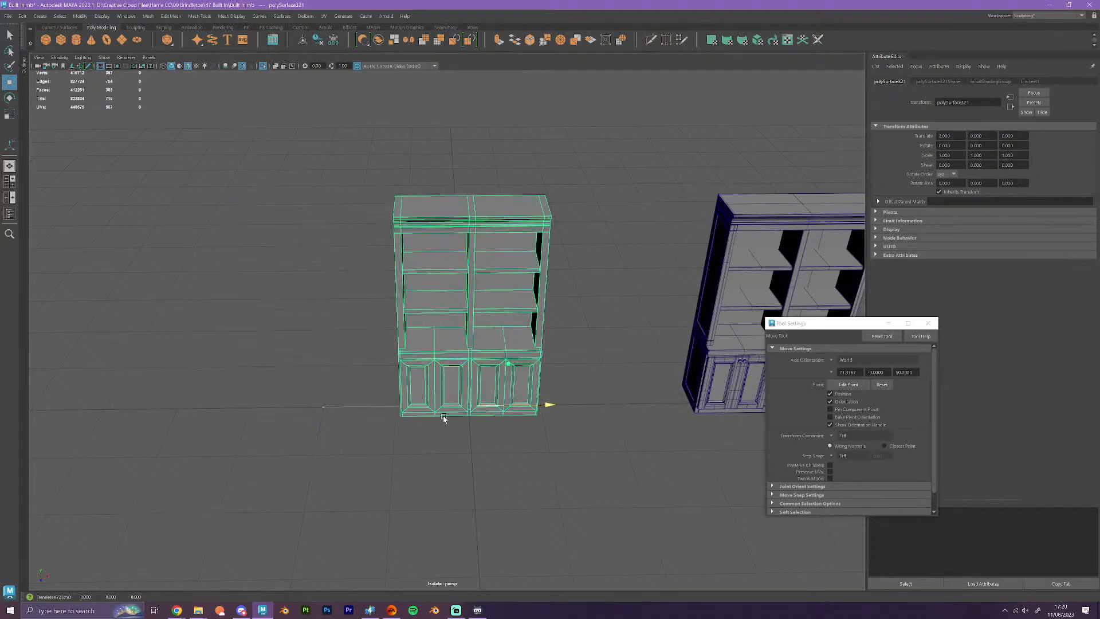
left_click(571, 465)
left_click_drag(572, 465, 531, 478, "alt")
left_click(508, 406)
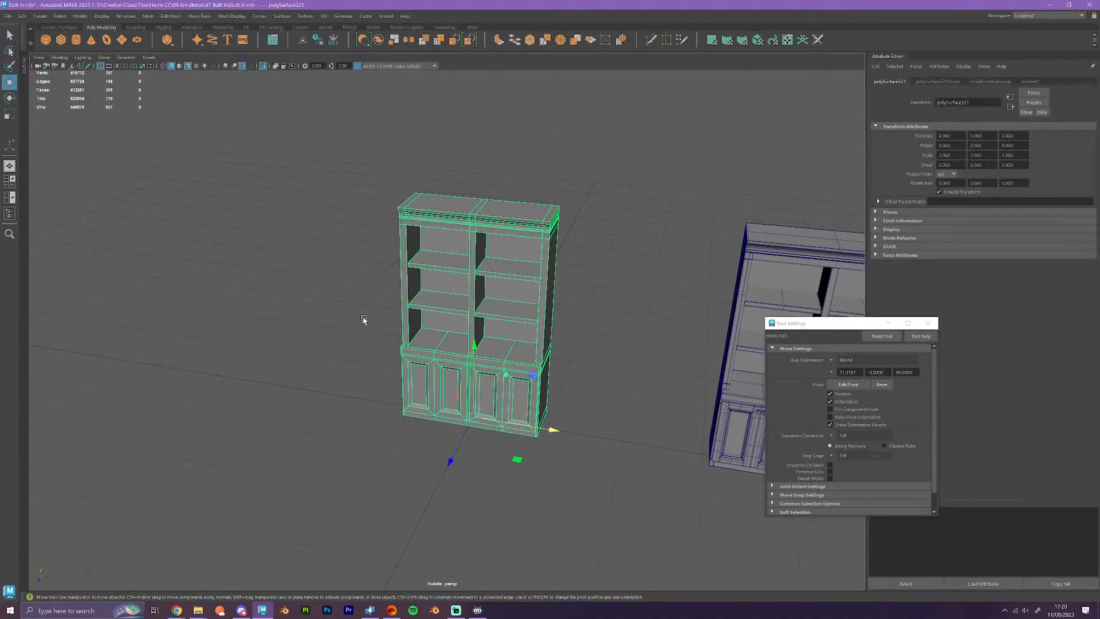
- Examine the simplified cabinet from several angles and check its overall dimensions with the Universal Manipulator
left_click_drag(479, 317, 496, 332, "alt")
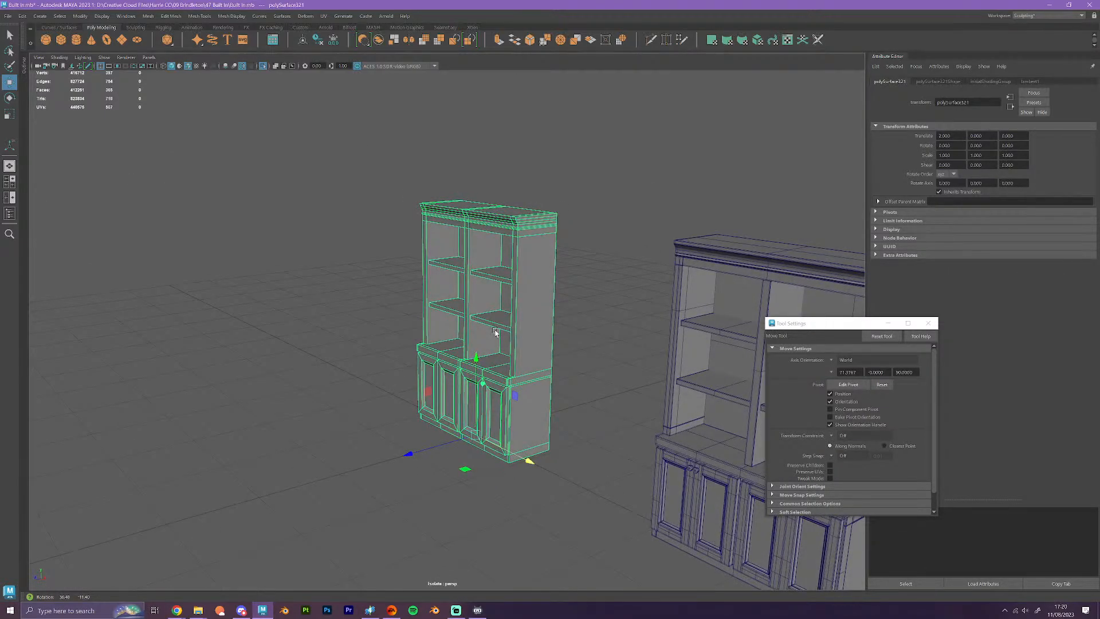
left_click_drag(496, 332, 608, 332, "alt")
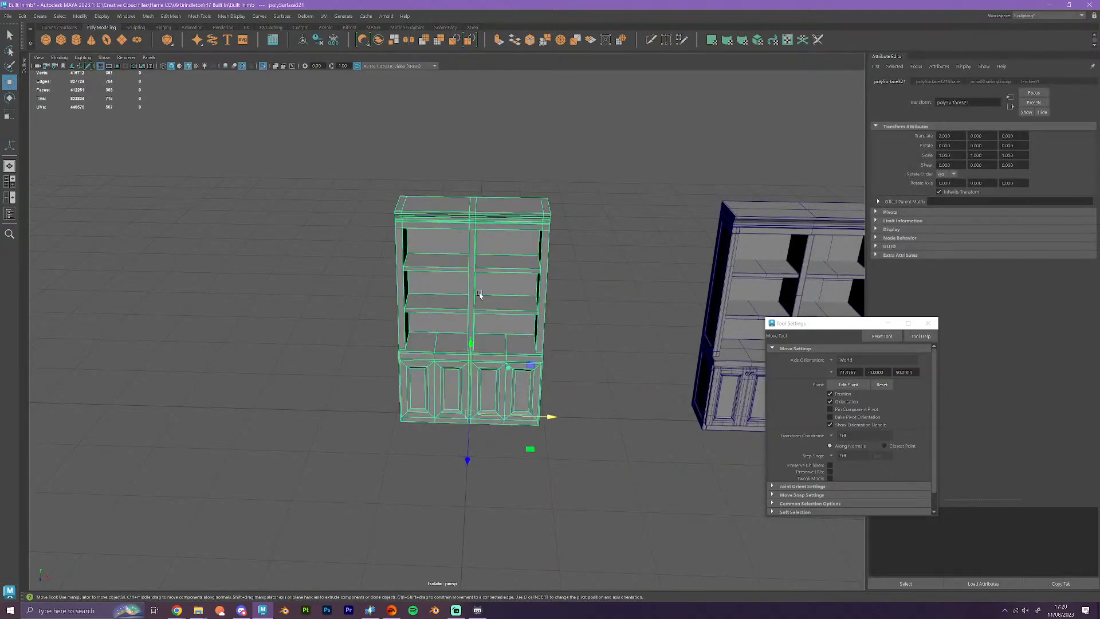
key("ctrl+t")
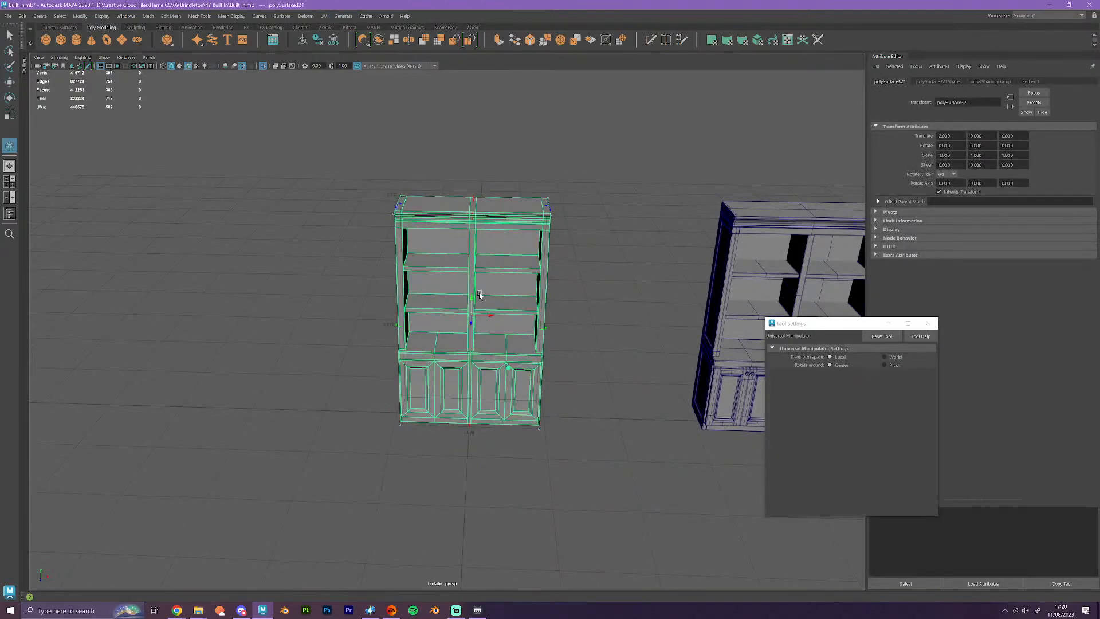
scroll(493, 346, "up", 6)
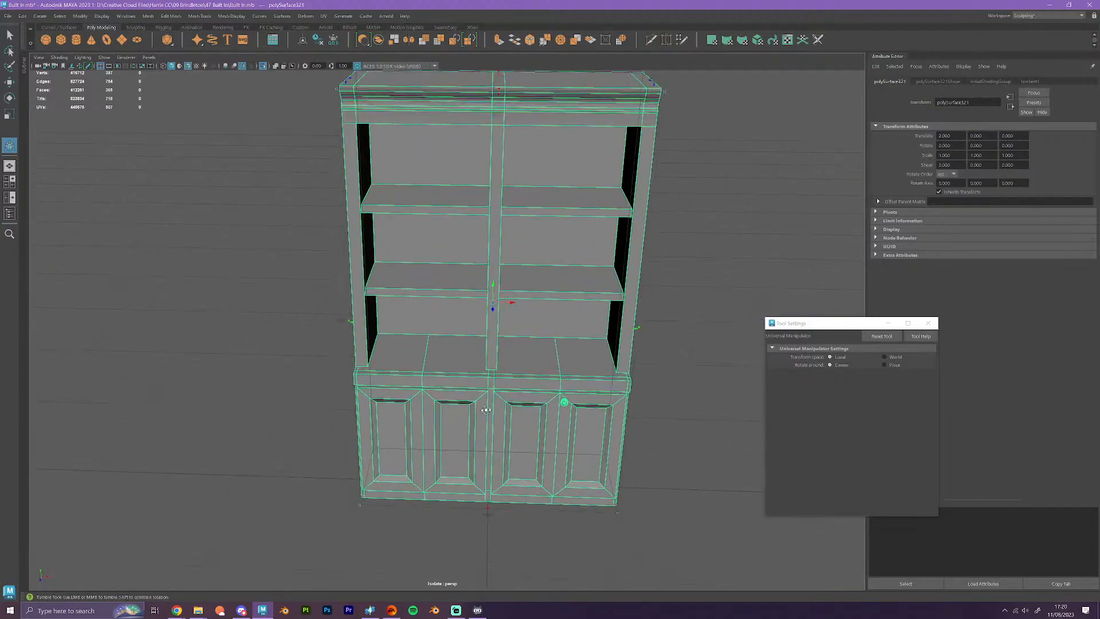
left_click_drag(474, 422, 598, 492, "alt")
right_click_drag(598, 492, 540, 306, "alt")
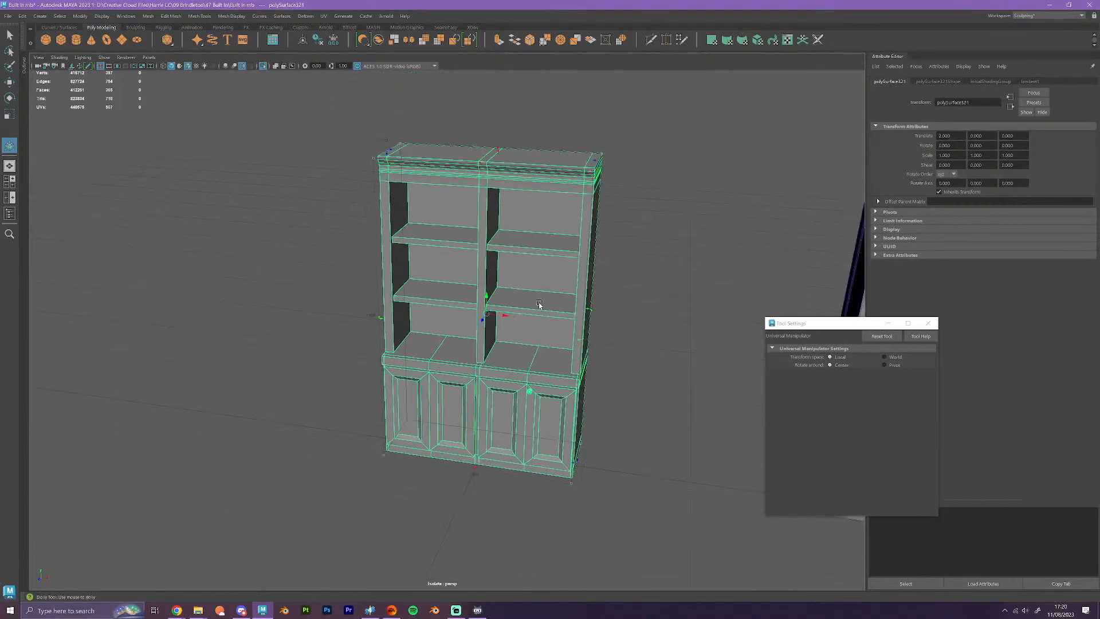
- Apply automatic UV mapping to the simplified cabinet and open the UV Editor beside the model
left_click(323, 16)
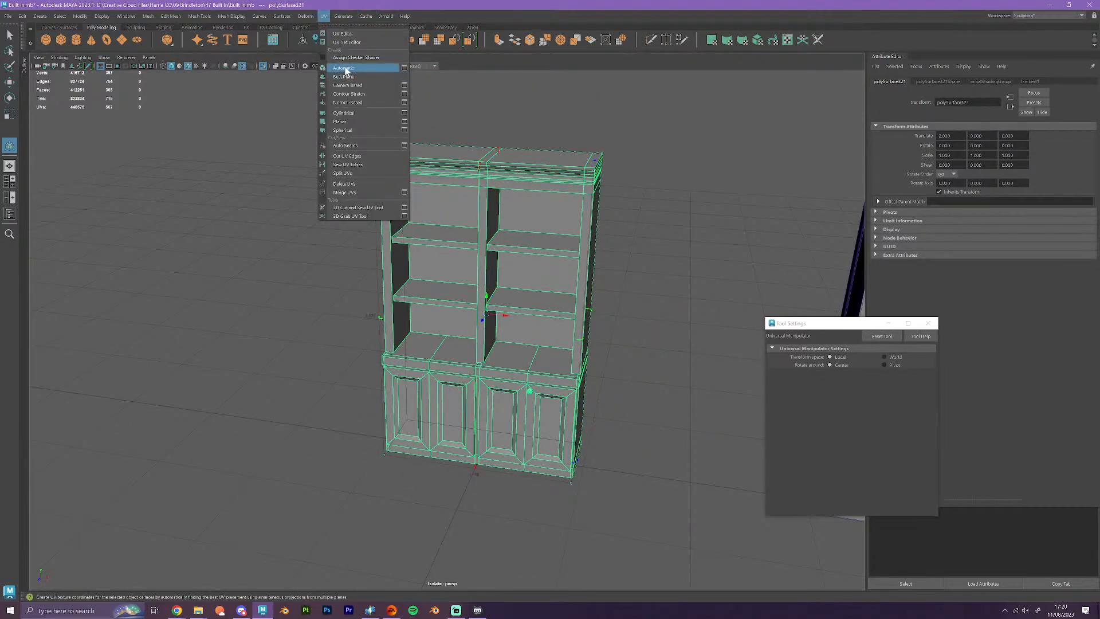
left_click(346, 72)
left_click(323, 16)
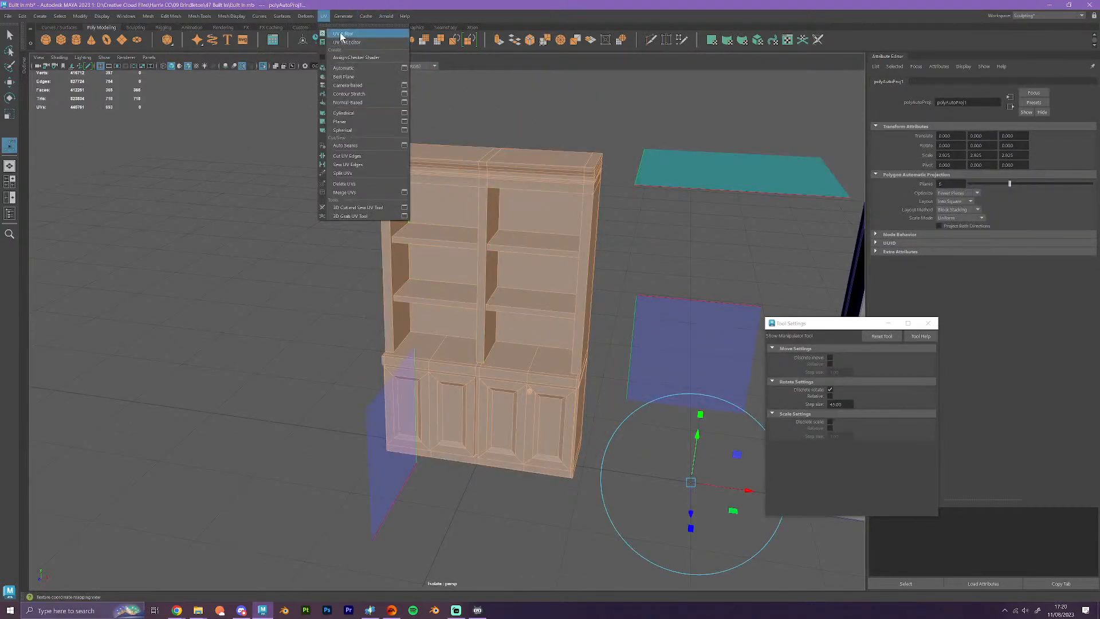
left_click(338, 29)
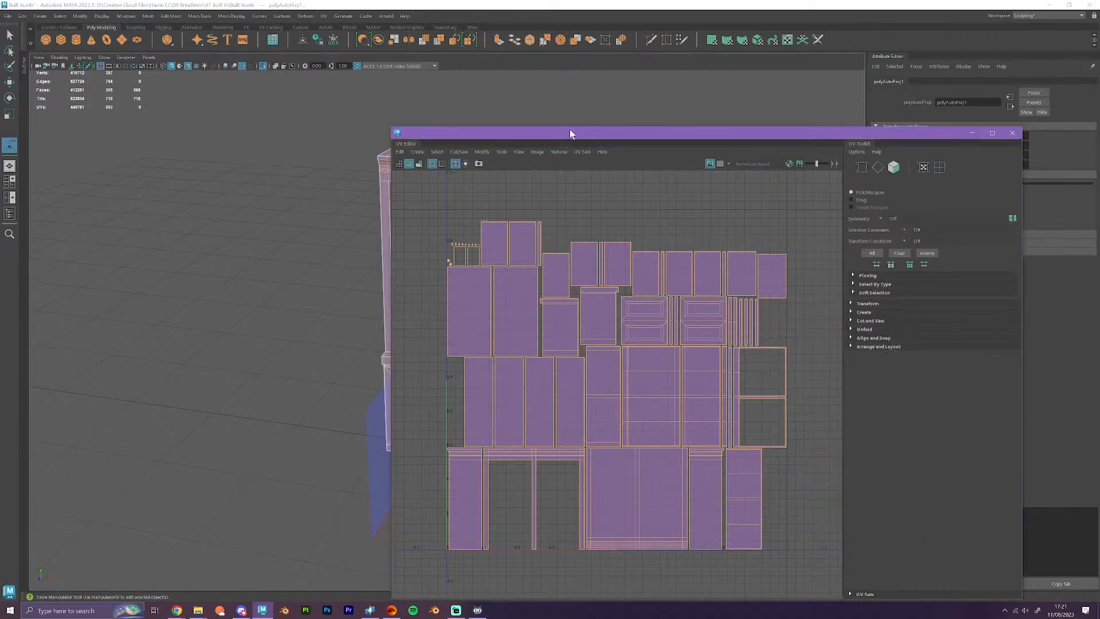
left_click_drag(569, 132, 726, 113)
- Switch the UV Editor to UV shell selection and shift the selection's pivot from the layout's centre toward the UV origin
left_click_drag(525, 380, 541, 356, "alt")
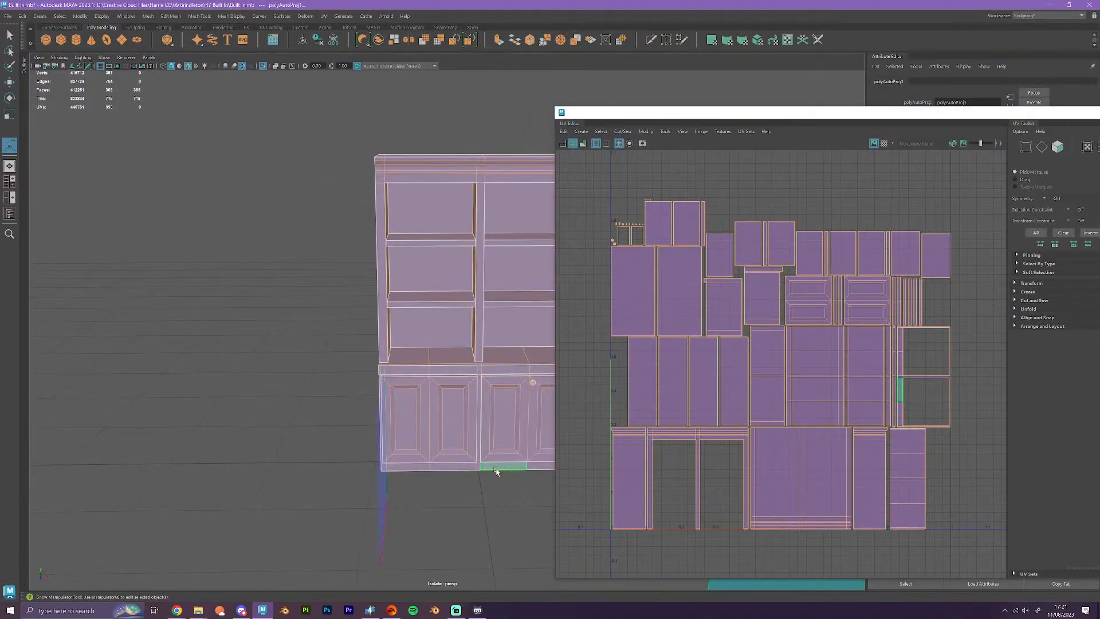
left_click(495, 468)
right_click_drag(903, 407, 870, 395)
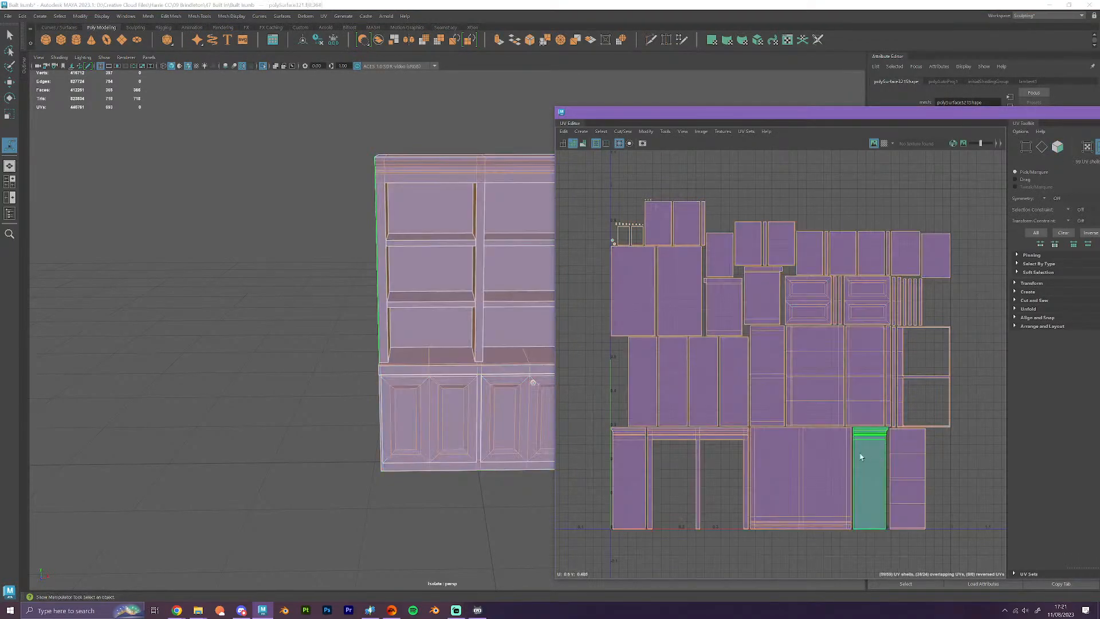
left_click(768, 401)
key("w")
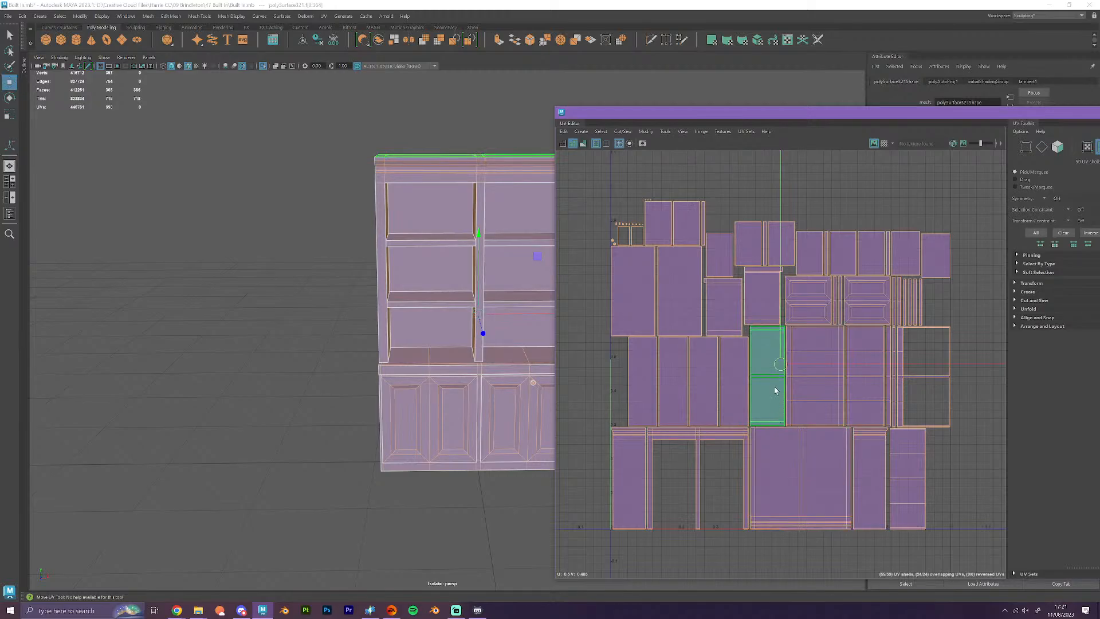
key("d")
left_click_drag(780, 363, 609, 531)
- Shift the whole UV layout so that its relocated pivot sits exactly on the UV origin
scroll(693, 520, "up", 8)
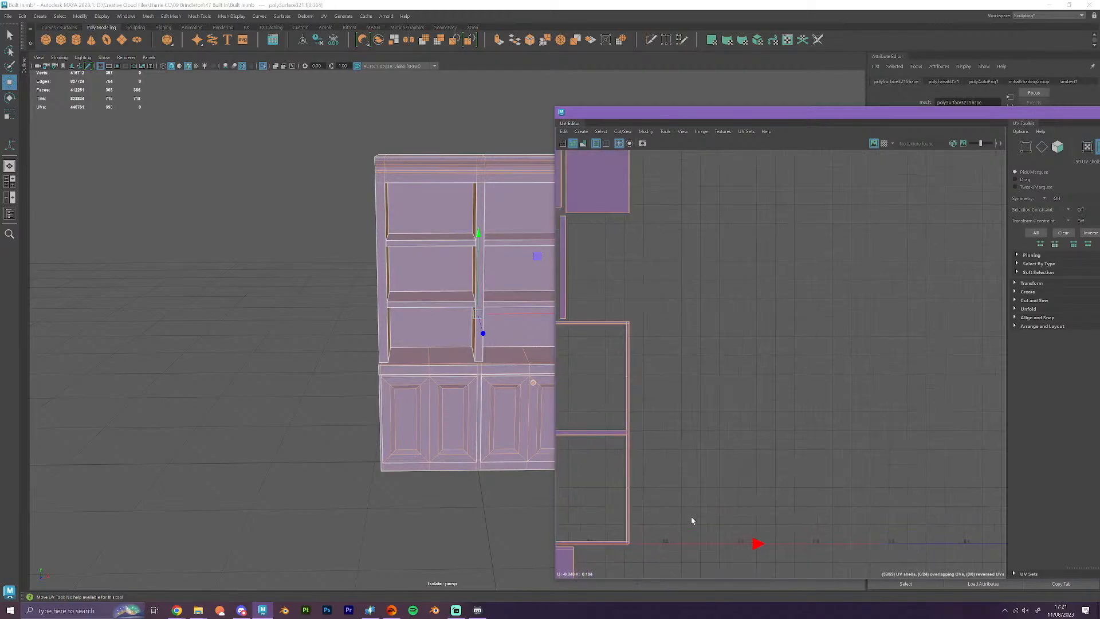
middle_click_drag(693, 520, 852, 437, "alt")
scroll(852, 437, "down", 1)
scroll(774, 464, "up", 3)
scroll(771, 466, "up", 2)
middle_click_drag(679, 487, 777, 483, "alt")
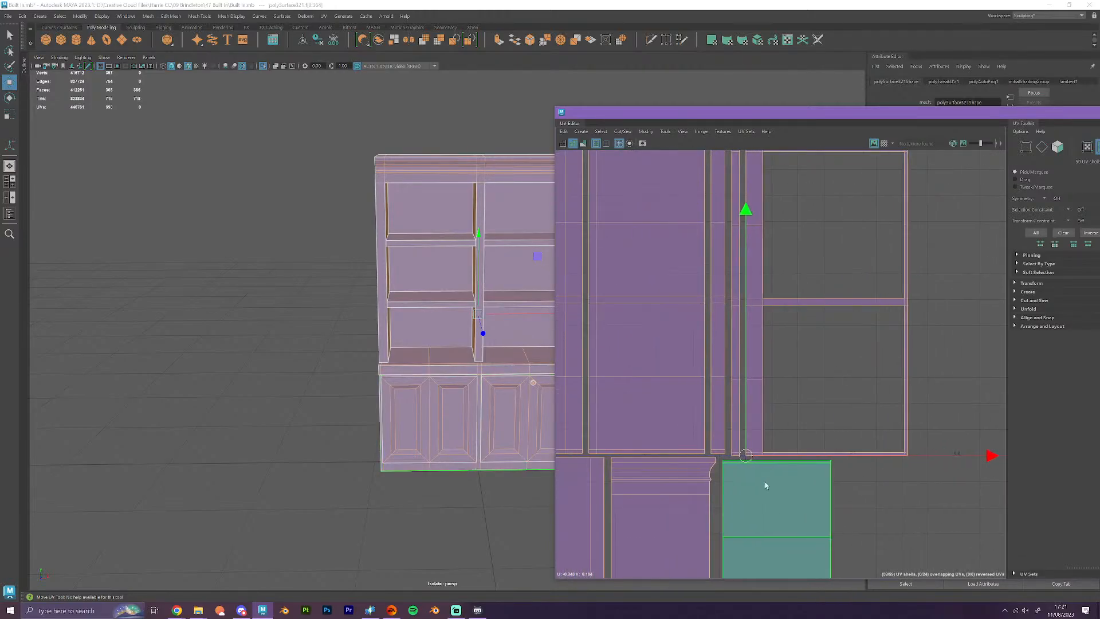
scroll(765, 485, "up", 2)
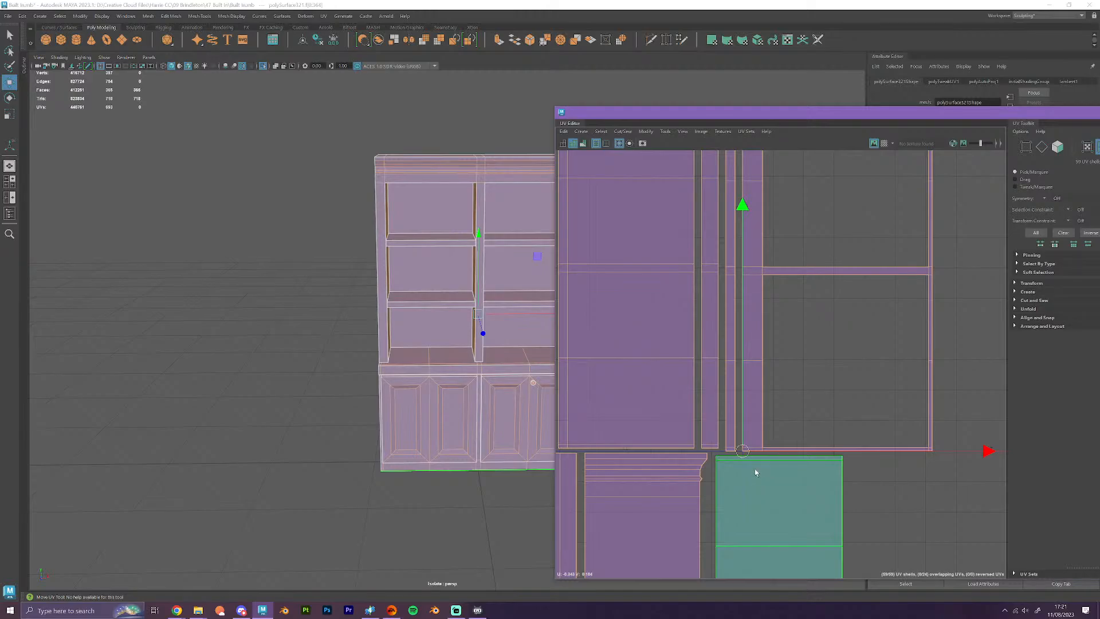
middle_click_drag(741, 452, 748, 455, "alt")
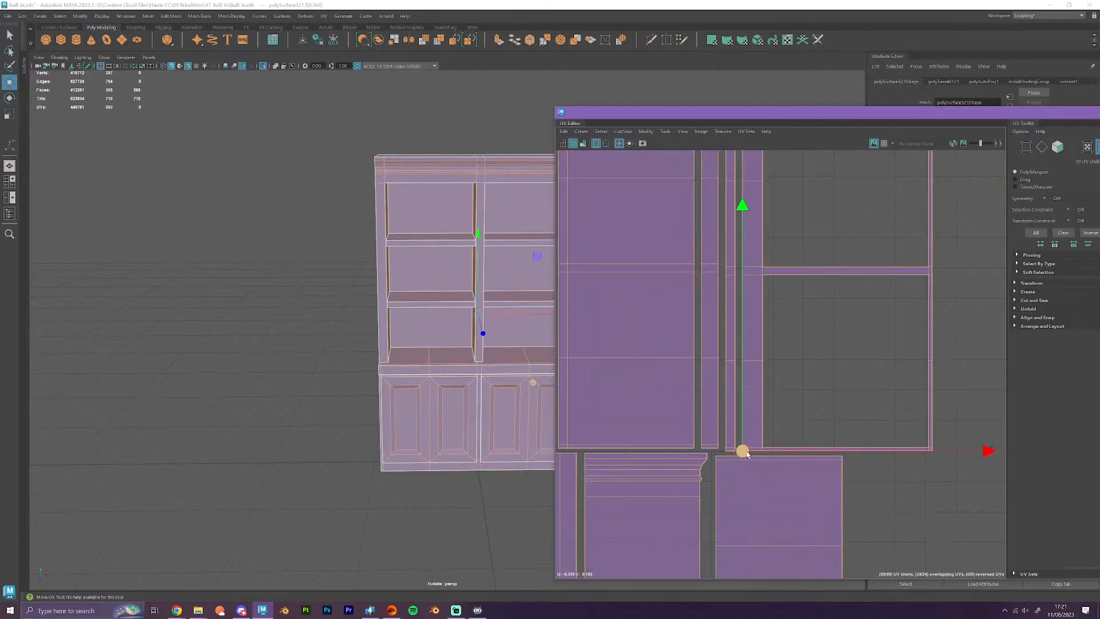
- Scale the whole UV layout up uniformly from the pivot at the UV origin in two passes
scroll(747, 454, "down", 2)
key("r")
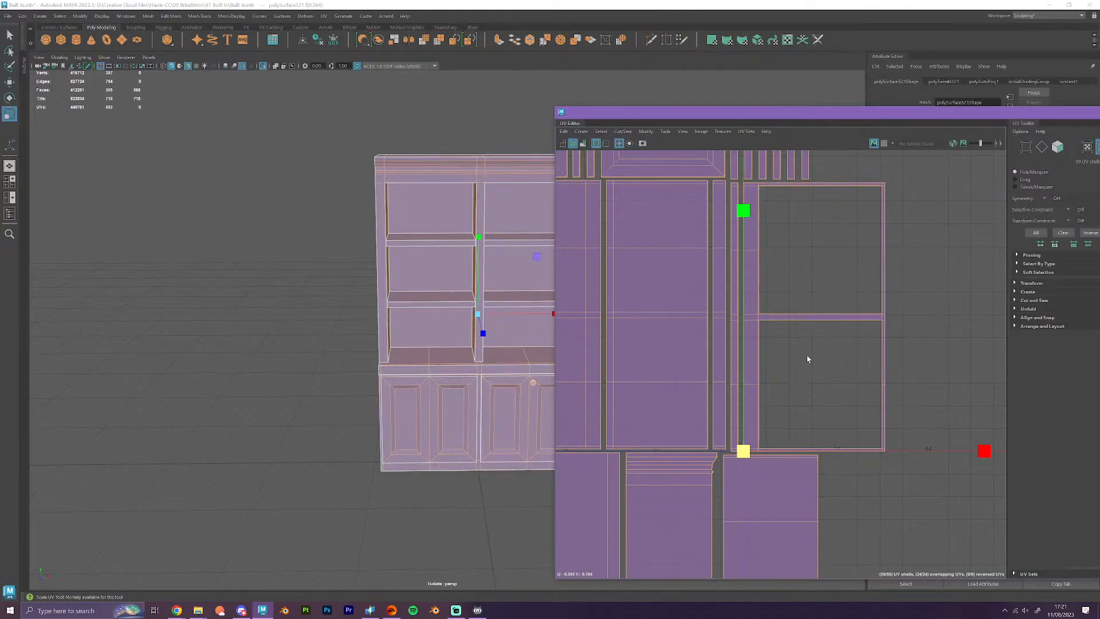
middle_click_drag(808, 359, 771, 439, "alt")
scroll(725, 518, "up", 1)
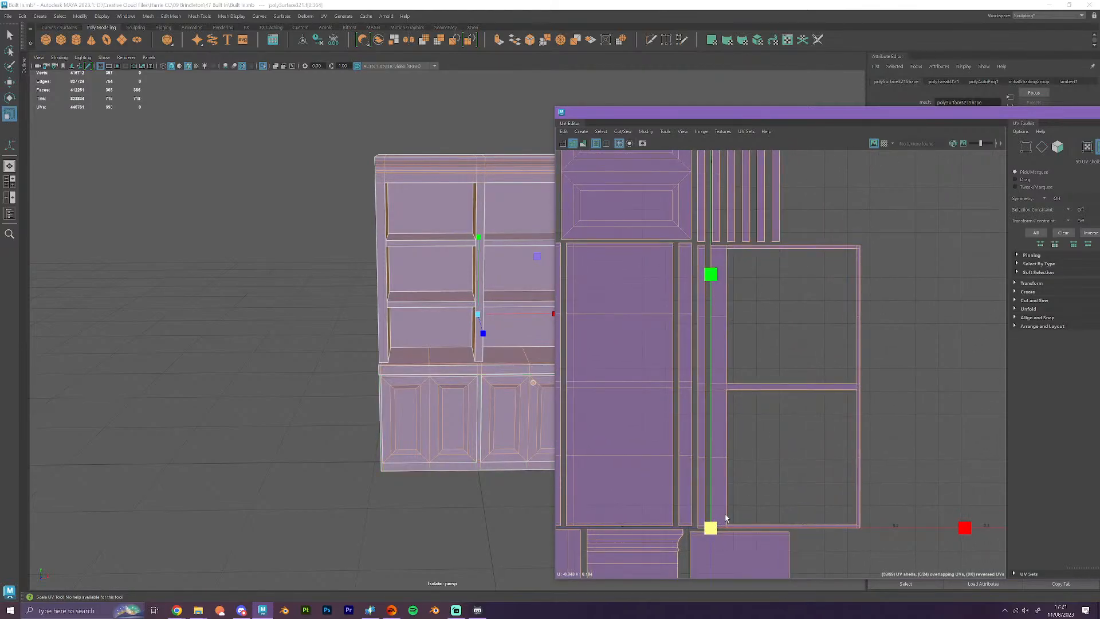
middle_click_drag(725, 518, 733, 514)
middle_click_drag(744, 507, 796, 451)
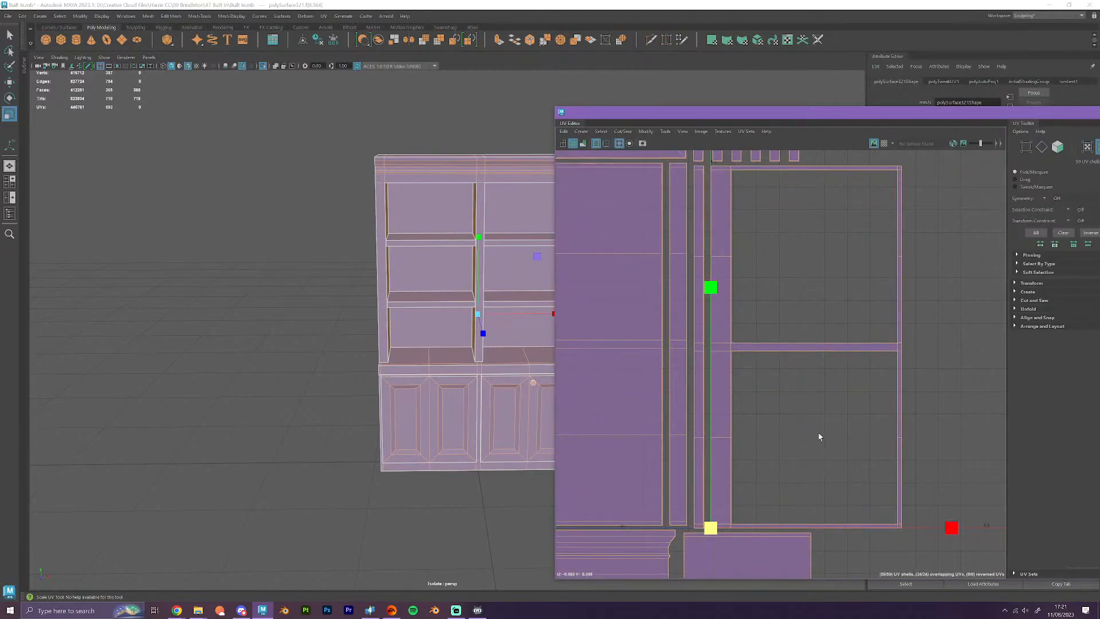
scroll(818, 435, "down", 2)
middle_click_drag(821, 361, 797, 419, "alt")
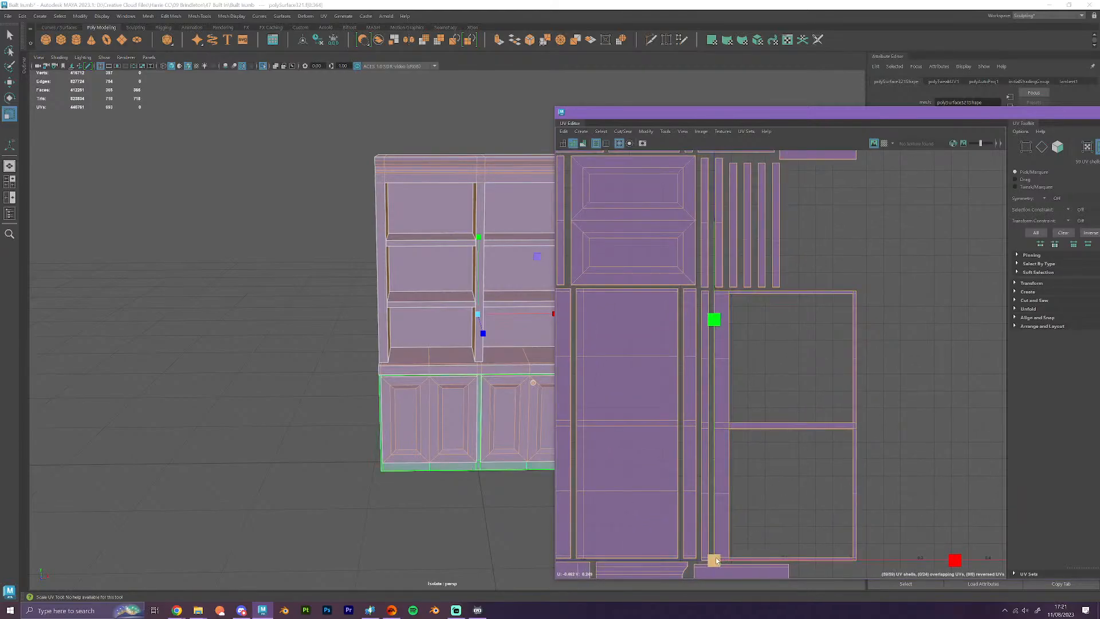
left_click_drag(715, 559, 761, 519)
- Move the enlarged UV layout diagonally away from the origin into the positive U and V area, outside the 0–1 tile
scroll(783, 459, "down", 6)
left_click(714, 451)
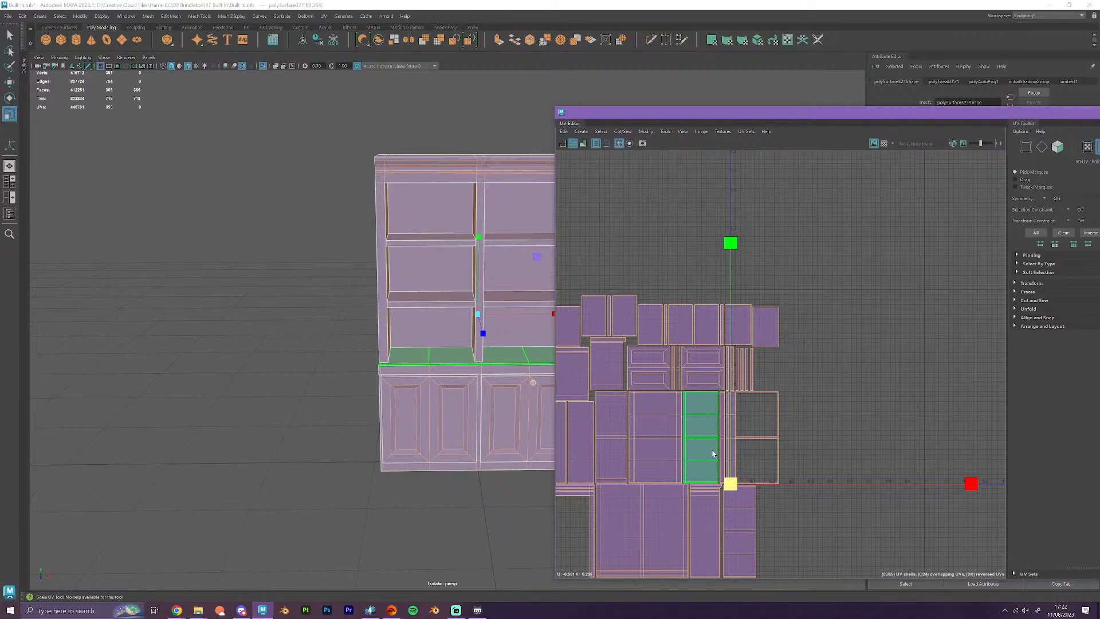
left_click(659, 453)
left_click(742, 468)
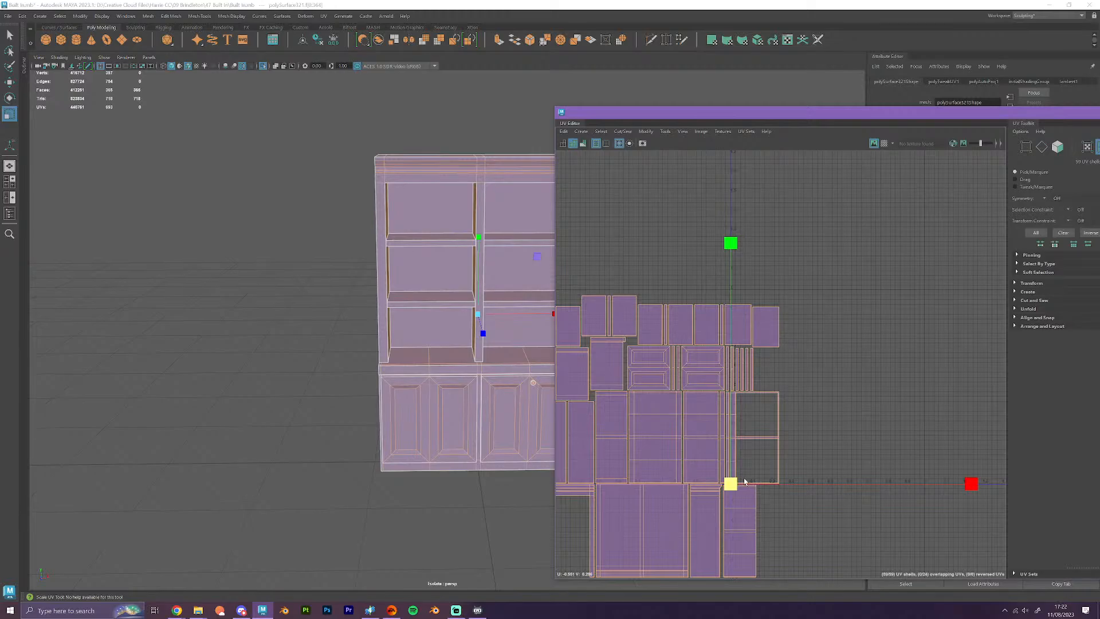
left_click_drag(744, 481, 810, 402)
key("w")
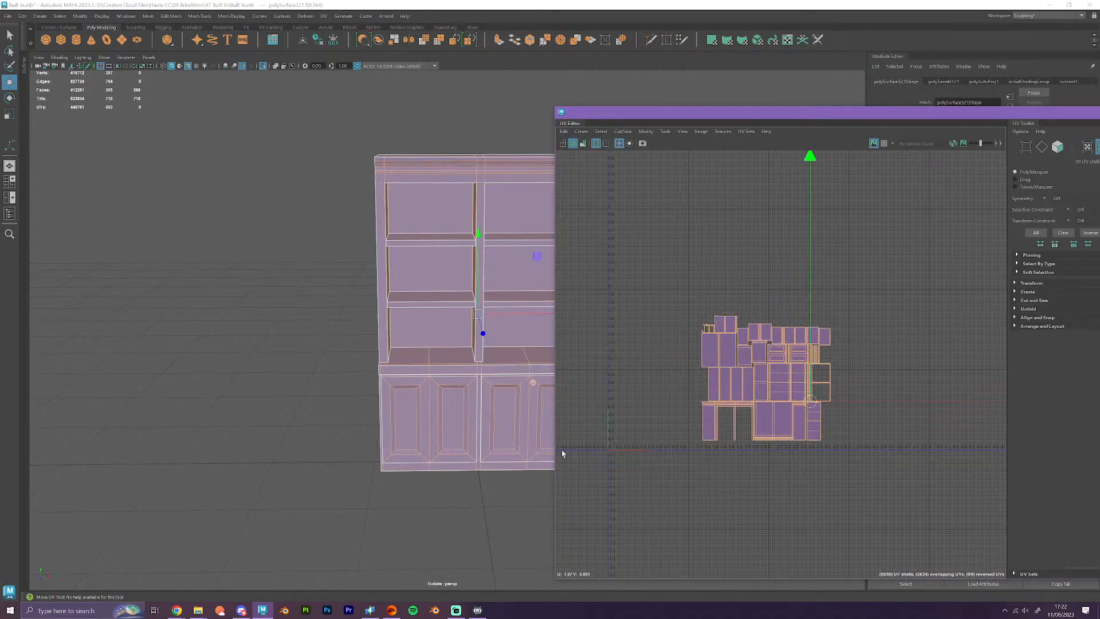
- Examine the cabinet's front, sides and back in the 3D view alongside the matching UV shells
middle_click_drag(448, 452, 332, 442, "alt")
left_click_drag(464, 468, 398, 485, "alt")
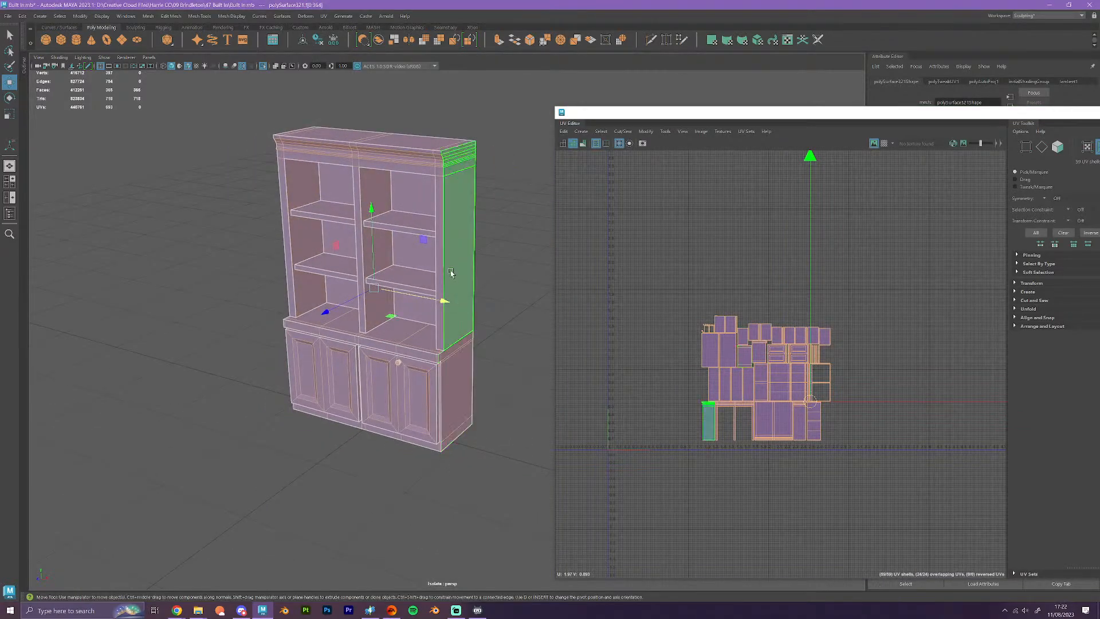
left_click_drag(451, 425, 544, 417, "alt")
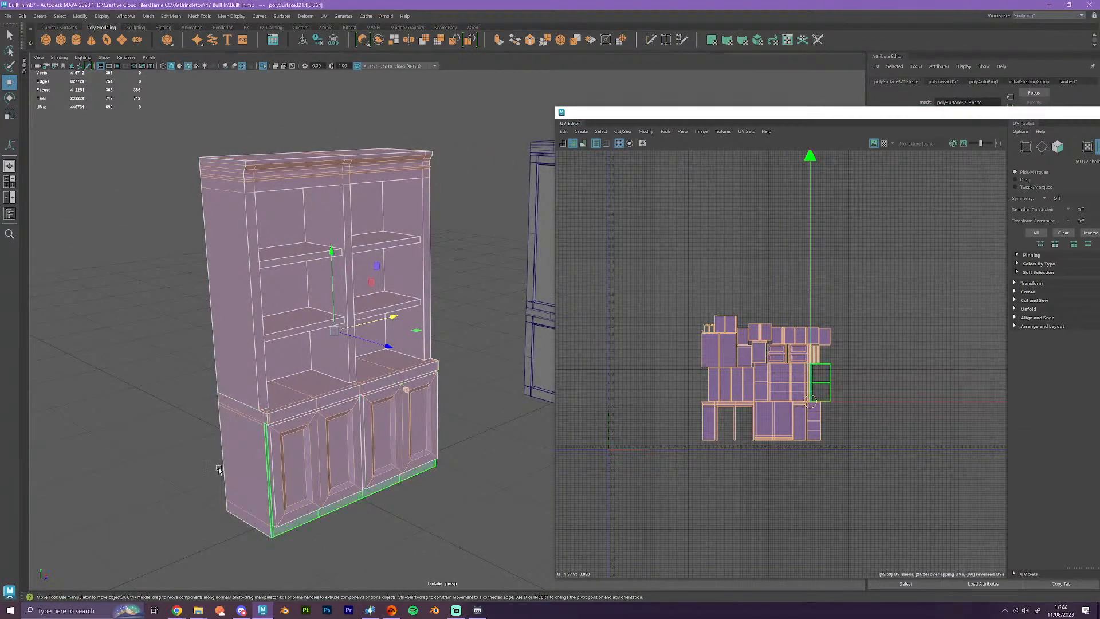
left_click_drag(229, 442, 291, 497, "alt")
left_click_drag(480, 449, 321, 422, "alt")
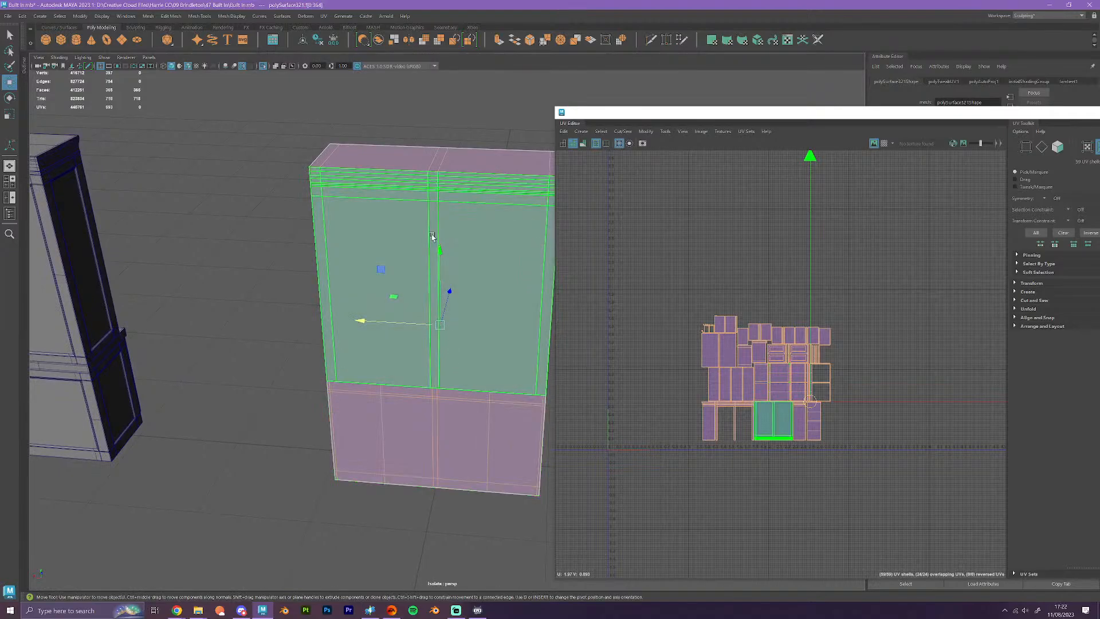
mouse_move(407, 478)
left_mouse_down("alt")
mouse_move(438, 479)
mouse_move(409, 477)
left_mouse_up("alt")
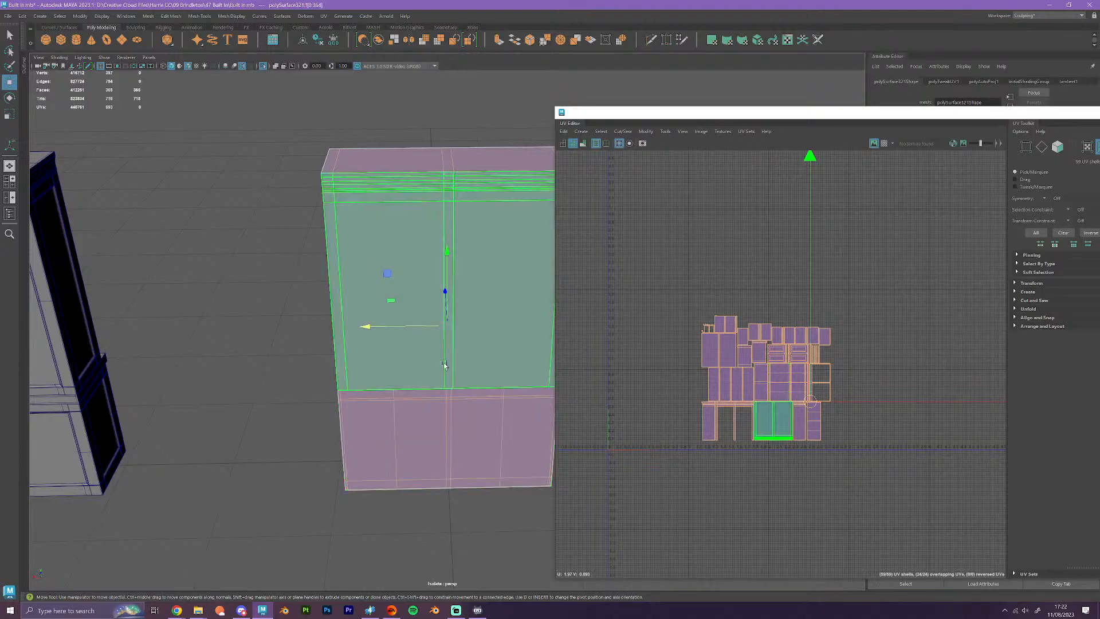
left_click_drag(464, 422, 445, 467, "alt")
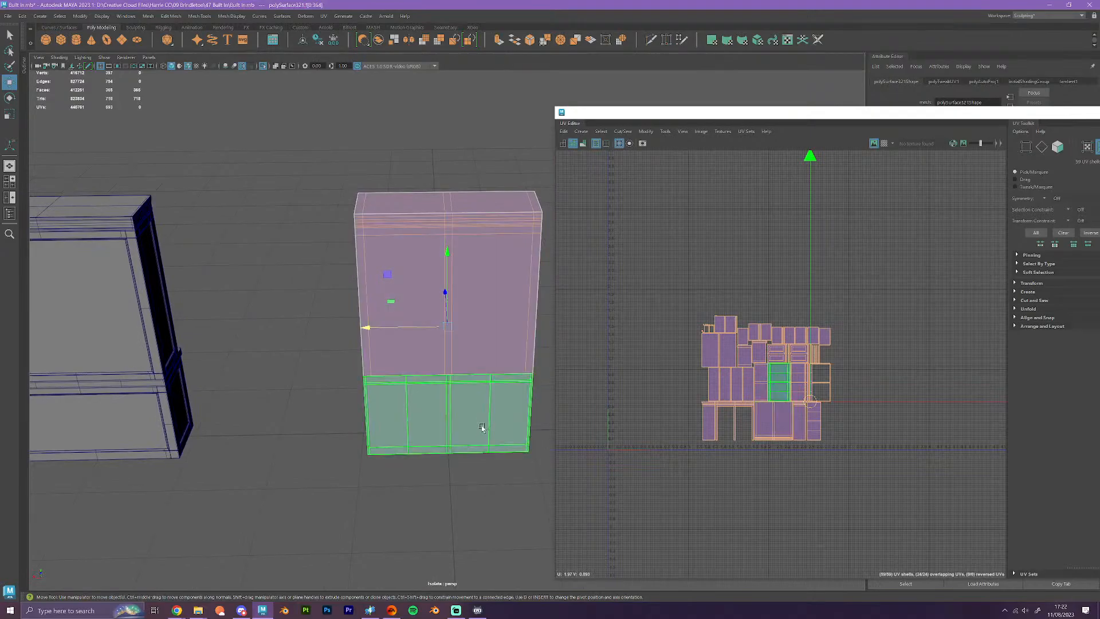
scroll(476, 451, "up", 2)
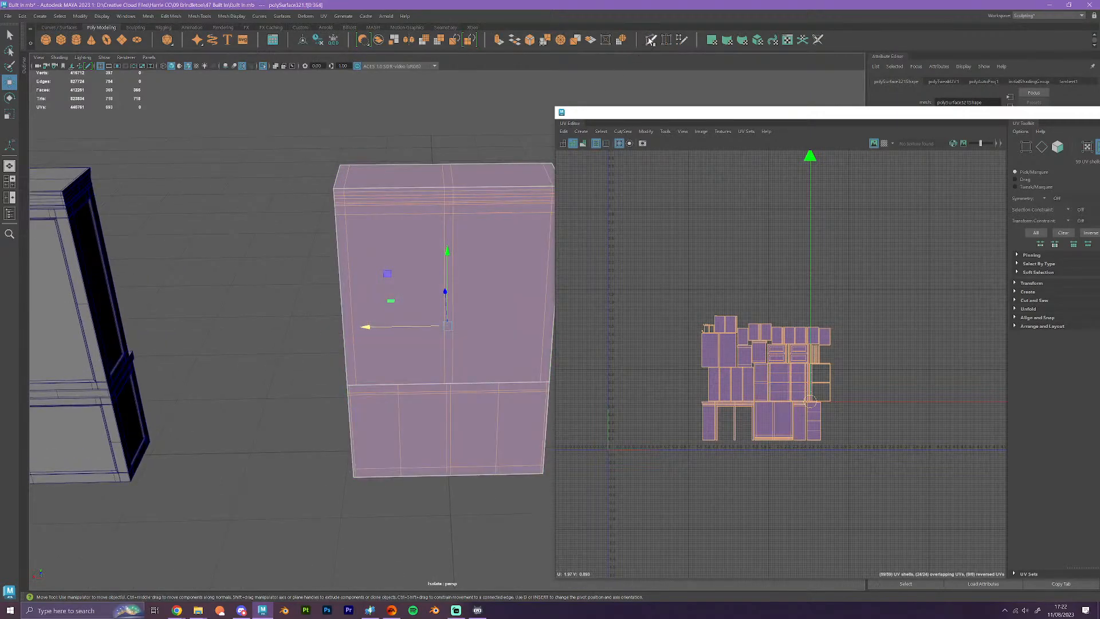
- Insert vertical edge loops along the centre of the cabinet's upper and base sections at the back with Multi-Cut, and return to the Move tool
left_click(651, 40)
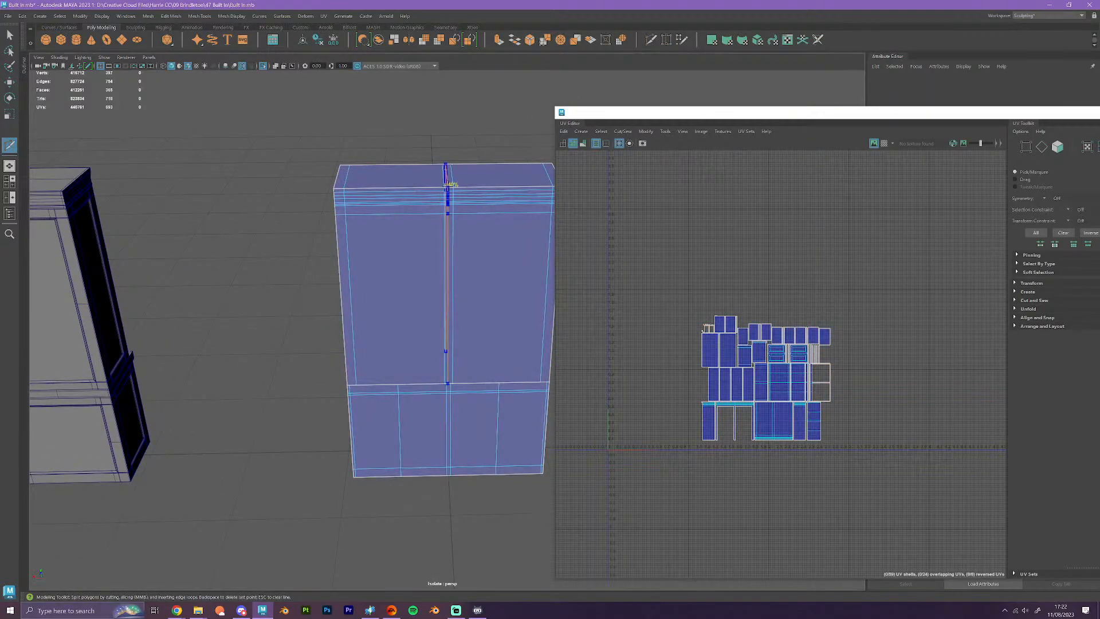
left_click(448, 184, "ctrl")
scroll(468, 343, "up", 2)
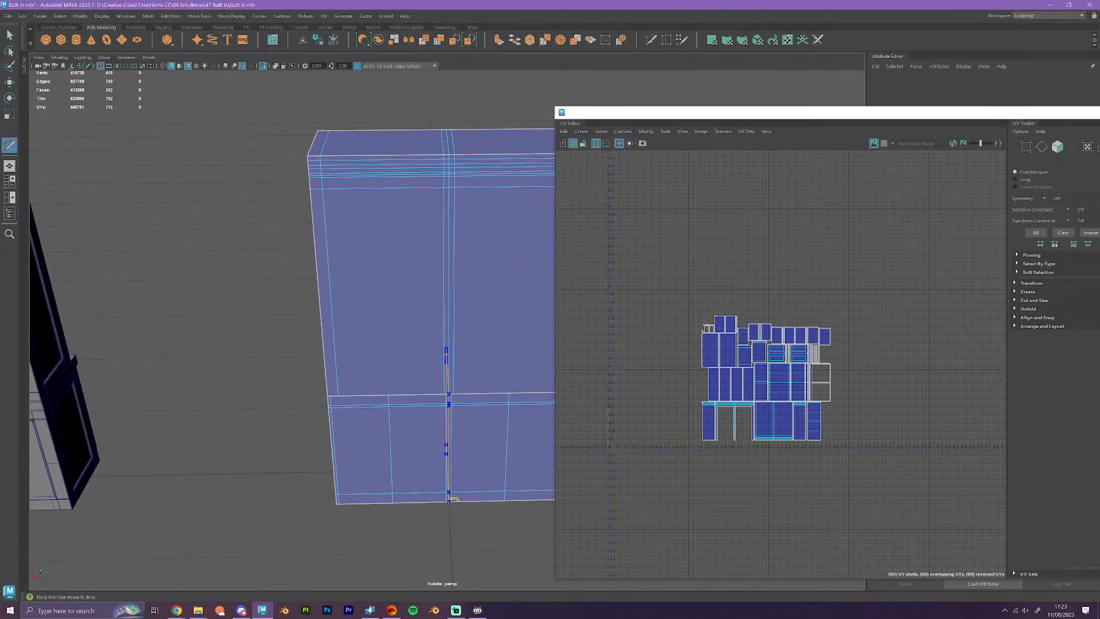
left_click(449, 454, "ctrl")
scroll(466, 517, "down", 3)
left_click_drag(466, 518, 535, 518, "alt")
middle_click_drag(501, 433, 421, 465, "alt")
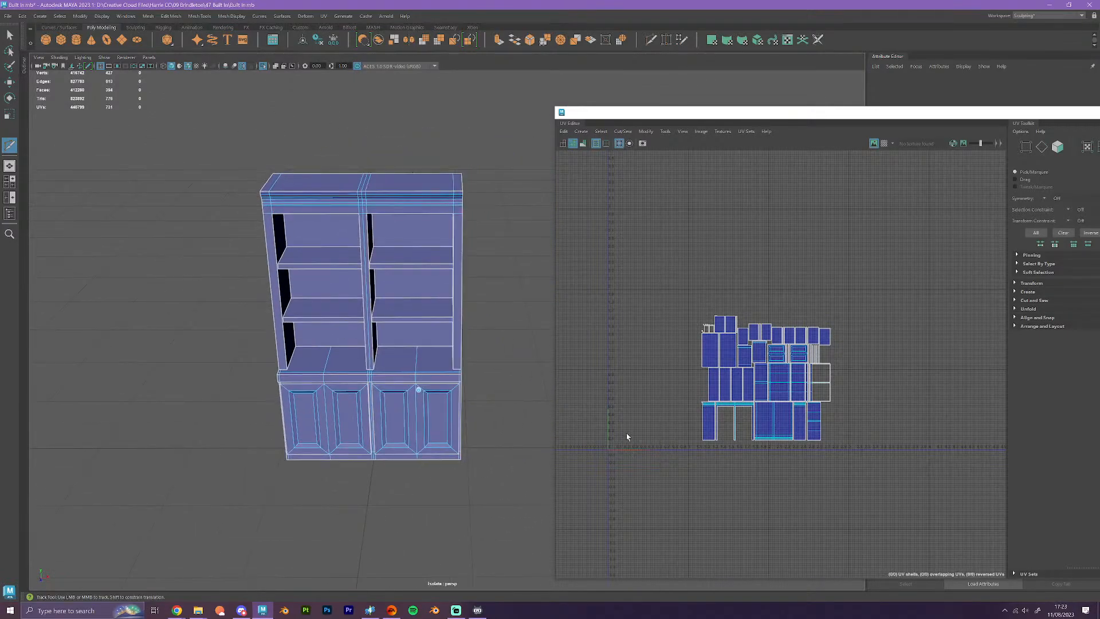
key("w")
right_click_drag(661, 383, 623, 369)
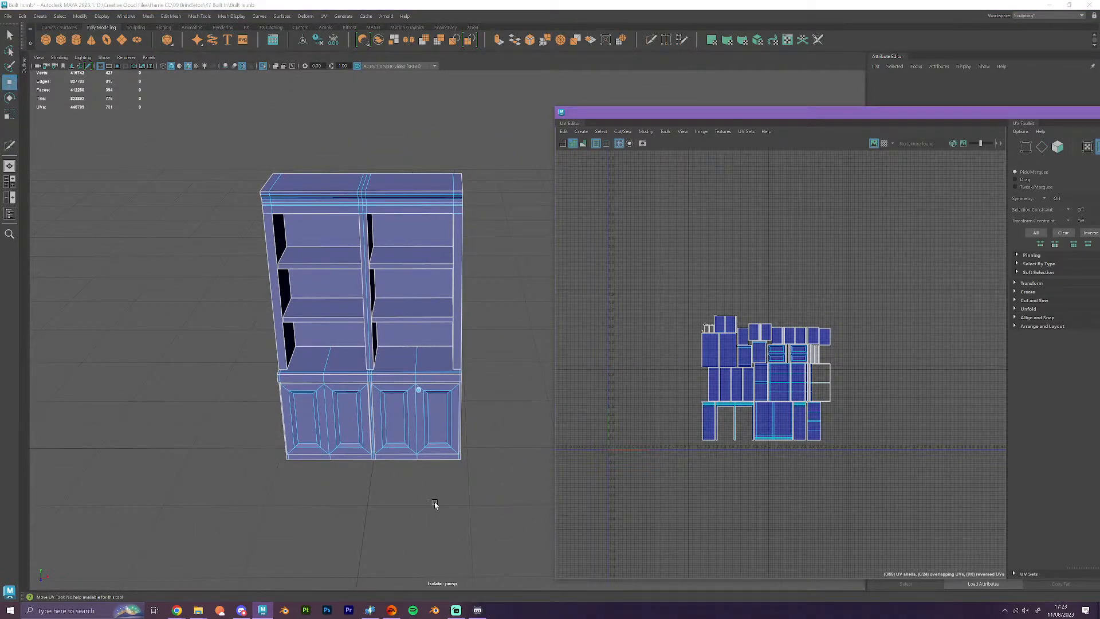
left_click_drag(435, 503, 417, 418, "alt")
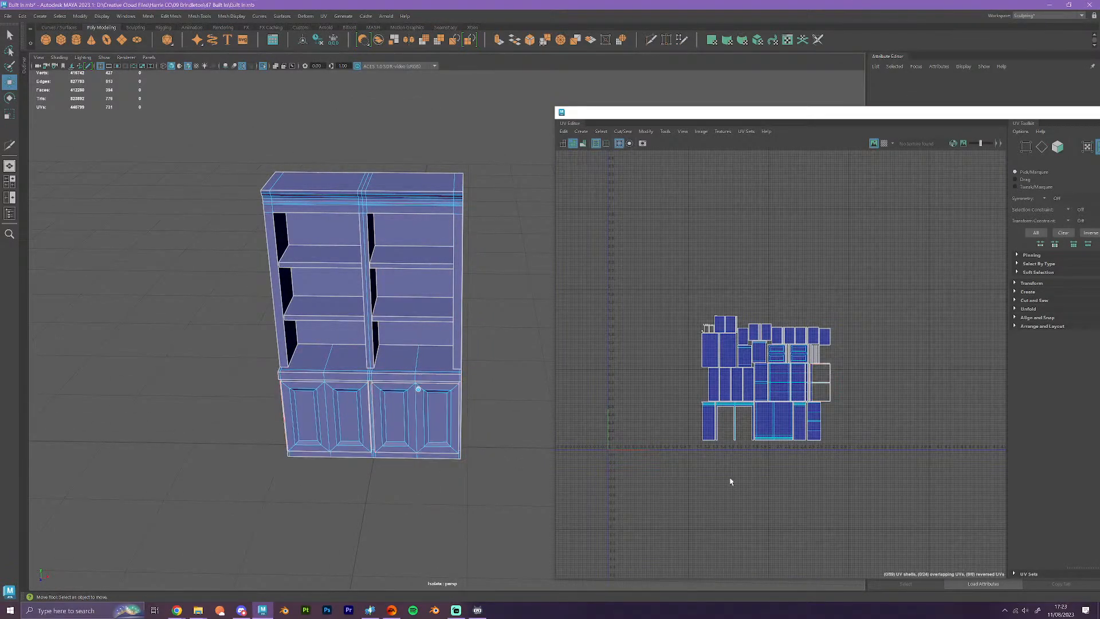
- Select all UV shells of the cabinet's door knob and move them into empty space outside the main layout
scroll(730, 481, "up", 4)
middle_click_drag(724, 429, 699, 506, "alt")
scroll(651, 316, "up", 3)
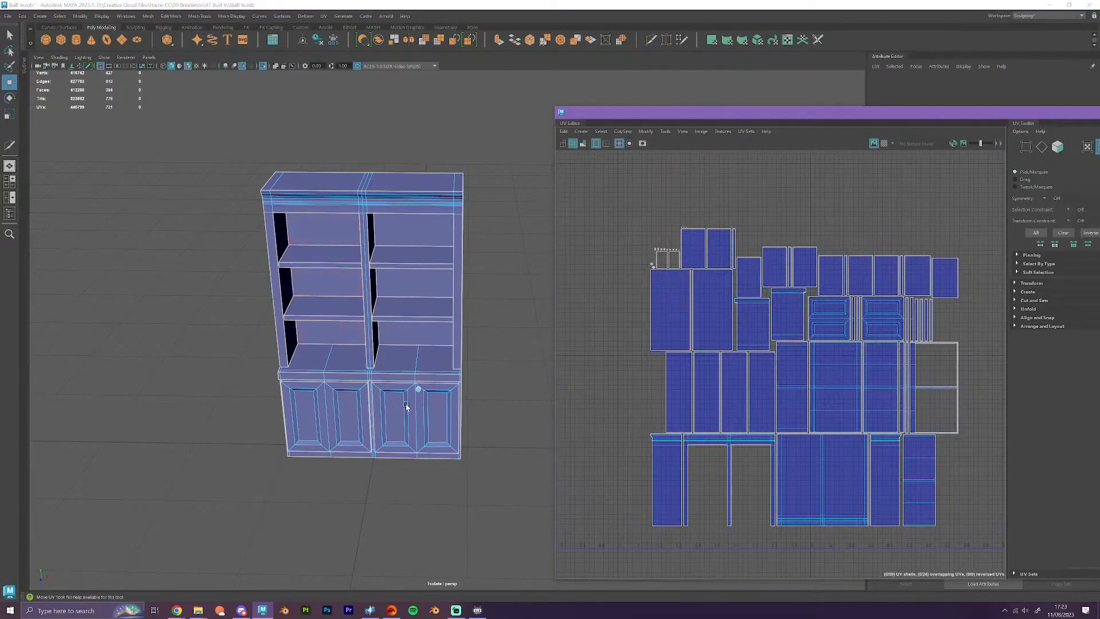
scroll(420, 449, "up", 5)
scroll(419, 448, "up", 4)
middle_click_drag(417, 450, 472, 335, "alt")
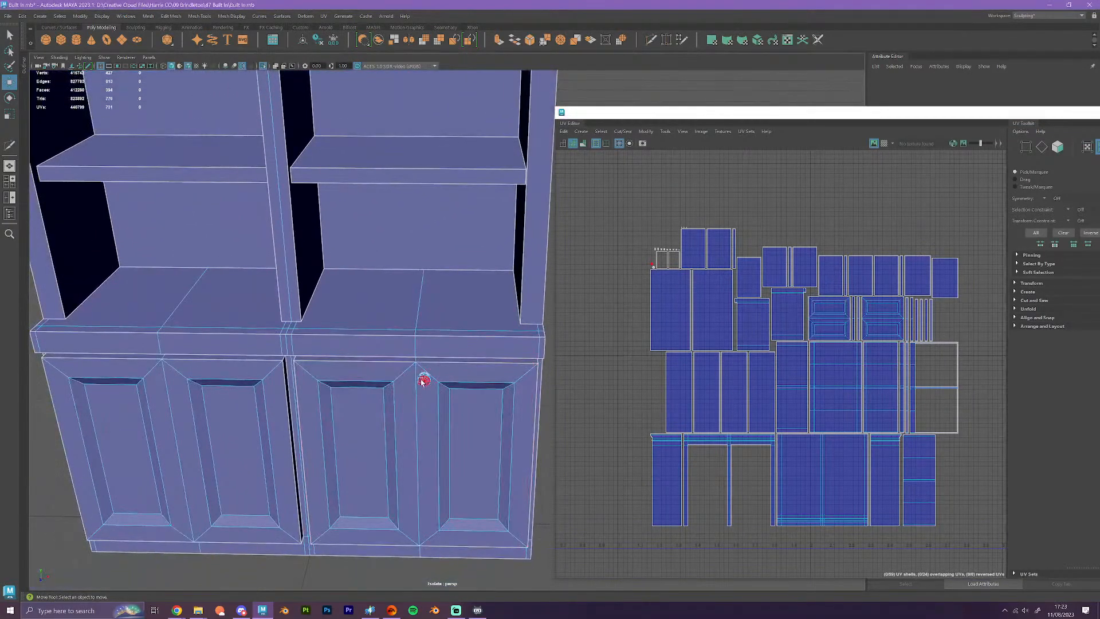
right_click_drag(421, 382, 422, 378)
left_click(424, 378)
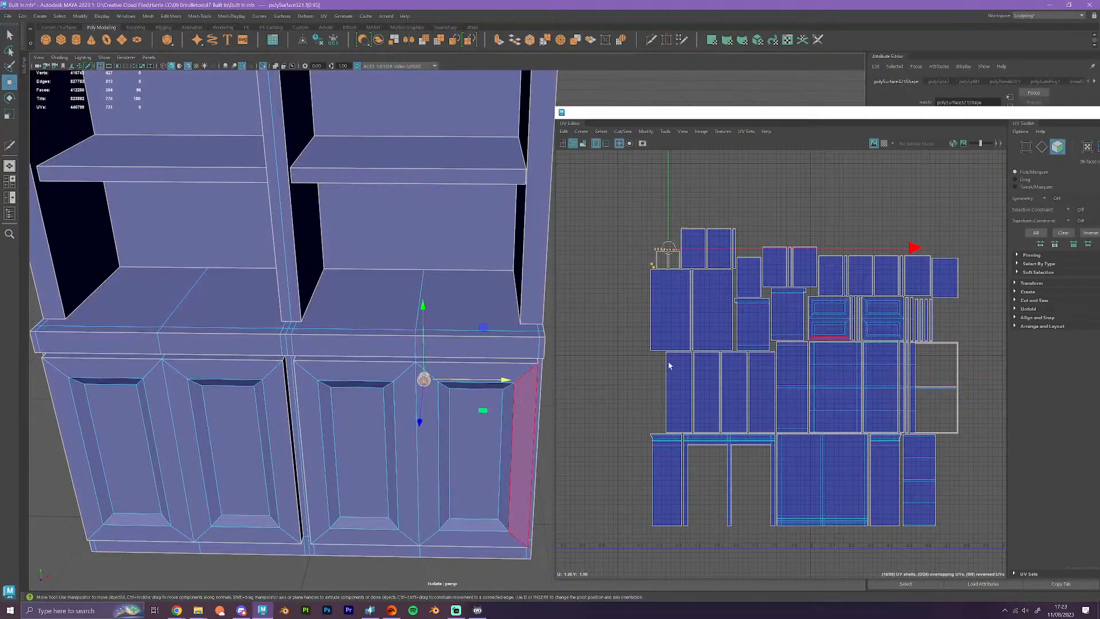
left_click_drag(668, 248, 622, 270)
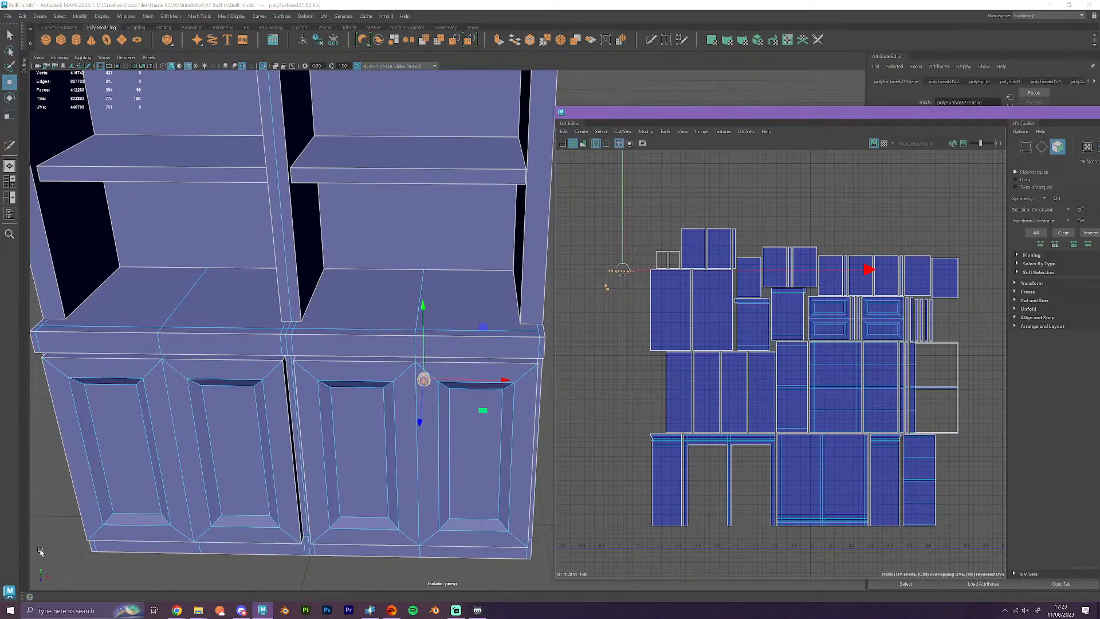
- Enable step snapping for UV scaling with an increment of 0.25
double_click(9, 114)
left_click_drag(859, 323, 209, 310)
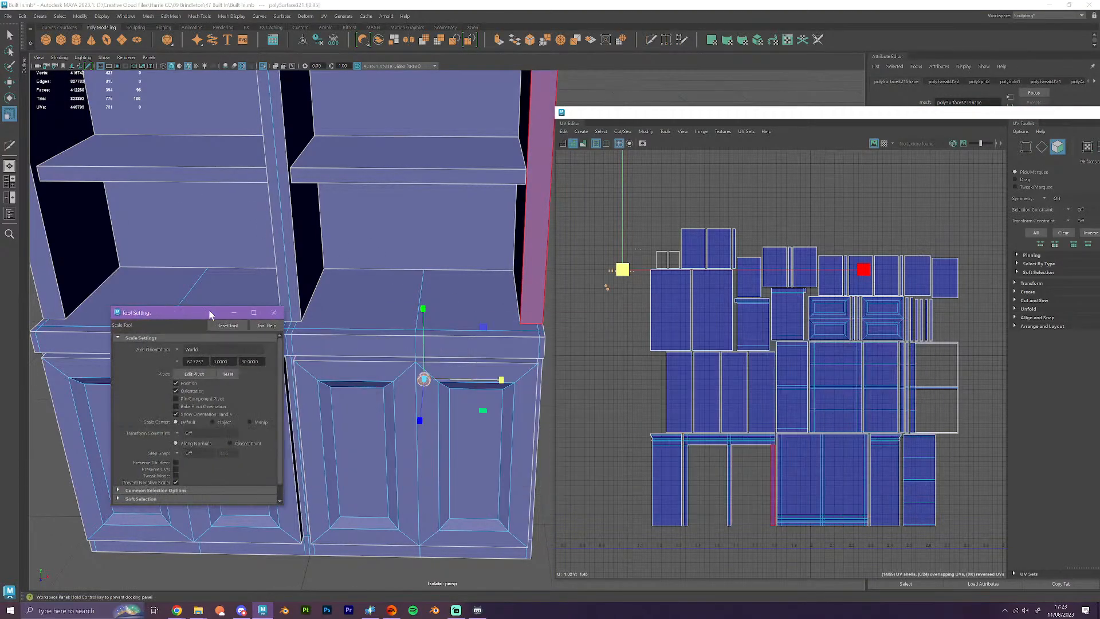
left_click(622, 271)
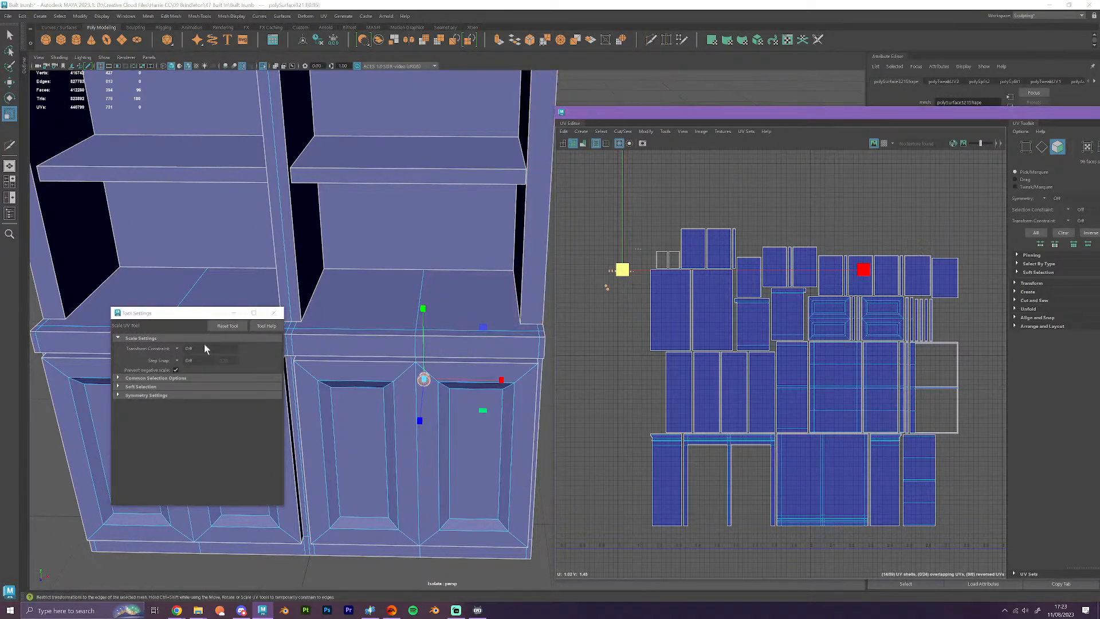
left_click(178, 360)
left_click(192, 372)
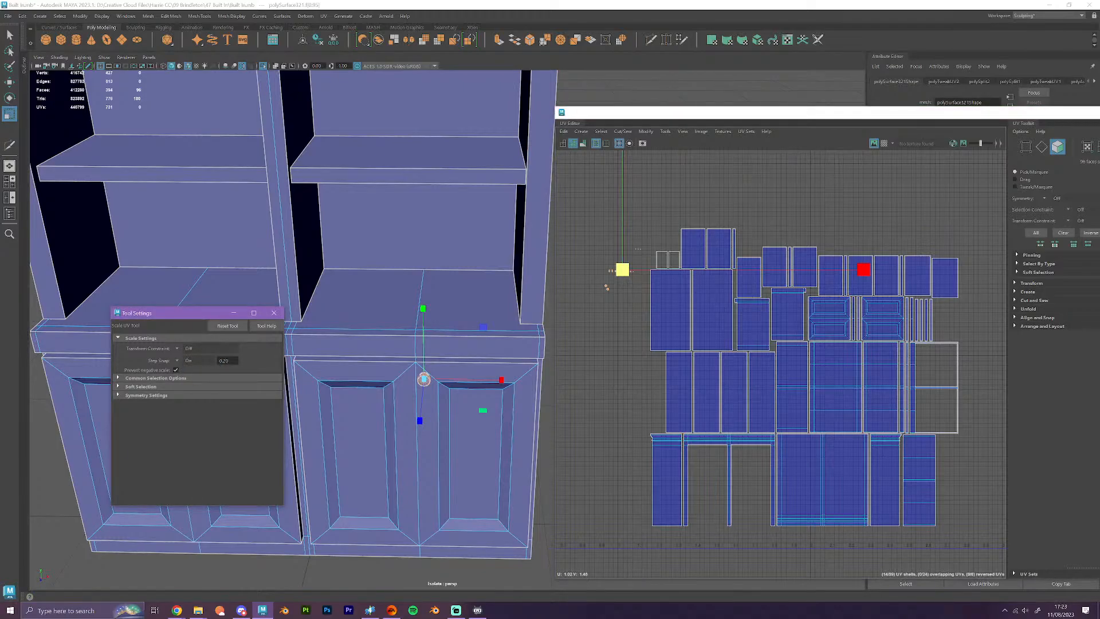
left_click(225, 361)
type("5")
key("Return")
left_click_drag(624, 270, 691, 204)
key("w")
key("ctrl+z")
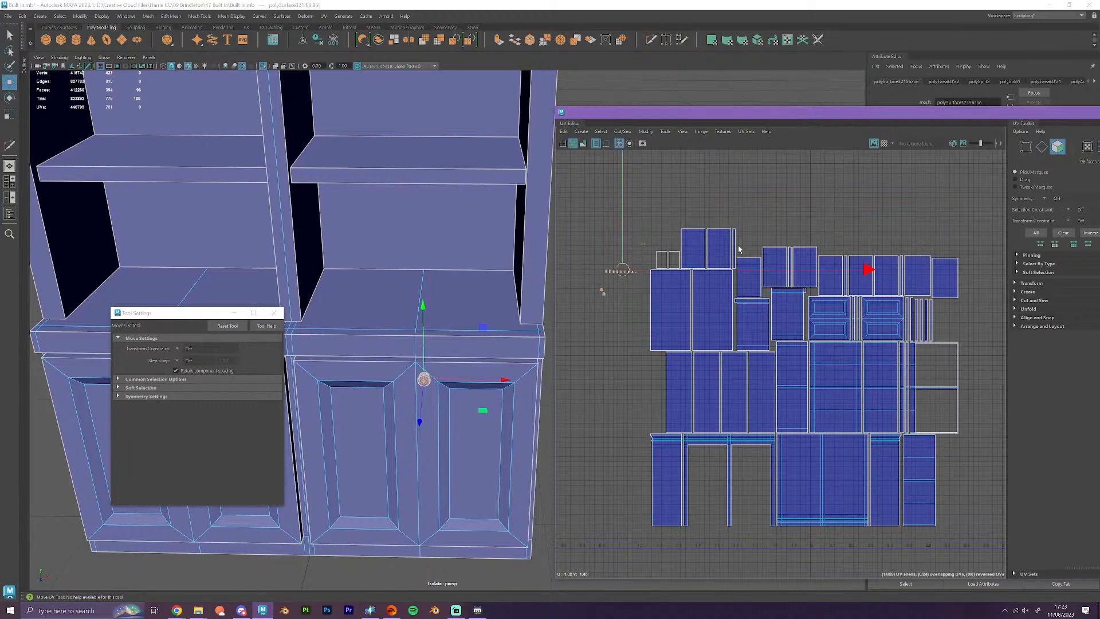
- Enlarge the knob's UV shells by one 0.25 snap step and move them above the cabinet's shells
key("r")
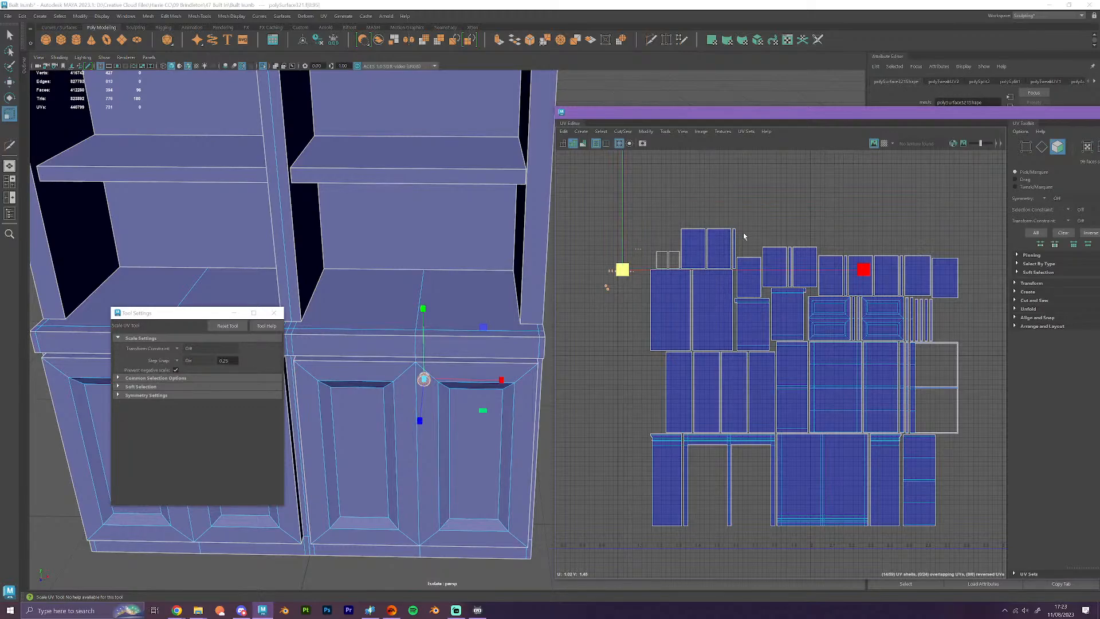
scroll(743, 236, "up", 10)
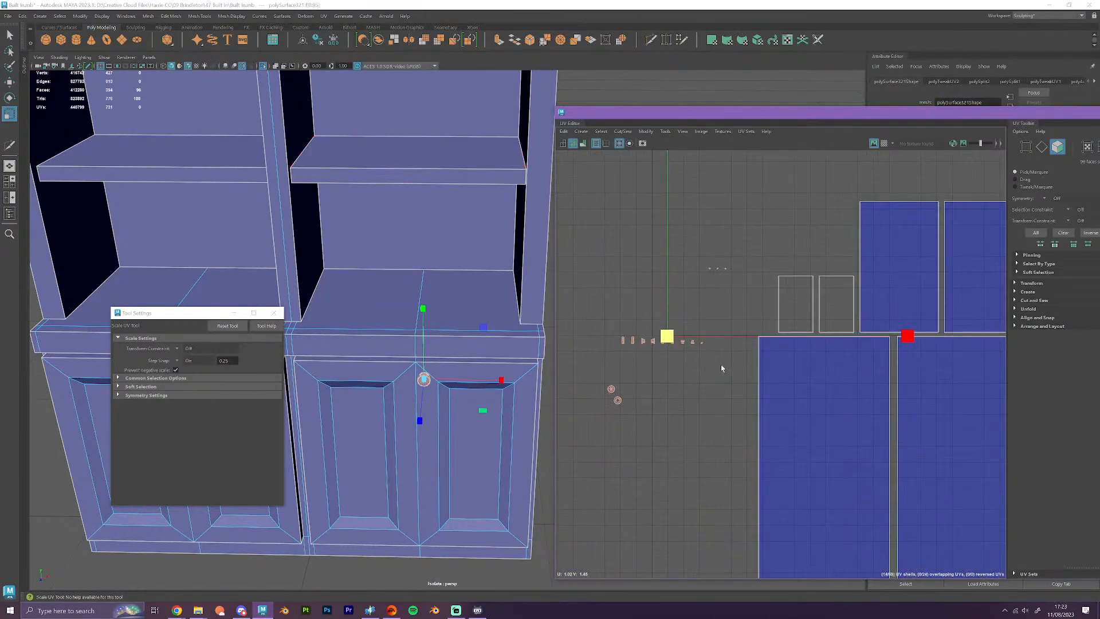
left_click_drag(677, 344, 710, 342)
key("w")
scroll(718, 396, "down", 5)
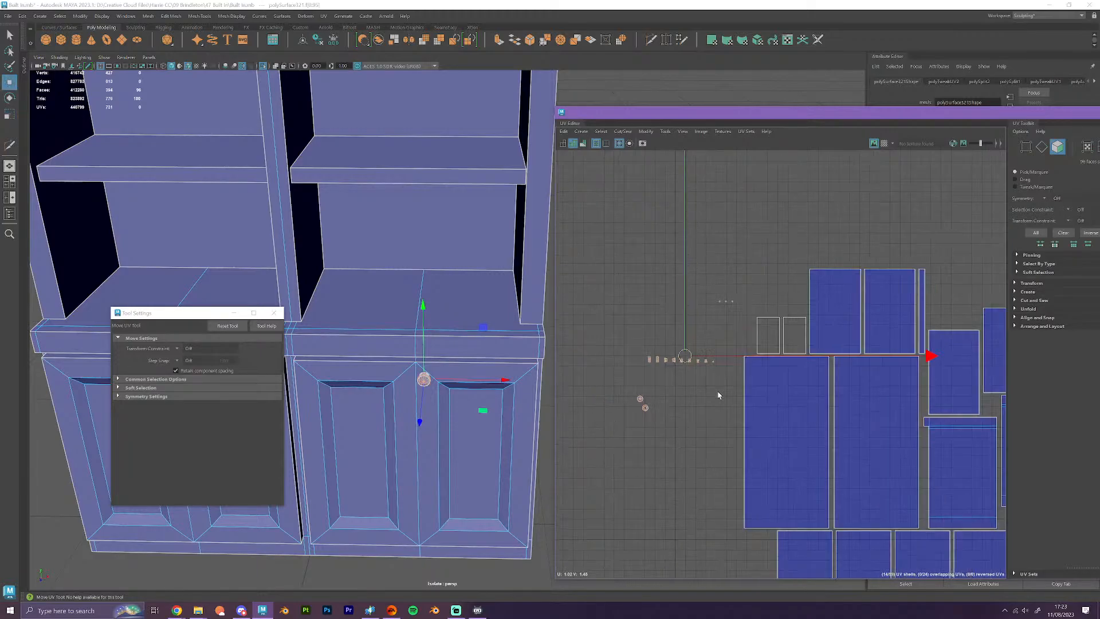
left_click_drag(700, 371, 885, 284)
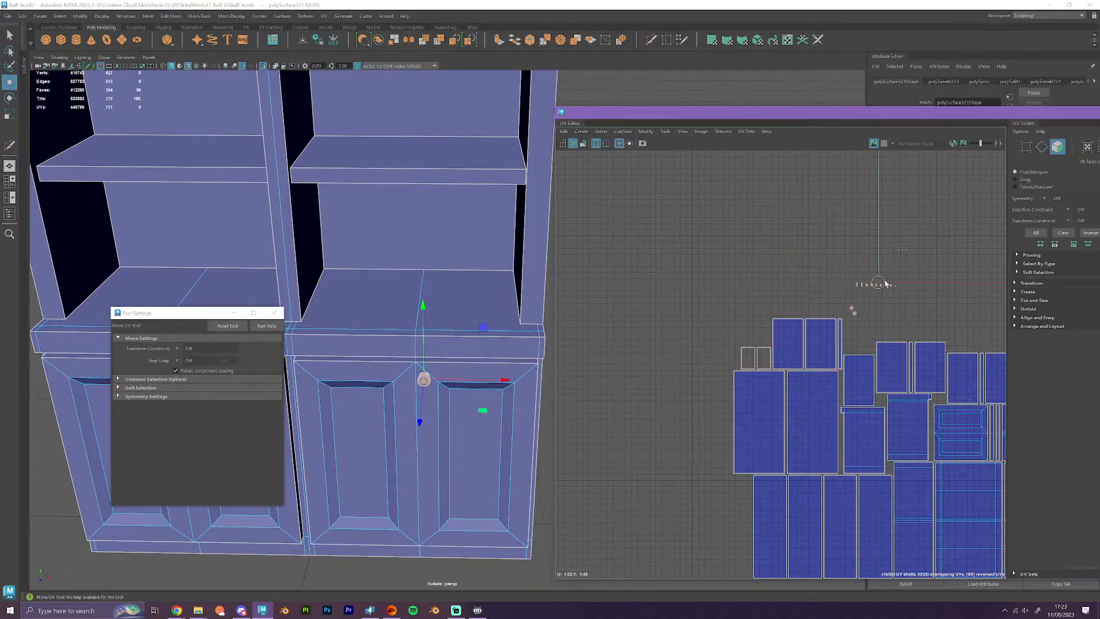
- Examine which faces the two small outlined UV shells cover and how the right door pair connects to the cabinet body
right_click_drag(721, 356, 737, 356)
left_click(743, 361)
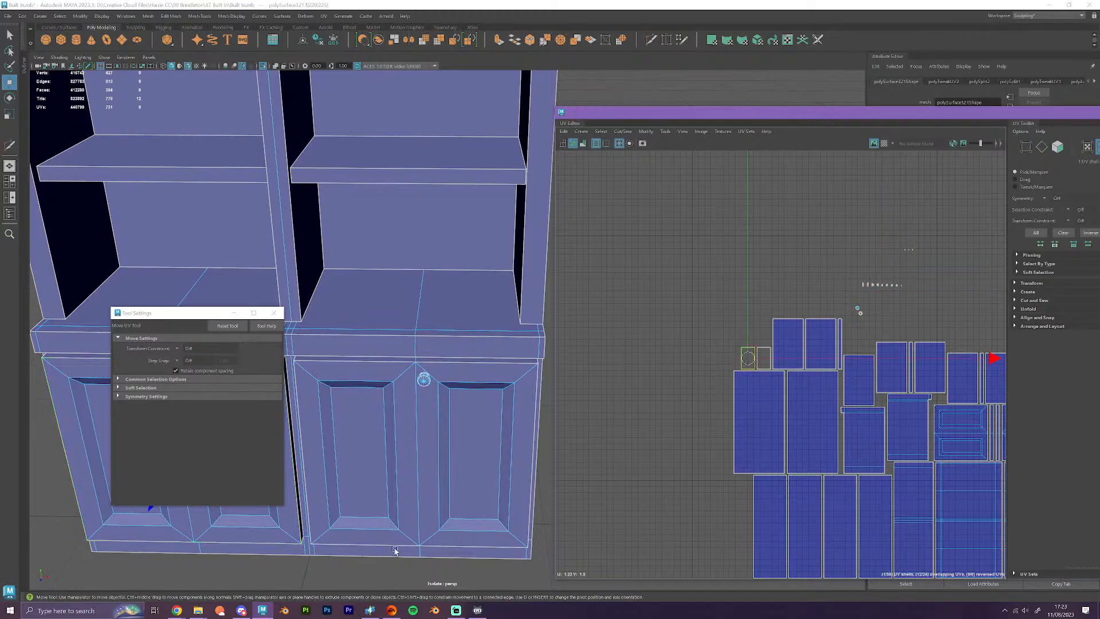
left_click_drag(395, 550, 398, 509, "alt")
scroll(399, 506, "down", 7)
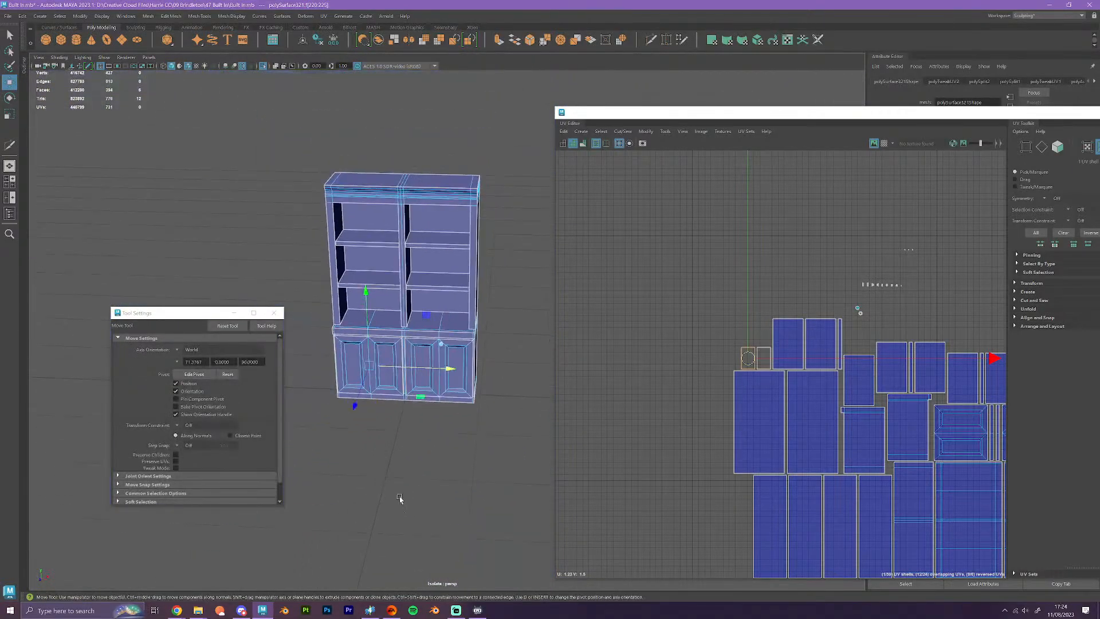
left_click_drag(504, 448, 297, 97)
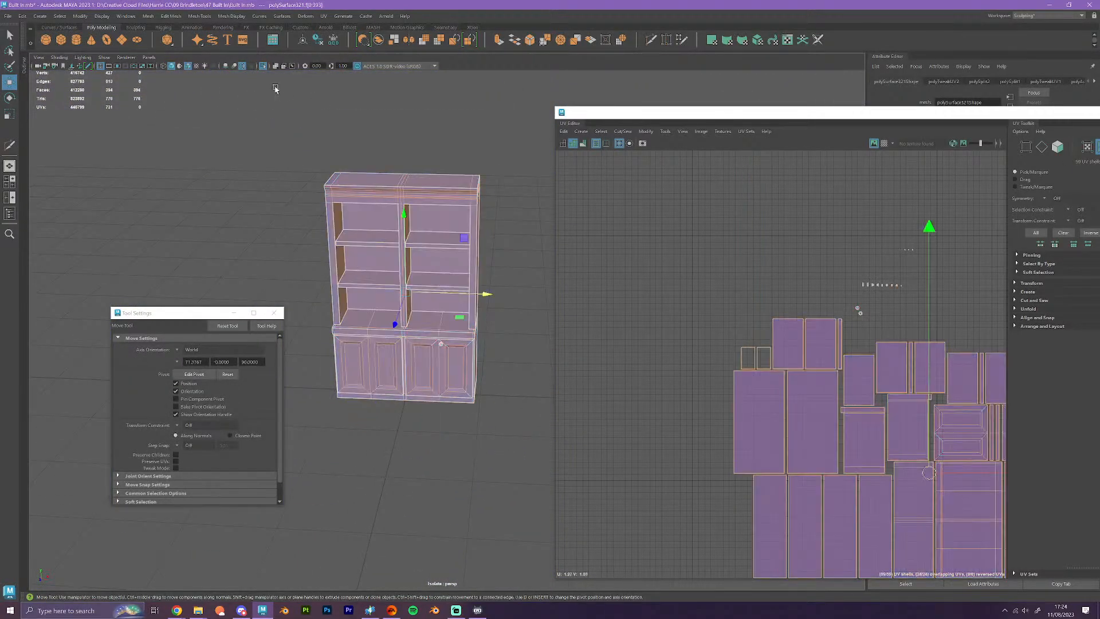
left_click(419, 385)
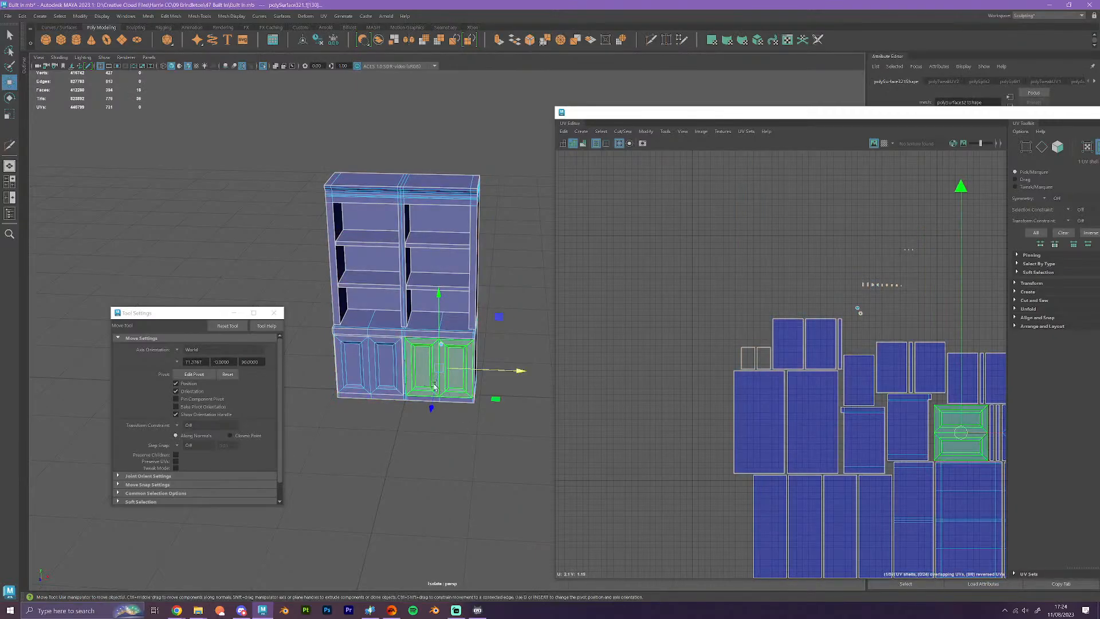
left_click_drag(419, 384, 471, 430, "alt")
scroll(471, 430, "up", 6)
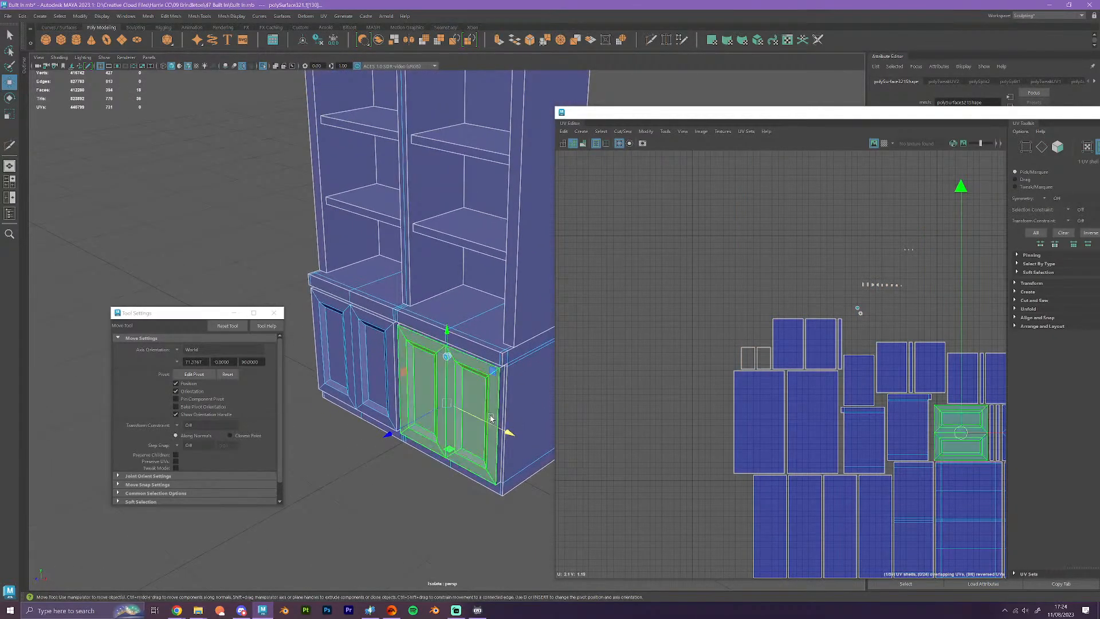
left_click_drag(388, 434, 368, 447)
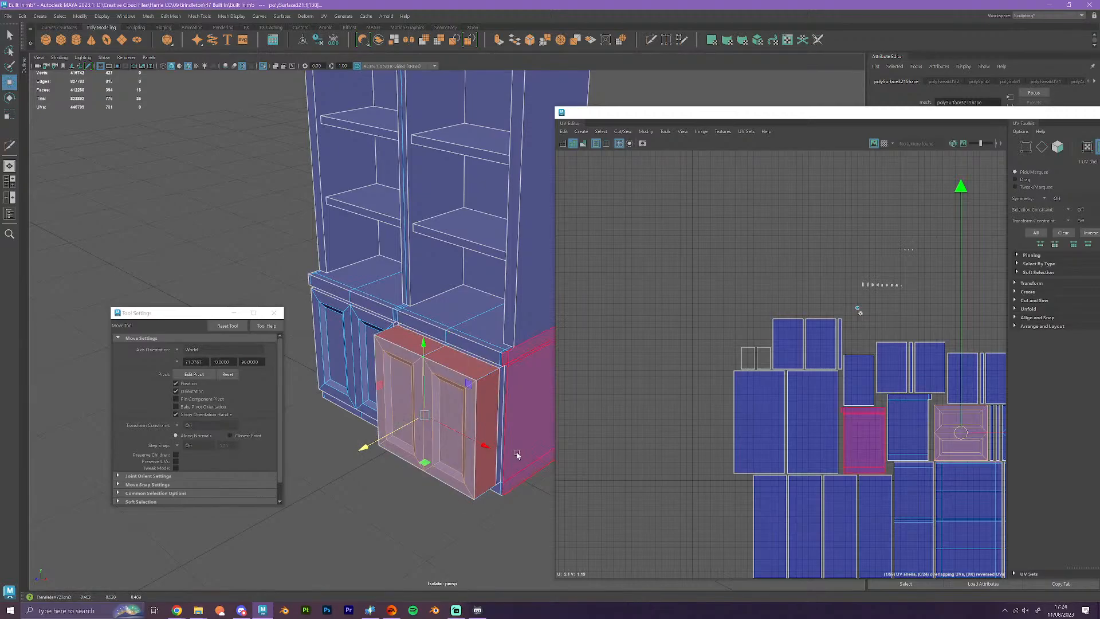
key("ctrl+z")
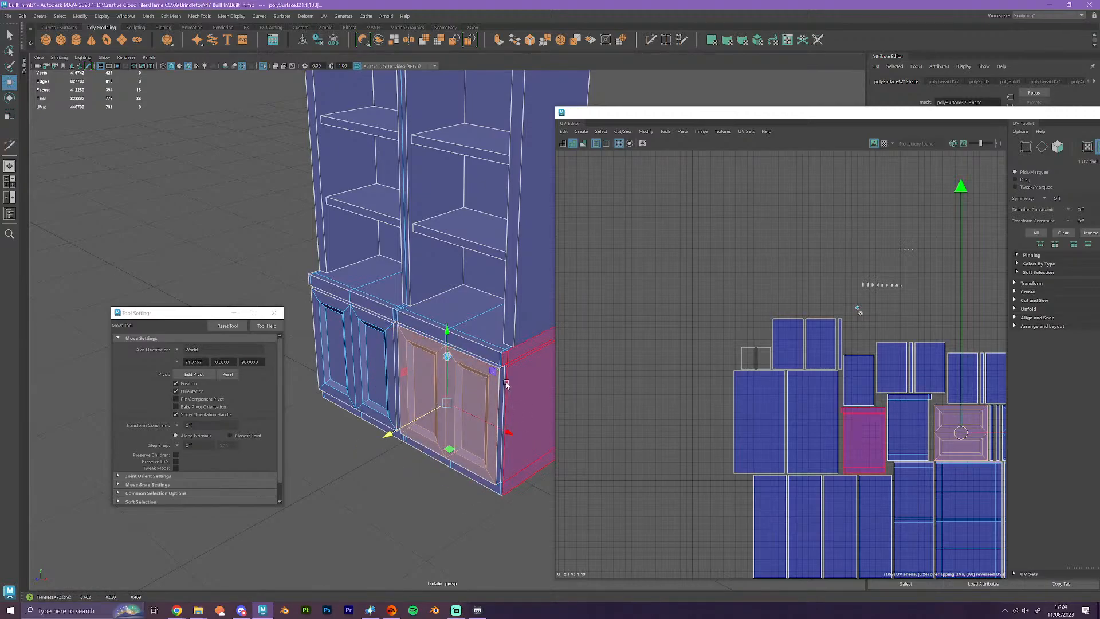
- Select all faces of the lower cabinet and merge their vertices with a distance threshold of 0.001
left_click(515, 405)
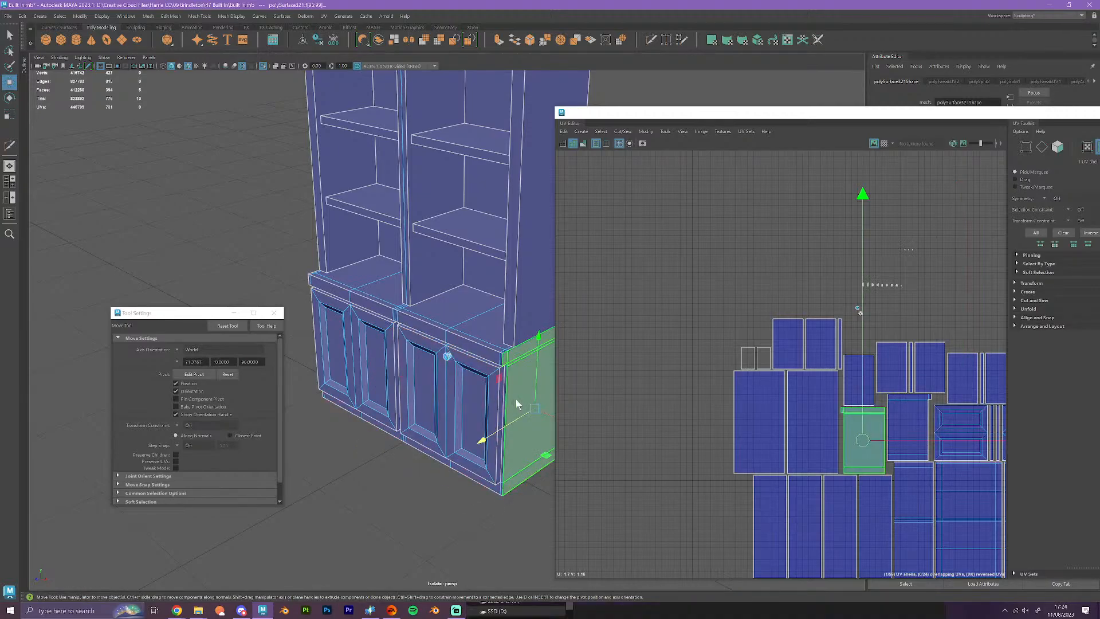
right_click(517, 405)
double_click(518, 404)
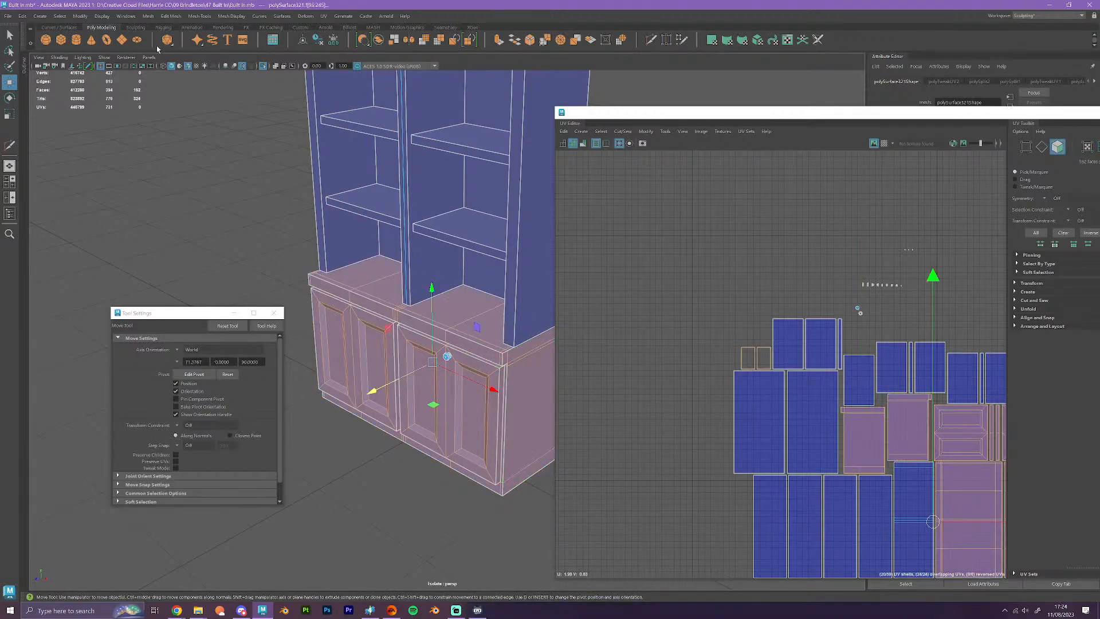
left_click(171, 16)
left_click(180, 109)
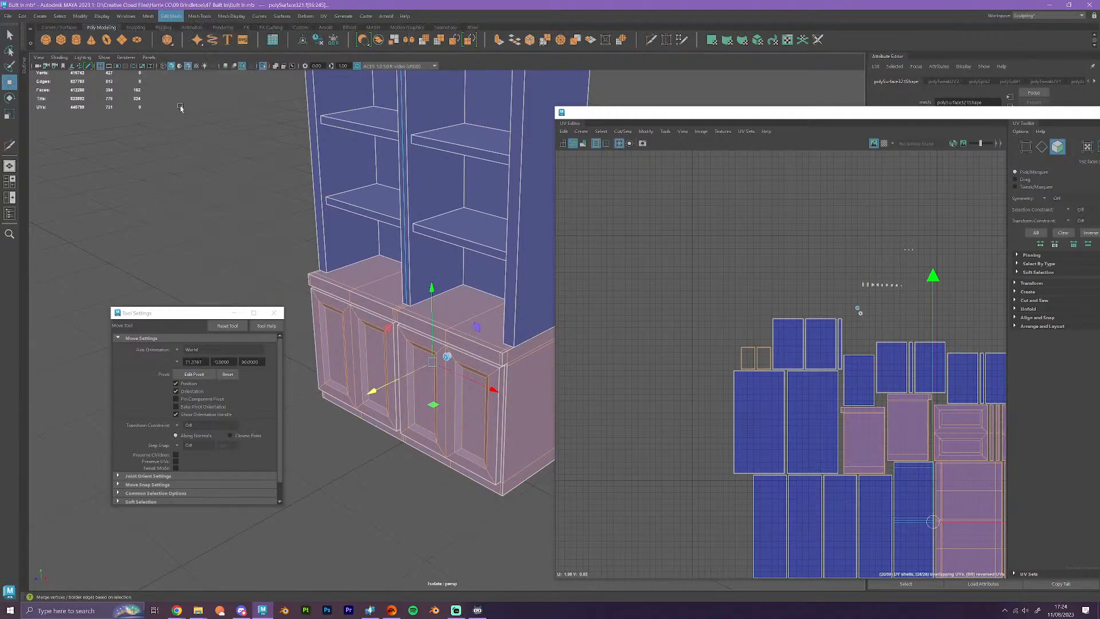
left_click(335, 515)
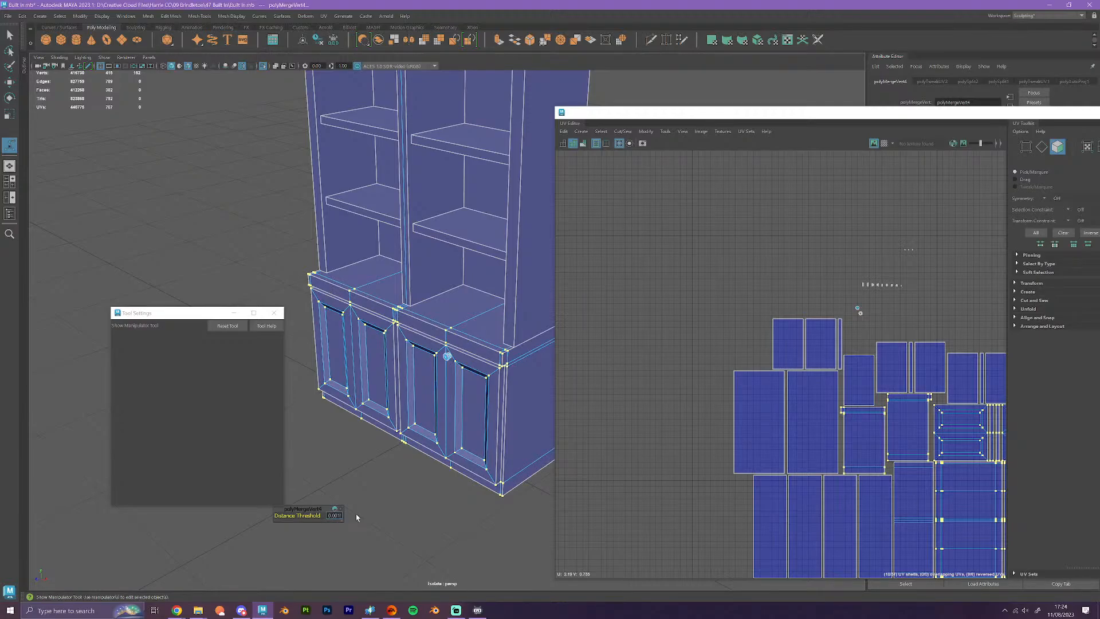
type("0.001")
key("Return")
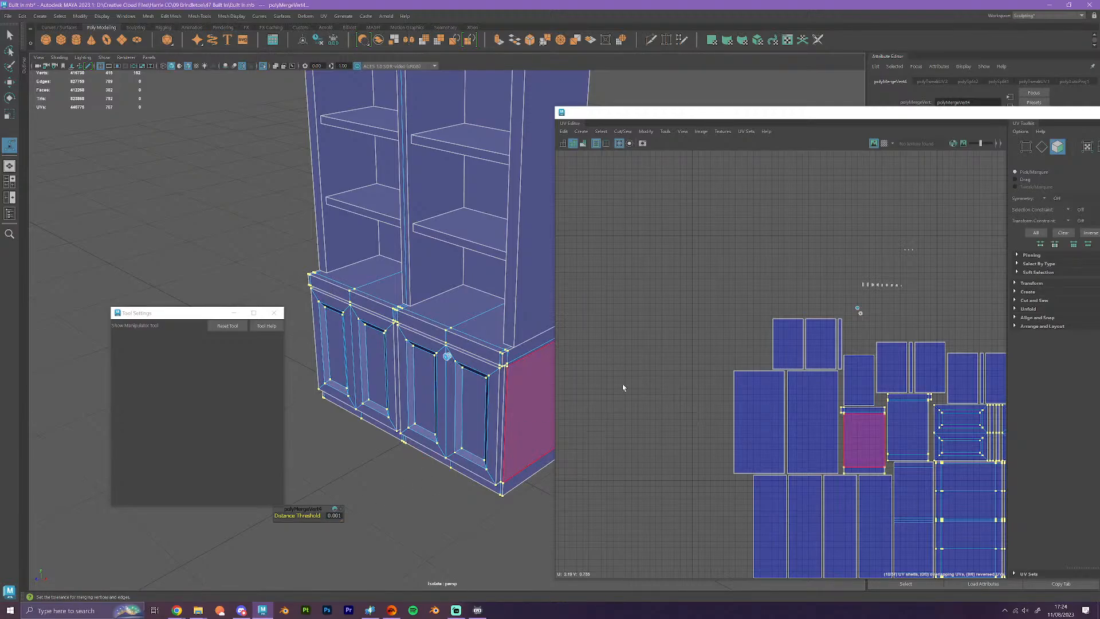
- Return to object mode and select the whole bookcase, showing its complete UV layout
right_click_drag(504, 360, 541, 348)
left_click(504, 517)
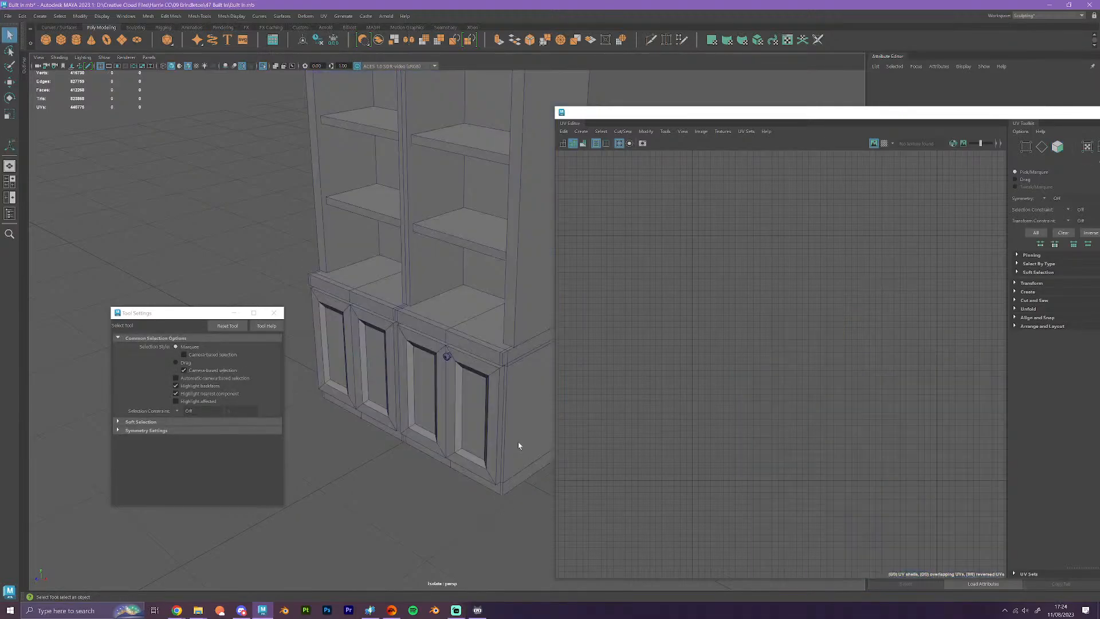
left_click(518, 445)
scroll(788, 483, "down", 5)
middle_click_drag(910, 508, 798, 371, "alt")
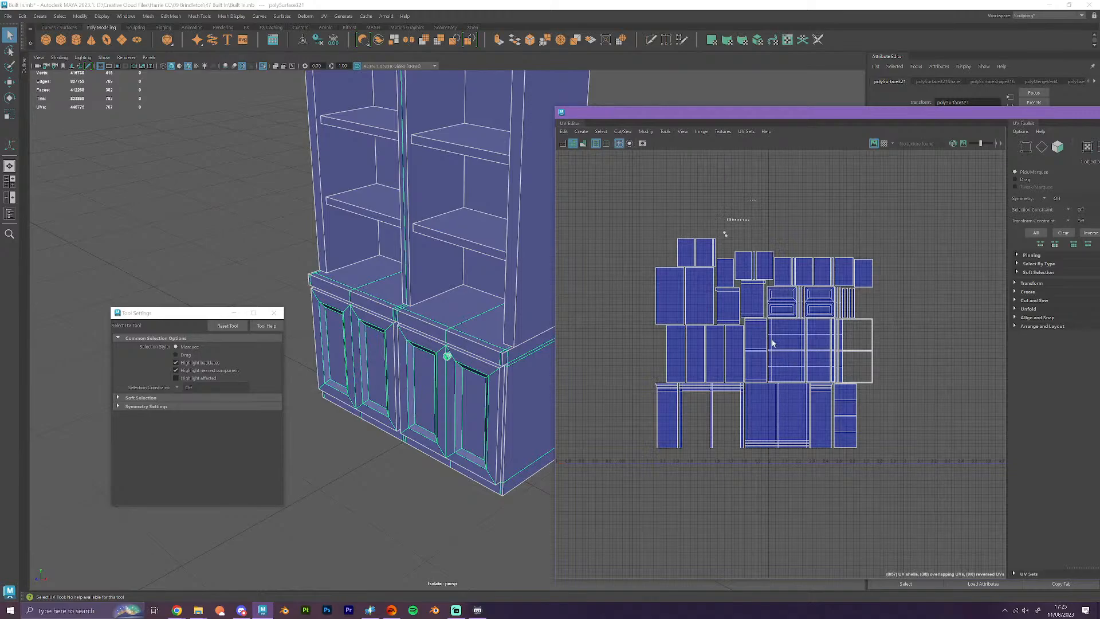
- Select the right door pair's UV shell with the Move tool and reveal the UV transform options
right_click_drag(772, 343, 734, 328)
left_click_drag(410, 444, 470, 458, "alt")
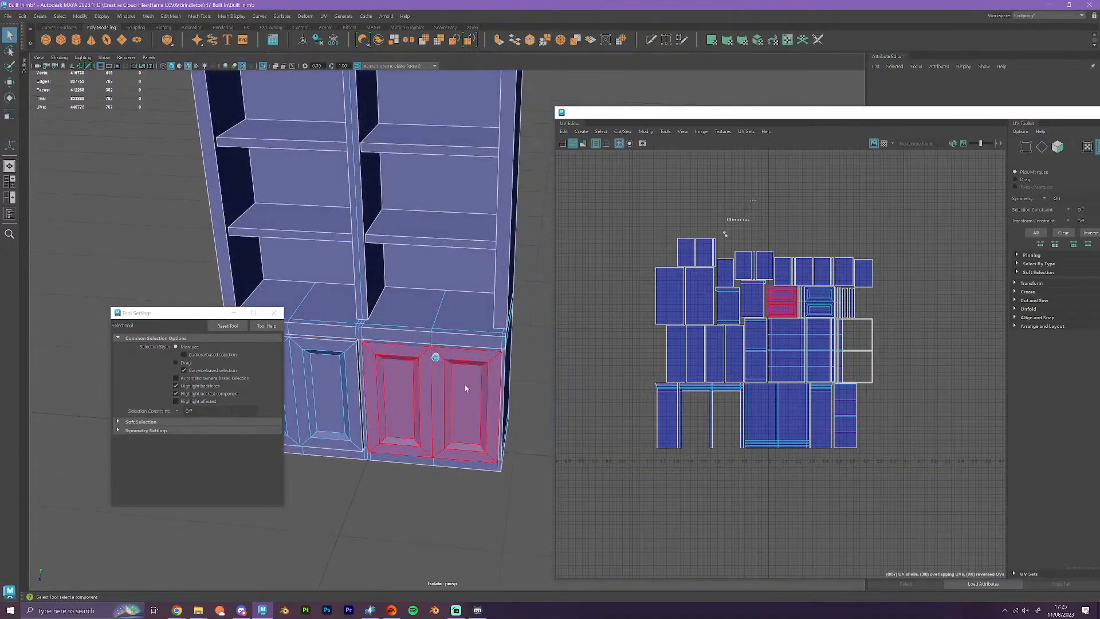
left_click_drag(465, 388, 432, 319, "alt")
left_click(431, 319)
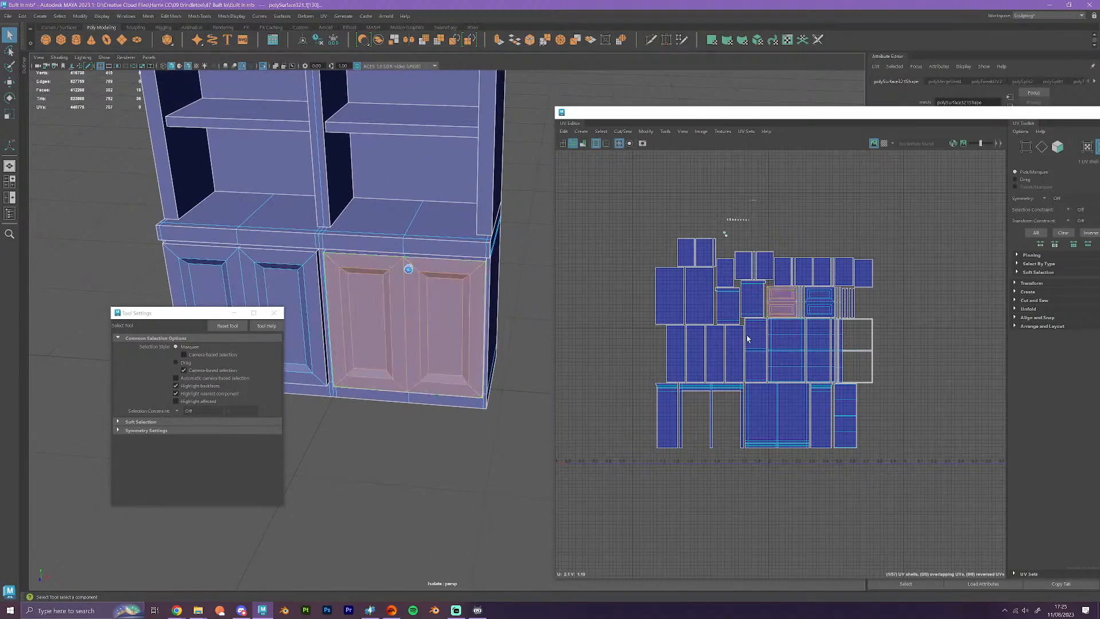
scroll(748, 339, "up", 2)
left_click(771, 290)
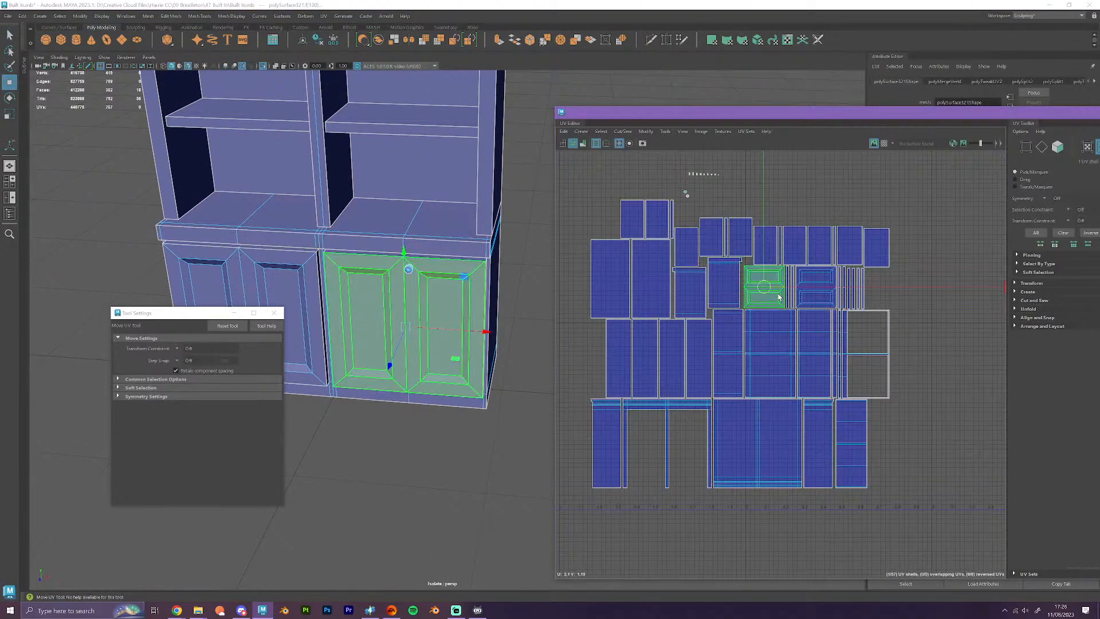
key("w")
right_click_drag(768, 290, 776, 289)
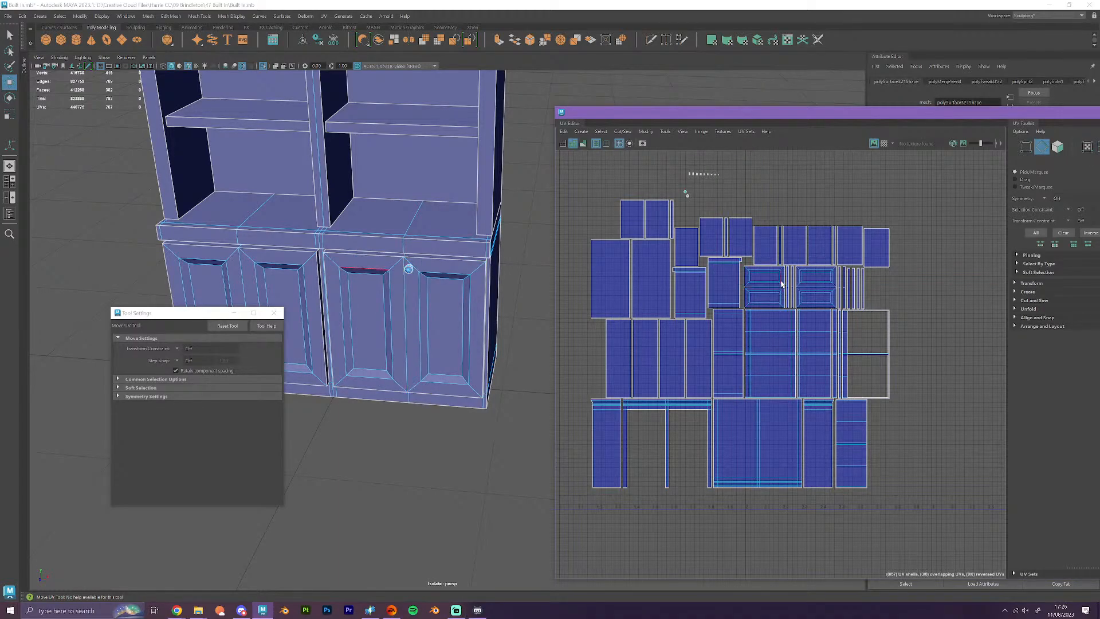
right_click_drag(776, 289, 768, 286)
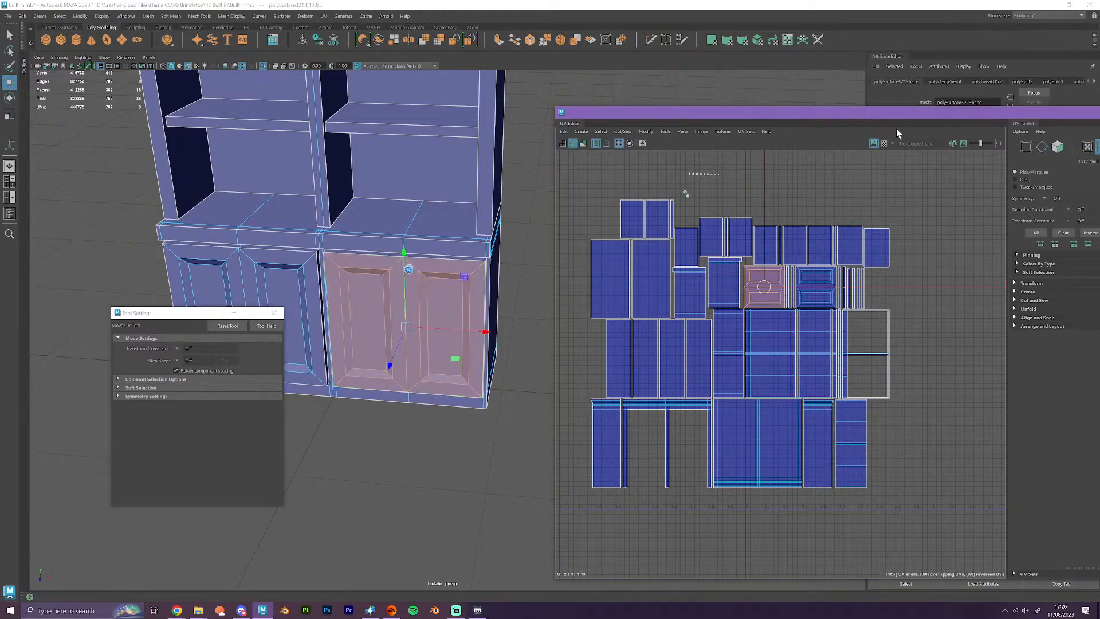
left_click_drag(896, 114, 810, 118)
left_click(945, 287)
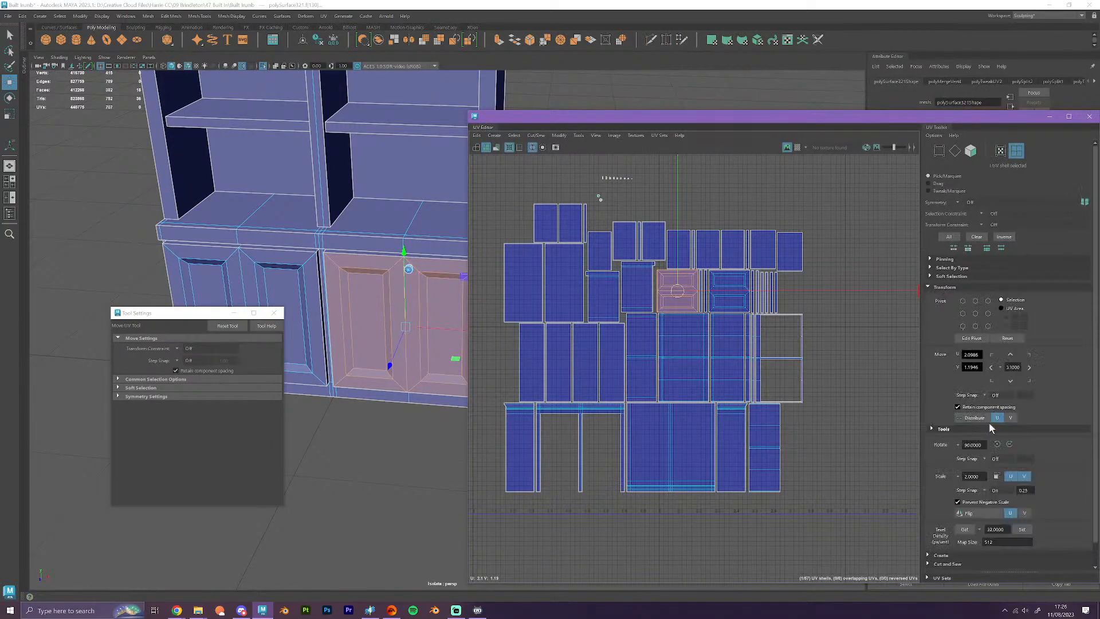
- Rotate the right door pair's UV shell 90 degrees so it stands upright and place it near the UV origin
left_click(678, 291)
left_click_drag(679, 292, 569, 532)
middle_click_drag(577, 528, 716, 440, "alt")
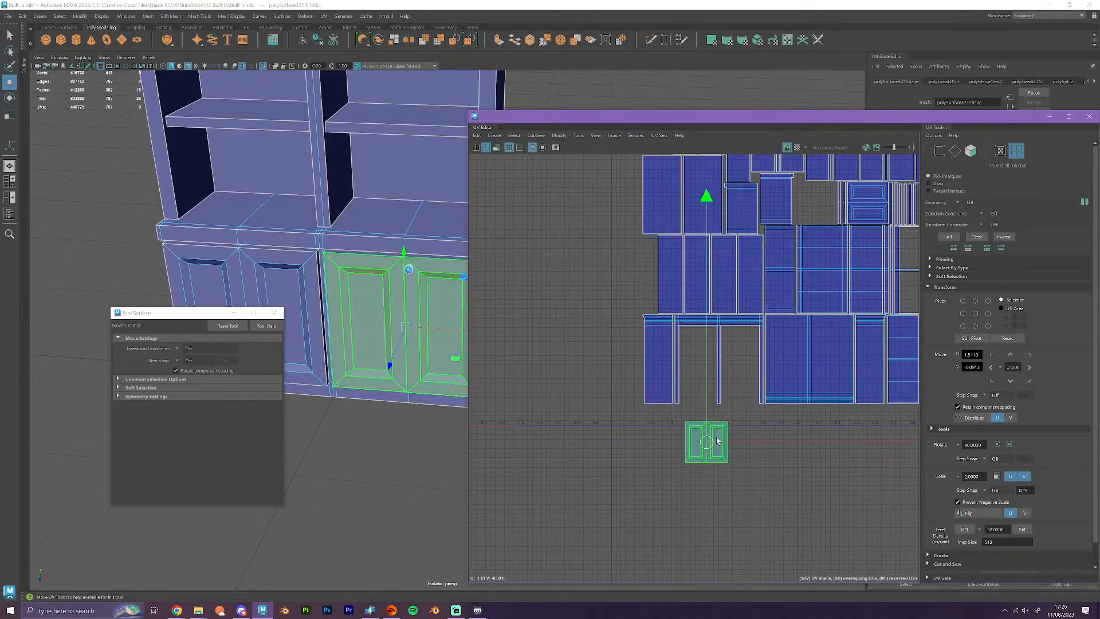
scroll(710, 441, "down", 4)
left_click_drag(703, 448, 532, 421)
- Move the left door pair's UV shell beside the right pair's shell and rotate it 90 degrees
left_click(267, 292)
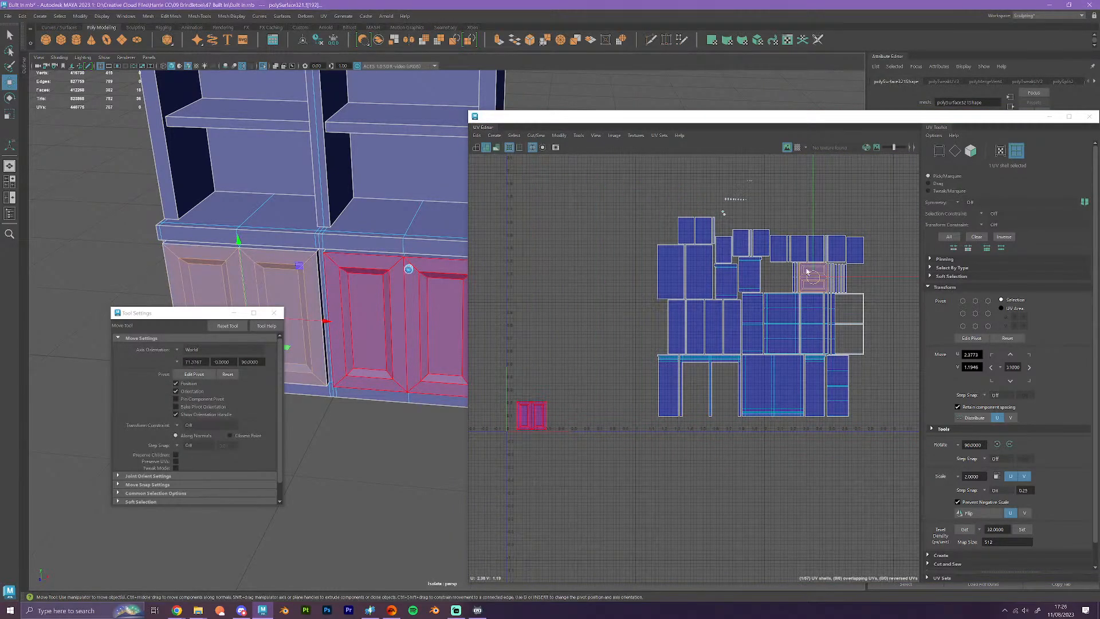
left_click_drag(812, 276, 583, 405)
right_click_drag(583, 405, 561, 369)
left_click(1007, 444)
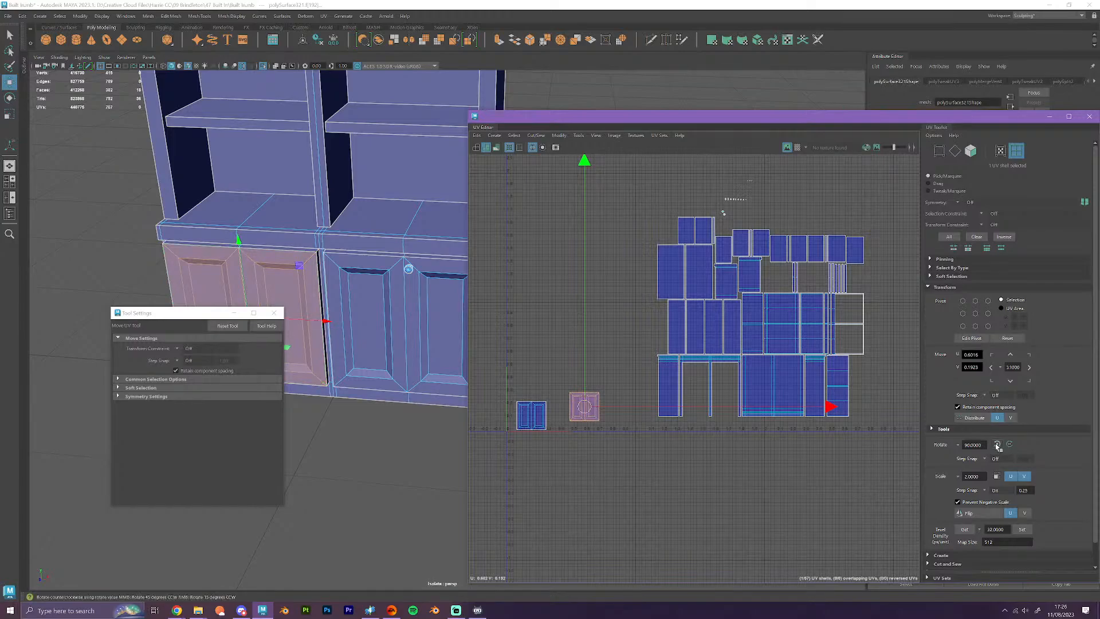
- Move the left door pair's UV shell directly beside the right pair's shell and select both shells
scroll(658, 452, "up", 3)
scroll(746, 443, "up", 4)
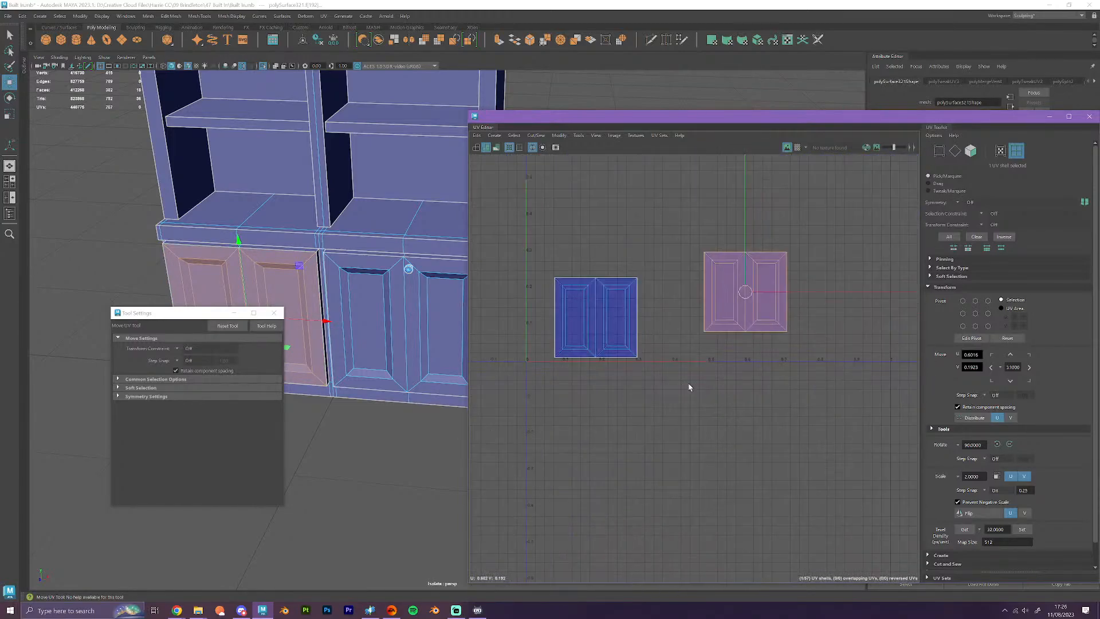
left_click(618, 330)
left_click(749, 305)
left_click_drag(745, 294, 684, 318)
left_click_drag(610, 261, 681, 324)
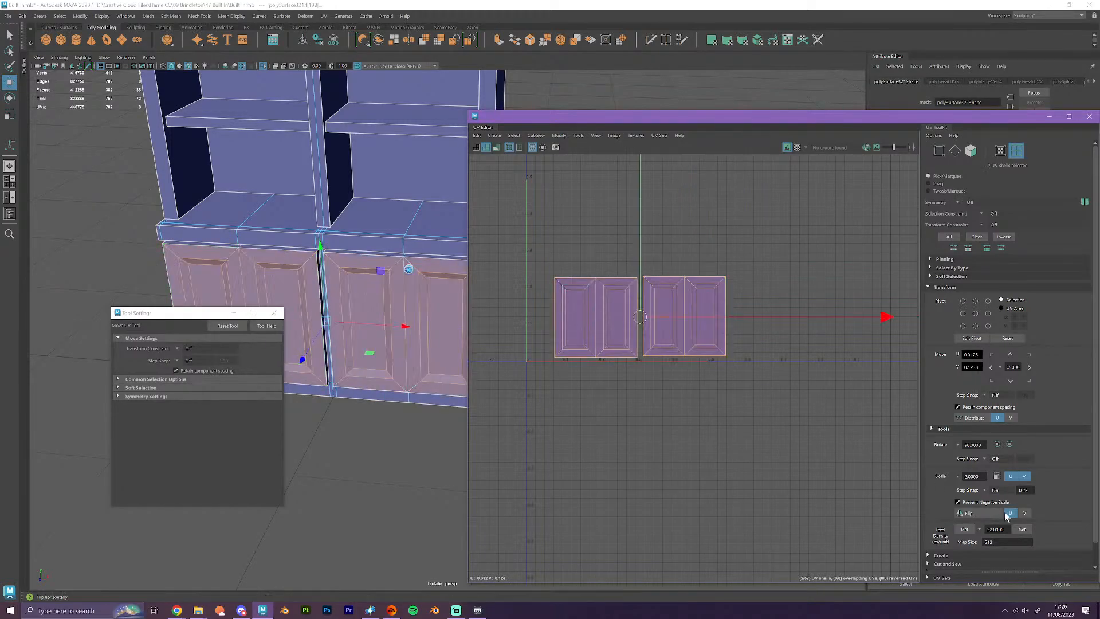
- Align the two door-pair UV shells with each other along V, and clear the selection
scroll(1017, 487, "down", 1)
scroll(1011, 467, "up", 1)
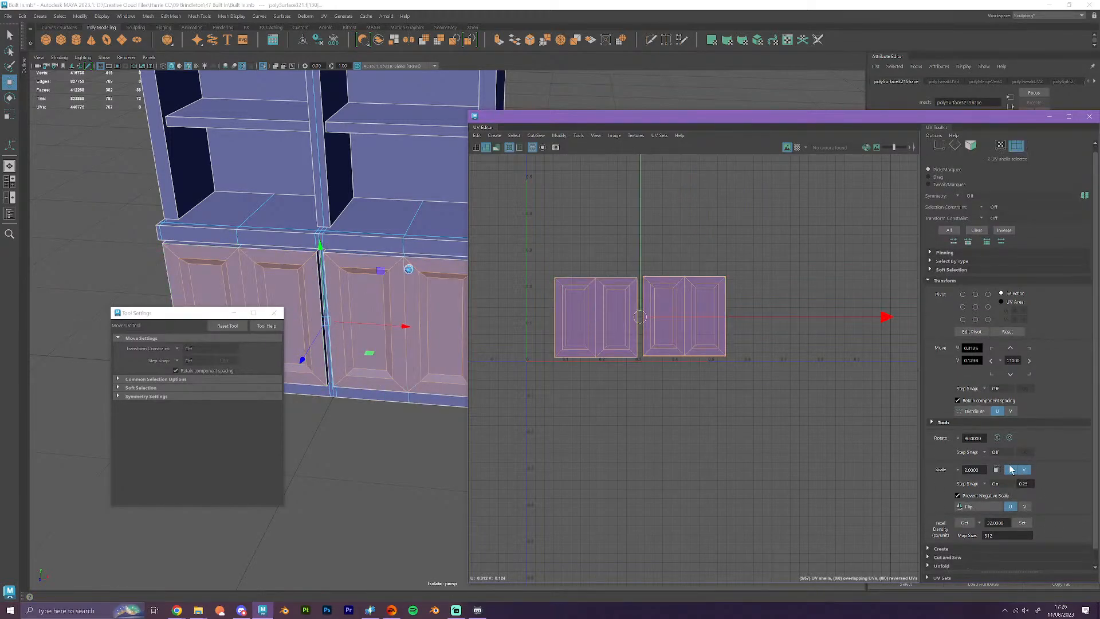
scroll(962, 550, "down", 1)
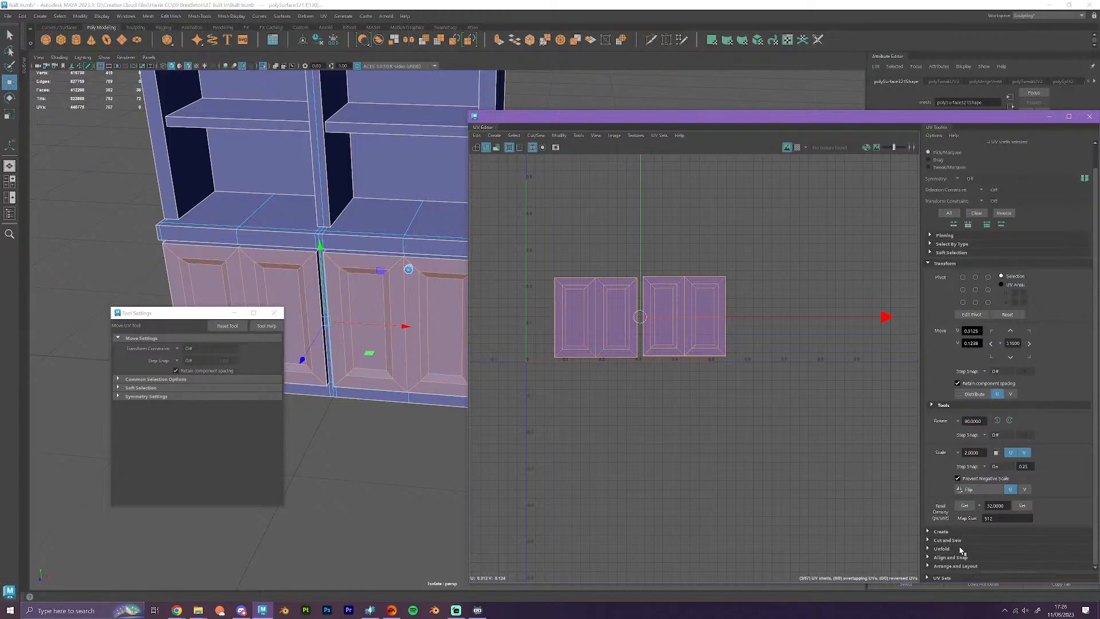
left_click(959, 558)
scroll(1008, 516, "down", 4)
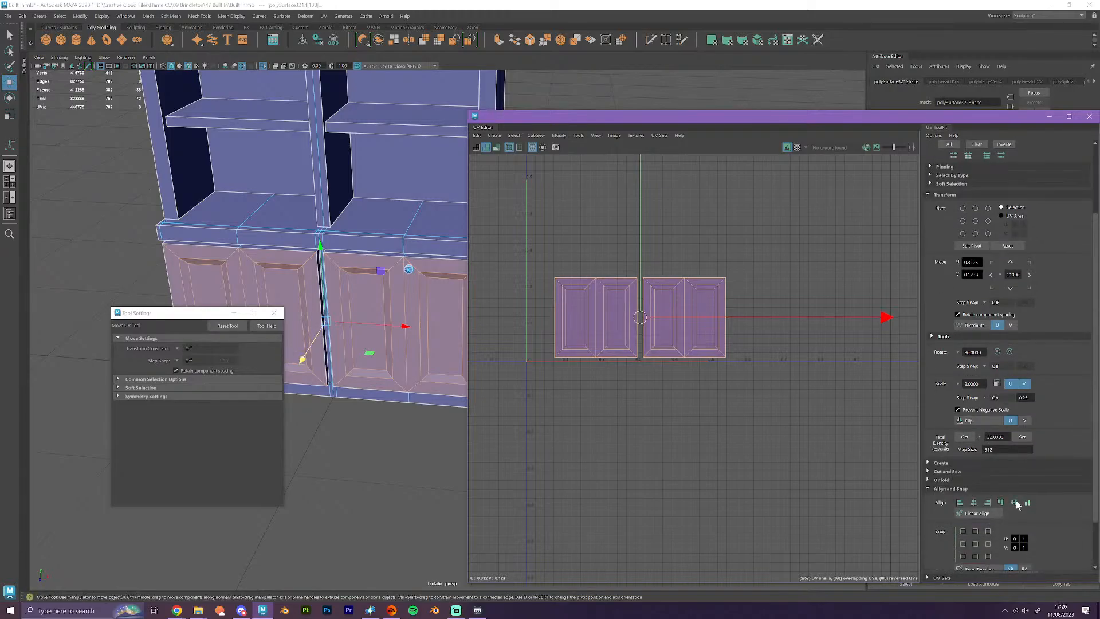
left_click(749, 463)
- Move the right door pair's UV shell to the right of the left pair's shell, matching the order on the model
scroll(747, 465, "down", 1)
left_click_drag(387, 377, 402, 382, "alt")
right_click_drag(606, 333, 605, 303)
scroll(604, 312, "down", 2)
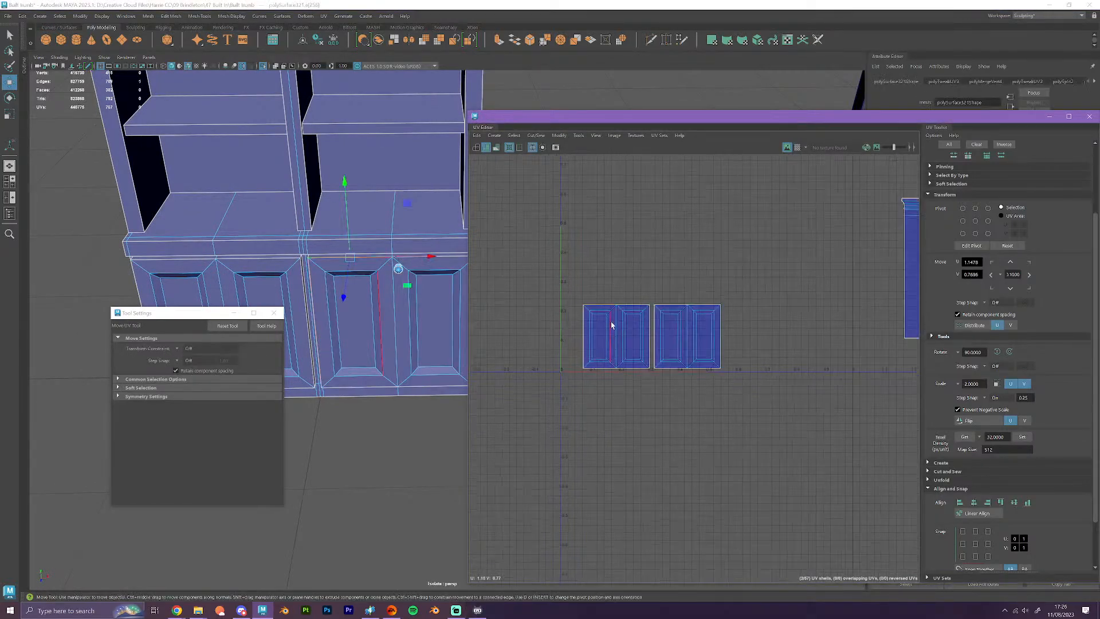
left_click(613, 335)
left_click_drag(613, 335, 751, 338)
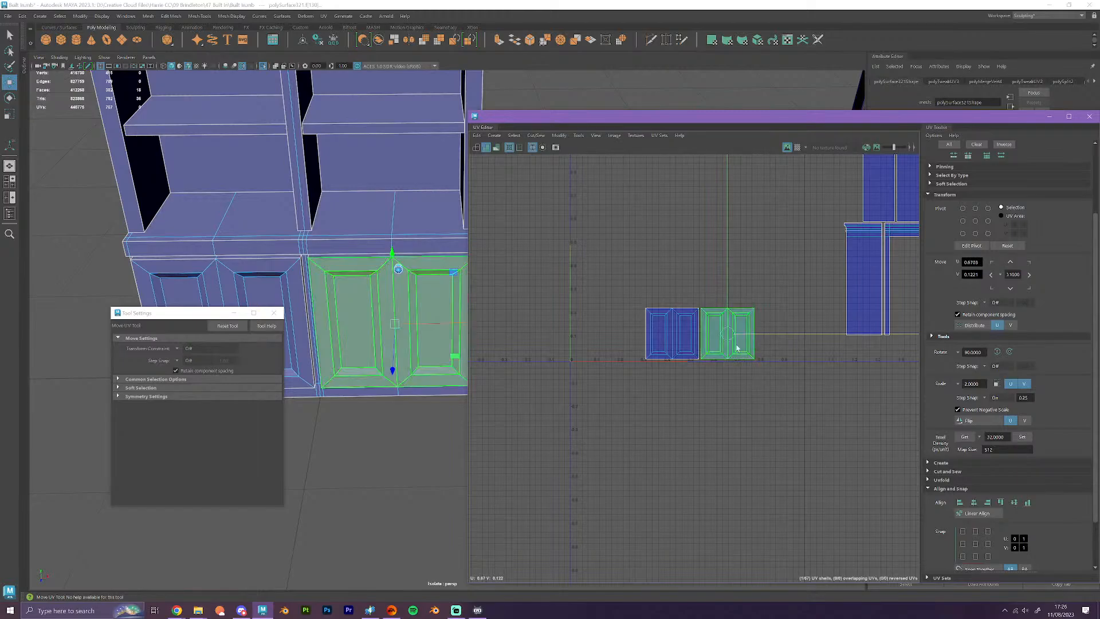
- Find the right door pair's top edge strip, rotate its UV shell 90 degrees and place it directly above the door shell
right_click_drag(730, 337, 727, 309)
left_click(715, 308)
scroll(719, 312, "down", 2)
middle_click_drag(721, 314, 528, 459, "alt")
right_click_drag(555, 411, 501, 380)
left_click(772, 280)
left_click_drag(771, 280, 494, 442)
middle_click_drag(495, 443, 687, 380, "alt")
left_click(1009, 351)
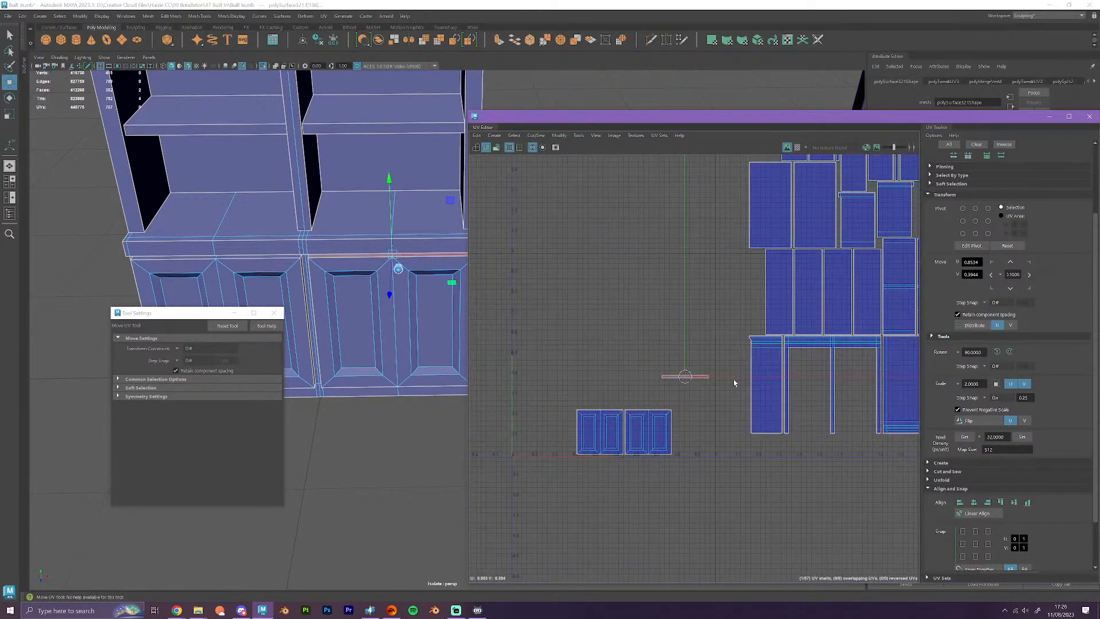
left_click_drag(686, 376, 650, 407)
- Rotate the right door pair's bottom strip shell 90 degrees and place it below the door shell, shifting the left pair's shell away for space
right_click_drag(649, 407, 651, 384)
left_click(644, 407)
left_click(643, 455)
middle_click_drag(744, 460, 583, 496, "alt")
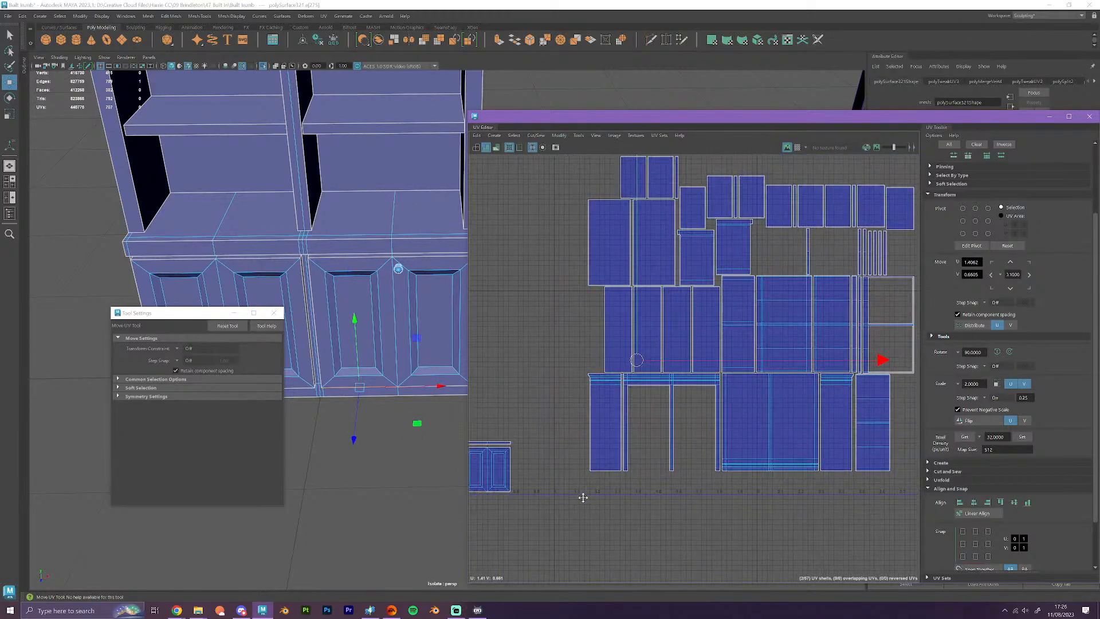
scroll(719, 501, "up", 1)
right_click_drag(720, 501, 688, 462)
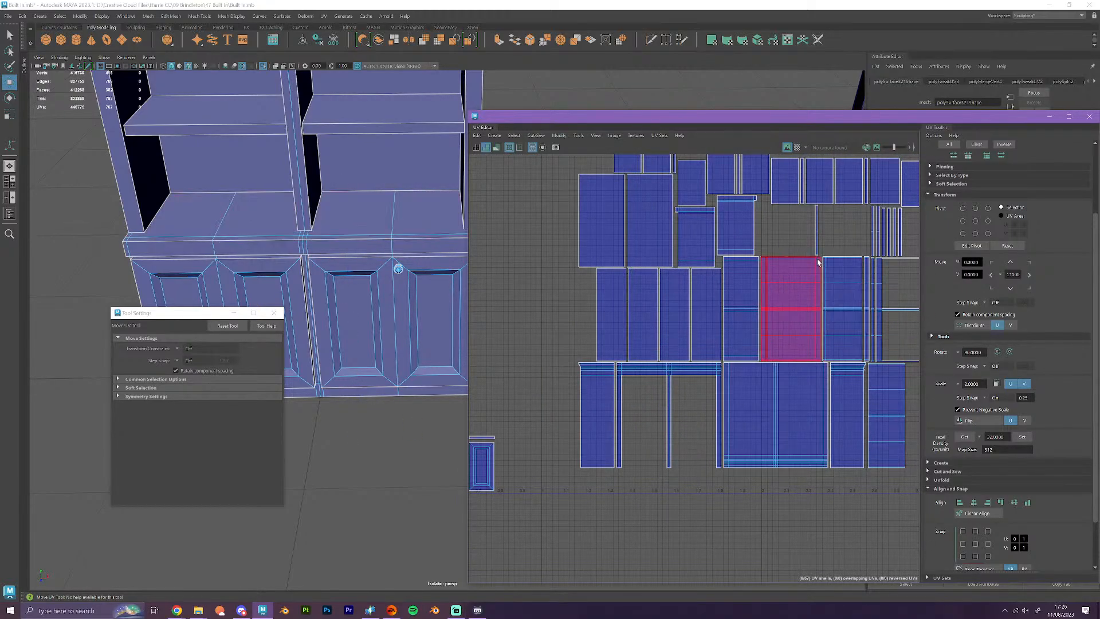
left_click(817, 248)
left_click(997, 352)
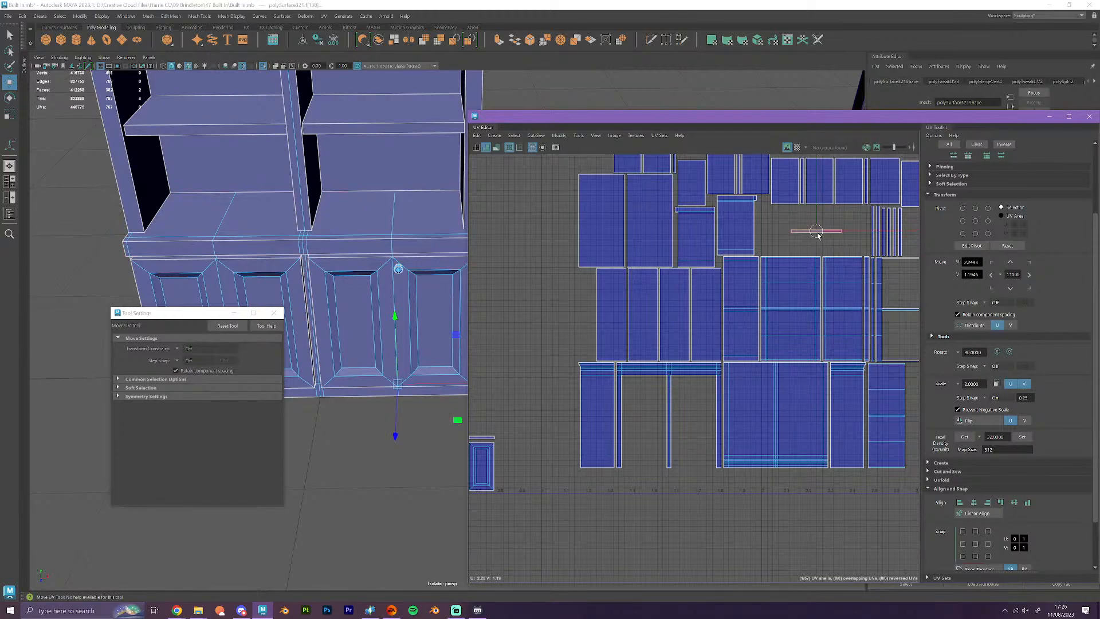
left_click_drag(817, 232, 491, 510)
middle_click_drag(491, 510, 691, 466, "alt")
left_click_drag(691, 465, 632, 421)
left_click(619, 437)
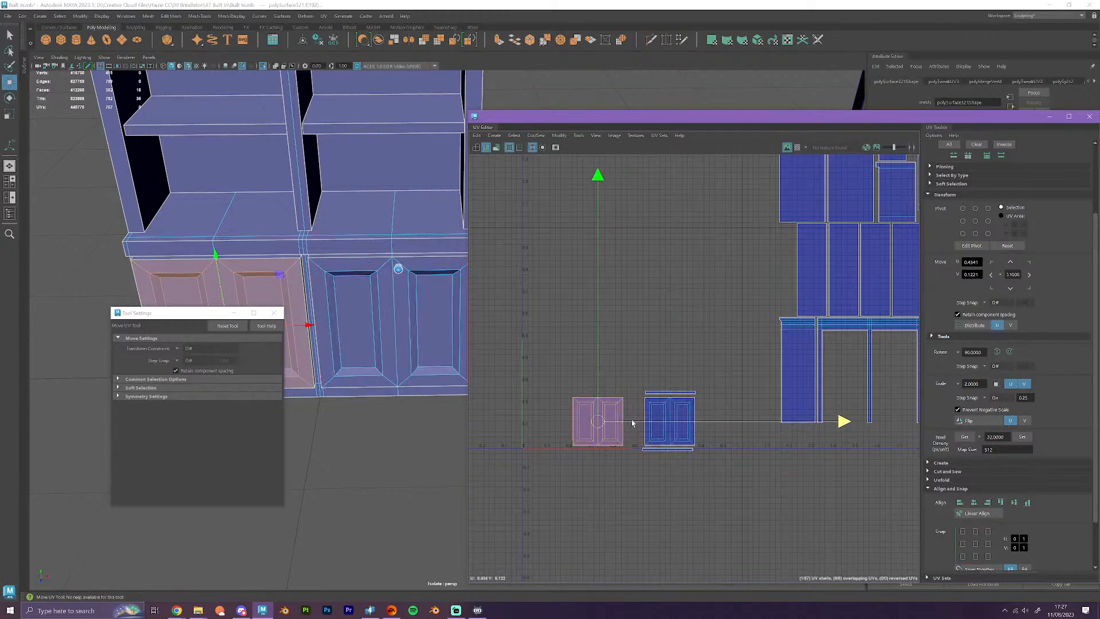
- Find the right door pair's right-hand edge strip and place its UV shell upright along the door shell's right side
right_click_drag(675, 434, 676, 414)
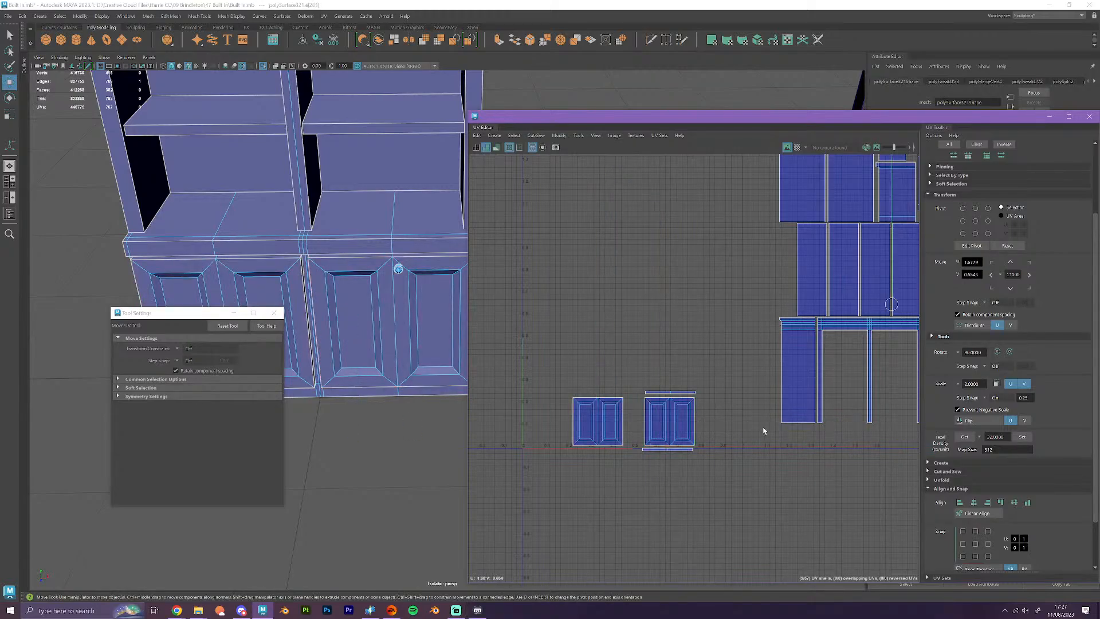
key("a")
left_click(828, 279)
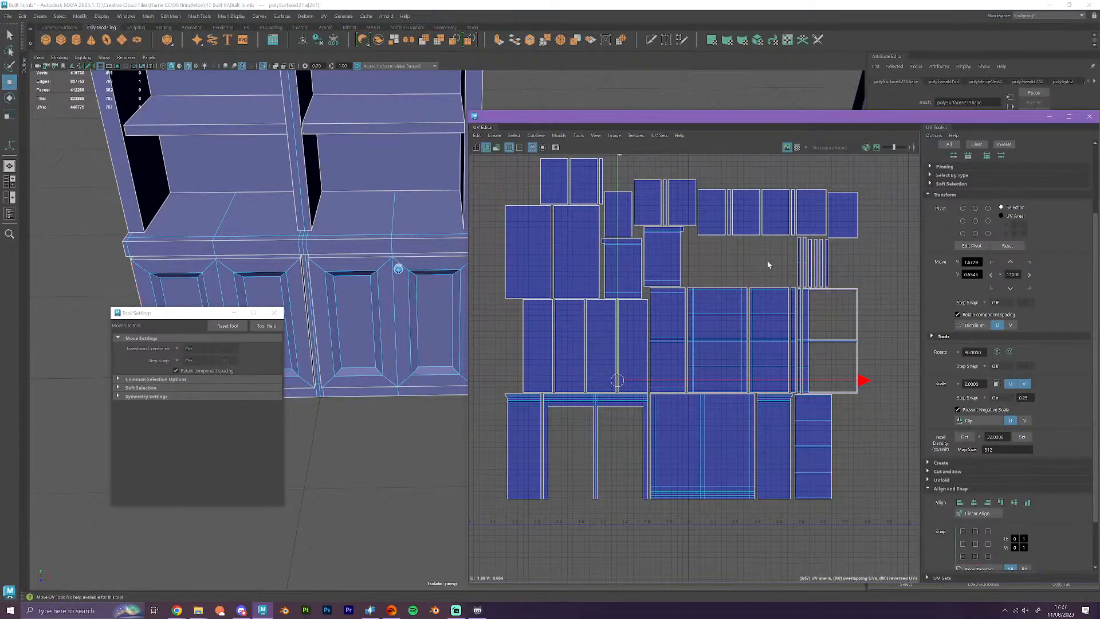
right_click_drag(768, 262, 736, 252)
left_click(814, 248)
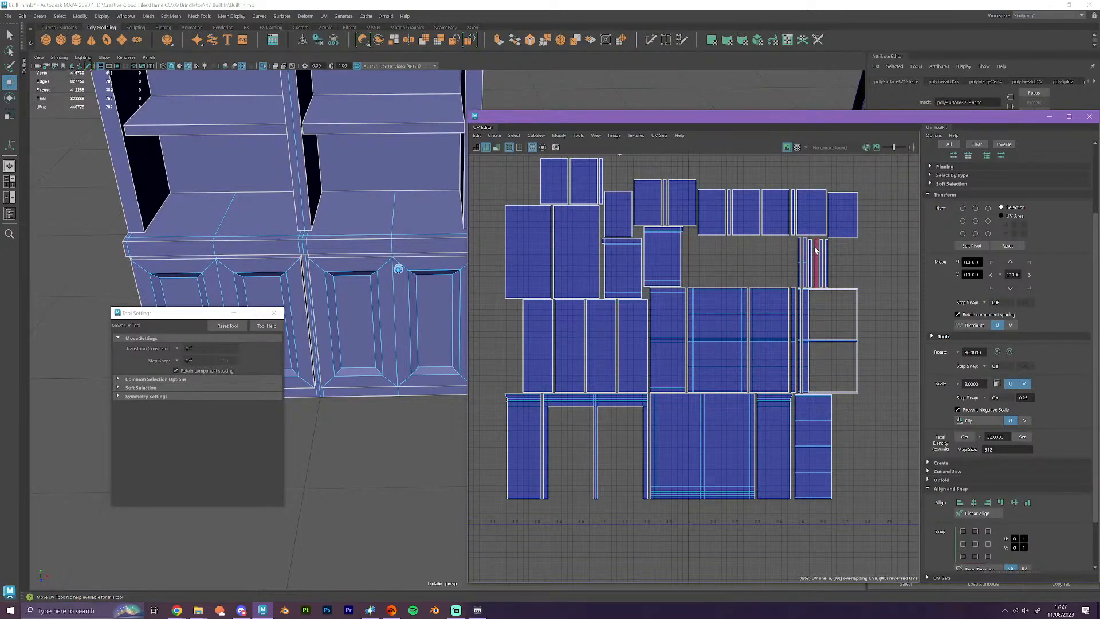
left_click(814, 250)
left_click_drag(811, 267, 542, 507)
middle_click_drag(542, 506, 731, 456, "alt")
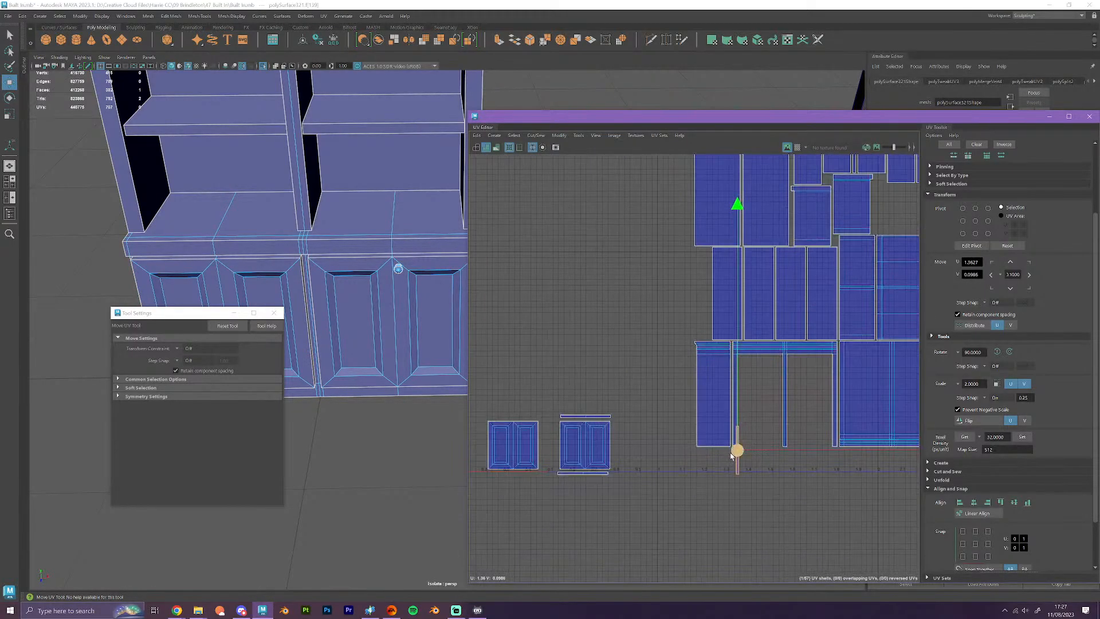
left_click_drag(731, 456, 607, 451)
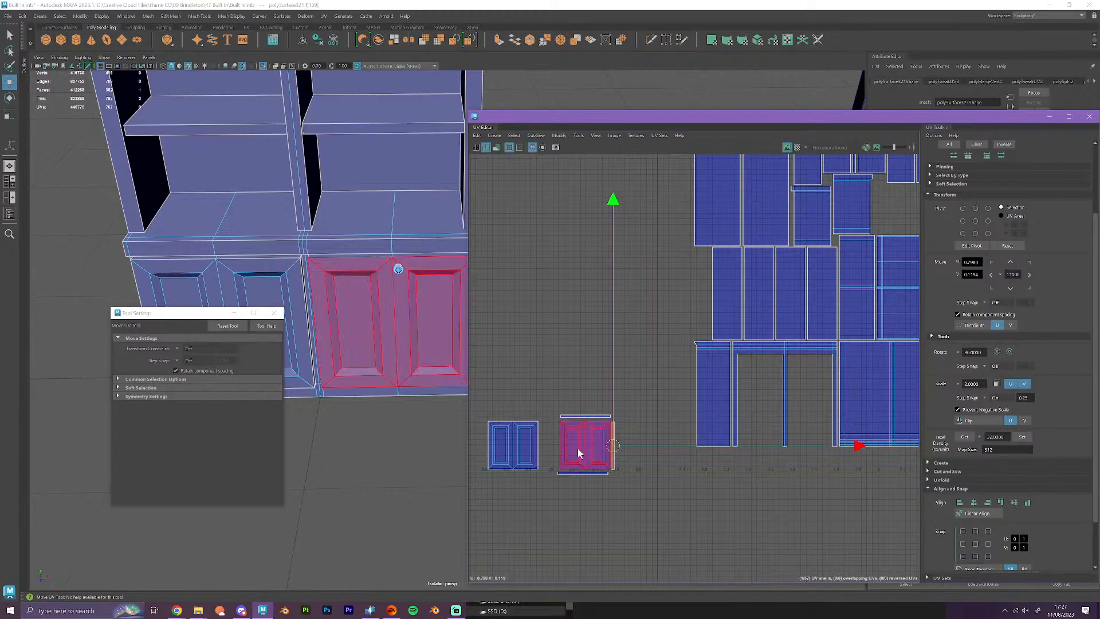
- Find the right door pair's left-hand edge strip and place its UV shell upright along the door shell's left side
right_click_drag(577, 453, 577, 420)
left_click(610, 445)
left_click(556, 446)
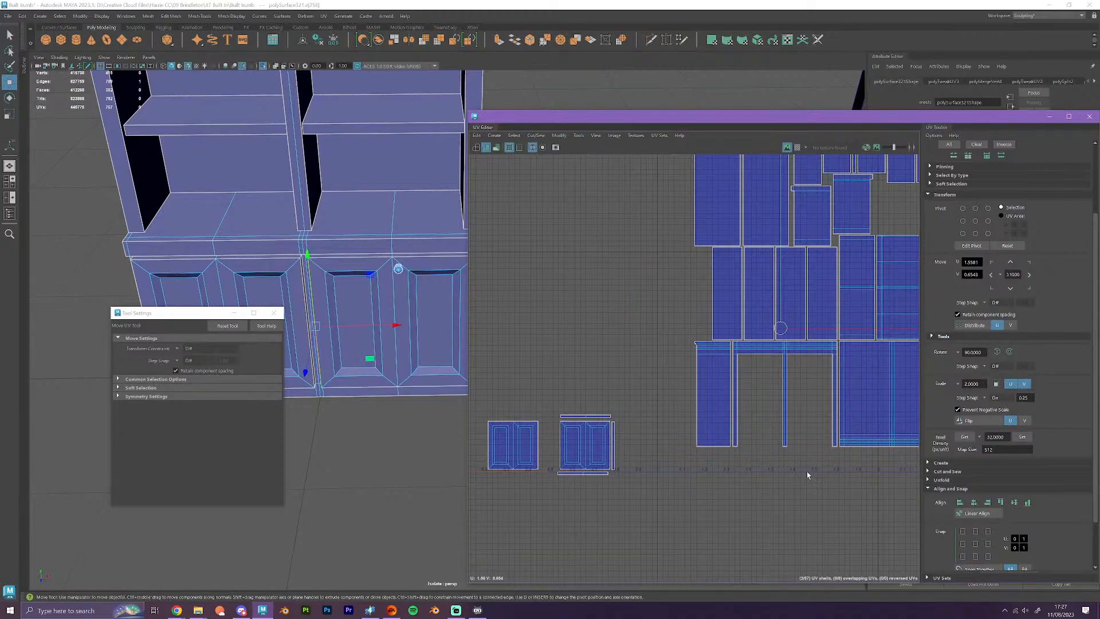
middle_click_drag(805, 471, 599, 516, "alt")
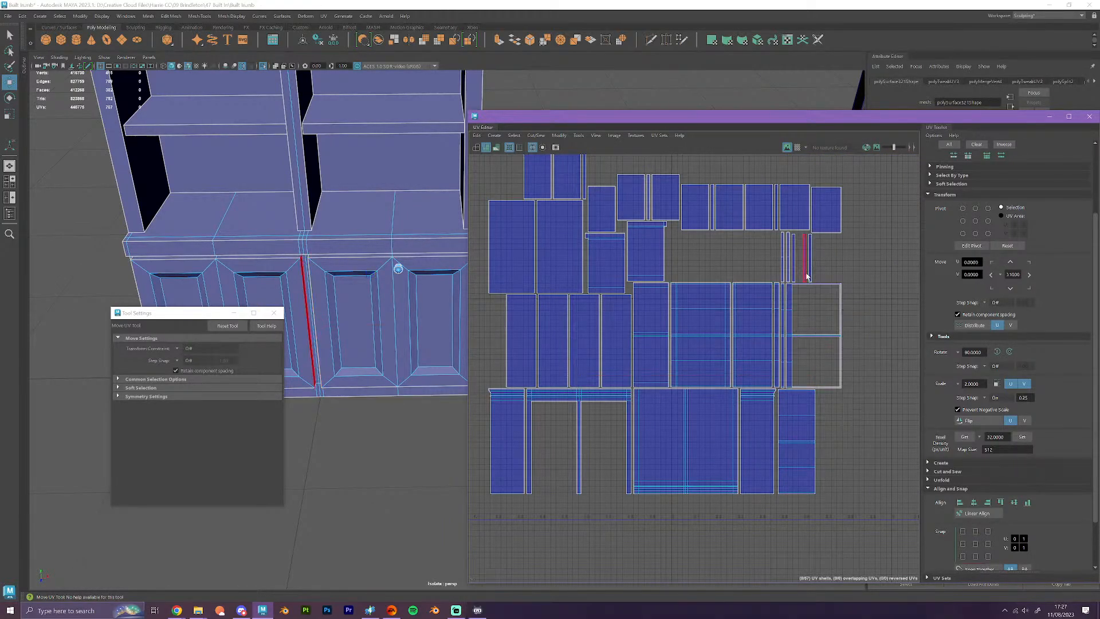
left_click(789, 269)
left_click_drag(787, 272, 511, 518)
middle_click_drag(517, 521, 741, 456, "alt")
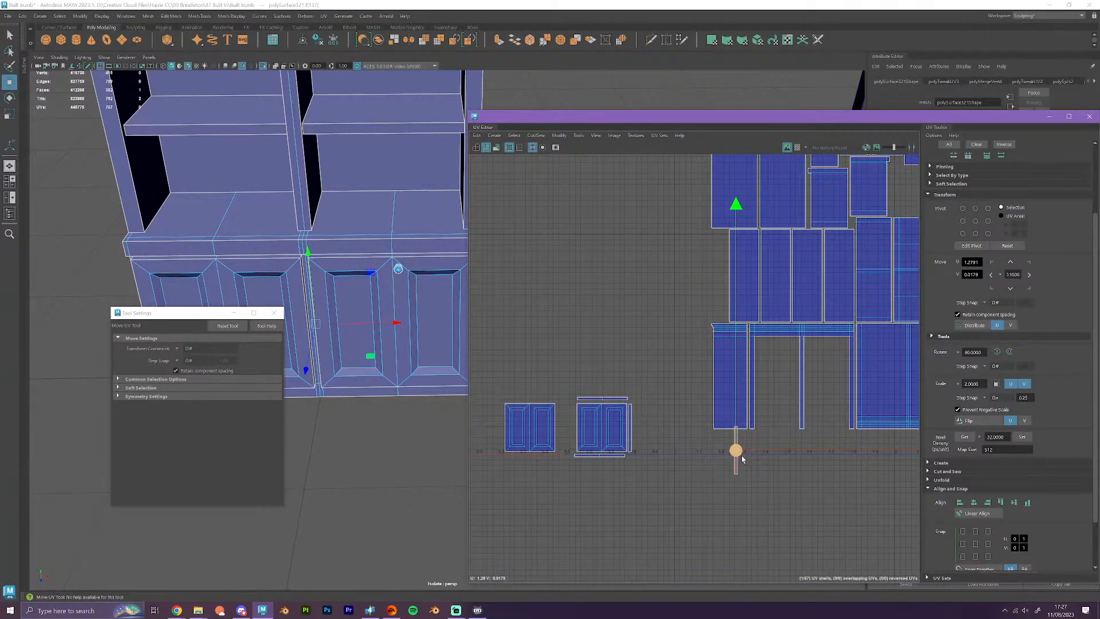
scroll(740, 457, "up", 2)
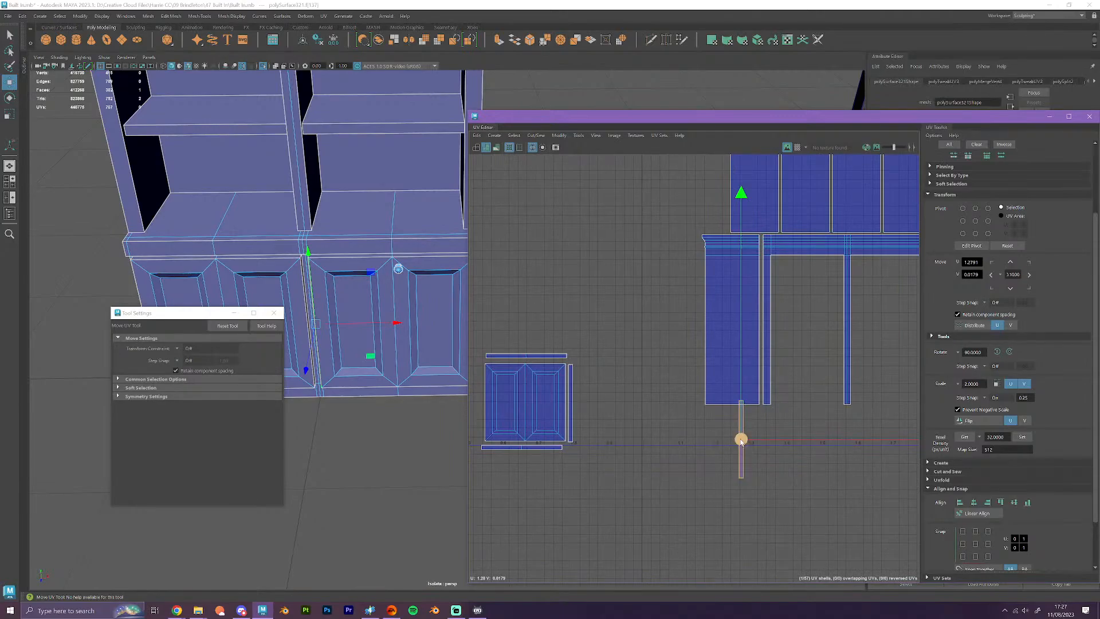
left_click_drag(737, 438, 497, 416)
left_click(672, 477)
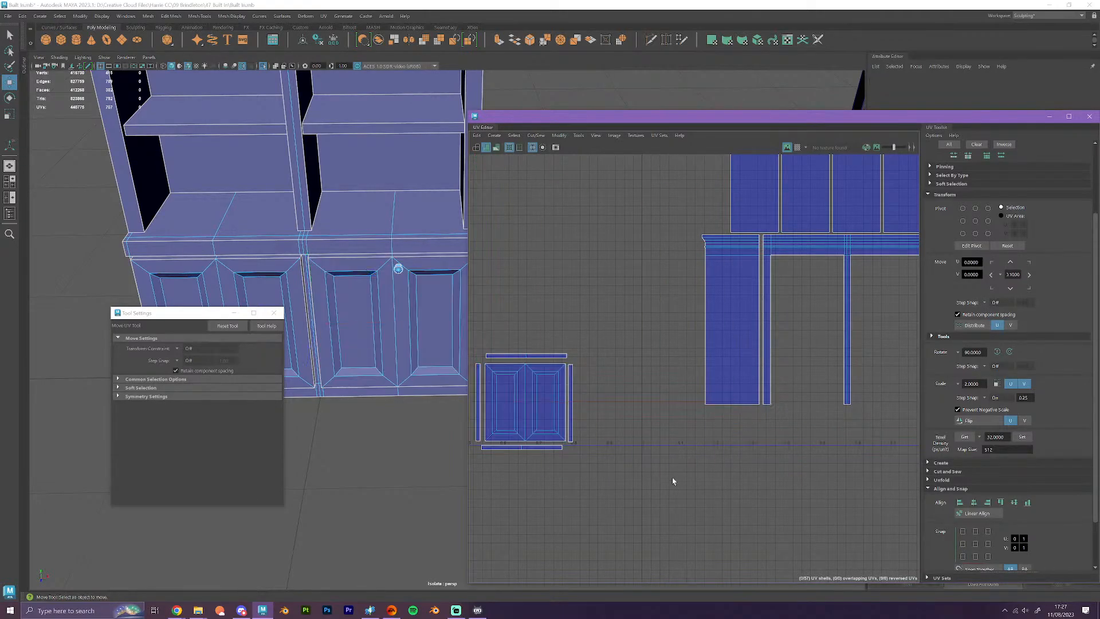
- Find the left door pair's top edge strip, rotate its UV shell 90 degrees and place it above the left pair's shell
scroll(653, 506, "down", 2)
scroll(653, 506, "down", 2)
right_click_drag(531, 453, 527, 413)
left_click(528, 440)
scroll(550, 468, "down", 2)
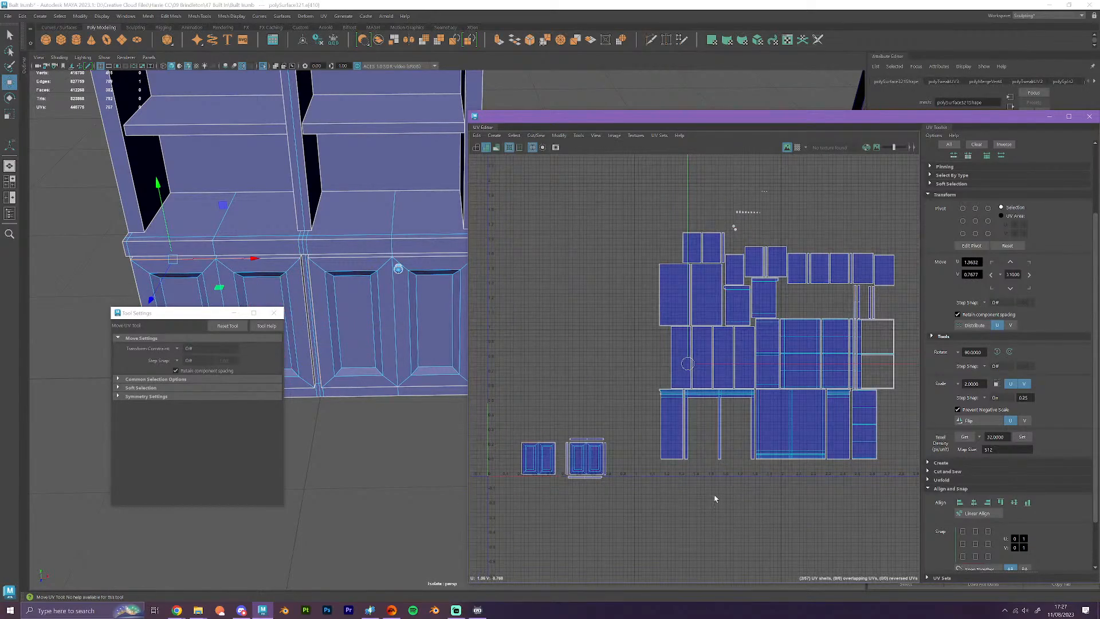
middle_click_drag(746, 510, 738, 513, "alt")
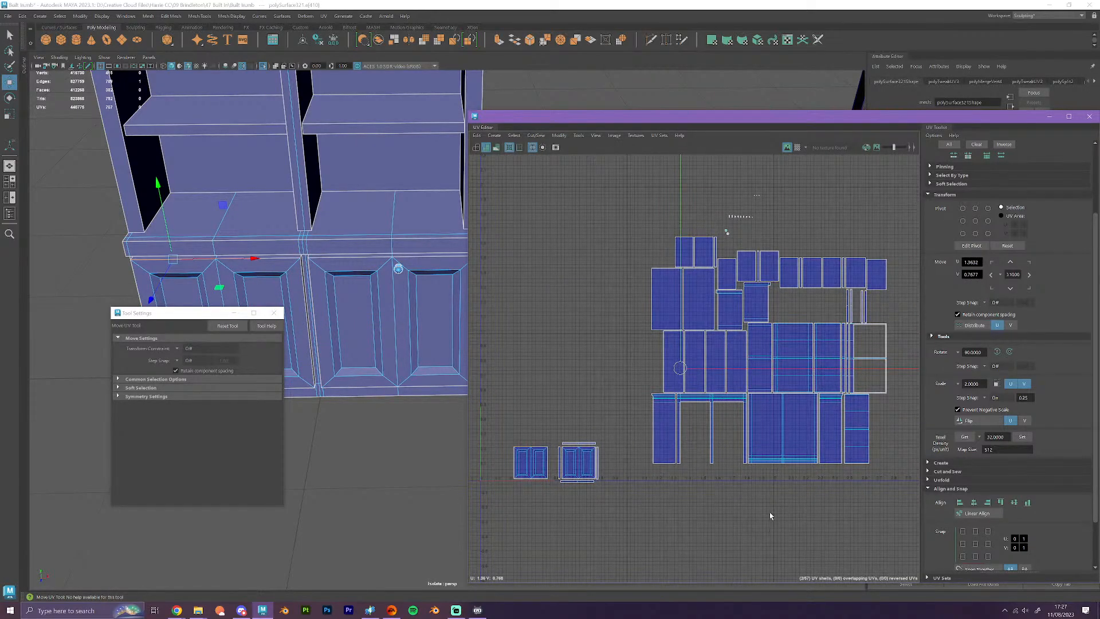
right_click_drag(769, 478, 738, 462)
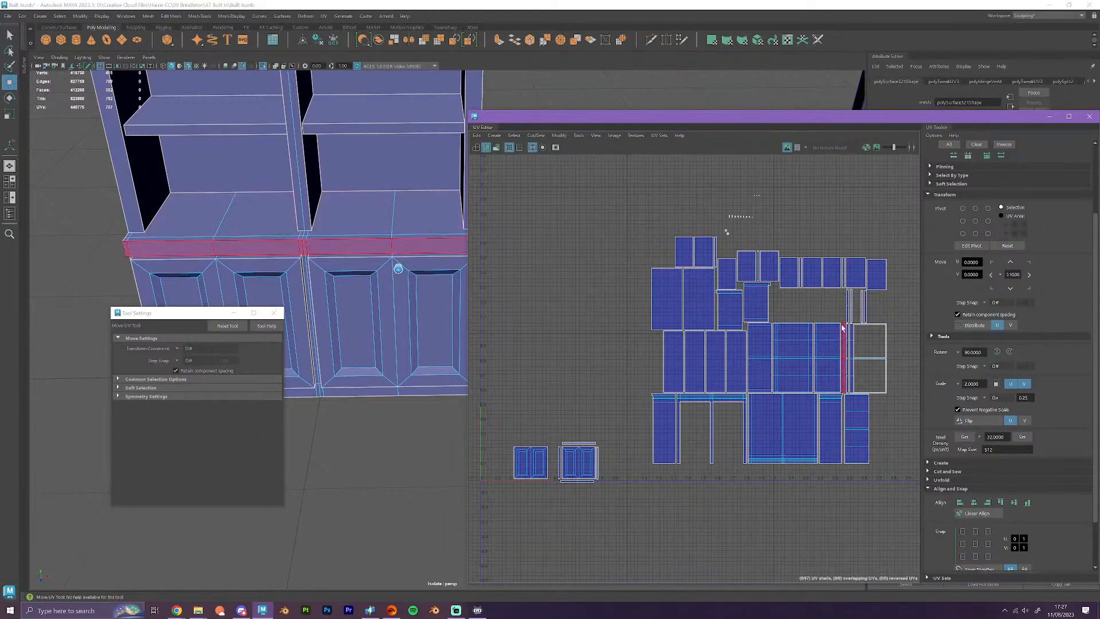
left_click(847, 352)
left_click_drag(848, 314, 848, 262)
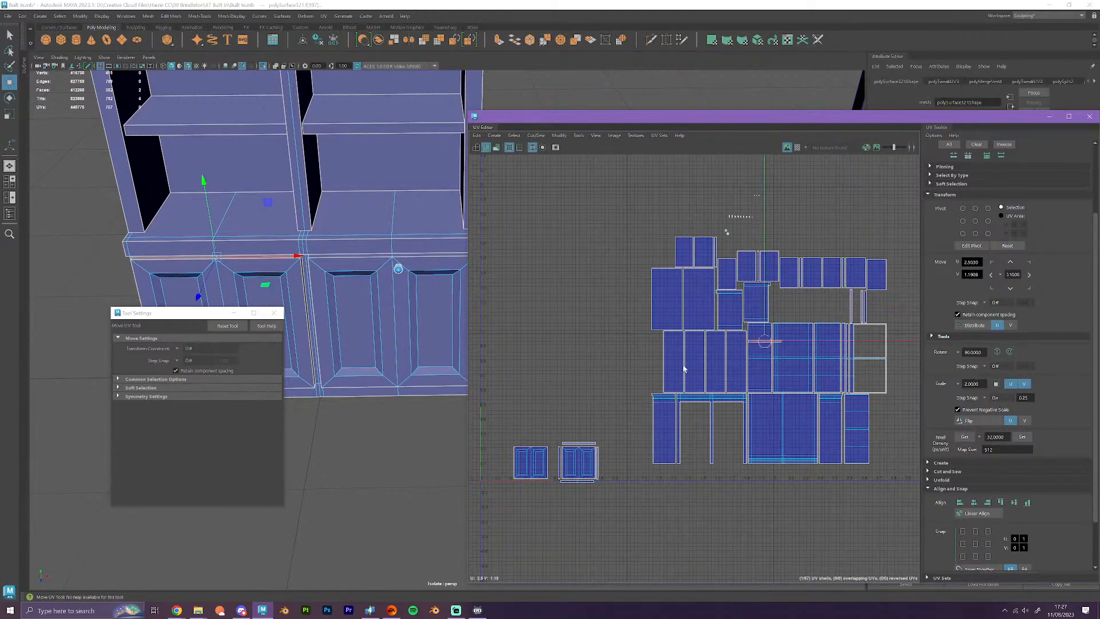
left_click(532, 445)
- Rotate the left door pair's bottom strip shell 90 degrees and place it directly below the left pair's shell
right_click_drag(535, 445, 535, 420)
left_click(523, 447)
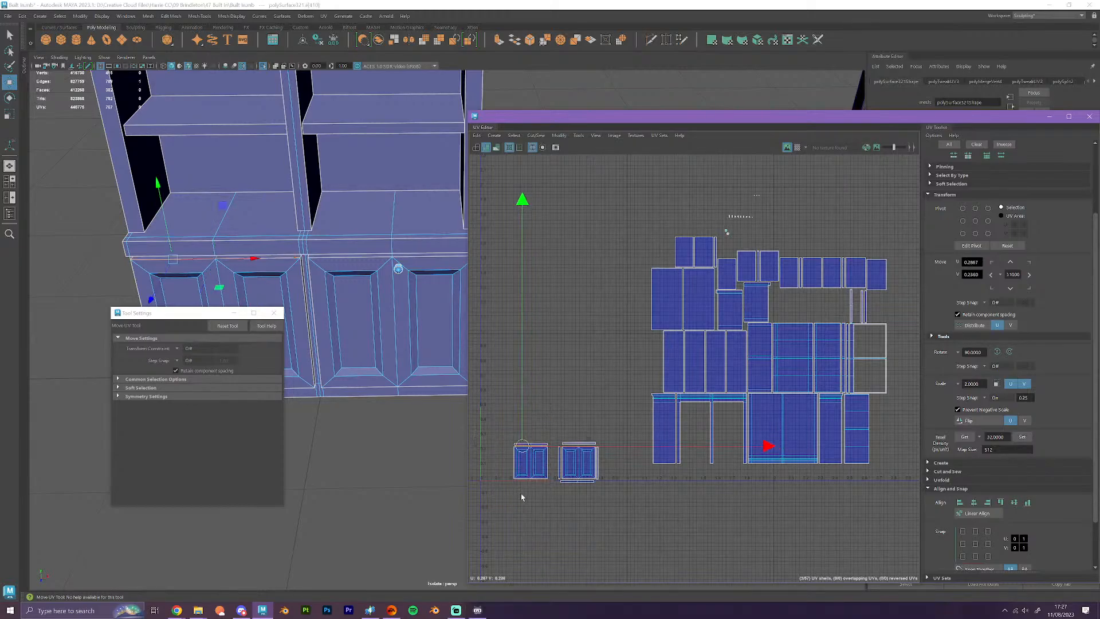
right_click_drag(522, 481, 475, 459)
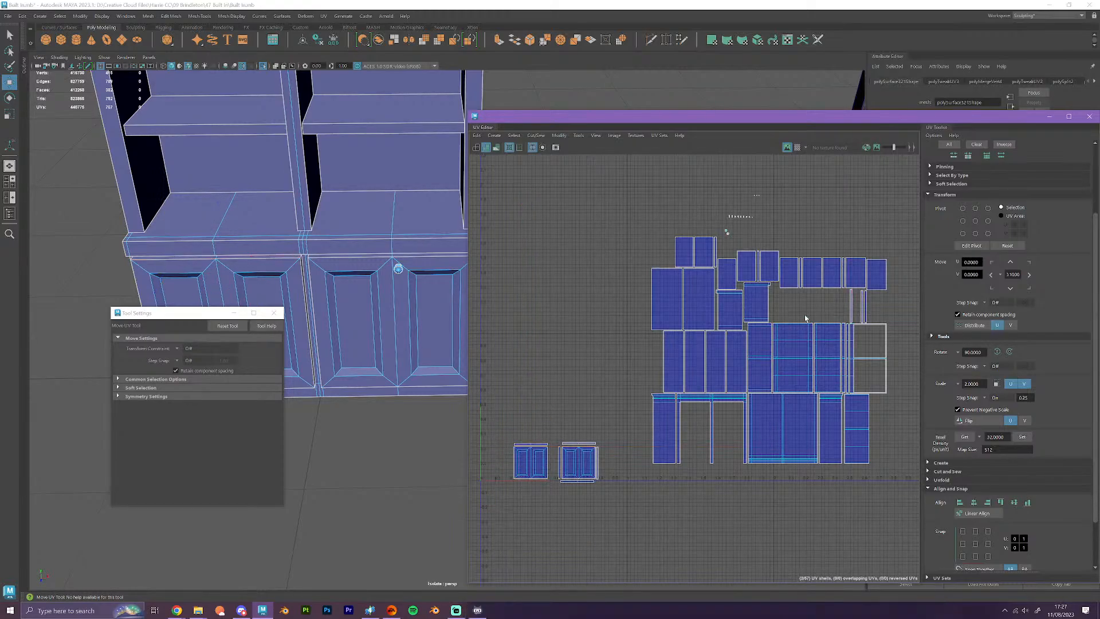
left_click(852, 305)
left_click(996, 351)
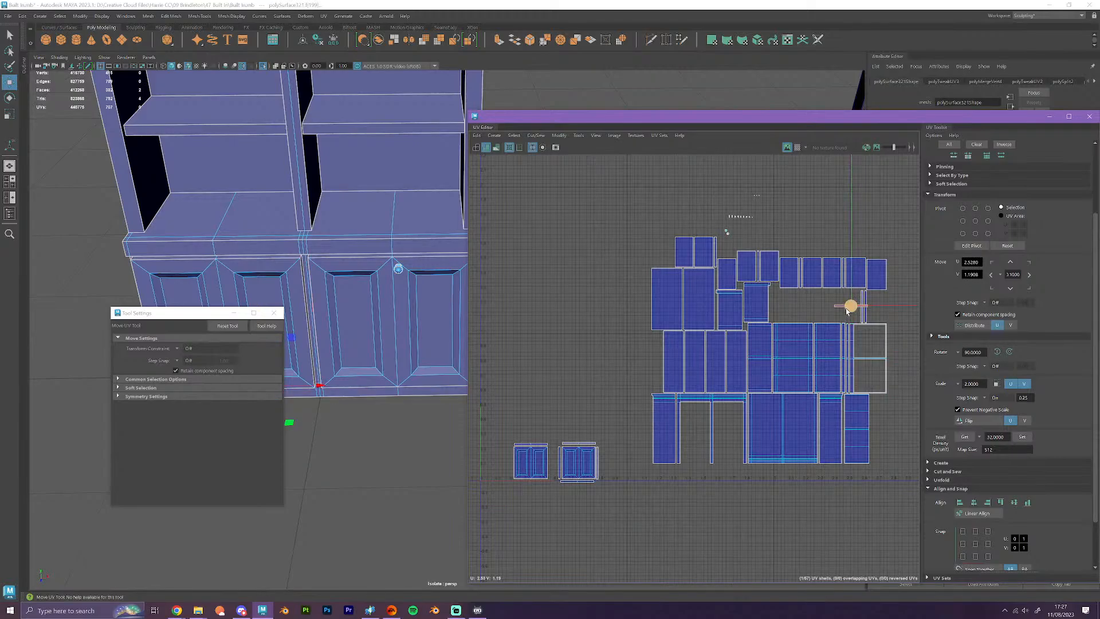
left_click_drag(848, 307, 527, 483)
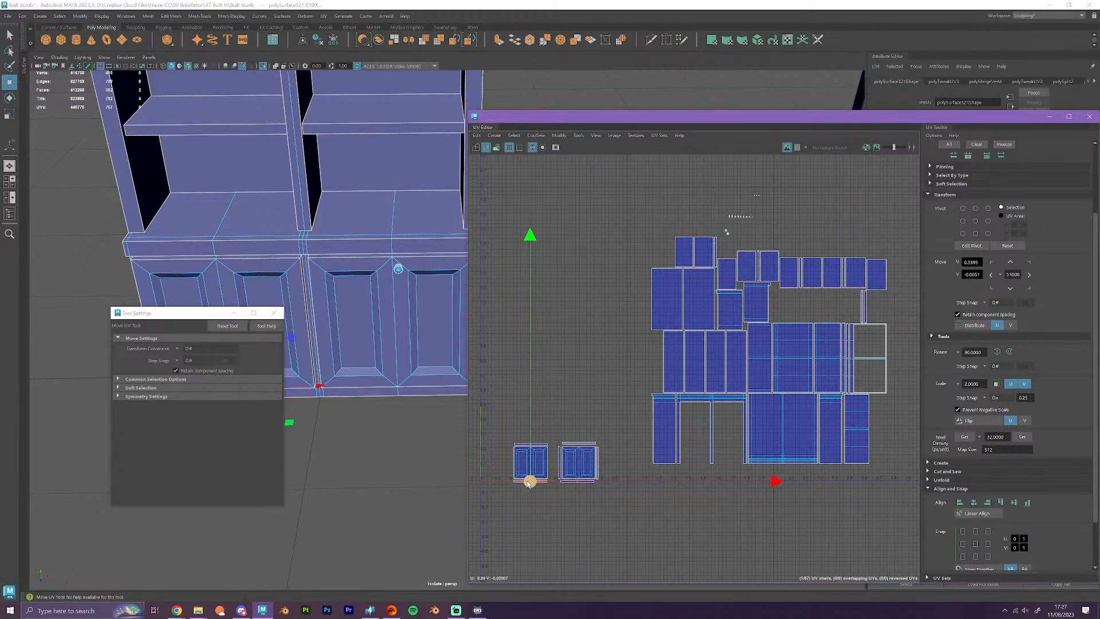
- Place the left door pair's right-hand edge strip shell along the right side of the left pair's shell
right_click_drag(528, 479, 518, 439)
left_click(861, 307)
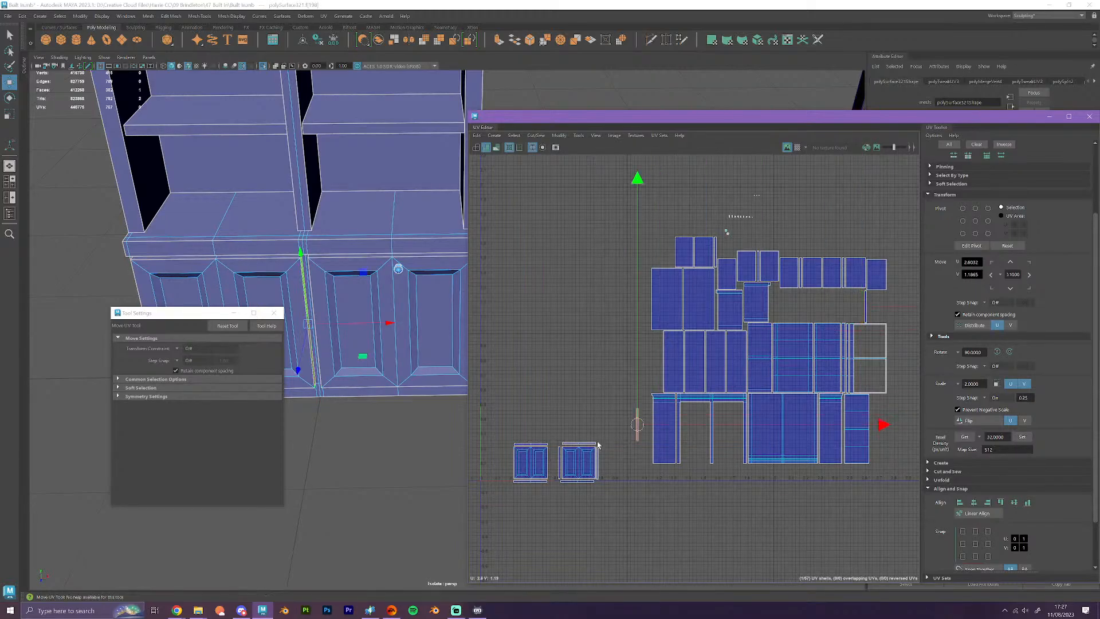
left_click(527, 467)
- Place the left door pair's remaining side strip shell along the left side of the left pair's shell
right_click_drag(527, 469, 480, 442)
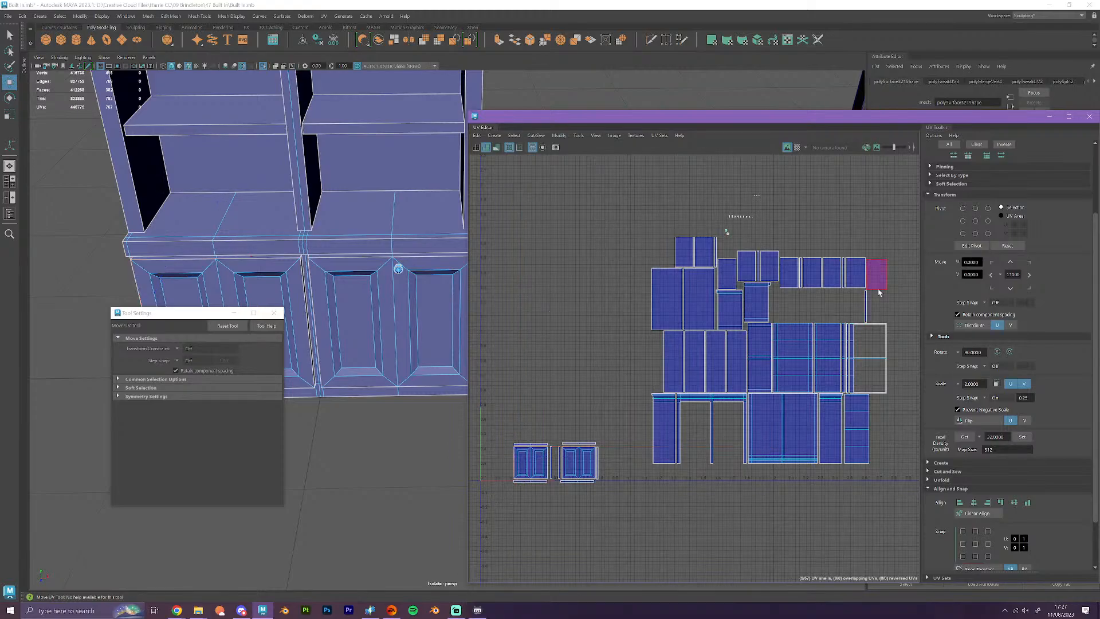
left_click(865, 309)
left_click_drag(866, 308, 514, 463)
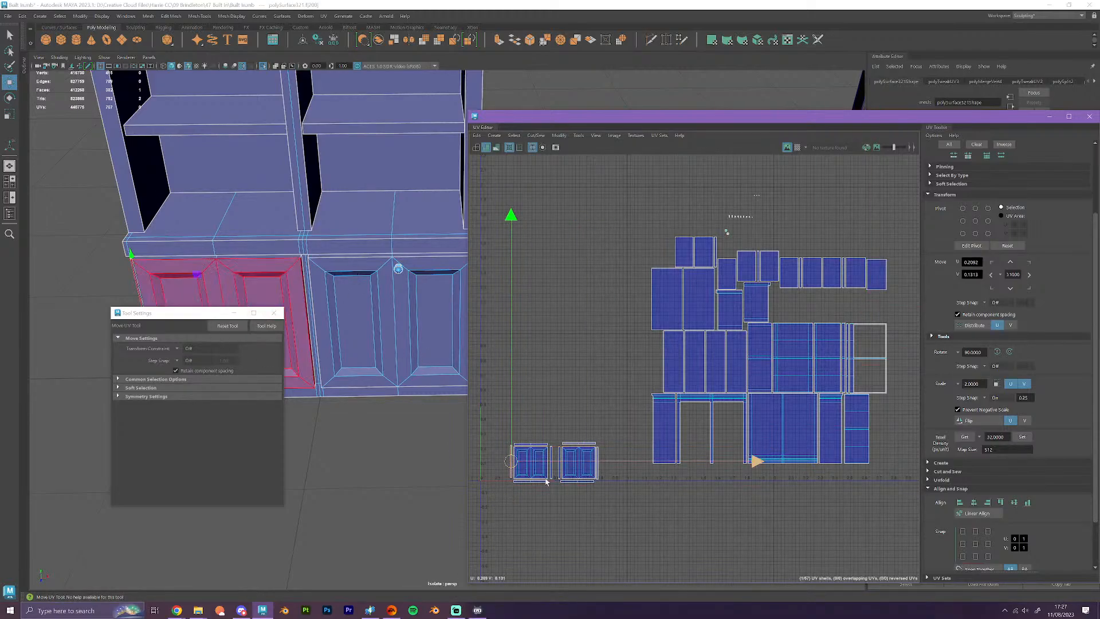
scroll(559, 522, "up", 3)
scroll(558, 523, "up", 2)
middle_click_drag(570, 521, 674, 542, "alt")
scroll(673, 544, "up", 4)
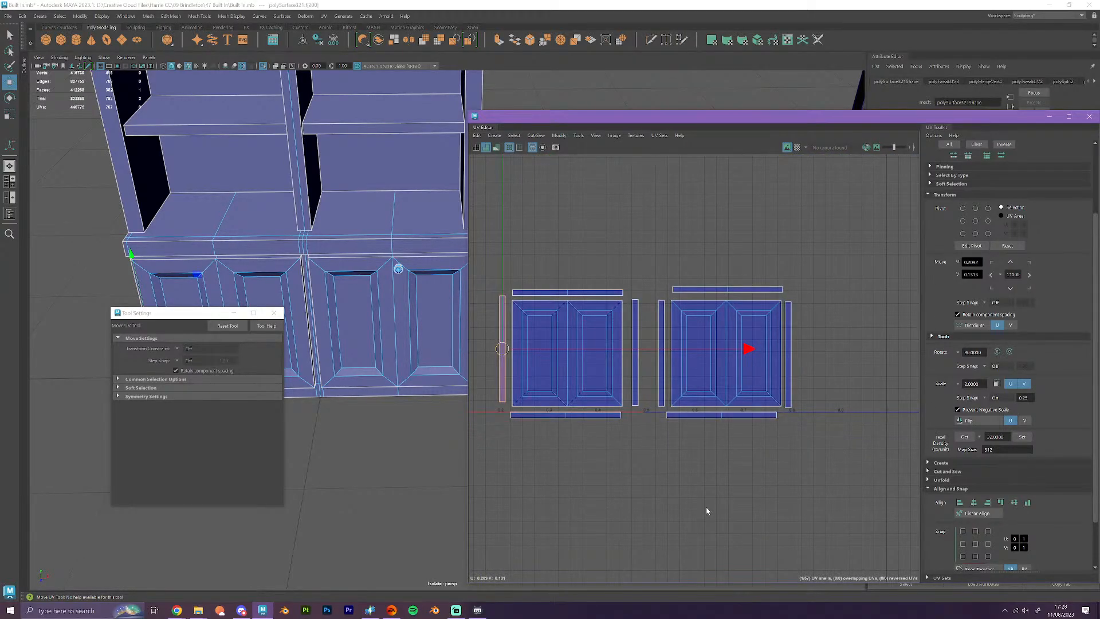
scroll(707, 507, "up", 2)
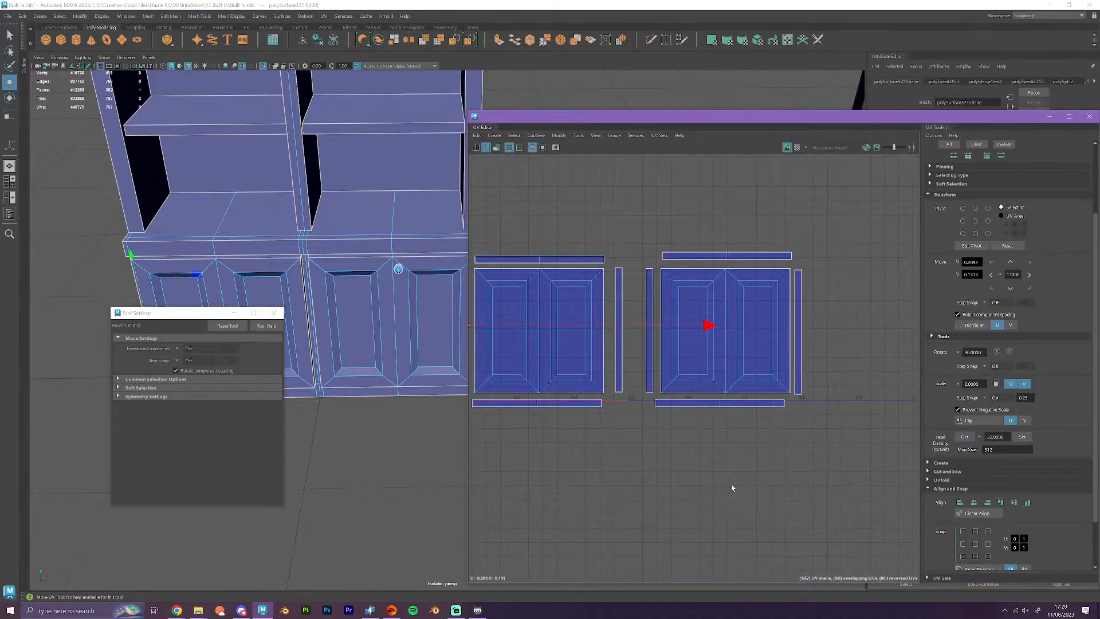
- Align both door-pair UV shells and their side strip shells to a common vertical centre
middle_click_drag(691, 472, 778, 471, "alt")
right_click_drag(637, 456, 577, 433)
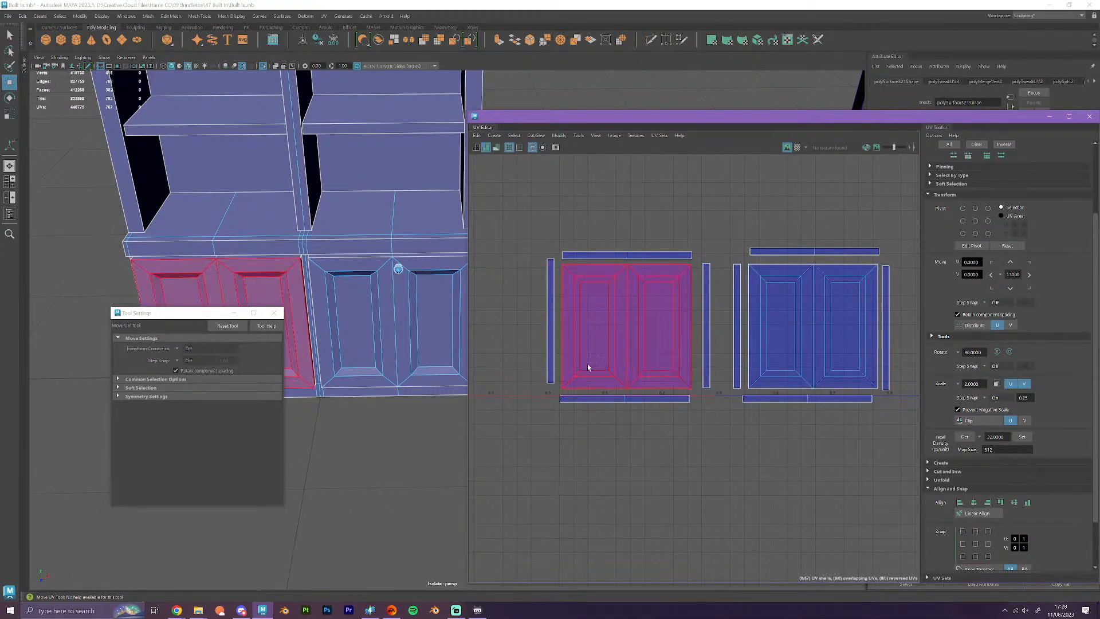
left_click_drag(532, 329, 923, 358)
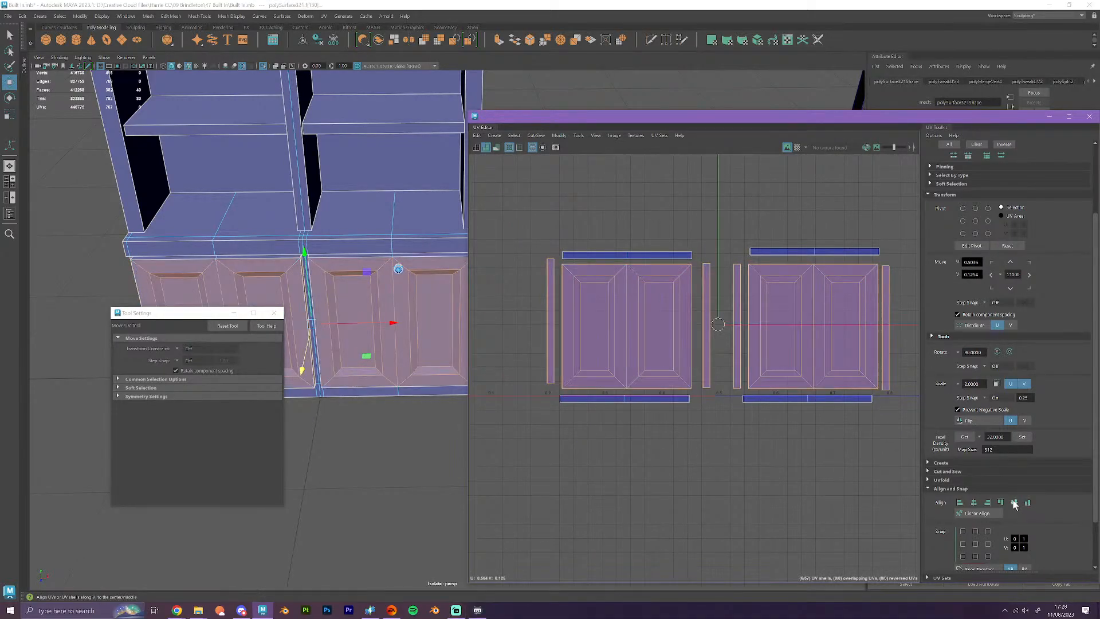
left_click(719, 458)
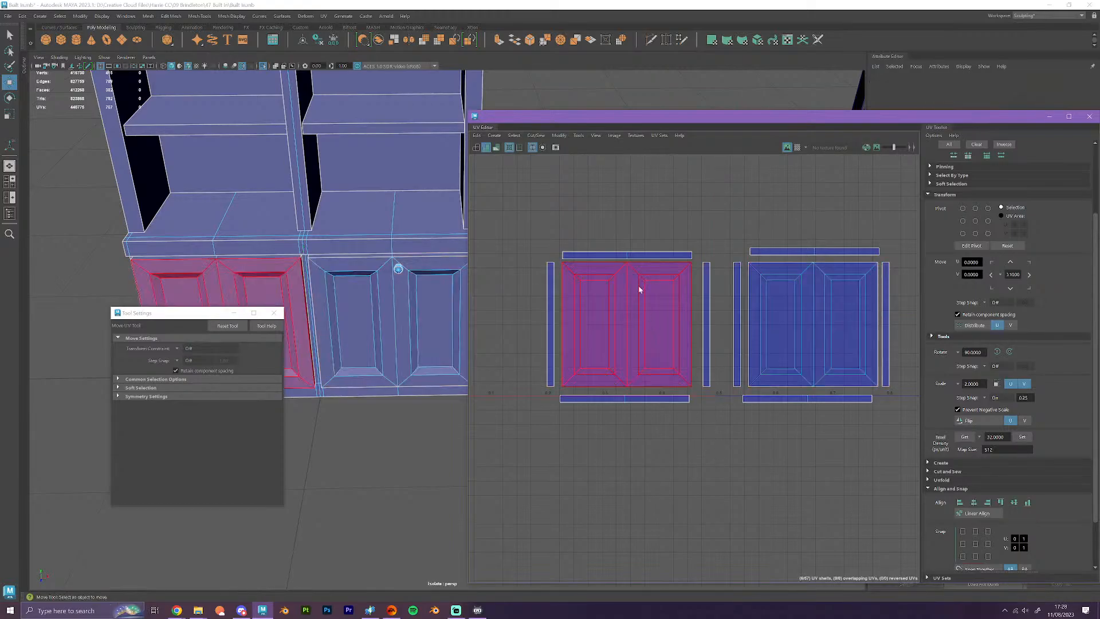
- Centre each door pair's top and bottom strip shells horizontally on the door-pair shell between them
left_click_drag(621, 219, 664, 471)
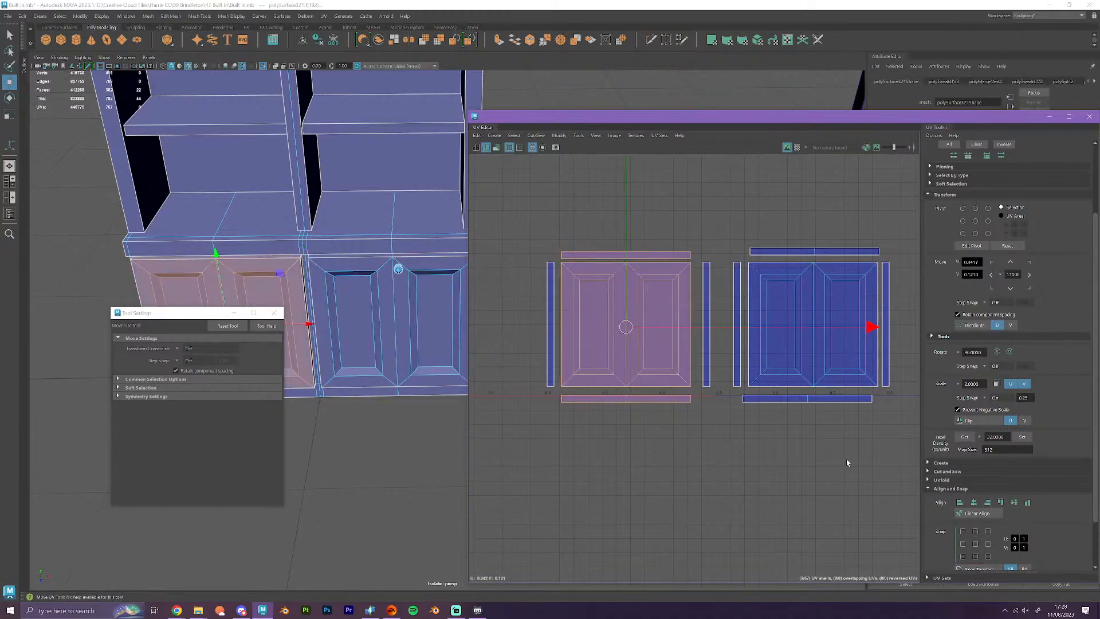
left_click_drag(846, 459, 793, 224)
left_click(973, 501)
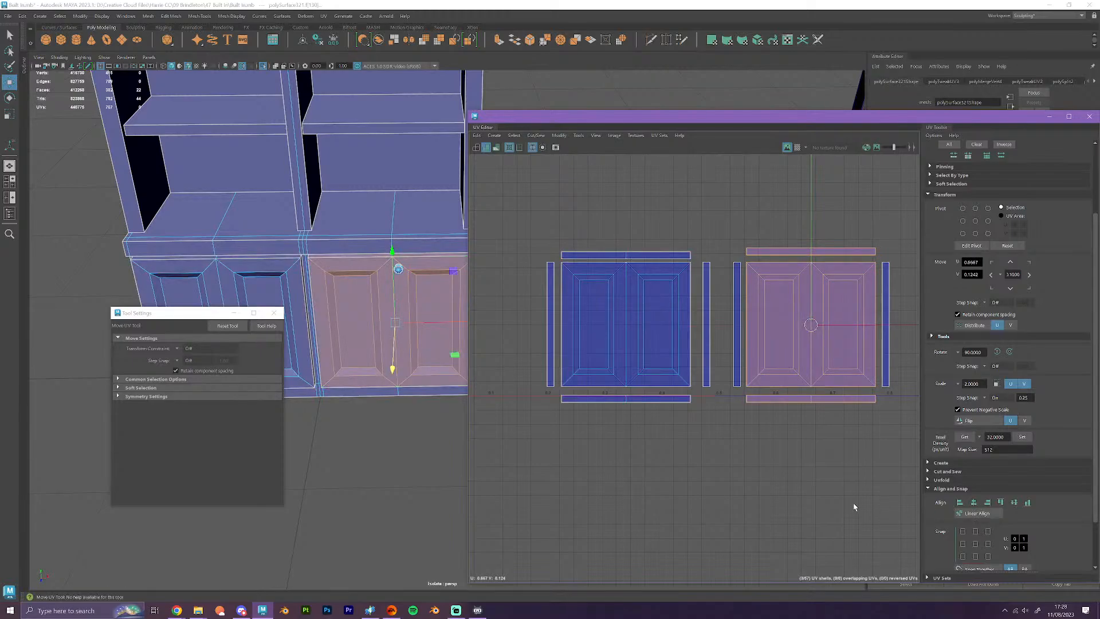
- Move the side strip shells inward so they sit close to the left and right edges of both door-pair shells
left_click(886, 370)
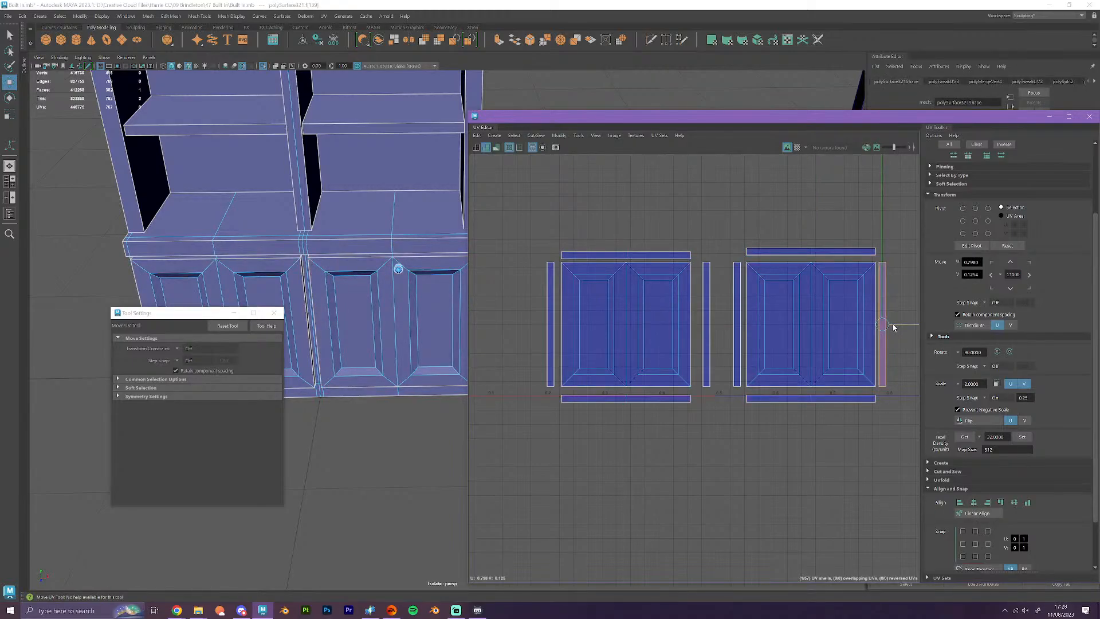
left_click(737, 324)
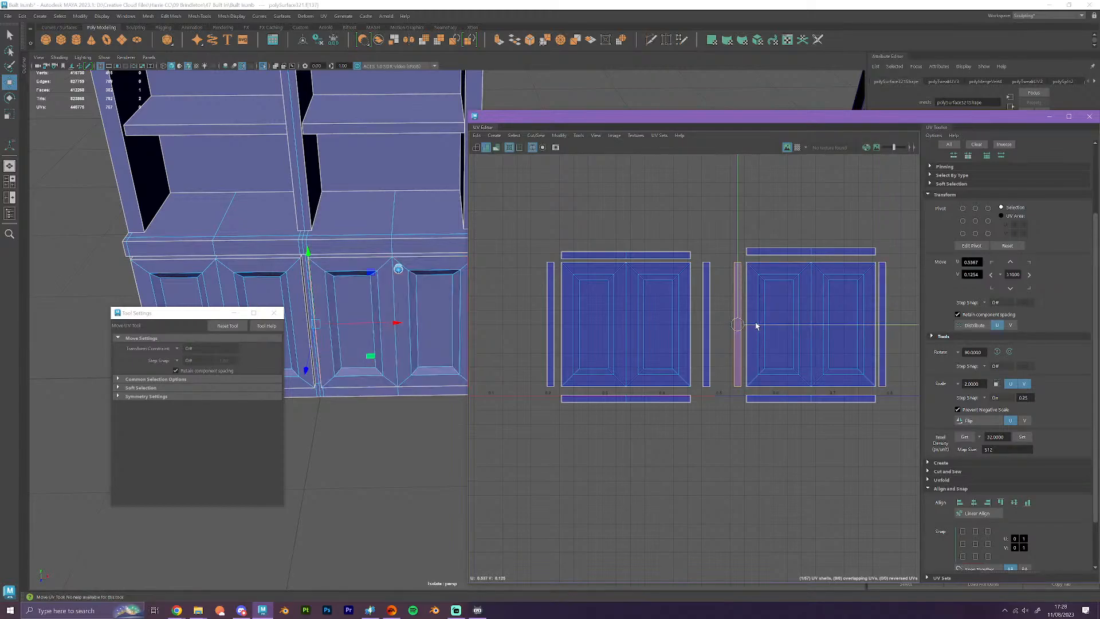
left_click_drag(756, 325, 716, 326)
left_click_drag(709, 328, 707, 328)
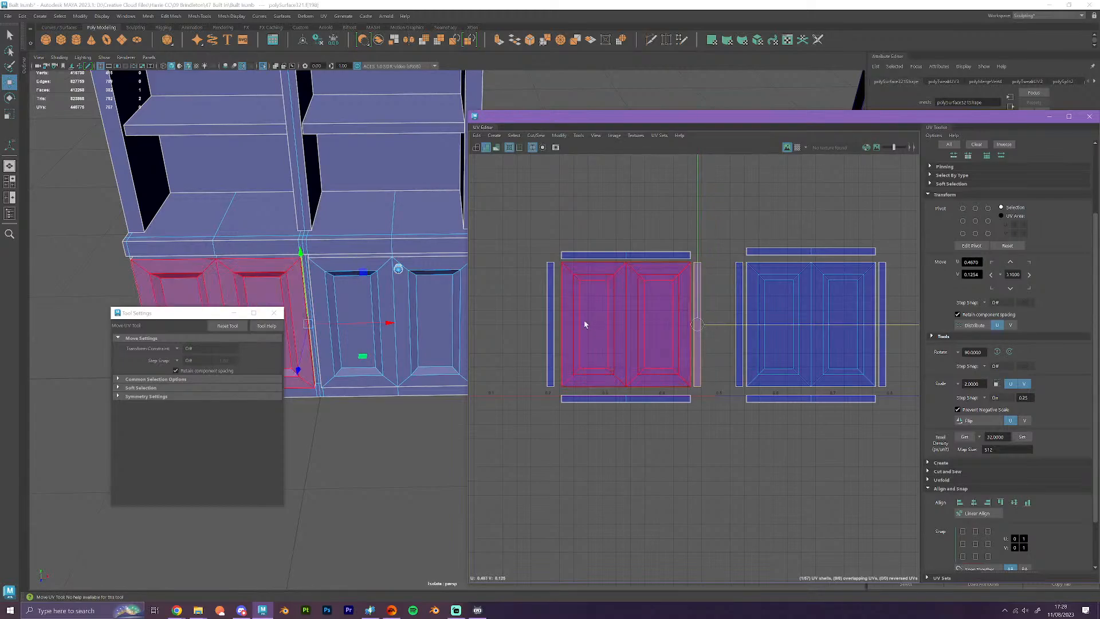
left_click(550, 325)
left_click_drag(570, 327, 573, 327)
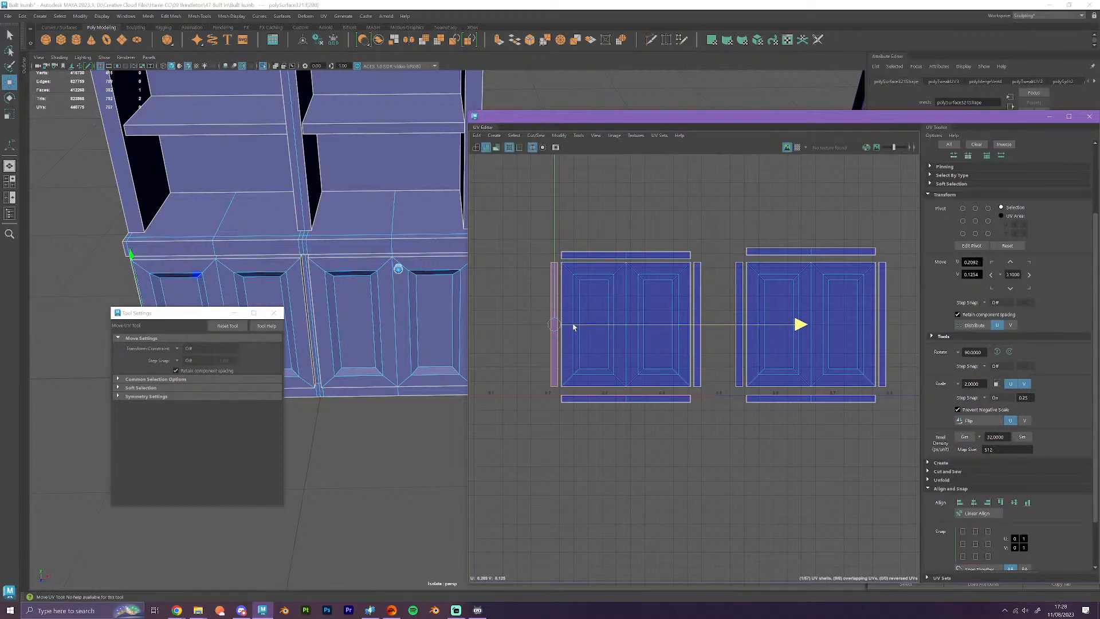
- Align the two bottom strip shells with each other and raise them to just below the door-pair shells
left_click(610, 399)
left_click(785, 400, "shift")
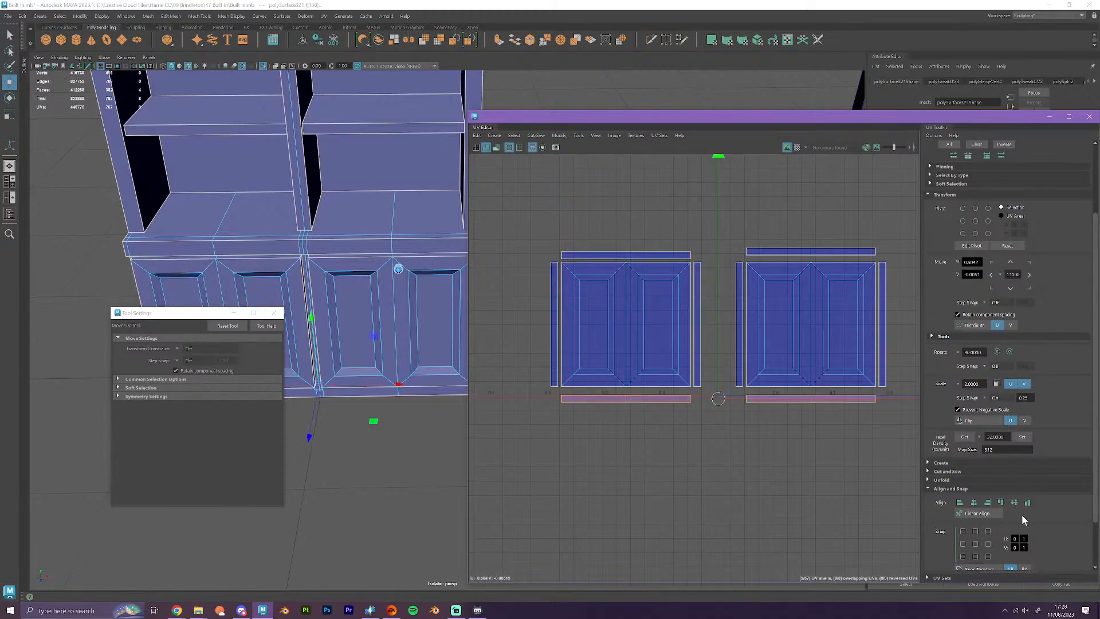
left_click_drag(718, 386, 717, 380)
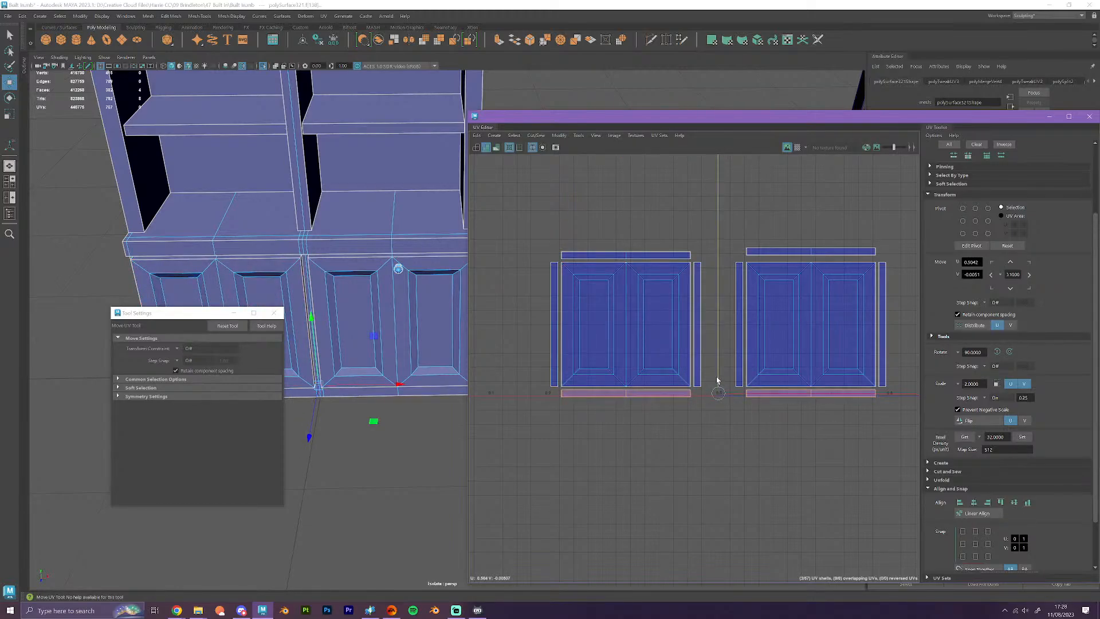
- Lower the two top strip shells toward the door-pair shells and align their bottom edges
left_click(599, 254)
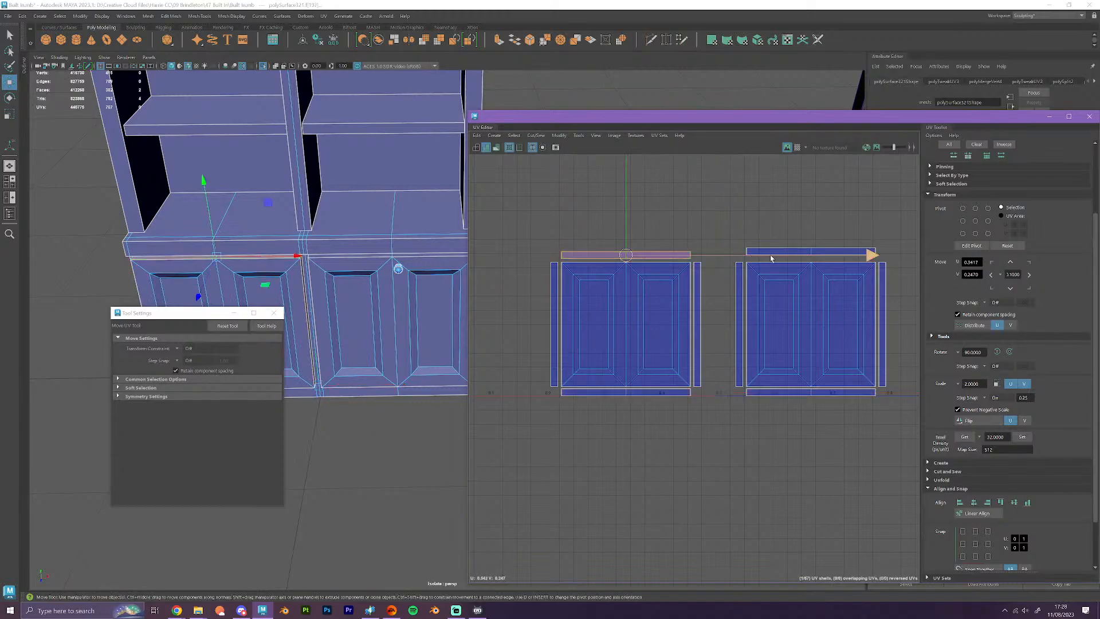
left_click(788, 251, "shift")
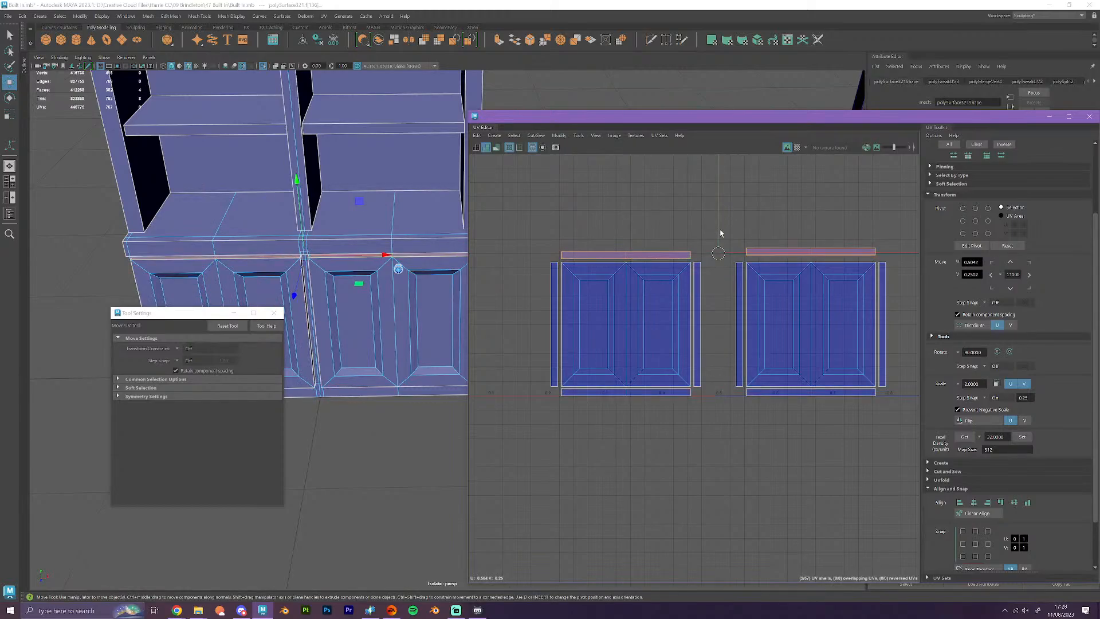
left_click_drag(720, 233, 720, 234)
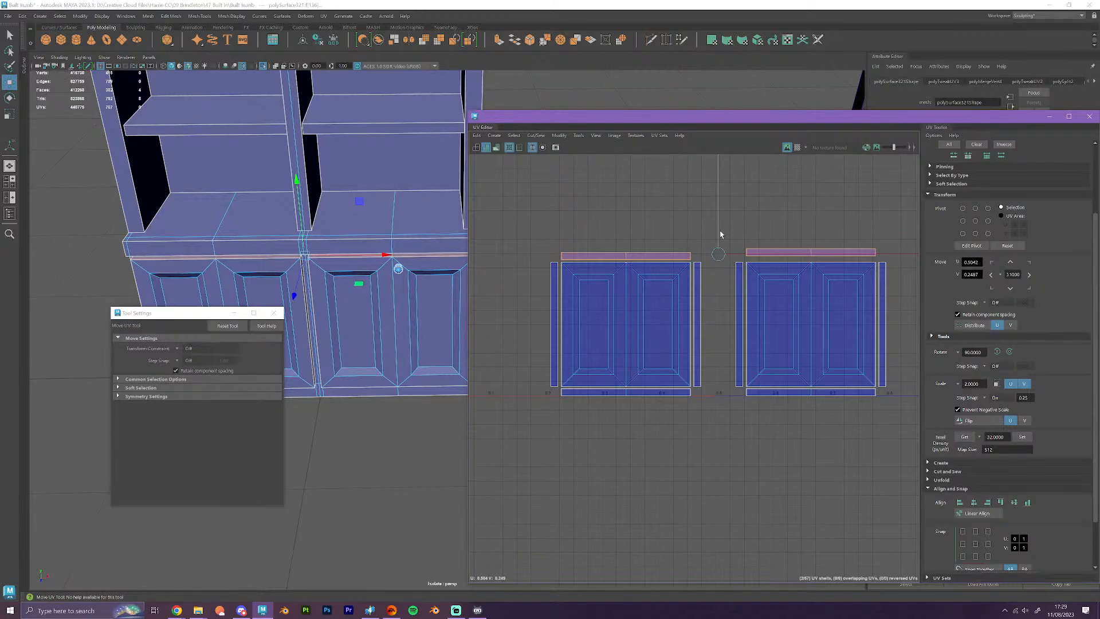
scroll(721, 234, "up", 1)
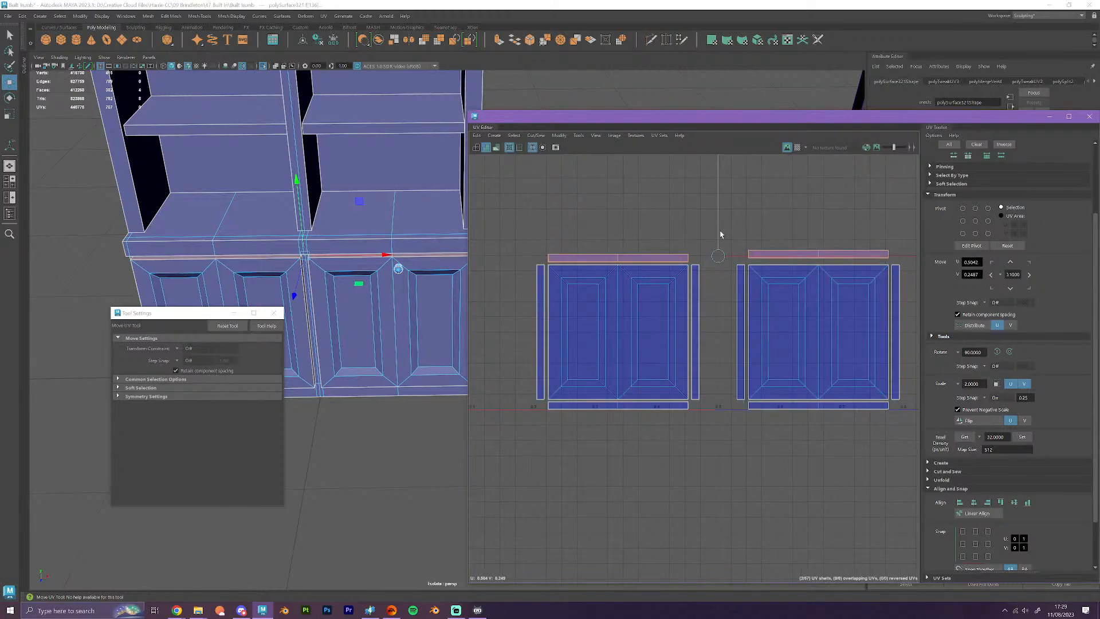
scroll(792, 354, "down", 1)
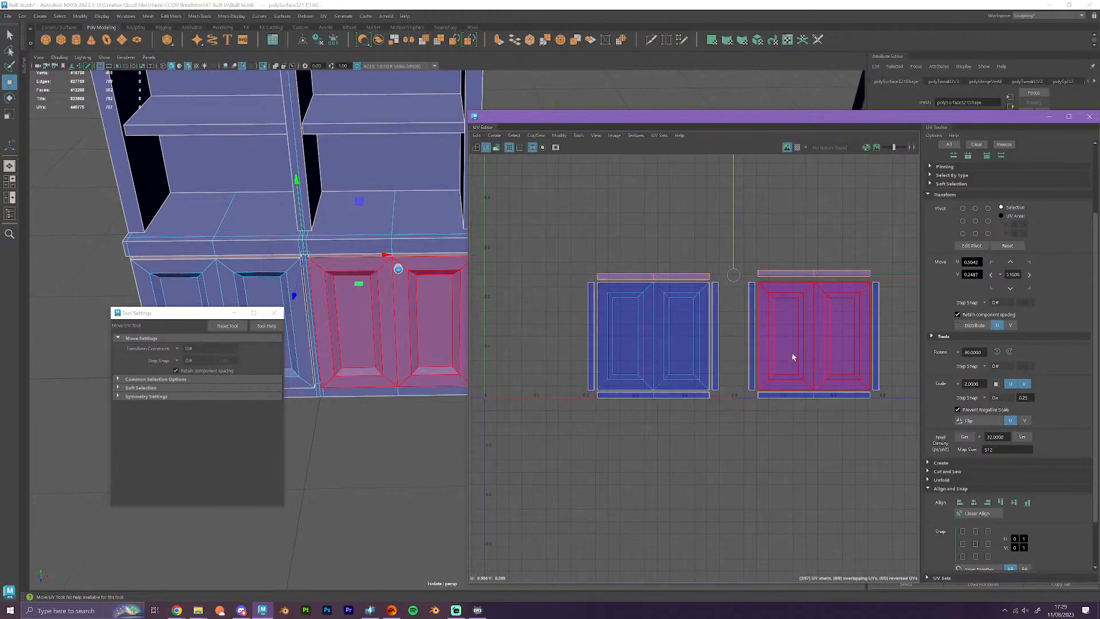
left_click(1027, 502)
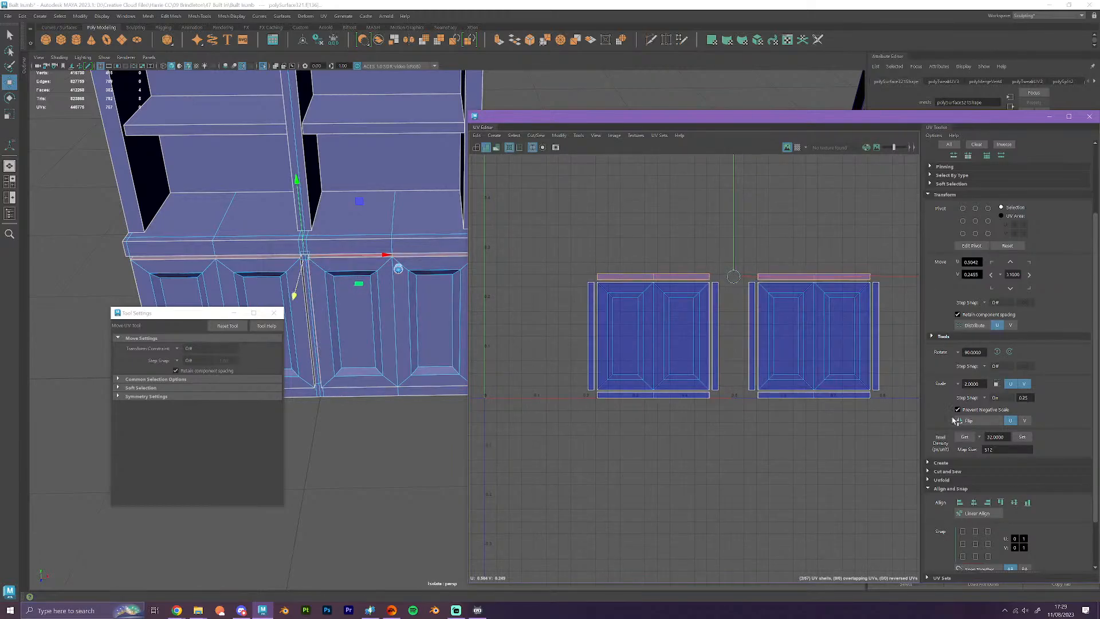
left_click(740, 438)
- Select the plinth and centre divider front on the bookcase and move its UV shell just above the door-pair shells
right_click_drag(740, 434, 722, 428)
scroll(730, 432, "down", 3)
scroll(729, 433, "up", 3)
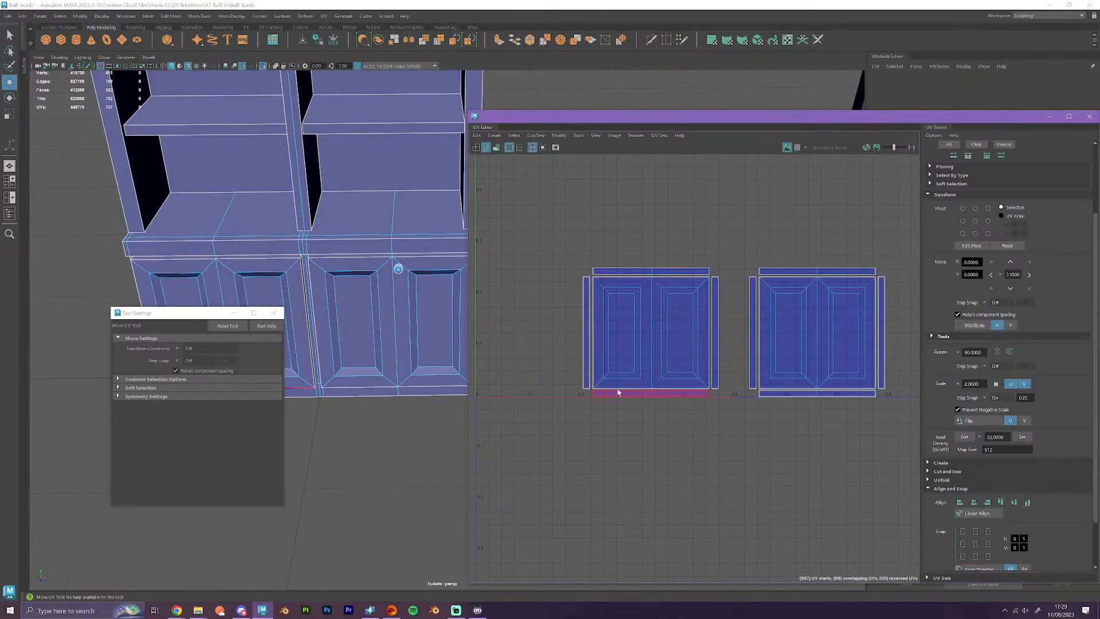
scroll(658, 418, "down", 6)
scroll(741, 454, "up", 4)
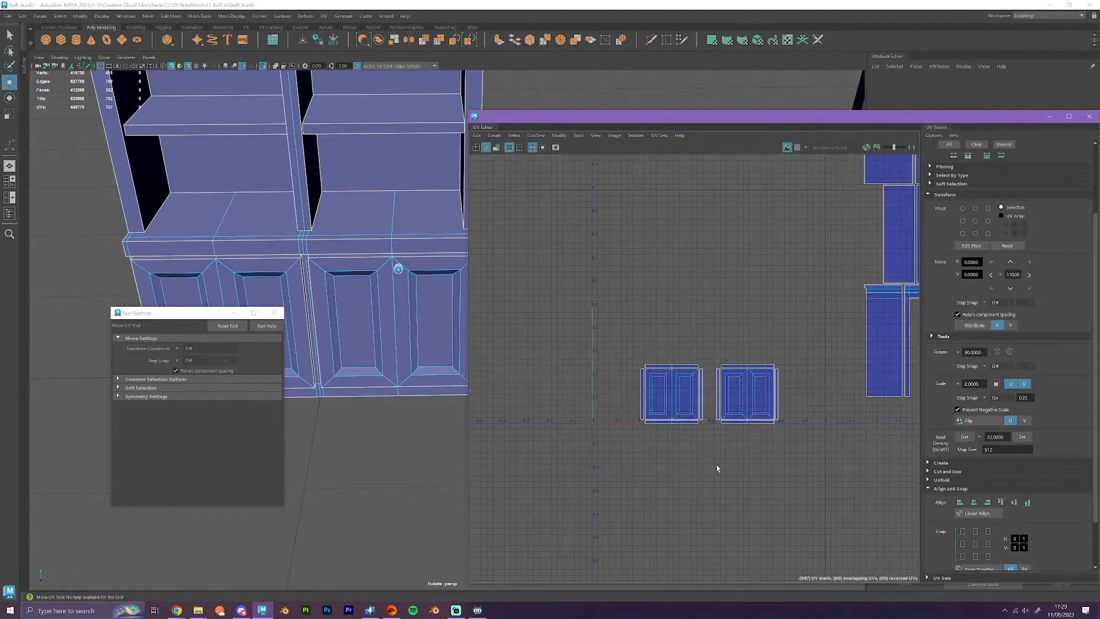
left_click_drag(384, 411, 358, 441, "alt")
left_click(376, 419)
scroll(606, 450, "down", 6)
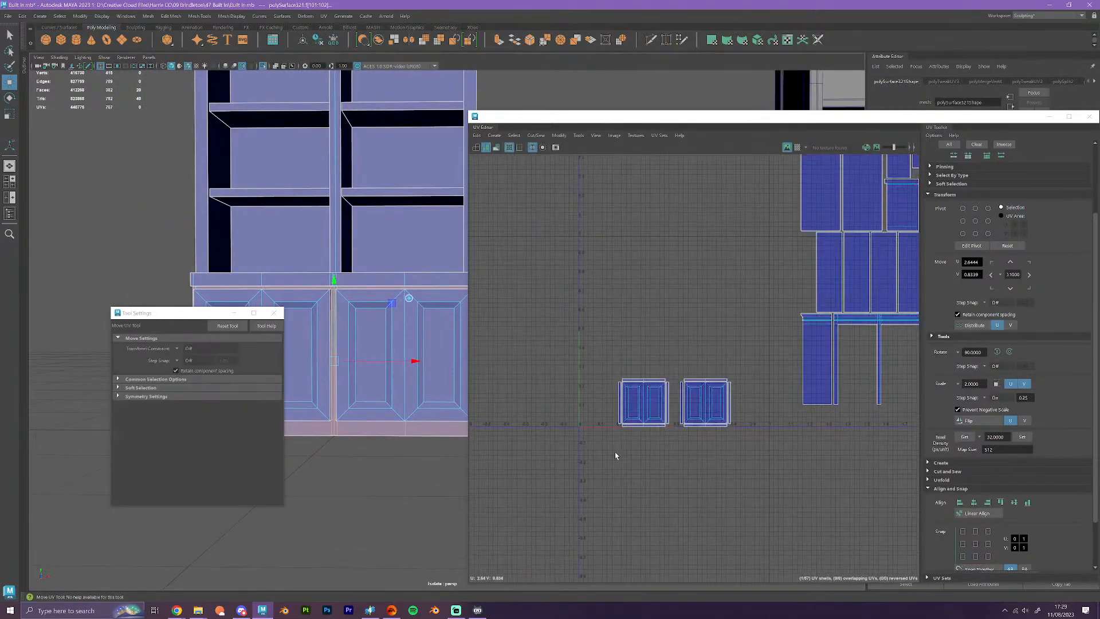
scroll(810, 378, "down", 1)
left_click_drag(887, 345, 667, 374)
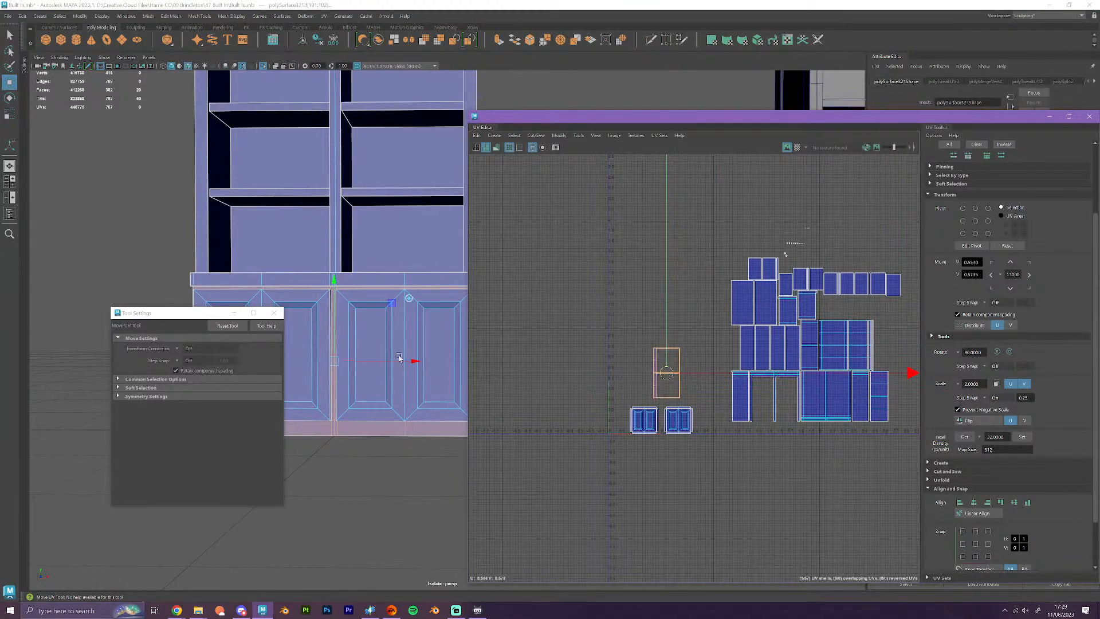
- Select the whole low-detail bookcase and move it sideways onto the detailed bookcase so the two models overlap
middle_click_drag(399, 338, 231, 279, "alt")
middle_click_drag(401, 278, 207, 223, "alt")
middle_click_drag(322, 237, 115, 228, "alt")
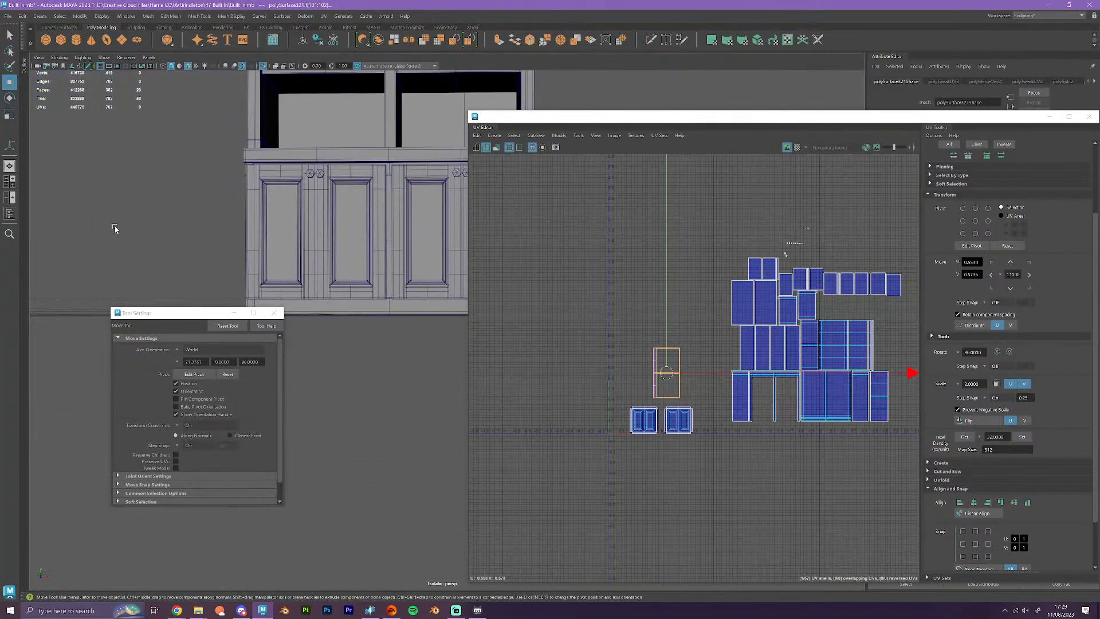
left_click_drag(168, 239, 144, 278, "alt")
middle_click_drag(118, 263, 3, 279, "alt")
scroll(126, 247, "down", 4)
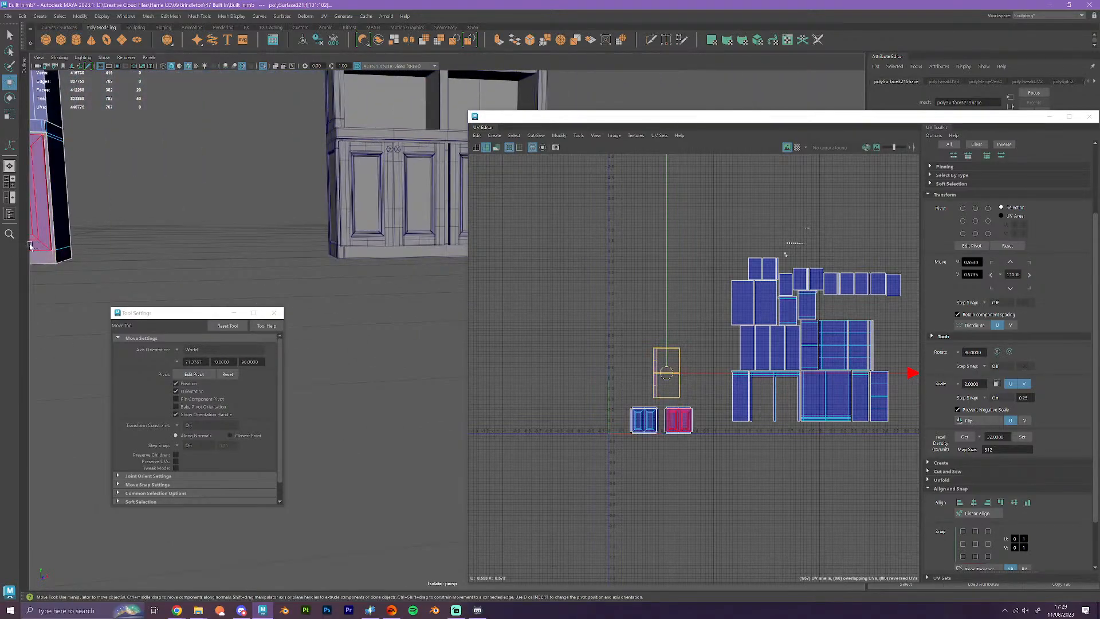
right_click_drag(36, 260, 95, 243)
scroll(273, 278, "down", 2)
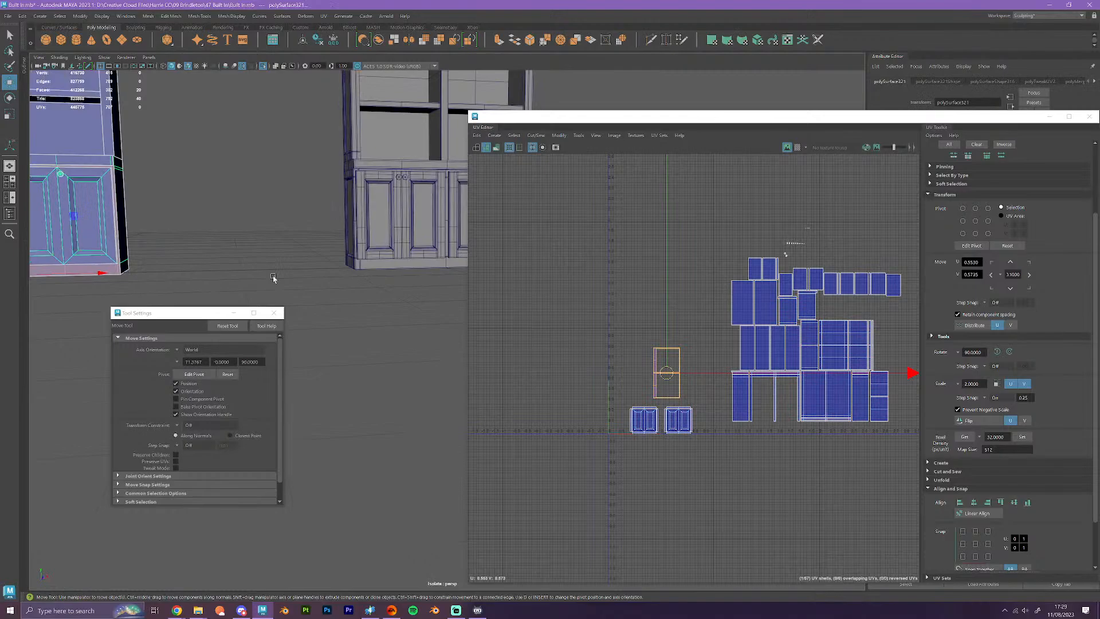
left_click(376, 267)
left_click_drag(375, 263, 385, 342, "alt")
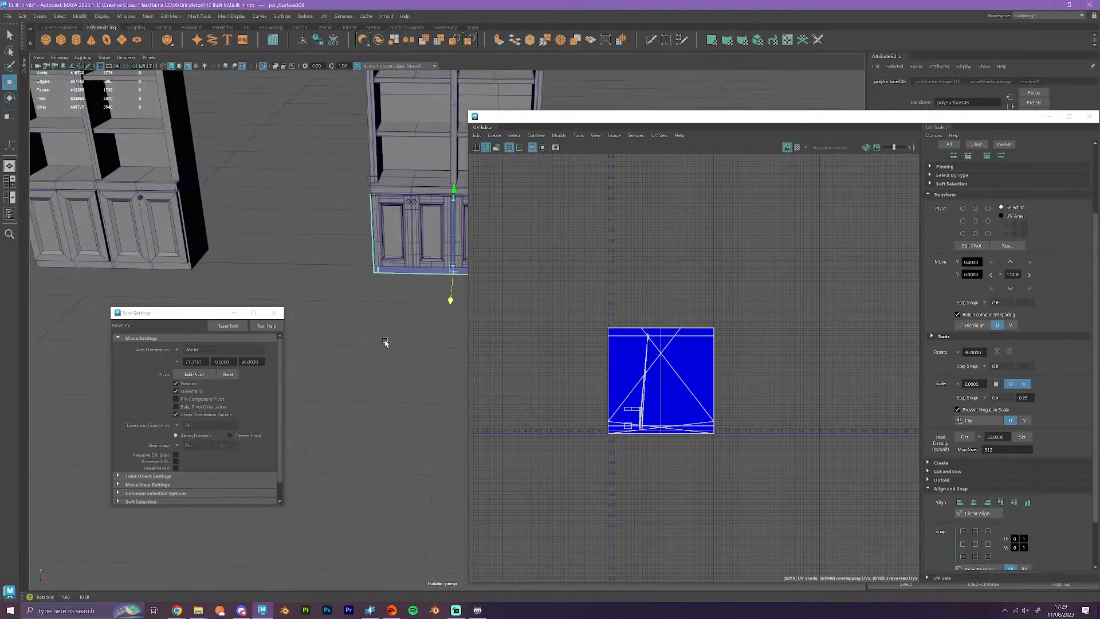
left_click(188, 267)
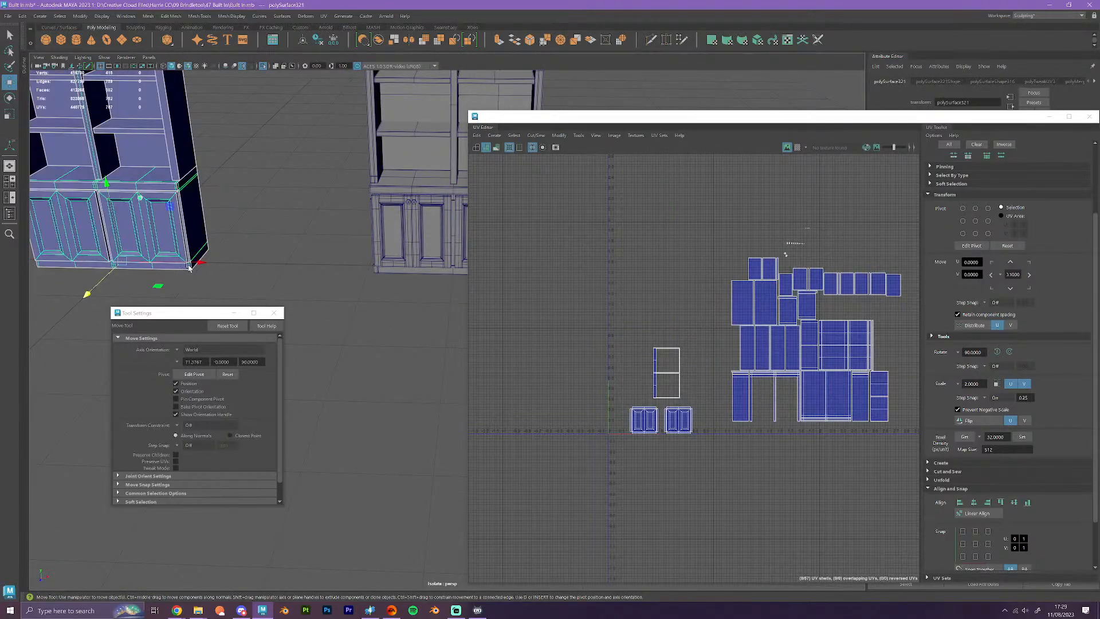
left_click_drag(190, 268, 424, 282)
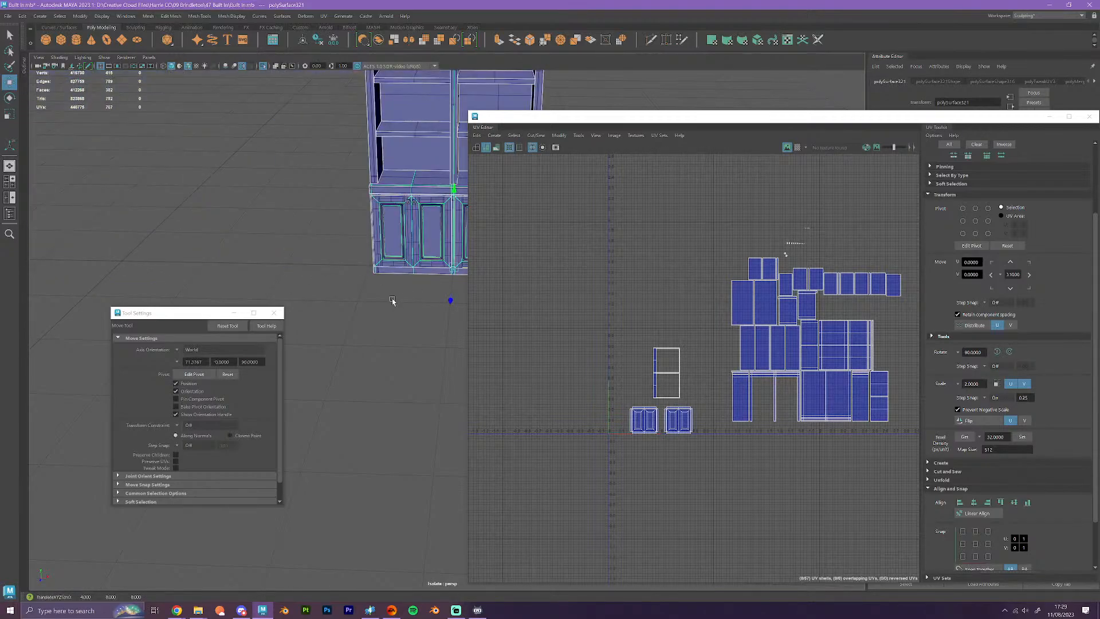
- Insert vertical edge loops near the left and right ends of the bookcase's plinth with the Multi-Cut tool
scroll(392, 301, "up", 5)
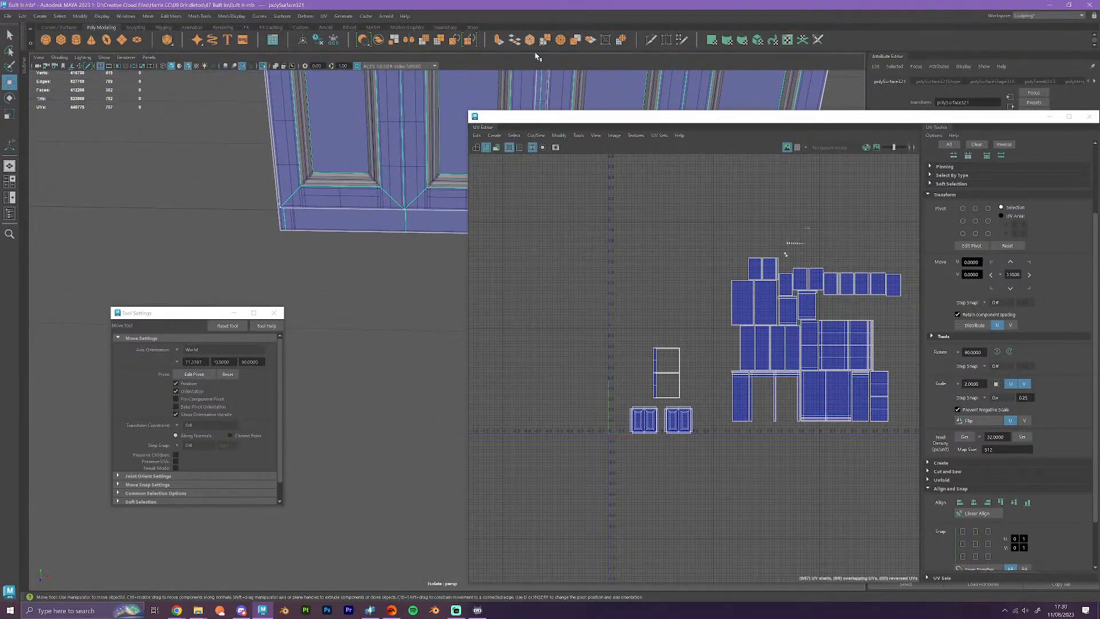
left_click(651, 39)
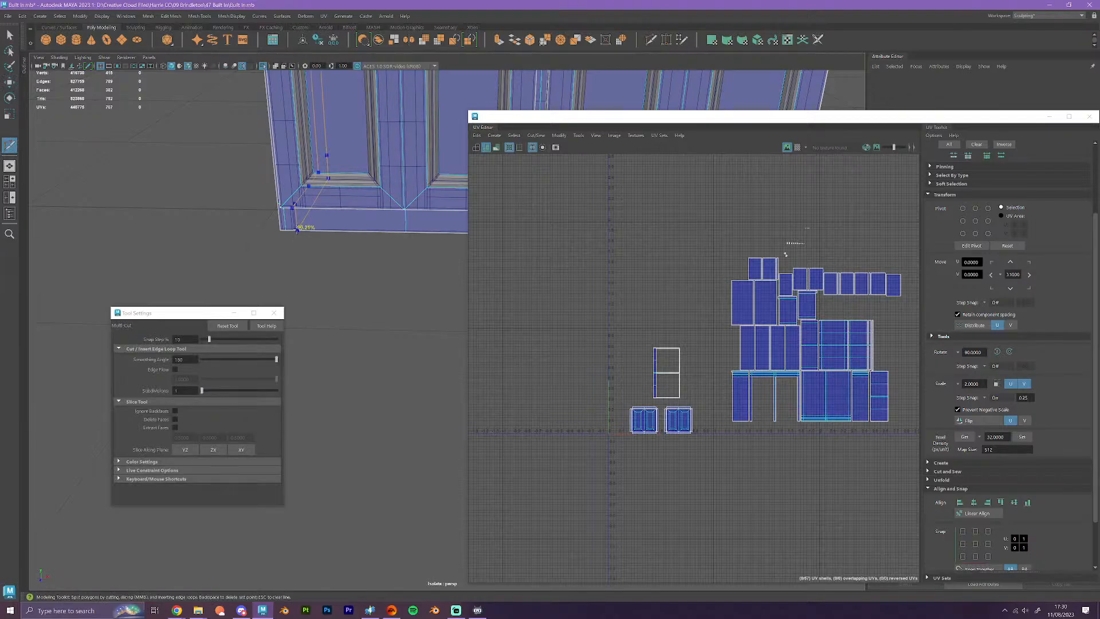
left_click(298, 230, "ctrl")
middle_click_drag(395, 268, 62, 233, "alt")
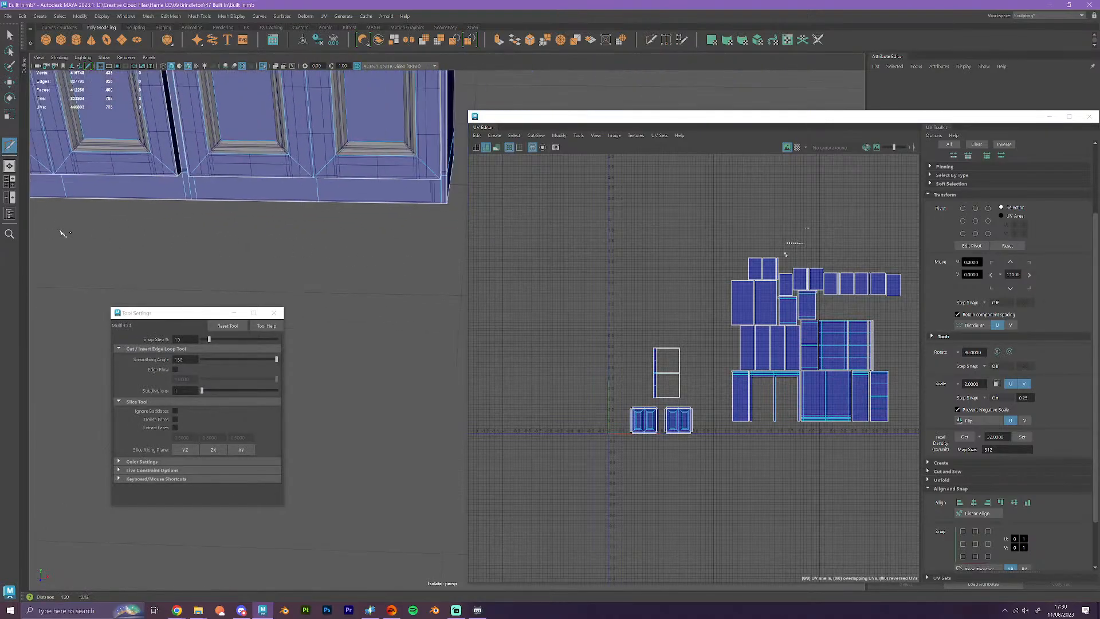
left_click_drag(240, 252, 222, 255, "alt")
scroll(370, 236, "up", 1)
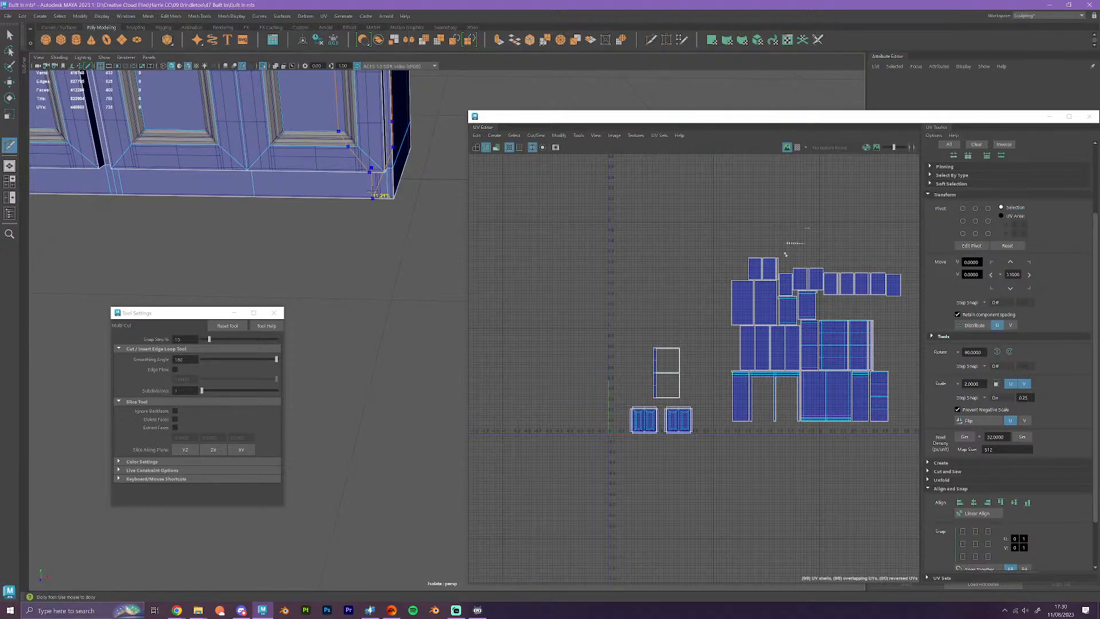
left_click(373, 194, "ctrl")
middle_click_drag(405, 241, 398, 329, "alt")
key("w")
- Select the edges of the vertical loop near the right end of the plinth, including its underside and rear edges
scroll(392, 319, "up", 3)
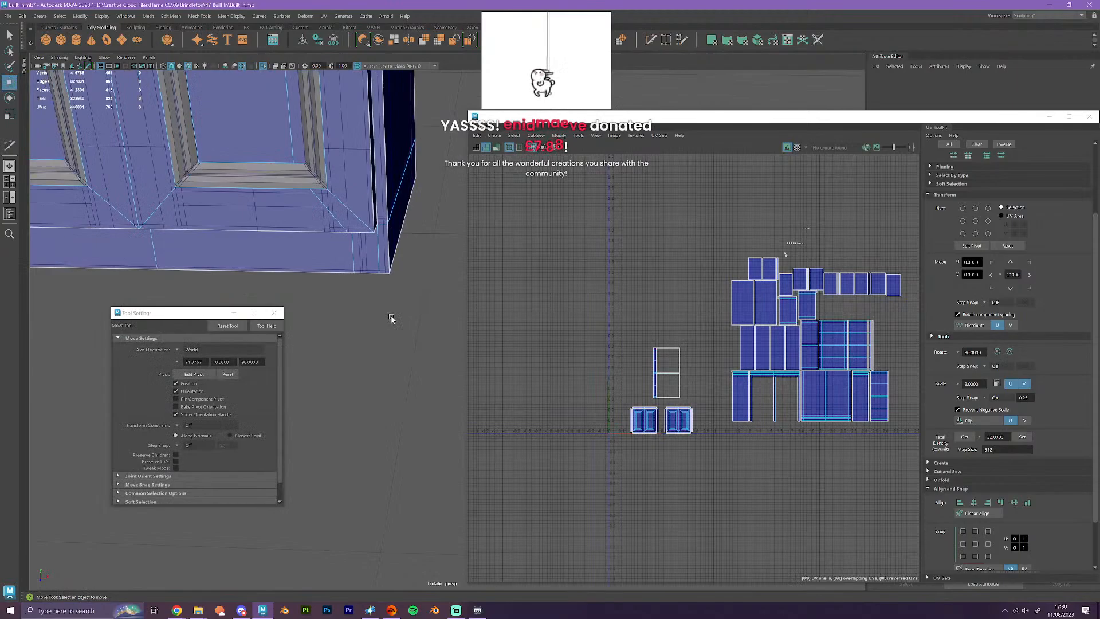
left_click(351, 260)
left_click_drag(370, 327, 370, 296, "alt")
left_click(390, 366, "shift")
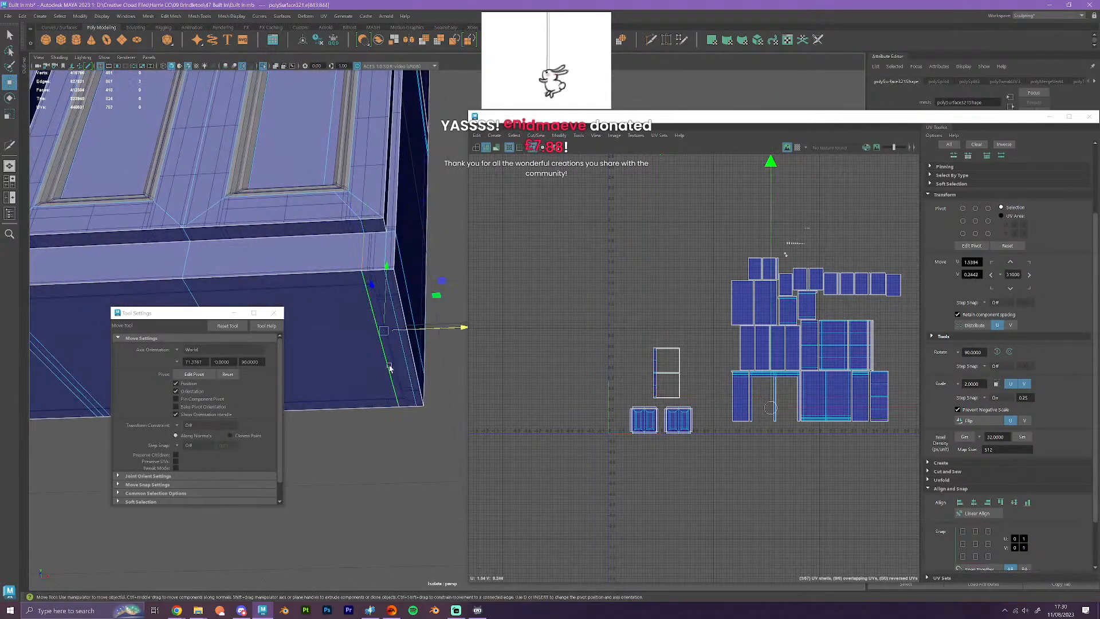
left_click_drag(389, 367, 308, 338, "alt")
middle_click_drag(407, 311, 209, 313, "alt")
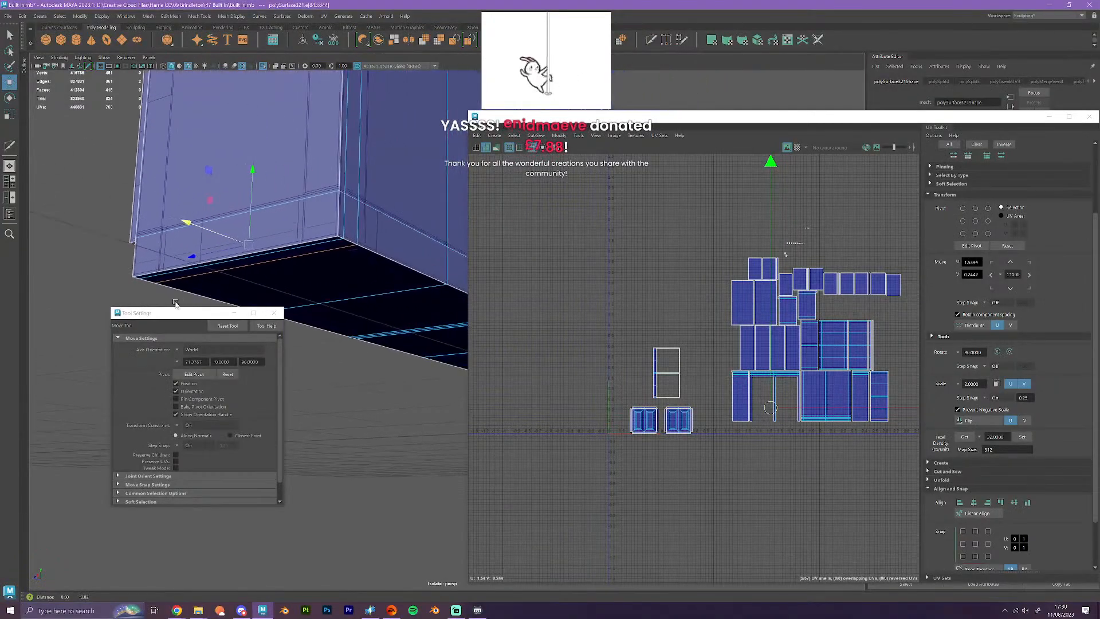
left_click(360, 232, "shift")
scroll(381, 242, "down", 6)
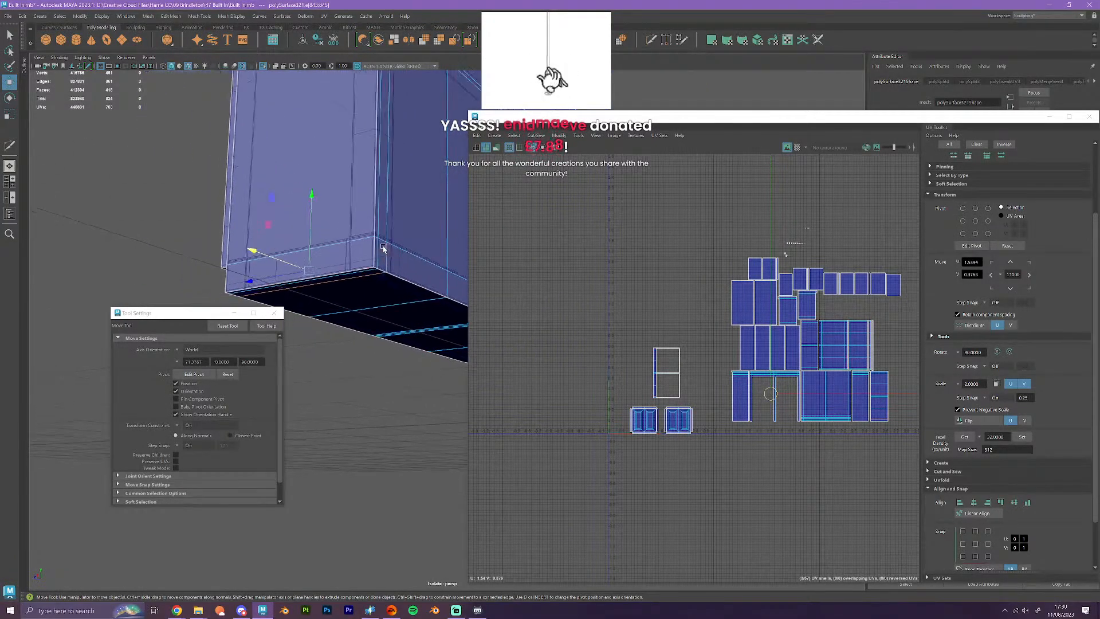
double_click(412, 211, "shift")
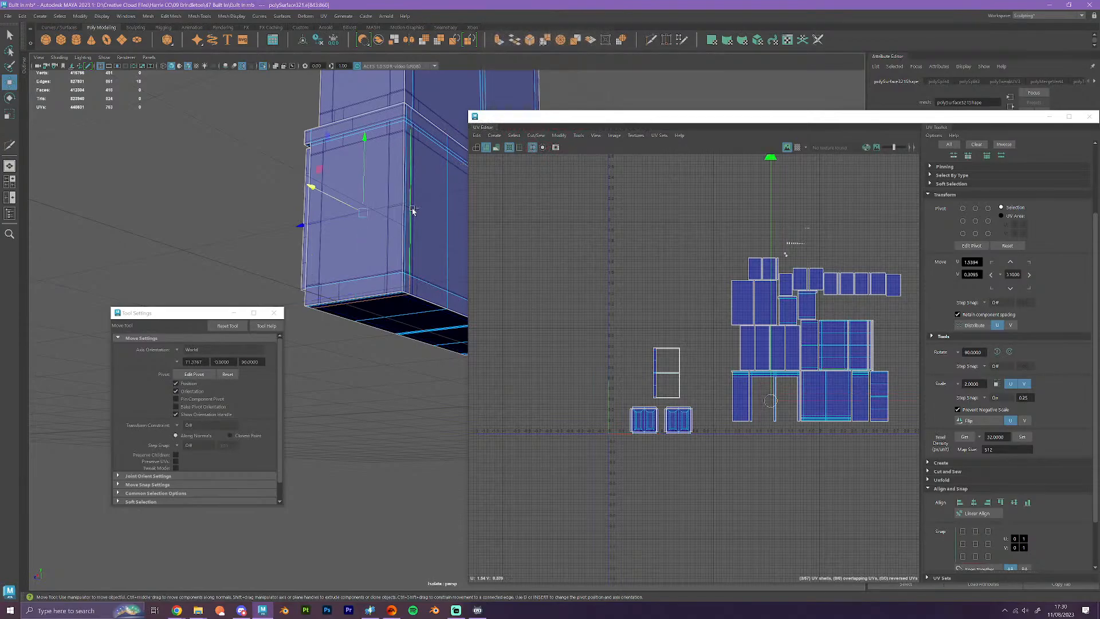
- Place the right loop's pivot on the plinth's lower front edge and shift the loop slightly sideways
left_click_drag(413, 210, 446, 350, "alt")
scroll(424, 318, "up", 8)
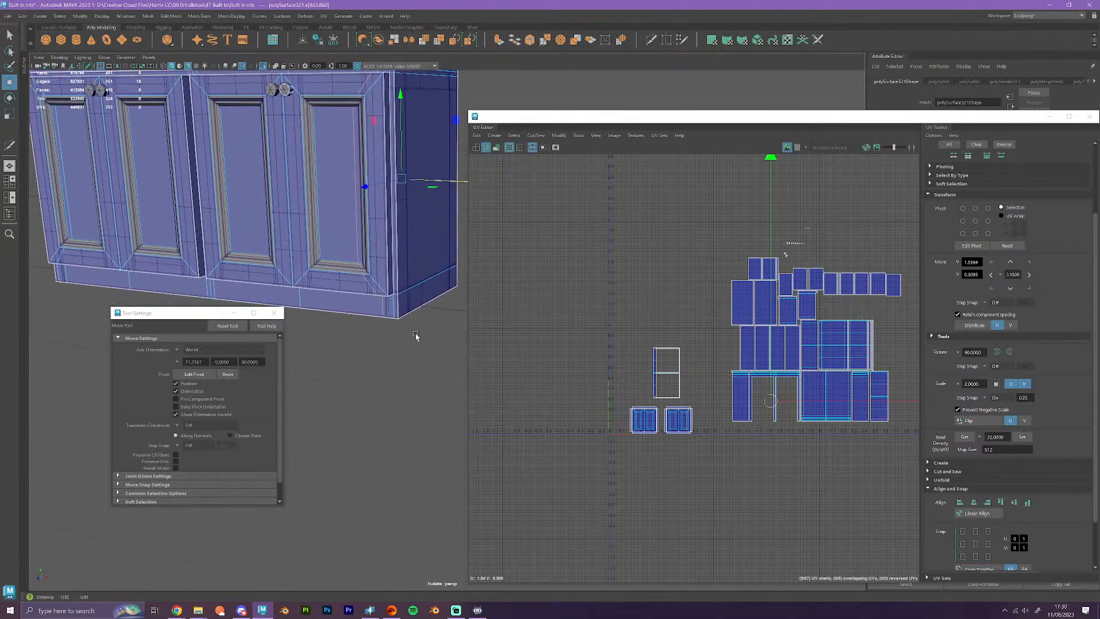
left_click_drag(422, 319, 373, 363, "alt")
key("d")
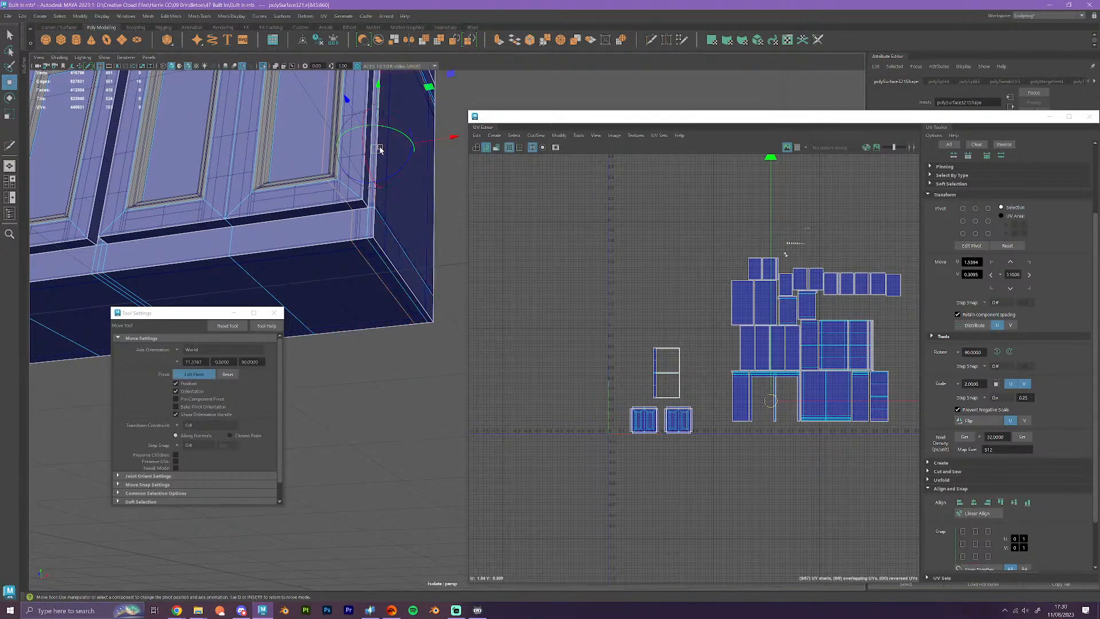
left_click_drag(379, 152, 354, 257)
key("d")
scroll(347, 243, "up", 3)
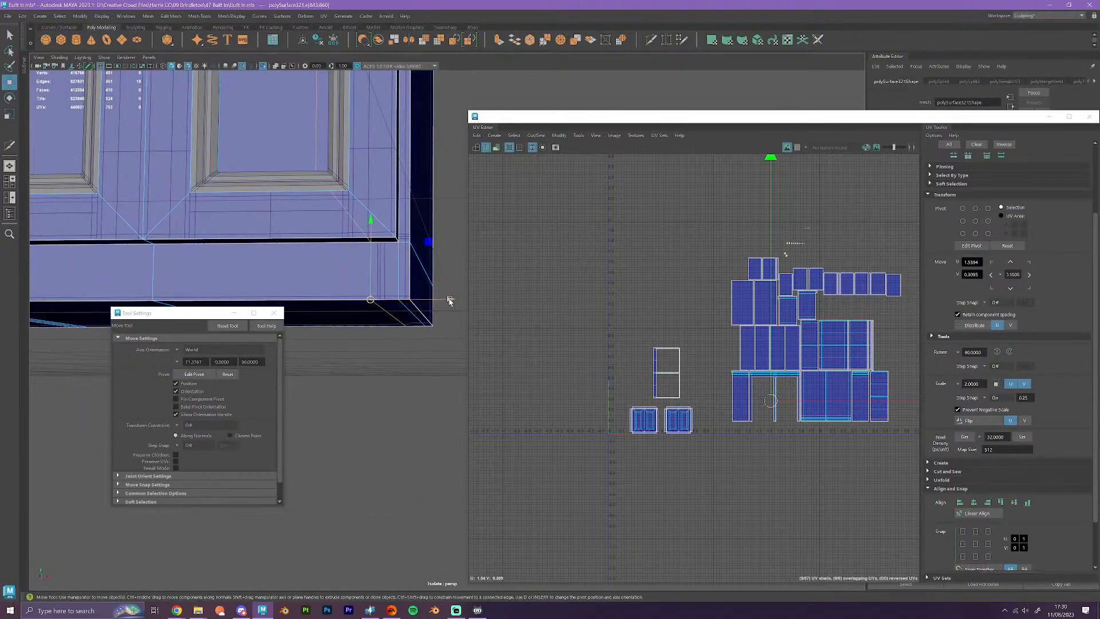
left_click_drag(450, 298, 382, 302)
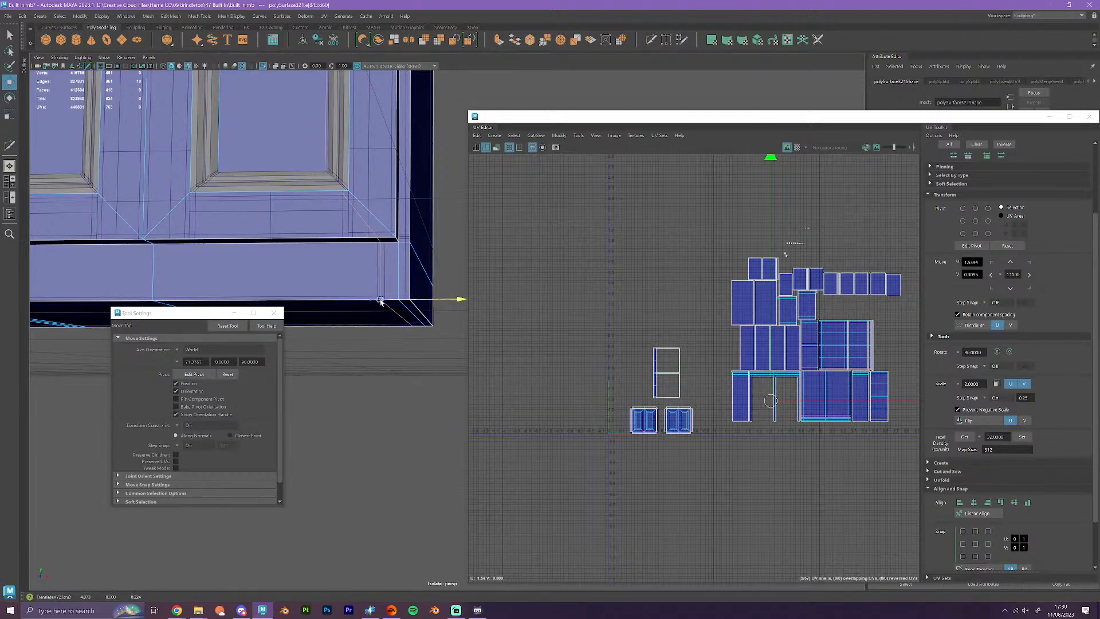
- Try to move the right vertical edge of the rightmost door's recessed panel sideways
scroll(380, 301, "down", 5)
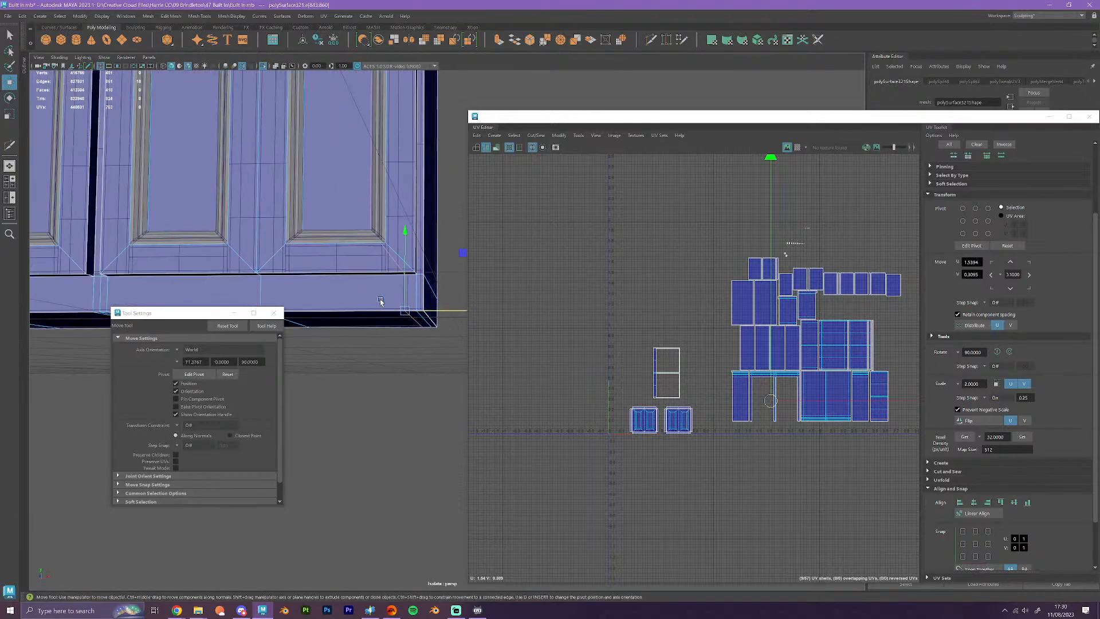
left_click_drag(378, 311, 354, 322, "alt")
scroll(363, 281, "up", 5)
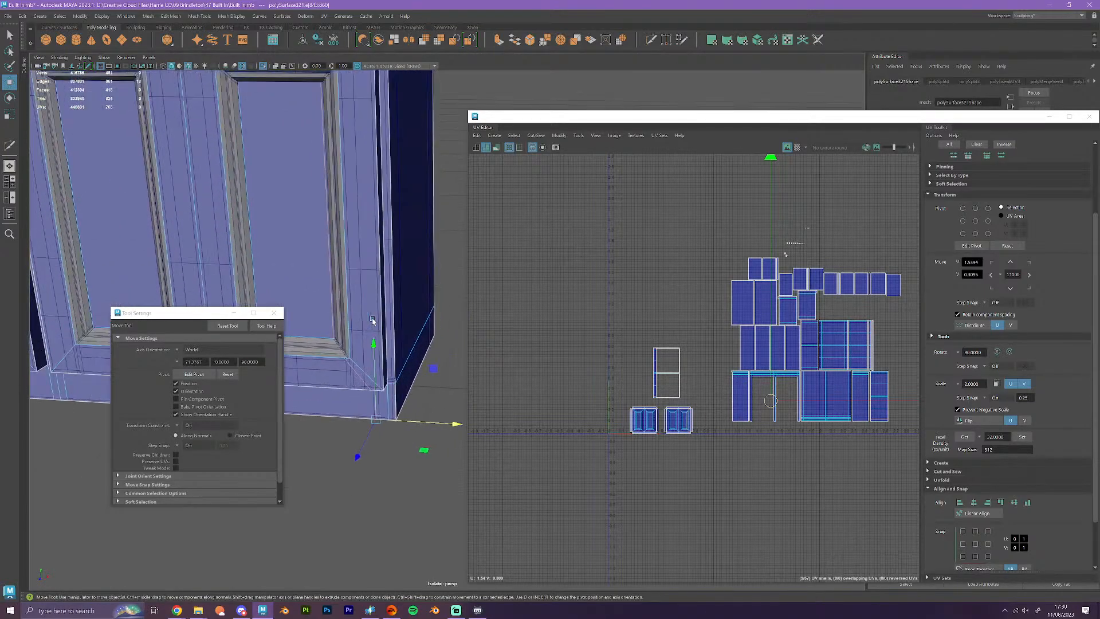
middle_click_drag(365, 243, 408, 256, "alt")
scroll(395, 275, "up", 2)
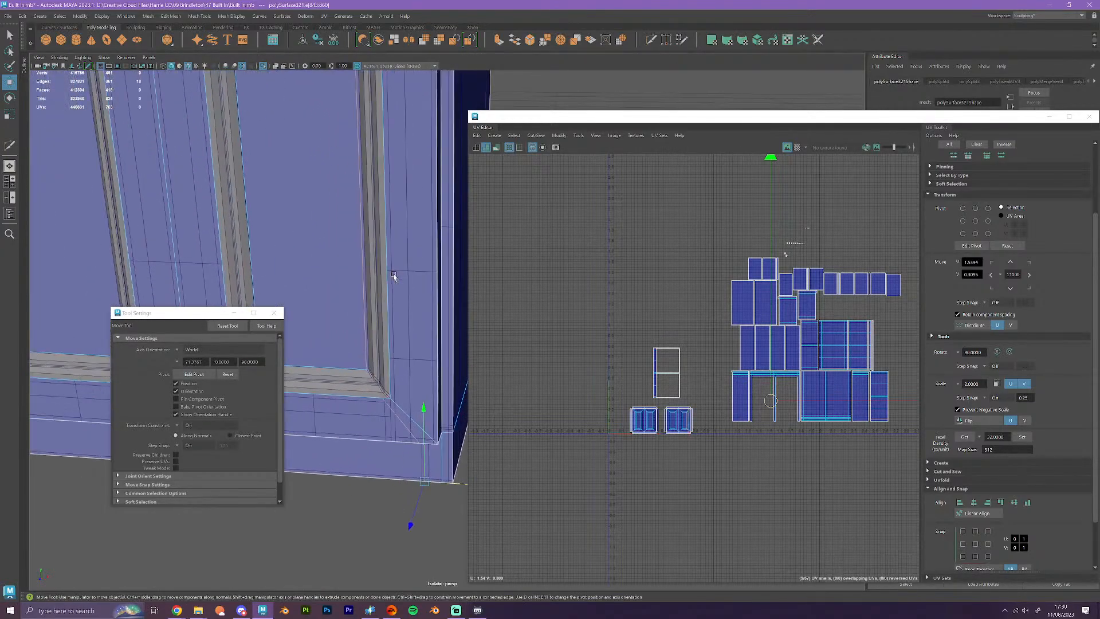
left_click(362, 300)
scroll(390, 294, "down", 4)
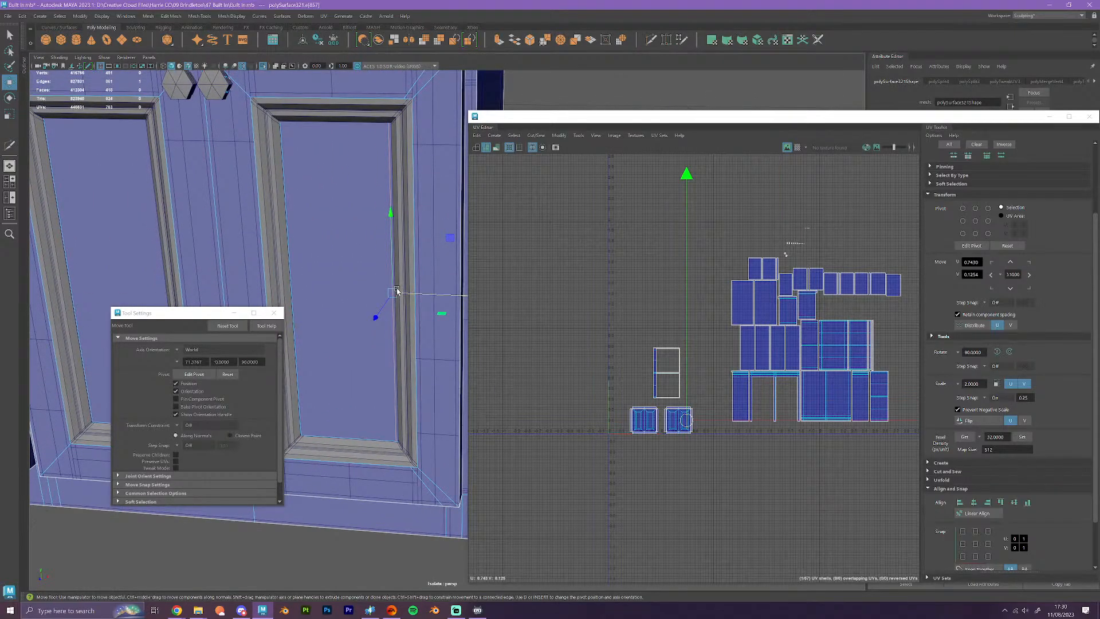
left_click_drag(462, 296, 451, 297)
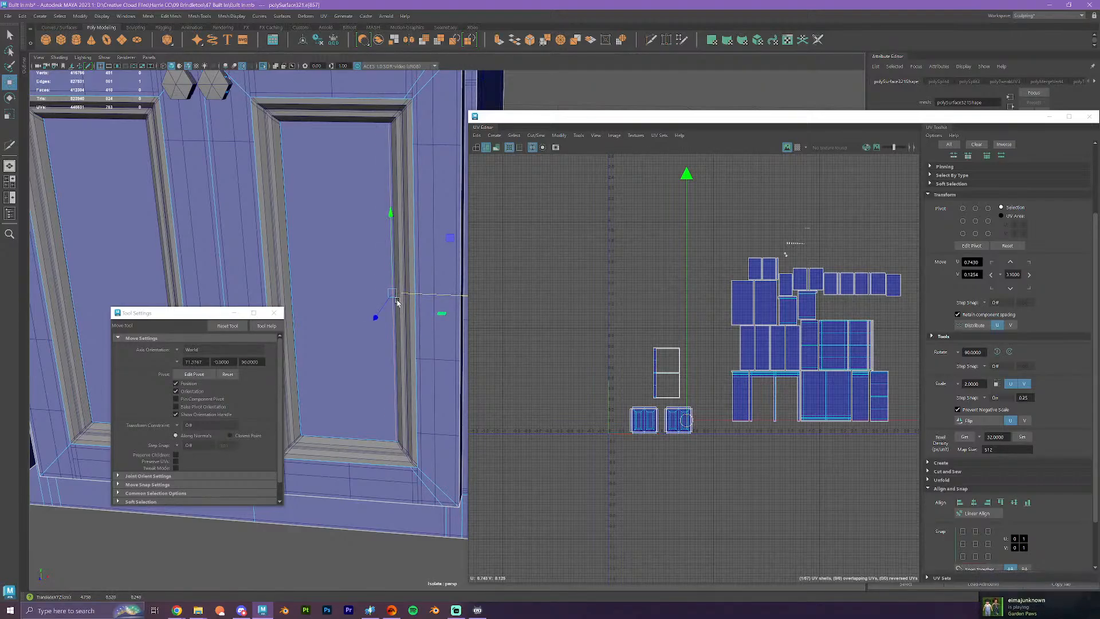
scroll(380, 301, "up", 2)
scroll(379, 300, "up", 1)
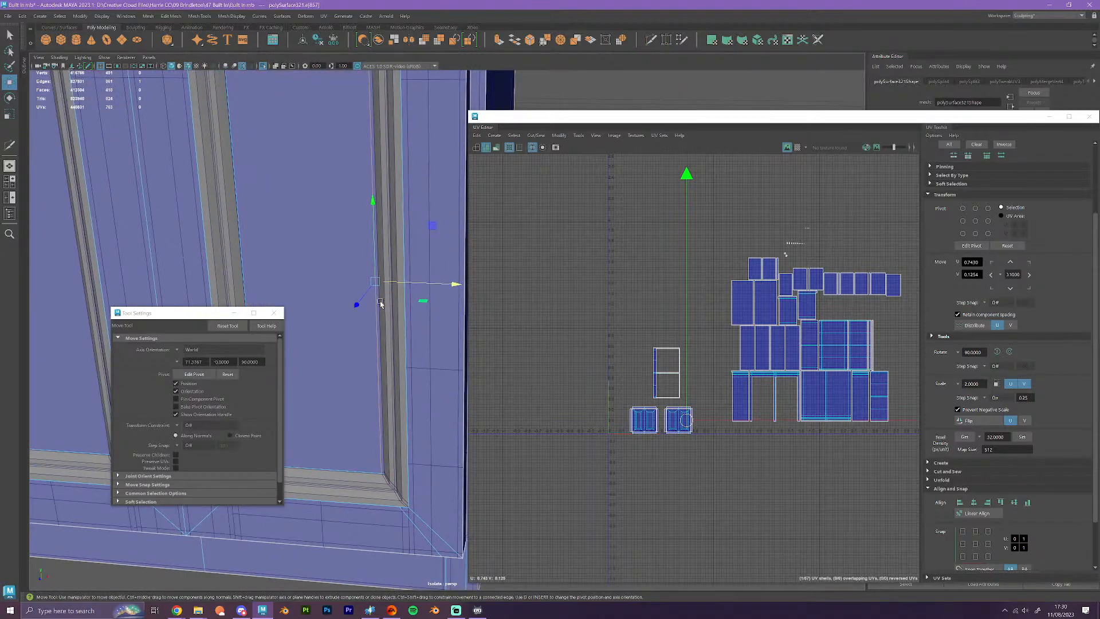
- Select the left plinth edge loop, place its pivot on the plinth's lower edge and shift the loop slightly sideways
scroll(380, 303, "down", 4)
left_click_drag(402, 368, 401, 348, "alt")
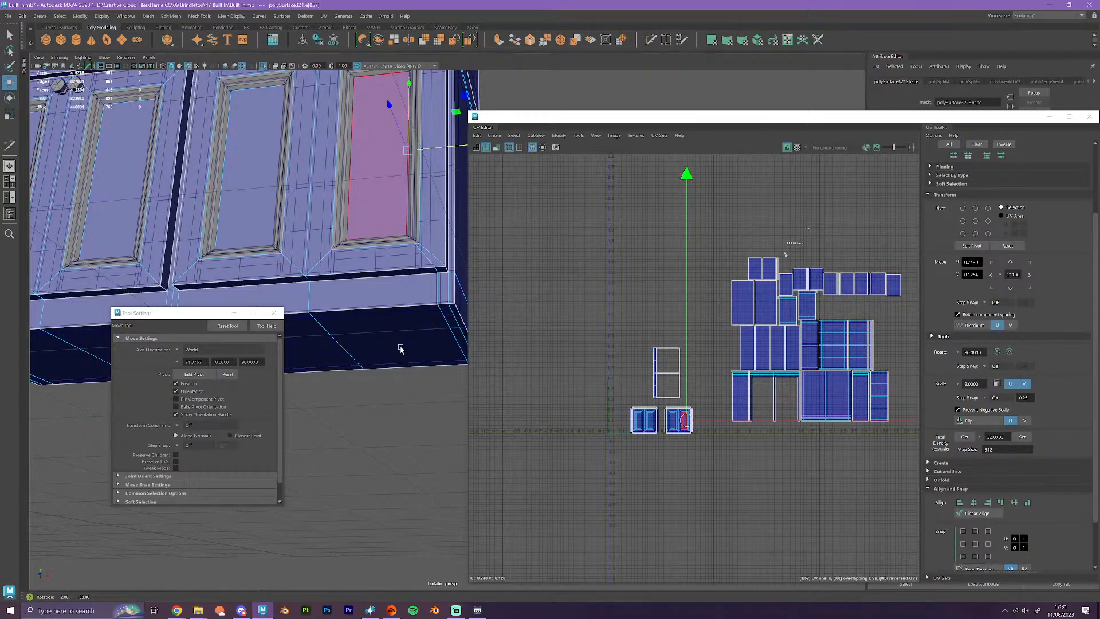
left_click_drag(401, 349, 402, 362, "alt")
scroll(400, 359, "down", 5)
middle_click_drag(339, 331, 400, 307, "alt")
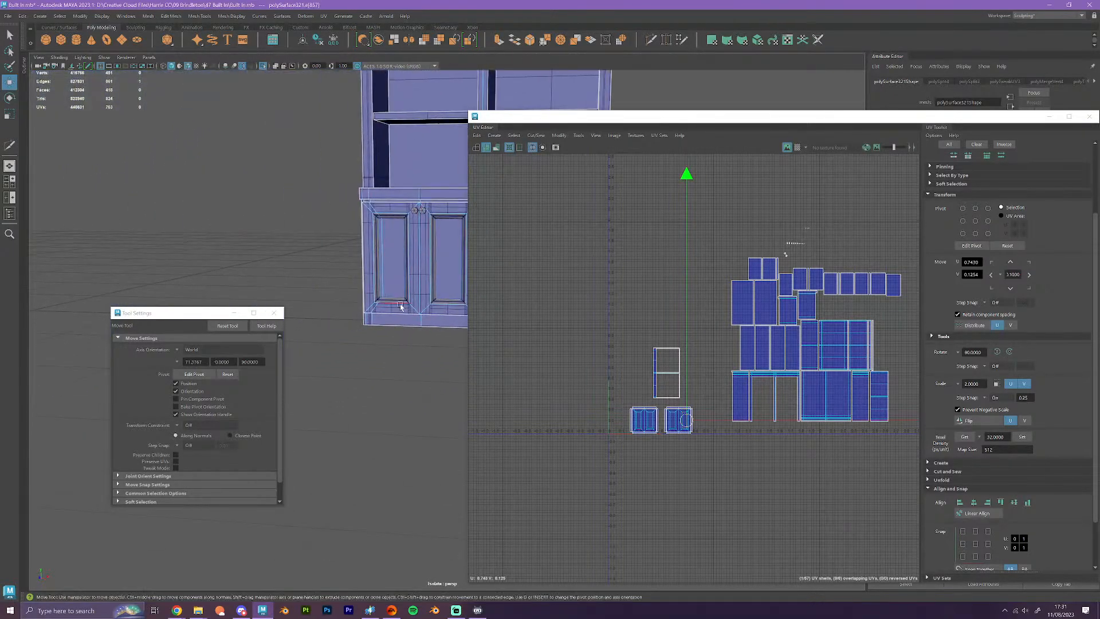
scroll(343, 338, "up", 5)
double_click(357, 331)
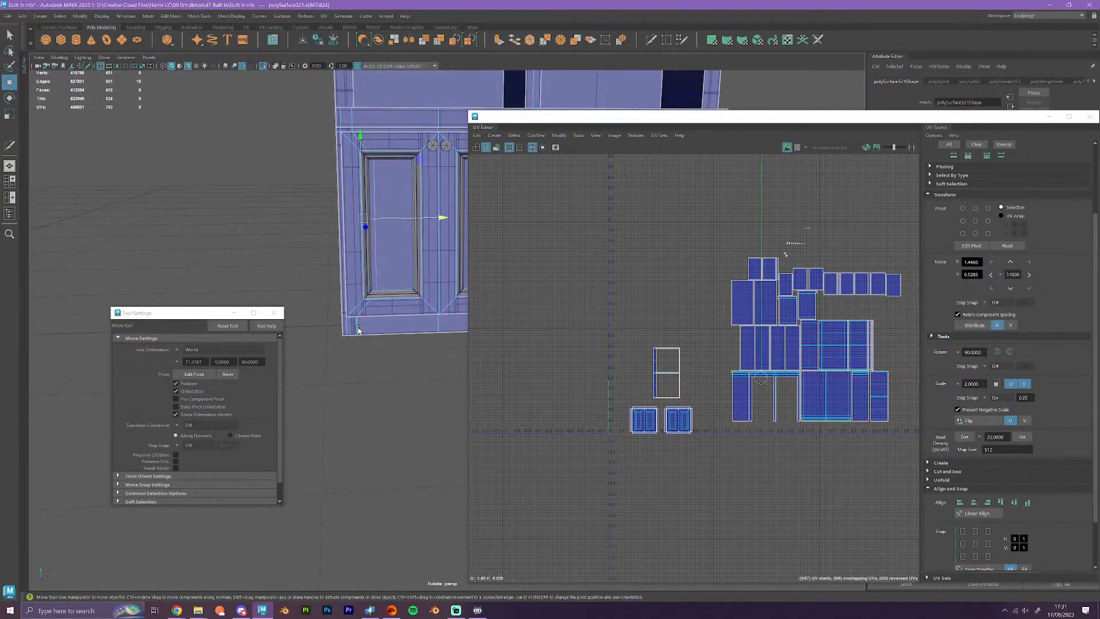
scroll(358, 330, "up", 5)
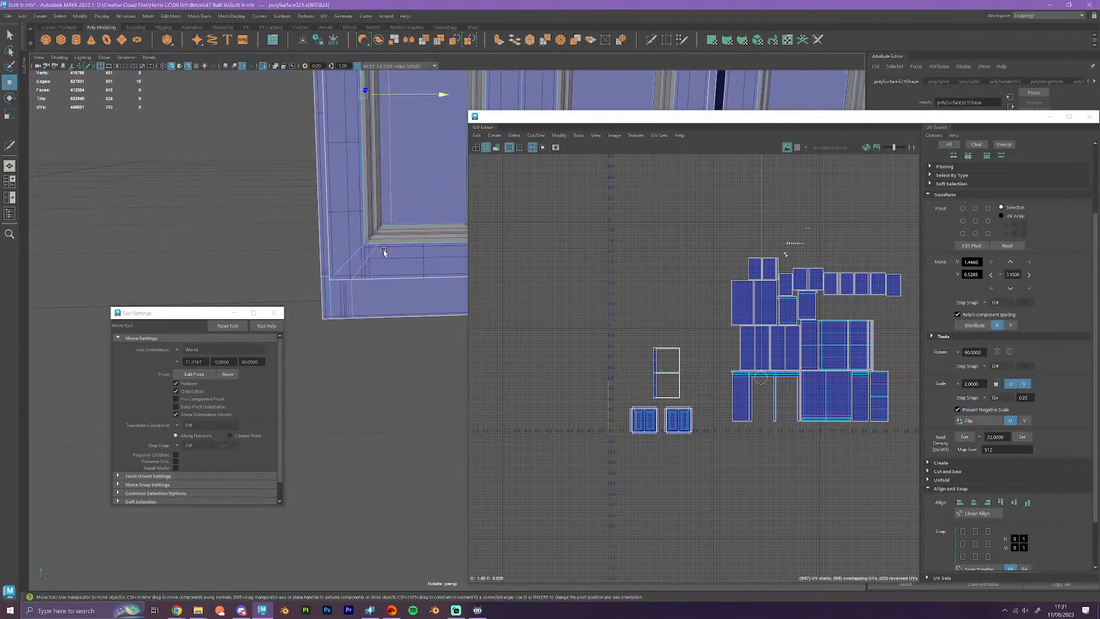
key("d")
left_click_drag(363, 94, 351, 318)
key("d")
left_click_drag(347, 318, 345, 319)
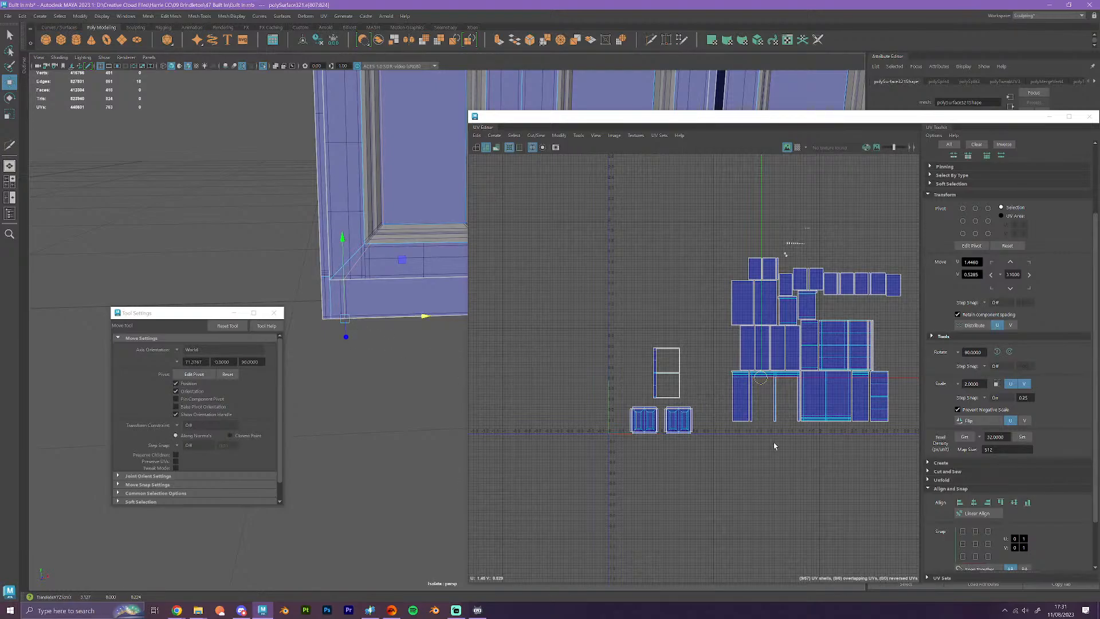
- Delete the vertical edge loops near the left and right ends of the plinth
right_click_drag(773, 445, 749, 427)
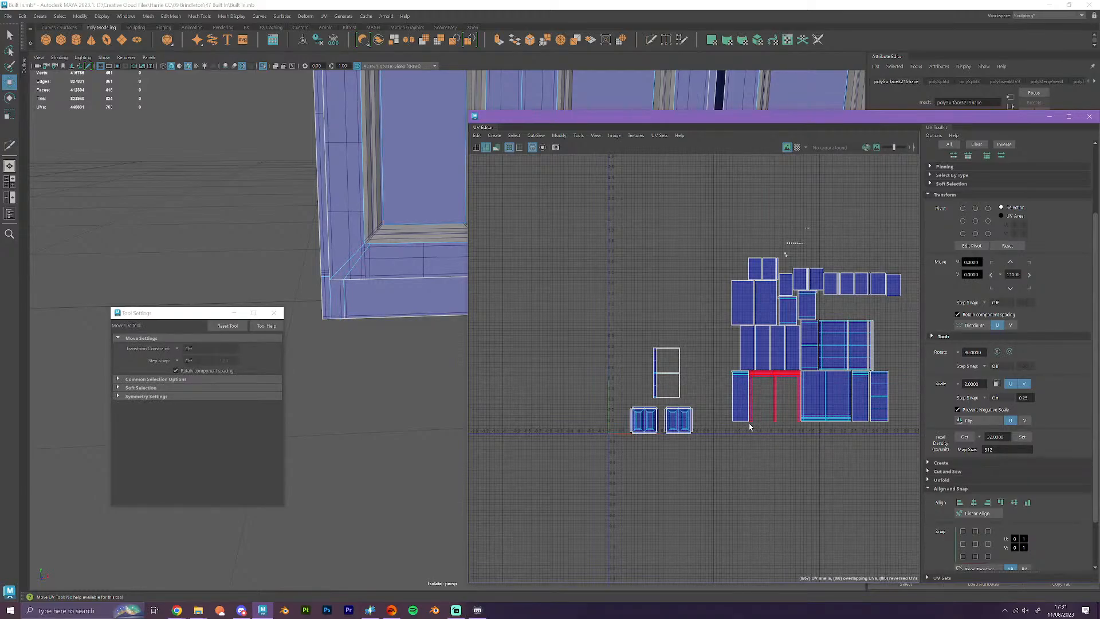
key("w")
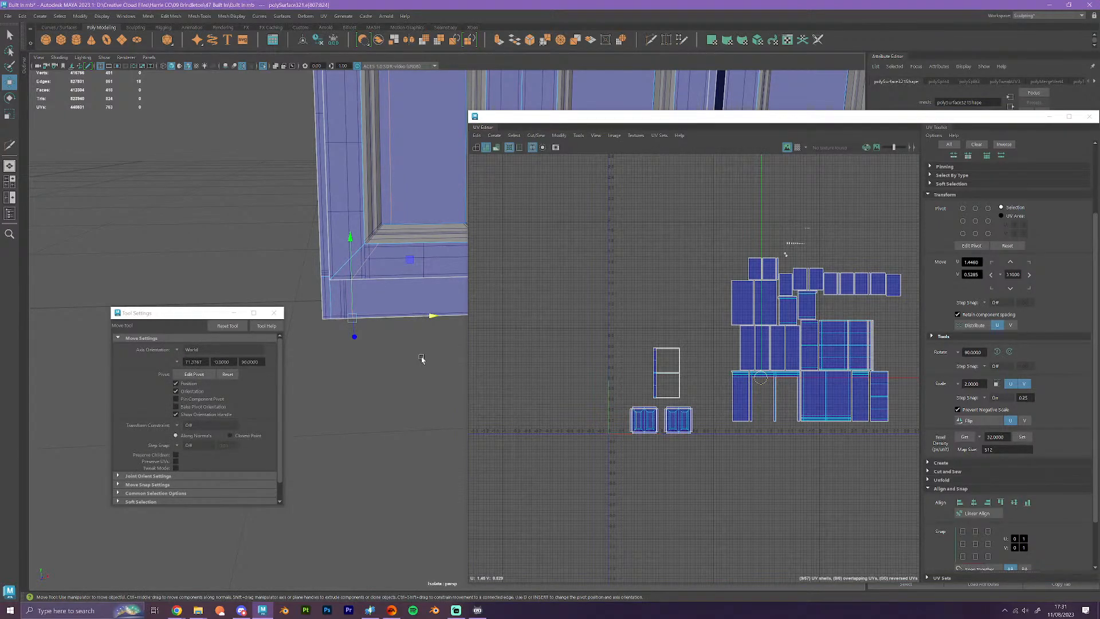
key("Delete")
middle_click_drag(400, 285, 320, 269, "alt")
left_click_drag(389, 298, 368, 292, "alt")
right_click_drag(333, 200, 328, 176)
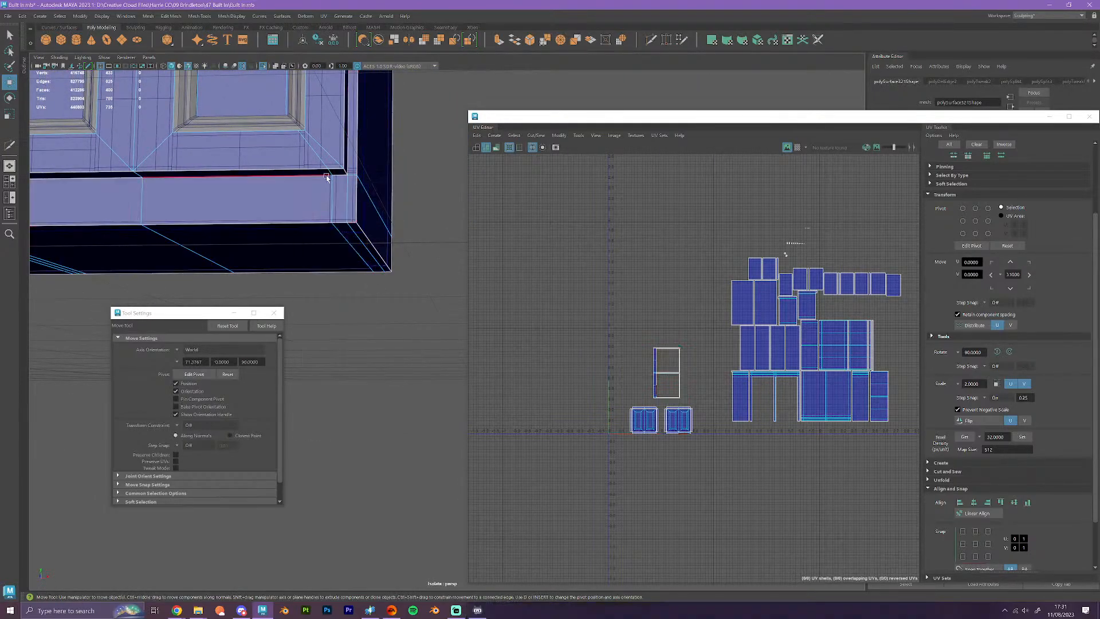
double_click(330, 192)
key("ctrl+Delete")
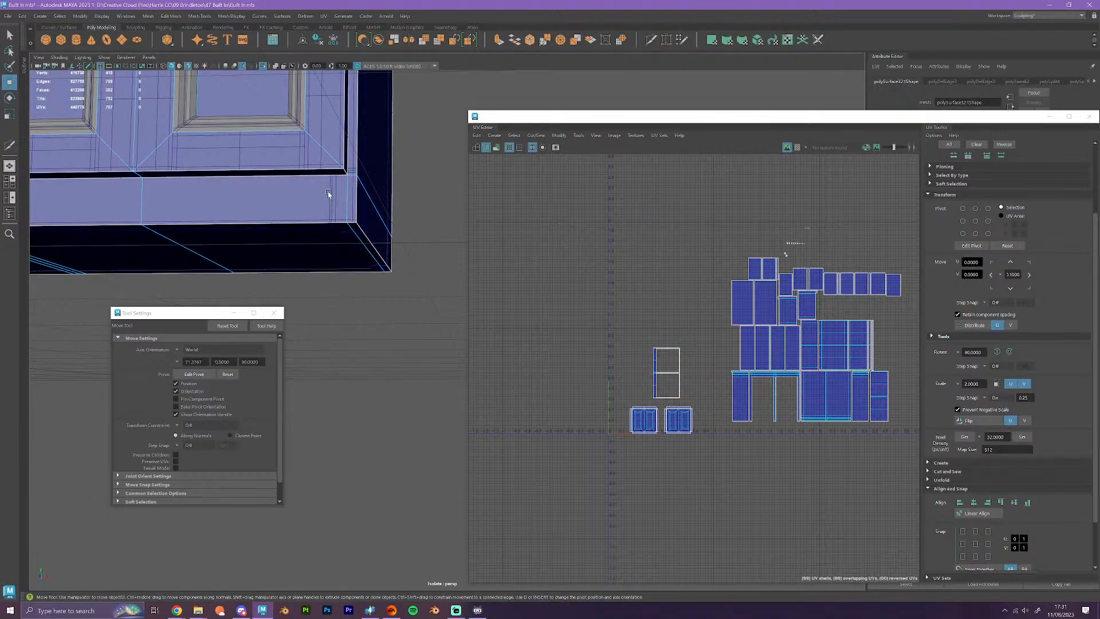
- Insert new vertical edge loops near the right and left ends of the plinth with the Multi-Cut tool
left_click(652, 42)
middle_click_drag(405, 159, 445, 209, "alt")
right_click_drag(445, 209, 413, 255, "alt")
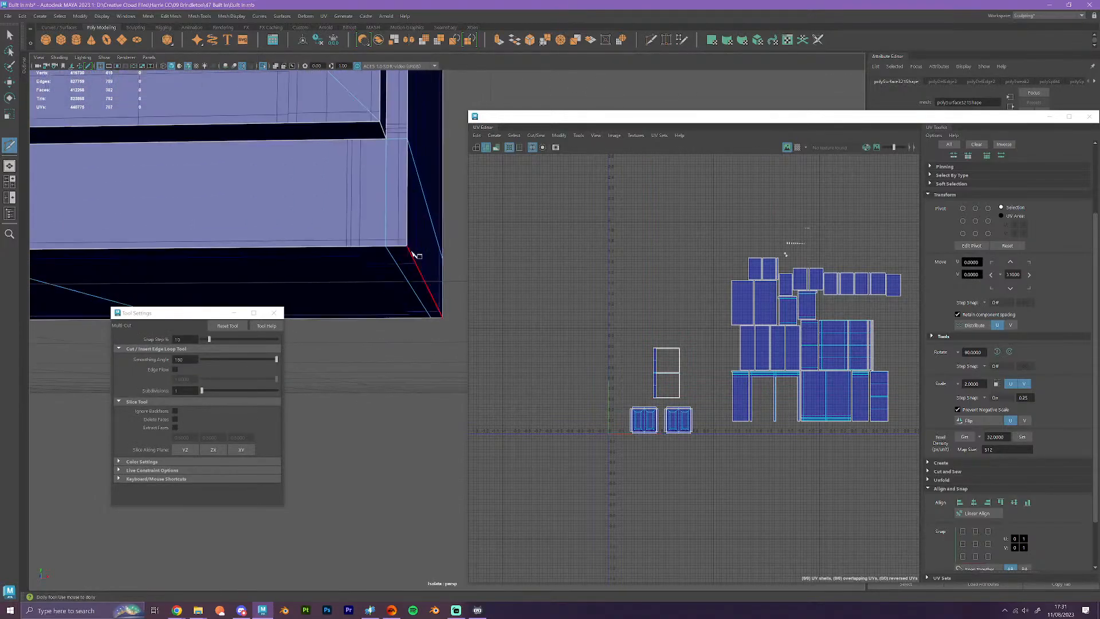
left_click(351, 234, "ctrl")
scroll(414, 291, "down", 3)
middle_click_drag(203, 241, 541, 220, "alt")
scroll(258, 208, "up", 3)
middle_click_drag(257, 209, 504, 218, "alt")
scroll(342, 219, "up", 2)
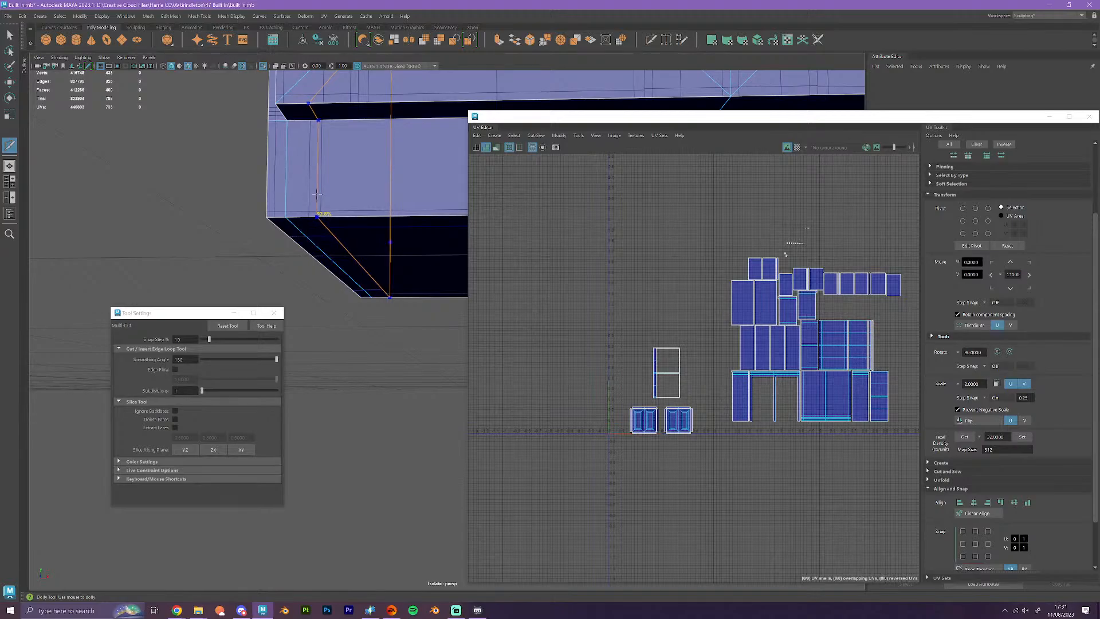
left_click(317, 194, "ctrl")
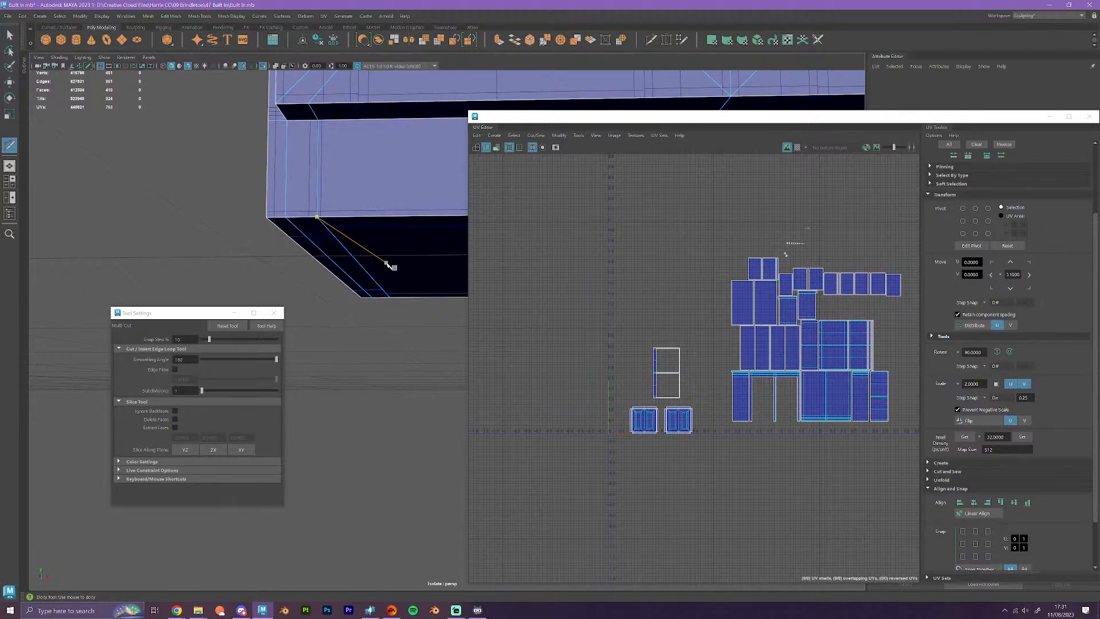
- Place the left plinth loop's pivot on its lower front vertex and move the loop sideways with vertex snapping
key("w")
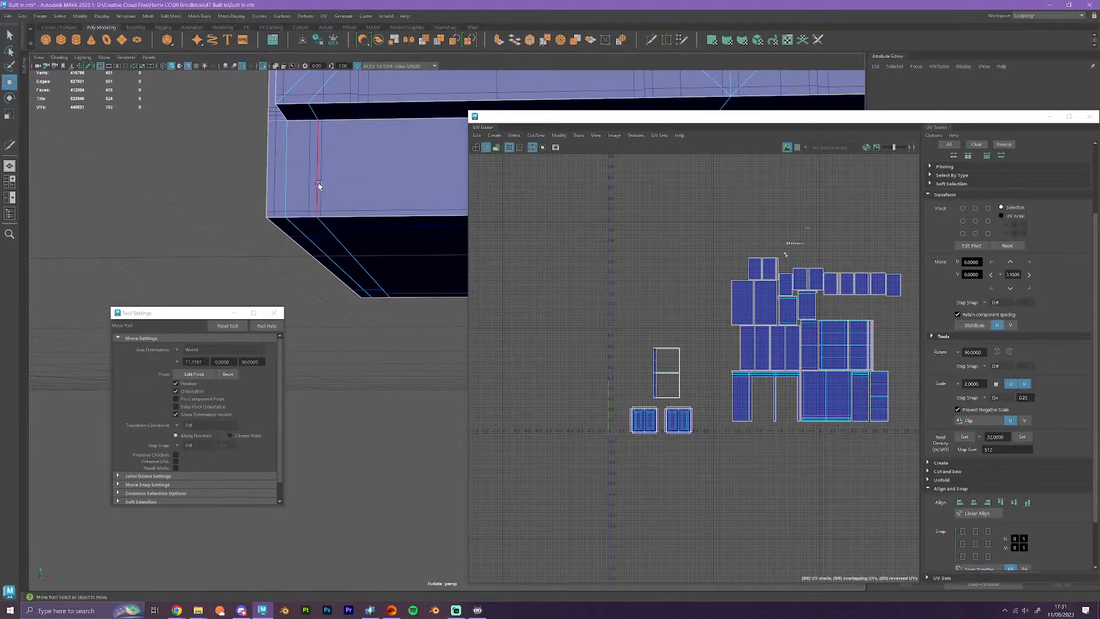
double_click(321, 189)
middle_click_drag(356, 231, 358, 275, "alt")
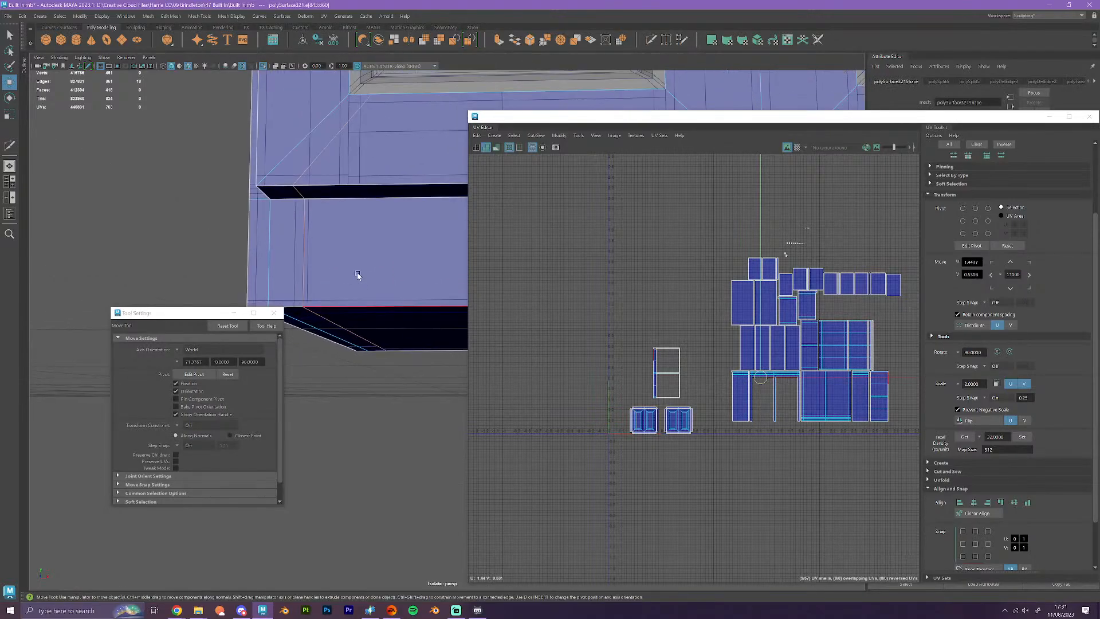
scroll(358, 276, "down", 6)
key("d")
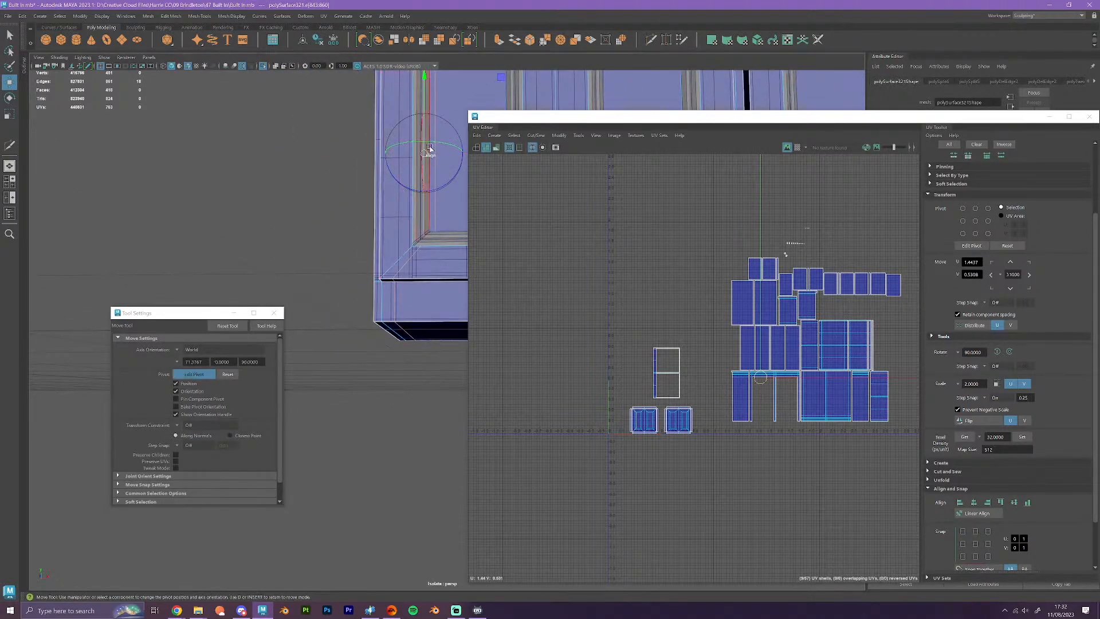
left_click_drag(425, 152, 394, 321)
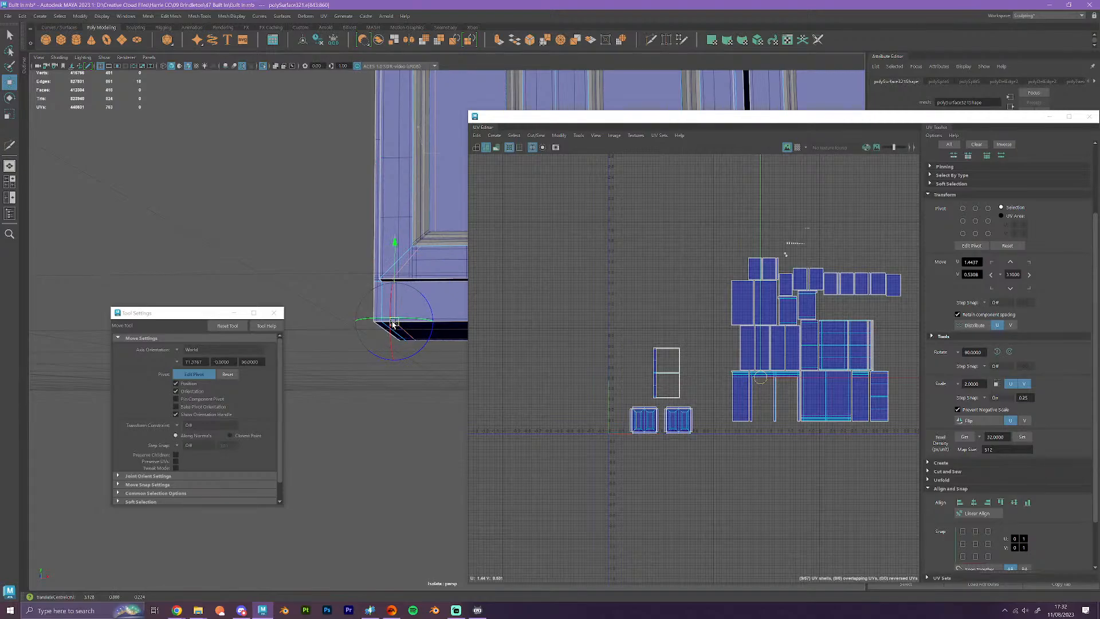
scroll(348, 298, "up", 7)
scroll(336, 272, "up", 3)
middle_click_drag(334, 270, 373, 299, "alt")
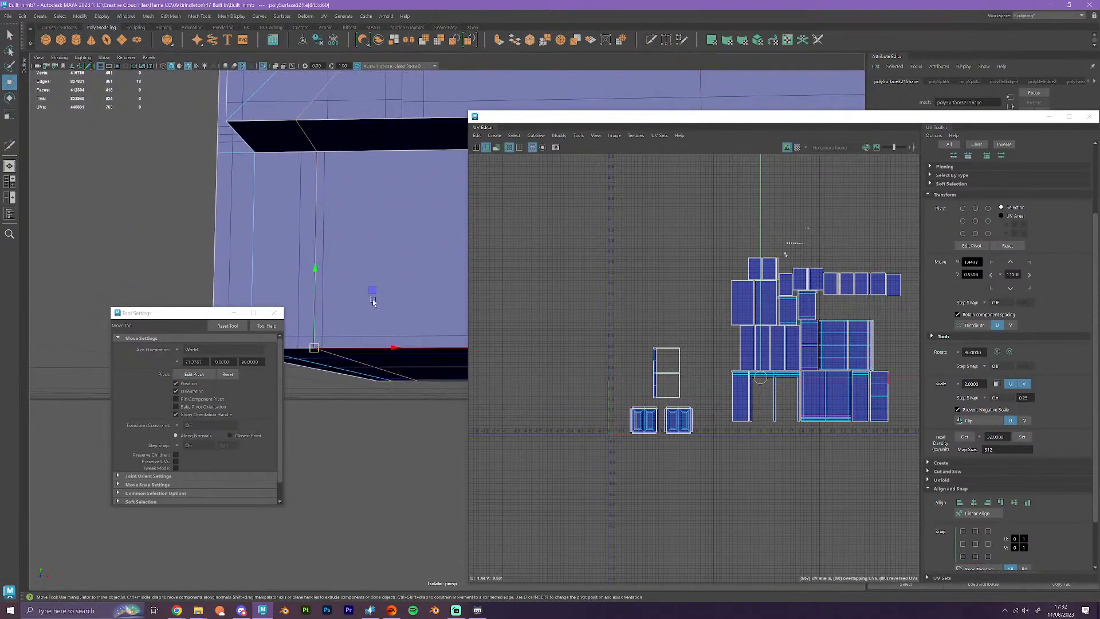
key("v")
left_click_drag(395, 347, 314, 338)
- Select the vertical edge loop near the plinth's right end and place its pivot on the loop's lower front vertex
scroll(333, 330, "down", 5)
middle_click_drag(348, 321, 71, 211, "alt")
middle_click_drag(355, 222, 151, 219, "alt")
middle_click_drag(321, 210, 170, 232, "alt")
scroll(302, 231, "up", 2)
scroll(307, 216, "down", 2)
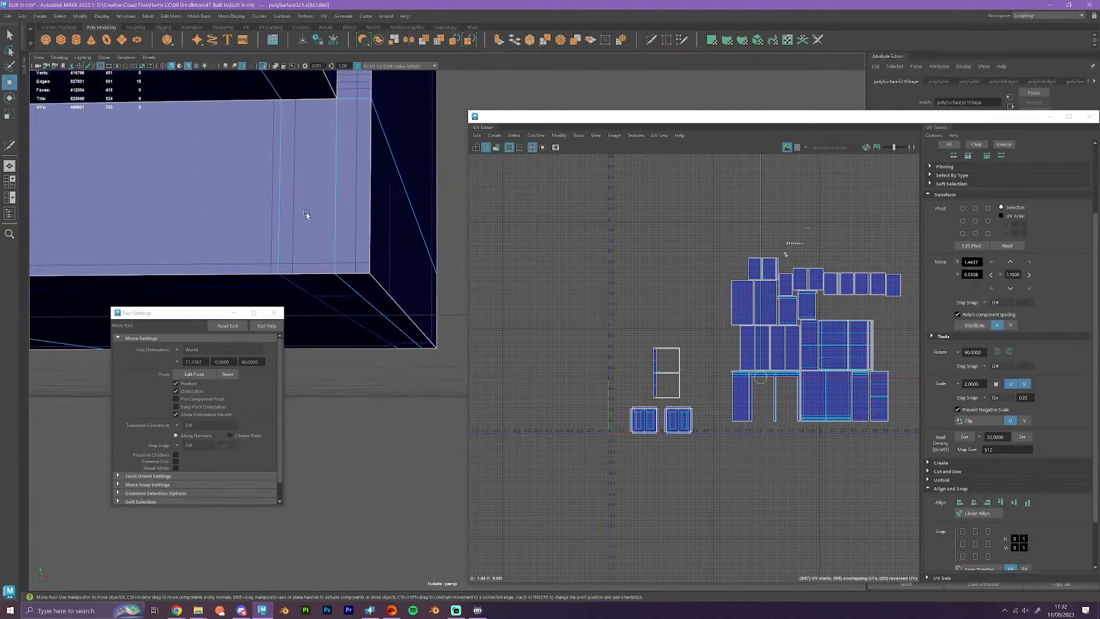
middle_click_drag(307, 216, 352, 229, "alt")
left_click(358, 219)
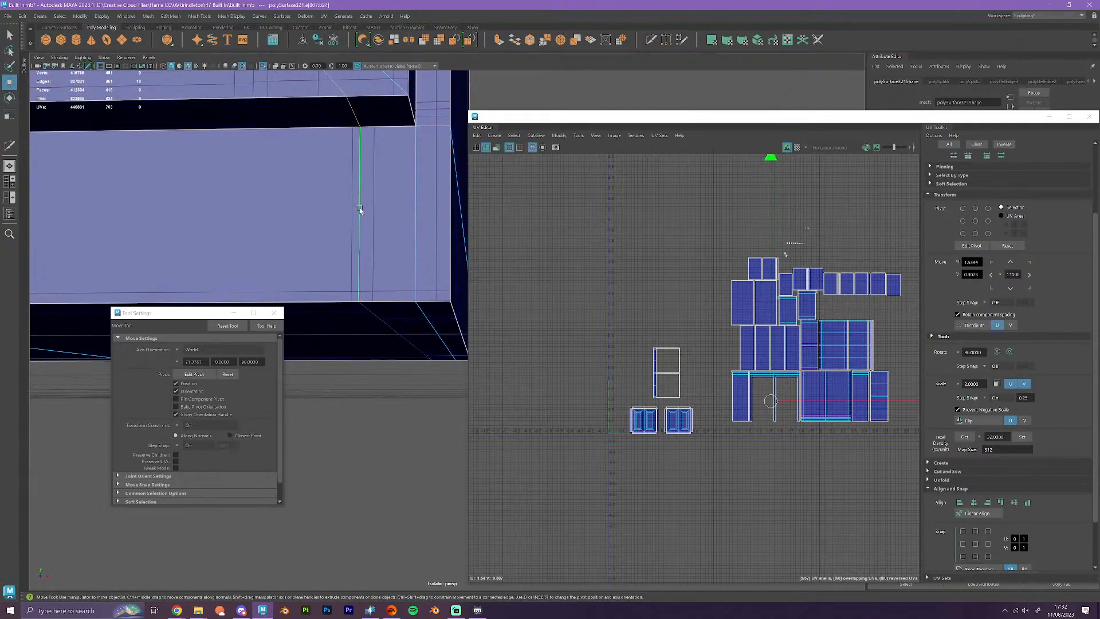
scroll(360, 210, "down", 4)
key("d")
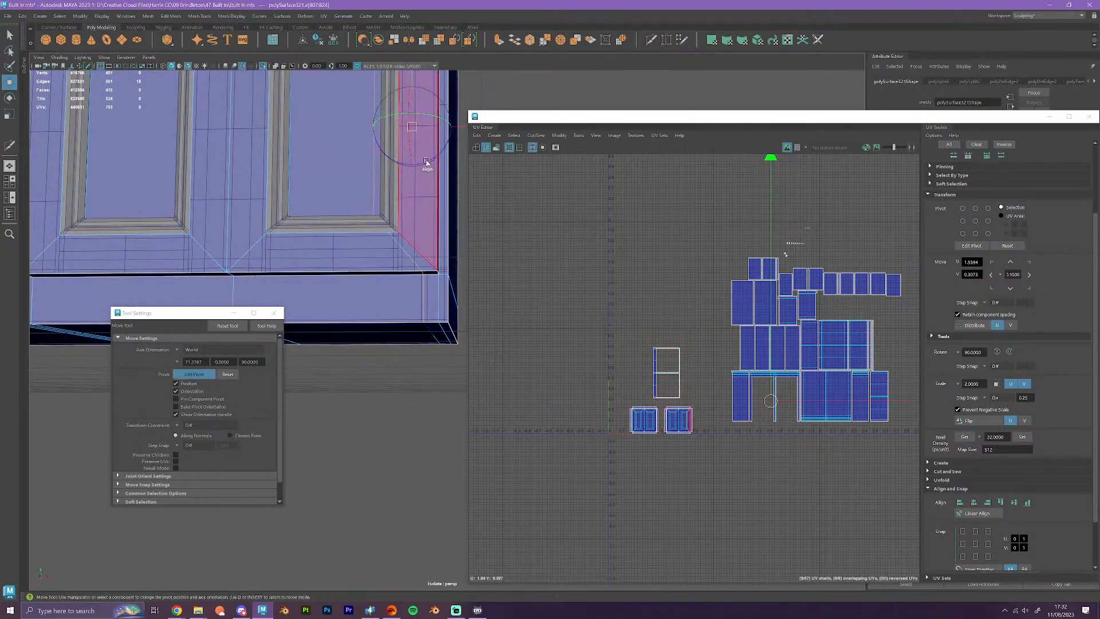
left_click_drag(413, 127, 424, 324)
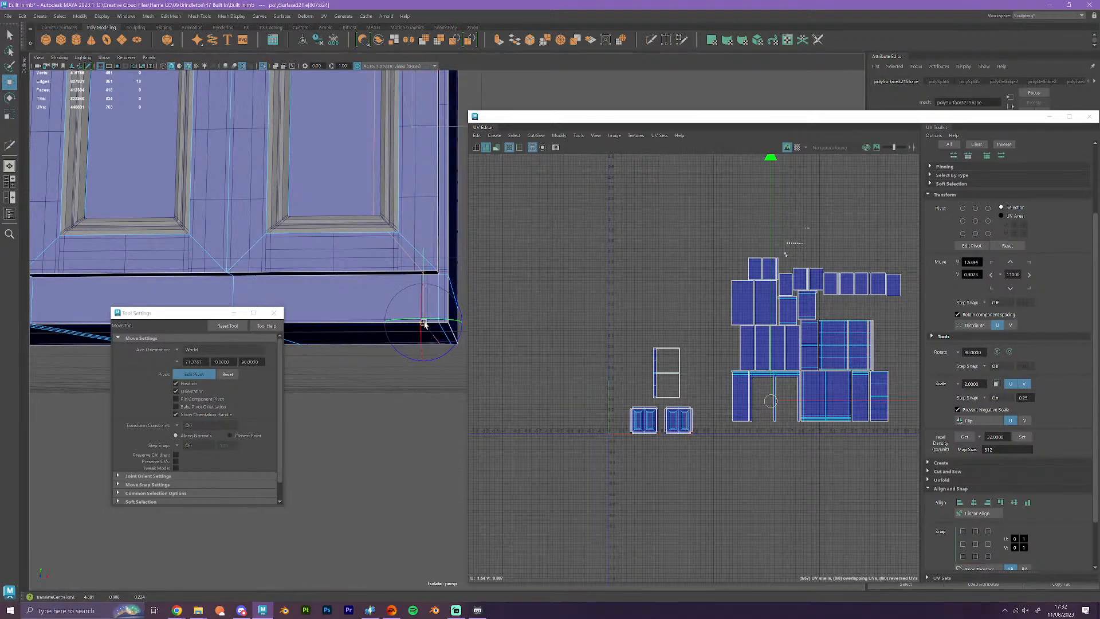
- Finish editing the pivot and shift the right plinth edge loop slightly sideways
scroll(424, 324, "up", 4)
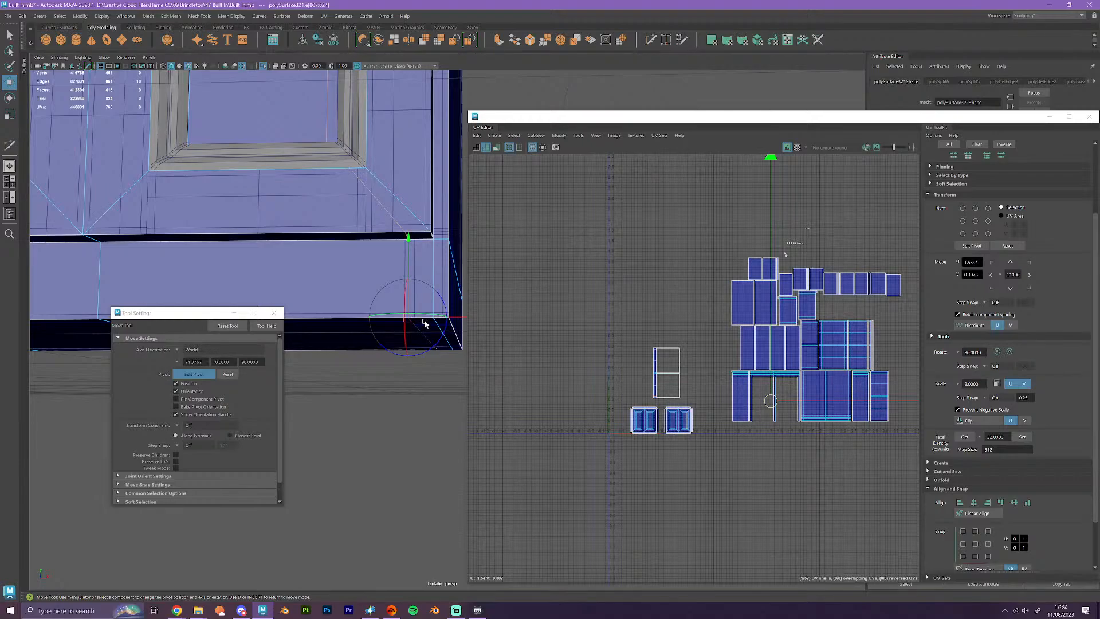
scroll(424, 323, "up", 2)
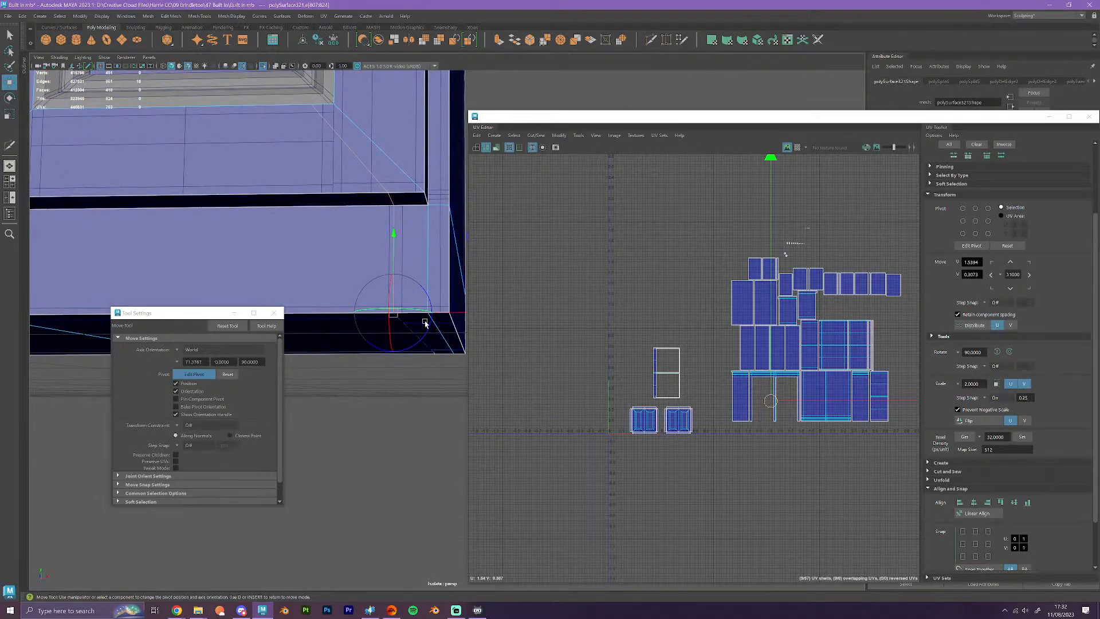
key("d")
scroll(423, 334, "up", 2)
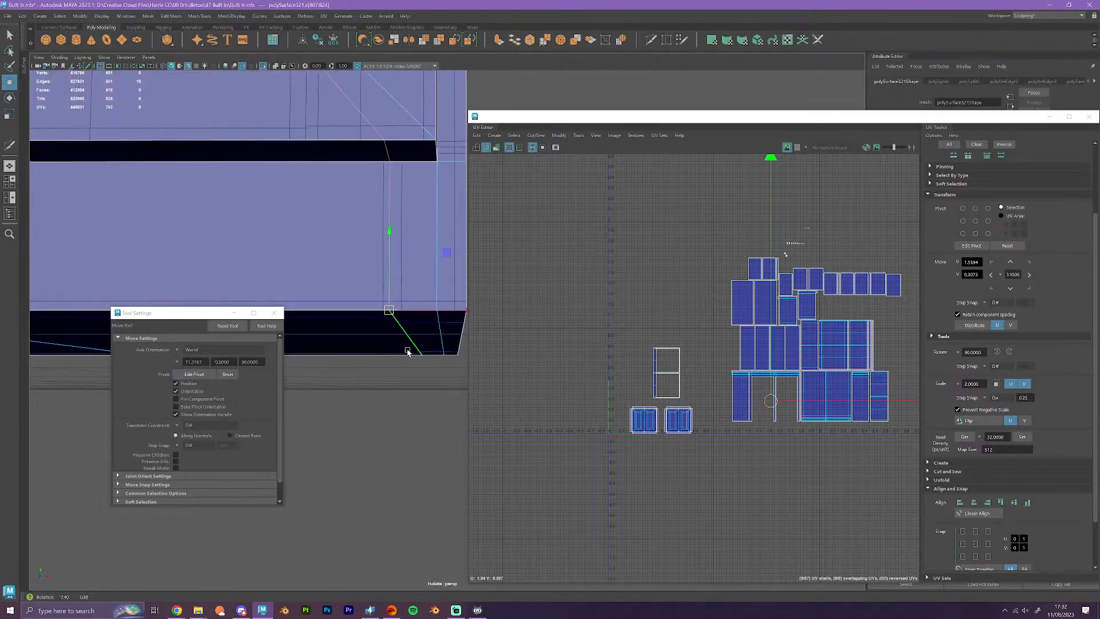
left_click_drag(409, 310, 391, 310)
scroll(390, 310, "down", 6)
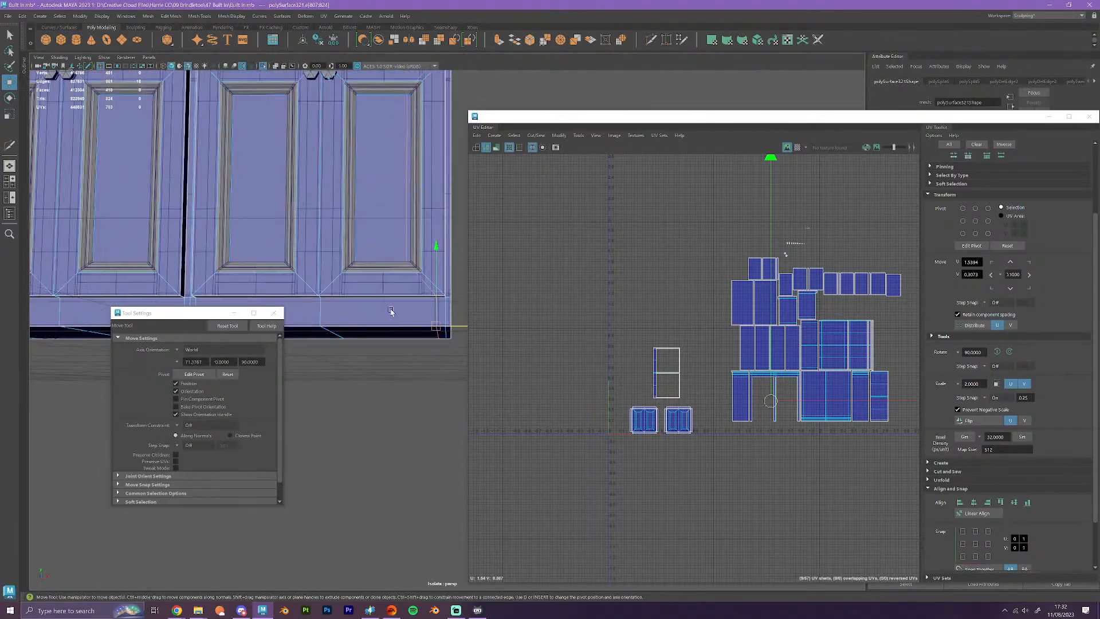
left_click_drag(391, 311, 418, 368, "alt")
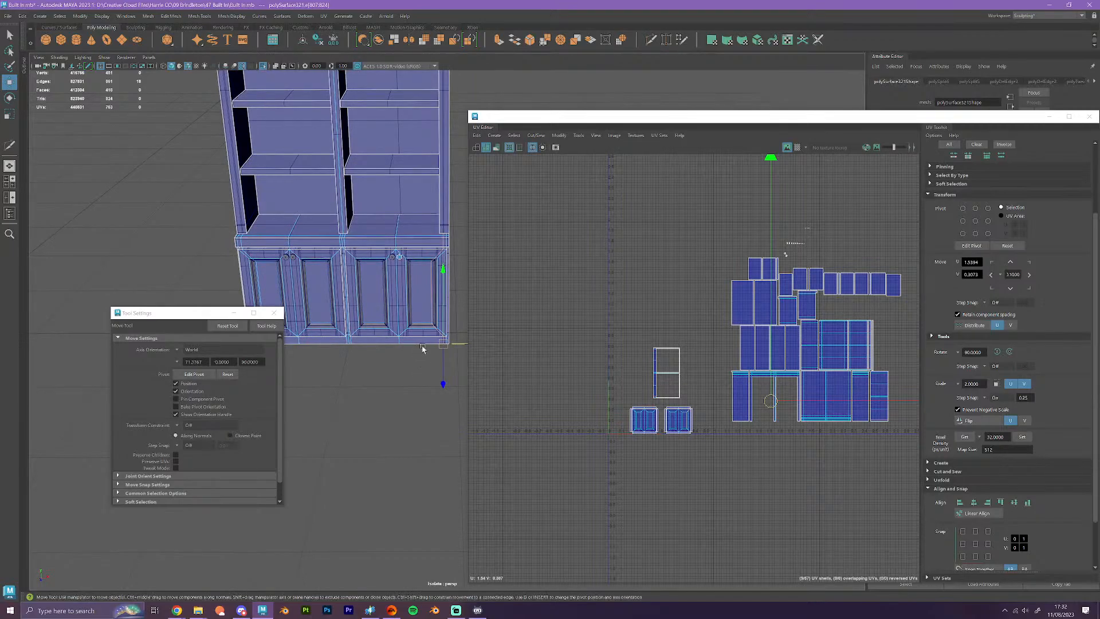
- Return to object selection, clear the selection and turn off isolation so the whole scene is displayed
key("F8")
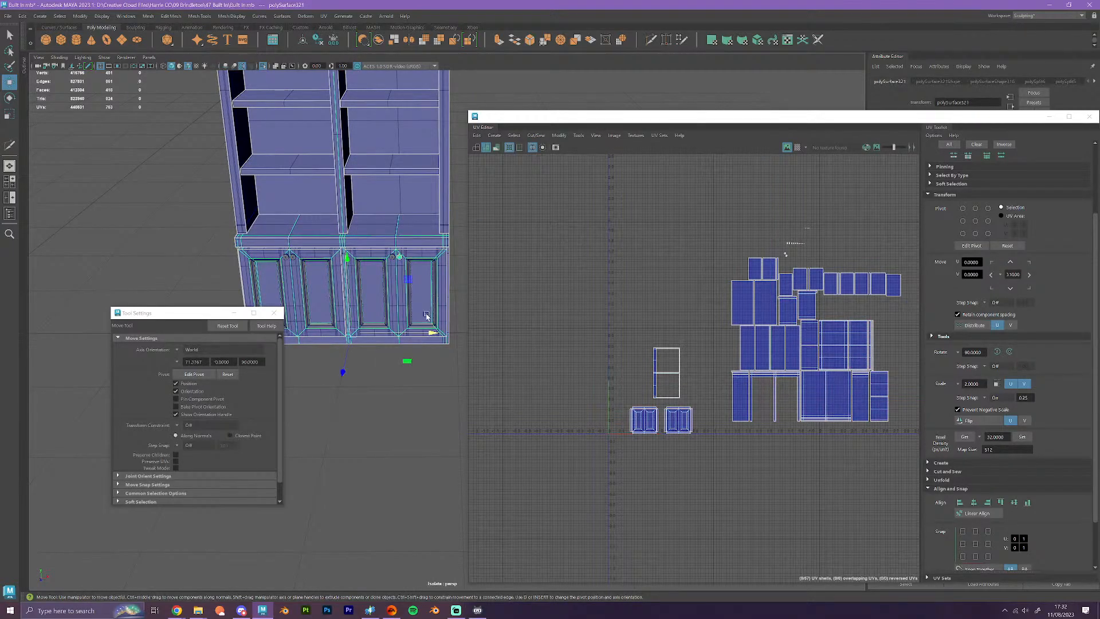
left_click(425, 328)
scroll(425, 327, "down", 2)
middle_click_drag(417, 351, 201, 299, "alt")
left_click_drag(239, 277, 344, 297, "alt")
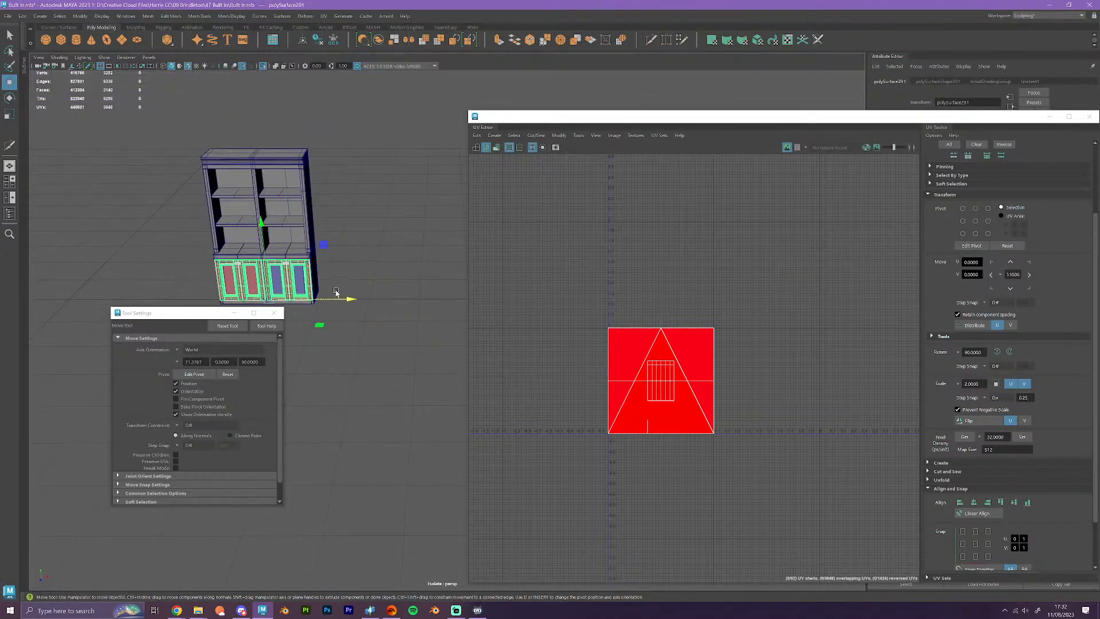
middle_click_drag(343, 298, 477, 204, "alt")
scroll(382, 247, "down", 4)
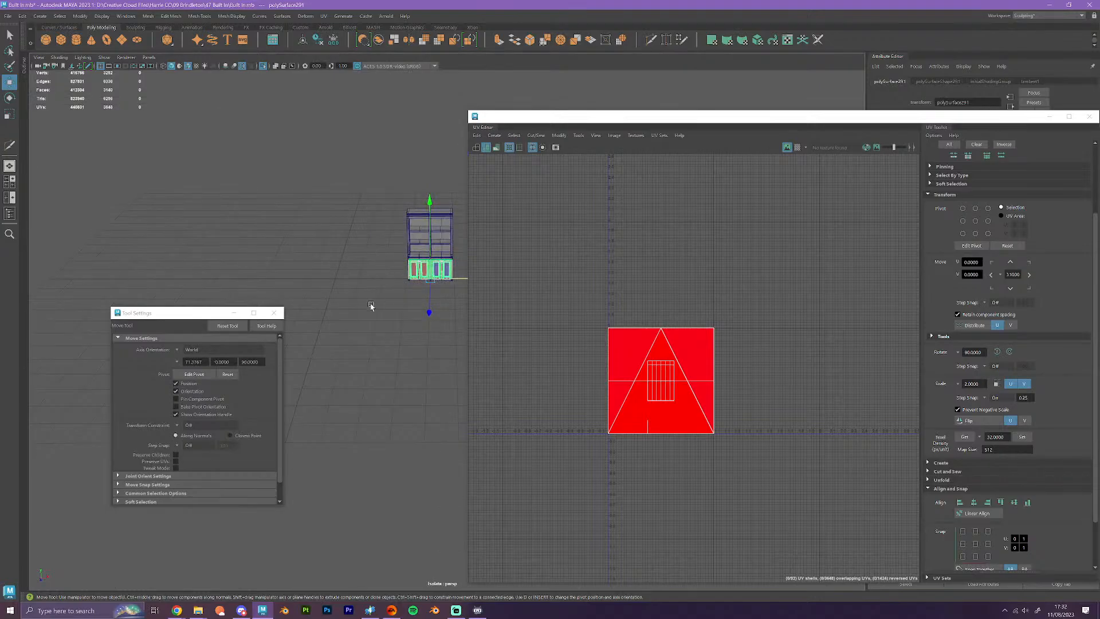
left_click(371, 305)
scroll(400, 278, "up", 3)
scroll(400, 278, "up", 2)
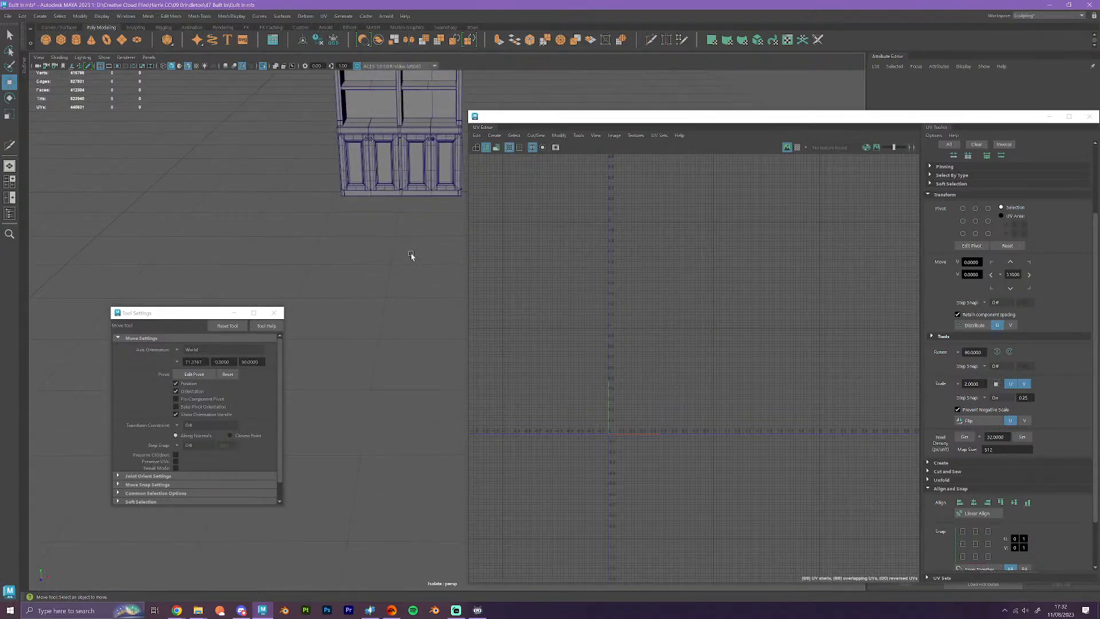
key("ctrl+1")
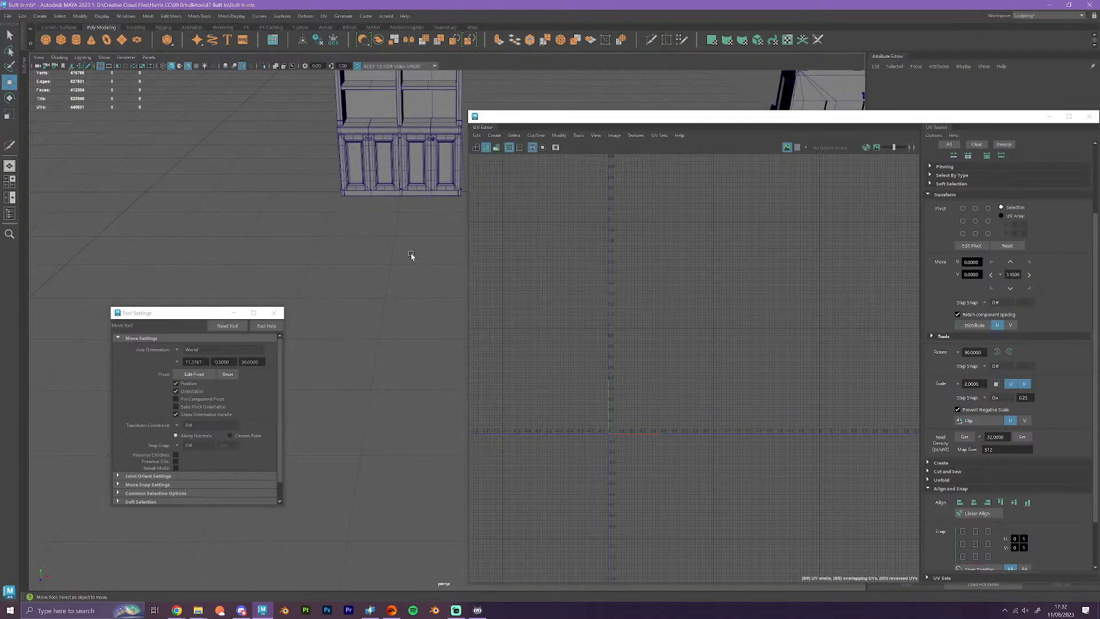
- Move the low-detail bookcase sideways along one axis until it stands clear of the detailed bookcase, then deselect it
left_click_drag(681, 123, 763, 242)
middle_click_drag(422, 125, 464, 247, "alt")
left_click(466, 246)
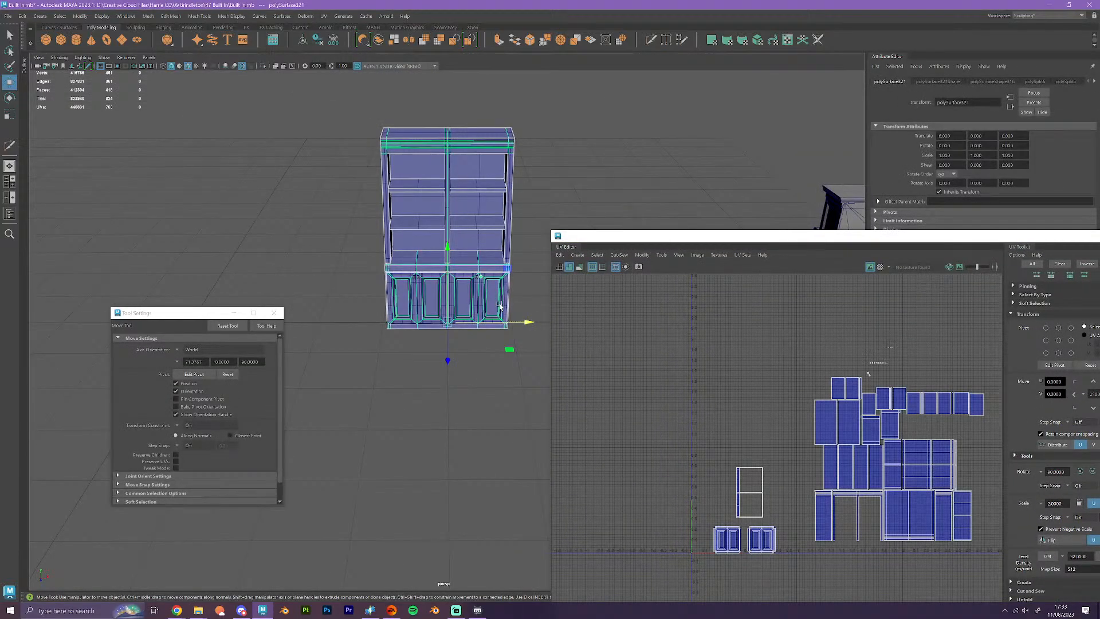
left_click_drag(522, 322, 250, 315)
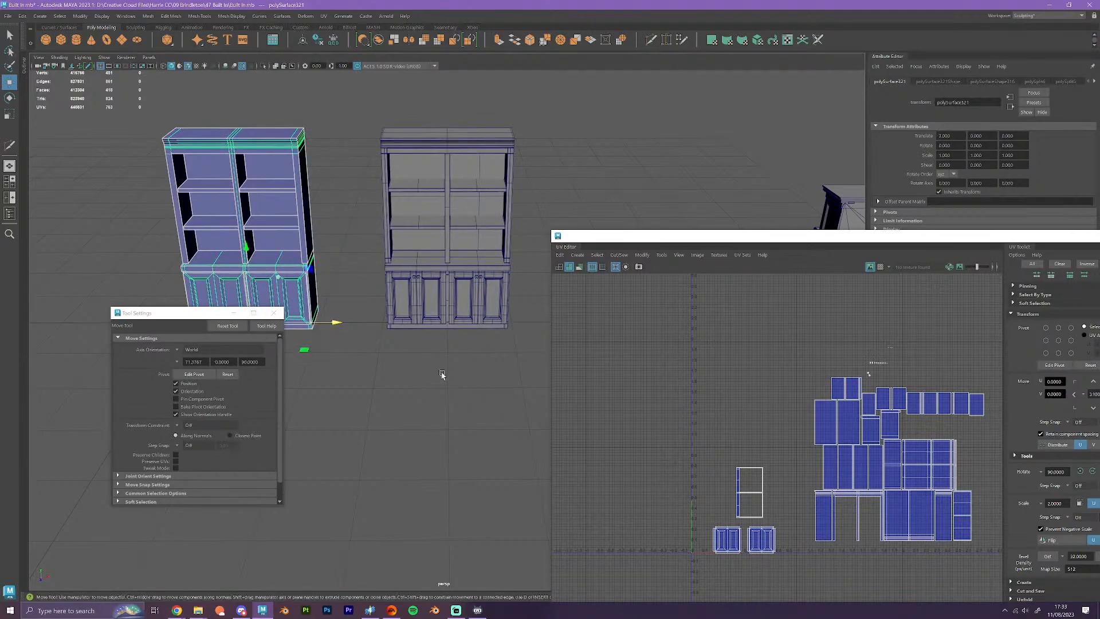
left_click(442, 375)
scroll(418, 316, "up", 3)
middle_click_drag(418, 315, 468, 186, "alt")
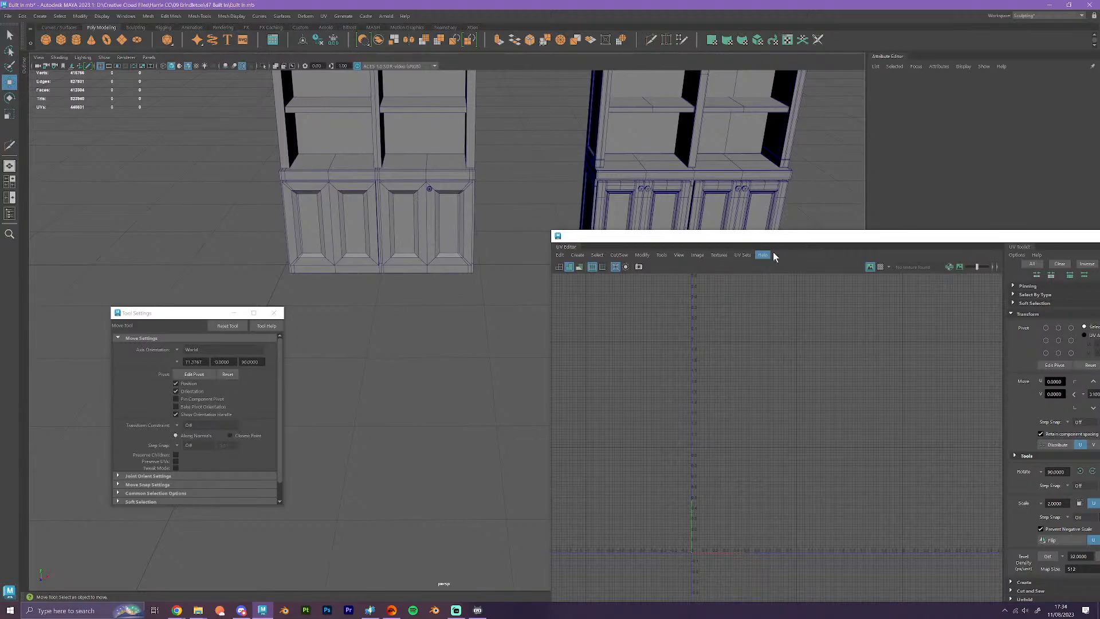
- Display the low-detail bookcase's UVs in the UV Editor and select the left cabinet door pair's UV shell
left_click_drag(776, 233, 672, 215)
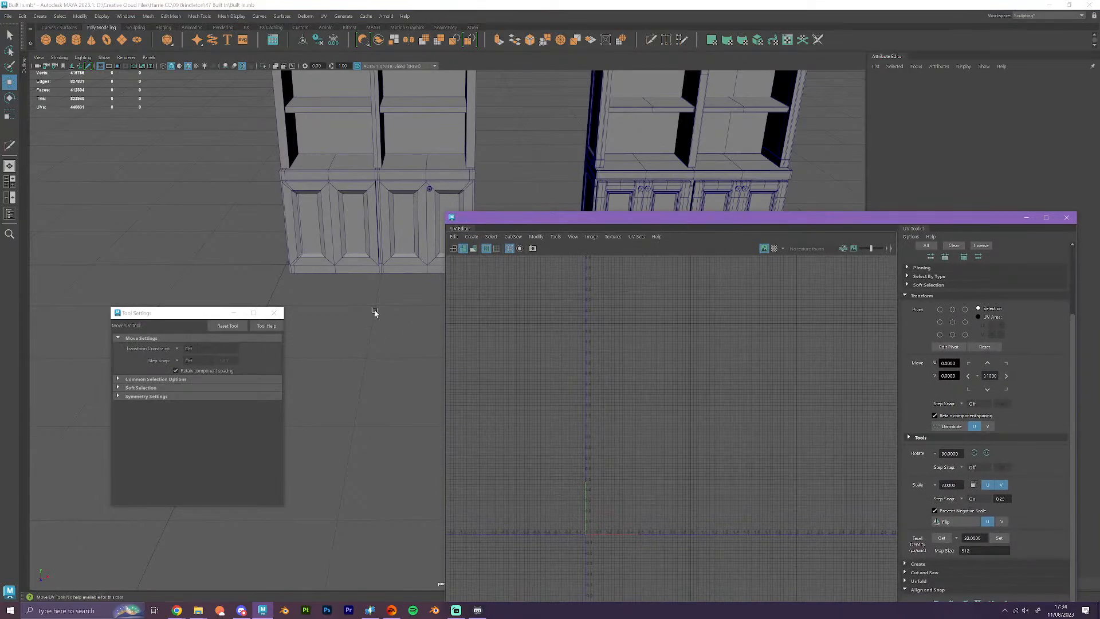
left_click(401, 205)
middle_click_drag(655, 382, 636, 321, "alt")
right_click_drag(637, 329, 596, 315)
left_click(376, 235)
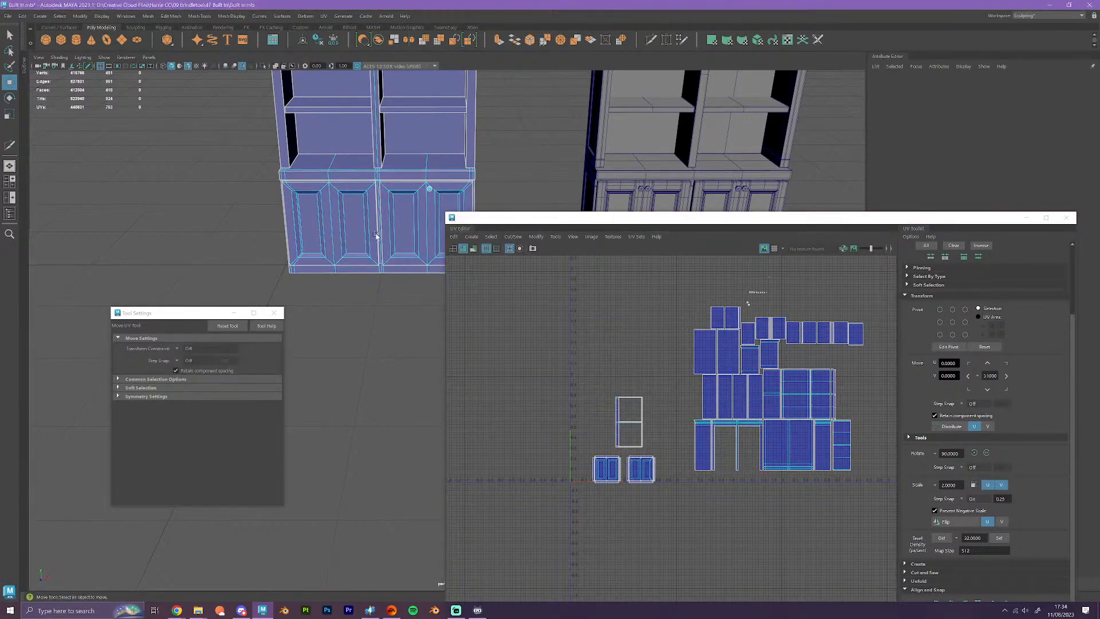
scroll(496, 400, "up", 5)
middle_click_drag(615, 465, 542, 307, "alt")
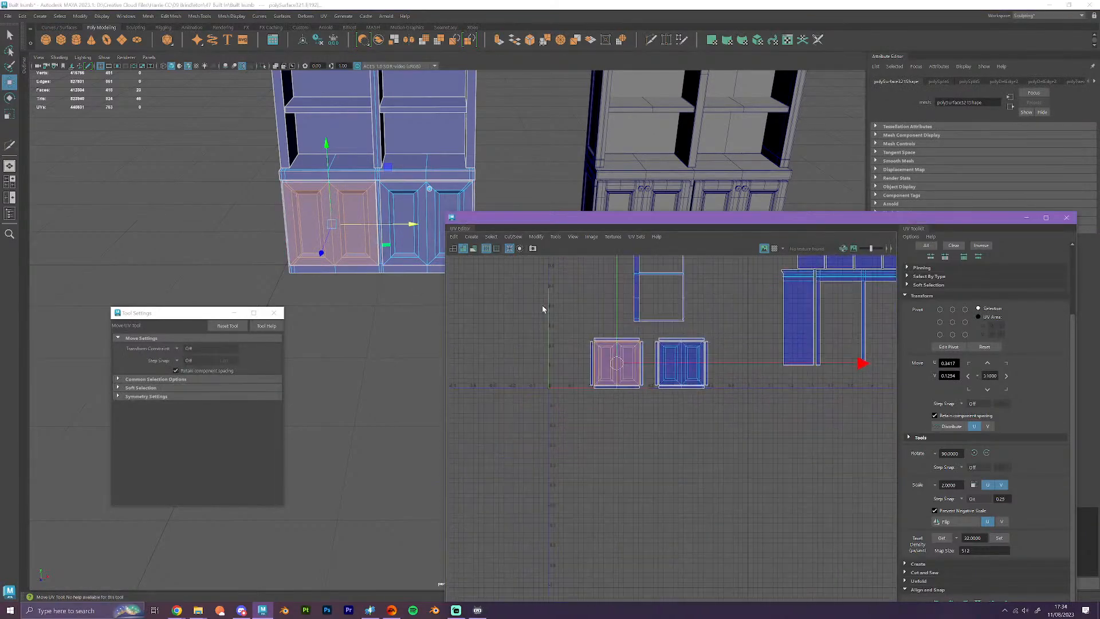
- Select both cabinet door pairs' UV shells with their edge strips and move them together against the UV origin
scroll(558, 340, "up", 3)
right_click_drag(559, 350, 530, 337)
left_click_drag(590, 331, 822, 448)
scroll(742, 390, "up", 3)
left_click_drag(688, 370, 610, 362)
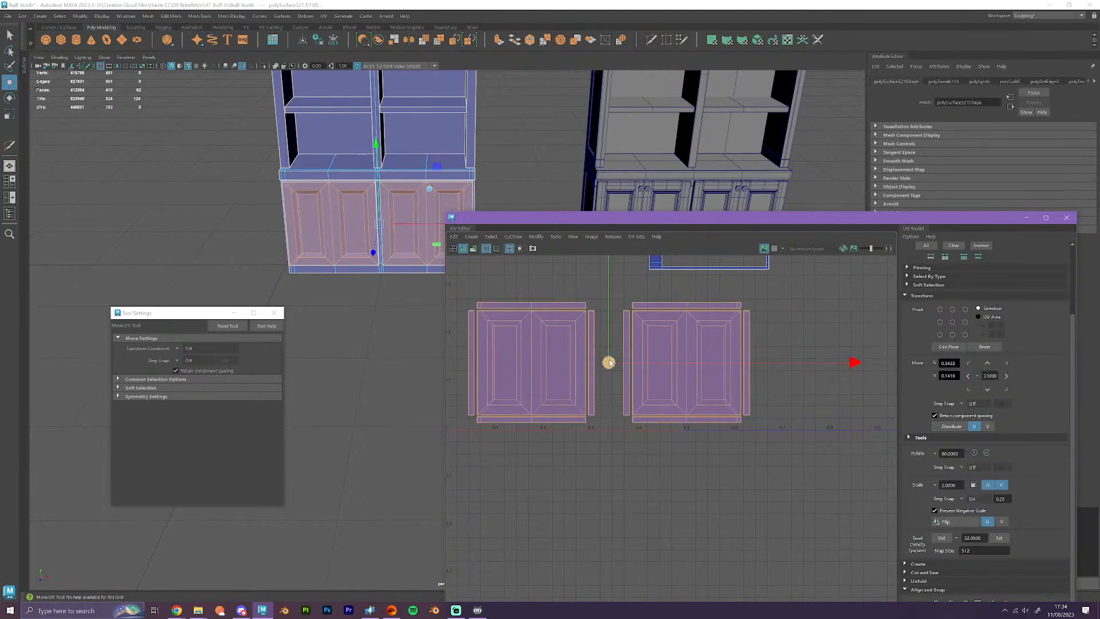
middle_click_drag(609, 362, 744, 366, "alt")
left_click_drag(744, 366, 724, 373)
left_click(754, 489)
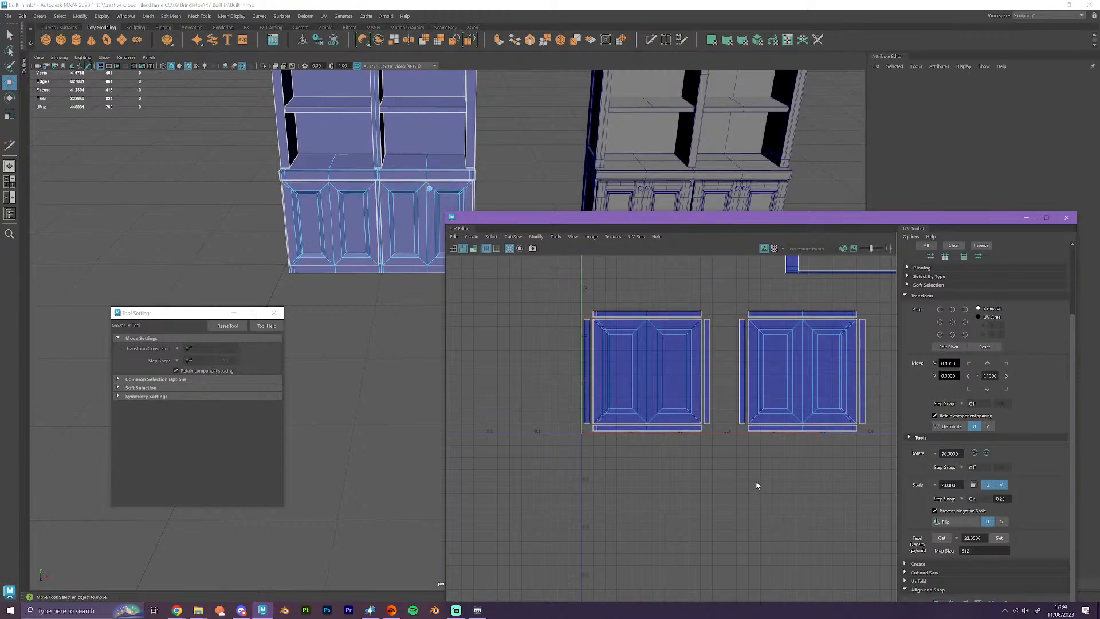
- Select the cabinet frame and plinth UV shell and rotate it 90 degrees counterclockwise so the plinth strip lies horizontally
left_click_drag(361, 329, 363, 339, "alt")
scroll(329, 290, "up", 3)
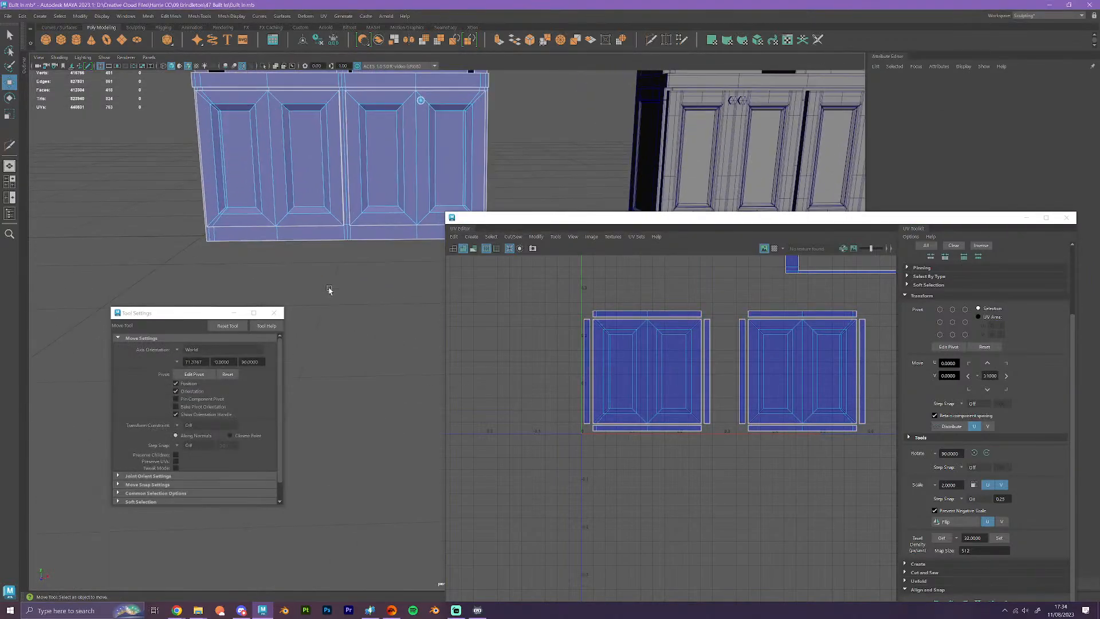
scroll(329, 290, "up", 3)
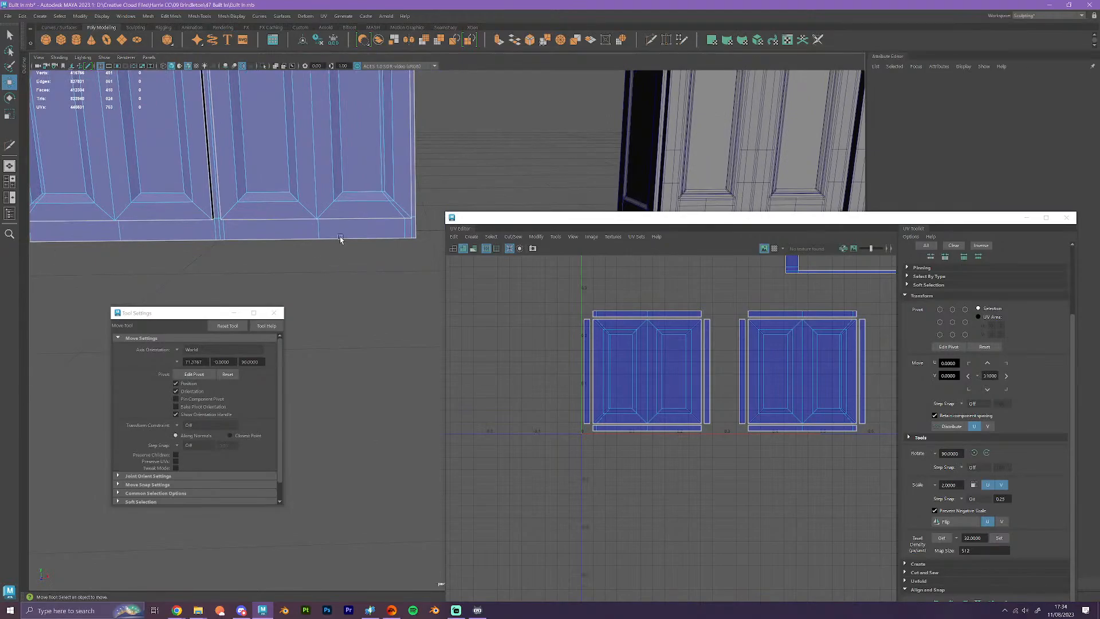
left_click(345, 235)
scroll(705, 334, "down", 2)
middle_click_drag(812, 318, 739, 435, "alt")
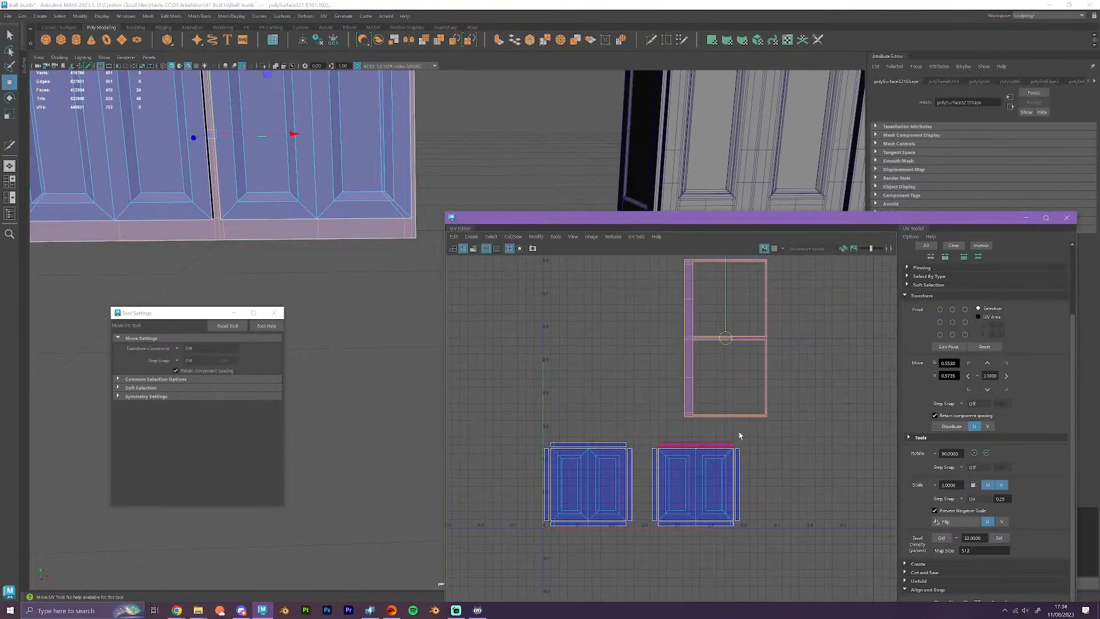
scroll(739, 435, "down", 1)
left_click(974, 453)
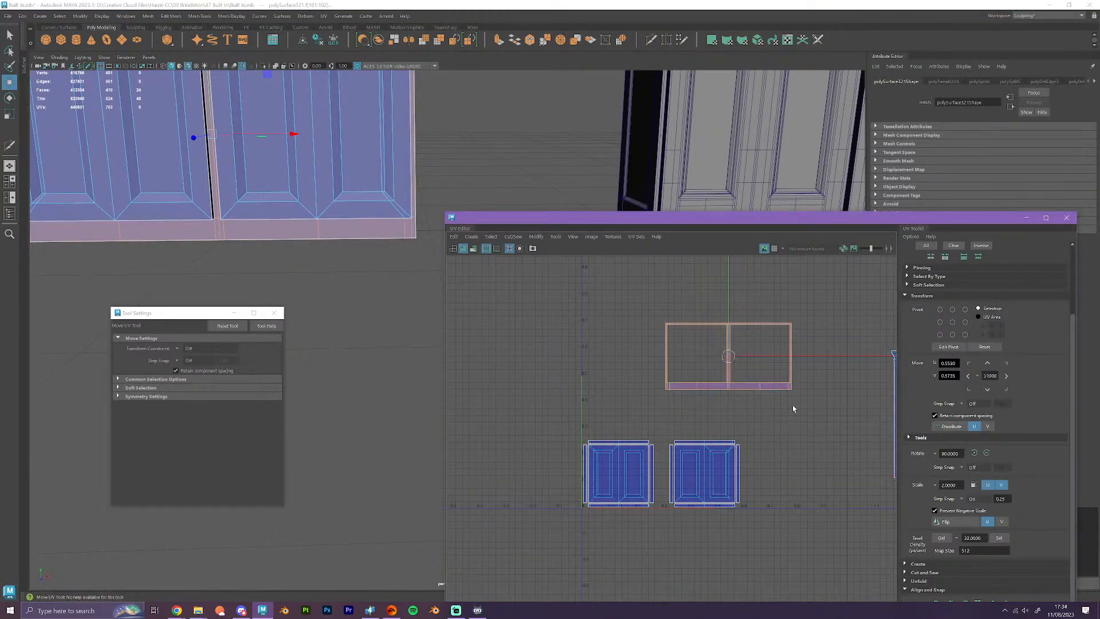
- Move the rotated cabinet frame shell to just above the door shells in UV space
scroll(716, 396, "up", 3)
left_click_drag(679, 312, 590, 355)
scroll(590, 355, "up", 3)
middle_click_drag(579, 379, 652, 397, "alt")
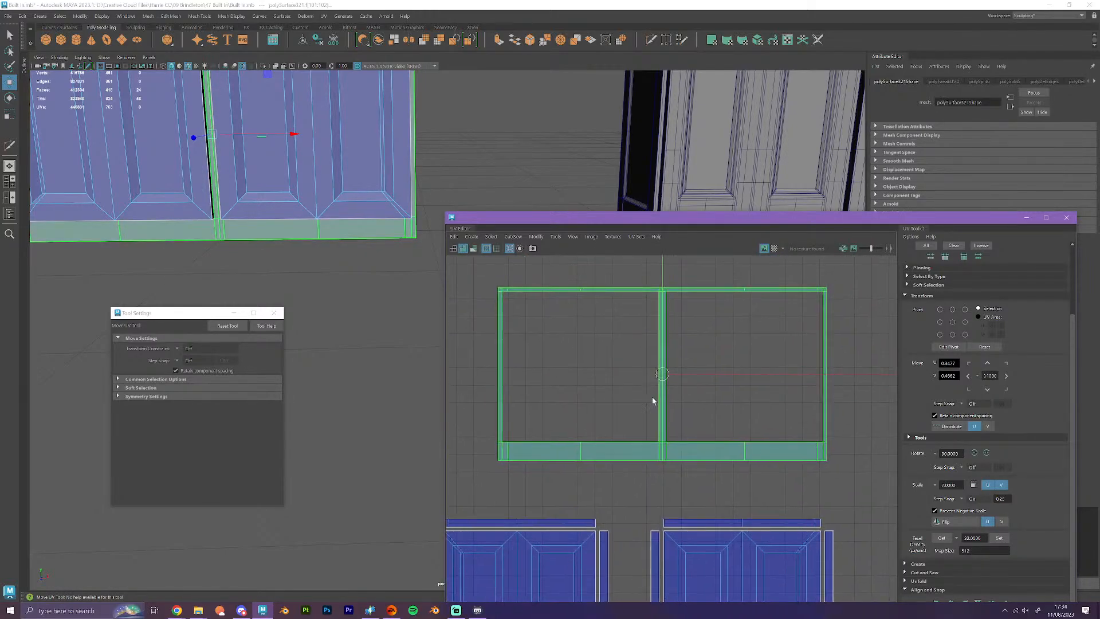
- Cut the cabinet frame shell's UVs at the top and bottom ends of its central divider
right_click_drag(664, 385, 665, 361)
scroll(672, 424, "up", 2)
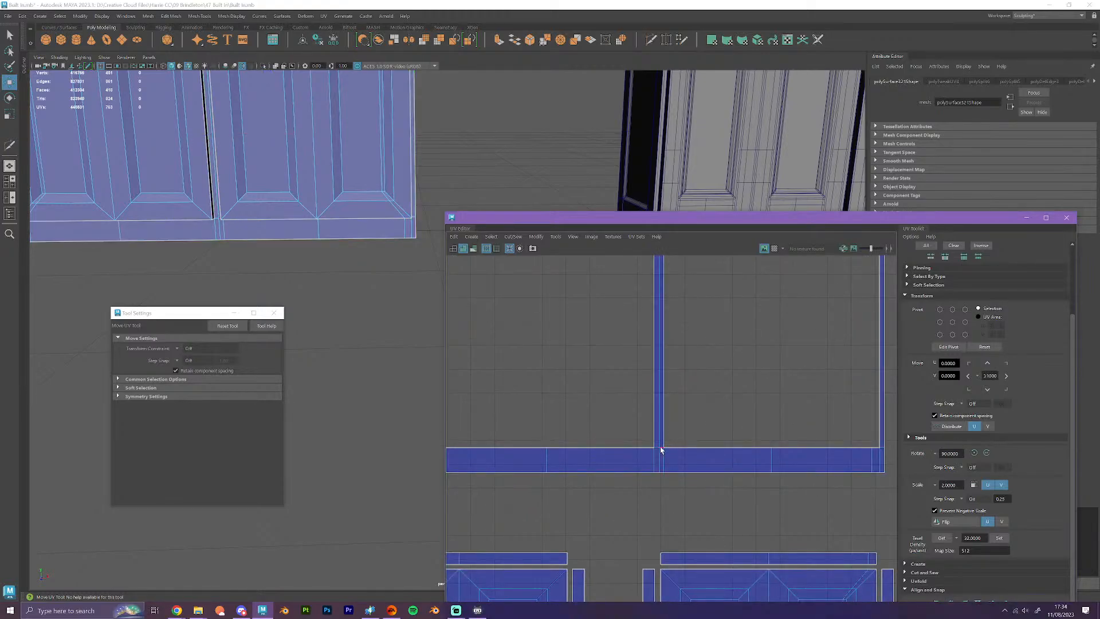
scroll(680, 372, "down", 2)
left_click(673, 348)
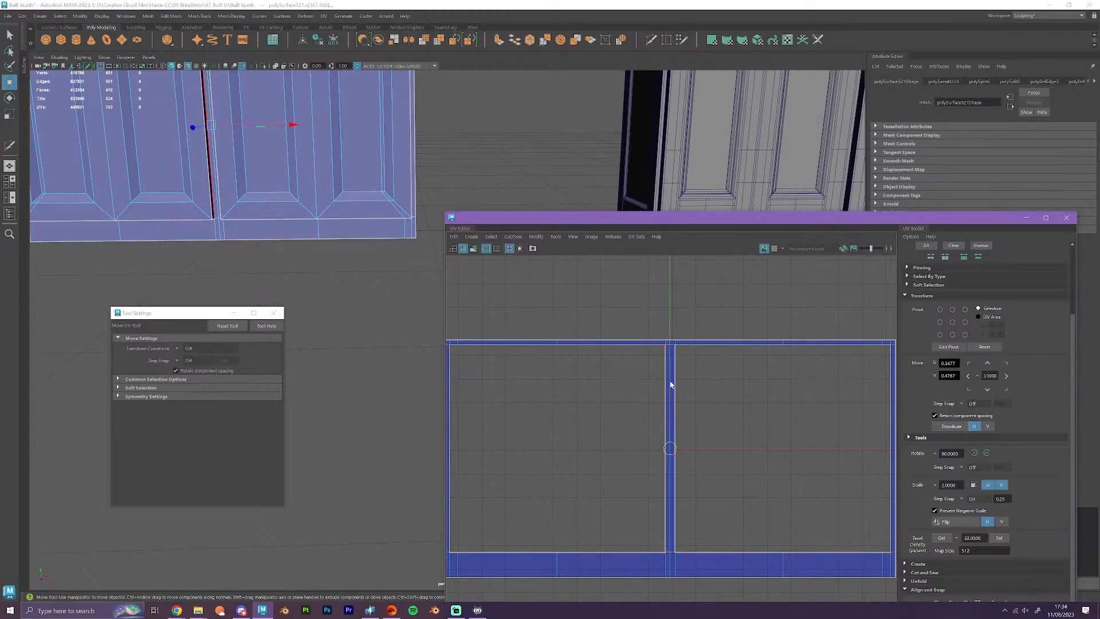
right_click_drag(670, 382, 714, 474)
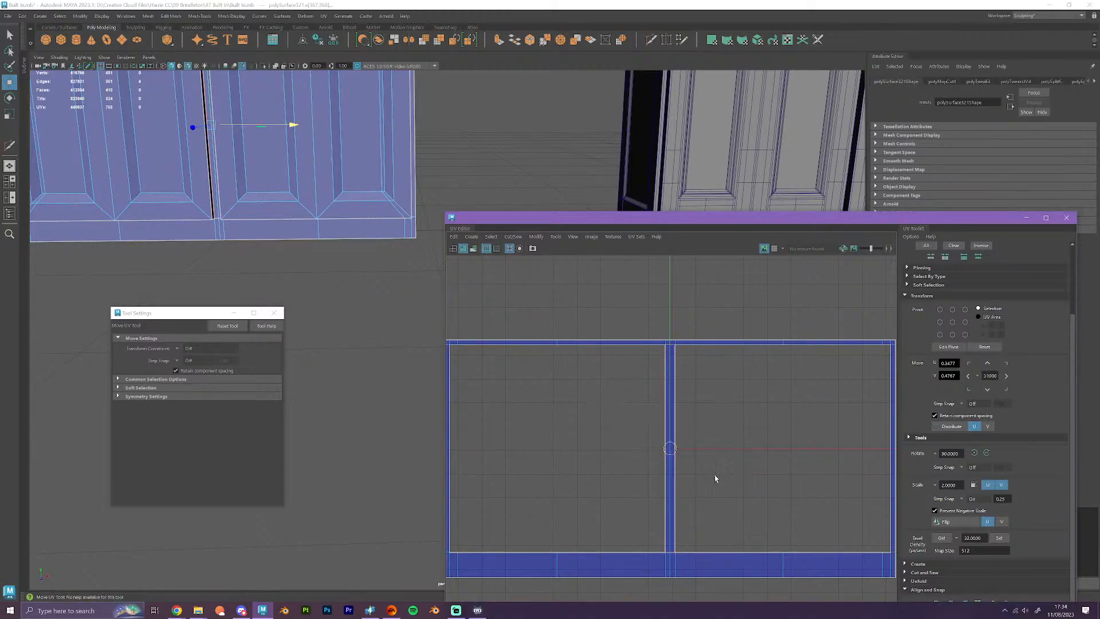
scroll(714, 474, "down", 1)
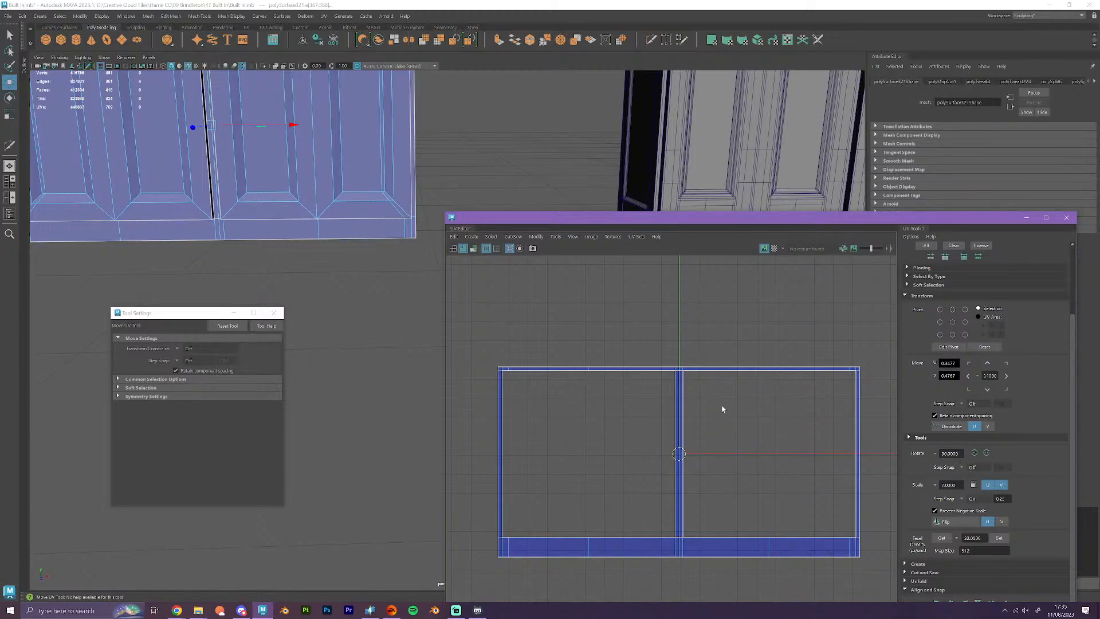
middle_click_drag(710, 423, 730, 379, "alt")
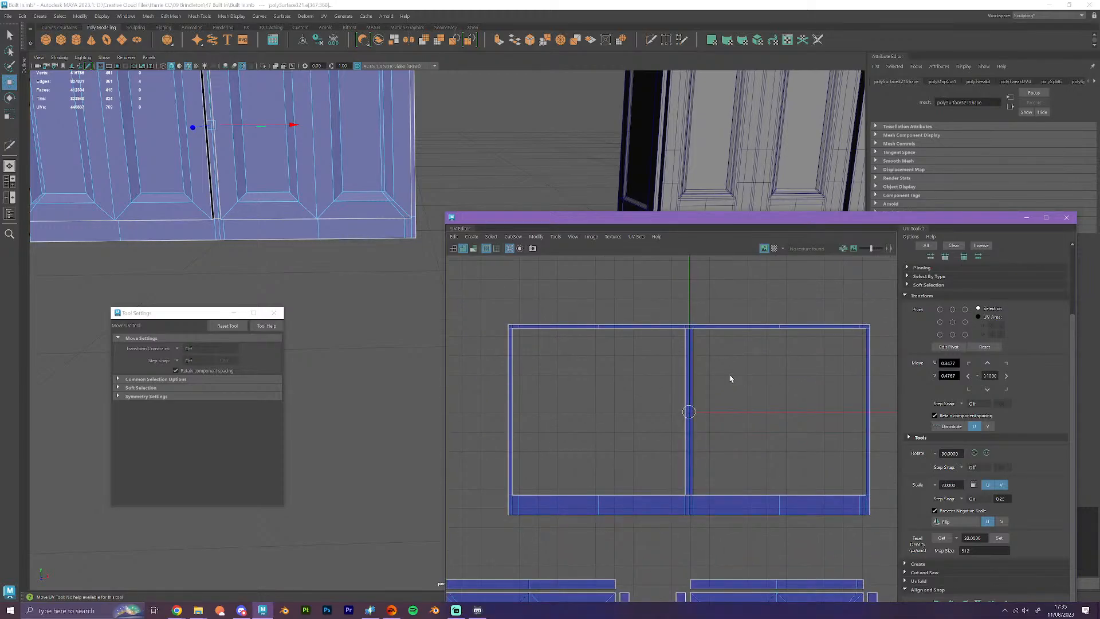
- Cut the UVs along the vertical edges near the left and right ends of the plinth strip
left_click(519, 507)
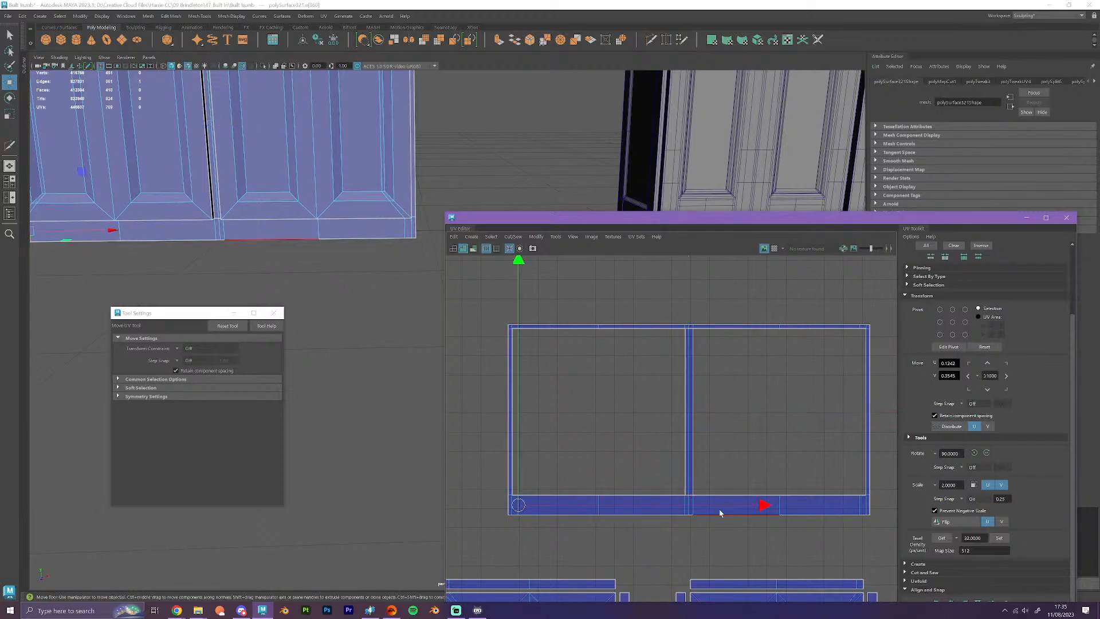
left_click(860, 505)
right_click_drag(860, 477, 894, 550)
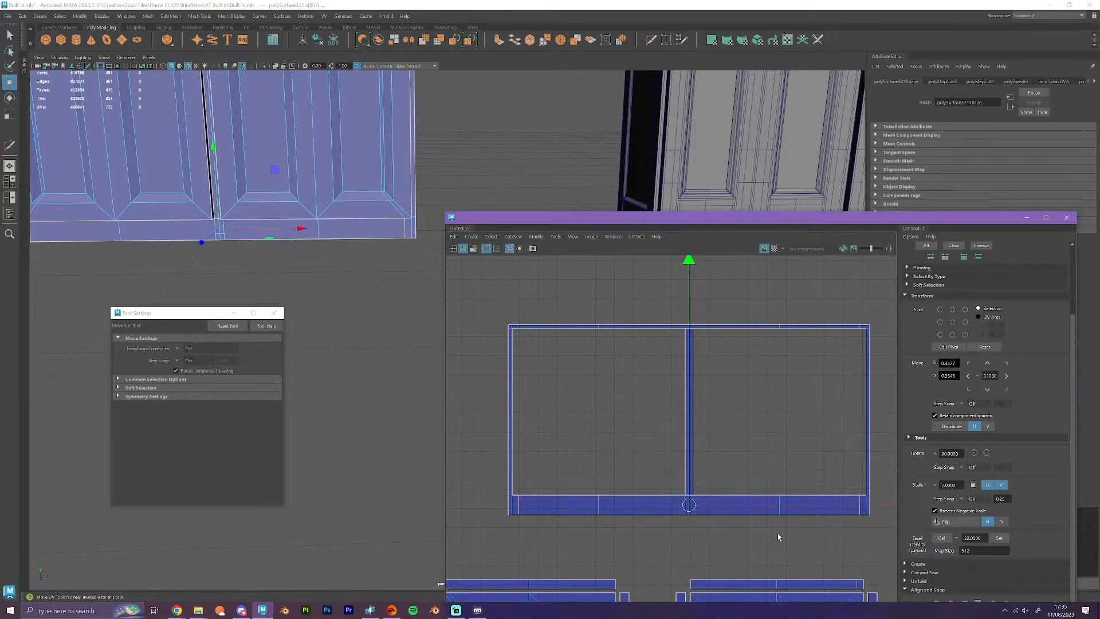
scroll(777, 536, "down", 2)
middle_click_drag(737, 533, 719, 476, "alt")
scroll(718, 476, "up", 1)
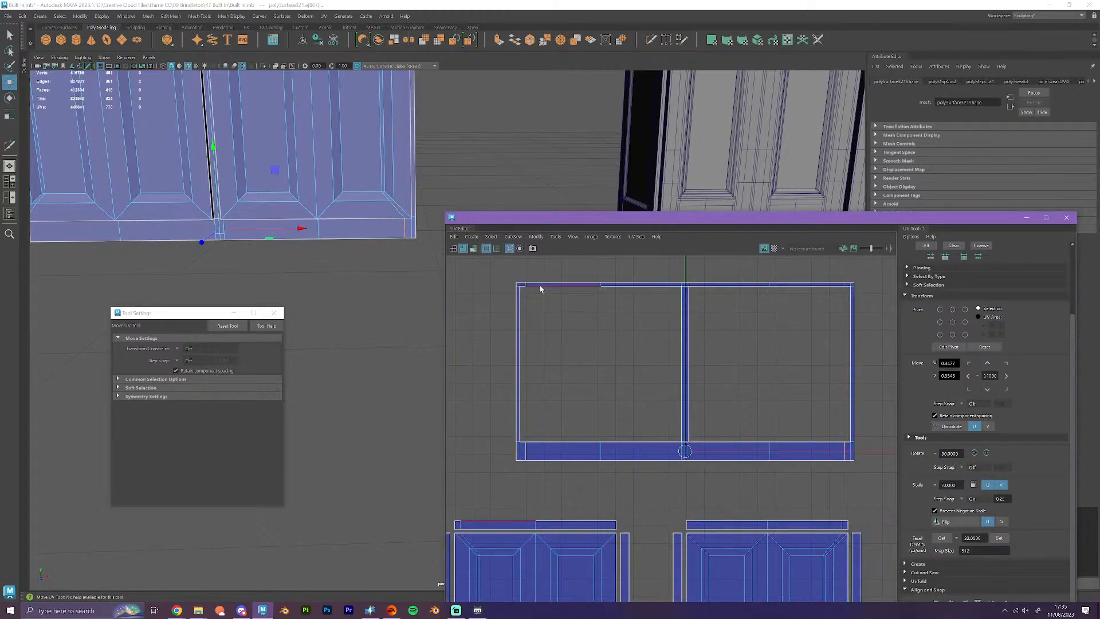
- Cut the UVs at both ends of the cabinet frame's top rail, separating it from the side uprights
scroll(328, 251, "down", 3)
middle_click_drag(361, 223, 371, 296, "alt")
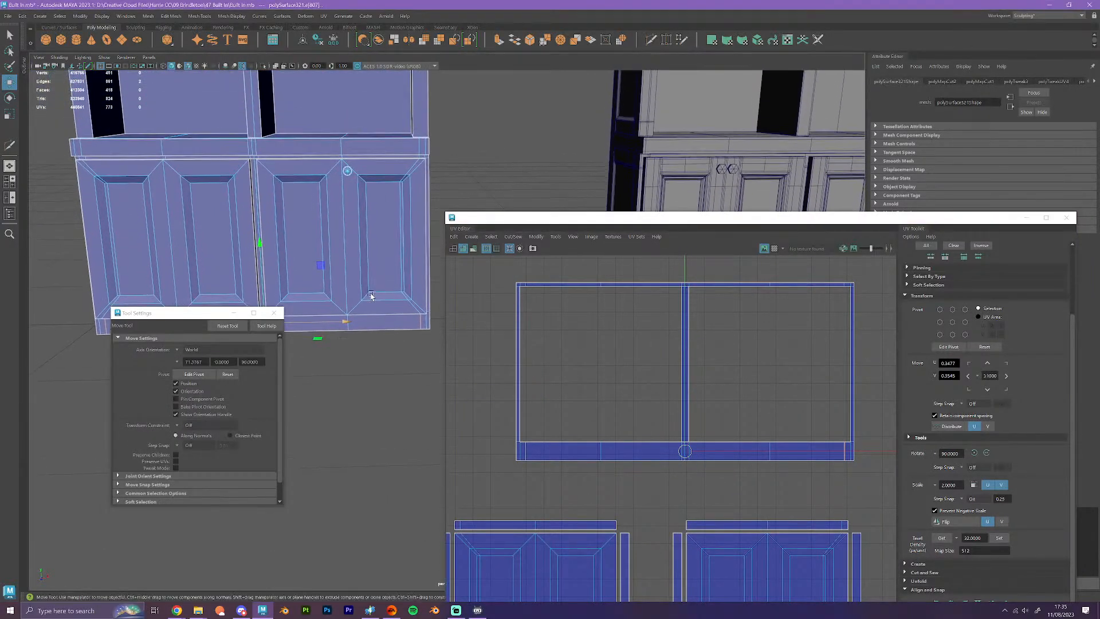
scroll(613, 393, "up", 2)
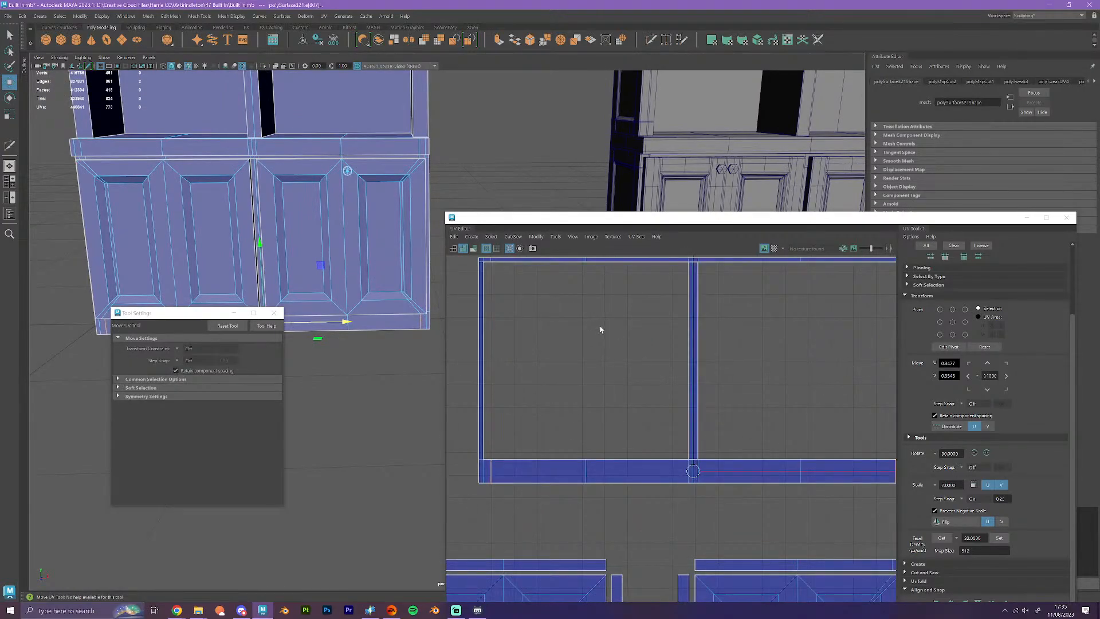
scroll(577, 309, "up", 1)
scroll(556, 315, "down", 1)
scroll(557, 315, "down", 1)
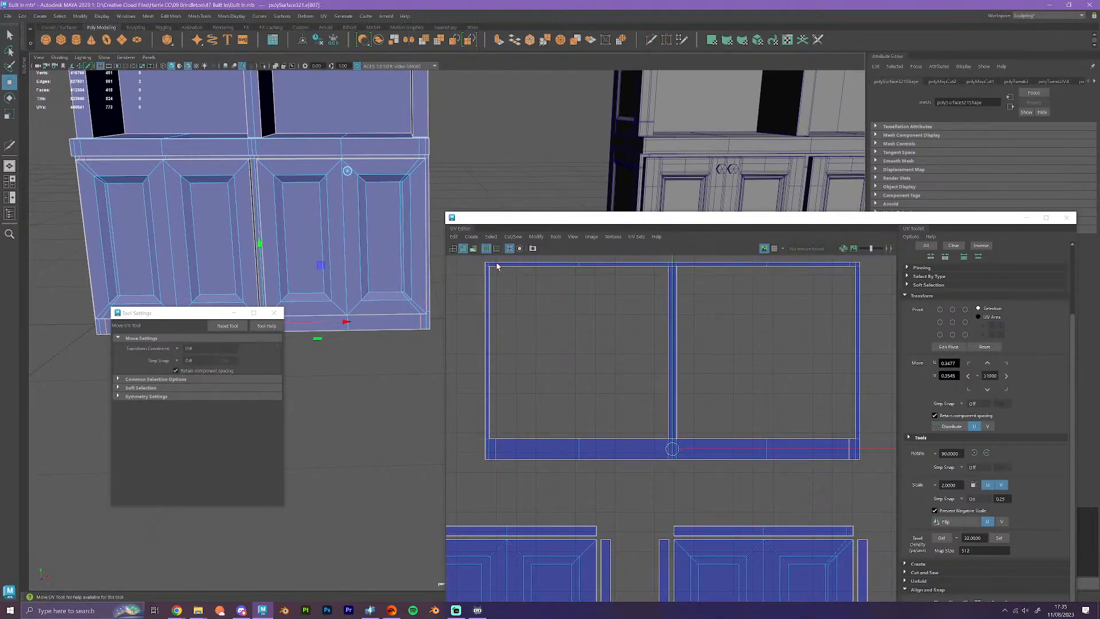
left_click(497, 264)
left_click(848, 265, "shift")
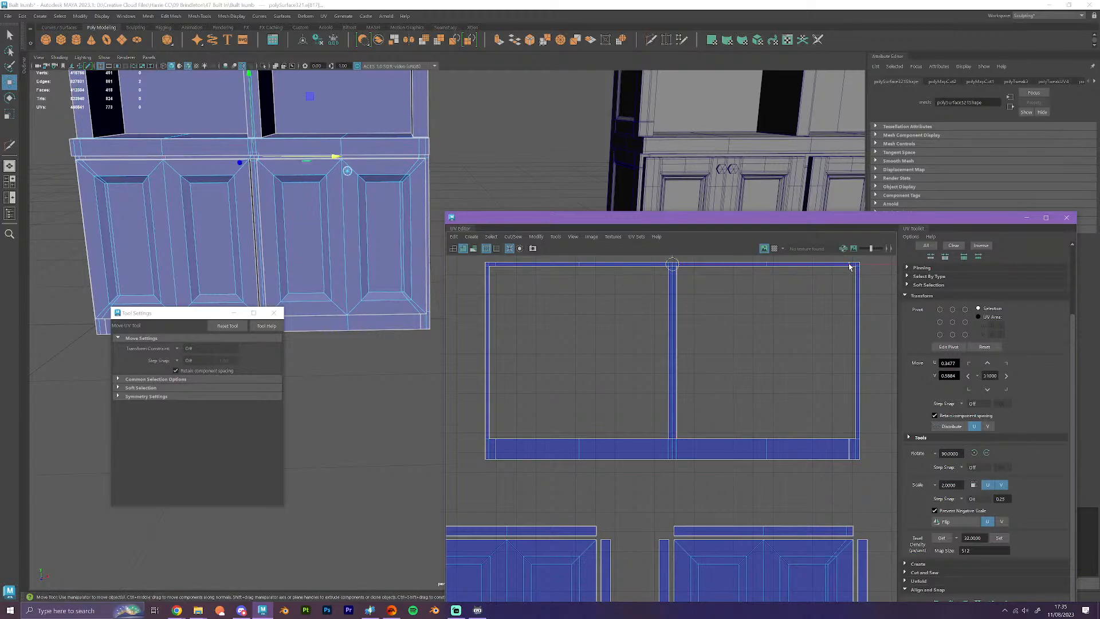
right_click(848, 265)
mouse_move(848, 329)
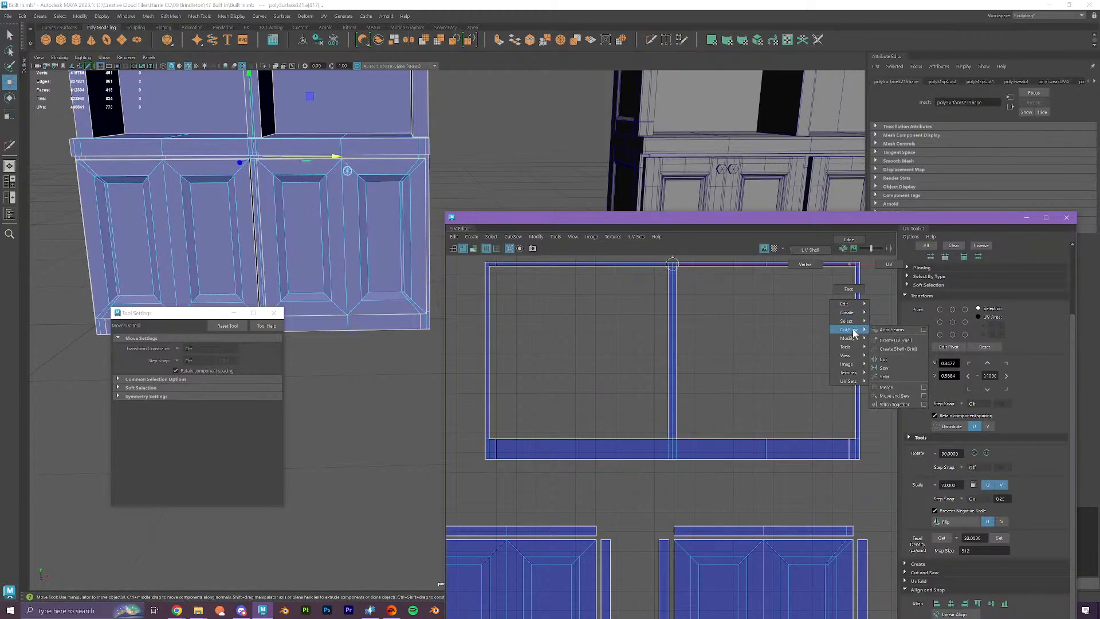
left_click(895, 370)
- Flip the right upright's UV shell horizontally and left-align it with the left upright shell so the two overlap
right_click(771, 368)
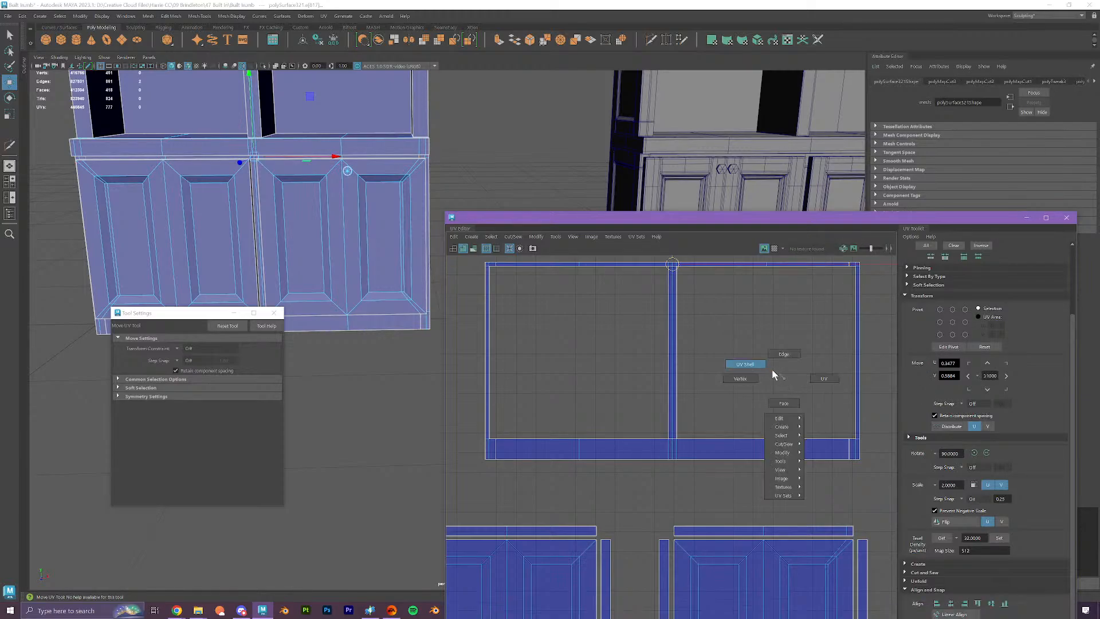
left_click(687, 264)
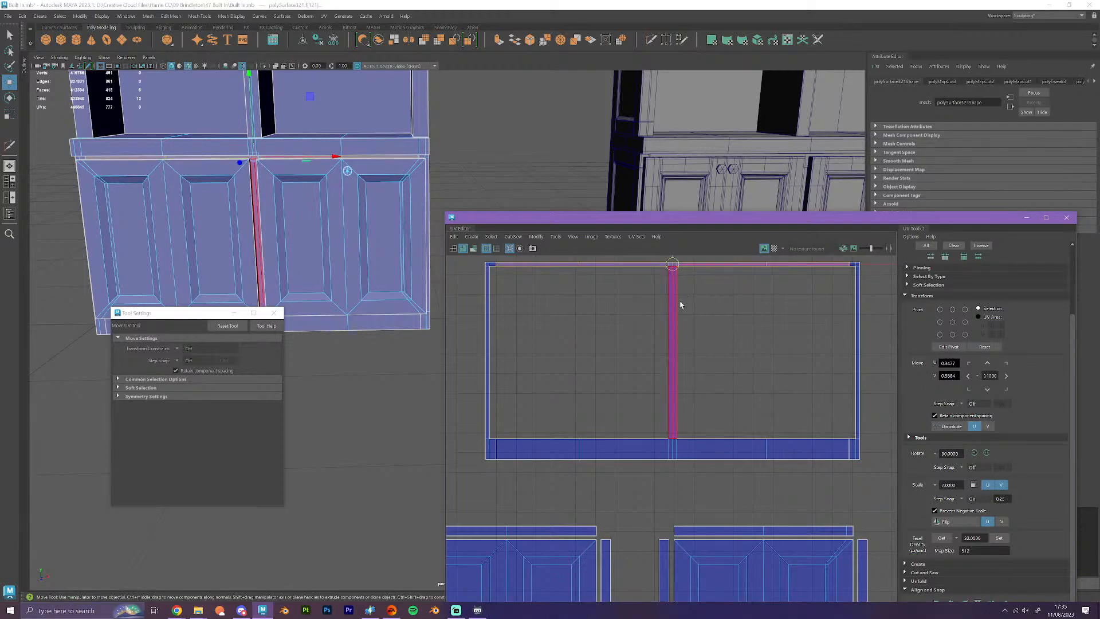
scroll(681, 305, "down", 2)
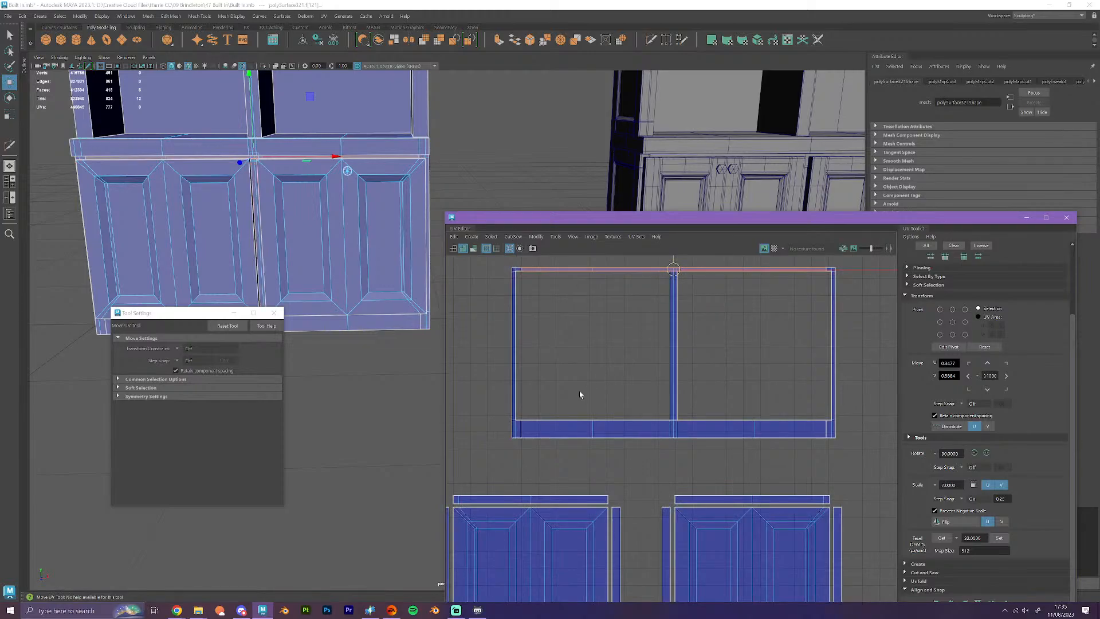
left_click(514, 339)
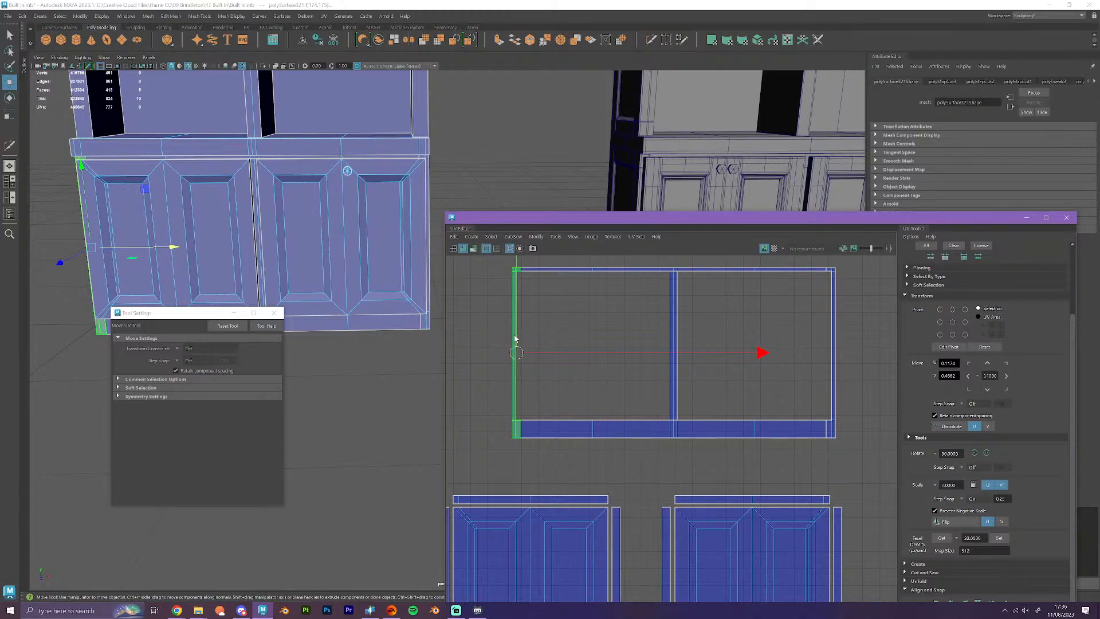
left_click(832, 401)
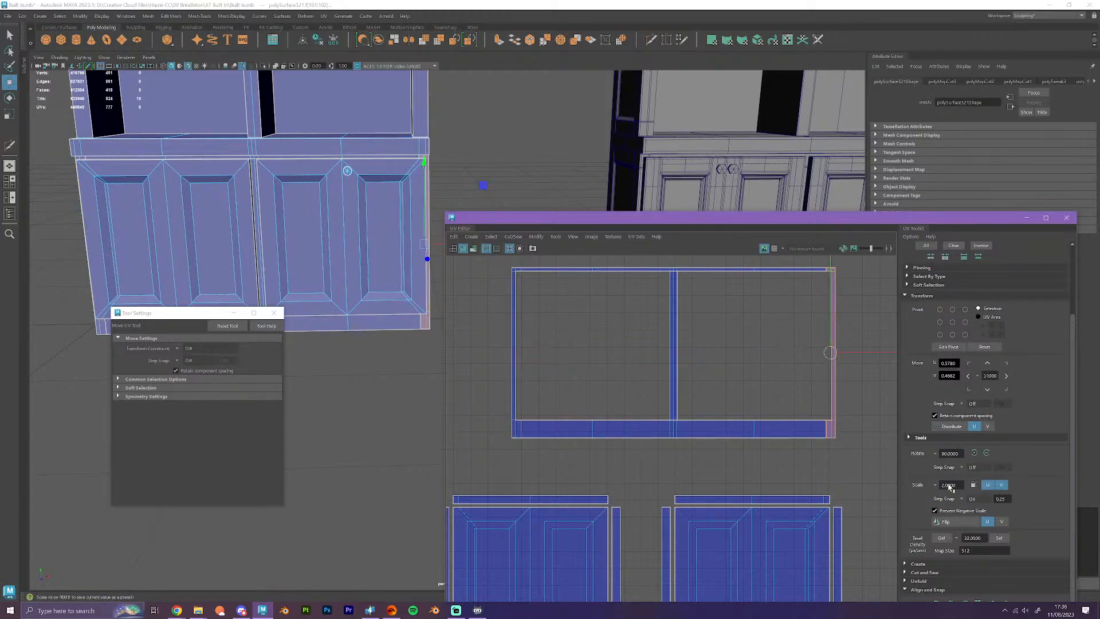
left_click(951, 521)
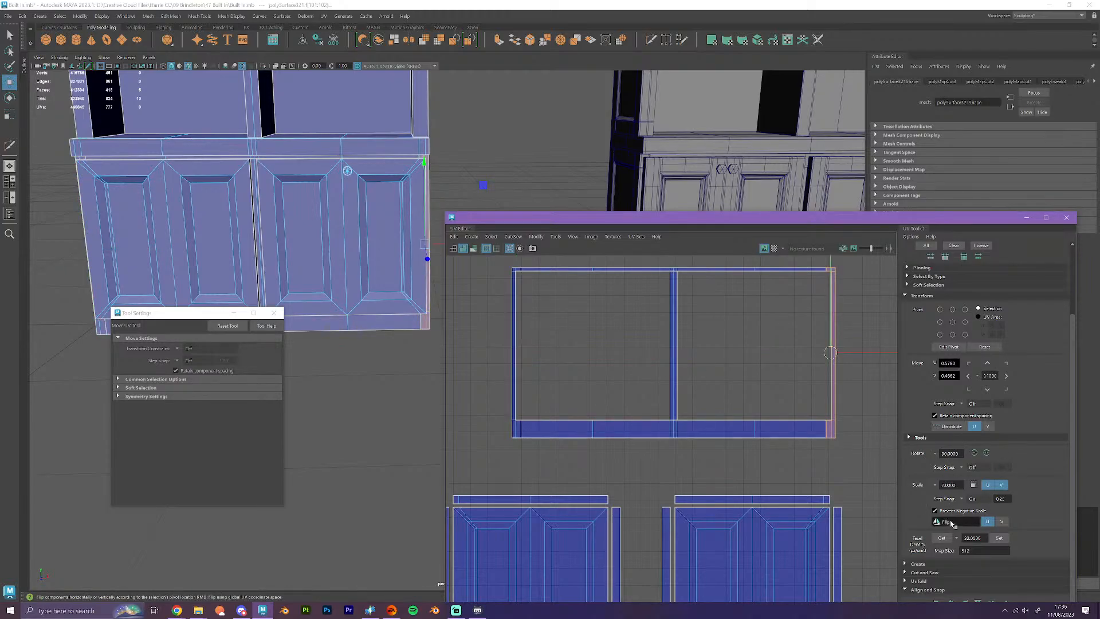
left_click(515, 419, "shift")
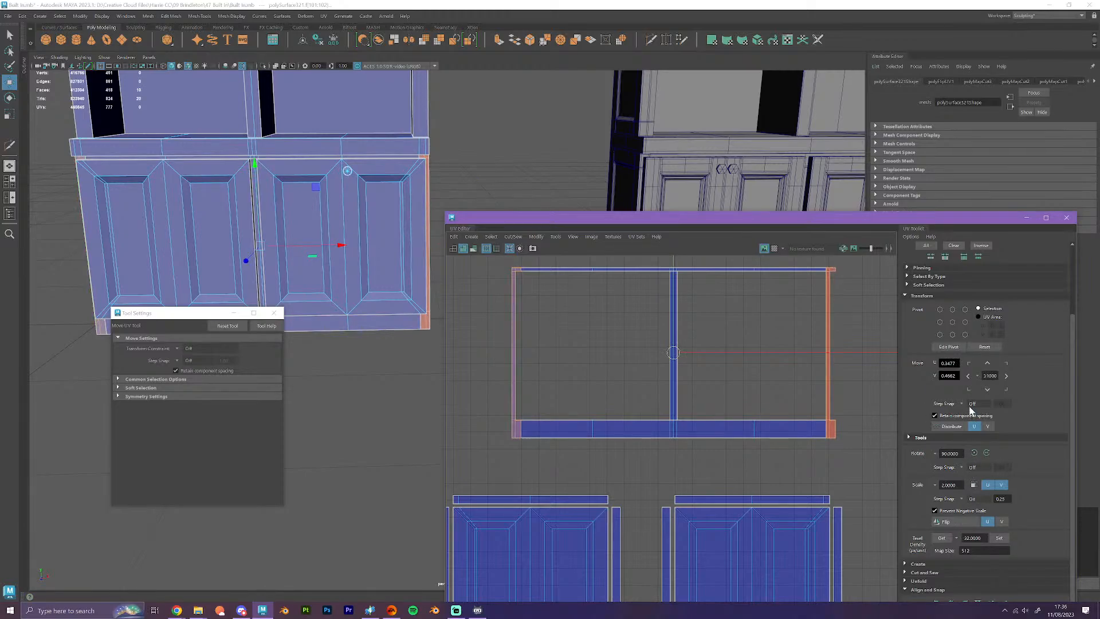
scroll(960, 516, "down", 2)
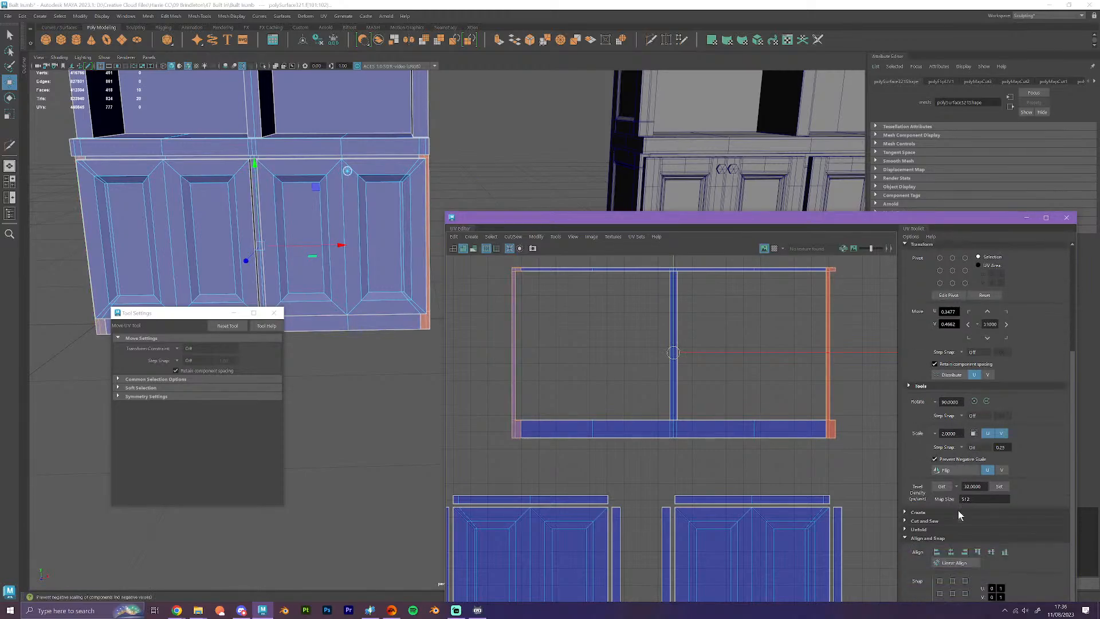
left_click(939, 546)
left_click(713, 462)
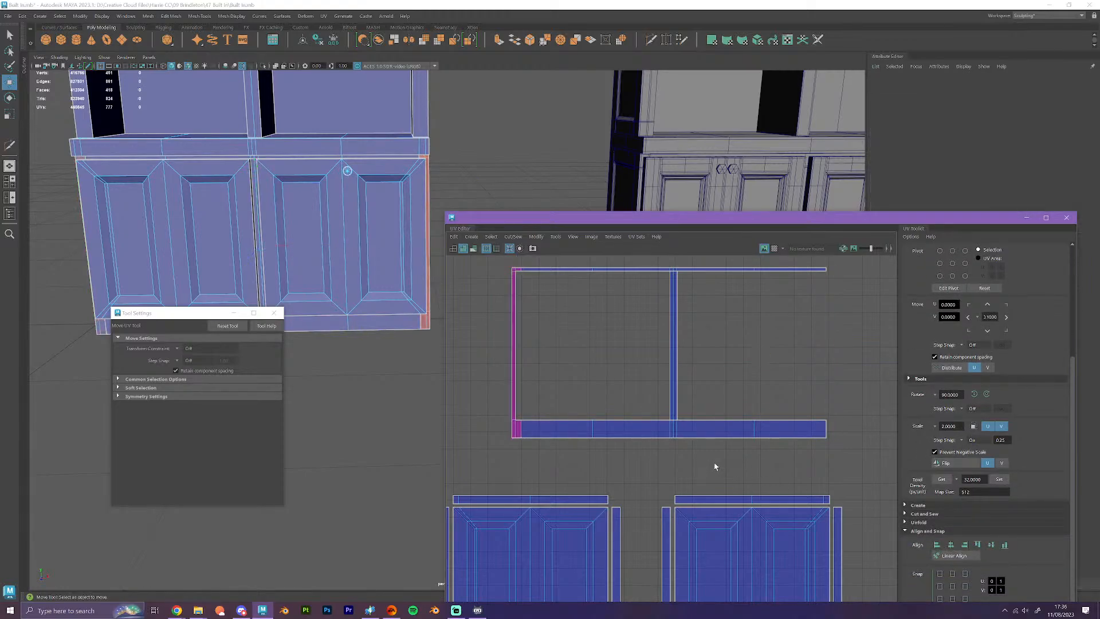
- Move the central divider shell beside the stacked uprights and the plinth strip up to the top rail shell
left_click(677, 384)
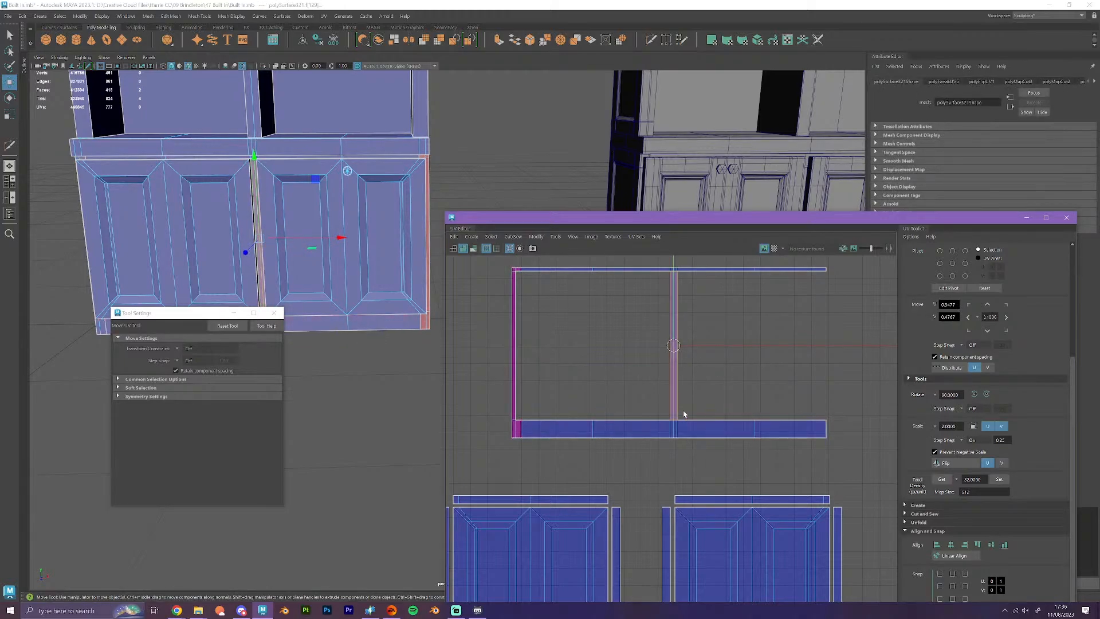
left_click_drag(697, 346, 553, 356)
left_click(653, 428)
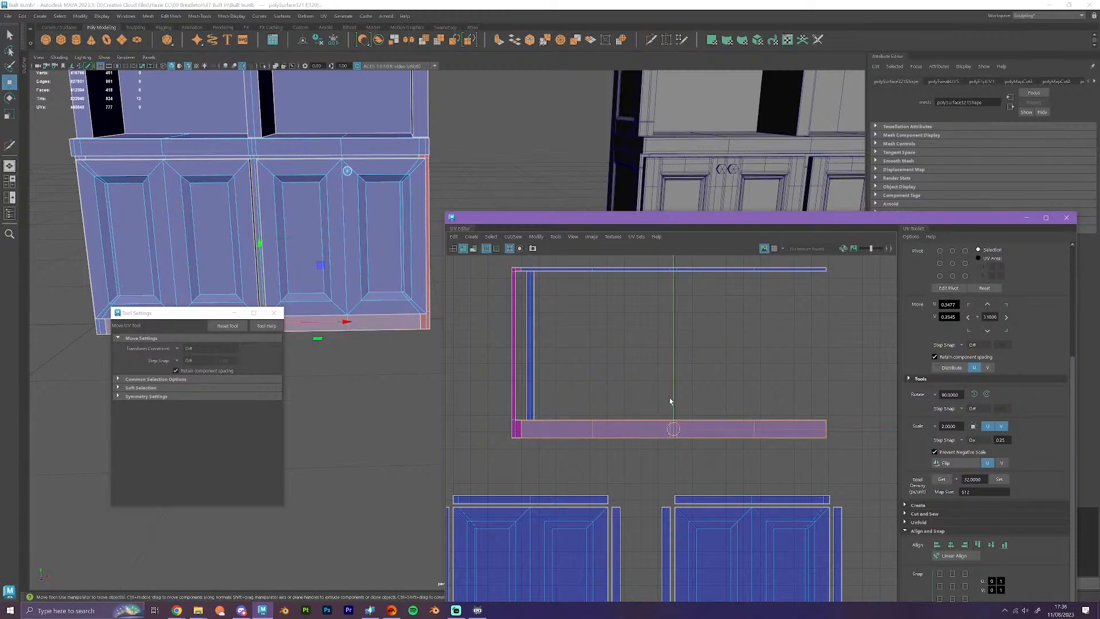
left_click_drag(673, 399, 672, 252)
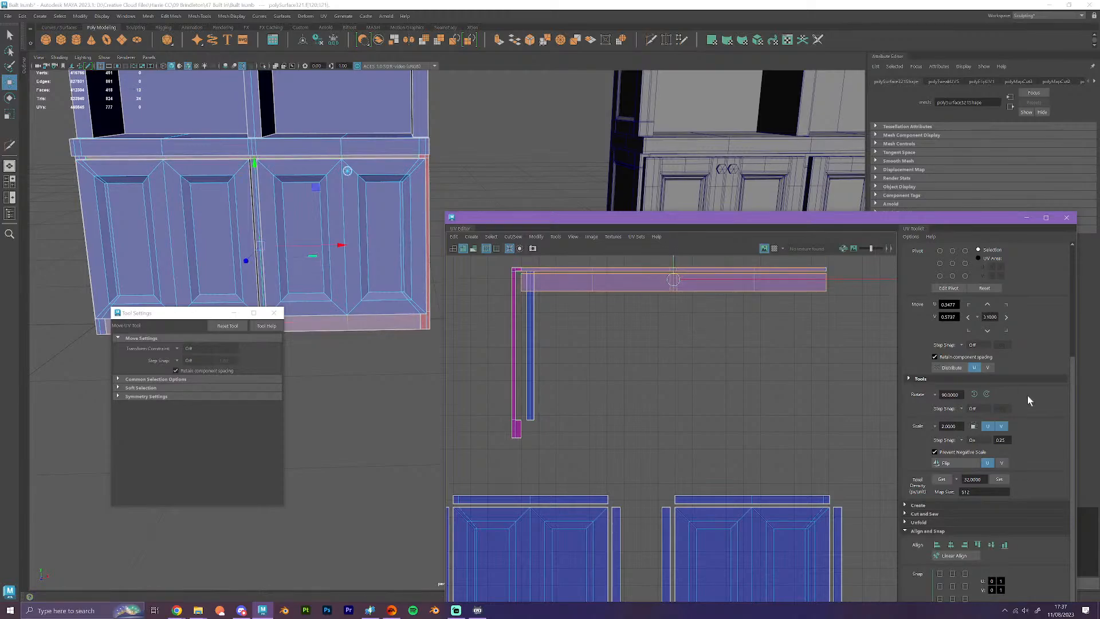
- Rotate the plinth and top rail shells together 90 degrees clockwise and place them just left of the stacked uprights
left_click(989, 392)
scroll(697, 440, "down", 3)
middle_click_drag(701, 405, 754, 399, "alt")
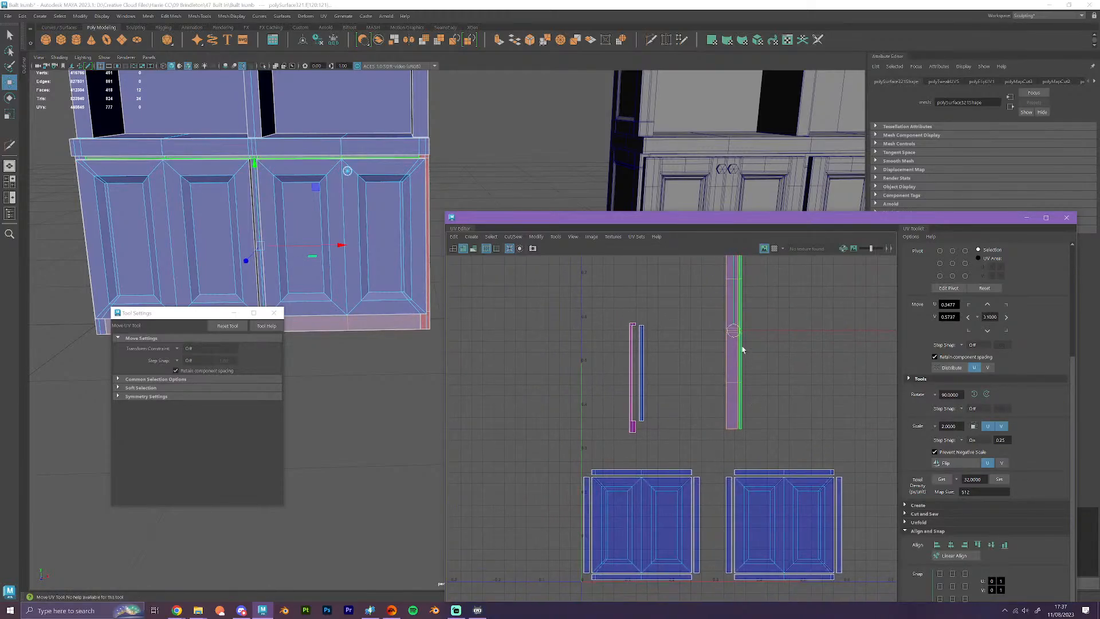
left_click_drag(742, 349, 620, 341)
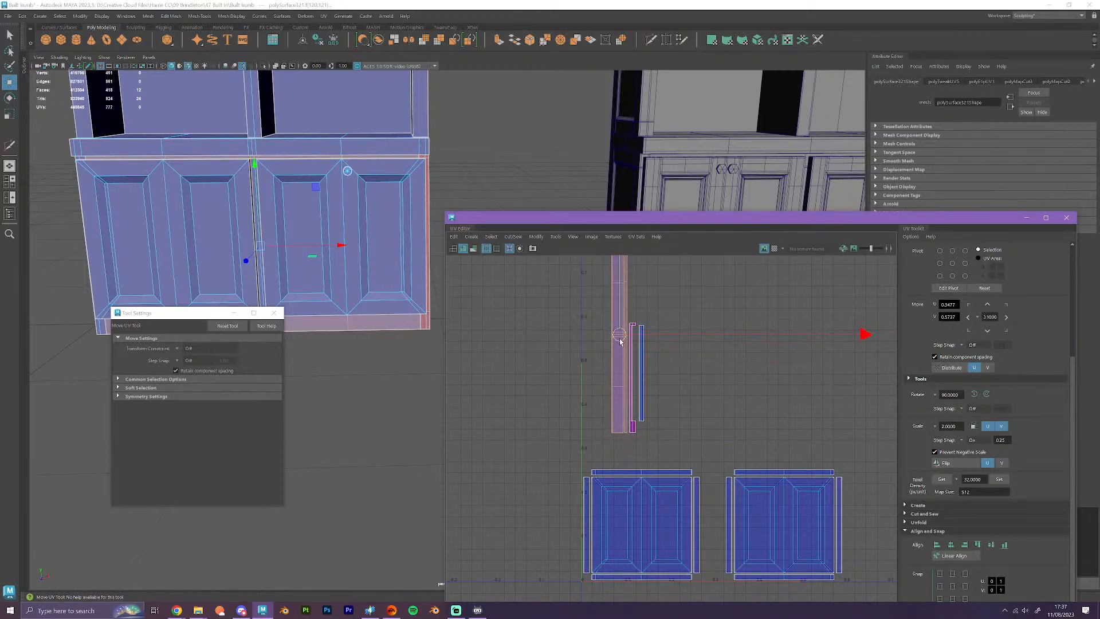
- Close the gaps between the vertical frame strips by shifting the divider and stacked upright shells toward the top rail shell
scroll(646, 397, "up", 4)
left_click(635, 387)
middle_click_drag(676, 367, 701, 413, "alt")
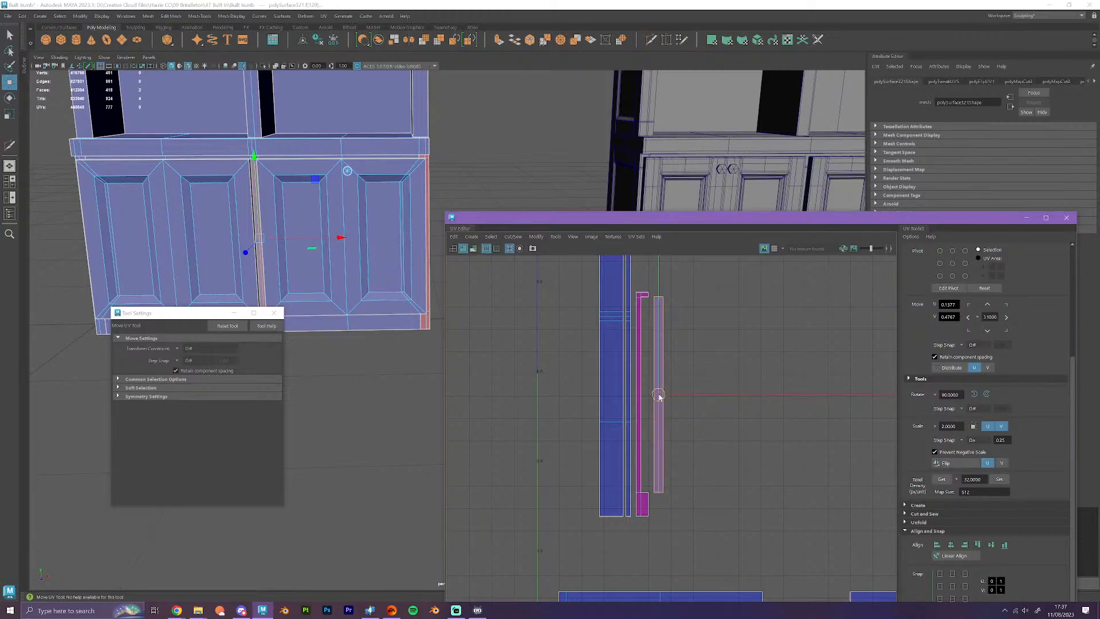
left_click_drag(687, 394, 685, 396)
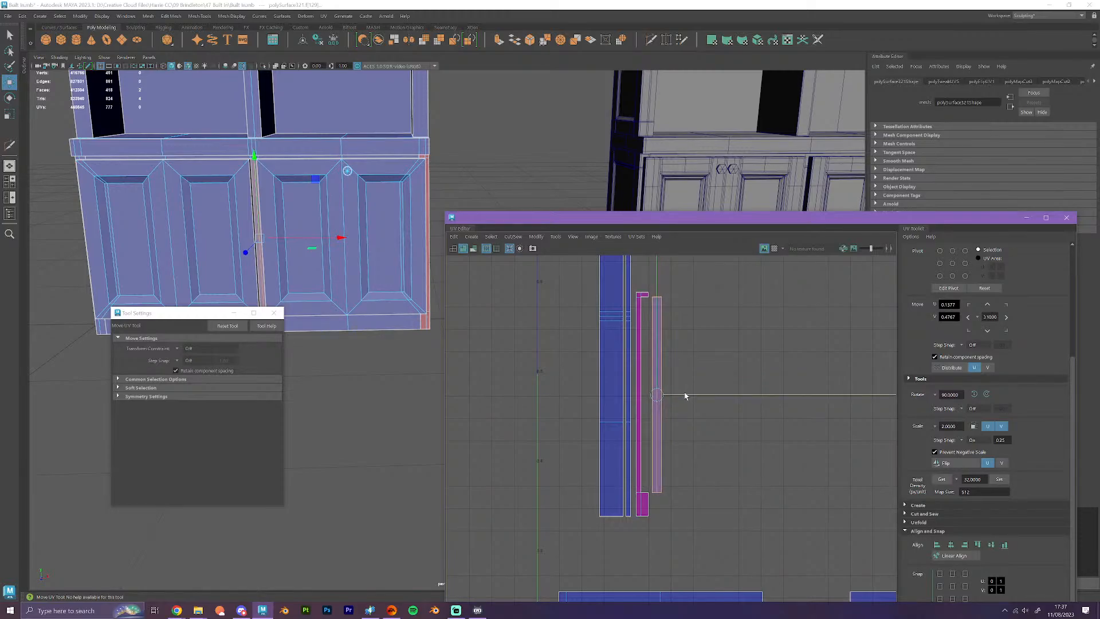
left_click(640, 398, "shift")
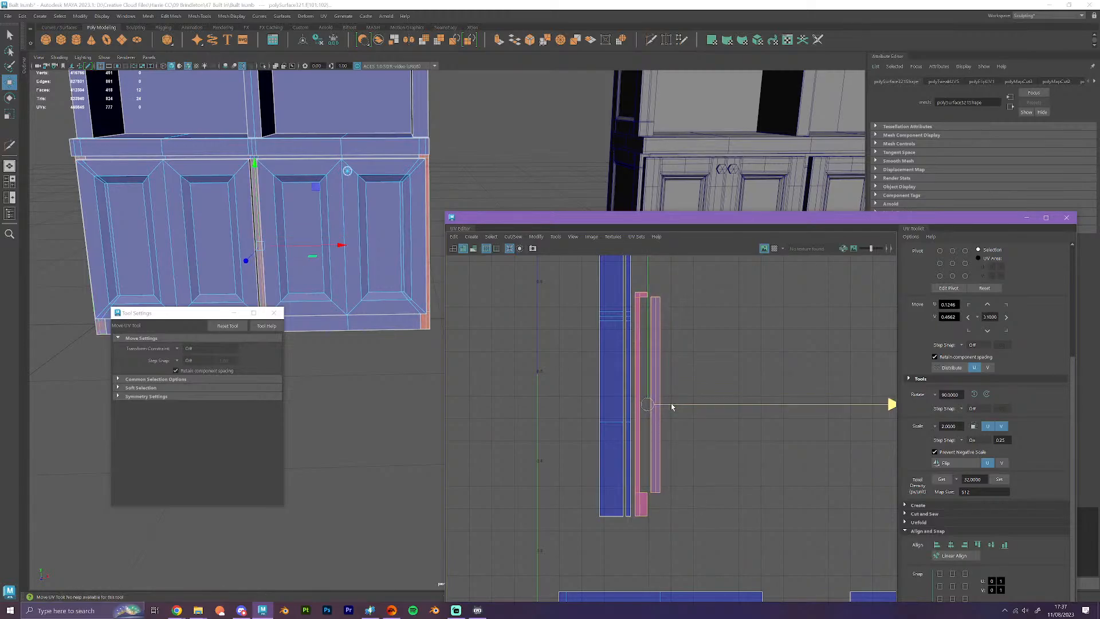
left_click_drag(672, 406, 670, 407)
left_click(717, 498)
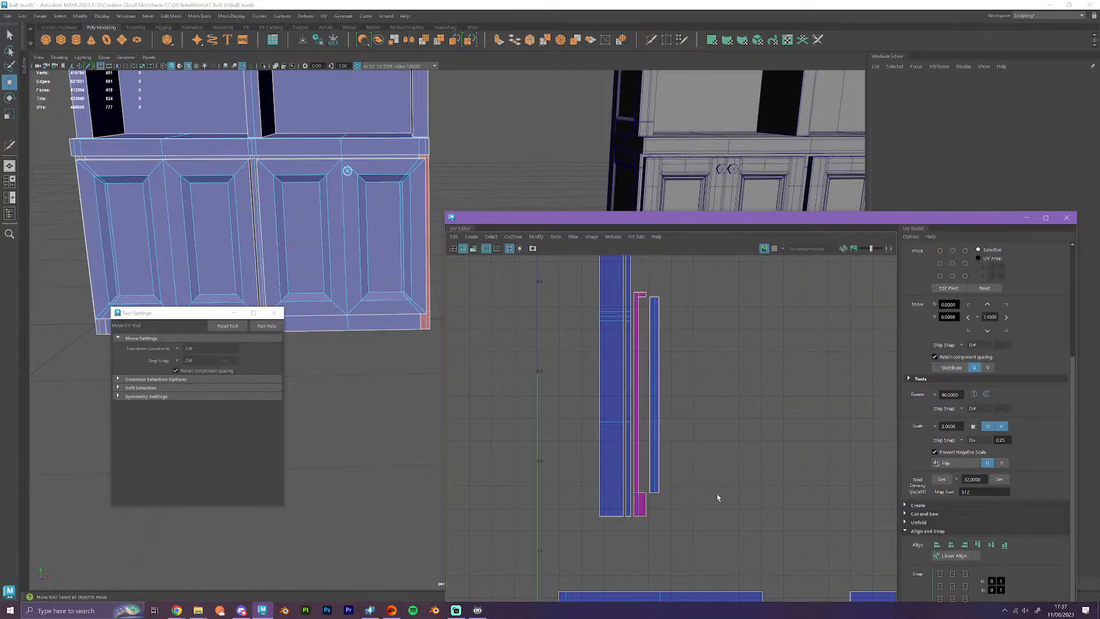
- Move all the cabinet frame strip shells together to the UV space's left edge, just above the left door shells
key("a")
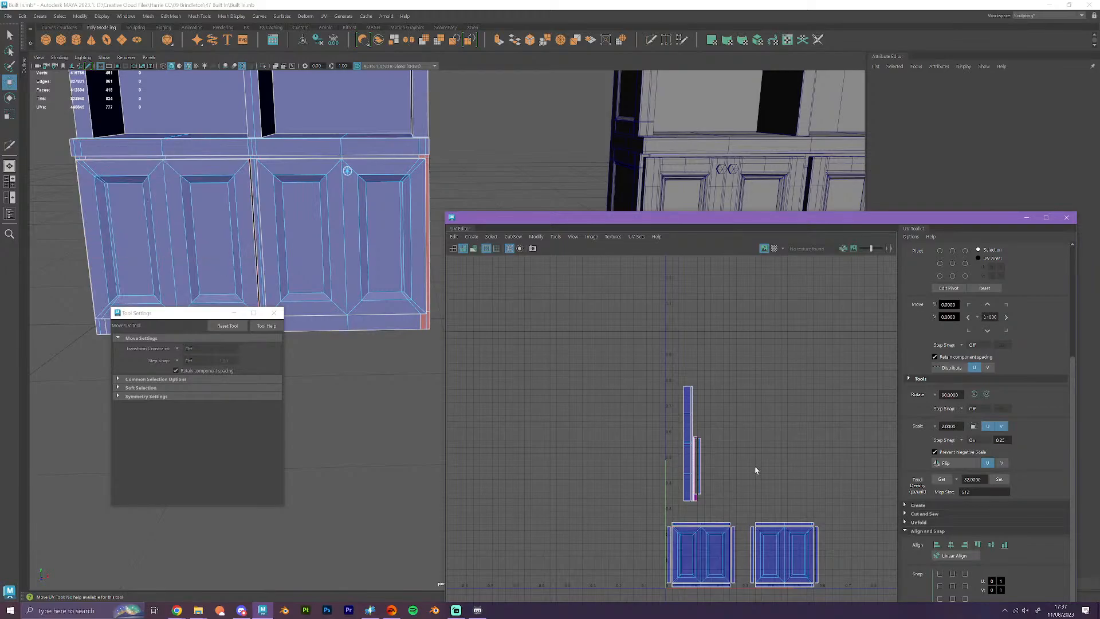
middle_click_drag(754, 466, 674, 374, "alt")
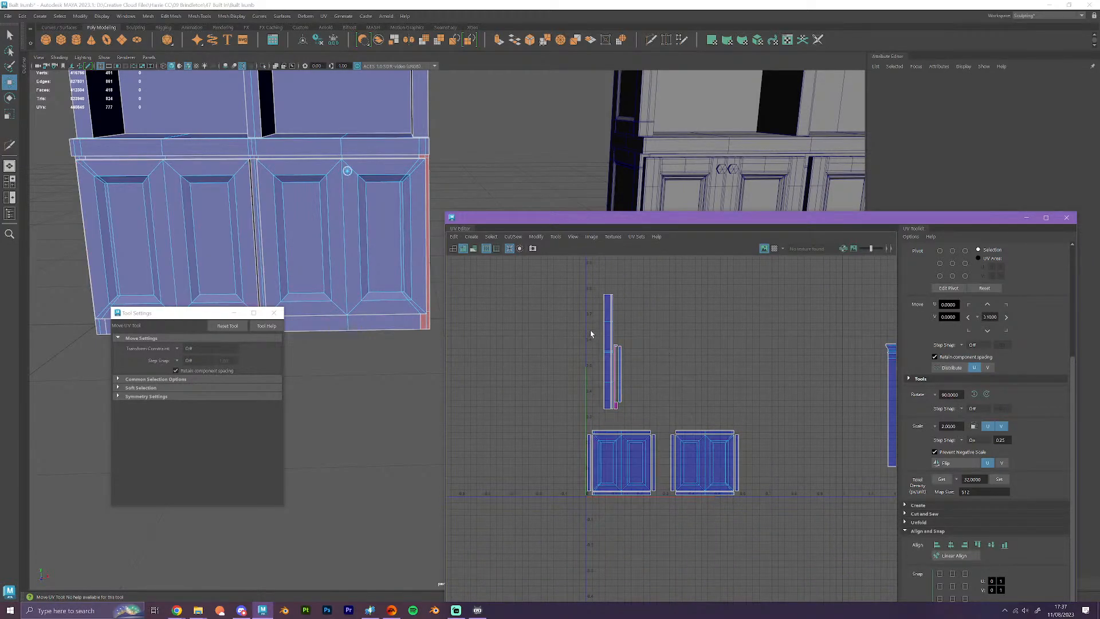
left_click_drag(594, 287, 651, 414)
left_click_drag(614, 353, 598, 374)
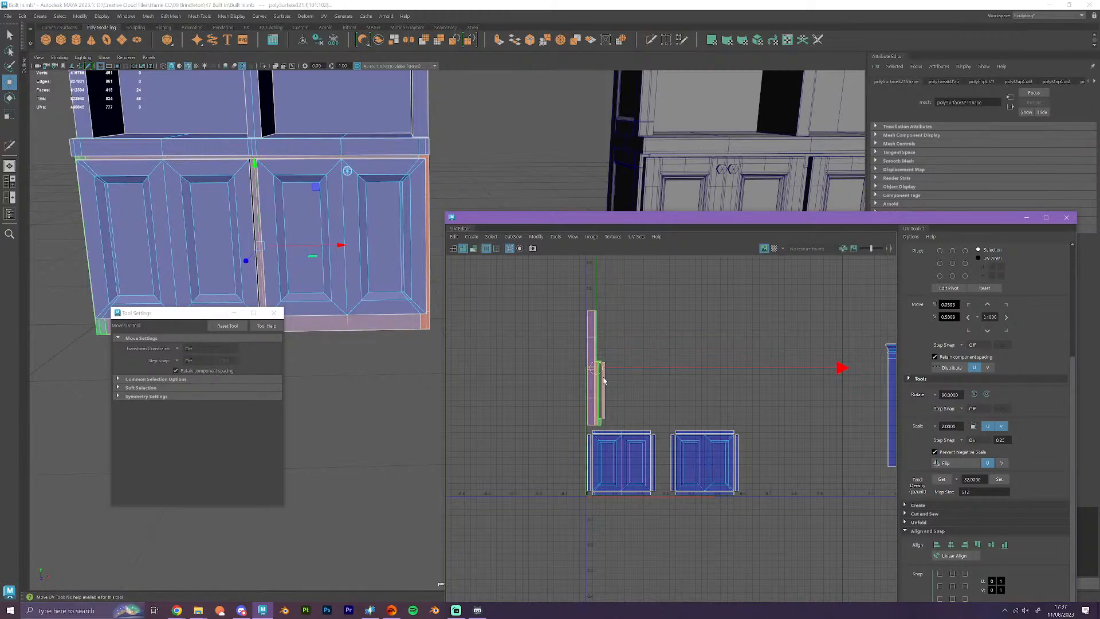
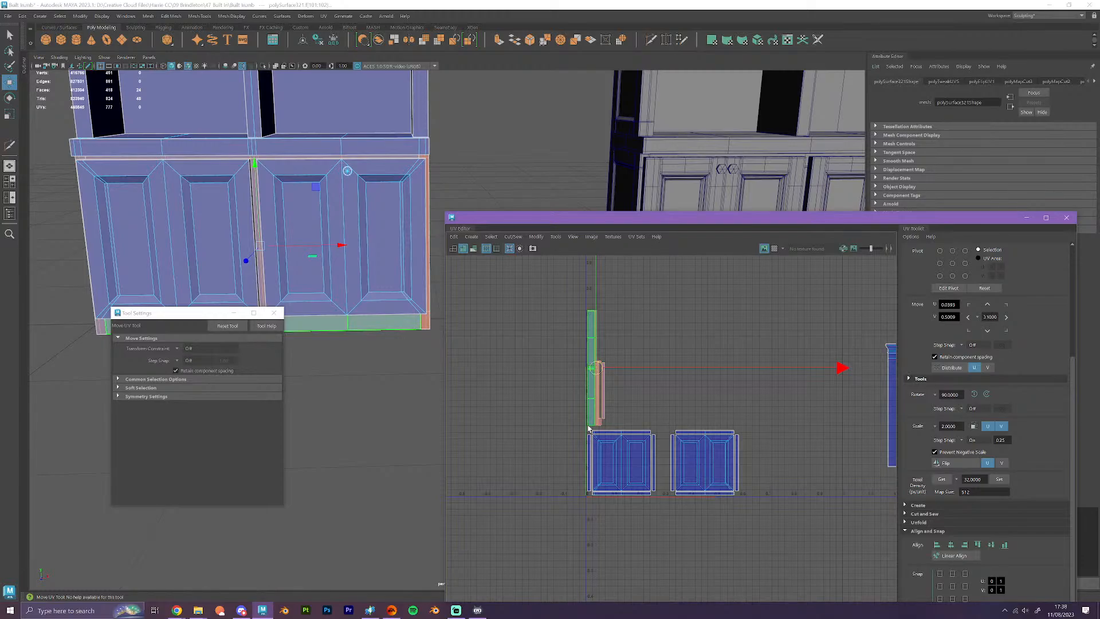
- Select the lower cabinet's right side panel shell and move it out of the shell pile to above the right door shells
right_click_drag(679, 384, 633, 371)
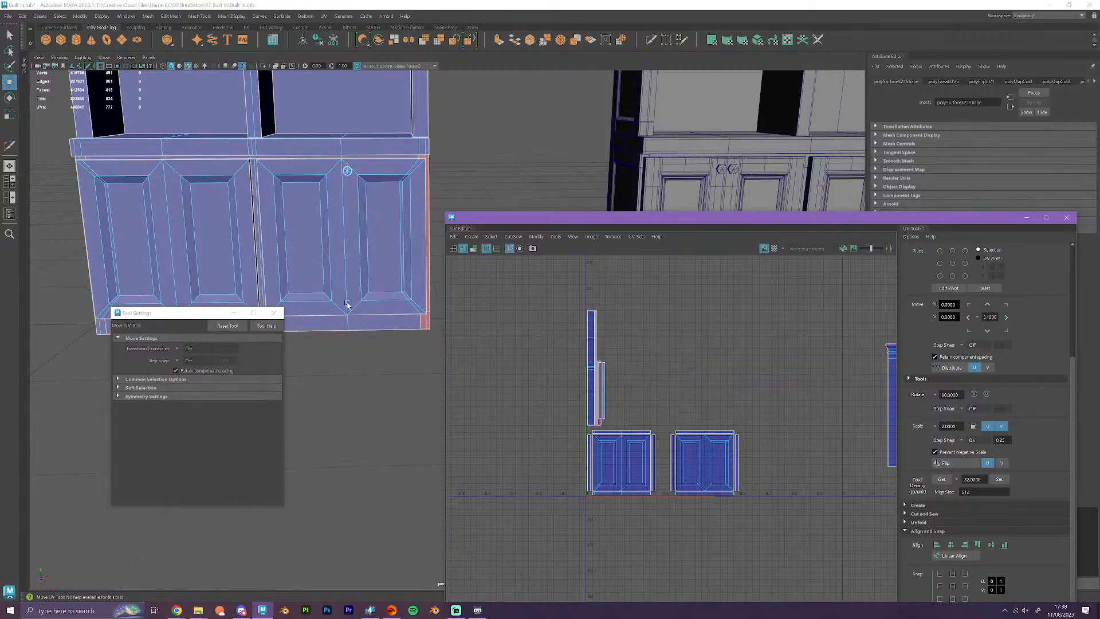
left_click(346, 347)
left_click_drag(346, 347, 446, 201, "alt")
key("w")
left_click(448, 192)
scroll(448, 193, "down", 2)
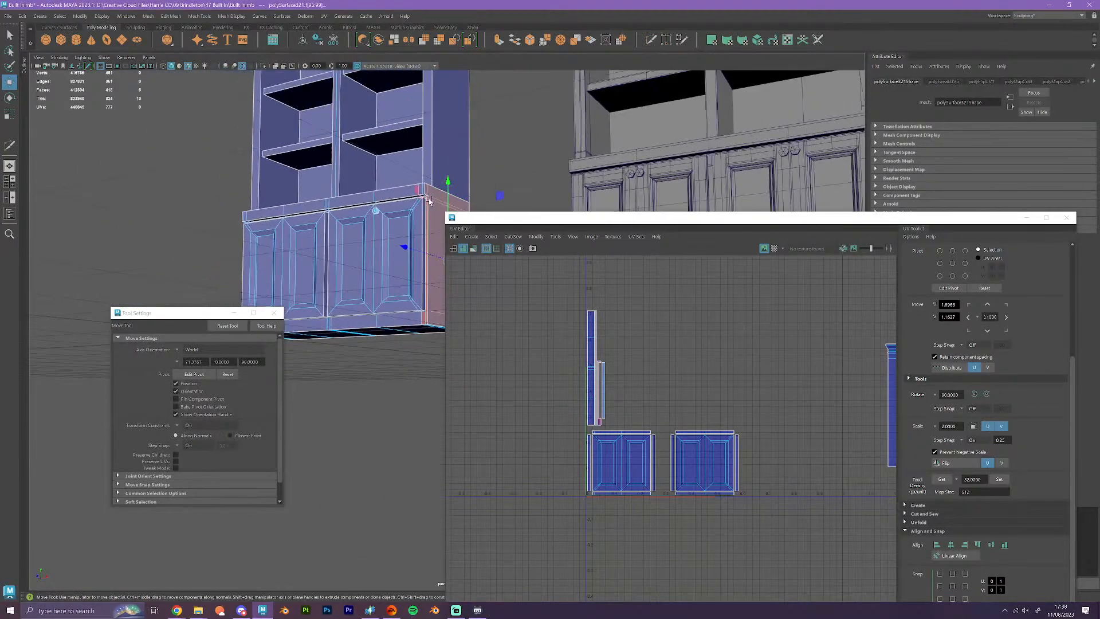
left_click_drag(390, 246, 358, 245, "alt")
scroll(740, 472, "down", 5)
middle_click_drag(798, 490, 715, 483, "alt")
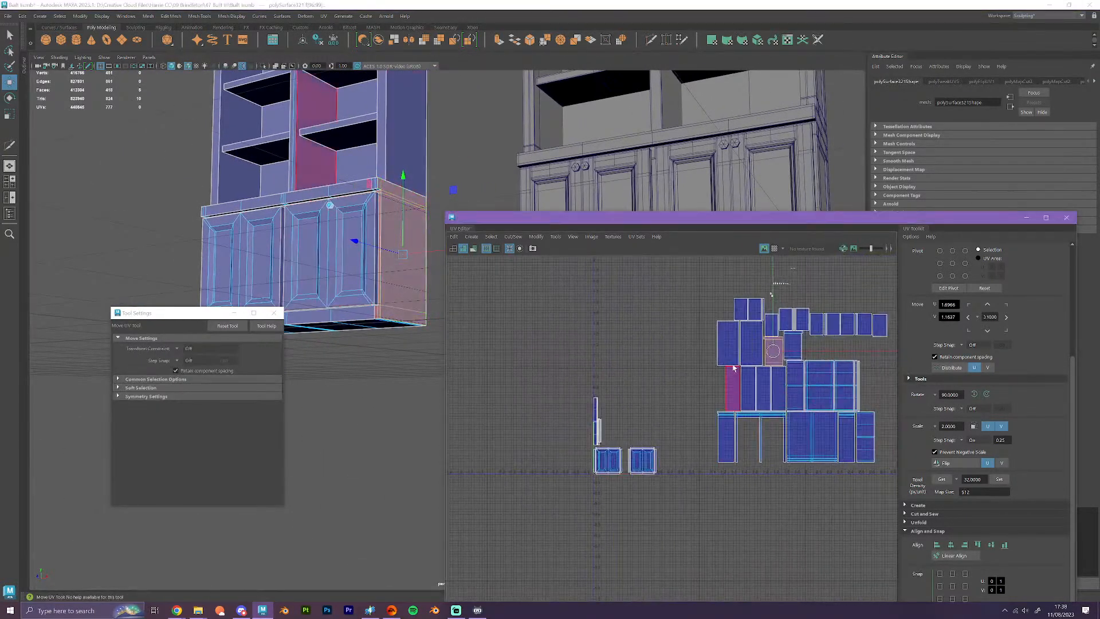
left_click_drag(773, 351, 642, 423)
- Select the lower cabinet's left side panel shell and place it between the frame strips and the right side panel shell
left_click_drag(395, 439, 456, 445, "alt")
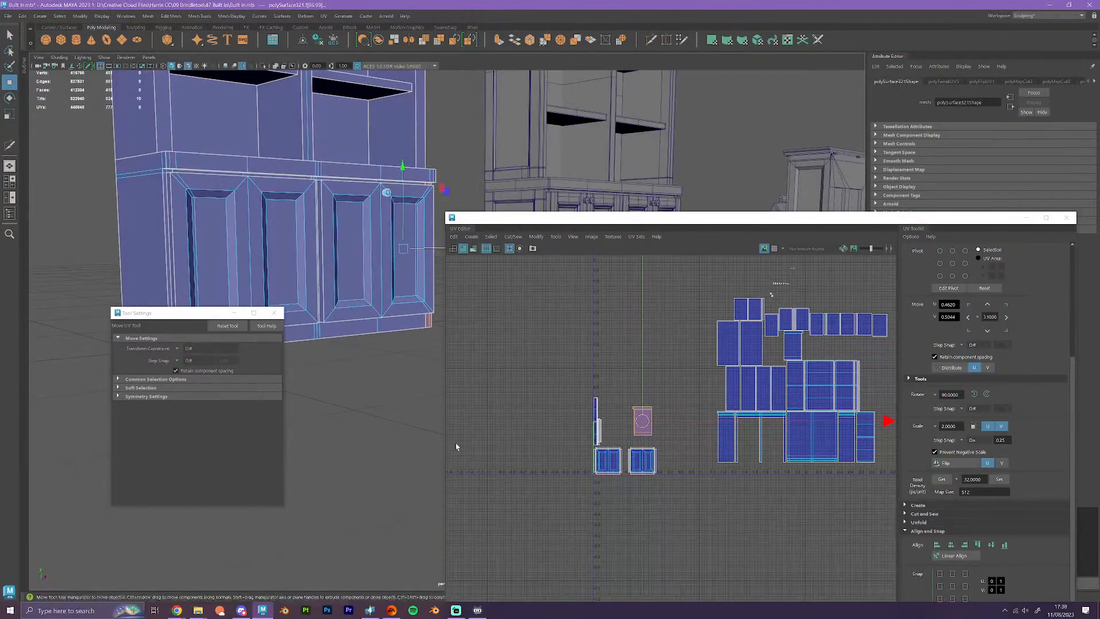
left_click(146, 229)
left_click_drag(793, 345, 618, 419)
scroll(635, 453, "up", 3)
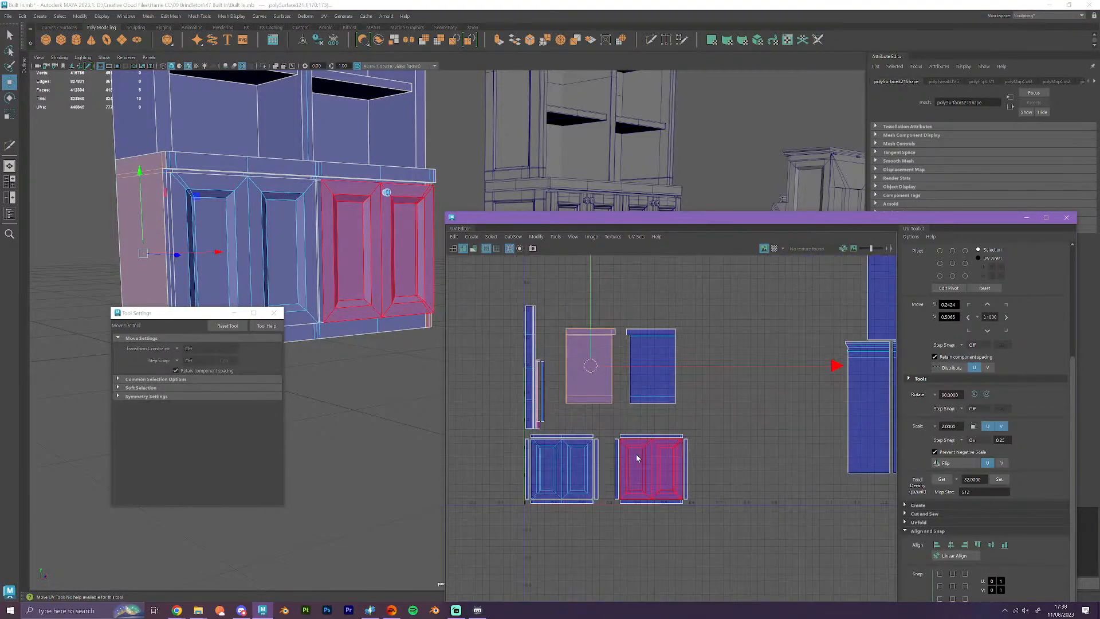
- Flip the lower cabinet's right side panel shell horizontally and align it onto the left side panel shell
scroll(636, 454, "up", 3)
left_click(655, 362)
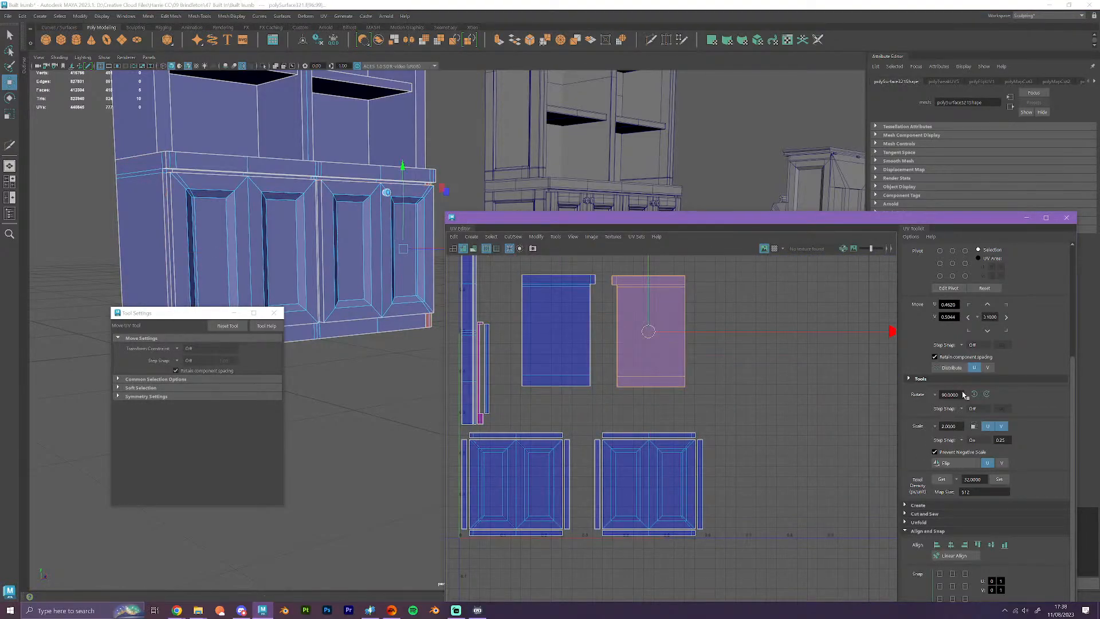
left_click(967, 461)
left_click(588, 325, "shift")
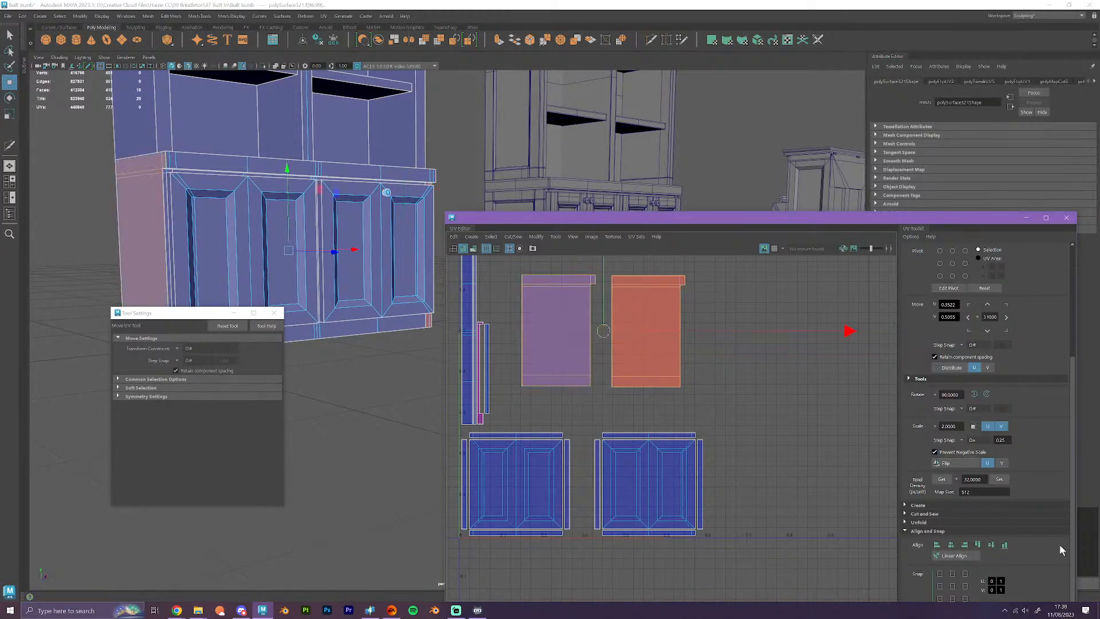
left_click(1005, 546)
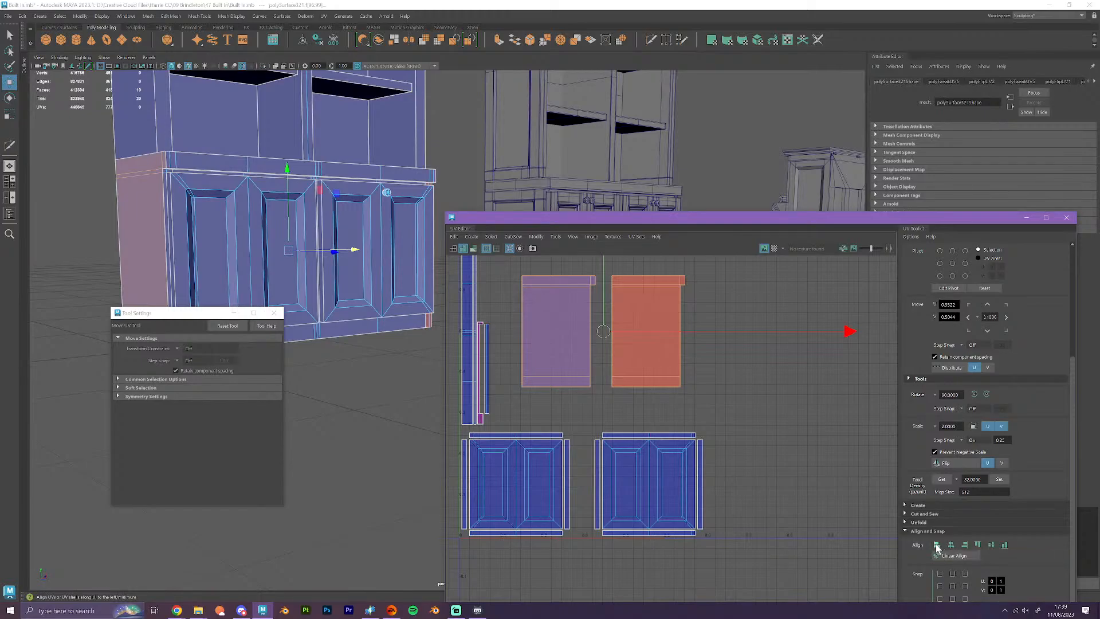
left_click(951, 545)
left_click(698, 416)
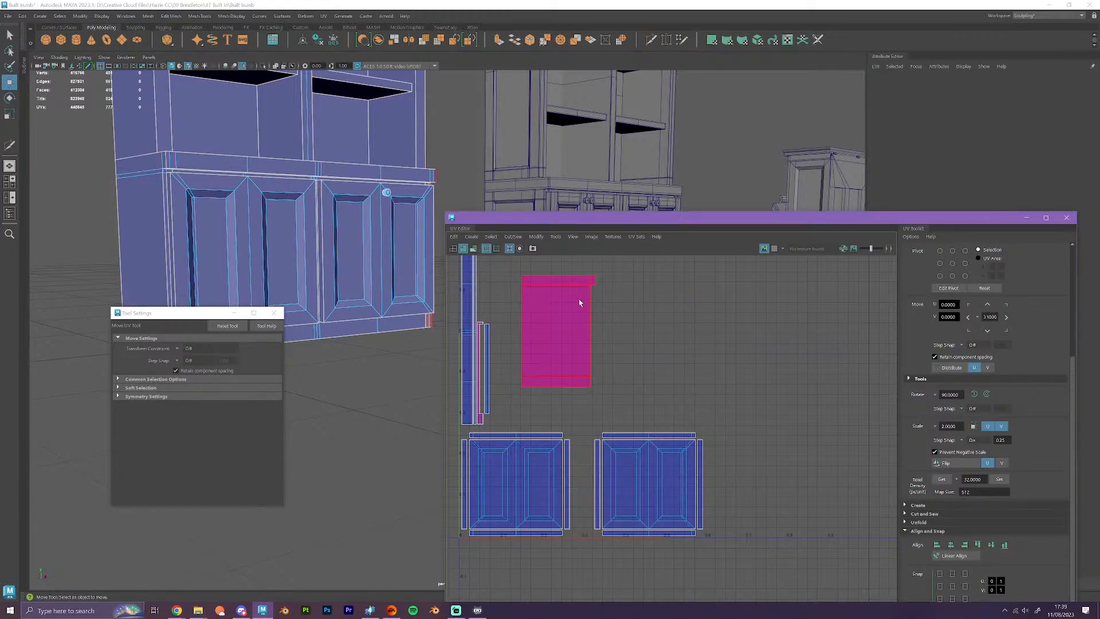
- Select both stacked side panel shells and move them beside the frame strips, just above the left door shells
left_click(575, 322)
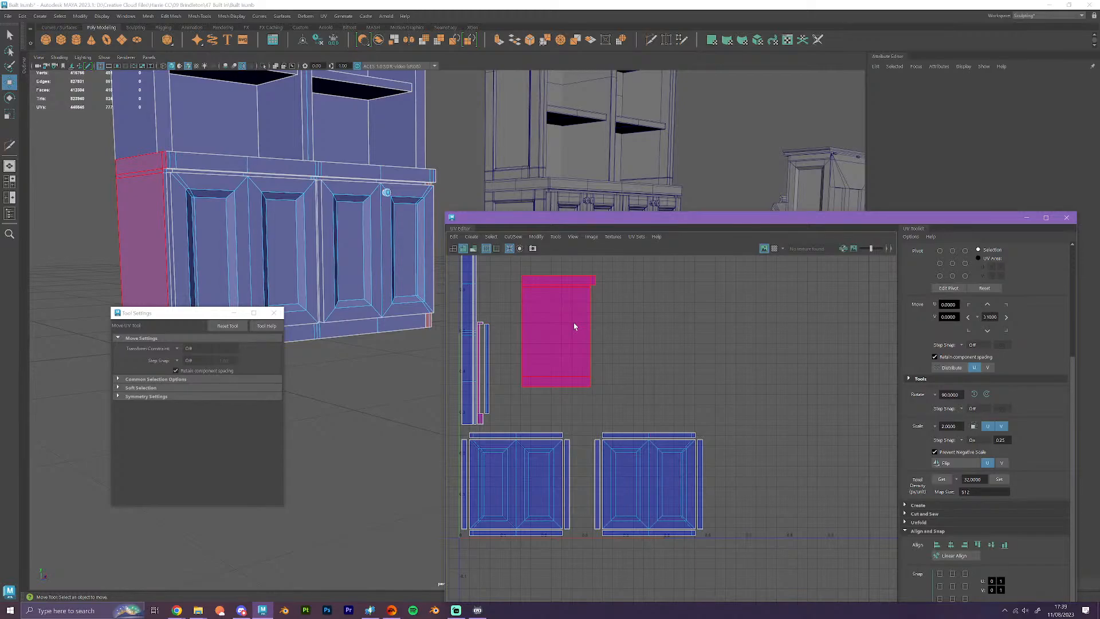
middle_click_drag(692, 365, 803, 398, "alt")
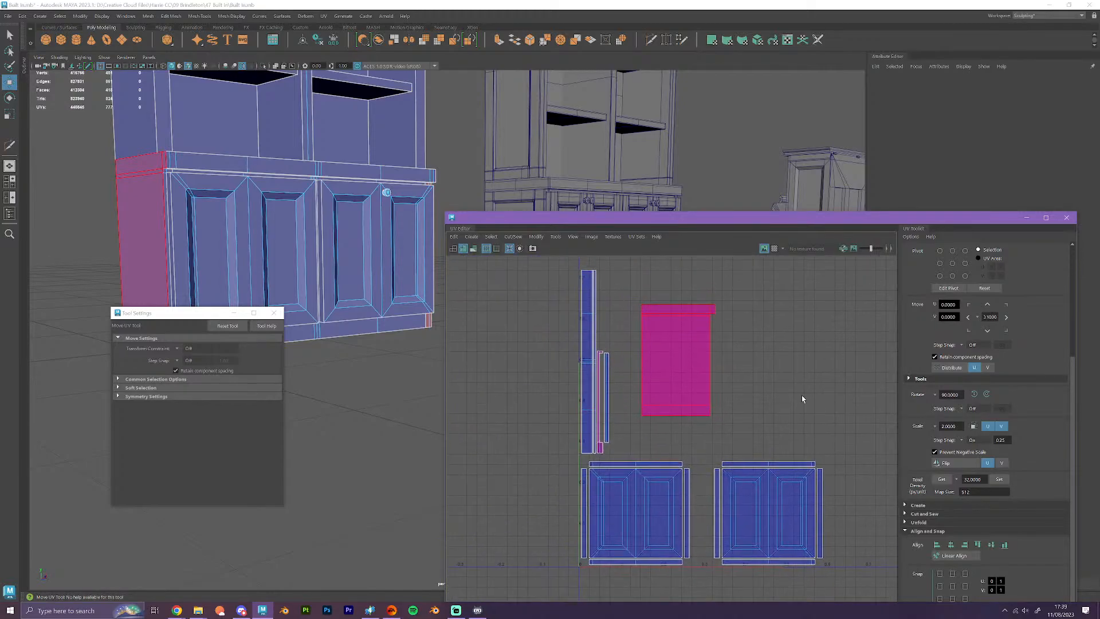
left_click(765, 401)
scroll(765, 401, "up", 1)
left_click(663, 369)
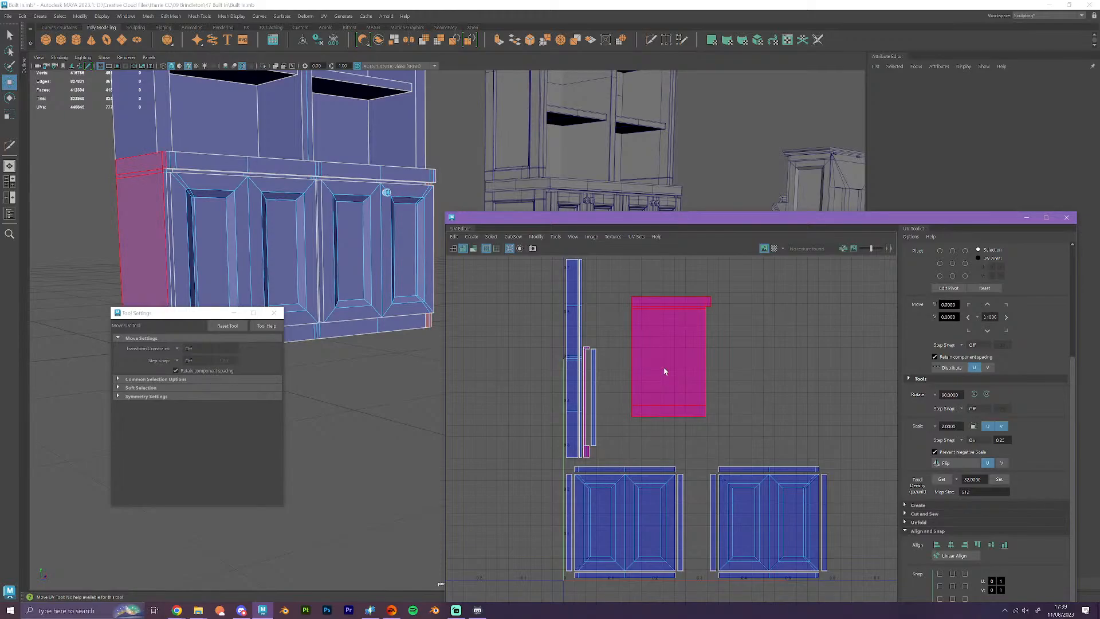
left_click_drag(623, 282, 724, 427)
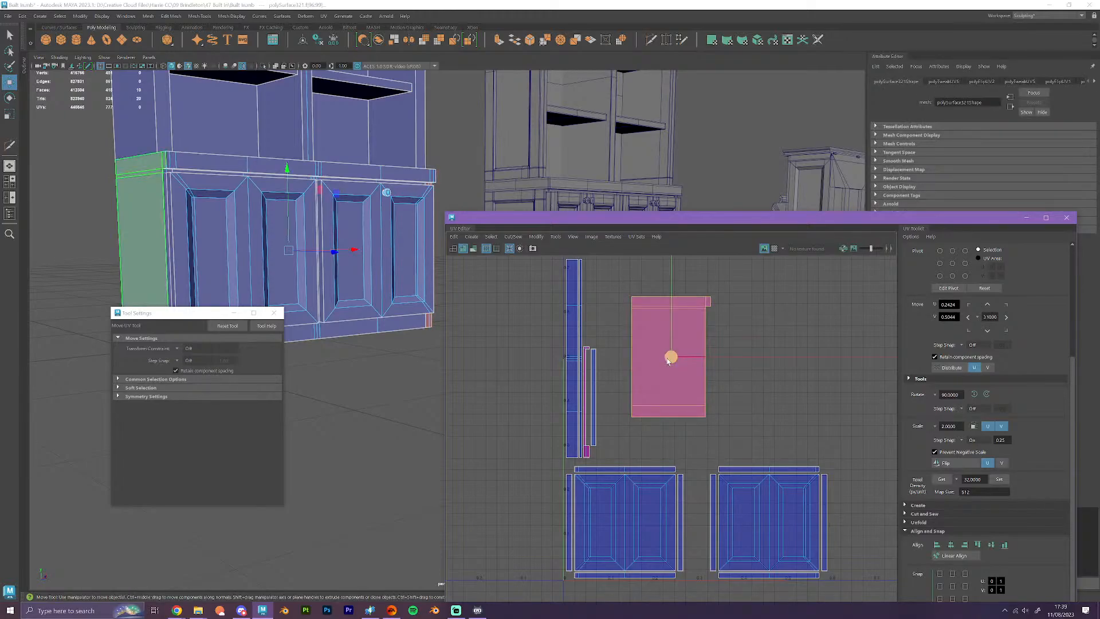
left_click_drag(671, 357, 638, 401)
scroll(696, 407, "down", 5)
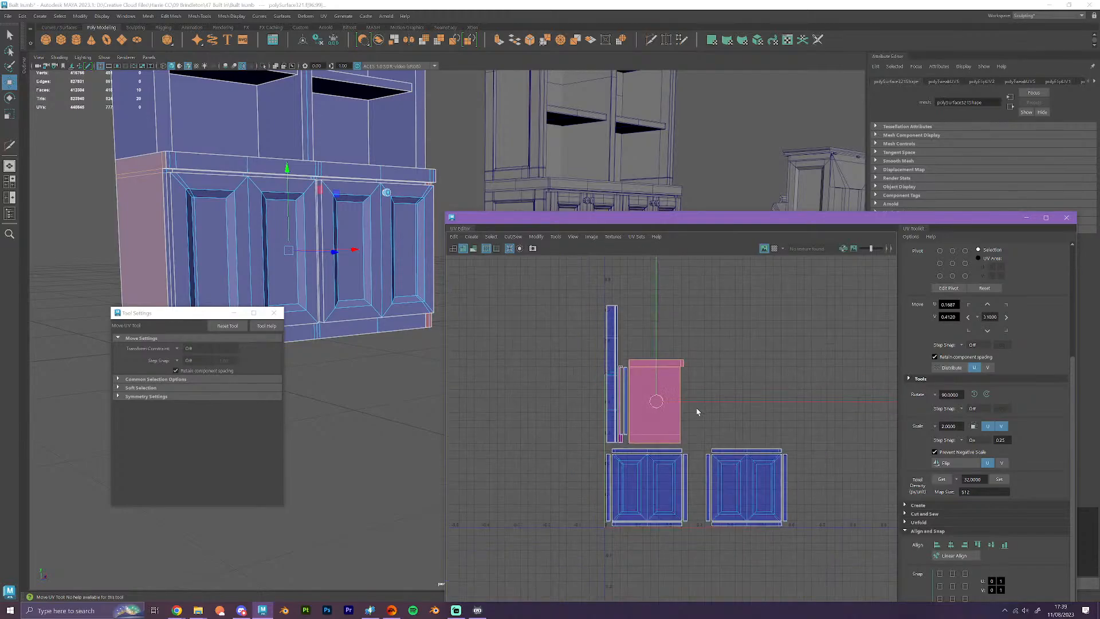
- Select the lower cabinet's back panel shell and move it out of the shell pile toward the arranged shells
left_click_drag(315, 328, 339, 216, "alt")
left_click(338, 218)
scroll(757, 467, "down", 3)
scroll(757, 467, "down", 1)
middle_click_drag(757, 467, 649, 460, "alt")
left_click_drag(777, 394, 629, 419)
- Rotate the lower back panel shell 90 degrees and cut it into two halves along its central vertical edge loop
scroll(628, 418, "up", 8)
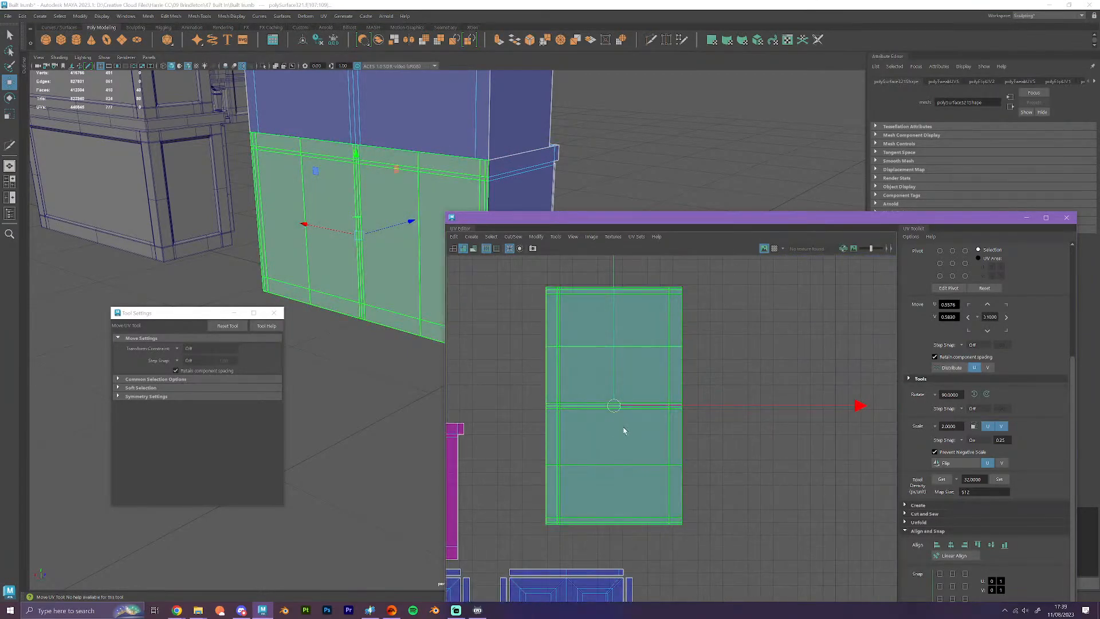
right_click_drag(624, 403, 522, 411)
left_click(582, 434)
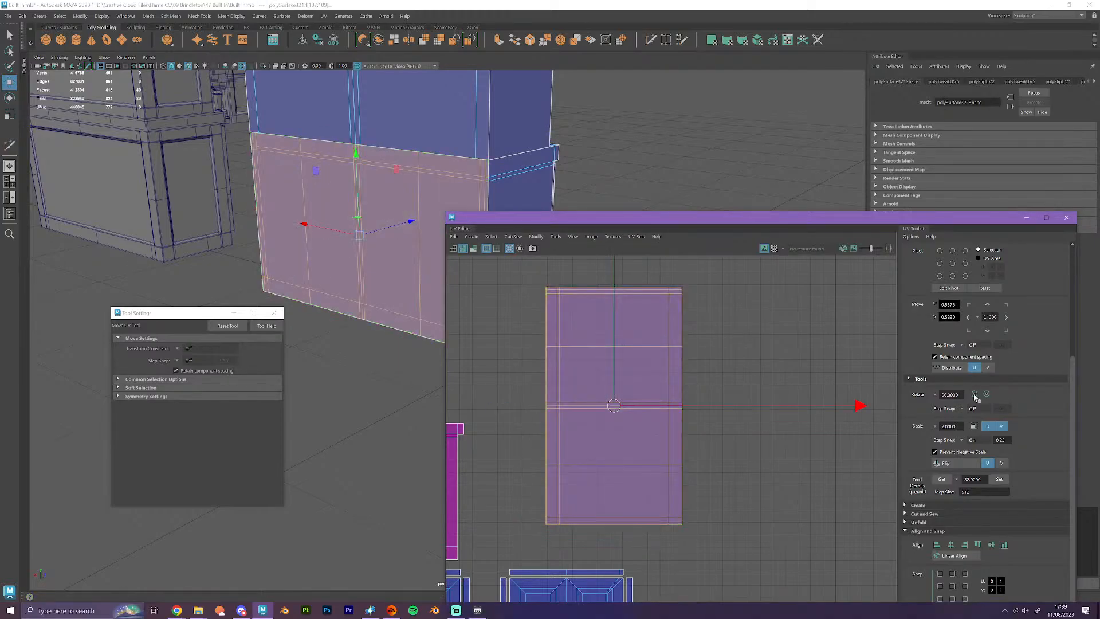
left_click(975, 395)
right_click_drag(637, 423, 599, 455)
scroll(629, 395, "up", 3)
left_click(609, 381)
scroll(640, 472, "down", 3)
- Flip the right half of the lower back panel shell horizontally and align it onto the left half
left_click(676, 458)
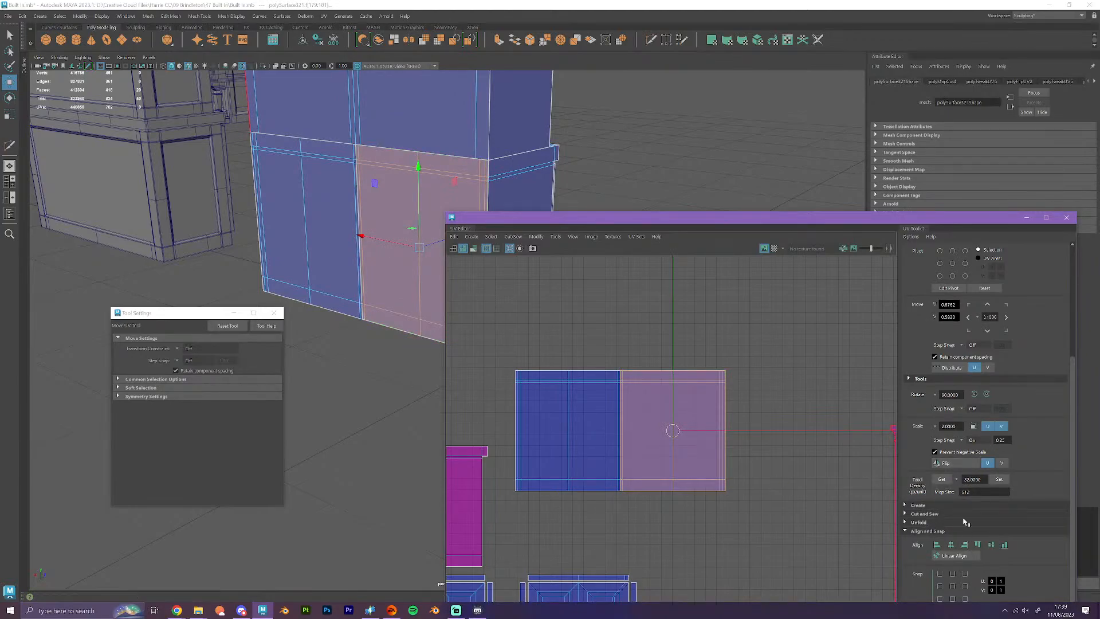
left_click(599, 444, "shift")
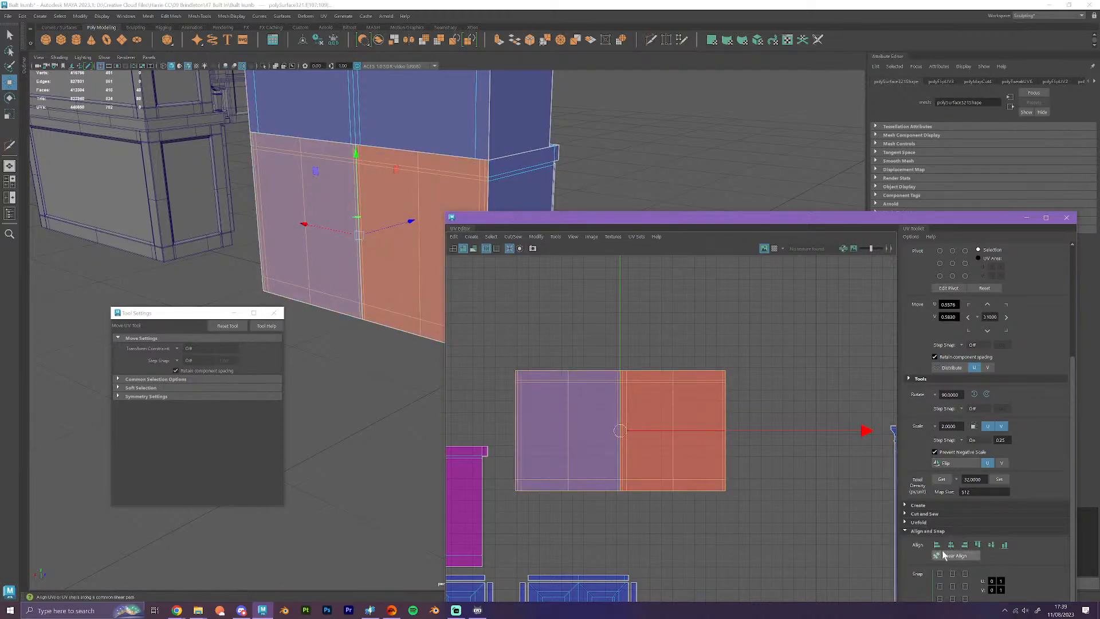
left_click(943, 554)
left_click(732, 503)
- Align the stacked lower back panel halves with the side panel shells' bottom edge and slide them close beside those shells
scroll(739, 504, "down", 2)
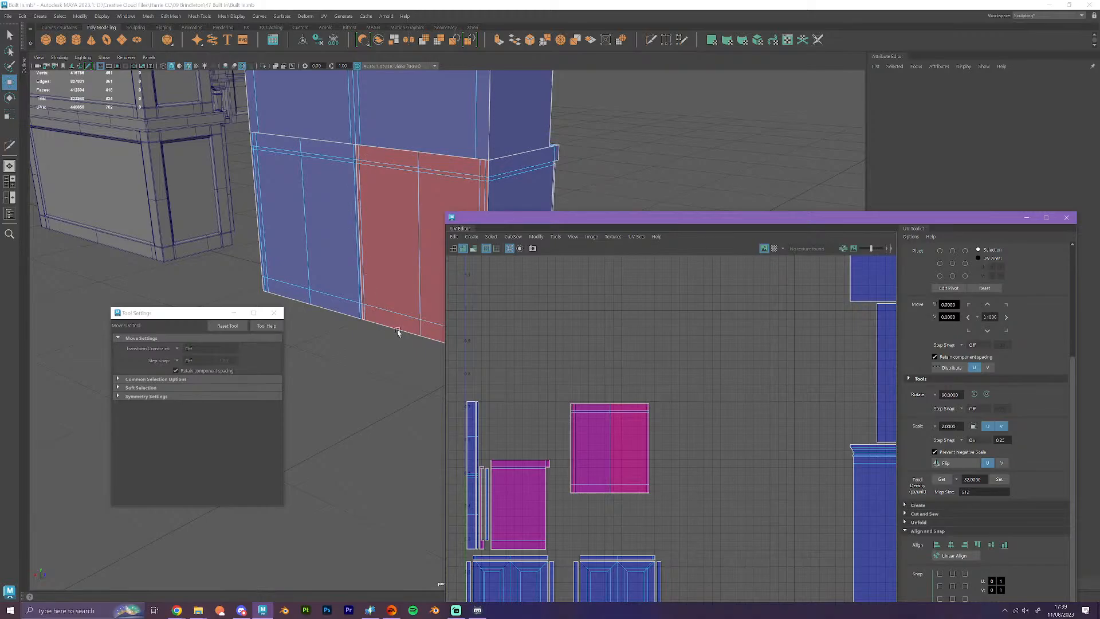
middle_click_drag(747, 447, 844, 397, "alt")
left_click_drag(691, 387, 670, 364)
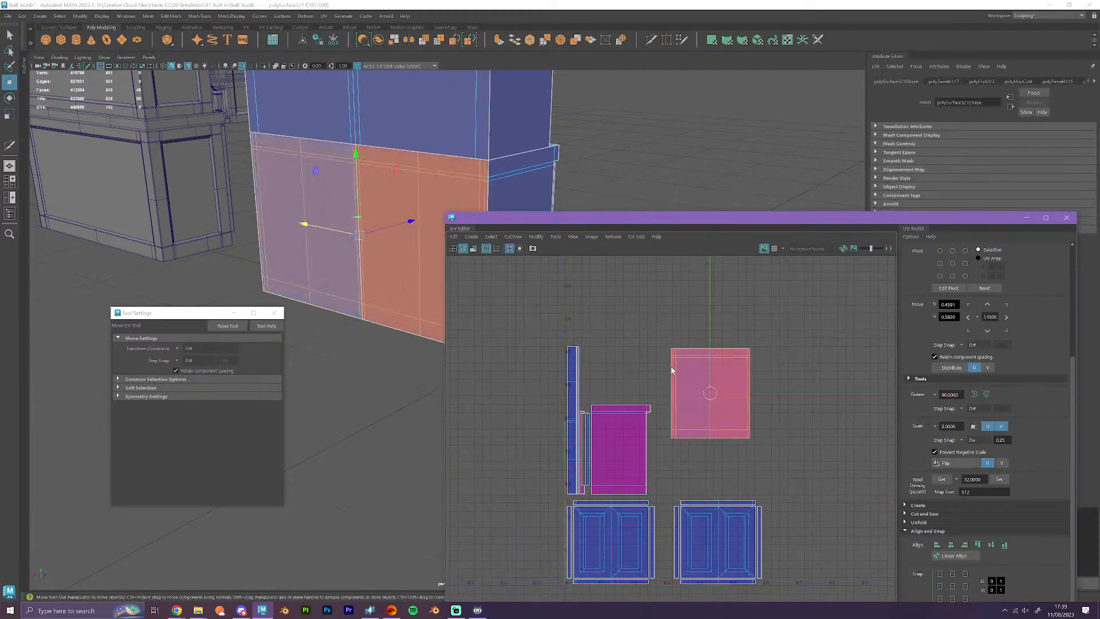
scroll(719, 422, "up", 3)
left_click(567, 531, "shift")
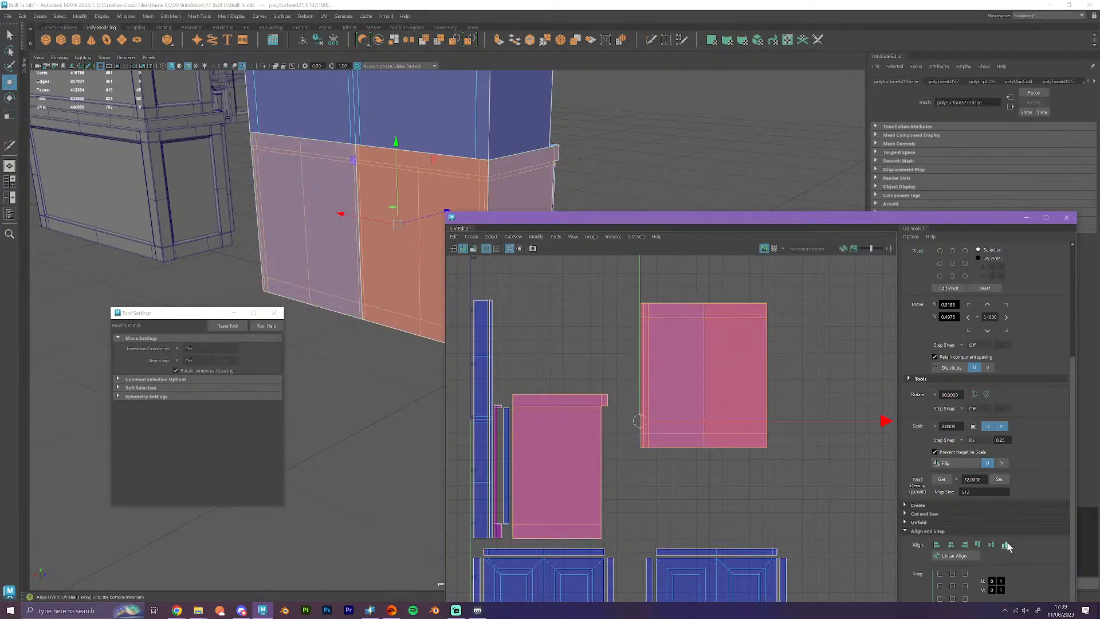
left_click(972, 555)
left_click(798, 508)
left_click(667, 443)
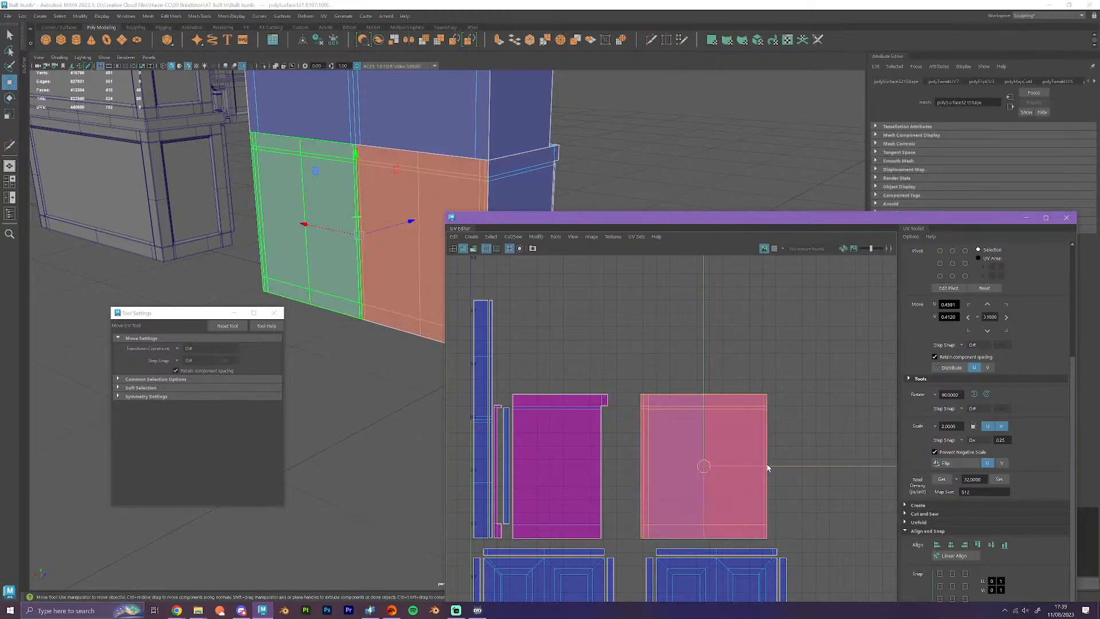
left_click_drag(768, 467, 739, 467)
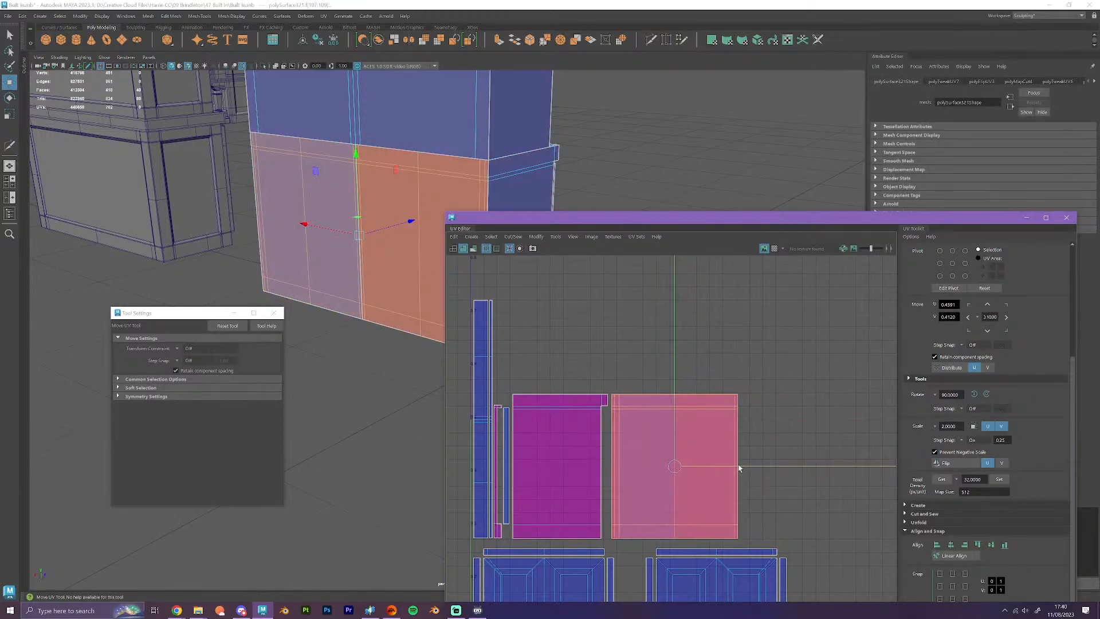
- Select the upper cabinet's back panel shell, rotate it 180 degrees and move it above the lower back panel shells
left_click_drag(405, 291, 300, 296, "alt")
left_click(329, 284)
scroll(769, 351, "down", 3)
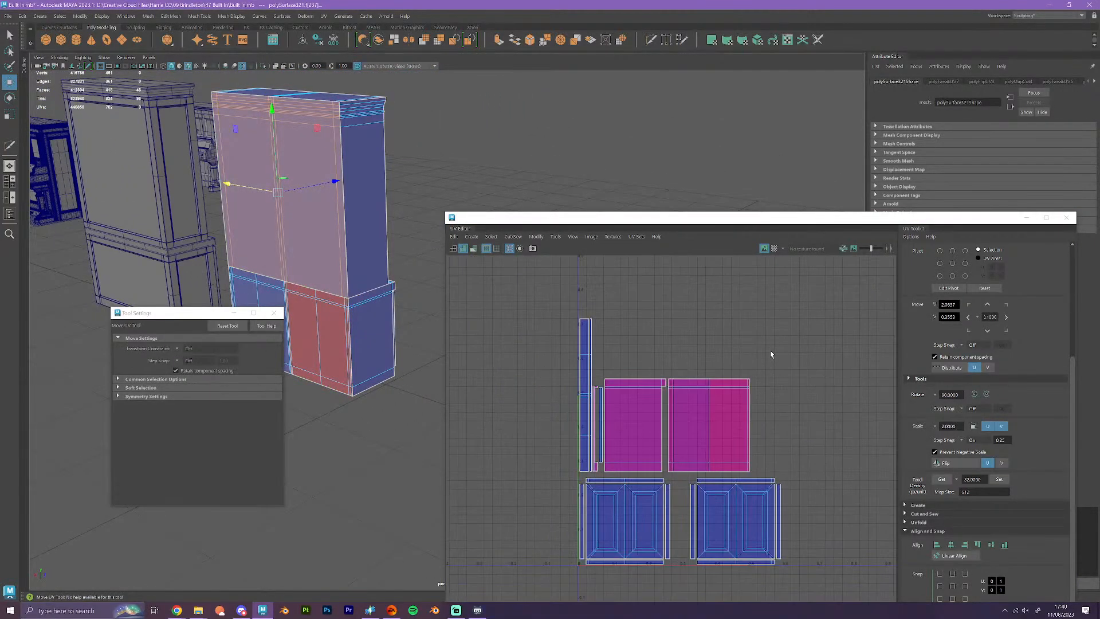
scroll(806, 353, "down", 6)
middle_click_drag(806, 352, 595, 344, "alt")
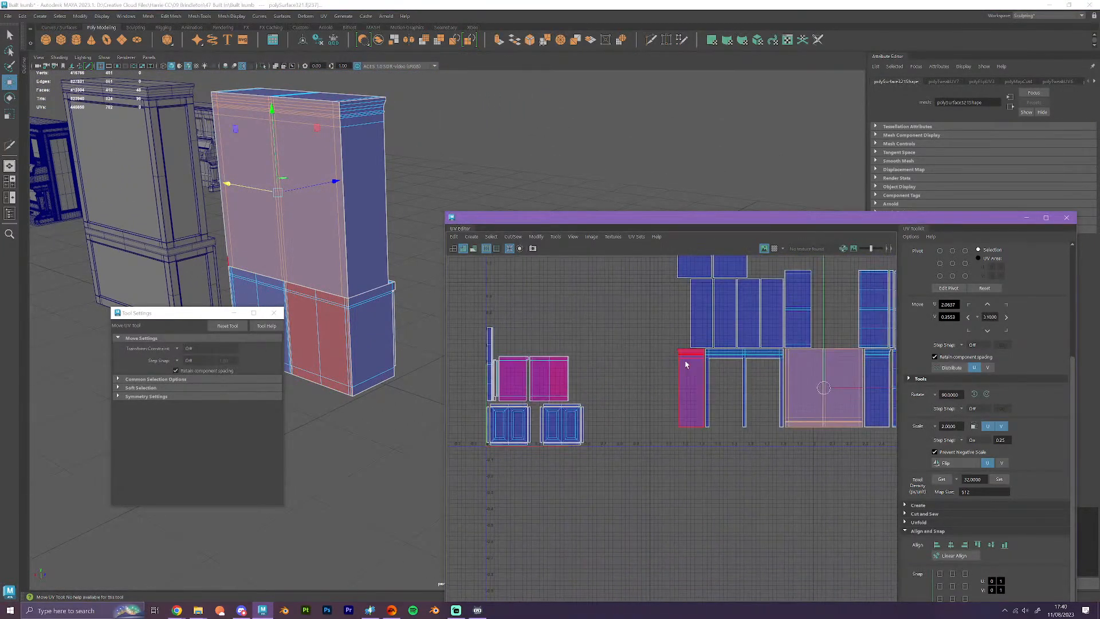
scroll(686, 362, "down", 1)
left_click(975, 393)
left_click(975, 393)
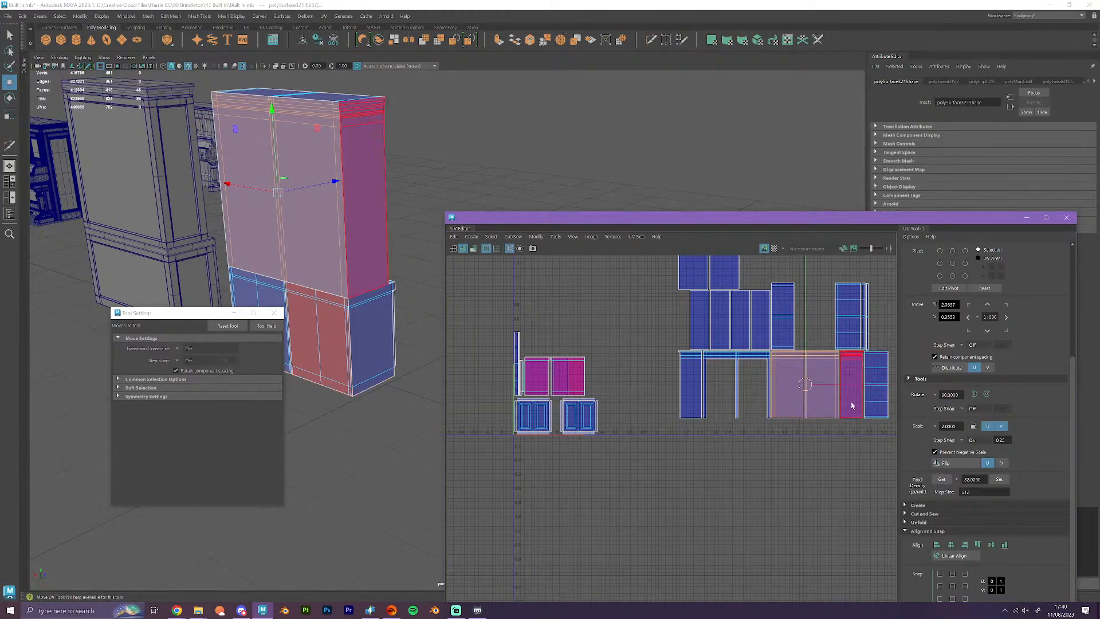
left_click_drag(808, 388, 589, 324)
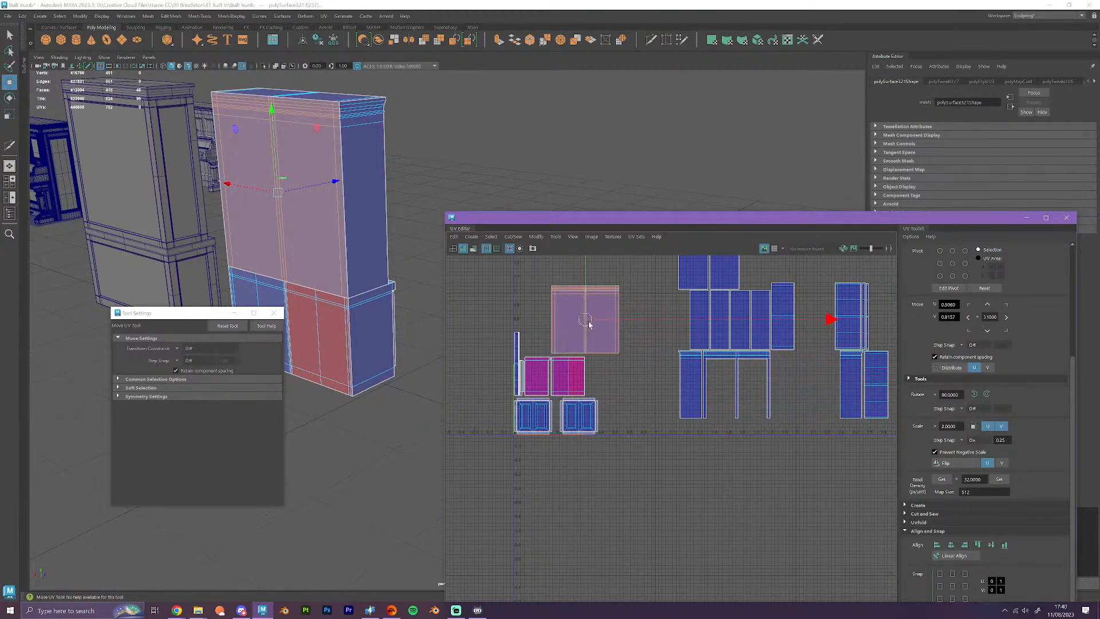
scroll(589, 322, "up", 5)
middle_click_drag(589, 323, 628, 418, "alt")
- Cut the upper back panel shell into two halves along its central vertical edge loop
right_click_drag(628, 418, 634, 395)
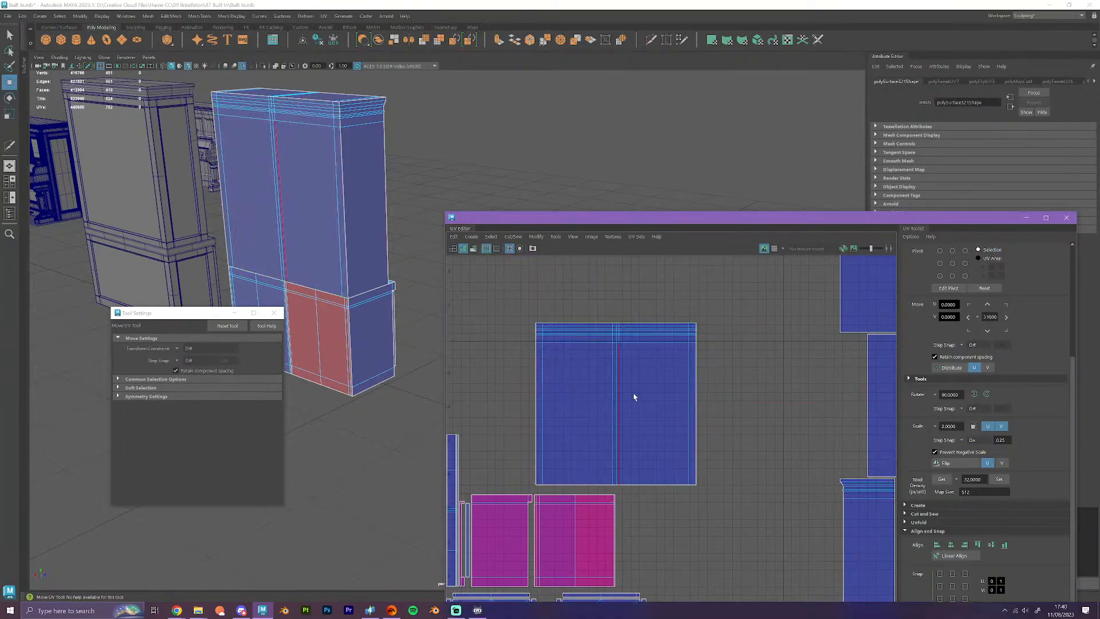
scroll(633, 395, "up", 3)
double_click(608, 383)
middle_click_drag(635, 434, 704, 424, "alt")
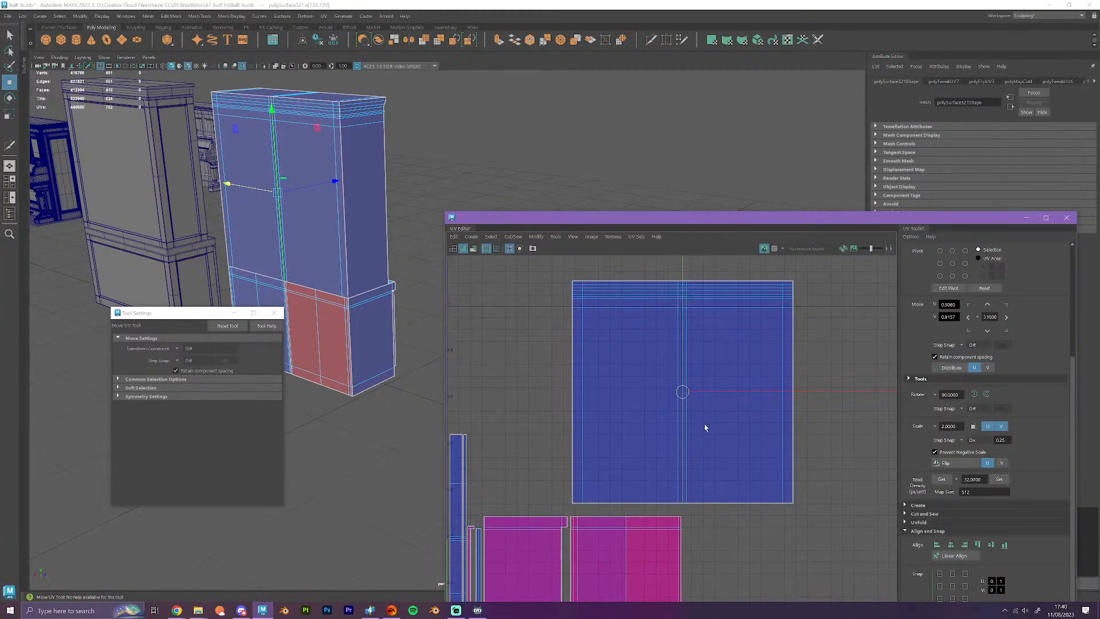
scroll(705, 424, "up", 2)
scroll(705, 424, "down", 4)
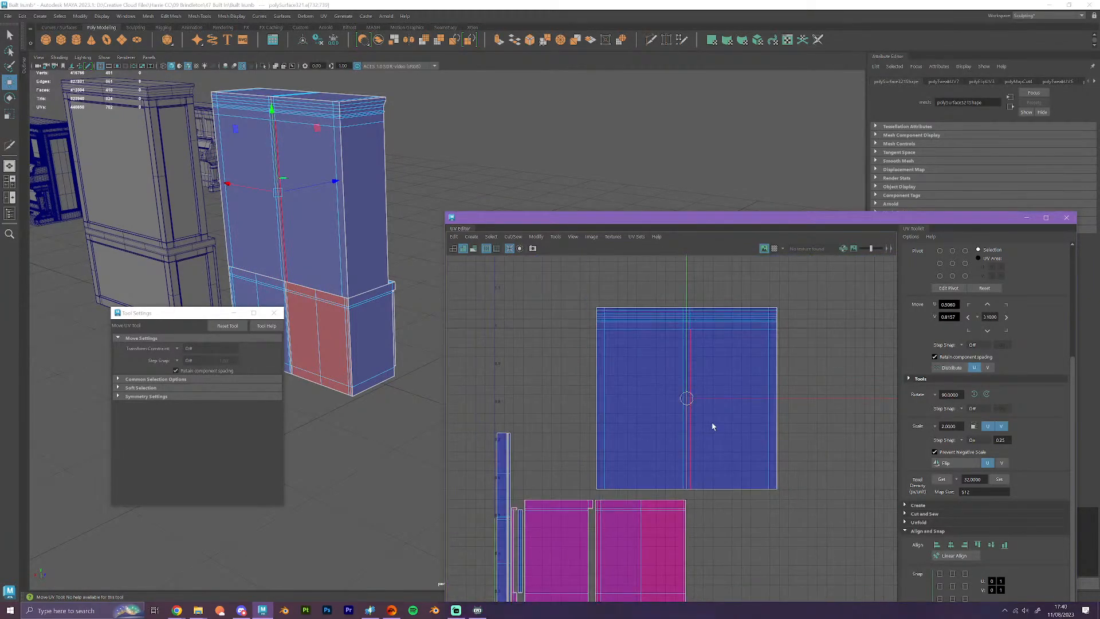
right_click_drag(712, 425, 716, 494)
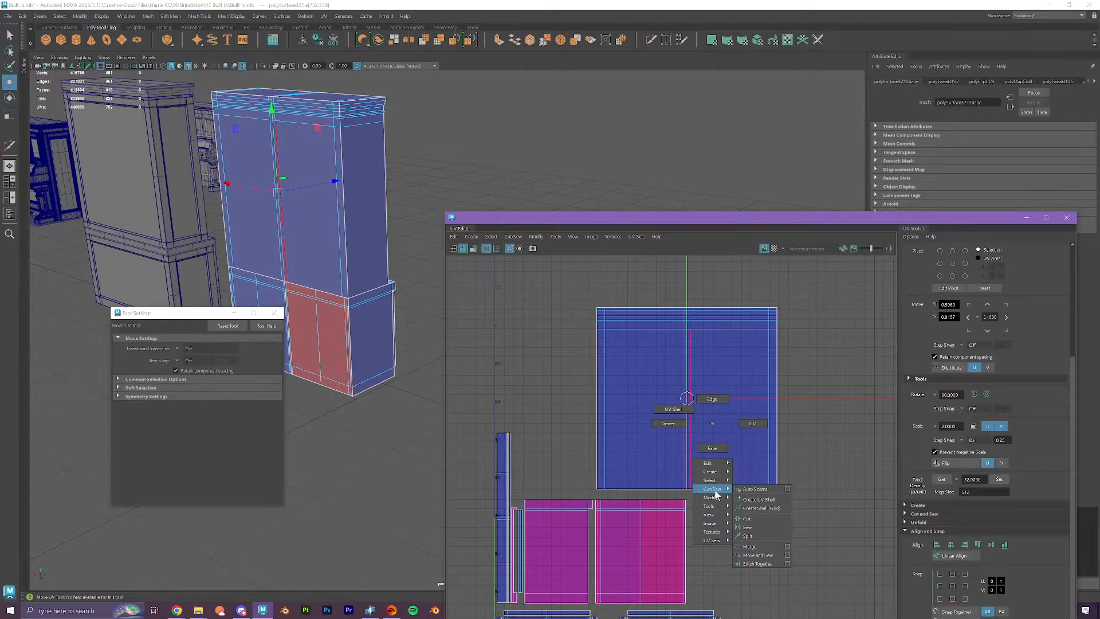
right_click_drag(715, 493, 757, 518)
- Flip the right half of the upper back panel shell horizontally and align it onto the left half
right_click_drag(737, 449, 700, 434)
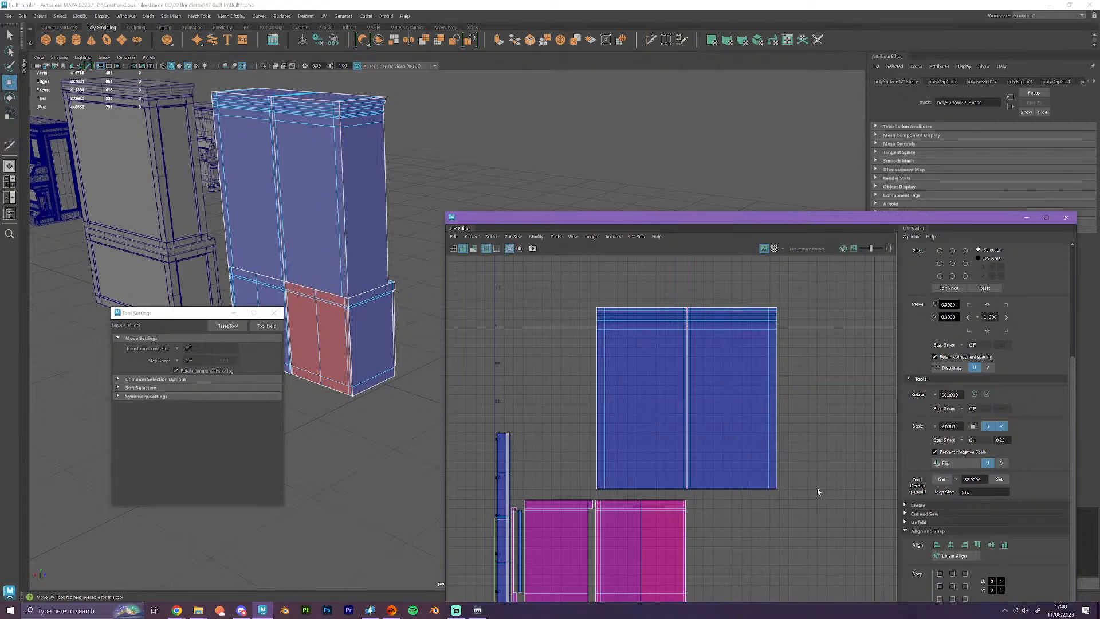
left_click(730, 435)
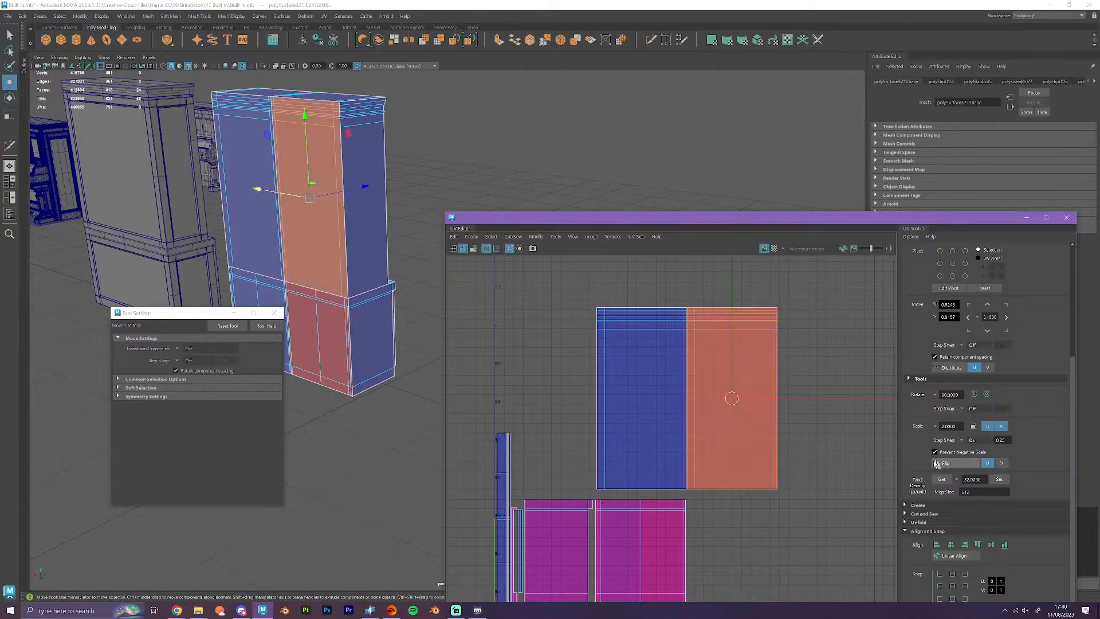
left_click(669, 417, "shift")
left_click(935, 545)
left_click(710, 476)
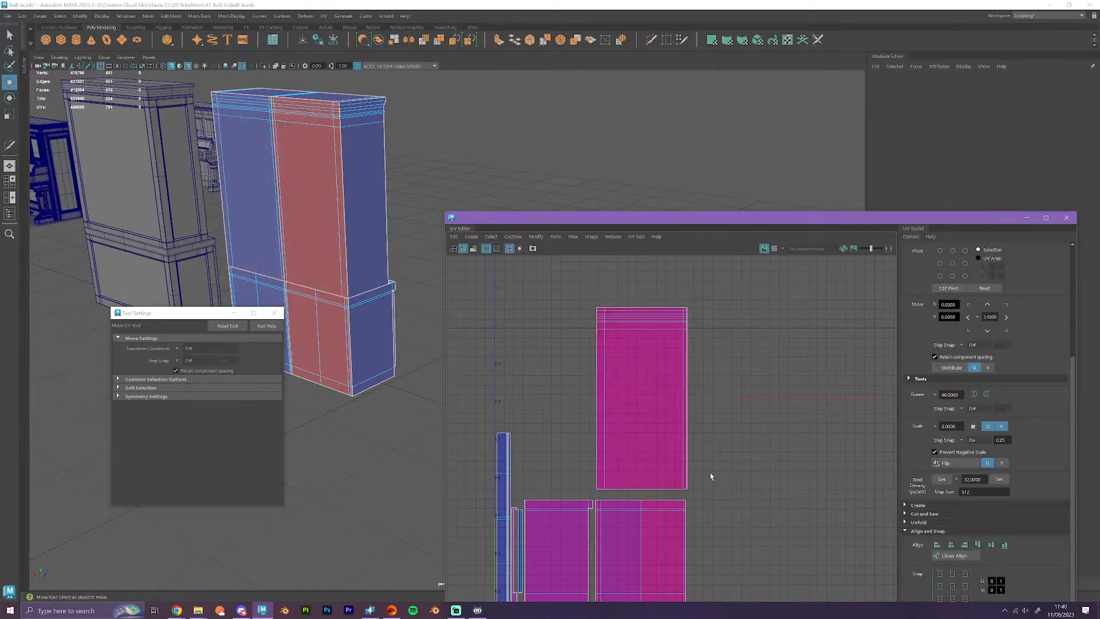
- Align the stacked upper back panel halves to the right edge of the stacked lower back panel shells
middle_click_drag(711, 476, 772, 447, "alt")
left_click_drag(692, 393, 694, 385)
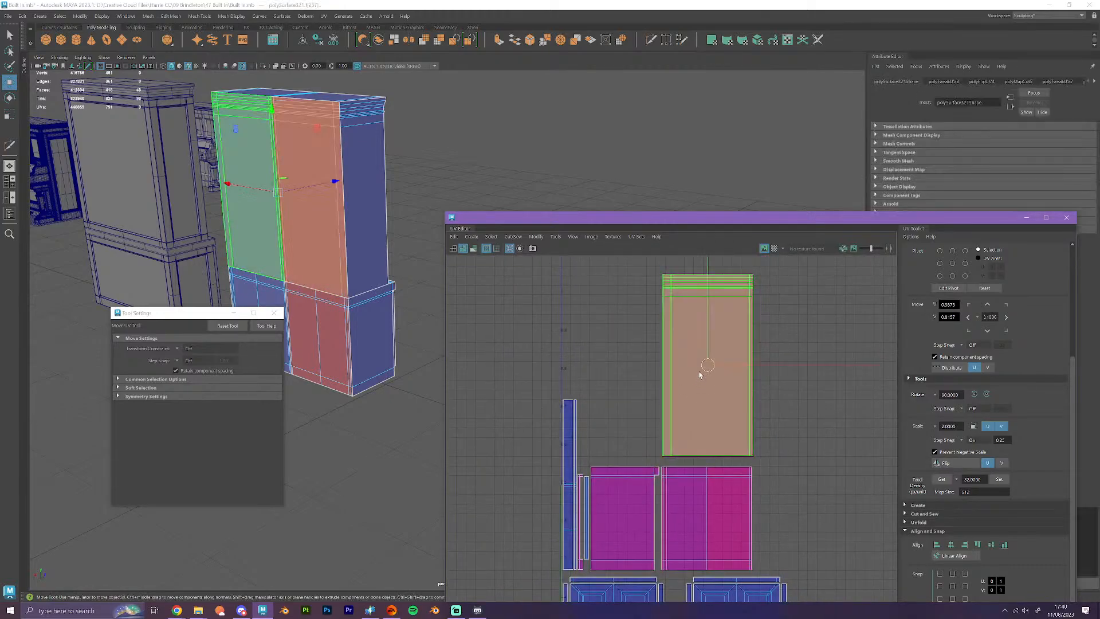
mouse_move(758, 364)
left_mouse_down()
mouse_move(716, 380)
mouse_move(750, 366)
left_mouse_up()
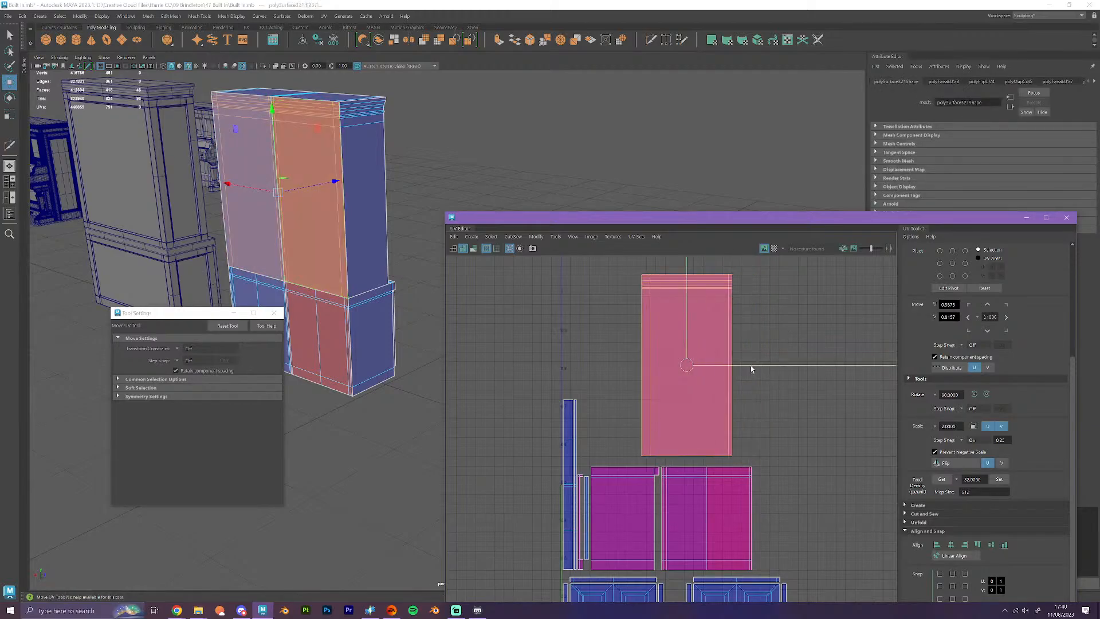
left_click(748, 479, "shift")
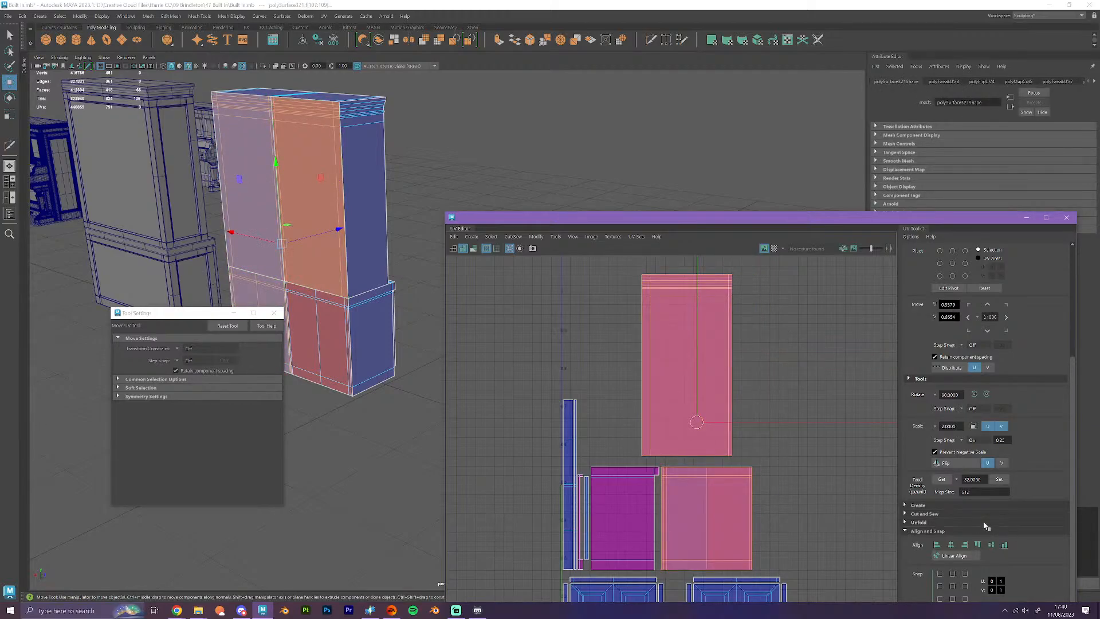
left_click(965, 544)
left_click(787, 459)
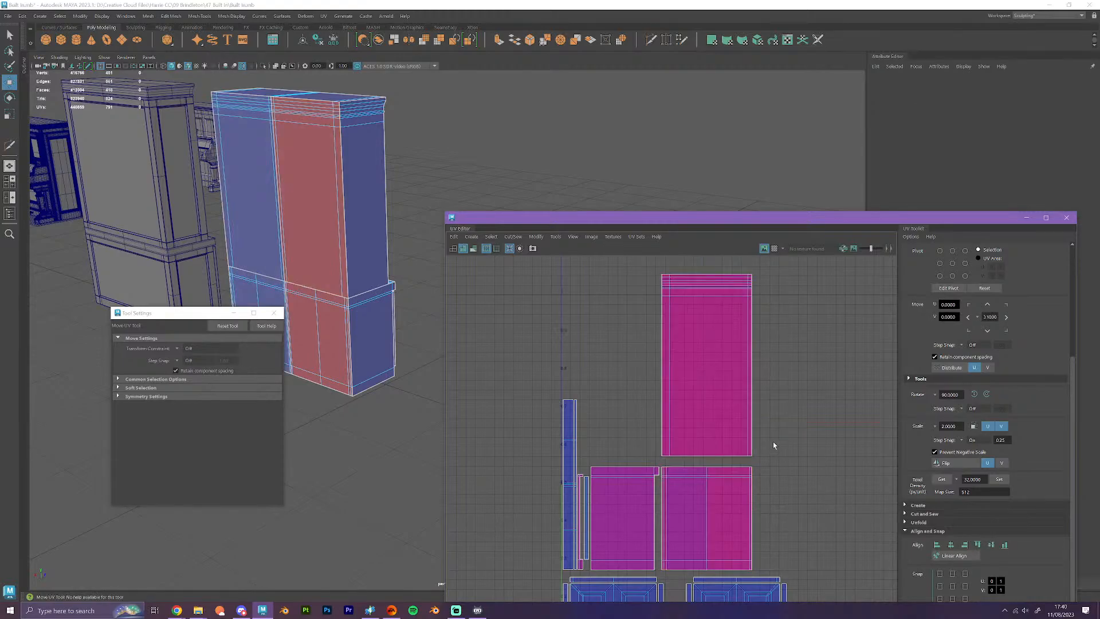
- Move the stacked upper back panel halves down to sit just above the lower back panel shells
left_click(715, 394)
scroll(714, 392, "up", 1)
scroll(715, 393, "up", 1)
scroll(703, 344, "down", 1)
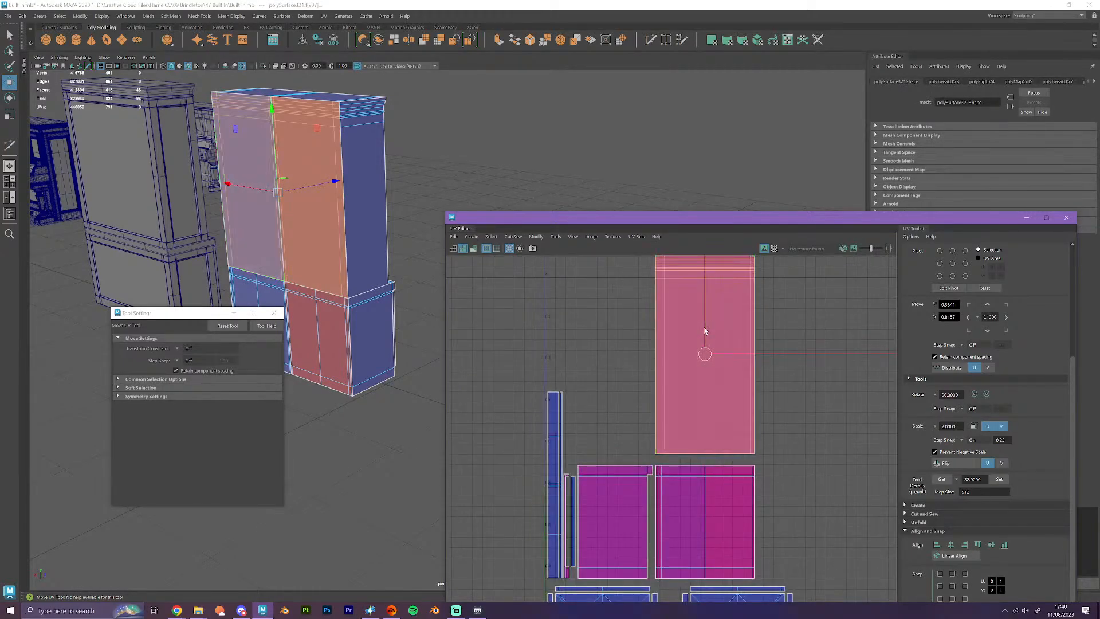
mouse_move(705, 329)
left_mouse_down()
mouse_move(704, 352)
mouse_move(703, 339)
left_mouse_up()
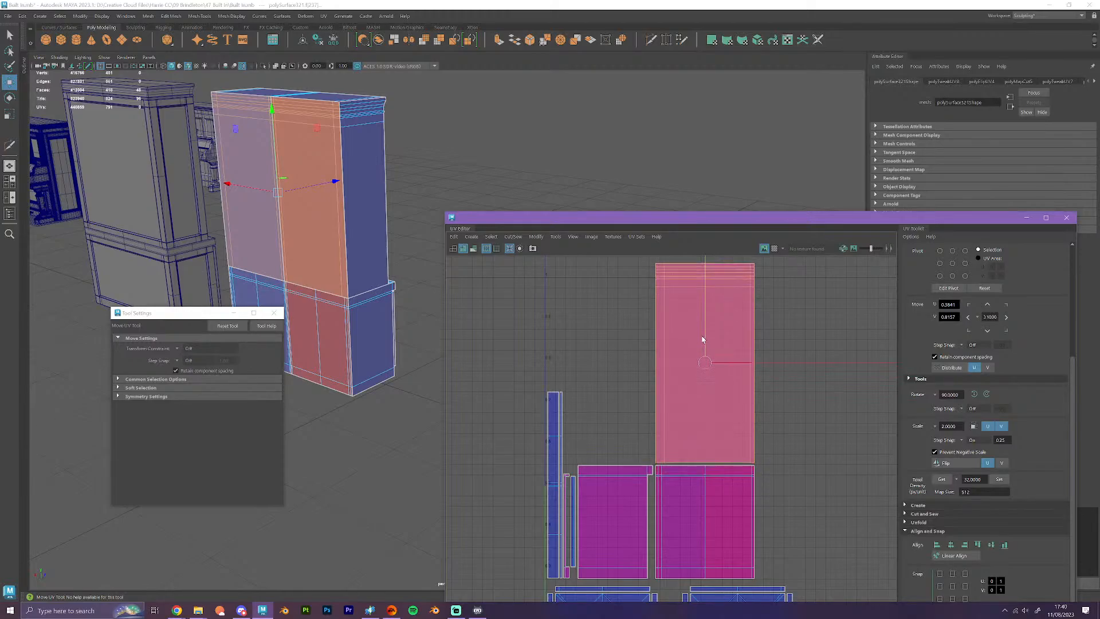
- Move both lower door shells and their edge strips up and to the right of the stacked back panel shells
scroll(702, 339, "down", 2)
middle_click_drag(808, 447, 712, 422, "alt")
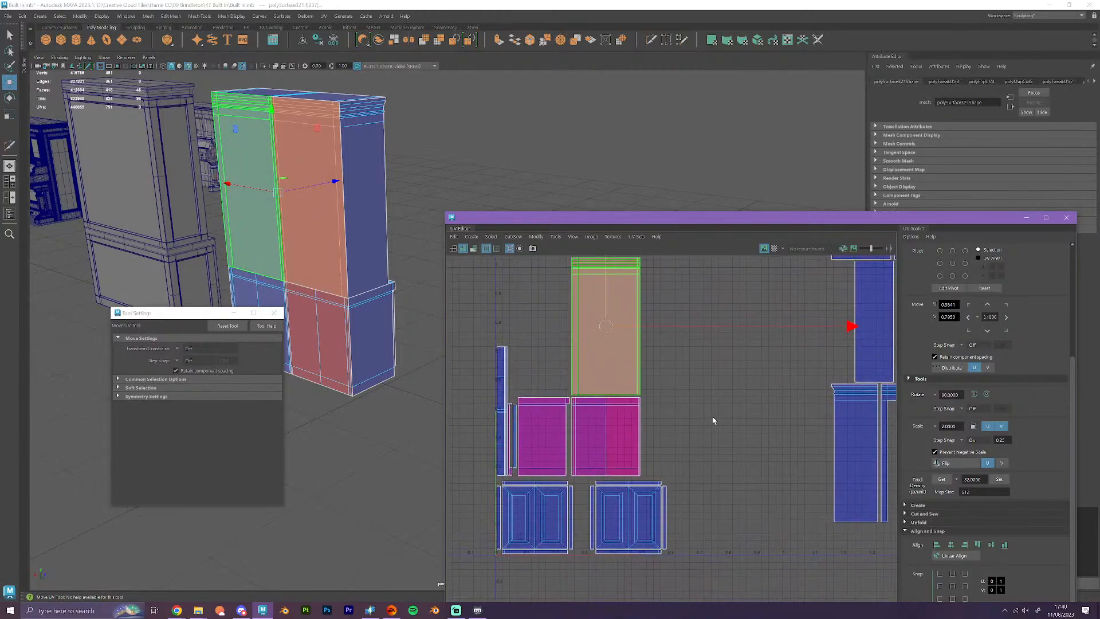
left_click_drag(606, 376, 629, 366, "shift")
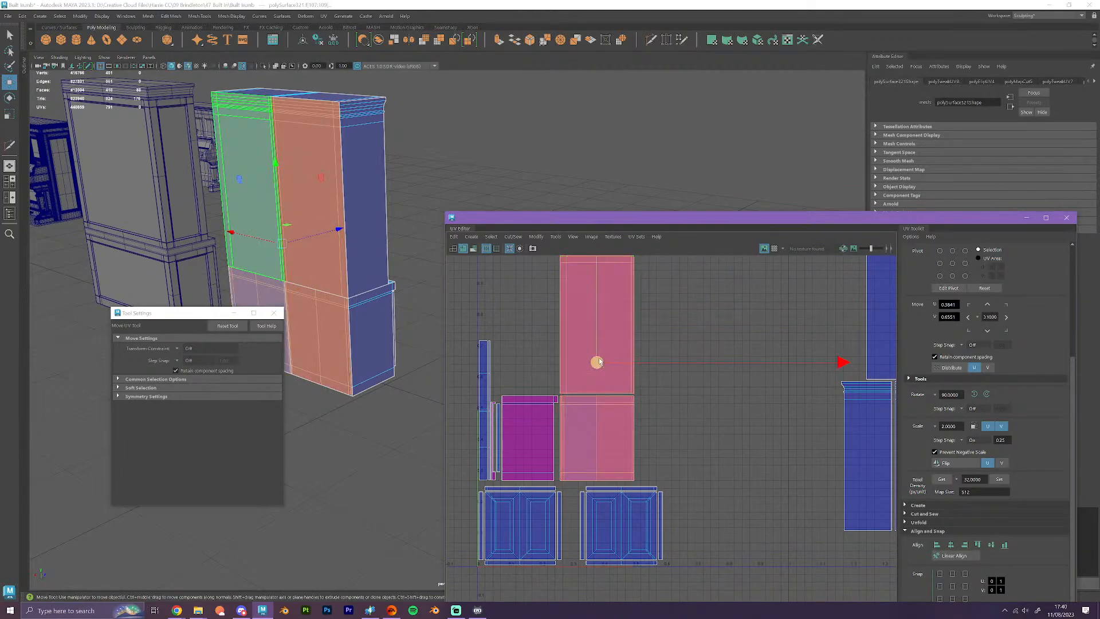
left_click_drag(676, 599, 470, 488)
left_click_drag(566, 531, 732, 335)
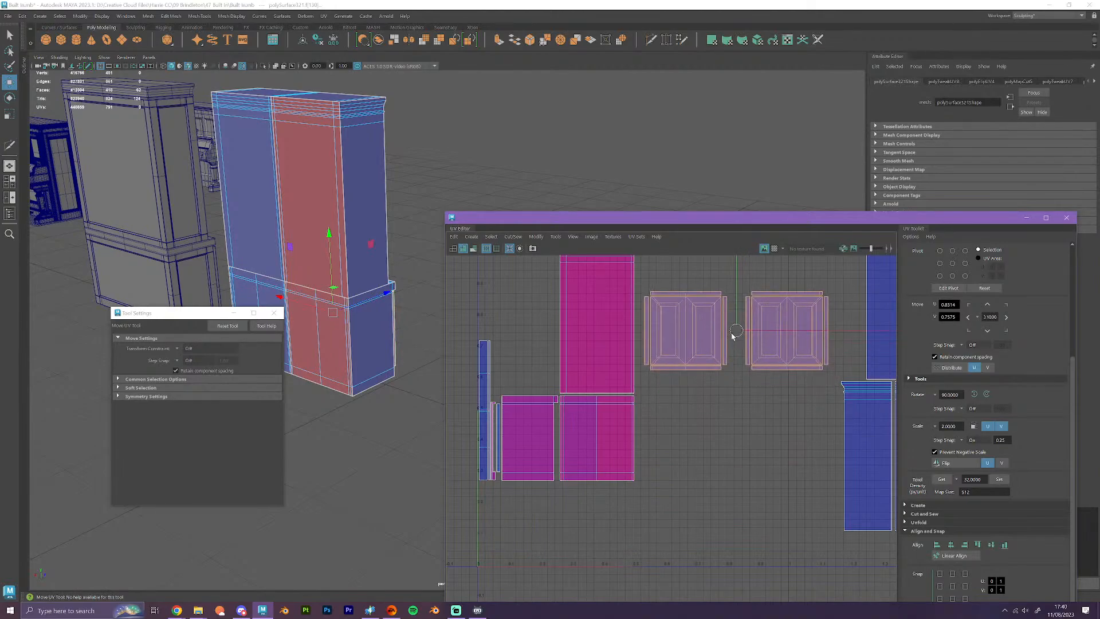
- Move the lower side panel shell and the thin strip shells next to it out to the right, below the door shells
middle_click_drag(695, 454, 764, 421, "alt")
left_click_drag(510, 298, 600, 464)
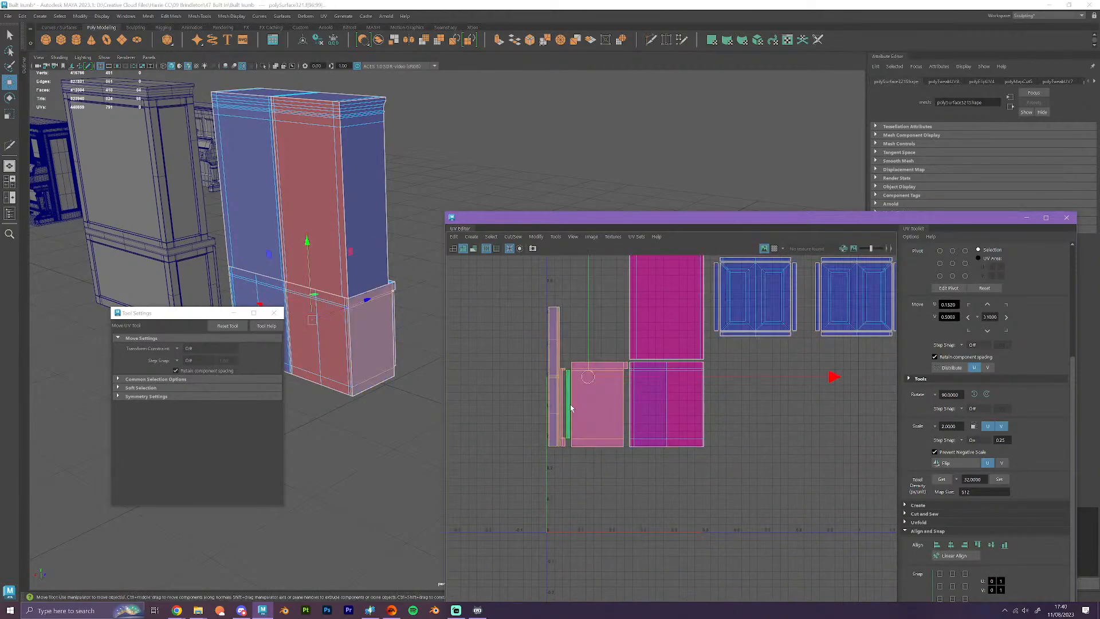
left_click_drag(588, 379, 834, 432)
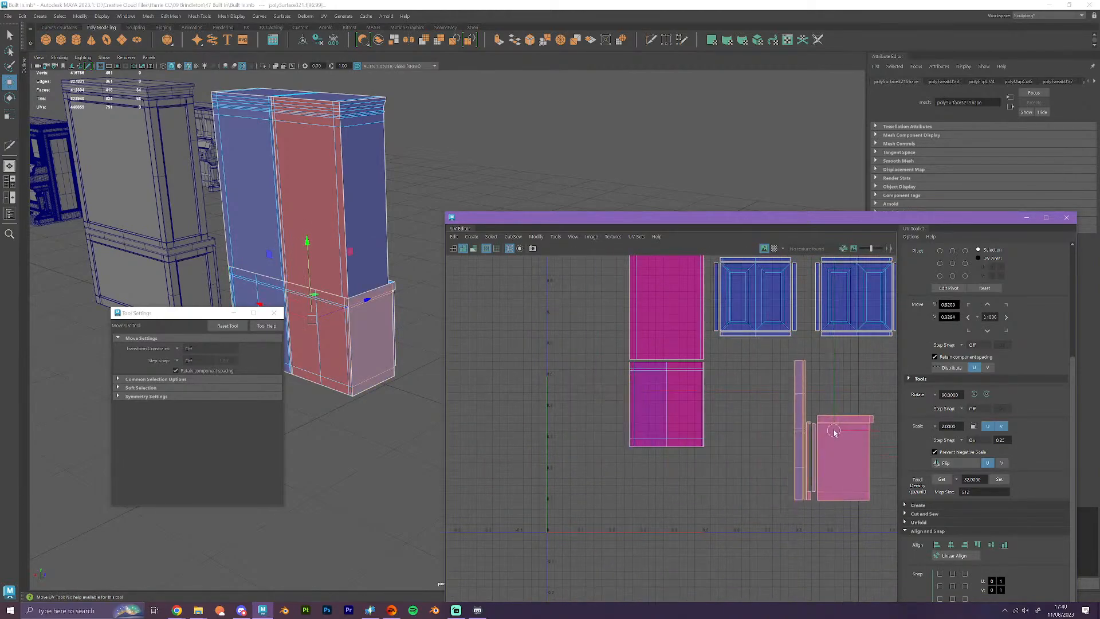
- Move the stacked upper and lower back panel shells together into the corner at the UV origin
left_click(642, 350)
left_click_drag(667, 329, 585, 412)
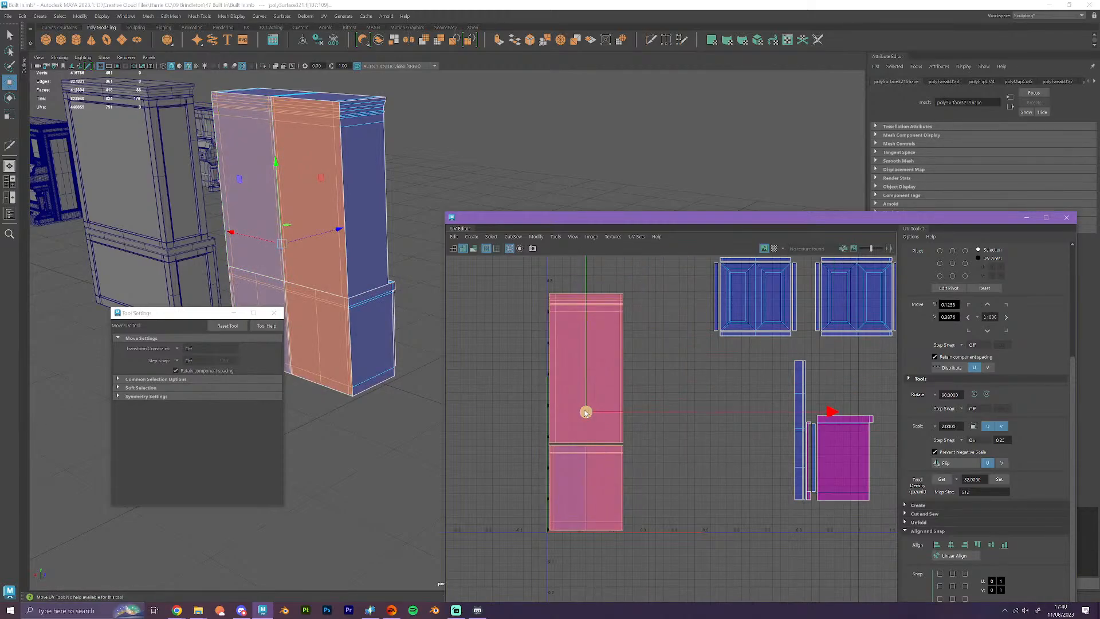
scroll(586, 423, "up", 6)
middle_click_drag(590, 461, 638, 371, "alt")
scroll(637, 377, "up", 3)
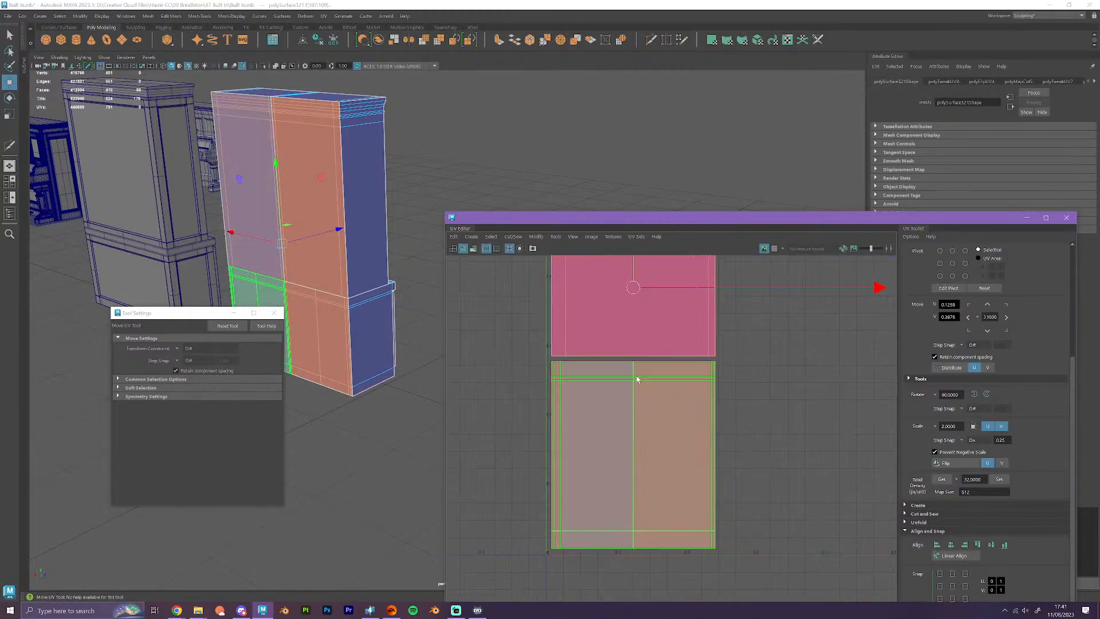
left_click_drag(632, 288, 632, 292)
- Nudge the stacked upper back panel shells down to narrow the gap above the lower back panel shells
middle_click_drag(717, 309, 717, 400, "alt")
left_click(683, 364)
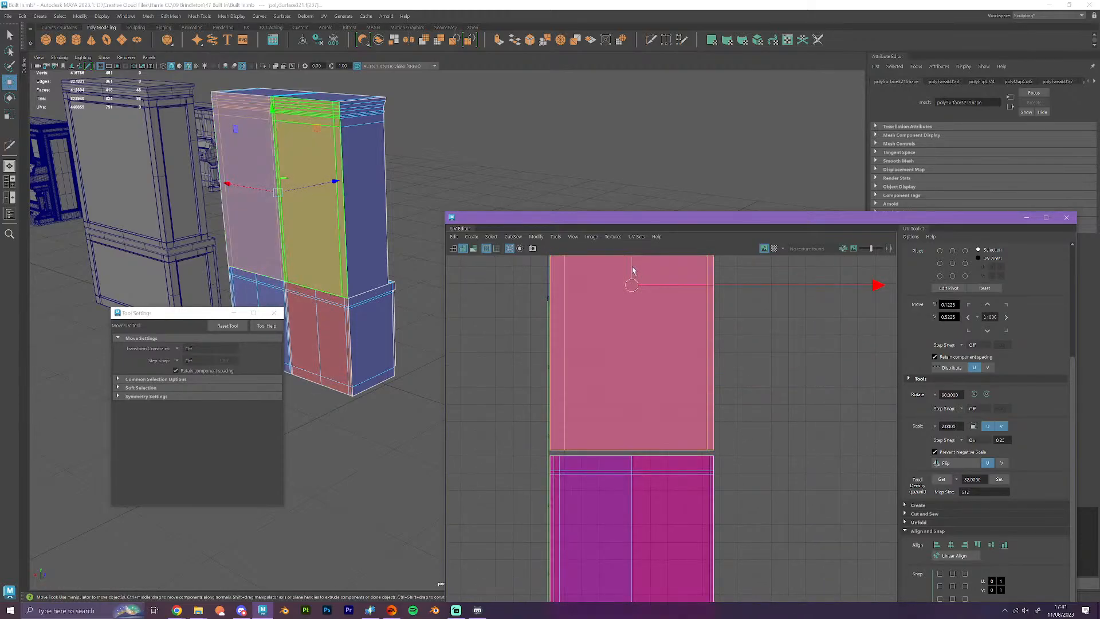
left_click_drag(631, 267, 631, 268)
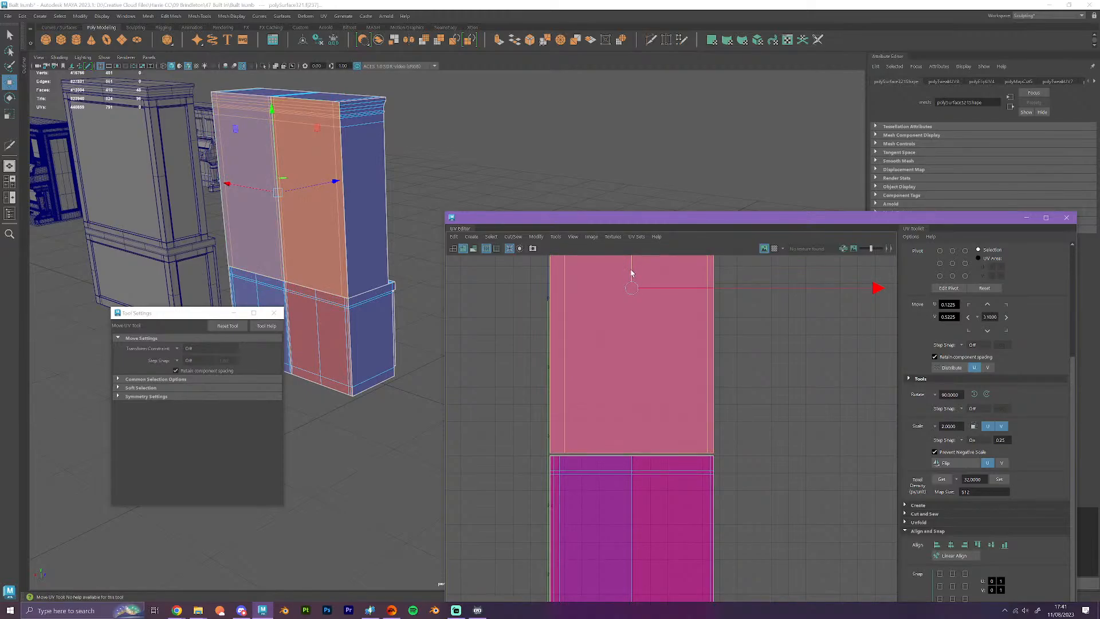
- Try placing both door shells above the upper back panel shells, and set them aside to the right again
scroll(749, 377, "down", 6)
left_click(772, 412)
middle_click_drag(772, 413, 701, 492, "alt")
scroll(710, 479, "up", 3)
left_click_drag(754, 399, 755, 401)
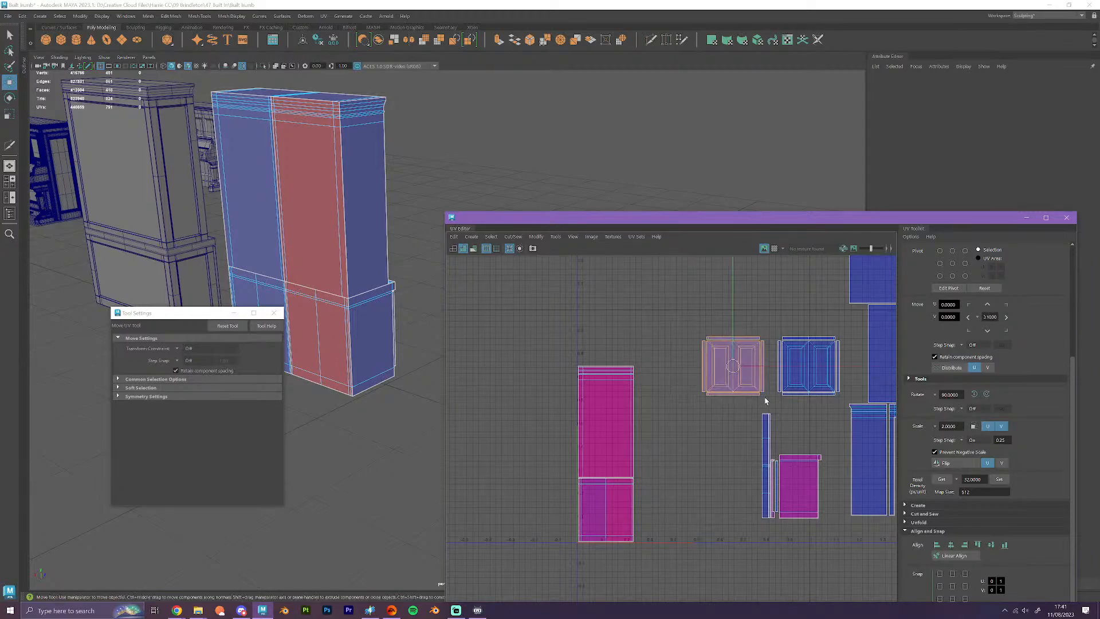
left_click_drag(690, 319, 840, 399)
left_click_drag(768, 363, 652, 337)
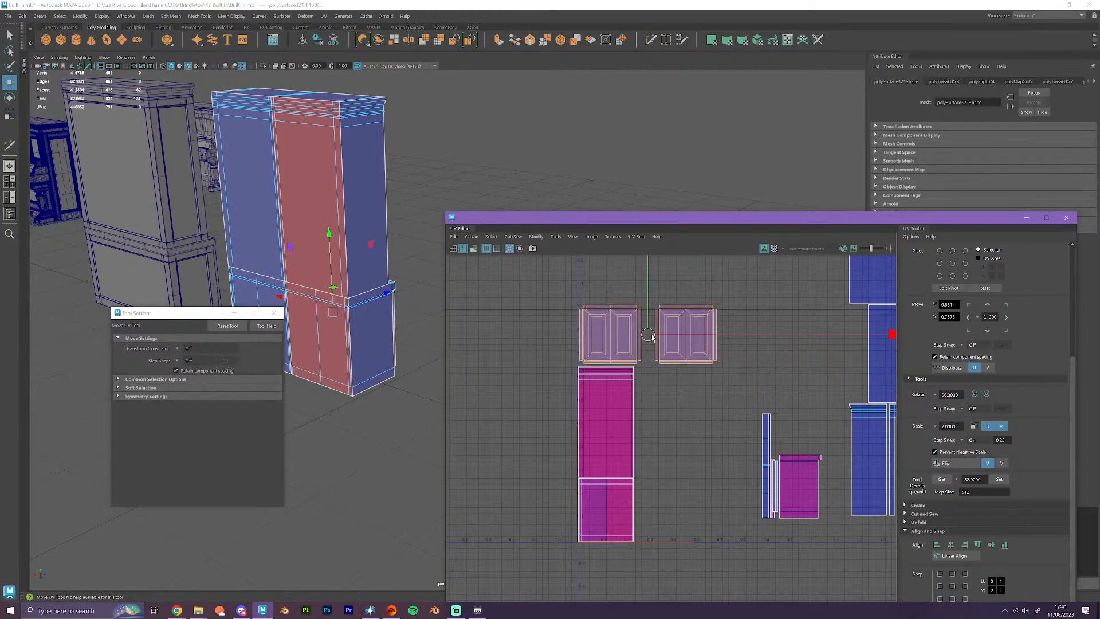
left_click(609, 337)
scroll(609, 337, "up", 8)
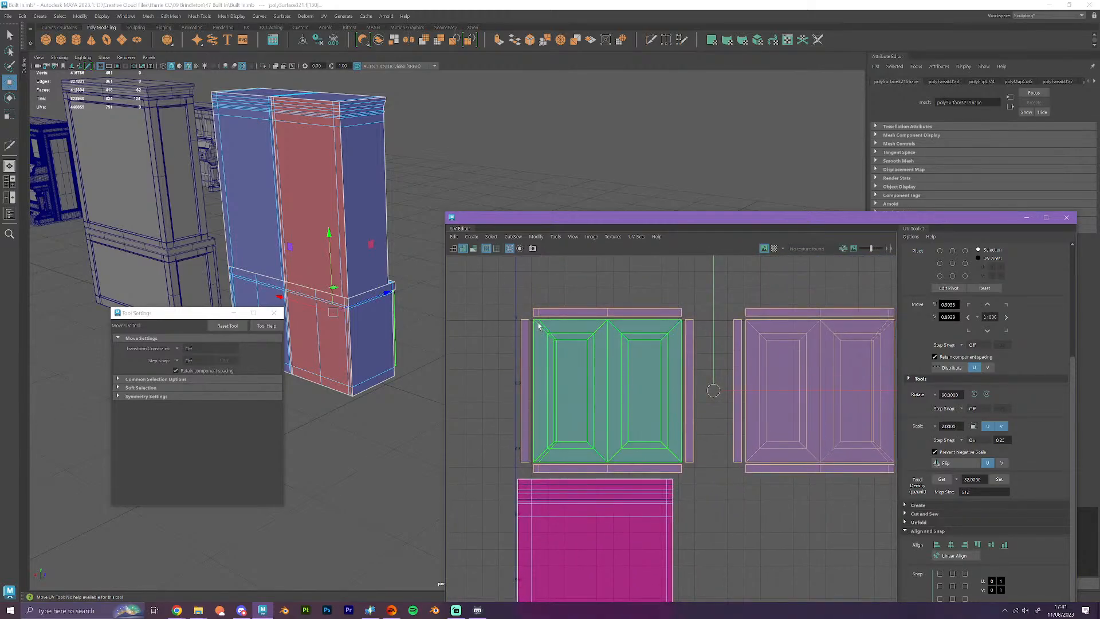
scroll(664, 364, "down", 6)
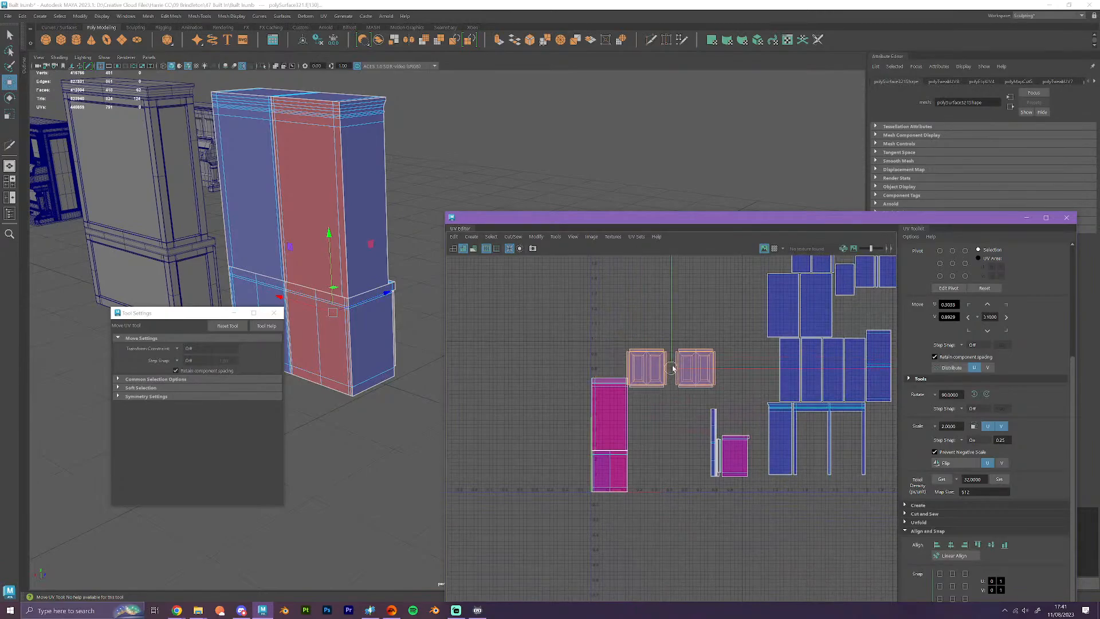
left_click_drag(673, 368, 701, 370)
- Place the lower side panel shell just right of the lower back panel shells and align their bottom edges
scroll(349, 295, "up", 4)
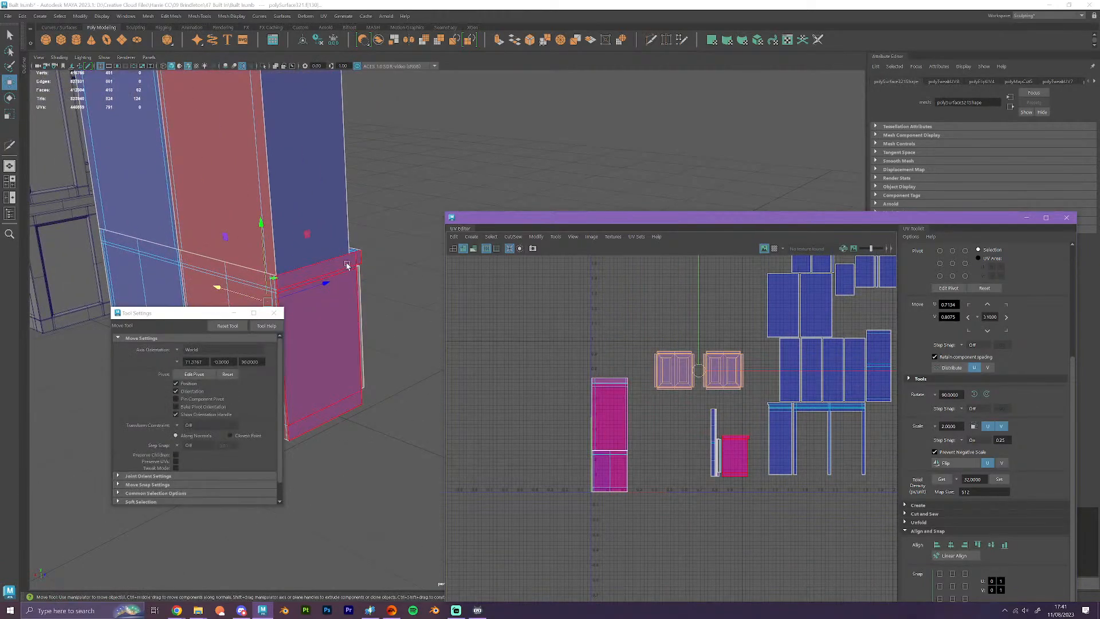
left_click(347, 265)
scroll(695, 542, "up", 2)
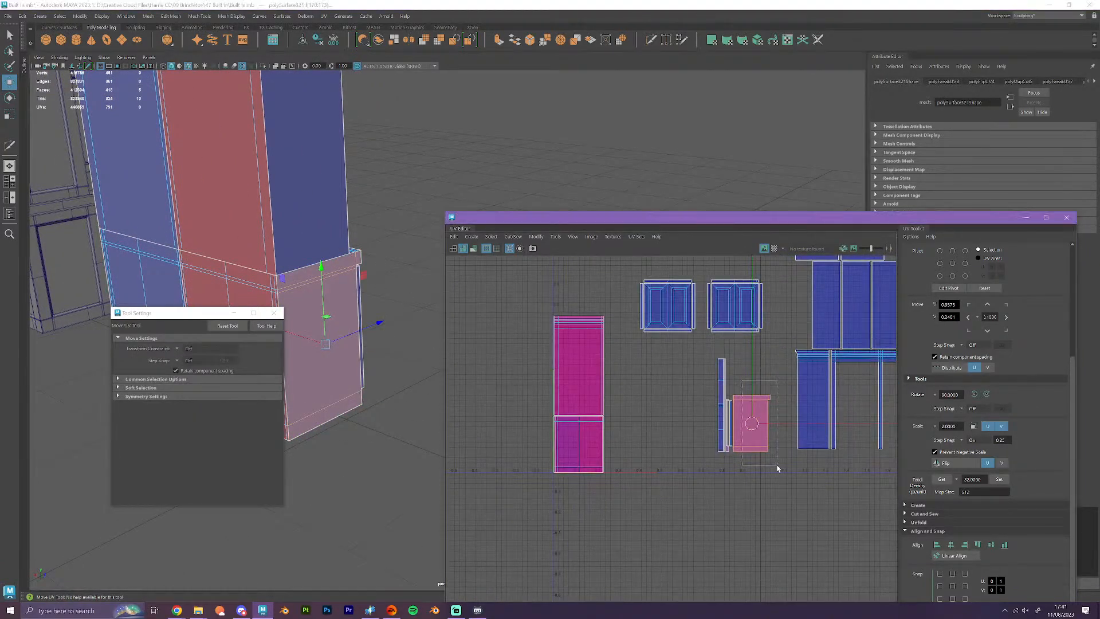
left_click_drag(752, 423, 627, 444)
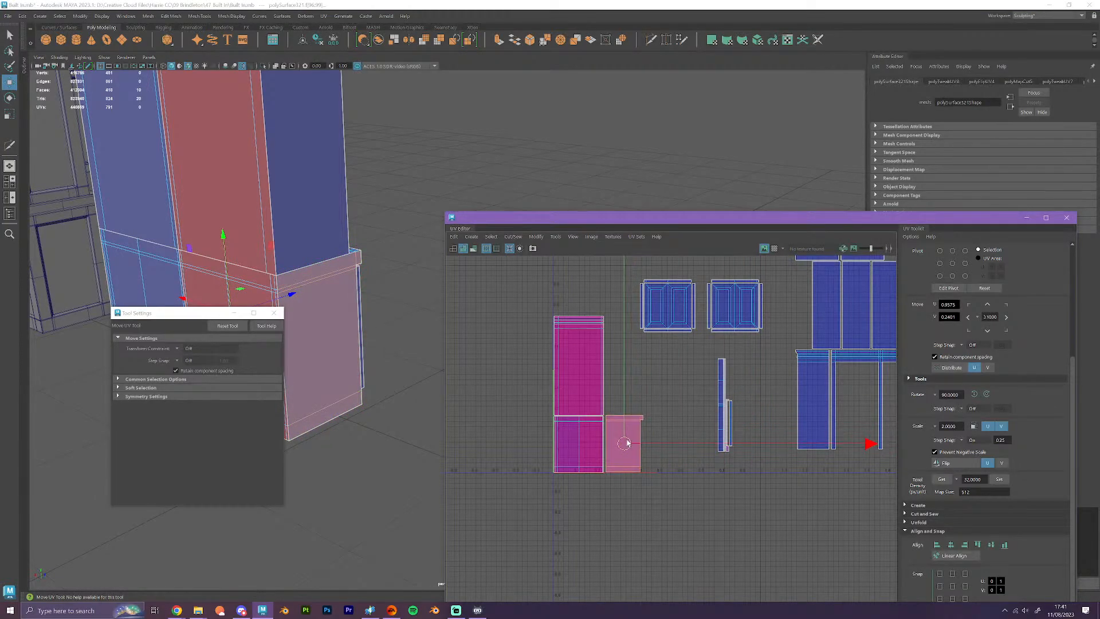
left_click(595, 460, "shift")
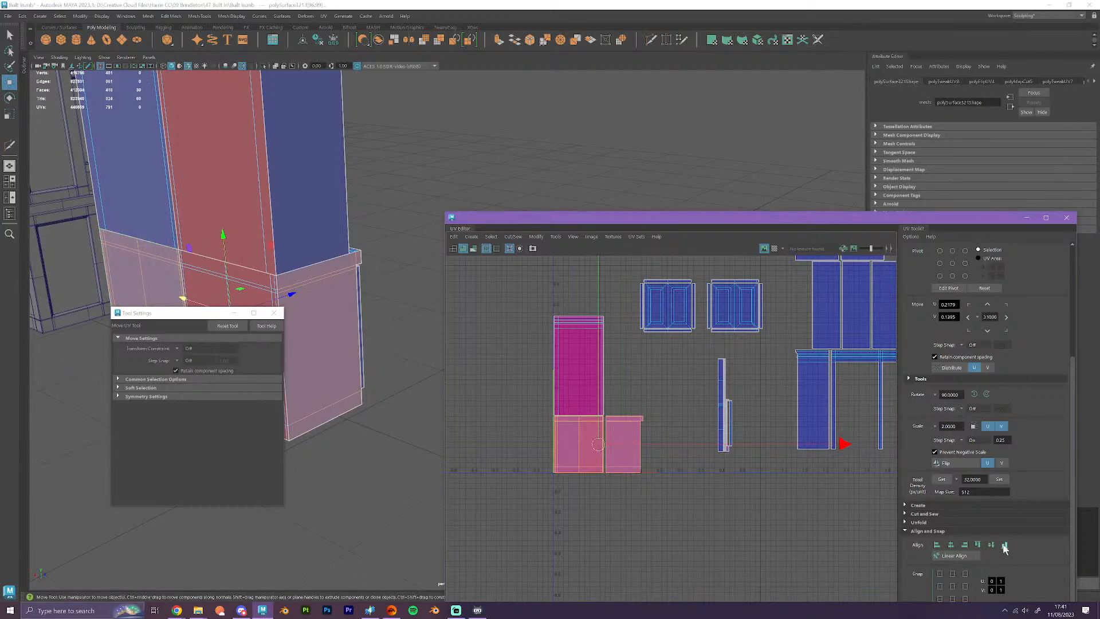
left_click(636, 523)
- Cut the top trim strips off the lower back and side panel shells and move them out to the right
scroll(628, 511, "up", 10)
middle_click_drag(604, 463, 724, 535, "alt")
scroll(724, 535, "down", 1)
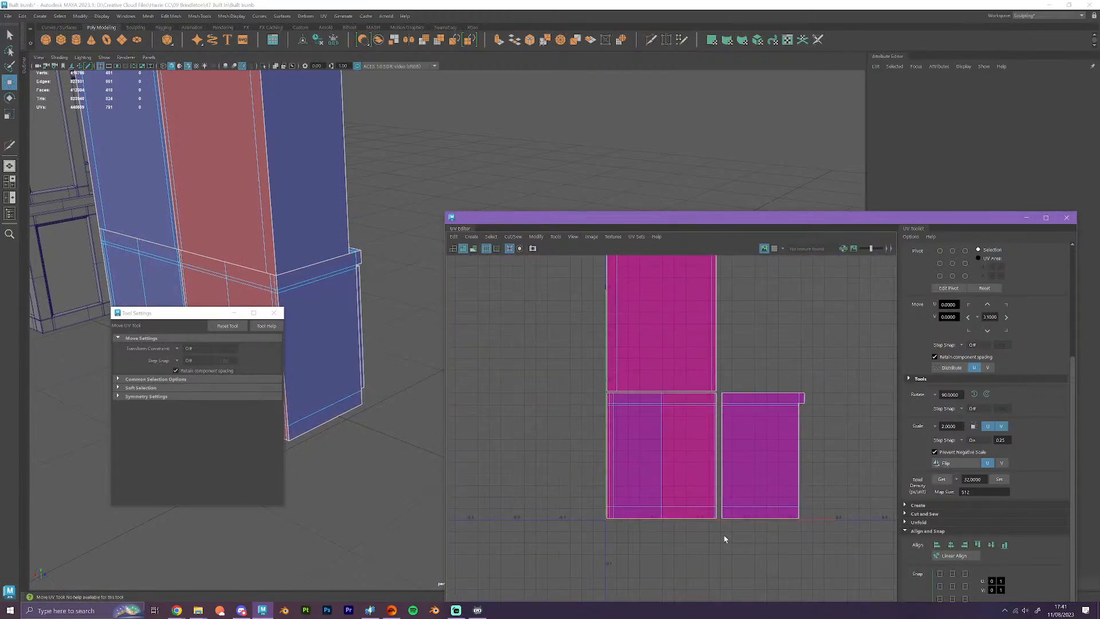
scroll(723, 539, "up", 3)
left_click(680, 432)
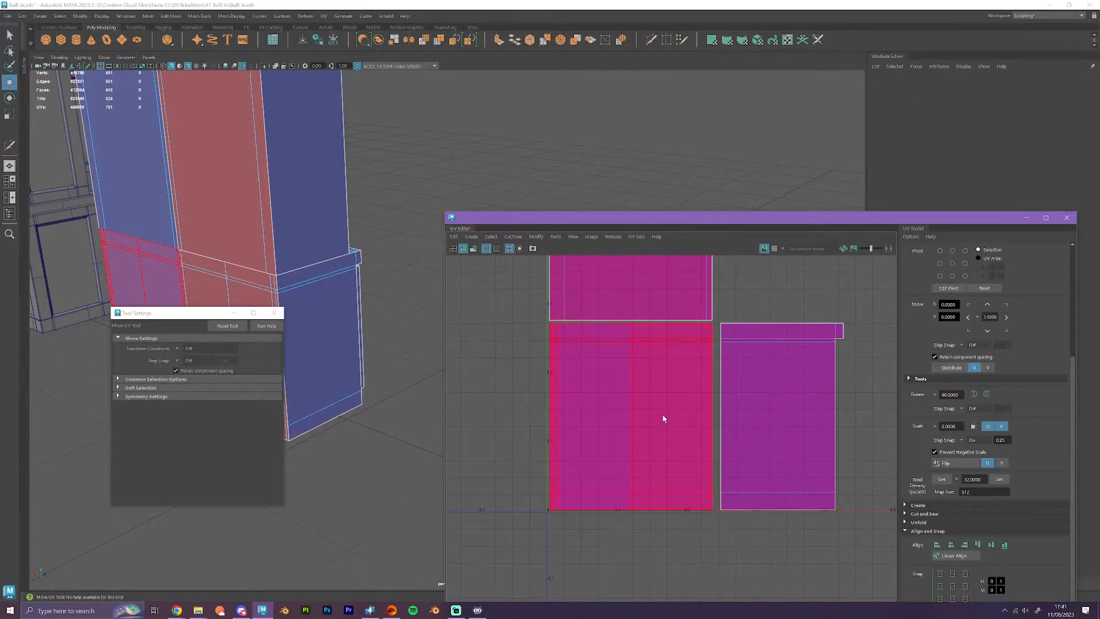
right_click_drag(662, 415, 630, 441)
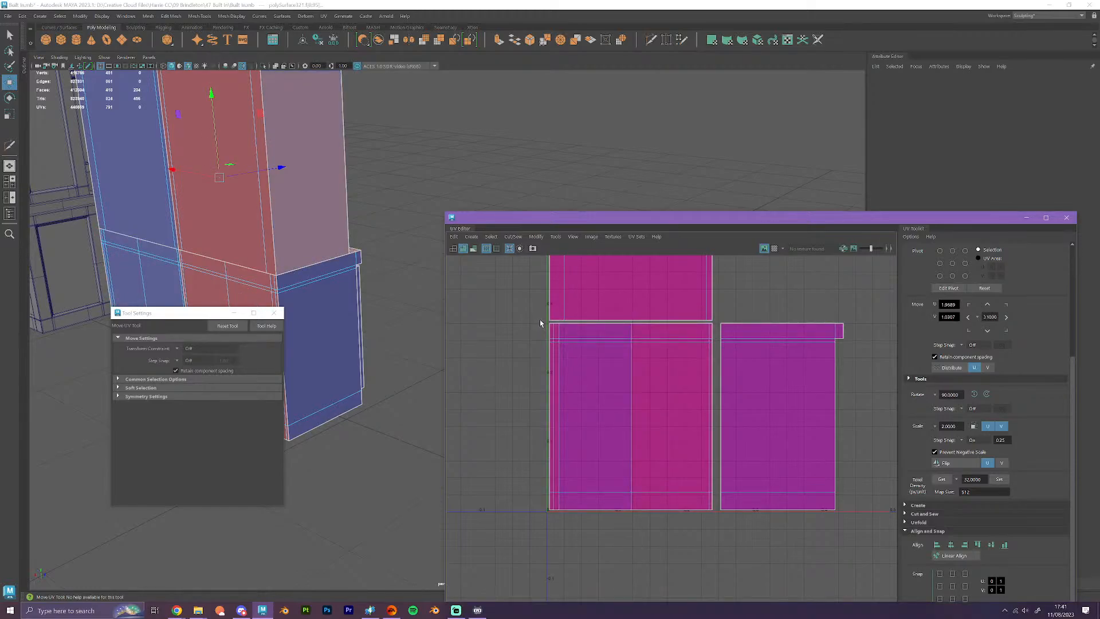
left_click_drag(541, 321, 688, 339)
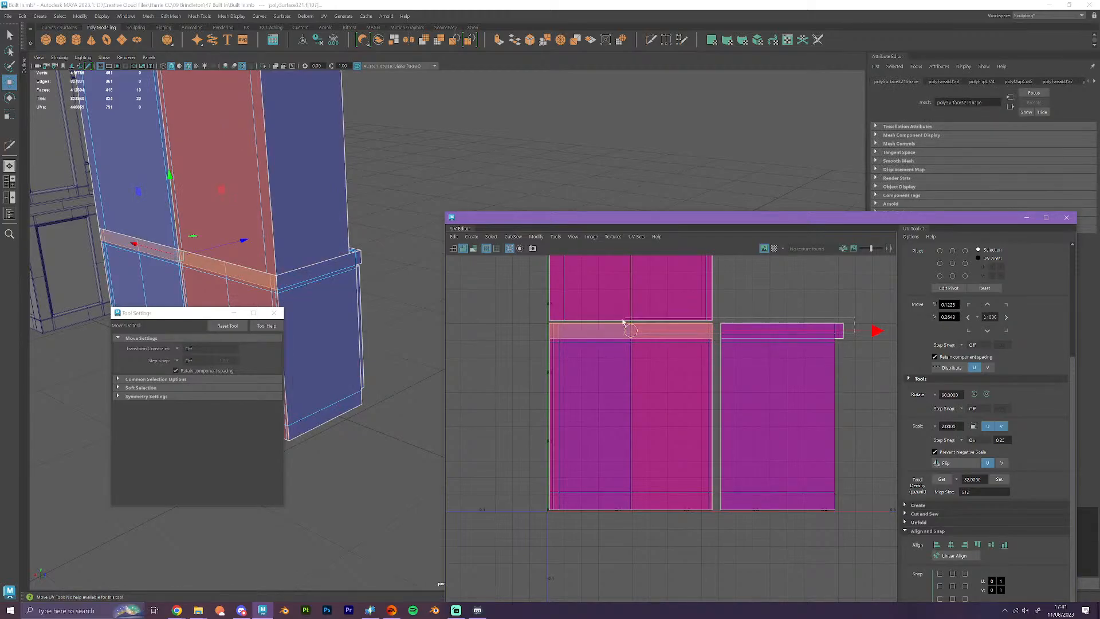
left_click_drag(546, 325, 710, 339, "shift")
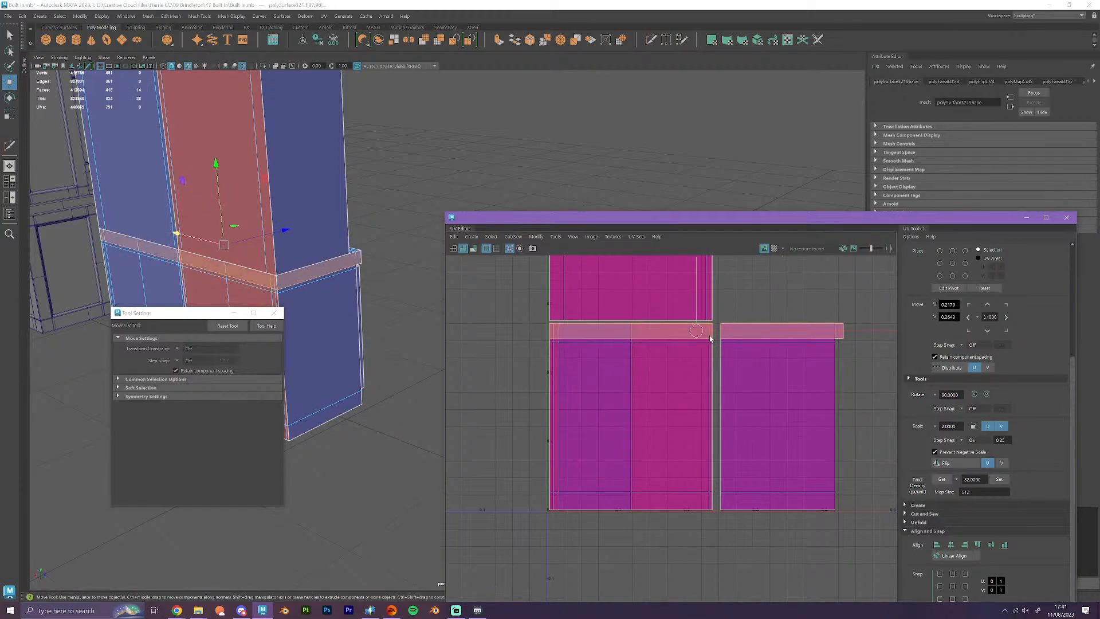
right_click_drag(709, 338, 753, 412)
scroll(753, 412, "down", 3)
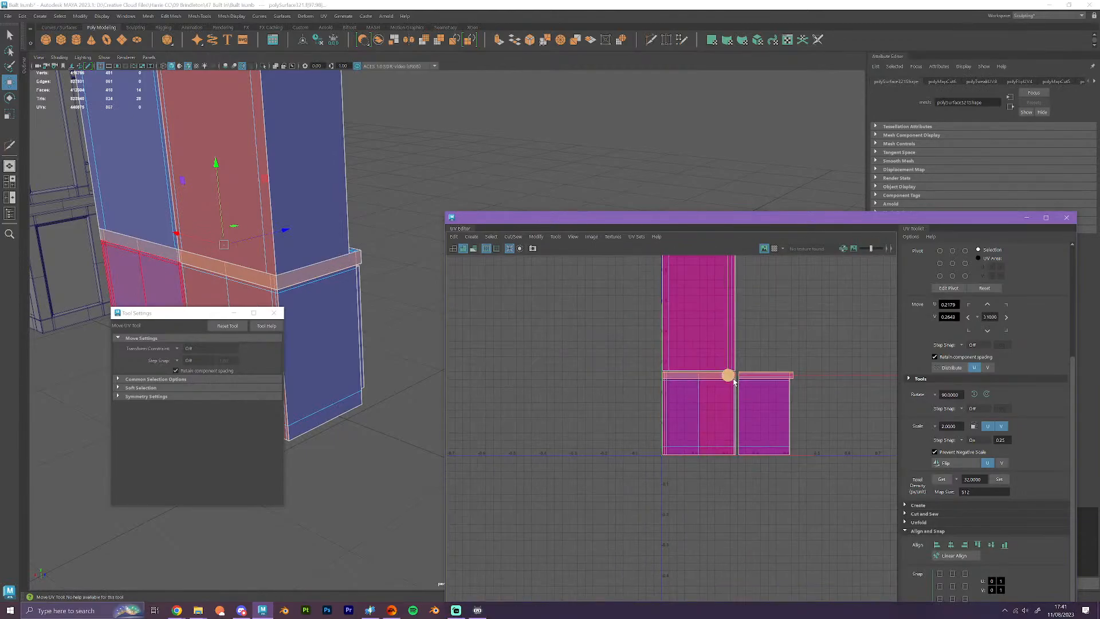
left_click_drag(729, 375, 861, 329)
- Lower the stacked upper back panel shells into the space left by the trim strips, just above the lower panels
scroll(789, 365, "up", 2)
middle_click_drag(721, 345, 742, 461, "alt")
left_click_drag(634, 299, 749, 447)
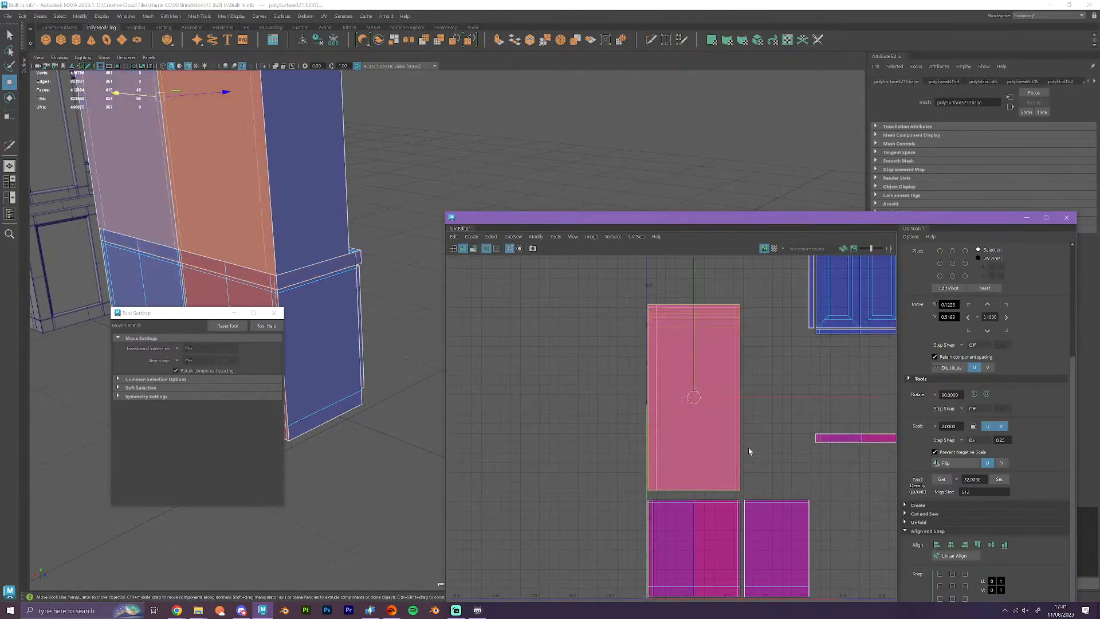
left_click_drag(691, 380, 694, 386)
scroll(700, 384, "down", 2)
middle_click_drag(702, 383, 670, 487, "alt")
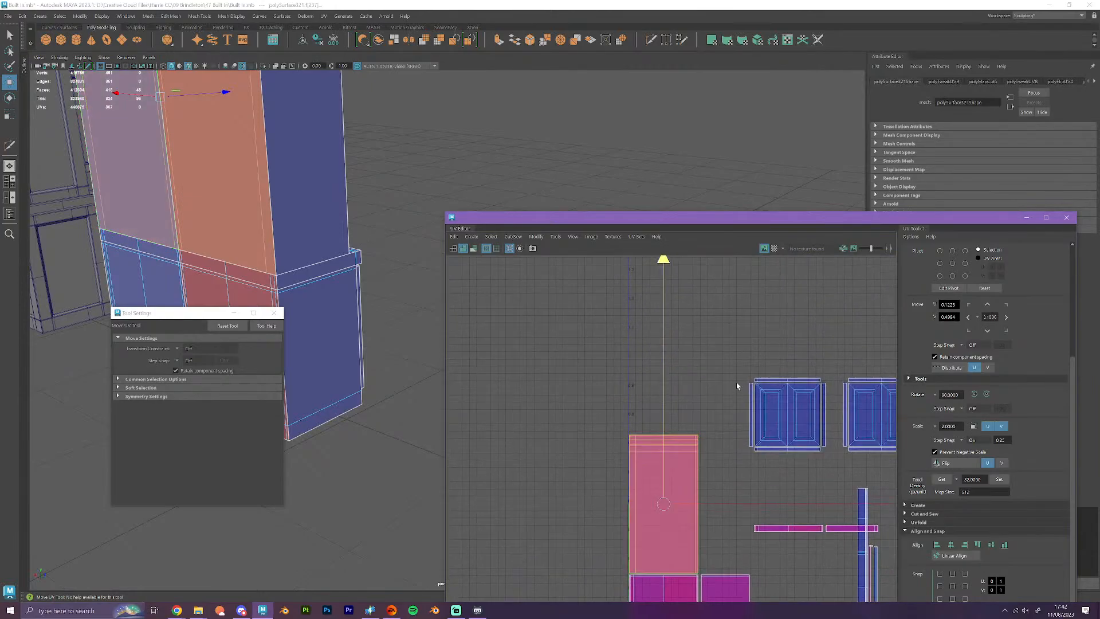
- Move both door shells with their edge strips directly above the upper back panel shells, starting at its left edge
middle_click_drag(736, 383, 653, 366, "alt")
left_click_drag(640, 337, 848, 455)
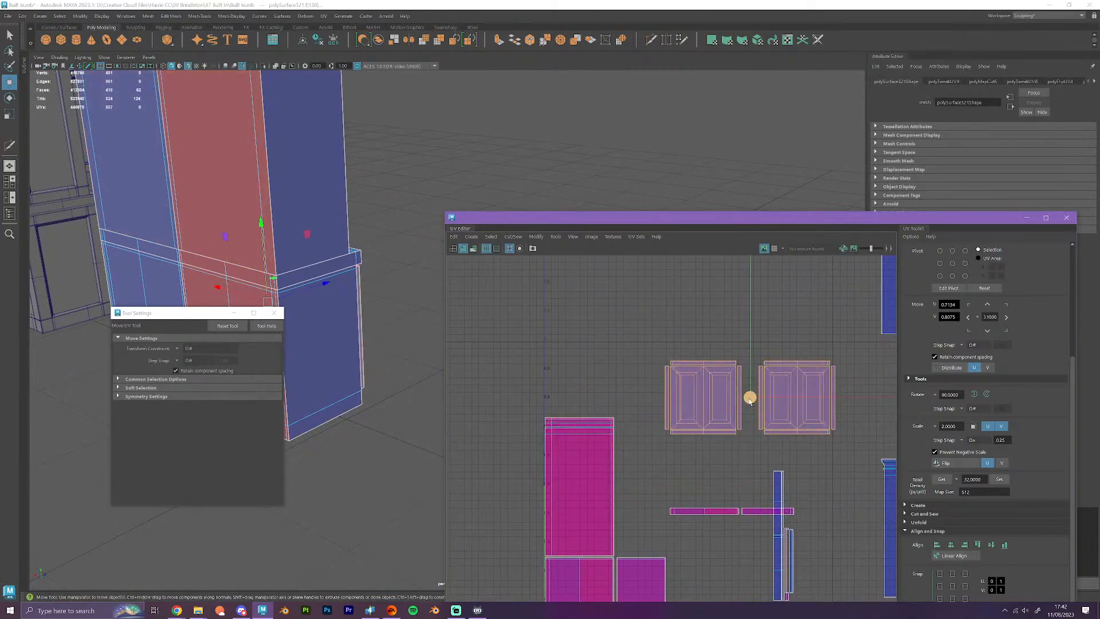
left_click_drag(749, 398, 629, 381)
scroll(613, 410, "up", 4)
middle_click_drag(588, 410, 700, 450, "alt")
scroll(643, 422, "up", 3)
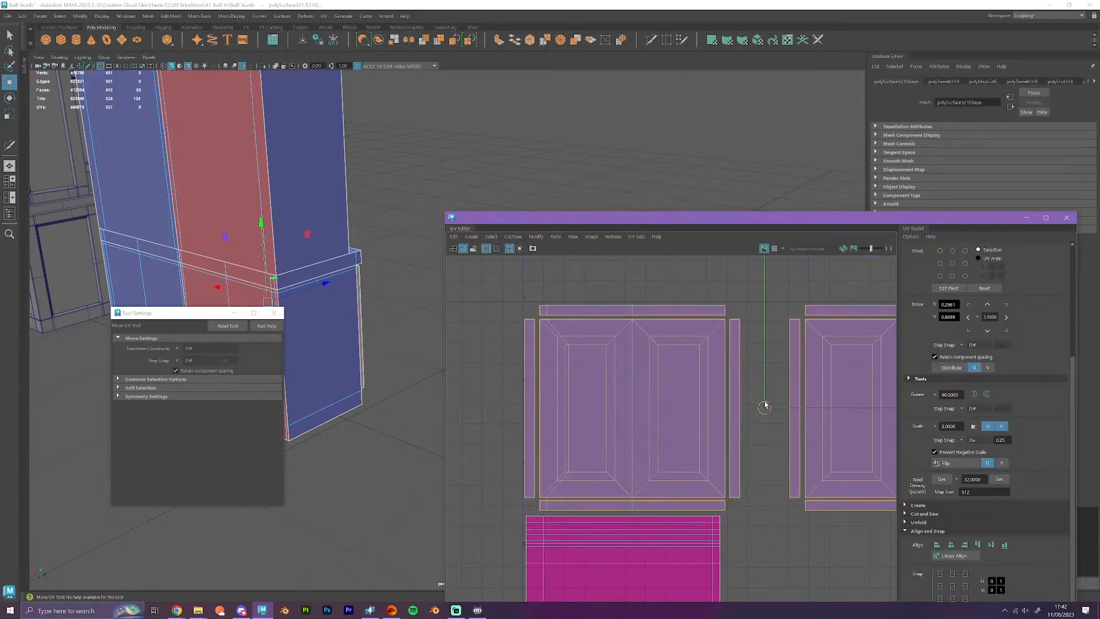
left_click_drag(765, 405, 766, 406)
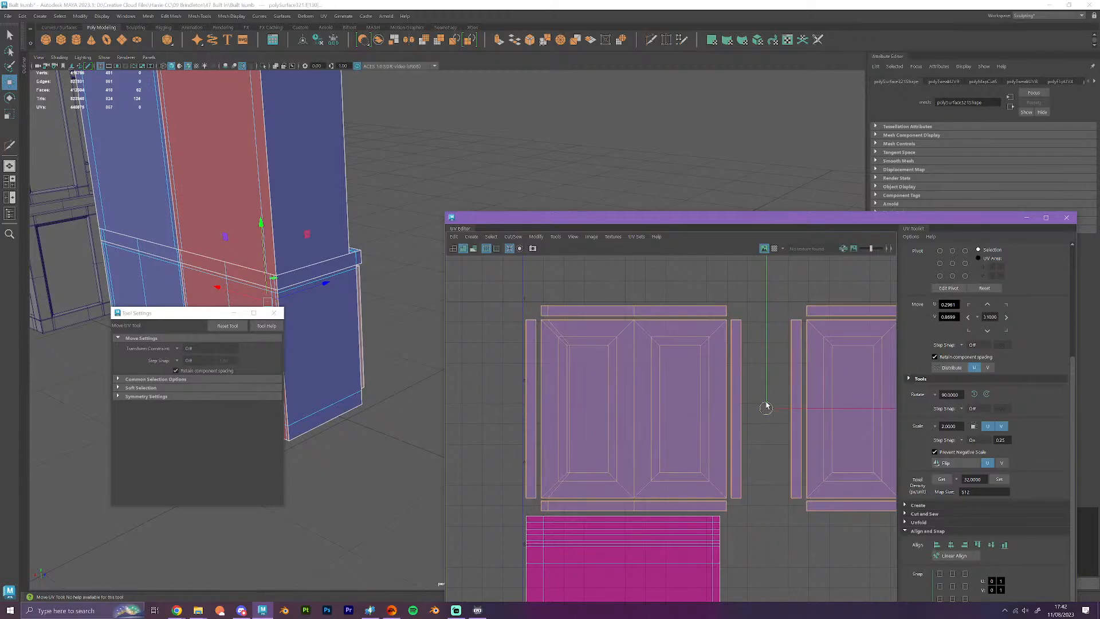
left_click(741, 500)
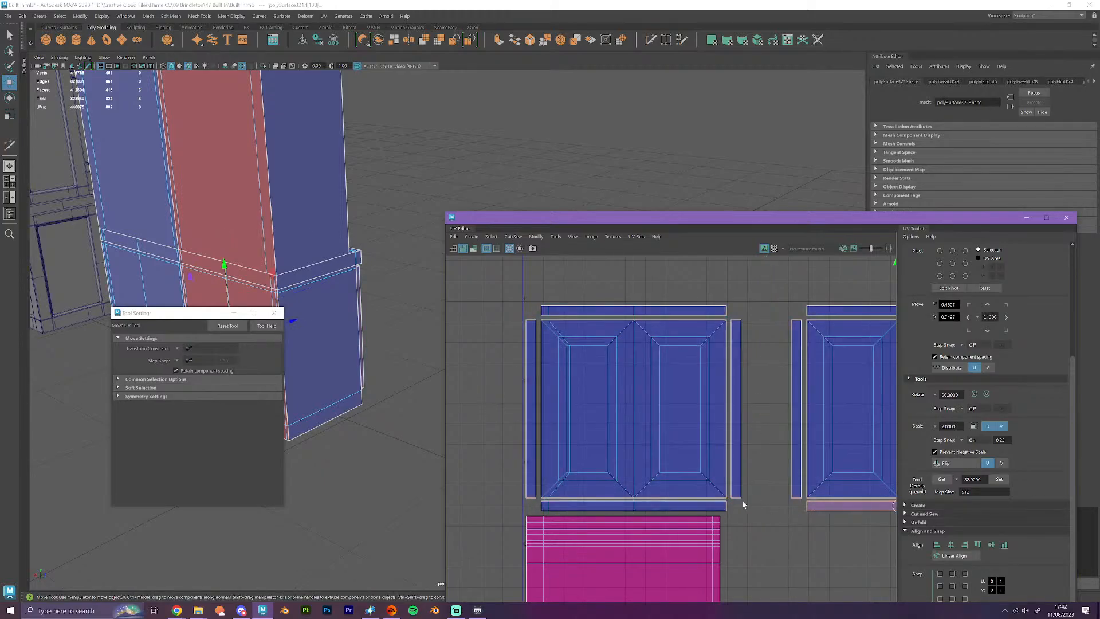
left_click(719, 502)
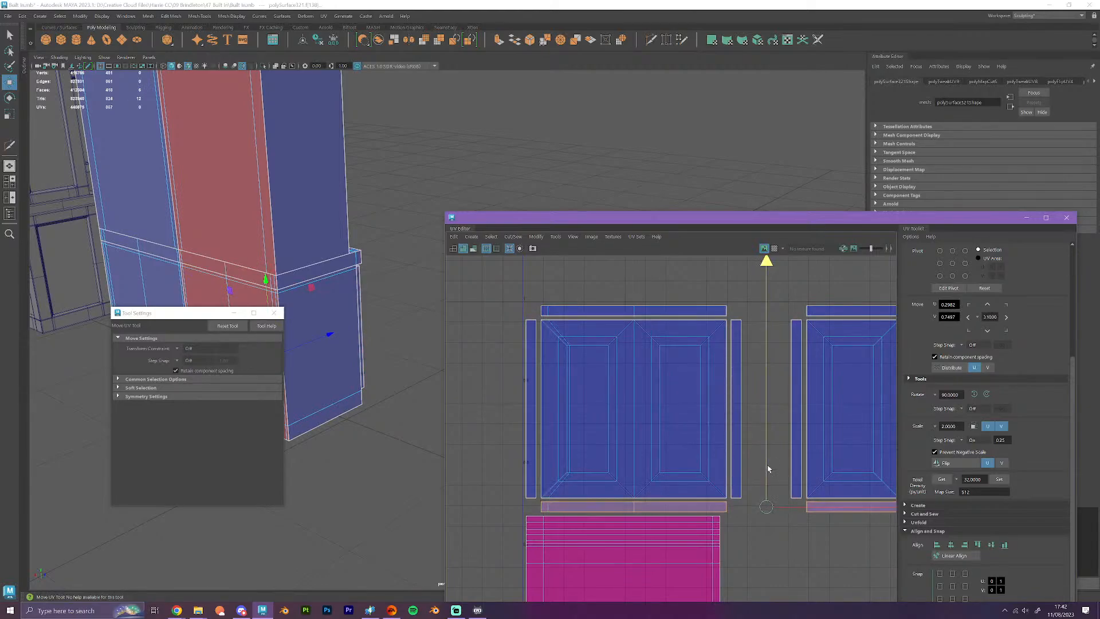
left_click(765, 558)
- Slide the right door shell with its edge strips left until it sits close beside the left door shell
scroll(766, 555, "down", 3)
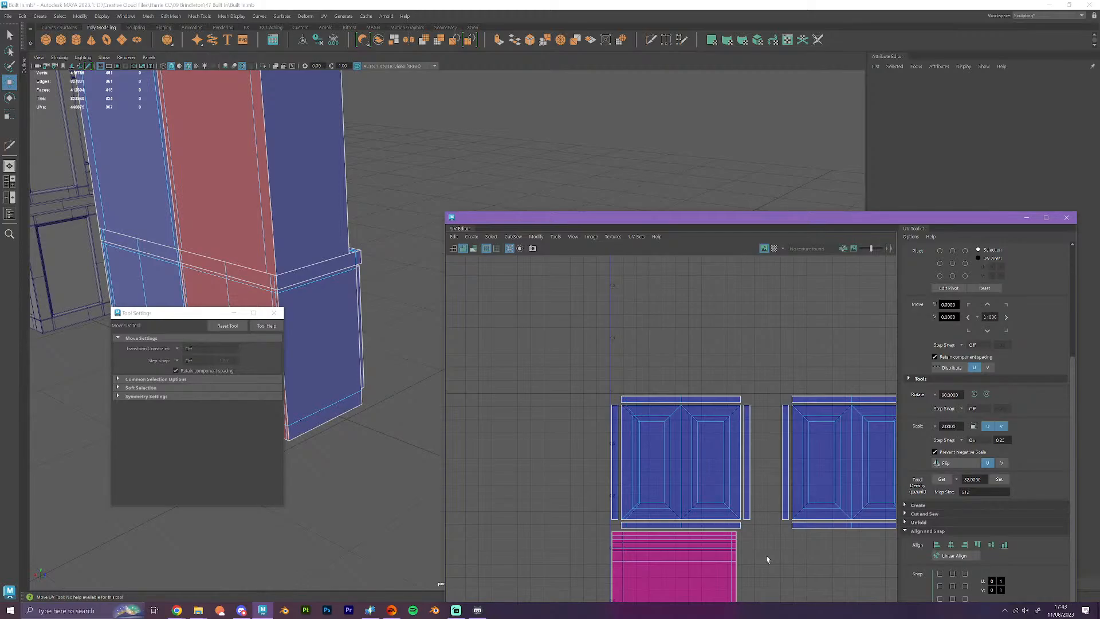
scroll(771, 490, "down", 4)
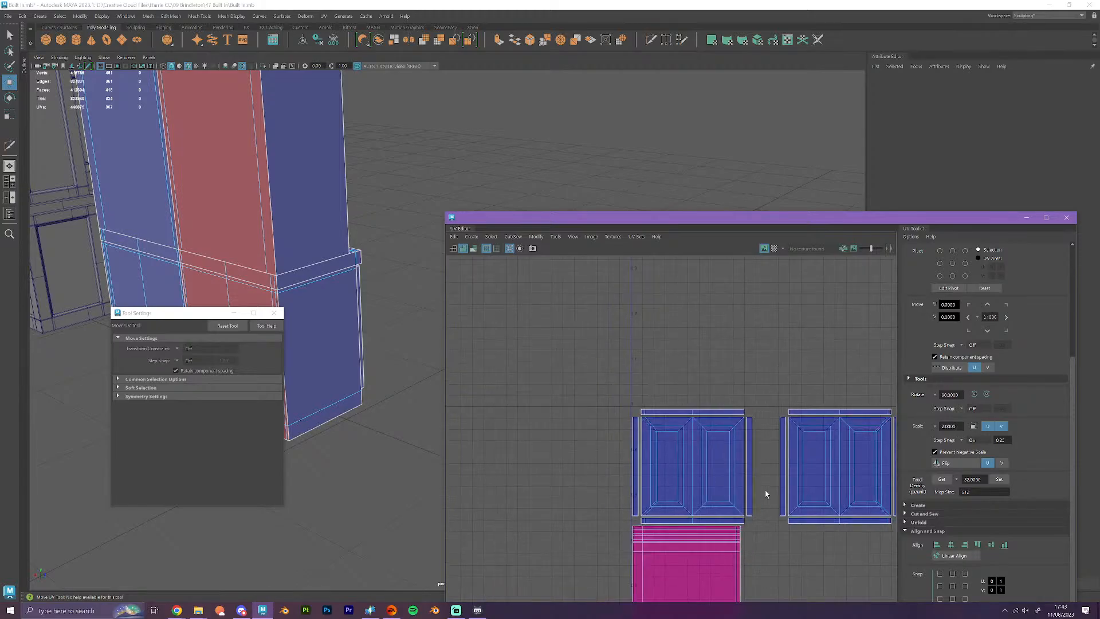
left_click_drag(868, 535, 794, 425)
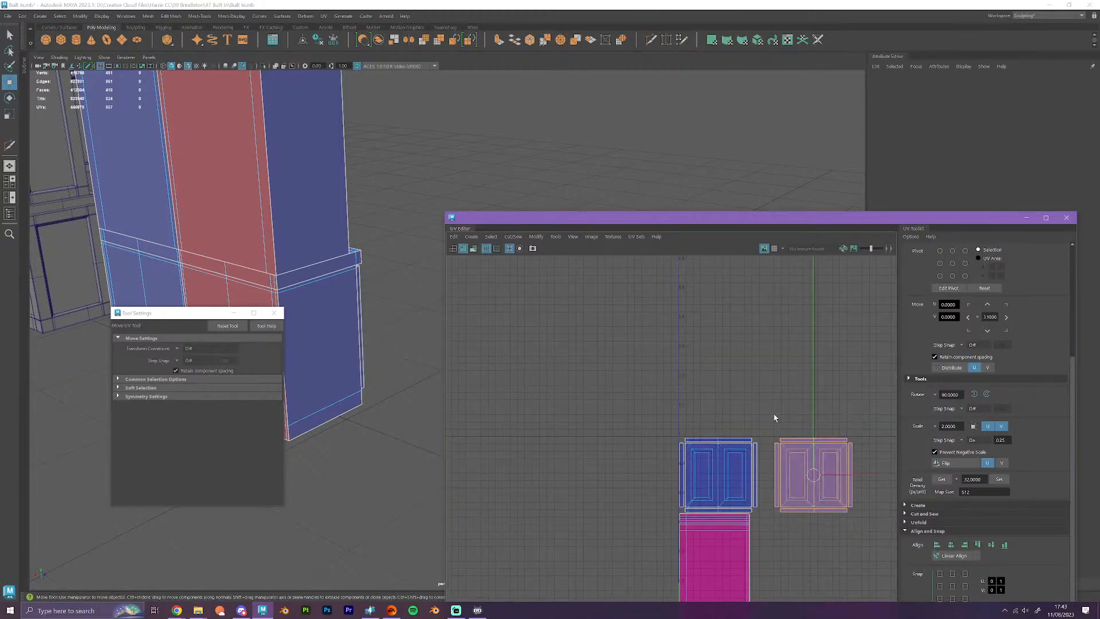
scroll(803, 476, "up", 3)
left_click_drag(873, 476, 833, 469)
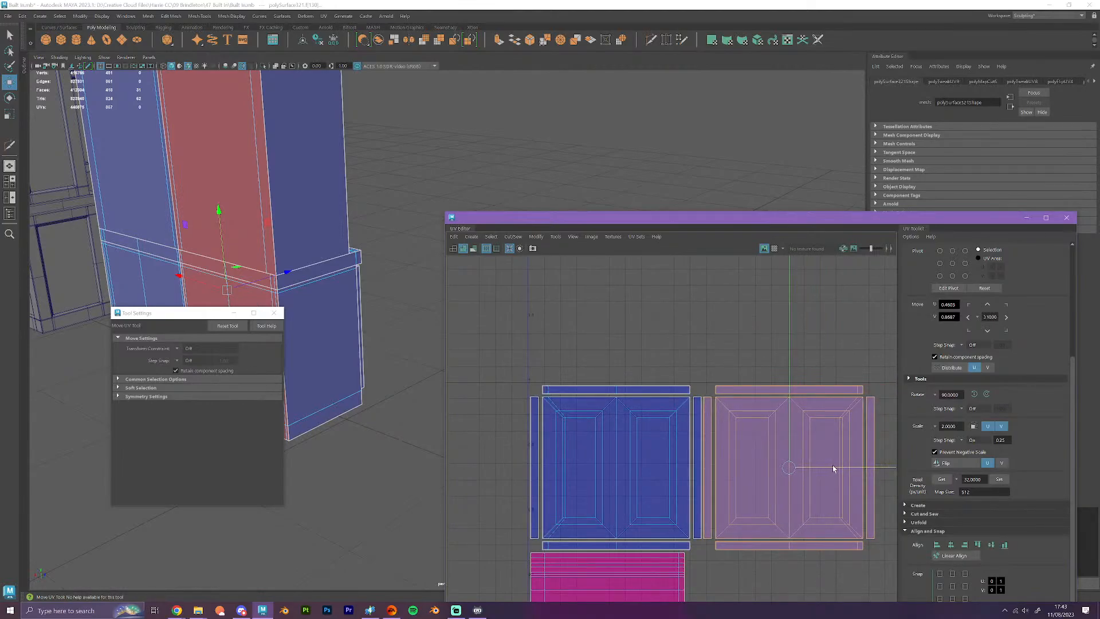
left_click(744, 371)
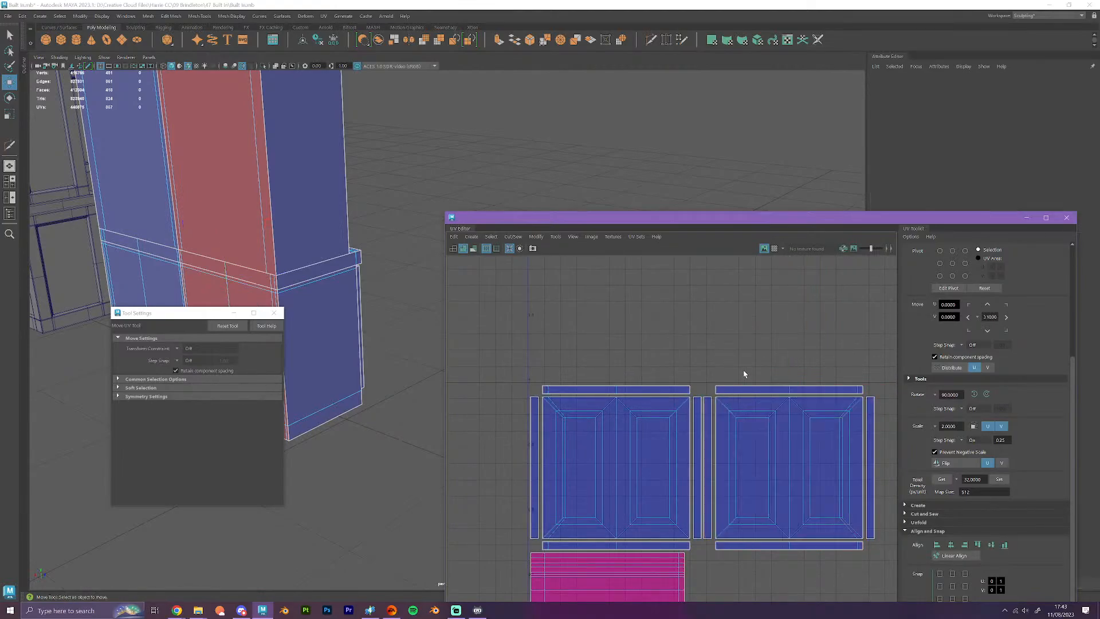
- Slide the stacked back trim strip shells apart horizontally so they only partly overlap, beside the side trim strips
scroll(743, 373, "down", 3)
scroll(744, 373, "down", 5)
middle_click_drag(798, 419, 685, 382, "alt")
scroll(685, 382, "up", 5)
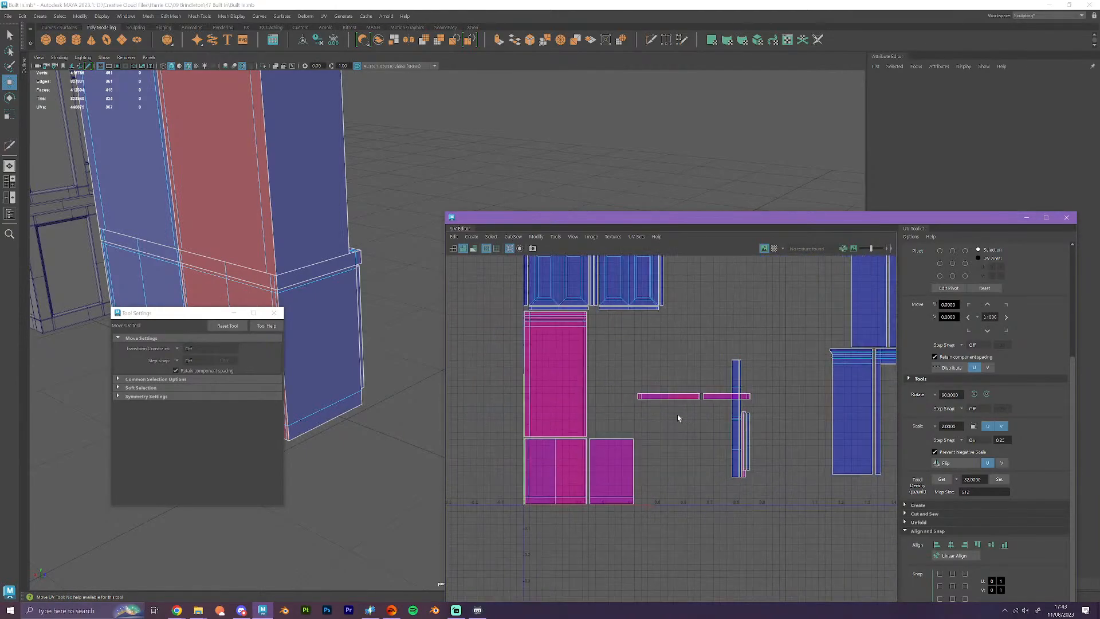
left_click(663, 389)
left_click(661, 390)
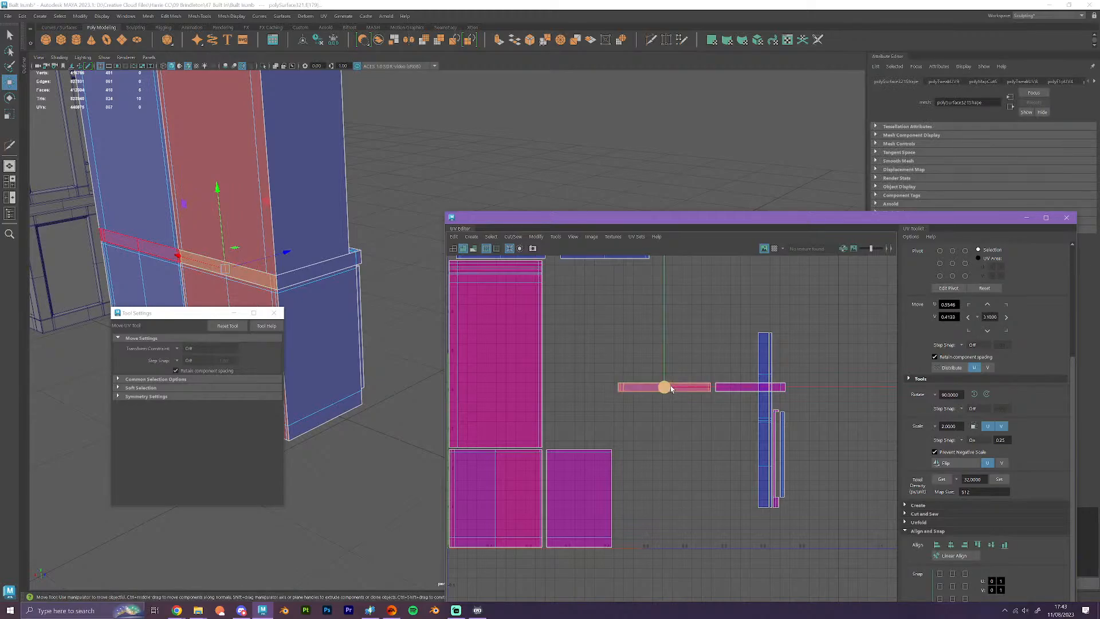
left_click_drag(685, 388, 654, 389)
- Flip the reversed back trim strip shell horizontally so it faces the same way as the other back trim strip
left_click(487, 356)
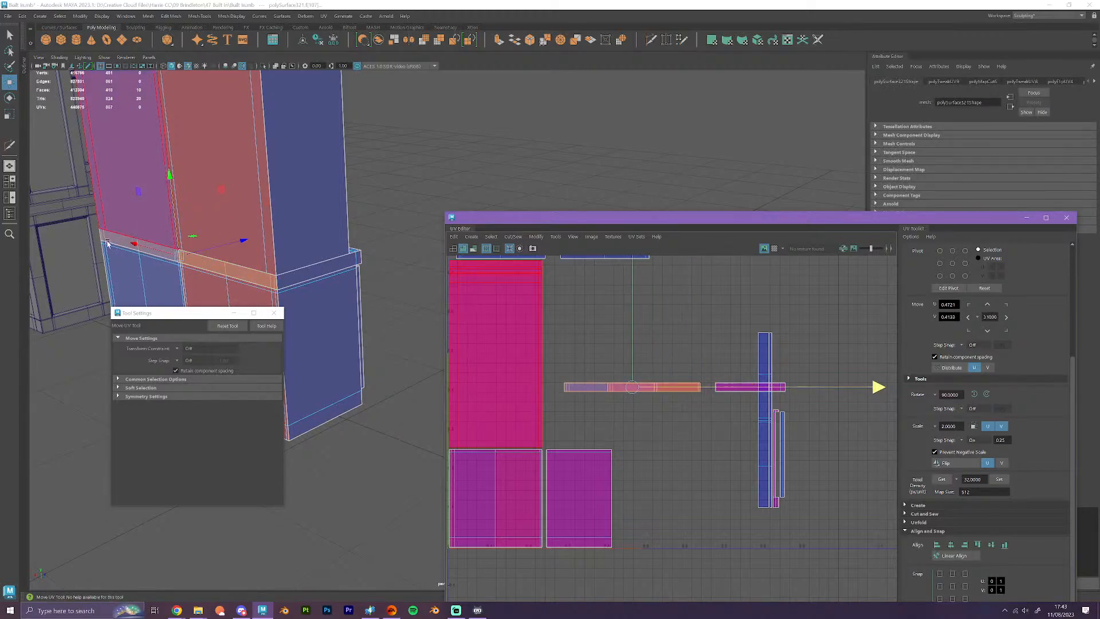
left_click(692, 441)
left_click(691, 391)
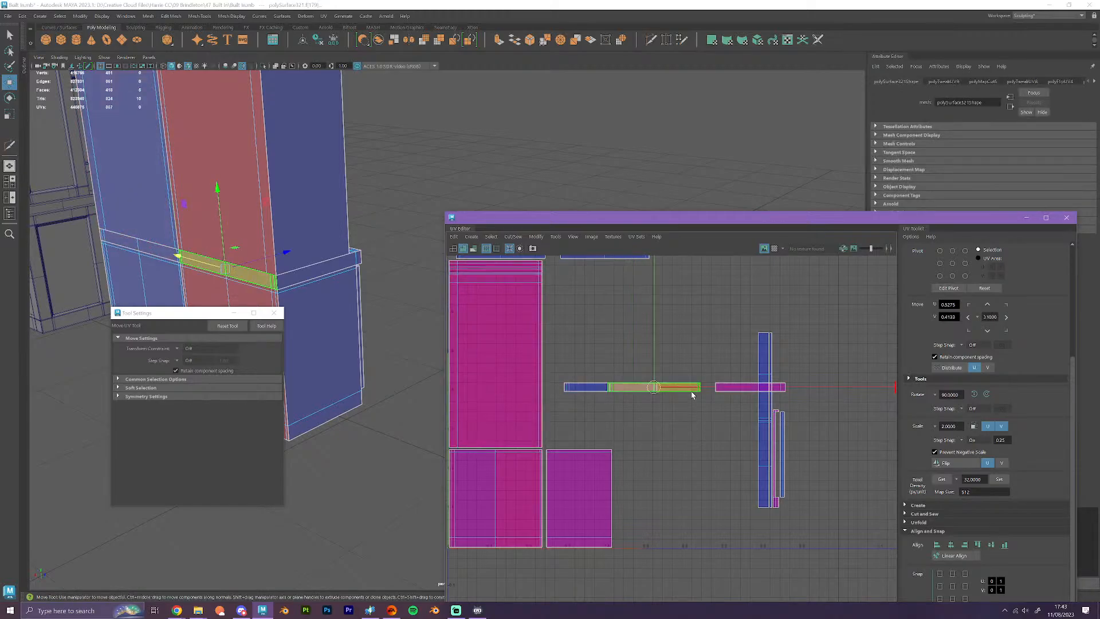
left_click(690, 424)
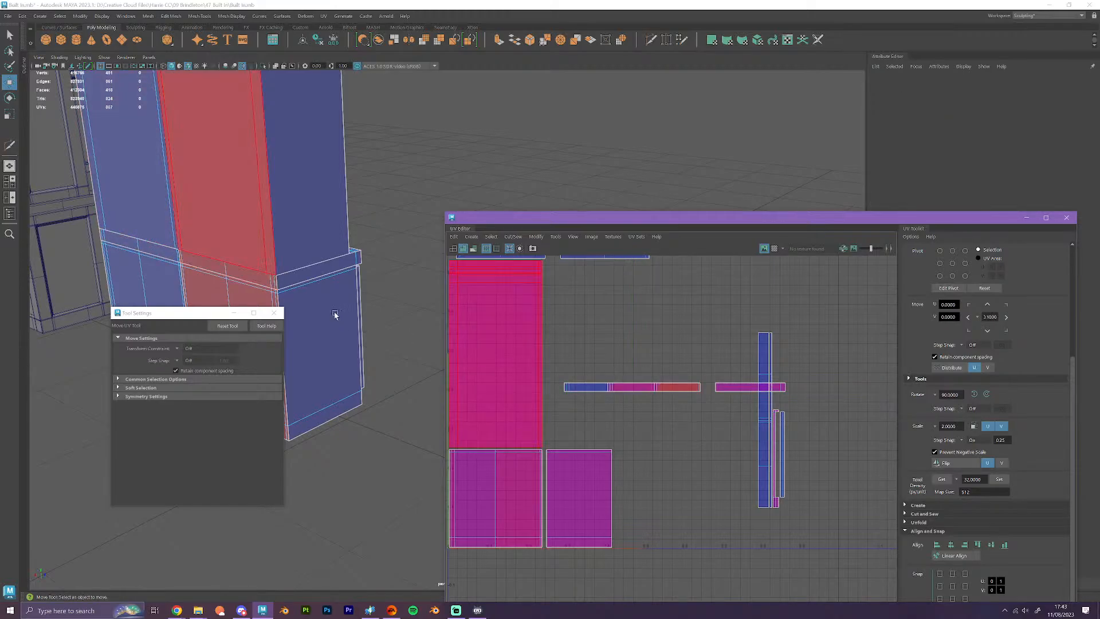
scroll(307, 285, "down", 4)
scroll(307, 286, "up", 3)
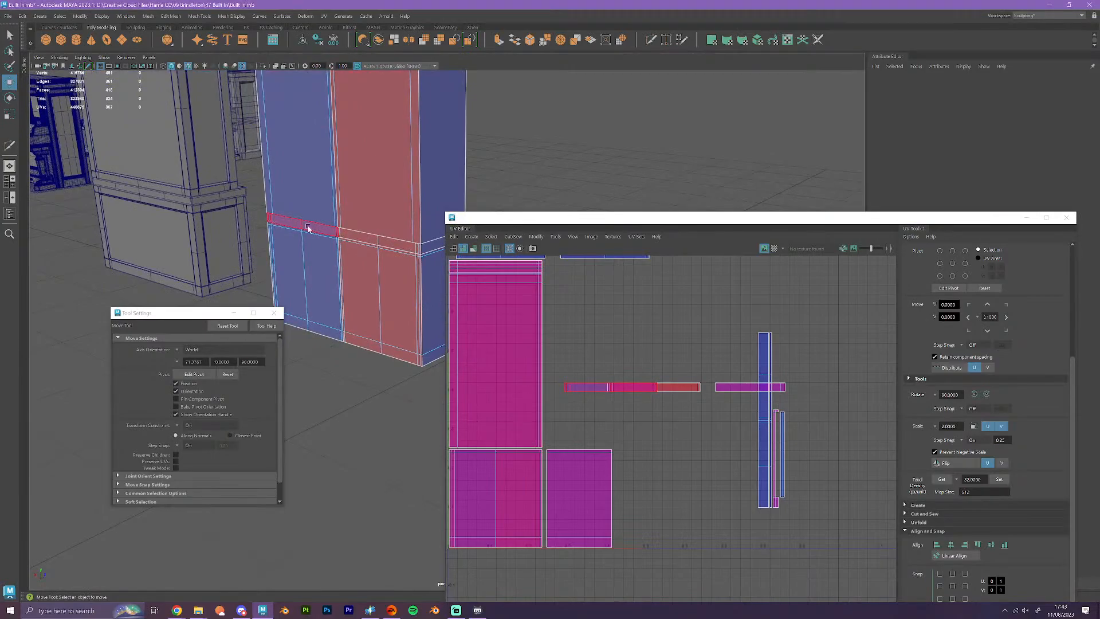
left_click(404, 244)
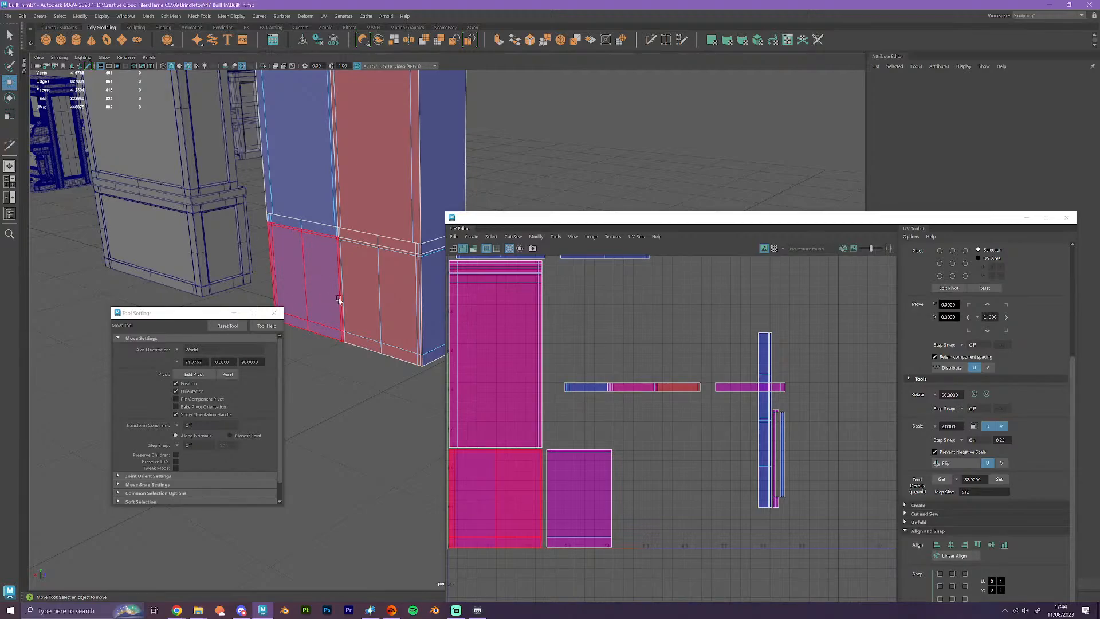
scroll(668, 429, "up", 2)
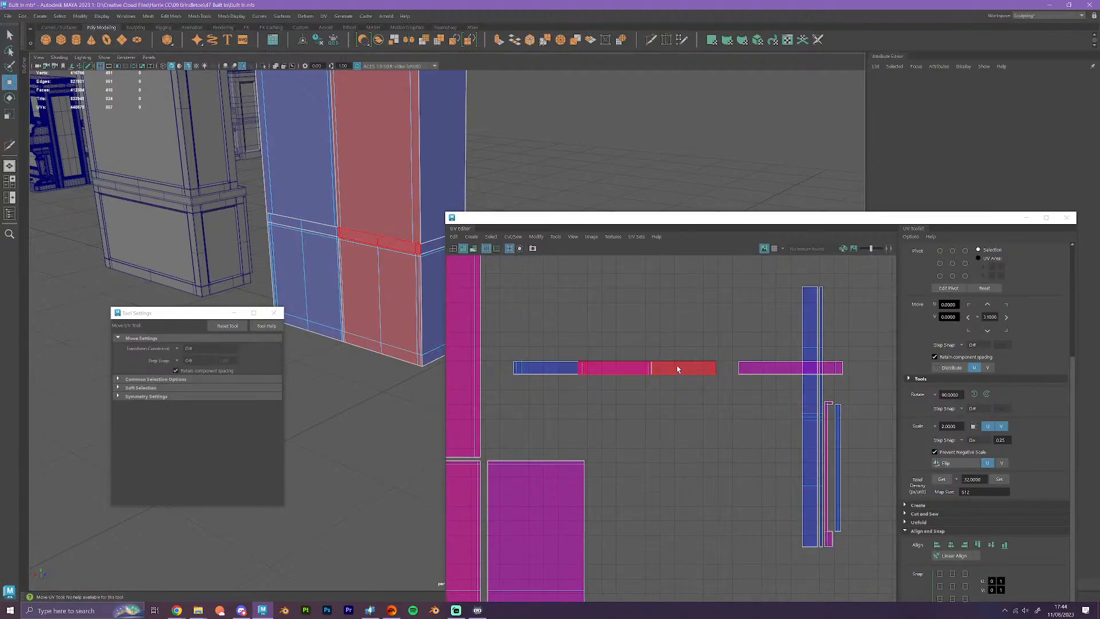
left_click(675, 365)
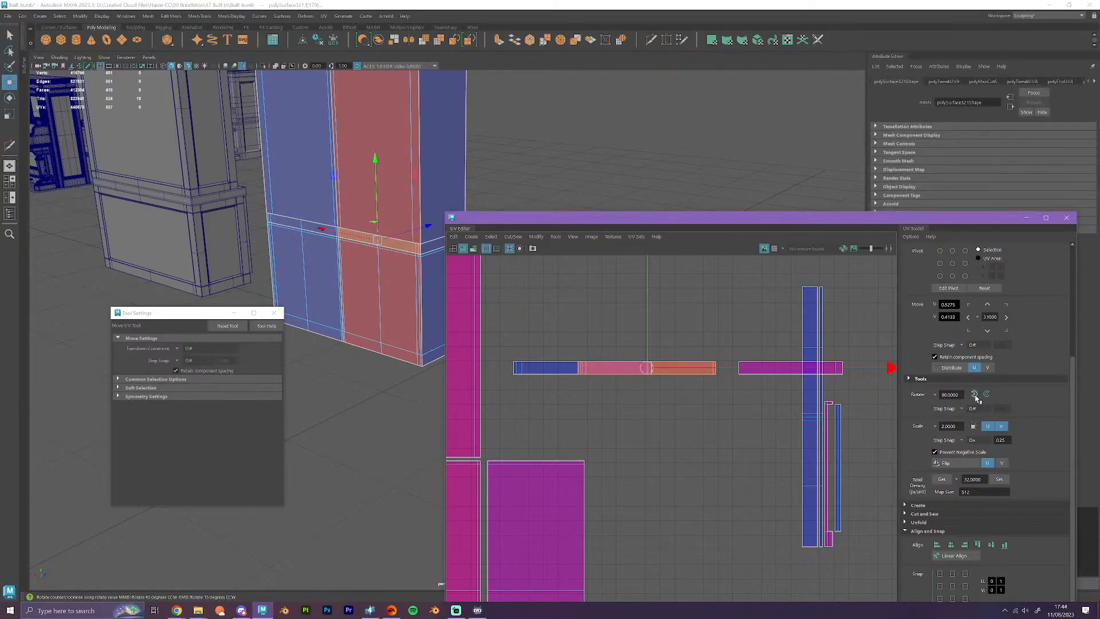
left_click(945, 463)
- Place the flipped back trim strip end to end with its neighbour and sew the two together along their shared edge
scroll(667, 411, "up", 2)
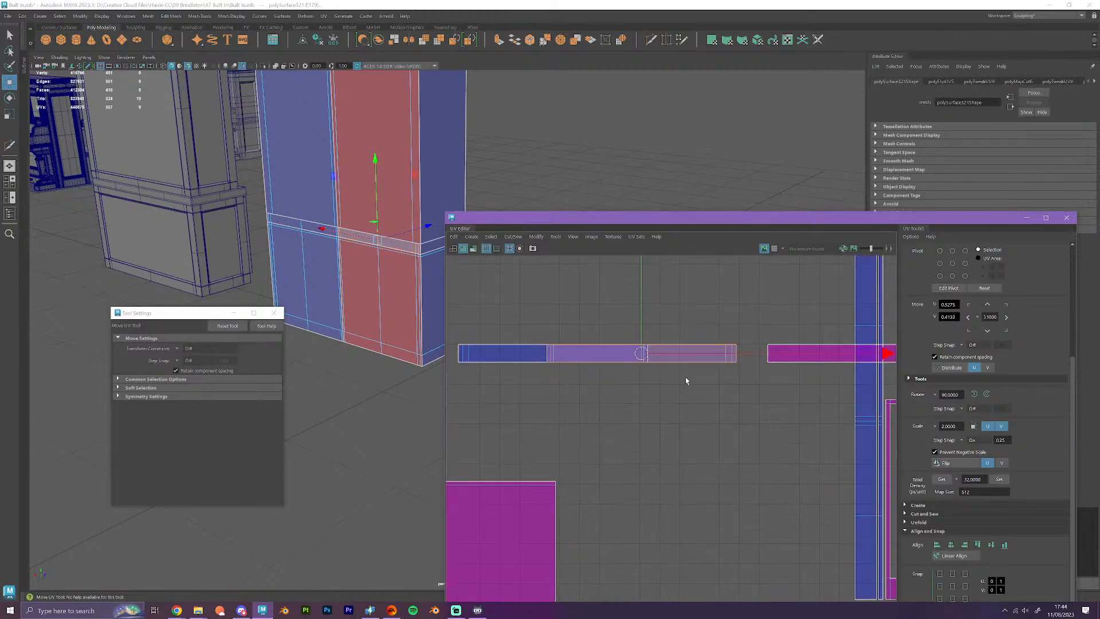
scroll(686, 364, "up", 1)
left_click_drag(691, 354, 644, 362)
key("d")
right_click_drag(676, 354, 627, 447)
scroll(659, 358, "up", 2)
scroll(659, 358, "up", 1)
left_click(638, 351)
scroll(678, 447, "down", 4)
scroll(674, 450, "down", 2)
- Rotate the joined back trim strip shell 90 degrees and move it directly beside the group of upright strip shells
left_click(665, 428)
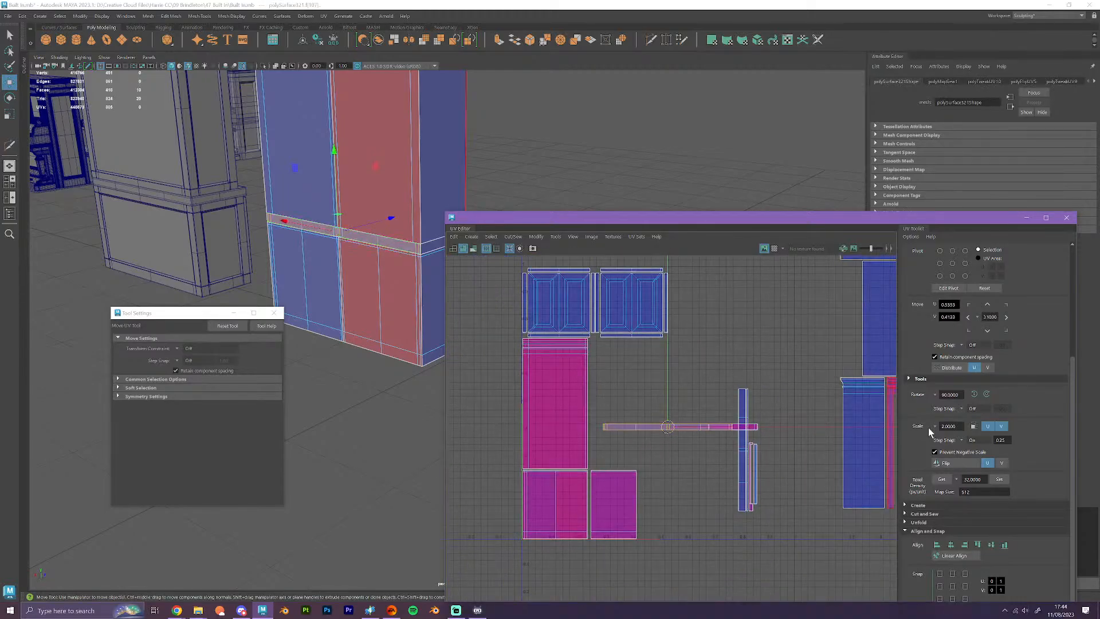
left_click(975, 397)
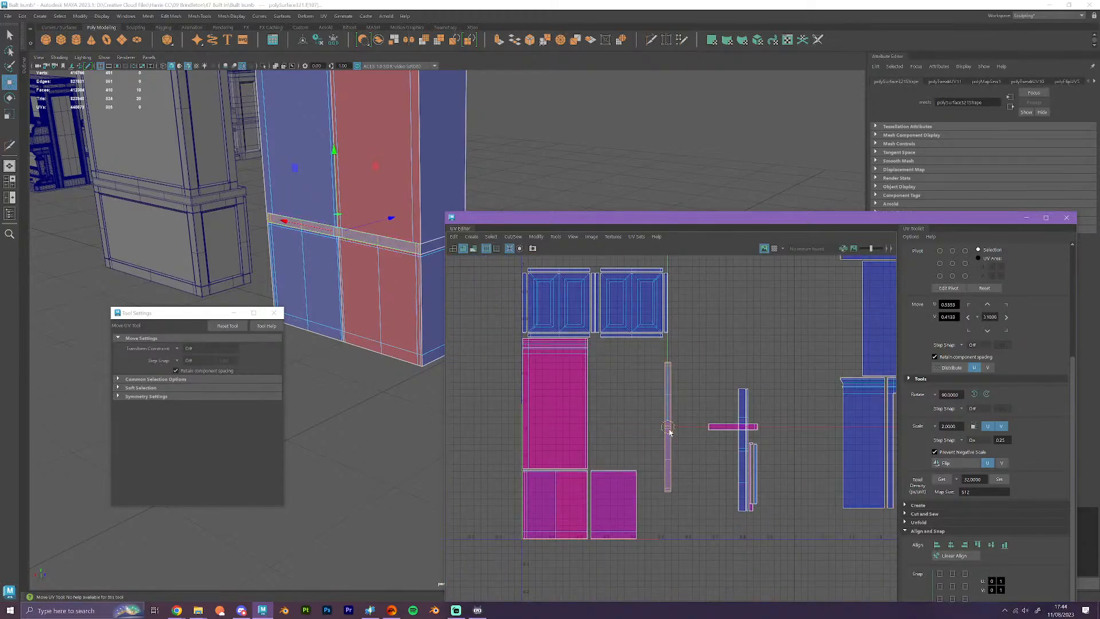
left_click_drag(667, 435, 733, 451)
- Rotate the side trim strip shells 90 degrees and line them up directly above the upright back trim strip
left_click(723, 428)
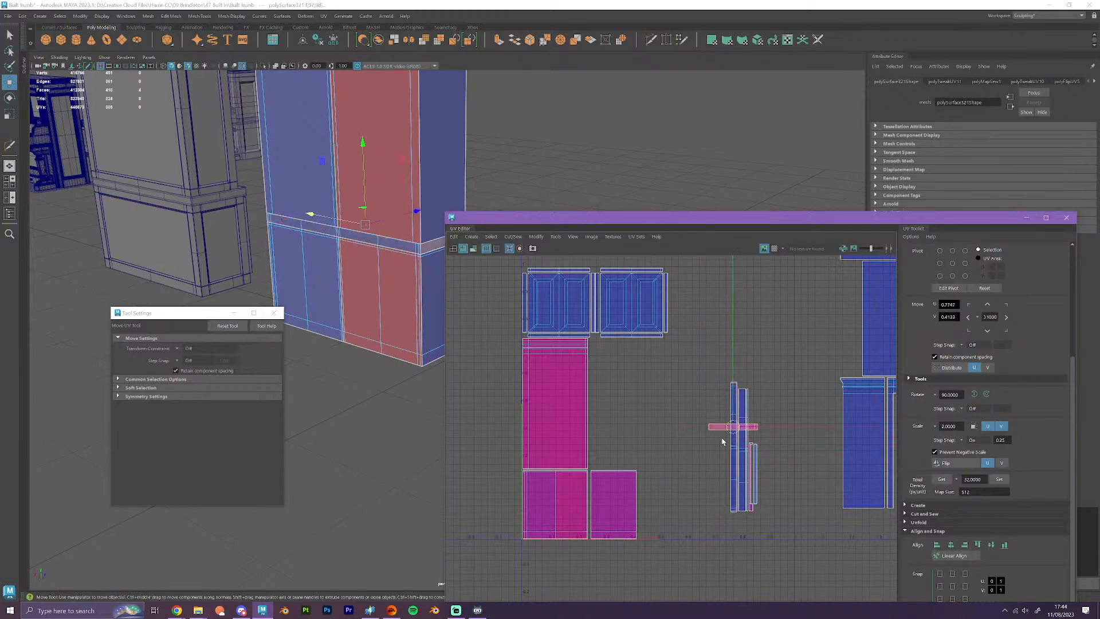
left_click_drag(733, 427, 740, 358)
left_click(974, 394)
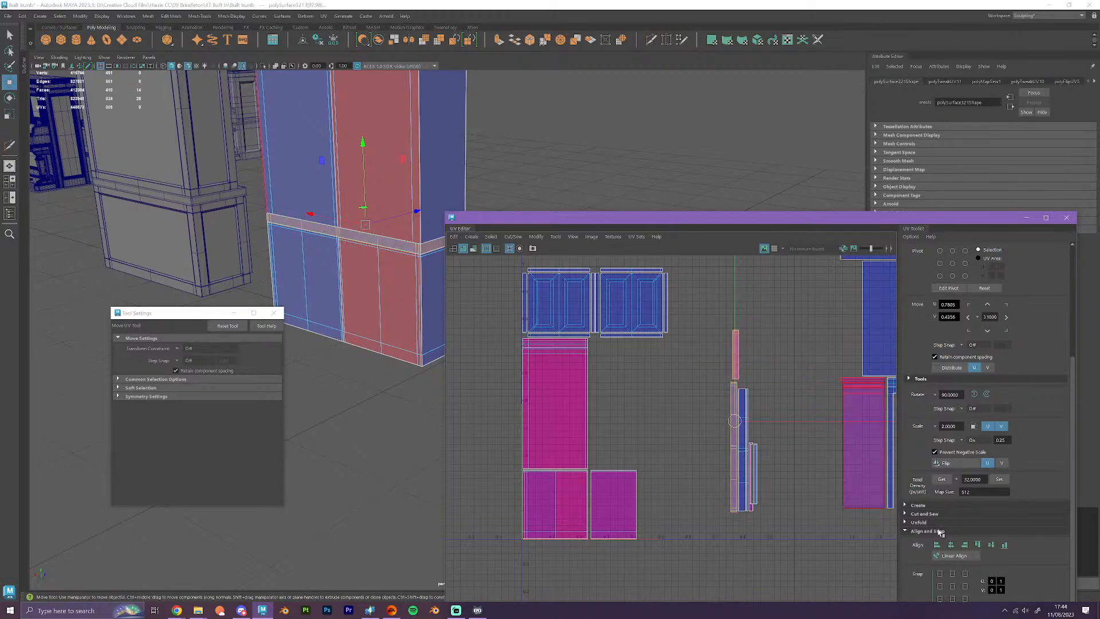
left_click(780, 510)
- Select the upper outer side panel shells from both sides of the bookcase and move them below the packed layout
scroll(780, 510, "down", 3)
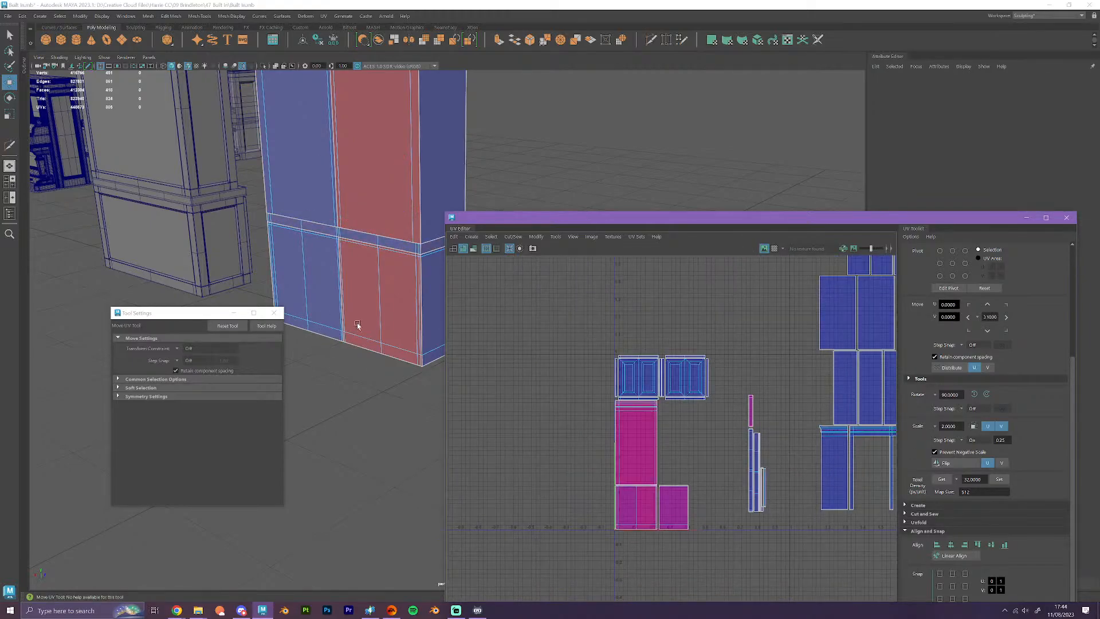
scroll(358, 325, "down", 2)
left_click_drag(380, 343, 354, 345, "alt")
middle_click_drag(390, 151, 363, 236, "alt")
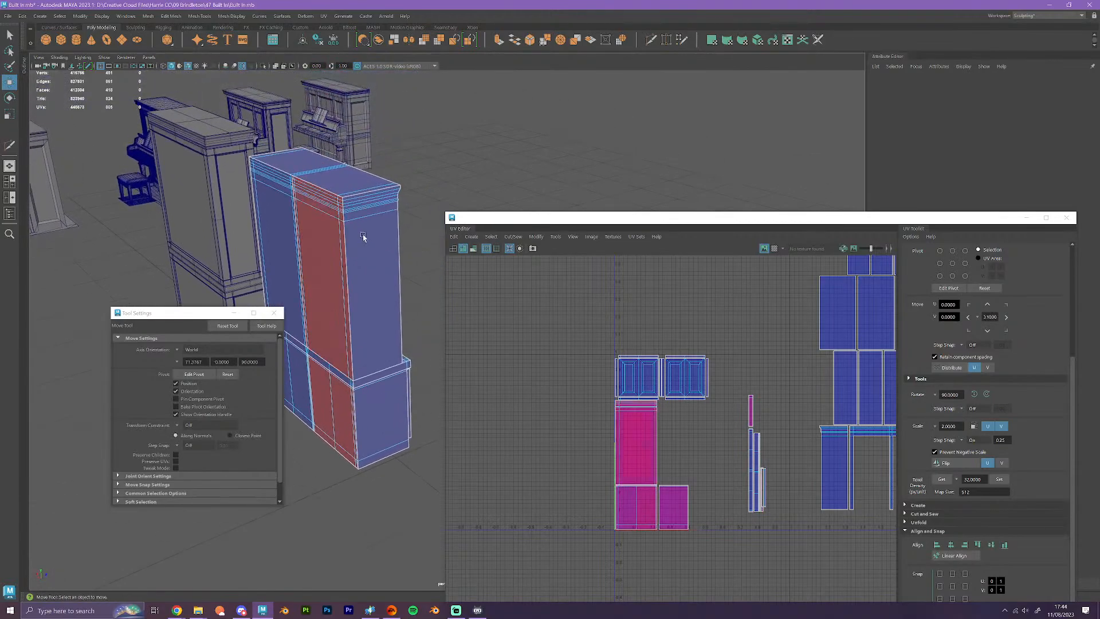
left_click(374, 245)
left_click_drag(398, 363, 327, 351, "alt")
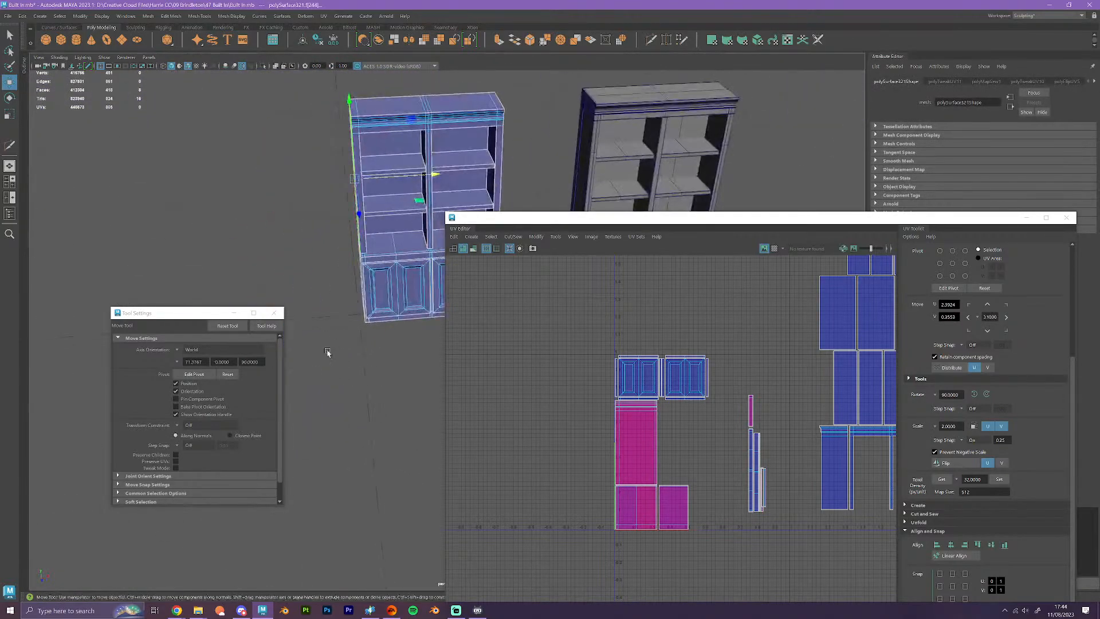
middle_click_drag(356, 271, 284, 300, "alt")
left_click_drag(287, 304, 359, 297, "alt")
middle_click_drag(359, 297, 261, 308, "alt")
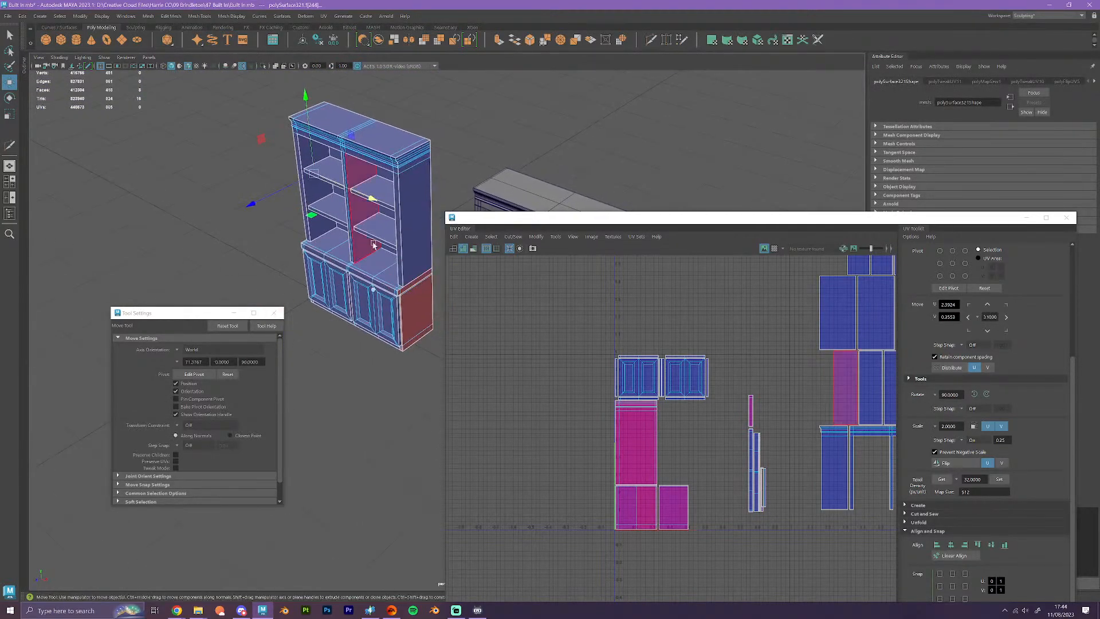
left_click(416, 194, "shift")
scroll(741, 419, "down", 5)
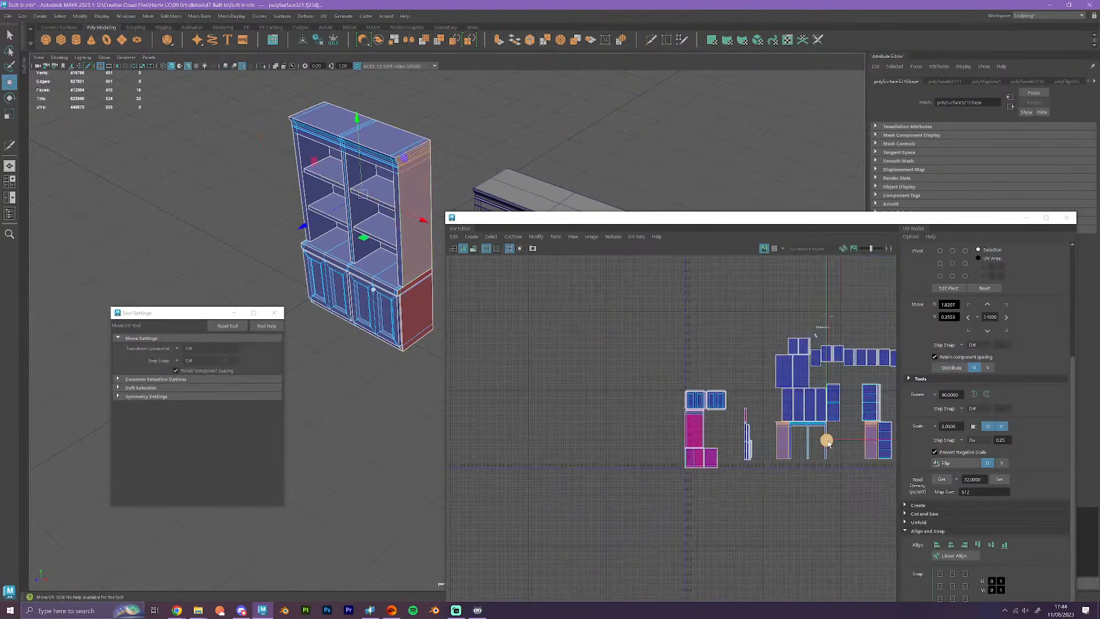
left_click_drag(827, 441, 695, 504)
- Flip the left upper side panel shell horizontally and stack both side panels on each other by aligning their left edges
scroll(696, 503, "up", 4)
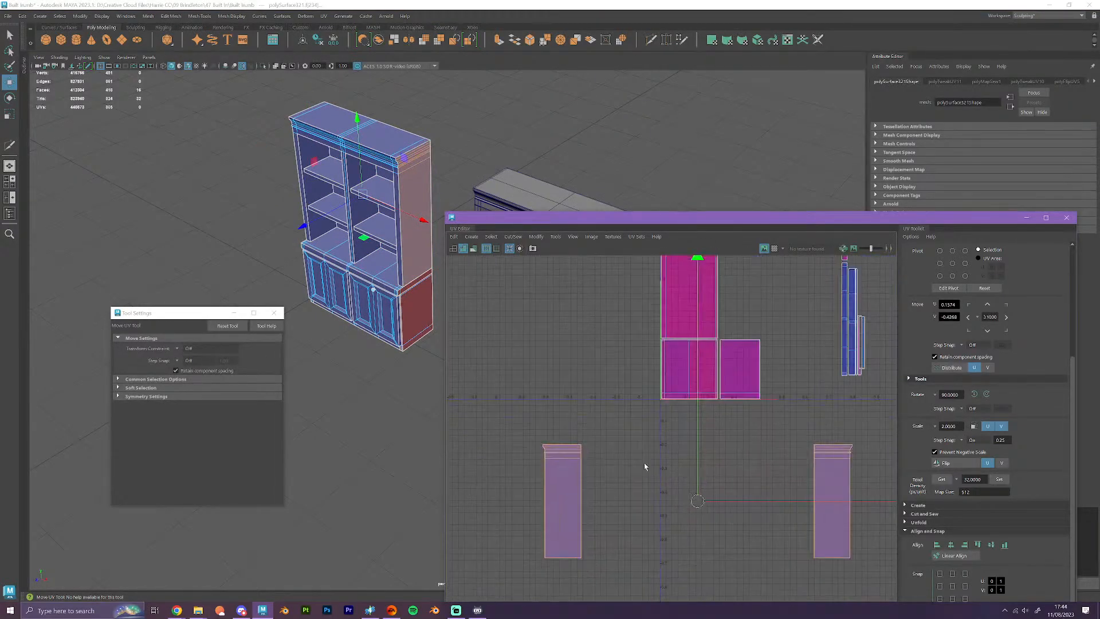
left_click(575, 465)
key("w")
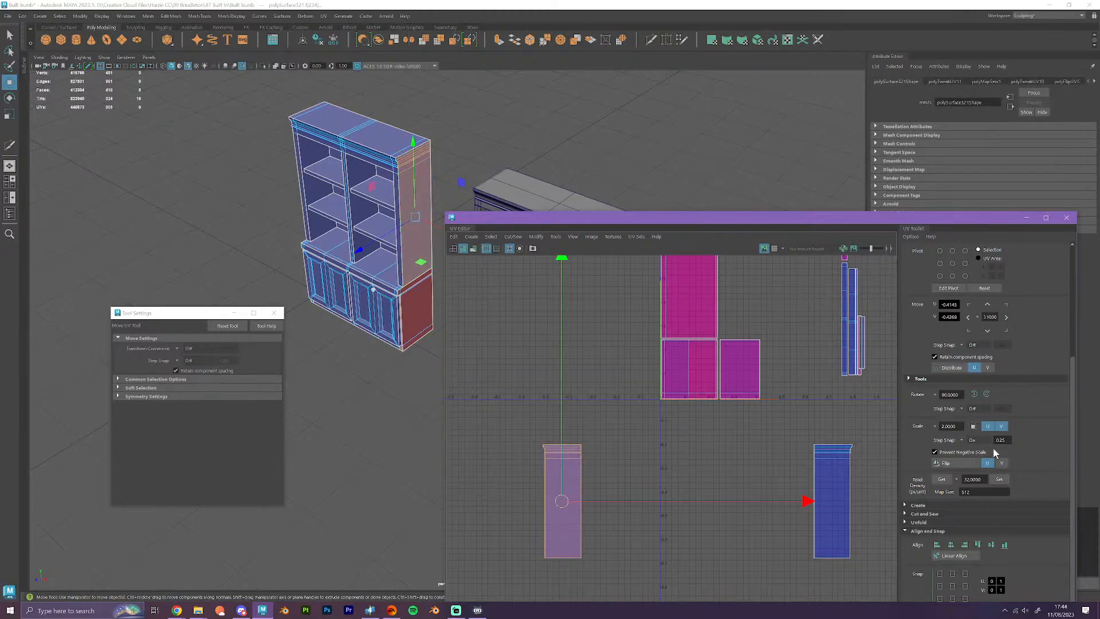
left_click(953, 463)
left_click_drag(517, 448, 869, 548)
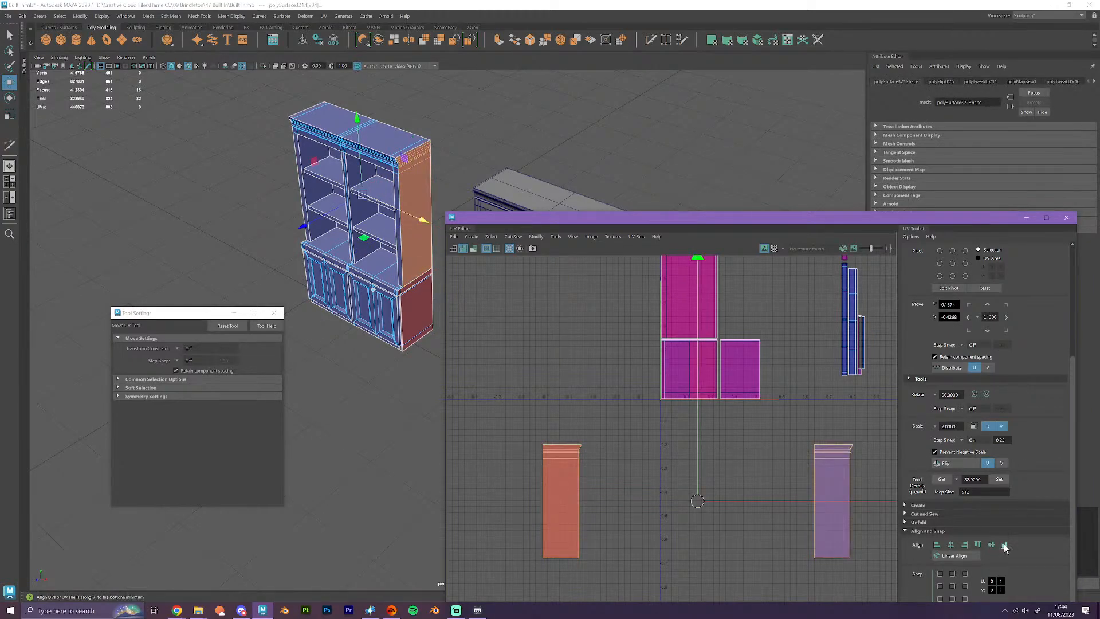
left_click(936, 544)
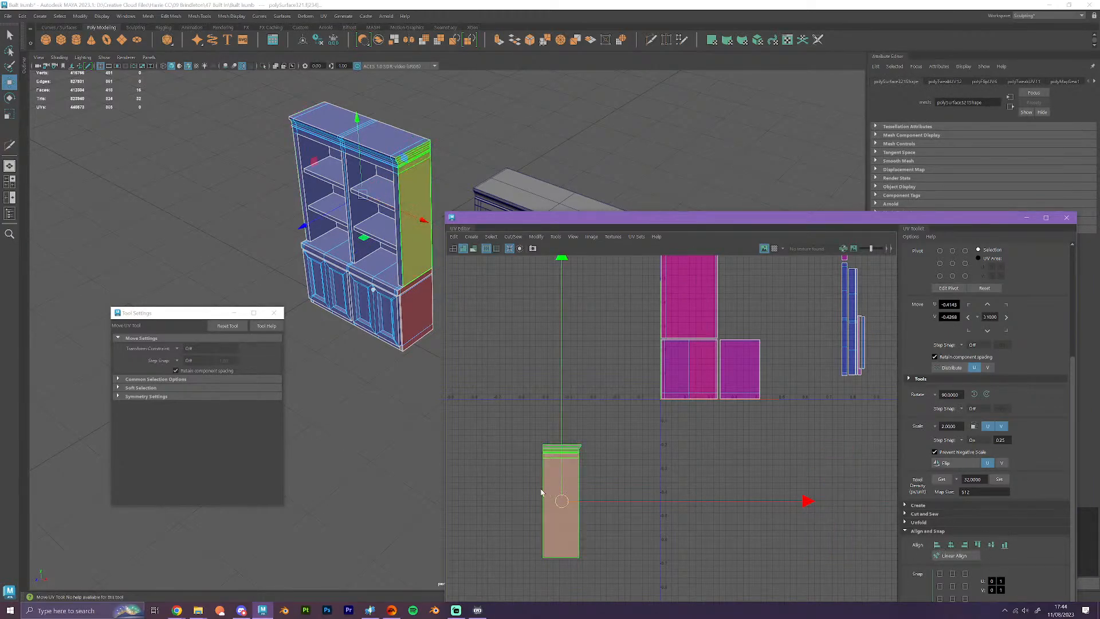
- Move the stacked upper side panels above the lower side panels and align their bottom edges with the upper back panels
left_click_drag(564, 502, 777, 331)
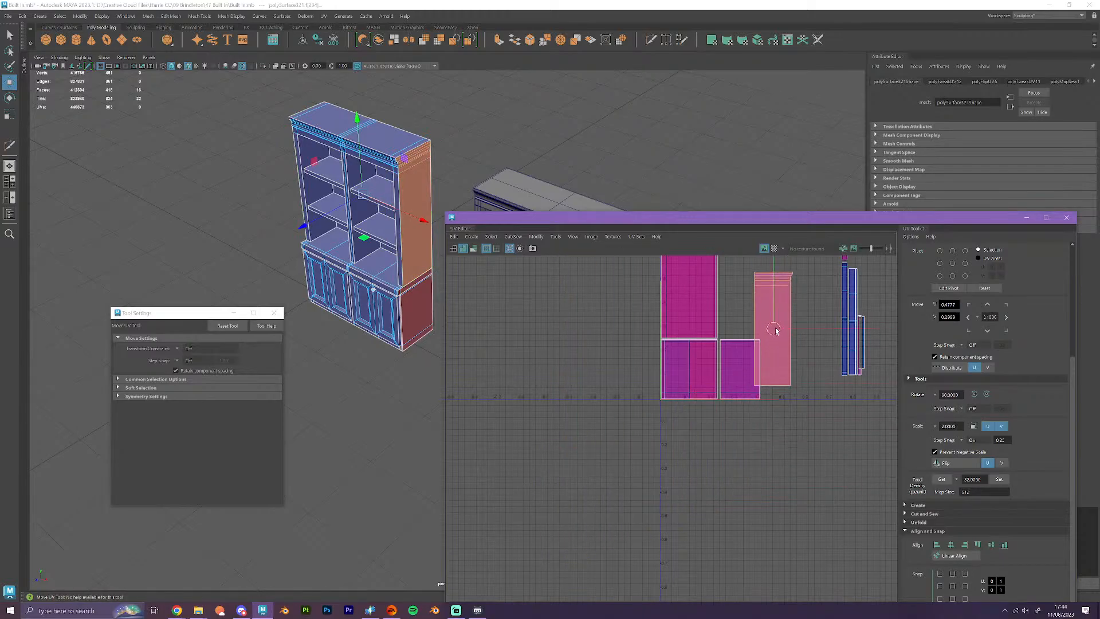
middle_click_drag(776, 331, 715, 485, "alt")
left_click_drag(709, 491, 678, 445)
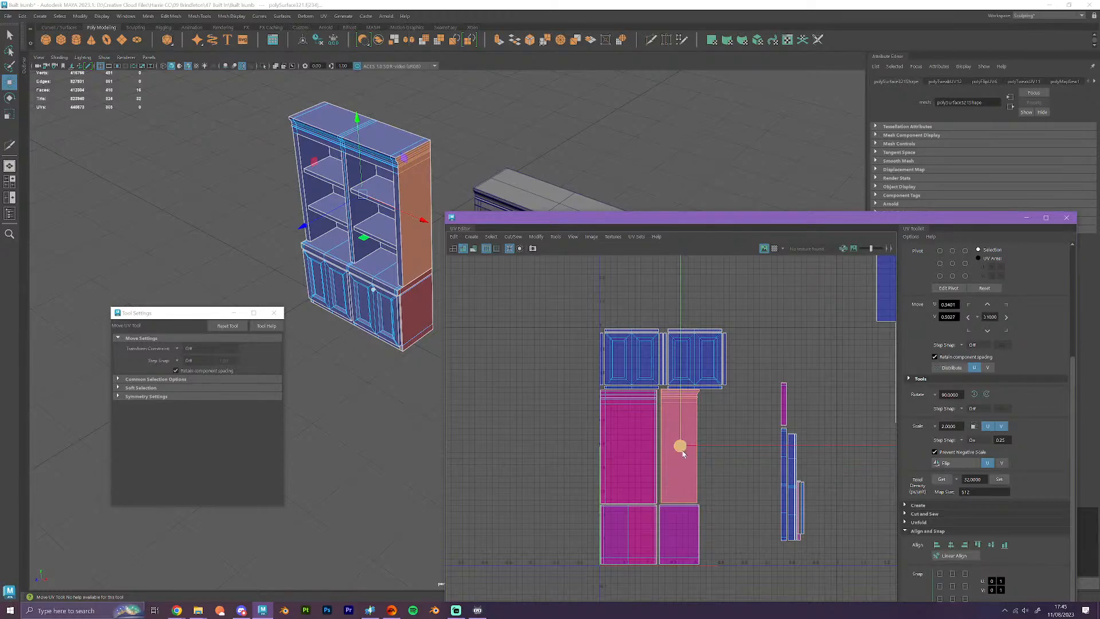
scroll(681, 446, "up", 3)
left_click(630, 471, "shift")
left_click(1005, 543)
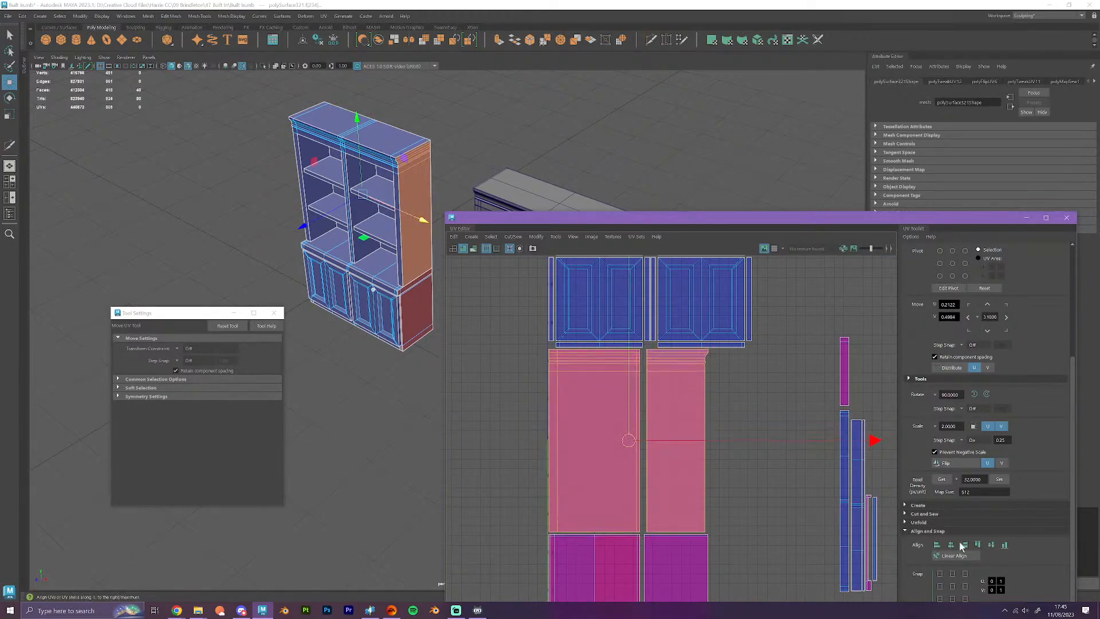
left_click(736, 503)
left_click_drag(732, 500, 668, 477)
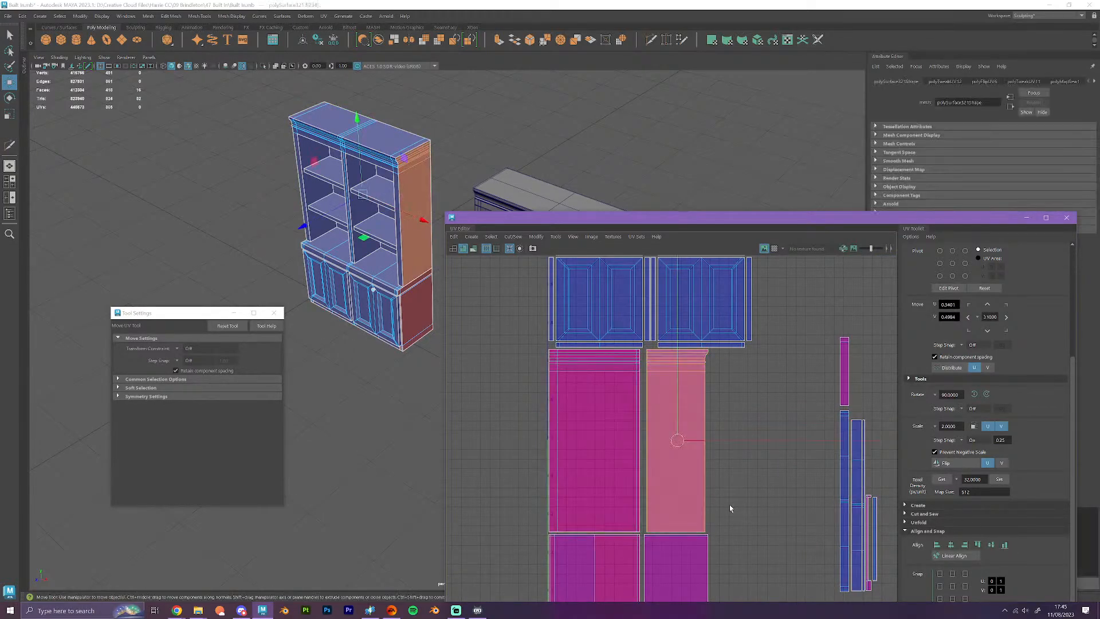
- Align the left edges of the stacked upper side panels with those of the lower side panels beneath them
scroll(736, 508, "down", 1)
middle_click_drag(739, 509, 764, 455, "alt")
left_click(736, 507, "shift")
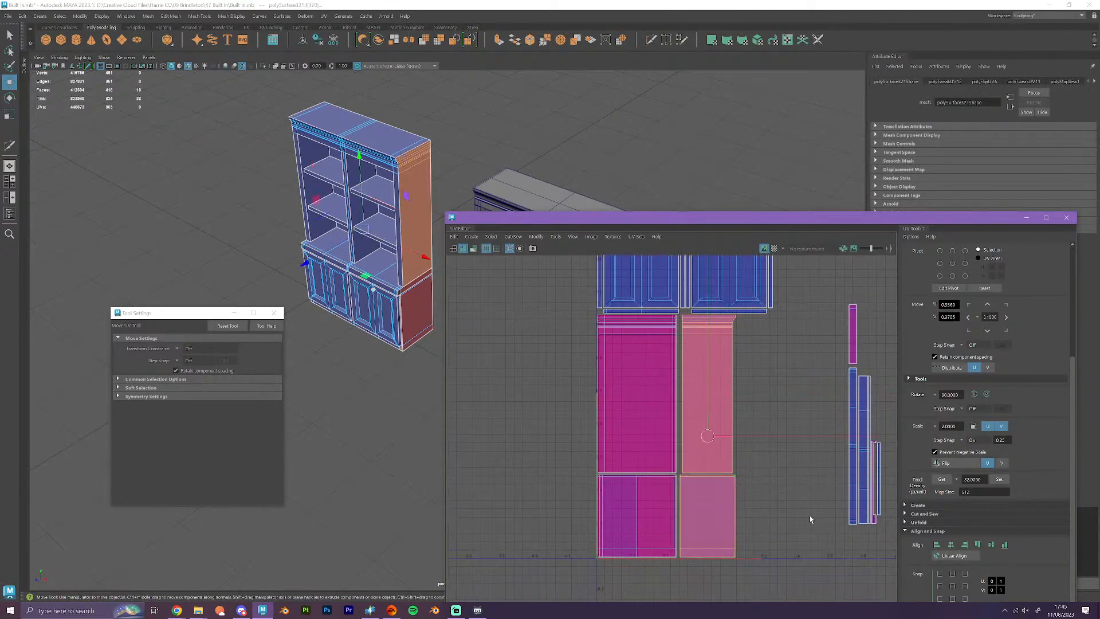
left_click(937, 545)
left_click(779, 567)
- Move the whole group of upright strip shells slightly down and right, near the bottom line of the packed panels
left_click_drag(351, 375, 432, 395, "alt")
scroll(453, 359, "up", 2)
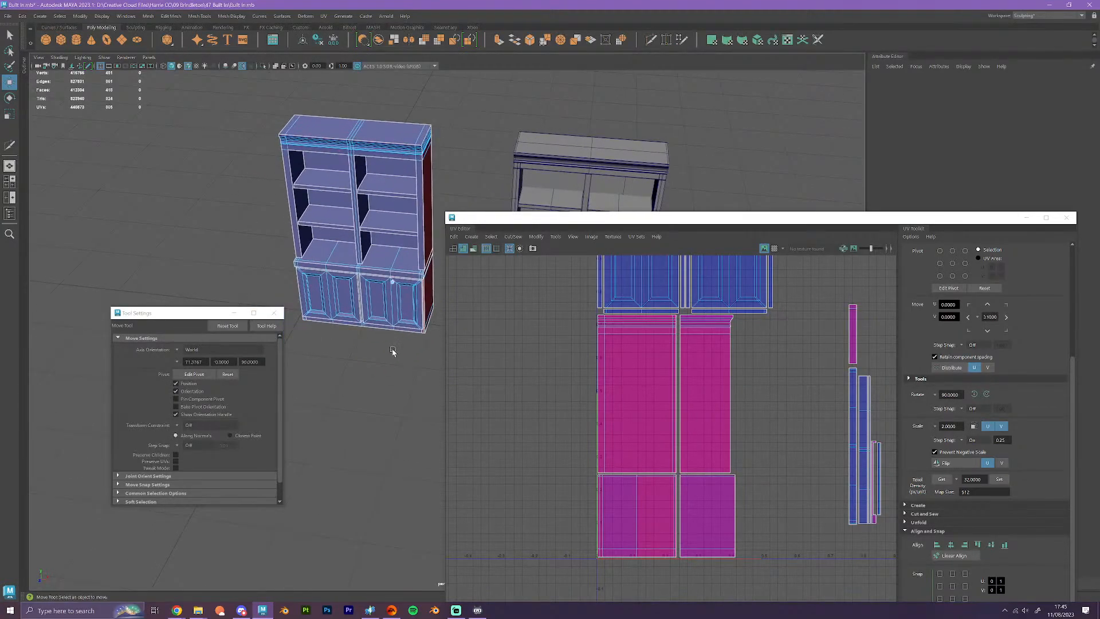
scroll(810, 516, "down", 4)
middle_click_drag(810, 520, 610, 500, "alt")
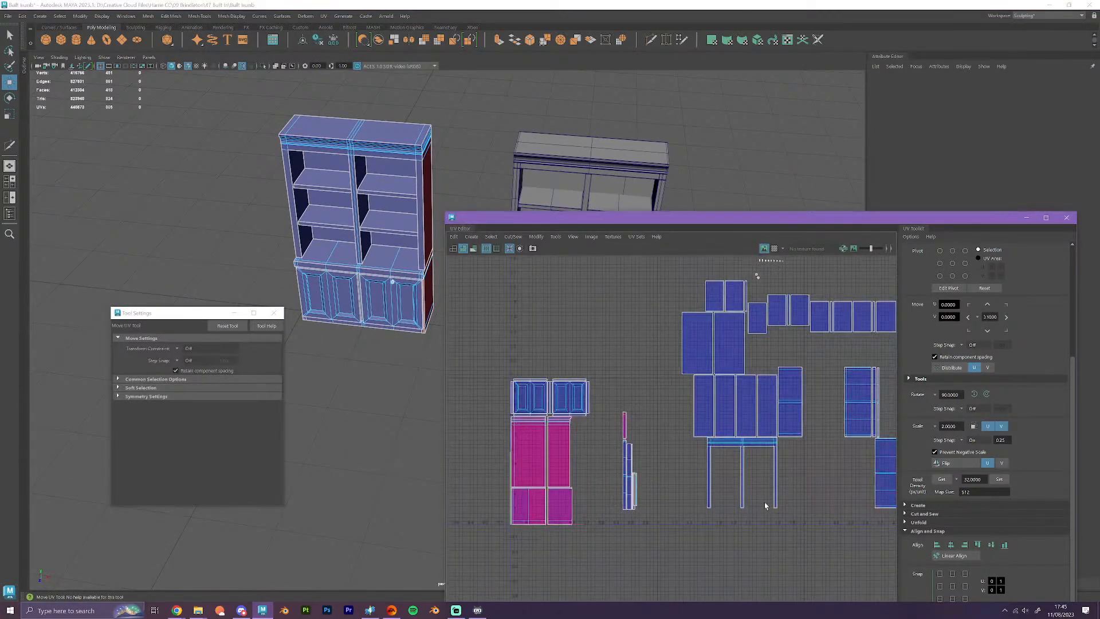
scroll(765, 504, "down", 1)
left_click_drag(631, 411, 673, 522)
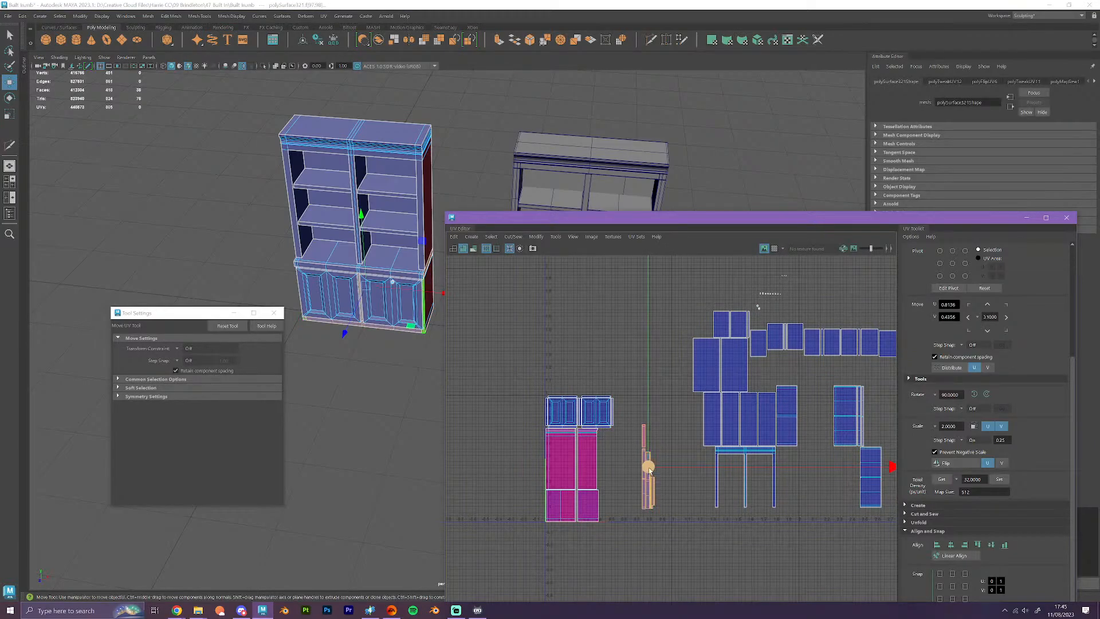
left_click_drag(642, 470, 657, 480)
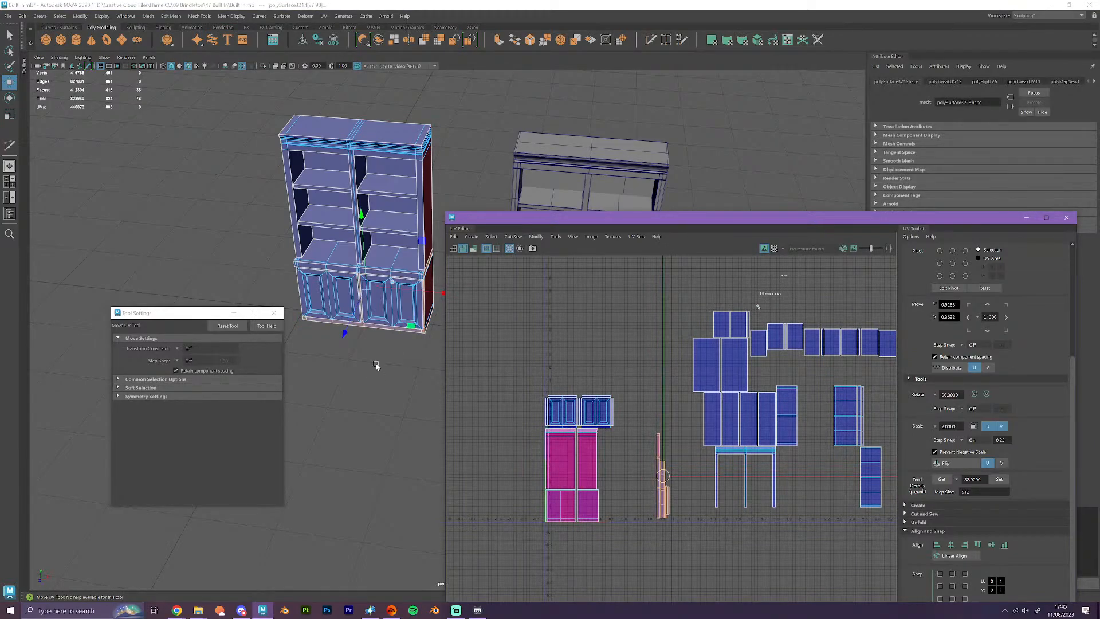
- Select the bookcase's upper front frame shell with its three uprights and move it above the packed door shells
mouse_move(376, 363)
left_mouse_down("alt")
mouse_move(379, 375)
mouse_move(376, 354)
left_mouse_up("alt")
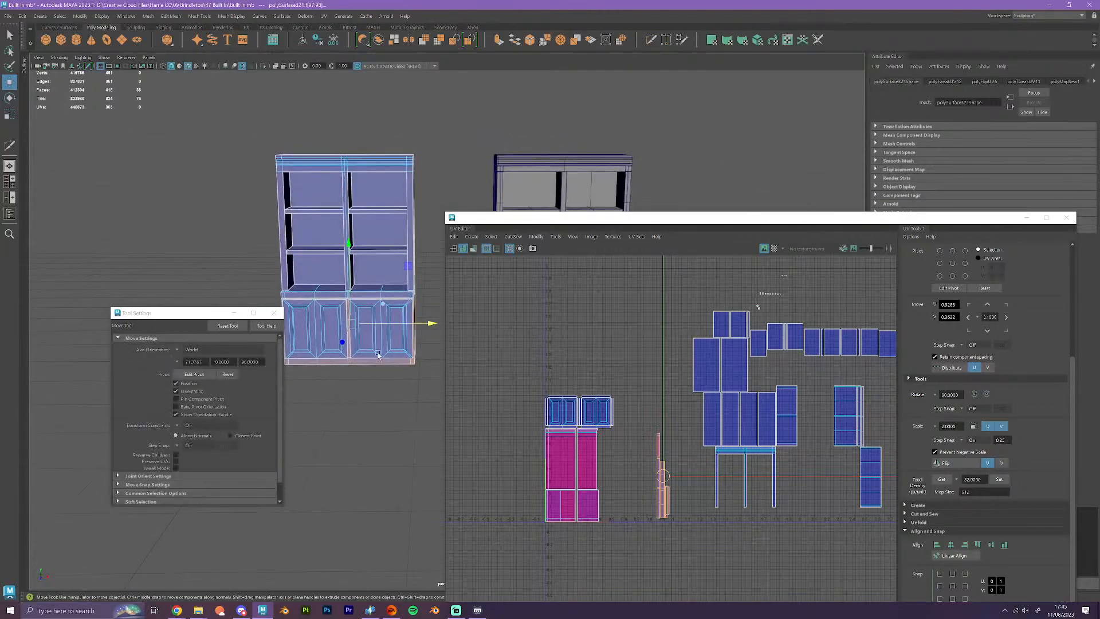
left_click(357, 161)
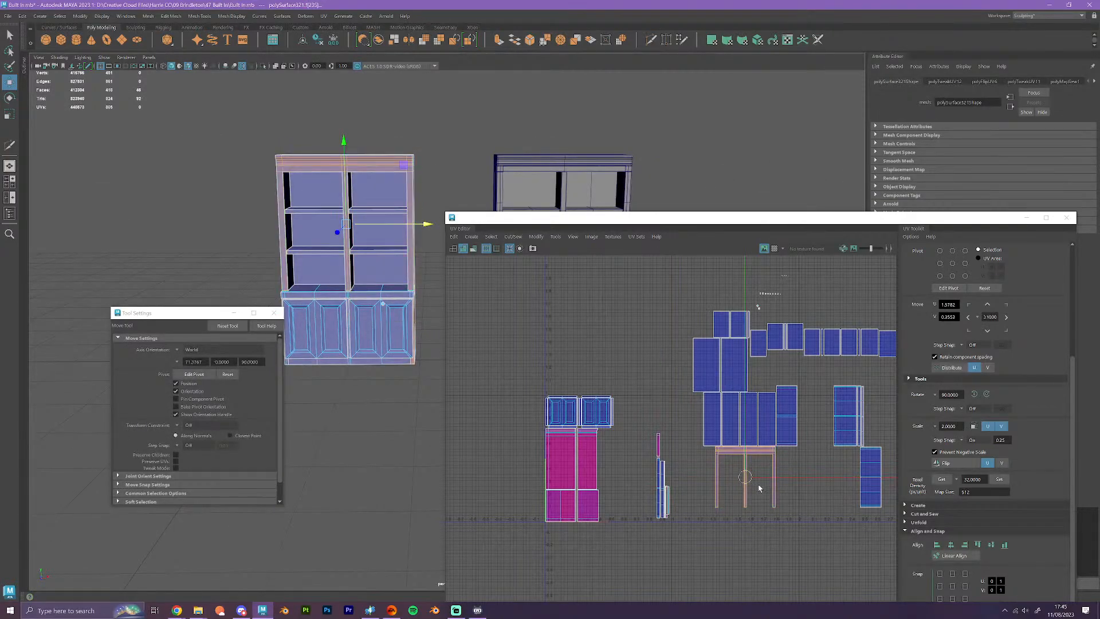
left_click_drag(745, 476, 626, 354)
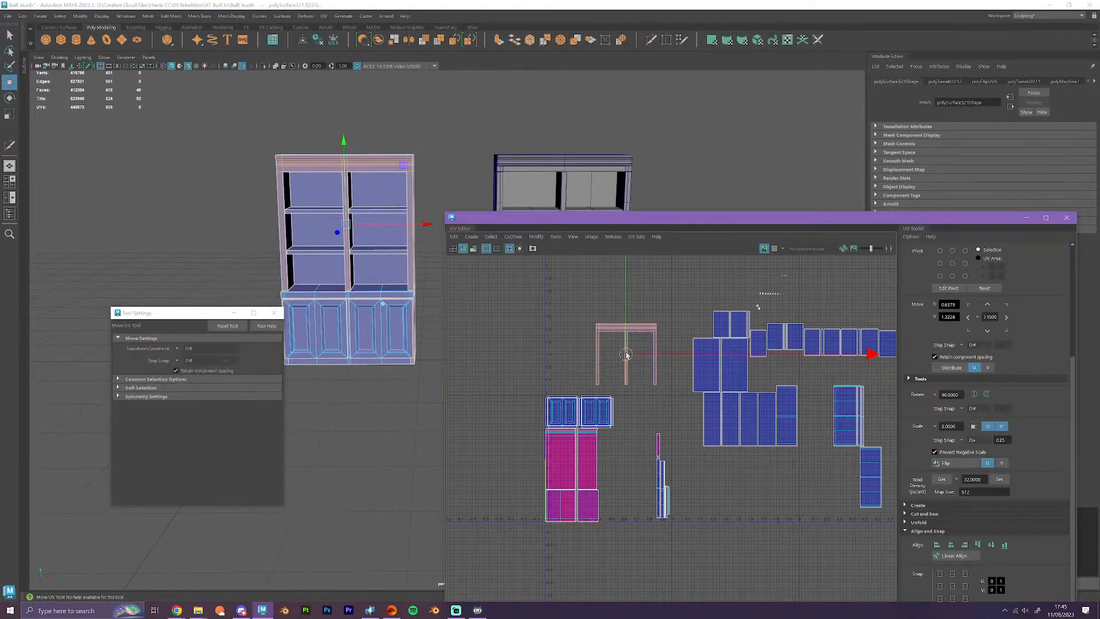
- Select the faces of the frame's lower crossrail between the uprights and cut them off as a separate shell
scroll(626, 354, "up", 5)
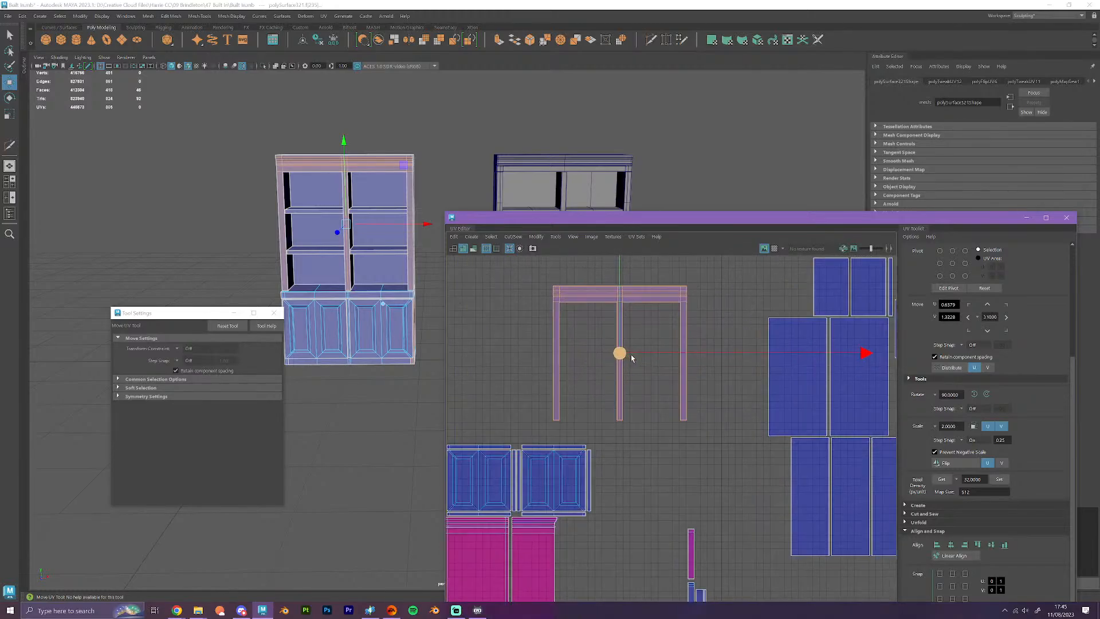
middle_click_drag(403, 283, 266, 391, "alt")
scroll(343, 296, "up", 5)
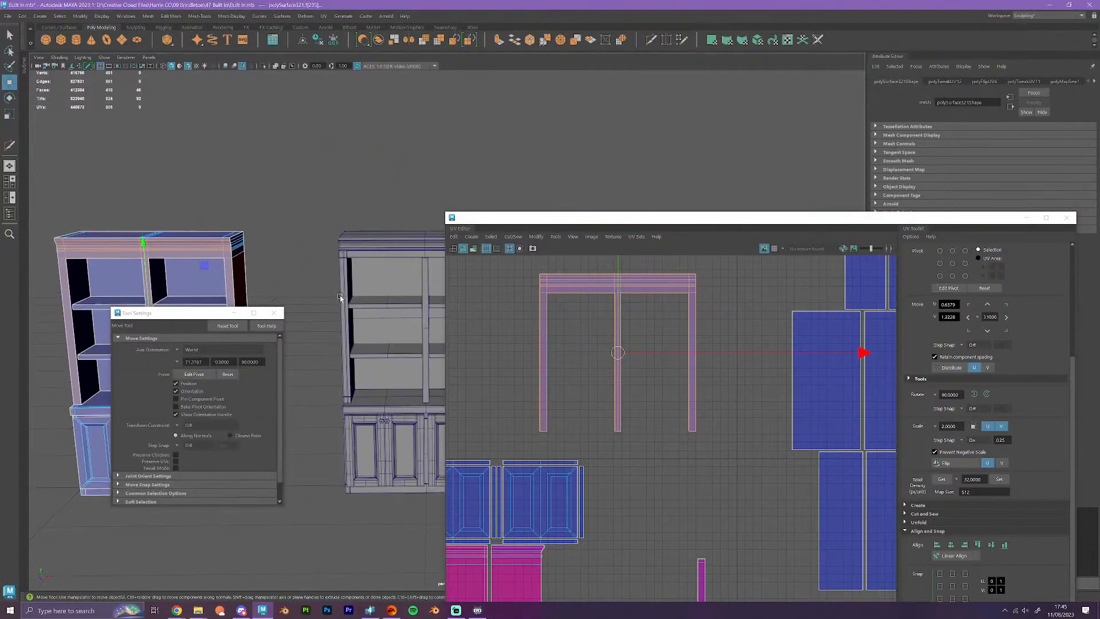
scroll(554, 289, "up", 3)
left_click(554, 301)
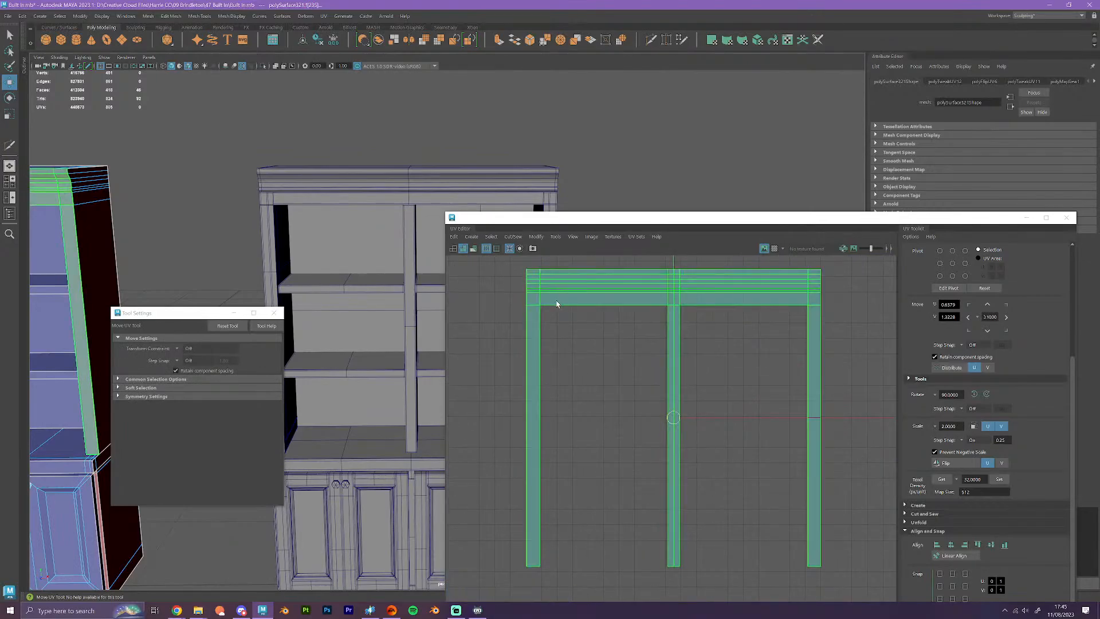
scroll(556, 300, "up", 3)
right_click(554, 297)
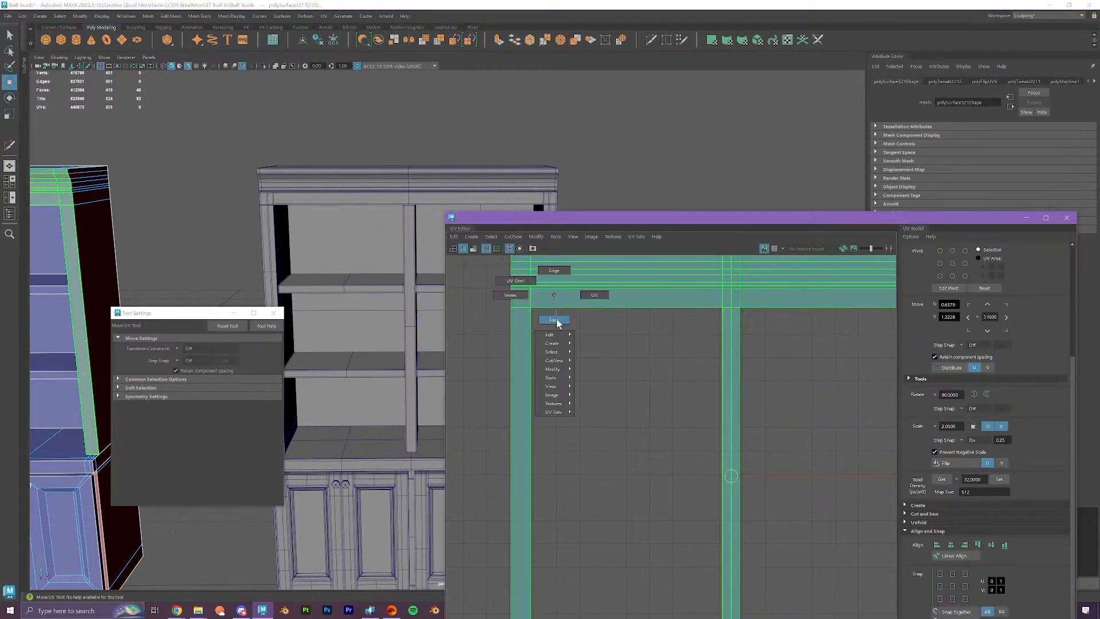
left_click(515, 281)
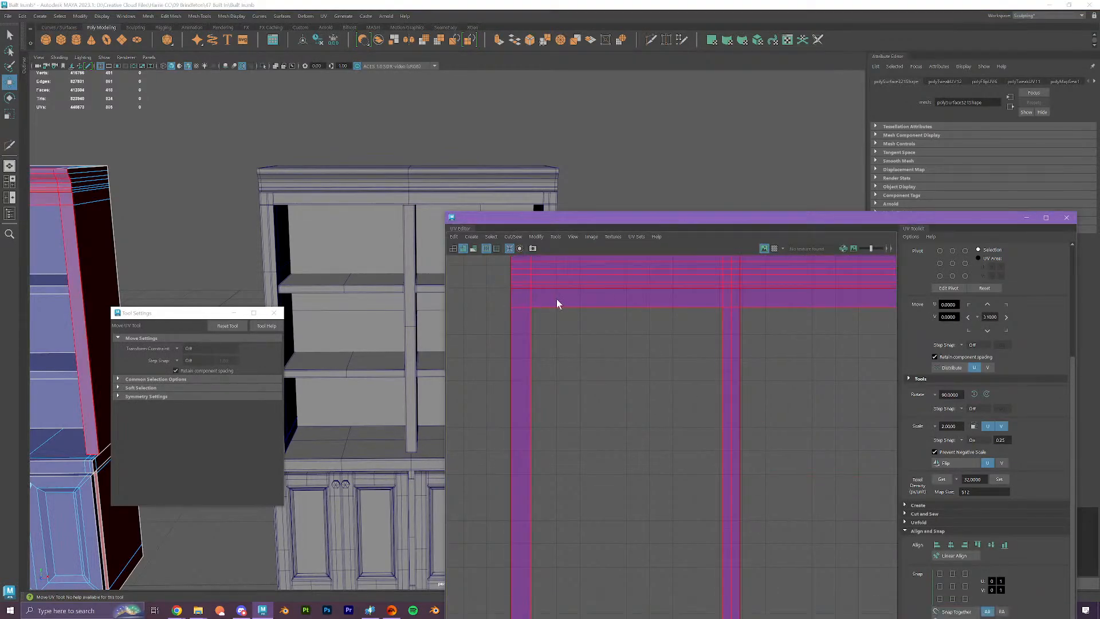
right_click_drag(556, 300, 562, 327)
left_click(518, 298)
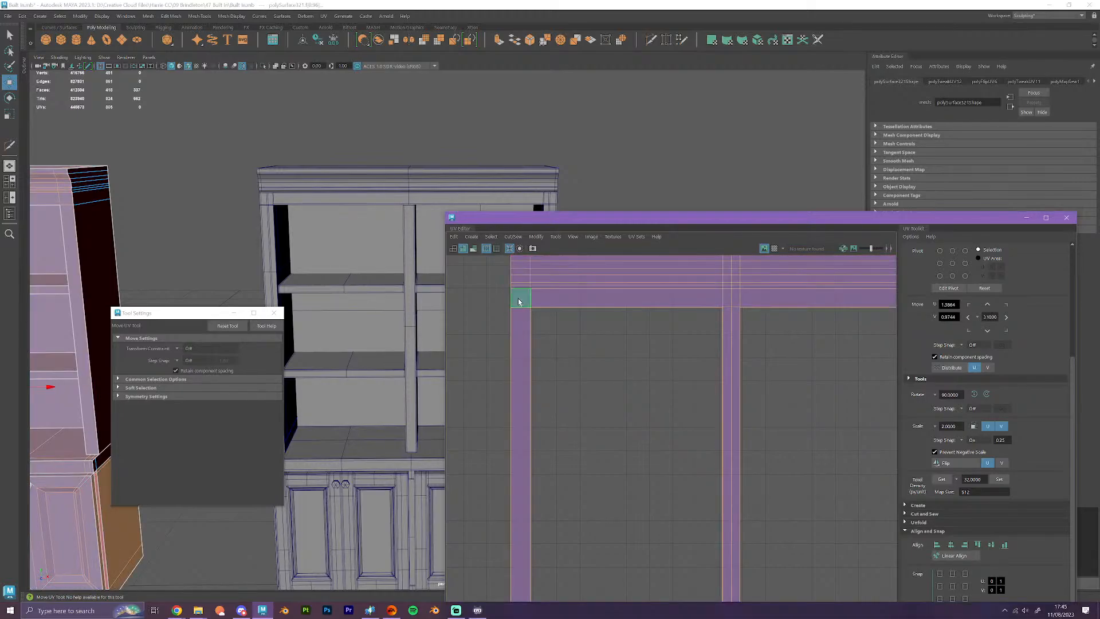
double_click(519, 298)
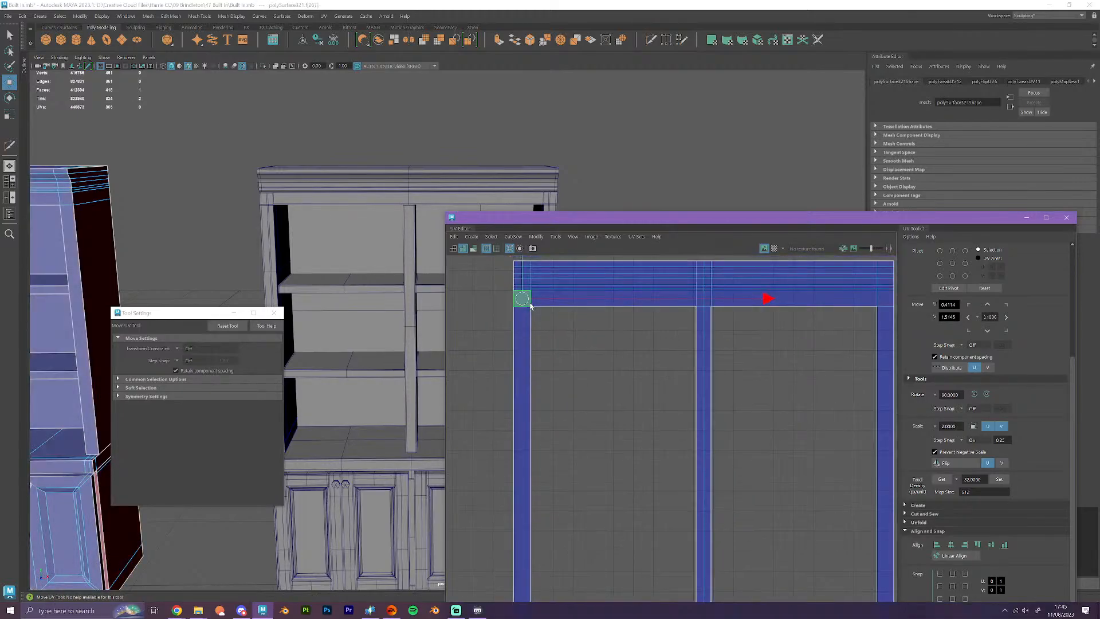
left_click(560, 304)
middle_click_drag(621, 356, 543, 368, "alt")
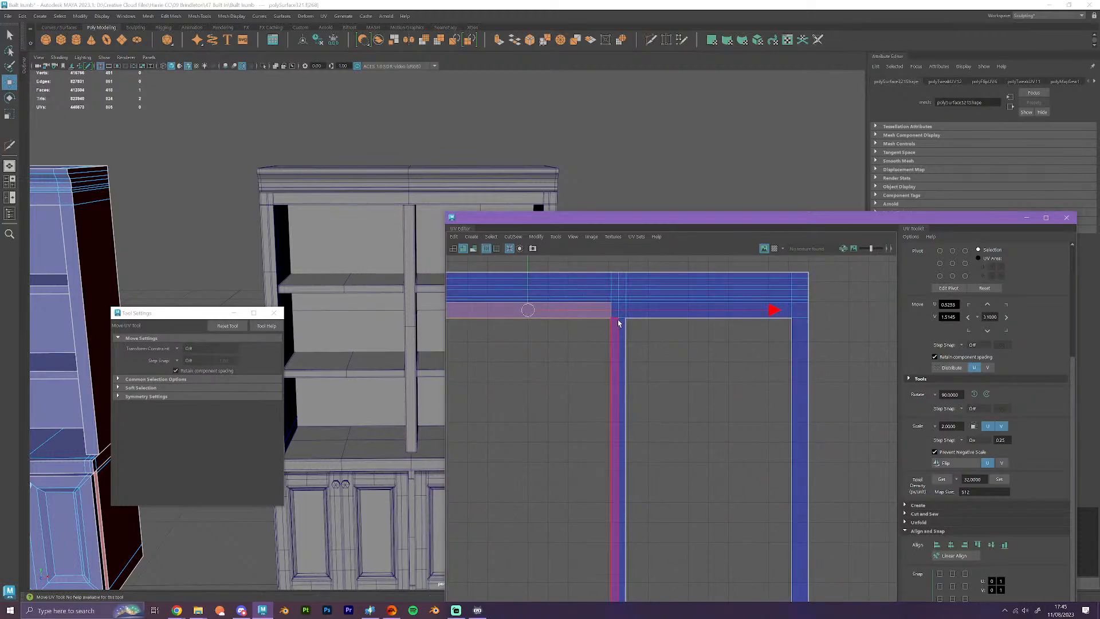
left_click(620, 315, "shift")
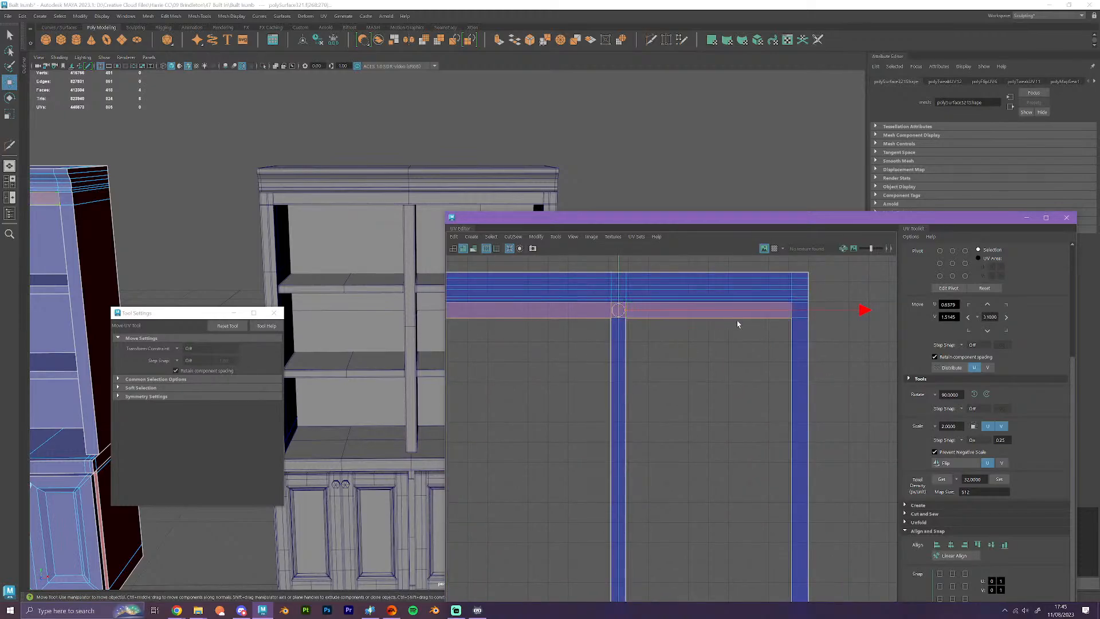
right_click_drag(737, 320, 790, 395)
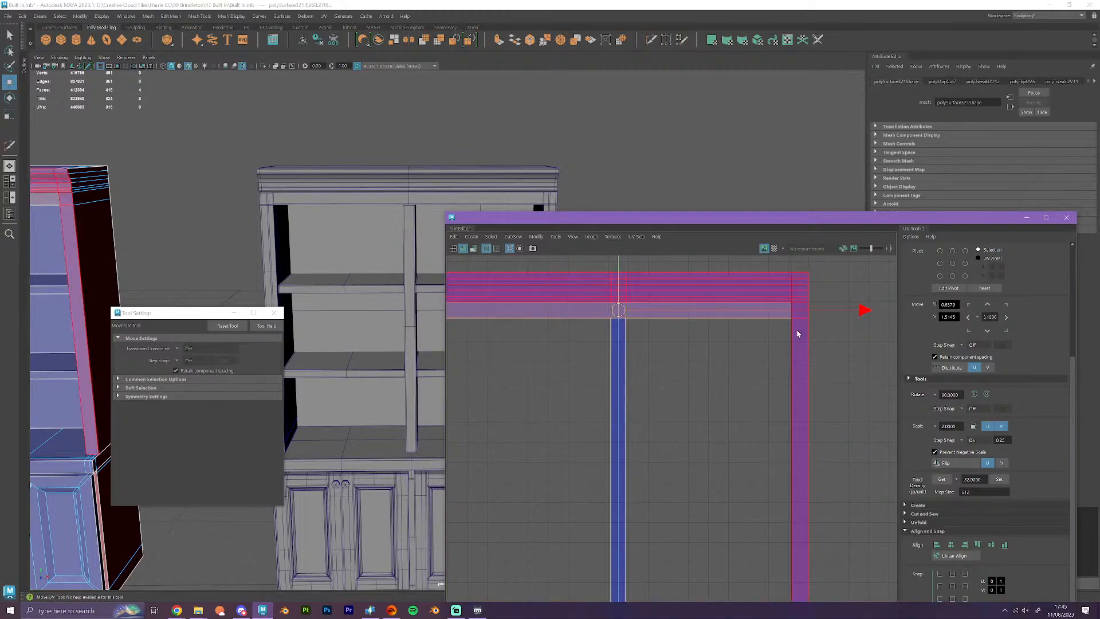
- Cut the crown shell free from the outer uprights along the edges above both corner faces
right_click_drag(797, 330, 801, 349)
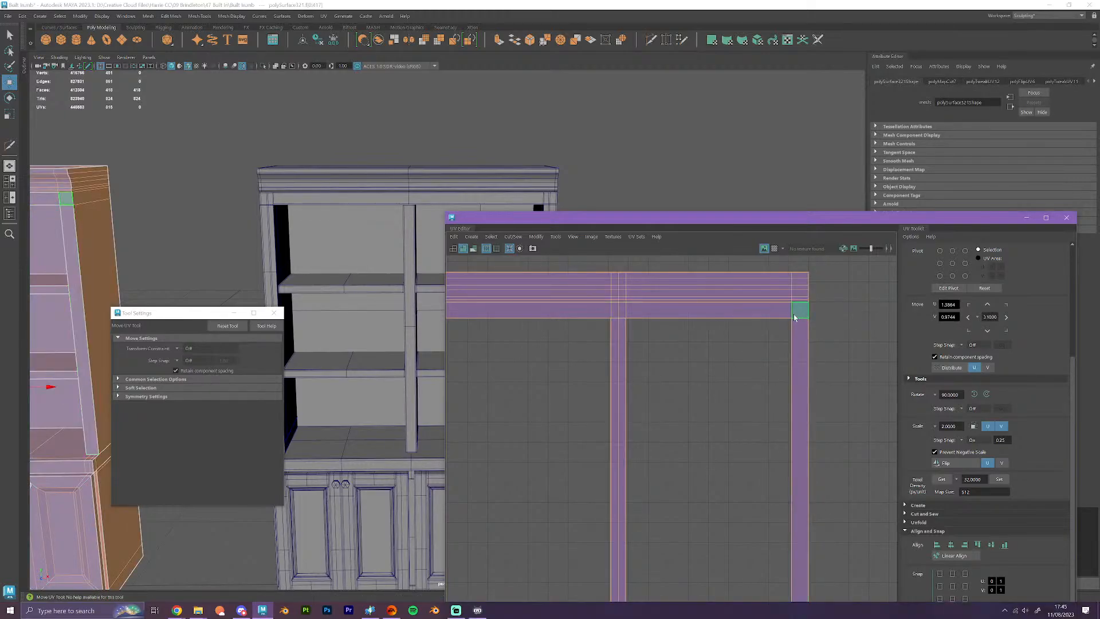
right_click_drag(799, 312, 797, 292)
left_click(797, 305)
middle_click_drag(688, 366, 818, 369, "alt")
left_click(571, 305, "shift")
right_click_drag(571, 305, 576, 372)
- Select the separated crown and crossrail shells and rotate them 90 degrees so they stand upright
scroll(634, 414, "down", 2)
right_click_drag(613, 403, 676, 445)
scroll(678, 412, "down", 2)
left_click_drag(669, 347, 724, 457)
left_click(974, 394)
- Move the right upright strip next to the centre upright strip and select the grouped upright strips
left_click(772, 455)
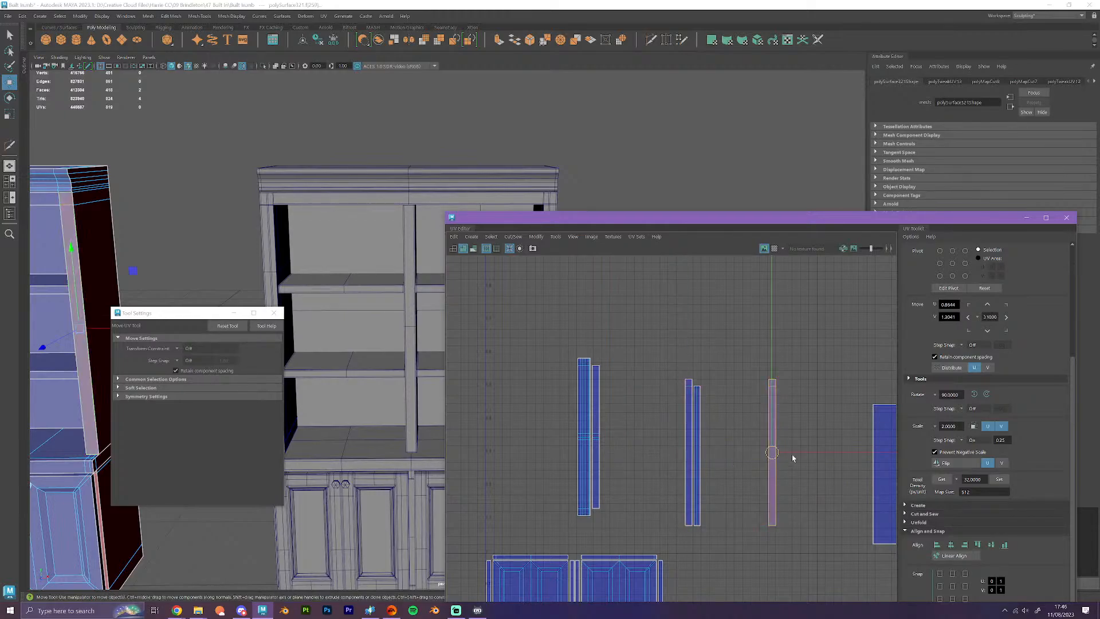
left_click_drag(791, 455, 728, 464)
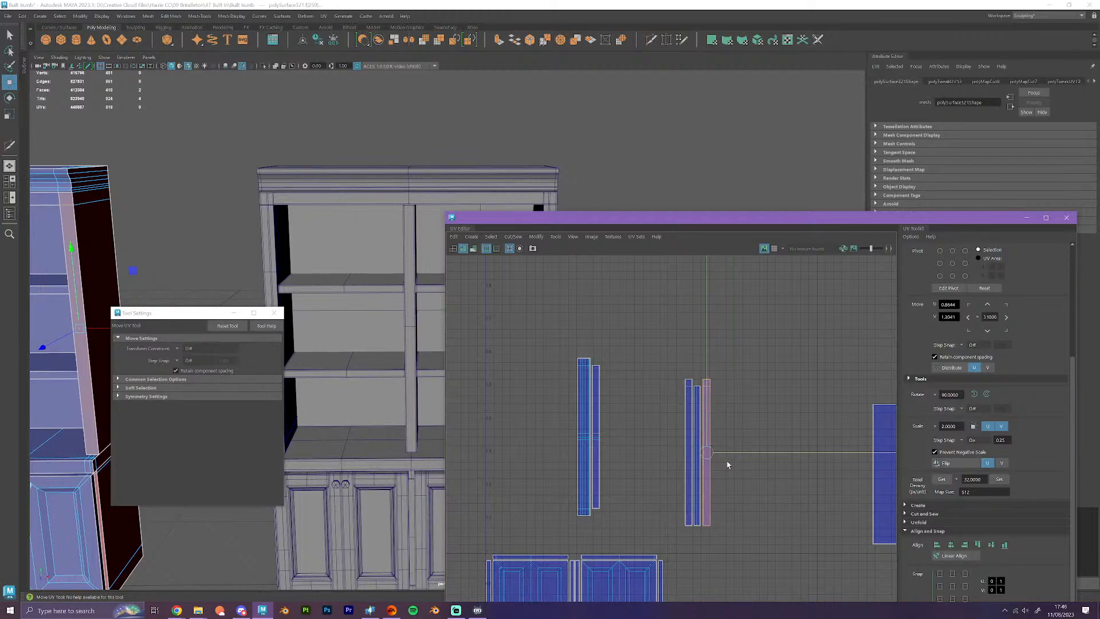
left_click_drag(687, 494, 679, 490)
scroll(671, 465, "down", 2)
middle_click_drag(732, 510, 708, 343, "alt")
scroll(339, 362, "down", 3)
- Select the left inner side panel of the upper shelves and move its shell beside the upright strips
left_click_drag(338, 362, 523, 231, "alt")
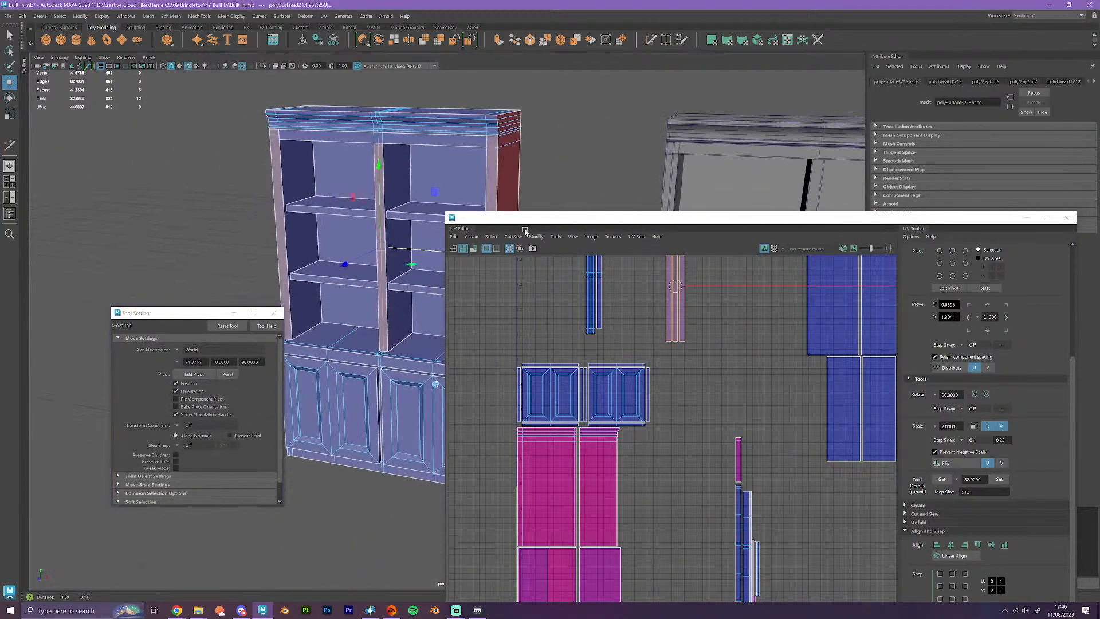
left_click(295, 235)
scroll(786, 389, "down", 3)
middle_click_drag(853, 432, 772, 431, "alt")
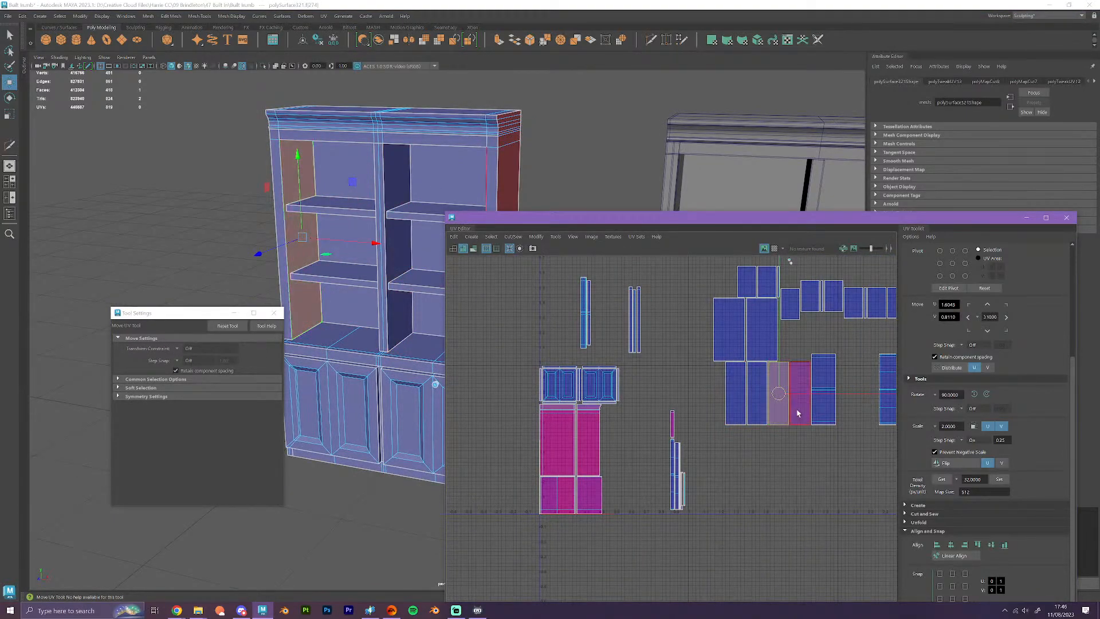
left_click_drag(380, 317, 342, 312, "alt")
key("w")
key("f")
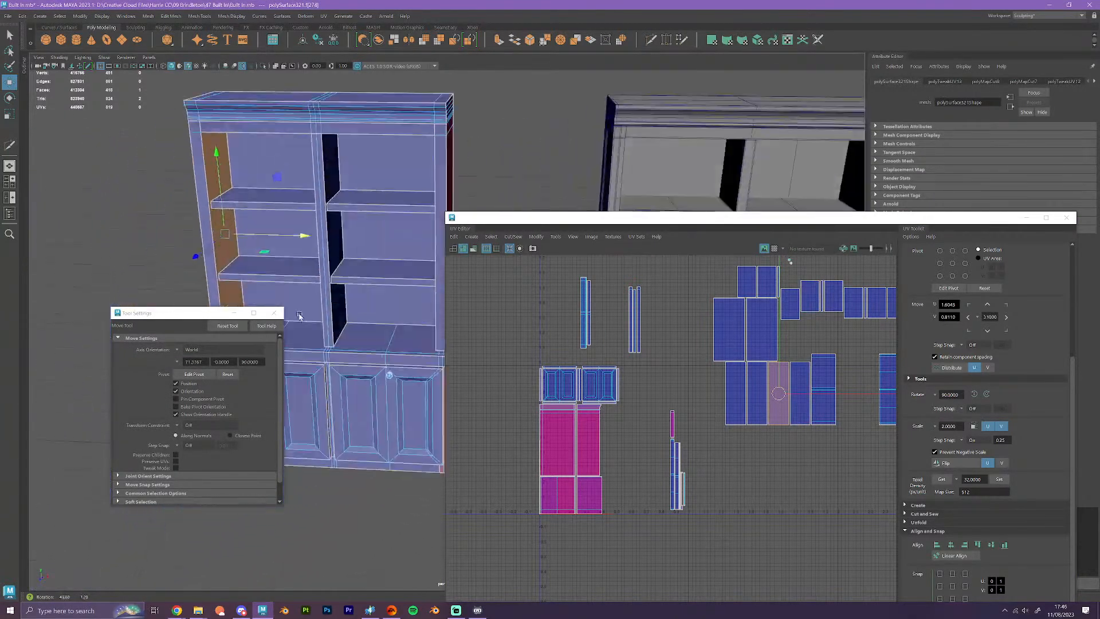
left_click_drag(780, 369, 666, 301)
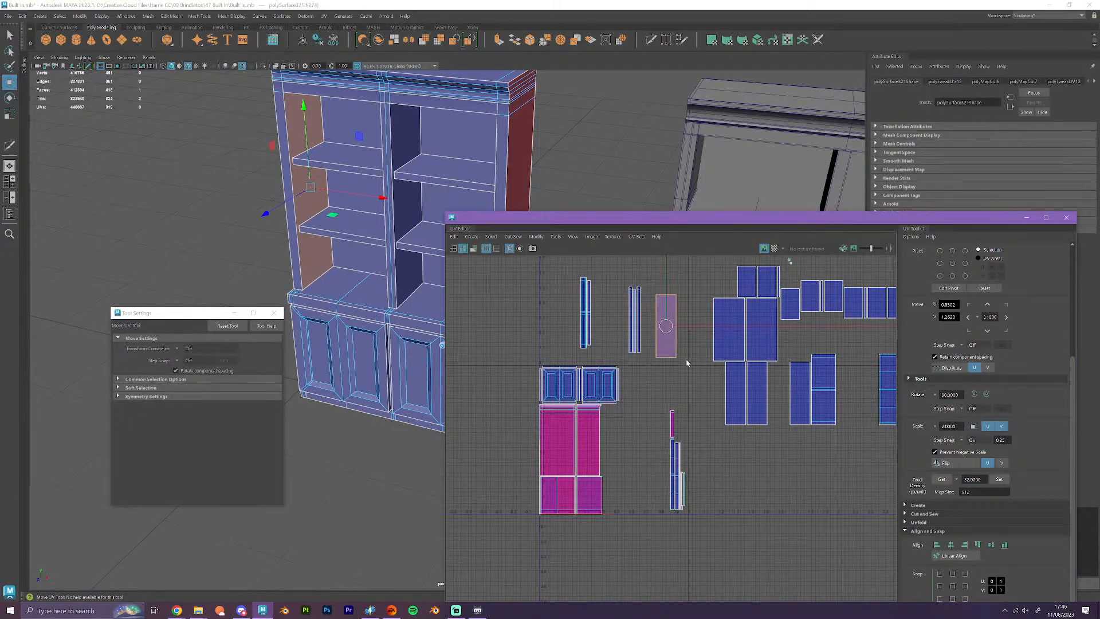
- Select the right inner side panel of the upper shelves and move its shell beside the left panel's shell
scroll(685, 360, "up", 3)
scroll(274, 158, "up", 1)
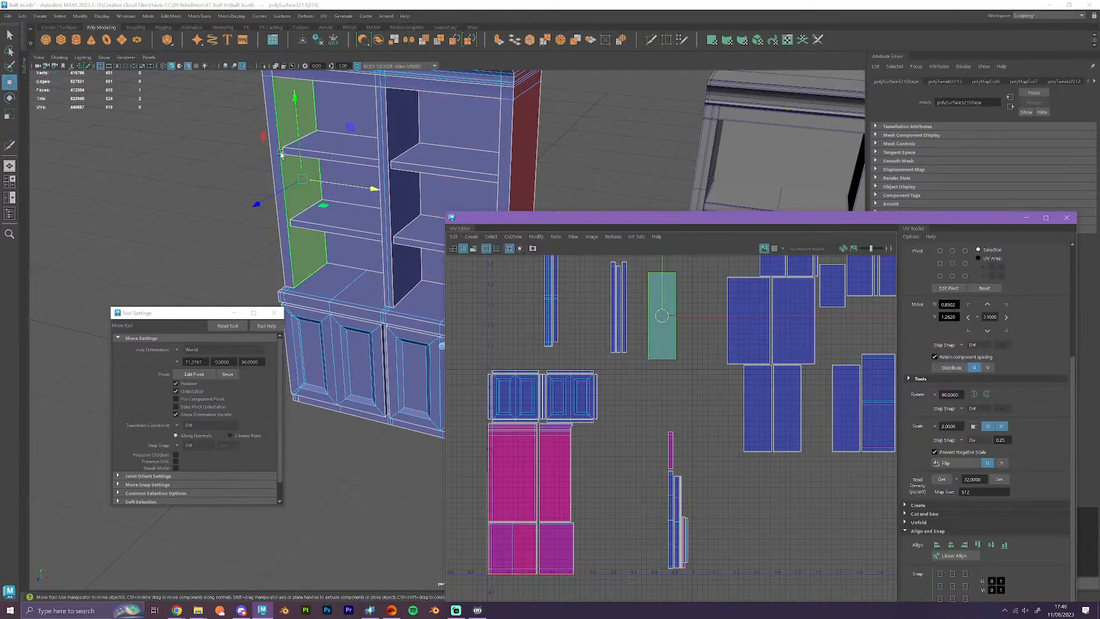
left_click_drag(307, 283, 357, 291, "alt")
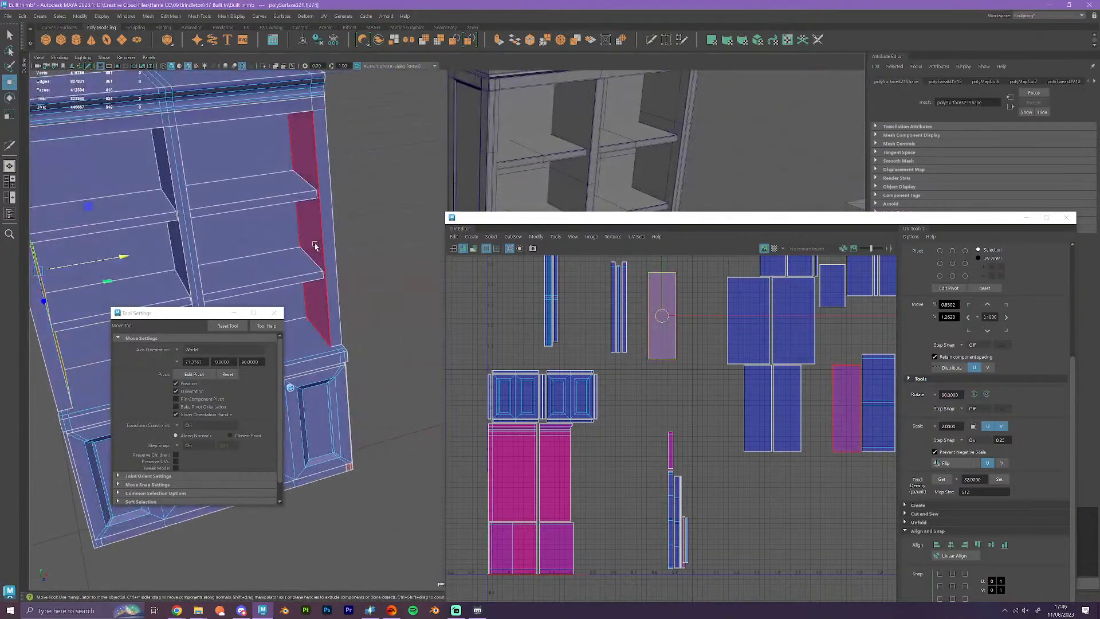
left_click(315, 246)
left_click_drag(846, 412, 699, 318)
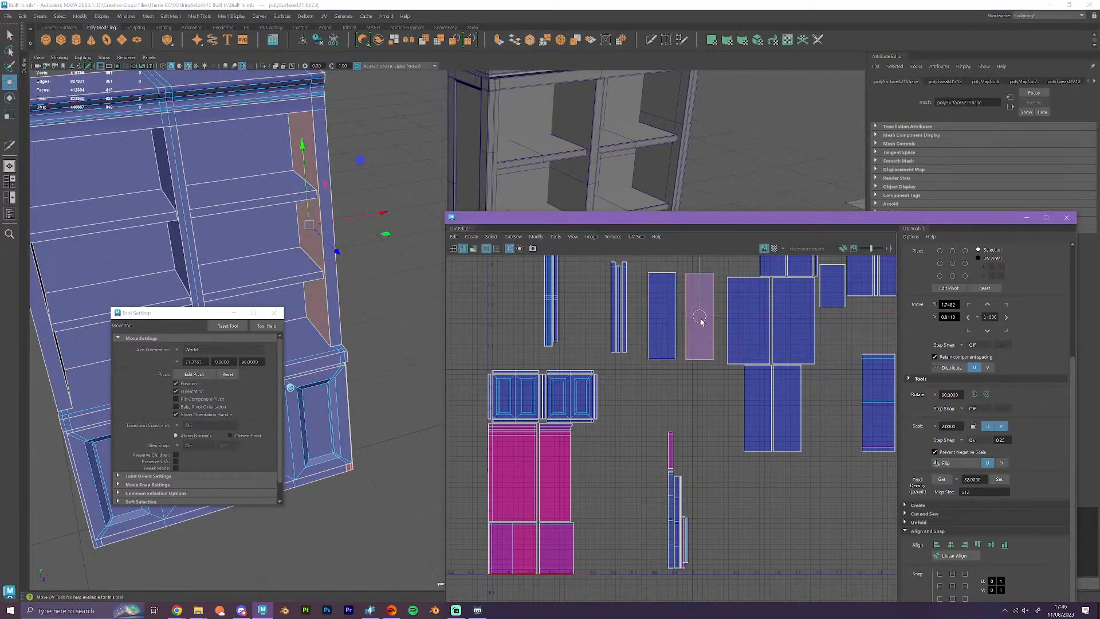
- Flip the right inner side panel shell horizontally, then stack both side panels by aligning their bottoms and horizontal centres
right_click(700, 317)
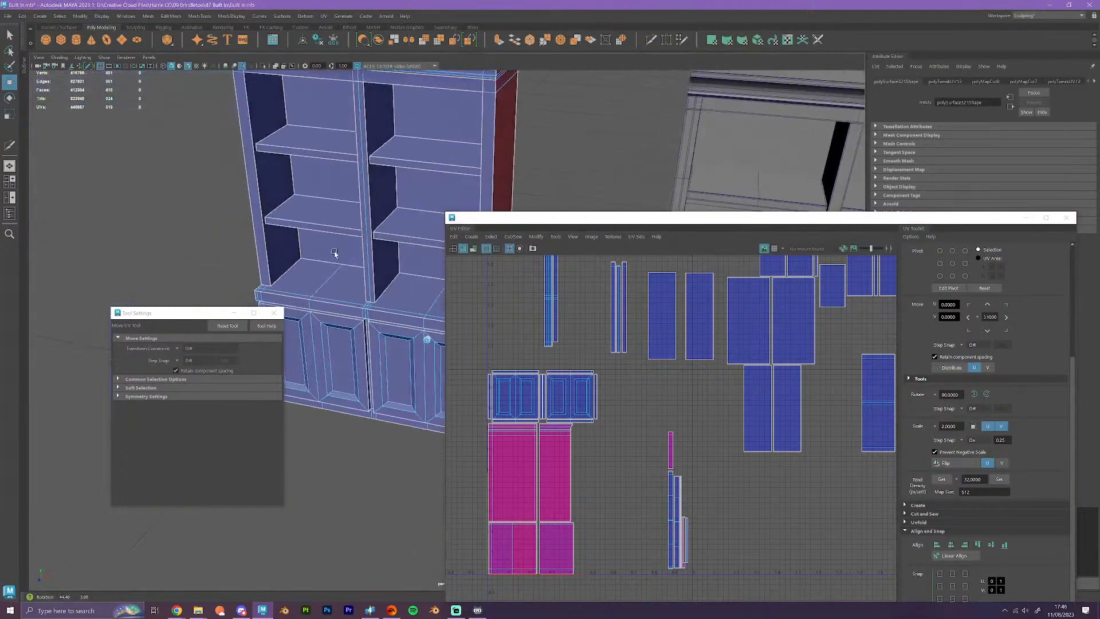
left_click(655, 317)
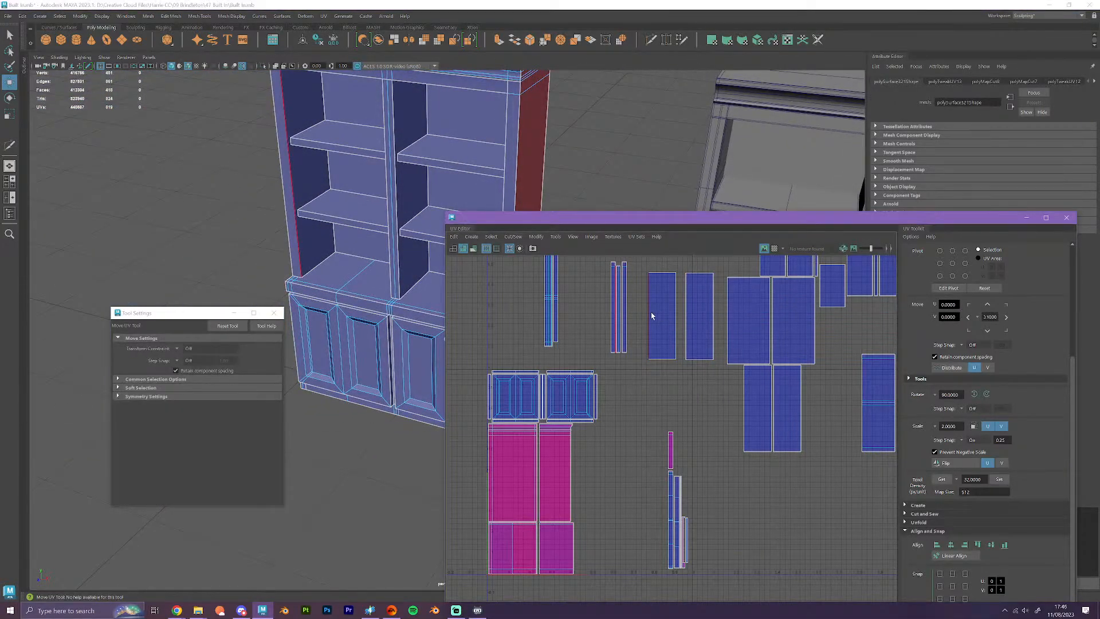
right_click_drag(651, 315, 610, 300)
left_click(697, 323)
left_click(948, 465)
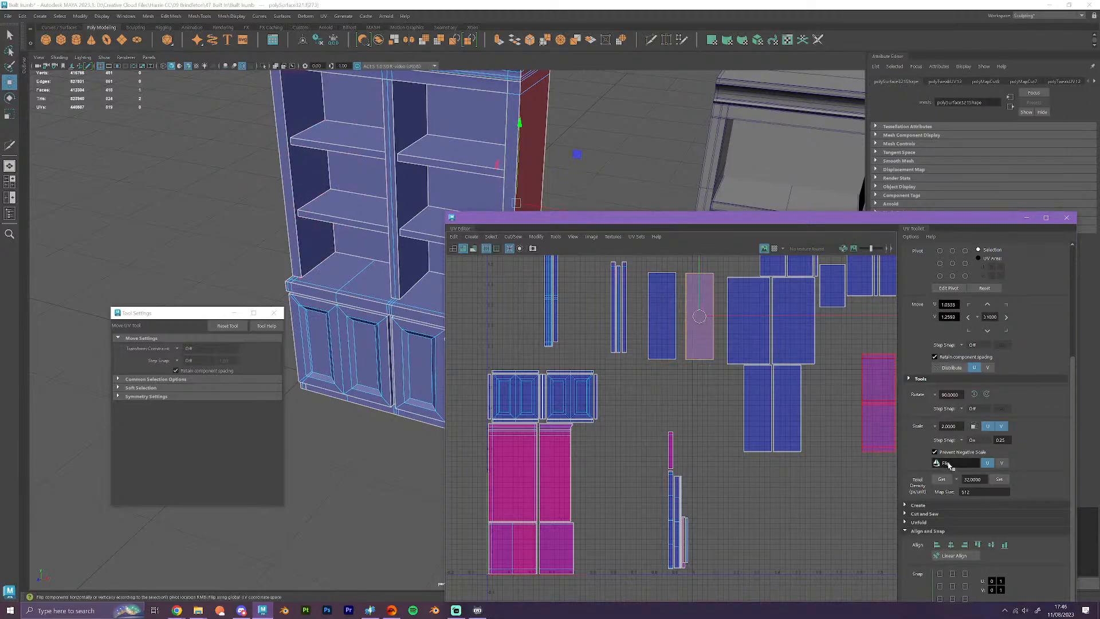
left_click_drag(707, 373, 663, 340)
left_click(1004, 547)
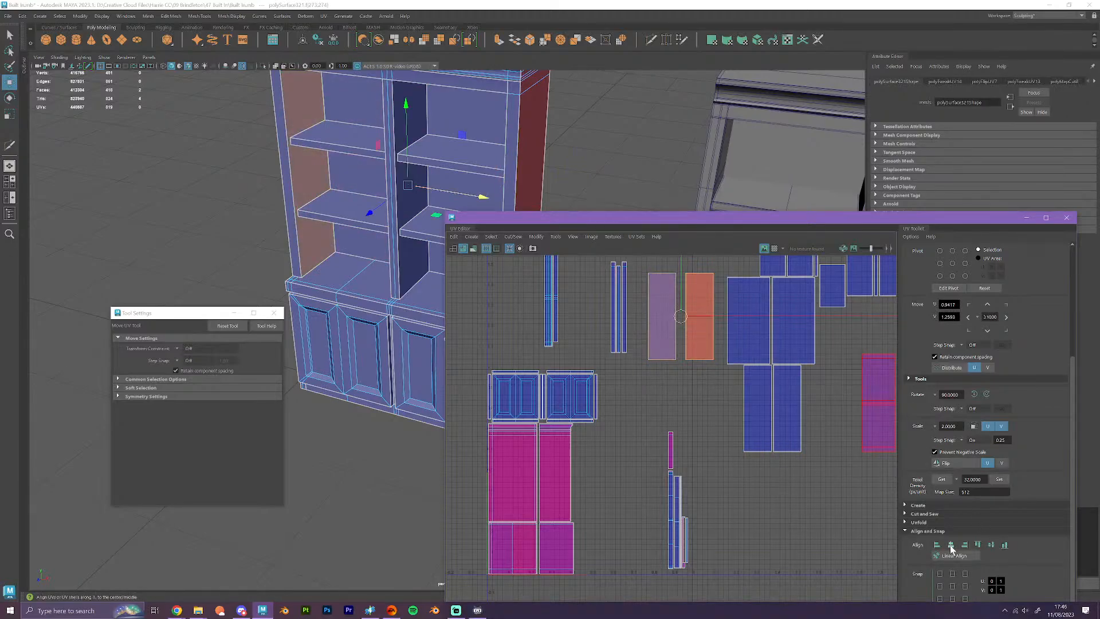
left_click(951, 545)
left_click(676, 386)
- Move the left upright strip away from the other two uprights to make room for the stacked side panels
scroll(687, 455, "up", 3)
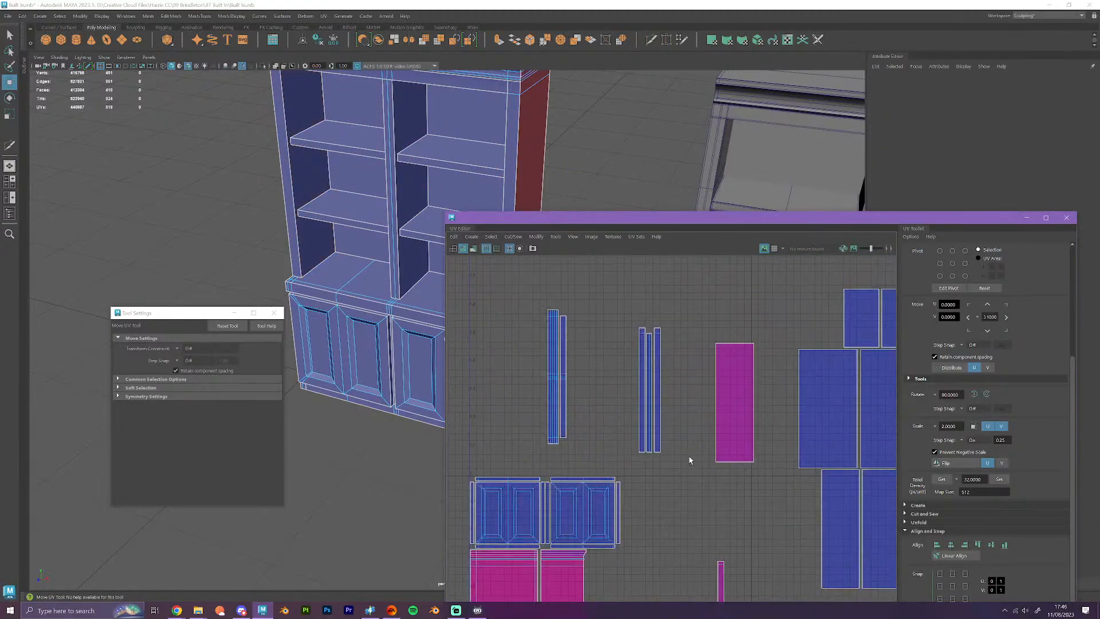
scroll(689, 458, "down", 1)
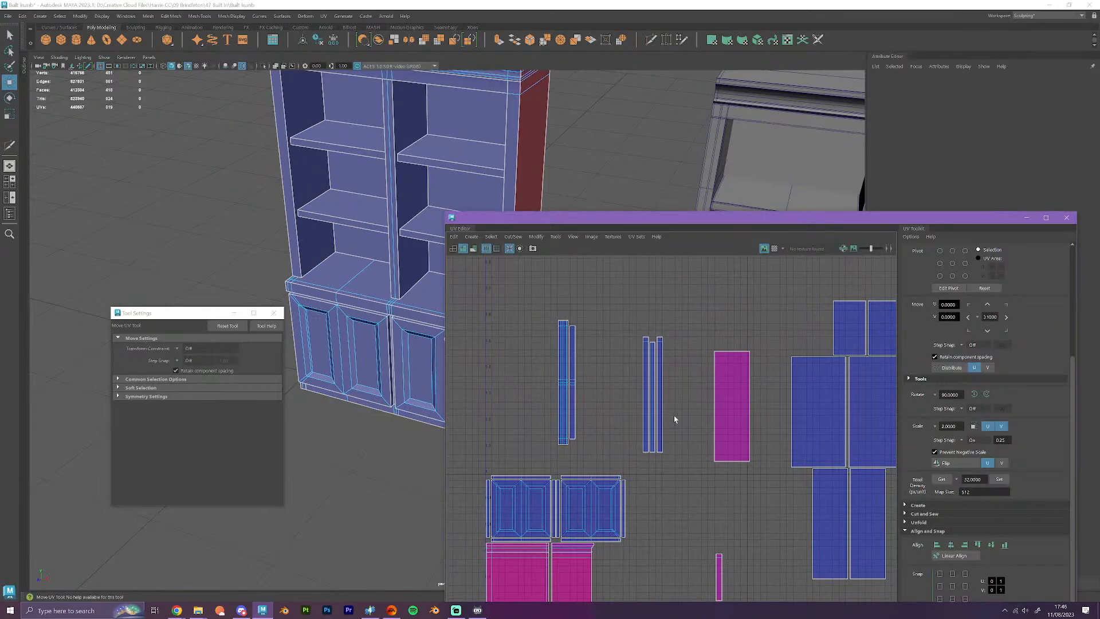
left_click(642, 413)
left_click_drag(666, 398, 627, 399)
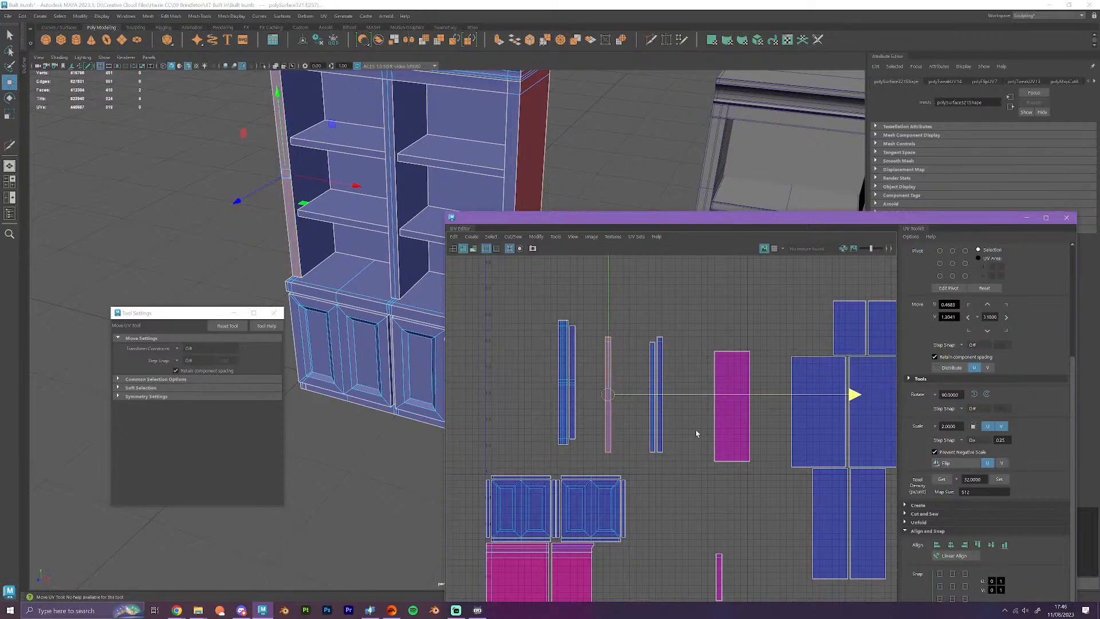
- Move the stacked inner side panels beside the left upright strip and align their bottom edges with it
left_click(743, 438)
left_click_drag(735, 389, 635, 393)
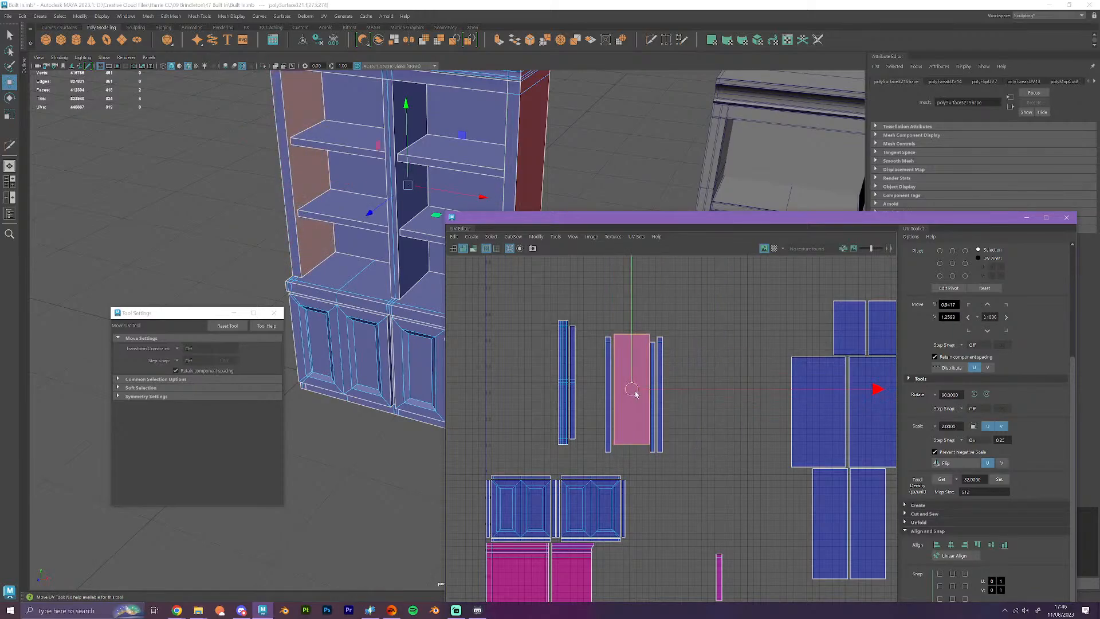
left_click(608, 420, "shift")
left_click(1007, 546)
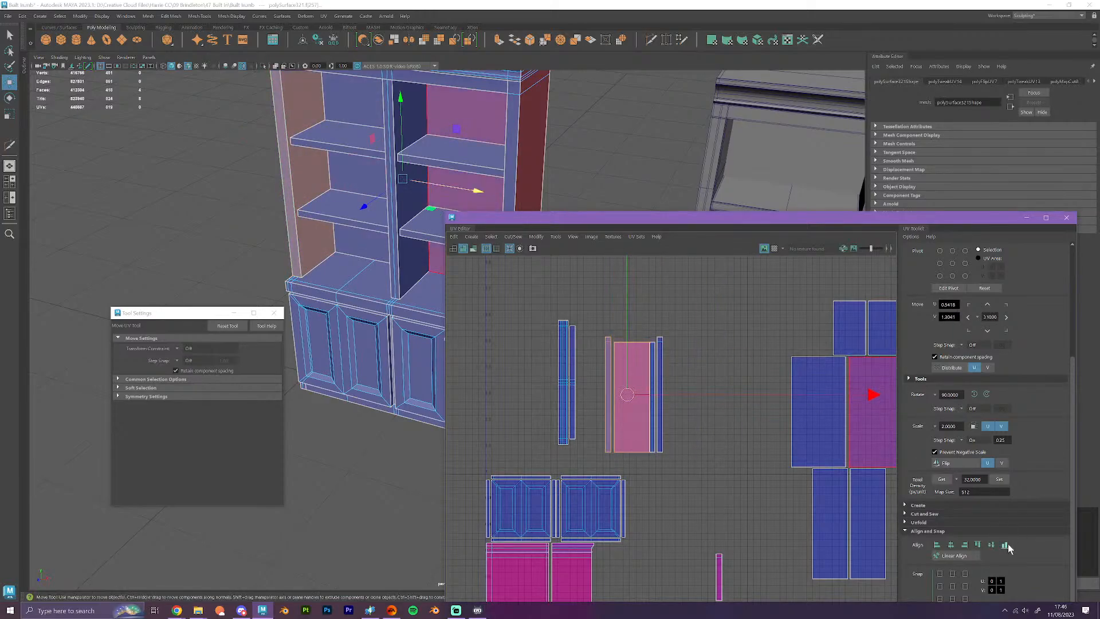
- Nudge the stacked inner side panels left to tighten the gap to the left upright strip
scroll(785, 462, "up", 3)
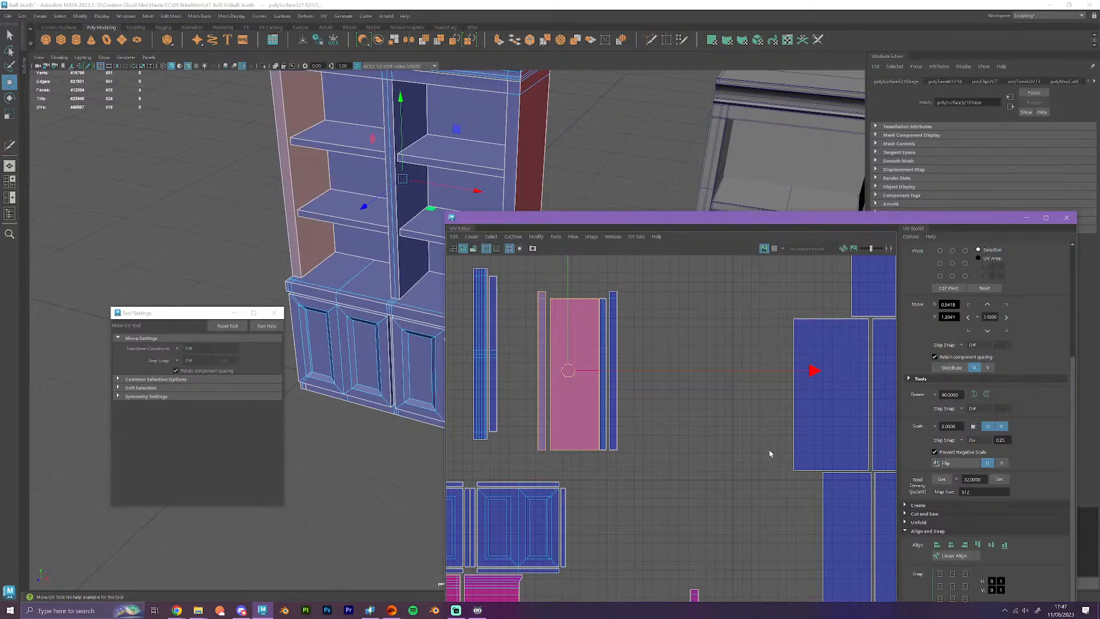
right_click_drag(675, 414, 637, 394)
scroll(596, 353, "up", 2)
left_click(567, 456)
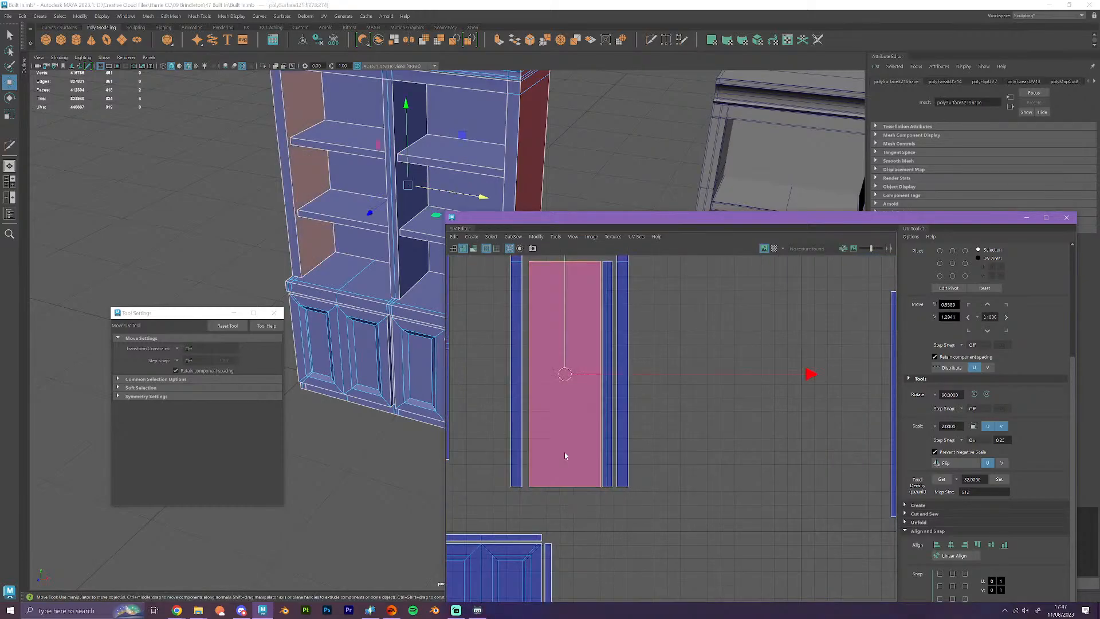
left_click_drag(643, 383, 641, 384)
- Select the centre and right upright strips and move them to the right, away from the stacked side panels
left_click(680, 438)
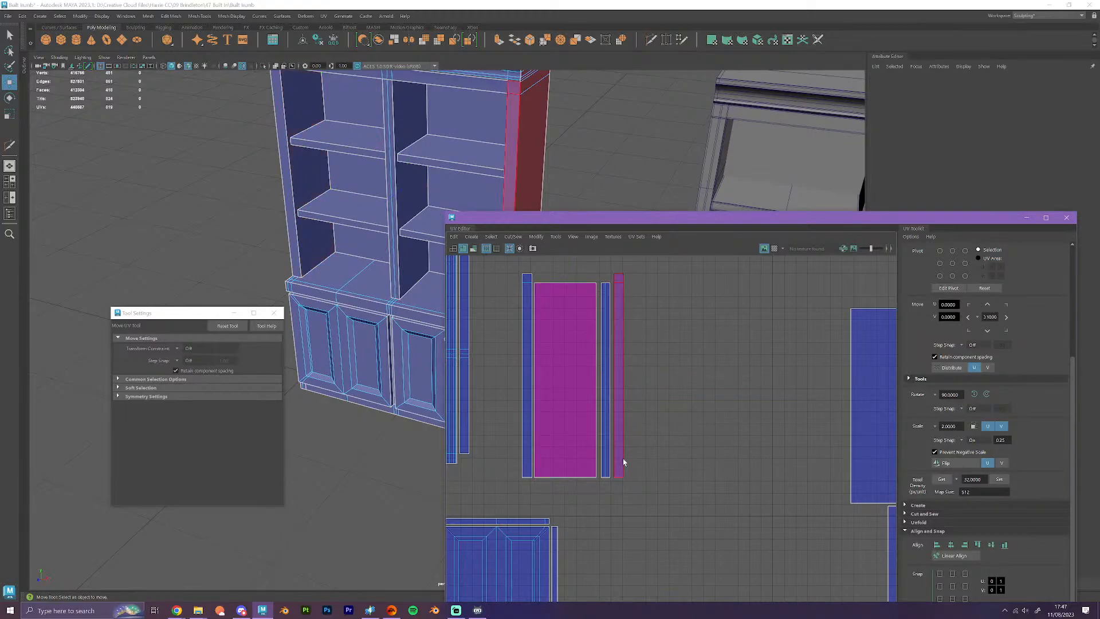
left_click(603, 464)
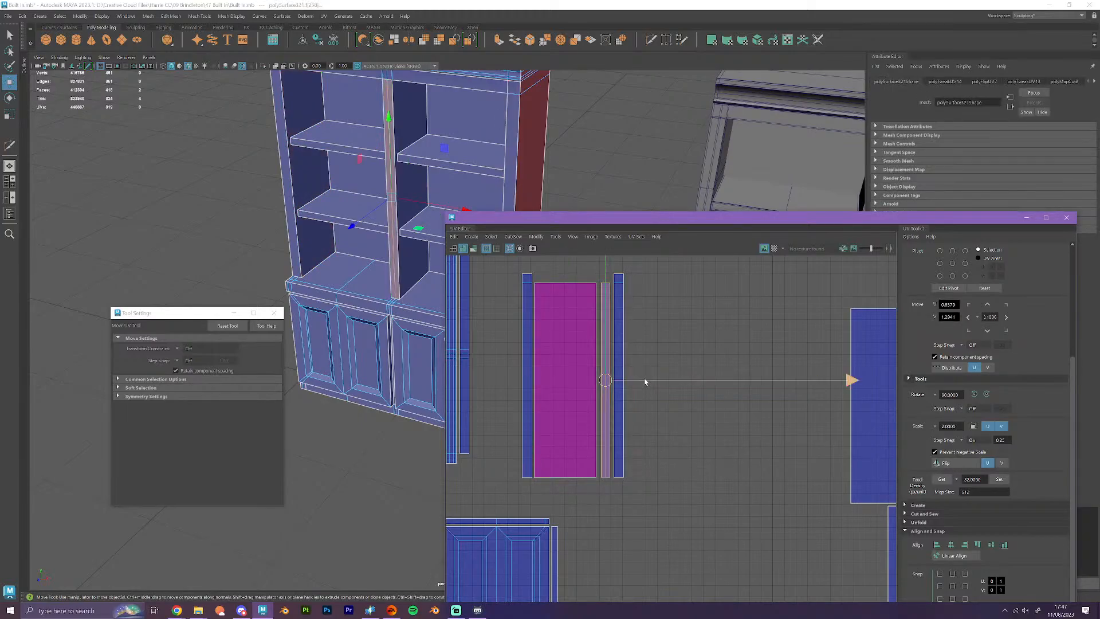
left_click_drag(643, 382, 703, 378)
- Select the two side faces of the upper centre divider and move their UV shells side by side near the packed layout
left_click_drag(345, 306, 377, 304, "alt")
left_click_drag(276, 274, 307, 272, "alt")
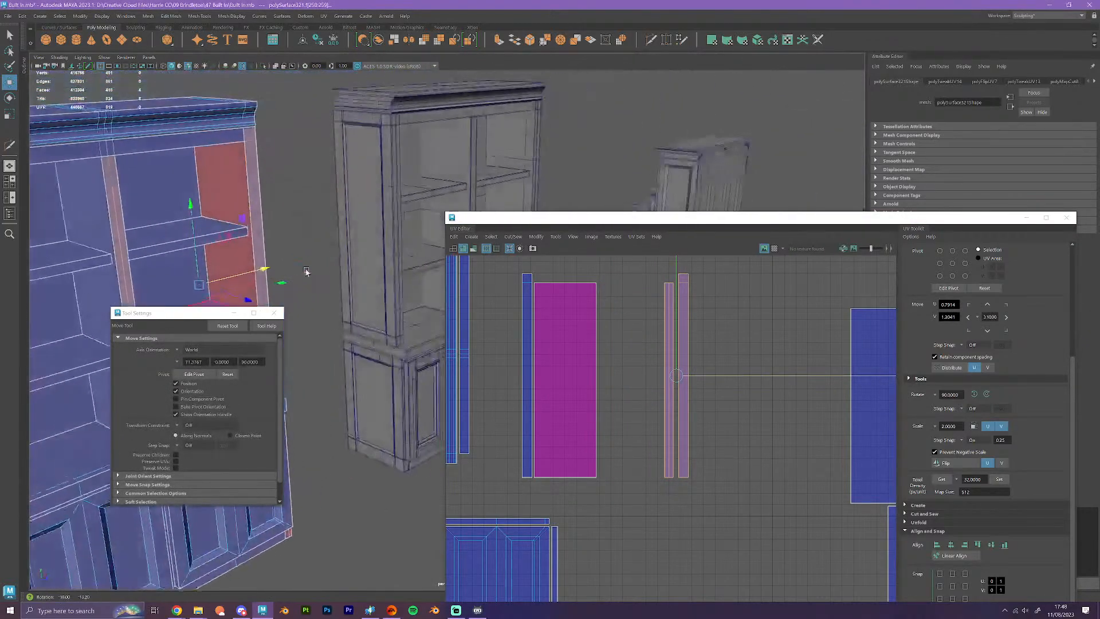
middle_click_drag(261, 234, 393, 157, "alt")
left_click(256, 199)
scroll(563, 348, "down", 4)
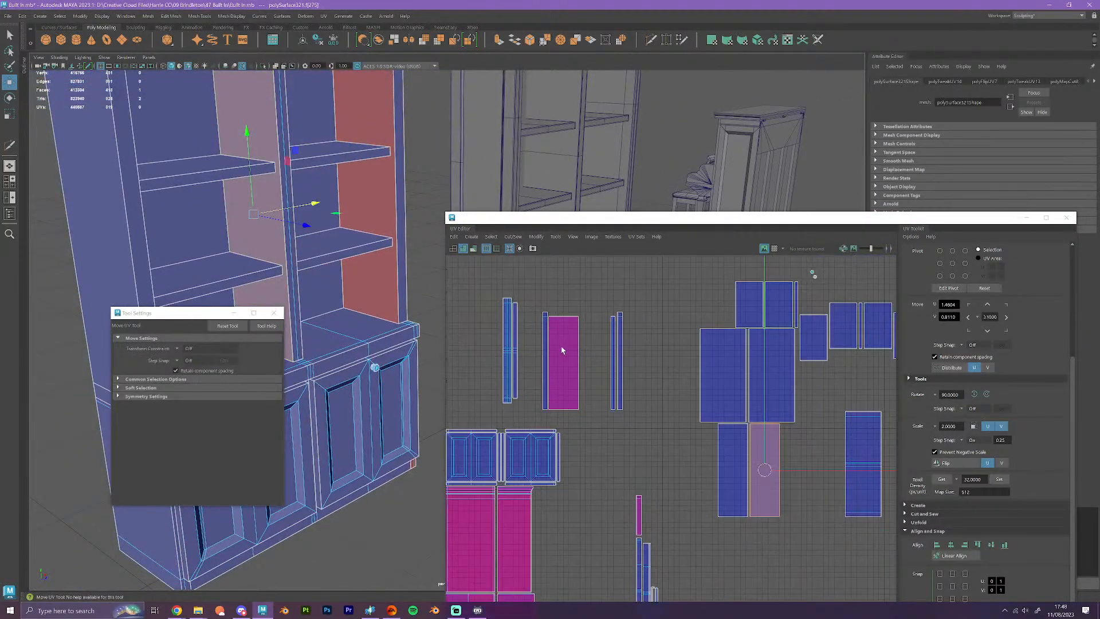
left_click_drag(721, 453, 596, 457)
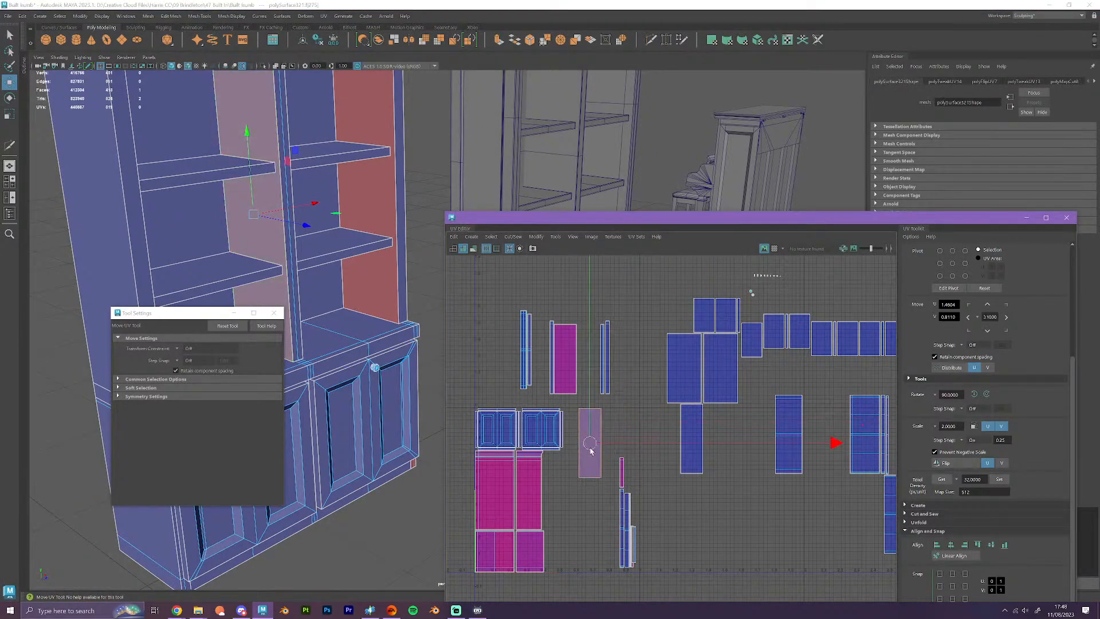
left_click(694, 460)
left_click_drag(693, 445, 621, 445)
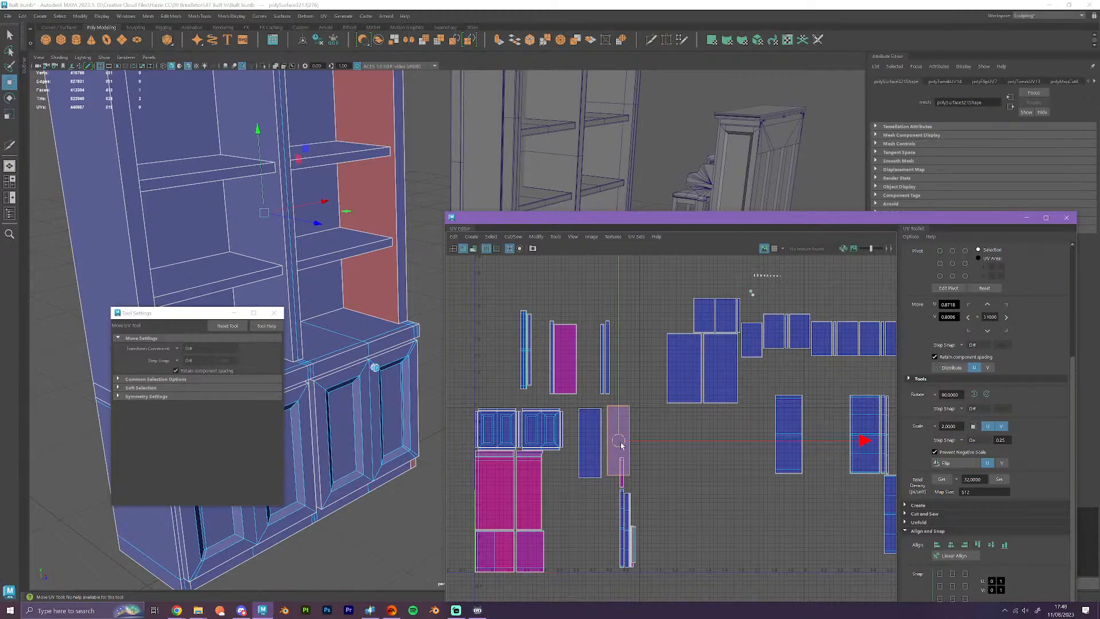
scroll(622, 445, "up", 3)
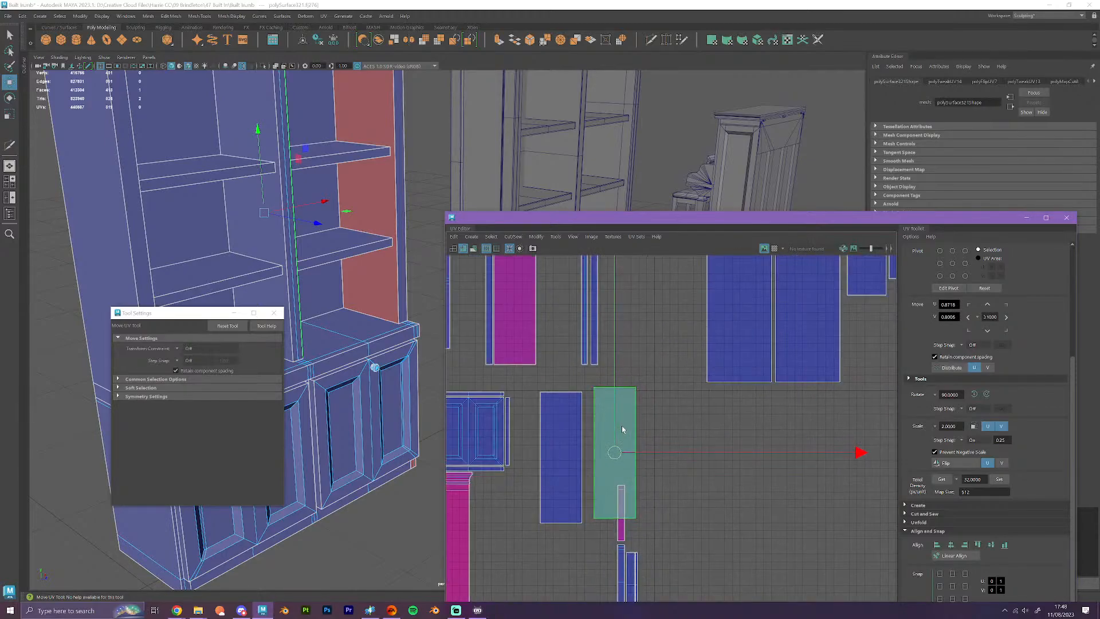
- Check the matching edges of the two centre-divider side shells, then stack the shells by aligning their centres
right_click_drag(614, 425, 620, 374)
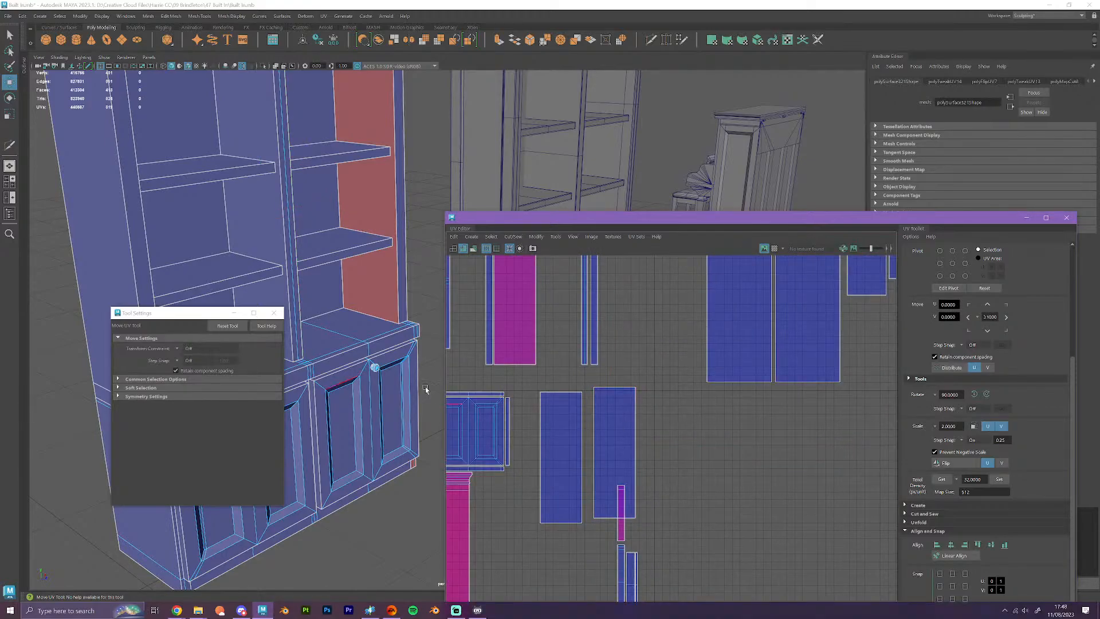
left_click_drag(420, 331, 329, 324, "alt")
left_click(637, 436)
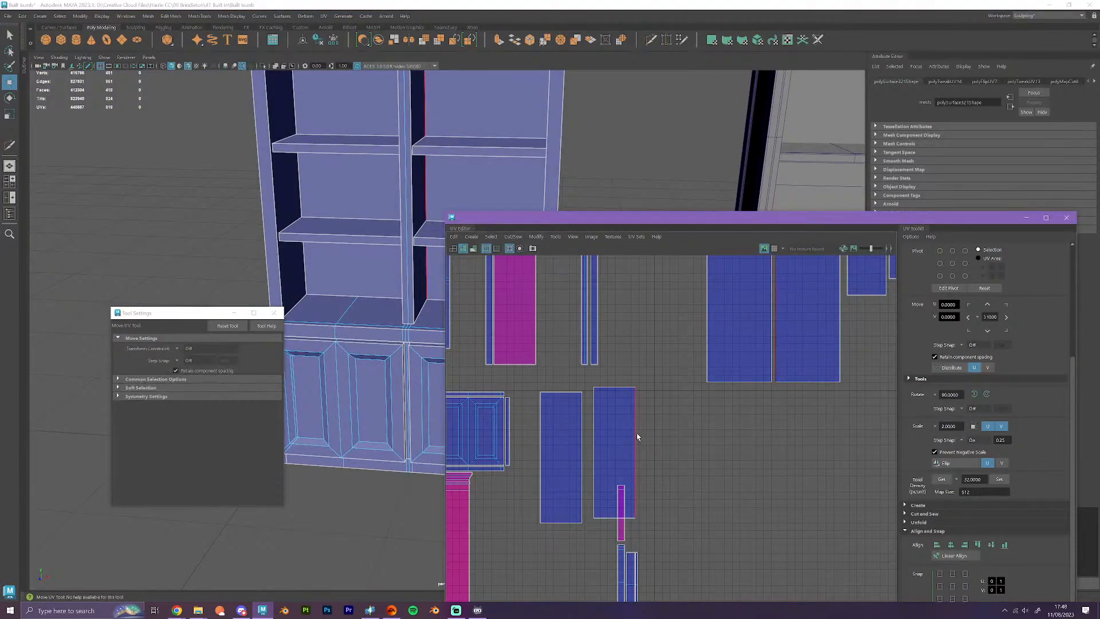
left_click_drag(375, 502, 426, 498, "alt")
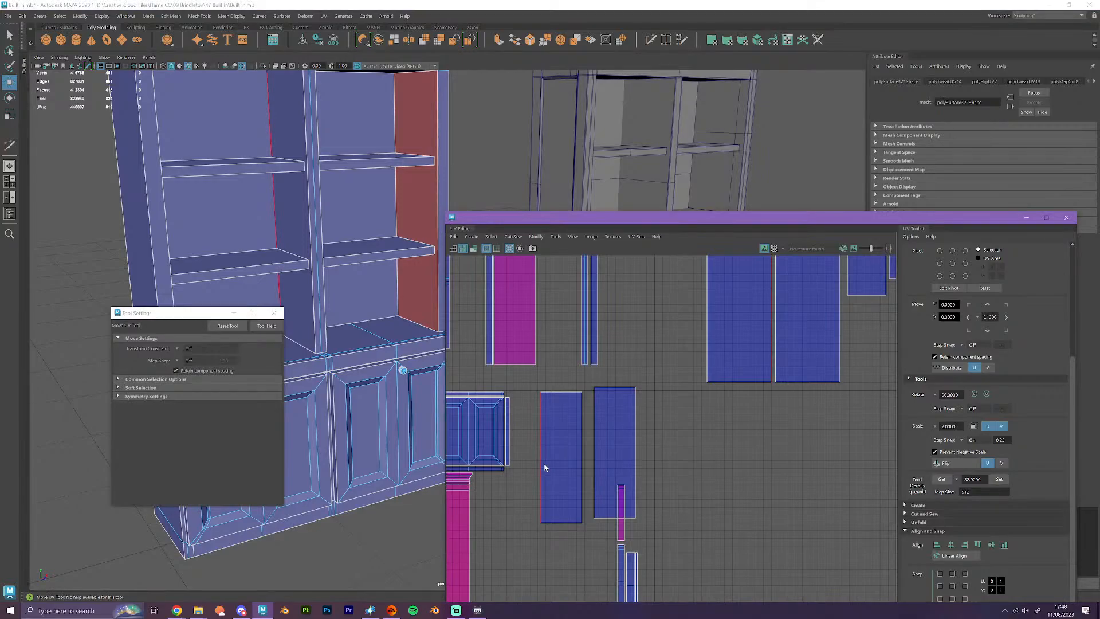
left_click(602, 454)
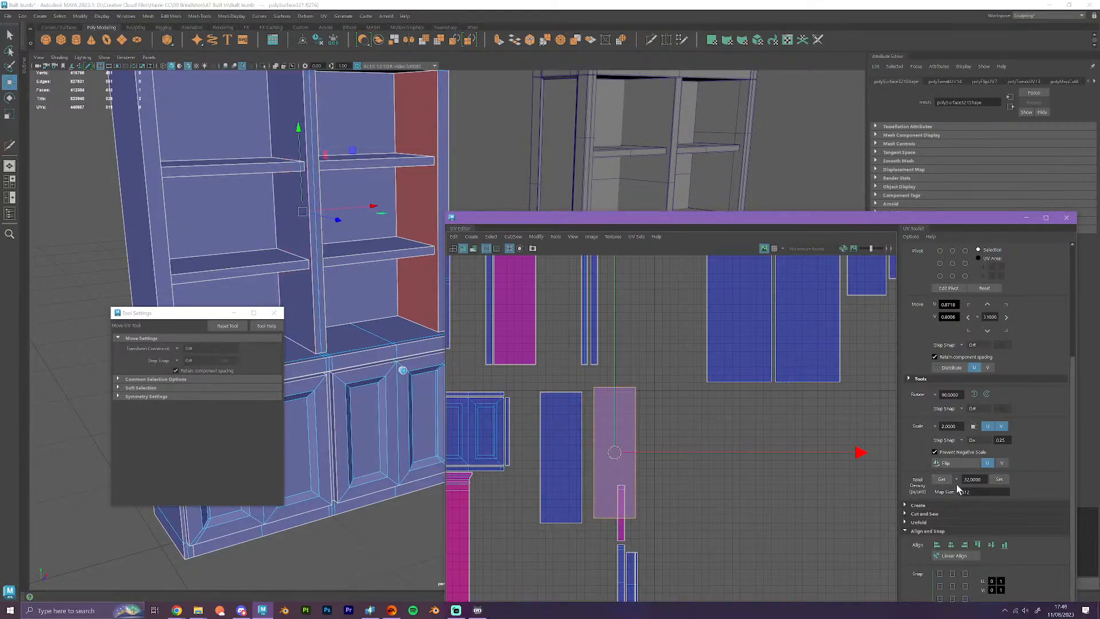
left_click(556, 439, "shift")
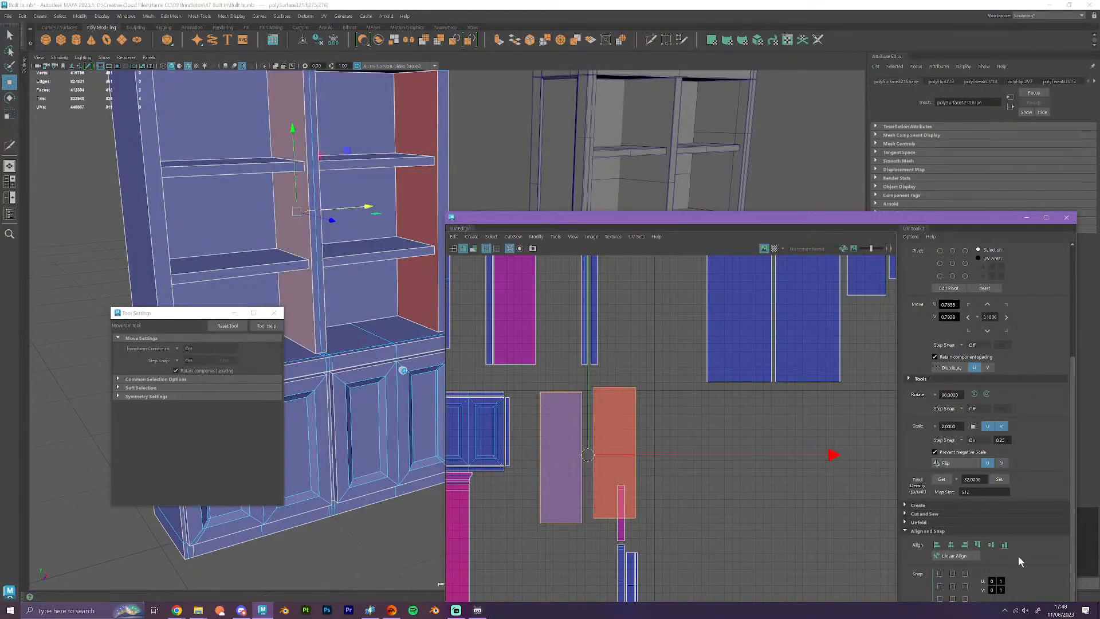
left_click(951, 546)
scroll(673, 462, "down", 5)
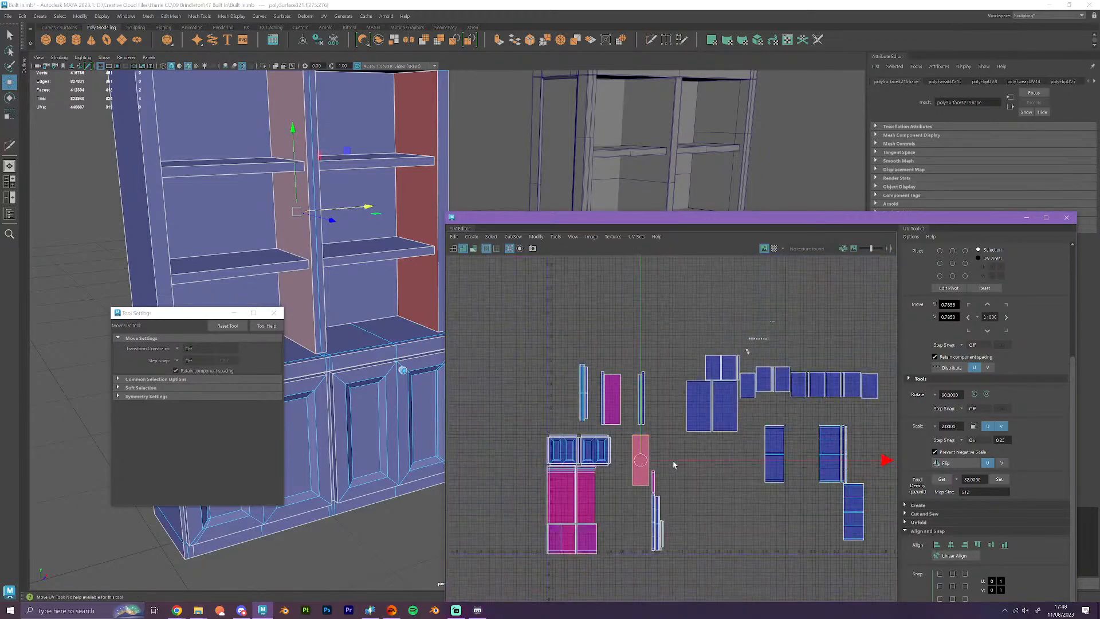
- Move the stacked divider panels beside the stacked inner side panels and align the bottom edges of both stacks
scroll(698, 409, "up", 5)
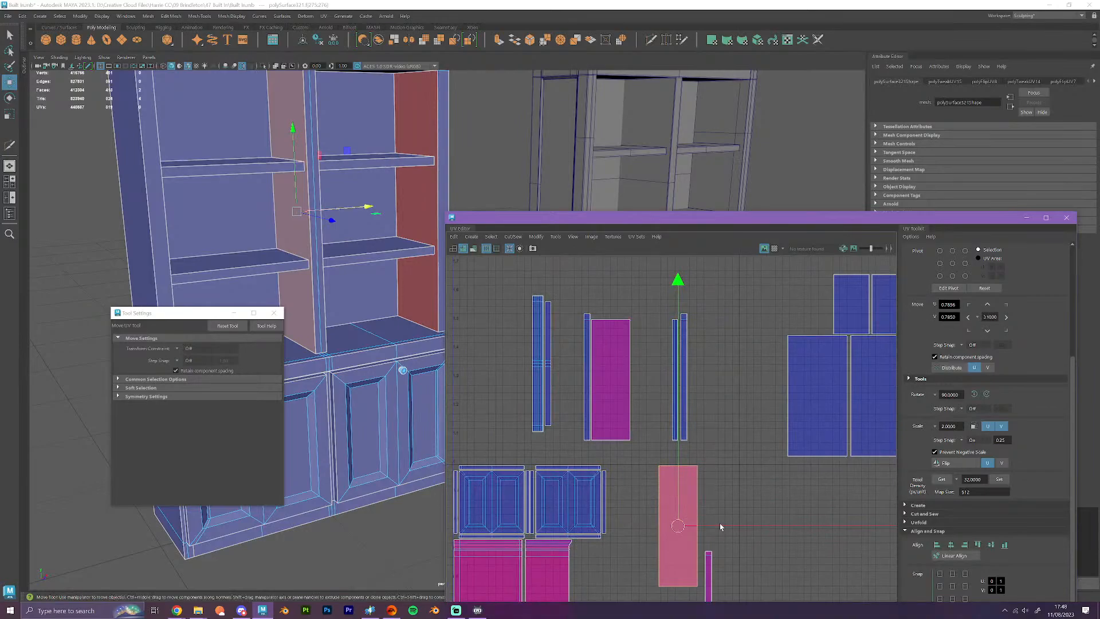
left_click_drag(677, 525, 647, 365)
left_click(621, 392, "shift")
left_click(1003, 546)
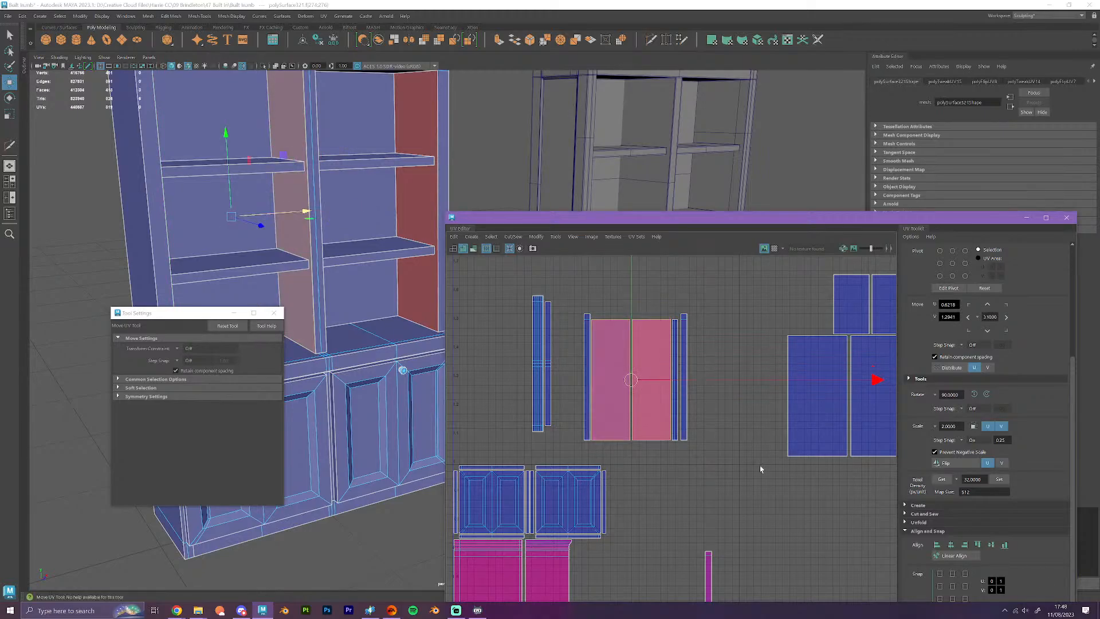
- Move the right upright strip left to close the gap to the centre upright strip
left_click(700, 470)
scroll(700, 470, "up", 5)
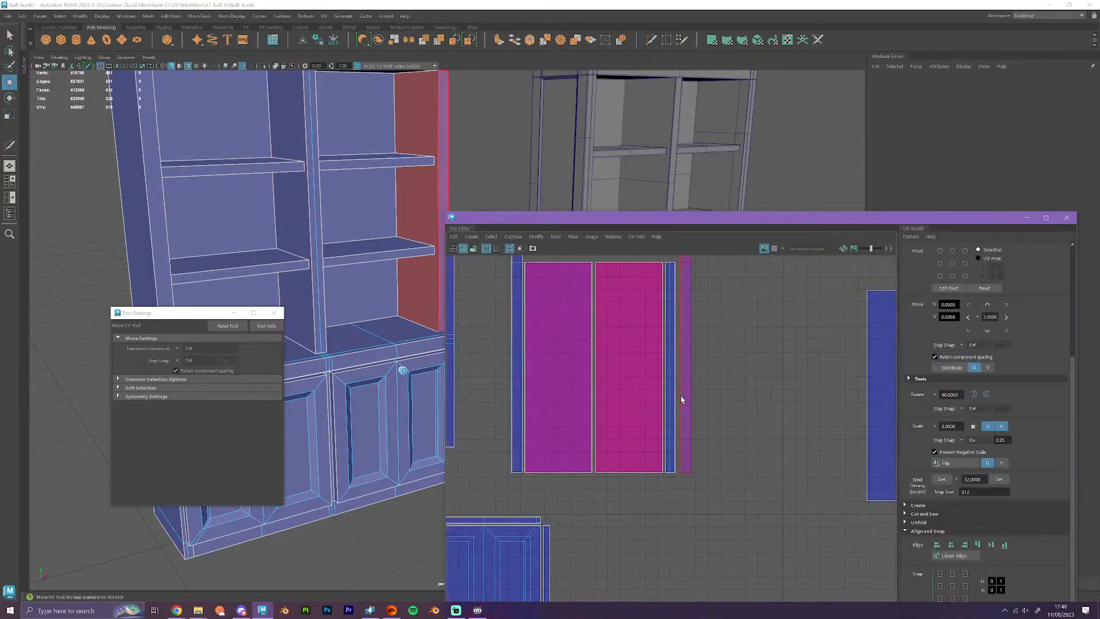
left_click(693, 441)
left_click_drag(709, 375, 706, 380)
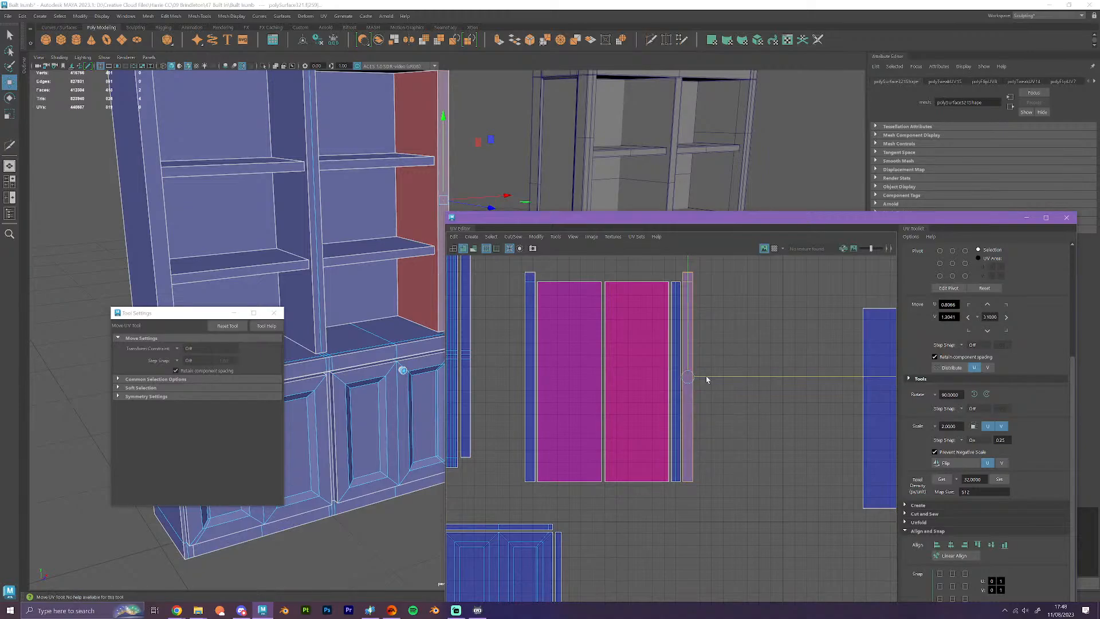
- Move the whole group of inner panels and upright strips down beside the lower cabinet side panels at the UV baseline
left_click(734, 461)
scroll(733, 460, "down", 5)
middle_click_drag(738, 501, 704, 375, "alt")
left_click_drag(620, 326, 649, 501)
scroll(648, 500, "up", 6)
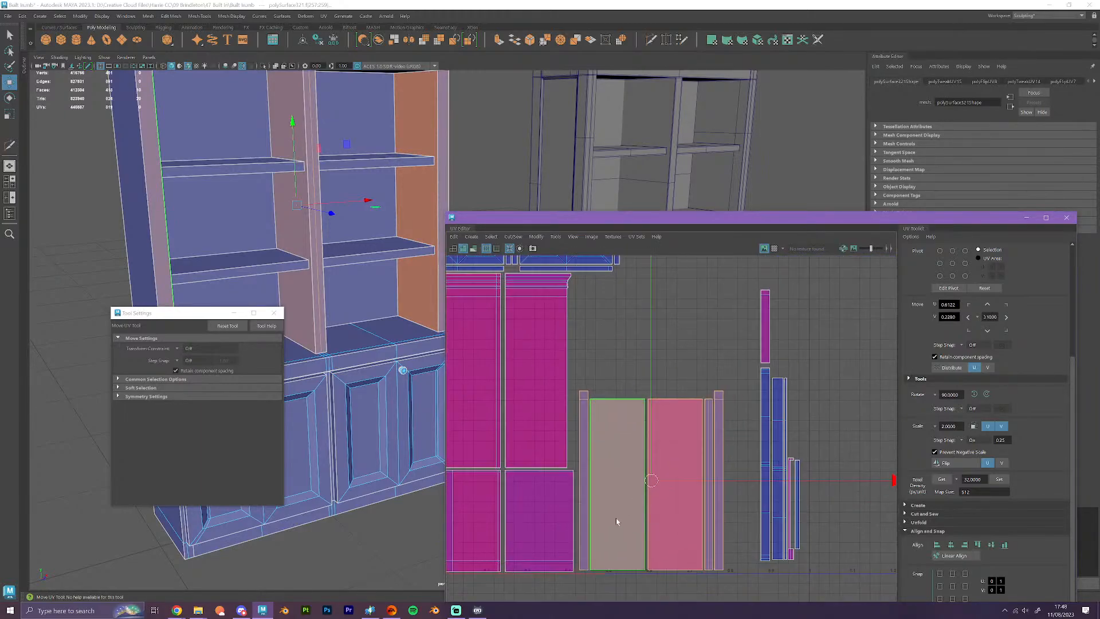
- Align the bottom edges of the inner panel group with the adjacent lower cabinet side panel
middle_click_drag(617, 517, 669, 461, "alt")
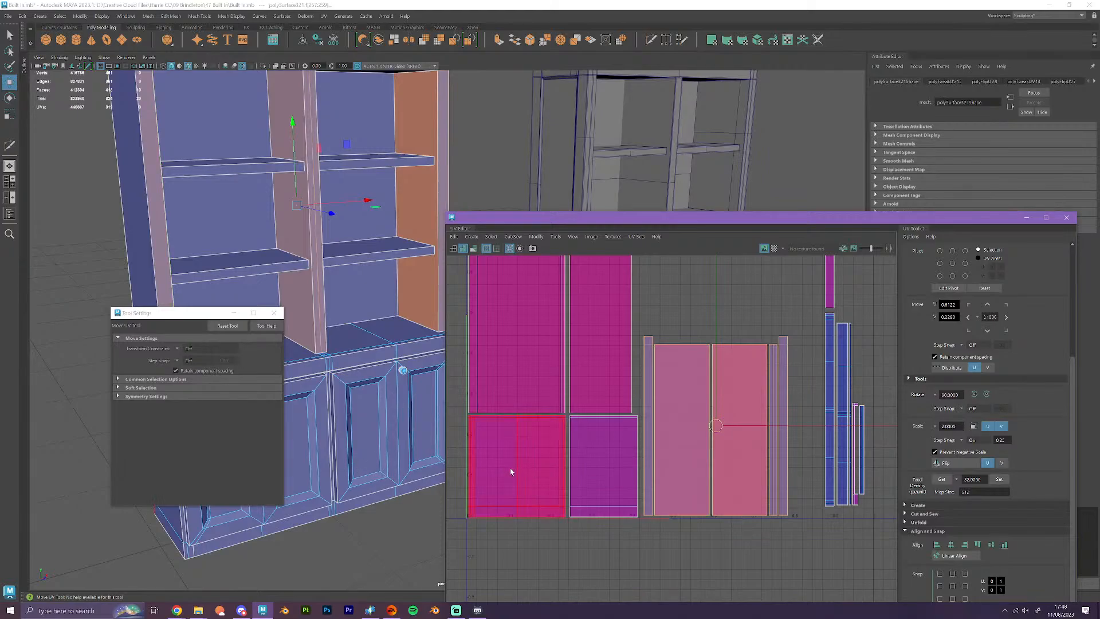
scroll(744, 449, "up", 3)
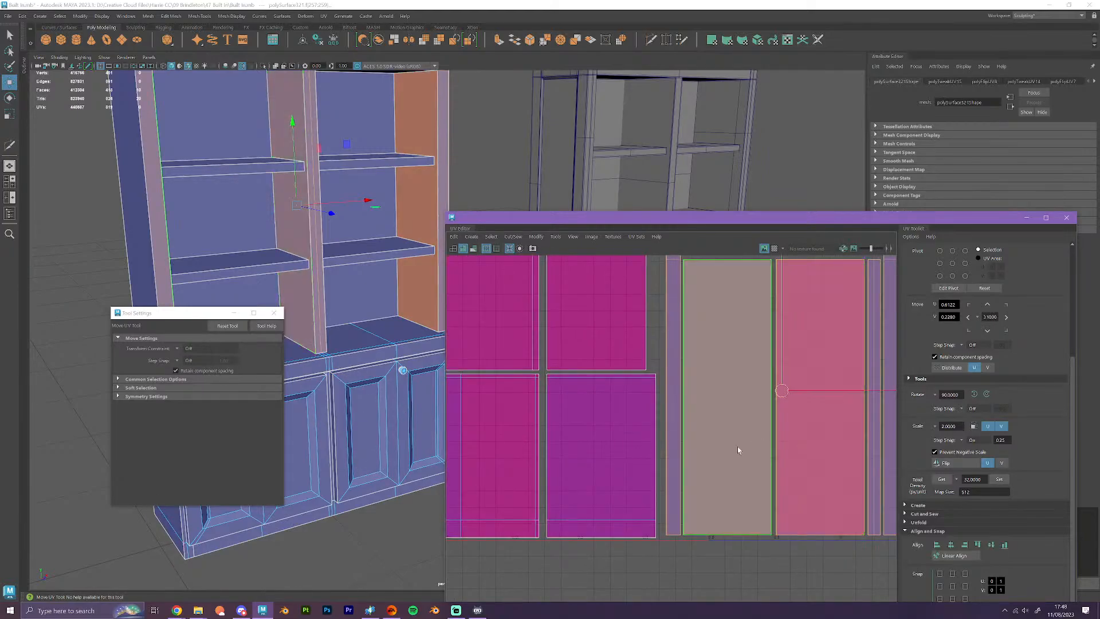
left_click(652, 503, "shift")
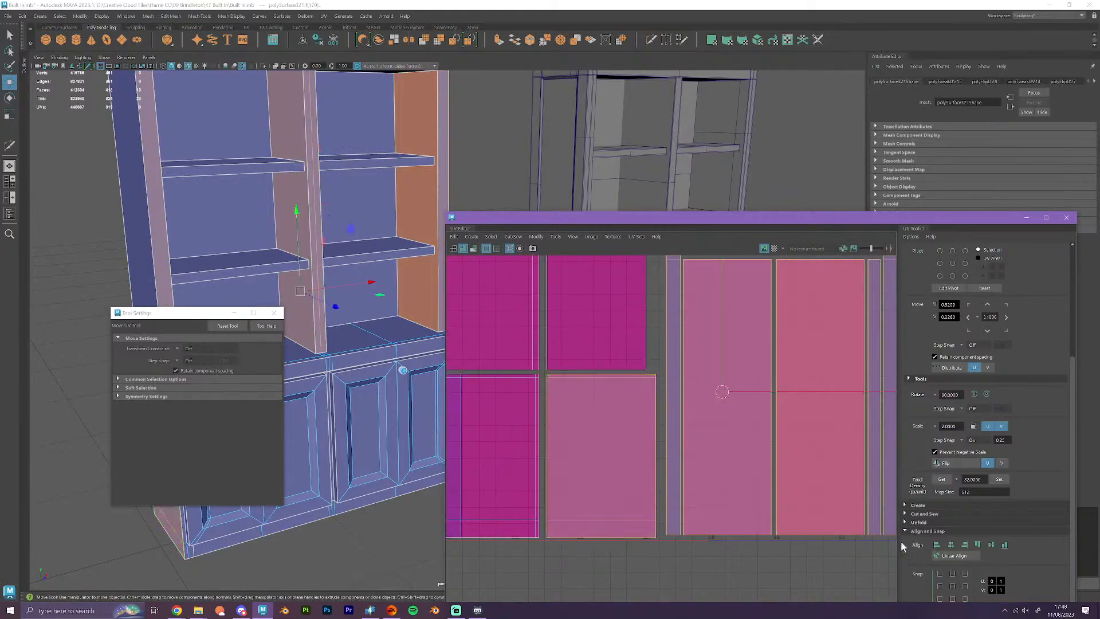
left_click(1005, 546)
left_click(844, 564)
- Shift the inner panel group left against the lower cabinet side panel and tighten the gaps between its panels and strips
middle_click_drag(792, 541, 686, 528, "alt")
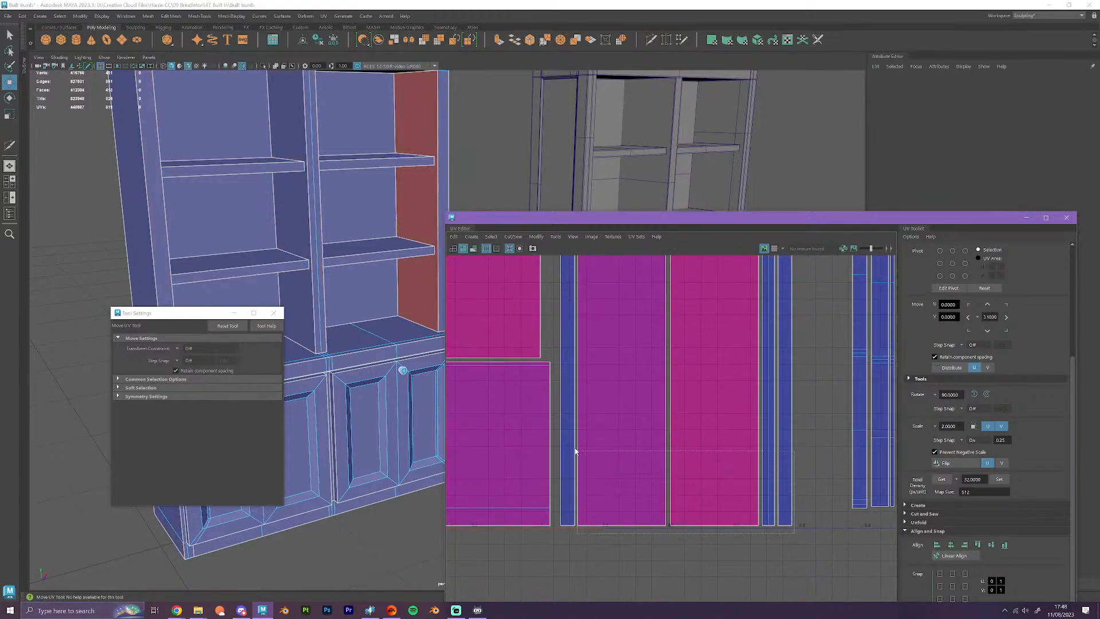
left_click_drag(576, 450, 567, 437)
left_click_drag(695, 382, 687, 382)
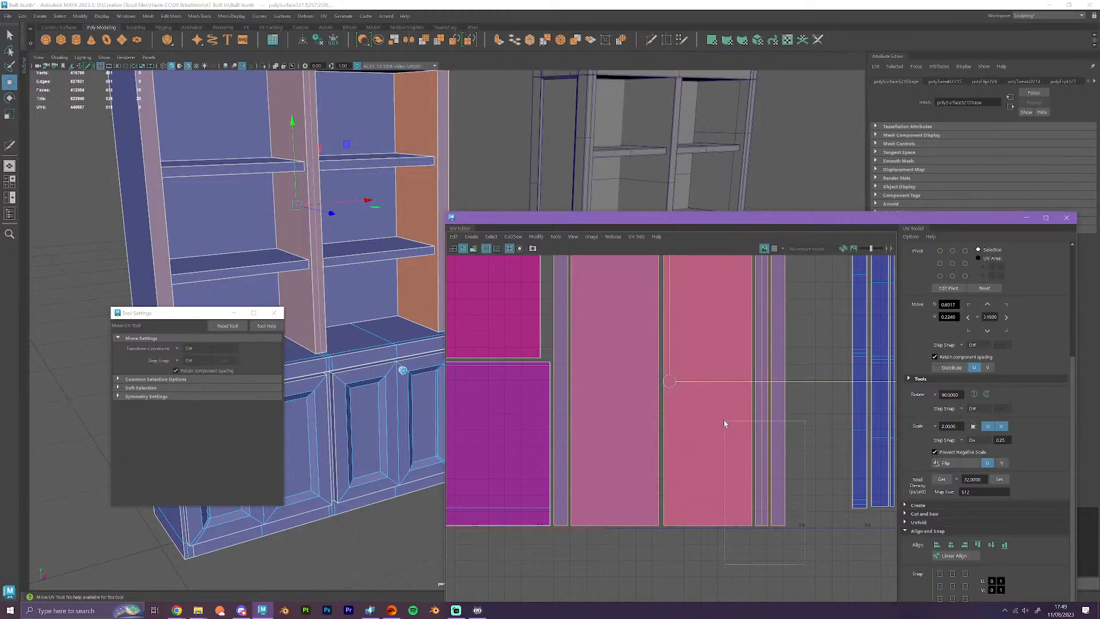
left_click_drag(723, 421, 725, 421)
left_click_drag(786, 382, 784, 383)
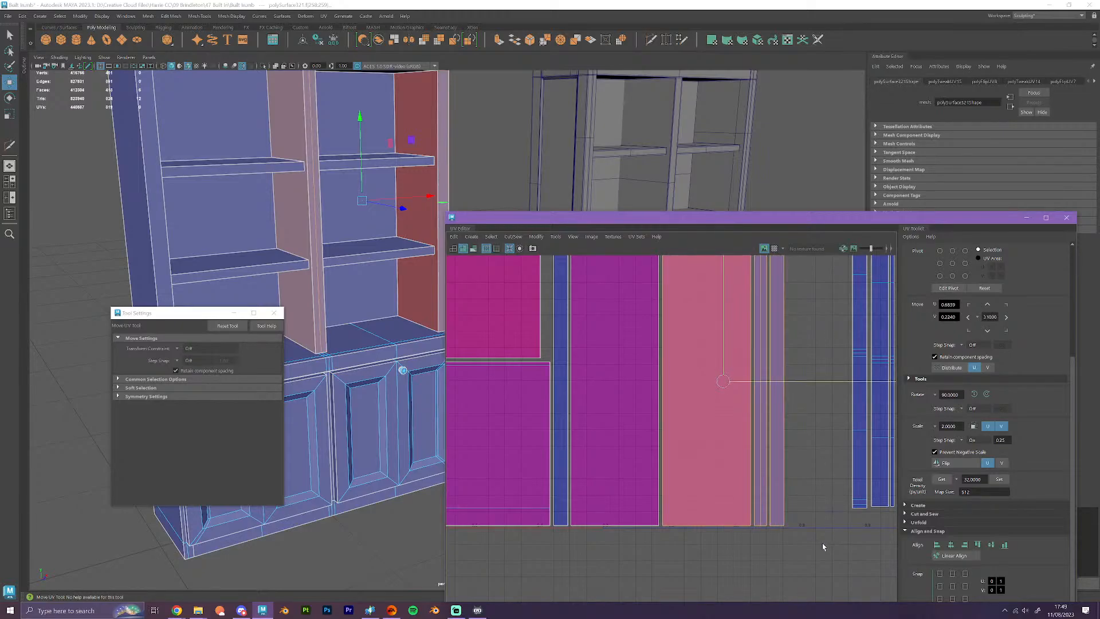
left_click_drag(758, 472, 759, 471)
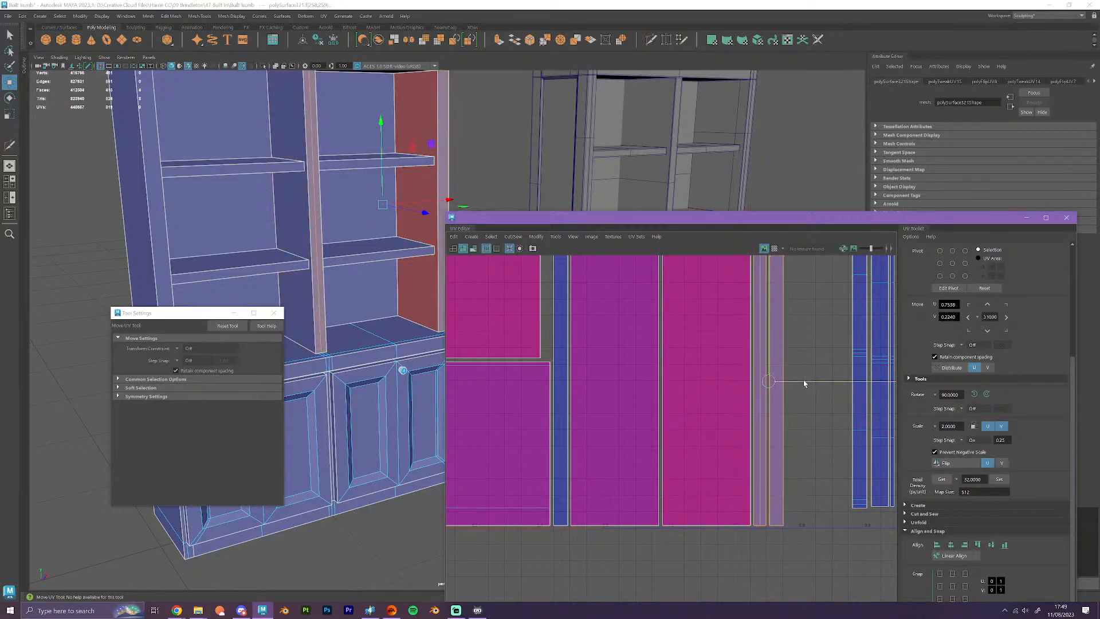
- Move the pair of tall strips above the doors down between the packed panels and the thin strips, and align their bottom edges
scroll(796, 449, "down", 5)
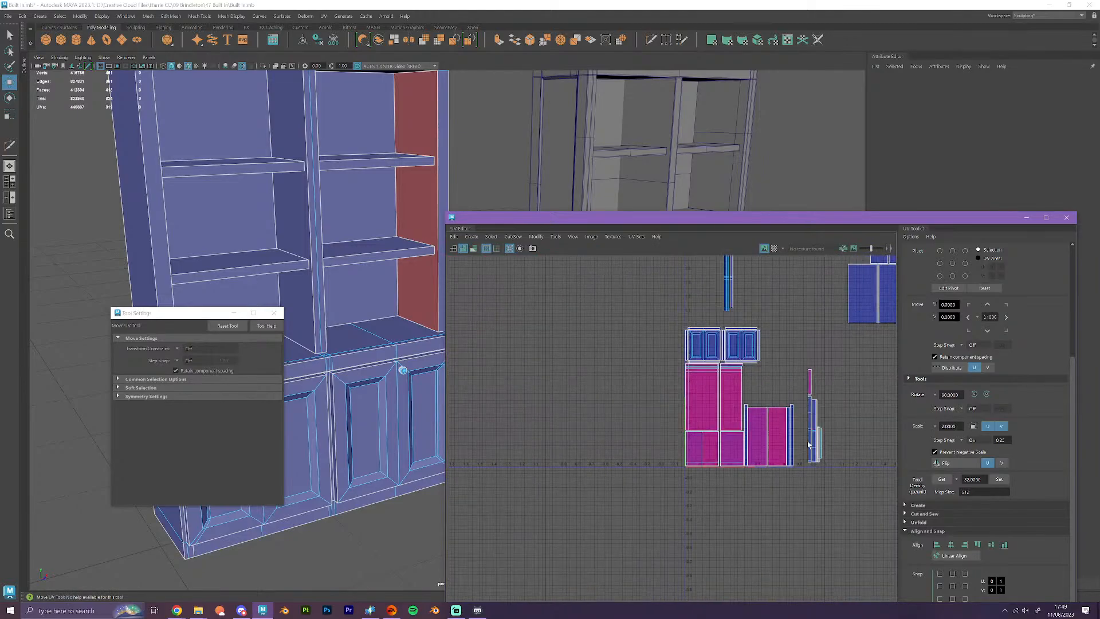
scroll(788, 427, "up", 1)
left_click_drag(632, 311, 749, 485)
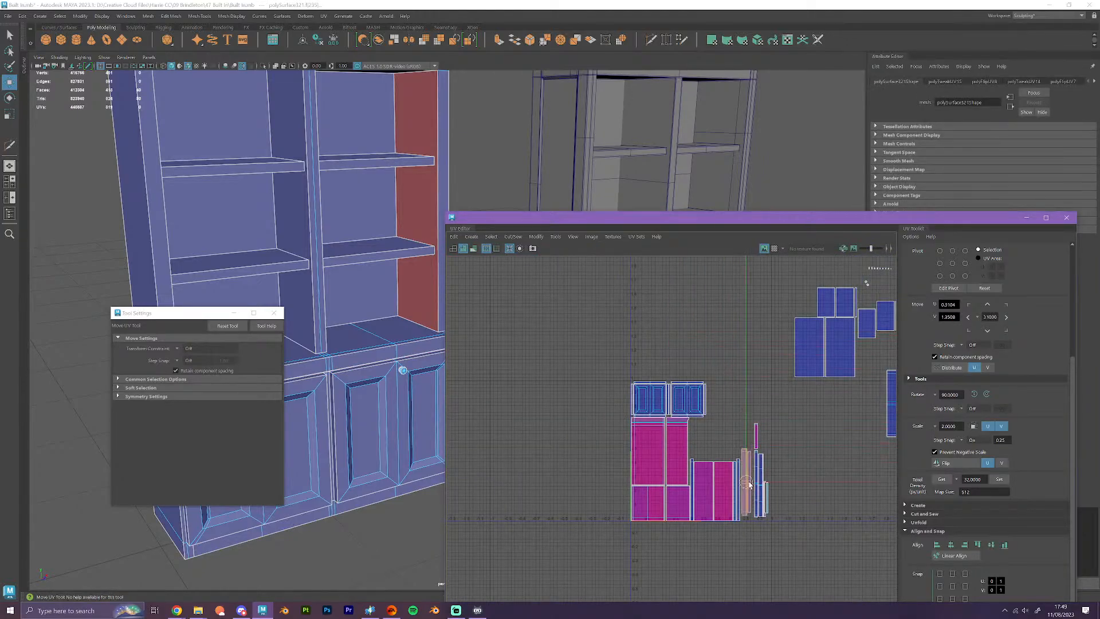
scroll(744, 488, "up", 4)
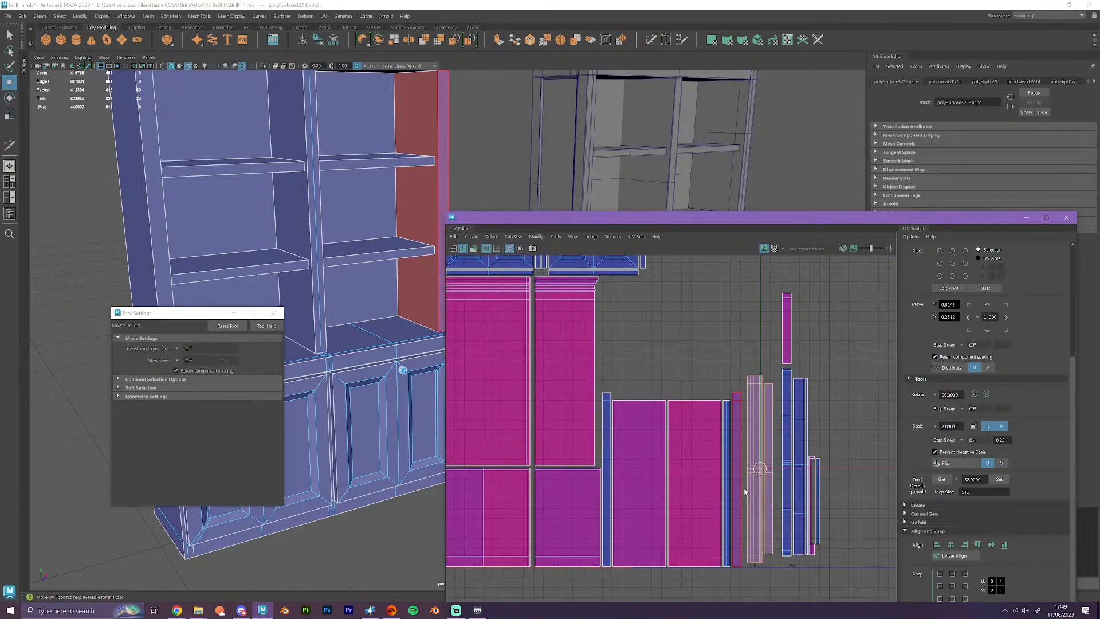
mouse_move(759, 469)
left_mouse_down()
mouse_move(756, 344)
mouse_move(645, 305)
mouse_move(747, 308)
mouse_move(753, 484)
mouse_move(764, 453)
mouse_move(767, 468)
left_mouse_up()
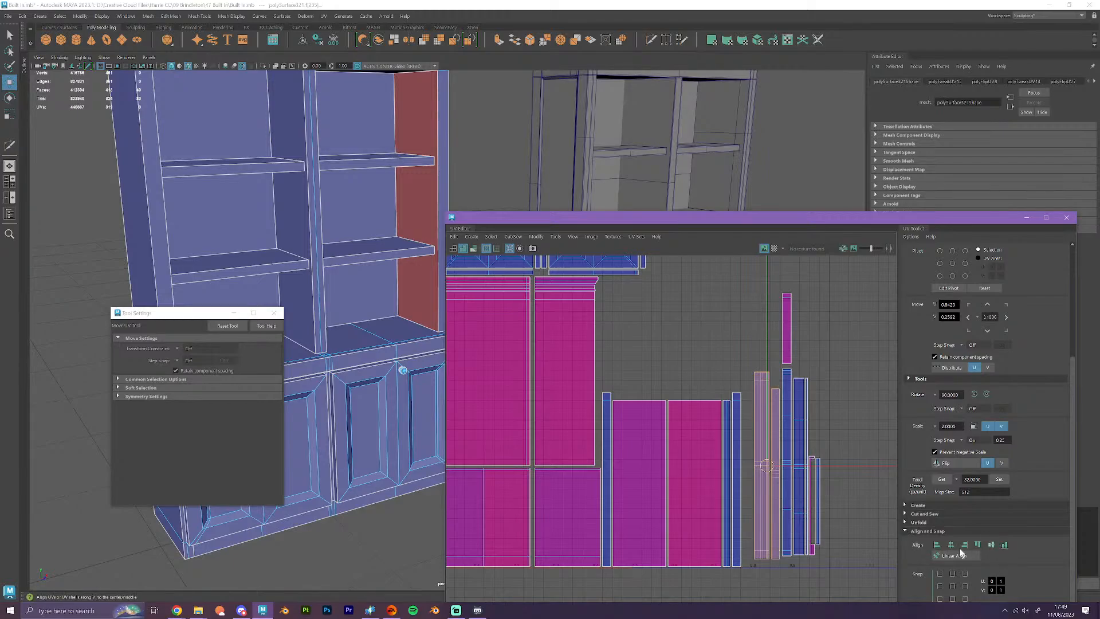
left_click(853, 573)
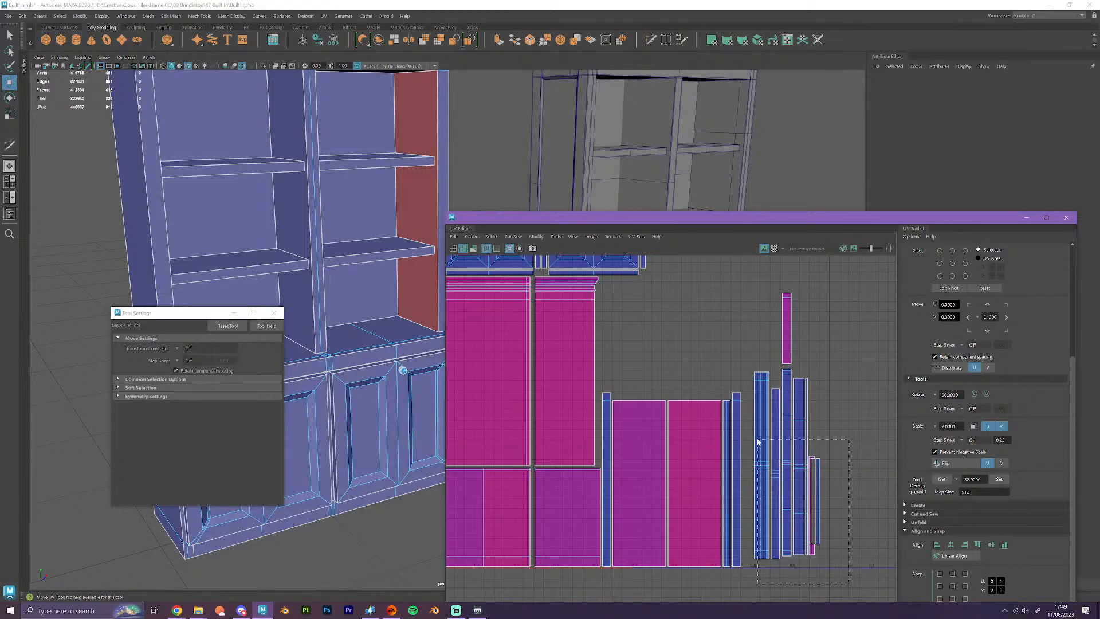
- Select all the thin strips beside the packed panels and move them slightly to the right to free up space
left_click_drag(758, 342, 757, 343)
scroll(793, 435, "down", 5)
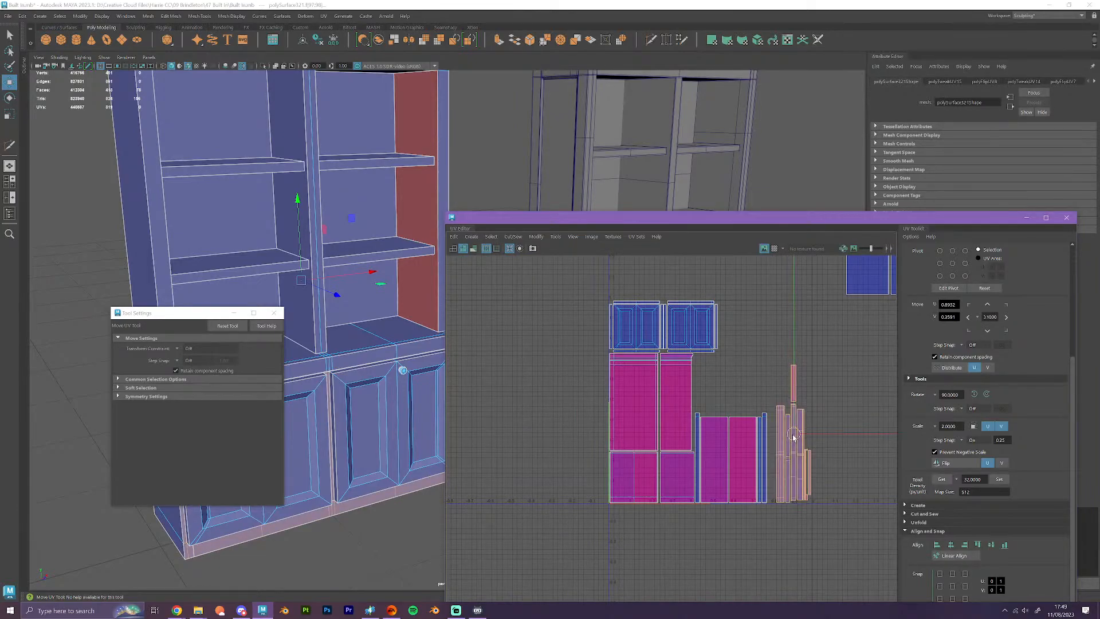
left_click(828, 549)
scroll(815, 449, "up", 5)
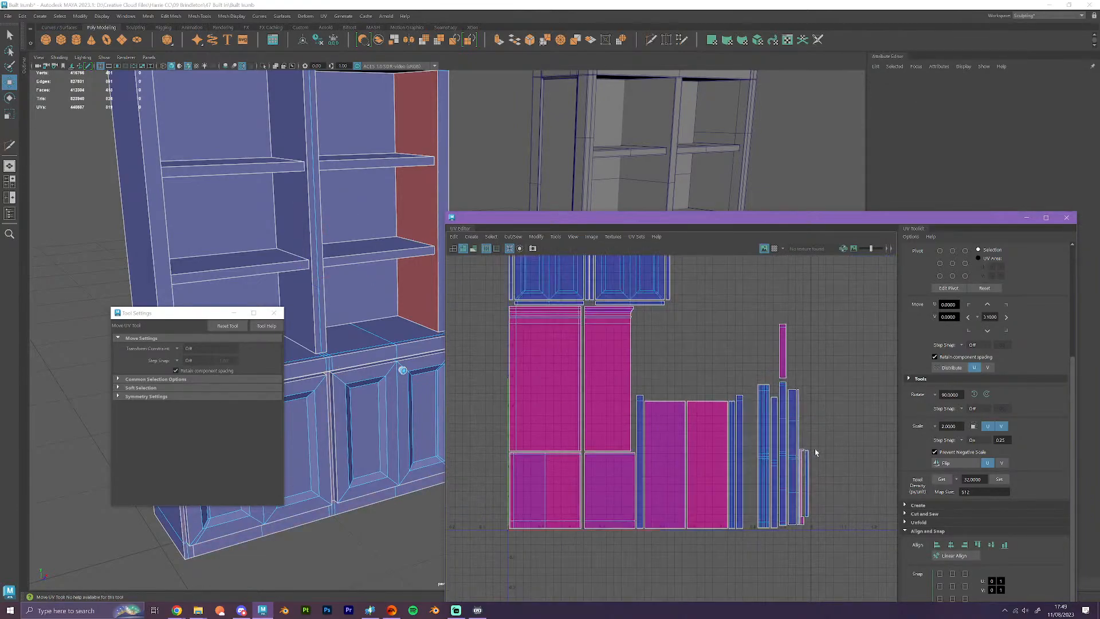
scroll(295, 289, "down", 5)
- Select the UV shells of the two ceiling panels above the upper shelves and move them to the free space beside the thin strips
left_click_drag(359, 307, 346, 314, "alt")
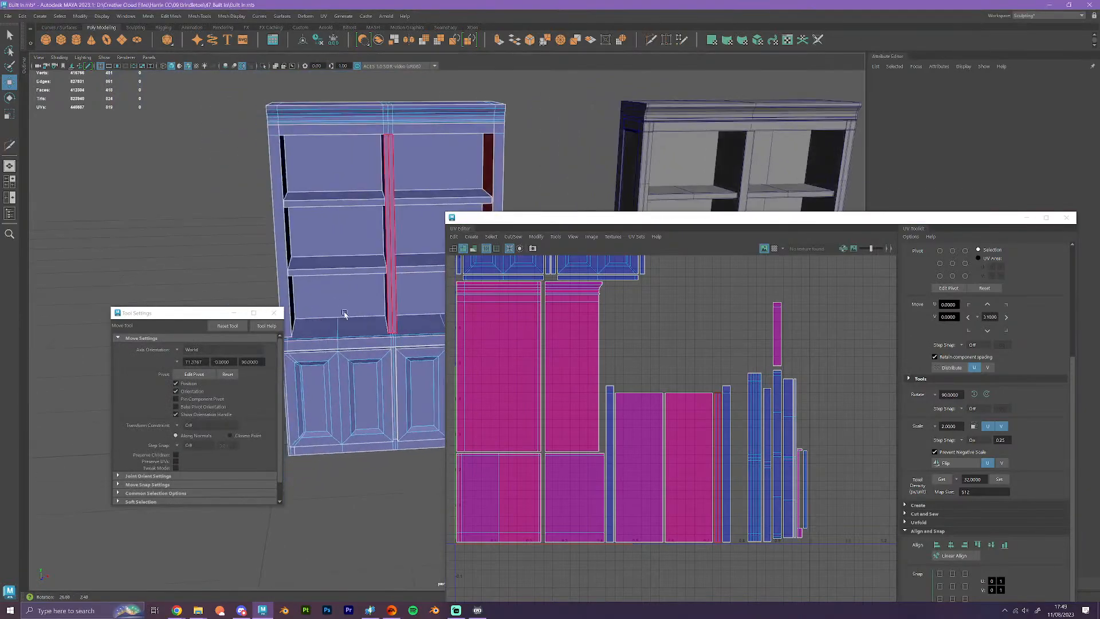
left_click_drag(393, 270, 375, 200, "alt")
left_click(373, 195)
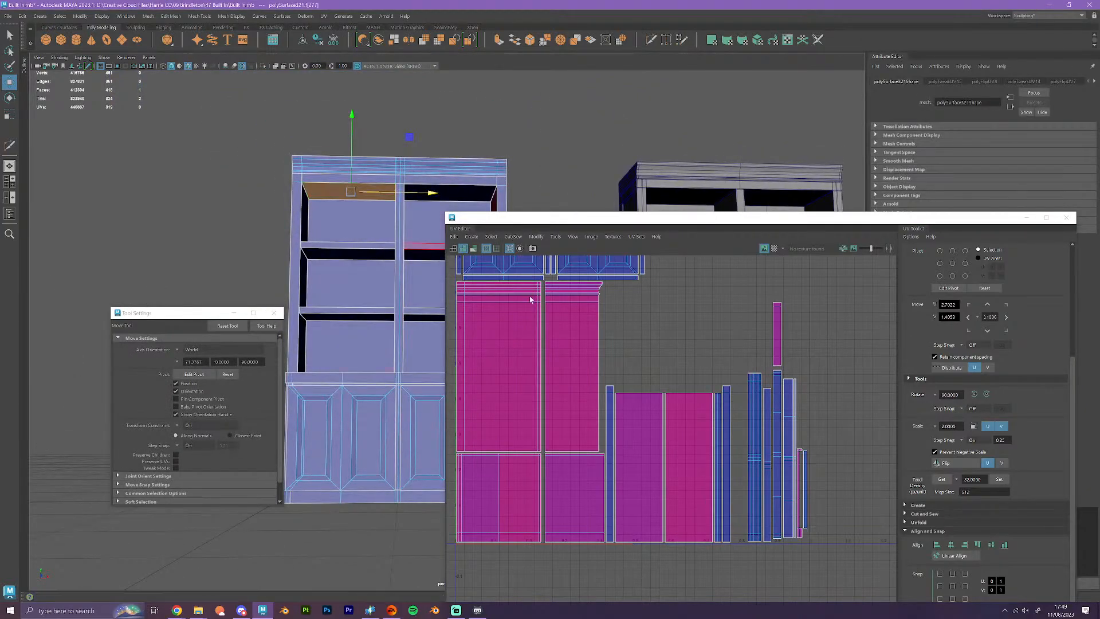
scroll(596, 405, "down", 5)
scroll(655, 407, "down", 3)
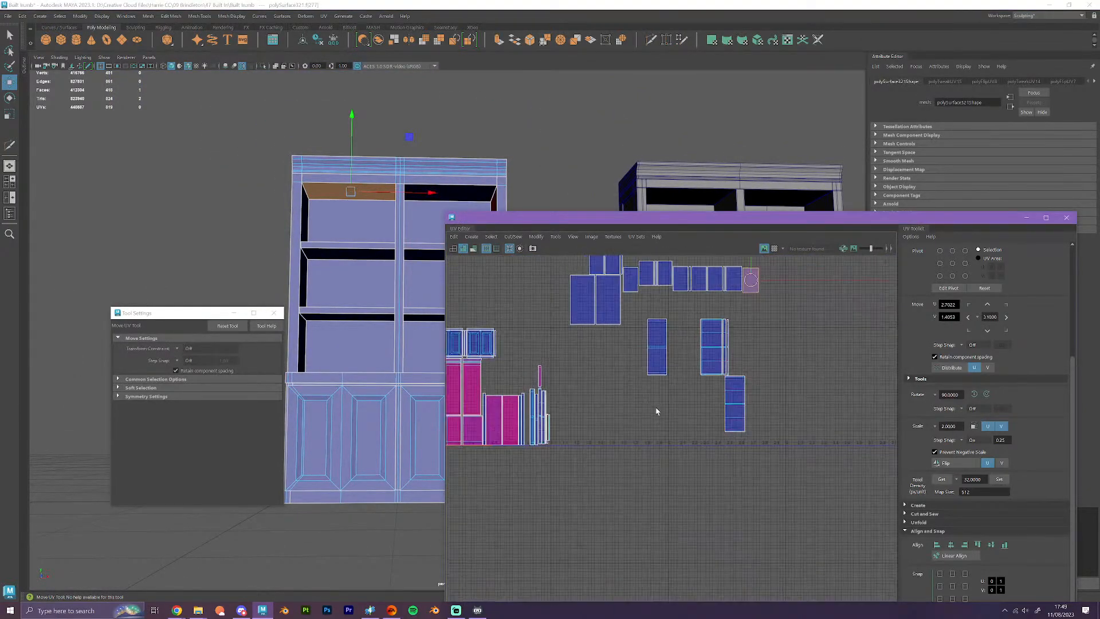
middle_click_drag(718, 330, 737, 370, "alt")
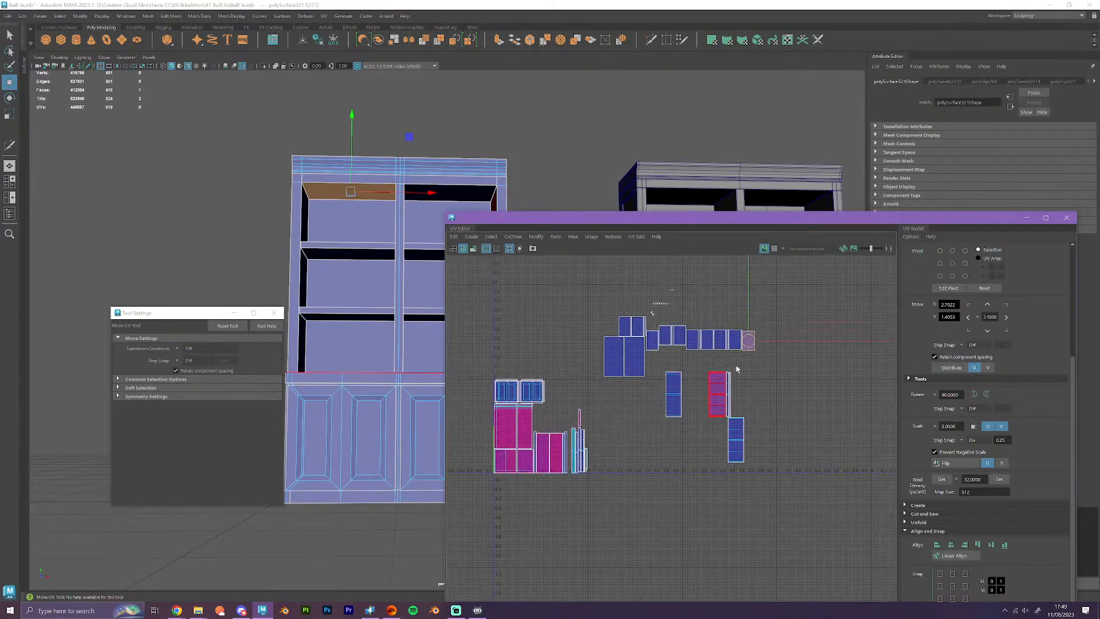
left_click(456, 194, "shift")
scroll(819, 372, "up", 5)
left_click_drag(659, 307, 563, 491)
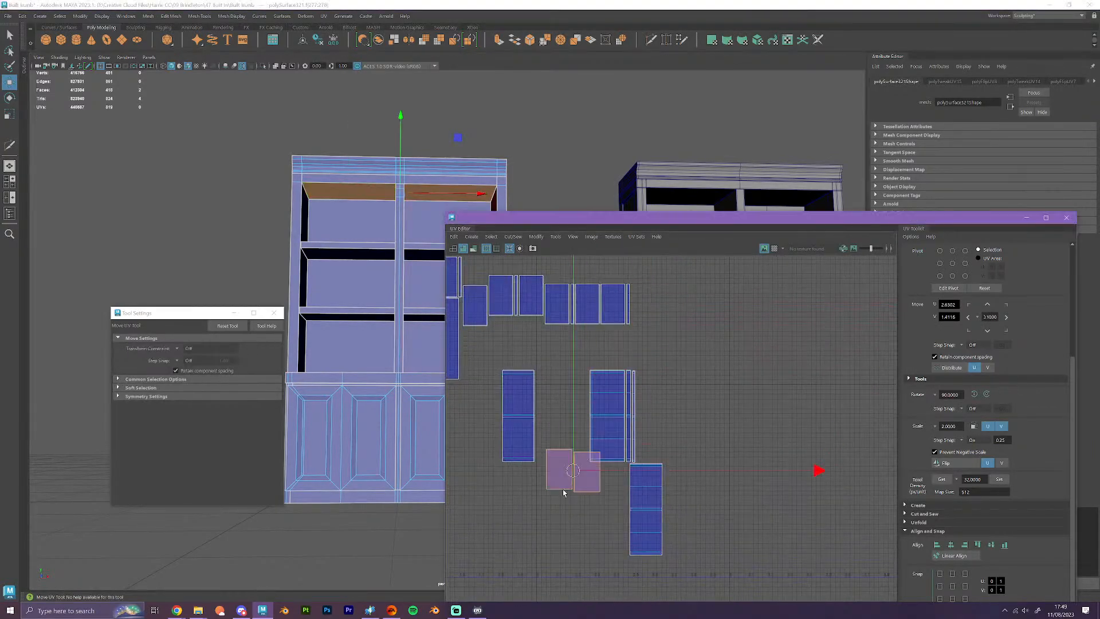
middle_click_drag(563, 491, 855, 453, "alt")
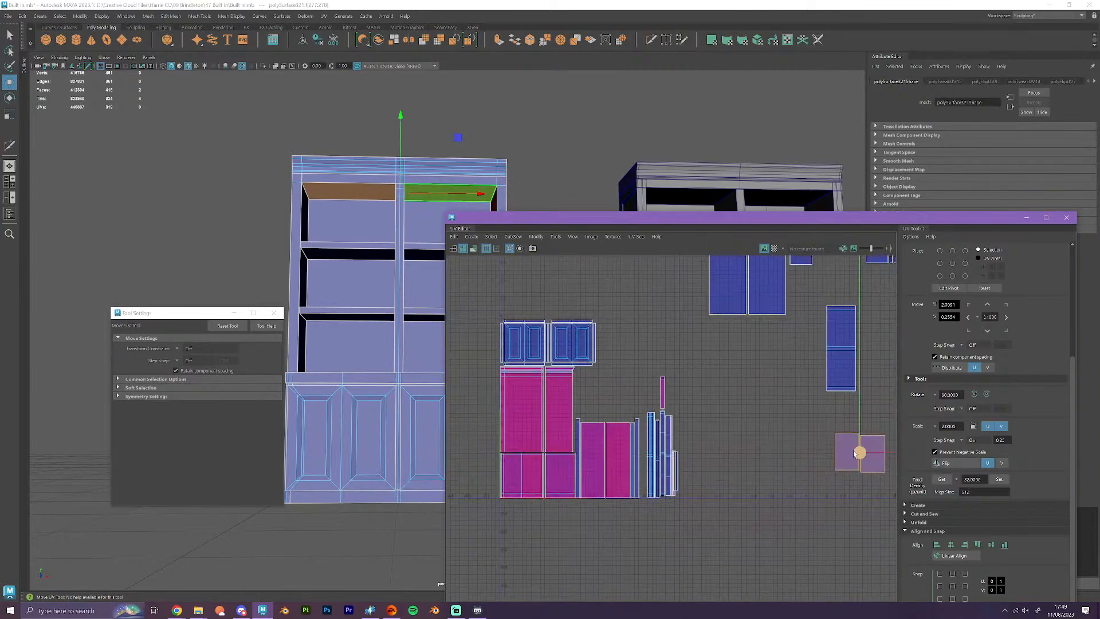
left_click_drag(855, 452, 742, 433)
scroll(739, 434, "up", 5)
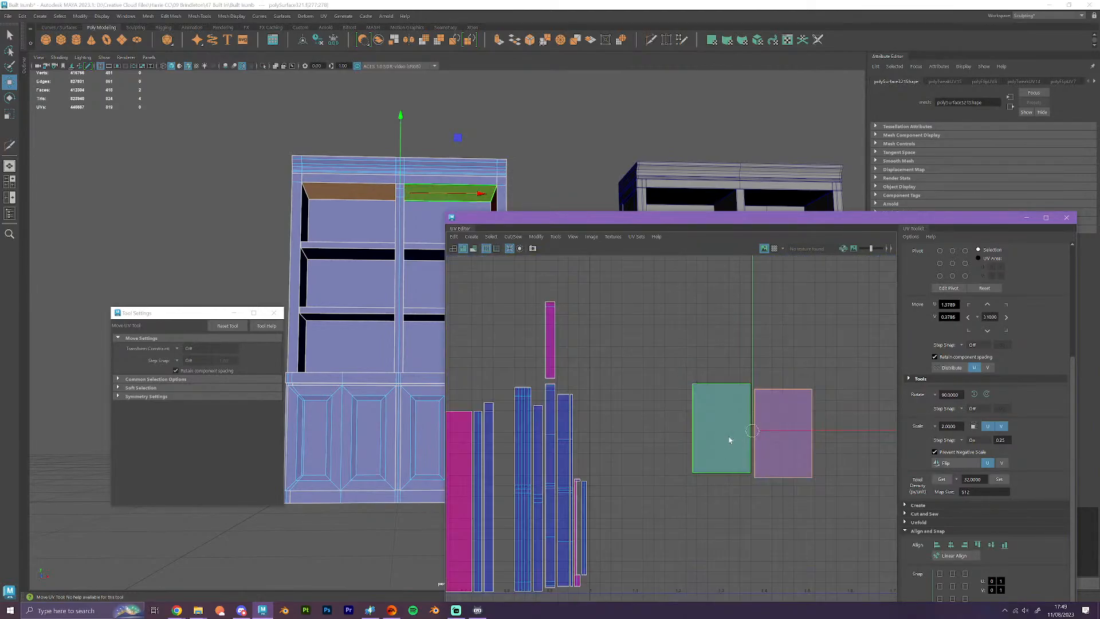
- Rotate each of the two ceiling panel shells 90 degrees counterclockwise so both lie horizontally
right_click_drag(730, 439, 733, 406)
left_click(734, 428)
left_click(974, 395)
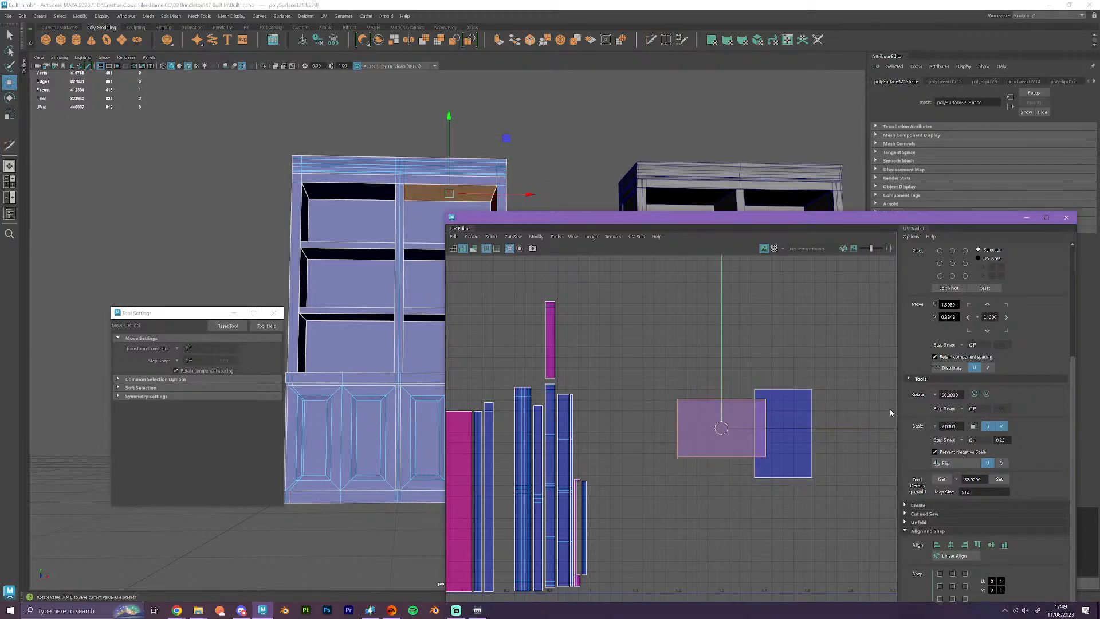
right_click_drag(699, 441, 719, 420)
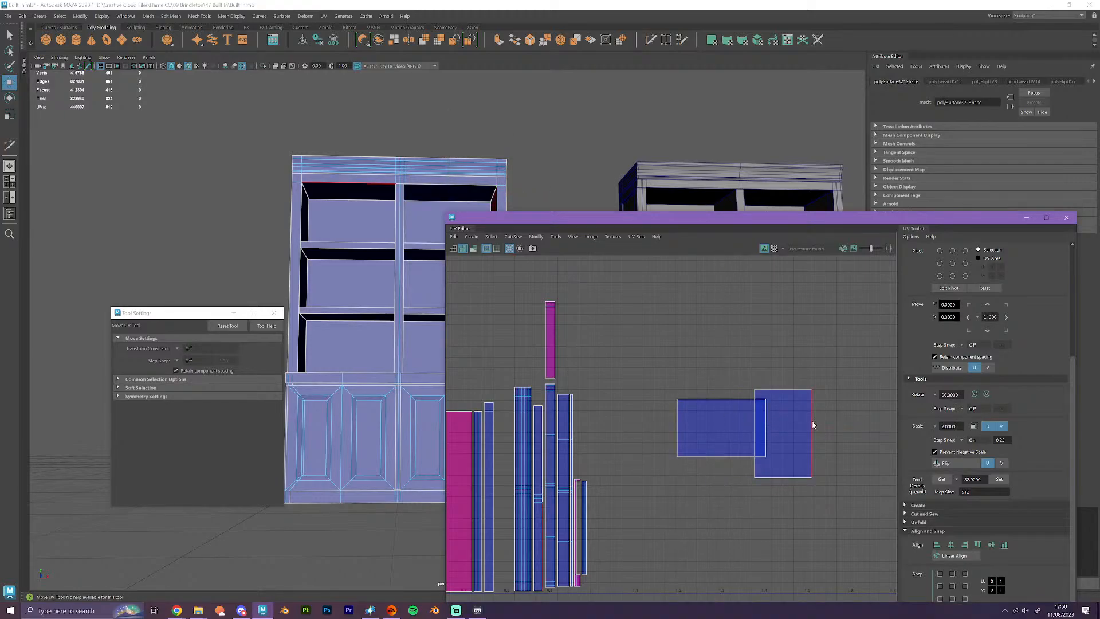
right_click_drag(812, 421, 769, 402)
left_click(776, 416)
left_click(974, 394)
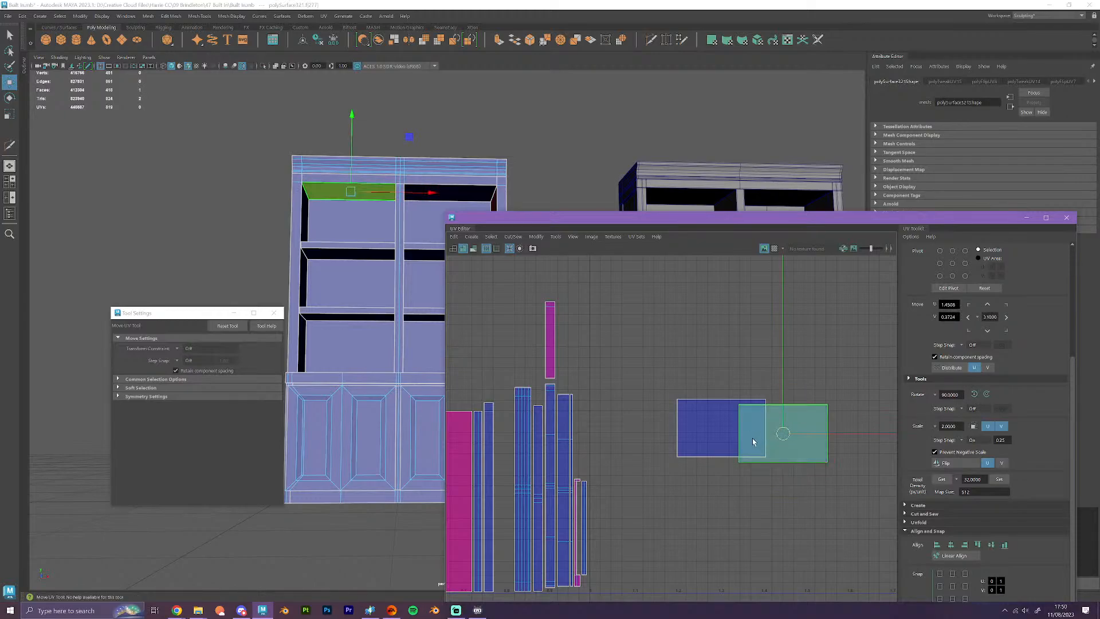
- Place the two ceiling panel shells level with each other and stack them by aligning their horizontal centres
left_click_drag(753, 441, 626, 432)
left_click(705, 450)
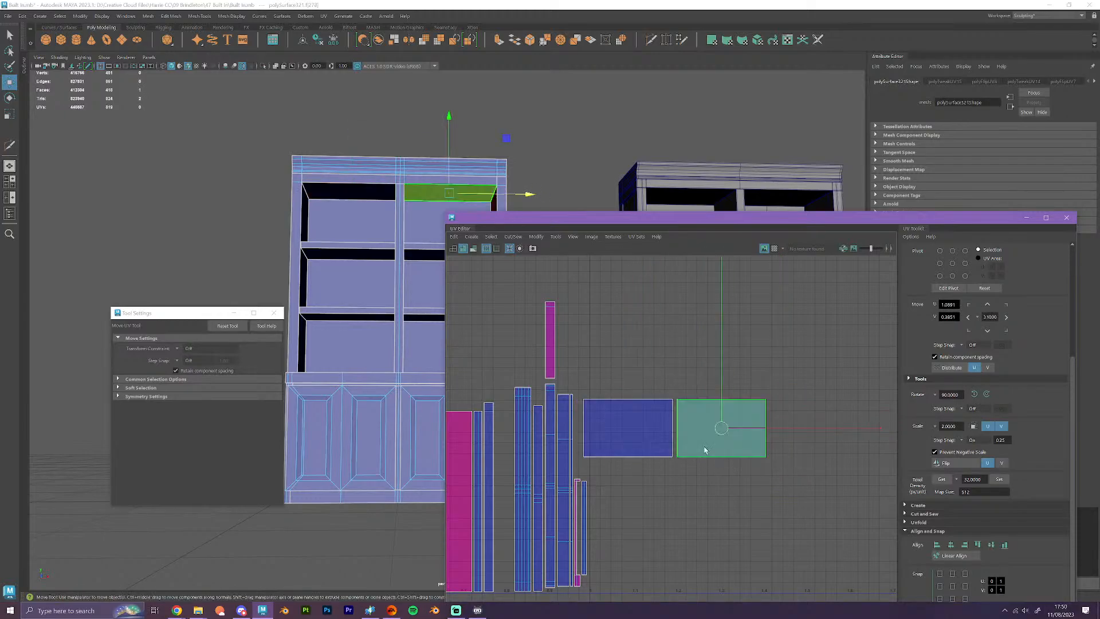
left_click(634, 438, "shift")
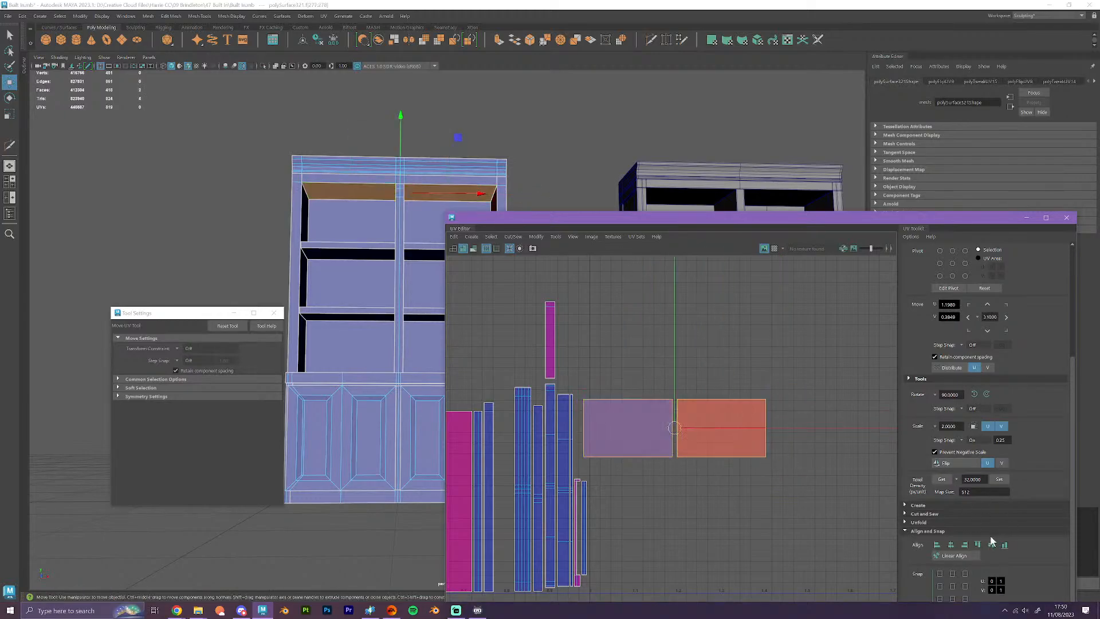
left_click(951, 545)
left_click(744, 484)
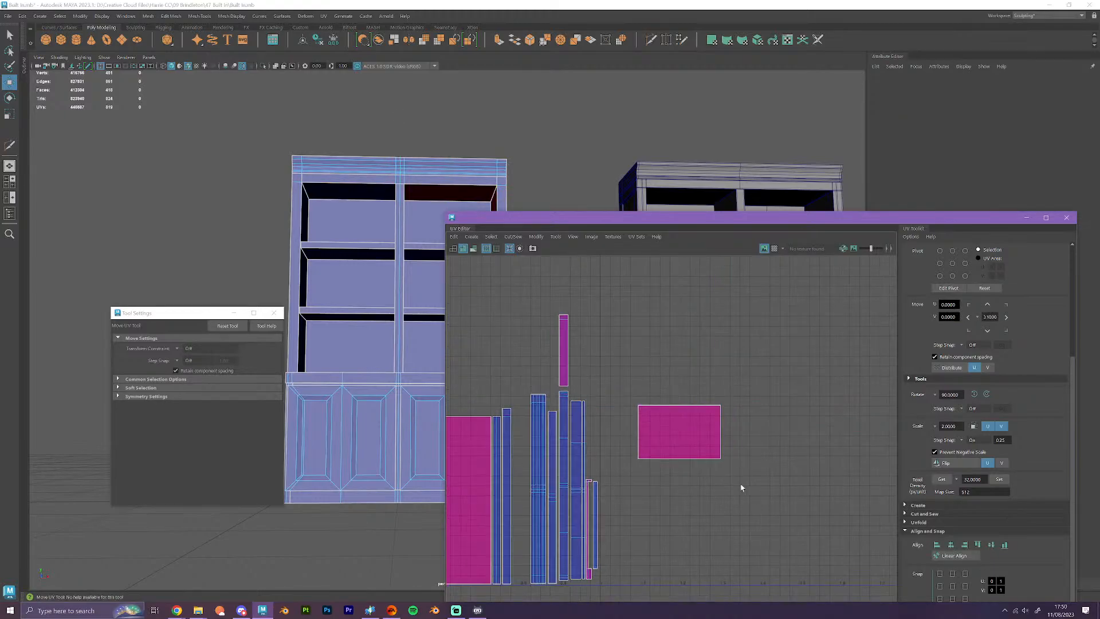
scroll(744, 484, "down", 5)
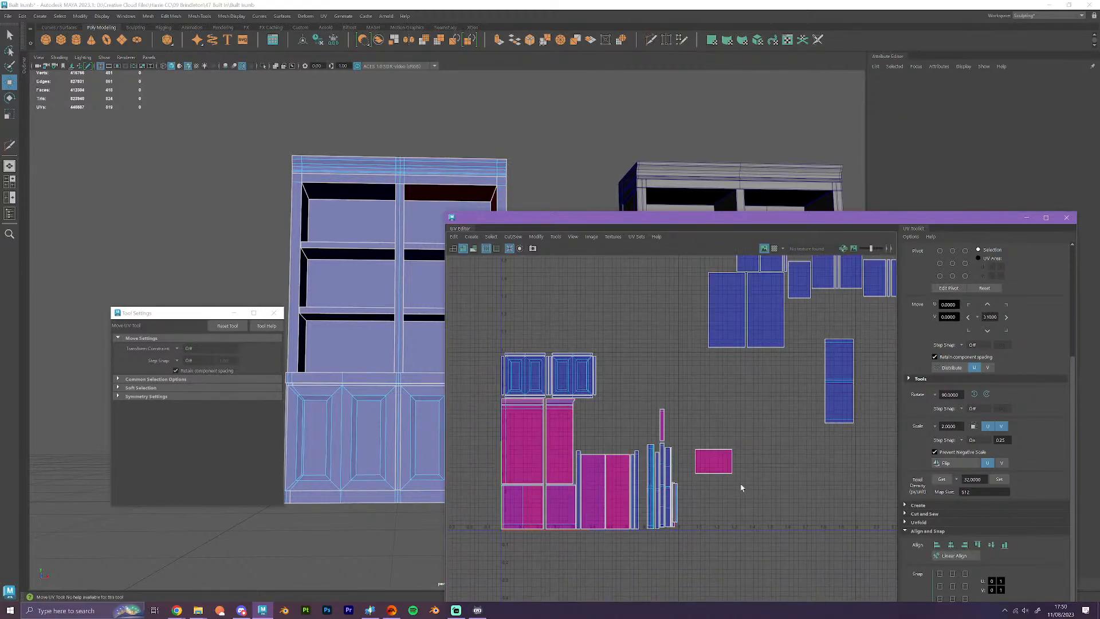
left_click(382, 182)
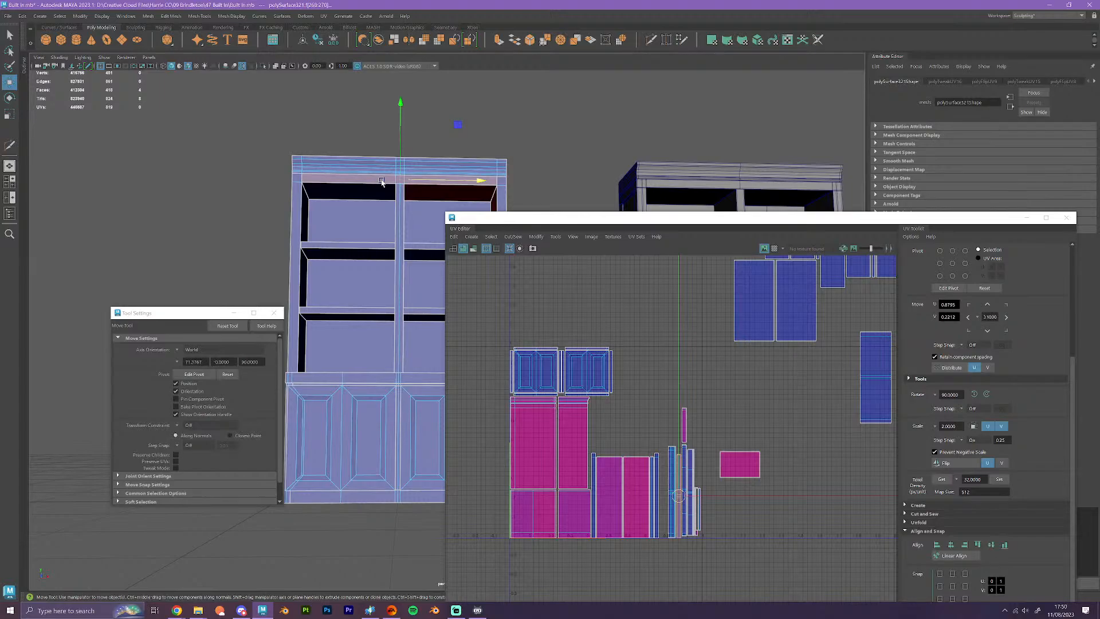
scroll(745, 414, "up", 3)
middle_click_drag(710, 437, 789, 384, "alt")
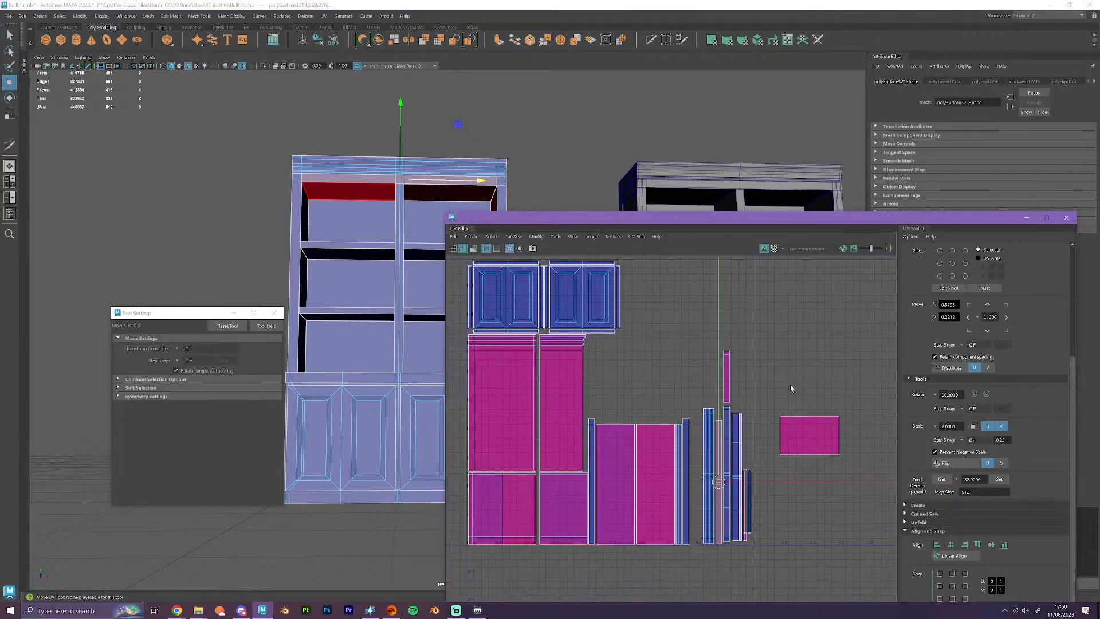
left_click_drag(789, 385, 842, 470)
scroll(830, 458, "down", 2)
- Select the countertop's UV shell and move it into the empty area below the packed shells
left_click_drag(327, 312, 319, 348, "alt")
left_click(371, 290)
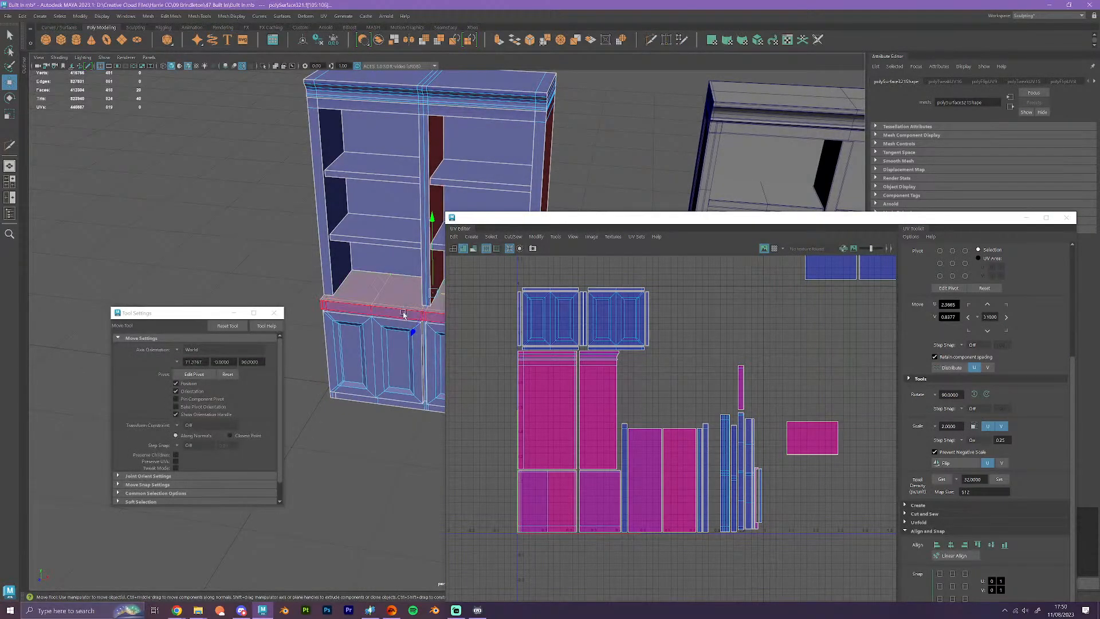
scroll(395, 303, "down", 3)
scroll(748, 397, "down", 8)
middle_click_drag(834, 412, 734, 414, "alt")
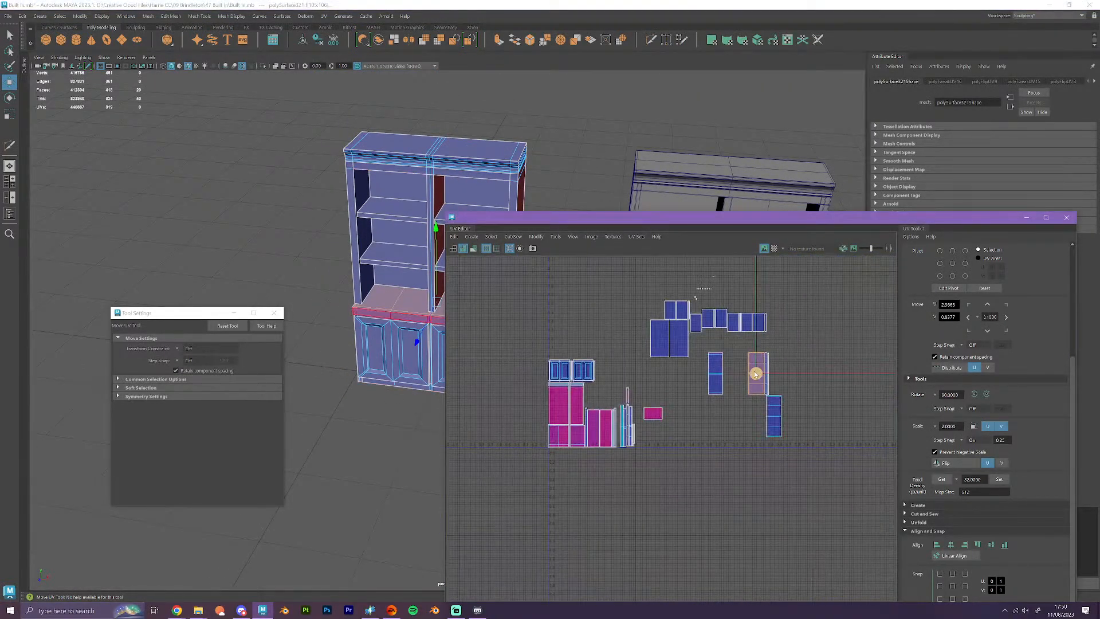
left_click_drag(755, 374, 622, 498)
scroll(622, 502, "up", 4)
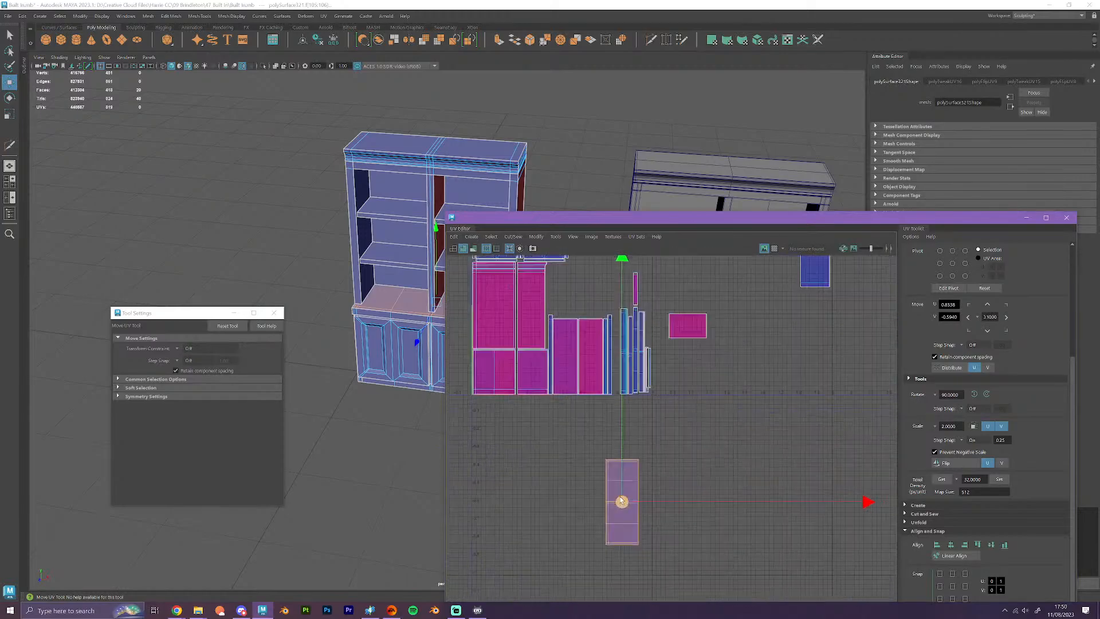
scroll(621, 500, "up", 2)
- Rotate the countertop shell 90 degrees counterclockwise and move it up closer to the packed shells
mouse_move(621, 500)
right_mouse_down()
mouse_move(614, 467)
mouse_move(604, 479)
mouse_move(633, 492)
right_mouse_up()
left_click(634, 495)
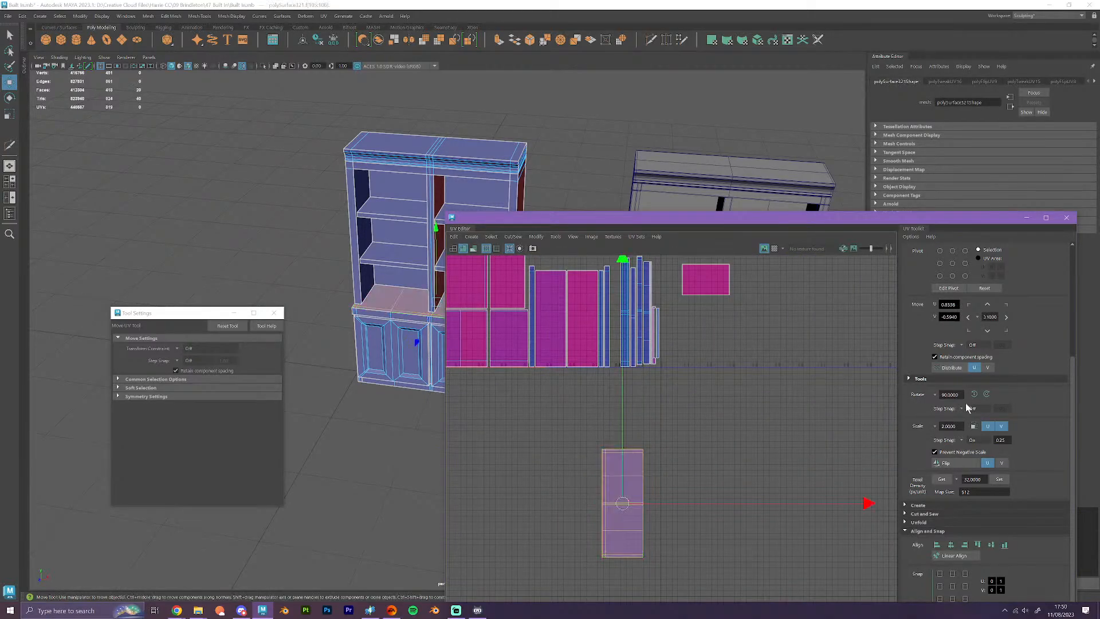
left_click(975, 397)
left_click_drag(624, 502, 626, 444)
right_click_drag(627, 444, 624, 420)
left_click(588, 464)
- Select the UV shell of the countertop's thin front edge strip among the unpacked shells
scroll(682, 487, "down", 3)
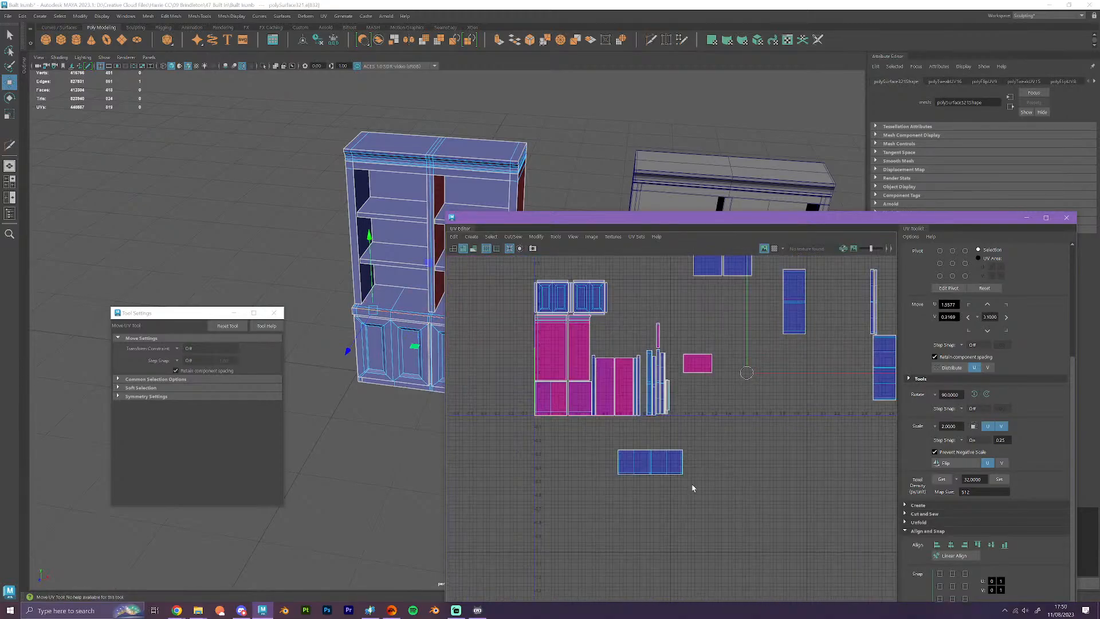
middle_click_drag(827, 445, 676, 538, "alt")
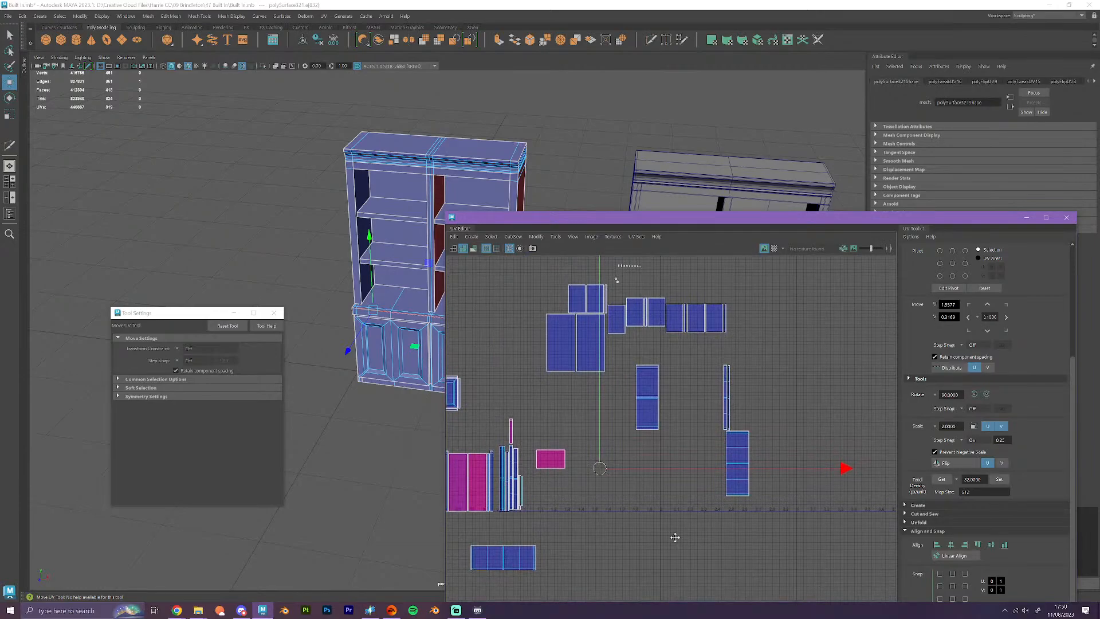
scroll(723, 486, "up", 1)
scroll(722, 487, "up", 1)
right_click_drag(694, 419, 666, 404)
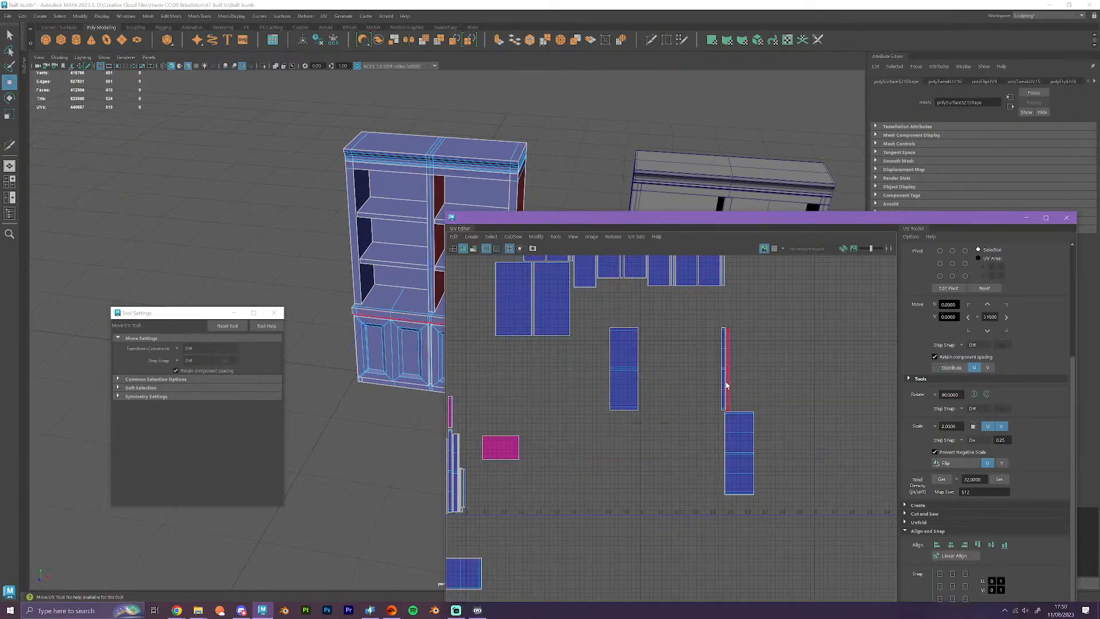
left_click(725, 383)
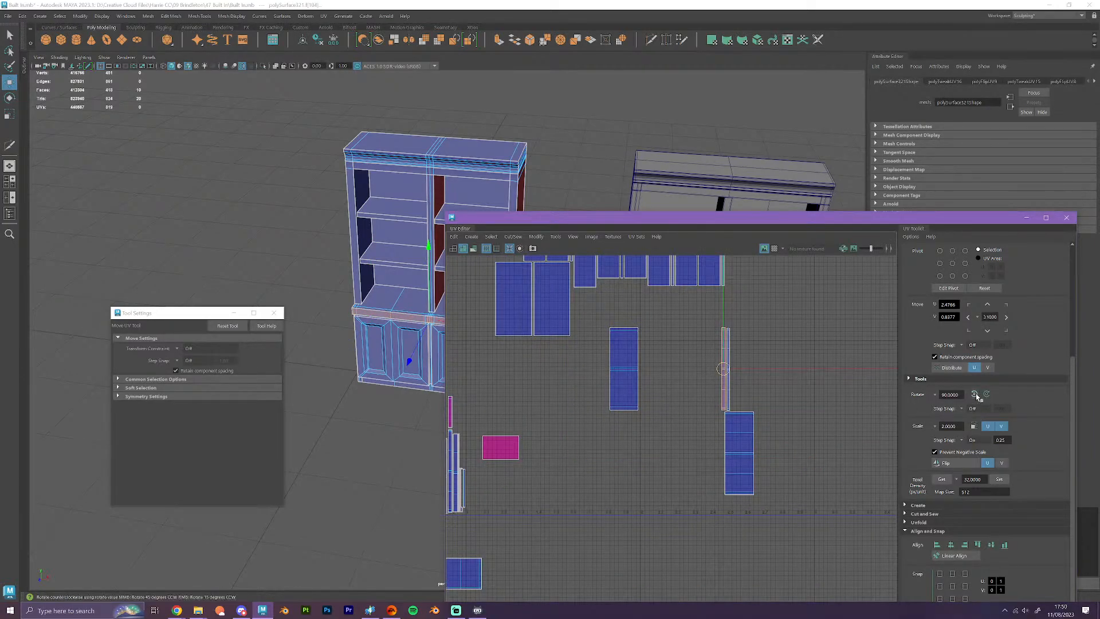
- Rotate the narrow strip UV shell 90 degrees counterclockwise and place it directly below the wide two-part blue shell
left_click(975, 395)
left_click_drag(723, 368, 606, 567)
middle_click_drag(606, 567, 819, 386, "alt")
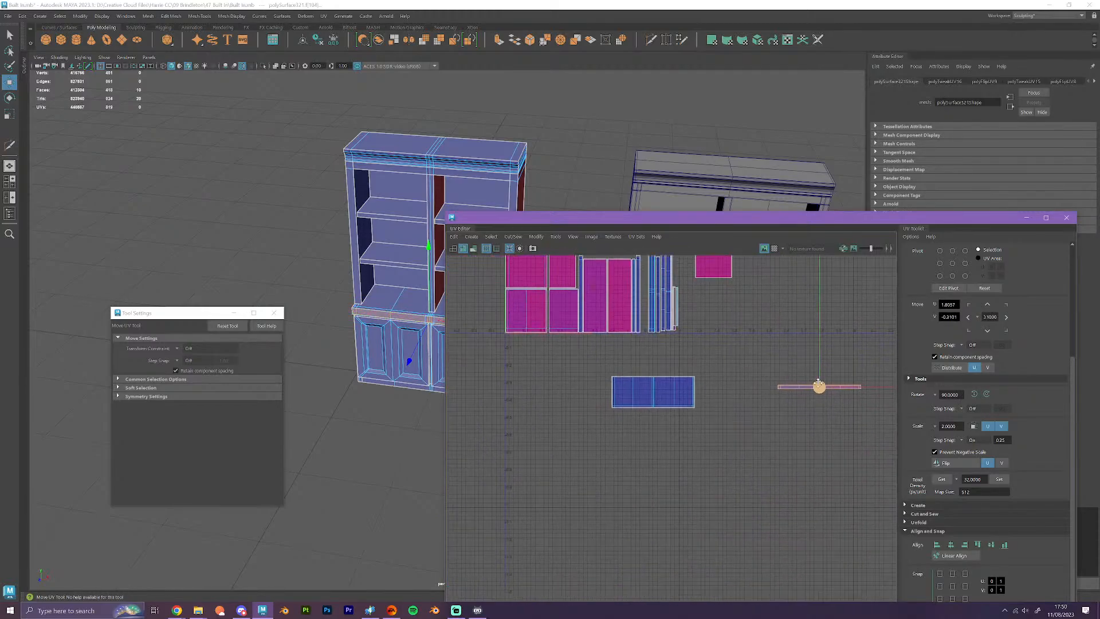
left_click_drag(819, 386, 649, 418)
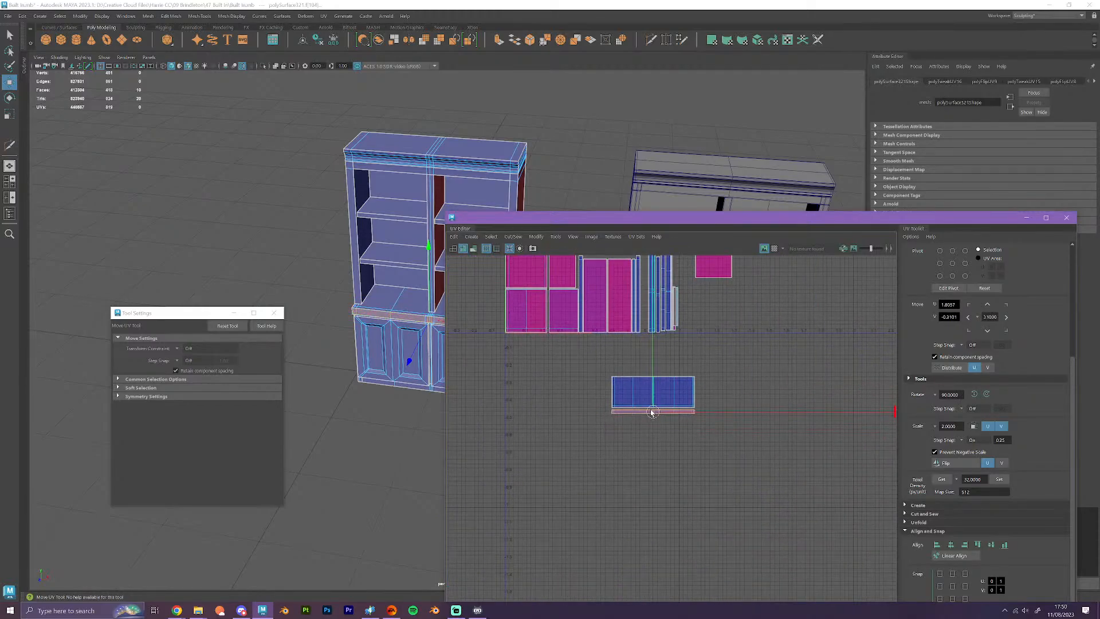
scroll(652, 413, "up", 4)
- Select the moulding band on the back of the bookcase and move its UV shell out beside the wide shell
left_click_drag(429, 399, 382, 390, "alt")
middle_click_drag(383, 391, 290, 350, "alt")
scroll(620, 466, "up", 2)
scroll(644, 417, "down", 5)
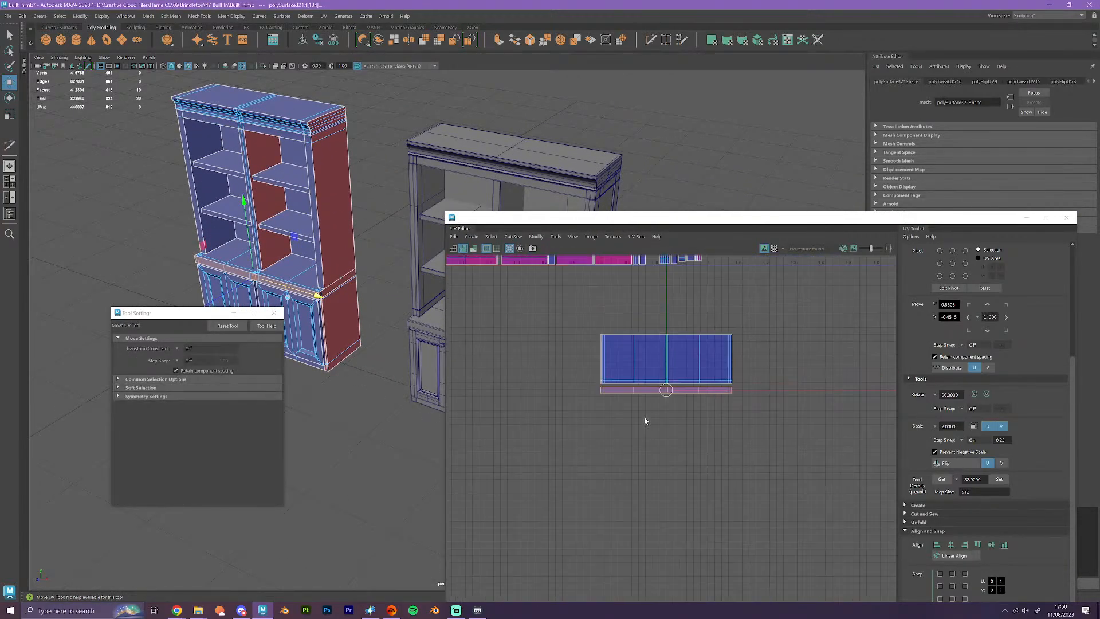
scroll(622, 408, "up", 1)
middle_click_drag(585, 384, 552, 486, "alt")
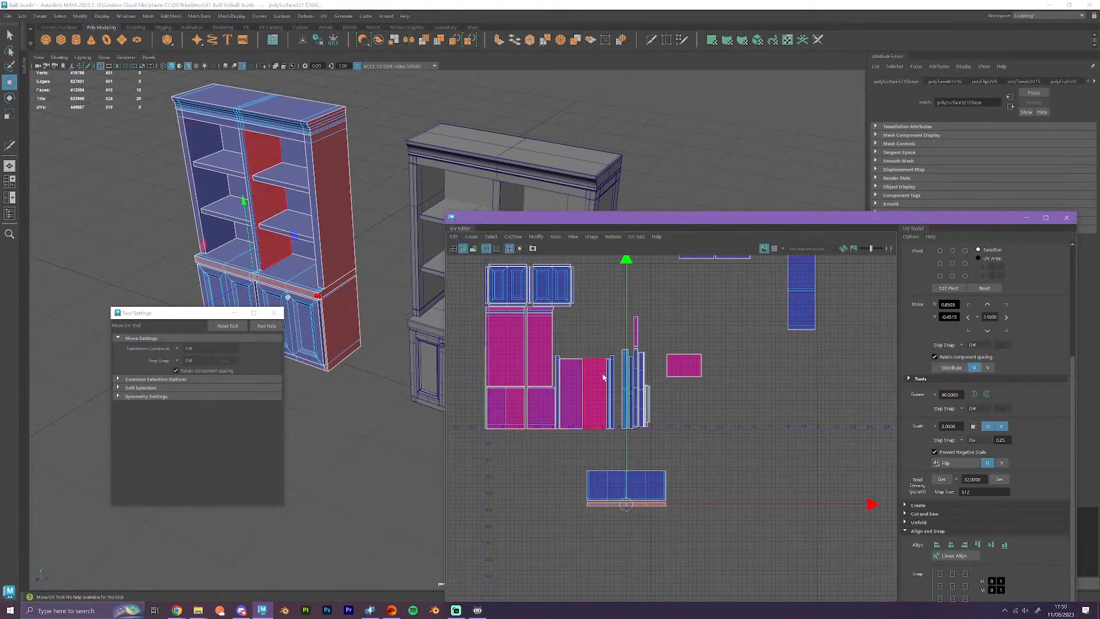
left_click_drag(395, 355, 293, 345, "alt")
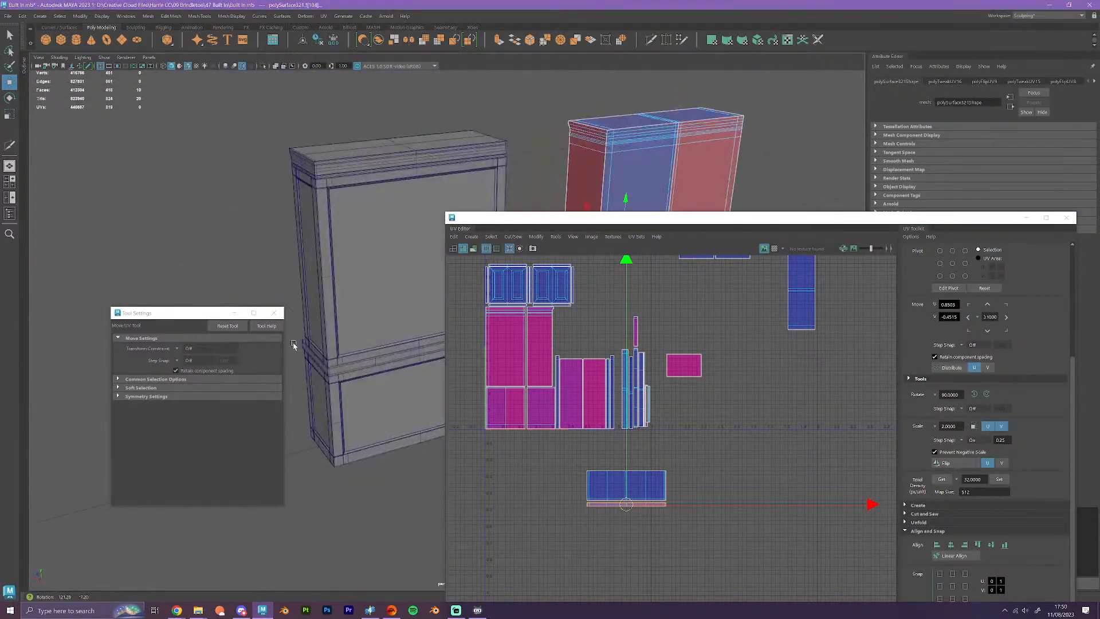
middle_click_drag(314, 252, 100, 223, "alt")
left_click(370, 268)
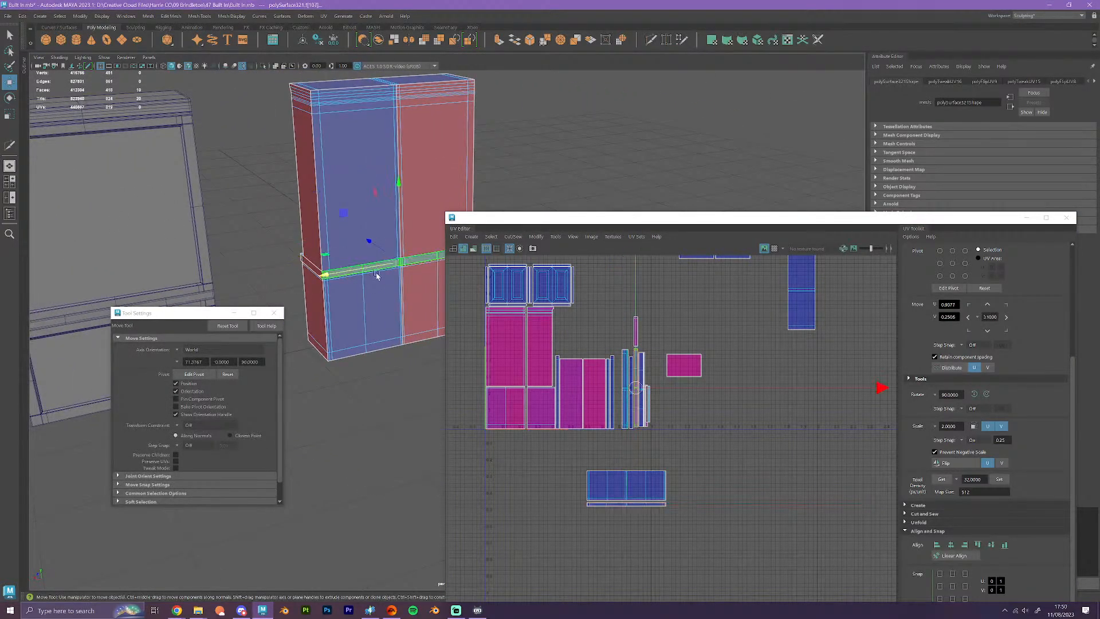
scroll(670, 423, "up", 2)
left_click_drag(619, 370, 707, 488)
middle_click_drag(691, 517, 744, 443, "alt")
scroll(745, 444, "up", 2)
scroll(745, 443, "up", 2)
- Rotate the back moulding band's UV shell 90 degrees counterclockwise and place it directly above the wide shell
right_click_drag(774, 407, 779, 380)
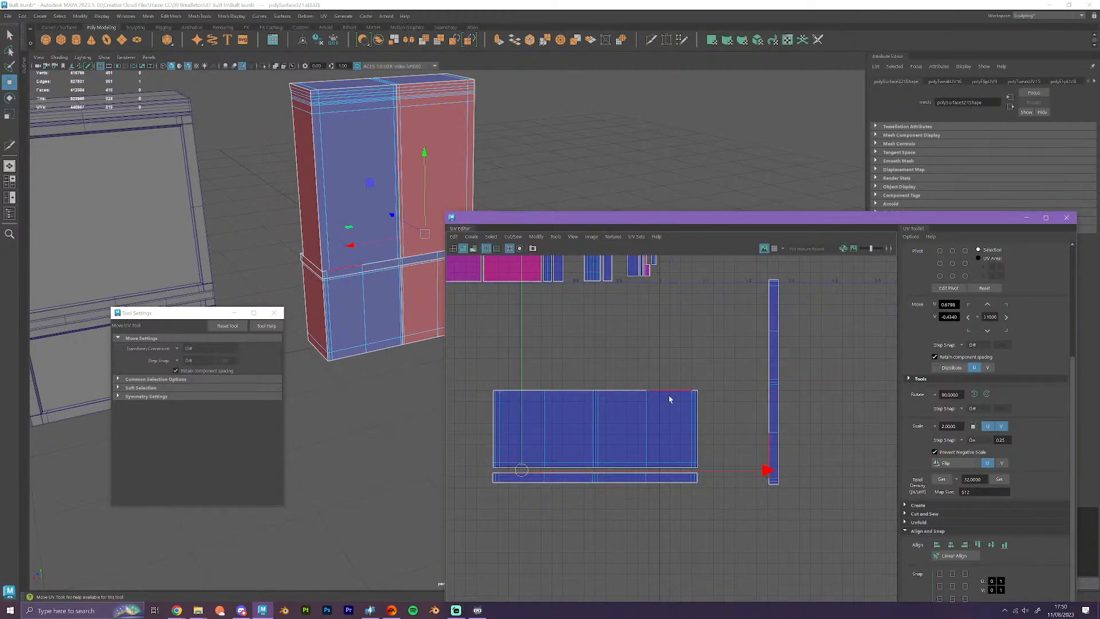
right_click_drag(669, 396, 631, 379)
left_click(773, 406)
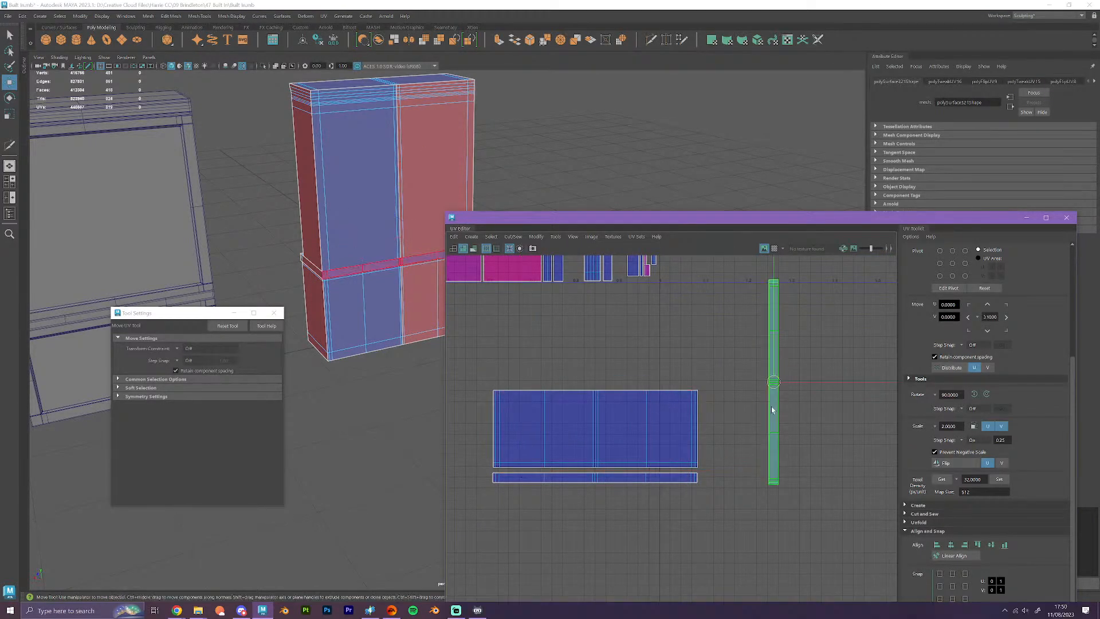
left_click(975, 394)
left_click_drag(786, 386, 597, 382)
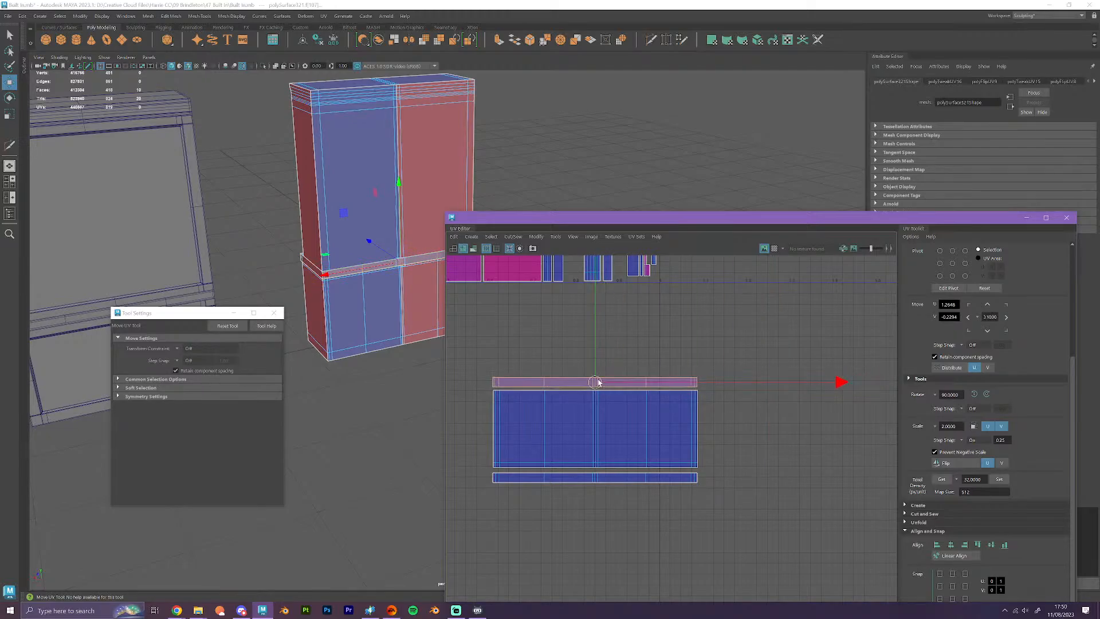
- Centre-align the wide shell and its two strips in U and tighten the gaps between them
left_click_drag(573, 348, 571, 346)
left_click(951, 545)
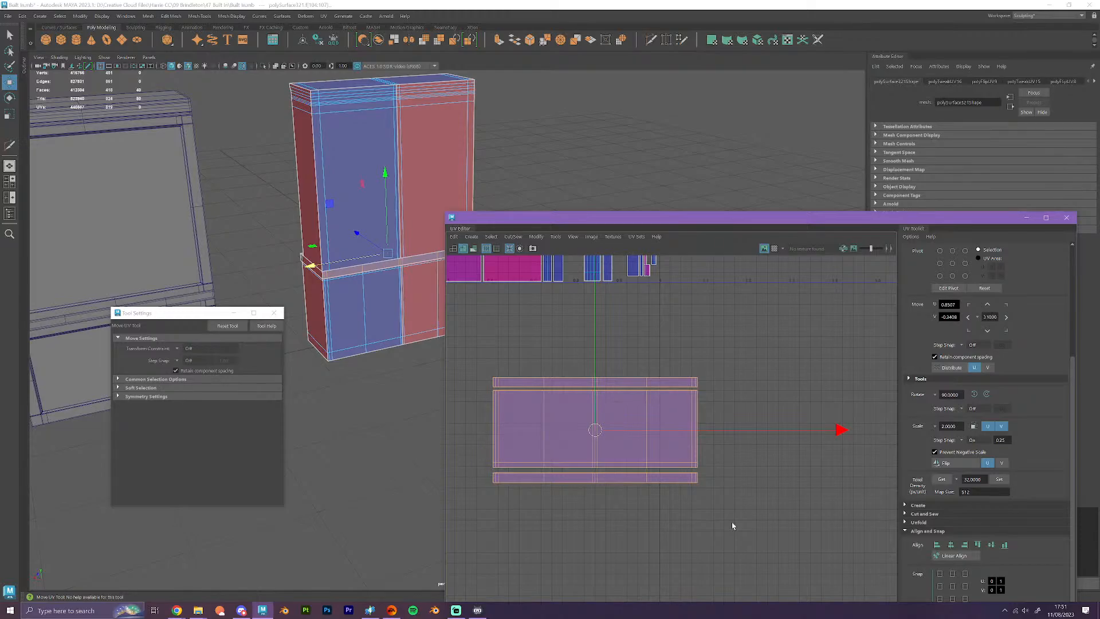
scroll(686, 483, "up", 3)
middle_click_drag(640, 482, 794, 495, "alt")
left_click(701, 491)
left_click_drag(698, 475, 699, 470)
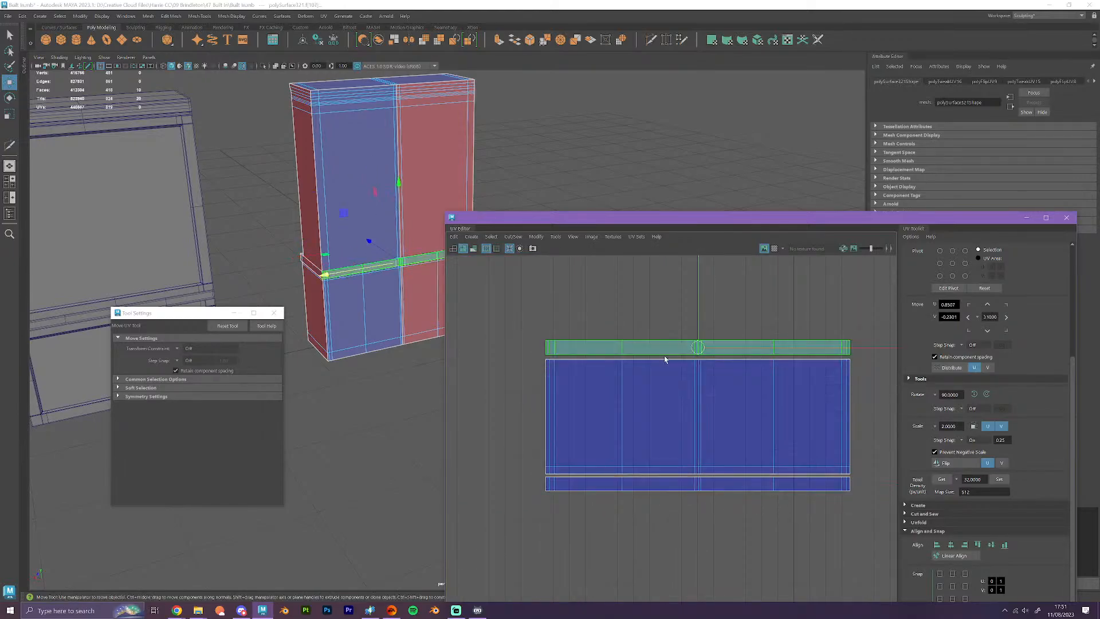
left_click(699, 349)
left_click_drag(699, 335, 699, 337)
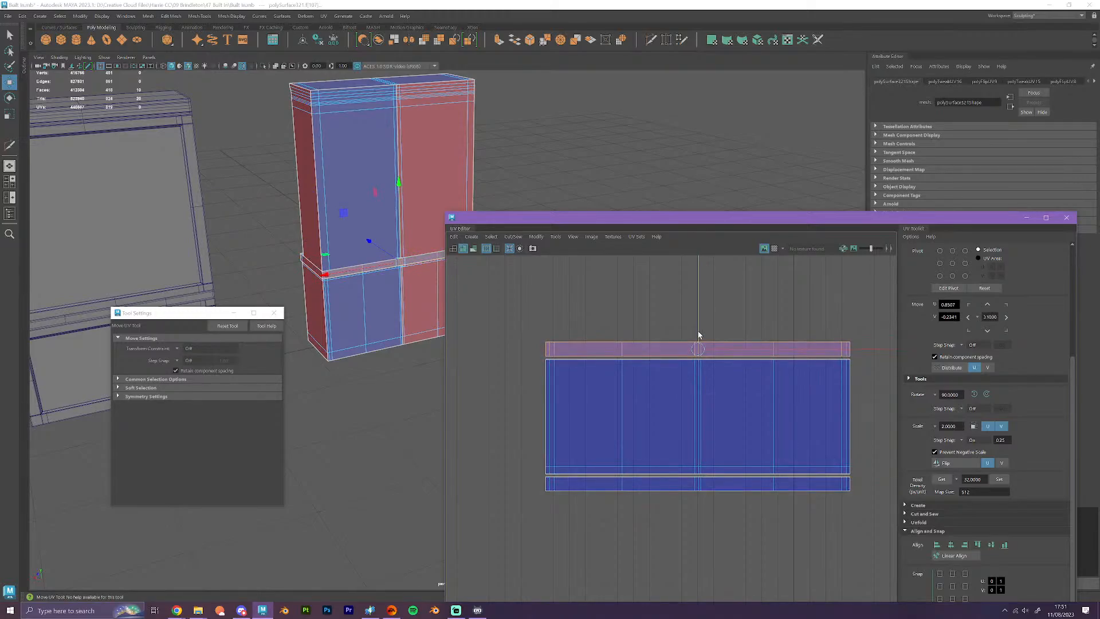
scroll(724, 387, "down", 10)
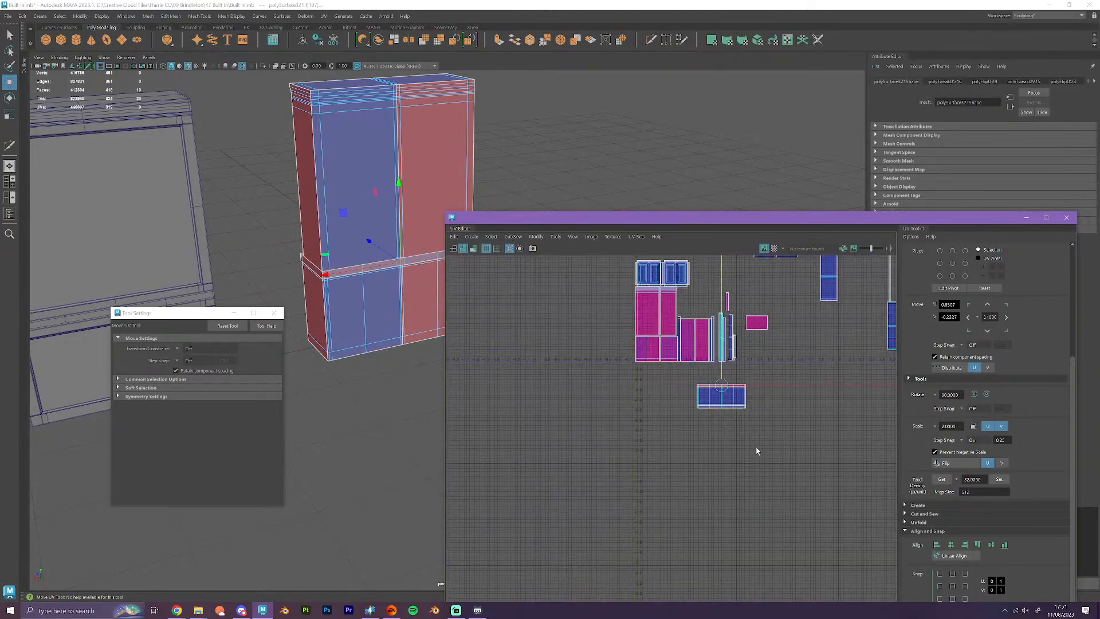
- Rotate the group of three shells 90 degrees counterclockwise and move it next to the cabinet door shells
left_click_drag(690, 385, 689, 383)
middle_click_drag(782, 379, 768, 466, "alt")
scroll(768, 466, "up", 4)
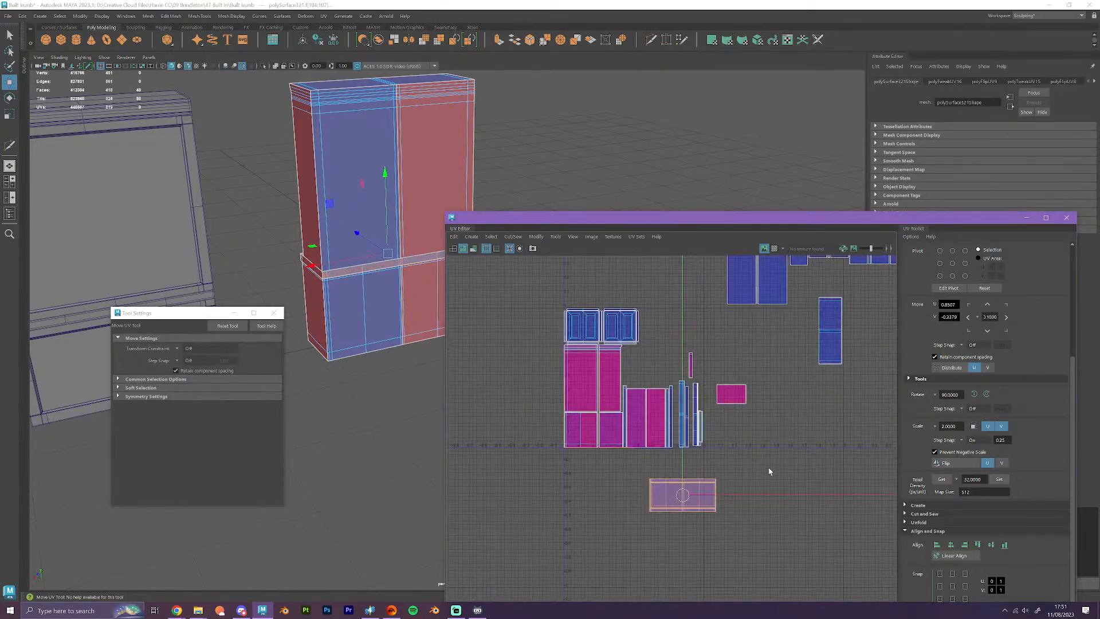
scroll(768, 466, "down", 1)
left_click(974, 394)
left_click_drag(698, 496, 683, 367)
scroll(734, 408, "up", 3)
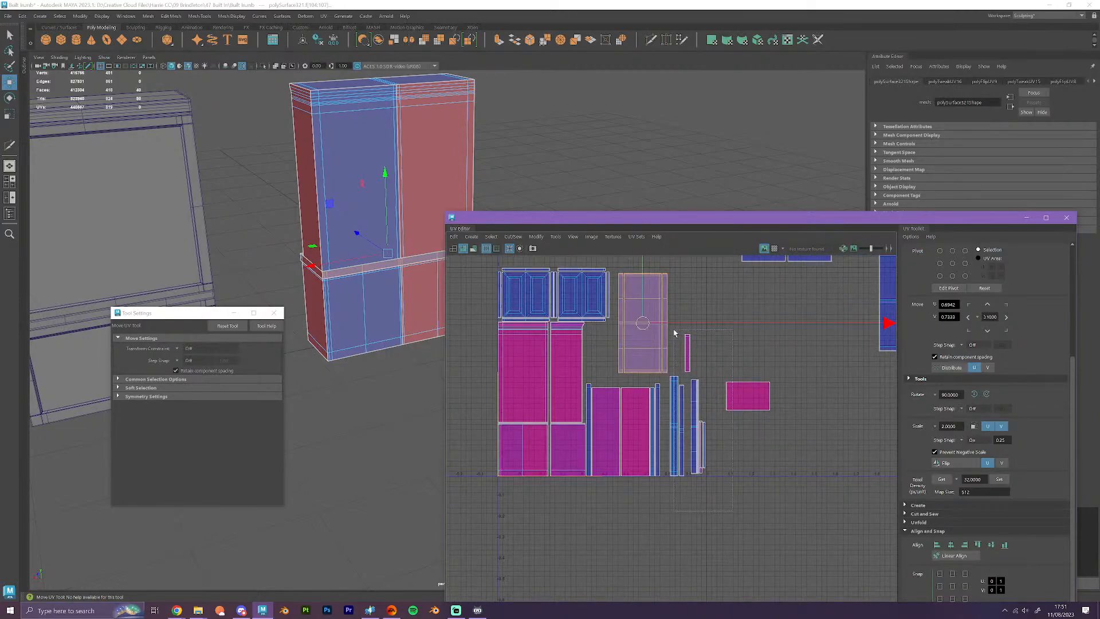
left_click_drag(674, 333, 675, 331)
- Move the loose strip shells clear of the layout and set the rotated group against the end of the bottom row
left_click_drag(720, 400, 823, 357)
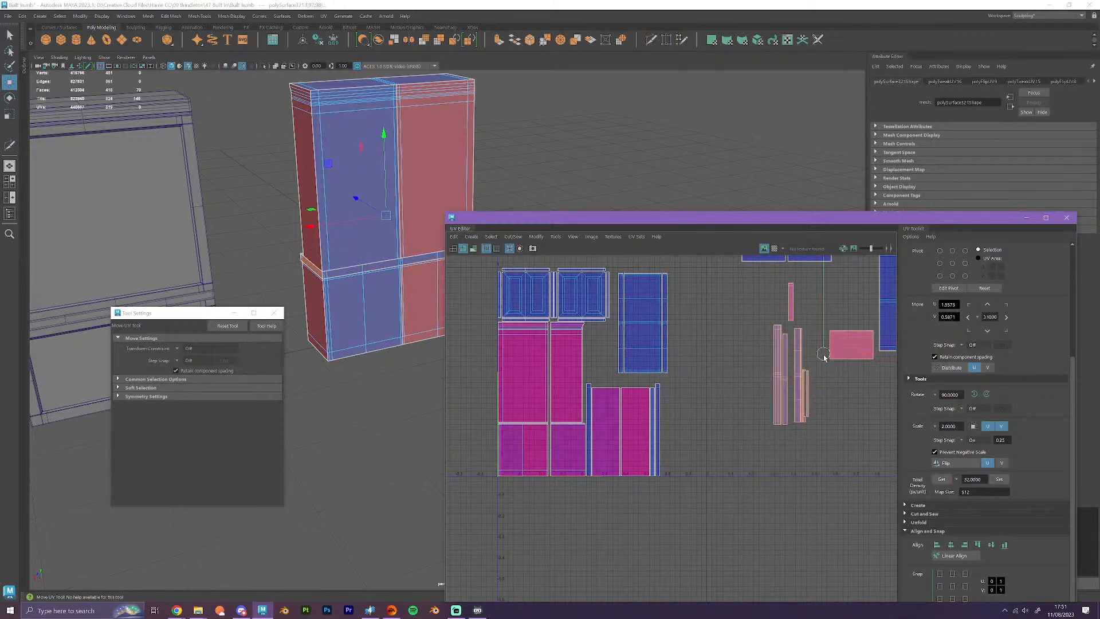
left_click(645, 348)
left_click_drag(644, 349, 690, 427)
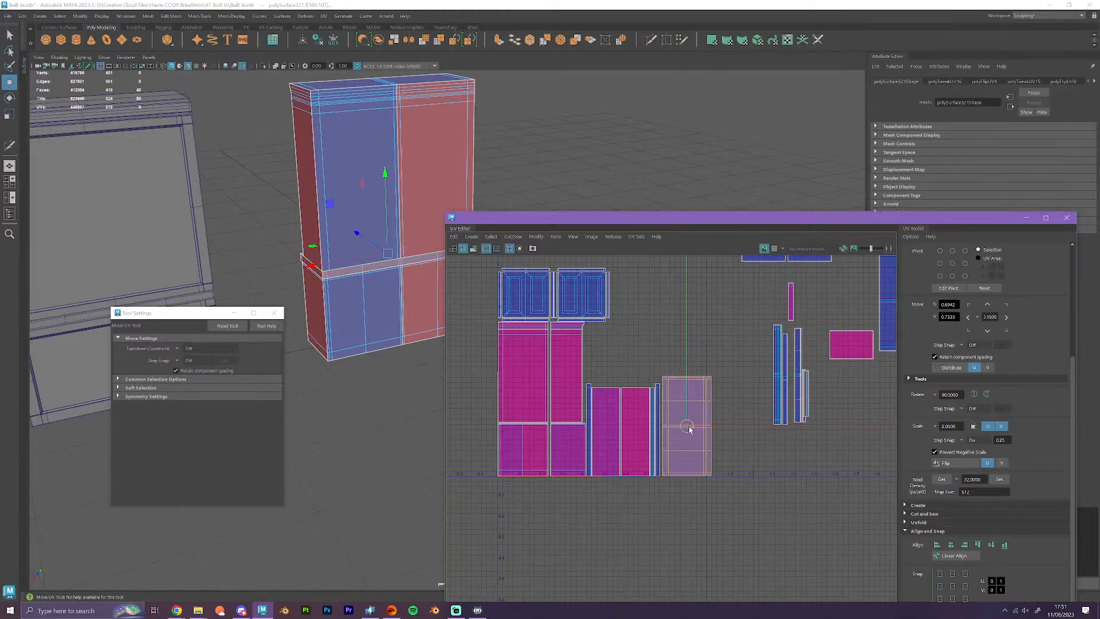
scroll(727, 451, "up", 5)
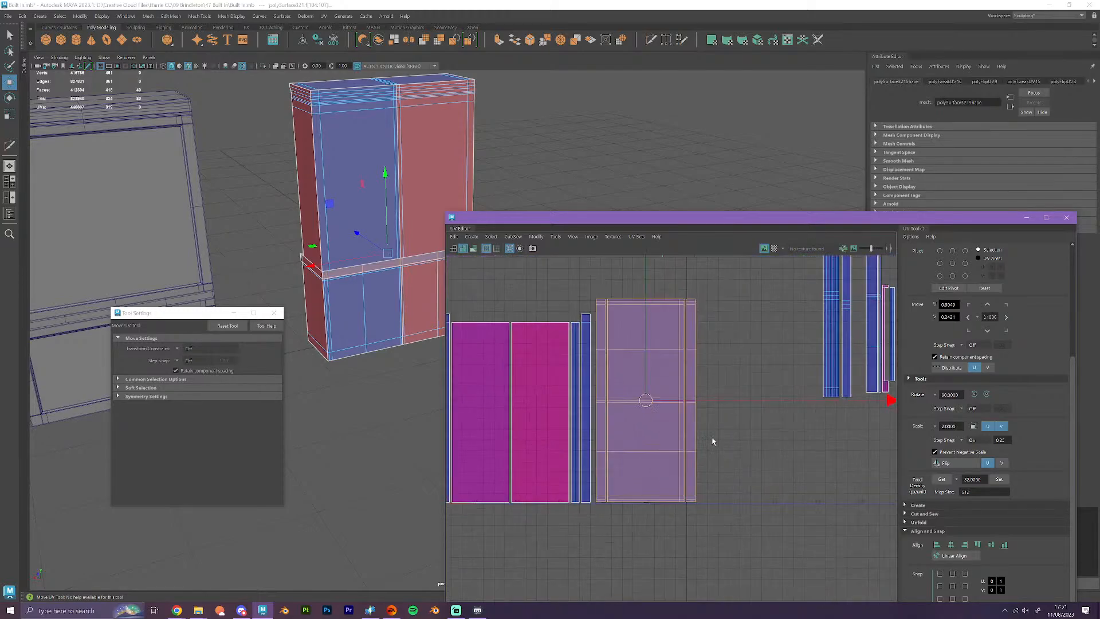
middle_click_drag(712, 439, 808, 418, "alt")
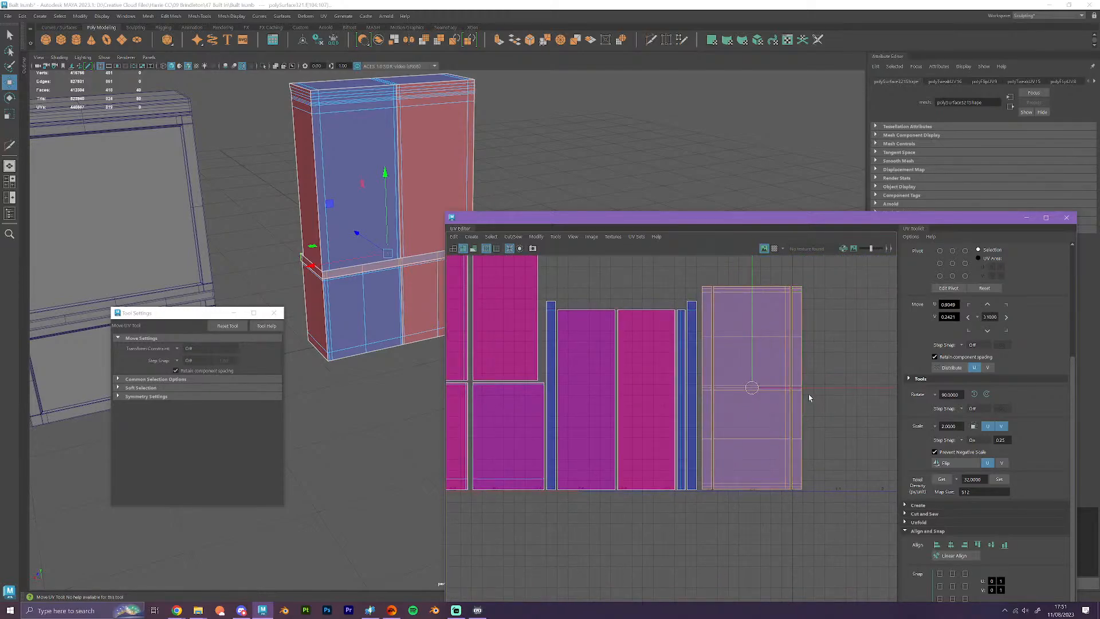
left_click_drag(818, 387, 816, 391)
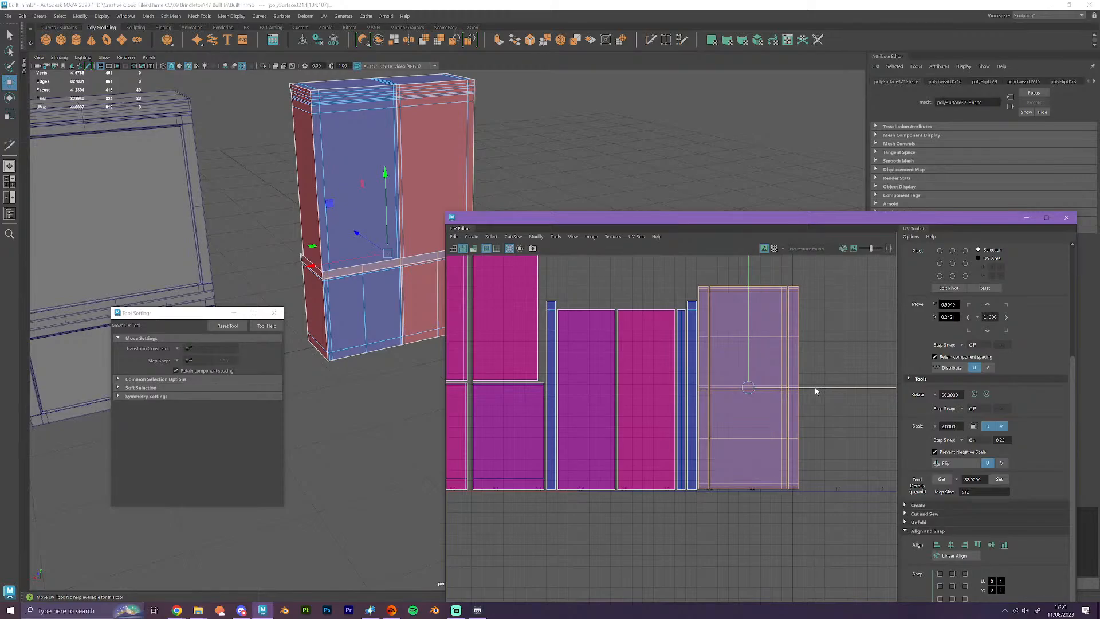
scroll(800, 445, "down", 3)
middle_click_drag(623, 509, 664, 567, "alt")
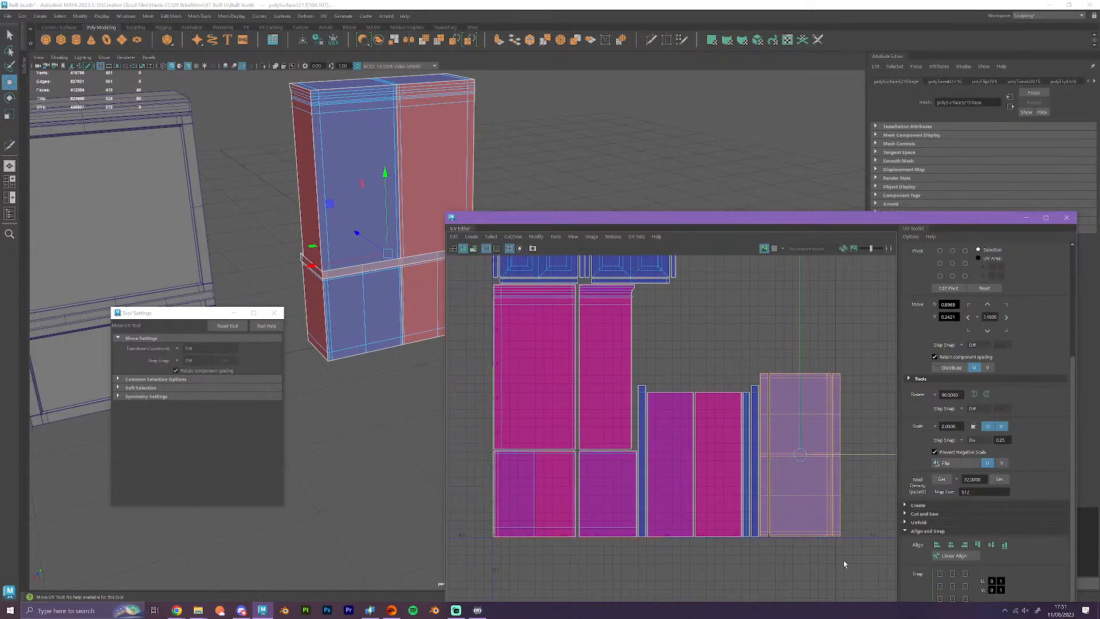
- Nudge the bottom-row shells, including the rotated group, towards the first columns of the layout to reduce the spacing
left_click_drag(610, 338, 825, 413)
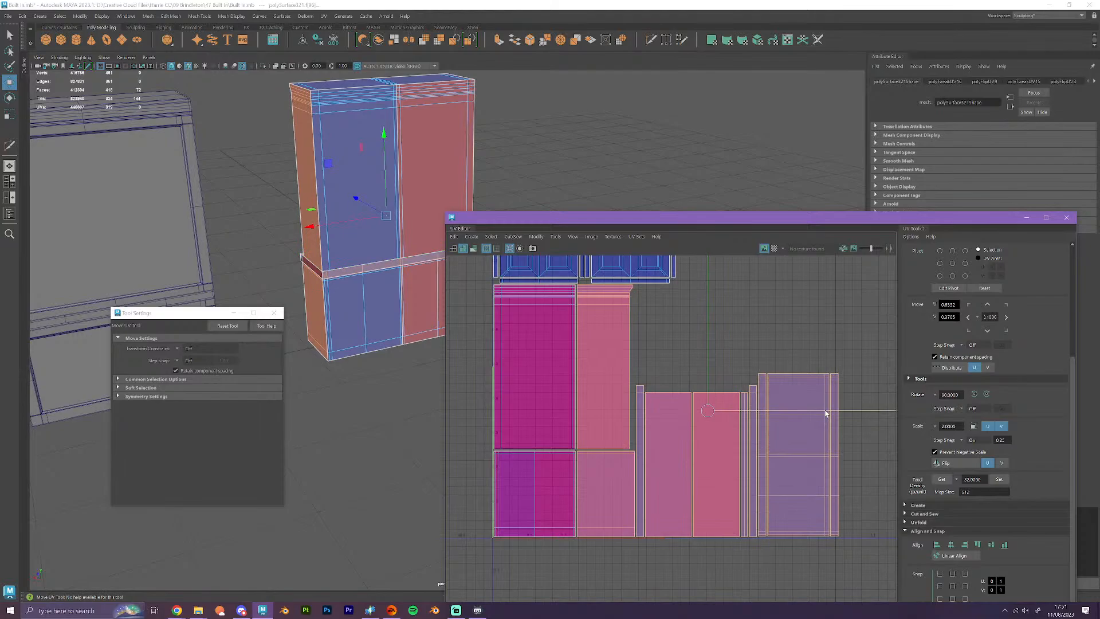
left_click(777, 576)
scroll(790, 569, "up", 3)
middle_click_drag(840, 516, 836, 548, "alt")
left_click_drag(869, 578, 562, 297)
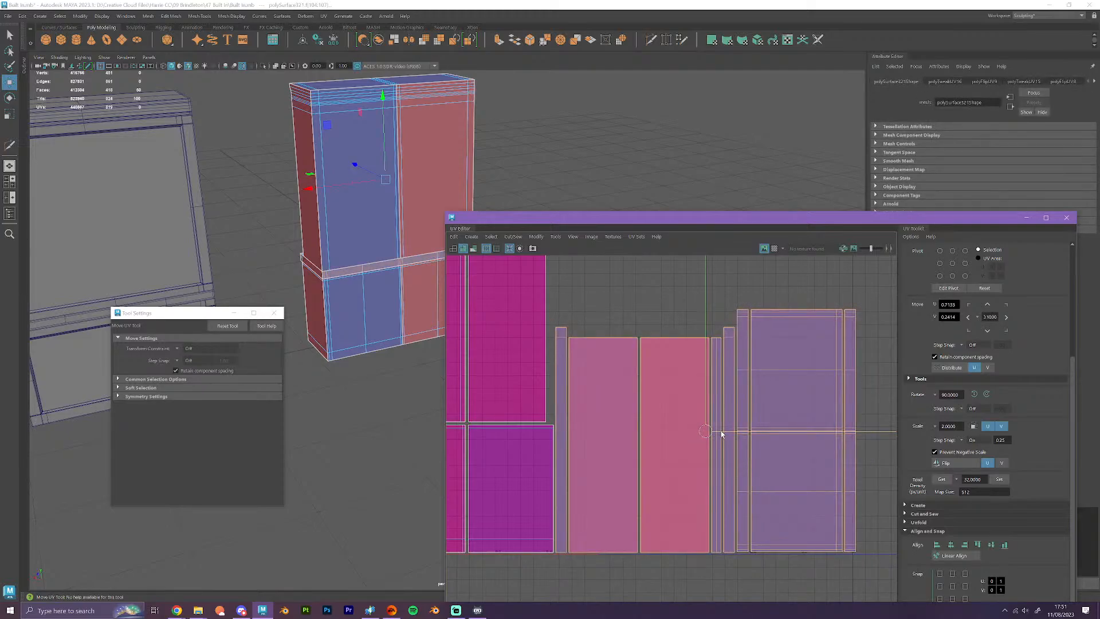
left_click_drag(721, 432, 720, 431)
- Narrow the remaining gaps in the bottom row by nudging progressively smaller selections of shells, down to the last strip
left_click(561, 383, "ctrl")
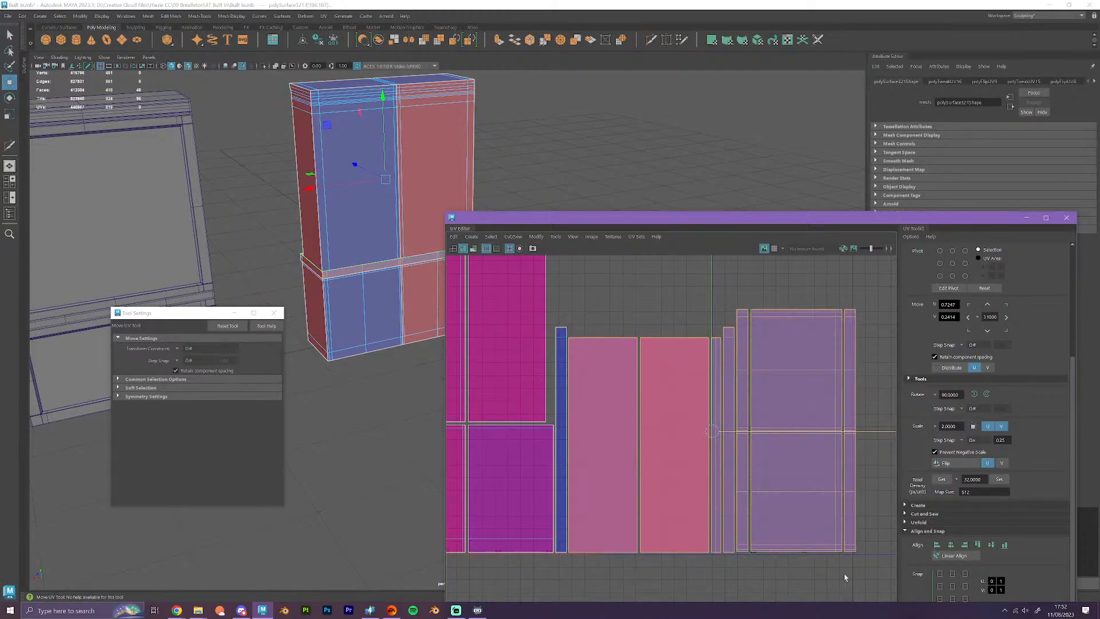
left_click_drag(845, 575, 690, 313)
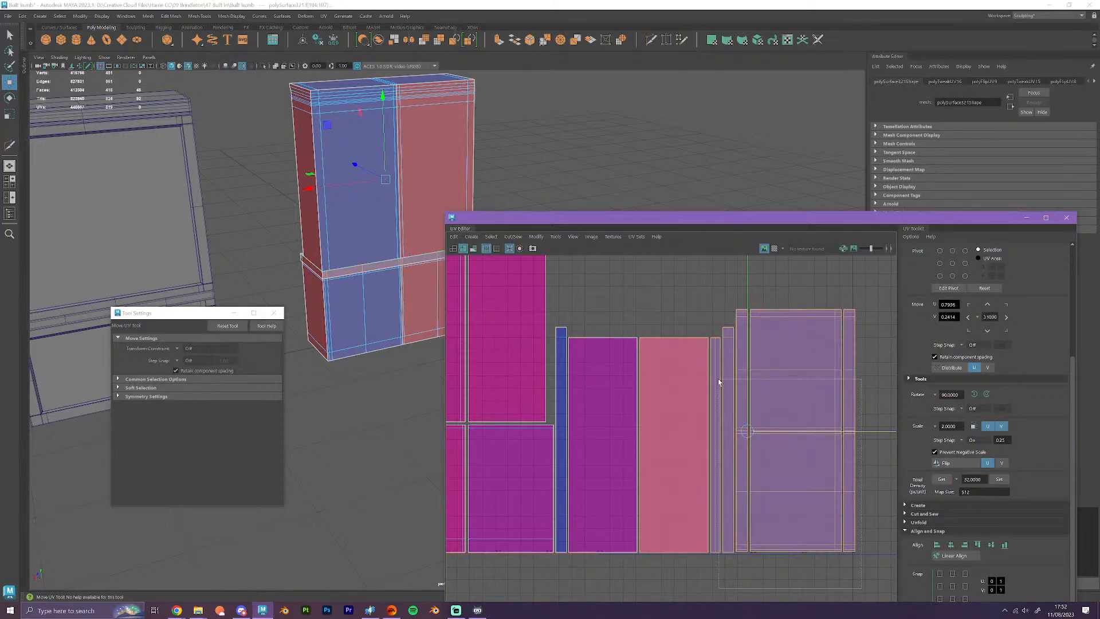
left_click_drag(719, 382, 739, 381)
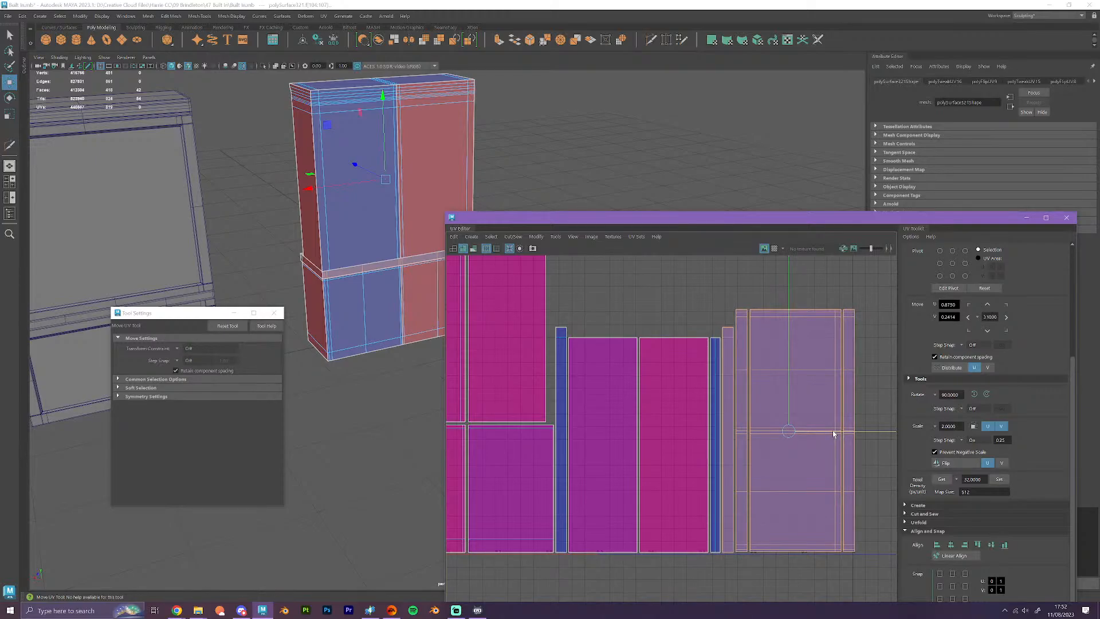
left_click_drag(855, 576, 765, 407)
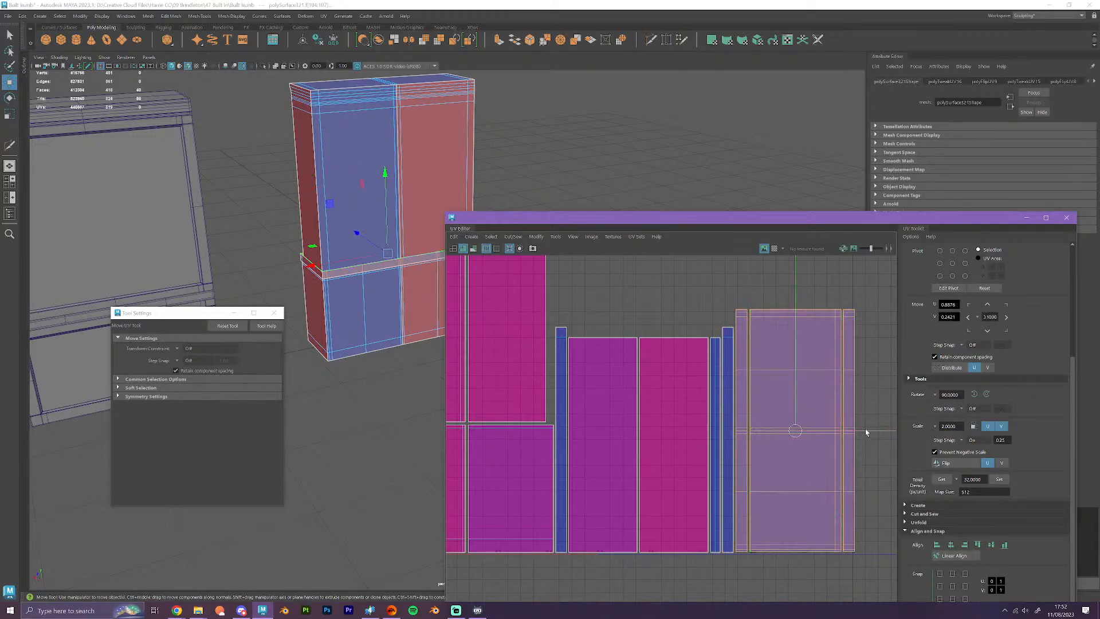
left_click_drag(868, 431, 868, 431)
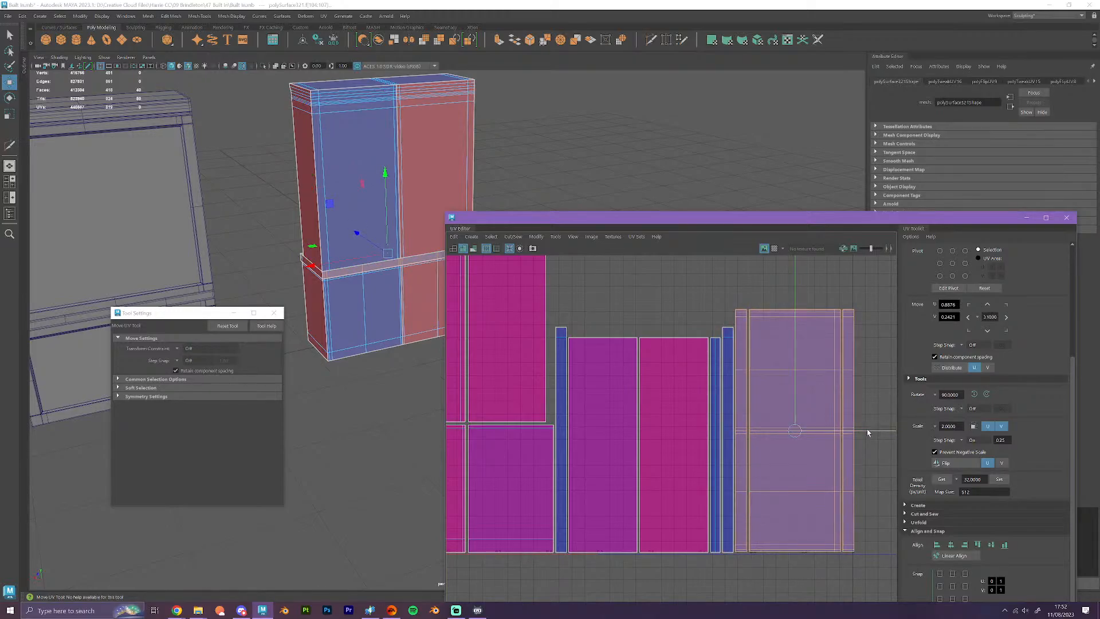
left_click_drag(855, 565, 808, 411)
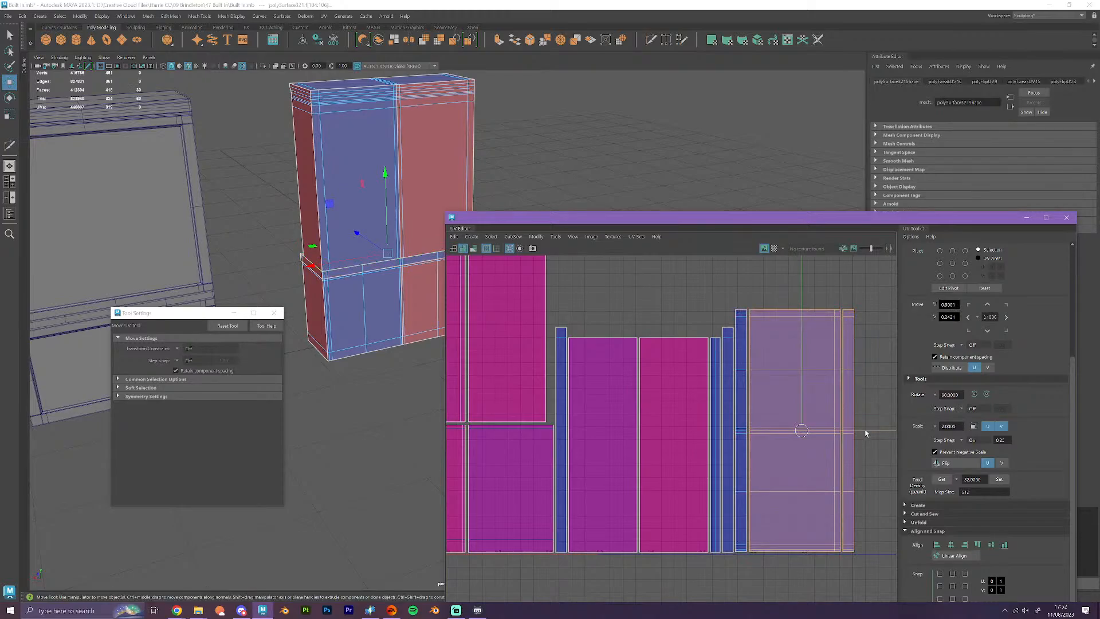
left_click_drag(865, 433, 865, 433)
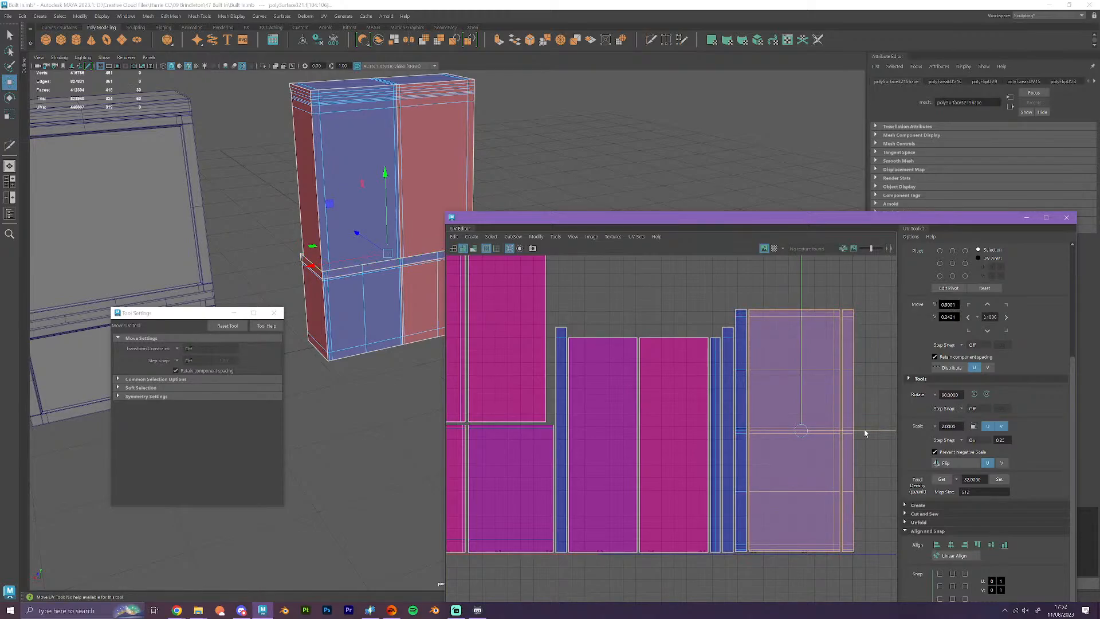
left_click(847, 458)
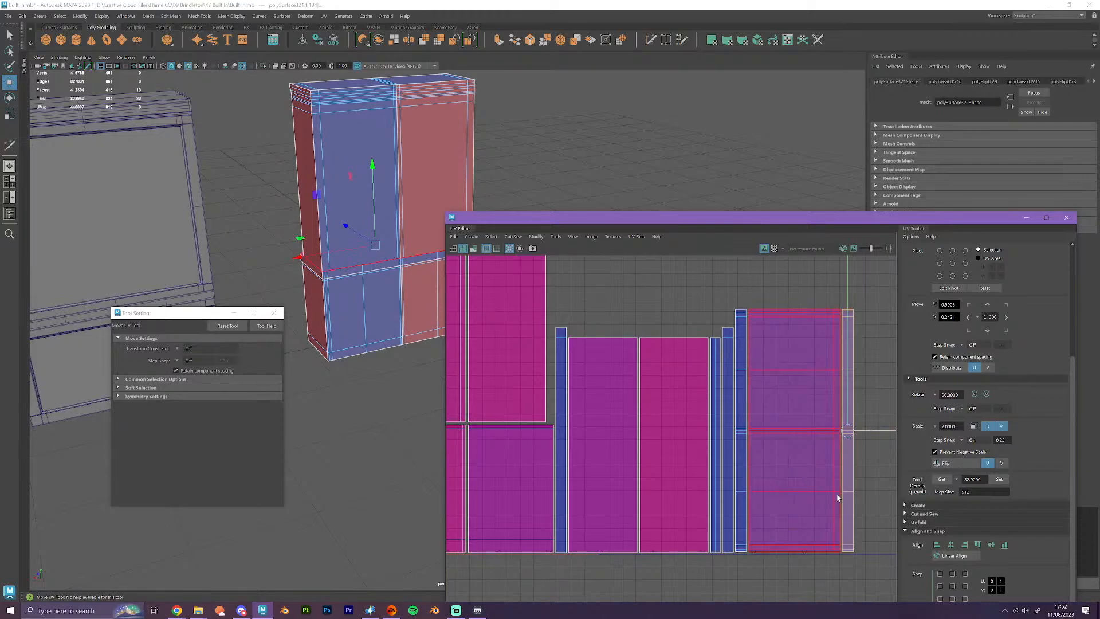
scroll(838, 499, "down", 5)
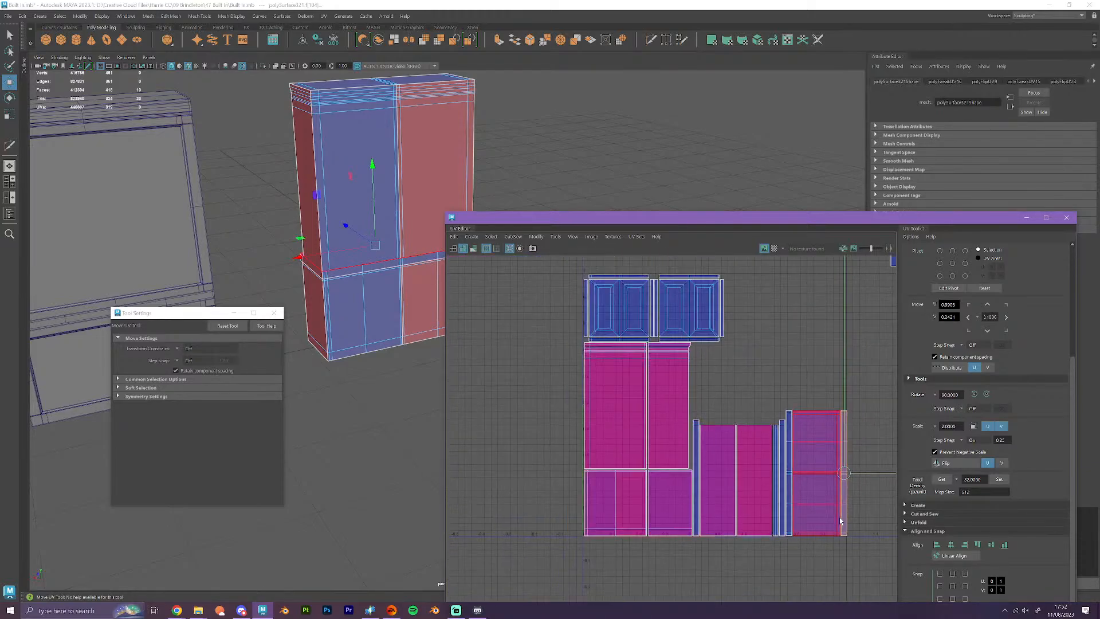
scroll(736, 542, "up", 4)
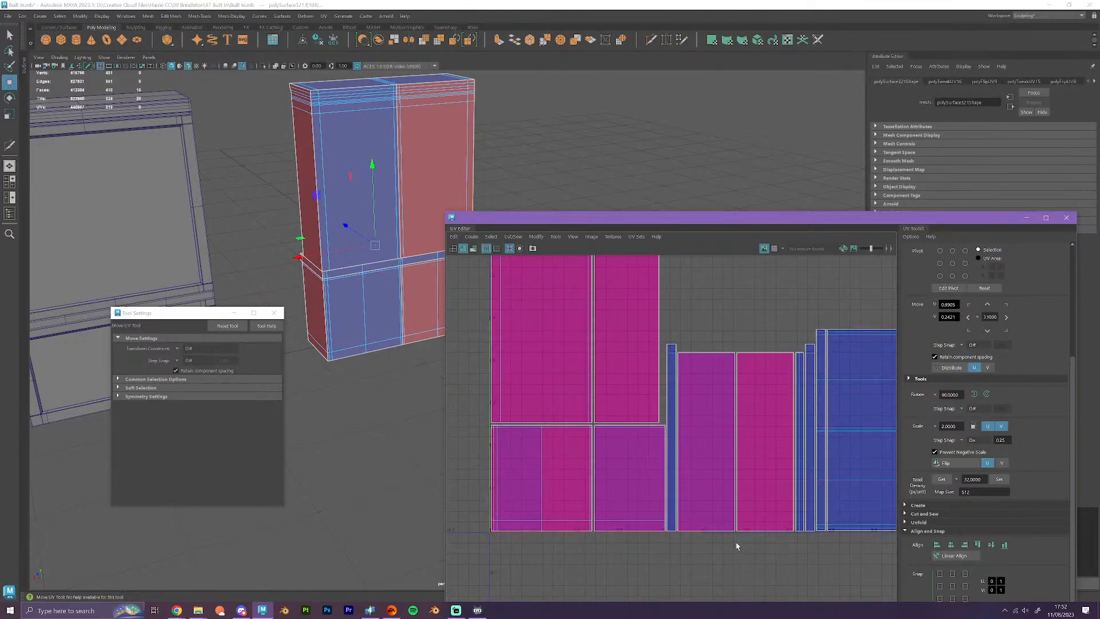
middle_click_drag(784, 552, 665, 549, "alt")
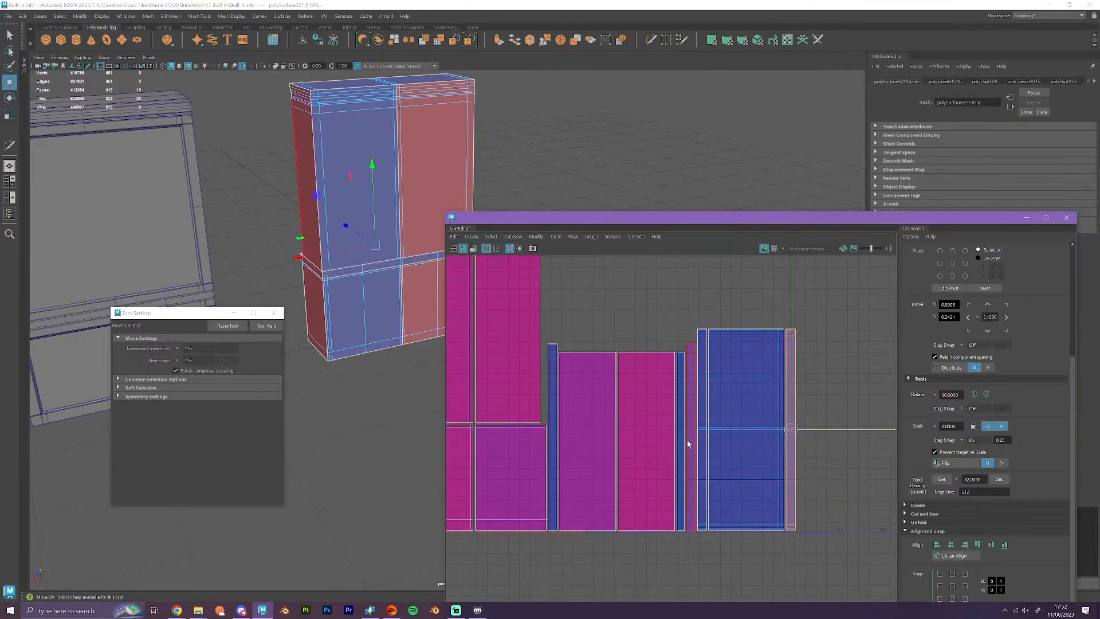
left_click_drag(360, 299, 448, 296, "alt")
scroll(401, 217, "up", 2)
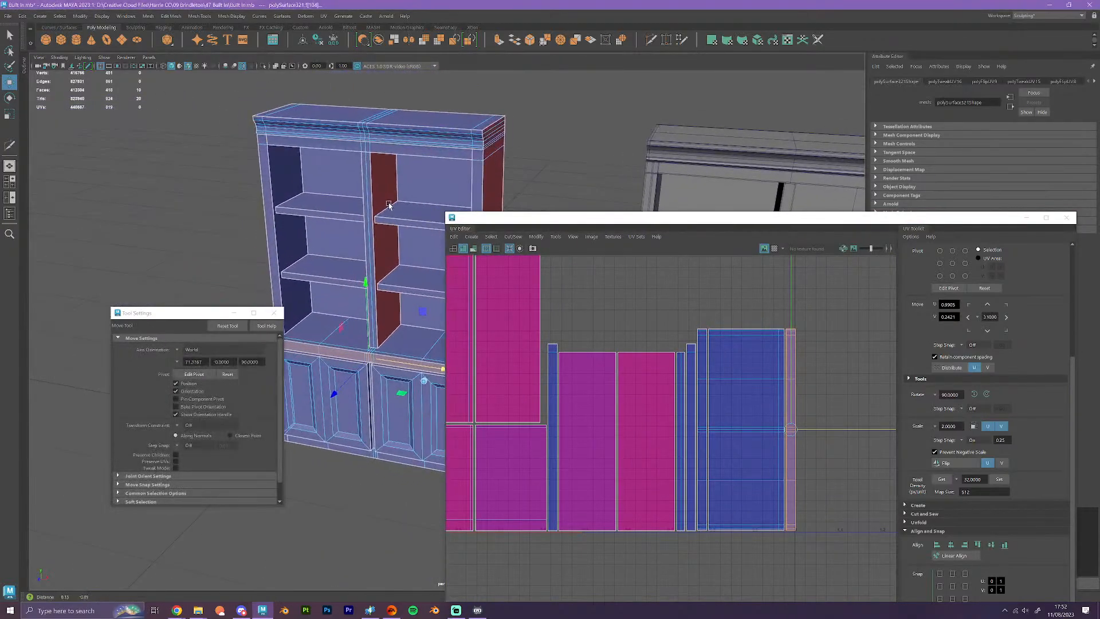
- Move the narrow strip between the bottom row and the large blue countertop shell straight up, clear of the row
middle_click_drag(387, 206, 354, 191, "alt")
left_click(392, 197)
scroll(838, 467, "up", 1)
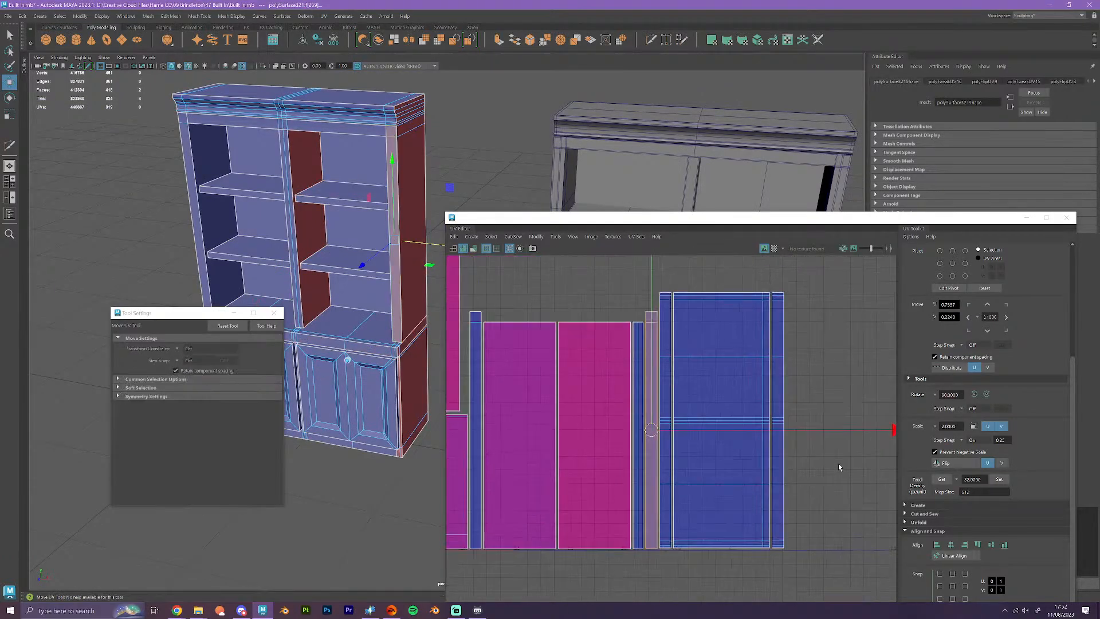
middle_click_drag(816, 477, 876, 454, "alt")
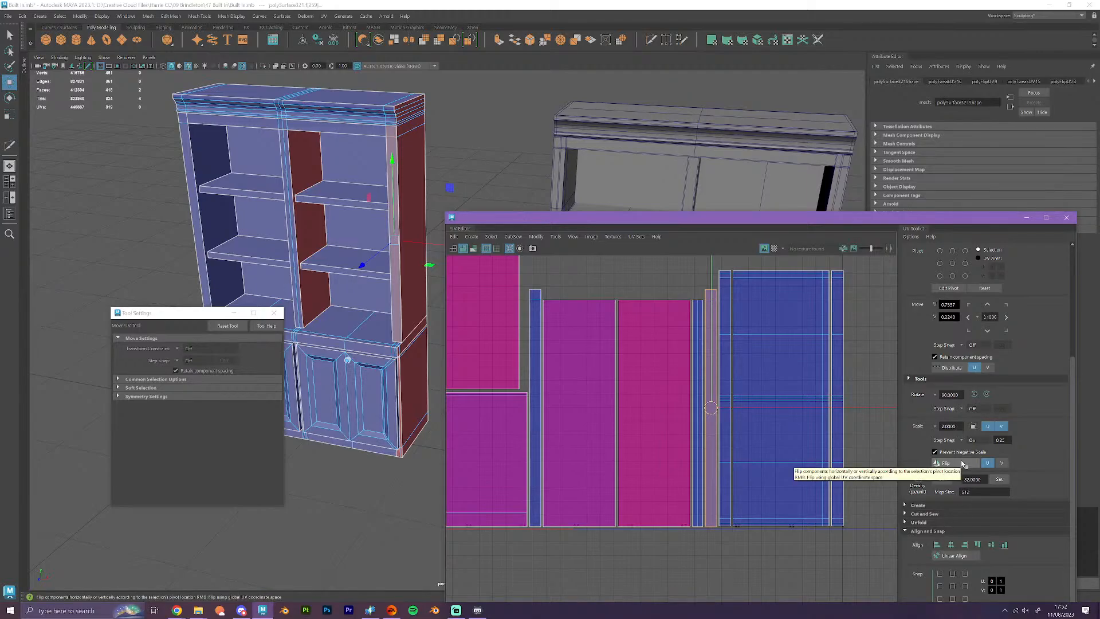
right_click_drag(743, 477, 706, 463)
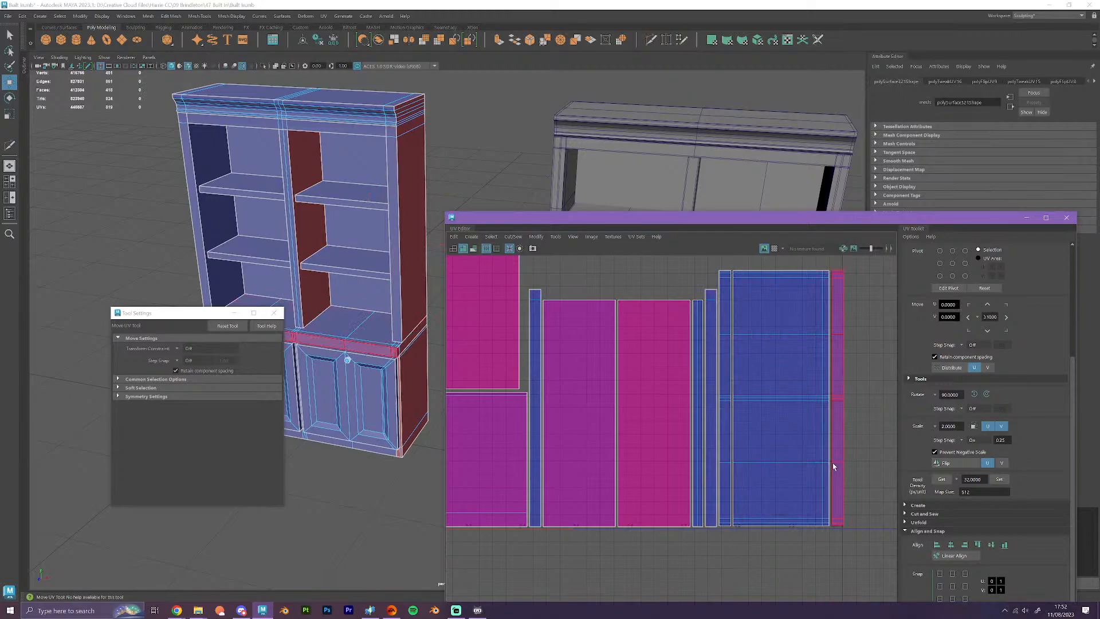
left_click(723, 453)
scroll(733, 452, "down", 5)
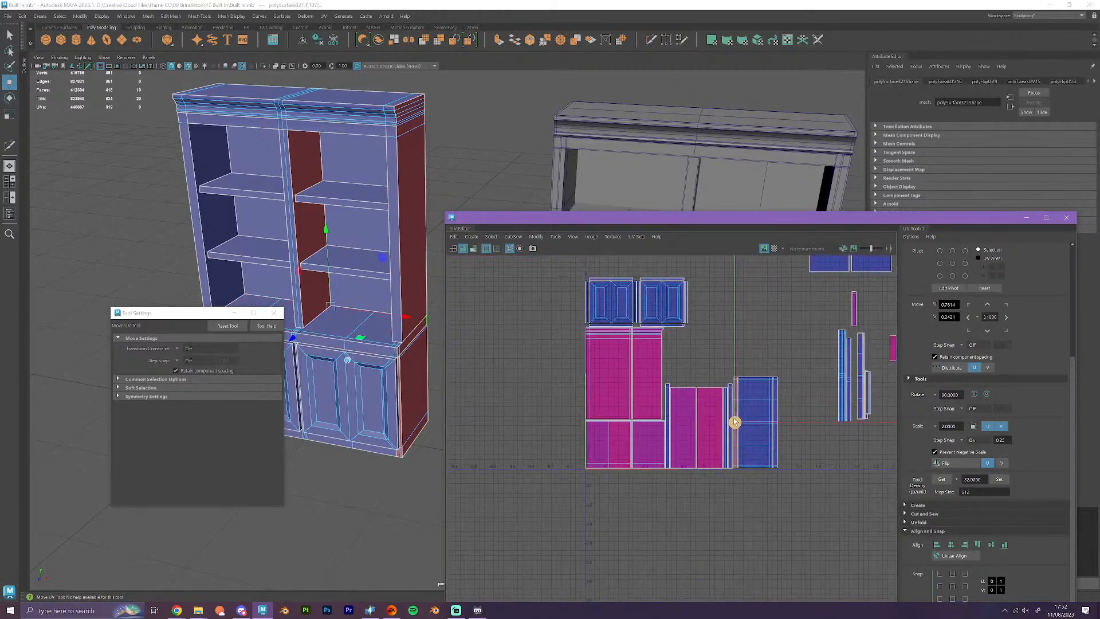
left_click_drag(736, 410, 735, 316)
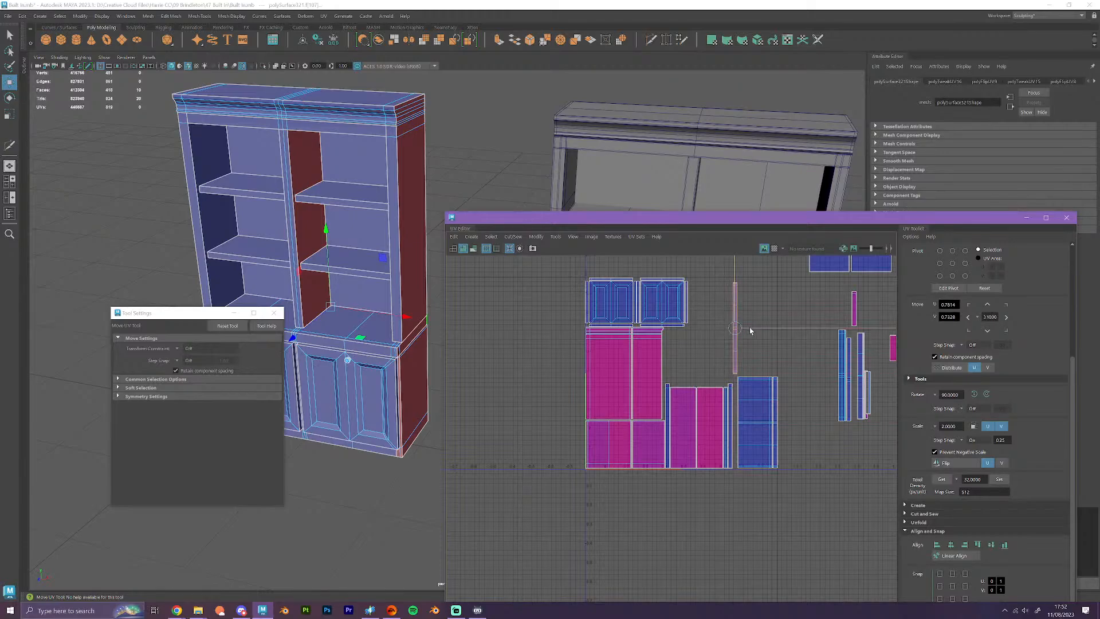
- Align the raised strip with the end strip along their maximum U edge and lower it to just above the end strip
left_click(774, 394, "shift")
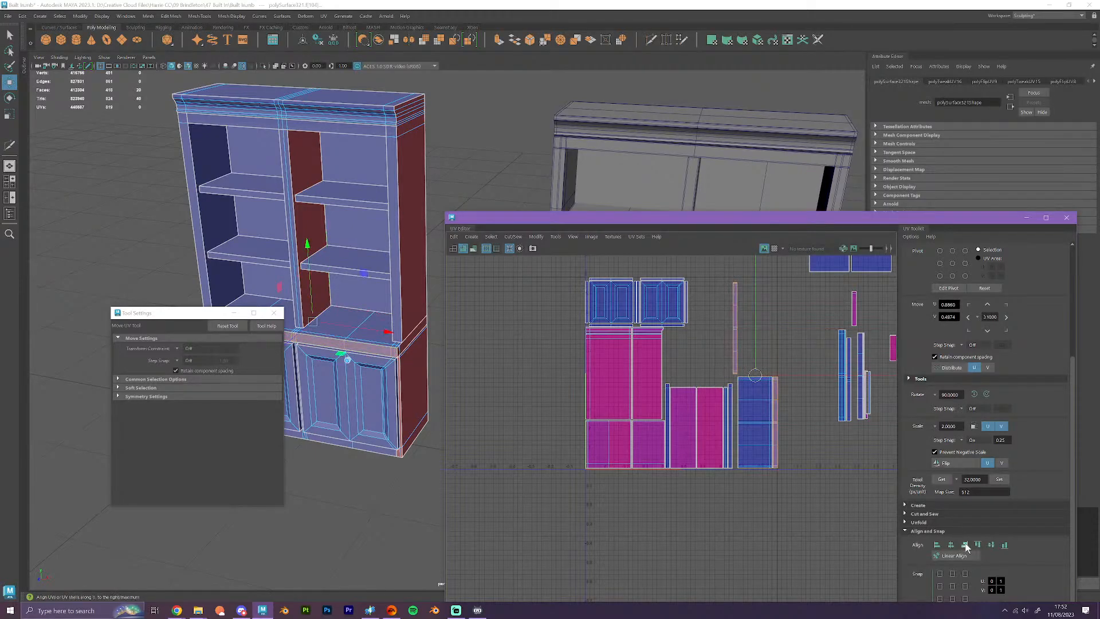
left_click(964, 544)
left_click(834, 536)
scroll(778, 468, "up", 4)
middle_click_drag(791, 371, 787, 433, "alt")
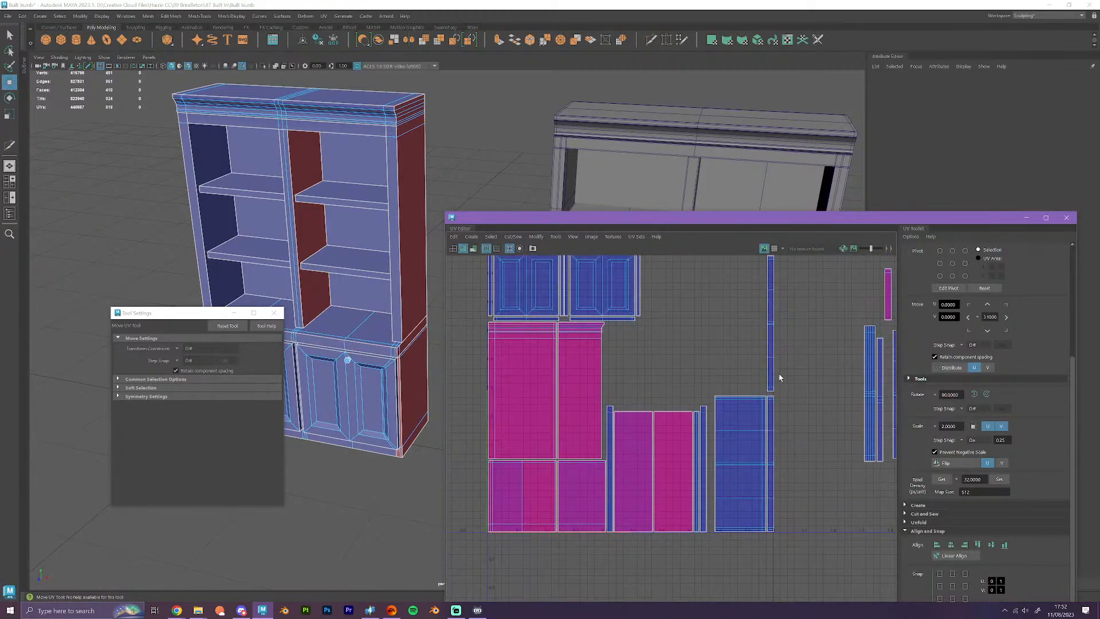
left_click(772, 363)
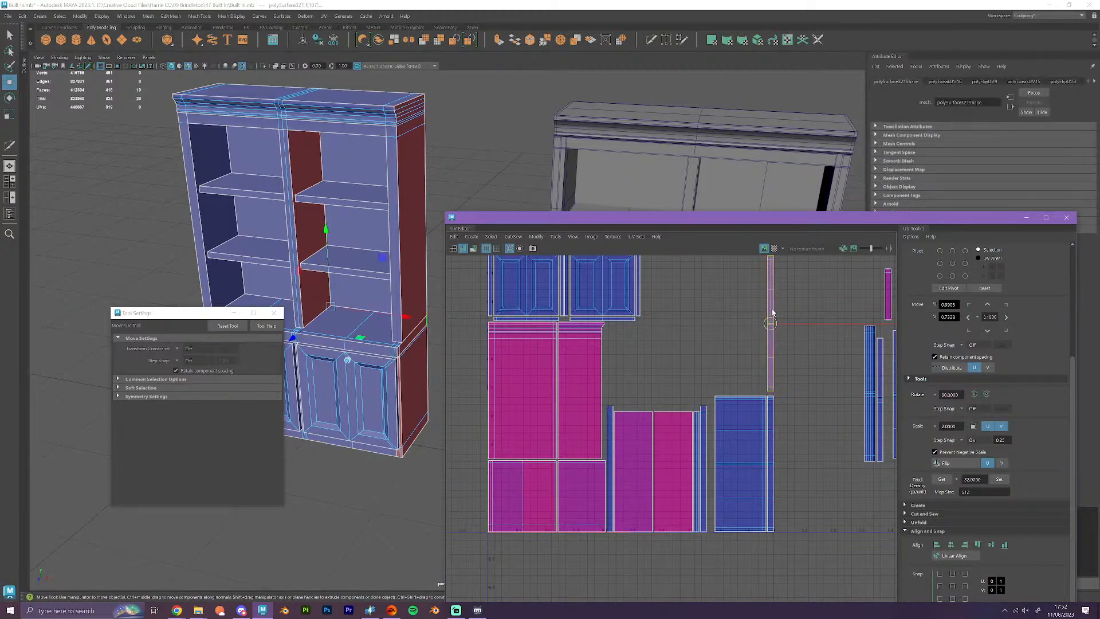
left_click_drag(771, 307, 771, 310)
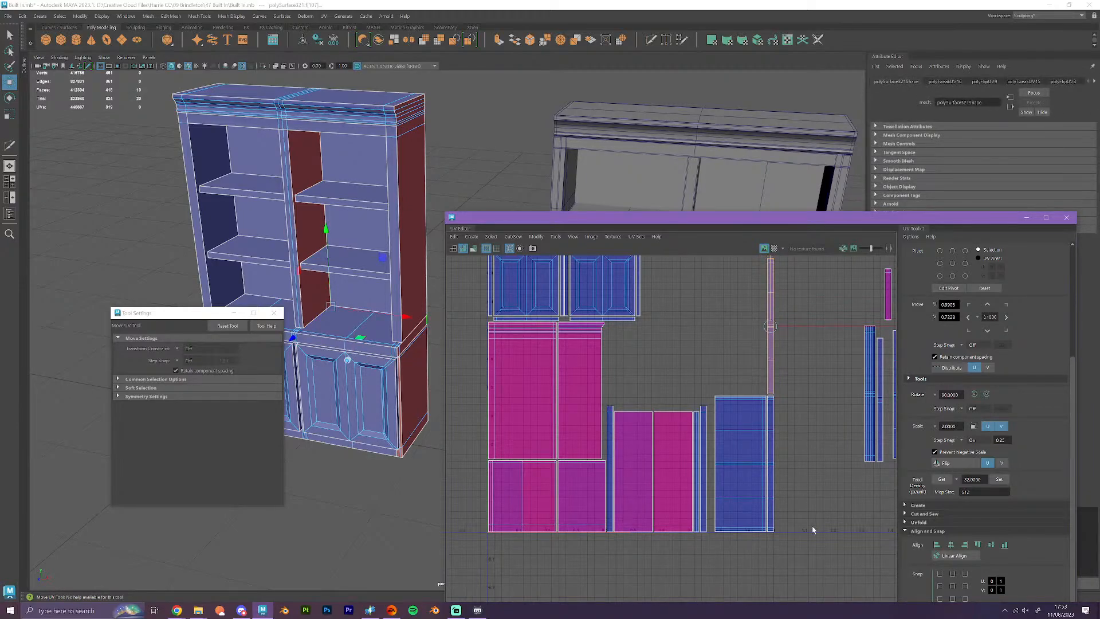
- Nudge the large countertop shell and both end strips together slightly towards the rest of the bottom row
left_click_drag(812, 530, 729, 342)
scroll(785, 404, "up", 3)
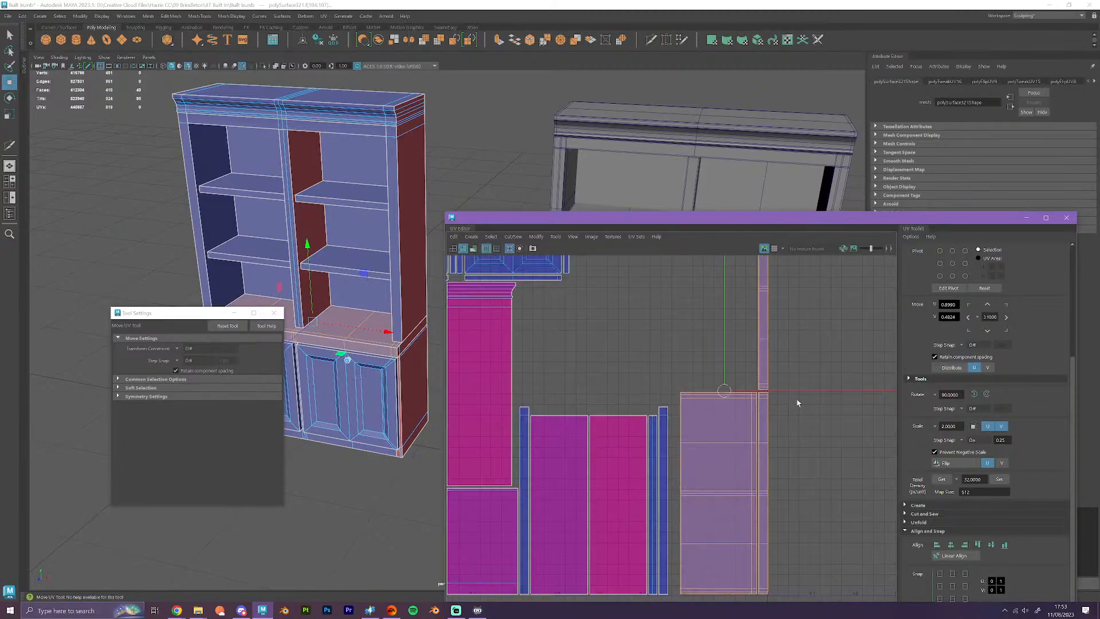
left_click_drag(798, 391, 795, 395)
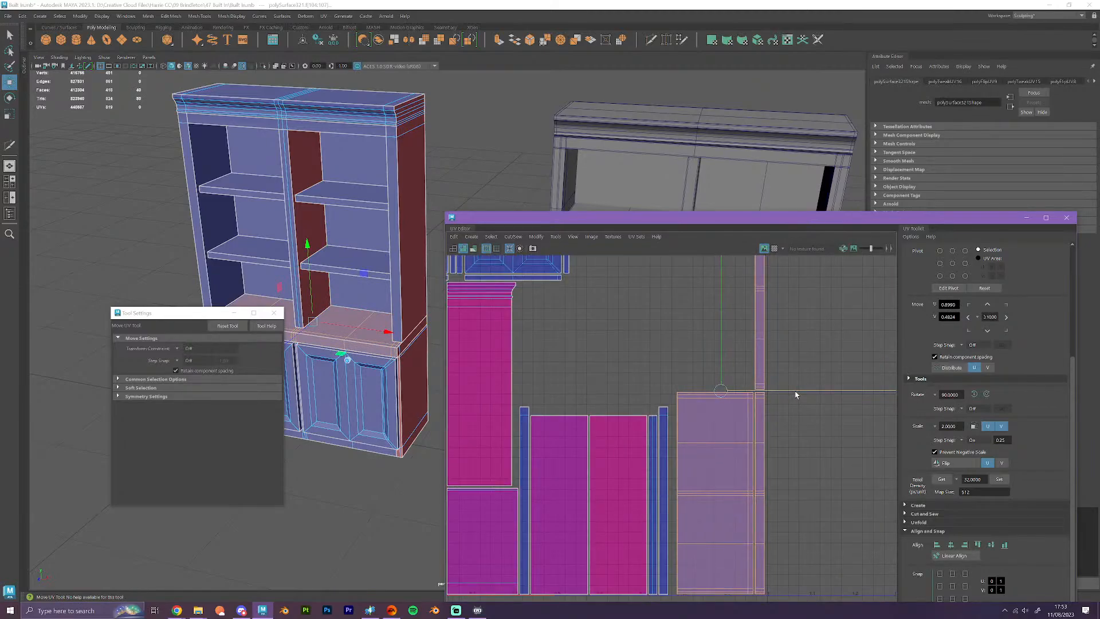
middle_click_drag(756, 470, 834, 415, "alt")
scroll(792, 441, "up", 1)
scroll(785, 447, "down", 2)
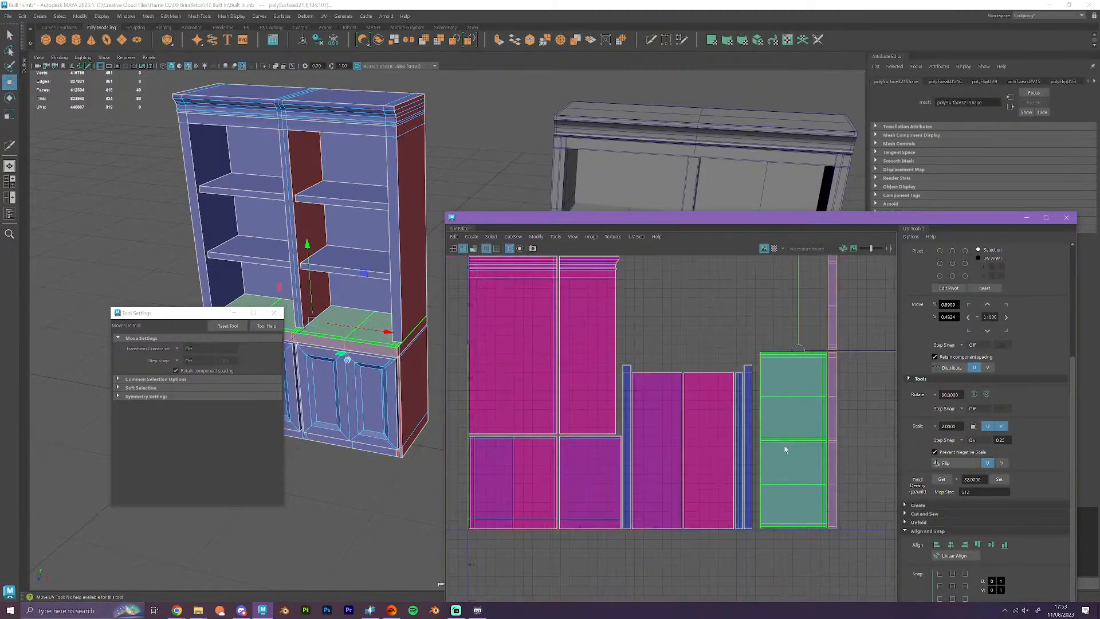
scroll(769, 476, "up", 1)
scroll(769, 477, "down", 2)
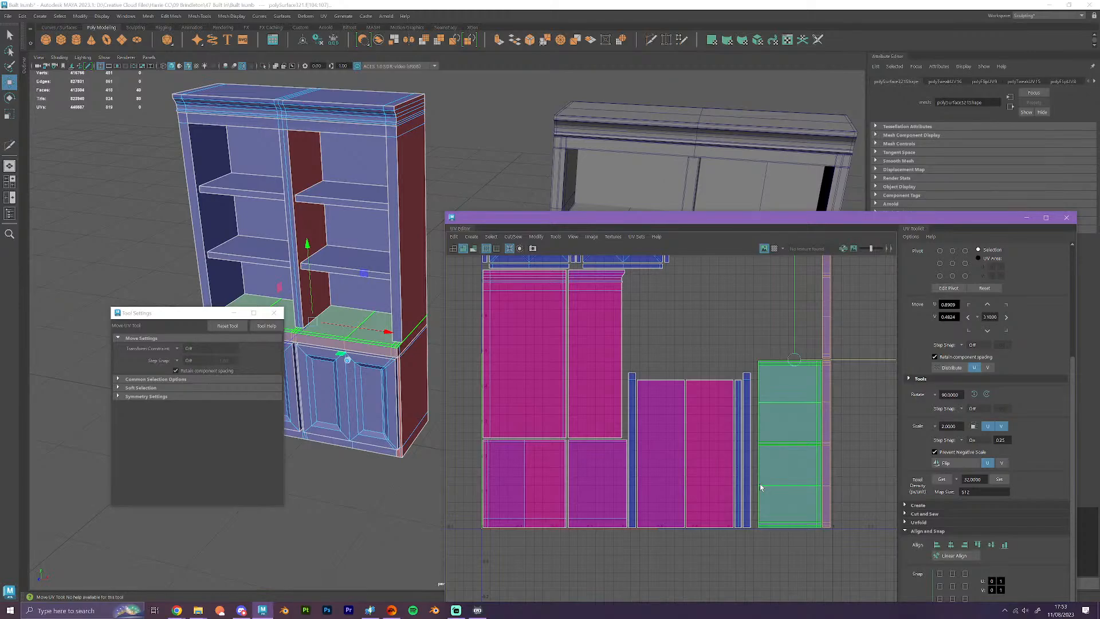
scroll(787, 437, "down", 3)
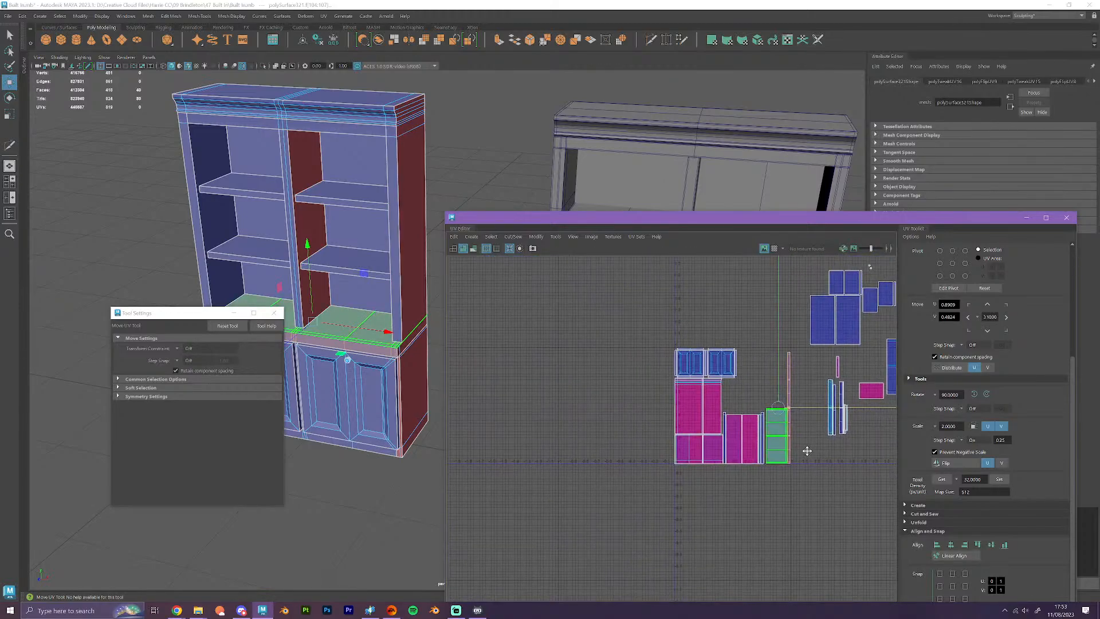
- Move the loose crown moulding shell and the strip beside it closer to the other loose strips
scroll(688, 442, "up", 1)
right_click(736, 457)
right_click_drag(734, 453, 698, 443)
scroll(772, 483, "up", 2)
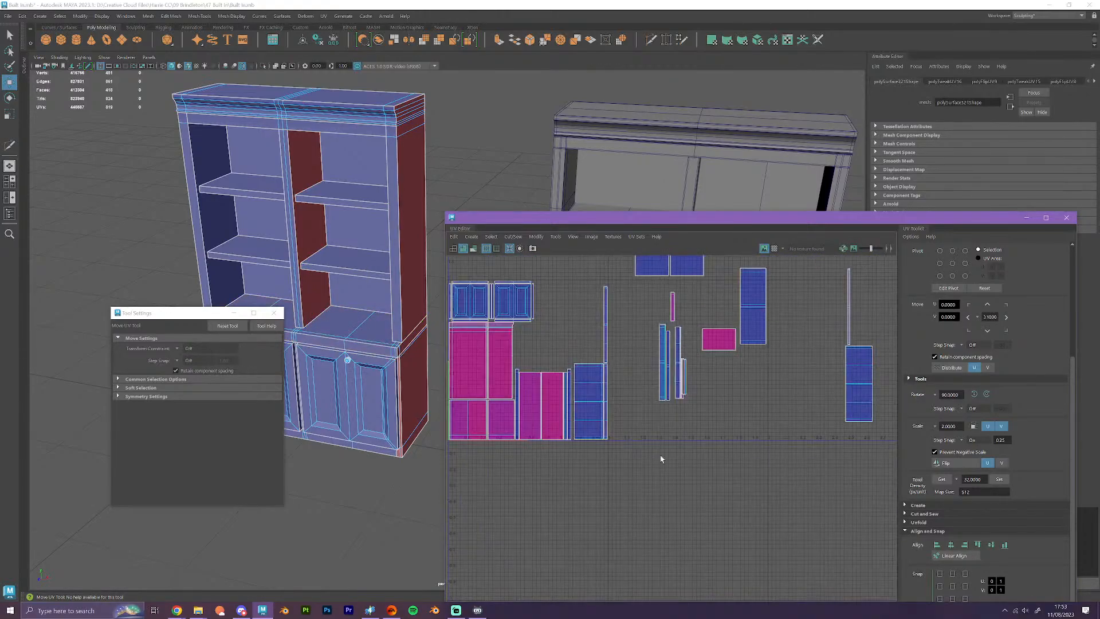
middle_click_drag(663, 457, 819, 531, "alt")
scroll(752, 442, "up", 1)
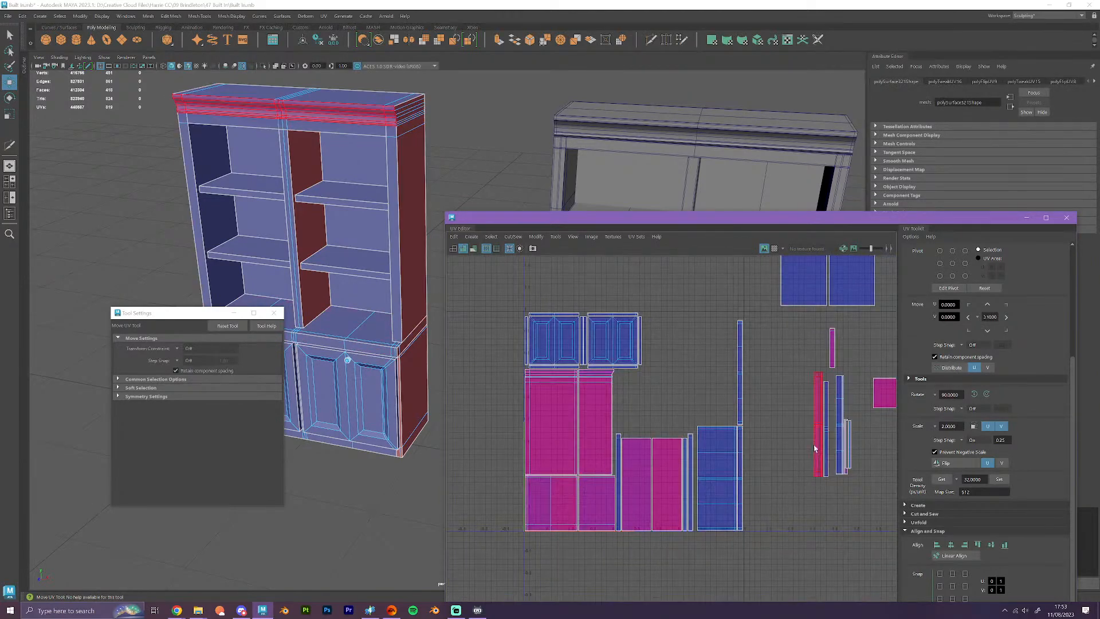
scroll(816, 470, "up", 2)
left_click(816, 473)
left_click(834, 439, "shift")
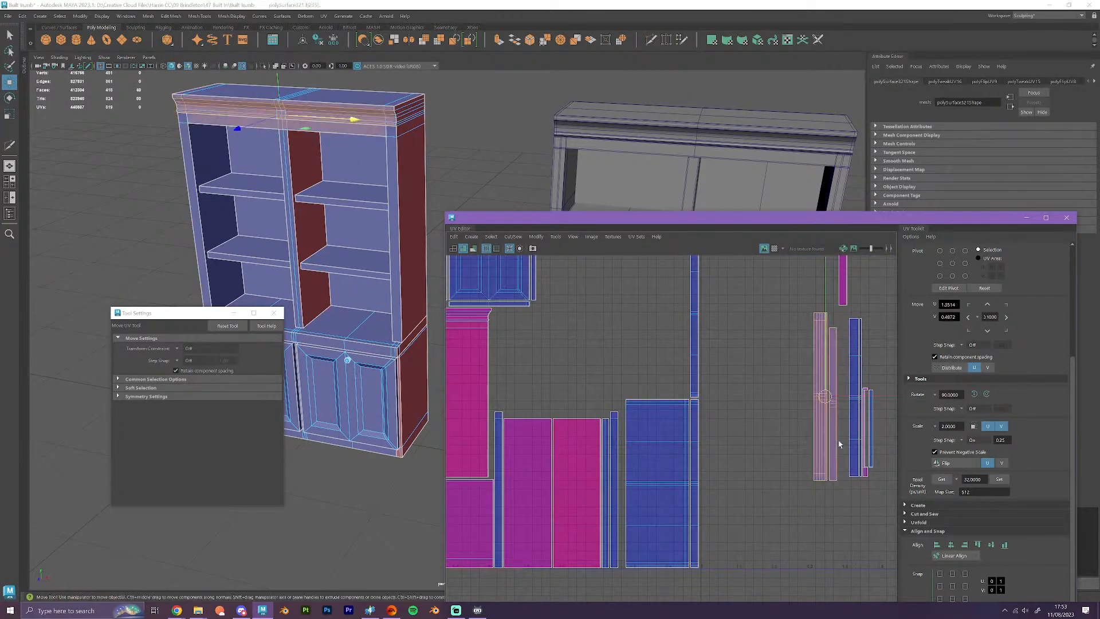
left_click_drag(841, 397, 851, 393)
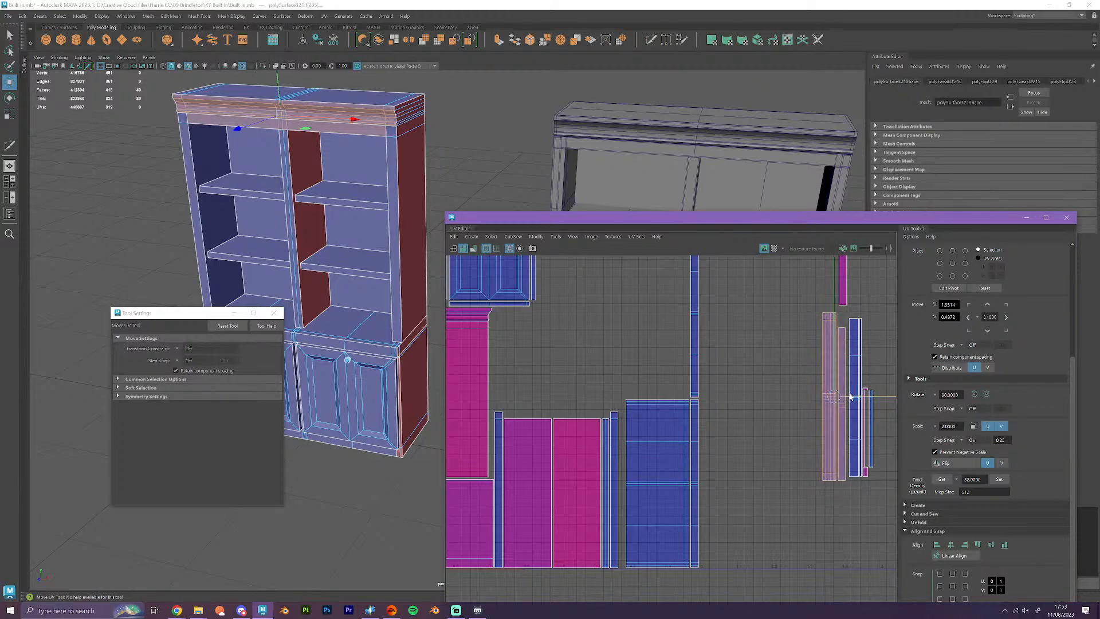
left_click(795, 456)
- Move the two bookcase back panel shells together to the free space above the packed layout
scroll(796, 459, "down", 5)
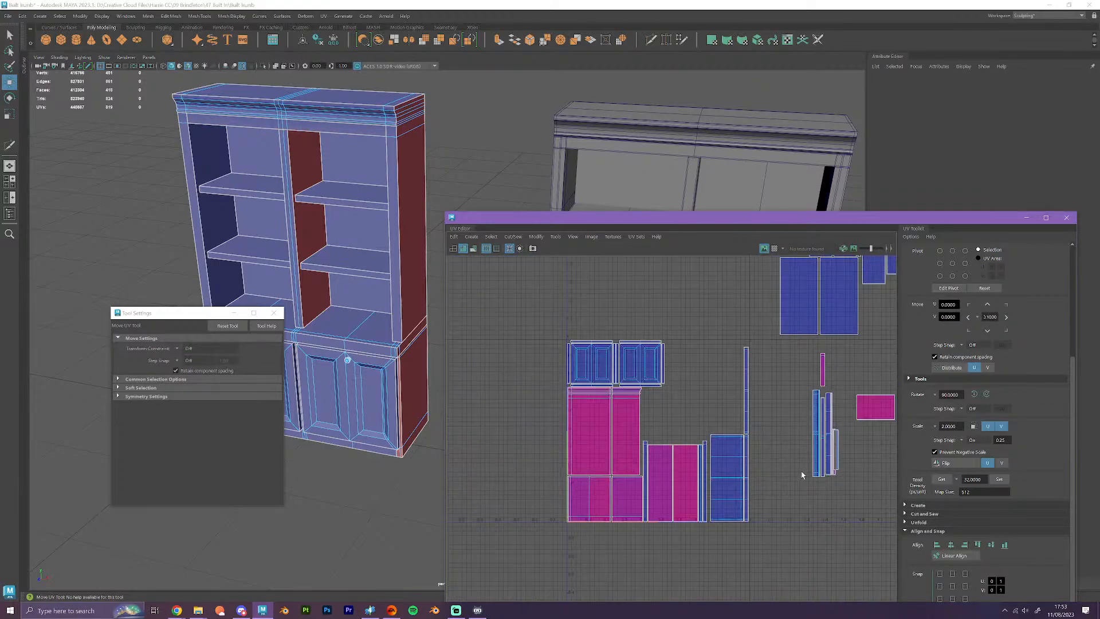
left_click(832, 387)
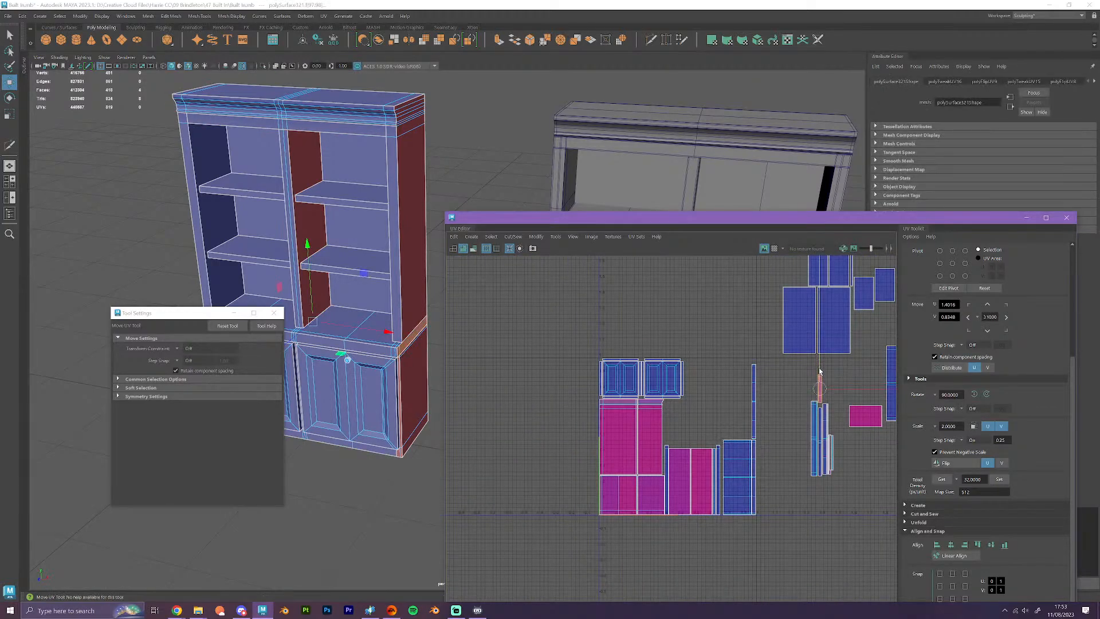
left_click(842, 345)
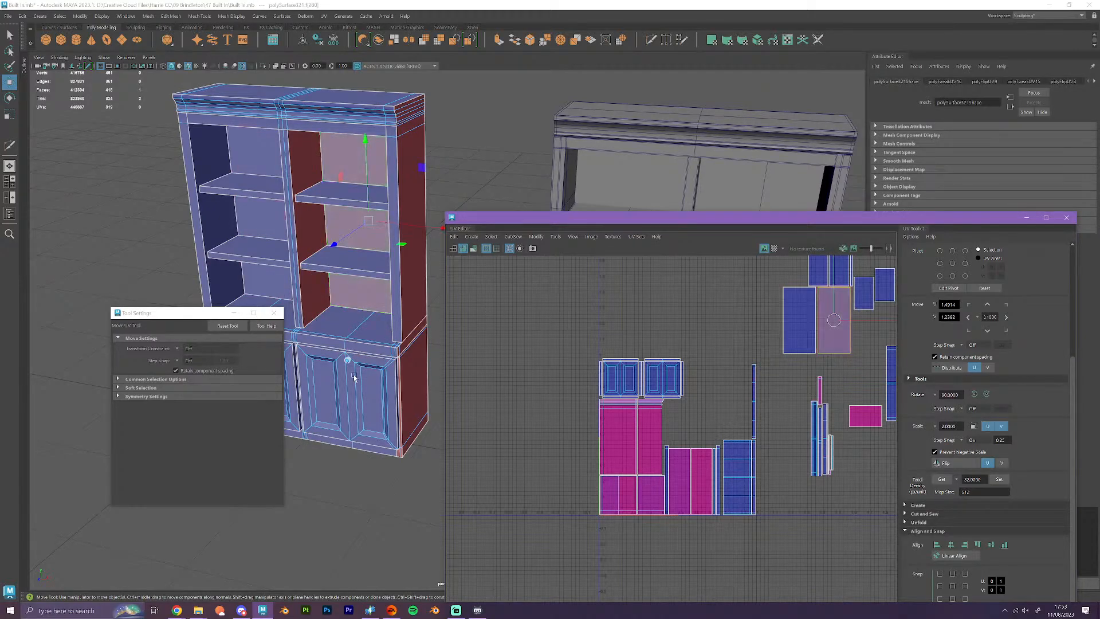
left_click_drag(354, 376, 390, 385, "alt")
left_click(333, 236, "shift")
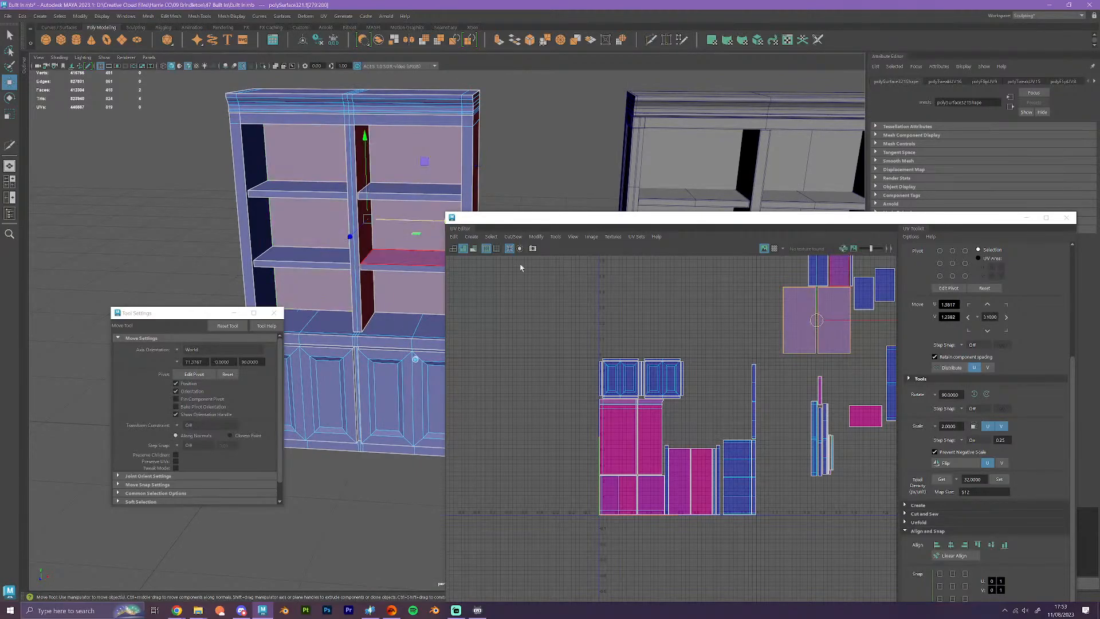
left_click_drag(808, 319, 713, 320)
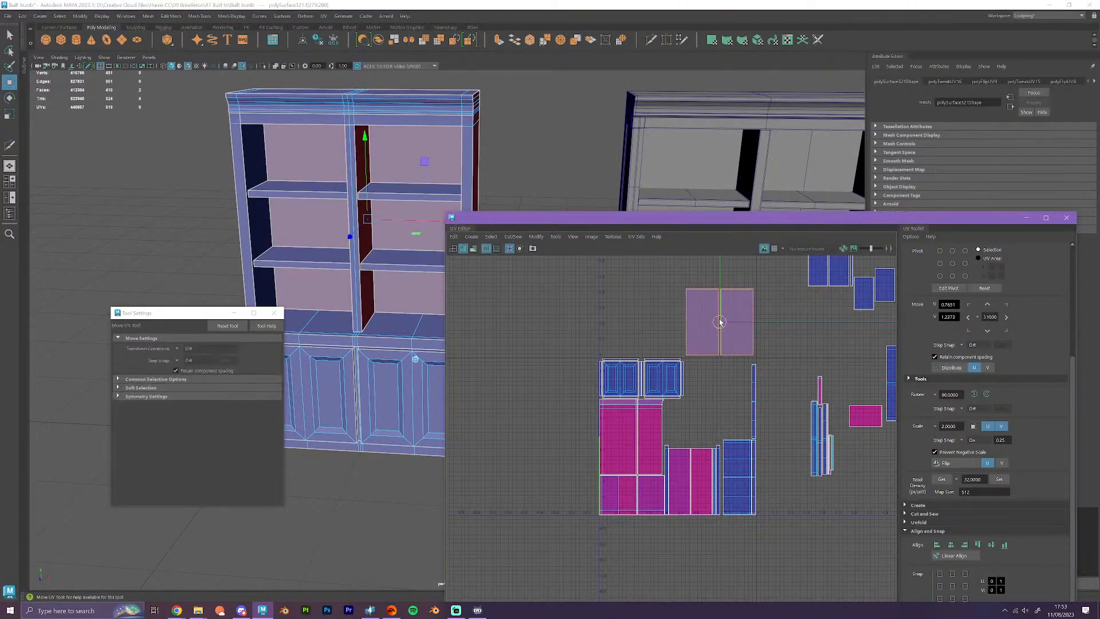
scroll(716, 321, "up", 3)
left_click(815, 368)
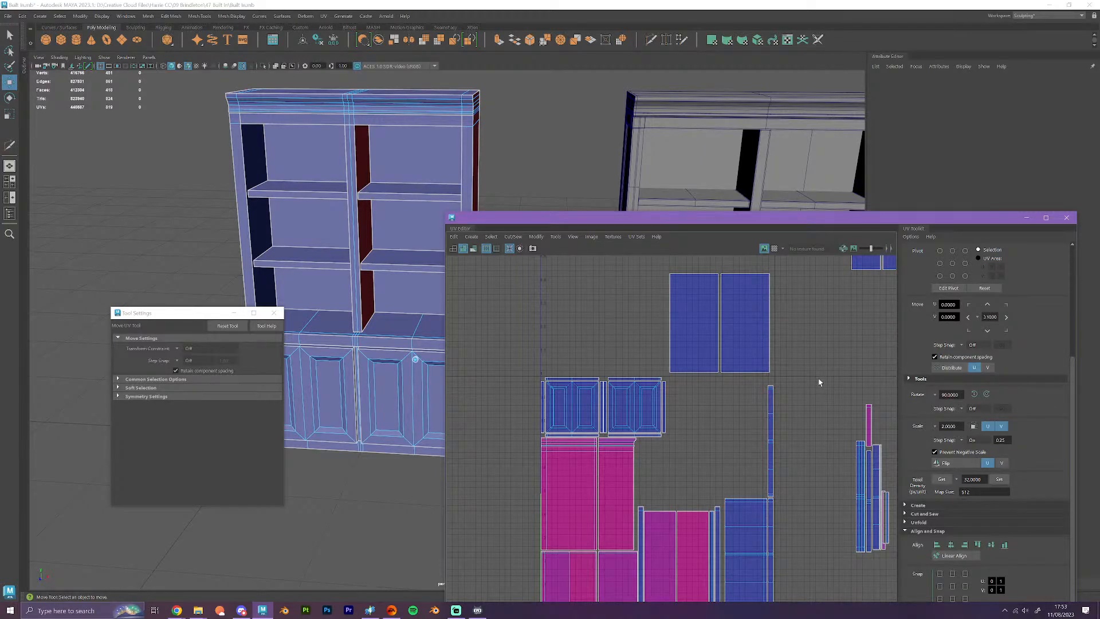
- Scale down the cabinet's underside shell with a 0.50 step snap and place it beside the upper end strip
scroll(808, 374, "down", 4)
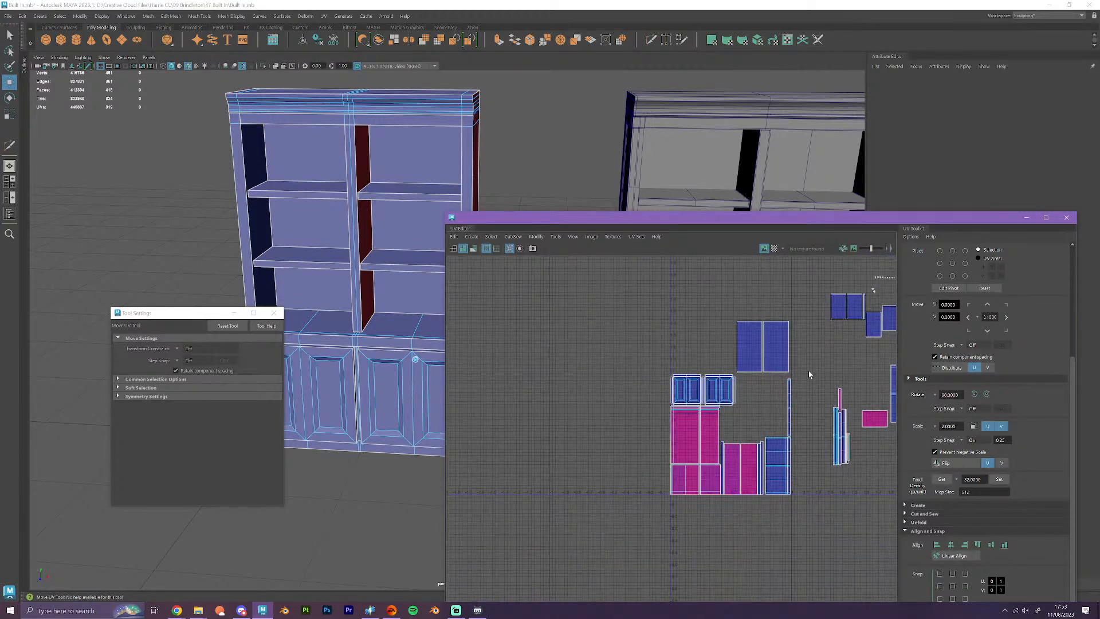
middle_click_drag(809, 374, 686, 374, "alt")
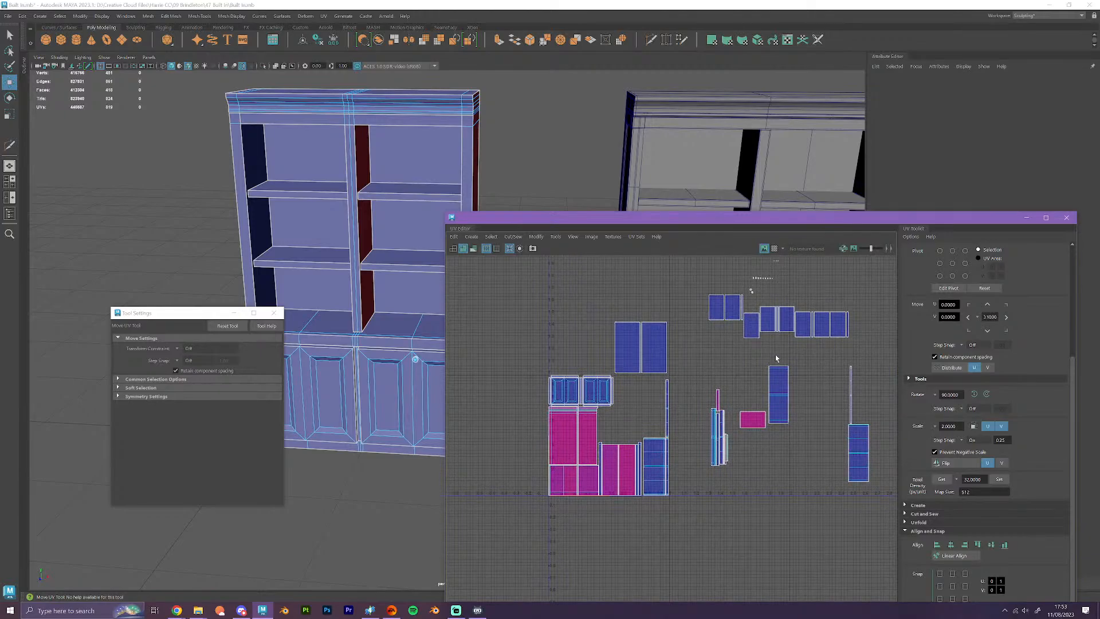
left_click(780, 388)
left_click(849, 459)
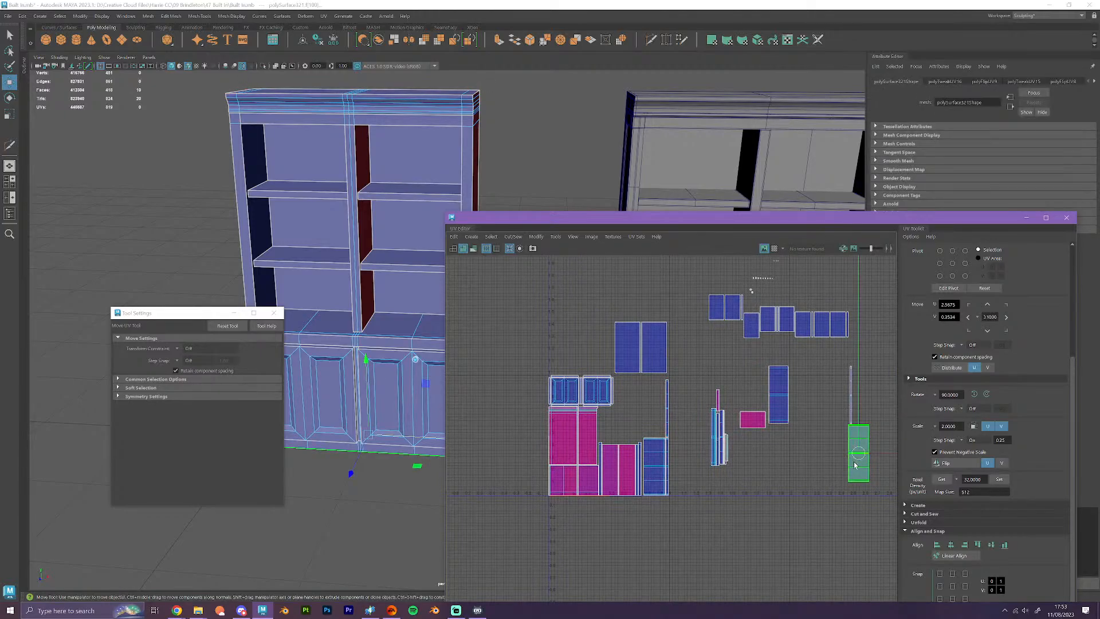
key("r")
double_click(224, 360)
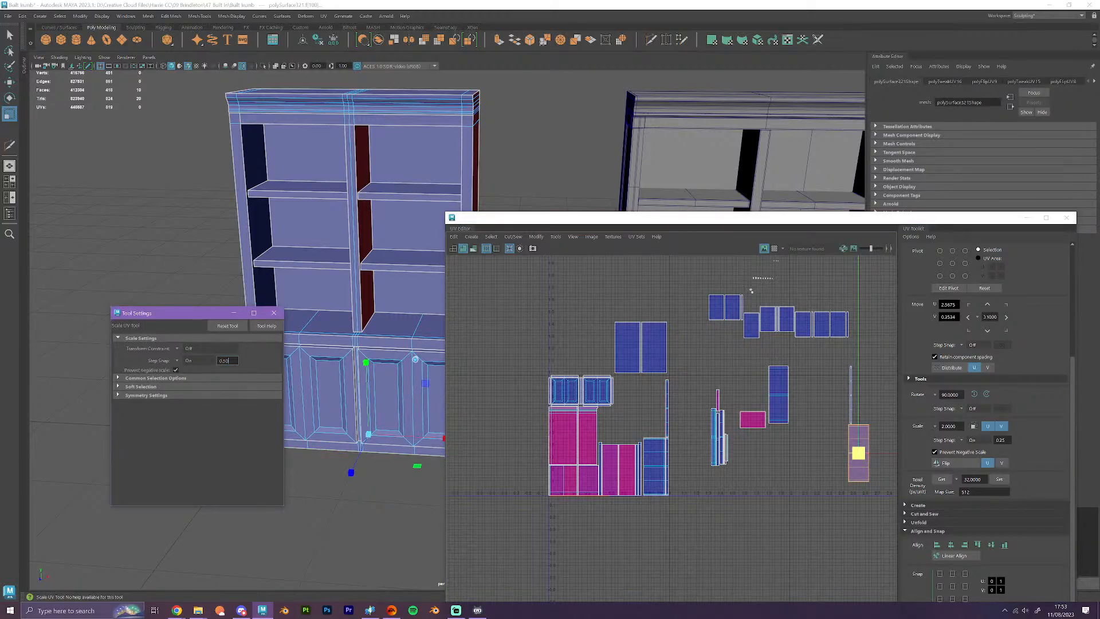
left_click_drag(860, 454, 767, 447)
left_click_drag(858, 453, 781, 440)
key("w")
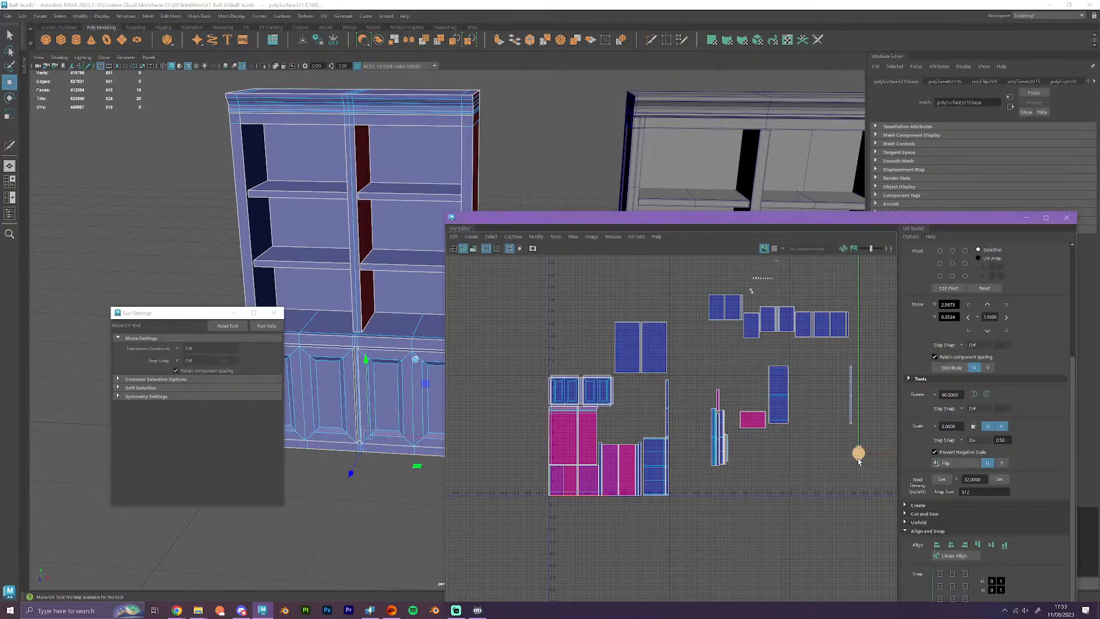
left_click_drag(859, 454, 659, 390)
- Move the bookcase's top panel shell into the open space away from the loose shells
left_click_drag(396, 468, 395, 416, "alt")
left_click(380, 169)
scroll(802, 467, "up", 3)
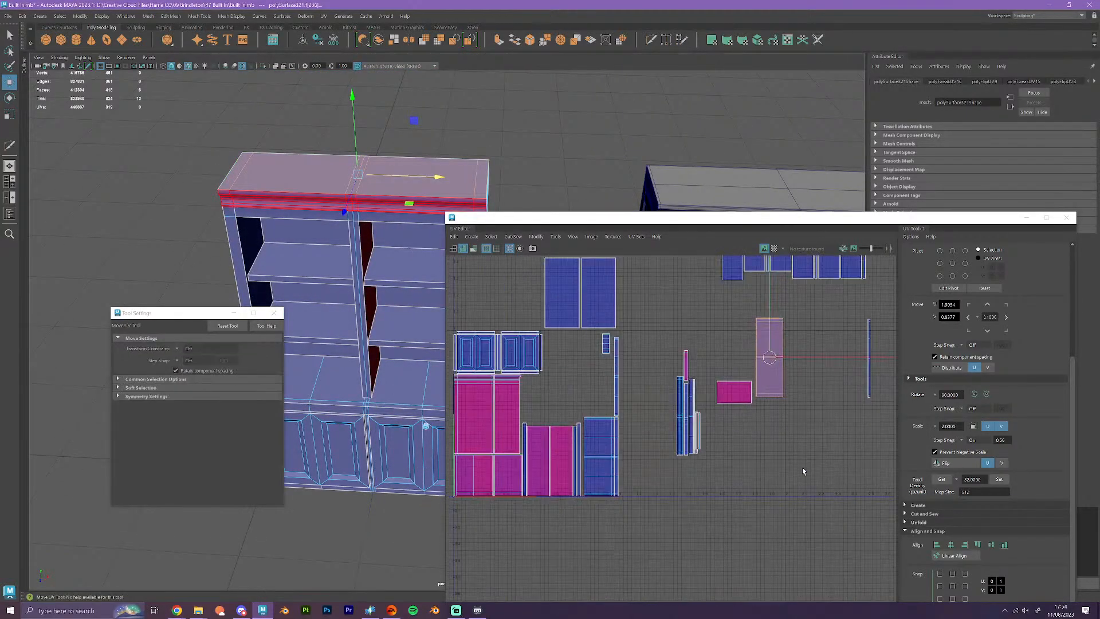
left_click(773, 359)
left_click_drag(774, 360, 806, 432)
- Rotate the crown moulding shell 180 degrees clockwise and place it alongside the matching edge of the top panel shell
right_click_drag(805, 433, 801, 383)
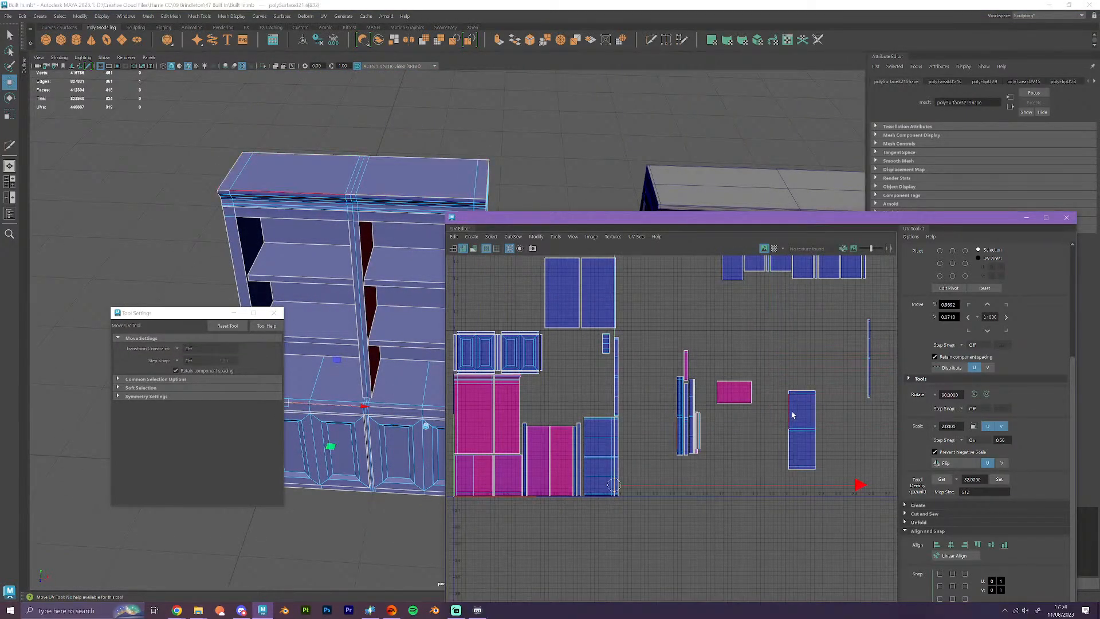
scroll(792, 415, "up", 5)
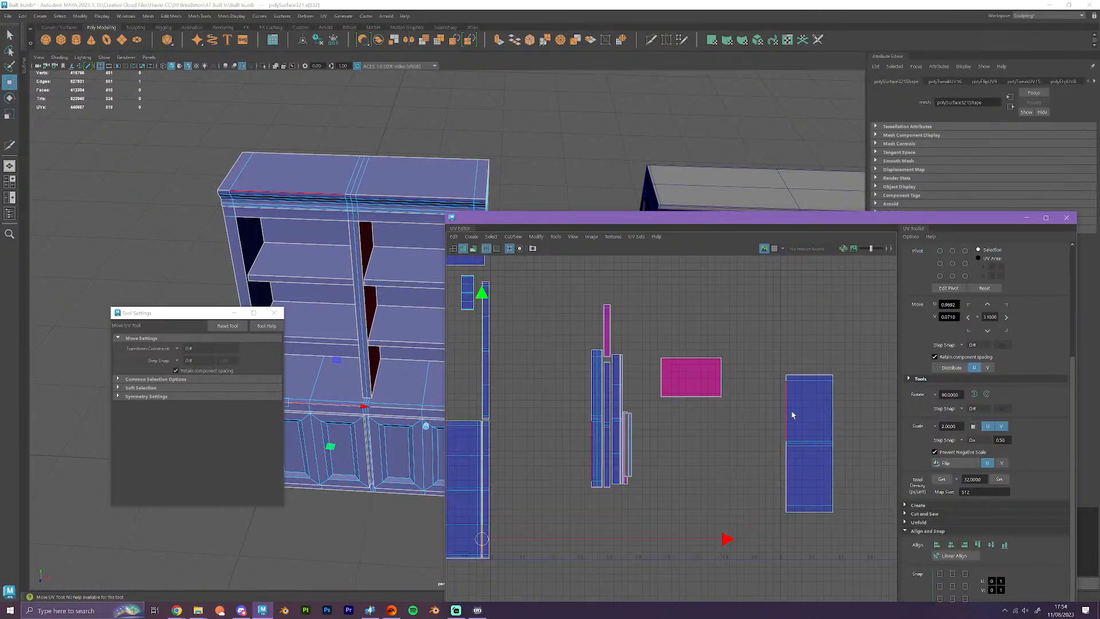
right_click_drag(792, 414, 757, 382)
left_click(987, 394)
left_click(986, 395)
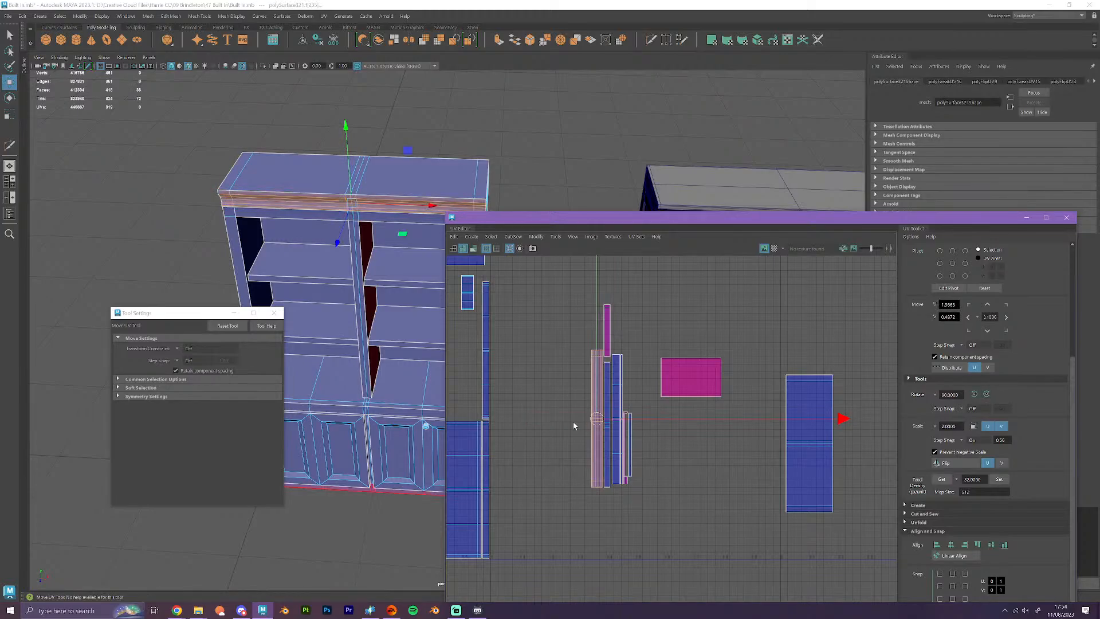
left_click_drag(595, 421, 775, 445)
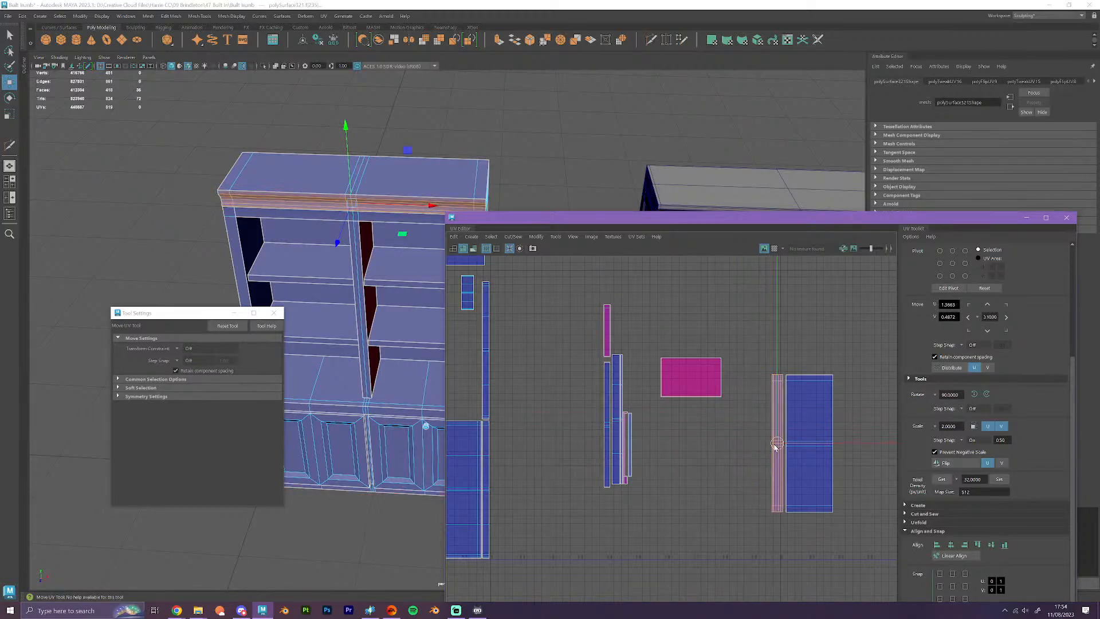
- Align the crown moulding and top panel shells at their ends and close the gap between them
right_click_drag(794, 464, 746, 444)
scroll(802, 496, "up", 3)
left_click_drag(771, 496, 803, 505)
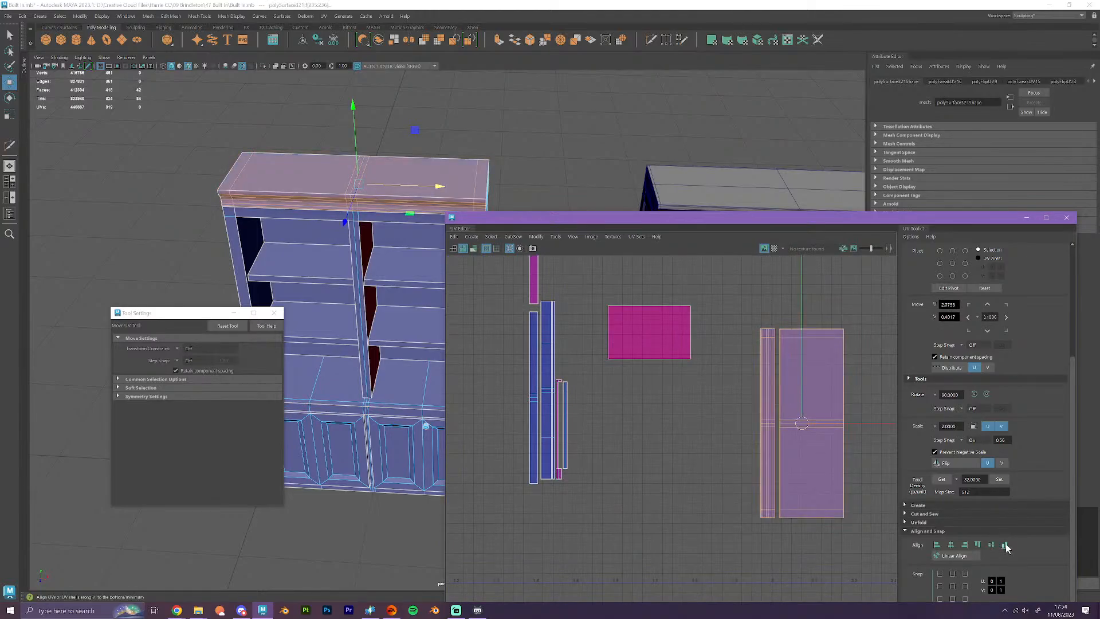
left_click(831, 449)
left_click_drag(840, 424, 838, 426)
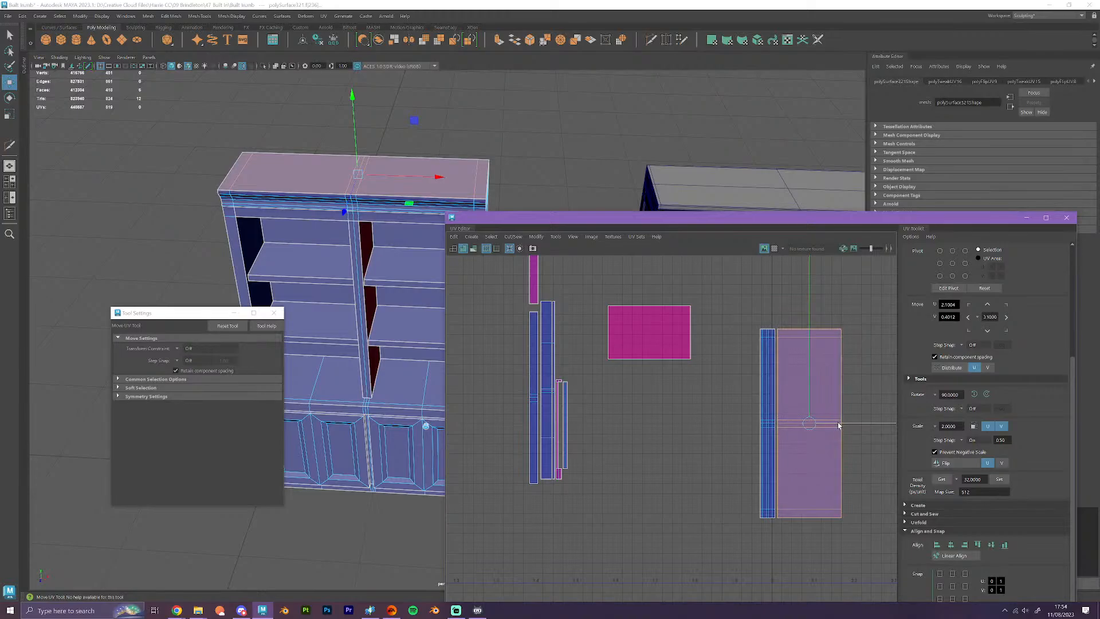
scroll(802, 458, "down", 6)
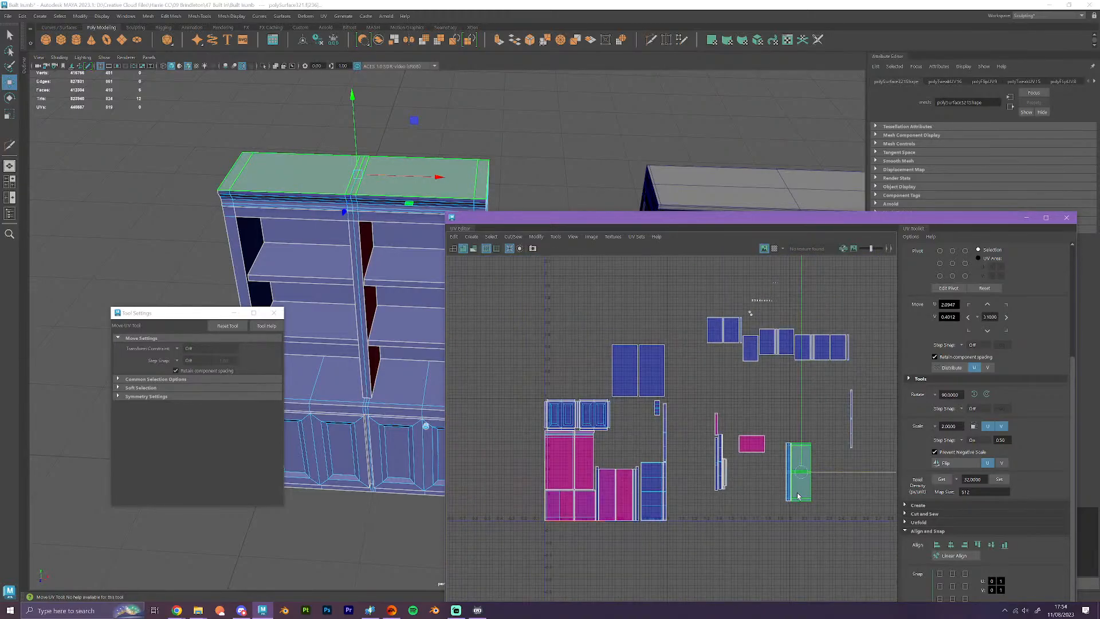
- Stack the right back panel shell exactly on top of the left back panel shell
left_click(651, 371)
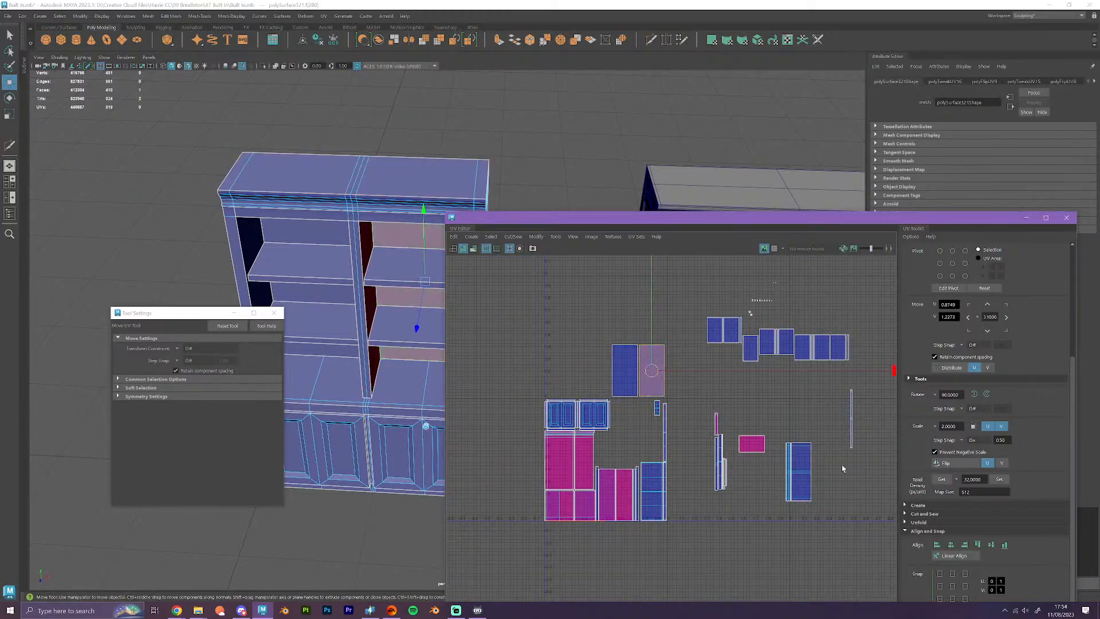
left_click(973, 465)
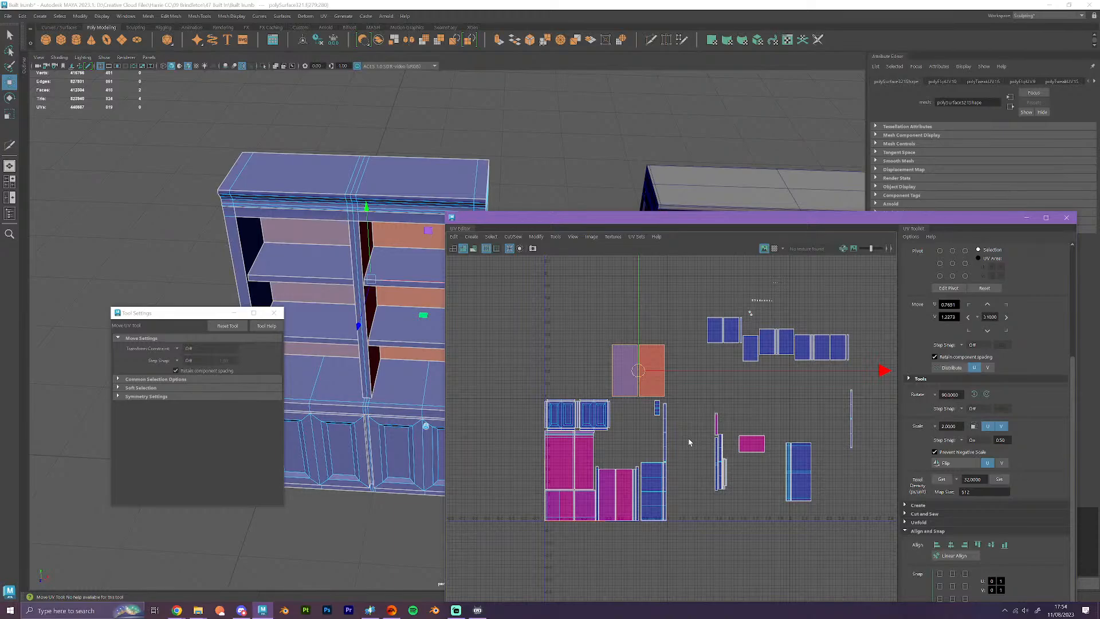
key("ctrl+z")
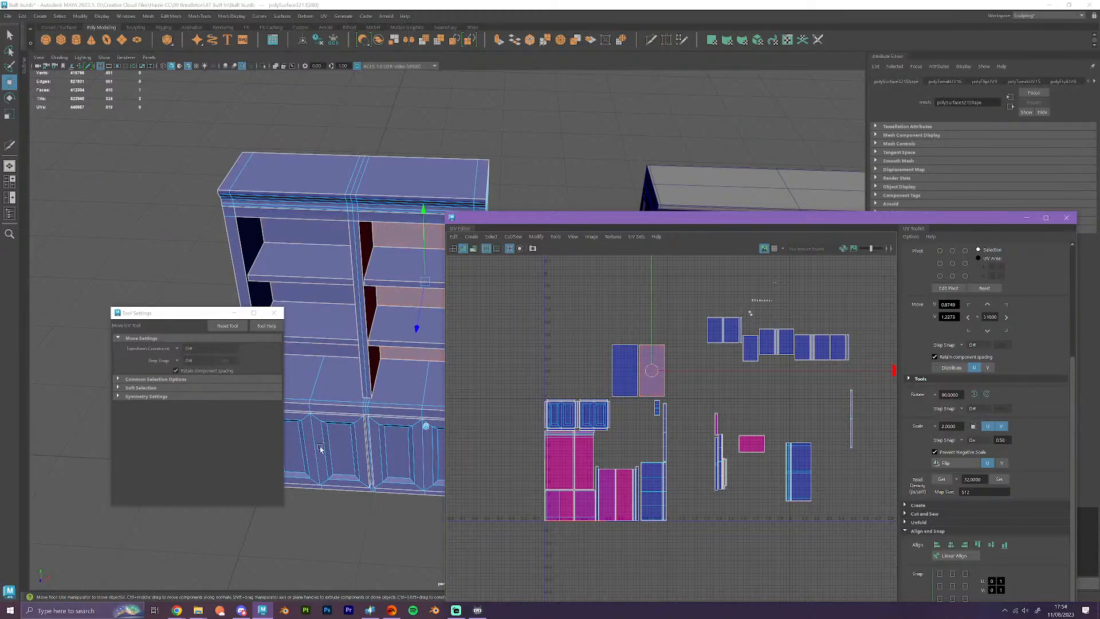
left_click_drag(320, 449, 353, 372, "alt")
middle_click_drag(358, 364, 387, 417, "alt")
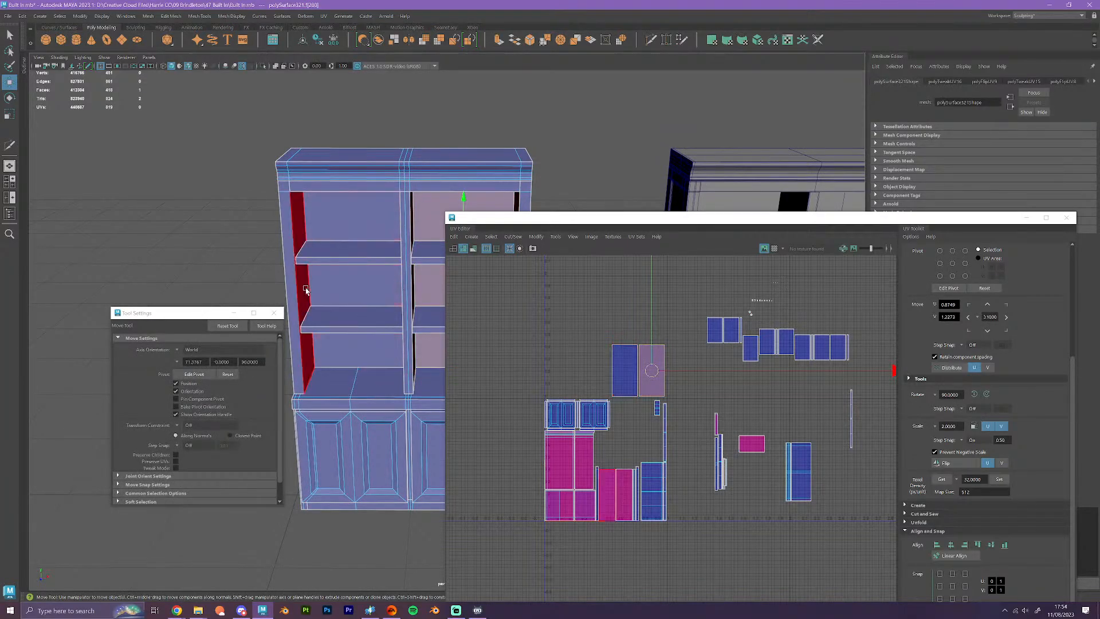
key("f")
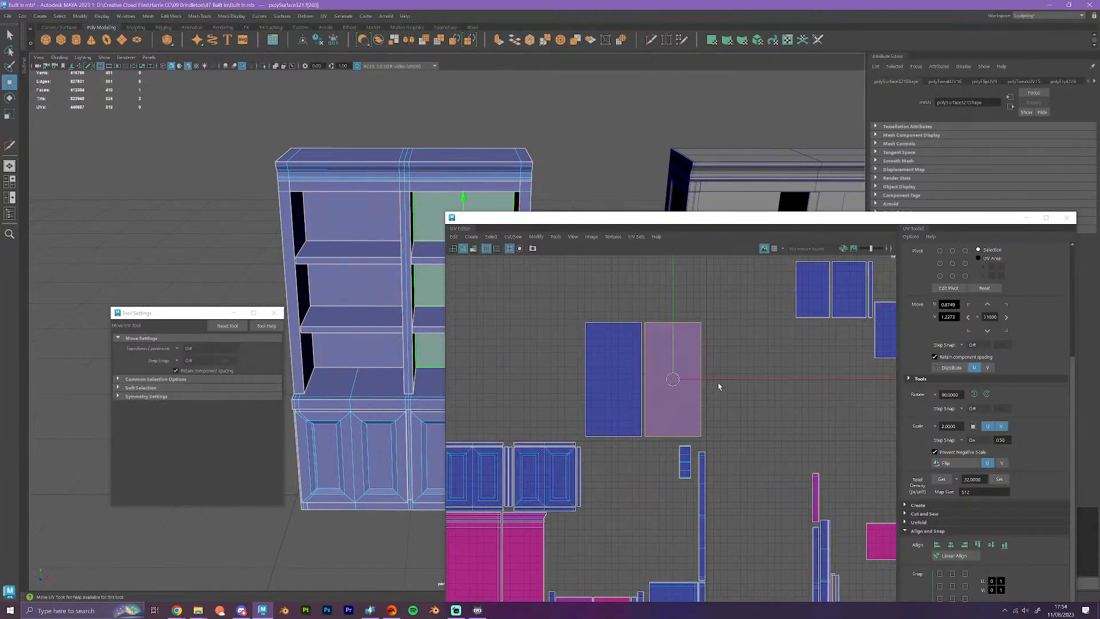
left_click_drag(719, 379, 663, 382)
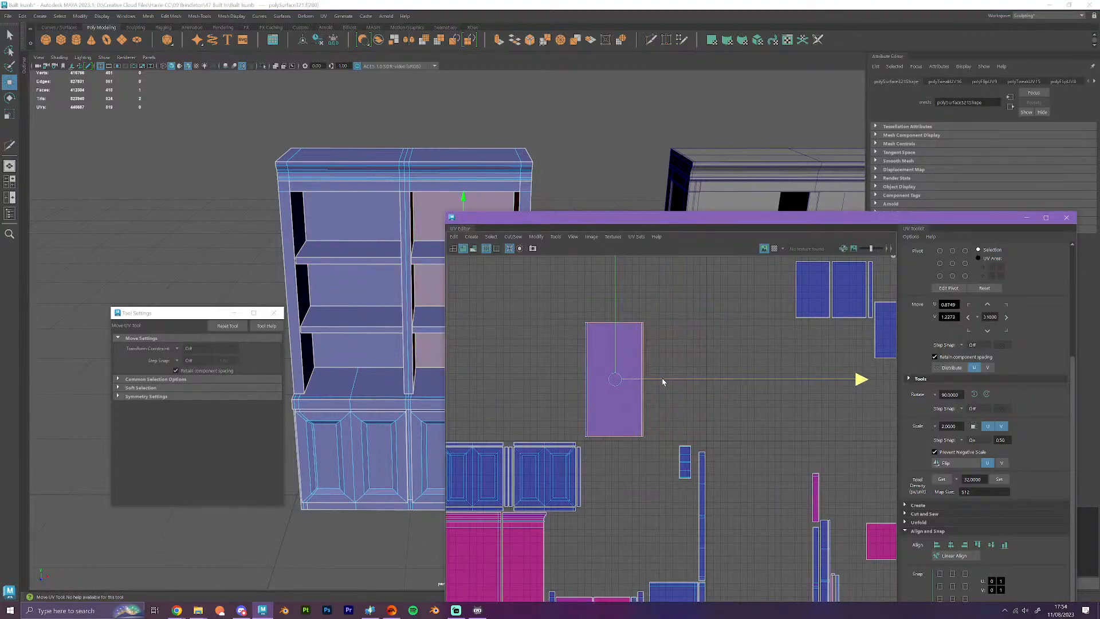
left_click_drag(649, 448, 609, 396)
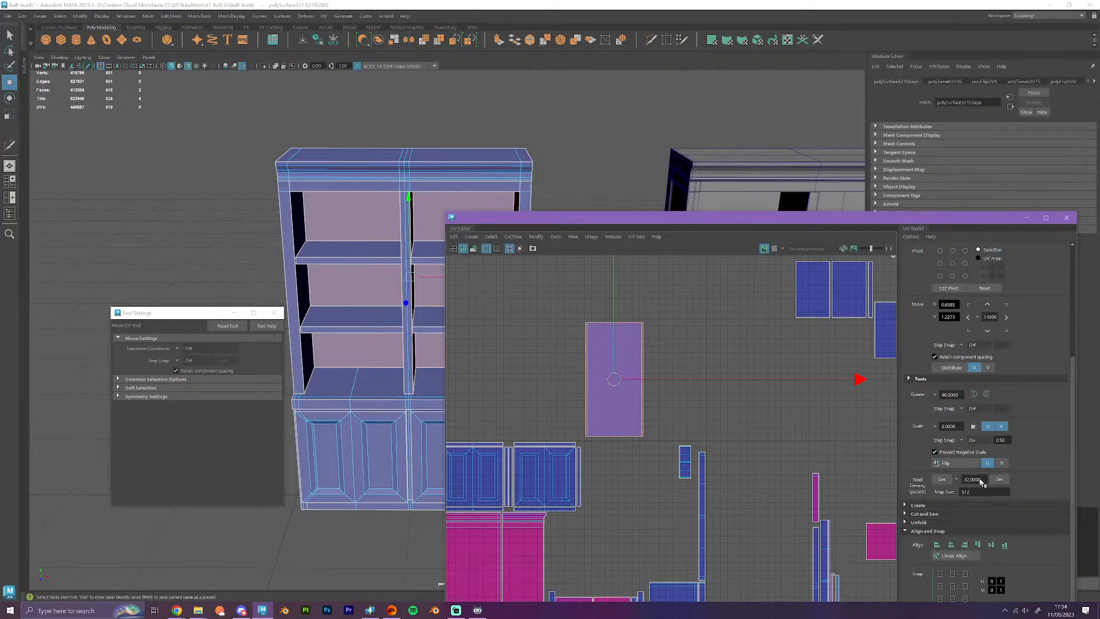
- Move the stacked back panel shells down beside the upper end strip and shift the small underside shell above the layout
left_click(735, 435)
scroll(769, 472, "down", 4)
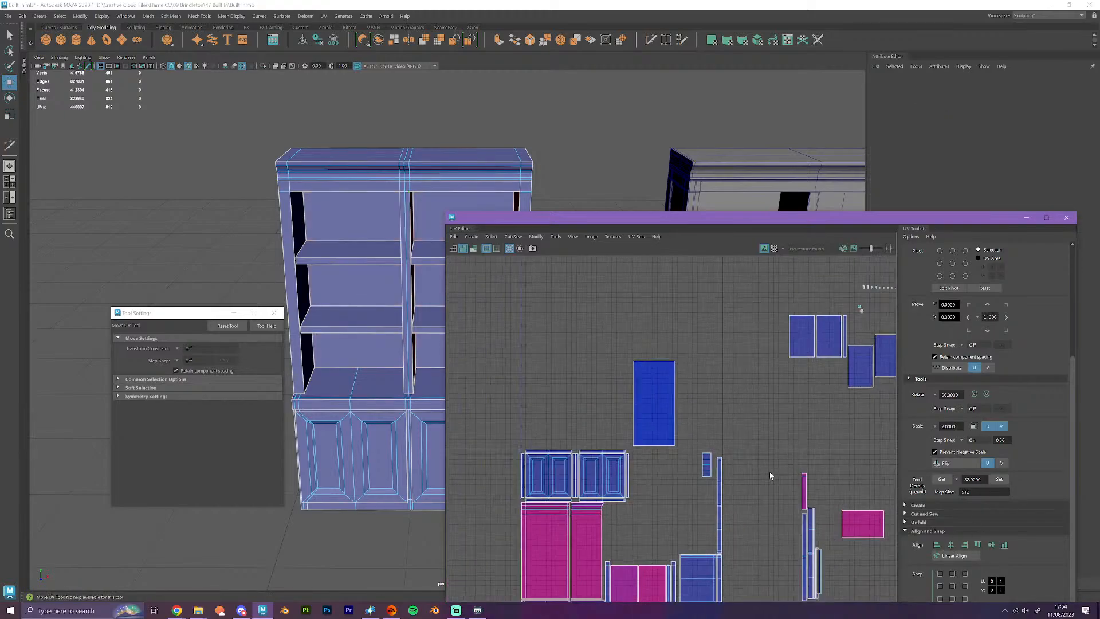
middle_click_drag(769, 472, 781, 375, "alt")
left_click(678, 308)
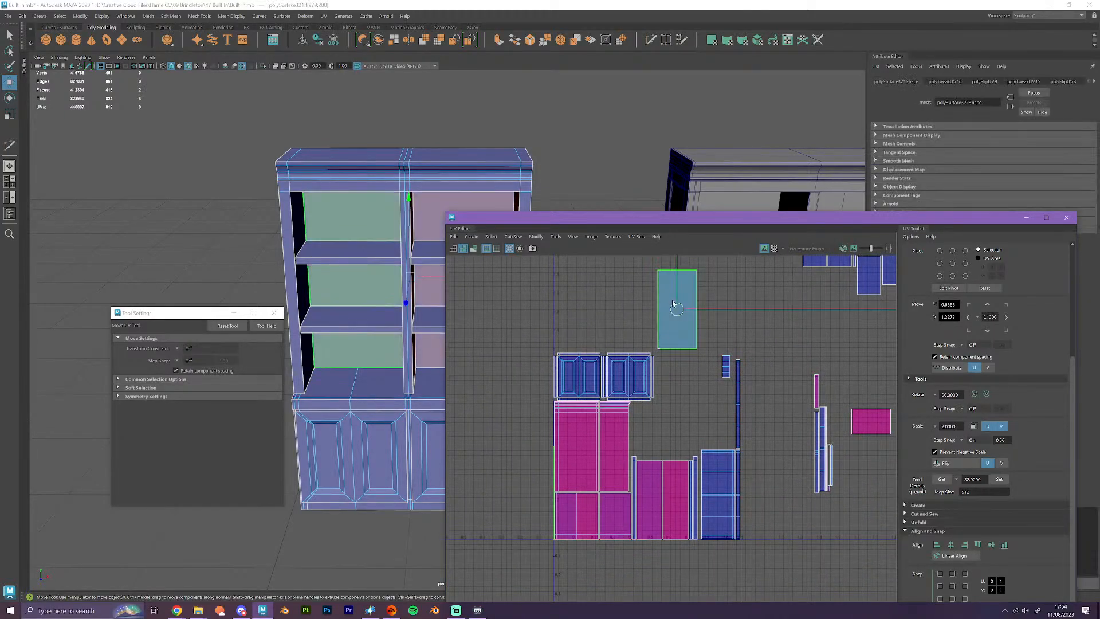
left_click_drag(677, 308, 695, 401)
scroll(711, 389, "up", 3)
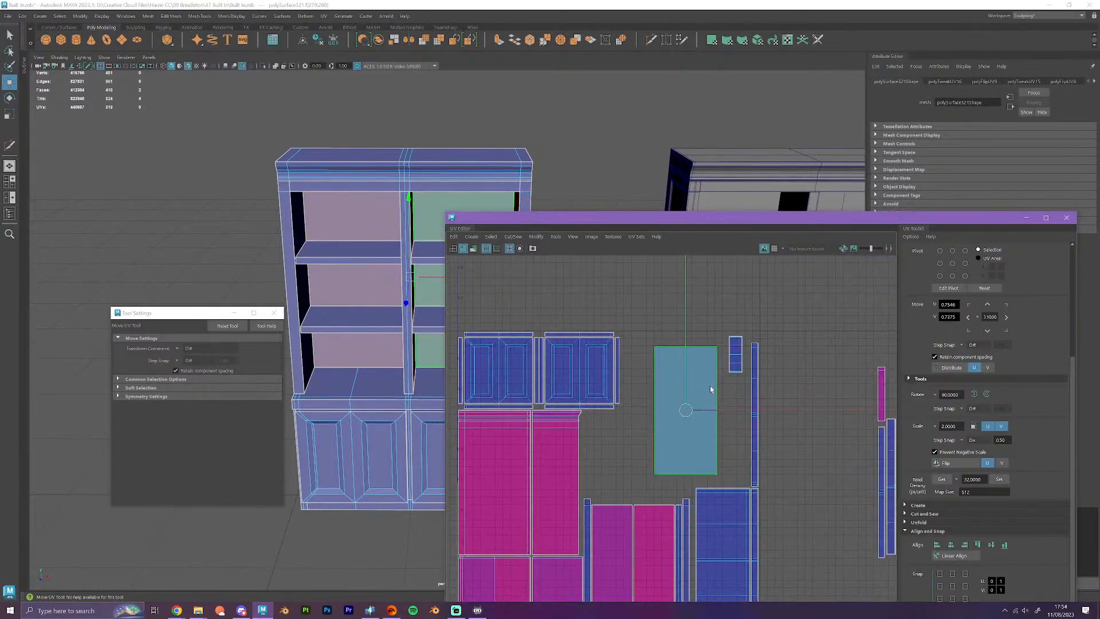
left_click_drag(731, 326, 754, 294)
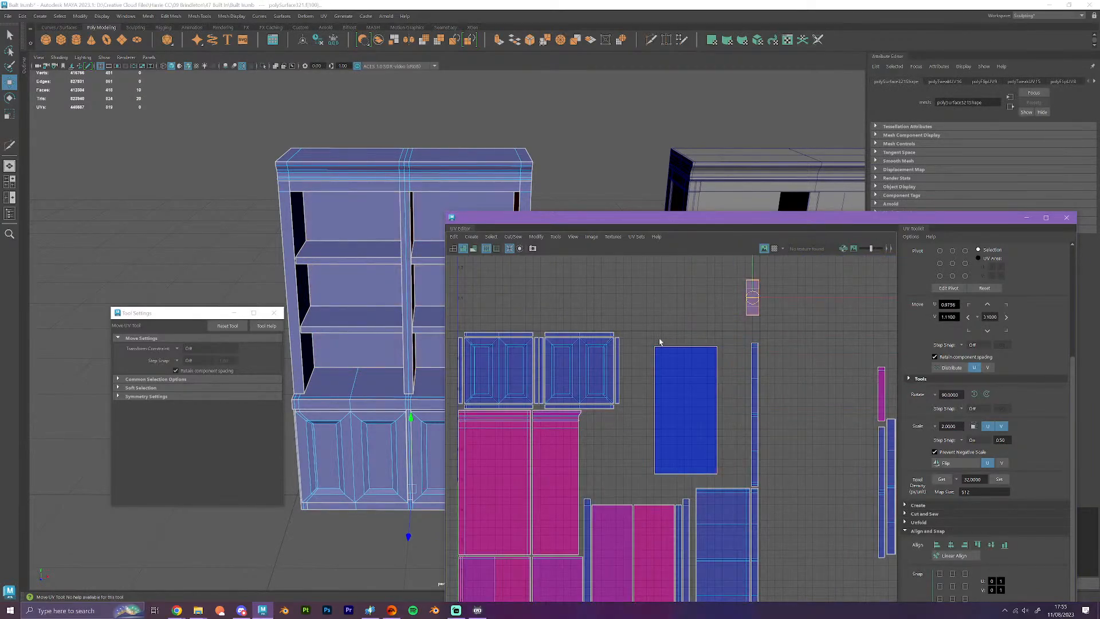
- Try fitting the stacked back panel shells tightly against the upper end strip, directly above the shell in the lower corner
left_click_drag(658, 339, 699, 414)
left_click_drag(714, 421, 721, 425)
scroll(726, 449, "up", 3)
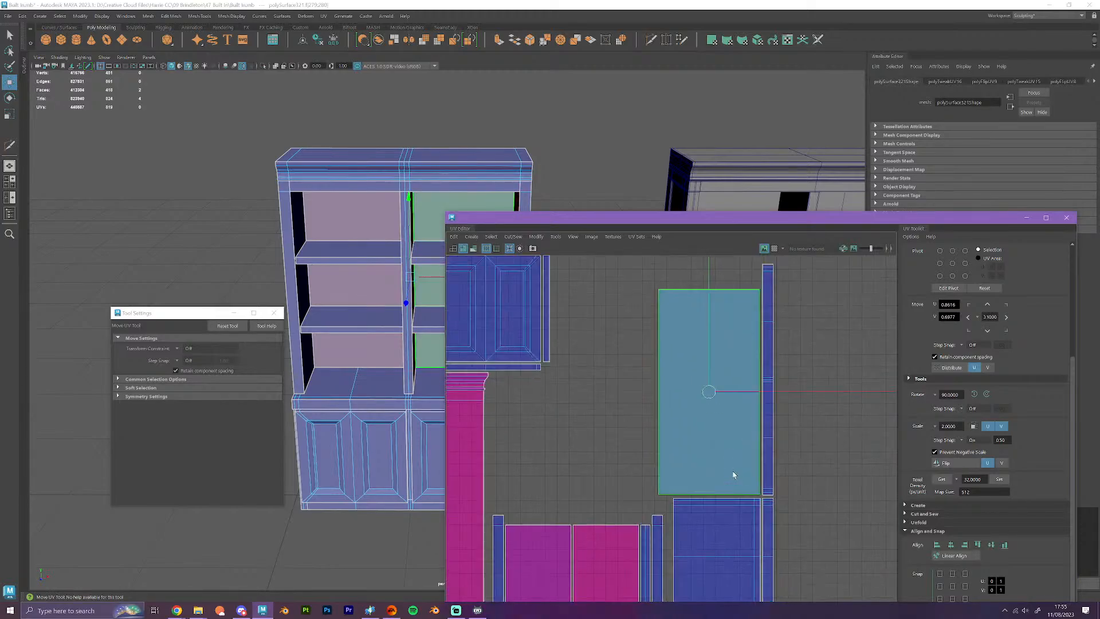
left_click_drag(745, 352, 700, 339)
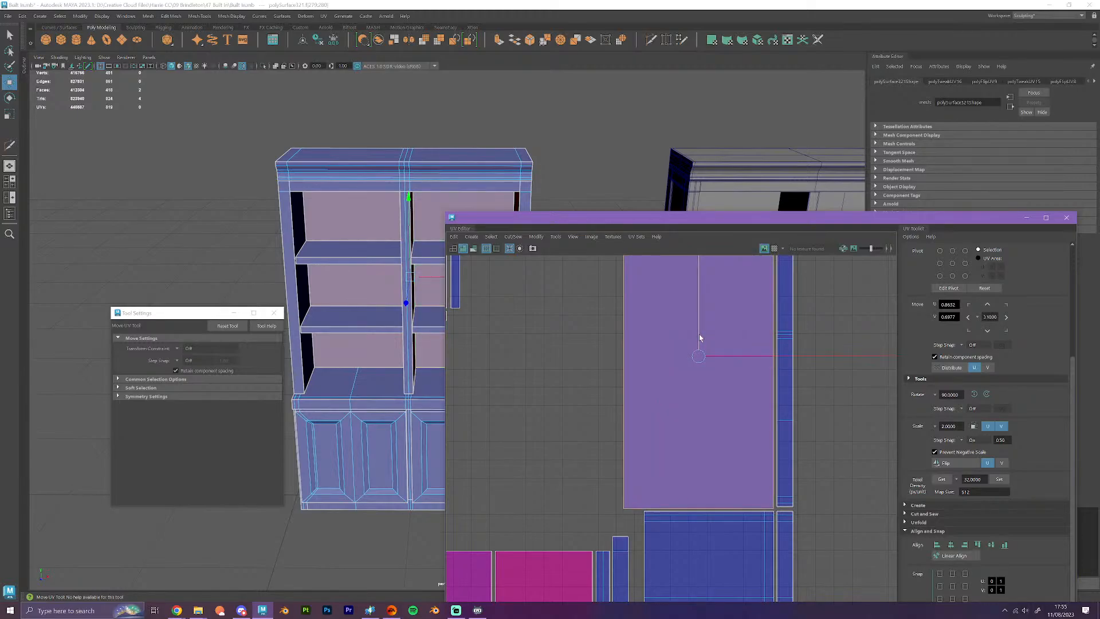
scroll(752, 400, "down", 1)
scroll(753, 401, "down", 10)
middle_click_drag(856, 504, 759, 498, "alt")
scroll(759, 498, "down", 1)
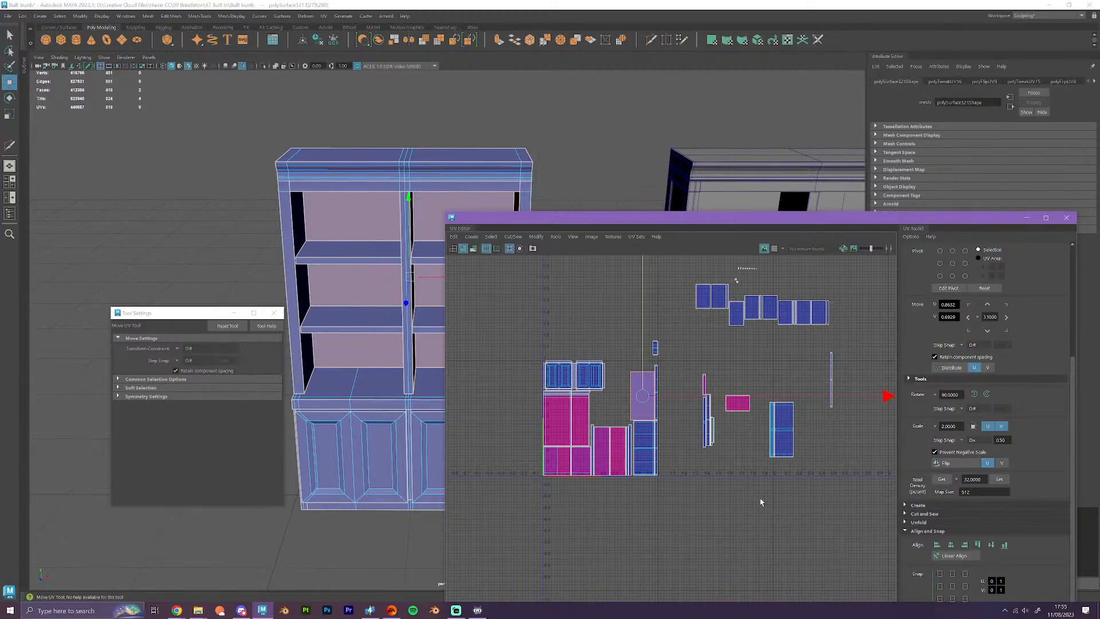
- Move the top panel and crown moulding shells together into the packed layout, next to the stacked back panels
left_click(764, 379)
left_click_drag(765, 385, 803, 476)
left_click_drag(781, 429, 618, 396)
scroll(618, 395, "up", 10)
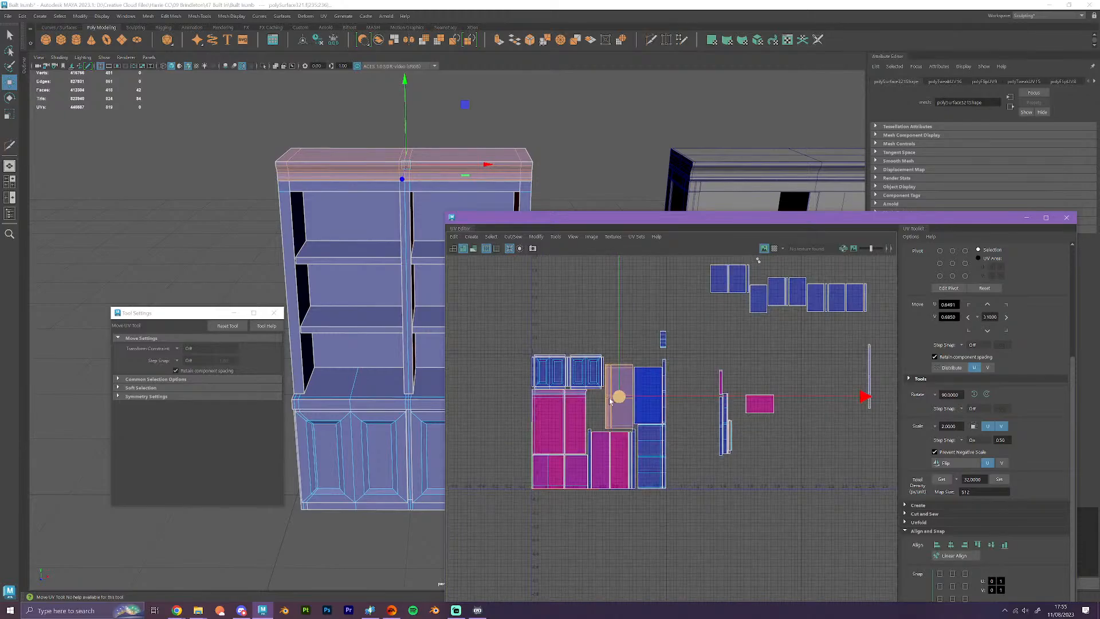
middle_click_drag(633, 396, 629, 437, "alt")
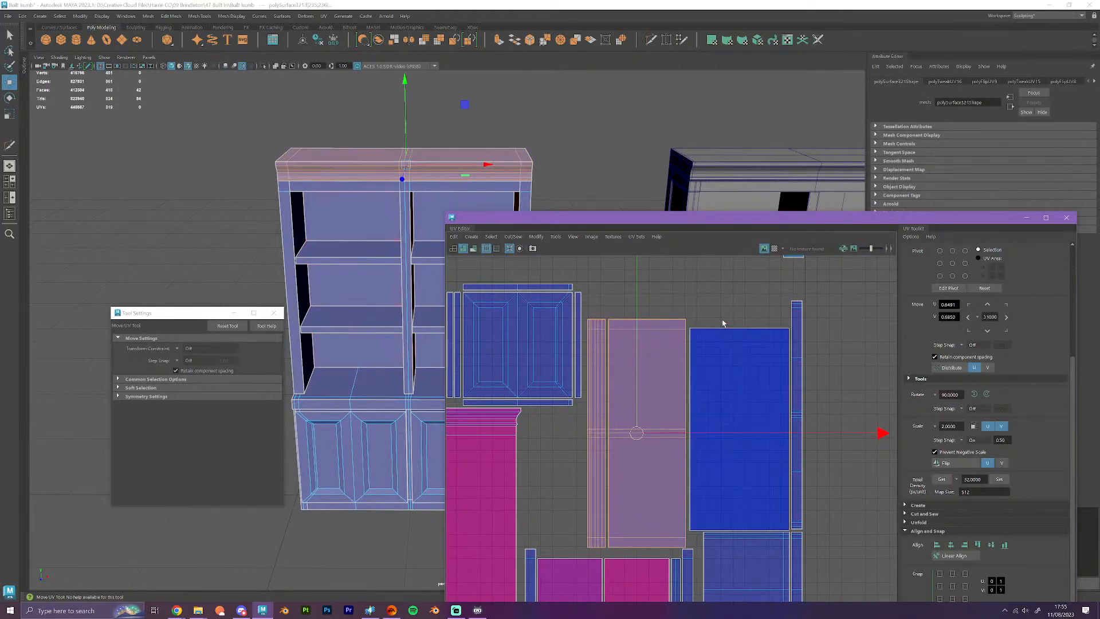
- Move the stacked back panels aside and fit the top panel and crown moulding shells against the upper end strip
left_click(751, 392)
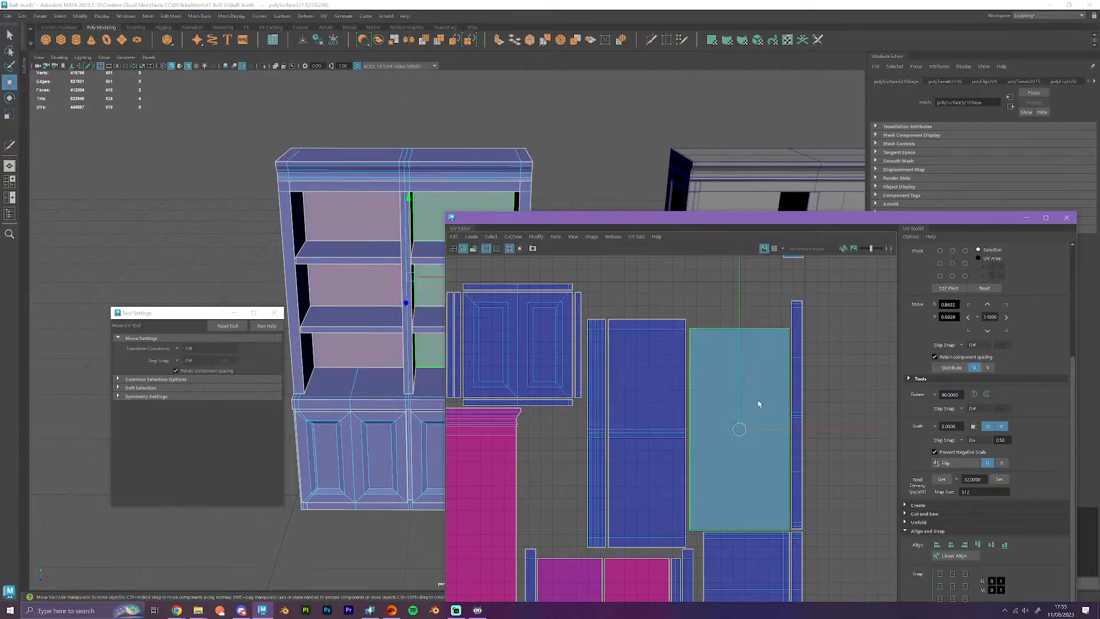
left_click_drag(767, 444, 563, 445)
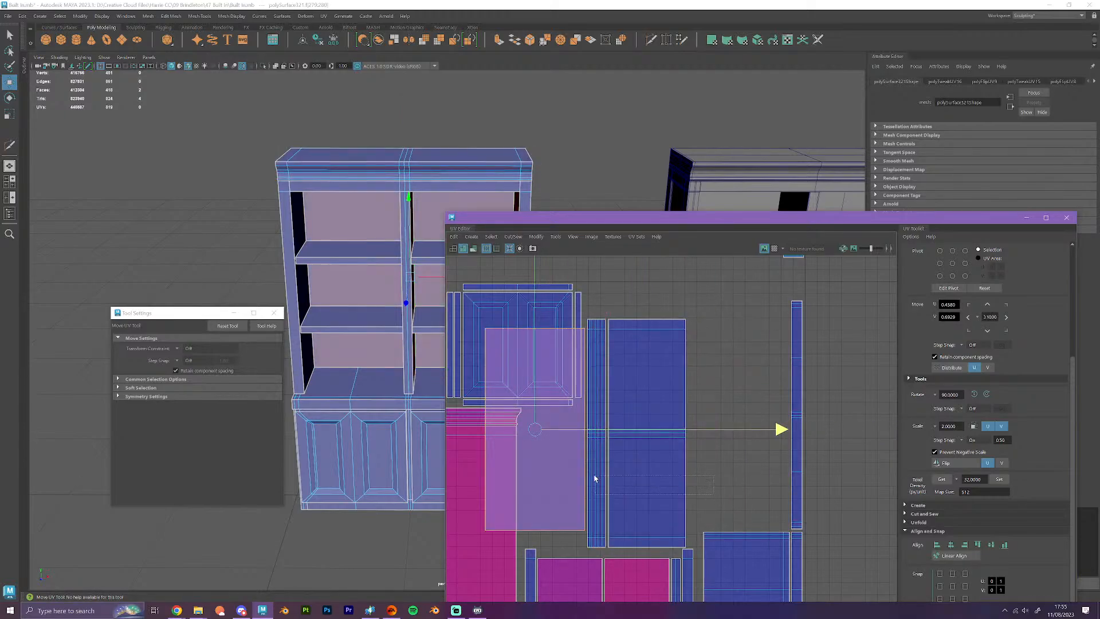
left_click_drag(594, 478, 594, 477)
left_click_drag(658, 432, 741, 387)
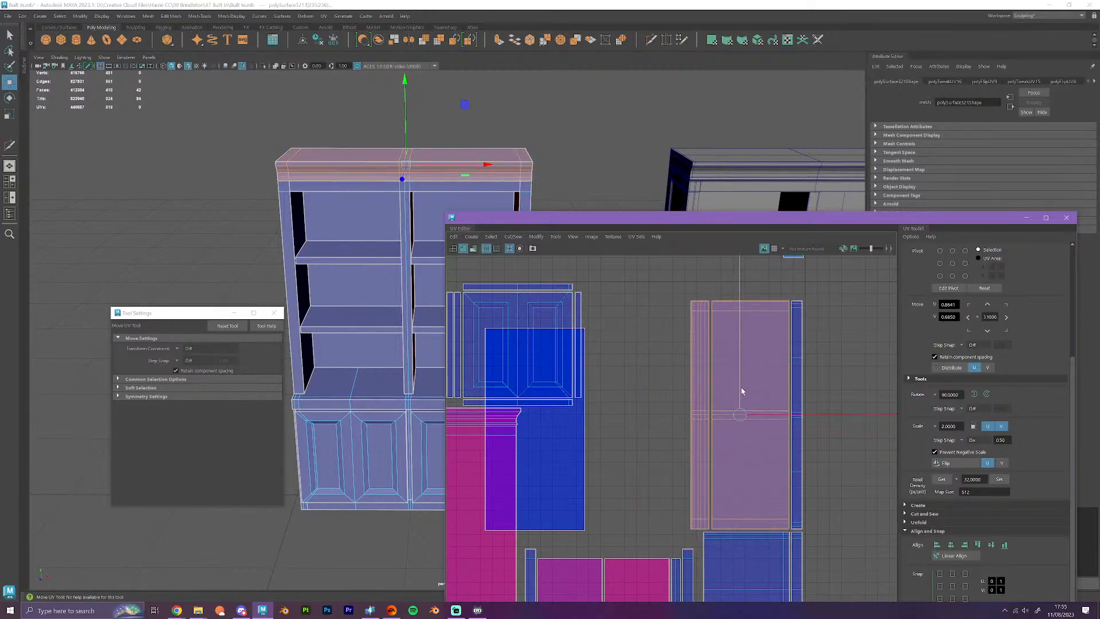
left_click(661, 449)
scroll(659, 462, "down", 3)
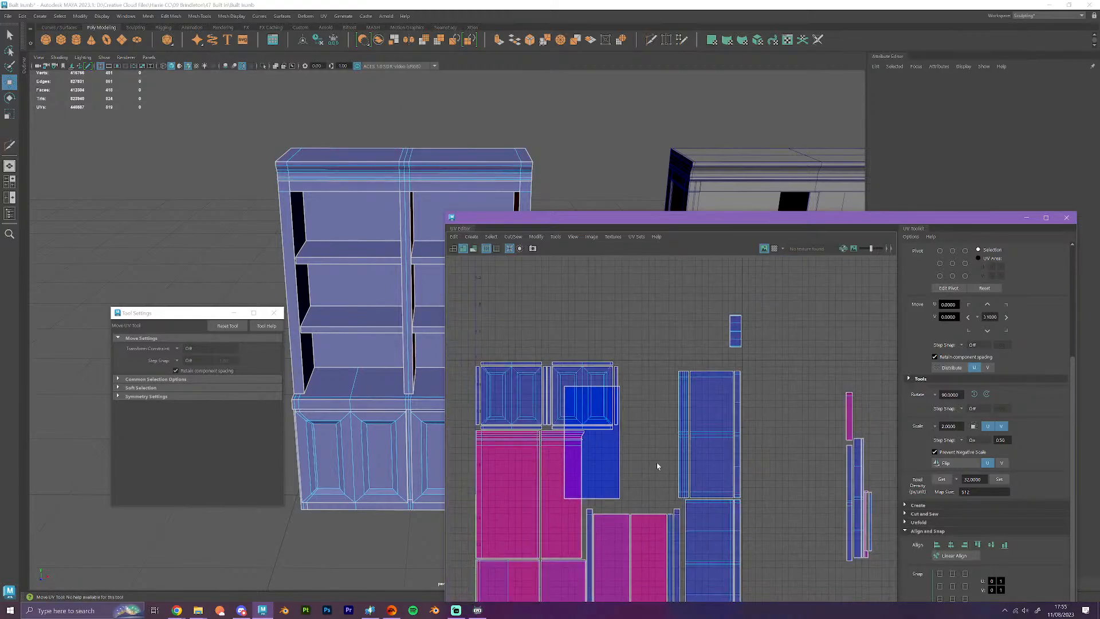
- Place the stacked back panel shells in the gap between the cabinet door shells and the crown moulding shell
left_click(601, 458)
left_click_drag(635, 439, 680, 420)
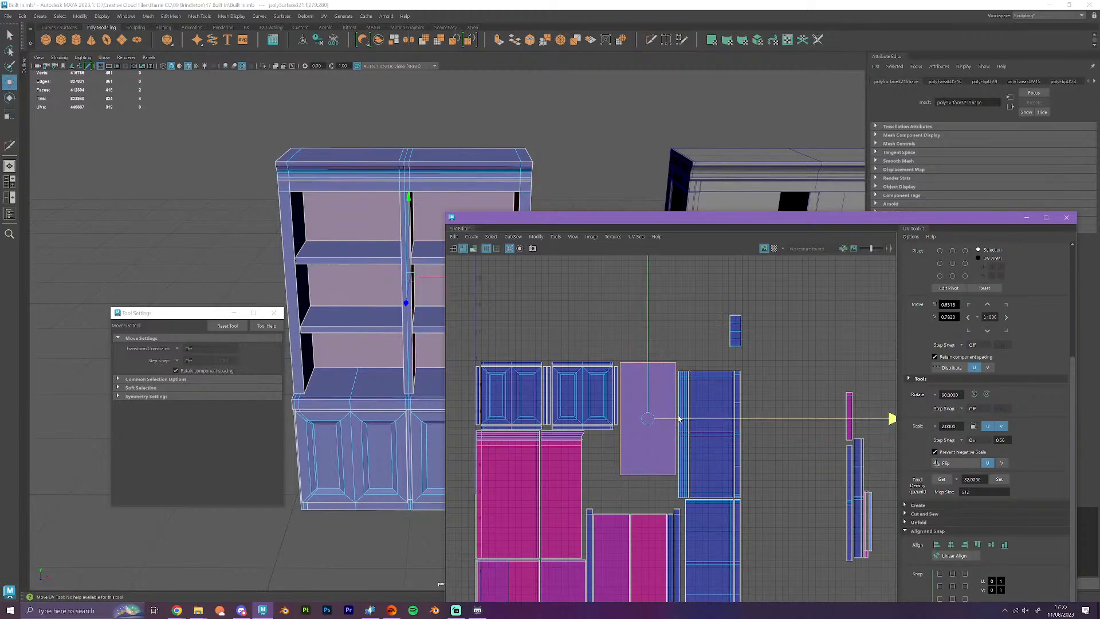
left_click(799, 502)
scroll(798, 507, "down", 5)
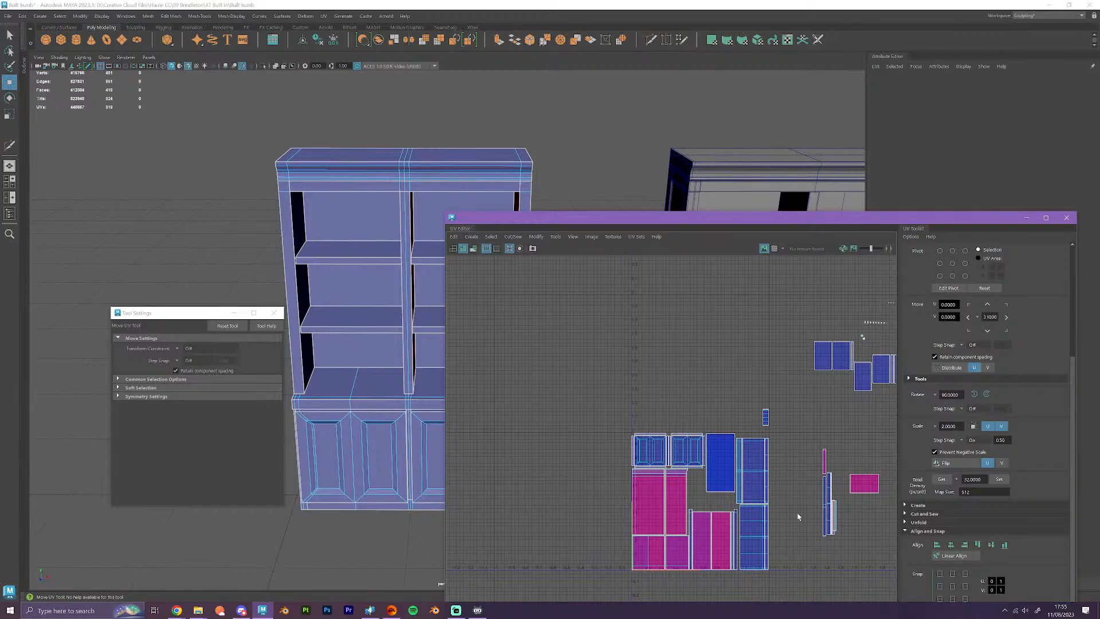
- Level the first pair of shelf shells with their row and move all the shelf shells below the other loose shells
scroll(796, 514, "down", 2)
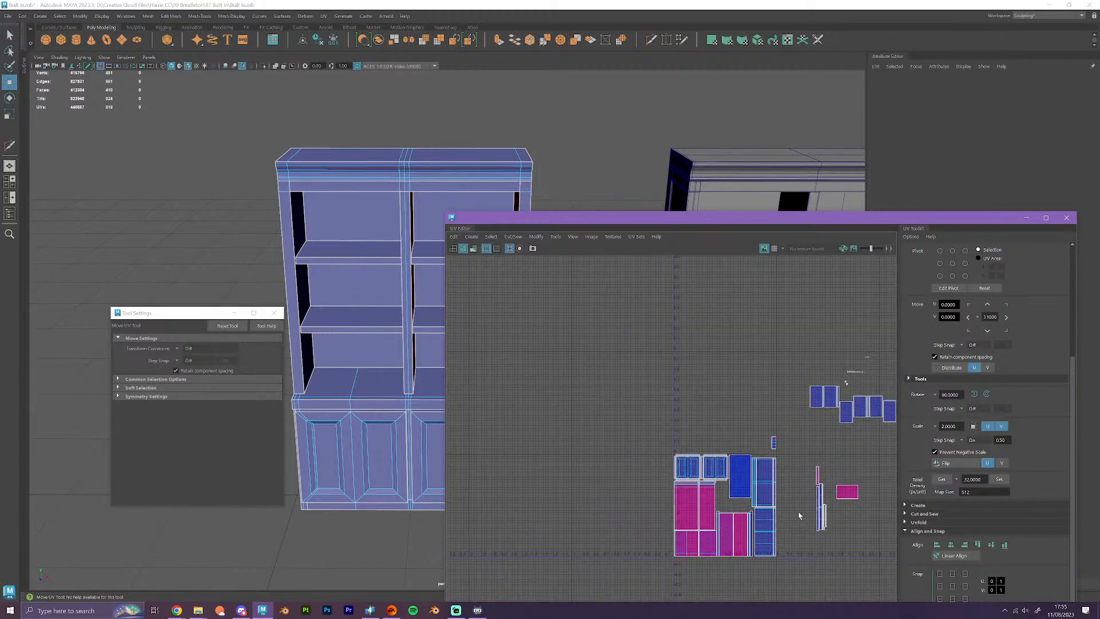
middle_click_drag(798, 511, 709, 444, "alt")
scroll(818, 433, "up", 4)
scroll(802, 378, "down", 1)
middle_click_drag(803, 378, 791, 423, "alt")
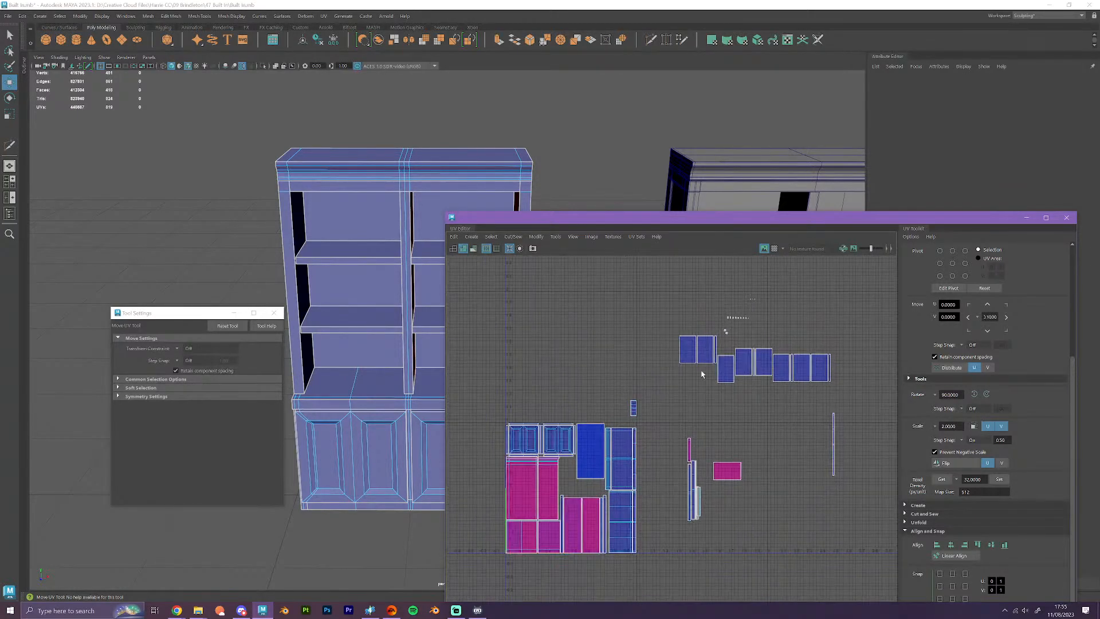
left_click_drag(675, 332, 842, 380)
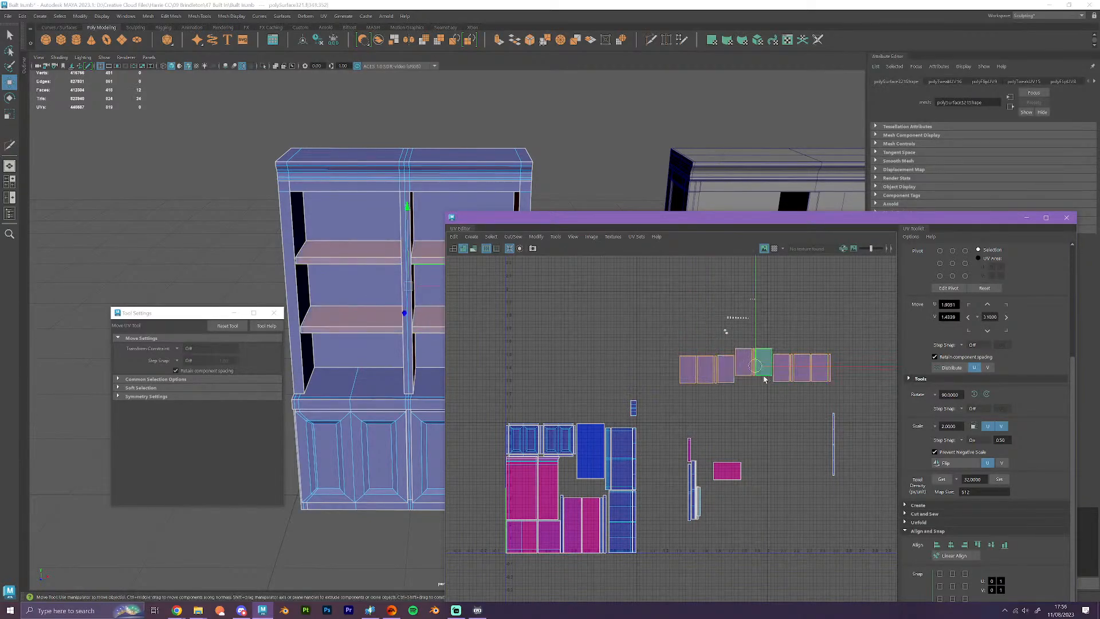
left_click_drag(757, 376, 738, 576)
middle_click_drag(713, 590, 776, 465, "alt")
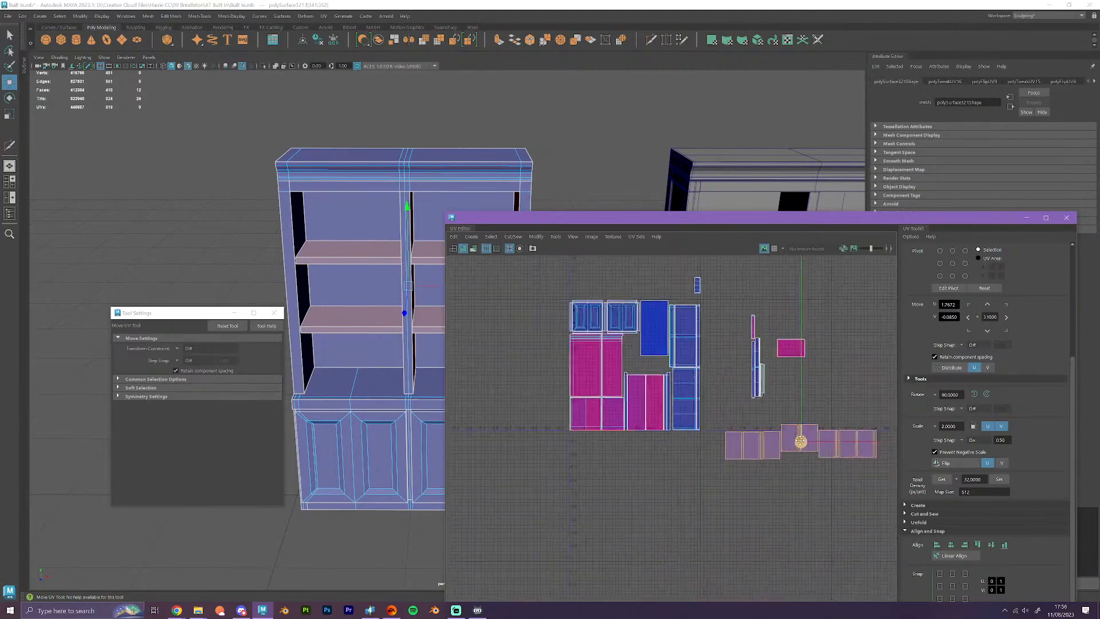
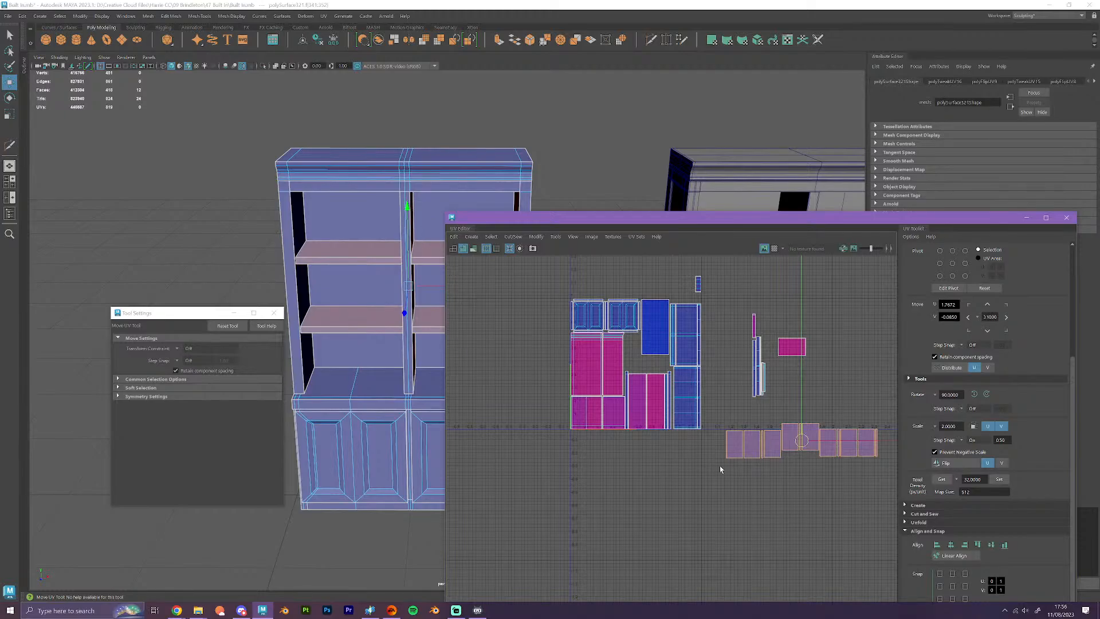
- Scale the loose rectangular panel shell to half size and move it closer to the packed layout
scroll(721, 466, "up", 4)
scroll(643, 478, "down", 2)
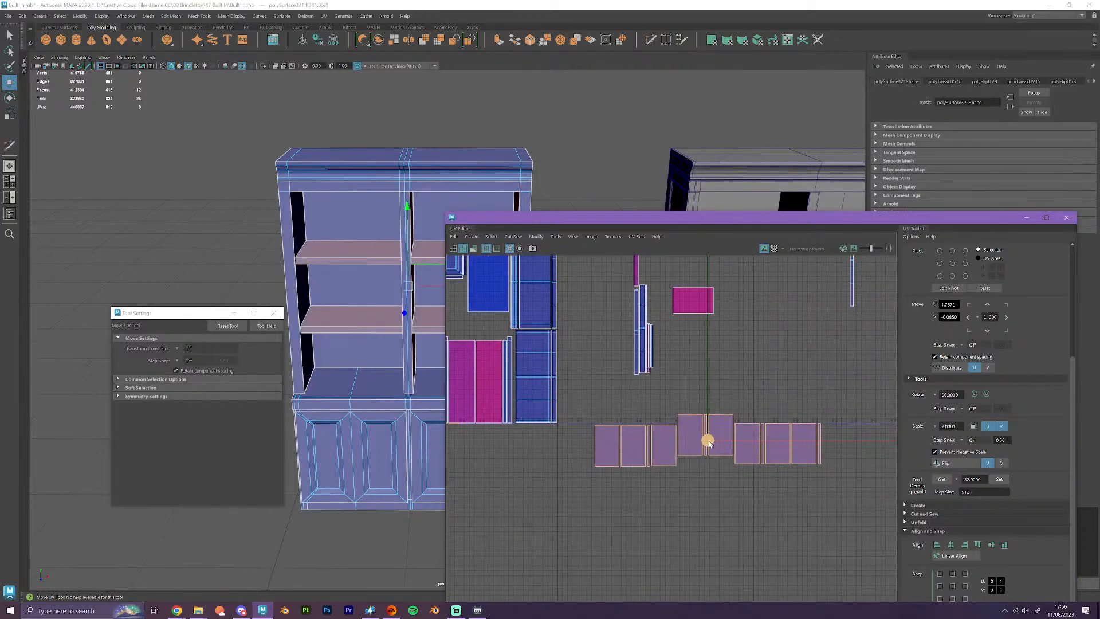
scroll(708, 441, "down", 2)
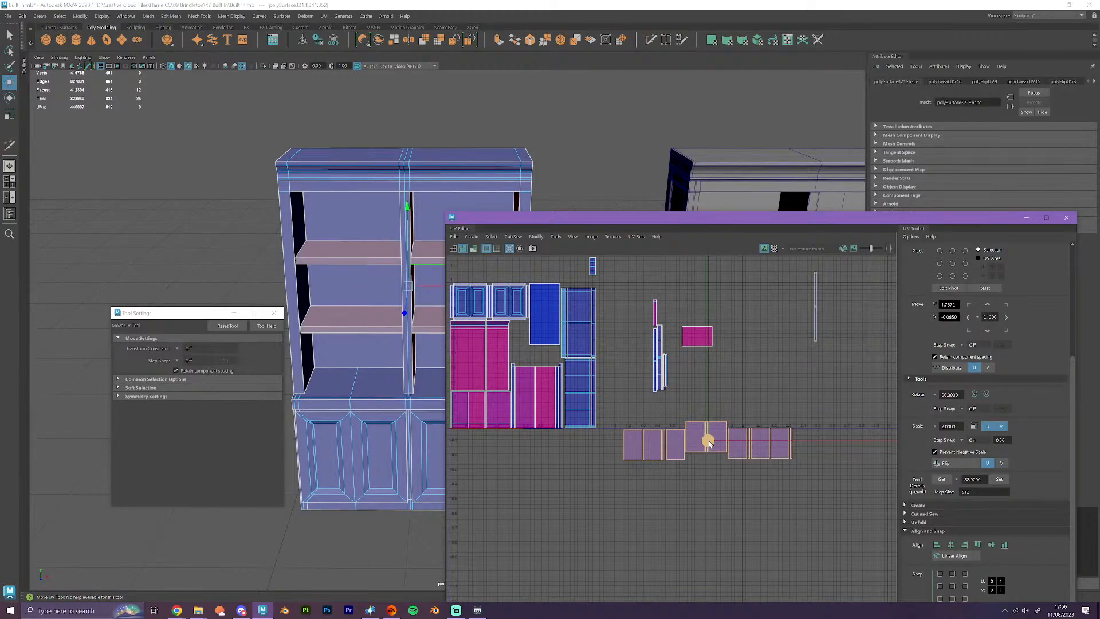
middle_click_drag(360, 359, 295, 271, "alt")
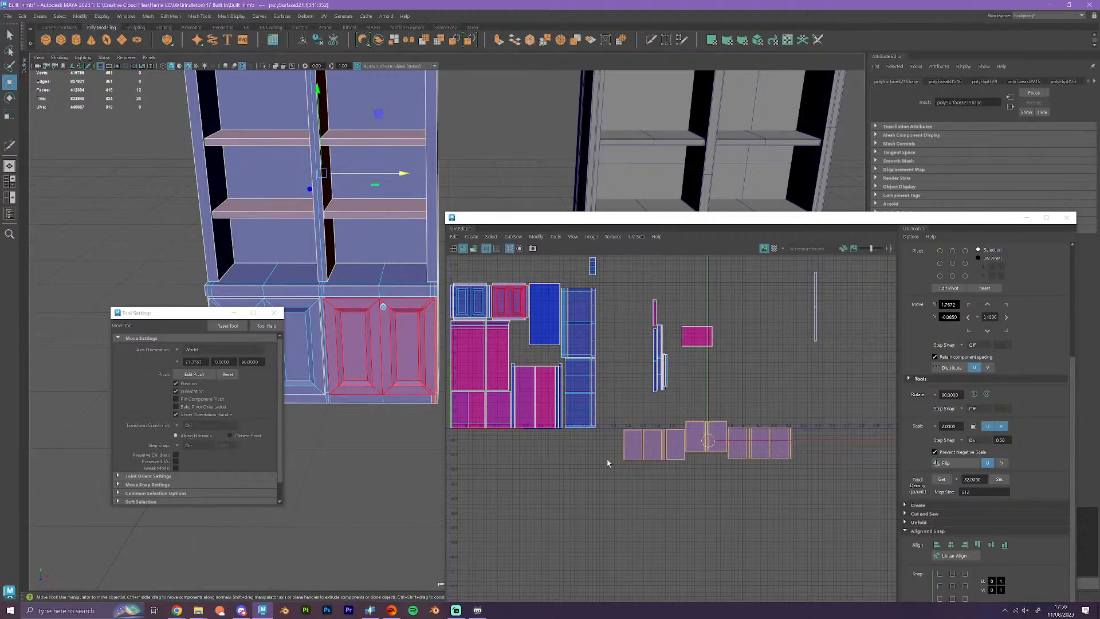
scroll(608, 463, "down", 2)
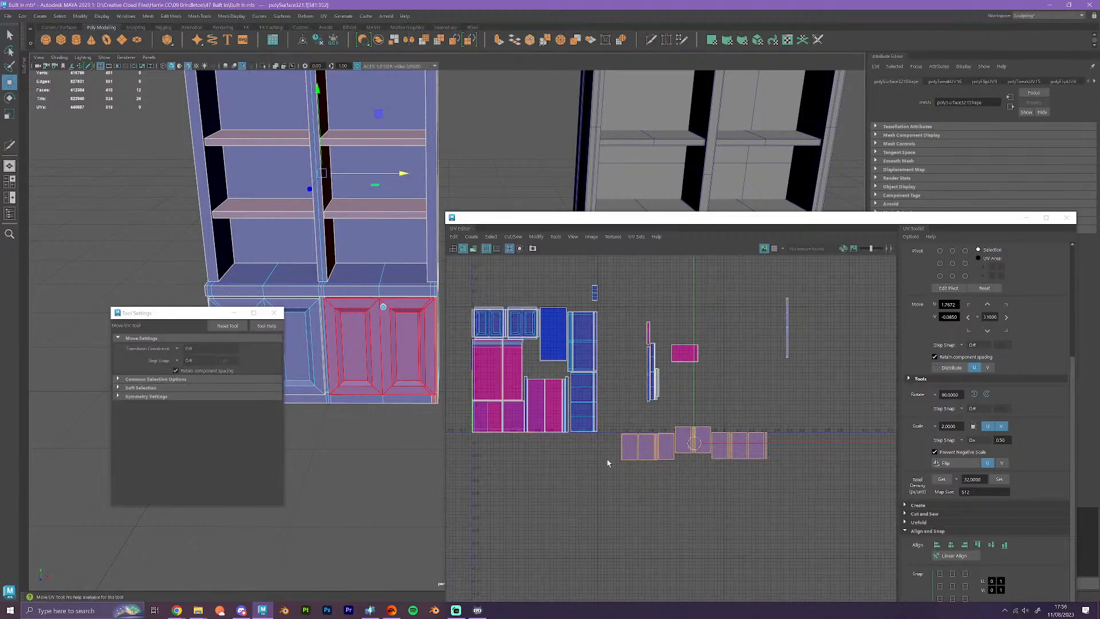
left_click(682, 356)
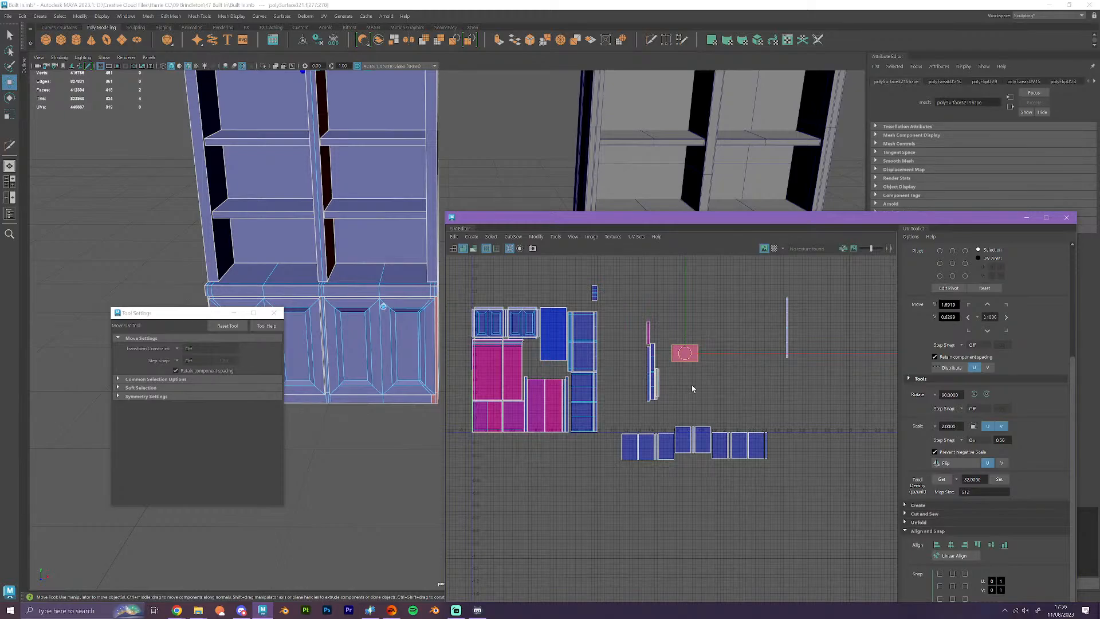
key("f")
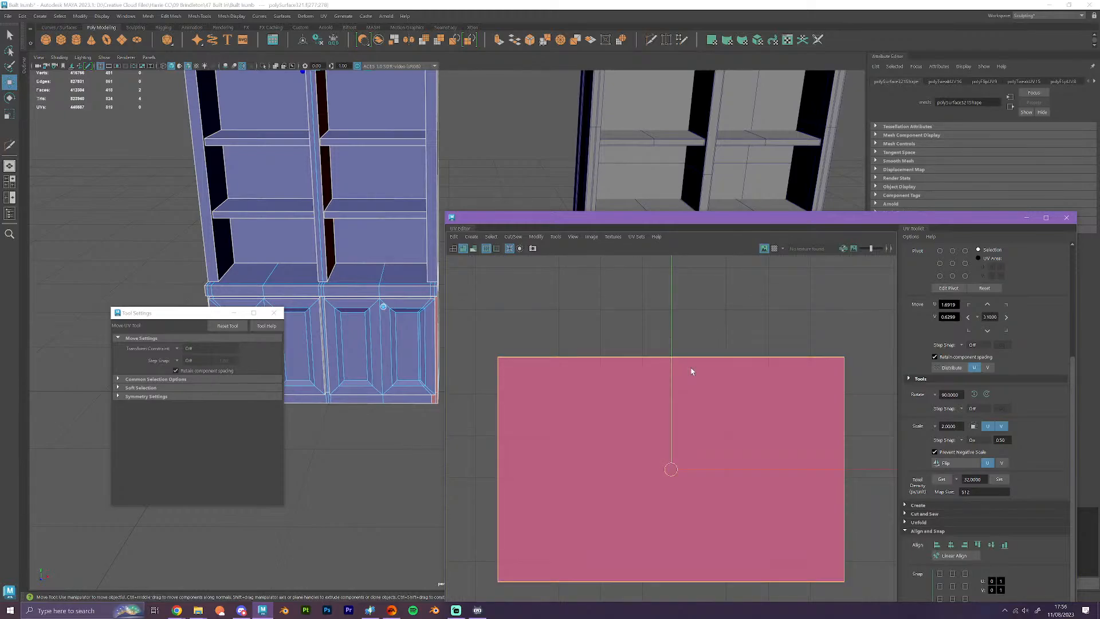
scroll(713, 408, "down", 6)
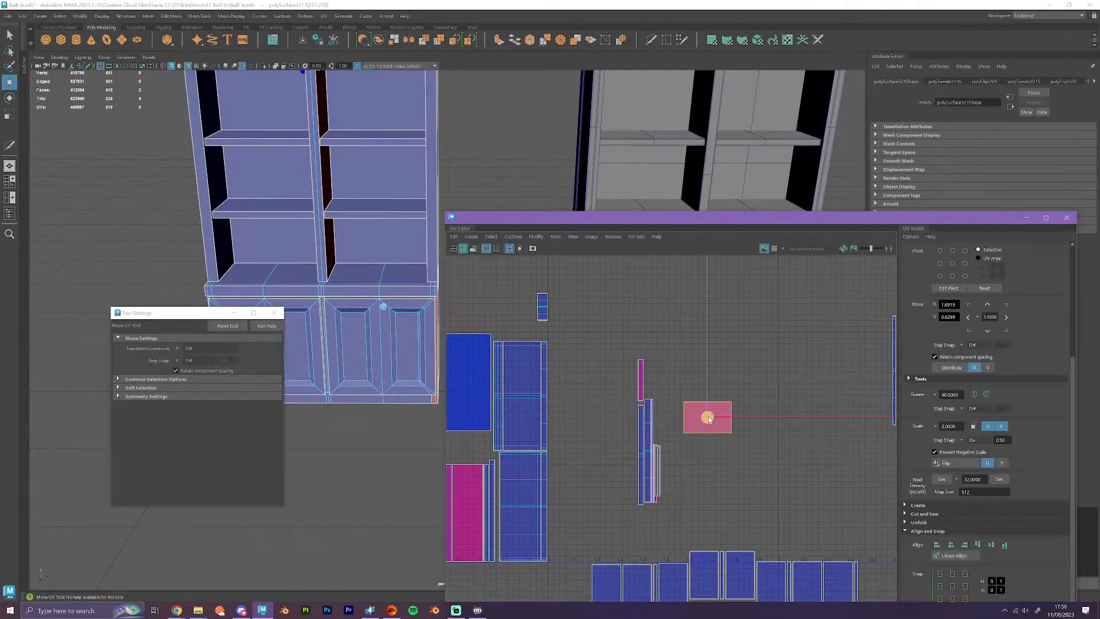
key("r")
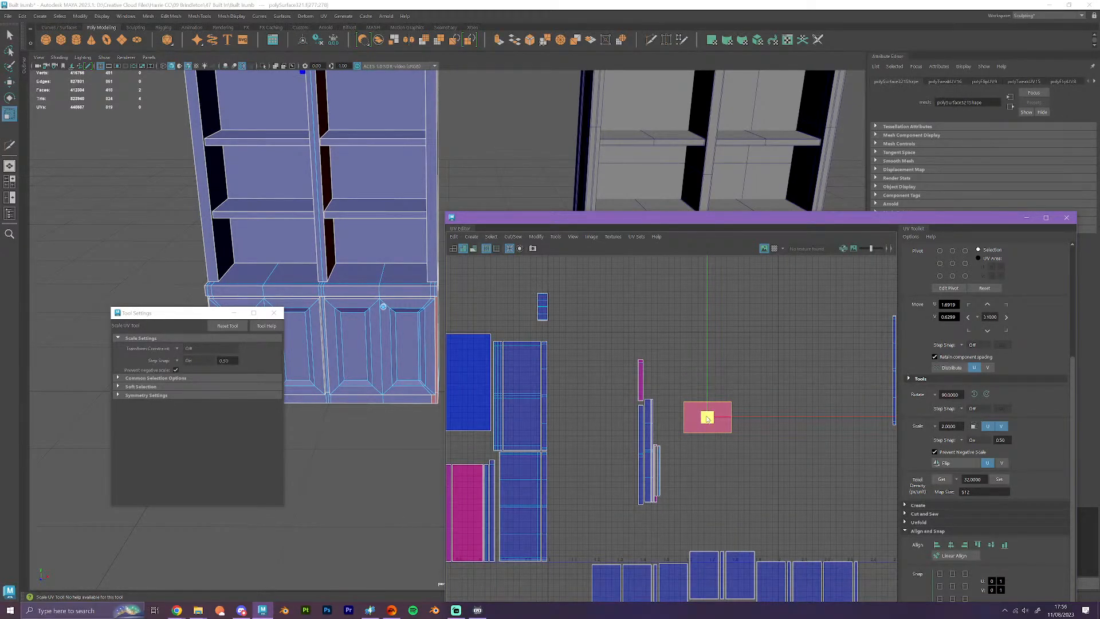
left_click_drag(666, 415, 635, 416)
key("w")
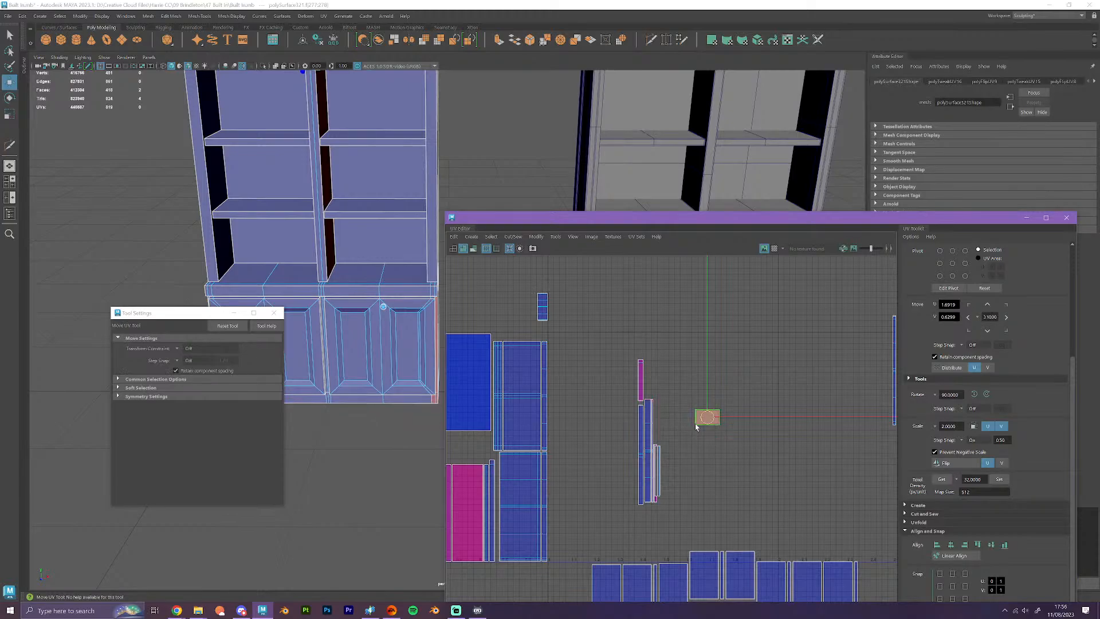
left_click_drag(707, 420, 606, 363)
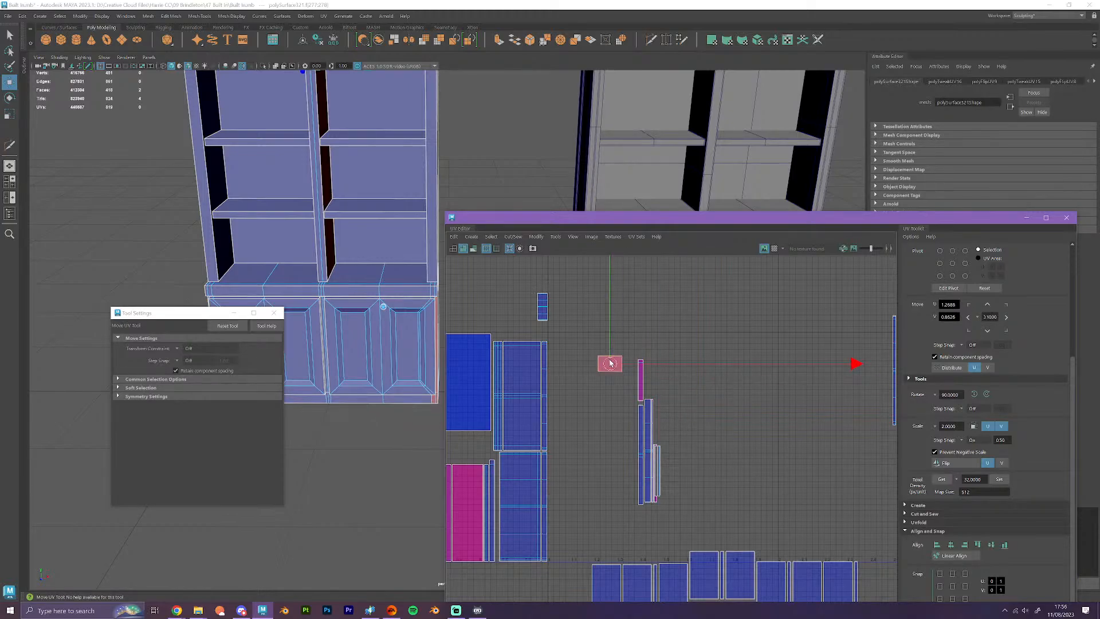
- Rotate the half-size panel shell 90 degrees and place it in the gap beneath the cabinet door shells
scroll(610, 363, "down", 2)
scroll(330, 176, "down", 3)
middle_click_drag(334, 183, 397, 211, "alt")
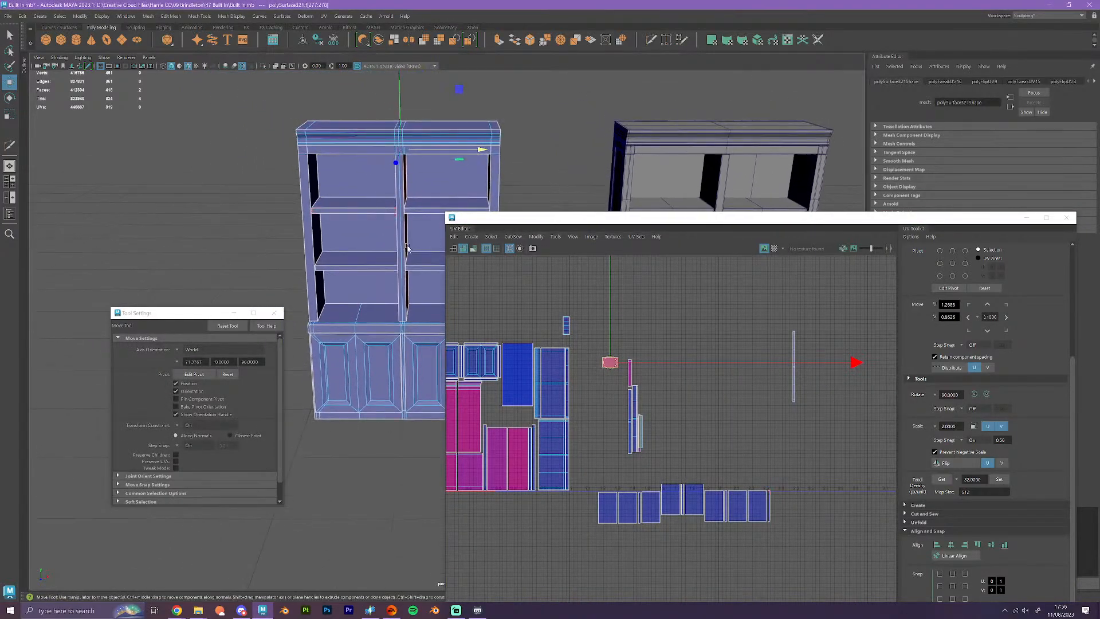
scroll(552, 394, "up", 3)
scroll(553, 395, "up", 1)
middle_click_drag(553, 394, 696, 384, "alt")
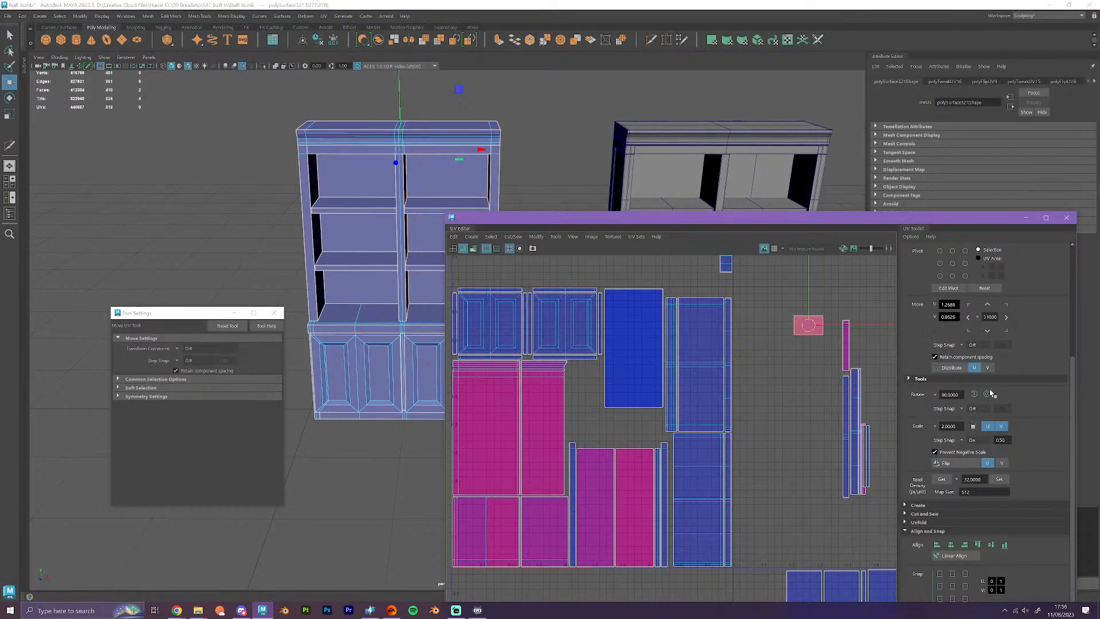
left_click(975, 394)
left_click_drag(809, 326, 591, 380)
left_click(787, 426)
- Examine the packed layout and the remaining loose shells, checking which bookcase parts the packed shells belong to
scroll(789, 426, "down", 3)
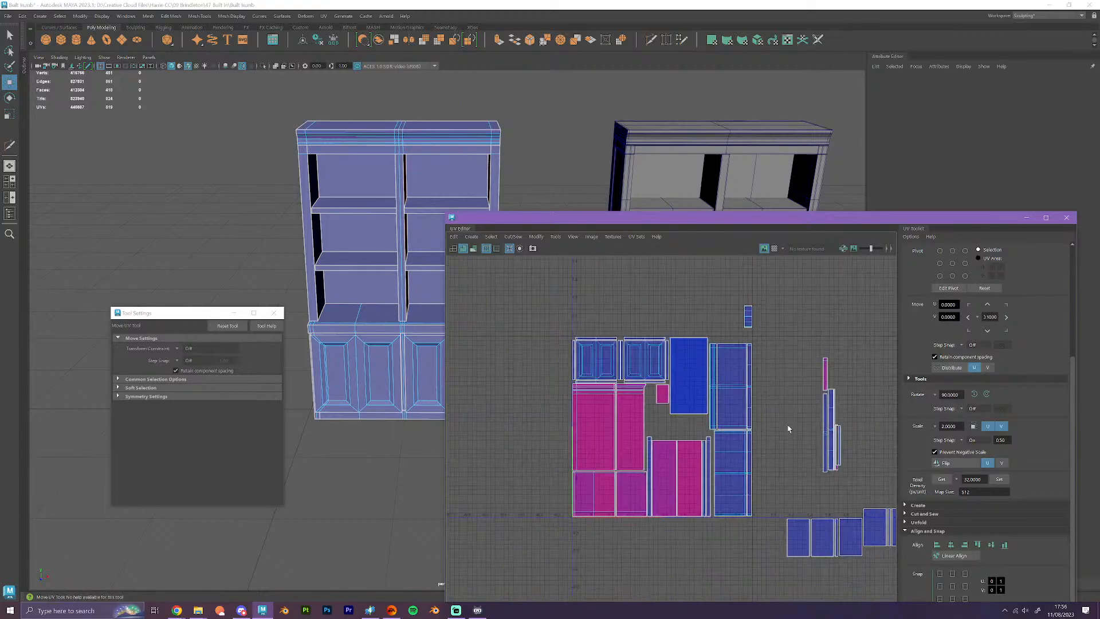
middle_click_drag(805, 479, 687, 445, "alt")
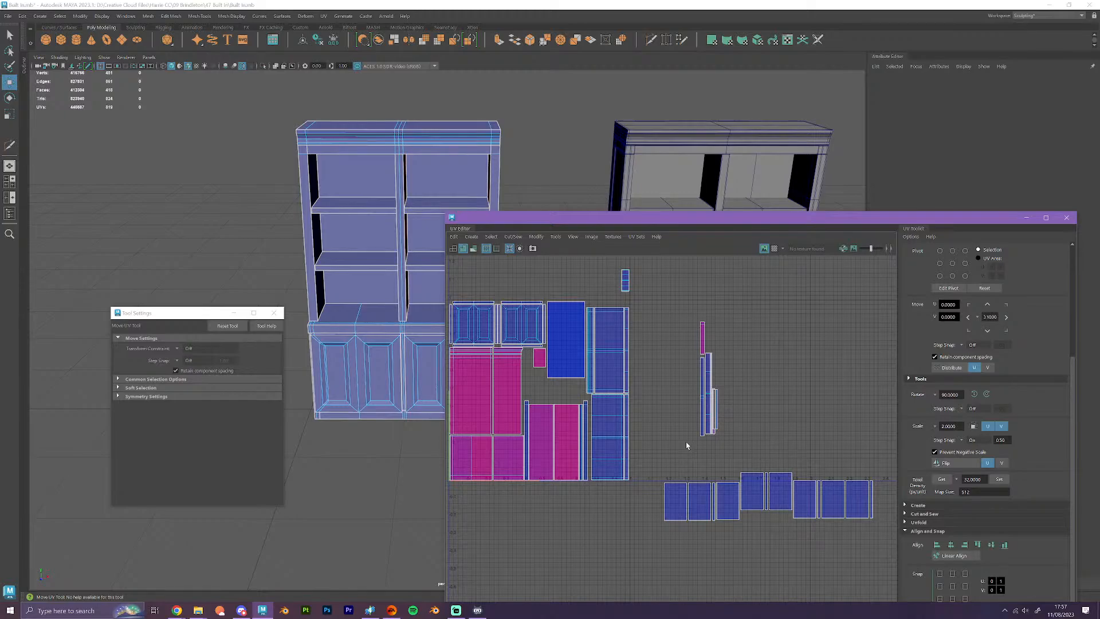
scroll(685, 442, "down", 8)
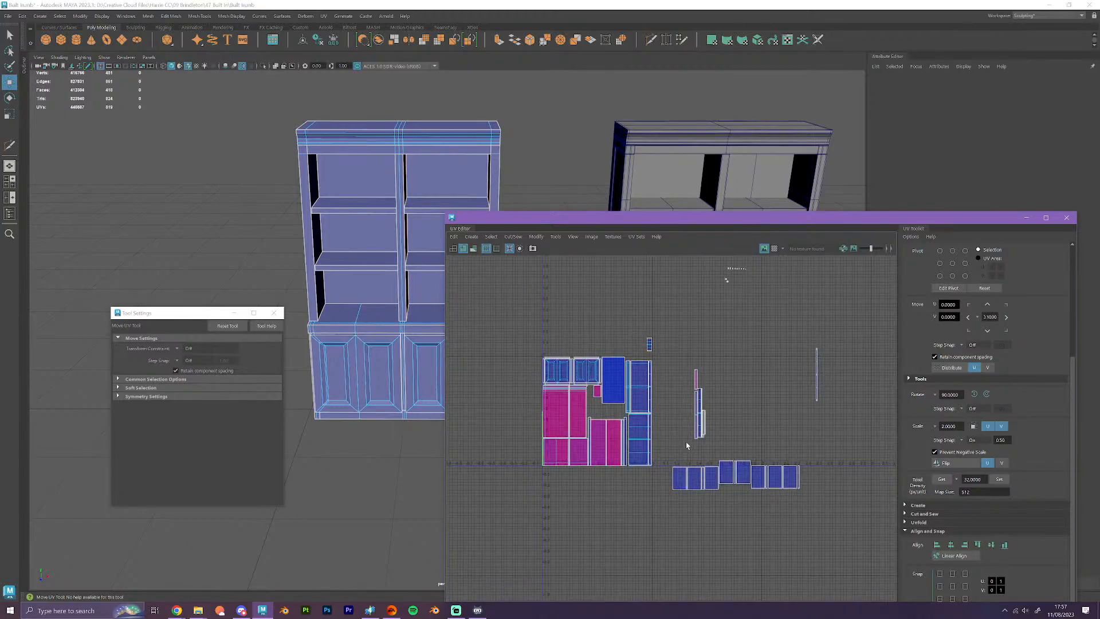
scroll(685, 445, "down", 2)
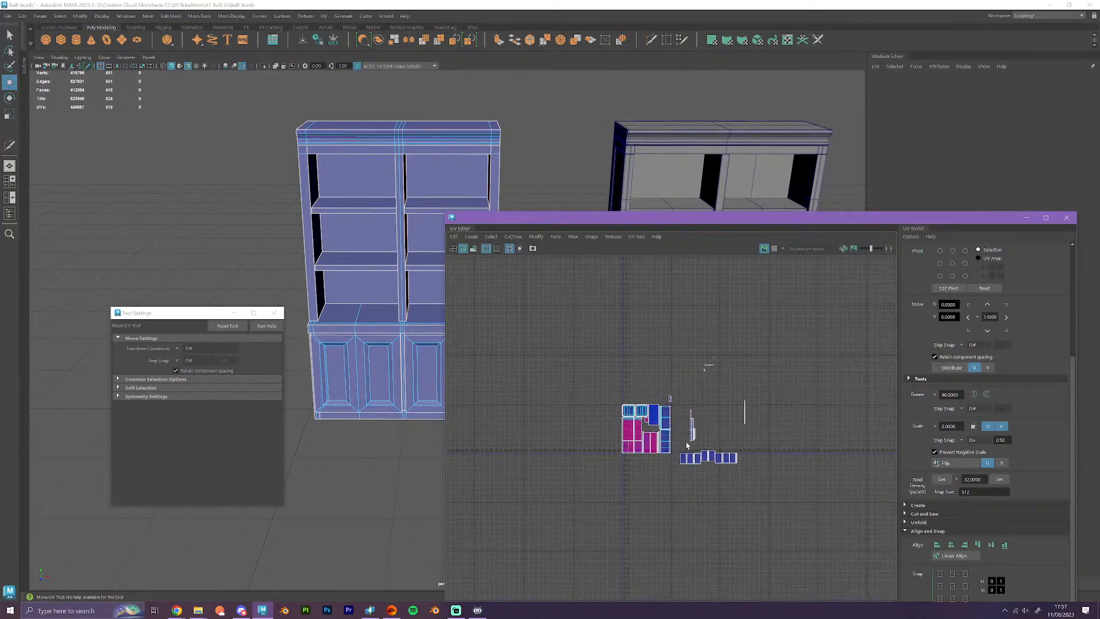
scroll(687, 445, "up", 10)
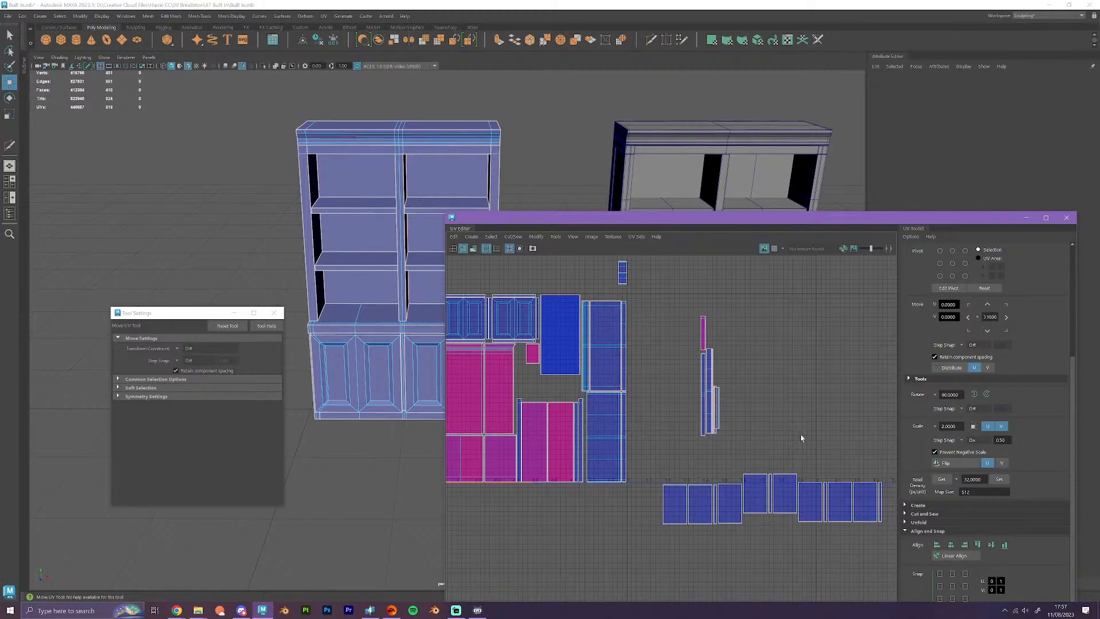
scroll(701, 452, "down", 4)
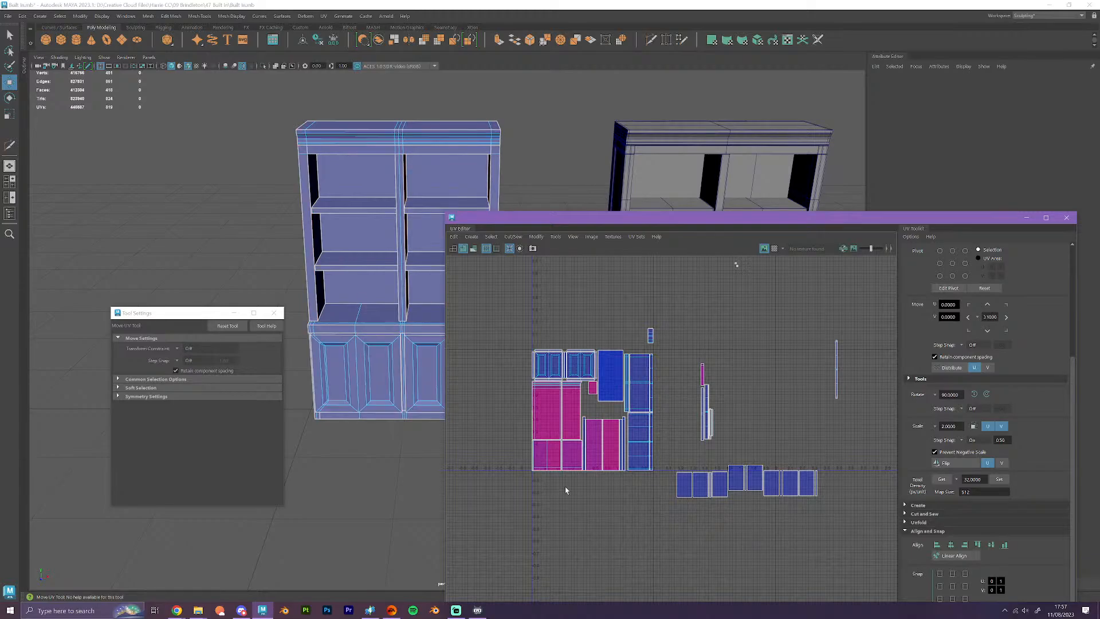
scroll(592, 491, "up", 2)
scroll(593, 493, "up", 2)
scroll(674, 450, "down", 3)
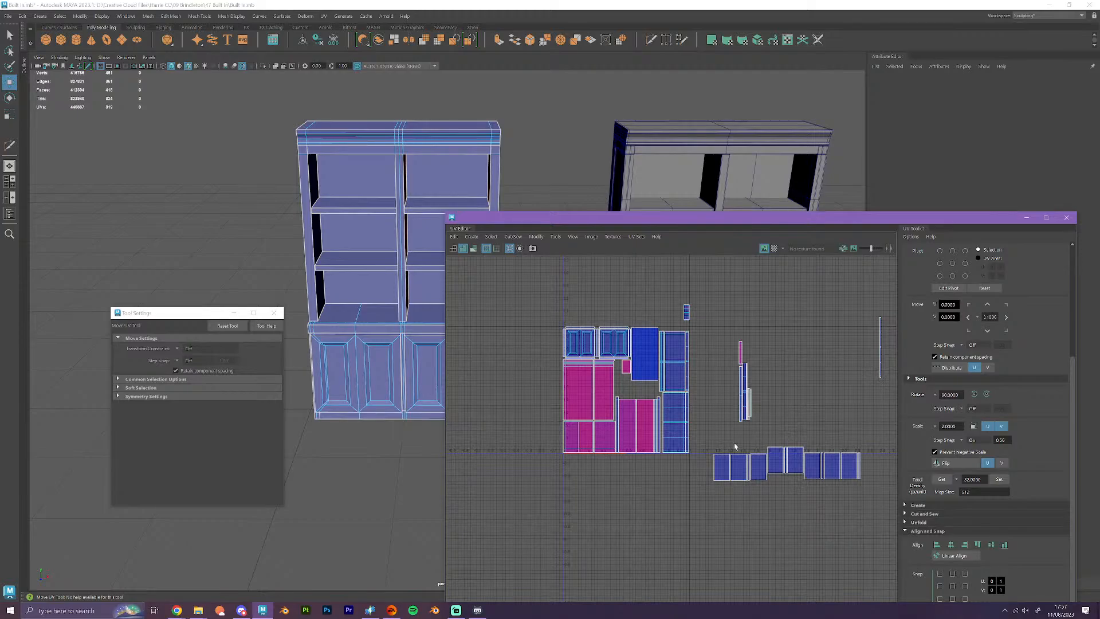
scroll(703, 432, "up", 1)
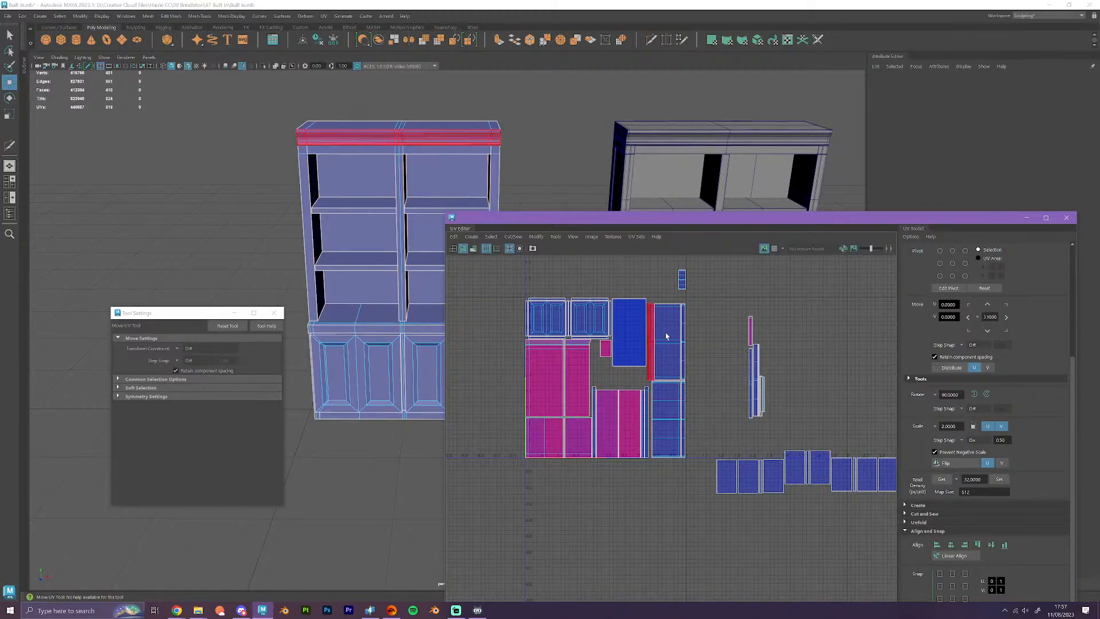
scroll(630, 464, "up", 3)
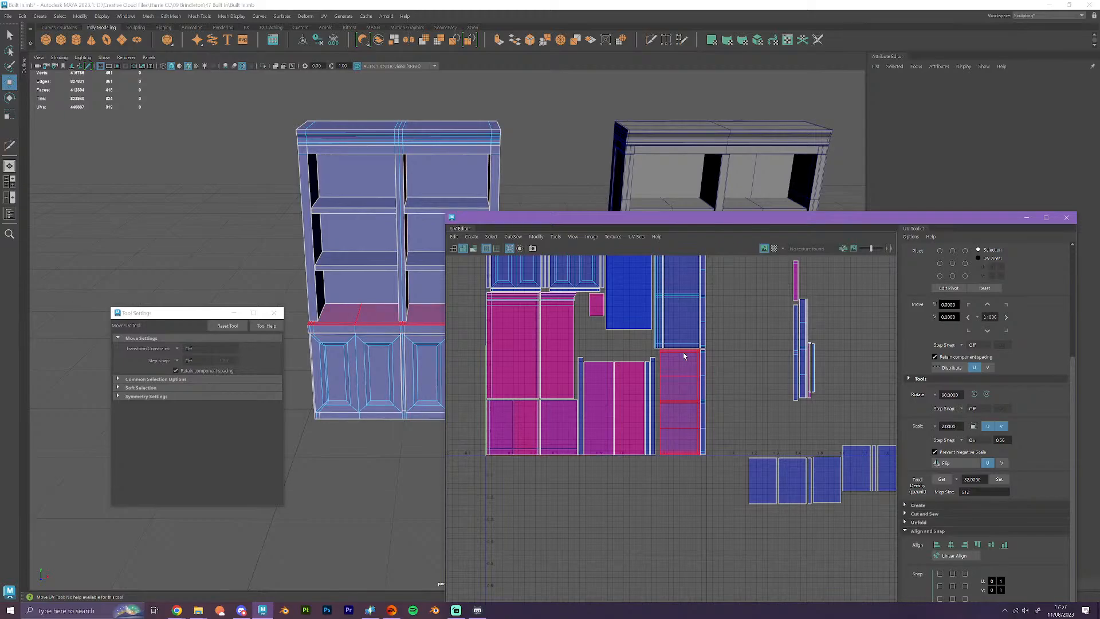
scroll(691, 359, "down", 3)
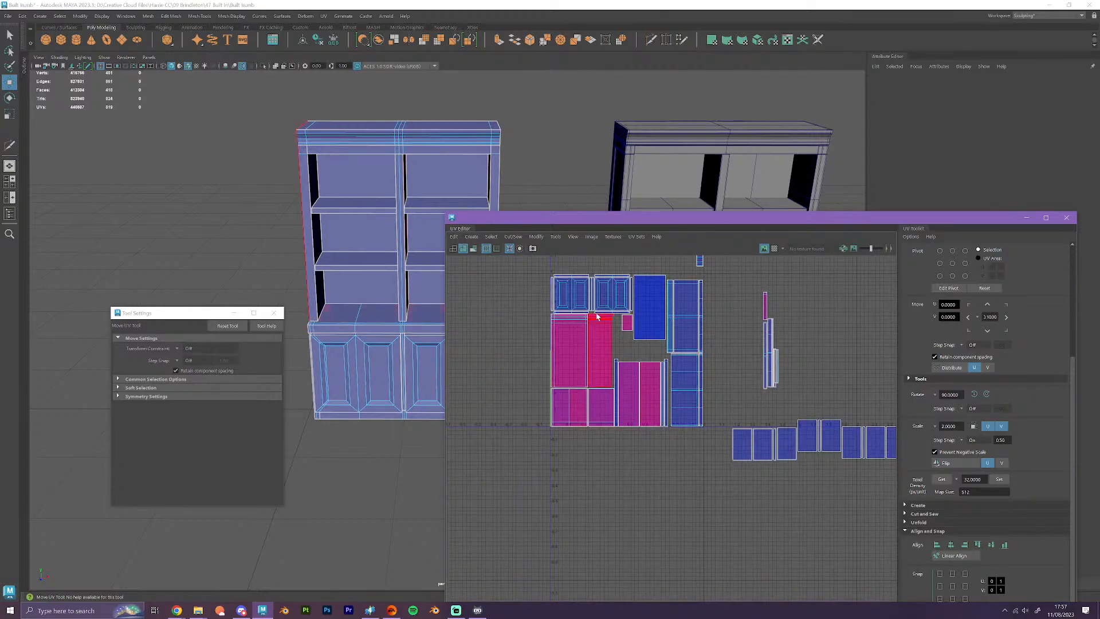
- Select the whole lower cabinet section of the bookcase and move its UV shells out of the packed layout, below the shelf shells
key("w")
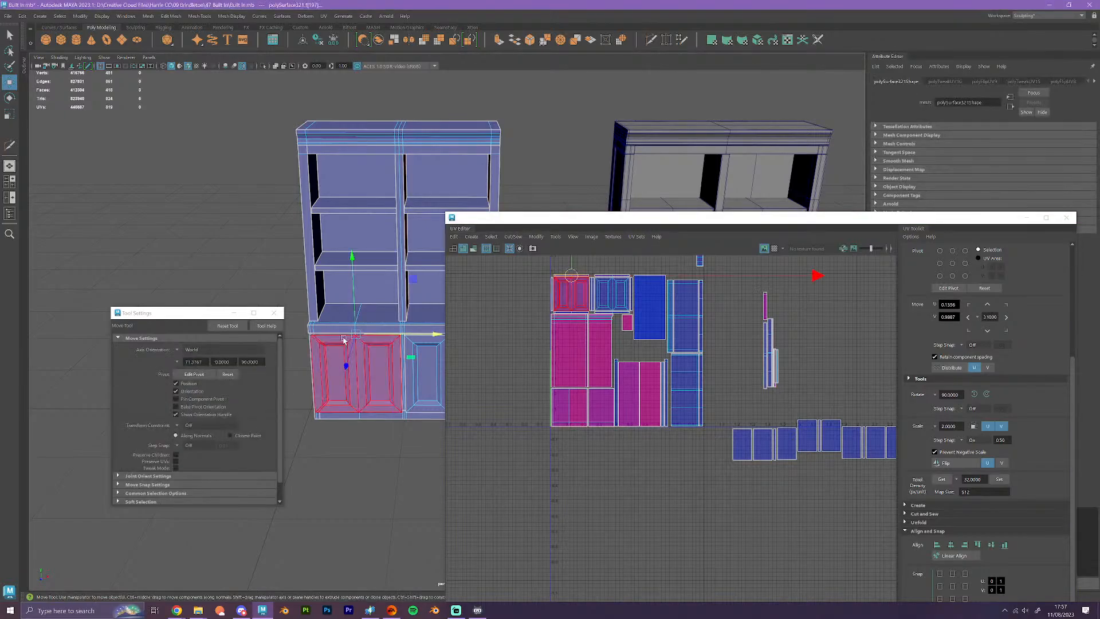
left_click(340, 315)
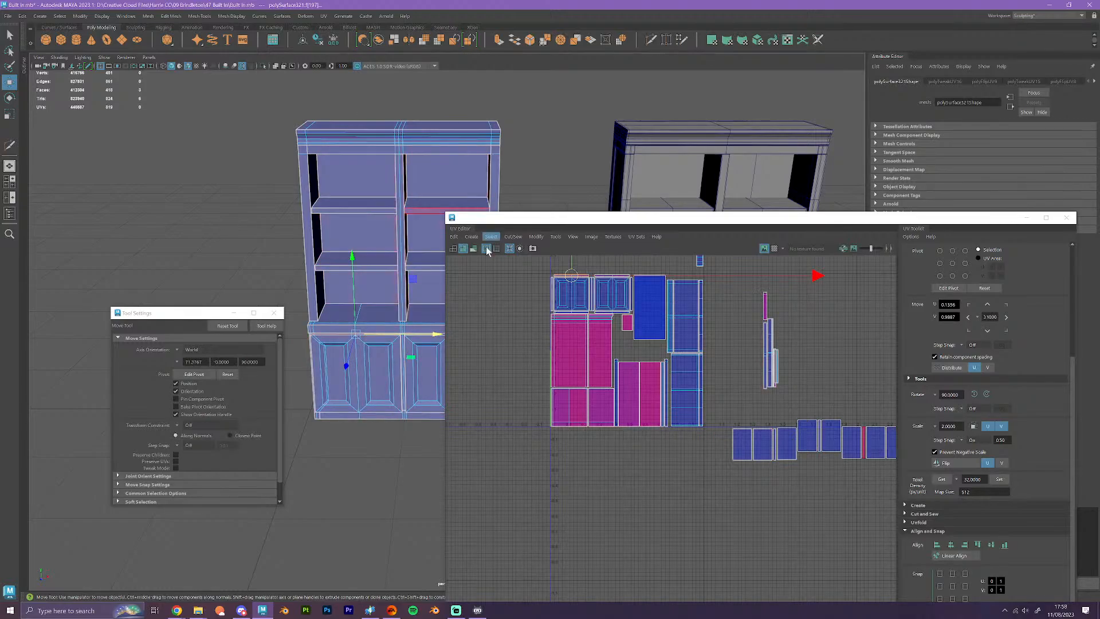
scroll(749, 408, "down", 2)
left_click(749, 411)
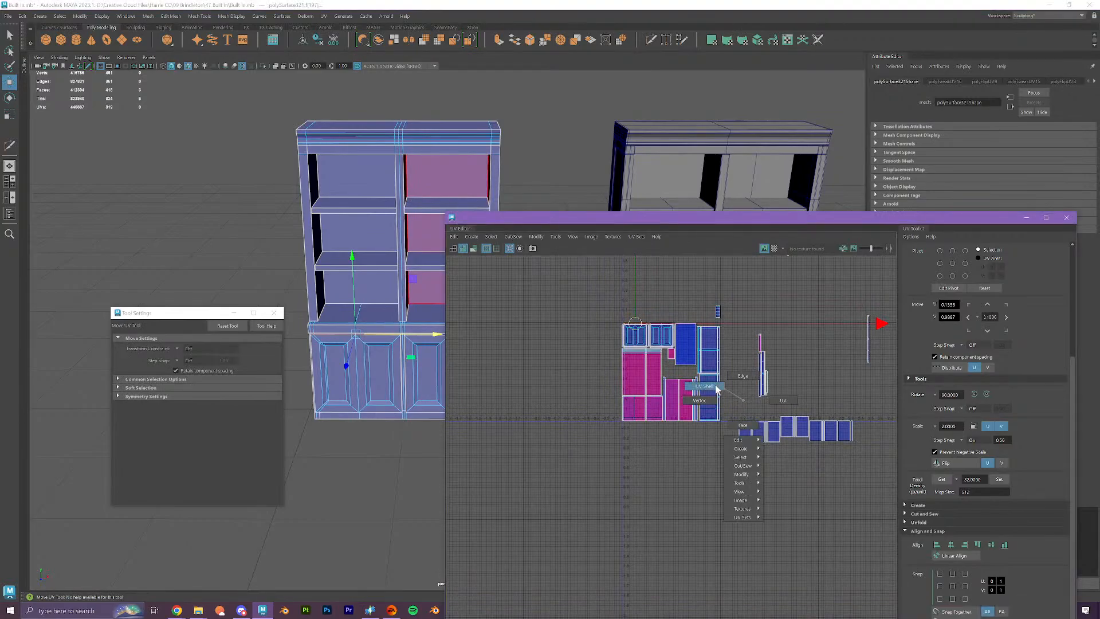
middle_click_drag(391, 356, 338, 263, "alt")
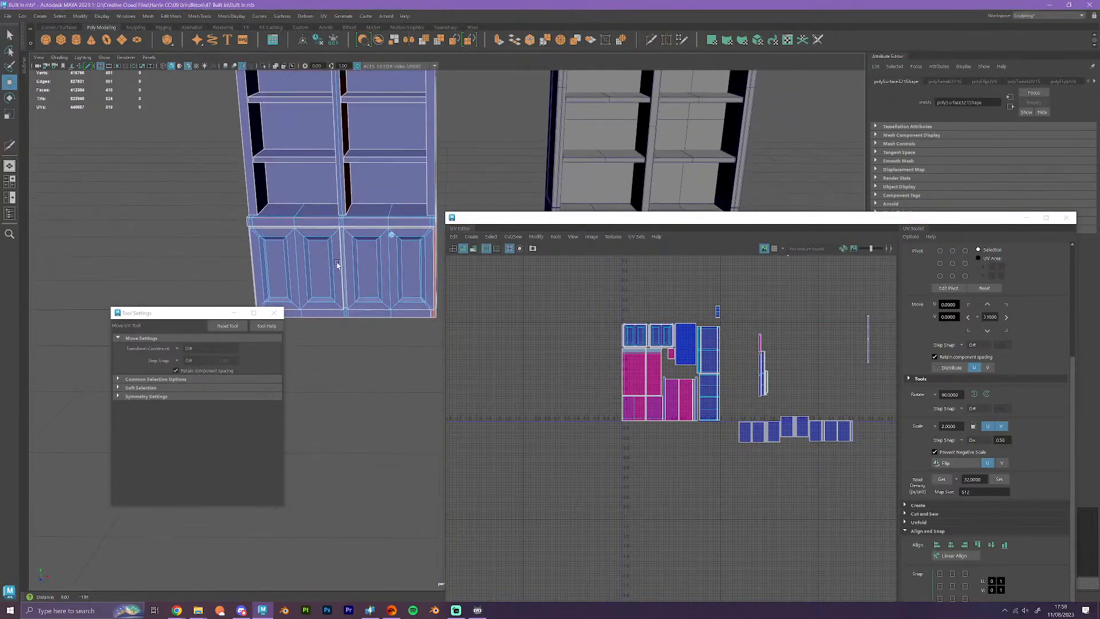
right_click_drag(361, 264, 372, 294)
double_click(374, 296)
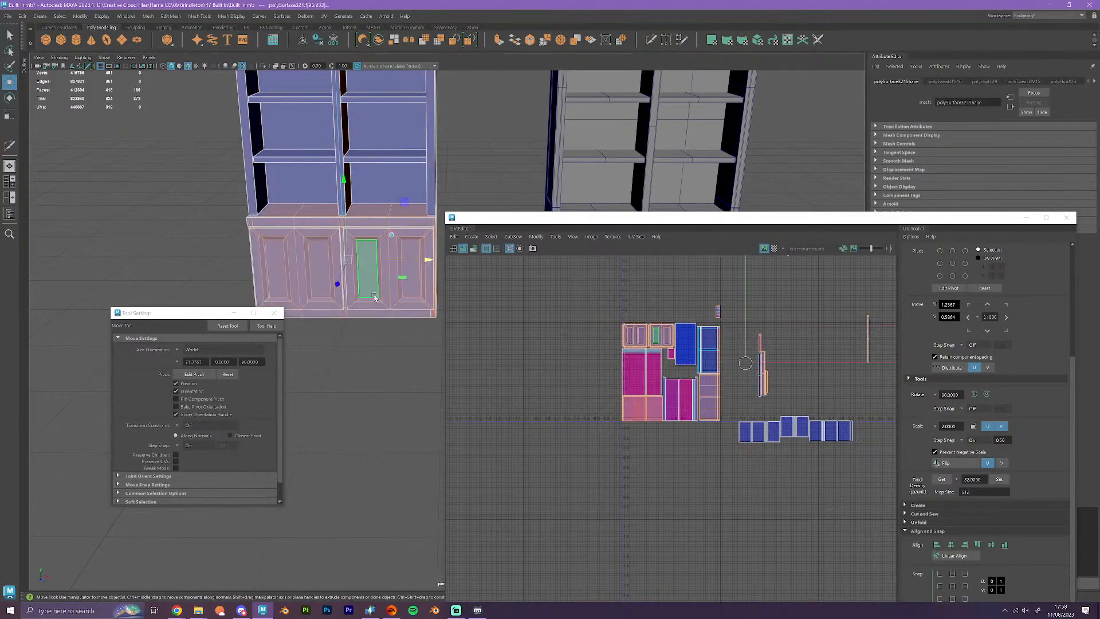
scroll(635, 401, "down", 2)
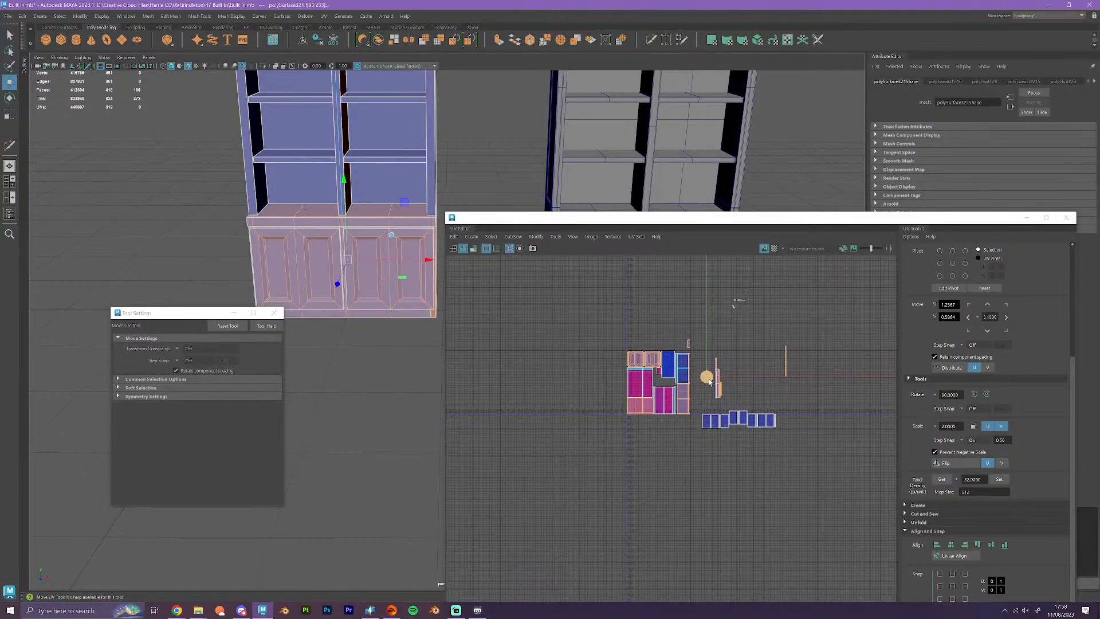
left_click_drag(707, 378, 795, 492)
scroll(721, 434, "up", 5)
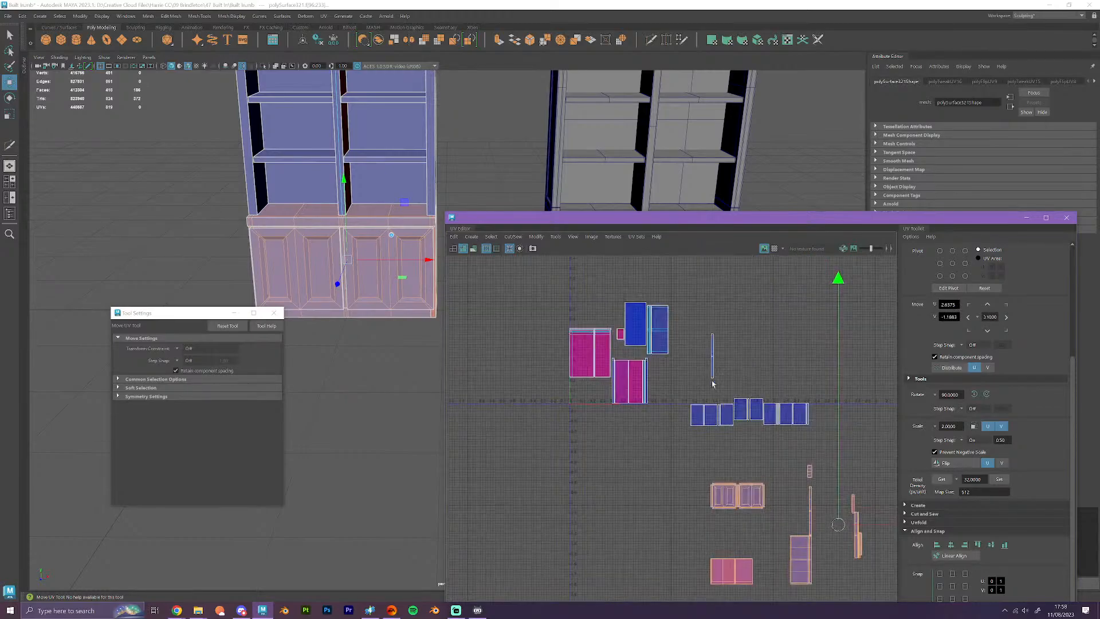
- Move the tiny loose shells above the layout down beside the separated lower cabinet shells
scroll(709, 375, "down", 3)
scroll(745, 334, "up", 1)
scroll(752, 327, "down", 2)
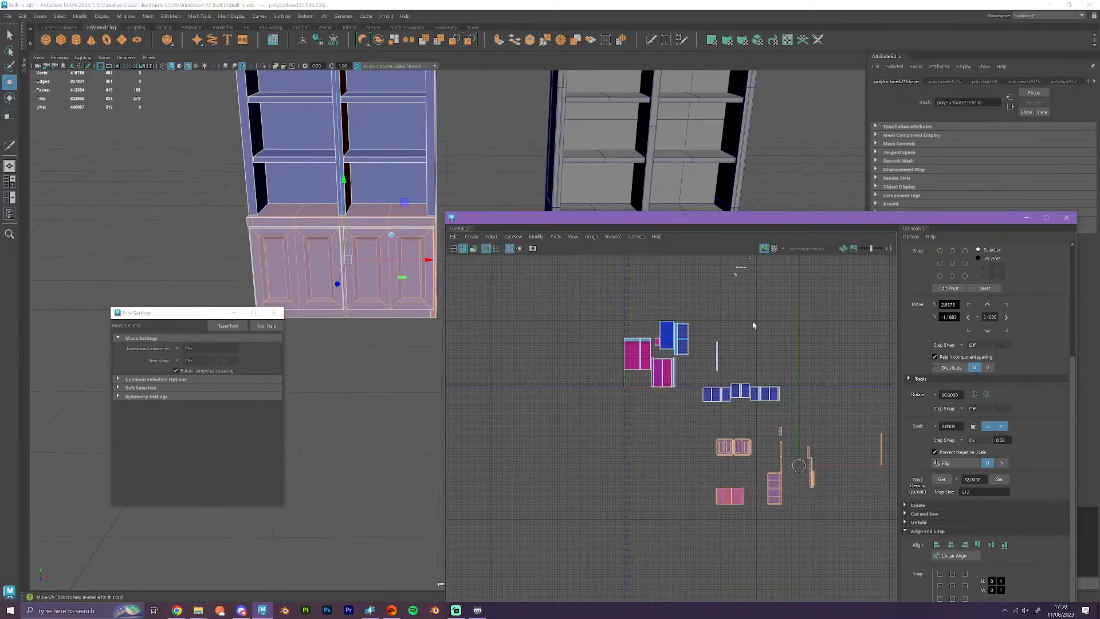
middle_click_drag(752, 321, 737, 374, "alt")
left_click_drag(712, 309, 766, 493)
scroll(750, 471, "up", 3)
mouse_move(590, 441)
middle_mouse_down("alt")
mouse_move(706, 452)
mouse_move(737, 477)
mouse_move(600, 445)
middle_mouse_up("alt")
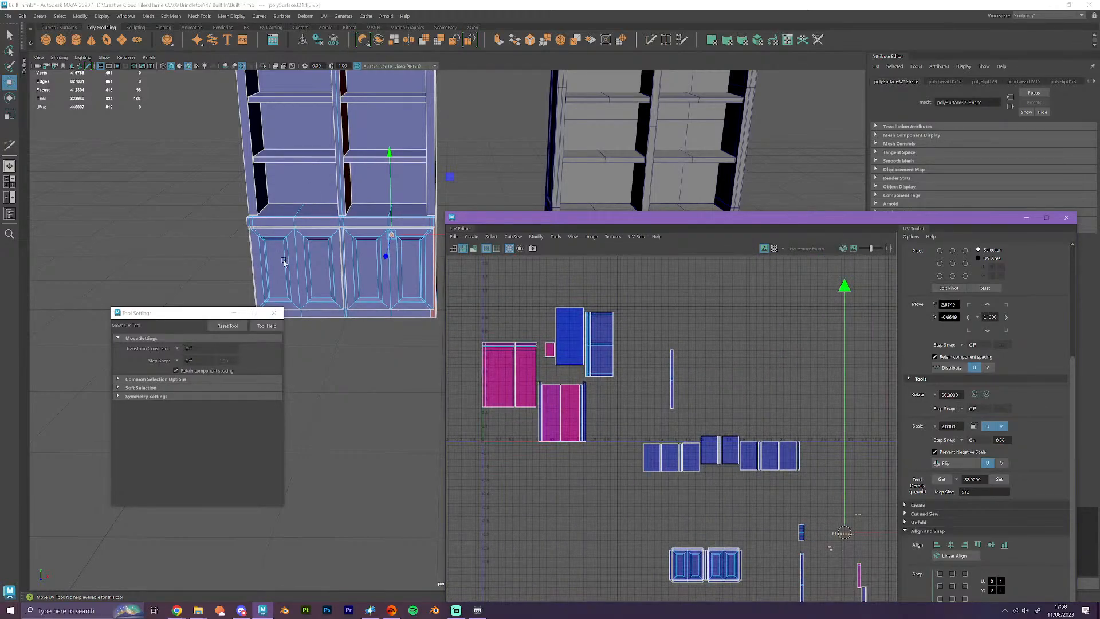
scroll(671, 435, "up", 1)
- Select all the shelf shells and move them directly below the remaining upper bookcase shells
left_click_drag(765, 497, 821, 496)
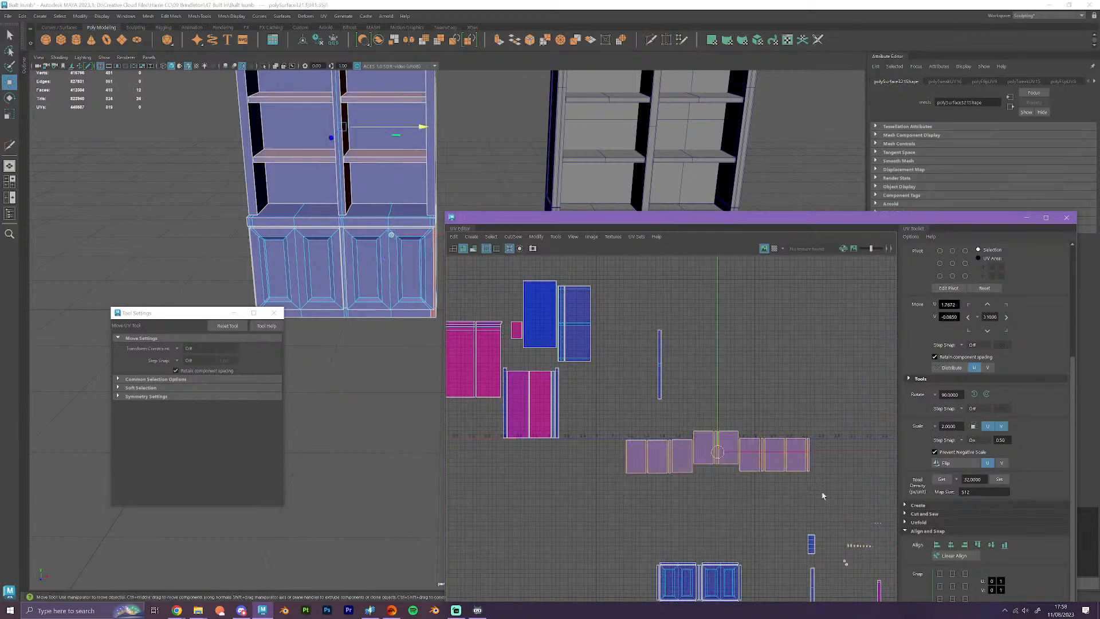
left_click_drag(717, 451, 579, 478)
middle_click_drag(623, 435, 793, 468, "alt")
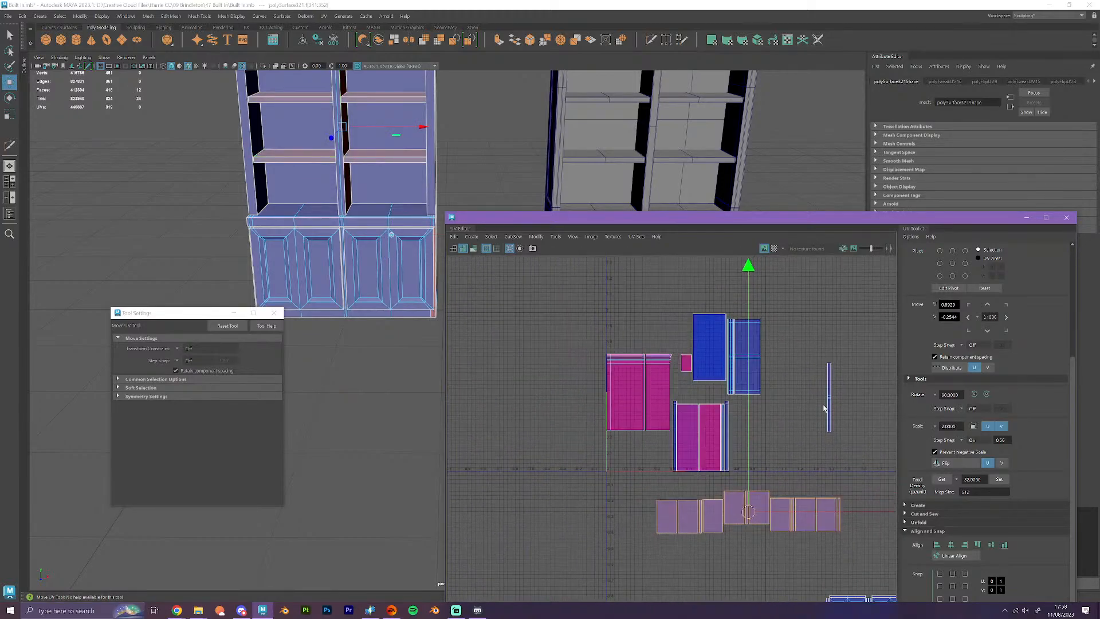
- Move the upper side panel shells up, level with the upper edge of the stacked back panel shells
right_click_drag(797, 438, 773, 422)
scroll(781, 459, "up", 3)
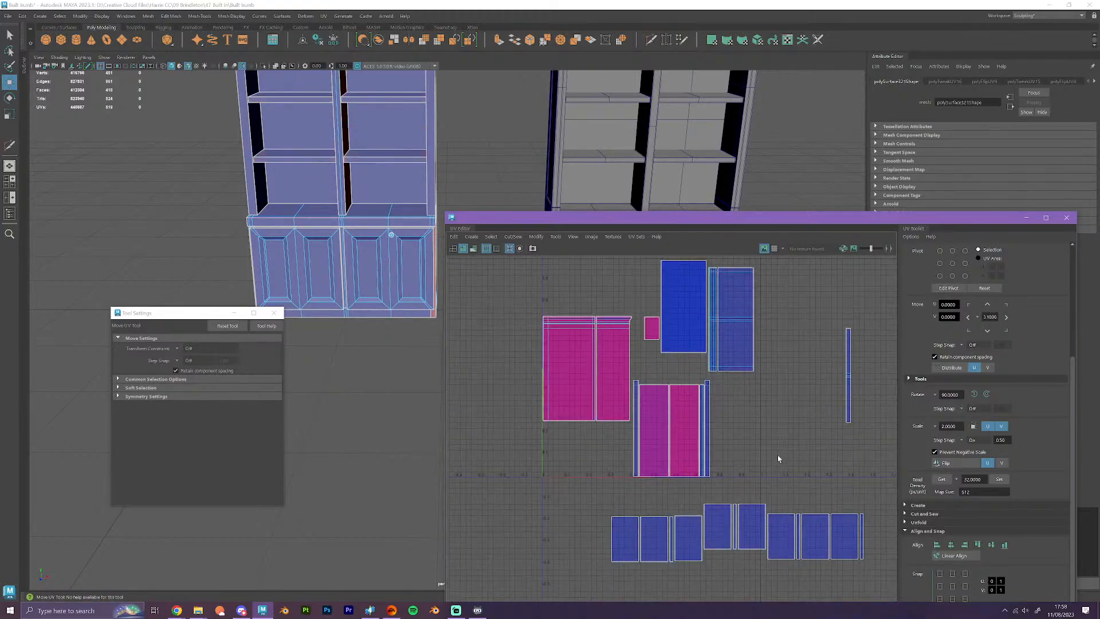
middle_click_drag(613, 367, 656, 456, "alt")
scroll(660, 464, "up", 3)
left_click_drag(665, 465, 609, 362)
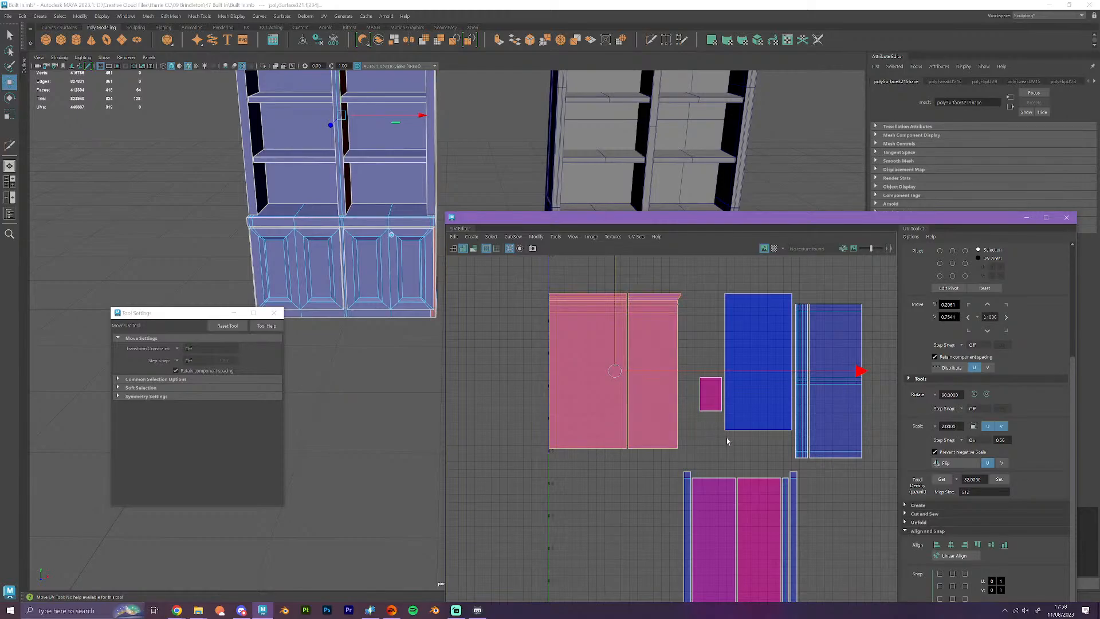
- Move the small loose shell from beside the back panels to just under the tall side panel shells
scroll(728, 441, "down", 2)
middle_click_drag(727, 441, 696, 407, "alt")
scroll(687, 380, "down", 1)
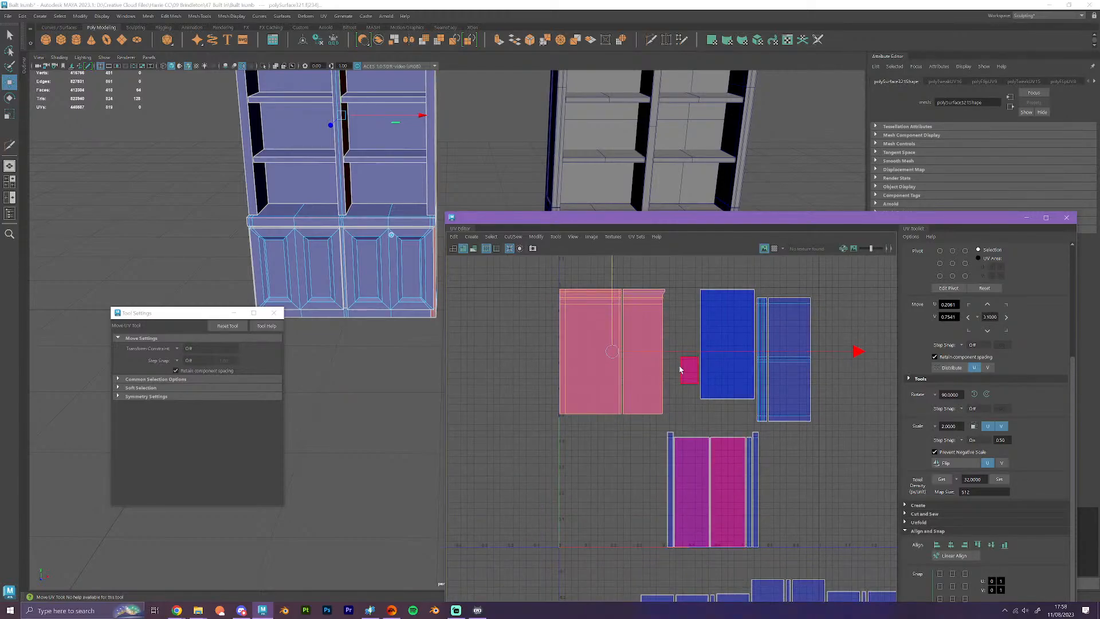
left_click(691, 367)
left_click_drag(690, 367, 809, 450)
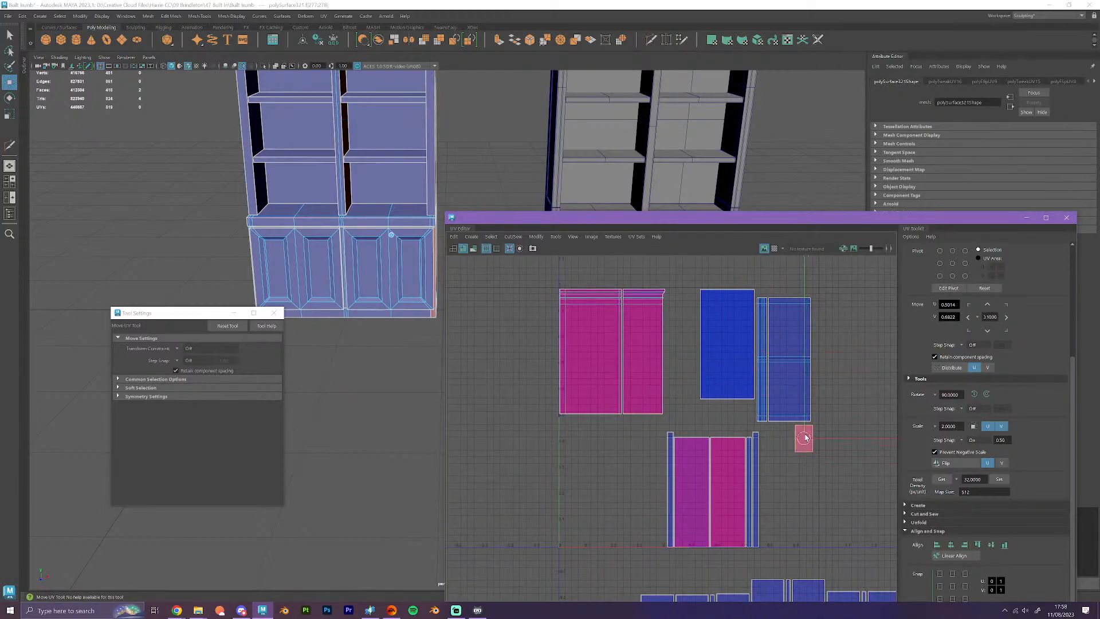
scroll(675, 366, "down", 3)
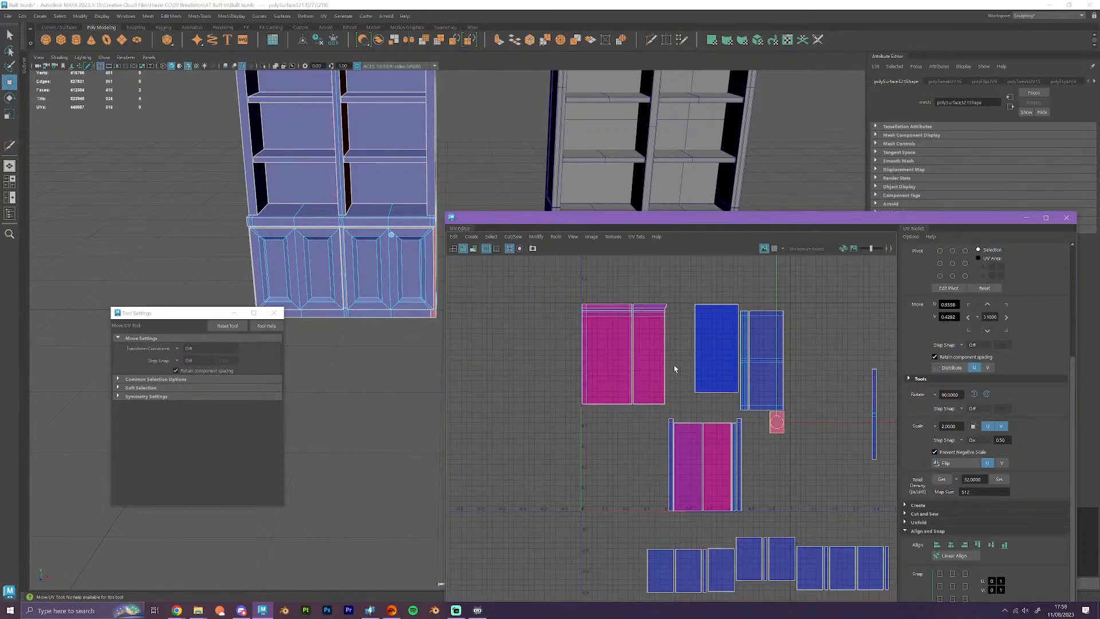
- Move the upper left shelf's top surface shell and its narrow edge strip below the shelf row, placed side by side
middle_click_drag(753, 435, 693, 328, "alt")
left_click_drag(310, 281, 338, 211, "alt")
left_click(327, 163)
scroll(654, 446, "up", 2)
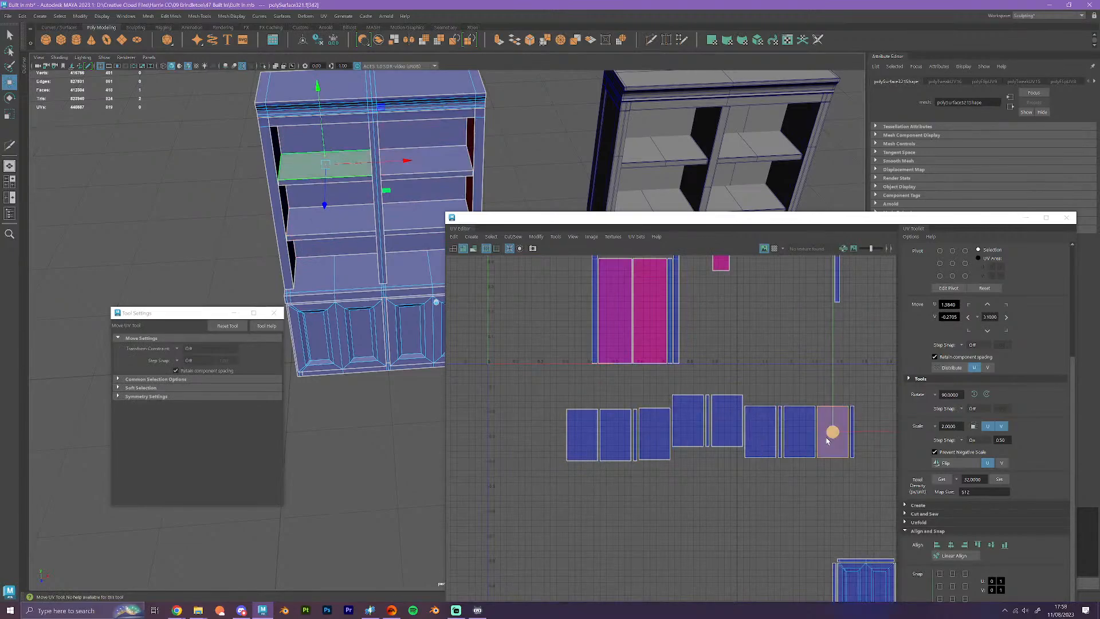
left_click_drag(834, 433, 657, 524)
left_click(676, 512)
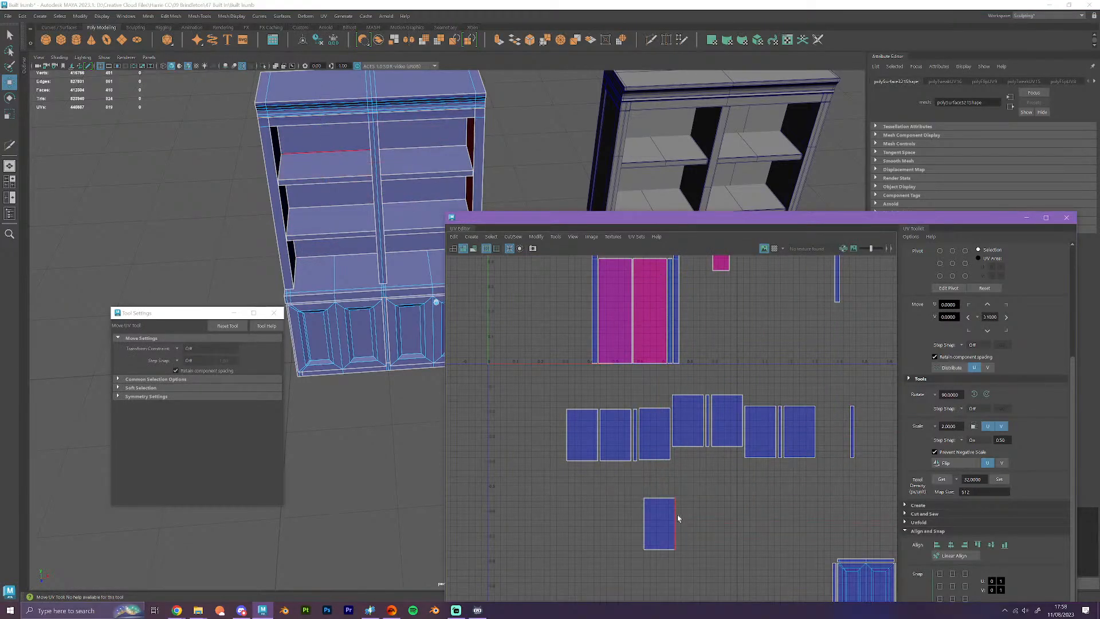
right_click_drag(650, 521, 615, 486)
left_click(854, 436)
left_click_drag(854, 436, 641, 527)
right_click_drag(640, 525, 640, 516)
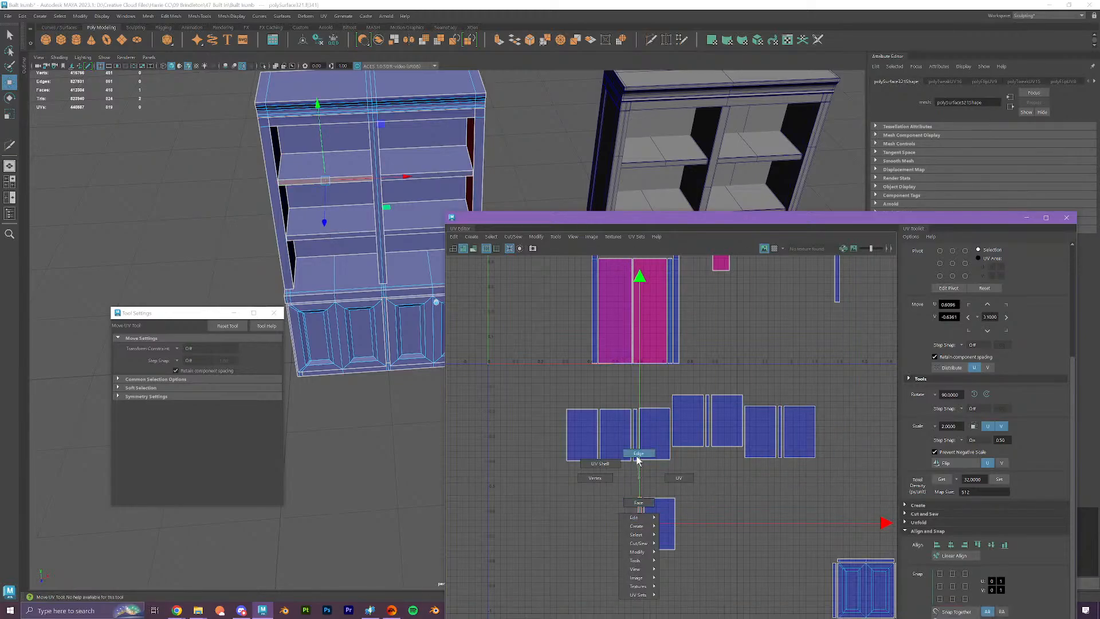
- Place the same shelf's other large shell on the free side of the edge strip and align the three shells' lower edges
right_click_drag(637, 458, 637, 458)
right_click_drag(634, 517, 613, 463)
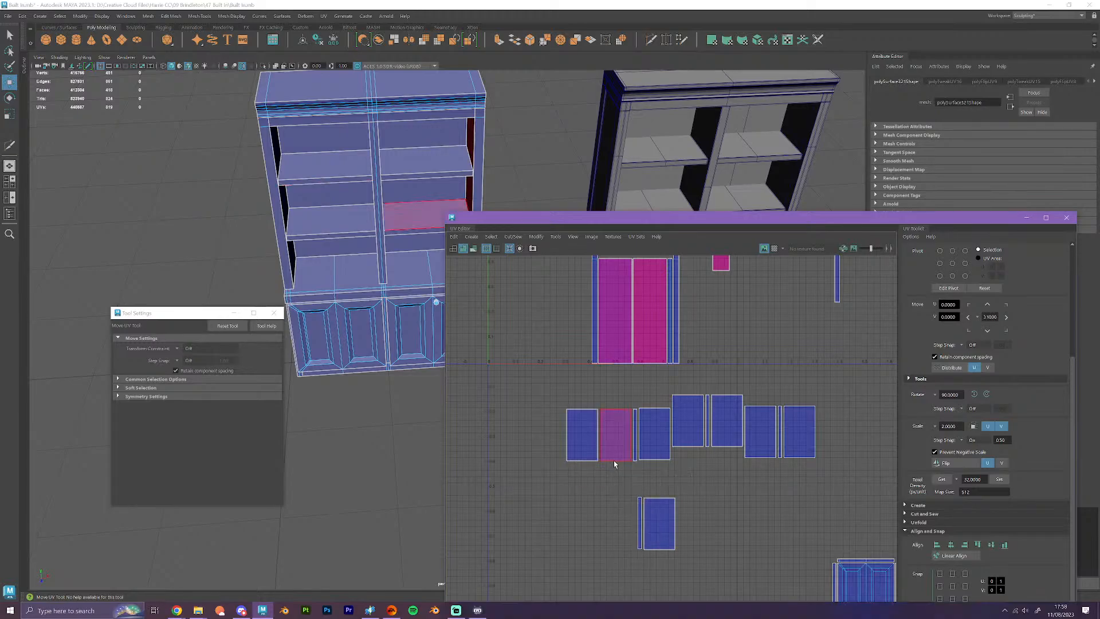
left_click(797, 430)
left_click_drag(796, 431, 684, 535)
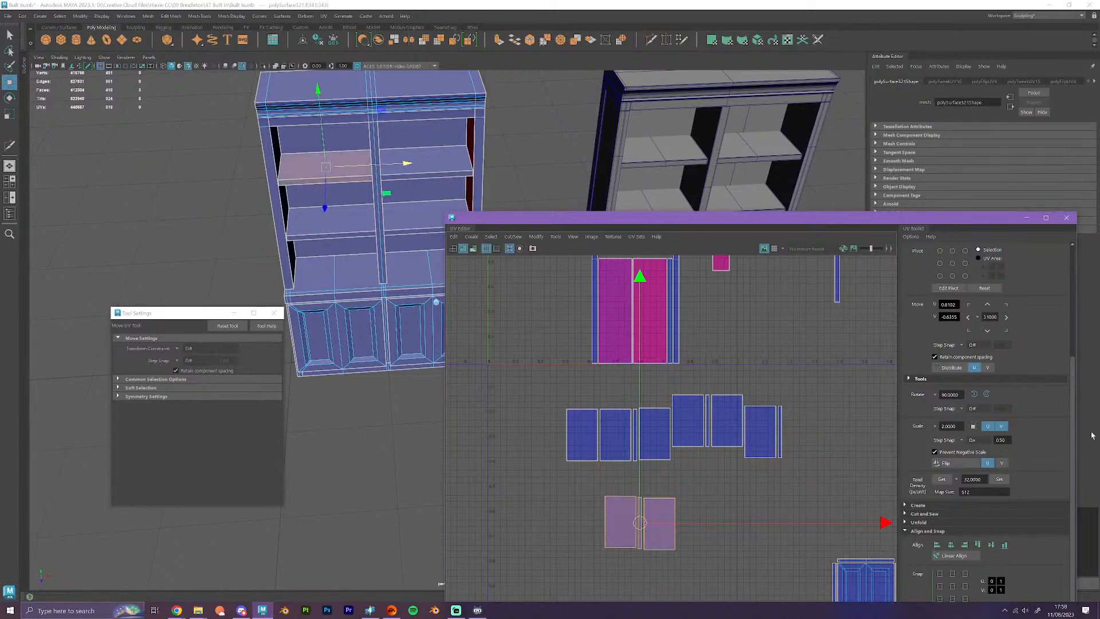
left_click(1003, 544)
middle_click_drag(639, 513, 689, 544, "alt")
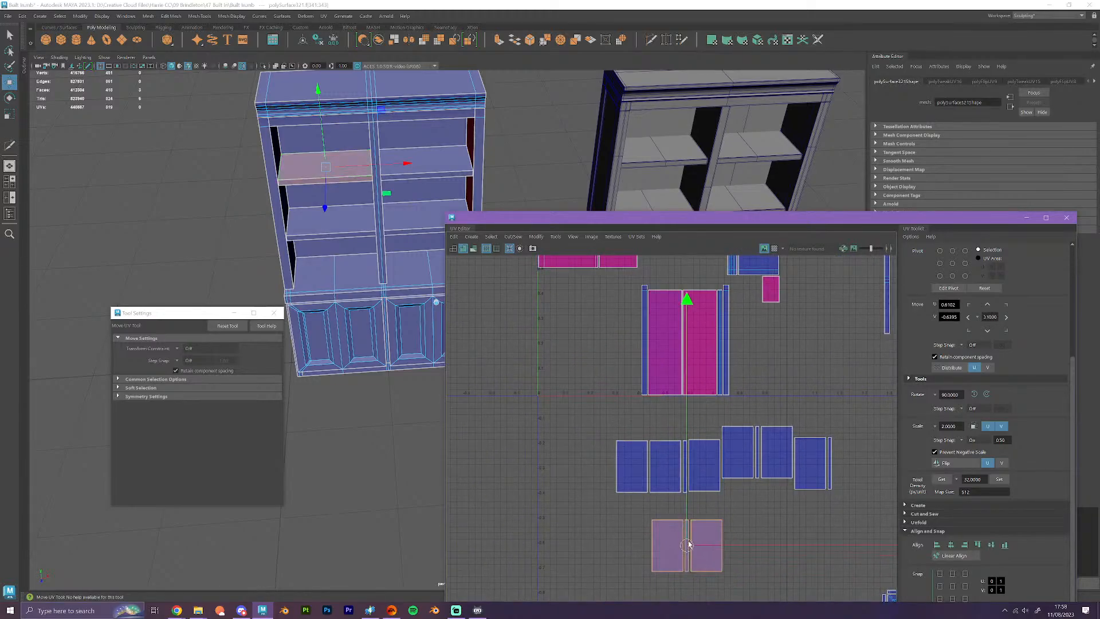
- Move the three-shell shelf group into the UV tile's origin corner and shift the neighbouring upright and panel shells further away from it
left_click_drag(689, 544, 599, 362)
middle_click_drag(616, 361, 620, 452, "alt")
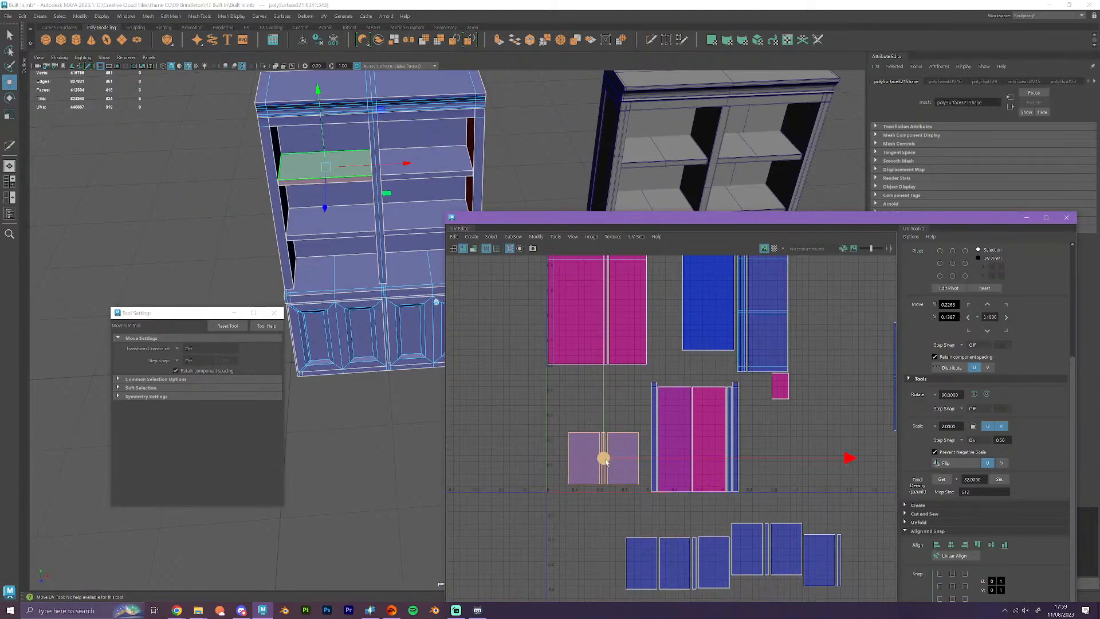
left_click_drag(605, 460, 814, 467)
left_click_drag(627, 457, 628, 455)
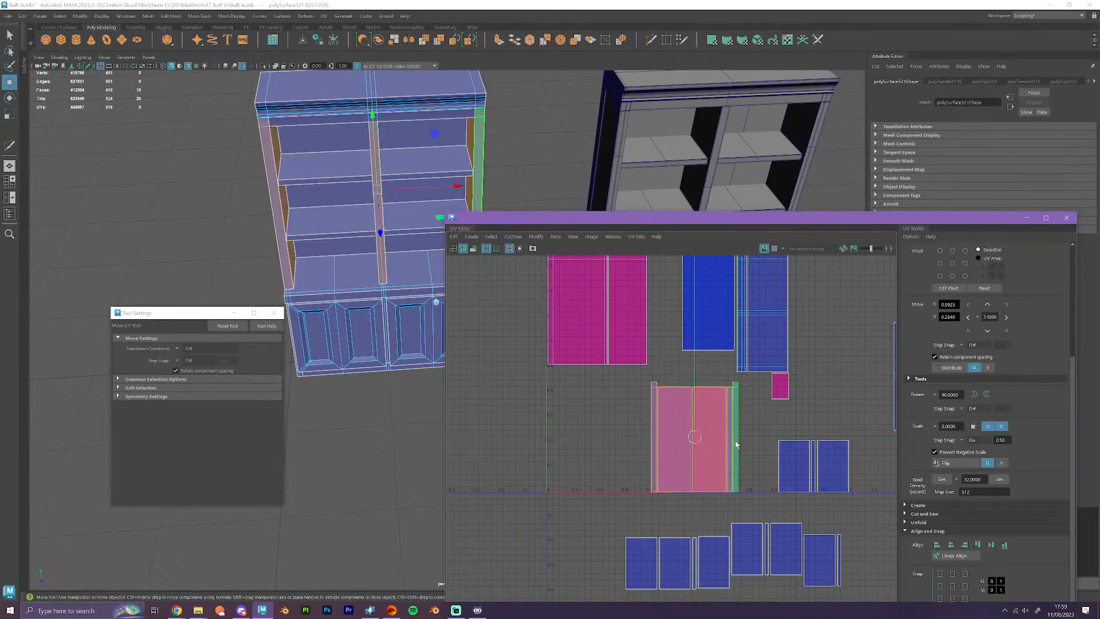
left_click_drag(744, 443, 586, 468)
left_click(836, 492)
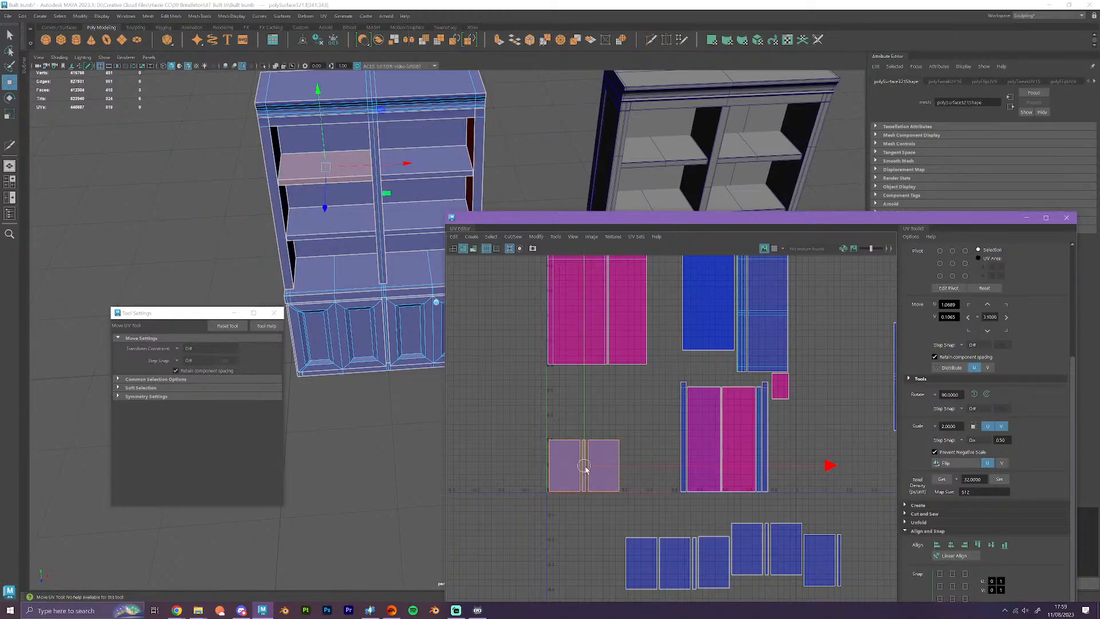
- Close up the gaps between the first shelf group's two large shells and the narrow strip between them
left_click(599, 501)
scroll(600, 500, "up", 3)
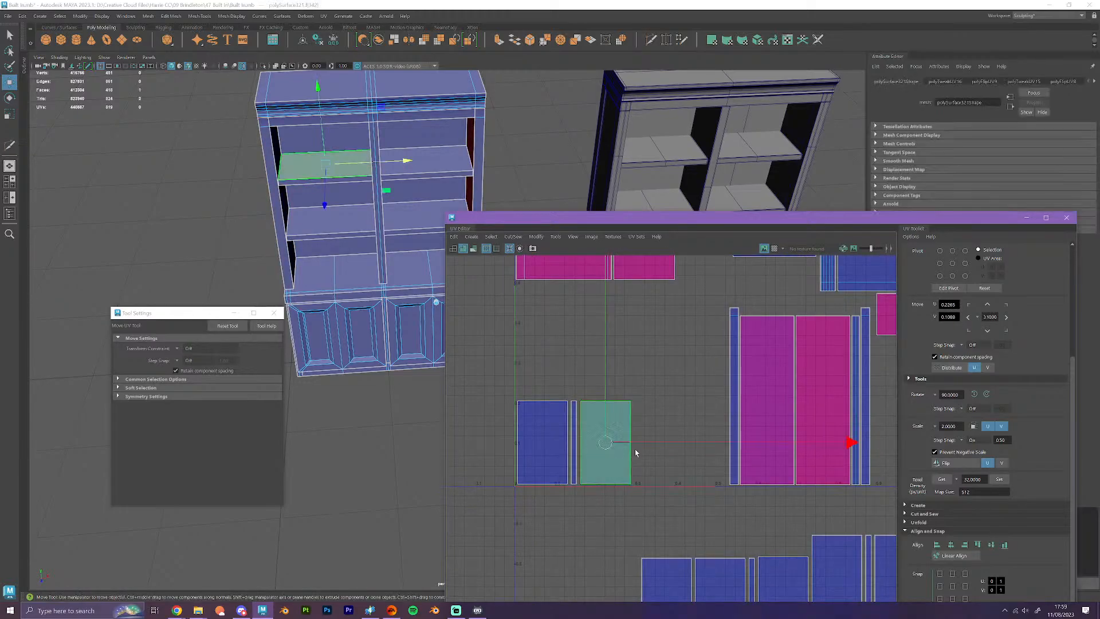
left_click(637, 446)
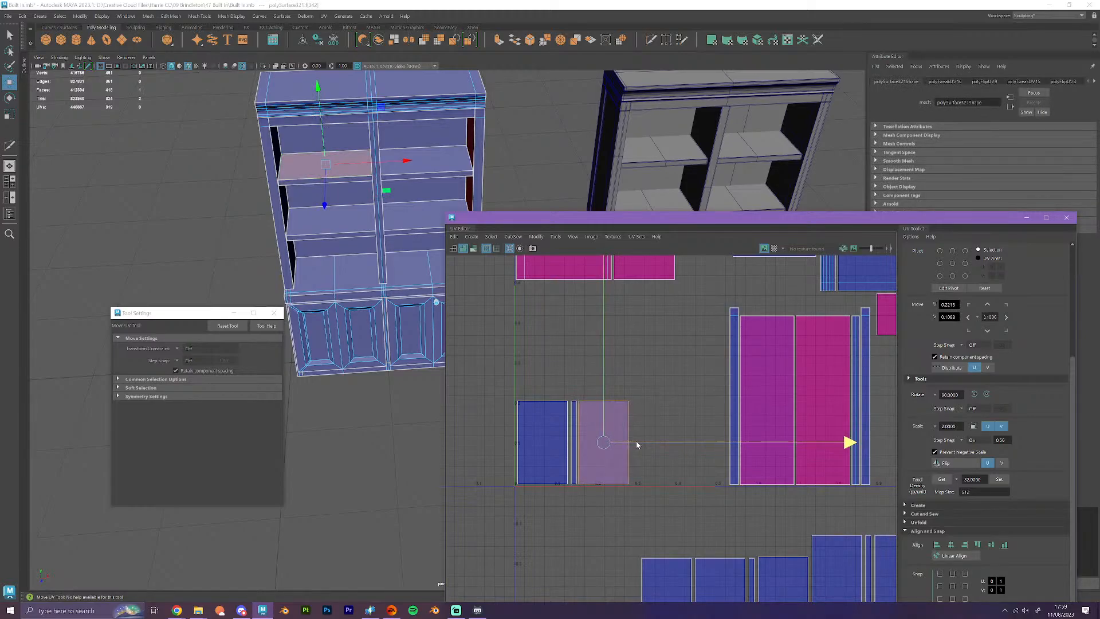
left_click(574, 454, "shift")
left_click_drag(623, 443, 623, 444)
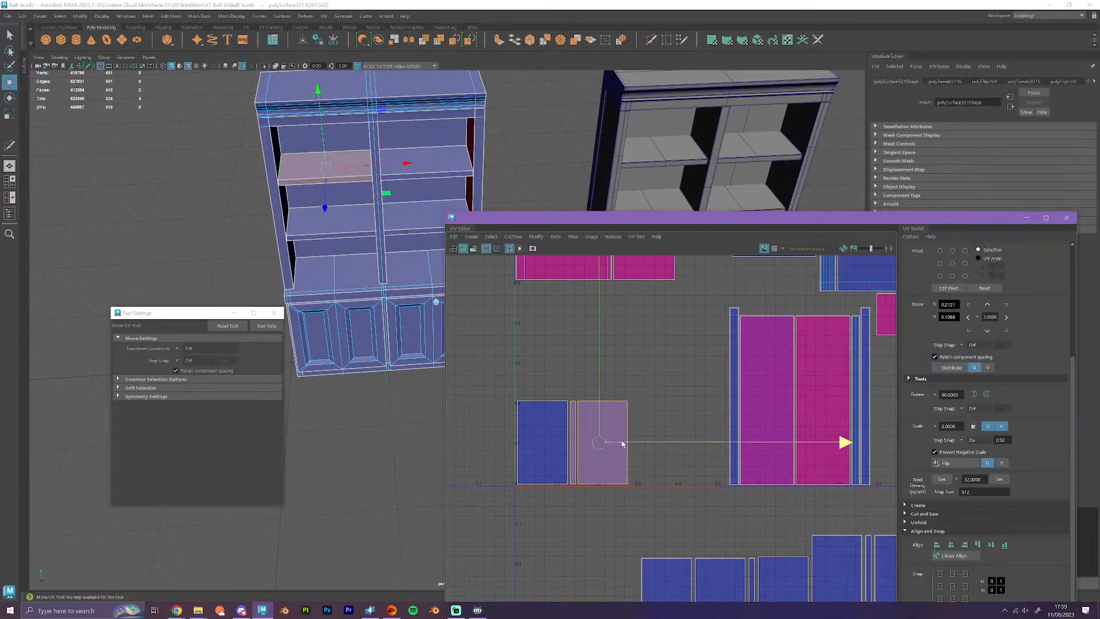
- Select the upper right shelf on the model and move its UV shells clear below the shelf row
left_click(438, 169)
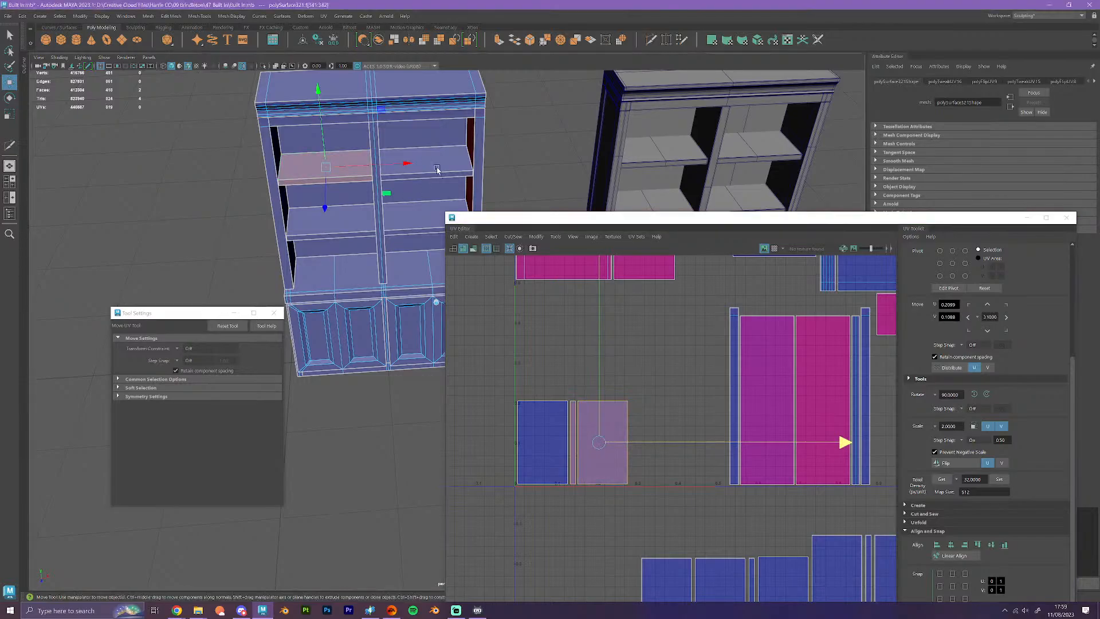
right_click_drag(438, 169, 439, 178)
double_click(438, 173)
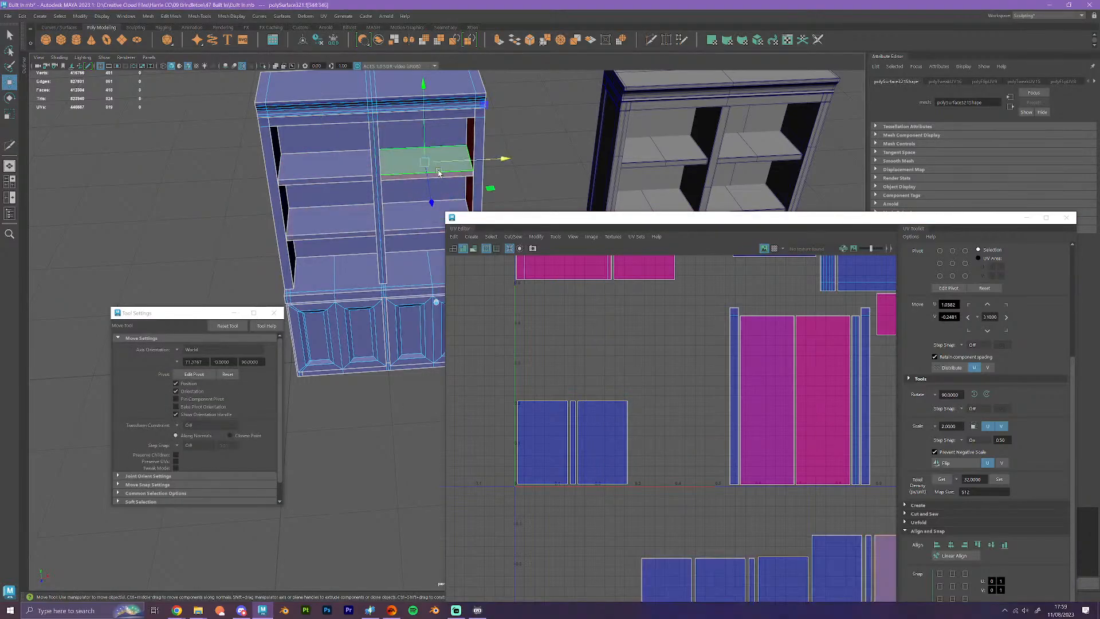
scroll(567, 320, "down", 4)
middle_click_drag(629, 409, 616, 288, "alt")
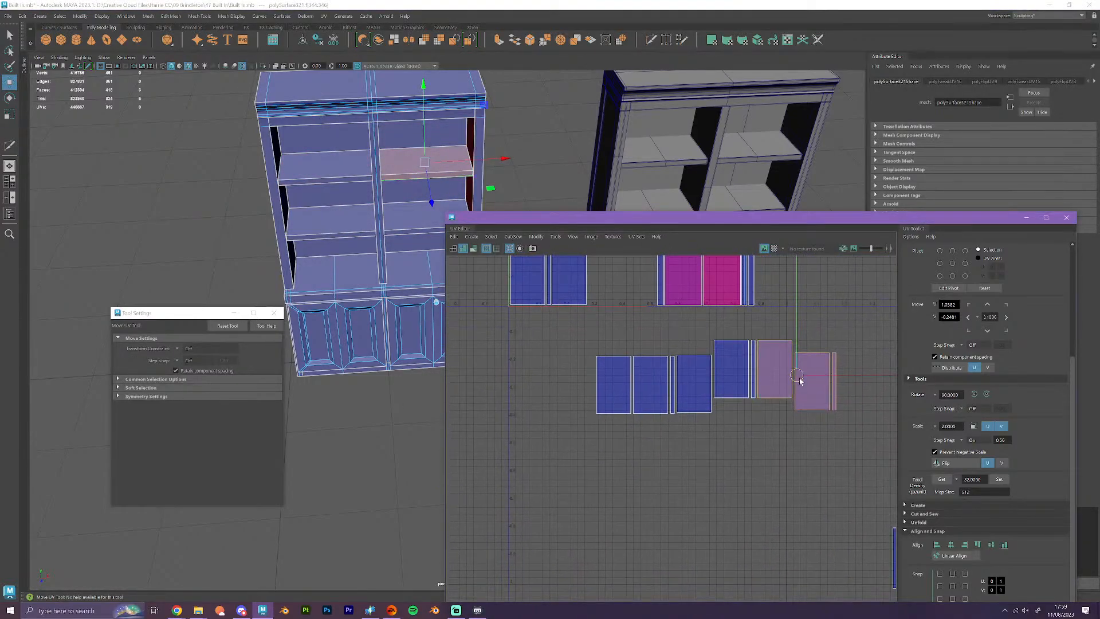
left_click_drag(800, 381, 576, 507)
- Rearrange the upper right shelf's shells with the narrow strip between the two large ones and align their lower edges
mouse_move(577, 507)
right_mouse_down()
mouse_move(593, 513)
mouse_move(564, 501)
right_mouse_up()
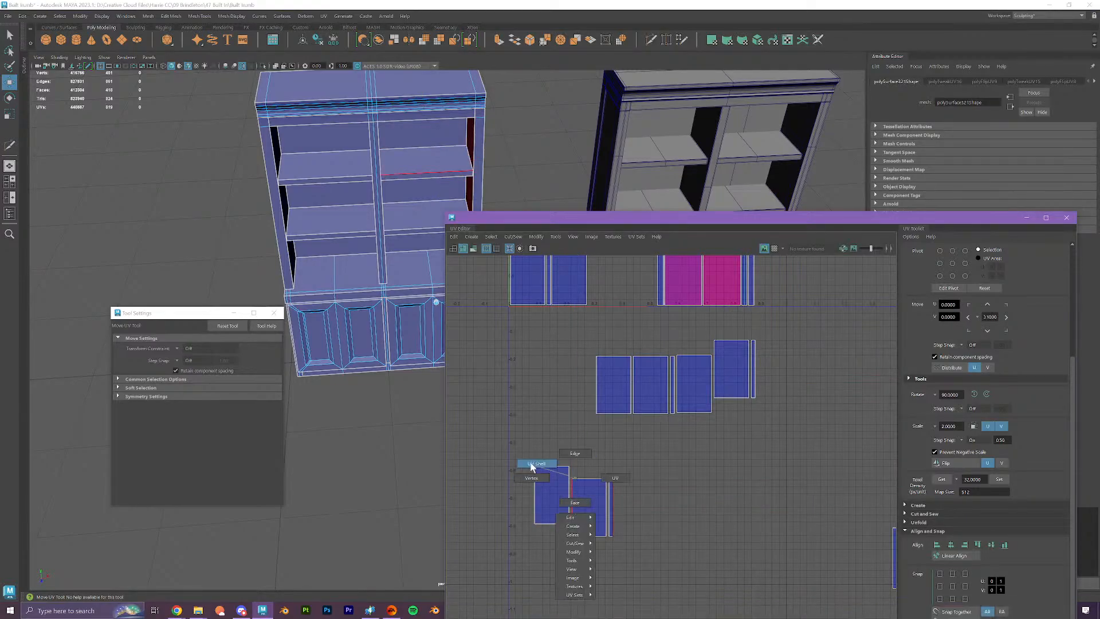
left_click(552, 496)
left_click_drag(553, 496, 673, 521)
left_click(610, 508)
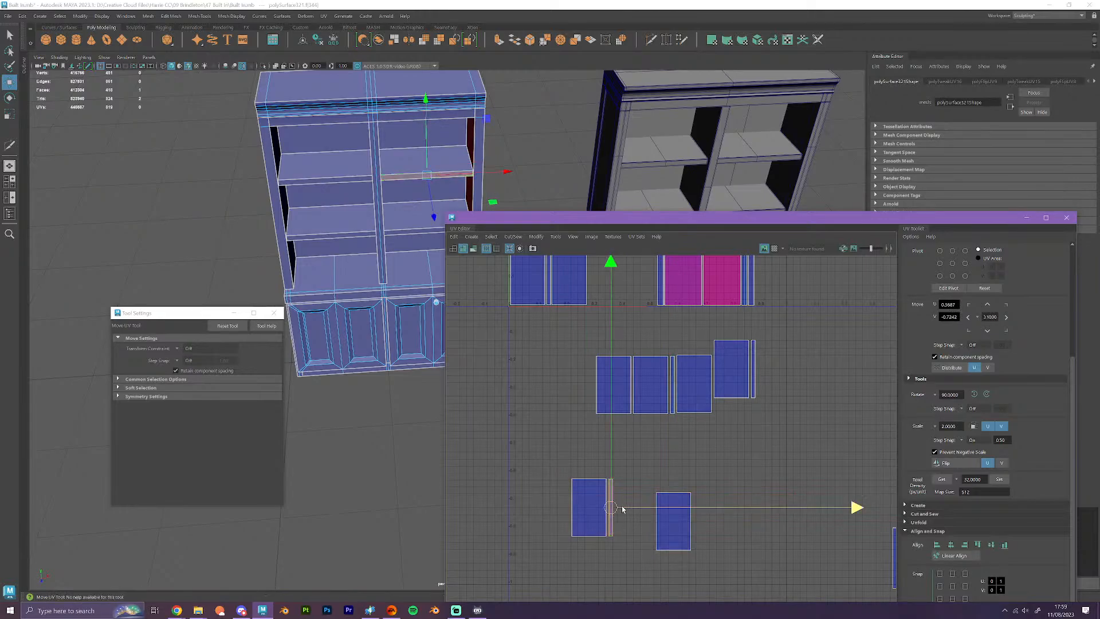
left_click_drag(611, 508, 578, 510)
right_click_drag(568, 505, 524, 461)
left_click_drag(668, 520, 548, 507)
left_click(586, 512, "shift")
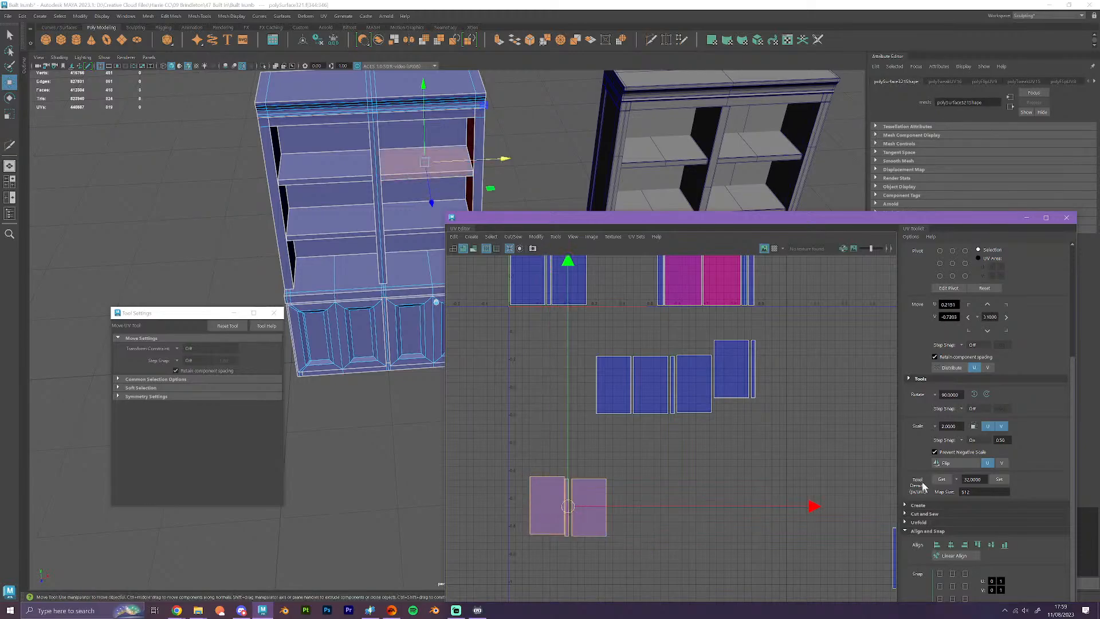
left_click(666, 545)
- Even out the narrow gaps on both sides of the second shelf group's edge strip
scroll(607, 536, "up", 4)
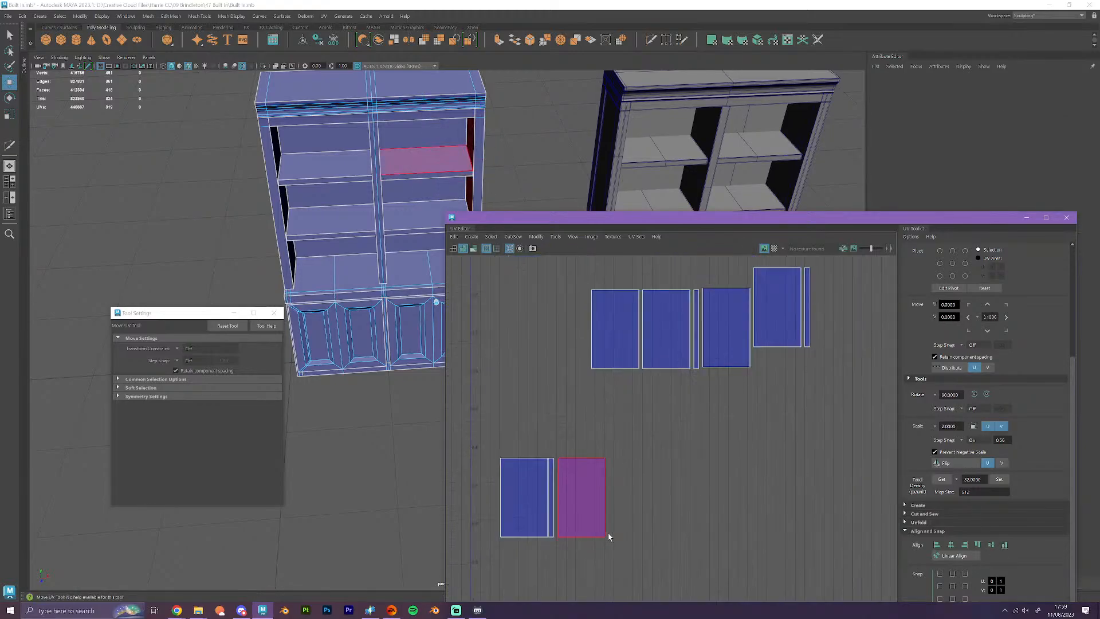
left_click(540, 508)
left_click_drag(553, 496, 555, 495)
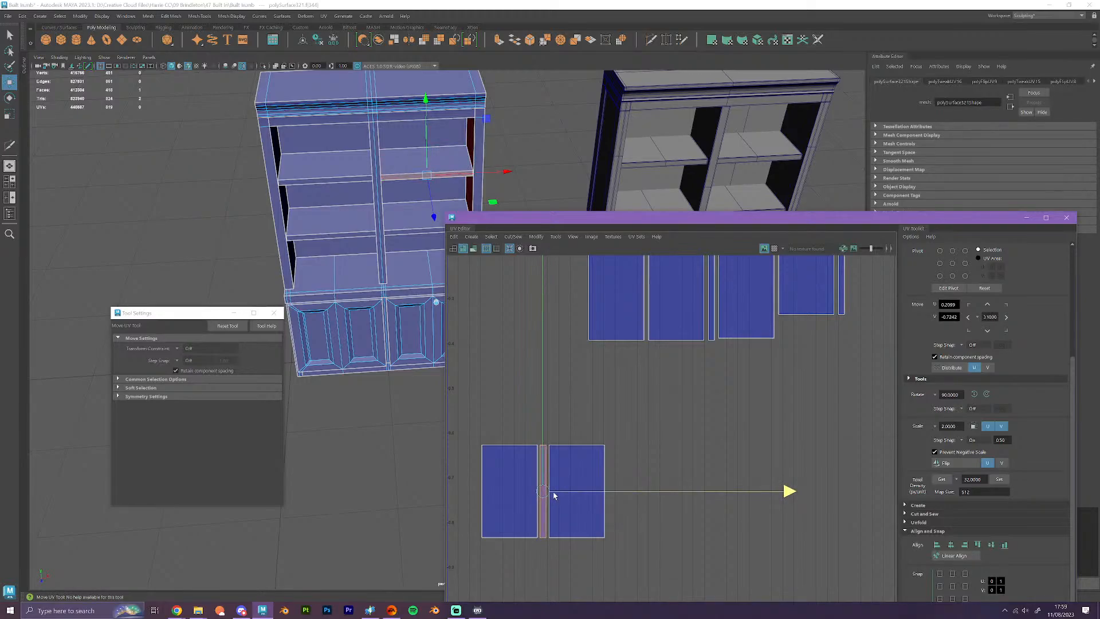
left_click(495, 509)
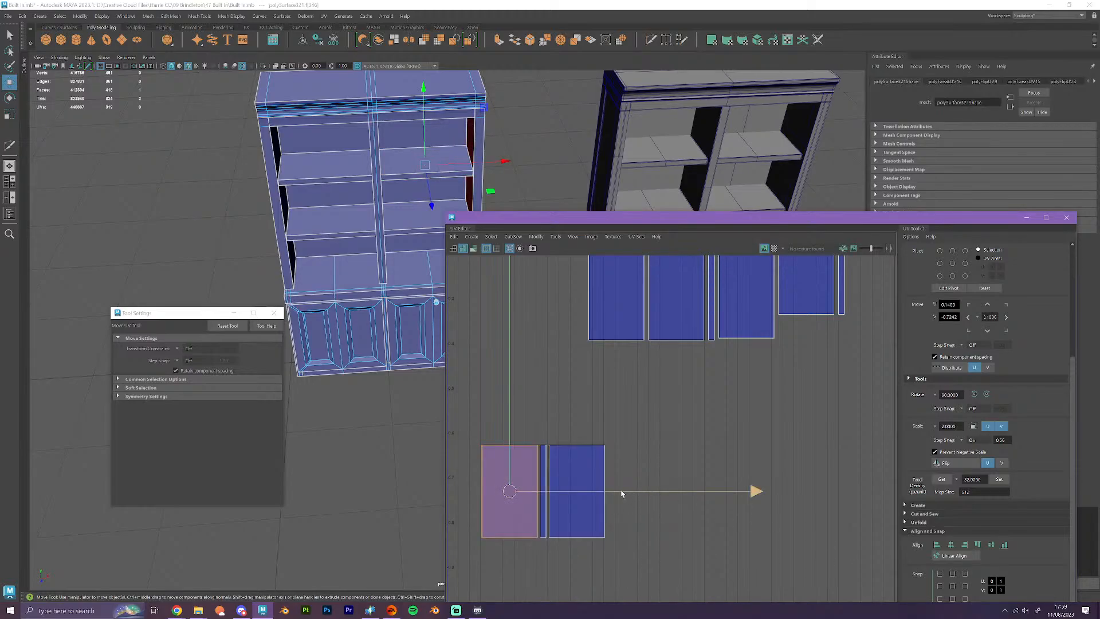
left_click_drag(620, 489, 619, 490)
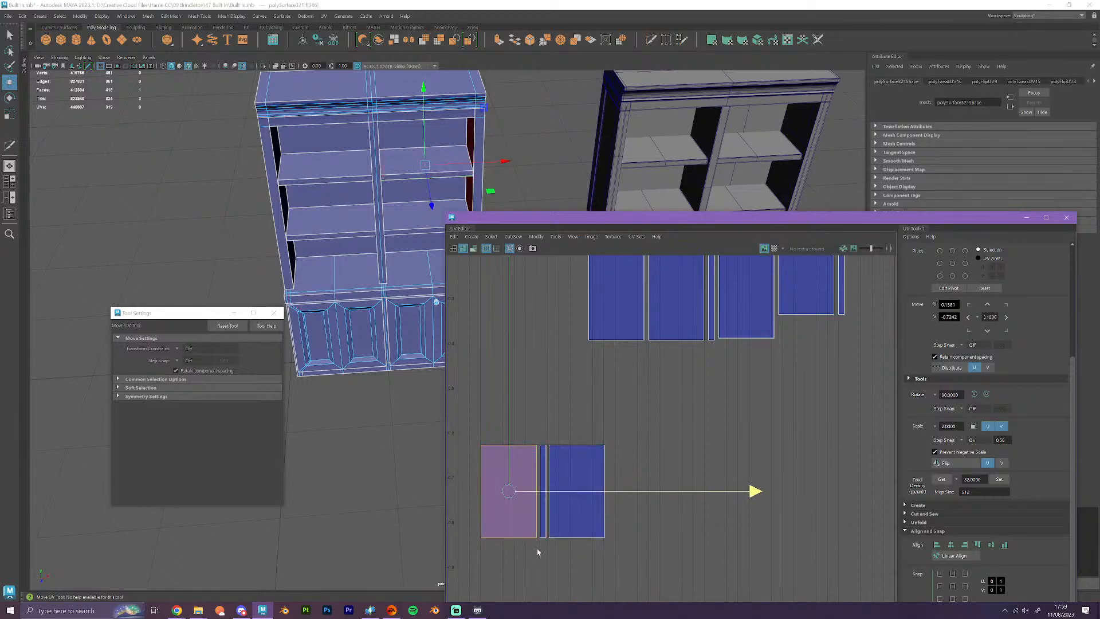
left_click(542, 528)
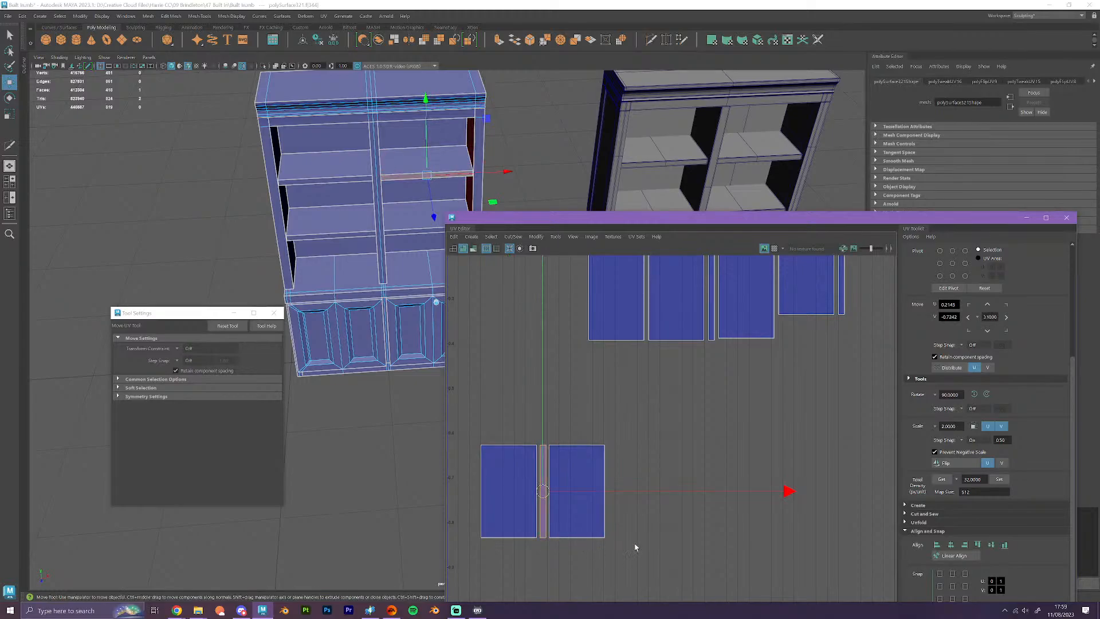
- Select the second shelf group's three shells and move them directly above the first shelf group in the UV tile
left_click_drag(634, 548, 573, 359)
scroll(602, 523, "down", 4)
middle_click_drag(573, 359, 601, 544, "alt")
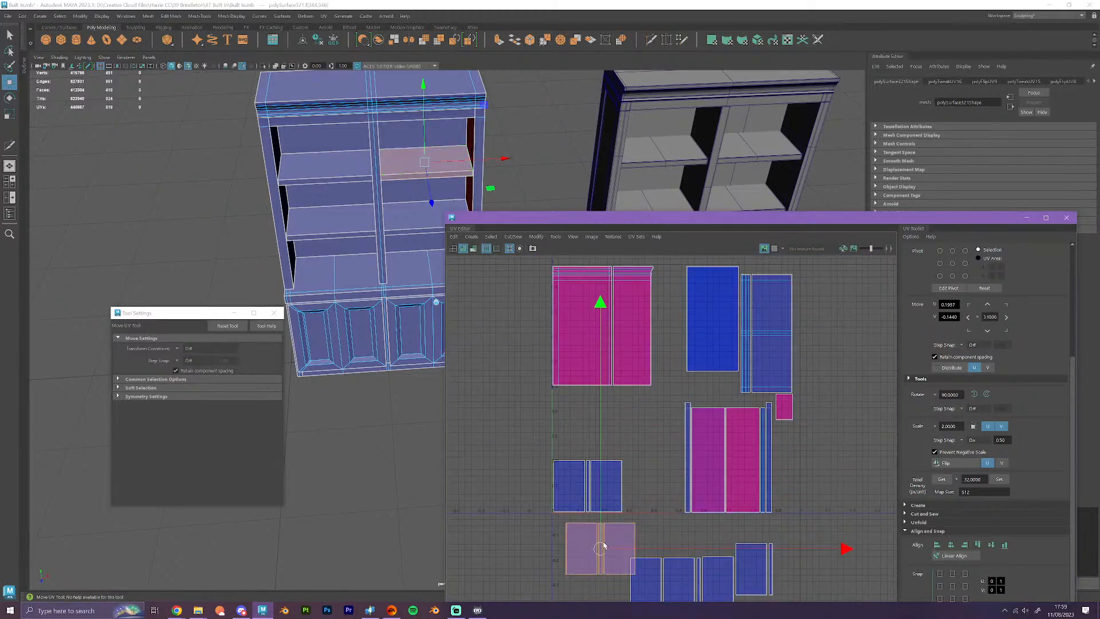
left_click_drag(603, 544, 592, 434)
scroll(594, 494, "up", 4)
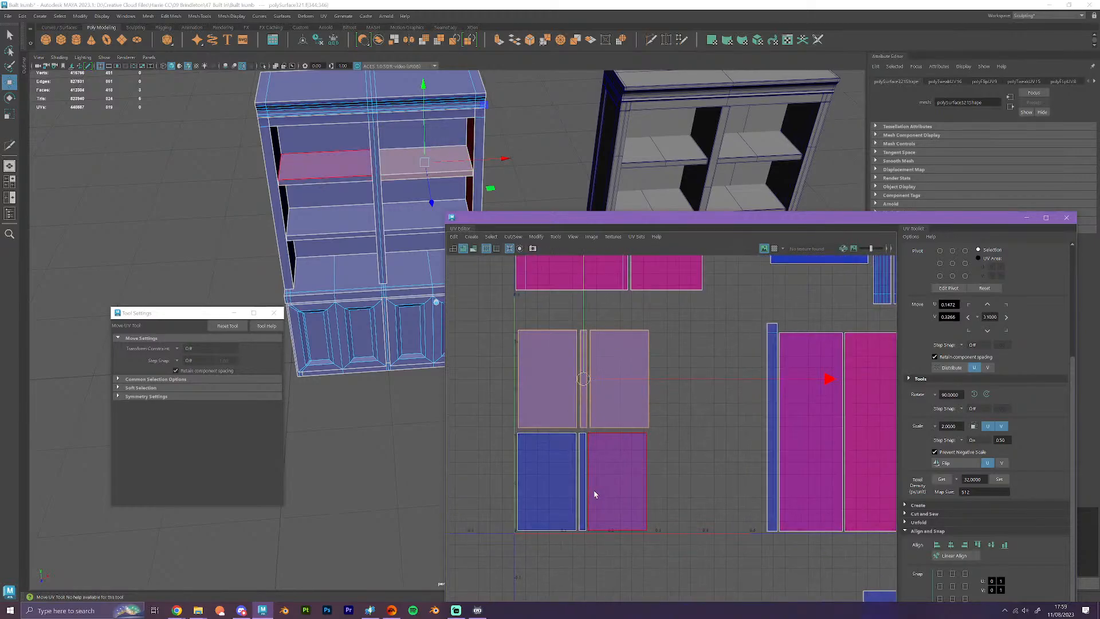
- Align the large shells and edge strips of the two stacked shelf groups column by column
scroll(594, 491, "up", 2)
left_click_drag(509, 575, 535, 371)
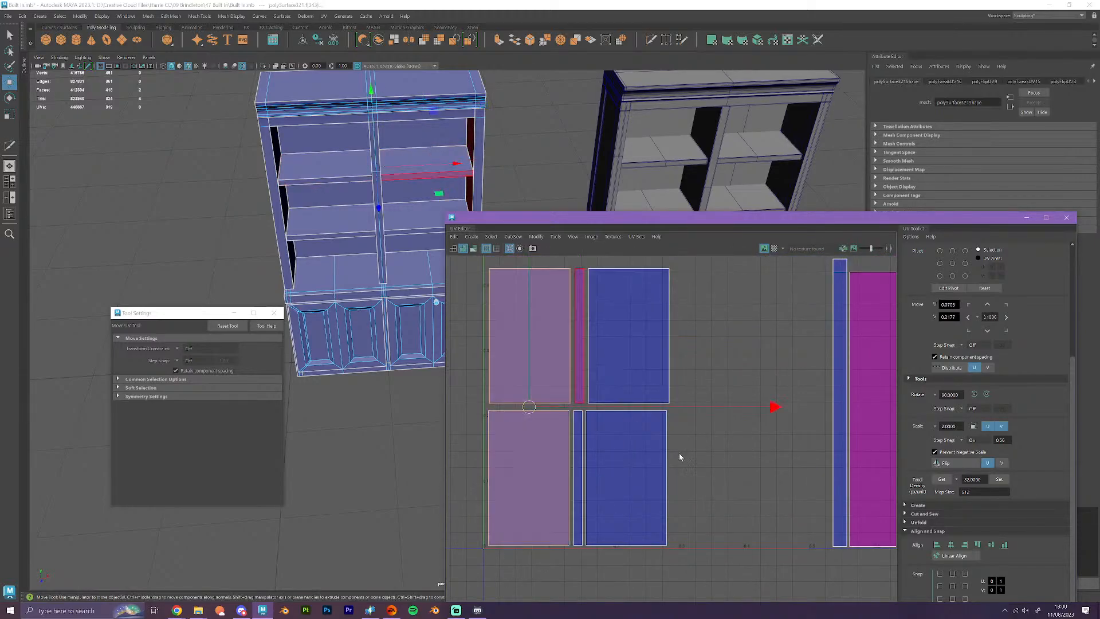
left_click(580, 423)
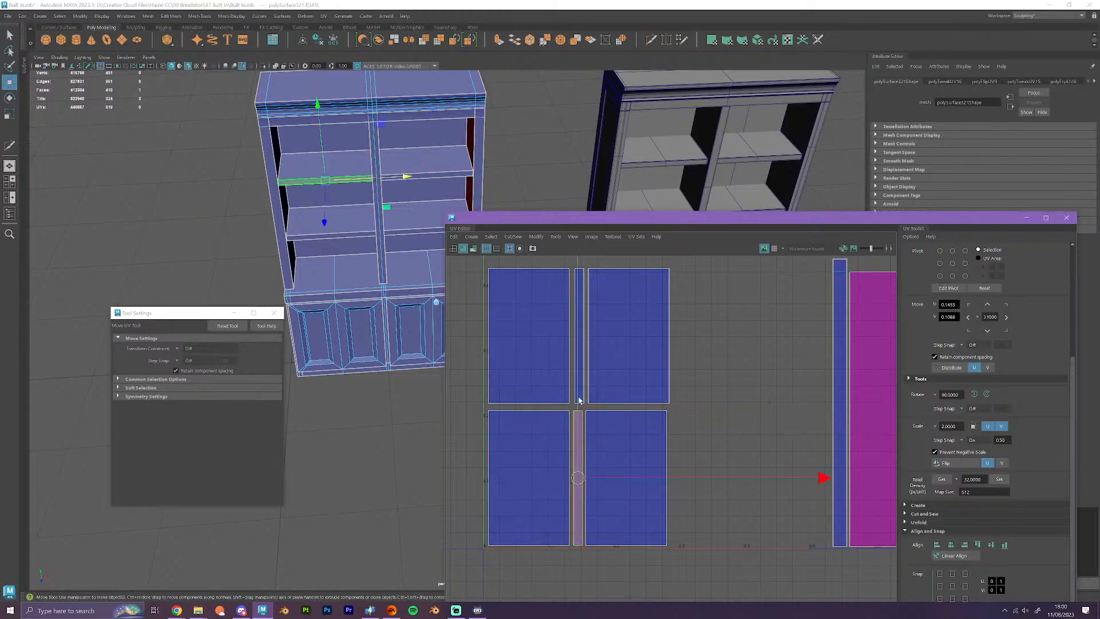
left_click(579, 396, "shift")
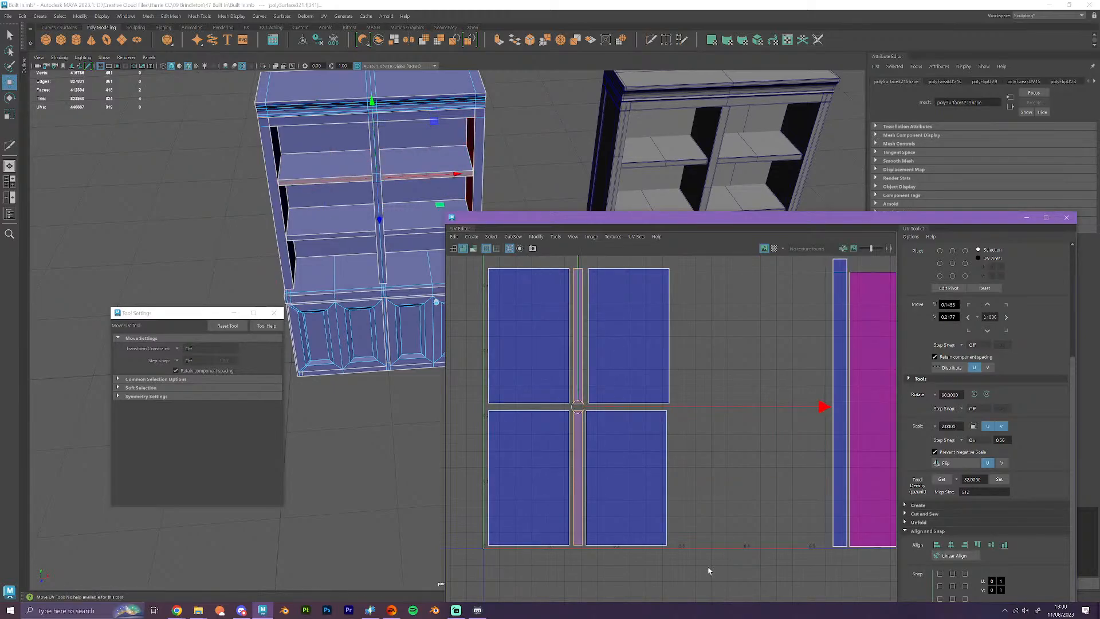
left_click_drag(708, 571, 629, 358)
left_click(944, 555)
left_click(781, 564)
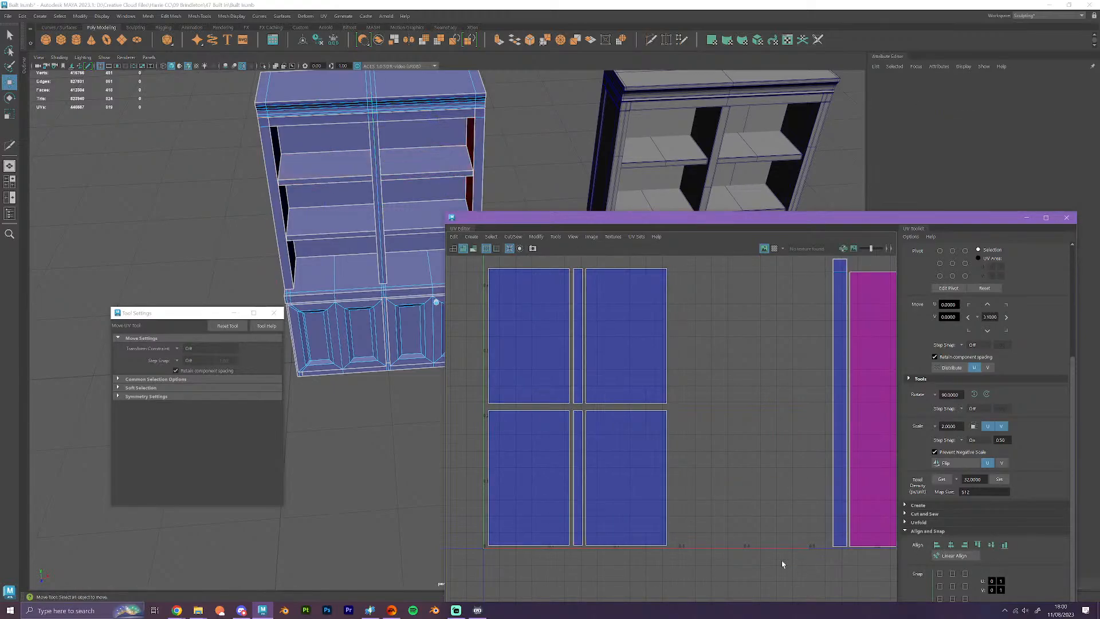
- Move the upper shelf group down to leave only a thin gap above the lower shelf group
left_click_drag(638, 351, 620, 396)
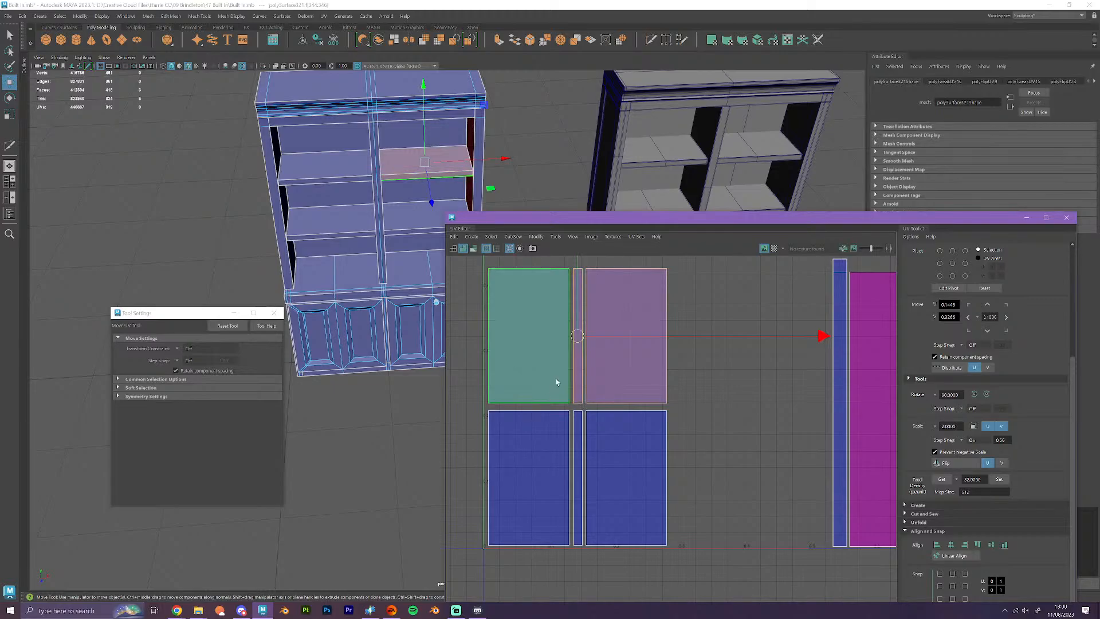
left_click_drag(577, 312, 578, 316)
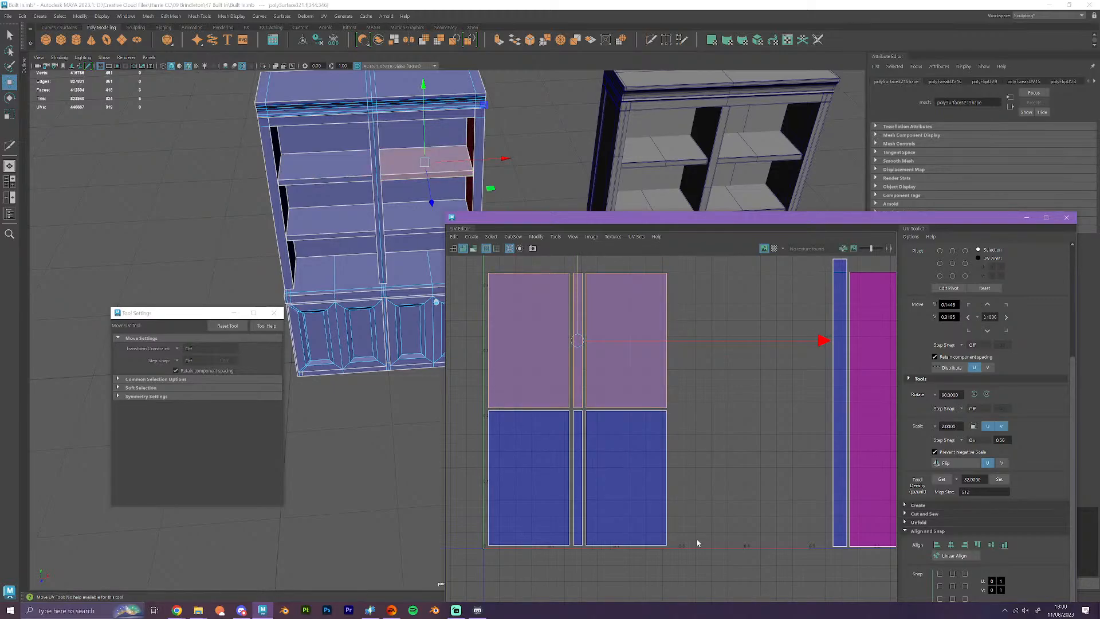
left_click_drag(539, 353, 537, 352)
left_click_drag(665, 410, 663, 410)
left_click(743, 476)
scroll(744, 476, "down", 5)
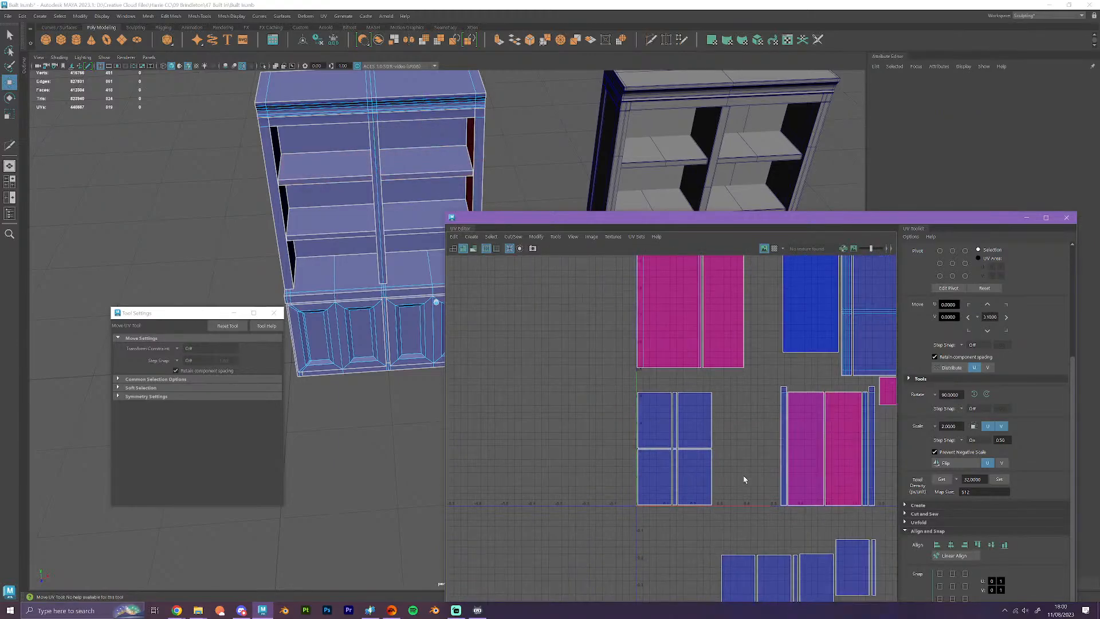
- Move the isolated narrow strip shell from the top frame rail to the outer edge of the frame shell group
middle_click_drag(850, 472, 714, 426, "alt")
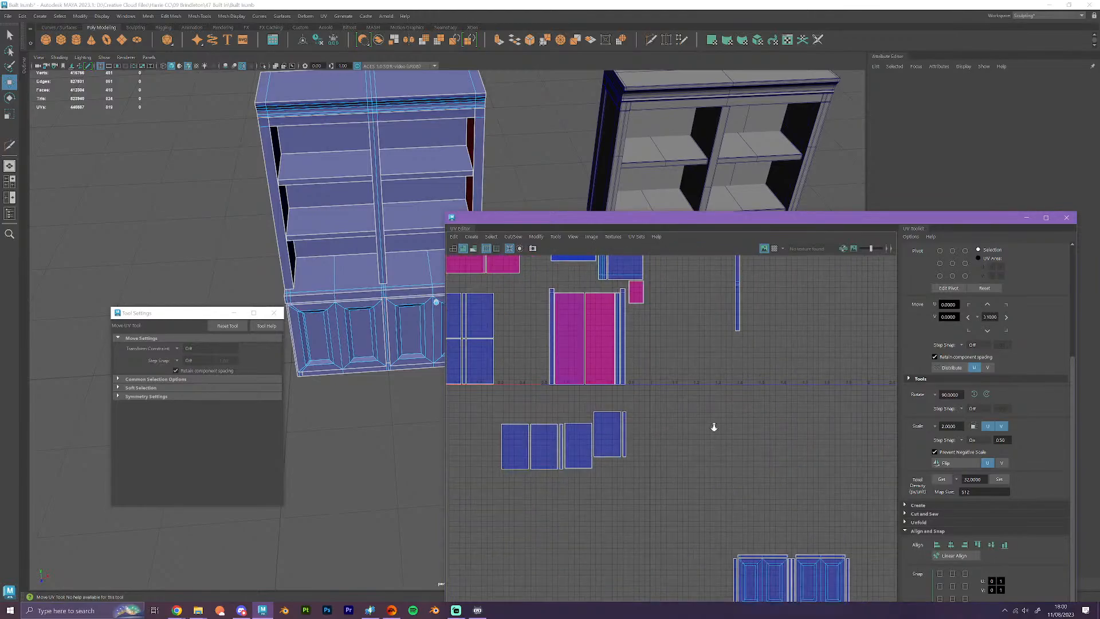
scroll(715, 426, "down", 5)
left_click(833, 480)
middle_click_drag(836, 482, 809, 492, "alt")
scroll(800, 451, "up", 1)
scroll(810, 492, "up", 3)
scroll(810, 493, "up", 1)
left_click(793, 387)
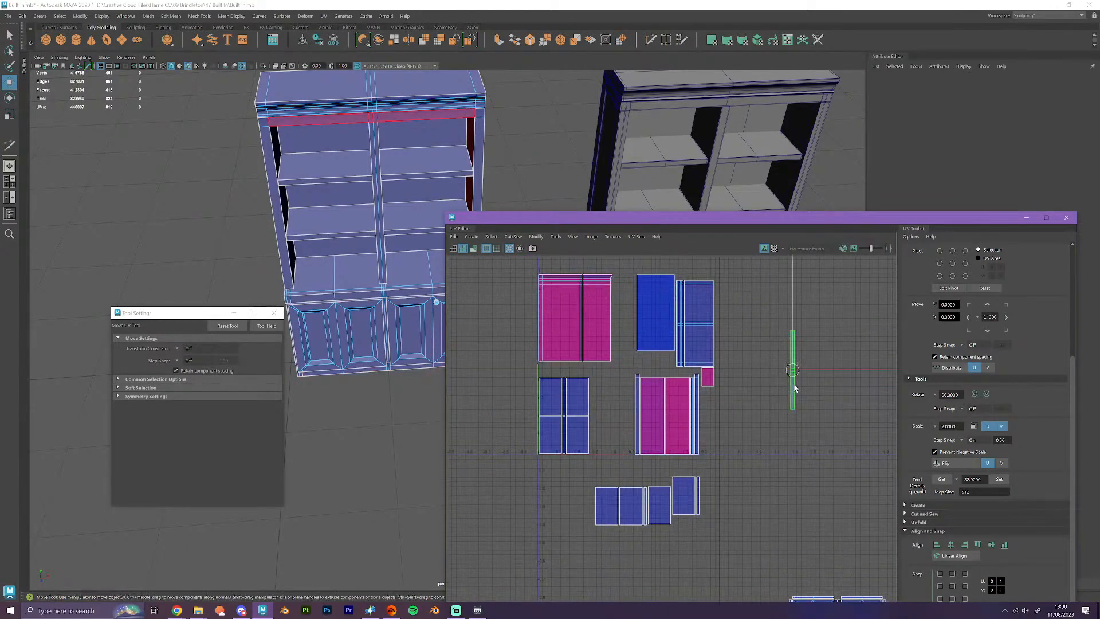
left_click_drag(793, 372, 632, 417)
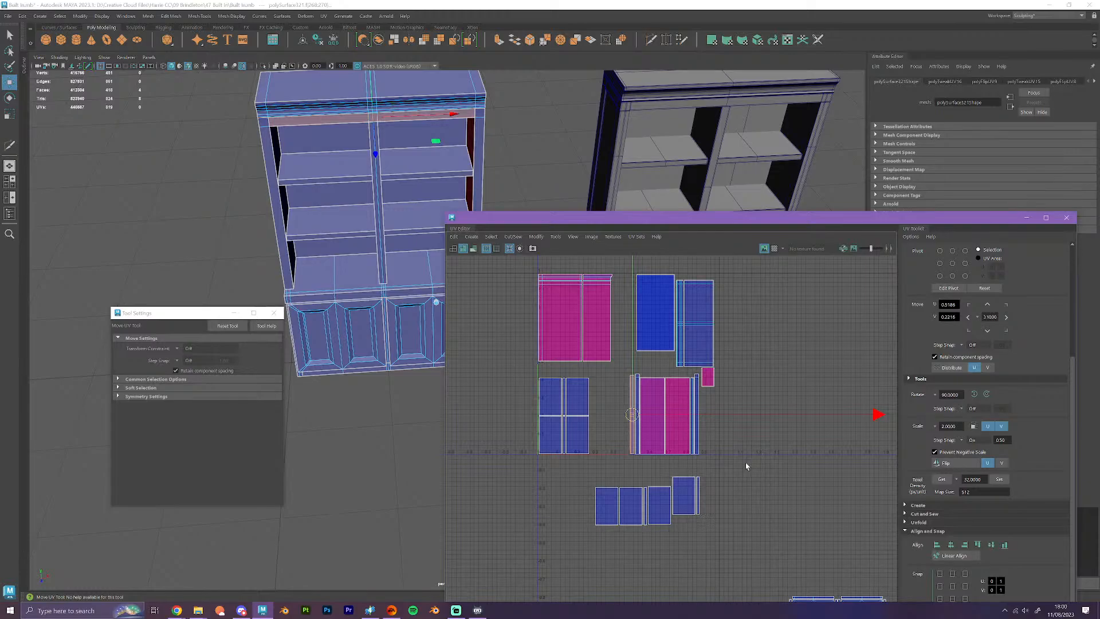
- Select the whole frame shell group with its added strip and move it outside the UV tile
scroll(745, 463, "down", 3)
middle_click_drag(745, 463, 814, 511, "alt")
scroll(796, 456, "up", 5)
left_click_drag(703, 457, 715, 442)
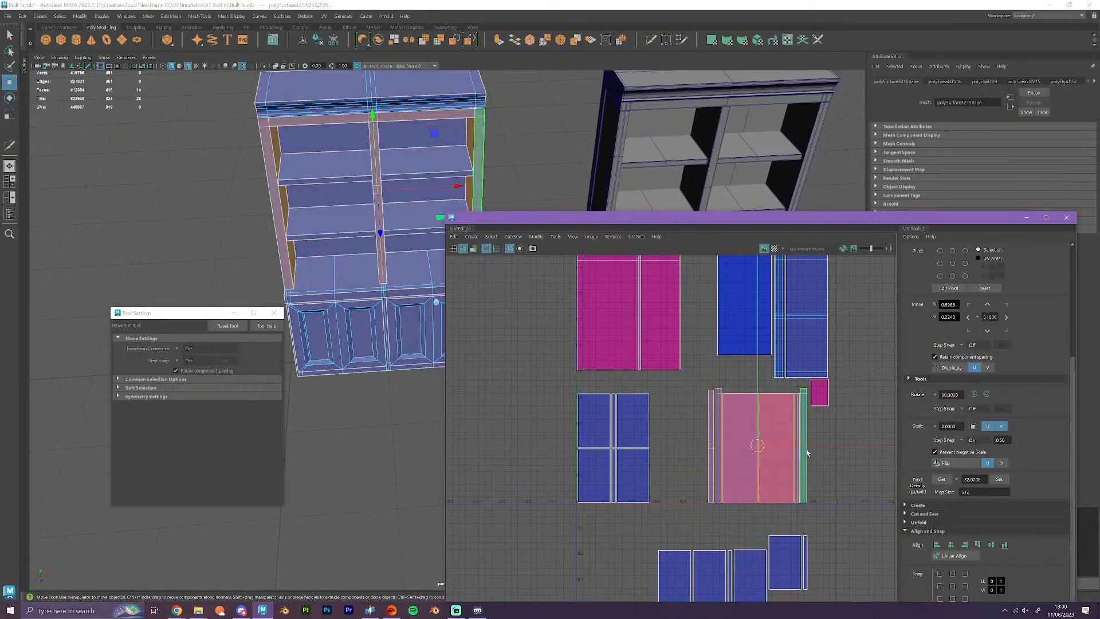
left_click_drag(812, 449, 856, 325)
scroll(758, 451, "down", 3)
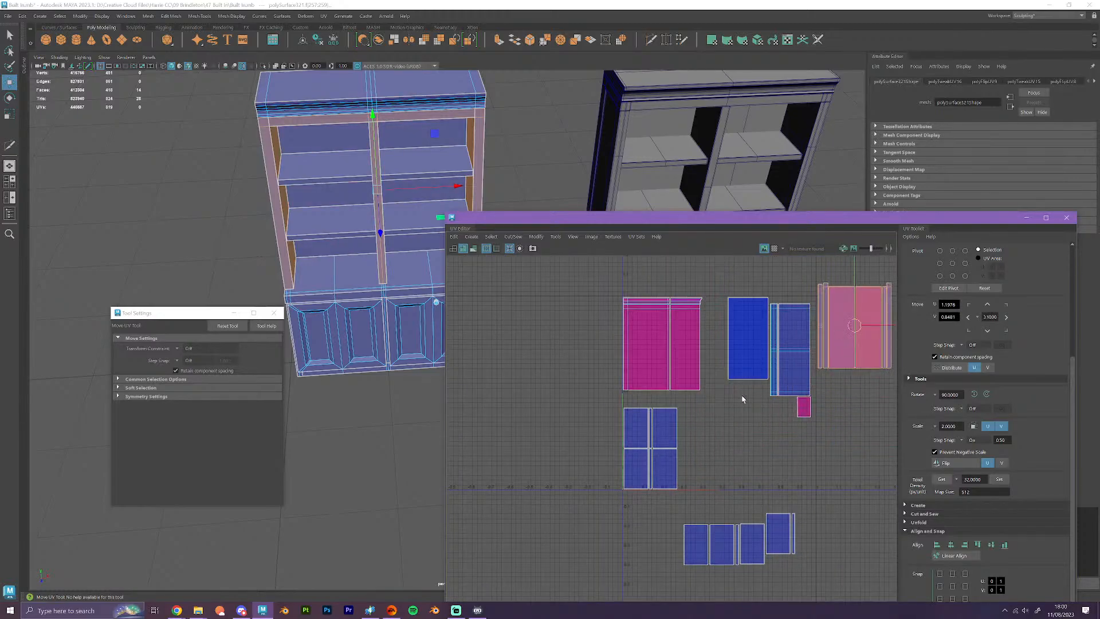
- Separate the two overlapping back panel shells and place them side by side, bottom edges aligned, next to the lower shelf shells
left_click(737, 341)
left_click_drag(744, 337, 782, 451)
scroll(766, 460, "up", 3)
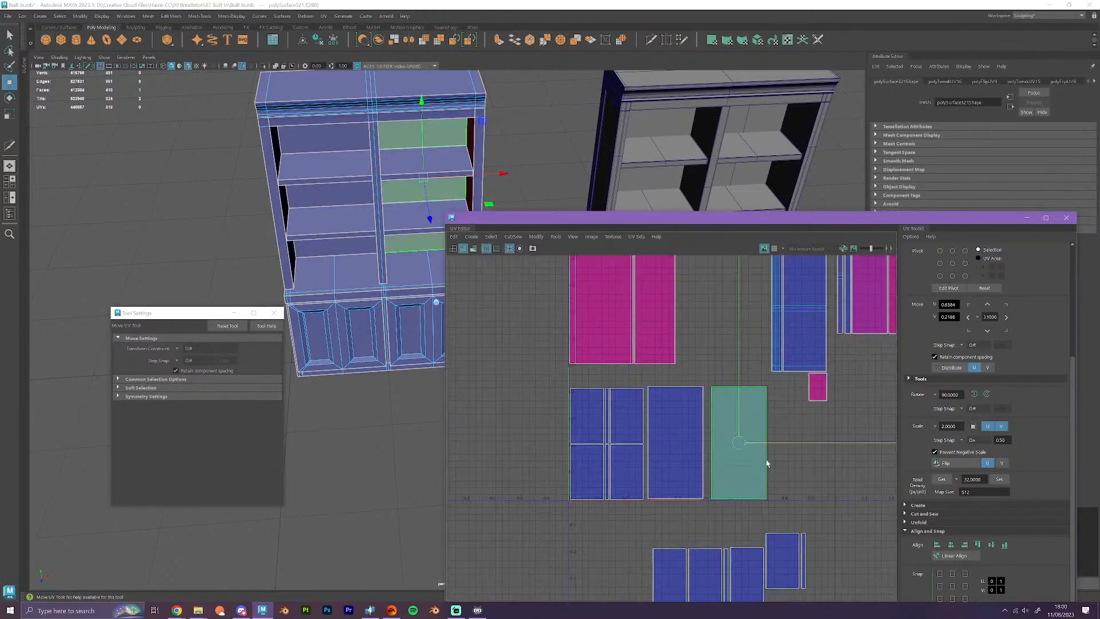
left_click(692, 479, "shift")
left_click(729, 530)
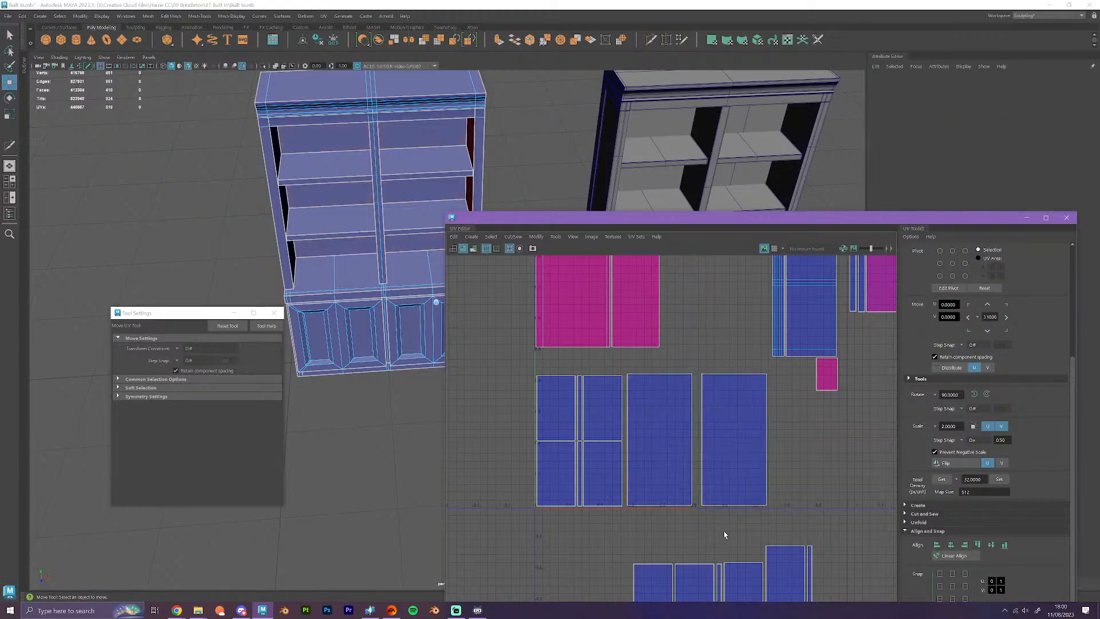
- Stack one back panel shell directly above the other and move the cornice shells with the small shell outside the UV tile
scroll(726, 531, "up", 3)
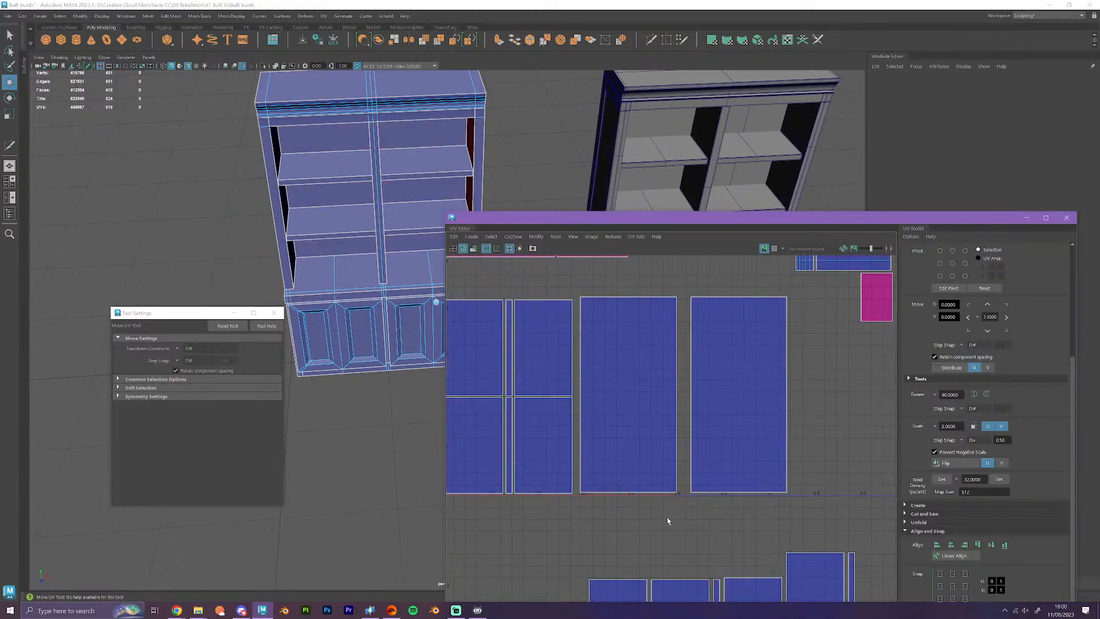
middle_click_drag(667, 520, 650, 555, "alt")
scroll(747, 566, "down", 2)
left_click(623, 494)
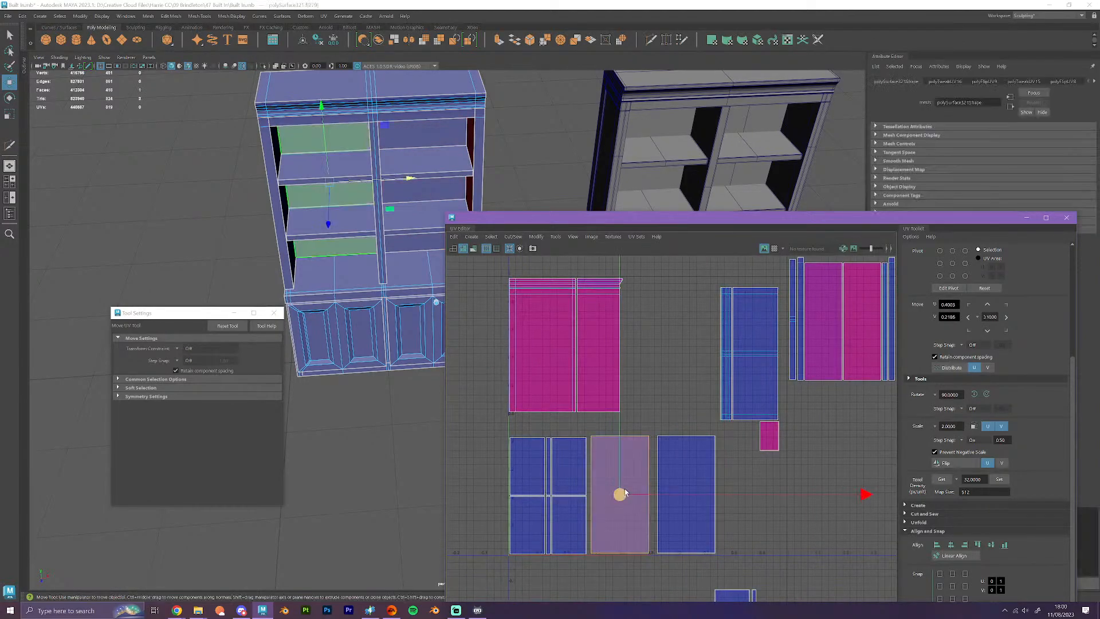
left_click_drag(624, 492, 842, 476)
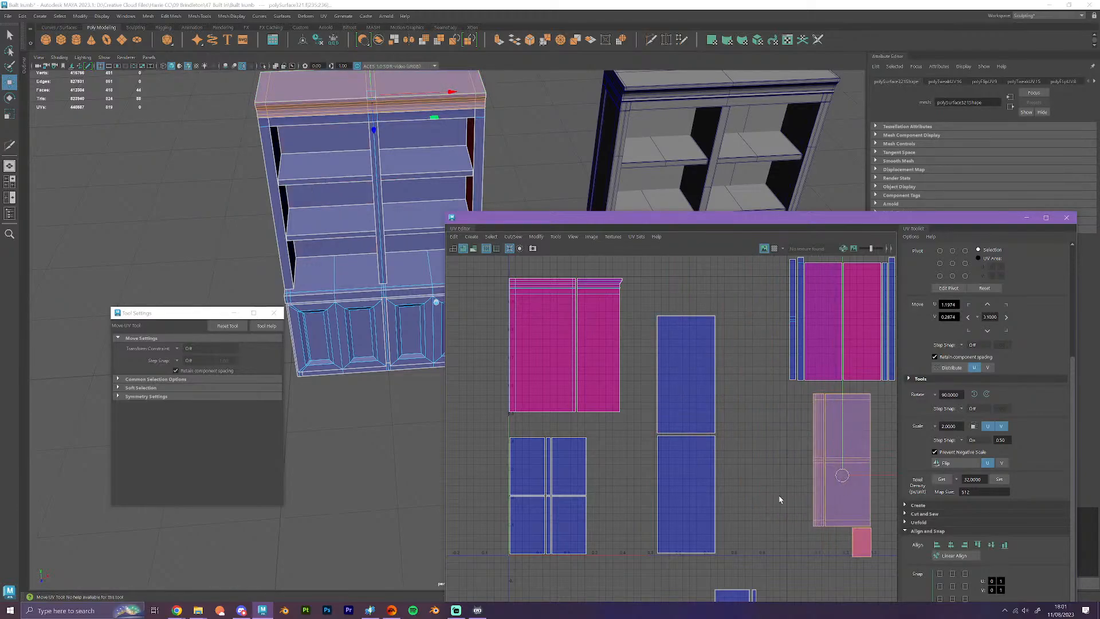
- Move the two stacked back panel shells together toward the right edge of the UV tile
left_click_drag(681, 421, 788, 442)
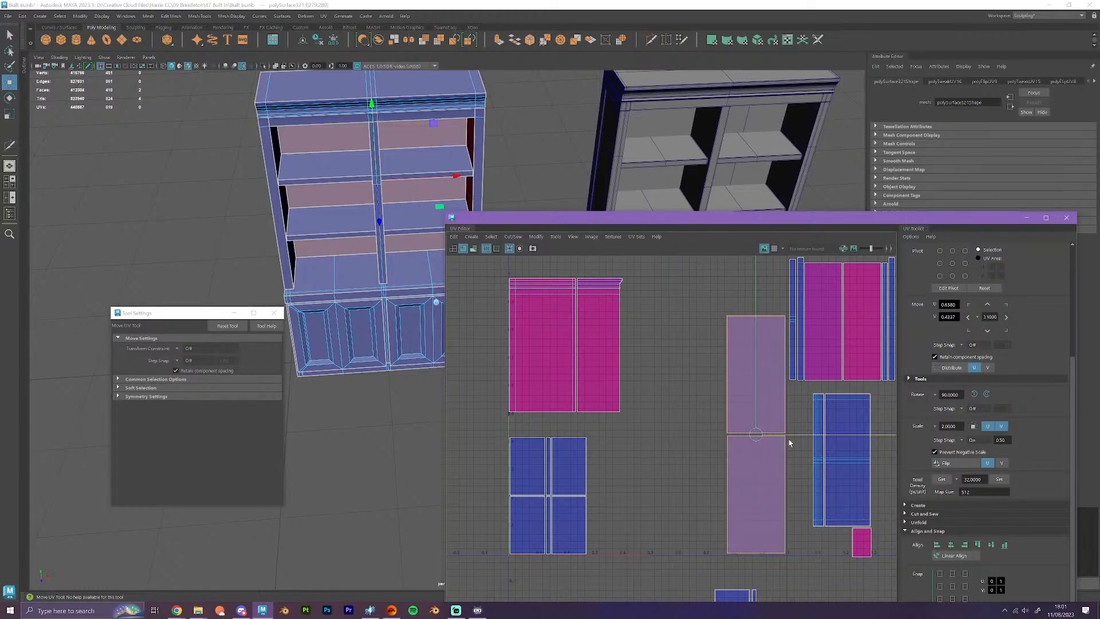
left_click(813, 542)
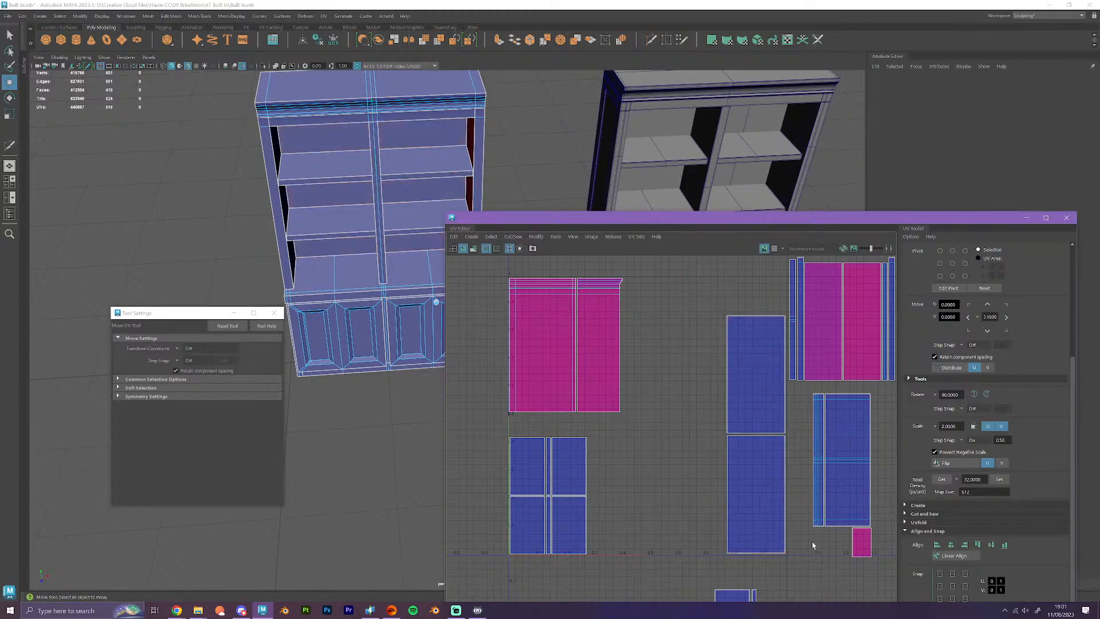
scroll(820, 542, "down", 2)
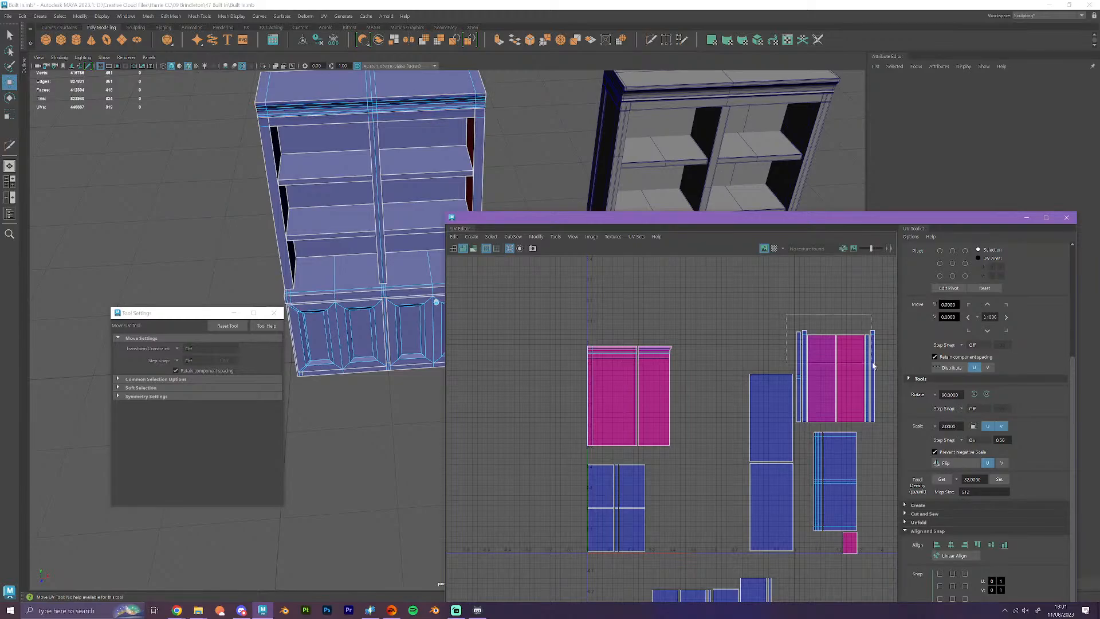
- Place the frame shell group directly left of the lower back panel shell and move the cornice shells above it
left_click_drag(873, 365, 879, 366)
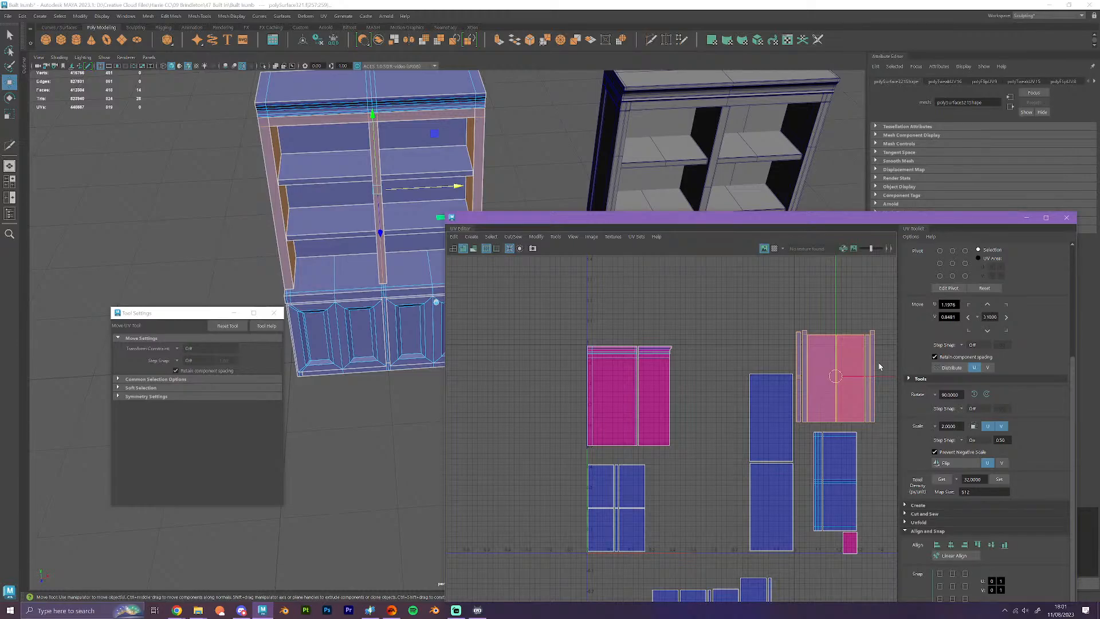
left_click_drag(835, 379, 709, 509)
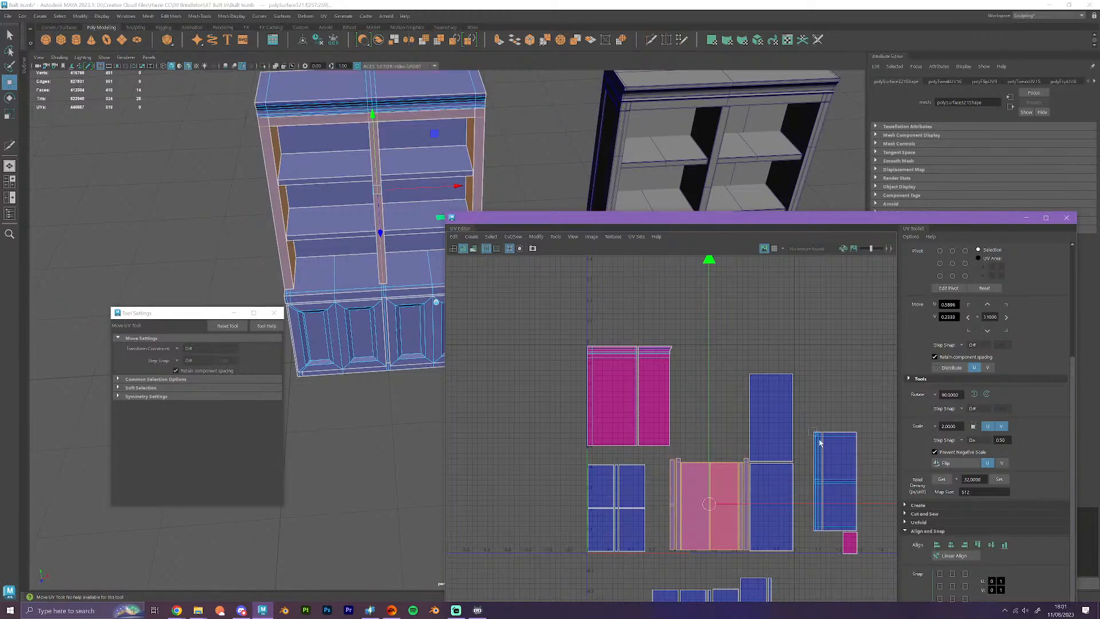
left_click(835, 483)
left_click_drag(835, 482, 729, 399)
- Select the frame shell group and the lower back panel shell and align their bottom edges
scroll(737, 419, "up", 1)
scroll(737, 421, "up", 2)
middle_click_drag(724, 458, 707, 262, "alt")
scroll(712, 311, "up", 4)
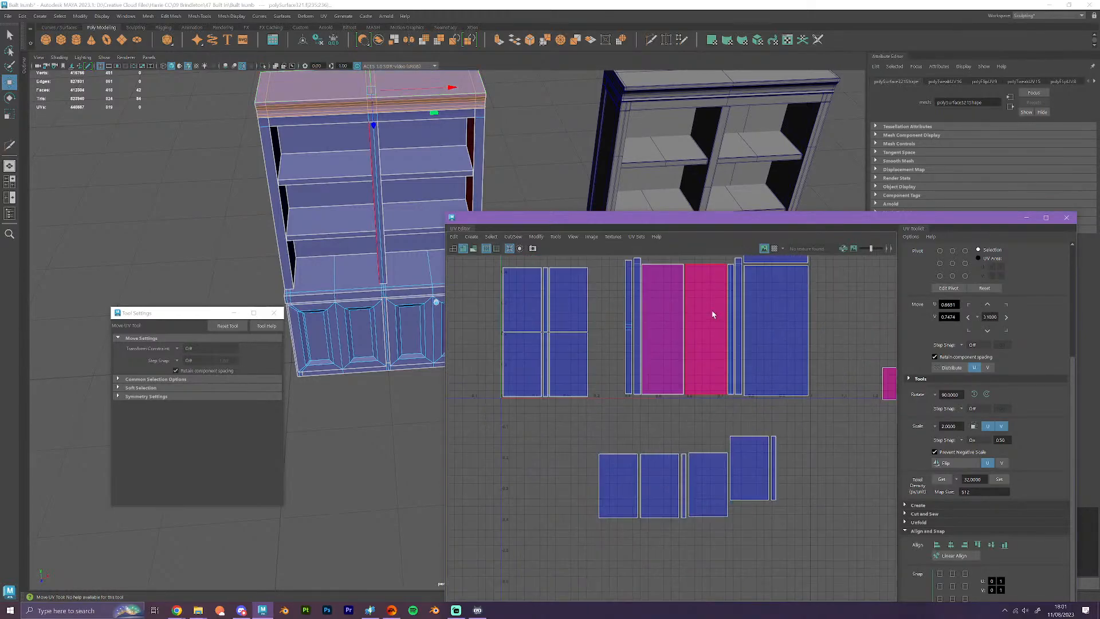
middle_click_drag(709, 312, 726, 414, "alt")
scroll(713, 407, "up", 3)
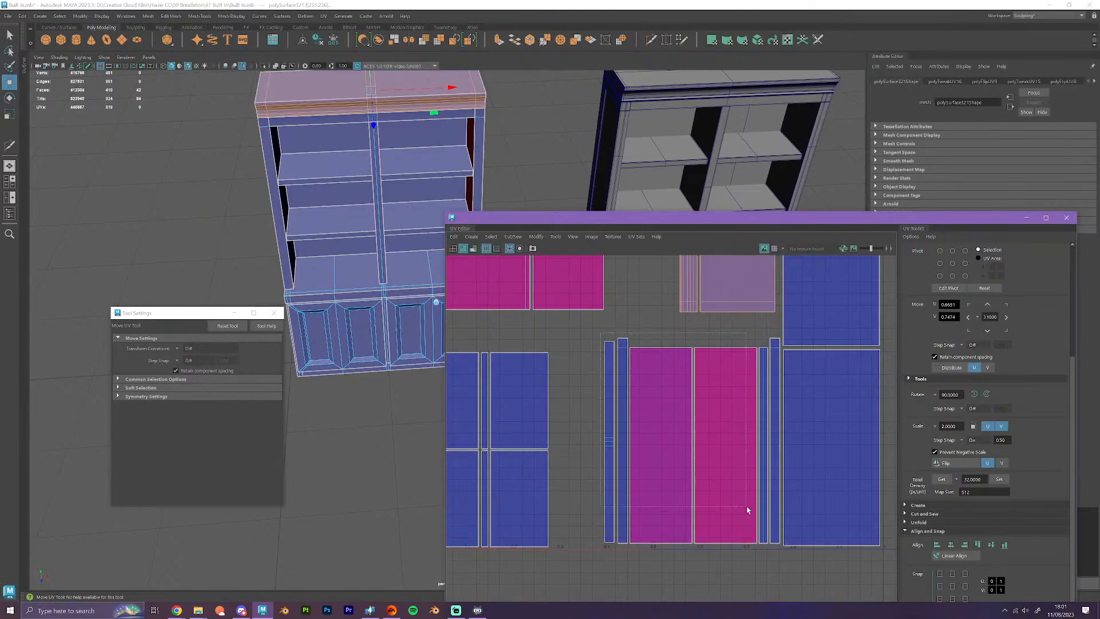
left_click_drag(775, 543, 776, 544)
left_click(808, 537, "shift")
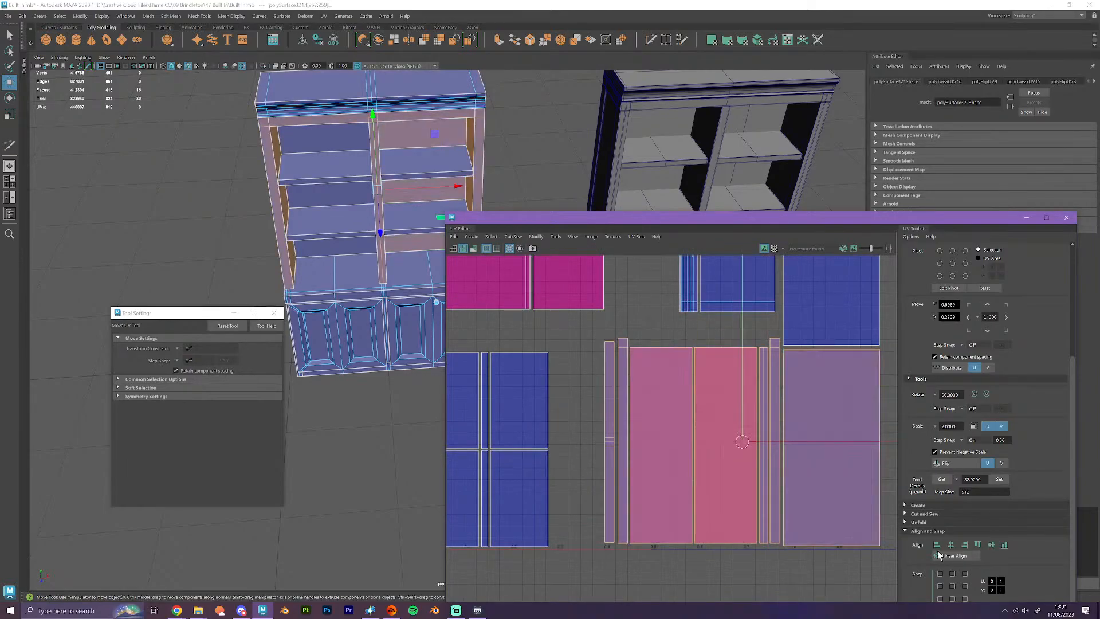
left_click(1005, 545)
left_click(825, 555)
- Add the bottom row of shelf shells to the frame and back panel selection and align all the bottom edges
scroll(819, 555, "down", 2)
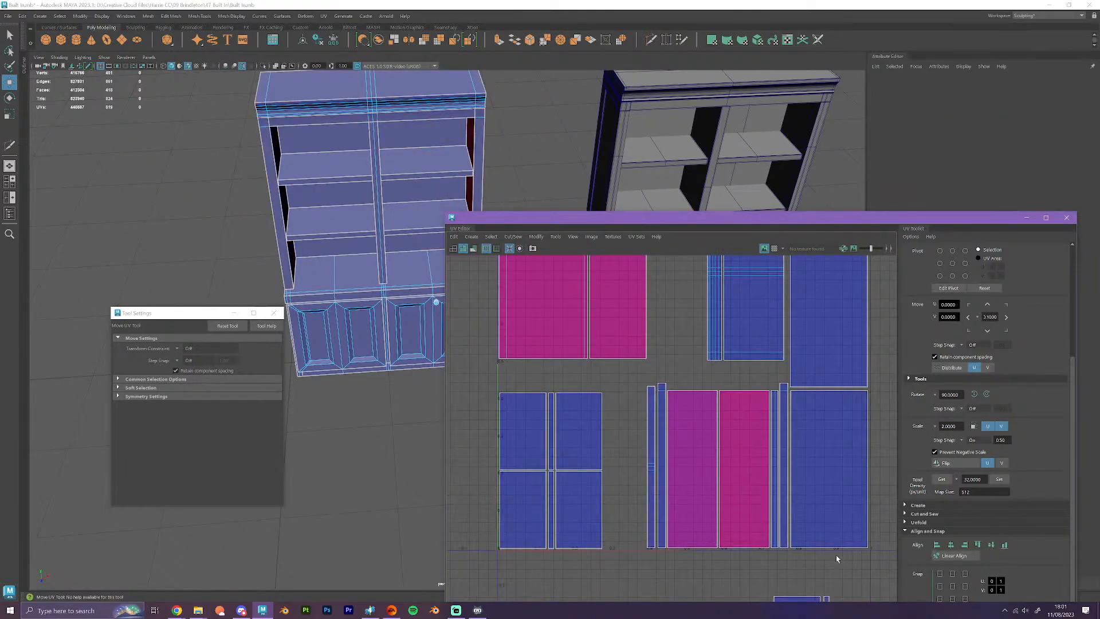
left_click_drag(836, 556, 522, 530)
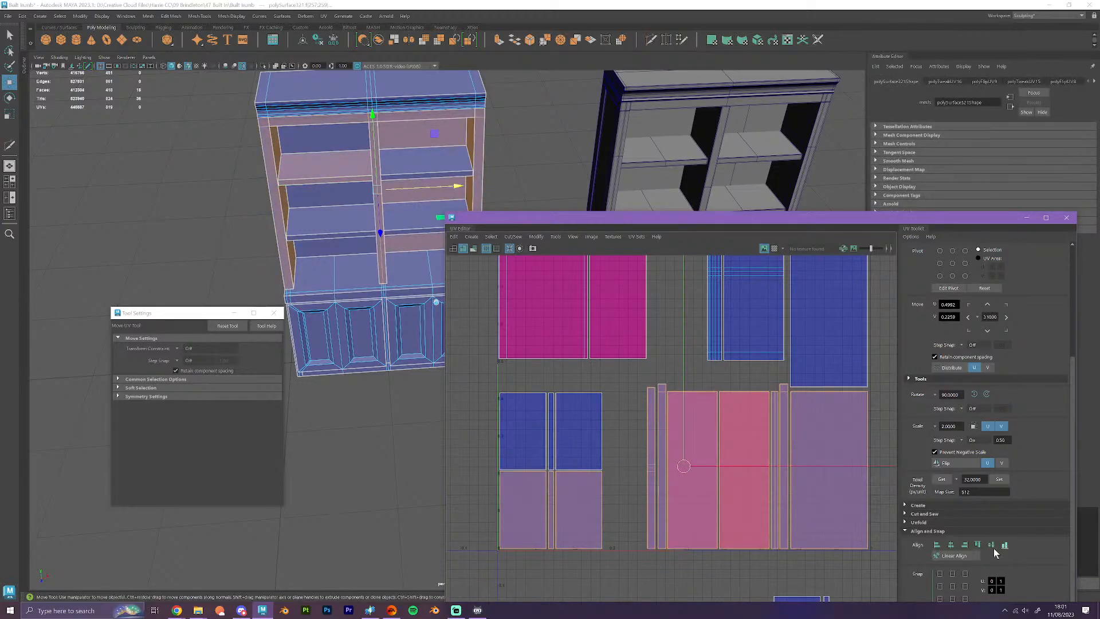
left_click(798, 569)
- Move the upper back panel shell down to leave only a thin gap above the lower one
left_click(833, 350)
middle_click_drag(834, 352, 823, 412, "alt")
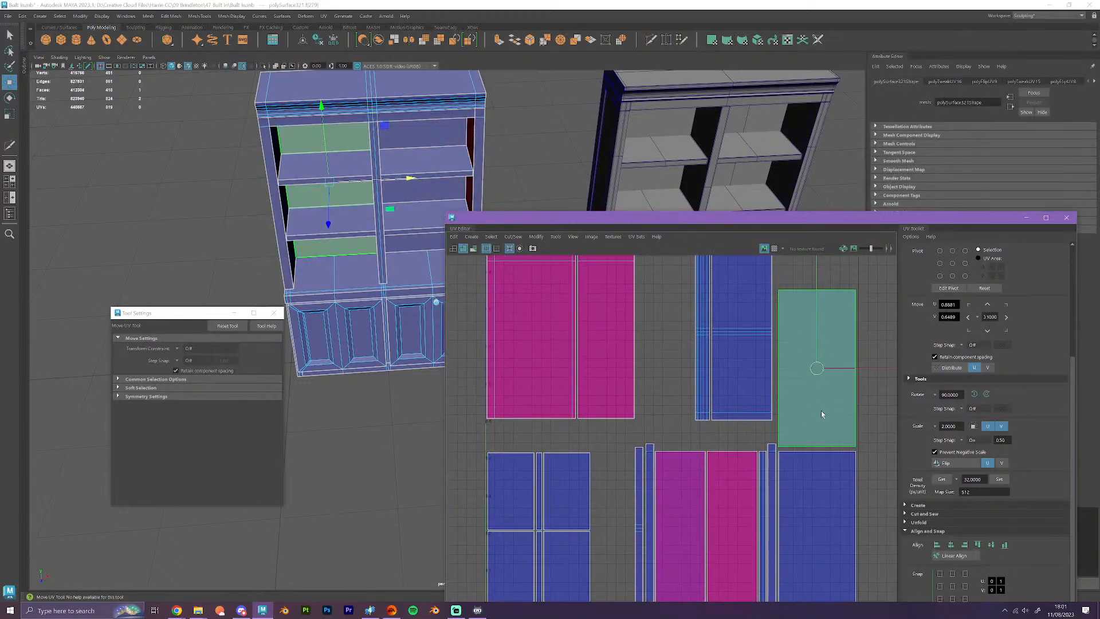
left_click_drag(816, 345, 816, 346)
- Move the small stacked compartment ceiling shells into the gap between the large pink shells and the cornice shells
scroll(812, 436, "down", 5)
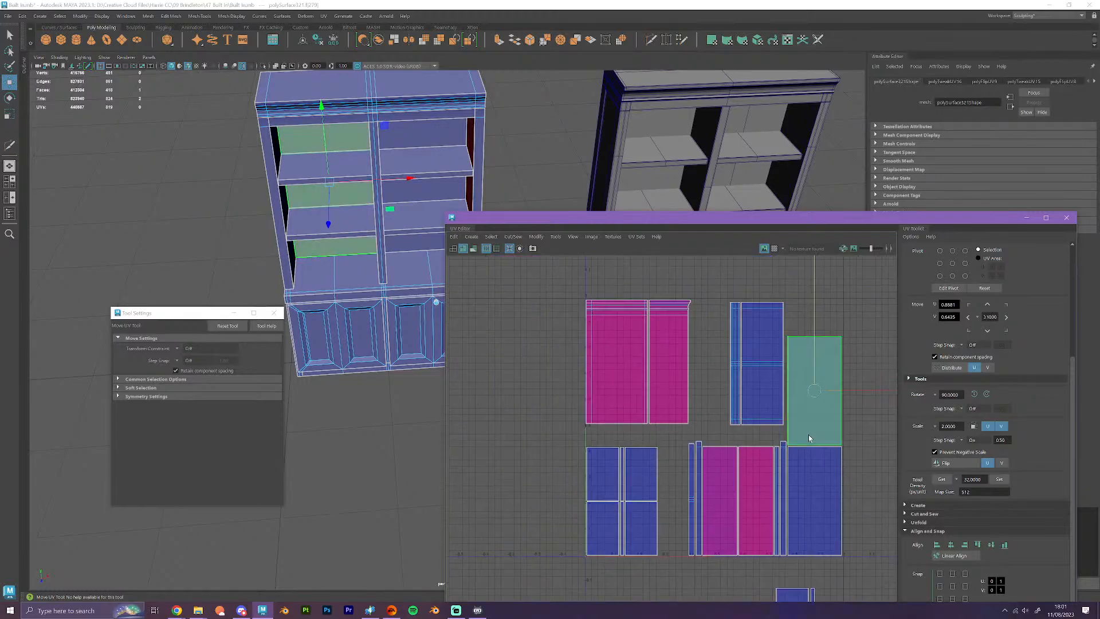
middle_click_drag(823, 541, 741, 431, "alt")
scroll(741, 432, "down", 3)
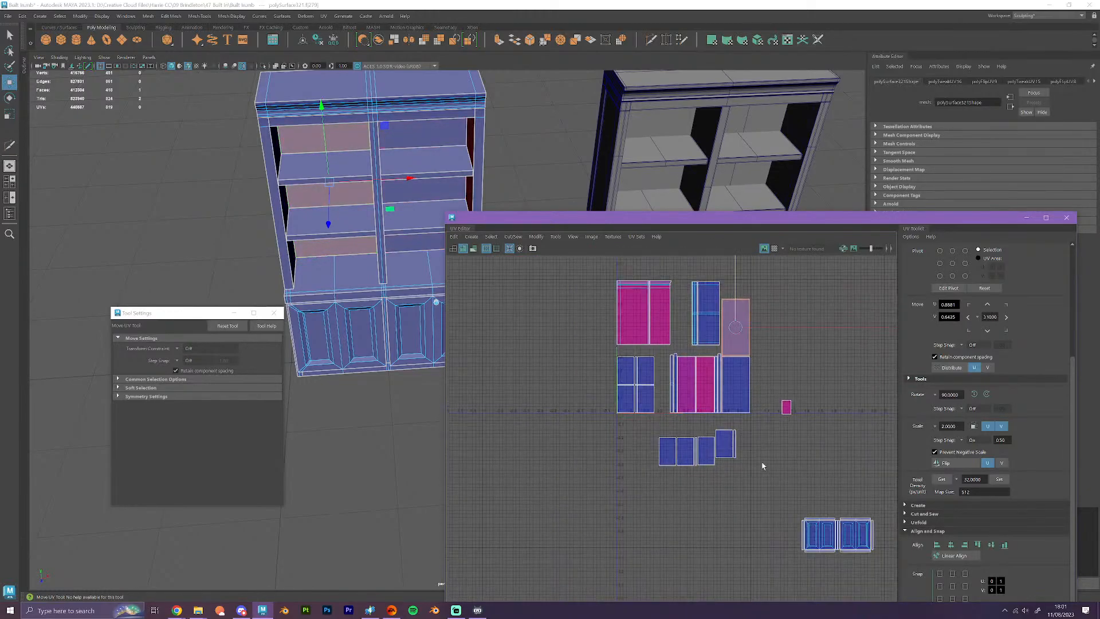
middle_click_drag(809, 437, 860, 502, "alt")
left_click(749, 449)
scroll(749, 449, "up", 3)
left_click_drag(860, 501, 704, 325)
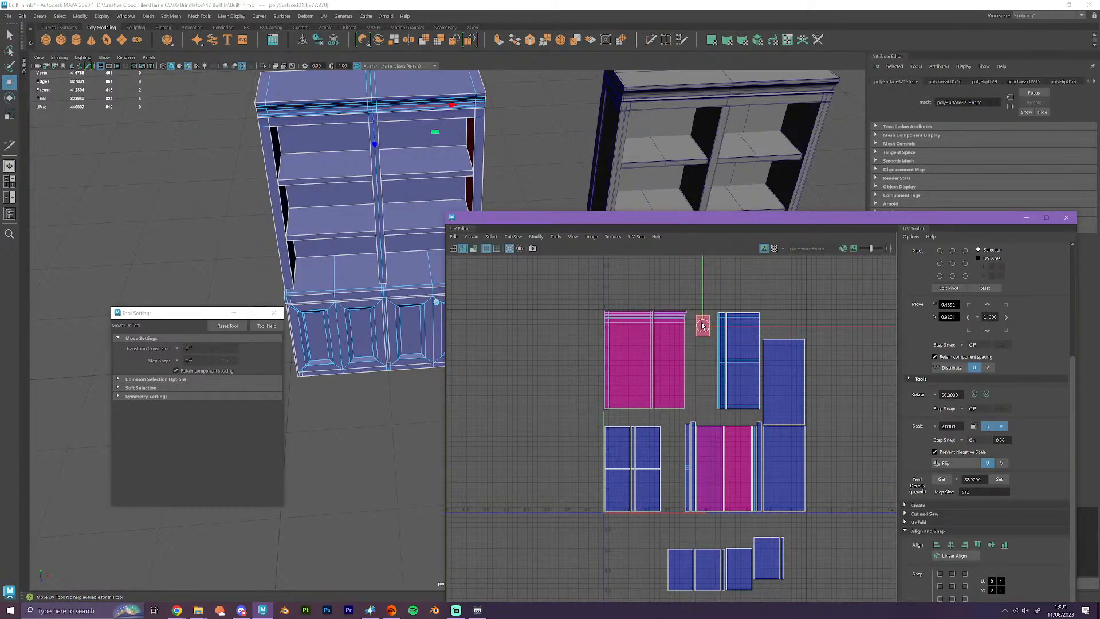
- Scale the small compartment ceiling shells up to twice their size using a scale step snap of 1.00
key("r")
left_click(224, 361)
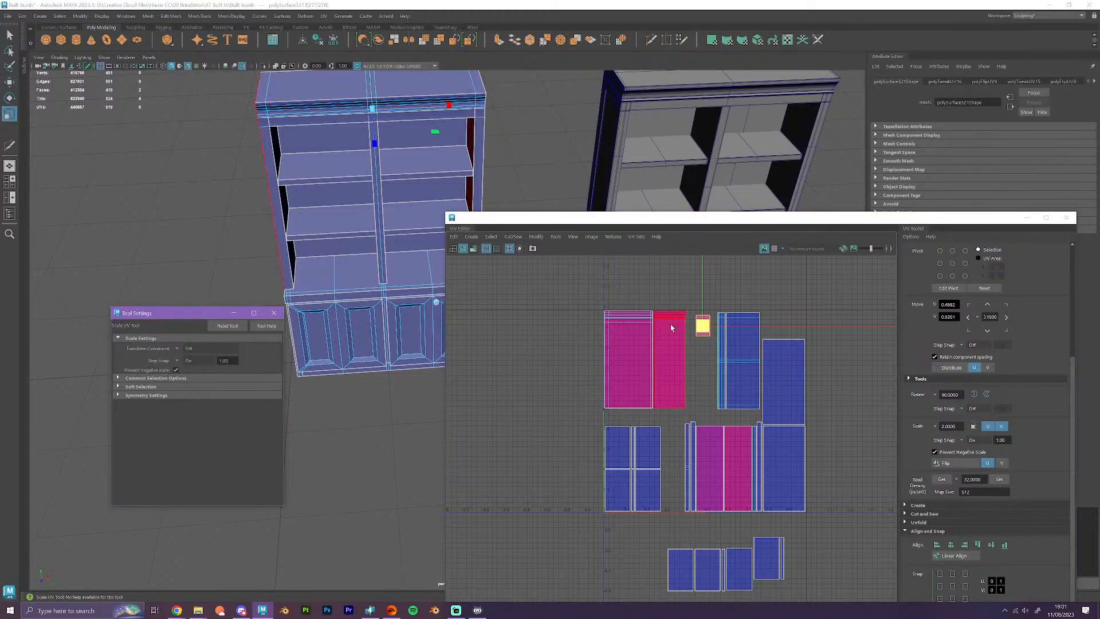
left_click(731, 324)
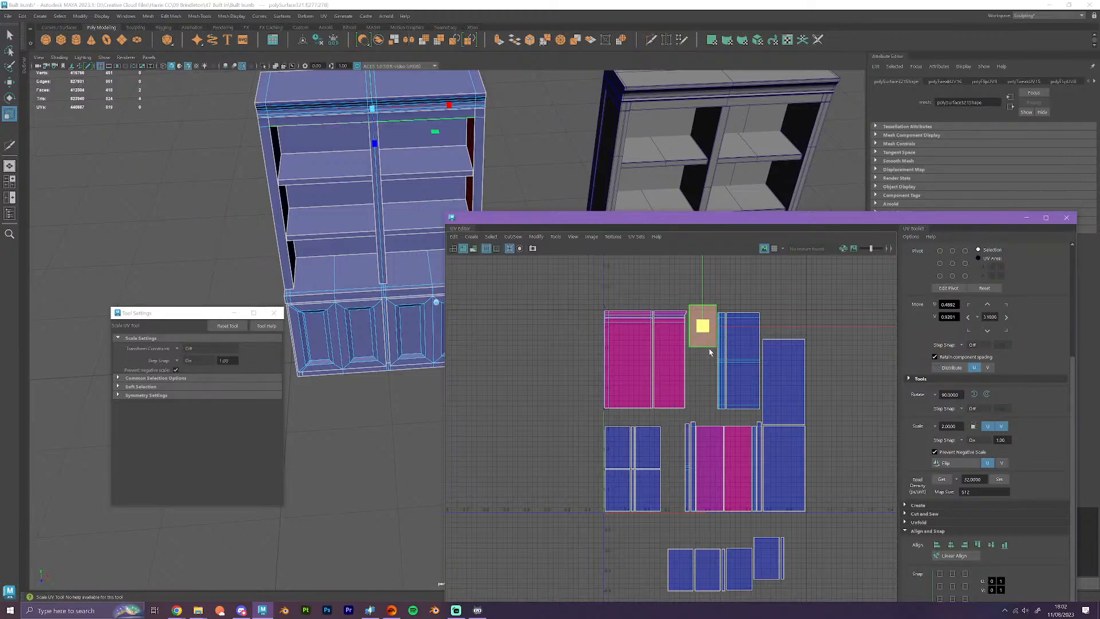
- Move the enlarged compartment ceiling shells slightly down within the gap beside the cornice shells
key("w")
scroll(709, 348, "up", 2)
left_click_drag(700, 318, 699, 334)
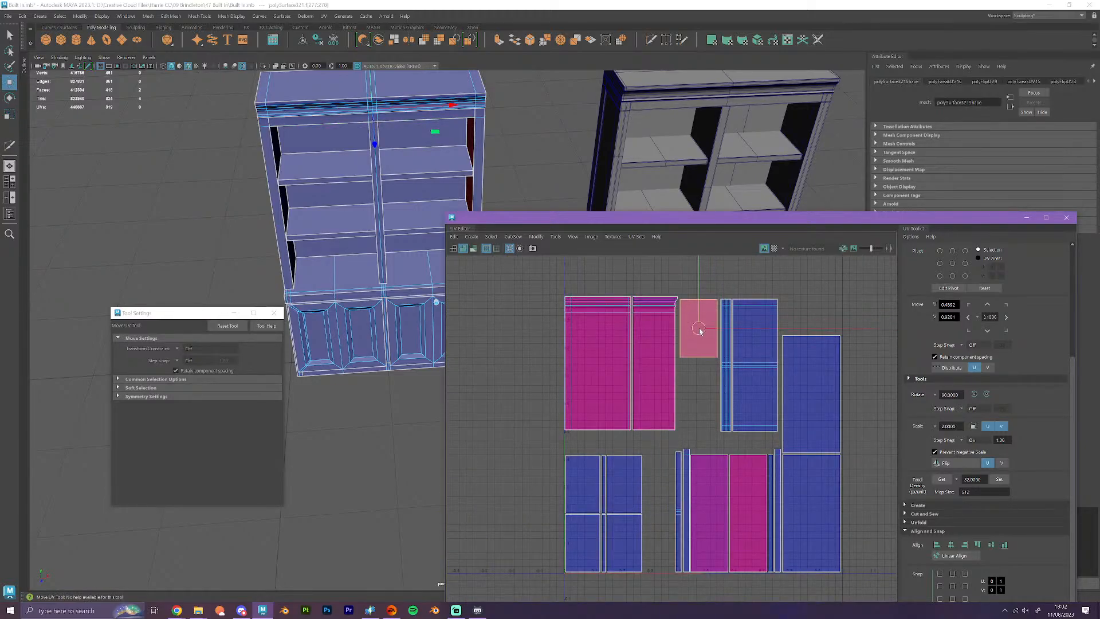
left_click_drag(700, 330, 700, 344)
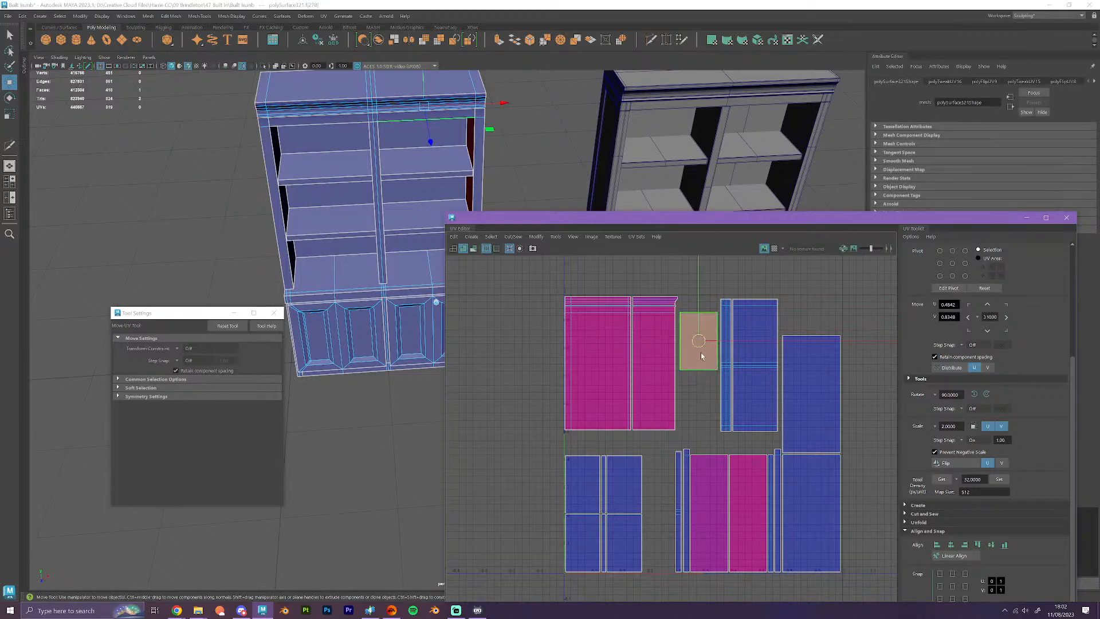
- Move one of the two overlapping compartment ceiling shells directly below the other and flip it along V
left_click_drag(699, 336, 699, 402)
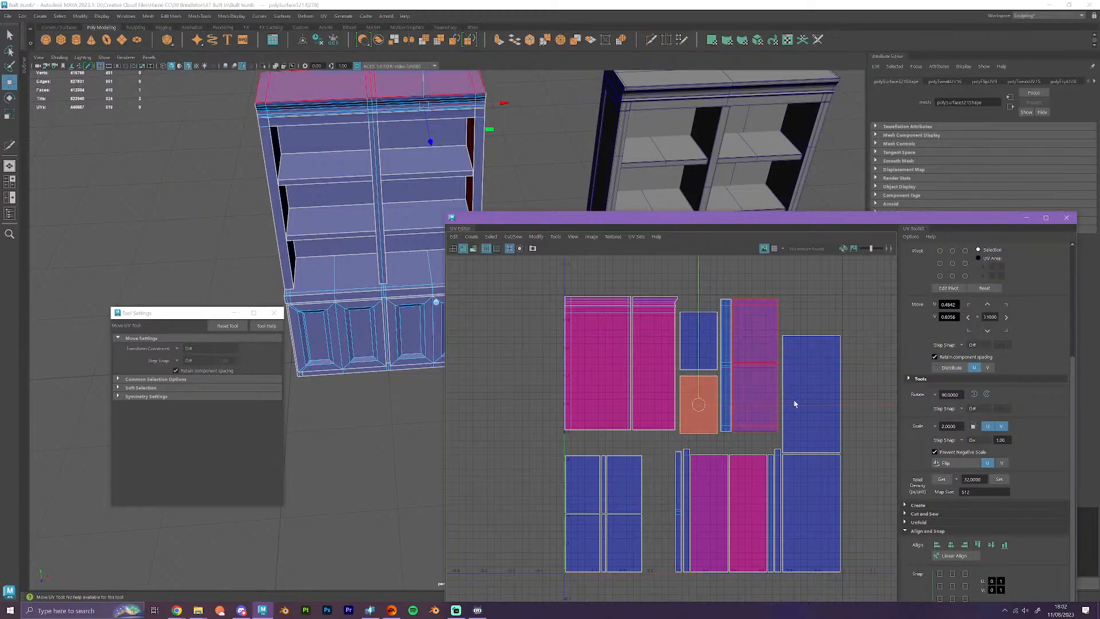
left_click(1001, 463)
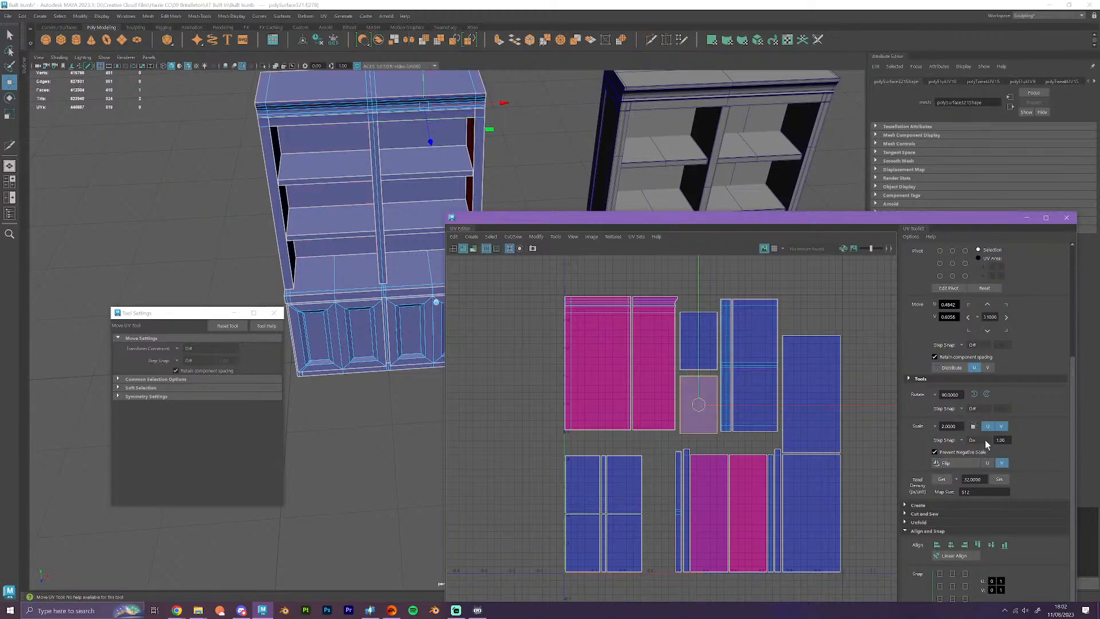
scroll(670, 398, "up", 2)
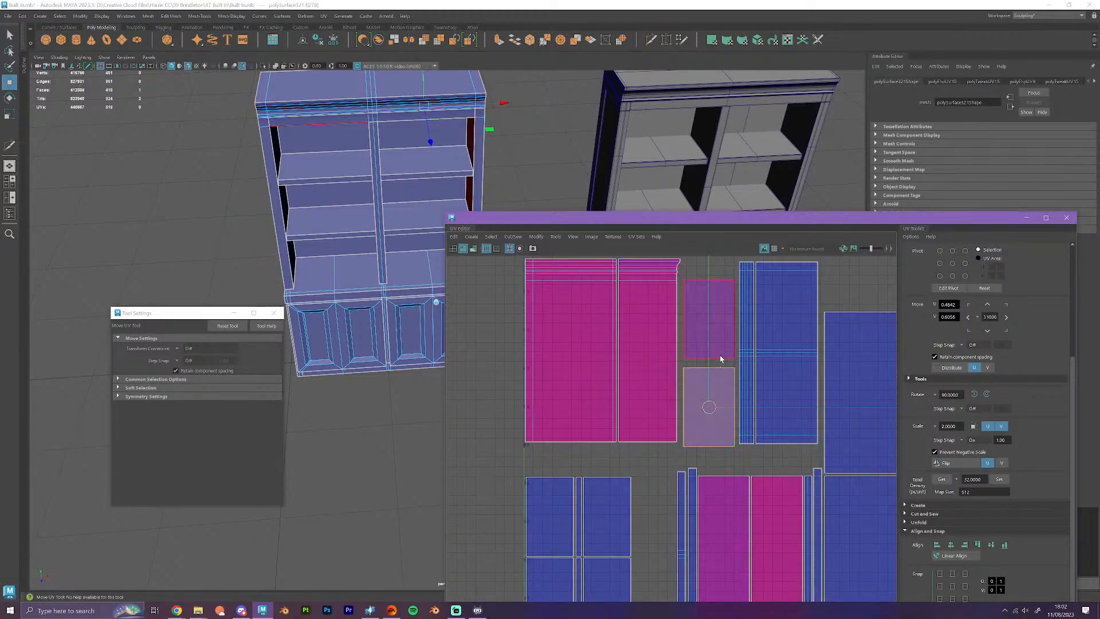
- Select the narrow frame strip below the cornice and move its UV shell into the gap beside the four-part blue shells
left_click_drag(414, 336, 391, 229, "alt")
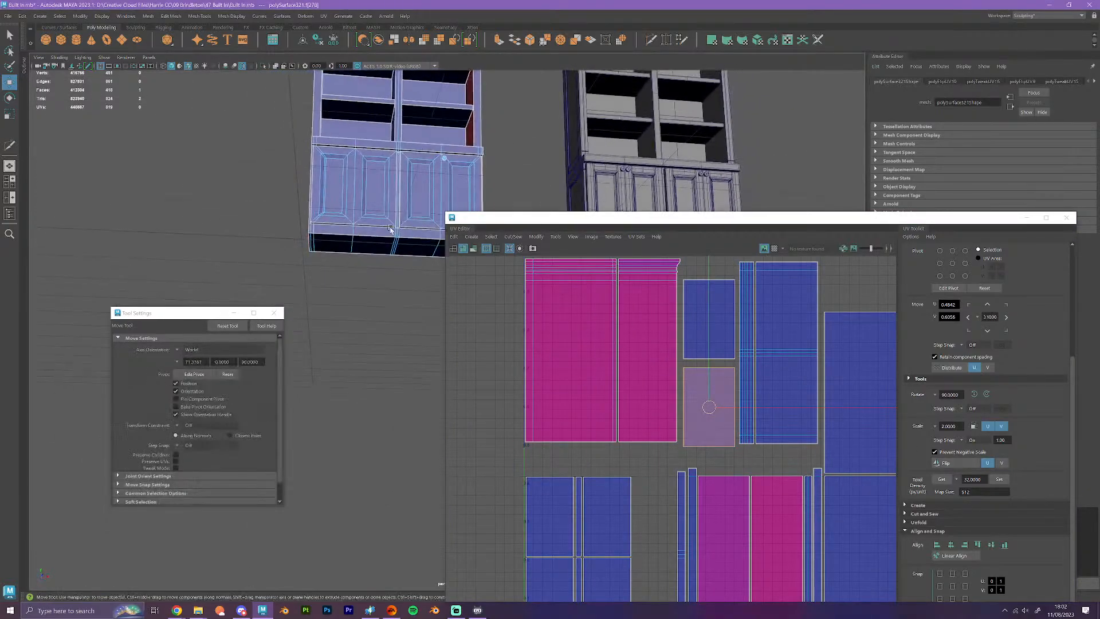
middle_click_drag(391, 229, 386, 331, "alt")
left_click(385, 108)
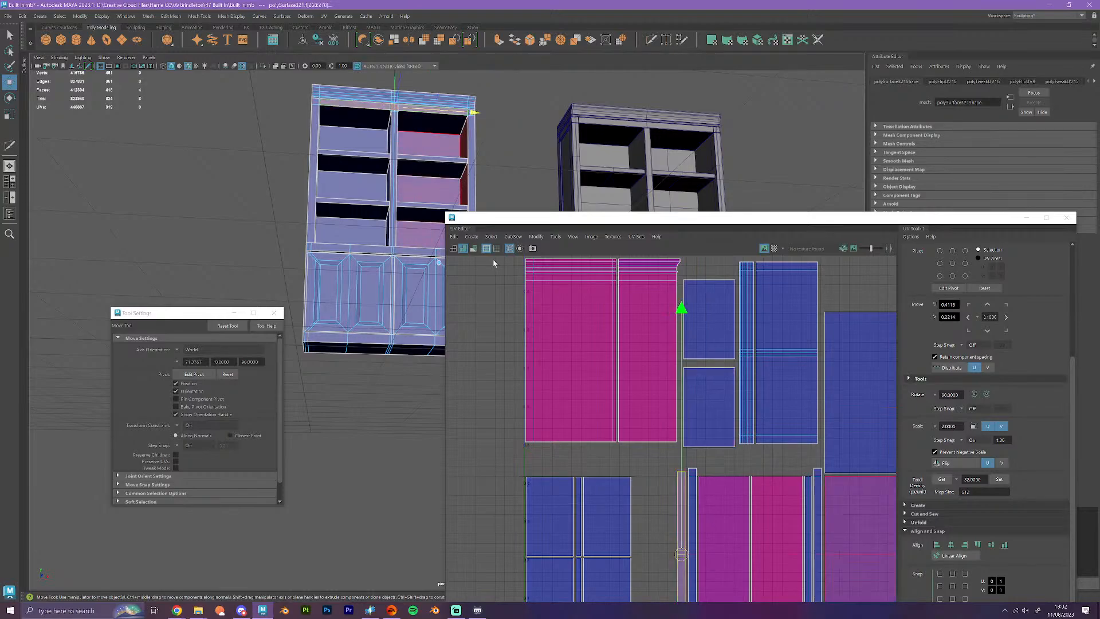
scroll(607, 444, "down", 3)
middle_click_drag(650, 498, 657, 467, "alt")
scroll(658, 470, "up", 1)
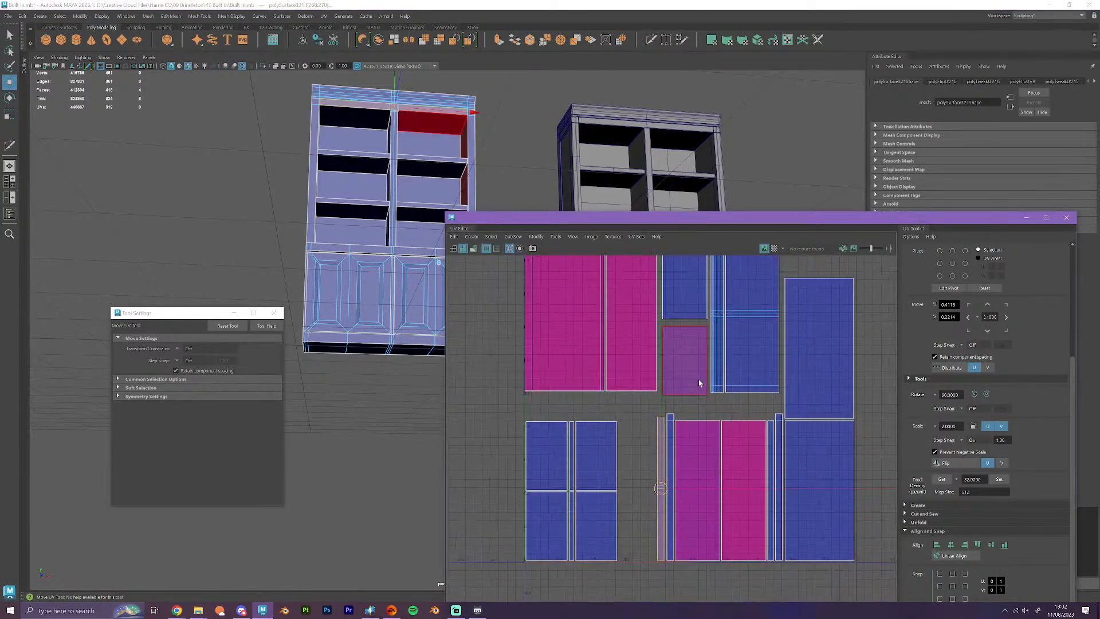
right_click_drag(661, 449, 661, 418)
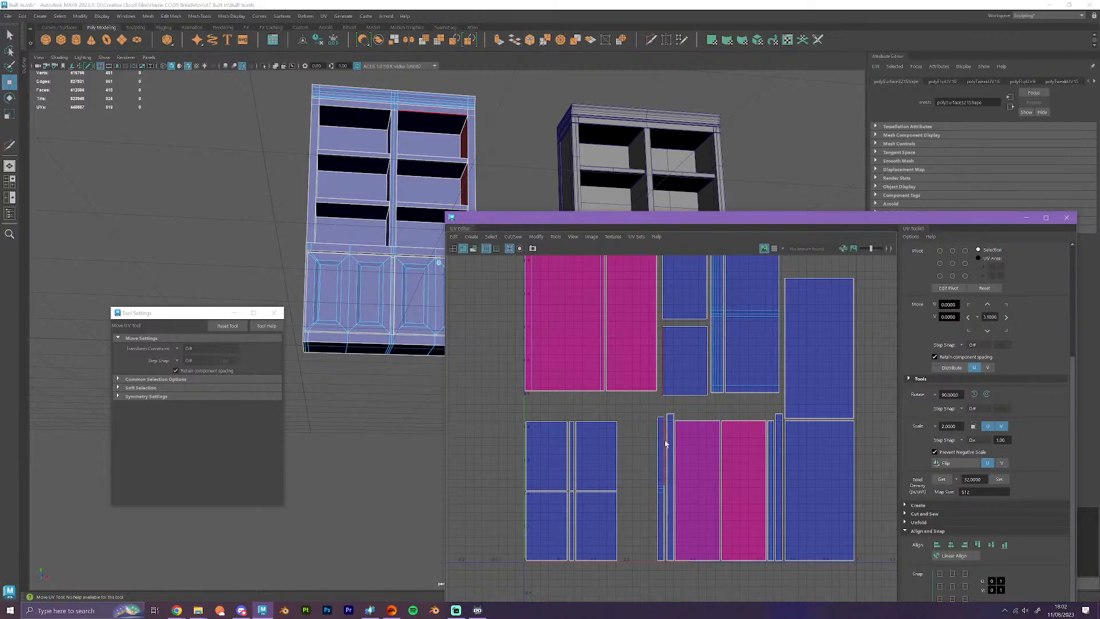
right_click_drag(665, 441, 643, 428)
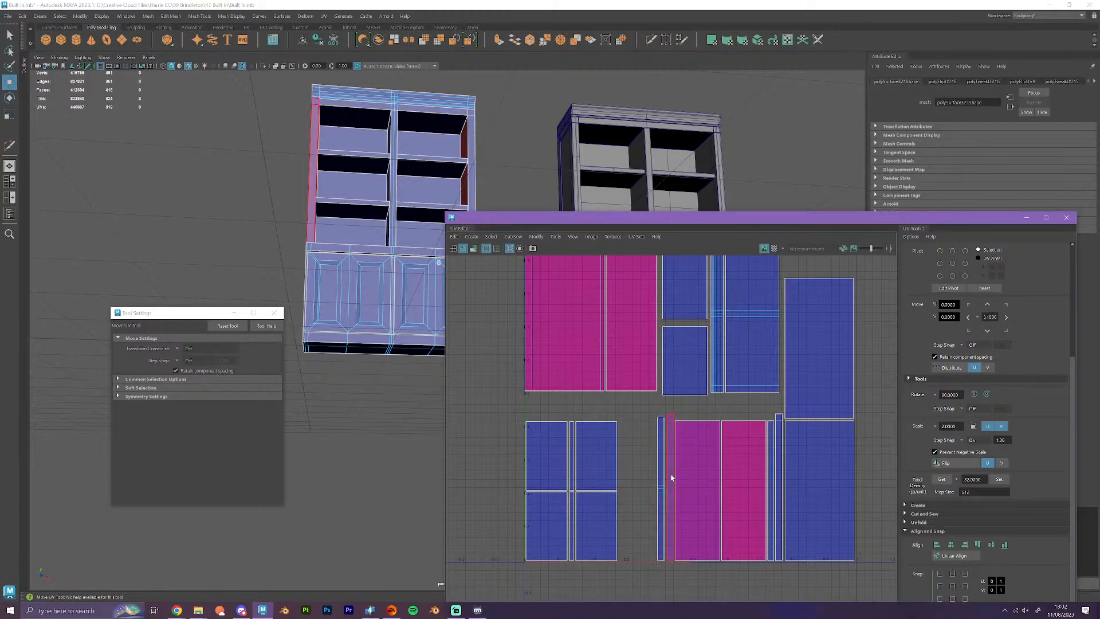
left_click(661, 481)
left_click_drag(682, 488, 652, 488)
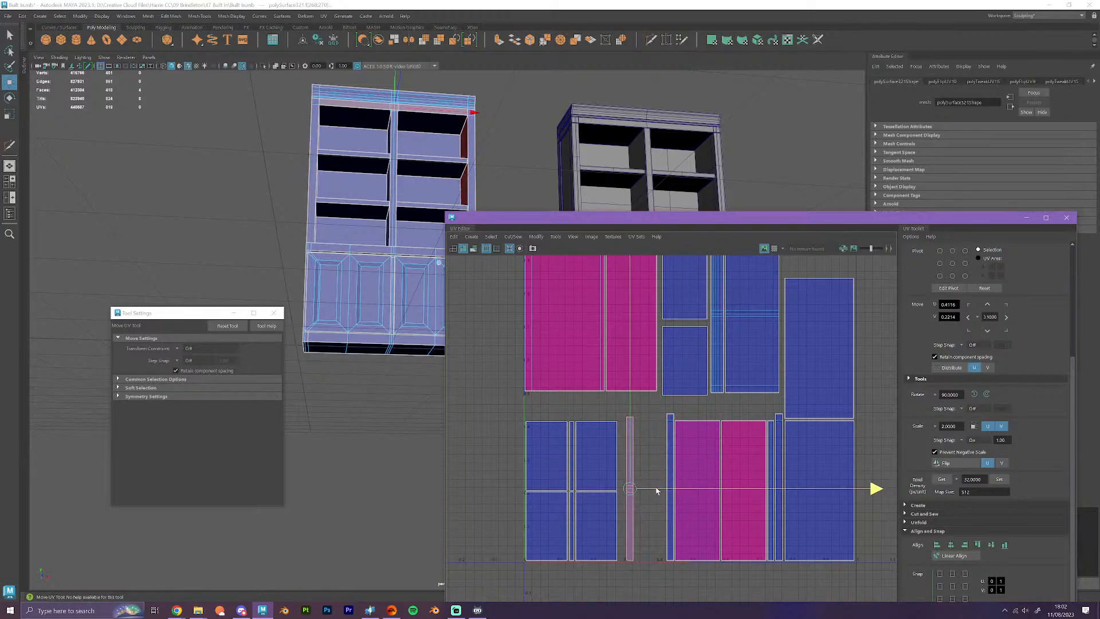
- Place the lower compartment ceiling shell against the narrow strip shell and move both into the gap before the cornice shells
left_click(691, 382)
left_click_drag(687, 362, 658, 455)
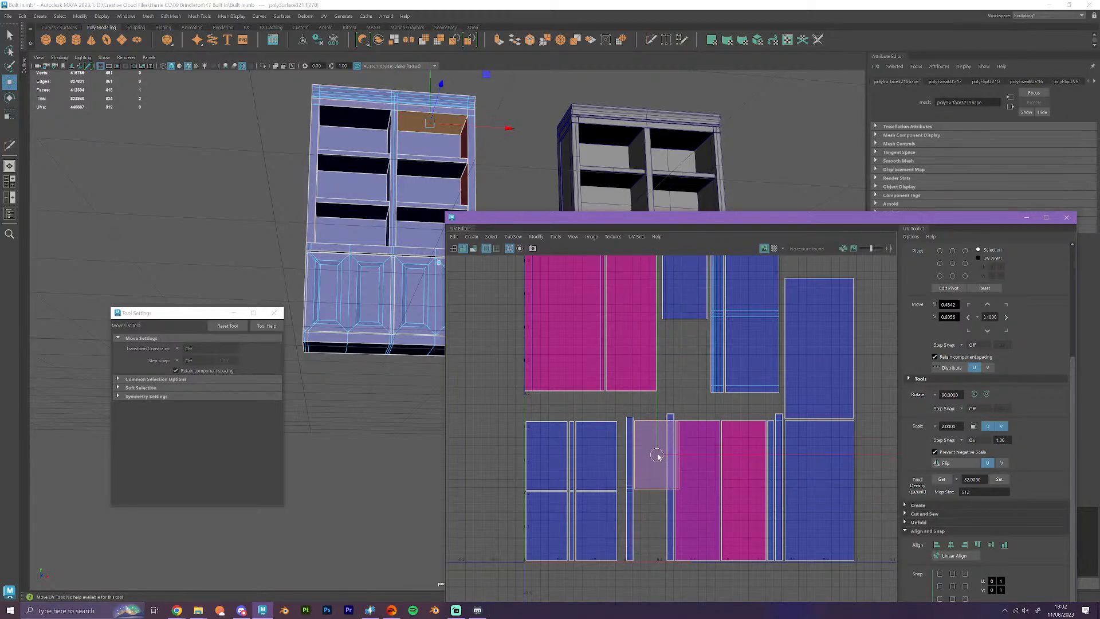
left_click(630, 504, "shift")
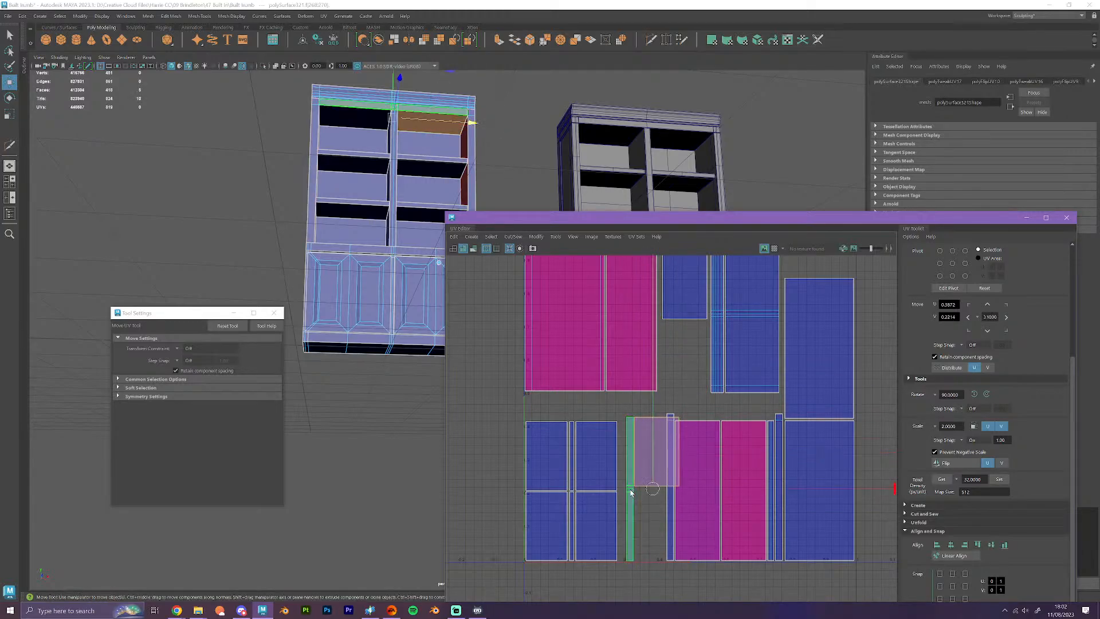
left_click_drag(691, 486, 687, 491)
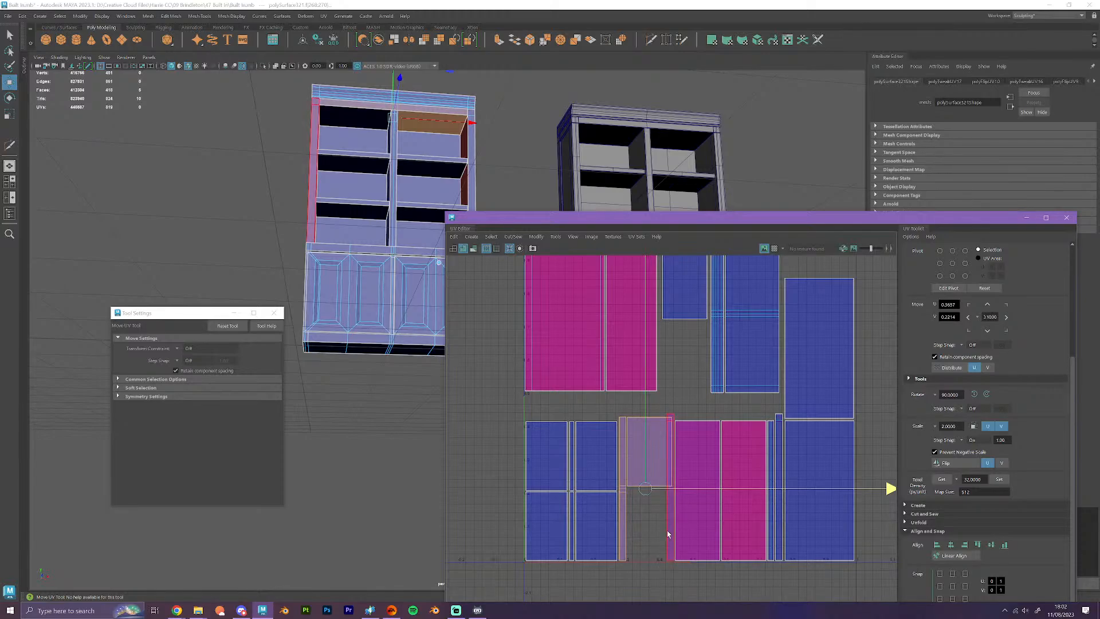
left_click_drag(645, 488, 698, 342)
middle_click_drag(697, 343, 676, 466, "alt")
scroll(677, 466, "up", 1)
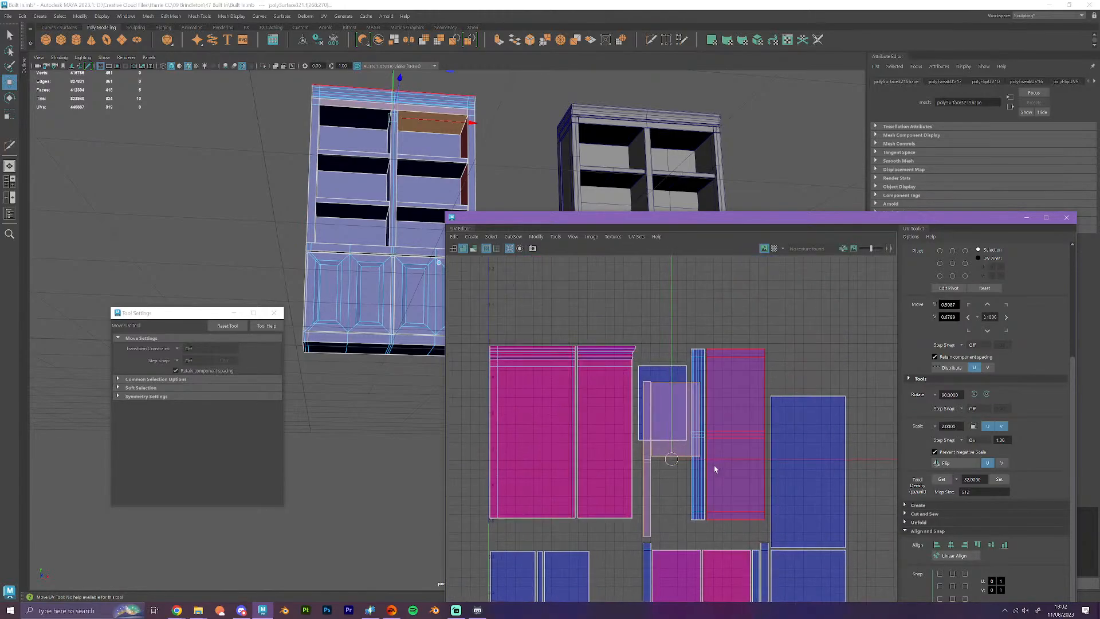
- Shift the cornice shells along U to widen the gap and move the strip and both ceiling shells up beside the large pink shells
left_click(715, 515)
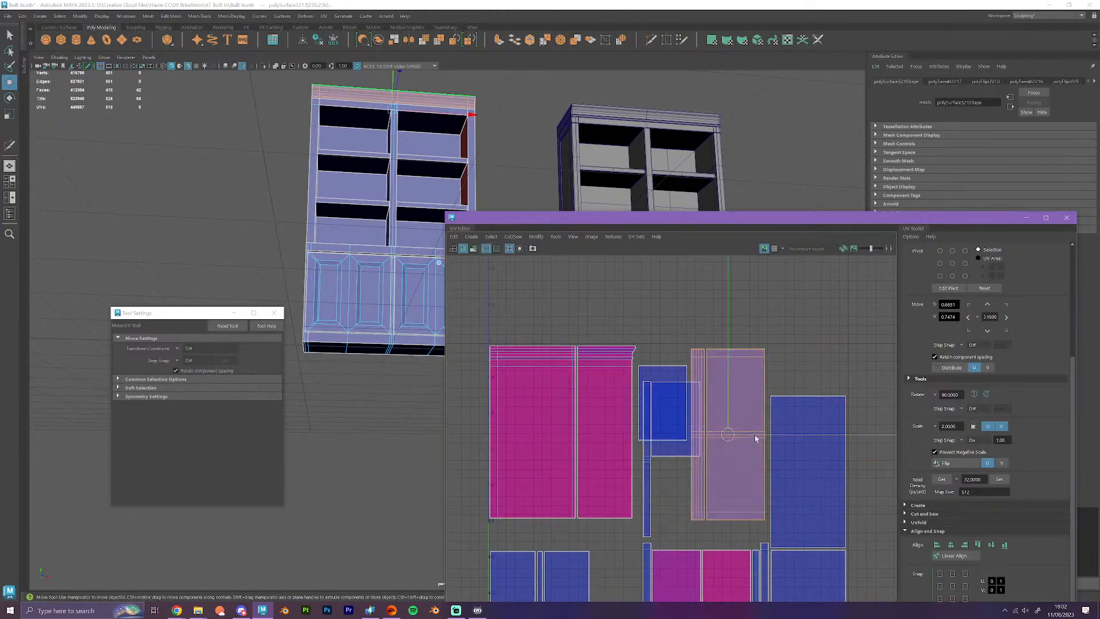
left_click_drag(755, 436, 758, 434)
scroll(656, 498, "up", 4)
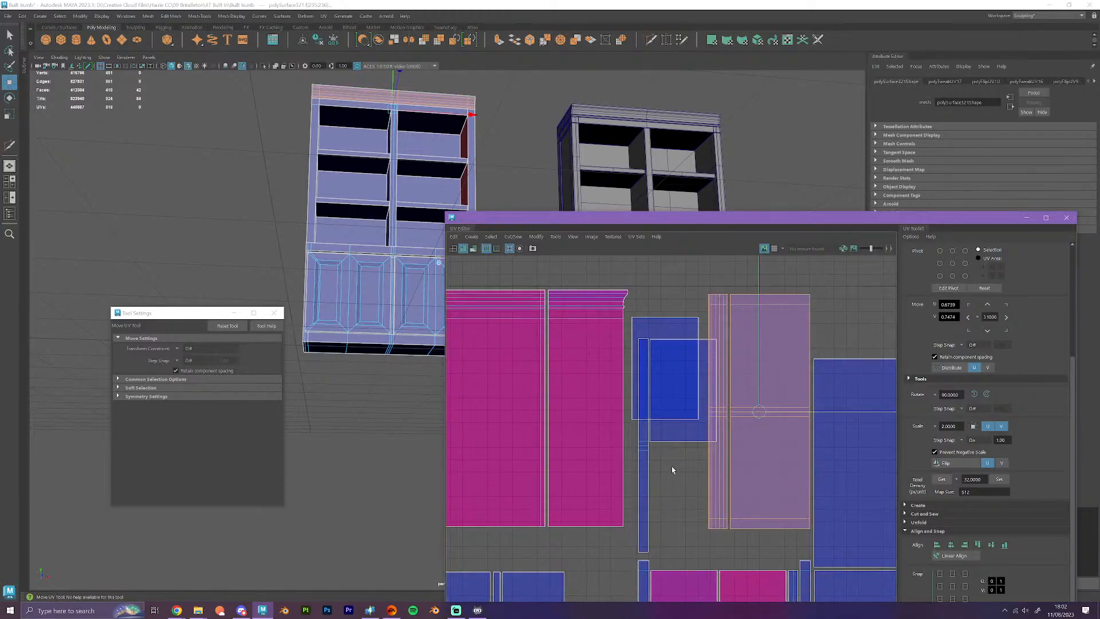
left_click_drag(641, 398, 639, 395)
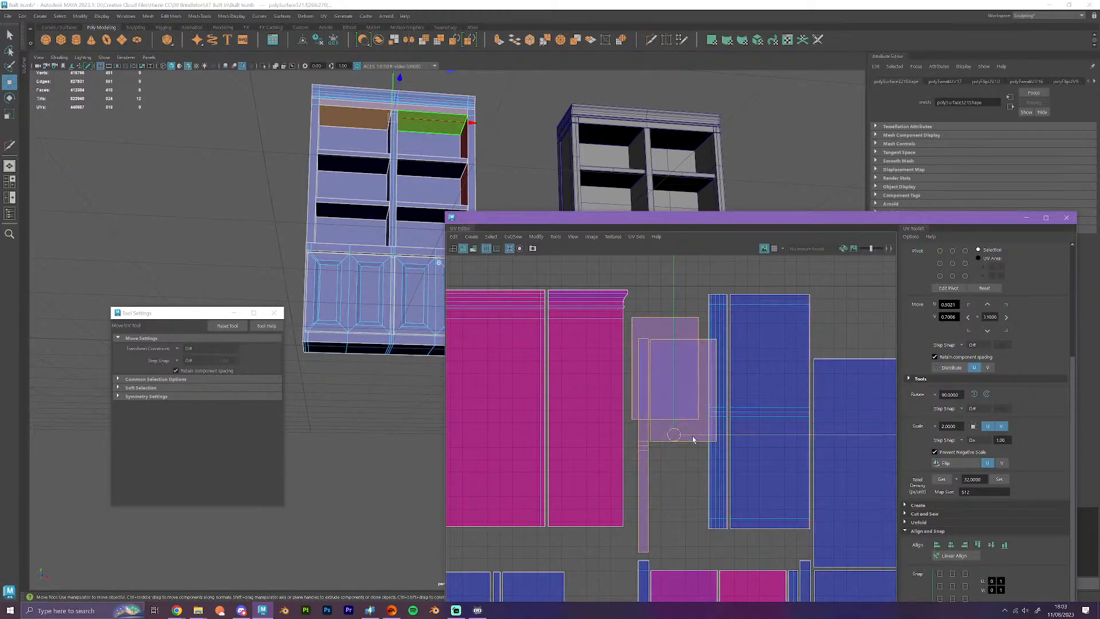
left_click_drag(692, 436, 661, 366)
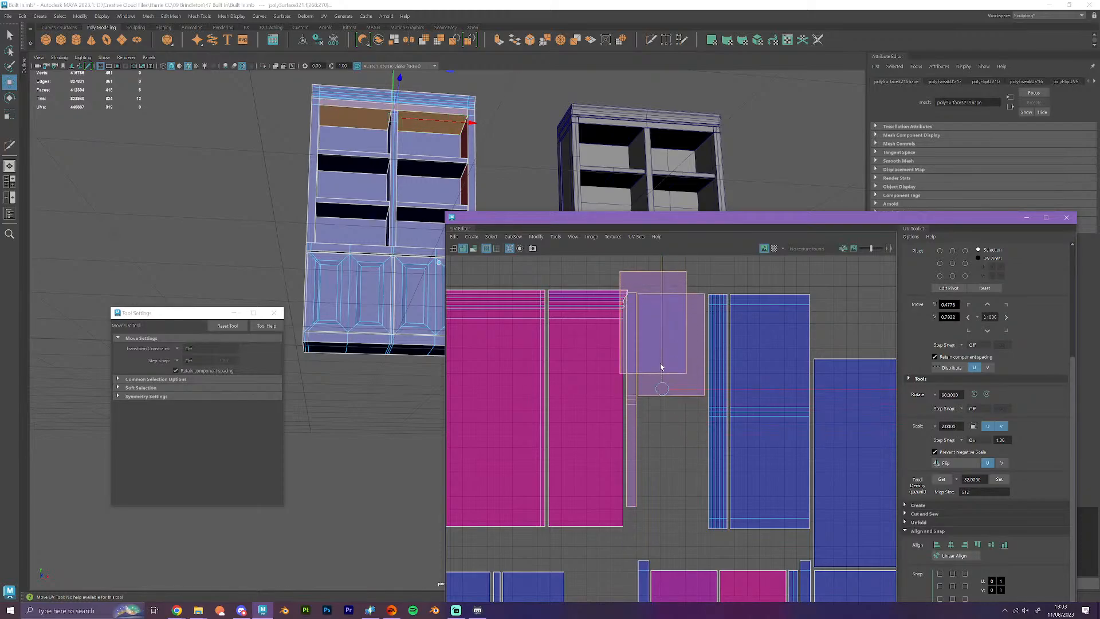
- Move the overlapping ceiling shell below the other one and align its lower edge with the narrow strip shell
left_click(699, 271)
left_click(669, 291)
left_click_drag(655, 325, 679, 456)
right_click_drag(679, 458, 678, 490)
scroll(644, 447, "up", 2)
left_click(684, 502)
left_click(630, 502, "shift")
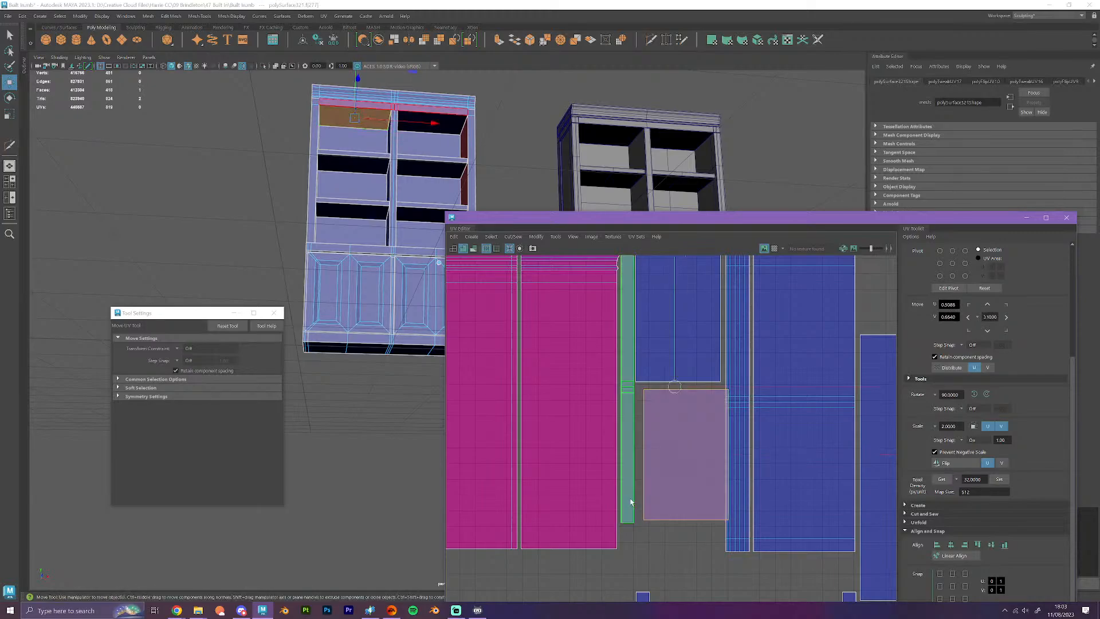
left_click(1004, 545)
left_click(707, 560)
middle_click_drag(677, 519, 676, 557, "alt")
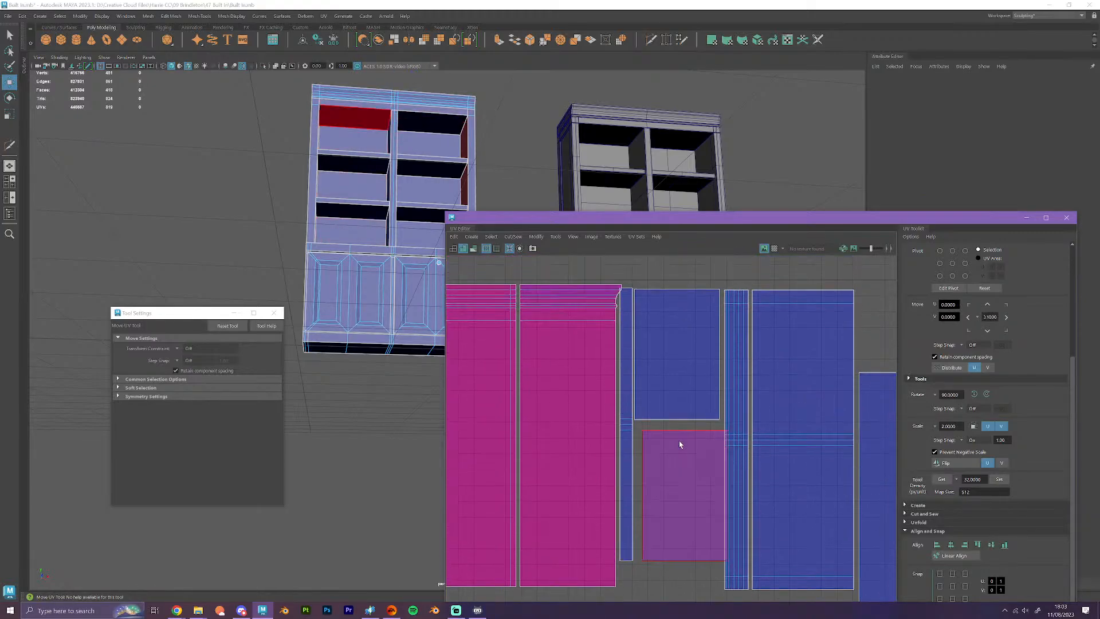
- Align the upper ceiling shell's top edge with the narrow strip, and align the left edges of both ceiling shells
left_click(670, 392)
left_click(626, 376, "shift")
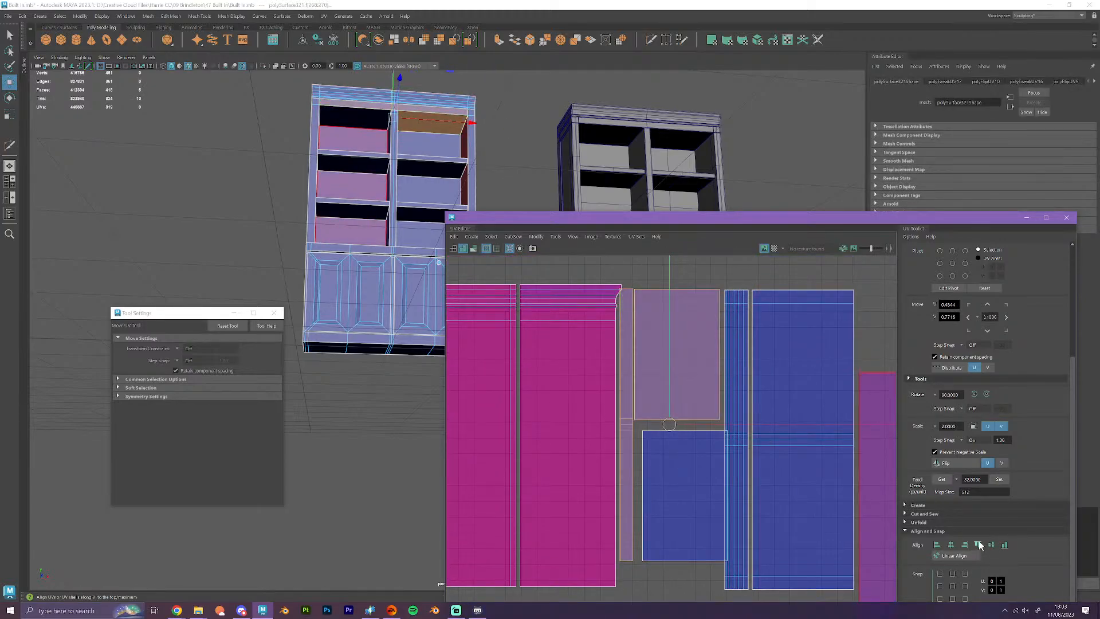
left_click(977, 545)
left_click(678, 521)
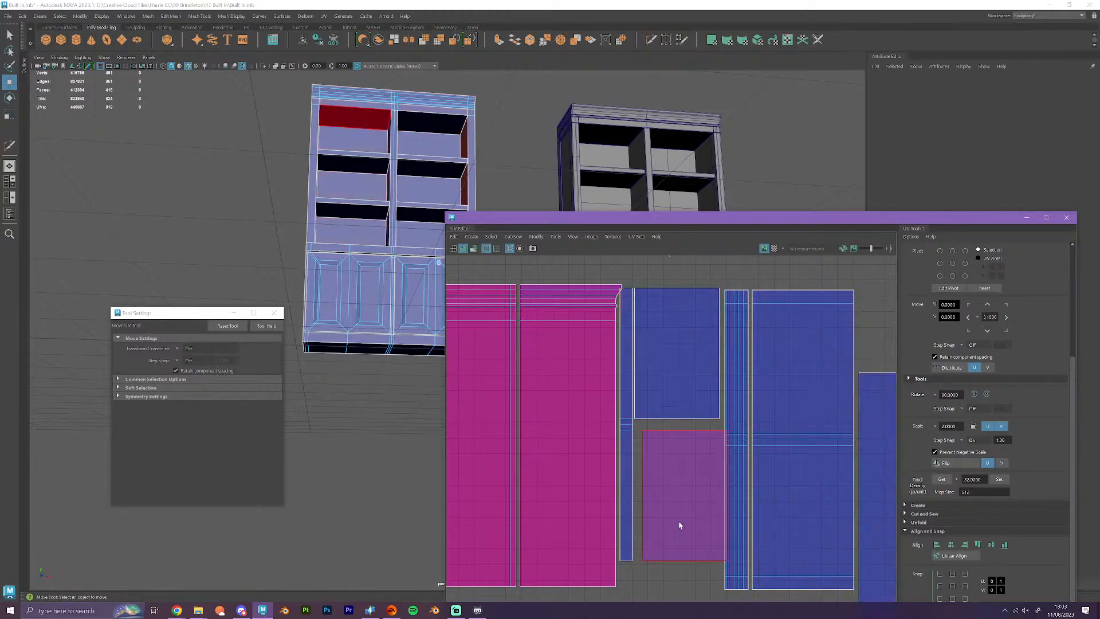
left_click(685, 397, "shift")
left_click(937, 544)
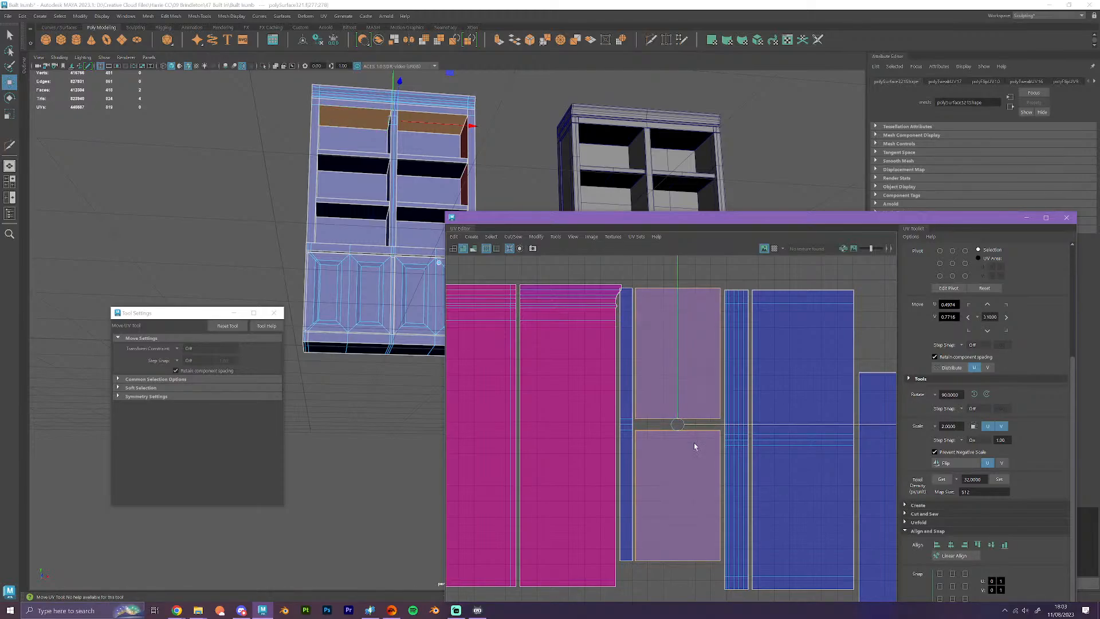
- Move the strip and both ceiling shells down together, centring them in the gap level with the pink shells' lower edge
left_click_drag(628, 399, 627, 397)
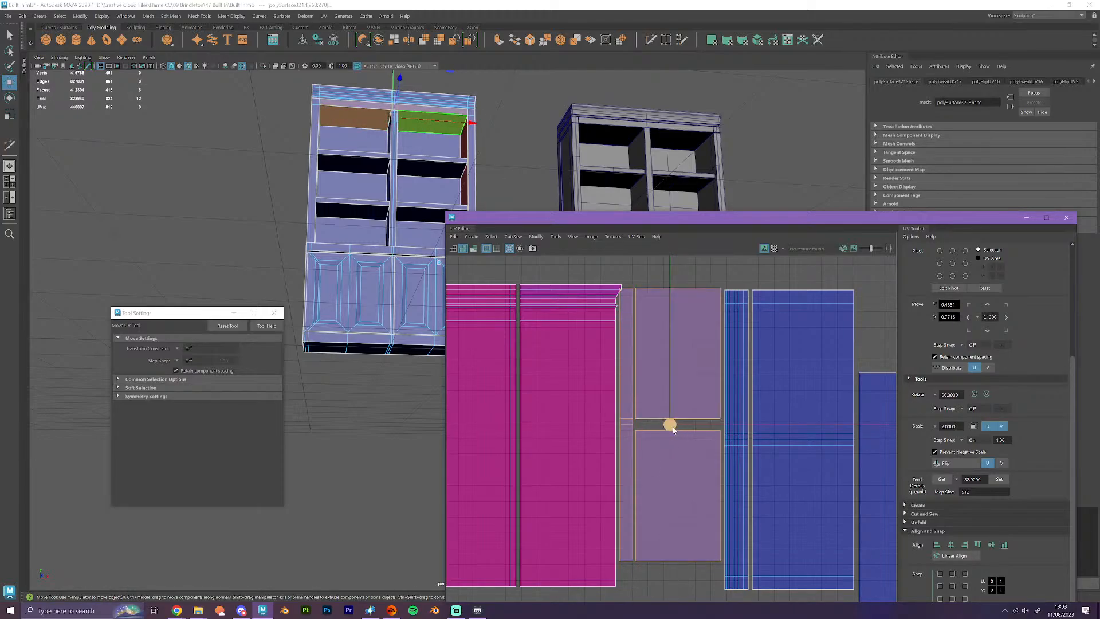
left_click_drag(694, 423, 665, 434)
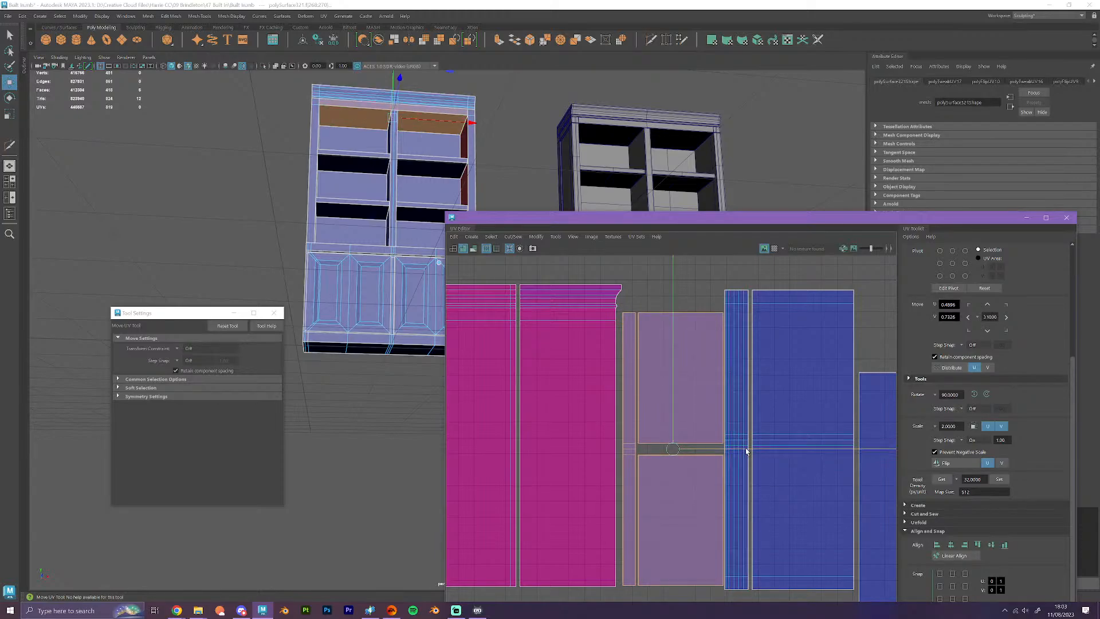
left_click_drag(746, 449, 744, 449)
scroll(740, 436, "down", 1)
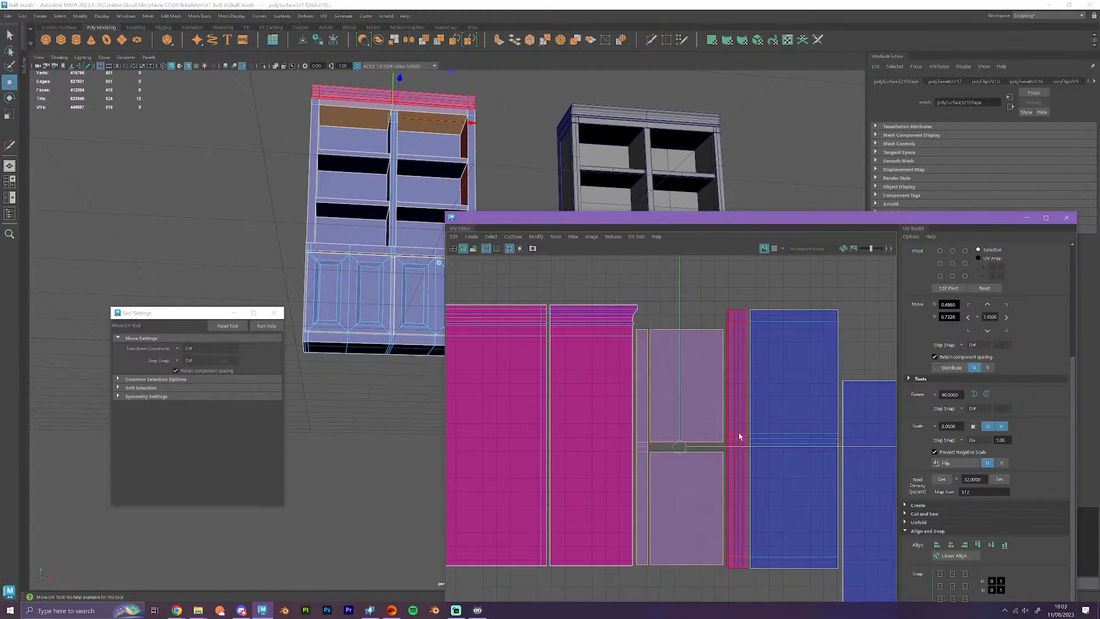
- Select the cornice moulding shell and examine the moulding on the bookcase model and the surrounding UV layout
left_click(739, 432)
scroll(736, 438, "up", 2)
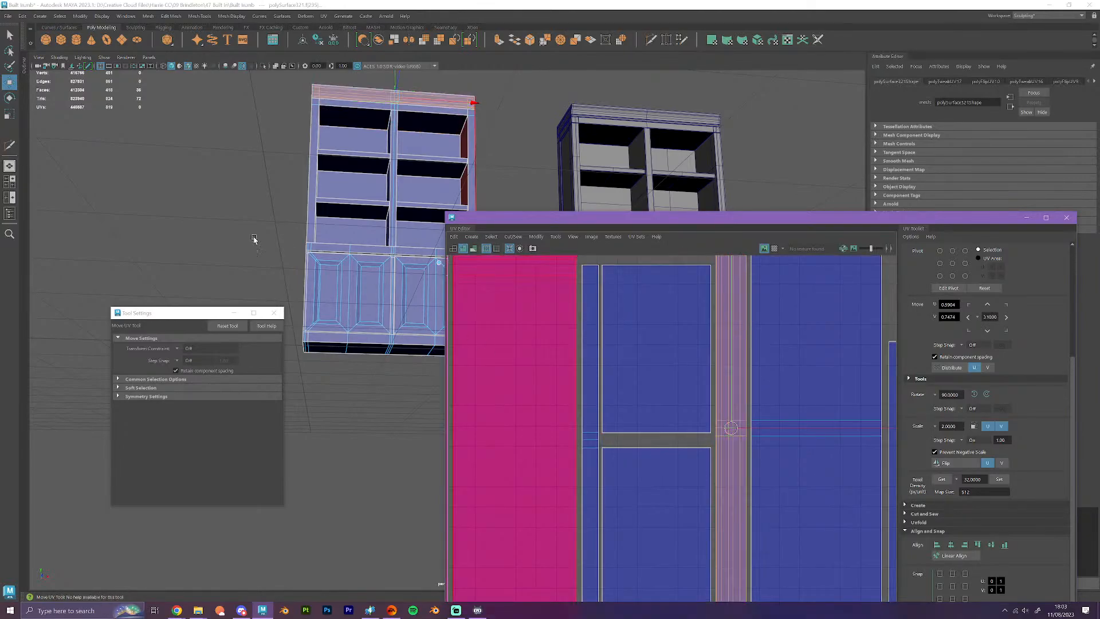
left_click_drag(253, 241, 372, 258, "alt")
middle_click_drag(373, 258, 356, 326, "alt")
scroll(356, 326, "up", 5)
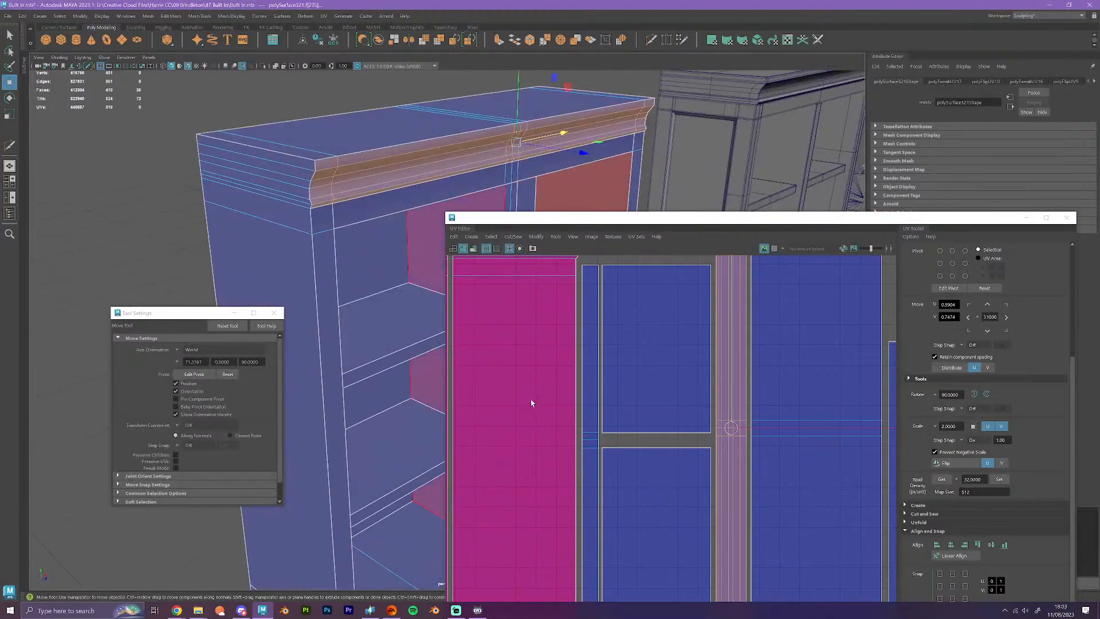
scroll(667, 434, "down", 3)
scroll(666, 433, "down", 1)
middle_click_drag(833, 513, 729, 413, "alt")
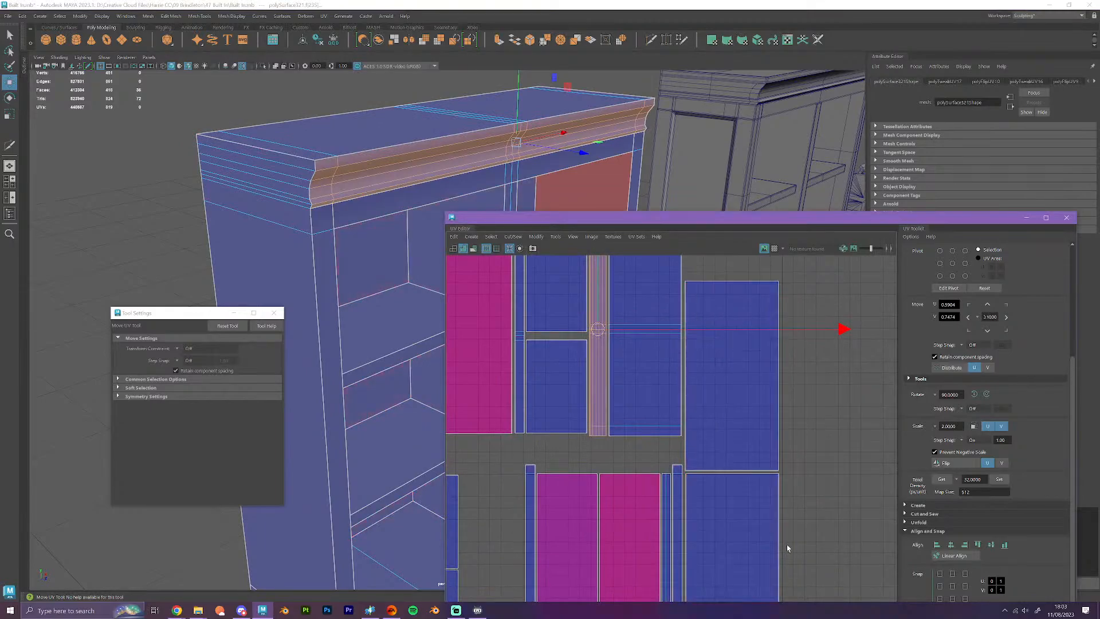
- Select the cornice moulding and top shells and shift them slightly along U, away from the ceiling shells
left_click_drag(786, 544, 789, 472)
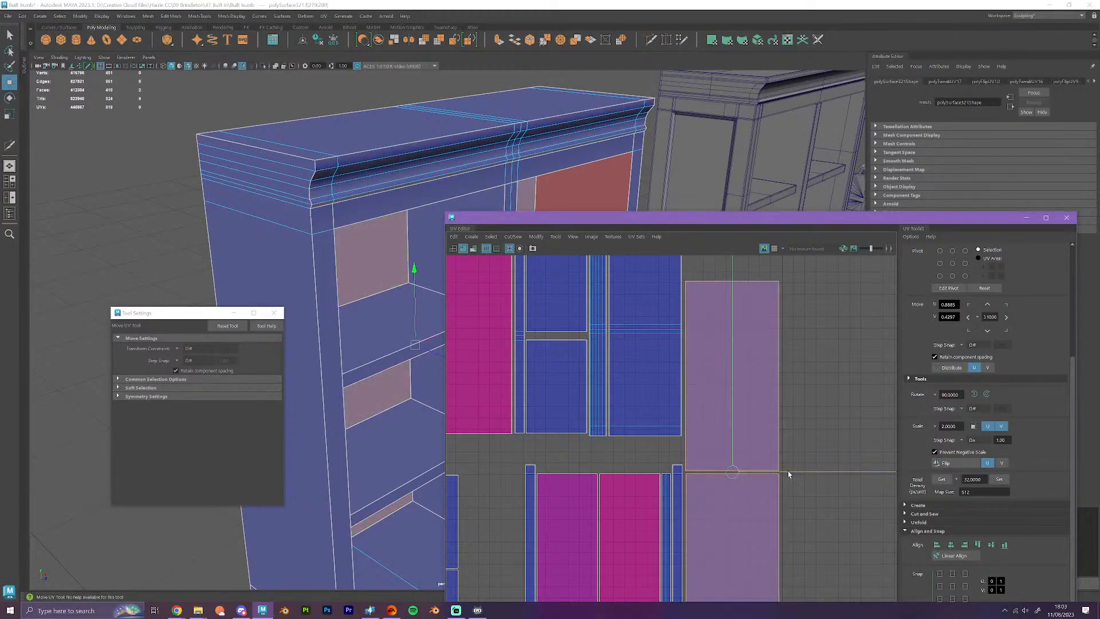
middle_click_drag(636, 437, 690, 514, "alt")
left_click_drag(655, 455, 668, 440)
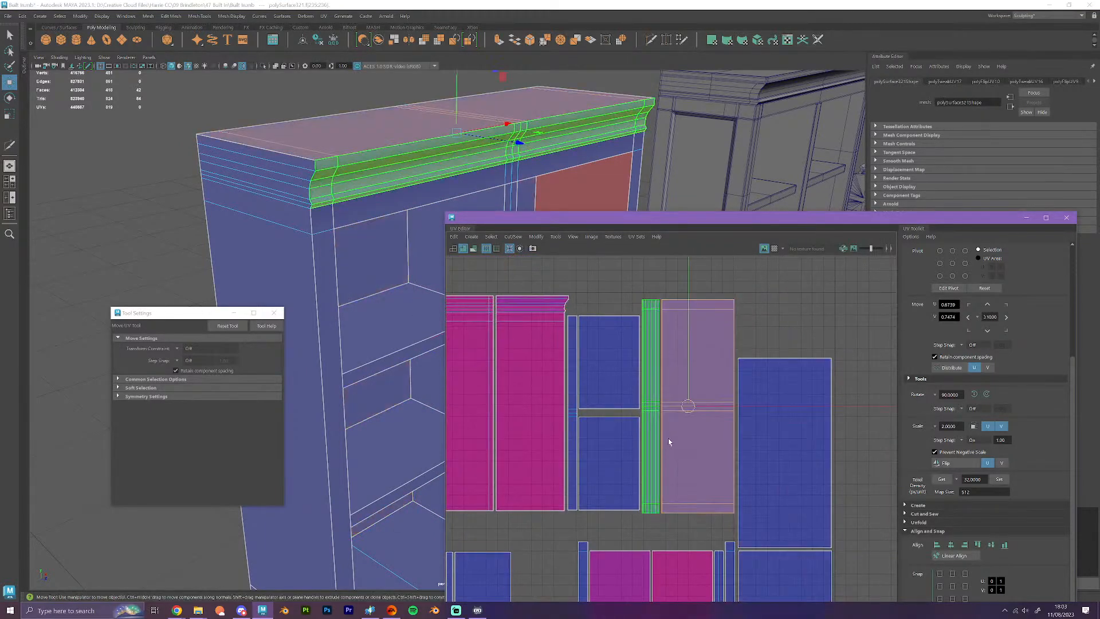
scroll(688, 443, "up", 3)
left_click_drag(739, 381, 741, 383)
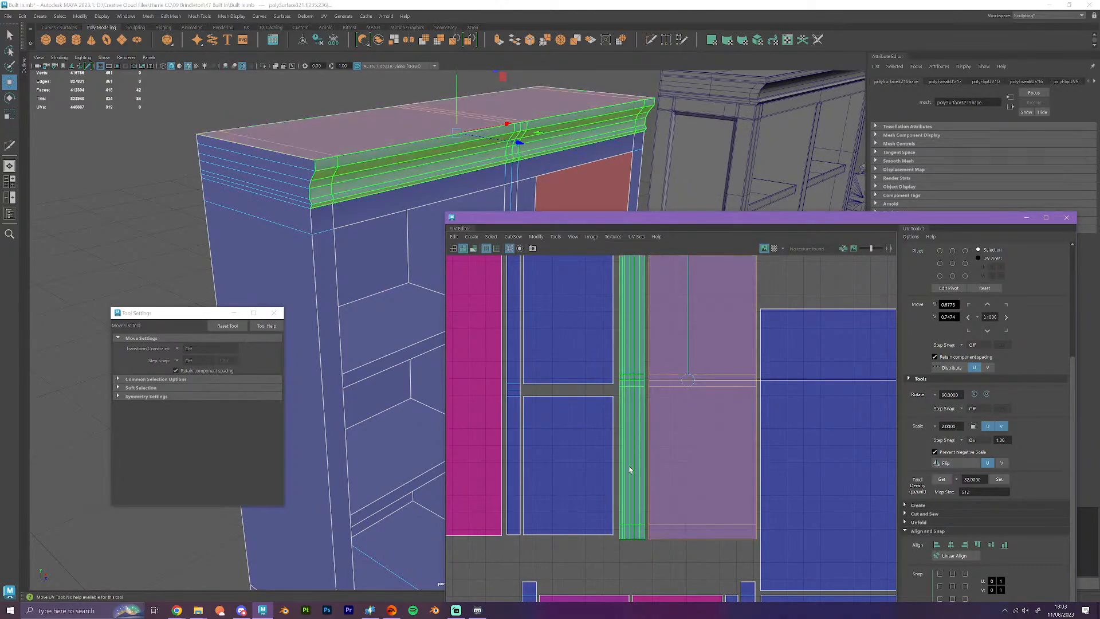
scroll(665, 483, "down", 1)
scroll(664, 483, "up", 1)
- Select two lengthwise edge lines on the cornice moulding shell and cut the UVs along them
left_click(637, 316)
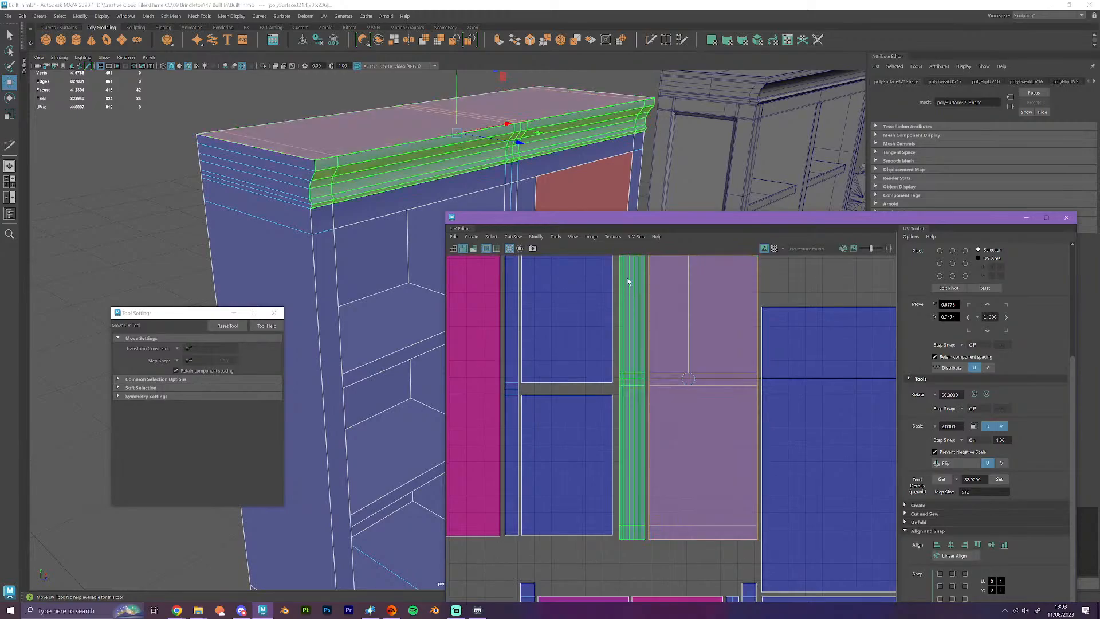
right_click_drag(633, 334, 633, 303)
scroll(657, 383, "up", 2)
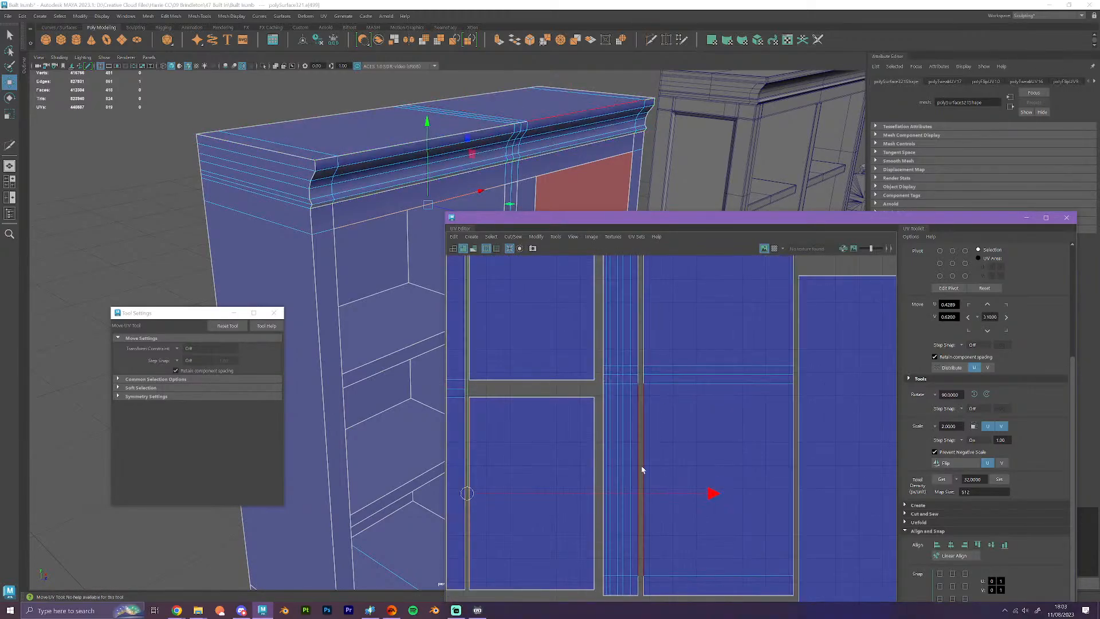
left_click(631, 472)
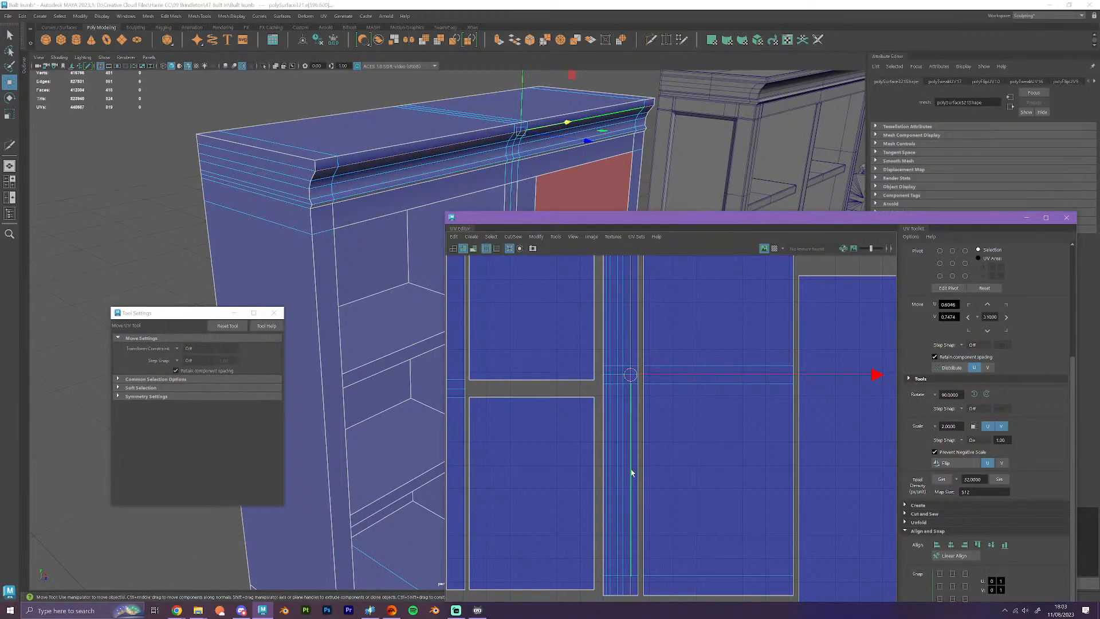
left_click(609, 528, "shift")
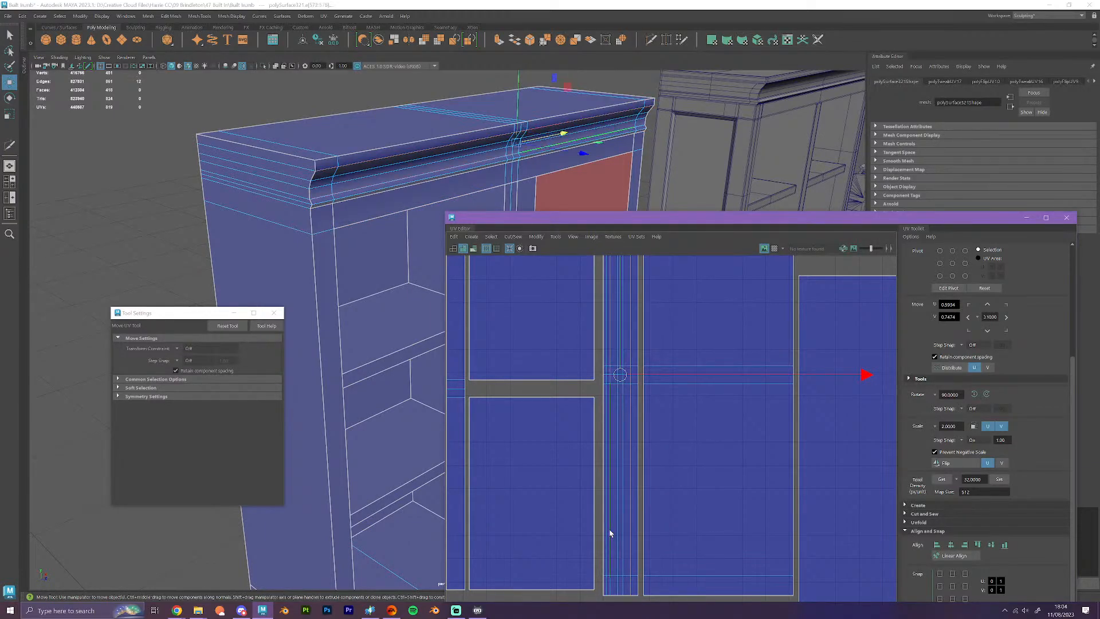
right_click_drag(609, 529, 639, 551)
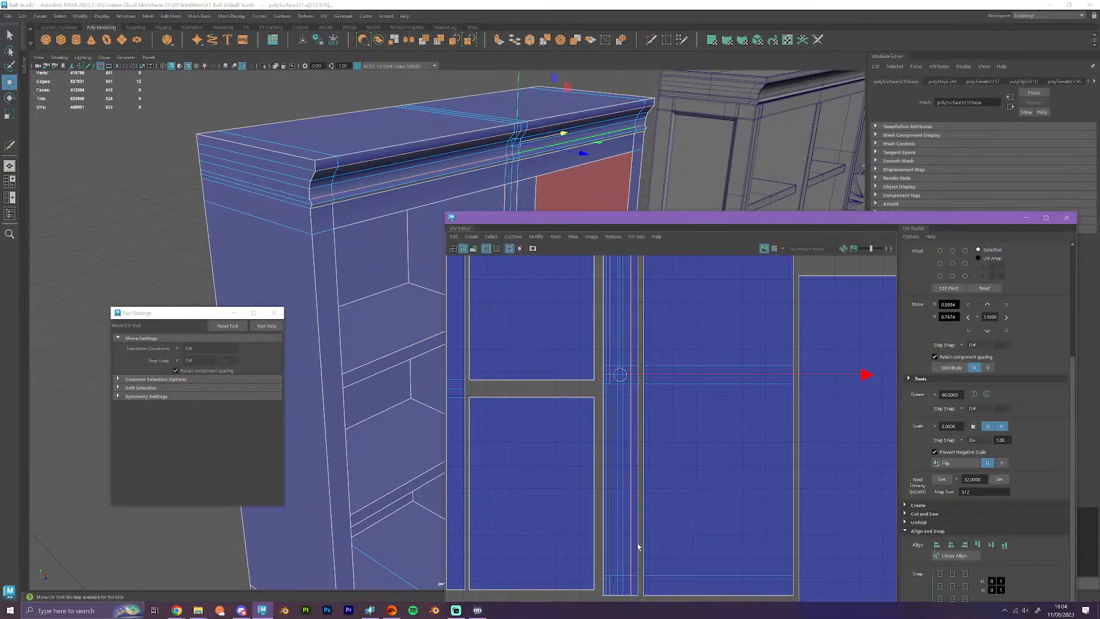
- Space the cut cornice moulding strips slightly apart along U, leaving narrow gaps between them
right_click_drag(616, 490, 582, 462)
left_click(607, 497)
scroll(607, 497, "down", 2)
left_click(606, 497)
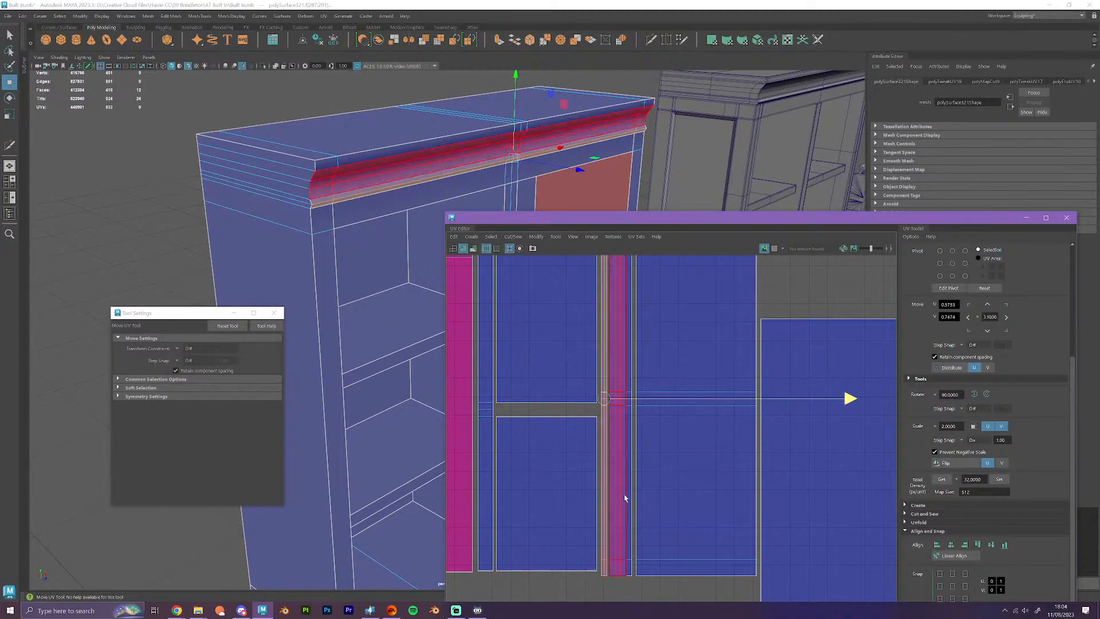
left_click_drag(622, 586, 601, 550)
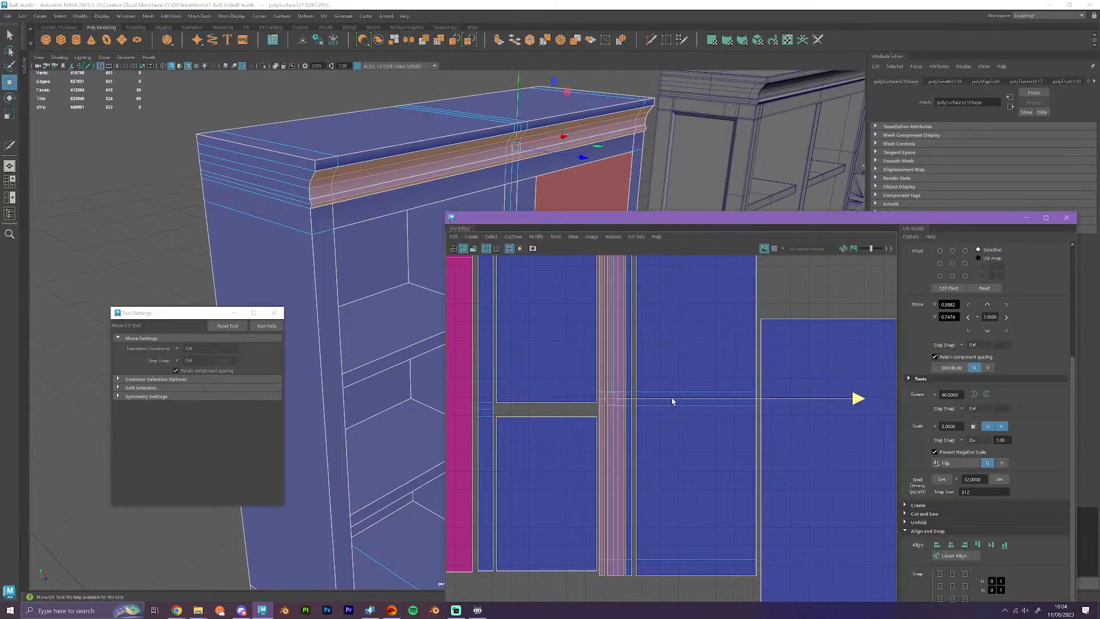
left_click(631, 414)
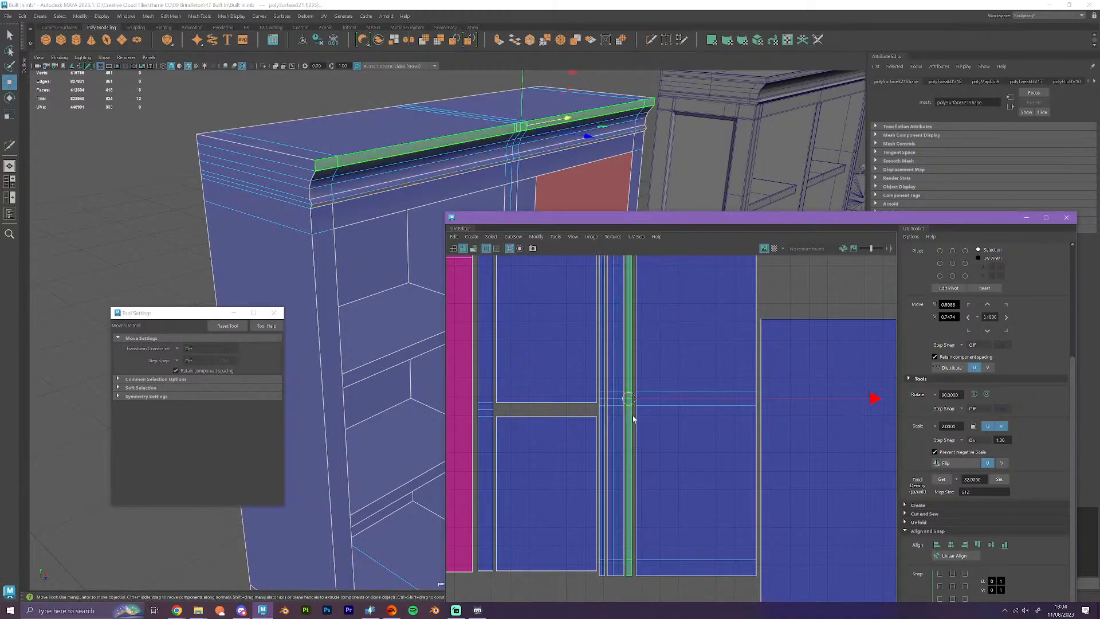
left_click_drag(638, 398, 641, 399)
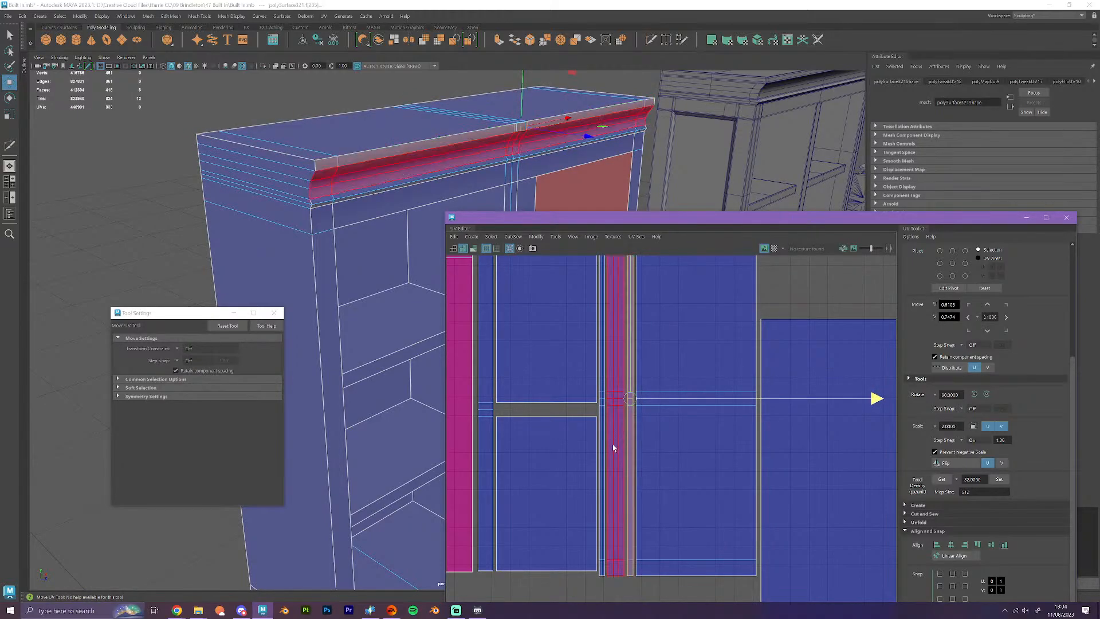
left_click(617, 506)
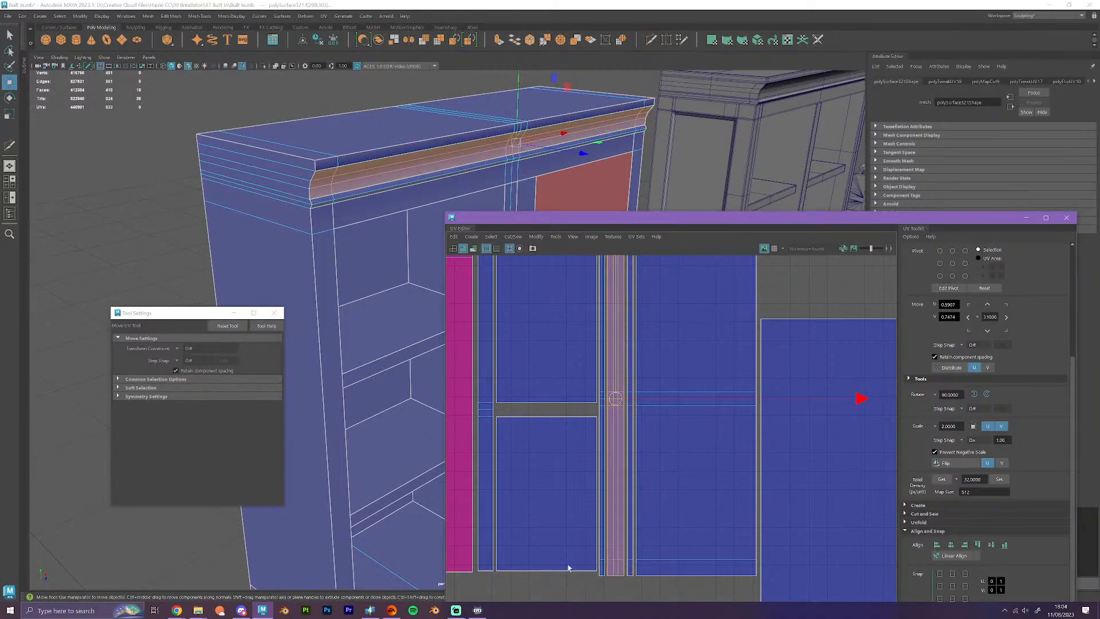
- Shift the frame strip and both ceiling shells slightly along U towards the pink shells, then clear the selection
middle_click_drag(568, 567, 661, 565, "alt")
left_click_drag(582, 370, 582, 370)
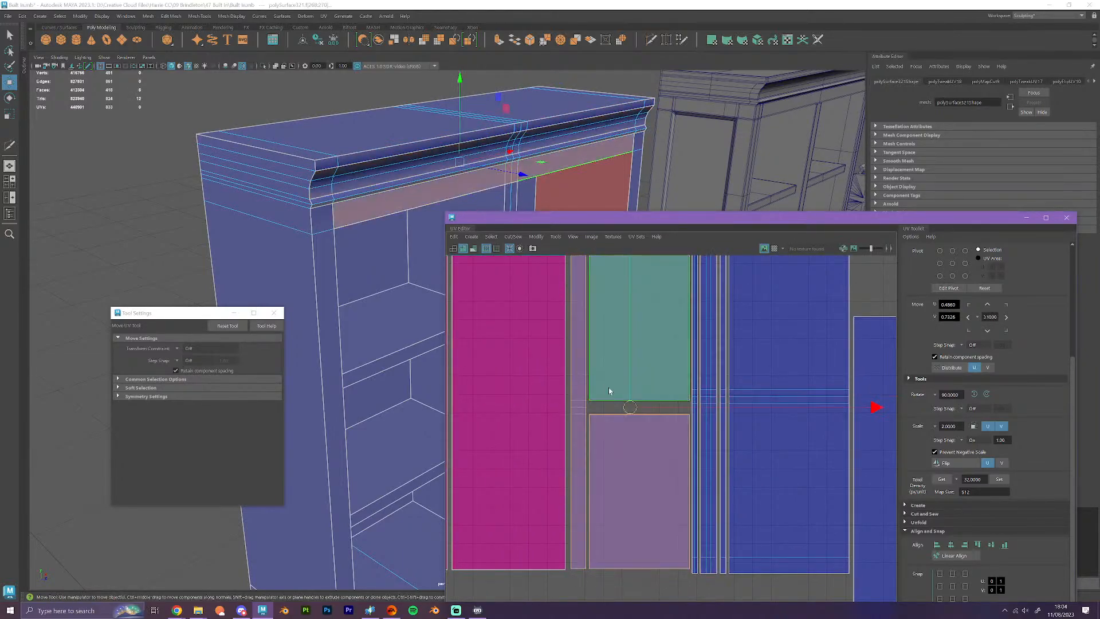
scroll(609, 387, "down", 3)
left_click_drag(681, 424, 680, 423)
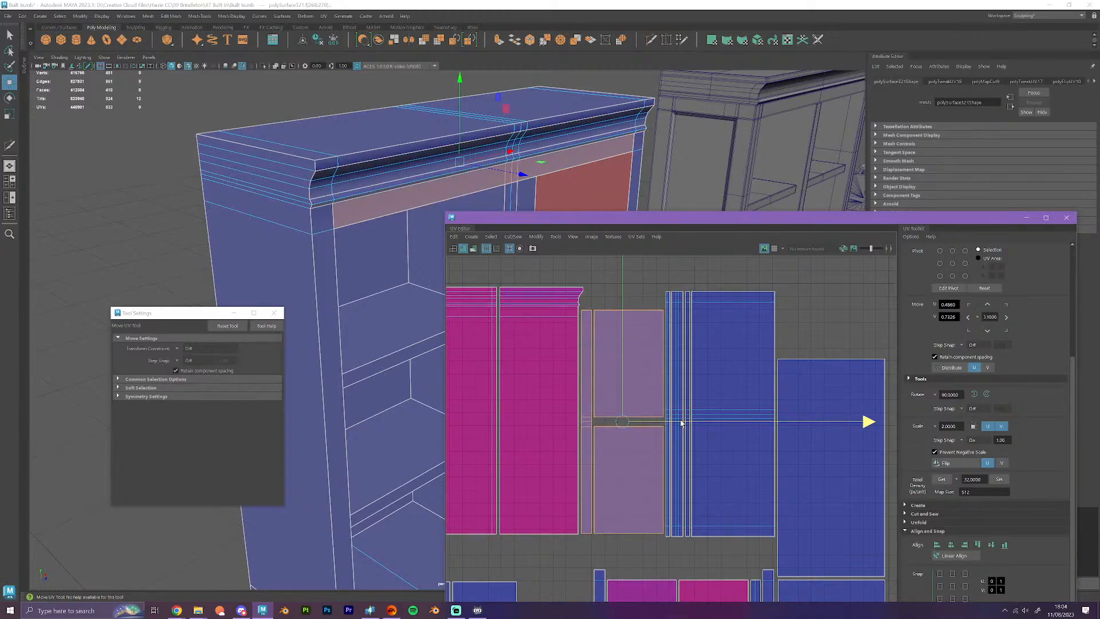
scroll(751, 380, "down", 4)
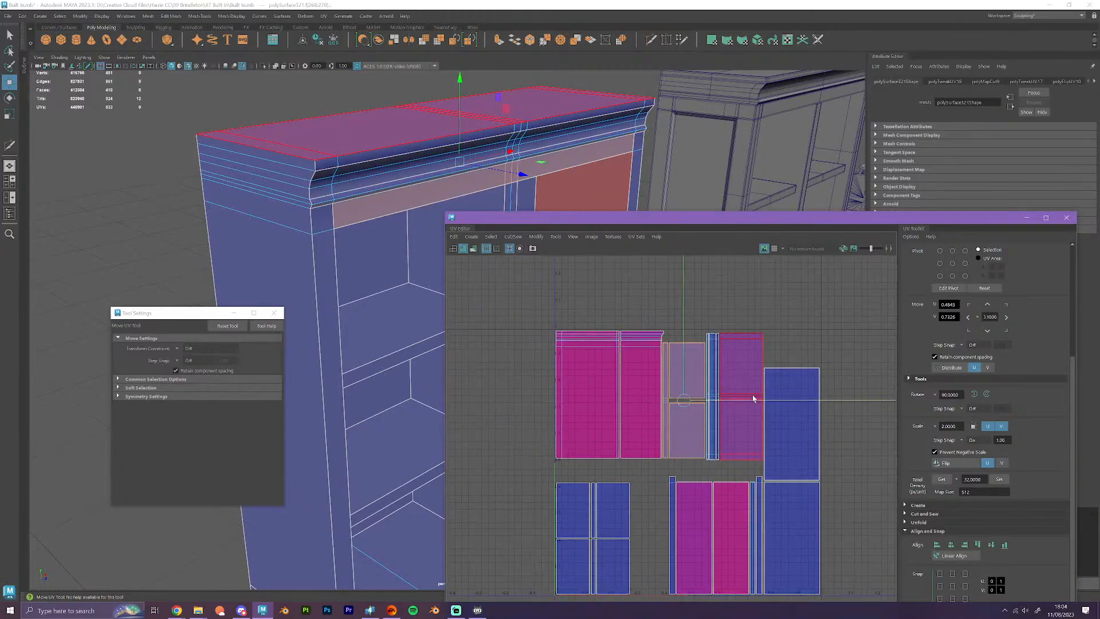
scroll(754, 412, "up", 2)
scroll(833, 514, "down", 4)
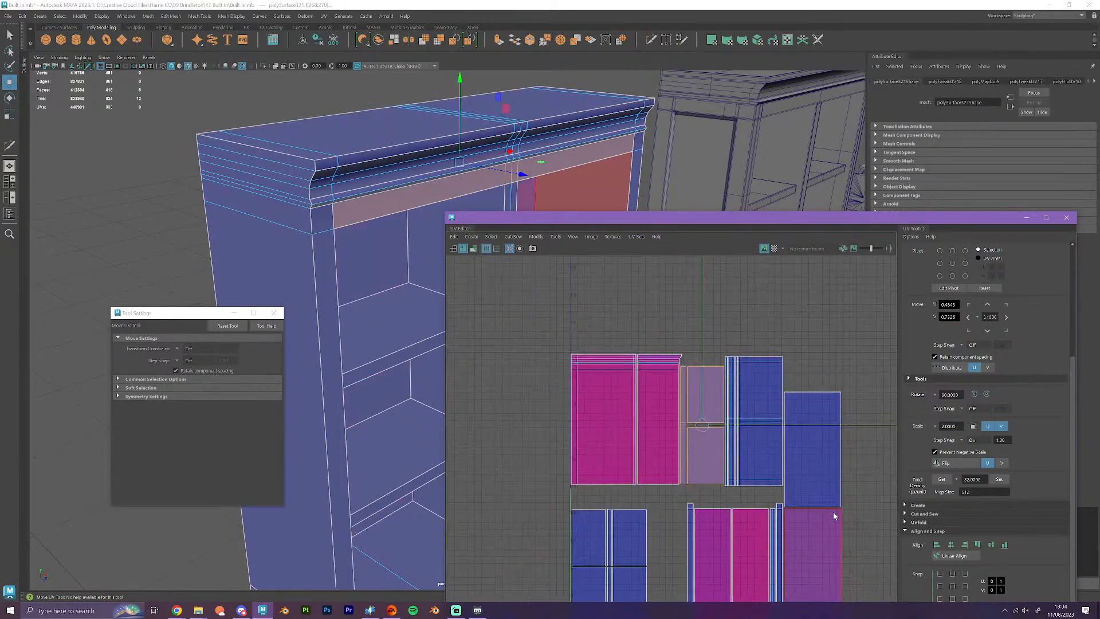
middle_click_drag(831, 516, 793, 397, "alt")
left_click(844, 451)
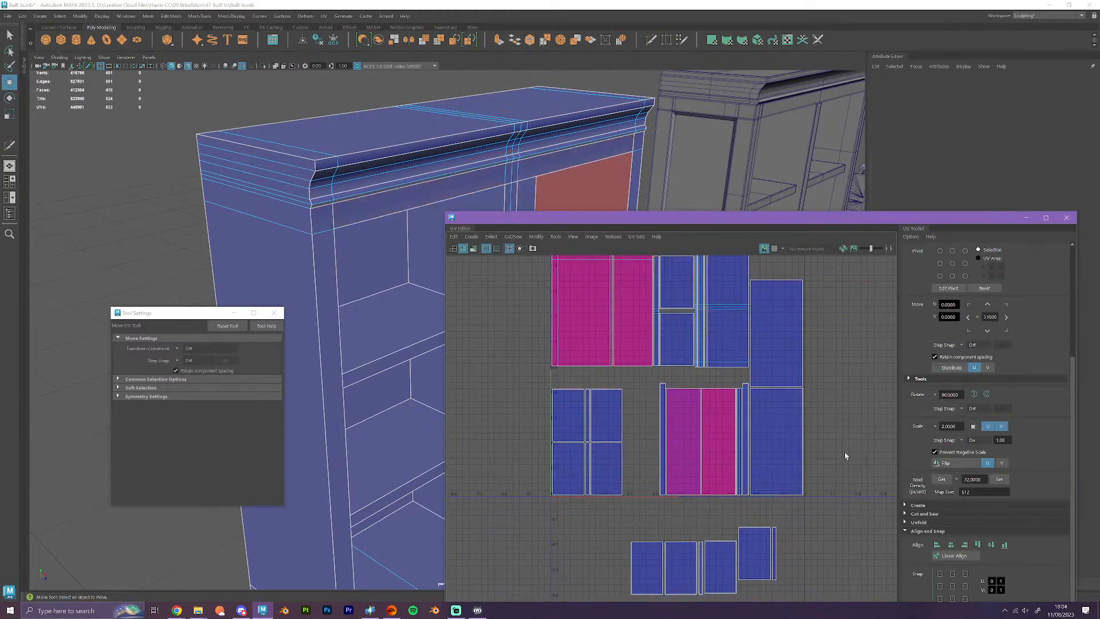
- Examine the loose shelf shells below the tile and match them and the packed shelf block to the shelves on the model
scroll(845, 459, "down", 3)
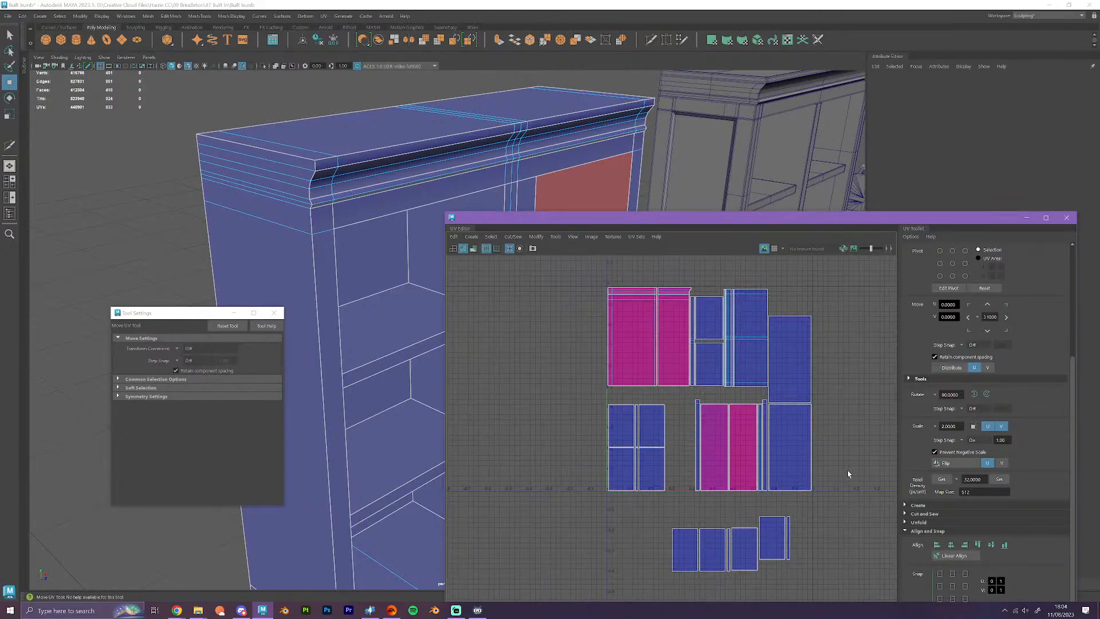
scroll(848, 474, "down", 3)
middle_click_drag(854, 473, 782, 422, "alt")
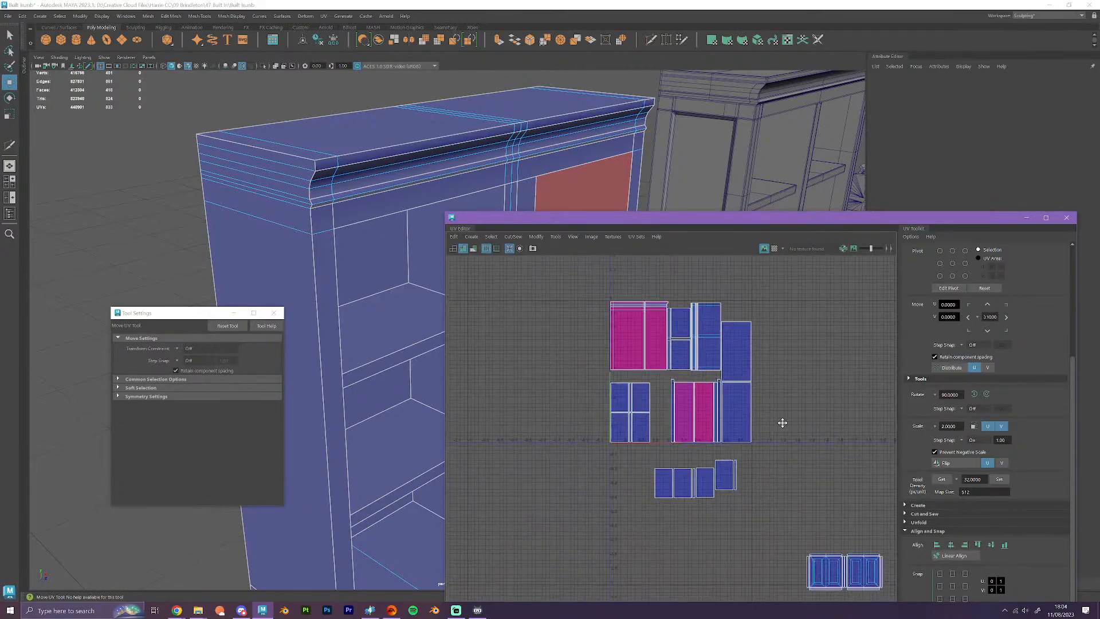
scroll(796, 490, "up", 4)
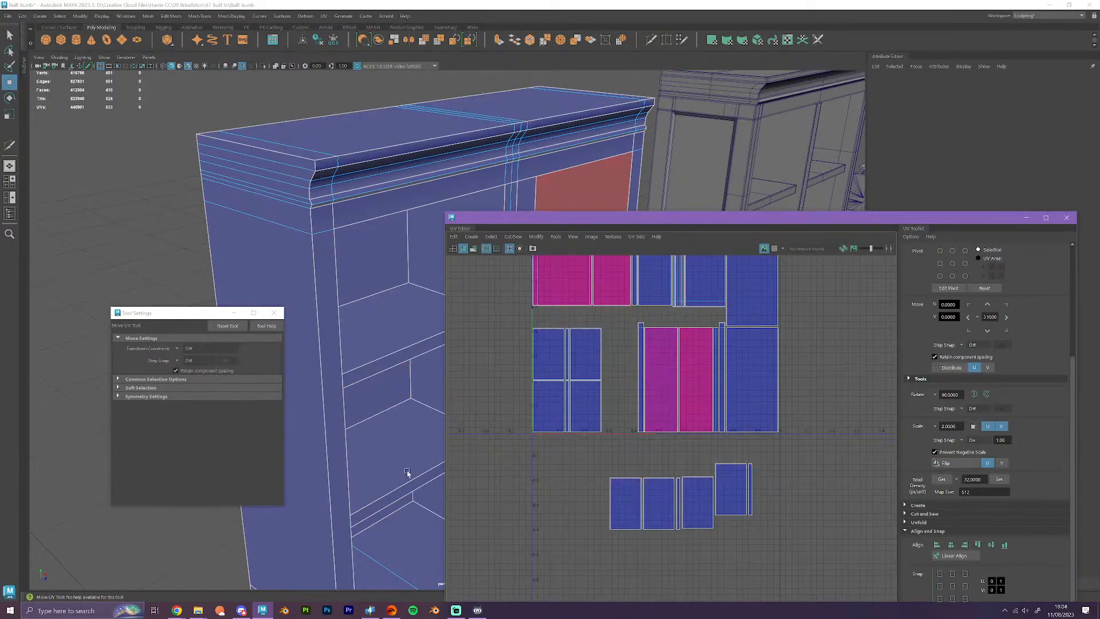
left_click_drag(407, 474, 361, 473, "alt")
middle_click_drag(360, 474, 401, 370, "alt")
left_click_drag(583, 472, 740, 521)
scroll(374, 347, "down", 4)
middle_click_drag(373, 361, 411, 305, "alt")
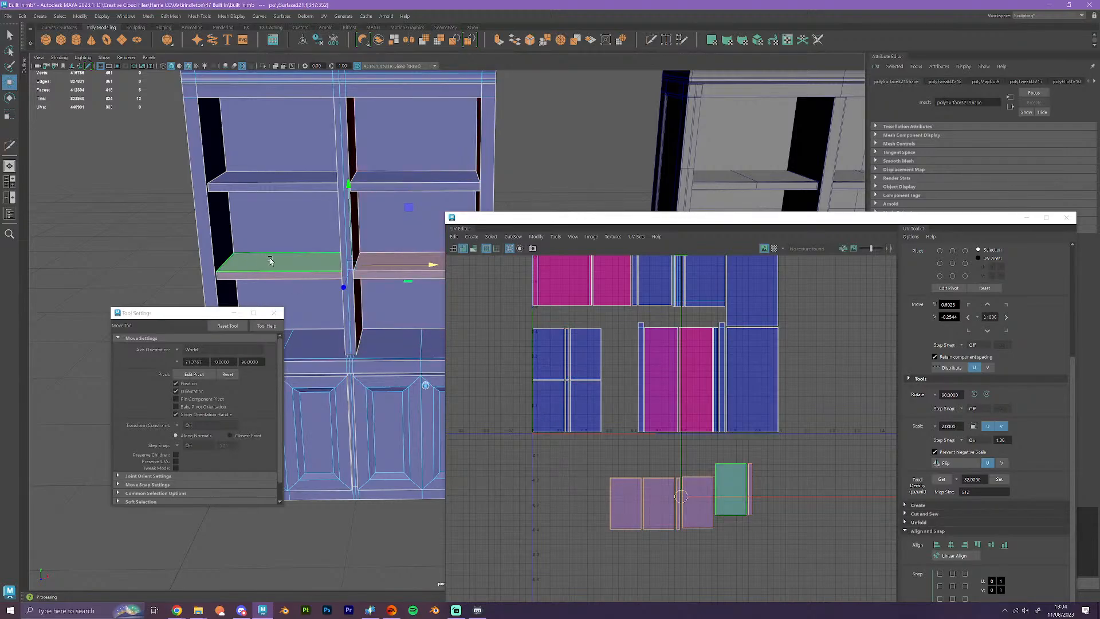
left_click(732, 488)
left_click(548, 355)
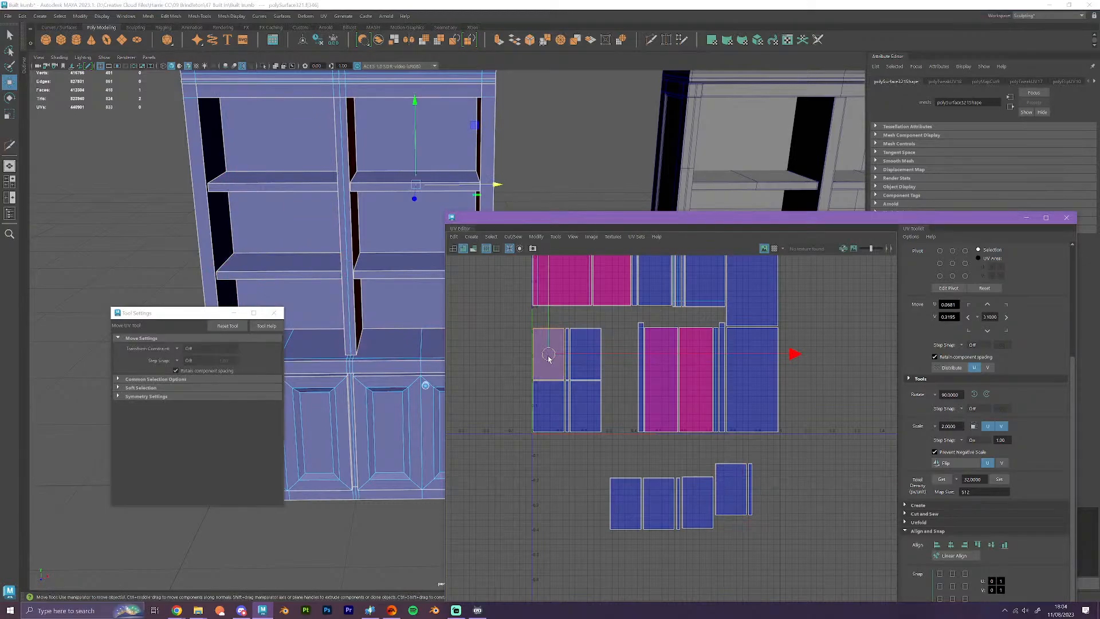
left_click(555, 404)
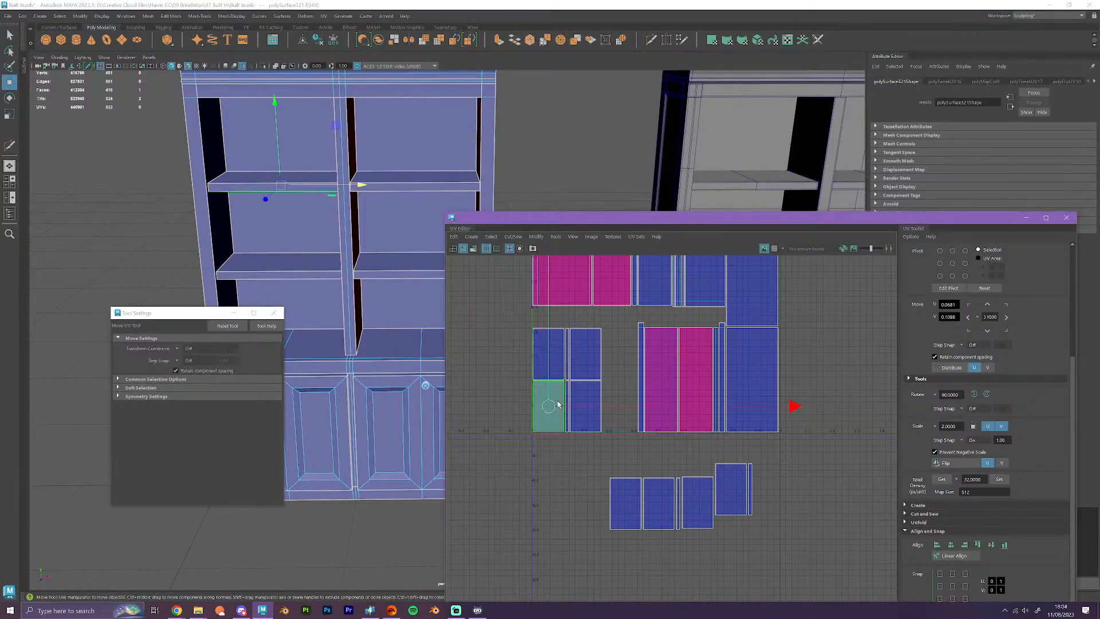
- Group the left bay's lower shelf shells below the tile, with the front edge strip between the underside and top shells
left_click(295, 265)
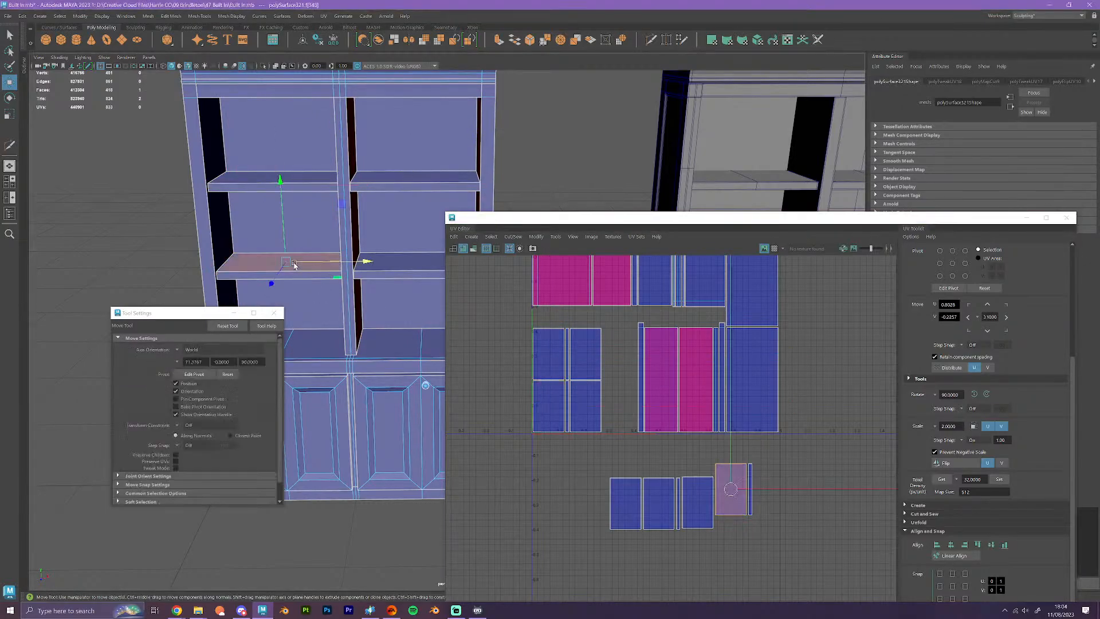
scroll(711, 552, "up", 1)
left_click_drag(735, 479, 549, 473)
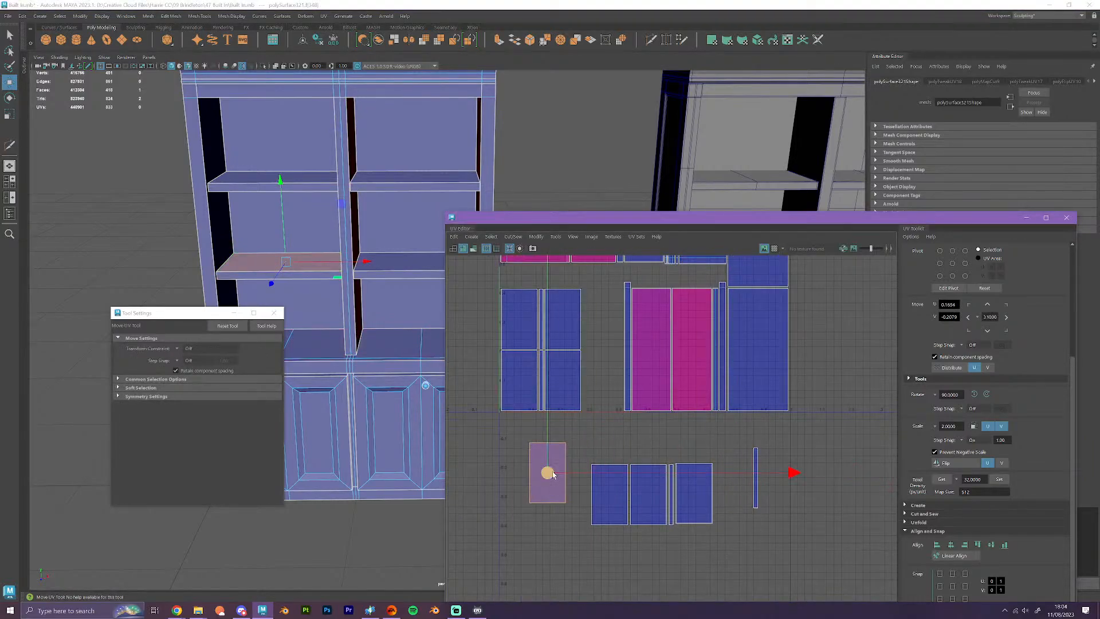
right_click_drag(553, 475, 523, 458)
right_click_drag(498, 446, 497, 449)
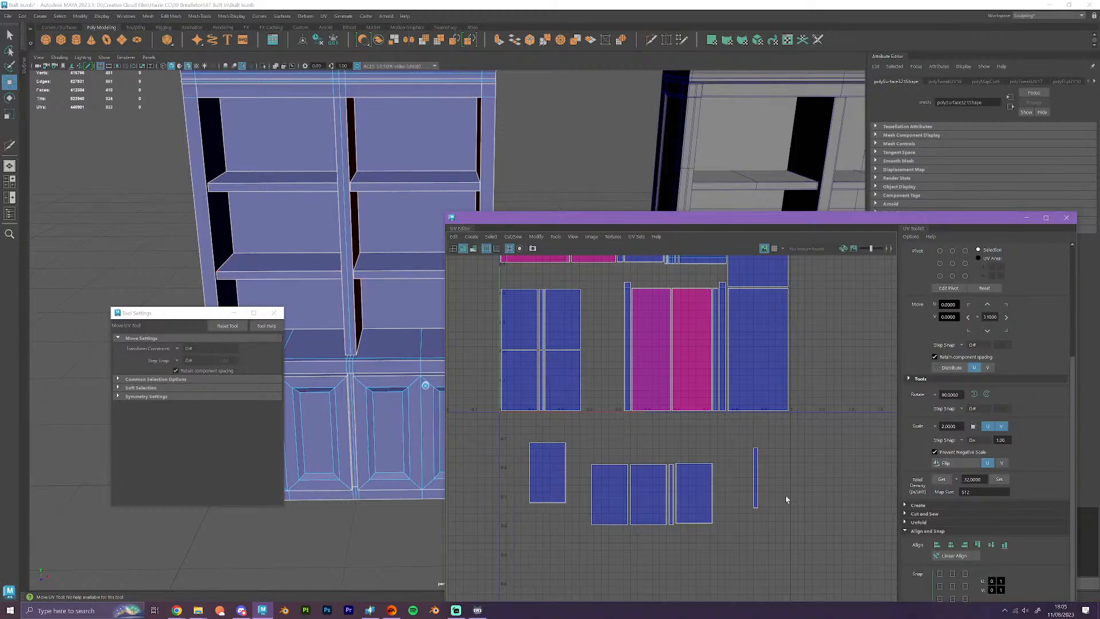
left_click(756, 481)
left_click_drag(775, 478, 526, 461)
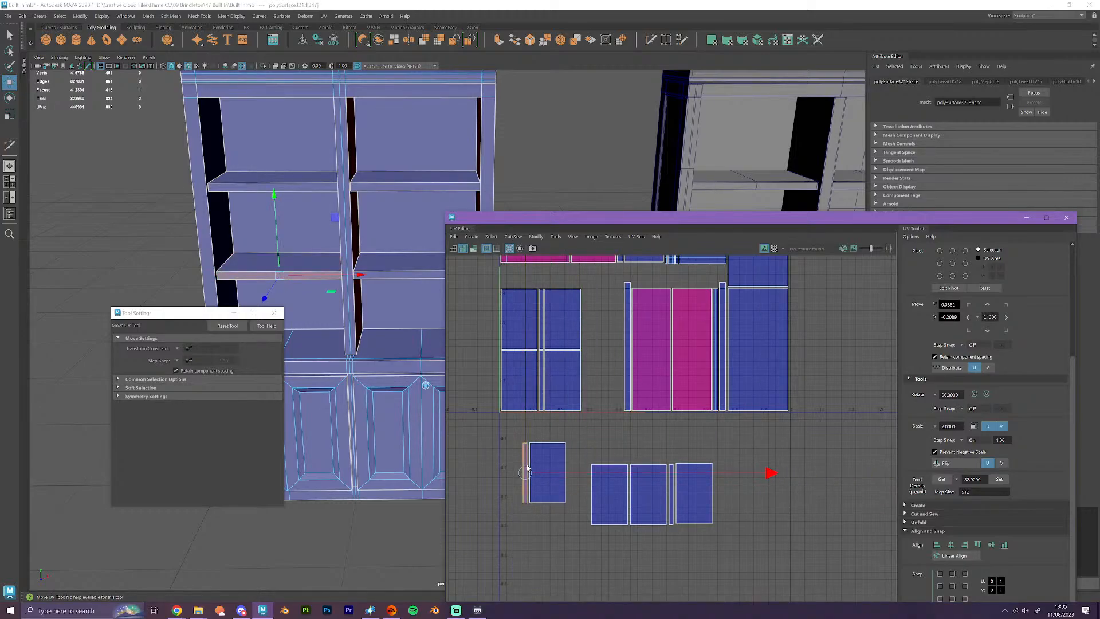
right_click_drag(526, 466, 478, 435)
left_click_drag(694, 494, 504, 475)
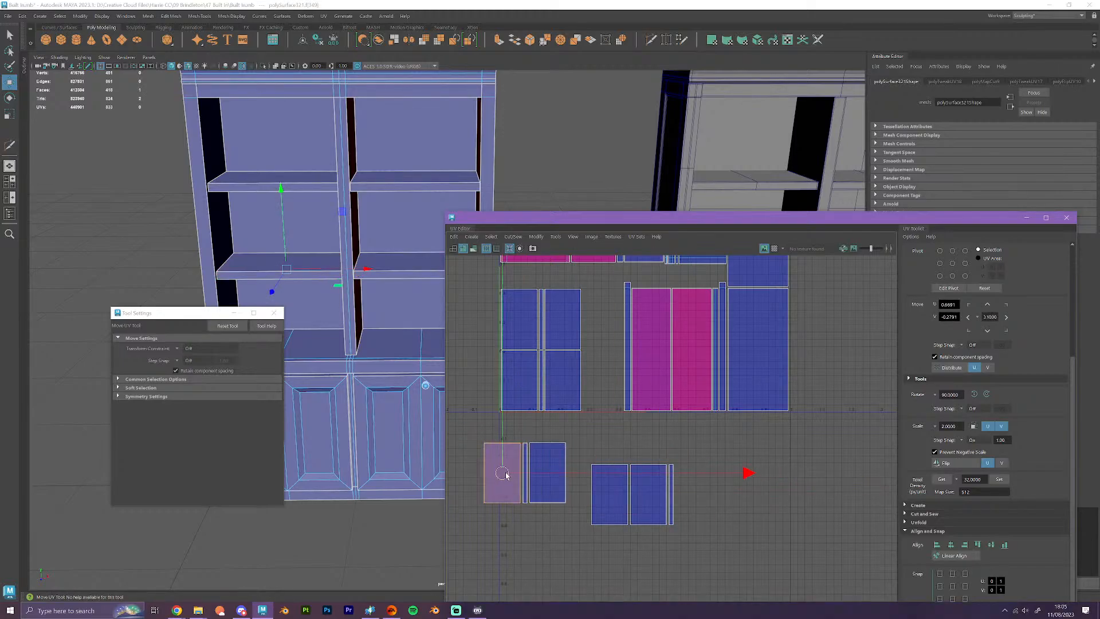
right_click_drag(504, 476, 505, 495)
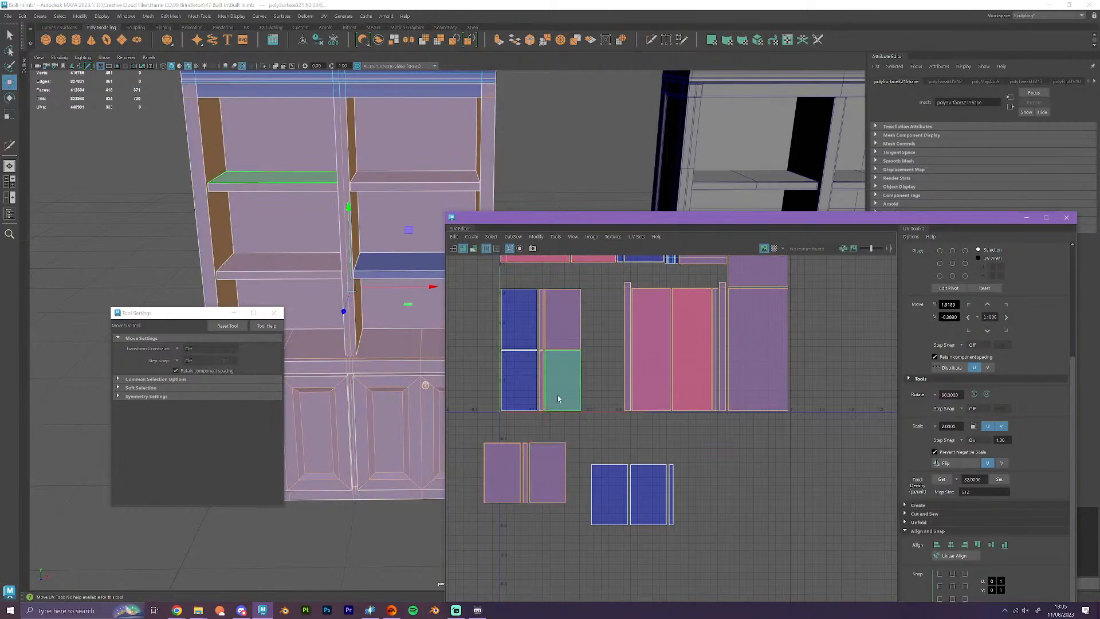
left_click(569, 422)
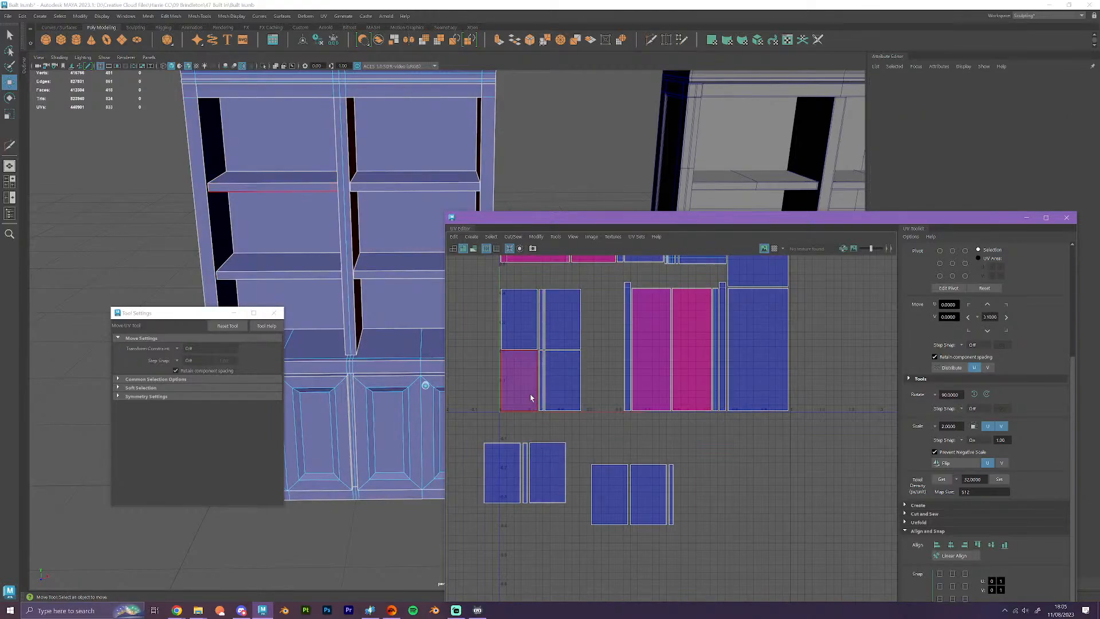
- Move the three grouped lower shelf shells together to just beneath the packed shelf block
left_click(498, 476)
left_click_drag(522, 467, 538, 445)
scroll(538, 449, "up", 3)
scroll(538, 452, "up", 1)
middle_click_drag(557, 393, 576, 407, "alt")
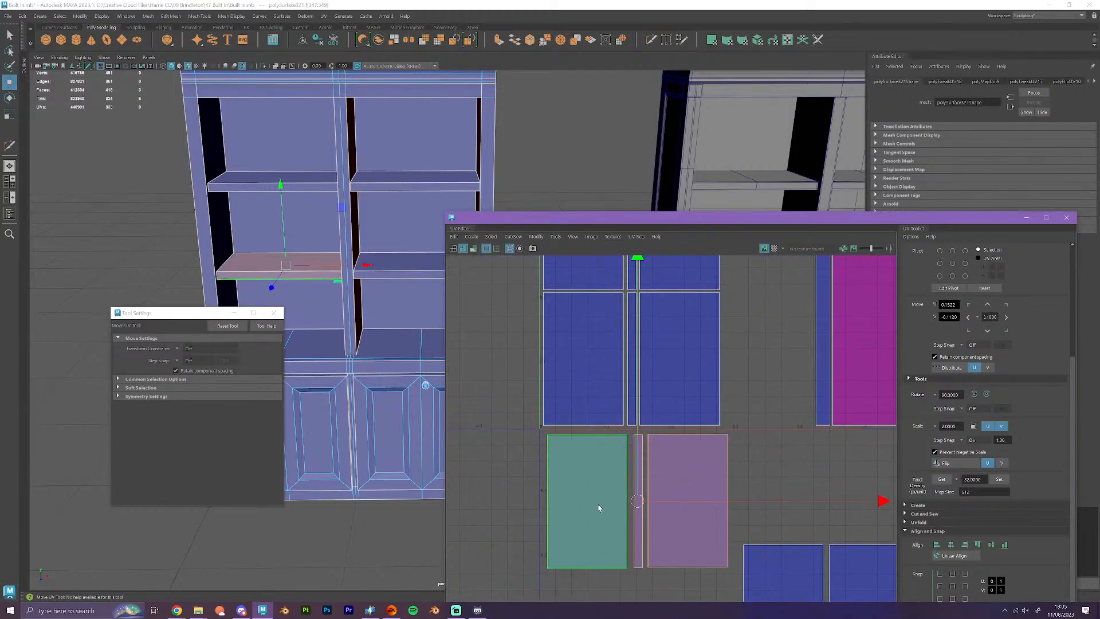
left_click(576, 406)
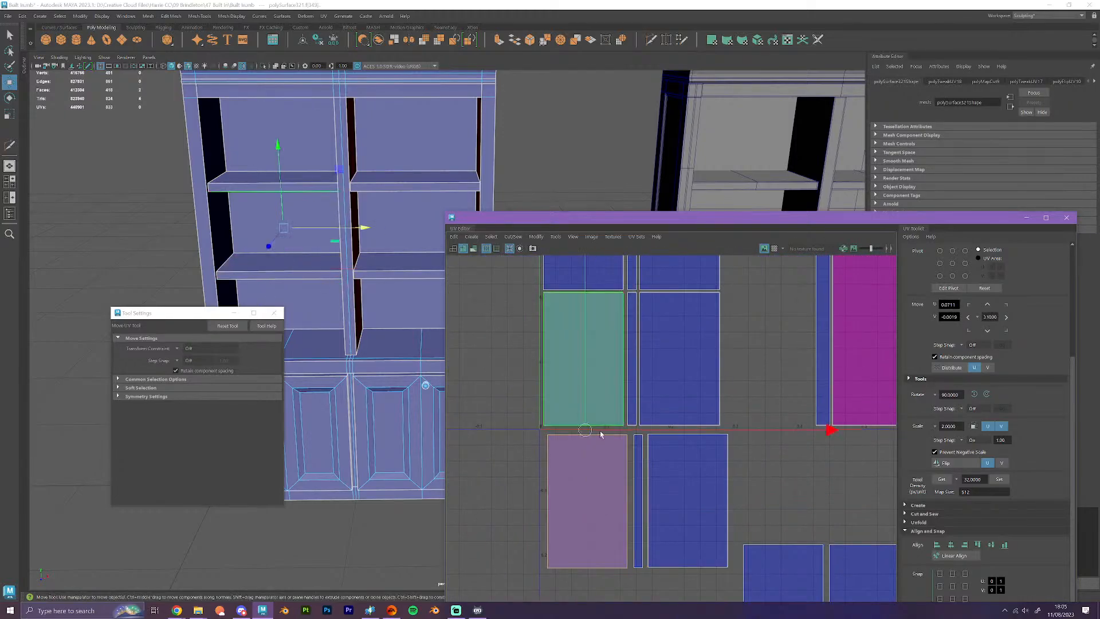
left_click(937, 545)
key("ctrl+z")
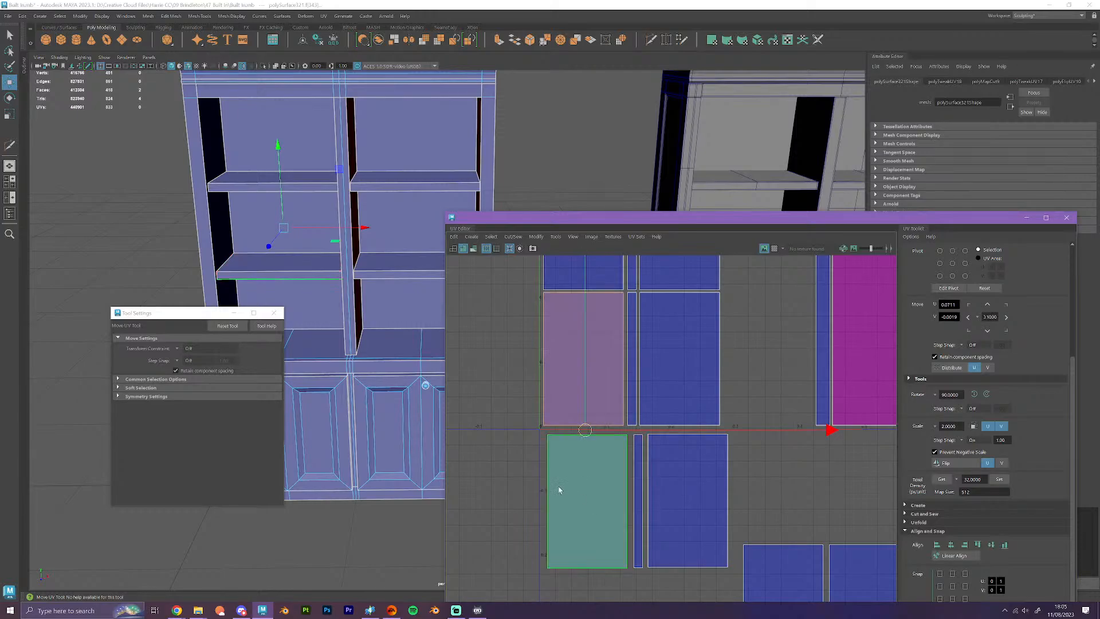
right_click_drag(559, 477, 534, 462)
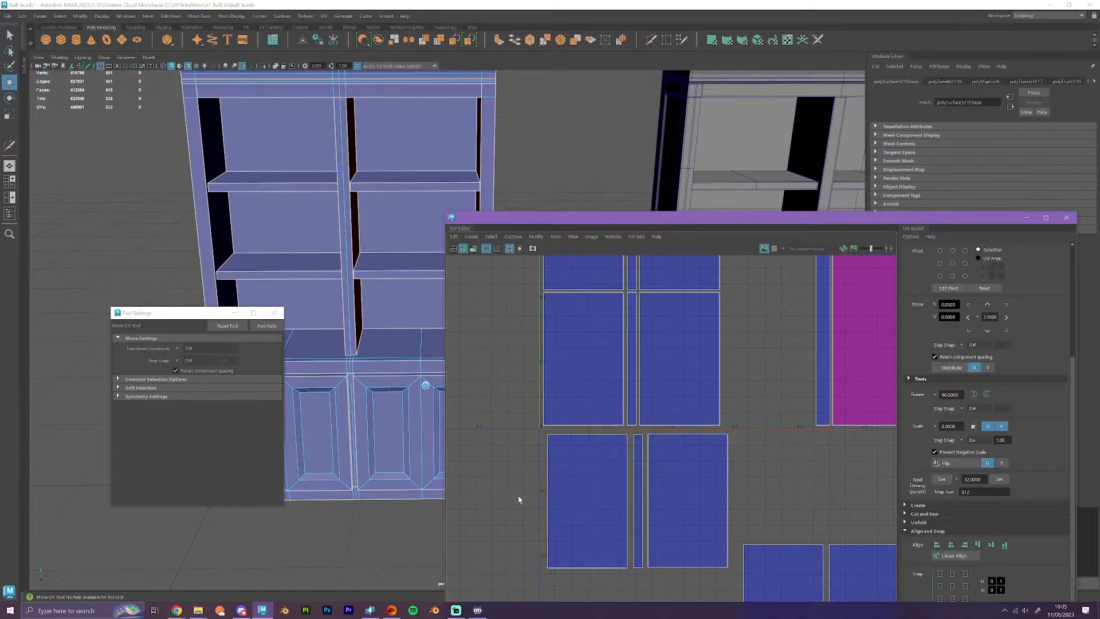
- Align each of the three lower shelf shells to the minimum U edge of the matching shelf shell directly above it
left_click(599, 479)
left_click_drag(587, 501, 583, 501)
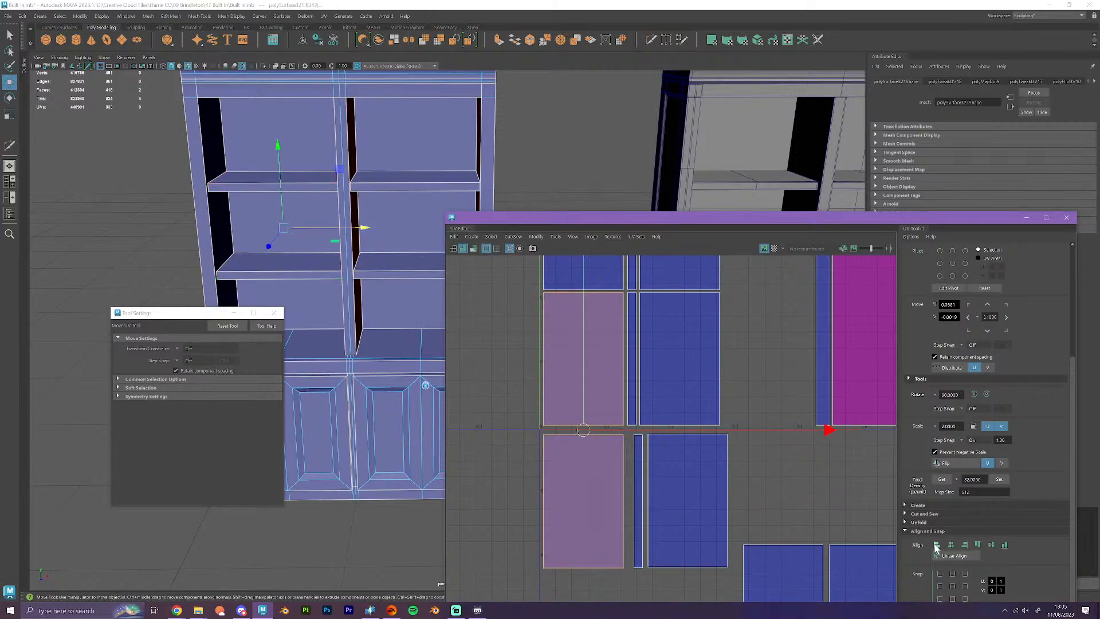
left_click(638, 468)
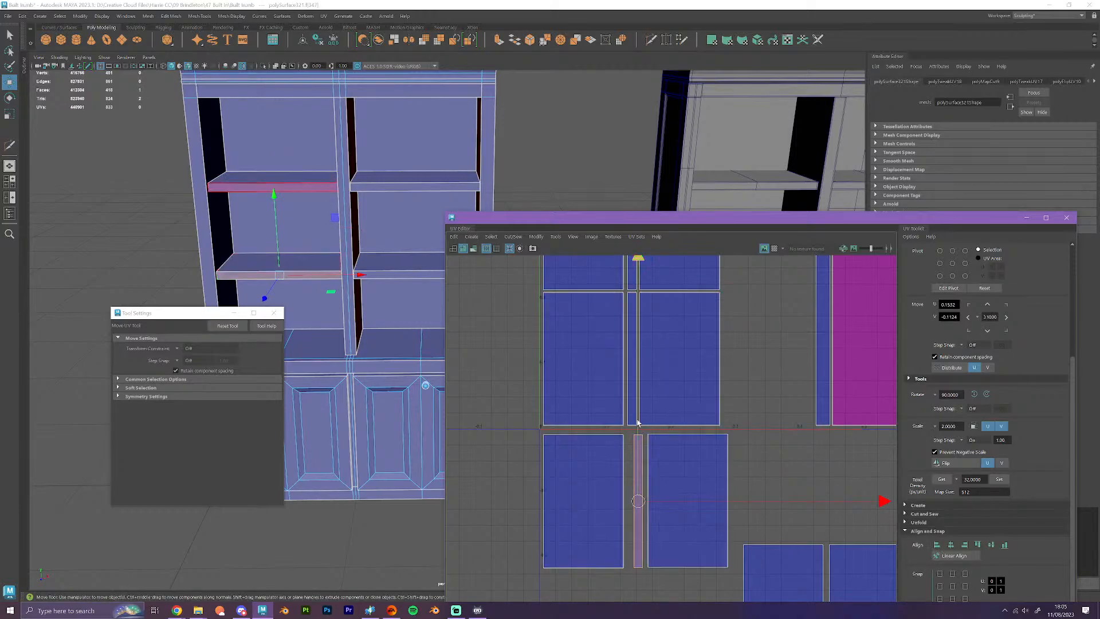
left_click(631, 420, "shift")
left_click(685, 497)
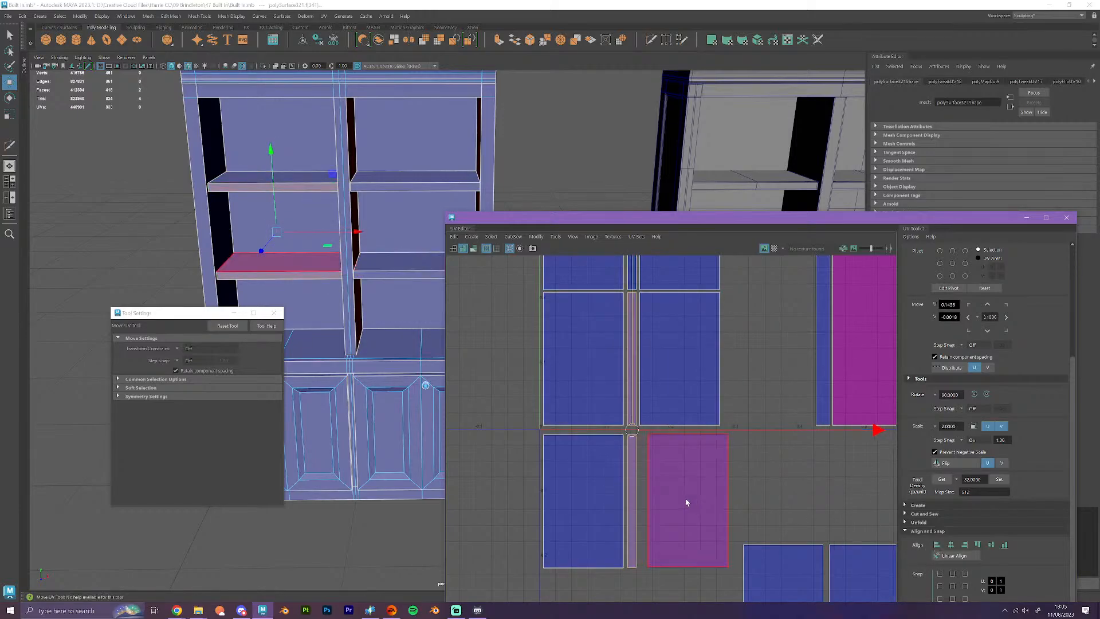
left_click(661, 400, "shift")
left_click(936, 545)
left_click(754, 516)
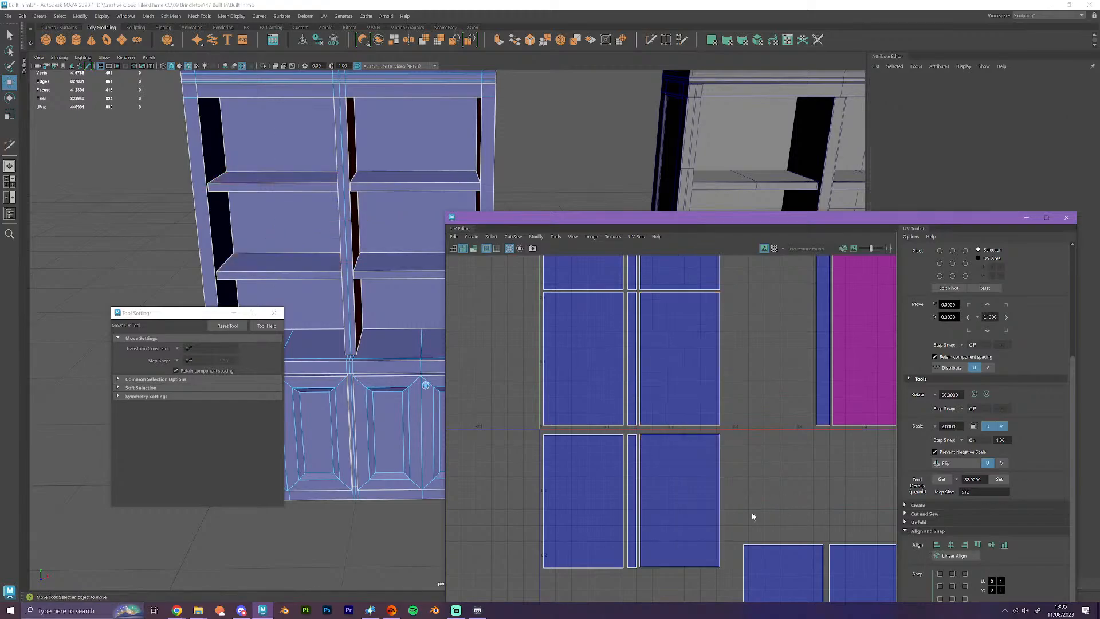
- Align the upper edges of the three lower shelf shells and the shells directly above them so they stack
left_click_drag(755, 519, 610, 487)
left_click(711, 402, "shift")
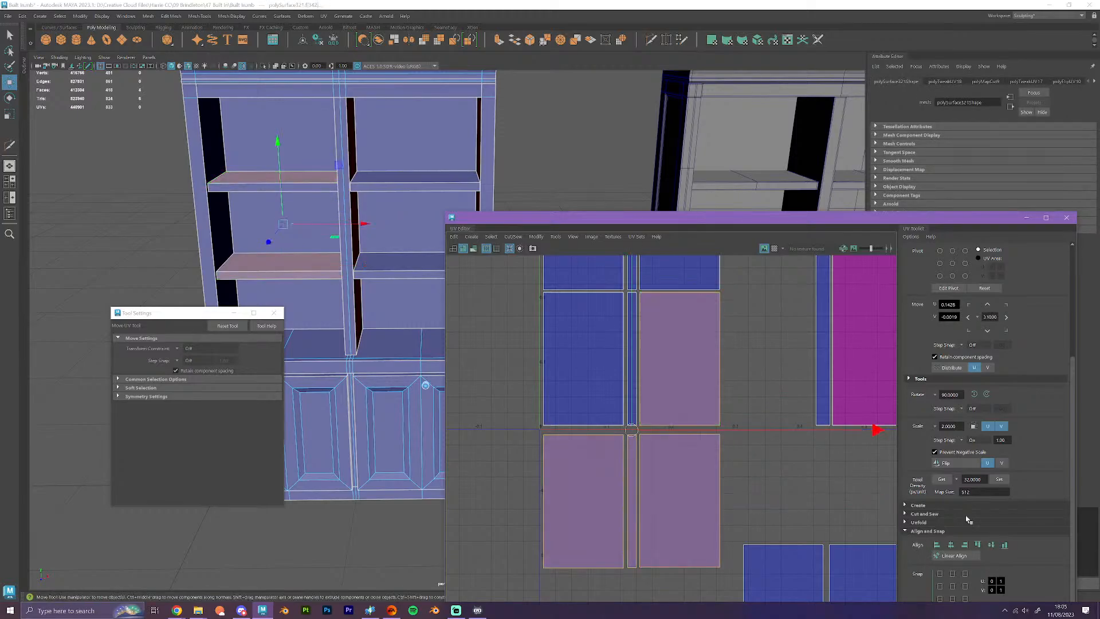
left_click(979, 545)
left_click(634, 515)
scroll(638, 528, "down", 4)
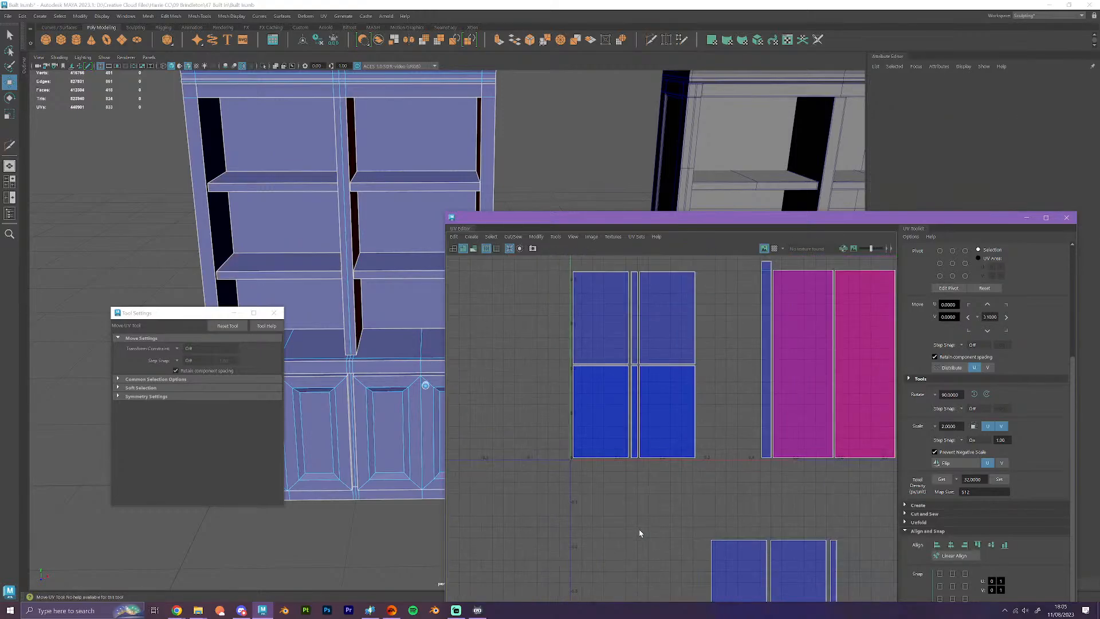
- Set the right bay's lower shelf underside shell apart below the tile, with its front edge strip beside it
left_click(692, 554)
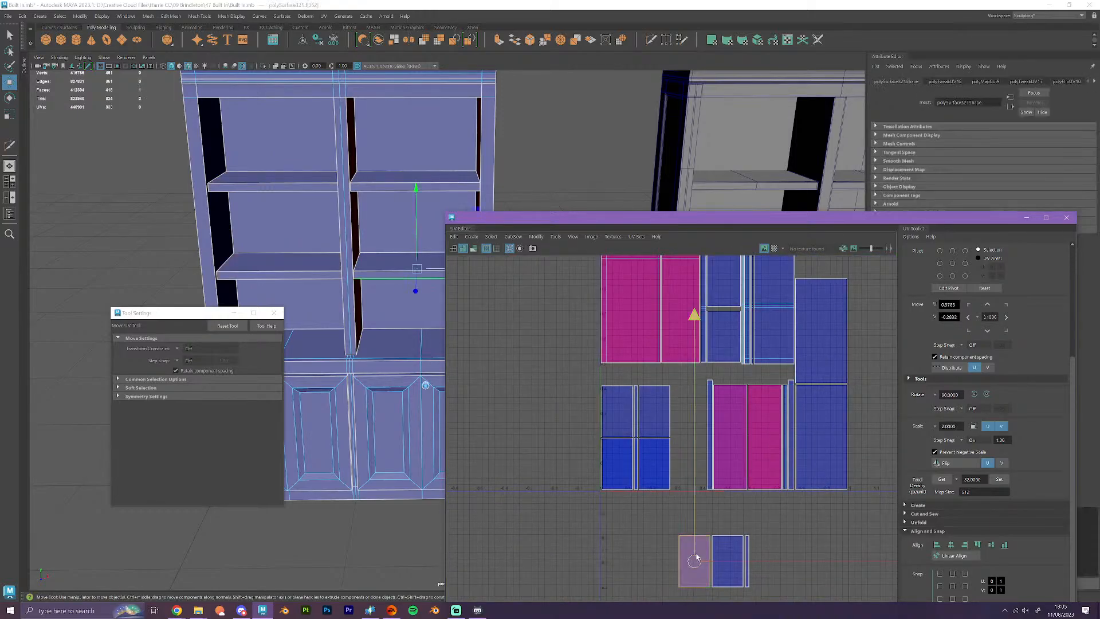
left_click_drag(710, 563, 670, 563)
right_click_drag(666, 478, 628, 492)
left_click(671, 553)
left_click(746, 561)
left_click_drag(767, 562, 695, 563)
- Place the lower shelf's top shell beside the edge strip and move all three shells to just beneath the packed shelf block
left_click(738, 568)
right_click_drag(724, 478, 723, 508)
left_click(714, 549)
right_click_drag(716, 455, 665, 466)
left_click(736, 567)
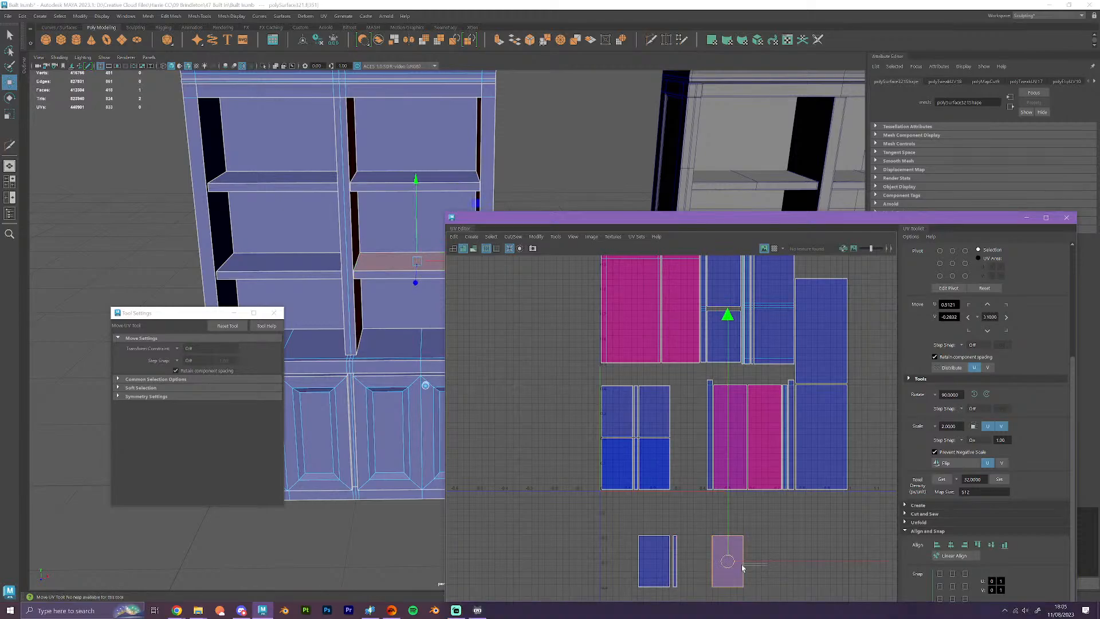
left_click_drag(750, 565, 722, 563)
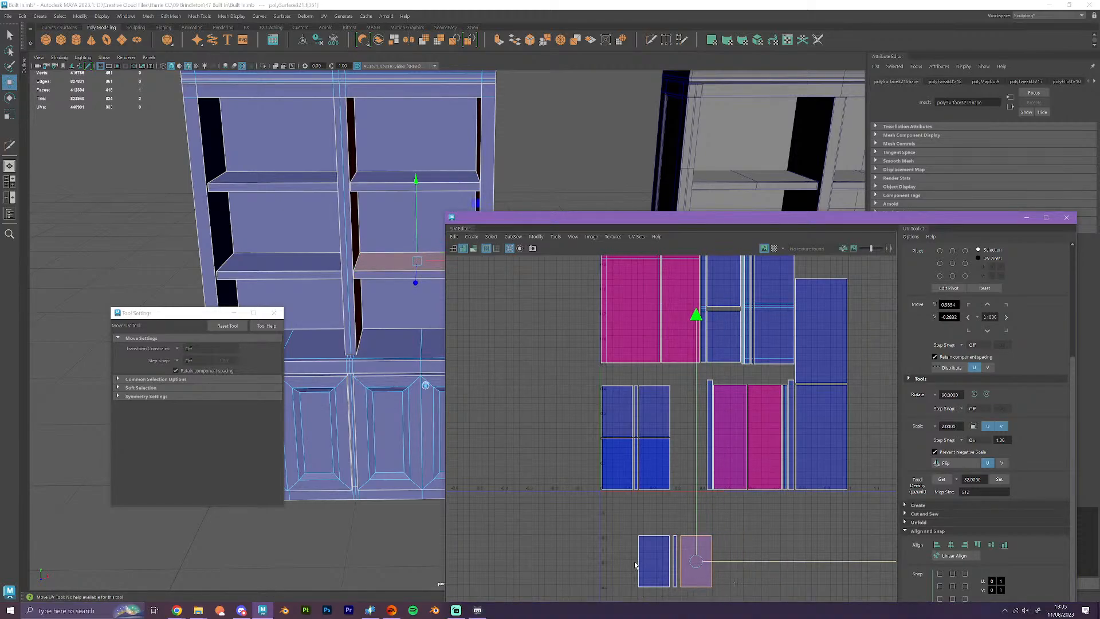
left_click_drag(635, 562, 648, 521, "shift")
scroll(628, 514, "up", 5)
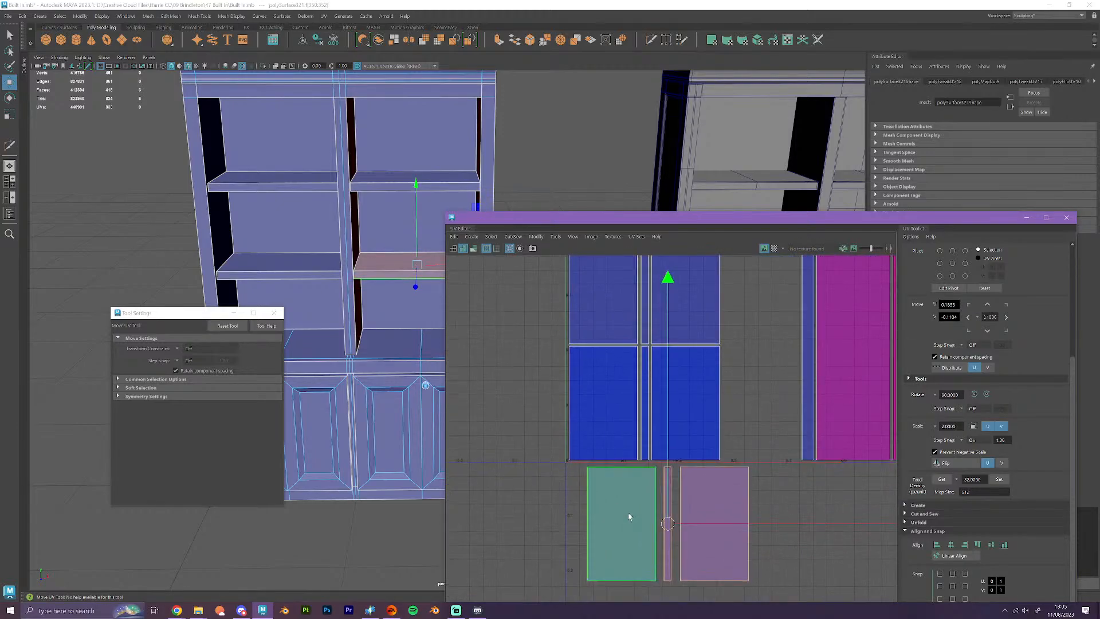
- Align each of the right bay's lower shelf shells to the minimum U edge of the matching packed shelf shell above it
left_click(628, 512)
left_click(606, 441, "shift")
left_click(935, 545)
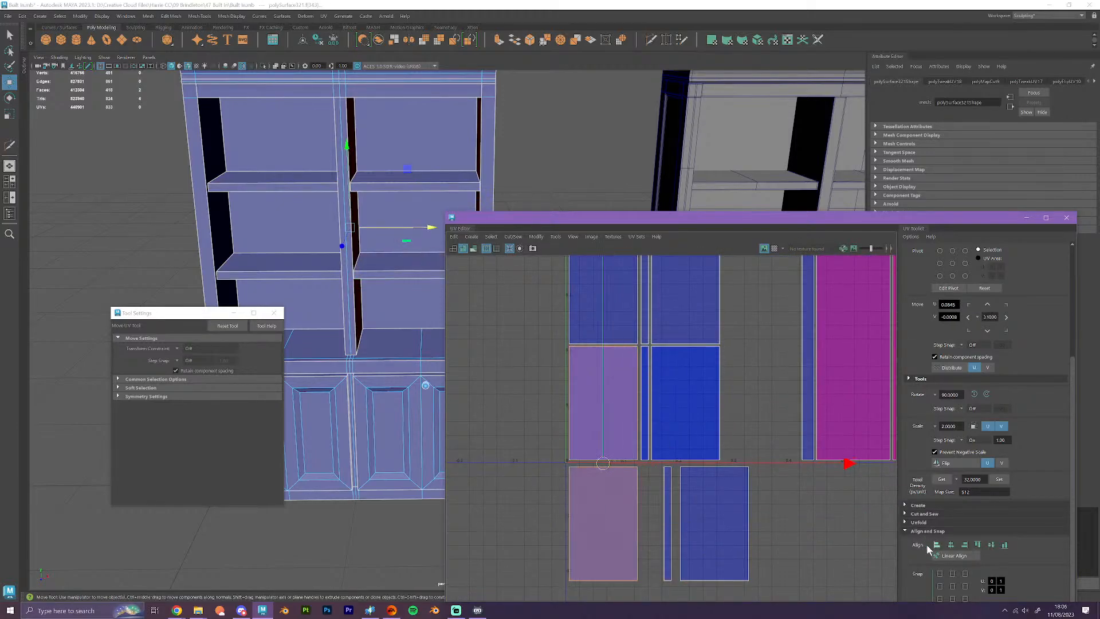
left_click(666, 518)
left_click(645, 456, "shift")
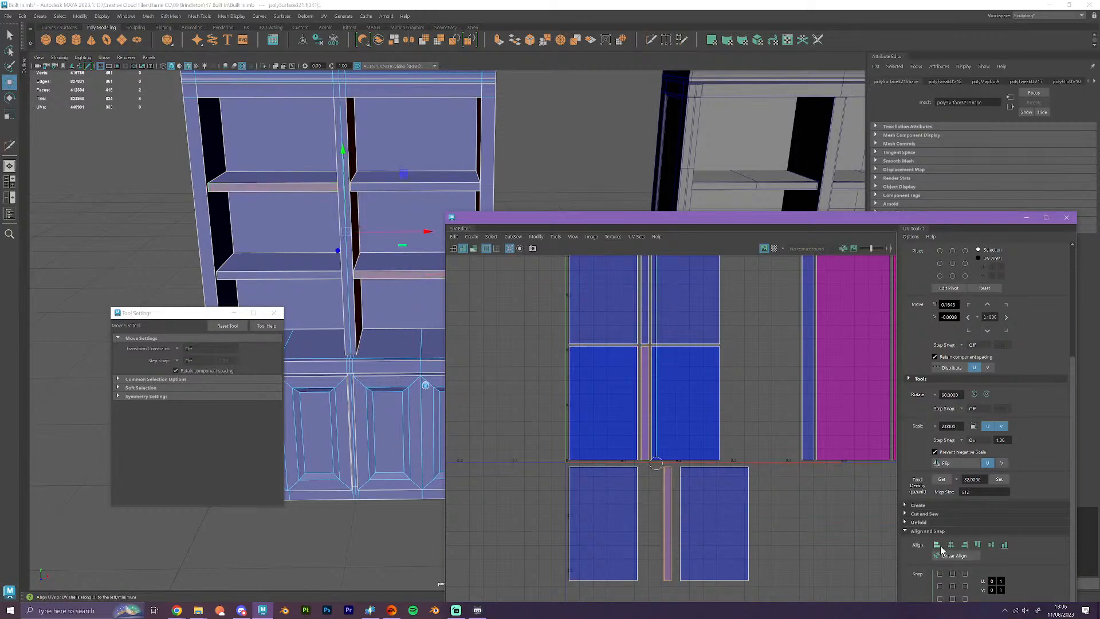
left_click(937, 545)
left_click(714, 523)
left_click(683, 439, "shift")
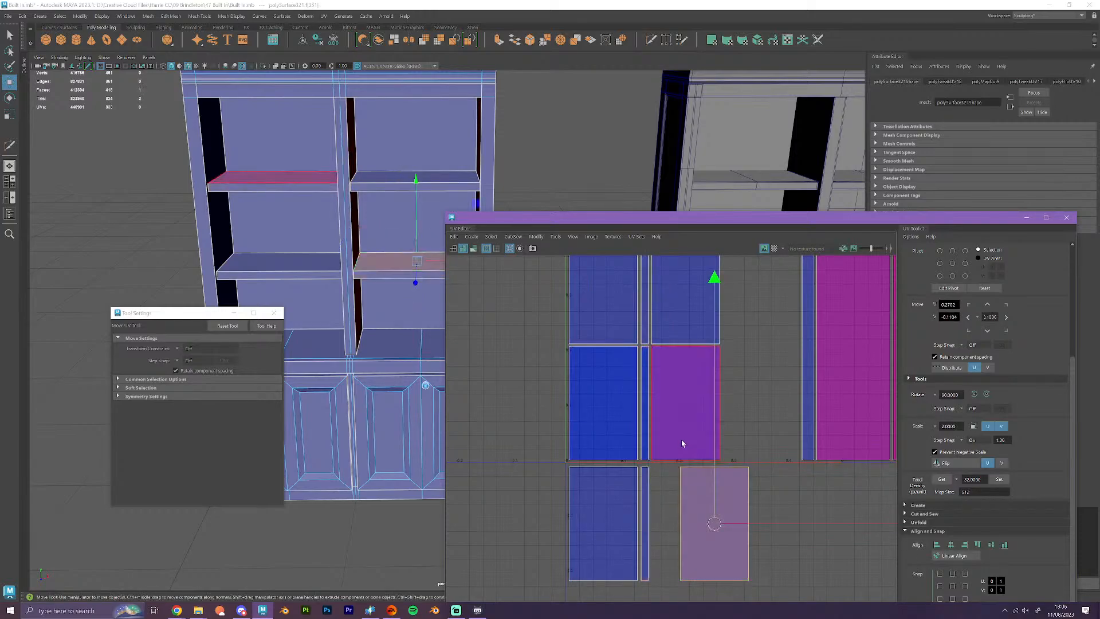
left_click(938, 545)
- Align the upper edges of the three right bay lower shelf shells with the packed block's upper row so they stack
left_click_drag(776, 580, 601, 516)
left_click(704, 319, "shift")
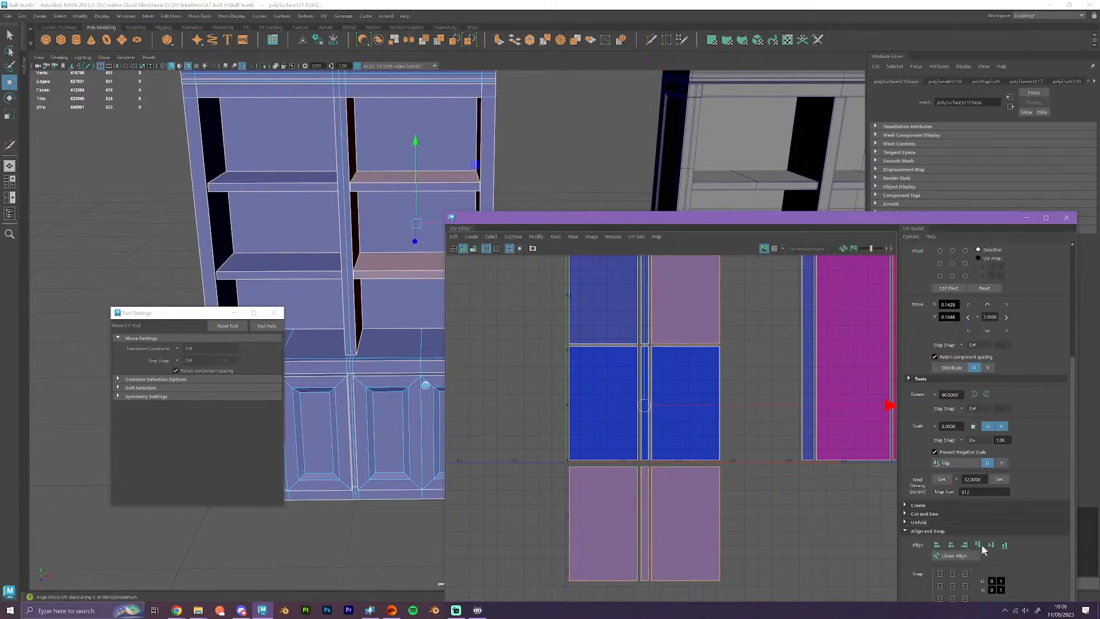
left_click(978, 546)
left_click(797, 549)
scroll(790, 549, "down", 6)
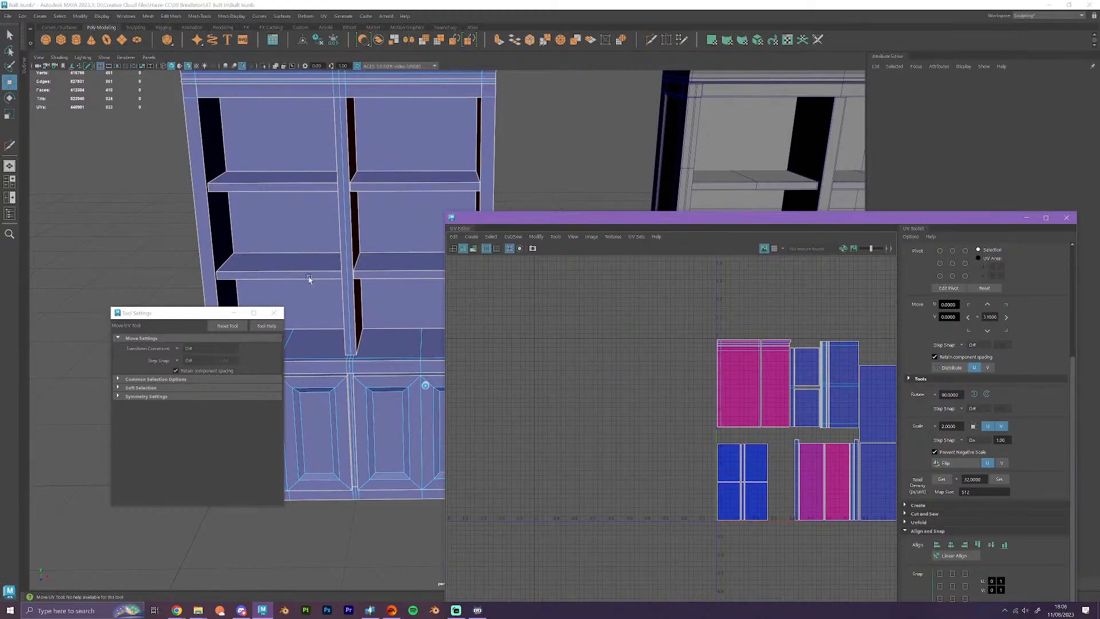
- Inspect the packed layout and the unplaced shells against the bookcase model
middle_click_drag(818, 524, 659, 483, "alt")
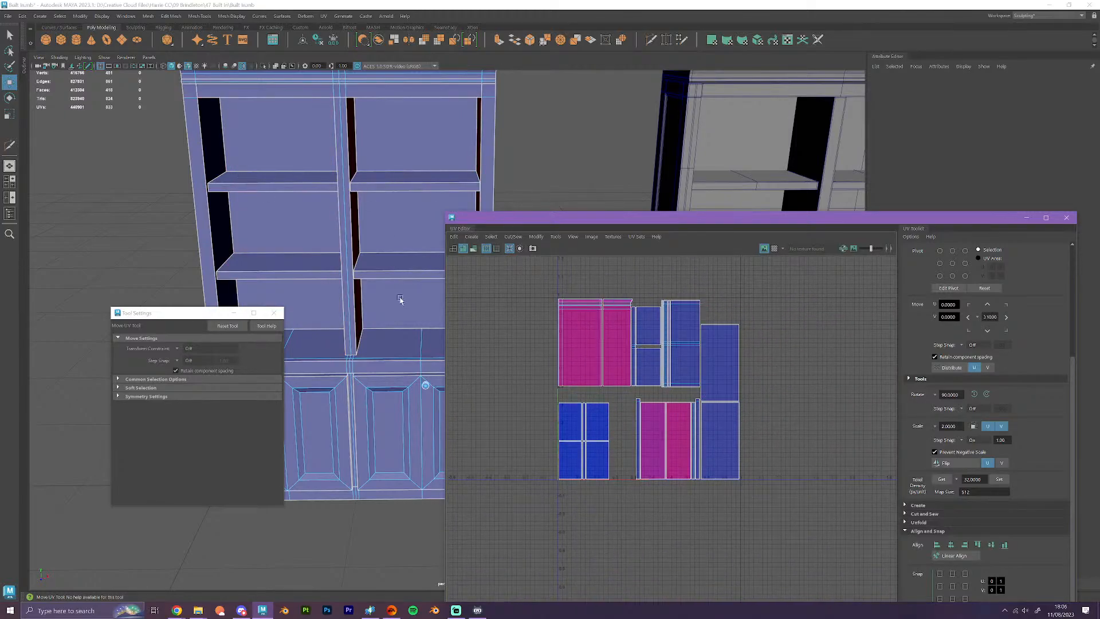
key("w")
scroll(399, 299, "down", 6)
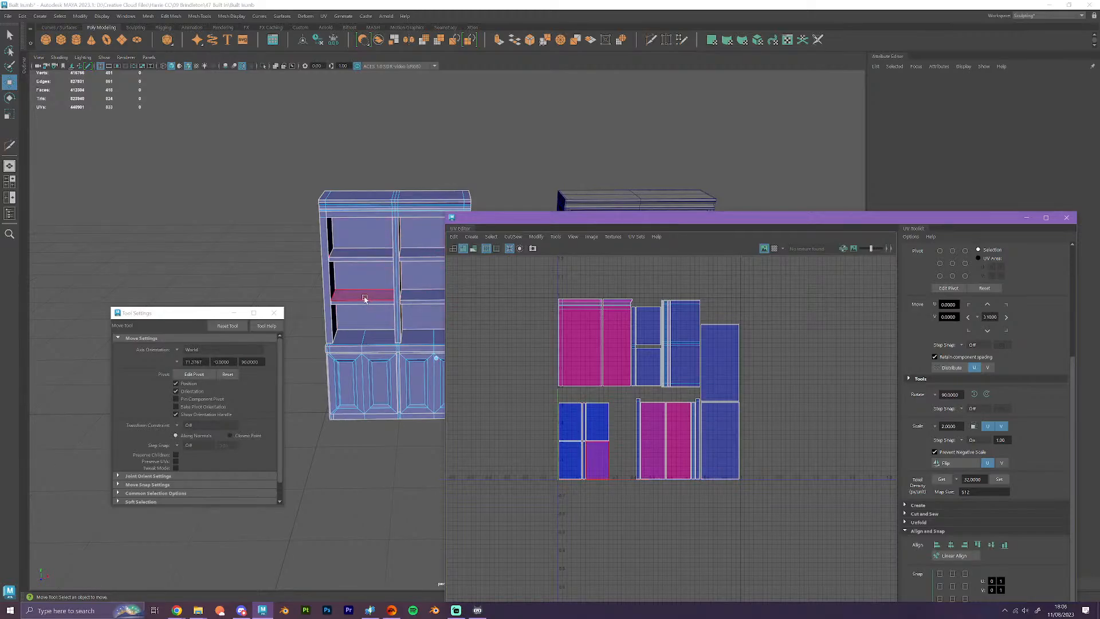
scroll(659, 485, "down", 1)
middle_click_drag(750, 573, 738, 493, "alt")
scroll(654, 393, "down", 2)
scroll(688, 463, "up", 5)
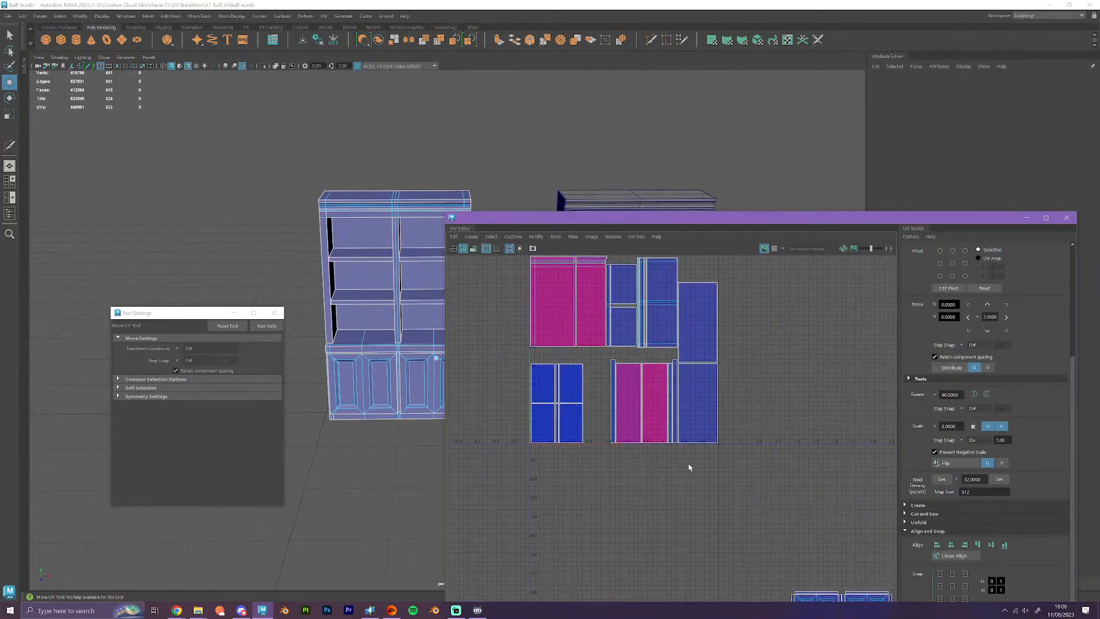
middle_click_drag(633, 404, 685, 484, "alt")
scroll(685, 483, "up", 5)
middle_click_drag(636, 444, 649, 461, "alt")
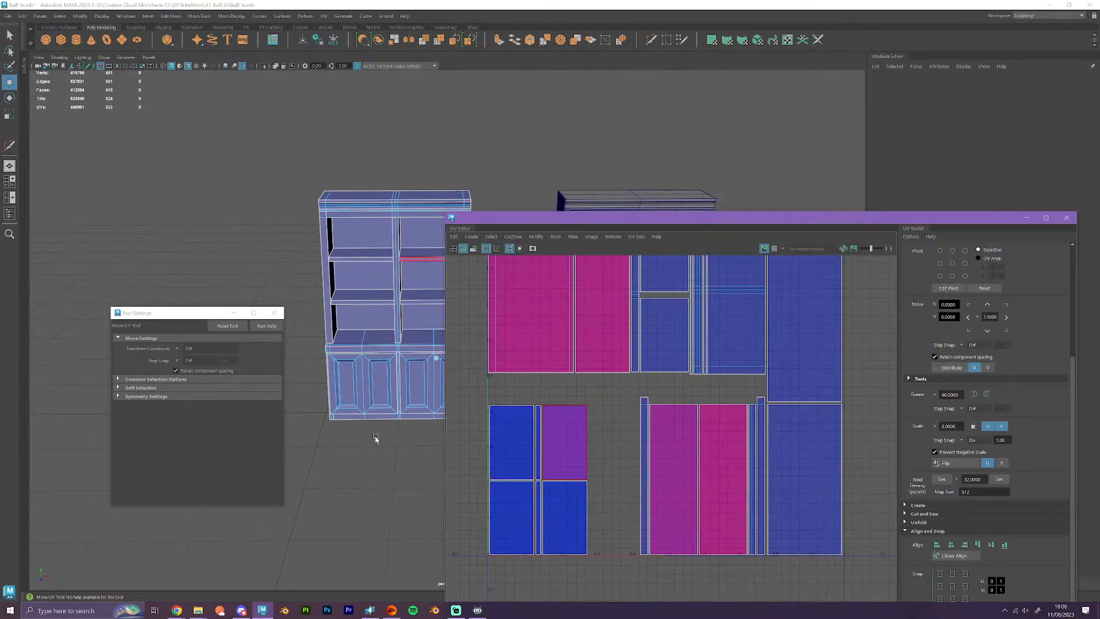
scroll(355, 407, "up", 3)
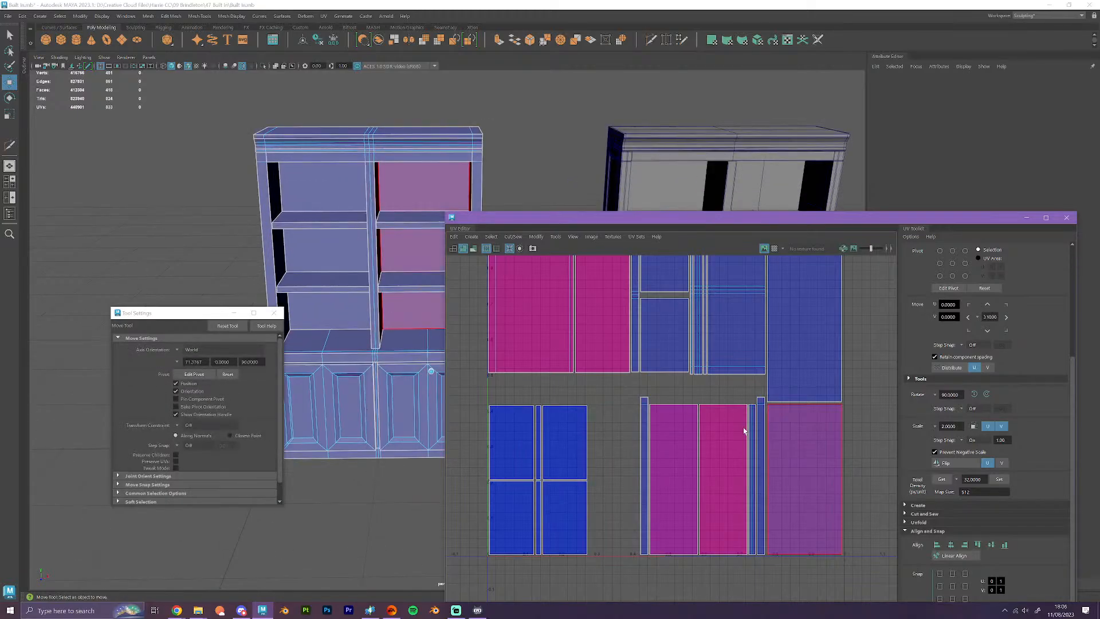
scroll(743, 430, "down", 2)
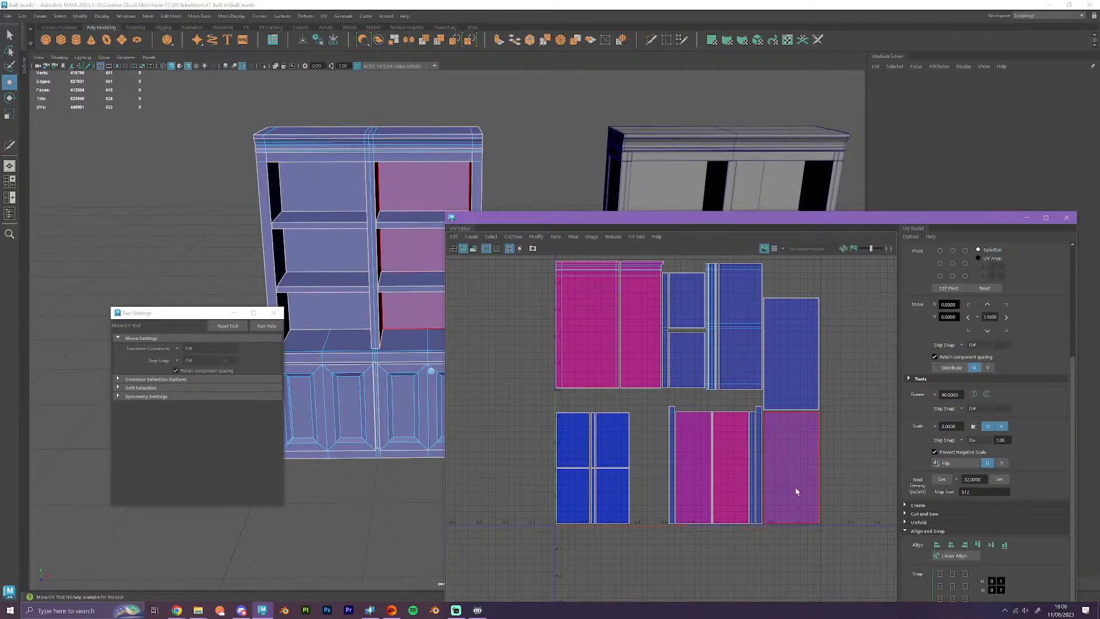
middle_click_drag(785, 374, 797, 442, "alt")
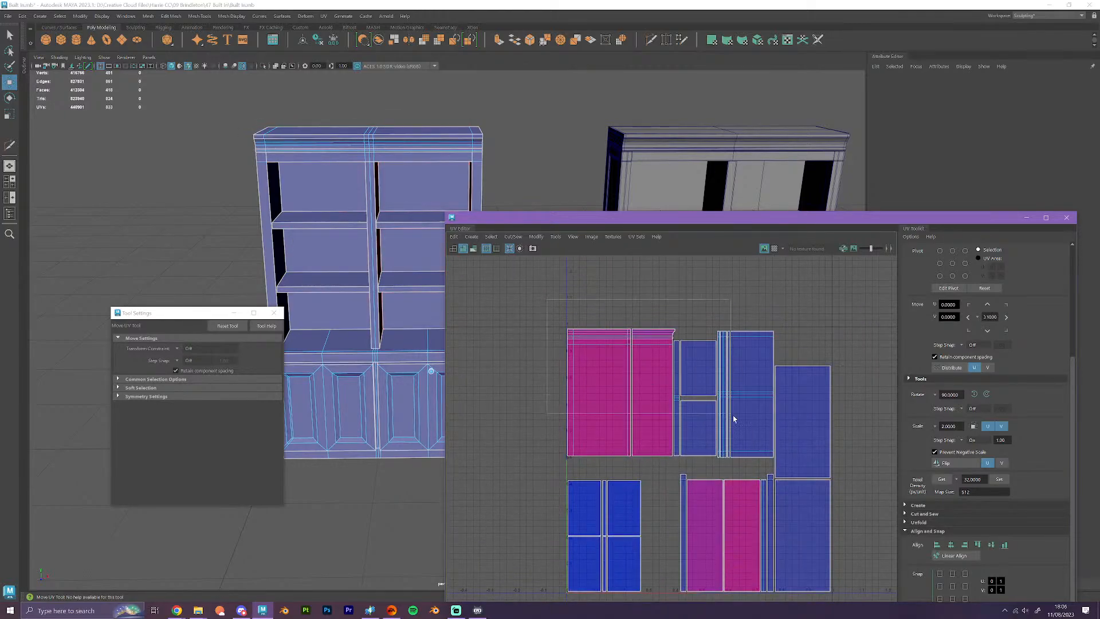
- Move the cornice and neighbouring upper-row shell blocks down together to narrow the gap above the lower row
left_click_drag(761, 443, 761, 441)
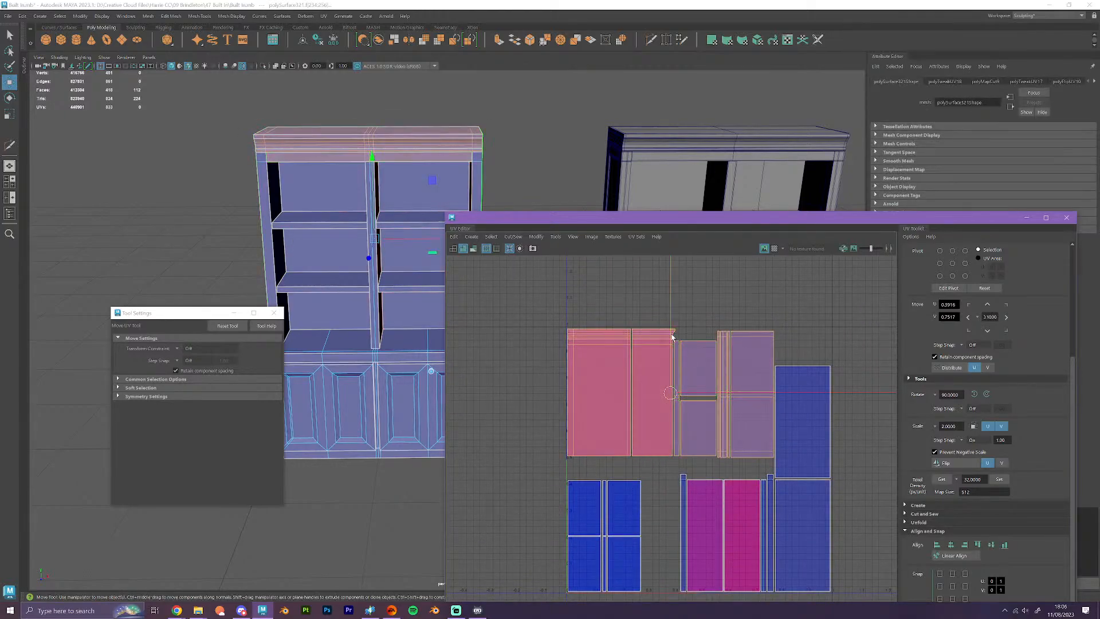
left_click_drag(672, 338, 674, 353)
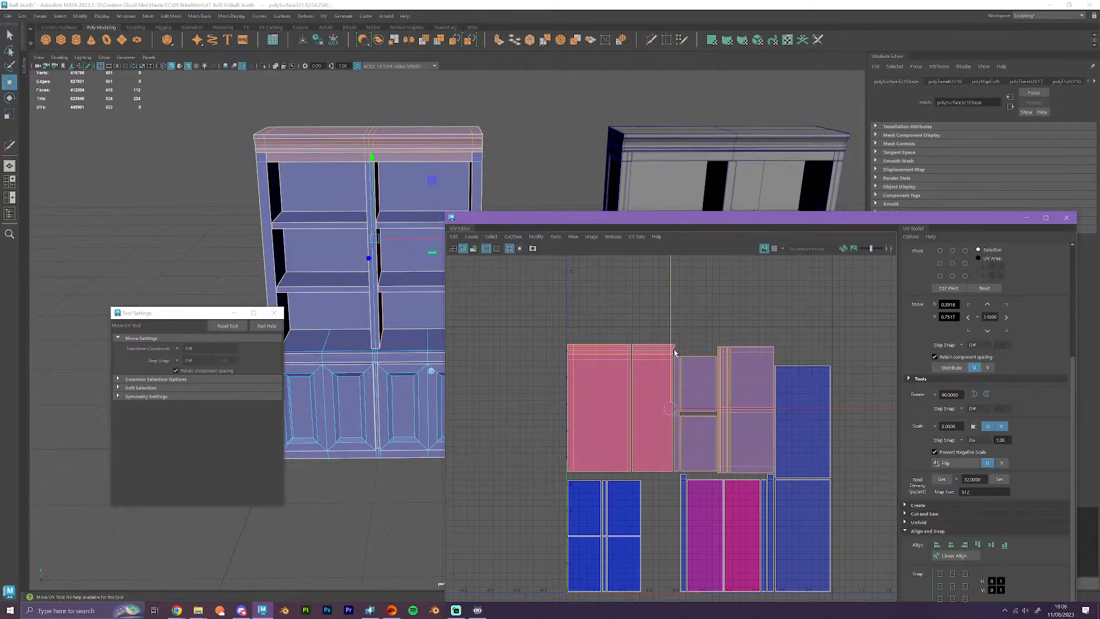
left_click(848, 508)
- Select all of the lower cabinet's unplaced shells and move them up together to the side of the packed tile
middle_click_drag(831, 524, 632, 387, "alt")
scroll(818, 473, "down", 2)
scroll(818, 473, "down", 3)
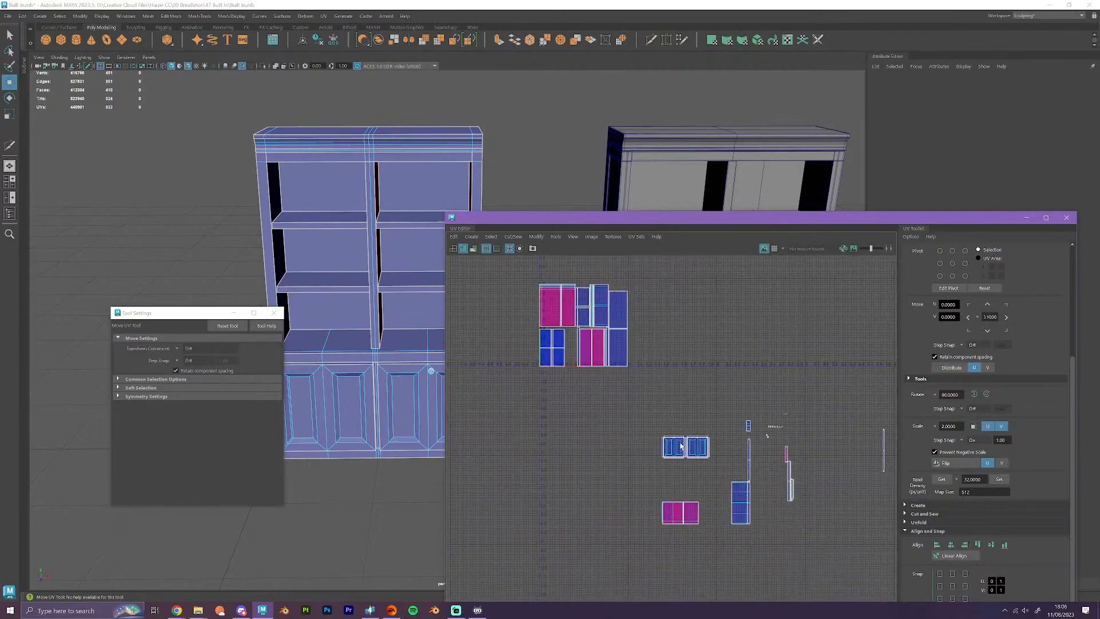
scroll(713, 475, "down", 1)
scroll(805, 527, "up", 2)
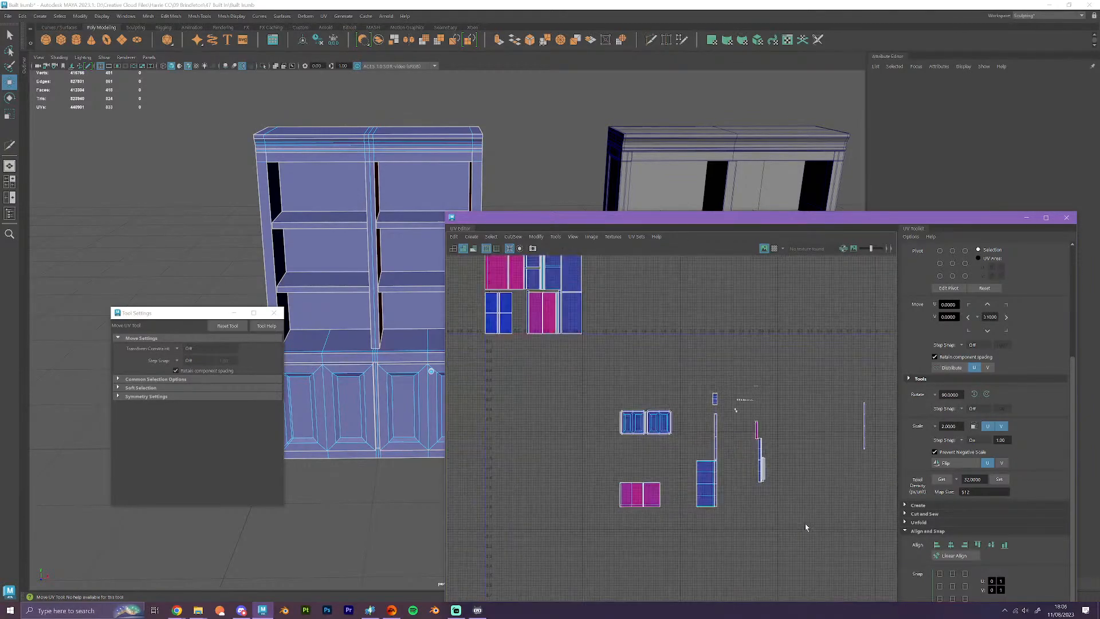
right_click_drag(403, 344, 406, 368)
double_click(407, 344)
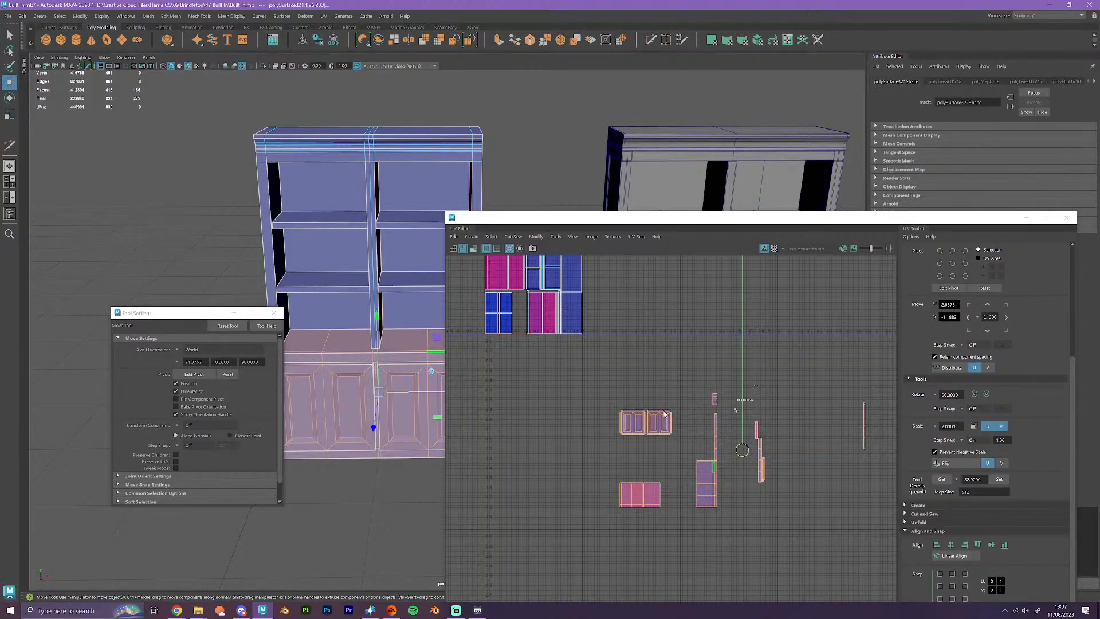
left_click_drag(600, 365, 897, 558)
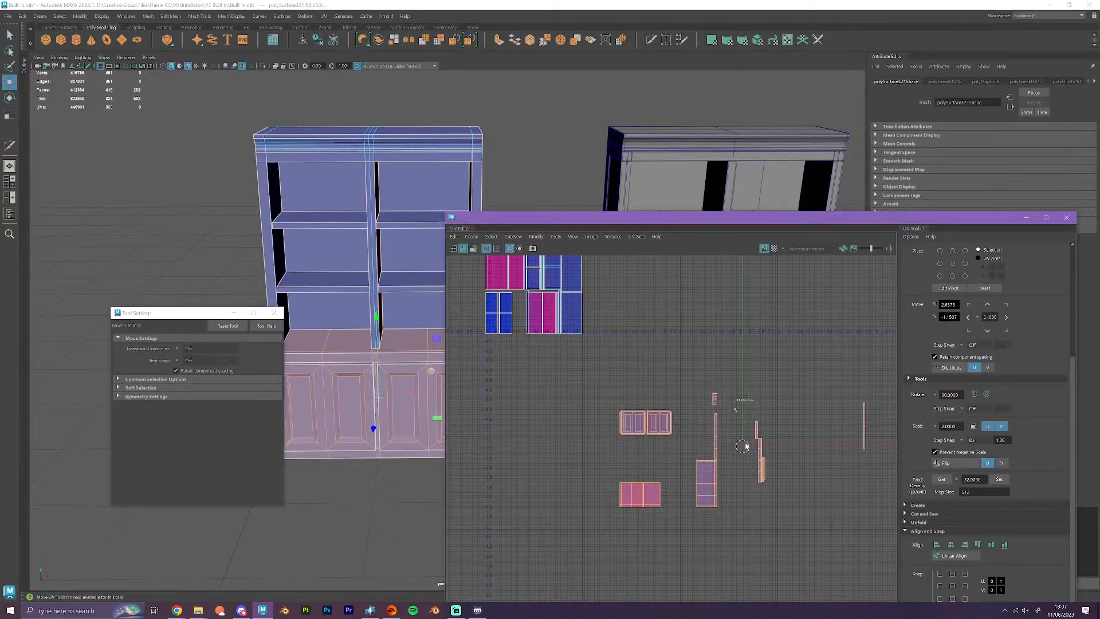
left_click_drag(745, 445, 804, 267)
- Move the cabinet door shells and their edge strips together to directly beside the packed tile's lower corner
middle_click_drag(706, 341, 749, 511, "alt")
scroll(698, 473, "up", 2)
right_click_drag(665, 474, 626, 454)
scroll(701, 478, "up", 2)
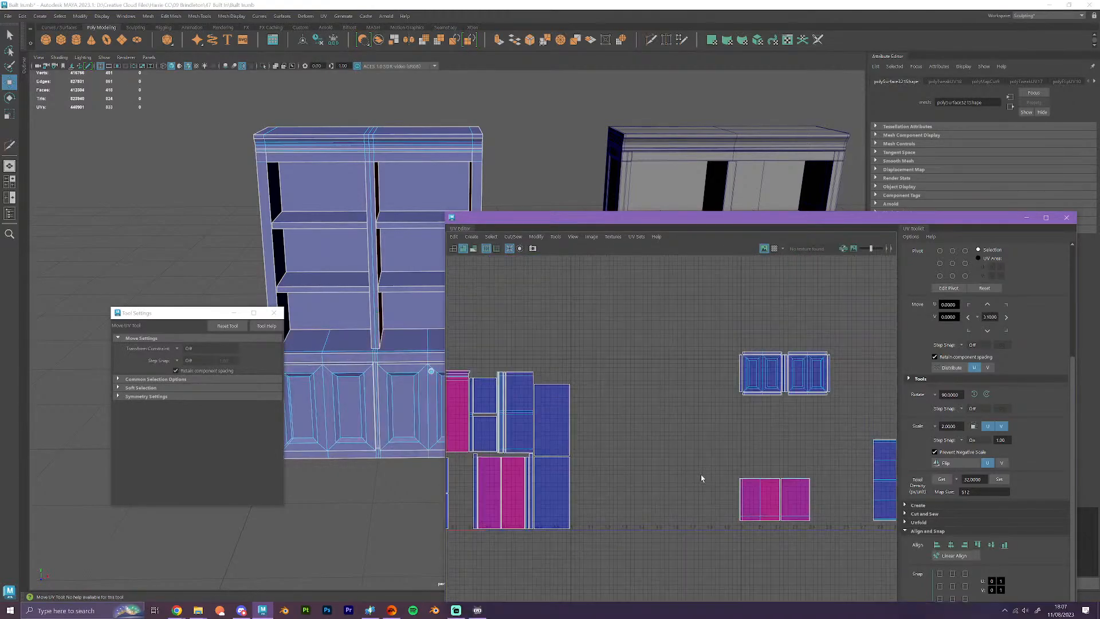
left_click_drag(843, 414, 842, 413)
left_click_drag(782, 369, 617, 508)
middle_click_drag(677, 548, 740, 492, "alt")
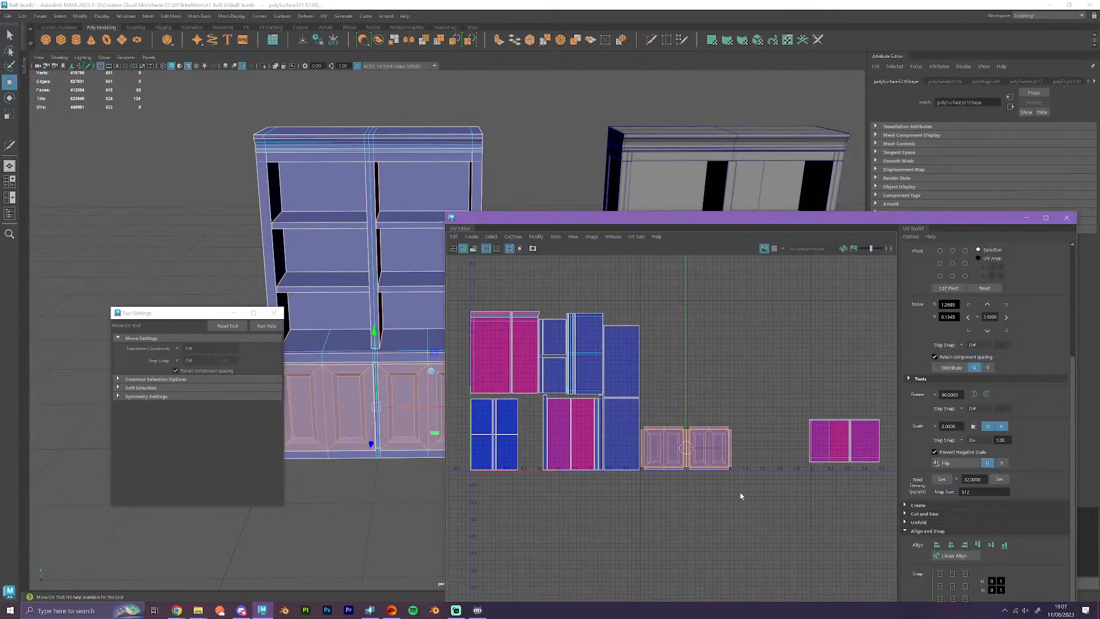
scroll(740, 492, "up", 8)
middle_click_drag(620, 462, 725, 522, "alt")
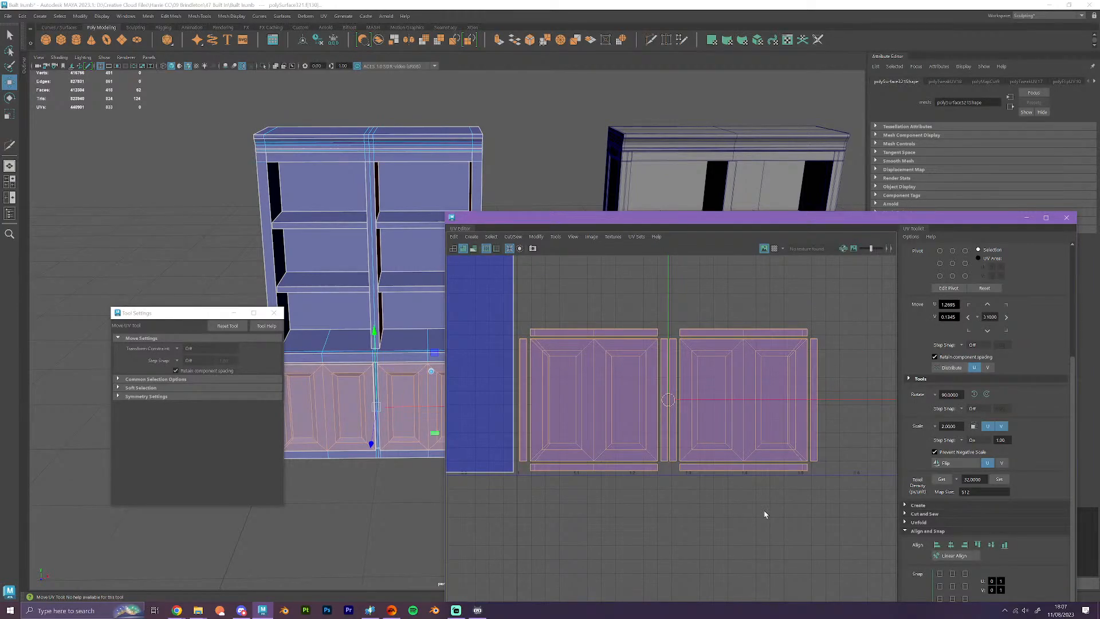
scroll(764, 510, "down", 4)
left_click(775, 531)
scroll(776, 531, "up", 2)
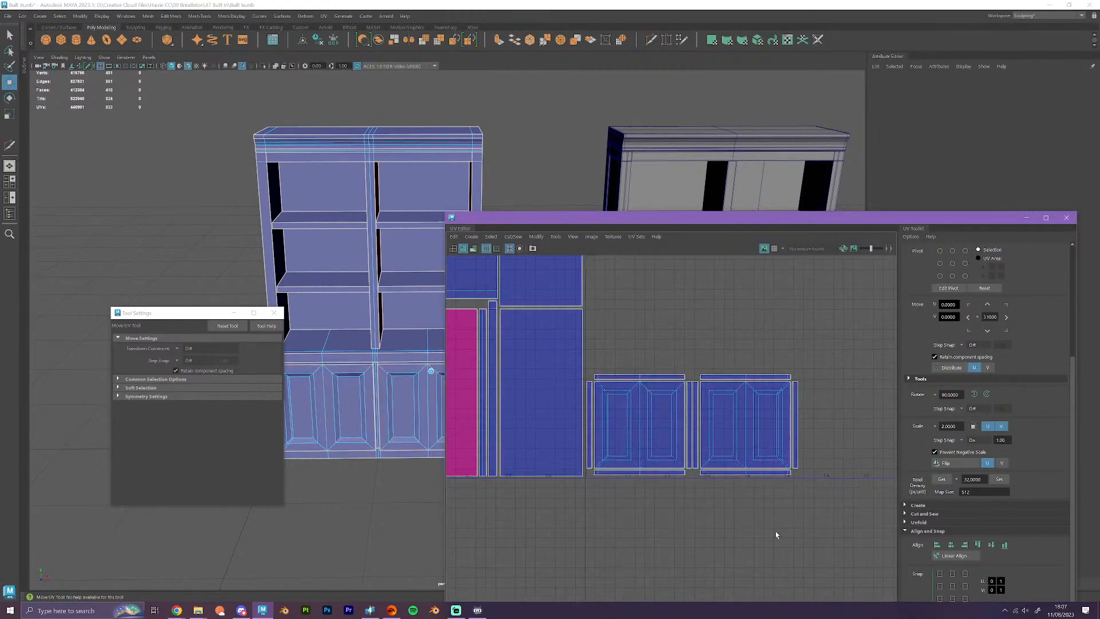
- Flip the right door pair's bottom edge strip in U and align it to the left pair's bottom strip at minimum U
left_click(745, 473)
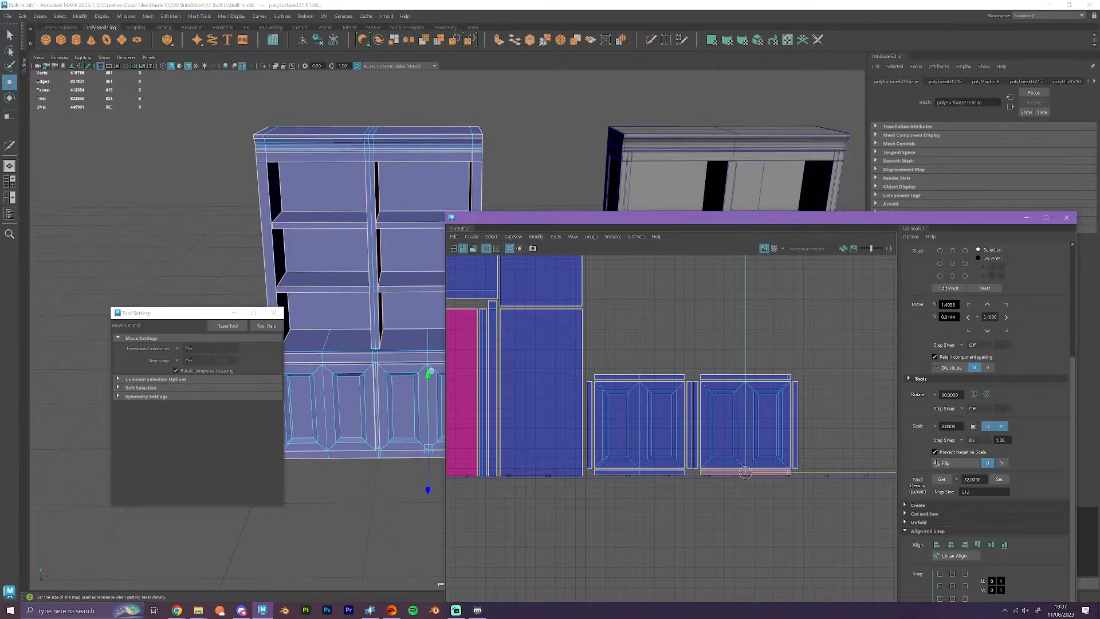
left_click(964, 469)
left_click(673, 473, "shift")
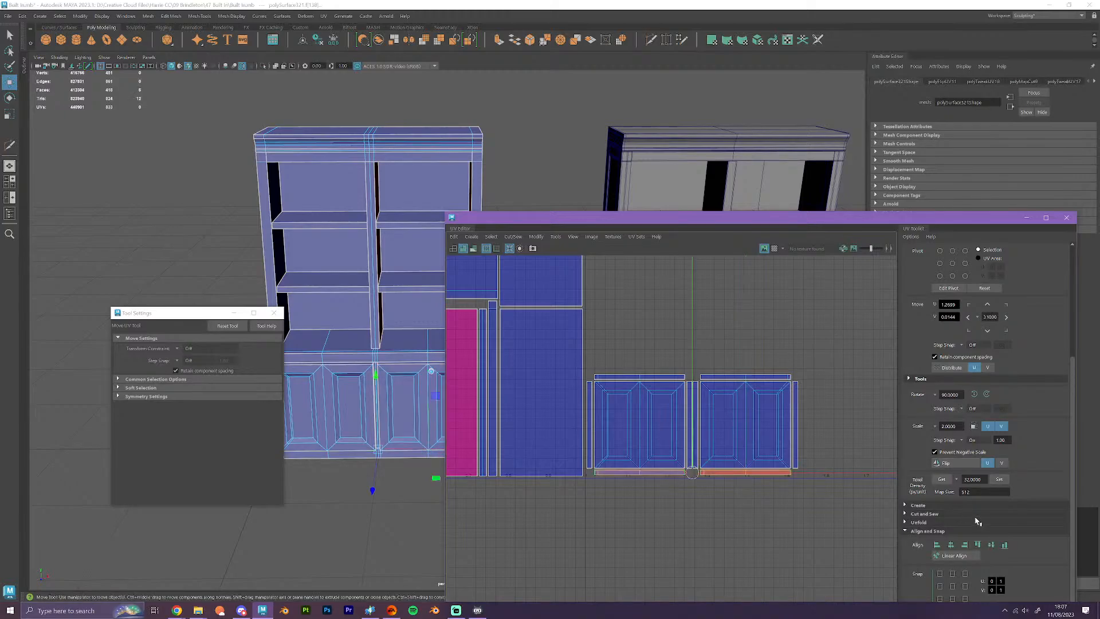
left_click(937, 545)
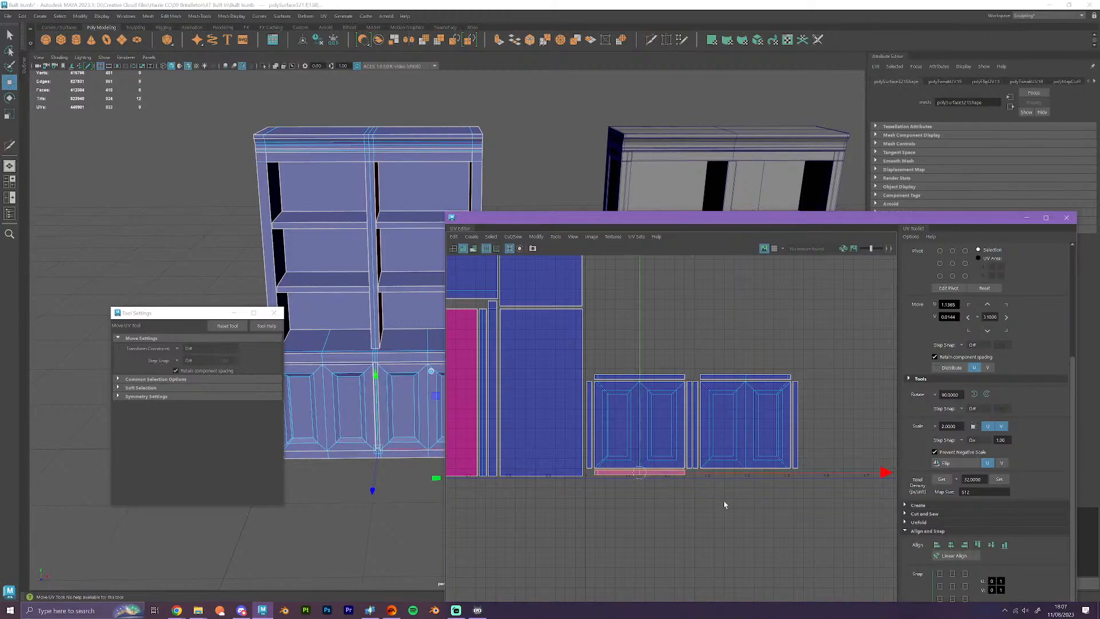
left_click(720, 504)
scroll(742, 475, "up", 2)
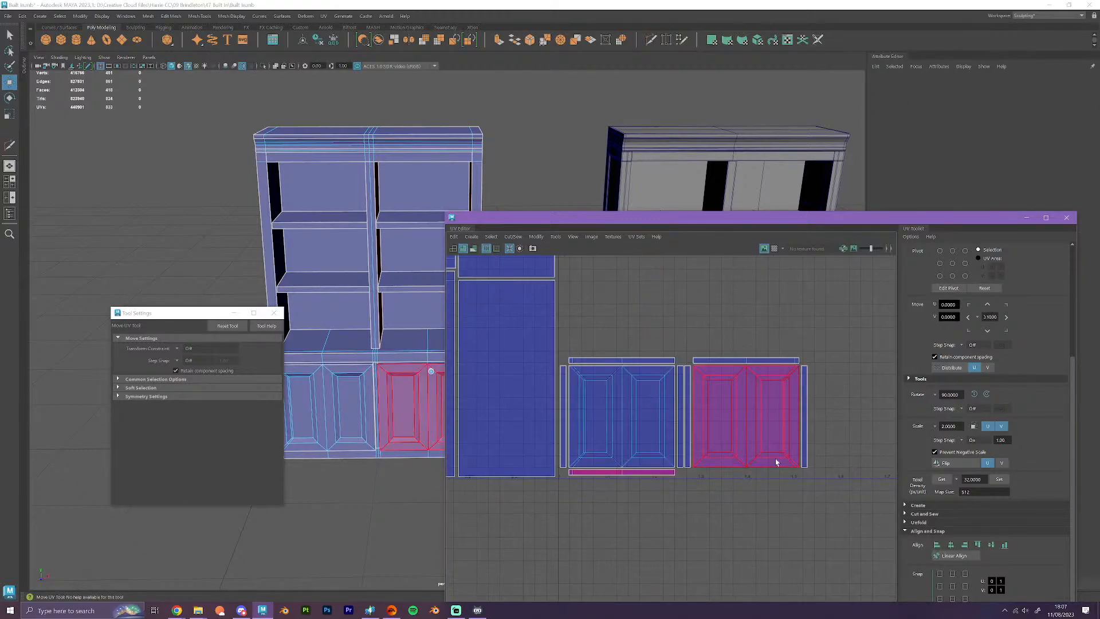
- Flip the right door pair's outer side strip in U and align it to the left pair's outer side strip at minimum U
left_click(806, 431)
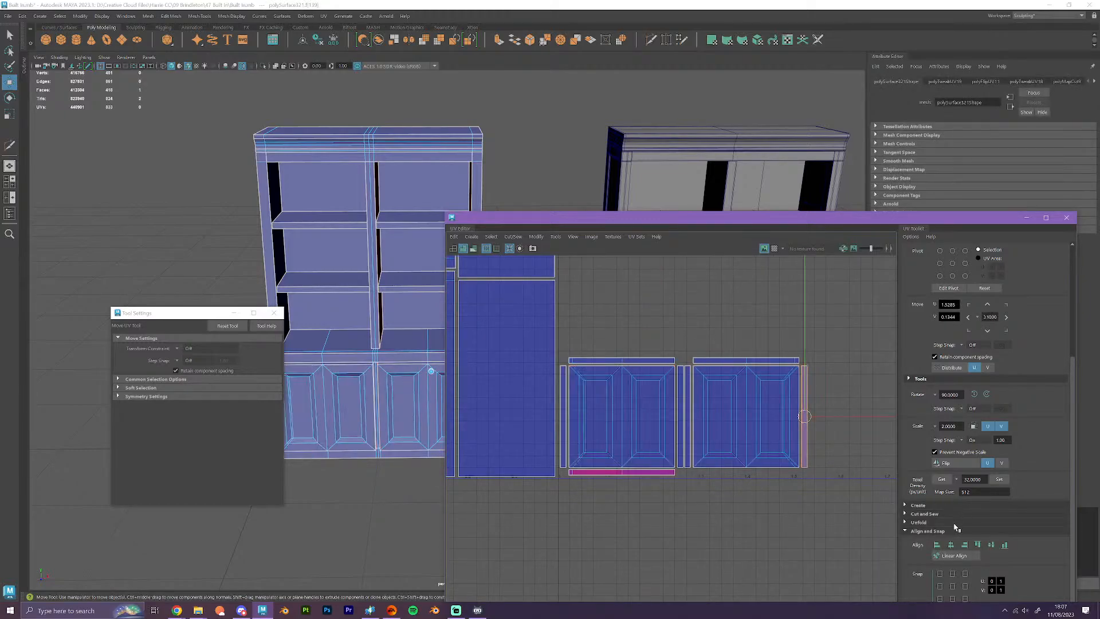
left_click(945, 463)
left_click(562, 415, "shift")
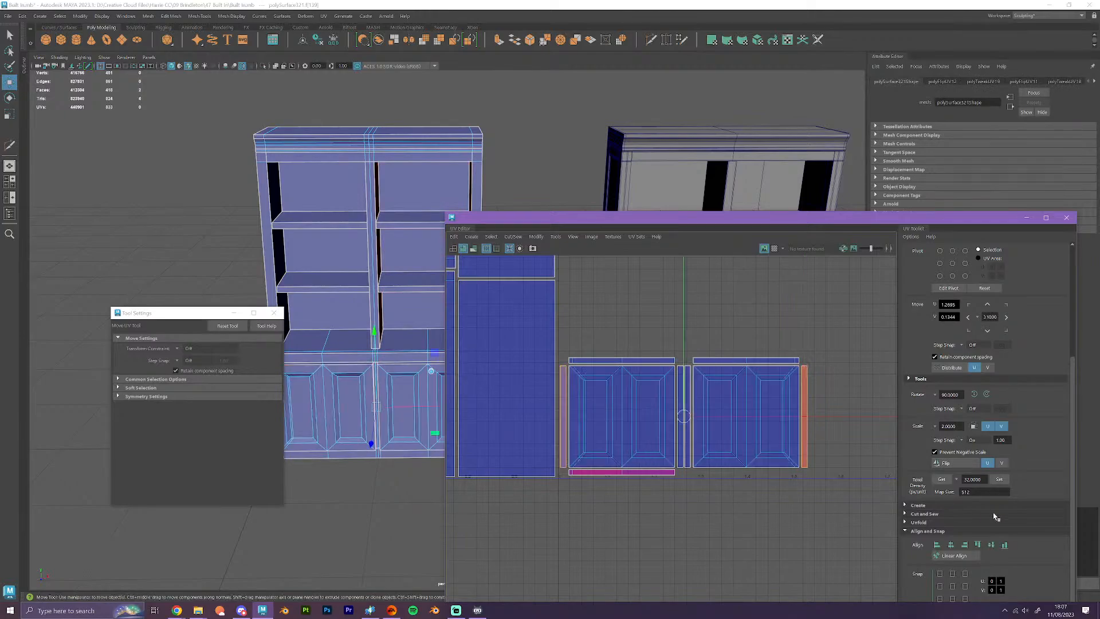
left_click(938, 546)
left_click(817, 497)
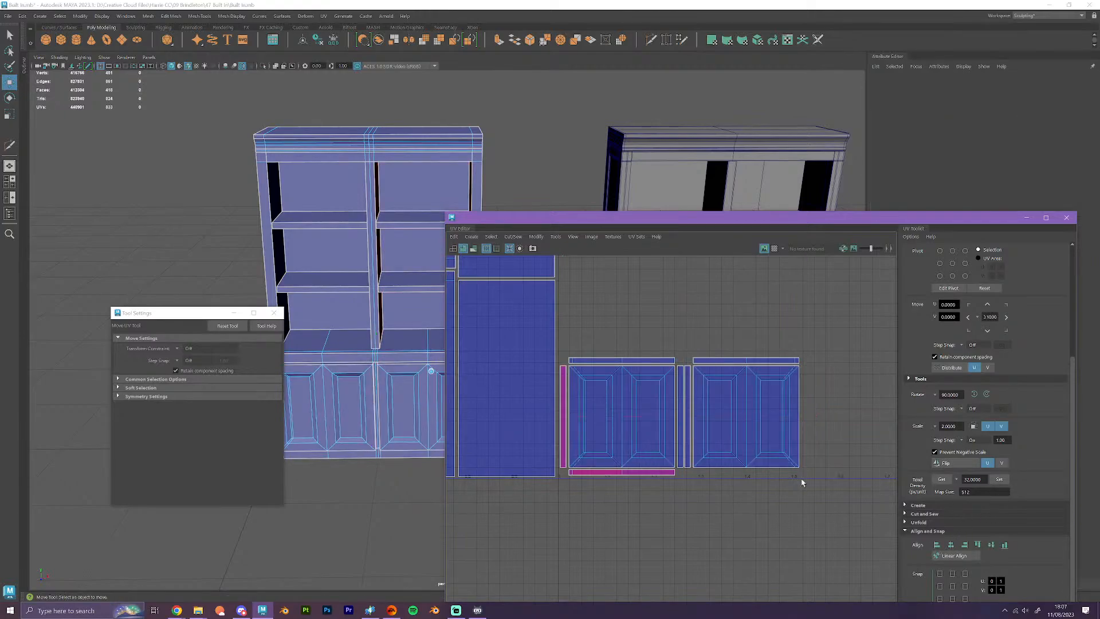
- Flip the right door pair's top edge strip in U and align it to the left pair's top strip at minimum U
left_click(785, 361)
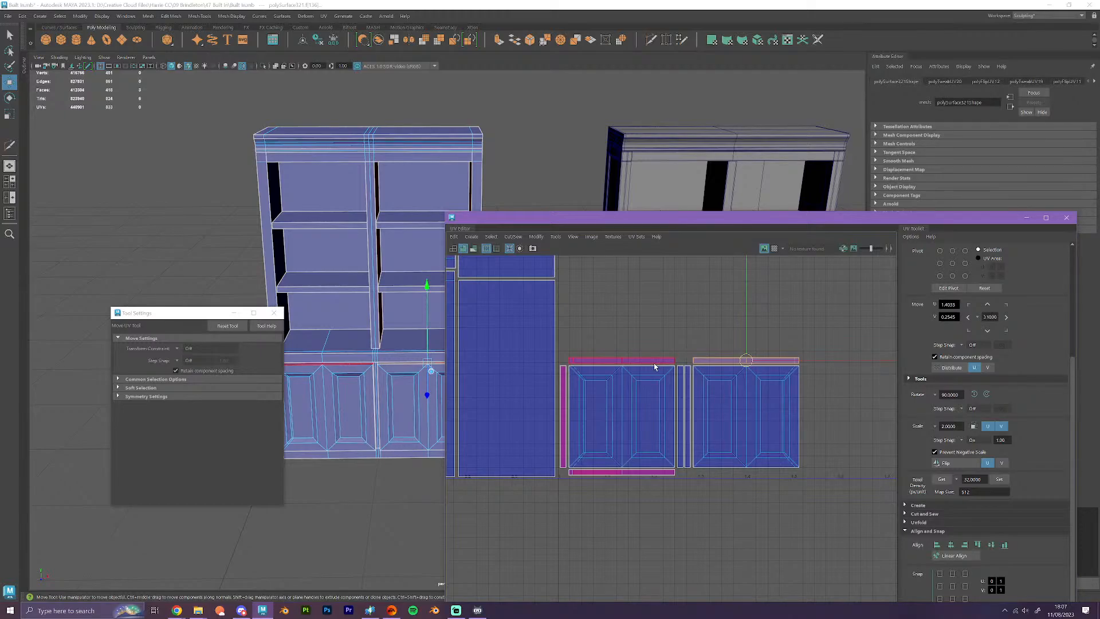
left_click(945, 463)
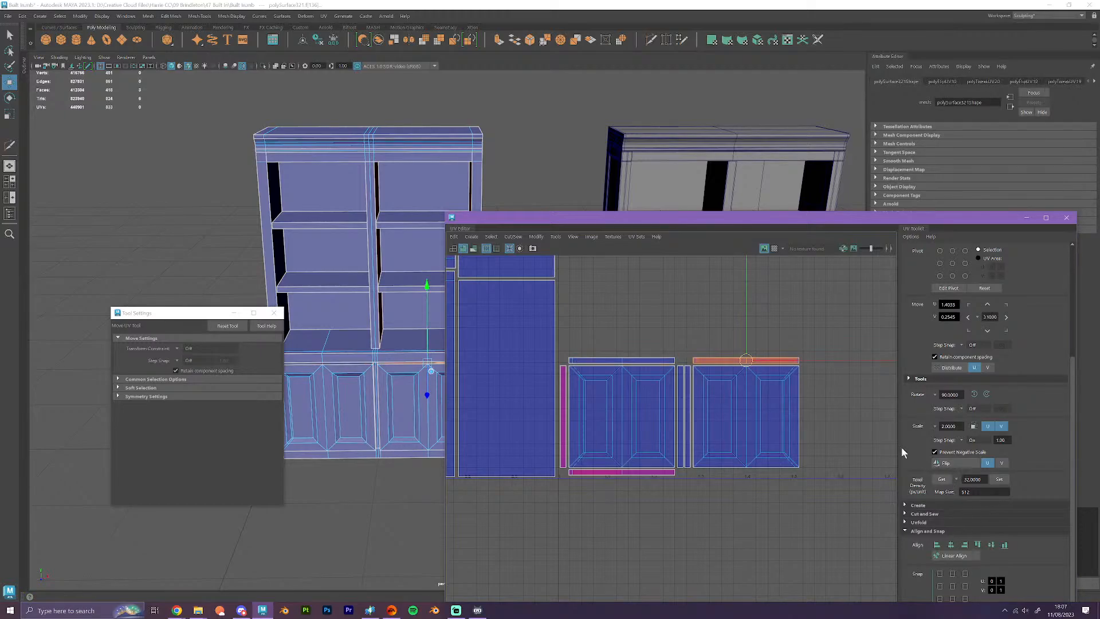
left_click(765, 531)
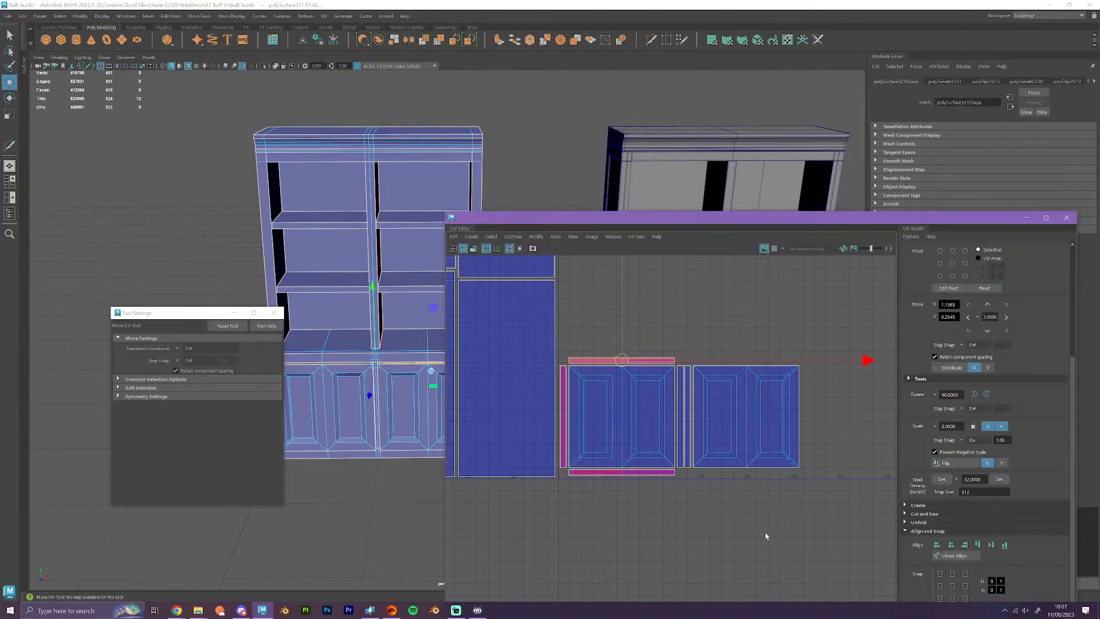
- Align the right door pair's inner side strip onto the left pair's inner side strip at minimum U
scroll(755, 510, "up", 1)
left_click(676, 453)
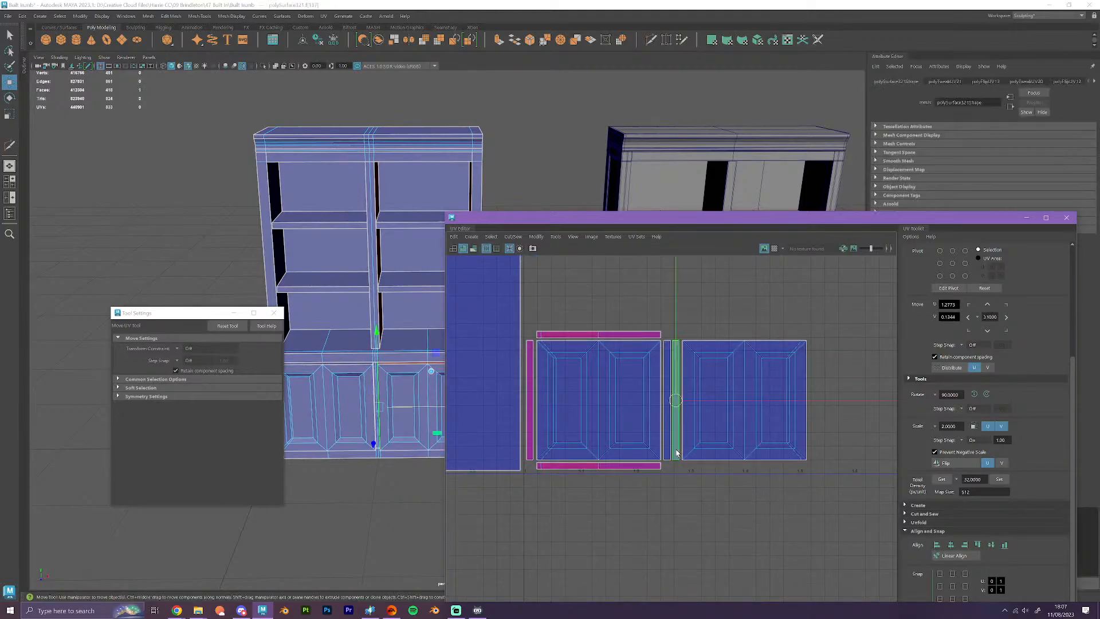
left_click(668, 435, "shift")
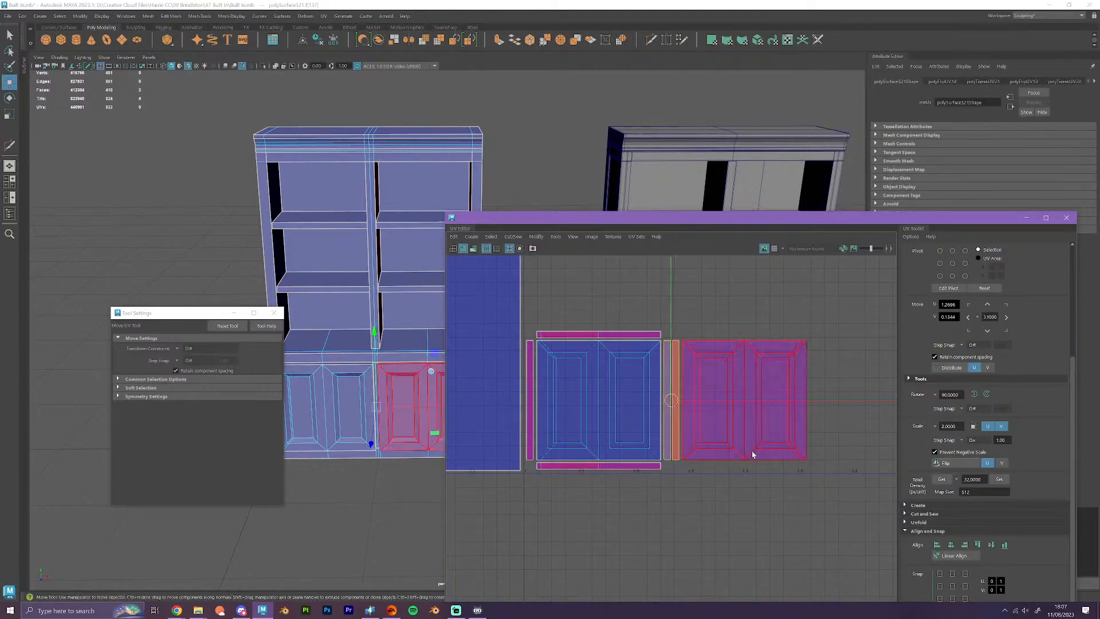
left_click(937, 545)
scroll(771, 522, "down", 2)
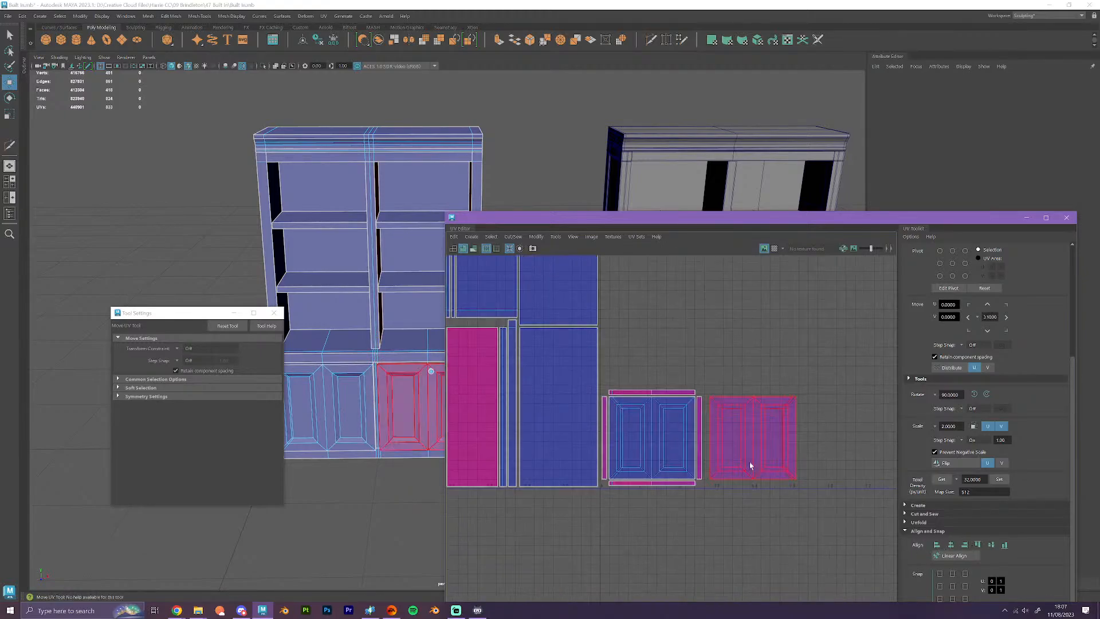
- Move the right cabinet door shell in U until it sits closely beside the left door shell's edge strips
left_click(795, 444)
left_click_drag(799, 440, 795, 440)
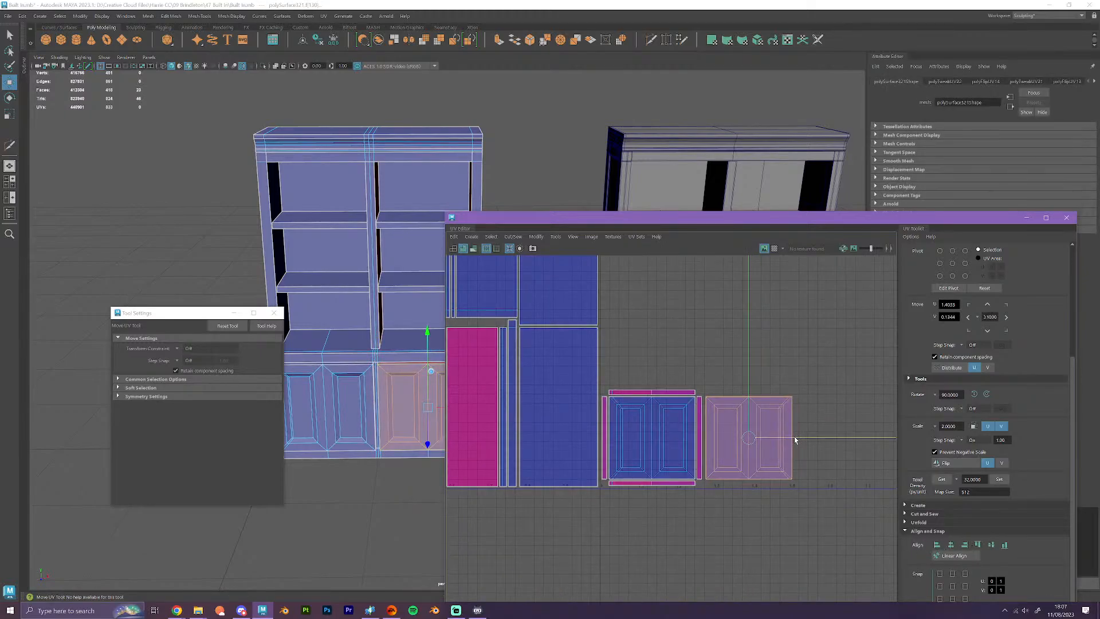
left_click(797, 521)
- Select the inner rectangular panel faces of all four cabinet doors and separate them into their own UV shells
scroll(695, 510, "up", 5)
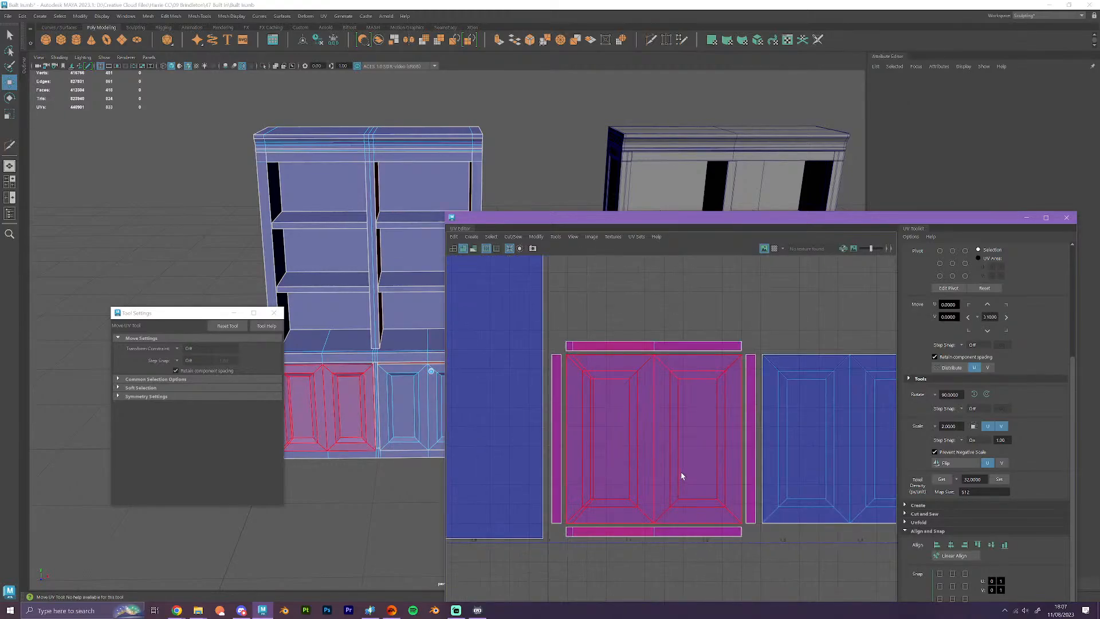
scroll(681, 474, "up", 2)
right_click_drag(634, 427, 634, 448)
left_click(581, 463)
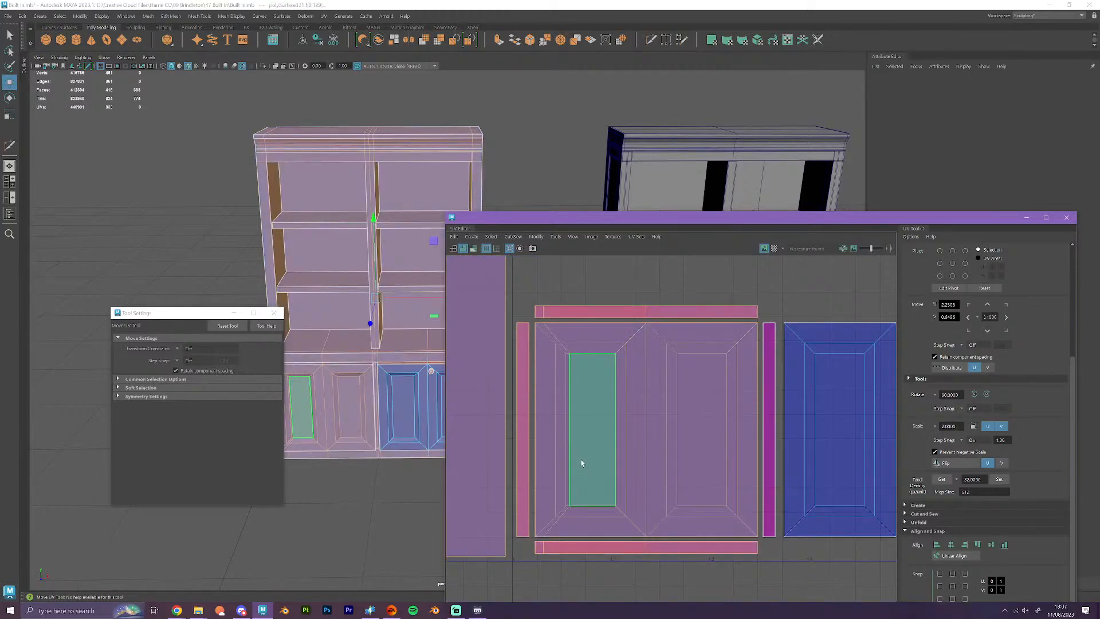
left_click(580, 462)
left_click(711, 474, "shift")
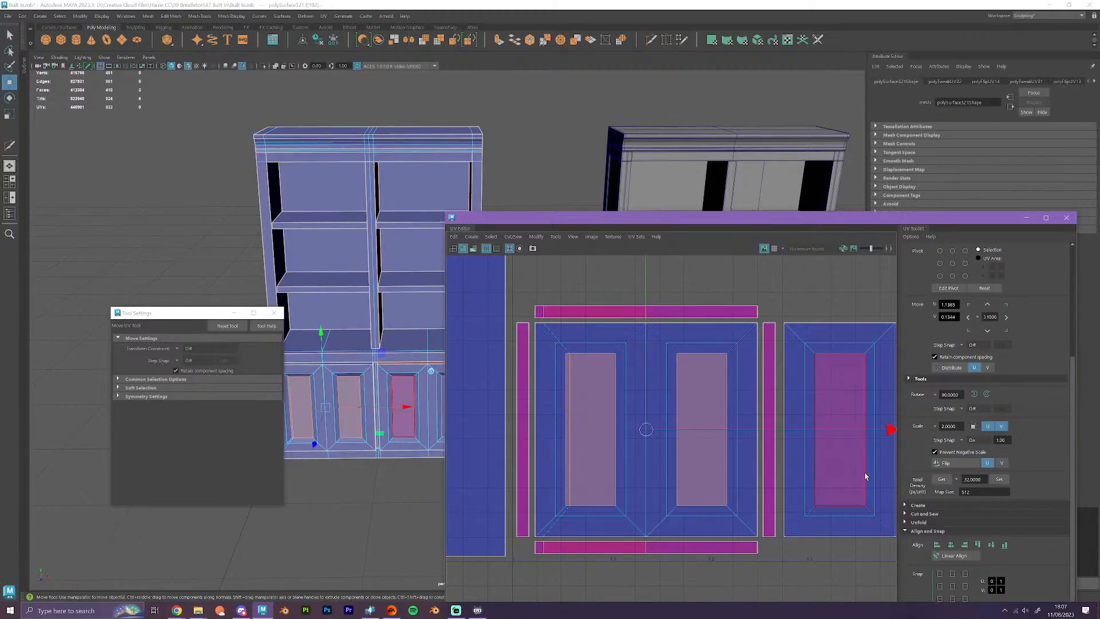
middle_click_drag(865, 476, 621, 459, "alt")
left_click(608, 461, "shift")
left_click(727, 458, "shift")
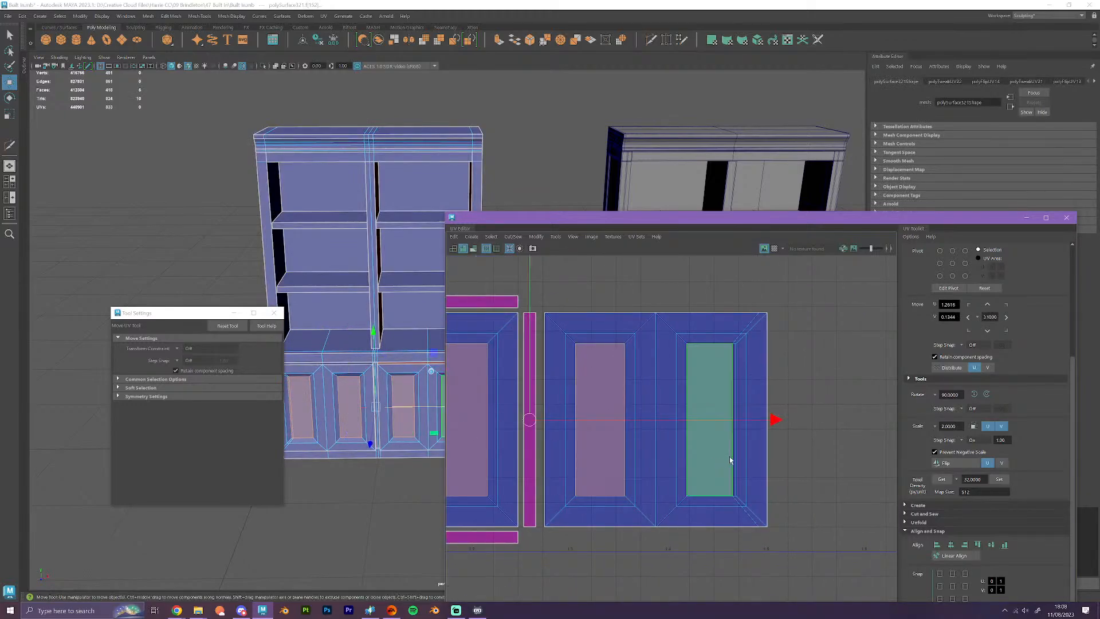
right_click_drag(723, 459, 766, 532)
- Select the bevelled face loops around all four door panels and separate them into their own frame-shaped UV shells
scroll(765, 532, "down", 2)
middle_click_drag(689, 541, 754, 516, "alt")
right_click_drag(708, 478, 709, 500)
scroll(709, 500, "up", 2)
left_click(705, 478)
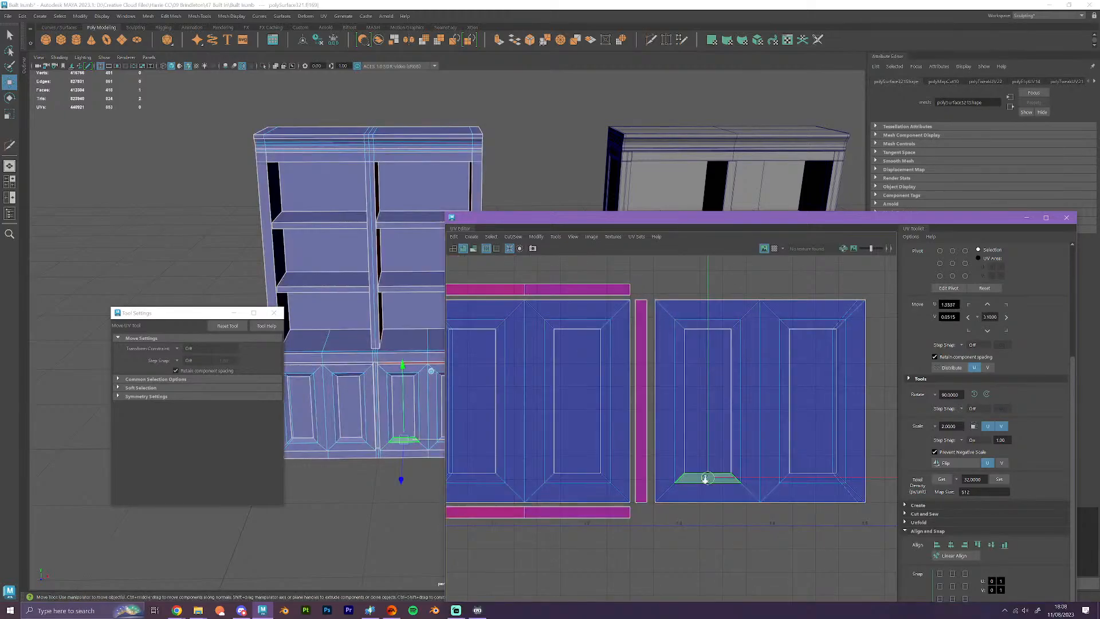
scroll(705, 477, "down", 2)
middle_click_drag(722, 488, 747, 486, "alt")
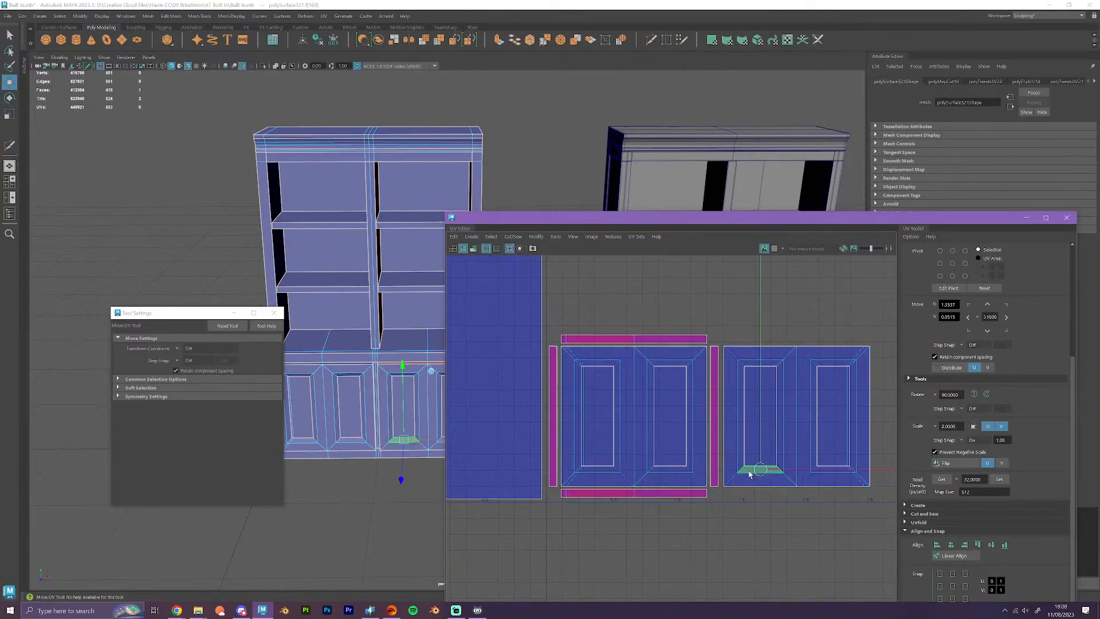
double_click(743, 467, "shift")
left_click(819, 470, "shift")
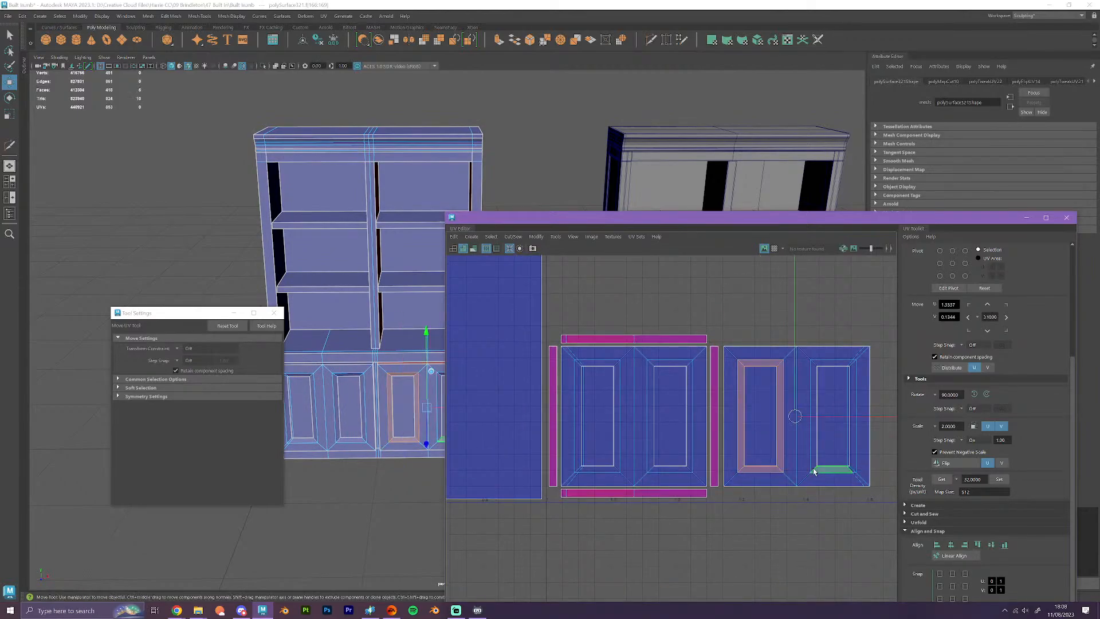
double_click(812, 468, "shift")
double_click(683, 467, "shift")
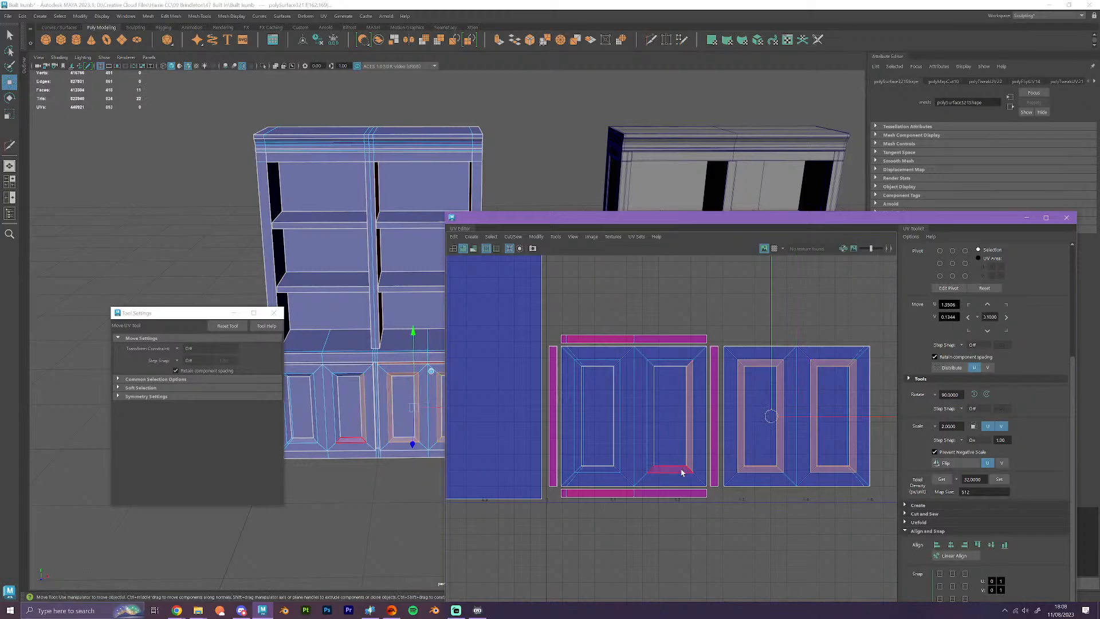
left_click(617, 471, "shift")
double_click(618, 469, "shift")
mouse_move(620, 470)
right_mouse_down()
mouse_move(623, 523)
mouse_move(666, 531)
mouse_move(656, 486)
mouse_move(635, 466)
right_mouse_up()
scroll(665, 486, "down", 2)
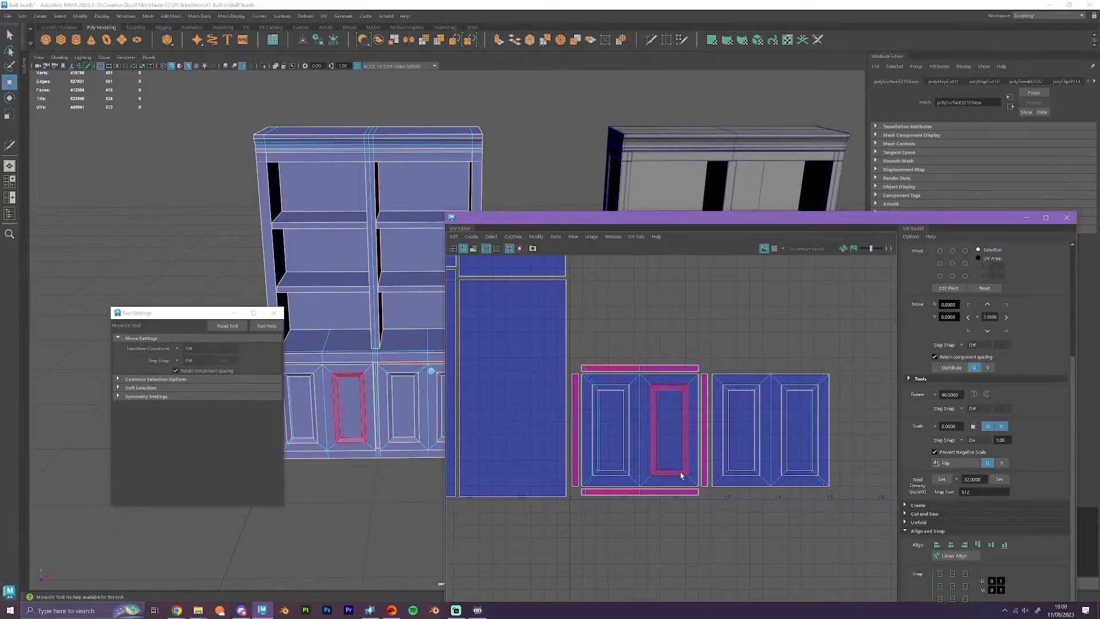
- Move the four bevel frame shells together in U into the empty space beside the door shells
left_click(680, 474)
left_click(621, 474, "shift")
left_click(730, 473, "shift")
left_click(791, 474, "shift")
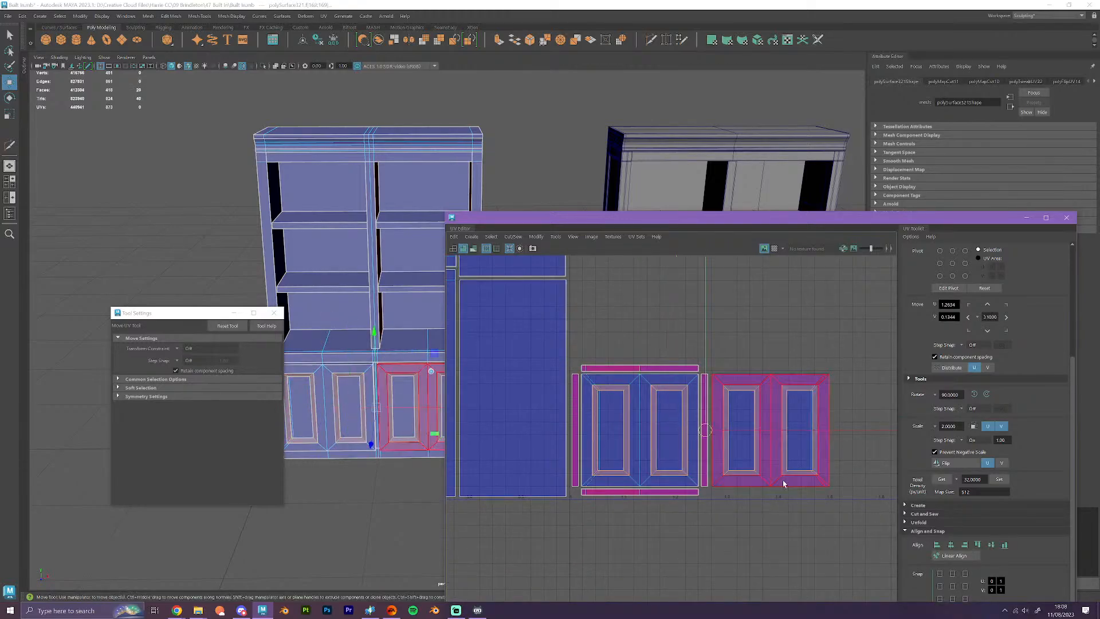
scroll(780, 481, "down", 4)
middle_click_drag(783, 490, 638, 488, "alt")
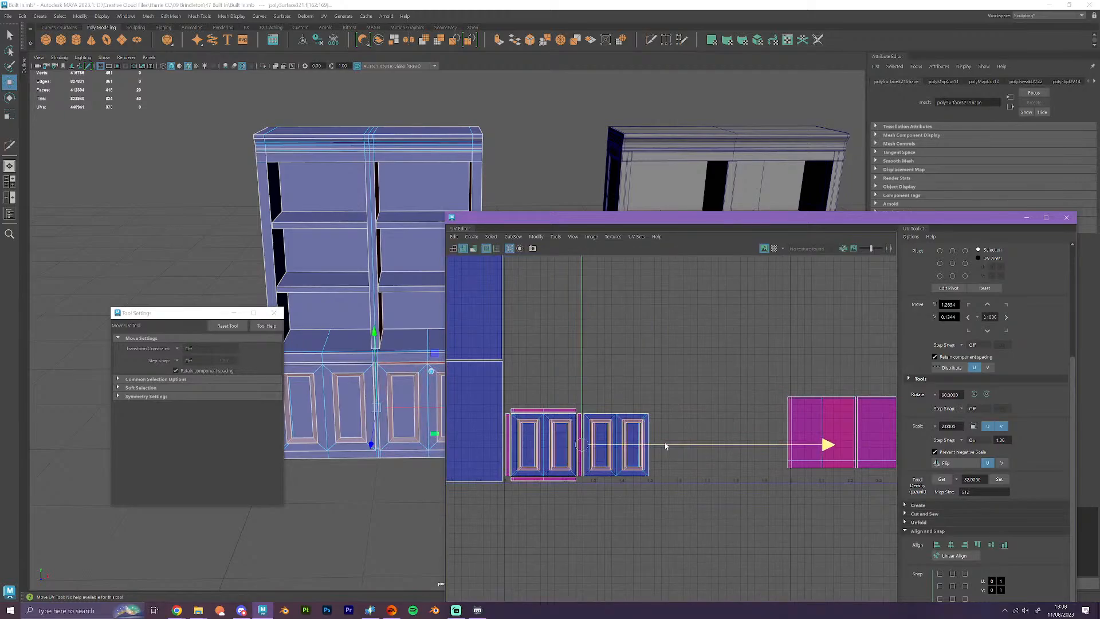
left_click_drag(664, 445, 798, 459)
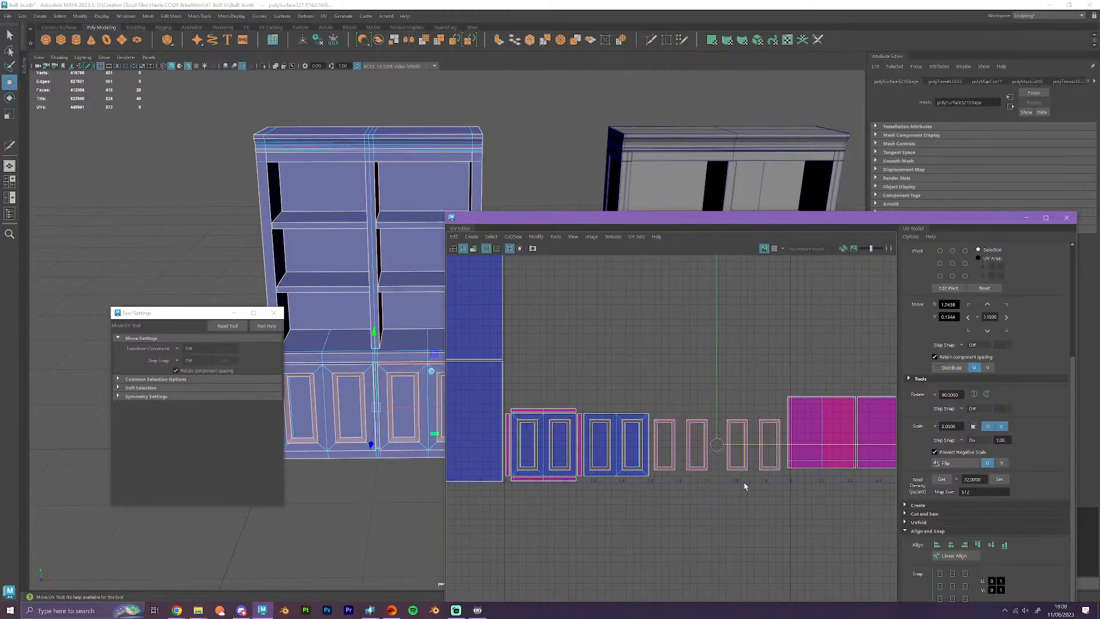
- Flip the right door pair's two bevel frames in U and align each to its matching left-pair frame at minimum U
scroll(744, 484, "up", 5)
left_click(780, 514)
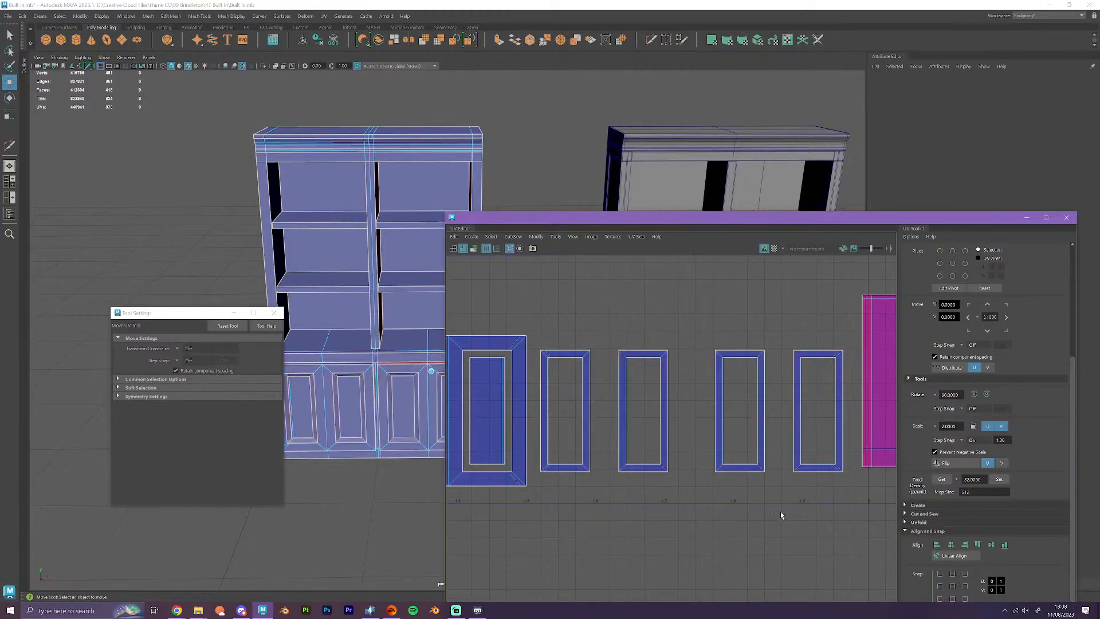
left_click_drag(810, 496, 755, 448)
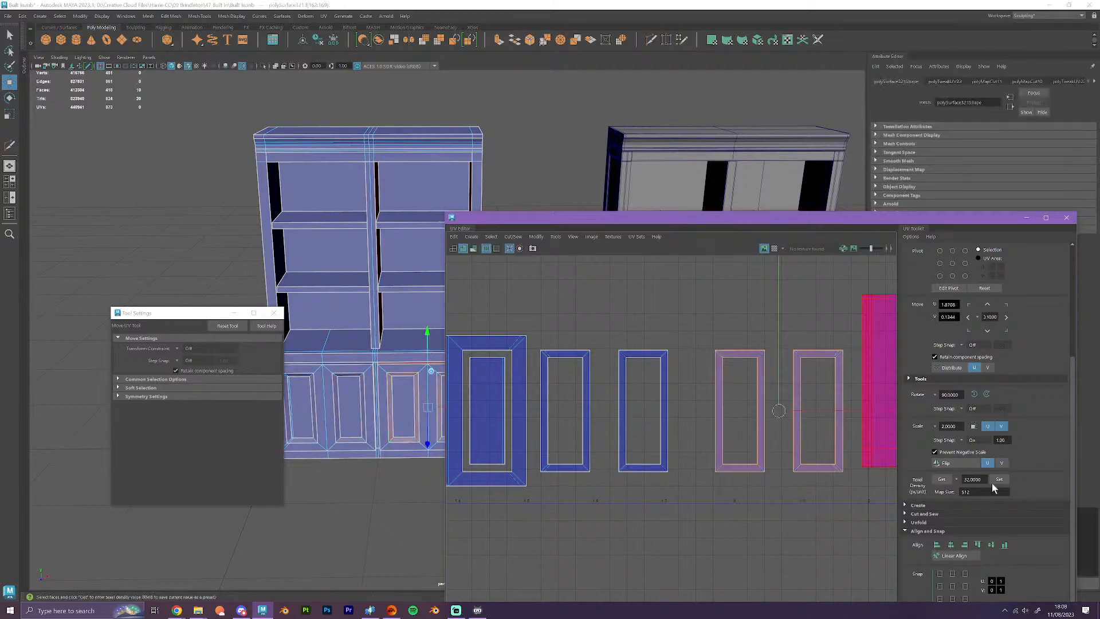
left_click(953, 463)
left_click(723, 471)
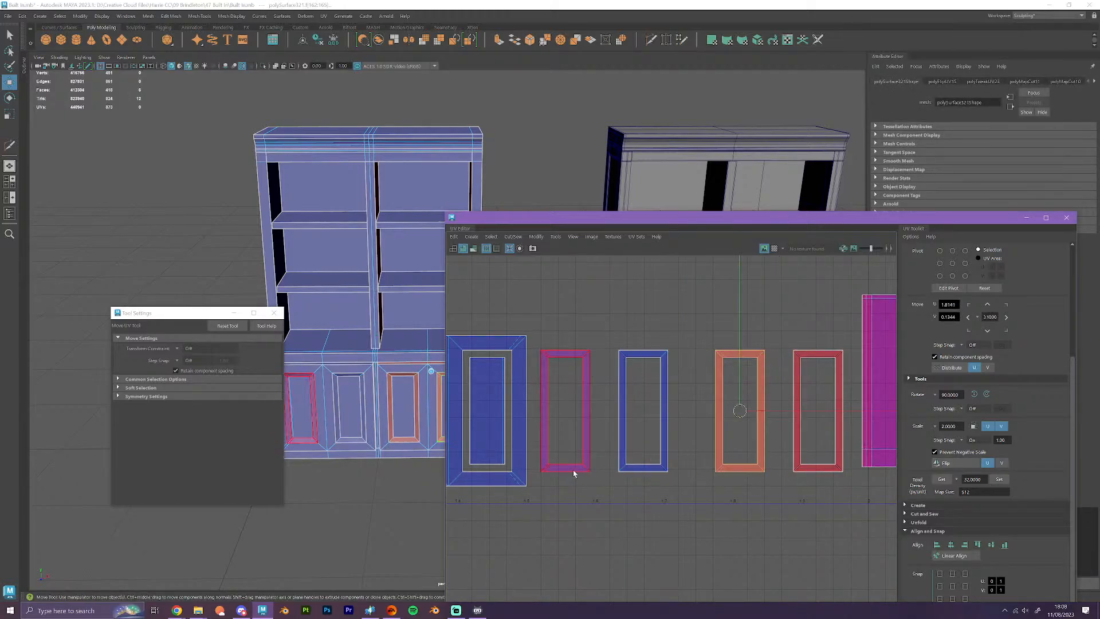
left_click(573, 470, "shift")
left_click(937, 544)
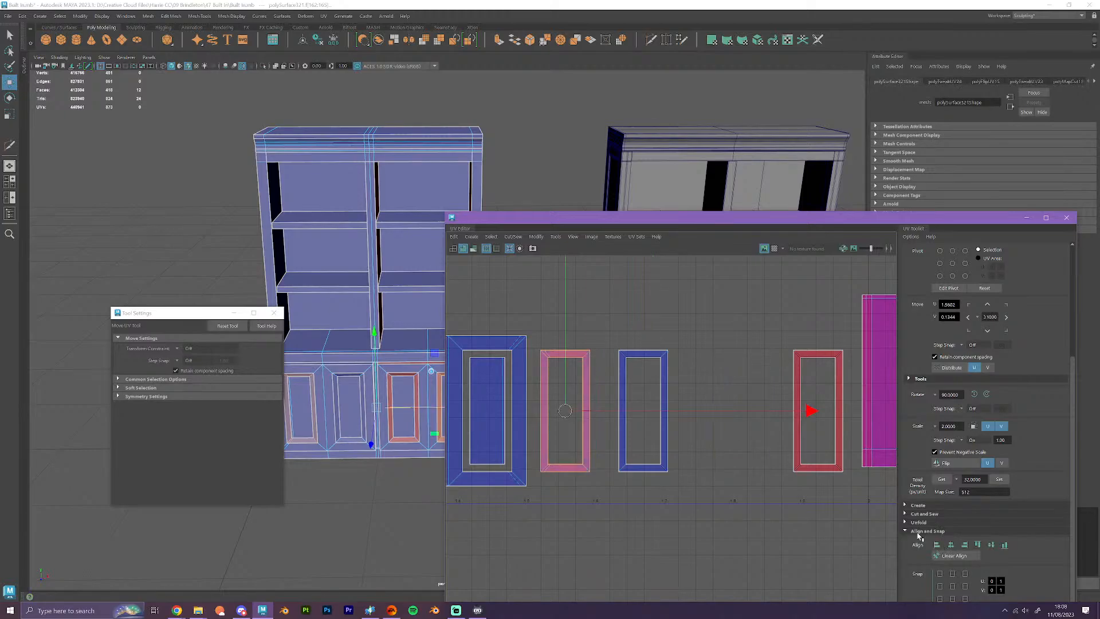
left_click(813, 465)
left_click(666, 465, "shift")
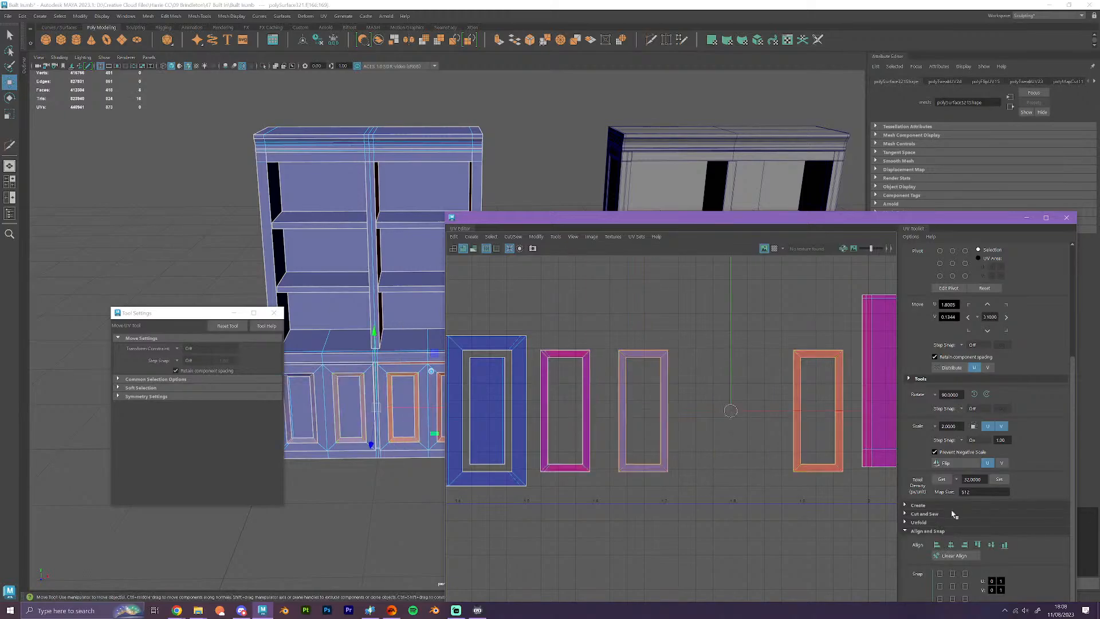
left_click(937, 545)
left_click(673, 510)
- Cut the bevel frames' mitred corner edges so that each frame splits into four separate strips
middle_click_drag(627, 495, 731, 509, "alt")
scroll(769, 478, "up", 1)
scroll(768, 479, "down", 5)
scroll(768, 479, "up", 6)
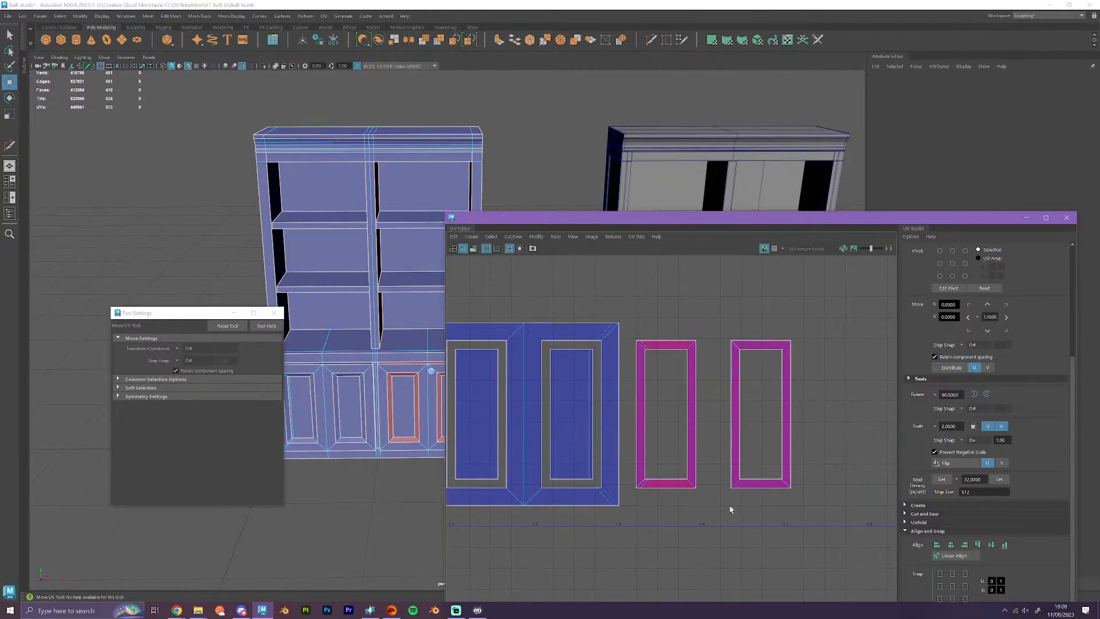
right_click_drag(715, 428, 717, 462)
left_click(858, 422)
scroll(724, 468, "up", 3)
middle_click_drag(709, 429, 727, 470, "alt")
scroll(727, 470, "down", 1)
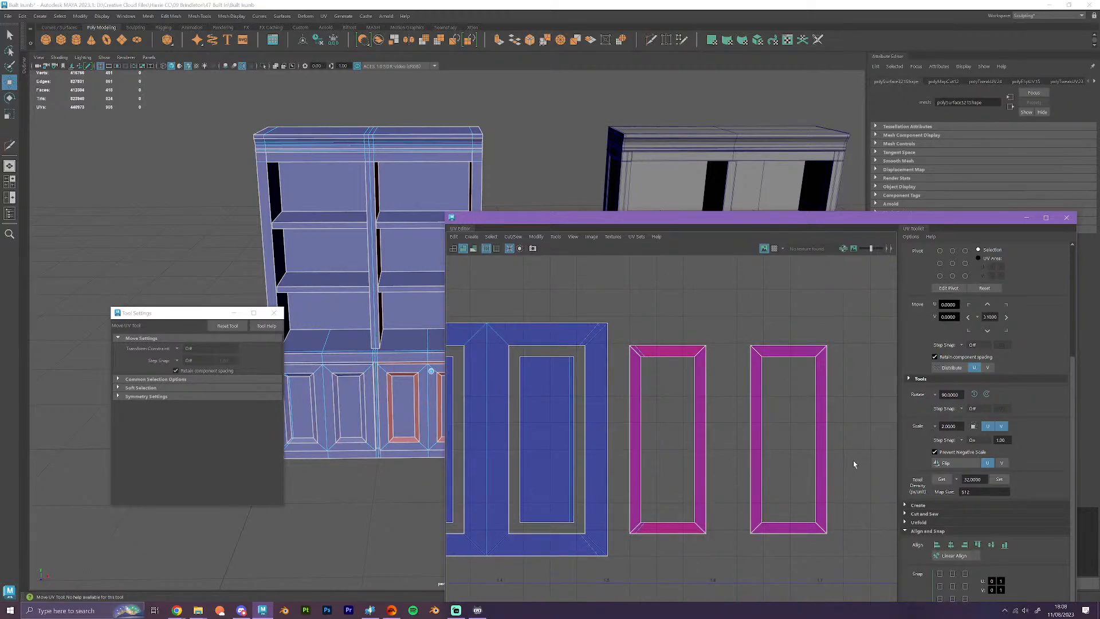
- Gather the bevel frames' four long vertical strips into a tight side-by-side group beyond the frames
left_click_drag(854, 462, 761, 444)
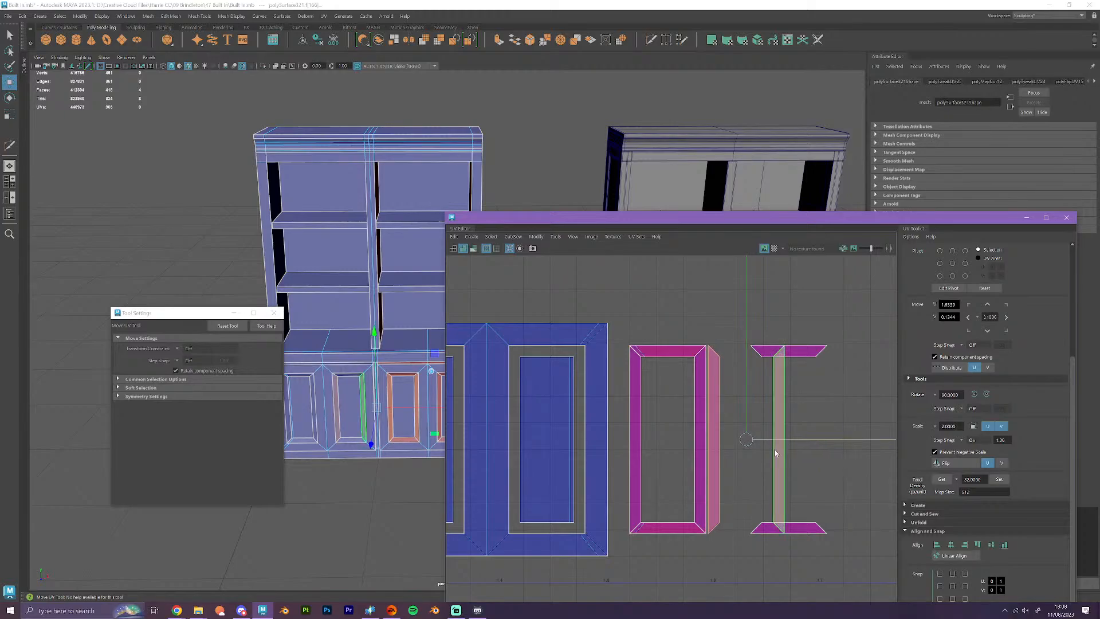
left_click_drag(819, 480, 761, 462)
left_click_drag(822, 442, 771, 447)
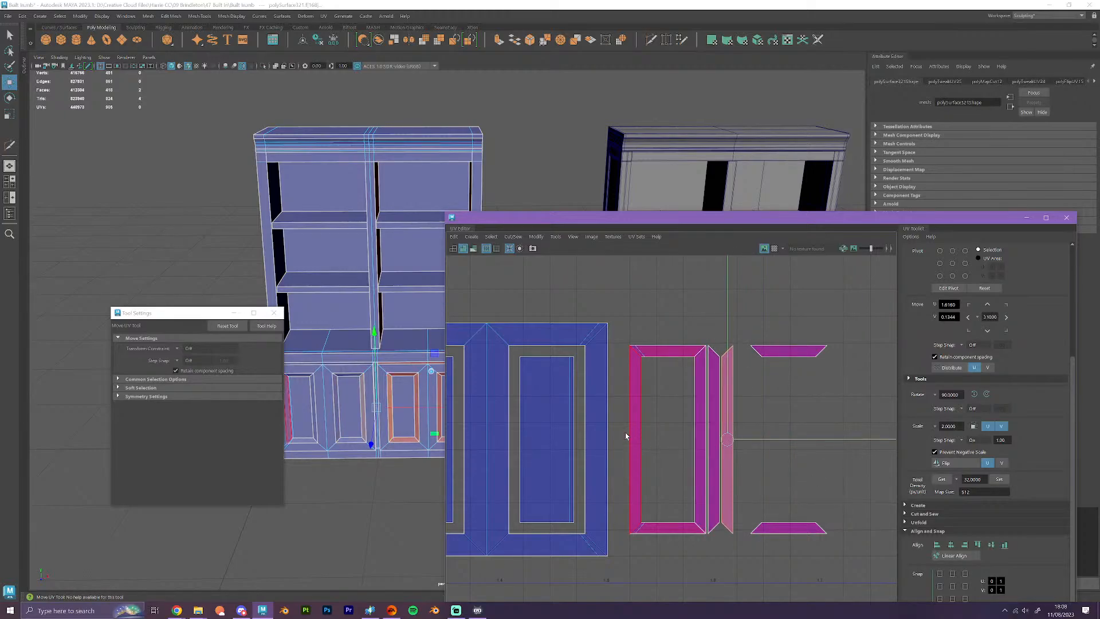
left_click_drag(660, 438, 896, 453)
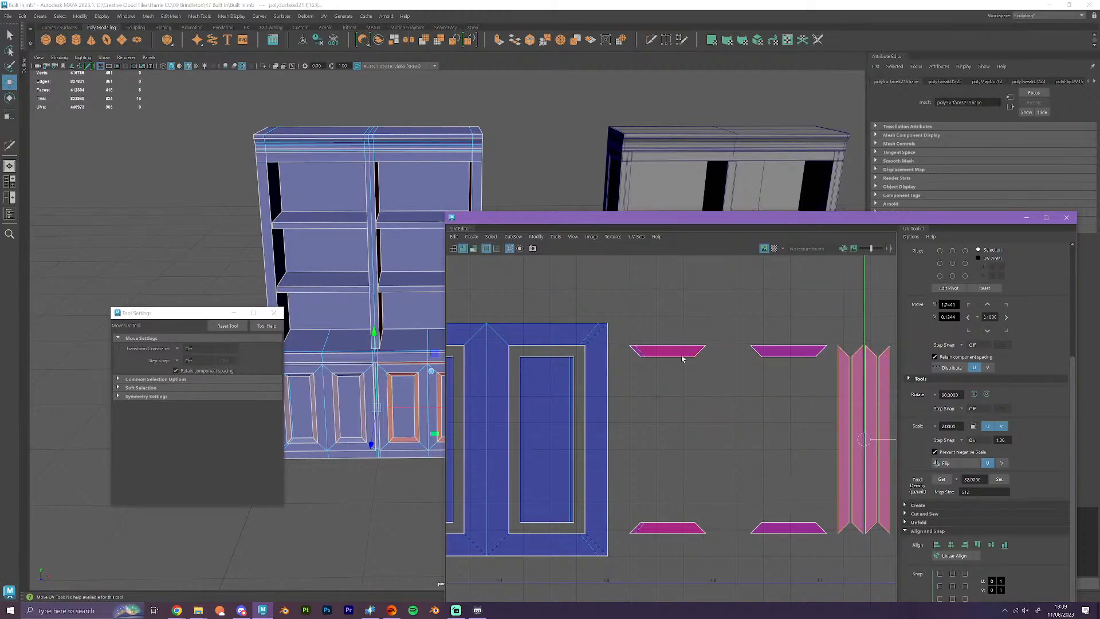
- Bring each frame's short top and bottom strips together in pairs and rotate them 90 degrees
left_click_drag(818, 409, 819, 407)
left_click_drag(728, 338, 728, 488)
left_click_drag(652, 468, 797, 552)
left_click(986, 395)
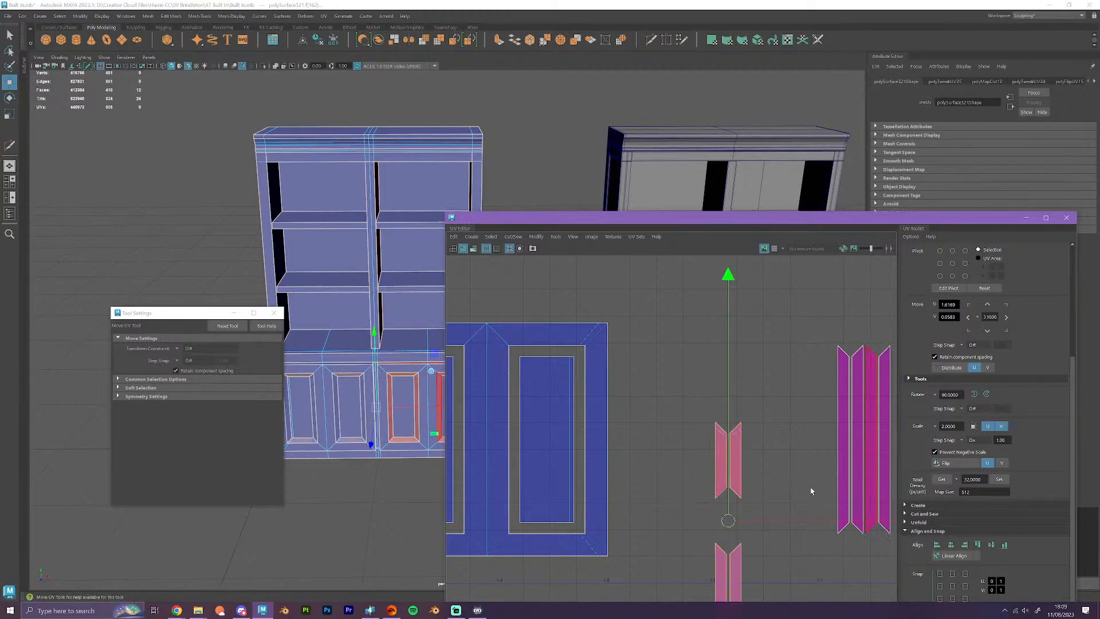
- Stack the two pairs of short strips end to end and move them together beside the long vertical strips
middle_click_drag(753, 509, 667, 463, "alt")
scroll(642, 455, "up", 1)
left_click(646, 390)
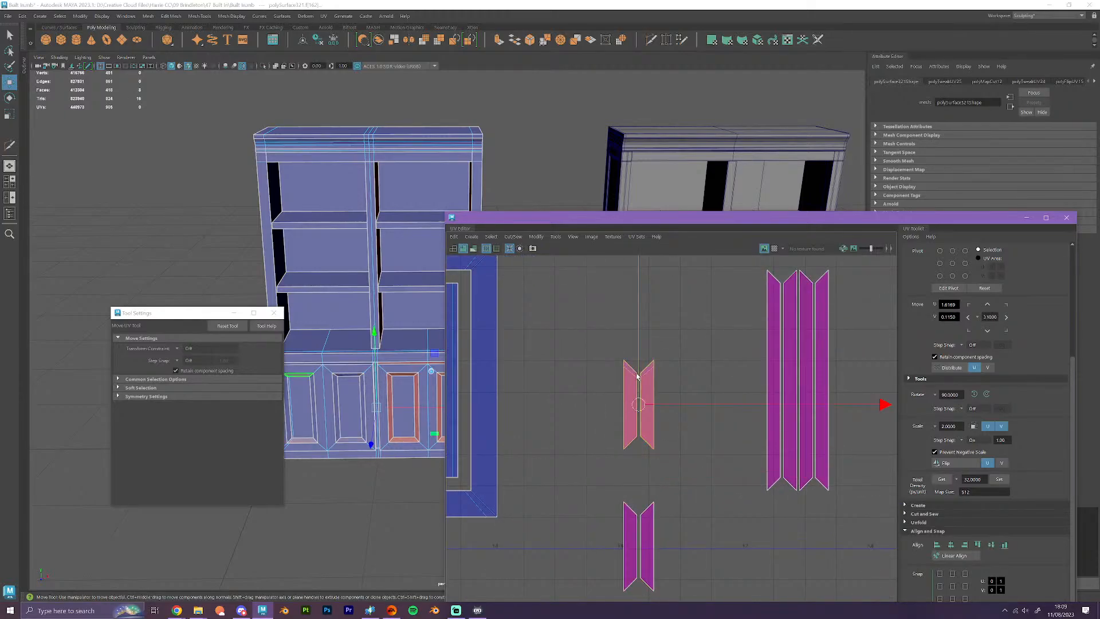
left_click_drag(643, 378, 643, 425)
left_click(638, 544, "shift")
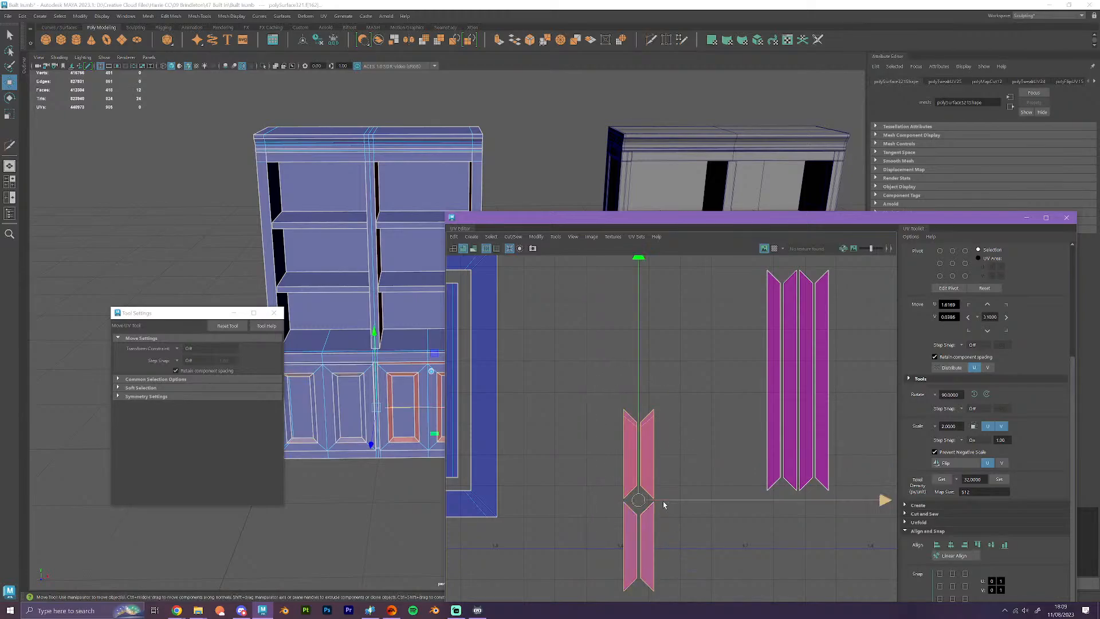
left_click_drag(638, 501, 741, 400)
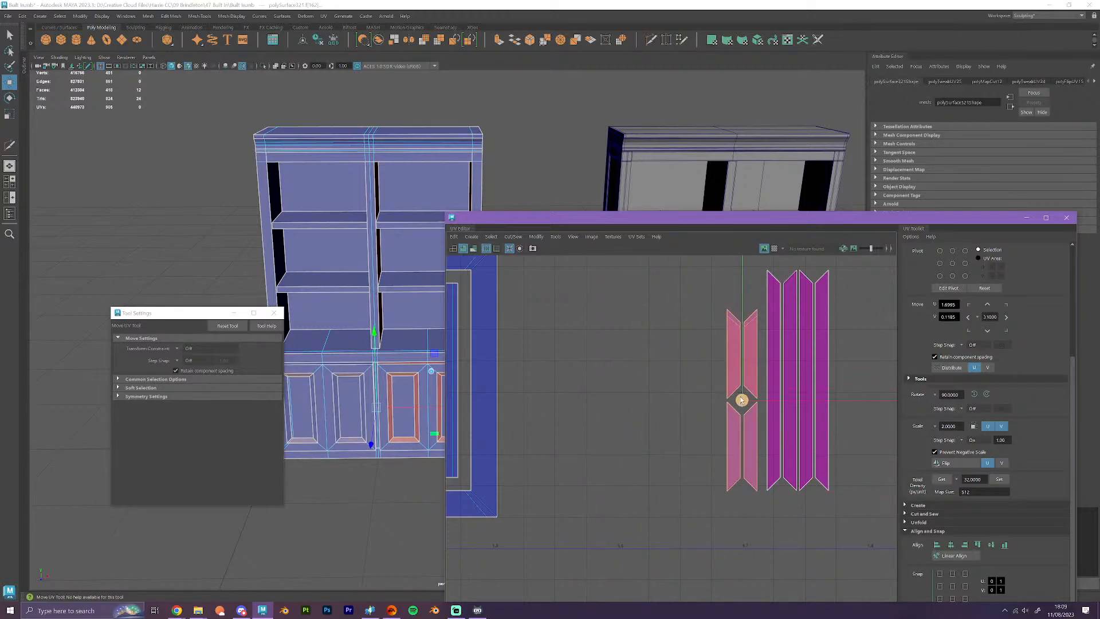
- Move the upper pair of short strips directly above the first two long vertical strips
middle_click_drag(741, 400, 612, 493, "alt")
scroll(604, 487, "up", 1)
left_click(617, 445)
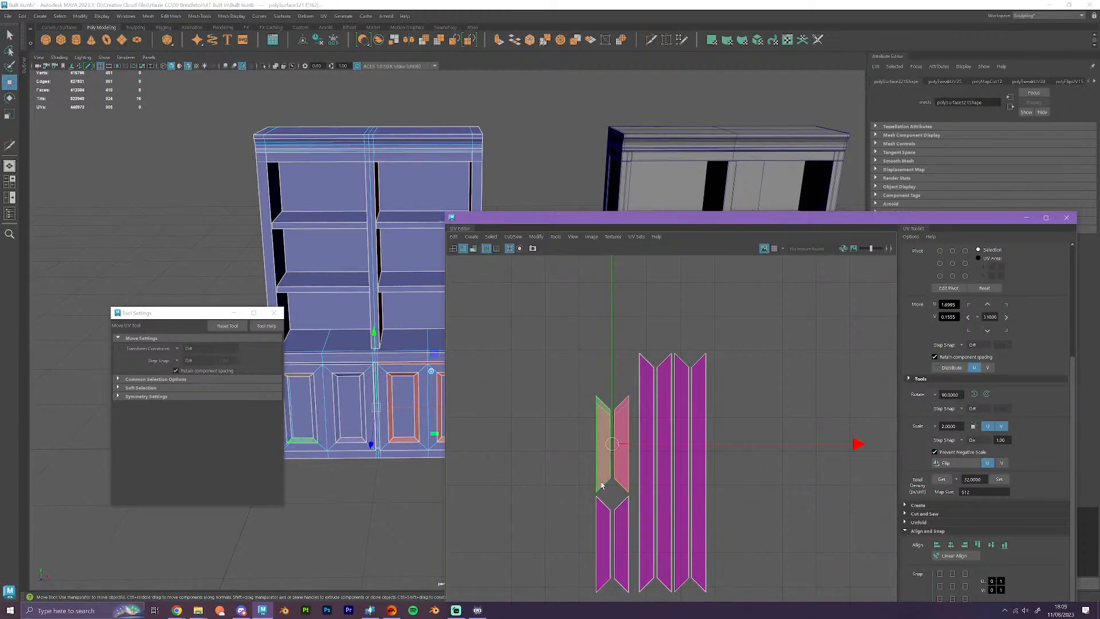
left_click_drag(611, 444, 658, 304)
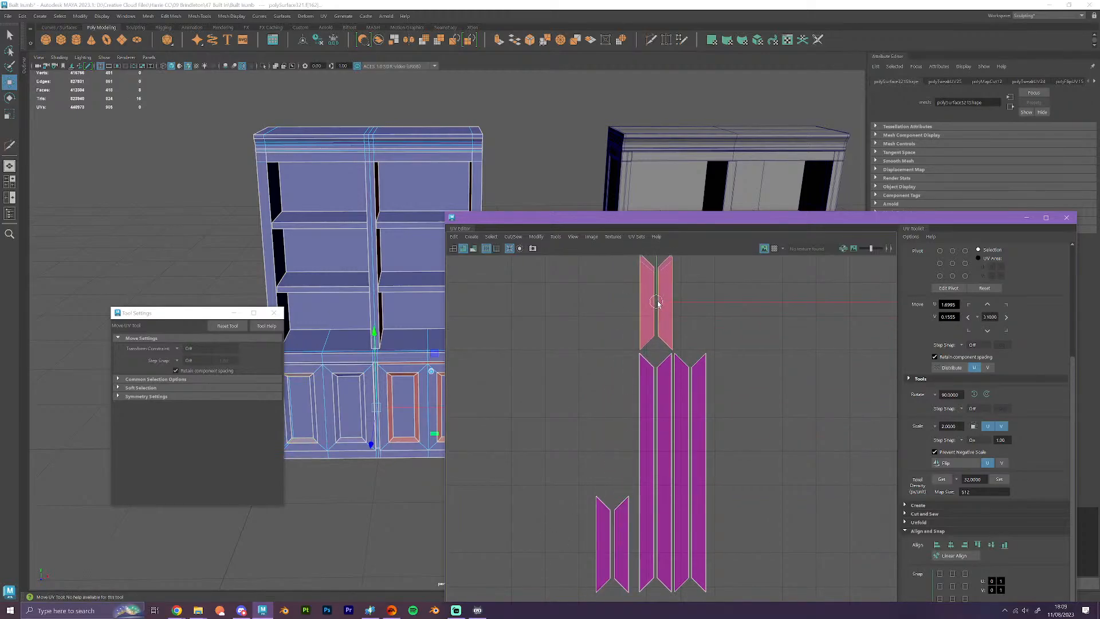
- Move the remaining pair of short strips above the last two long strips and align the right edges in each of these two columns
left_click(628, 566)
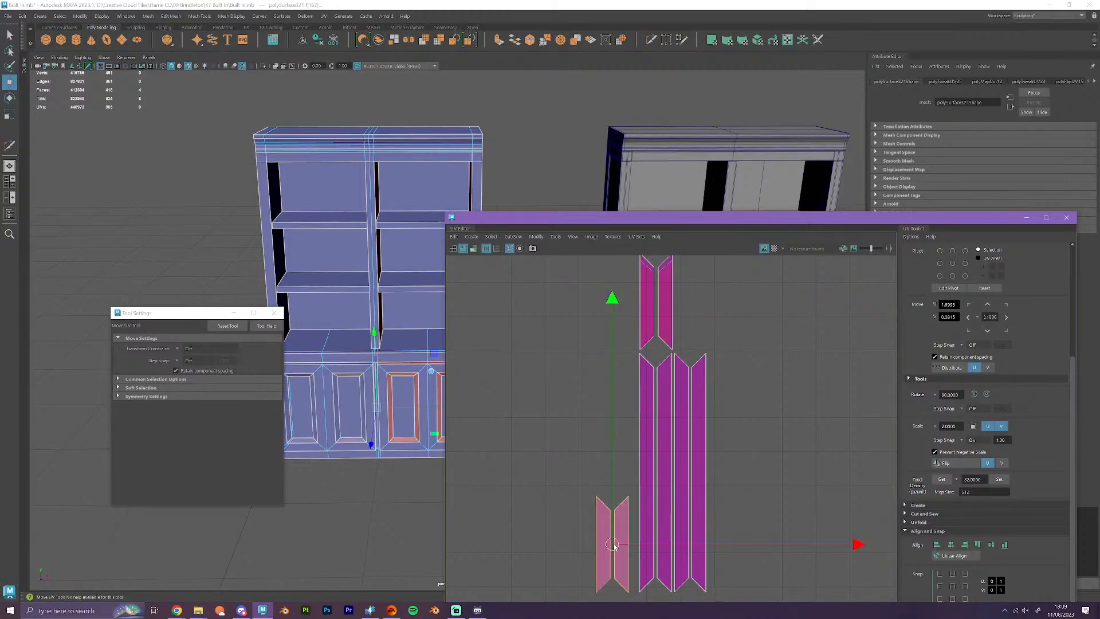
left_click_drag(611, 543, 693, 303)
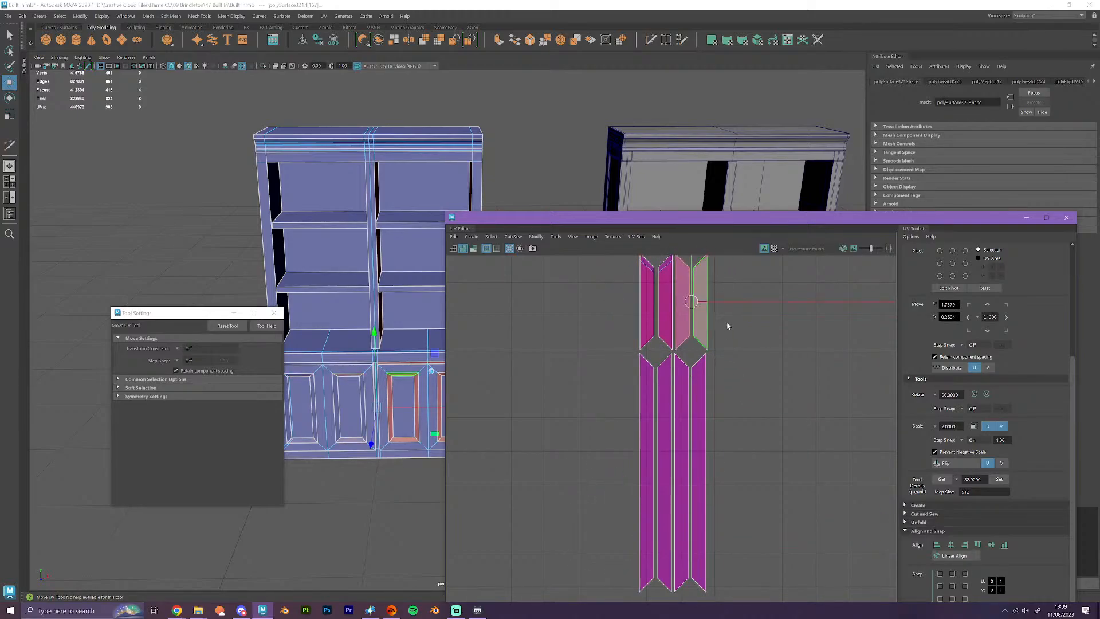
middle_click_drag(730, 325, 730, 343, "alt")
scroll(732, 367, "up", 1)
left_click_drag(736, 446, 698, 340)
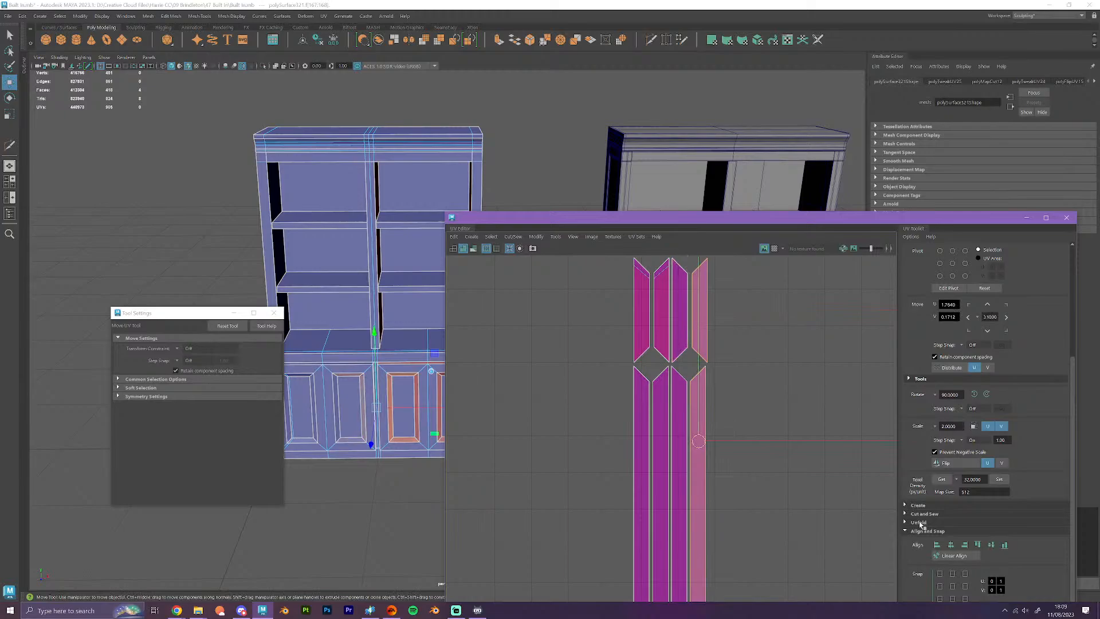
left_click(964, 546)
left_click_drag(677, 272, 675, 379)
left_click(966, 548)
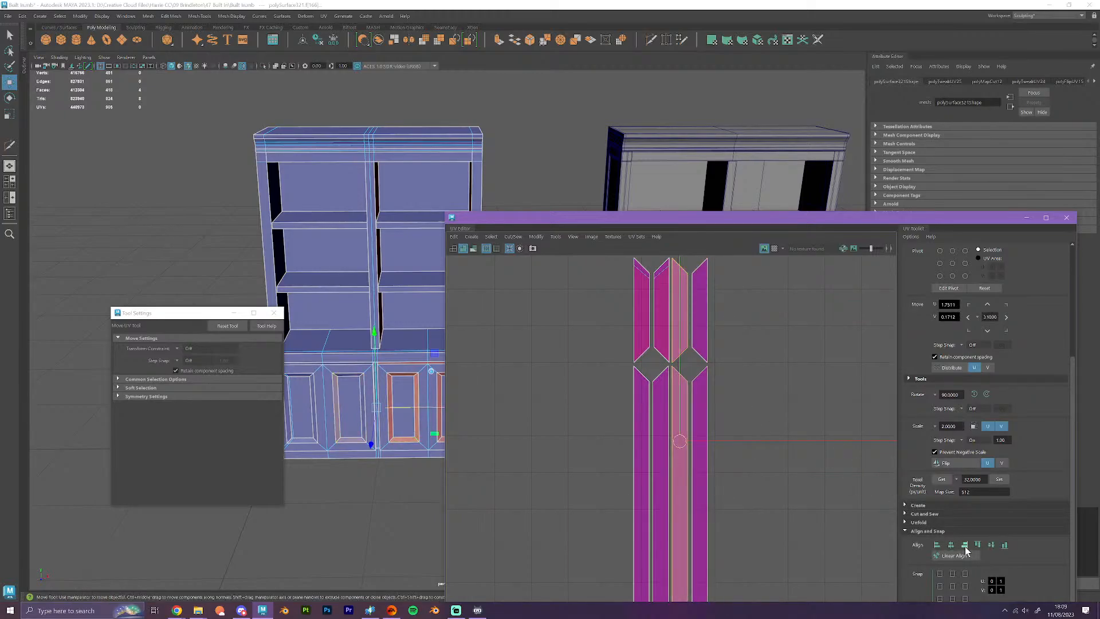
- Align the left edges of the short and long strips in each of the first two bevel columns
left_click_drag(668, 372, 669, 375)
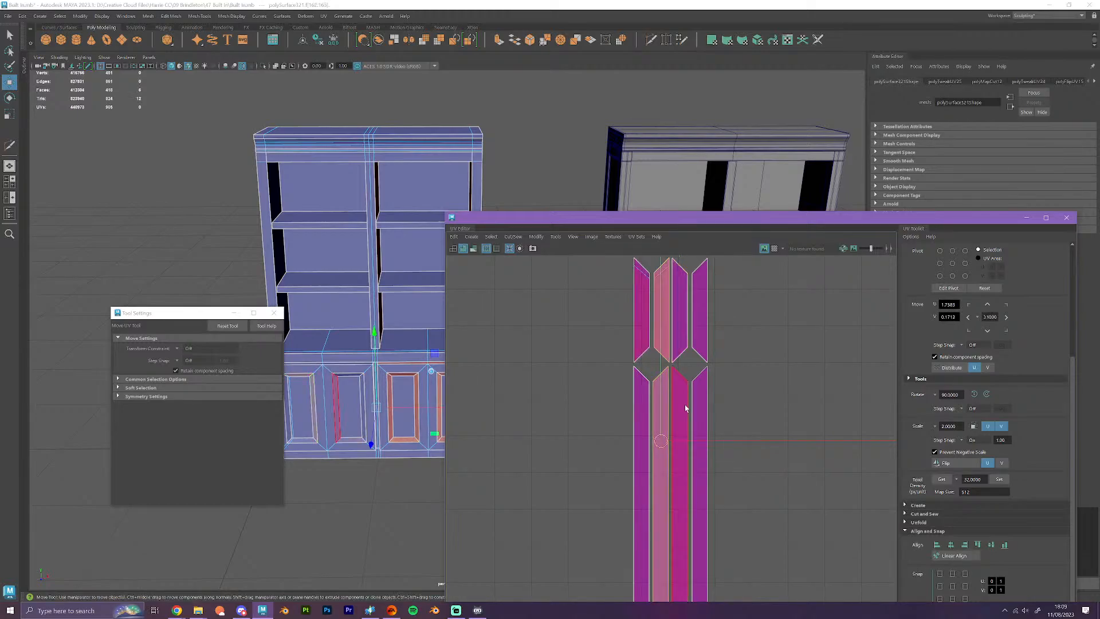
left_click(936, 545)
left_click_drag(597, 307, 642, 376)
left_click(937, 545)
left_click(793, 507)
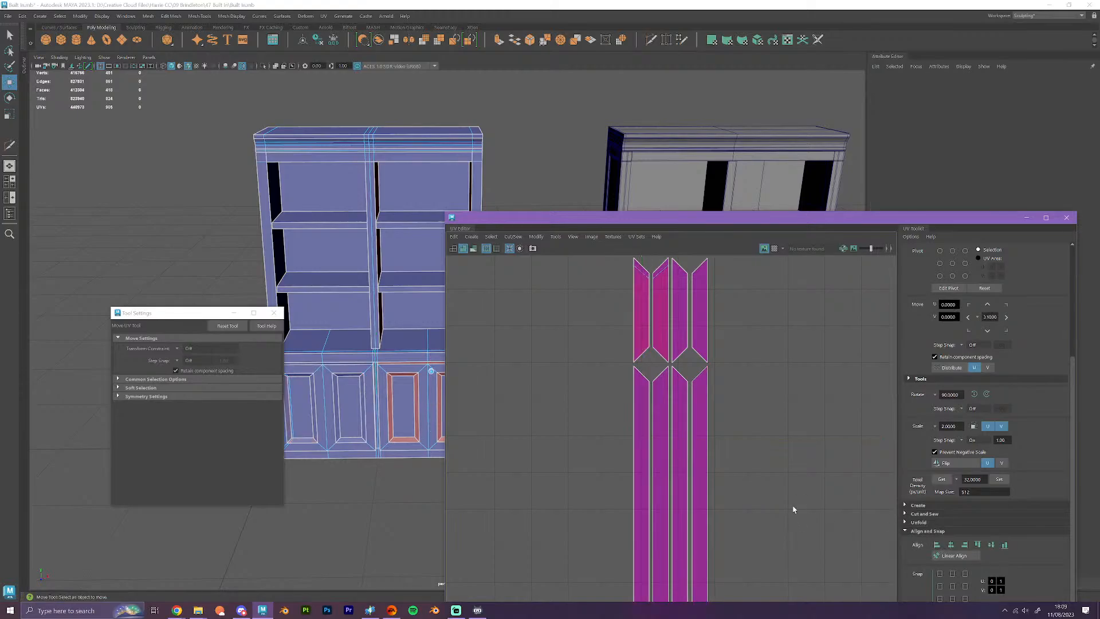
- Move the whole bevel strip group closer to the second pair of door frames
scroll(793, 504, "down", 5)
middle_click_drag(777, 511, 830, 467, "alt")
scroll(830, 483, "down", 4)
scroll(830, 485, "down", 2)
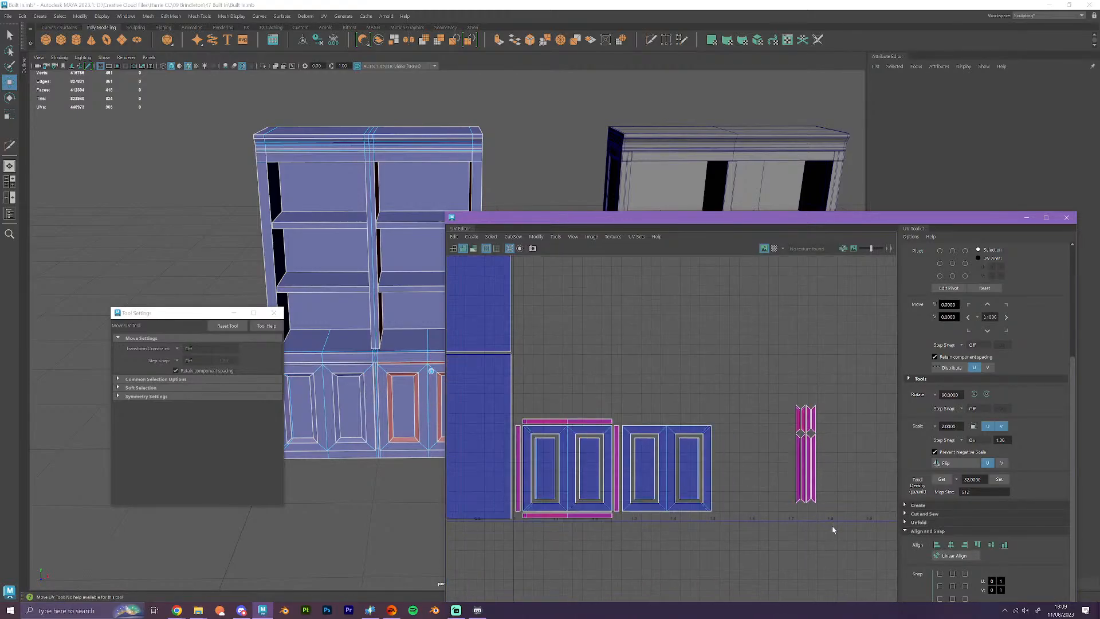
left_click_drag(781, 385, 820, 508)
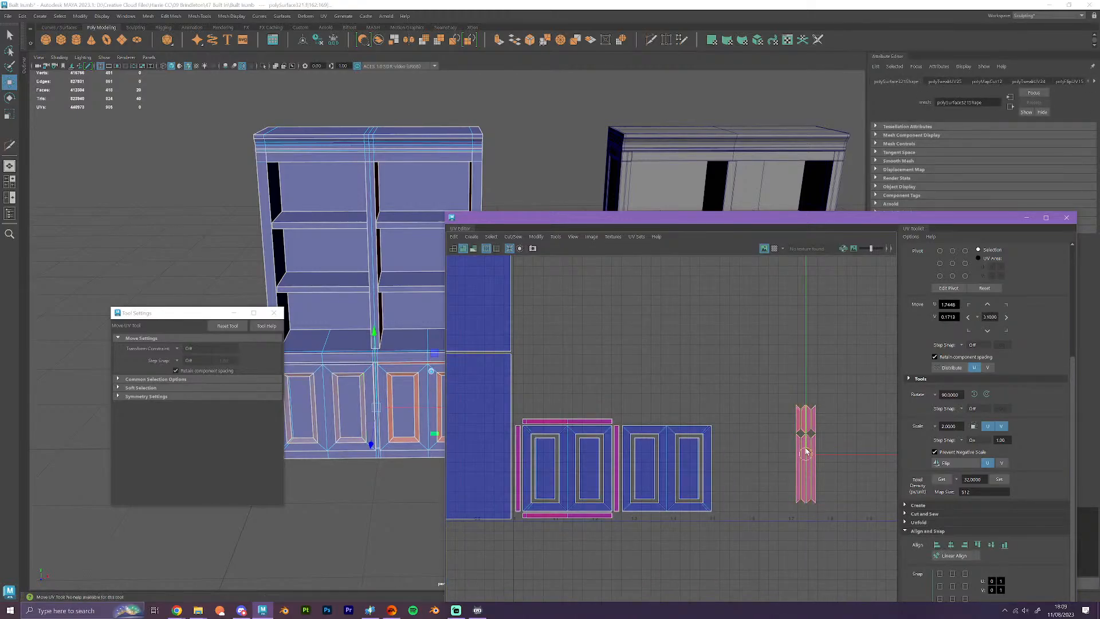
left_click_drag(806, 454, 746, 460)
- Move the second door pair against the vertical edge strip, then shift both closer to the first door pair
left_click(673, 505)
scroll(673, 505, "up", 2)
middle_click_drag(662, 505, 748, 459, "alt")
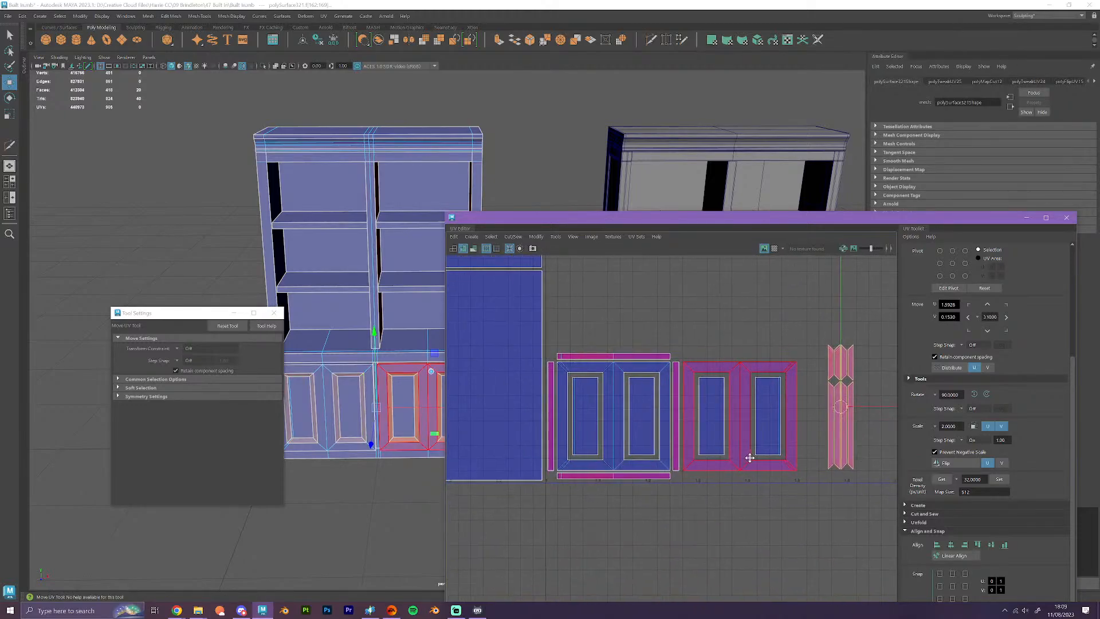
scroll(776, 466, "up", 3)
left_click_drag(795, 491, 688, 330)
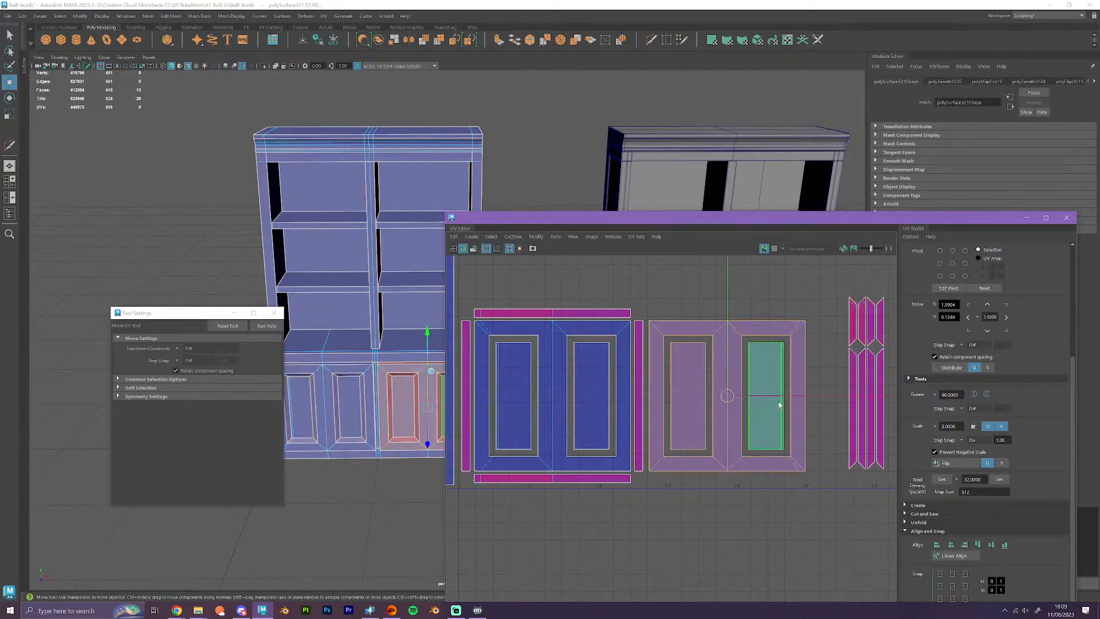
left_click_drag(783, 397, 779, 400)
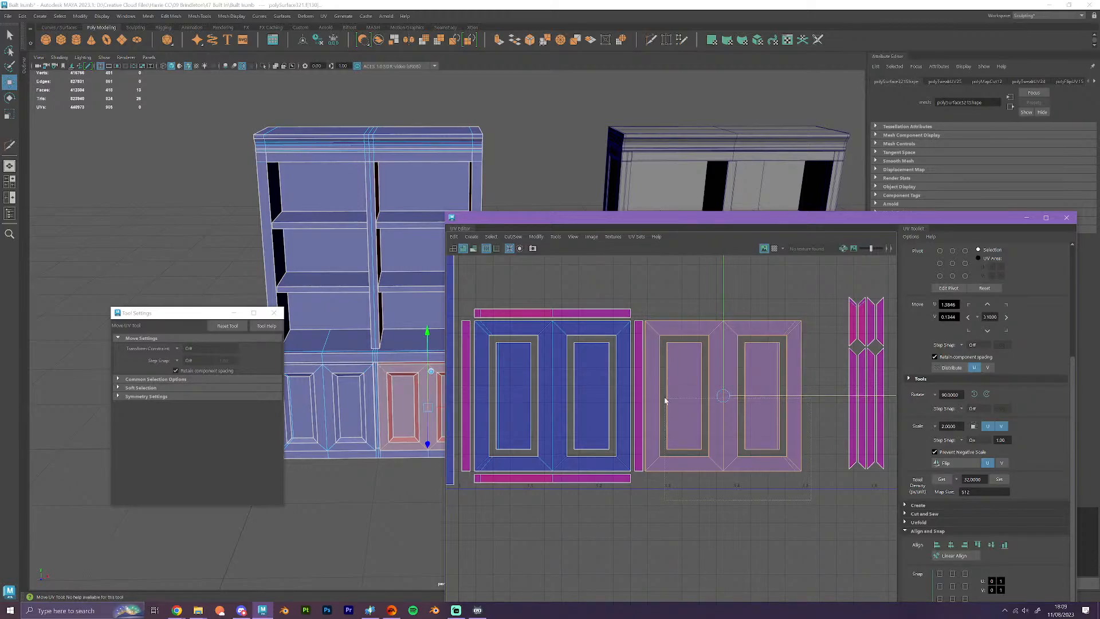
left_click(638, 344, "shift")
left_click_drag(765, 396, 763, 396)
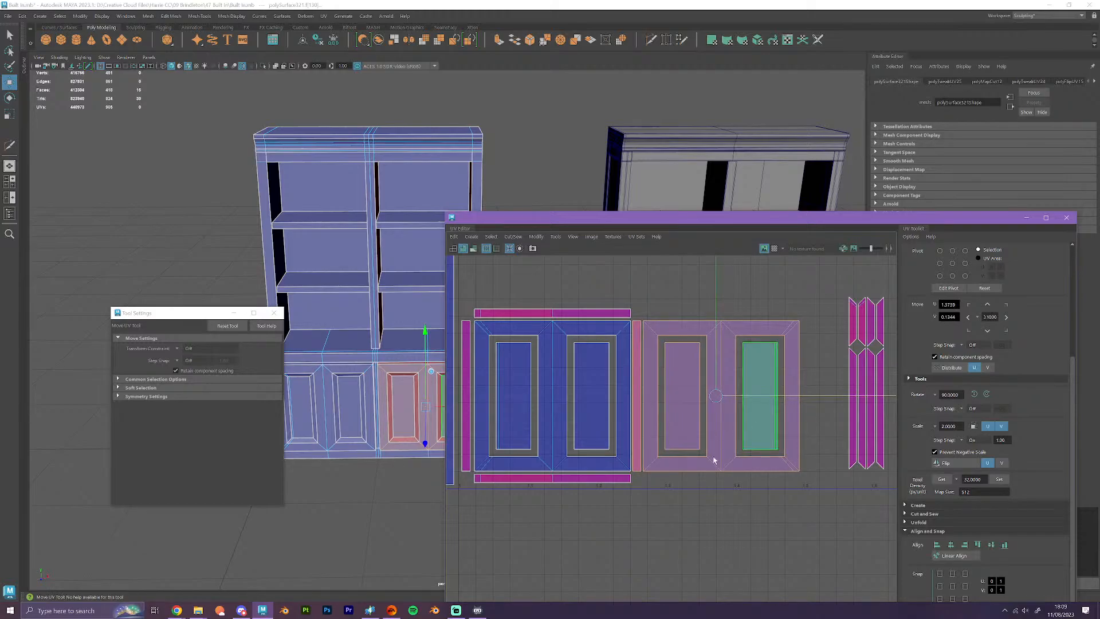
- Shift both door pairs with their edge strips slightly closer to the tall panel and down toward the grid's base line
middle_click_drag(714, 458, 773, 423, "alt")
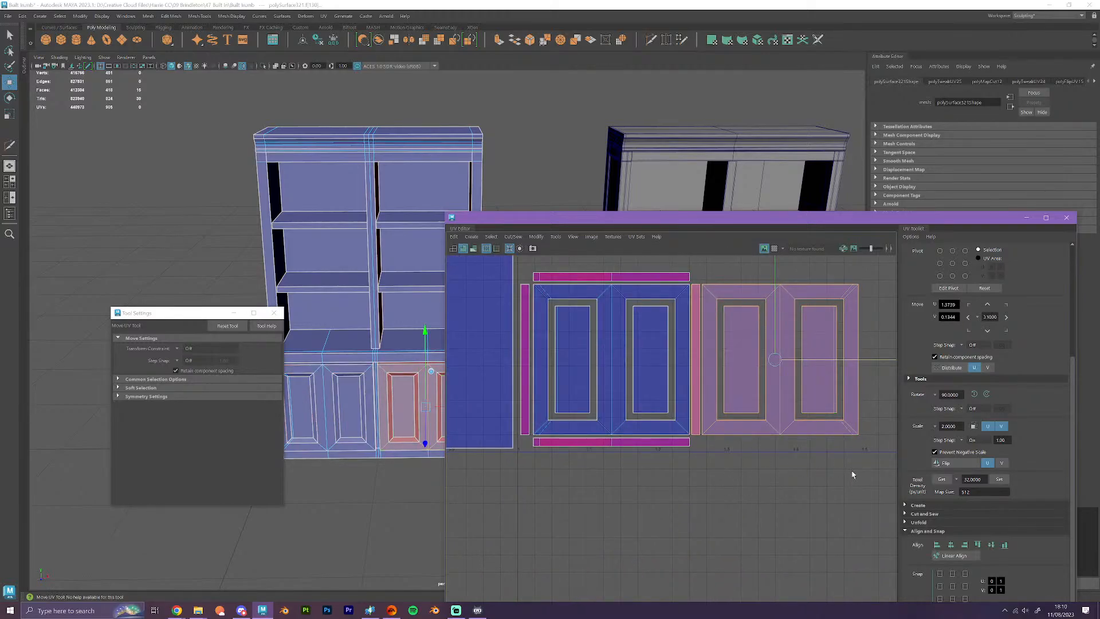
left_click_drag(852, 462, 599, 272)
left_click_drag(763, 361, 761, 361)
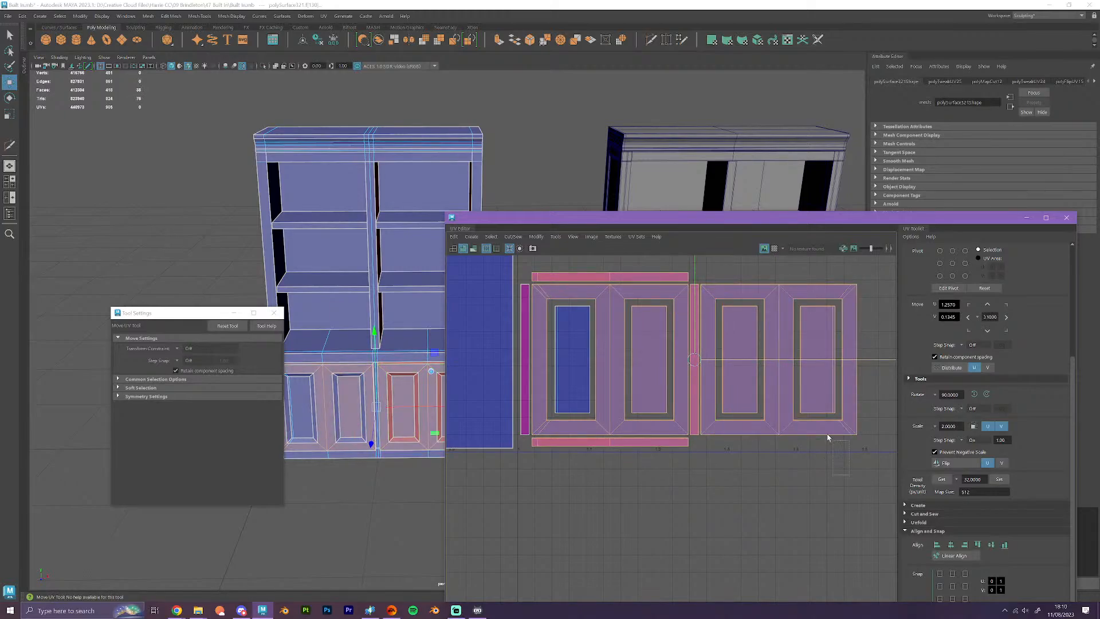
left_click_drag(847, 476, 816, 470)
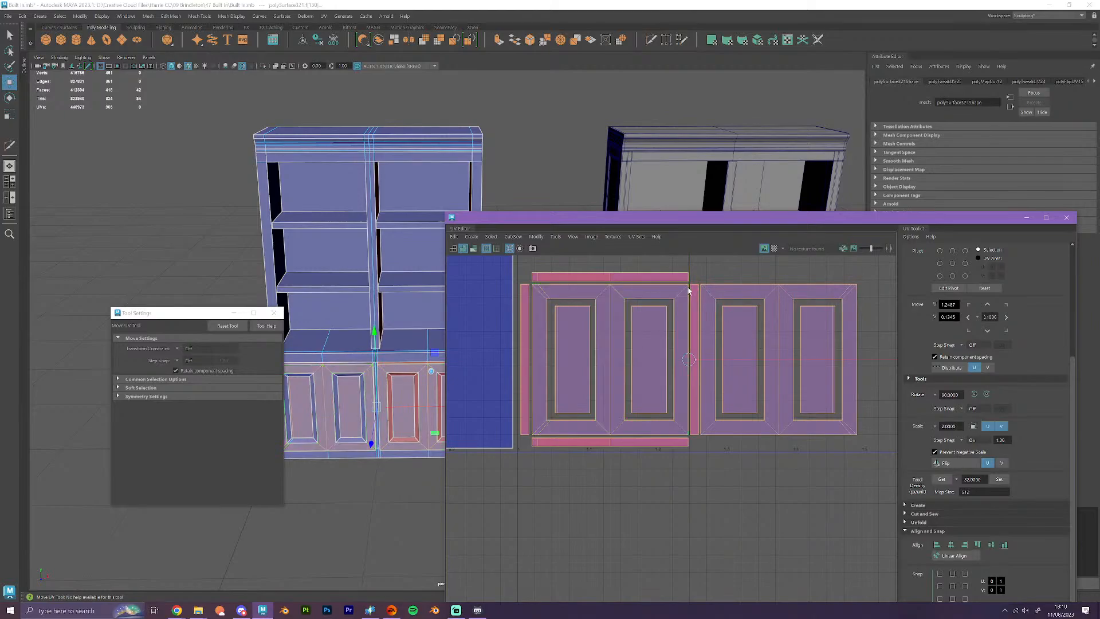
left_click_drag(689, 287, 688, 292)
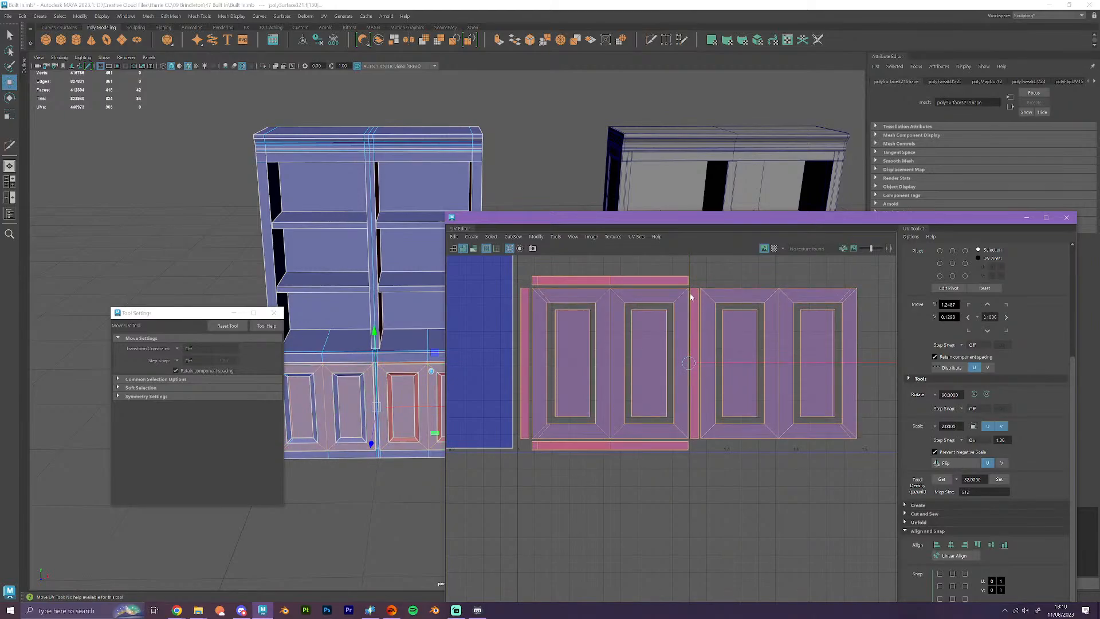
- Nudge the second door pair and the vertical edge strip slightly away from the first door pair
middle_click_drag(754, 419, 643, 415, "alt")
scroll(730, 455, "up", 2)
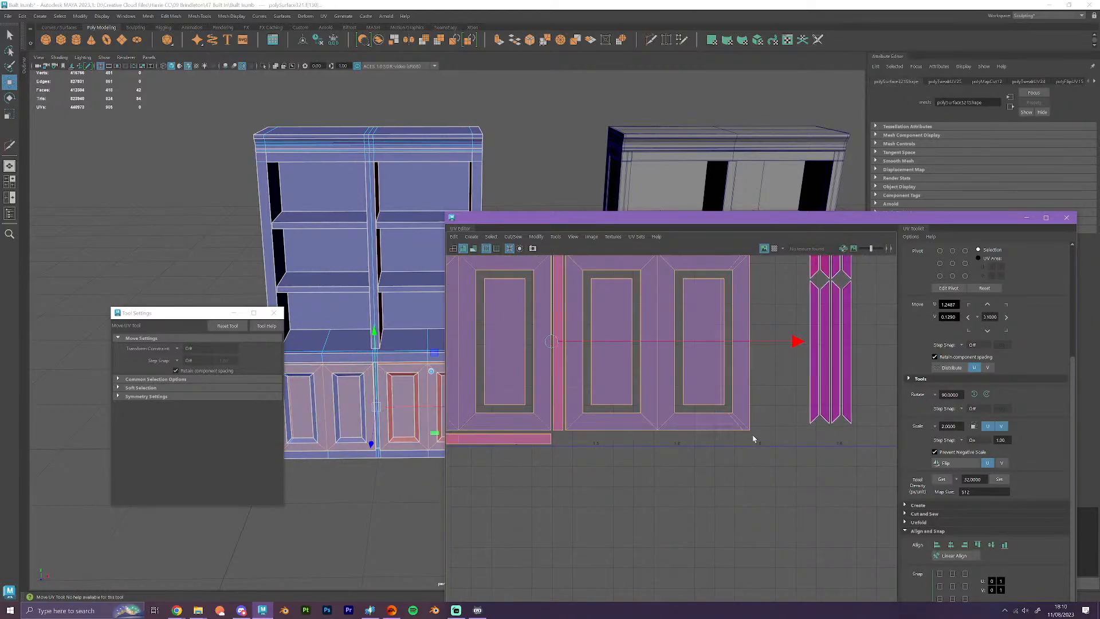
left_click(653, 422)
left_click_drag(634, 441, 560, 379)
left_click(692, 382, "shift")
left_click_drag(721, 344, 722, 344)
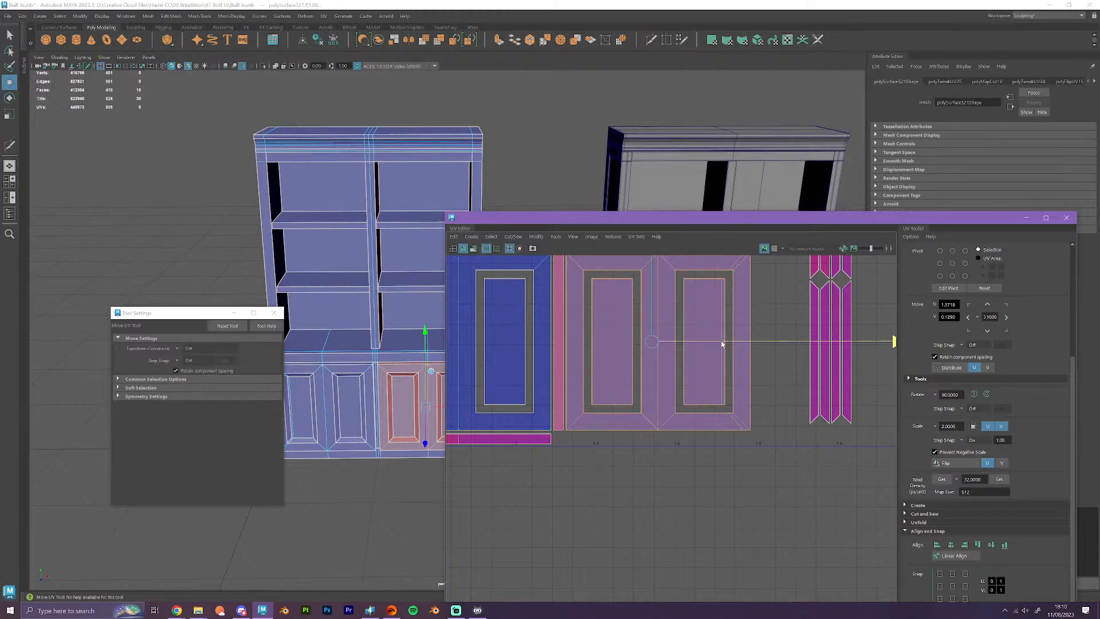
left_click(741, 484)
- Move the bevel strip group directly above the first door pair, alongside the tall panel shells
scroll(744, 482, "down", 4)
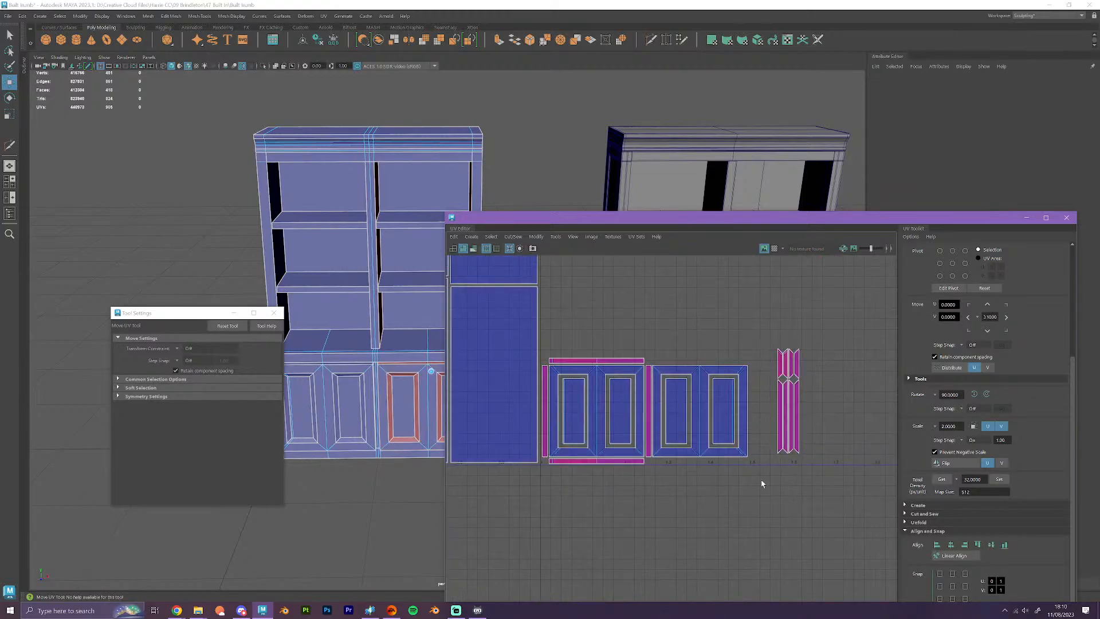
left_click_drag(768, 337, 825, 475)
left_click_drag(788, 400, 554, 304)
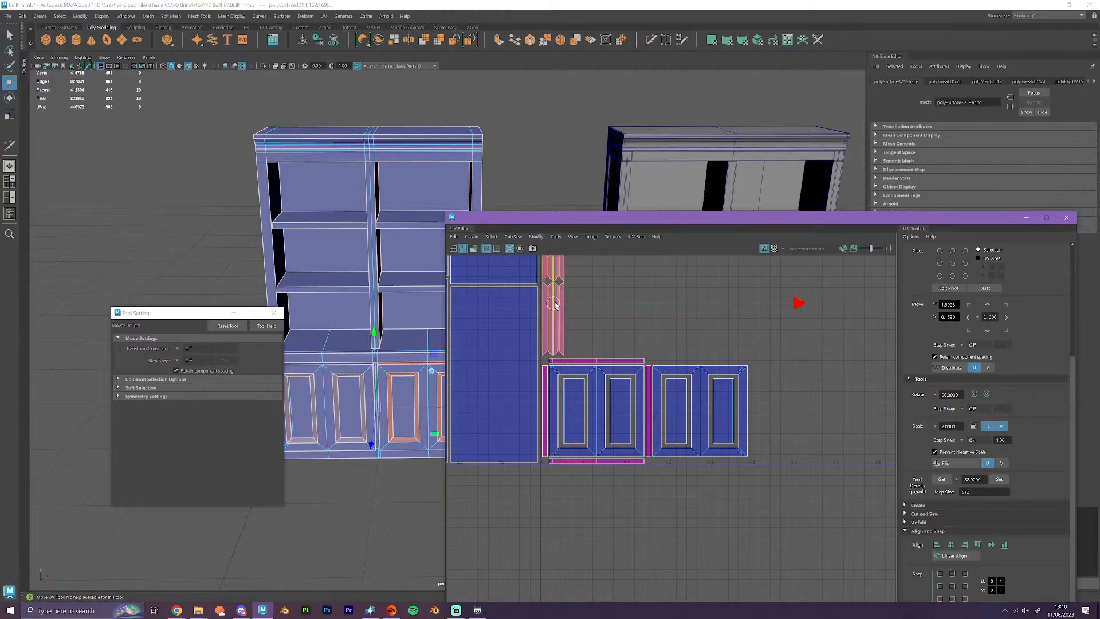
left_click(636, 430)
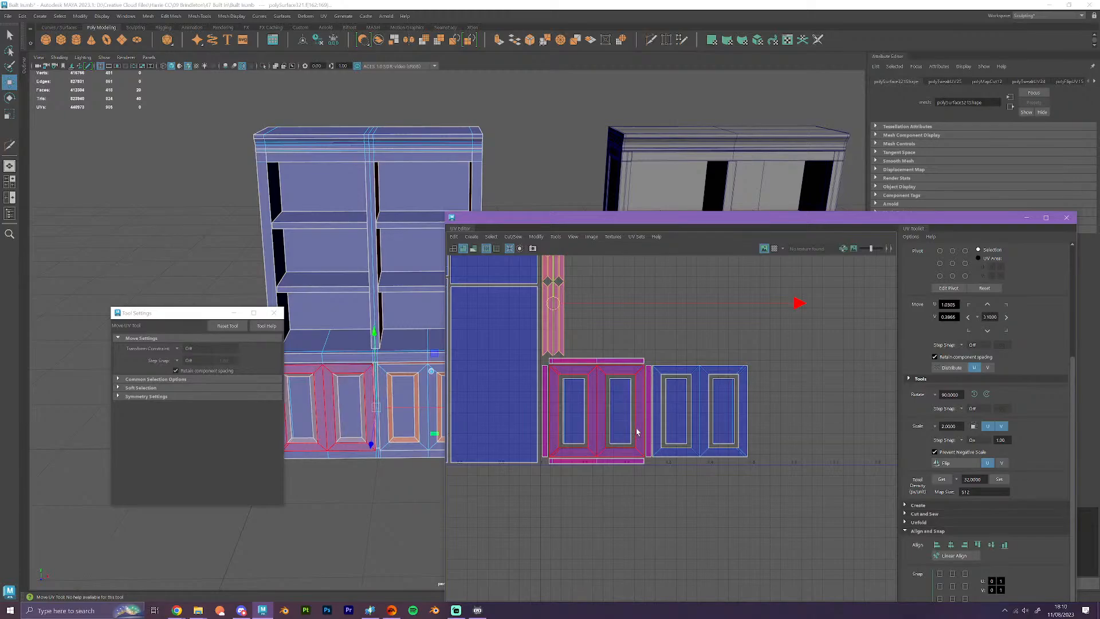
scroll(744, 459, "down", 5)
left_click(755, 399)
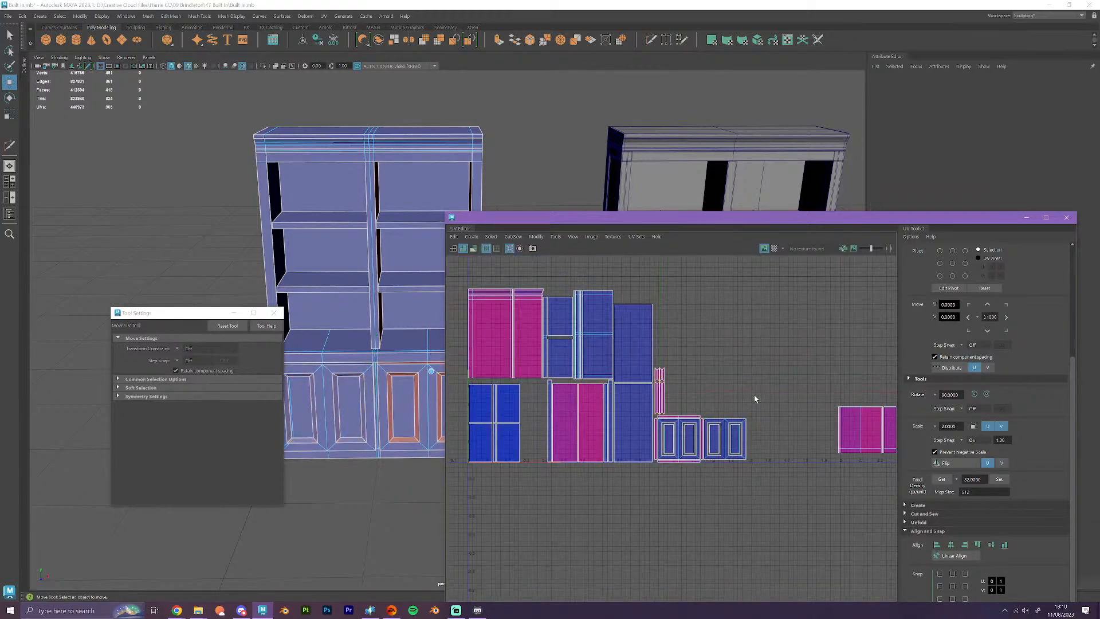
- Save the scene as Built In.mb, replacing the existing file
left_click(22, 16)
mouse_move(104, 129)
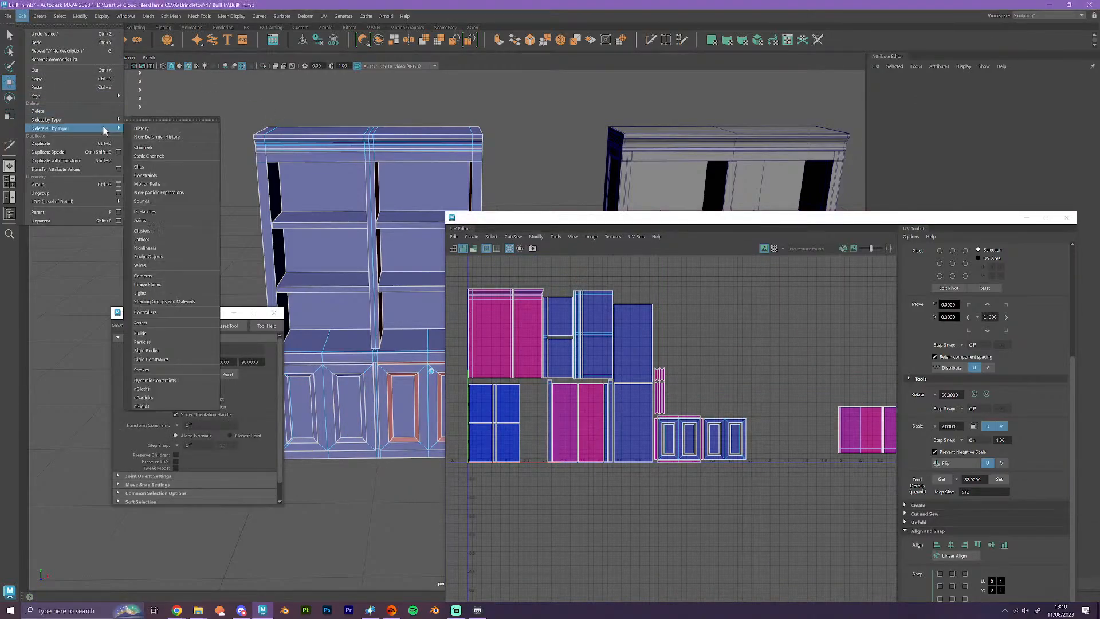
left_click(23, 15)
left_click(8, 15)
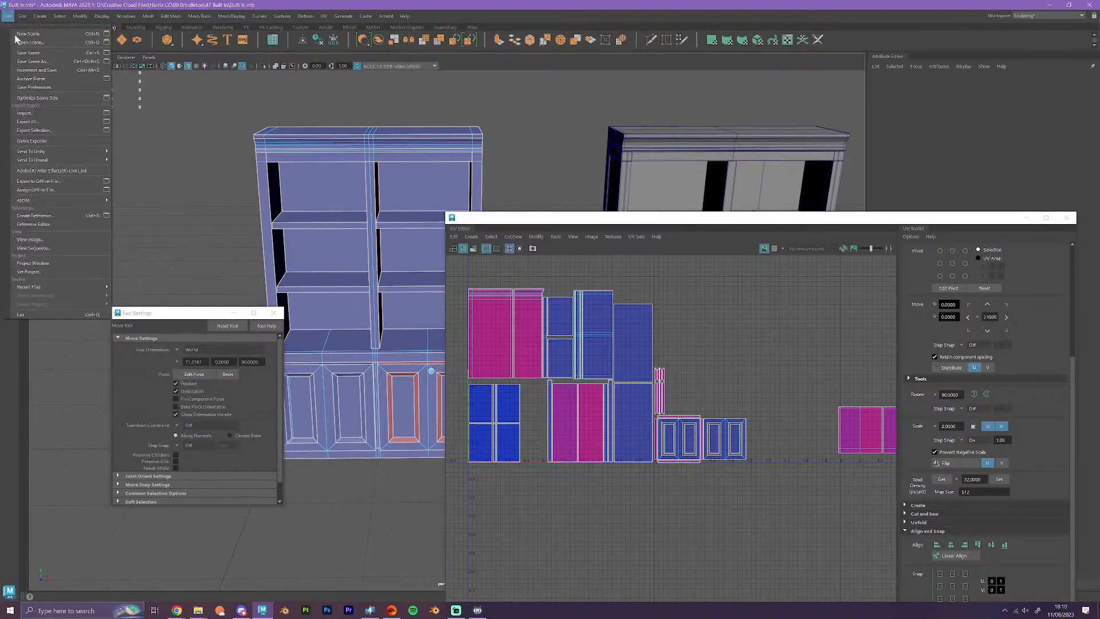
left_click(33, 70)
left_click(878, 525)
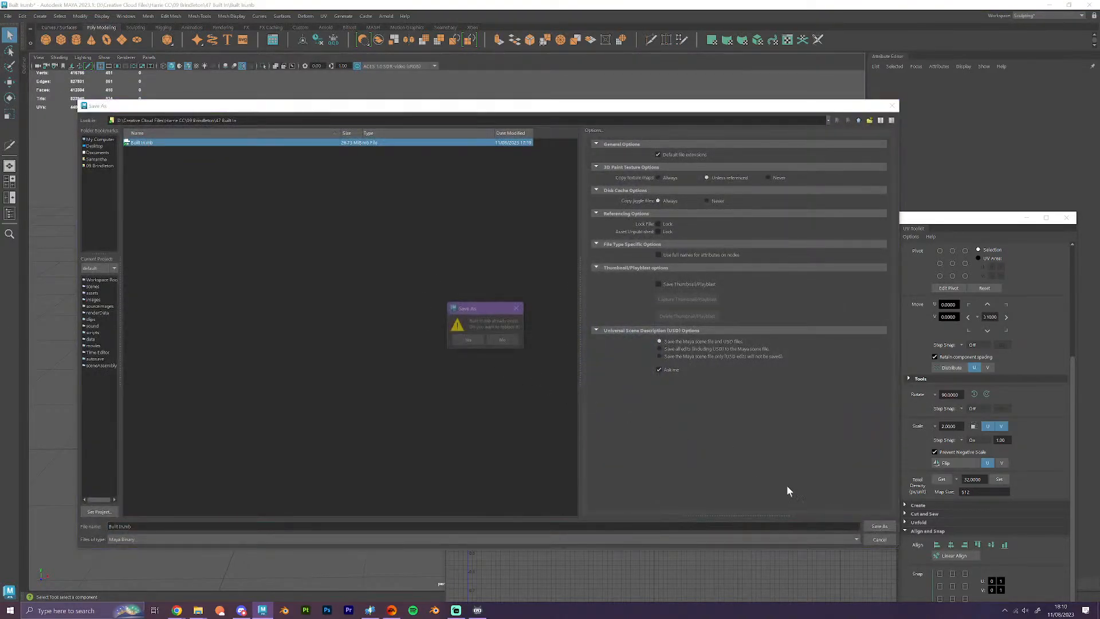
left_click(471, 340)
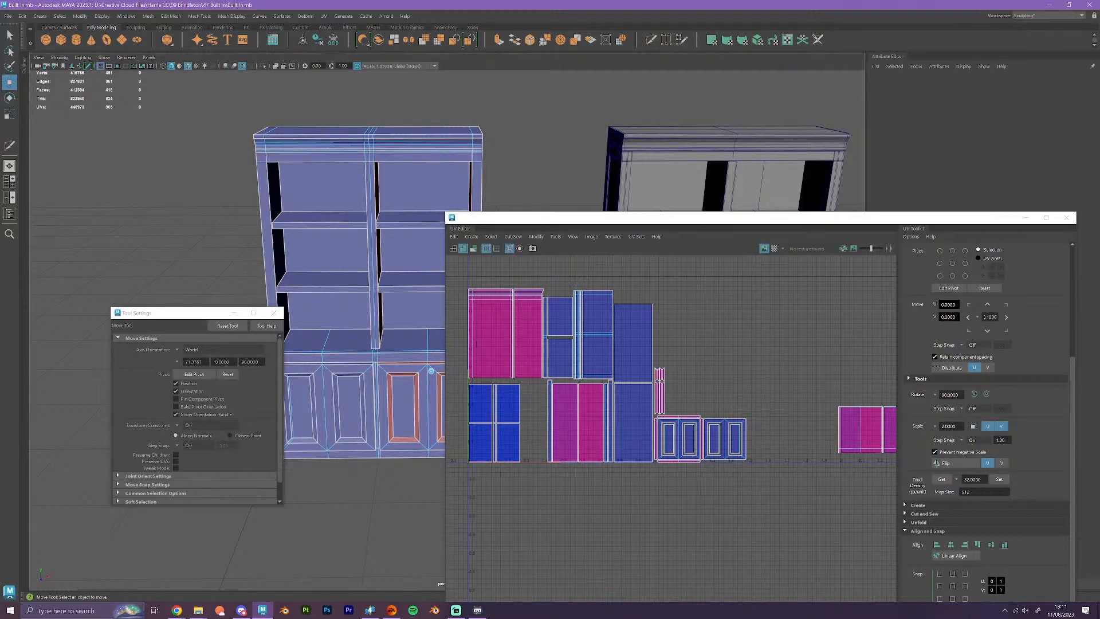
- Examine the packed UV layout, the shells still lying outside it, and the bookcase's back panels on the model
scroll(777, 471, "down", 1)
scroll(764, 477, "up", 2)
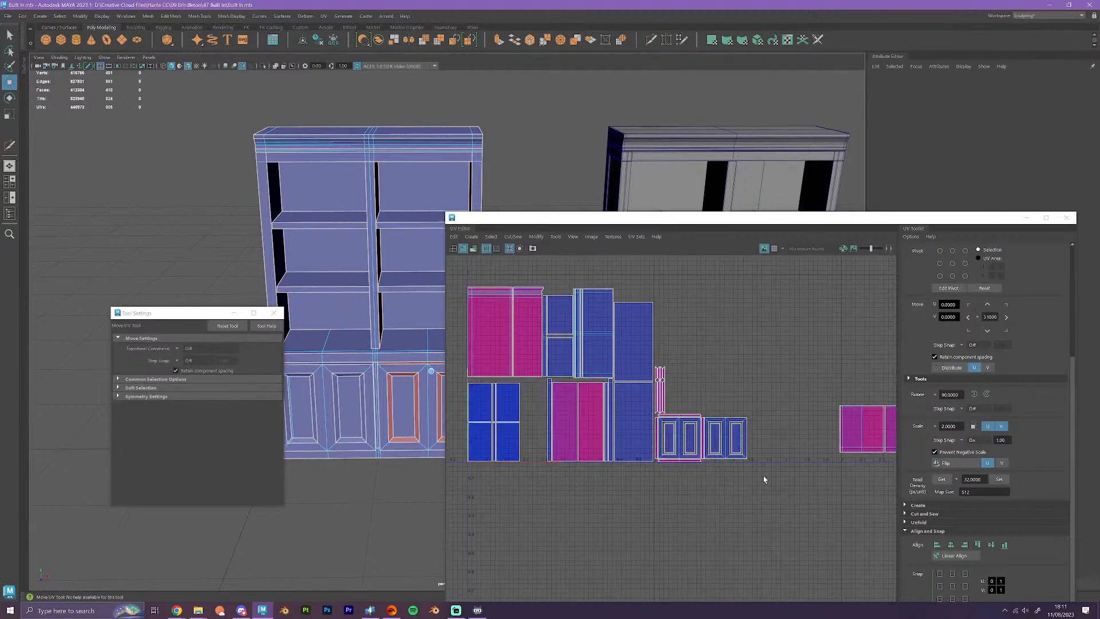
scroll(757, 479, "down", 2)
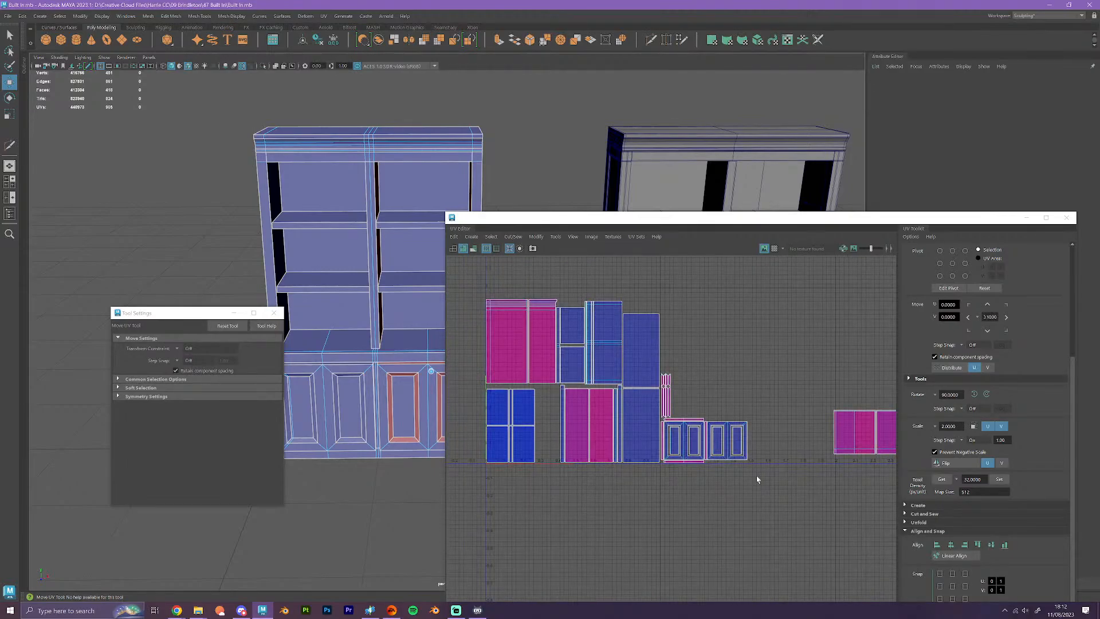
scroll(626, 490, "up", 2)
scroll(590, 483, "up", 1)
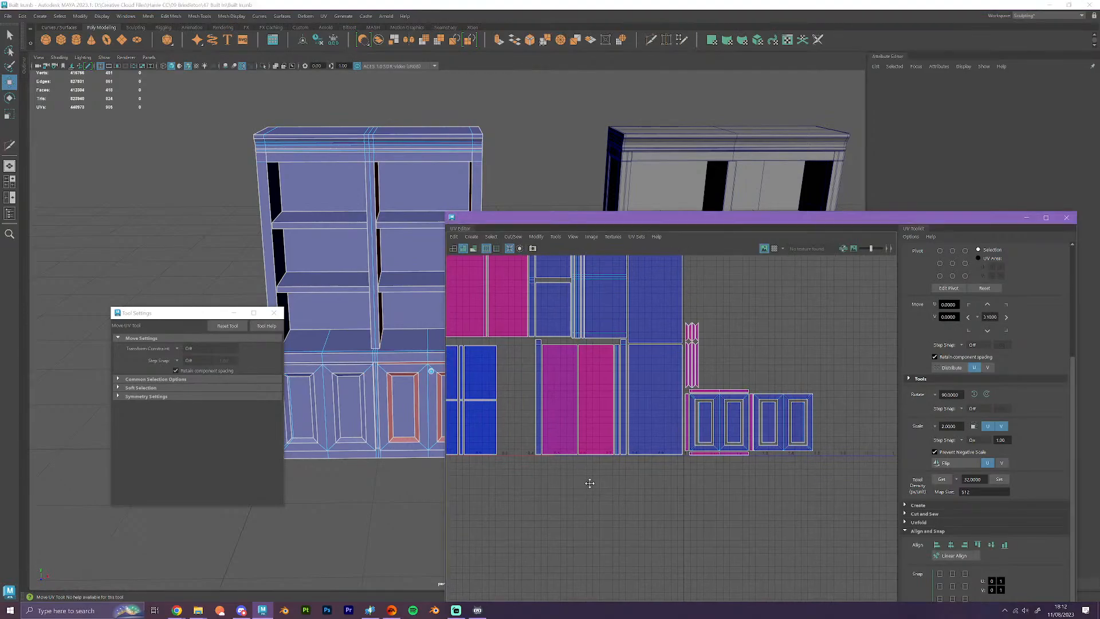
middle_click_drag(589, 483, 624, 544, "alt")
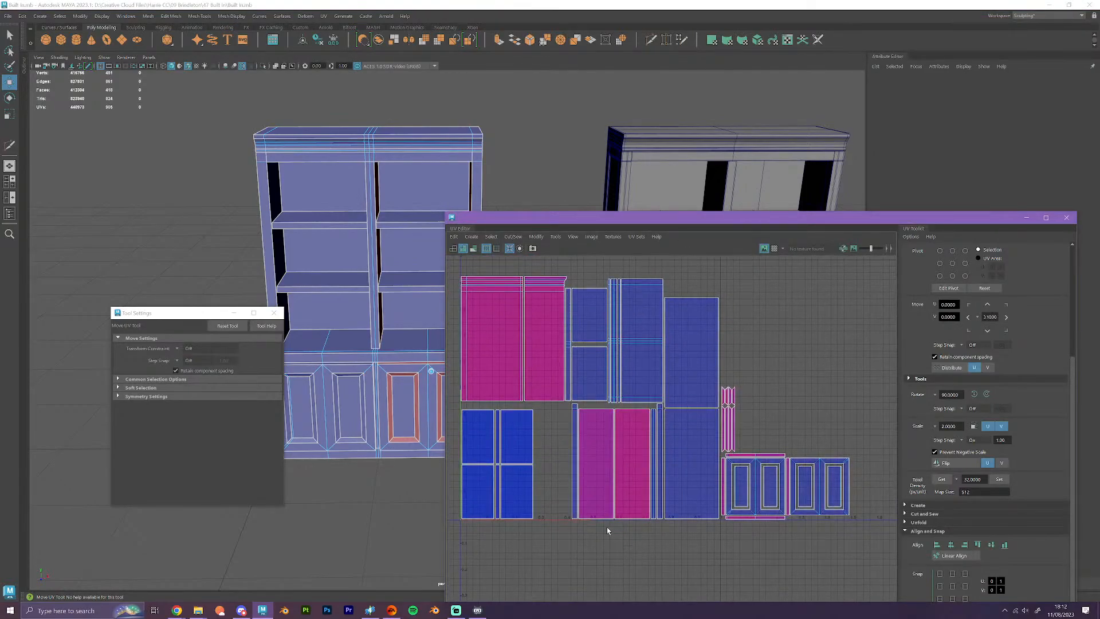
scroll(606, 527, "up", 1)
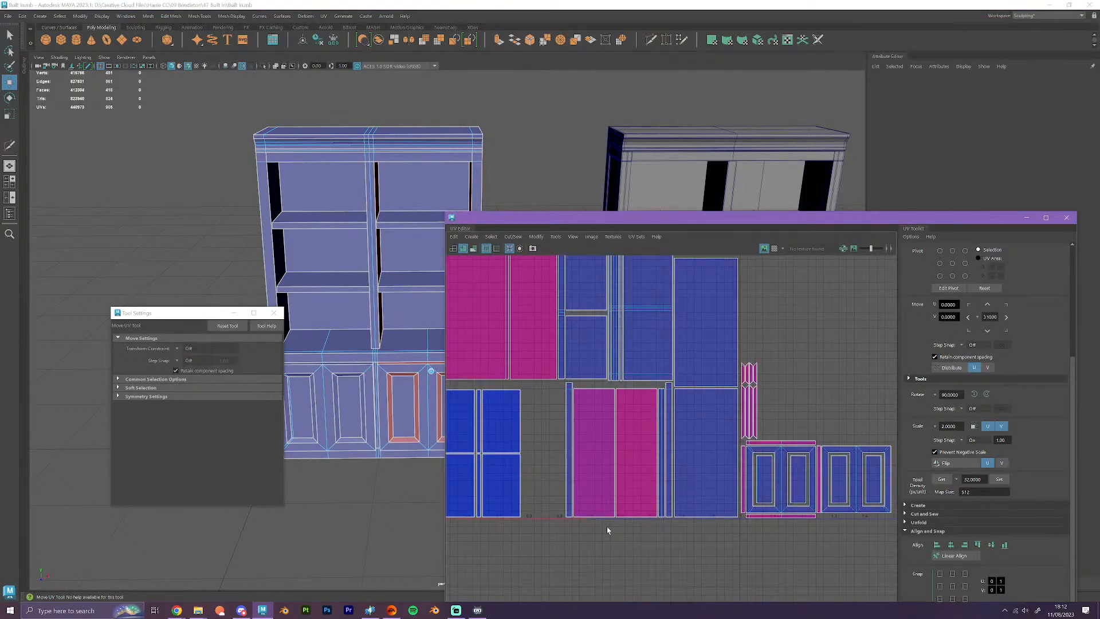
scroll(607, 527, "down", 2)
middle_click_drag(758, 530, 797, 499, "alt")
scroll(676, 484, "up", 2)
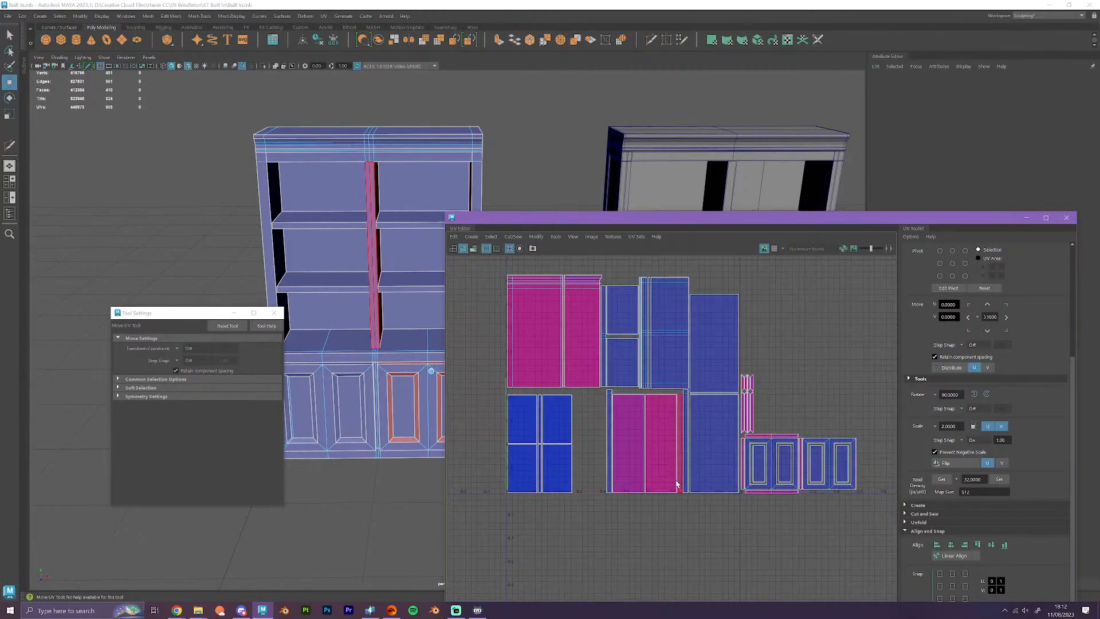
key("ctrl+z")
key("ctrl+z")
key("ctrl+z")
key("ctrl+z")
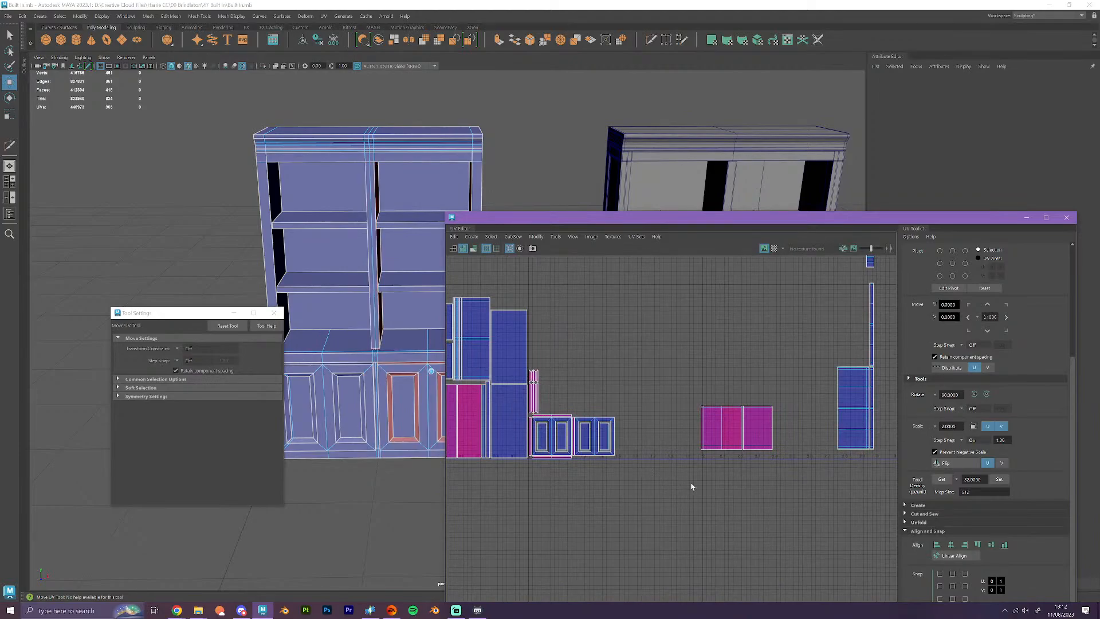
scroll(709, 481, "down", 1)
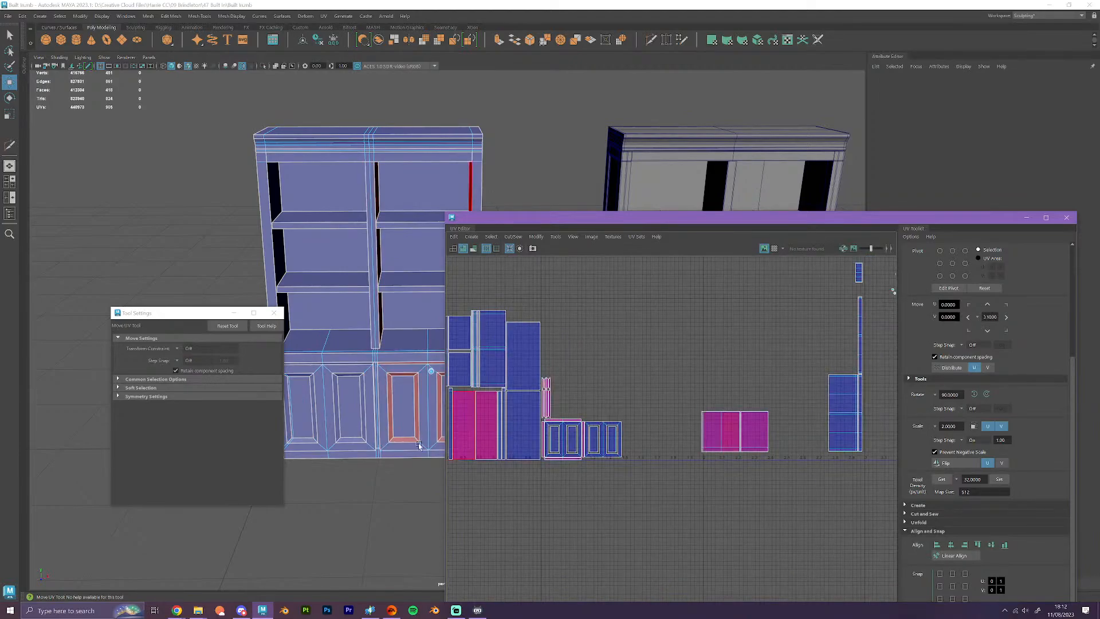
left_click_drag(347, 511, 437, 510, "alt")
middle_click_drag(358, 418, 218, 385, "alt")
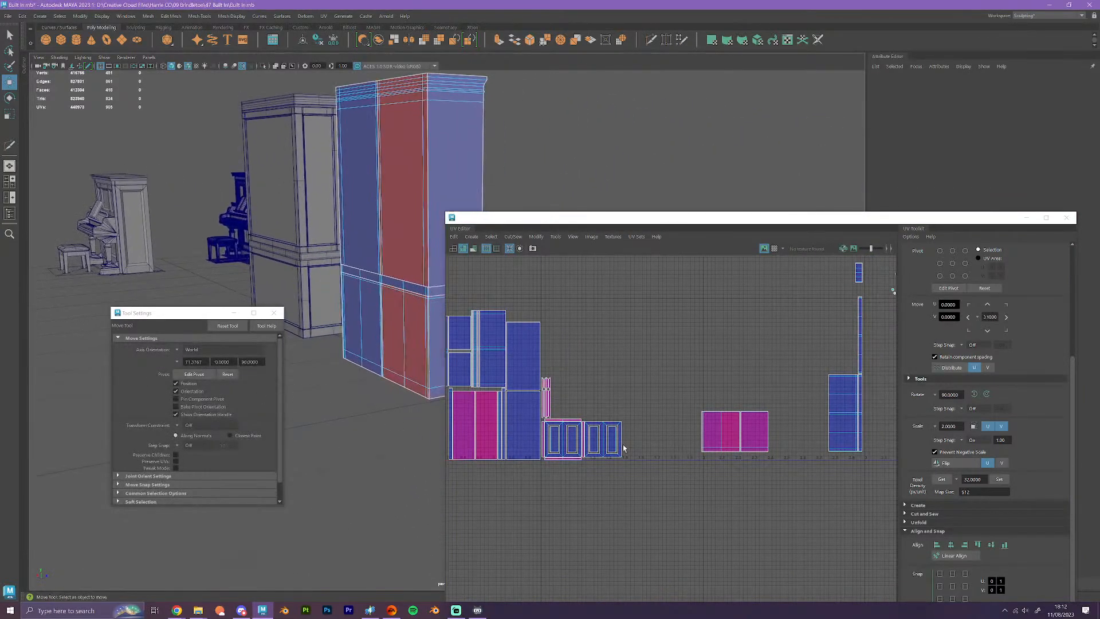
- Move the pair of lower back panel shells from the loose shells to just above the two door pairs
left_click(685, 442)
left_click_drag(673, 398, 778, 455)
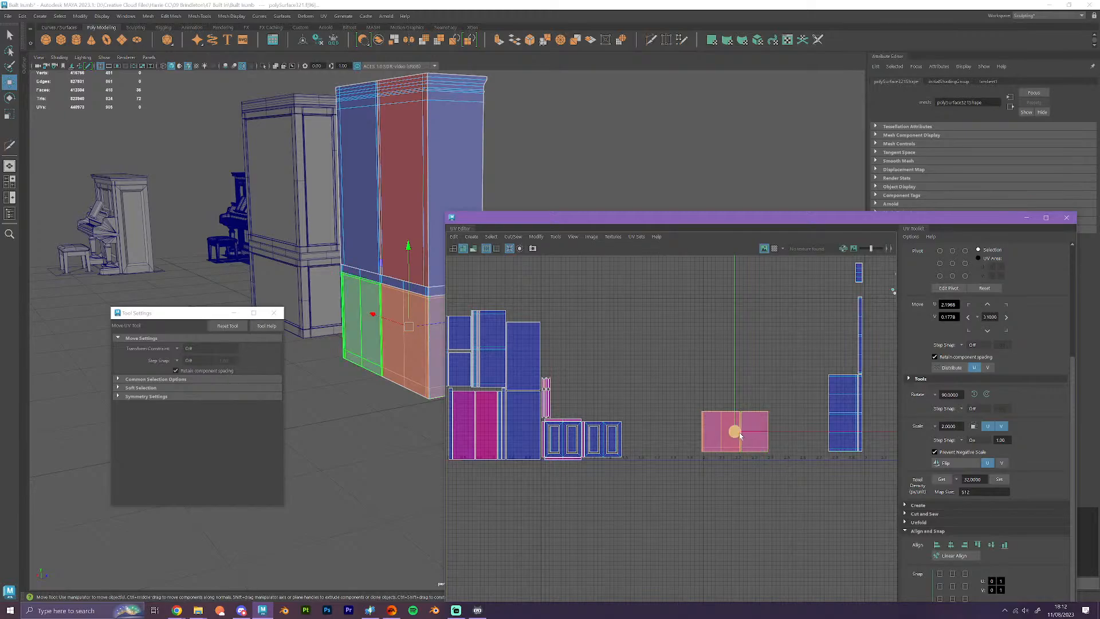
left_click_drag(735, 431, 595, 397)
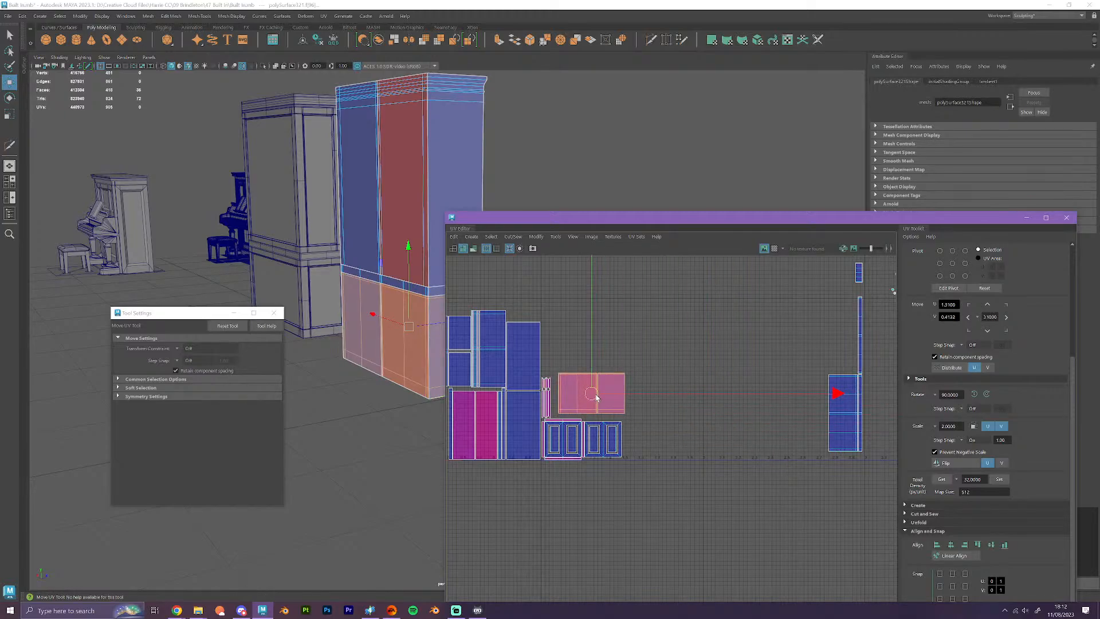
scroll(596, 397, "up", 3)
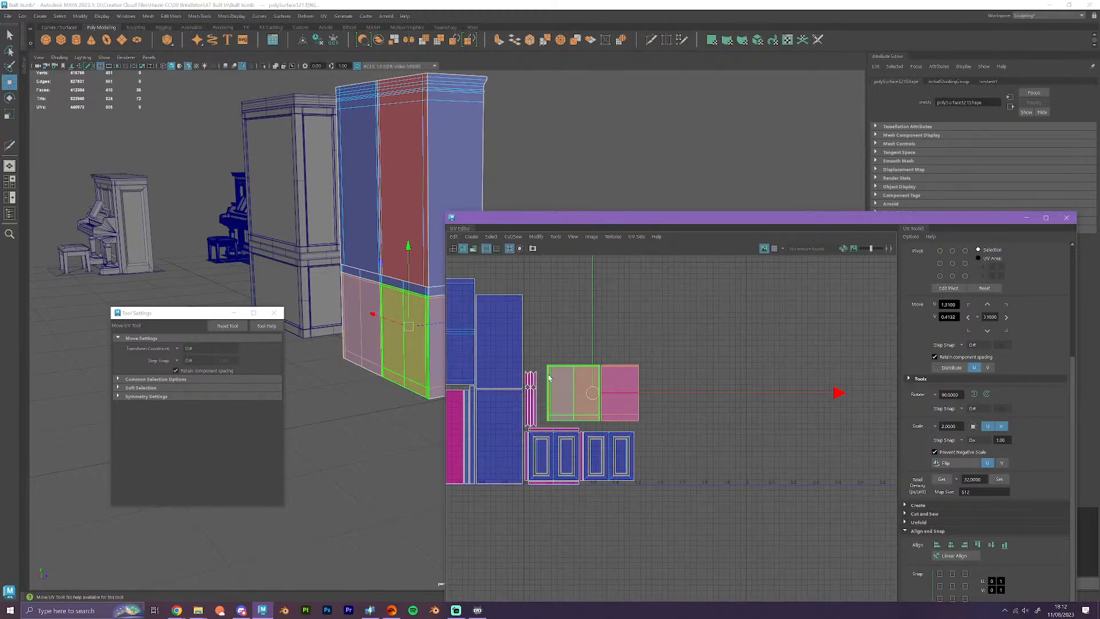
- Move the bevel strip group aside and fit the lower back panel shells tightly above the doors, against the tall panel column
left_click(536, 423)
left_click_drag(531, 399, 659, 393)
scroll(613, 412, "up", 2)
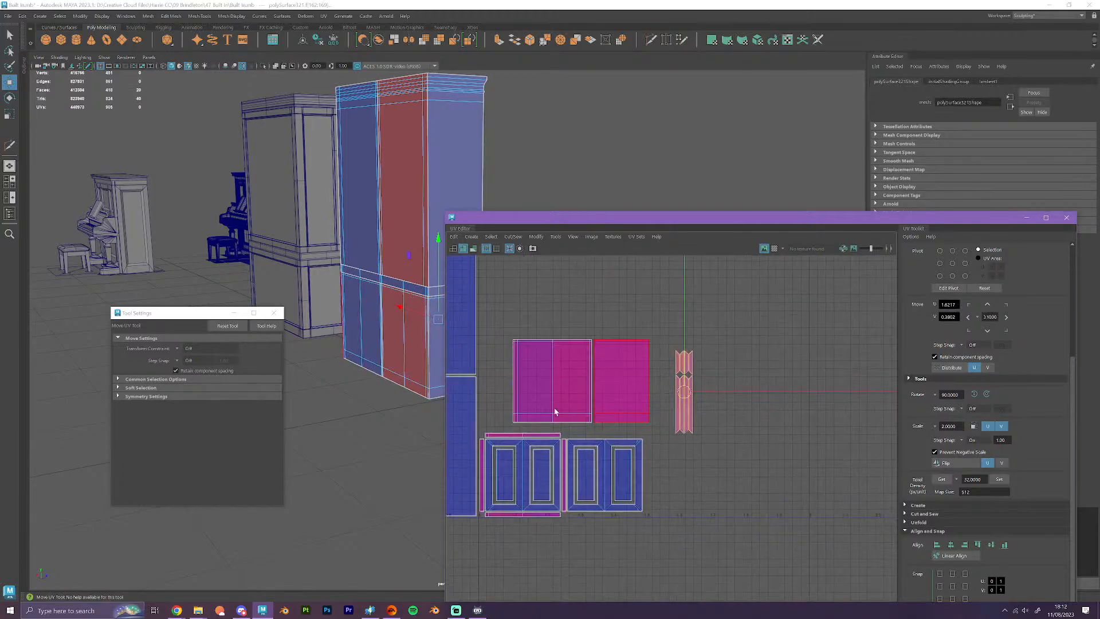
middle_click_drag(554, 408, 653, 403, "alt")
scroll(633, 369, "up", 3)
left_click_drag(629, 347, 658, 396)
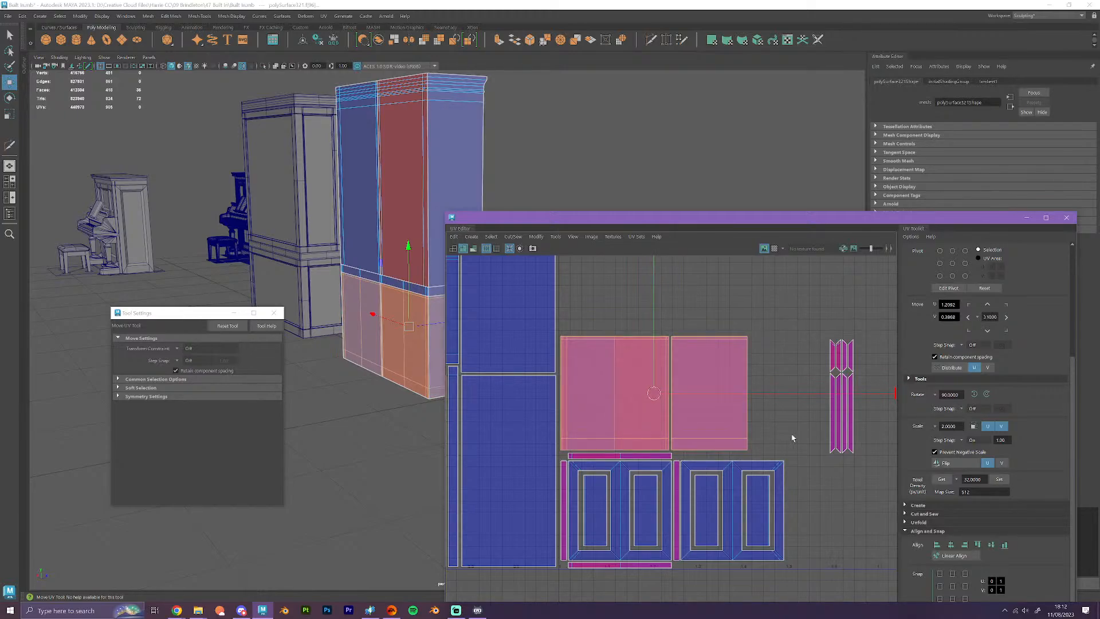
- Move the bevel strip group back against the outer edge of the lower back panel shells
scroll(792, 437, "down", 2)
left_click_drag(813, 348, 779, 411)
left_click(834, 460)
- Select the tall loose shells beyond the packed layout and examine which surfaces they cover on the front of the bookcase
scroll(840, 508, "down", 4)
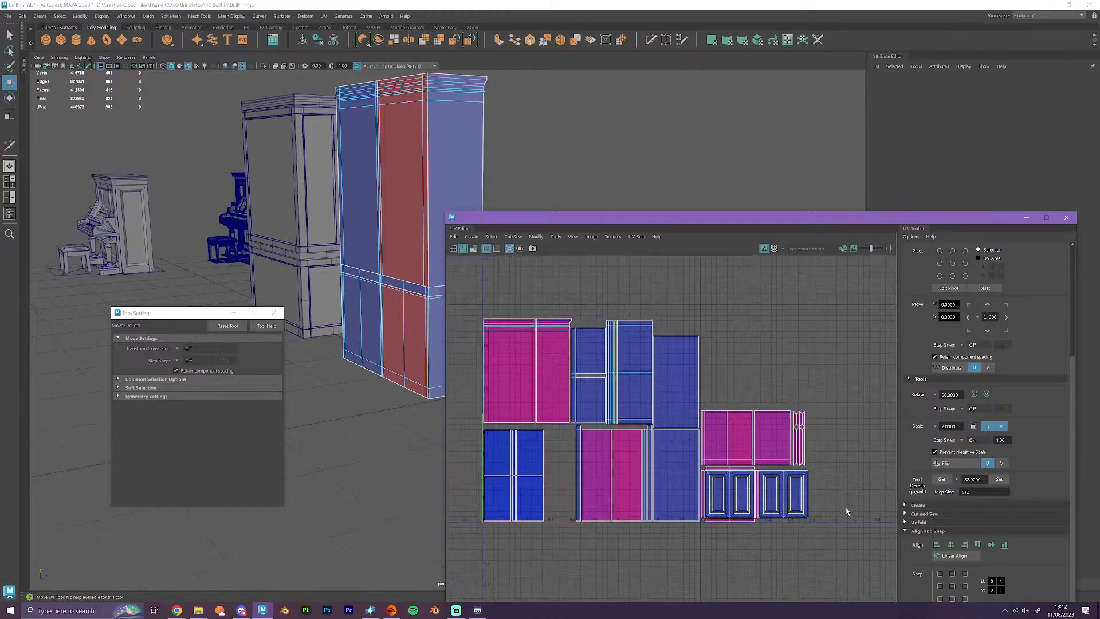
middle_click_drag(825, 502, 431, 416, "alt")
scroll(430, 416, "down", 1)
scroll(635, 471, "down", 1)
middle_click_drag(634, 472, 758, 442, "alt")
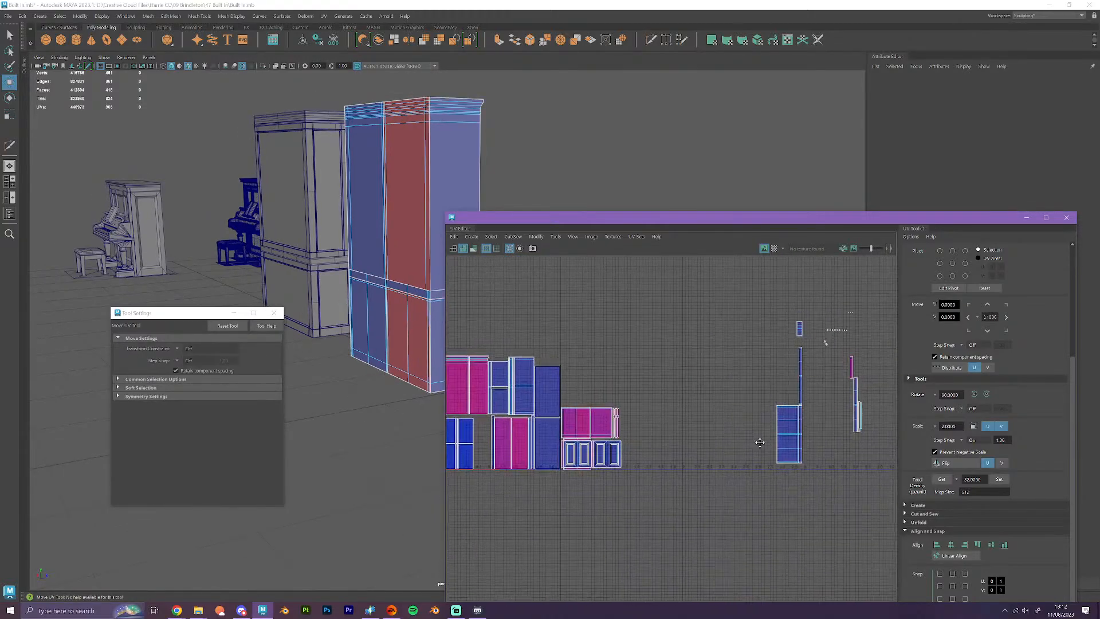
scroll(758, 442, "down", 1)
left_click_drag(811, 473, 769, 438)
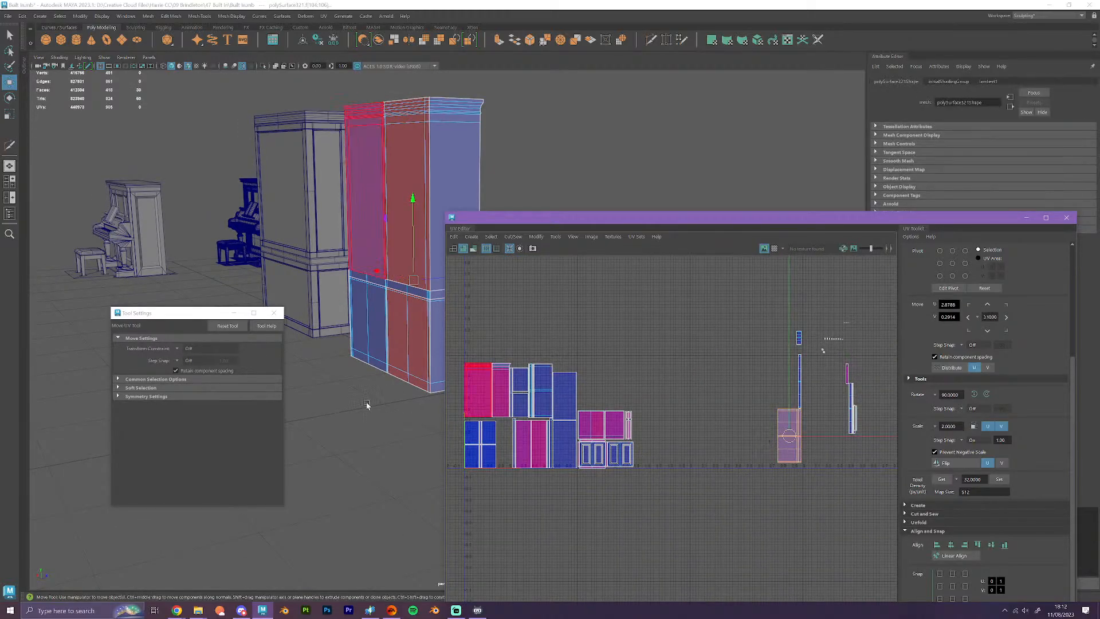
left_click_drag(379, 418, 329, 427, "alt")
scroll(739, 456, "up", 6)
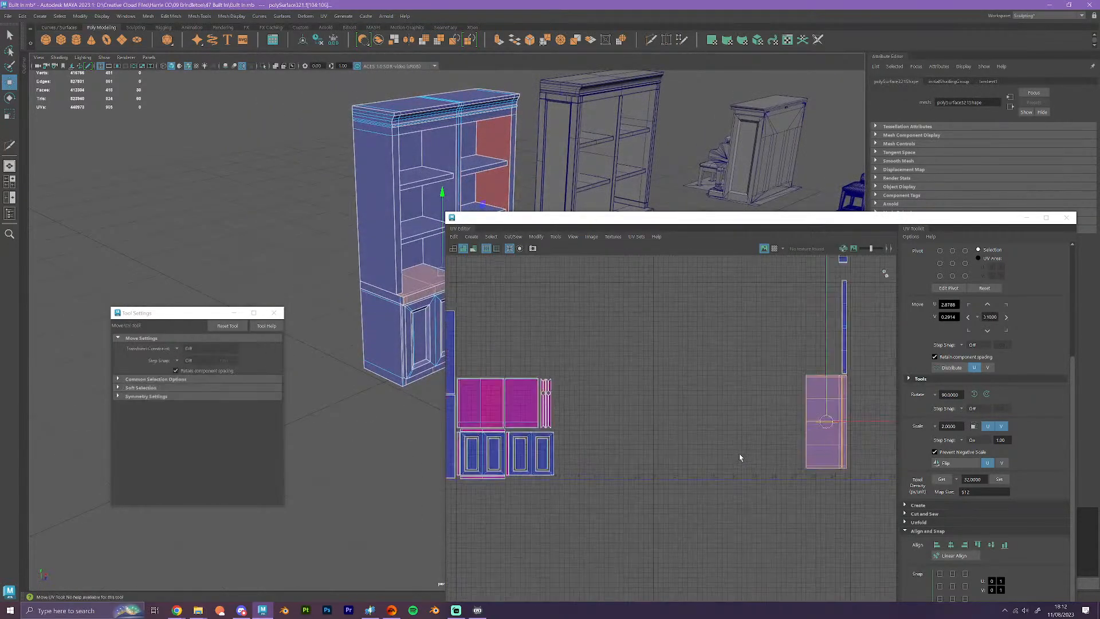
- Place the long narrow strip beside the tall worktop shells and move the group above the lower back panel shells
right_click_drag(813, 381, 813, 360)
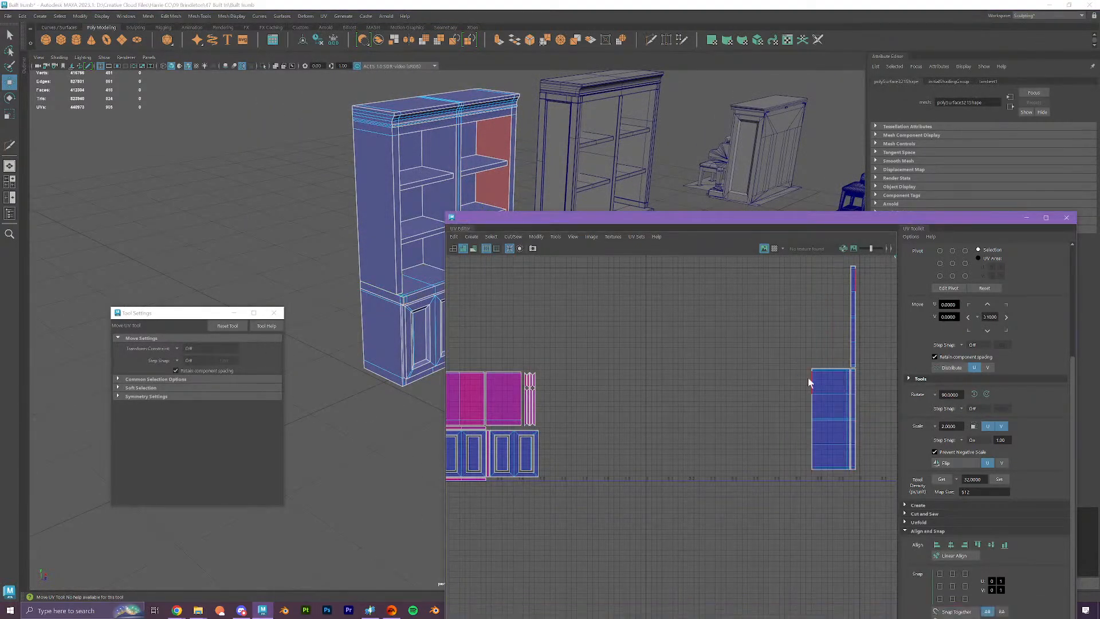
left_click(853, 319)
left_click_drag(852, 319, 807, 421)
left_click_drag(856, 458, 559, 374)
scroll(778, 480, "down", 3)
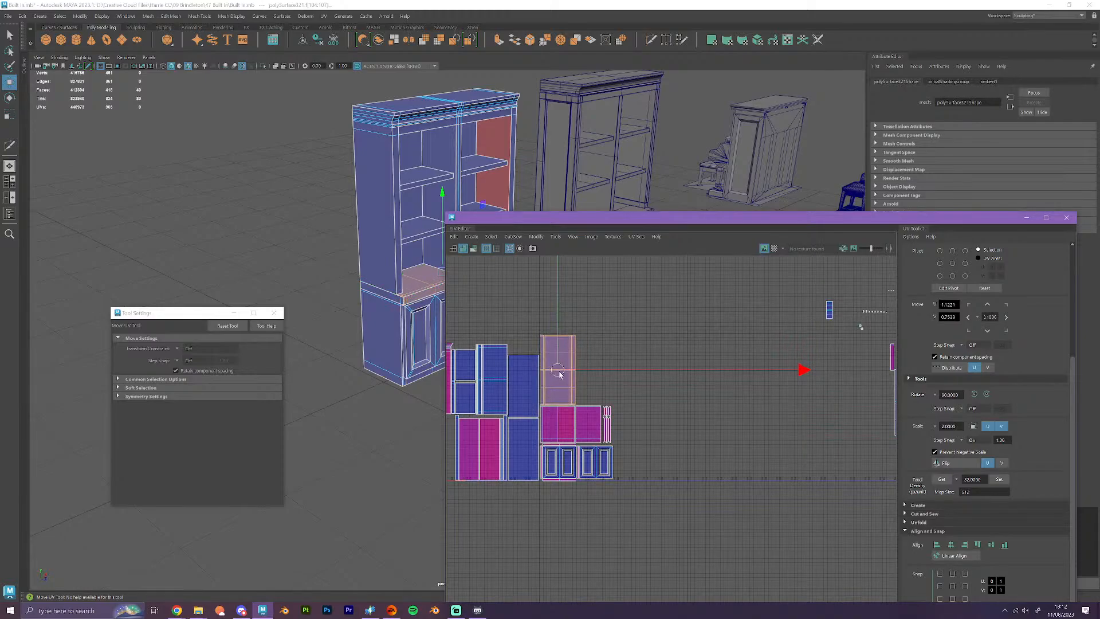
- Nudge the tall worktop shells into line above the back panels, leaving a small gap from their narrow side strip
scroll(559, 373, "up", 4)
middle_click_drag(560, 379, 633, 420, "alt")
scroll(633, 438, "up", 2)
left_click_drag(626, 393, 677, 387)
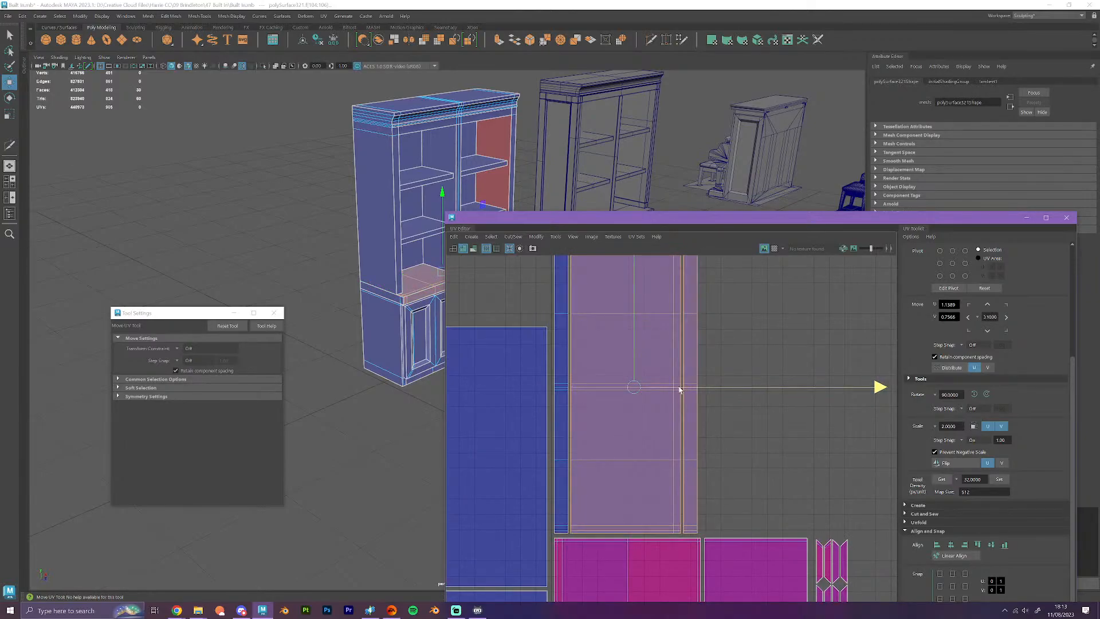
scroll(761, 468, "down", 2)
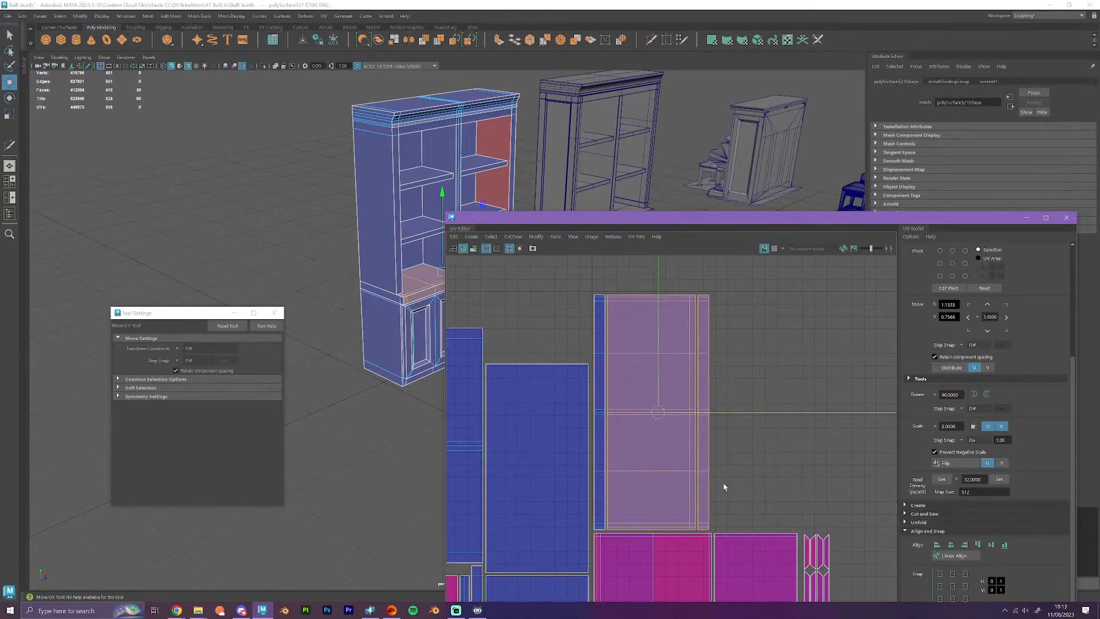
scroll(723, 482, "down", 5)
left_click(794, 524)
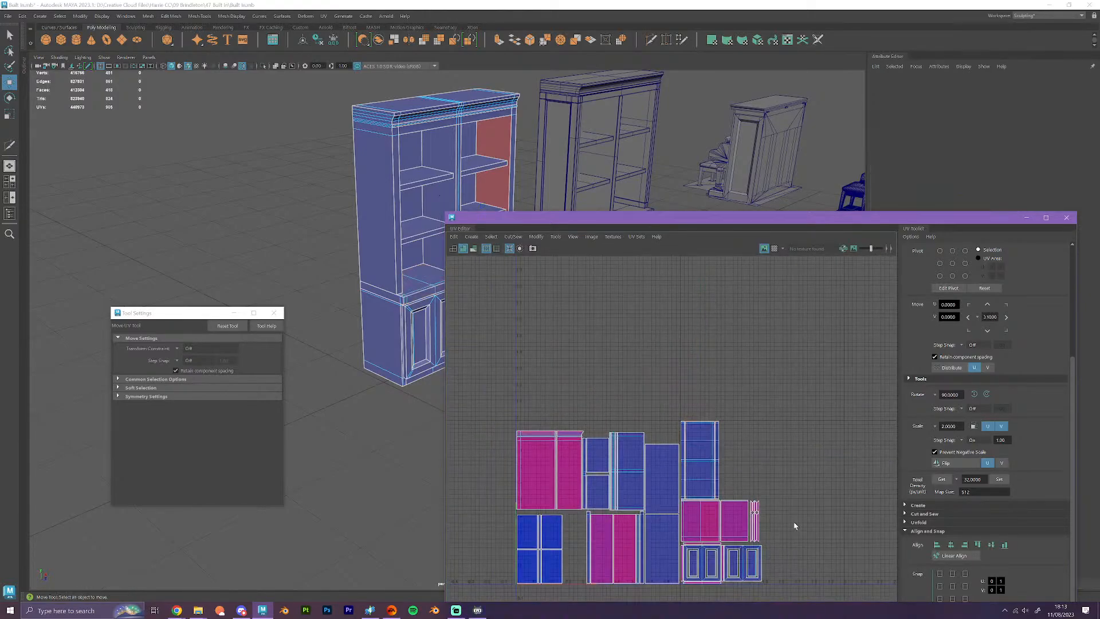
- Move the small blue shell from the loose shells to the free area near the upper end of the tall worktop shells
scroll(794, 525, "down", 2)
middle_click_drag(794, 525, 557, 439, "alt")
scroll(736, 471, "down", 1)
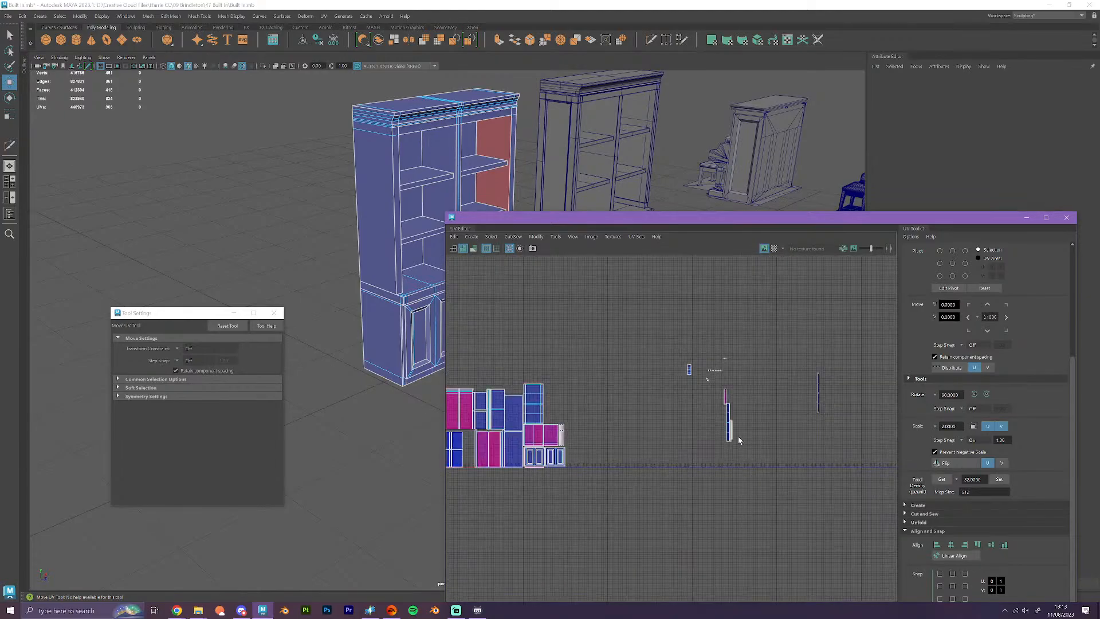
scroll(758, 400, "up", 2)
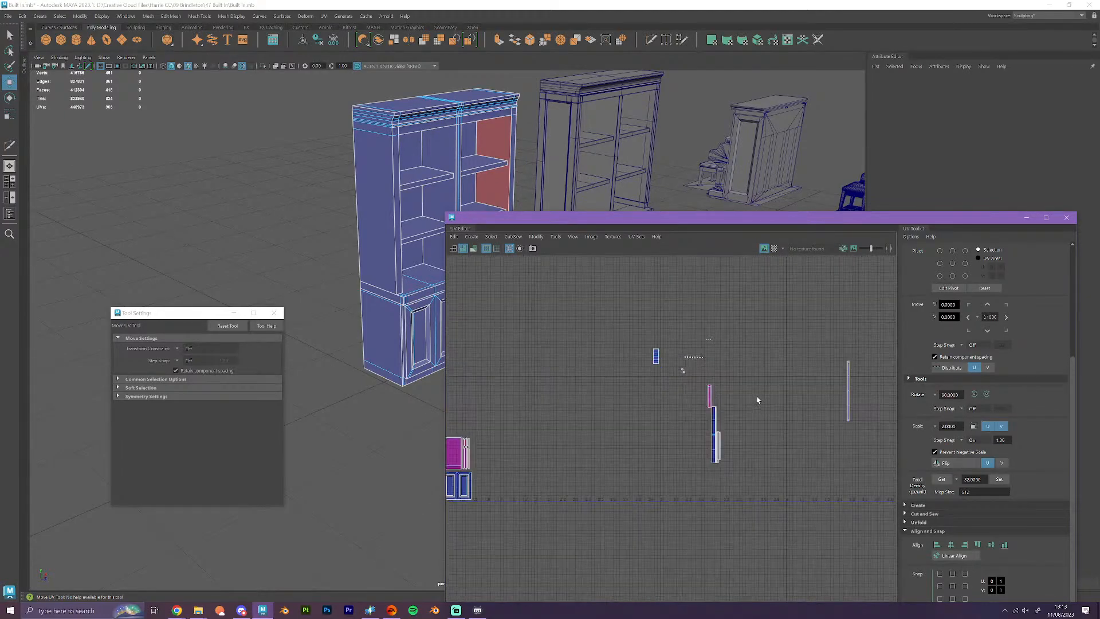
left_click(657, 357)
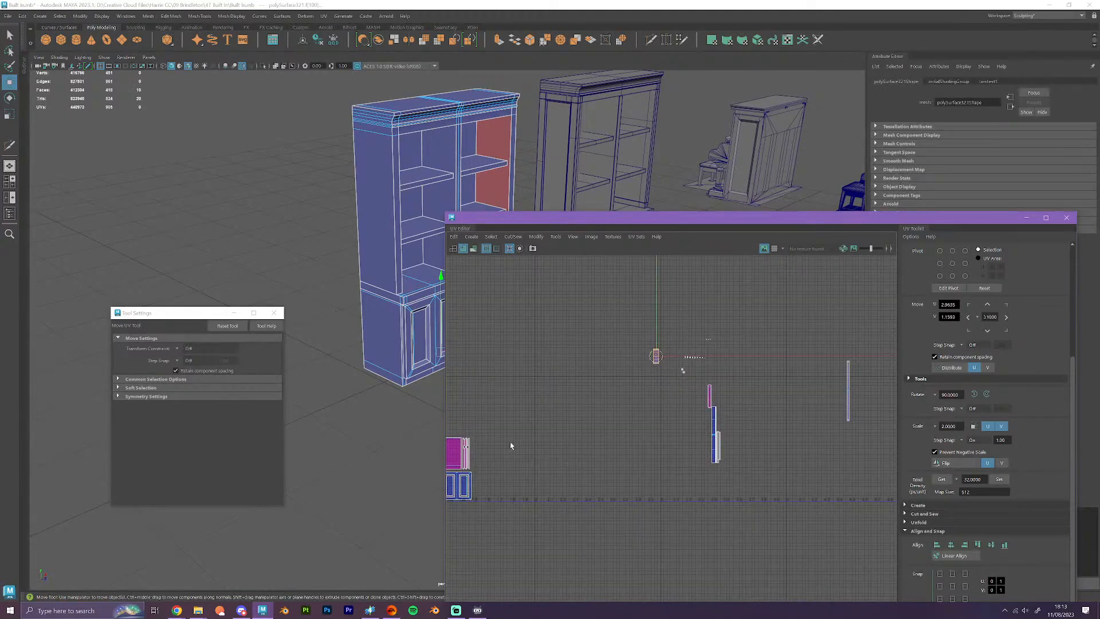
key("f")
key("a")
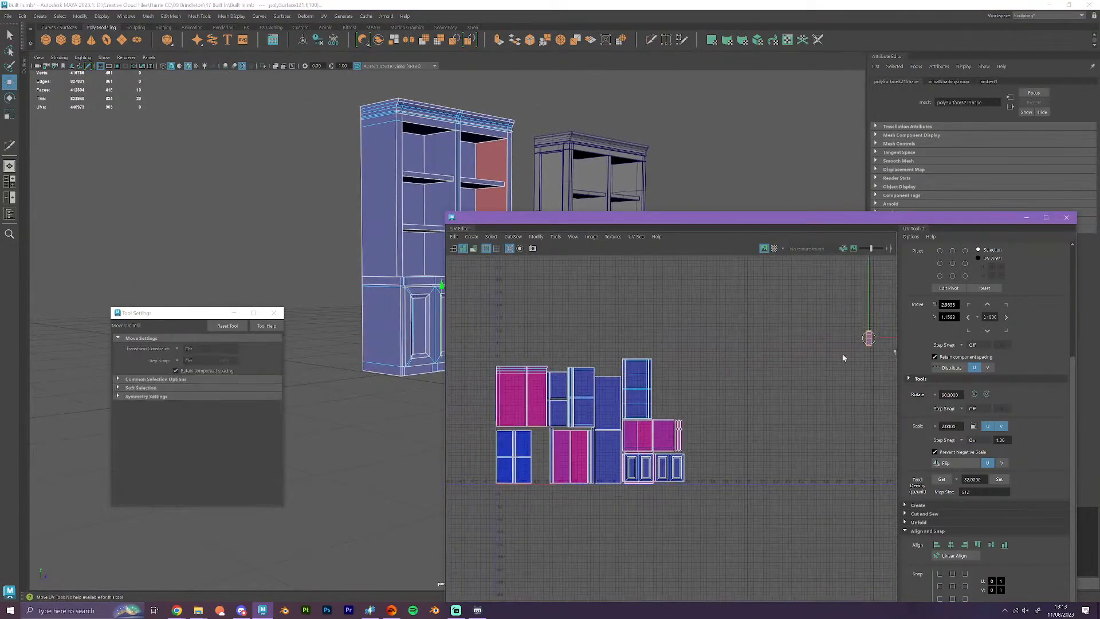
left_click_drag(869, 339, 606, 274)
scroll(705, 480, "up", 3)
scroll(733, 441, "down", 5)
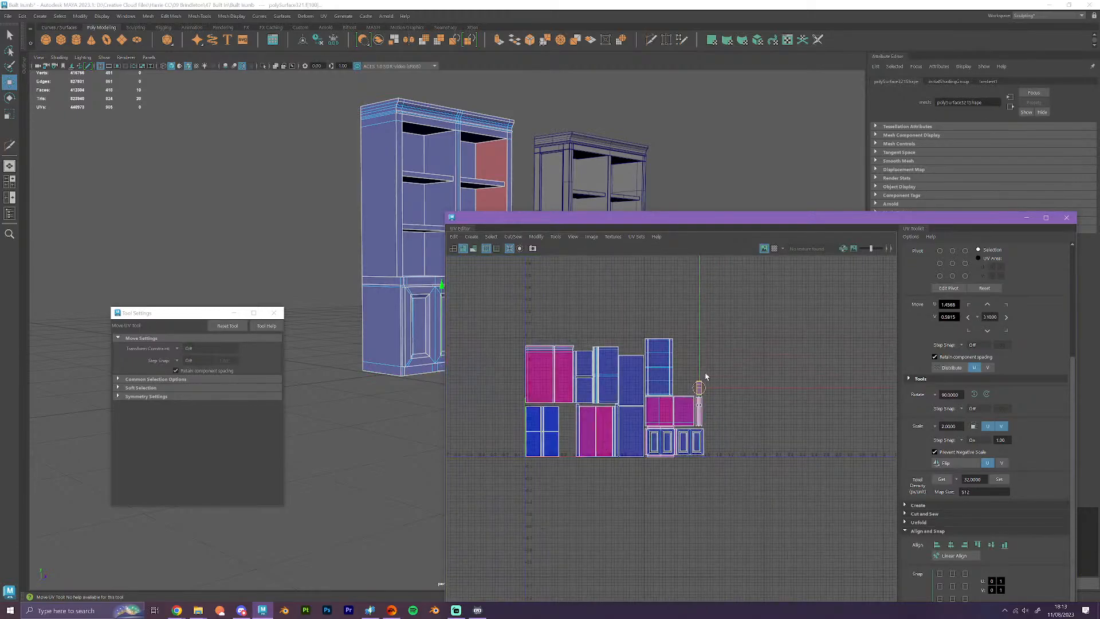
left_click_drag(699, 385, 693, 337)
scroll(746, 496, "down", 3)
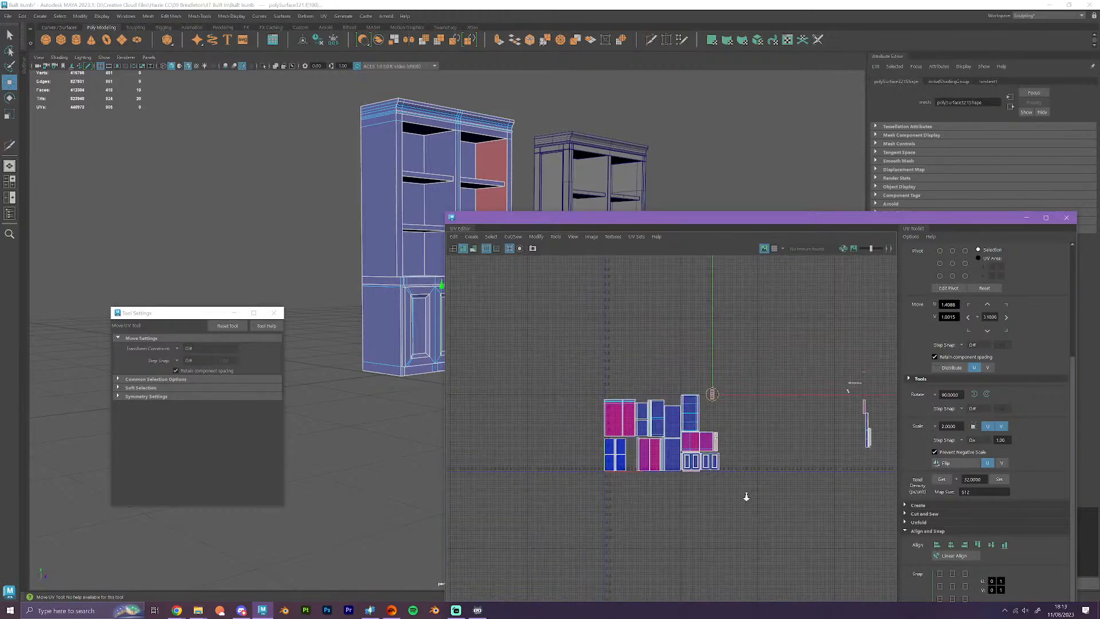
- Move all the remaining loose strip shells together closer to the packed layout and clear the selection
scroll(746, 496, "up", 1)
middle_click_drag(805, 448, 592, 415, "alt")
left_click_drag(836, 441, 836, 441)
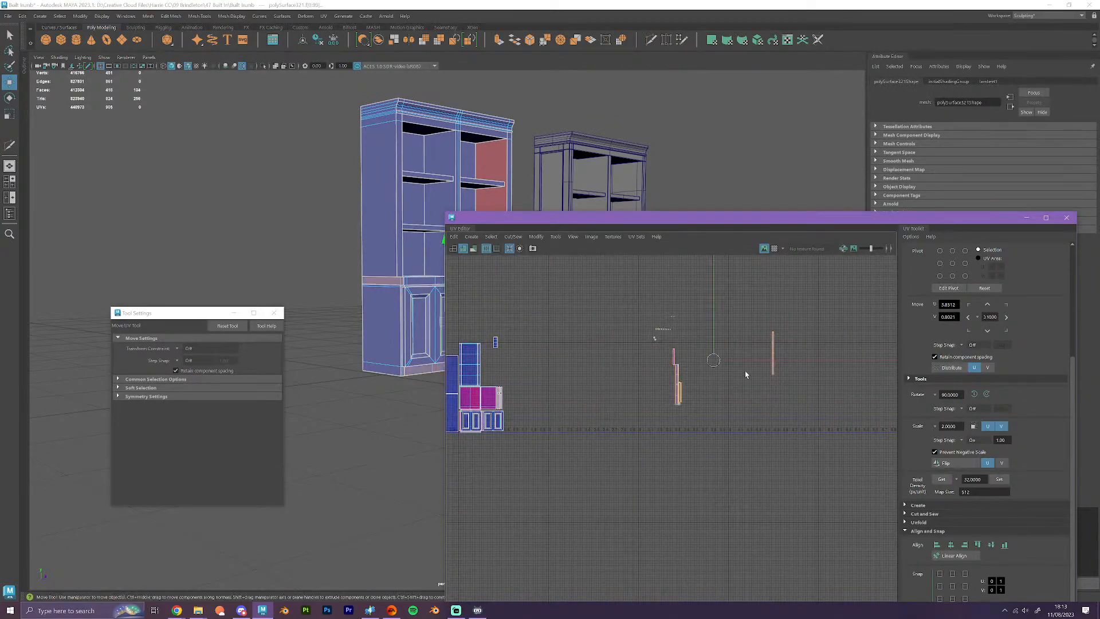
middle_click_drag(745, 370, 592, 417)
left_click_drag(592, 368, 607, 393)
right_click(602, 437)
right_click_drag(603, 430, 565, 424)
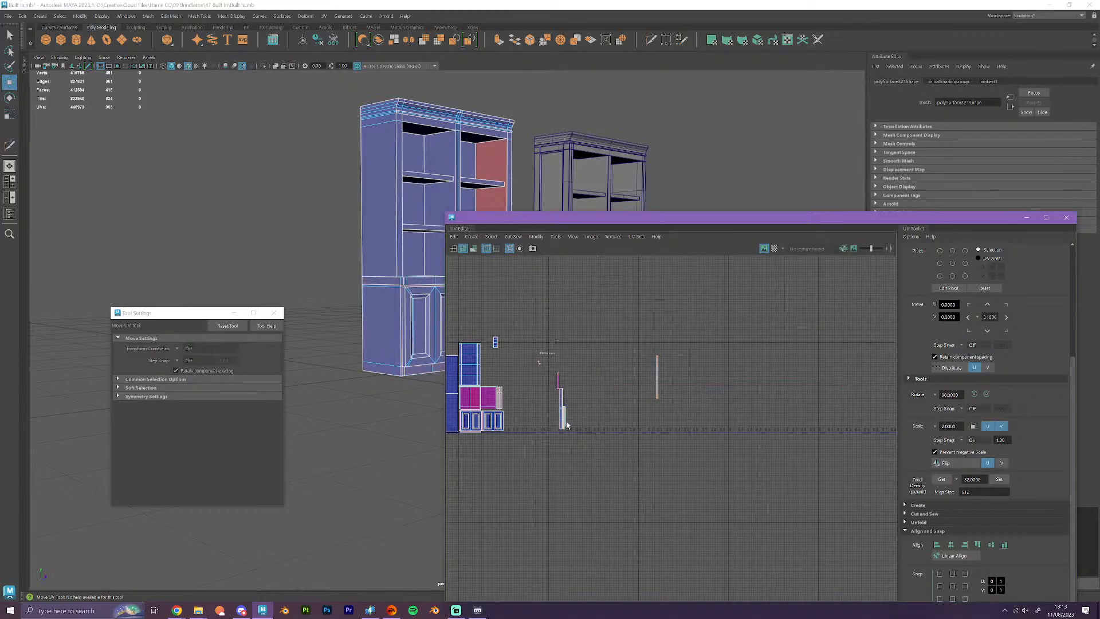
- Move the short pink strip shell beside the tall worktop shells, just above the lower back panel shells
scroll(565, 425, "up", 4)
middle_click_drag(539, 396, 702, 417, "alt")
left_click_drag(730, 363, 584, 368)
- Select the long vertical strip shells among the remaining loose shells
left_click(718, 423)
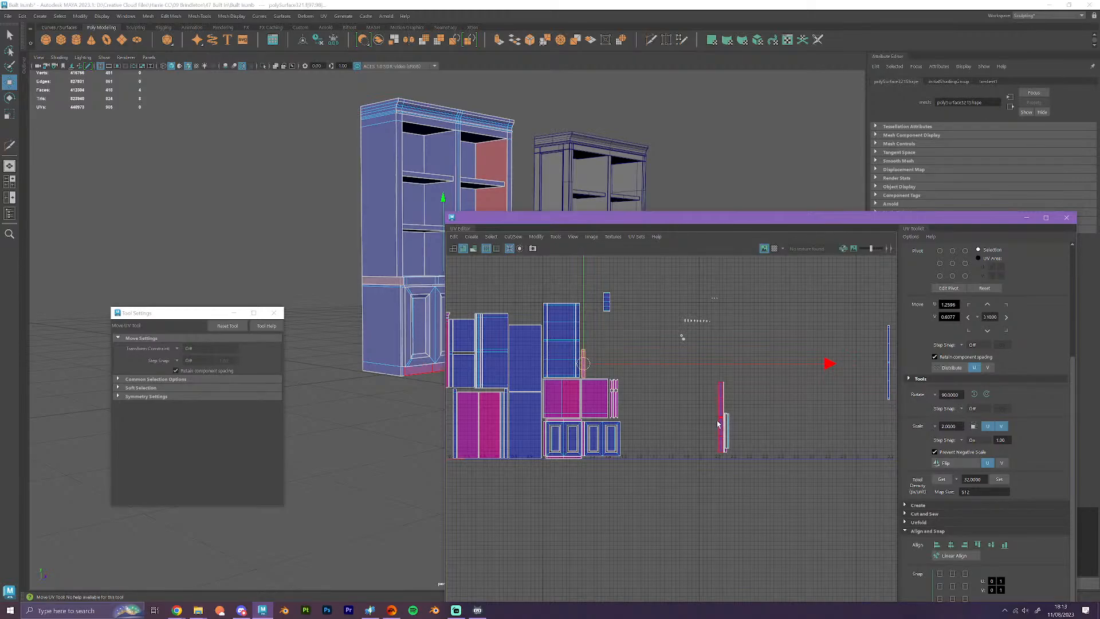
scroll(718, 424, "up", 3)
left_click_drag(700, 348, 762, 485)
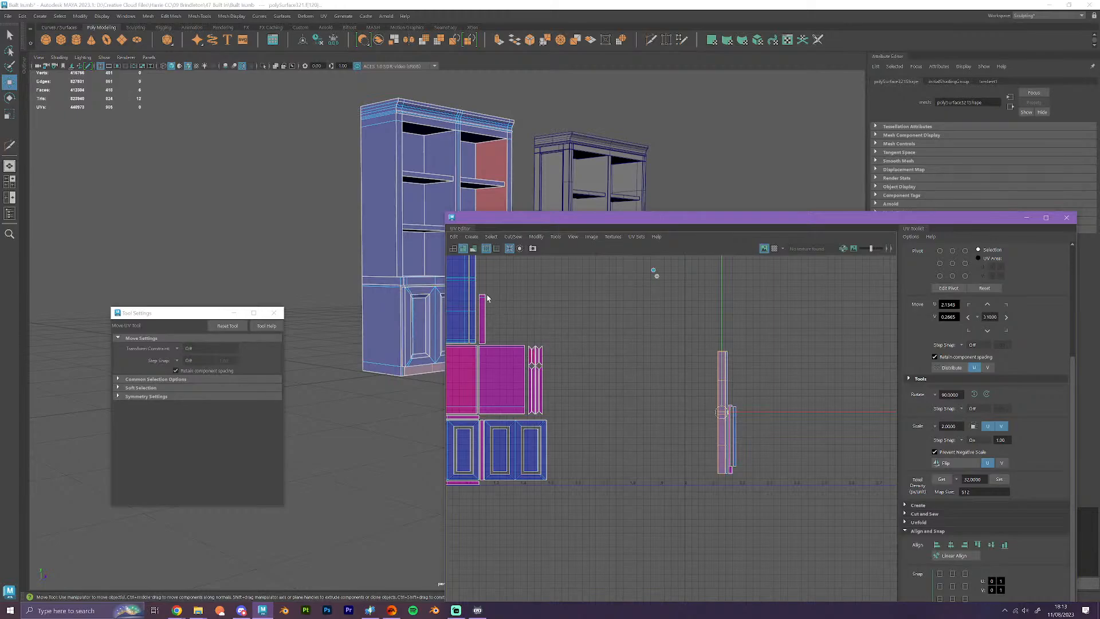
- Place the narrow magenta UV shell above the notched strip shell and align their left edges
left_click_drag(483, 319, 732, 379)
scroll(736, 382, "up", 5)
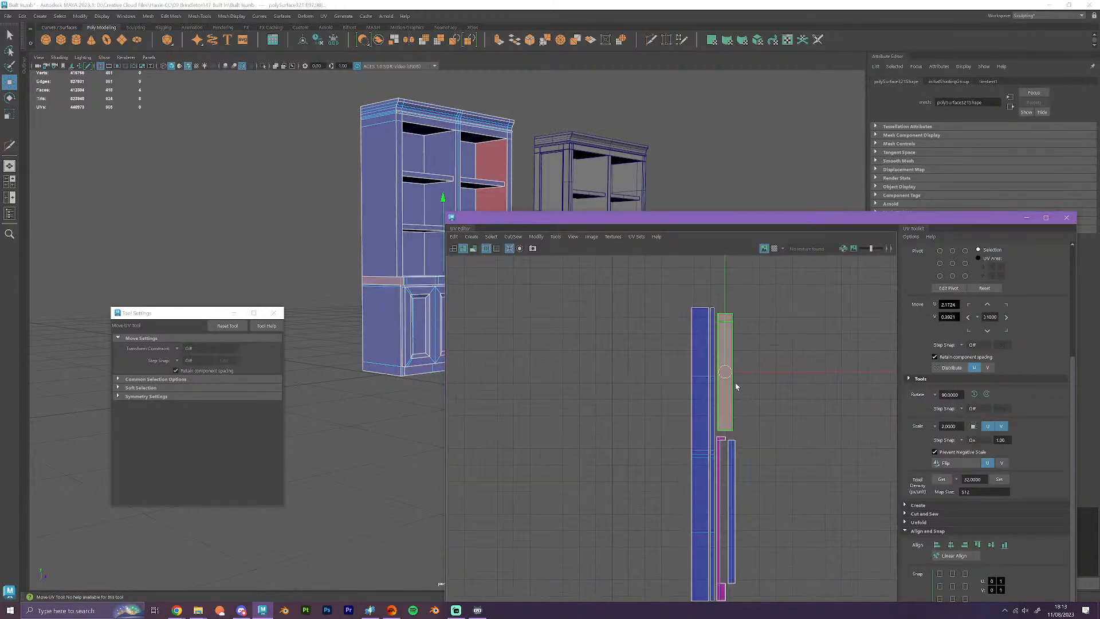
left_click(722, 456)
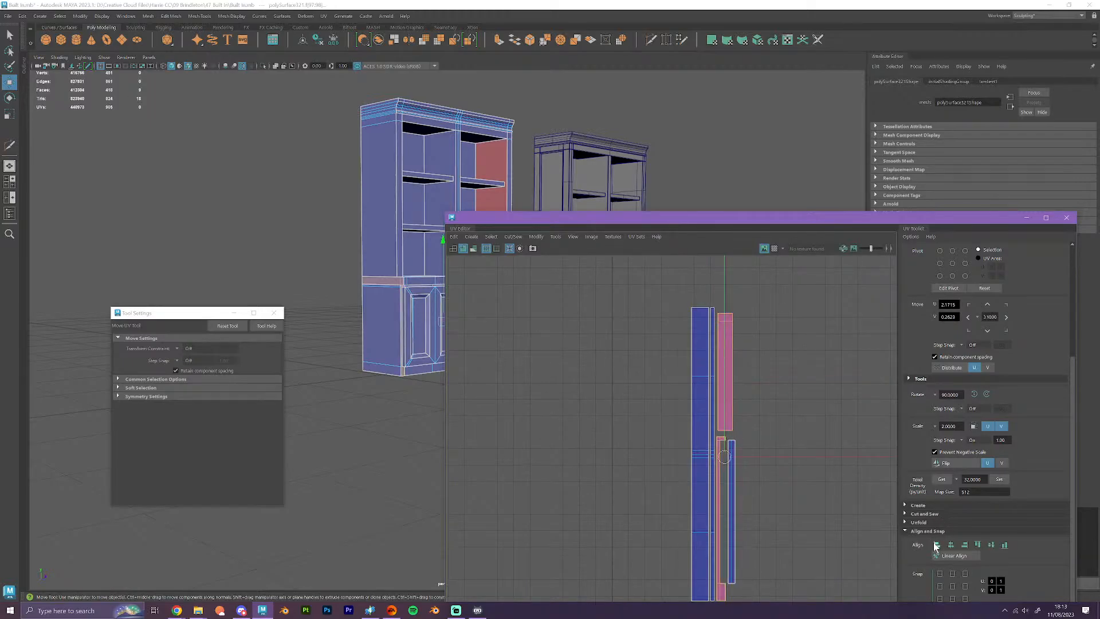
left_click(802, 521)
scroll(796, 522, "down", 2)
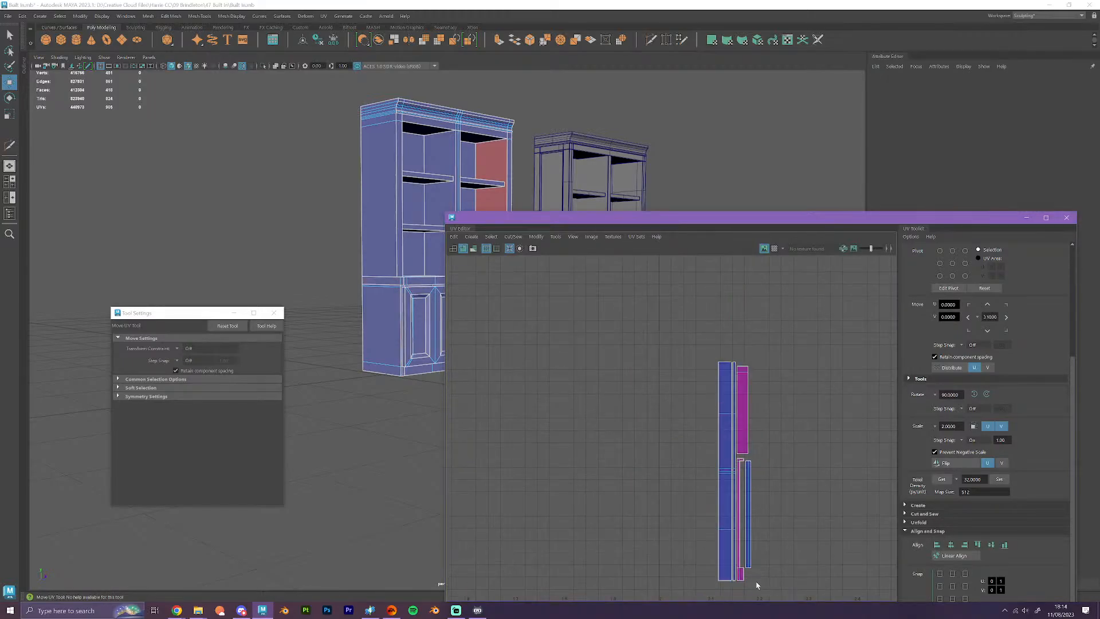
- Move the group of tall strip shells into the main UV layout, right beside the large blue panel shell
left_click_drag(755, 581, 675, 398)
scroll(676, 398, "down", 2)
left_click_drag(719, 448, 546, 332)
middle_click_drag(546, 332, 779, 469, "alt")
left_click_drag(783, 473, 672, 437)
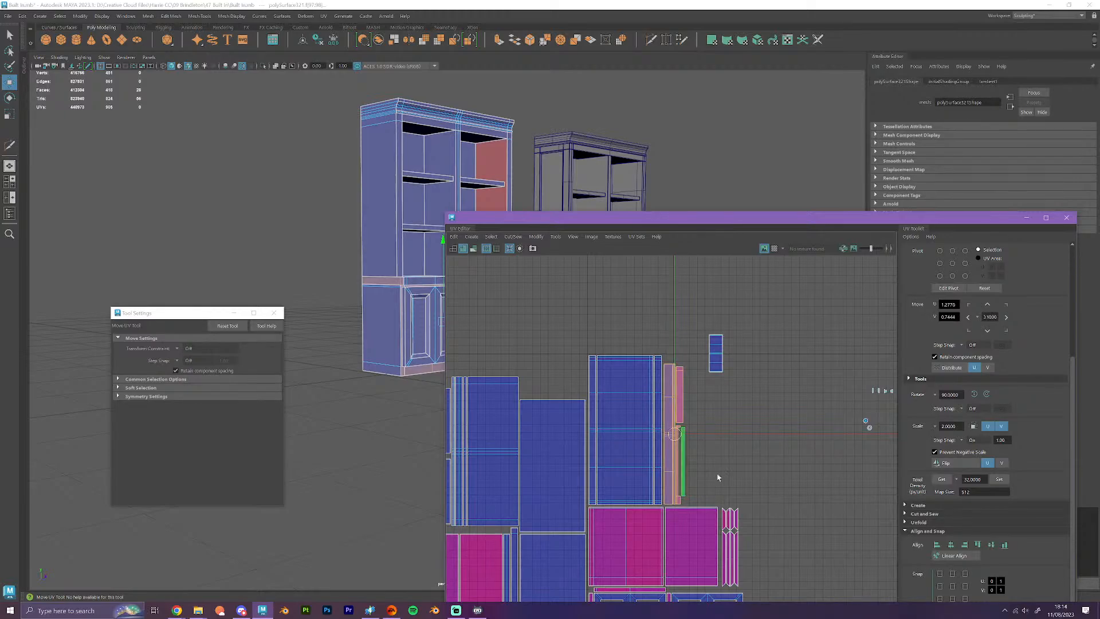
left_click(738, 484)
- Identify the isolated long thin shell on the cabinet and move it beside the strip shells in the main UV layout
scroll(738, 484, "down", 2)
scroll(738, 481, "down", 5)
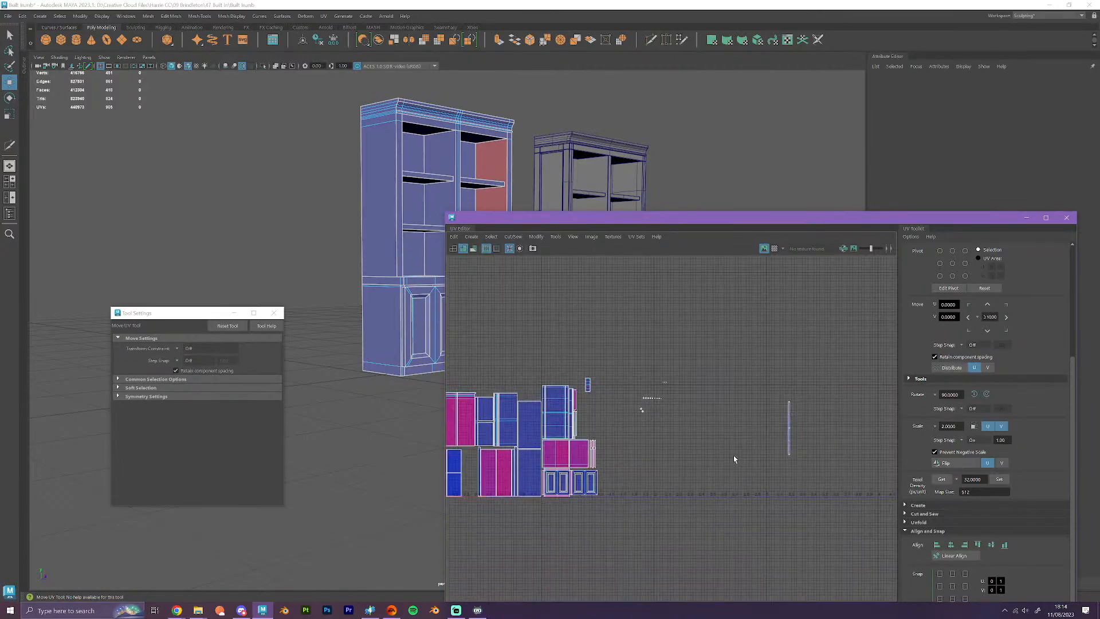
left_click_drag(797, 448, 793, 436)
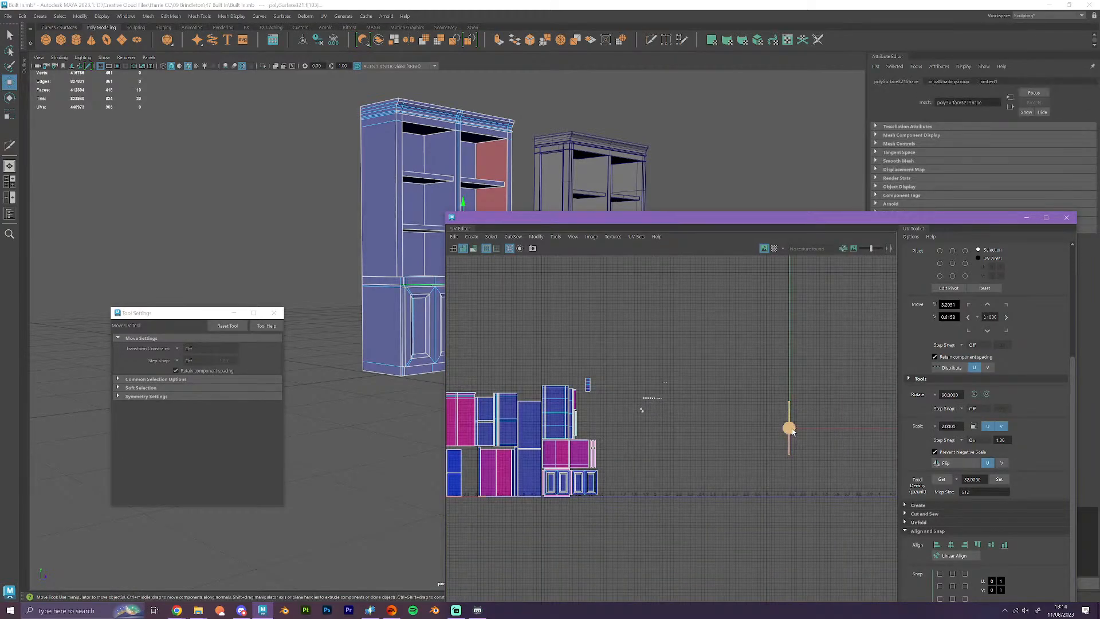
left_click_drag(401, 411, 349, 362, "alt")
middle_click_drag(349, 362, 260, 327, "alt")
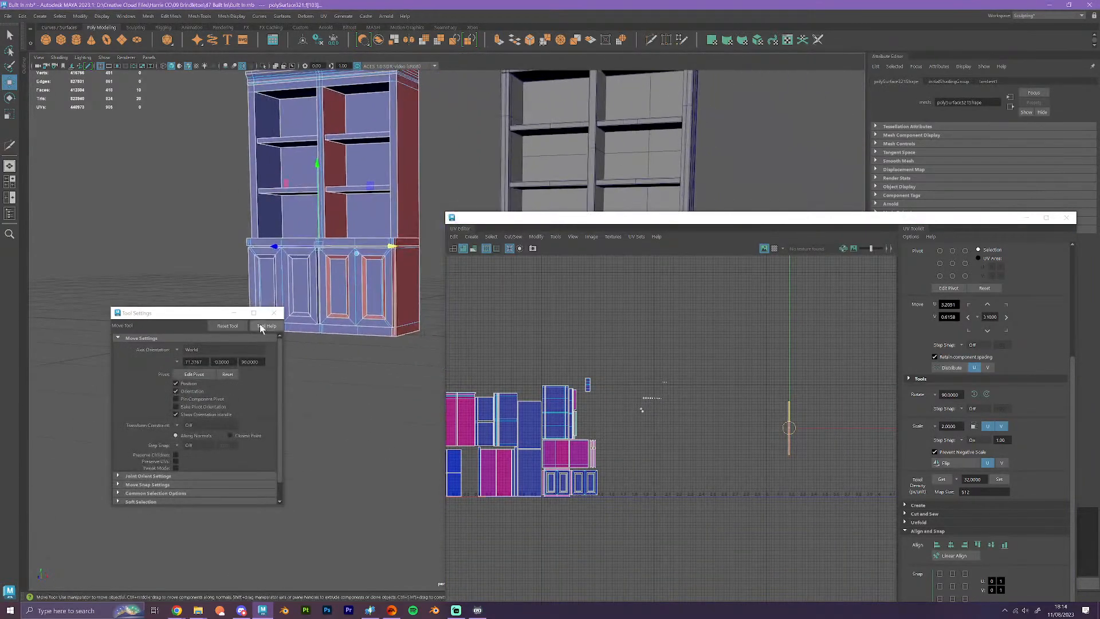
scroll(335, 350, "up", 3)
left_click_drag(335, 351, 342, 328, "alt")
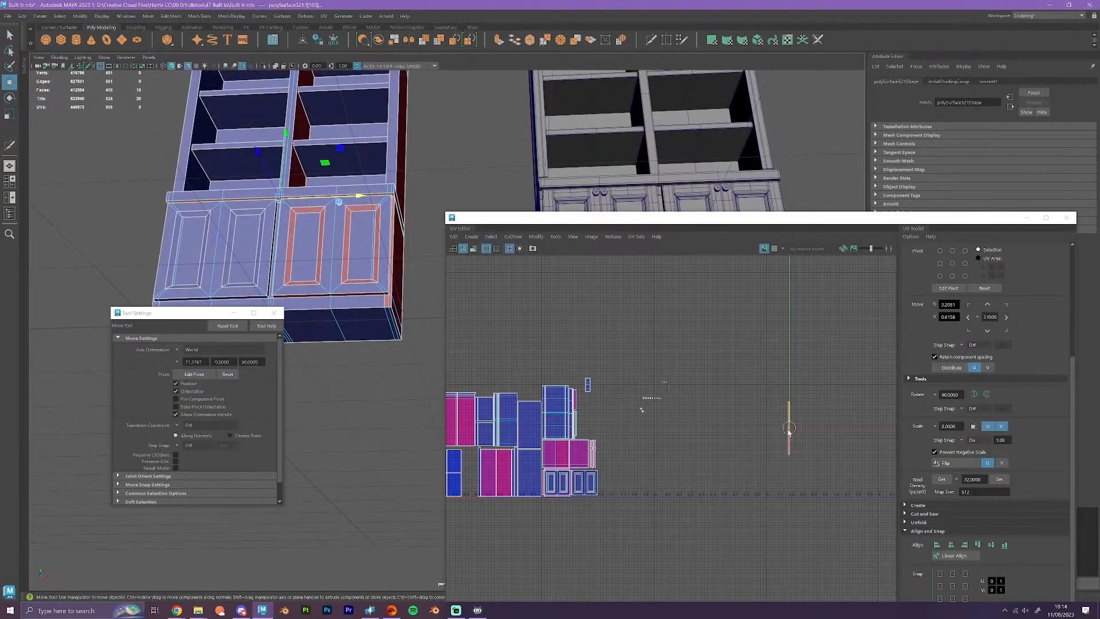
left_click_drag(789, 428, 518, 365)
scroll(630, 435, "up", 4)
scroll(632, 397, "up", 5)
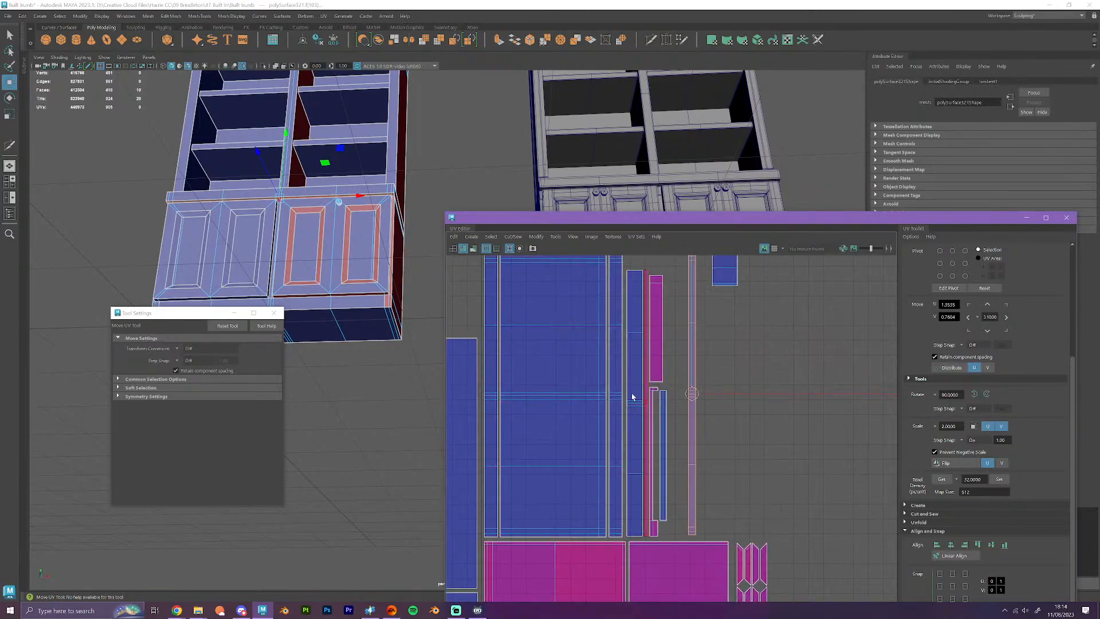
- Shift the strip group aside and place the long thin shell between it and the large panel shells, aligning their ends
right_click_drag(586, 374, 582, 331)
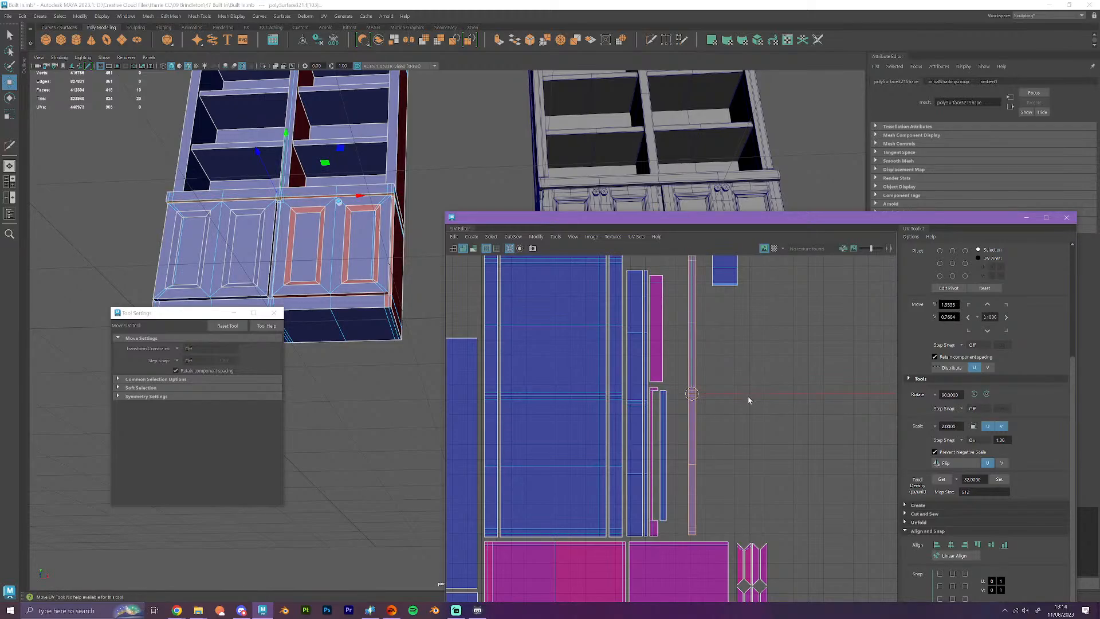
scroll(658, 452, "down", 3)
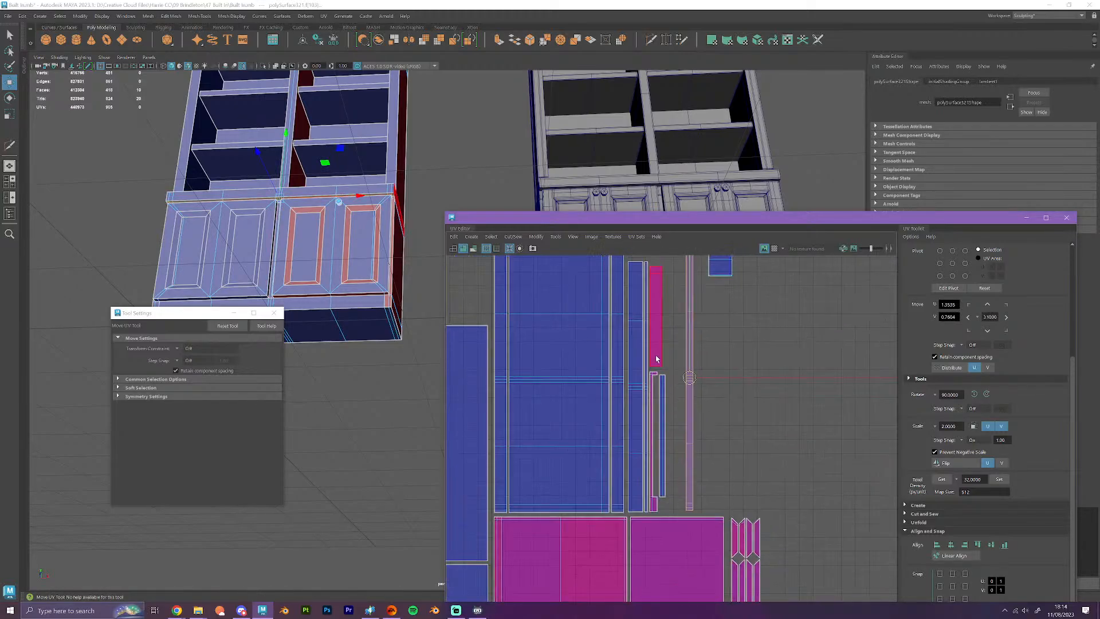
left_click_drag(662, 414, 669, 491)
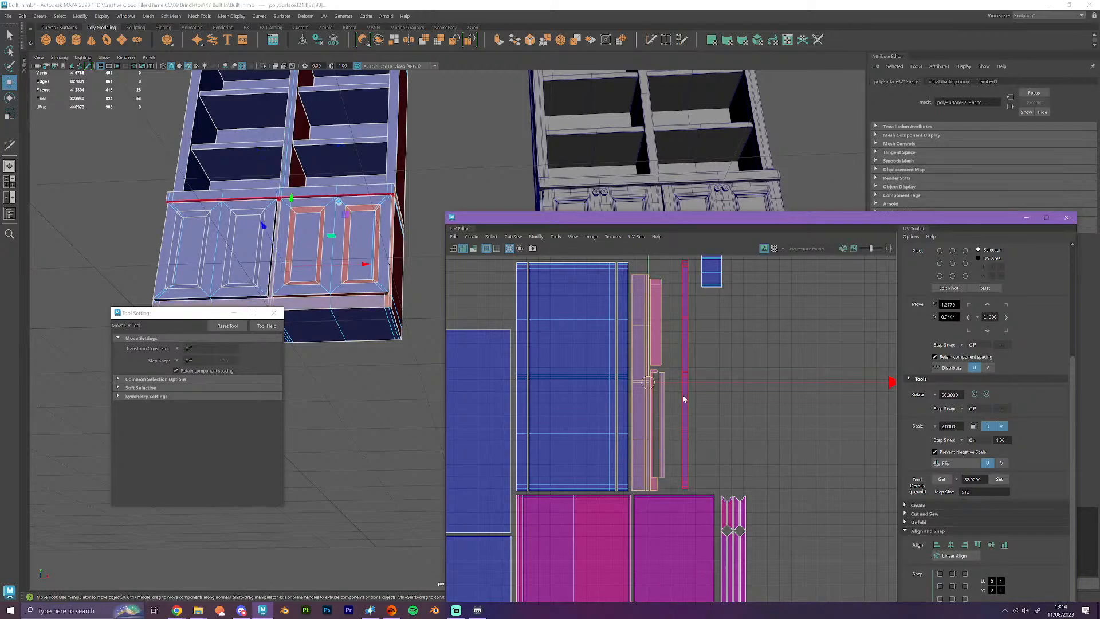
mouse_move(673, 382)
left_mouse_down()
mouse_move(685, 383)
mouse_move(661, 376)
left_mouse_up()
left_click(683, 387)
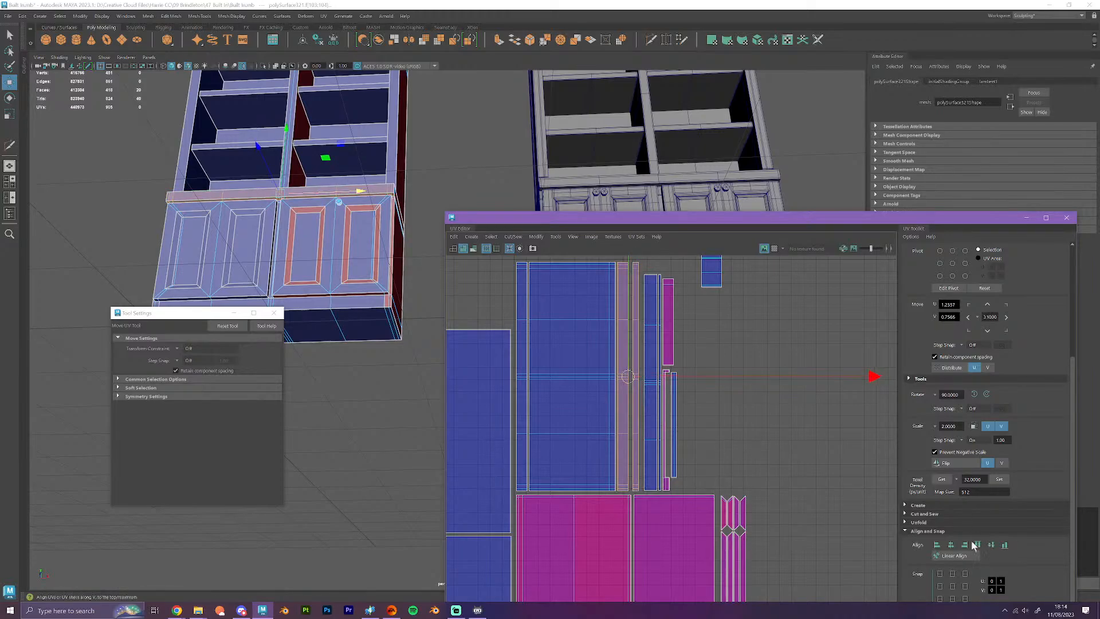
left_click(692, 445)
- Nudge the long thin shell closer to the neighbouring panel strip, leaving only a narrow gap
scroll(692, 445, "up", 1)
scroll(692, 442, "up", 4)
middle_click_drag(664, 430, 768, 467, "alt")
scroll(768, 470, "down", 1)
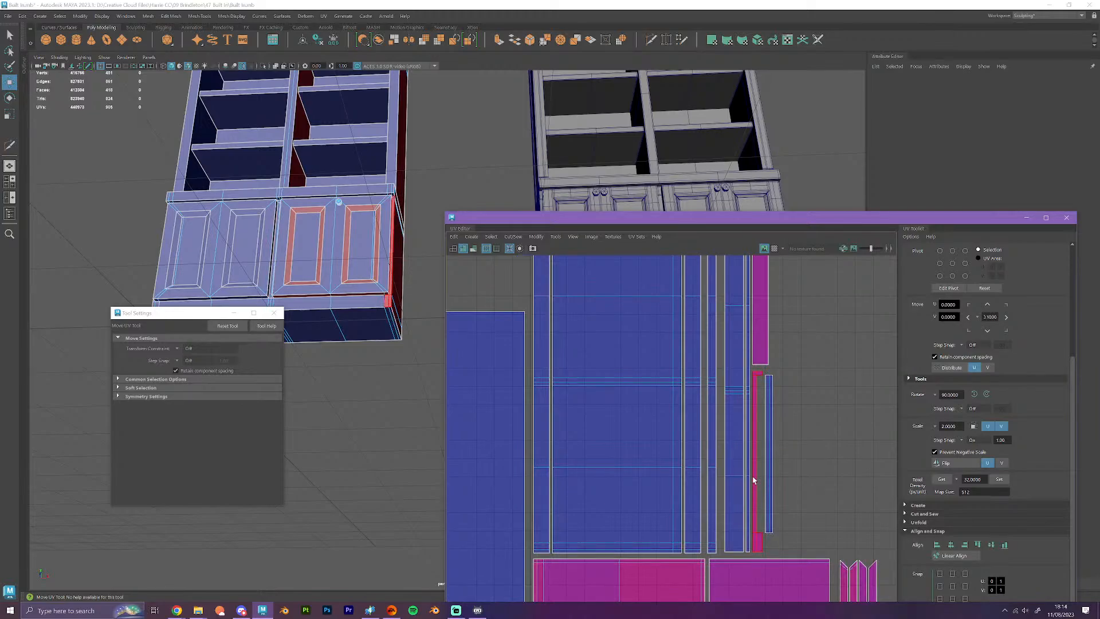
scroll(752, 477, "up", 3)
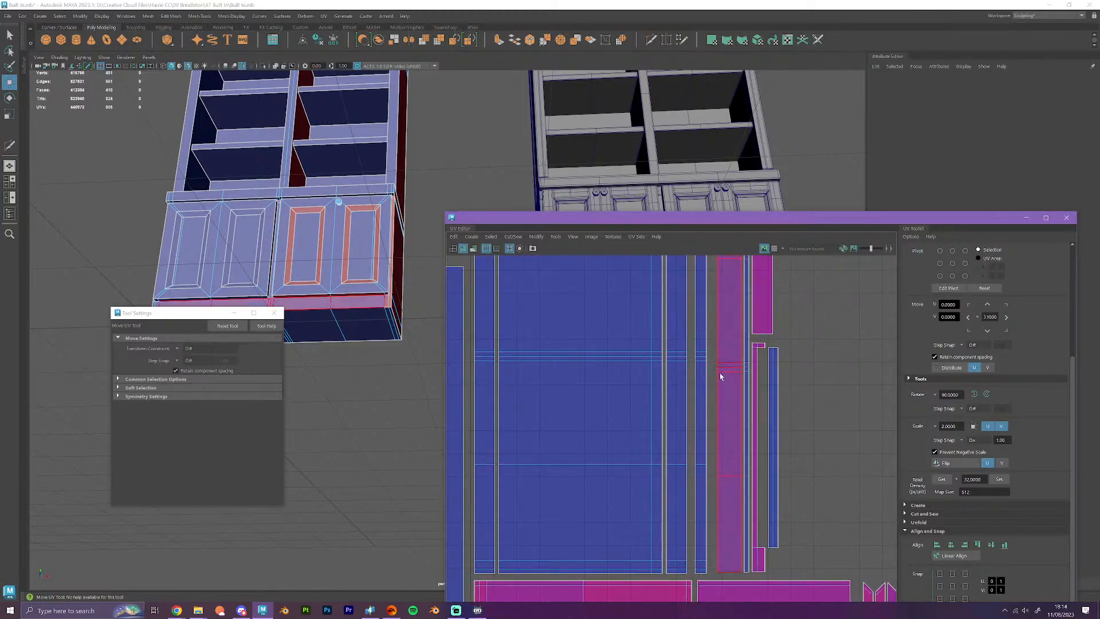
left_click(709, 353)
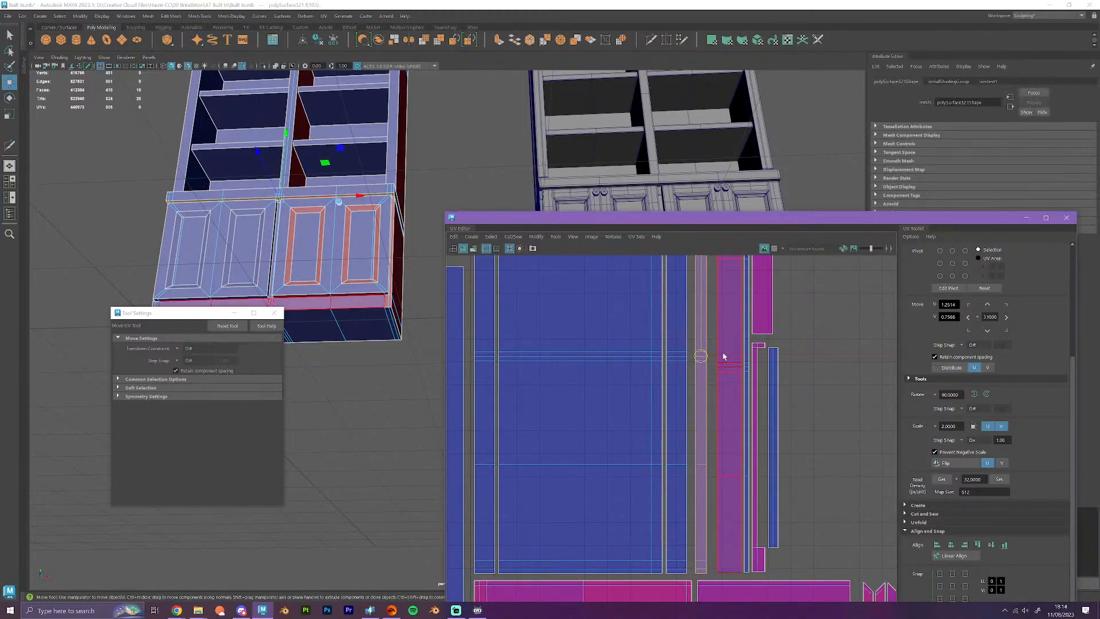
left_click_drag(721, 359, 718, 359)
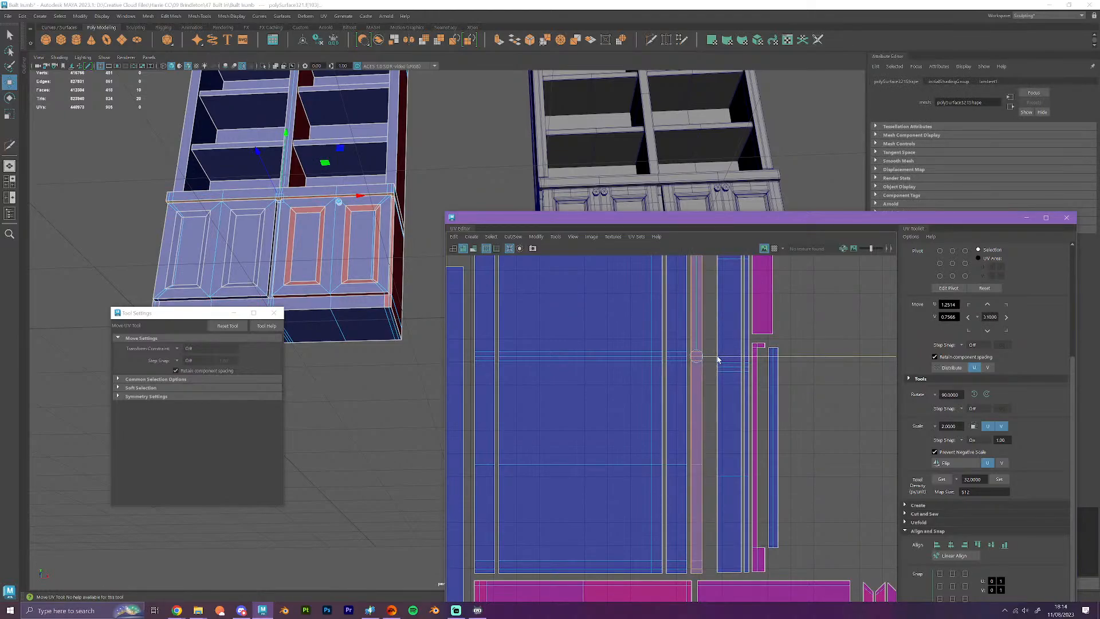
scroll(738, 397, "down", 2)
- Move the strip shell group over to the long thin shell, closing the spacing between them
left_click(738, 397)
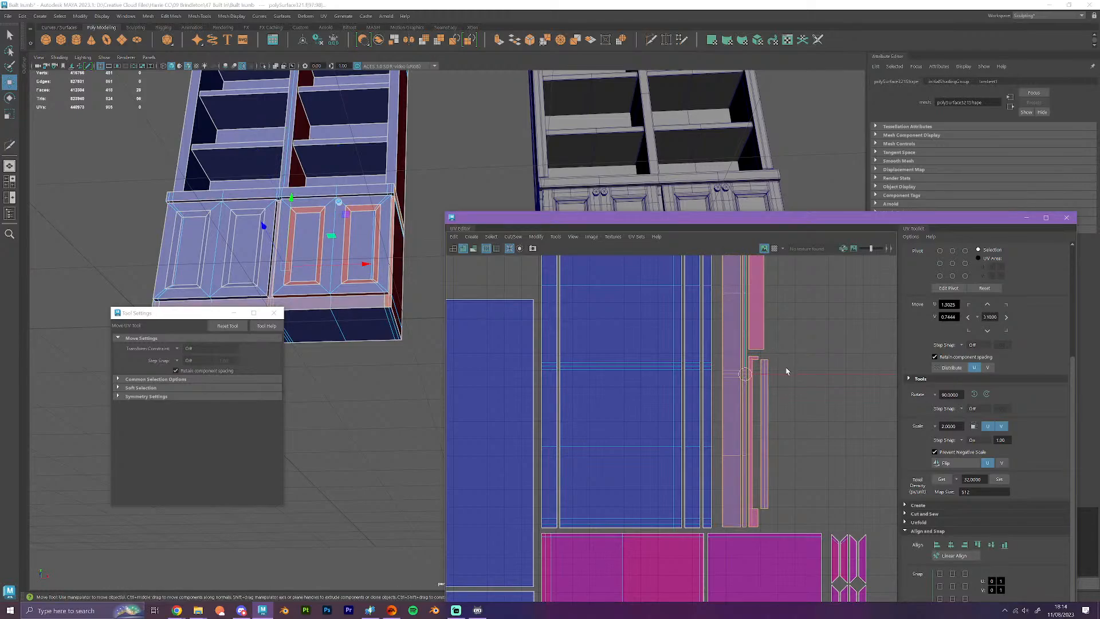
left_click_drag(785, 371, 780, 378)
scroll(767, 397, "up", 3)
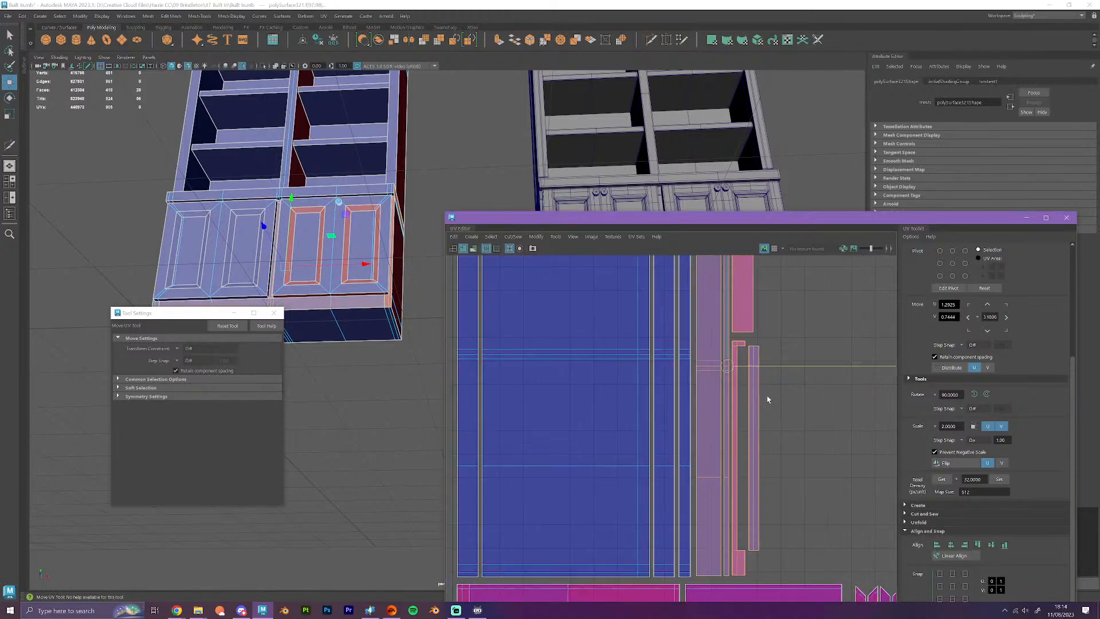
middle_click_drag(753, 397, 757, 350, "alt")
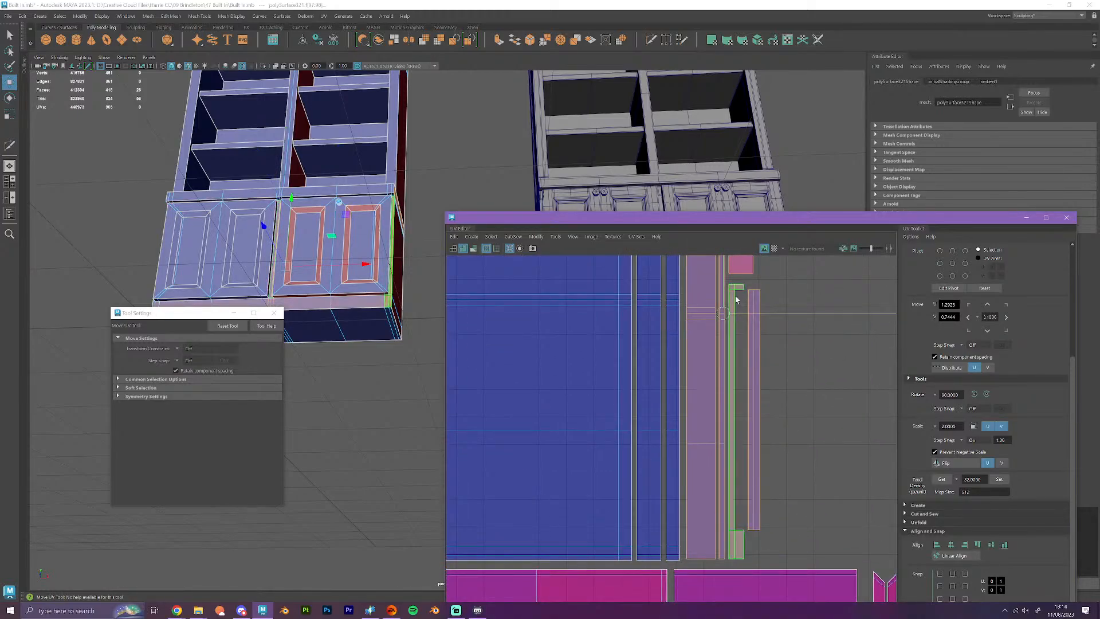
left_click_drag(724, 291, 724, 293)
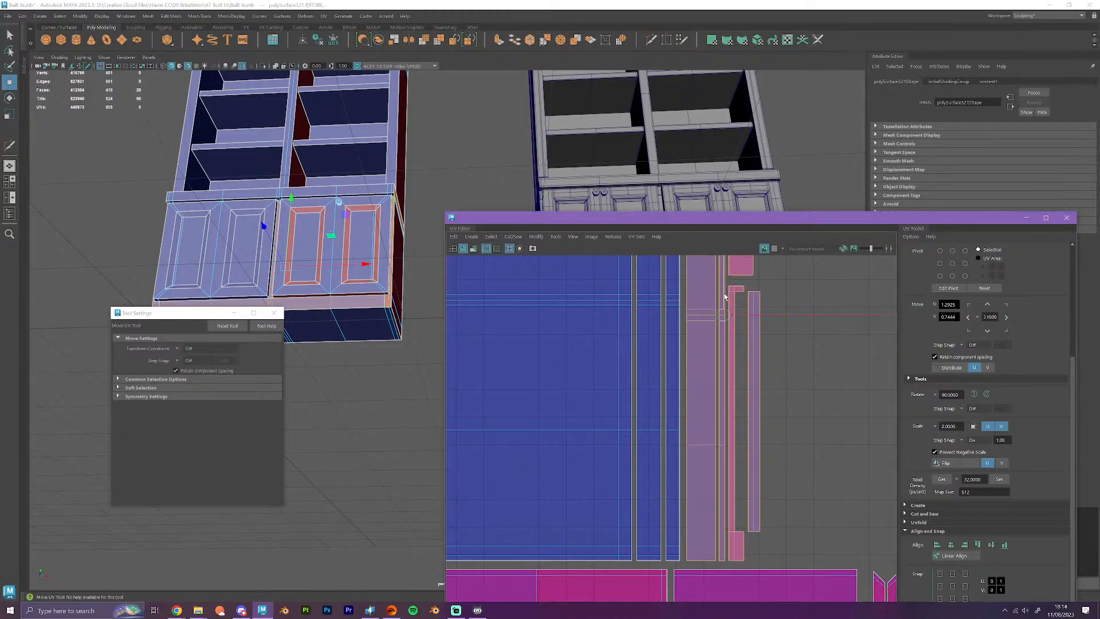
left_click(771, 315)
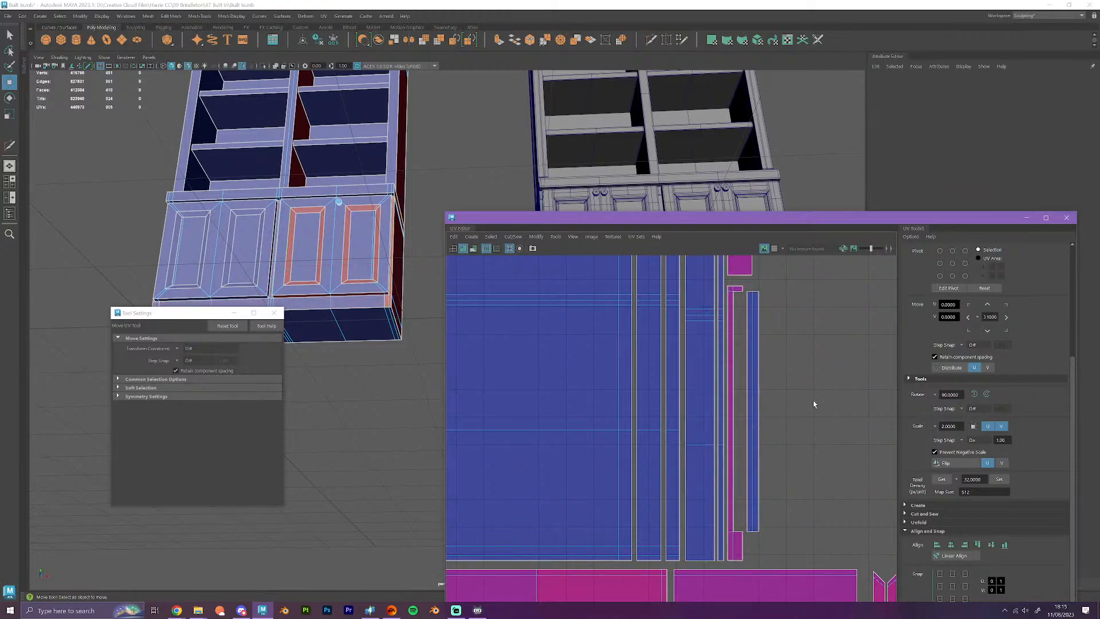
- Move the small three-section blue shell down into the space above the magenta panels, beside the strip shells
scroll(814, 404, "down", 5)
middle_click_drag(847, 401, 737, 386, "alt")
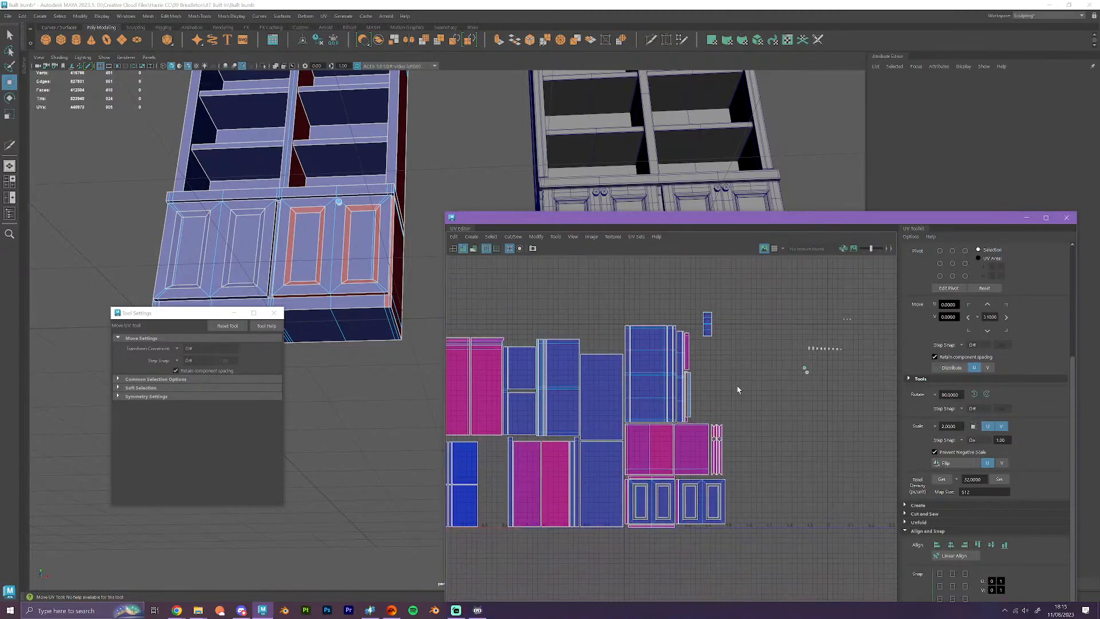
scroll(737, 386, "up", 2)
left_click(702, 312)
left_click_drag(699, 308, 687, 416)
left_click(796, 444)
scroll(801, 446, "down", 3)
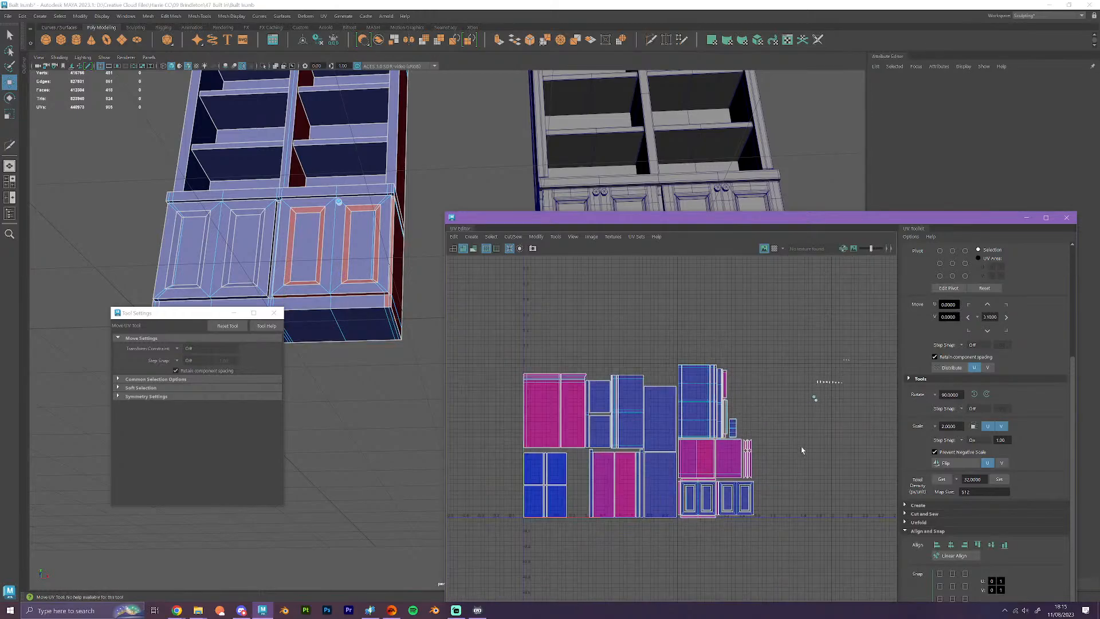
- Select the row of tiny UV shells and examine the matching cabinet door knob on the model from several angles
middle_click_drag(824, 442, 691, 452, "alt")
left_click_drag(655, 340, 641, 405)
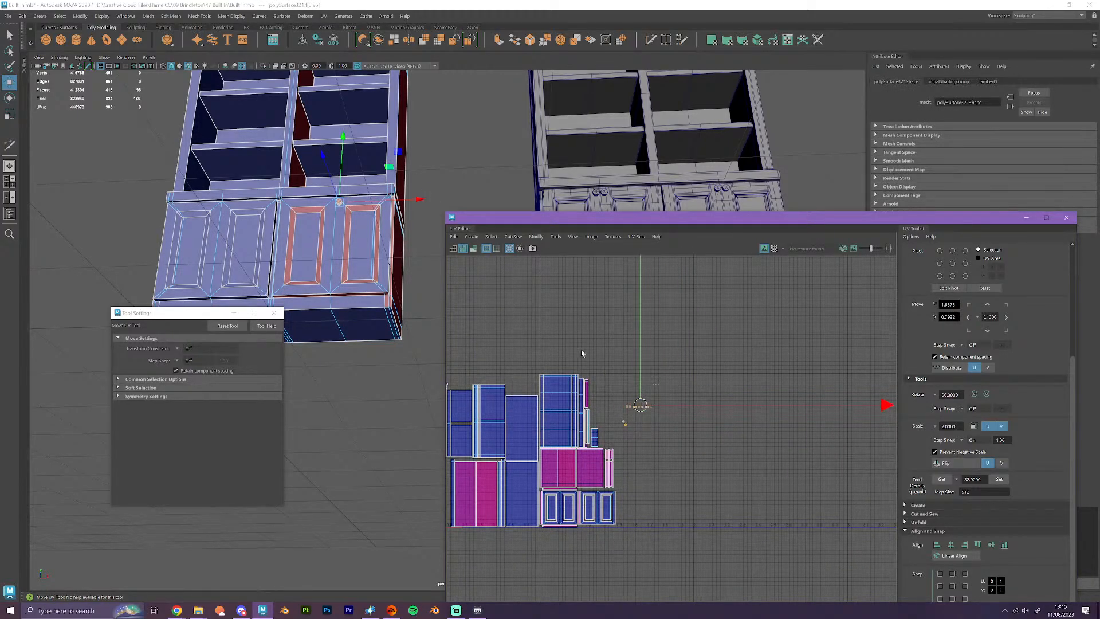
left_click_drag(390, 297, 371, 336, "alt")
scroll(345, 297, "up", 4)
scroll(342, 321, "up", 3)
scroll(321, 263, "up", 4)
left_click_drag(321, 262, 389, 334, "alt")
scroll(323, 337, "up", 3)
scroll(350, 342, "up", 4)
scroll(350, 342, "down", 4)
scroll(346, 314, "up", 3)
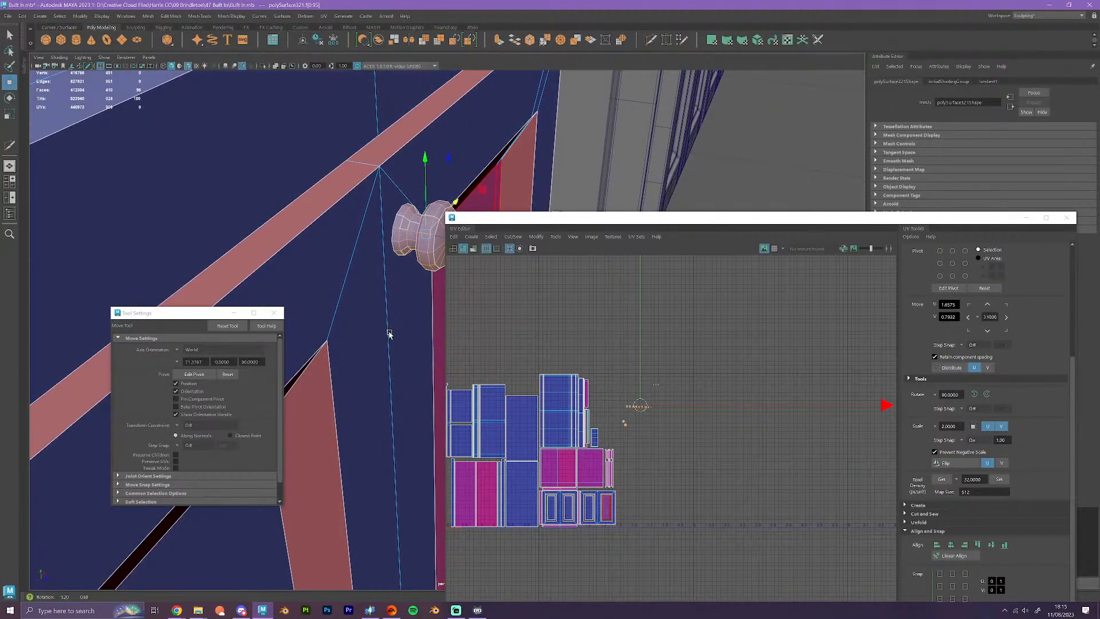
middle_click_drag(389, 334, 195, 333, "alt")
left_click_drag(399, 353, 404, 355, "alt")
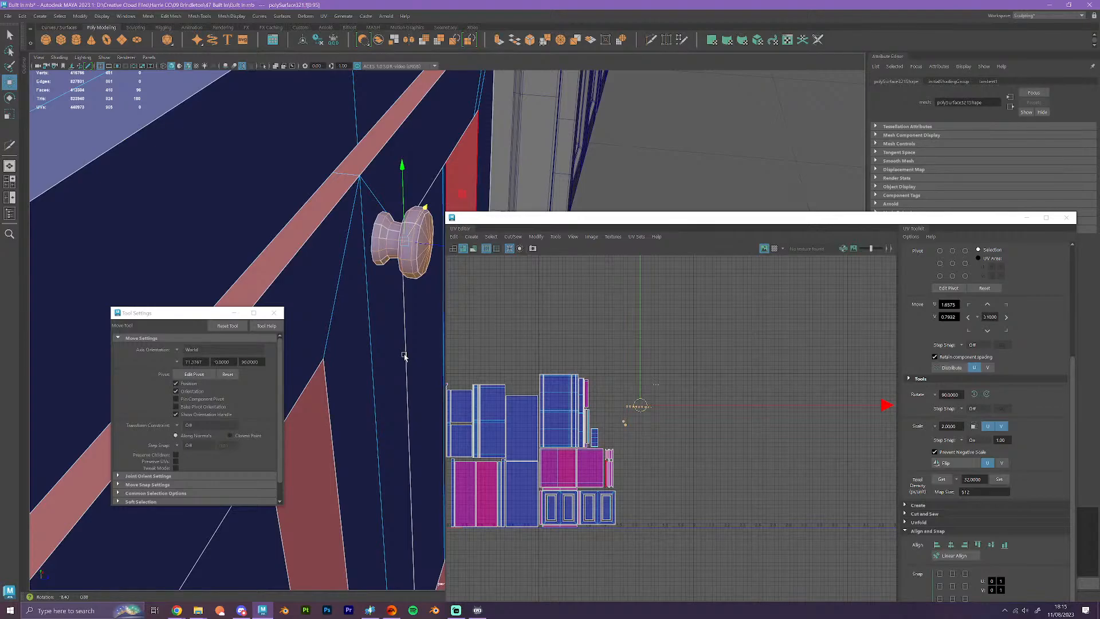
left_click_drag(404, 356, 366, 346, "alt")
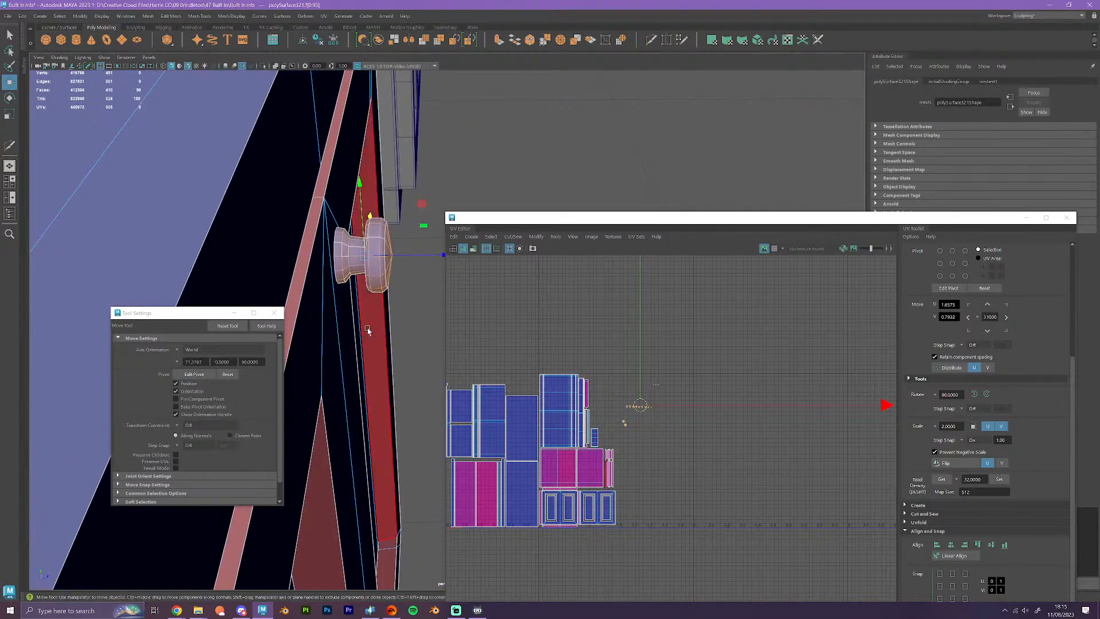
- Select the edge loop around the door knob's front cap and join its UVs with Move and Sew
double_click(379, 229)
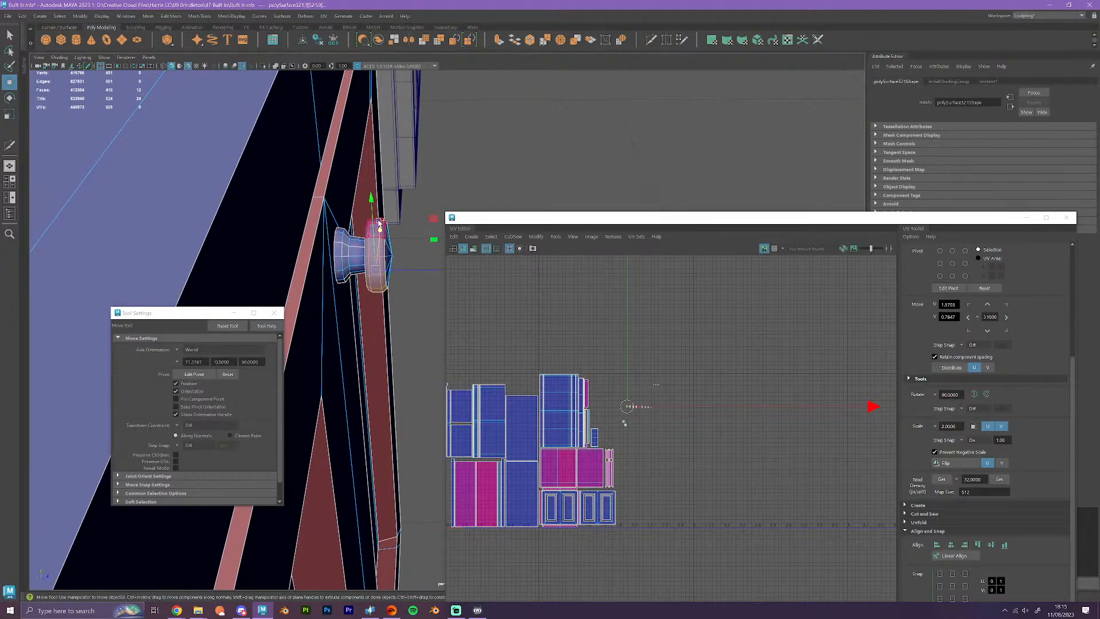
right_click_drag(376, 263, 374, 238)
left_click_drag(373, 238, 248, 165, "alt")
double_click(201, 130)
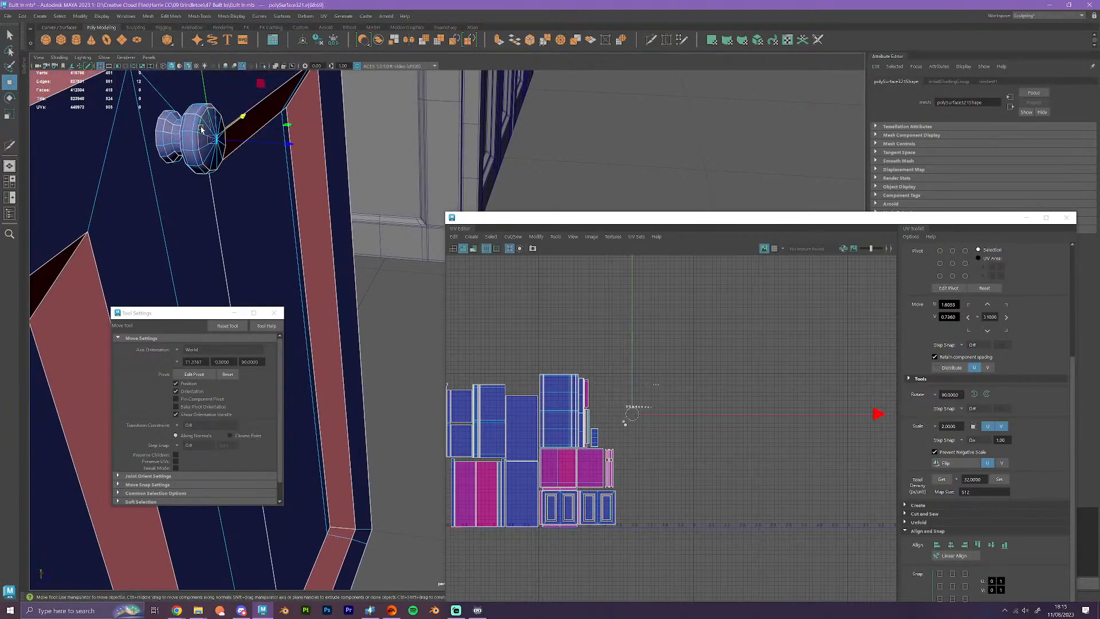
right_click_drag(684, 444, 695, 510)
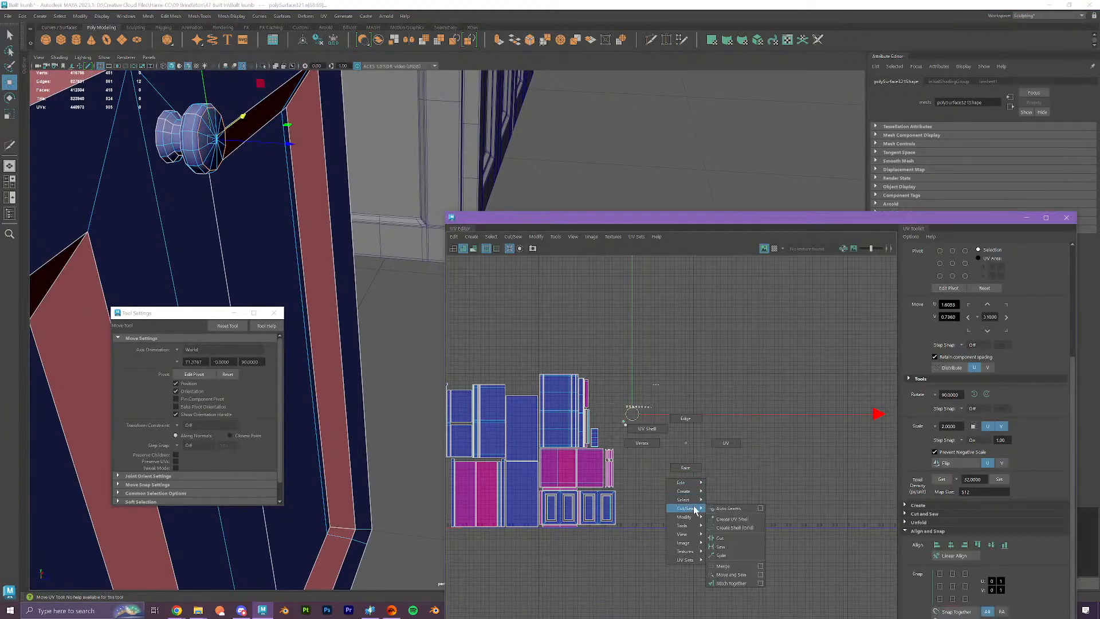
right_click_drag(737, 555, 734, 547)
- Sew the corner gaps of the door knob's cross-shaped front cap shell, then unfold the shell into a round disc
scroll(628, 444, "up", 8)
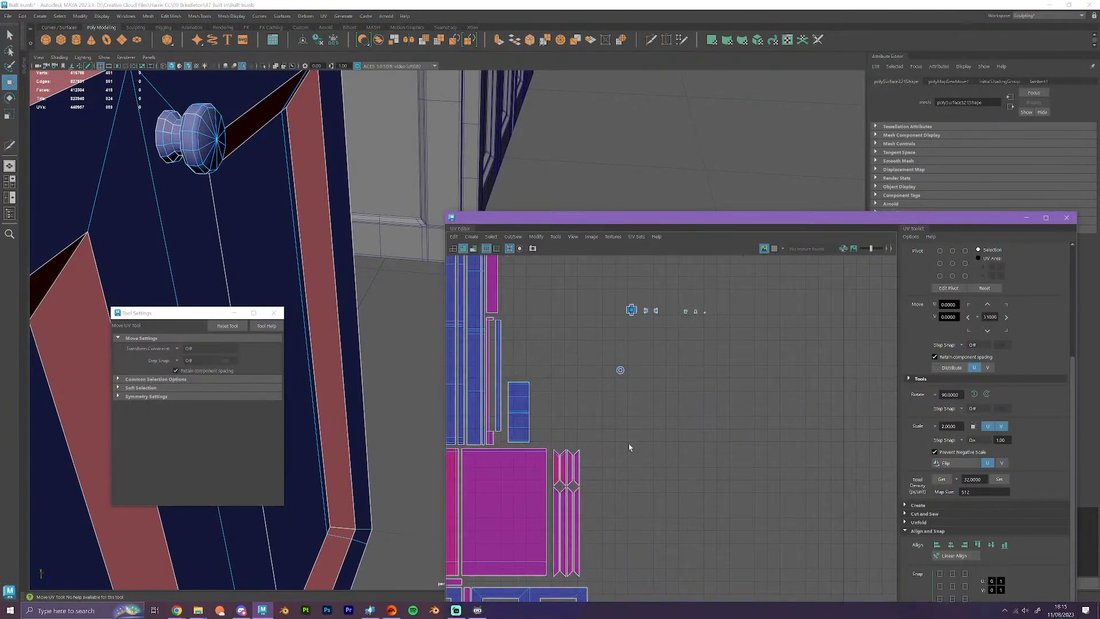
middle_click_drag(653, 320, 663, 430, "alt")
scroll(662, 429, "up", 7)
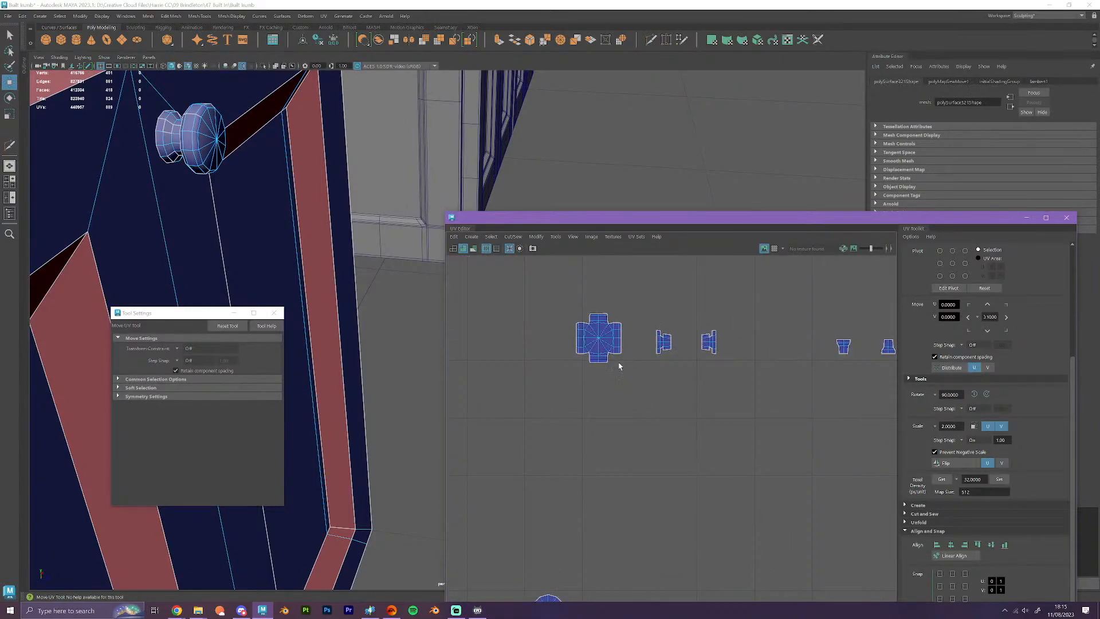
left_click(611, 358)
scroll(614, 354, "up", 5)
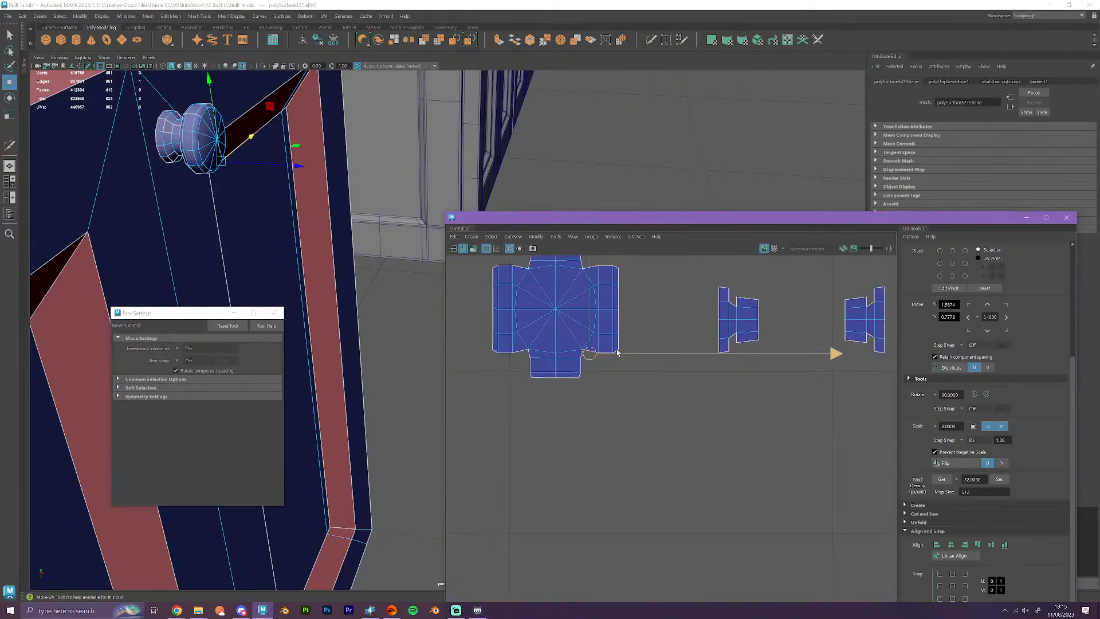
left_click(616, 352)
middle_click_drag(646, 329, 657, 399, "alt")
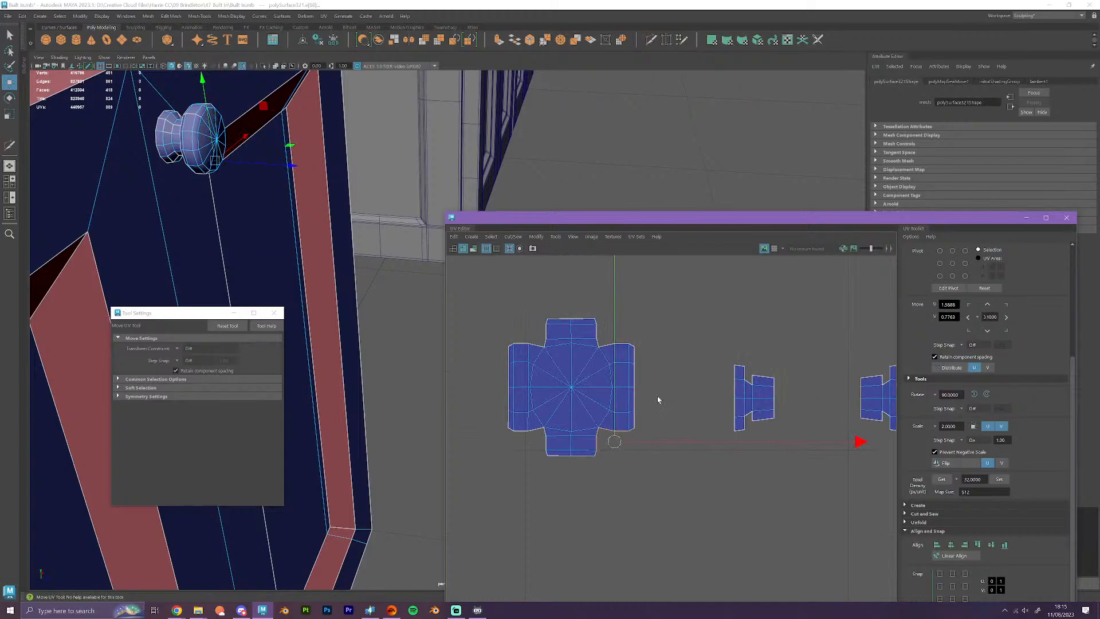
left_click(620, 348)
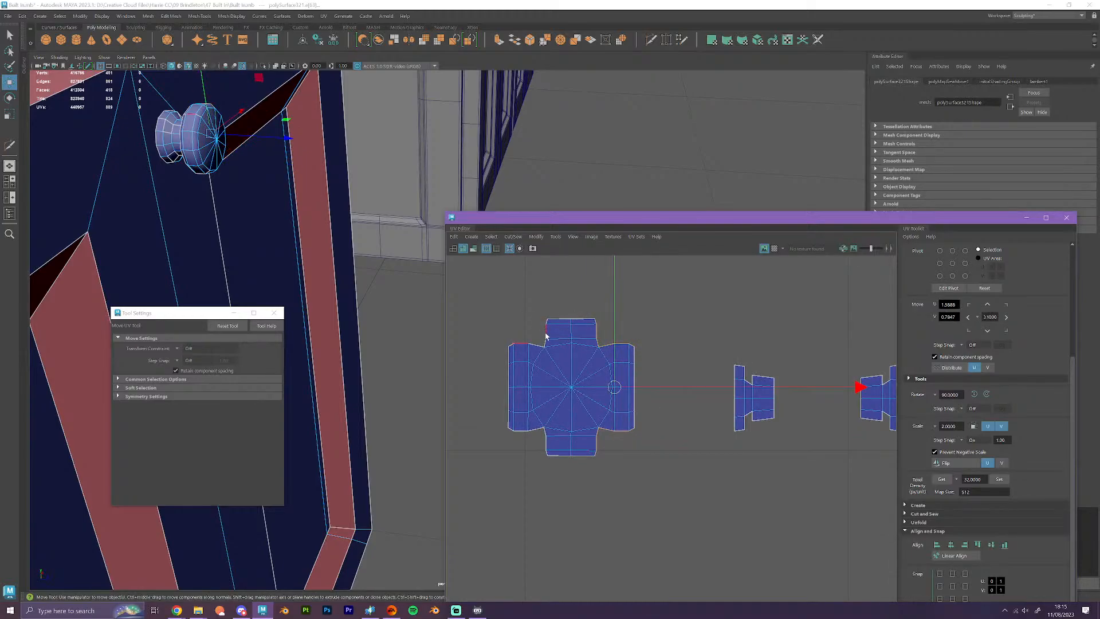
left_click(544, 343, "shift")
double_click(546, 322, "shift")
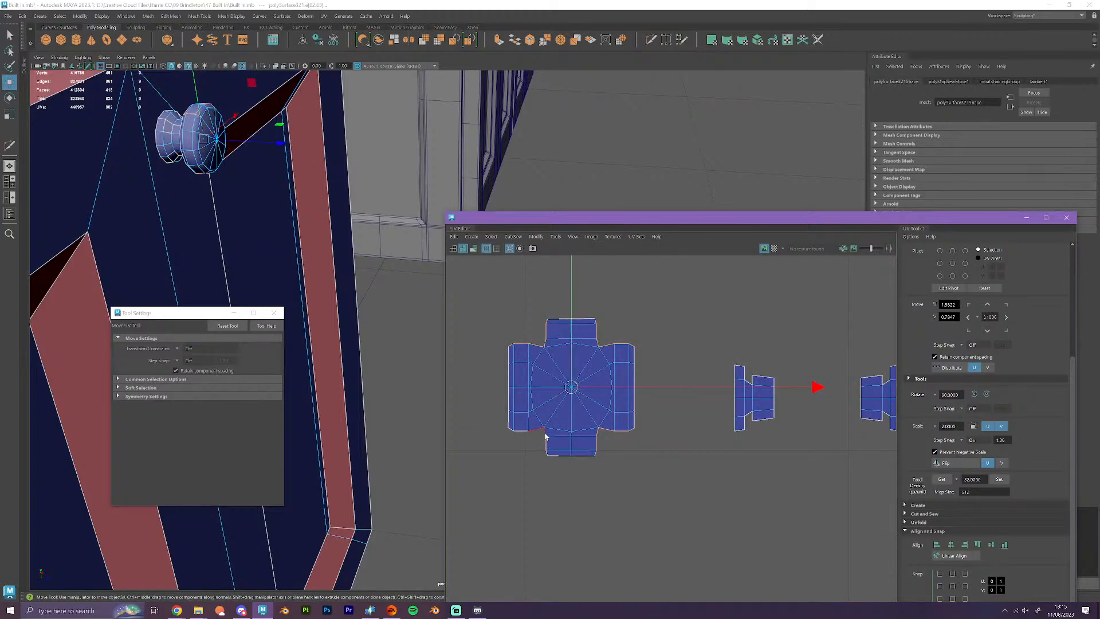
left_click(545, 434, "shift")
right_click_drag(547, 455, 590, 559)
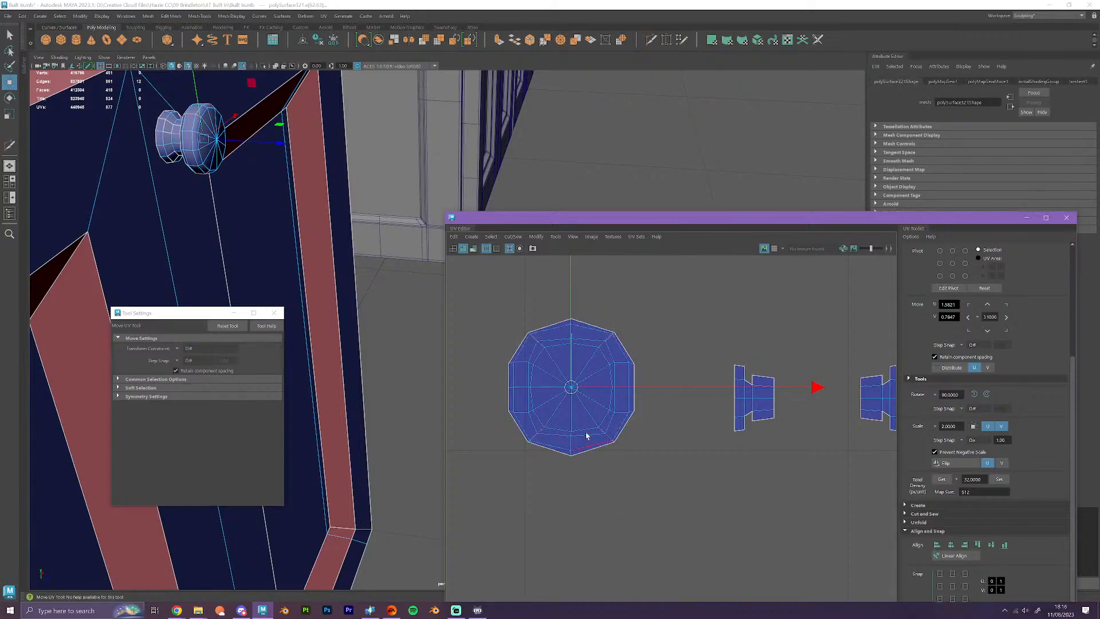
right_click_drag(583, 427, 611, 586)
left_click(567, 414)
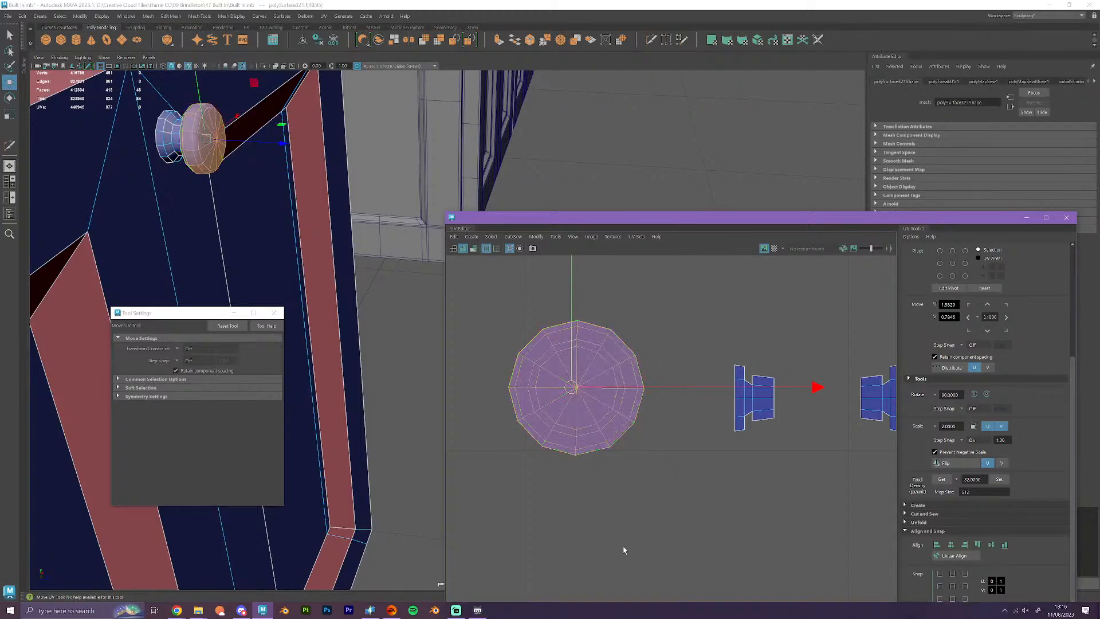
- Try to adjust the UVs at a radial edge near the center of the door knob's round front cap shell
scroll(656, 499, "down", 4)
left_click_drag(349, 318, 307, 315, "alt")
middle_click_drag(308, 314, 447, 344, "alt")
middle_click_drag(258, 253, 321, 263, "alt")
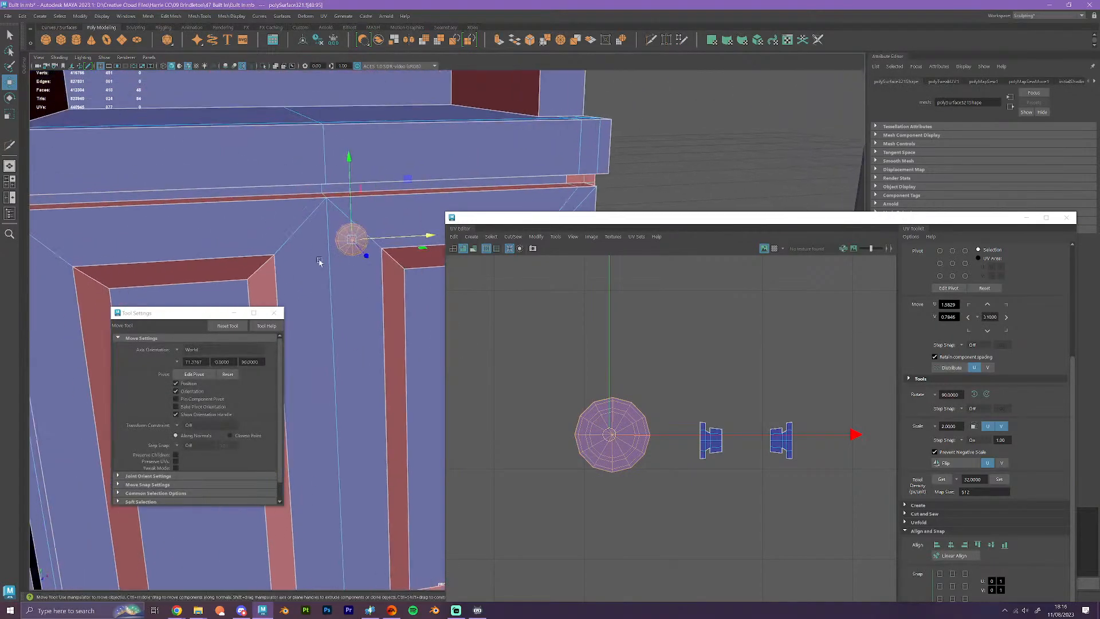
scroll(303, 258, "up", 4)
right_click_drag(268, 189, 268, 171)
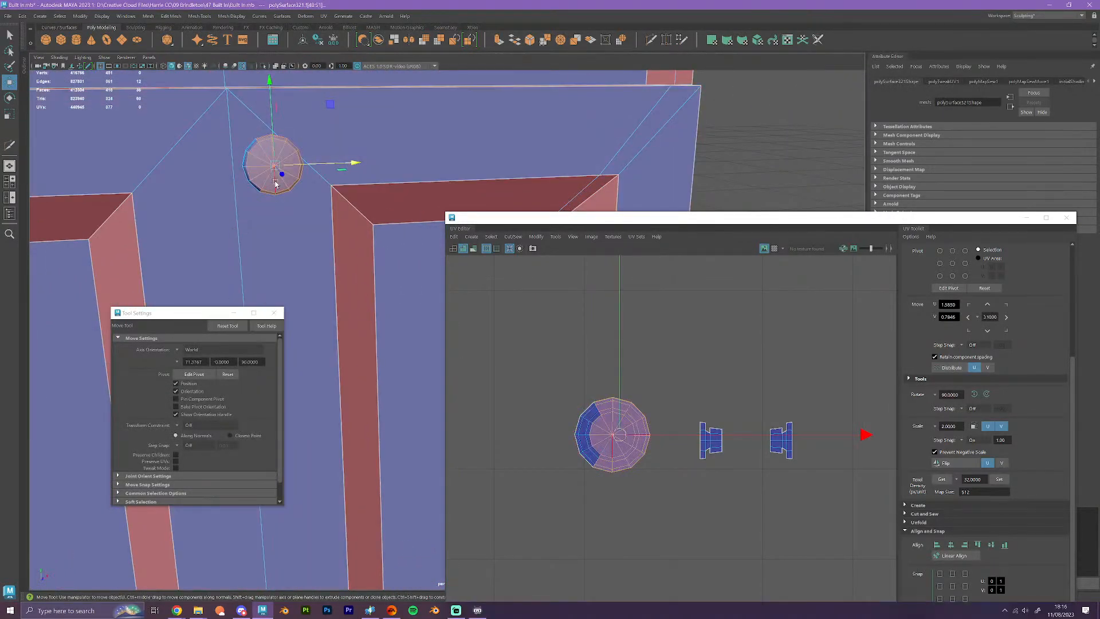
left_click(275, 184)
scroll(584, 431, "up", 3)
left_click(624, 458)
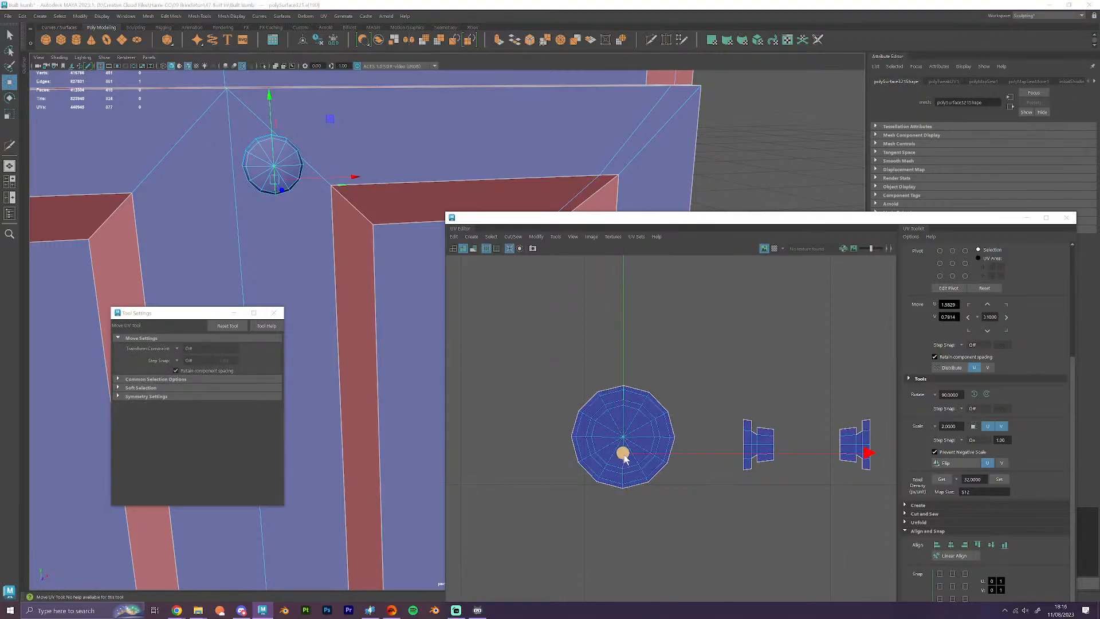
right_click_drag(624, 458, 635, 533)
right_click_drag(671, 567, 671, 569)
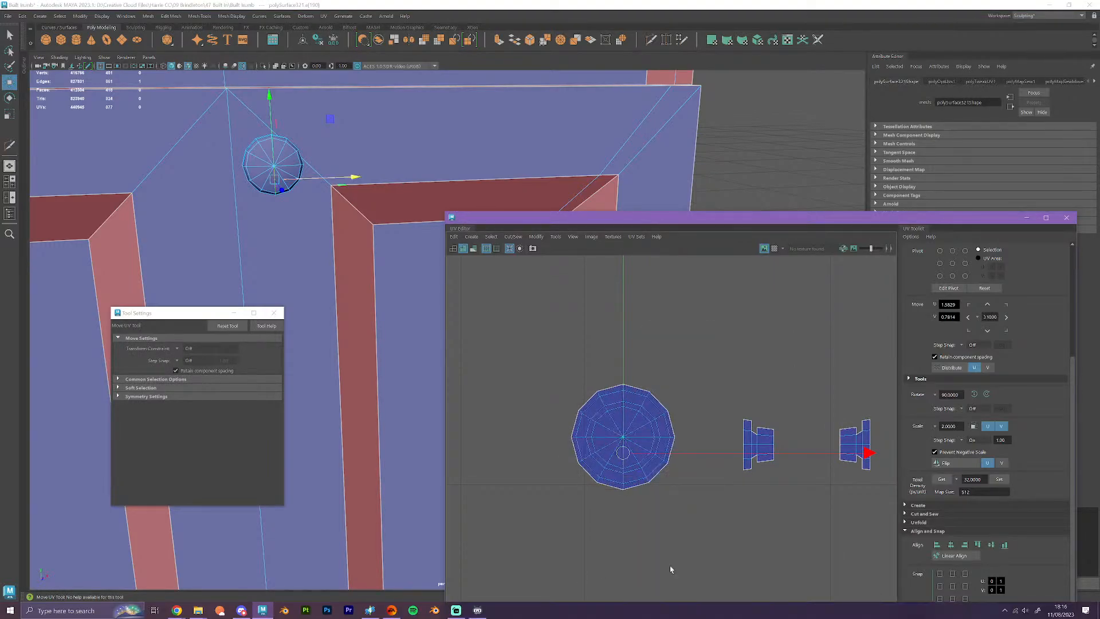
right_click_drag(627, 438, 627, 458)
- Move the round front cap shell closer to the packed cabinet shells, away from the small knob shells
scroll(660, 498, "down", 2)
scroll(659, 494, "down", 5)
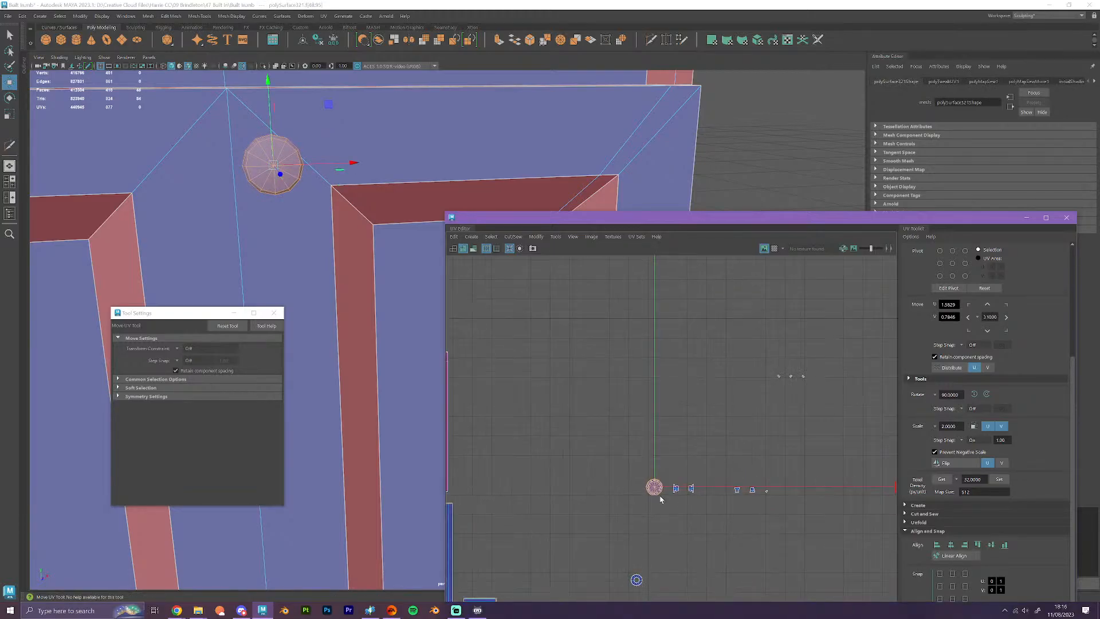
middle_click_drag(659, 495, 752, 415, "alt")
left_click_drag(750, 377, 720, 387)
- Select the ring of faces behind the knob's cap and place its ring-shaped UV shell beside the round cap shell
left_click_drag(329, 174, 349, 183, "alt")
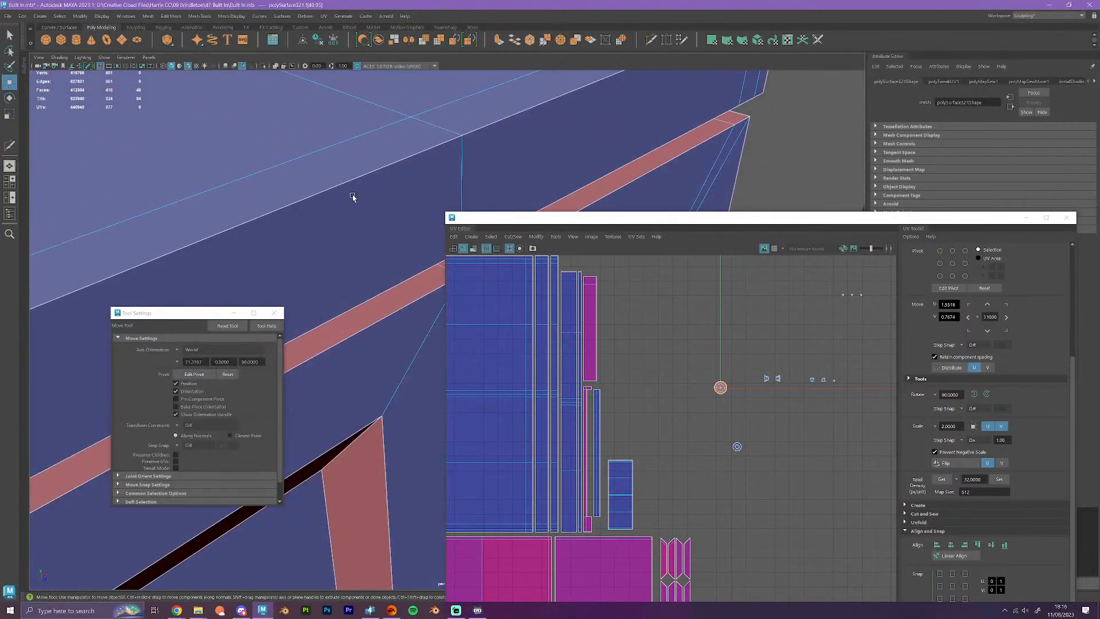
middle_click_drag(353, 197, 261, 170, "alt")
left_click_drag(331, 270, 360, 266, "alt")
middle_click_drag(362, 266, 241, 246, "alt")
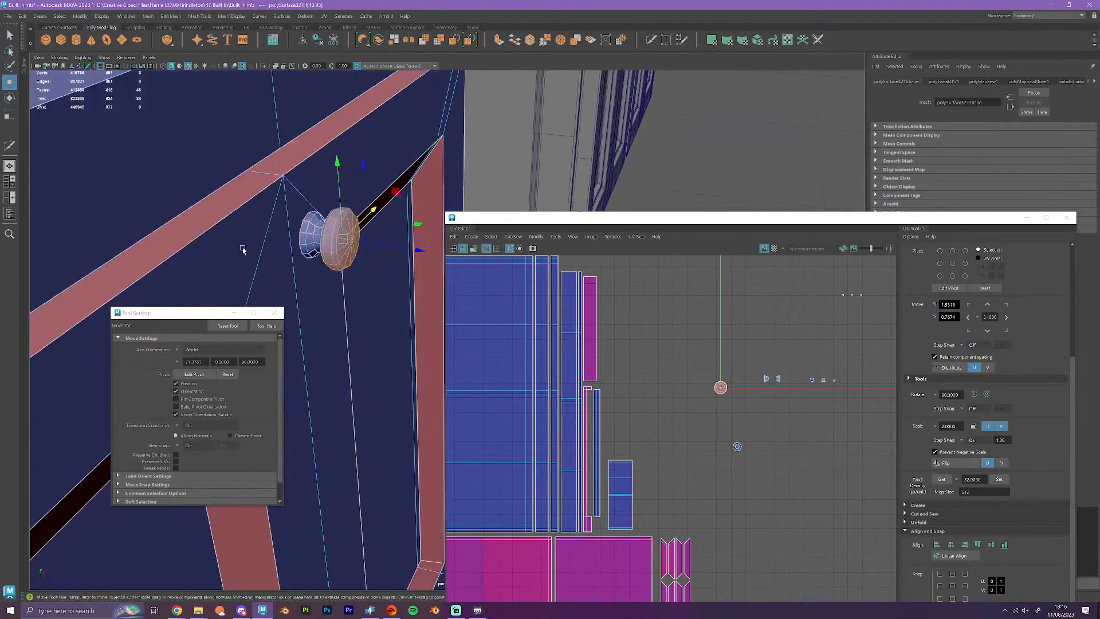
left_click_drag(344, 279, 395, 313, "alt")
scroll(329, 294, "up", 3)
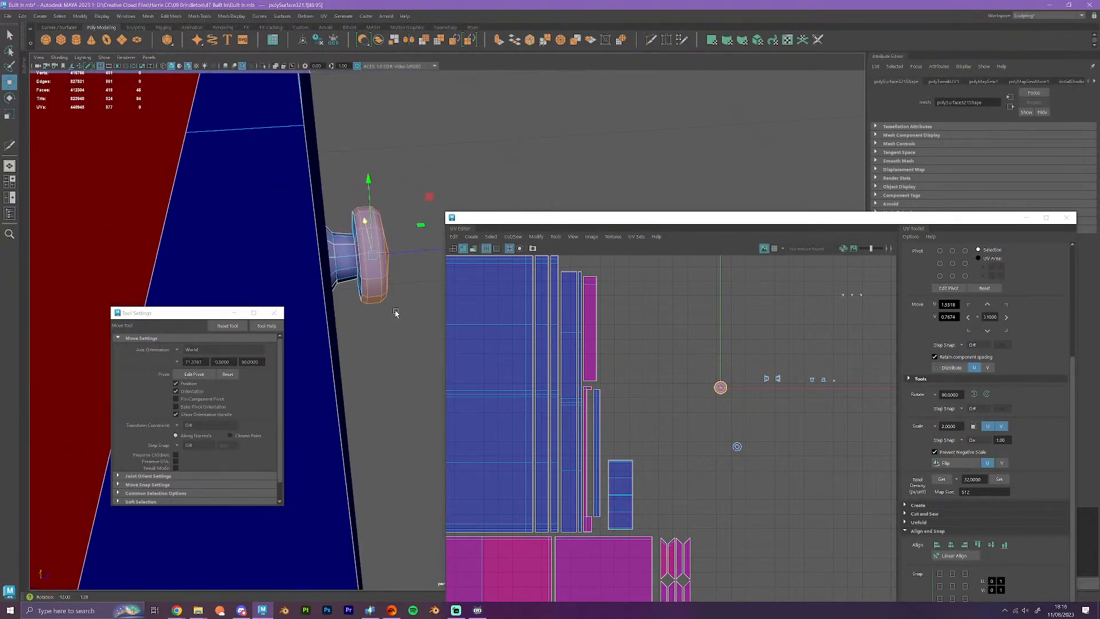
left_click(358, 281)
scroll(780, 460, "up", 2)
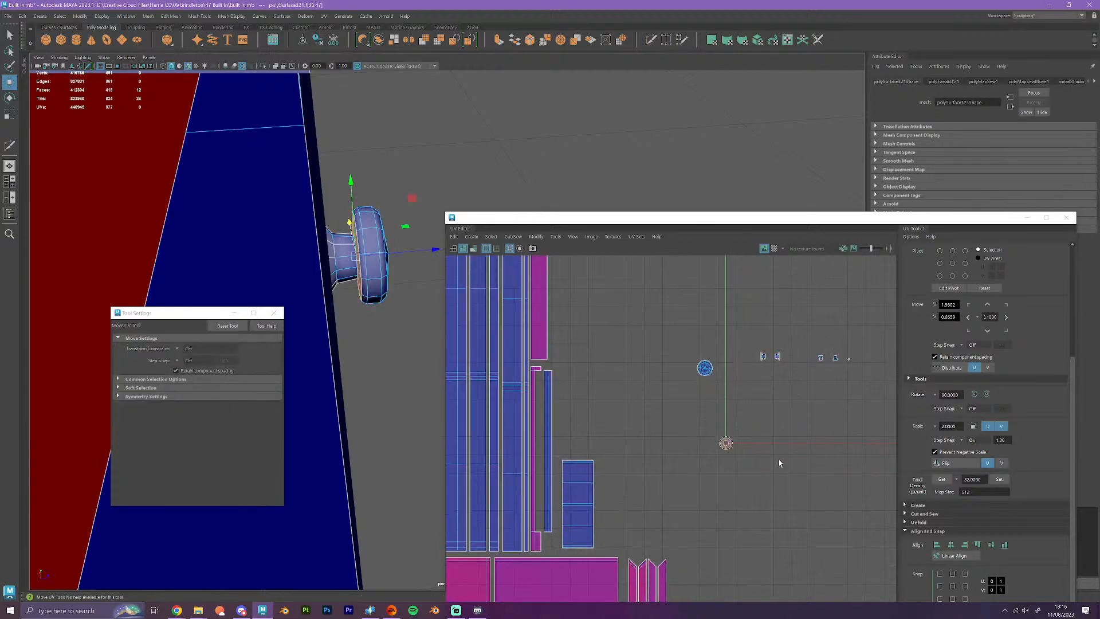
left_click_drag(723, 442, 718, 356)
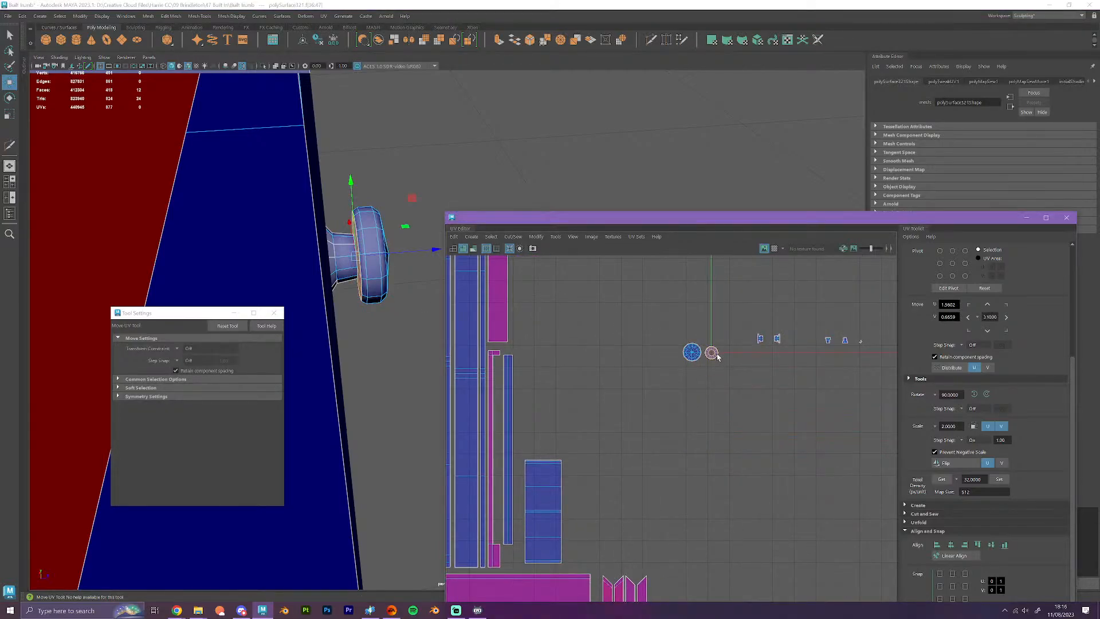
- Inspect the door knob from below and select its lower neck piece to identify the matching UV shell
left_click_drag(410, 375, 324, 358, "alt")
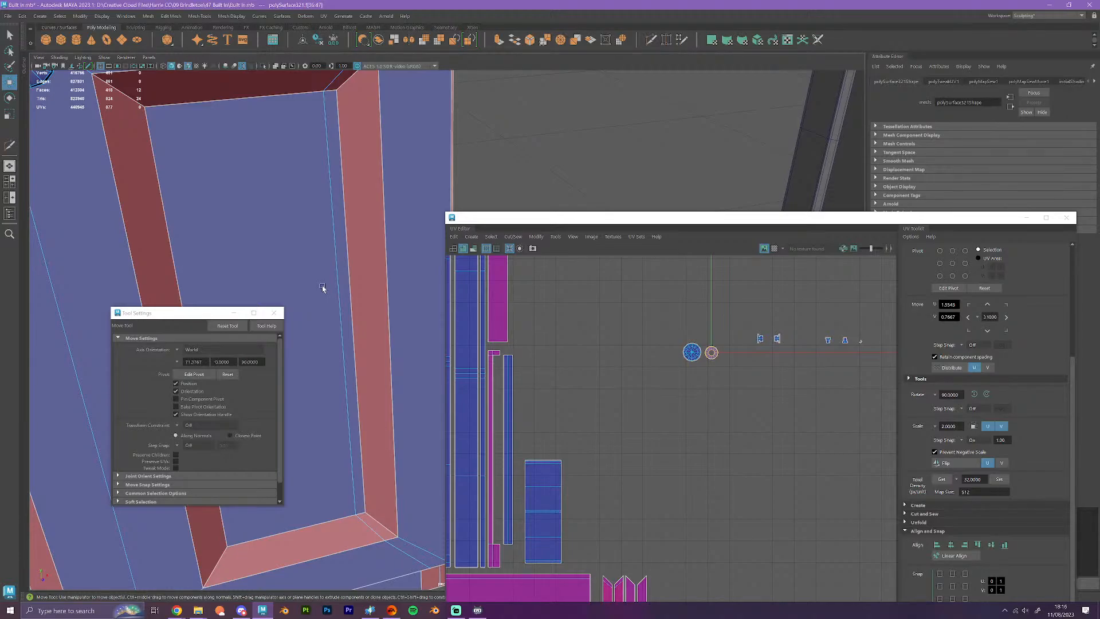
scroll(843, 406, "up", 3)
middle_click_drag(778, 349, 755, 374, "alt")
middle_click_drag(399, 399, 393, 391, "alt")
right_click_drag(393, 391, 243, 232, "alt")
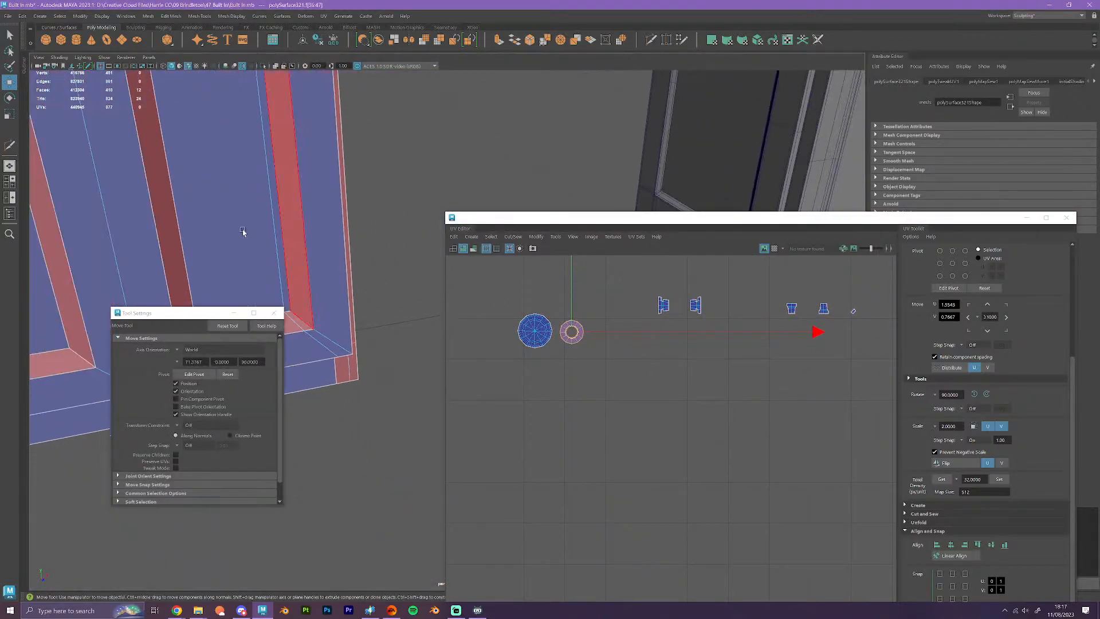
middle_click_drag(243, 232, 408, 349, "alt")
left_click_drag(408, 349, 202, 217, "alt")
left_click(212, 175)
- Select the middle edges running along the lower piece of the knob's neck and cut their UVs
right_click(204, 214)
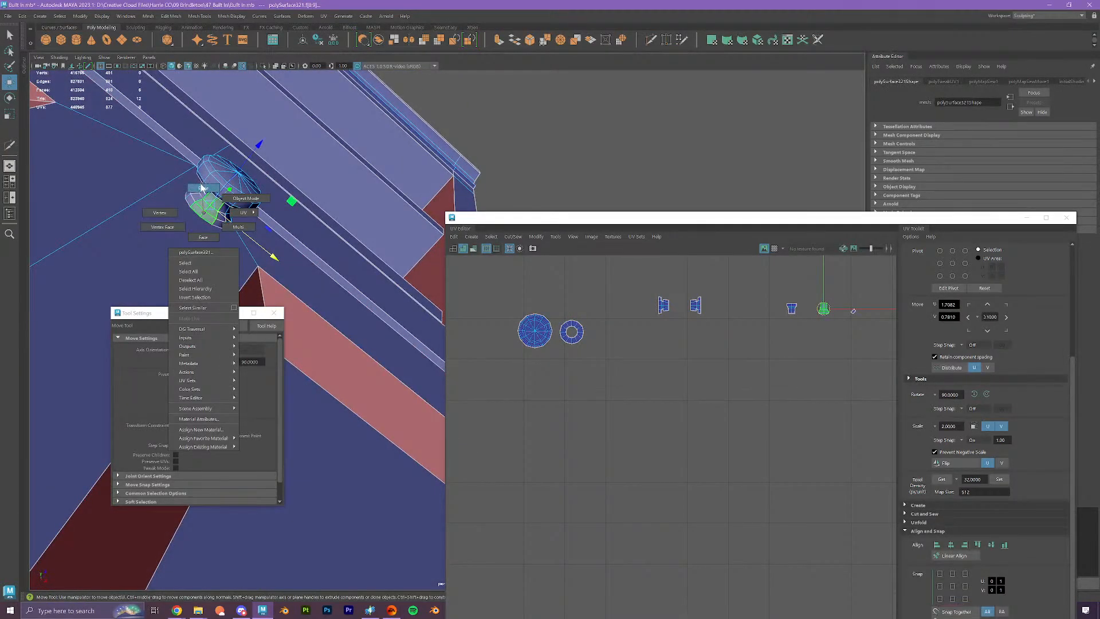
left_click(202, 188)
left_click(209, 213)
left_click(203, 215)
left_click_drag(203, 216, 298, 235, "alt")
right_click(664, 369)
mouse_move(664, 429)
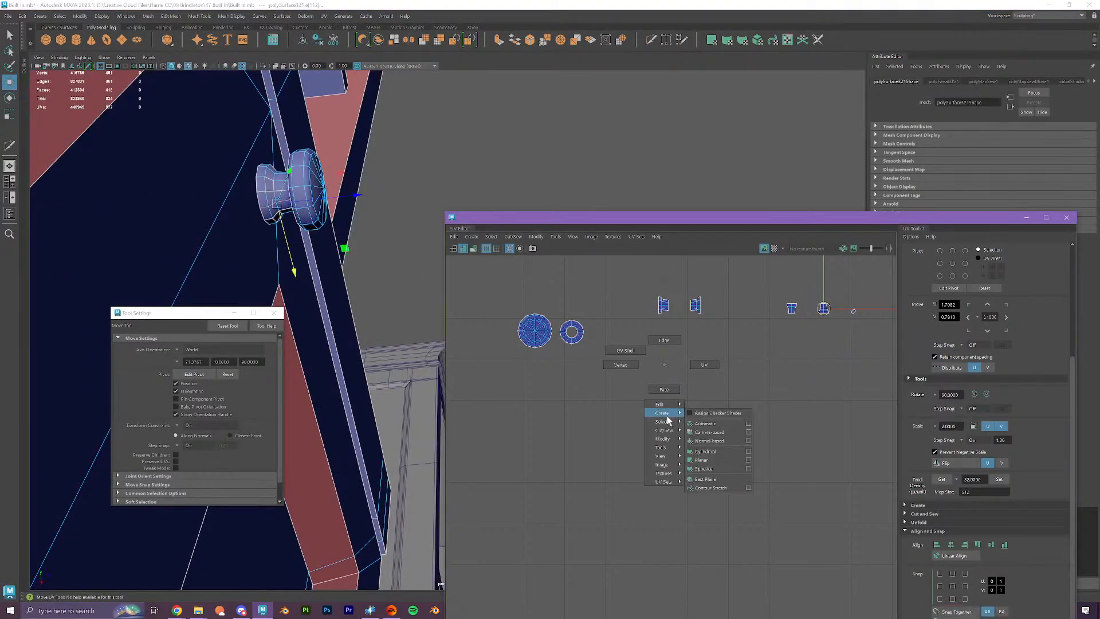
left_click(703, 461)
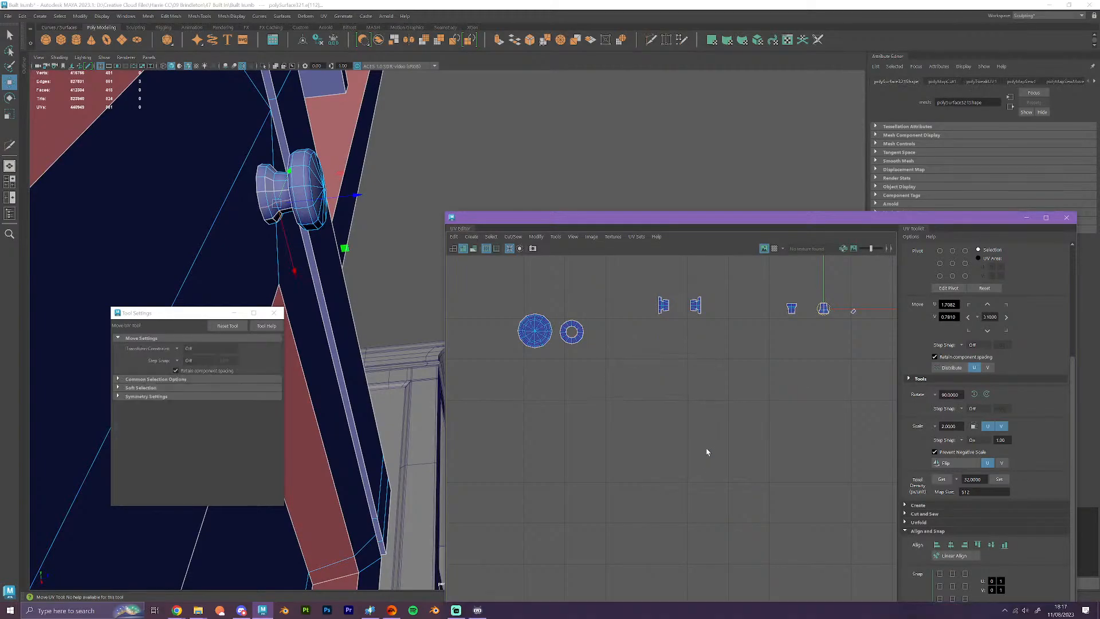
- Select the cut neck shell's parts and a lower edge on it to trace which knob shell adjoins it
middle_click_drag(773, 363, 638, 459, "alt")
scroll(638, 459, "up", 2)
right_click_drag(674, 447, 644, 426)
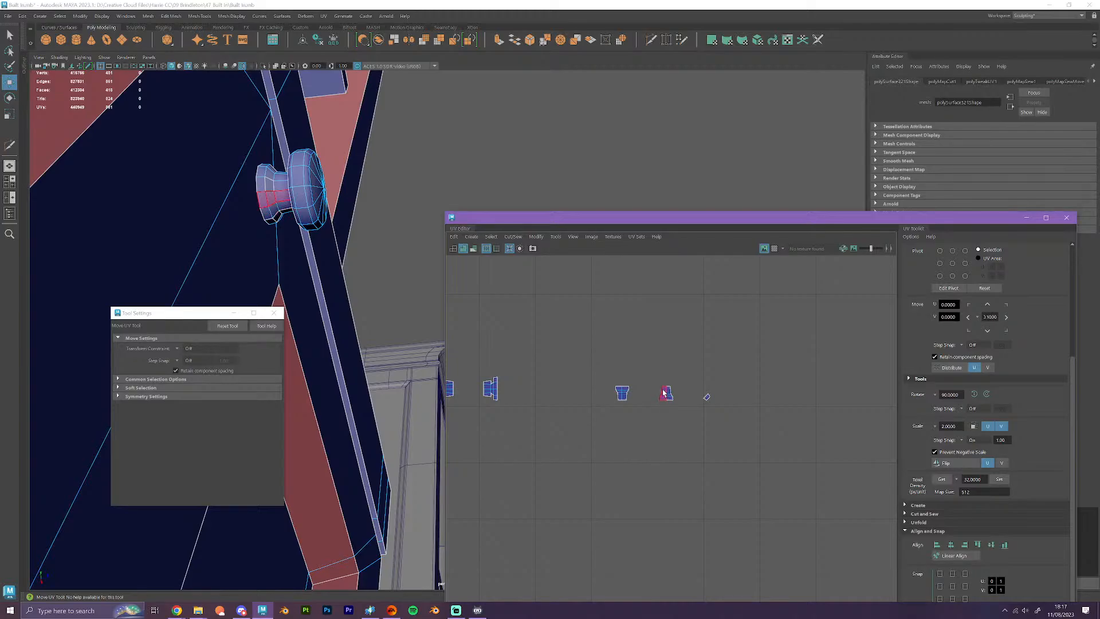
scroll(663, 392, "up", 3)
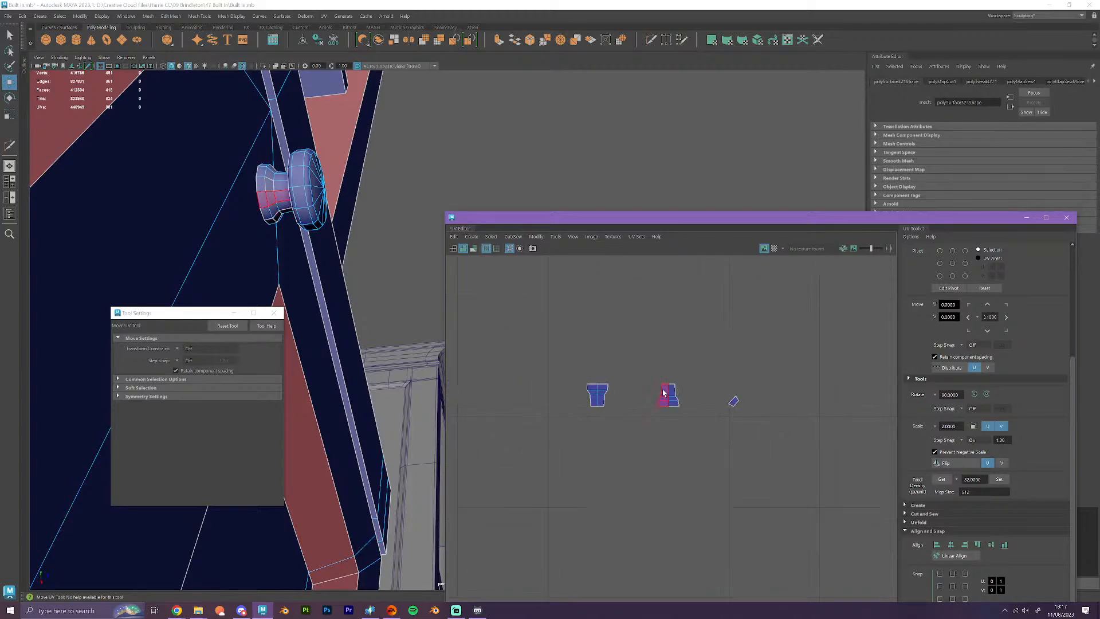
left_click(684, 419)
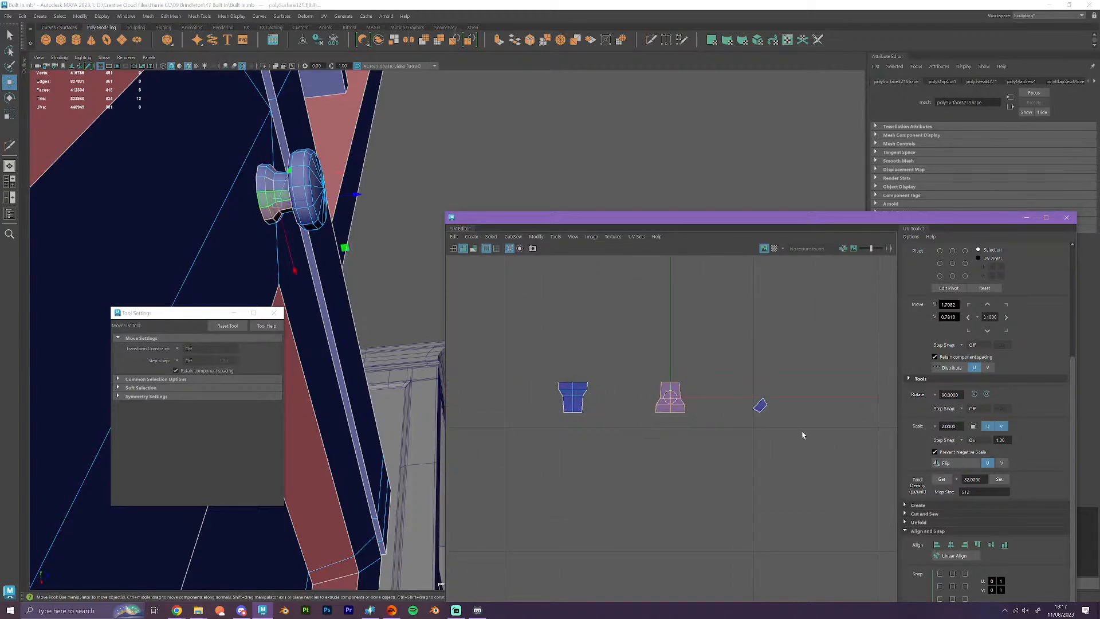
scroll(704, 421, "up", 2)
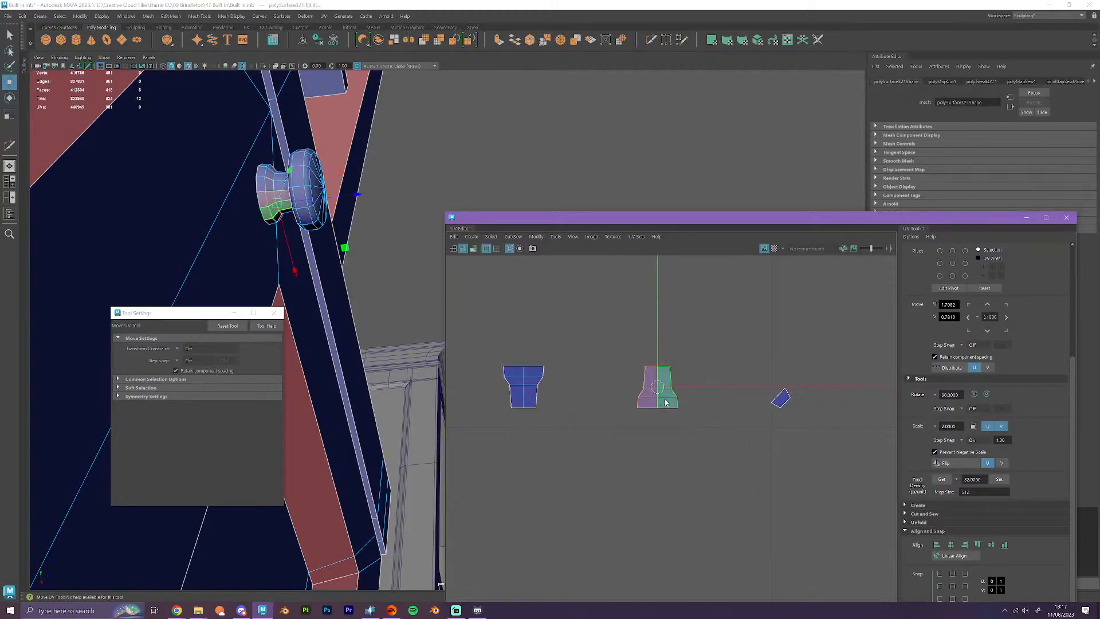
scroll(666, 403, "up", 2)
right_click_drag(666, 403, 666, 380)
left_click(681, 409)
- Rotate the nearby flanged knob shell 90 degrees and move it beside the cut neck shell, lining up their lower edges
scroll(682, 417, "down", 5)
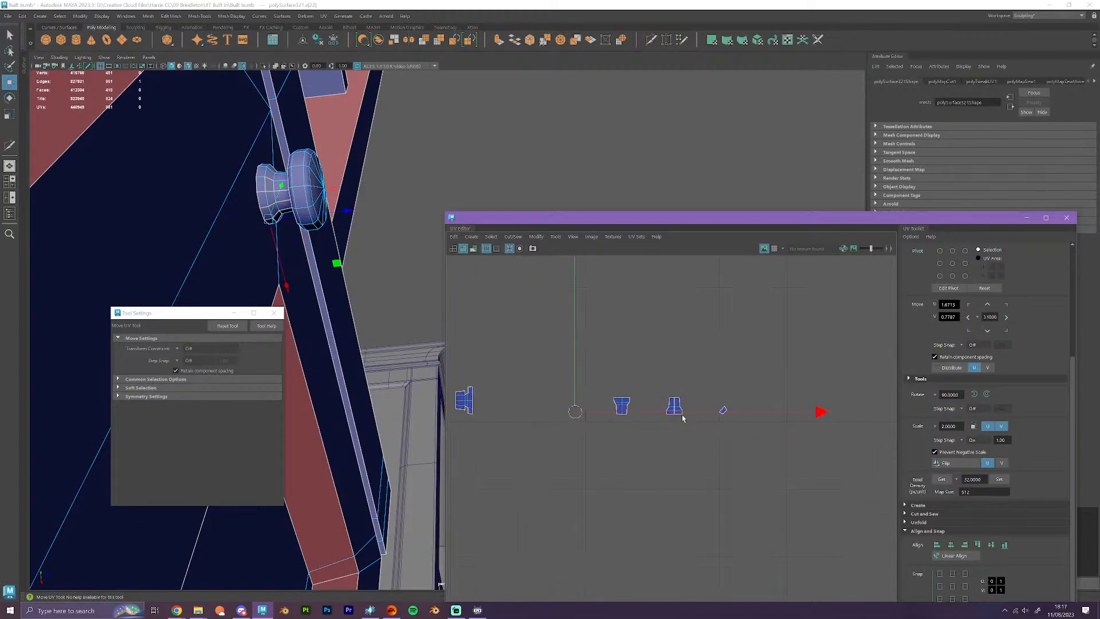
middle_click_drag(626, 439, 628, 439, "alt")
right_click_drag(542, 433, 504, 413)
left_click(498, 404)
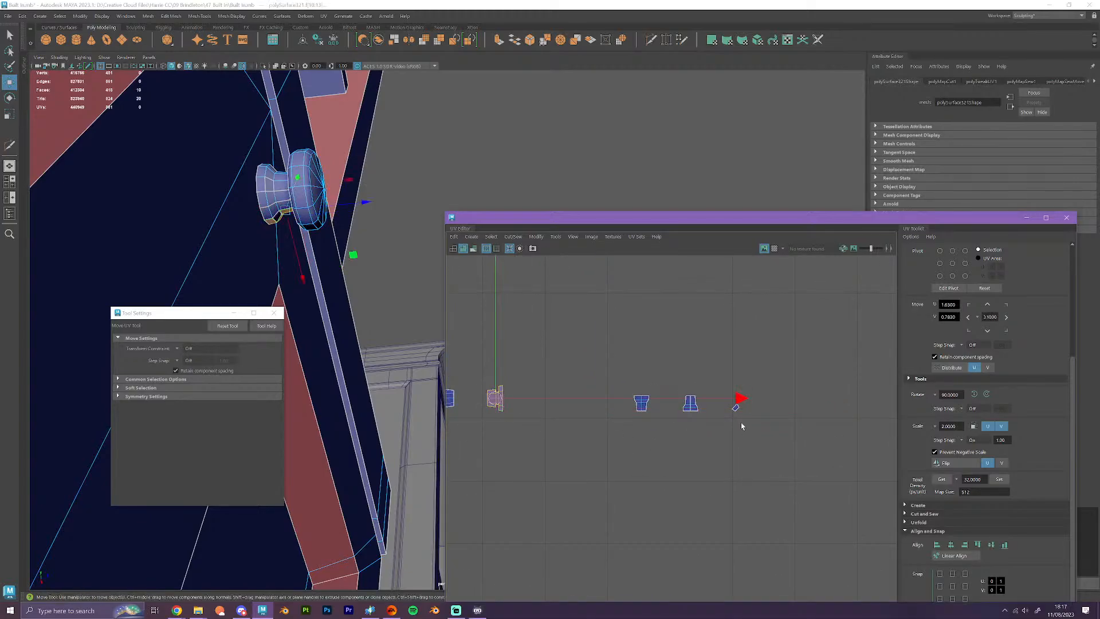
left_click(986, 395)
left_click_drag(537, 401, 758, 418)
scroll(704, 409, "up", 3)
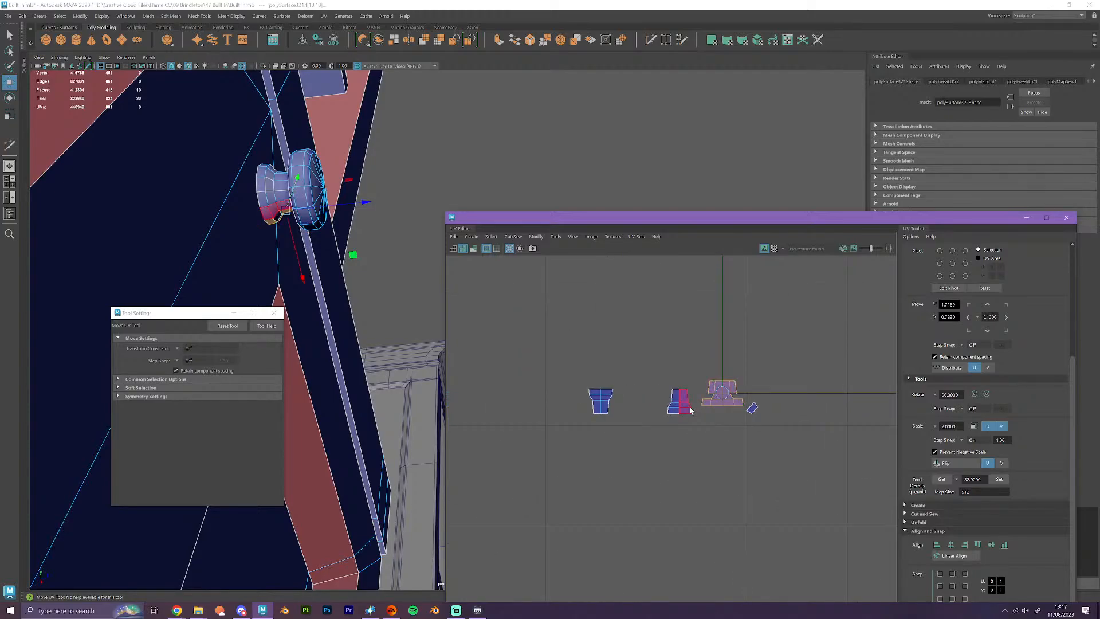
left_click(725, 421)
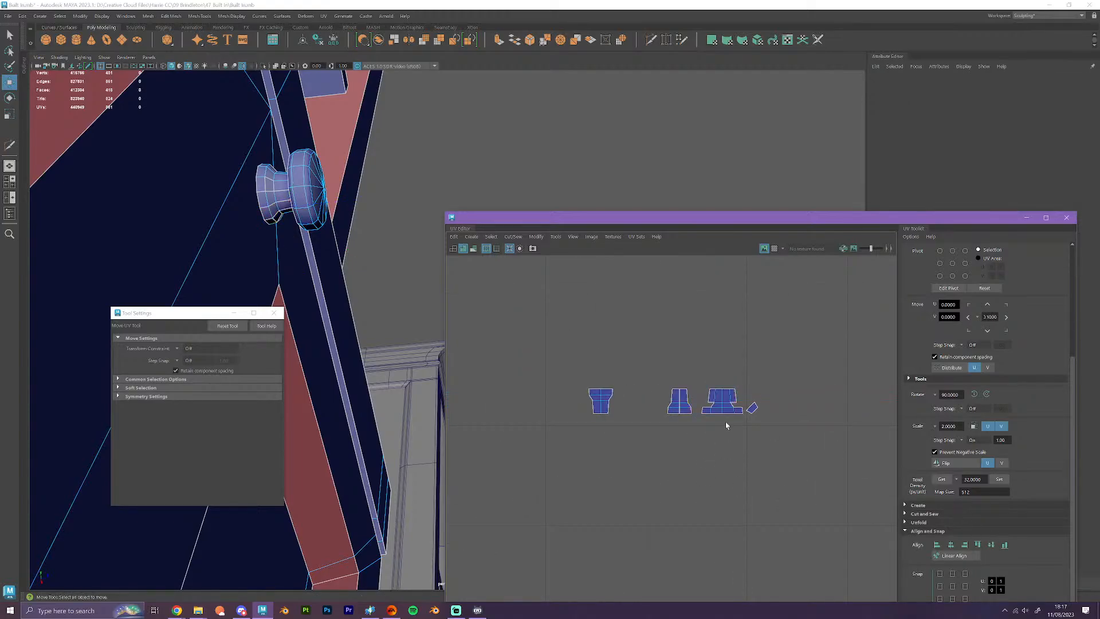
- Set the flanged shell's pivot at its lower corner and snap the shell against the cut neck shell's lower corner
scroll(726, 421, "up", 2)
left_click(717, 400)
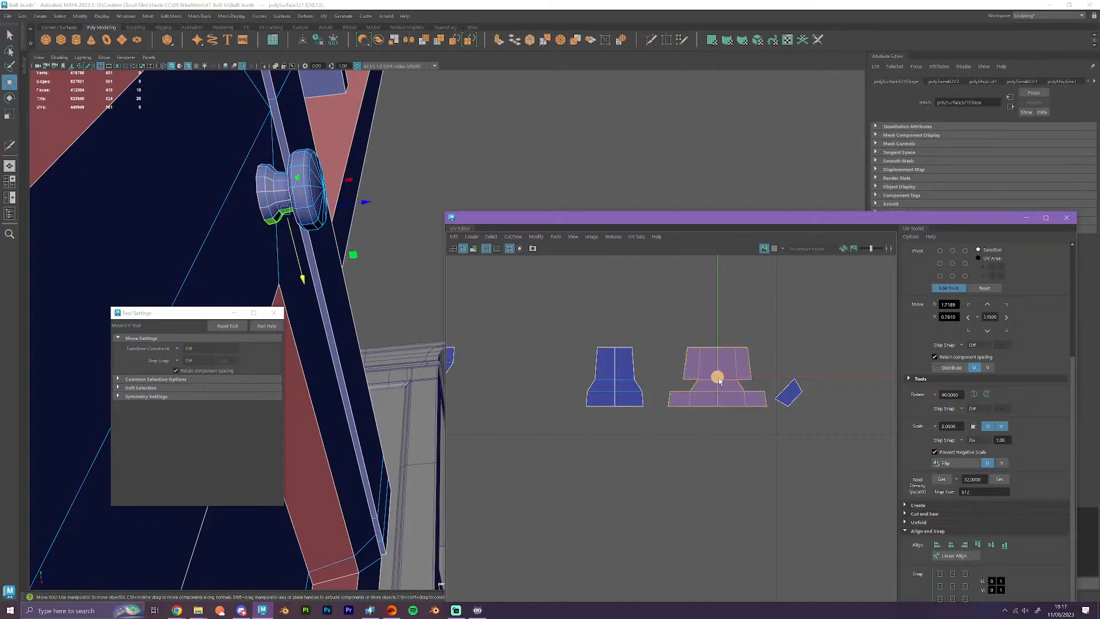
left_click_drag(719, 381, 651, 408)
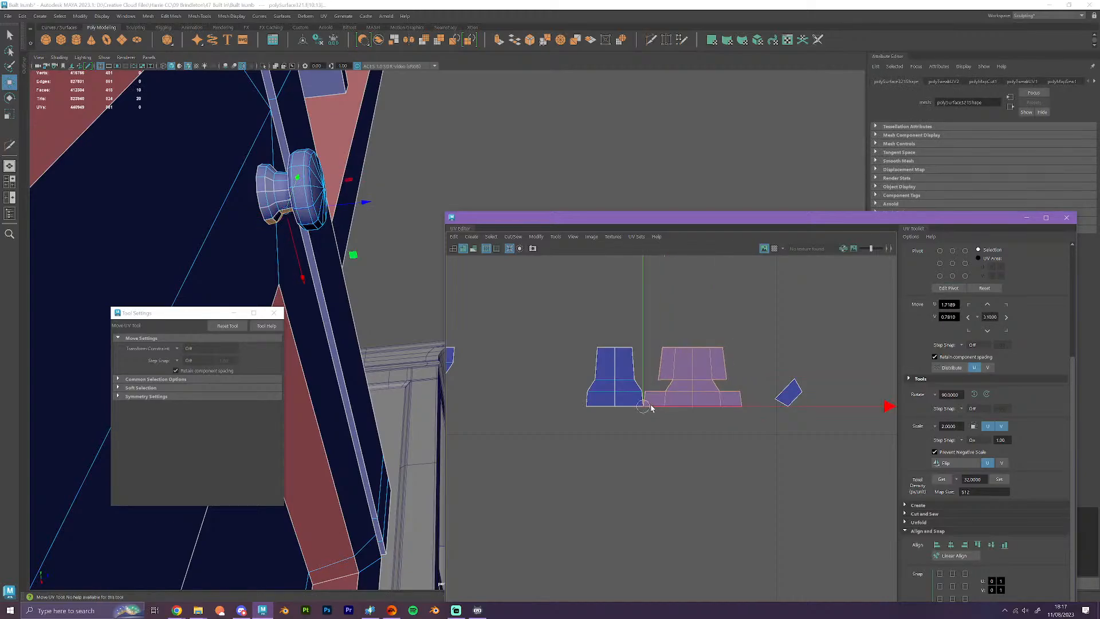
- Rotate the remaining uncut neck shell 180 degrees and move it to the free side of the flanged knob shell
scroll(667, 419, "down", 3)
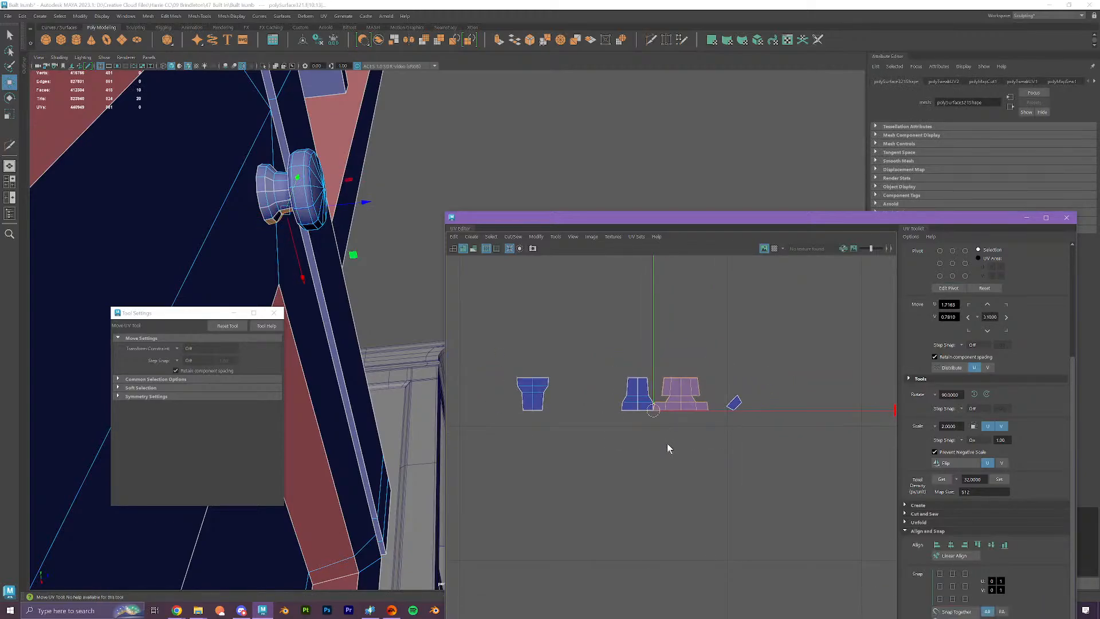
right_click_drag(667, 442, 667, 391)
left_click(534, 393)
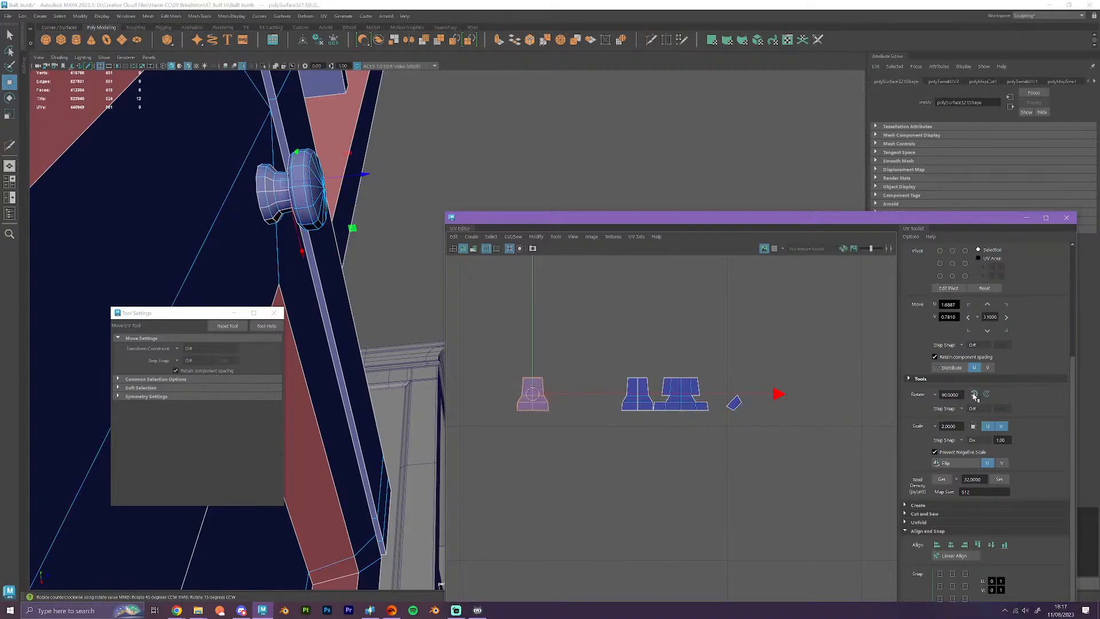
left_click_drag(554, 394, 711, 422)
left_click_drag(768, 393, 721, 395)
scroll(647, 422, "up", 4)
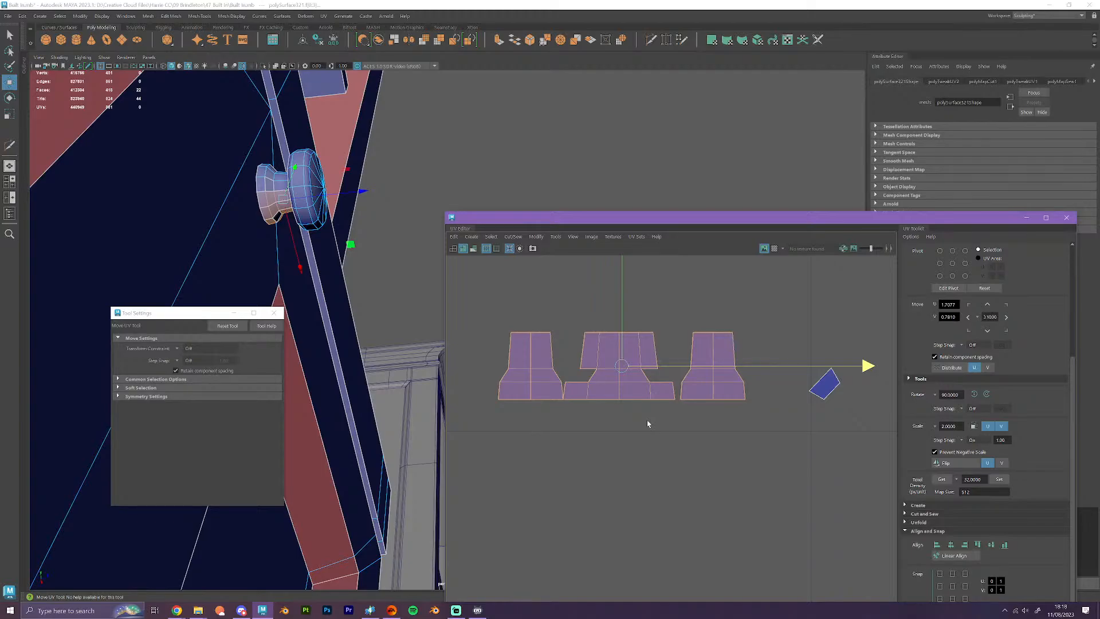
- Set the rotated neck shell's pivot at its lower corner and snap it against the flanged shell's lower corner
left_click(728, 388)
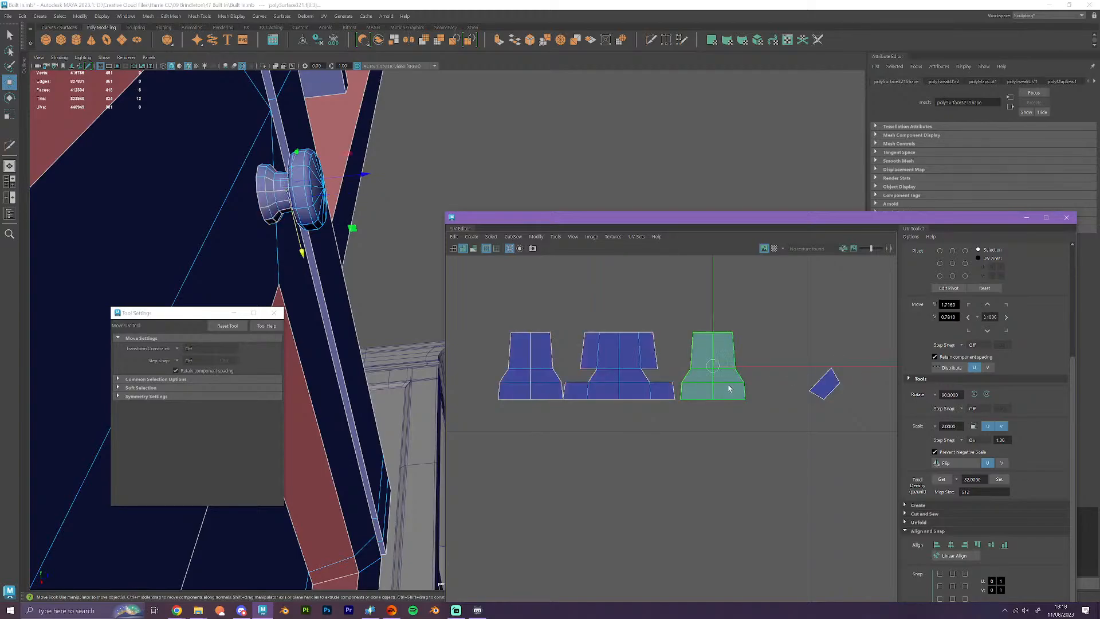
key("d")
left_click_drag(712, 366, 684, 400)
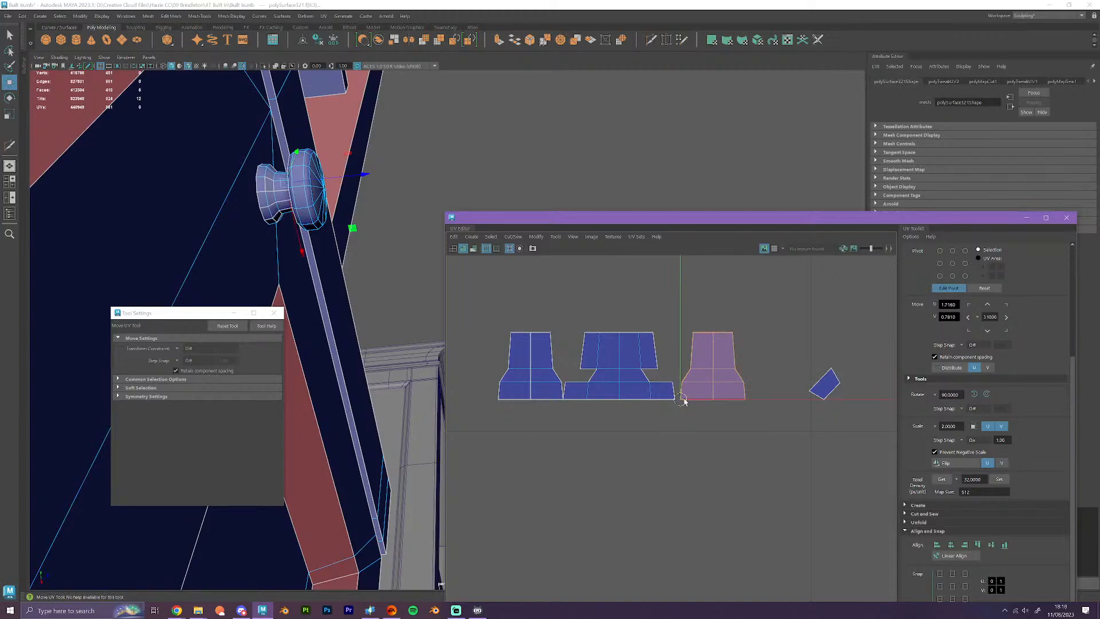
scroll(684, 400, "down", 5)
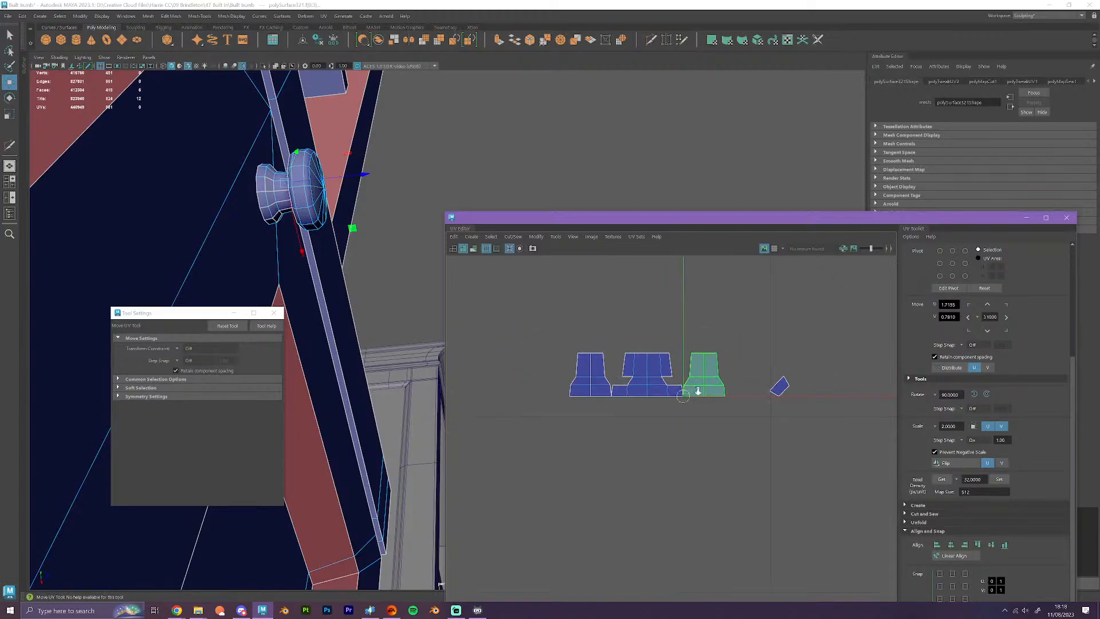
- Check the row's end edge for its matching shell, rotate the second flanged shell 90 degrees and move it beside the row
right_click_drag(698, 392, 704, 369)
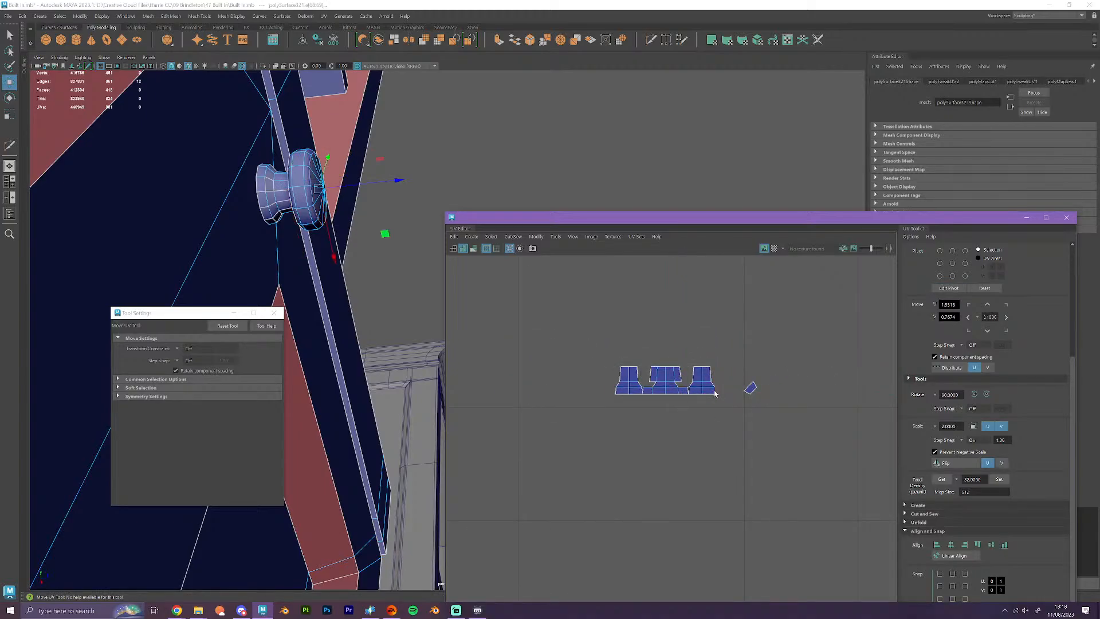
left_click(714, 391)
scroll(724, 431, "down", 7)
scroll(669, 425, "up", 4)
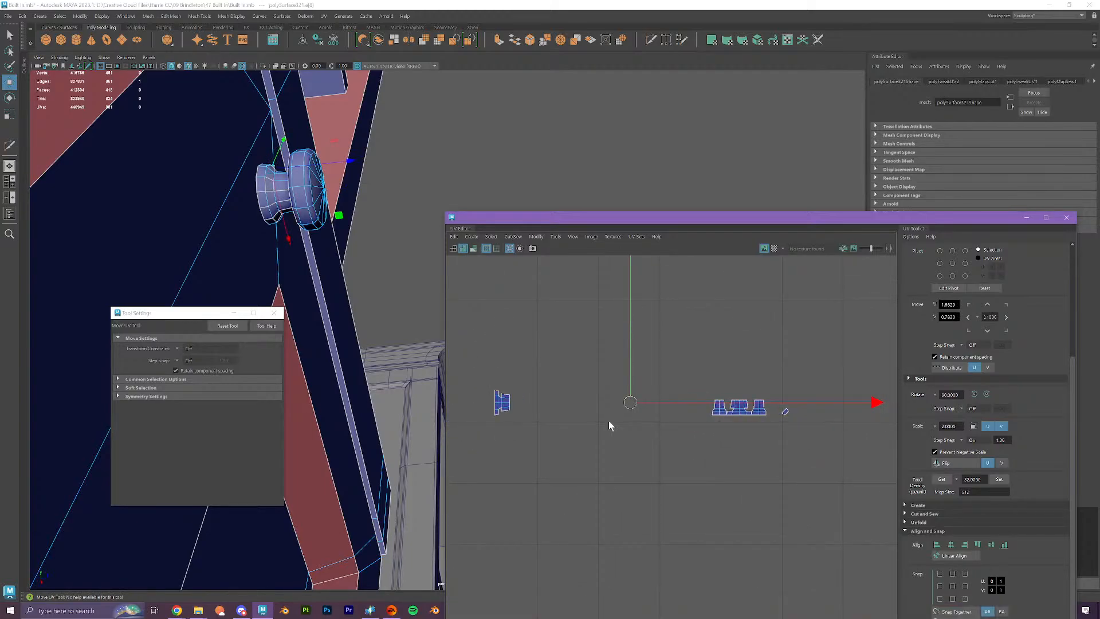
right_click_drag(608, 420, 528, 408)
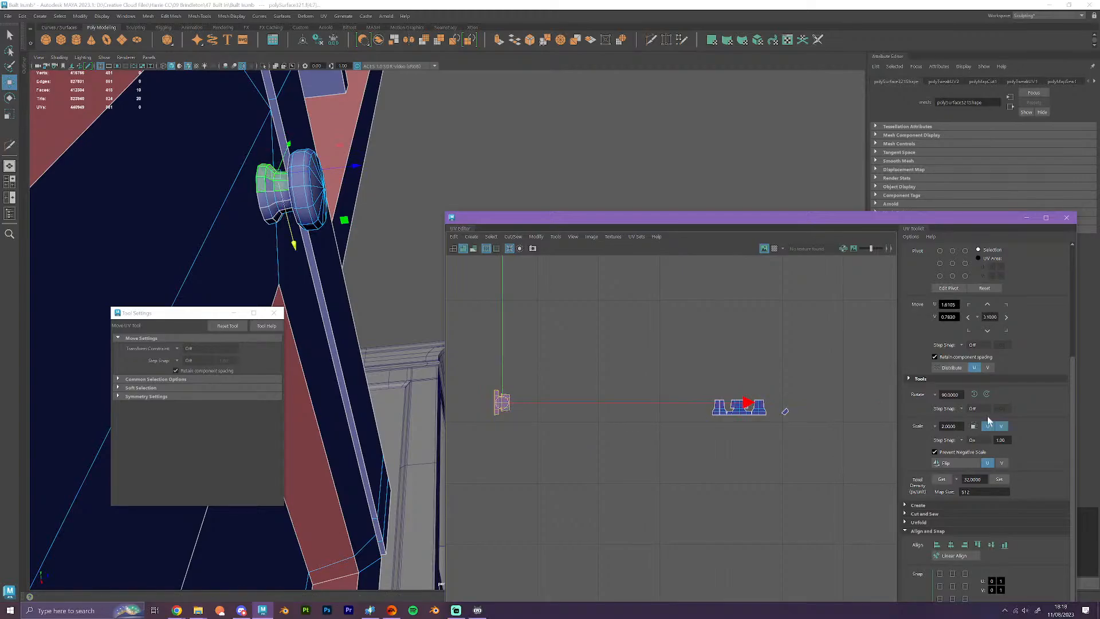
left_click_drag(530, 404, 761, 410)
scroll(730, 407, "up", 2)
scroll(730, 407, "up", 2)
- Set the second flanged shell's pivot at its lower corner and snap it onto the lower corner of the row's end
left_click(719, 416)
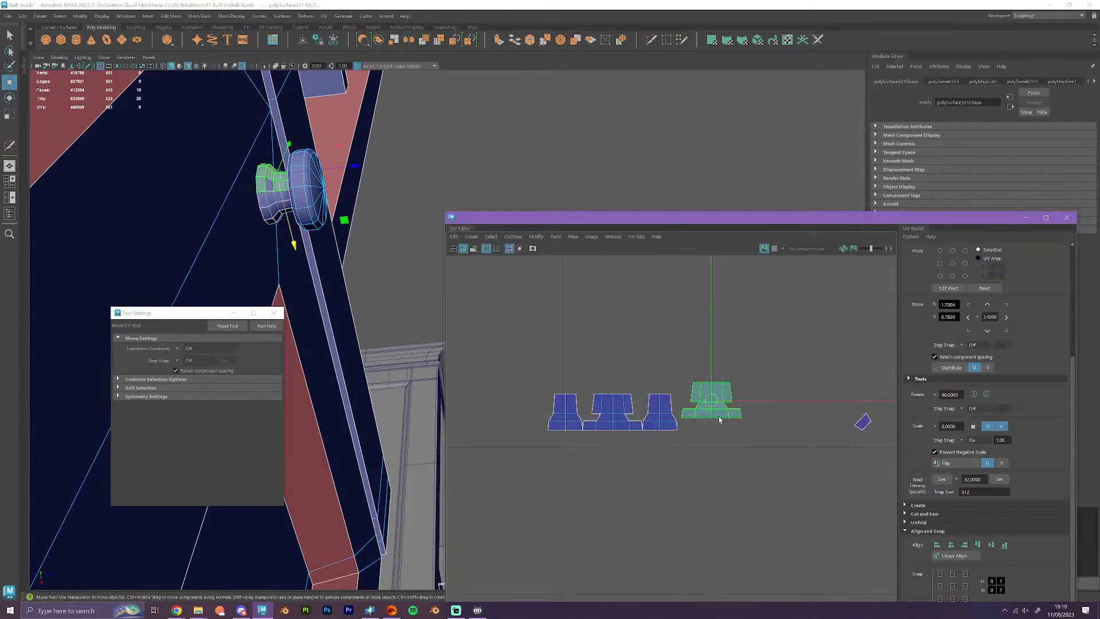
key("d")
left_click_drag(710, 403, 678, 430)
key("d")
- Select the lower edges at the second flanged shell's end and neighbouring joints to trace which knob shell adjoins it
right_click_drag(716, 417, 717, 397)
left_click(736, 425)
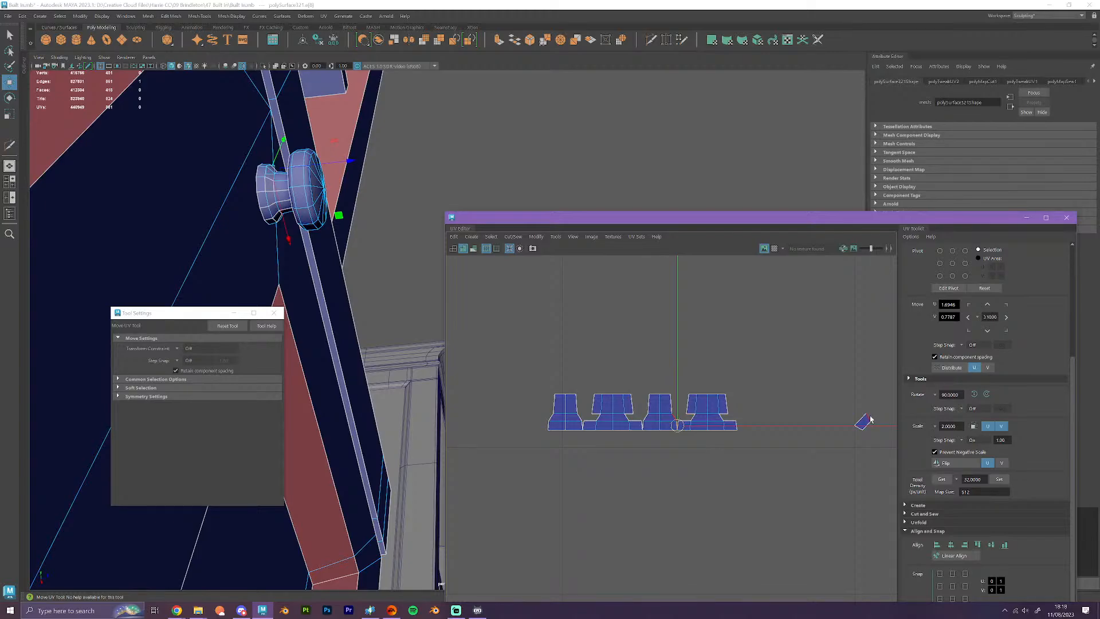
scroll(736, 431, "up", 5)
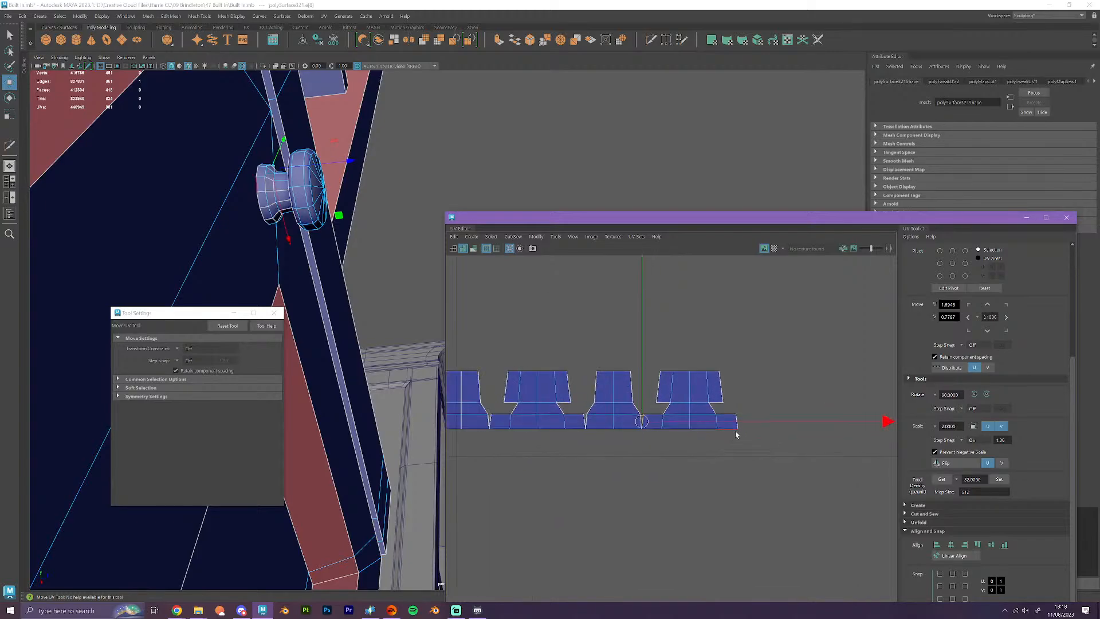
left_click(631, 476)
left_click(637, 427)
left_click(573, 422, "shift")
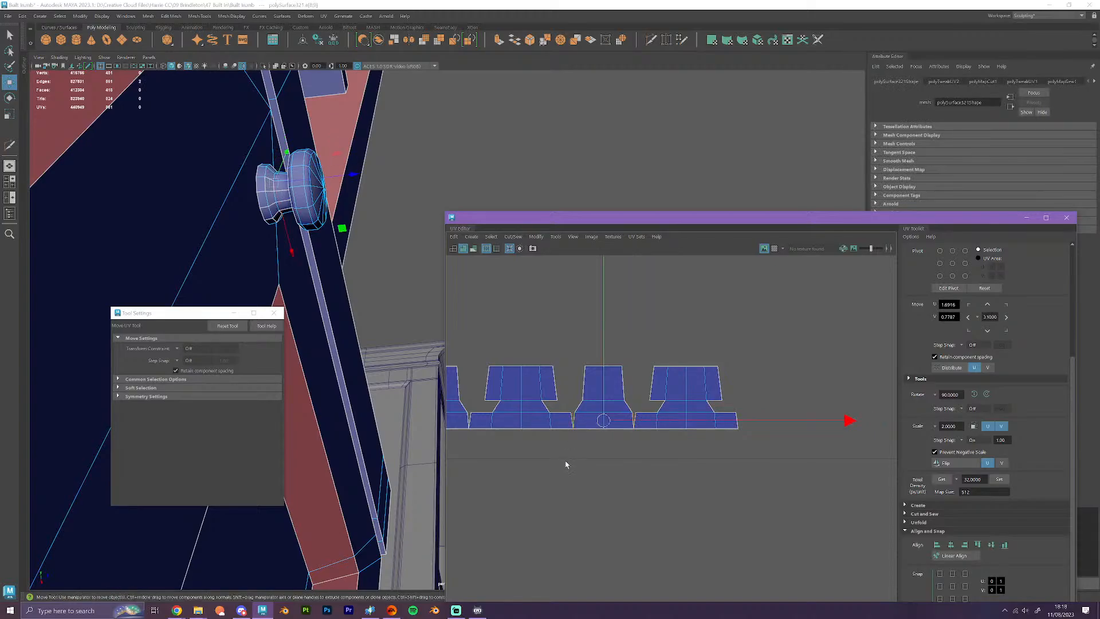
middle_click_drag(573, 472, 736, 471, "alt")
- Move the matching half neck shell to the row's open end and snap its lower corner to the second flanged shell
right_click_drag(600, 426, 581, 415)
left_click(580, 418)
scroll(585, 420, "down", 4)
left_click_drag(594, 406, 730, 433)
scroll(783, 421, "up", 3)
key("d")
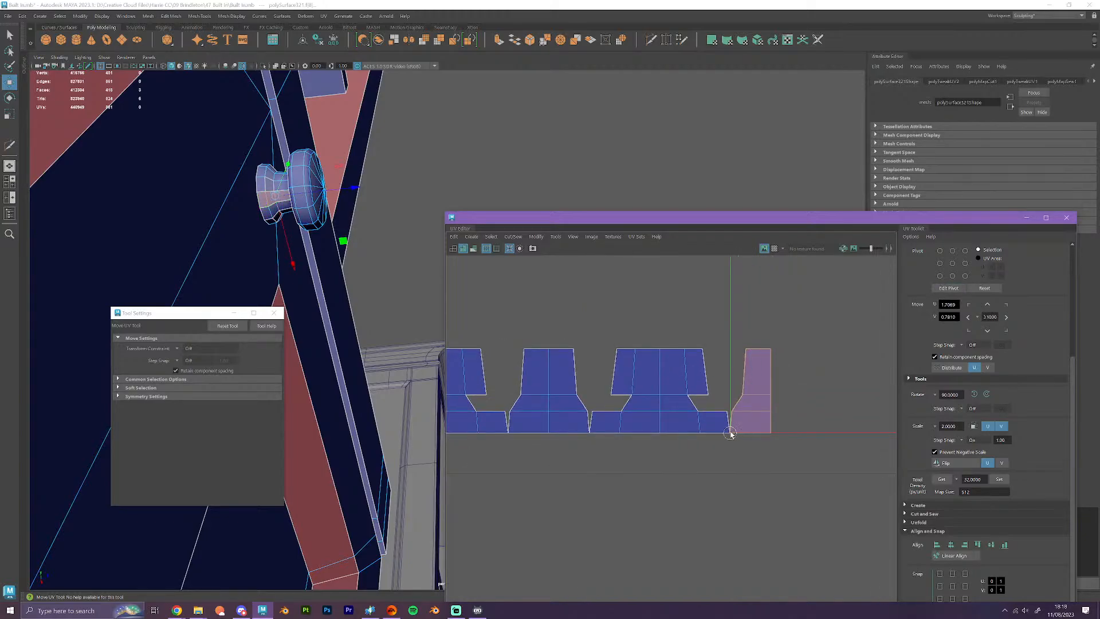
scroll(730, 434, "down", 5)
middle_click_drag(722, 481, 768, 469, "alt")
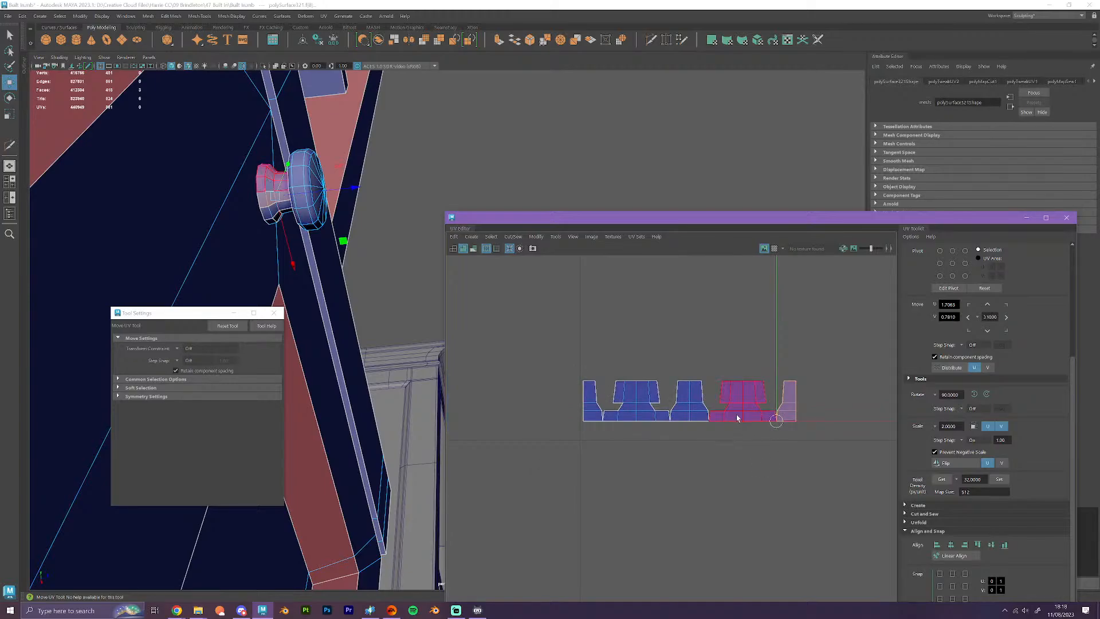
- Select the slanted side and flange edges across the row of neck shells and try to sew them together
right_click_drag(737, 414, 737, 393)
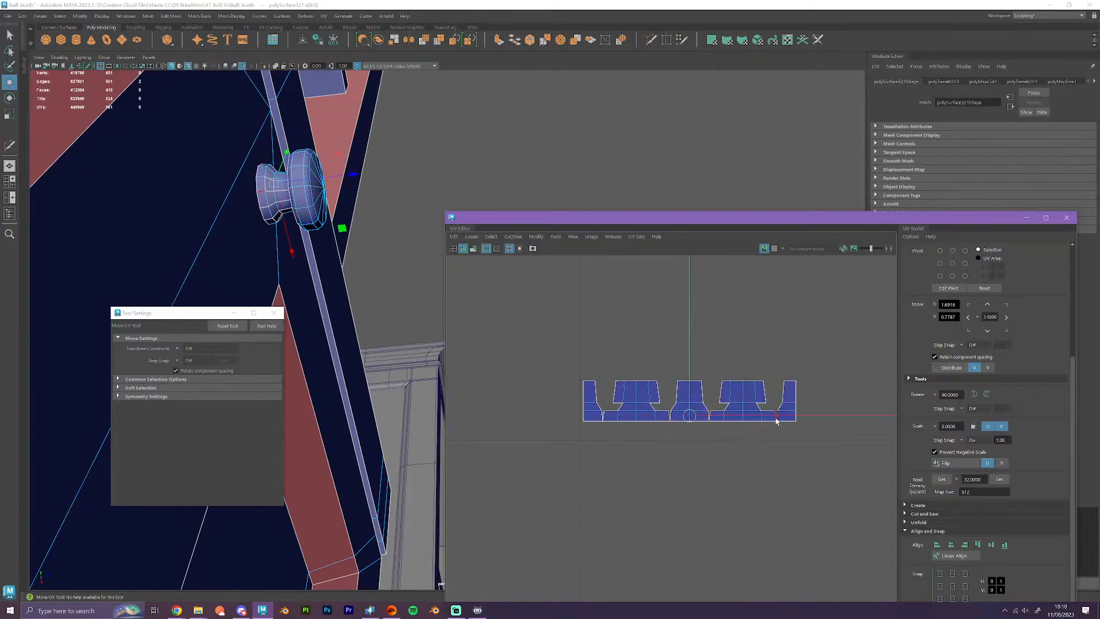
left_click(785, 405)
left_click(785, 395)
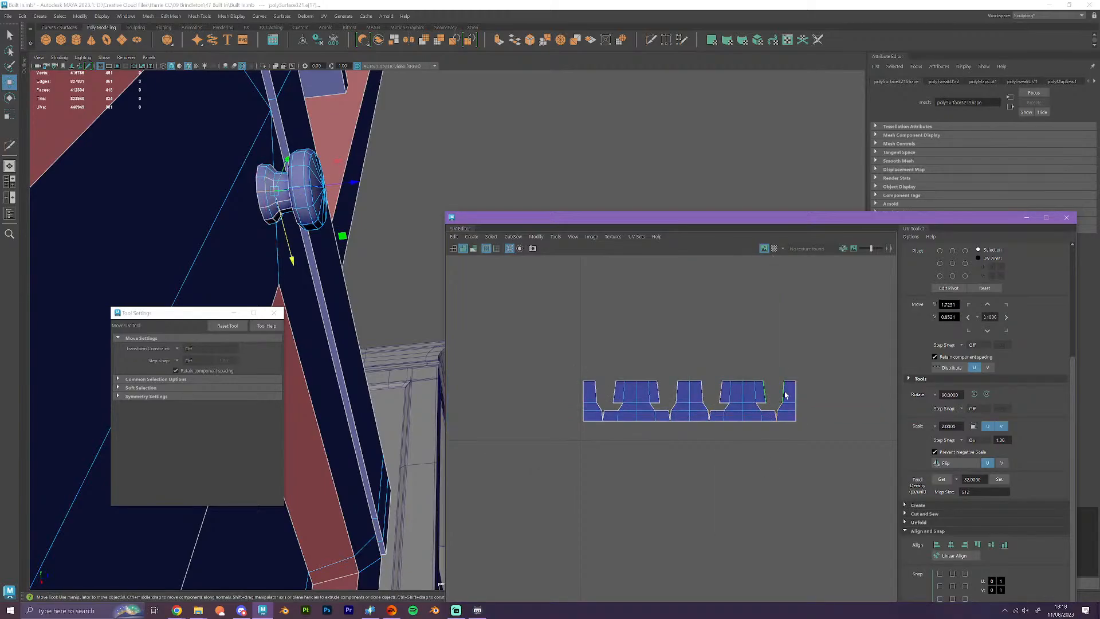
left_click(722, 393)
left_click(693, 413)
left_click(620, 411)
left_click(605, 417)
left_click(614, 396)
right_click_drag(614, 396, 647, 494)
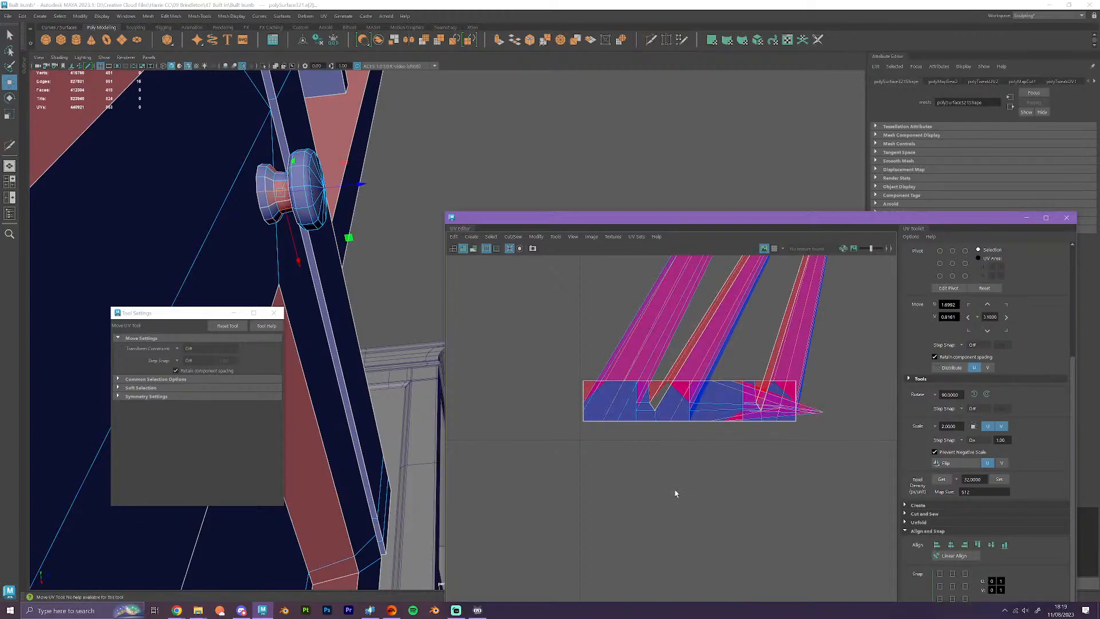
scroll(711, 491, "down", 3)
scroll(712, 491, "down", 3)
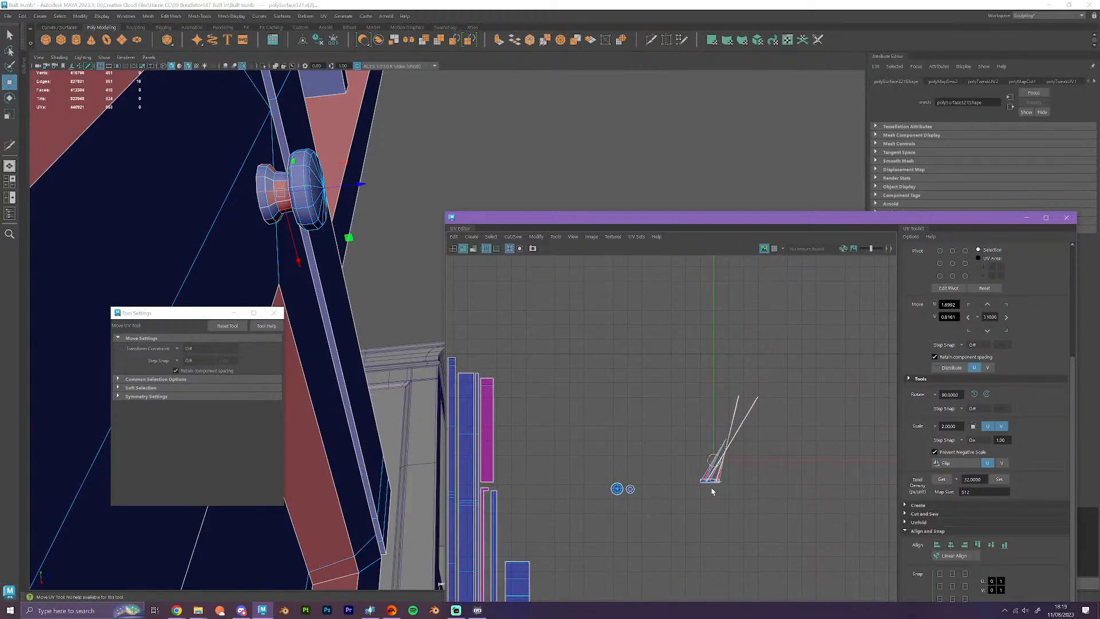
- Undo the last sew and adjust the edge selection around the notches of the neck shells
key("ctrl+z")
scroll(715, 491, "up", 4)
scroll(717, 491, "up", 5)
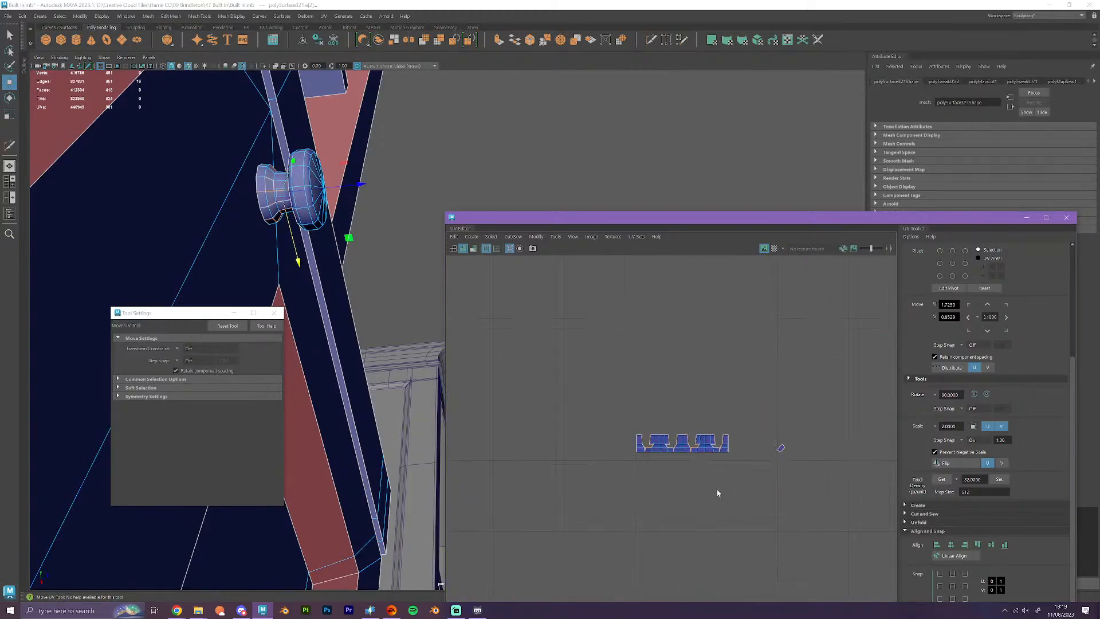
scroll(729, 410, "up", 2)
left_click(701, 405, "shift")
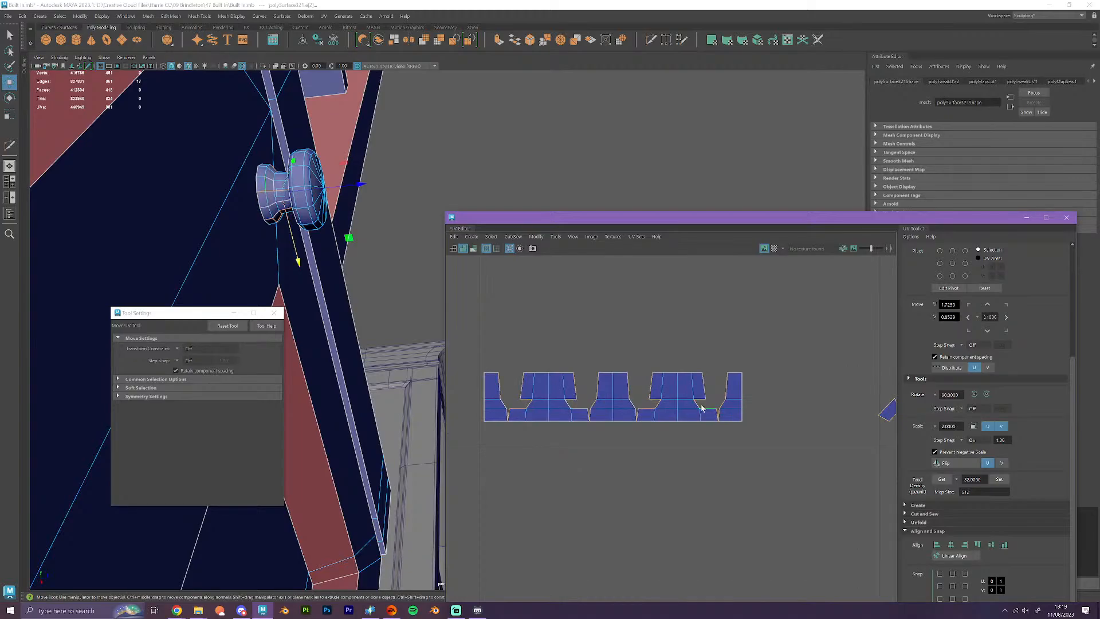
left_click(698, 404, "shift")
left_click(692, 401, "shift")
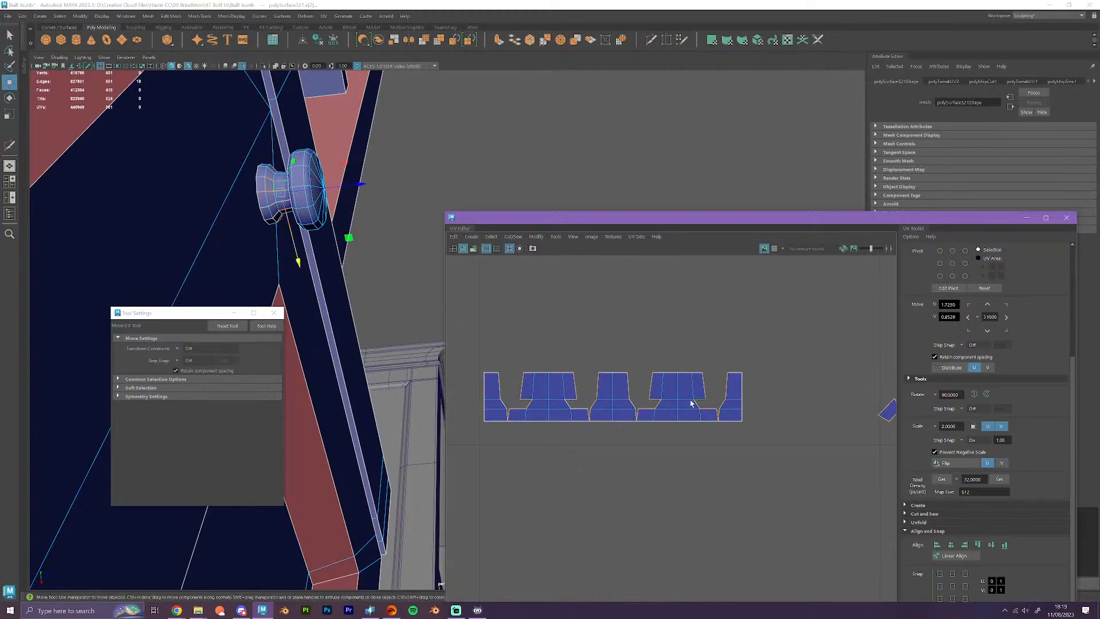
left_click(632, 405, "shift")
- Select only the four short vertical edges where the neck shells' lower bands meet and sew them into one strip
left_click(588, 415)
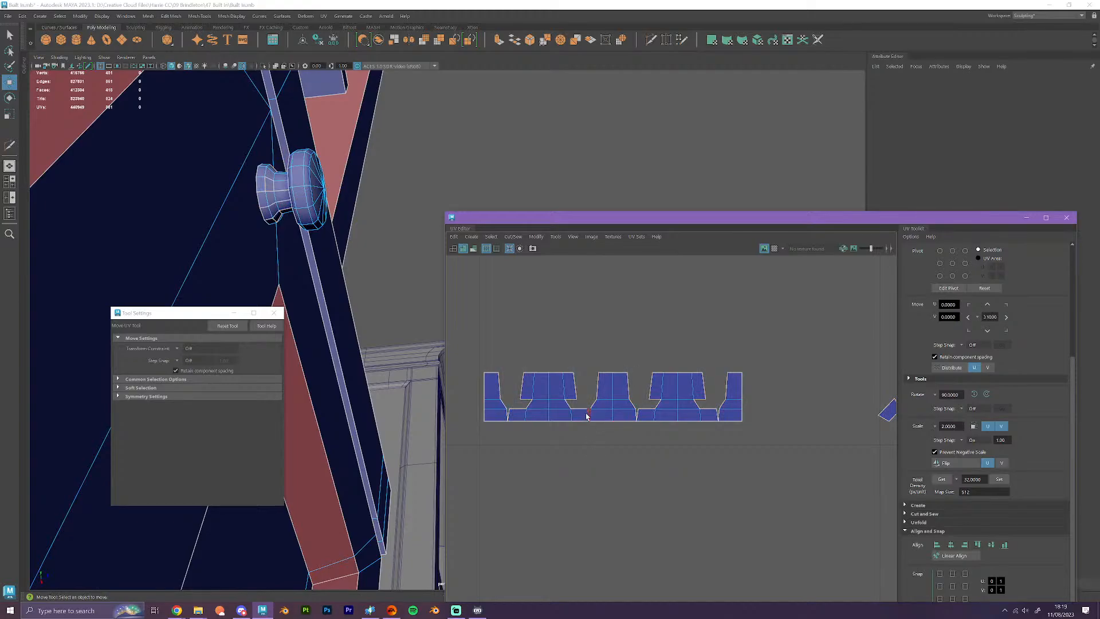
left_click(637, 413, "shift")
left_click(510, 417, "shift")
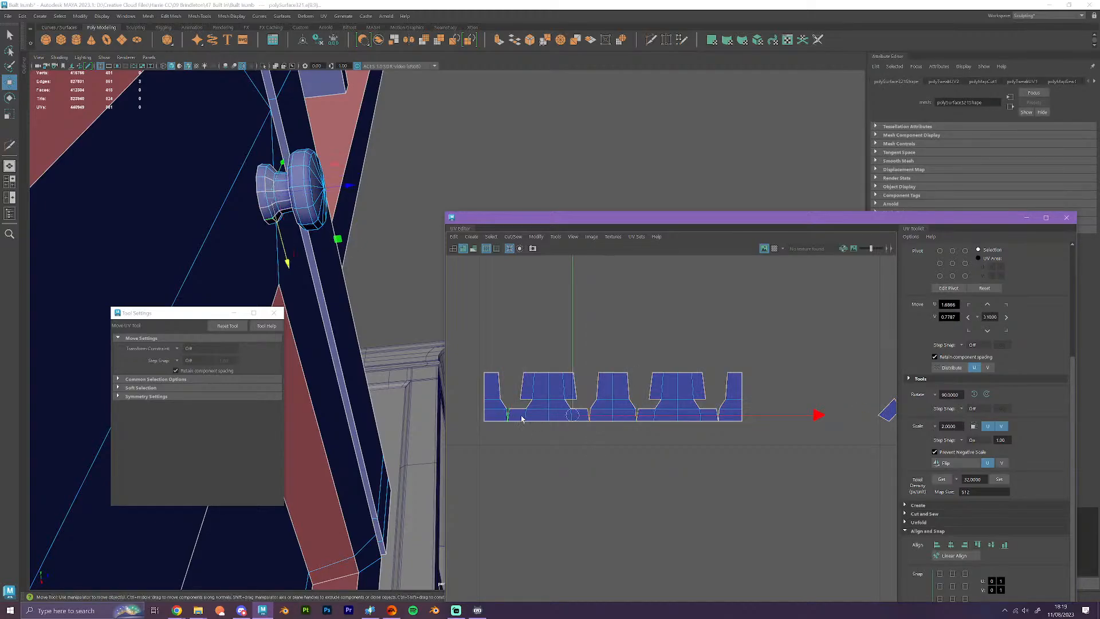
left_click(720, 421, "shift")
right_click_drag(719, 421, 755, 520)
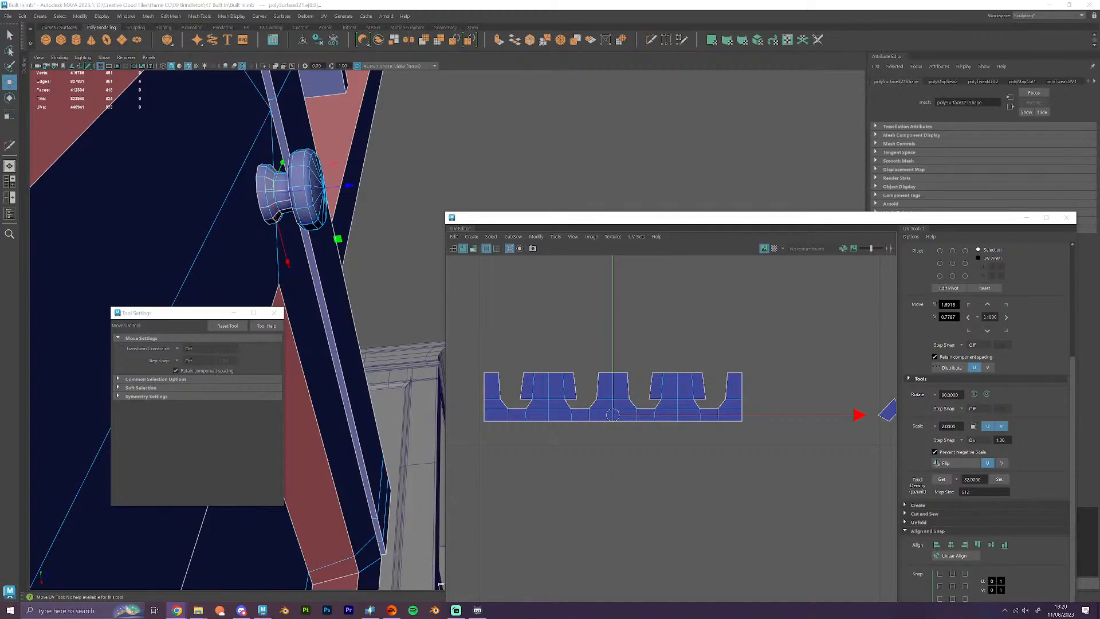
- Select the four small loose quad shells and move them together to just above the sewn neck strip
key("alt+Tab")
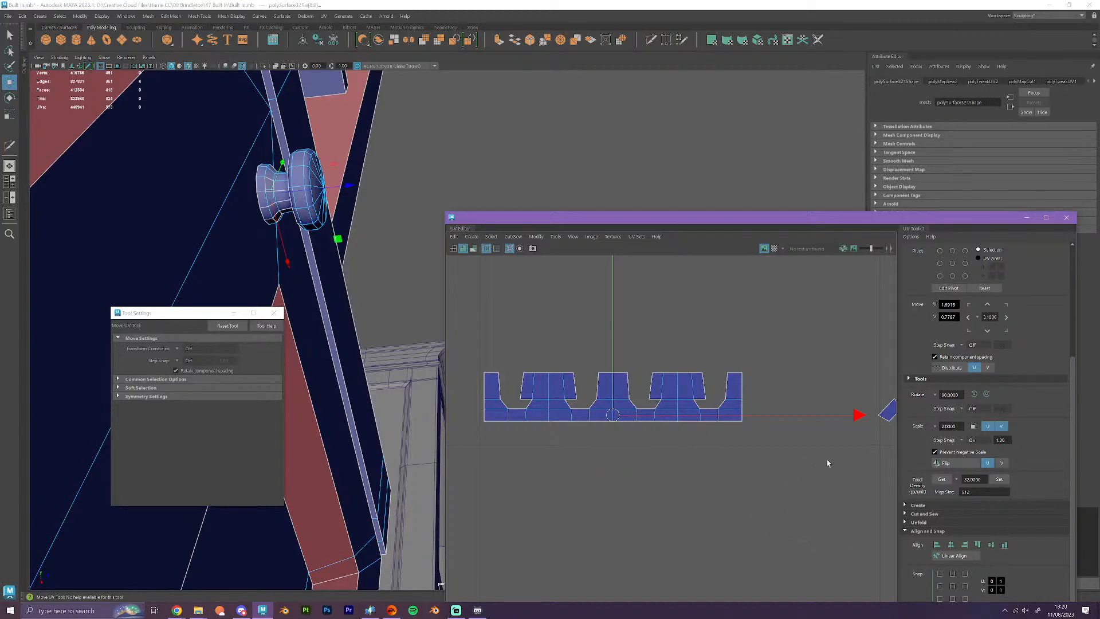
scroll(727, 427, "up", 1)
right_click_drag(664, 420, 675, 491)
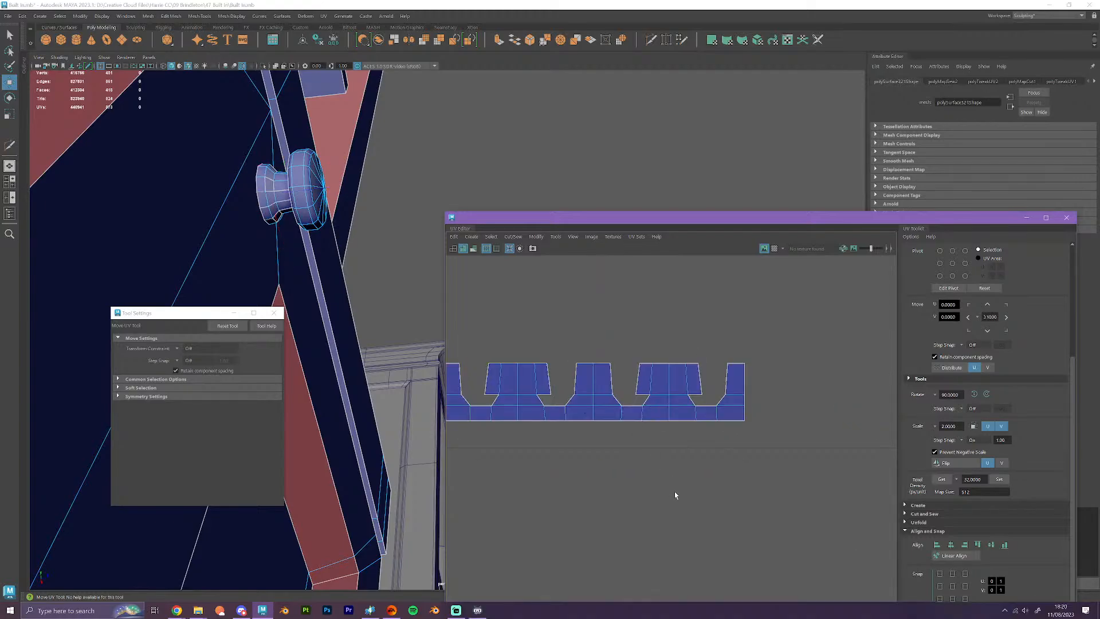
scroll(675, 491, "down", 3)
middle_click_drag(674, 492, 609, 481, "alt")
scroll(622, 482, "down", 2)
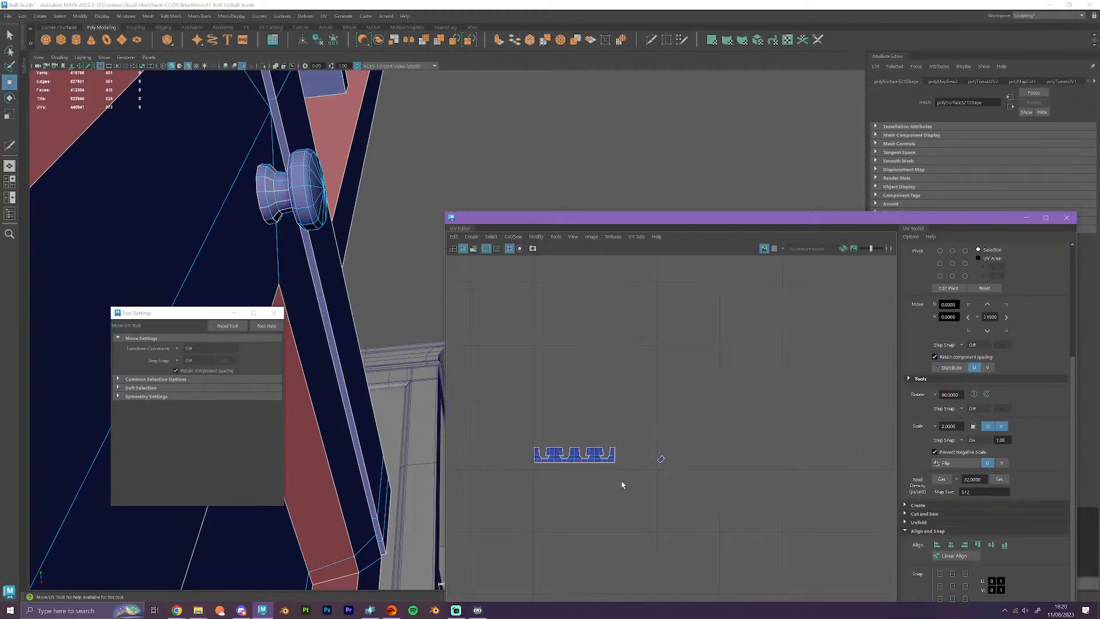
scroll(622, 485, "down", 2)
middle_click_drag(717, 425, 663, 523, "alt")
left_click_drag(589, 311, 589, 582)
middle_click_drag(586, 592, 744, 417, "alt")
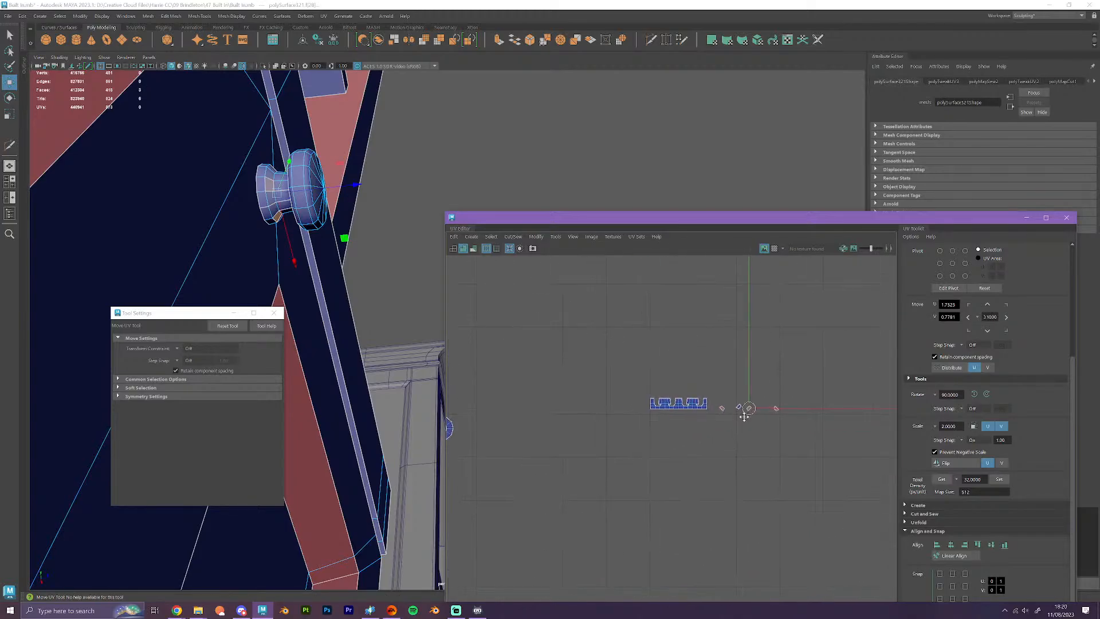
left_click_drag(749, 408, 677, 404)
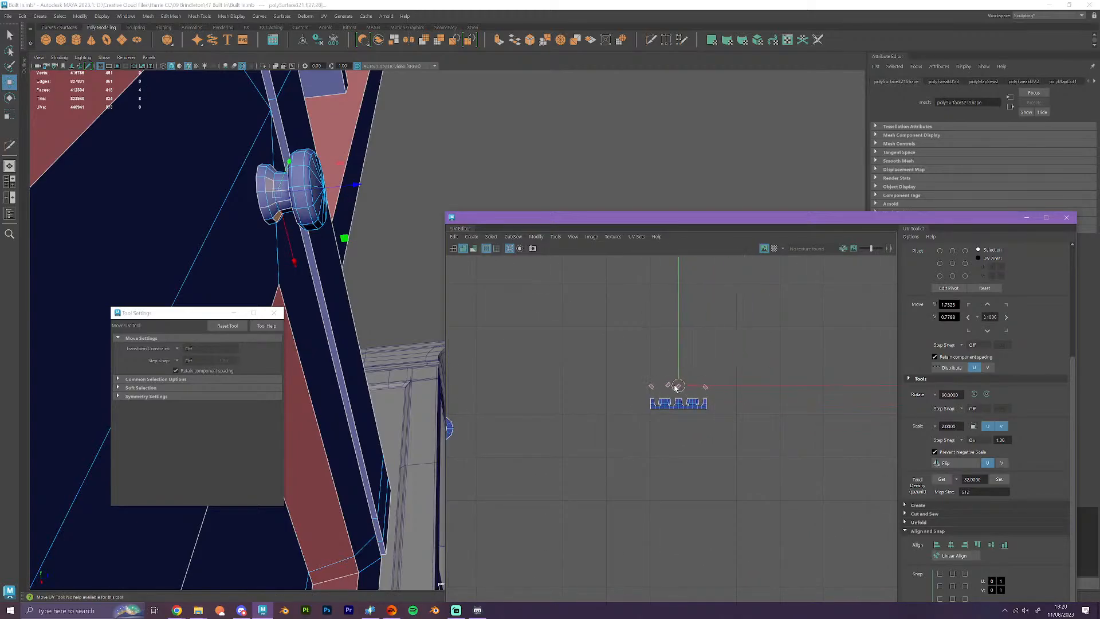
scroll(673, 395, "up", 5)
scroll(672, 387, "up", 2)
- Select the border edges of the four small quad shells and sew them into the neck strip's notches
right_click_drag(655, 398, 654, 378)
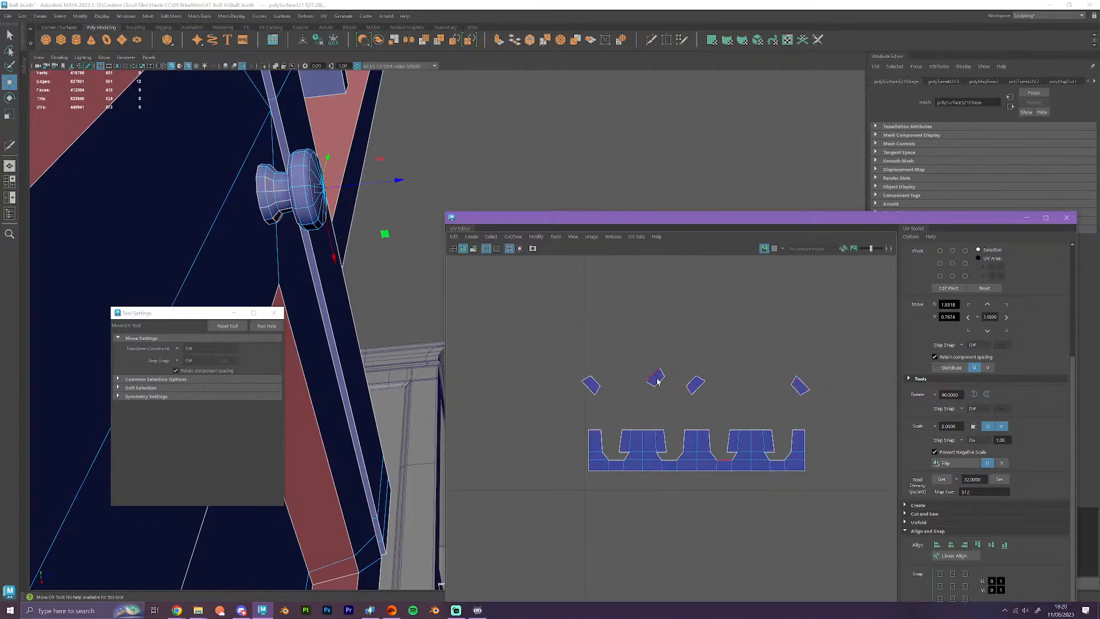
double_click(659, 381)
double_click(598, 391, "shift")
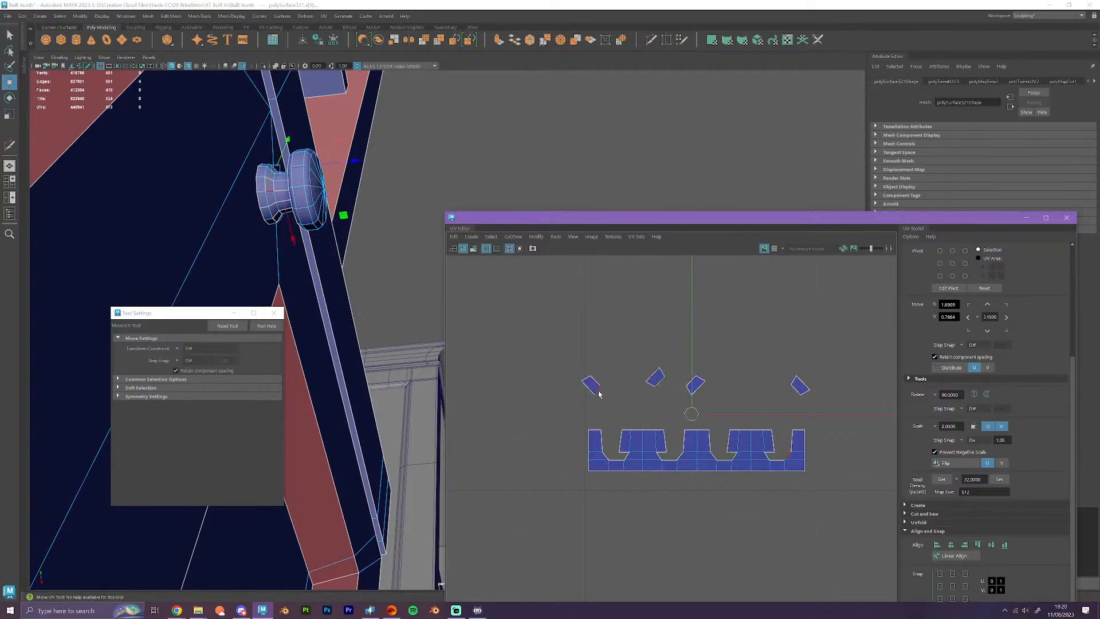
double_click(698, 390, "shift")
double_click(800, 388, "shift")
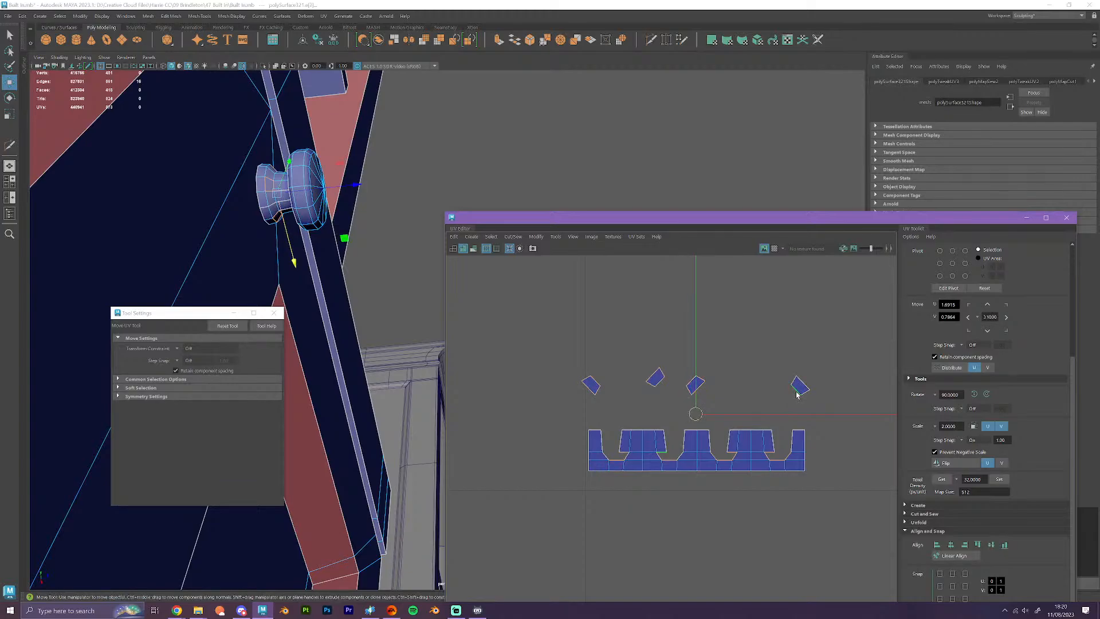
right_click_drag(797, 392, 837, 524)
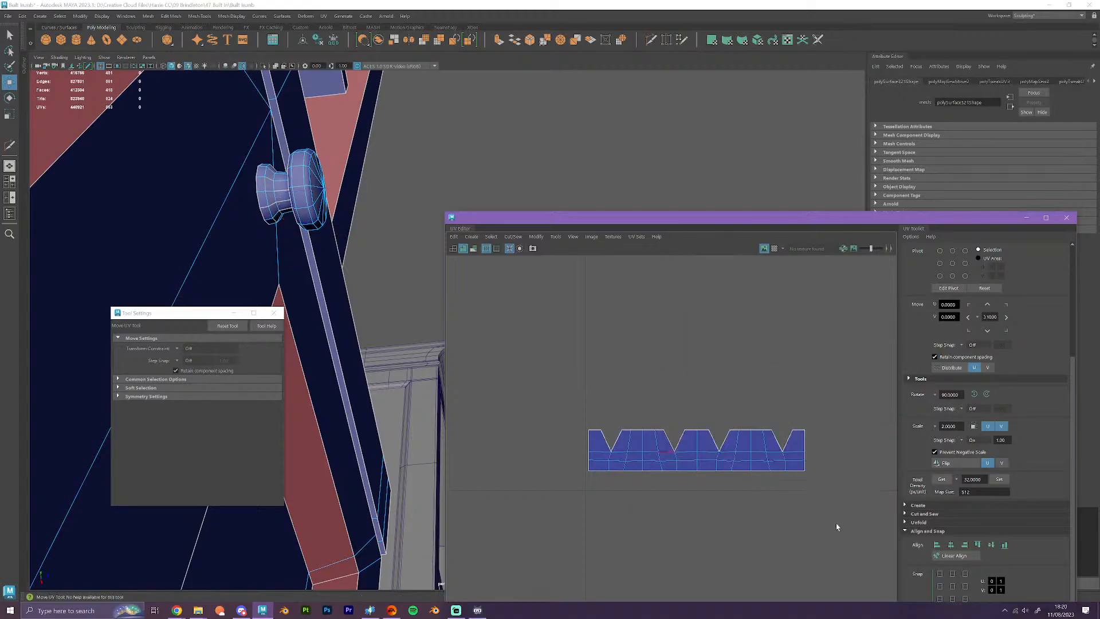
- Select the slanted edges of the four open notches in the neck strip and sew them closed into a plain rectangular strip
scroll(736, 488, "up", 2)
left_click(564, 424)
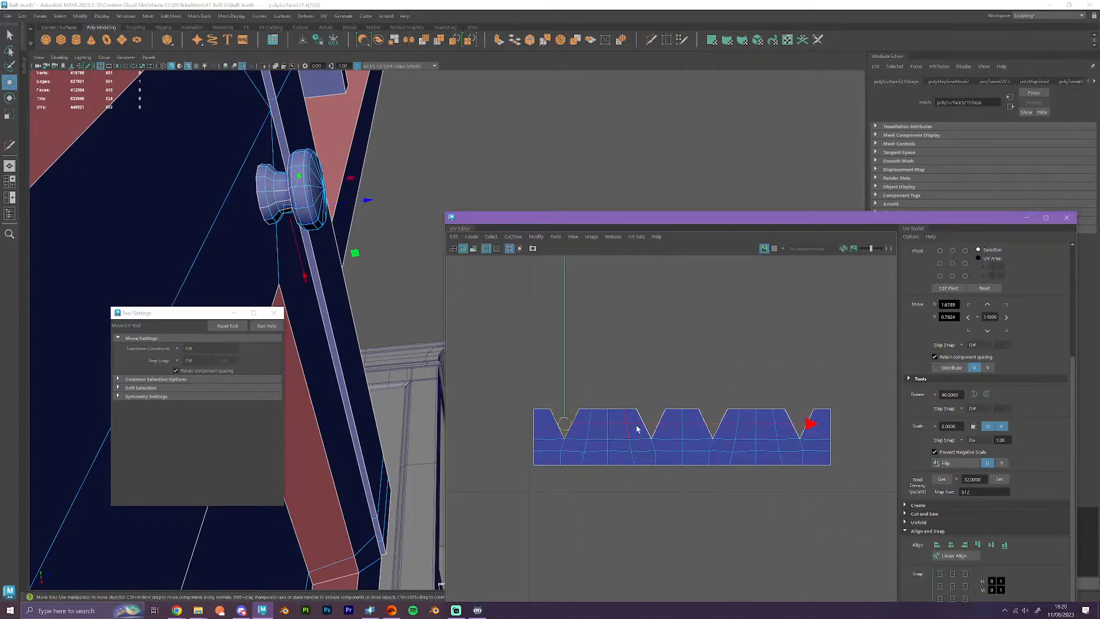
left_click(711, 423, "shift")
left_click(796, 421, "shift")
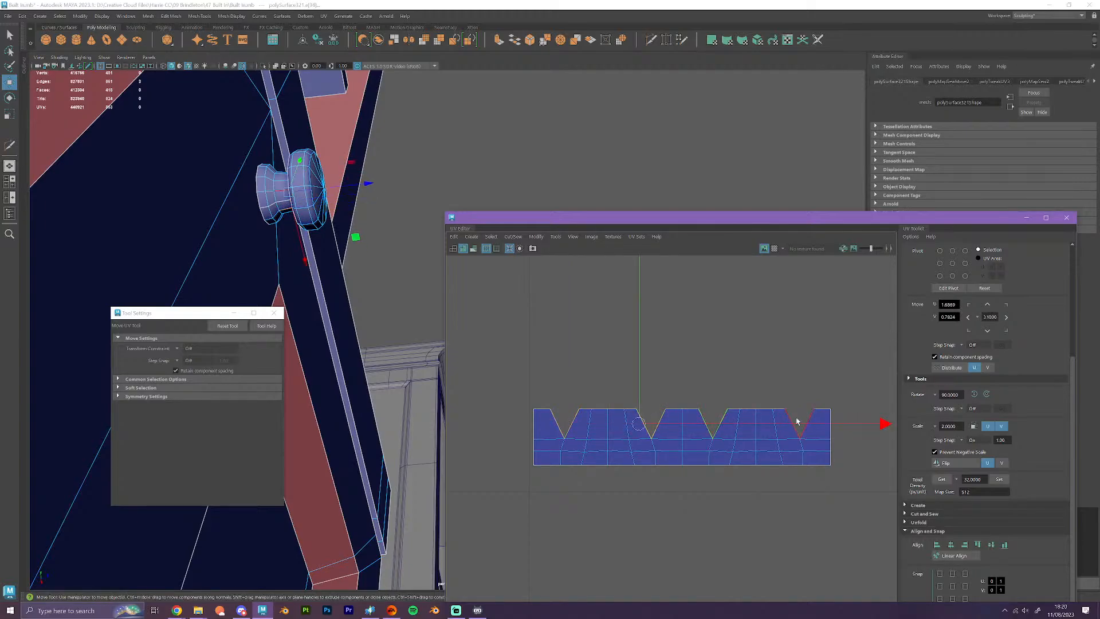
left_click(795, 421, "shift")
right_click_drag(795, 421, 831, 521)
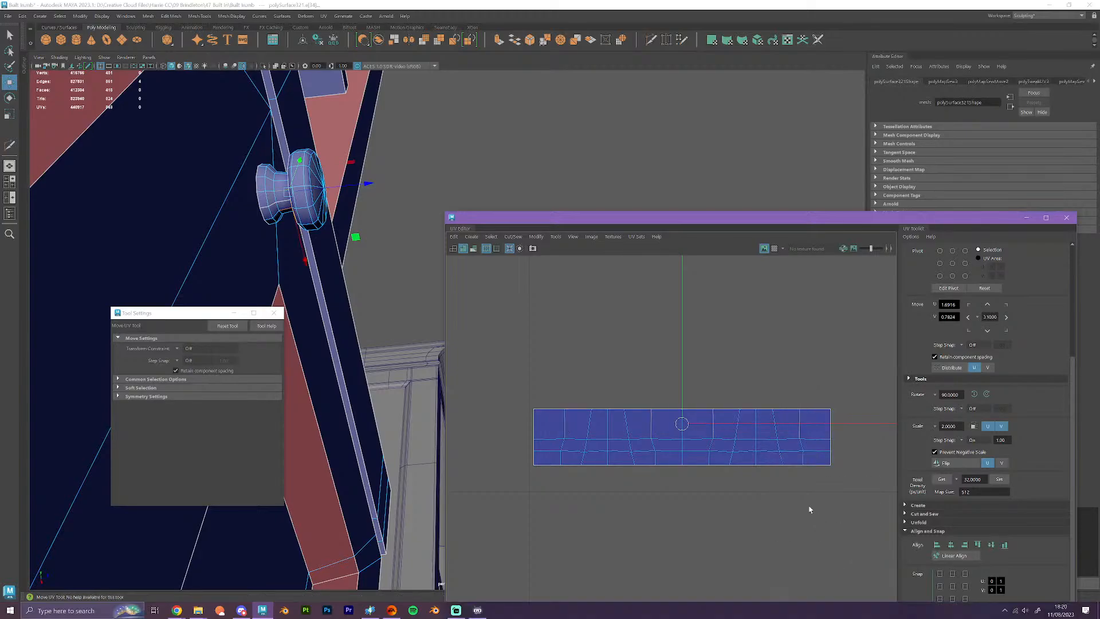
- Select the whole sewn neck strip shell and move it directly beneath the knob's round cap and ring shells
right_click_drag(671, 443, 636, 430)
left_click(682, 436)
right_click_drag(714, 429, 778, 575)
scroll(685, 488, "down", 10)
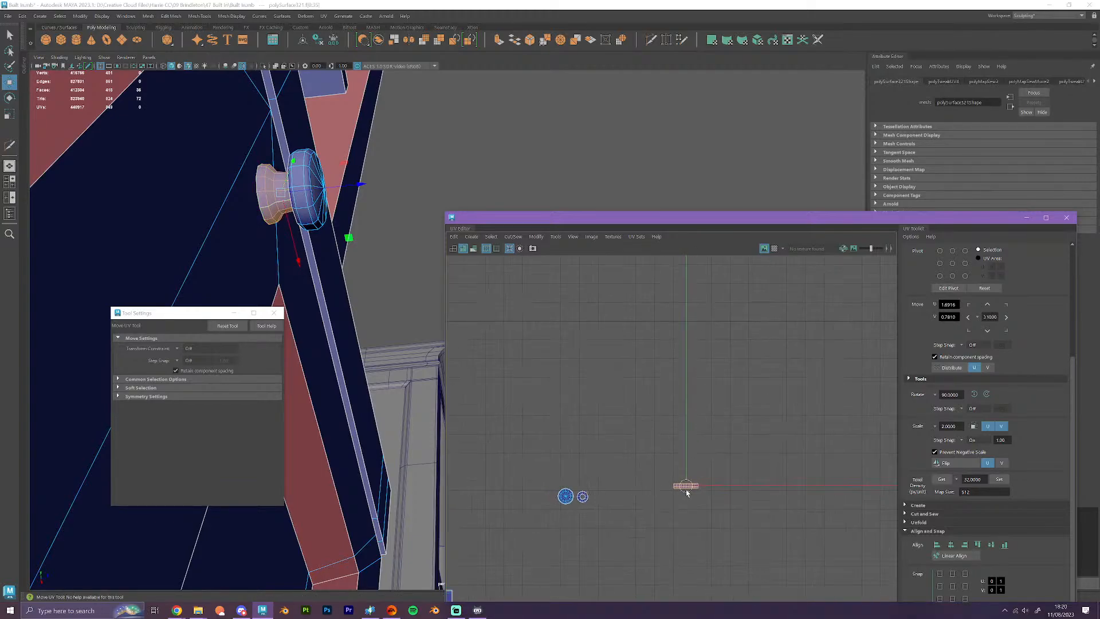
scroll(685, 489, "down", 1)
middle_click_drag(629, 528, 784, 427, "alt")
left_click_drag(840, 389, 736, 413)
scroll(766, 431, "up", 3)
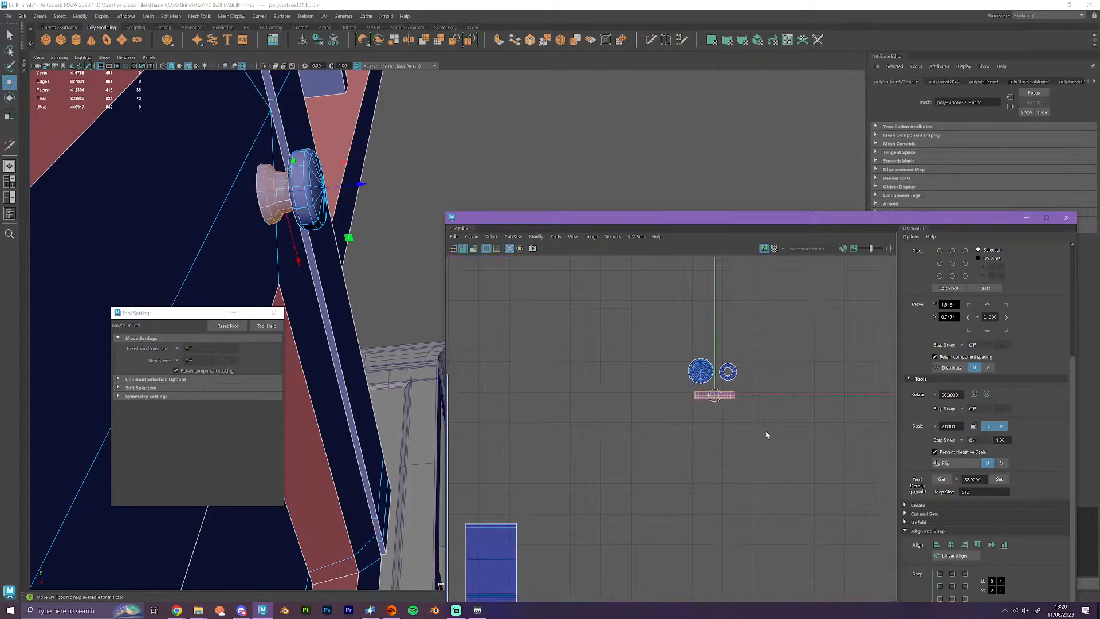
left_click(757, 434)
- Duplicate all faces of the finished door knob and slide the copy sideways onto the adjoining door
left_click_drag(371, 289, 335, 373, "alt")
left_click(381, 258)
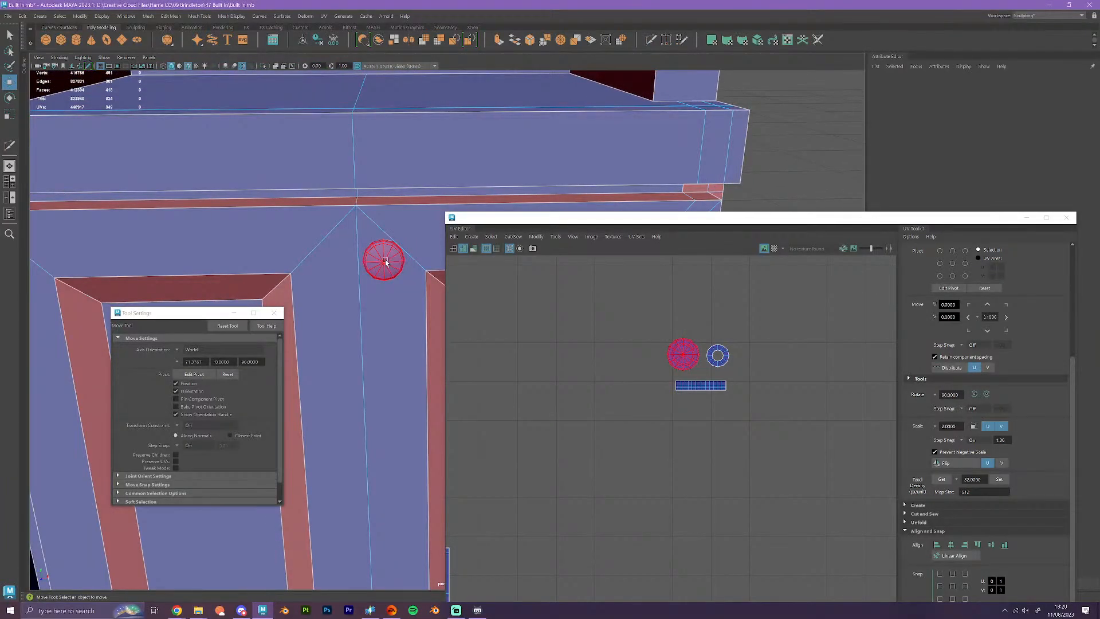
right_click_drag(382, 256, 386, 267)
left_click(384, 268)
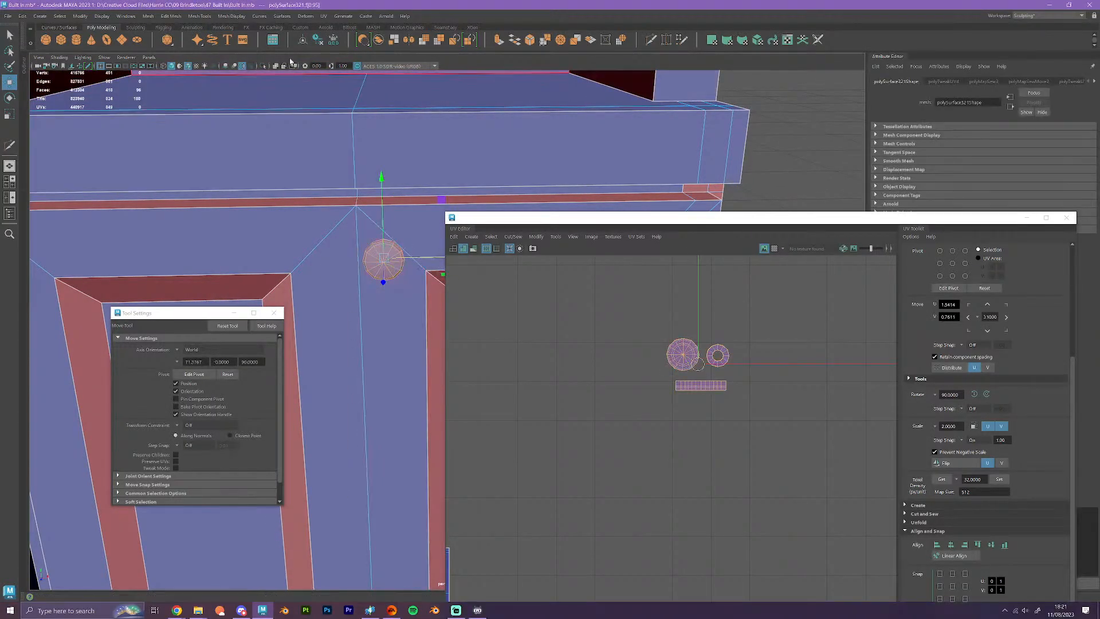
left_click(174, 17)
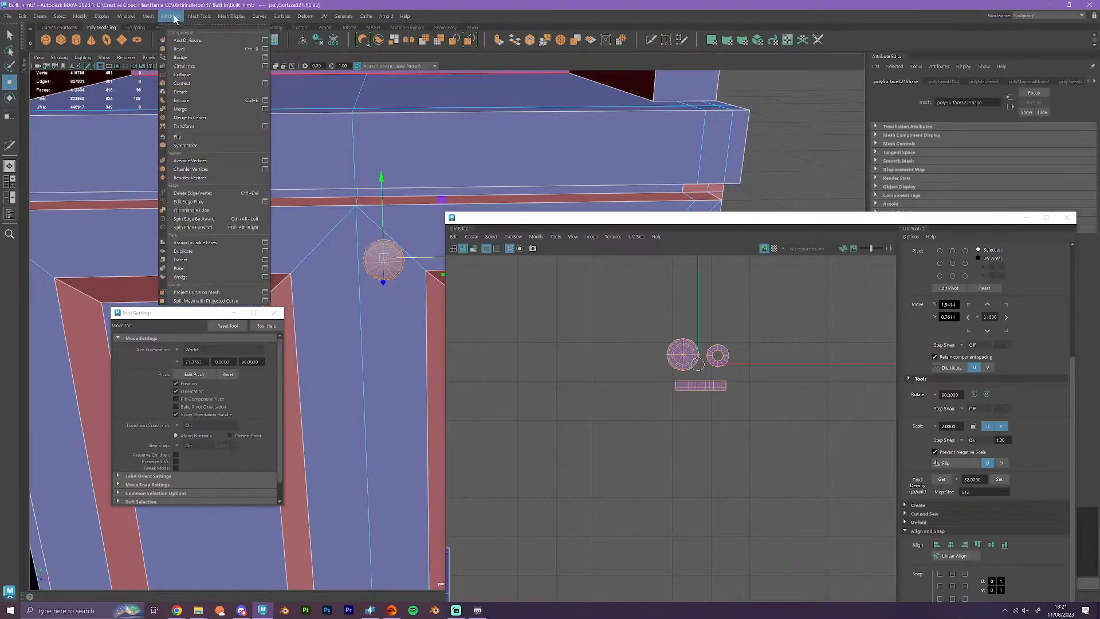
left_click(189, 251)
key("w")
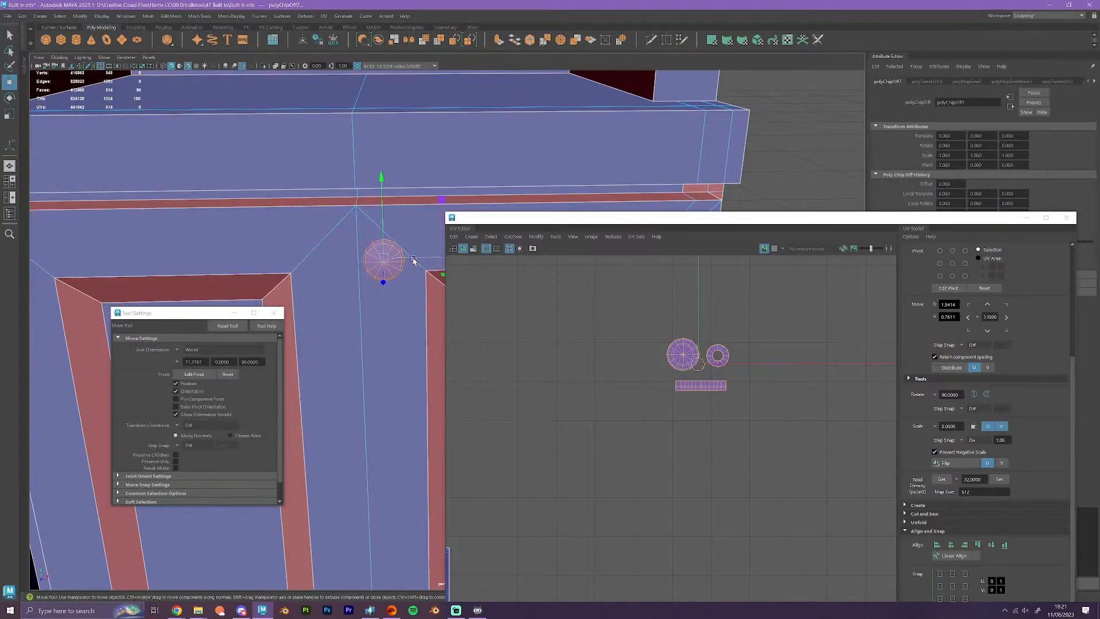
left_click_drag(411, 257, 357, 260)
scroll(394, 292, "down", 6)
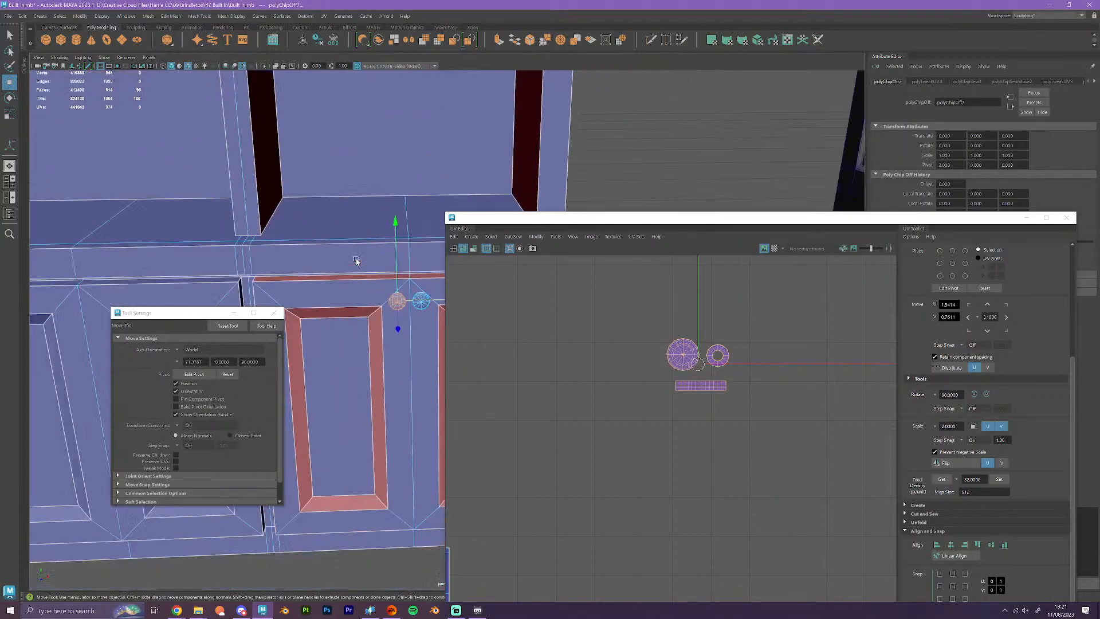
- Select the detailed reference bookcase's door set and move it sideways over the UV-mapped cabinet's doors as a placement guide
left_click_drag(394, 292, 249, 190, "alt")
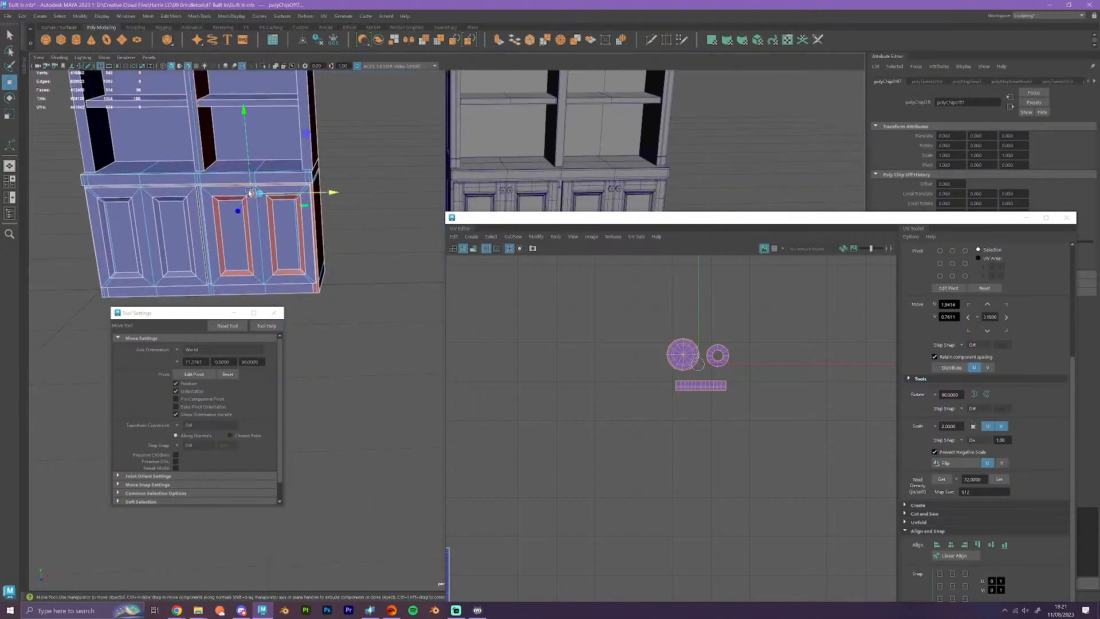
right_click_drag(249, 191, 292, 177)
left_click(348, 219)
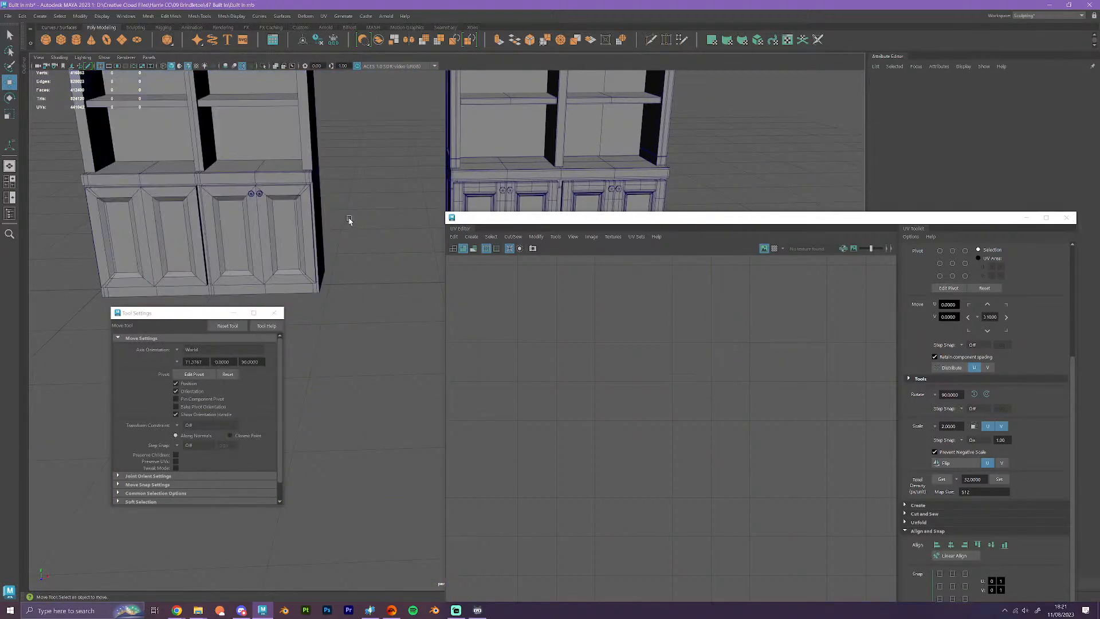
middle_click_drag(348, 219, 253, 214, "alt")
left_click(401, 201)
left_click_drag(401, 202, 255, 236, "alt")
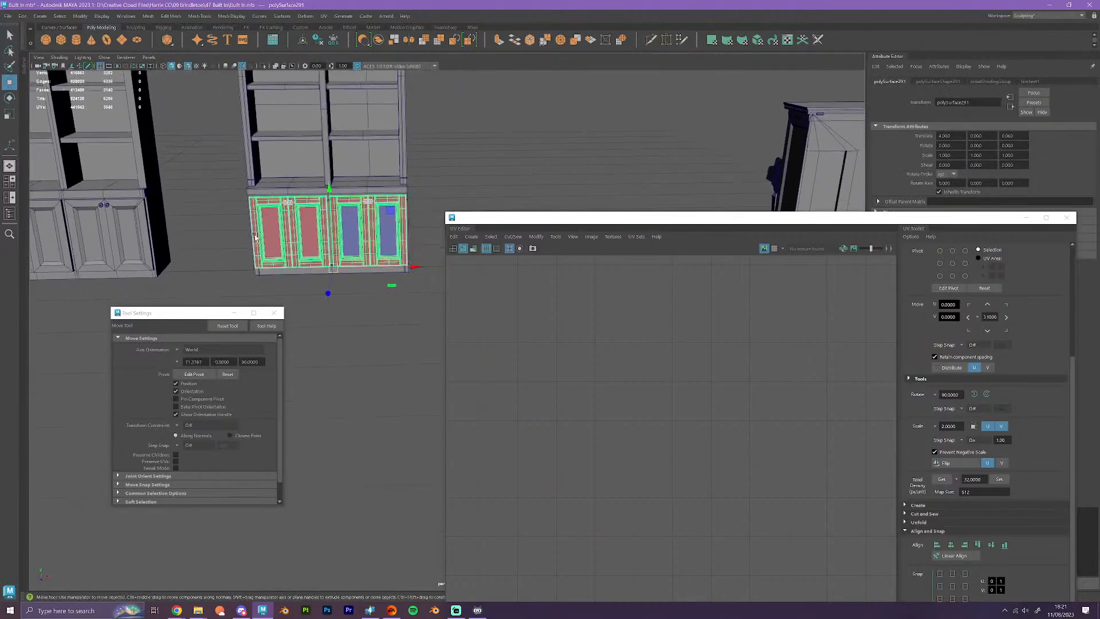
left_click_drag(409, 269, 194, 248)
middle_click_drag(193, 247, 369, 322, "alt")
scroll(288, 307, "up", 4)
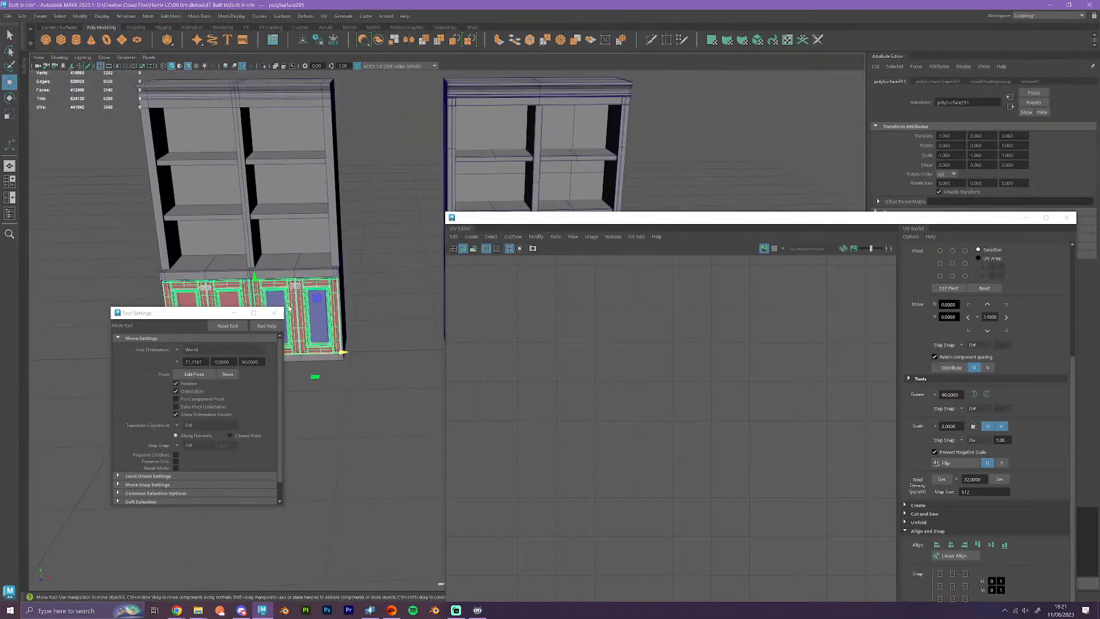
- Select all faces of the duplicated knob and slide it sideways to line up with the reference doors' matching knob
scroll(288, 307, "up", 1)
scroll(307, 261, "up", 4)
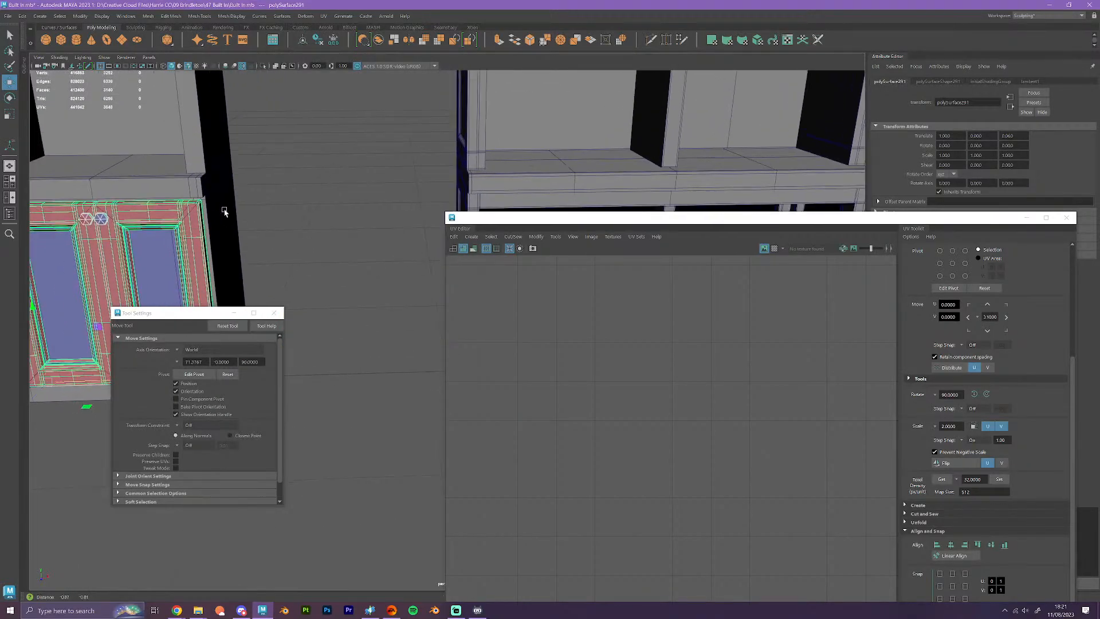
middle_click_drag(224, 210, 437, 279, "alt")
middle_click_drag(341, 280, 385, 279, "alt")
scroll(384, 279, "up", 2)
scroll(385, 279, "up", 8)
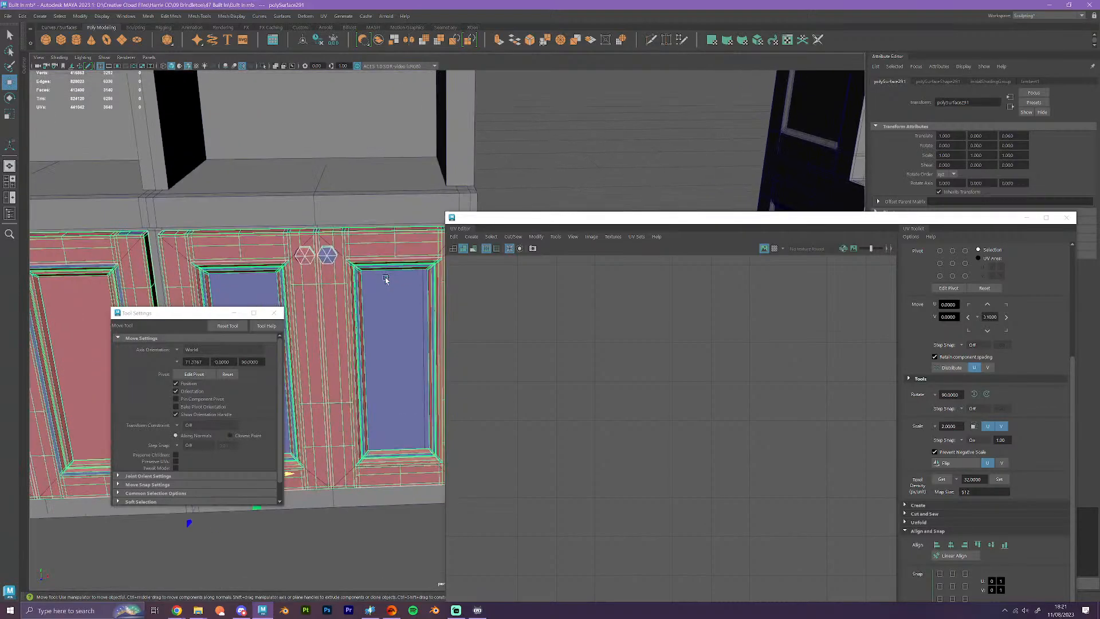
left_click_drag(334, 304, 371, 301, "alt")
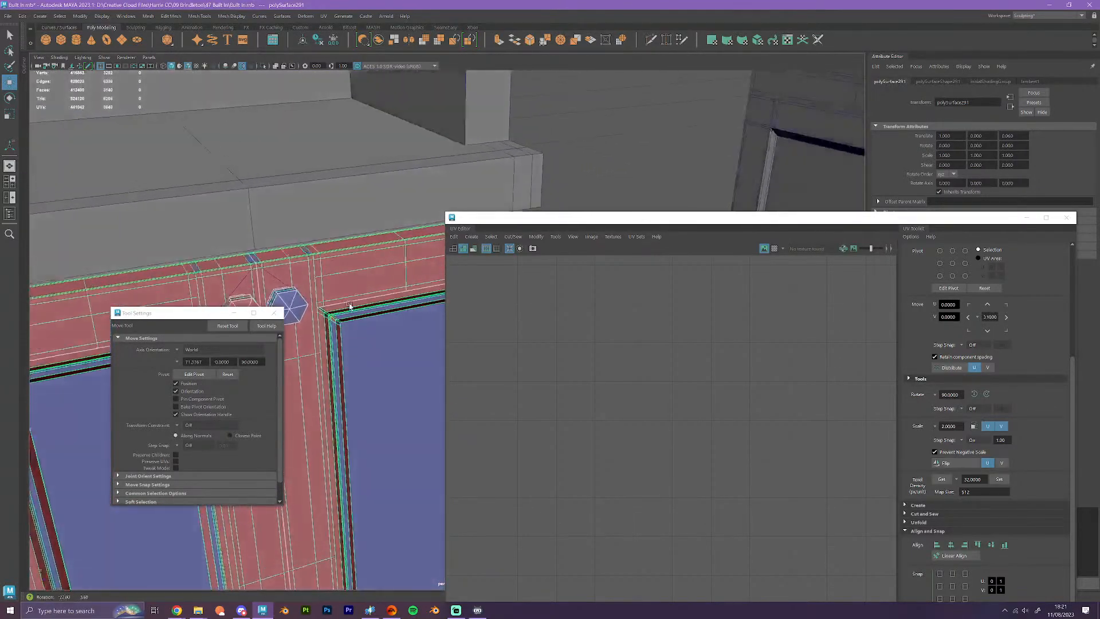
middle_click_drag(319, 273, 400, 254, "alt")
scroll(389, 262, "up", 2)
middle_click_drag(342, 273, 401, 256, "alt")
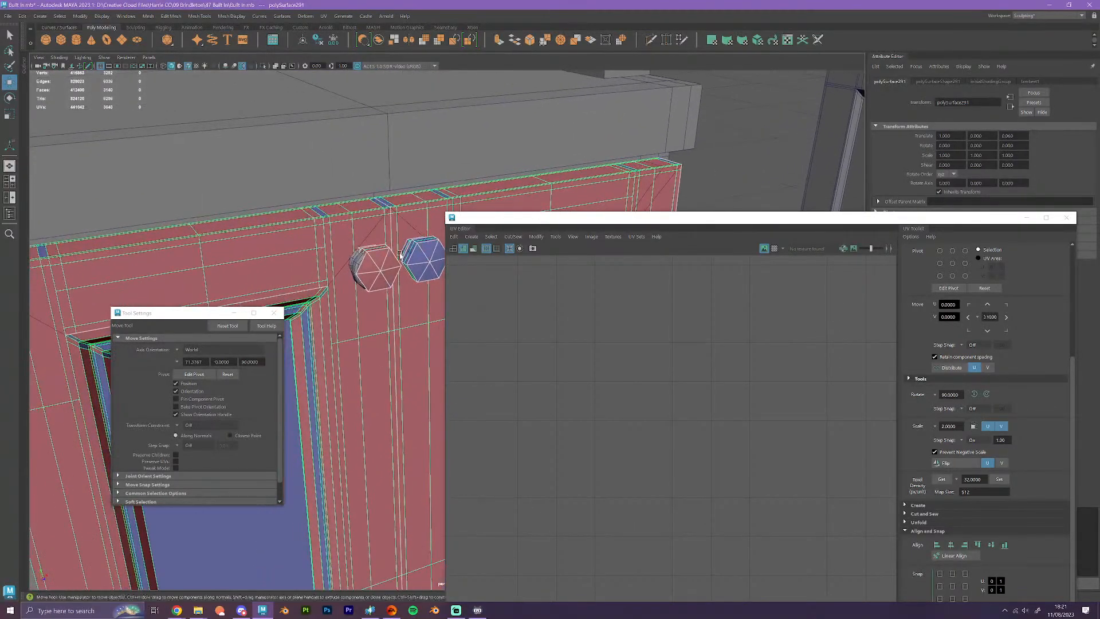
left_click(360, 263)
right_click_drag(359, 262, 361, 284)
double_click(360, 268)
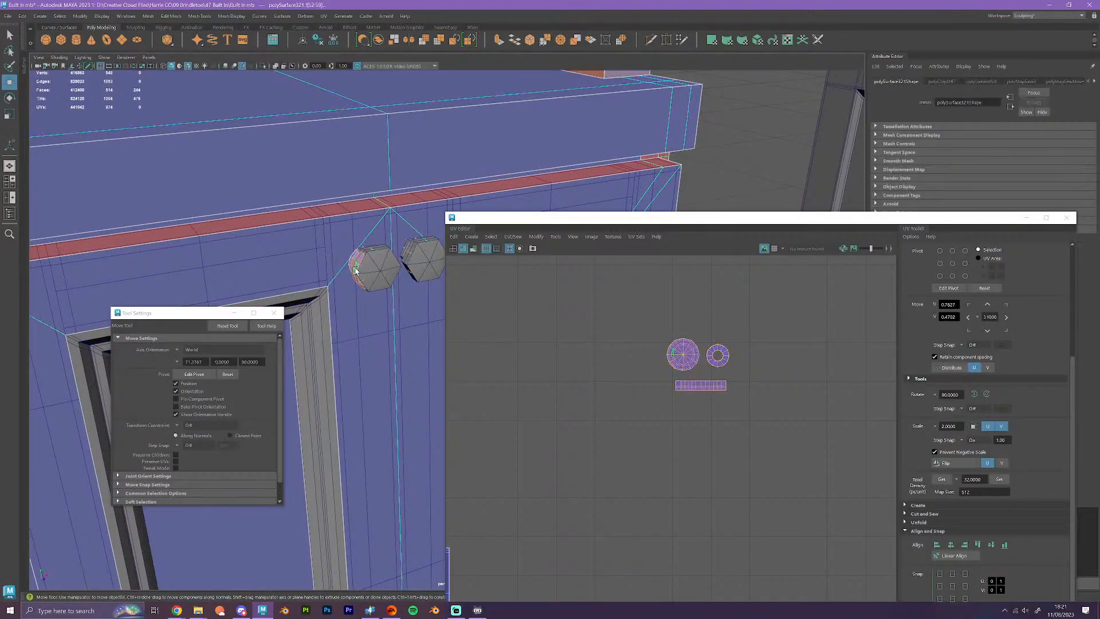
scroll(355, 275, "up", 3)
left_click_drag(355, 275, 338, 269, "alt")
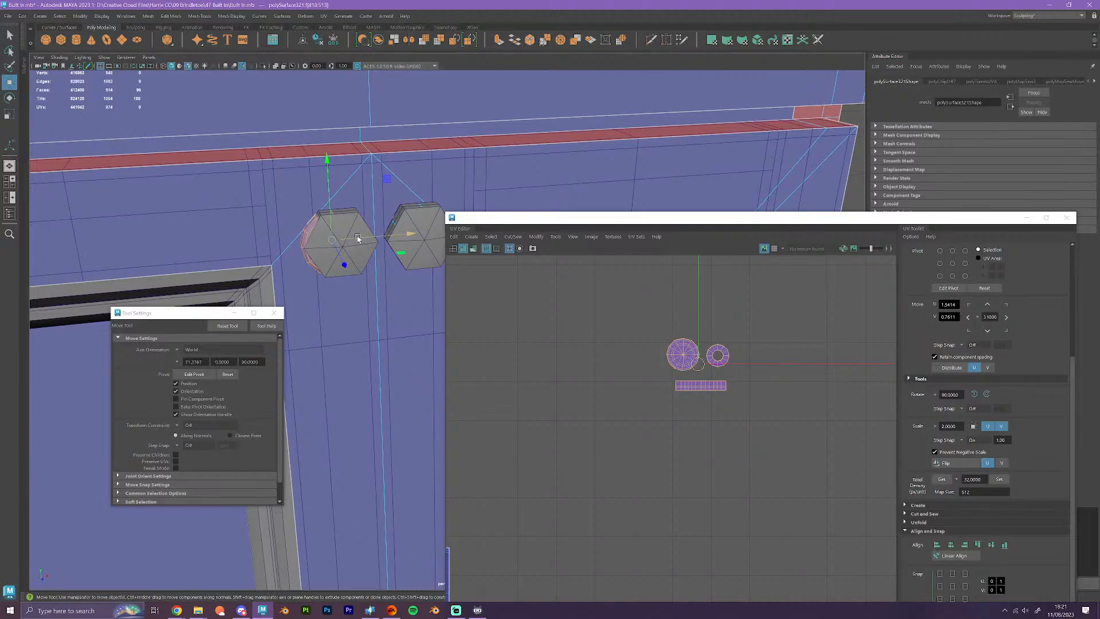
left_click_drag(358, 240, 349, 310)
- Return to object selection and move the reference door set back onto its own bookcase
scroll(349, 310, "down", 8)
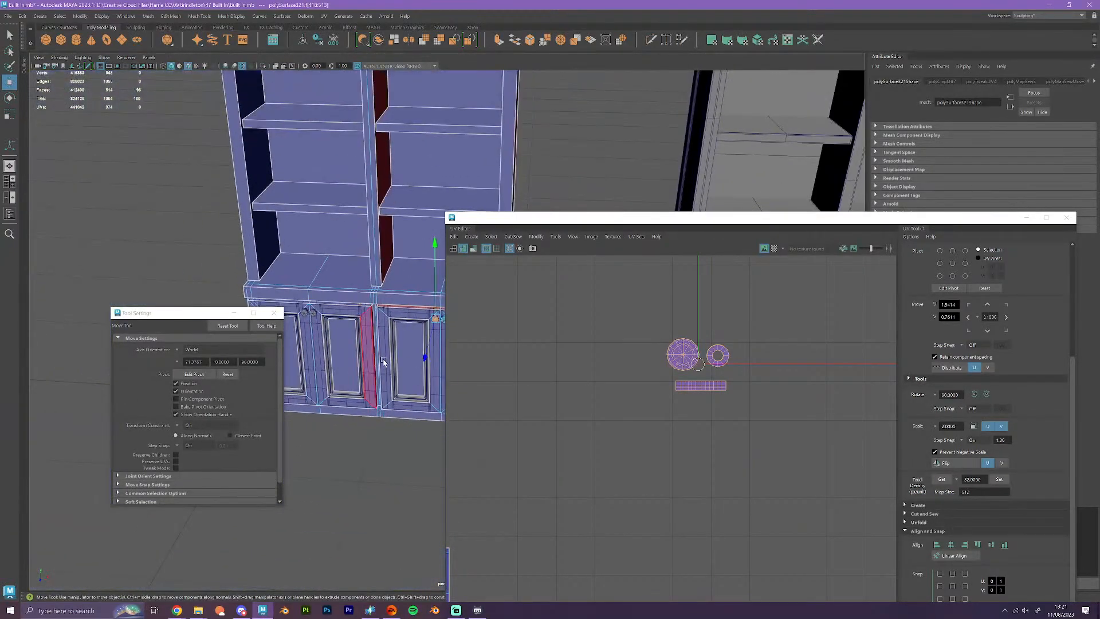
middle_click_drag(430, 355, 304, 253, "alt")
right_click_drag(327, 198, 364, 183)
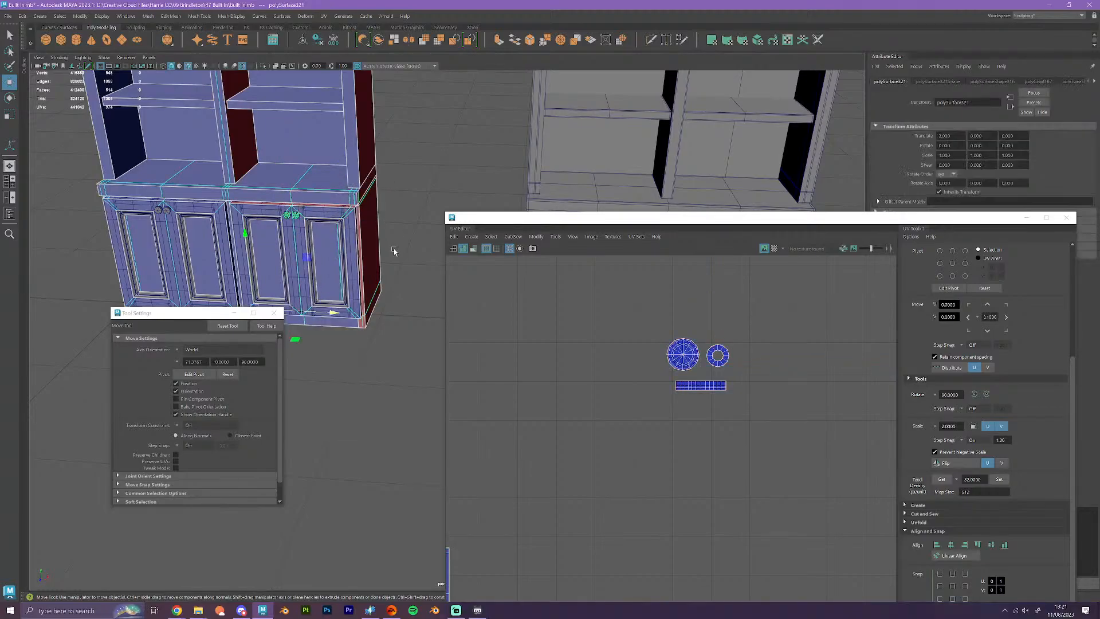
scroll(410, 266, "down", 4)
middle_click_drag(410, 265, 185, 205, "alt")
scroll(189, 221, "down", 1)
left_click_drag(218, 258, 161, 247)
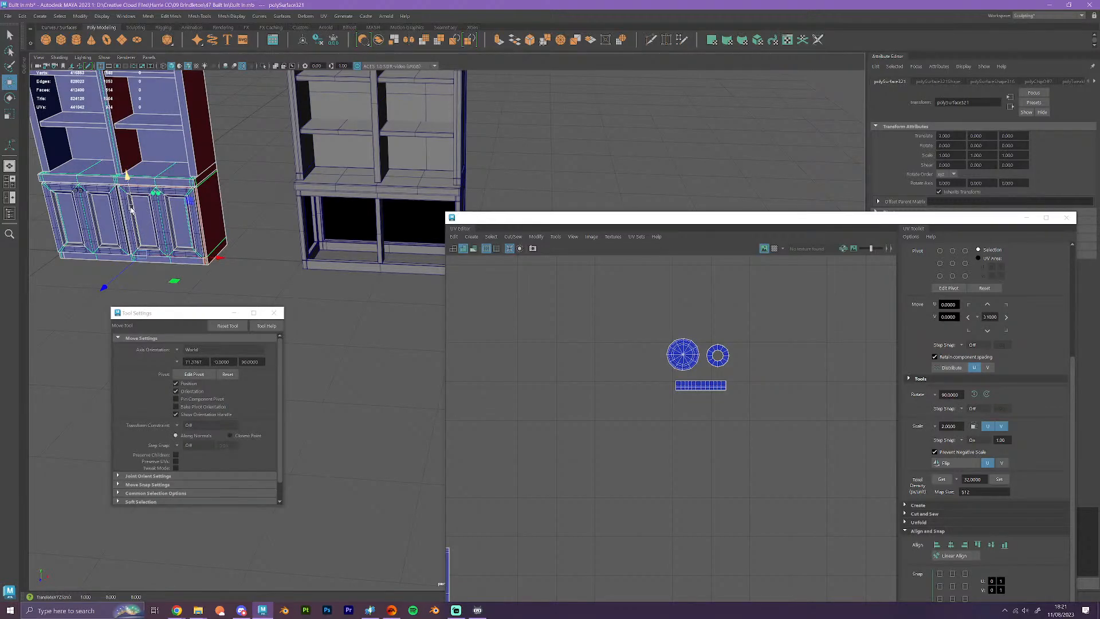
left_click(191, 230)
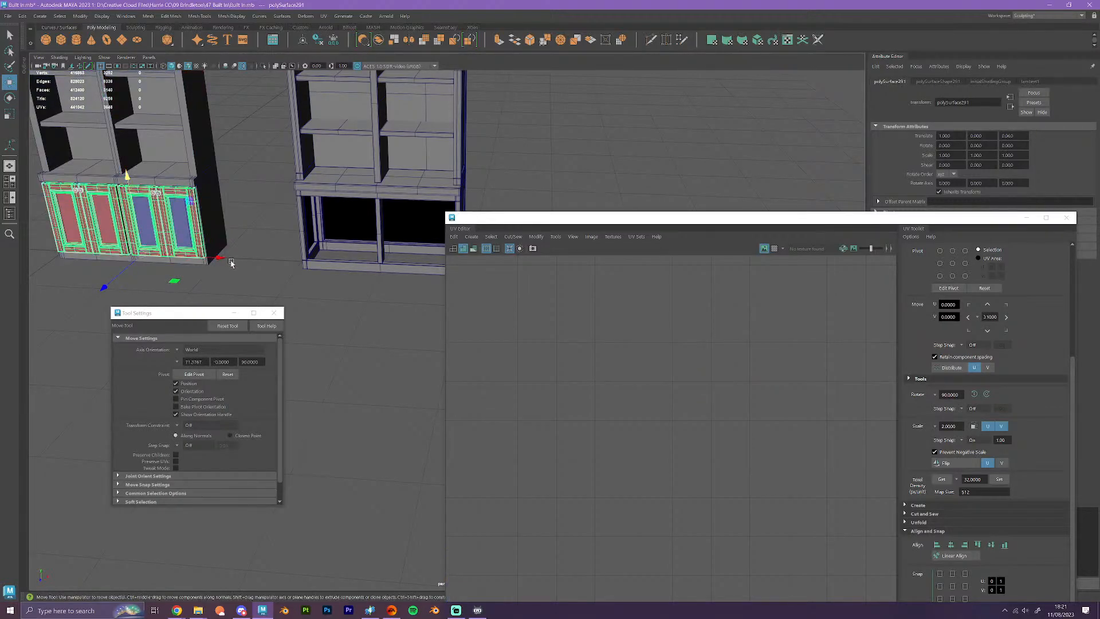
left_click_drag(221, 256, 381, 278)
left_click(380, 323)
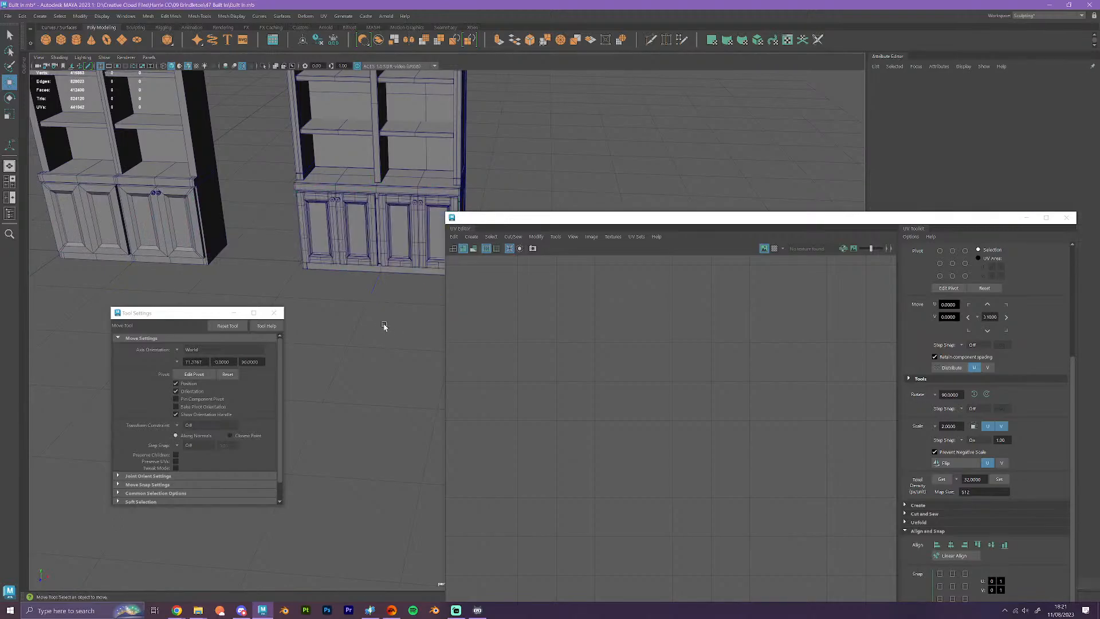
- Select the duplicated knob's faces on the cabinet and move its overlapping UV shells clear of the original knob's set, stacking the two sets vertically
left_click_drag(380, 322, 323, 328, "alt")
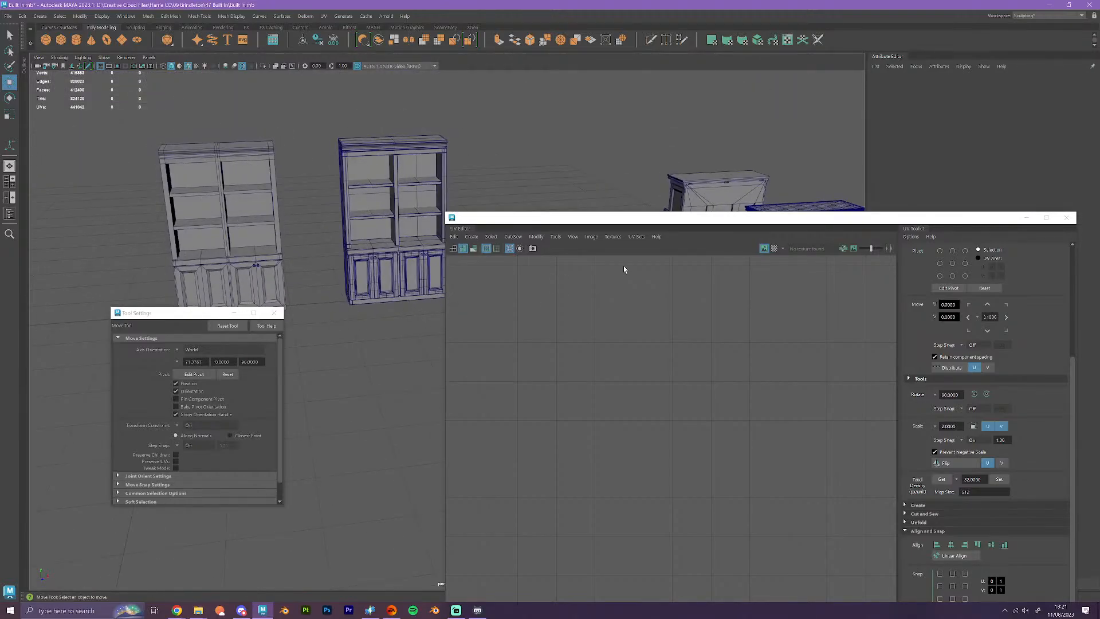
left_click(273, 259)
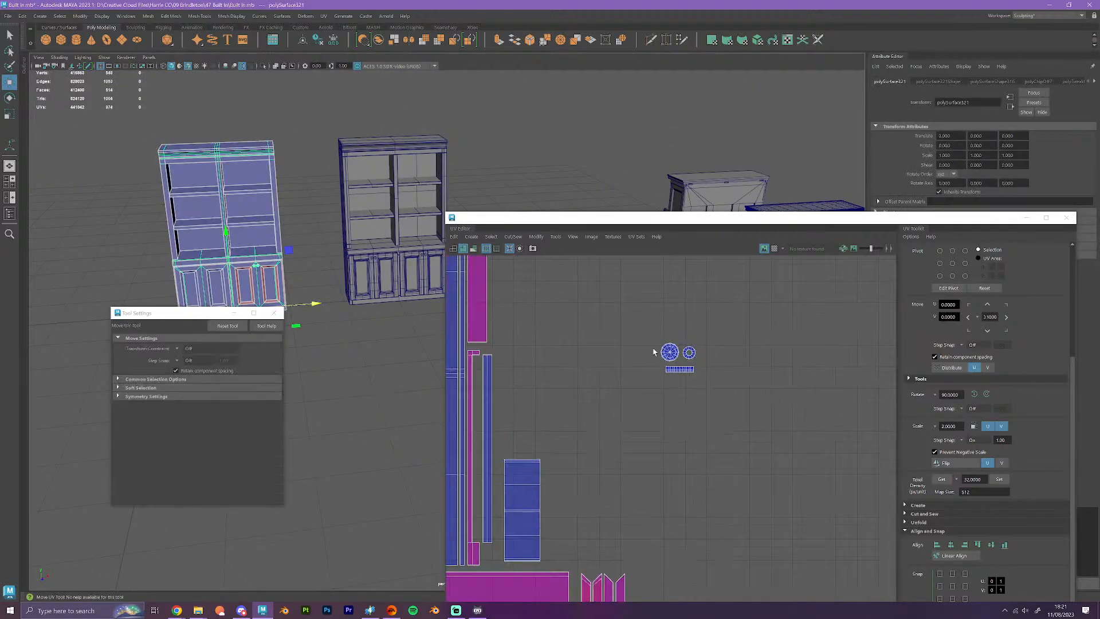
middle_click_drag(260, 212, 398, 183, "alt")
scroll(345, 194, "up", 7)
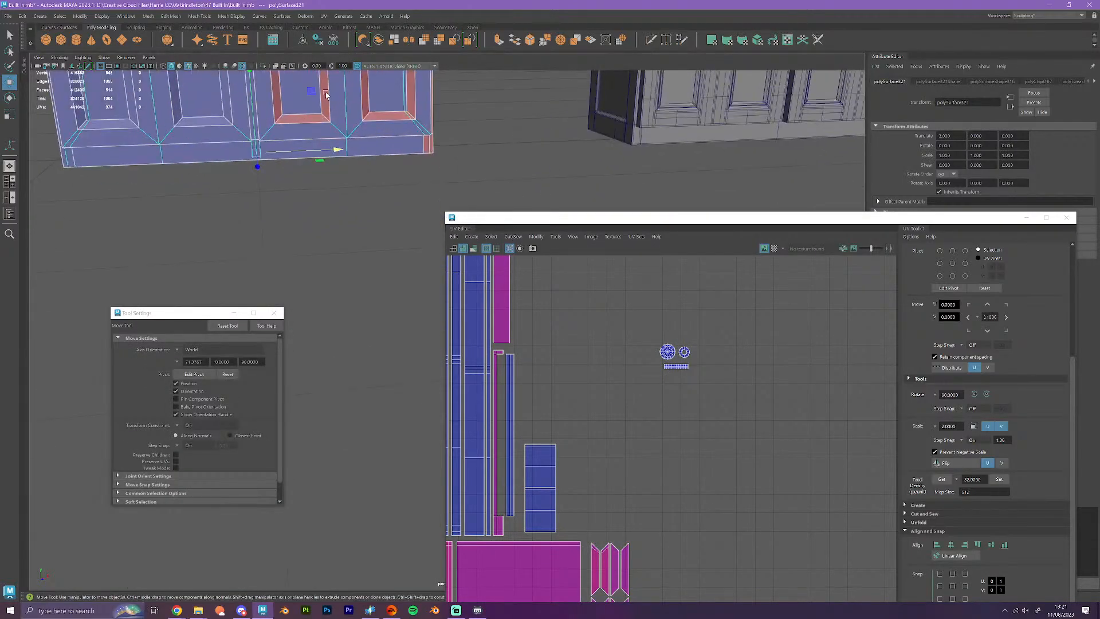
middle_click_drag(325, 94, 339, 265, "alt")
left_click_drag(340, 265, 355, 289, "alt")
scroll(346, 255, "up", 3)
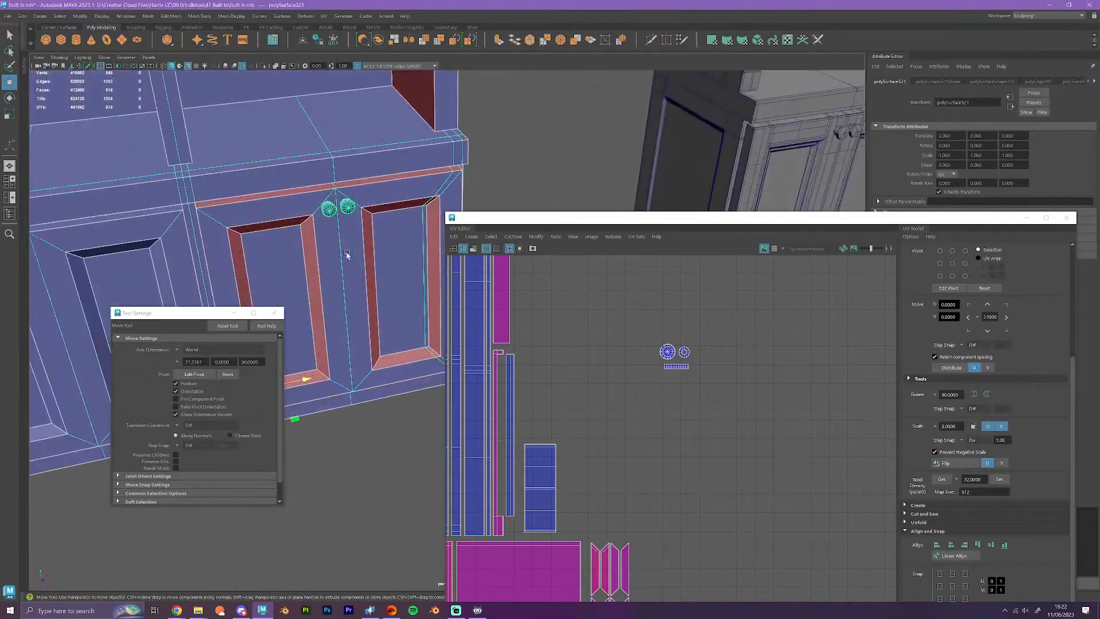
right_click_drag(312, 193, 315, 217)
double_click(313, 196)
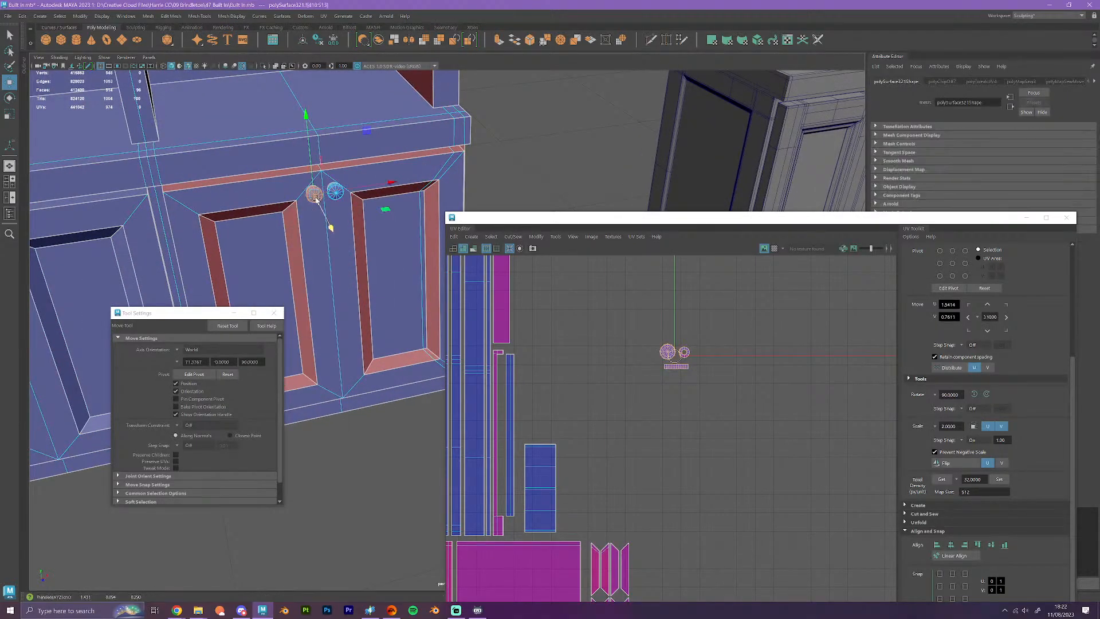
scroll(691, 406, "up", 2)
left_click_drag(668, 302, 681, 361)
left_click_drag(713, 396, 715, 400)
scroll(719, 400, "down", 3)
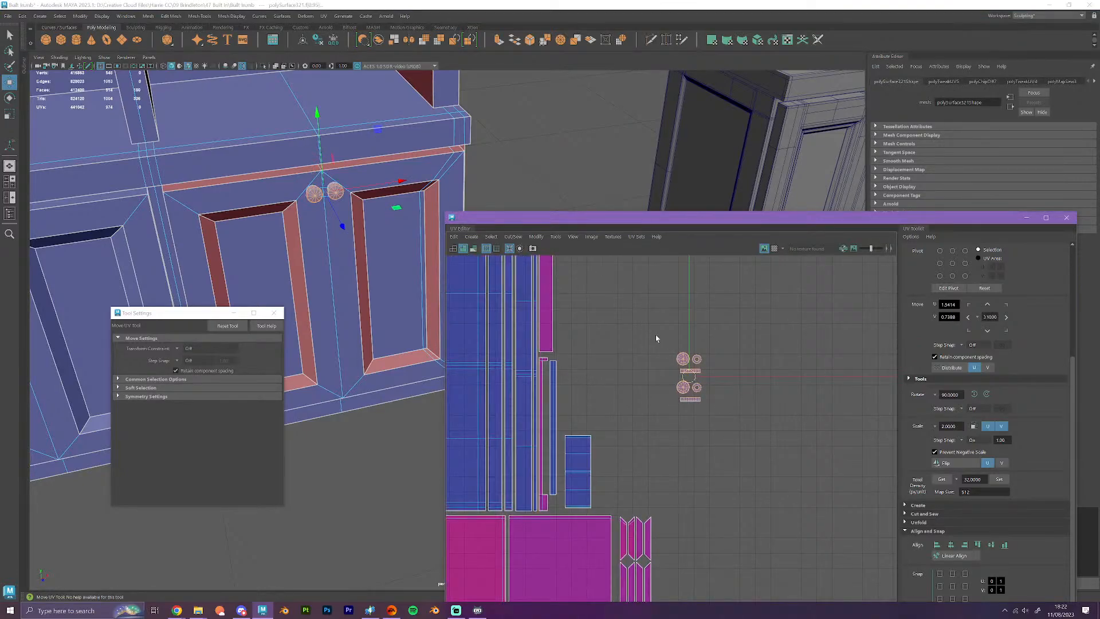
scroll(689, 387, "up", 6)
left_click(751, 427)
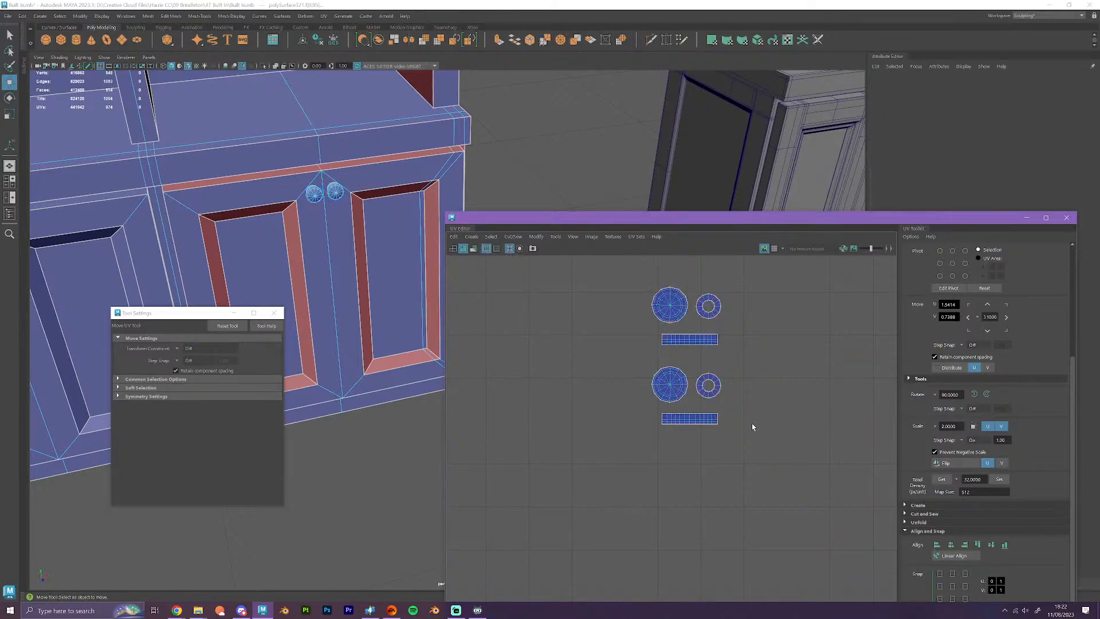
- Select both knobs' UV shell sets and move them together closer to the upper right side of the main shell layout
left_click_drag(607, 282, 801, 482)
scroll(781, 467, "down", 6)
middle_click_drag(737, 486, 792, 463, "alt")
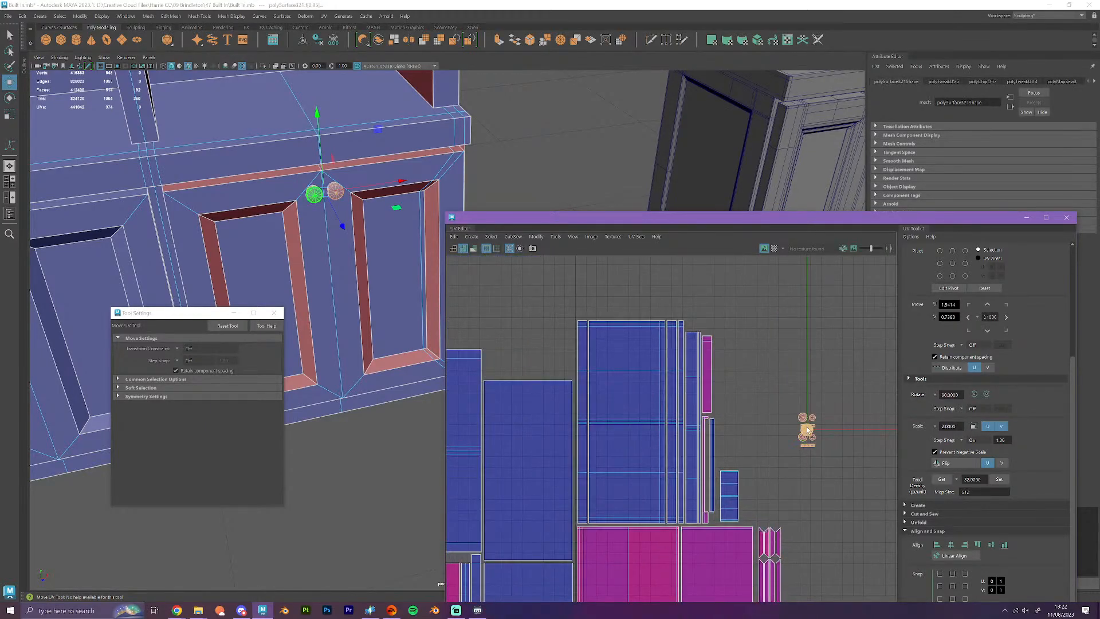
left_click_drag(807, 428, 756, 342)
scroll(755, 343, "up", 4)
left_click_drag(805, 412, 762, 378)
left_click_drag(743, 336, 766, 344)
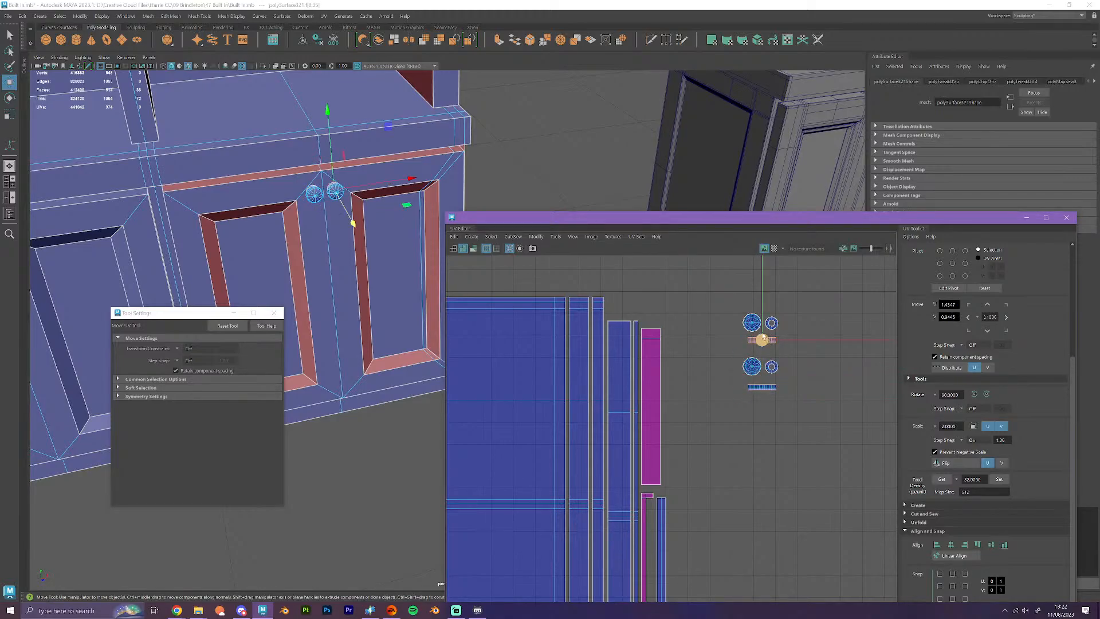
key("ctrl+z")
key("ctrl+z")
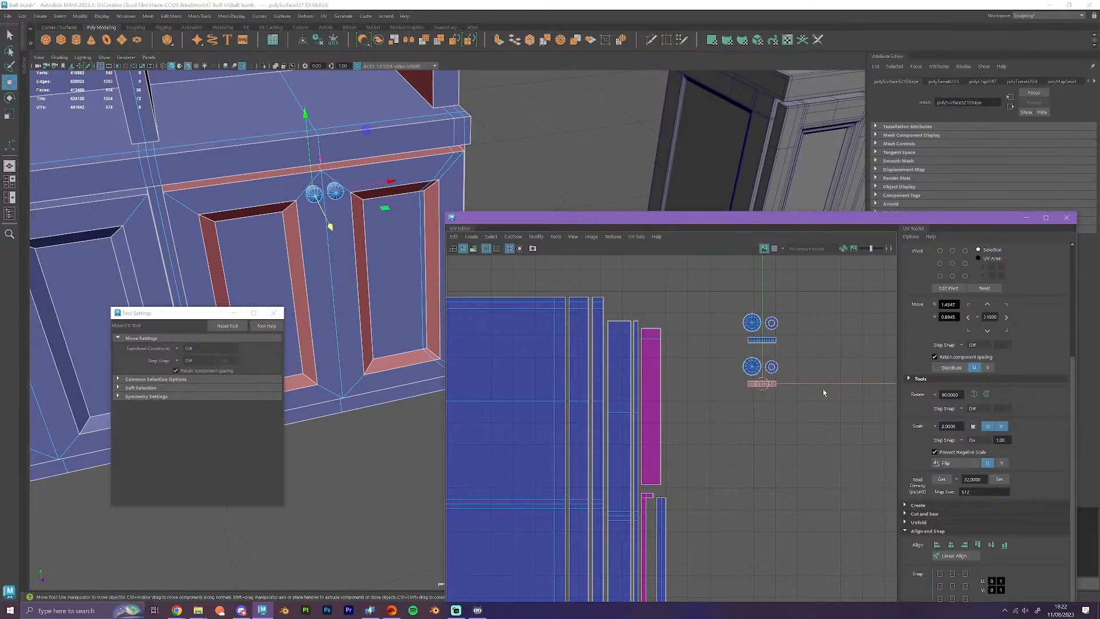
- Undo the recent spacing changes to the two knobs' UV shell sets, back to the looser gap above their strip shells
key("ctrl+z")
key("ctrl+z")
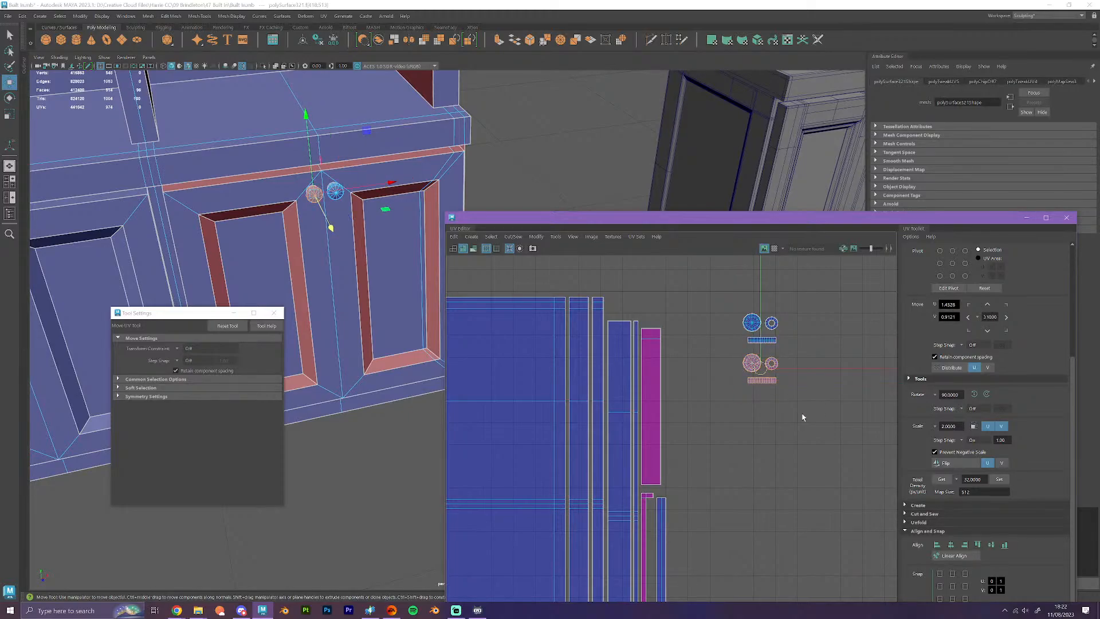
left_click_drag(760, 352, 760, 355)
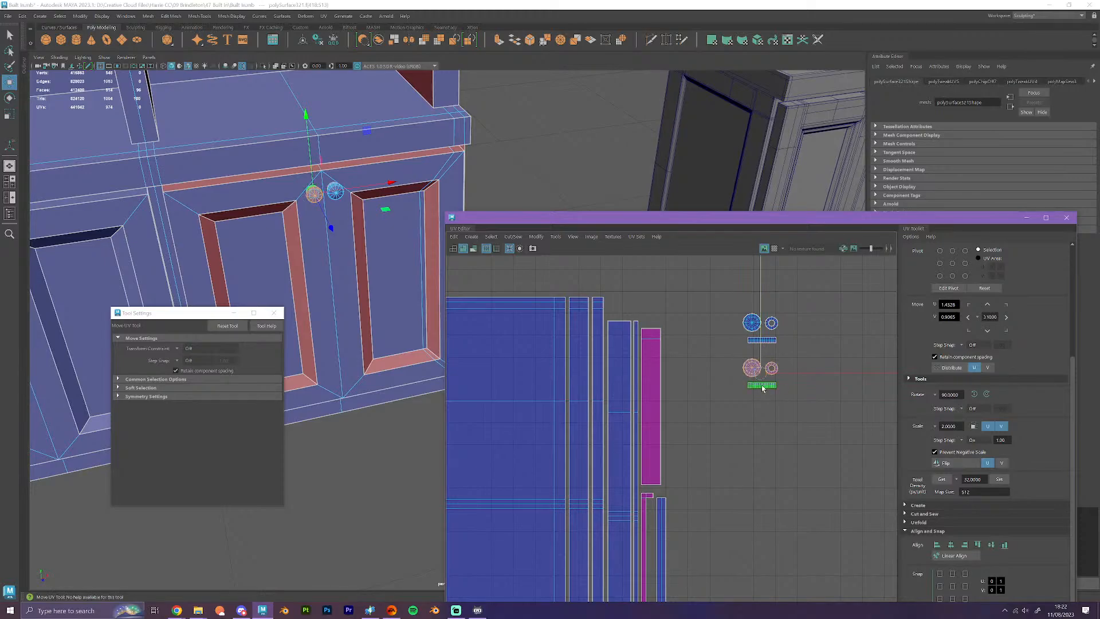
key("ctrl+z")
key("ctrl+z")
key("ctrl+z")
key("ctrl+z")
key("ctrl+z")
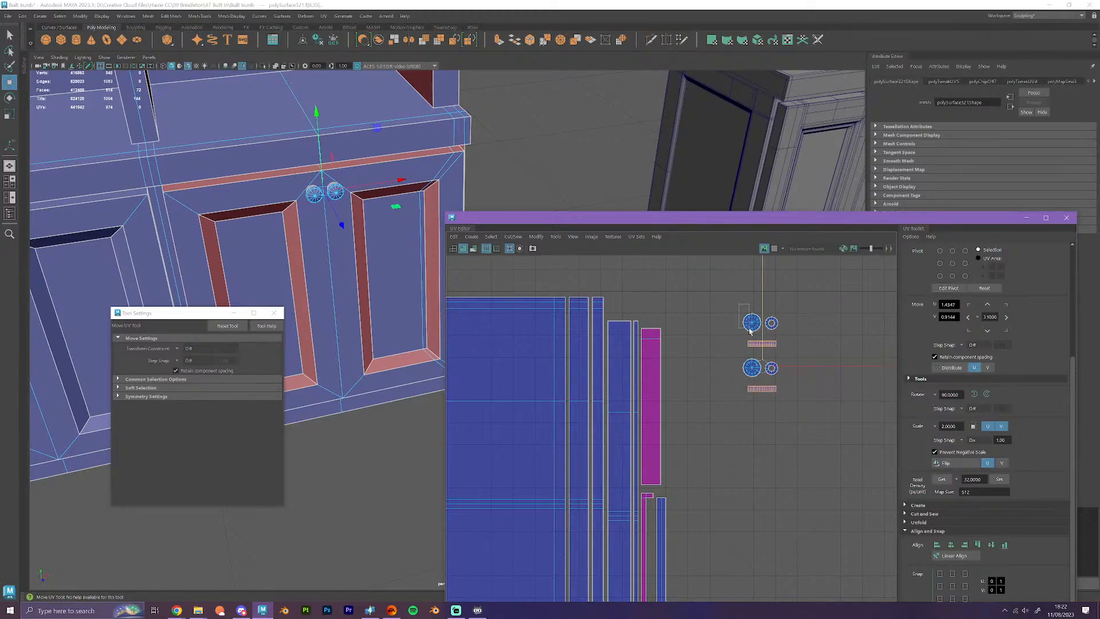
- Select the large disc UV shells of both knobs and nudge them slightly away from their neighbouring ring shells
left_click(751, 323)
left_click(754, 368, "shift")
left_click_drag(791, 349, 786, 347)
left_click(821, 423)
- Select all of the bookcase's UV shells and move their pivot to the UV origin
scroll(822, 420, "down", 5)
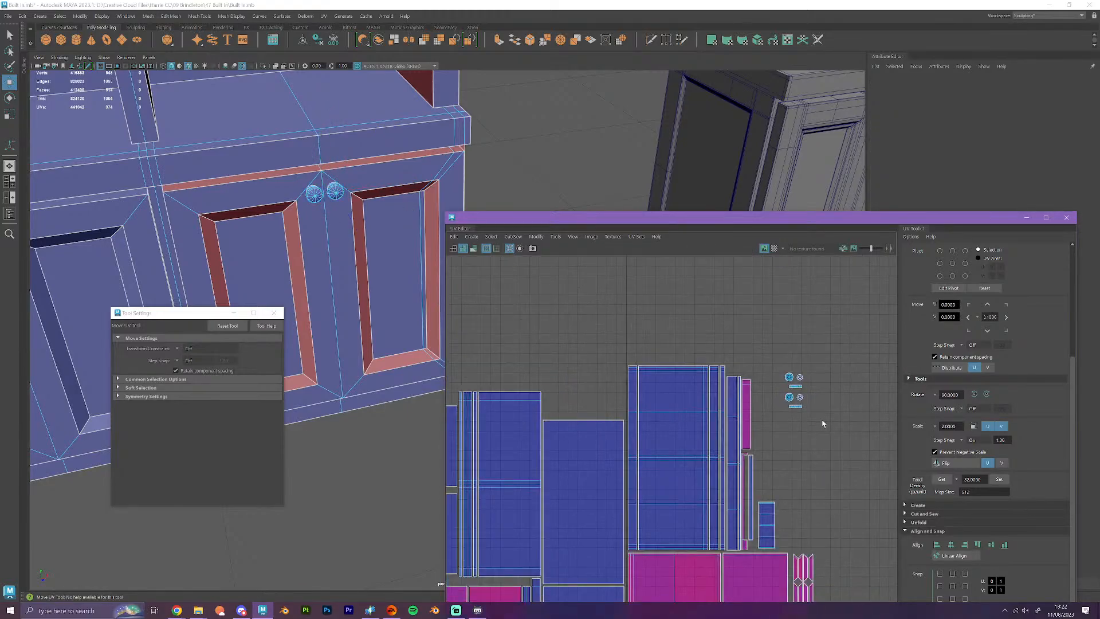
middle_click_drag(820, 479, 748, 281, "alt")
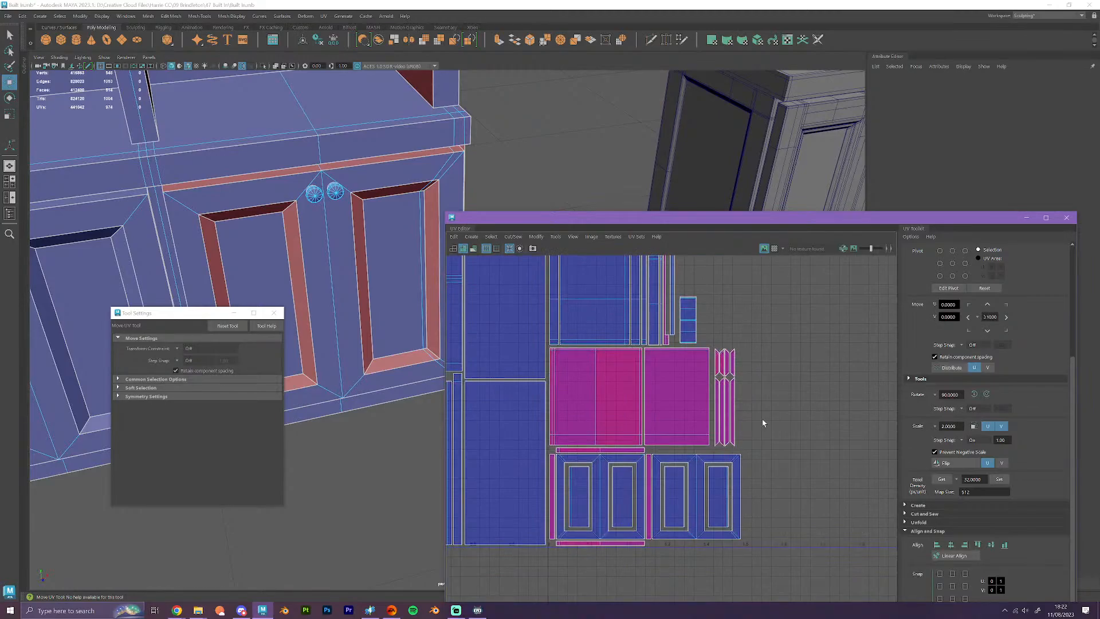
middle_click_drag(745, 319, 744, 451, "alt")
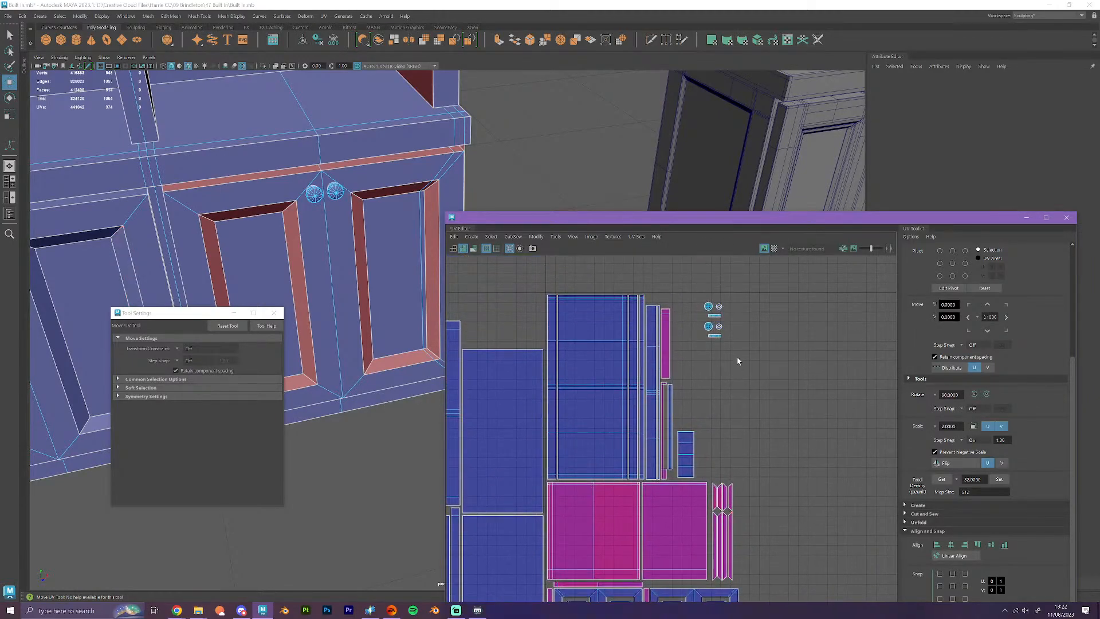
scroll(751, 390, "down", 3)
scroll(799, 421, "down", 2)
middle_click_drag(800, 421, 859, 373, "alt")
scroll(858, 373, "up", 1)
left_click_drag(648, 287, 860, 440)
scroll(707, 406, "up", 2)
scroll(707, 406, "up", 5)
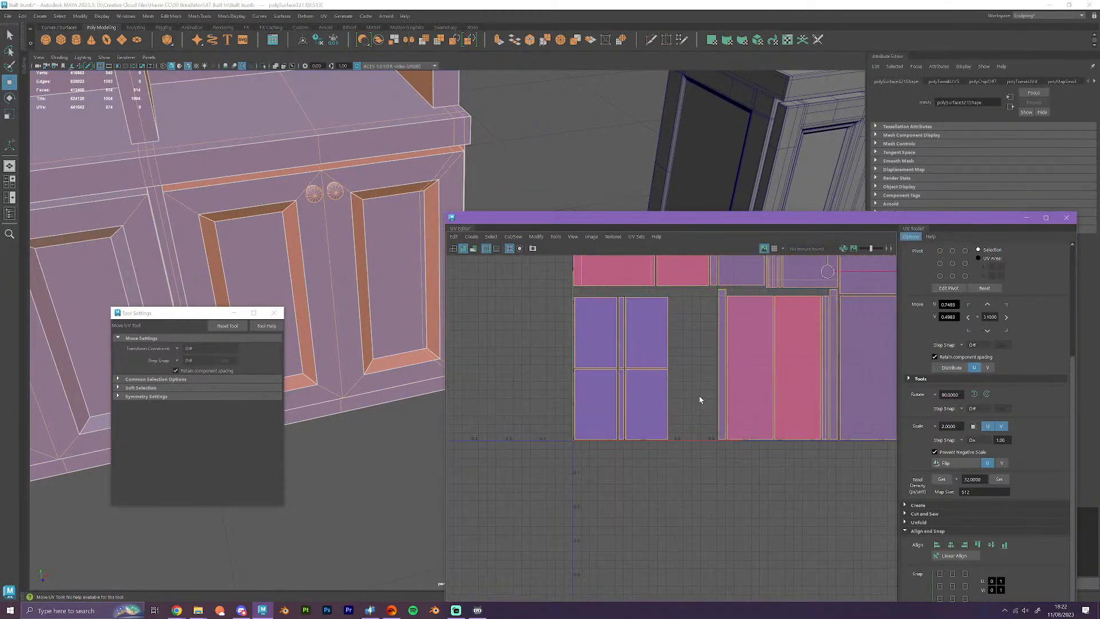
key("d")
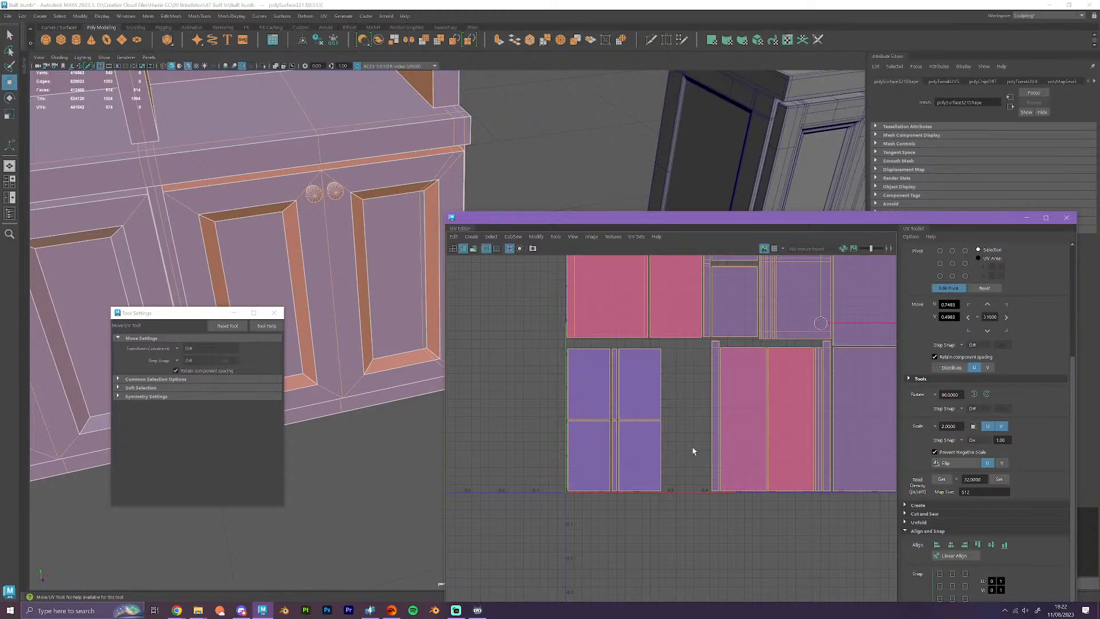
left_click_drag(820, 323, 565, 493)
- Set the UV scale step snap to 0.5 and scale all shells uniformly down to half size from the origin
key("r")
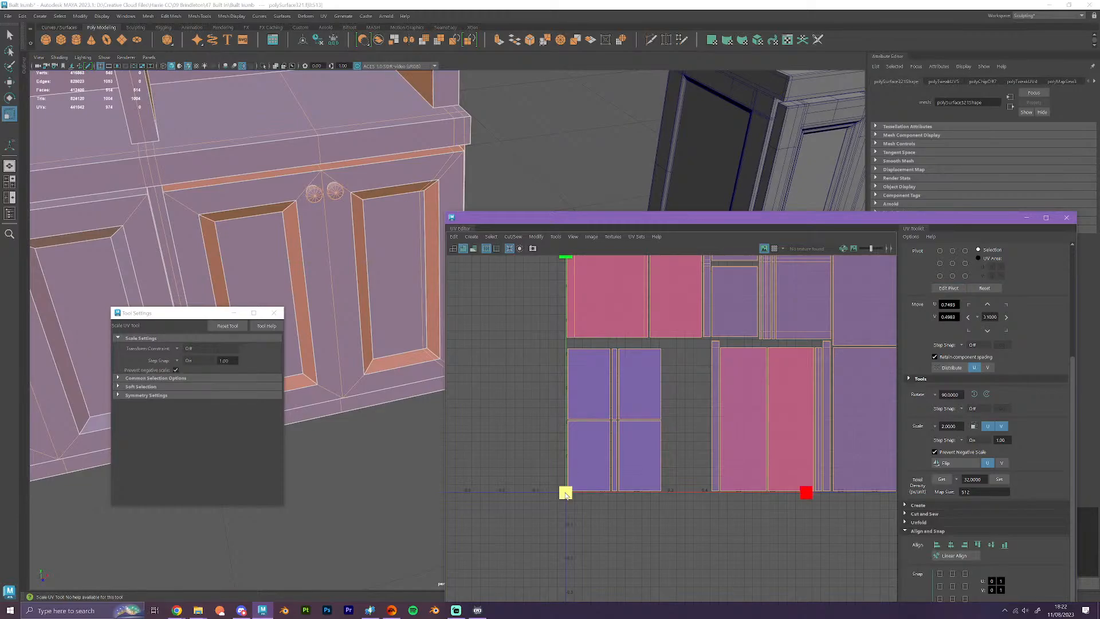
left_click(224, 360)
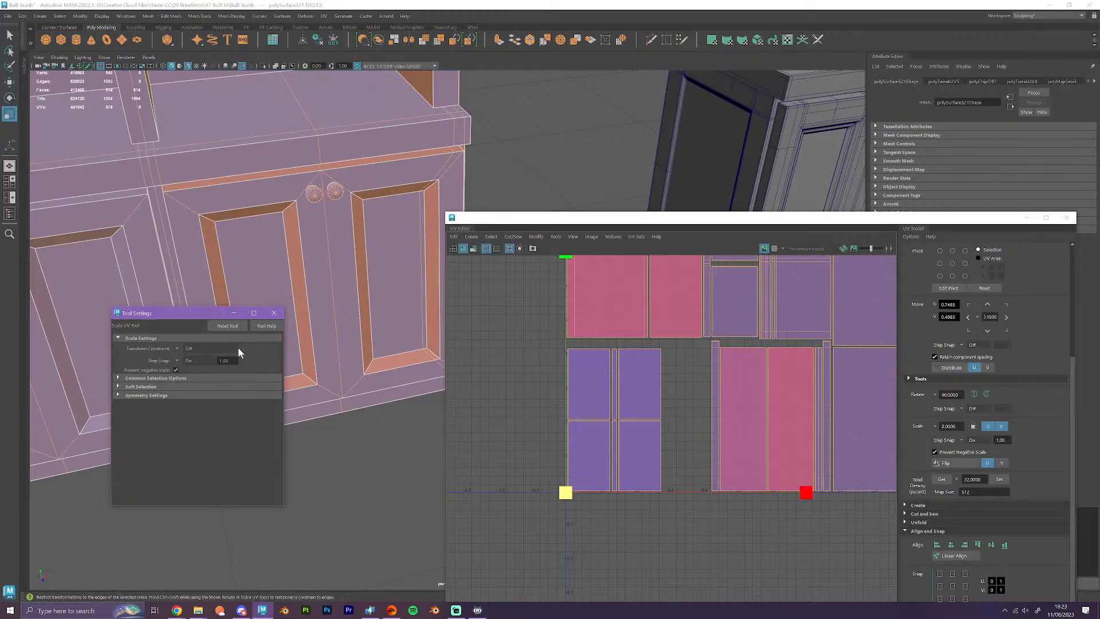
scroll(618, 455, "down", 5)
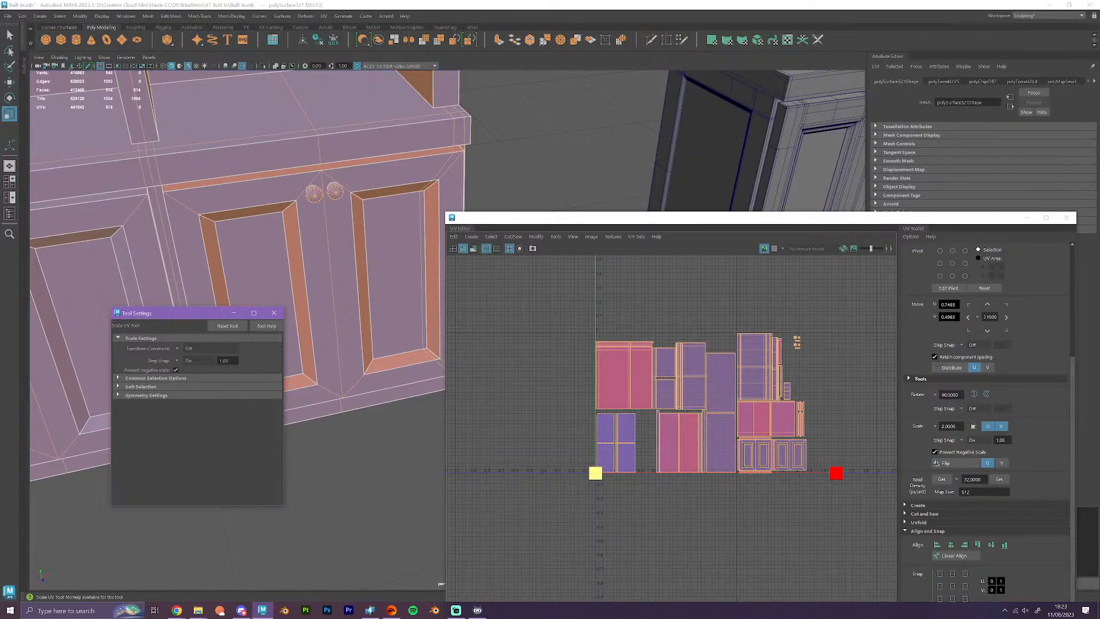
left_click_drag(231, 361, 188, 362)
key("BackSpace")
type("0.5")
key("Return")
left_click_drag(596, 472, 504, 487)
scroll(681, 470, "up", 4)
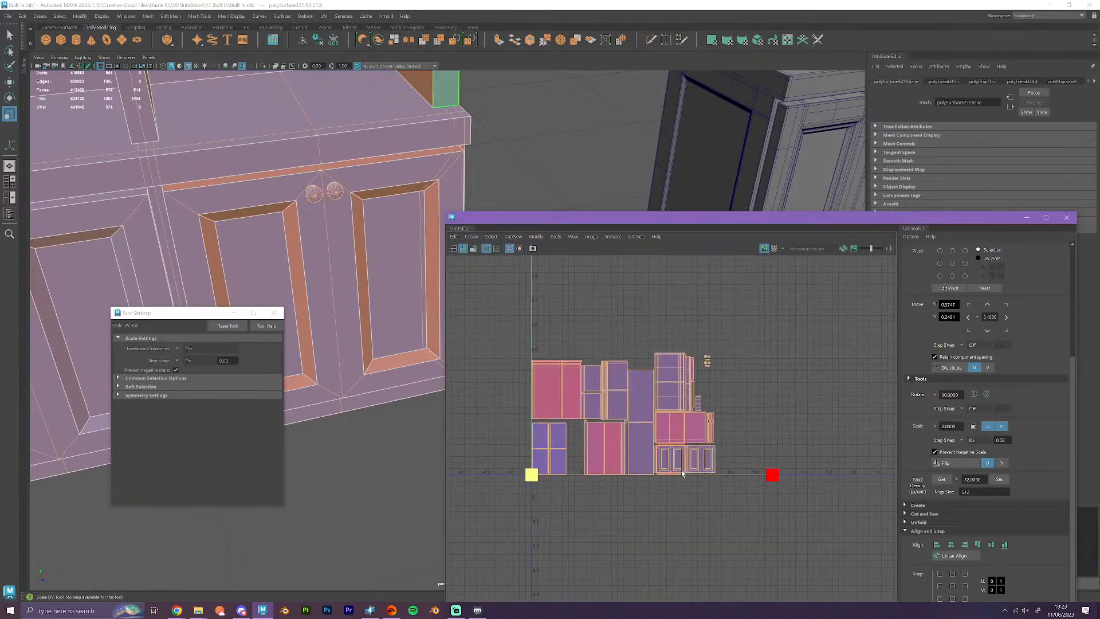
- Set the scale step snap to 1 and stretch all shells vertically to double their height
scroll(681, 470, "down", 2)
scroll(681, 470, "down", 2)
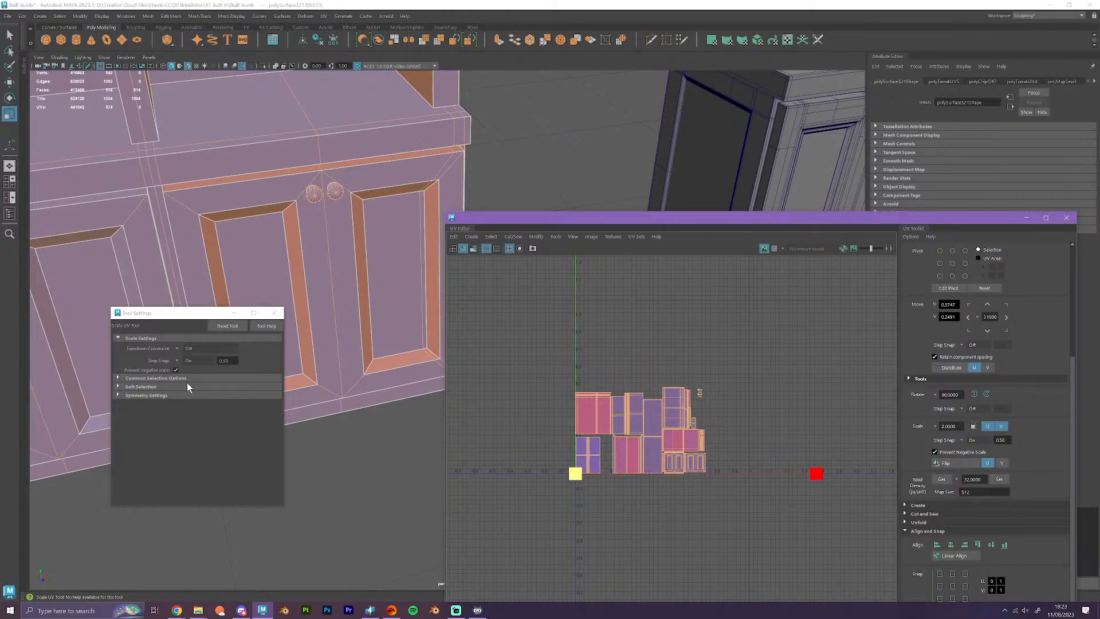
left_click(224, 360)
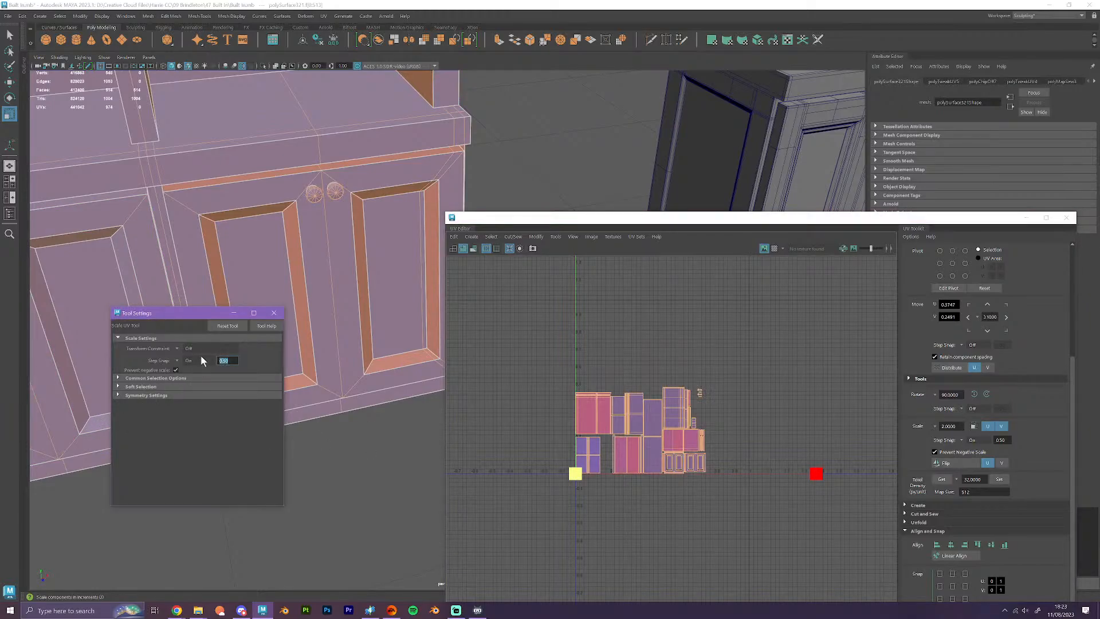
type("1")
key("Return")
left_click_drag(575, 380, 565, 261)
scroll(641, 421, "down", 5)
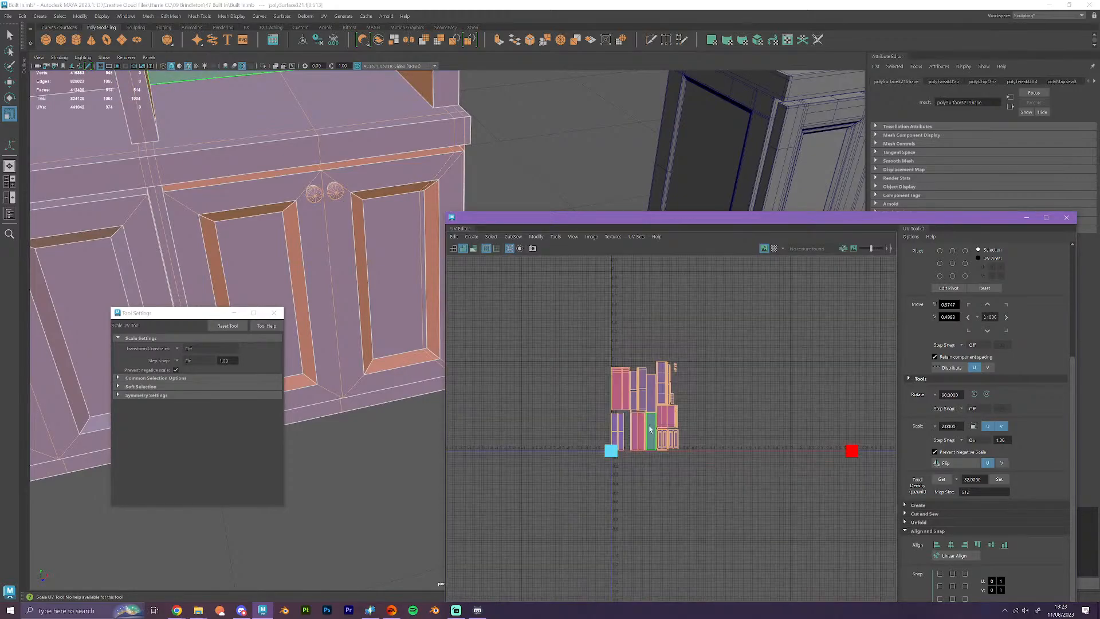
- Select only the back-facing UV shells, enable move step snap at 1.00, and shift them one full unit in positive U
right_click_drag(649, 406, 618, 394)
left_click(618, 394)
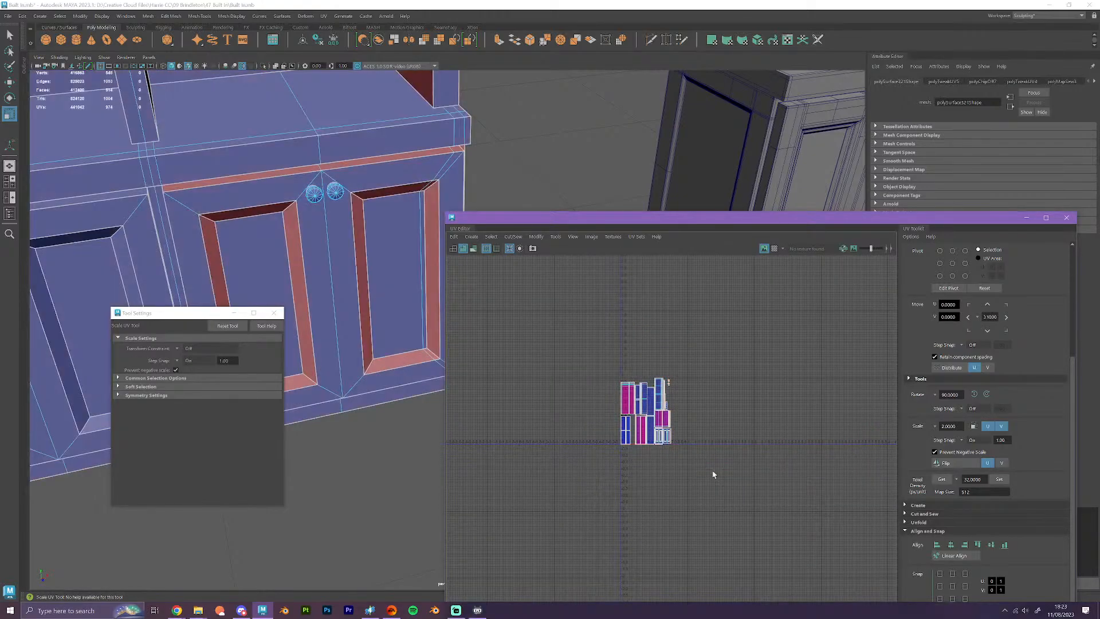
scroll(687, 390, "up", 4)
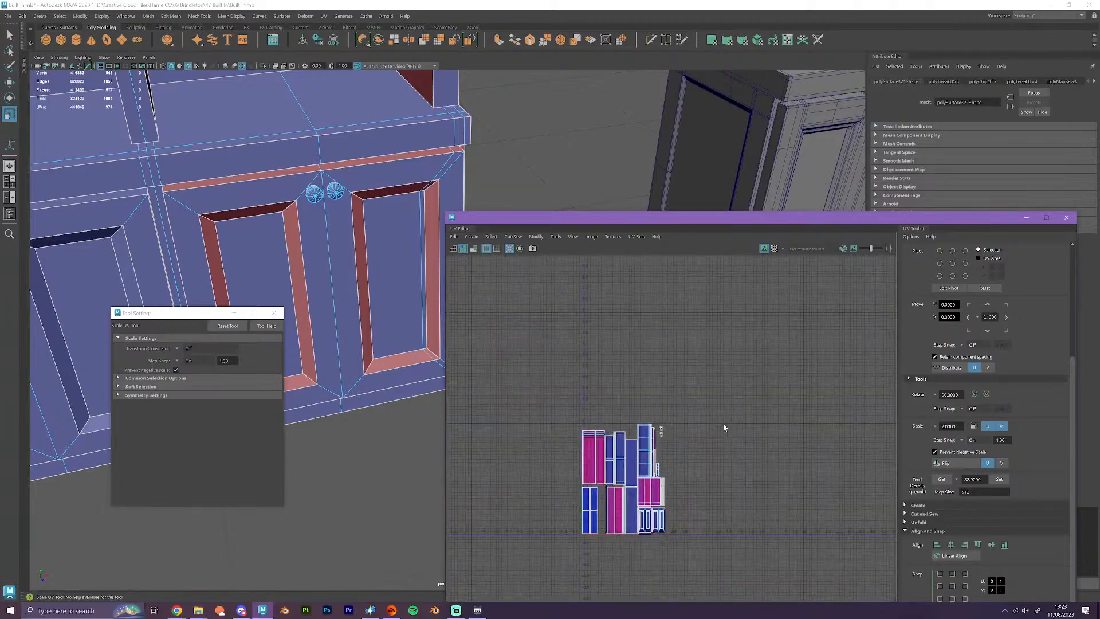
left_click(491, 238)
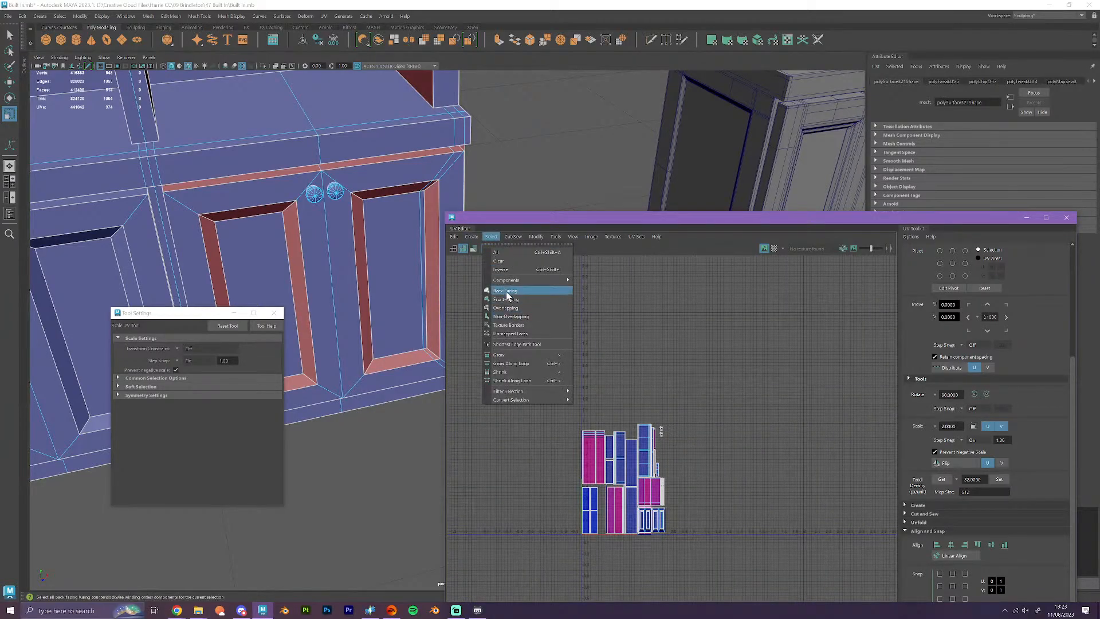
left_click(507, 294)
key("w")
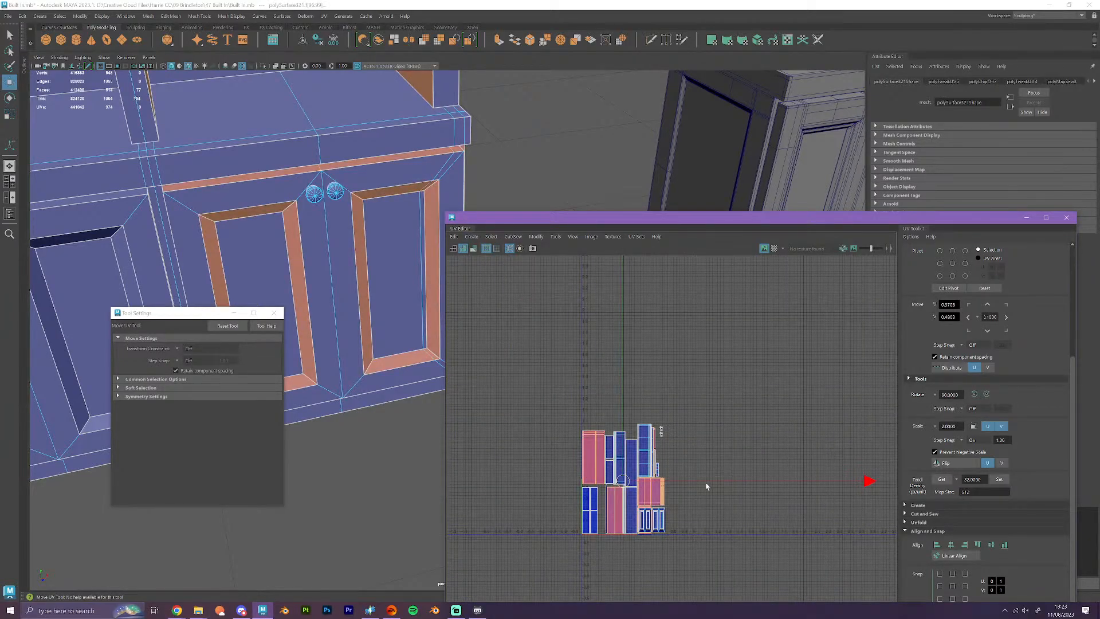
left_click(195, 361)
left_click(193, 370)
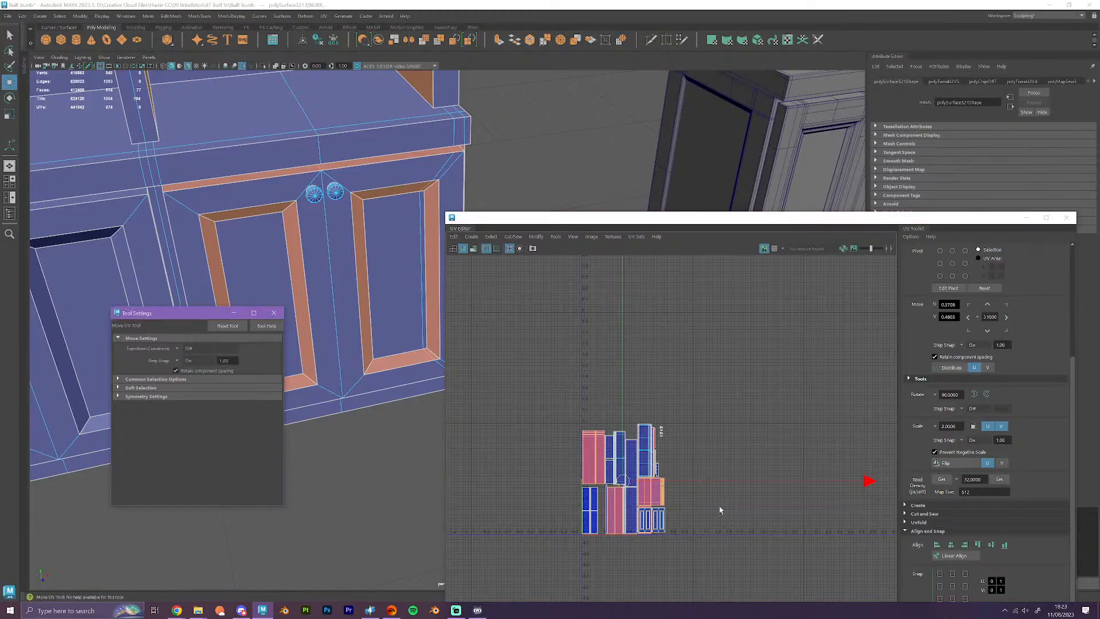
left_click(753, 486)
left_click_drag(753, 486, 790, 491)
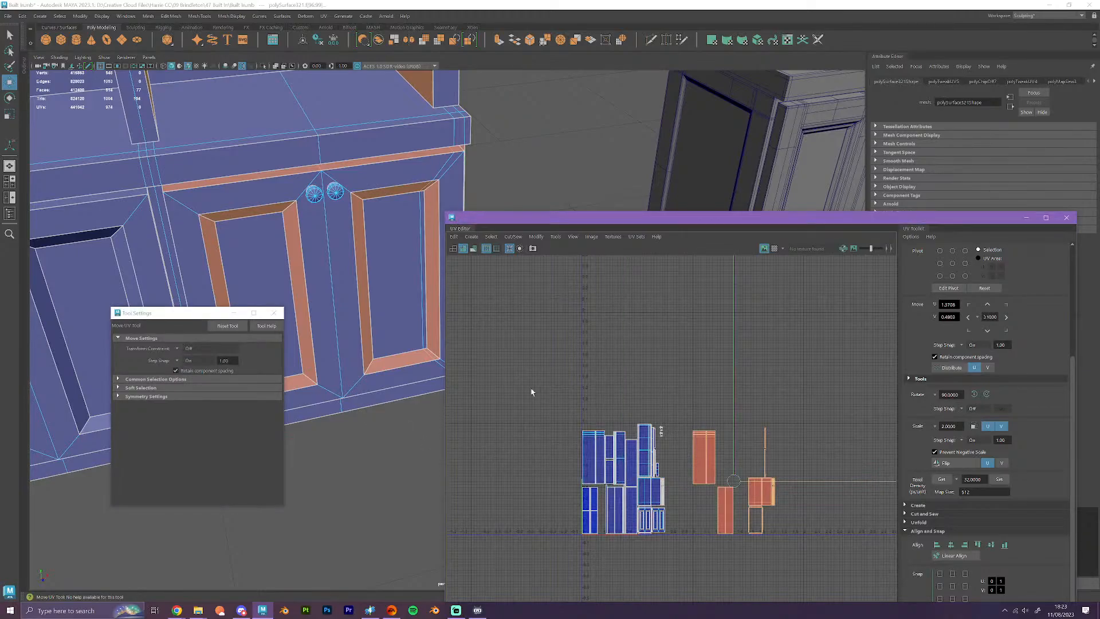
- Select the upper shelves in both bays of the bookcase and move their UV shells one full unit in positive U
key("shift+f")
middle_click_drag(372, 279, 389, 313, "alt")
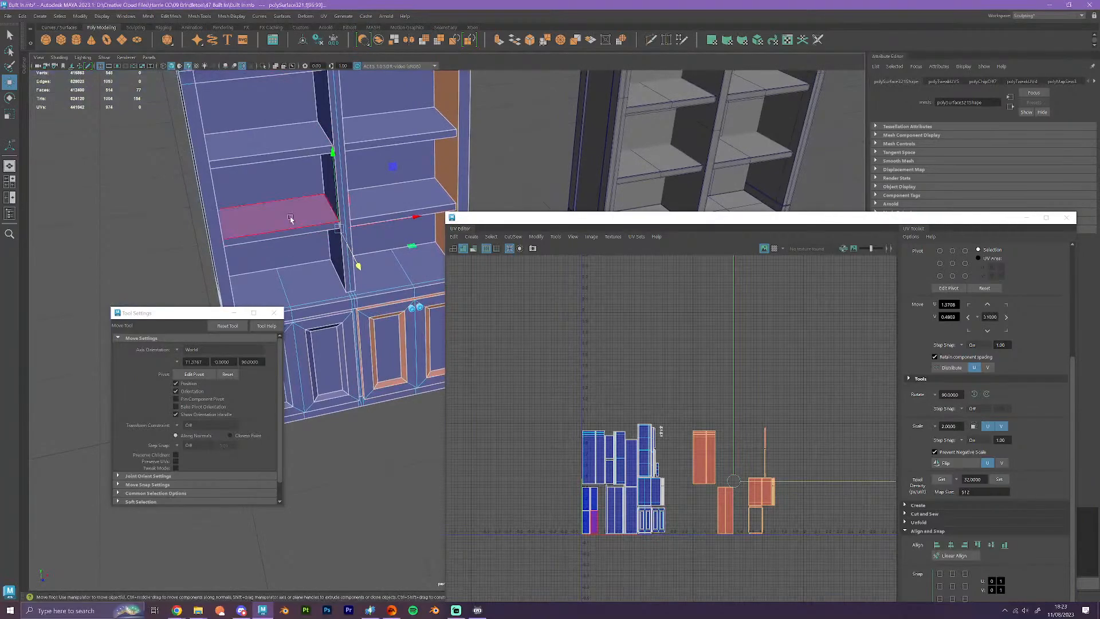
right_click_drag(292, 221, 292, 244)
left_click(280, 142)
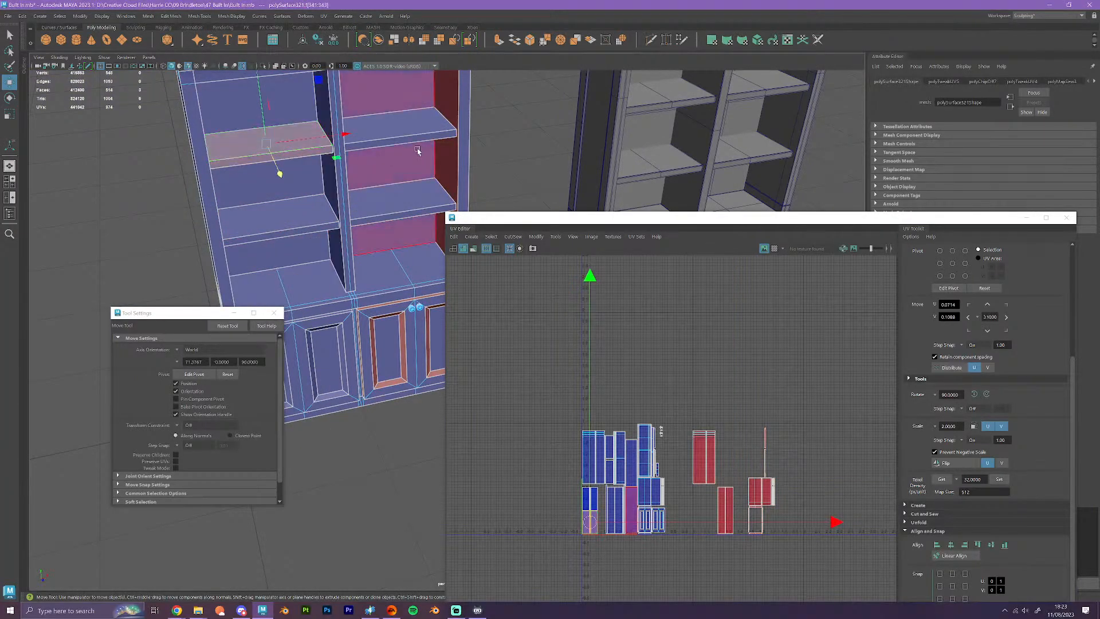
left_click(410, 127, "shift")
scroll(688, 466, "up", 1)
scroll(689, 466, "up", 1)
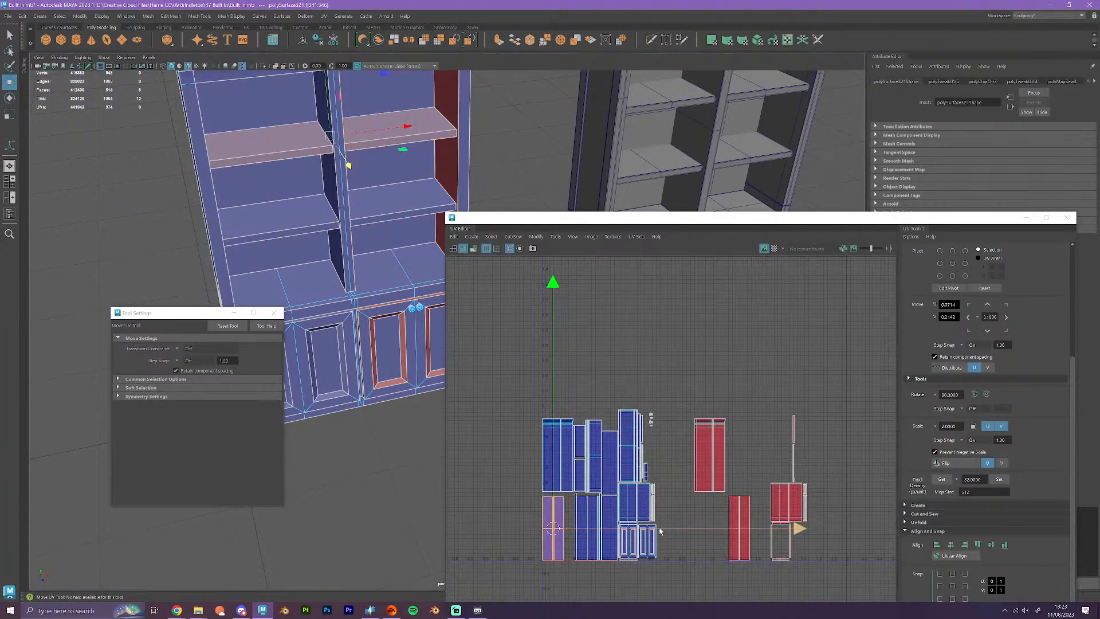
left_click_drag(659, 529, 745, 534)
- Examine the remaining UV shells in the first tile up close for spacing and overlaps
scroll(664, 486, "up", 3)
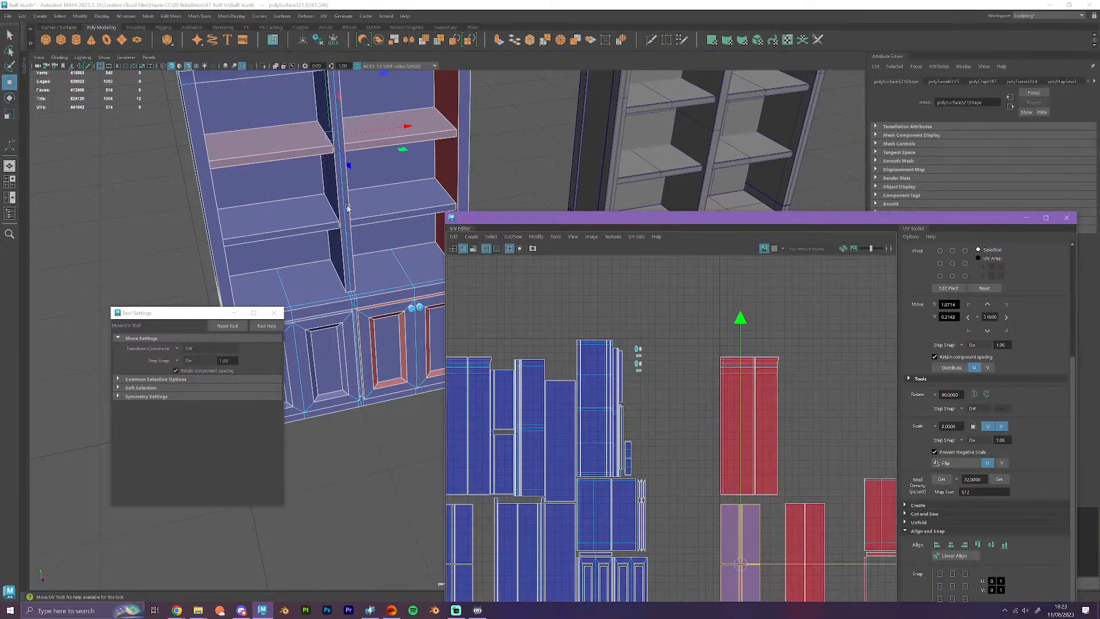
middle_click_drag(637, 348, 737, 298, "alt")
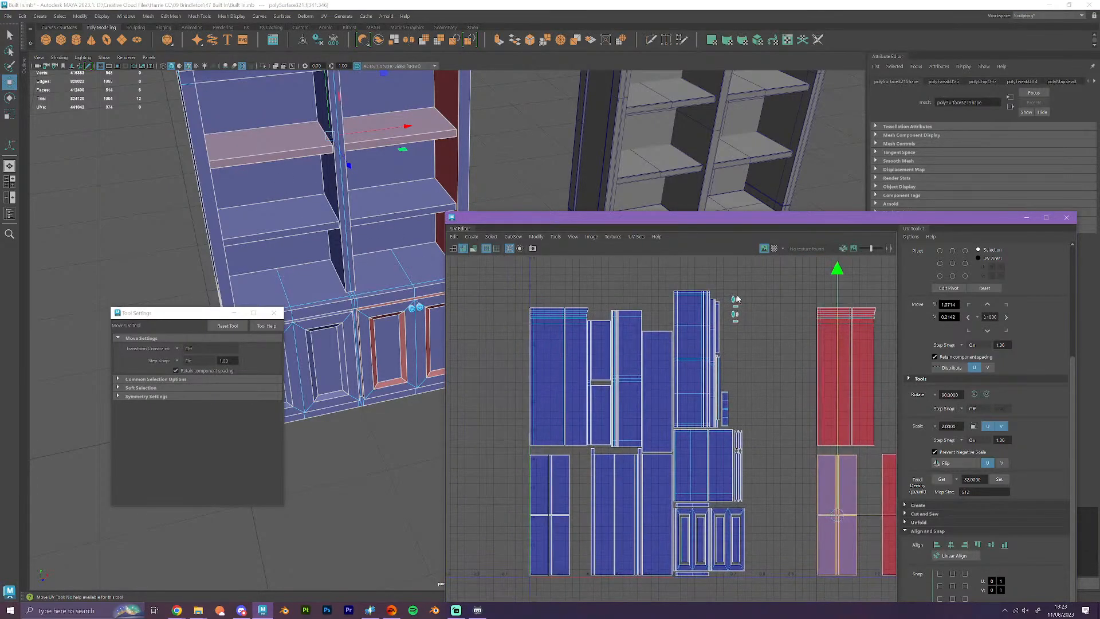
scroll(770, 409, "up", 1)
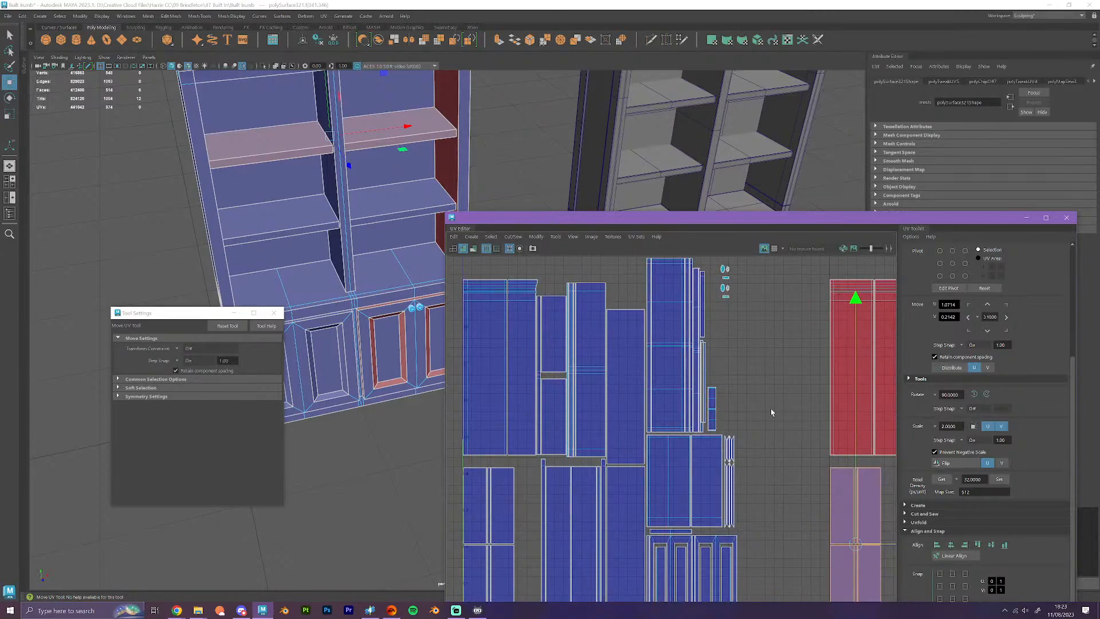
scroll(771, 409, "up", 2)
scroll(770, 409, "up", 1)
middle_click_drag(716, 383, 878, 501, "alt")
middle_click_drag(599, 473, 682, 285, "alt")
middle_click_drag(730, 476, 638, 295, "alt")
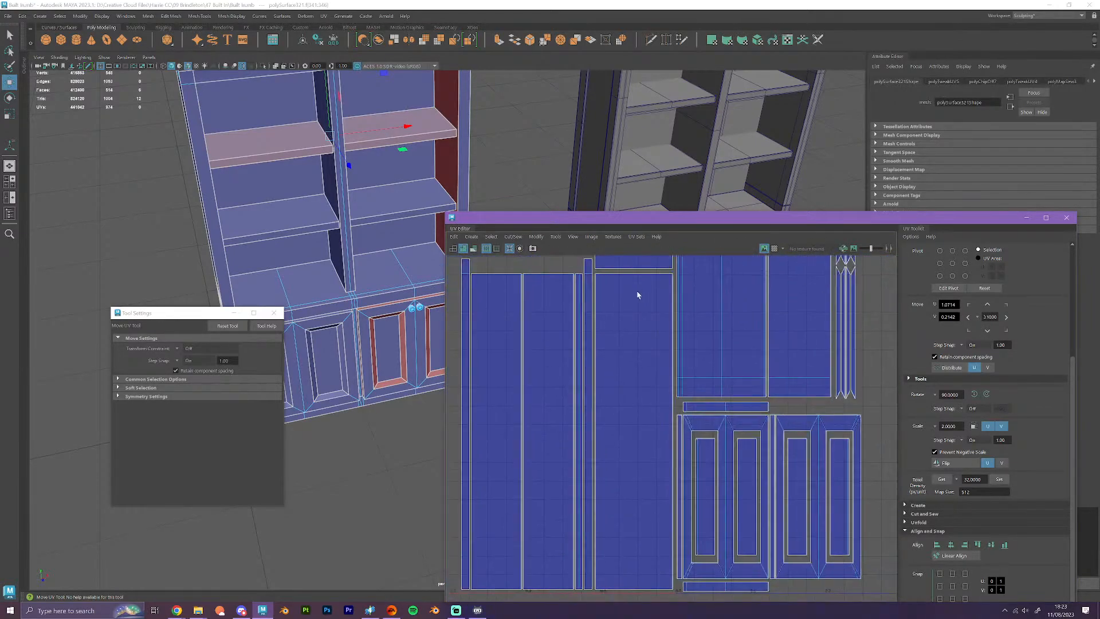
middle_click_drag(682, 424, 649, 370, "alt")
scroll(649, 370, "down", 5)
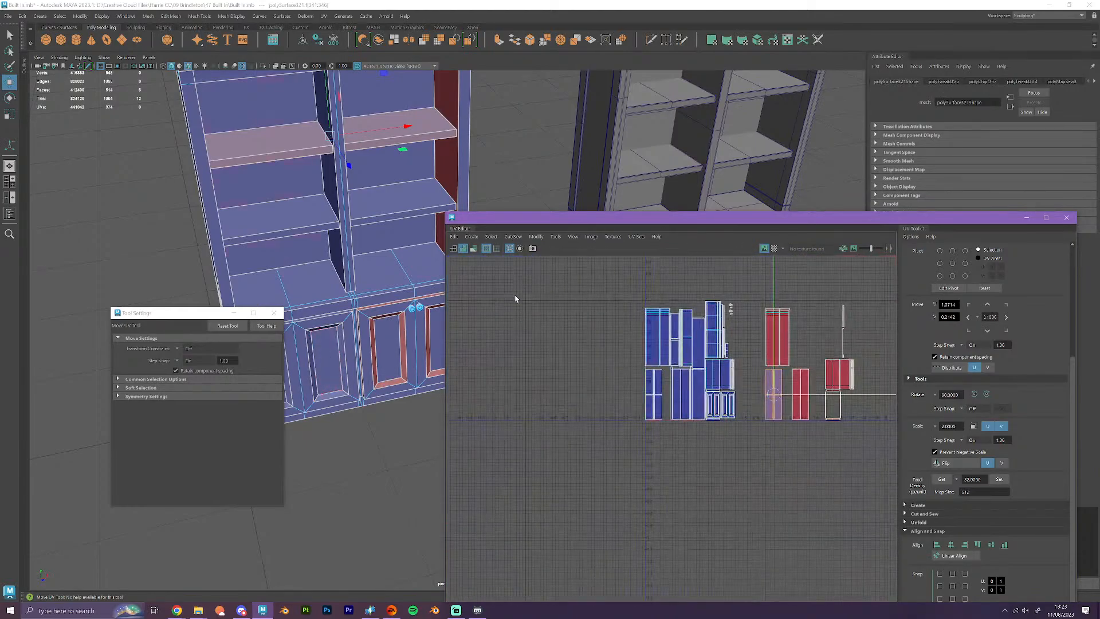
- Clear the selection, run the overlapping-UV selection to check the layout, and inspect the knob shells
left_click(515, 294)
left_click(492, 241)
left_click(503, 307)
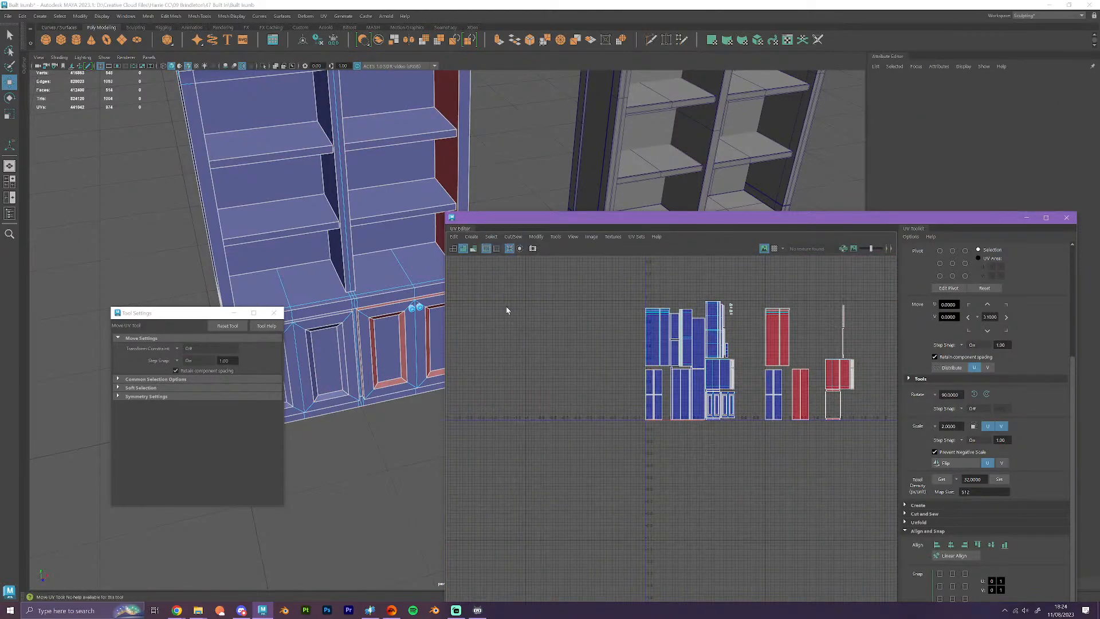
left_click(673, 419)
scroll(806, 334, "up", 9)
middle_click_drag(697, 324, 728, 428, "alt")
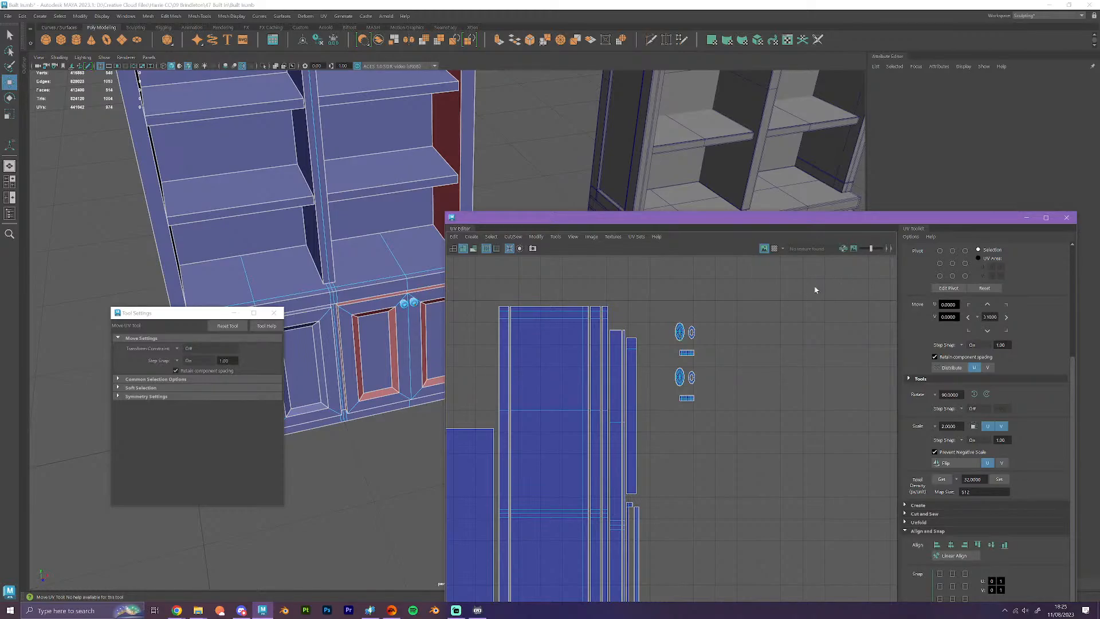
scroll(700, 420, "down", 10)
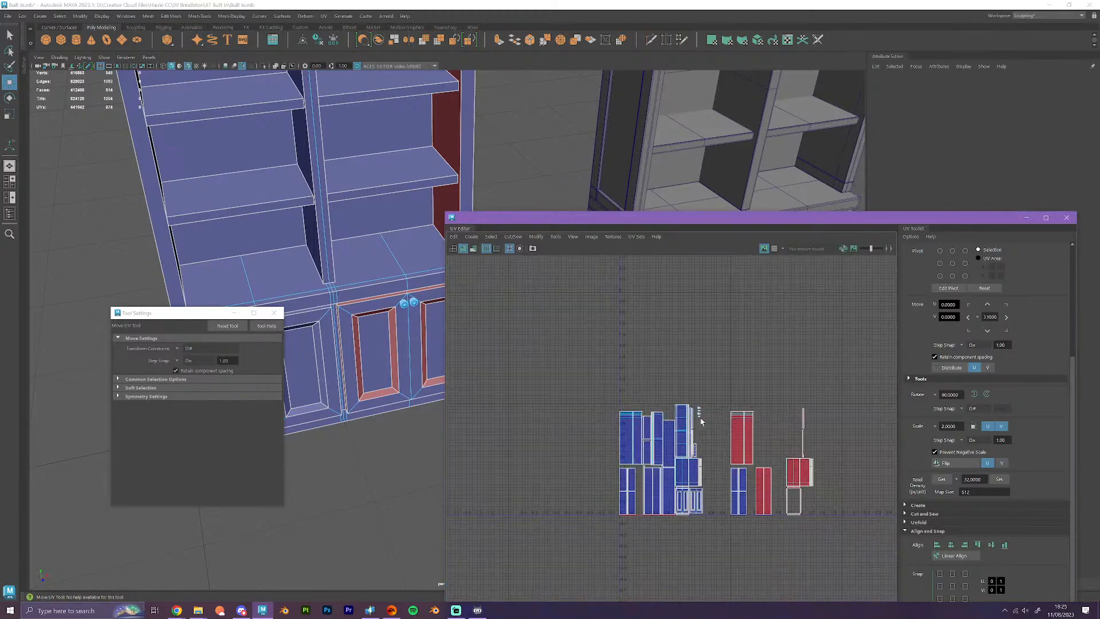
right_click_drag(713, 430, 694, 415)
scroll(752, 387, "down", 1)
- Close the UV Editor, return to object selection, and deselect the bookcase with both bookcases in view
left_click_drag(981, 217, 926, 228)
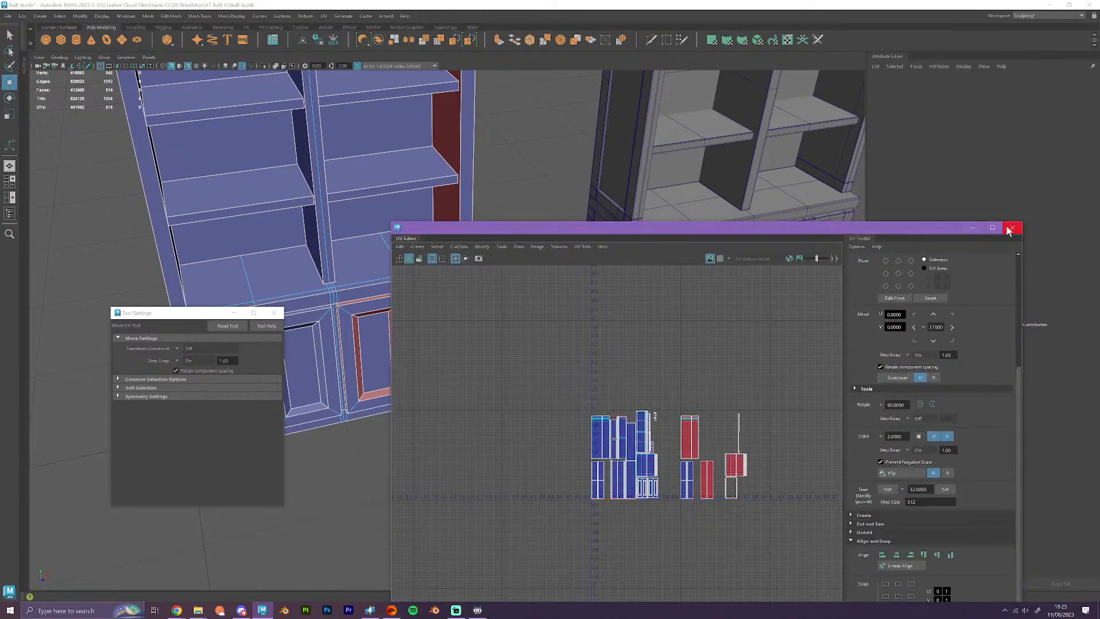
left_click(1010, 228)
scroll(447, 310, "down", 3)
right_click_drag(441, 307, 519, 361)
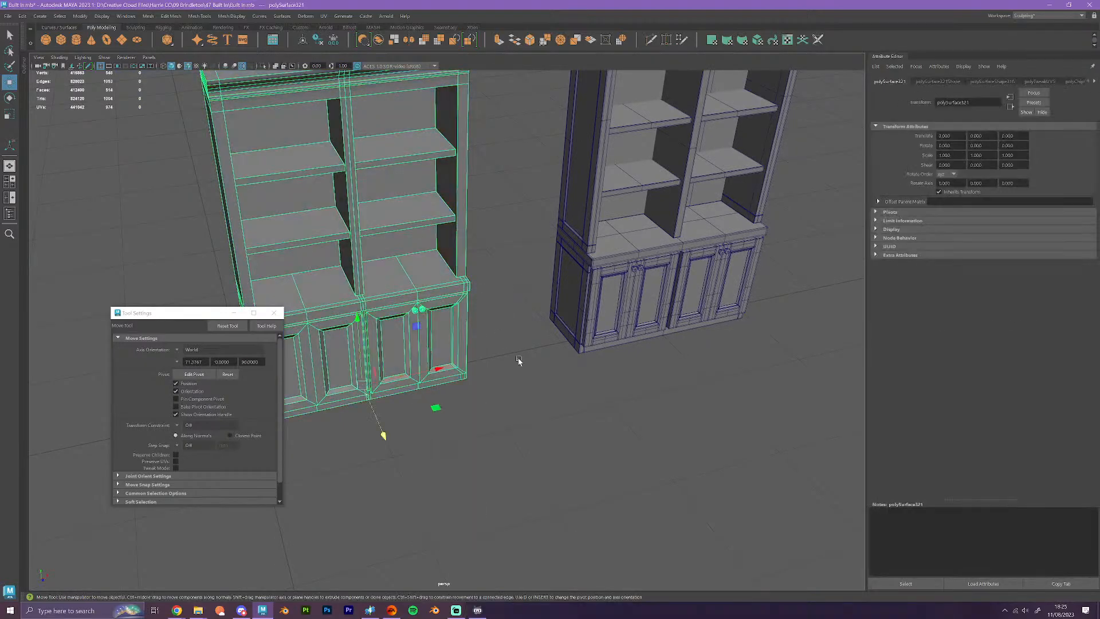
left_click(519, 362)
scroll(526, 387, "down", 5)
left_click_drag(552, 410, 537, 410, "alt")
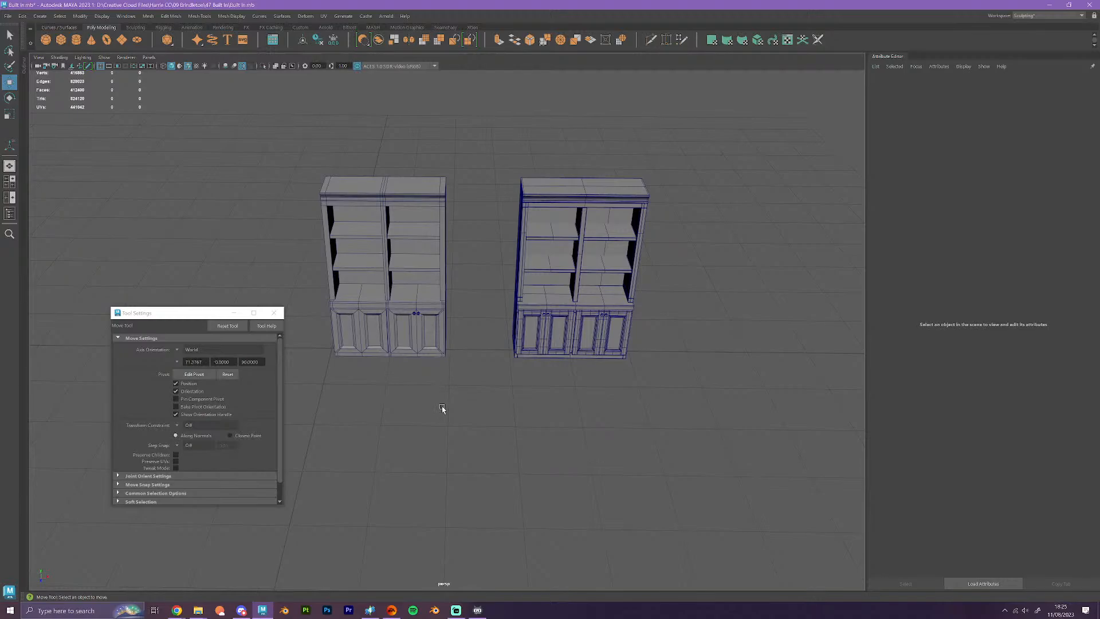
- Move the low-poly bookcase along the negative X axis, away from the detailed bookcase, and clear the selection
scroll(584, 432, "up", 3)
left_click_drag(584, 432, 549, 434, "alt")
middle_click_drag(514, 390, 684, 366, "alt")
left_click(532, 334)
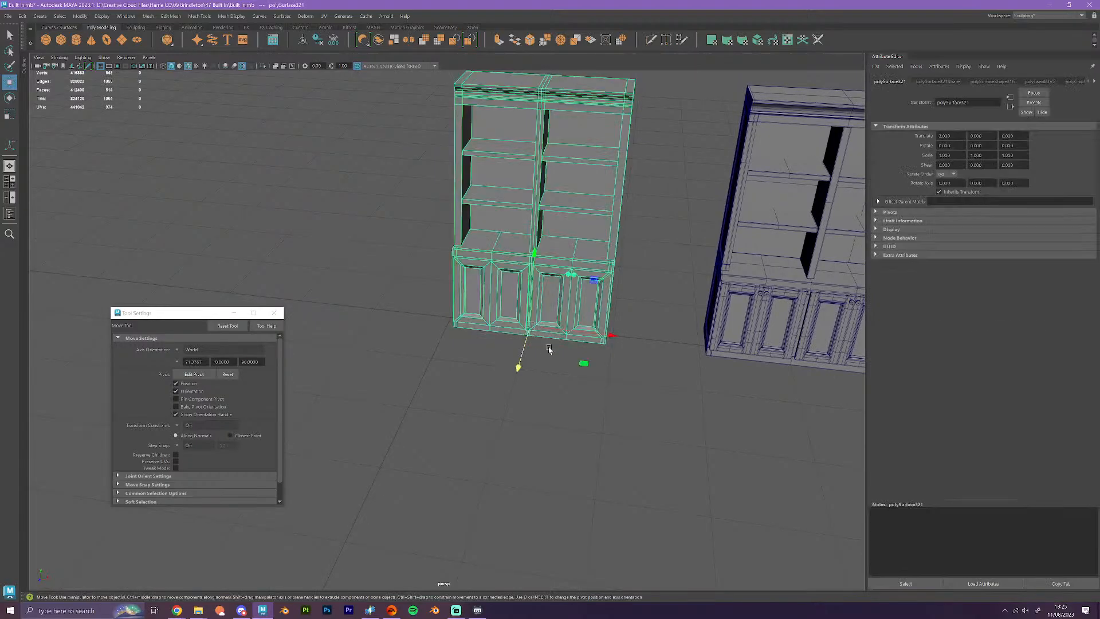
left_click_drag(566, 336, 447, 326)
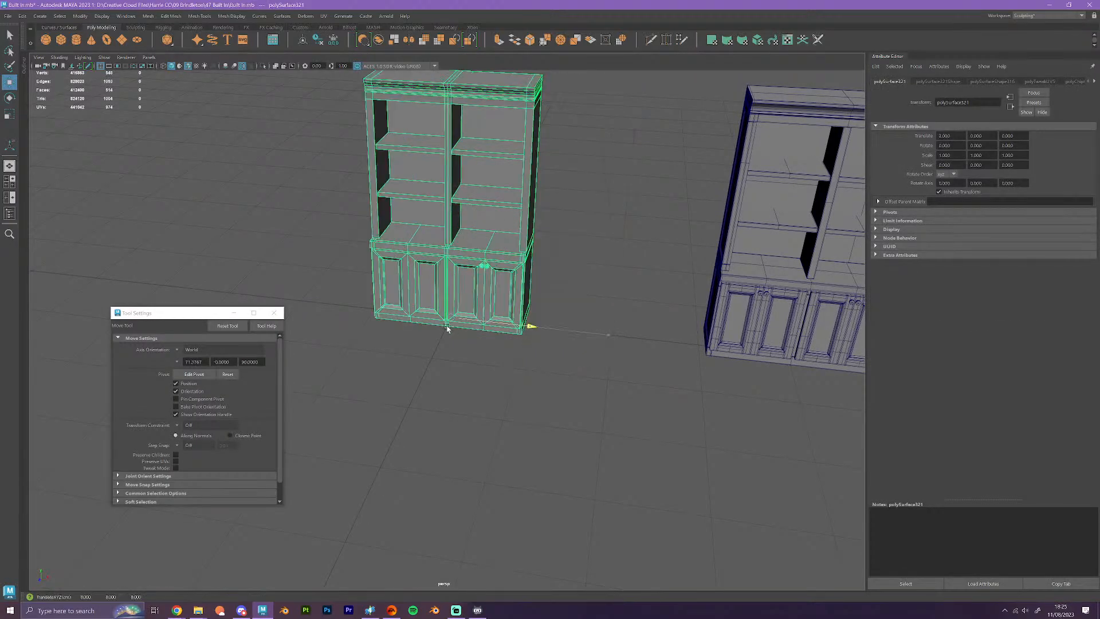
left_click(612, 380)
scroll(611, 380, "down", 2)
left_click_drag(612, 382, 588, 406, "alt")
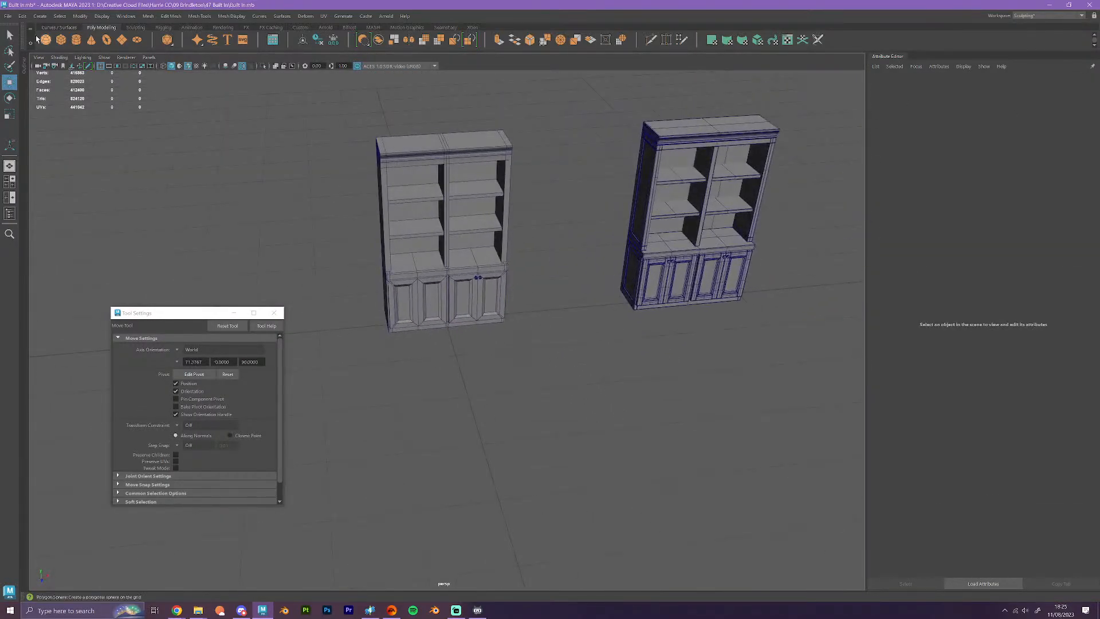
- Save the scene as Built In.mb, overwriting the existing file
left_click(23, 18)
left_click(8, 16)
left_click(32, 61)
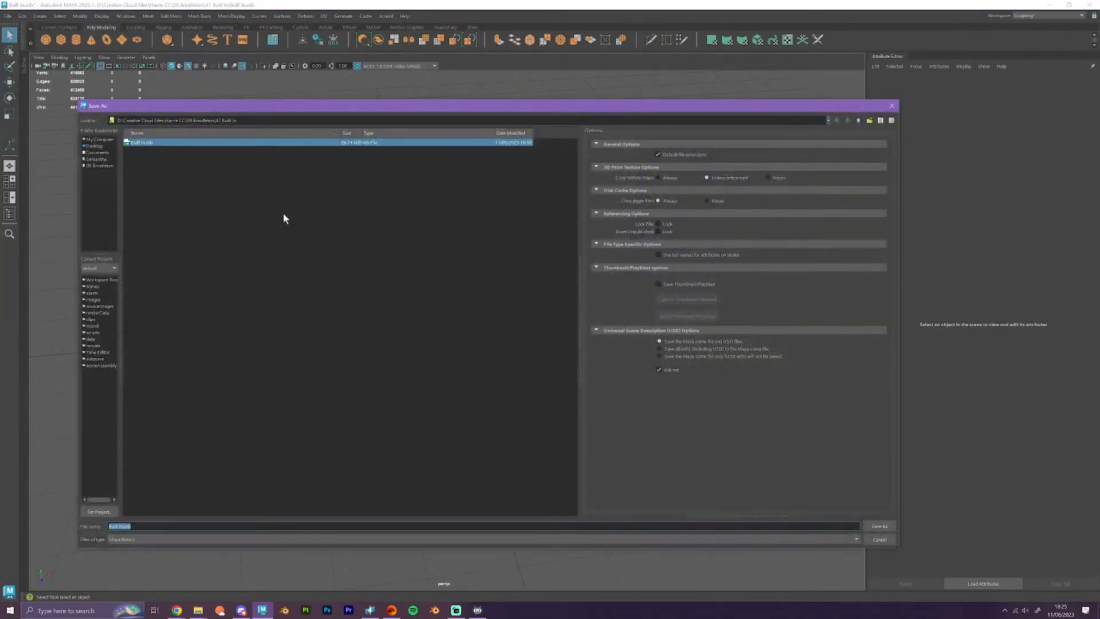
left_click(879, 525)
left_click(472, 342)
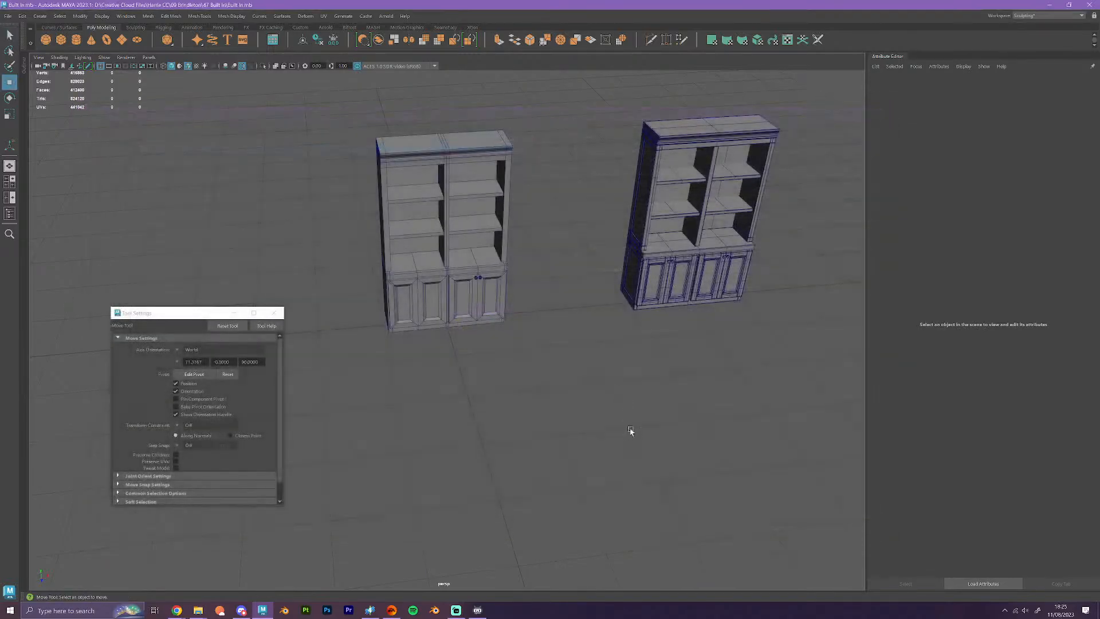
- Shift the low-poly bookcase further in negative X to widen the gap between the two bookcases, and deselect it
key("w")
left_click(498, 314)
left_click_drag(528, 337, 272, 298)
left_click(596, 388)
left_click_drag(616, 425, 557, 383, "alt")
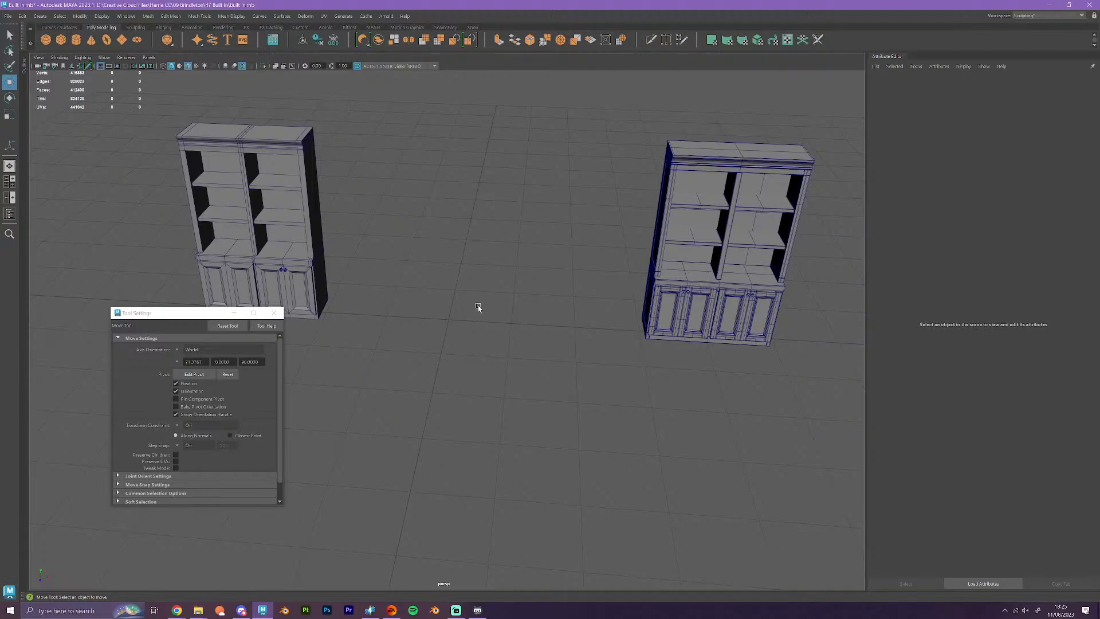
- Check which parts make up the detailed bookcase, select its cabinet doors, and examine the doors and knobs up close
left_click_drag(525, 319, 714, 376, "alt")
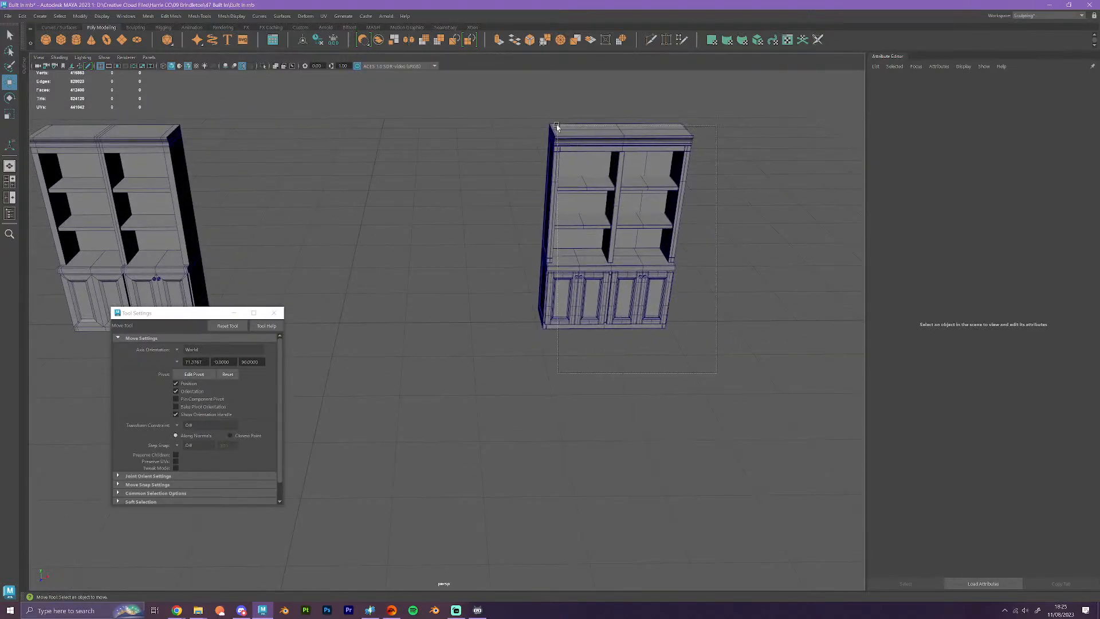
left_click(603, 186)
left_click_drag(446, 311, 459, 250, "alt")
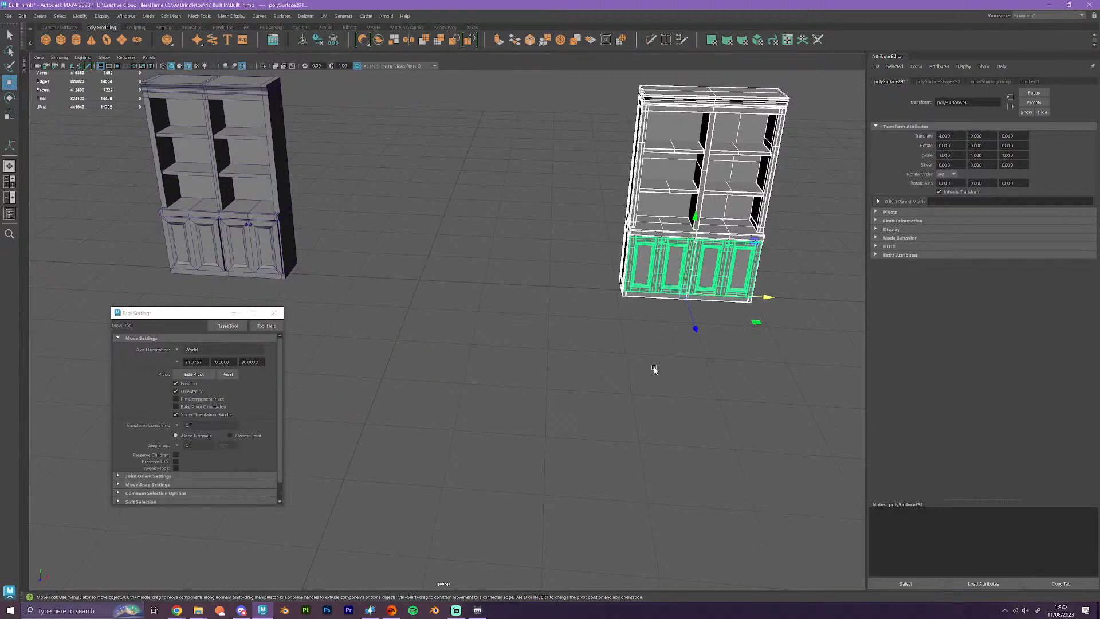
left_click(660, 382)
scroll(669, 375, "up", 4)
middle_click_drag(753, 314, 646, 411, "alt")
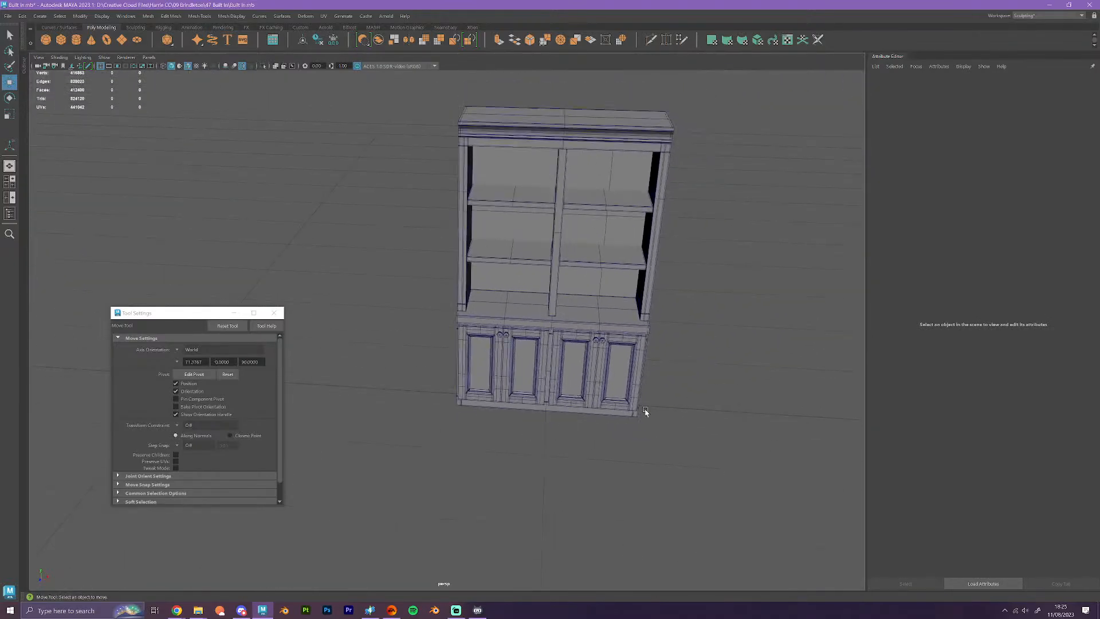
scroll(645, 411, "up", 4)
left_click(584, 344)
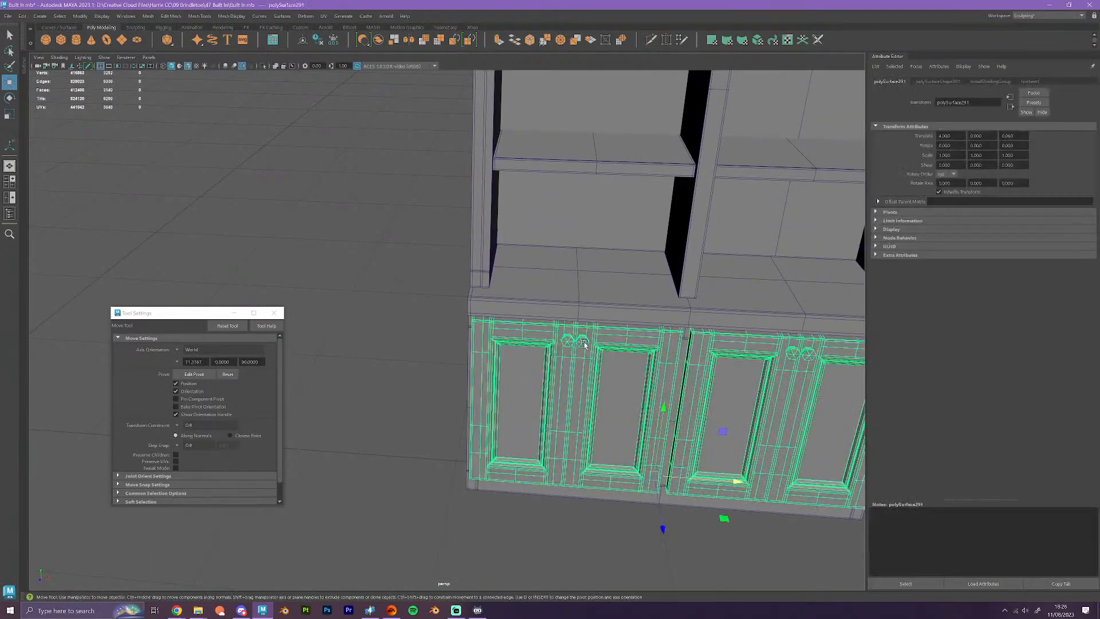
scroll(584, 344, "down", 2)
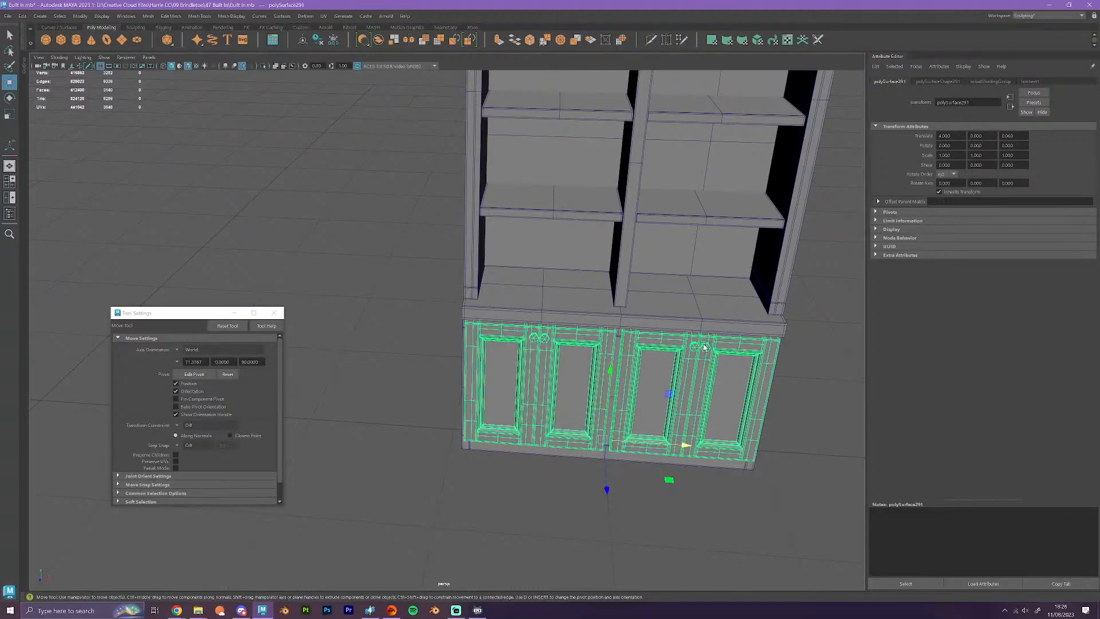
scroll(704, 349, "down", 3)
scroll(785, 358, "up", 4)
middle_click_drag(785, 359, 625, 335, "alt")
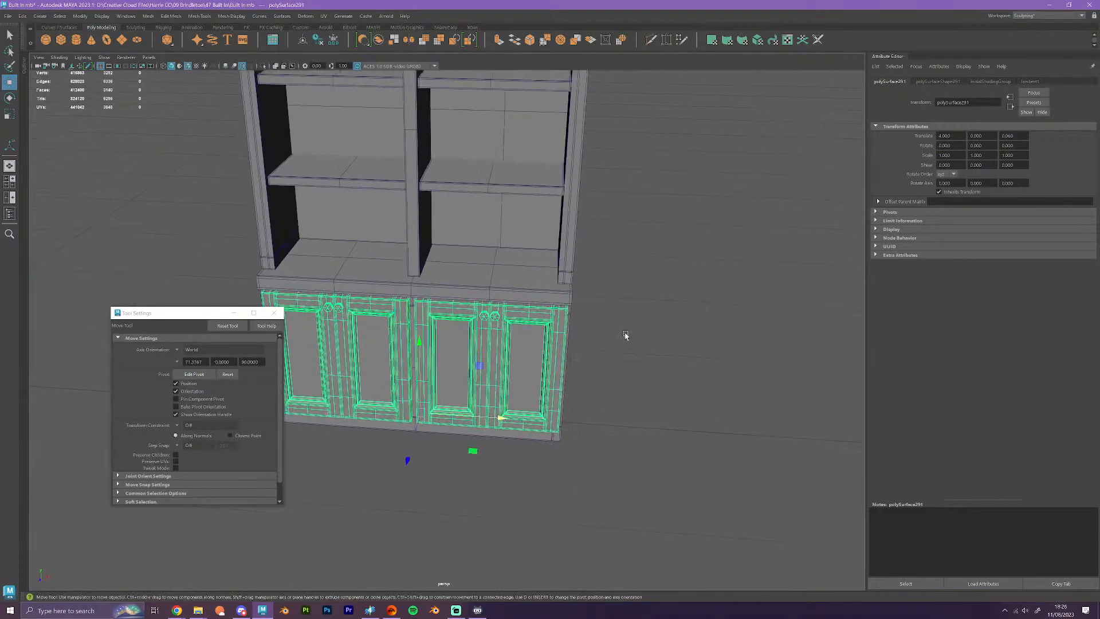
scroll(625, 335, "up", 4)
scroll(571, 308, "down", 3)
scroll(539, 332, "up", 5)
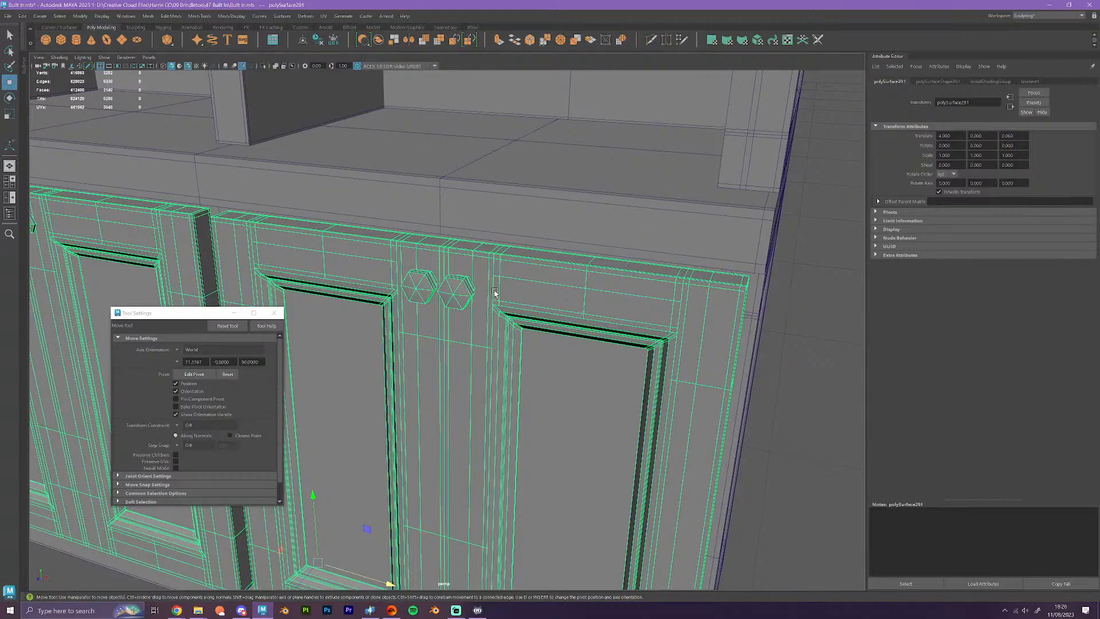
scroll(494, 294, "down", 5)
scroll(453, 307, "up", 4)
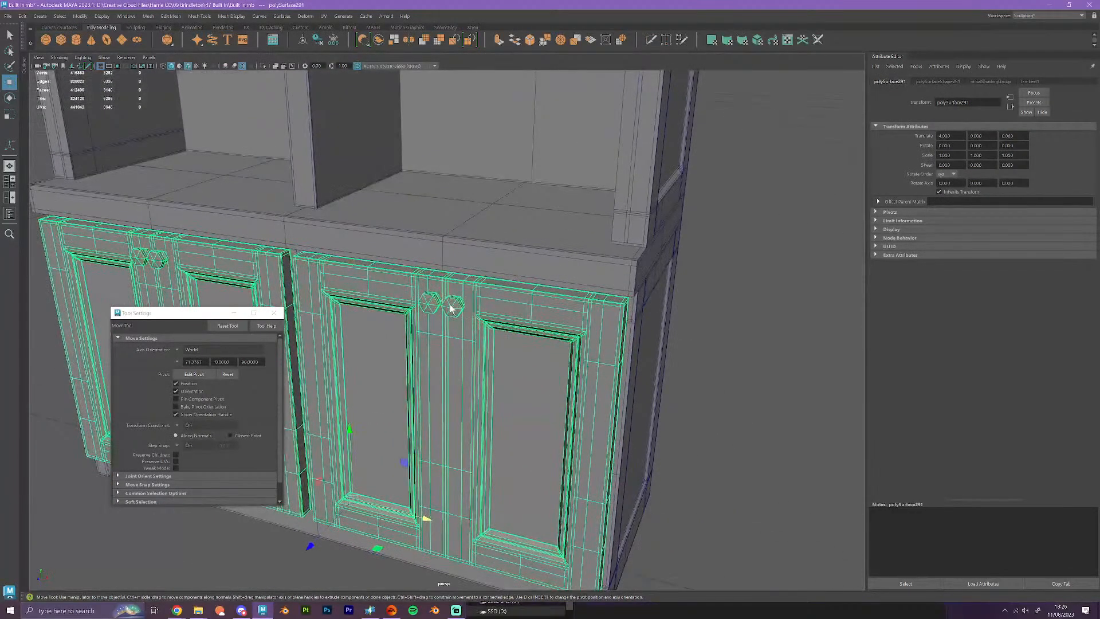
- Select all faces of the four knobs on the detailed bookcase's door mesh
right_click_drag(451, 308, 452, 330)
left_click(453, 307)
left_click(434, 305, "shift")
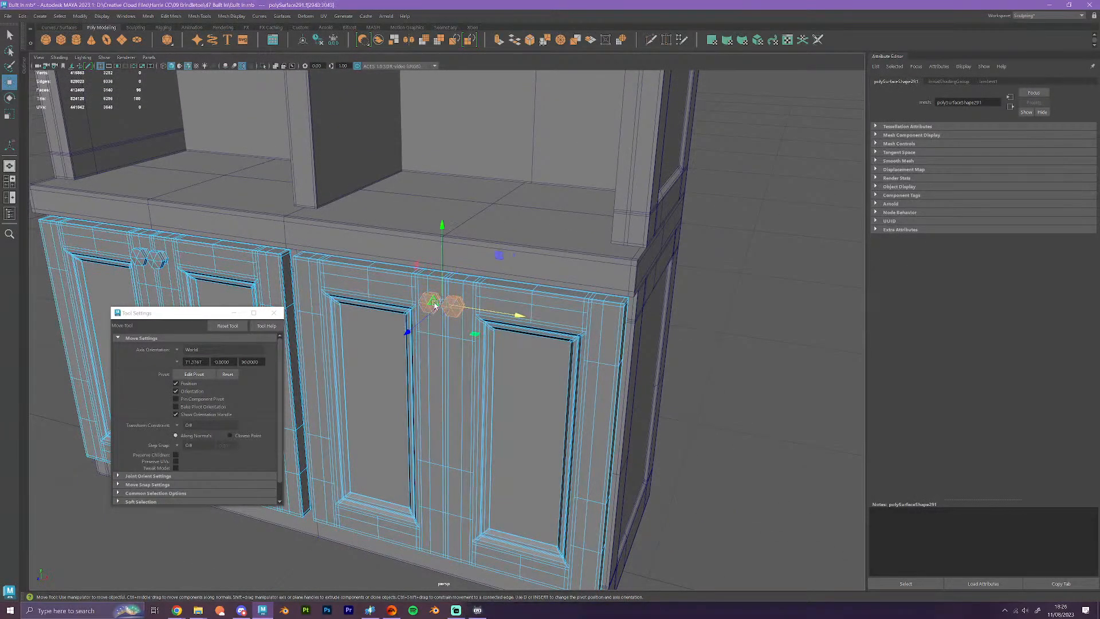
middle_click_drag(313, 277, 535, 258, "alt")
double_click(477, 236, "shift")
left_click(456, 236, "shift")
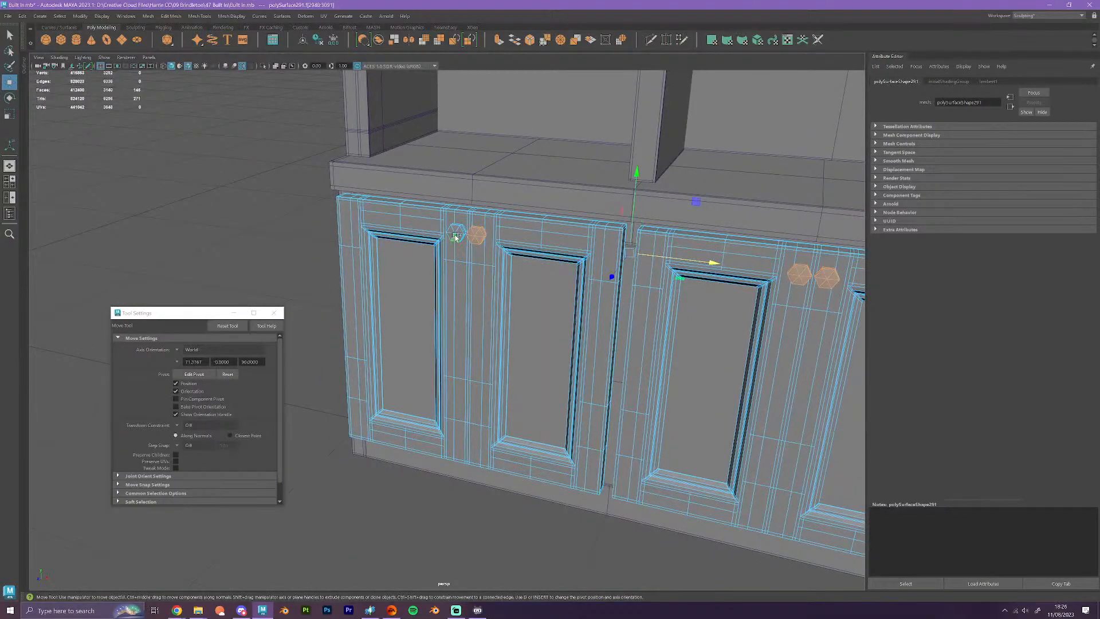
double_click(455, 236, "shift")
scroll(456, 229, "down", 5)
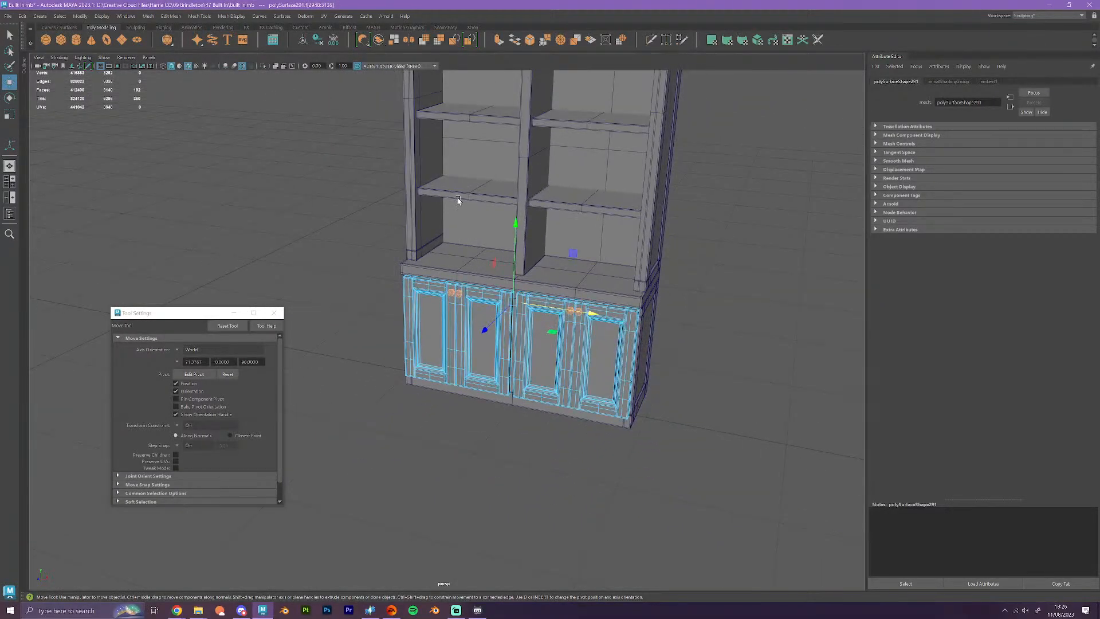
- Extract the selected knob faces from the detailed doors and combine the four knobs into one separate object
left_click(393, 42)
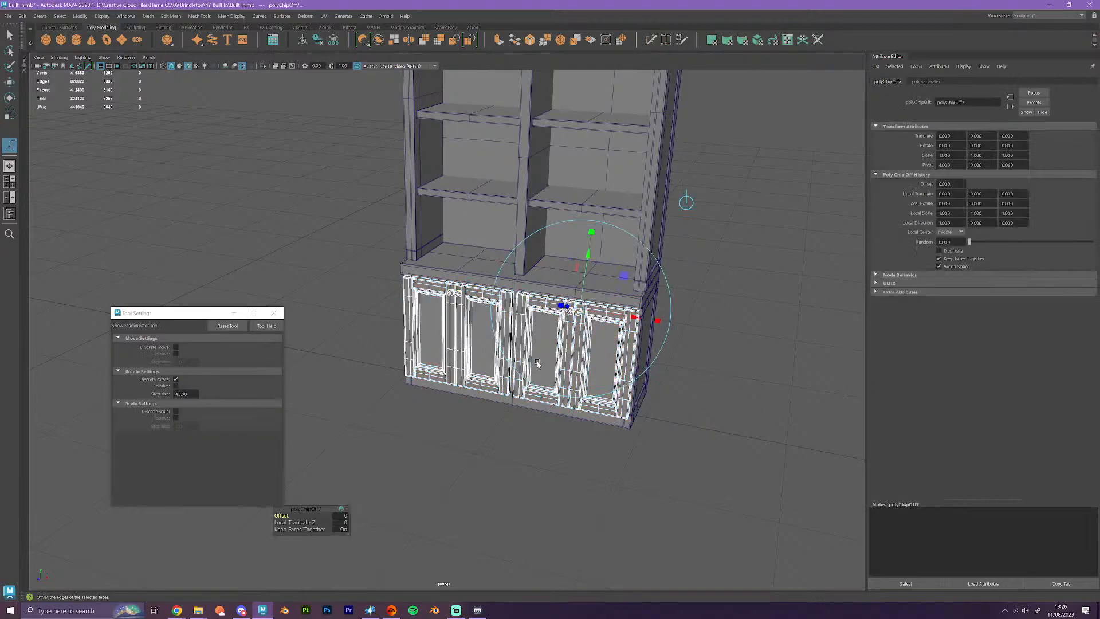
right_click_drag(520, 332, 571, 314)
key("q")
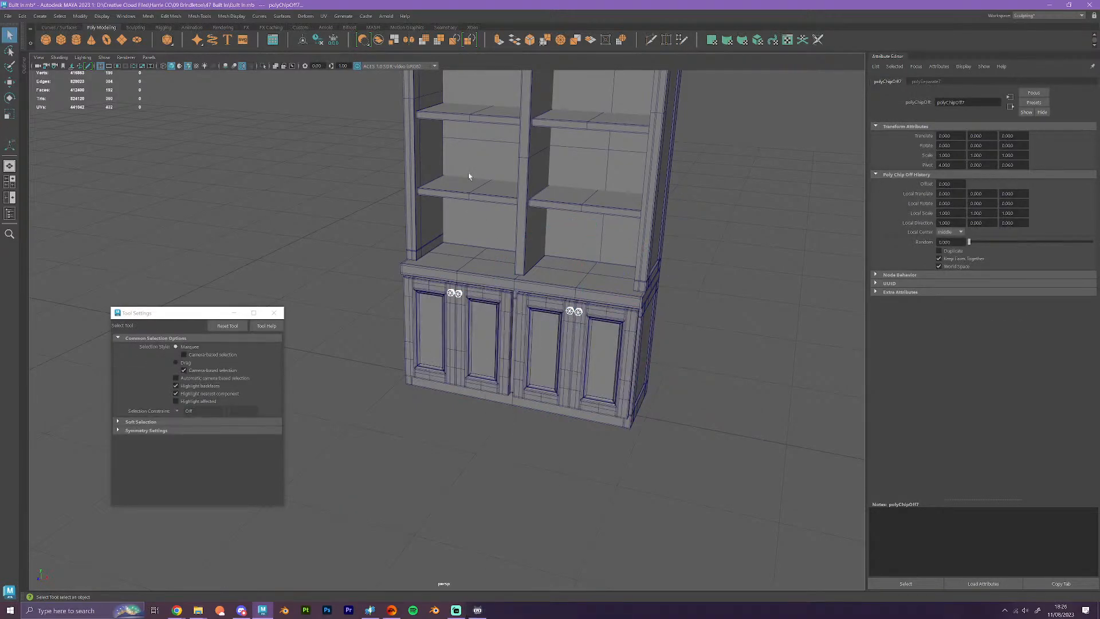
left_click(365, 41)
key("w")
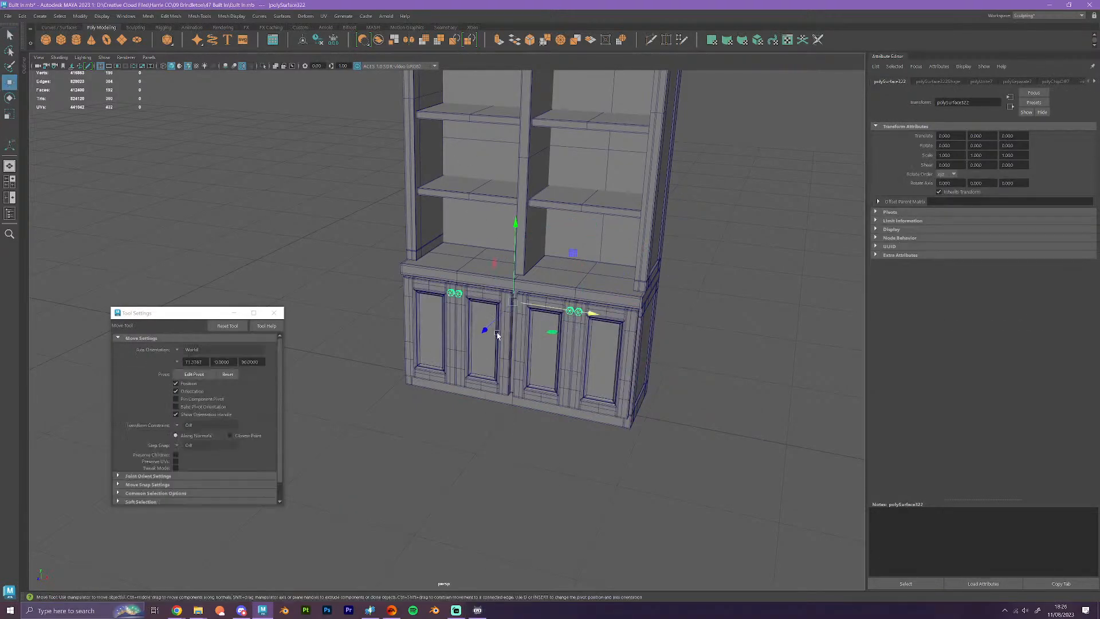
- Move the combined knobs' pivot down to the centre of the detailed bookcase's base and deselect the knobs
key("d")
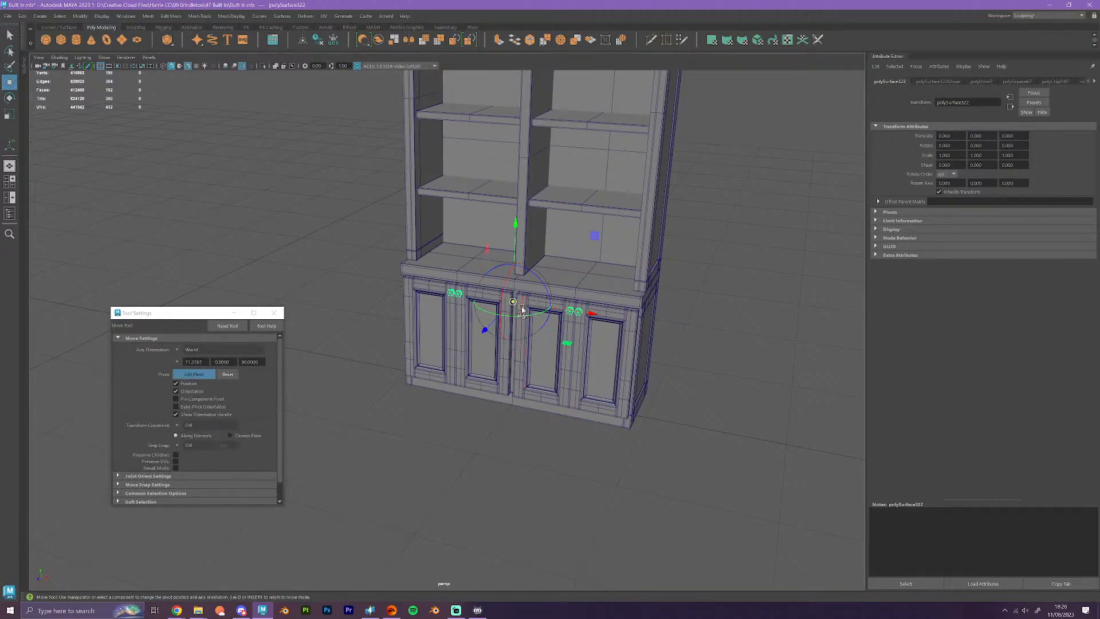
left_click_drag(514, 302, 520, 407)
key("d")
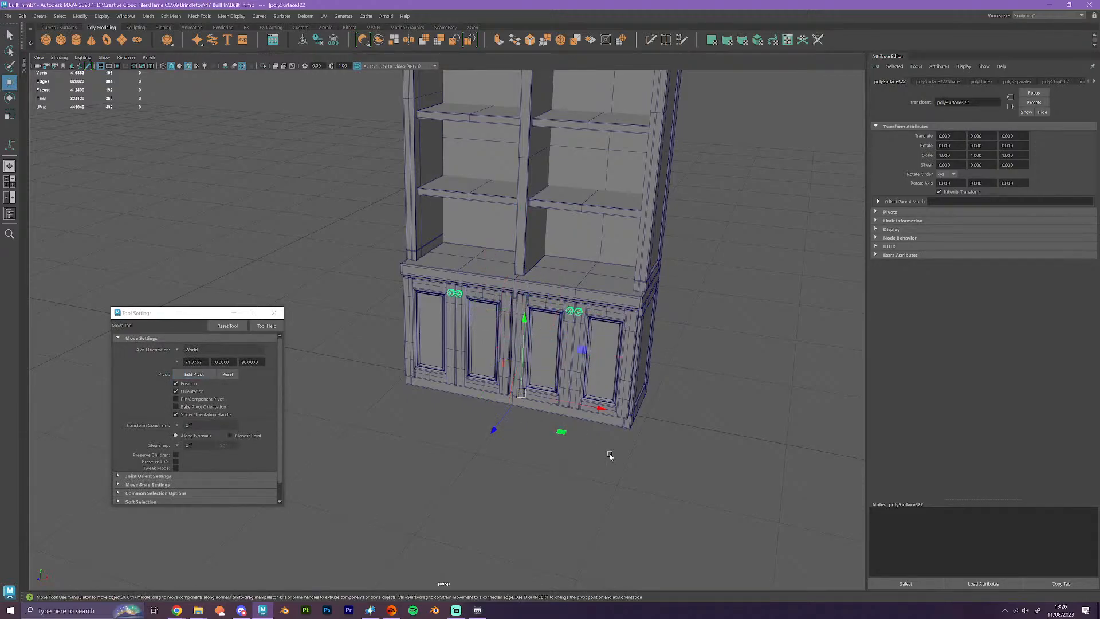
left_click(685, 485)
- Select the detailed bookcase's separated door mesh and inspect it from the front and from underneath
scroll(684, 485, "up", 2)
left_click(622, 428)
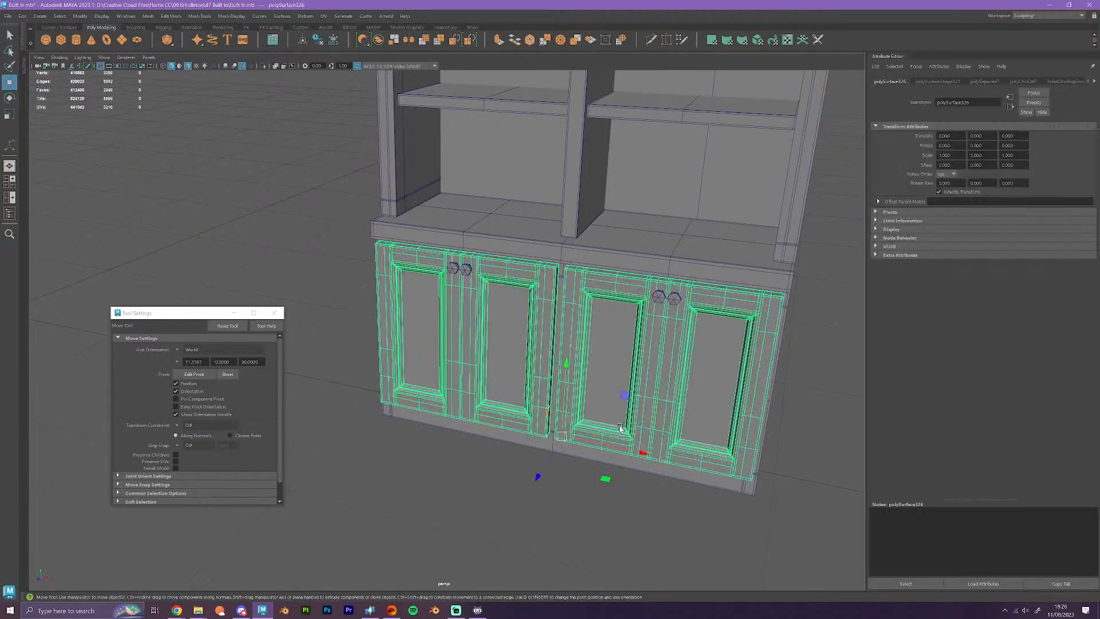
scroll(649, 443, "down", 1)
left_click_drag(649, 443, 581, 326, "alt")
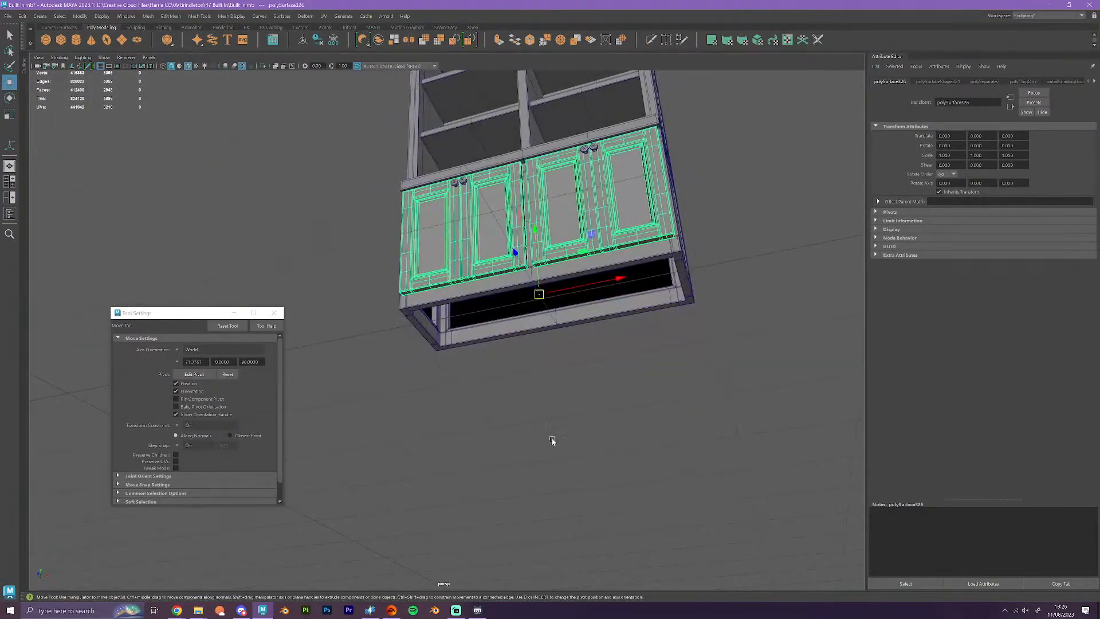
- Select all faces of both knobs on the low-poly bookcase's right-hand pair of doors
left_click_drag(552, 440, 327, 260, "alt")
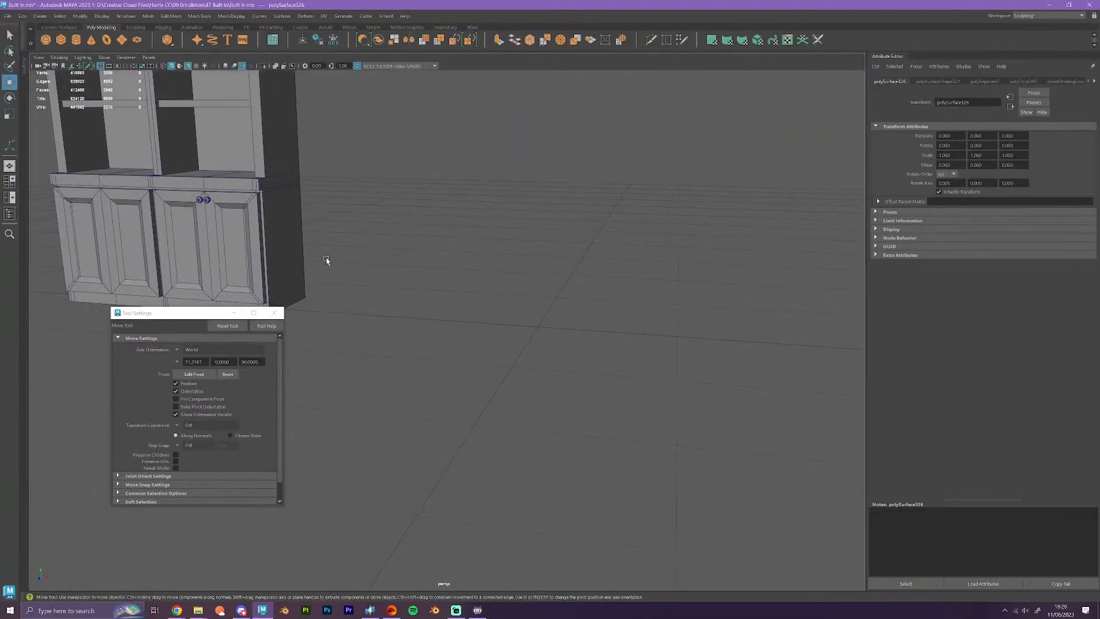
middle_click_drag(326, 260, 644, 372, "alt")
scroll(643, 372, "up", 4)
left_click(601, 342)
right_click_drag(599, 335, 599, 359)
scroll(594, 329, "up", 3)
double_click(622, 279)
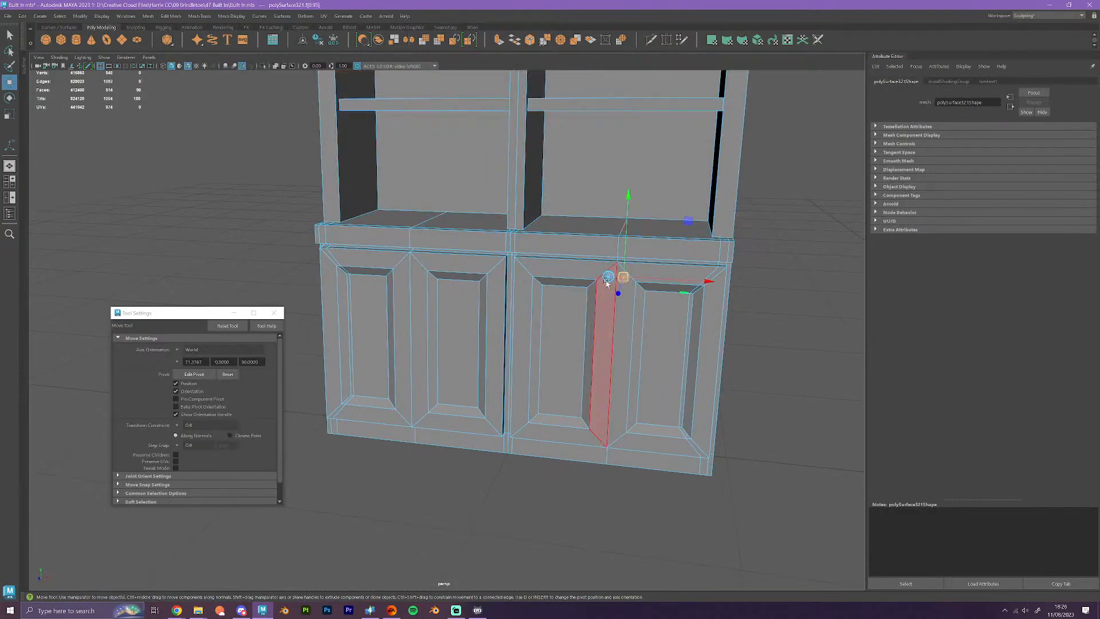
double_click(607, 279, "shift")
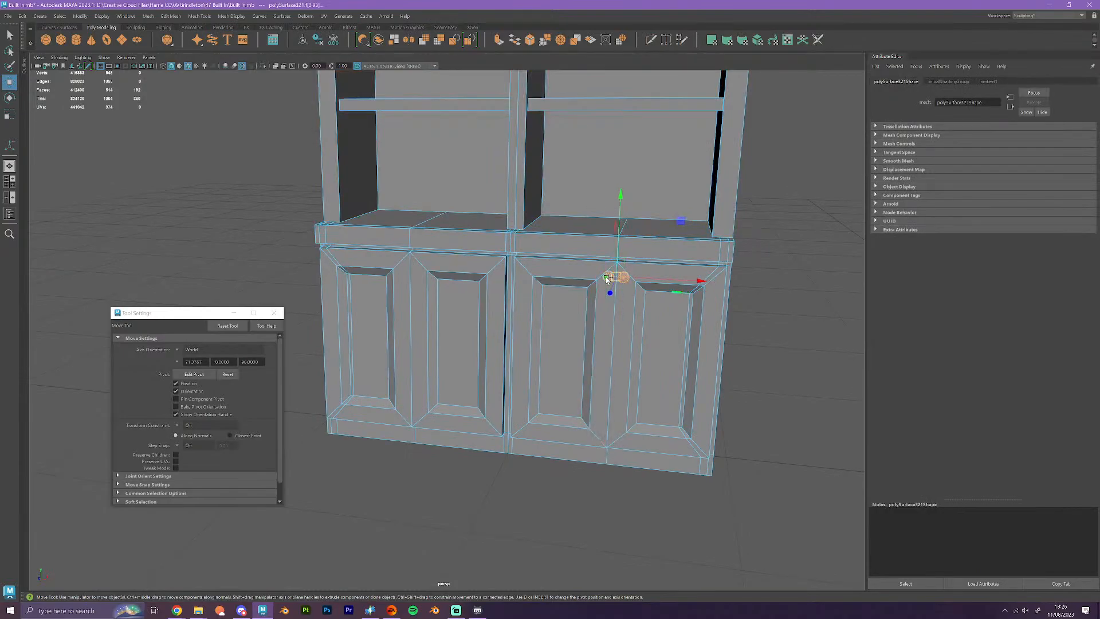
- Extract the low-poly knob faces and combine both knobs into one separate object
left_click(395, 41)
right_click_drag(541, 283, 575, 270)
left_click(571, 302, "ctrl")
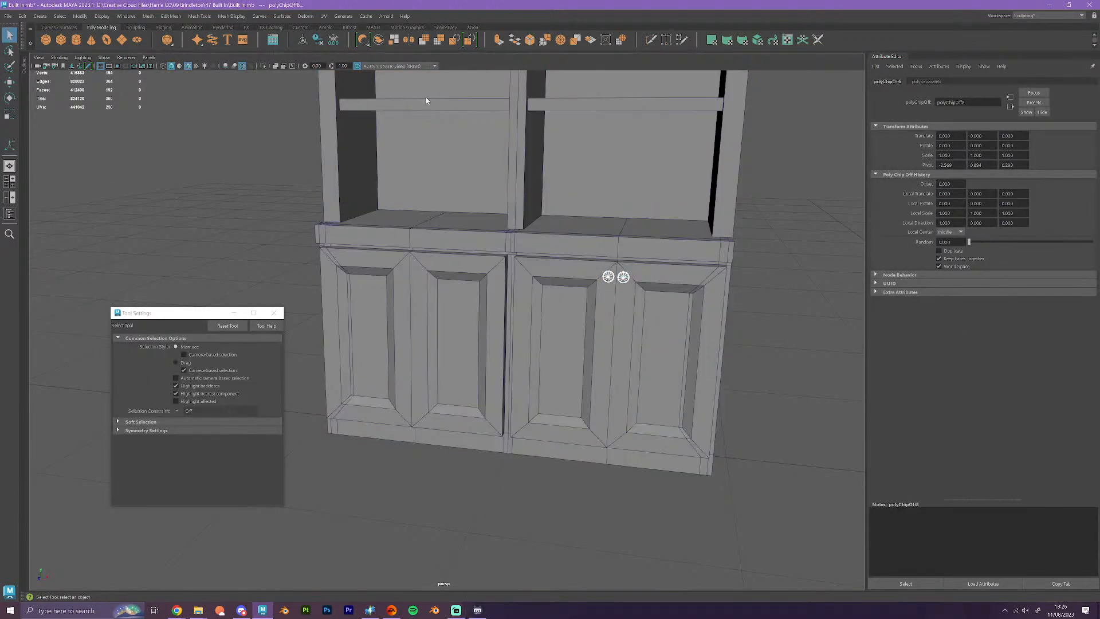
left_click(365, 40)
left_click_drag(552, 326, 554, 360, "alt")
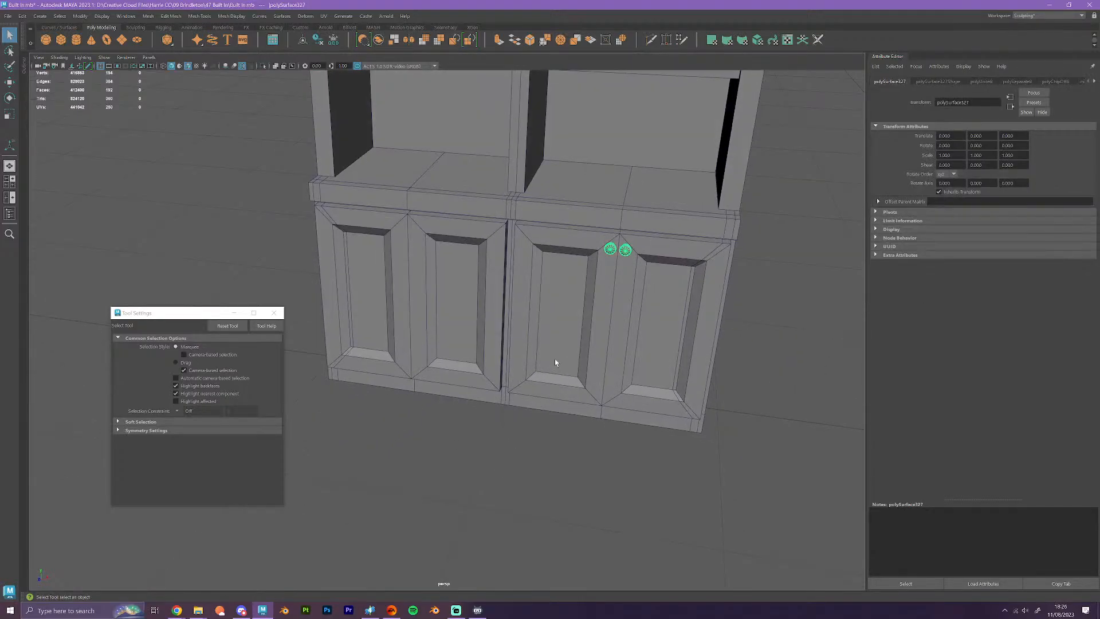
- Move the low-poly knobs' pivot away from the knobs toward the centre of the bookcase's base
key("w")
key("d")
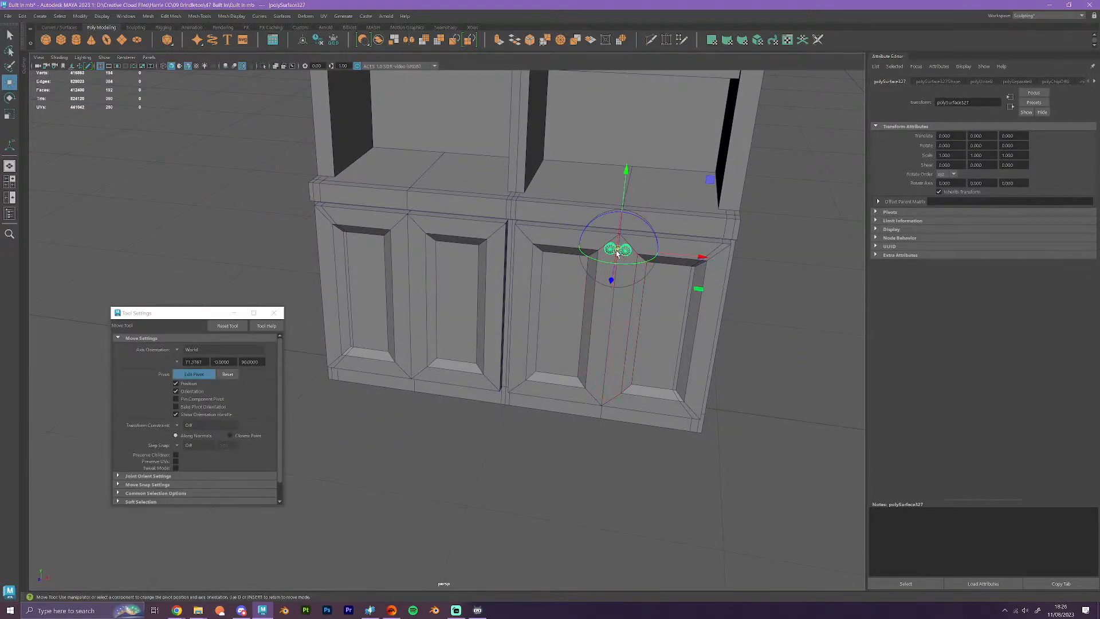
left_click_drag(528, 394, 516, 407)
key("ctrl+z")
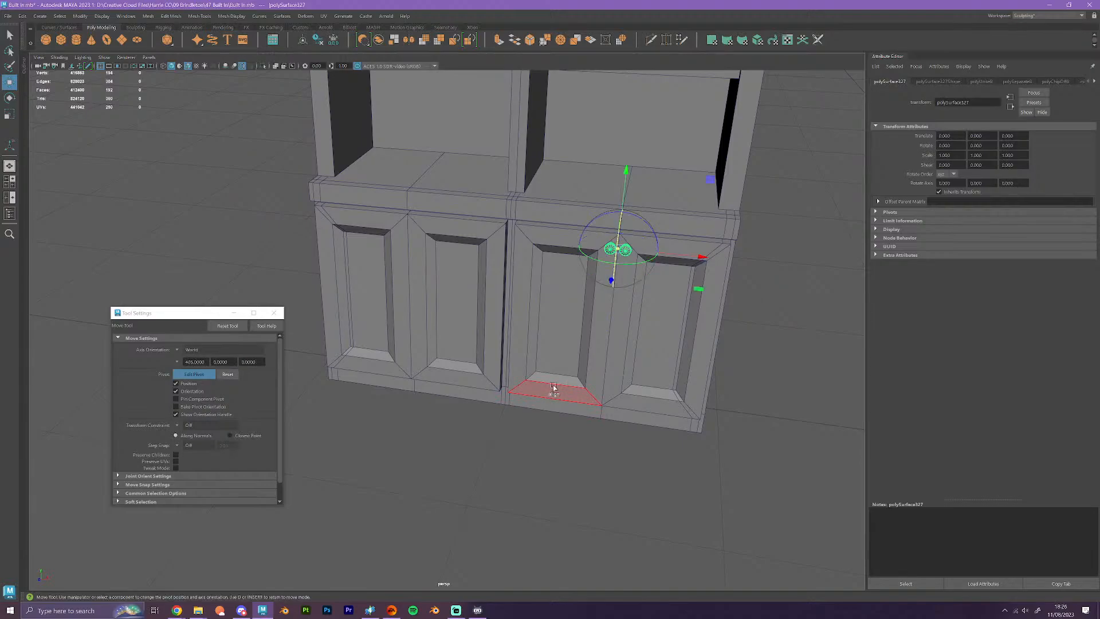
key("d")
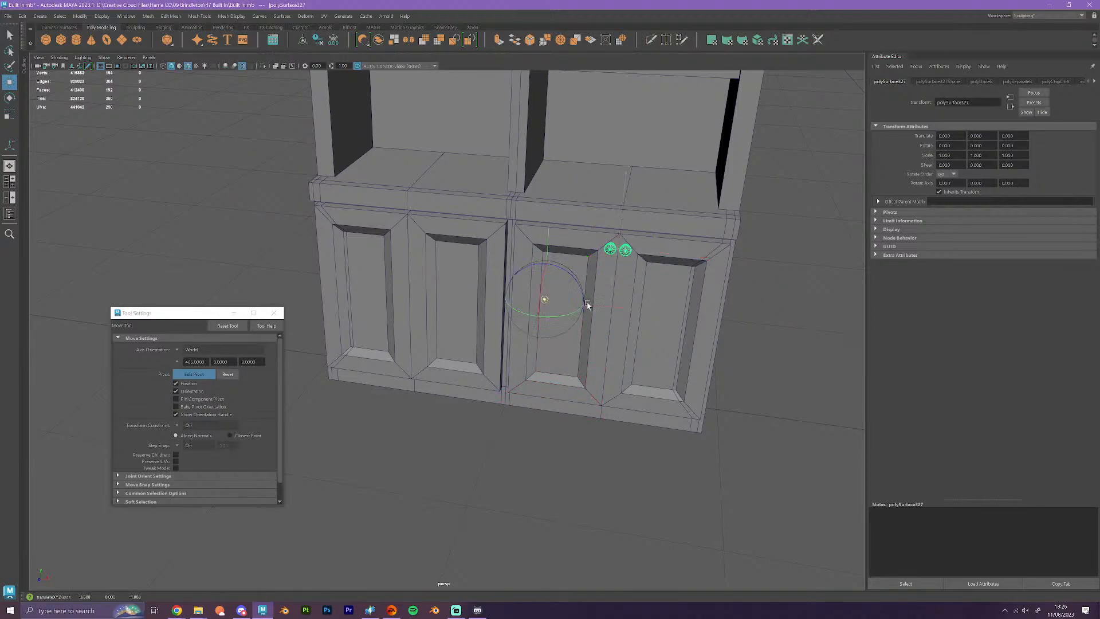
- Select the edge, frame and outer door panel faces of the low-poly bookcase's right-hand pair of doors
left_click(633, 367)
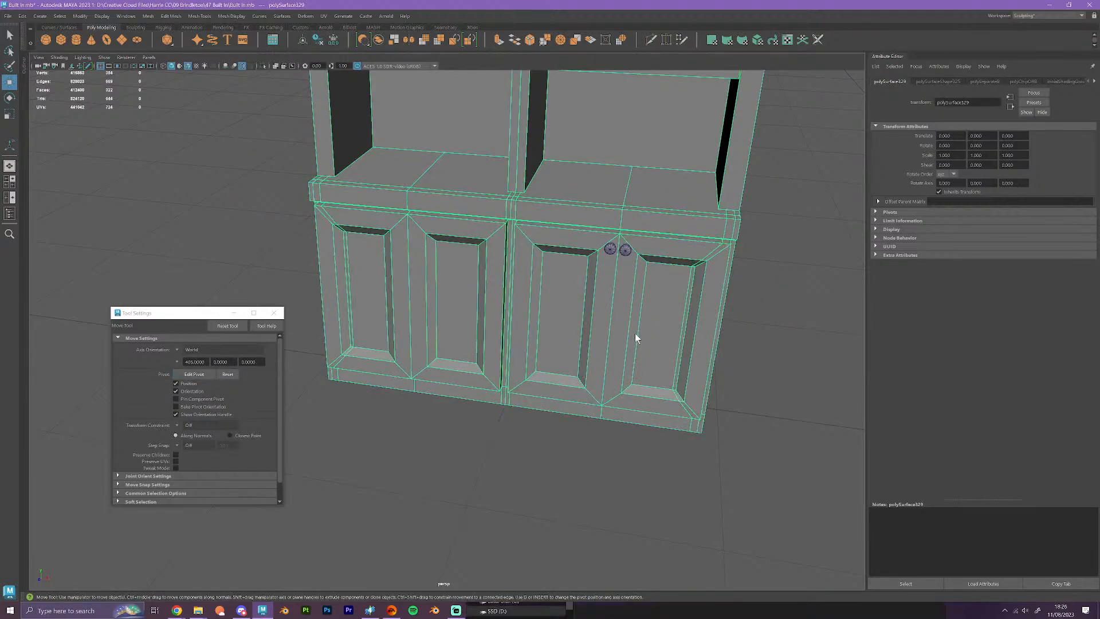
right_click_drag(636, 336, 641, 362)
scroll(641, 362, "up", 2)
left_click_drag(645, 364, 678, 338, "alt")
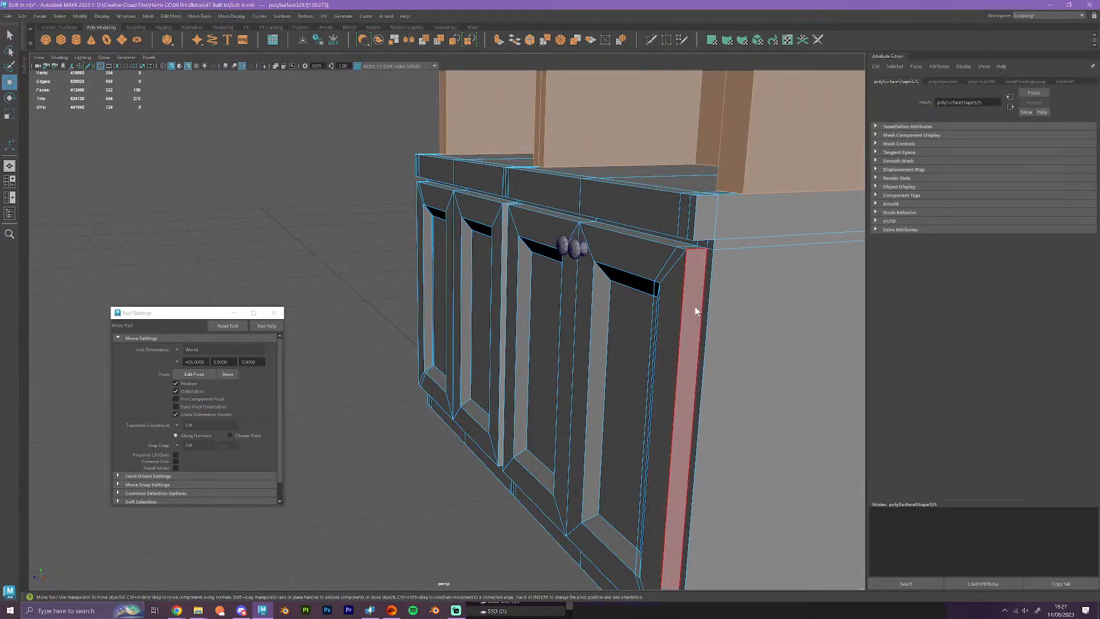
right_click_drag(695, 307, 716, 320)
left_click(692, 309)
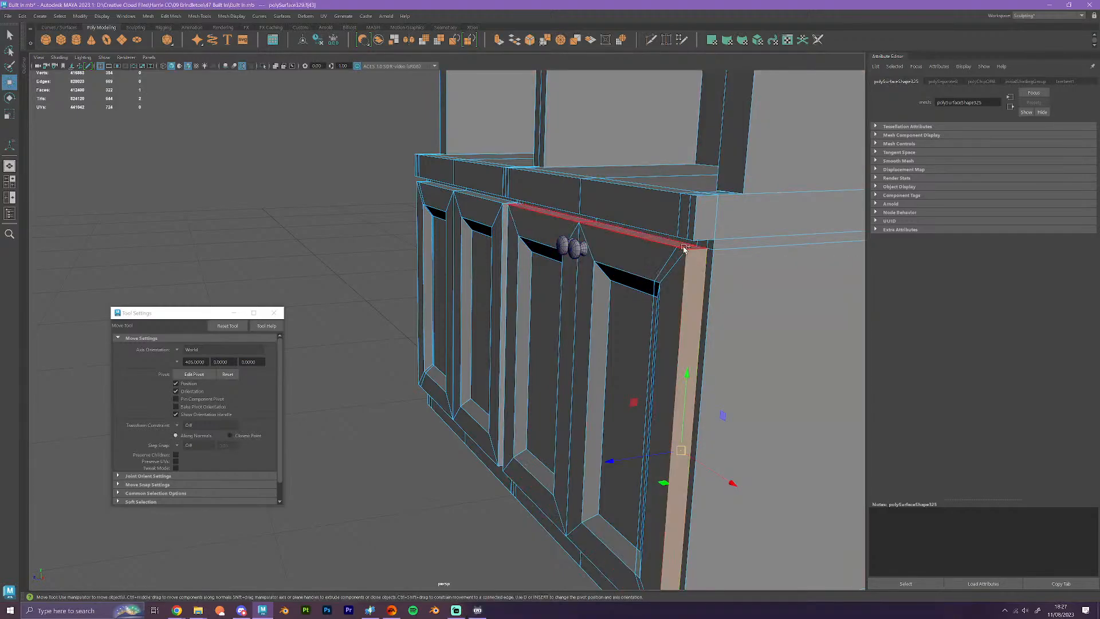
left_click(684, 248, "shift")
left_click(677, 263, "shift")
left_click(654, 294, "shift")
left_click(648, 289, "shift")
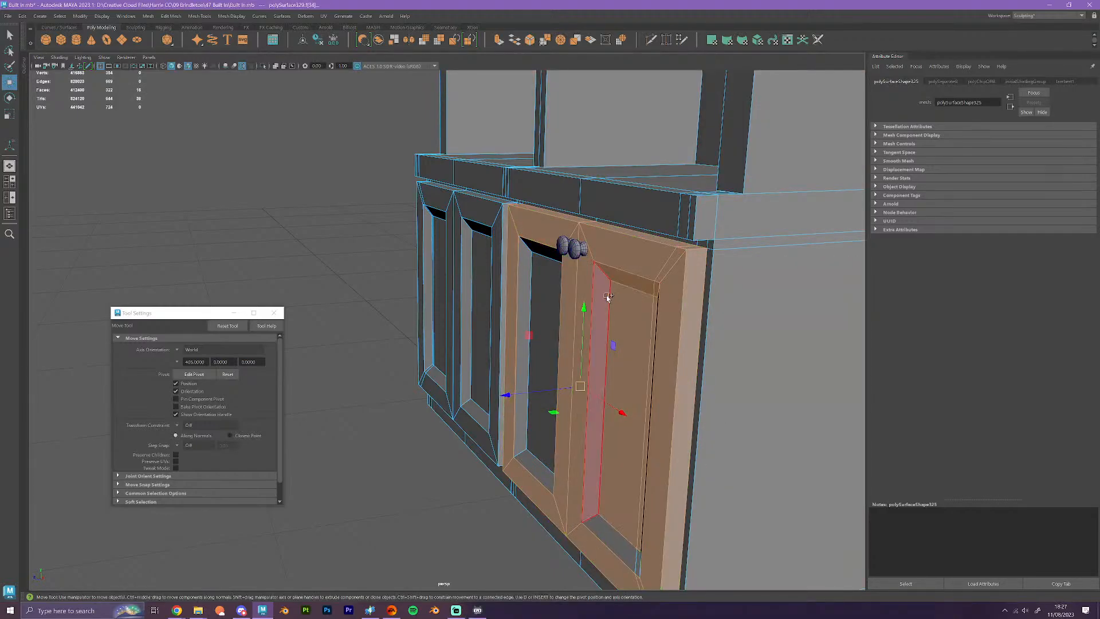
- Add the remaining bevel and panel faces of both right-hand doors to the face selection
left_click(606, 297, "shift")
left_click(548, 278, "shift")
left_click(541, 251, "shift")
left_click(521, 254, "shift")
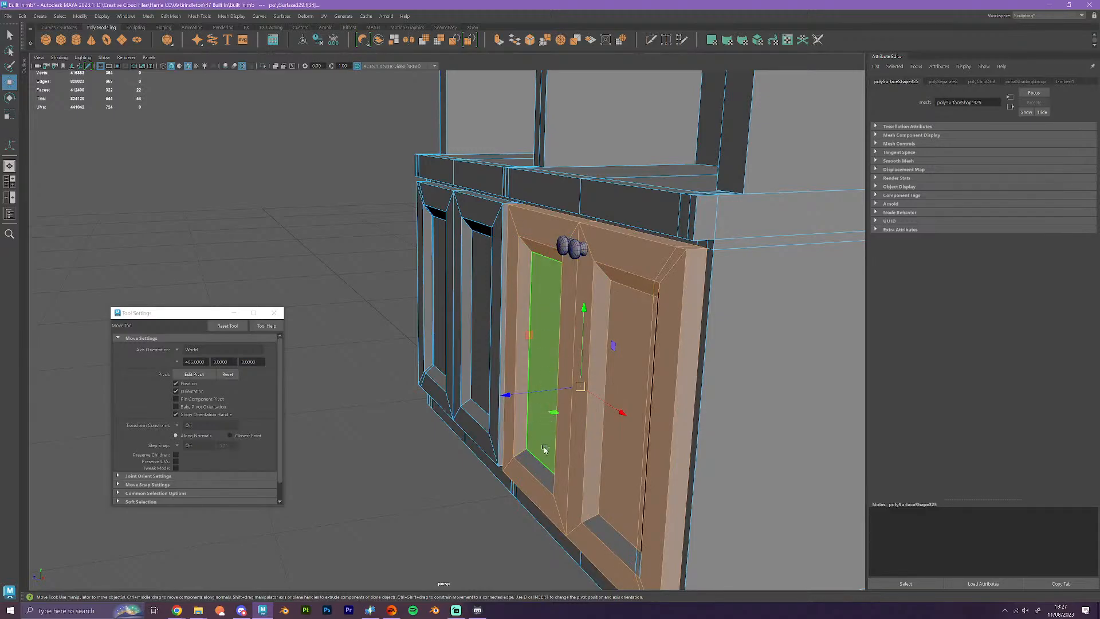
left_click(547, 476, "shift")
left_click(614, 531, "shift")
scroll(613, 531, "down", 2)
left_click(604, 522, "shift")
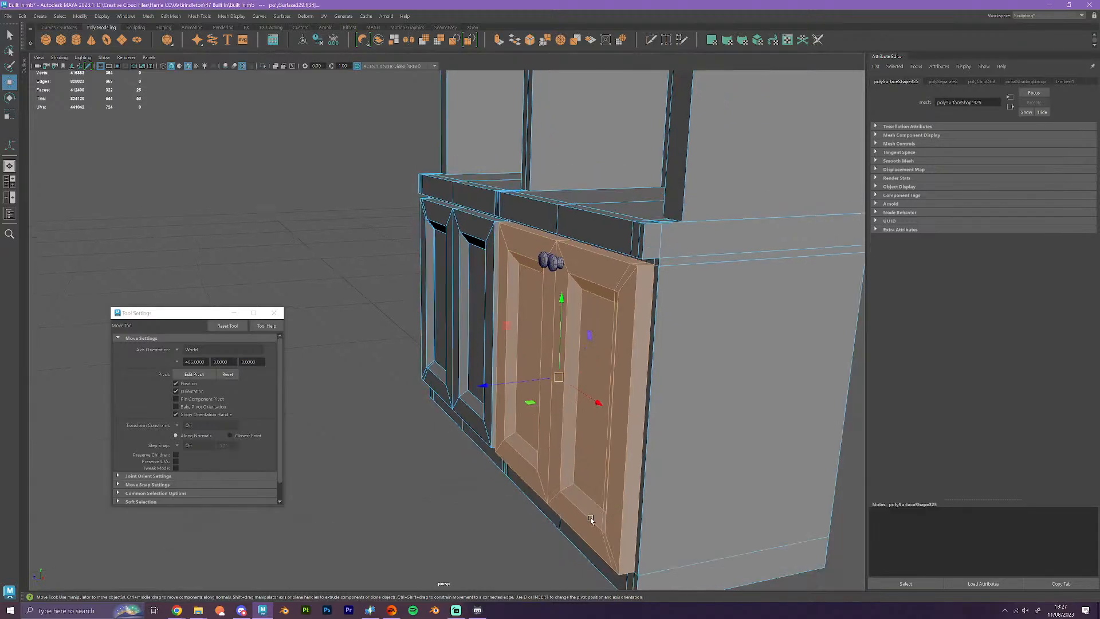
left_click_drag(590, 519, 647, 513, "alt")
left_click(619, 412, "shift")
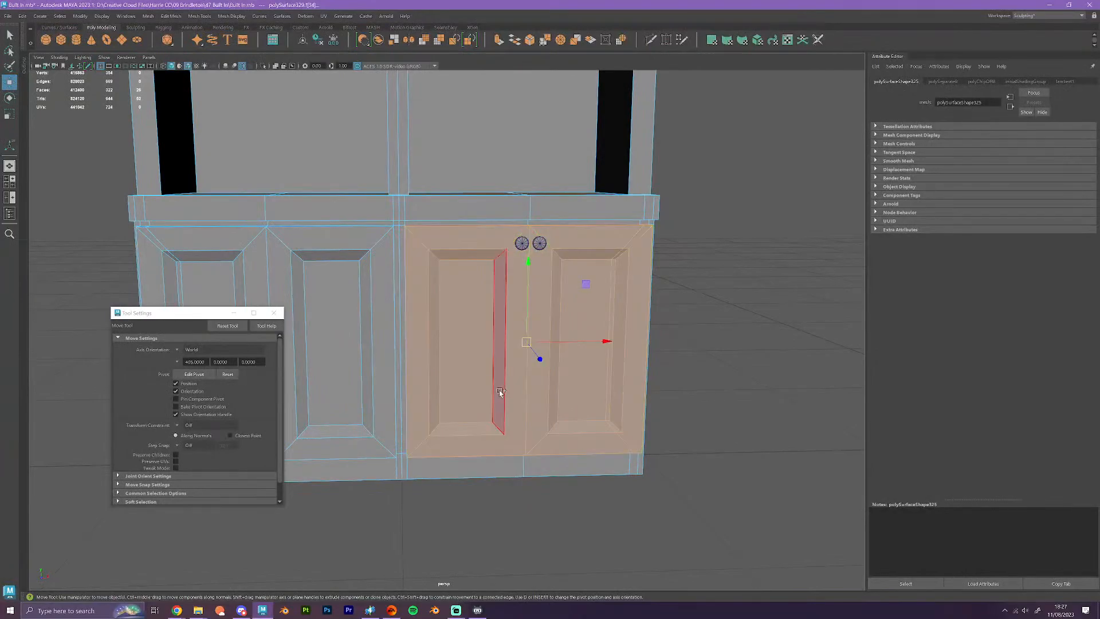
left_click(500, 392, "shift")
left_click_drag(500, 392, 526, 523, "alt")
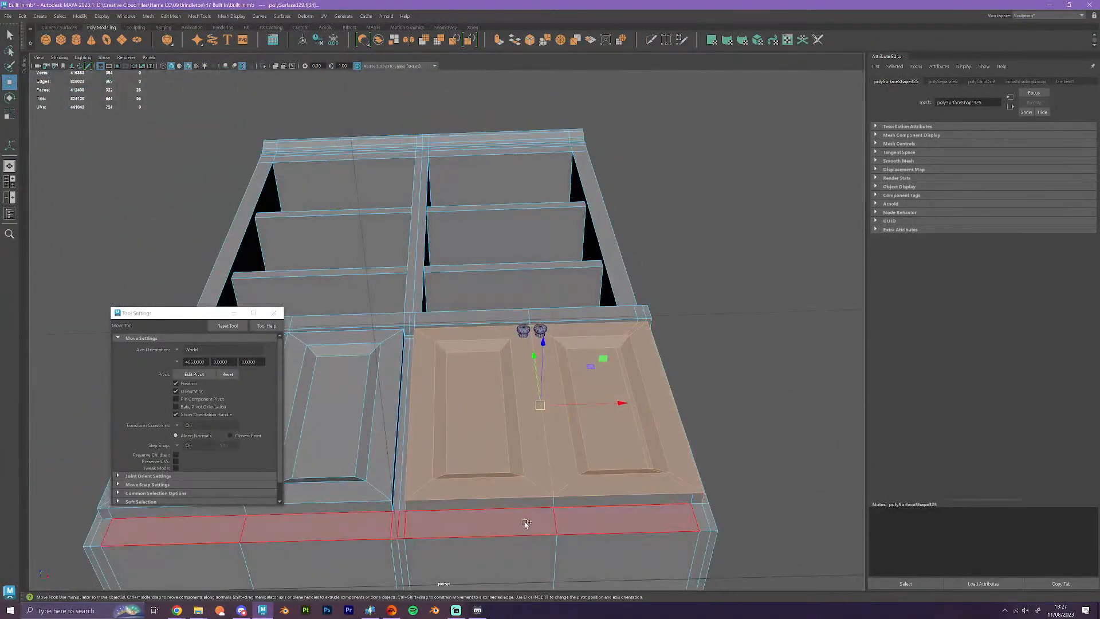
- Add the underside edges of both door pairs plus the left-hand pair's frame and inner door panel faces
left_click(527, 505, "shift")
left_click(375, 508, "shift")
middle_click_drag(400, 457, 606, 415, "alt")
left_click(565, 447, "shift")
left_click(550, 420, "shift")
left_click(534, 425, "shift")
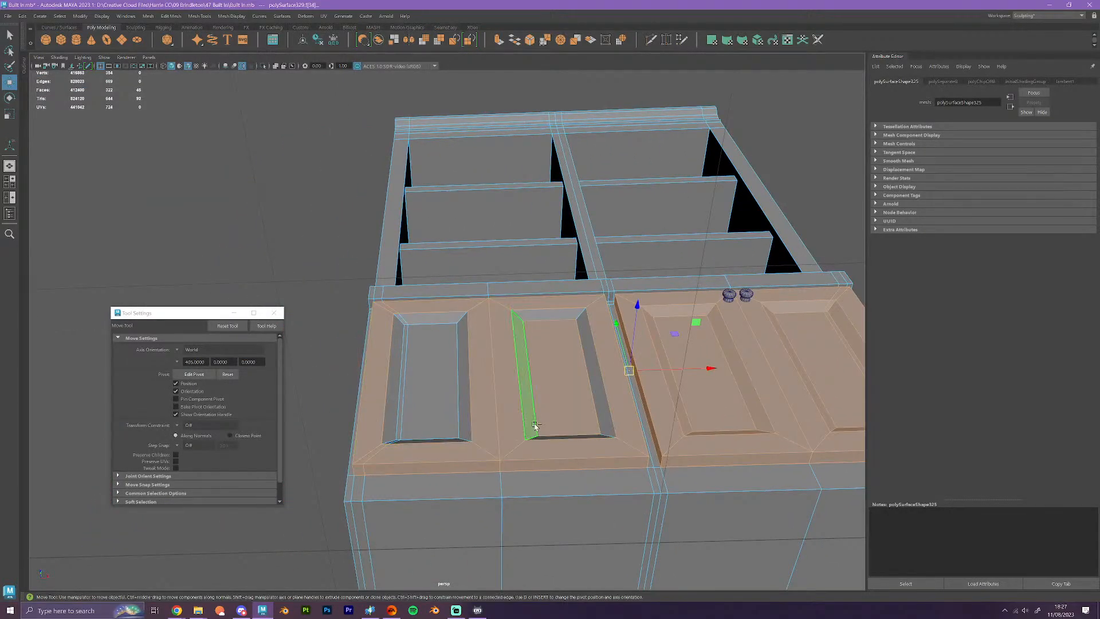
left_click(546, 438, "shift")
left_click(605, 421, "shift")
left_click(551, 315, "shift")
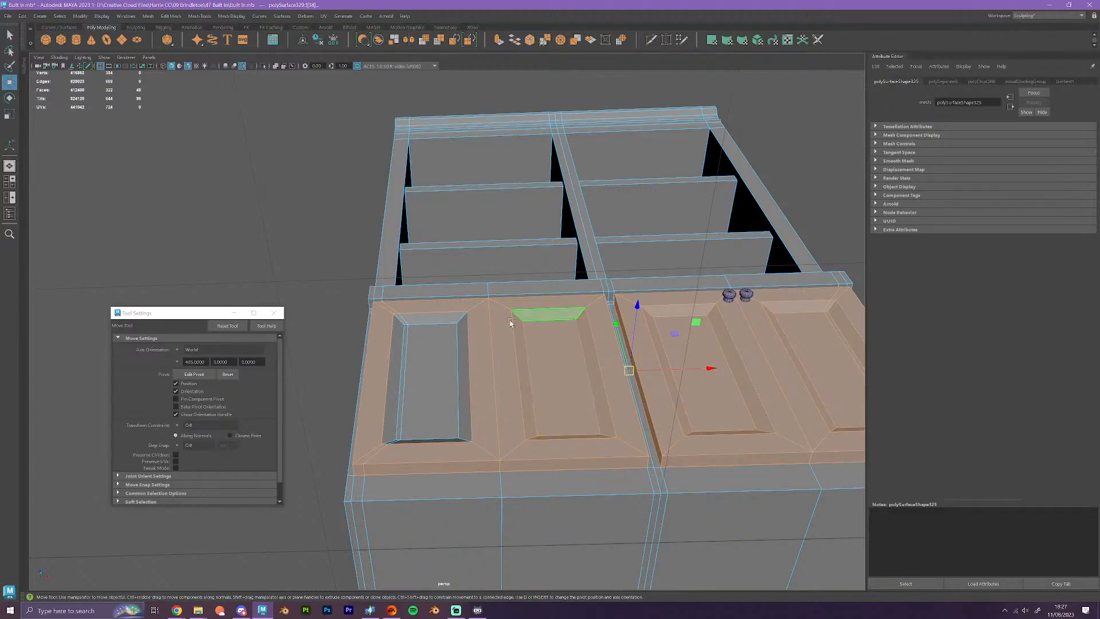
- Add the recessed panel and bevel faces of the far left door to the selection
left_click(441, 319, "shift")
left_click(431, 367, "shift")
left_click(464, 378, "shift")
left_click(395, 324, "shift")
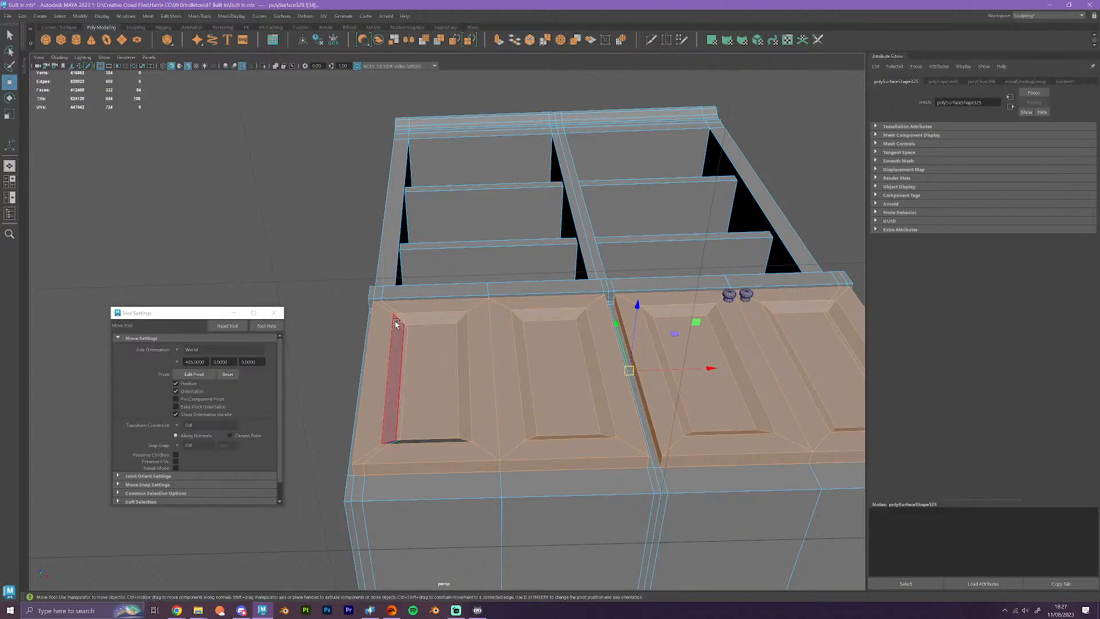
left_click(449, 443, "shift")
- Add the outer side and top edge faces of the left-hand pair of doors to the selection
left_click_drag(452, 450, 530, 501, "alt")
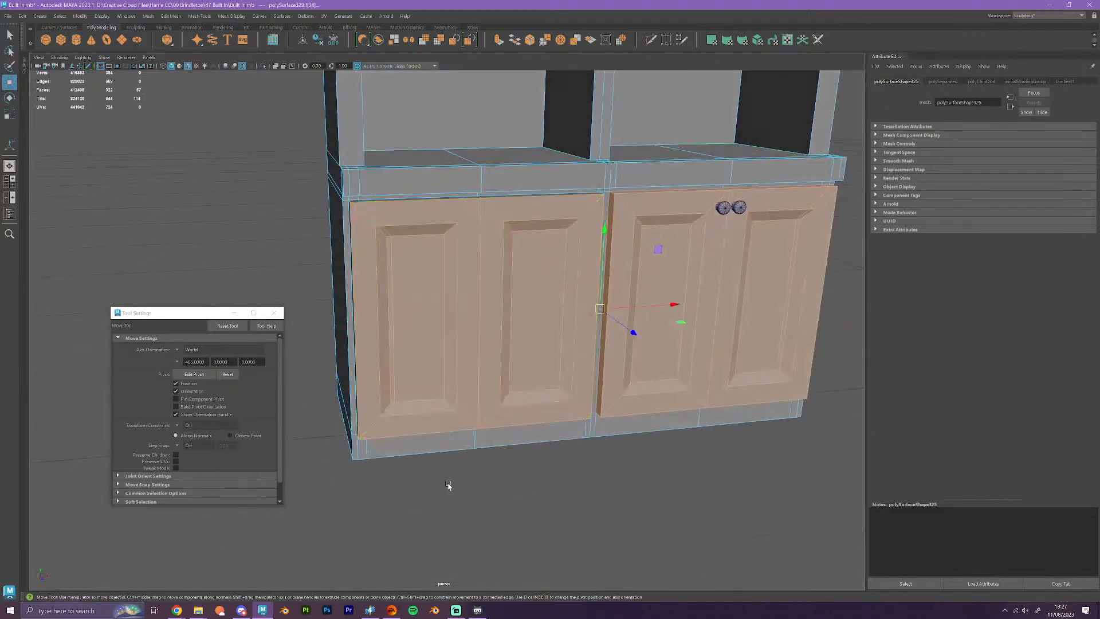
scroll(453, 258, "down", 10)
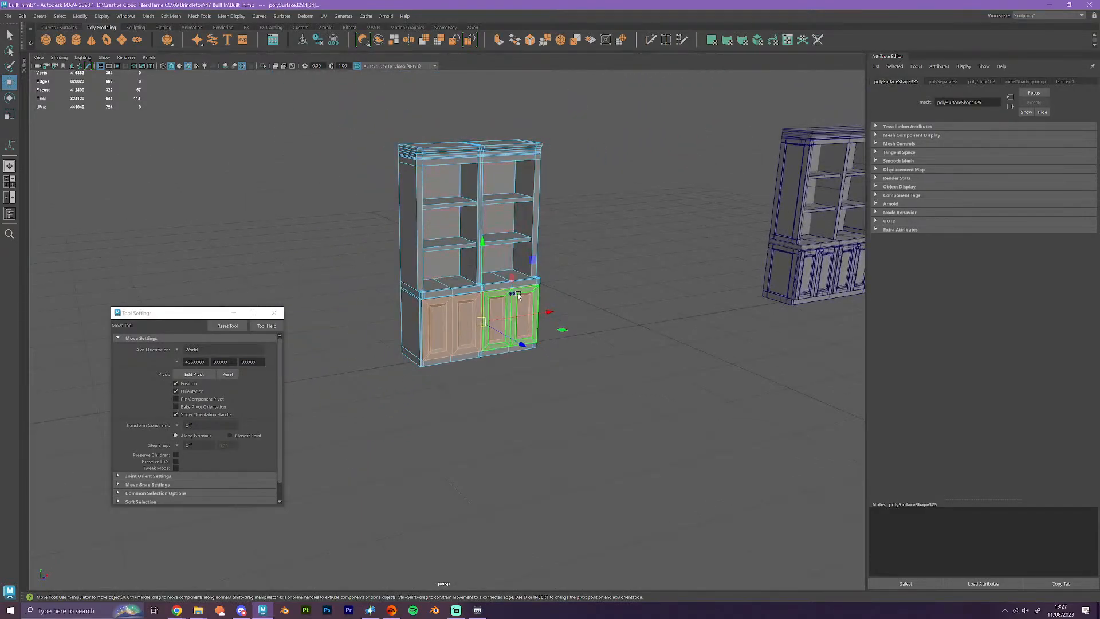
scroll(516, 304, "up", 6)
scroll(515, 321, "down", 3)
left_click_drag(497, 424, 538, 384, "alt")
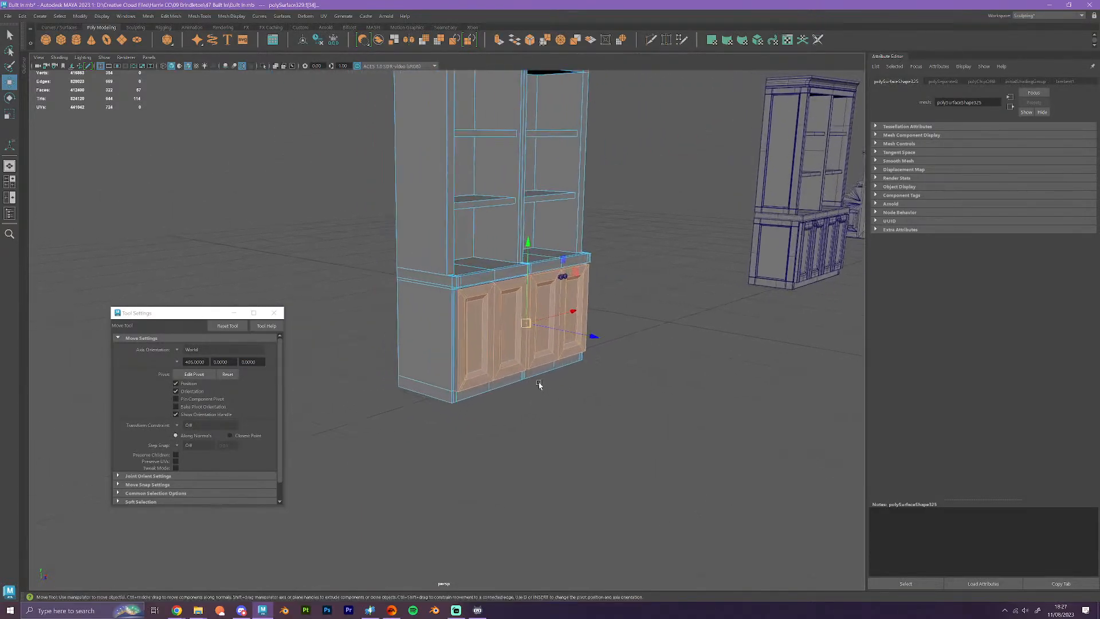
scroll(538, 383, "up", 5)
left_click(463, 288, "shift")
scroll(520, 289, "up", 3)
left_click_drag(547, 281, 550, 302, "alt")
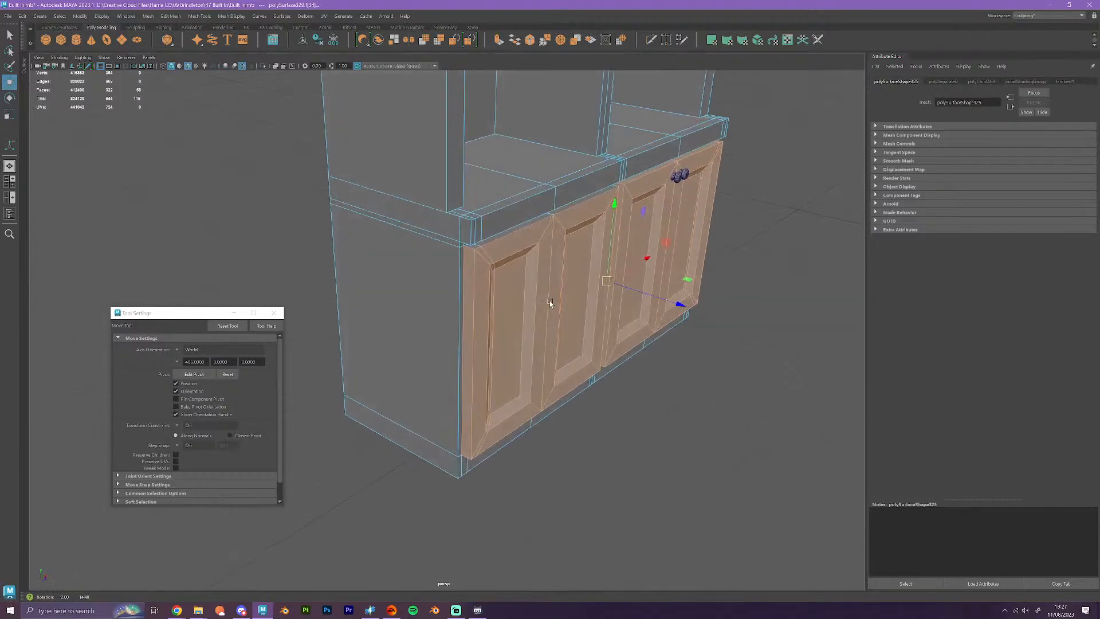
double_click(503, 236, "shift")
- Add the missed edge face by the gap between the two door pairs to the selection
left_click_drag(730, 404, 646, 411, "alt")
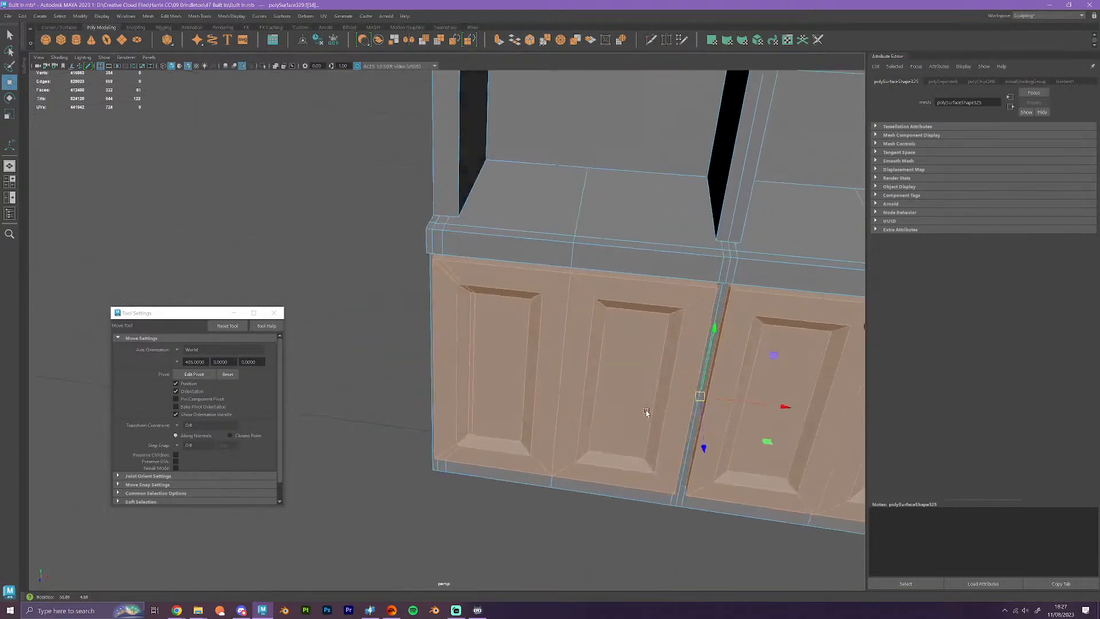
scroll(646, 411, "down", 10)
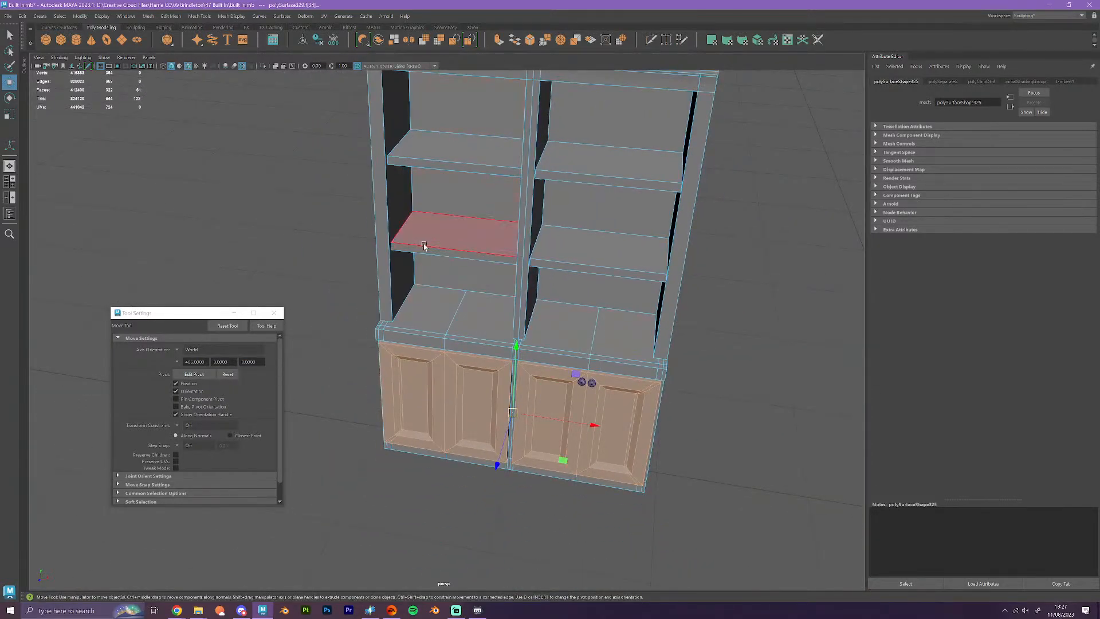
scroll(539, 400, "up", 4)
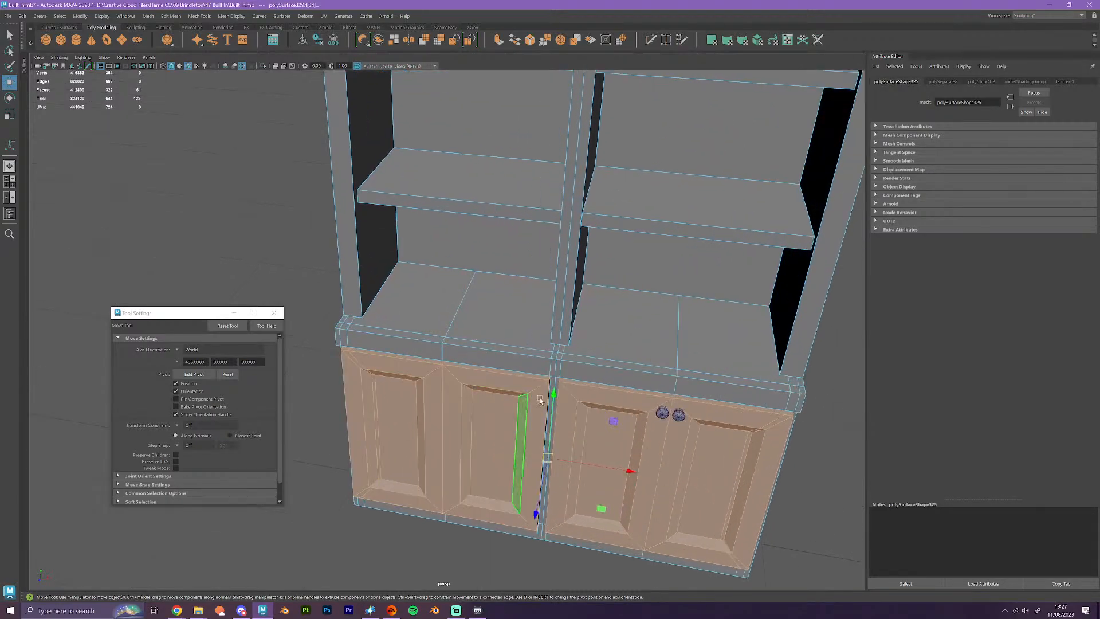
middle_click_drag(540, 400, 481, 239, "alt")
scroll(565, 332, "up", 3)
left_click_drag(573, 382, 572, 318, "alt")
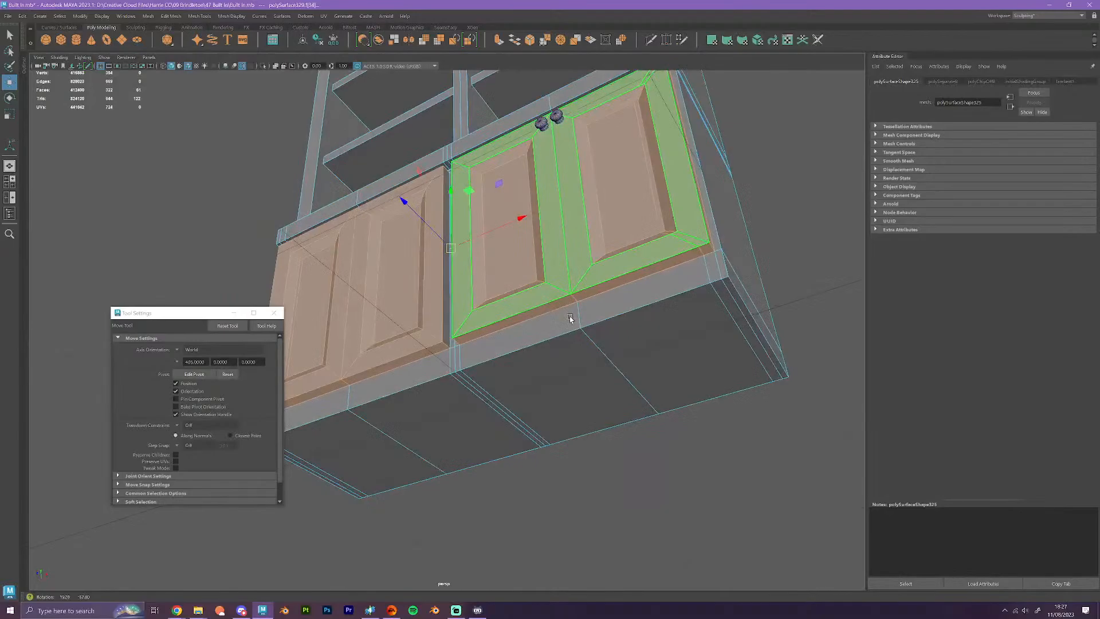
left_click(455, 334, "shift")
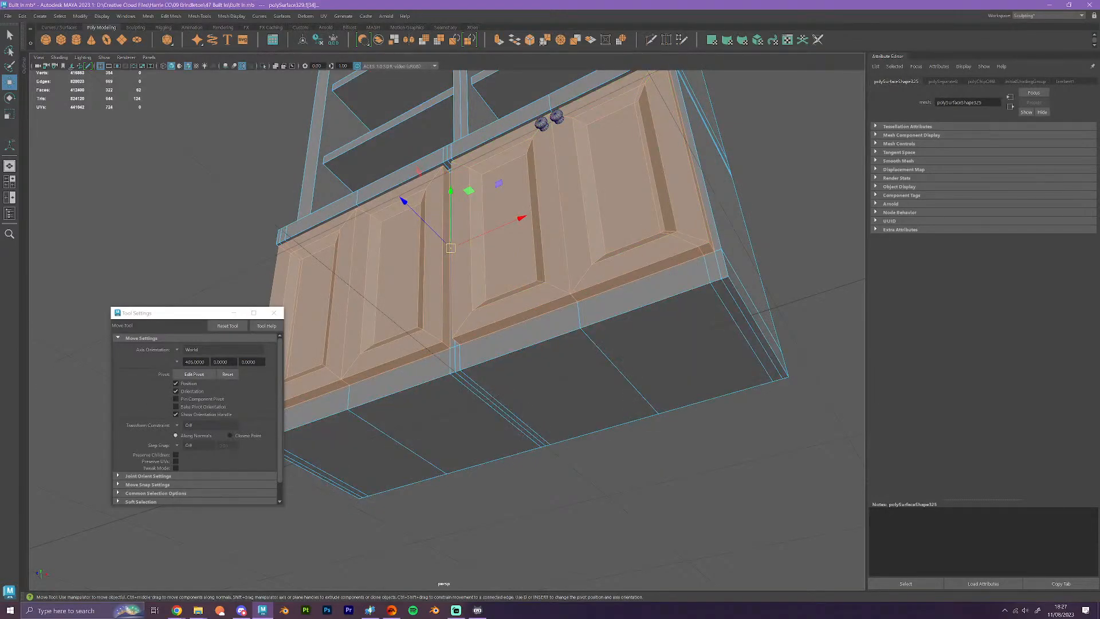
key("alt+Tab")
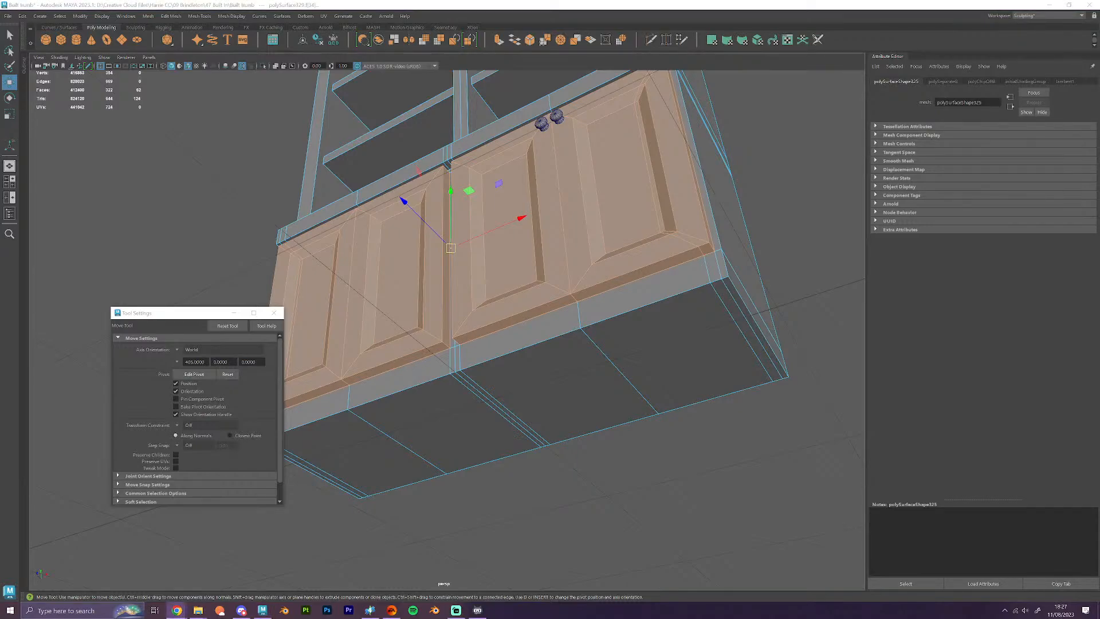
key("alt+Tab")
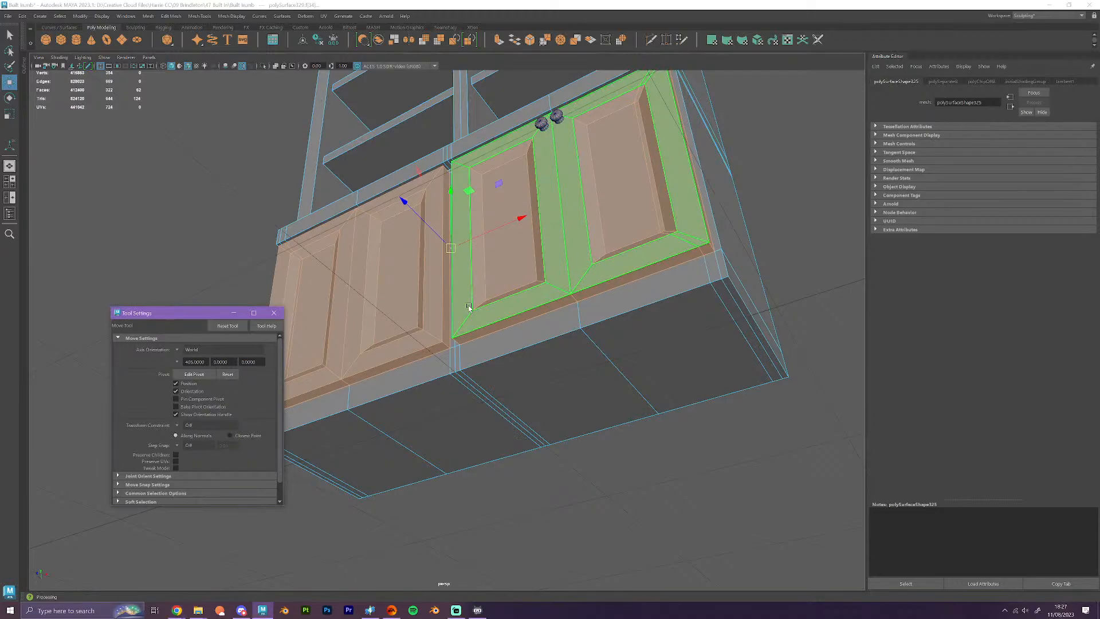
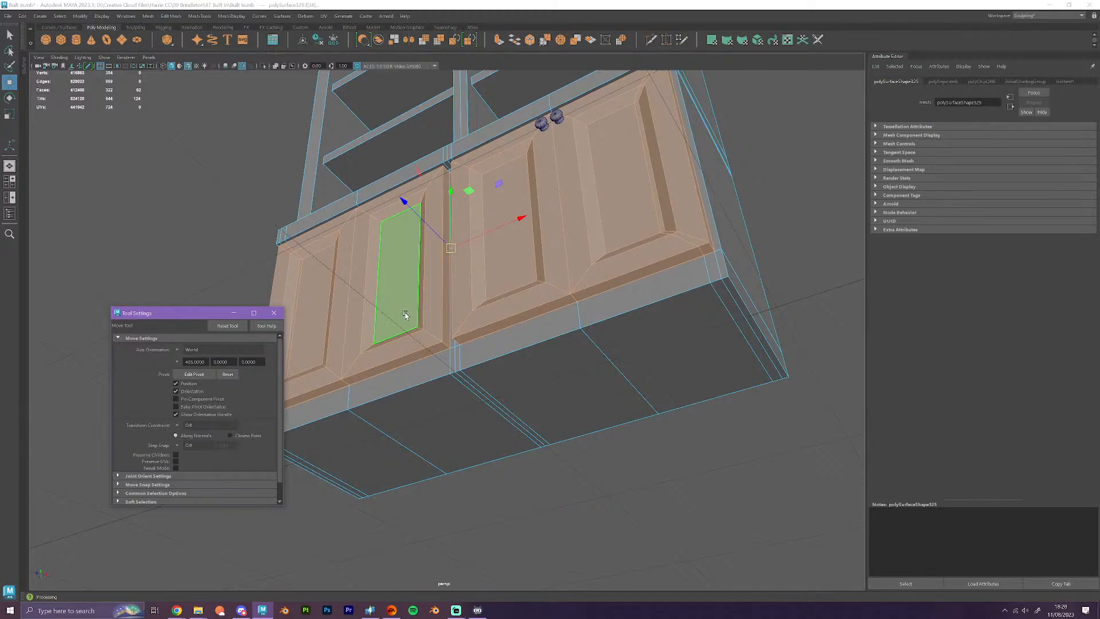
- Extract the selected low-poly door faces and combine all four doors into one separate object
double_click(356, 367)
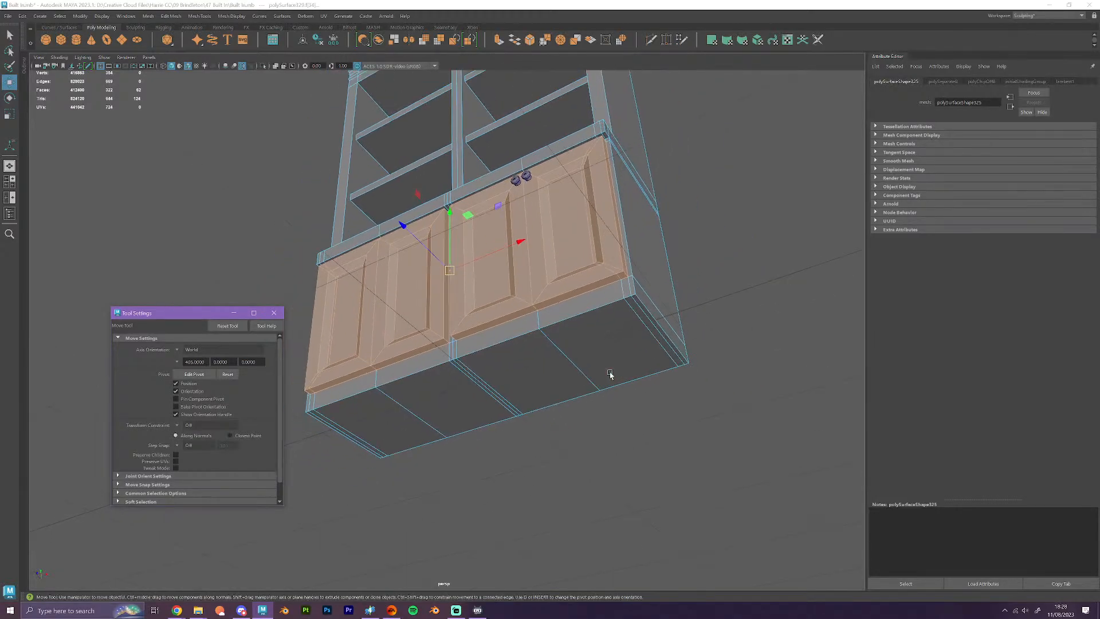
left_click_drag(610, 374, 564, 364, "alt")
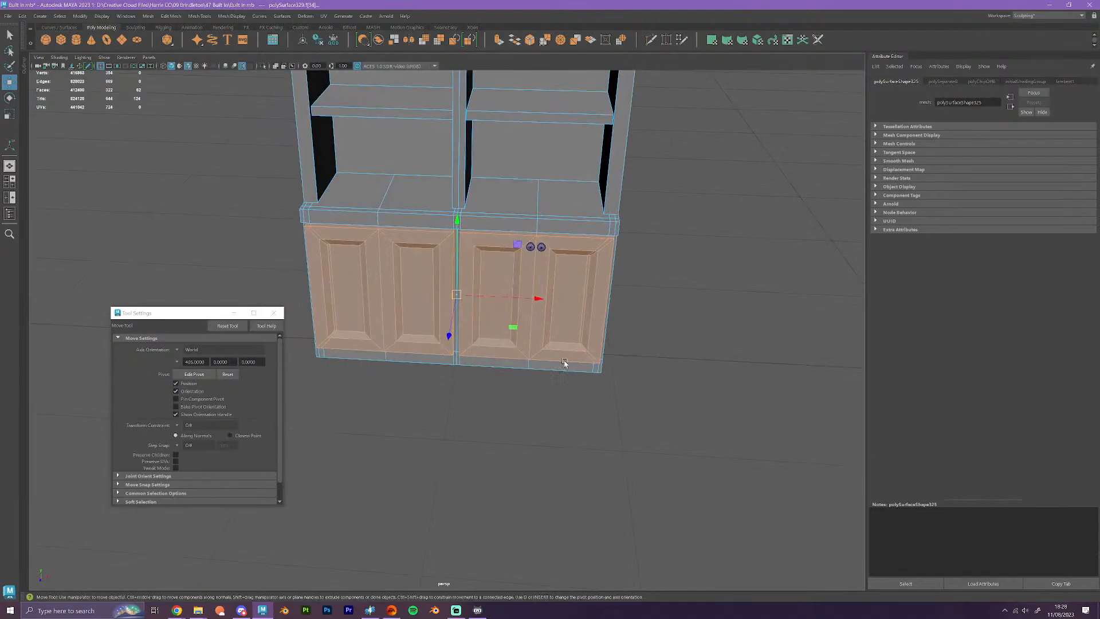
left_click(394, 41)
key("q")
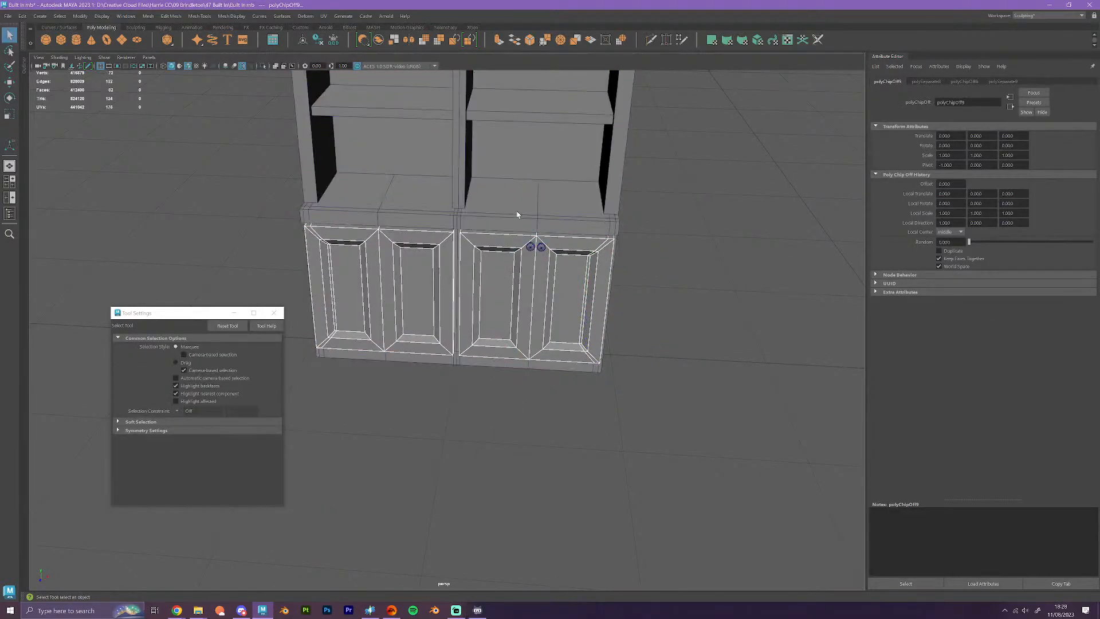
left_click(378, 42)
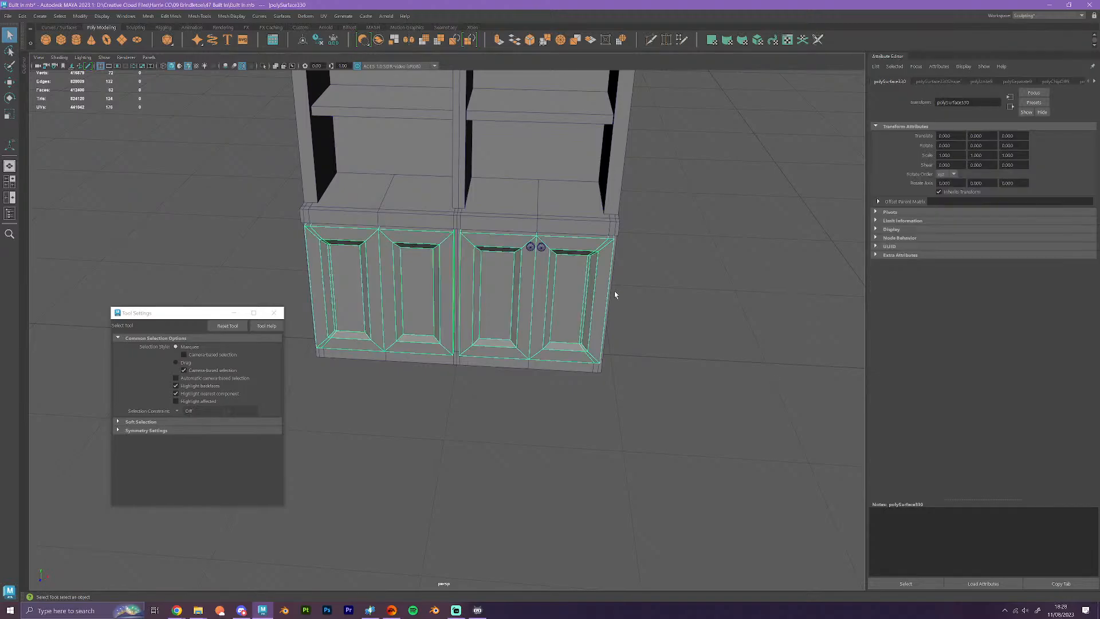
- Move the low-poly doors' pivot down to the centre of the bookcase's base
scroll(615, 292, "down", 4)
scroll(615, 294, "down", 1)
key("w")
key("d")
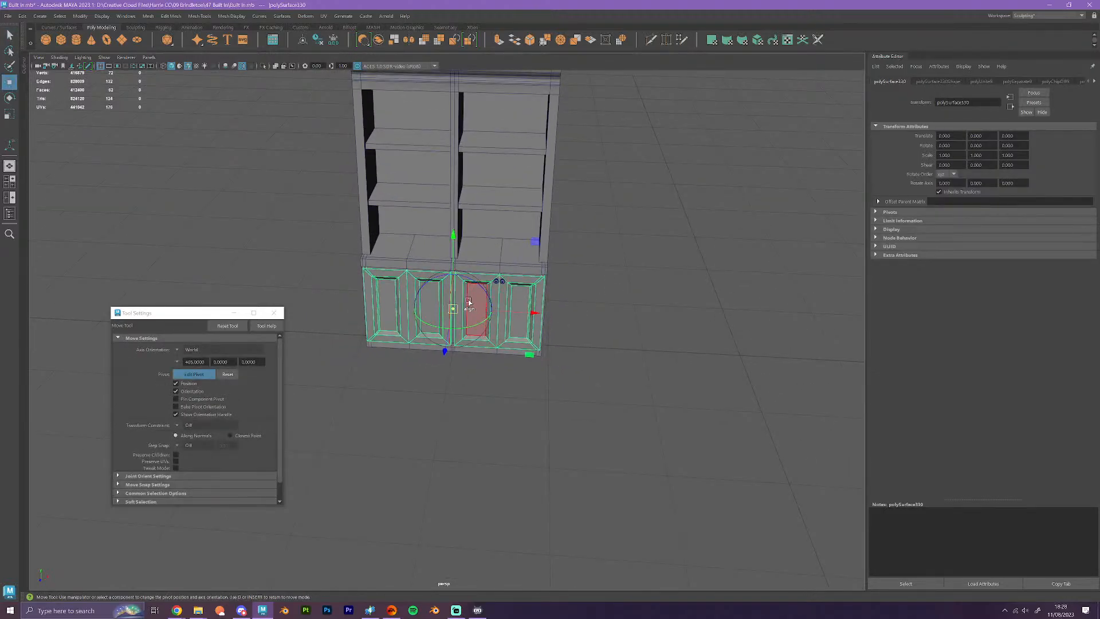
left_click_drag(453, 308, 451, 339)
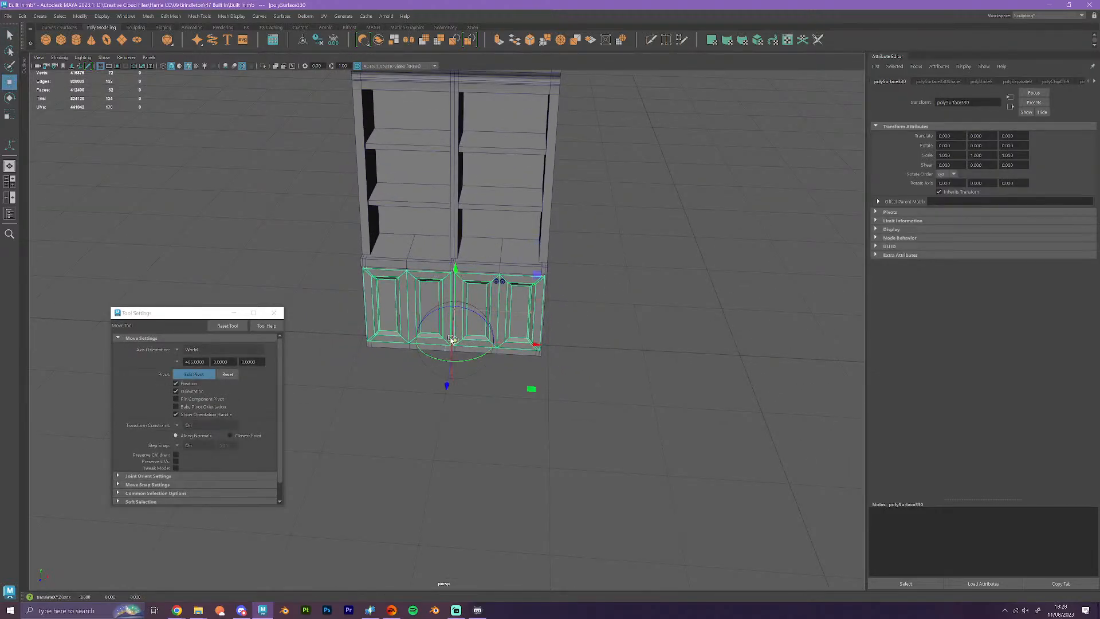
left_click(627, 389)
- Select all faces of the four middle shelves on the low-poly bookcase body
mouse_move(611, 361)
left_mouse_down("alt")
mouse_move(599, 351)
mouse_move(614, 376)
left_mouse_up("alt")
left_click(511, 288)
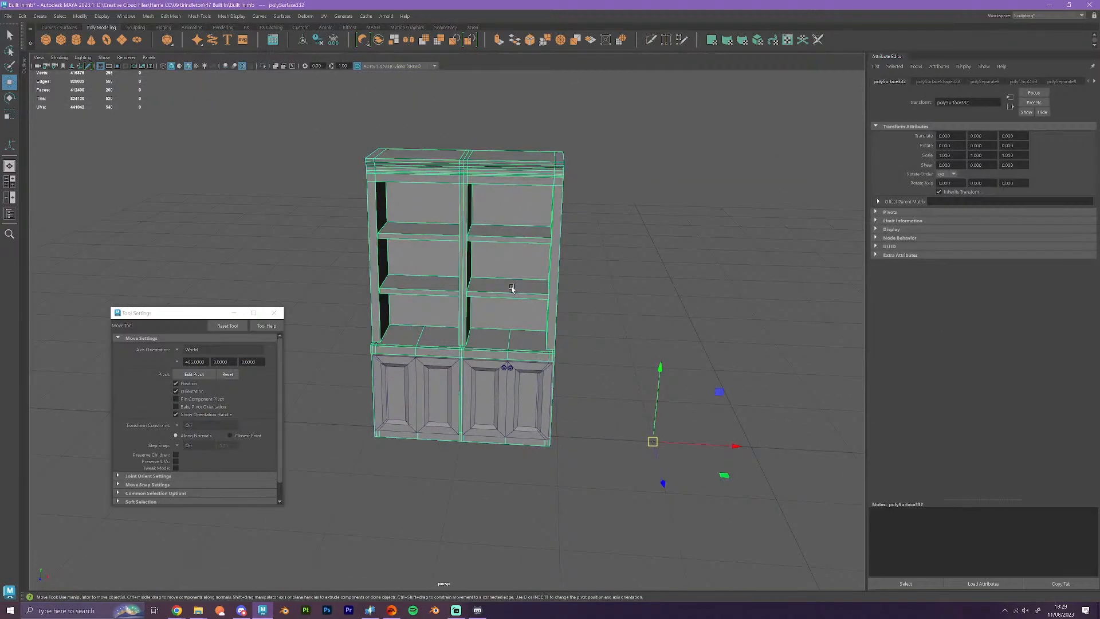
right_click_drag(512, 289, 511, 313)
double_click(511, 298)
double_click(429, 293, "shift")
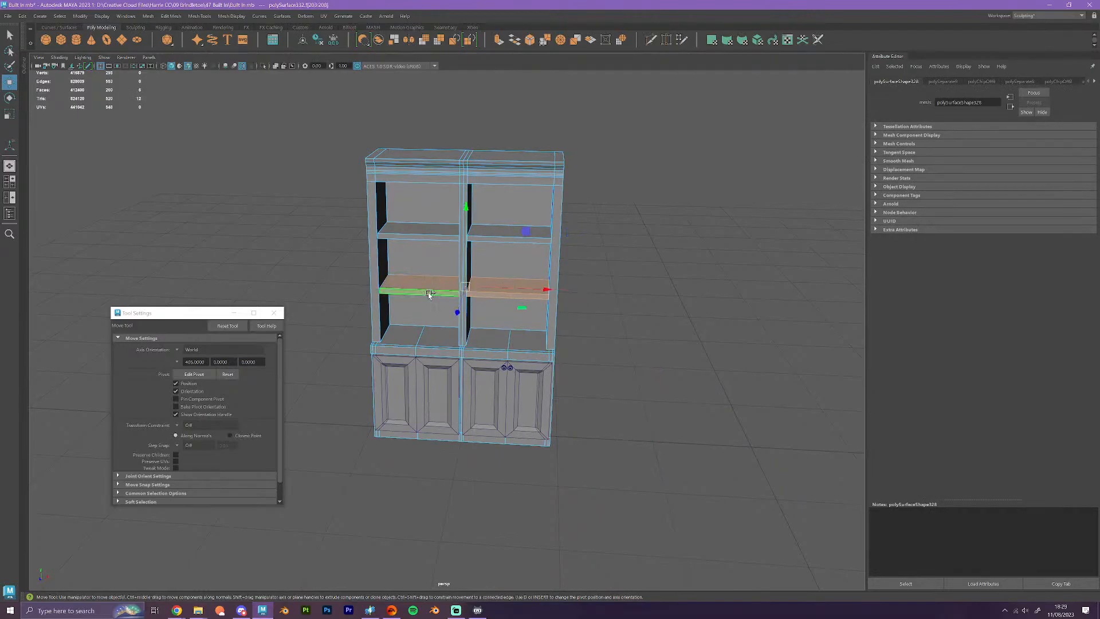
double_click(418, 230, "shift")
double_click(510, 232, "shift")
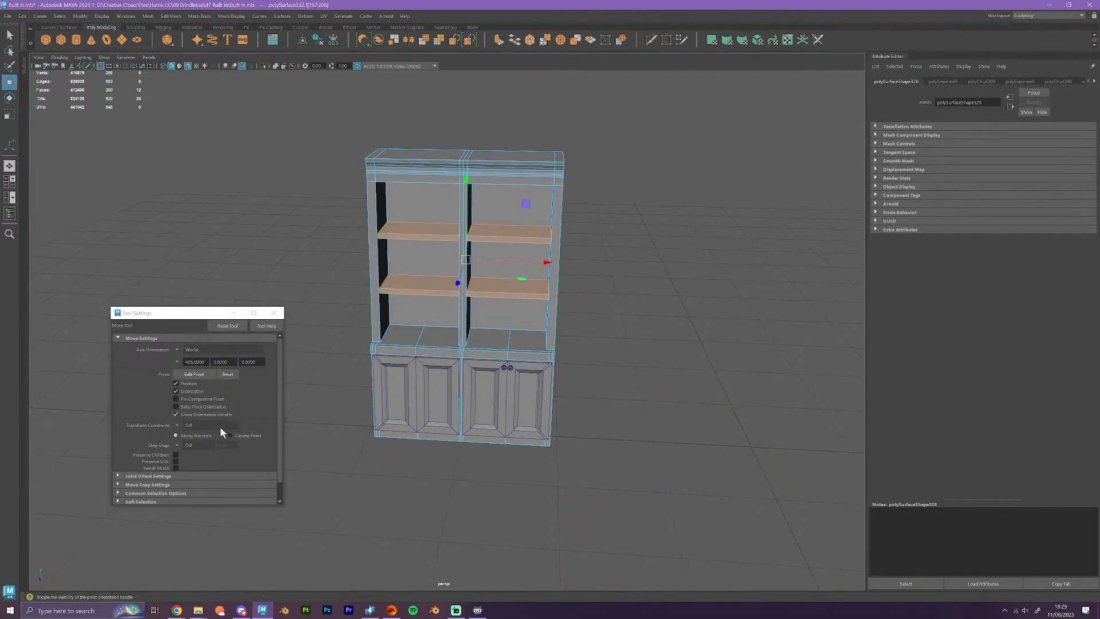
- Set the Move tool's step snap to Relative and slide the four shelves sideways out of the bookcase along X
left_click(195, 445)
left_click(203, 456)
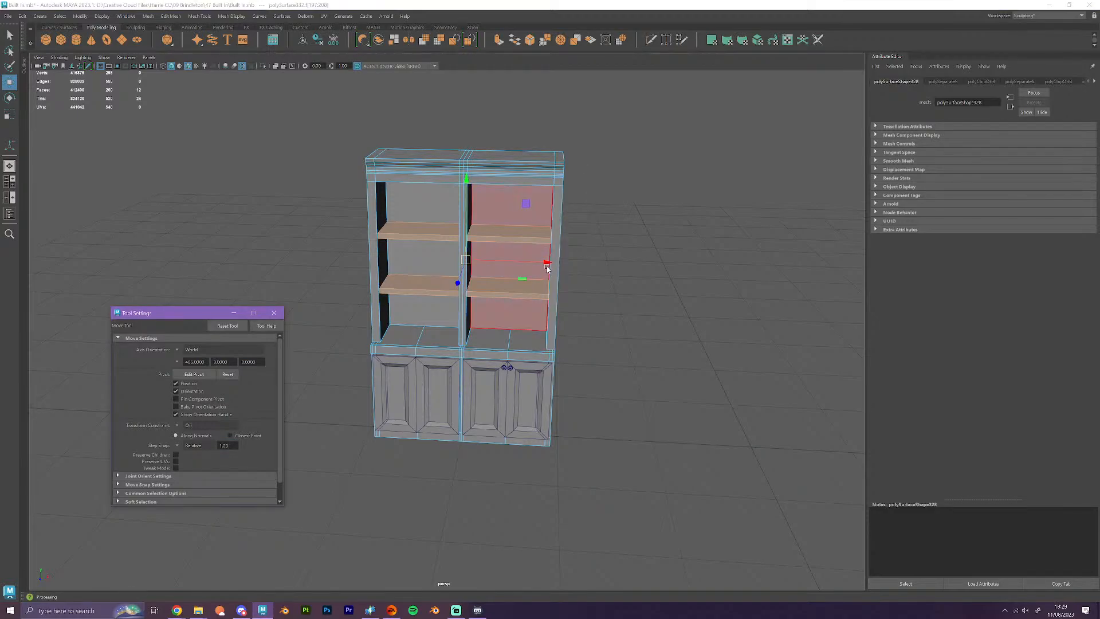
left_click_drag(547, 263, 711, 276)
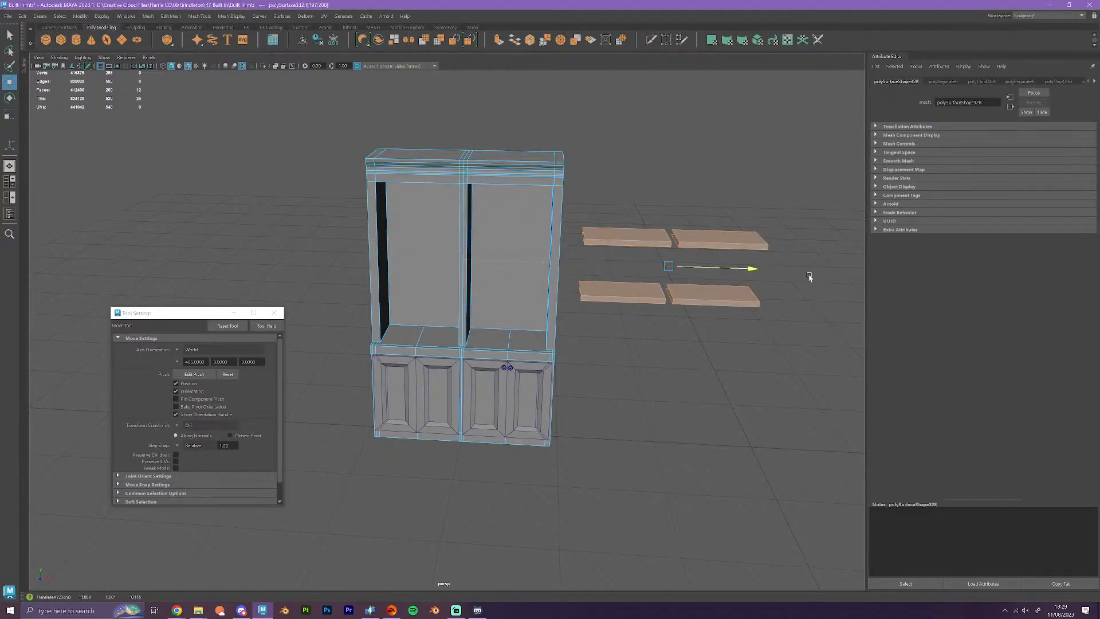
left_click_drag(809, 277, 911, 281)
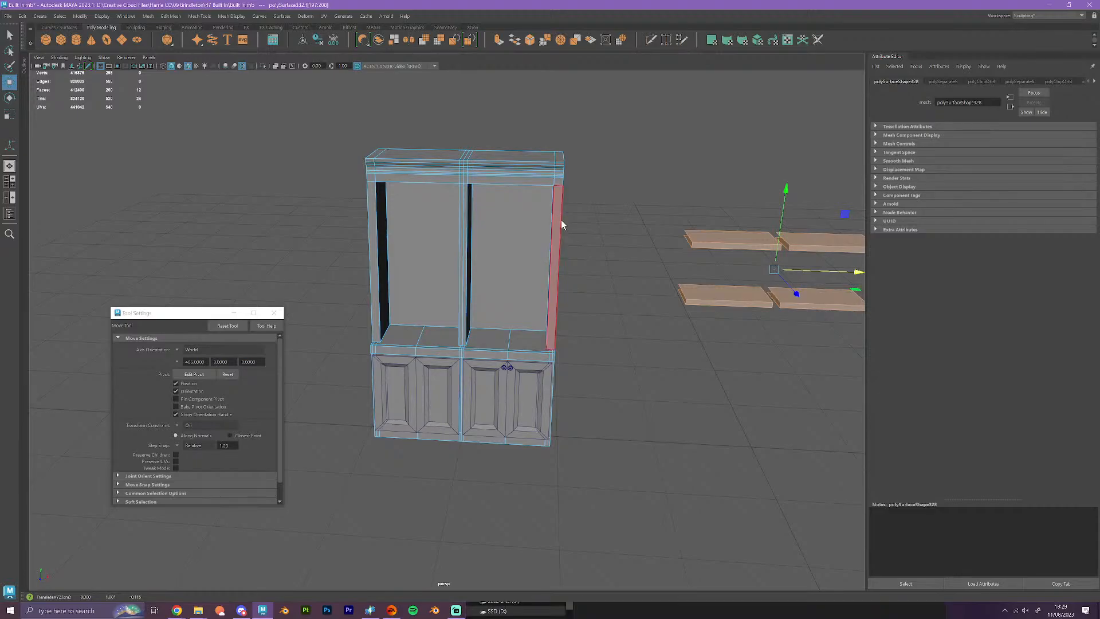
- Return the low-poly bookcase to object mode and clear the selection
right_click_drag(562, 221, 616, 208)
left_click(609, 358)
scroll(603, 322, "up", 3)
left_click_drag(634, 352, 605, 352, "alt")
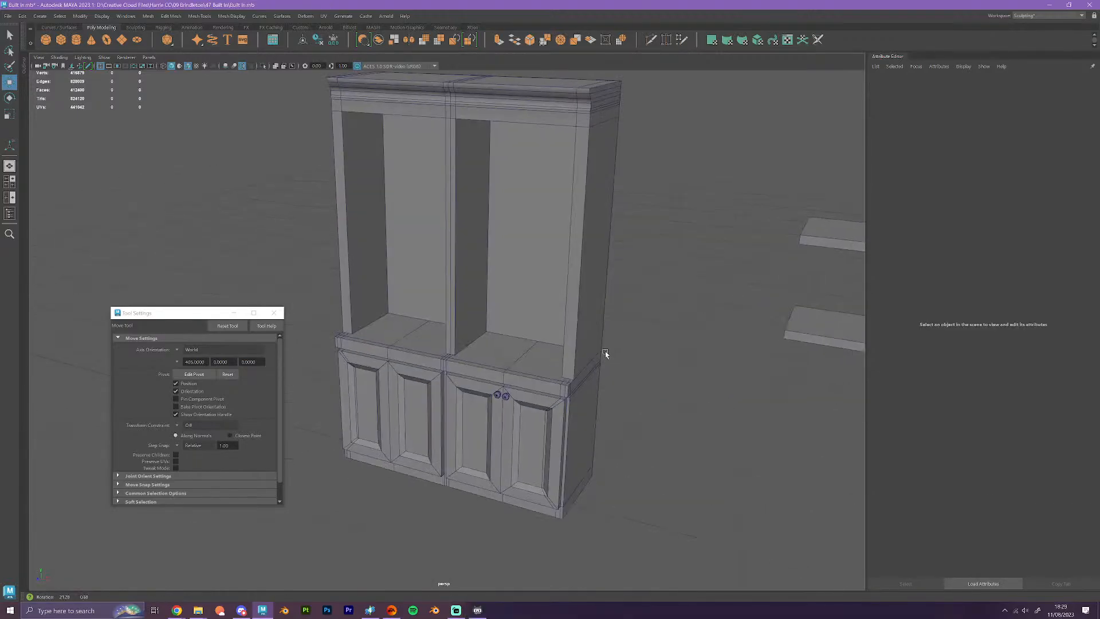
scroll(457, 185, "down", 4)
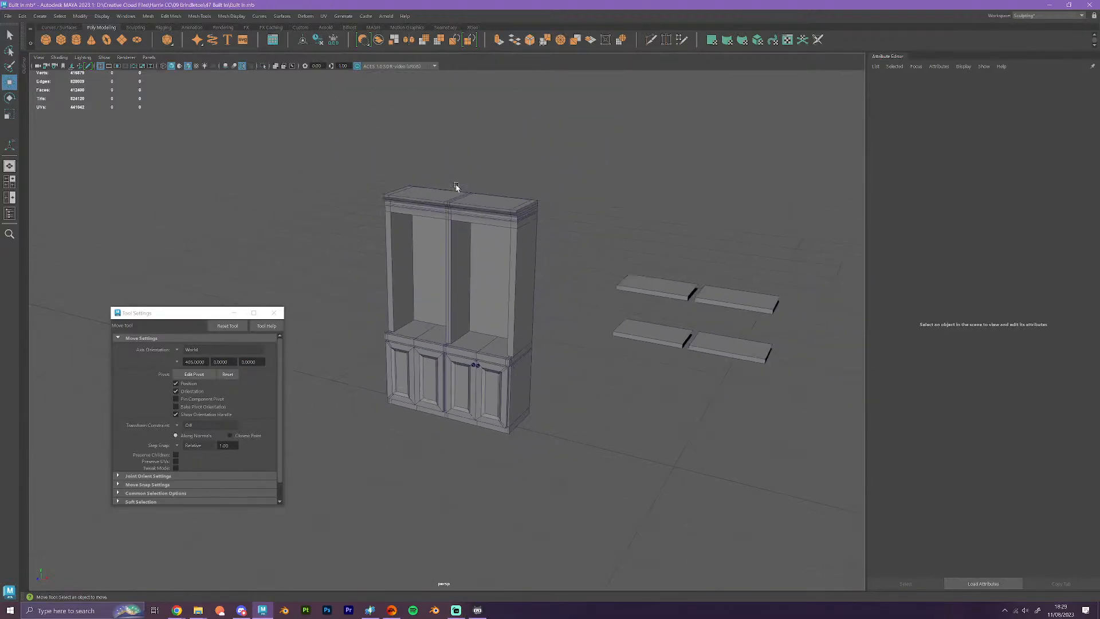
mouse_move(458, 253)
left_mouse_down("alt")
mouse_move(491, 248)
mouse_move(468, 268)
left_mouse_up("alt")
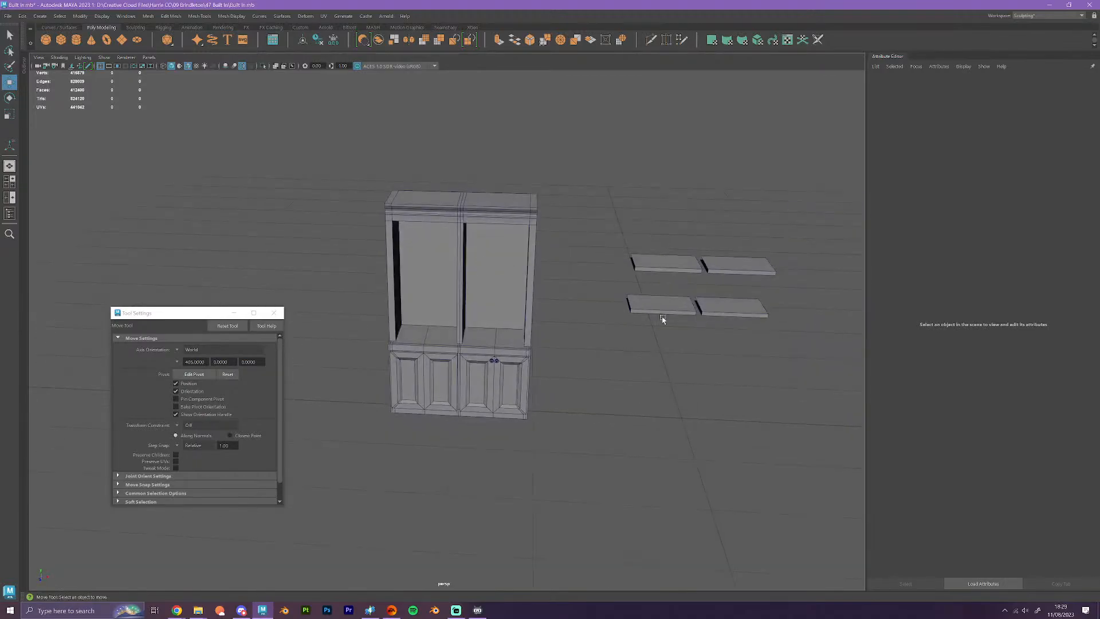
left_click_drag(663, 319, 554, 272, "alt")
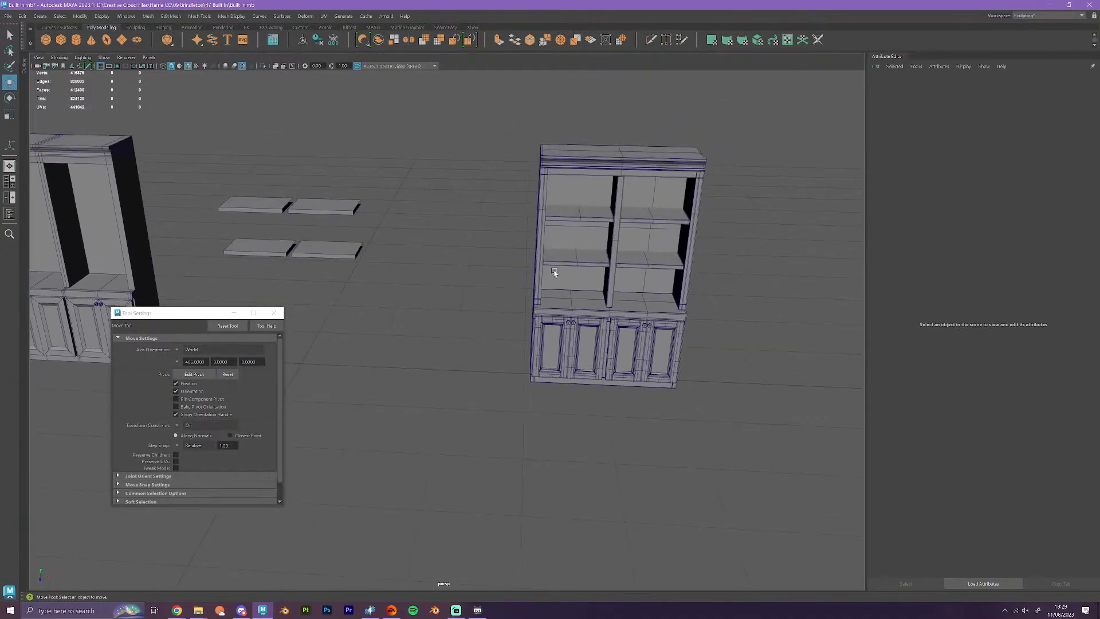
- Try sliding the high-poly bookcase's four shelves one unit out of the body along X, toward the low-poly version
left_click(576, 258)
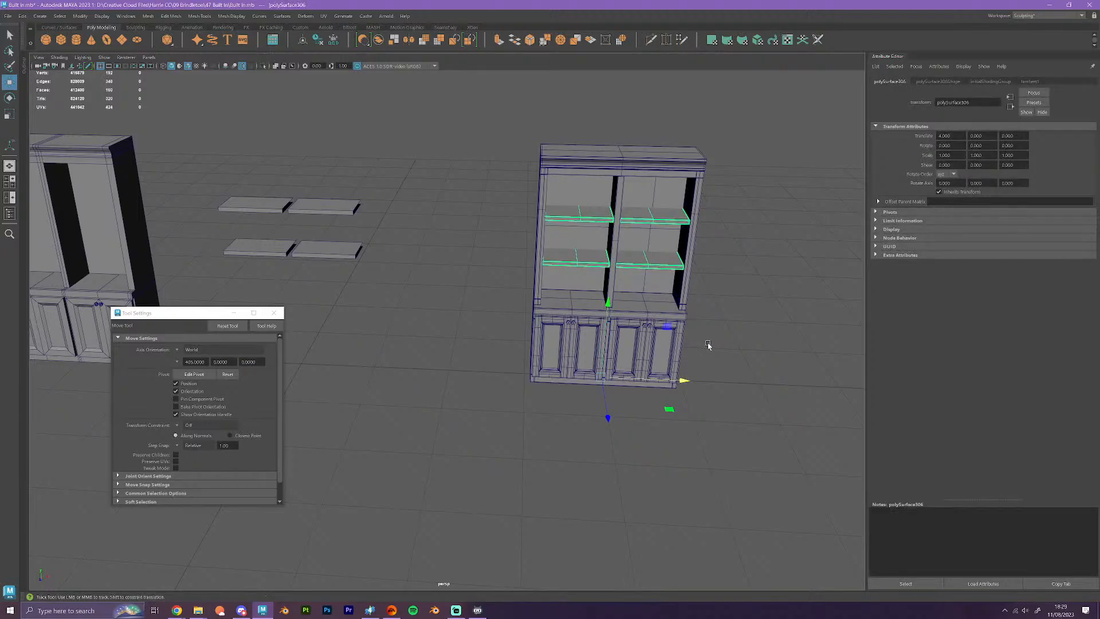
left_click_drag(710, 343, 613, 326, "alt")
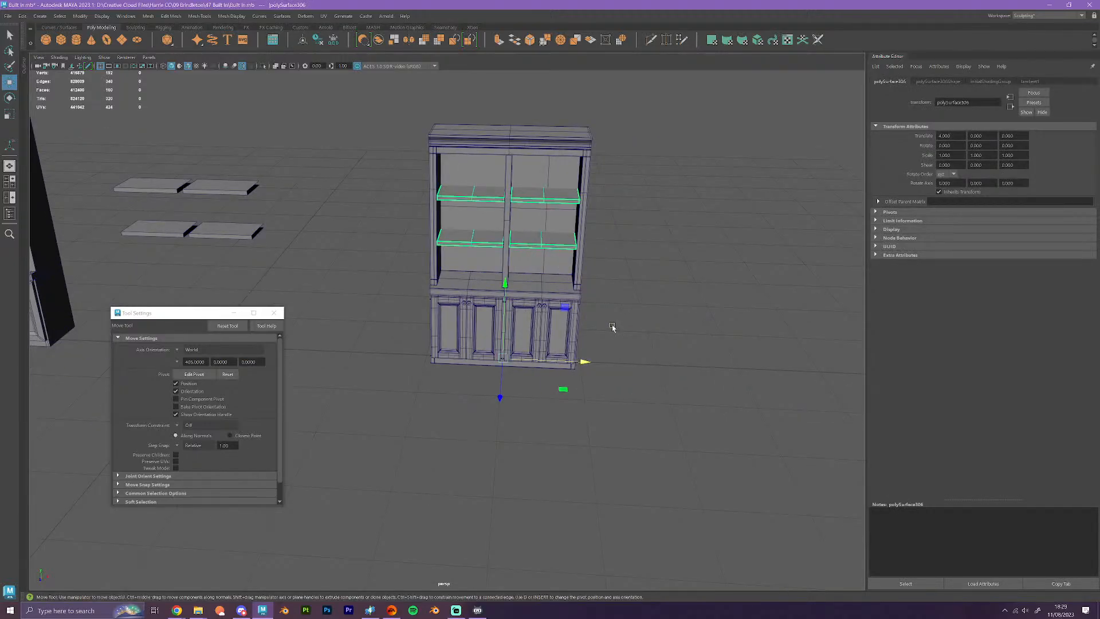
scroll(612, 326, "down", 4)
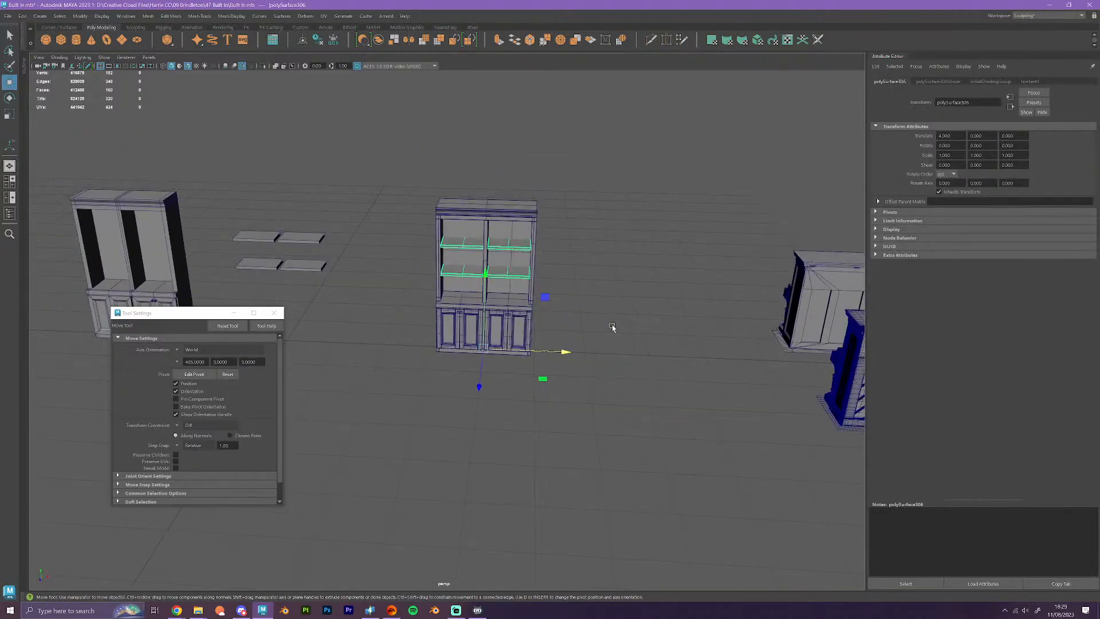
middle_click_drag(441, 324, 647, 306, "alt")
middle_click_drag(494, 300, 638, 339, "alt")
scroll(599, 334, "up", 5)
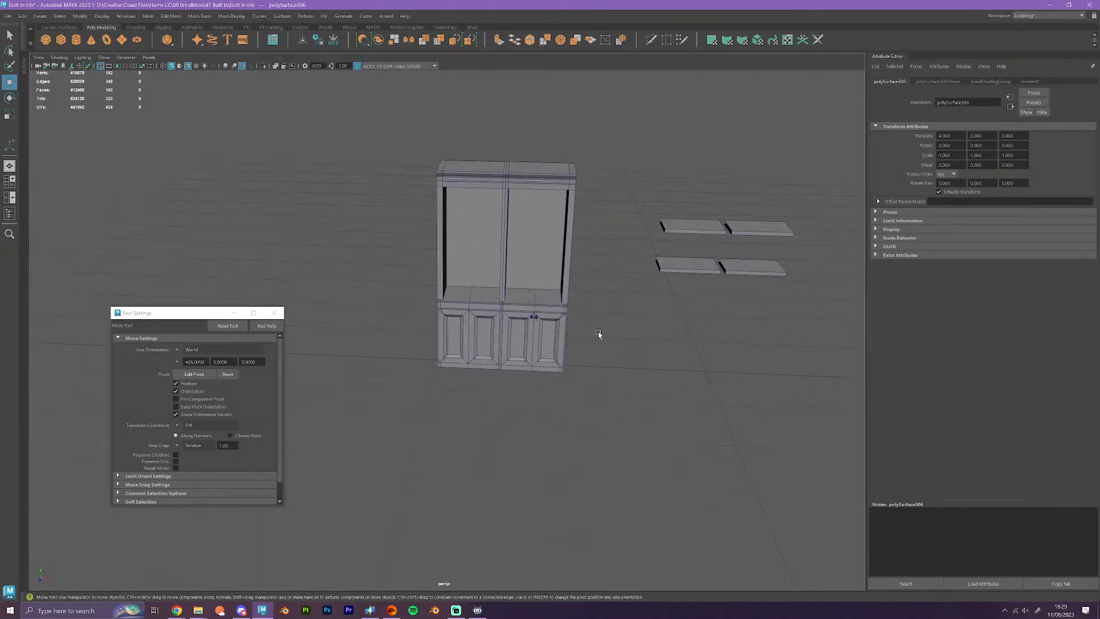
left_click_drag(728, 357, 680, 368, "alt")
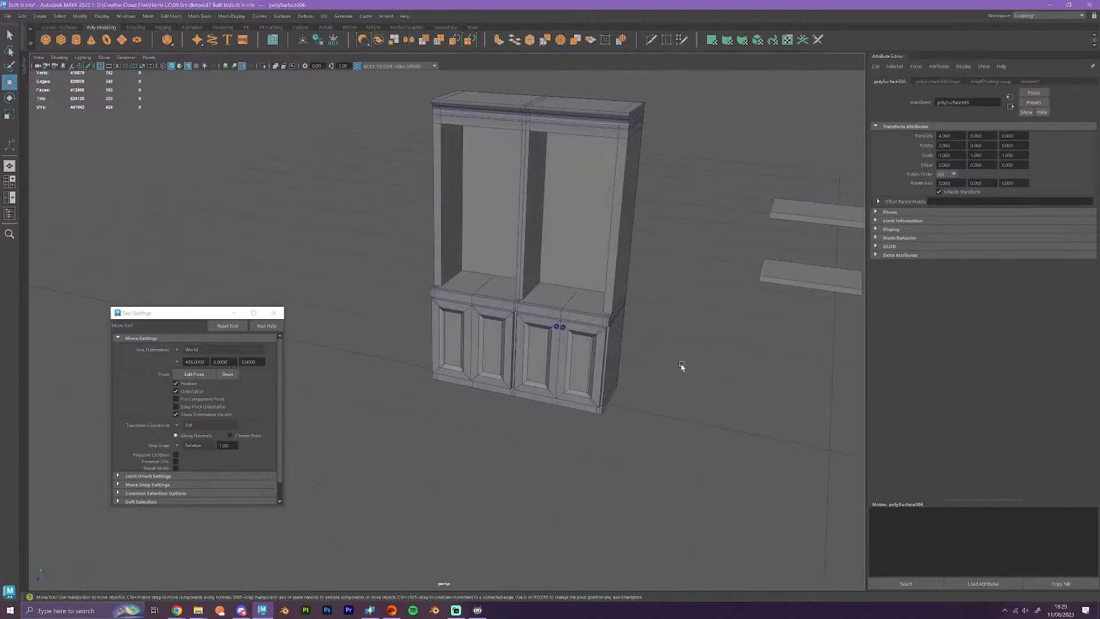
key("f")
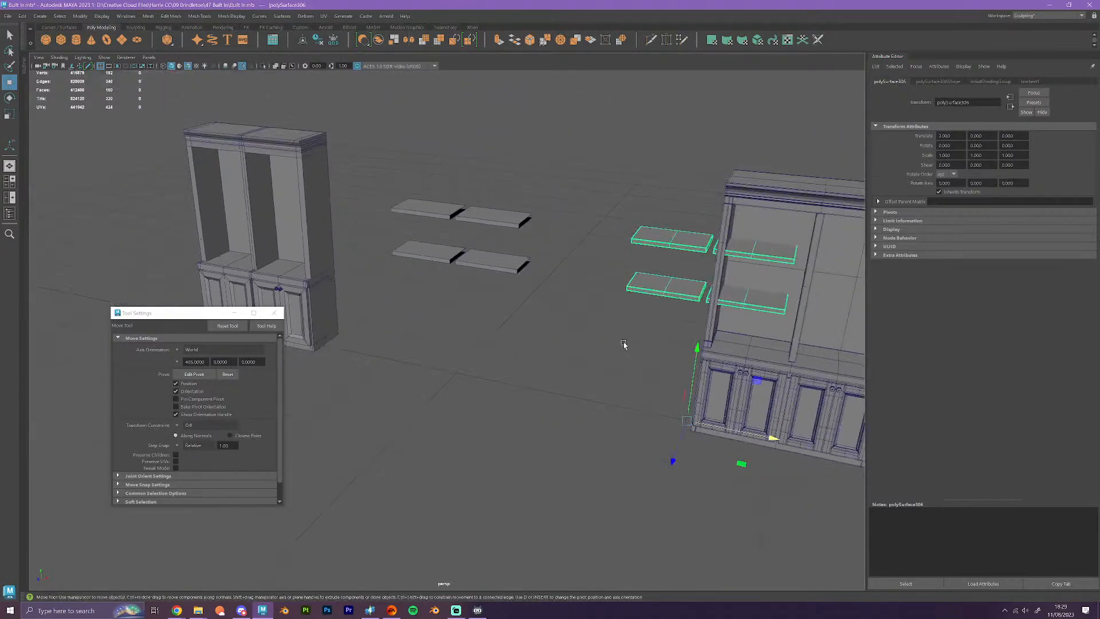
left_click_drag(523, 369, 542, 378, "alt")
middle_click_drag(447, 339, 606, 298, "alt")
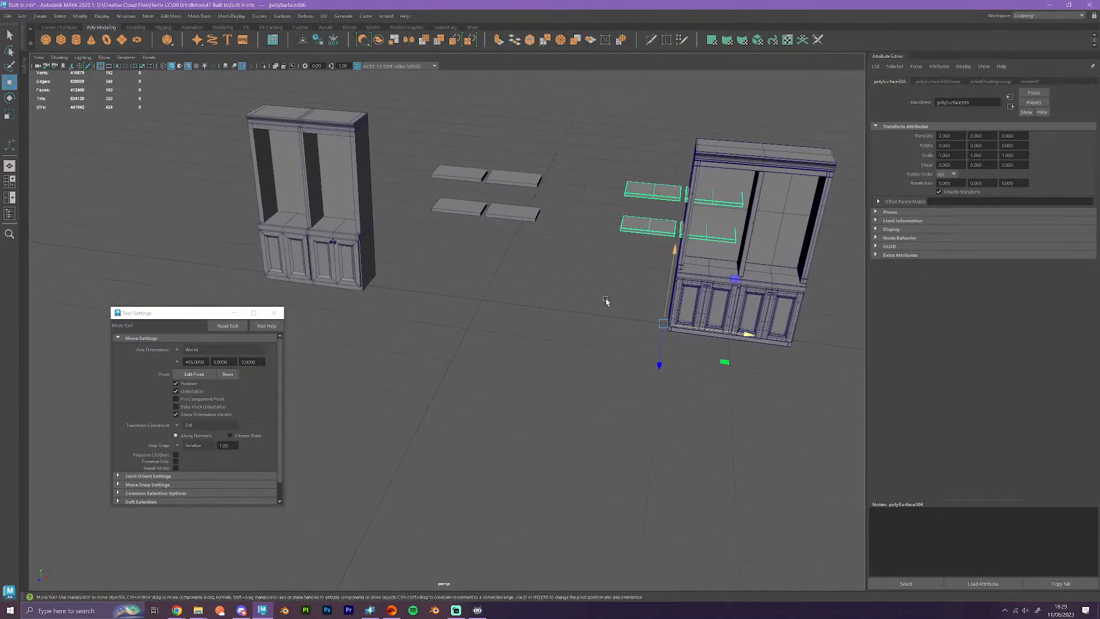
- Try selecting the high-poly bookcase's body pieces one by one, and separately its doors and knobs
left_click(743, 261)
middle_click_drag(743, 261, 676, 273, "alt")
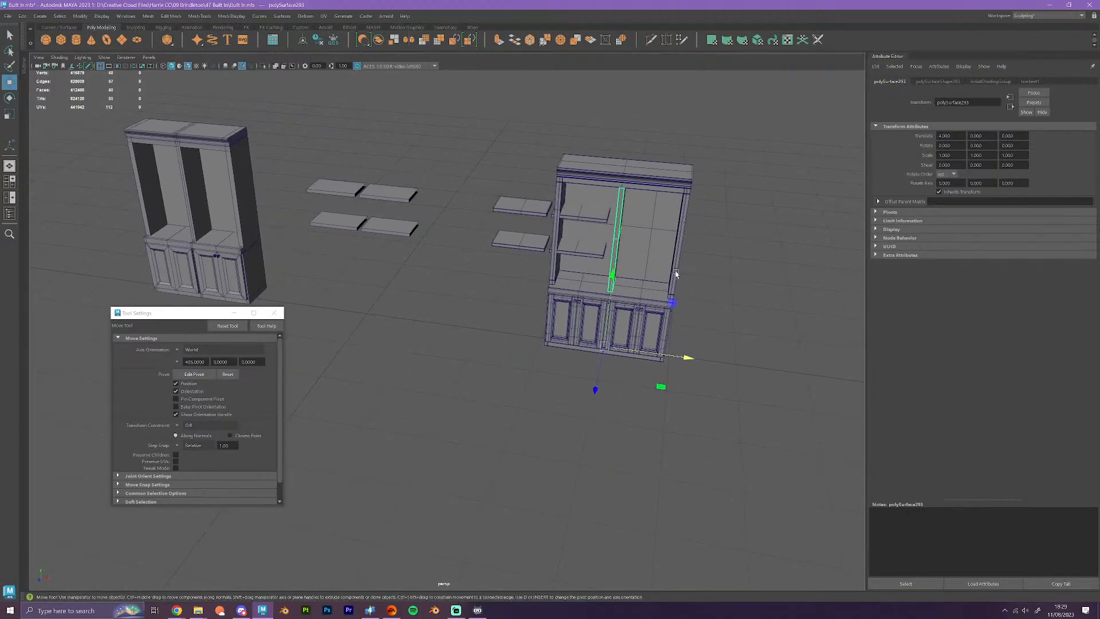
left_click(676, 271, "shift")
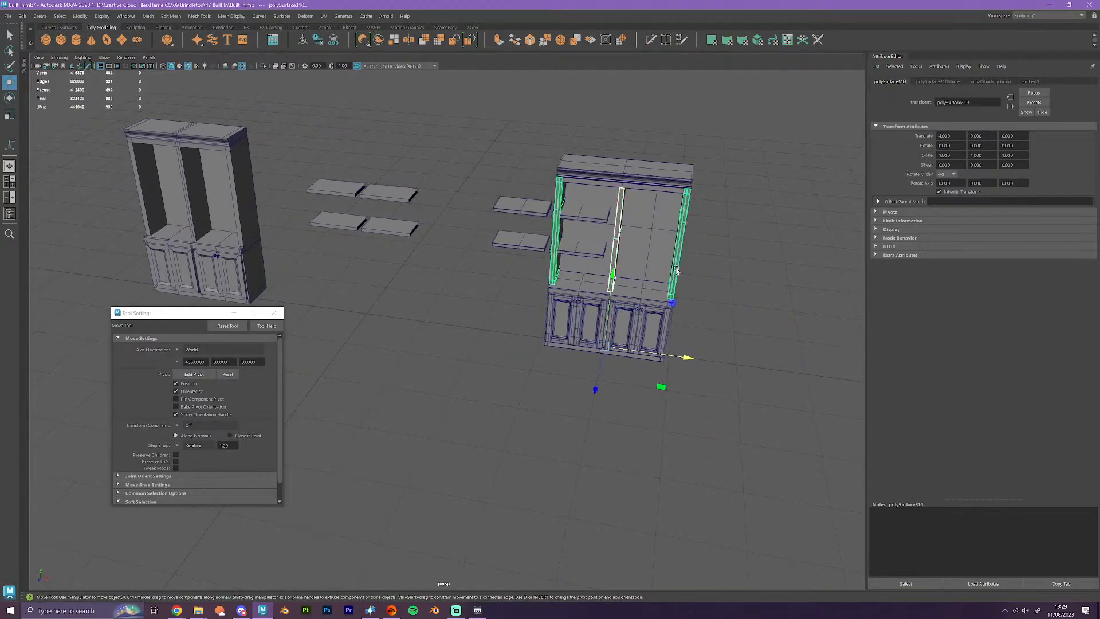
left_click(649, 224, "shift")
left_click(640, 290, "shift")
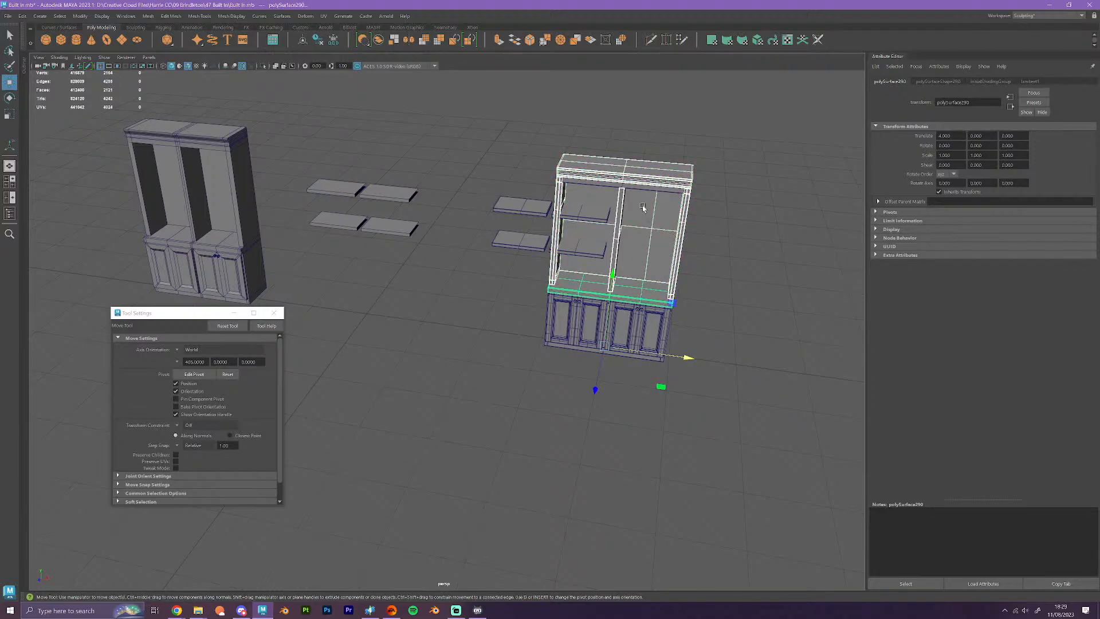
left_click_drag(687, 303, 665, 264, "alt")
middle_click_drag(666, 264, 578, 302, "alt")
scroll(577, 301, "up", 4)
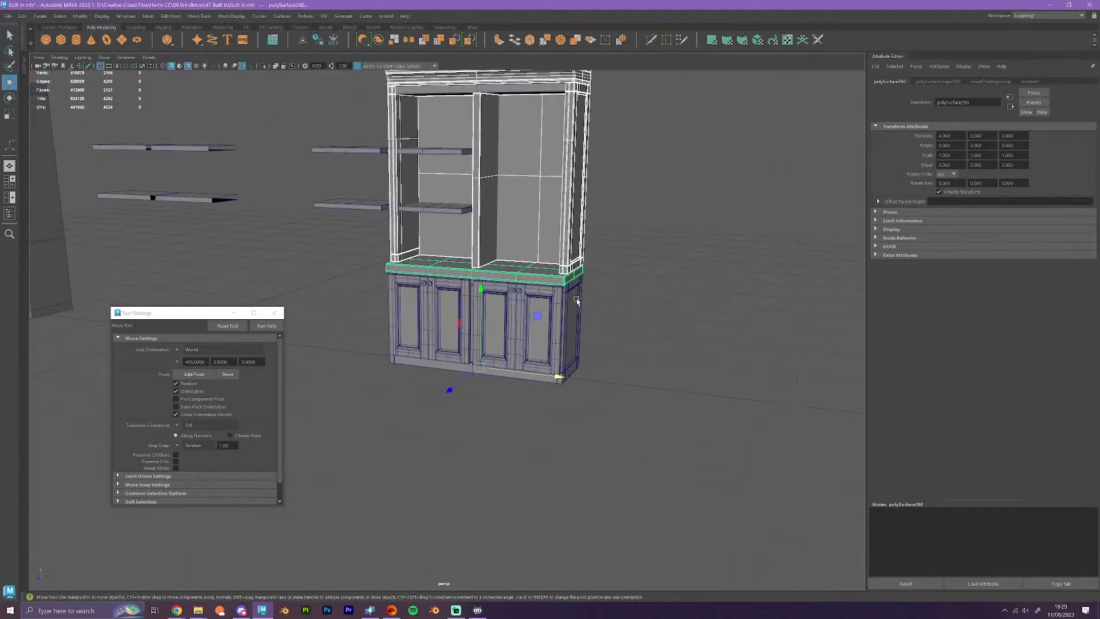
left_click_drag(606, 359, 592, 364, "alt")
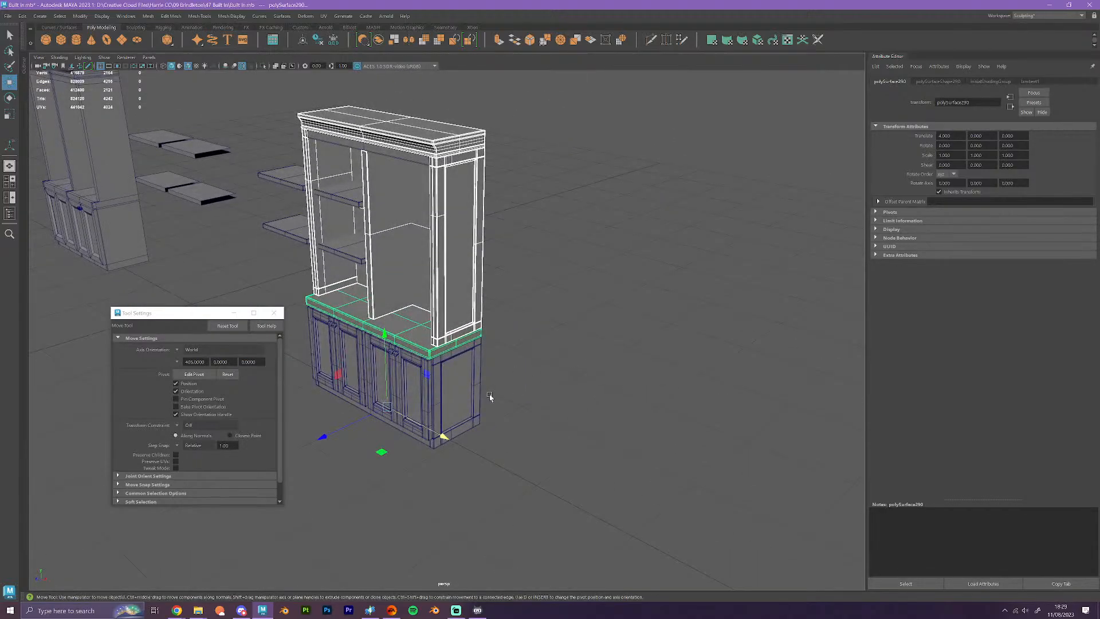
left_click(395, 384)
left_click(393, 351, "shift")
scroll(520, 376, "down", 3)
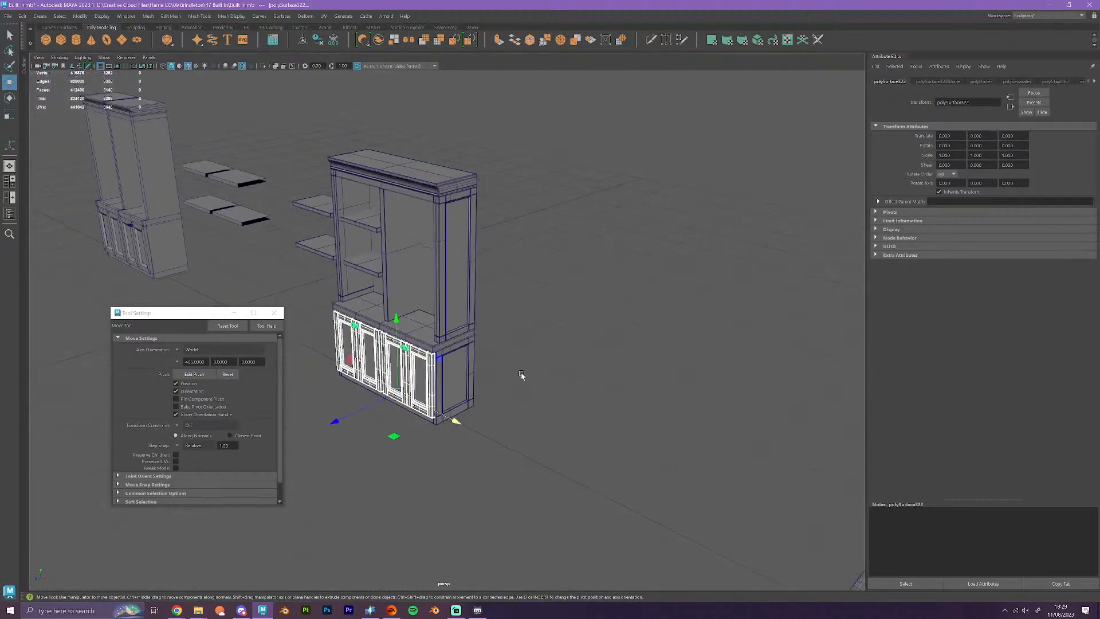
left_click_drag(442, 419, 532, 421, "alt")
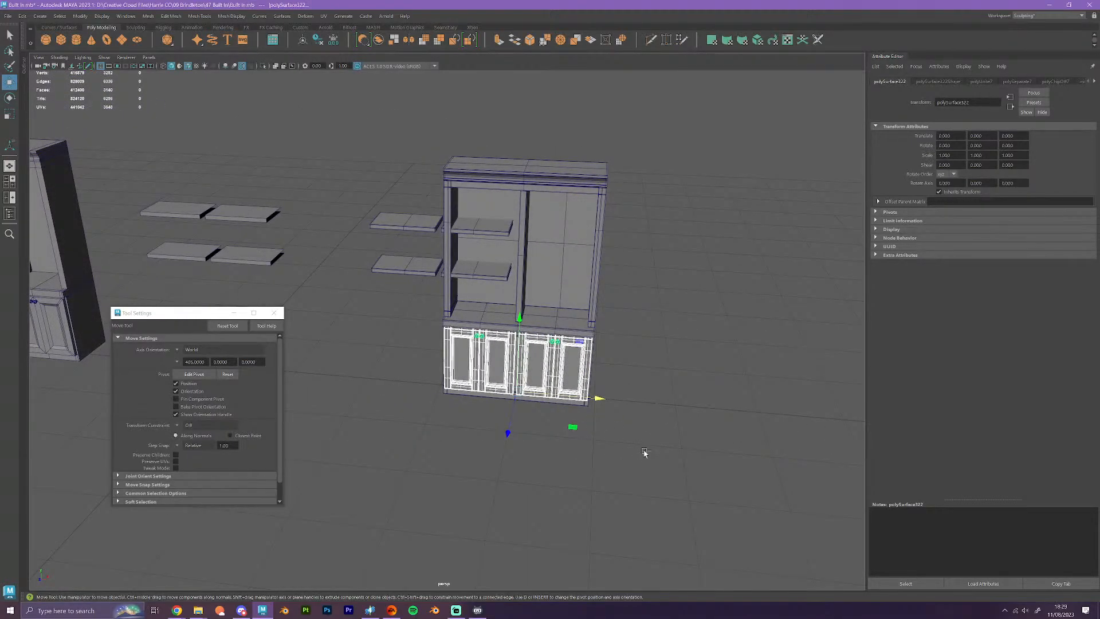
- Undo the piece selections and the shelf move on the high-poly bookcase
key("ctrl+z")
key("ctrl+z")
key("ctrl+z")
key("ctrl+z")
key("ctrl+z")
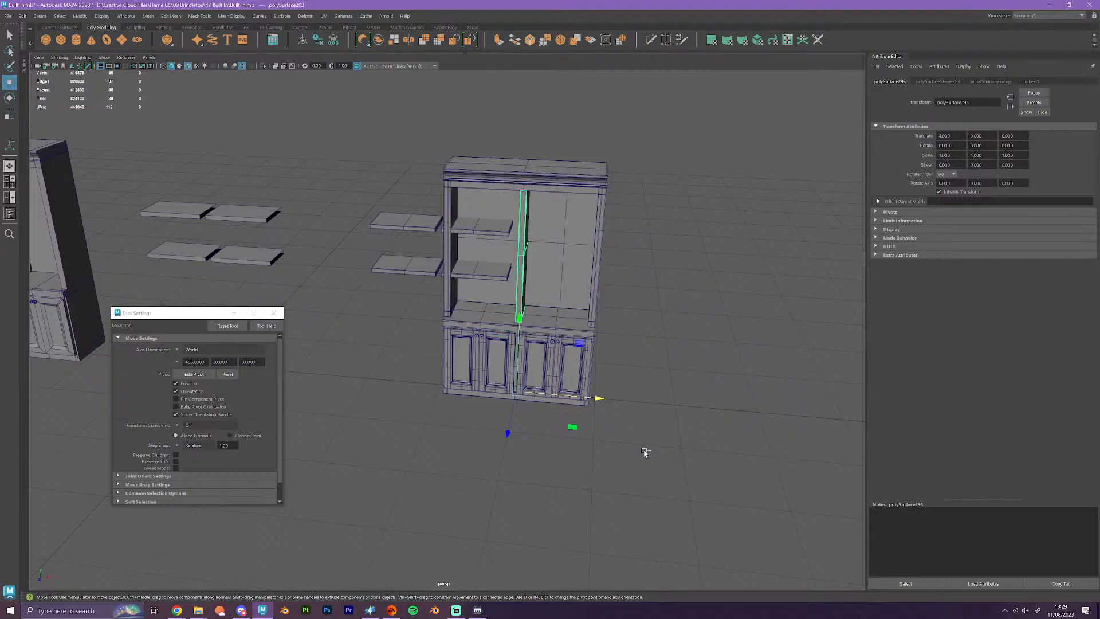
key("ctrl+z")
key("ctrl+z")
- Select the whole high-poly bookcase except its doors, knobs and four shelves, and combine the body pieces into one mesh
left_click_drag(672, 486, 421, 119)
scroll(582, 323, "up", 2)
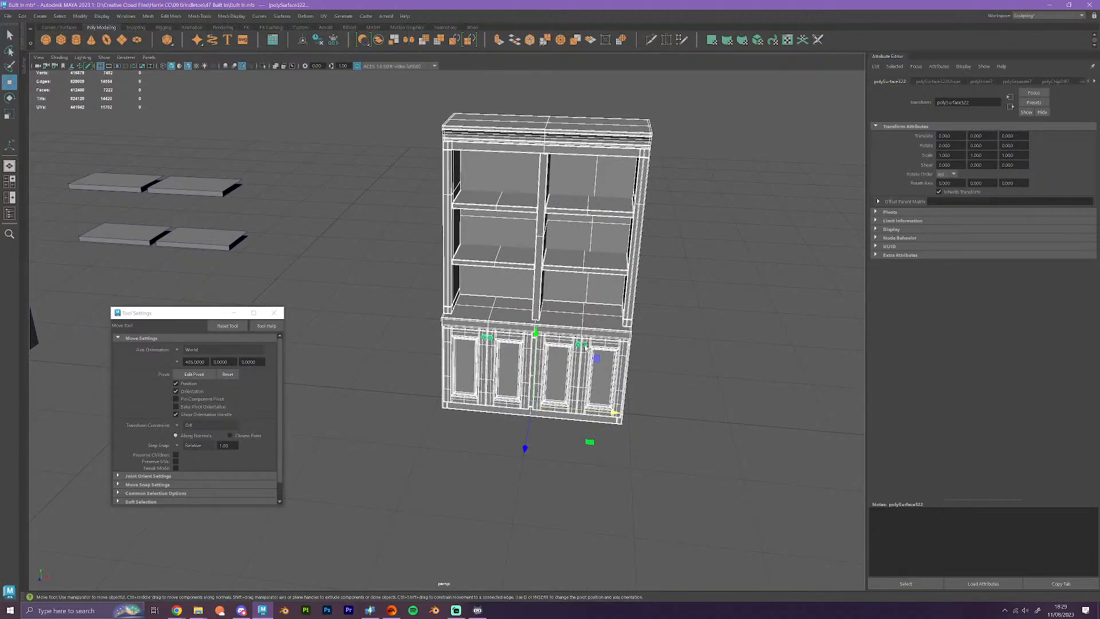
left_click(584, 344)
left_click(606, 243)
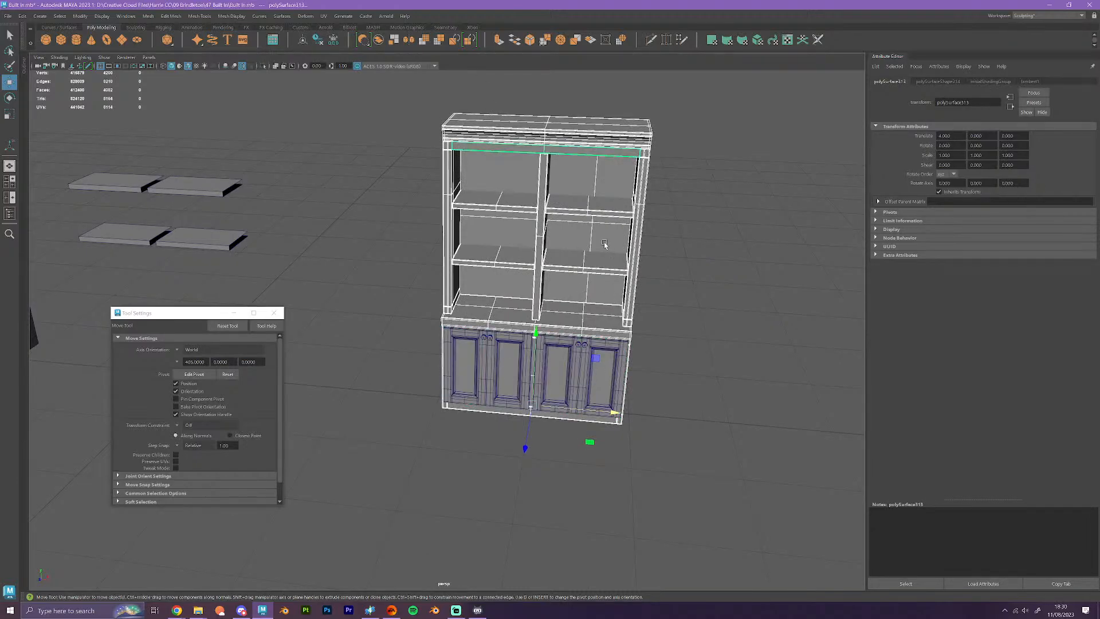
left_click(587, 211, "ctrl")
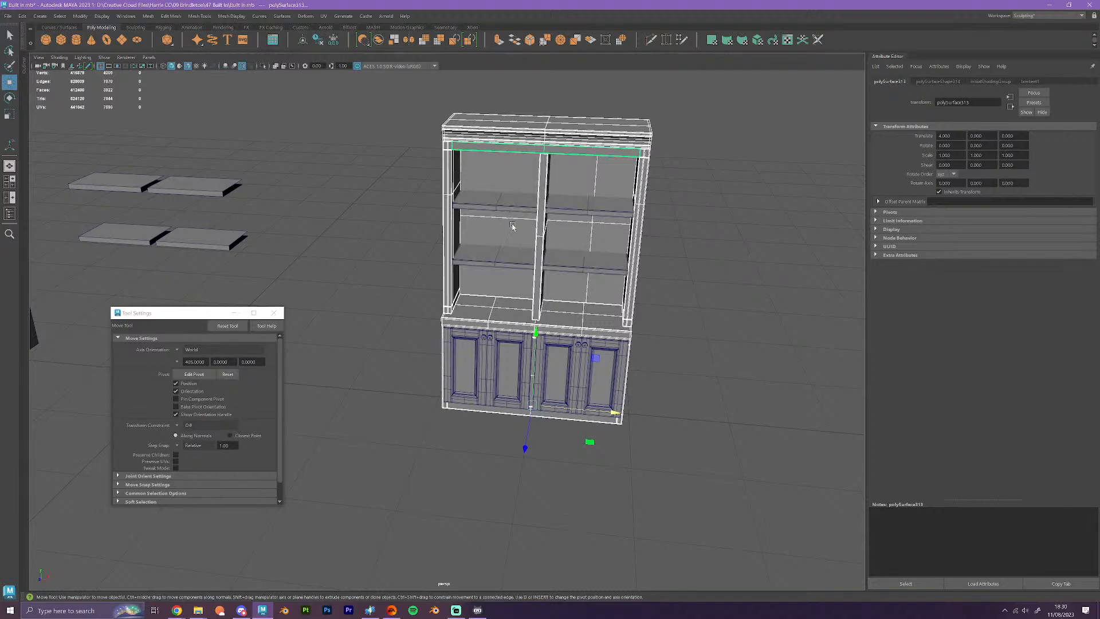
left_click(378, 42)
- Move the combined high-poly body's pivot down to the centre of the bookcase's base
left_click_drag(596, 344, 628, 450, "alt")
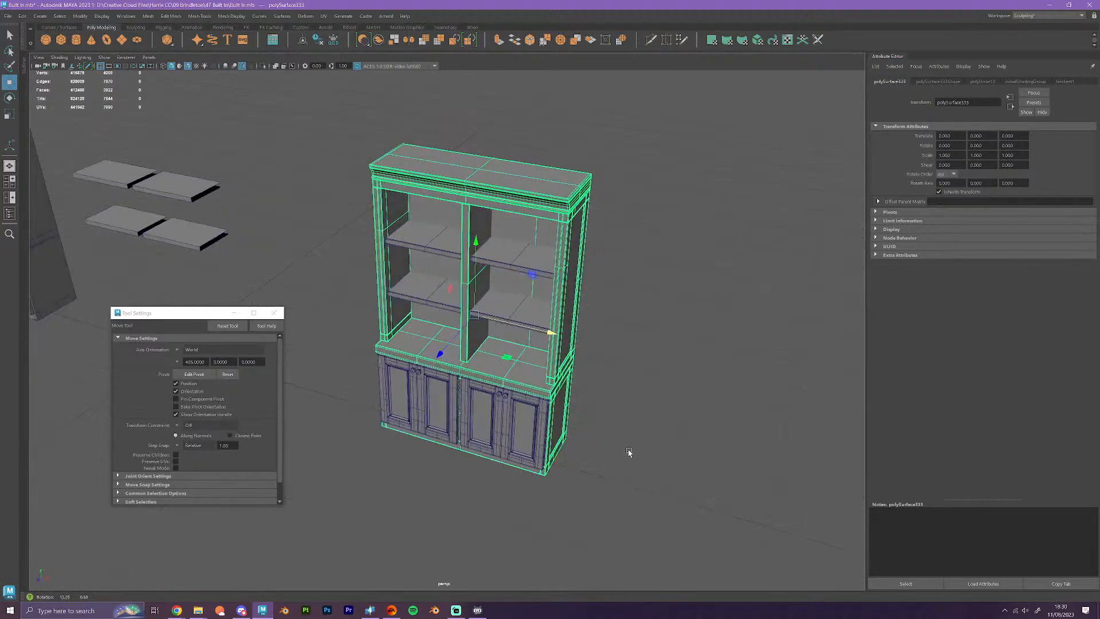
key("d")
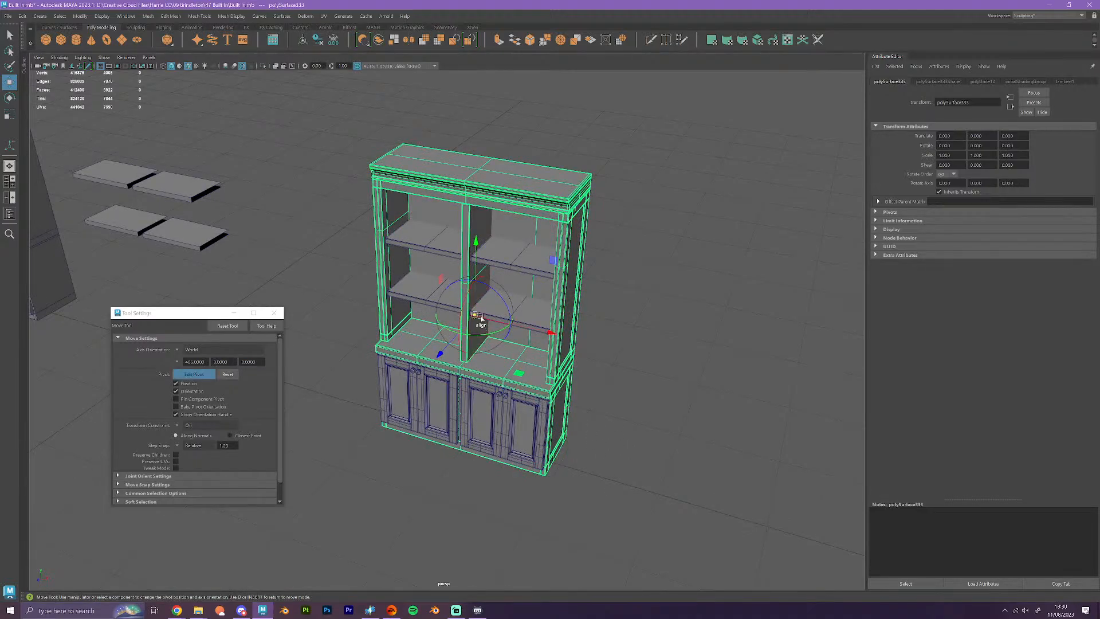
left_click_drag(475, 315, 467, 444)
key("d")
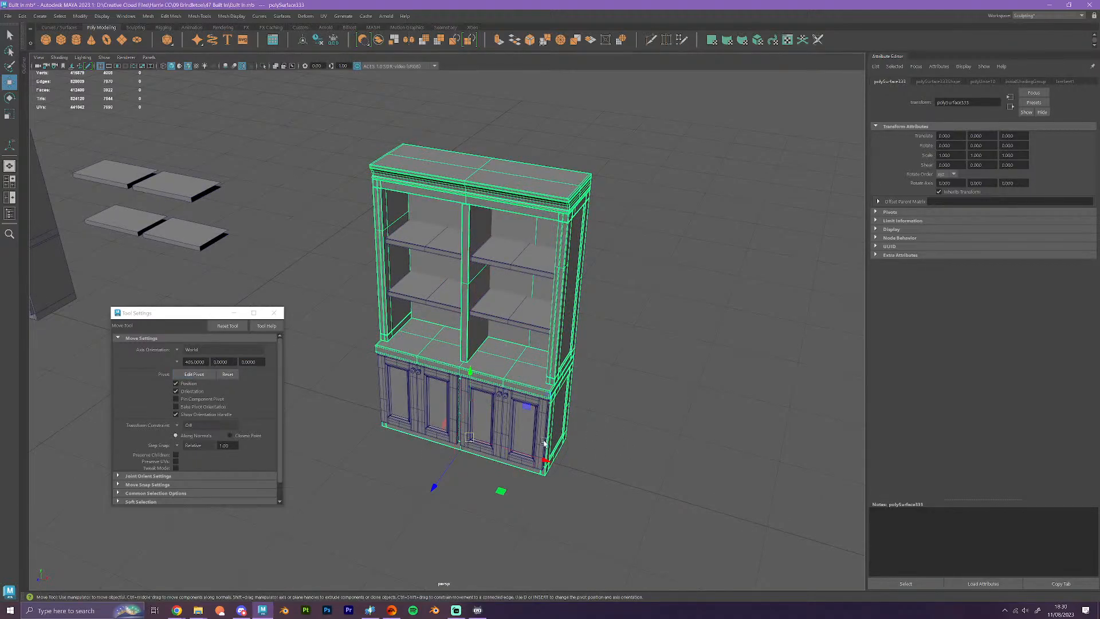
- Duplicate the high-poly body and place the copy 3 units along X, beside the original
scroll(544, 447, "down", 3)
left_click_drag(545, 447, 576, 471, "alt")
middle_click_drag(575, 471, 498, 383, "alt")
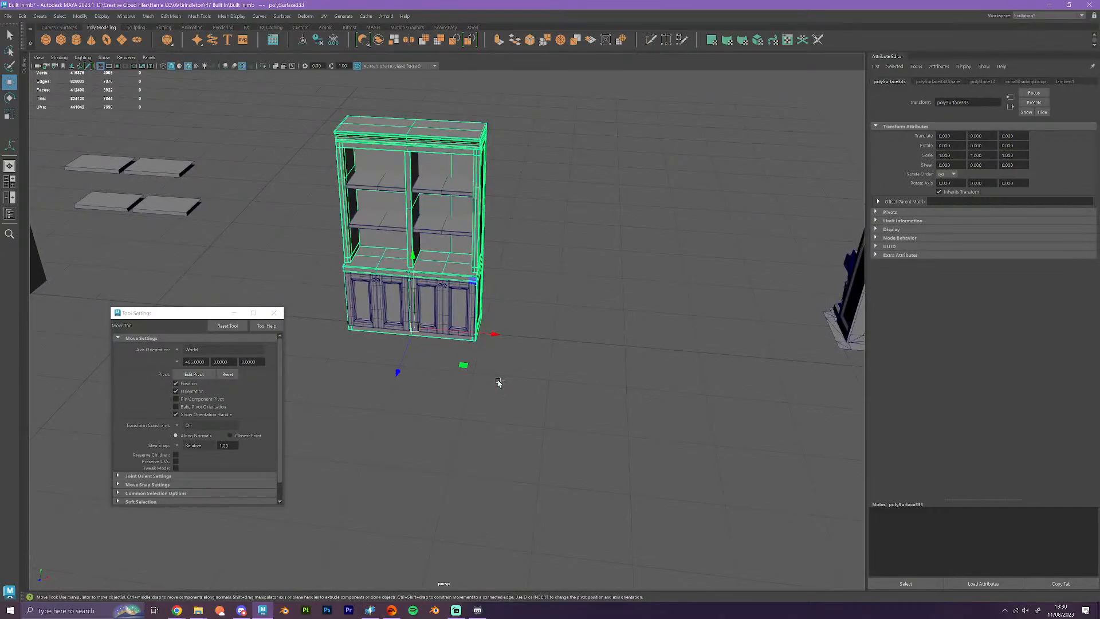
left_click_drag(496, 334, 707, 351, "shift")
right_click_drag(707, 351, 485, 357, "alt")
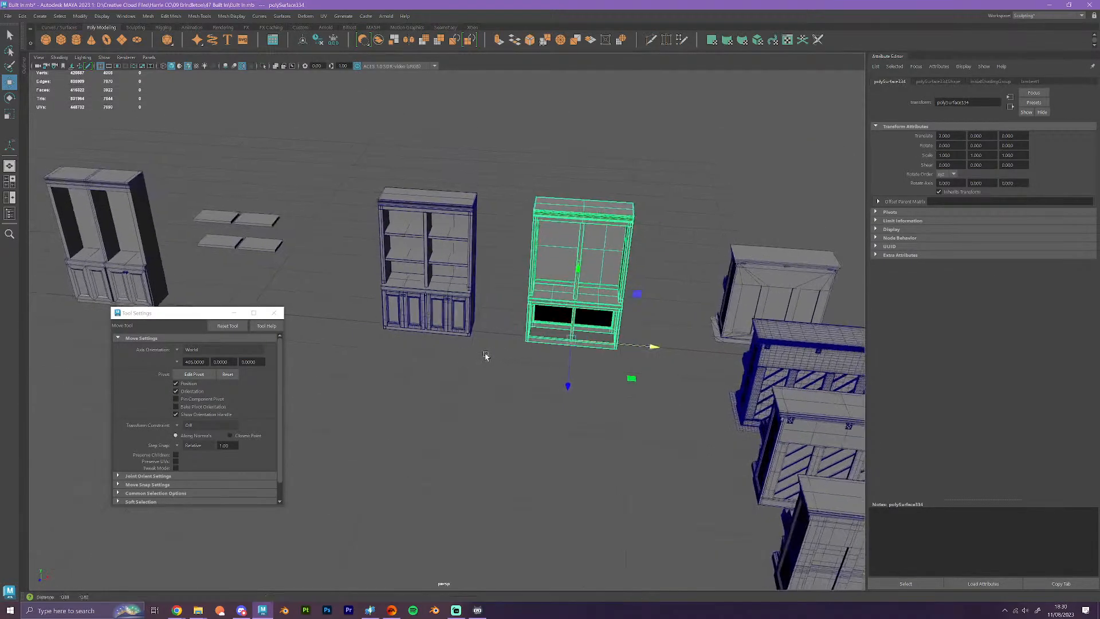
left_click_drag(486, 356, 540, 326, "alt")
- Select the low-poly bookcase body with its offset shelves, enter and leave pivot editing, and clear the selection
left_click(273, 265)
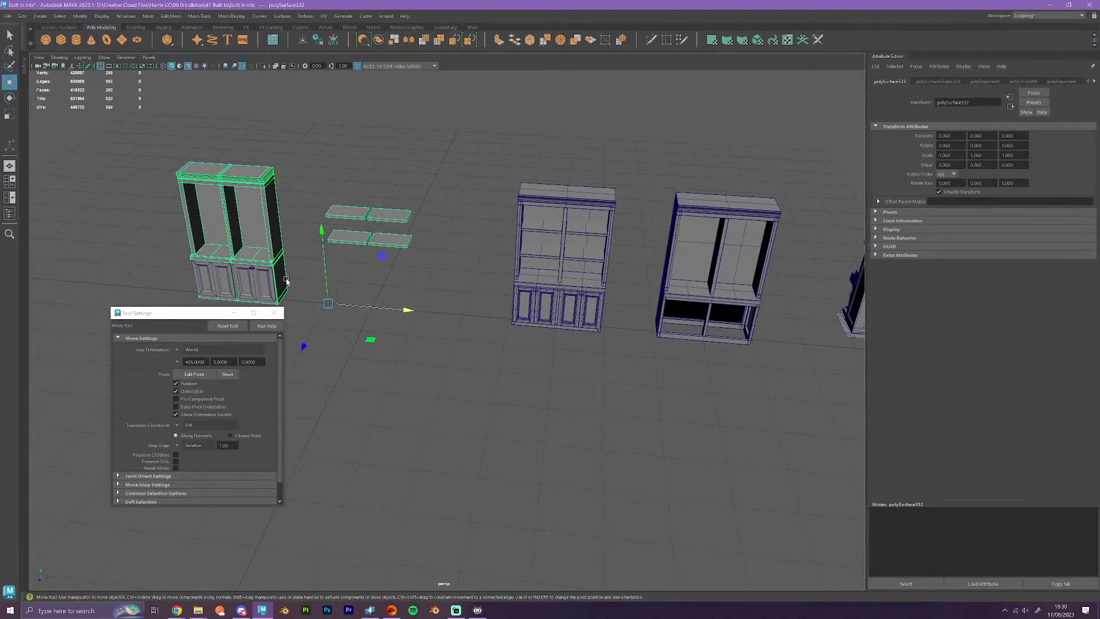
left_click_drag(344, 309, 378, 318, "alt")
key("d")
key("d")
scroll(377, 300, "down", 3)
left_click(591, 368)
middle_click_drag(723, 347, 562, 388, "alt")
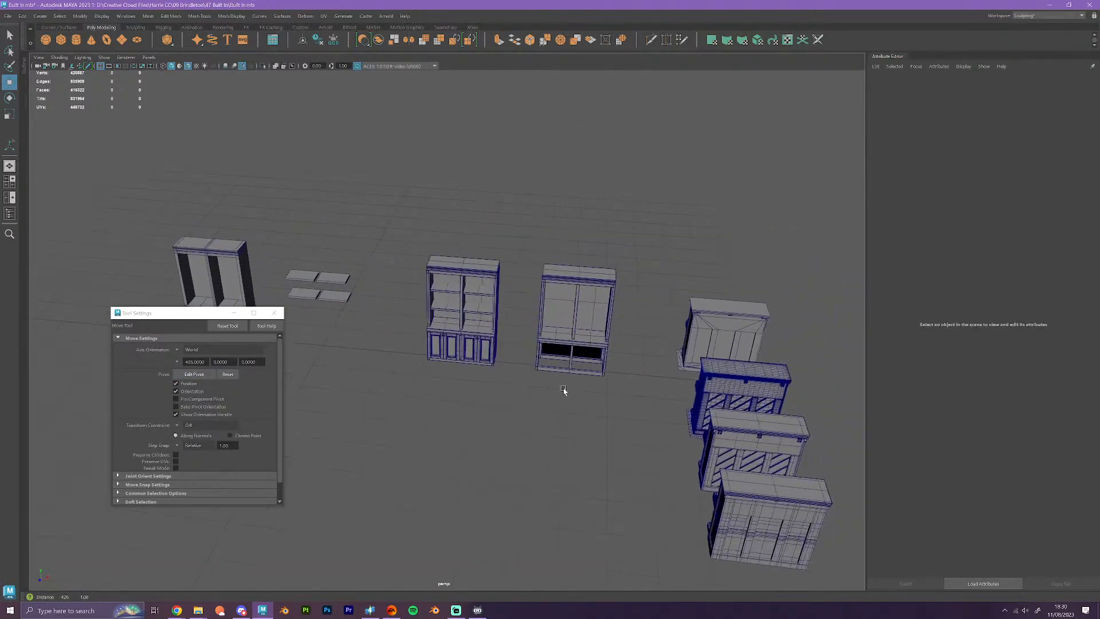
- Move the four high-poly shelves 3 units along X into the duplicated bookcase body
scroll(563, 389, "up", 4)
left_click(516, 287)
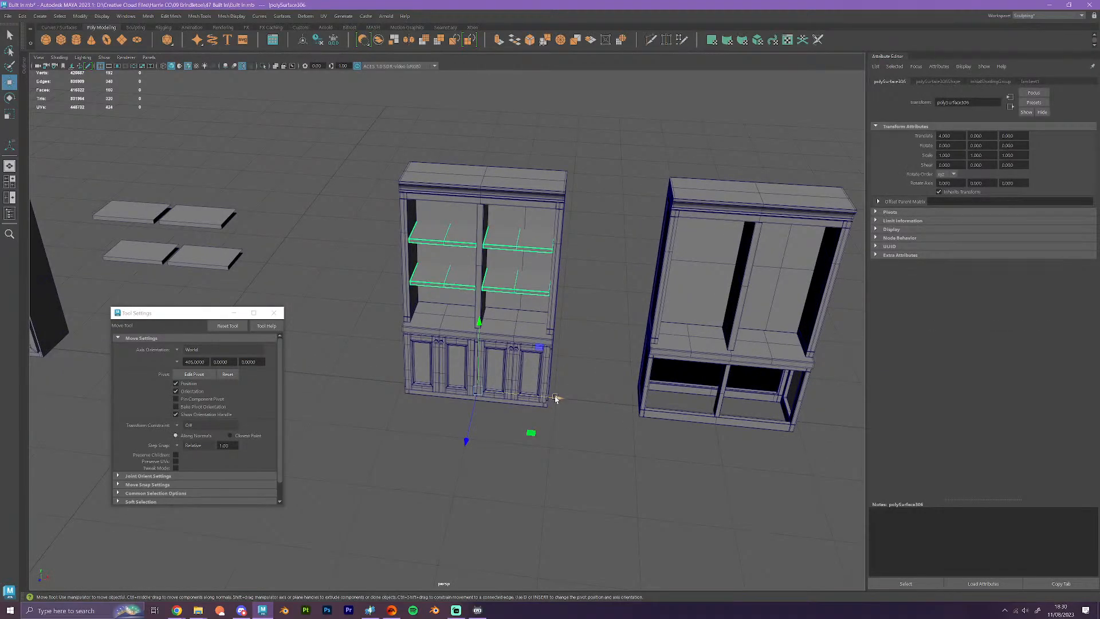
left_click_drag(557, 400, 710, 417)
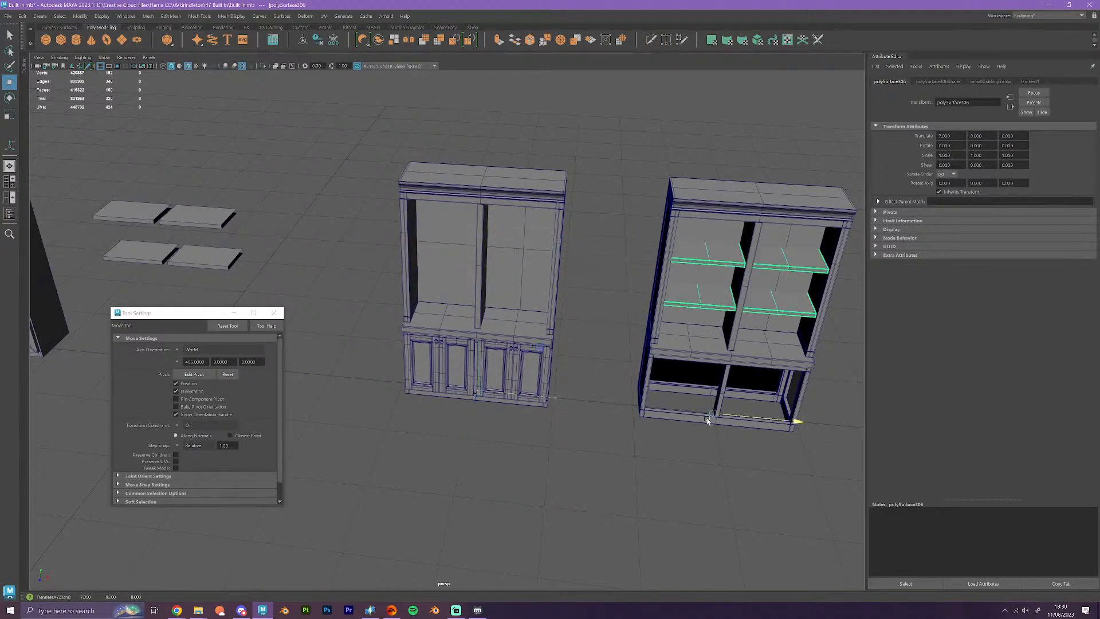
left_click(703, 483)
- Combine the duplicated high-poly bookcase, its four shelves and the original high-poly body into one mesh
scroll(697, 415, "down", 4)
middle_click_drag(515, 412, 593, 383, "alt")
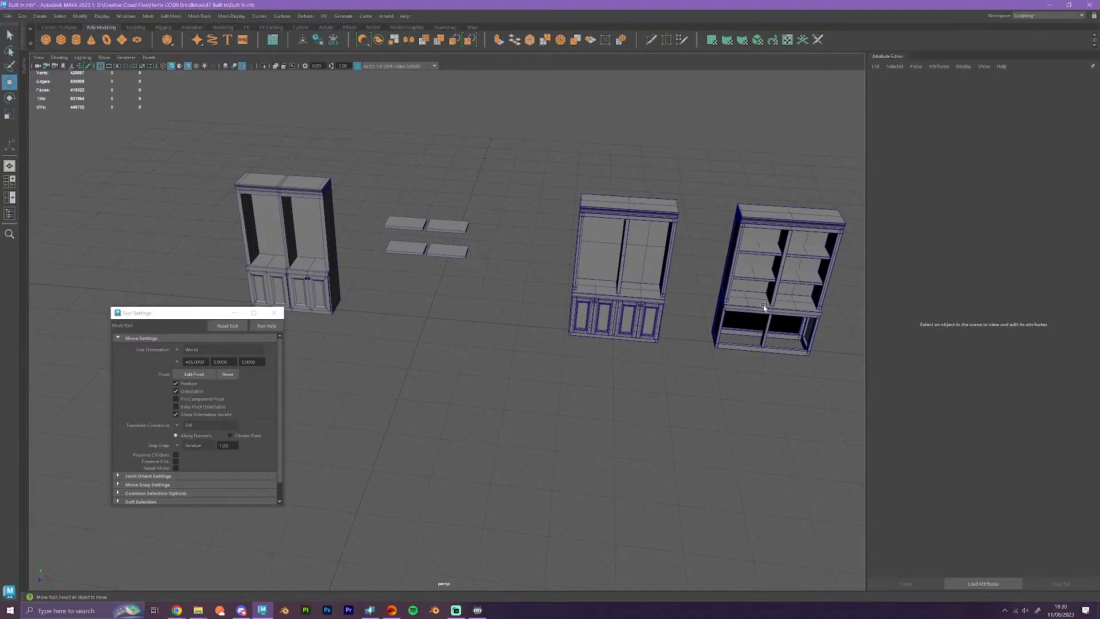
middle_click_drag(763, 304, 627, 250, "alt")
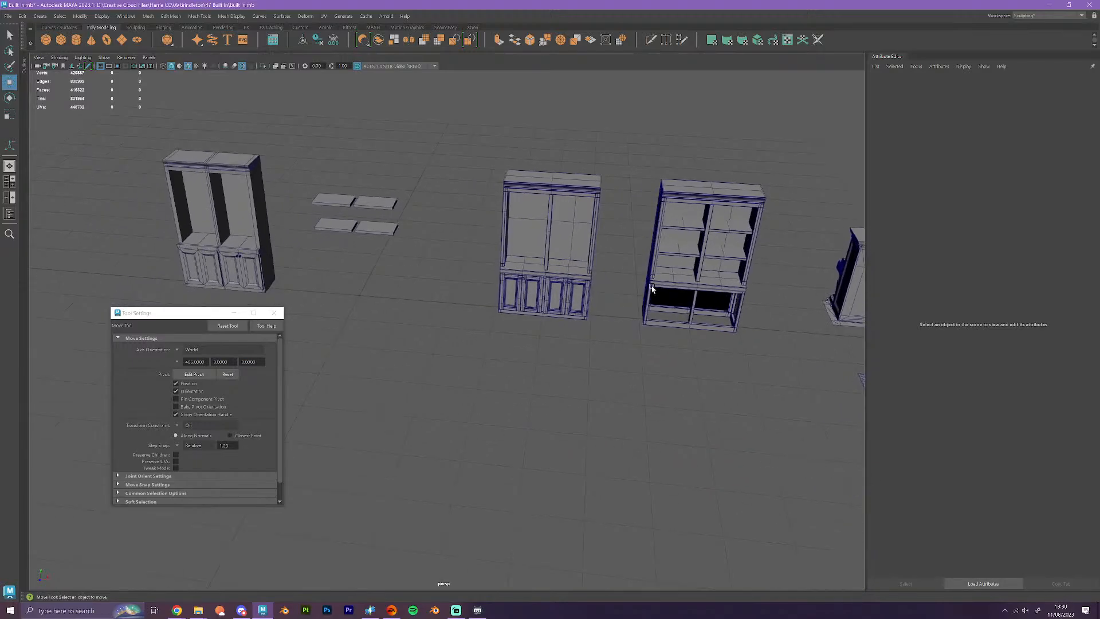
left_click_drag(764, 356, 651, 167)
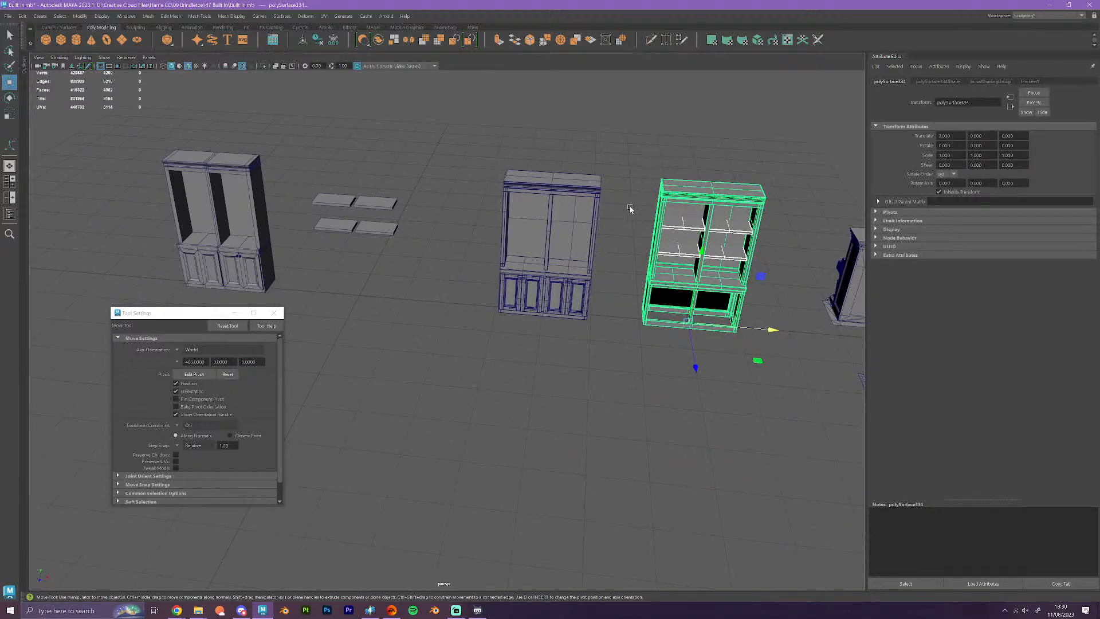
left_click(594, 215, "shift")
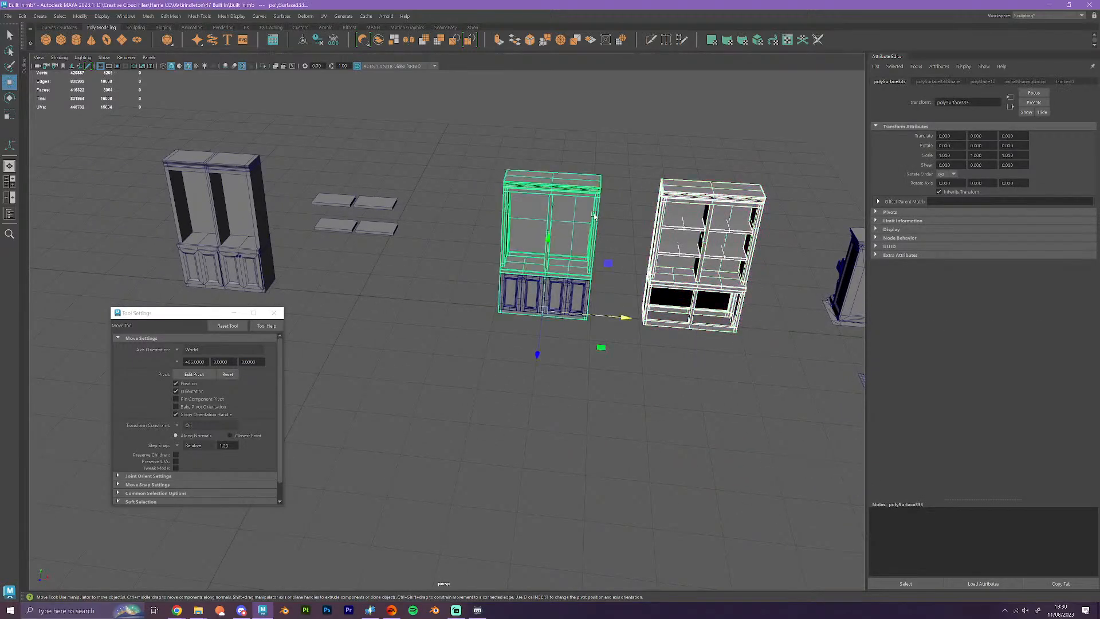
left_click(394, 40)
- Move the combined high-poly mesh's pivot to the centre of the original bookcase's base and clear the selection
key("d")
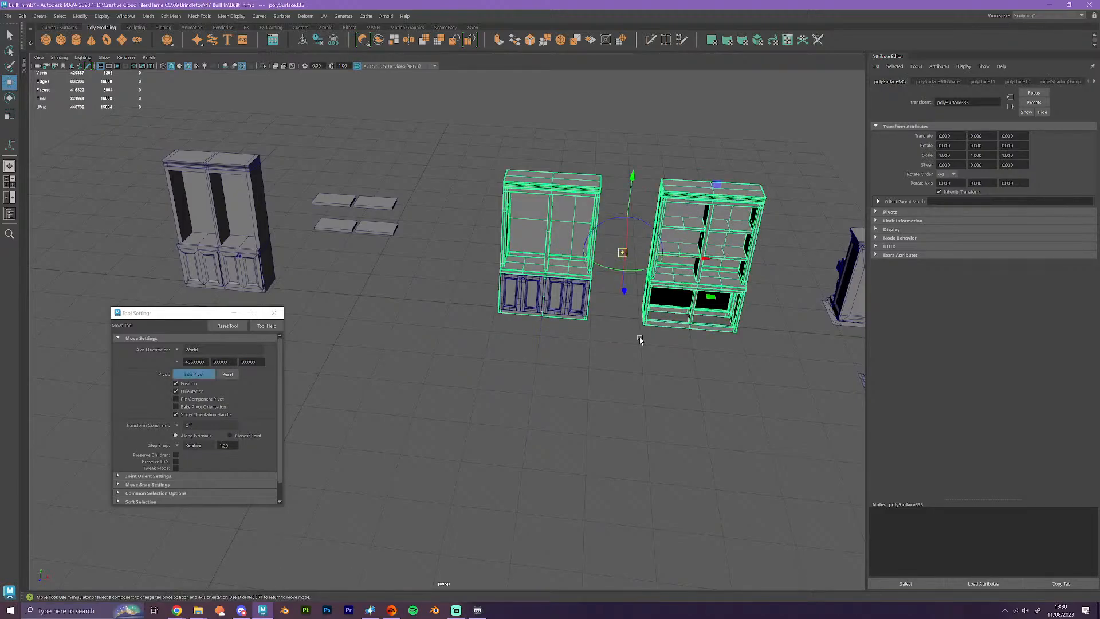
left_click_drag(620, 252, 541, 313)
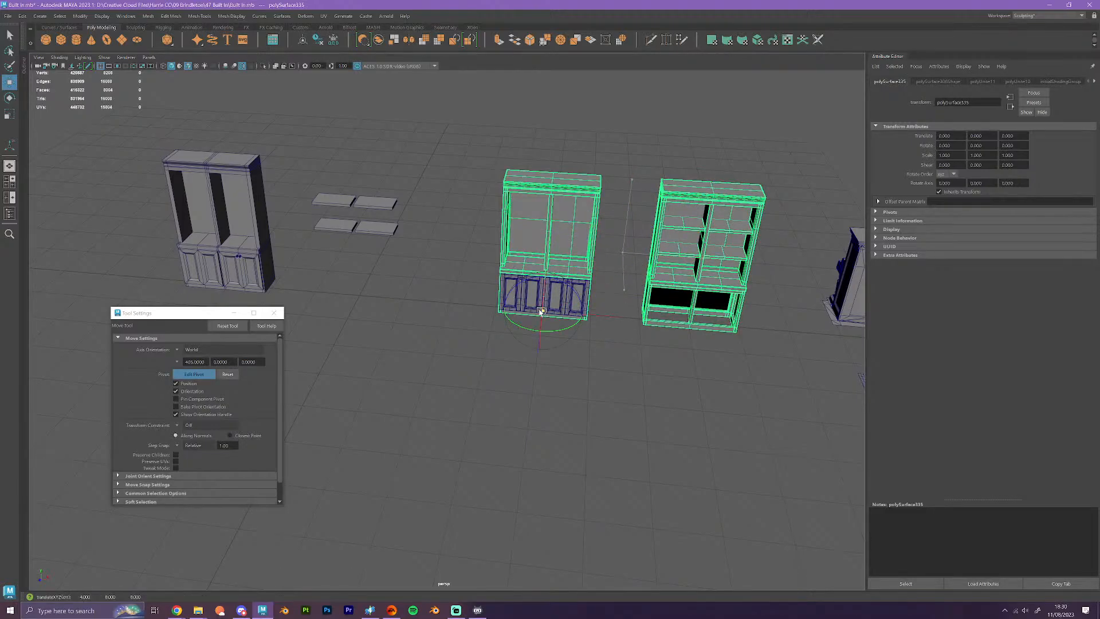
key("d")
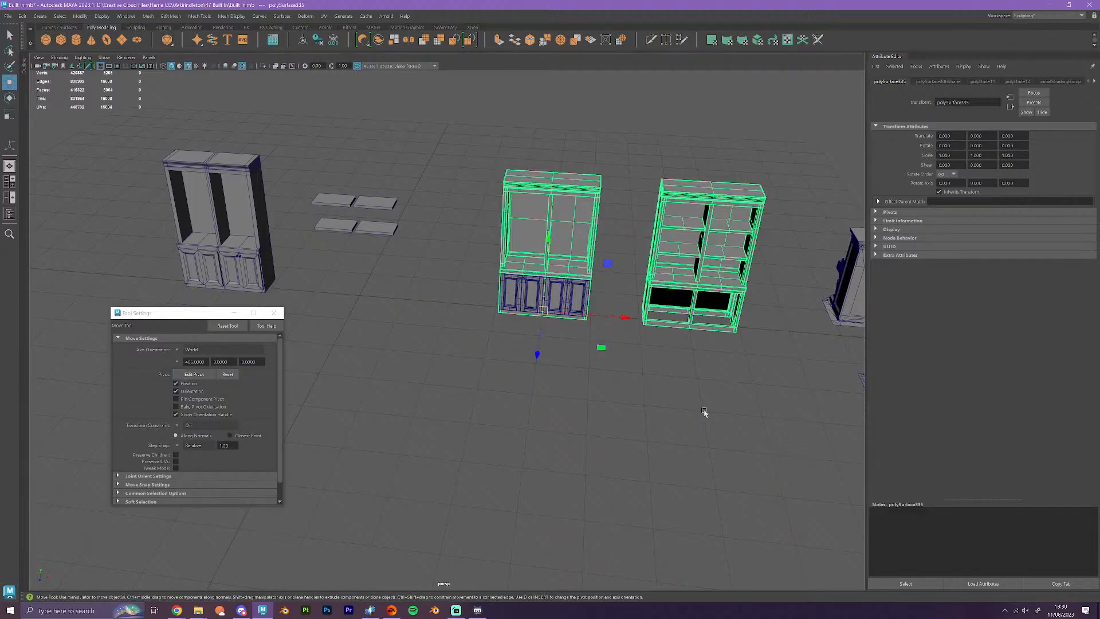
left_click(725, 387)
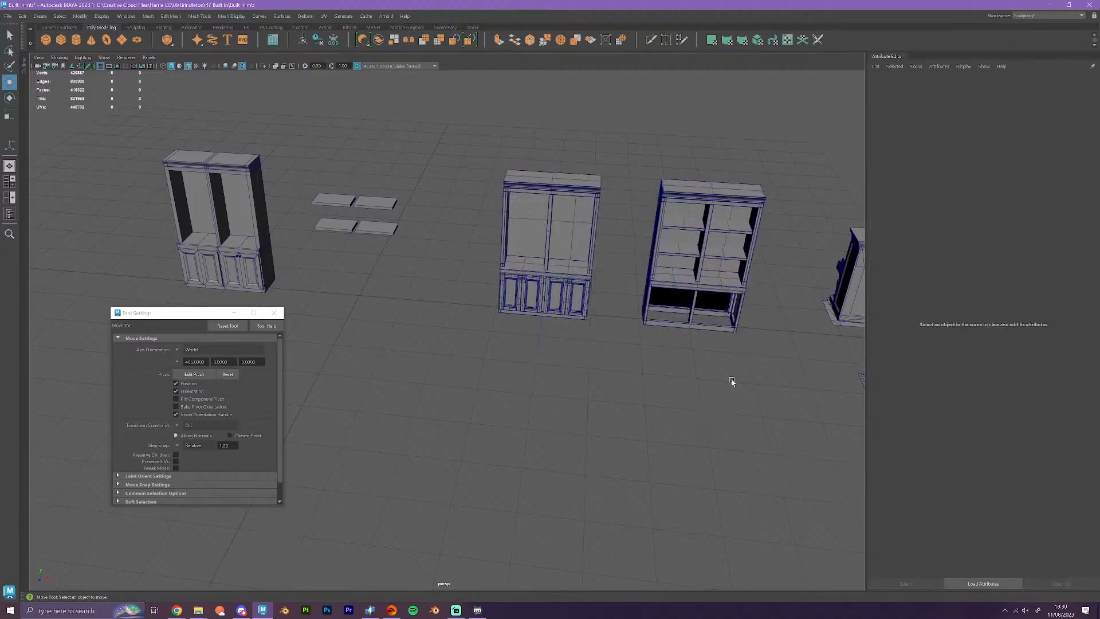
- Extract the faces of all four shelves in the duplicated bookcase from the combined high-poly mesh
middle_click_drag(731, 381, 624, 393, "alt")
scroll(624, 385, "up", 5)
left_click(618, 342)
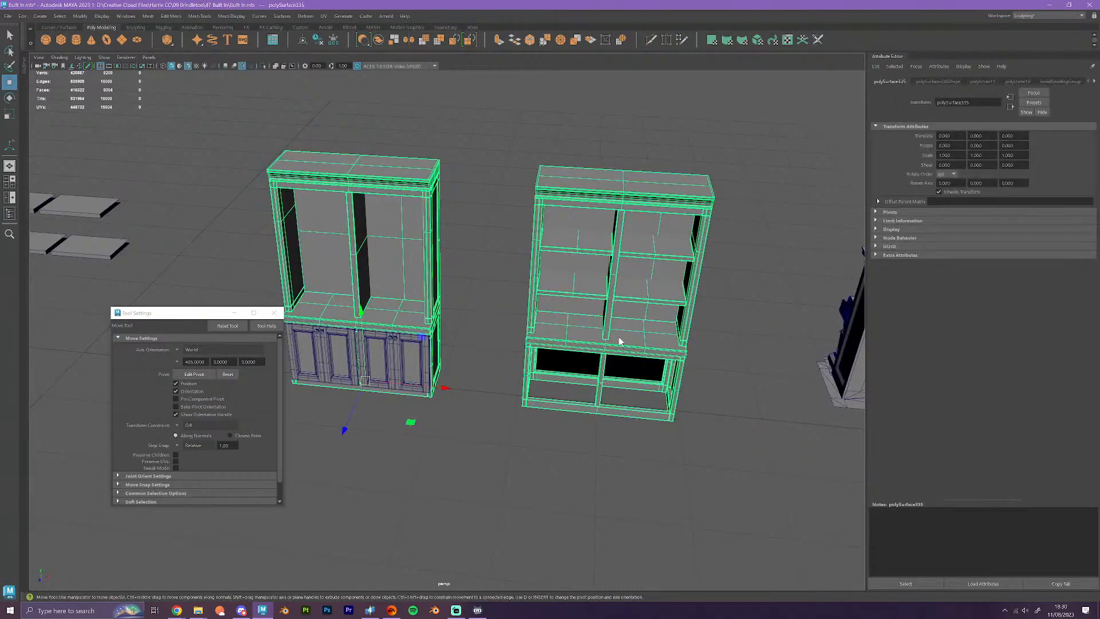
right_click_drag(619, 337, 619, 360)
left_click(640, 295)
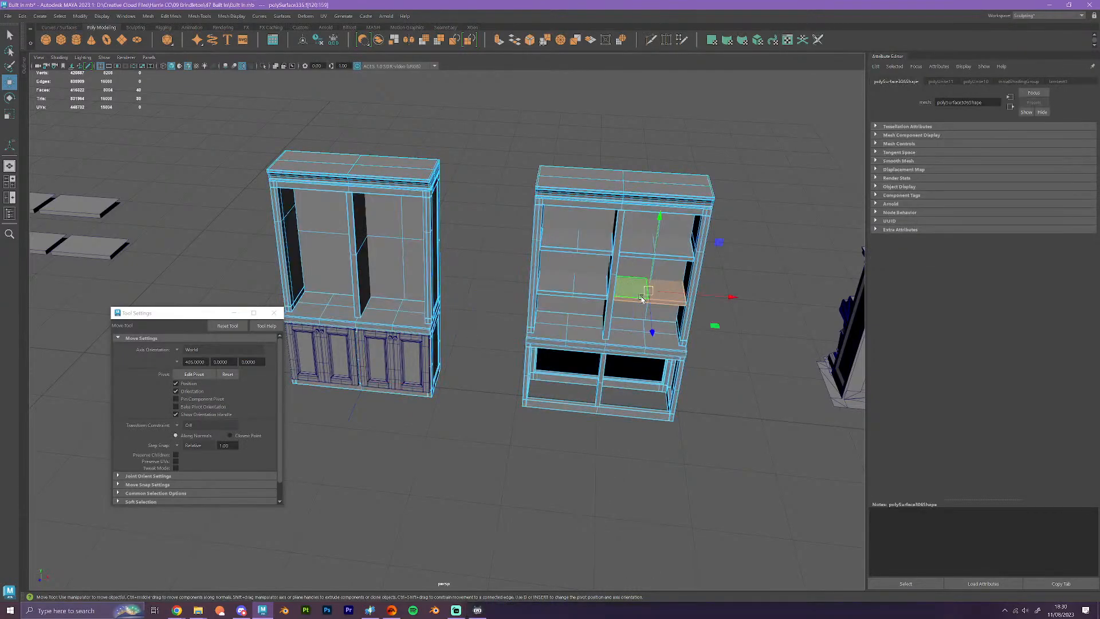
left_click(582, 287, "shift")
left_click(578, 241, "shift")
left_click(658, 248, "shift")
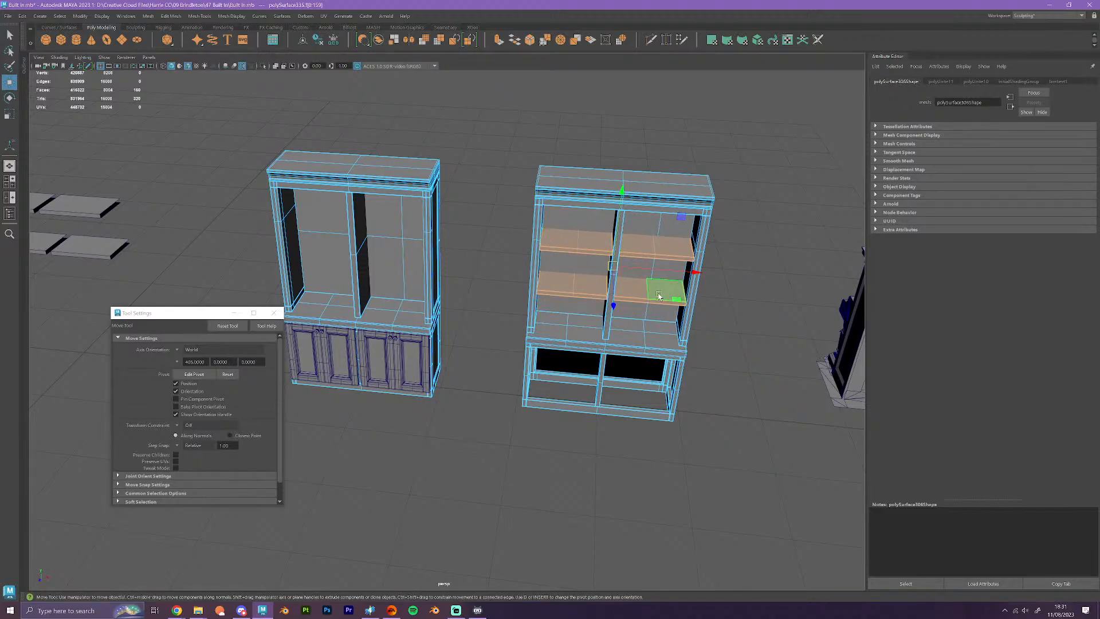
left_click(394, 40)
- Select the four extracted high-poly shelves as objects and combine them into one mesh
right_click_drag(590, 260, 567, 259)
left_click(563, 195, "shift")
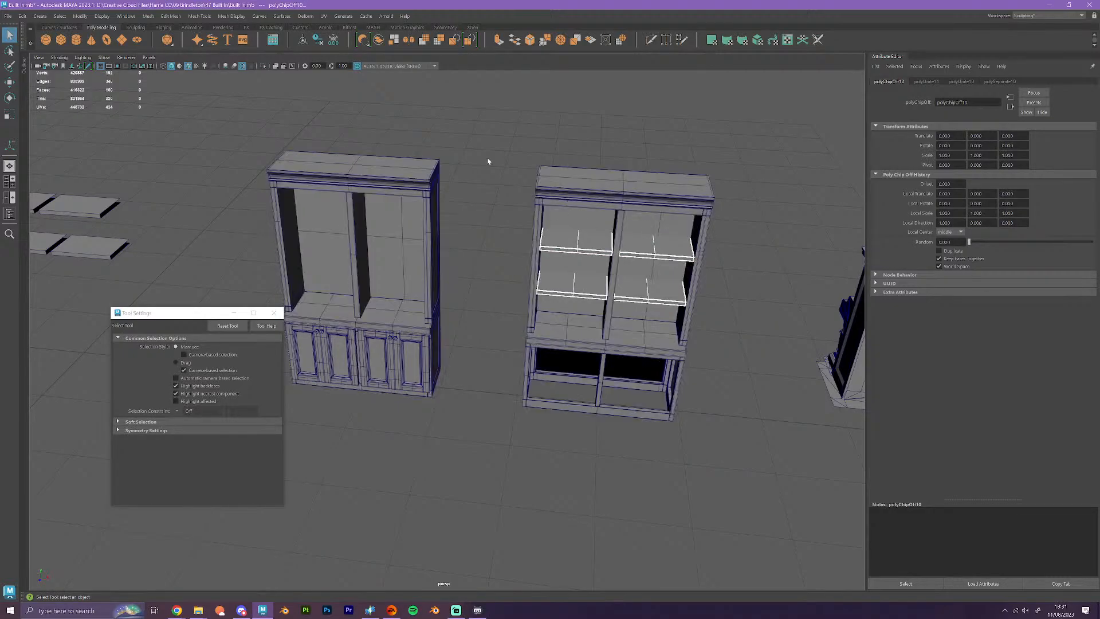
left_click(378, 40)
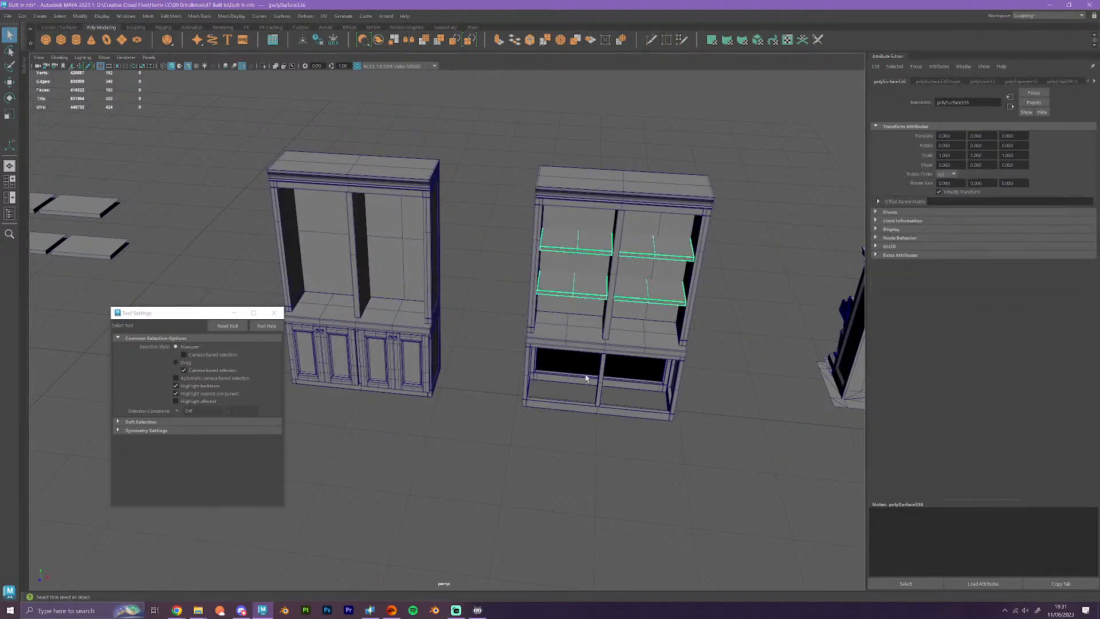
- Move the combined high-poly shelves' pivot to the base centre of the original high-poly bookcase
scroll(573, 344, "down", 3)
key("w")
key("d")
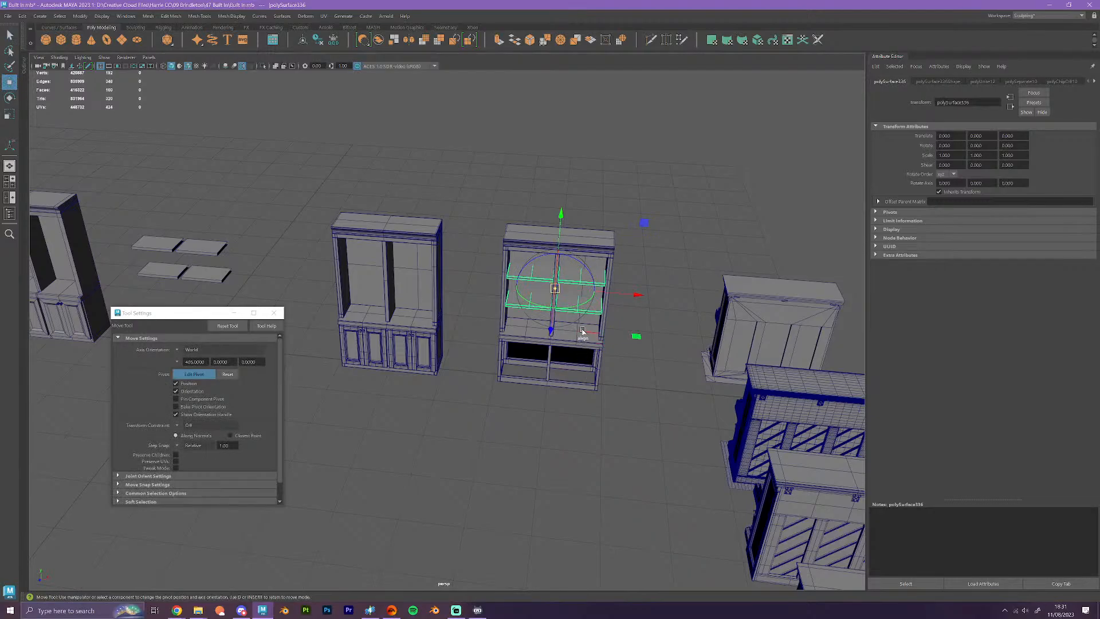
left_click_drag(554, 288, 395, 365)
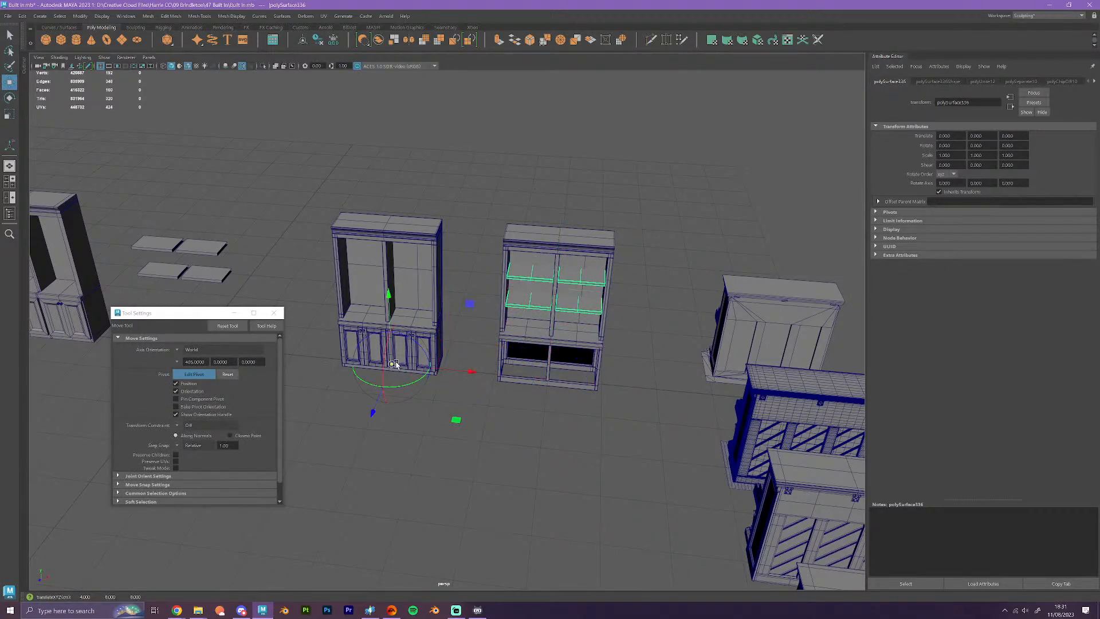
key("d")
left_click(525, 445)
- Extract the faces of the four offset shelves from the low-poly bookcase mesh
middle_click_drag(461, 380, 701, 368, "alt")
left_click(504, 275)
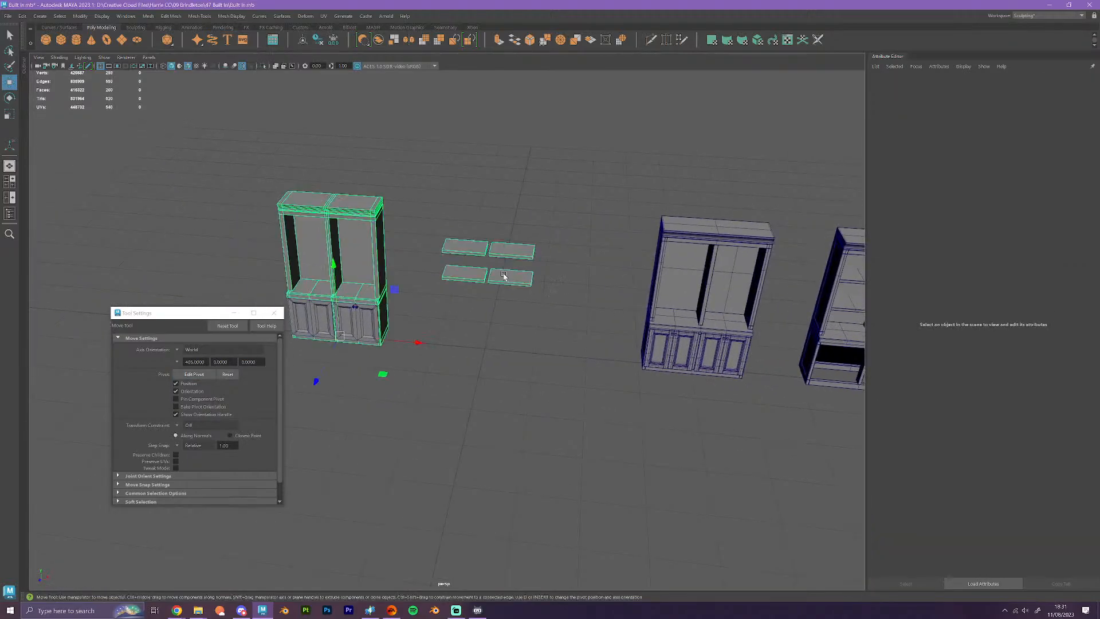
right_click_drag(504, 275, 505, 300)
double_click(512, 280)
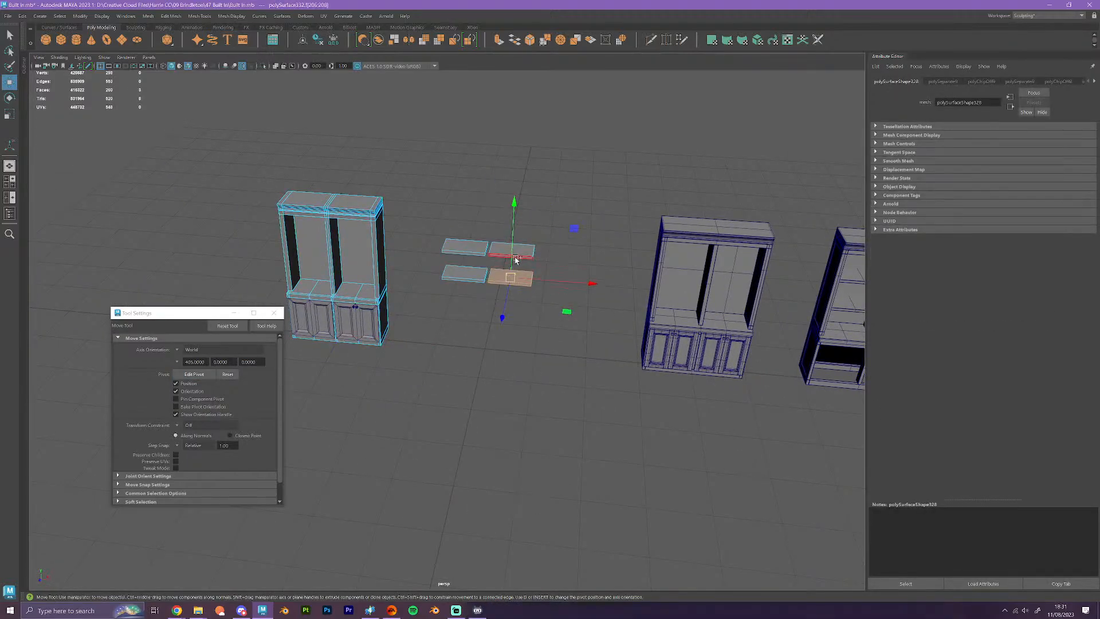
double_click(514, 253, "shift")
double_click(467, 248, "shift")
double_click(465, 274, "shift")
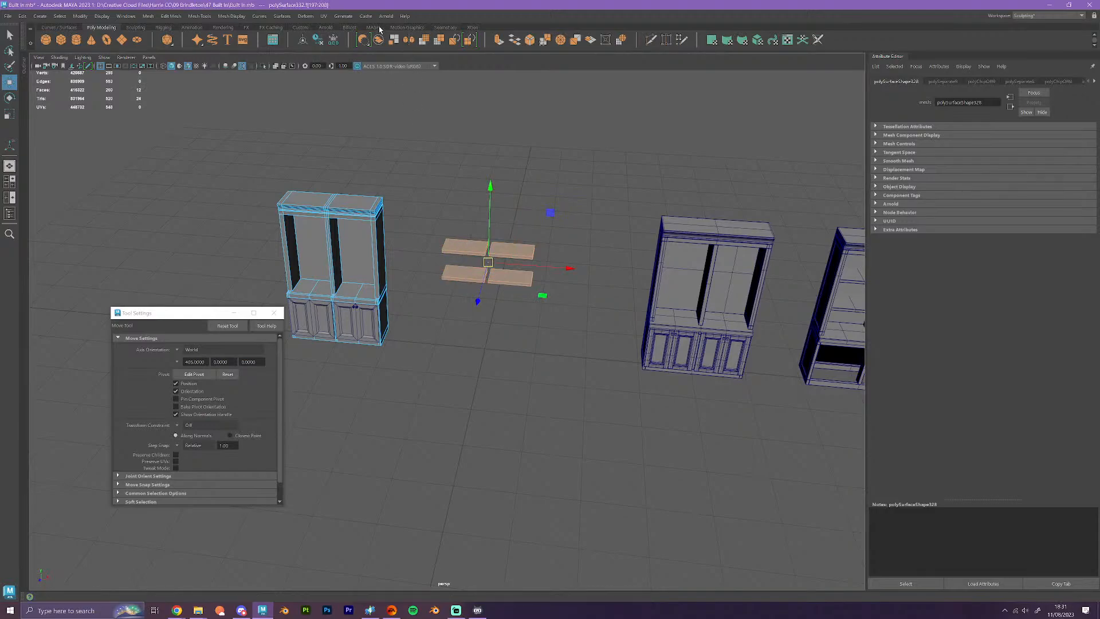
left_click(393, 41)
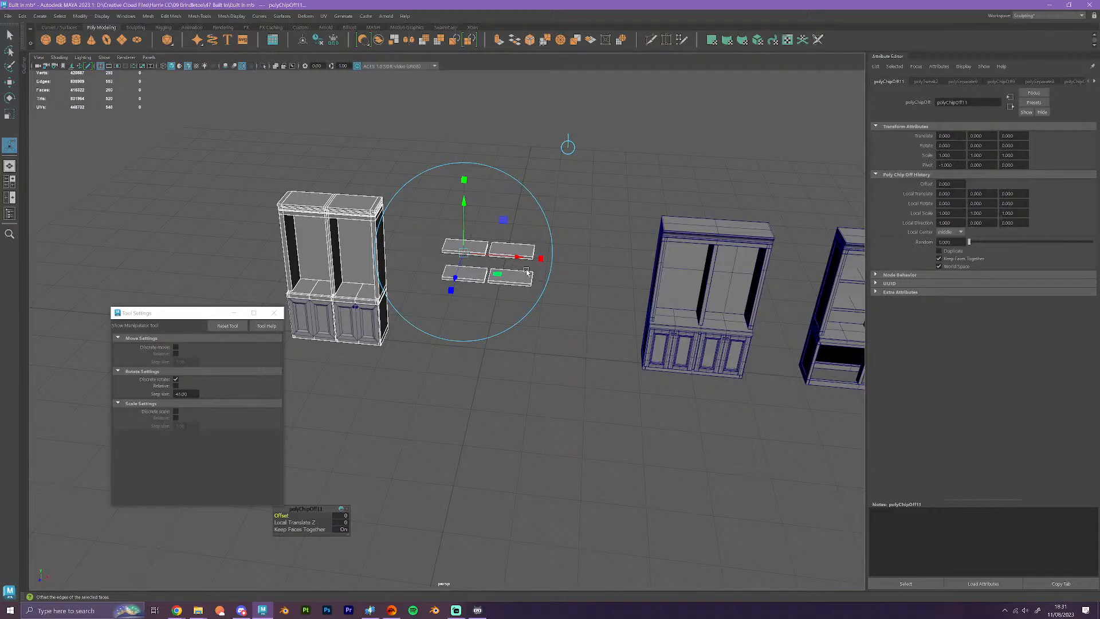
- Select the four extracted low-poly shelves in object mode and combine them into one mesh
right_click_drag(519, 252, 562, 236)
key("q")
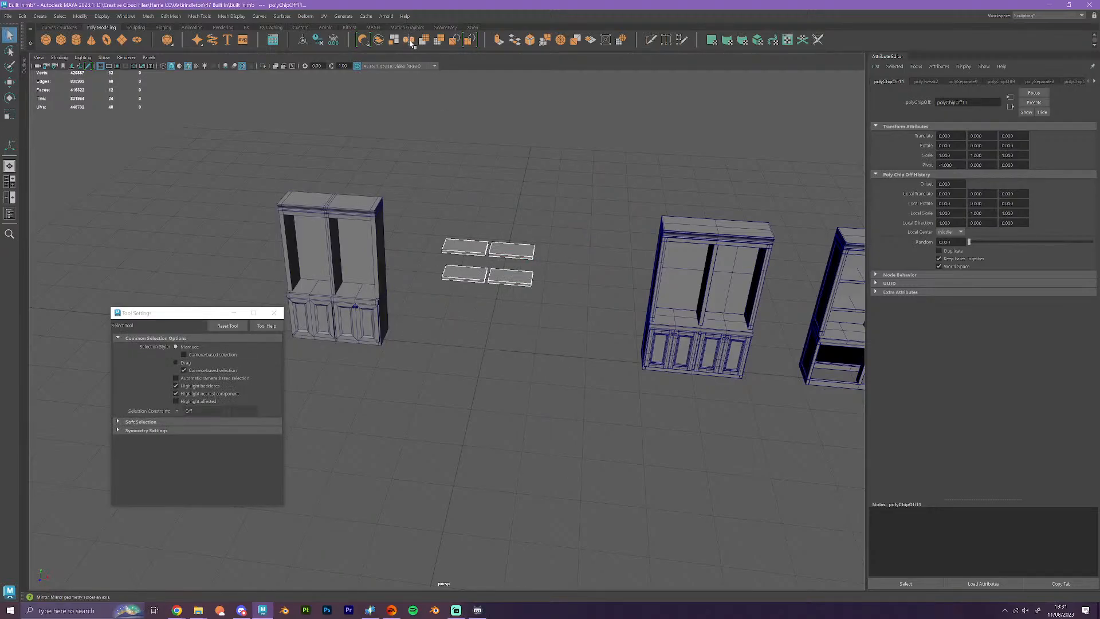
key("w")
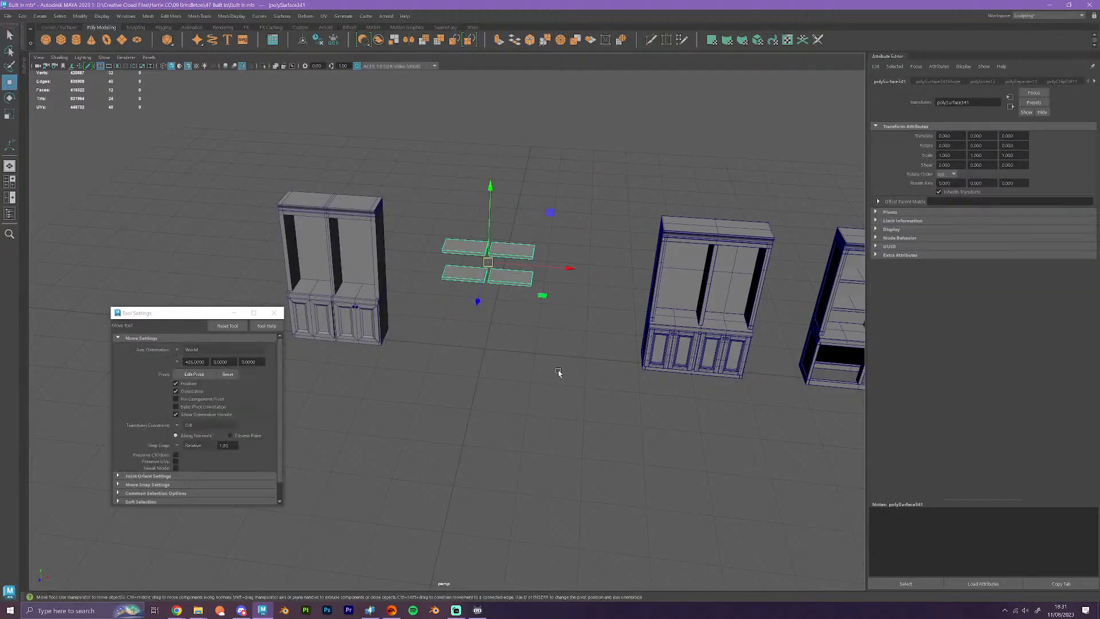
- Move the low-poly shelves' pivot to the base centre of the low-poly bookcase and clear the selection
key("d")
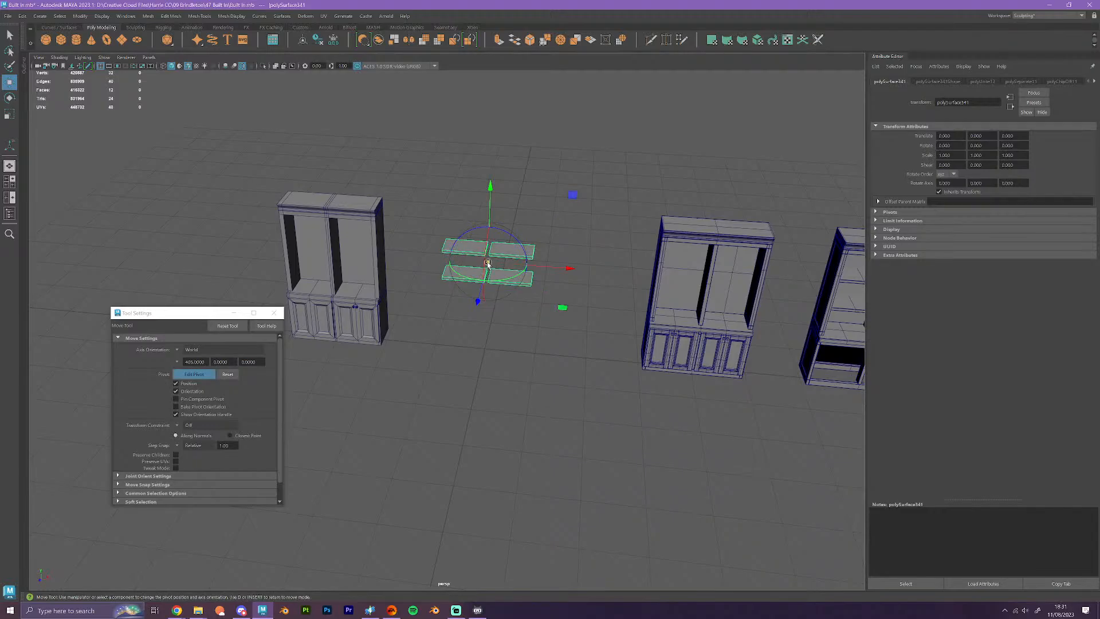
left_click_drag(488, 262, 338, 336)
key("d")
left_click(533, 420)
- Move the separated low-poly bookcase body's pivot to the centre of its own base
scroll(533, 420, "down", 3)
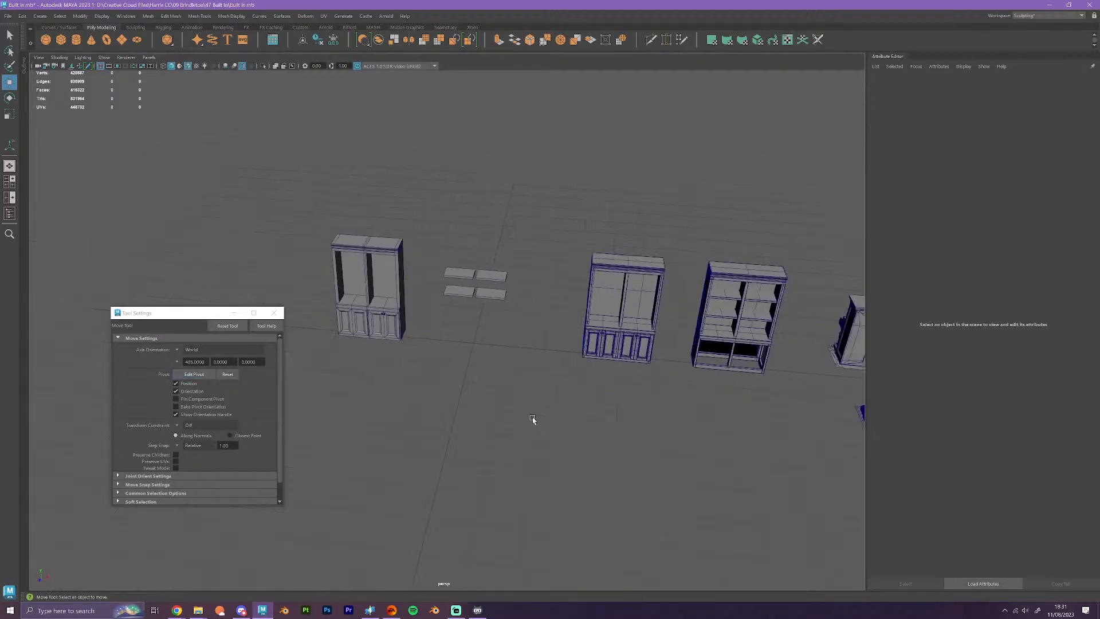
left_click(487, 295)
left_click(388, 302)
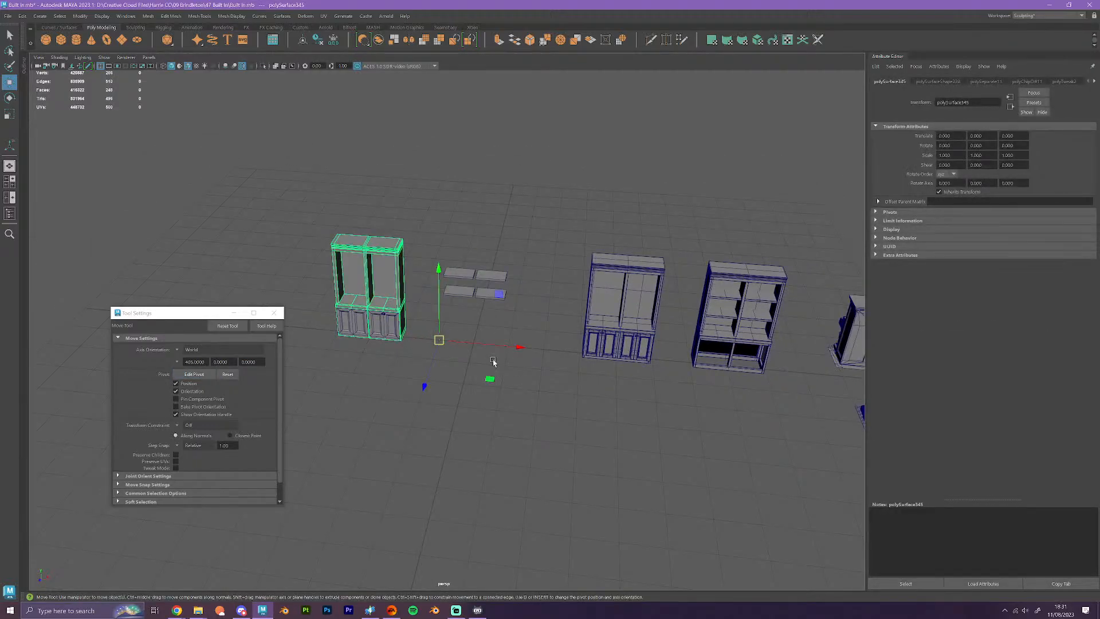
key("d")
left_click_drag(438, 341, 372, 337)
key("d")
left_click(549, 401)
- Move the pivot of the separated high-poly double bookcase body to the base centre of the original bookcase
left_click_drag(497, 419, 517, 400, "alt")
middle_click_drag(518, 401, 445, 418, "alt")
right_click_drag(444, 417, 604, 431, "alt")
middle_click_drag(605, 430, 516, 425, "alt")
right_click_drag(515, 424, 558, 418, "alt")
left_click(495, 338)
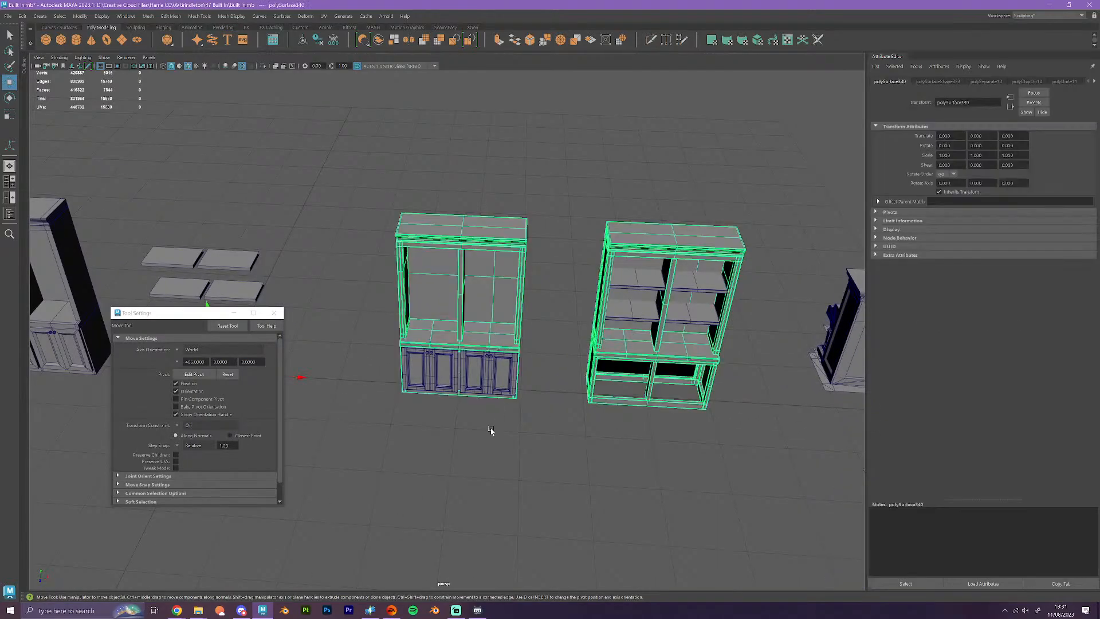
middle_click_drag(490, 429, 627, 388, "alt")
key("d")
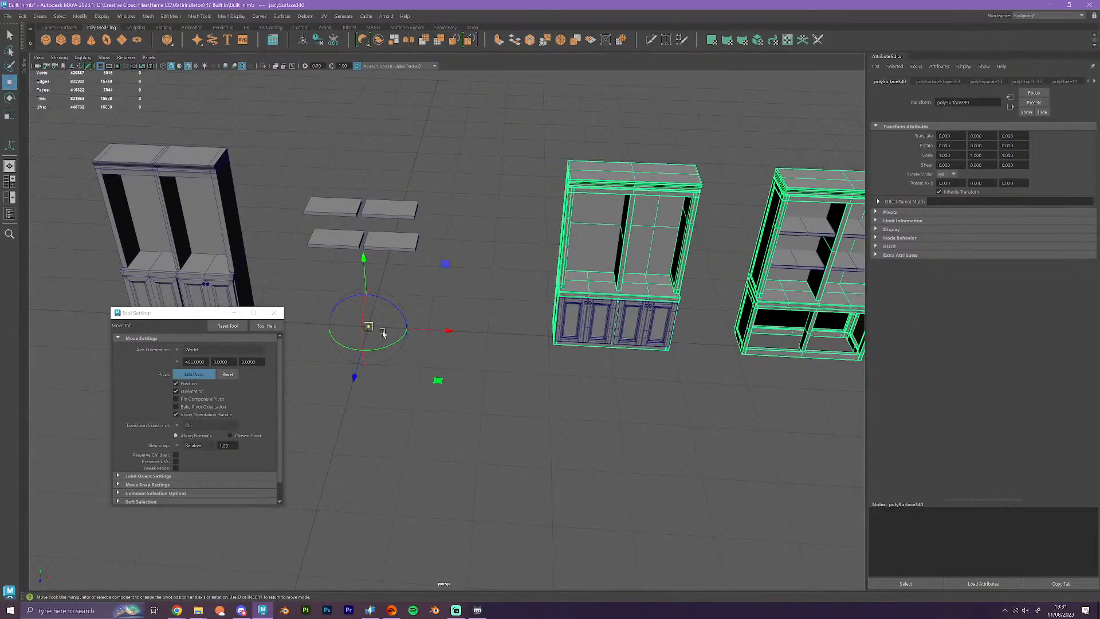
left_click_drag(368, 326, 607, 348)
key("d")
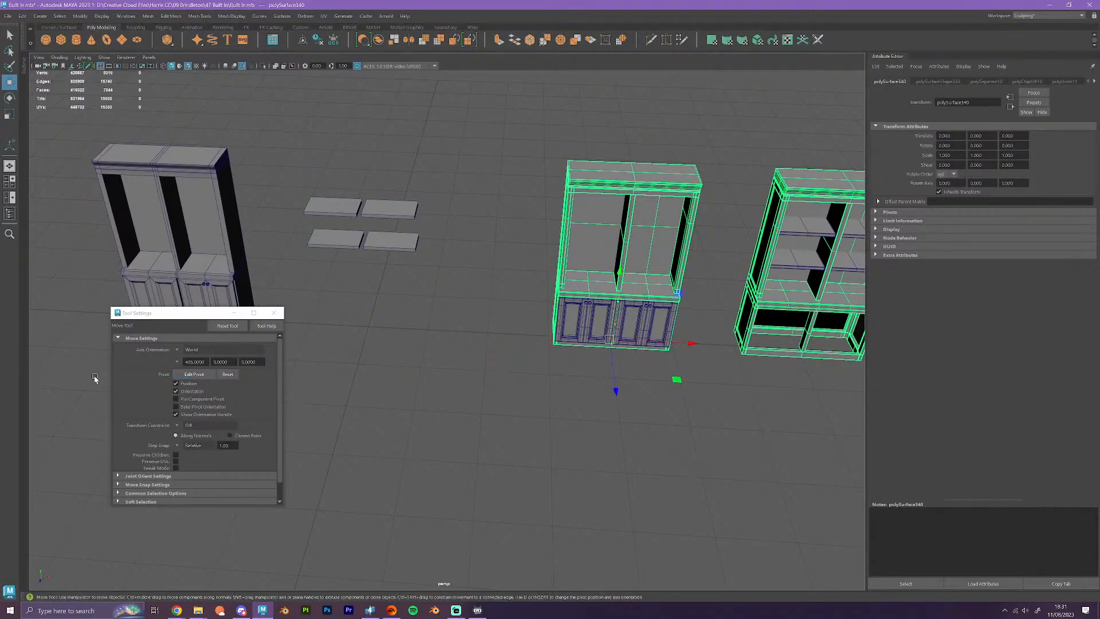
- Show the Outliner, select all low-poly and high-poly bookcase parts with their shelves, and delete all construction history by type
left_click(25, 63)
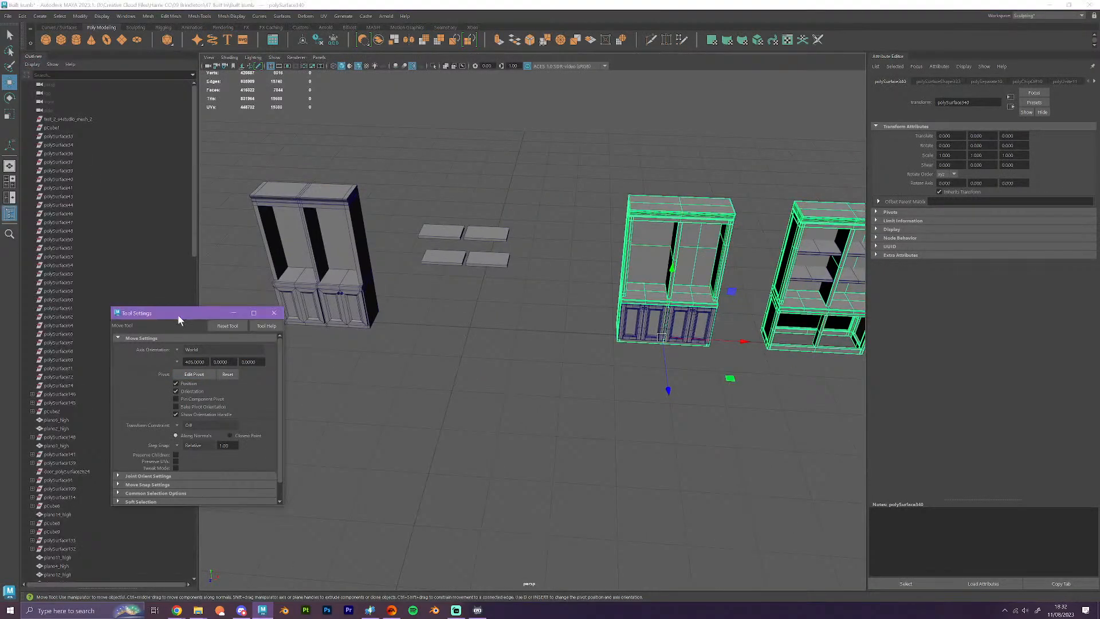
left_click_drag(177, 314, 379, 360)
scroll(115, 386, "down", 15)
scroll(493, 365, "down", 3)
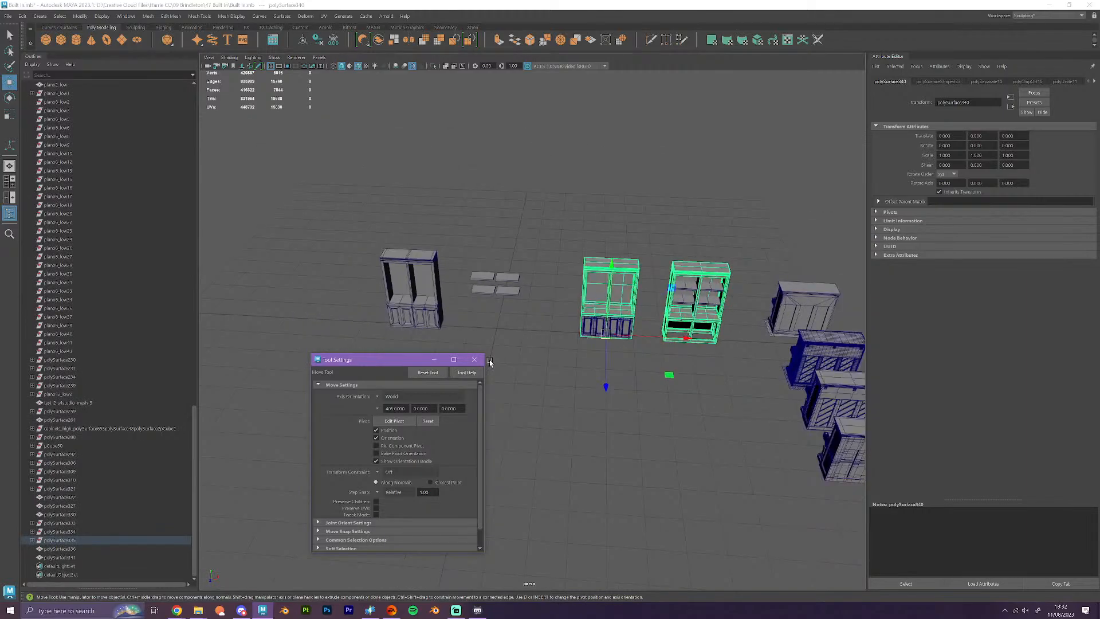
left_click_drag(352, 232, 723, 342)
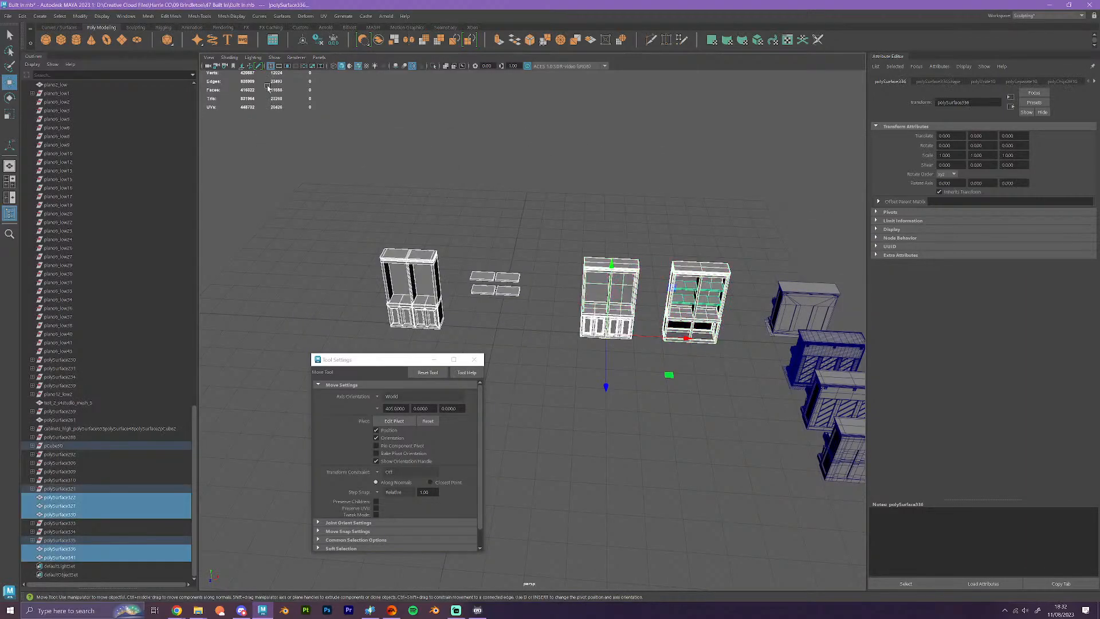
left_click(23, 15)
mouse_move(91, 129)
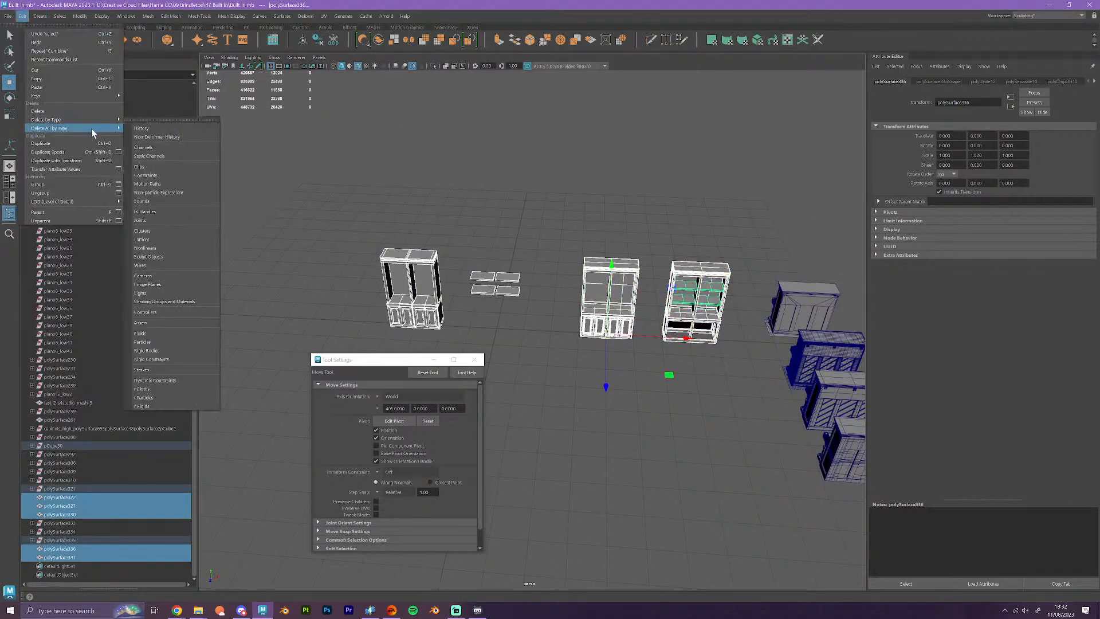
left_click(167, 130)
- Move the high-poly body mesh out of its leftover parent group polySurface335 and delete the empty group
scroll(582, 447, "up", 3)
left_click(642, 448)
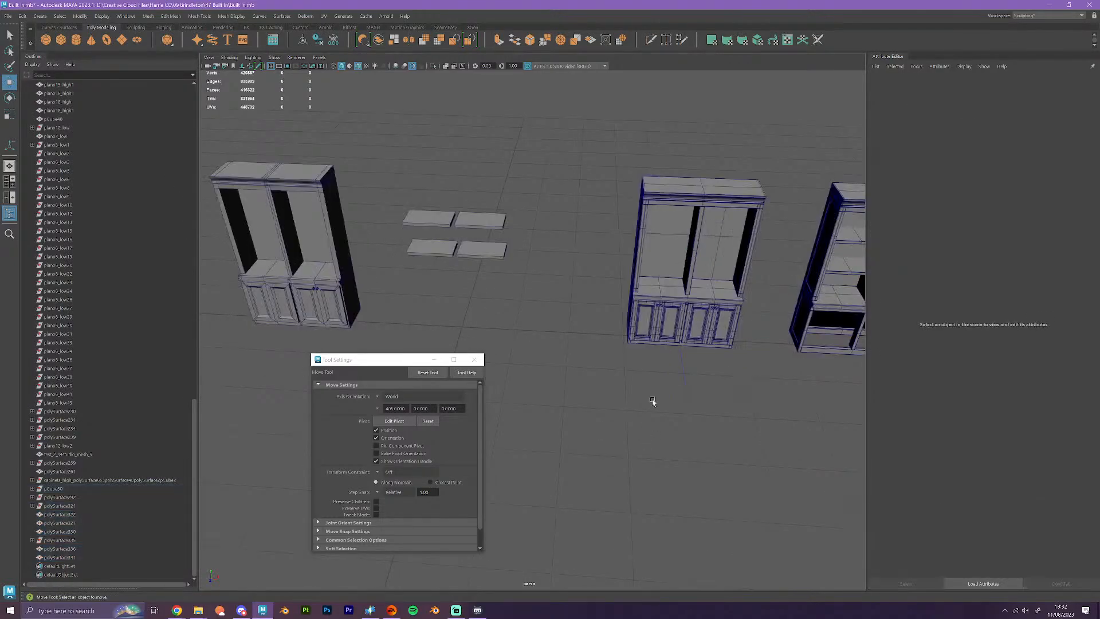
left_click(666, 284)
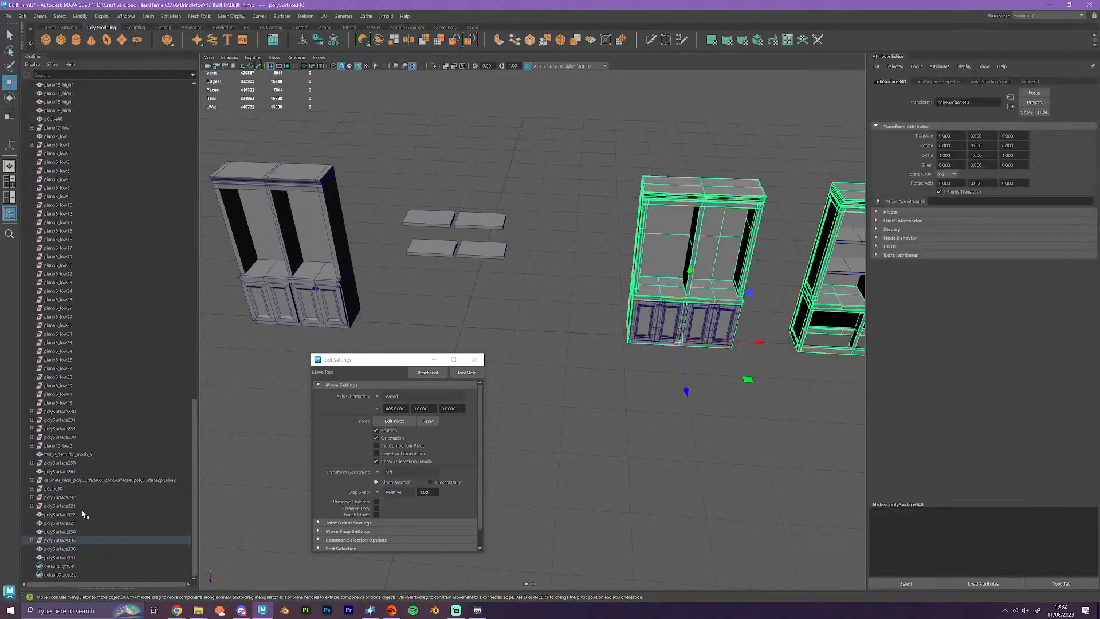
left_click(32, 540)
left_click_drag(47, 543, 69, 528)
left_click(56, 541)
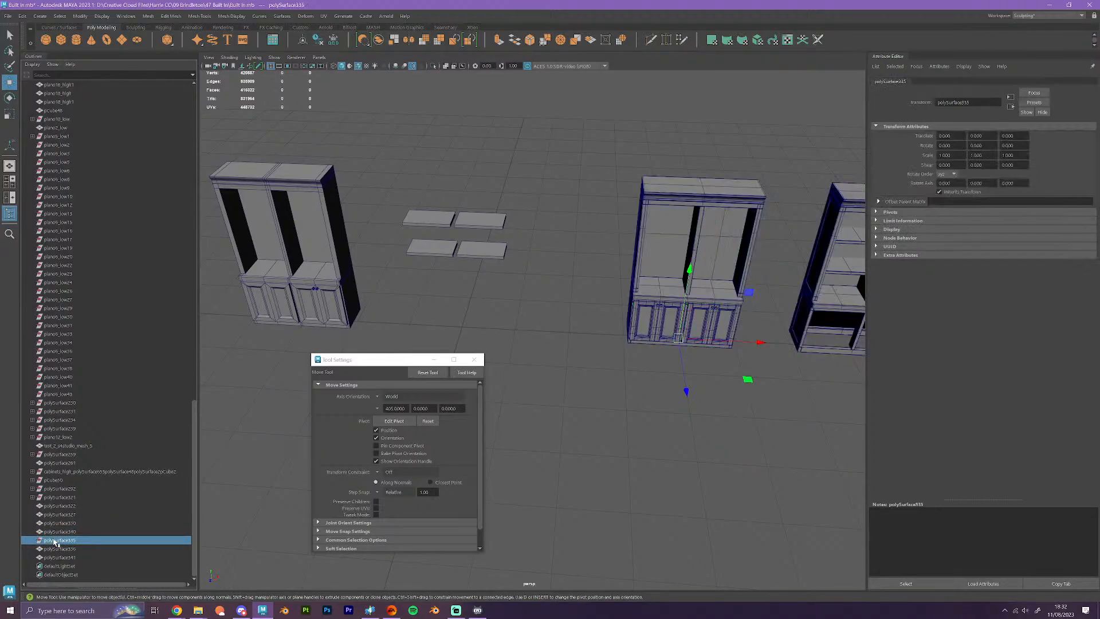
key("Delete")
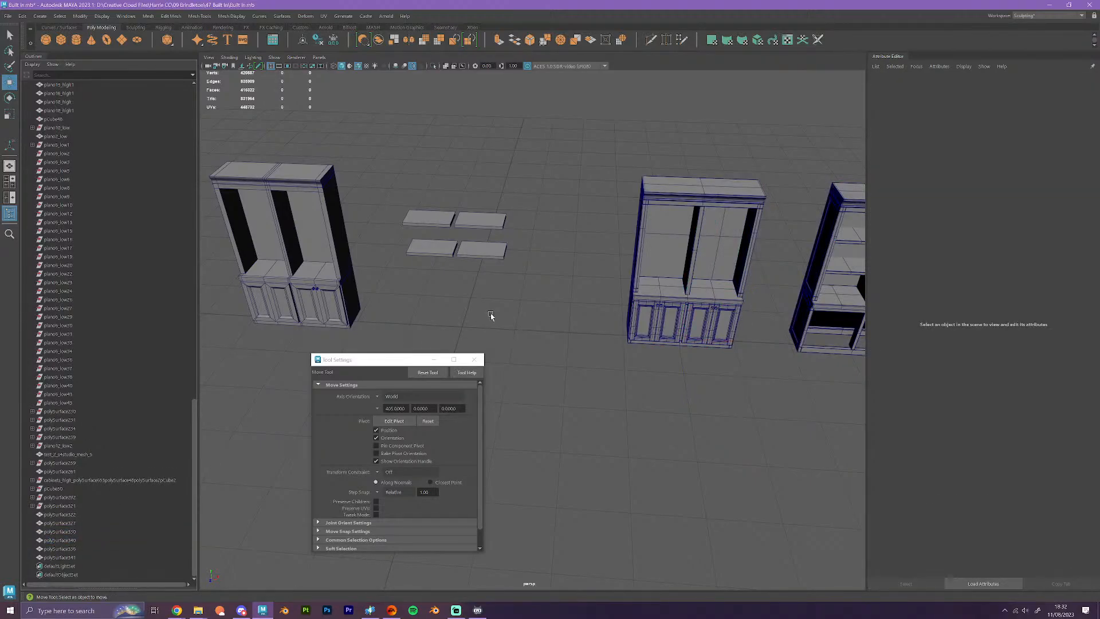
- Rename the high-poly bookcase body mesh to cabinet1_high
left_click(663, 293)
double_click(51, 542)
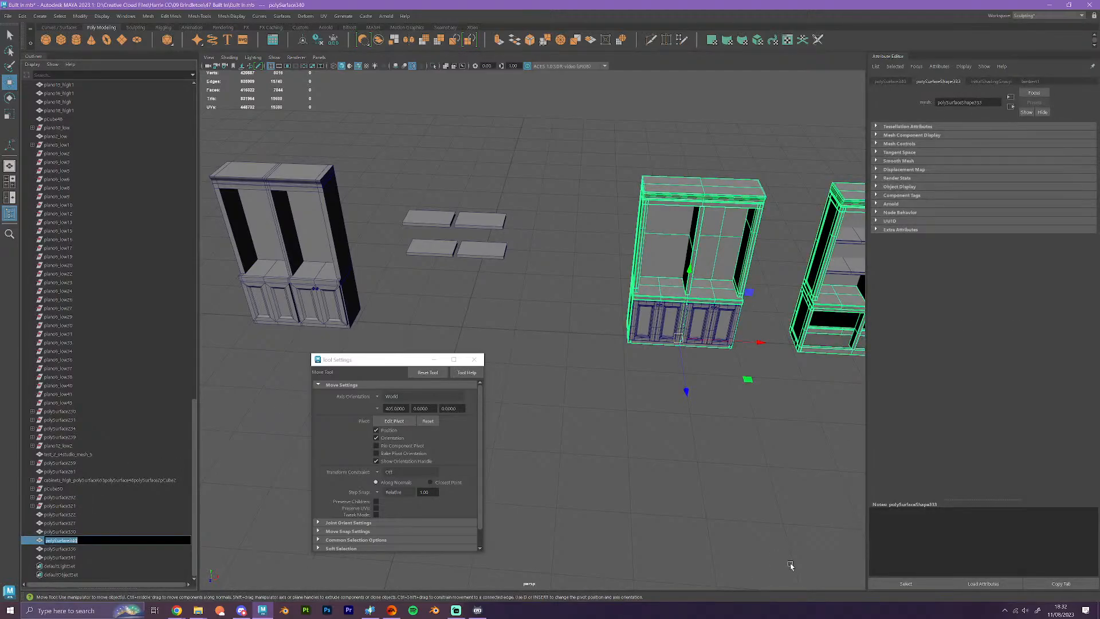
type("cabinet1_high")
key("Return")
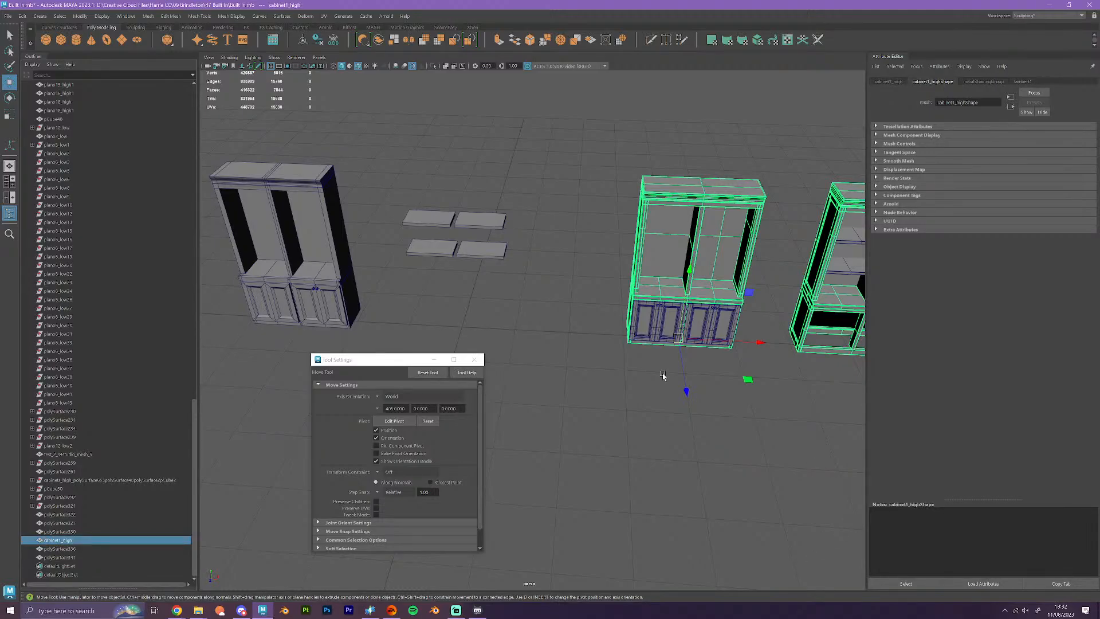
- Move the low-poly bookcase body mesh out of its nested parent groups and delete the leftover polySurface321 group
left_click(307, 320)
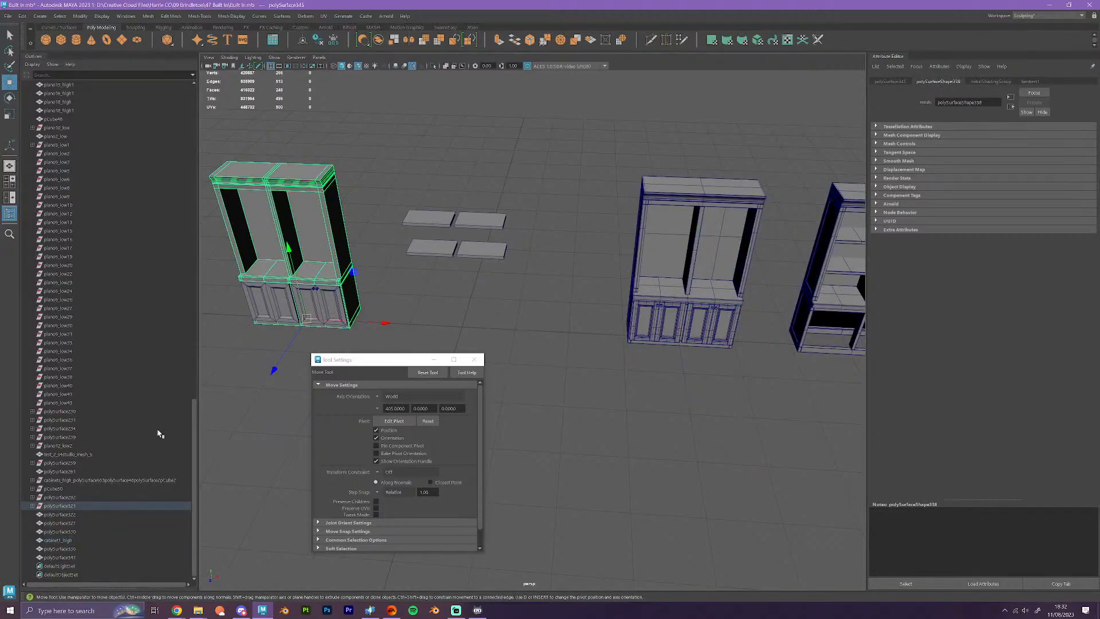
left_click(33, 506)
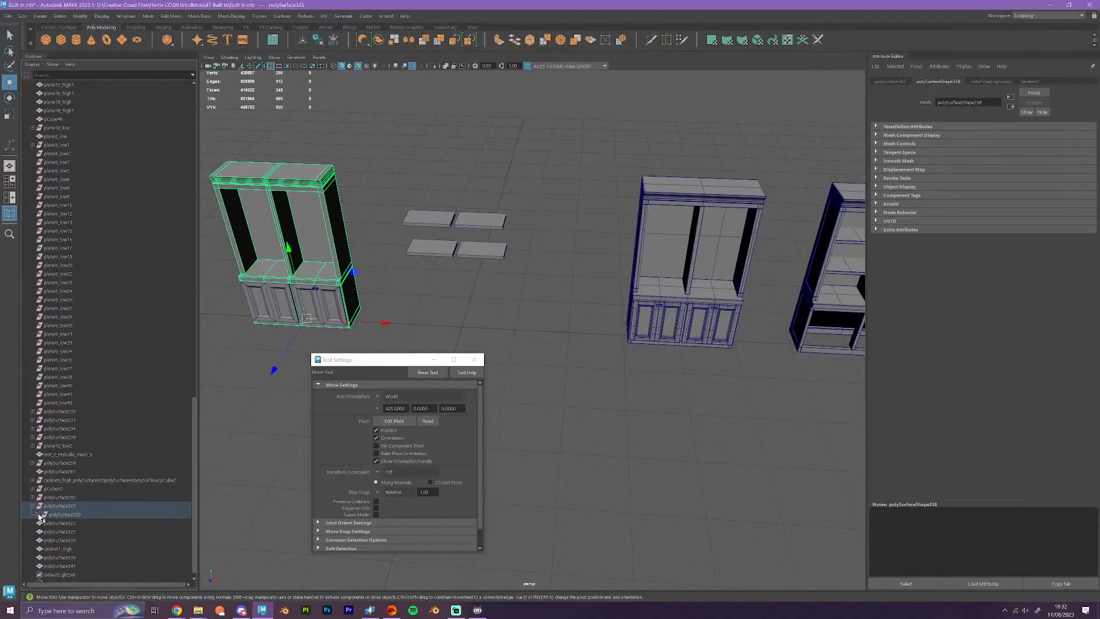
left_click(36, 514)
left_click(42, 523)
left_click_drag(56, 533, 69, 507)
left_click(62, 515)
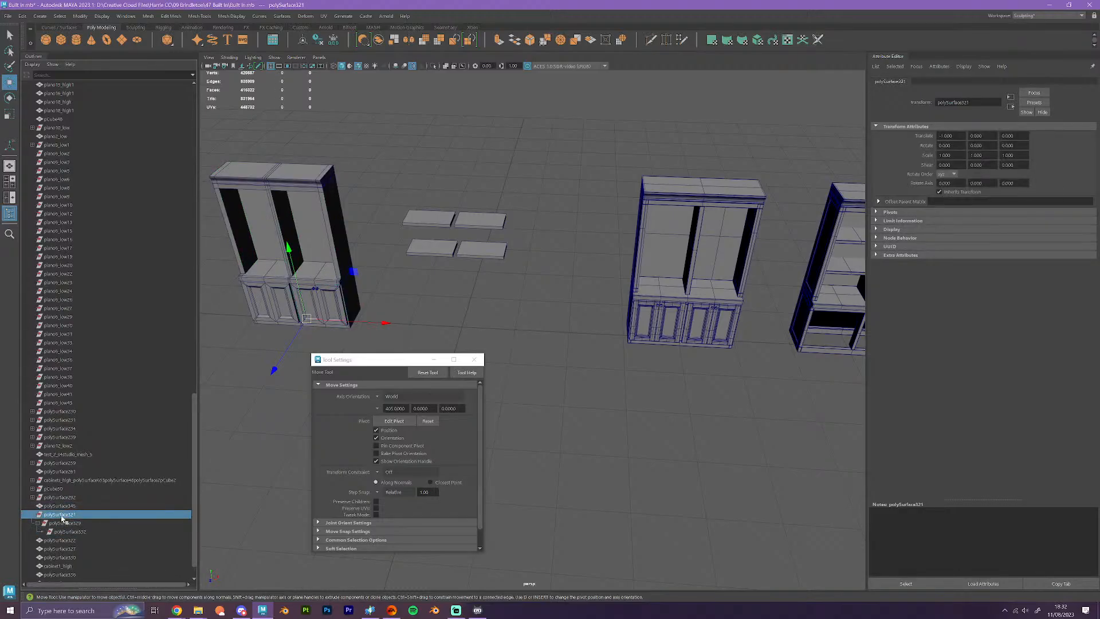
key("Delete")
- Rename the low-poly bookcase body mesh to cabinet1_low
left_click(291, 269)
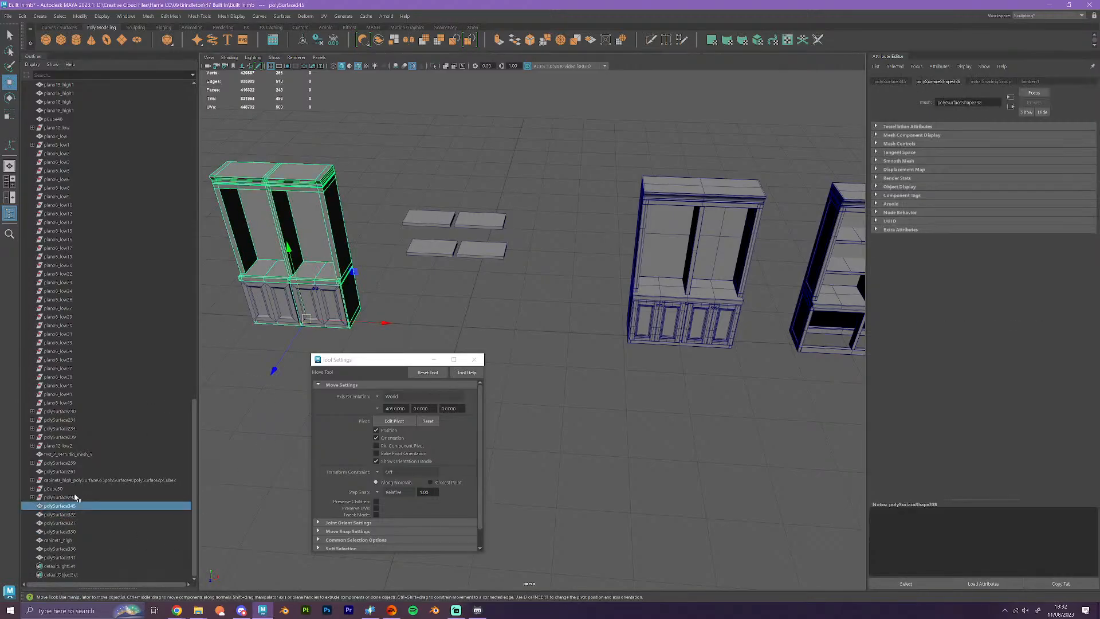
double_click(69, 505)
type("cabinet1_low")
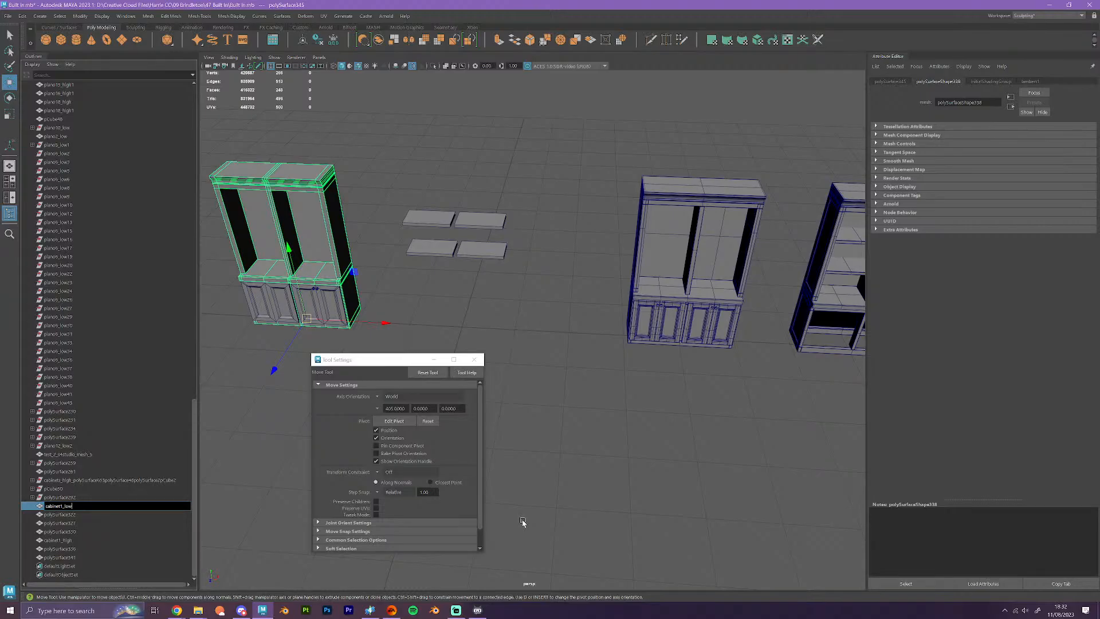
key("Return")
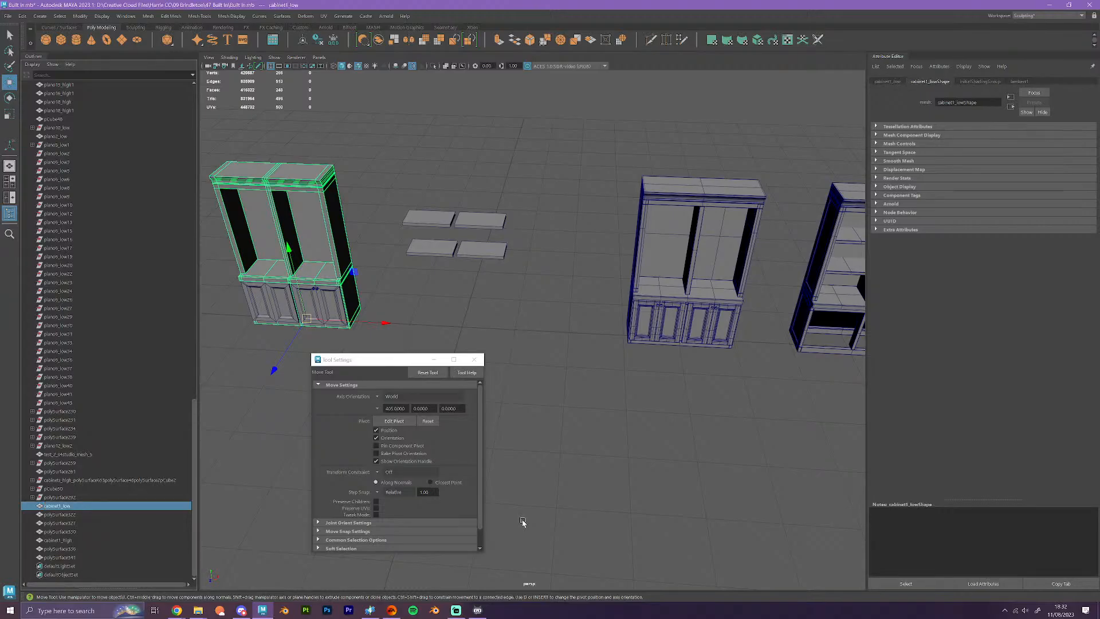
- Rename the low-poly cabinet doors mesh to cabinet2_low
left_click(324, 295)
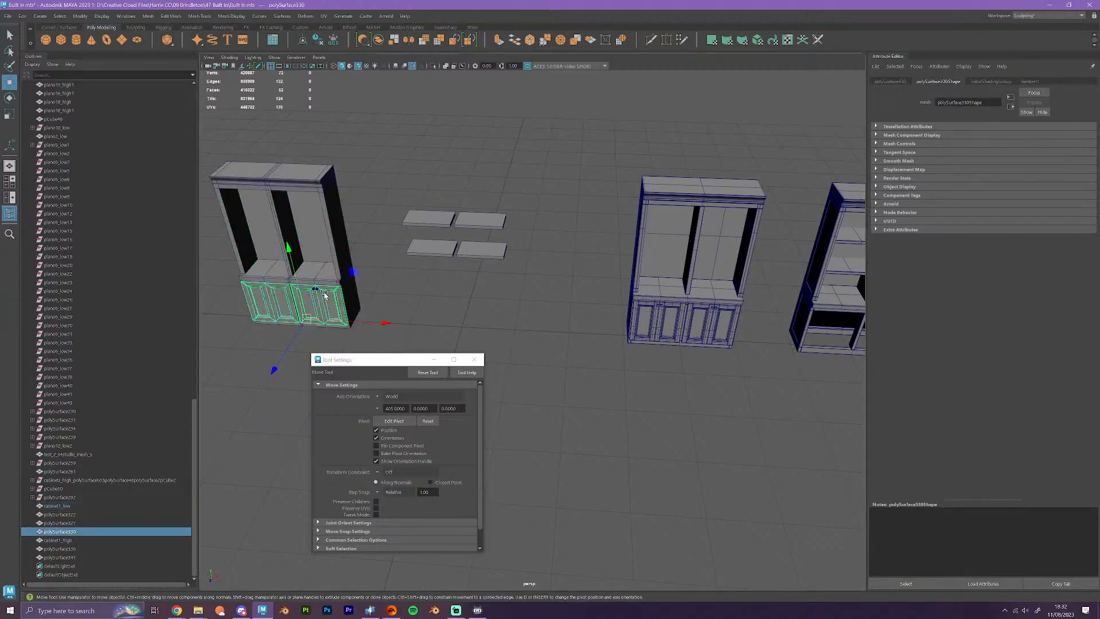
double_click(70, 532)
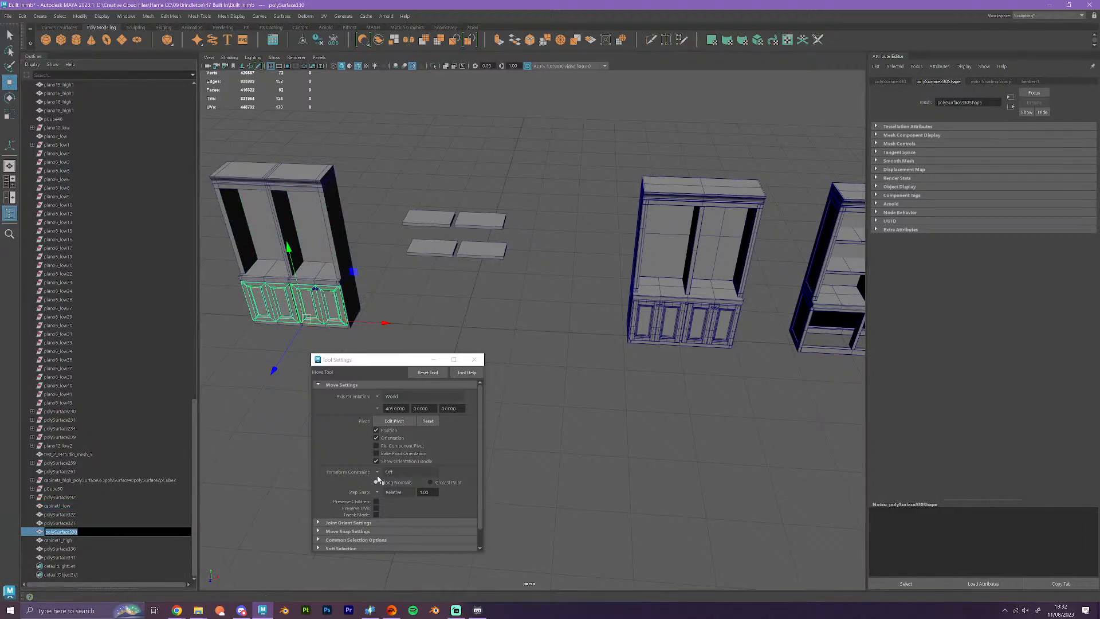
type("d")
type("abinet2_low")
key("Return")
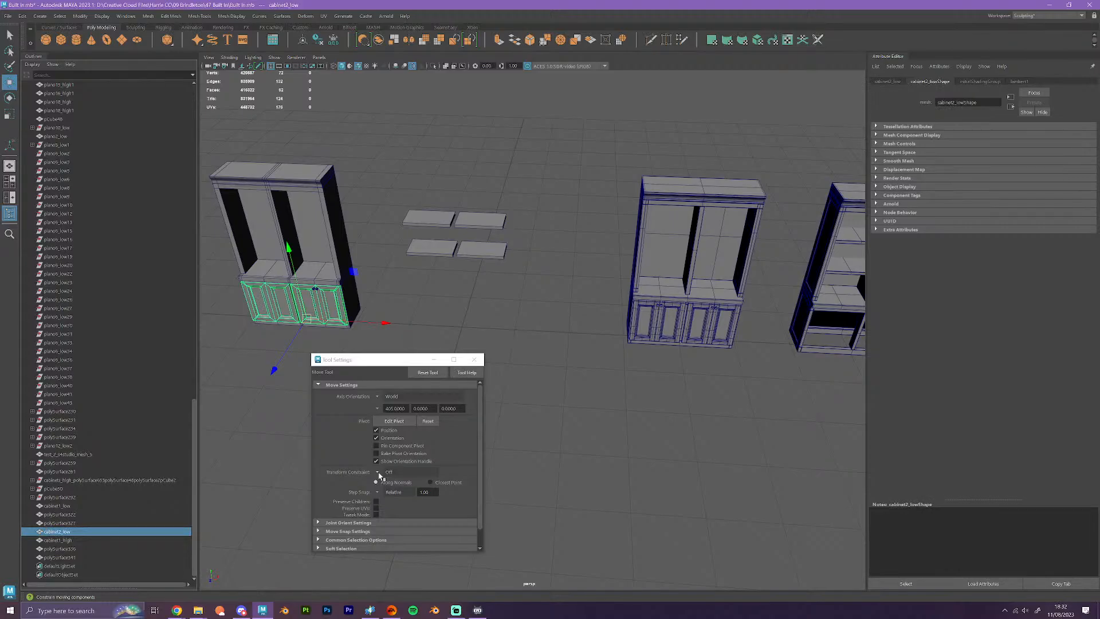
- Move the high-poly cabinet doors mesh out of its nested pCube parent group and delete the leftover group
left_click(693, 327)
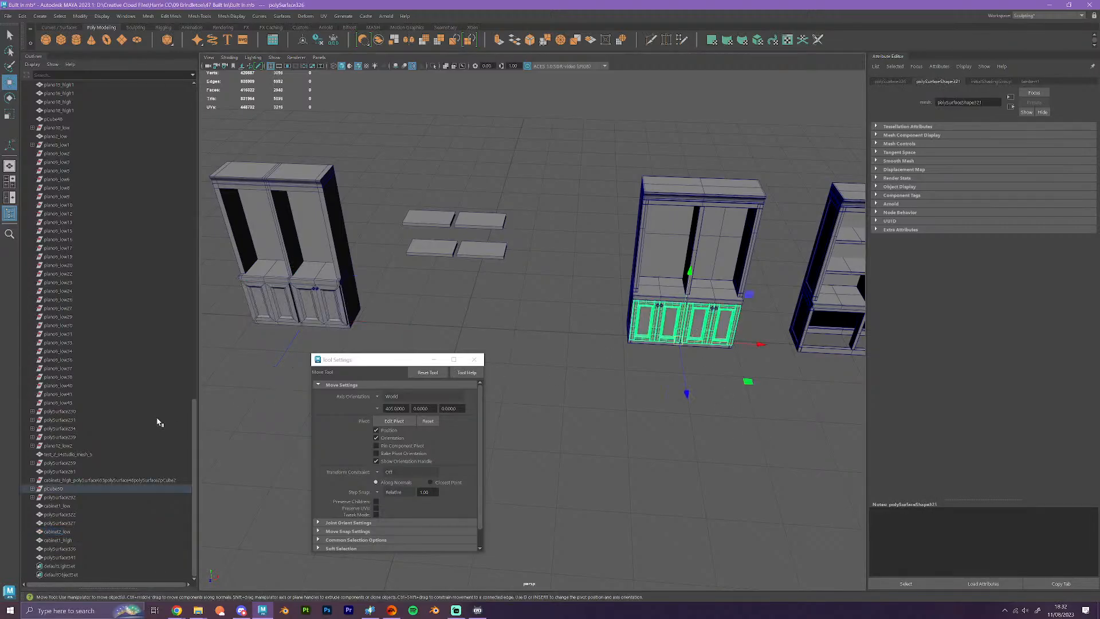
left_click(33, 488)
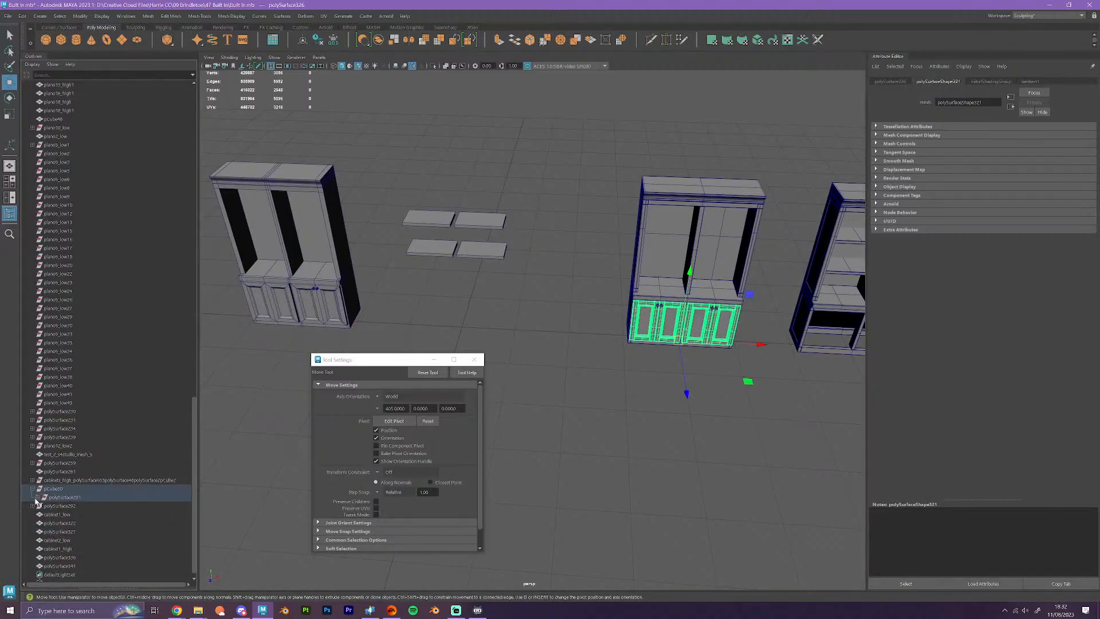
left_click(37, 497)
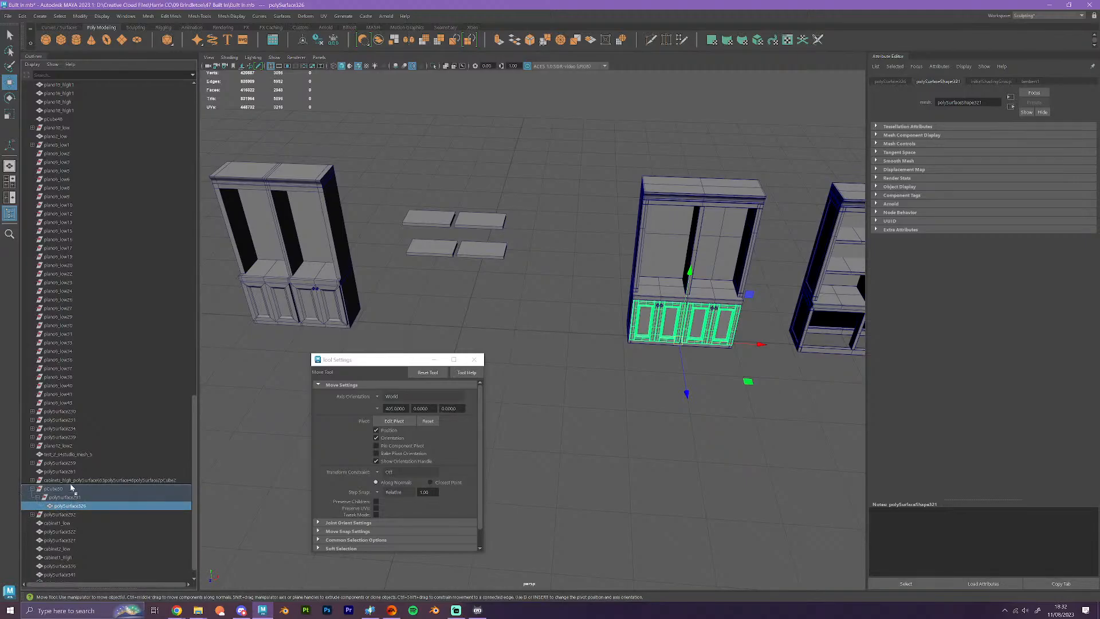
middle_click_drag(70, 485, 72, 485)
left_click(48, 499)
key("Delete")
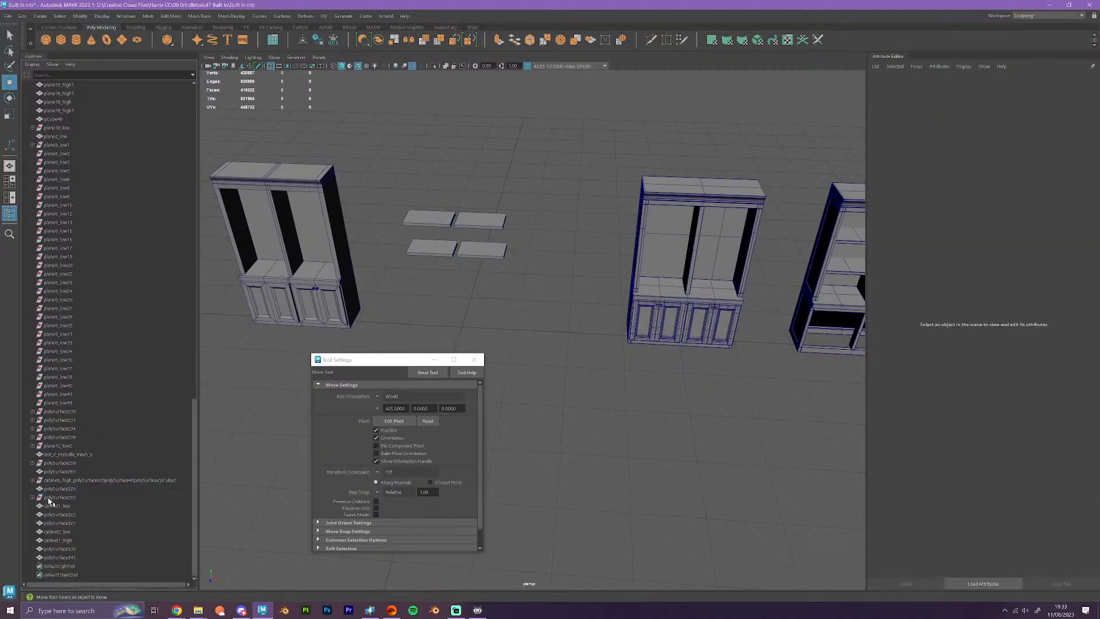
- Rename the high-poly cabinet doors mesh to cabinet2_high
left_click(680, 316)
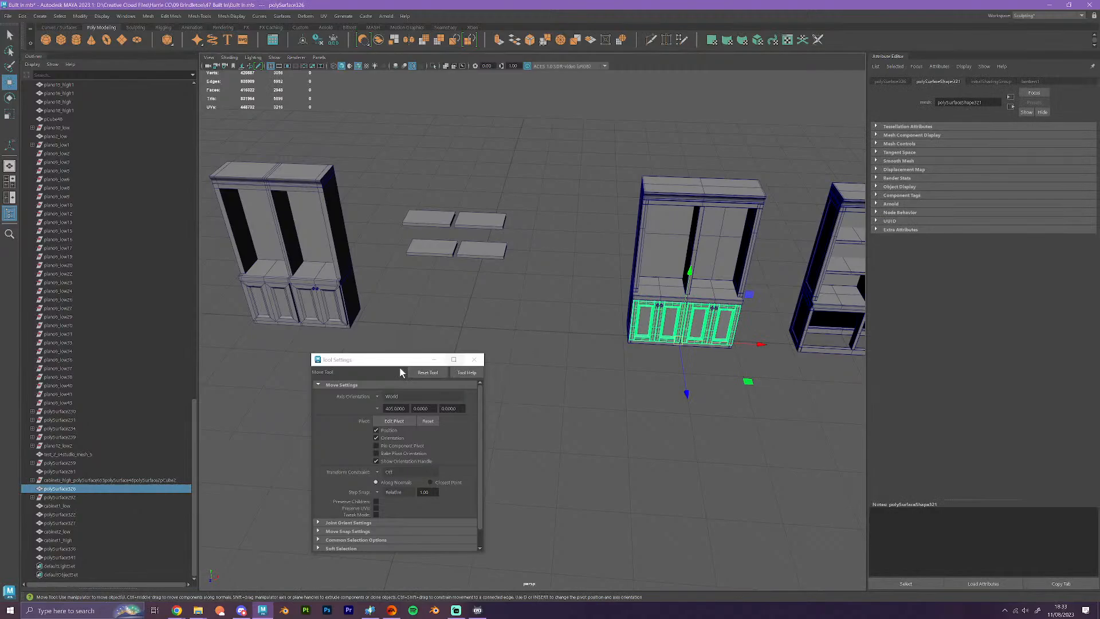
double_click(63, 490)
type("cabinet2_high")
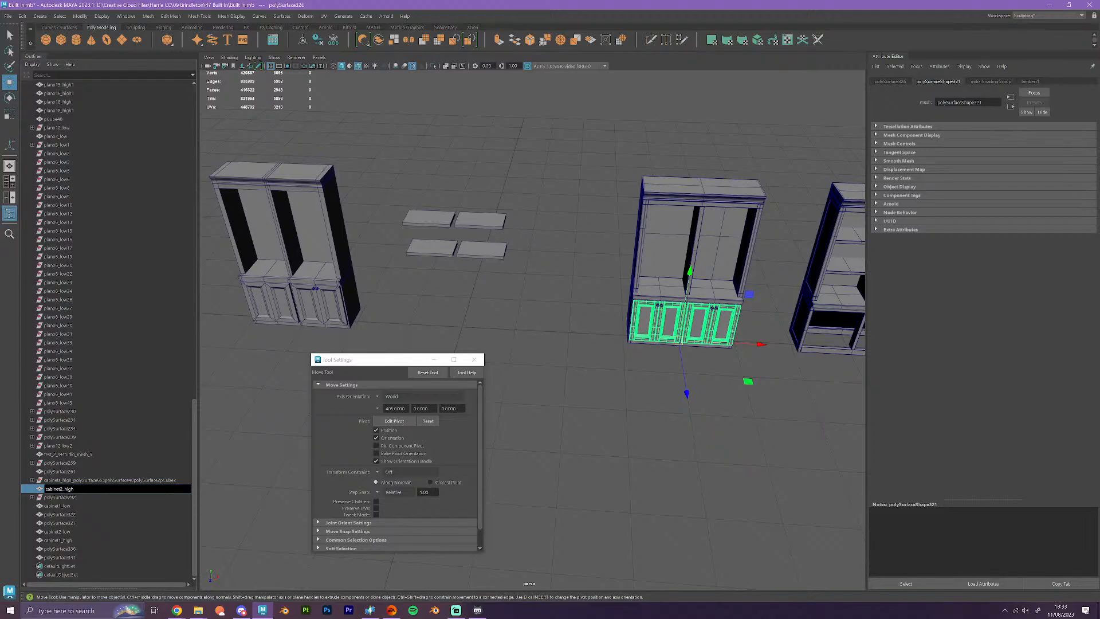
key("Return")
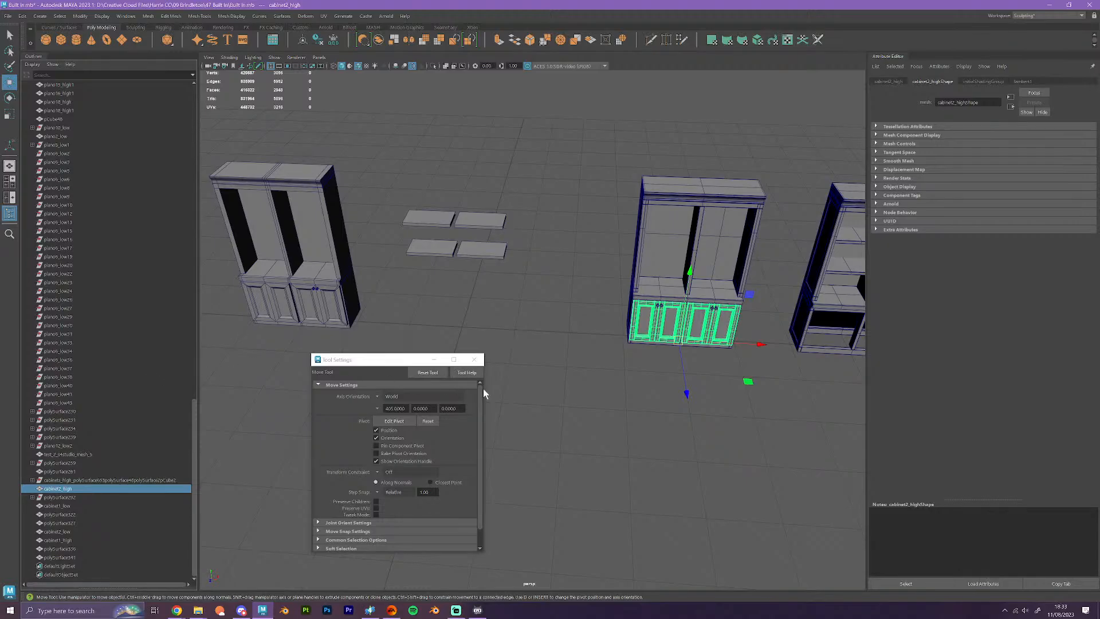
- Rename the mesh of the low-poly door knobs to cabinet3_low
scroll(552, 437, "up", 5)
left_click_drag(625, 485, 596, 476, "alt")
middle_click_drag(685, 438, 670, 409, "alt")
scroll(538, 426, "down", 6)
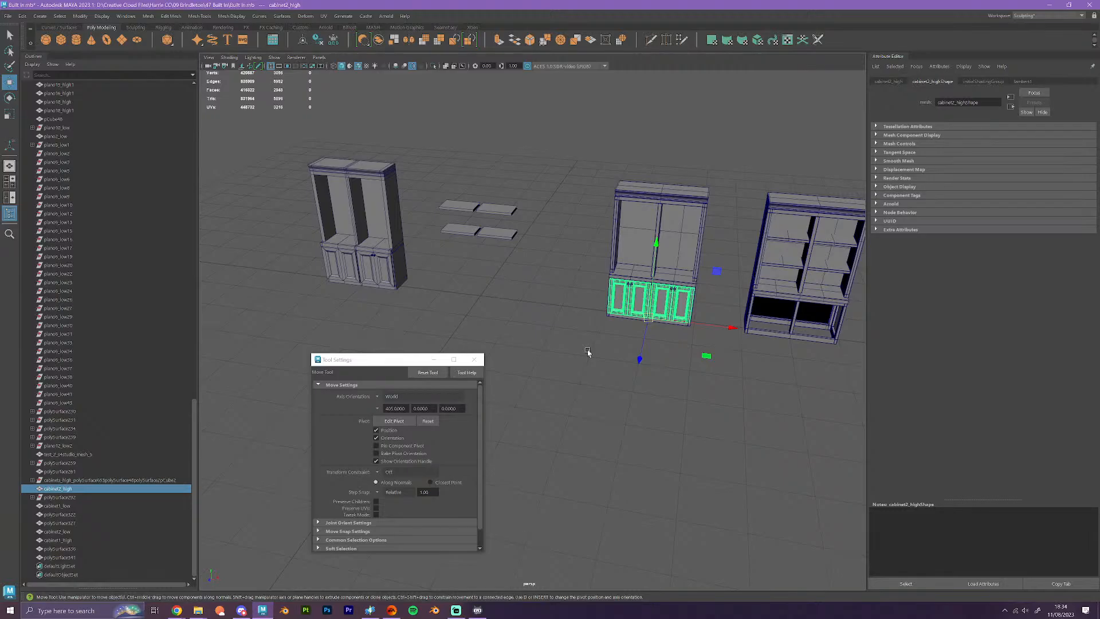
key("f")
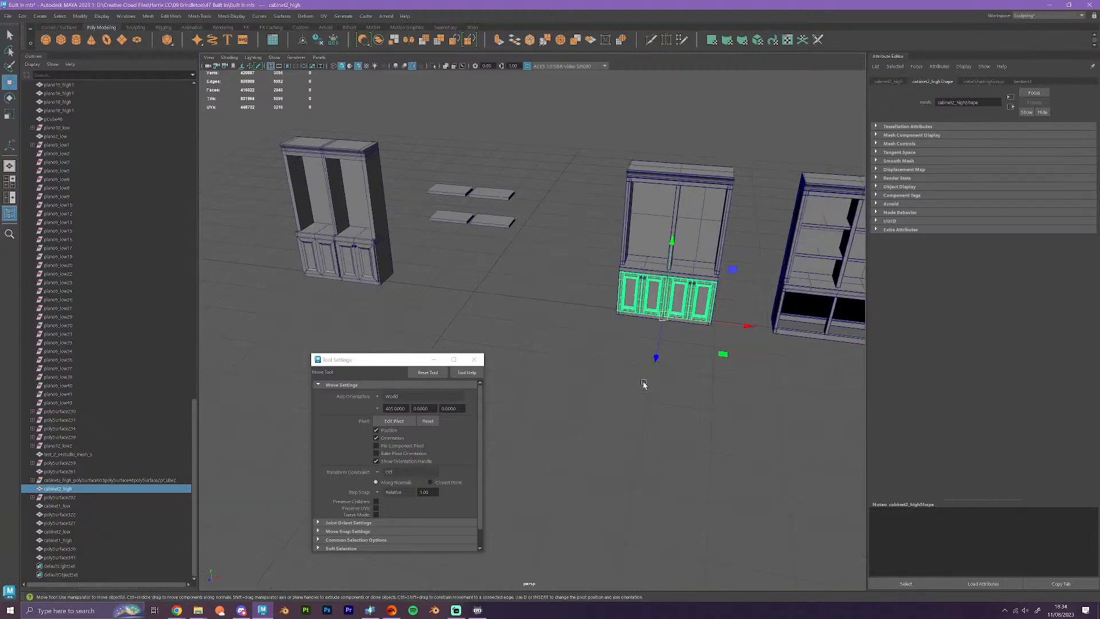
middle_click_drag(519, 342, 707, 316, "alt")
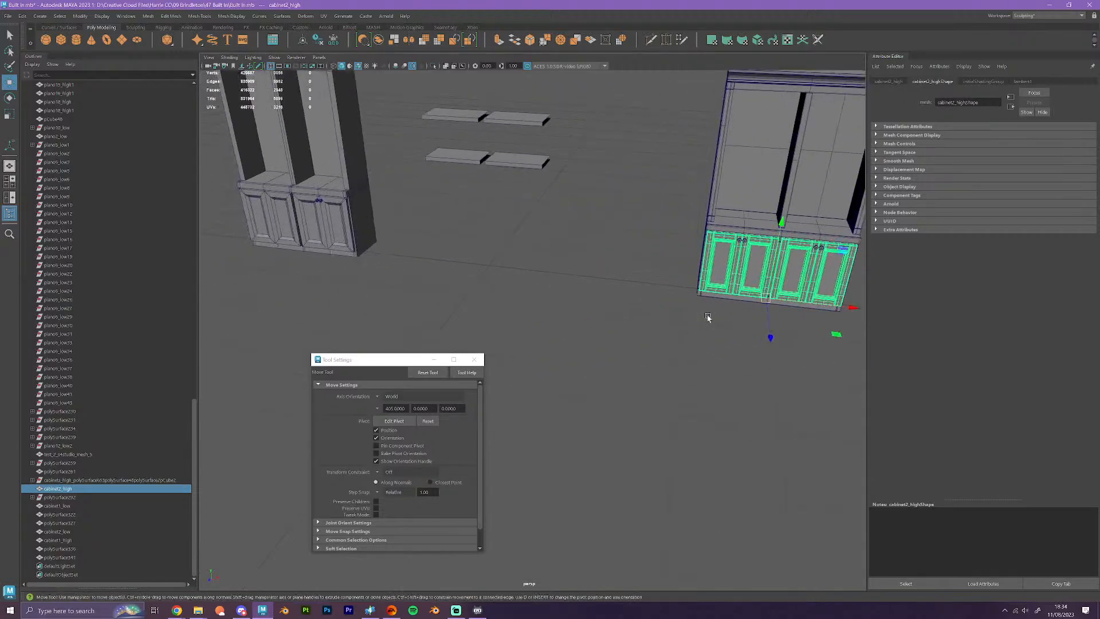
left_click(319, 202)
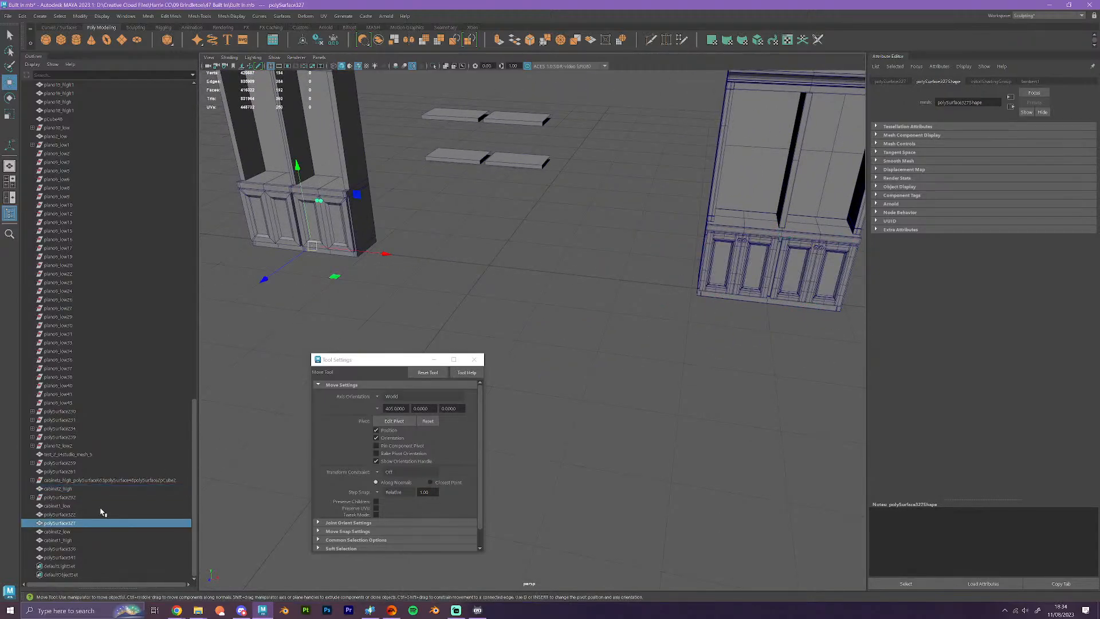
double_click(62, 523)
type("cabibne")
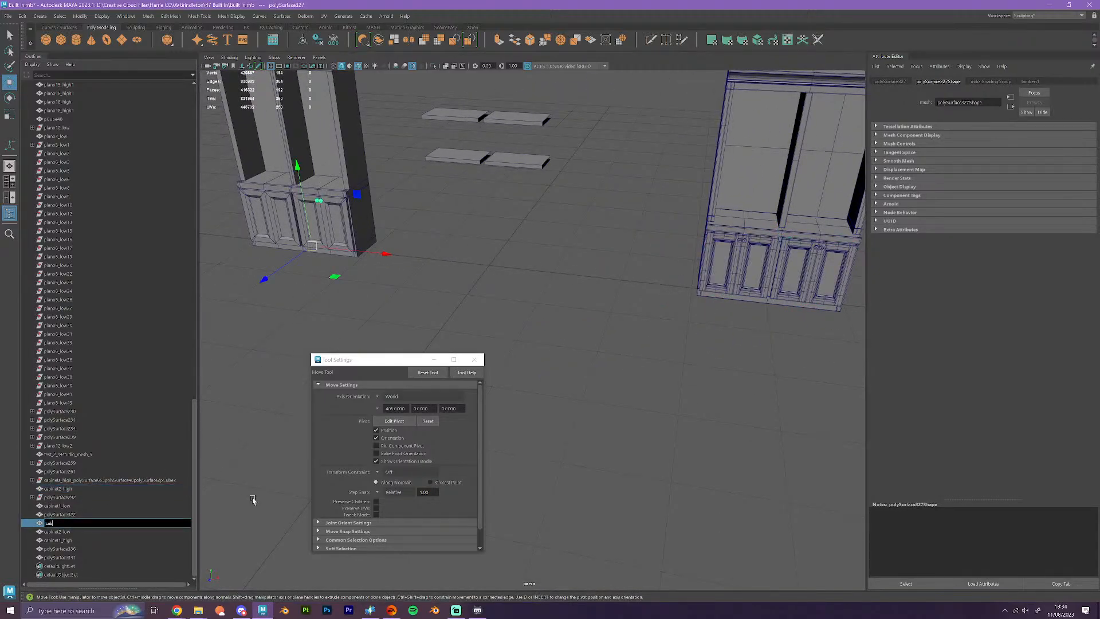
key("BackSpace")
key("BackSpace")
key("BackSpace")
type("inet3_low")
key("Return")
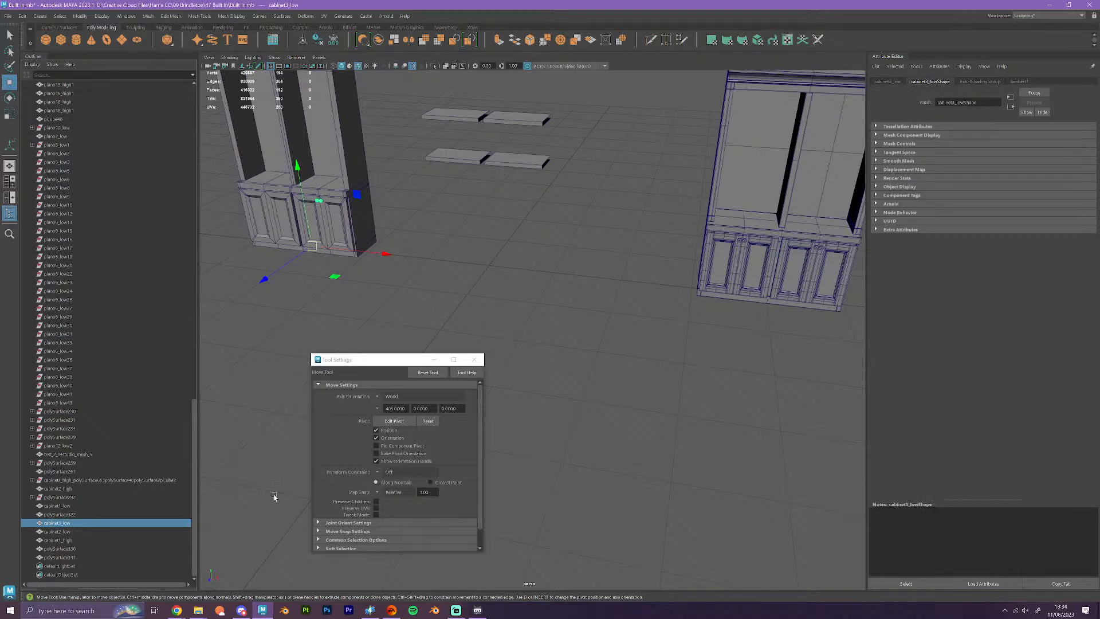
- Rename the mesh of the high-poly door knobs to cabinet3_high
left_click(816, 252)
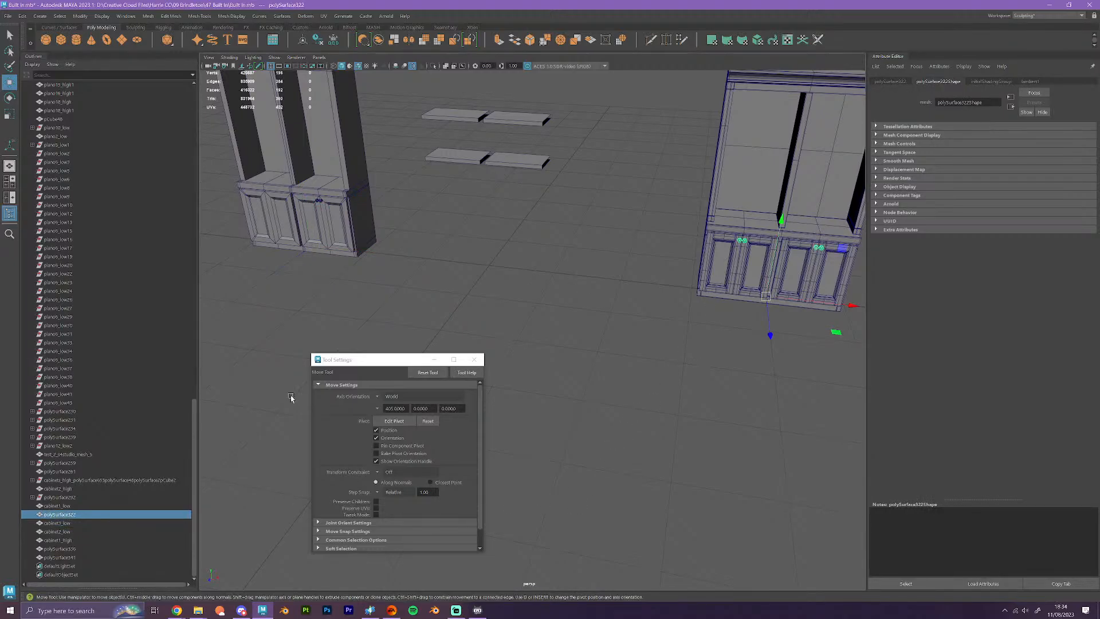
double_click(57, 513)
type("cabinet3_")
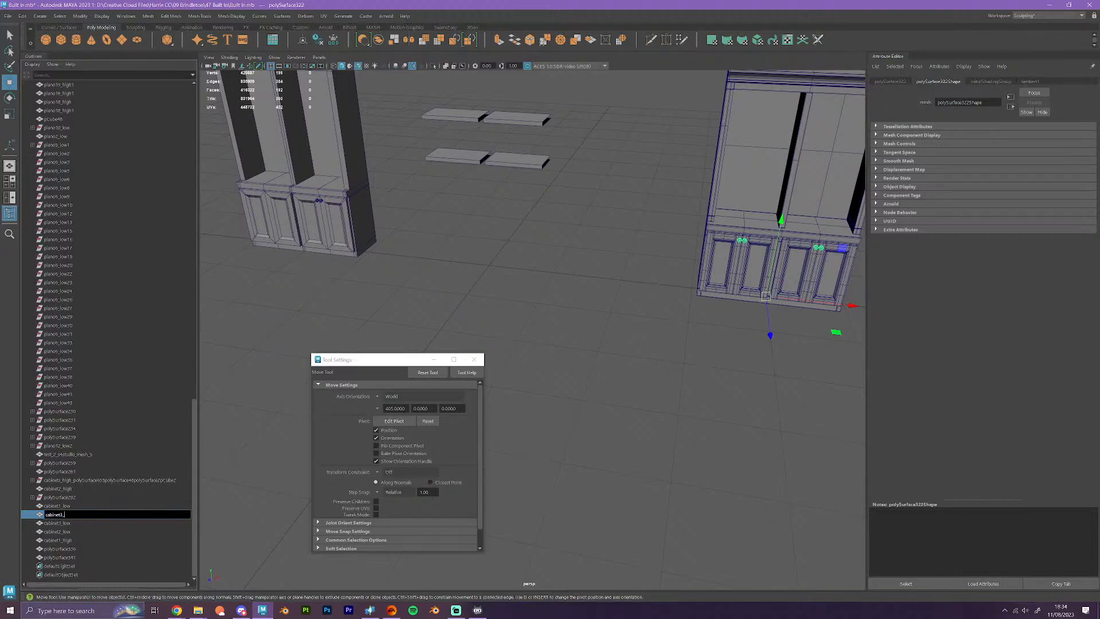
type("high")
key("Return")
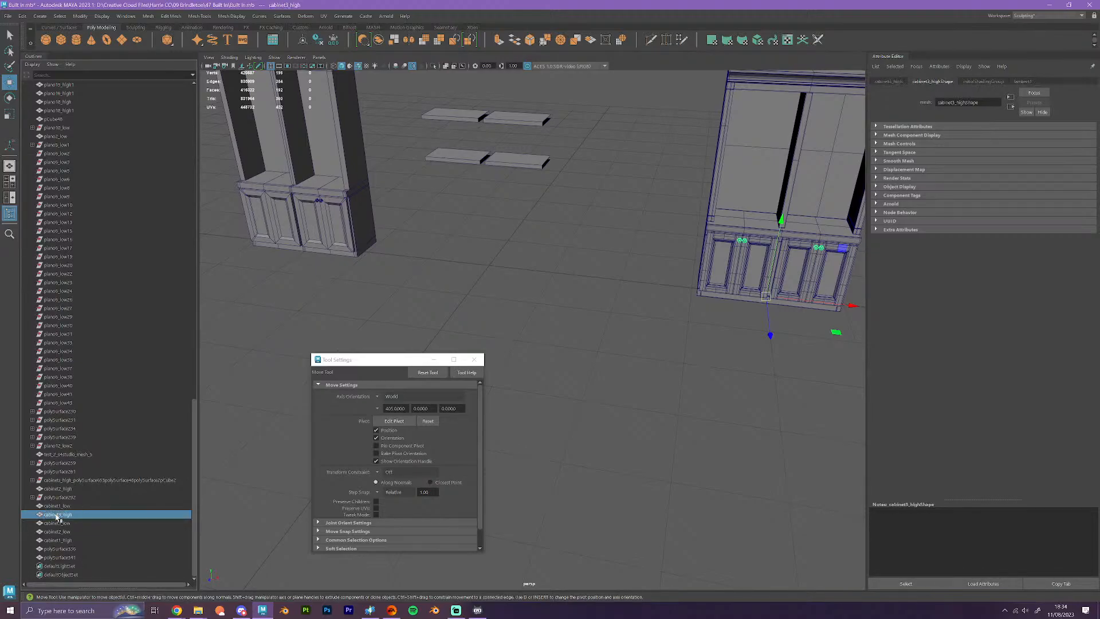
- Rename the high-poly shelves mesh inside the bookcase to cabinet4_high
scroll(766, 248, "down", 4)
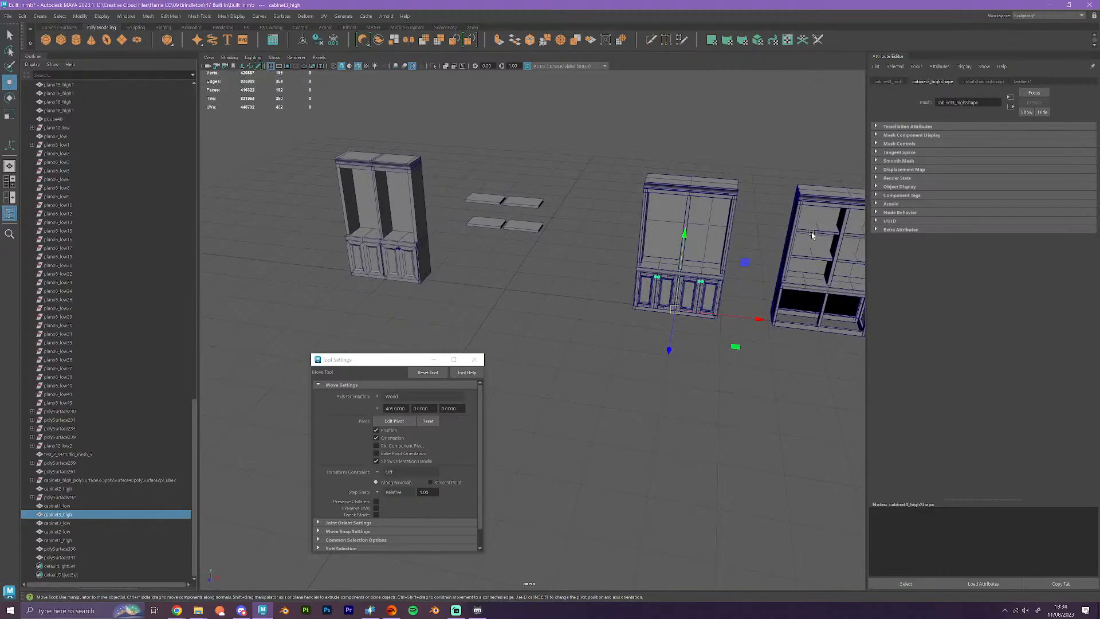
left_click(795, 218)
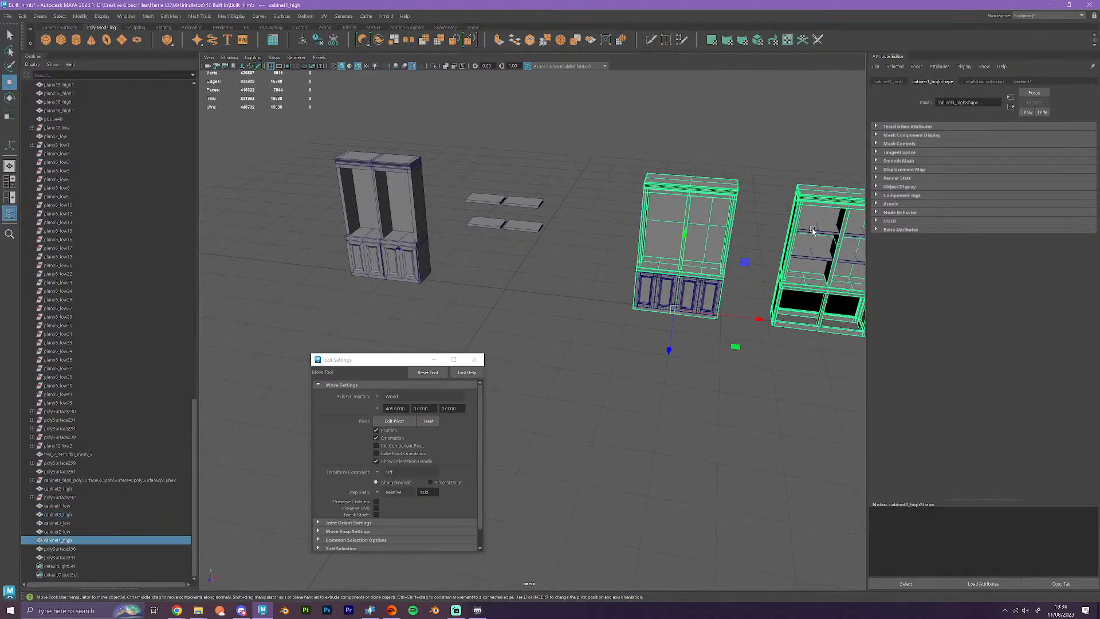
left_click(811, 229)
double_click(62, 549)
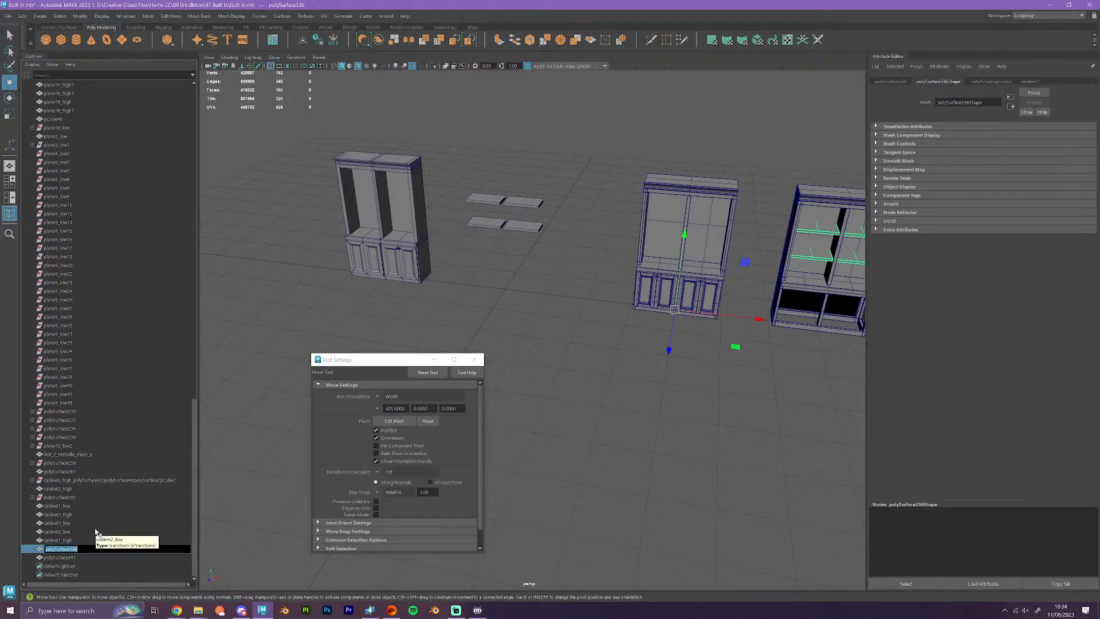
type("cabinet4_high")
key("Return")
- Rename the separate low-poly shelves mesh to cabinet4_low
left_click(493, 217)
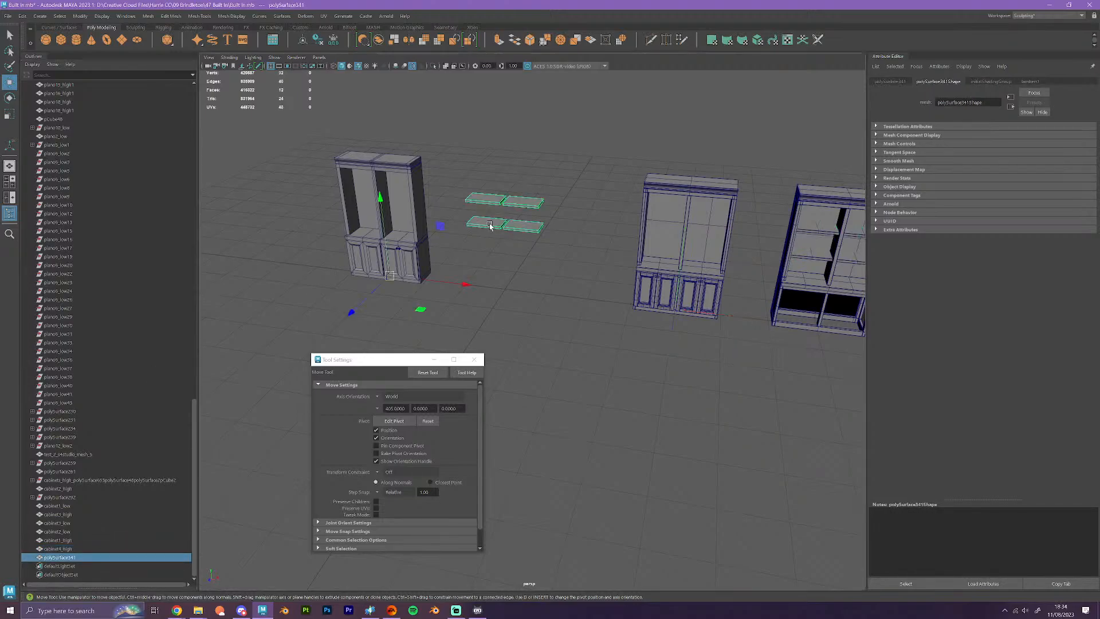
double_click(60, 557)
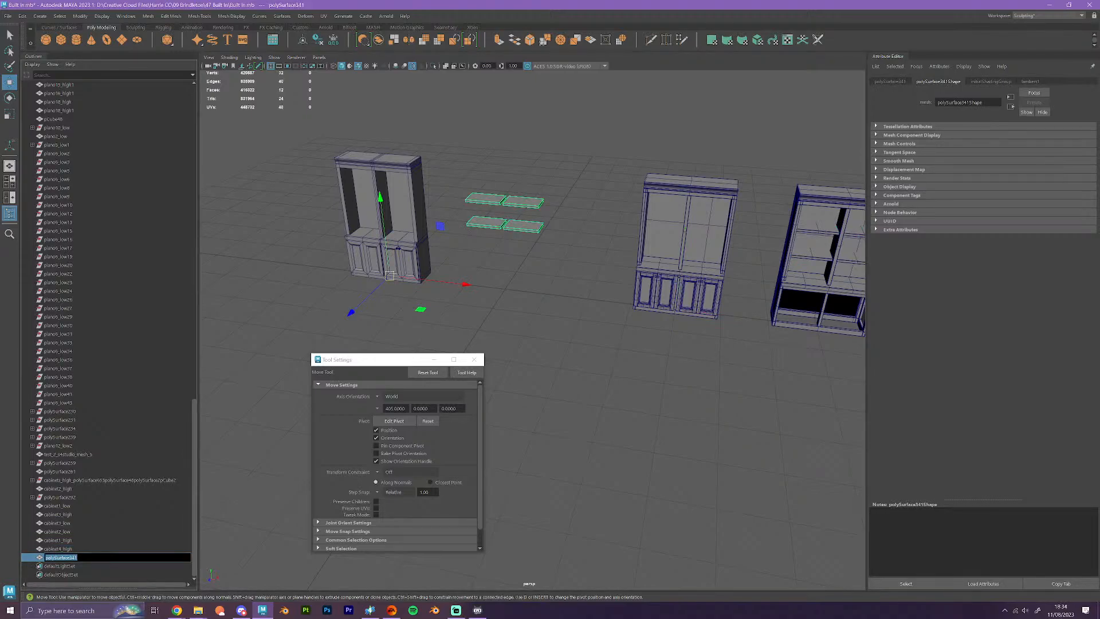
type("ca")
type("binet4_low")
key("Return")
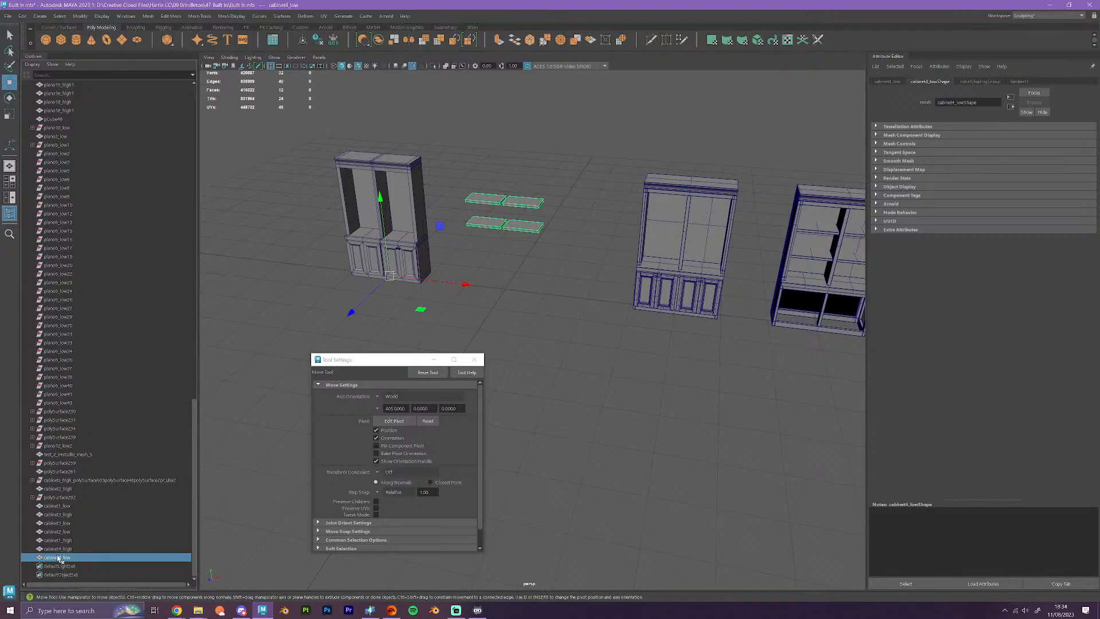
- Duplicate all four high-poly cabinet meshes (body, doors, knobs and shelves) and move the copies back behind the originals
left_click(716, 267)
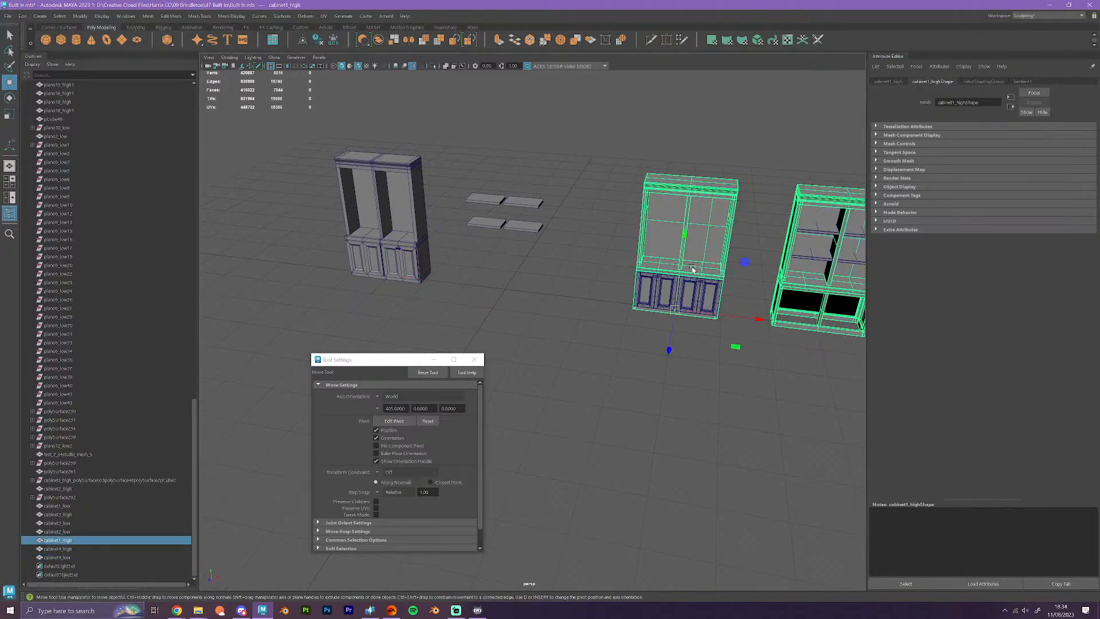
left_click_drag(628, 162, 833, 355)
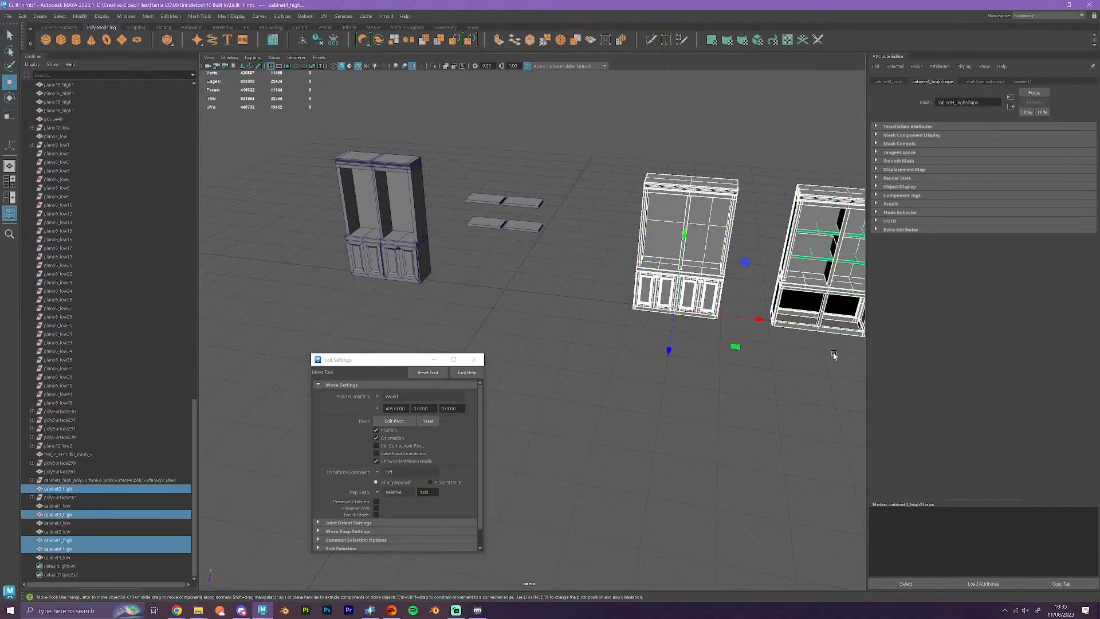
left_click_drag(334, 150, 537, 276)
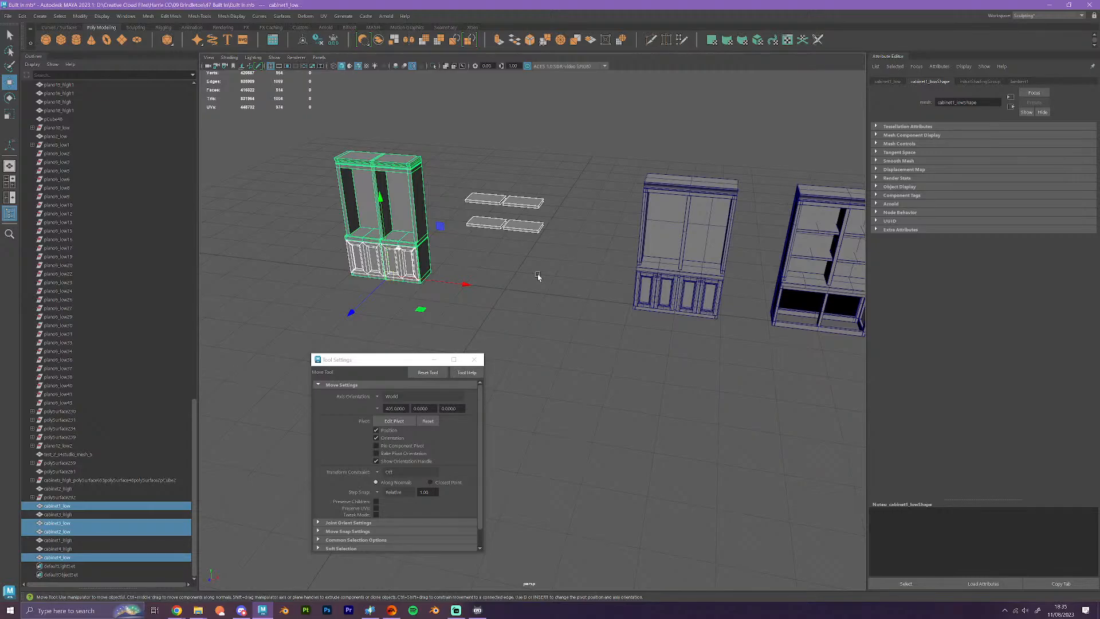
left_click(634, 327)
middle_click_drag(666, 355, 526, 363, "alt")
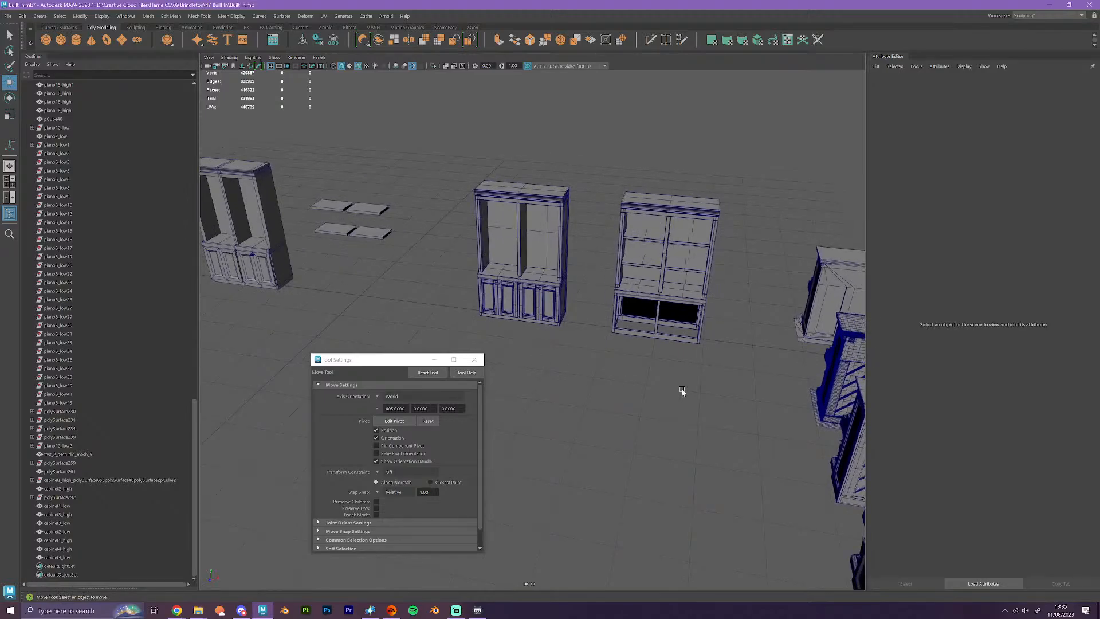
left_click_drag(692, 387, 529, 221)
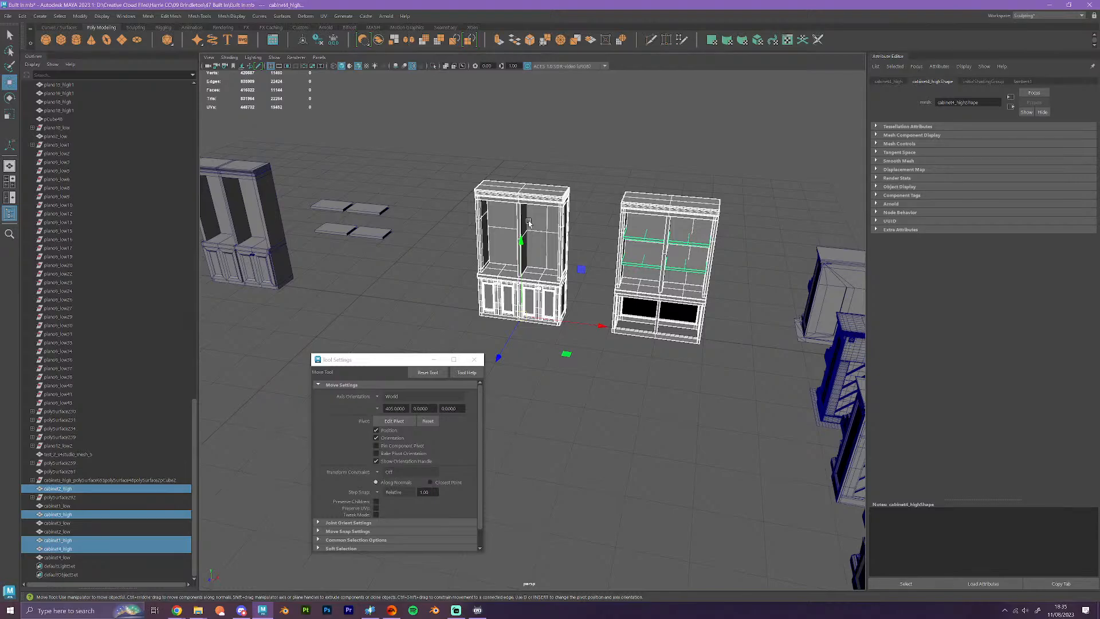
left_click(640, 416)
scroll(643, 398, "up", 3)
left_click_drag(681, 392, 521, 227)
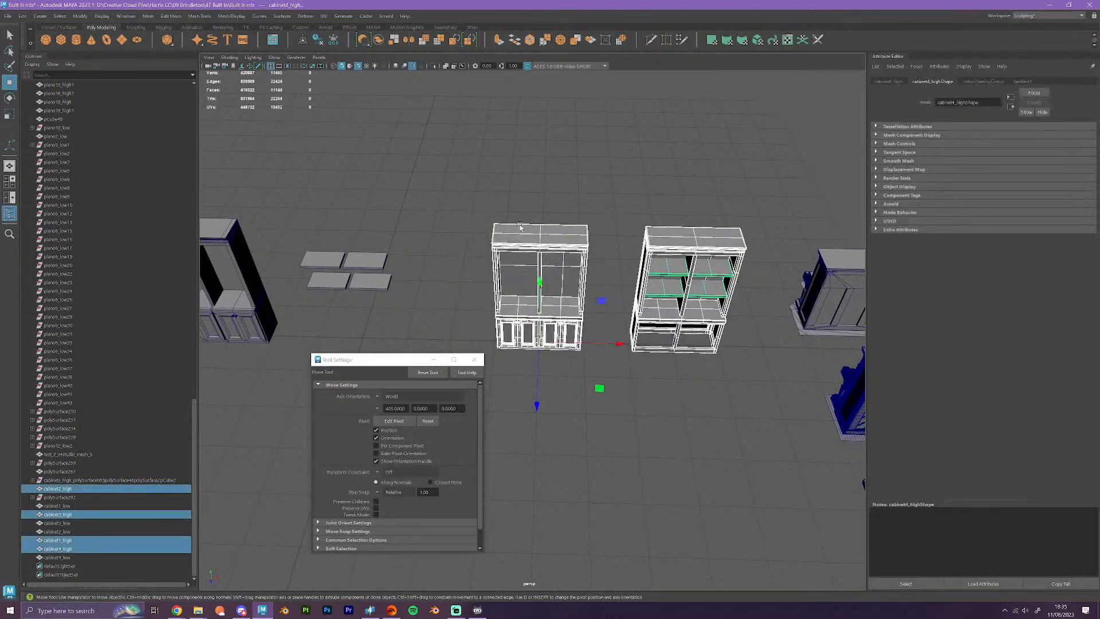
scroll(601, 323, "down", 2)
key("ctrl+d")
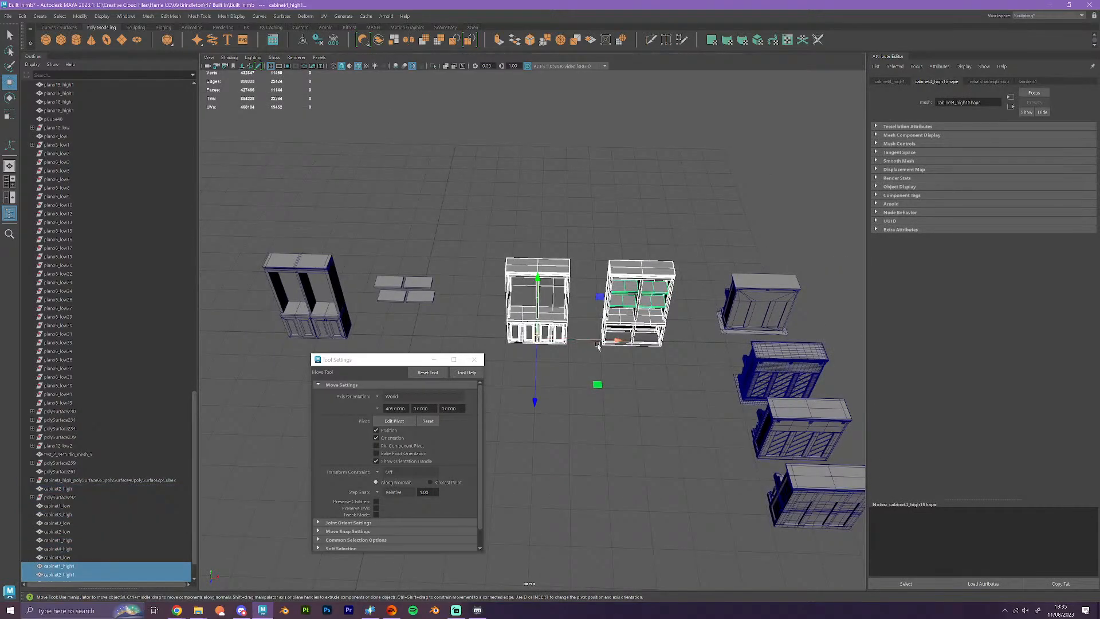
left_click_drag(535, 400, 541, 248)
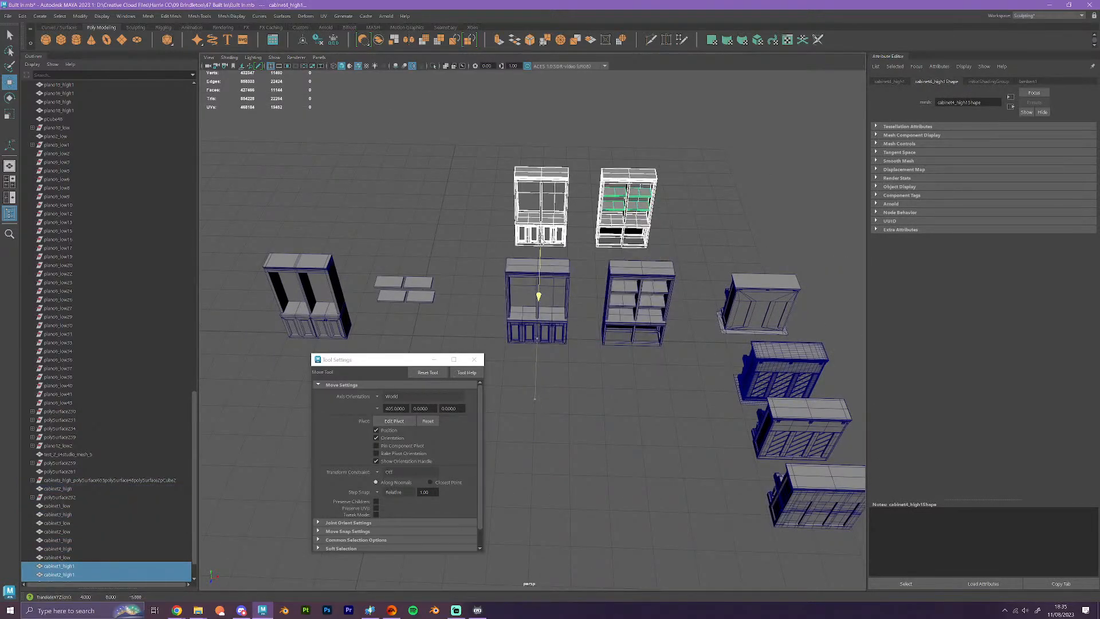
left_click(680, 437)
- Smooth the front high-poly cabinet bodies (cabinet1_high) with 2 divisions
scroll(655, 380, "up", 5)
left_click(560, 319)
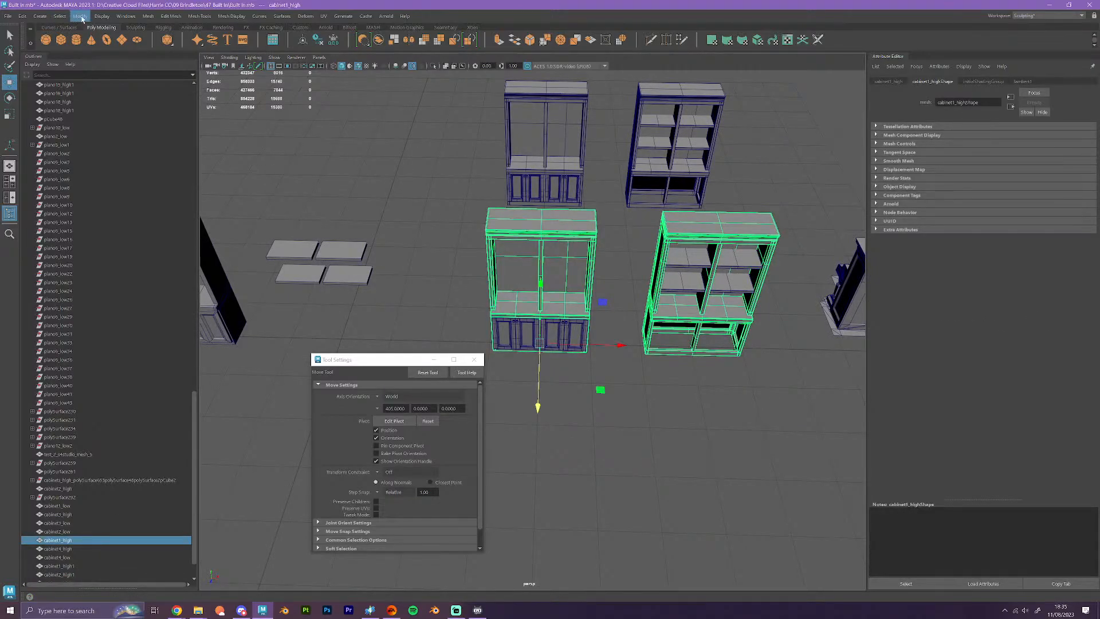
left_click(148, 16)
left_click(169, 113)
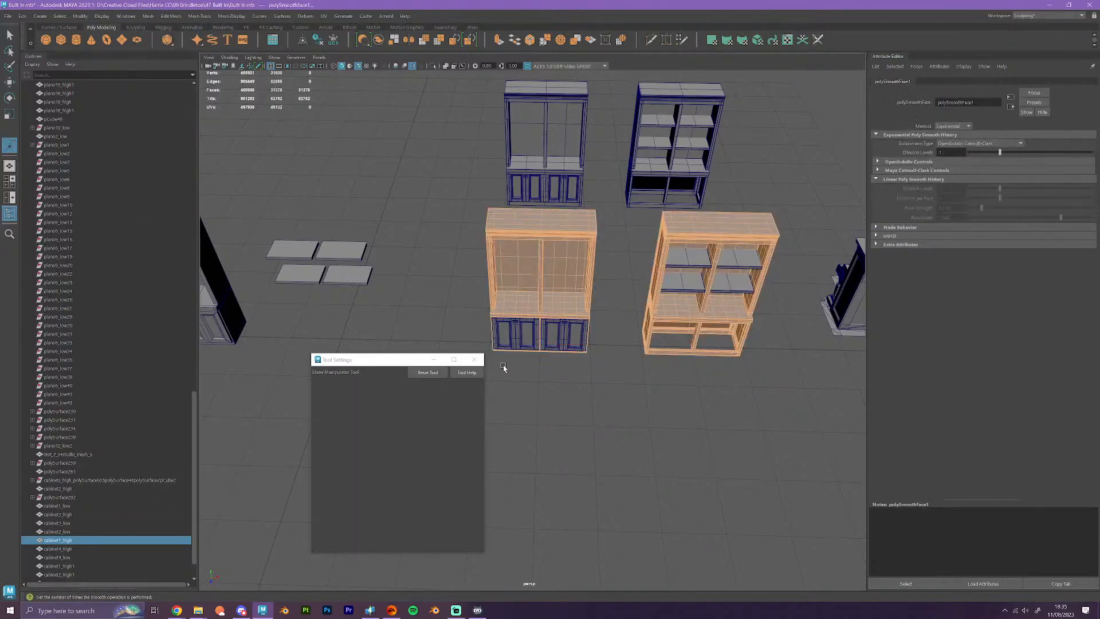
left_click_drag(393, 360, 305, 283)
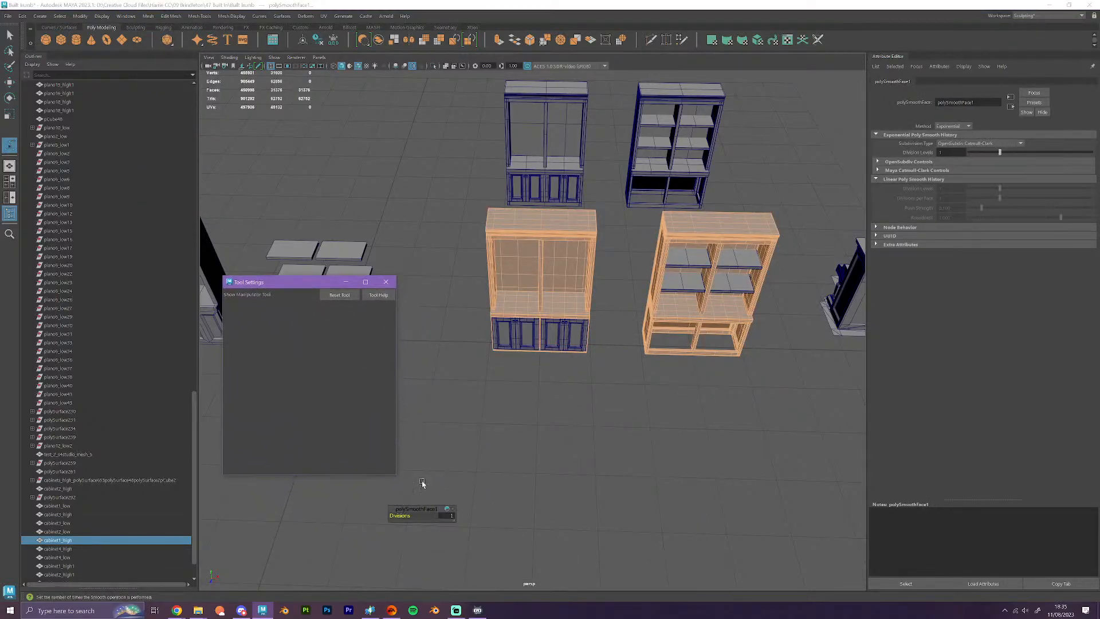
left_click(400, 515)
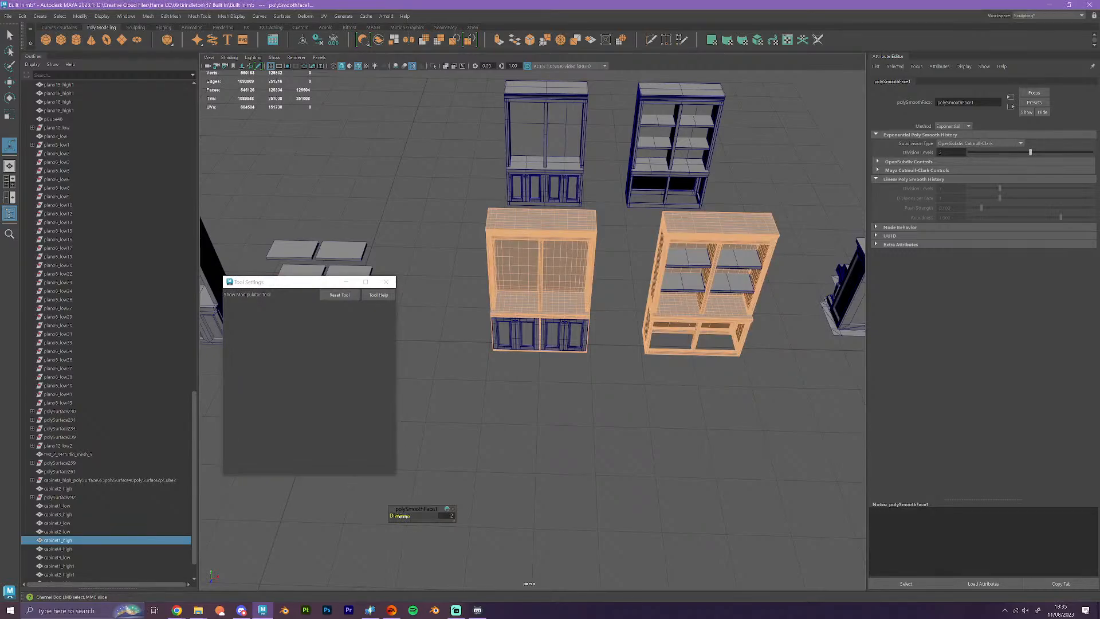
- Smooth the high-poly cabinet doors (cabinet2_high) with 2 divisions
left_click(560, 331)
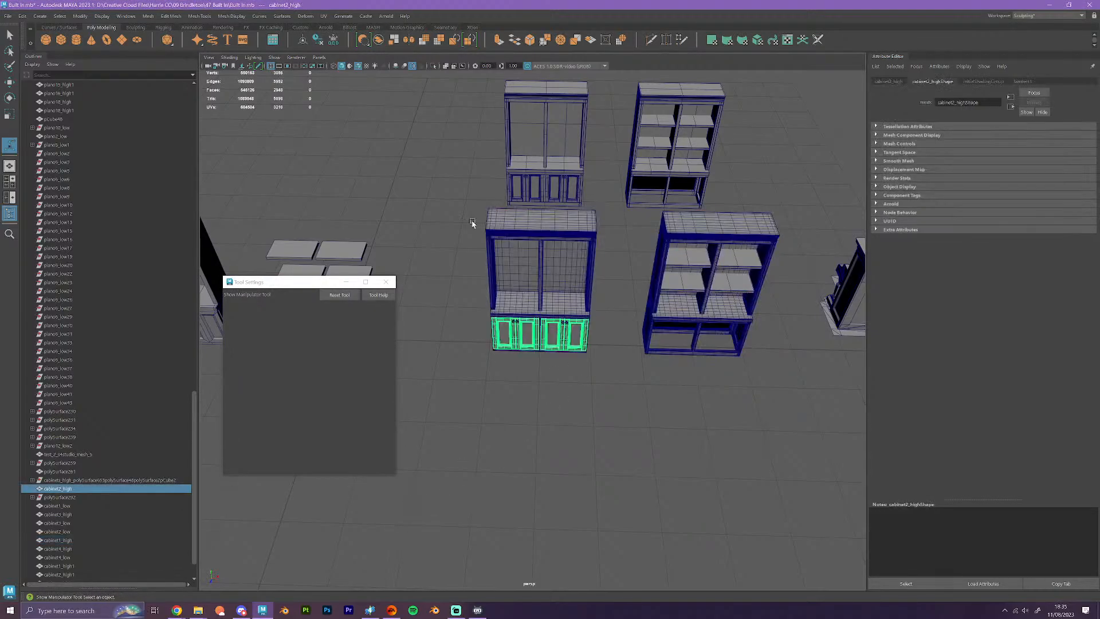
left_click(148, 16)
left_click(166, 112)
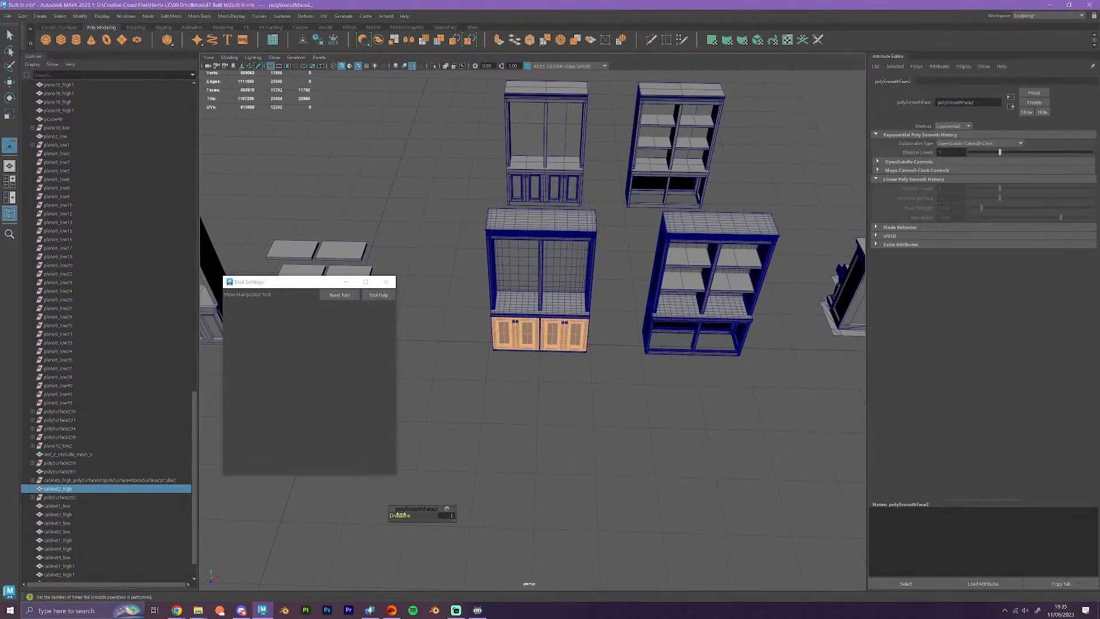
left_click_drag(399, 515, 418, 514)
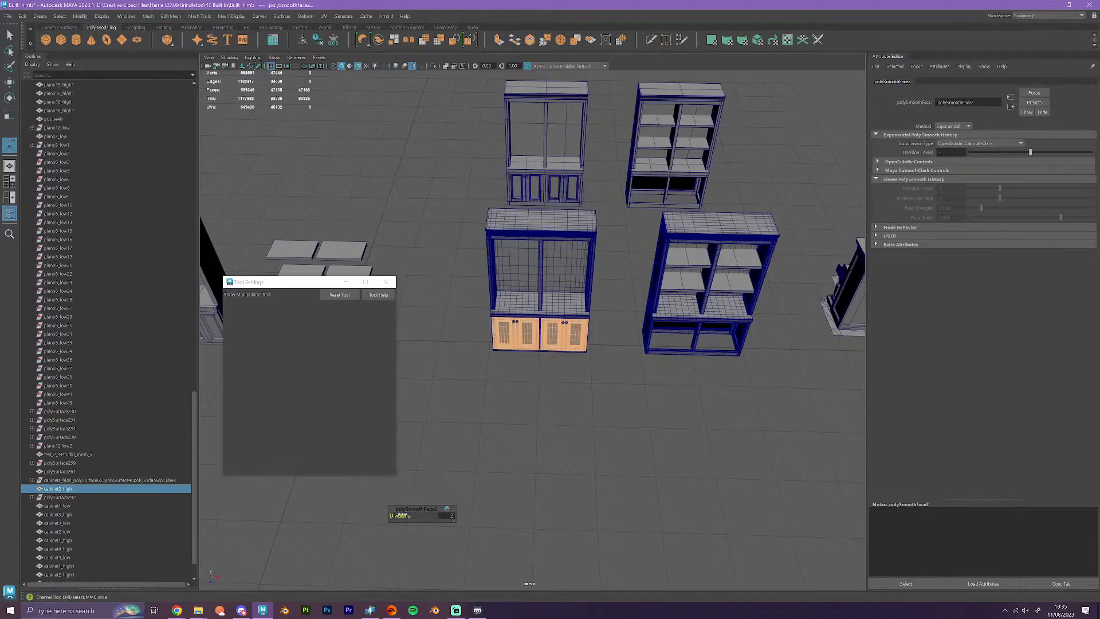
- Smooth the high-poly door knobs (cabinet3_high) with 2 divisions
left_click(566, 325)
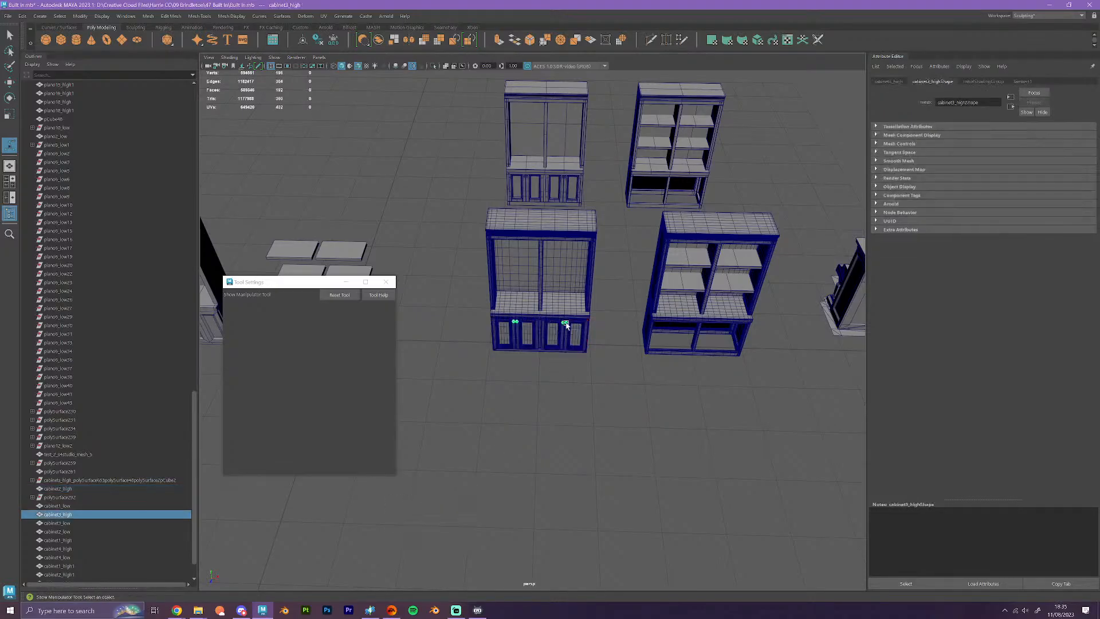
left_click(147, 16)
left_click(164, 115)
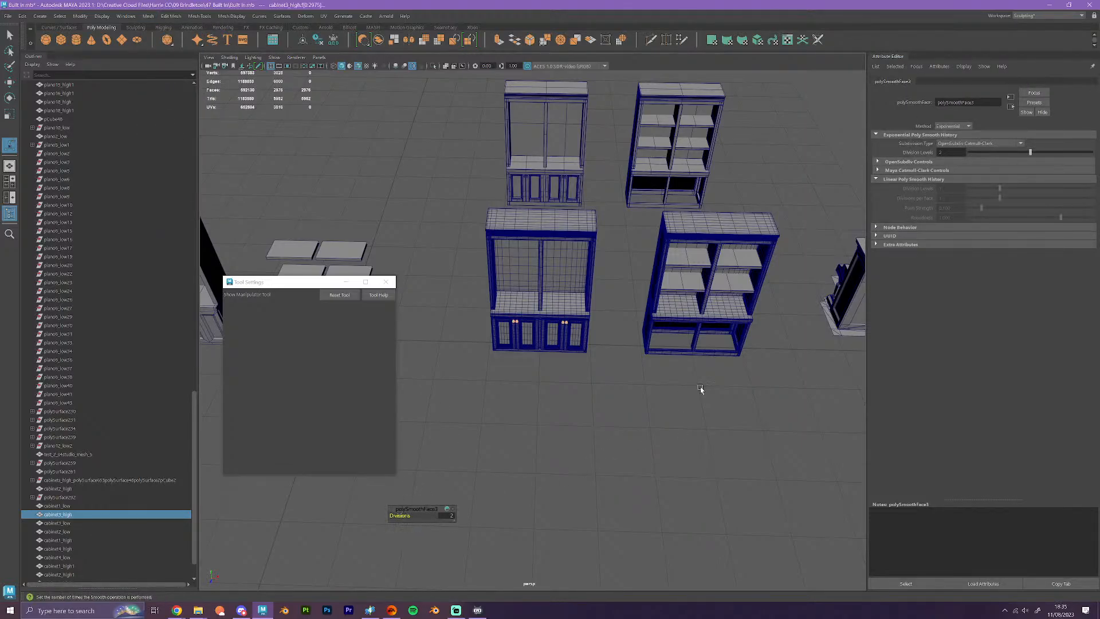
- Smooth the high-poly shelves (cabinet4_high) with 2 divisions
left_click(682, 284)
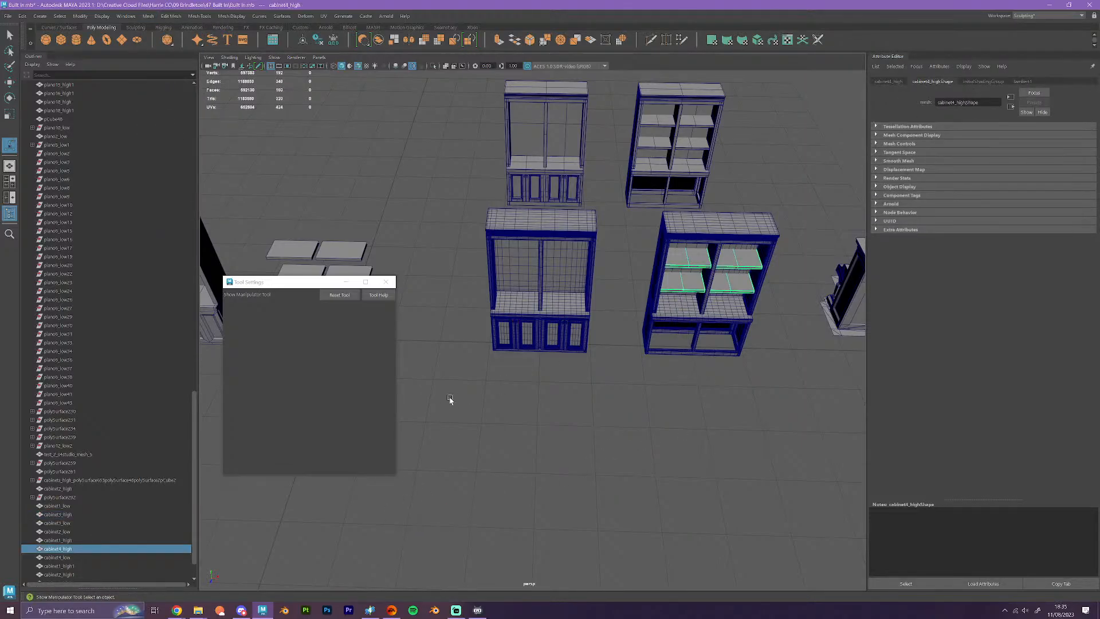
left_click(144, 16)
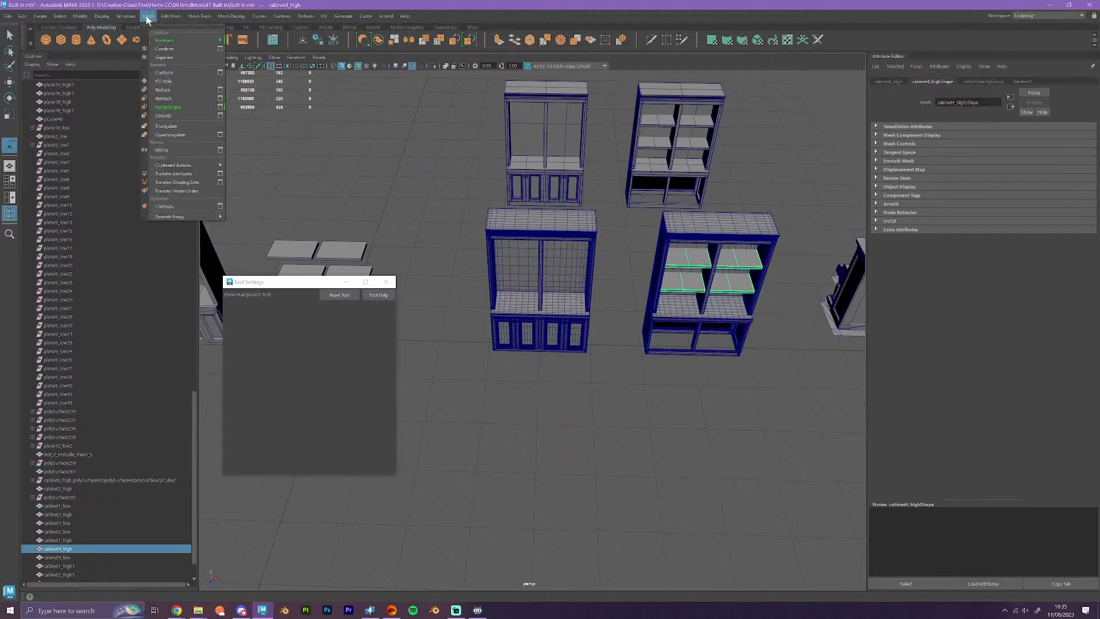
left_click(163, 115)
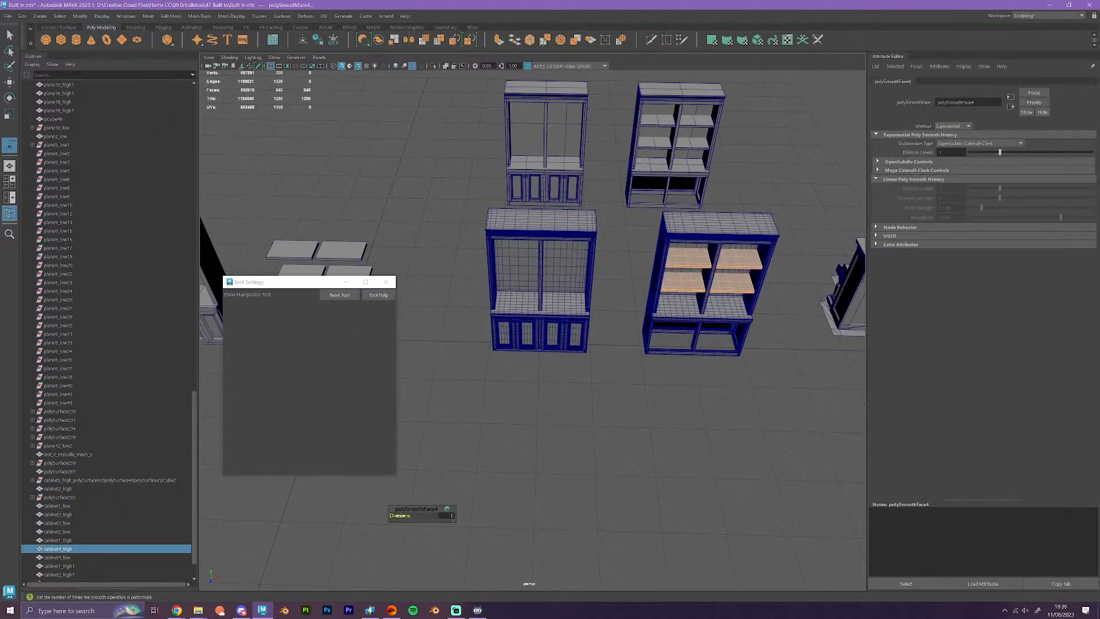
left_click_drag(400, 515, 418, 515)
- Examine the smoothed high-poly cabinets from several angles and compare them with the low-poly cabinet
scroll(626, 419, "up", 5)
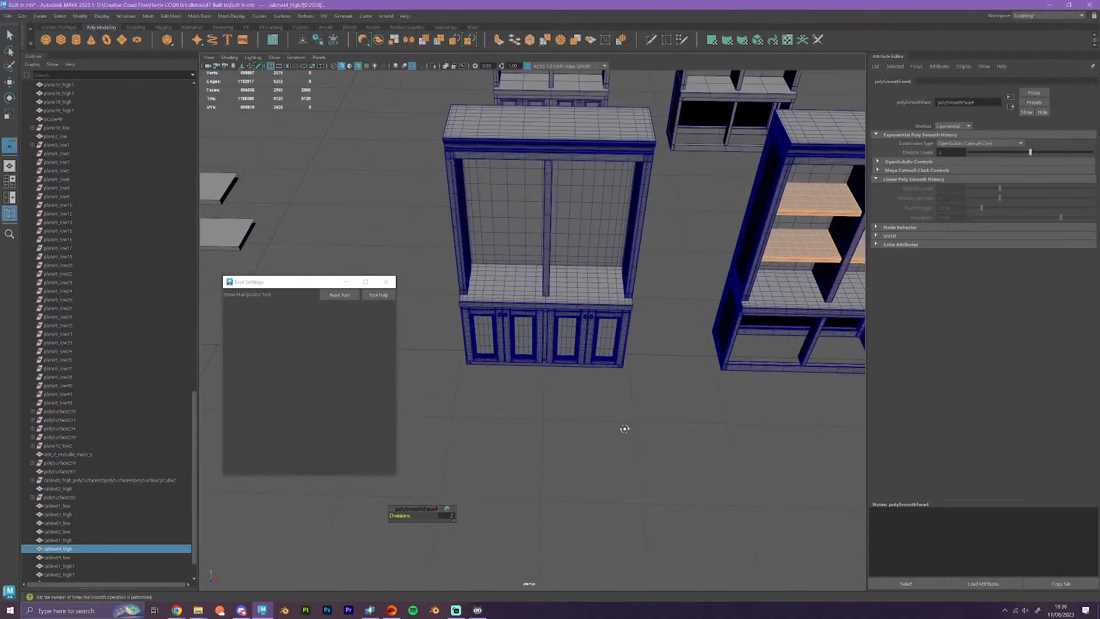
left_click_drag(624, 428, 604, 421, "alt")
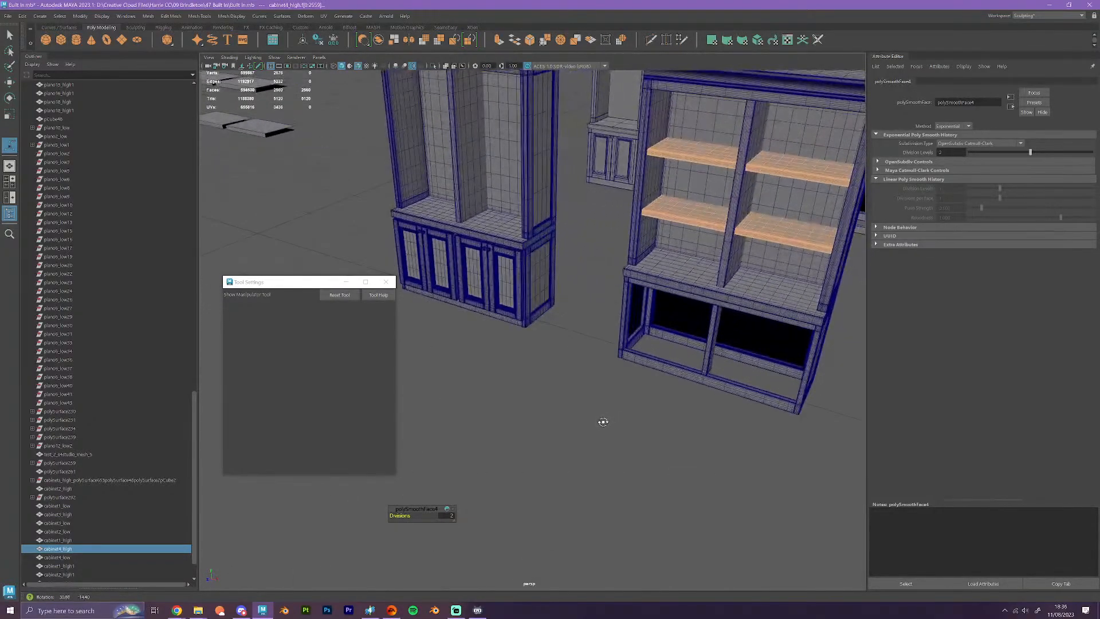
scroll(604, 424, "down", 5)
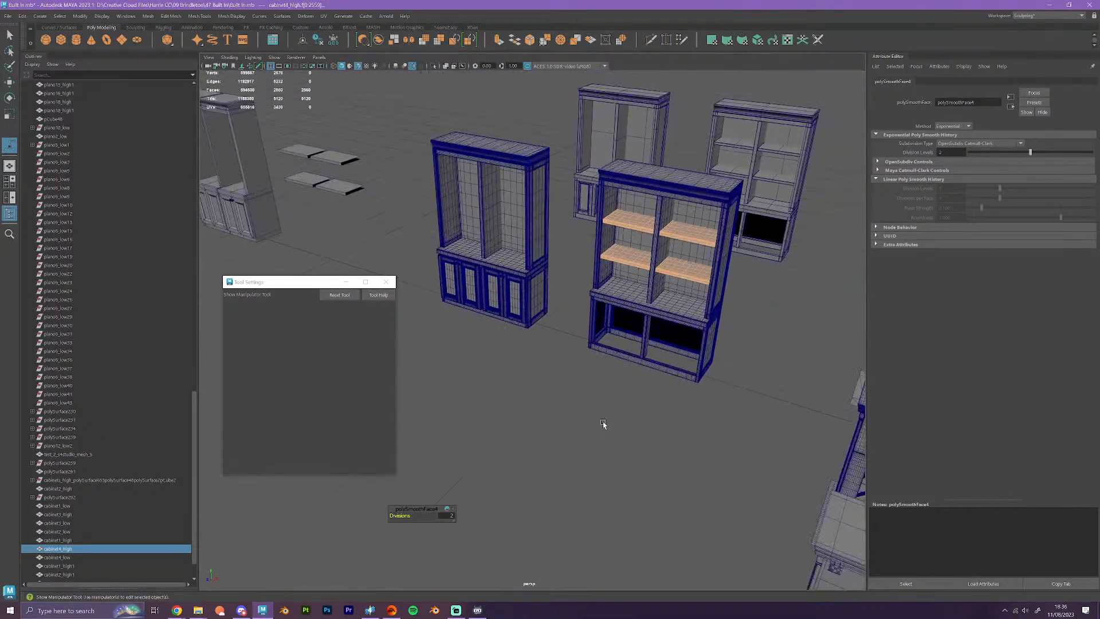
middle_click_drag(491, 354, 593, 351, "alt")
left_click_drag(592, 361, 600, 372, "alt")
left_click(325, 223)
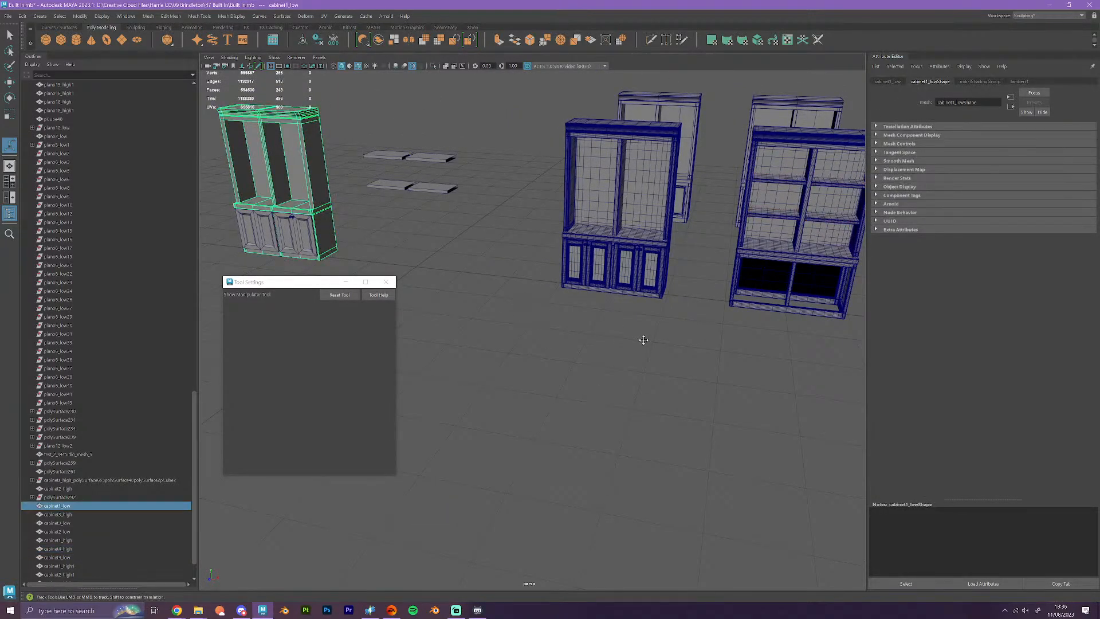
middle_click_drag(644, 336, 520, 343, "alt")
left_click(646, 271)
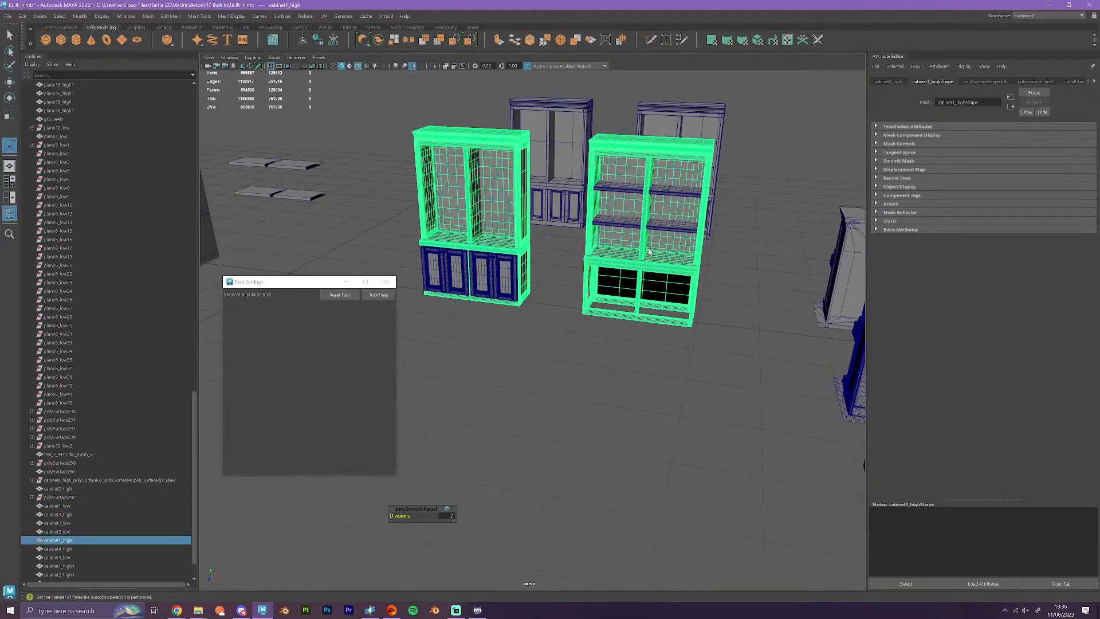
right_click_drag(624, 267, 676, 251)
left_click(695, 402)
scroll(694, 401, "down", 4)
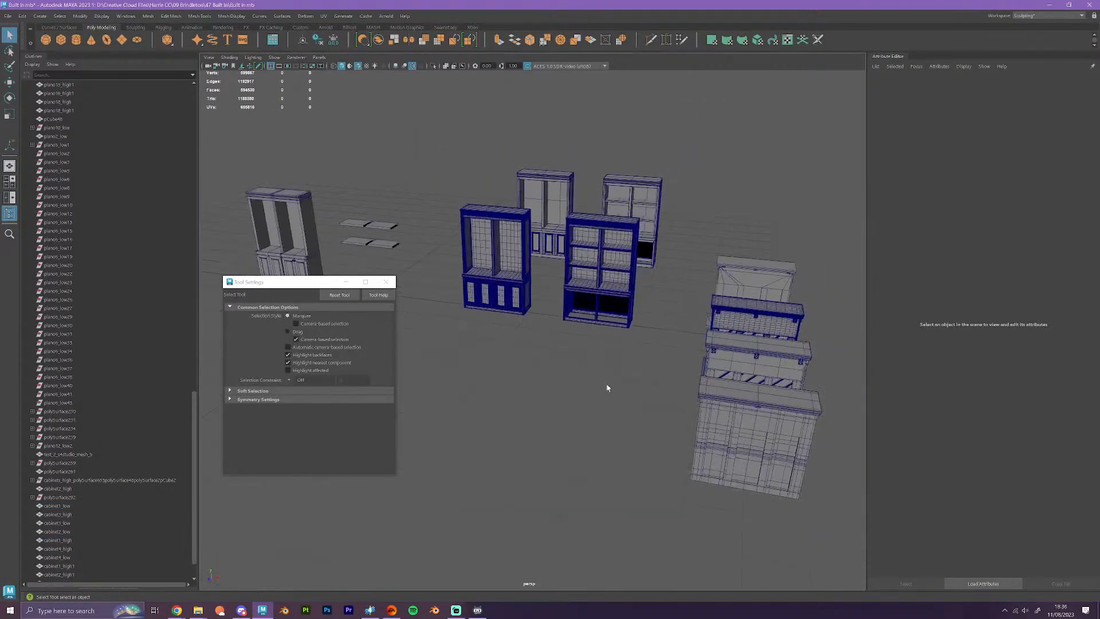
left_click_drag(605, 384, 603, 369, "alt")
middle_click_drag(604, 368, 616, 394, "alt")
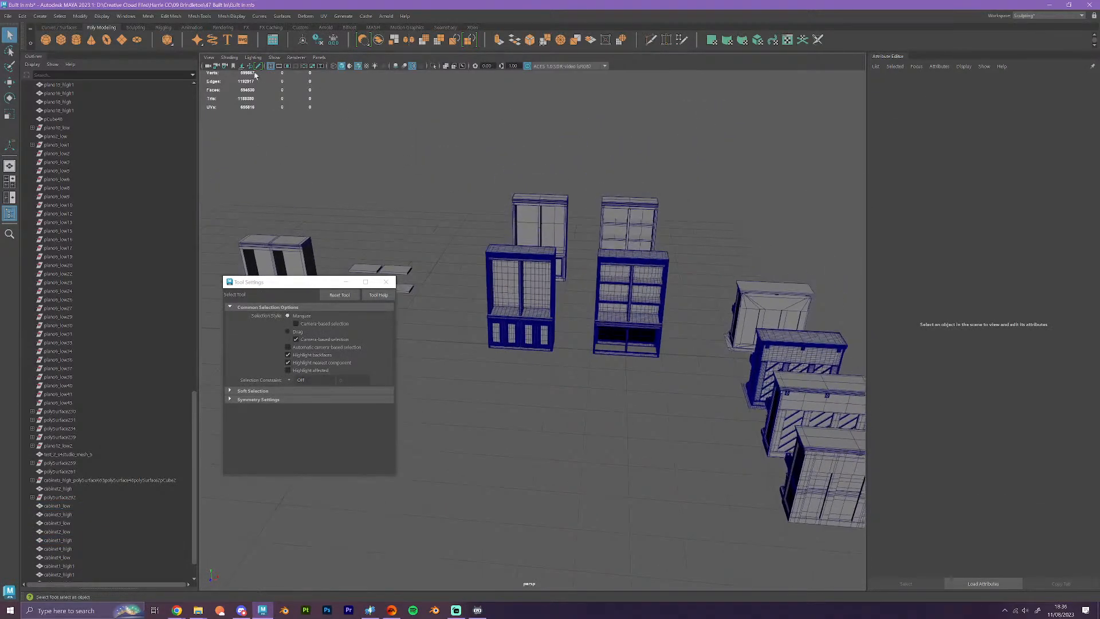
- Create a polygon plane and move it beneath the smoothed high-poly cabinet with the doors
left_click(123, 44)
scroll(527, 336, "up", 2)
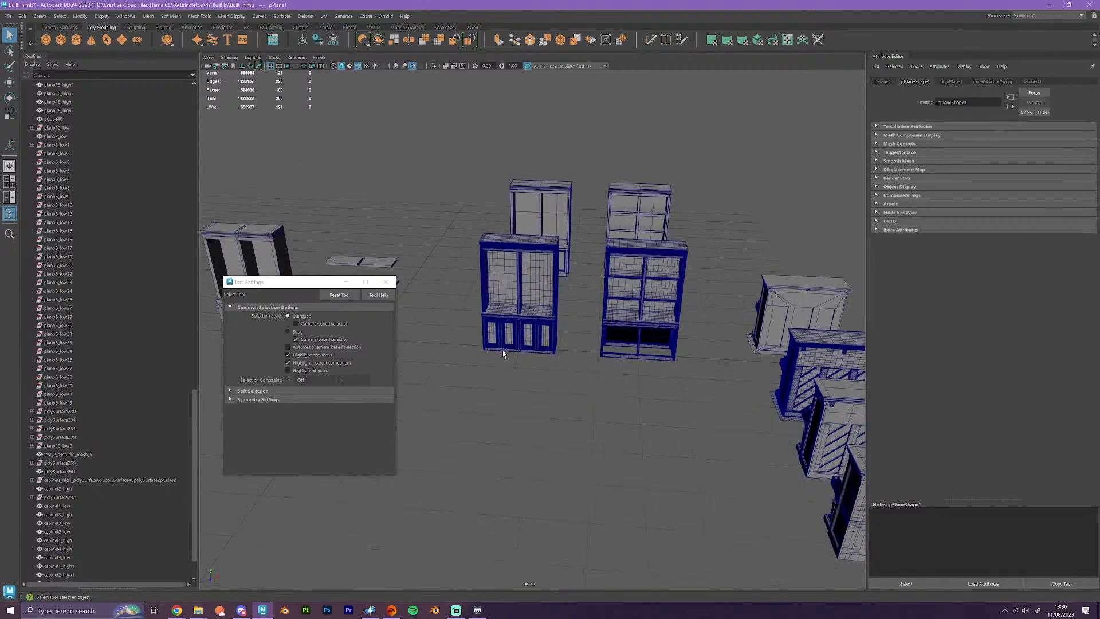
middle_click_drag(503, 351, 529, 350, "alt")
key("w")
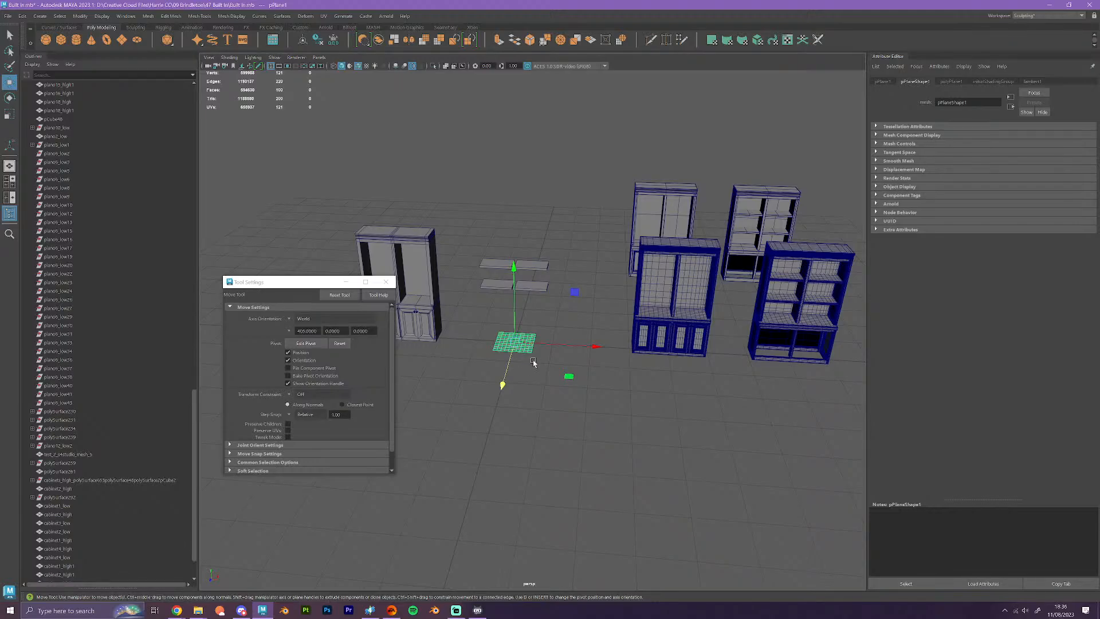
left_click_drag(541, 348, 678, 364)
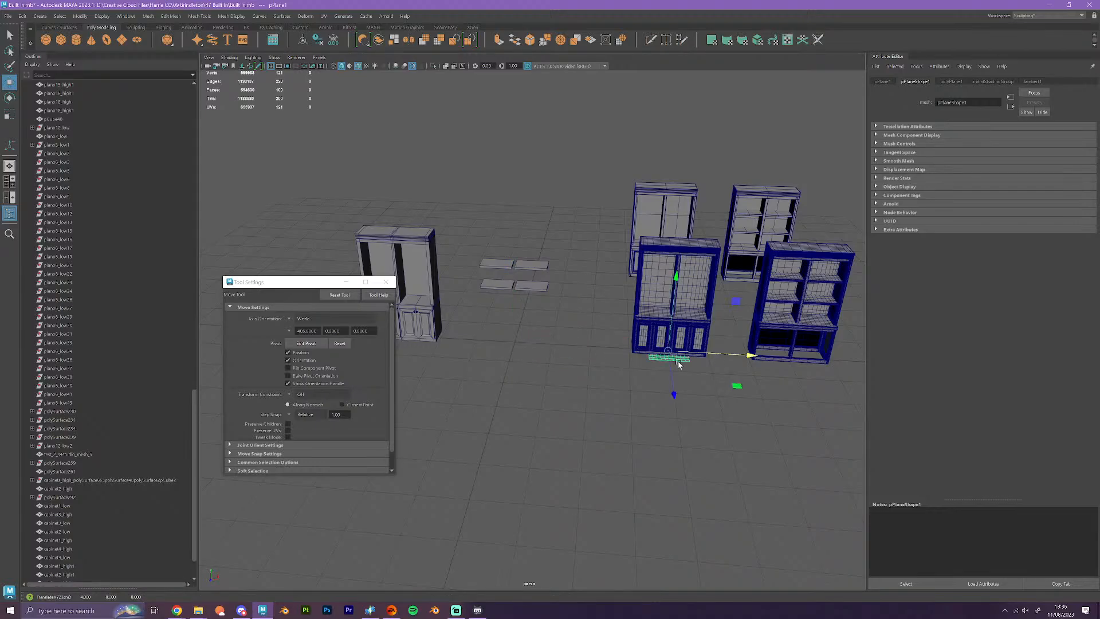
- Scale the plane up and reposition it under the base of the door cabinet
scroll(683, 394, "up", 5)
middle_click_drag(782, 395, 679, 355, "alt")
key("r")
scroll(487, 386, "up", 4)
left_click_drag(704, 350, 635, 449)
key("w")
left_click_drag(754, 341, 718, 379)
- Turn off Step Snap for the Move tool and scale the plane to extend slightly past the cabinet's footprint
left_click(305, 415)
left_click(310, 415)
key("r")
key("w")
key("r")
left_click_drag(655, 322, 682, 423)
scroll(643, 401, "up", 5)
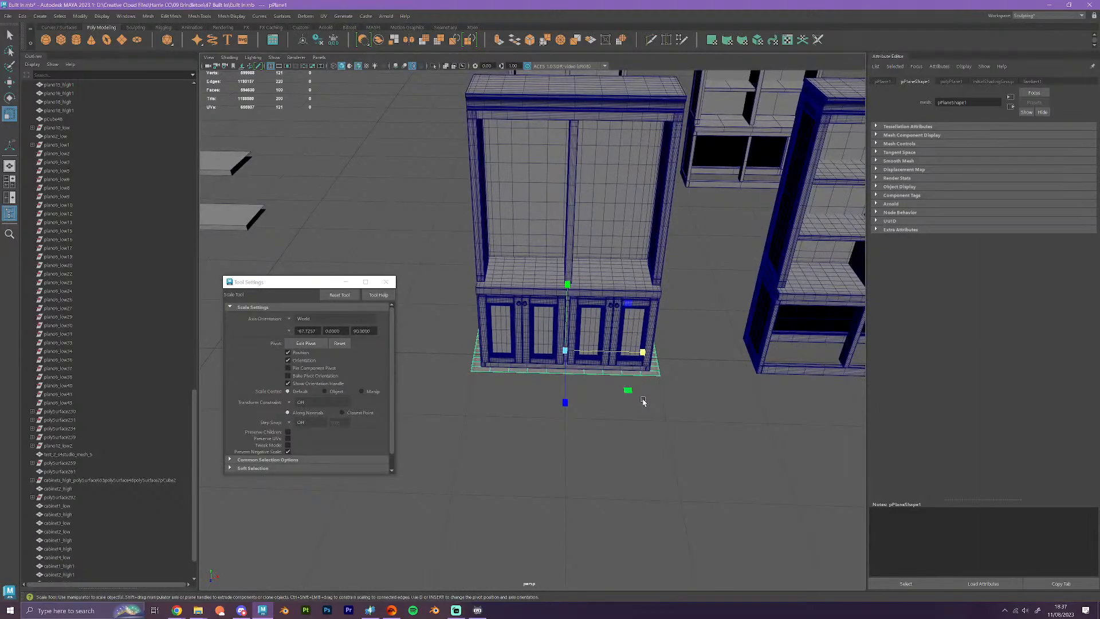
- Select the plane's faces and nudge them vertically against the underside of the door cabinet
right_click_drag(636, 376, 641, 376)
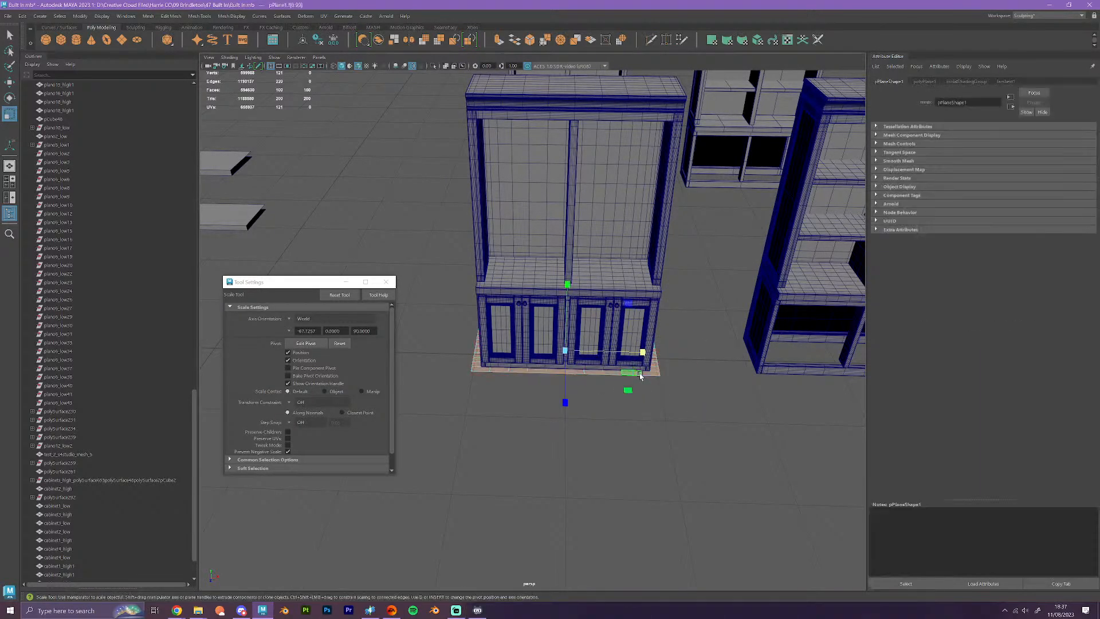
key("w")
scroll(636, 384, "up", 4)
left_click_drag(626, 393, 643, 419, "alt")
scroll(644, 401, "up", 4)
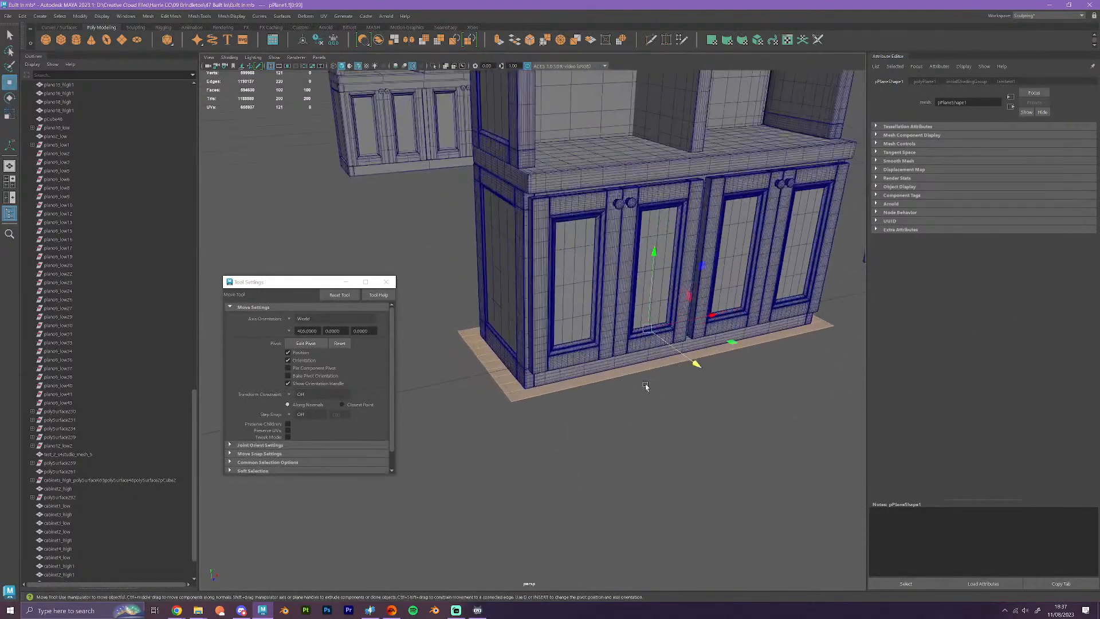
left_click_drag(654, 251, 655, 250)
right_click_drag(591, 374, 632, 347)
left_click(750, 461)
- Select the low-poly cabinet meshes and shelves and move them along X, farther away from the grid centre
scroll(692, 454, "down", 10)
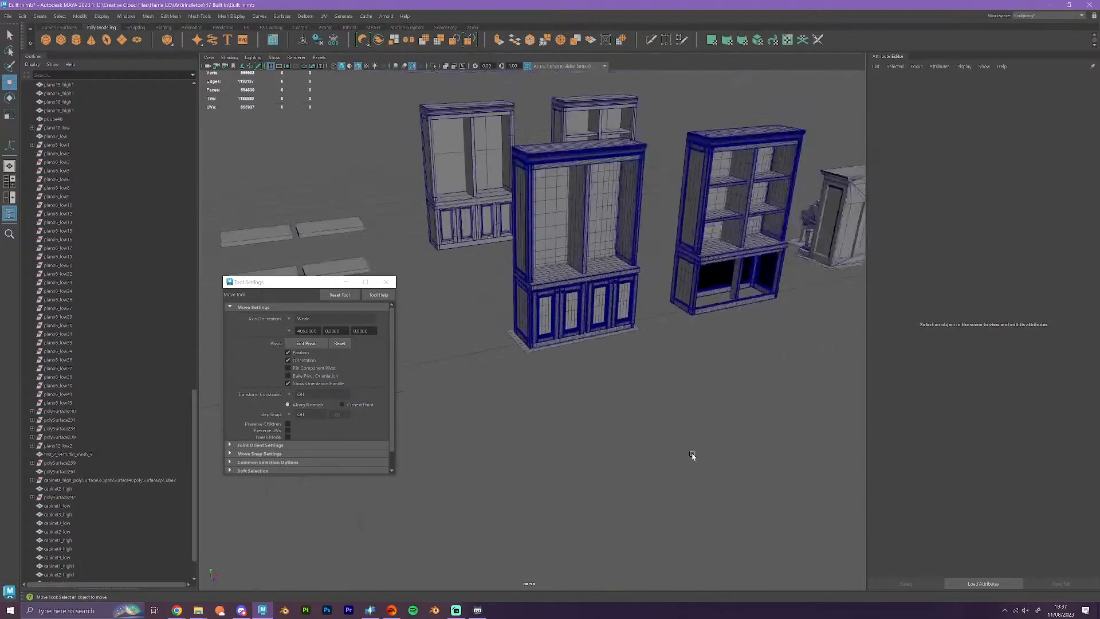
left_click_drag(677, 466, 579, 409, "alt")
middle_click_drag(578, 409, 634, 376, "alt")
left_click_drag(632, 366, 608, 306)
left_click_drag(642, 391, 641, 398, "alt")
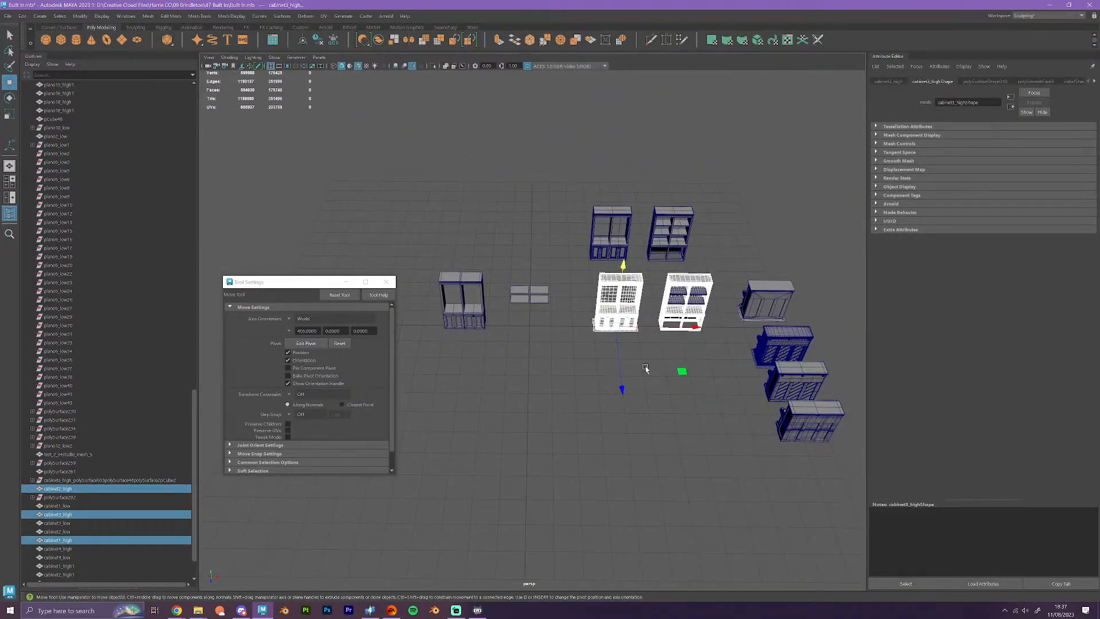
left_click_drag(523, 346, 460, 283)
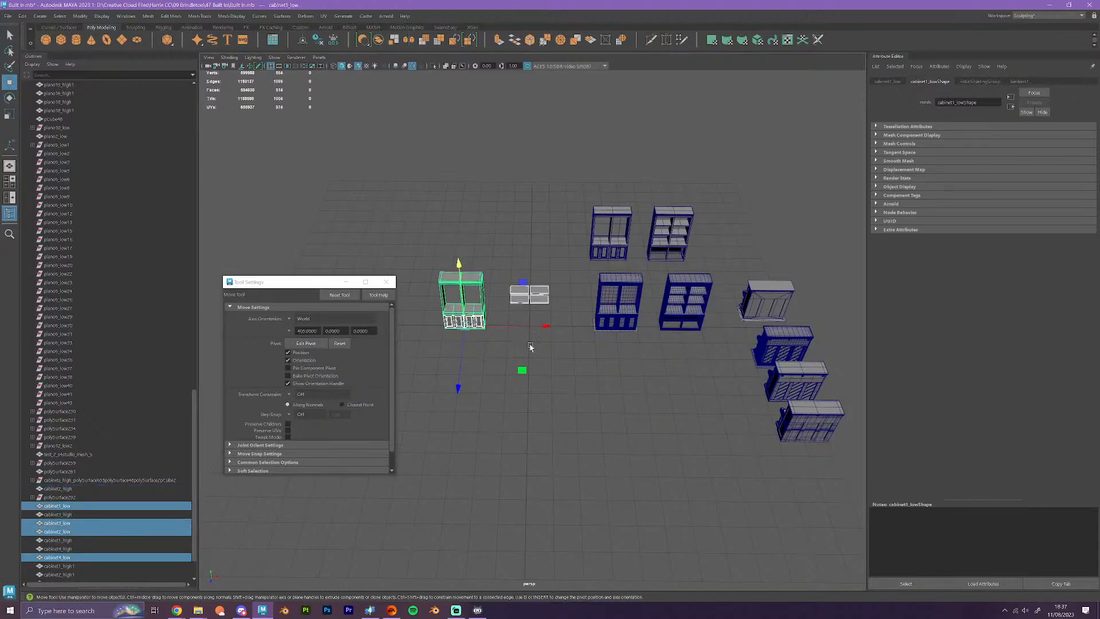
left_click_drag(539, 325, 431, 325)
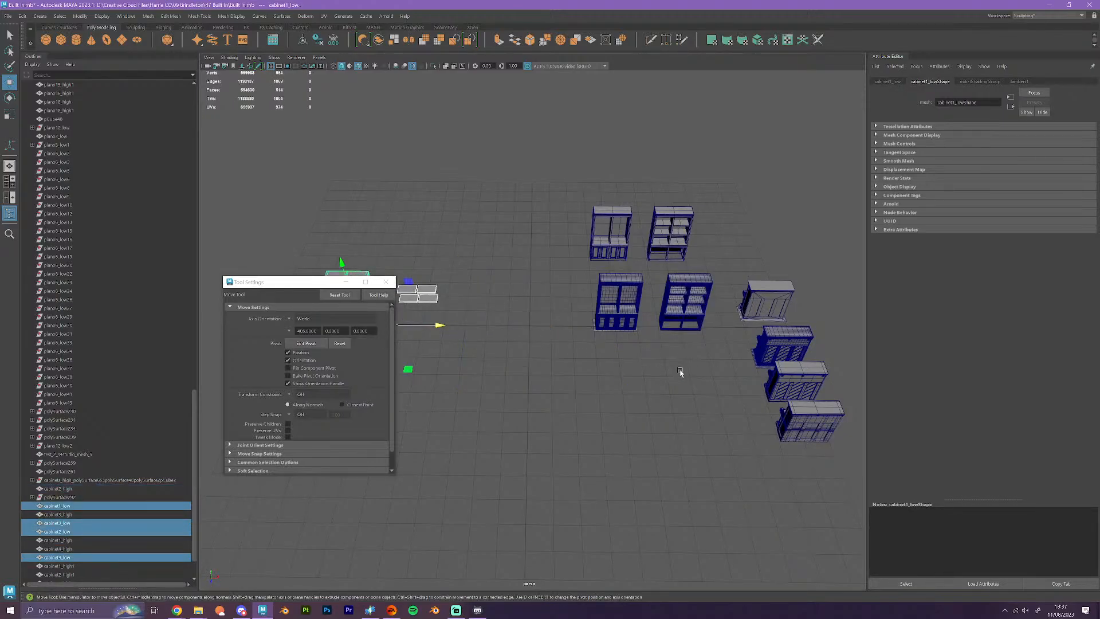
- Move the cabinet1–4 _high meshes along X to the grid centre and delete all history in the scene
left_click_drag(680, 372, 600, 277)
left_click_drag(622, 326, 529, 329)
scroll(530, 326, "up", 5)
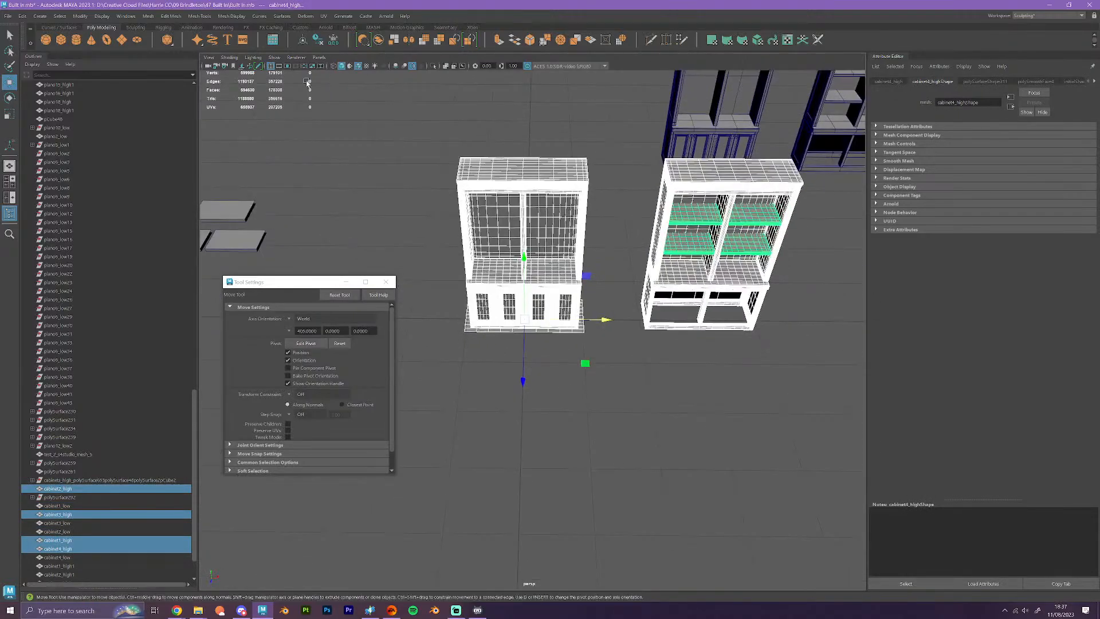
left_click(22, 16)
mouse_move(105, 128)
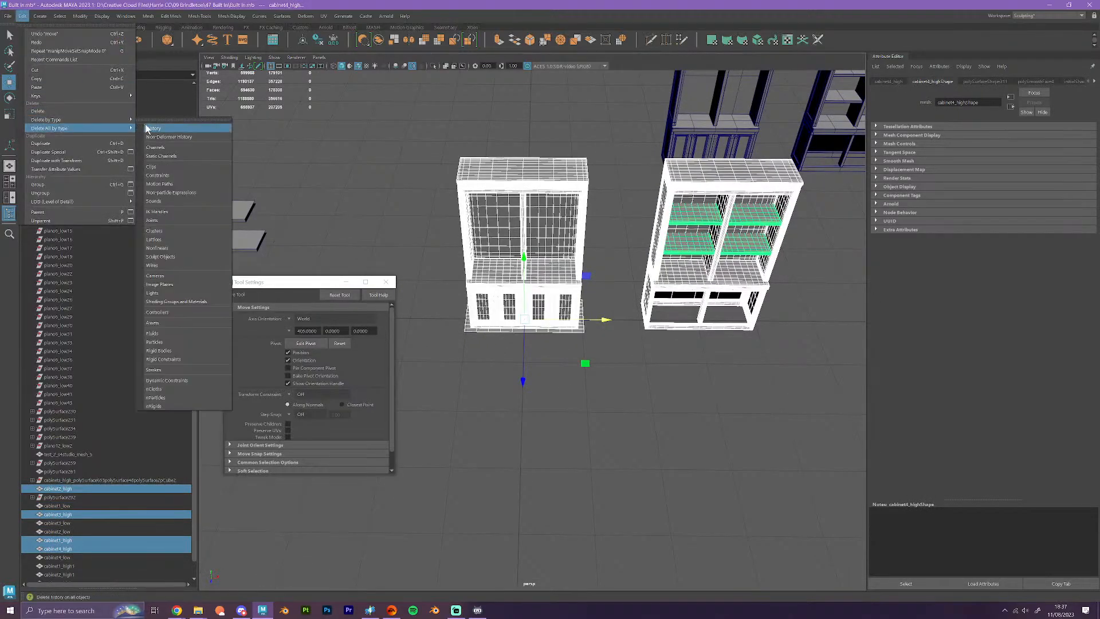
left_click(150, 128)
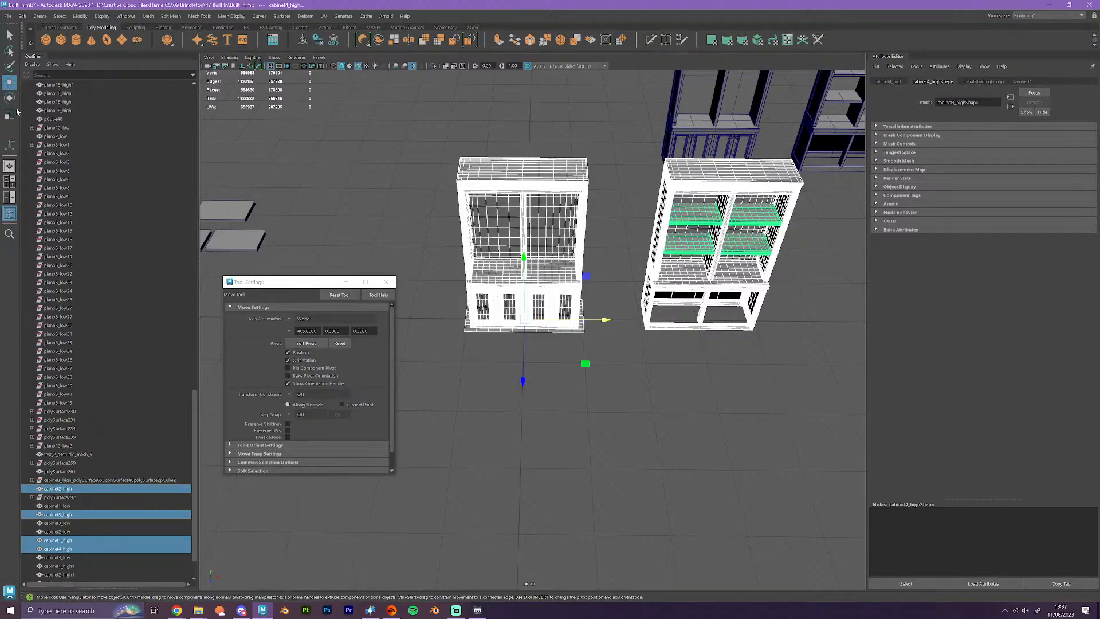
- Export the selected high-poly cabinet meshes as the OBJ file cabinet_high in the 47 Built In folder
left_click(8, 16)
left_click(44, 130)
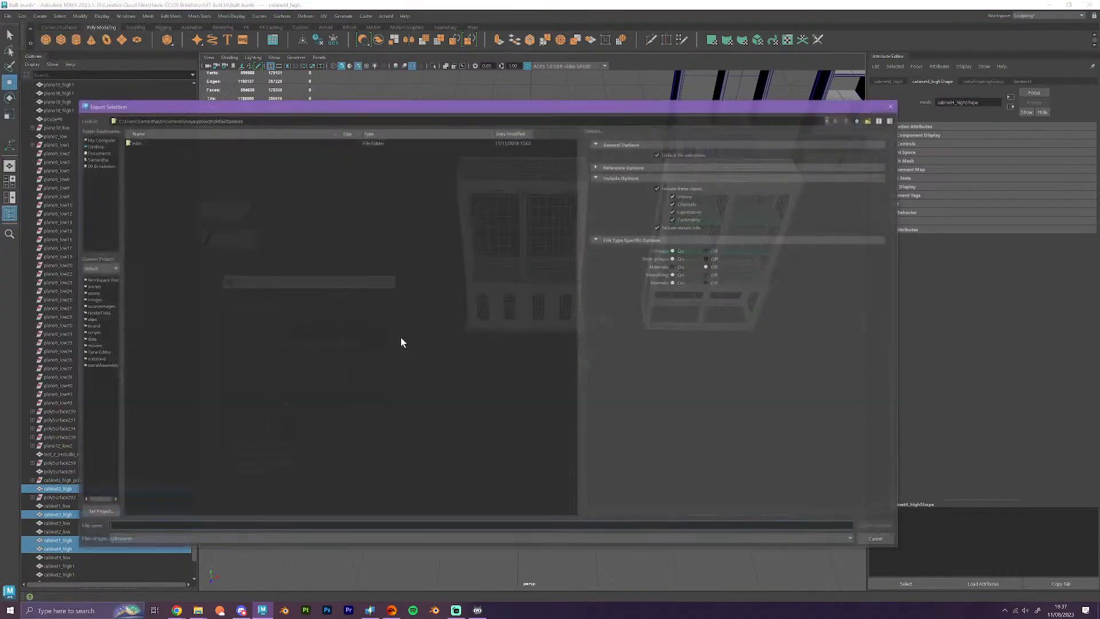
left_click(100, 165)
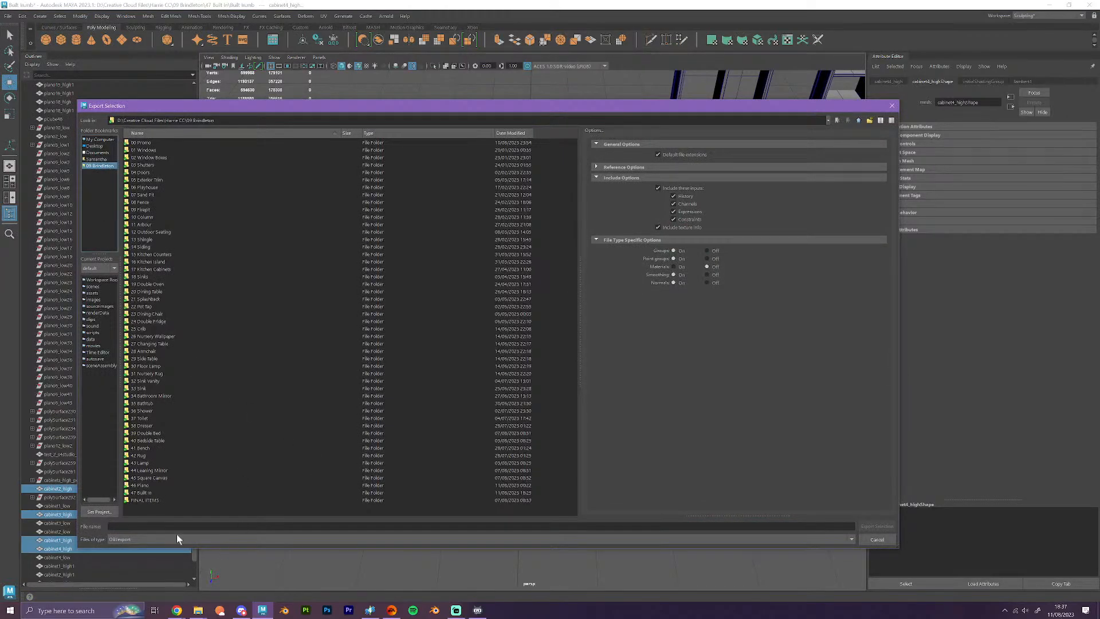
double_click(143, 493)
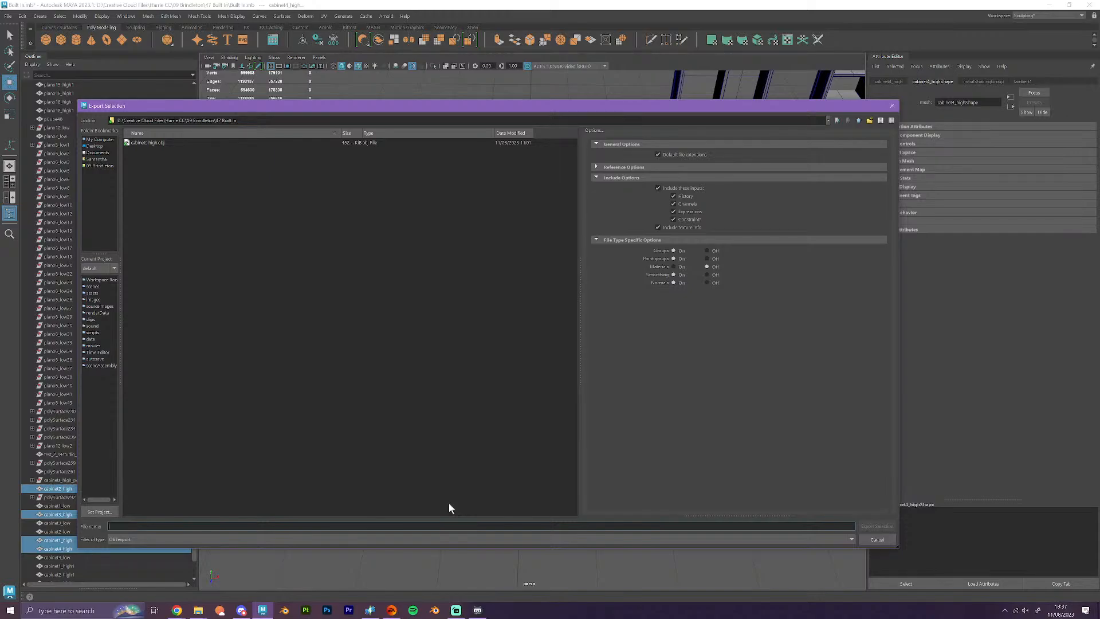
type("c")
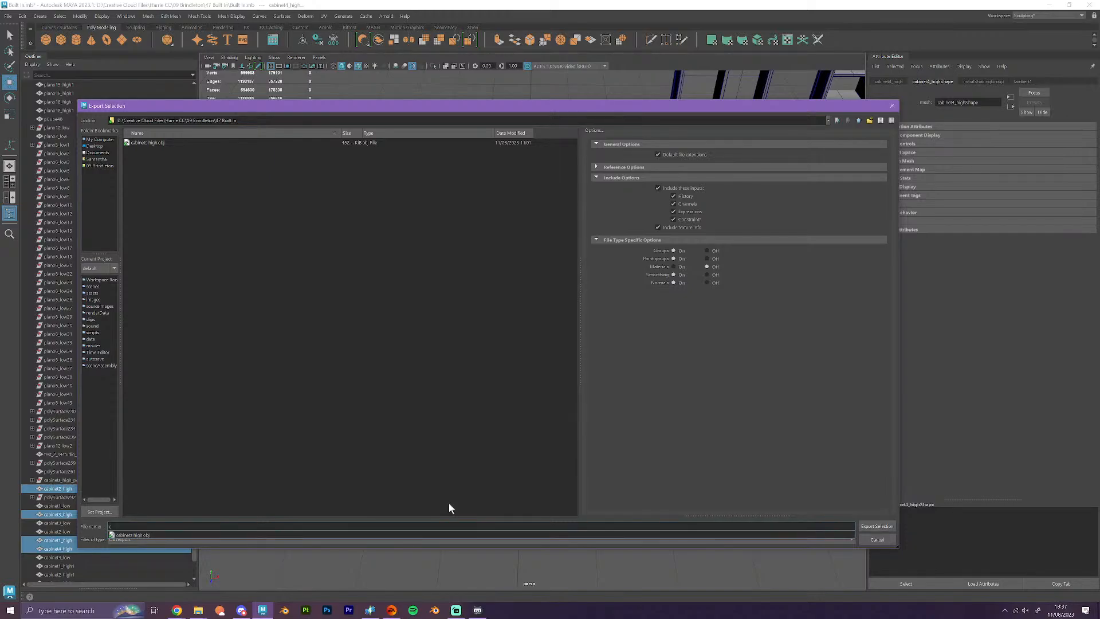
type("abinet_high")
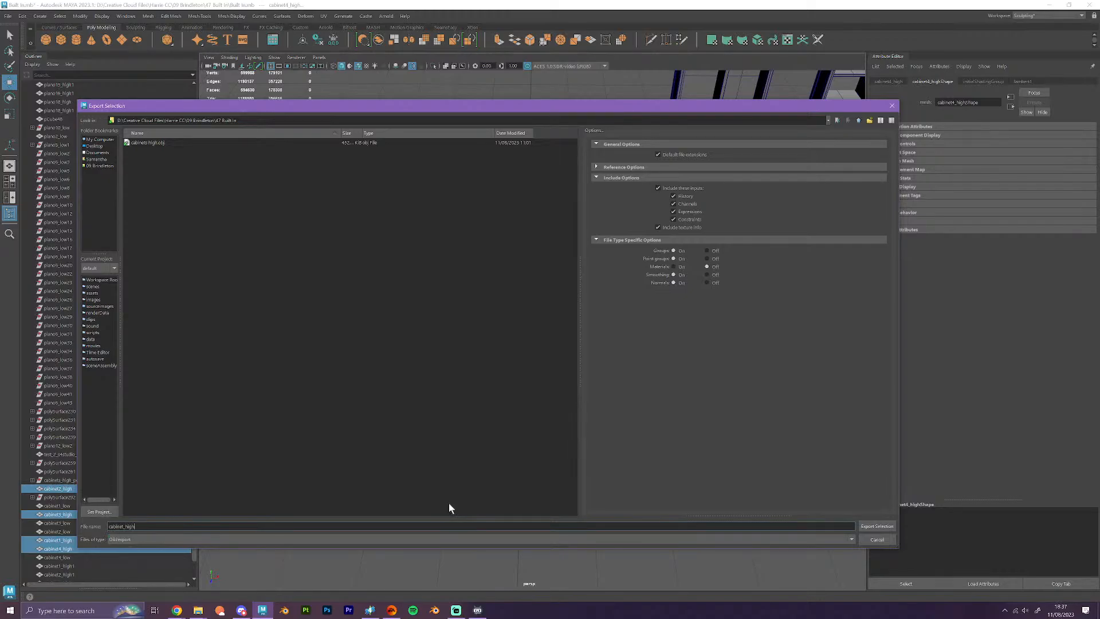
key("Return")
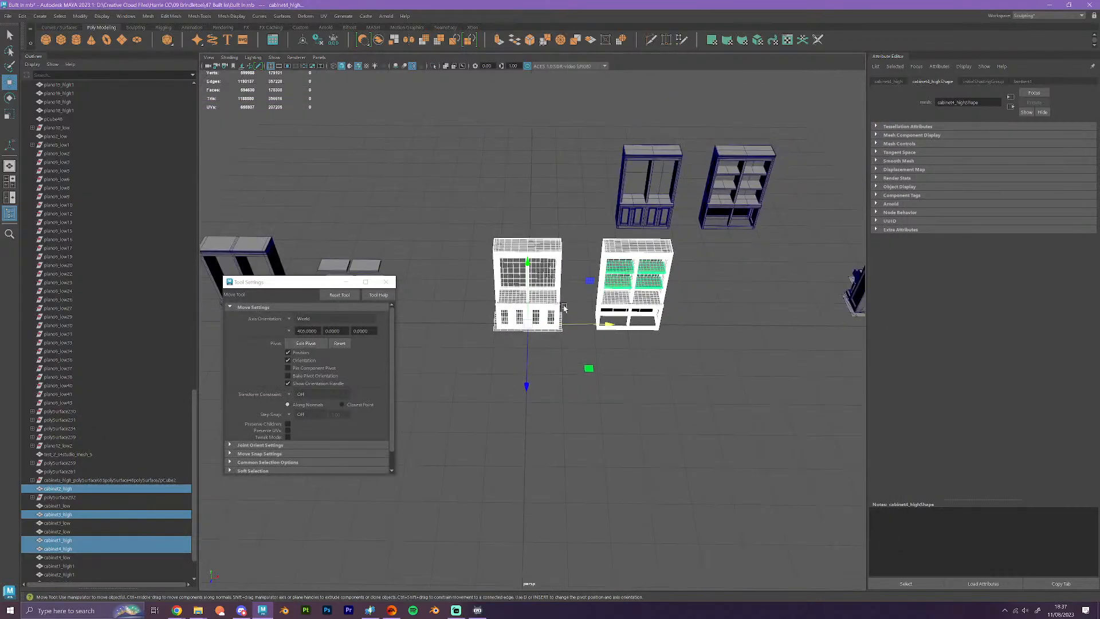
- Move the high-poly cabinets aside along X and bring the low-poly cabinet meshes to the grid centre
scroll(563, 308, "down", 2)
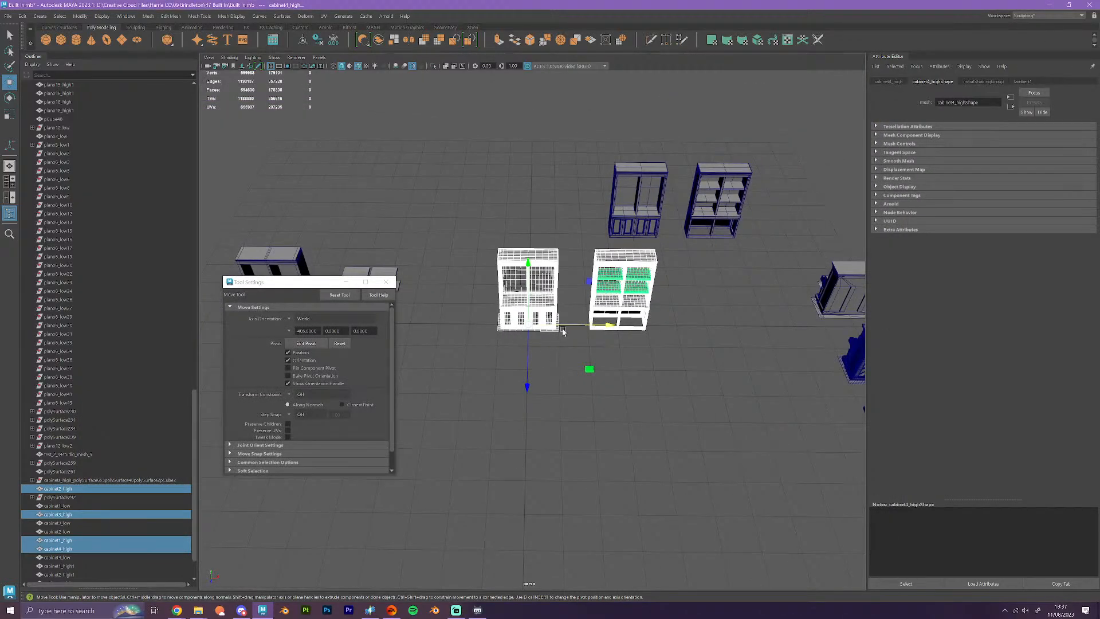
left_click_drag(568, 325, 651, 325)
middle_click_drag(552, 316, 723, 306, "alt")
left_click_drag(635, 356, 467, 243)
left_click_drag(515, 317, 761, 317)
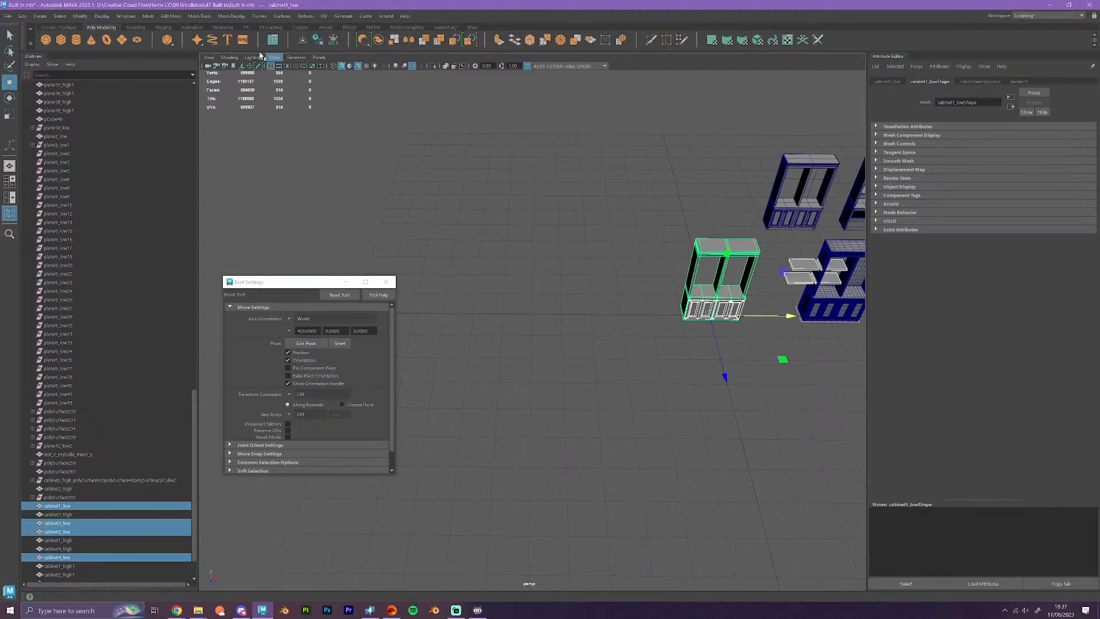
- Delete all construction history in the scene with the low-poly cabinet meshes selected
left_click(40, 16)
mouse_move(24, 17)
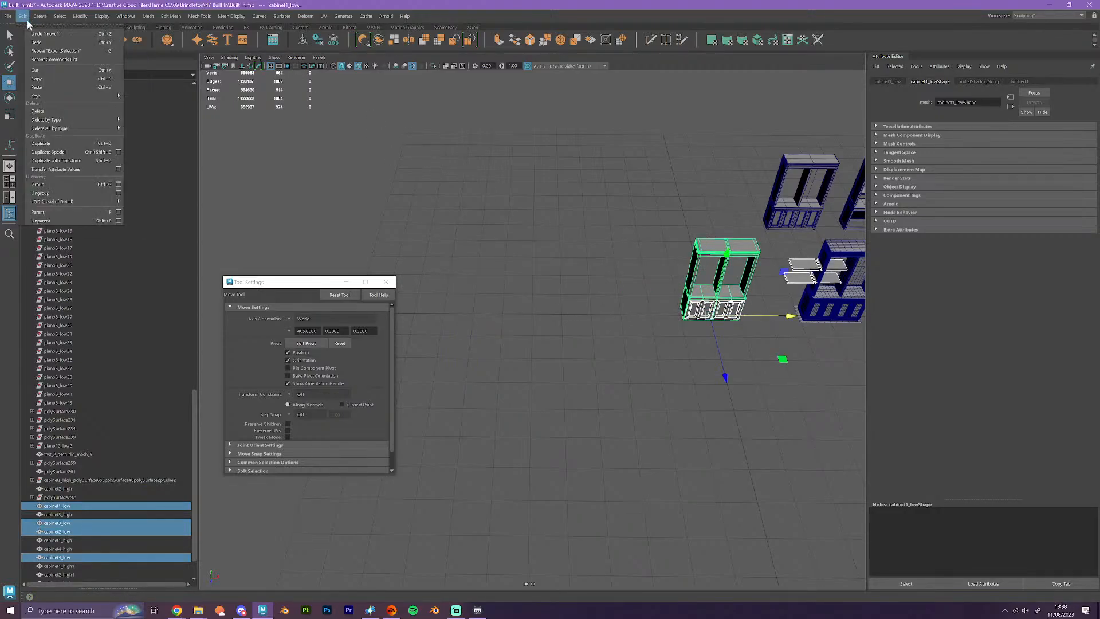
mouse_move(109, 130)
left_click(152, 130)
- Export the selected low-poly cabinet meshes as the OBJ file cabinet_low in the 47 Built In folder
left_click(8, 16)
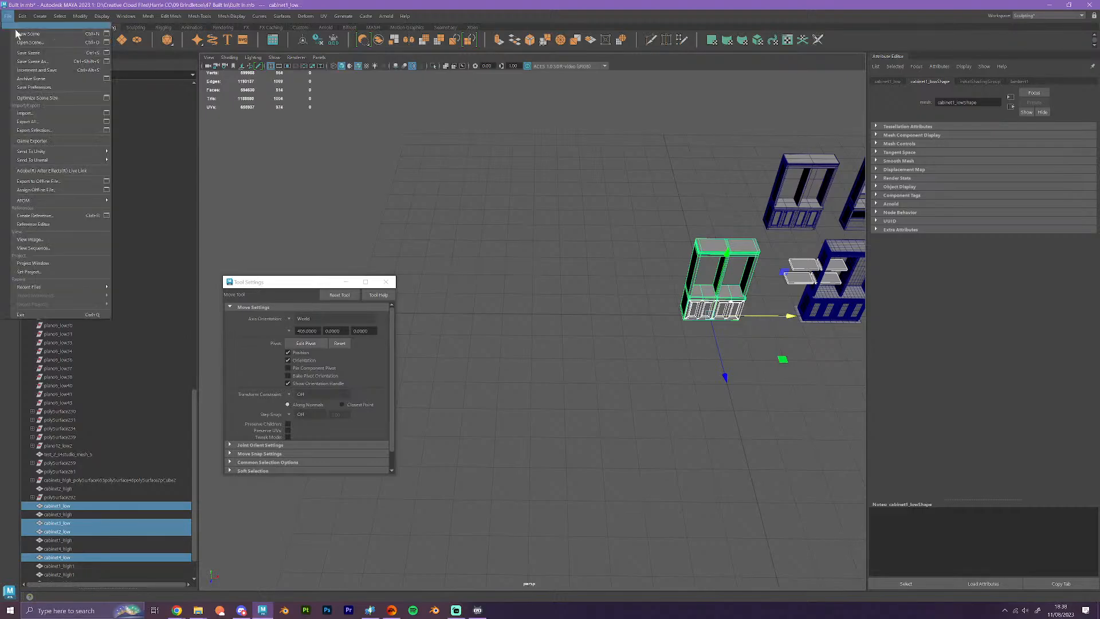
left_click(46, 130)
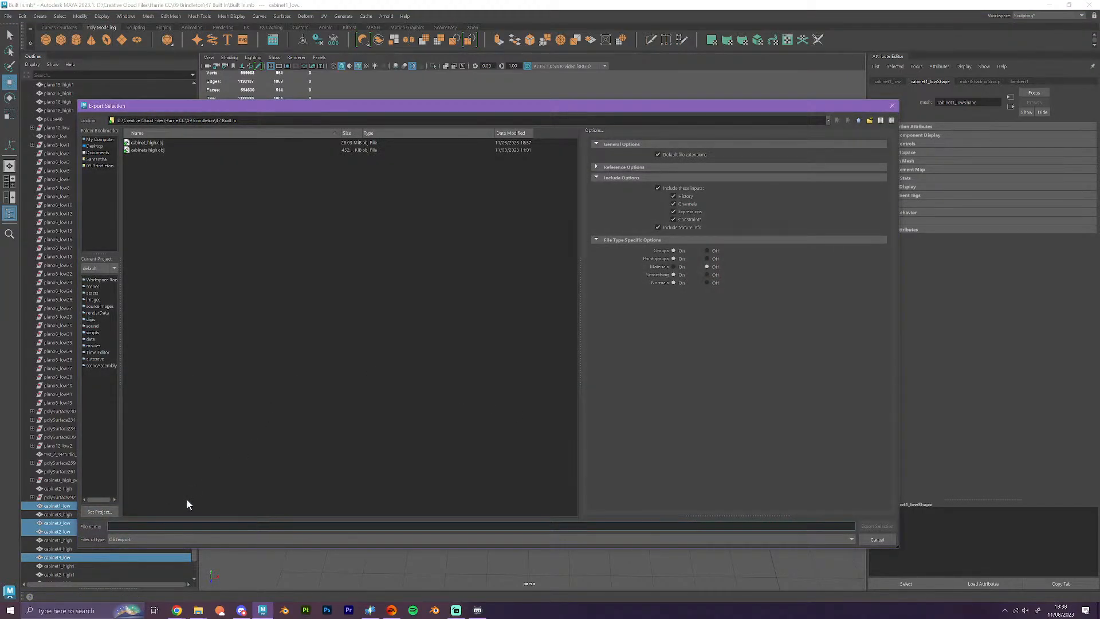
type("cab")
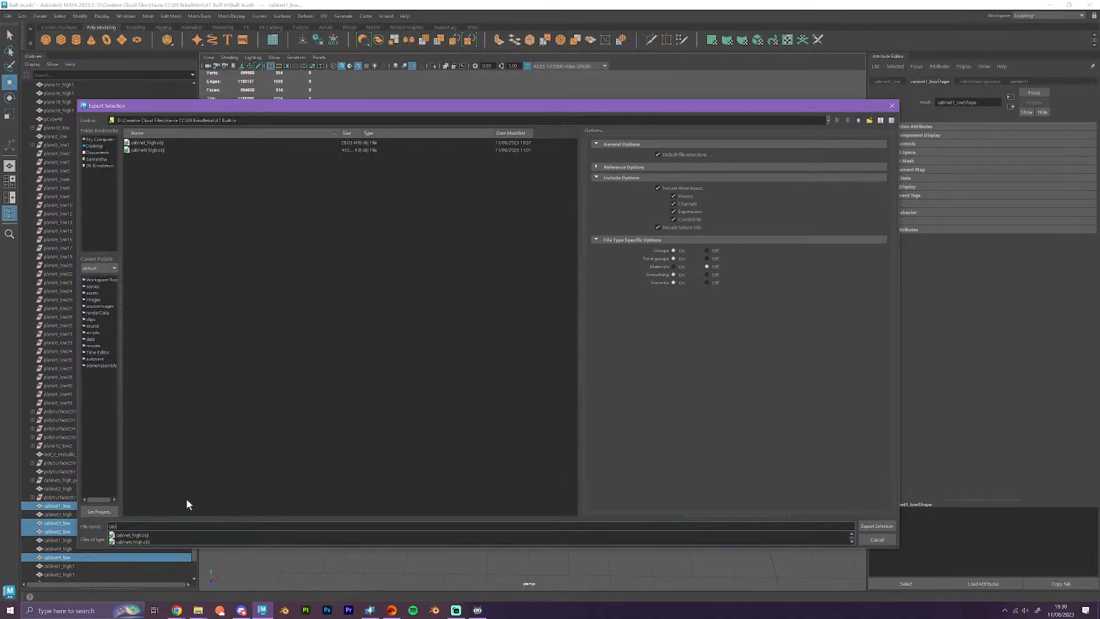
type("inet_low")
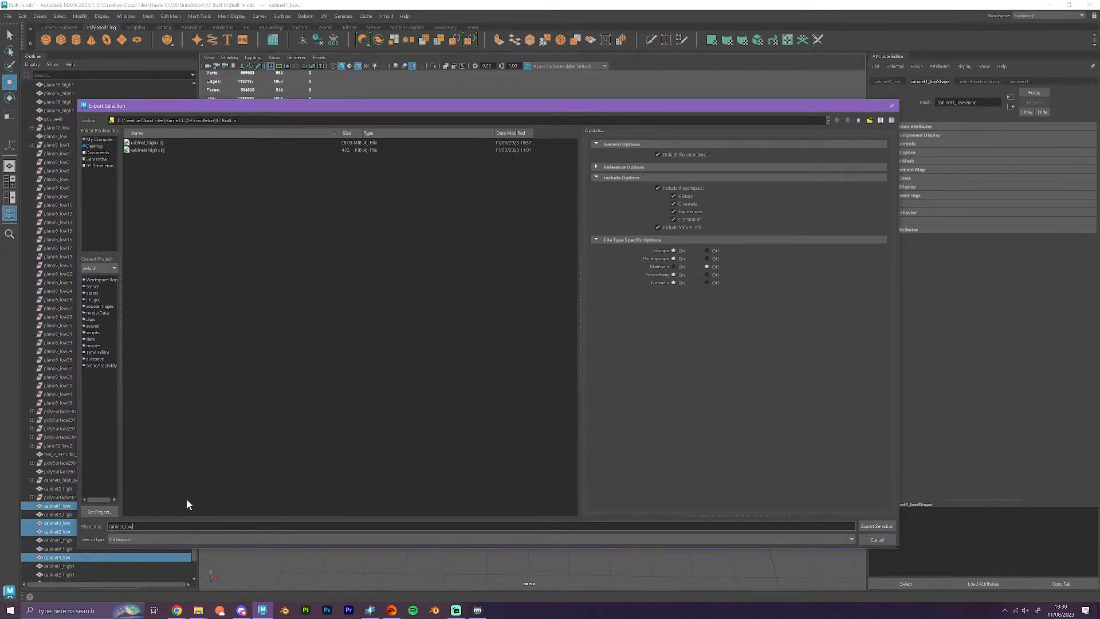
left_click(877, 526)
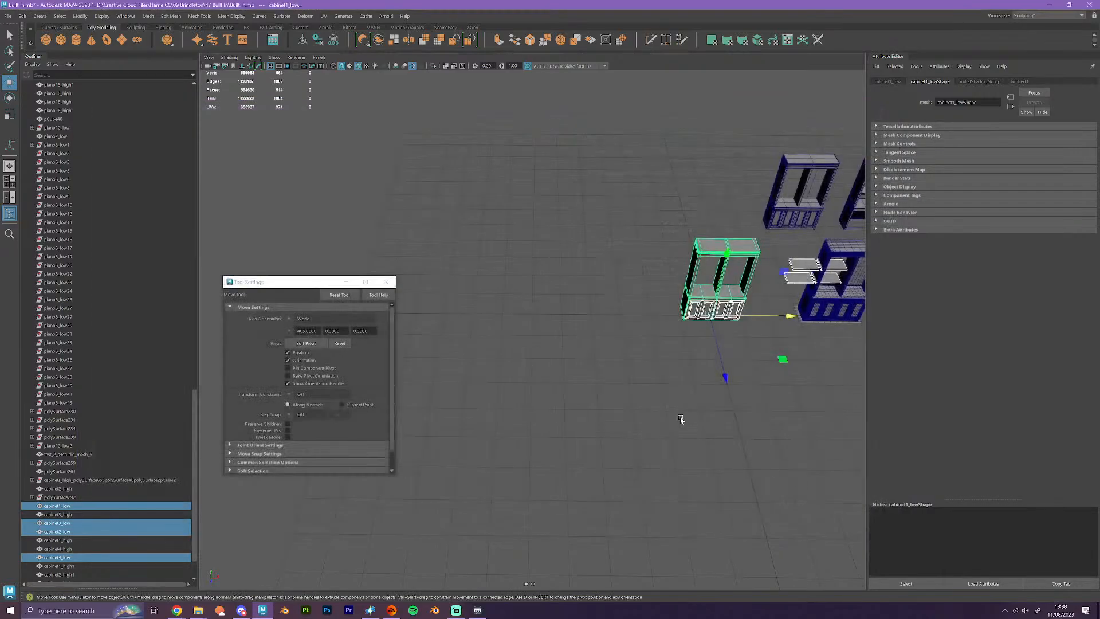
- Move the low-poly meshes along X away from the grid centre, deselect them and hide the Outliner
scroll(730, 348, "down", 3)
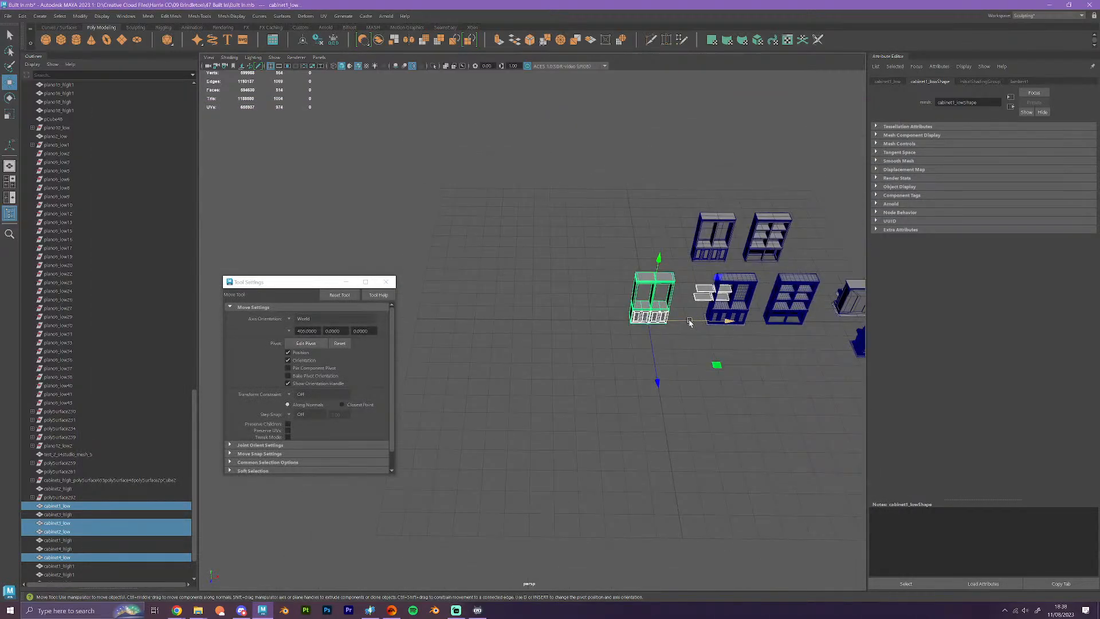
left_click_drag(687, 322, 586, 321)
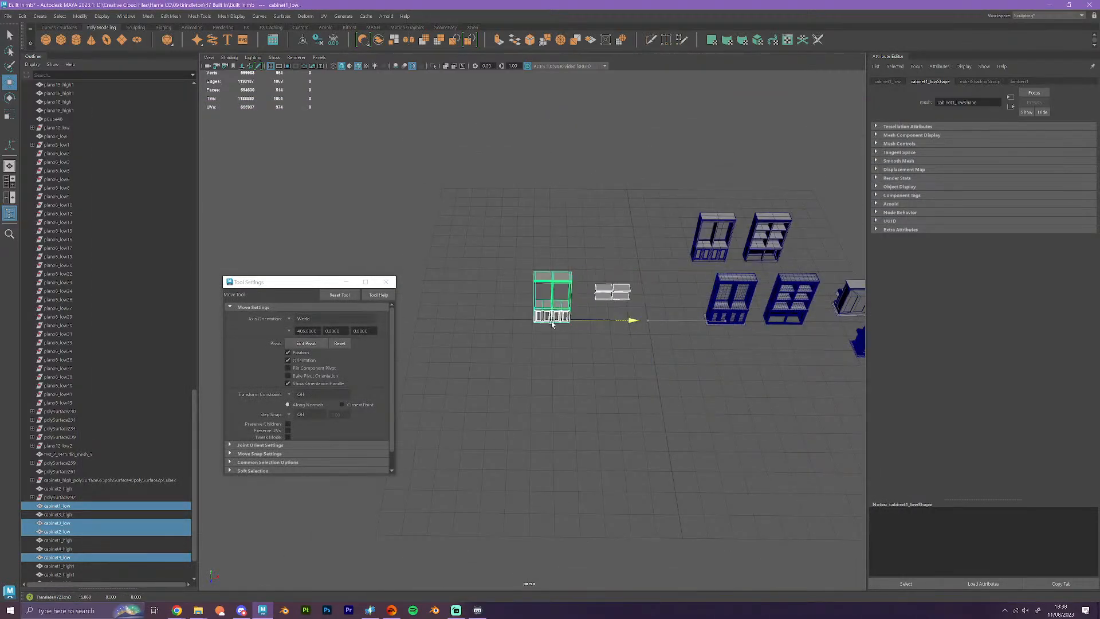
left_click(706, 417)
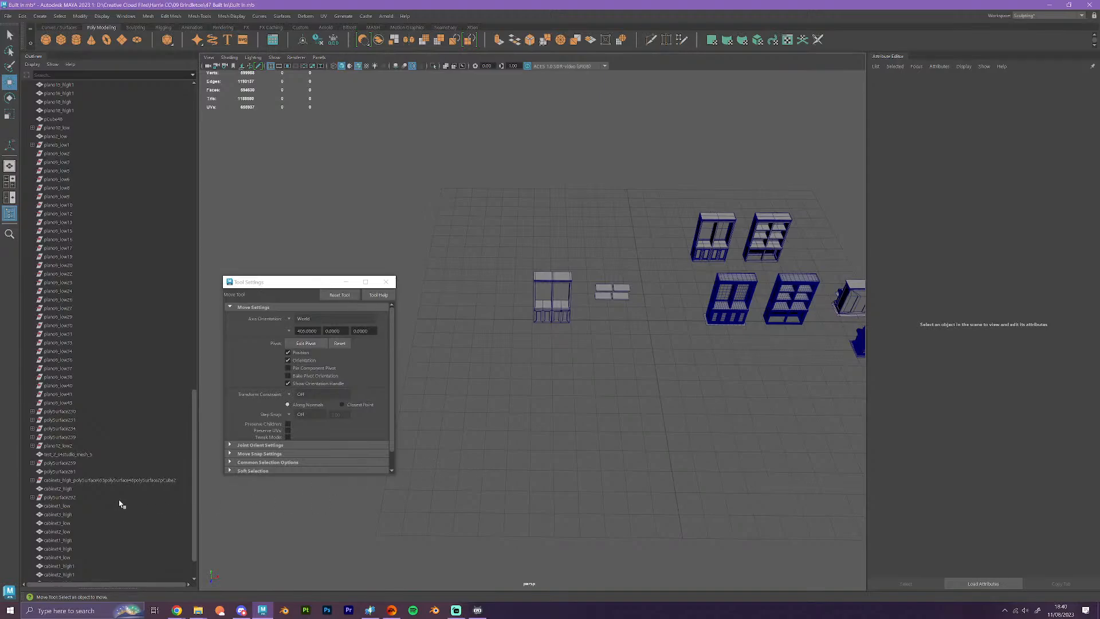
left_click(34, 57)
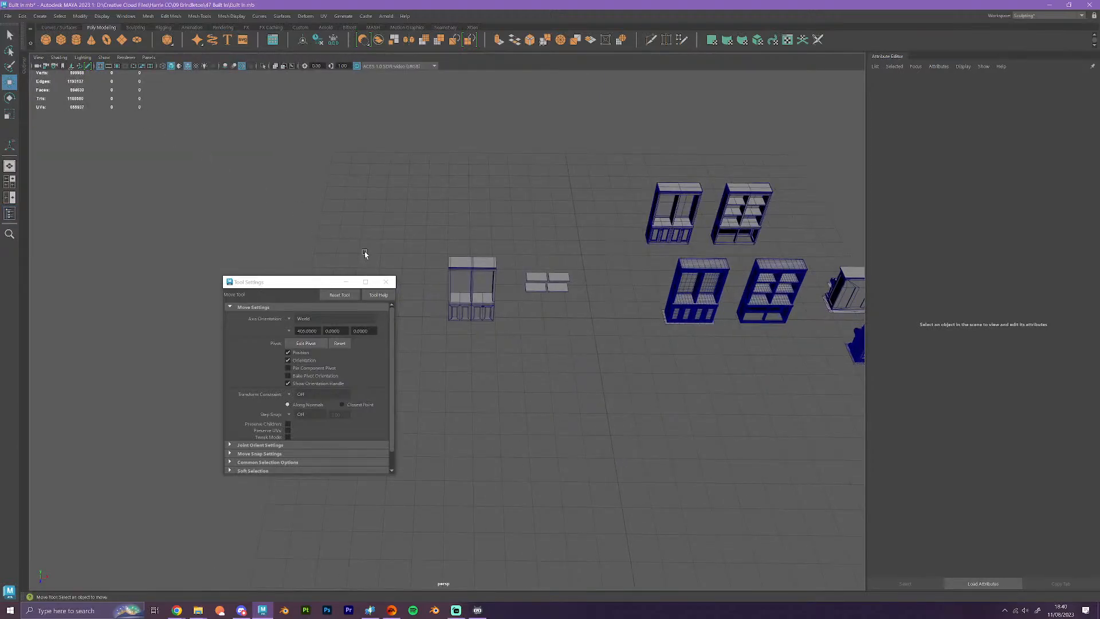